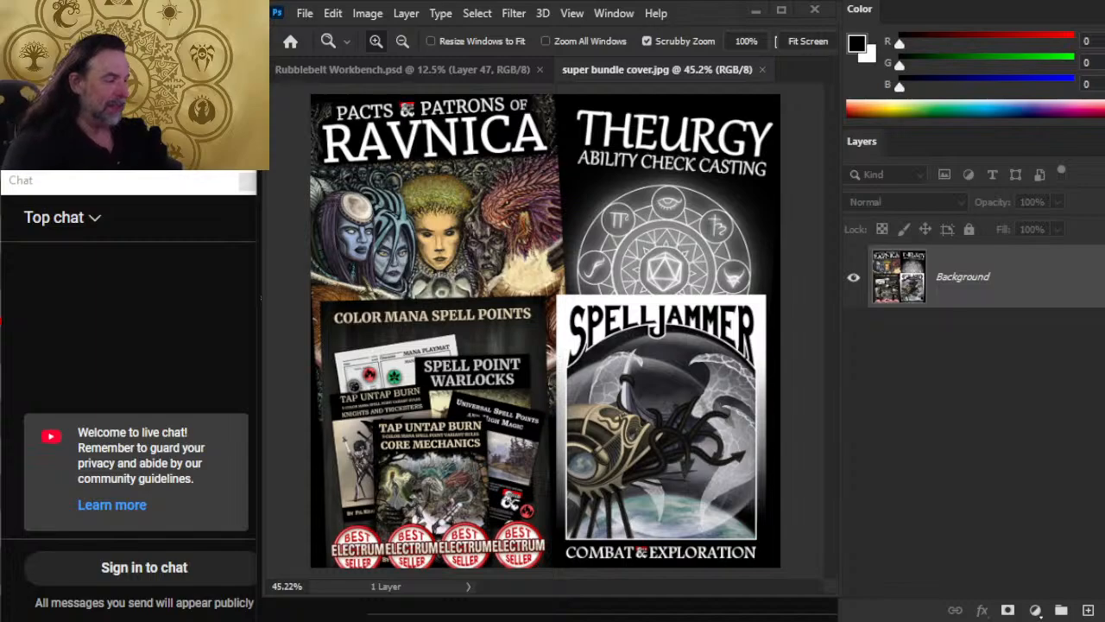
Step: Post the livestream's YouTube link in the Discord channels, including media-channel, self-promotion and tt-rpg
scroll(602, 610, "down", 3)
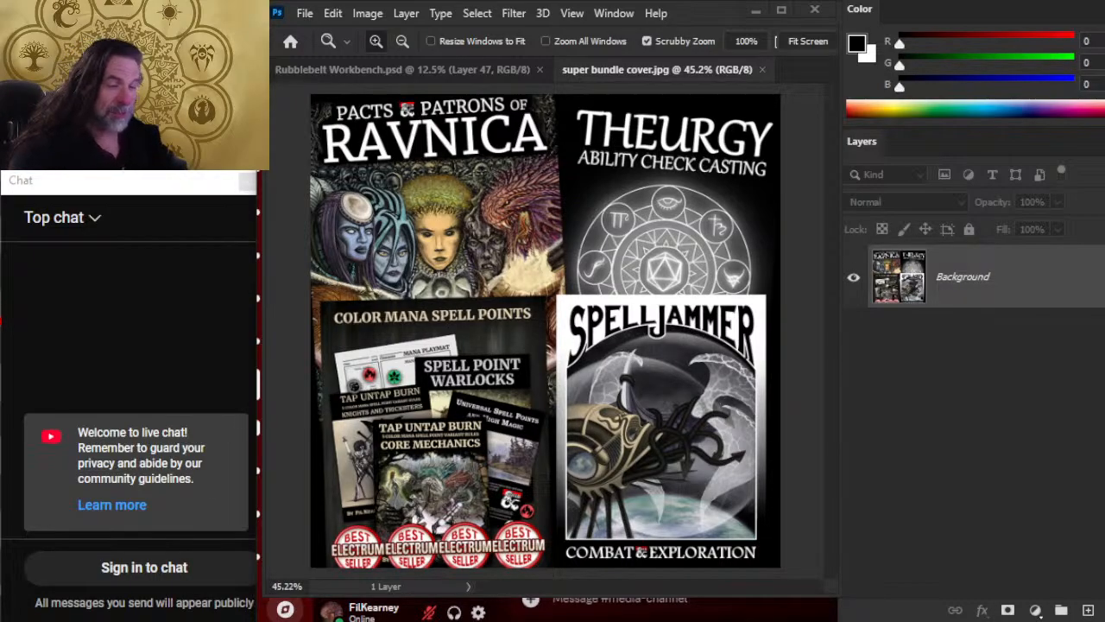
type("https://www.youtube.com/watch?v=CRUIEuZsXIq")
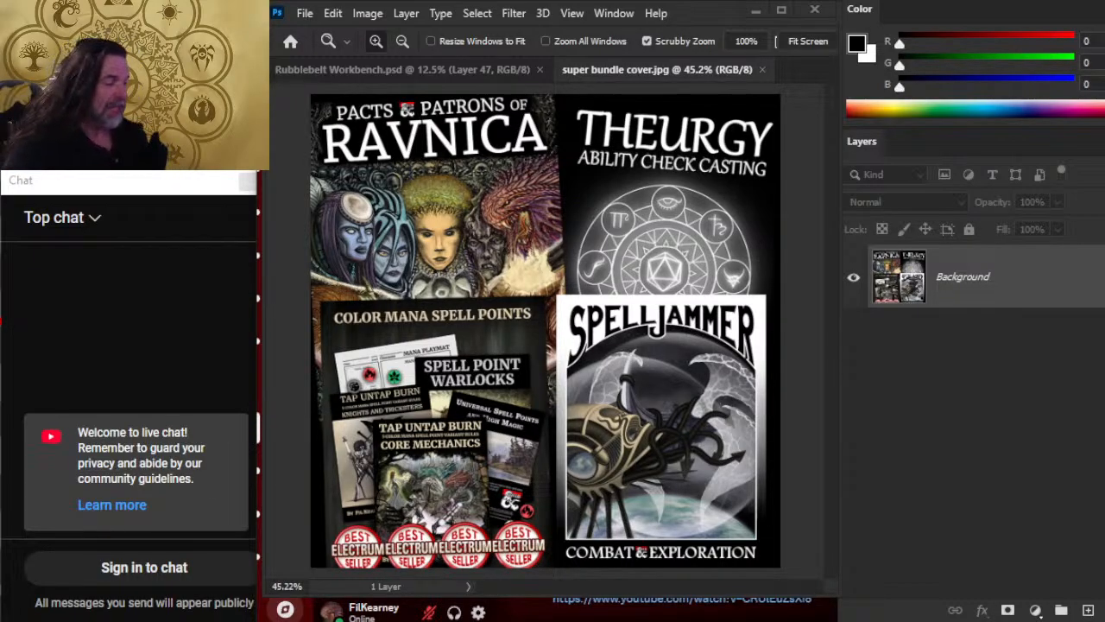
key("Return")
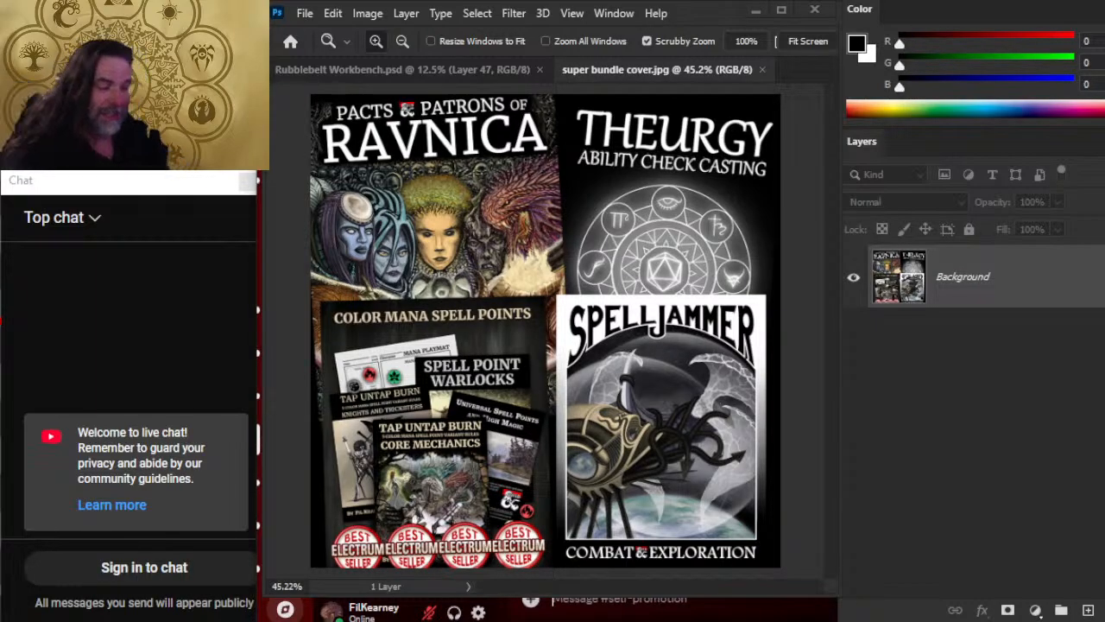
type("https://www.youtube.com/watch?v=CRotEuzsXla")
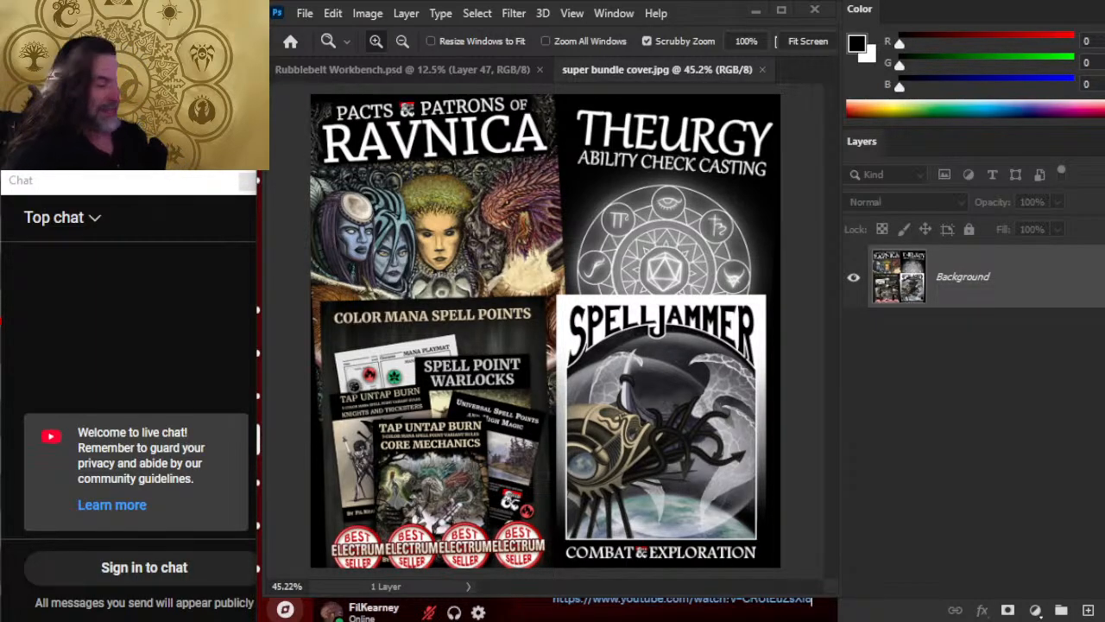
key("Return")
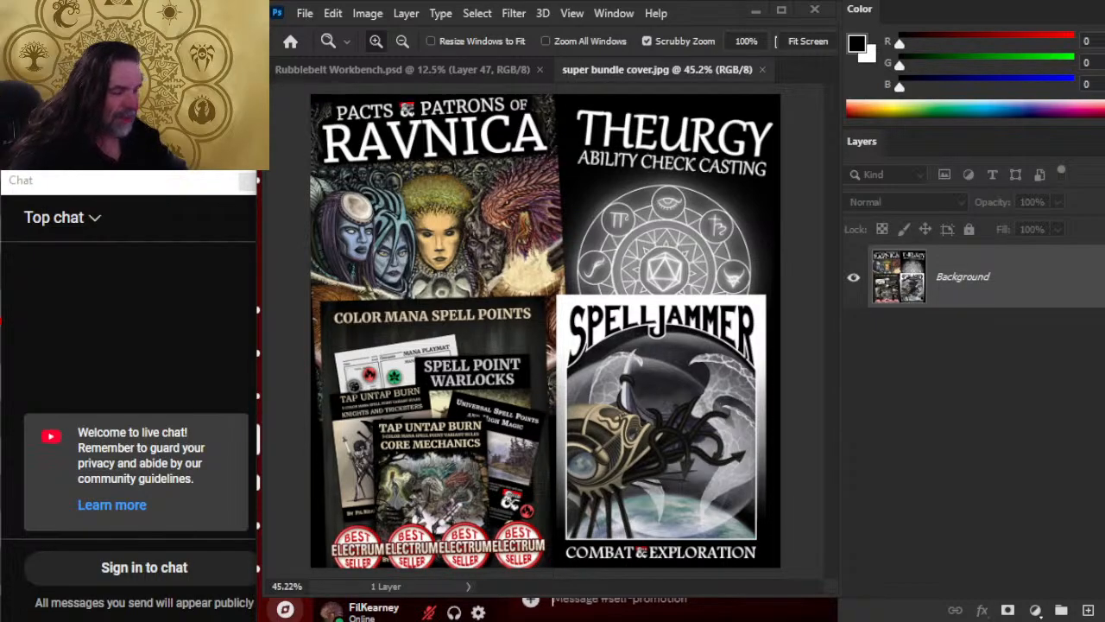
type("https://www.youtube.com/watch?v=CRUtEuzsXl6")
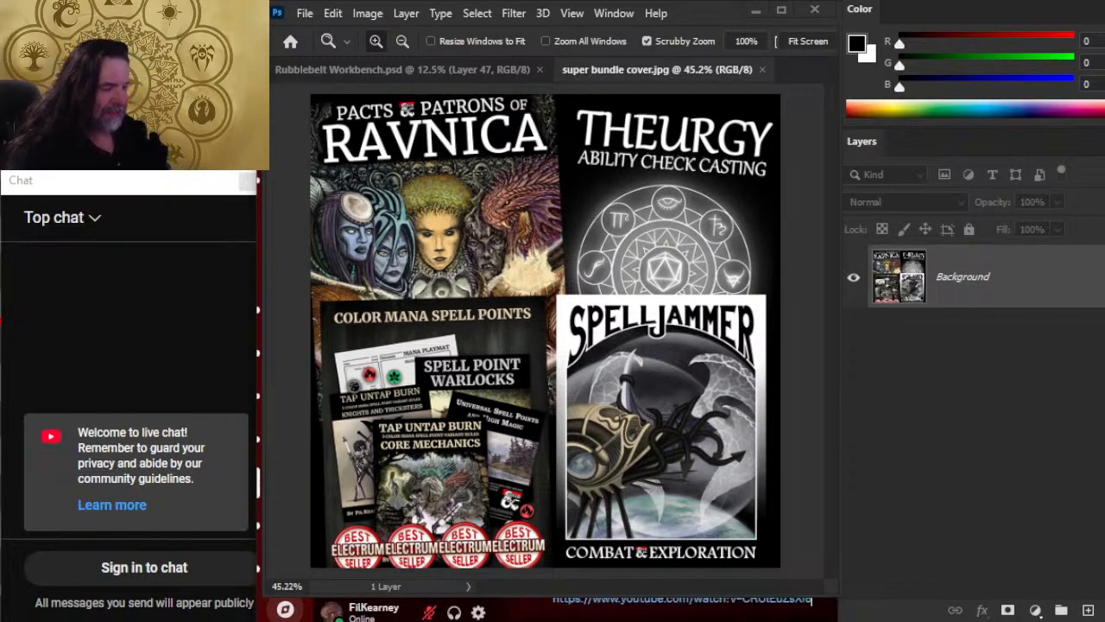
key("Return")
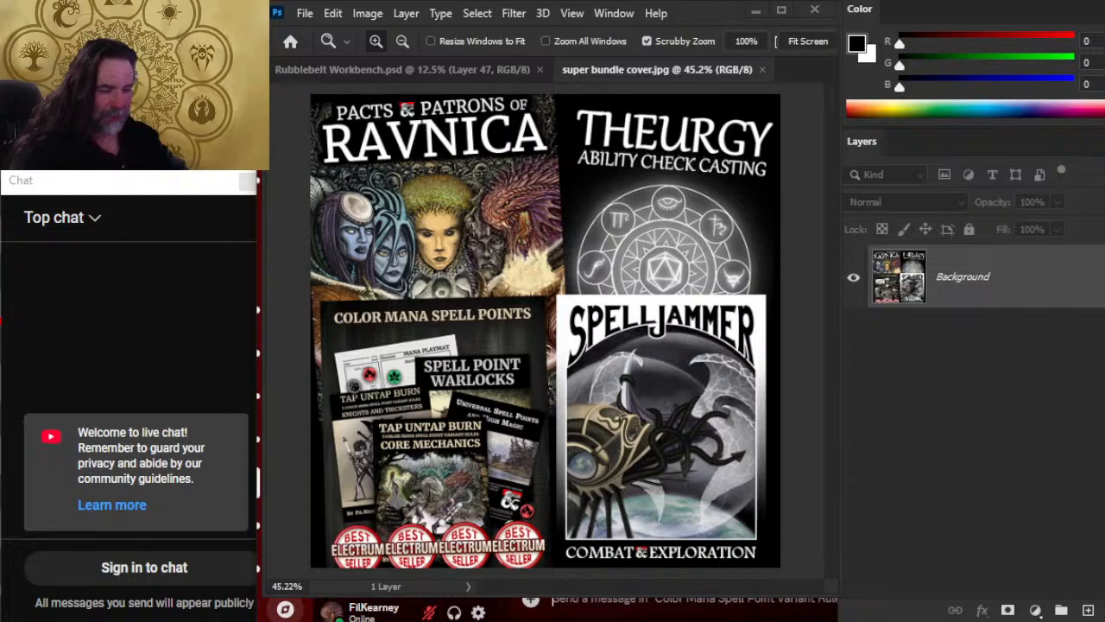
left_click(285, 525)
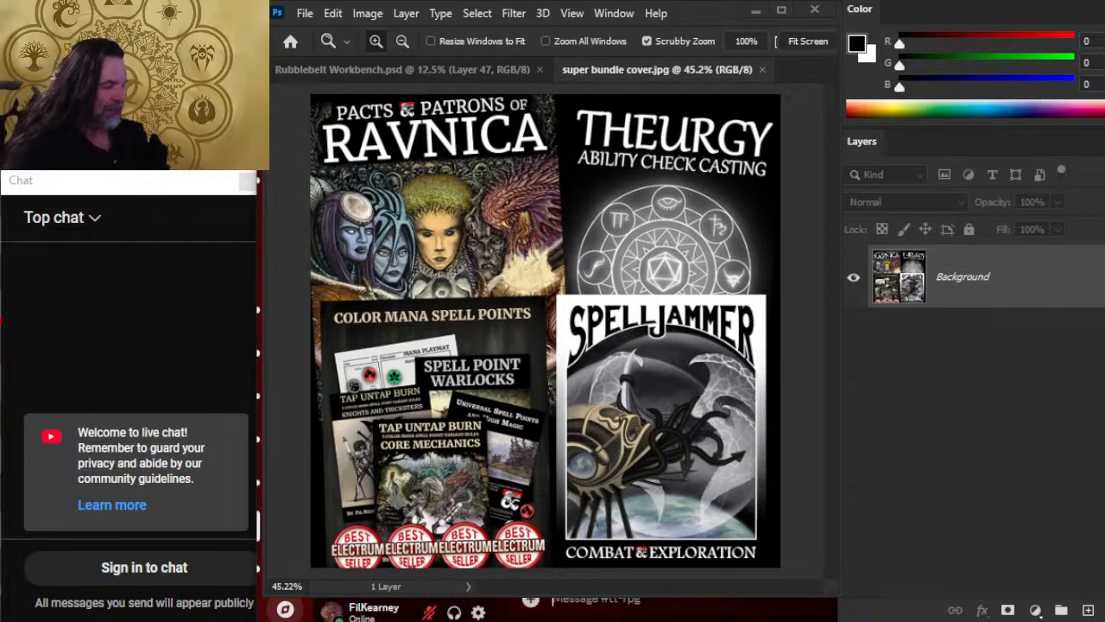
type("https://www.youtube.com/watch?v=CRUtEuZsXlq")
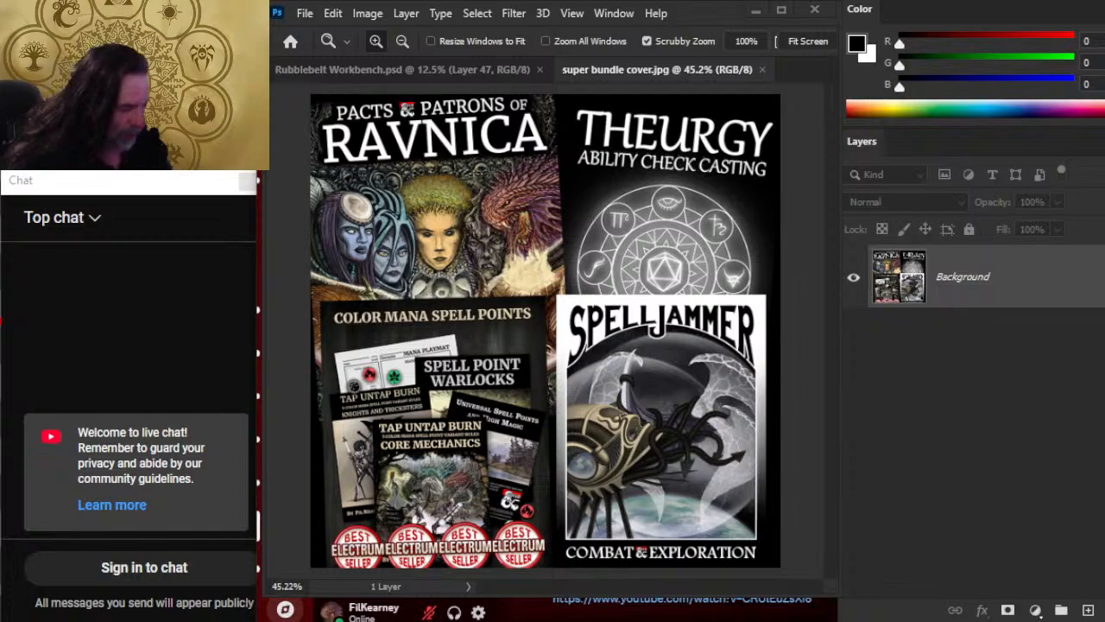
key("Return")
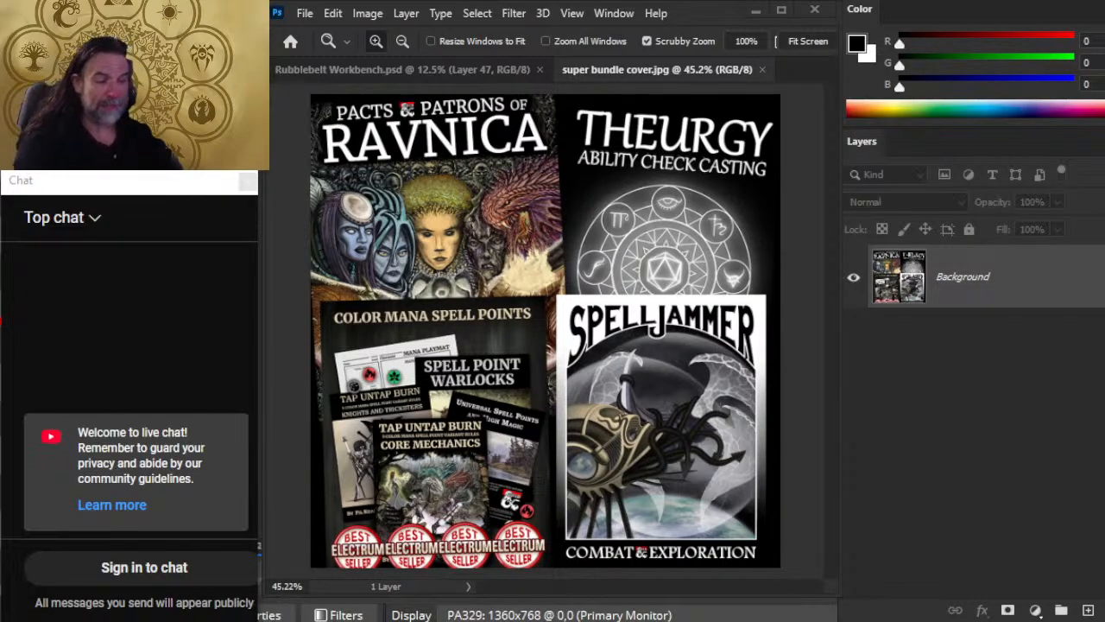
Step: Zoom in on the Tap Untap Burn book covers in the super bundle cover image
key("alt+Tab")
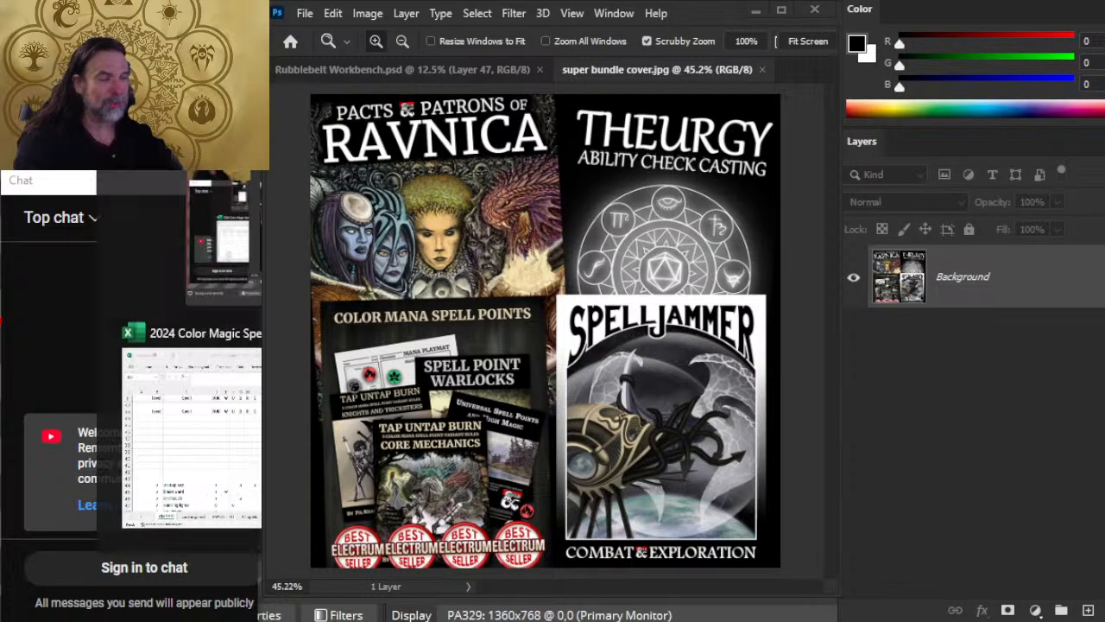
left_click_drag(394, 460, 573, 371)
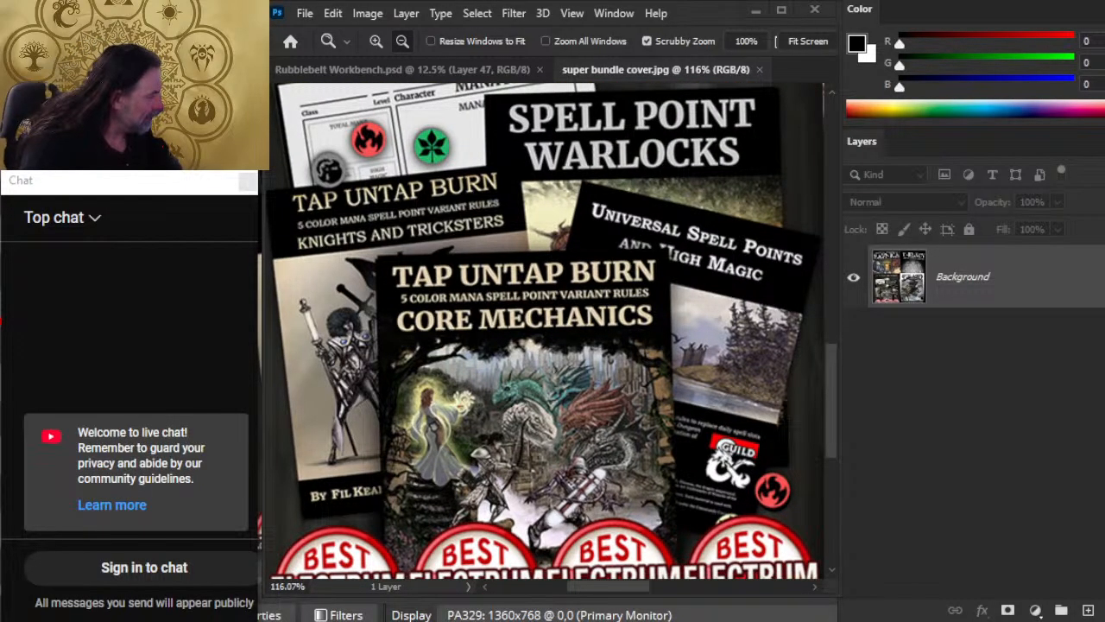
key("alt+Tab")
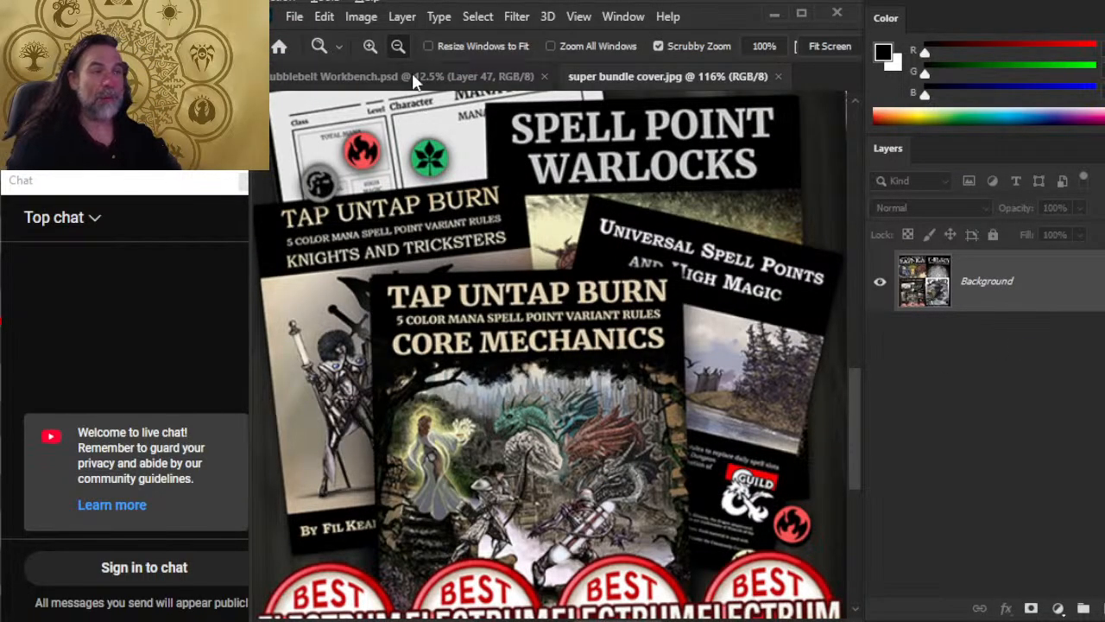
Step: Switch to the browser and look through the recent livestream posts on the X profile
key("alt+Tab")
left_click(750, 175)
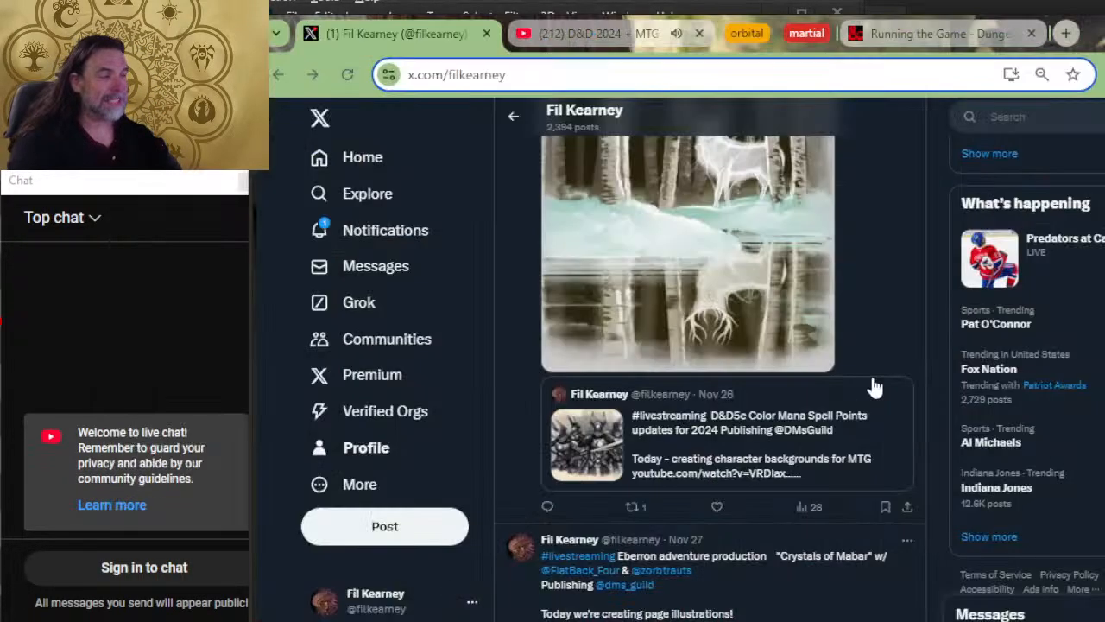
left_click(377, 448)
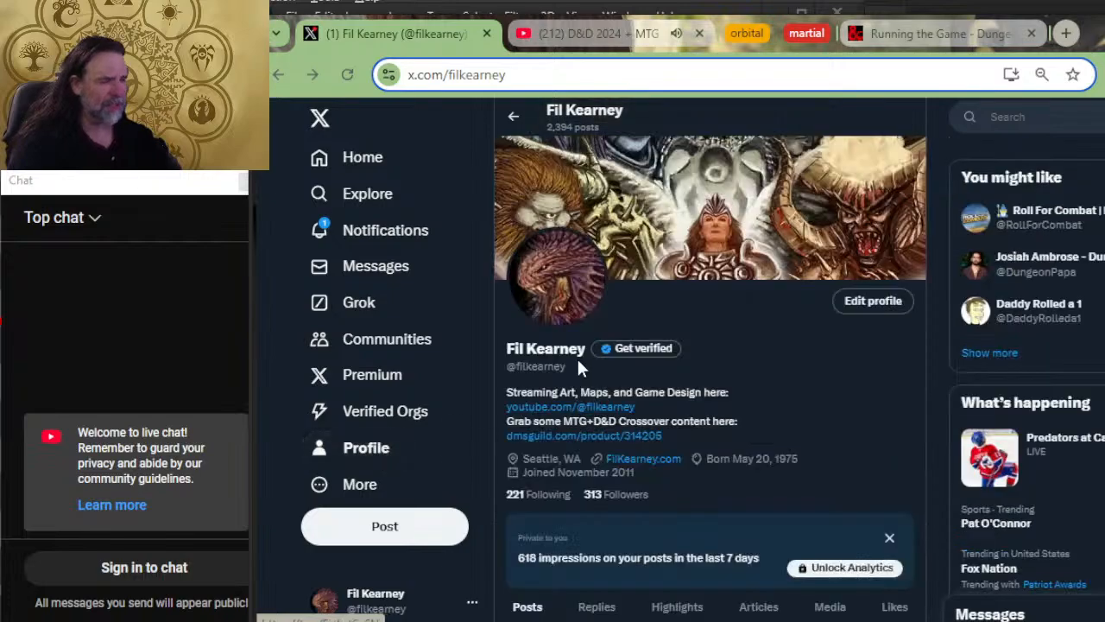
scroll(695, 350, "down", 2)
scroll(699, 358, "down", 7)
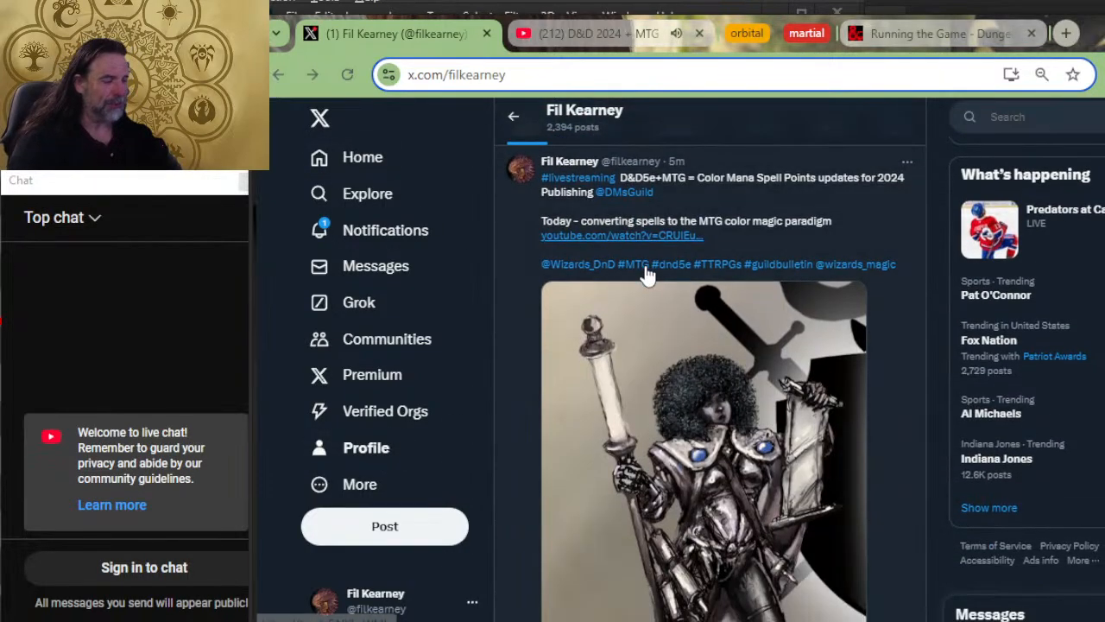
scroll(652, 315, "down", 8)
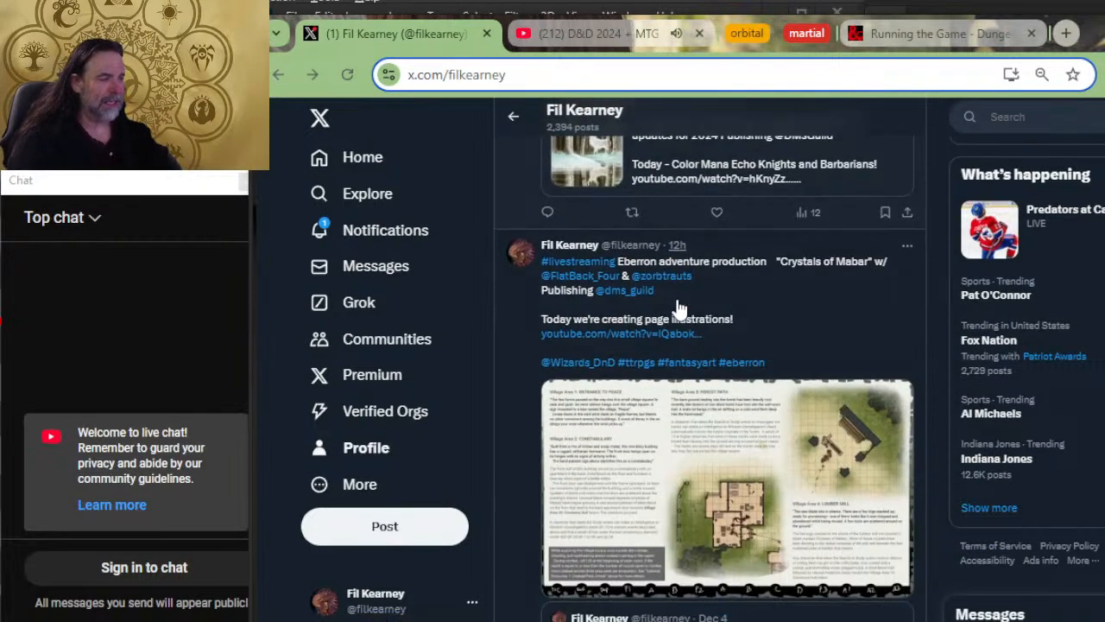
scroll(682, 298, "down", 10)
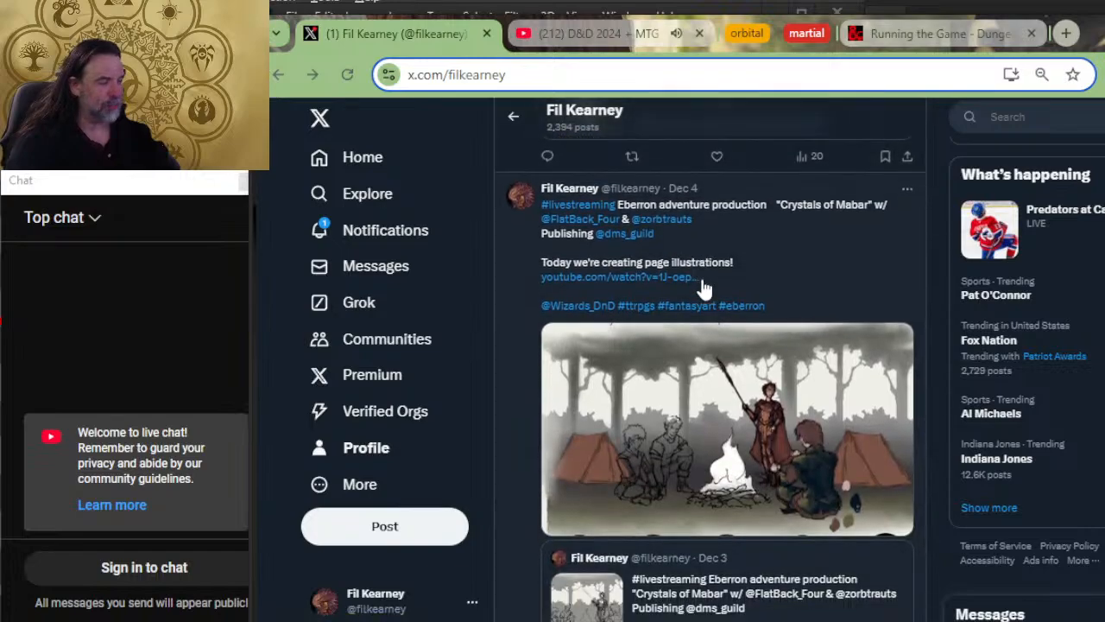
scroll(715, 290, "down", 10)
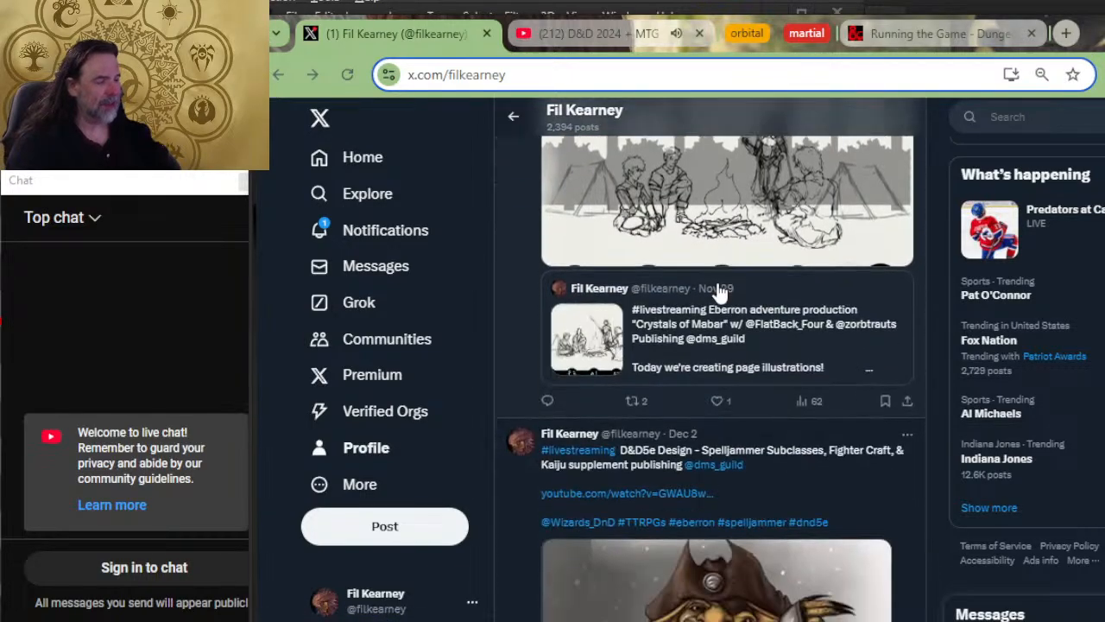
scroll(732, 298, "down", 10)
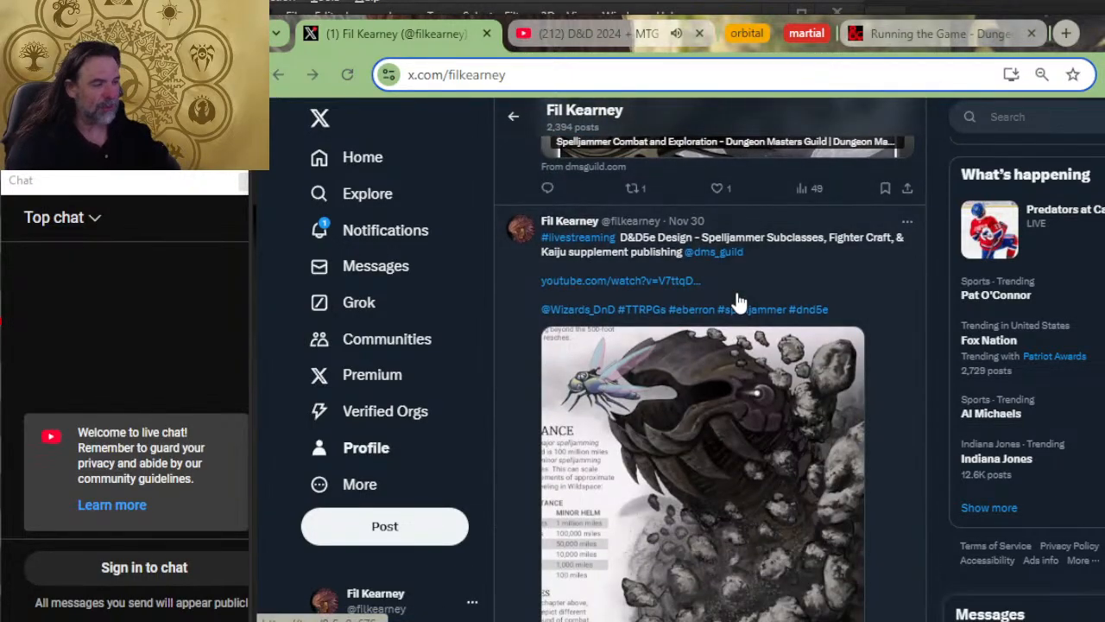
Step: Close the X profile page and like the "D&D 2024 + MTG = Color Mana Spell List ep 1" livestream on YouTube
left_click(486, 33)
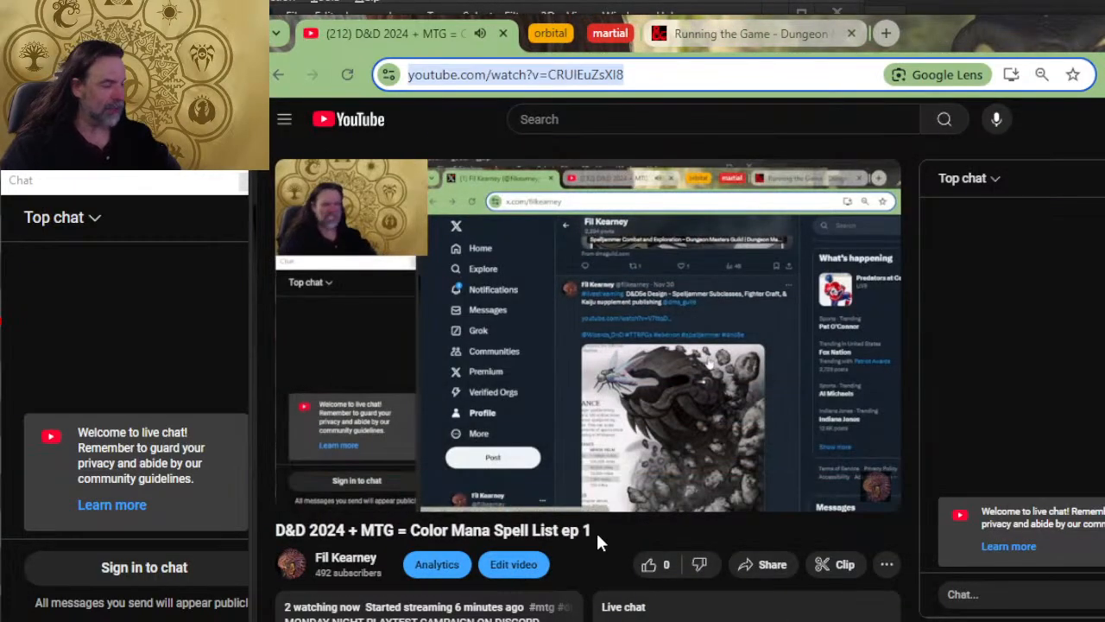
left_click(648, 563)
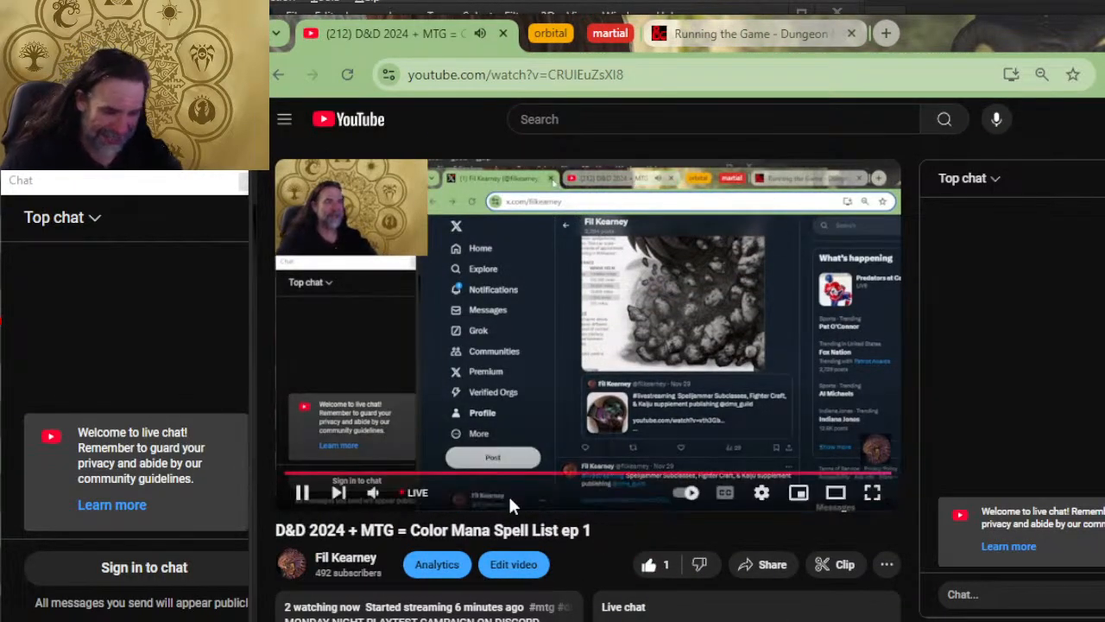
Step: Expand the livestream's description and review its playtest, playlist, community and DMsGuild product links
scroll(421, 516, "down", 2)
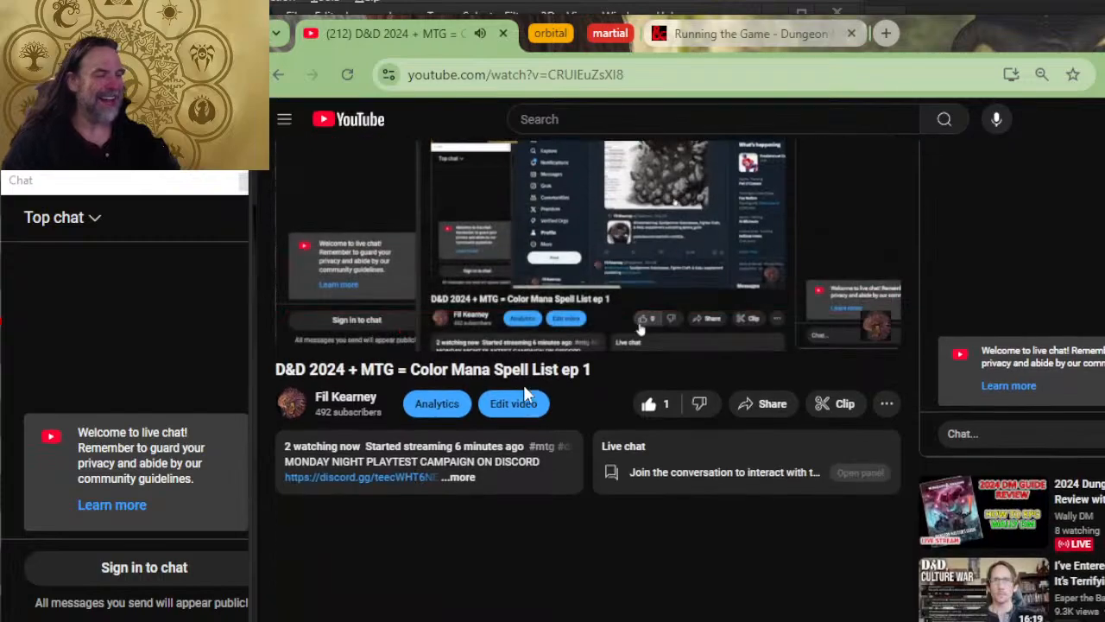
left_click(459, 476)
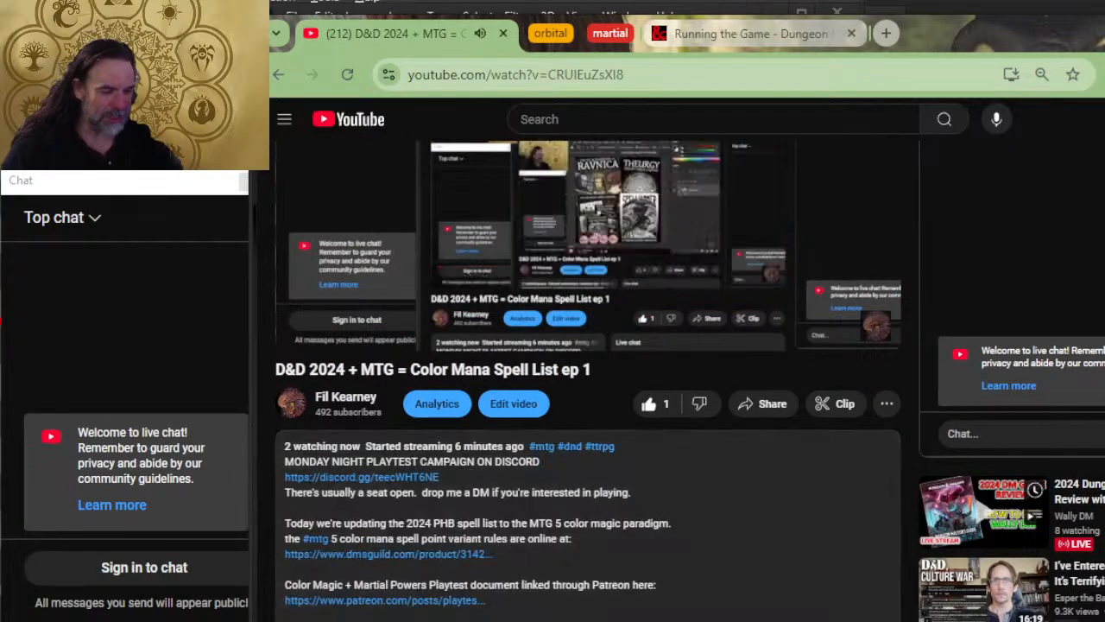
scroll(460, 356, "down", 2)
scroll(390, 309, "down", 6)
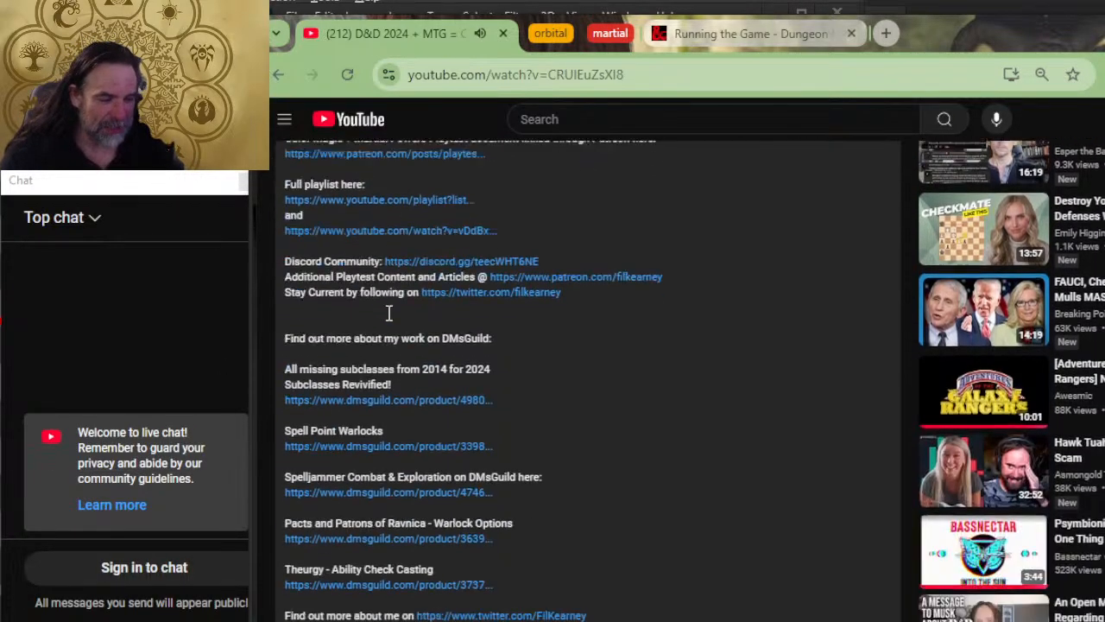
scroll(388, 348, "up", 5)
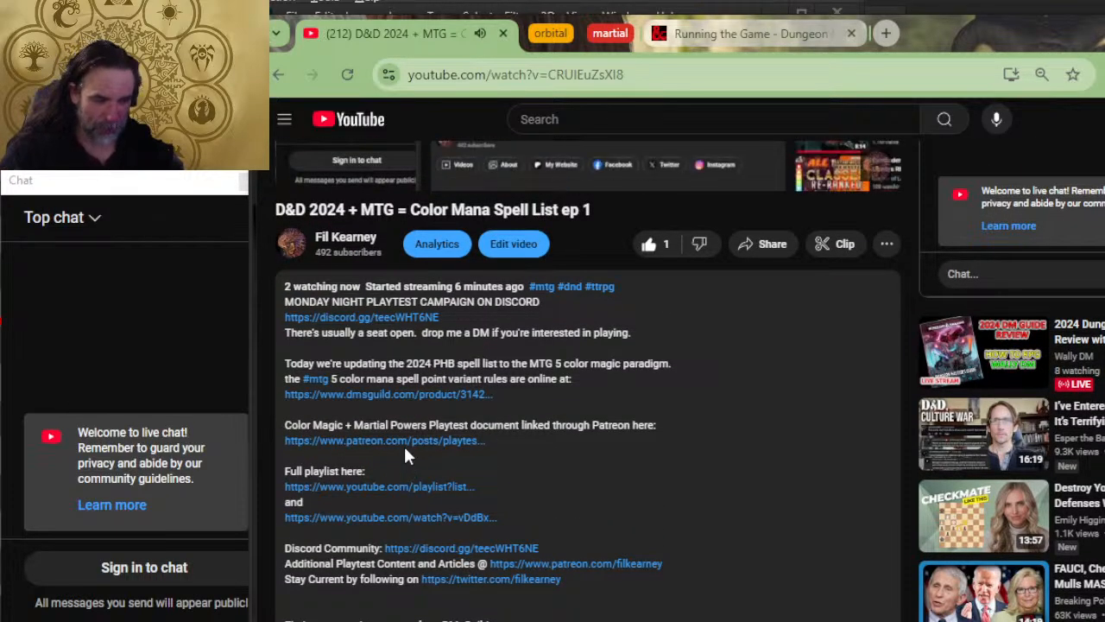
Step: Open the DMsGuild link for the 5 color mana variant rules and look through the titles in the Color Mana Spell Points bundle
left_click(437, 394)
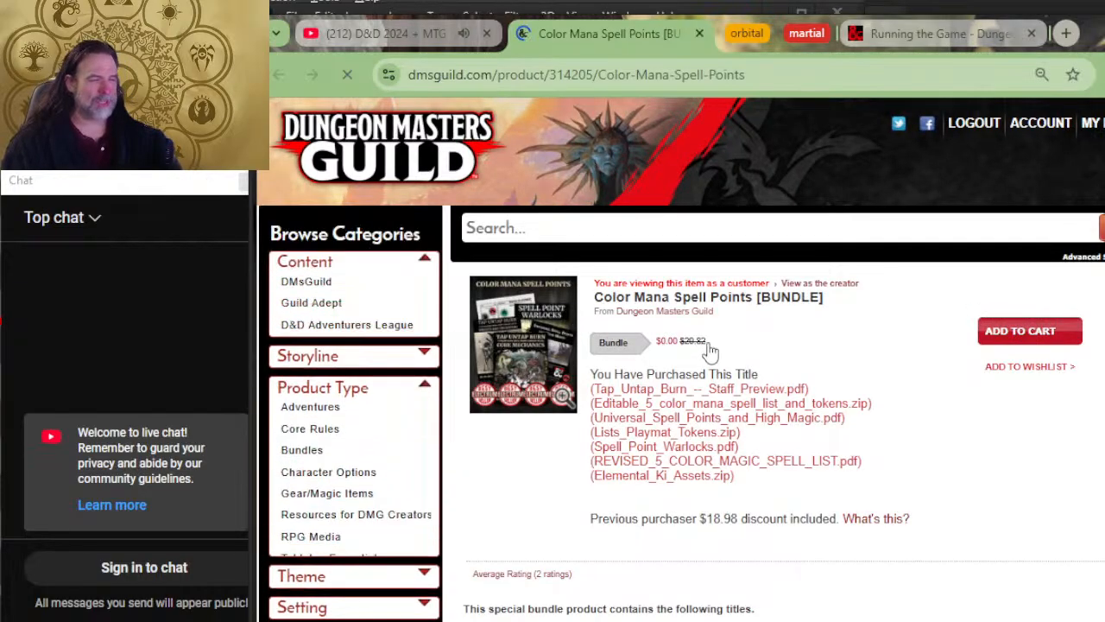
scroll(725, 338, "down", 5)
scroll(725, 338, "down", 15)
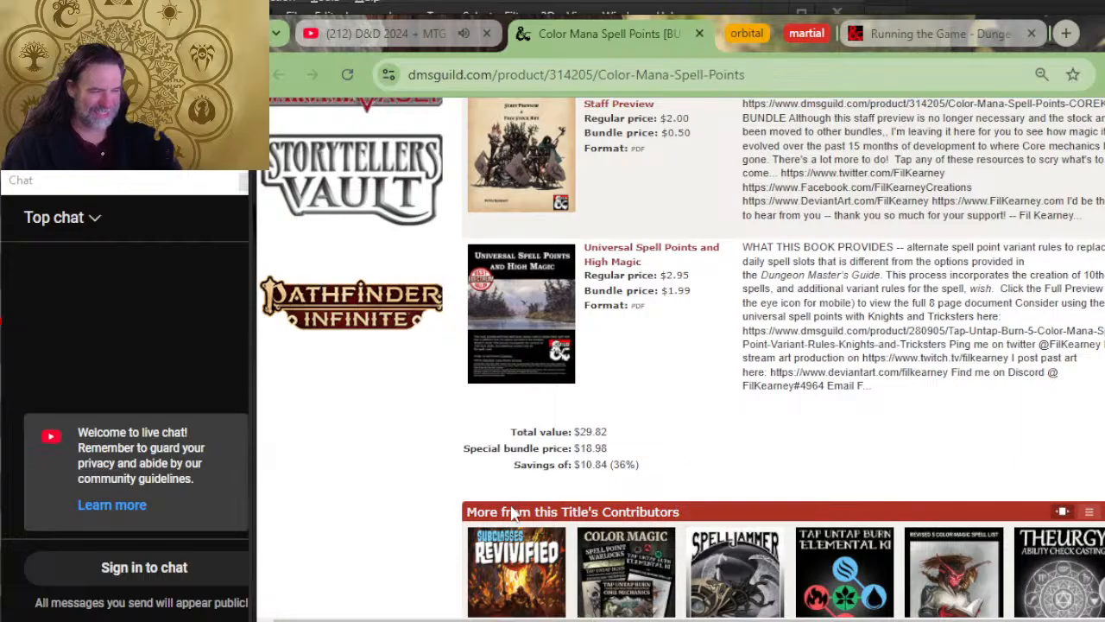
scroll(633, 373, "up", 1)
scroll(633, 373, "up", 10)
scroll(648, 384, "down", 8)
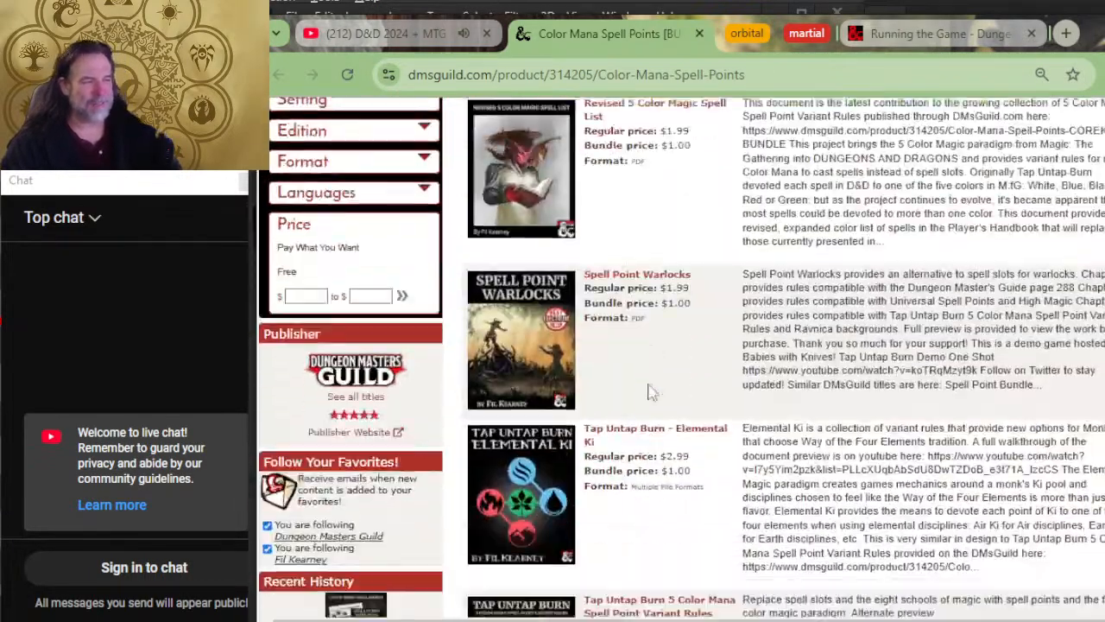
scroll(658, 388, "up", 12)
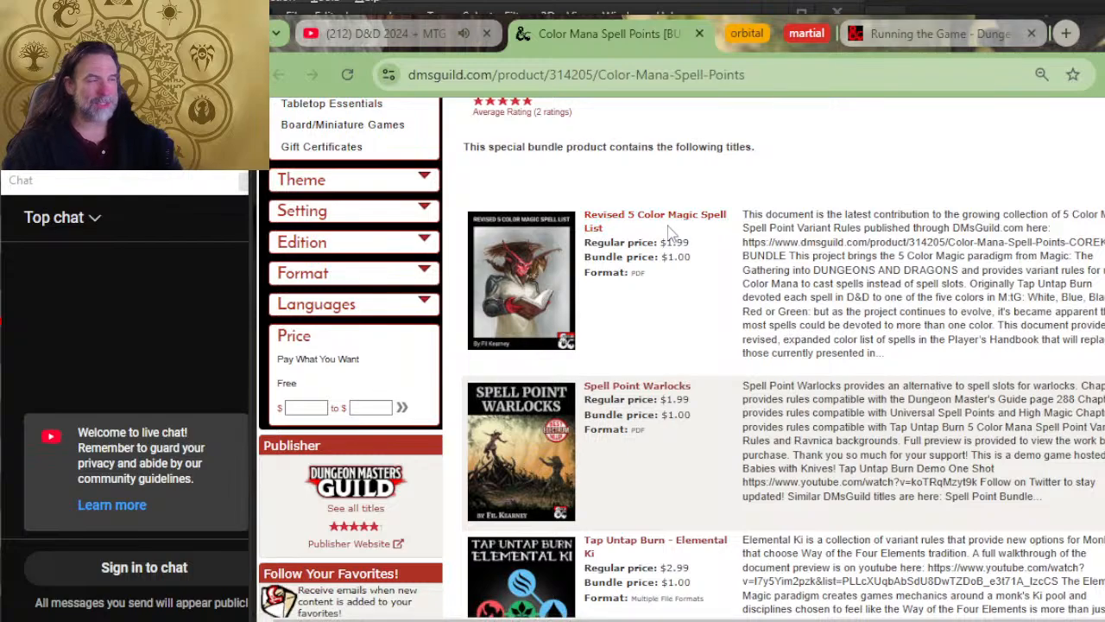
Step: Open the full-size preview of Revised 5 Color Magic Spell List from the bundle and read its introduction
left_click(562, 257)
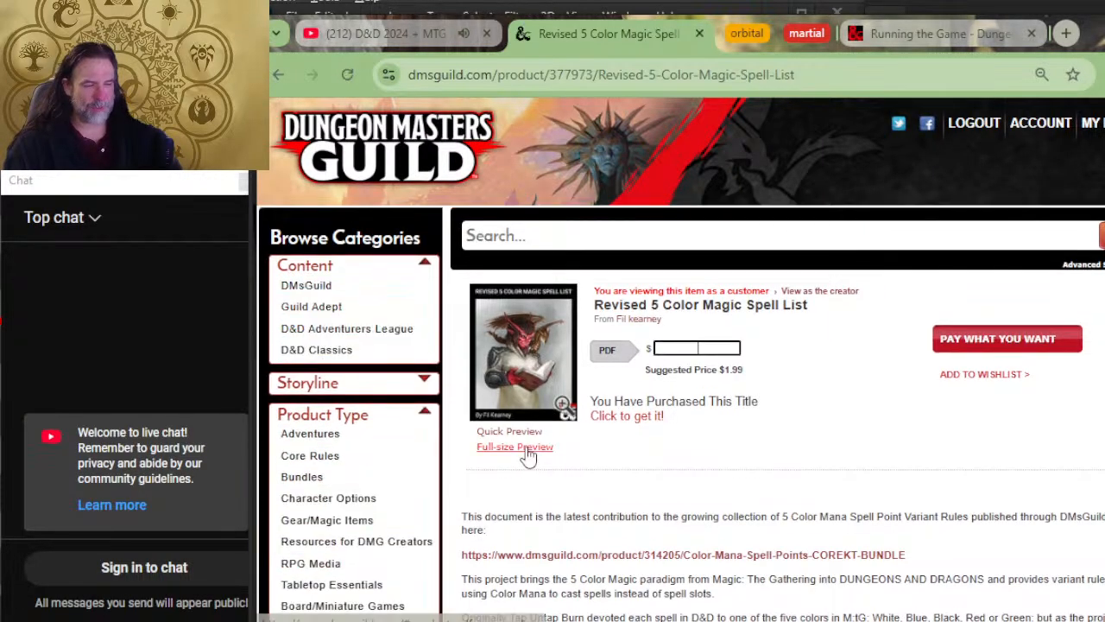
left_click(514, 445)
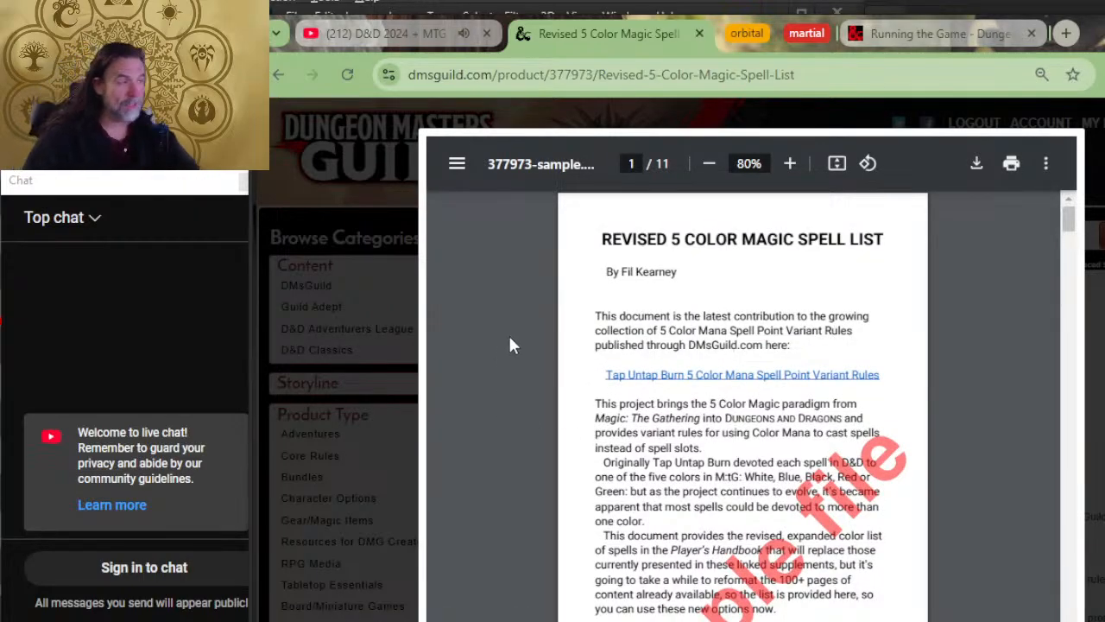
scroll(631, 333, "down", 1)
scroll(633, 335, "down", 1)
scroll(682, 226, "up", 2)
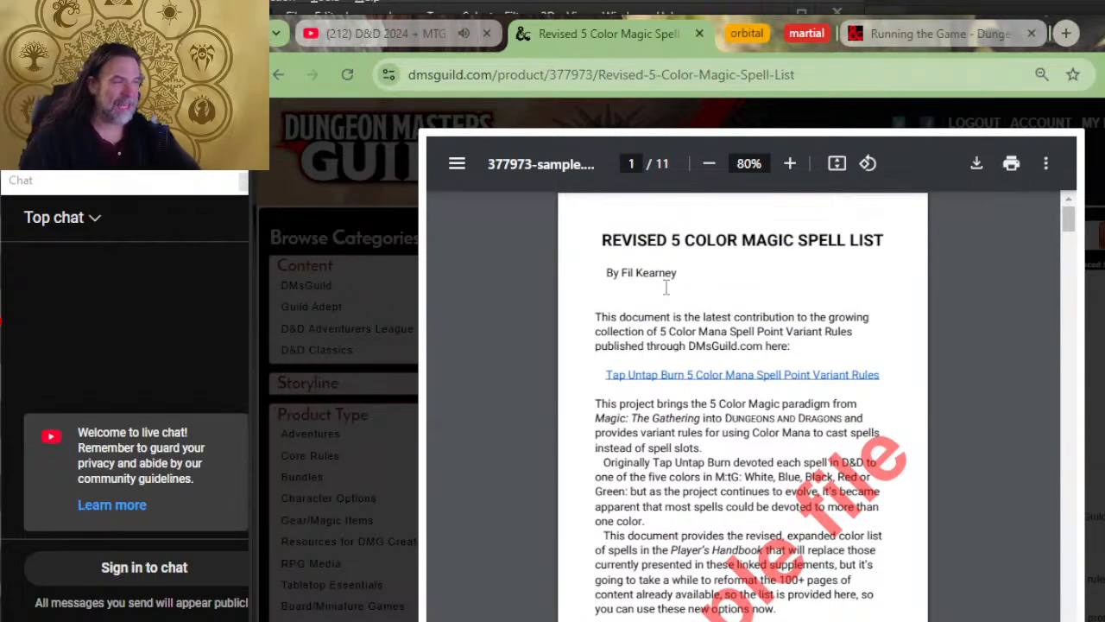
scroll(666, 287, "down", 2)
scroll(662, 344, "up", 2, "ctrl")
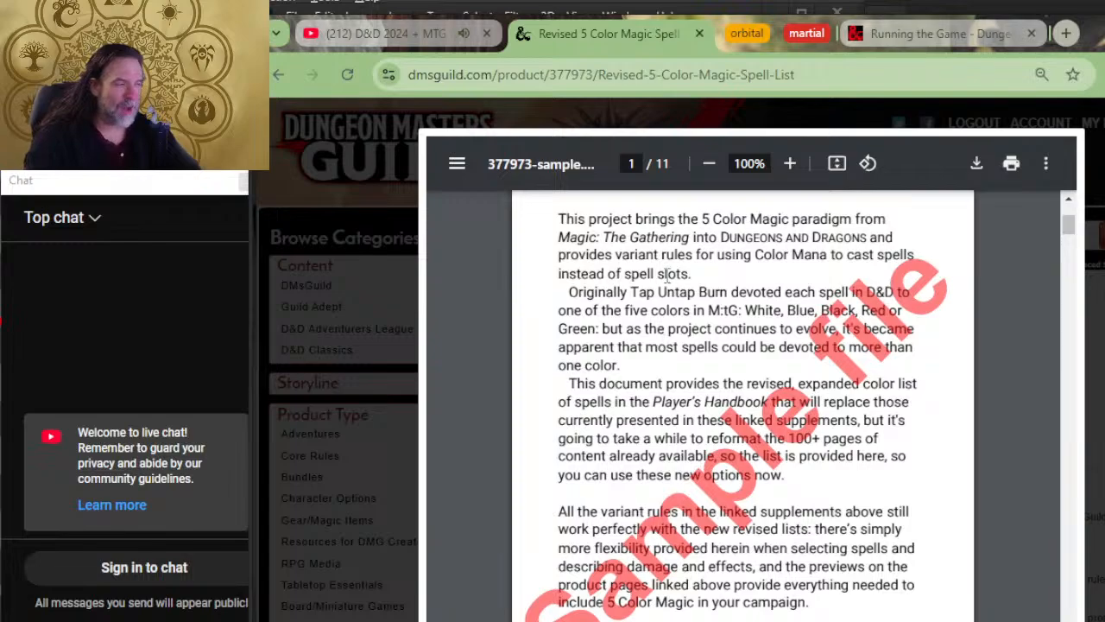
scroll(681, 315, "up", 3)
scroll(681, 309, "down", 8)
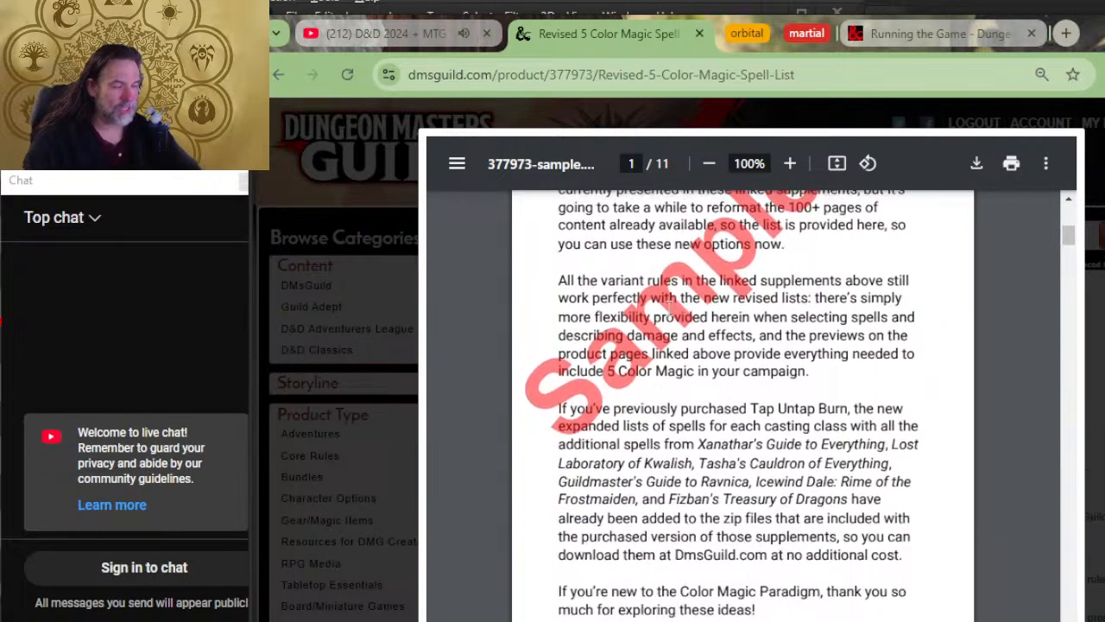
Step: Read the sample's sections on the 5 Colors of Magic, Aspects of 5 Color Magic and Damage Types by Color
scroll(668, 309, "down", 6)
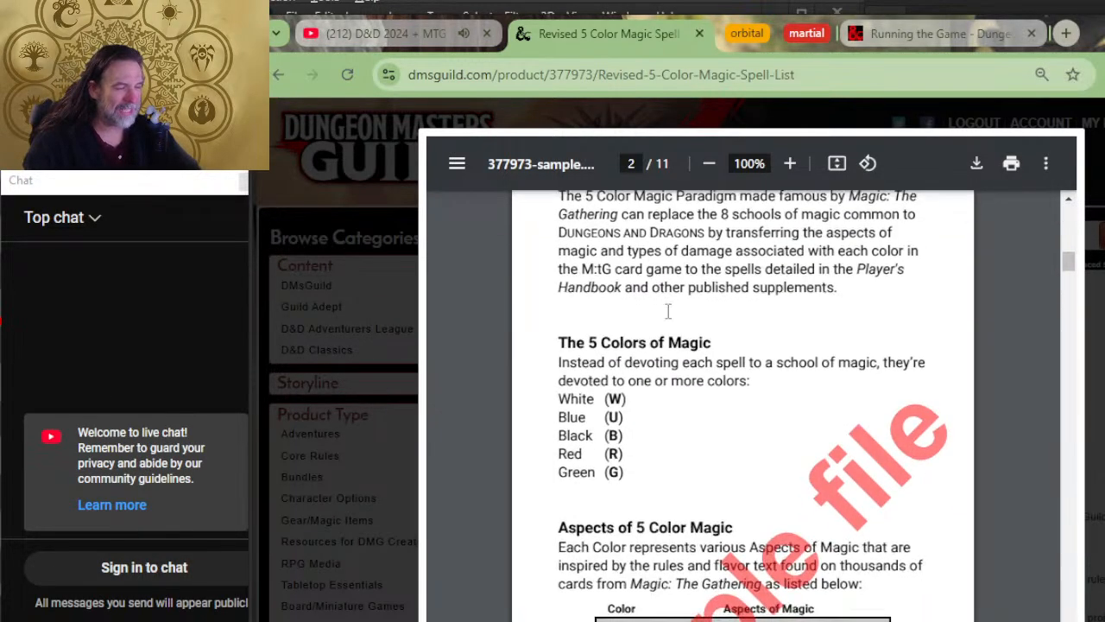
scroll(620, 363, "down", 2)
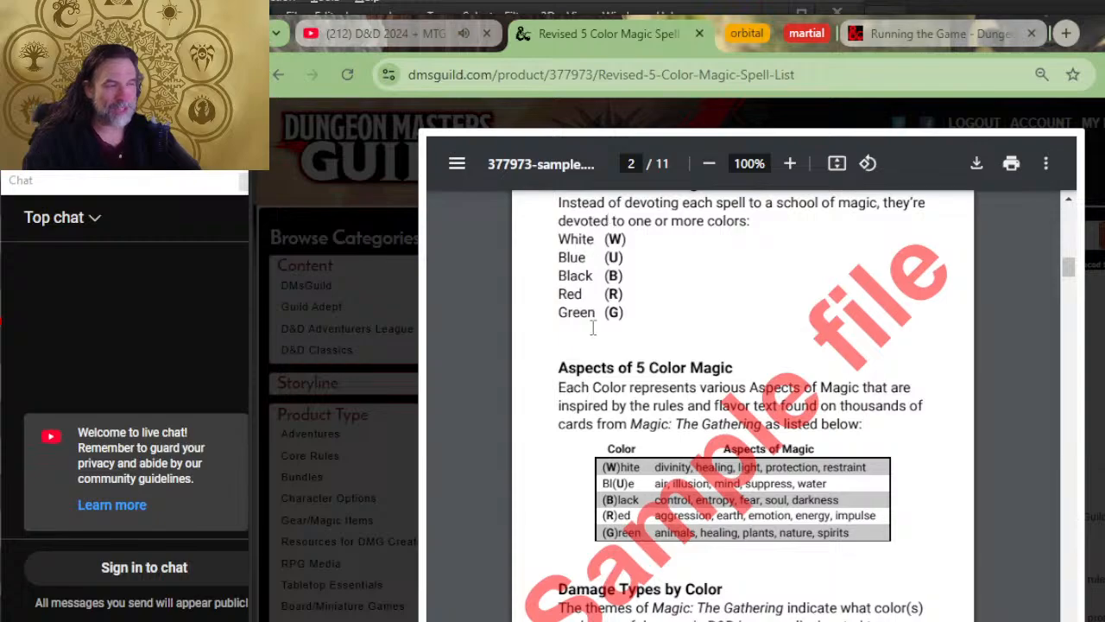
scroll(656, 384, "down", 2)
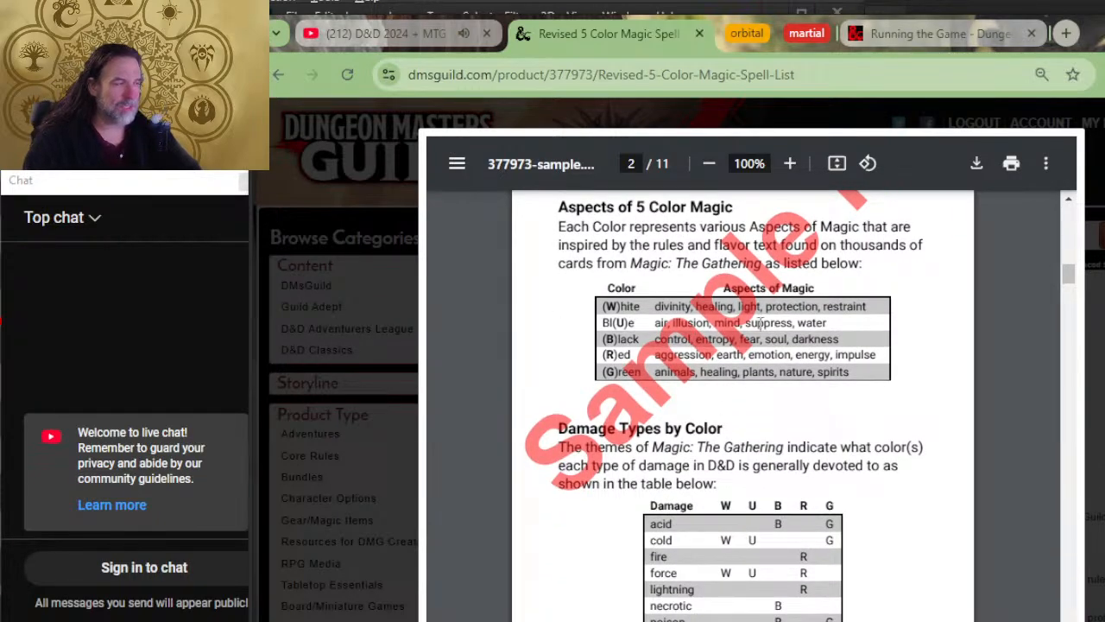
scroll(805, 354, "up", 2, "ctrl")
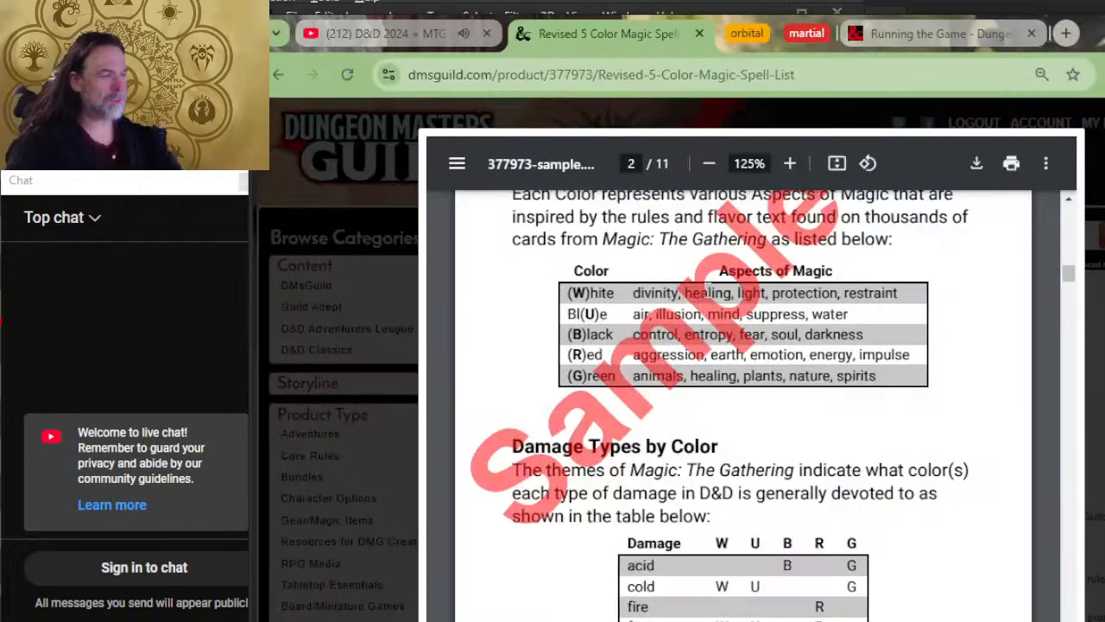
scroll(639, 318, "down", 4)
scroll(574, 346, "up", 3)
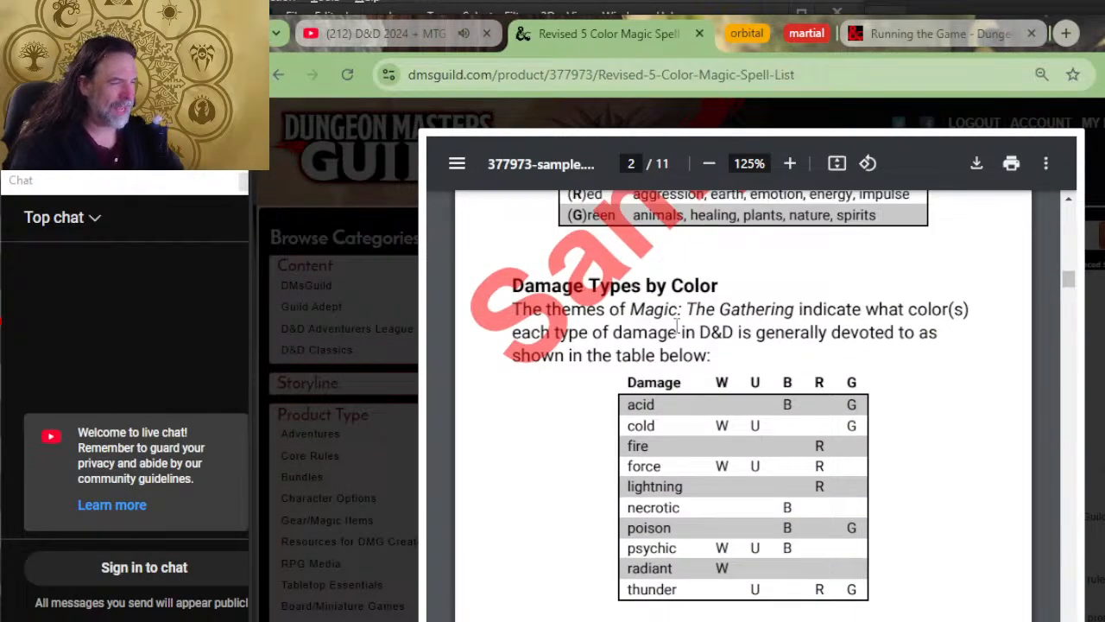
scroll(700, 311, "down", 3)
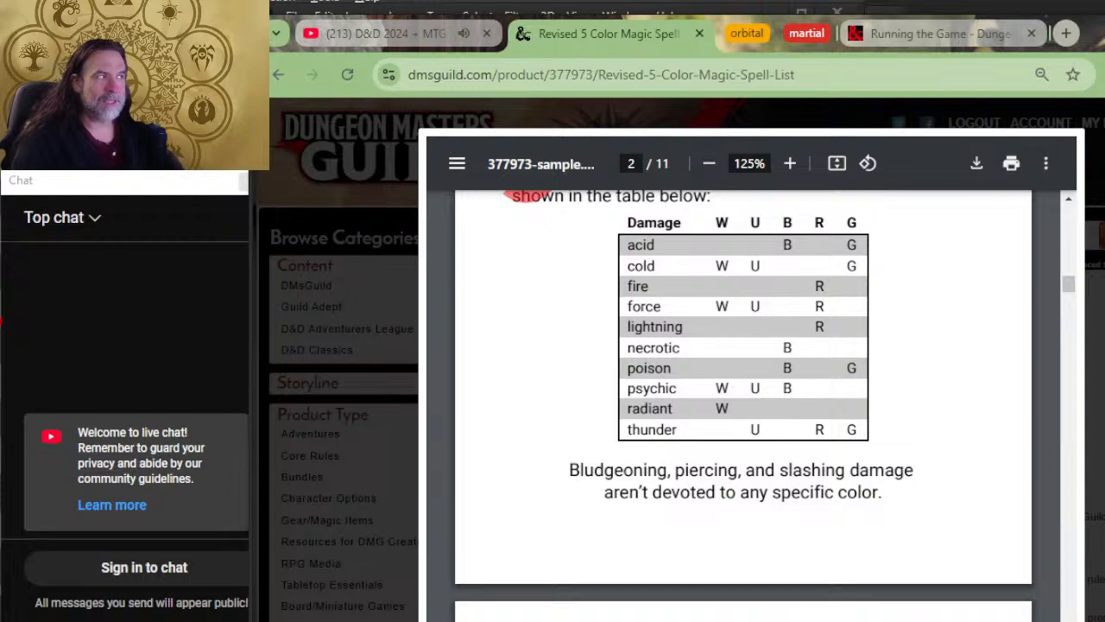
Step: Point out the green and black color entries for acid in the Damage Types by Color table
mouse_move(205, 620)
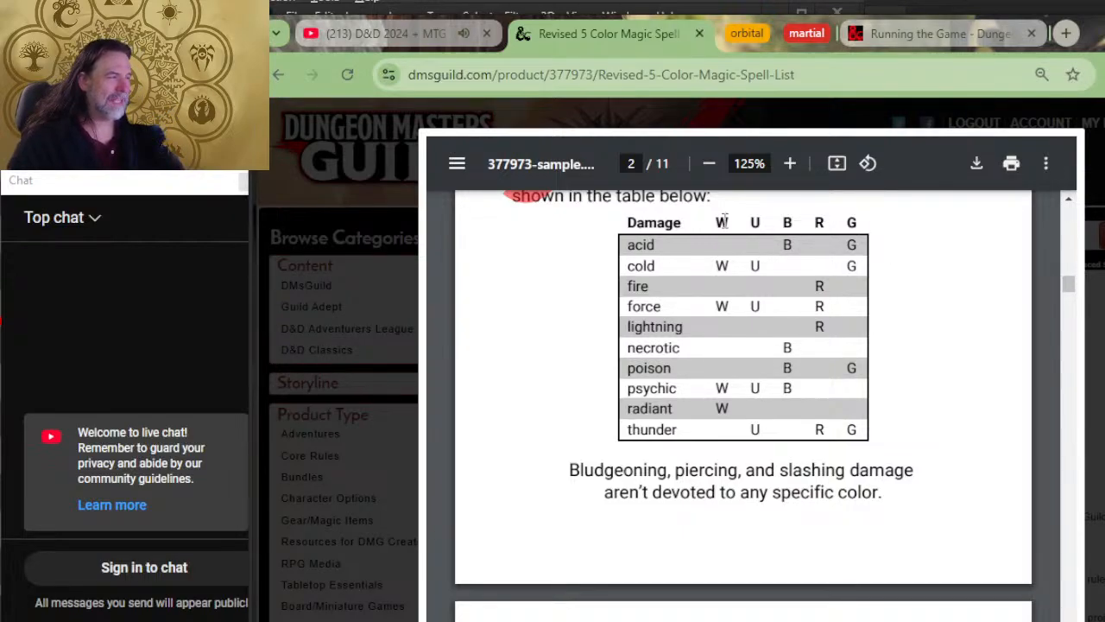
double_click(851, 245)
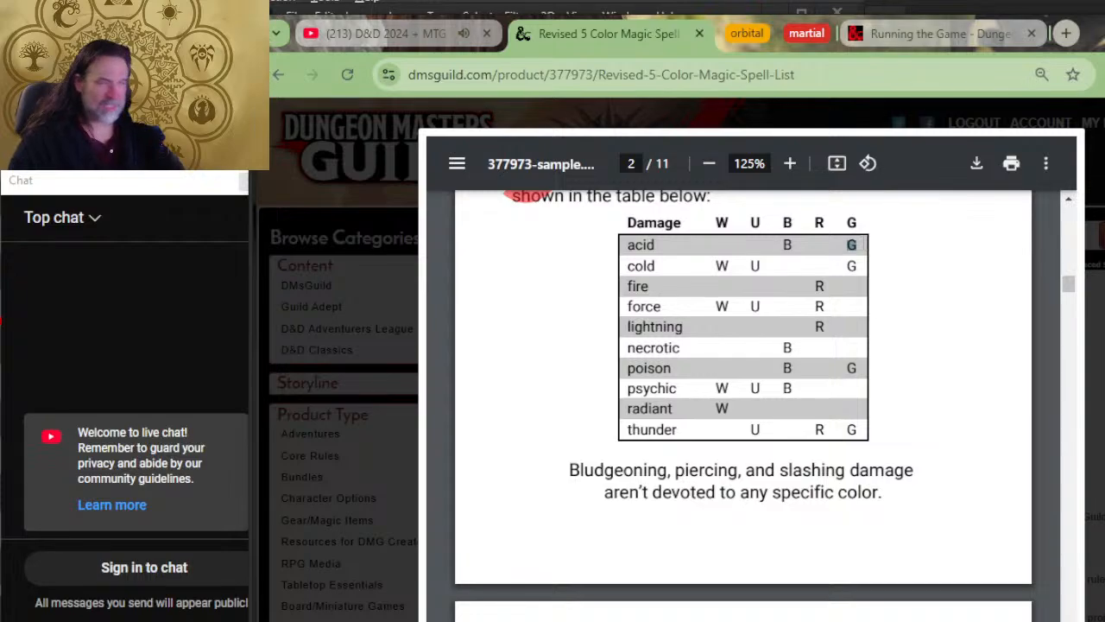
left_click(863, 246)
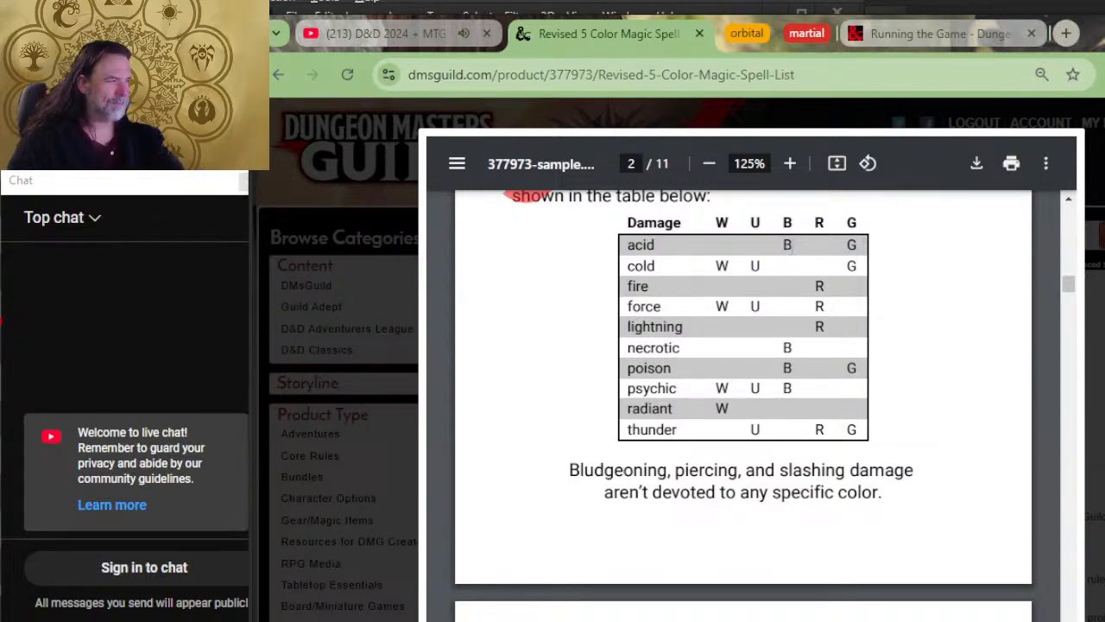
double_click(787, 246)
left_click(811, 247)
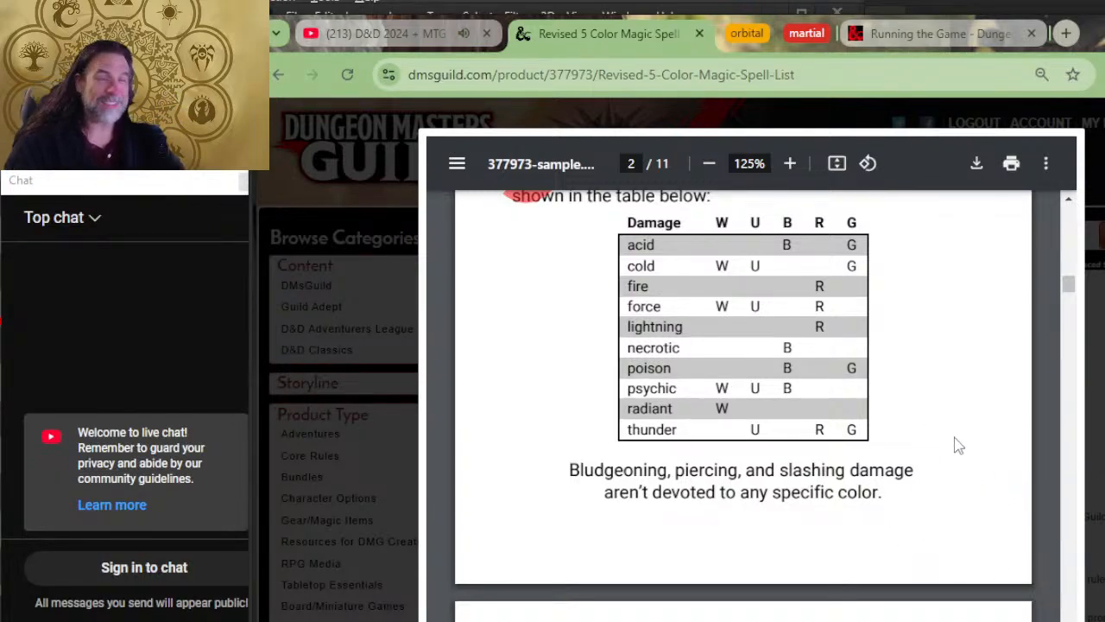
Step: Compare the Aspects of Magic and Damage Types tables with the cantrips in the 5 Color Magic Spell List
scroll(748, 500, "down", 5)
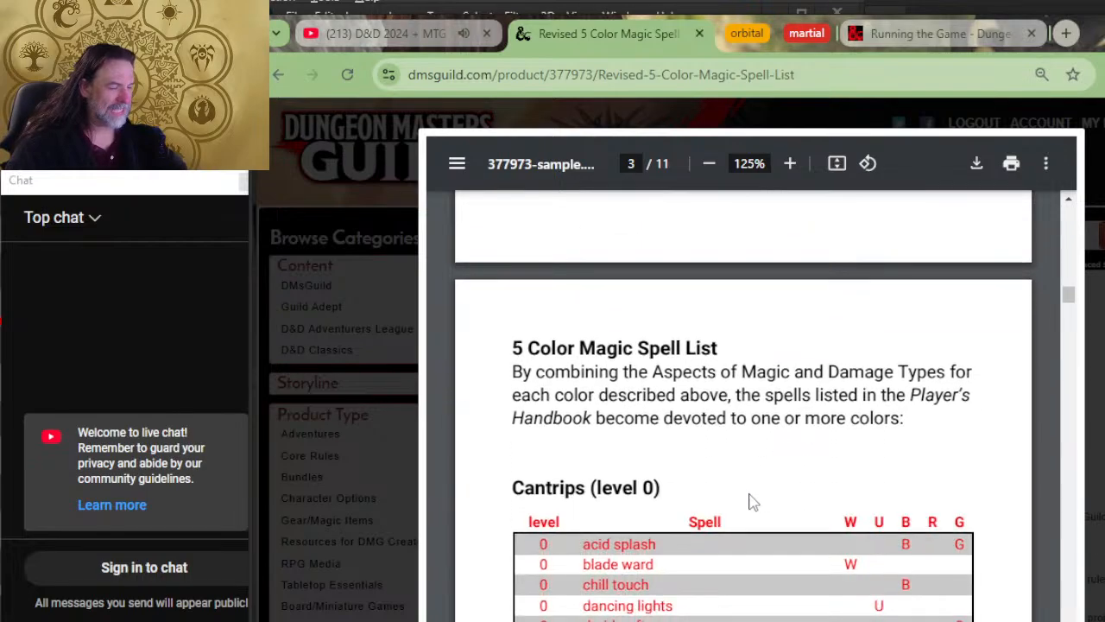
scroll(735, 459, "up", 8)
scroll(742, 423, "up", 3)
scroll(691, 405, "down", 3)
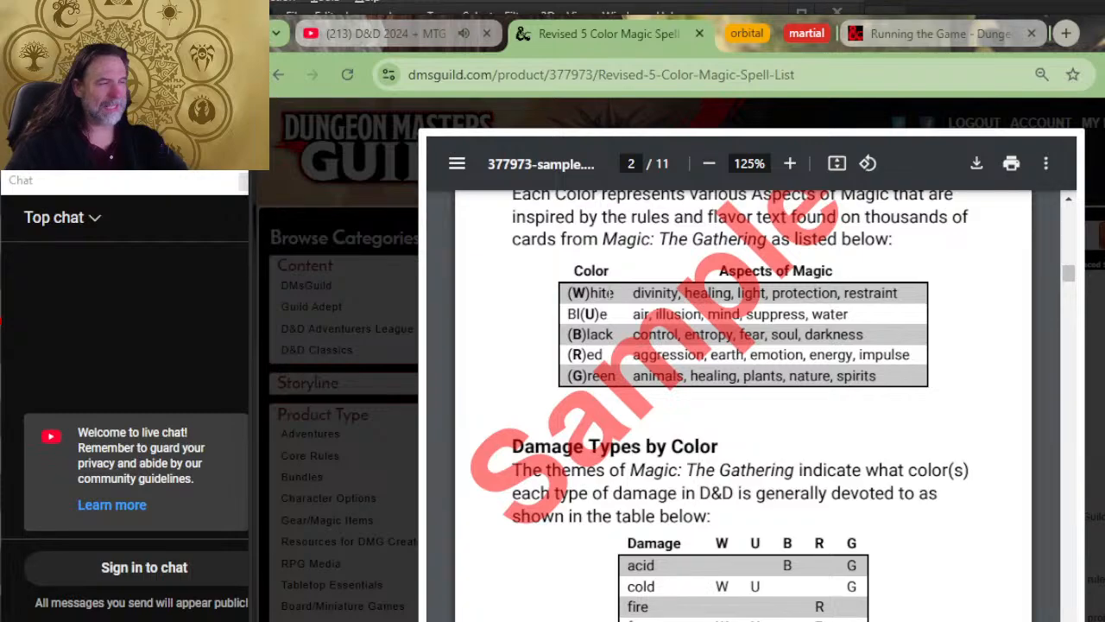
scroll(803, 432, "down", 4)
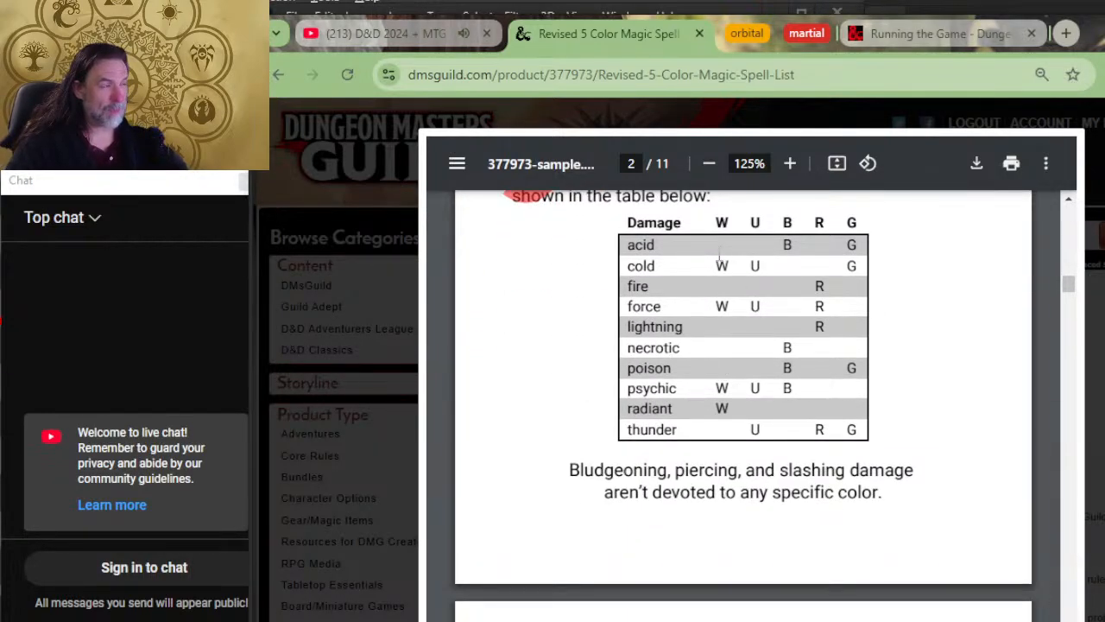
scroll(892, 412, "down", 5)
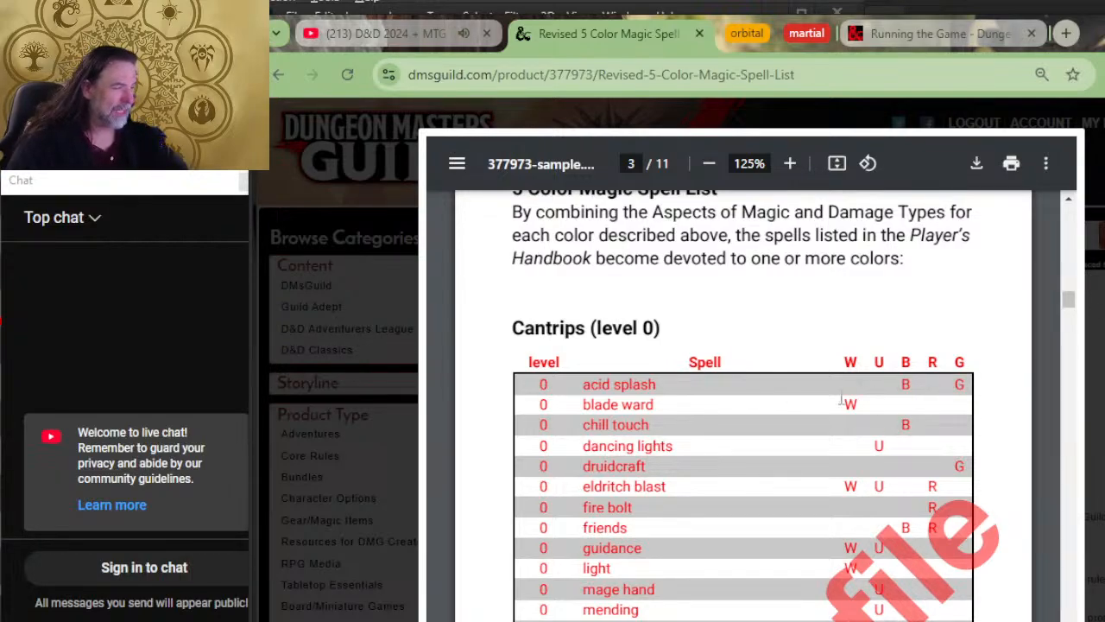
scroll(681, 256, "up", 5)
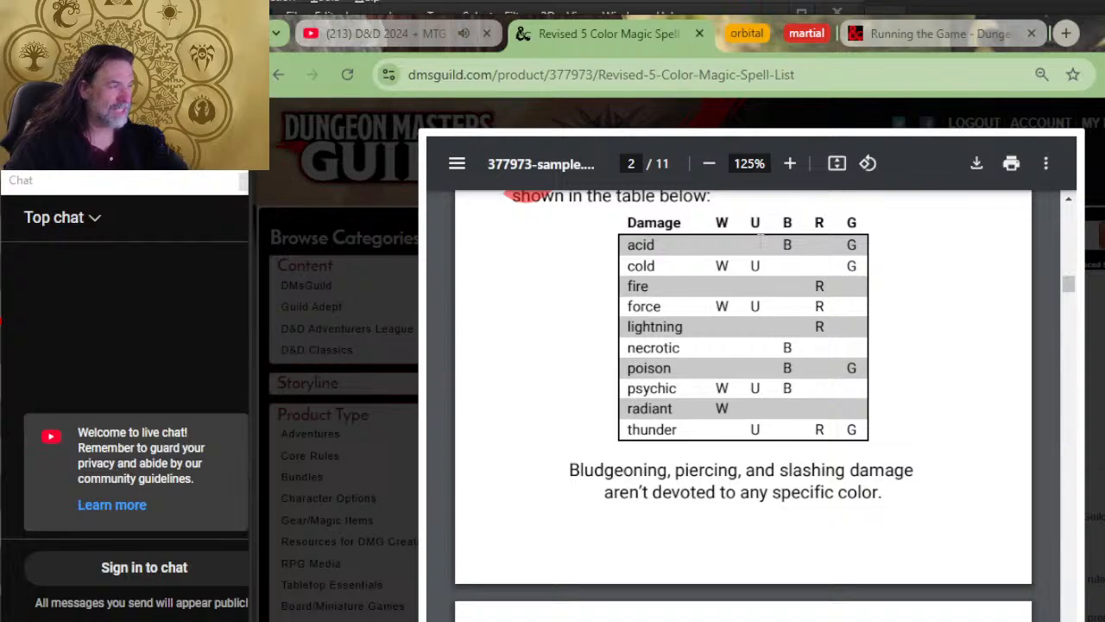
scroll(747, 326, "down", 5)
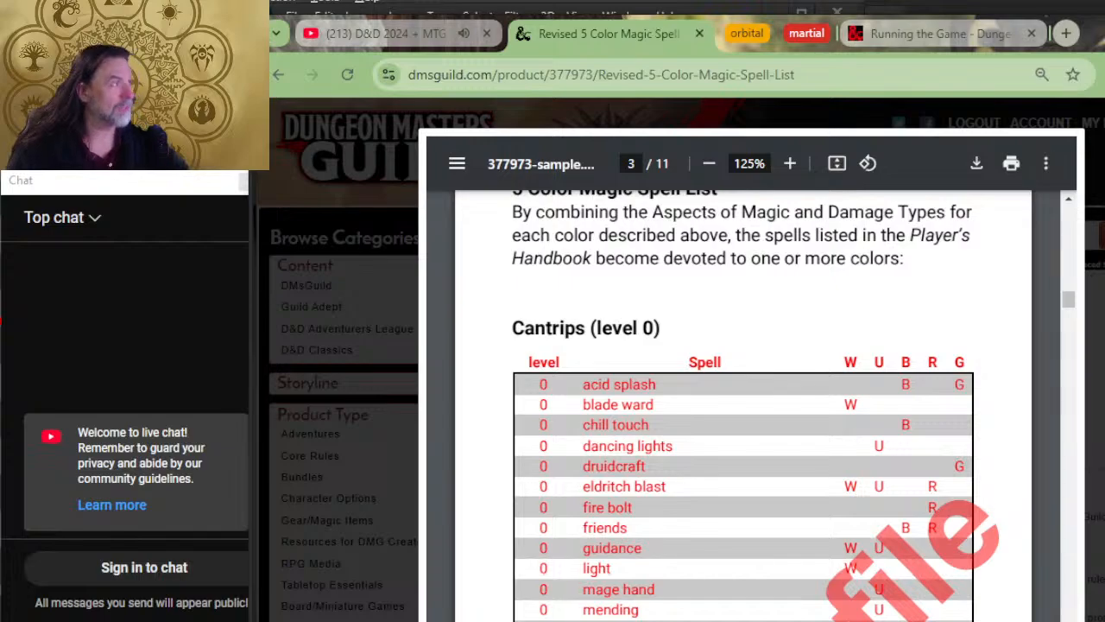
Step: Skim the sample's spell list through the 2nd level spells and examine the colors of the 3rd level spells
scroll(698, 473, "down", 20)
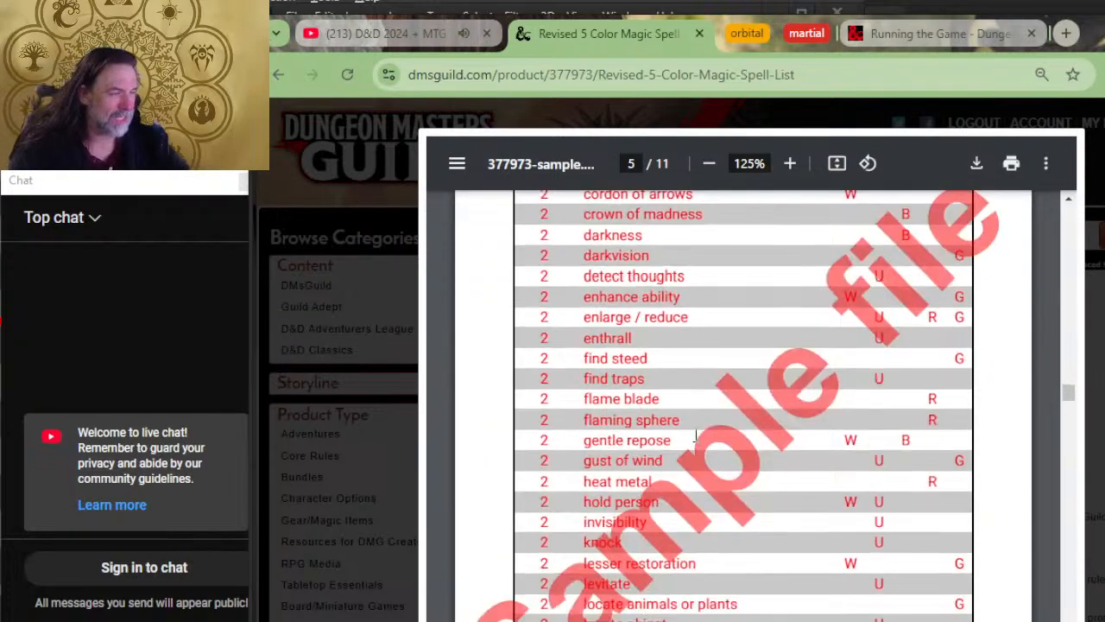
scroll(695, 438, "down", 12)
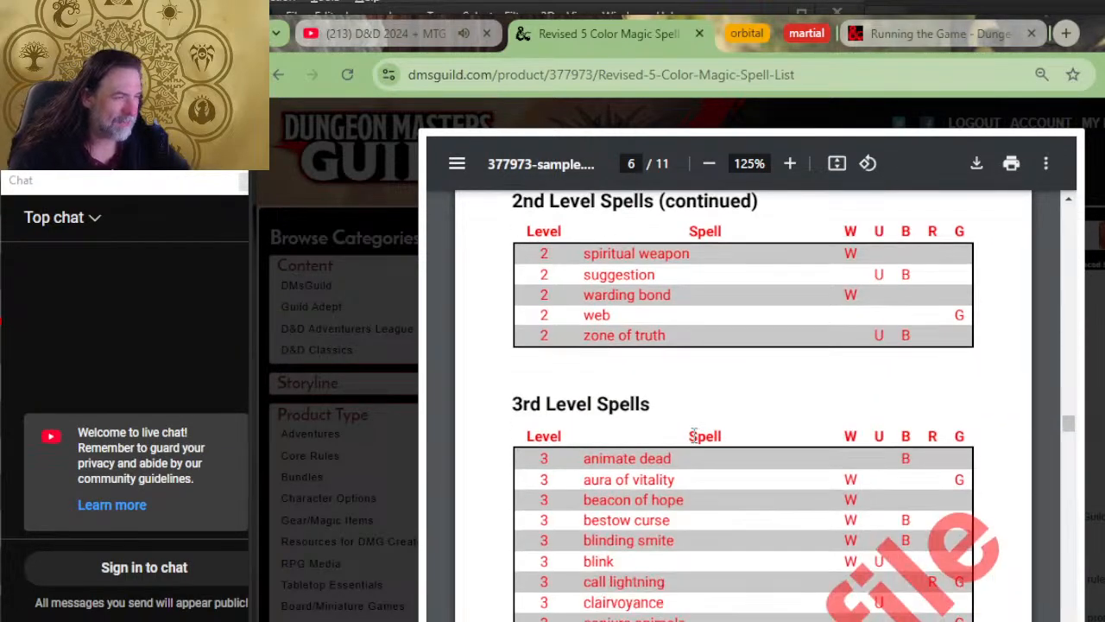
scroll(693, 436, "down", 6)
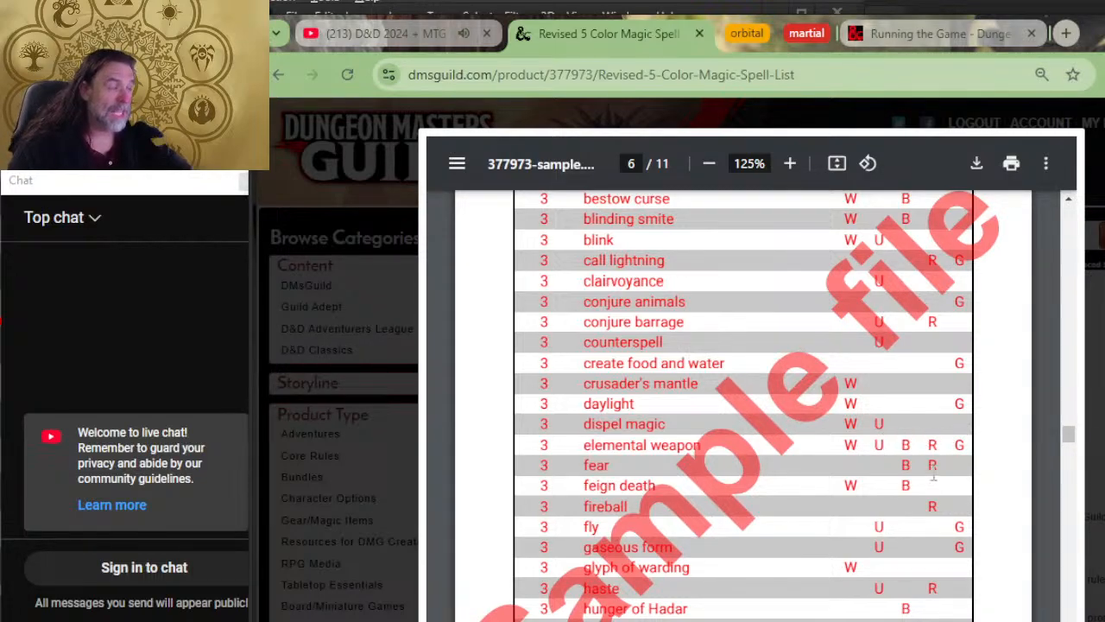
scroll(780, 515, "up", 1)
scroll(825, 482, "down", 1)
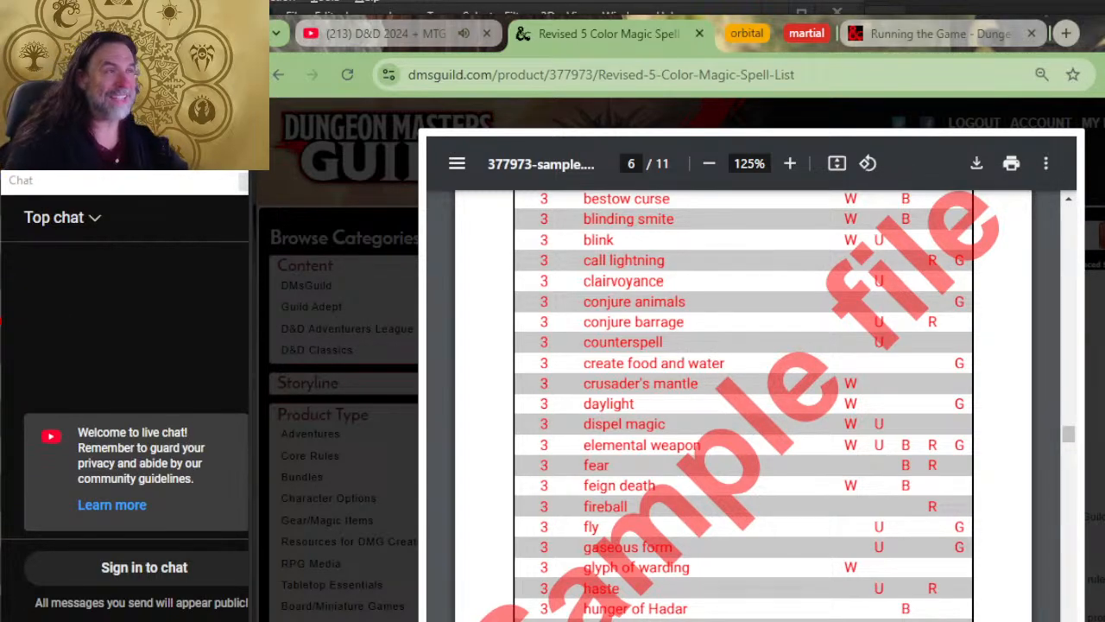
Step: Switch to the 2024 Color Magic Spell List workbook in Excel and look over its 2024 PH sheet
key("alt+Tab")
key("Tab")
key("Tab")
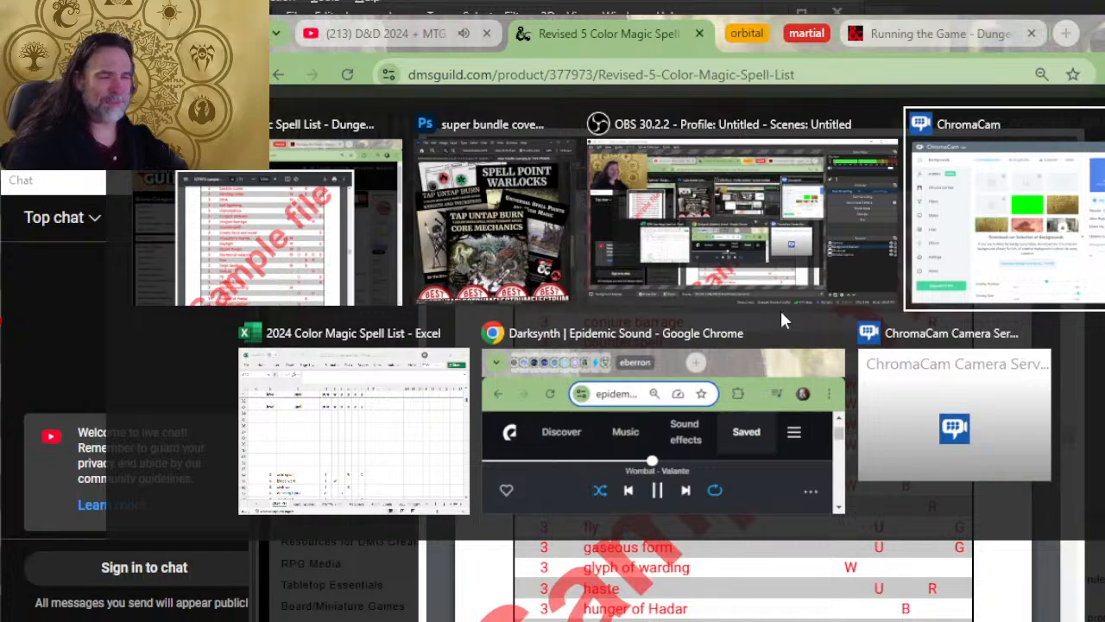
key("Tab")
scroll(493, 312, "up", 2)
scroll(513, 301, "down", 4)
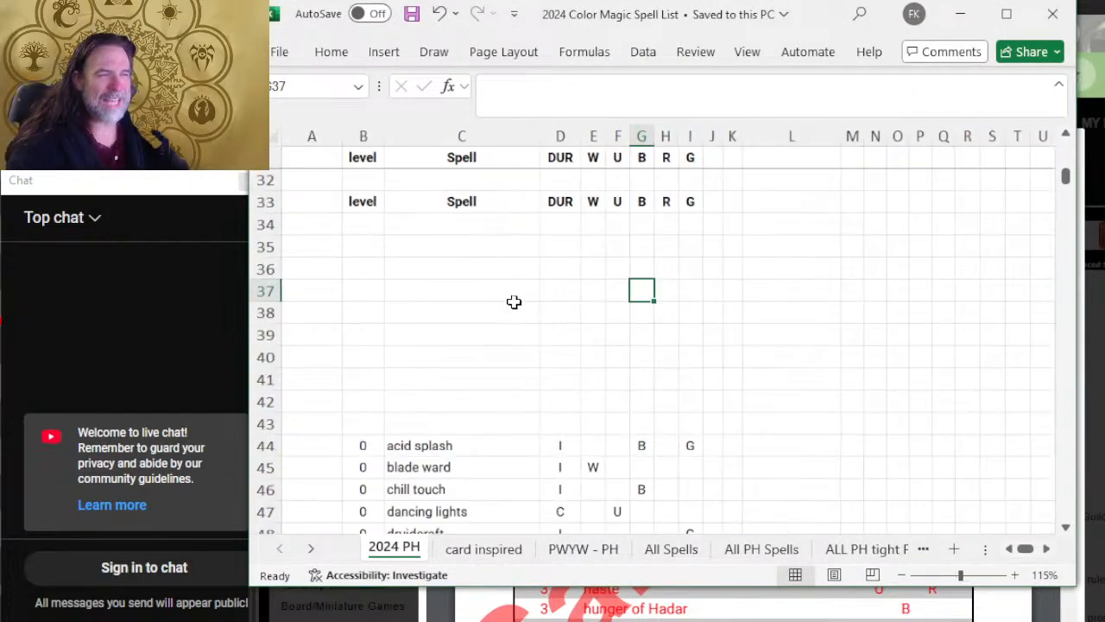
Step: Switch back to Chrome, return to the Color Mana Spell Points bundle page and look through its included titles
key("alt+Tab")
left_click(646, 307)
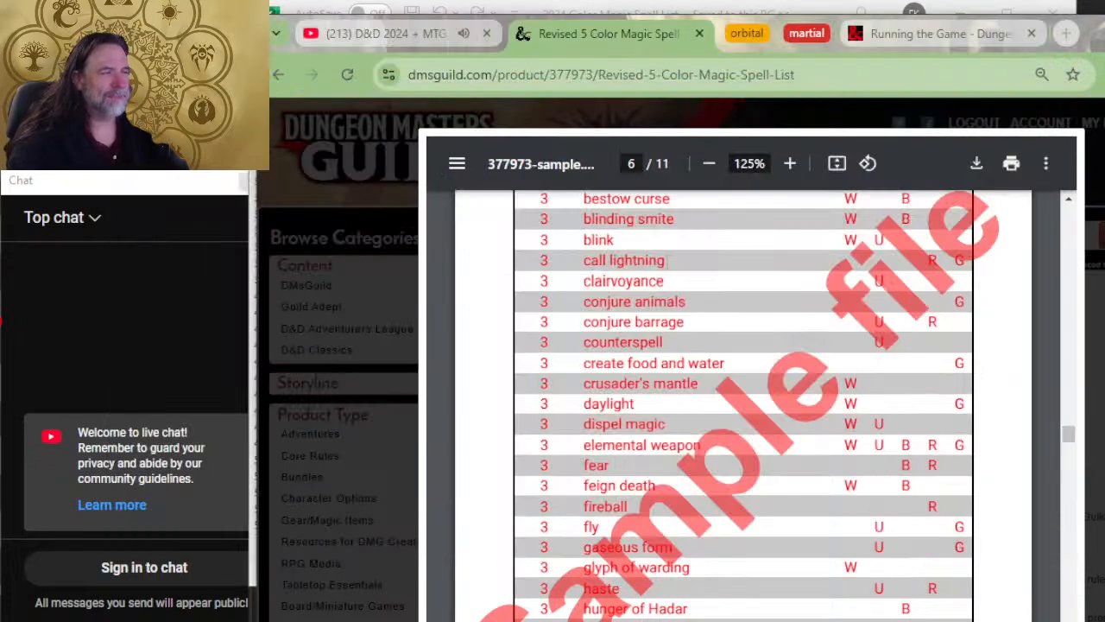
key("alt+Left")
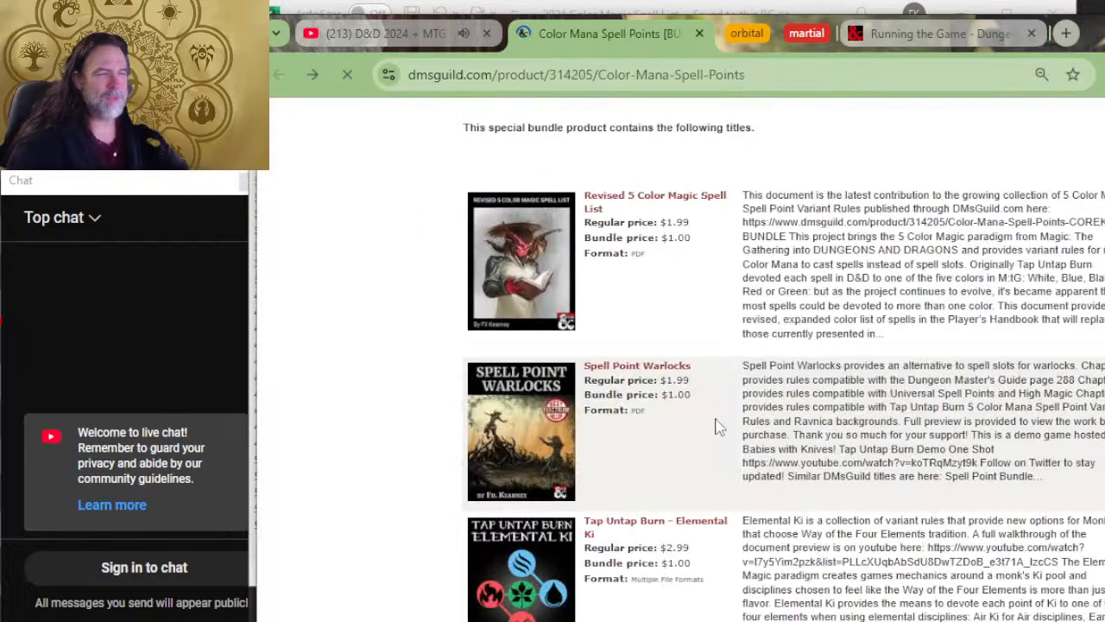
scroll(698, 326, "down", 10)
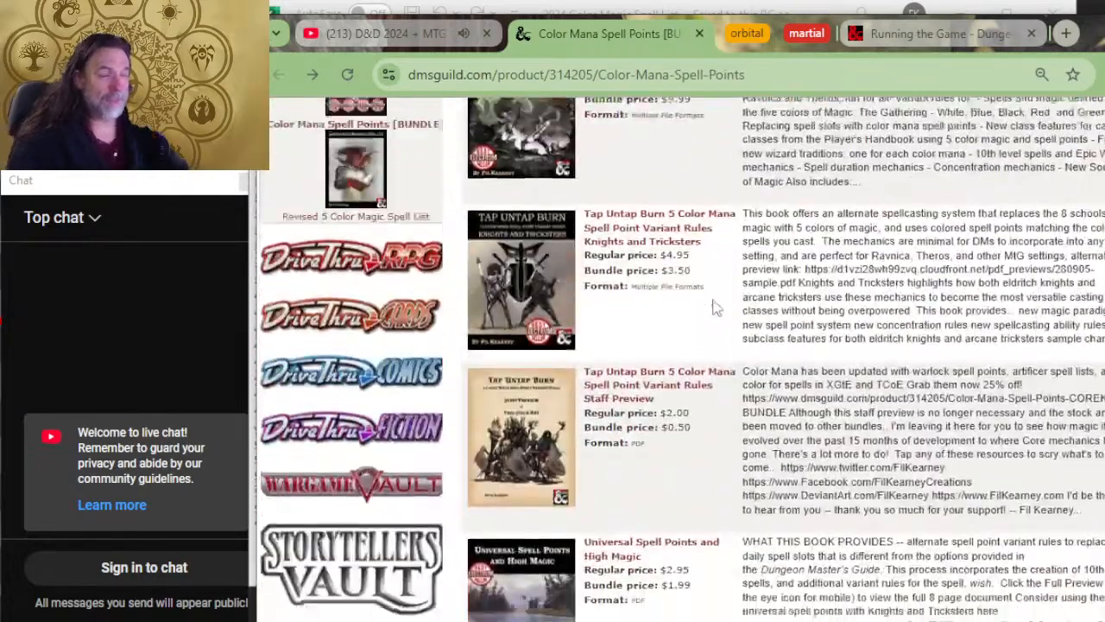
Step: Switch to the Excel spell list workbook and look at its All Spells and All PH Spells sheets, ending on All Spells
key("alt+Tab")
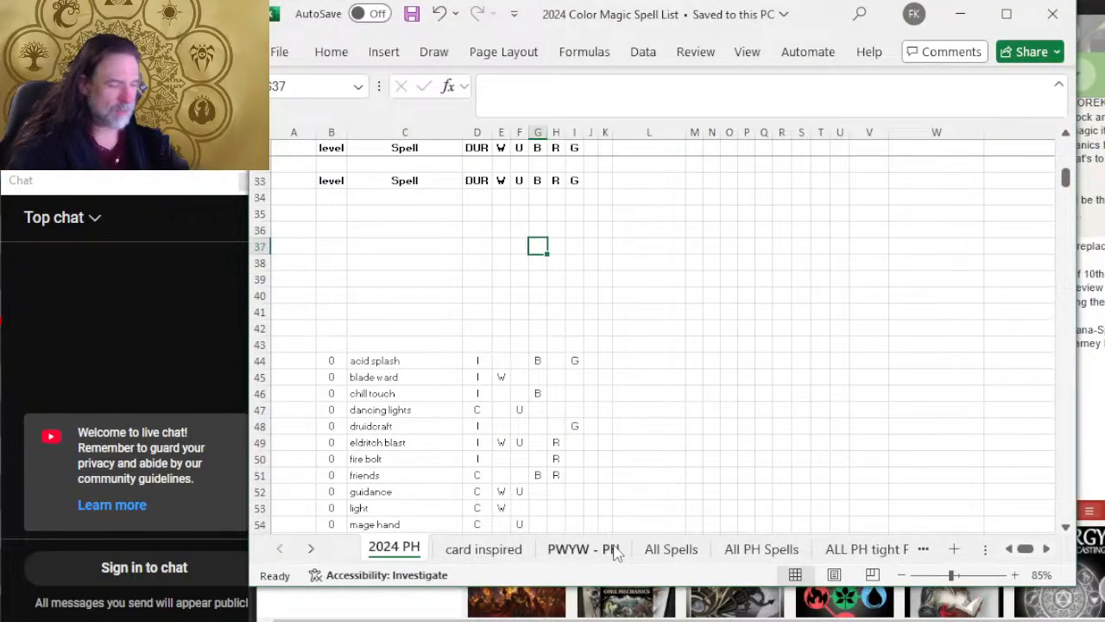
left_click(661, 549)
scroll(556, 388, "down", 13)
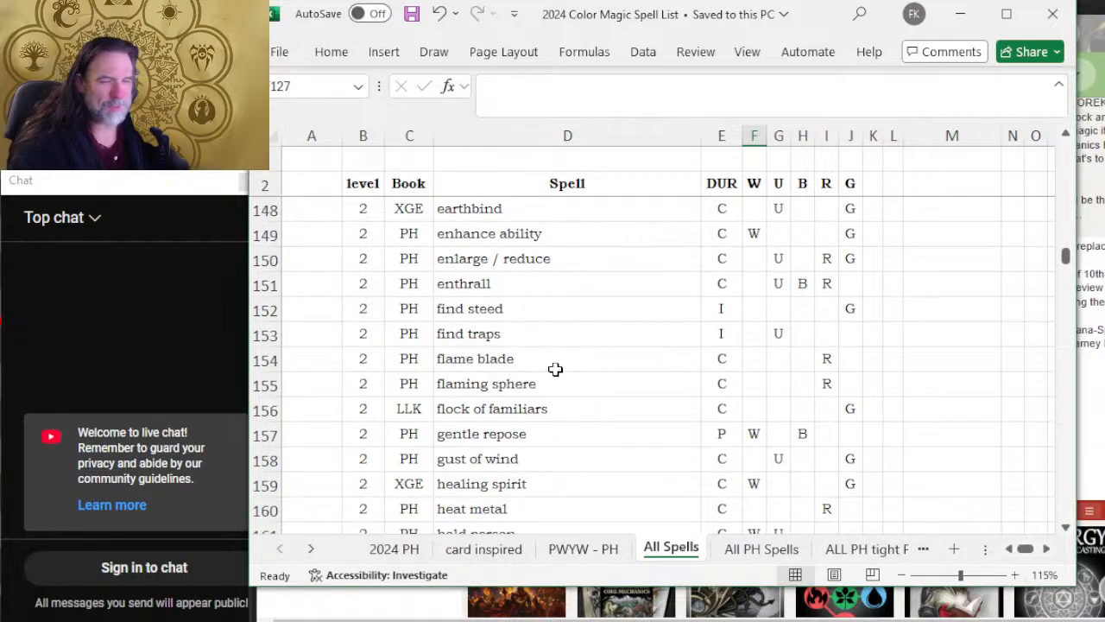
left_click(756, 551)
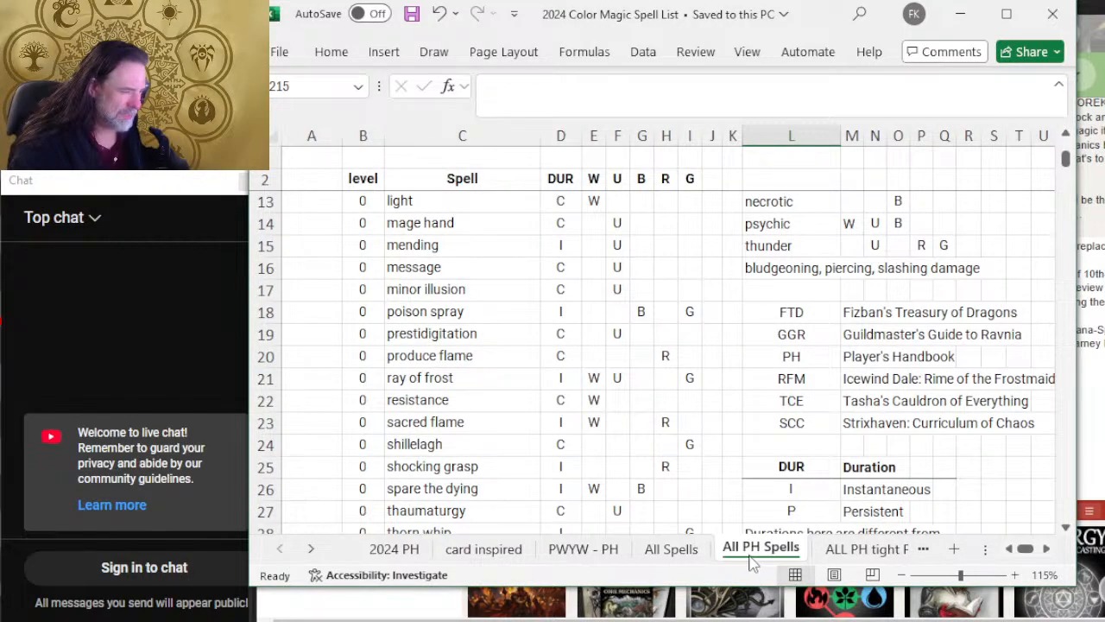
left_click(669, 548)
Step: Review the 1st and 2nd level spells on the All Spells sheet with their source books and colors
scroll(578, 399, "up", 3)
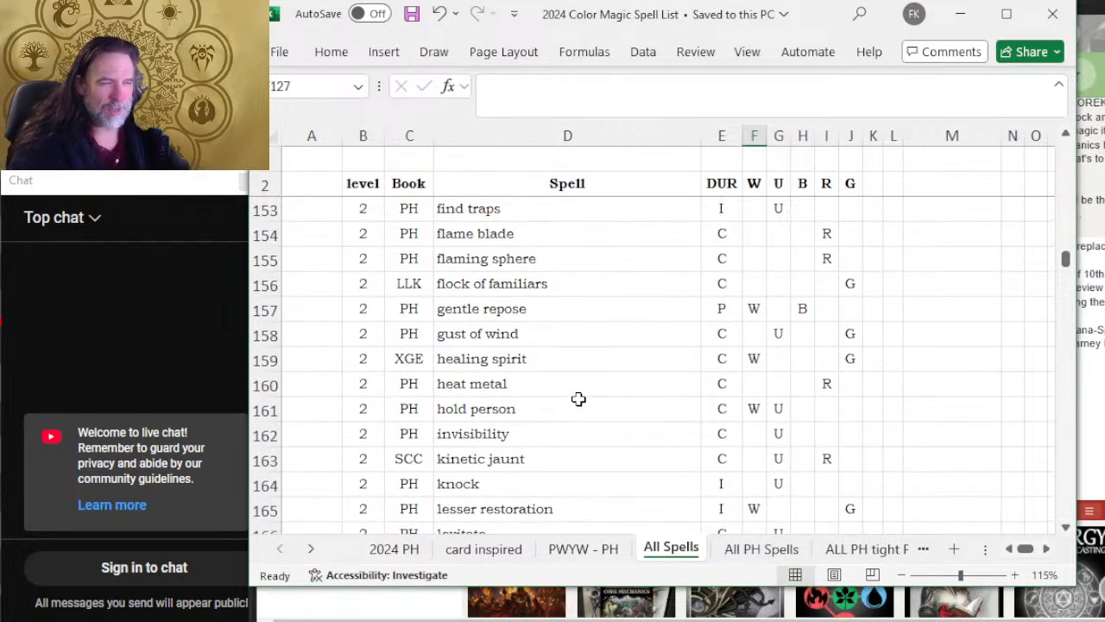
scroll(579, 398, "up", 8)
scroll(578, 401, "up", 7)
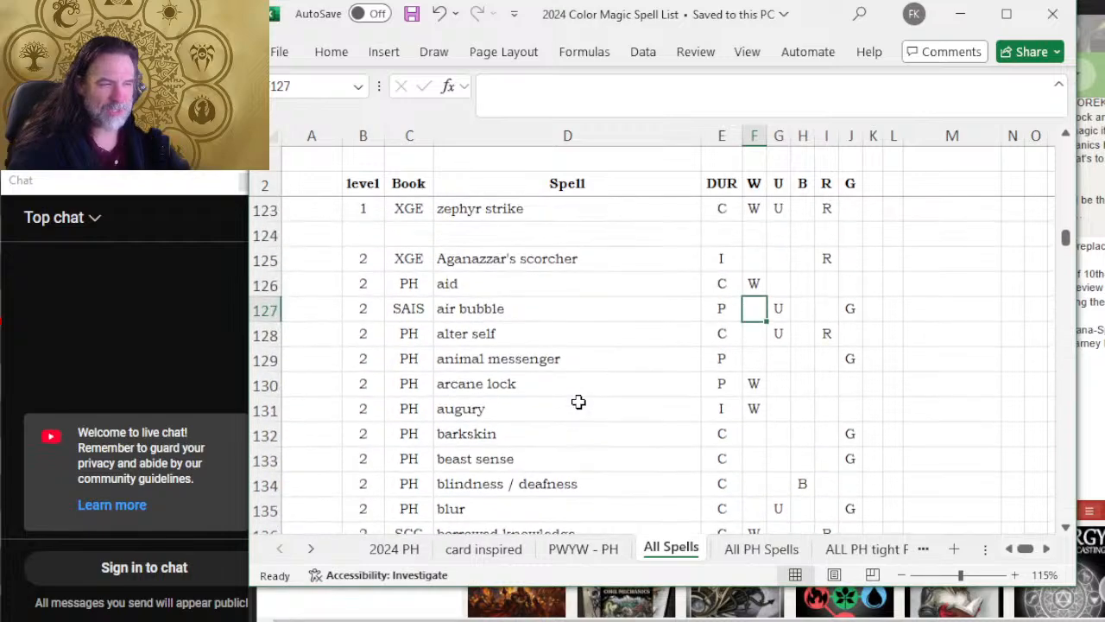
scroll(604, 405, "up", 12)
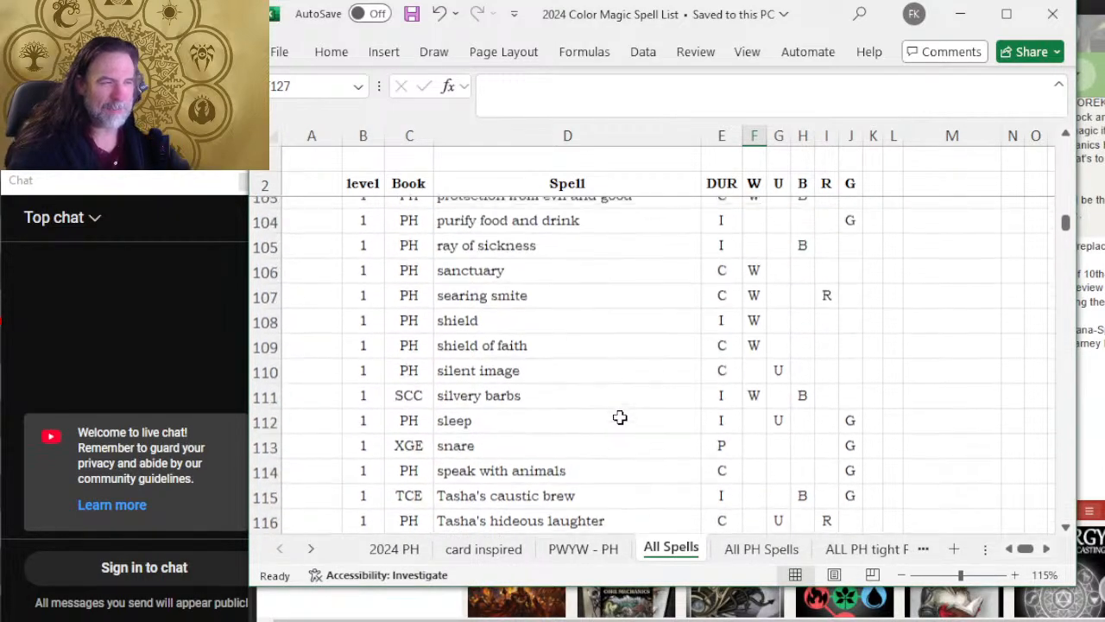
scroll(598, 401, "down", 15)
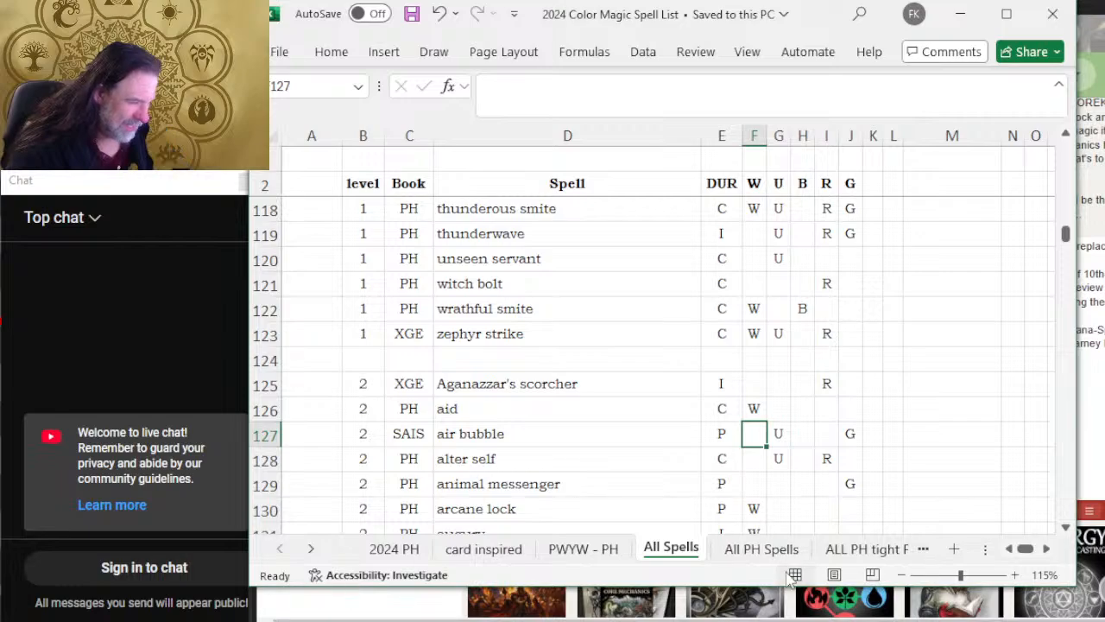
Step: Check the source book of air bubble on the All Spells sheet and browse the workbook's sheet names through to Wizard
left_click(534, 436)
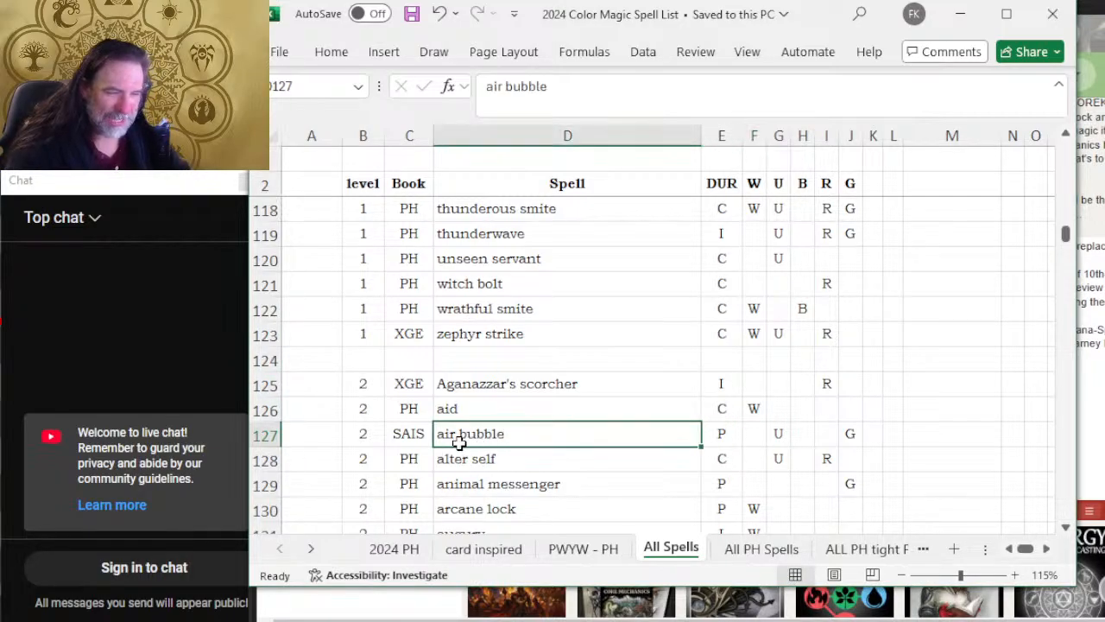
left_click(414, 437)
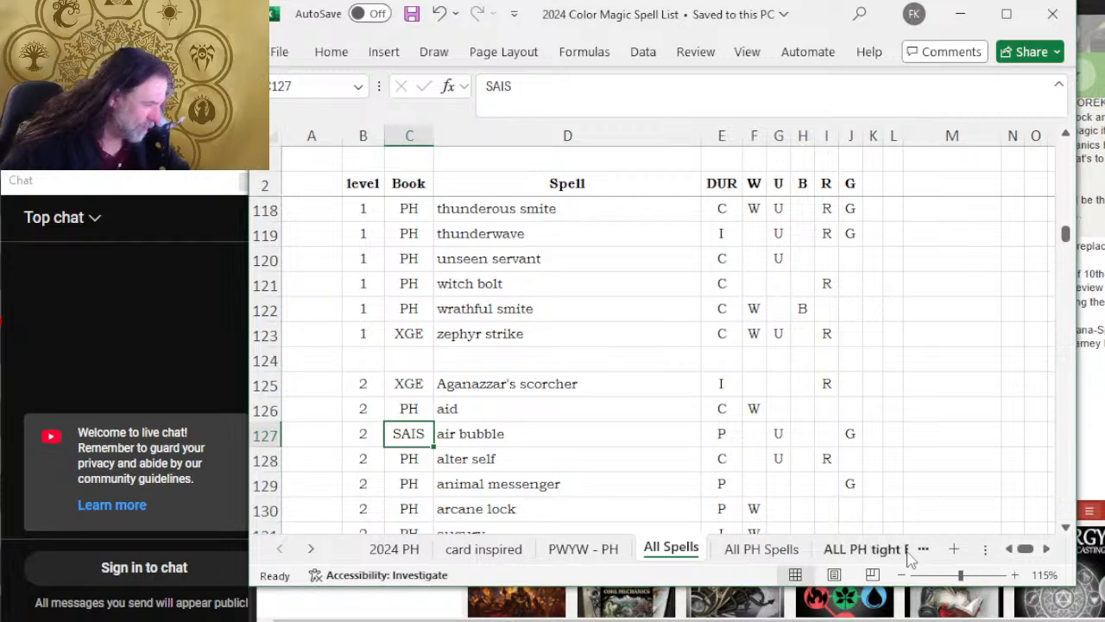
left_click(316, 550)
left_click(312, 549)
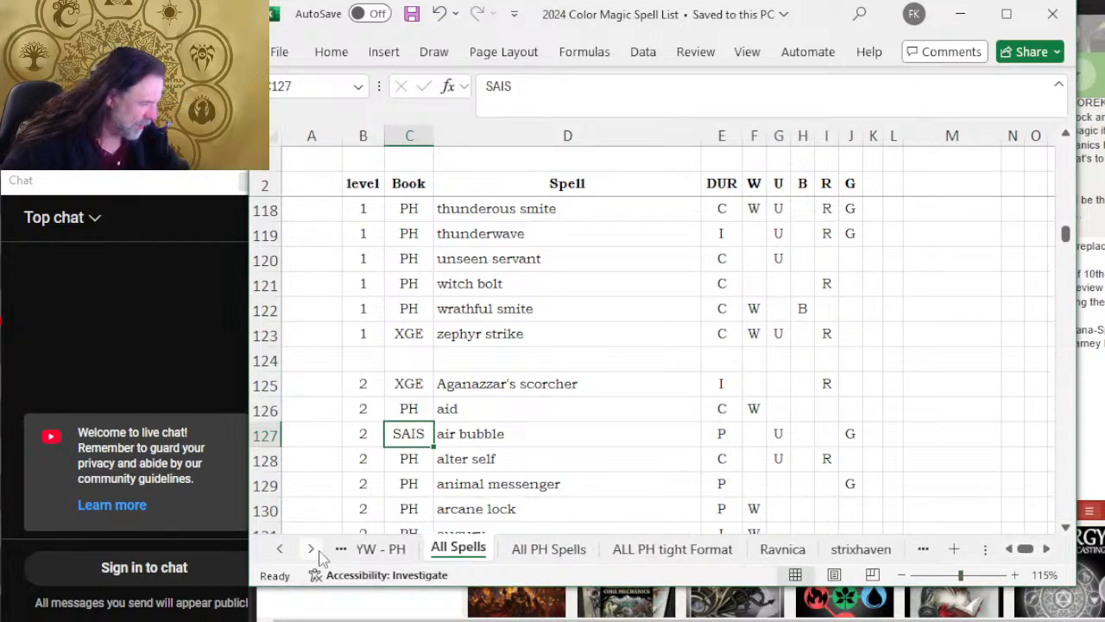
left_click(313, 550)
left_click(312, 550)
left_click(311, 550)
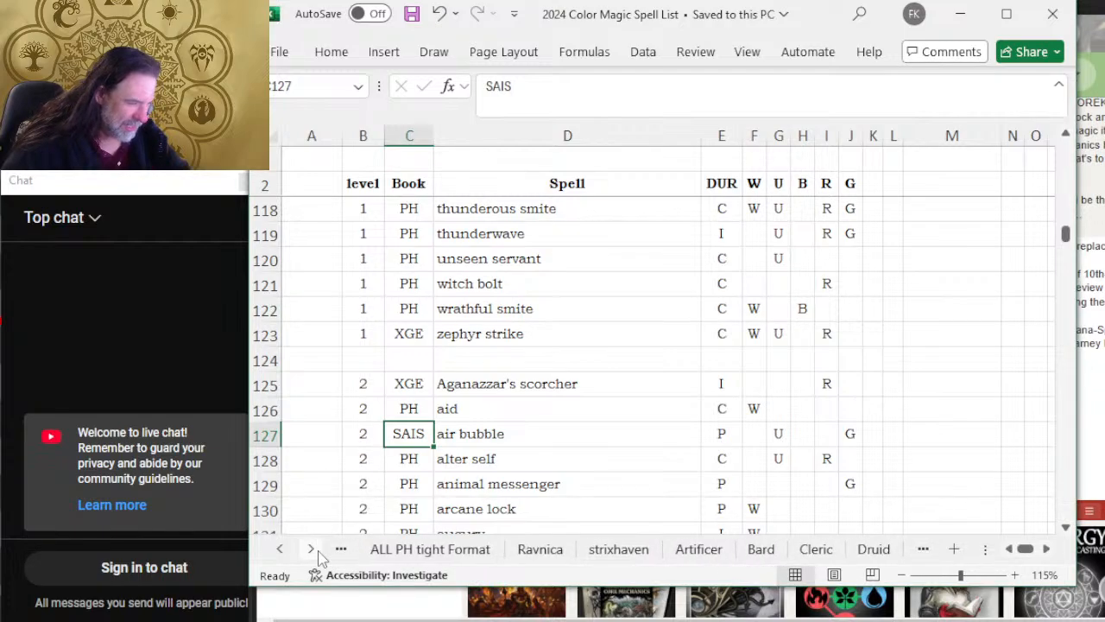
left_click(316, 552)
left_click(316, 552)
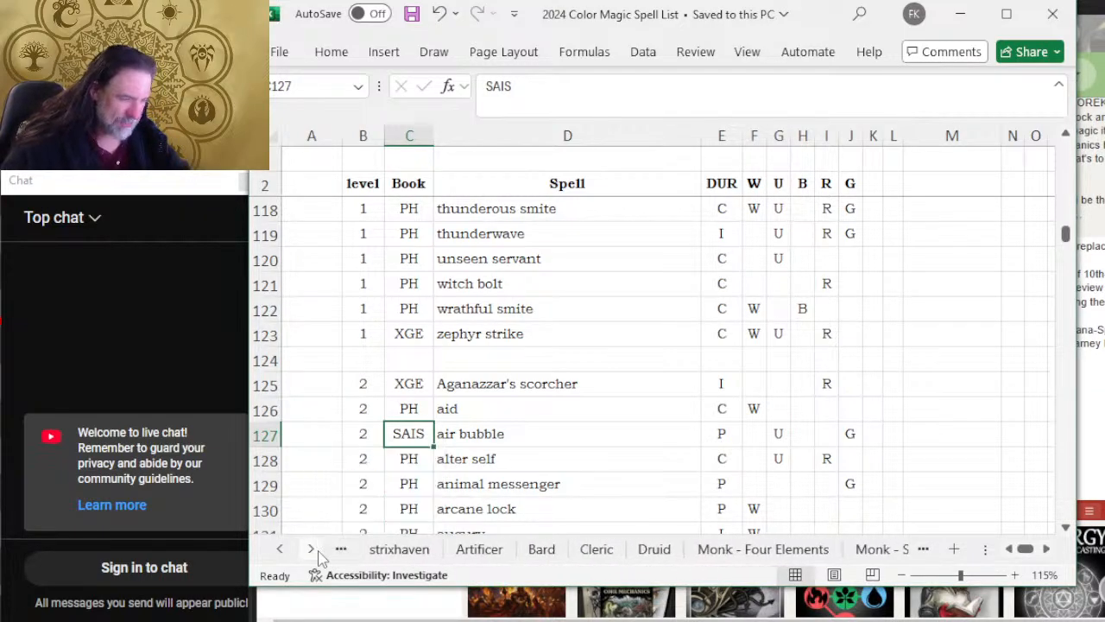
left_click(316, 553)
left_click(313, 550)
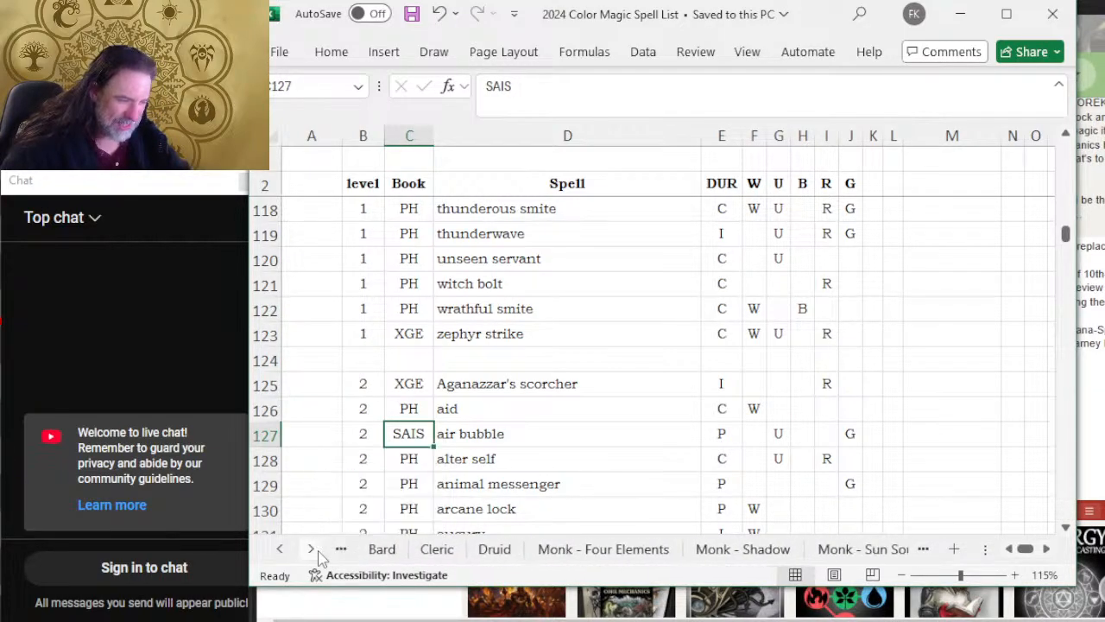
left_click(312, 550)
left_click(312, 550)
left_click(313, 550)
left_click(313, 550)
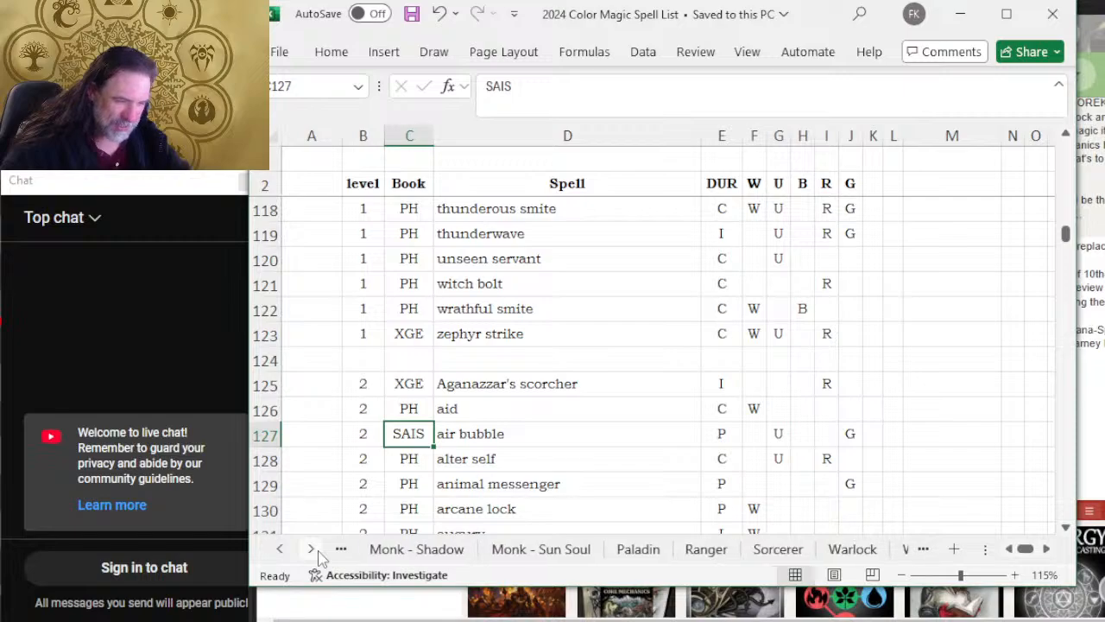
left_click(312, 550)
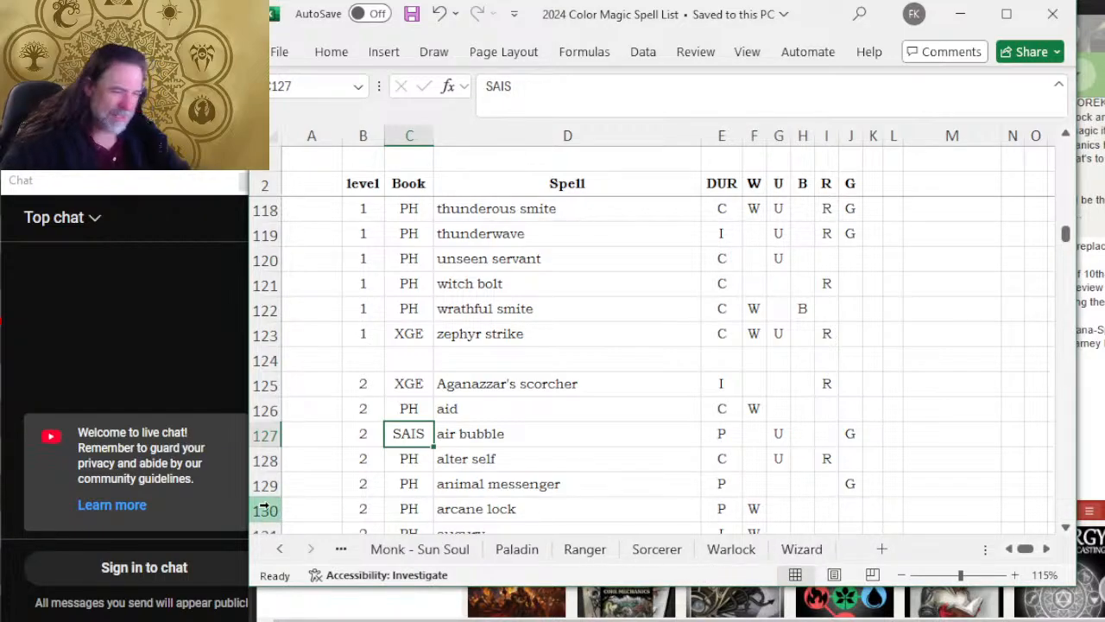
Step: Open the Wizard sheet and look through its 4th to 7th level spells with their books and colors
left_click(813, 556)
scroll(604, 388, "up", 13)
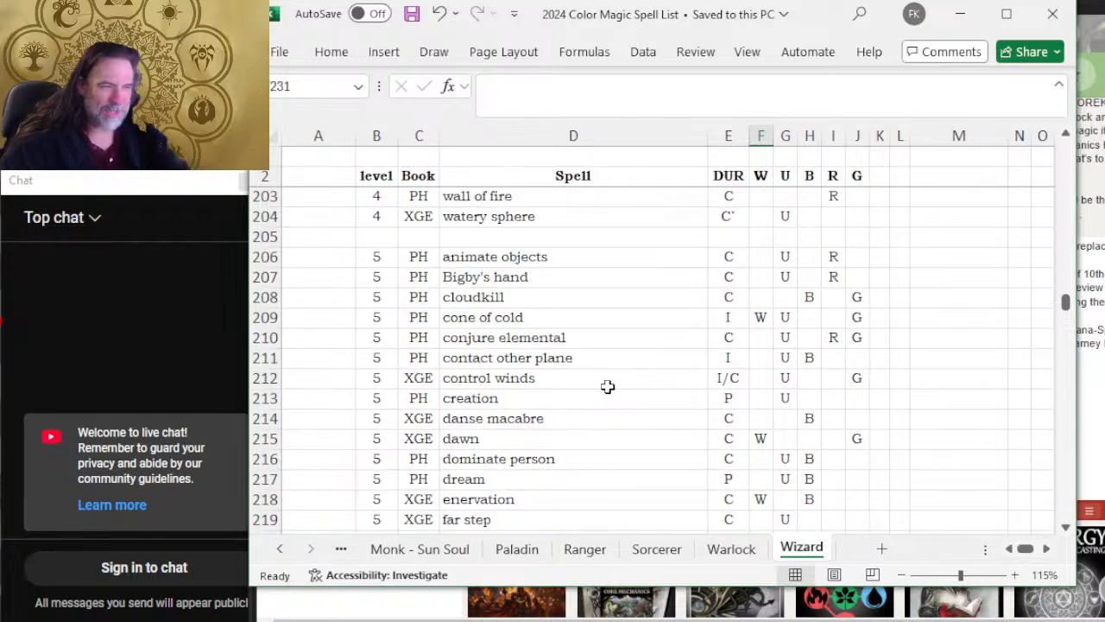
scroll(604, 387, "down", 15)
scroll(603, 400, "down", 10)
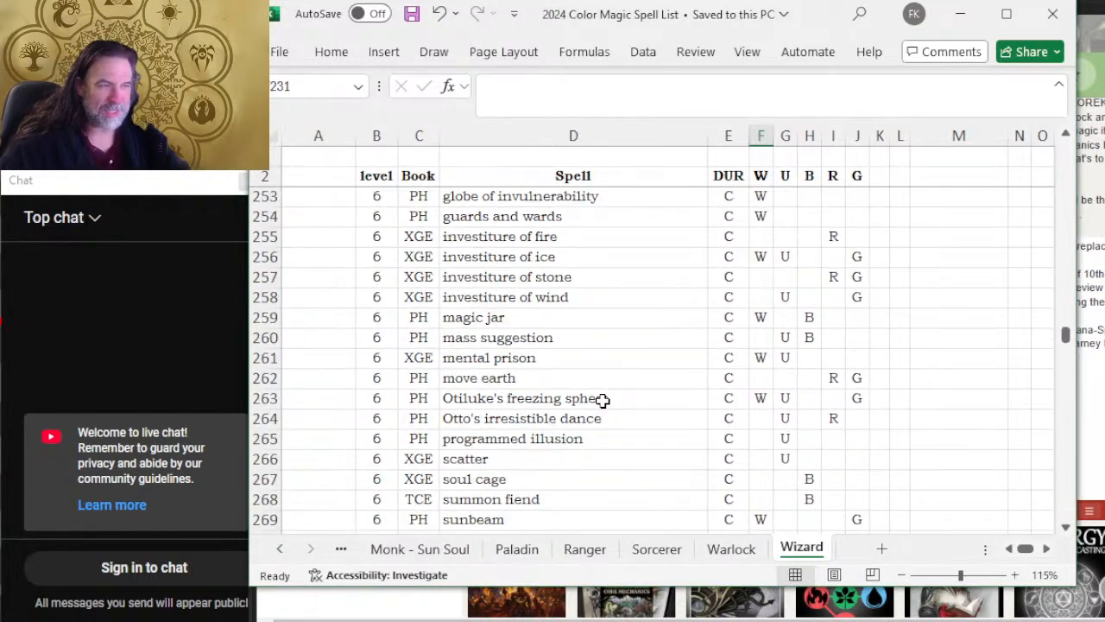
scroll(565, 427, "down", 8)
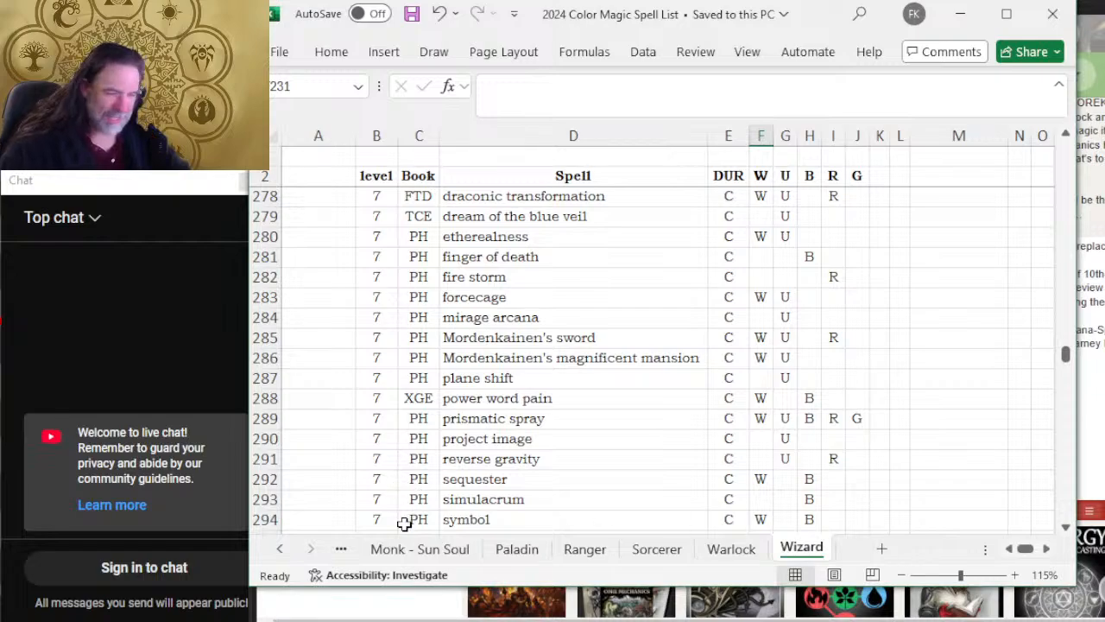
Step: Return to the 2024 PH sheet and look over its duration notes and level 0 spell rows
left_click(279, 549)
left_click(280, 549)
left_click(279, 549)
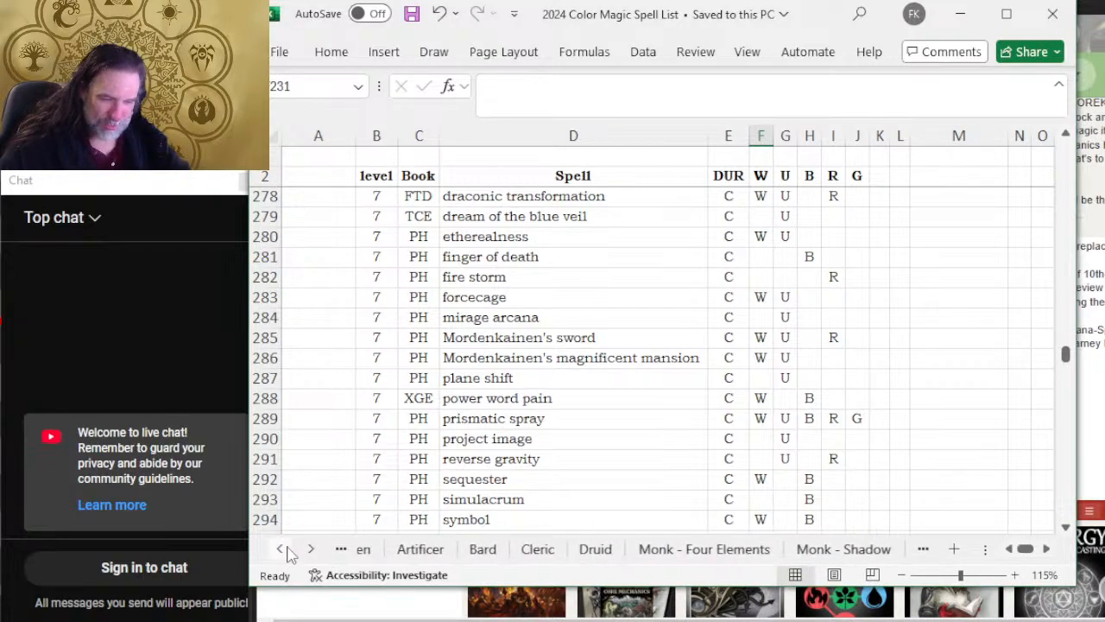
left_click(285, 549)
left_click(285, 549)
left_click(285, 549)
left_click(286, 549)
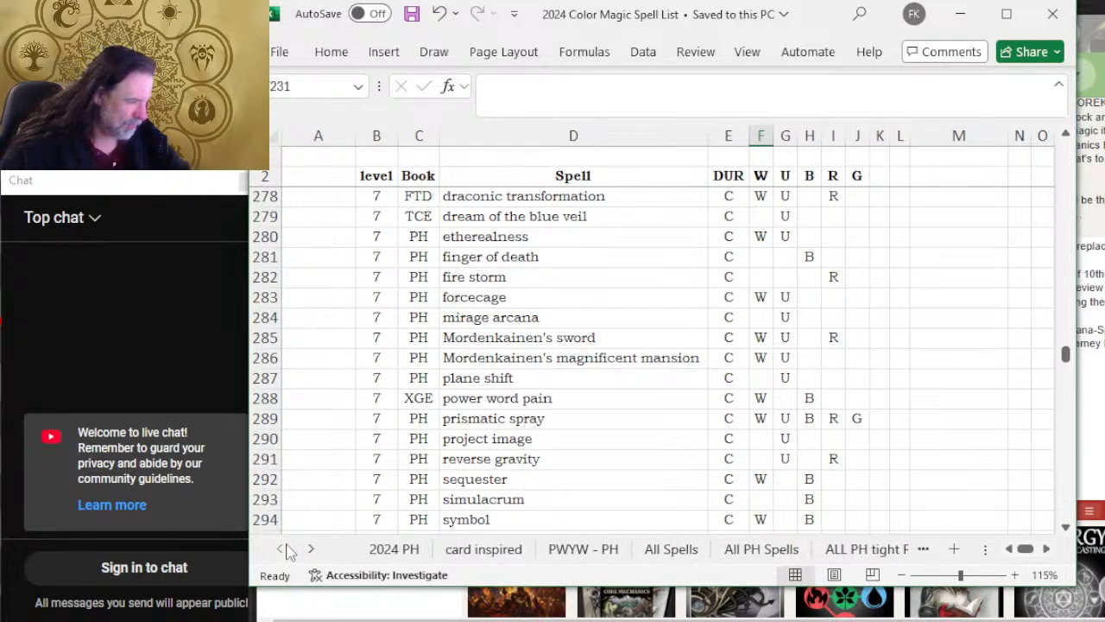
left_click(399, 549)
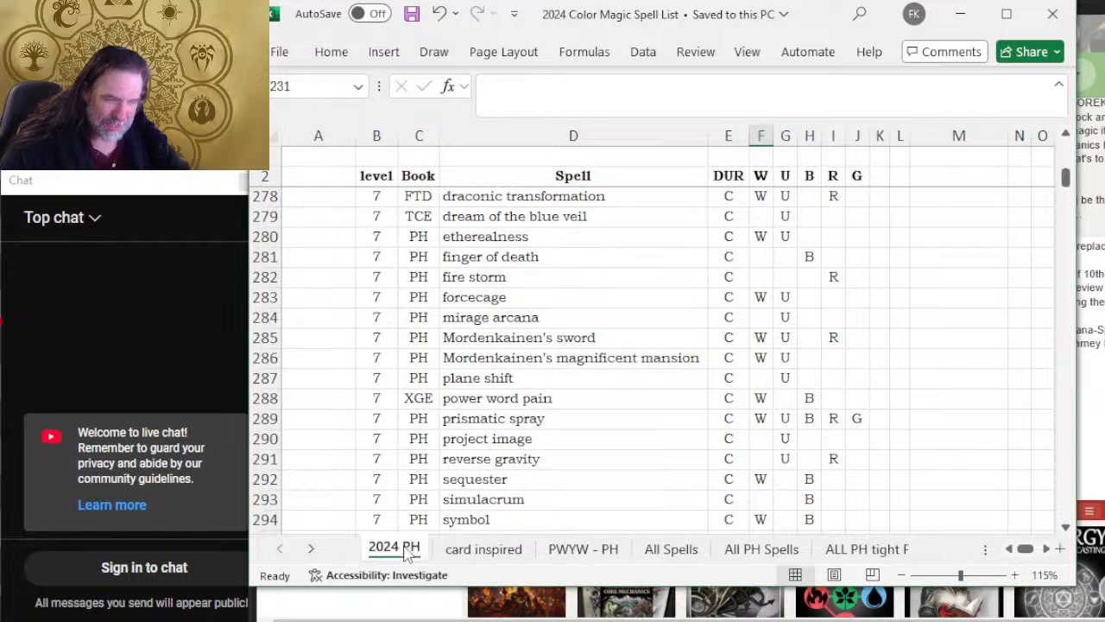
scroll(407, 313, "up", 5)
scroll(423, 320, "down", 4)
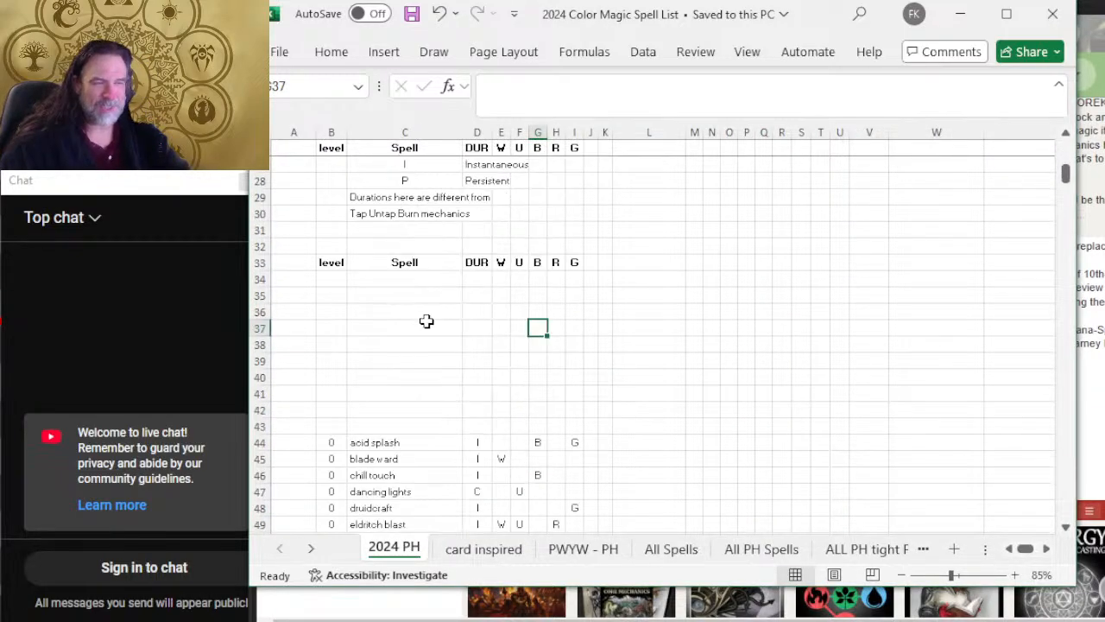
scroll(433, 326, "down", 3)
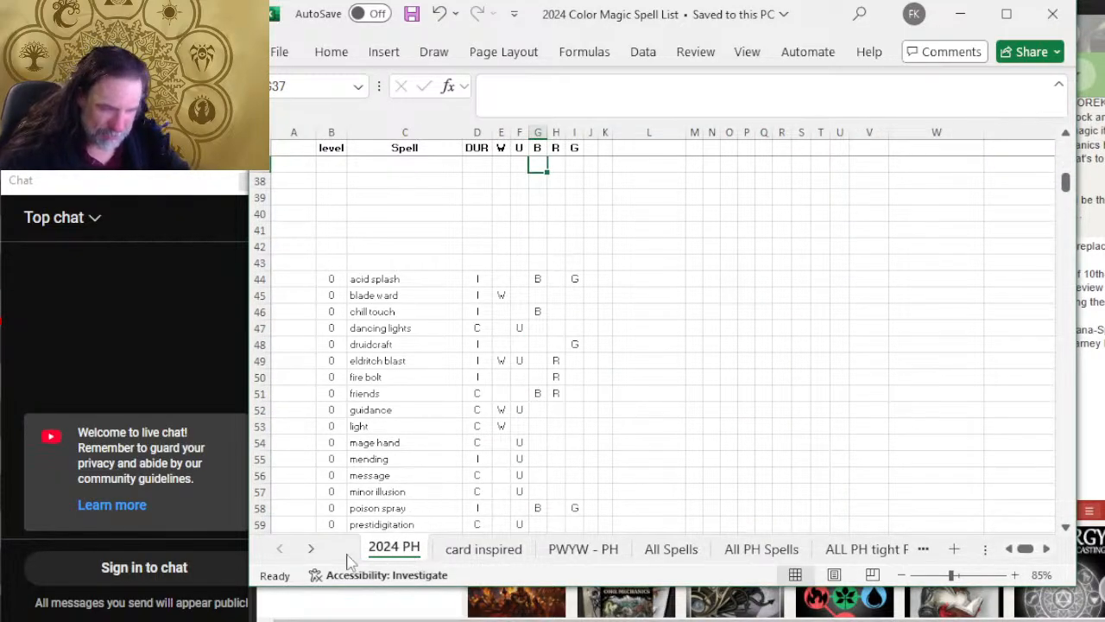
Step: Examine the color aspects and damage type tables at the start of the 2024 PH sheet
scroll(496, 459, "up", 12)
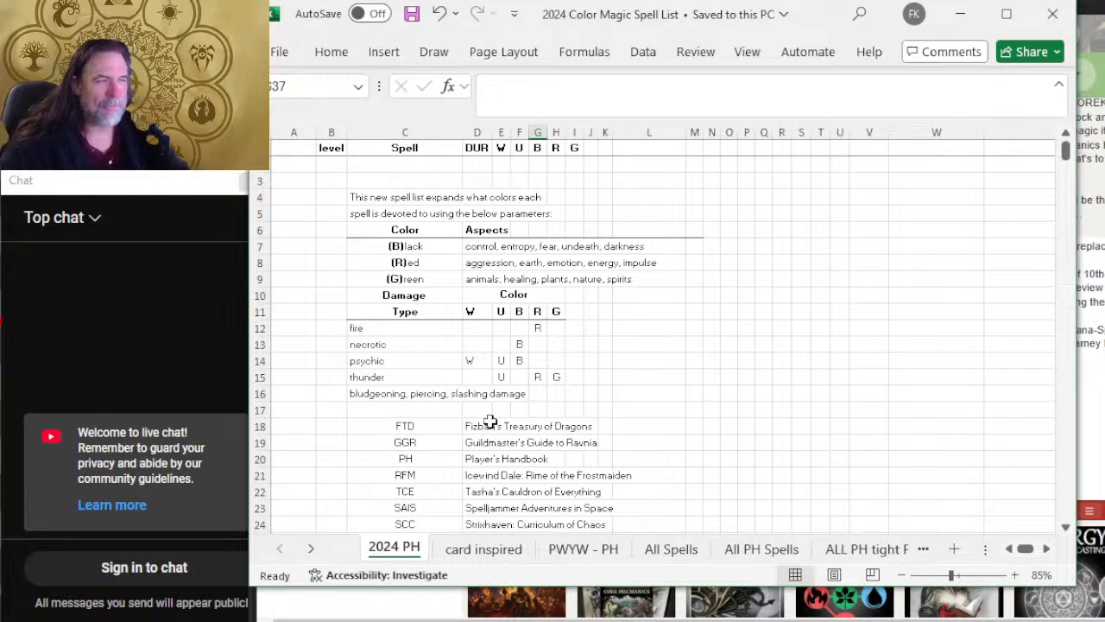
left_click(505, 250)
scroll(486, 259, "up", 5, "ctrl")
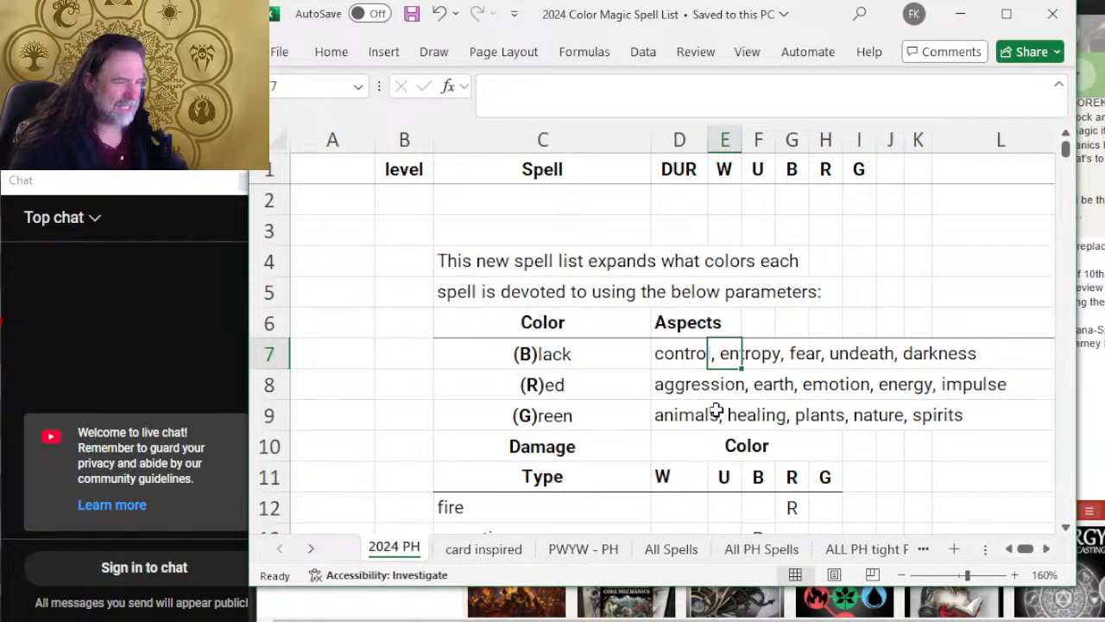
scroll(549, 274, "down", 1, "ctrl")
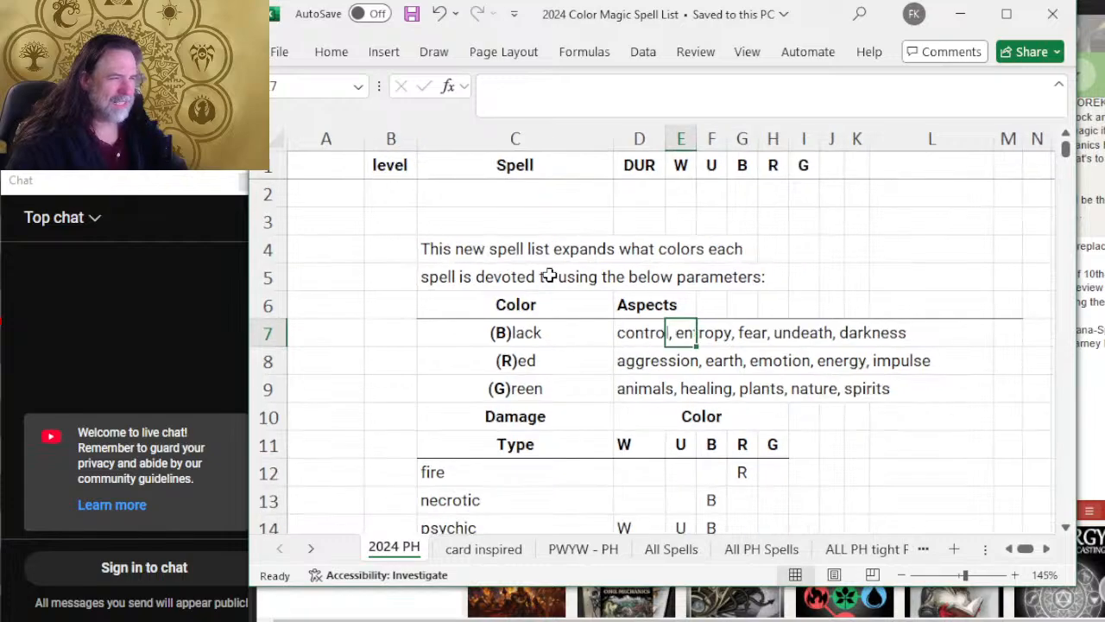
scroll(545, 277, "down", 2, "ctrl")
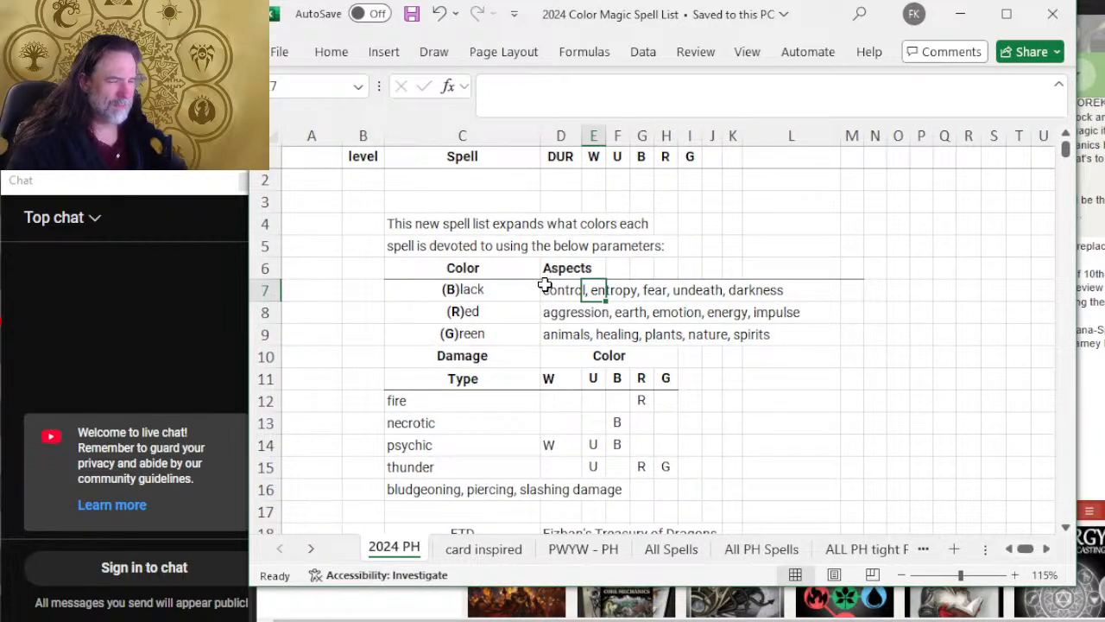
scroll(544, 285, "down", 2, "ctrl")
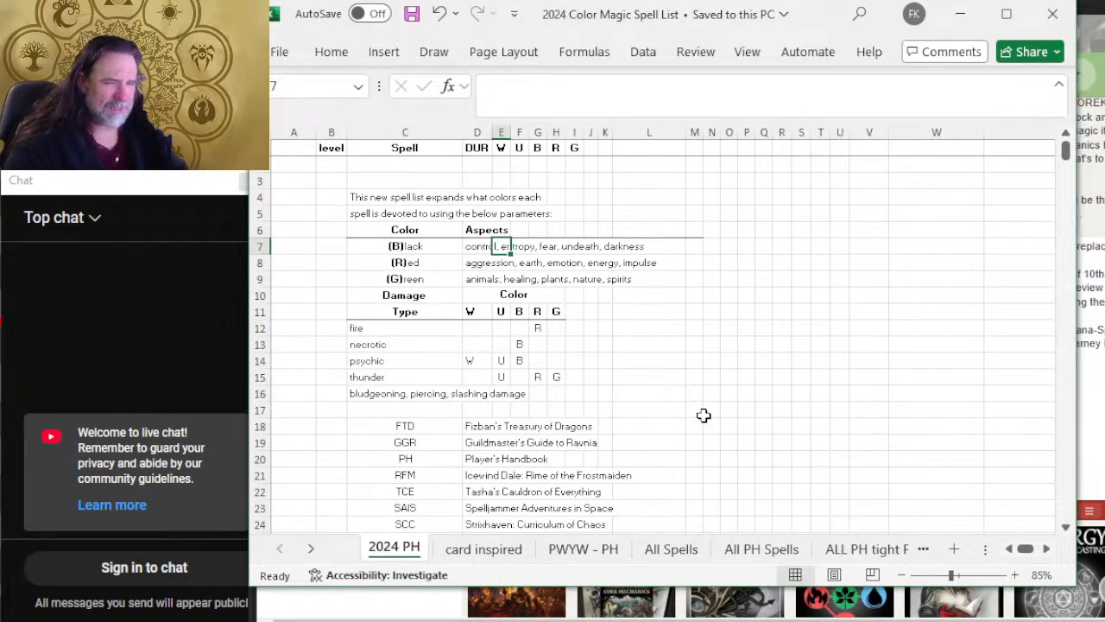
Step: Review the 2024 PH sheet from the source book abbreviations down to the 3rd level spells
scroll(596, 449, "down", 5)
scroll(610, 418, "up", 2)
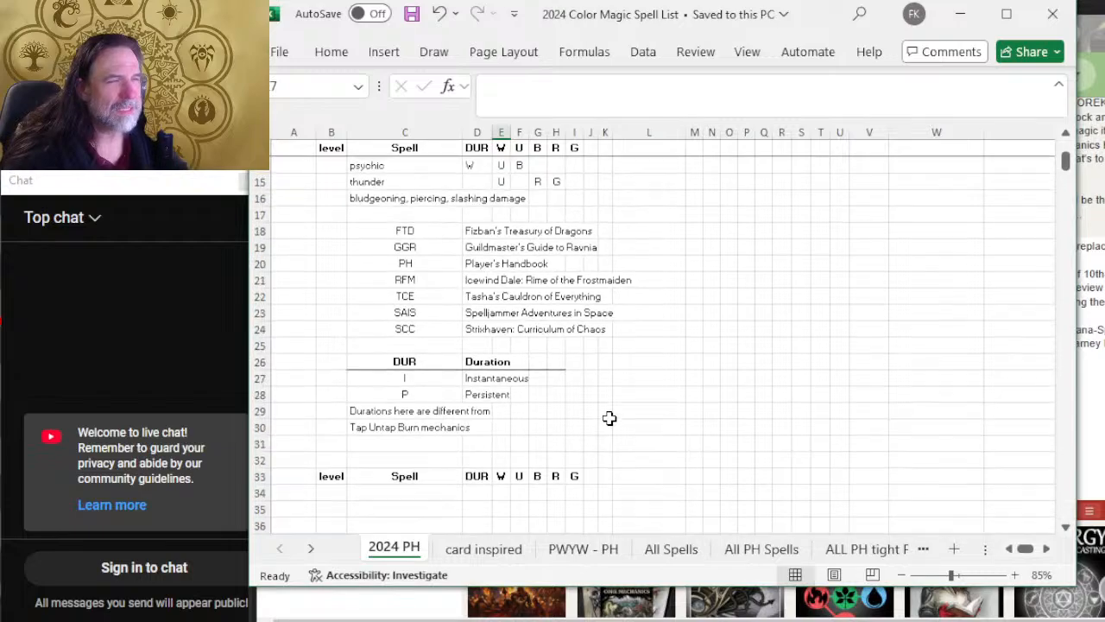
scroll(610, 418, "down", 13)
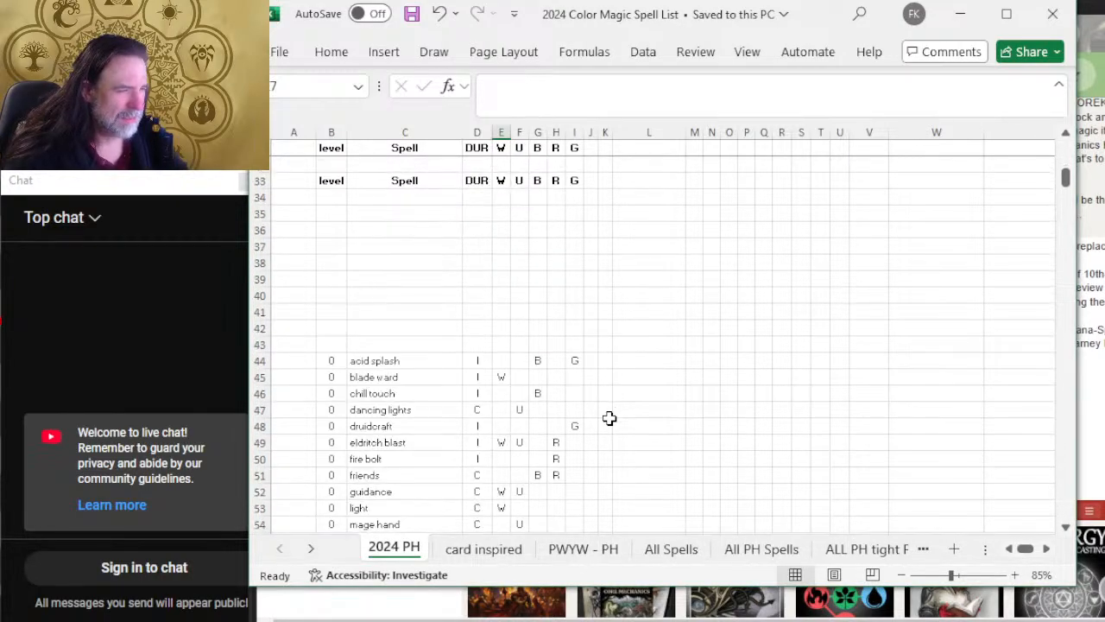
scroll(610, 417, "down", 20)
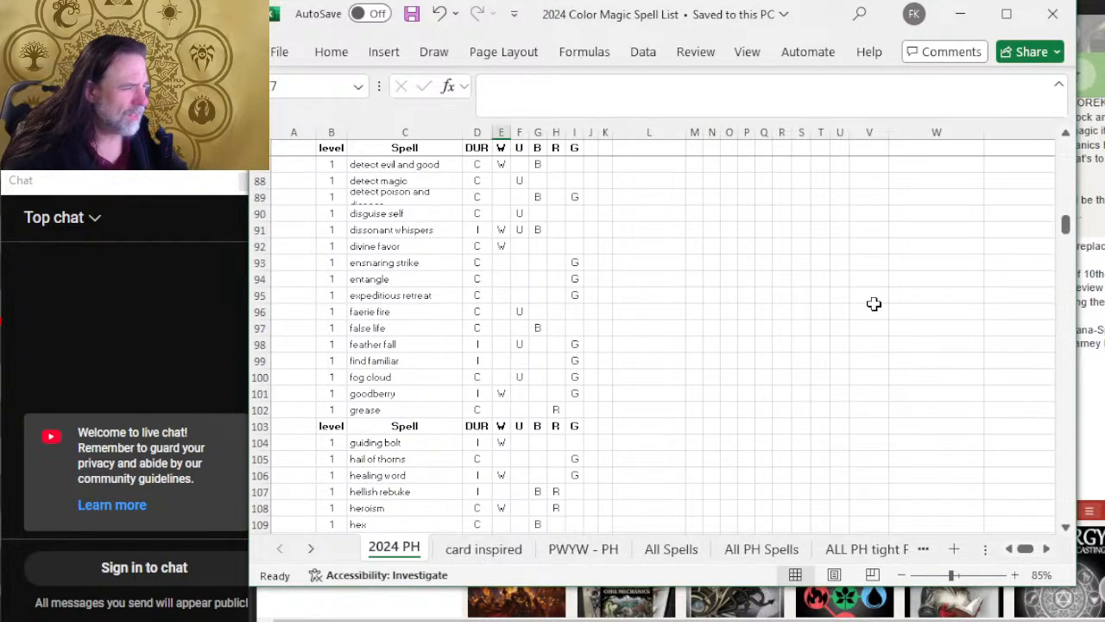
scroll(776, 348, "down", 20)
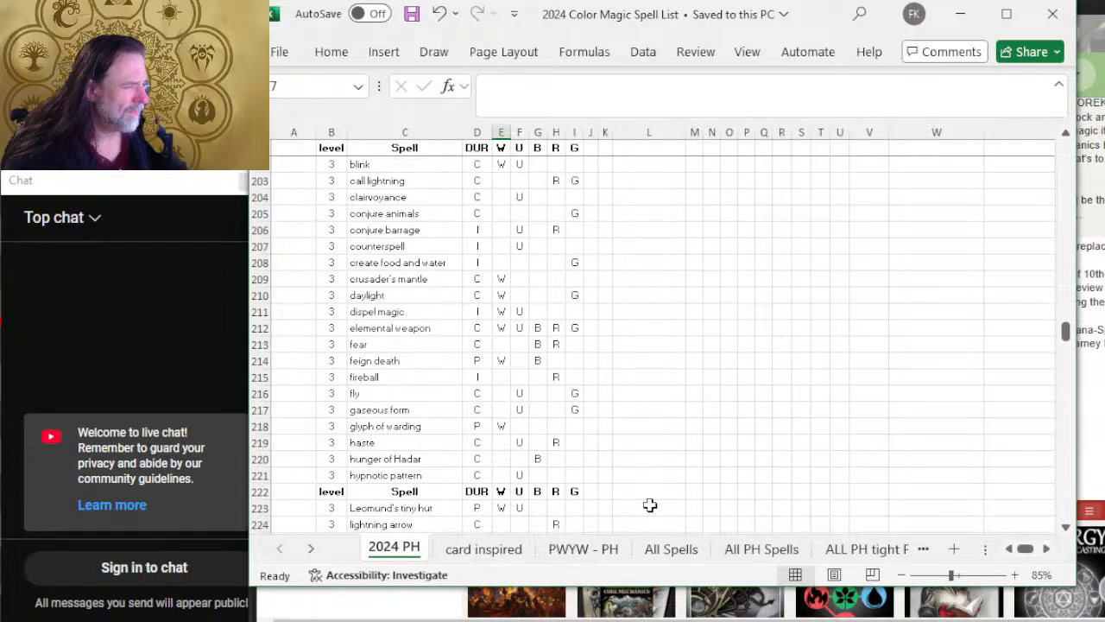
Step: Copy the Color and Aspects headings with the White and Blue rows, M6:P8, from the All Spells sheet
left_click(659, 551)
scroll(738, 370, "up", 2)
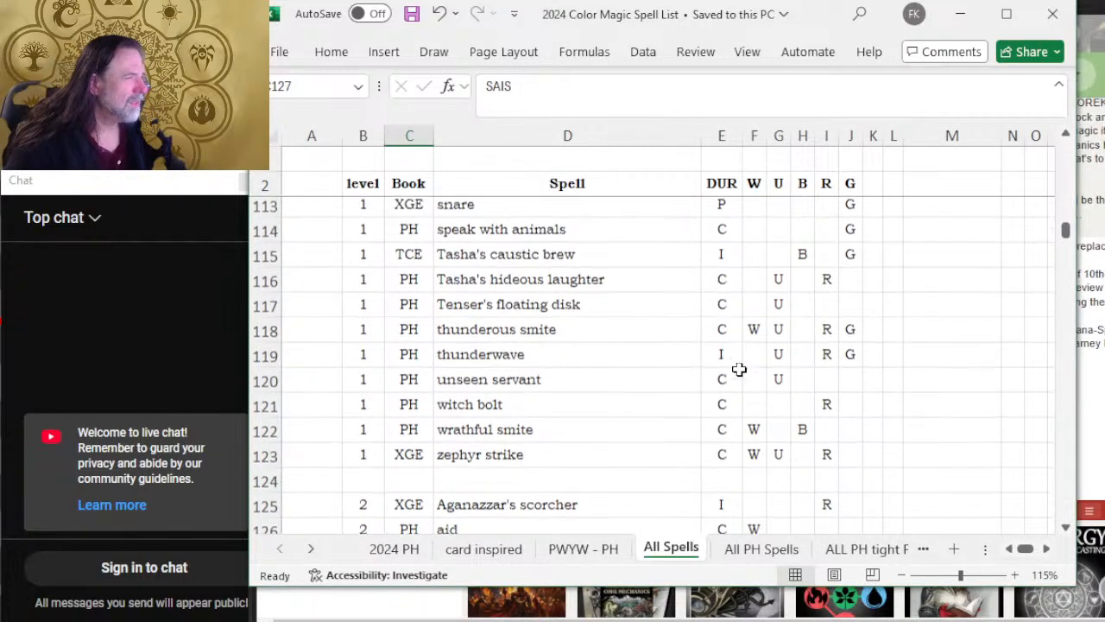
scroll(851, 365, "right", 2)
scroll(840, 358, "up", 7)
scroll(840, 357, "up", 20)
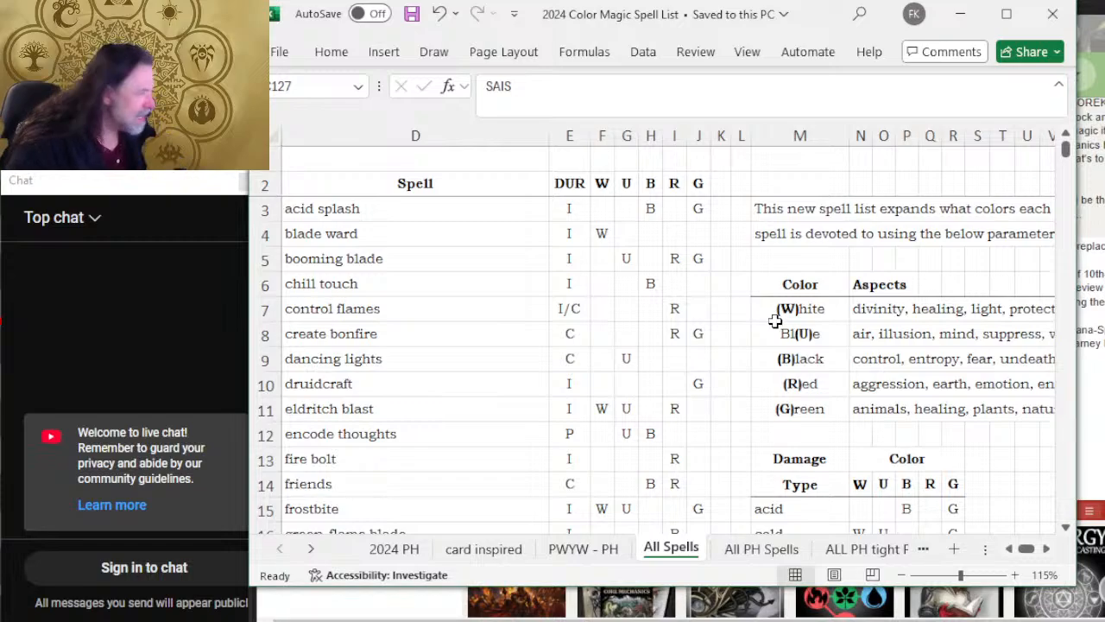
left_click_drag(764, 282, 907, 324)
key("ctrl+c")
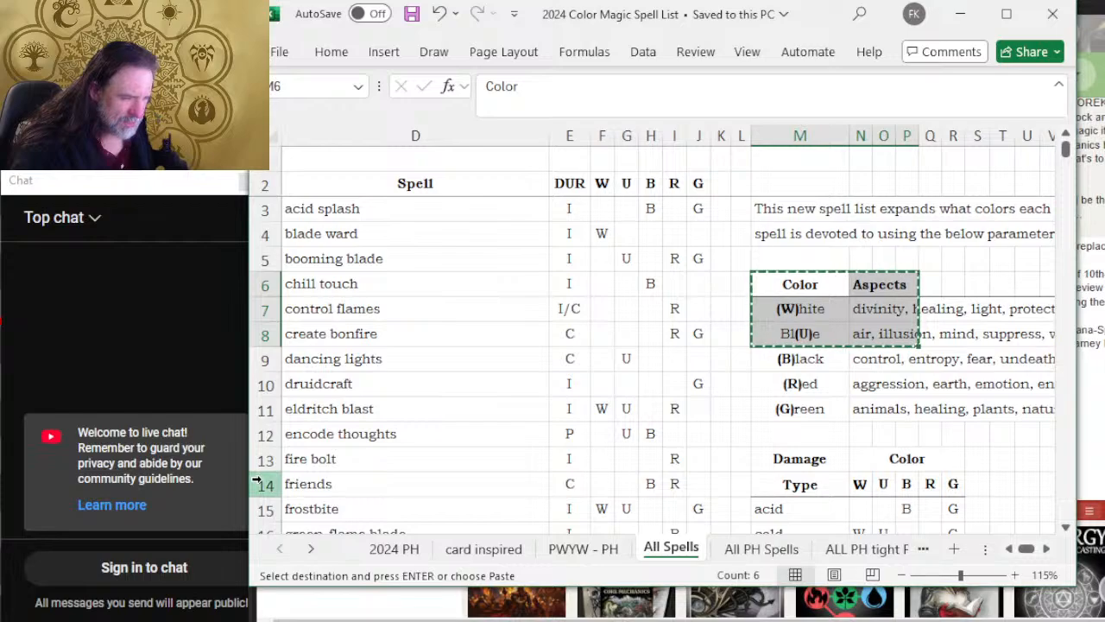
Step: Paste the copied White and Blue color aspects block into the 2024 PH sheet starting at cell R8
left_click(385, 528)
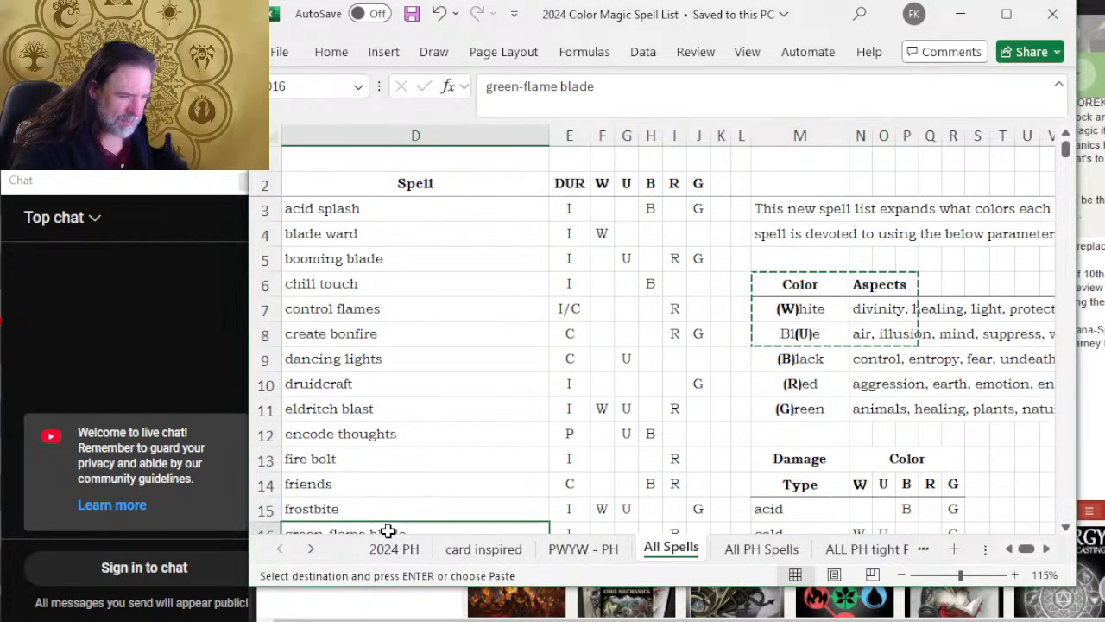
left_click(404, 551)
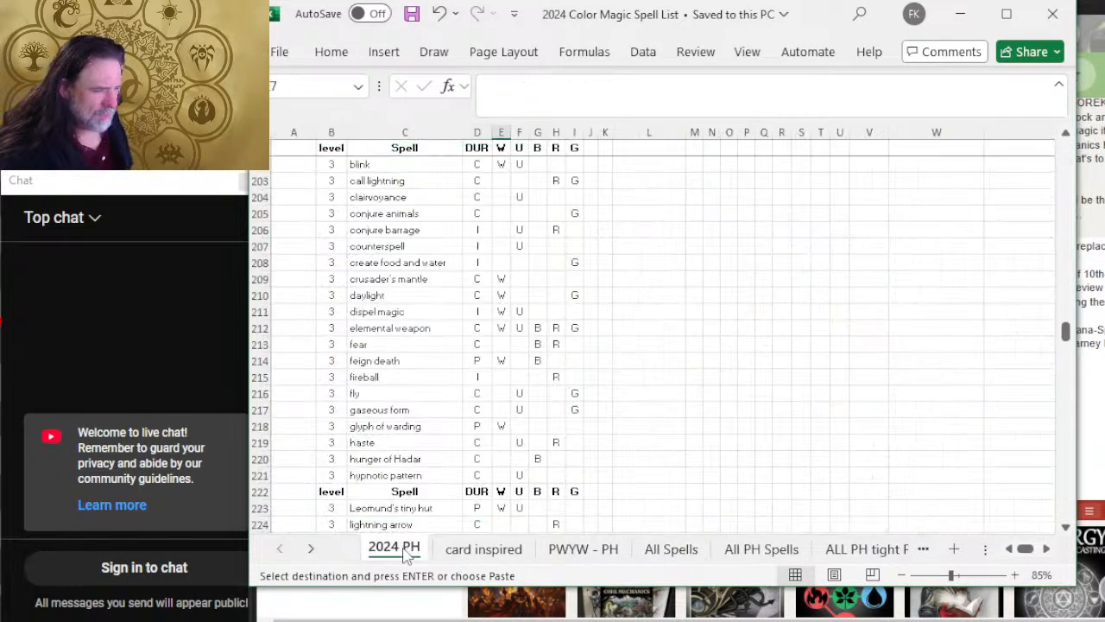
scroll(438, 270, "up", 20)
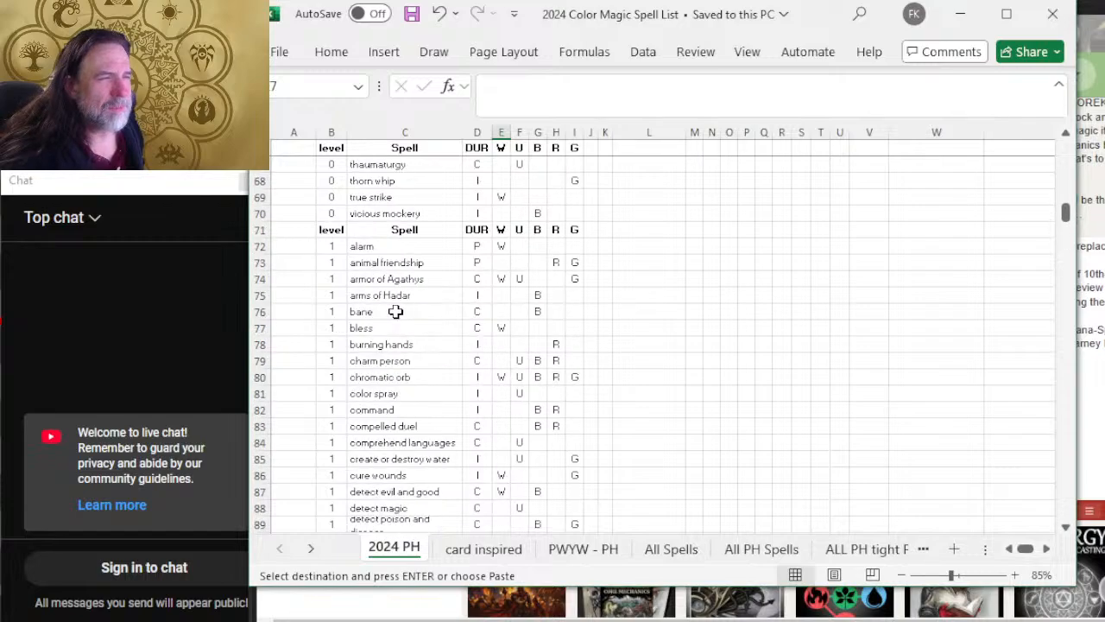
scroll(389, 311, "up", 2)
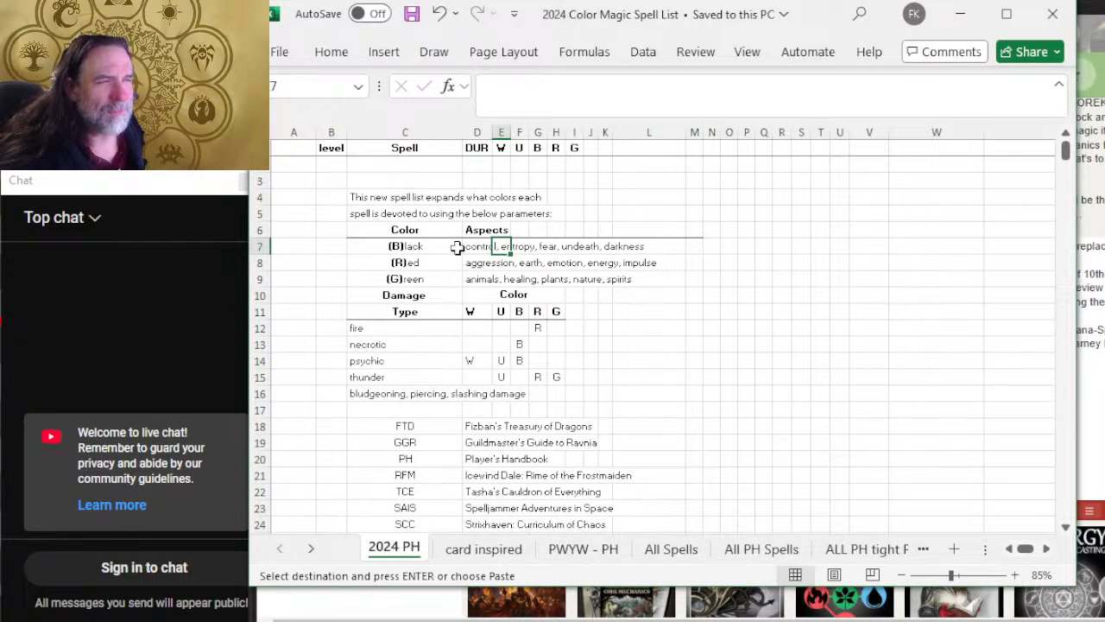
left_click(786, 262)
key("ctrl+v")
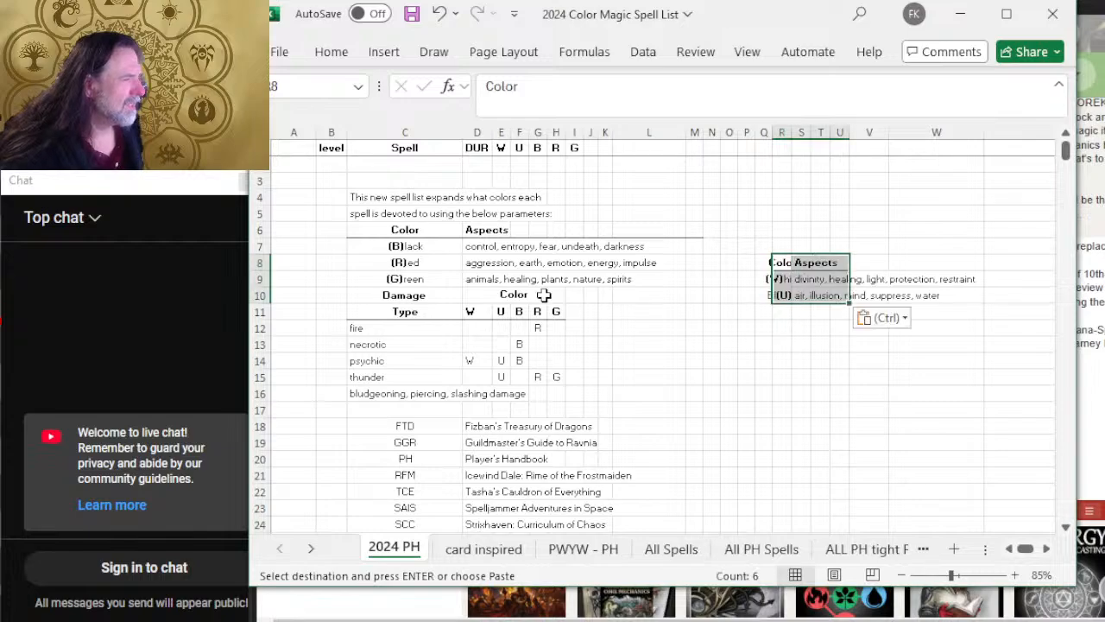
Step: Move the two introduction lines from C4:C5 up to C2:C3
left_click(355, 197)
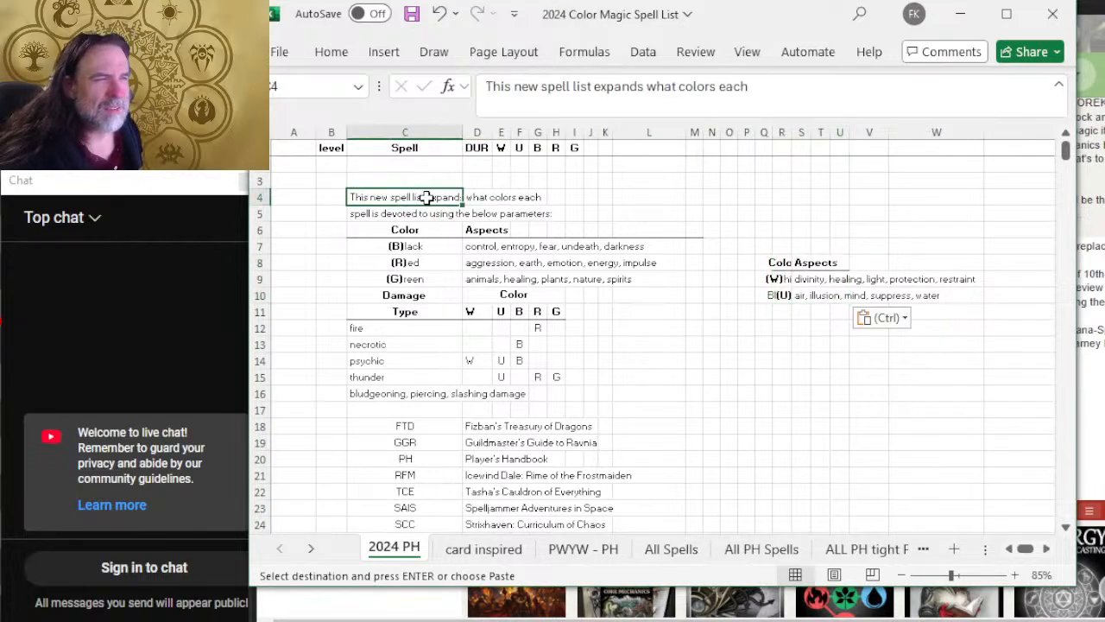
left_click_drag(437, 203, 441, 213)
key("ctrl+x")
left_click(367, 168)
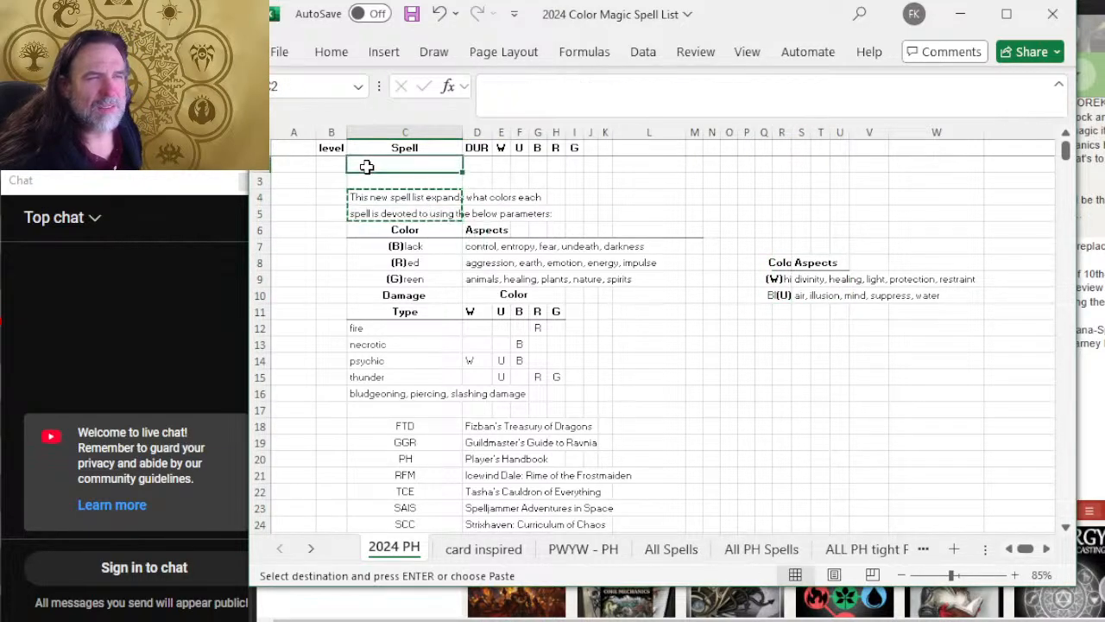
key("ctrl+v")
key("ctrl+space")
left_click(572, 211)
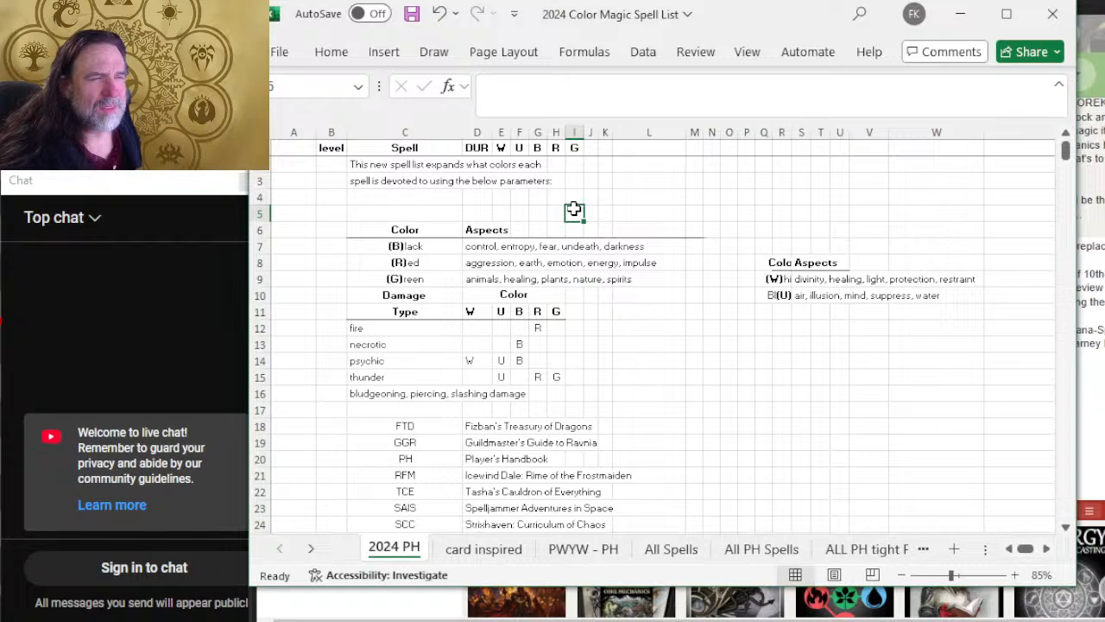
Step: Try to paste a copy of the White and Blue color aspects block, Q8:V10, at cell L6
left_click(775, 260)
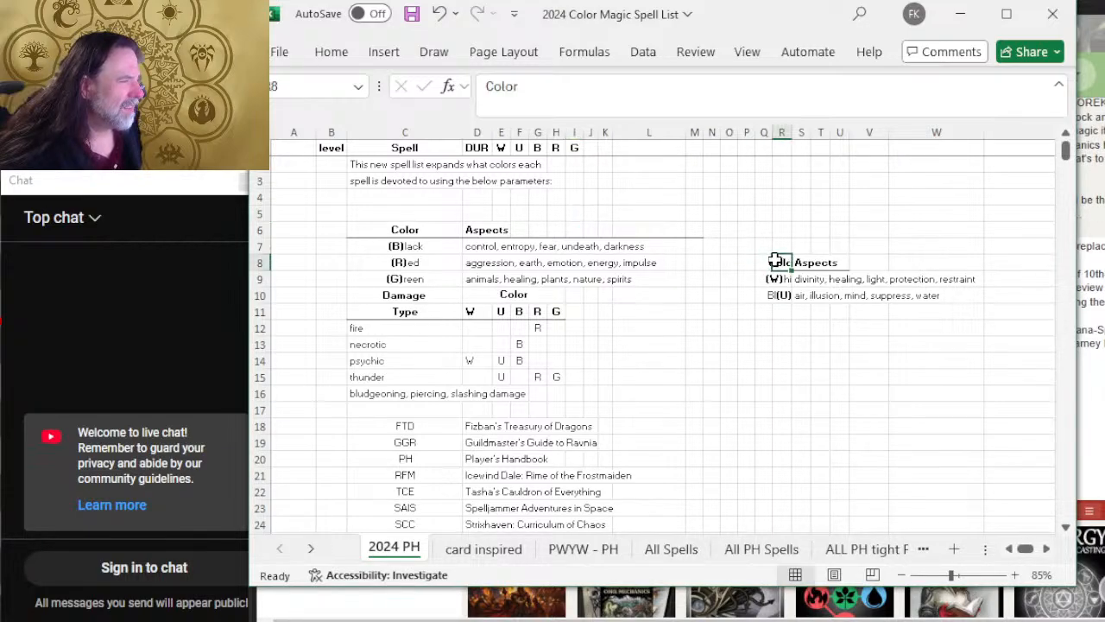
left_click_drag(764, 258, 852, 294)
key("ctrl+c")
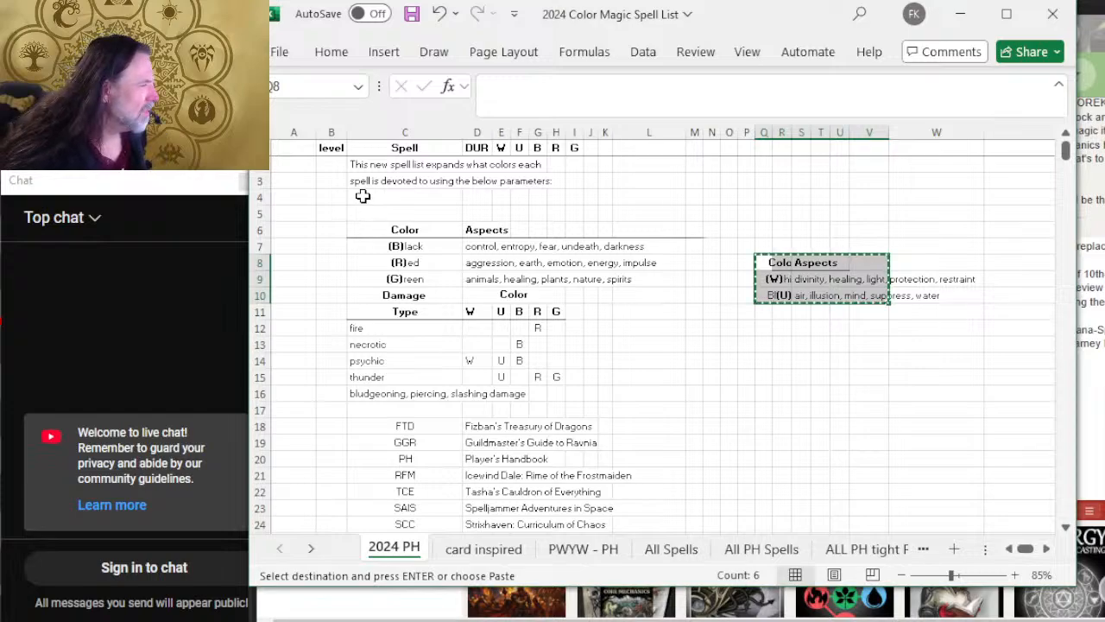
left_click_drag(363, 196, 635, 239)
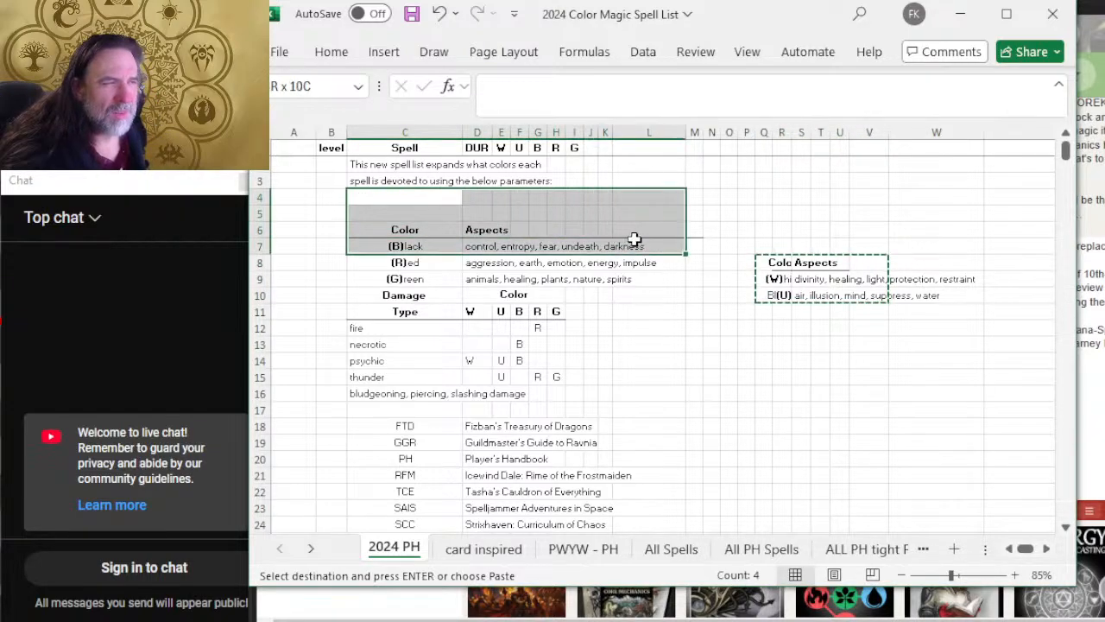
left_click(648, 226)
key("ctrl+v")
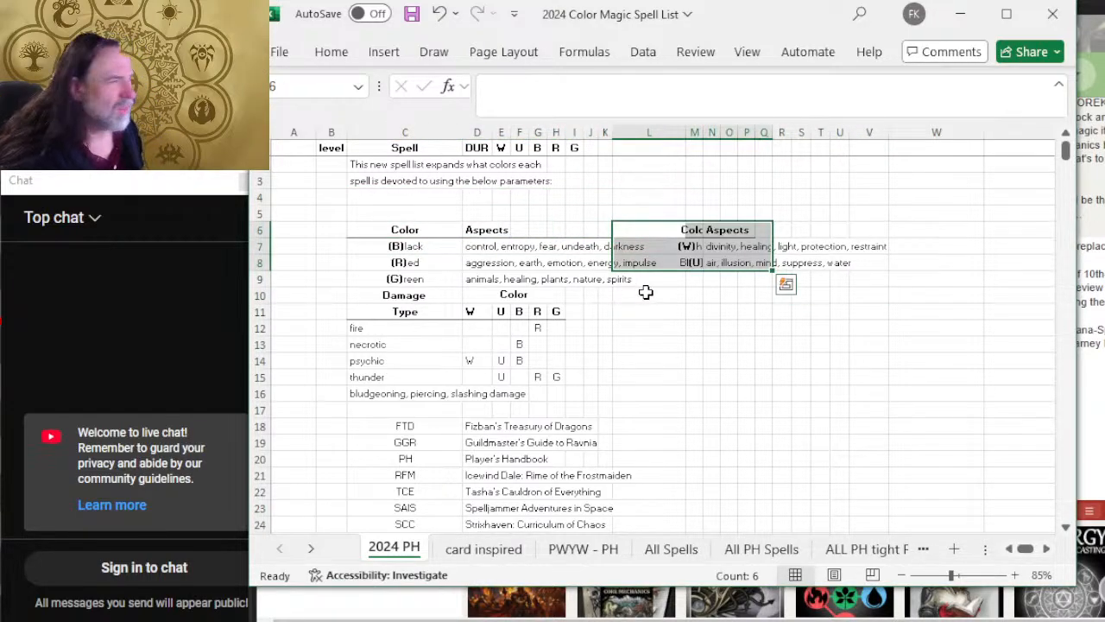
key("ctrl+z")
Step: Try to paste the copied White and Blue block above the Black row, starting at cell C4
left_click(359, 201)
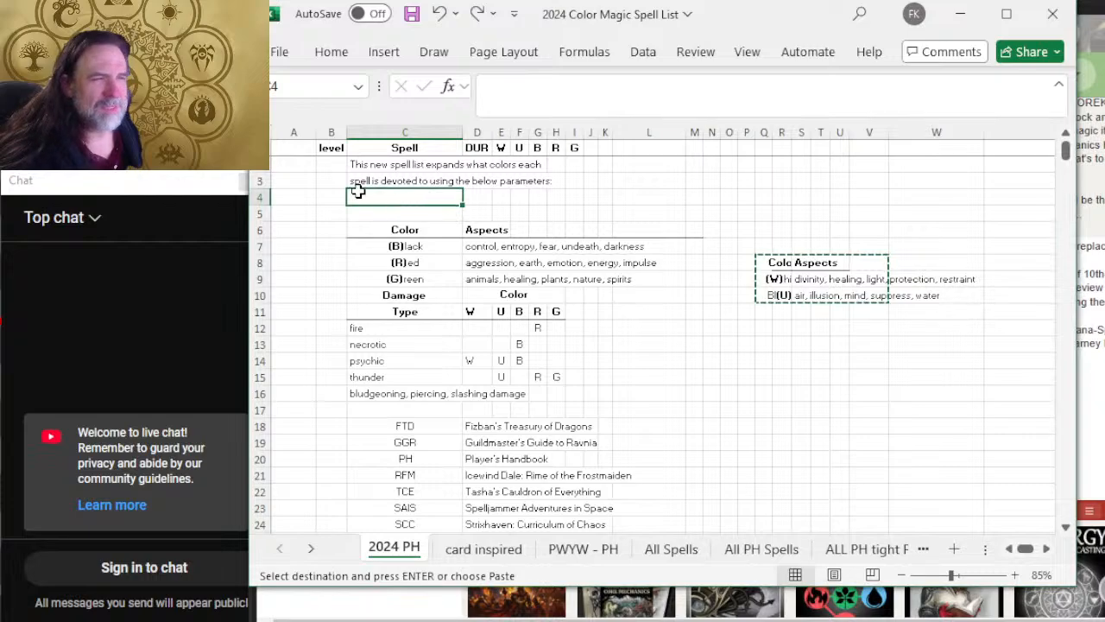
left_click_drag(403, 199, 690, 230)
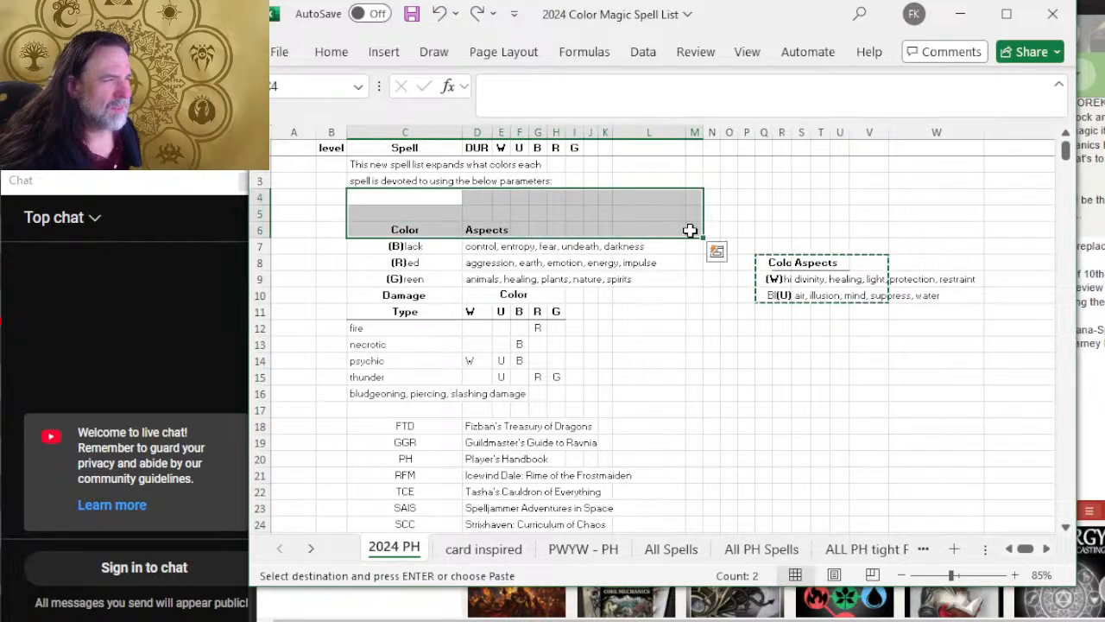
key("ctrl+v")
key("ctrl+space")
left_click(778, 324)
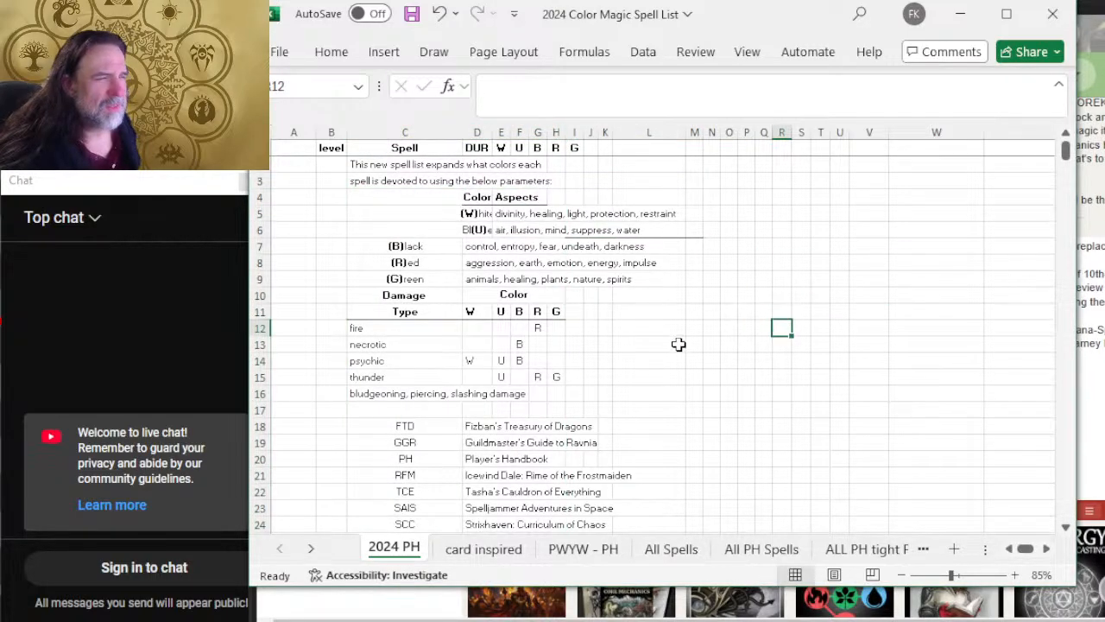
key("ctrl+z")
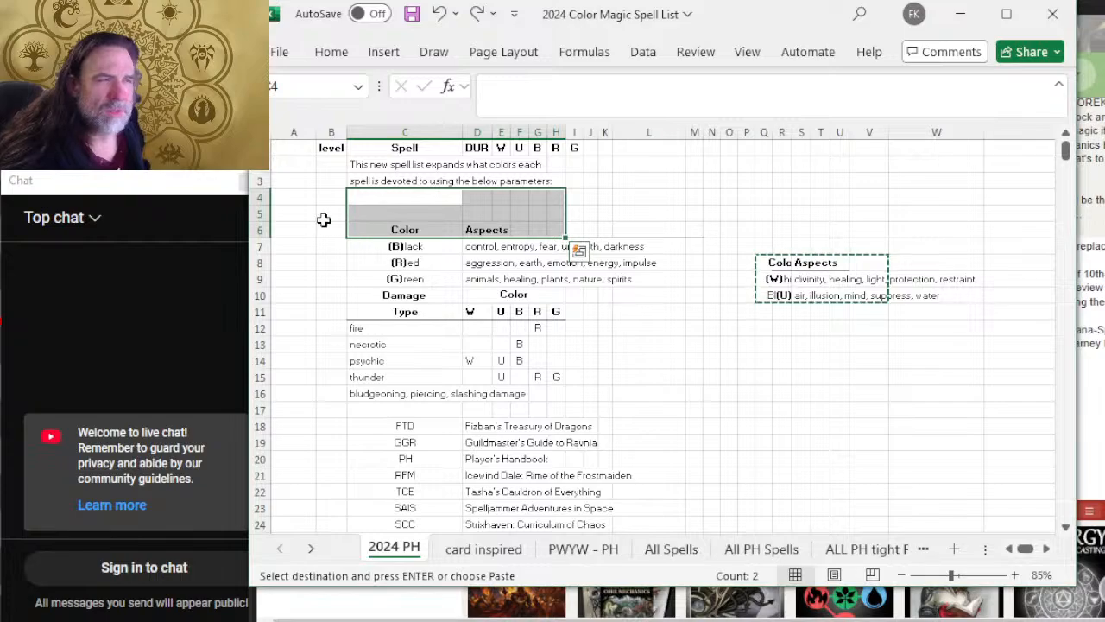
Step: Copy the White and Blue color aspects block, Q8:V10, and paste it above the Black row starting at cell B4
left_click_drag(328, 197, 686, 229)
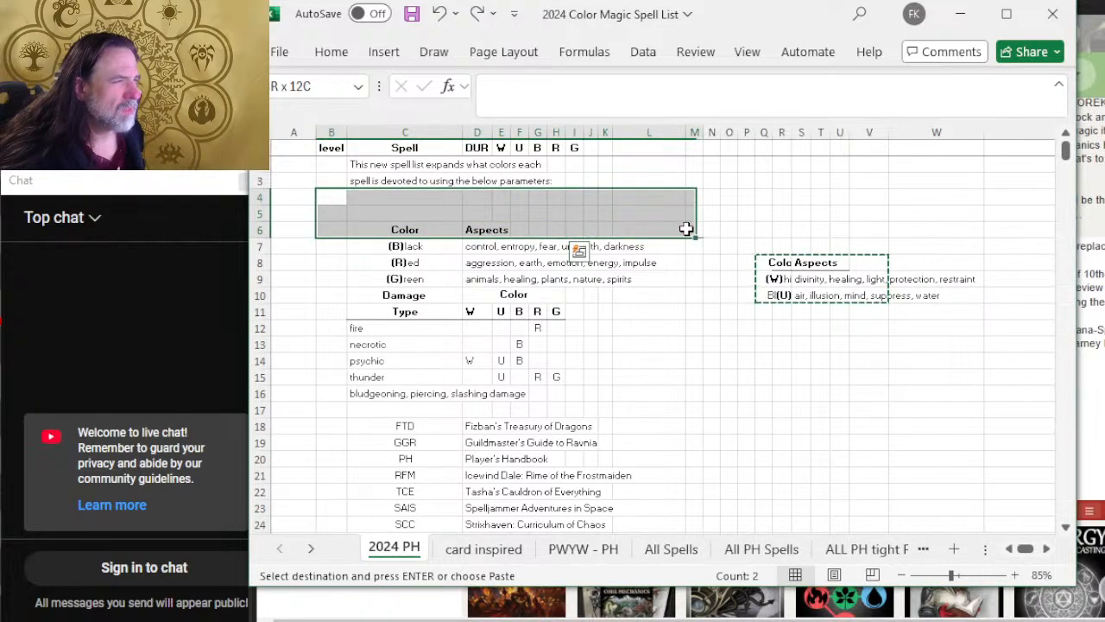
key("ctrl+c")
left_click(772, 263)
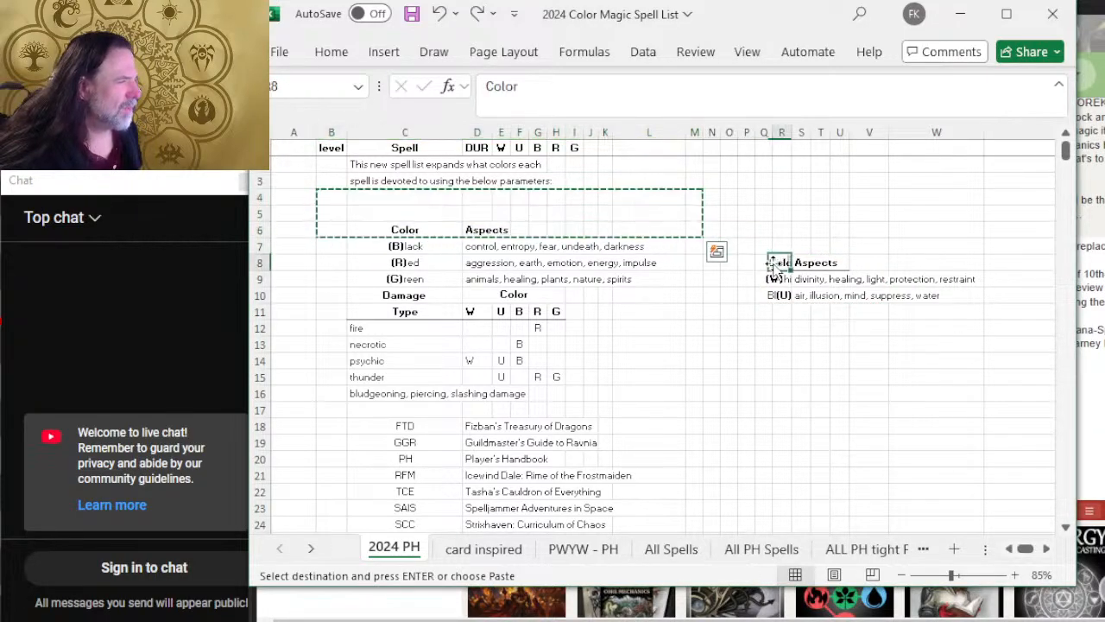
left_click_drag(760, 262, 869, 292)
key("ctrl+c")
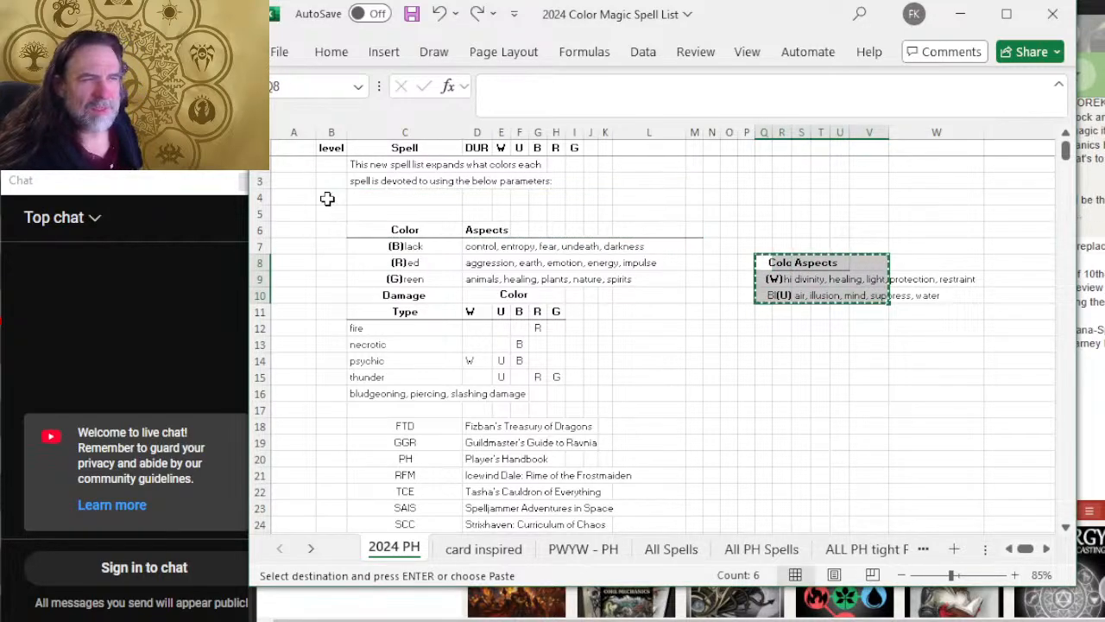
left_click_drag(327, 199, 636, 232)
key("ctrl+v")
left_click(733, 279)
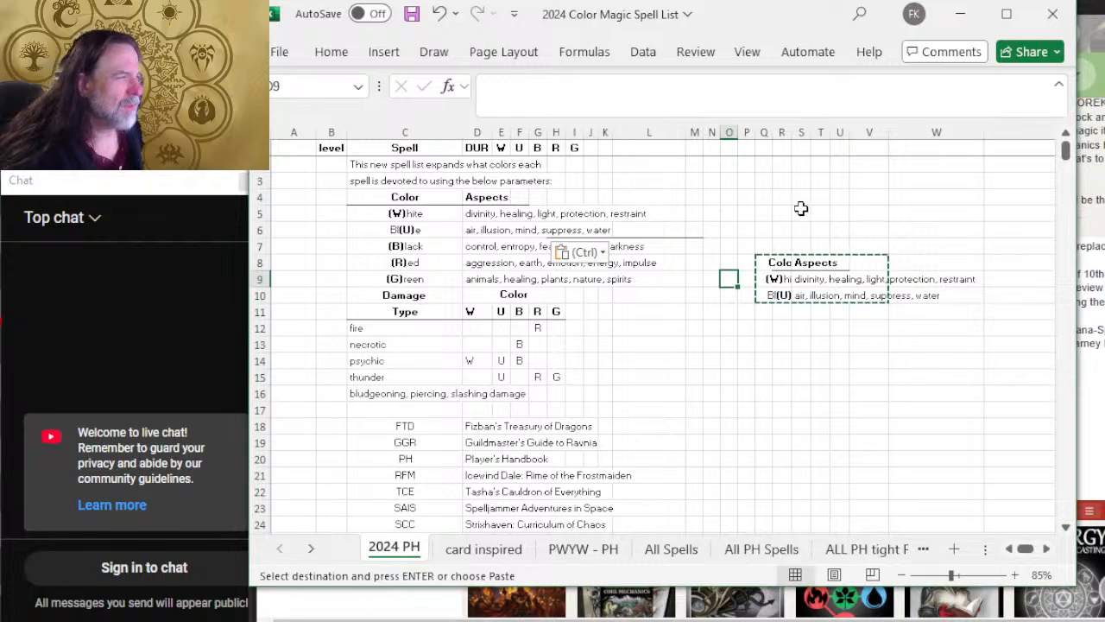
Step: Remove the leftover underline beneath the Blue row by pasting blank cells O5:S7 at H4 and blank cell M4 onto M6
left_click_drag(801, 208, 733, 237)
key("ctrl+c")
left_click(558, 194)
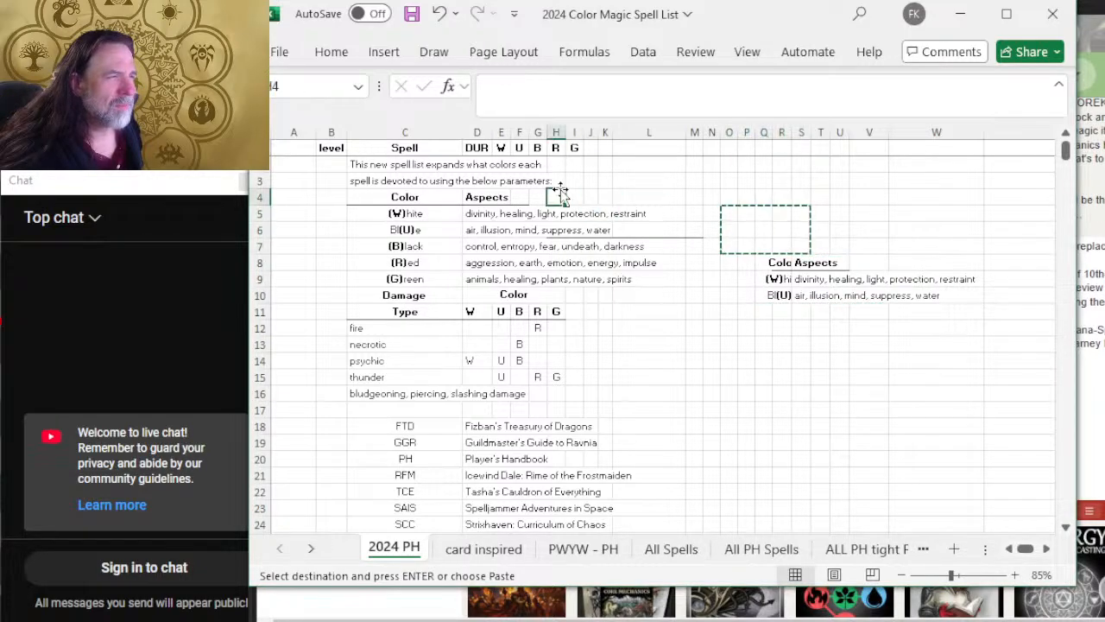
key("ctrl+v")
left_click(710, 179)
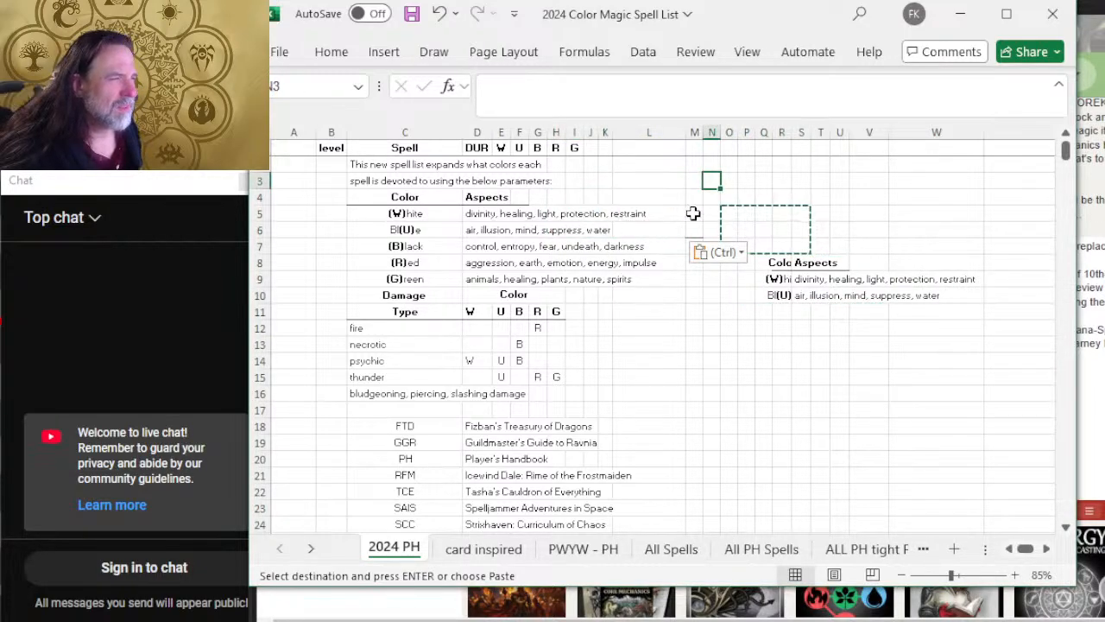
left_click(721, 251)
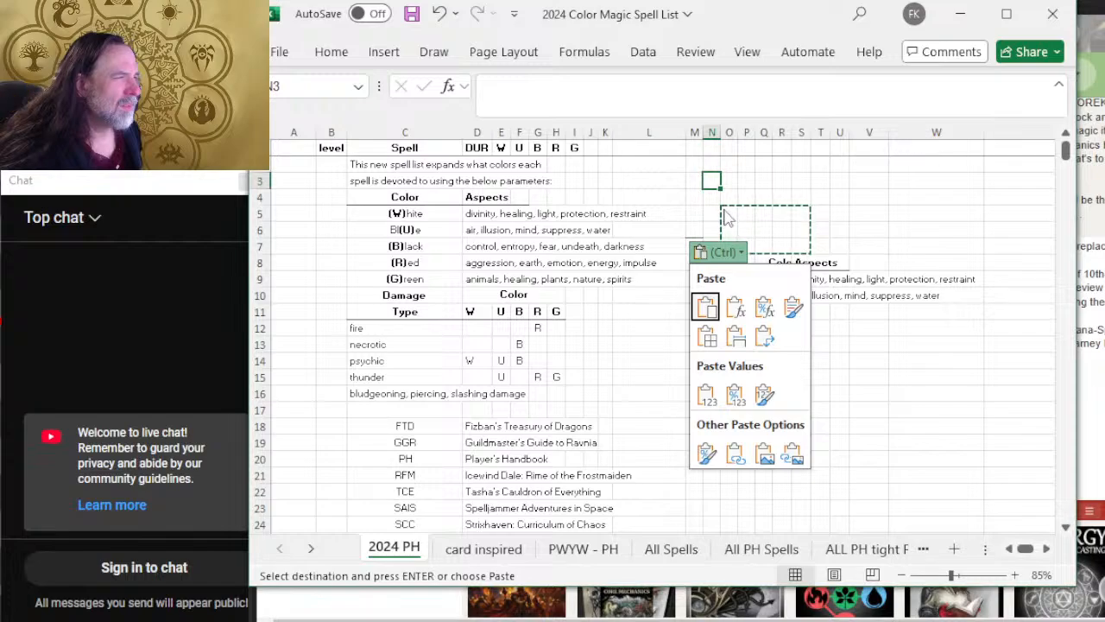
left_click(695, 197)
left_click(696, 197)
key("ctrl+c")
left_click(696, 229)
key("ctrl+v")
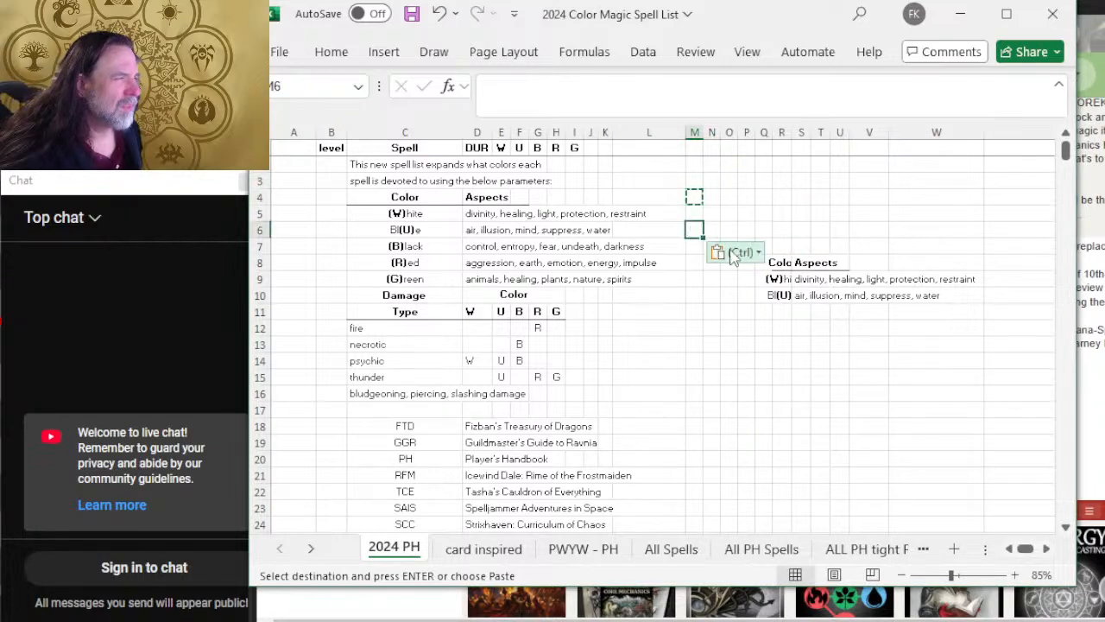
left_click(729, 215)
type("a")
left_click(642, 218)
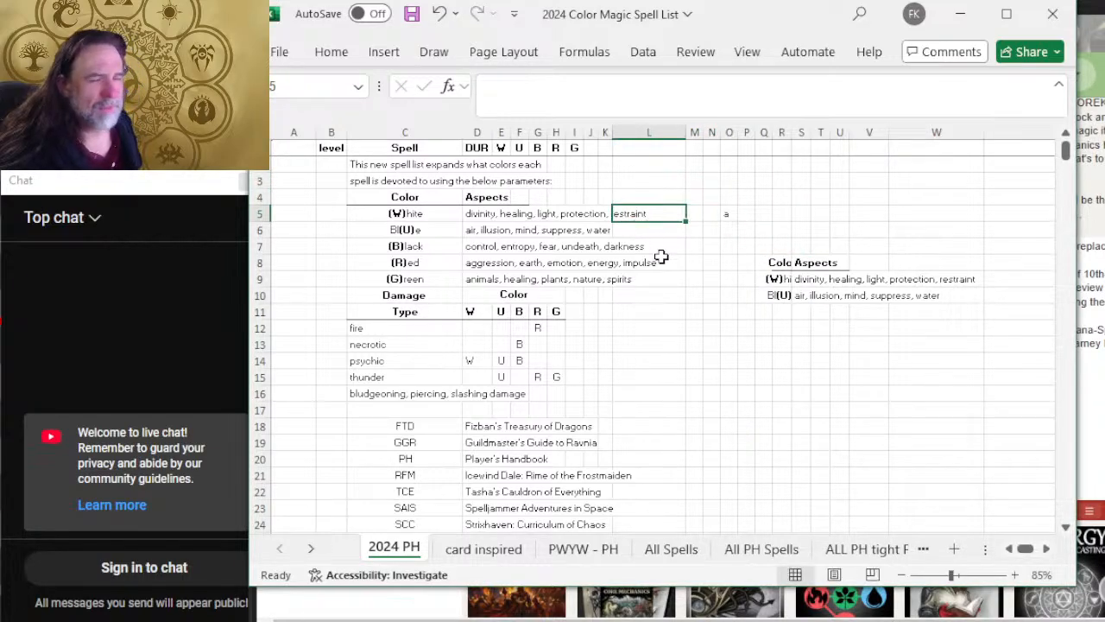
left_click(729, 216)
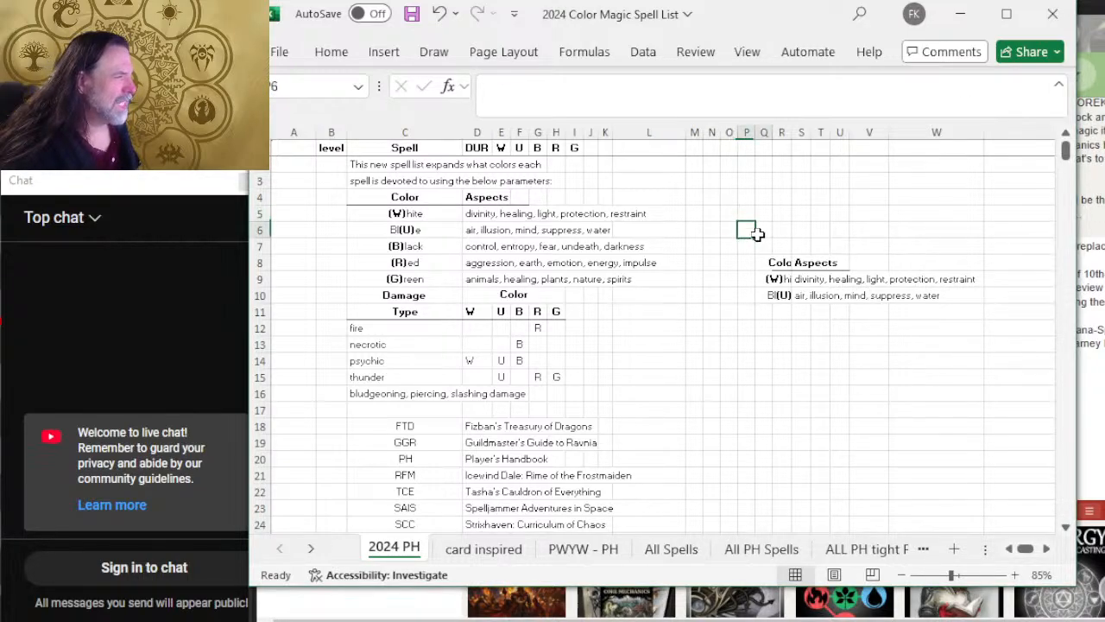
Step: Erase the spare White and Blue block by pasting blank cells Q4:T6 at Q8 and a blank cell over the leftover underline in U8
left_click_drag(747, 230, 861, 256)
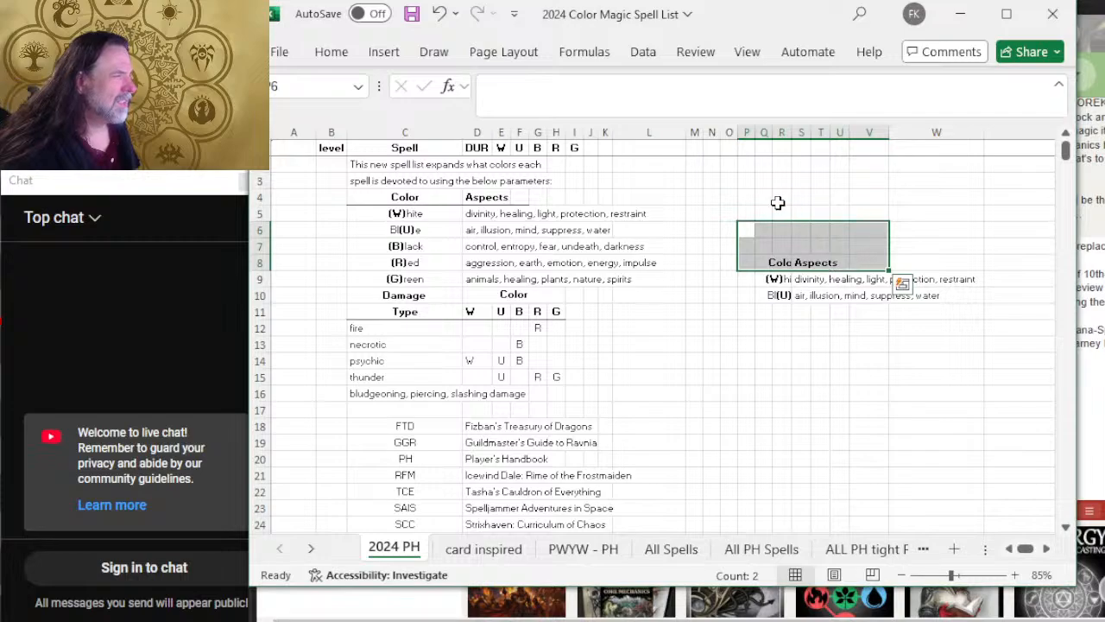
left_click_drag(762, 195, 827, 232)
key("ctrl+c")
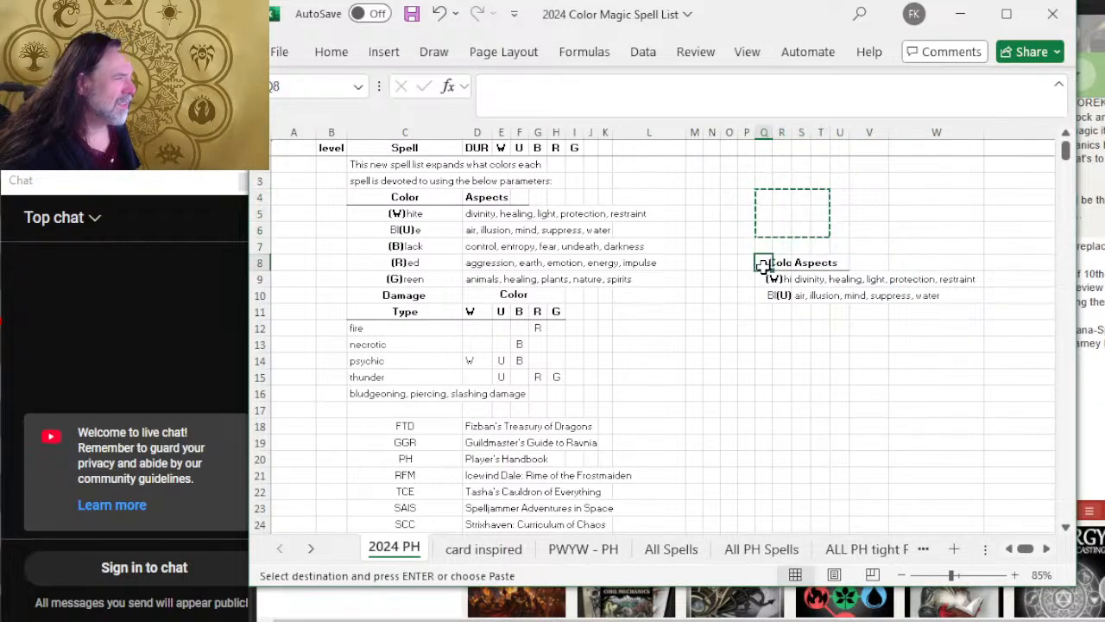
left_click(764, 262)
key("ctrl+v")
left_click(765, 326)
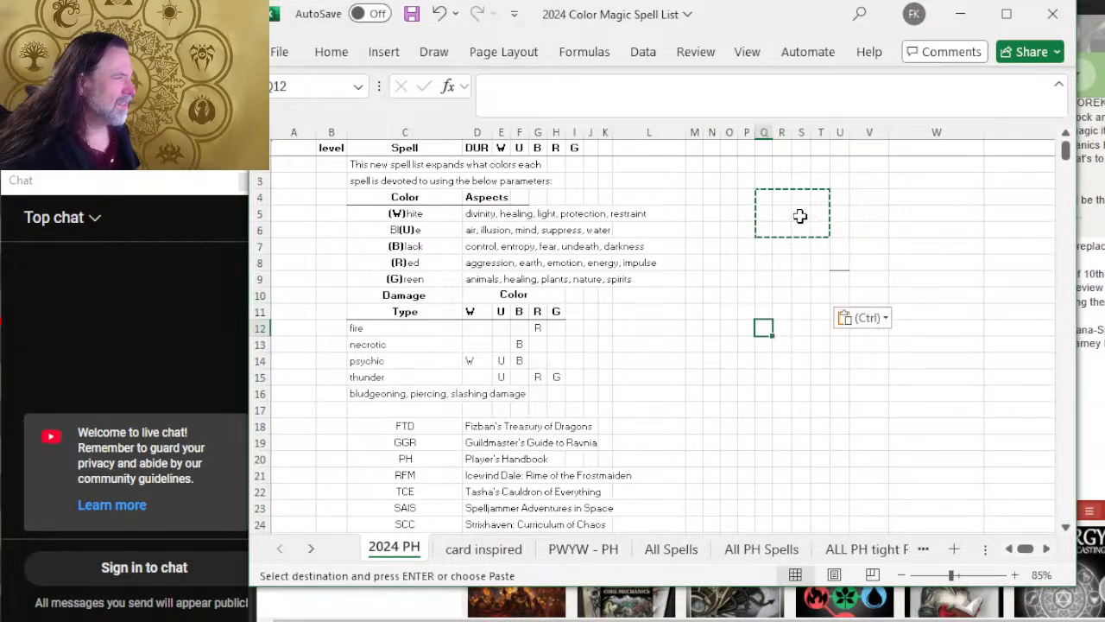
key("Escape")
key("ctrl+c")
left_click(838, 263)
key("ctrl+v")
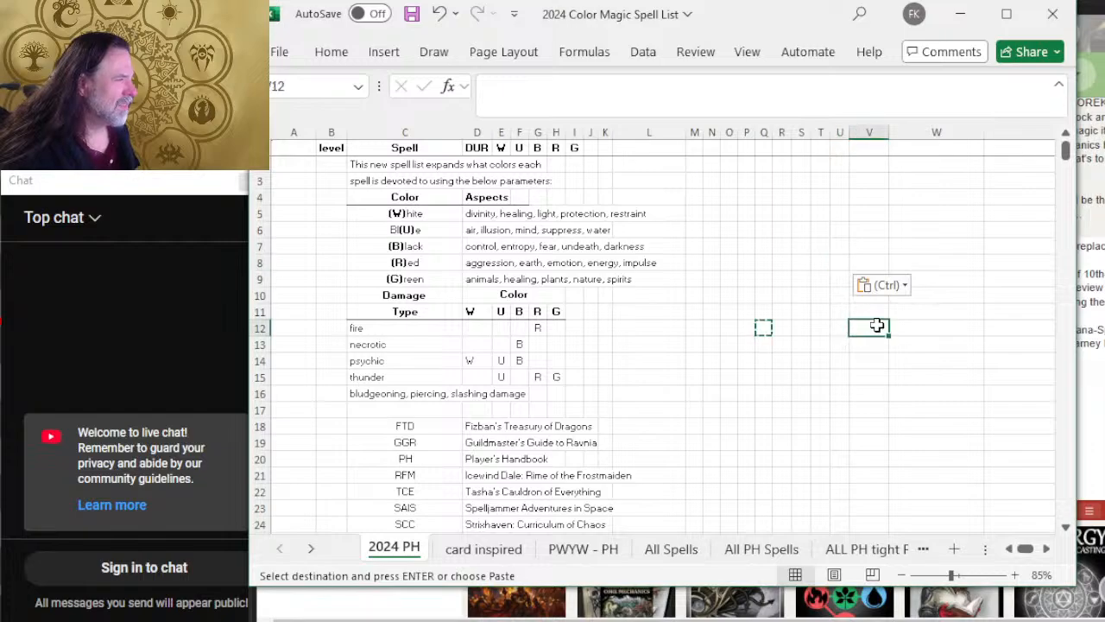
Step: Save the workbook with the completed five-color aspects table
left_click(731, 230)
scroll(466, 239, "up", 3)
left_click(480, 307)
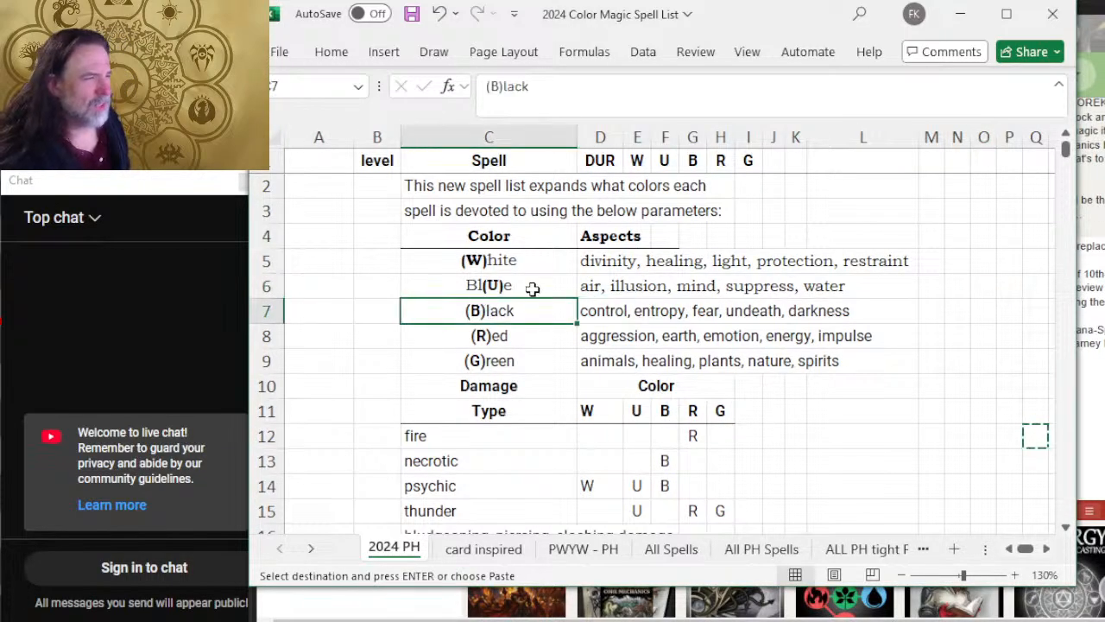
key("ctrl+s")
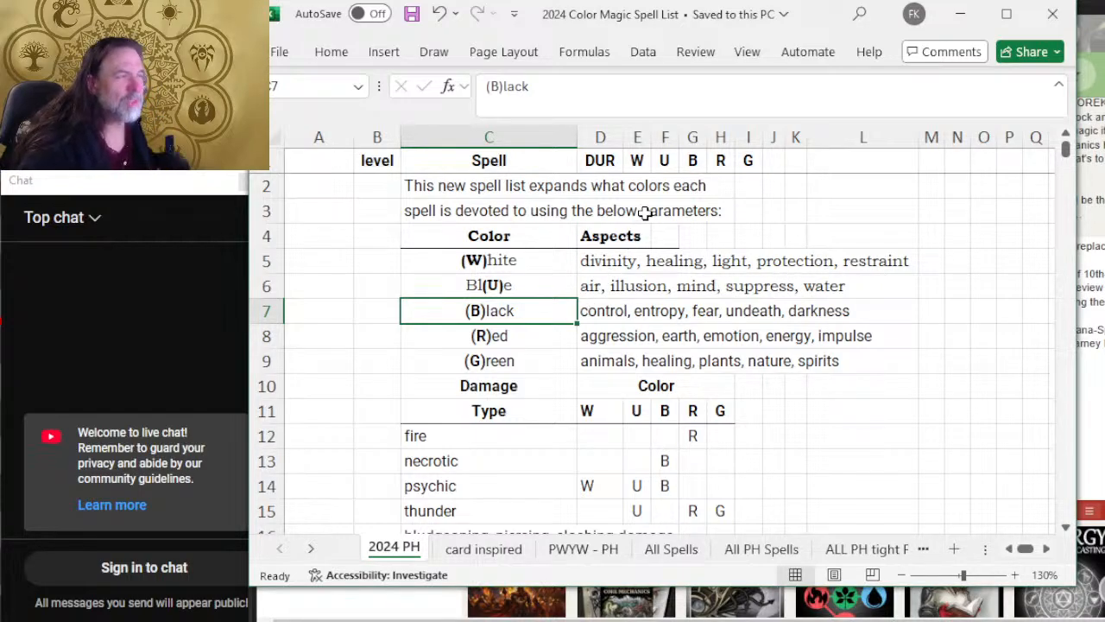
Step: Review the Blue aspects in D6 word by word, comparing them with the Black and Red aspects below
left_click(590, 285)
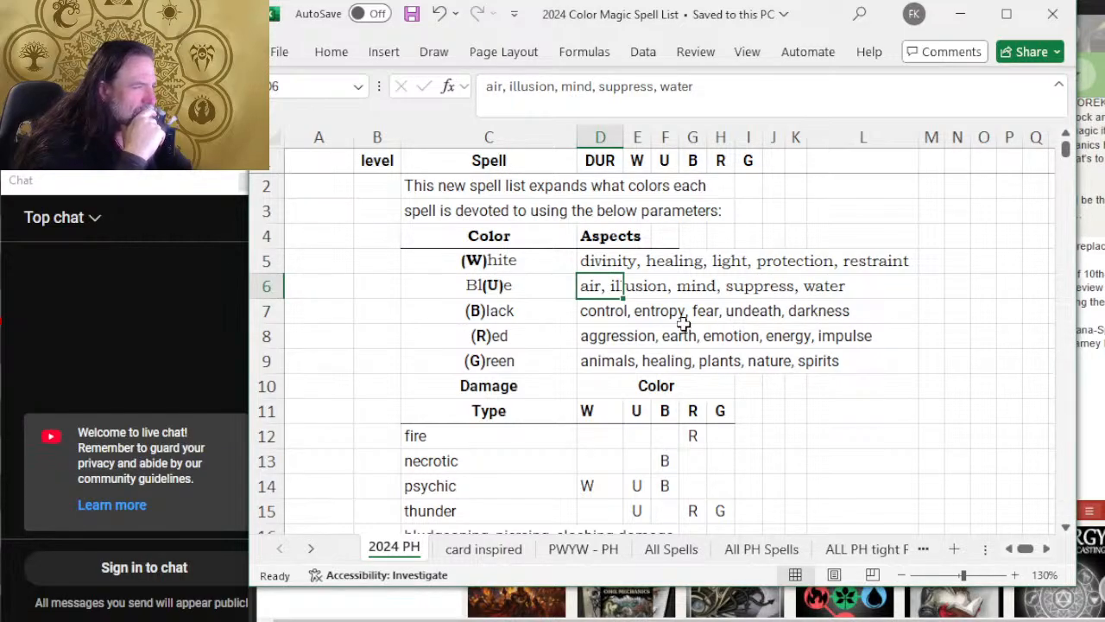
double_click(587, 285)
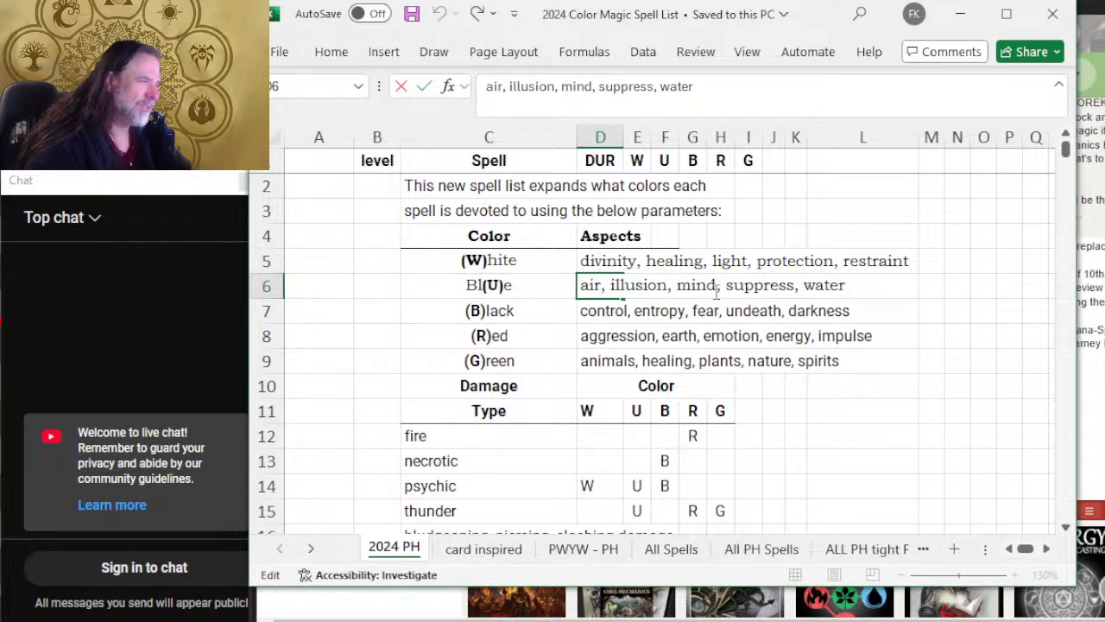
left_click(724, 333)
left_click(839, 339)
left_click(824, 311)
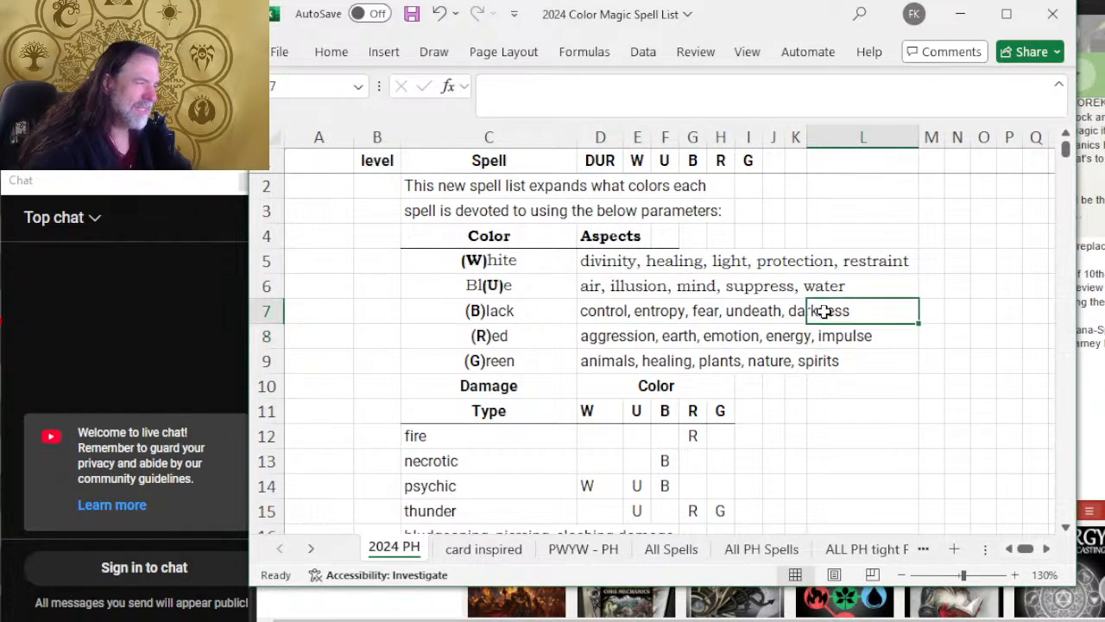
left_click(594, 288)
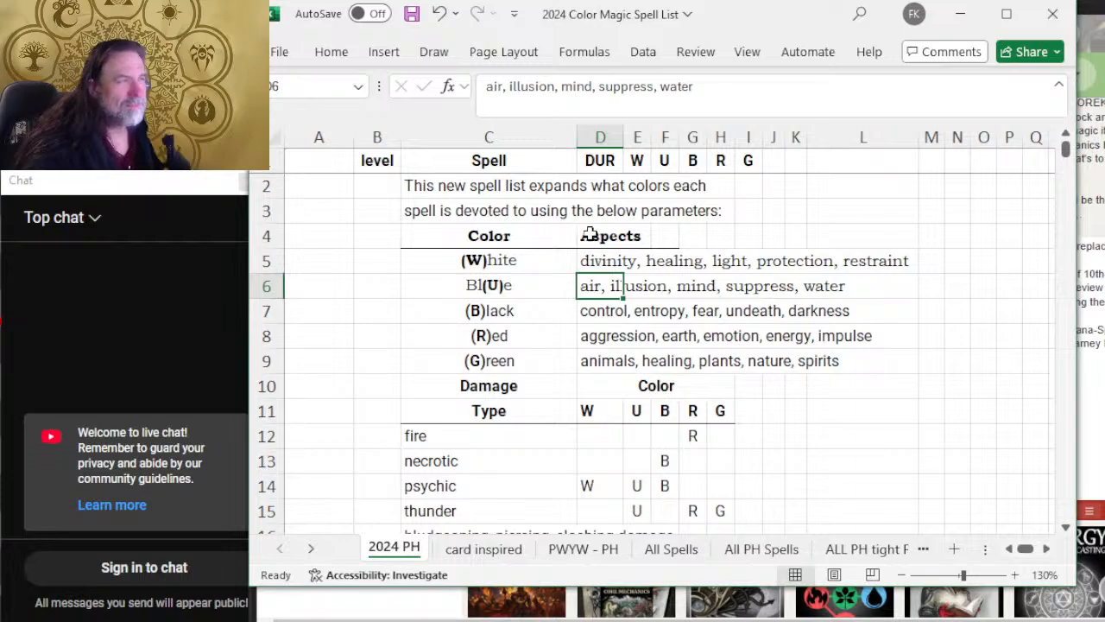
left_click_drag(593, 87, 563, 87)
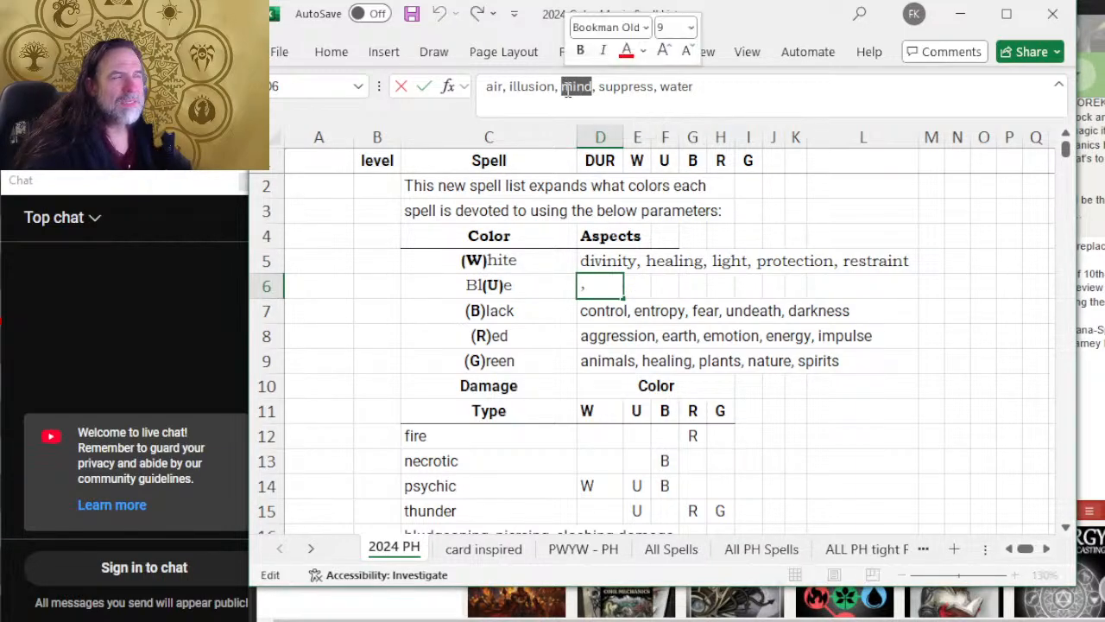
left_click(591, 79)
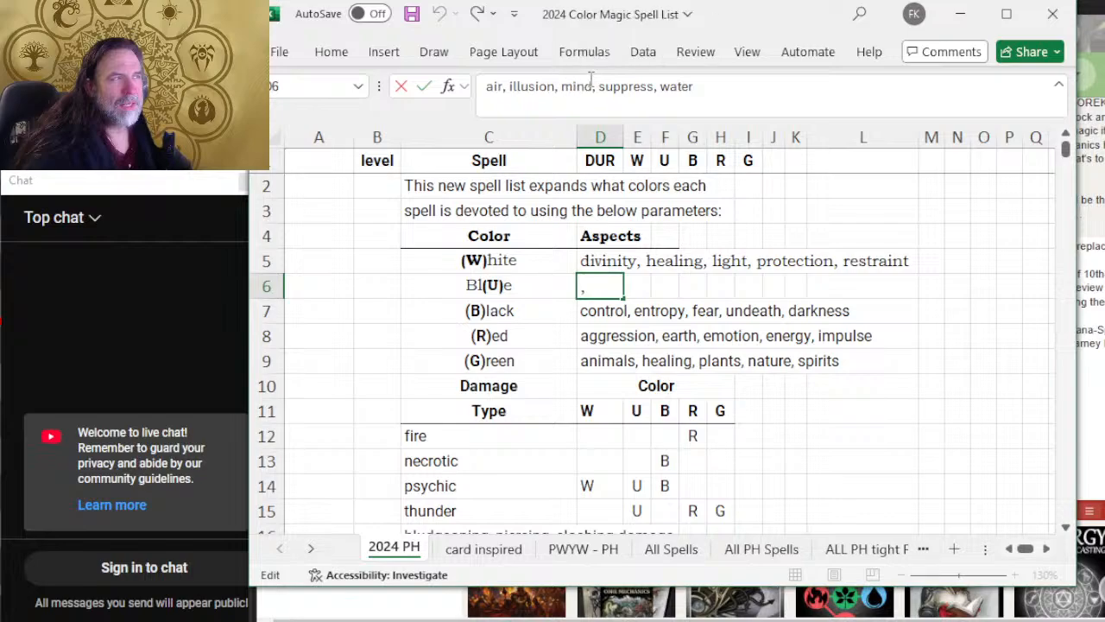
left_click(633, 86)
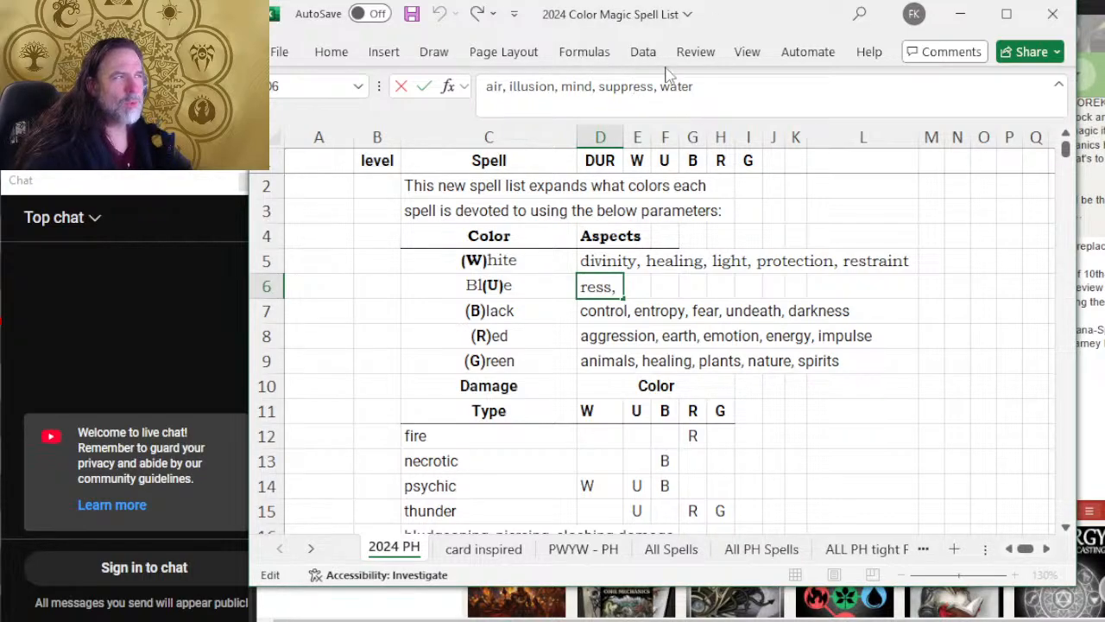
left_click(707, 90)
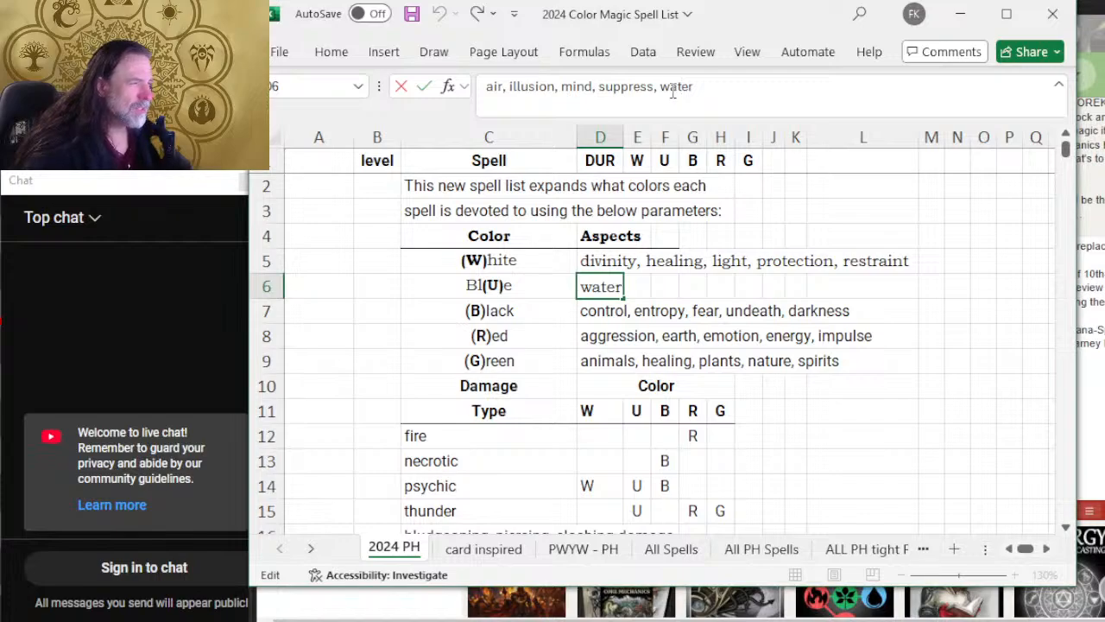
left_click(658, 87)
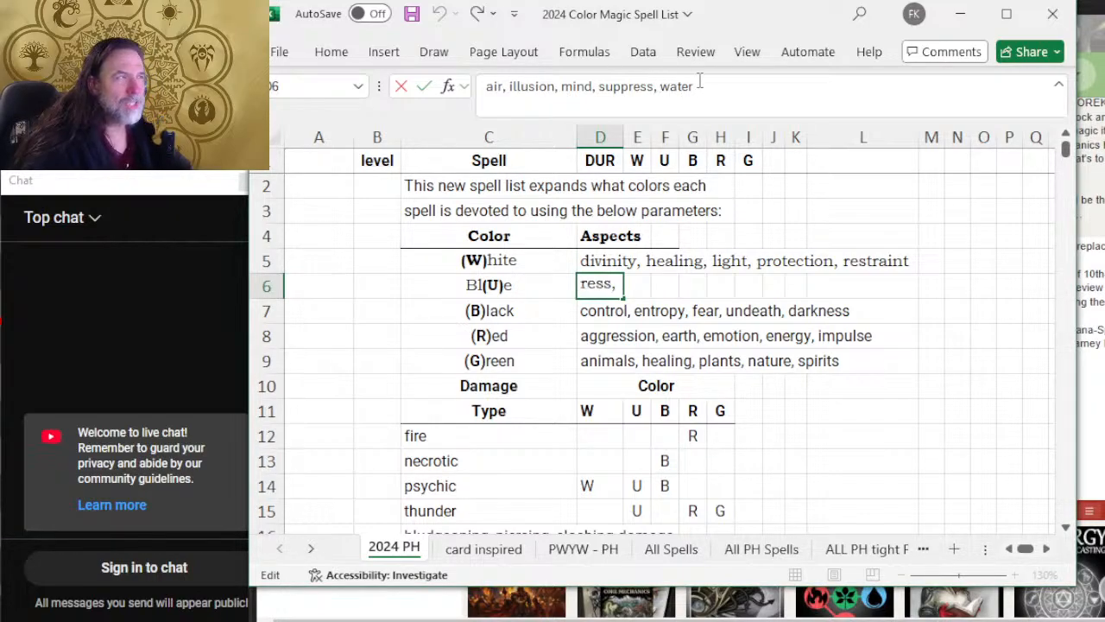
left_click(711, 89)
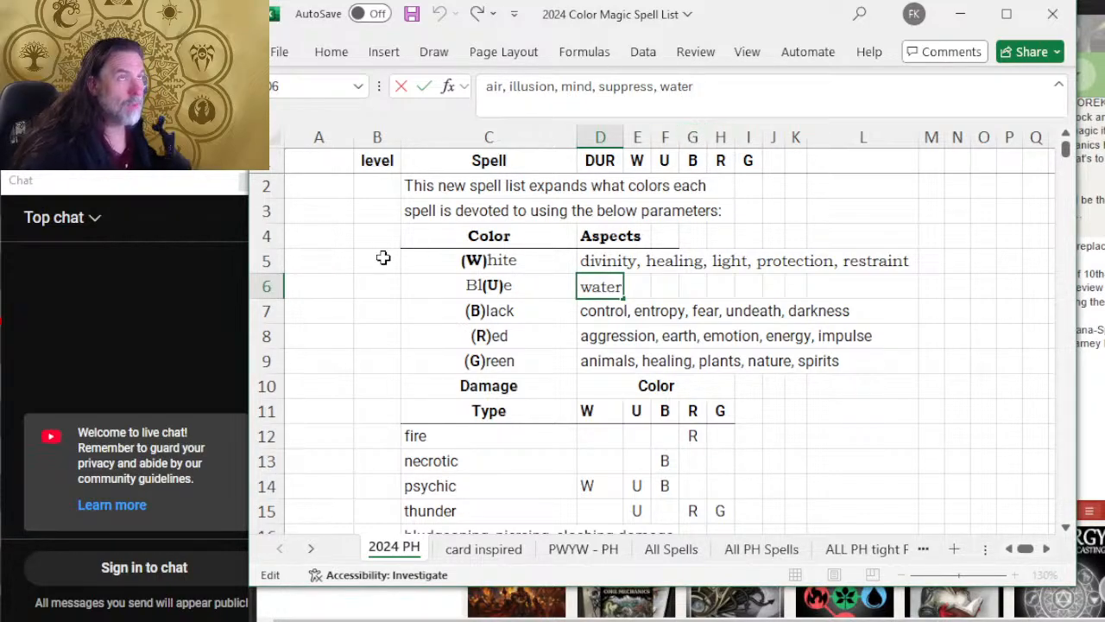
left_click(598, 88)
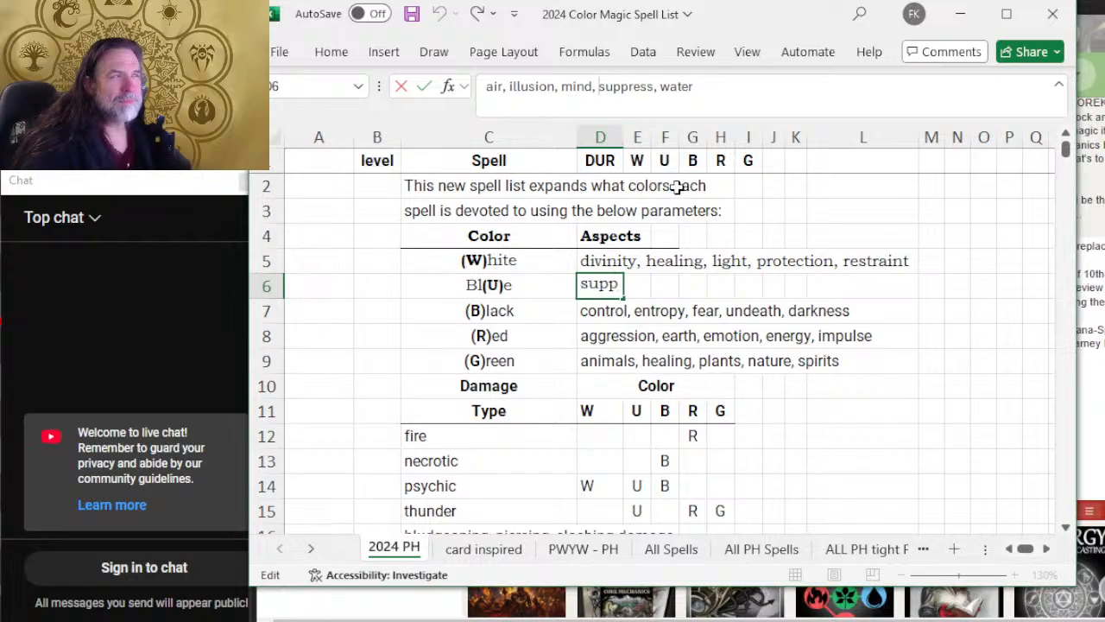
left_click(511, 86)
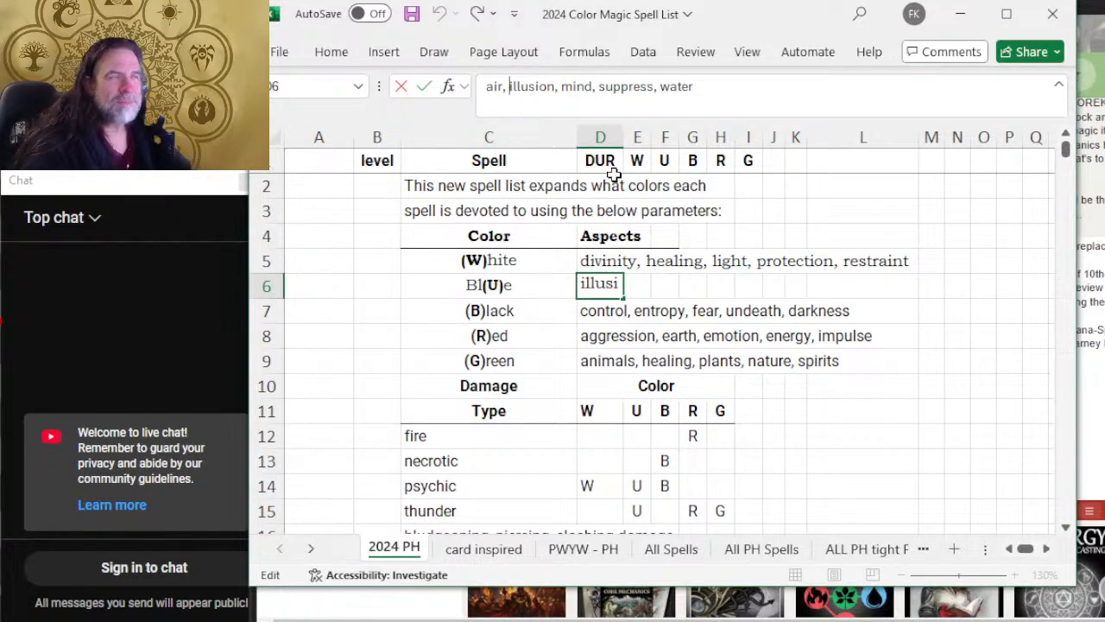
Step: Insert "cooperation," before divinity at the start of the White aspects in D5
left_click(697, 261)
left_click(606, 254)
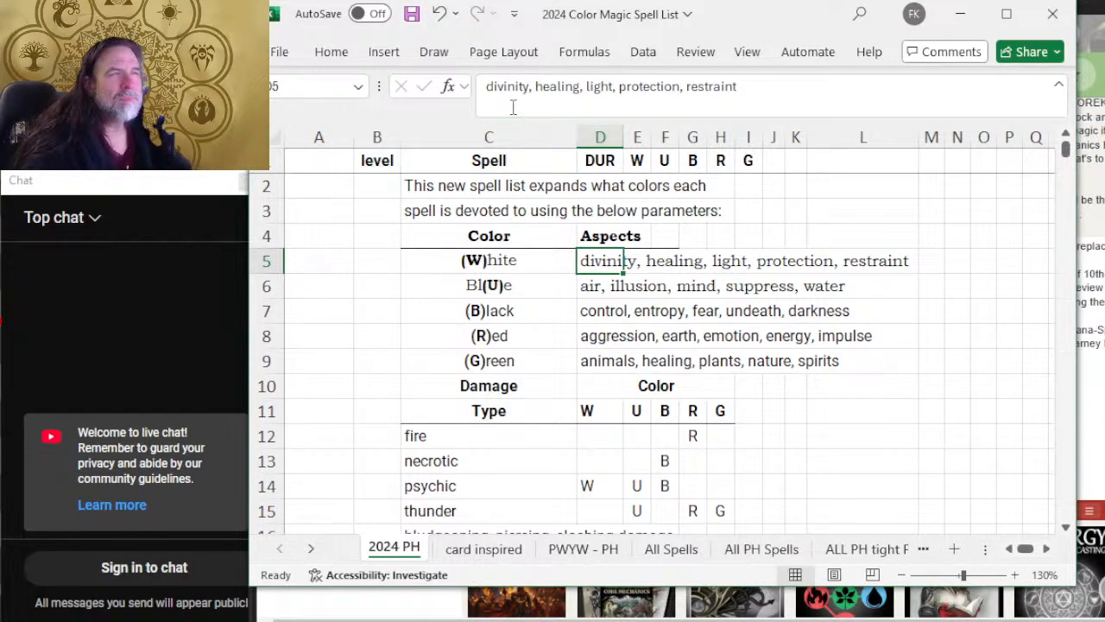
left_click(483, 86)
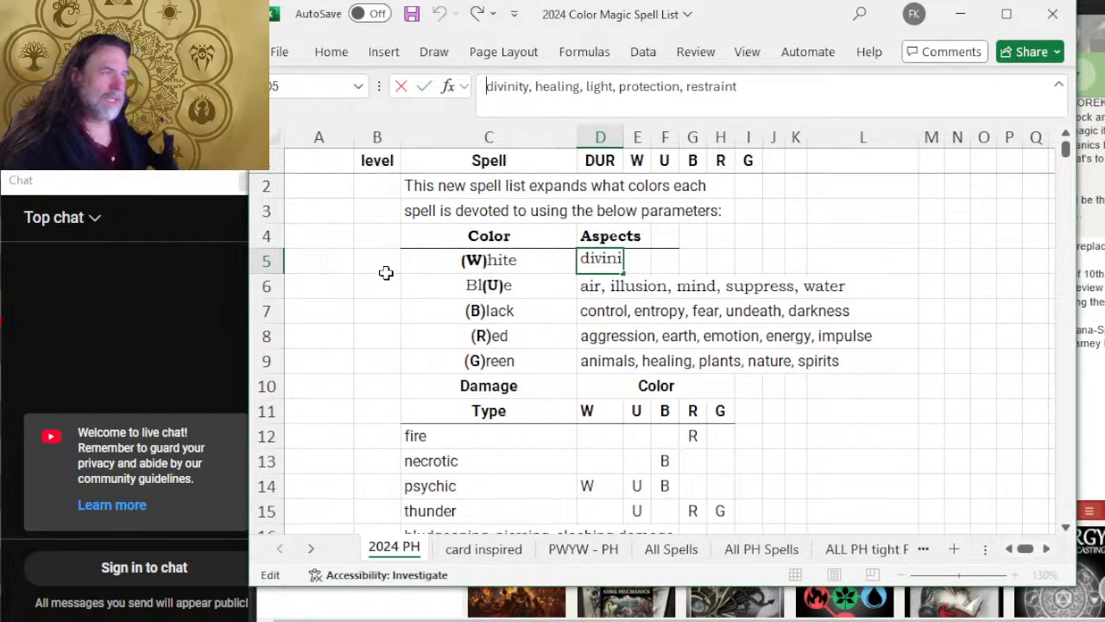
type("cooperation,")
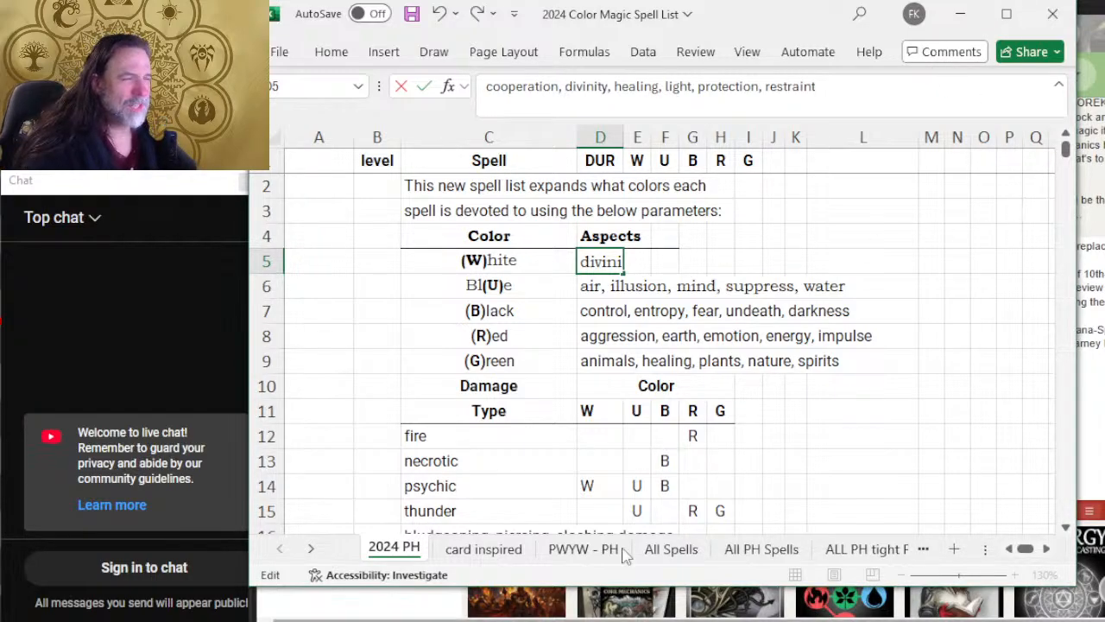
key("Return")
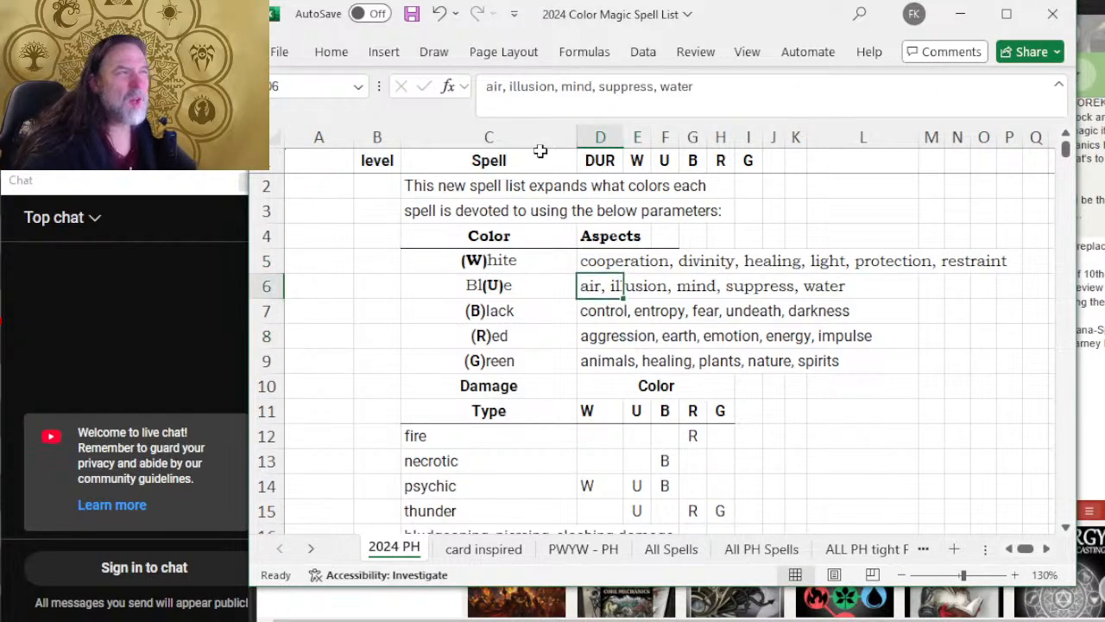
Step: Insert "creation," between air and illusion in the Blue aspects in D6
left_click(507, 87)
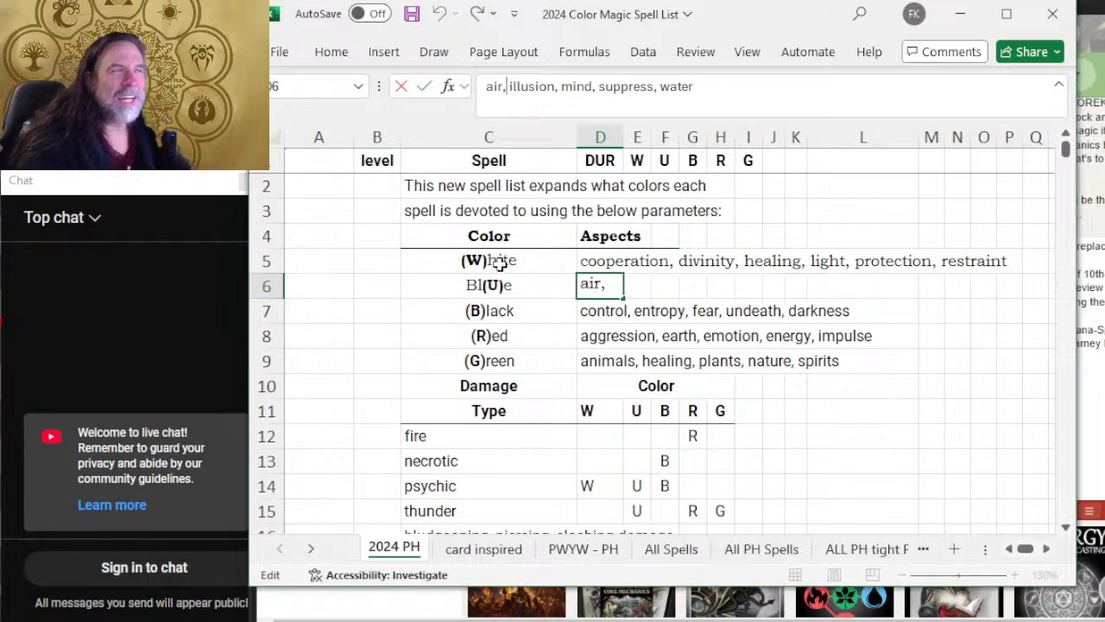
type("creation,")
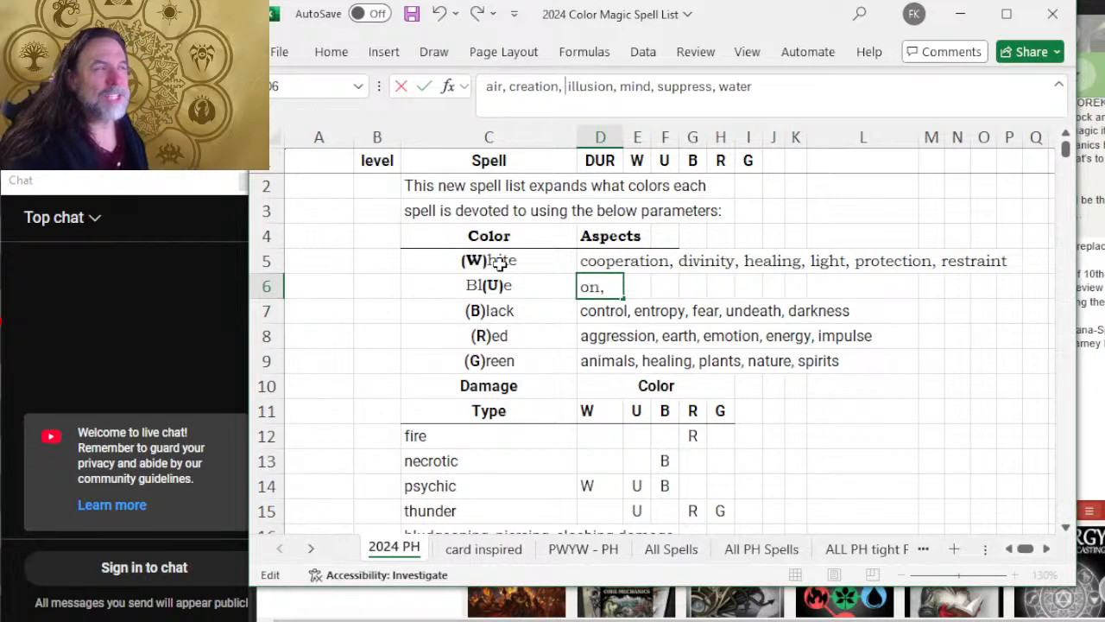
key("Right")
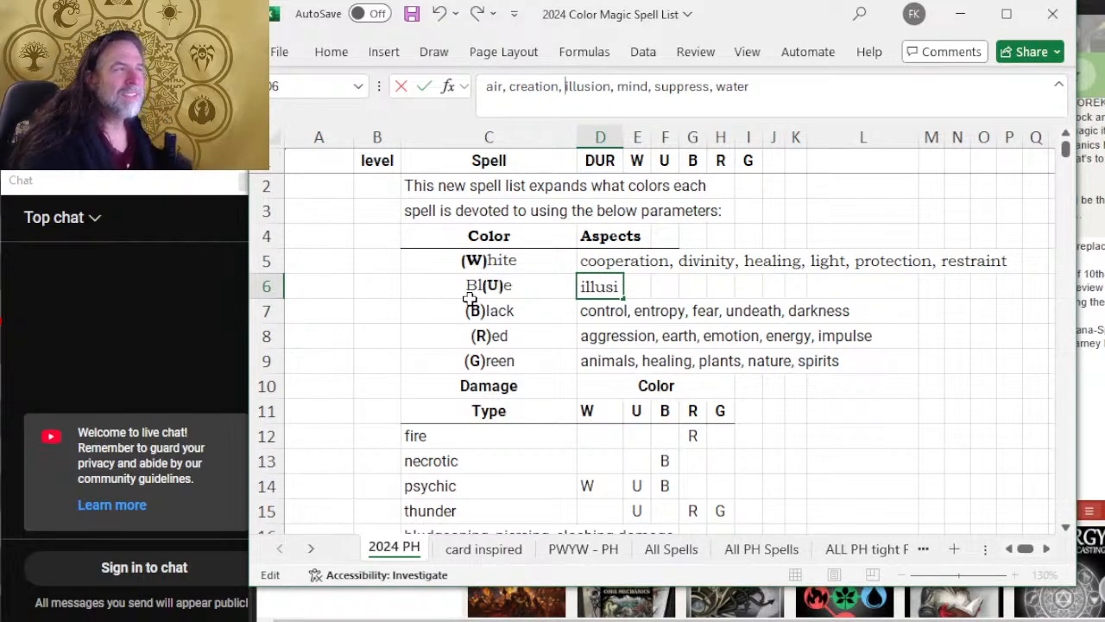
key("Return")
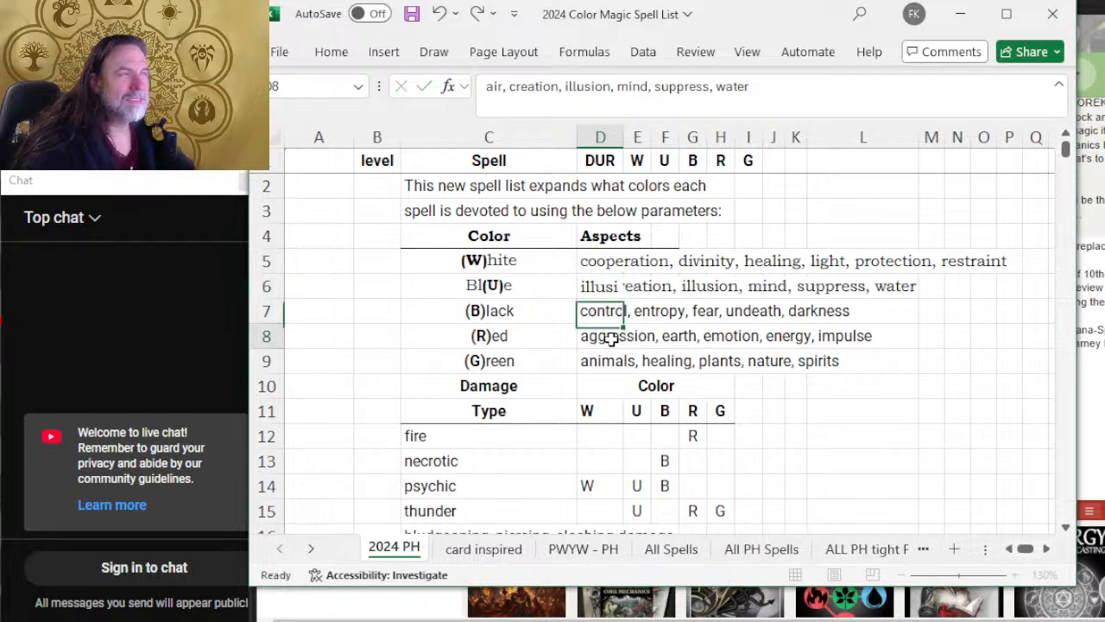
Step: Review the wording of the Red aspects in D8 and the Black aspects in D7, checking undeath and emotion
left_click(609, 338)
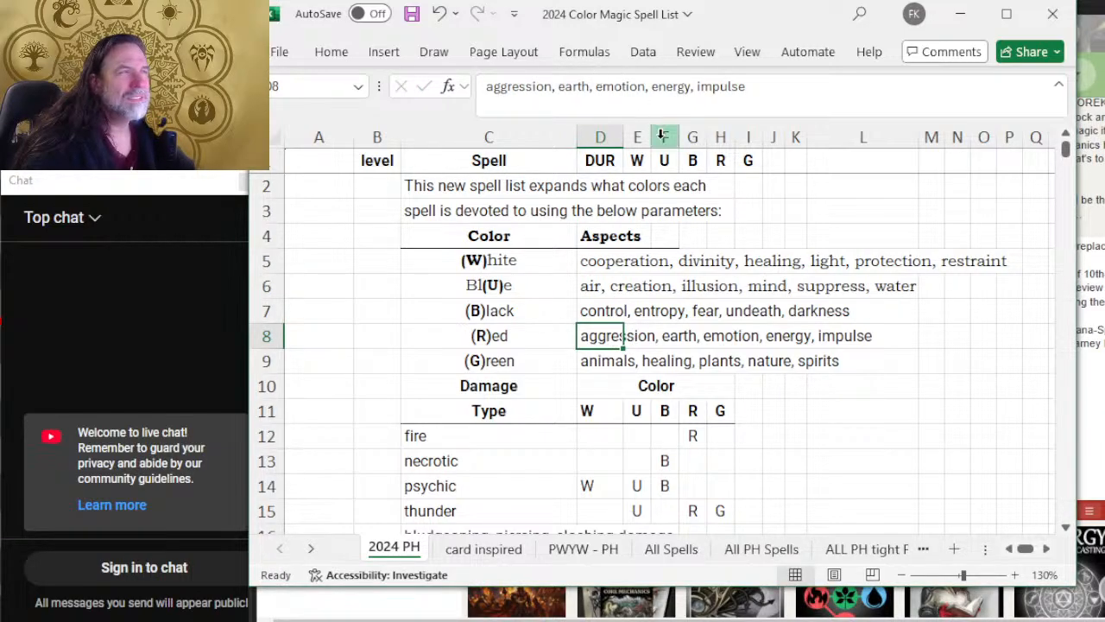
left_click(566, 88)
left_click(664, 296)
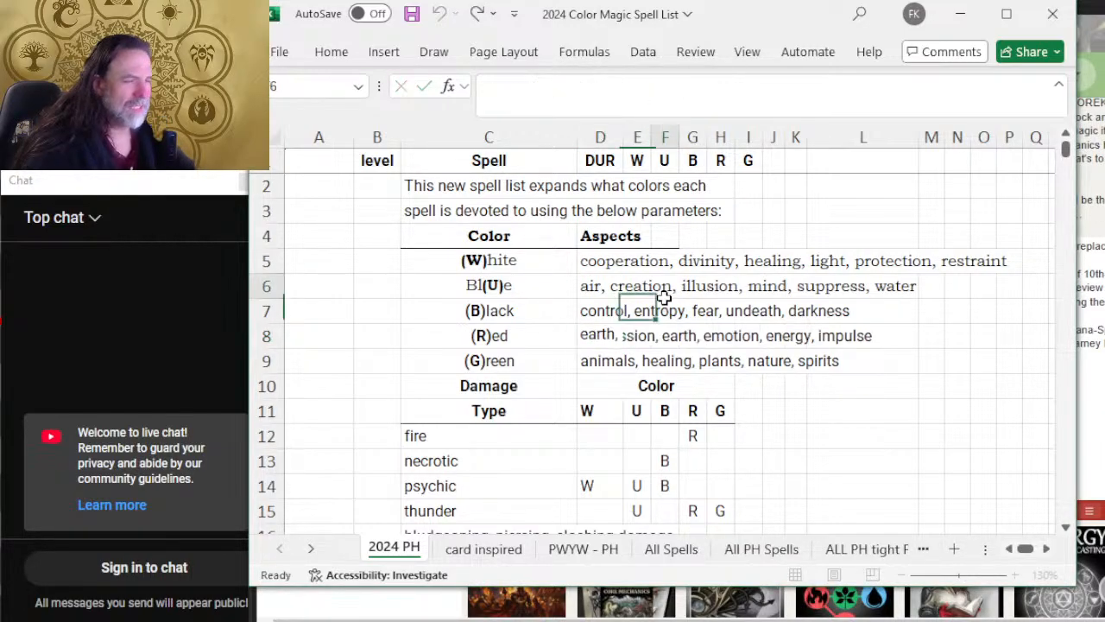
left_click(590, 313)
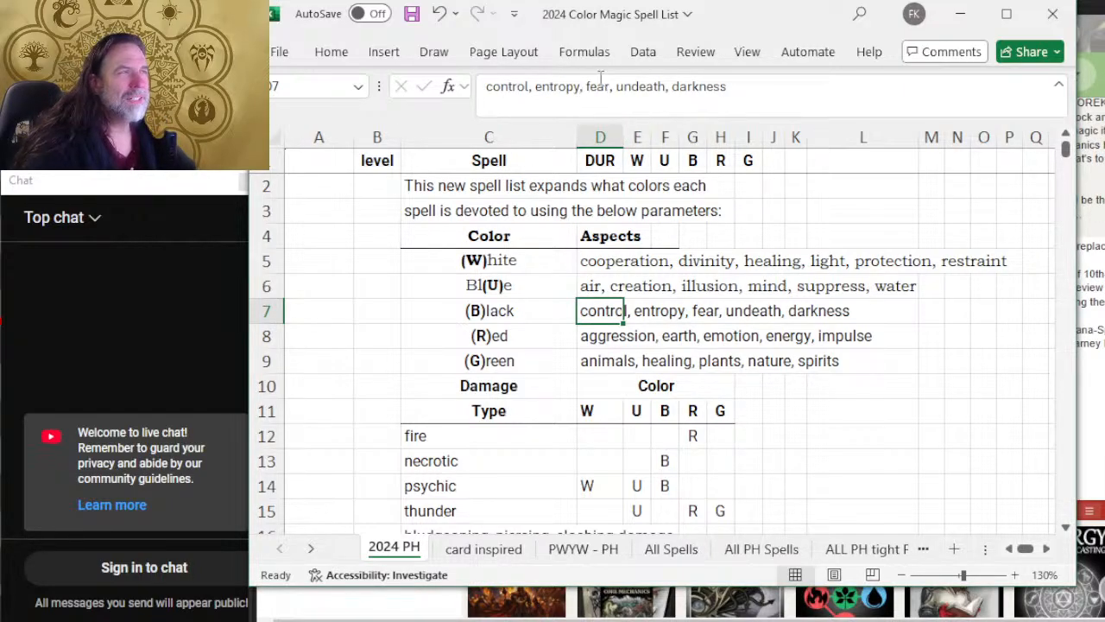
left_click(630, 86)
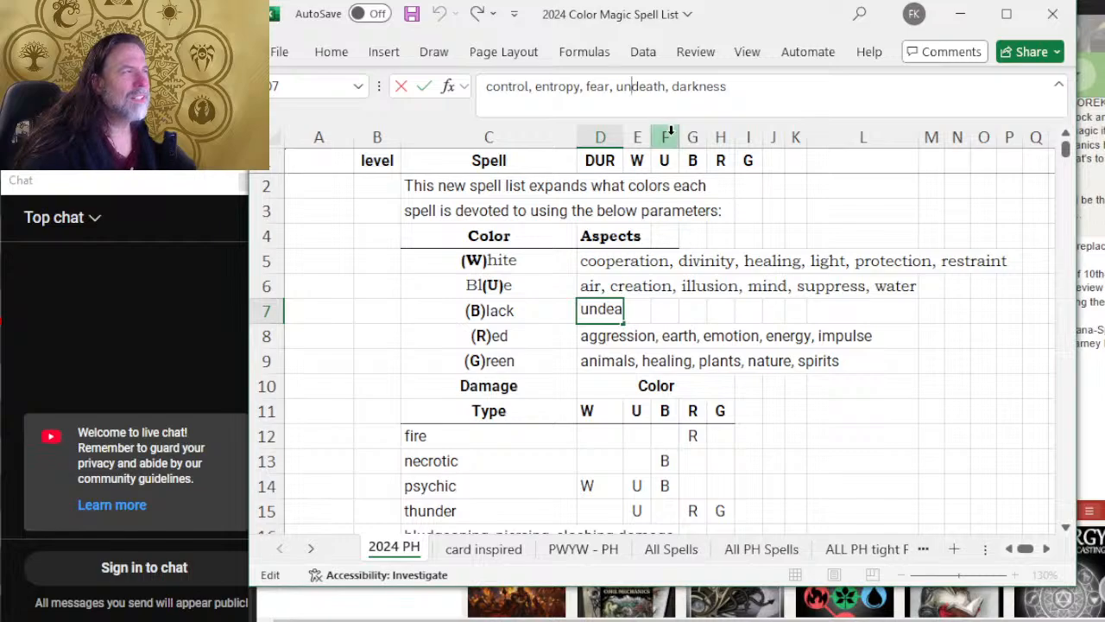
left_click(645, 84)
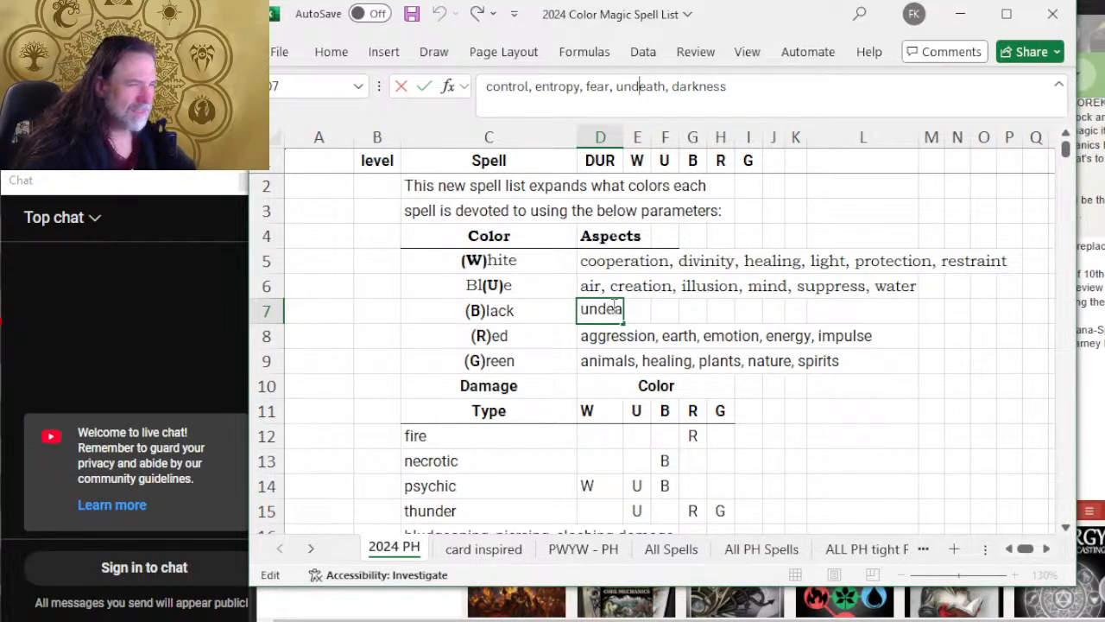
left_click(602, 344)
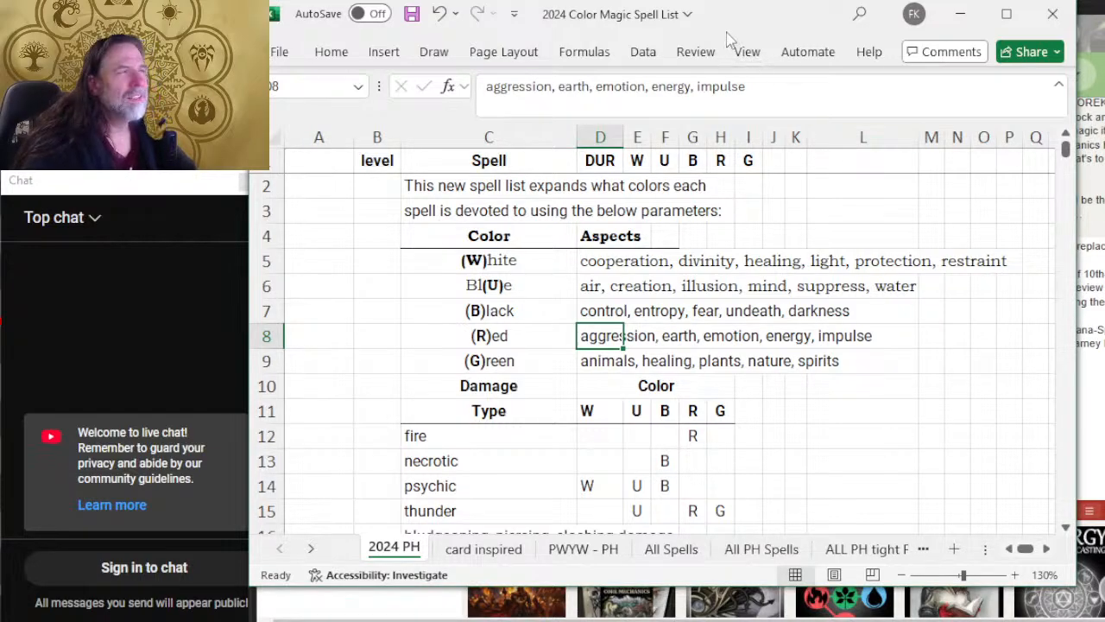
left_click_drag(645, 86, 594, 86)
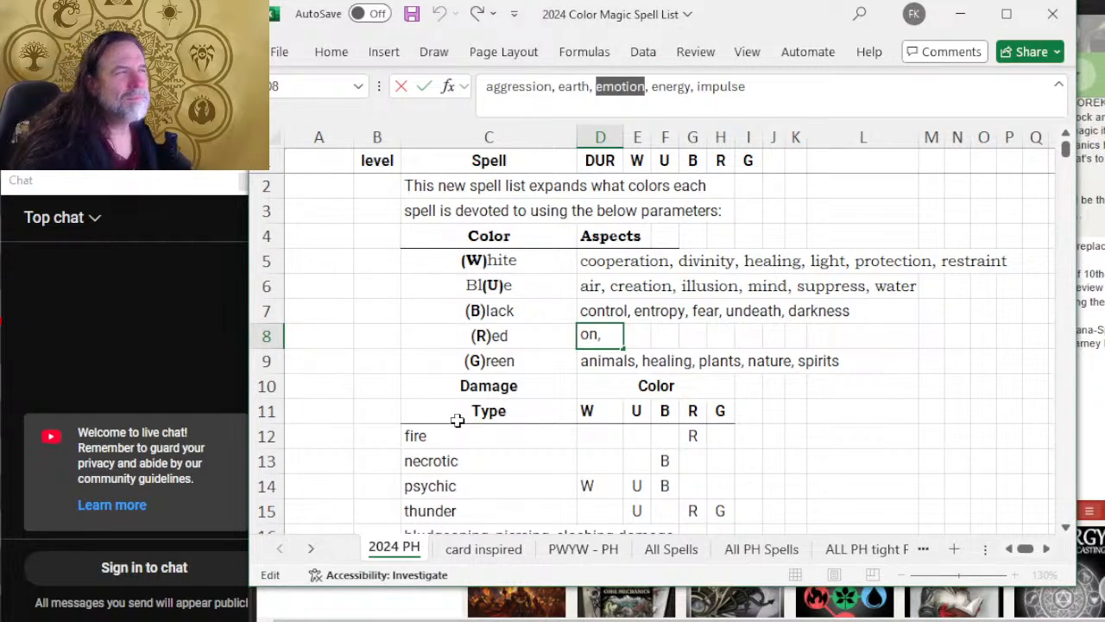
left_click(832, 368)
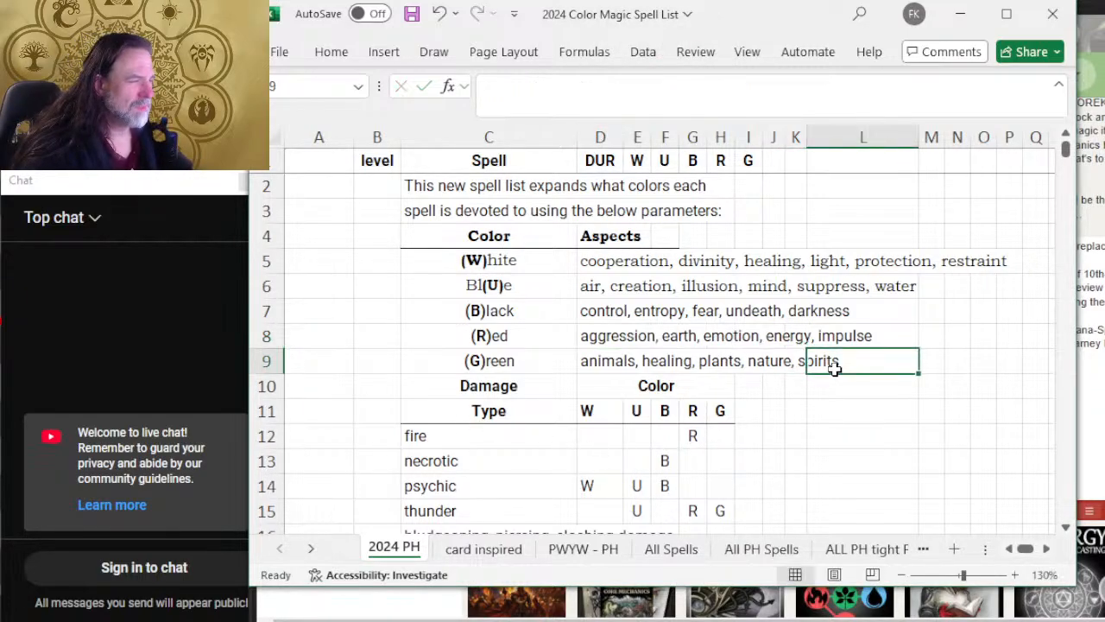
Step: Replace undeath with "soul" in the Black aspects in D7
left_click(592, 311)
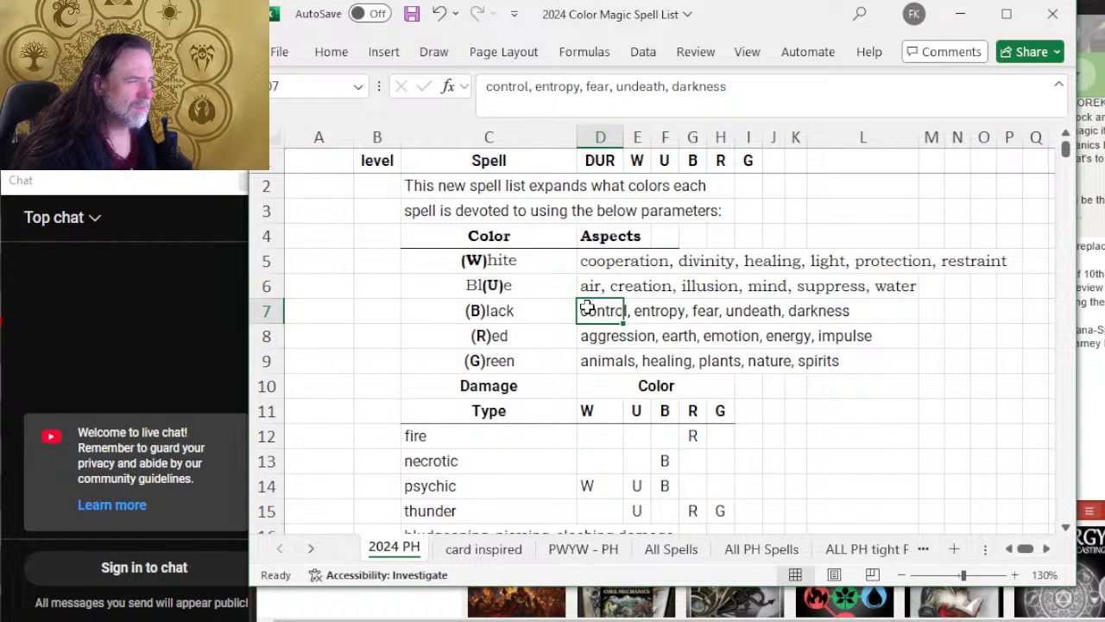
left_click(674, 89)
left_click(665, 84)
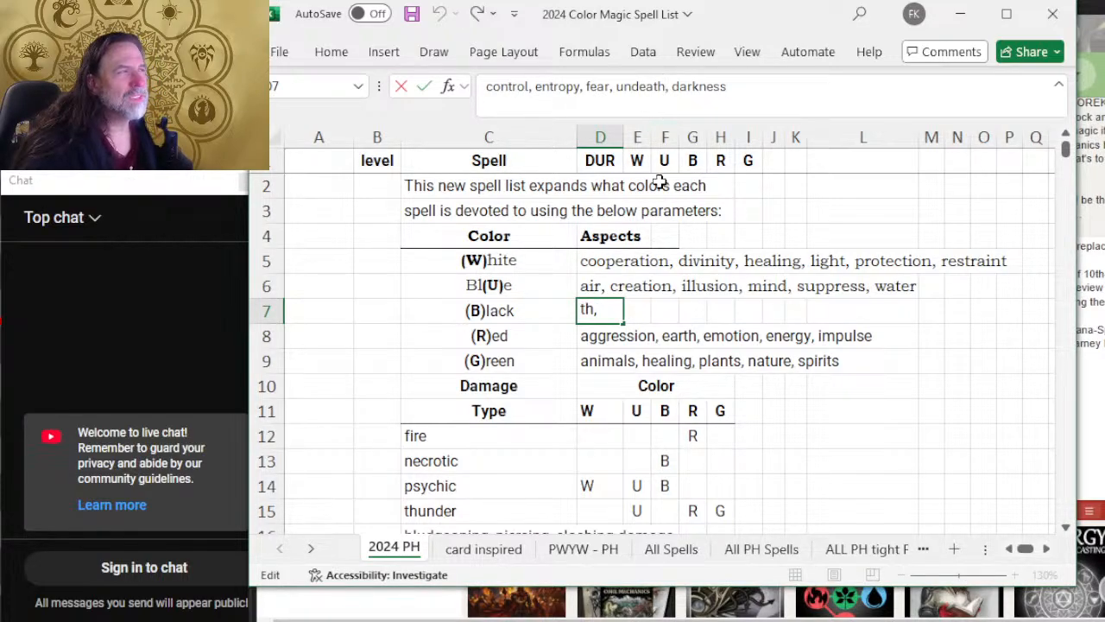
key("BackSpace")
key("BackSpace")
key("BackSpace")
key("BackSpace")
key("BackSpace")
key("BackSpace")
key("BackSpace")
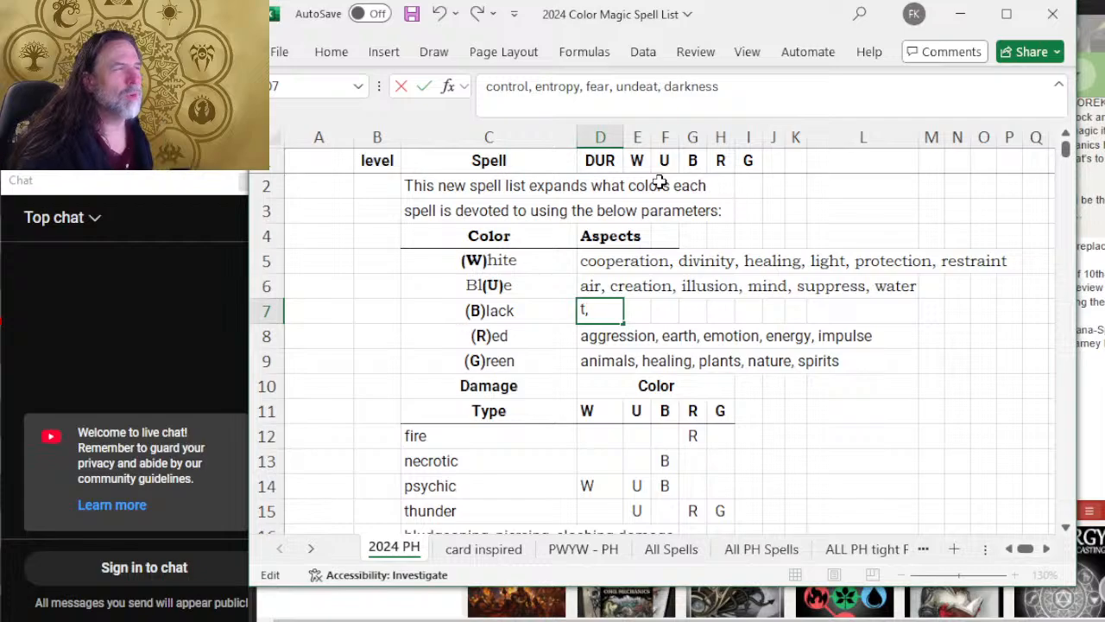
type("soul,")
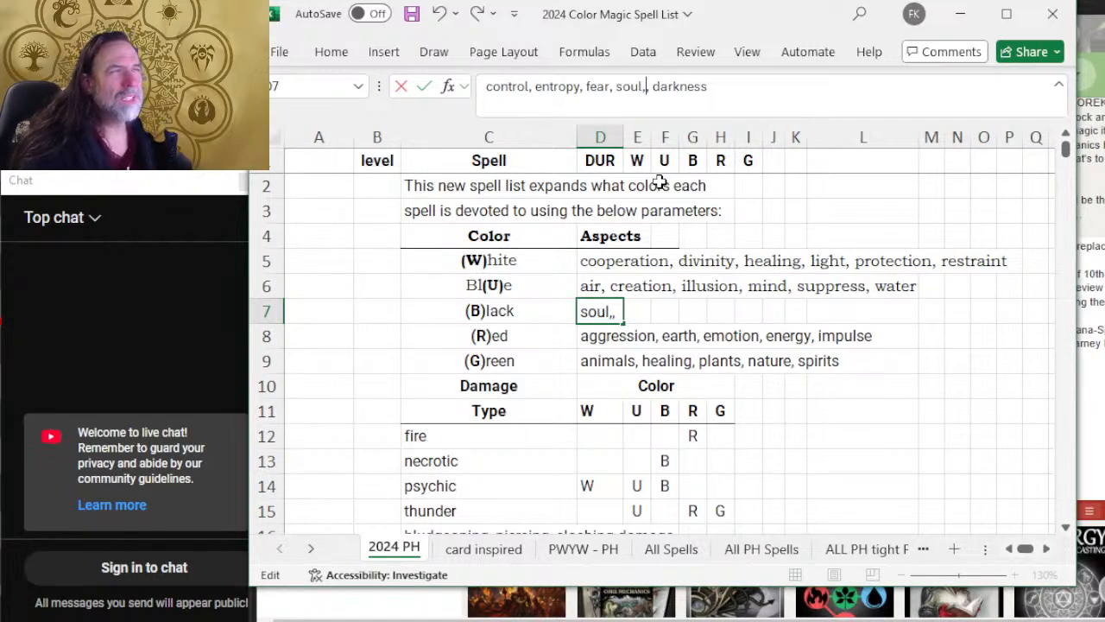
Step: Insert "ambition," before control at the start of the Black aspects in D7
key("Left")
key("Left")
key("Left")
key("Left")
key("Left")
key("Left")
key("Left")
key("Left")
key("Left")
key("Left")
key("Left")
key("Left")
key("Left")
key("Left")
key("Left")
key("Left")
key("Left")
key("Left")
key("Left")
key("Left")
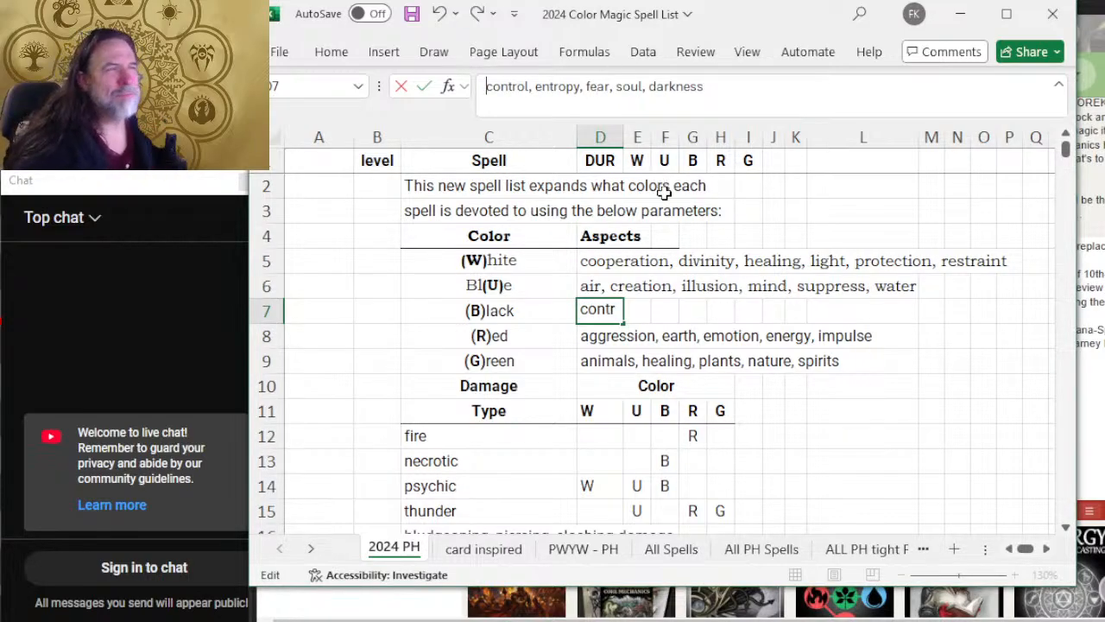
type("ambition,")
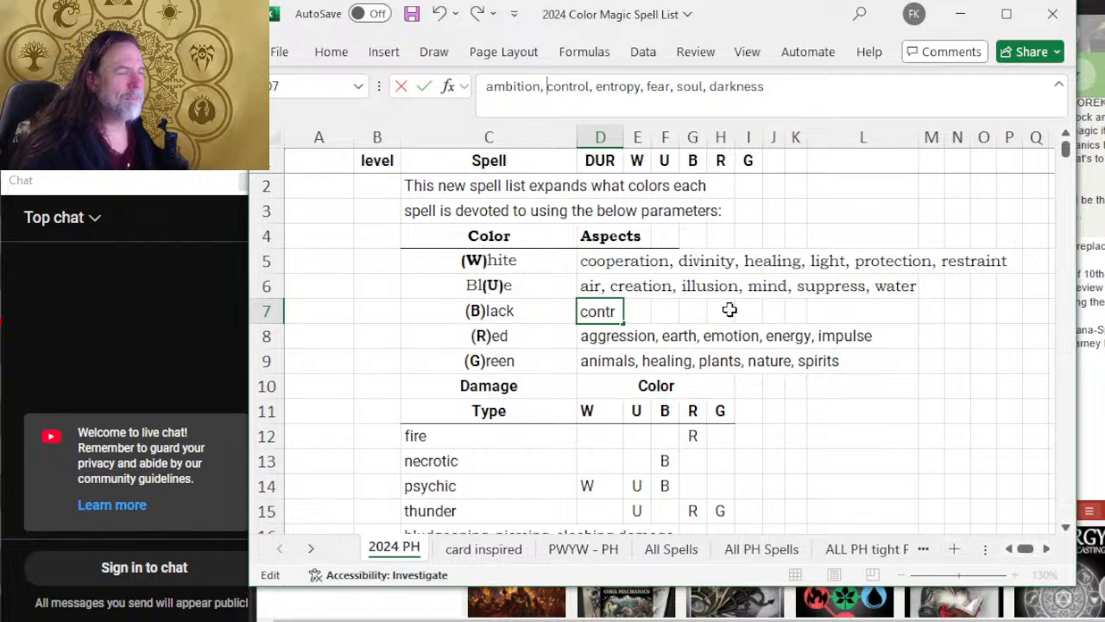
left_click(713, 341)
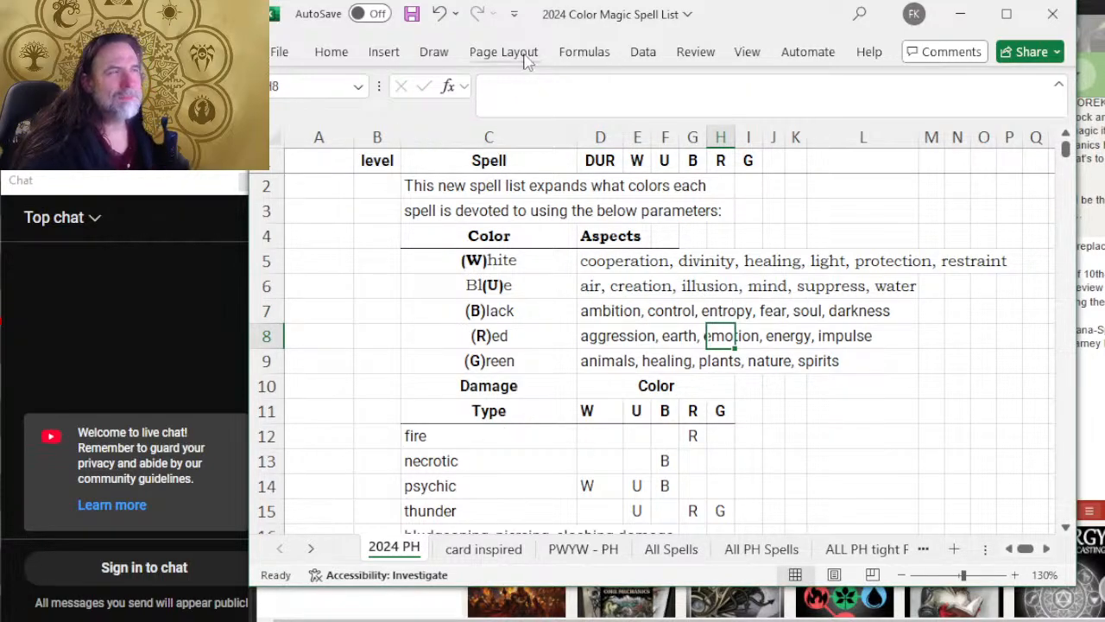
Step: Remove aggression from the start of the Red aspects in D8
left_click(592, 337)
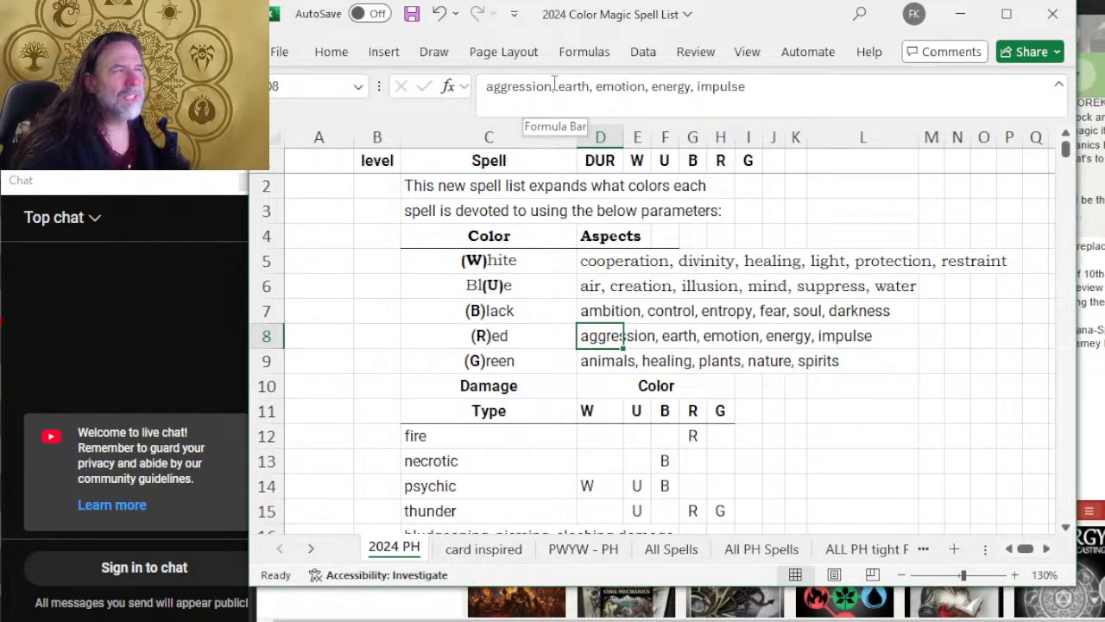
left_click_drag(555, 82, 473, 94)
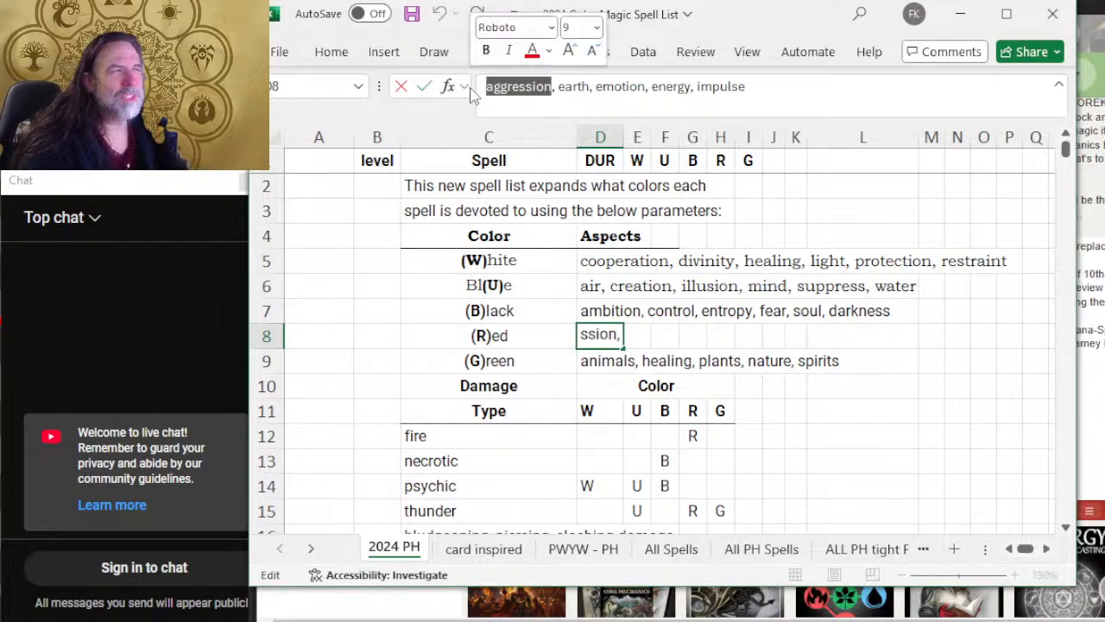
key("BackSpace")
key("Delete")
key("Delete")
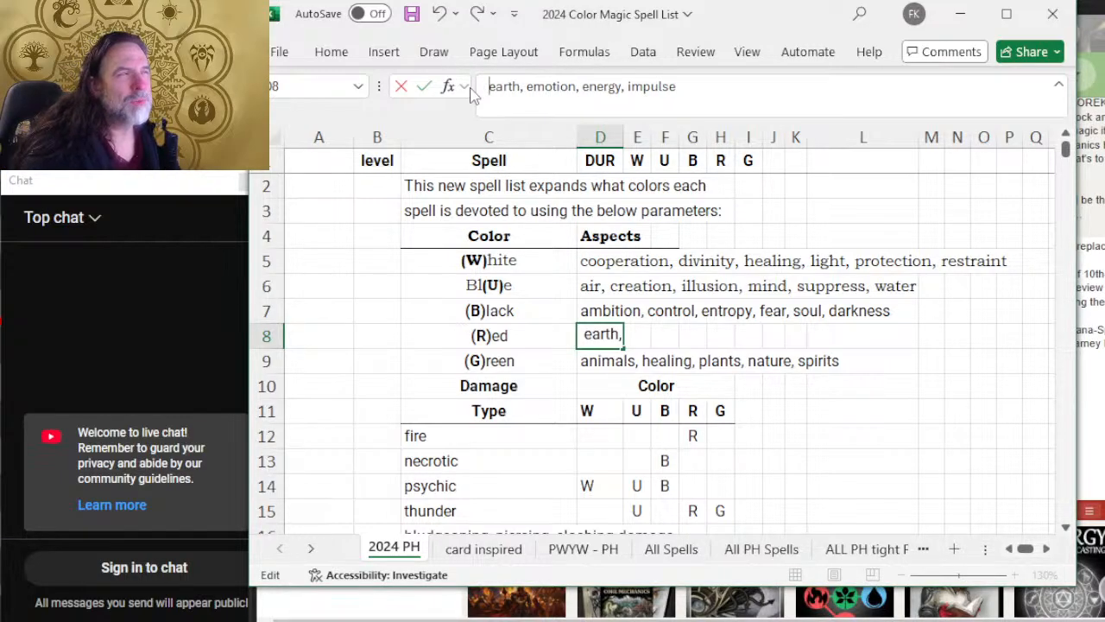
Step: Insert "fire," between earth and emotion in the Red aspects in D8
key("Right")
key("Right")
key("Right")
key("Right")
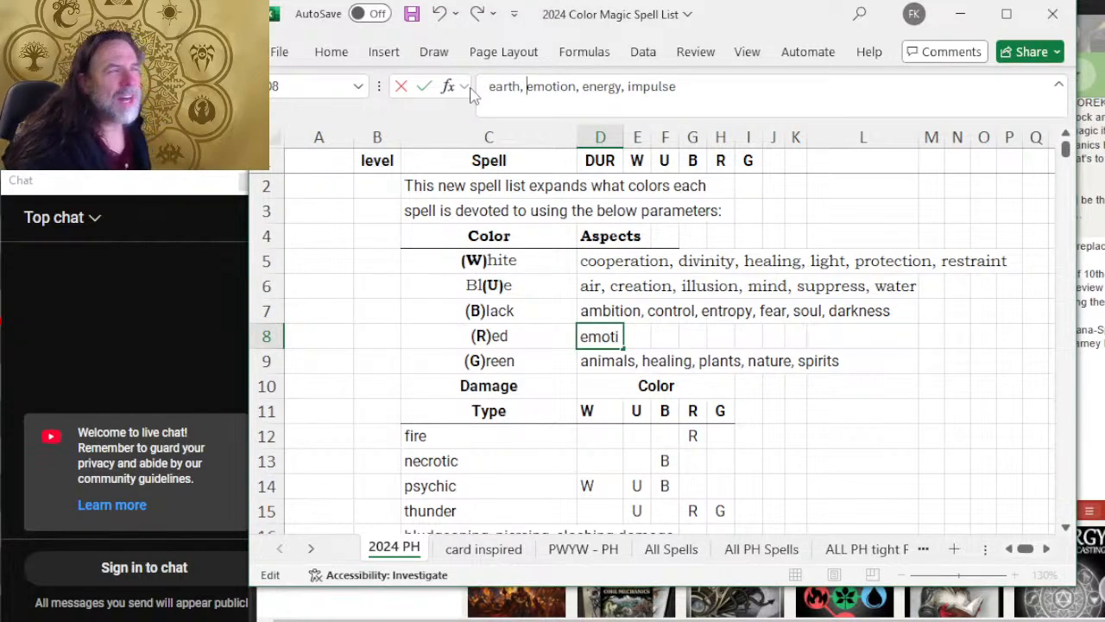
type("fire,")
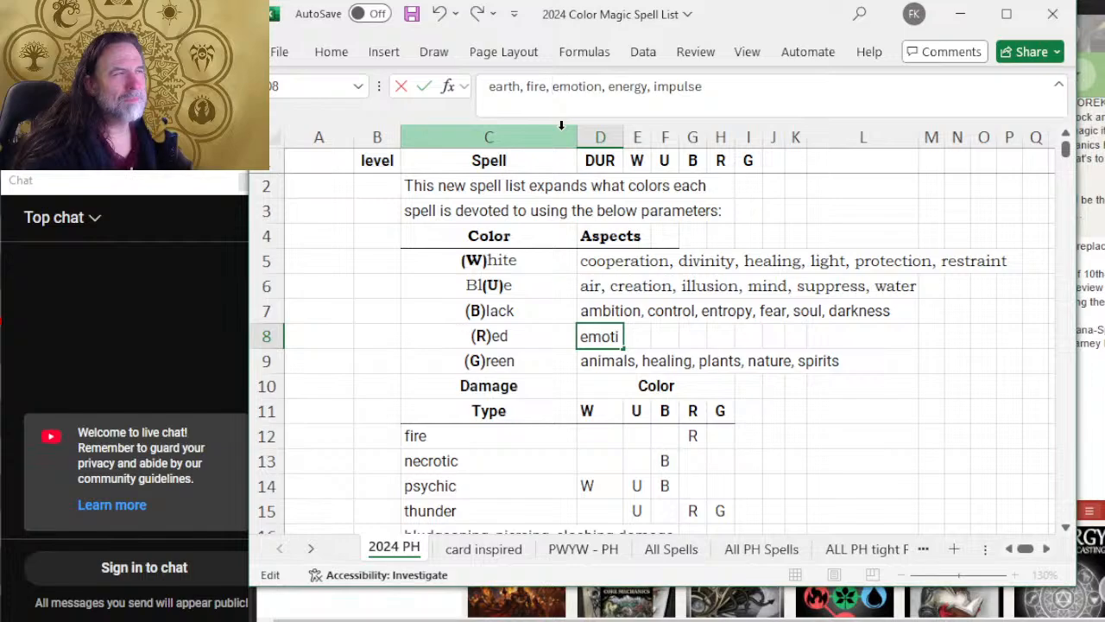
Step: Insert "creation," before earth at the start of the Red aspects in D8
left_click(490, 87)
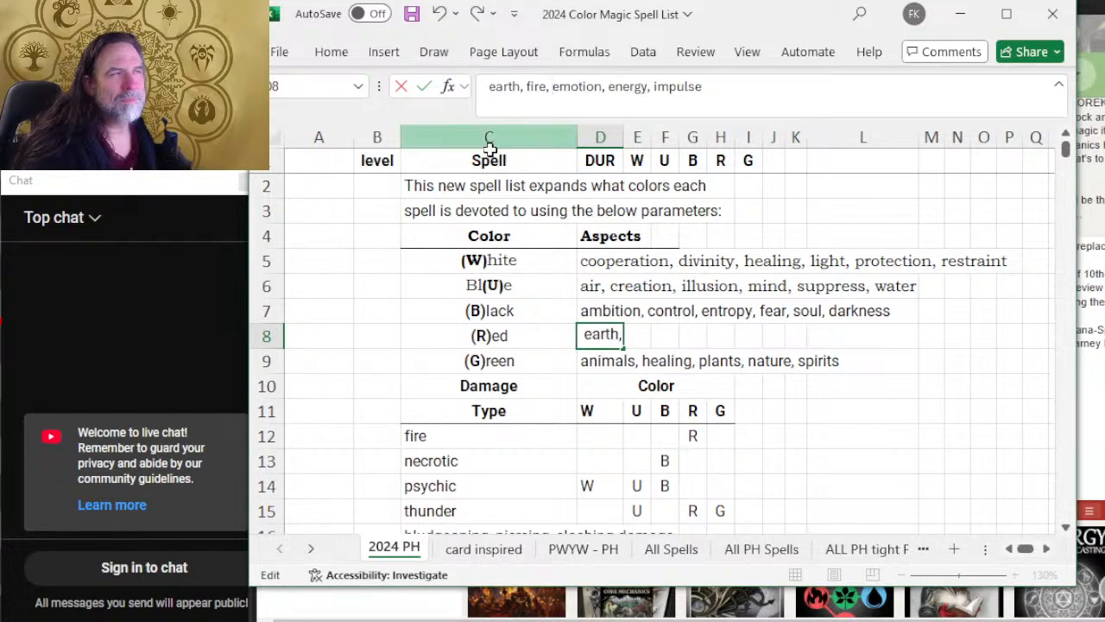
type("creativity,")
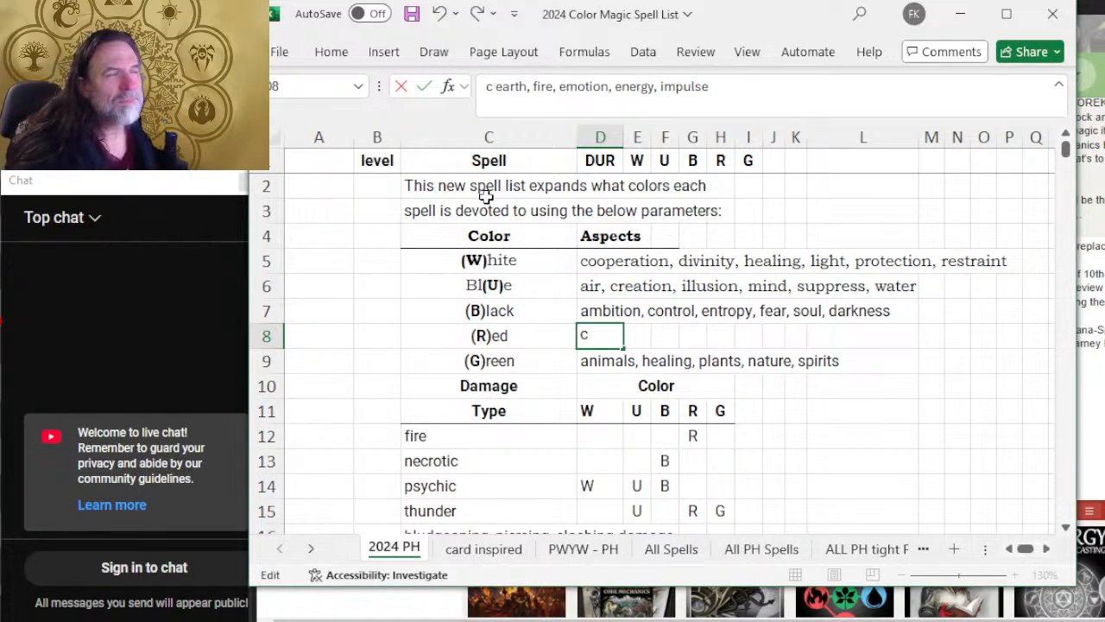
key("BackSpace")
key("BackSpace")
key("BackSpace")
key("BackSpace")
key("BackSpace")
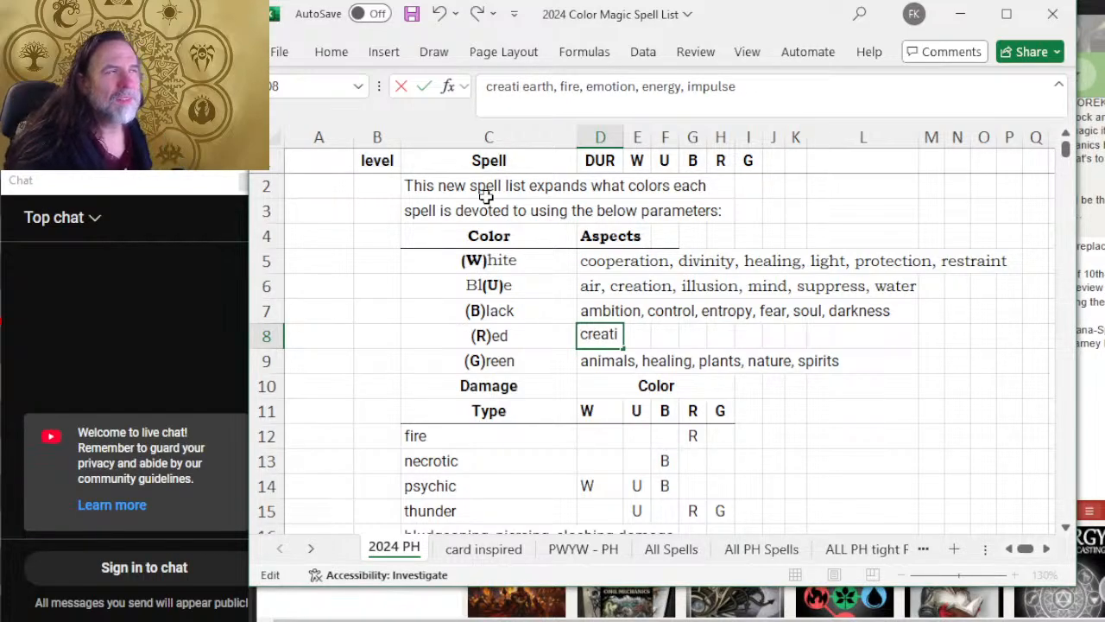
type("on,")
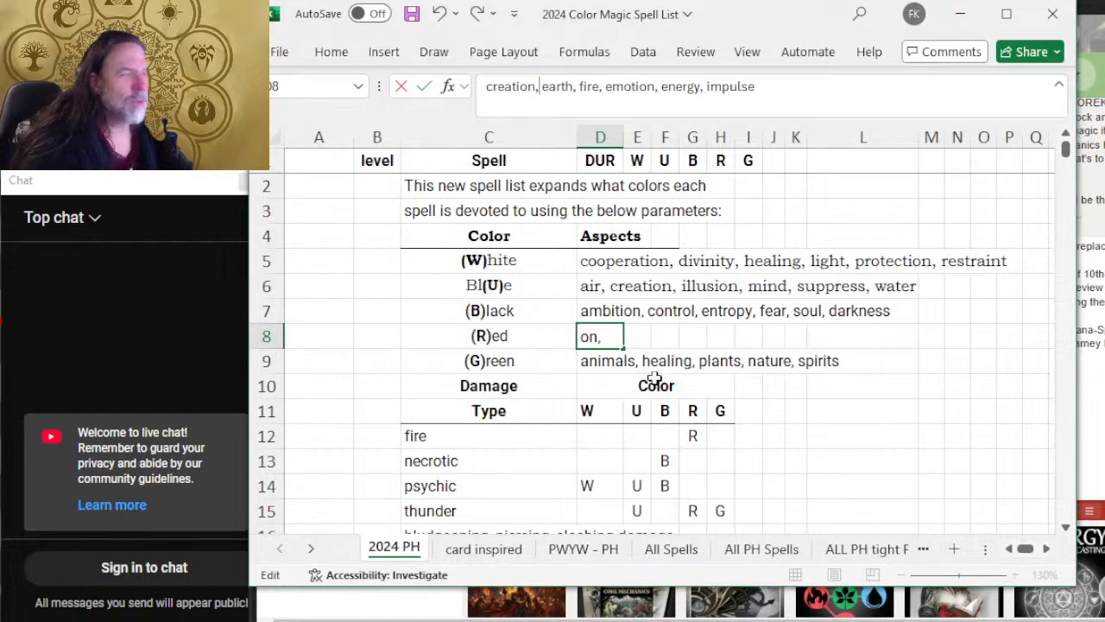
left_click(719, 335)
Step: Remove creation and its extra comma from the Blue aspects in D6
left_click(593, 288)
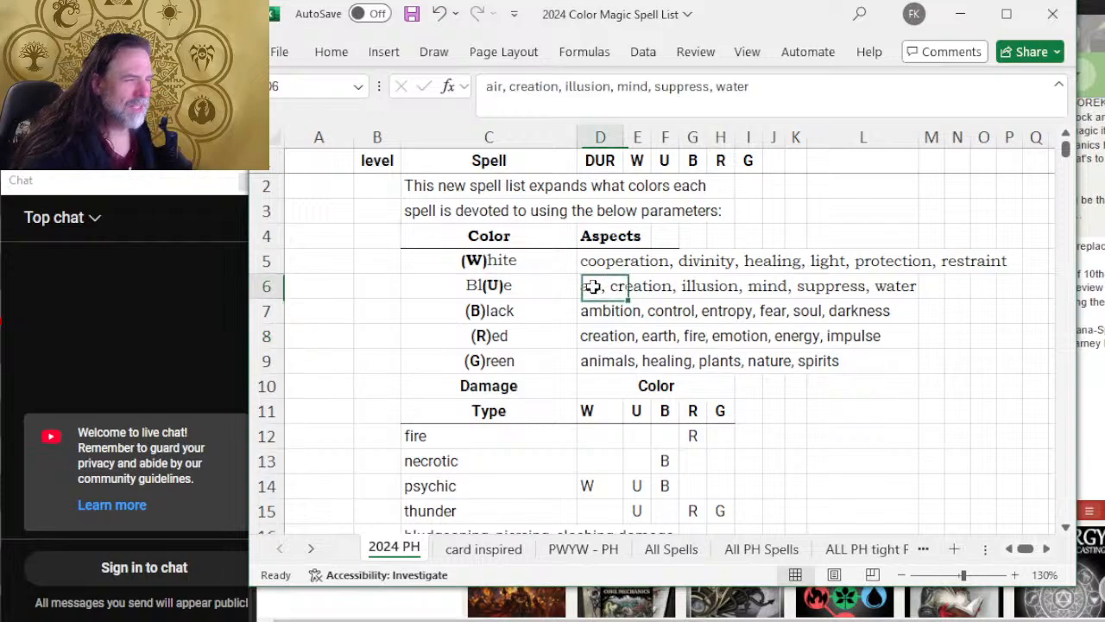
left_click(559, 88)
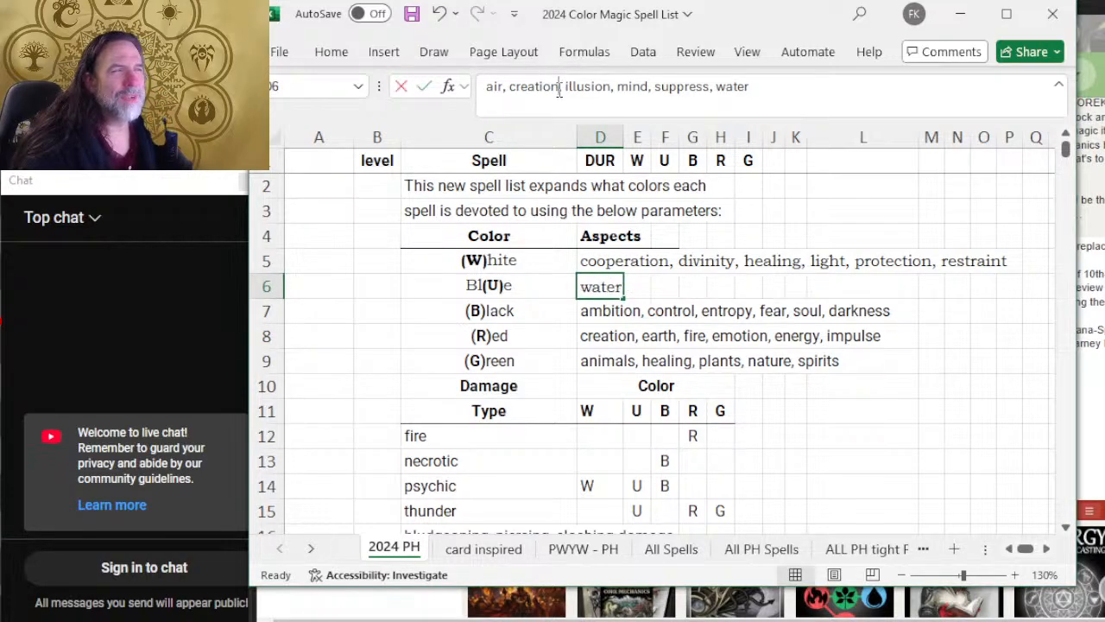
key("BackSpace")
key("BackSpace")
key("BackSpace")
key("BackSpace")
key("BackSpace")
key("BackSpace")
key("BackSpace")
key("BackSpace")
key("BackSpace")
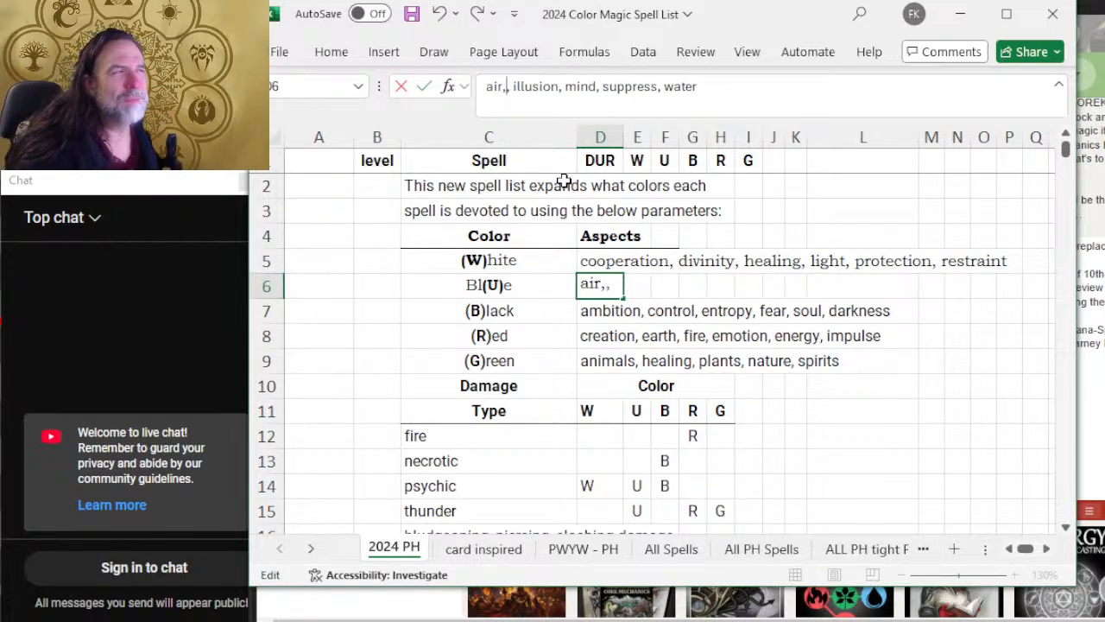
key("Delete")
Step: Insert "ingenuity," between illusion and mind in the Blue aspects in D6
key("Right")
key("Right")
key("Right")
key("Right")
key("Right")
key("Right")
key("Right")
key("Right")
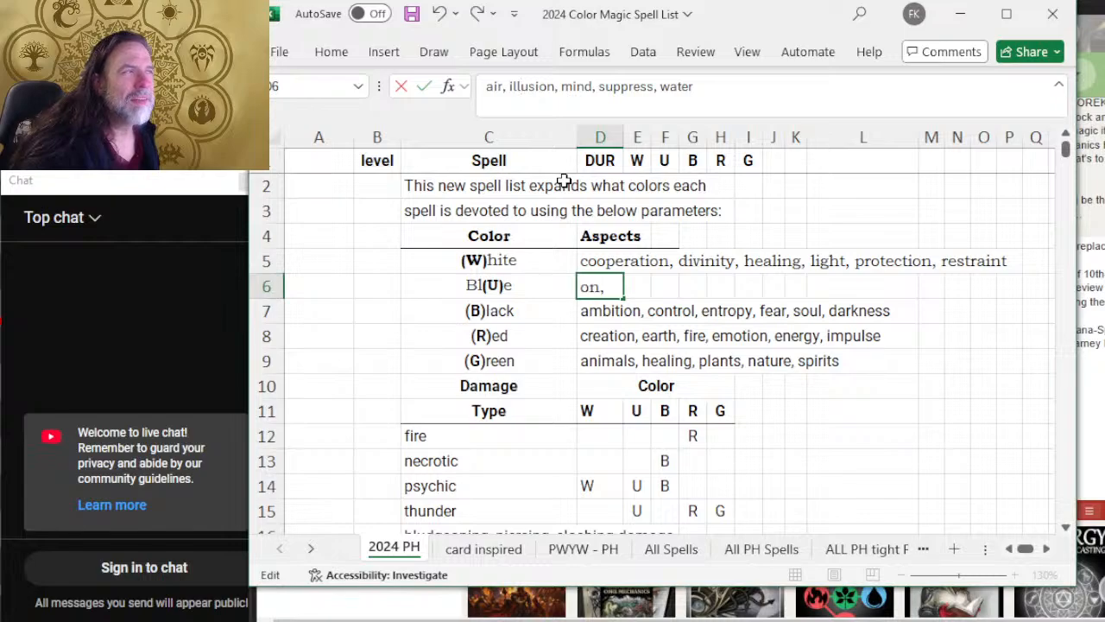
type("ingenu")
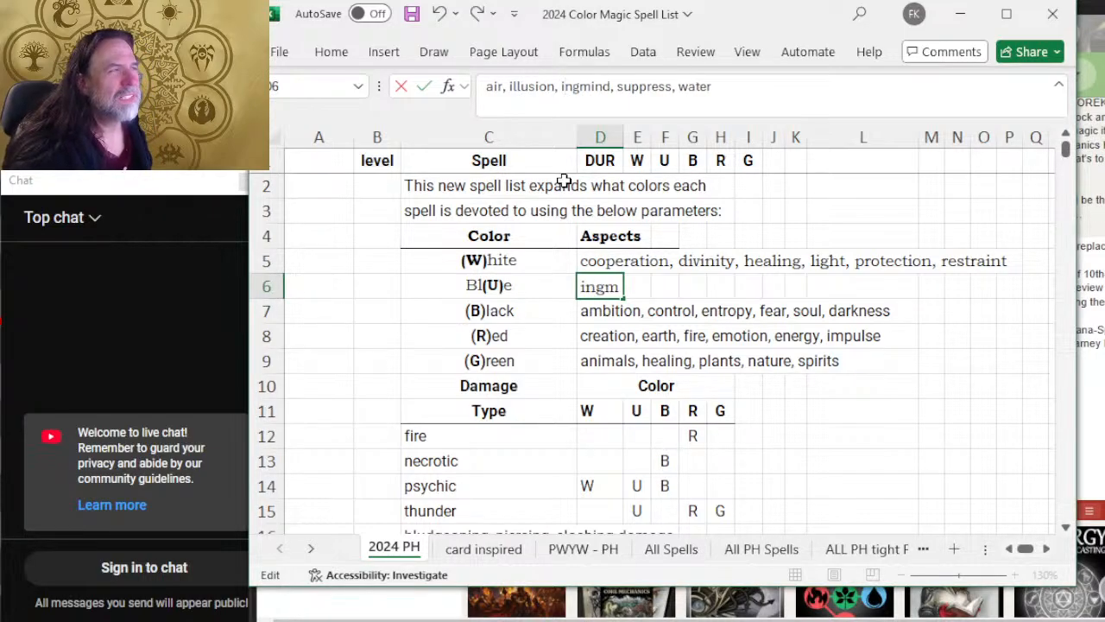
type("ity,")
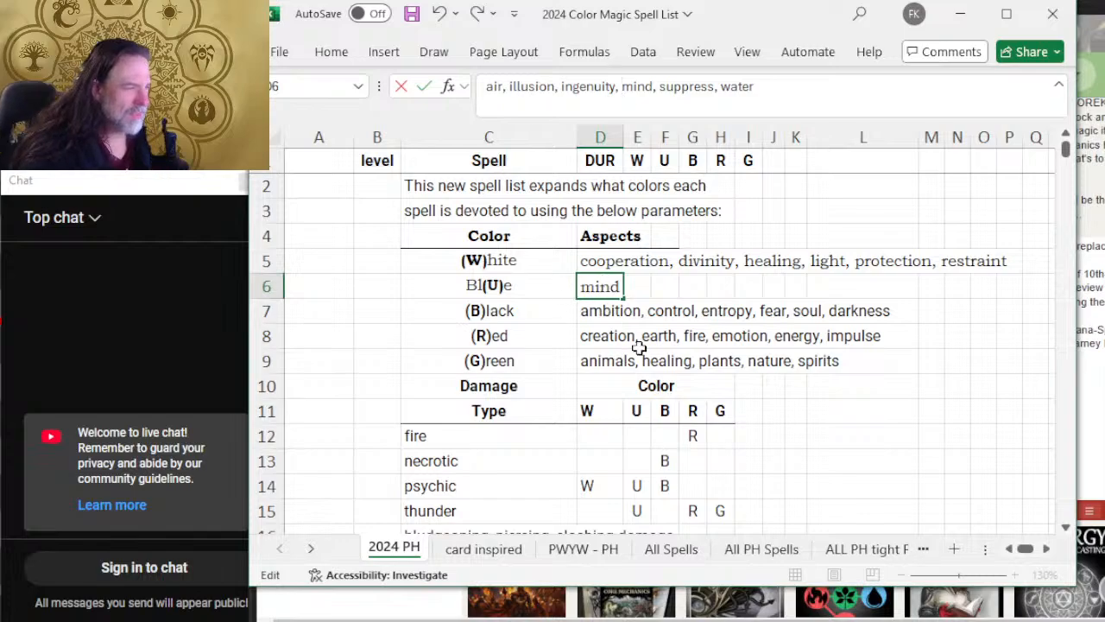
left_click(600, 334)
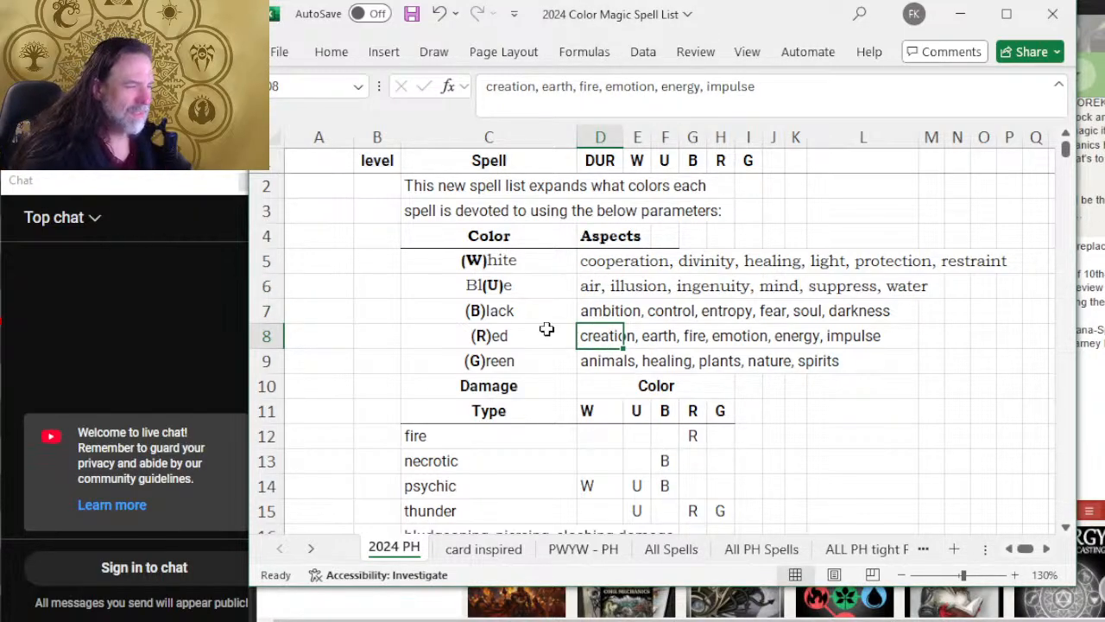
Step: Add "tradition" after spirits at the end of the Green aspects in D9
left_click(585, 364)
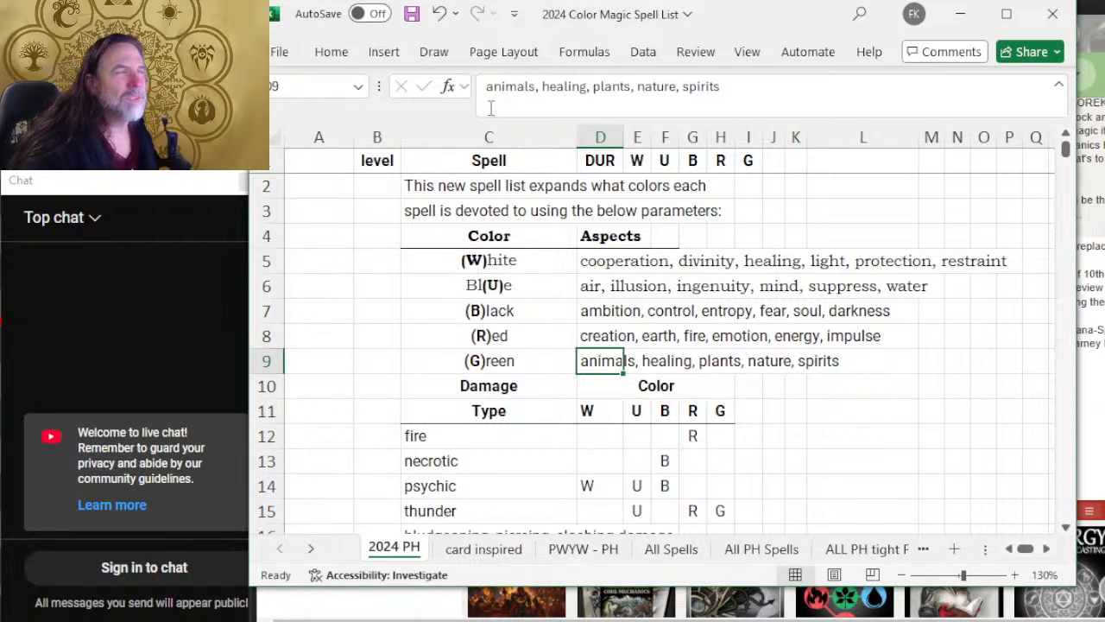
left_click(724, 88)
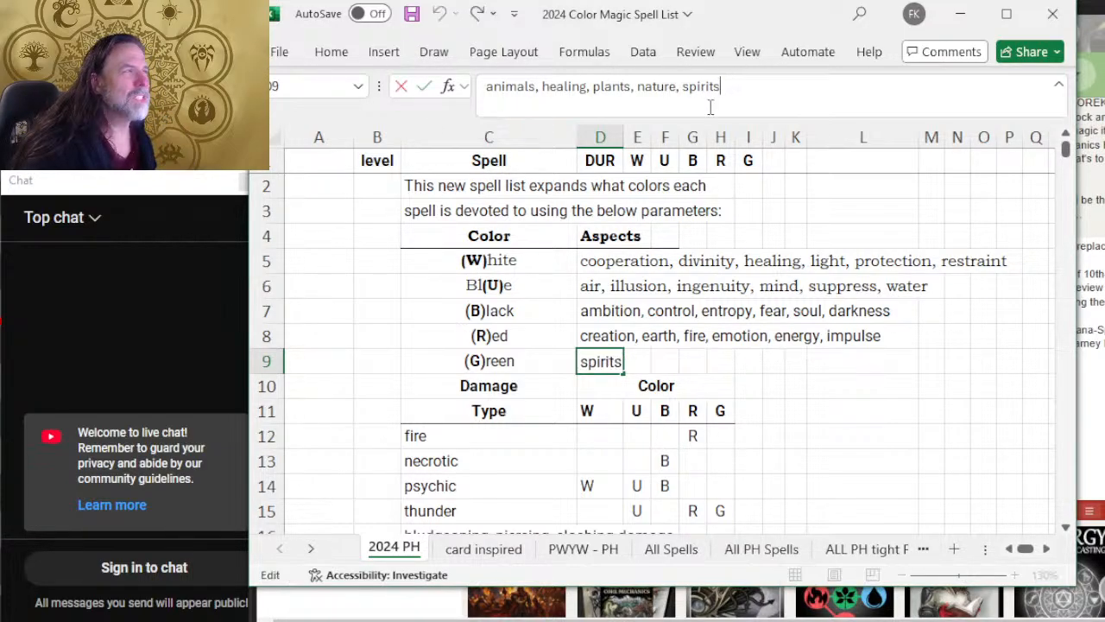
type(",")
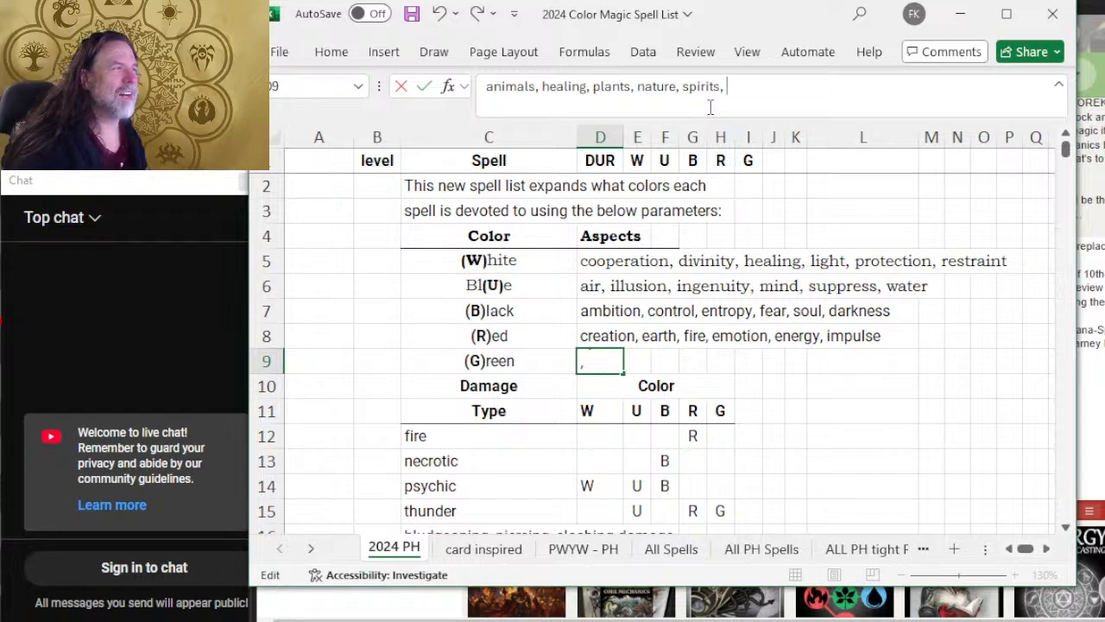
type(" tra")
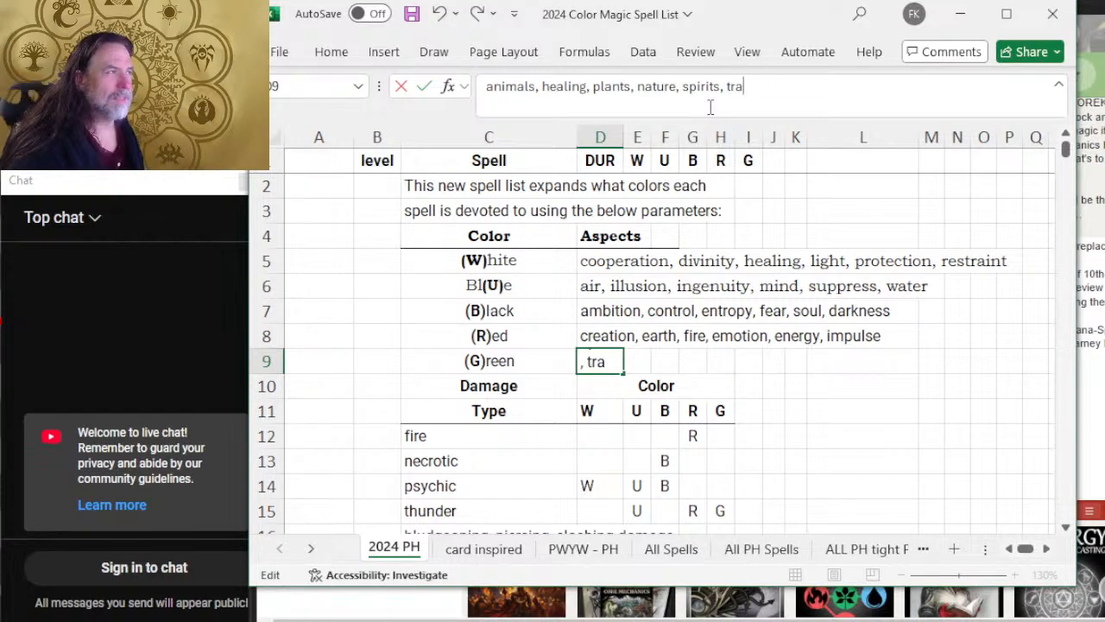
type("dition")
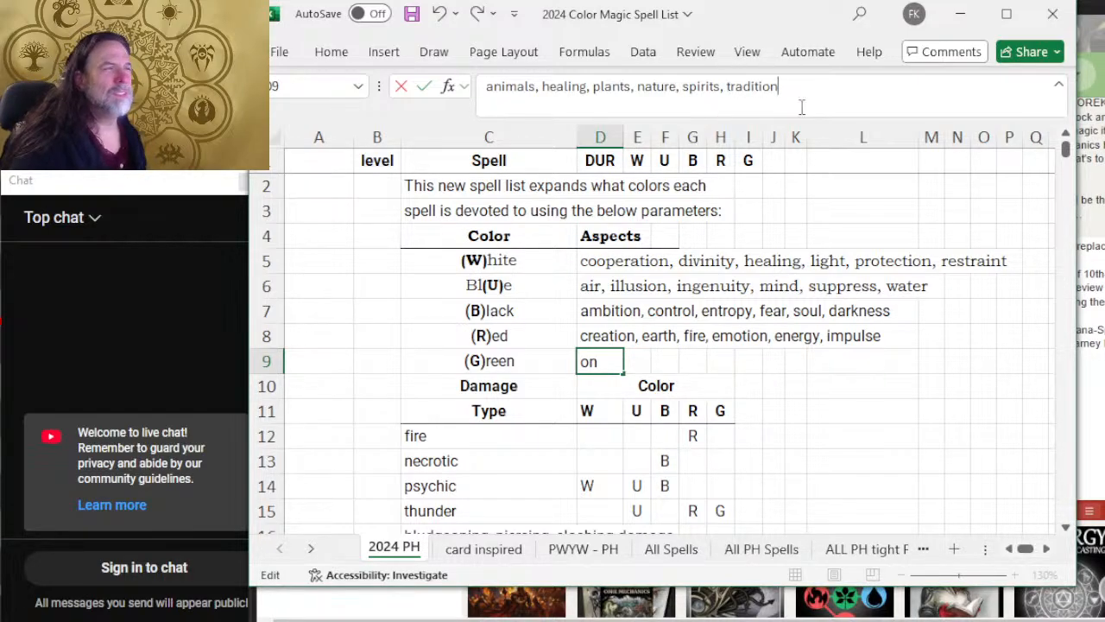
left_click(818, 304)
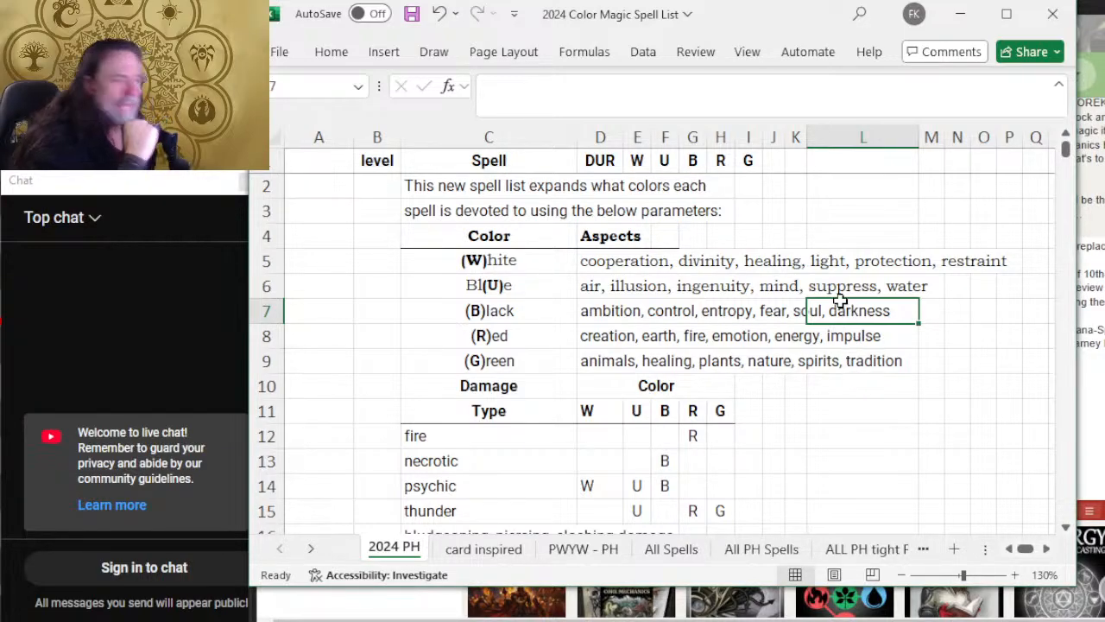
Step: Delete rows 18 to 24, which hold the sourcebook abbreviations from FTD to SCC
scroll(505, 338, "down", 3)
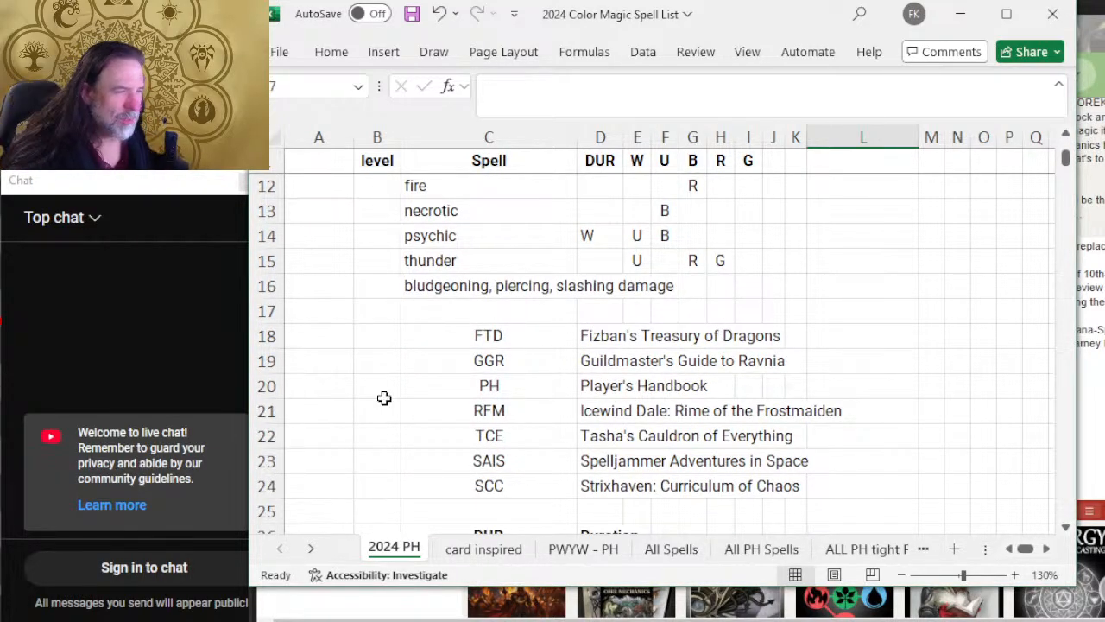
scroll(682, 414, "down", 1)
scroll(676, 391, "down", 1)
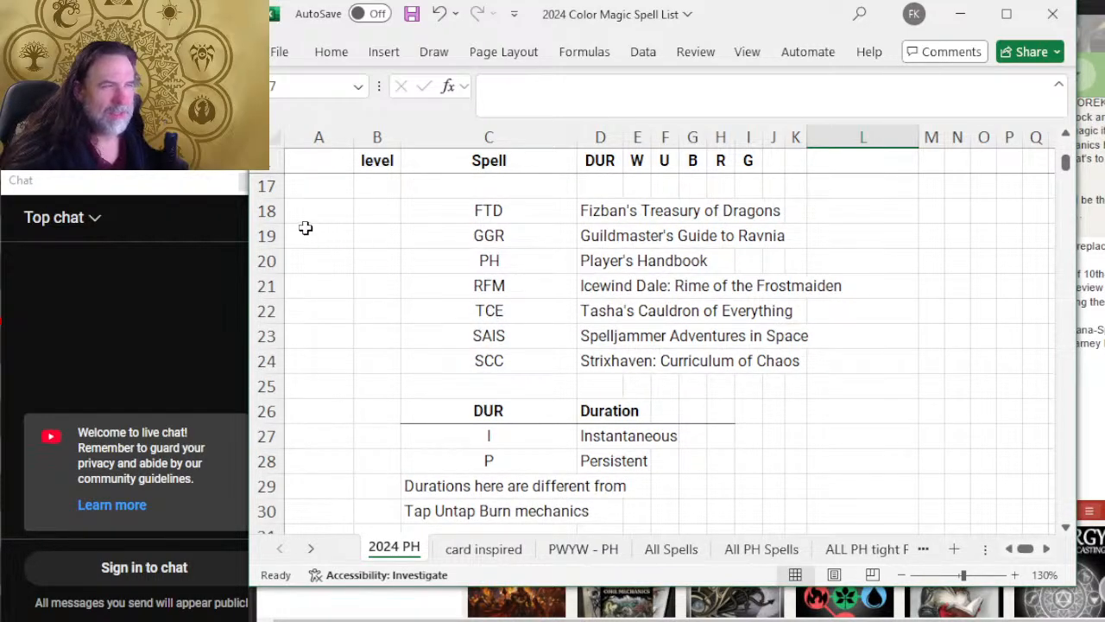
left_click(272, 209)
left_click_drag(272, 208, 320, 351)
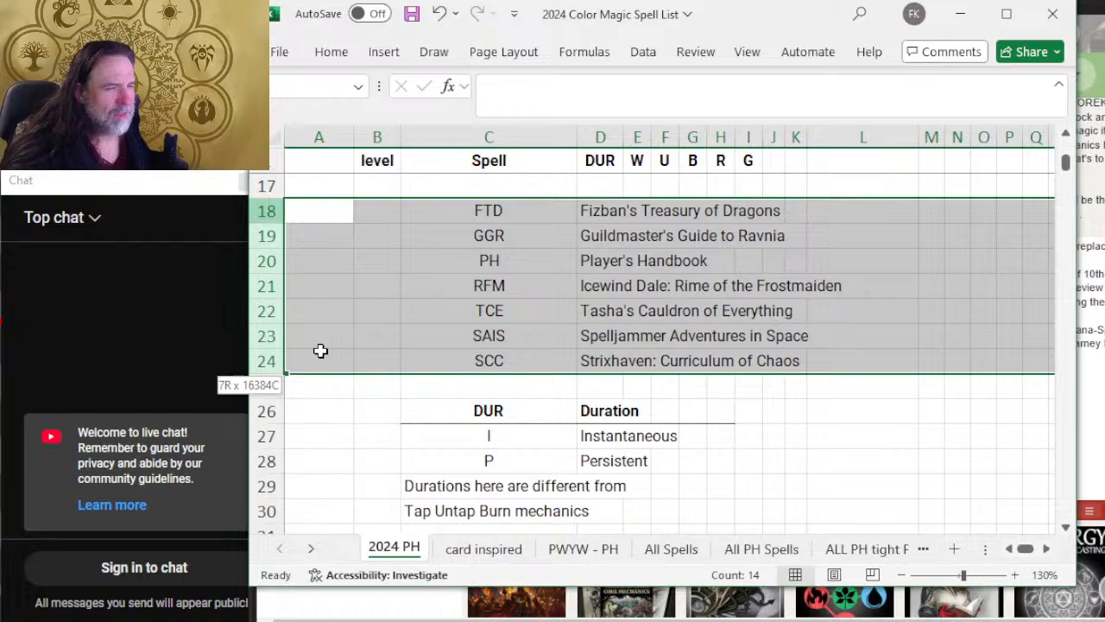
right_click(261, 288)
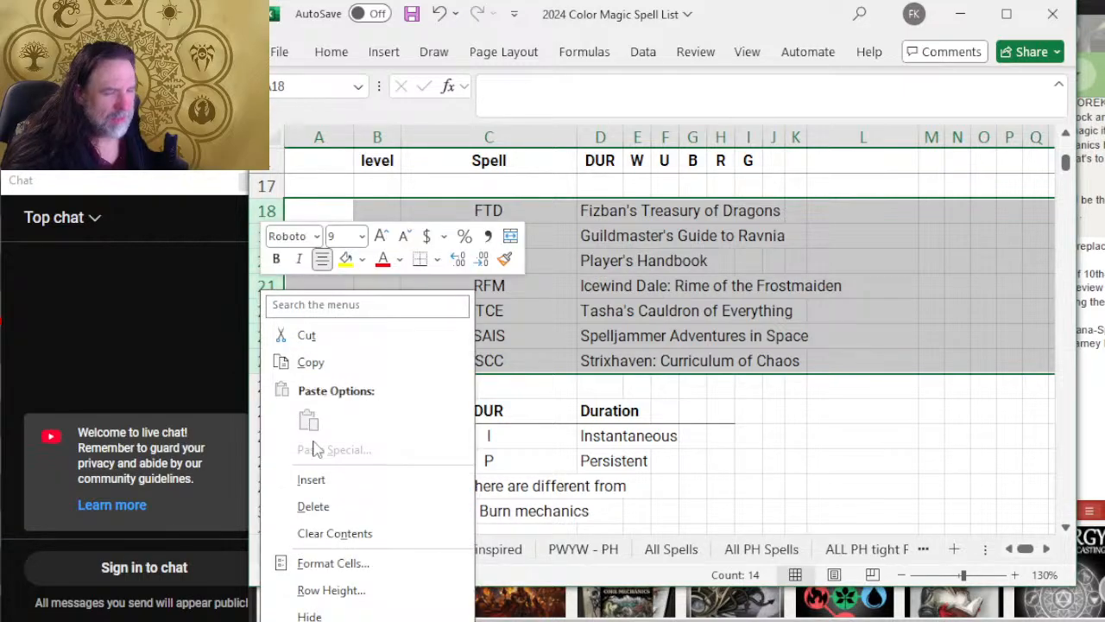
left_click(319, 507)
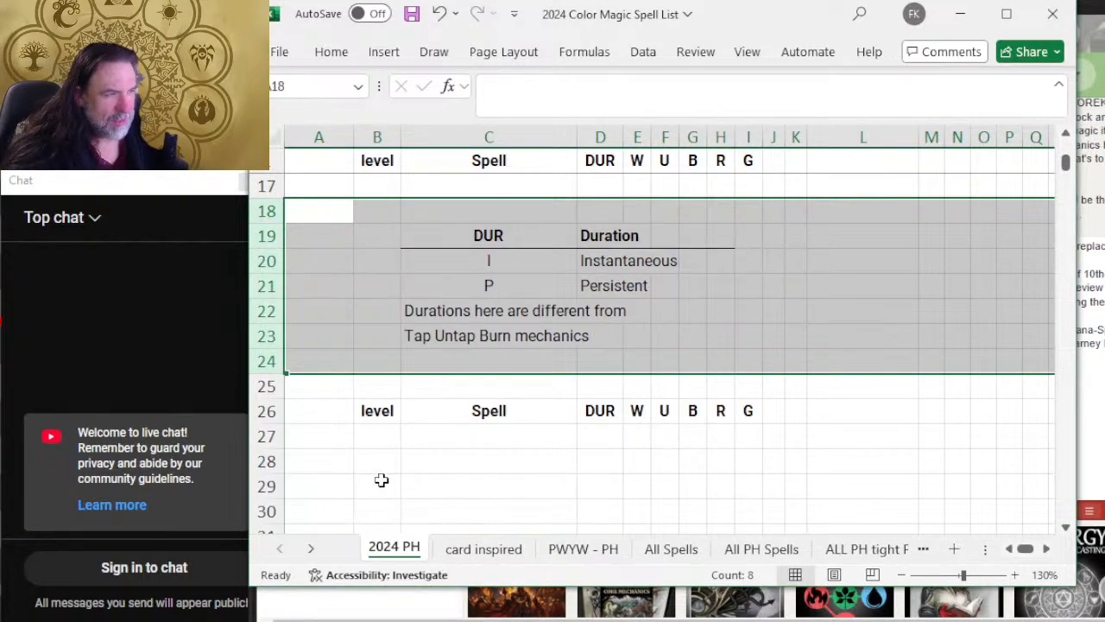
left_click(717, 312)
scroll(575, 293, "up", 1)
scroll(575, 293, "up", 1)
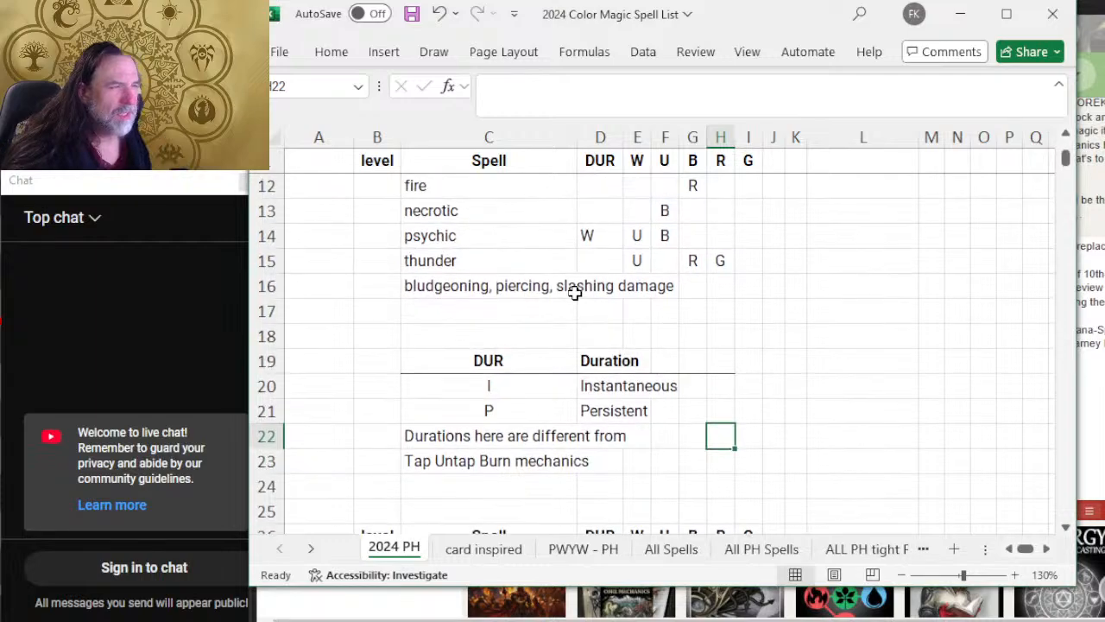
Step: Insert a blank row 21 between Instantaneous and Persistent in the duration table
scroll(575, 293, "down", 2)
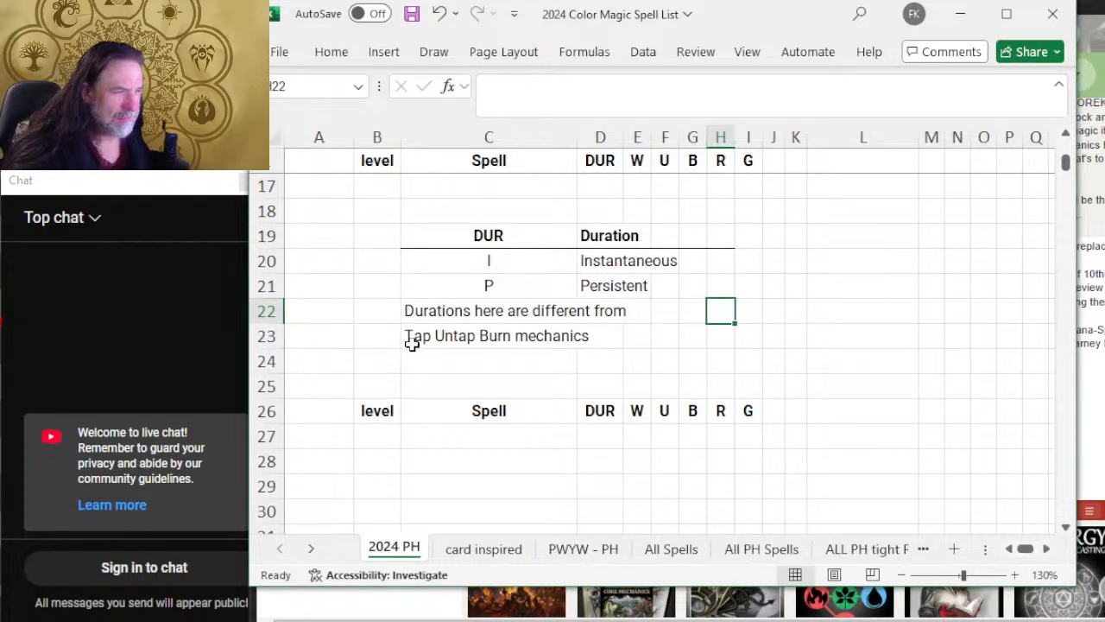
right_click(259, 286)
left_click(367, 476)
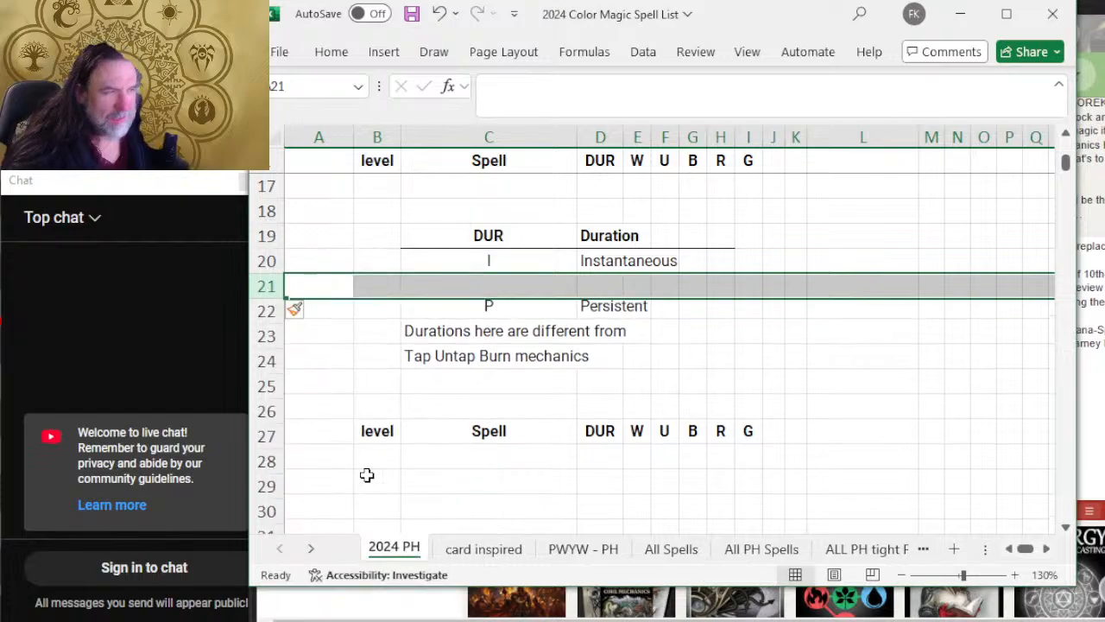
left_click(493, 284)
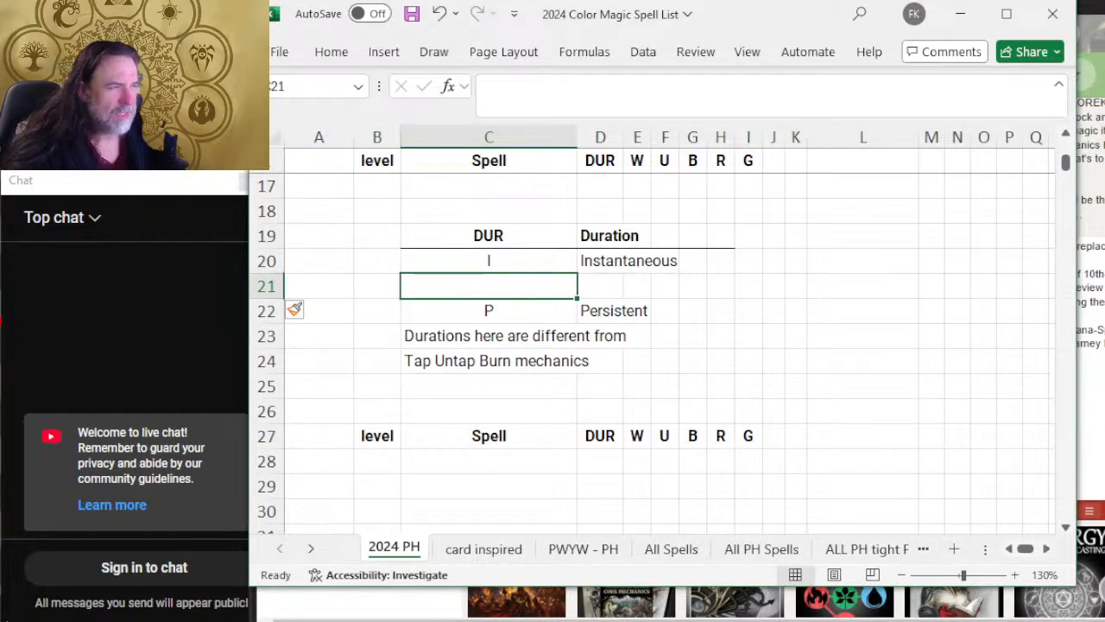
Step: Enter the duration code C in C21 with the meaning Concentration in D21
type("DC")
key("BackSpace")
key("BackSpace")
type("C")
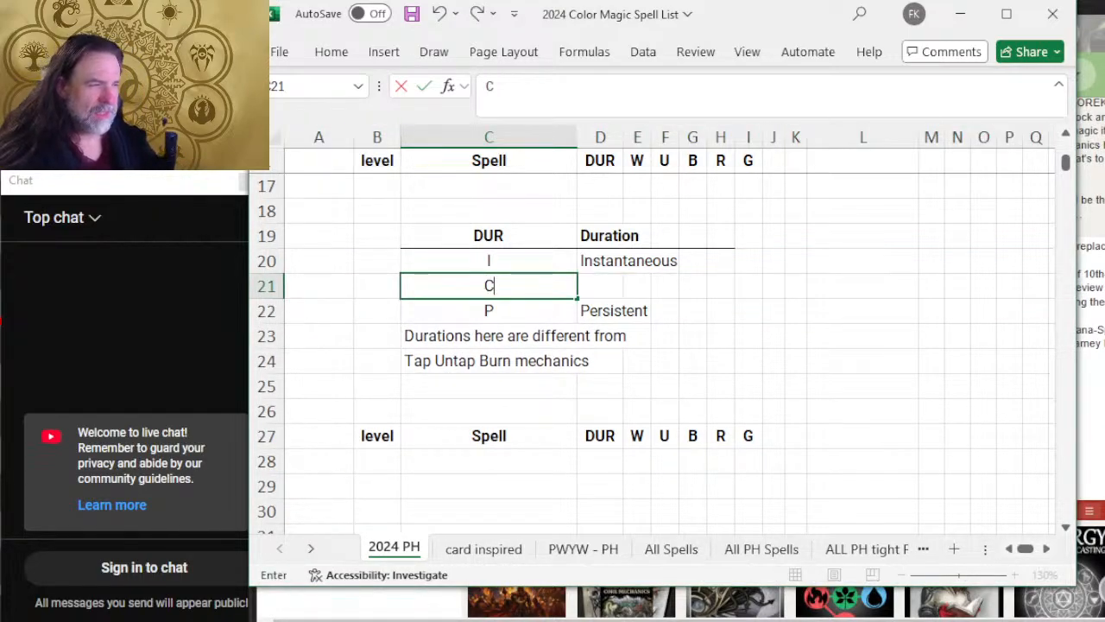
key("Tab")
type("Concentration")
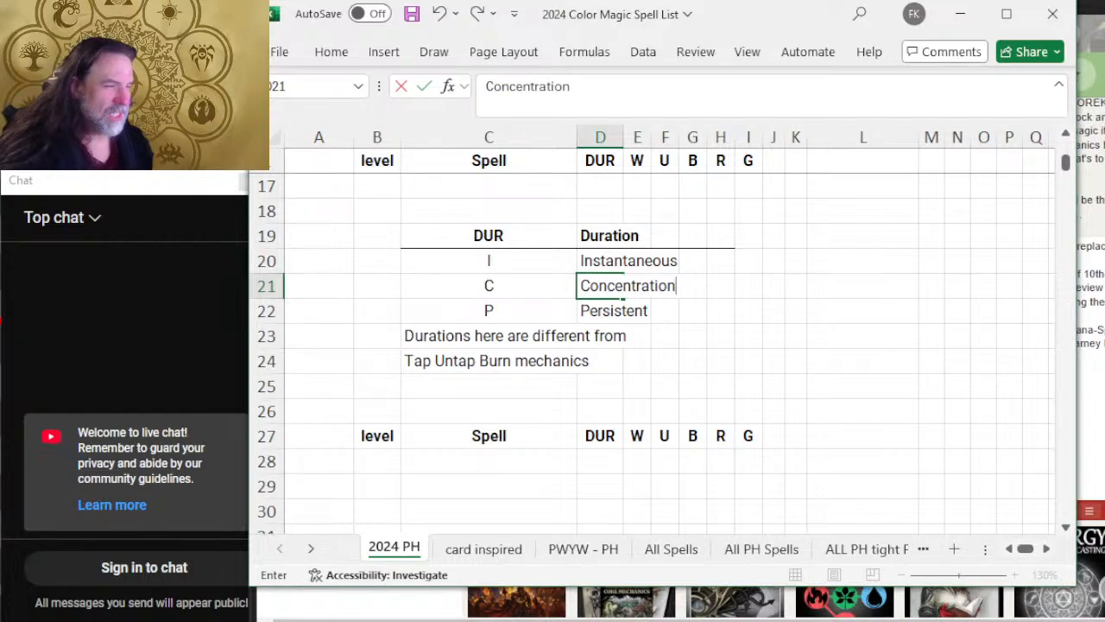
key("Tab")
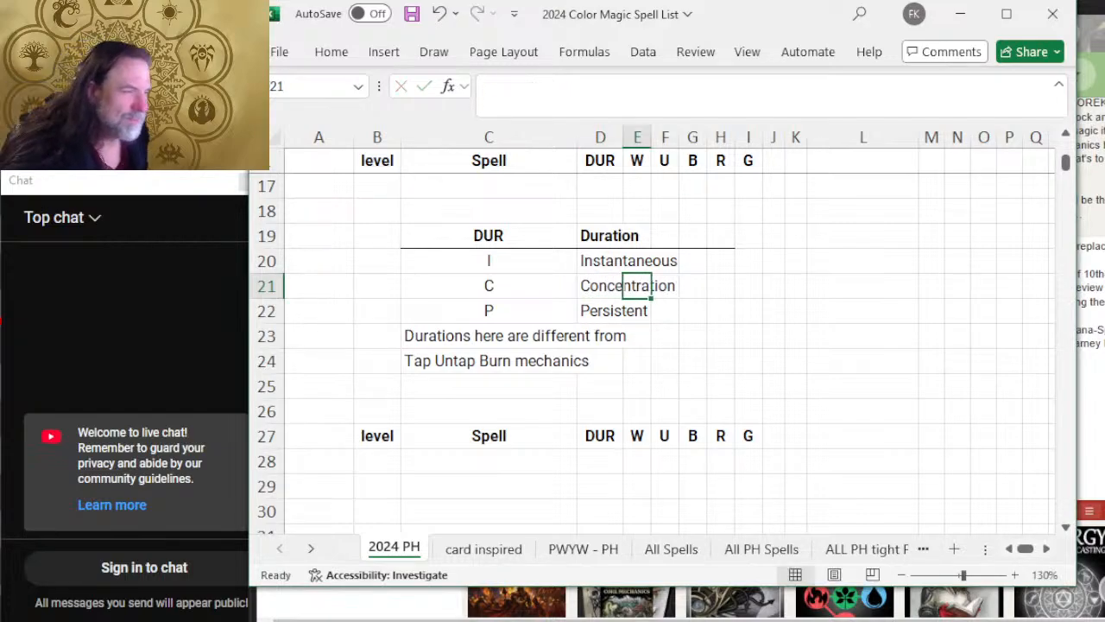
key("Down")
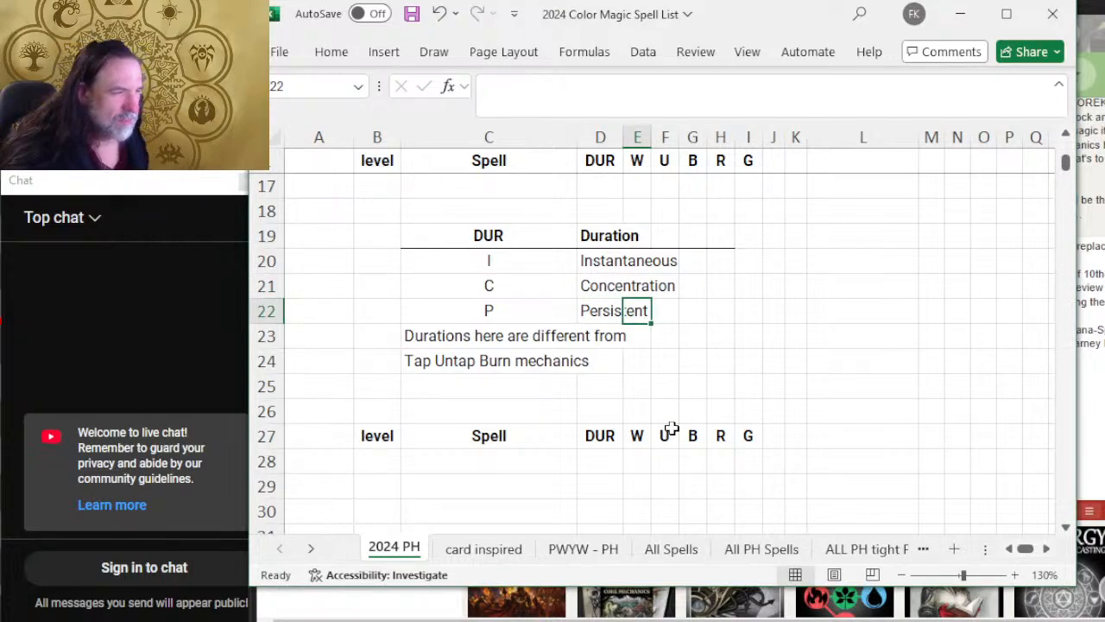
Step: Clear the note line "Tap Untap Burn mechanics" from C24 below the duration table
left_click(474, 331)
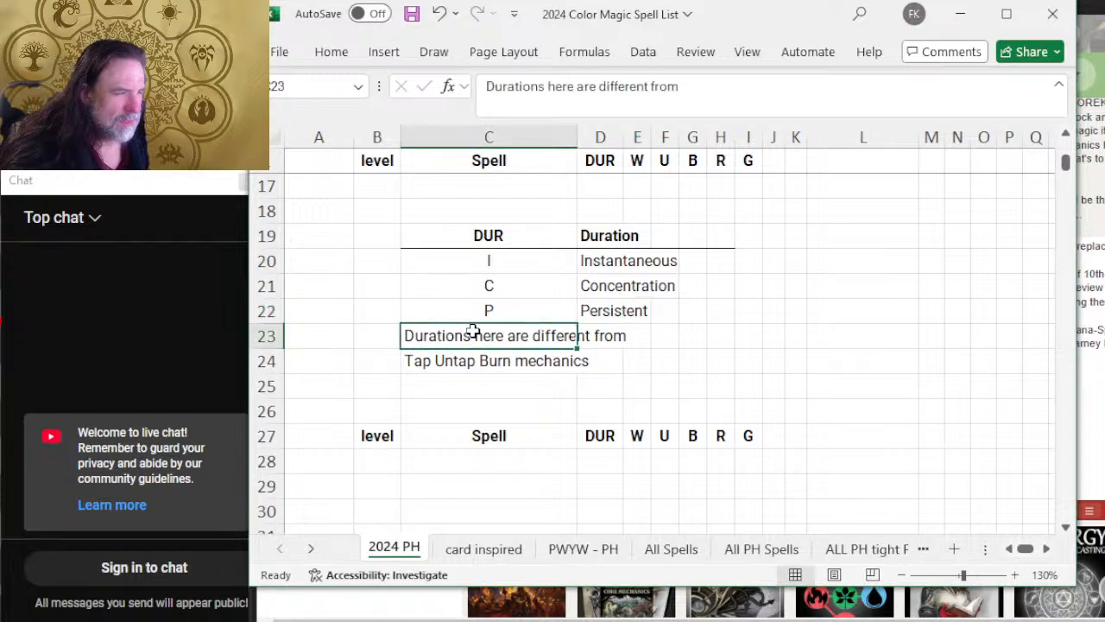
left_click(471, 362)
key("Delete")
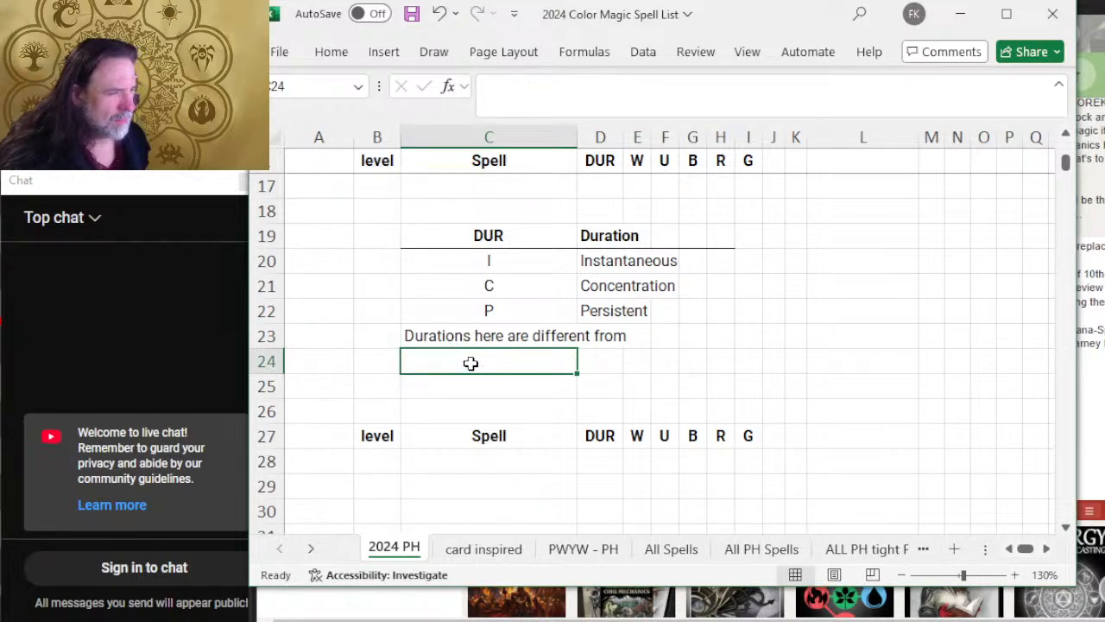
Step: Complete the note in C23 so it reads "Durations here are different from those listed in PHB"
left_click(476, 333)
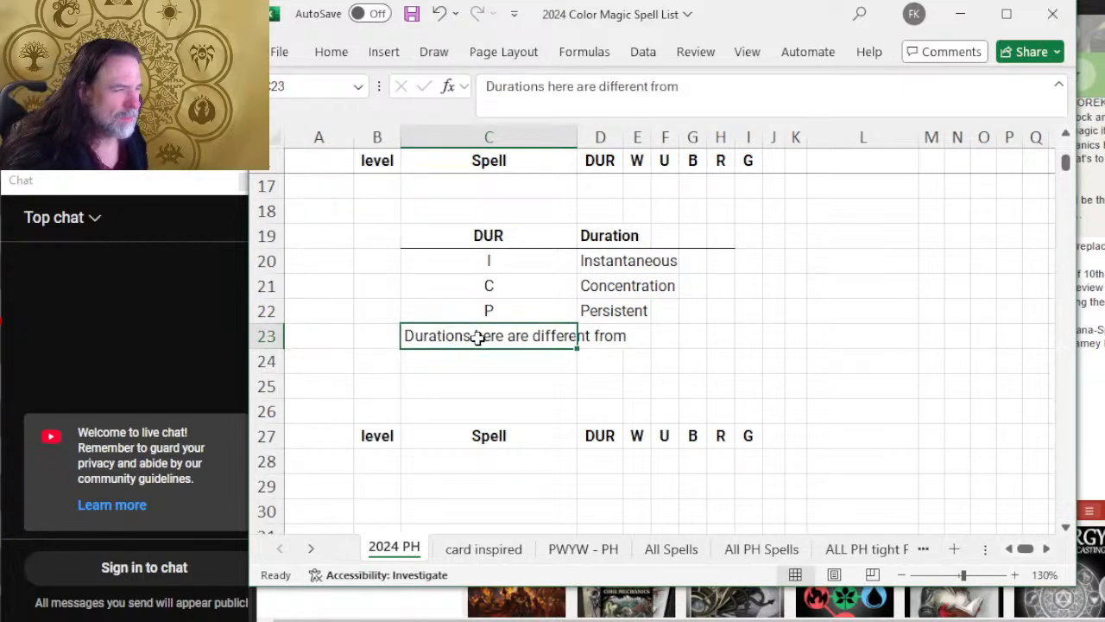
left_click(782, 86)
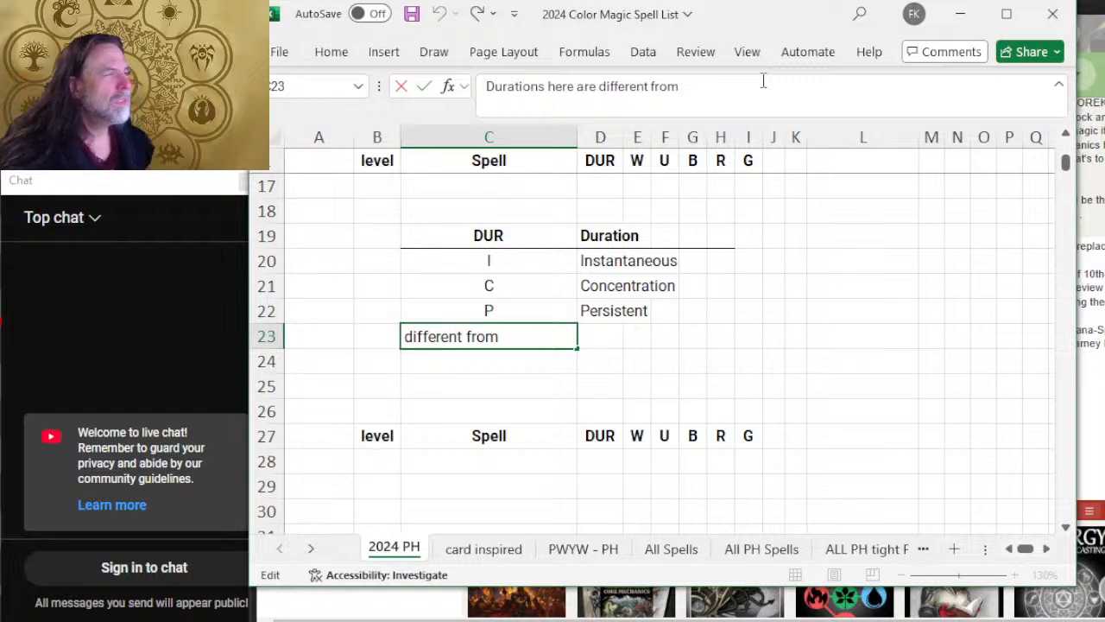
type("those list")
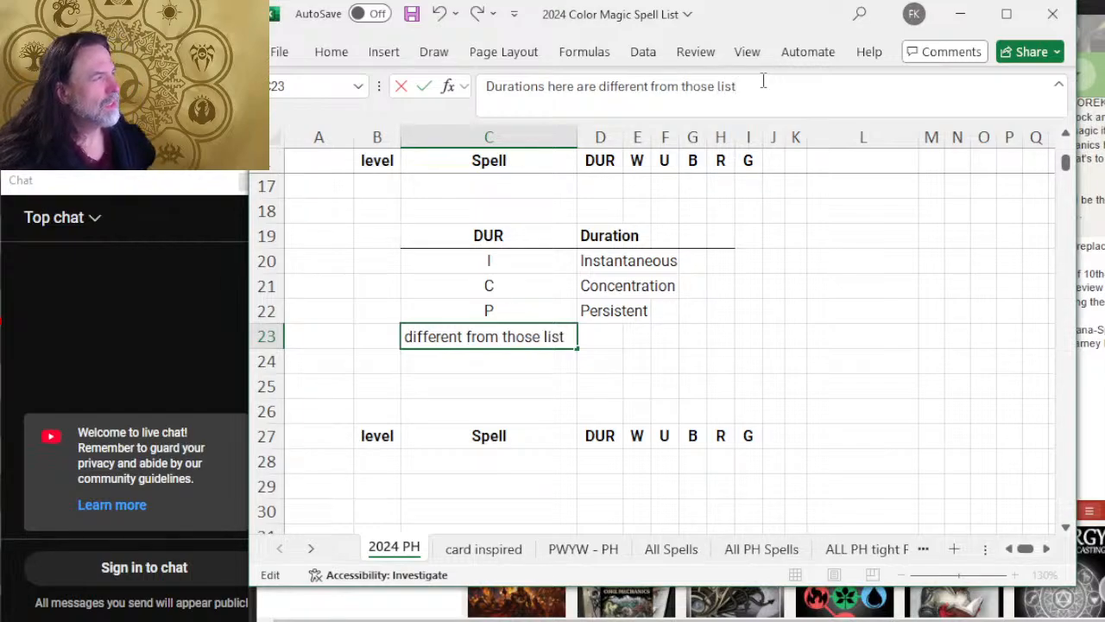
type("ed in PHB")
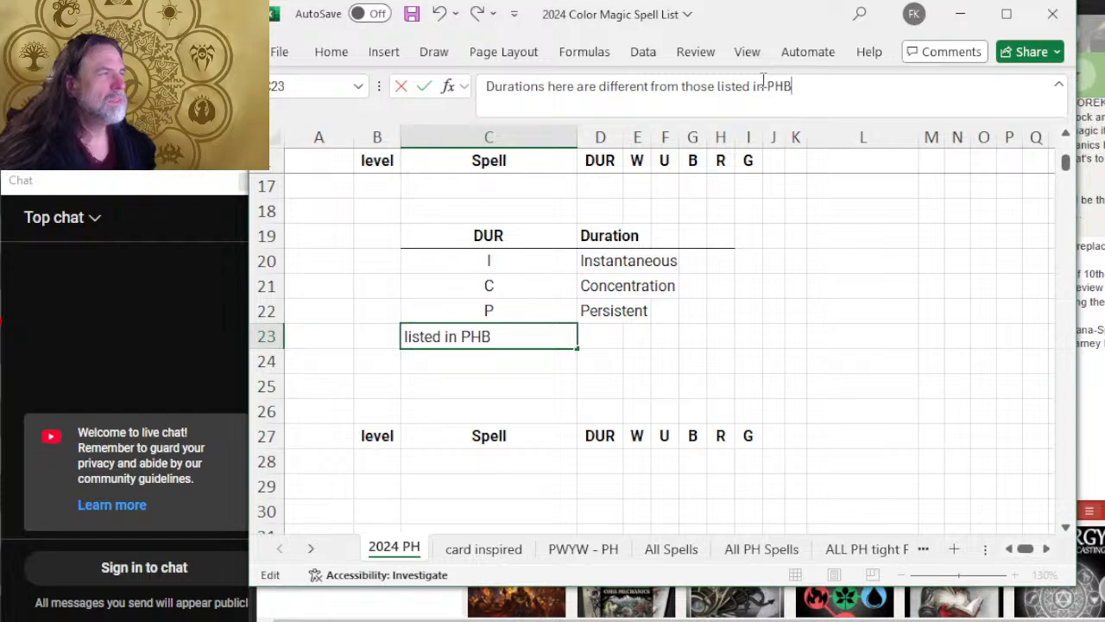
left_click(595, 89)
key("BackSpace")
key("BackSpace")
key("BackSpace")
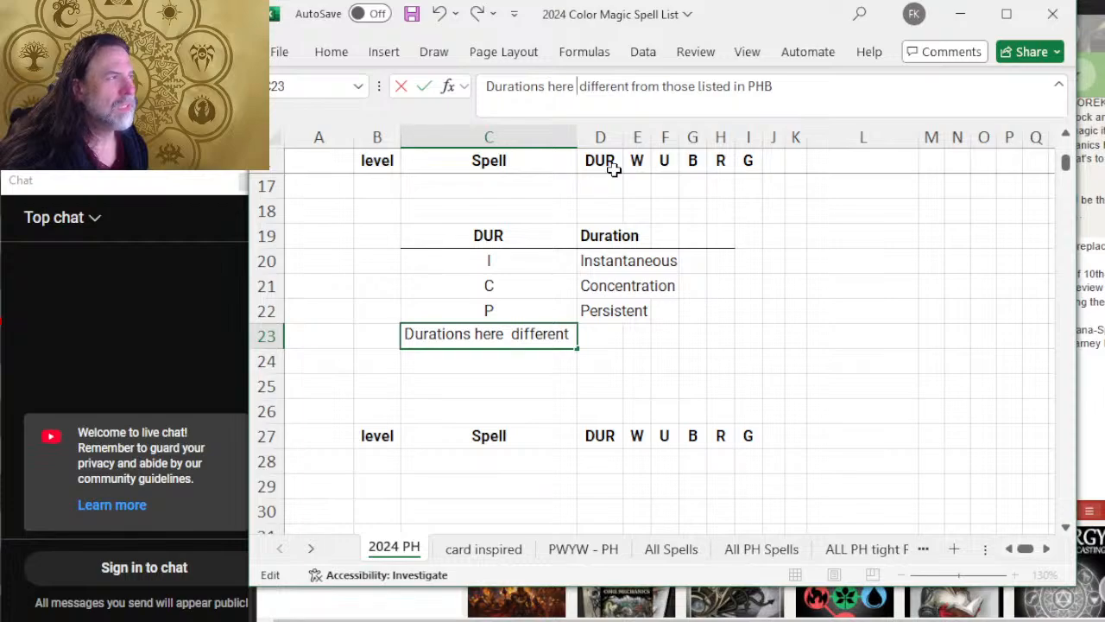
type("are")
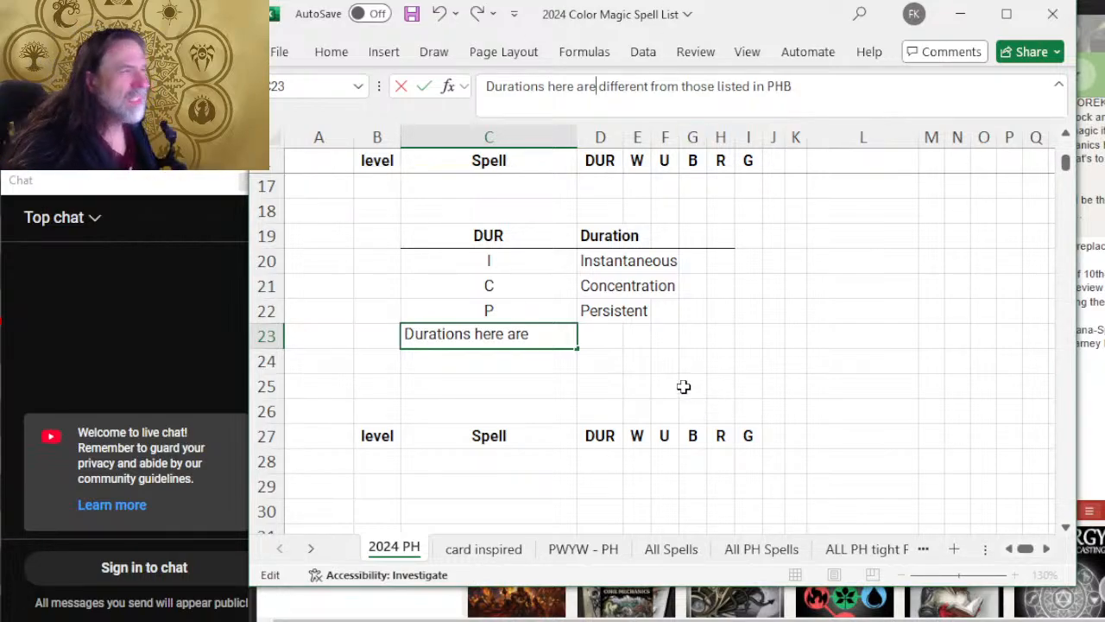
left_click(499, 386)
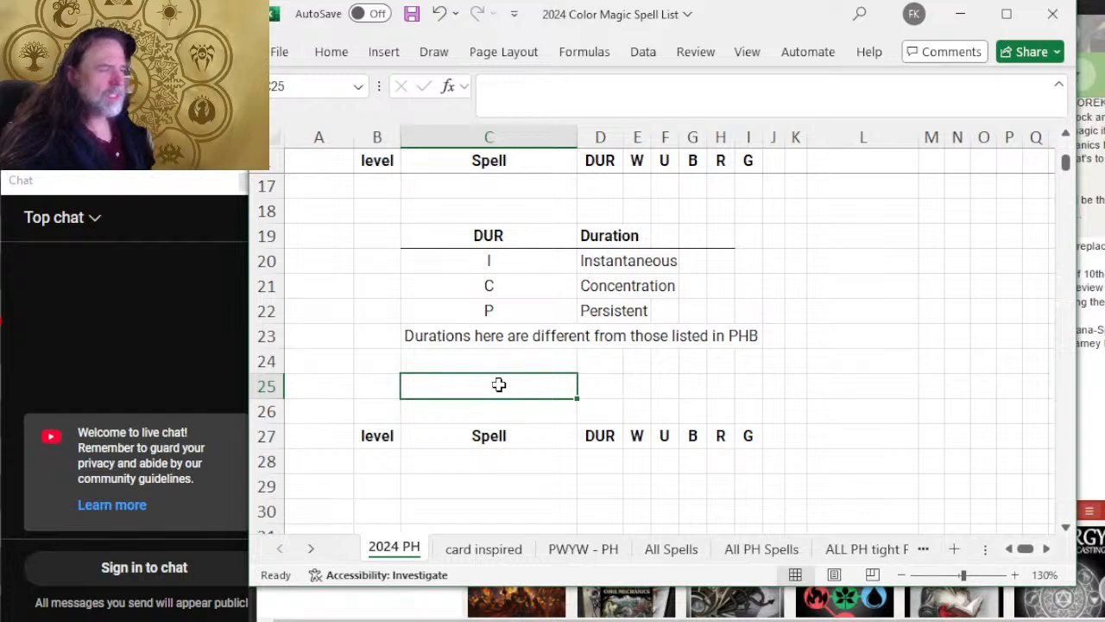
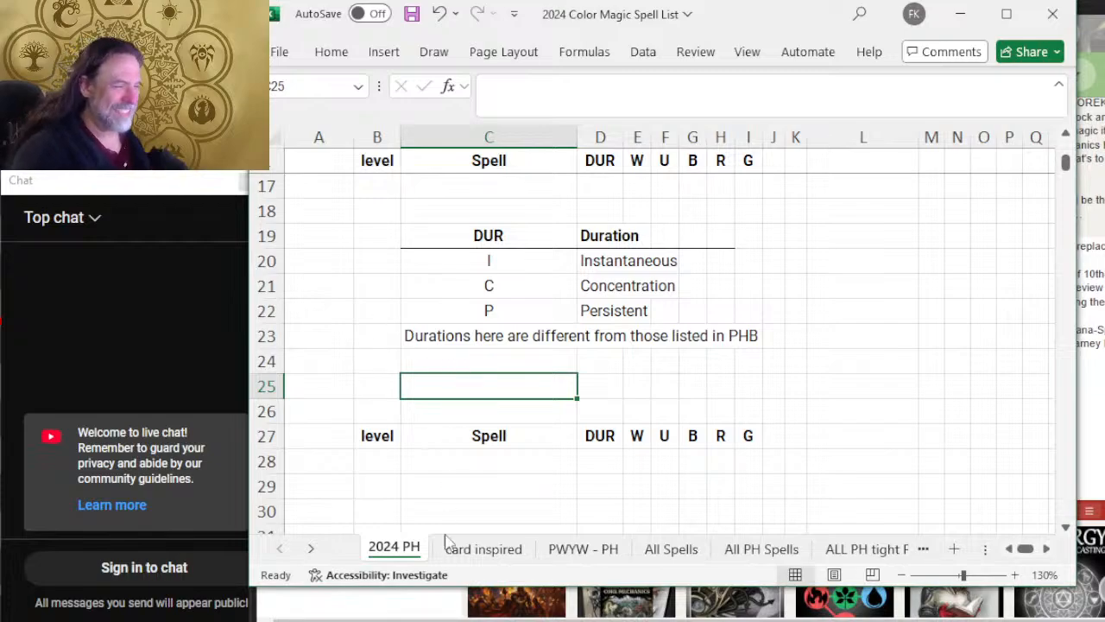
Step: Delete the blank rows 28 to 37 between the spell table header and acid splash
scroll(715, 355, "down", 5)
scroll(667, 388, "up", 6)
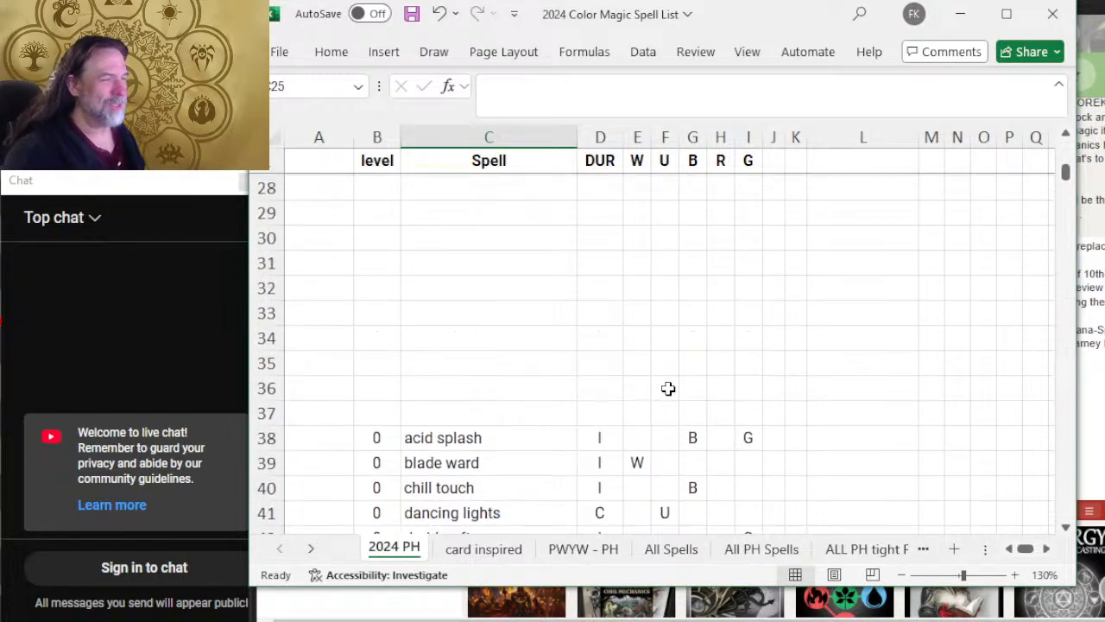
scroll(670, 383, "down", 3)
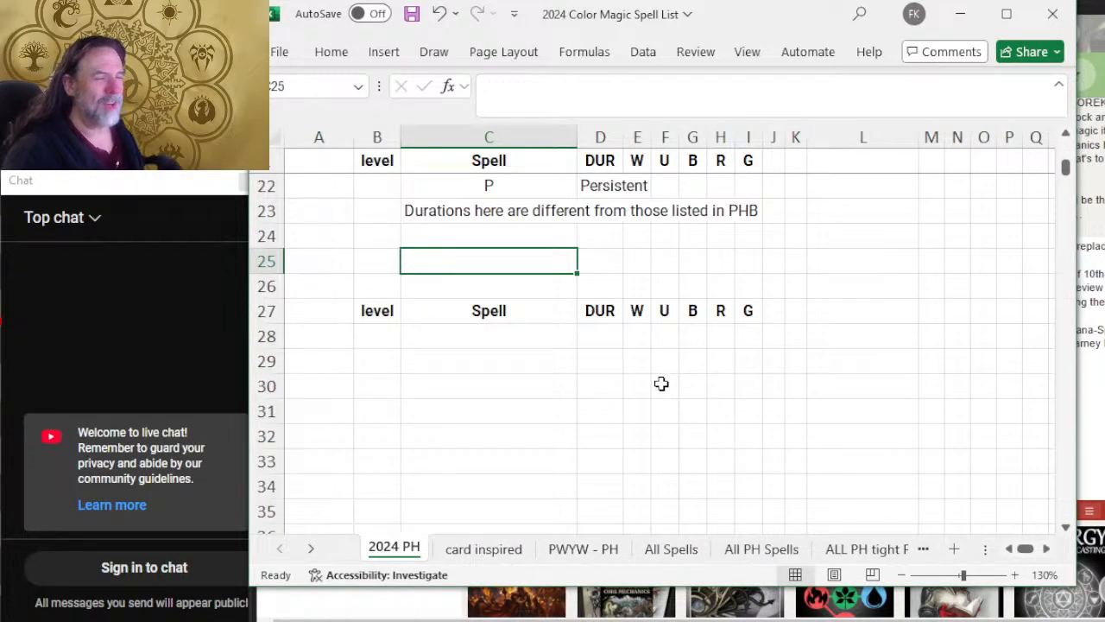
scroll(659, 382, "down", 2)
left_click_drag(256, 205, 259, 439)
right_click(256, 361)
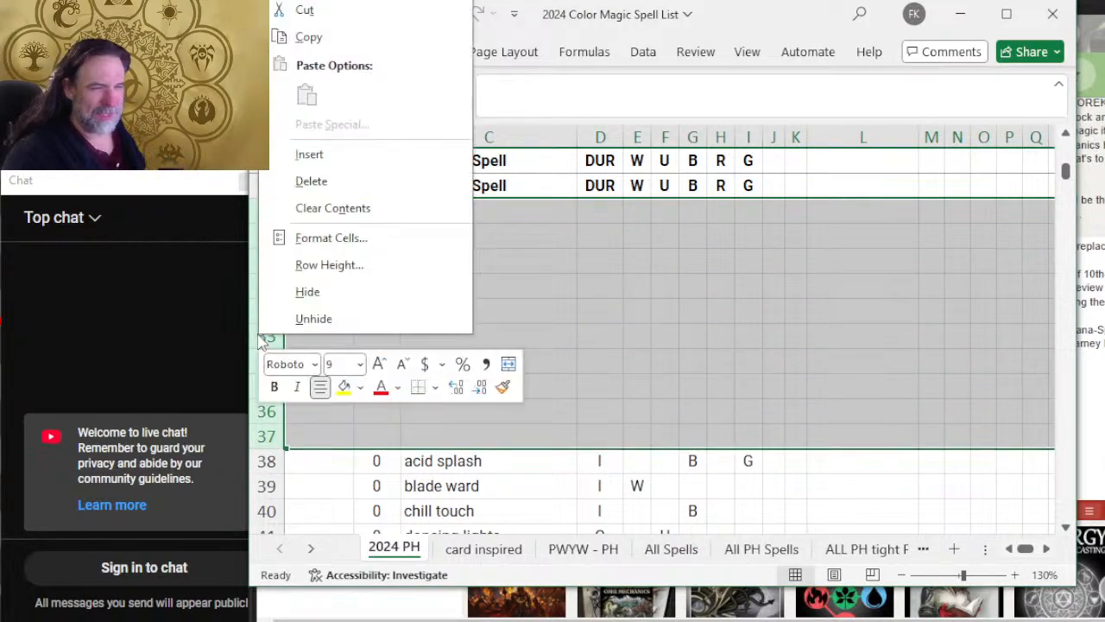
left_click(342, 185)
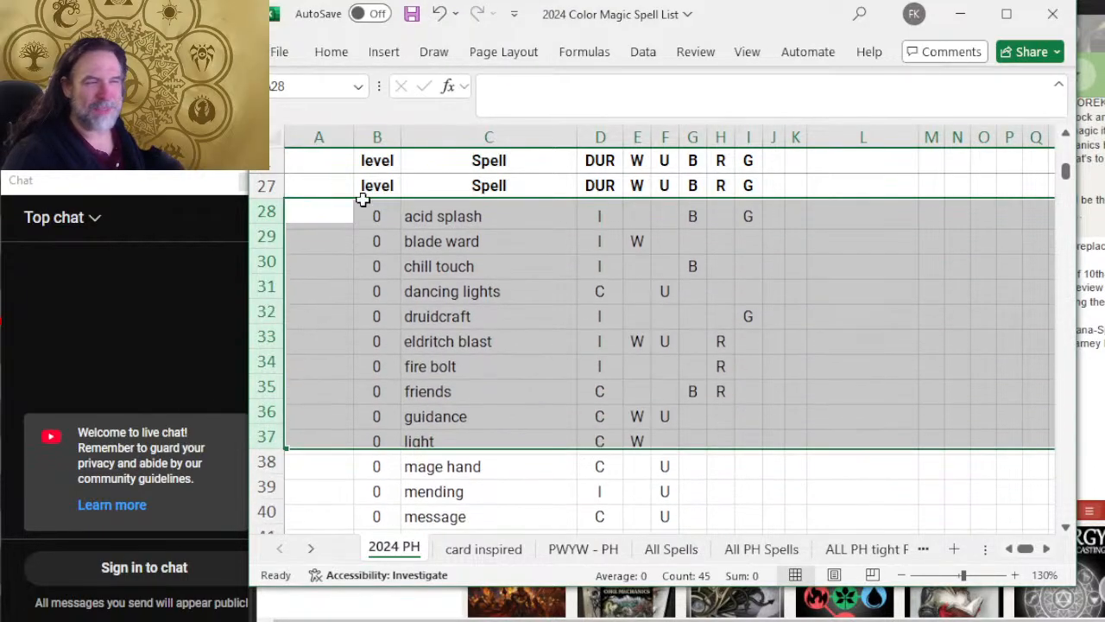
left_click(506, 254)
Step: Narrow the spreadsheet window so it ends shortly after the G color column
key("alt+Tab")
key("alt+Tab")
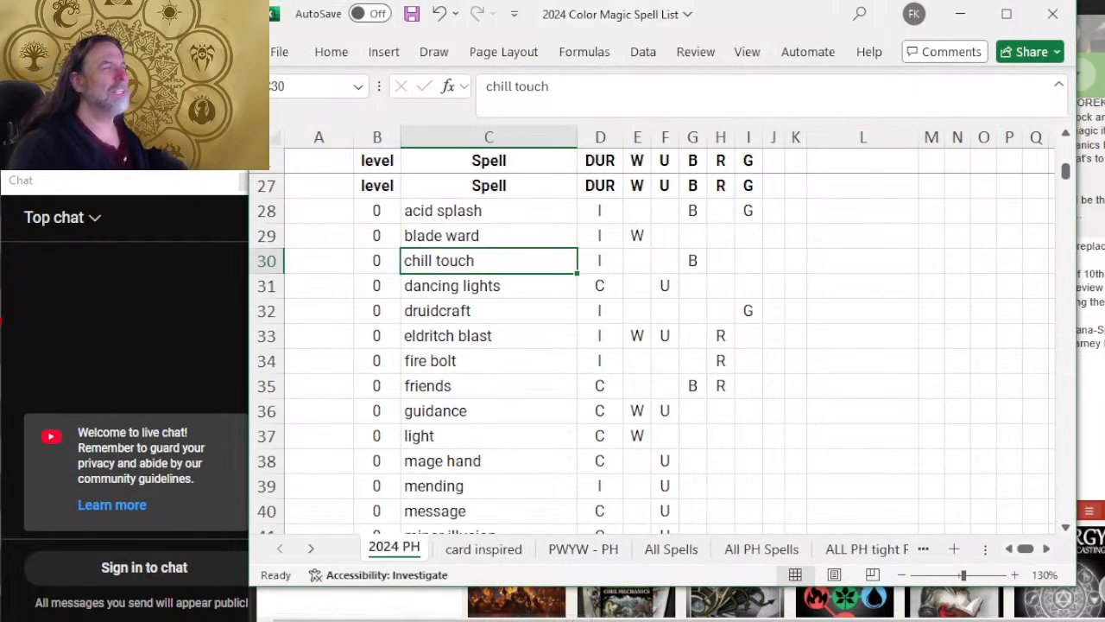
left_click_drag(1076, 154, 803, 159)
Step: Switch to the browser and go from the Dungeon Master's Guide page on D&D Beyond to the Spells listing
left_click(820, 179)
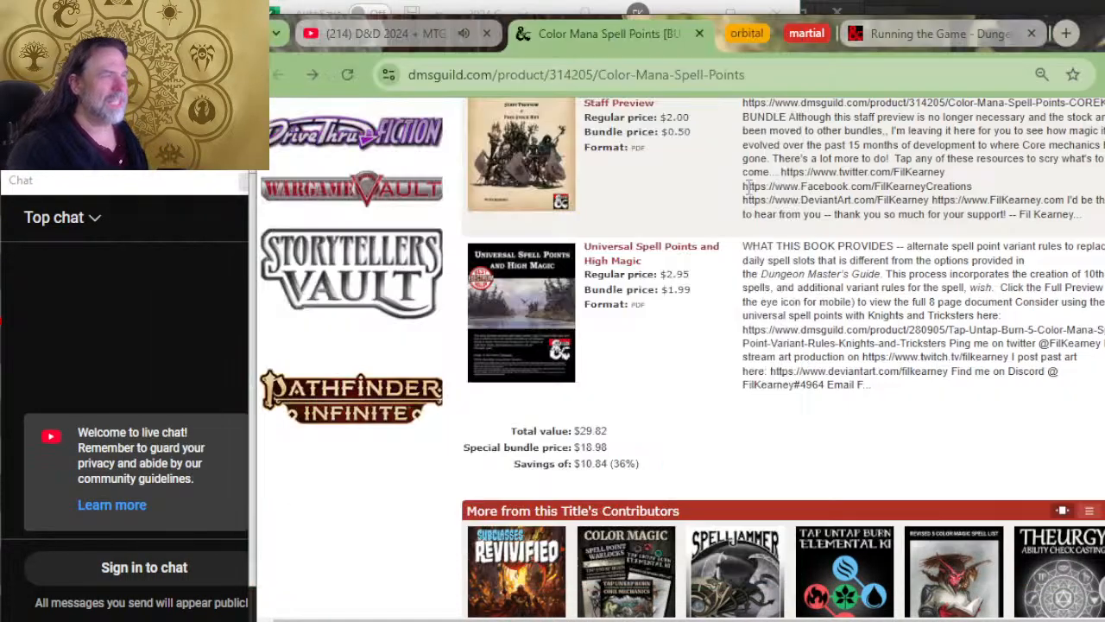
left_click(858, 39)
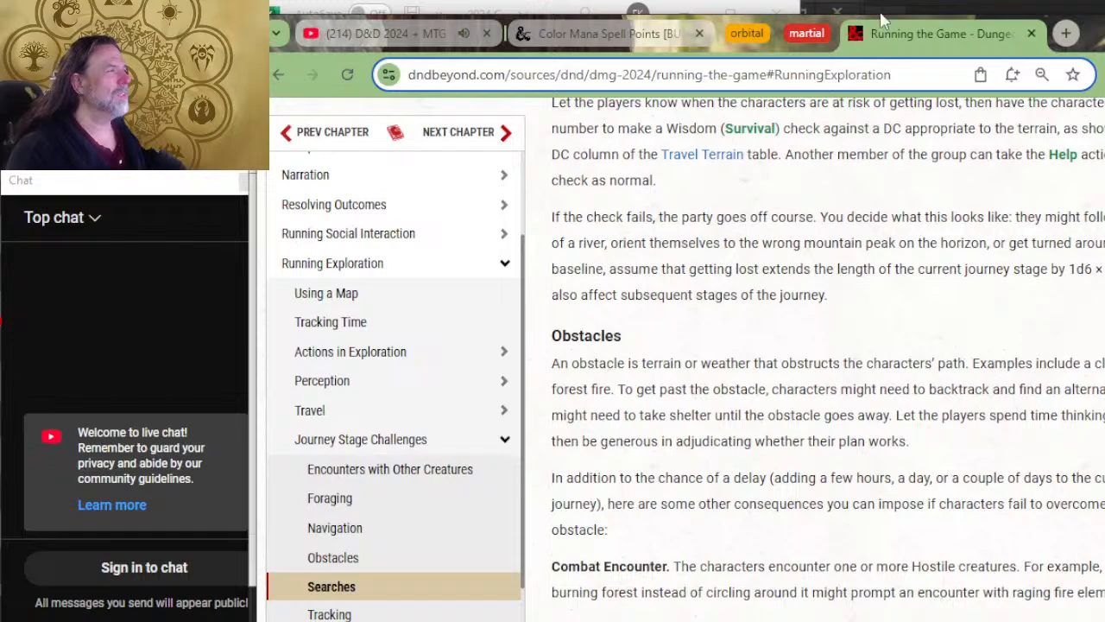
left_click(395, 134)
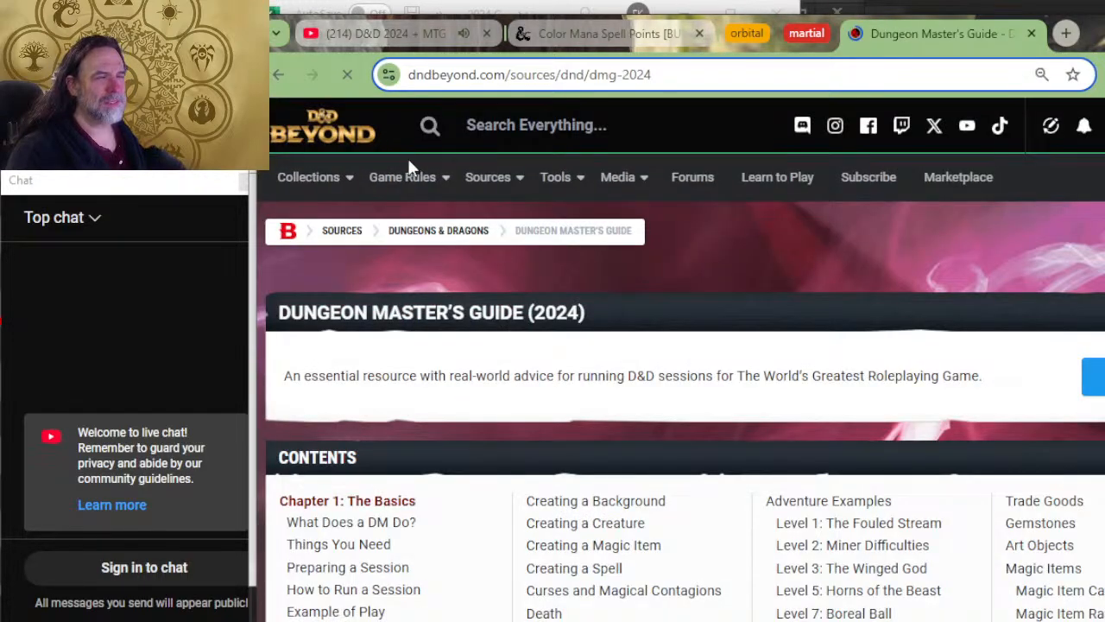
mouse_move(426, 189)
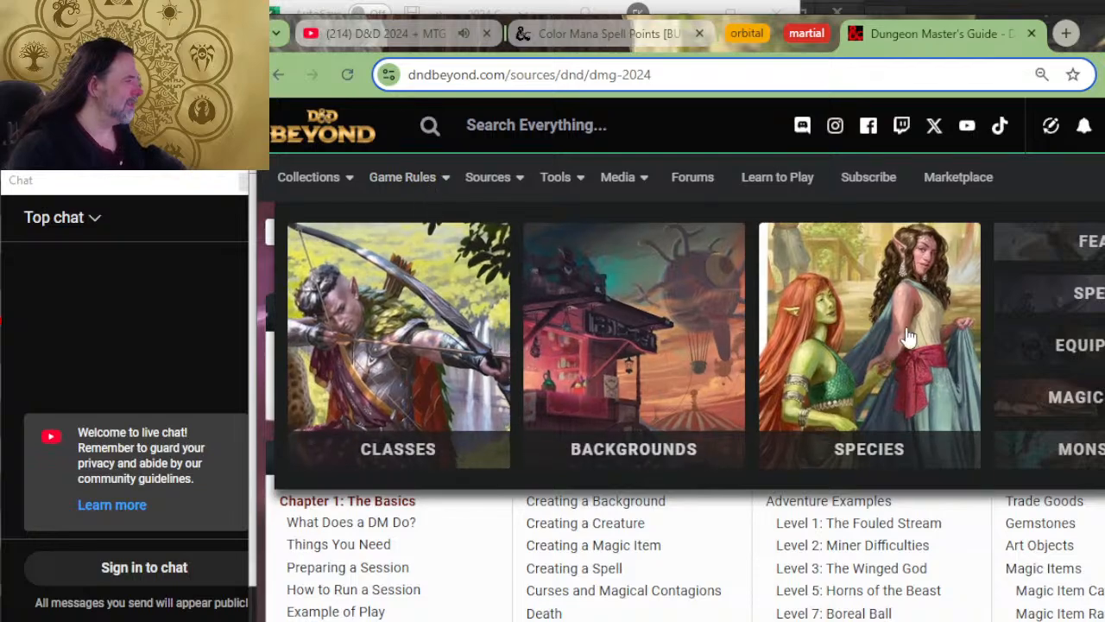
left_click(1065, 302)
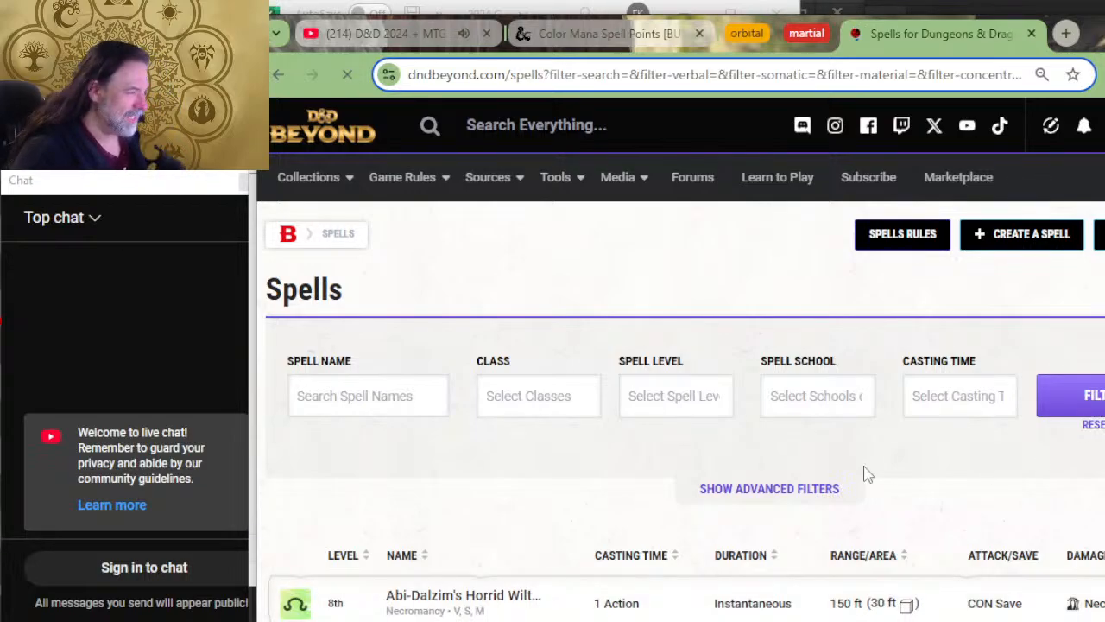
Step: Filter the D&D Beyond spells by the source category Core Rules using the advanced filters
left_click(815, 489)
scroll(895, 399, "down", 2)
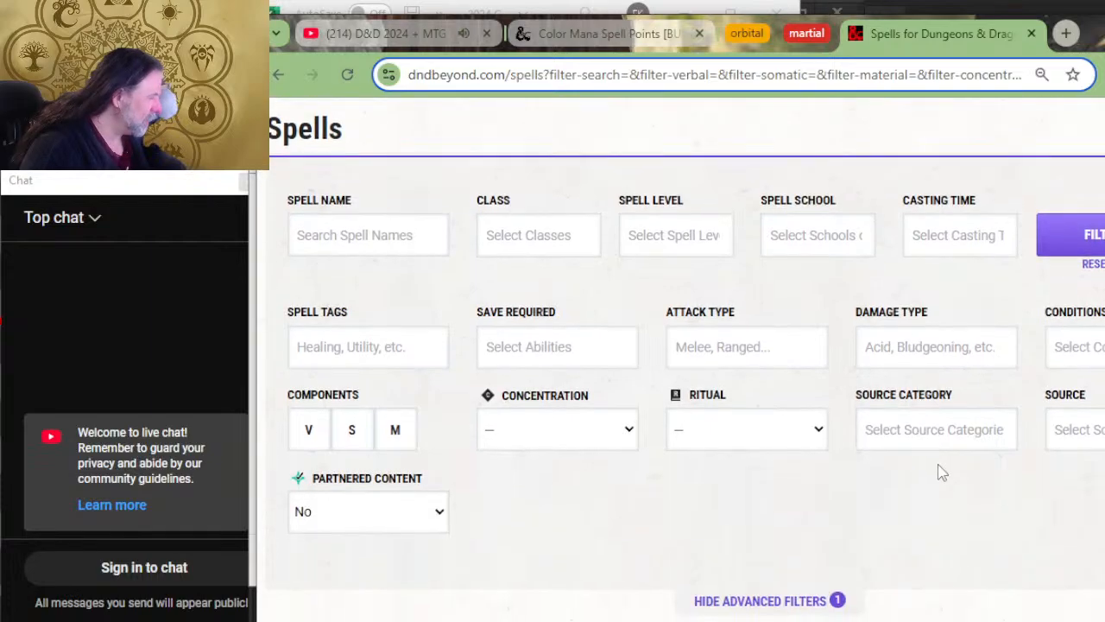
left_click(939, 436)
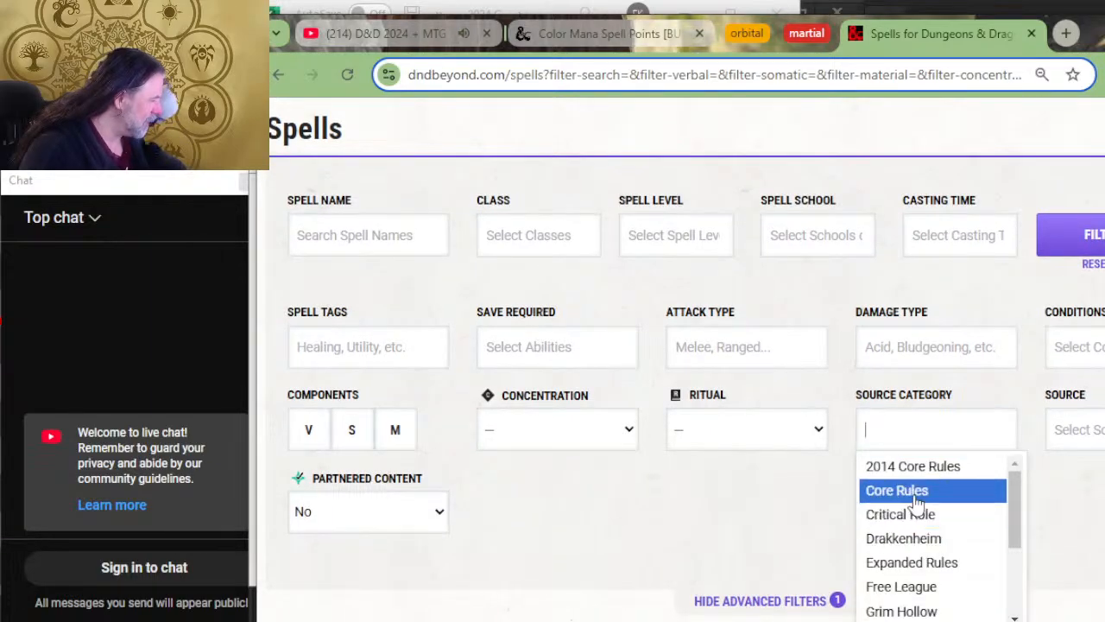
left_click(915, 501)
scroll(730, 482, "down", 2)
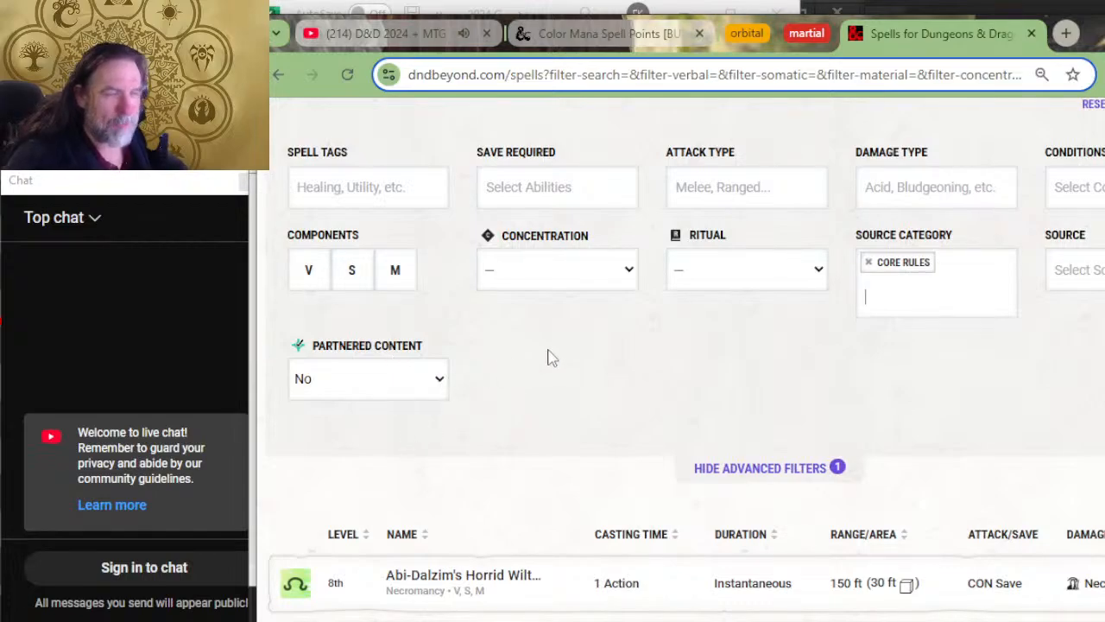
left_click(912, 294)
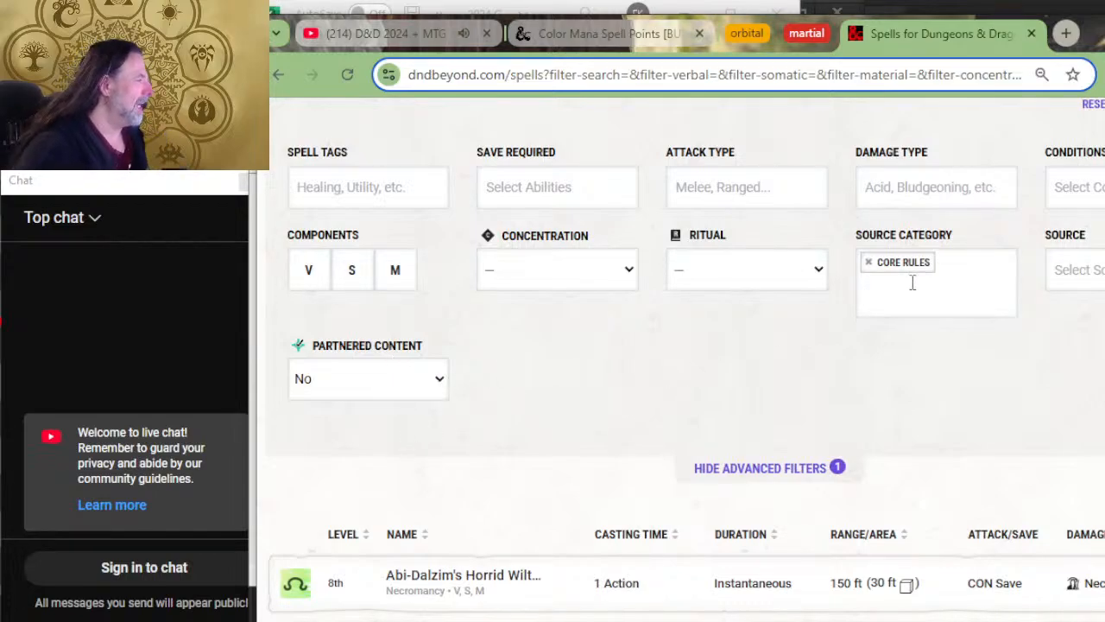
scroll(530, 217, "up", 2)
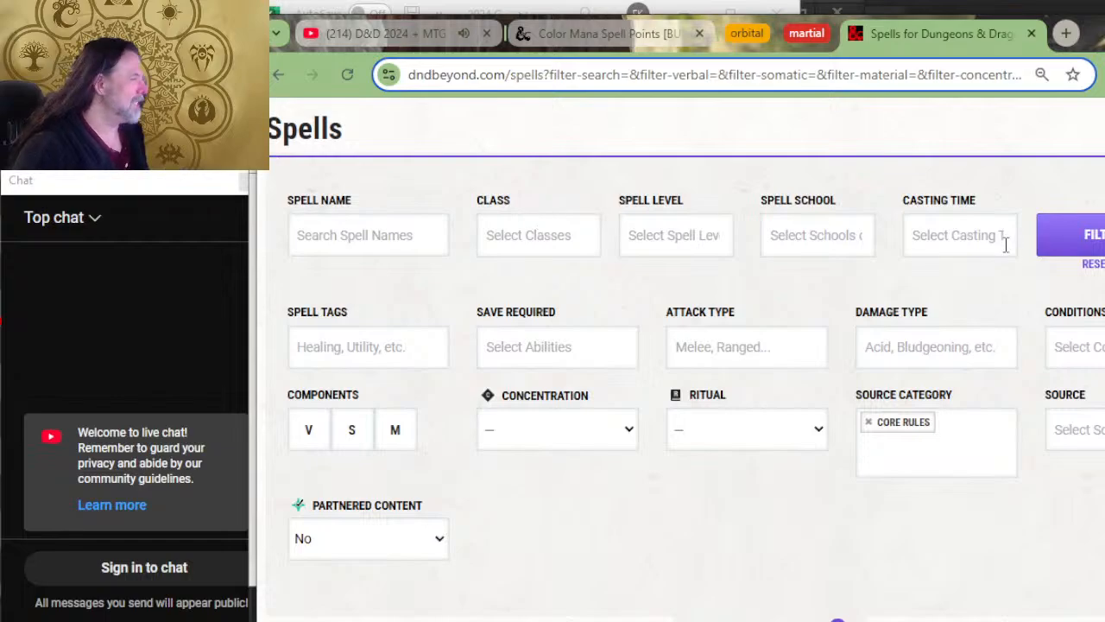
left_click(1094, 235)
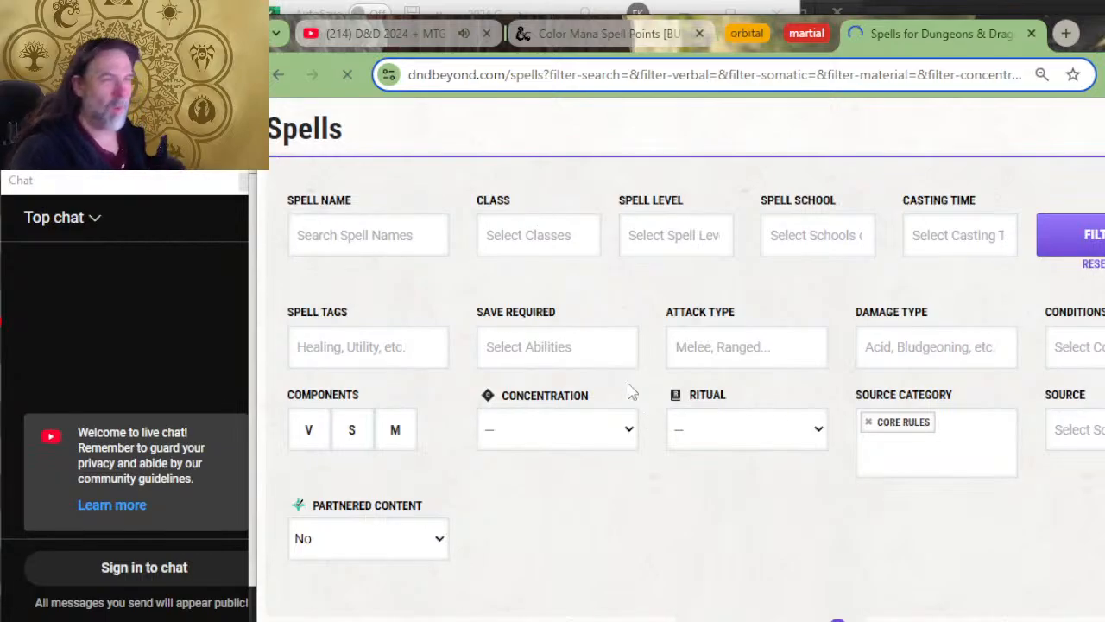
Step: Sort the filtered spell list by level in ascending order so the cantrips come first
scroll(737, 291, "down", 3)
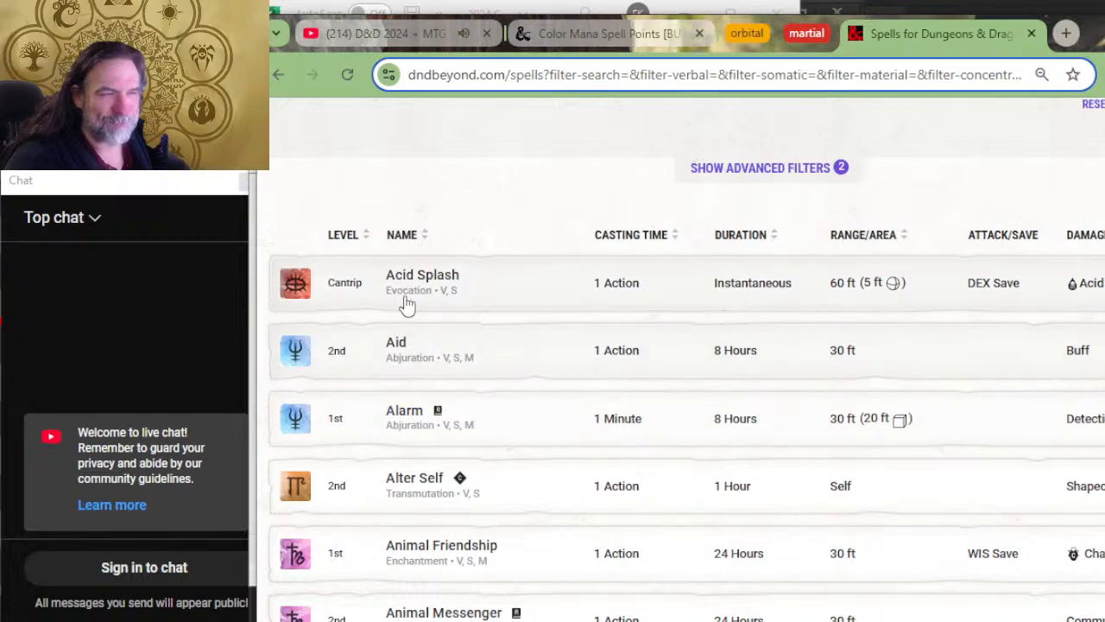
left_click(366, 244)
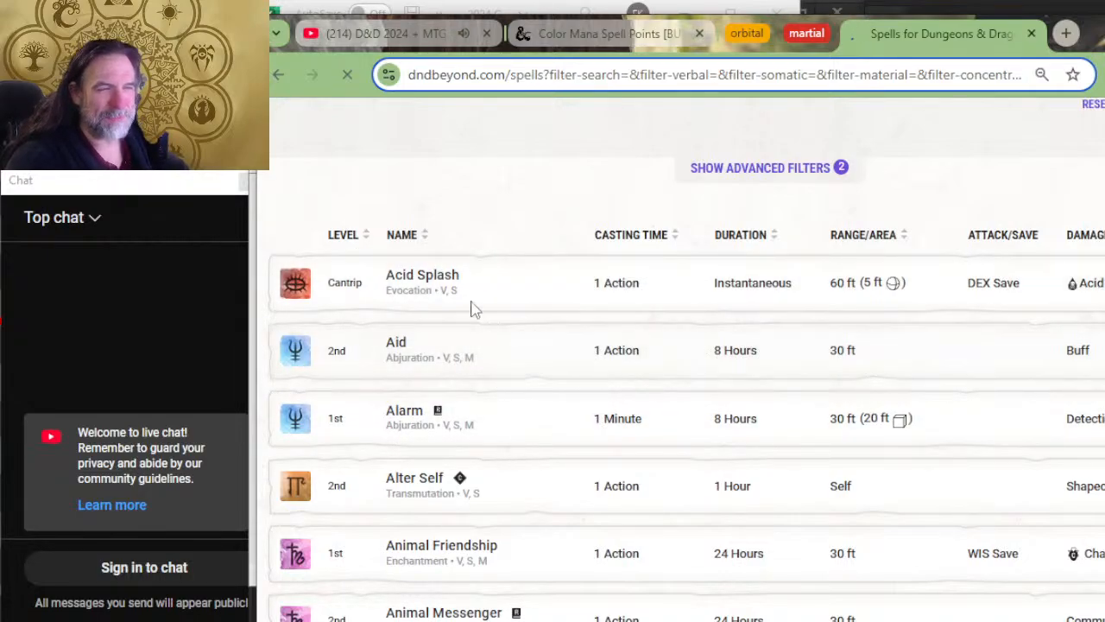
scroll(552, 345, "down", 4)
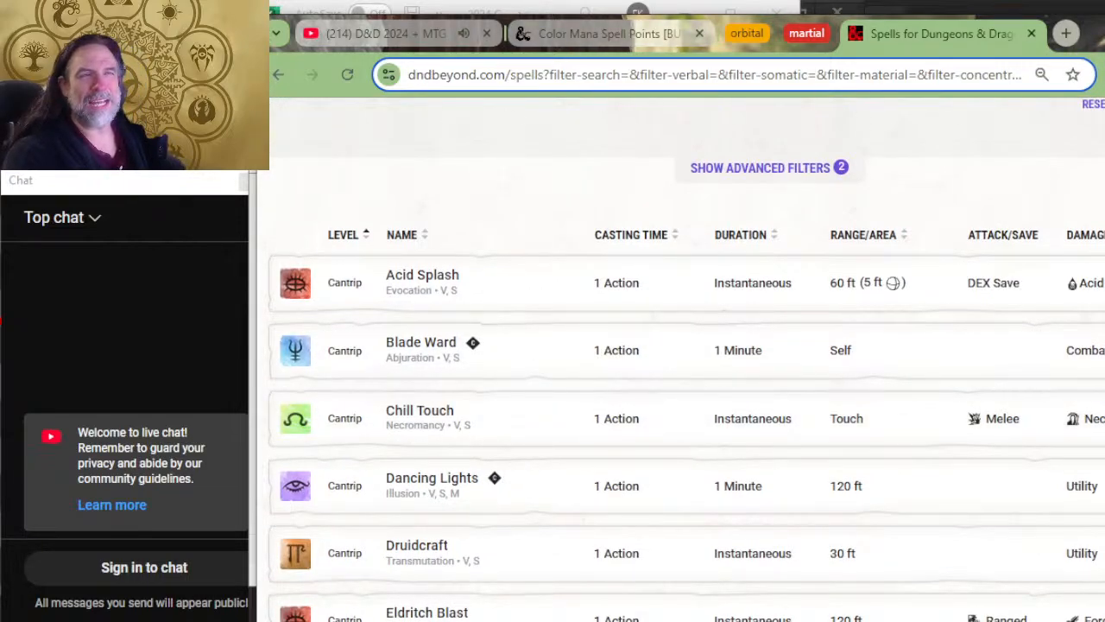
Step: Narrow the browser window and arrange it beside the Excel spell list so the spell names in both can be compared
left_click_drag(270, 92, 782, 93)
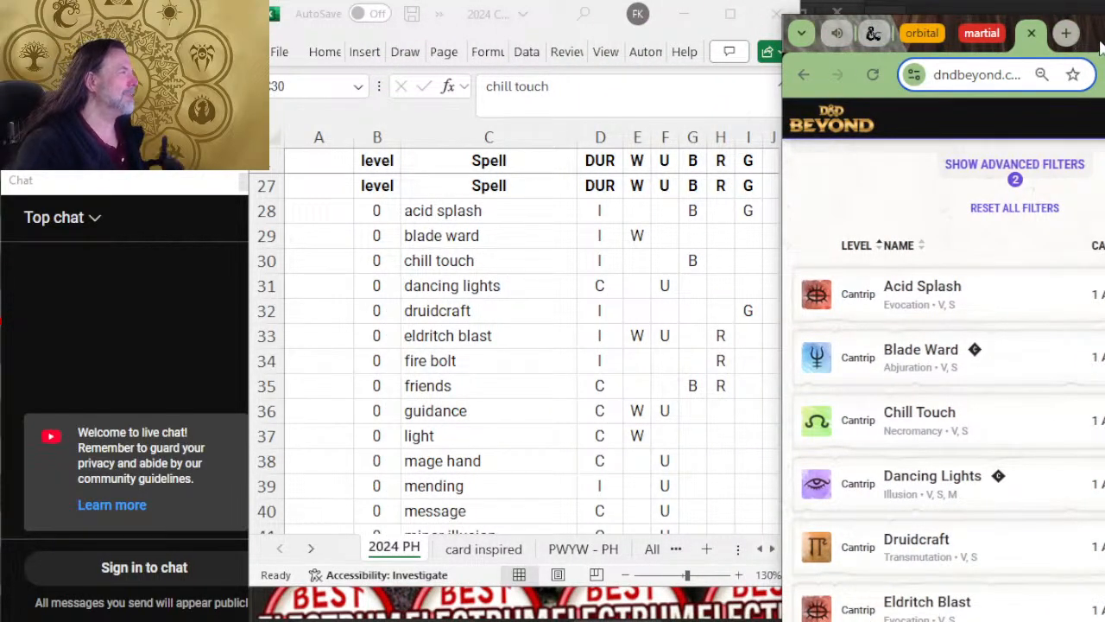
left_click_drag(1099, 33, 1082, 1)
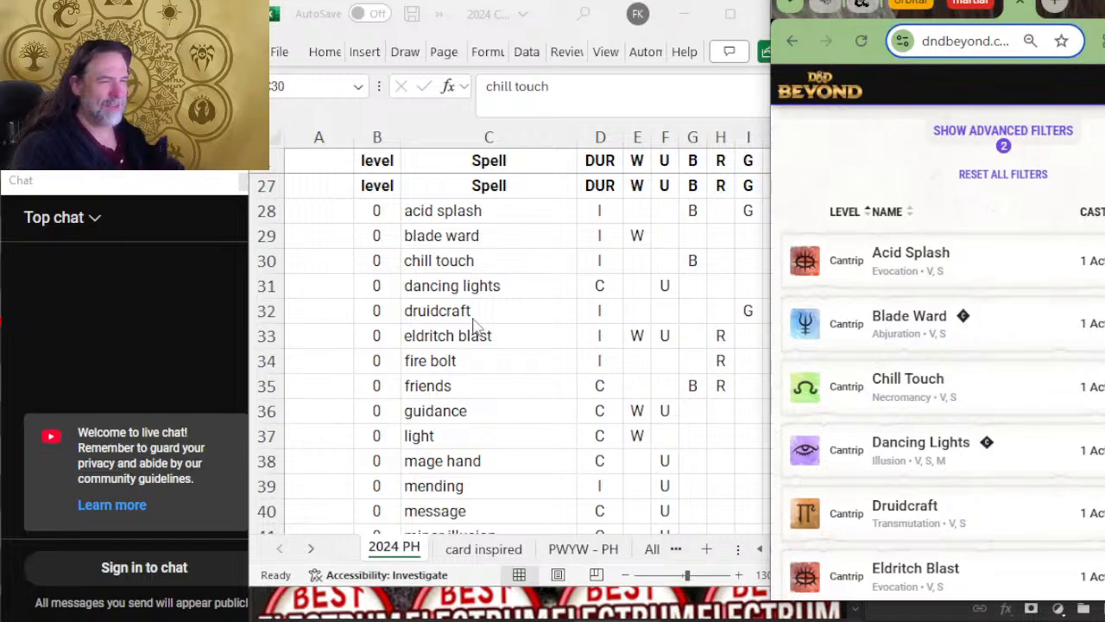
left_click(625, 304)
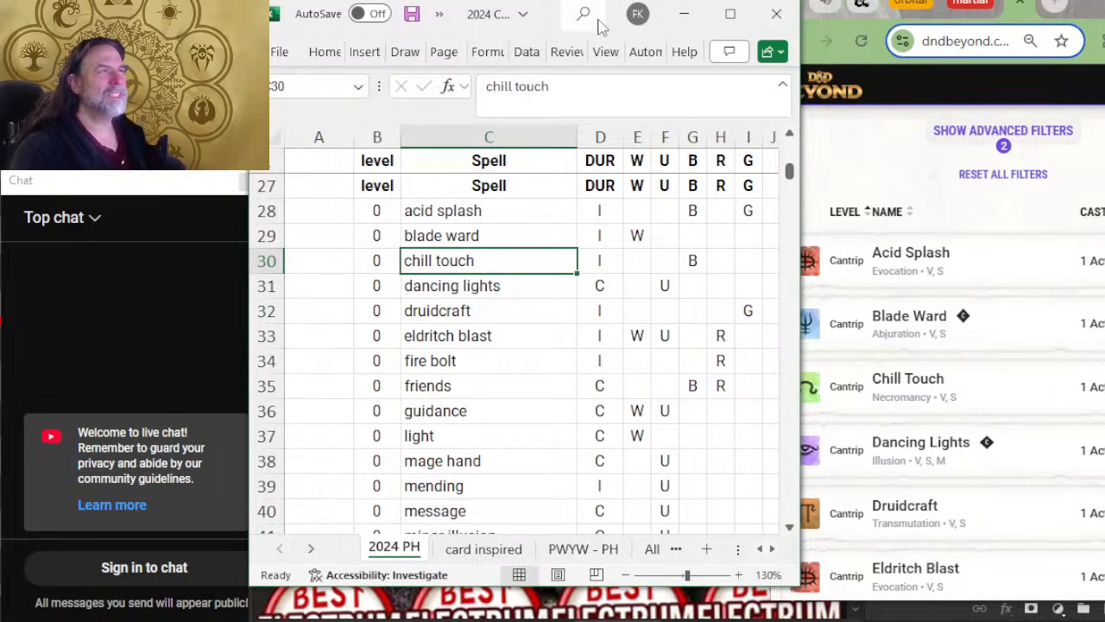
left_click_drag(602, 9, 596, 5)
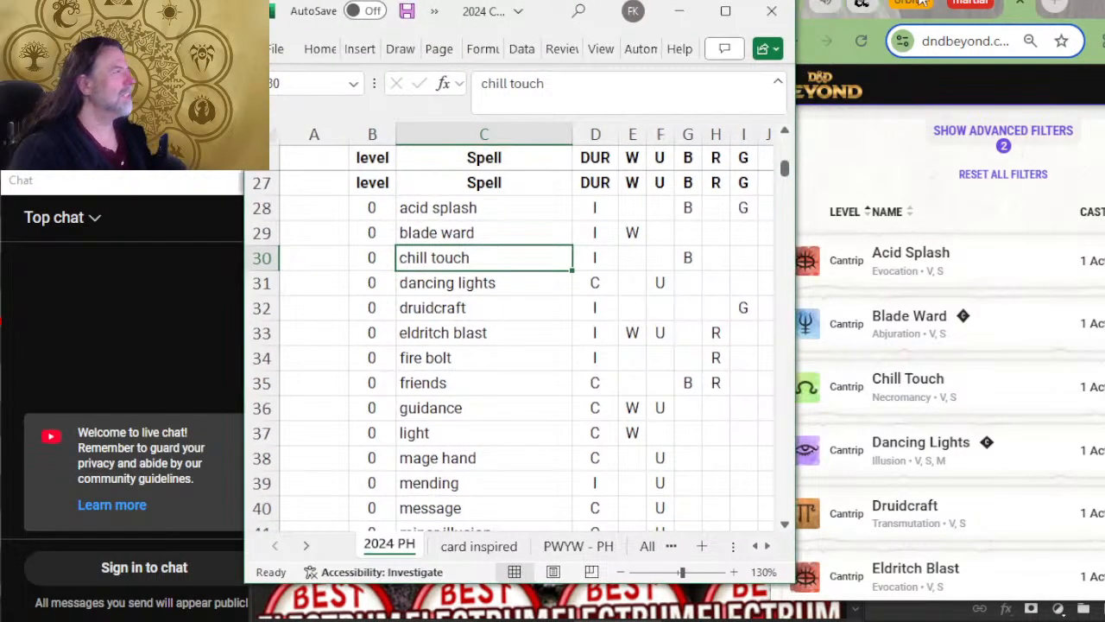
left_click_drag(1093, 3, 1064, 7)
key("alt+Tab")
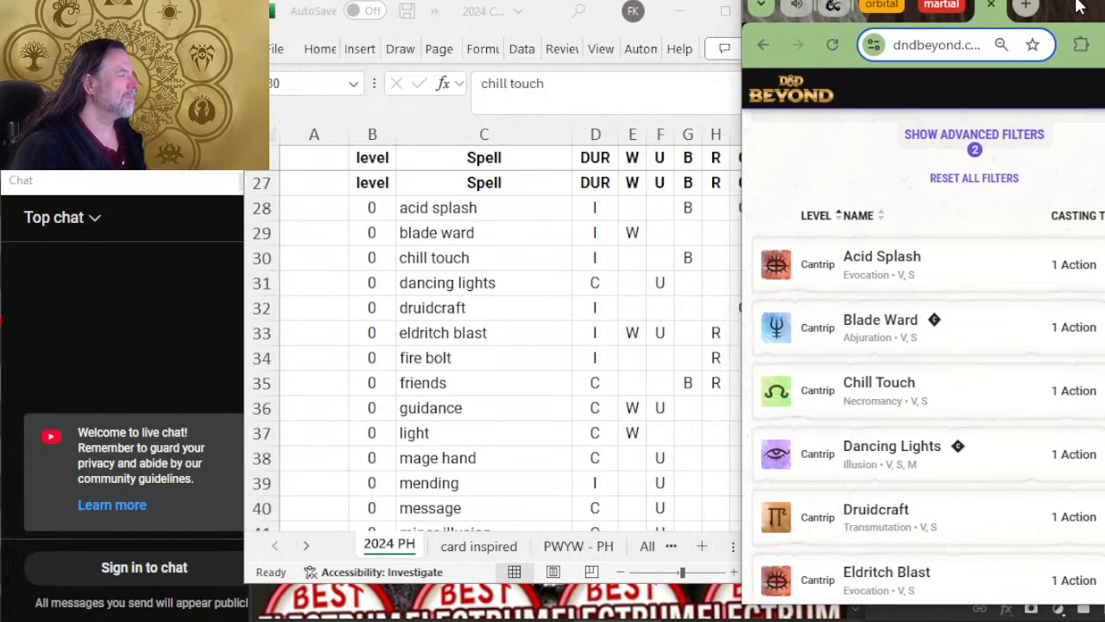
key("alt+Tab")
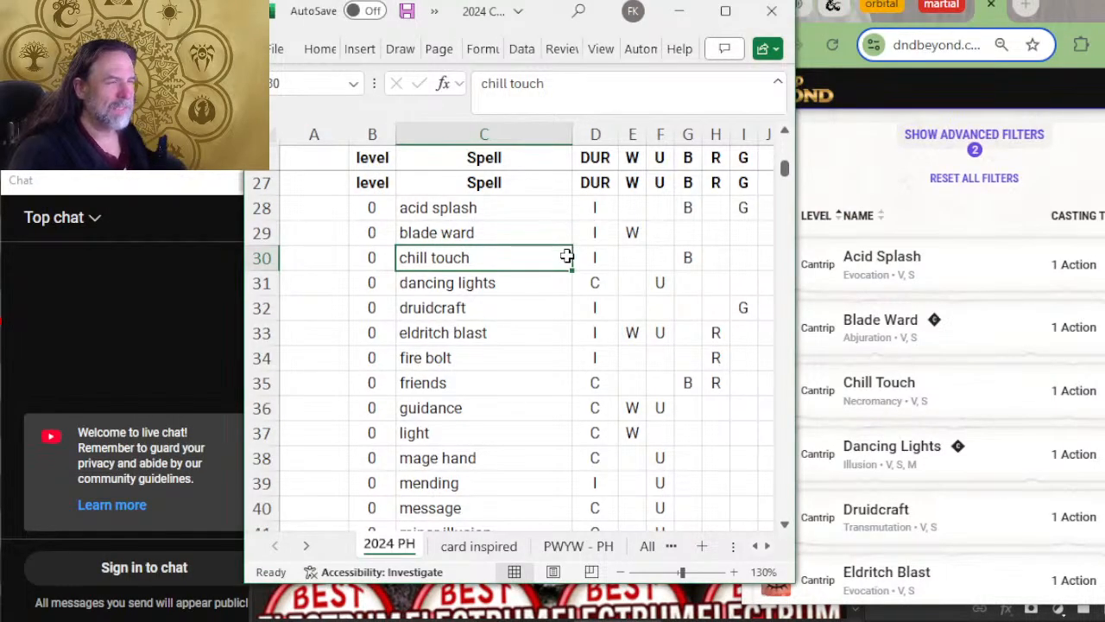
left_click_drag(540, 7, 546, 9)
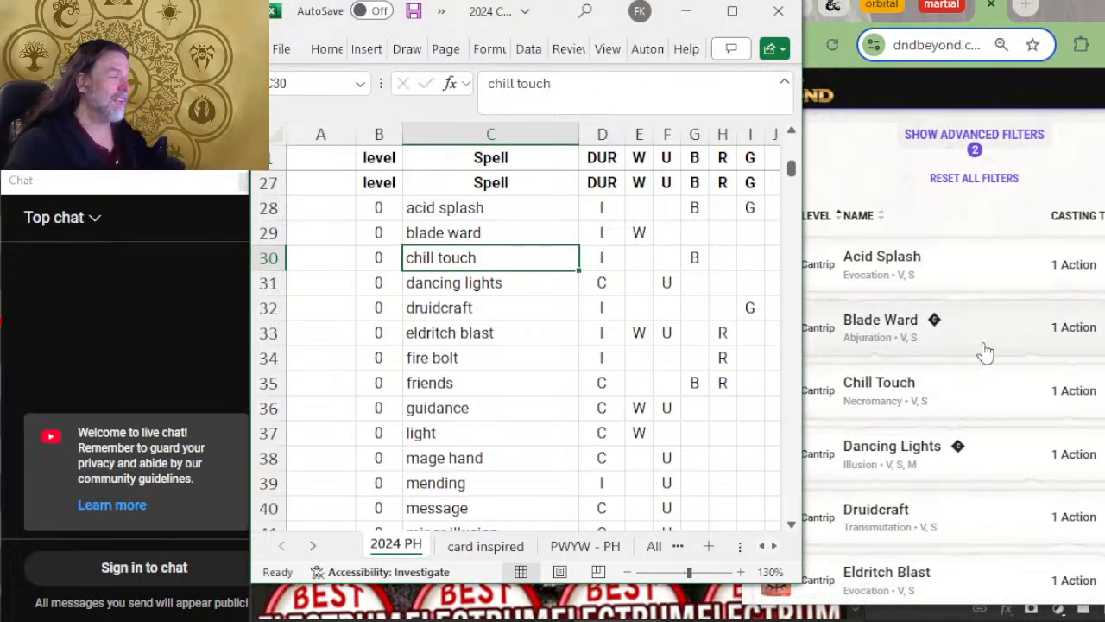
Step: Compare the cantrips from acid splash onward in the 2024 PH sheet with the D&D Beyond list, checking for missing spells
scroll(929, 259, "up", 1)
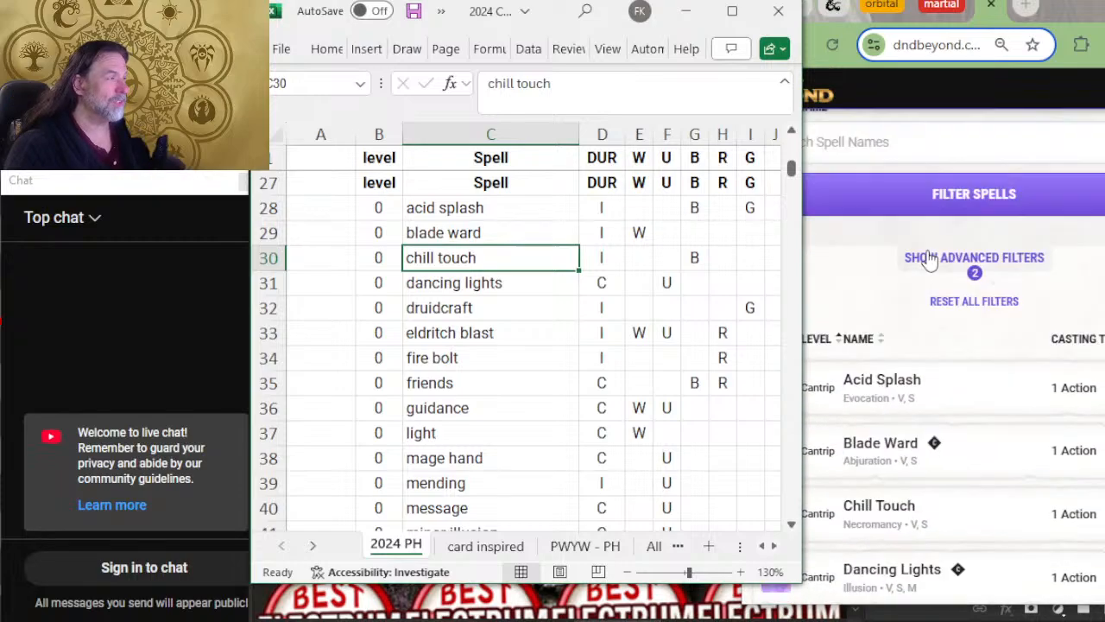
scroll(929, 259, "up", 2)
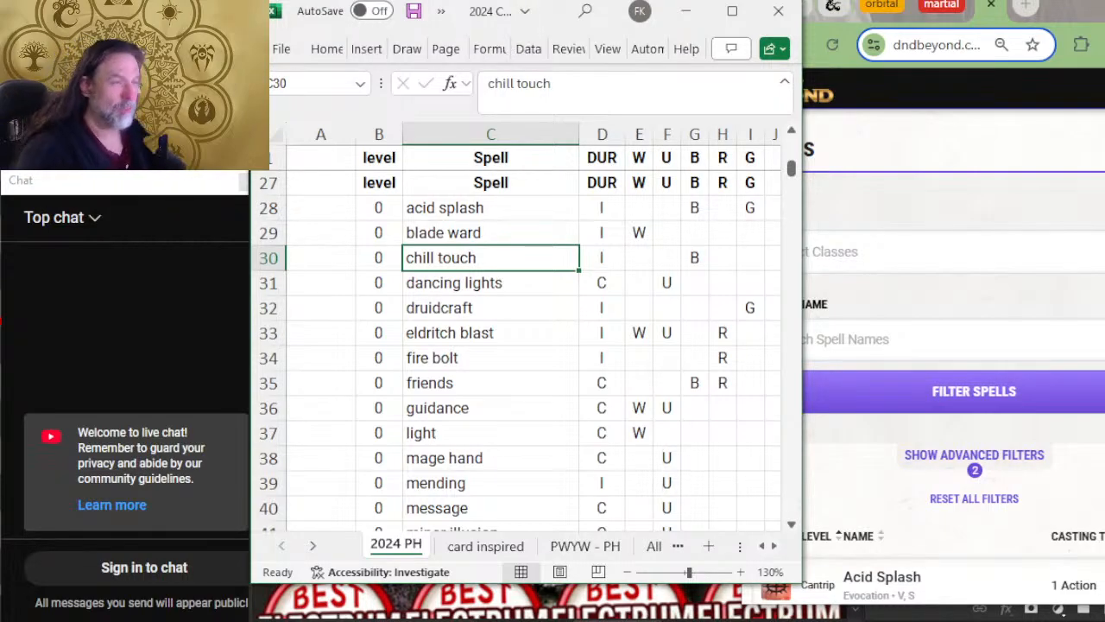
scroll(548, 262, "down", 2)
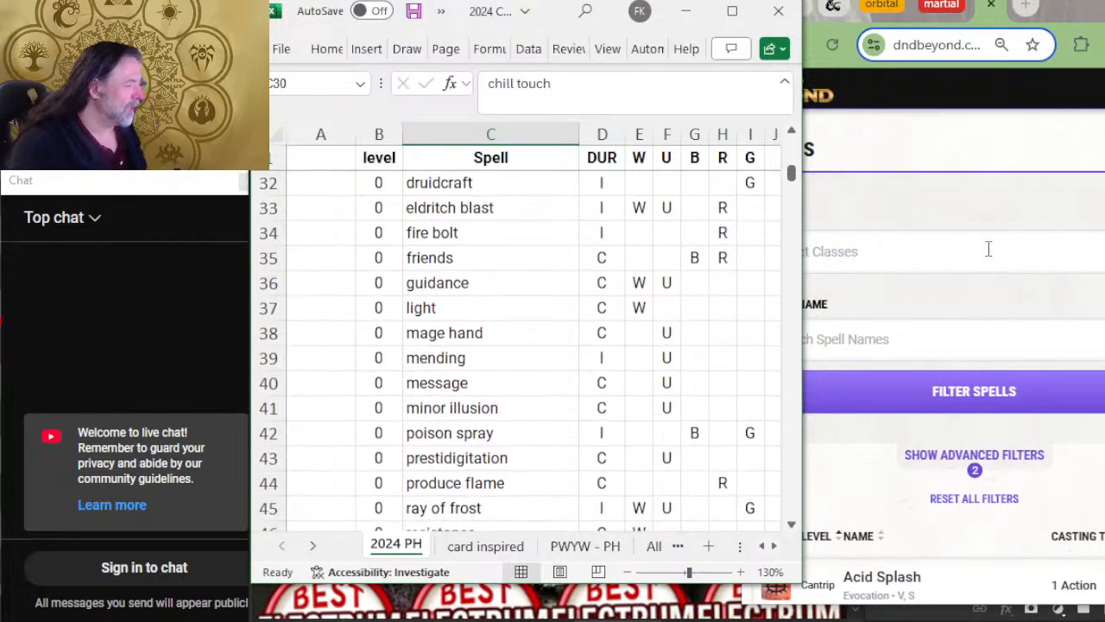
scroll(987, 247, "down", 2)
scroll(1015, 246, "down", 4)
scroll(483, 254, "up", 2)
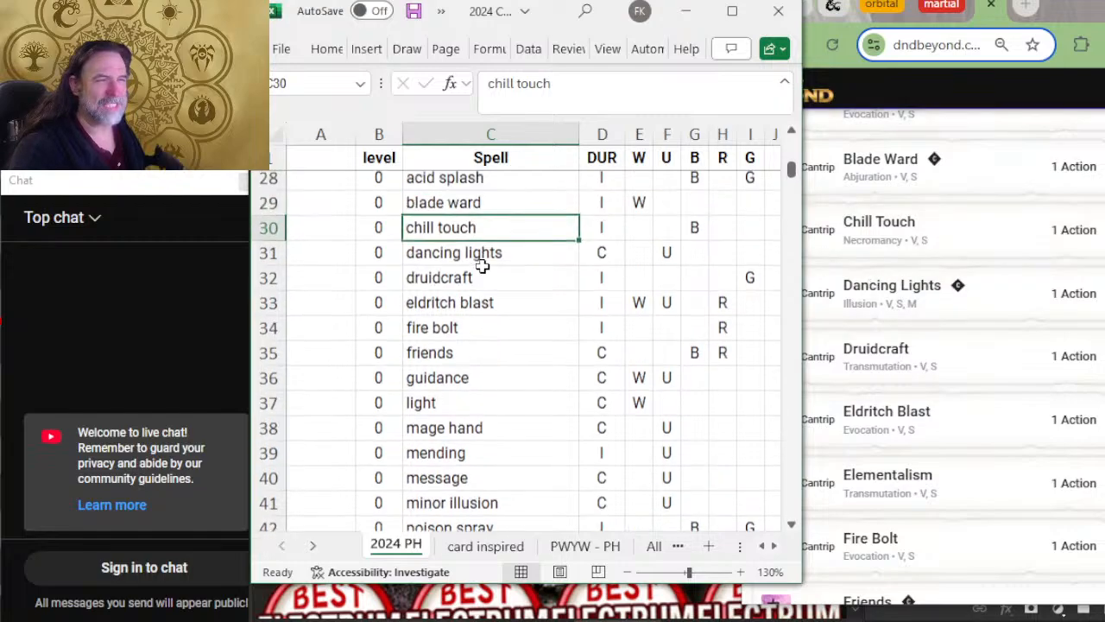
left_click(446, 229)
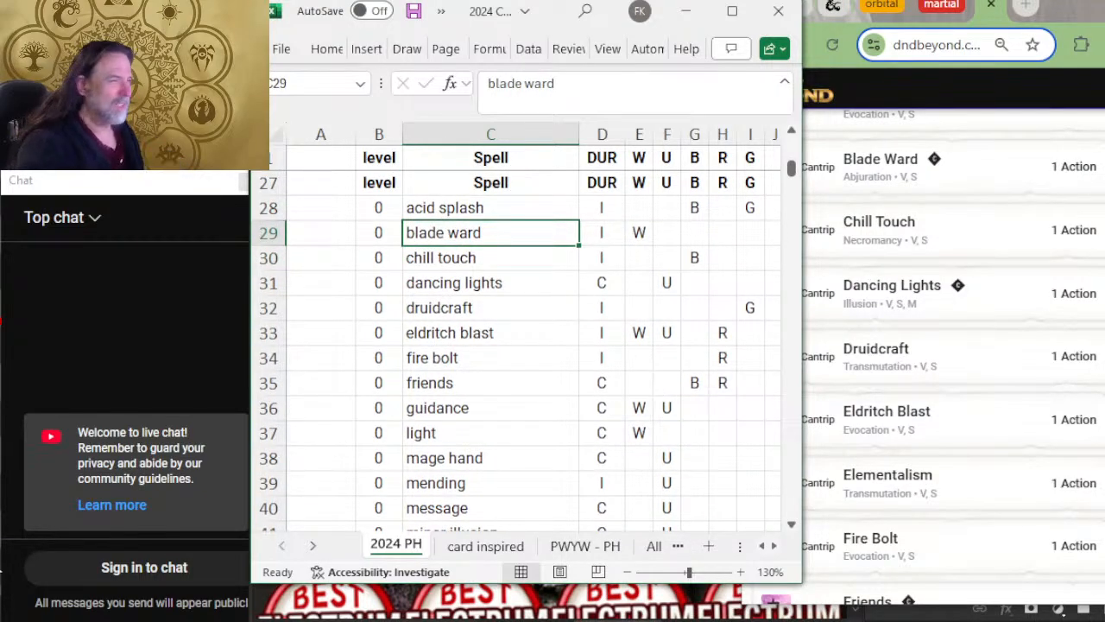
key("Down")
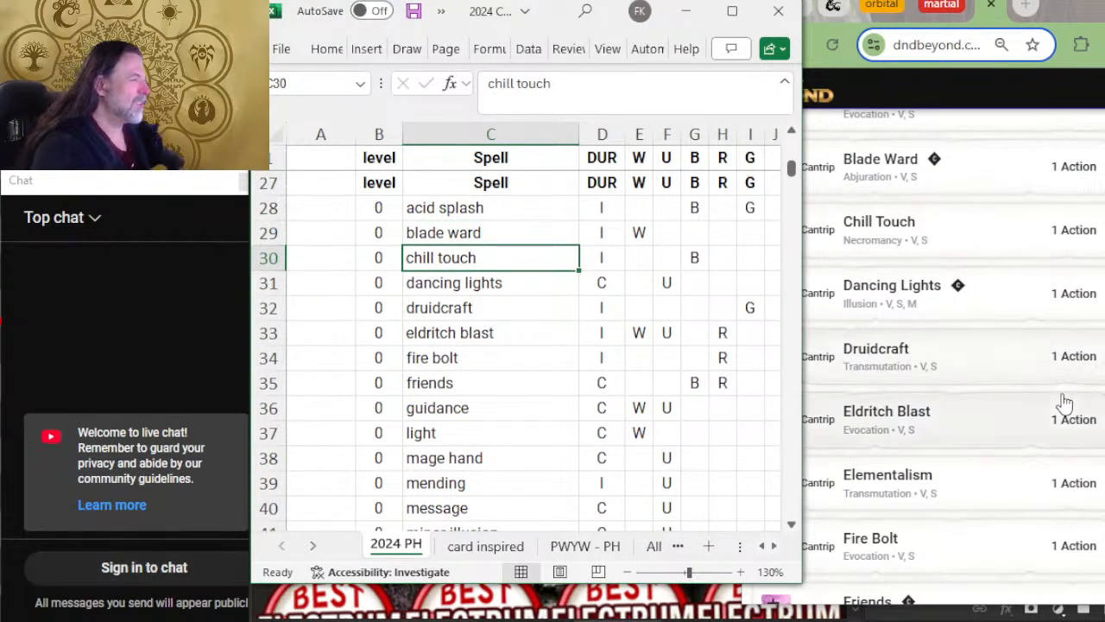
key("Down")
key("Down")
key("Down")
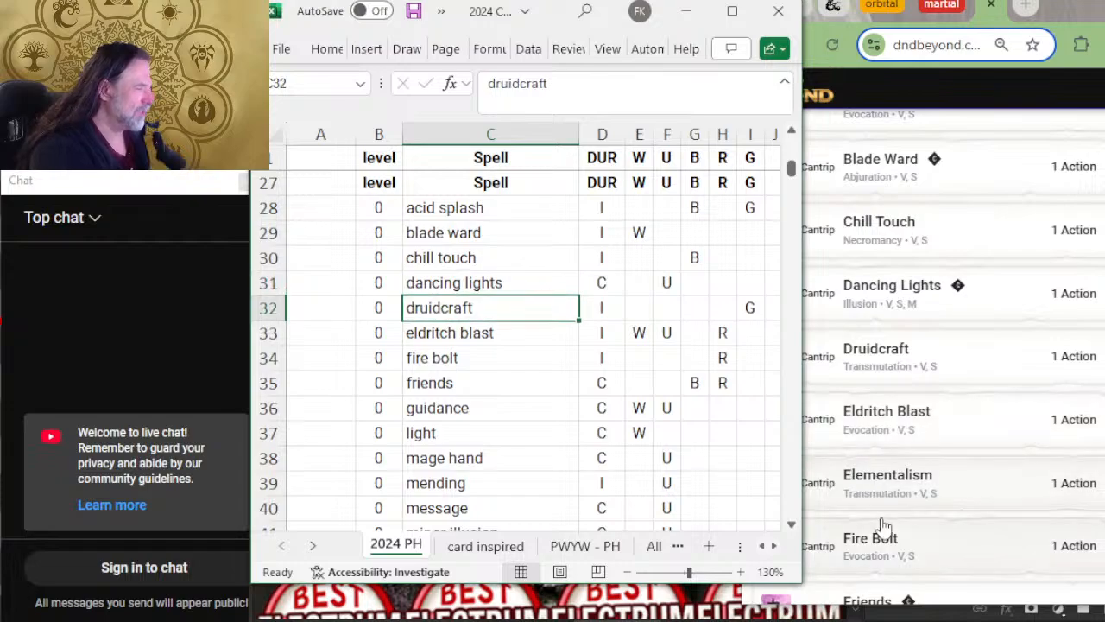
scroll(974, 419, "down", 2)
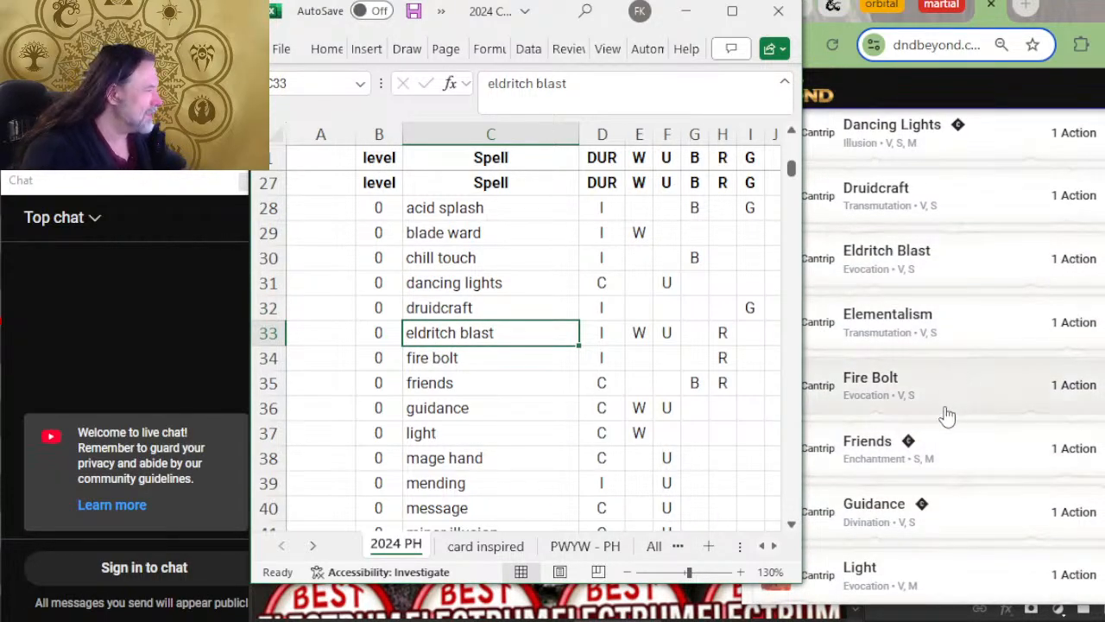
Step: Insert a row above fire bolt in the 2024 PH sheet and add the level 0 spell elementalism
right_click(256, 356)
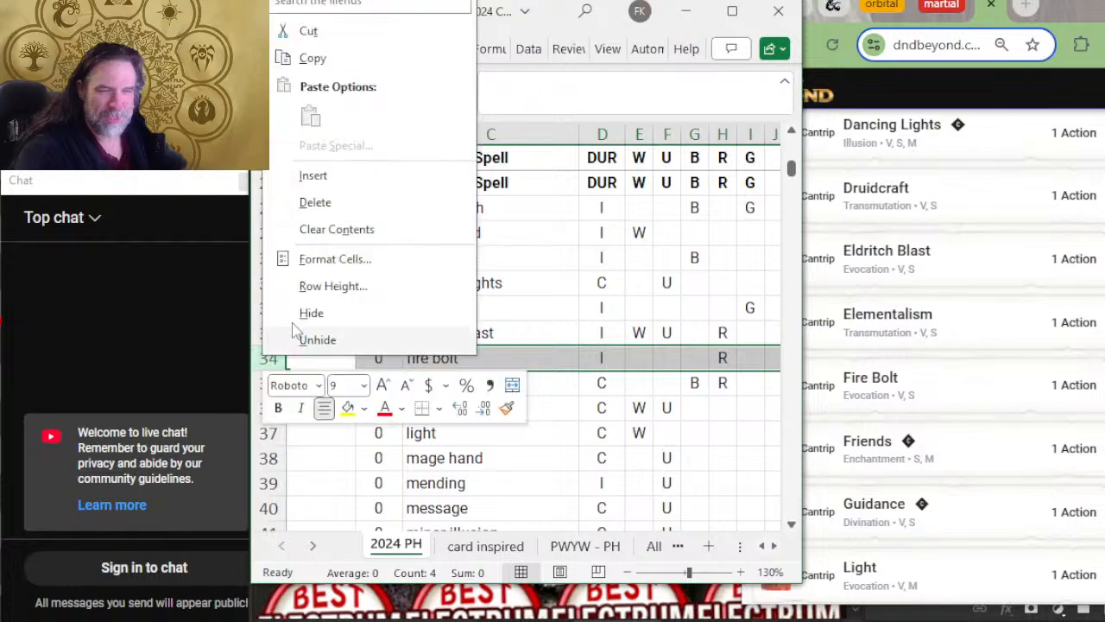
left_click(360, 175)
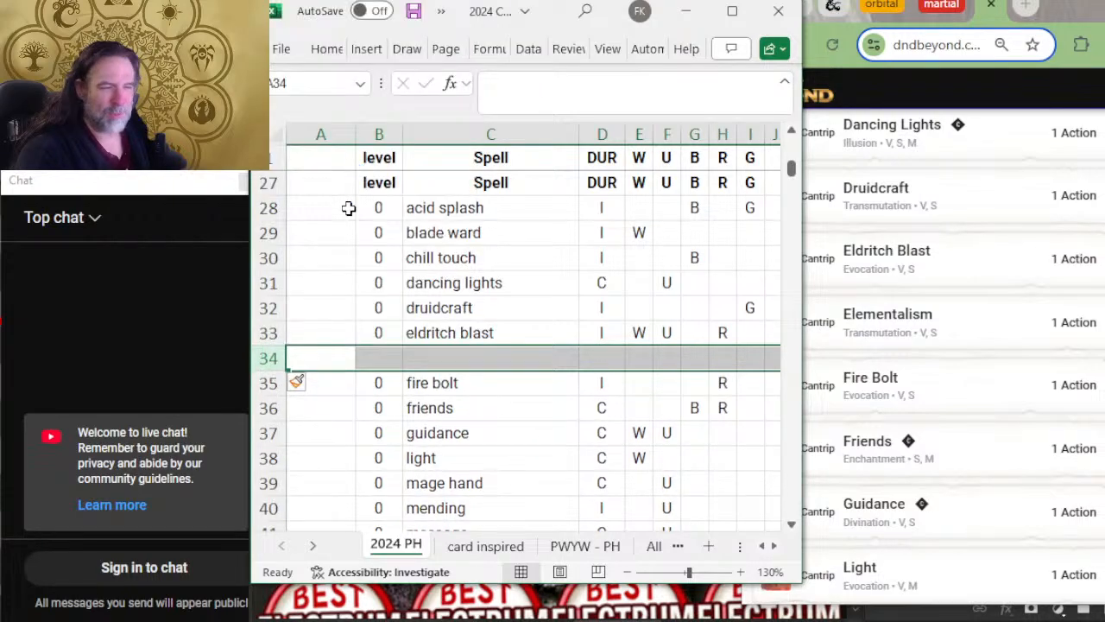
left_click(385, 352)
type("0")
key("Tab")
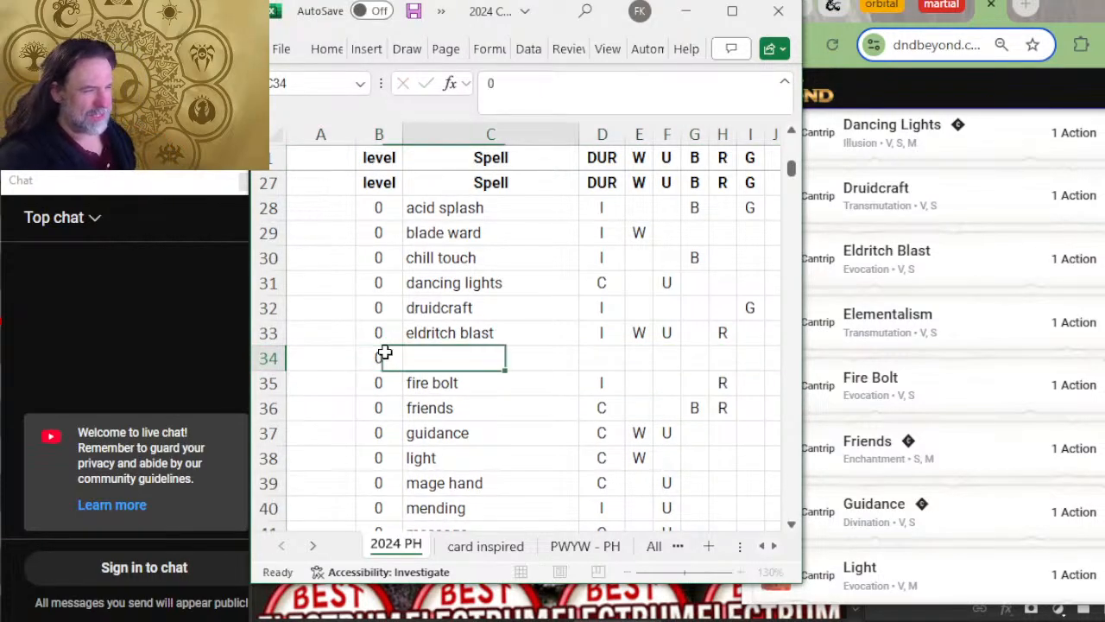
type("elementalis")
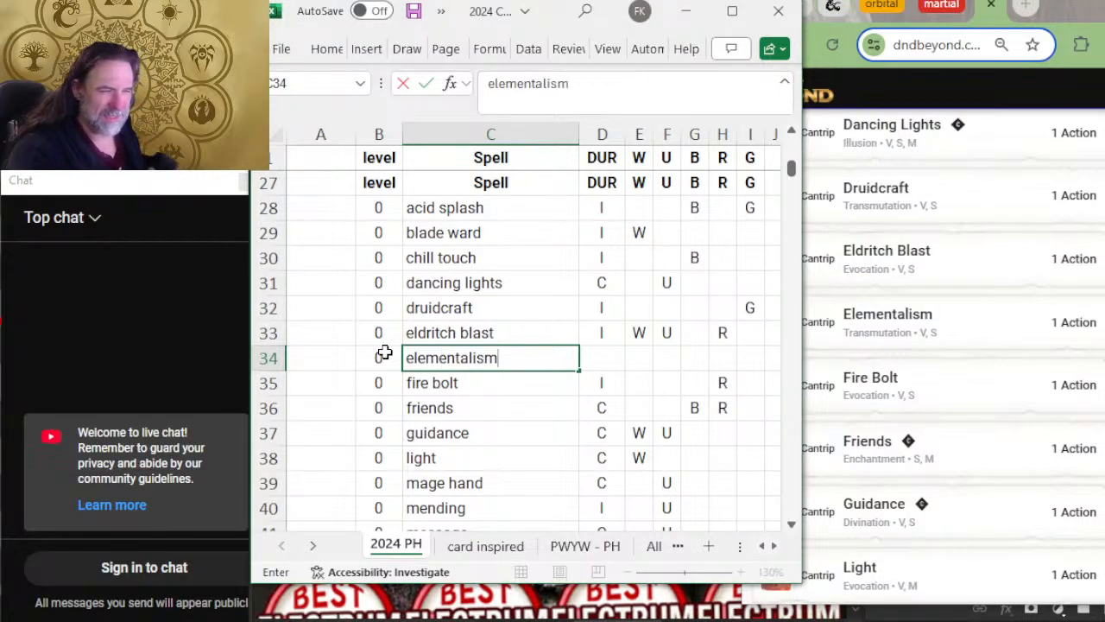
type("m")
key("Tab")
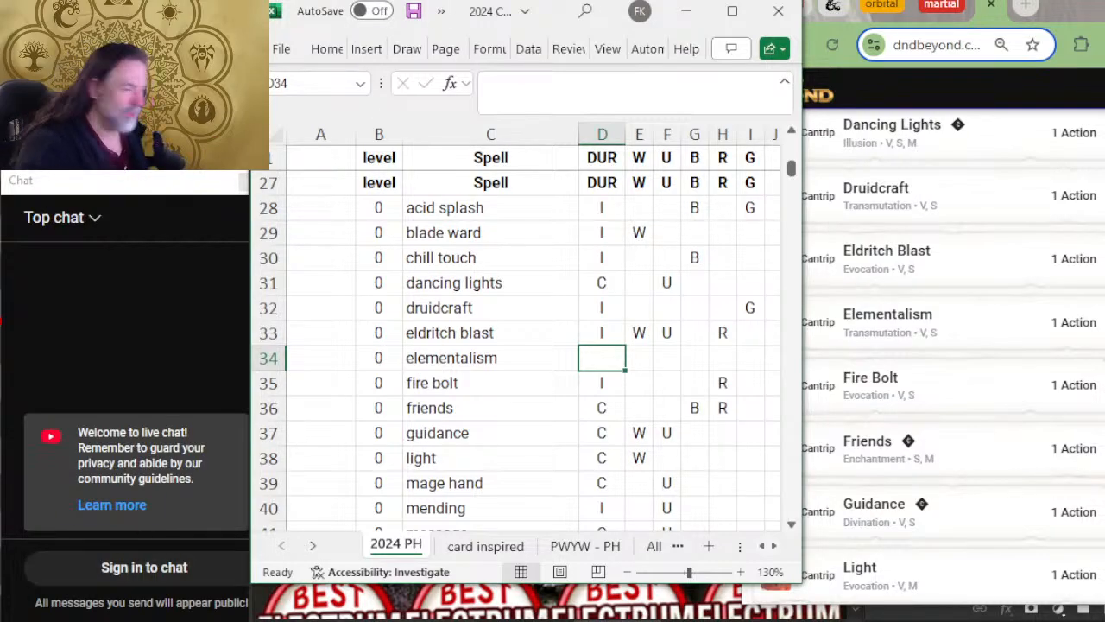
Step: Compare the cantrips from fire bolt to minor illusion in the sheet with the D&D Beyond list, checking for missing spells
left_click(409, 385)
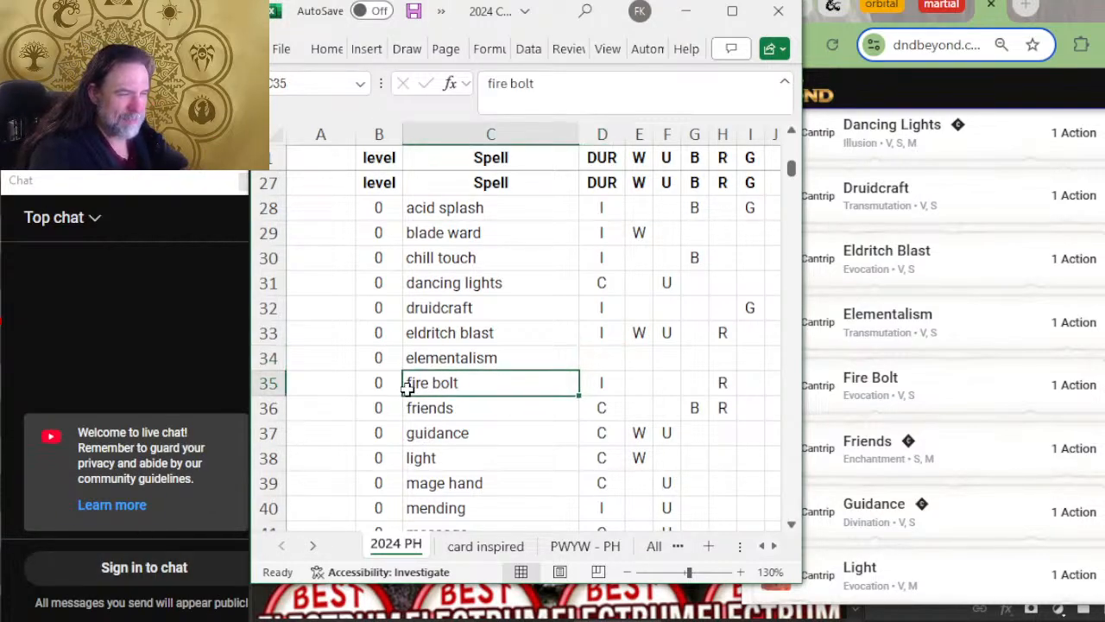
scroll(419, 371, "down", 2)
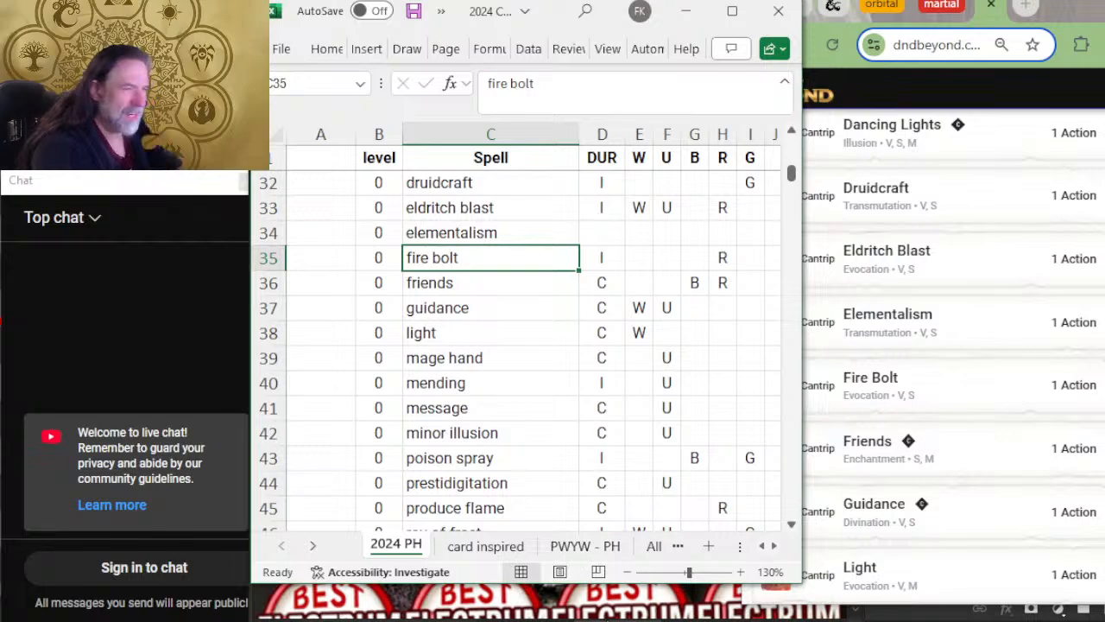
key("Down")
key("Down")
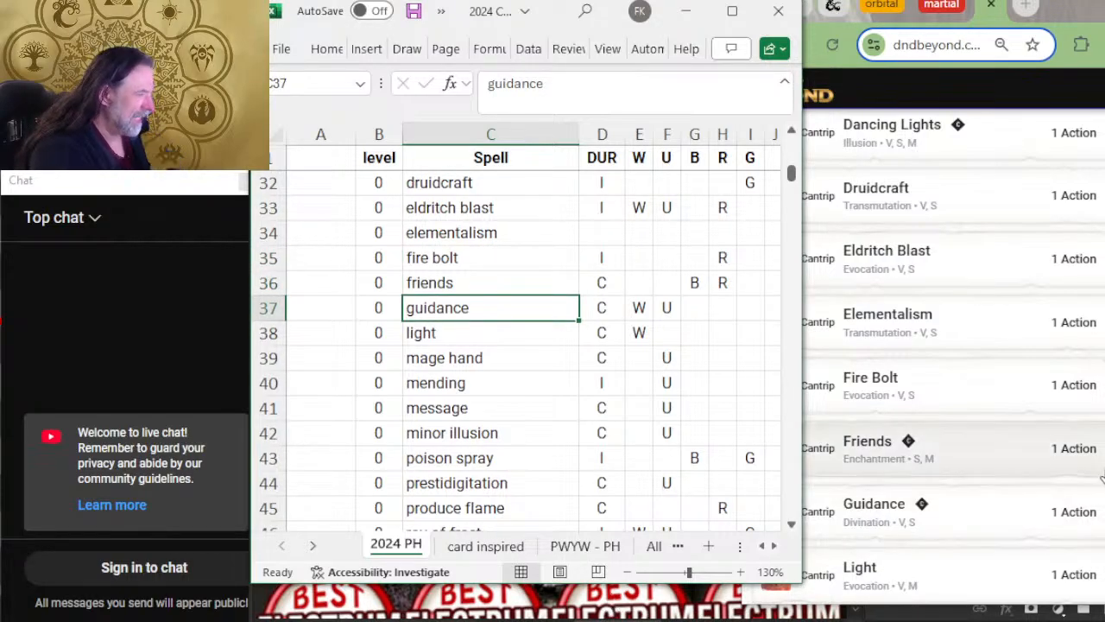
scroll(1084, 449, "down", 3)
scroll(639, 388, "down", 2)
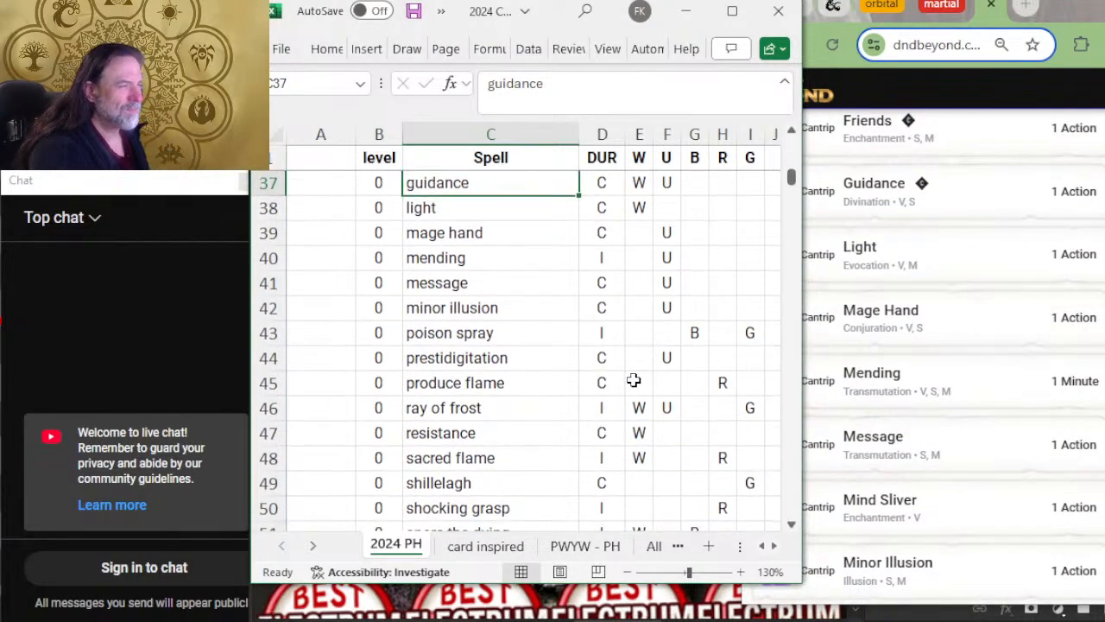
key("Down")
key("Down")
key("Down")
key("Down")
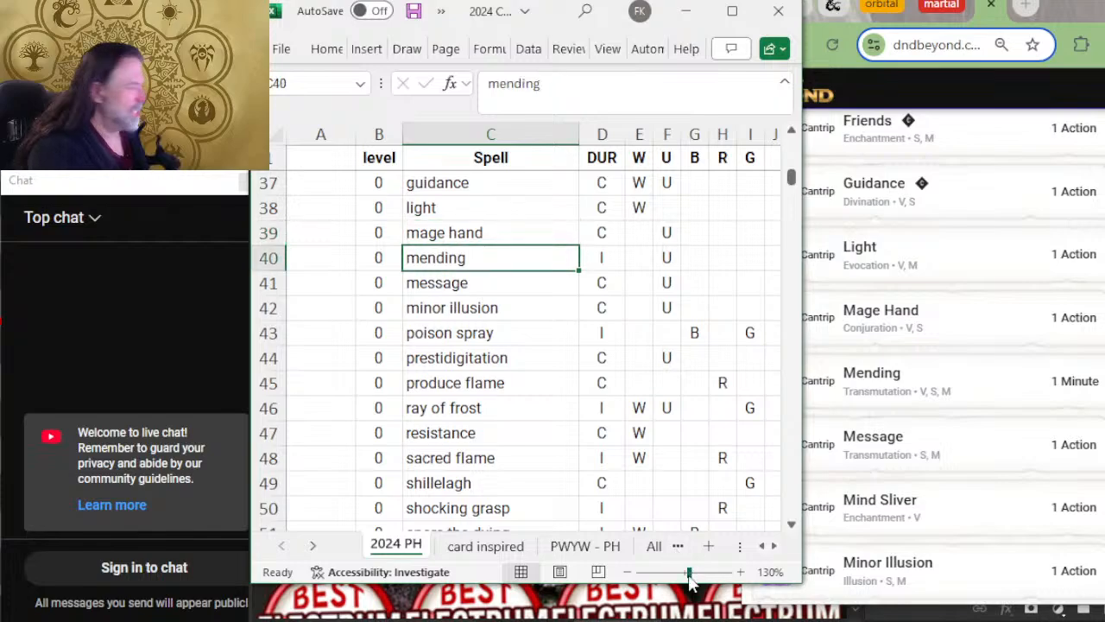
key("Down")
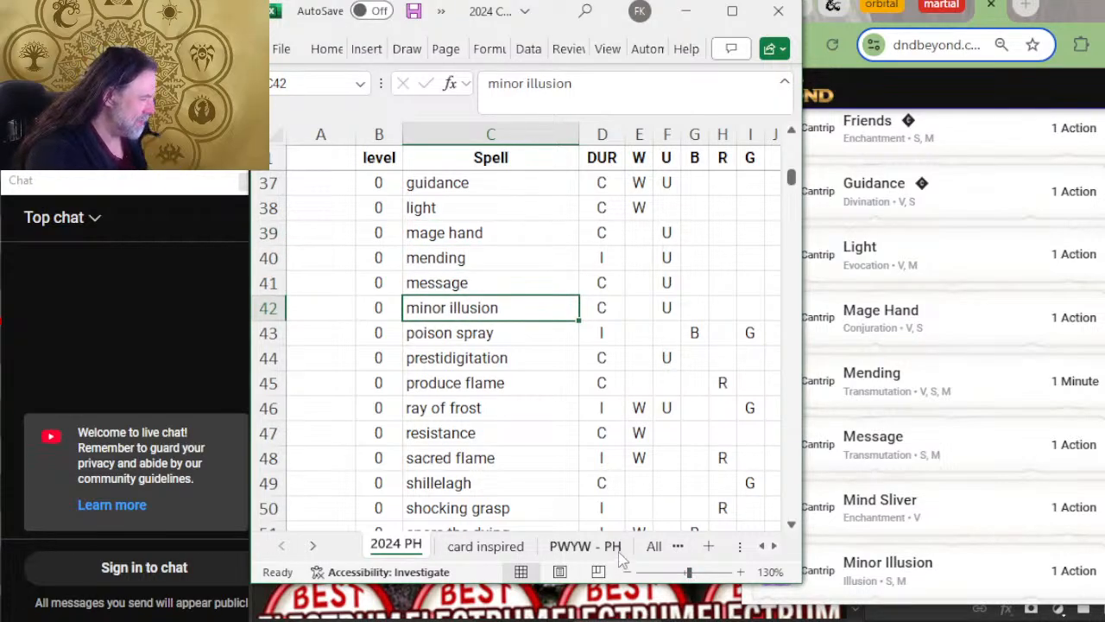
scroll(606, 305, "down", 1)
scroll(606, 305, "down", 1)
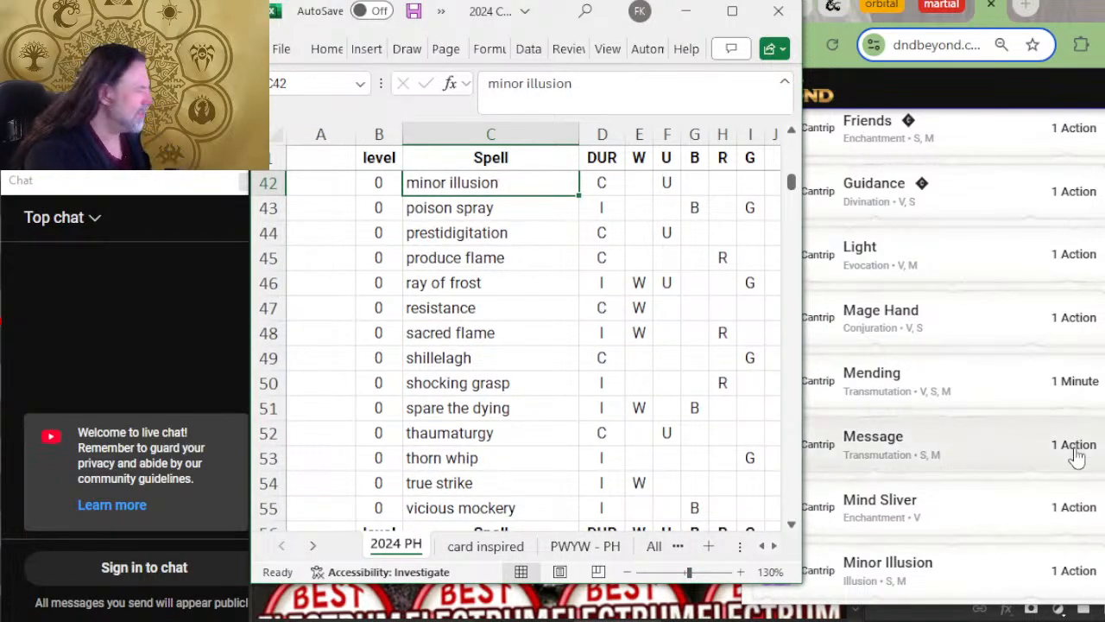
scroll(973, 472, "down", 1)
scroll(973, 471, "down", 1)
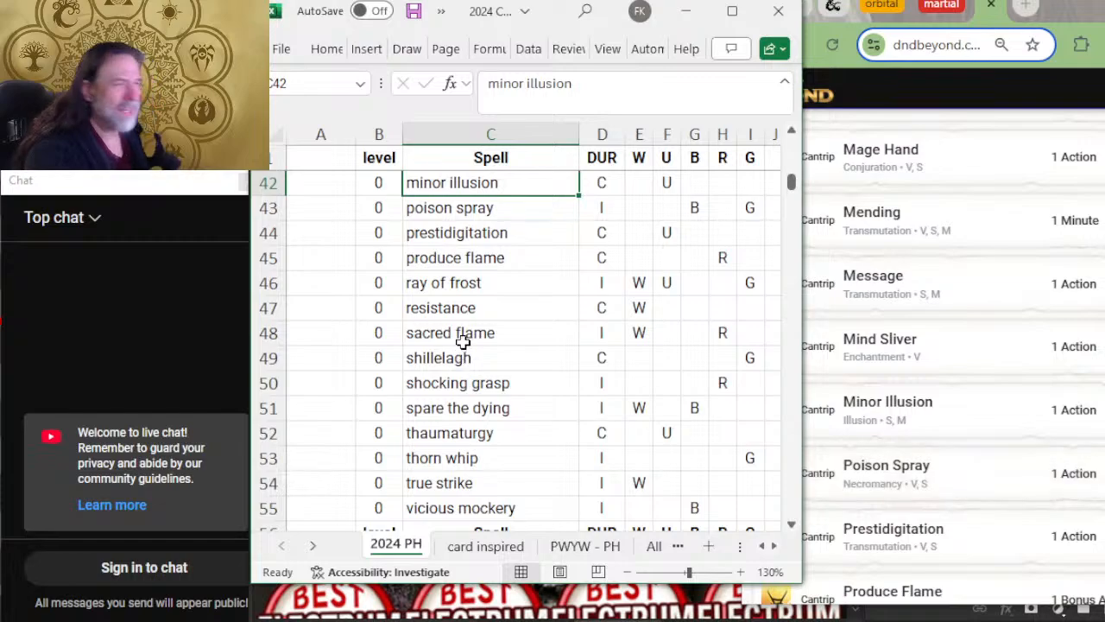
Step: Insert a row above minor illusion and add the level 0 spell mind sliver
scroll(492, 283, "up", 2)
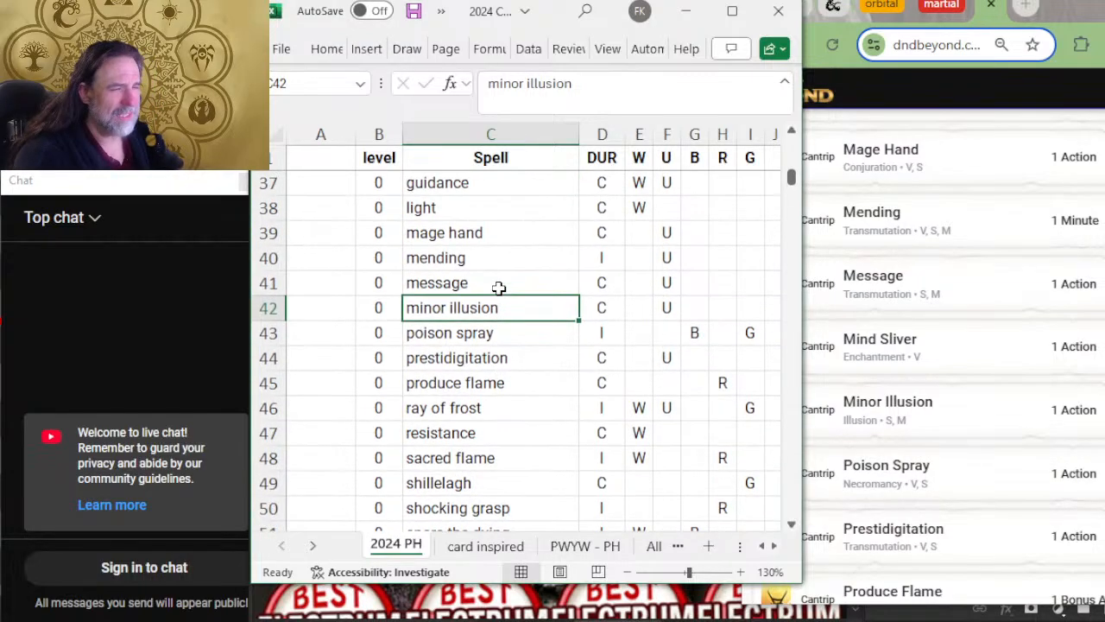
right_click(259, 315)
left_click(320, 483)
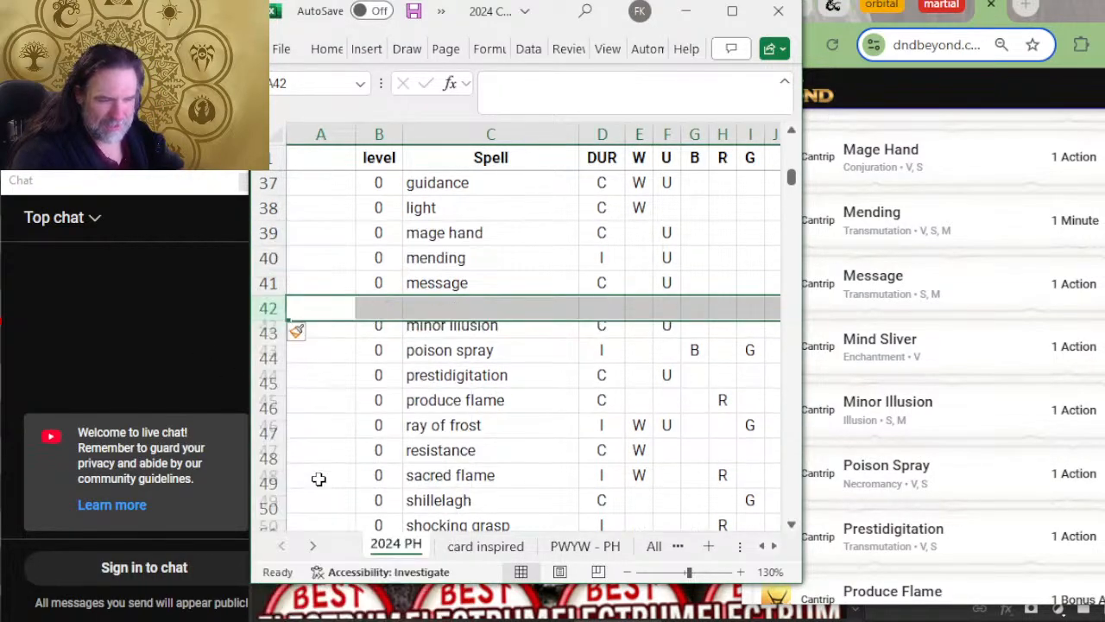
left_click(379, 304)
type("0")
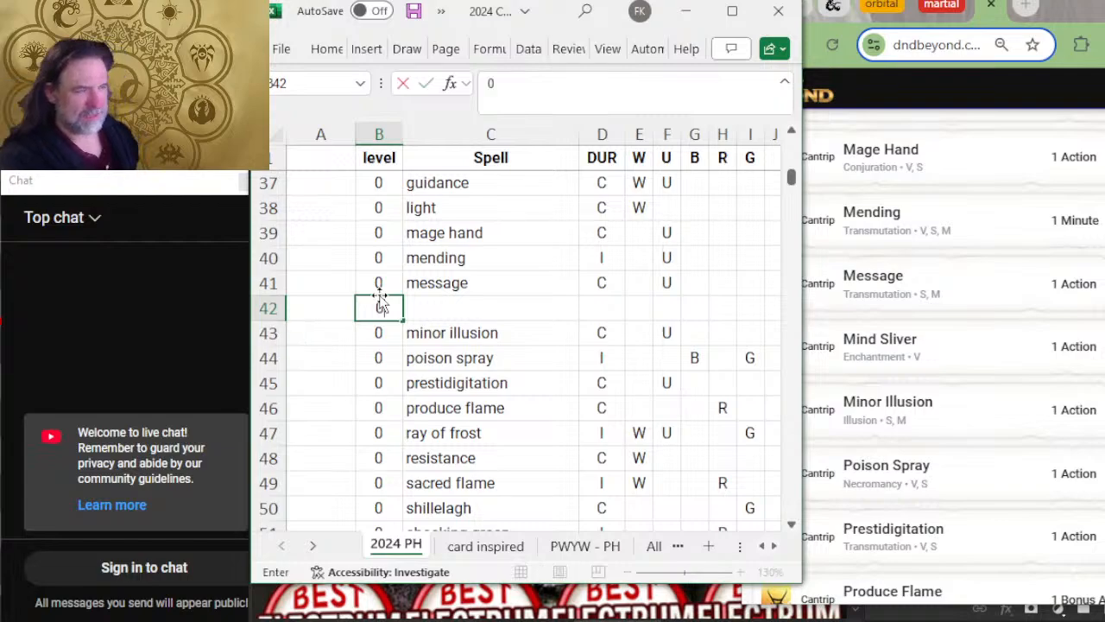
key("Tab")
type("min")
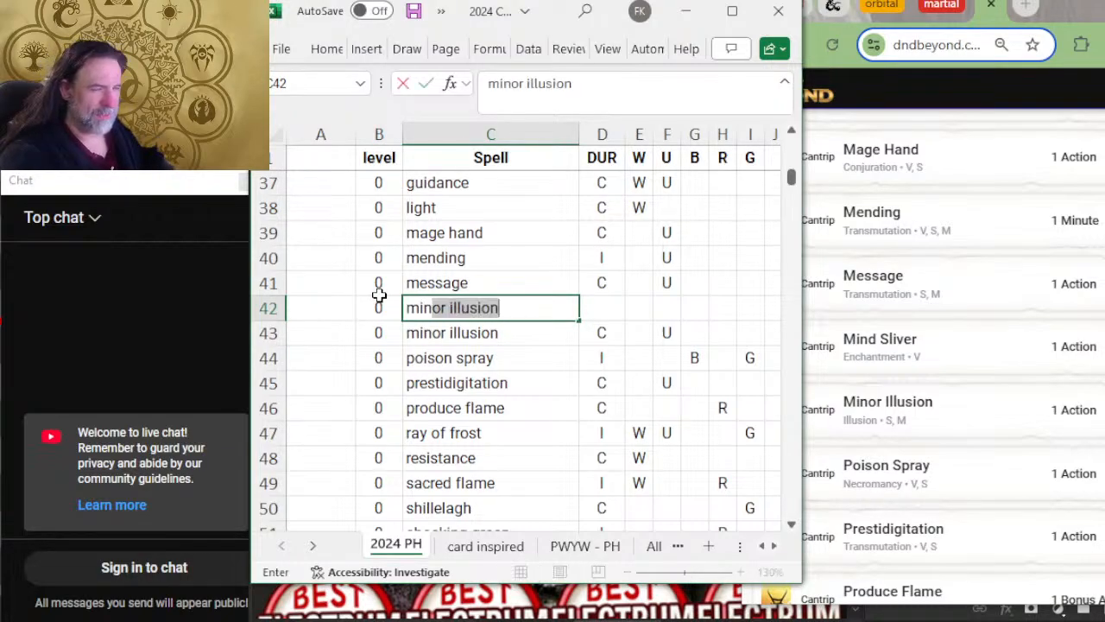
type("d sliver")
key("Tab")
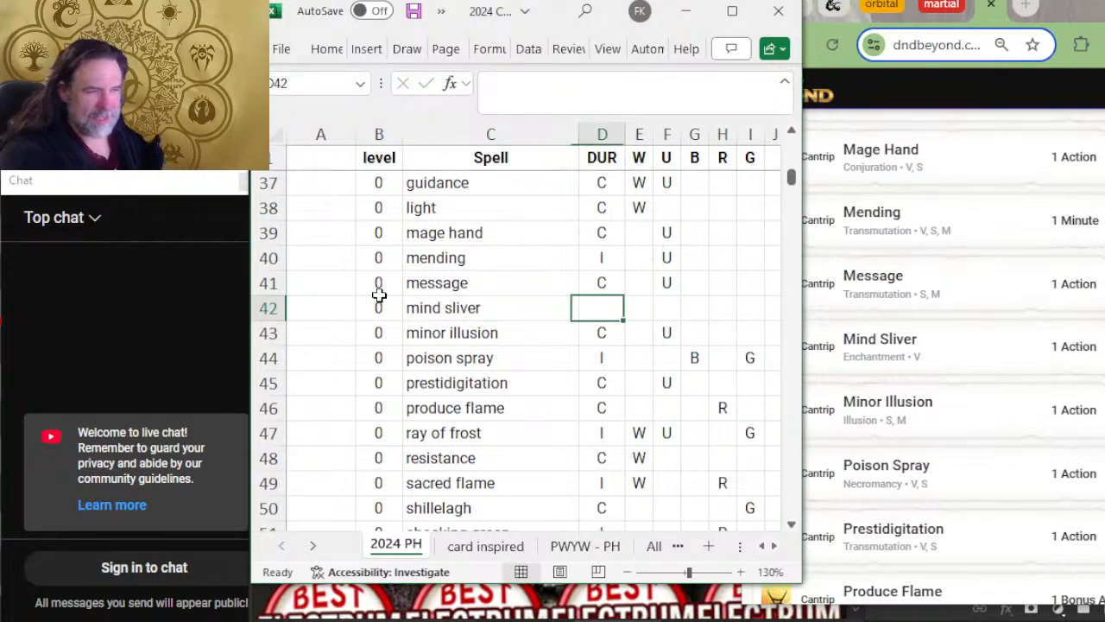
Step: Compare the remaining cantrips after mind sliver with the D&D Beyond list, continuing from ray of frost onto its second page
scroll(423, 324, "down", 2)
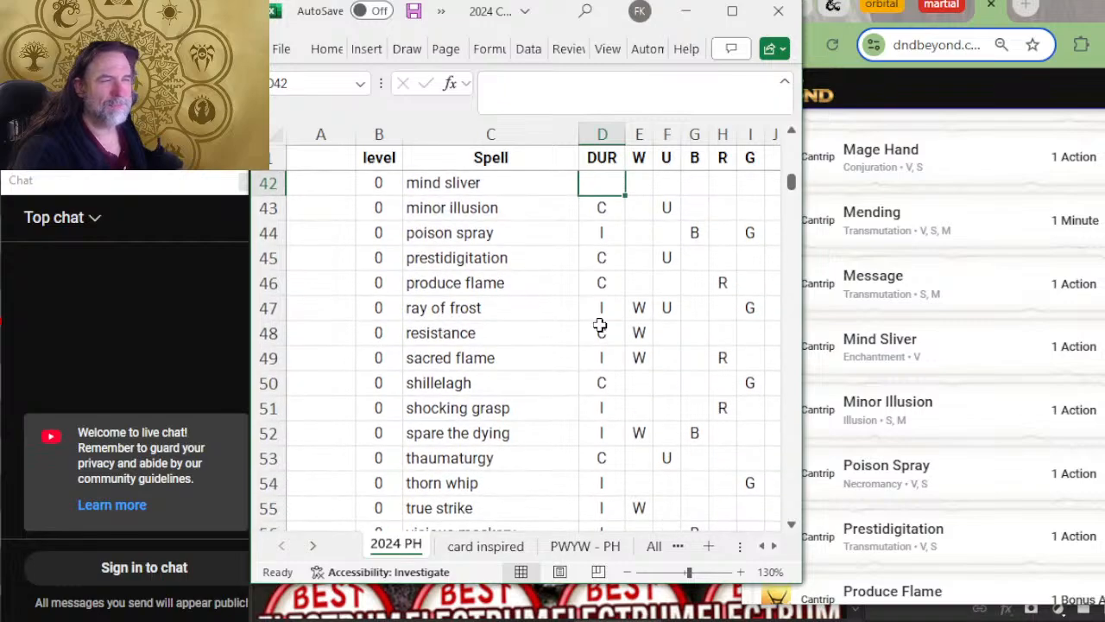
scroll(964, 371, "down", 2)
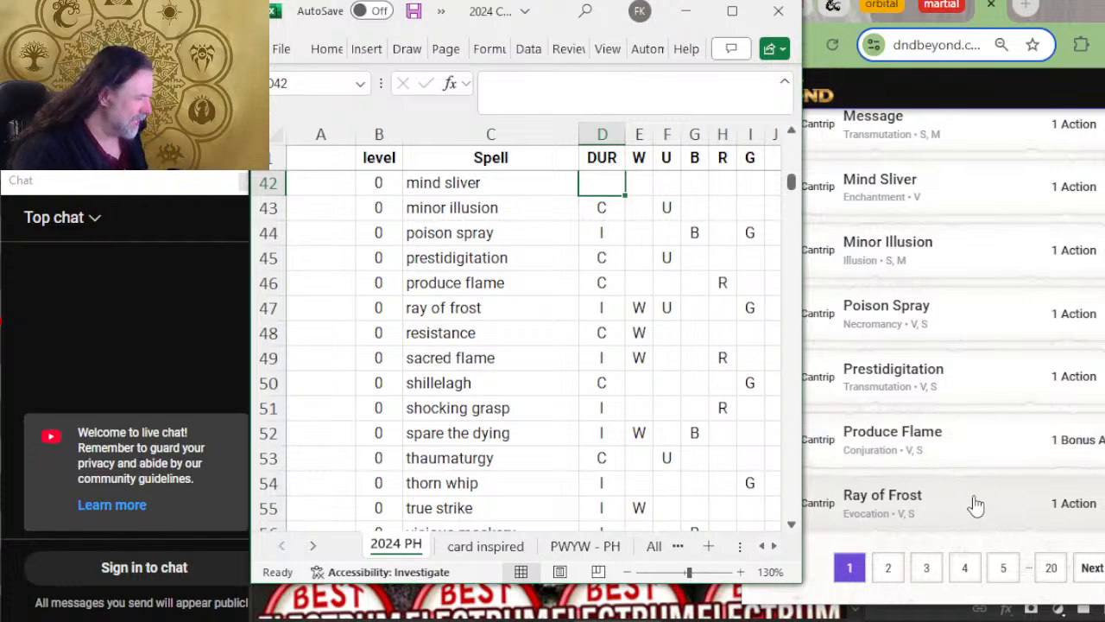
left_click(483, 304)
left_click(892, 581)
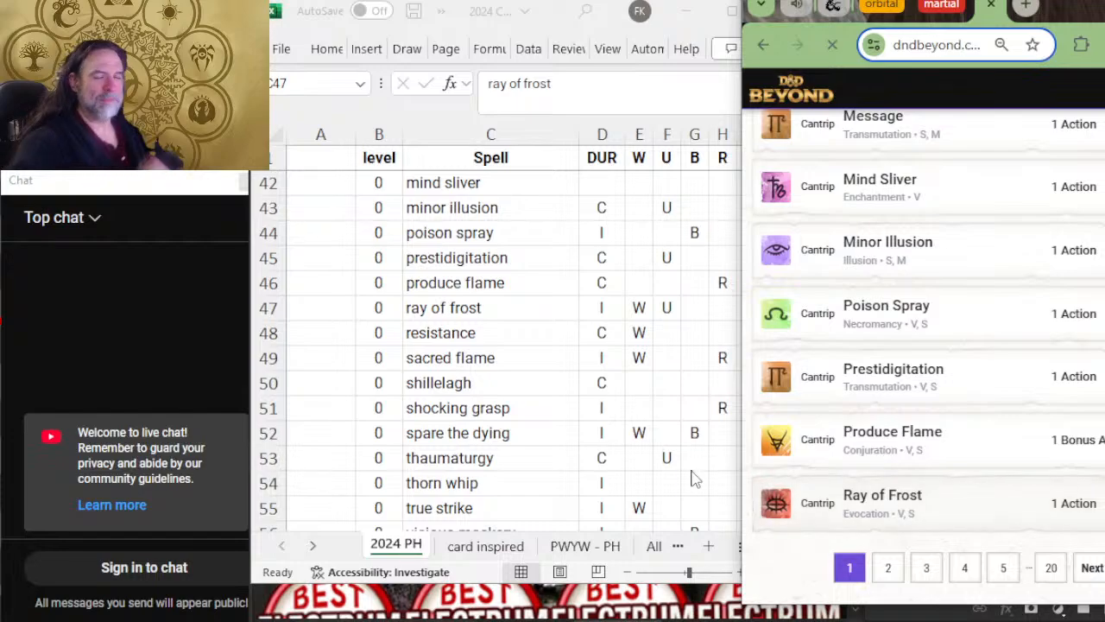
scroll(855, 387, "down", 4)
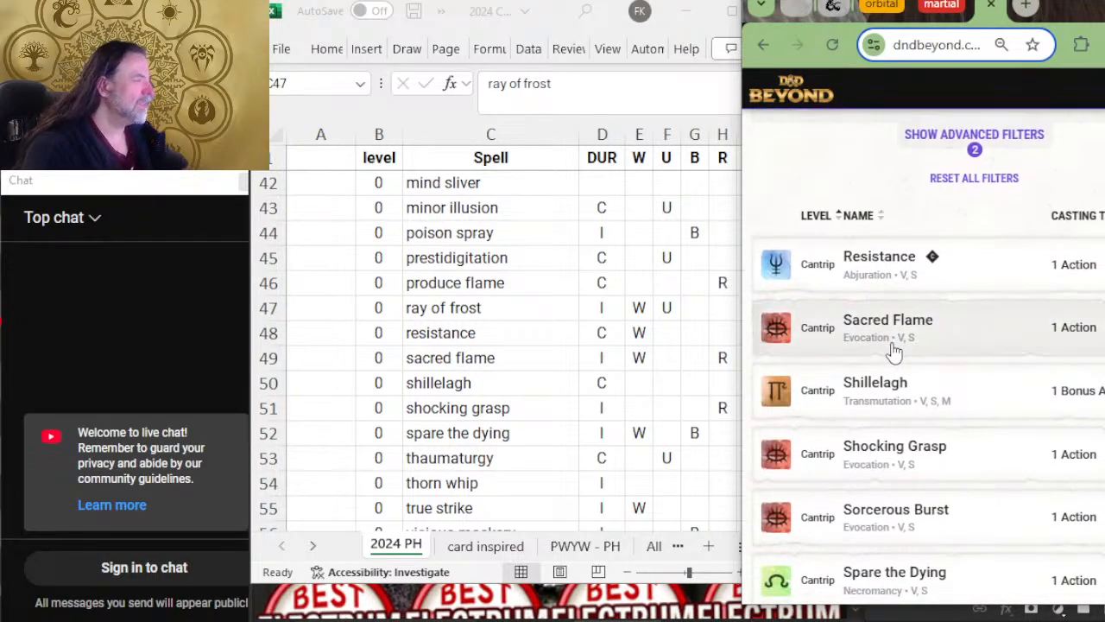
scroll(602, 350, "down", 2)
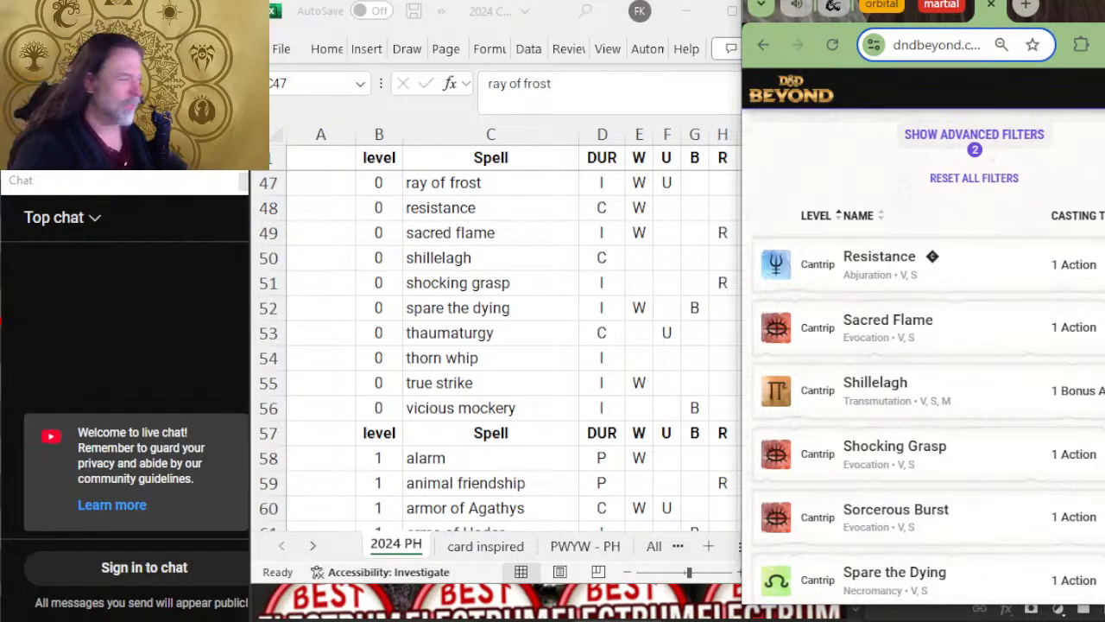
left_click(512, 233)
left_click(476, 256)
scroll(487, 261, "down", 2)
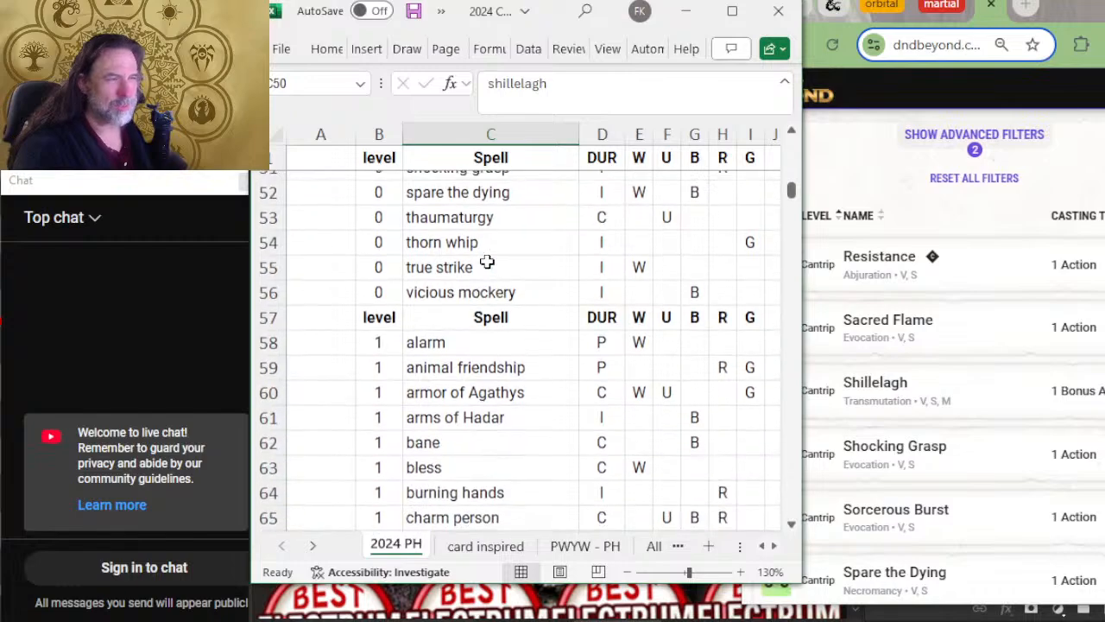
scroll(487, 262, "up", 2)
scroll(961, 306, "down", 2)
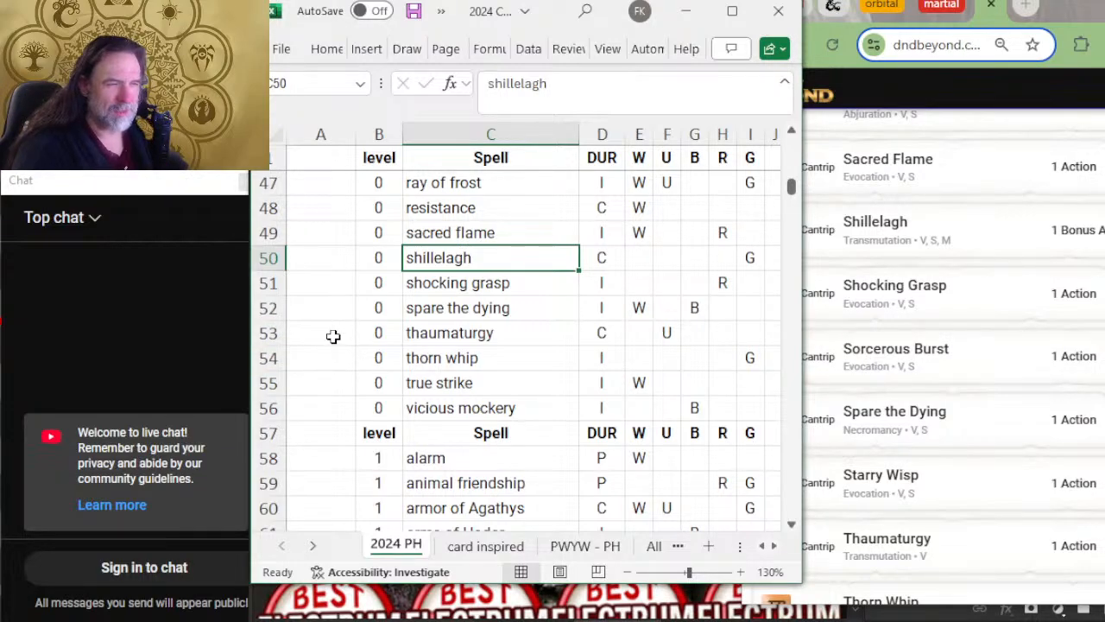
Step: Insert a blank row above spare the dying in the cantrip list
right_click(257, 308)
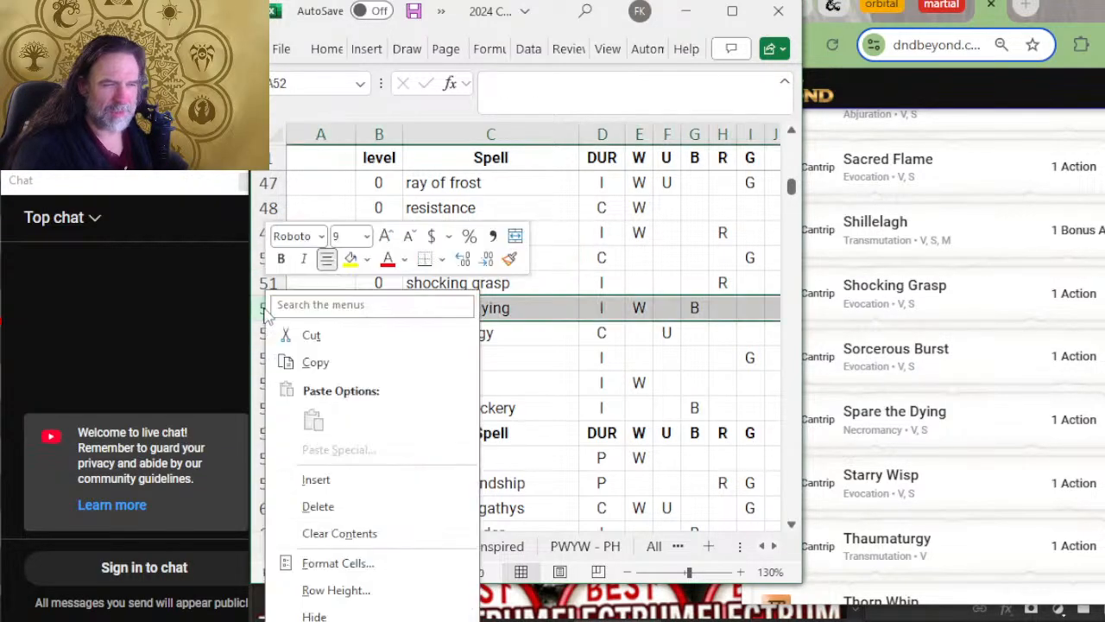
left_click(325, 477)
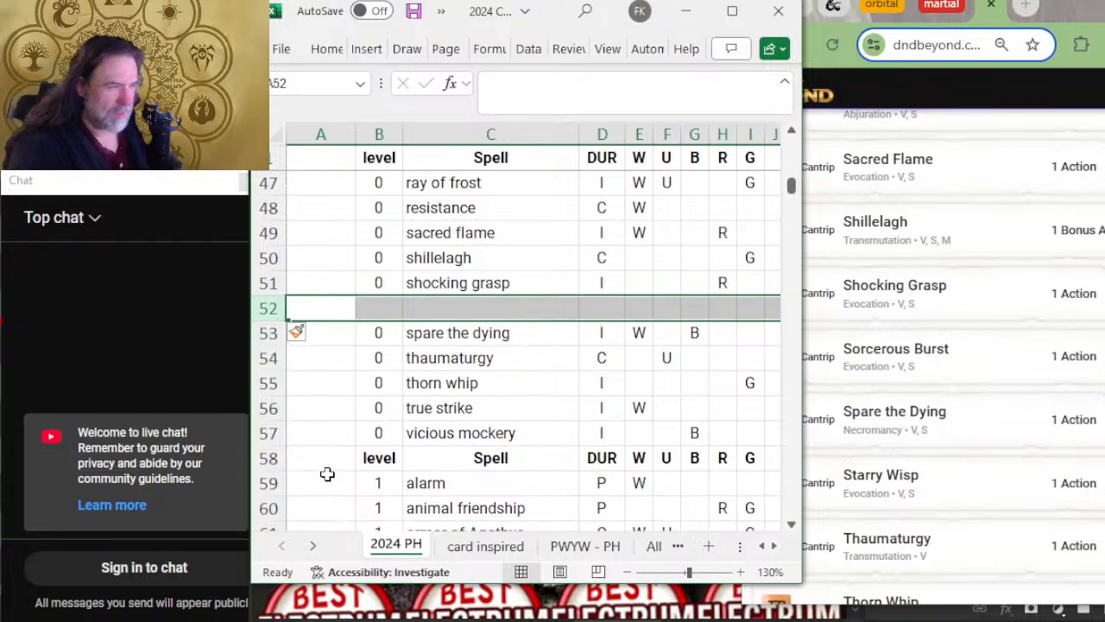
type("sorcero")
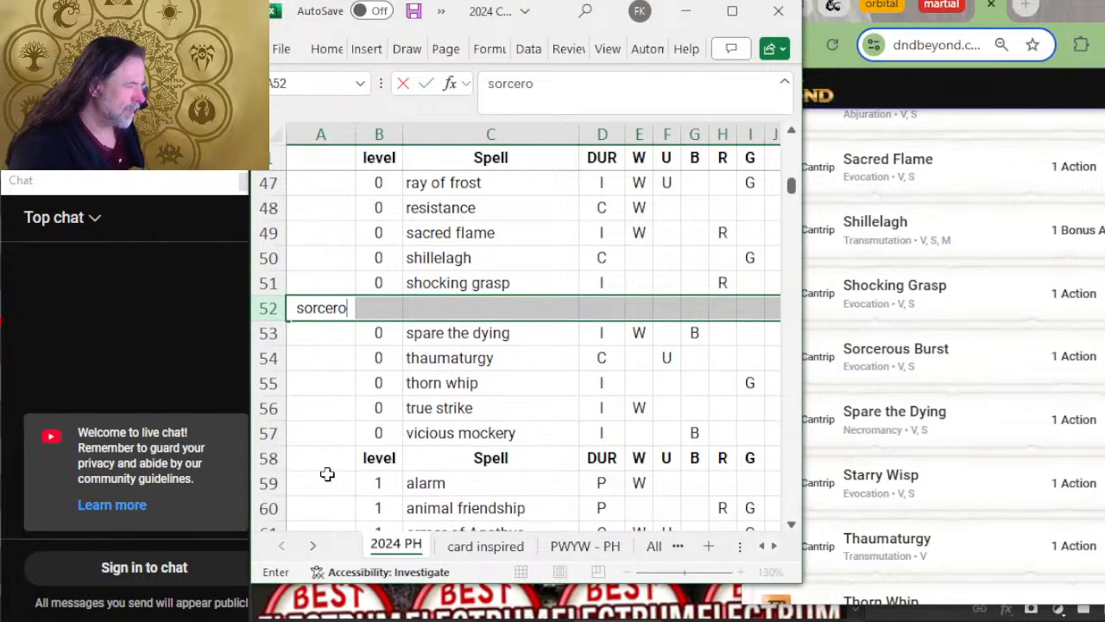
type("us burst")
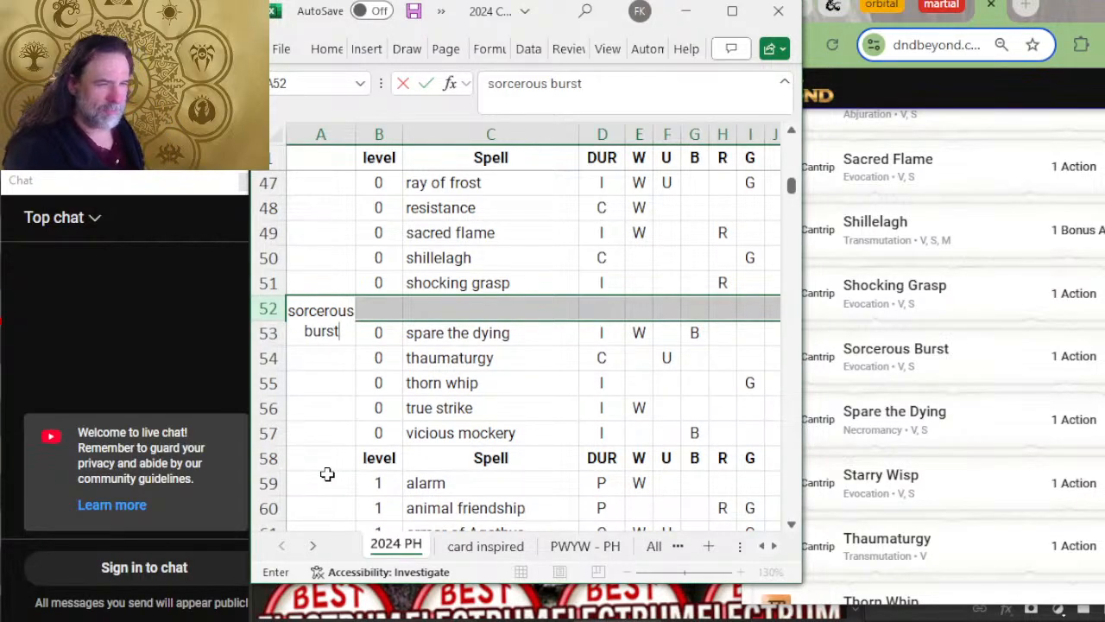
key("Up")
key("Down")
key("Delete")
Step: Fill the blank row below shocking grasp with level 0 and the spell name sorcerous burst
key("Right")
key("Right")
key("Left")
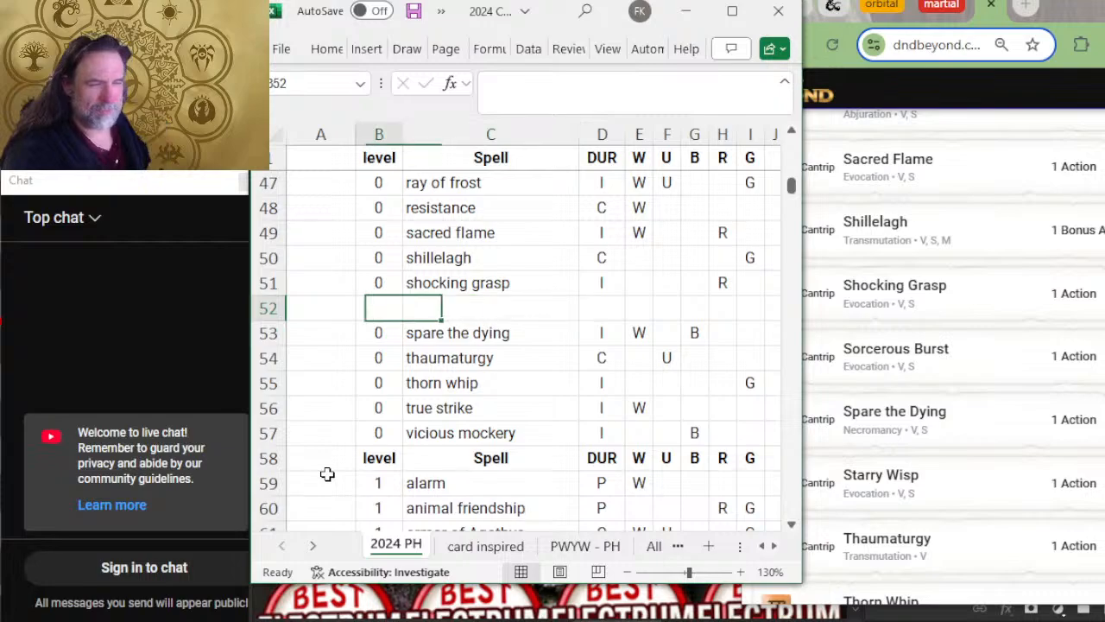
type("0")
key("Tab")
type("so")
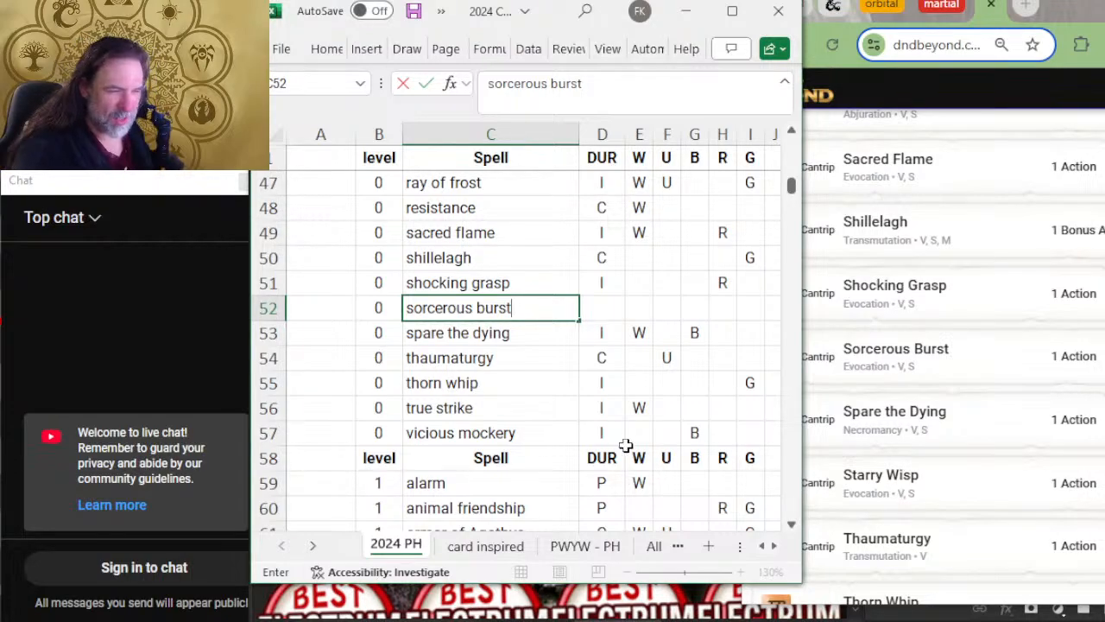
Step: Insert a row above thorn whip and add the level 0 spell starry wisp
right_click(268, 383)
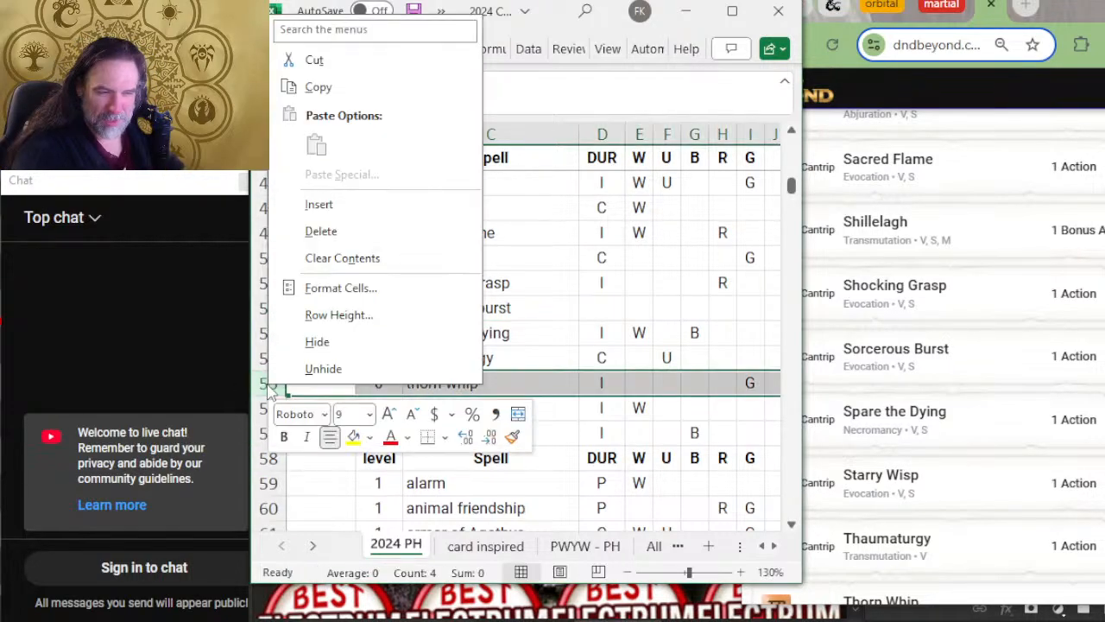
left_click(330, 202)
key("Tab")
key("Tab")
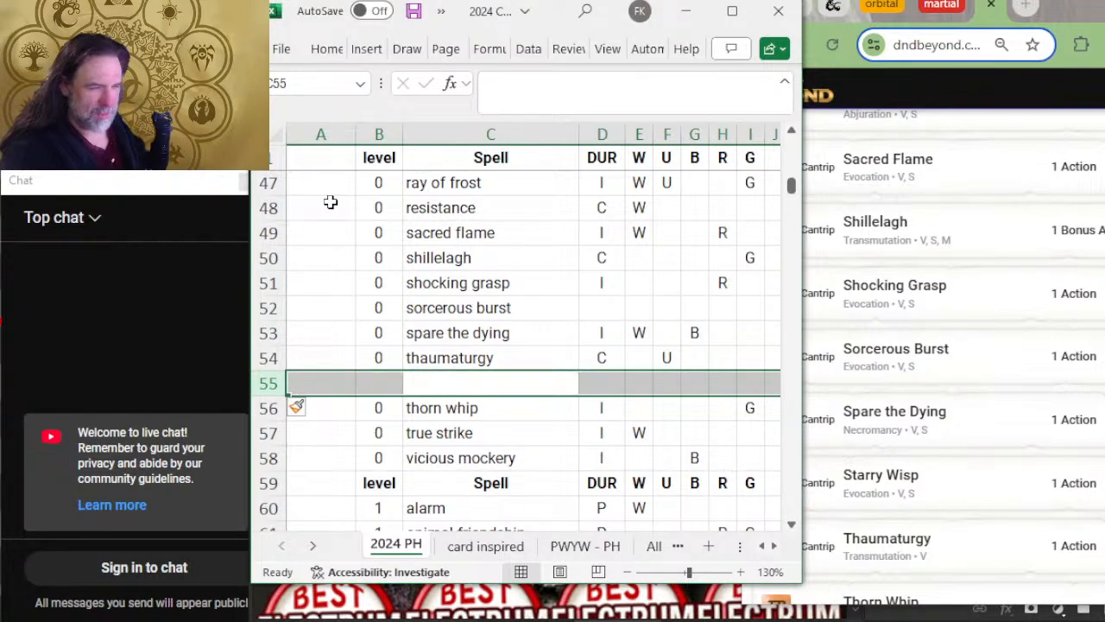
key("Left")
type("0")
key("Tab")
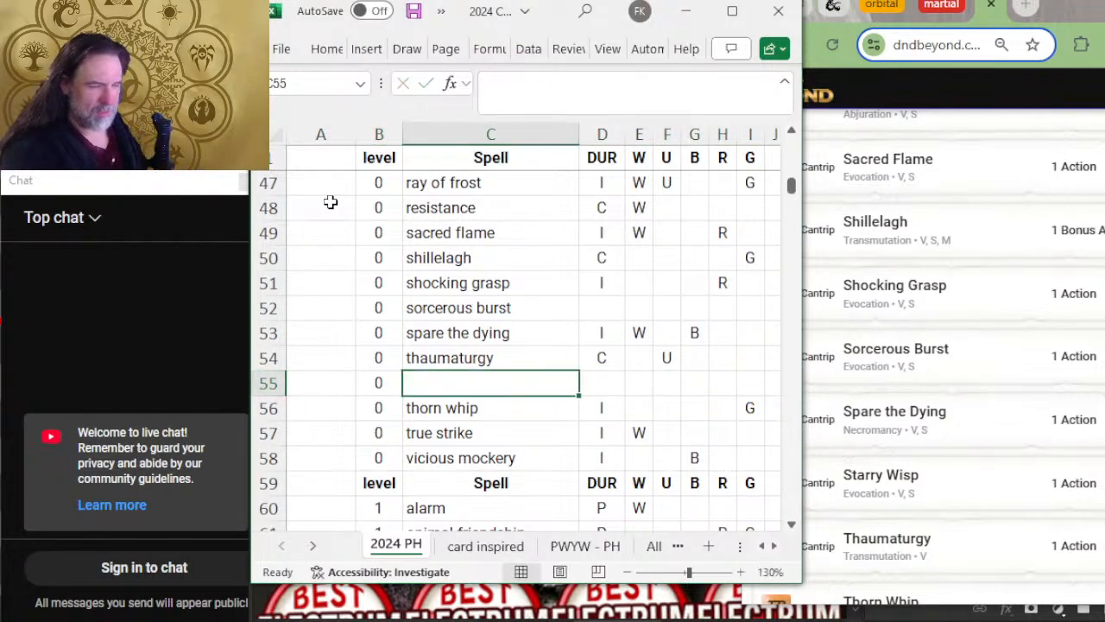
type("starry wisp")
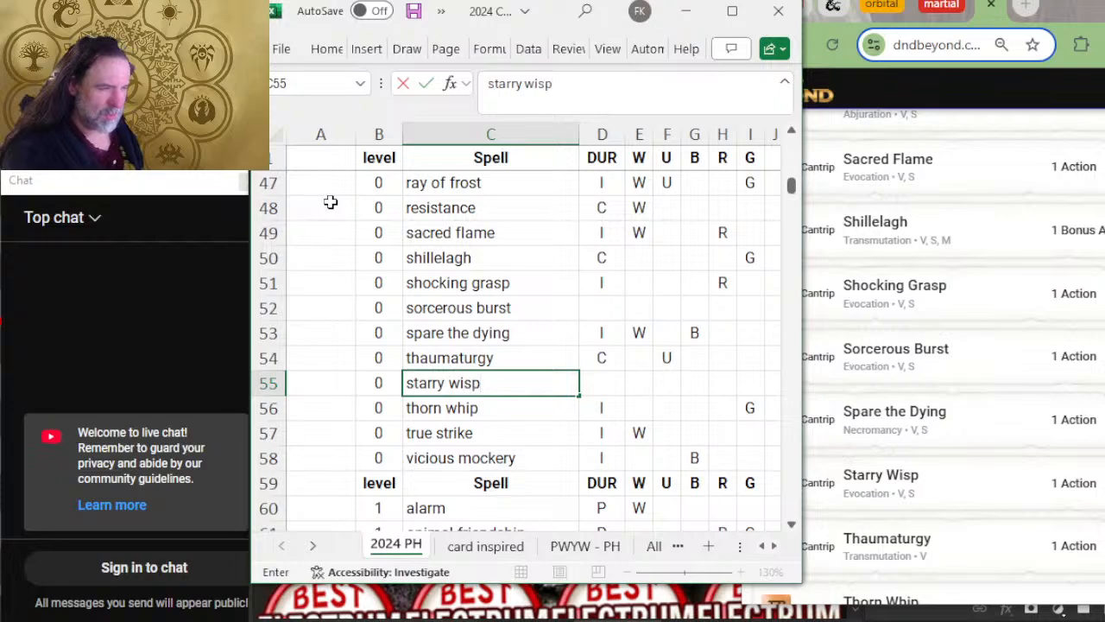
Step: Move the starry wisp row above thaumaturgy so the cantrips are in alphabetical order
key("Tab")
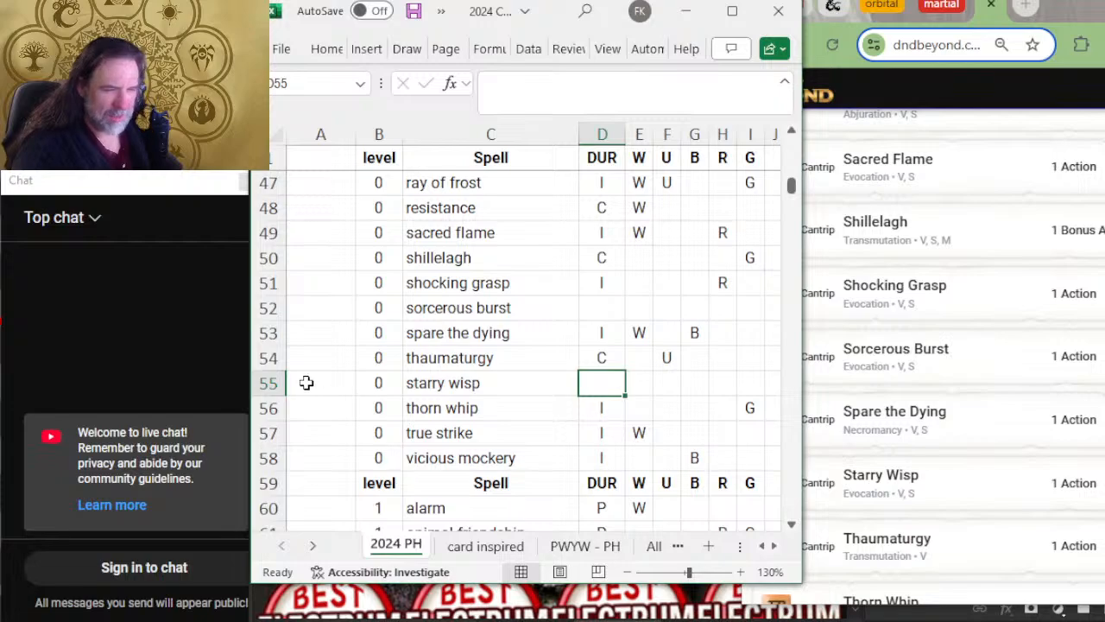
left_click(268, 382)
key("ctrl+x")
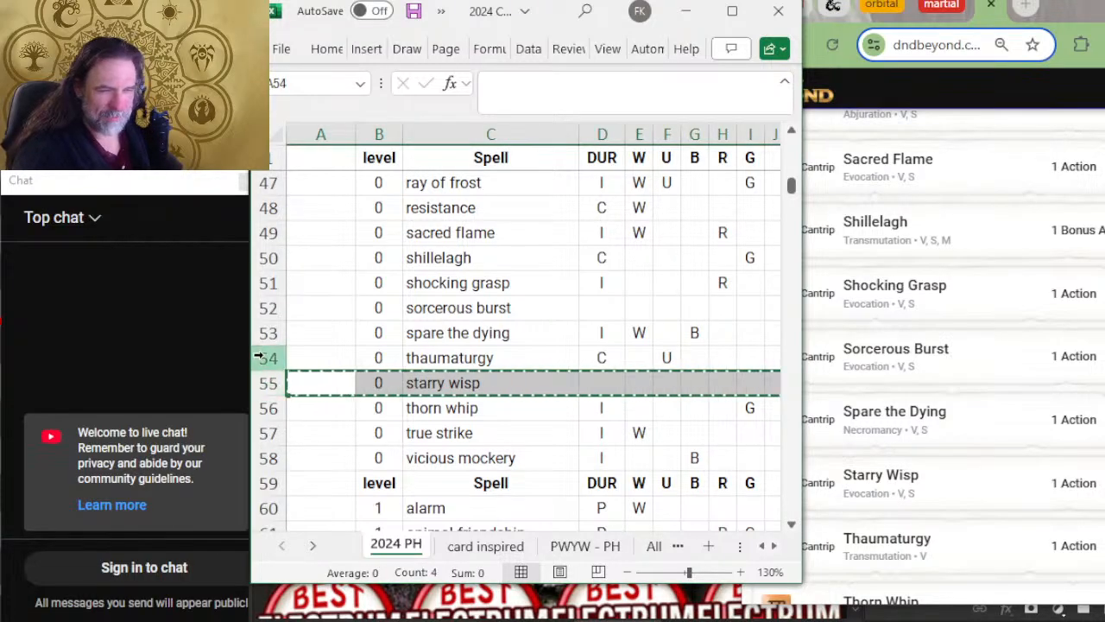
right_click(259, 358)
left_click(318, 177)
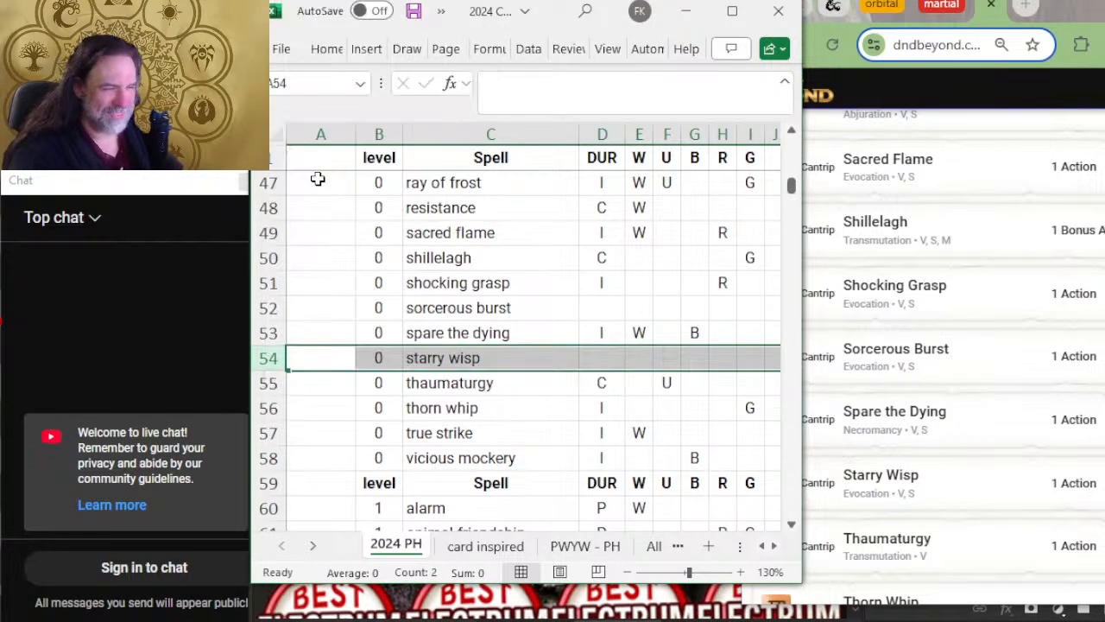
Step: Insert a row below thorn whip and add the level 0 spell thunderclap
scroll(967, 483, "down", 3)
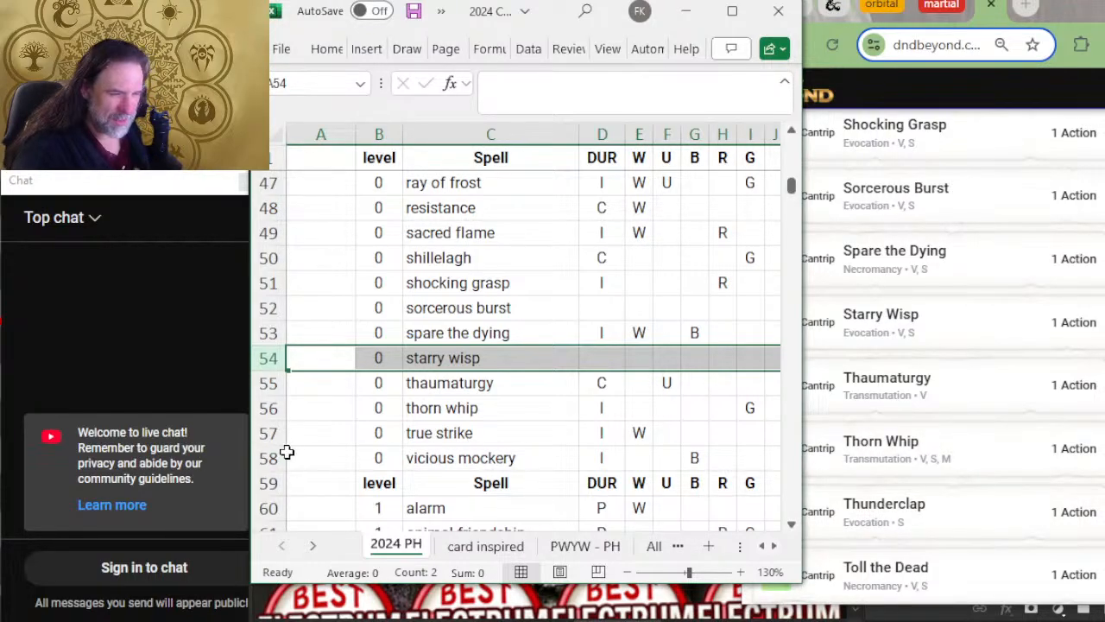
right_click(268, 434)
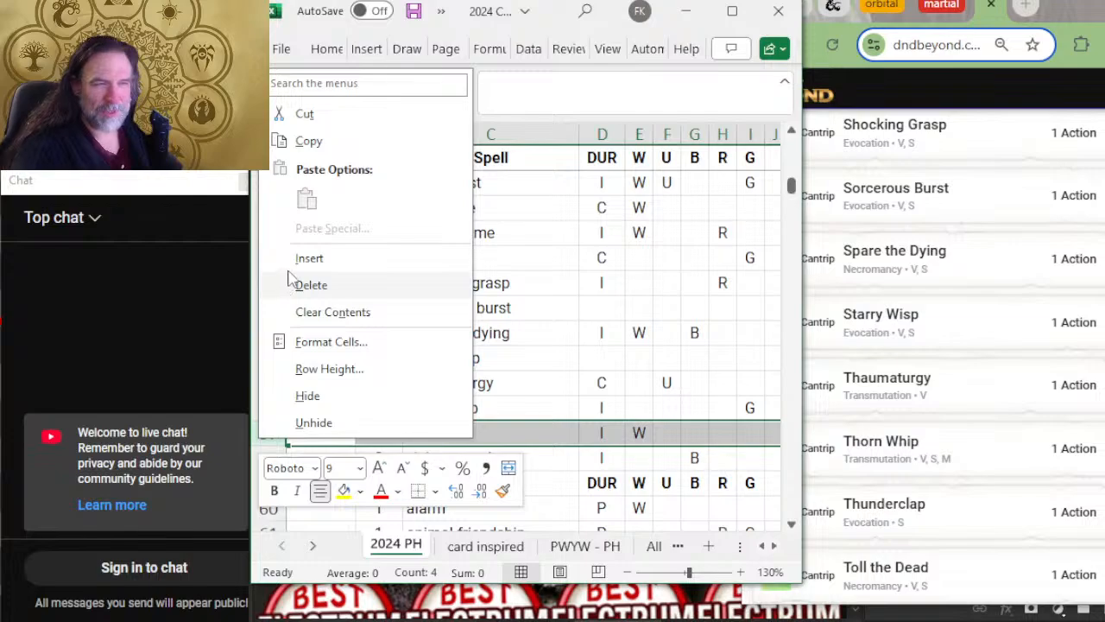
left_click(304, 258)
left_click(384, 430)
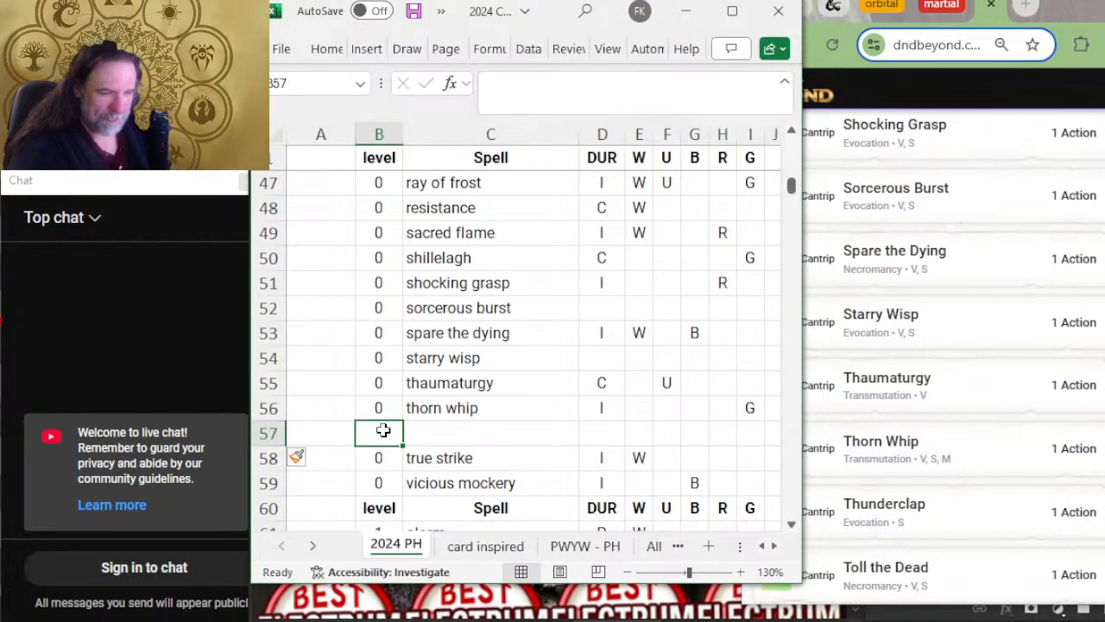
key("Tab")
type("t")
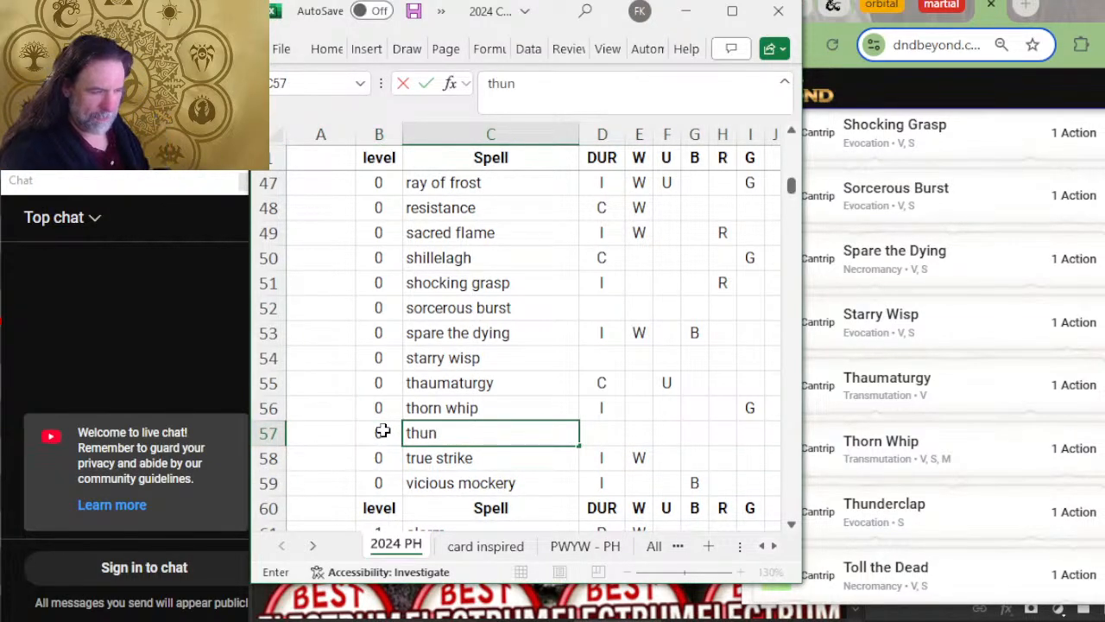
key("Tab")
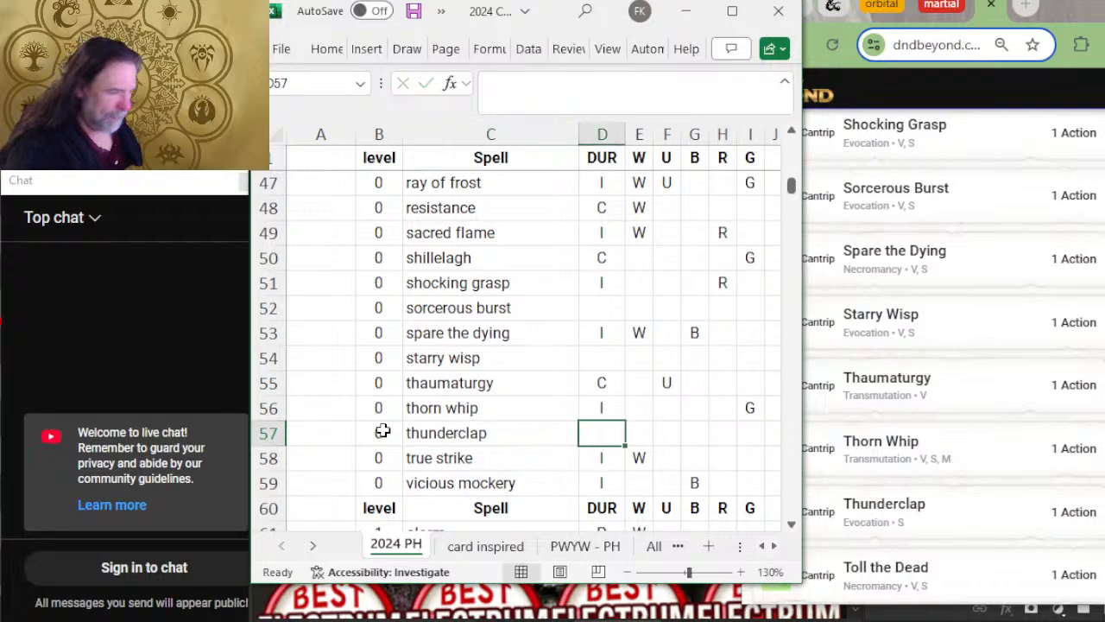
Step: Insert a row between thunderclap and true strike and add the level 0 spell toll the dead
right_click(270, 459)
left_click(312, 279)
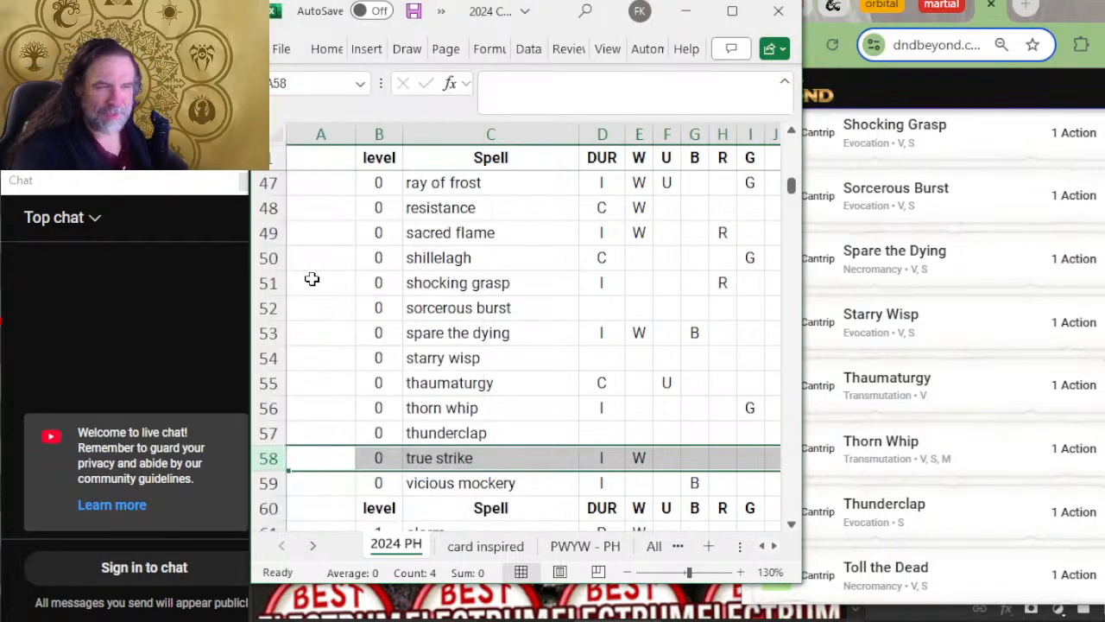
key("Right")
type("0")
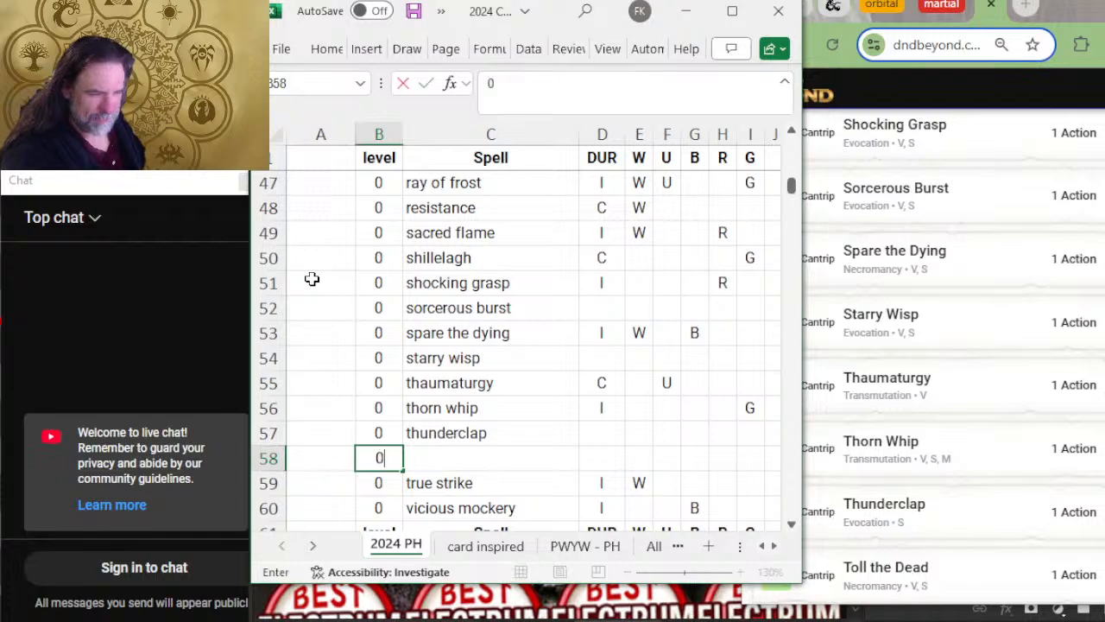
key("Tab")
type("toll the dead")
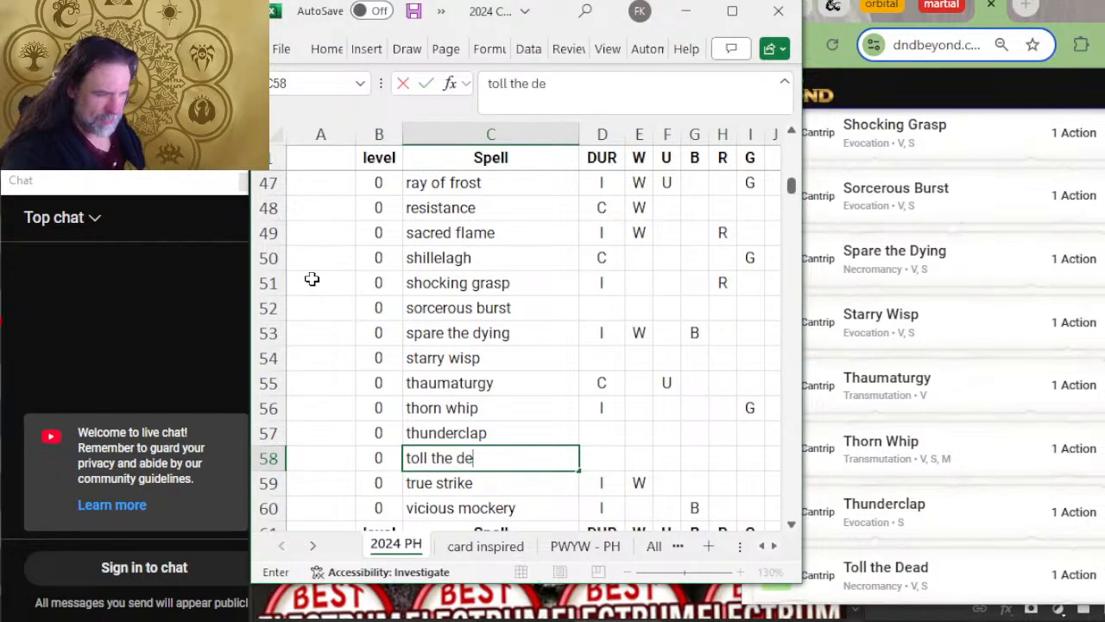
key("Tab")
Step: Check the last cantrips on D&D Beyond, then insert a row above vicious mockery with level 0 and the spell name word of radiance
scroll(1042, 423, "down", 4)
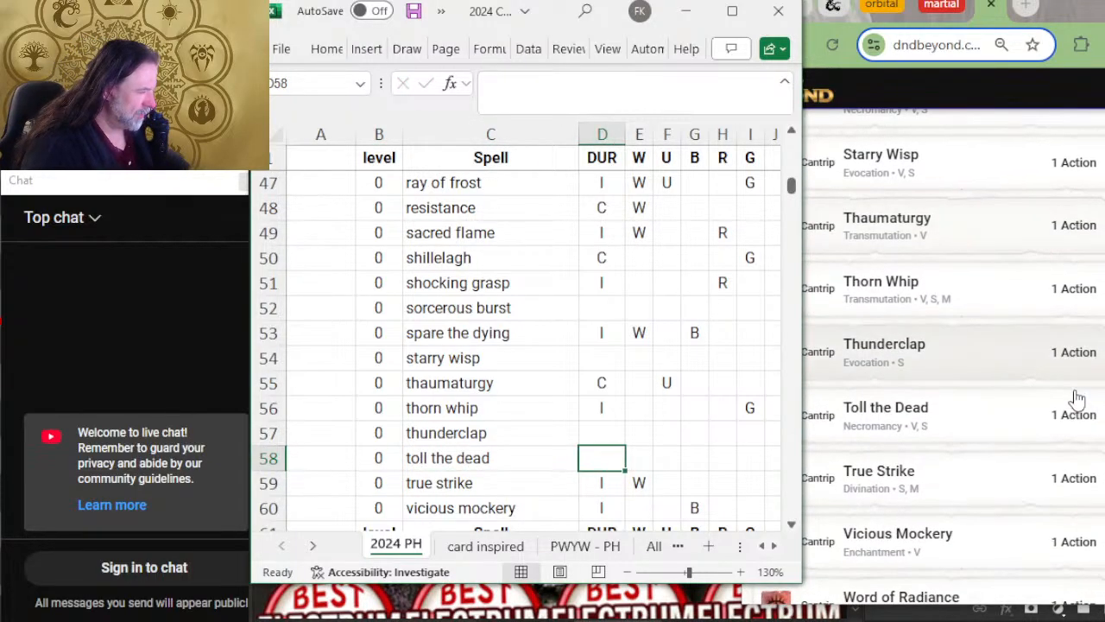
scroll(457, 434, "down", 2)
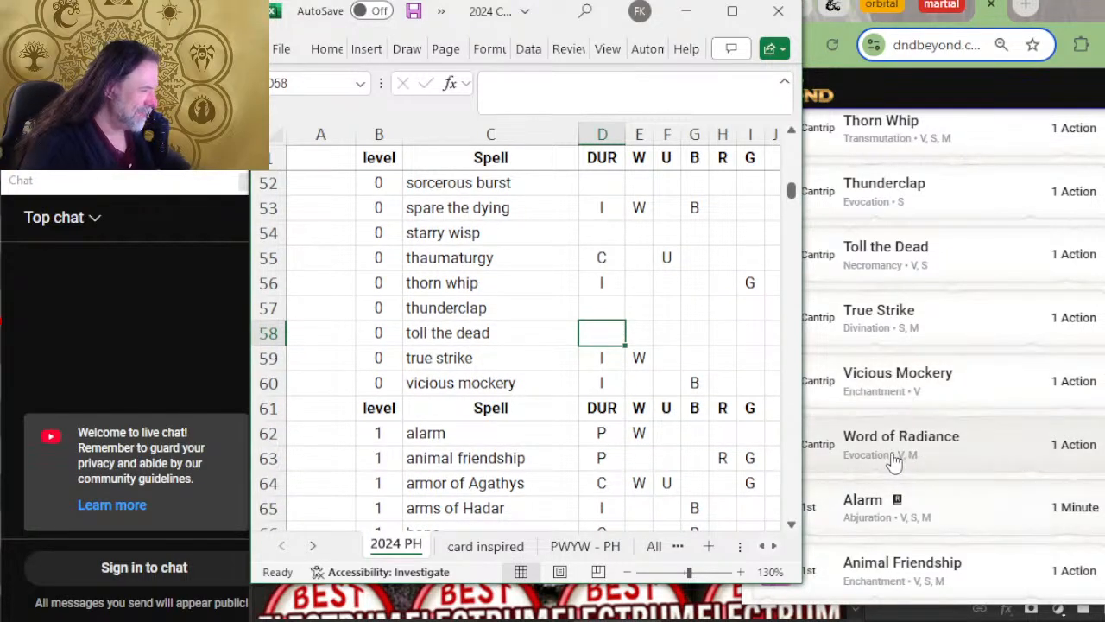
left_click(894, 602)
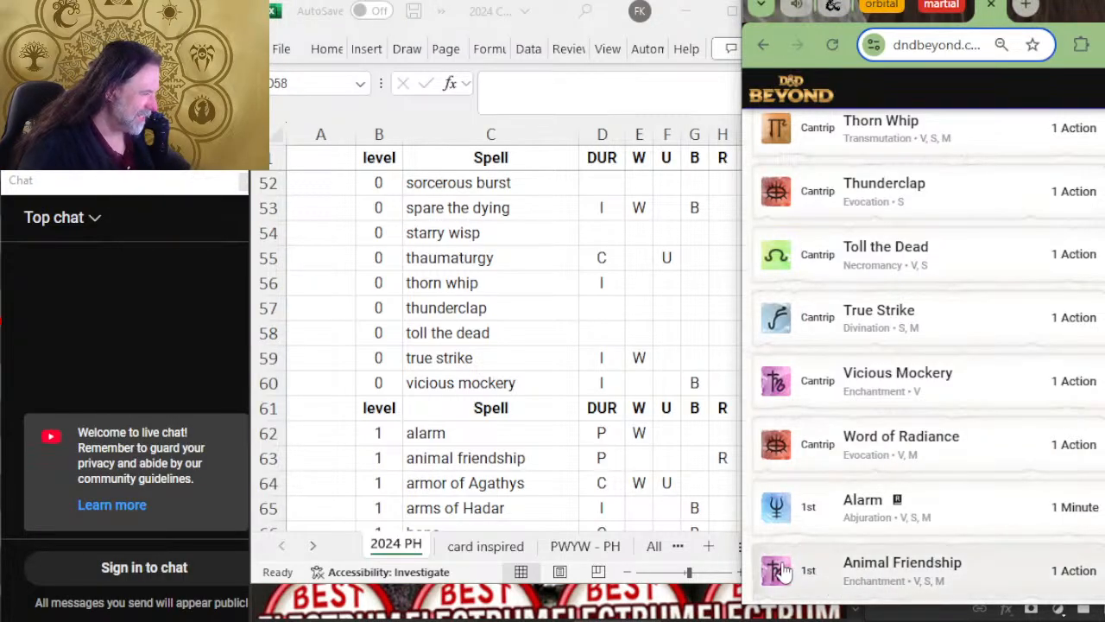
left_click(729, 592)
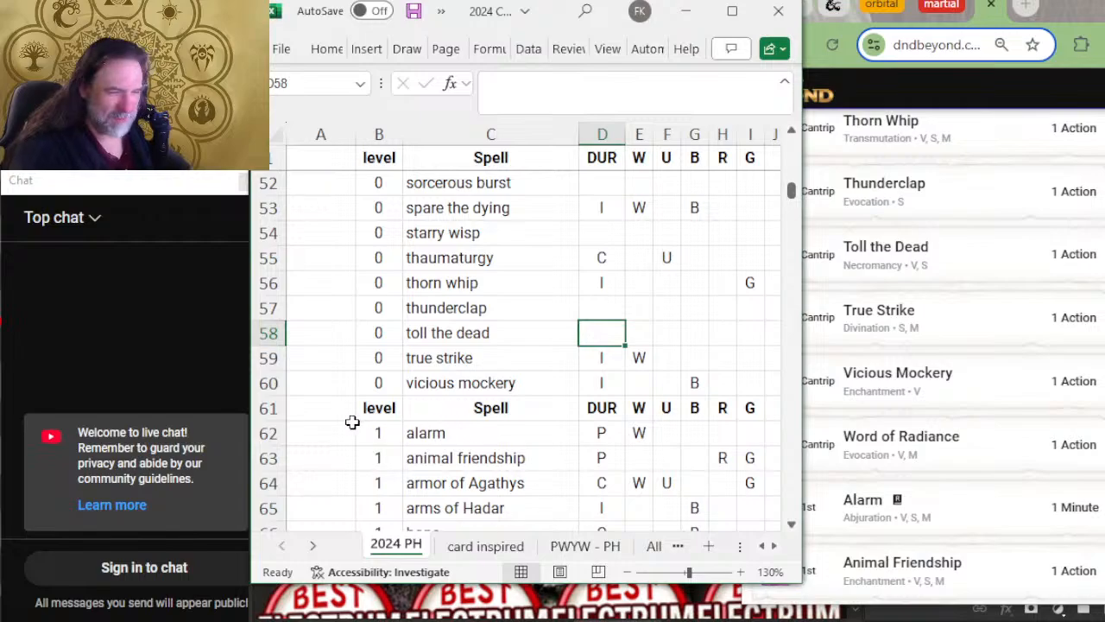
left_click(270, 384)
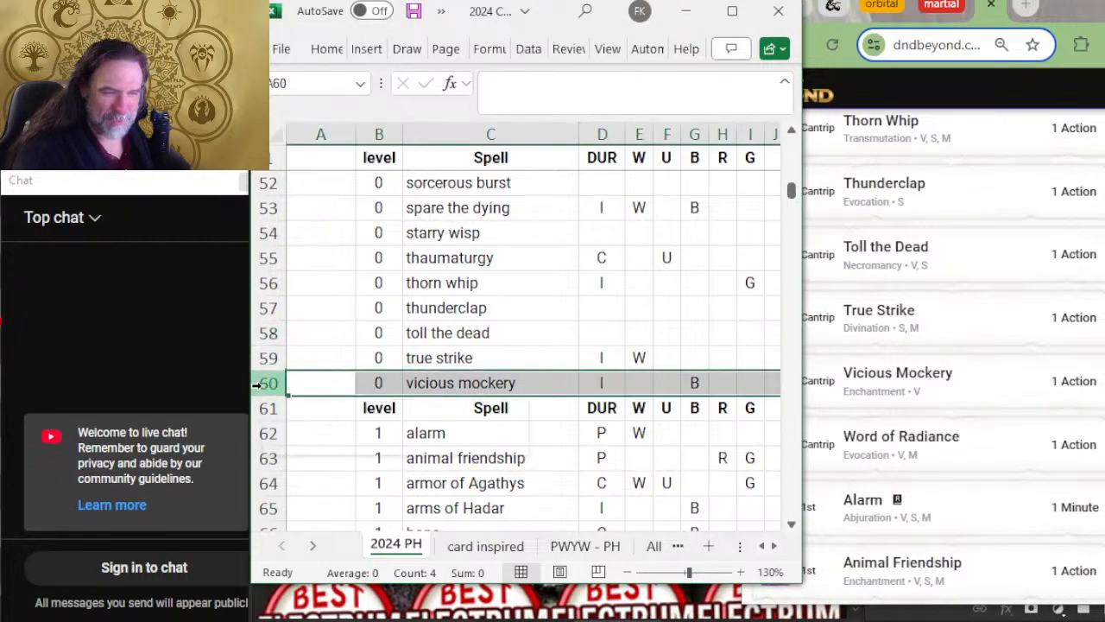
right_click(270, 384)
left_click(309, 198)
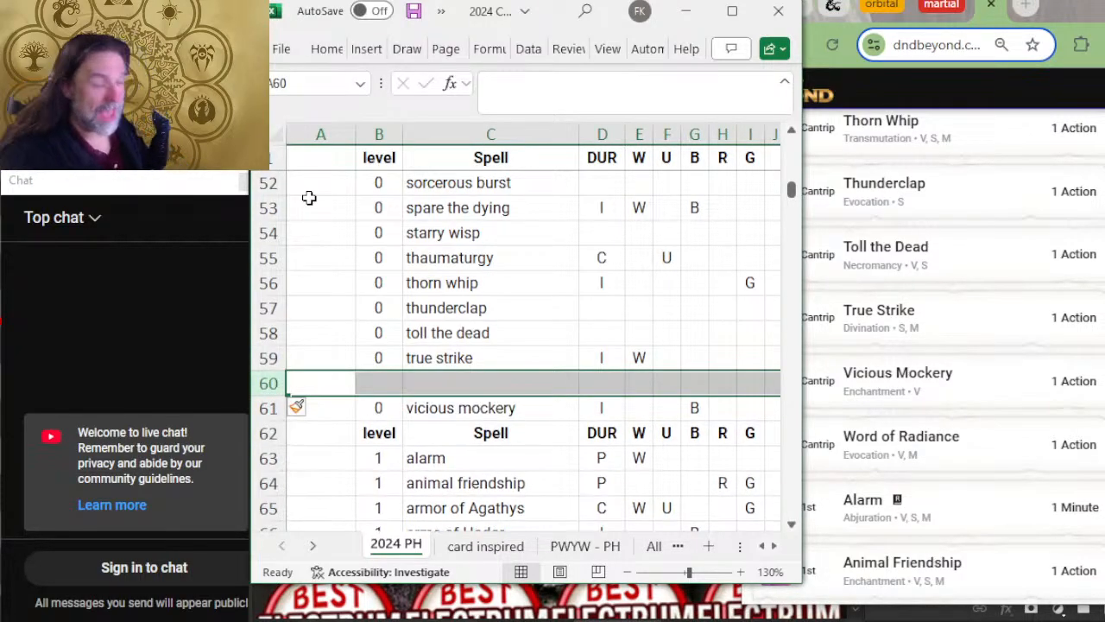
key("Right")
type("0")
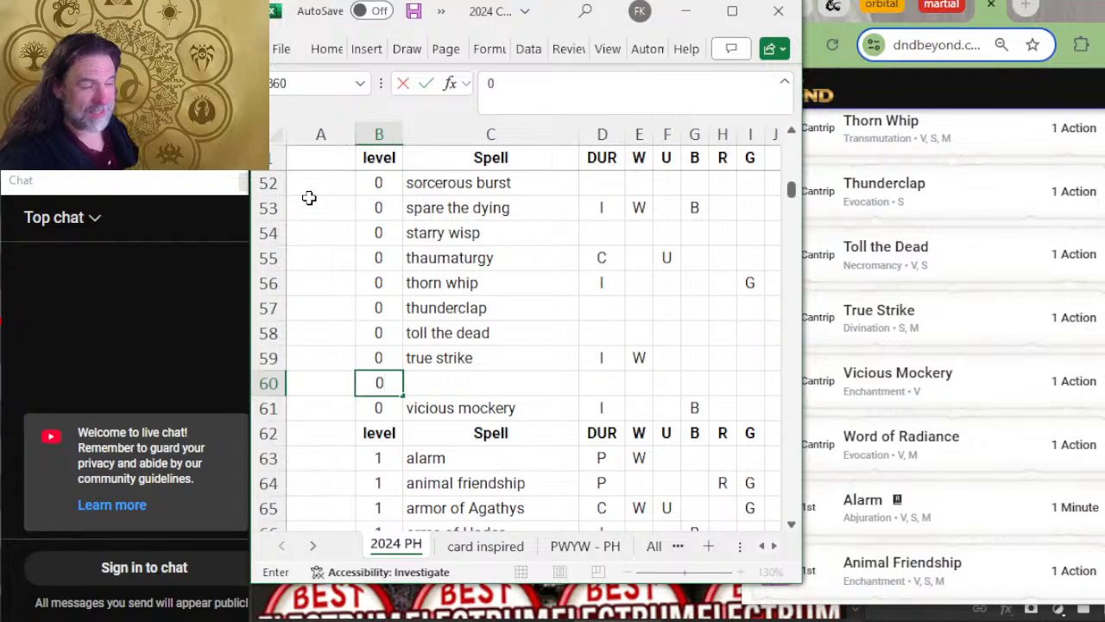
key("Tab")
type("word ")
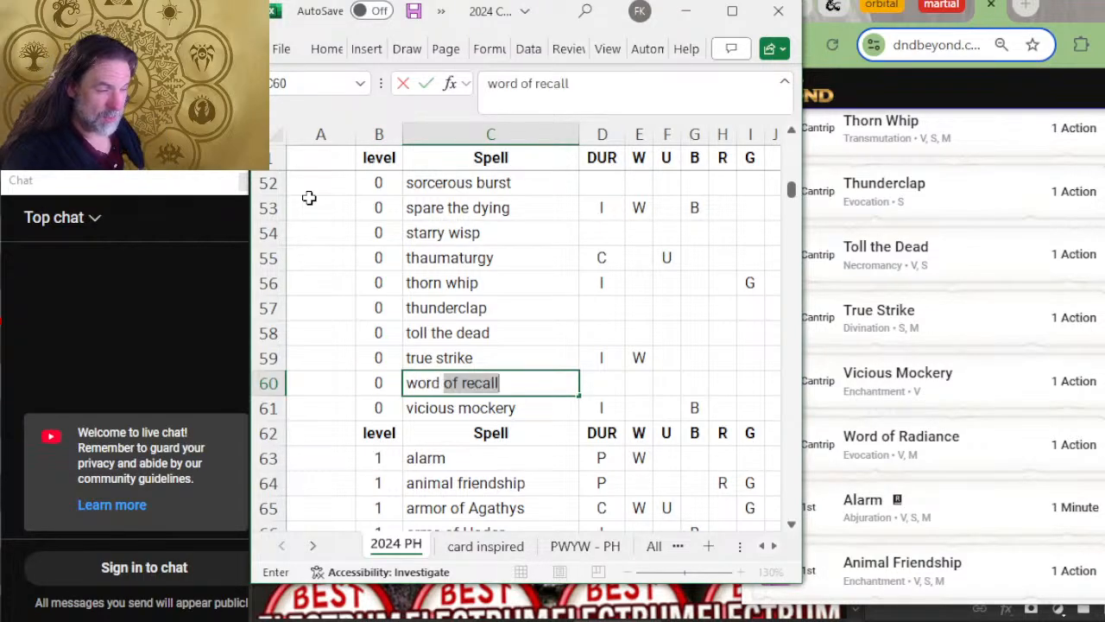
type("of radiance")
key("Tab")
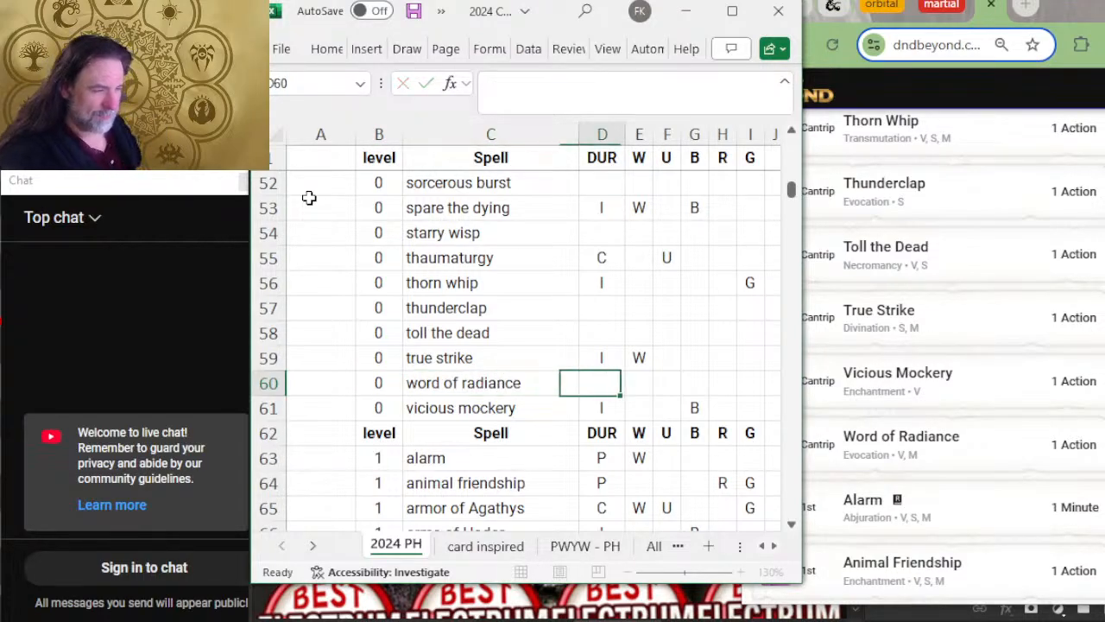
Step: Move the vicious mockery row above word of radiance
key("Left")
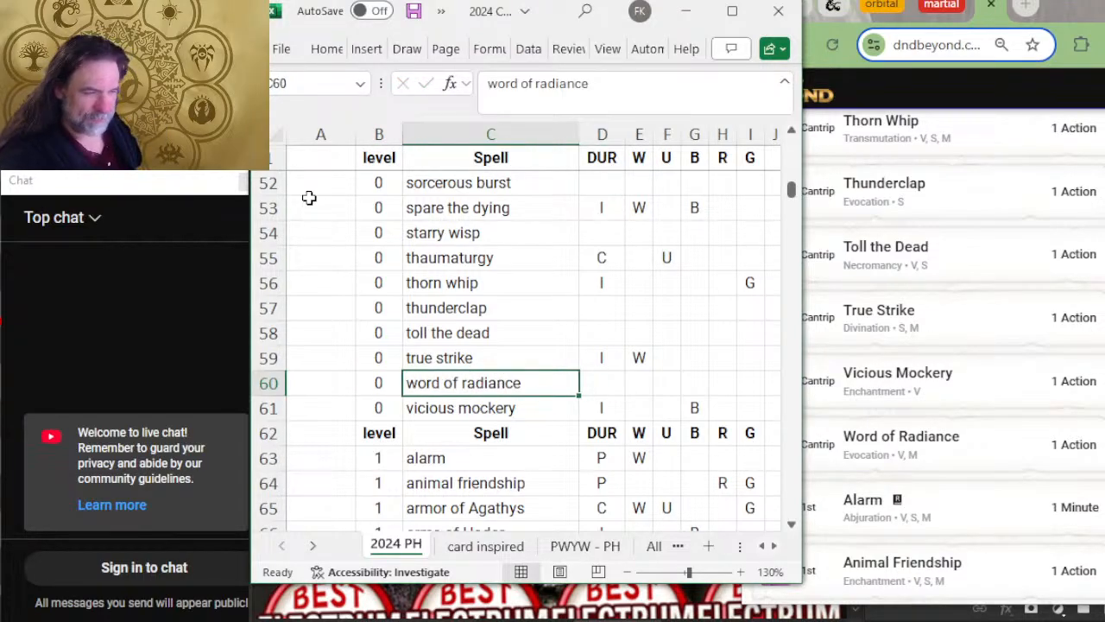
left_click(264, 407)
key("ctrl+x")
right_click(266, 388)
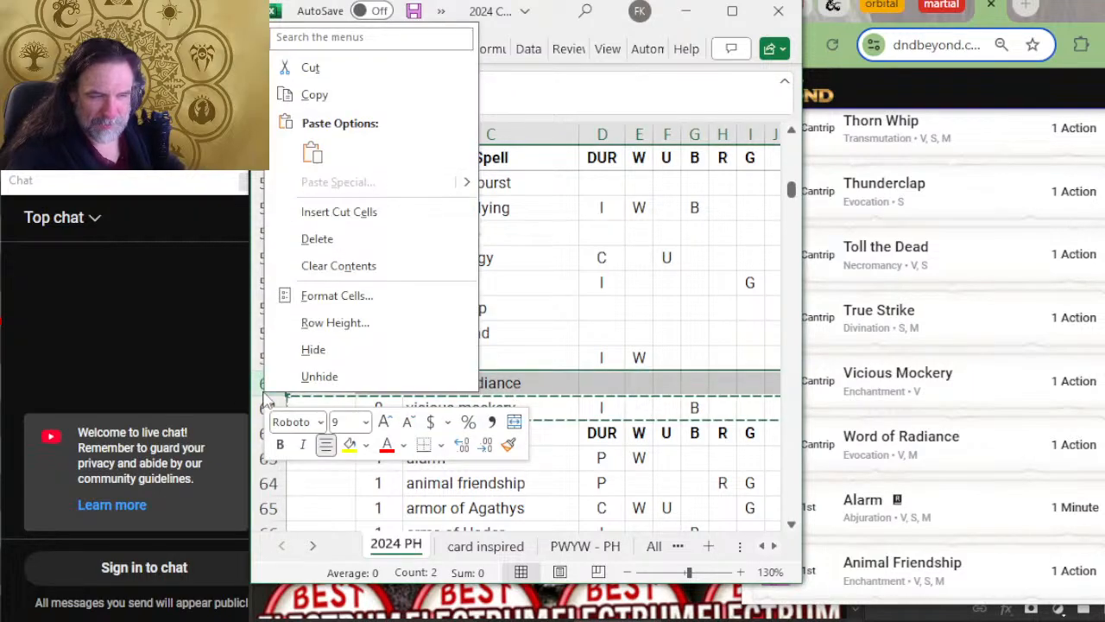
left_click(358, 210)
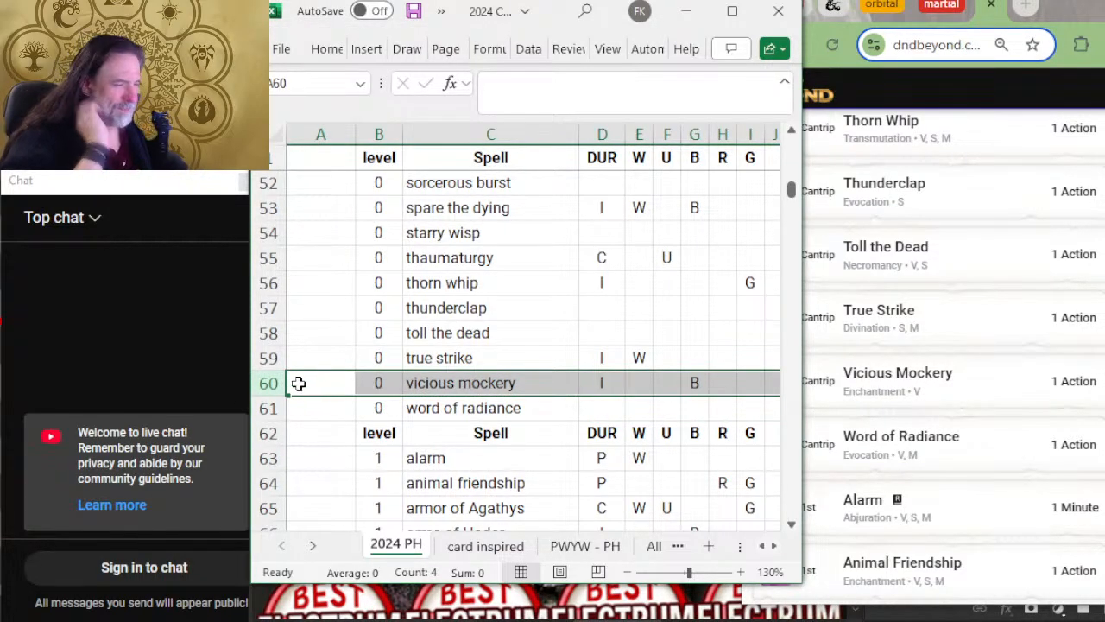
Step: Insert a blank row between the cantrips and the level 1 spell header
right_click(263, 433)
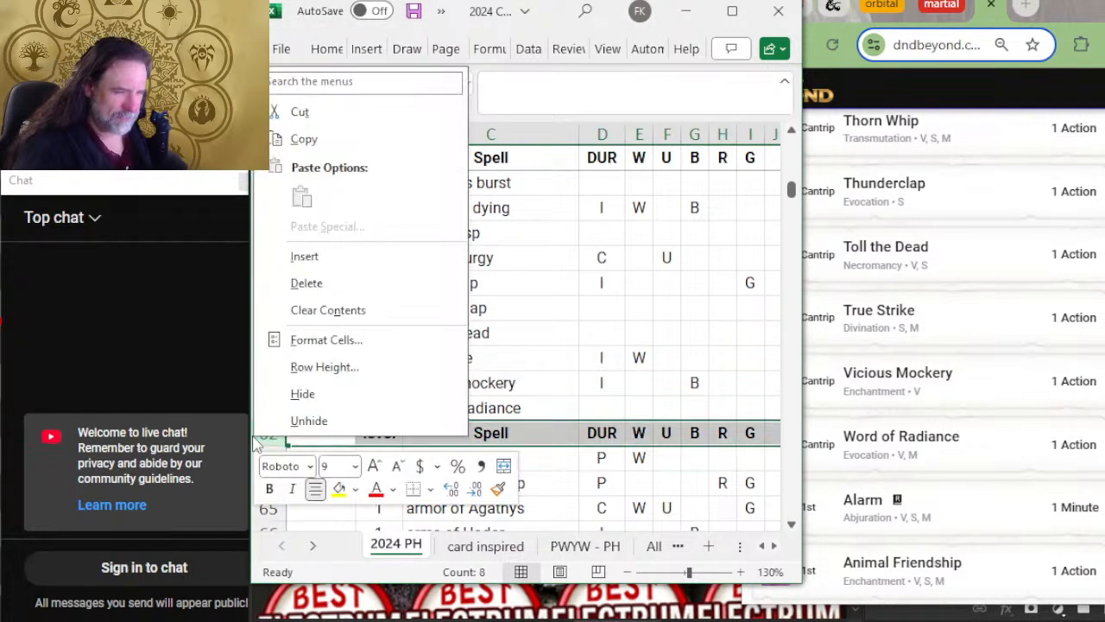
left_click(304, 257)
left_click(474, 353)
Step: Compare the level 1 spells from alarm to bless with the rest of D&D Beyond's second page
scroll(476, 352, "down", 2)
scroll(480, 355, "down", 2)
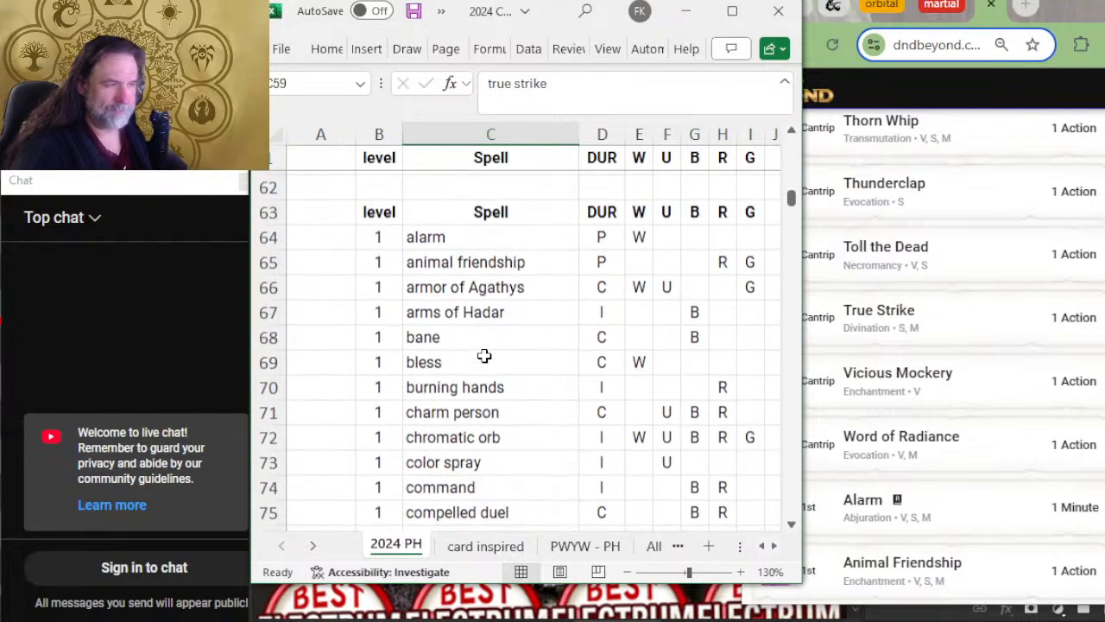
scroll(958, 415, "down", 2)
scroll(943, 392, "down", 2)
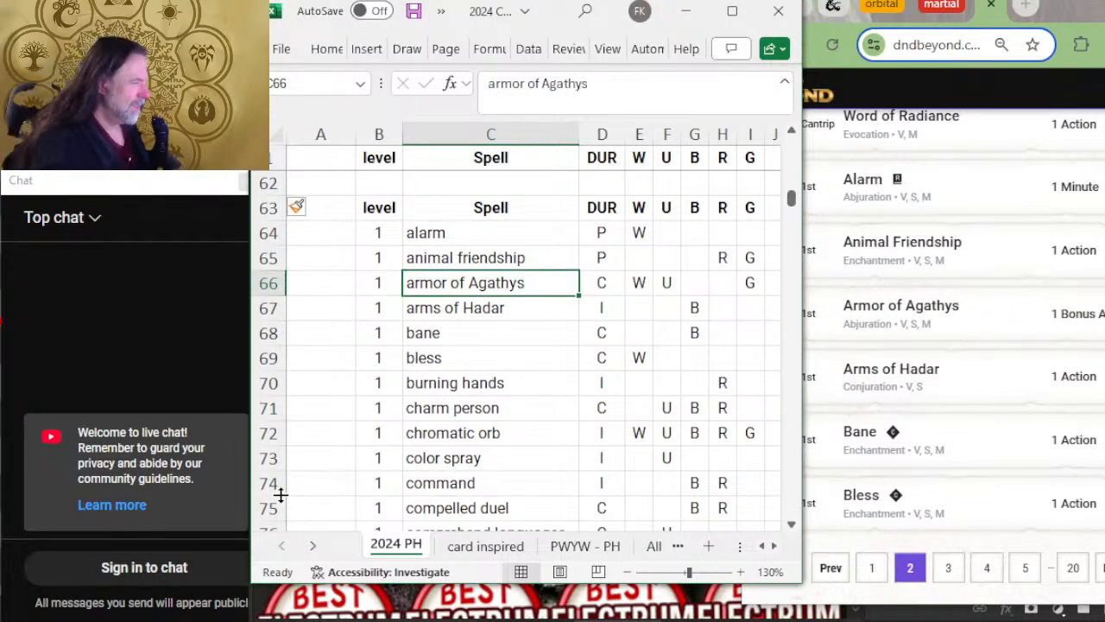
key("Down")
key("Down")
key("Down")
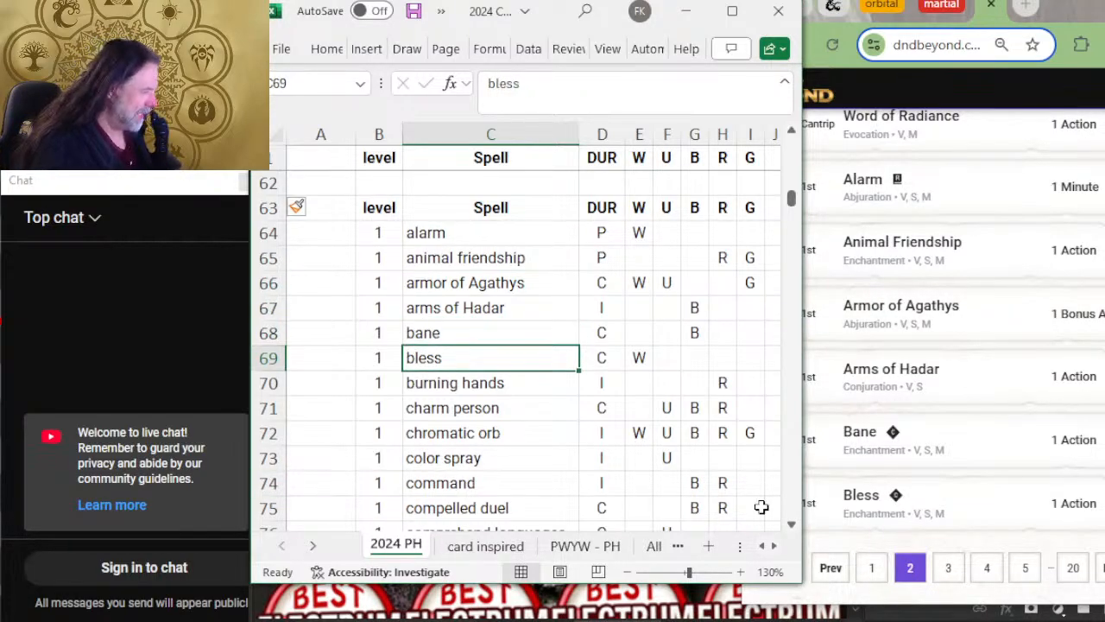
Step: Open page 3 of D&D Beyond's spell list and compare the level 1 spells from burning hands to chromatic orb
scroll(960, 475, "down", 2)
left_click(948, 409)
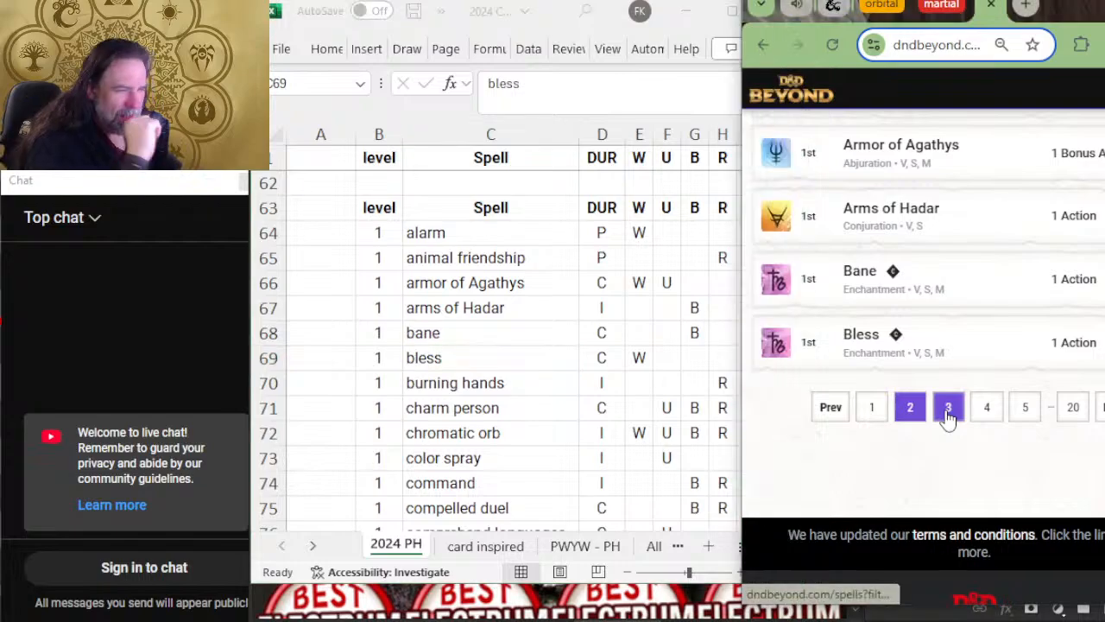
scroll(656, 345, "down", 2)
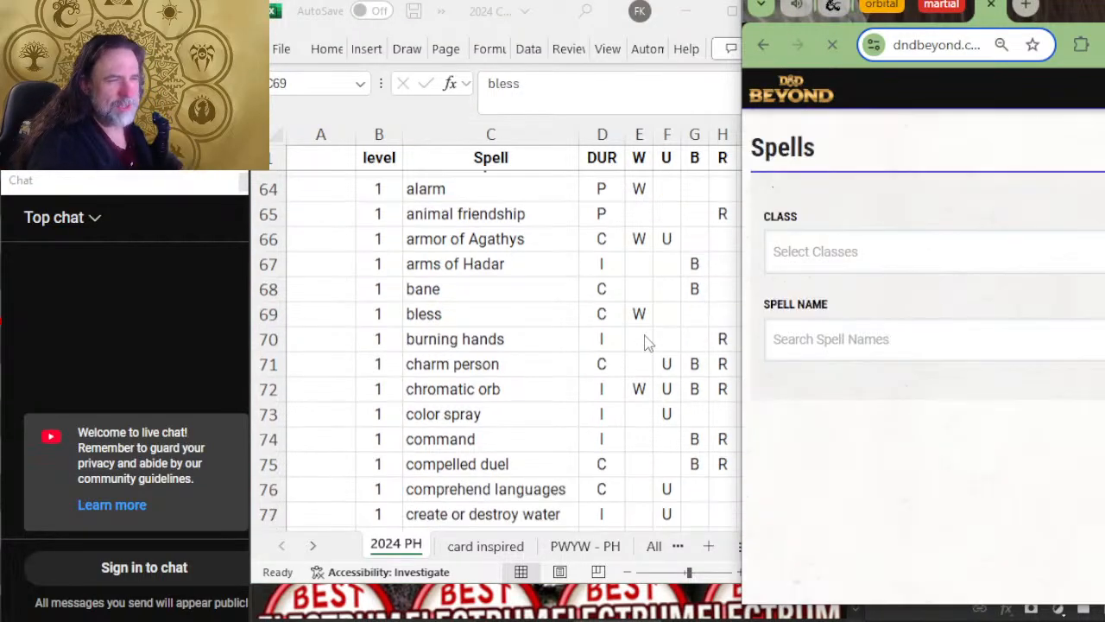
scroll(958, 190, "down", 4)
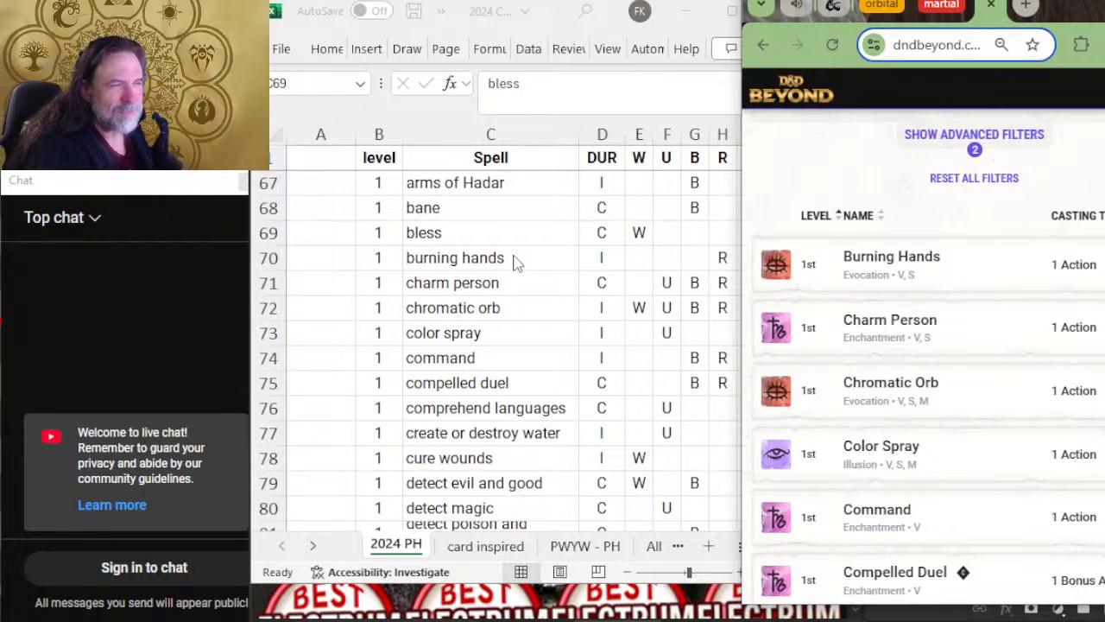
left_click(513, 258)
key("Down")
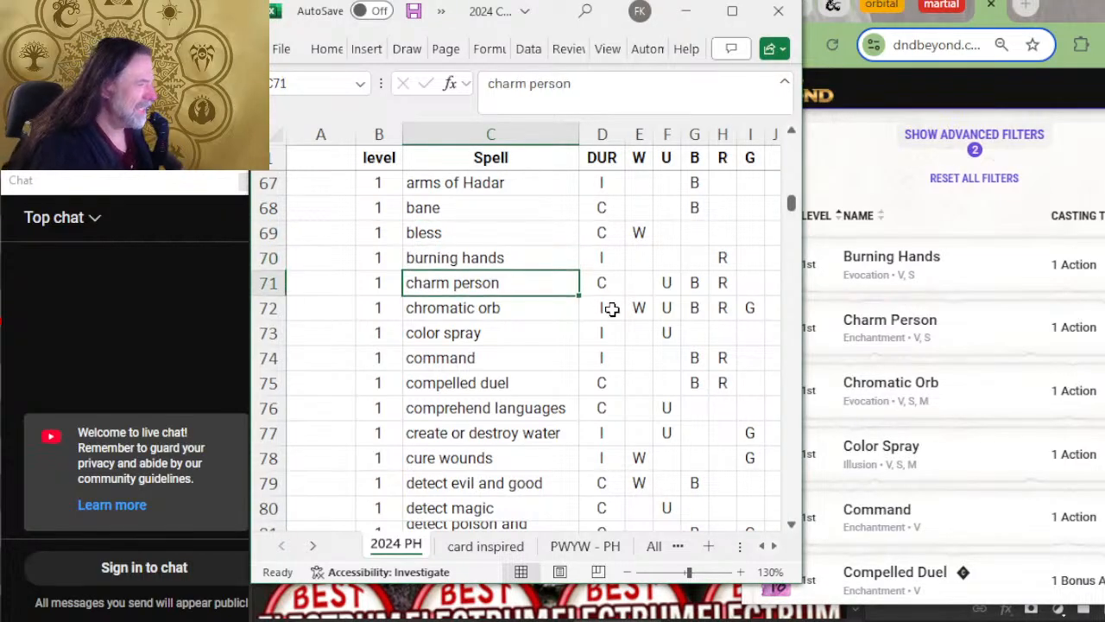
key("Down")
scroll(1098, 348, "down", 4)
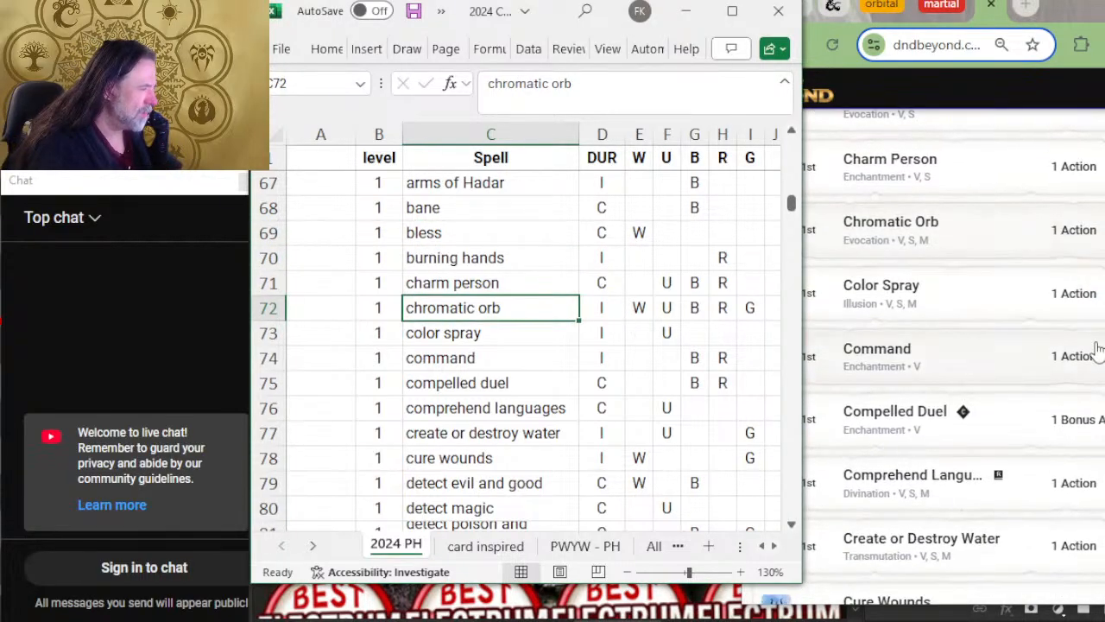
Step: Compare the level 1 spells from color spray to detect poison and disease with D&D Beyond's third page
scroll(696, 367, "down", 2)
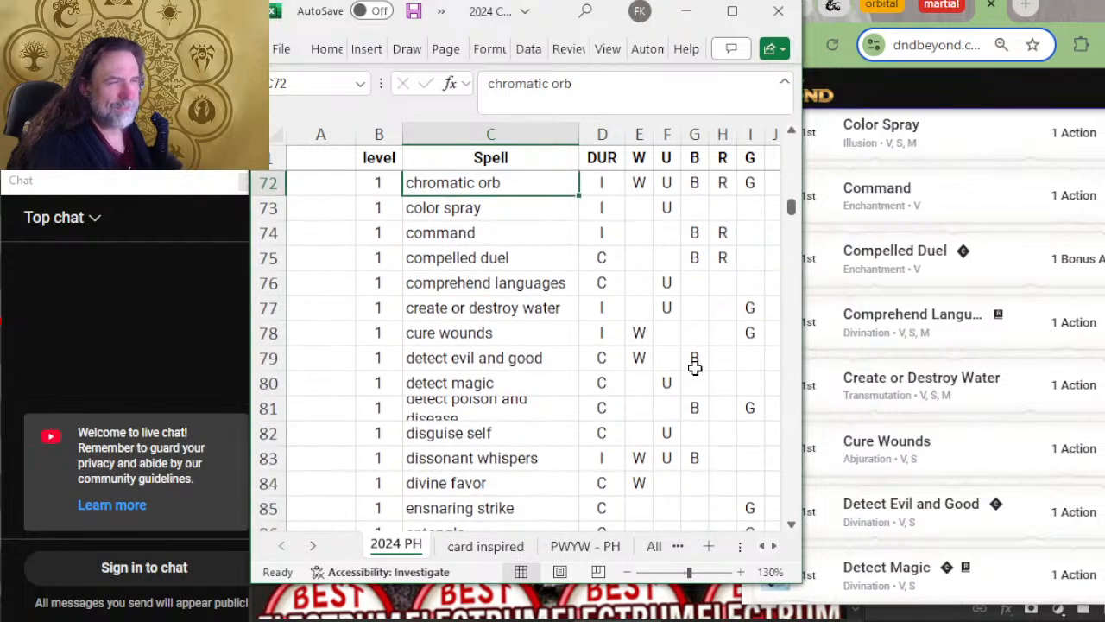
key("Down")
key("Down")
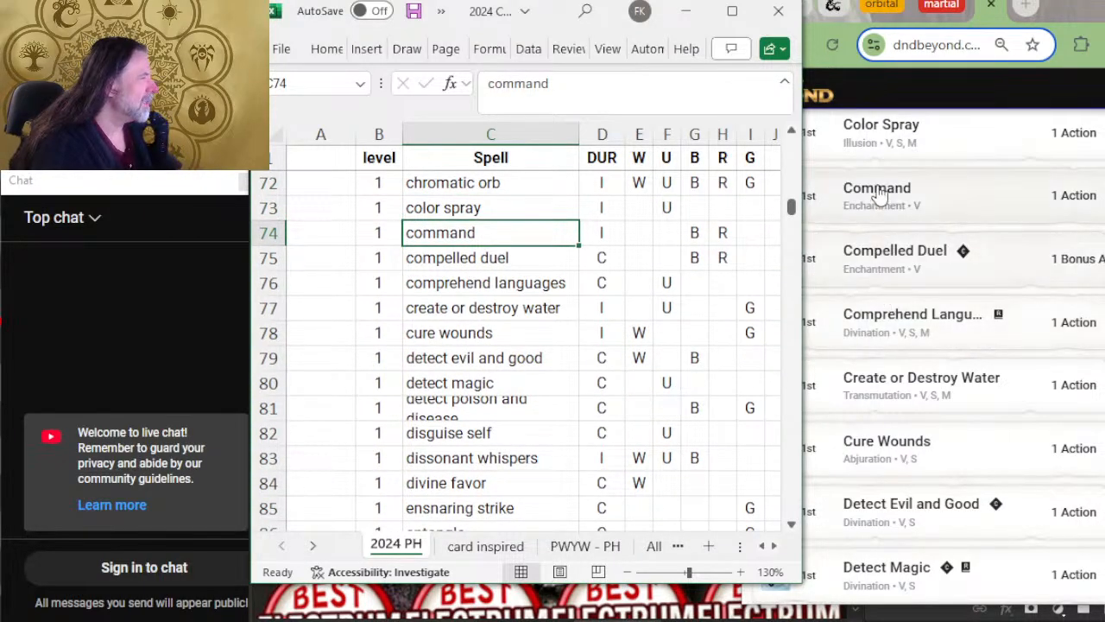
key("Down")
key("Down")
key("Down")
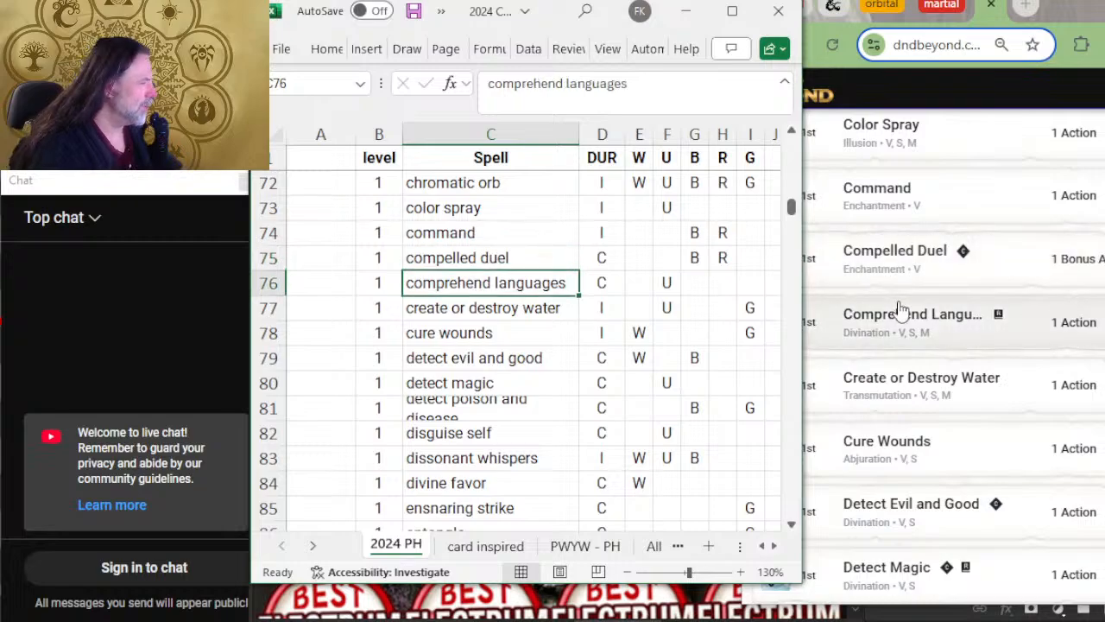
key("Down")
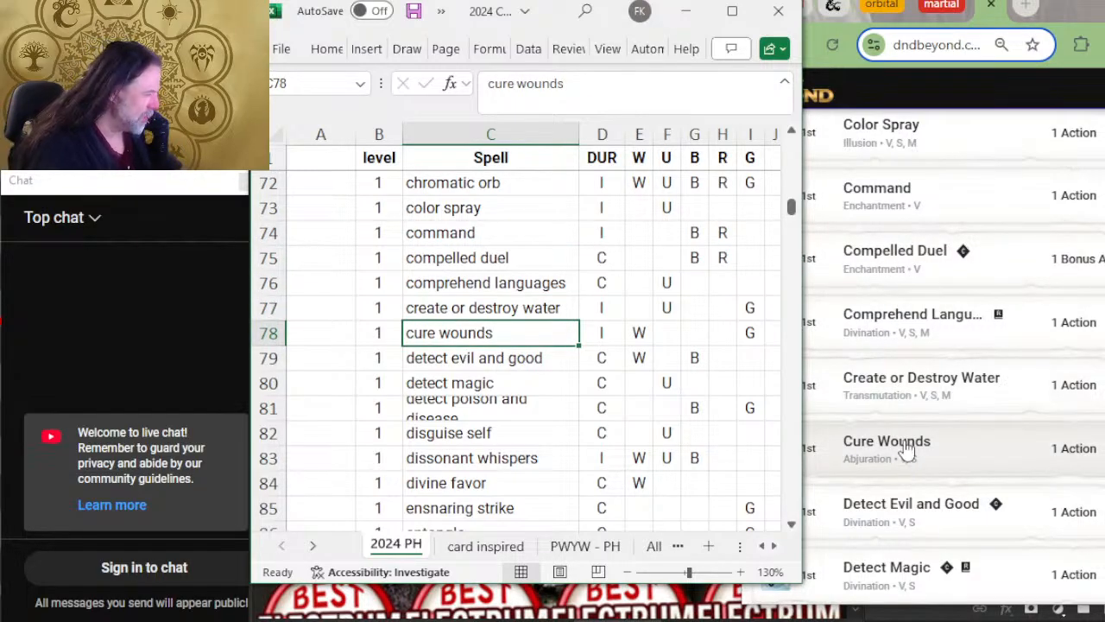
scroll(905, 451, "down", 4)
scroll(493, 407, "down", 2)
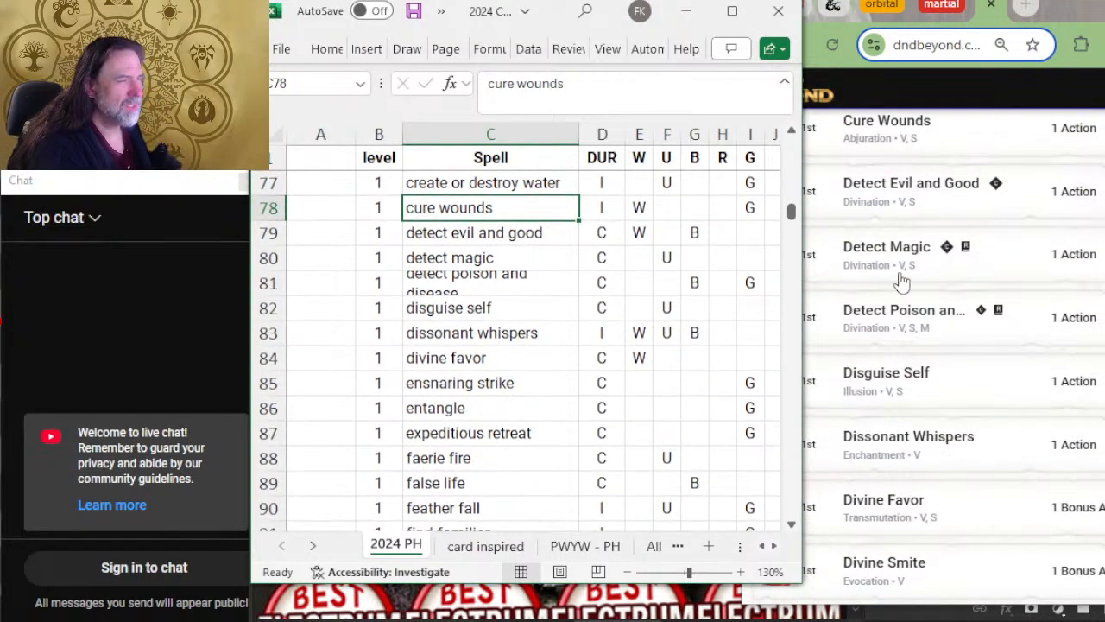
key("Down")
key("Down")
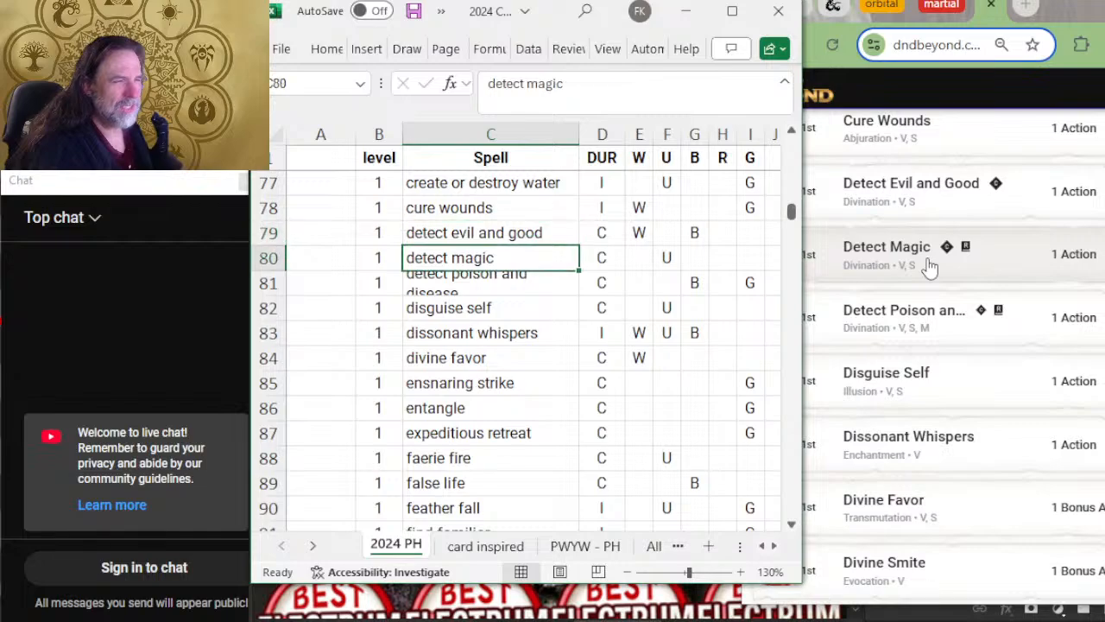
key("Down")
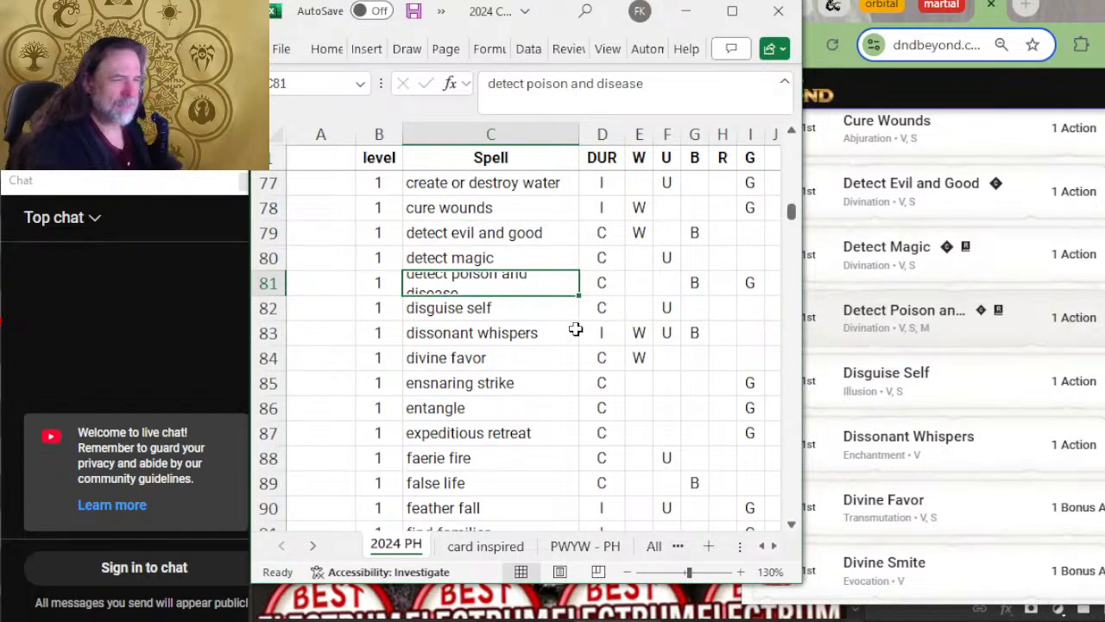
Step: Widen the Spell column so that detect poison and disease fits on a single line
scroll(563, 306, "down", 1)
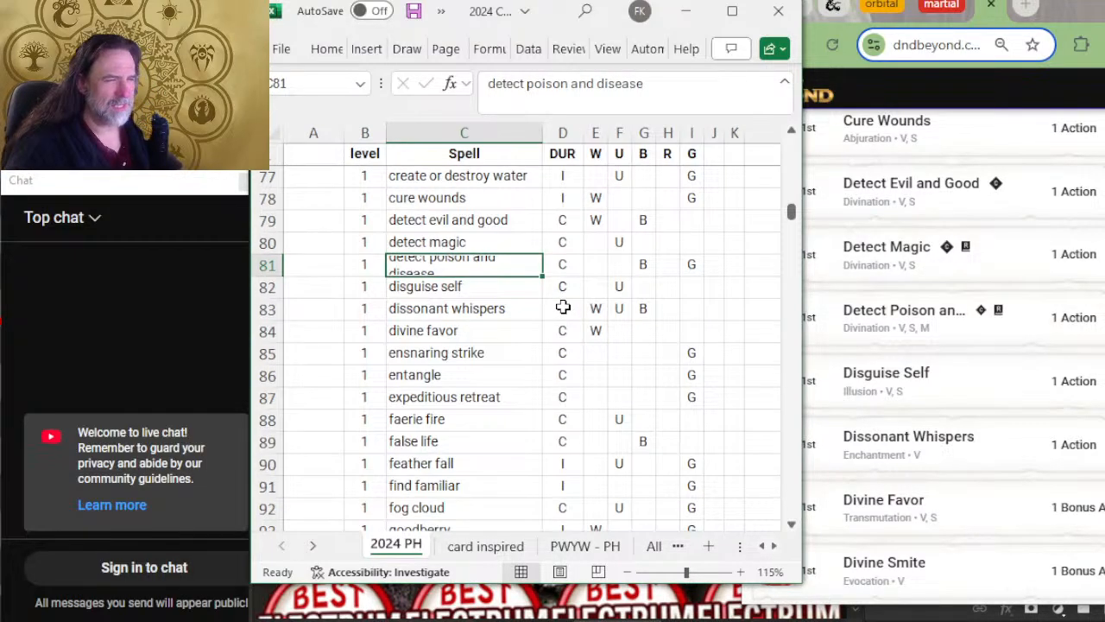
scroll(563, 308, "up", 1)
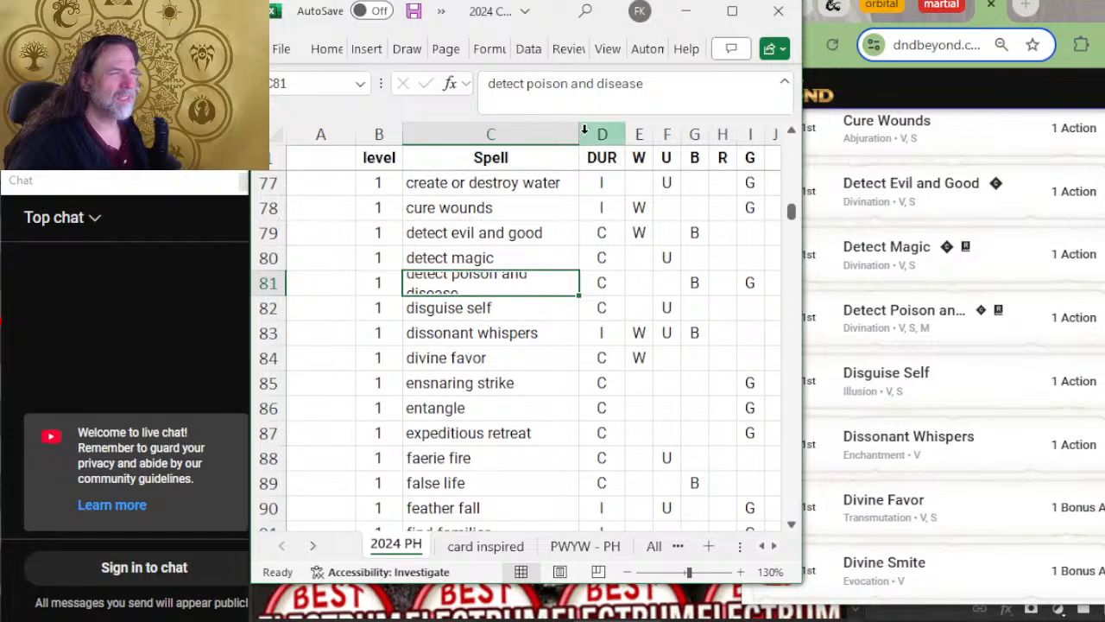
left_click_drag(582, 129, 595, 131)
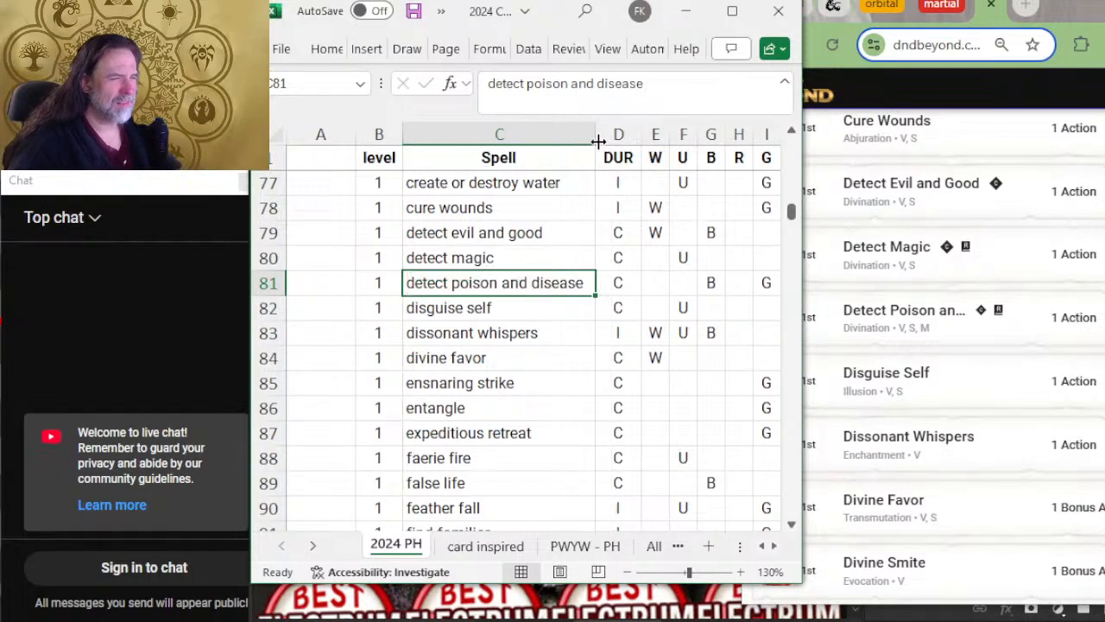
Step: Expand the Detect Poison and Disease entry on D&D Beyond and zoom the page out one level to read its details
left_click(949, 338)
left_click(946, 336)
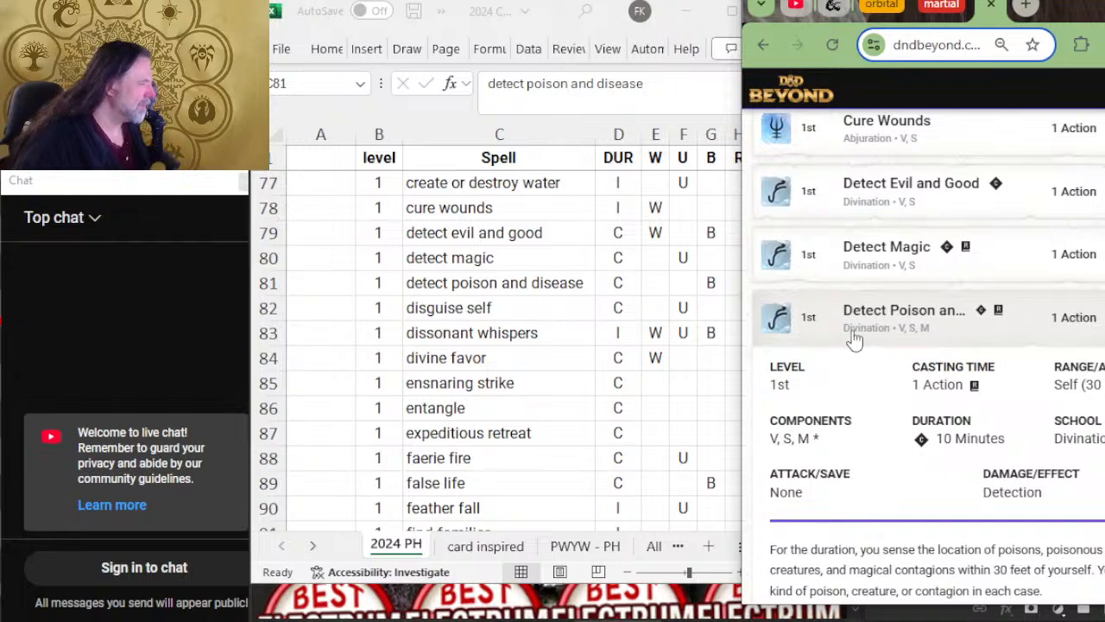
key("ctrl+minus")
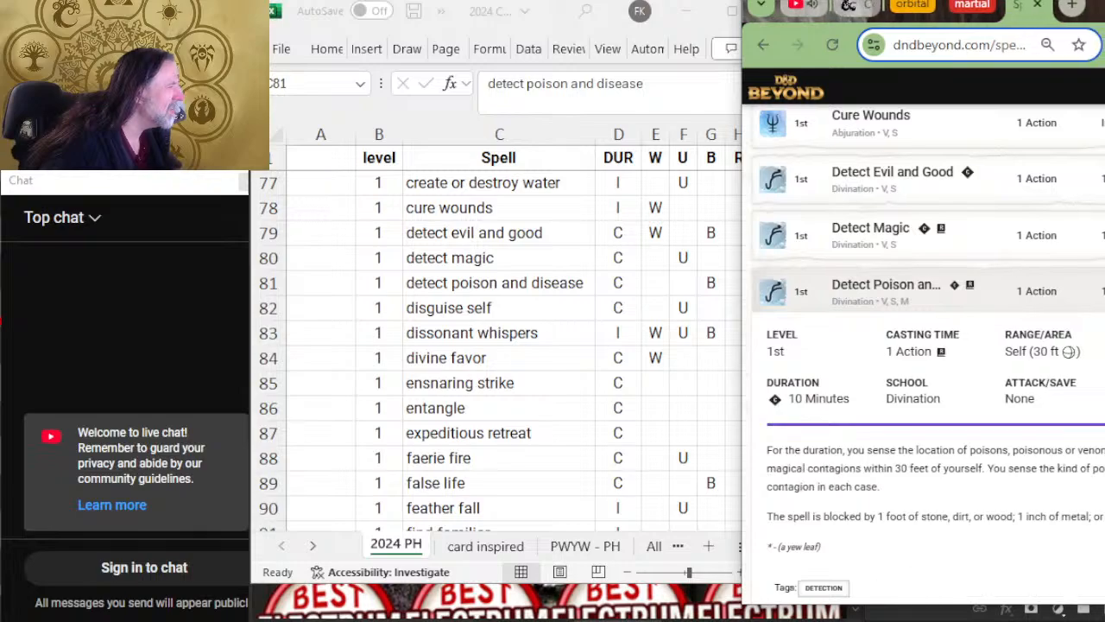
Step: Reposition the D&D Beyond browser window beside the spreadsheet so it does not cover the color columns, then return to the spreadsheet
left_click_drag(740, 302, 797, 351)
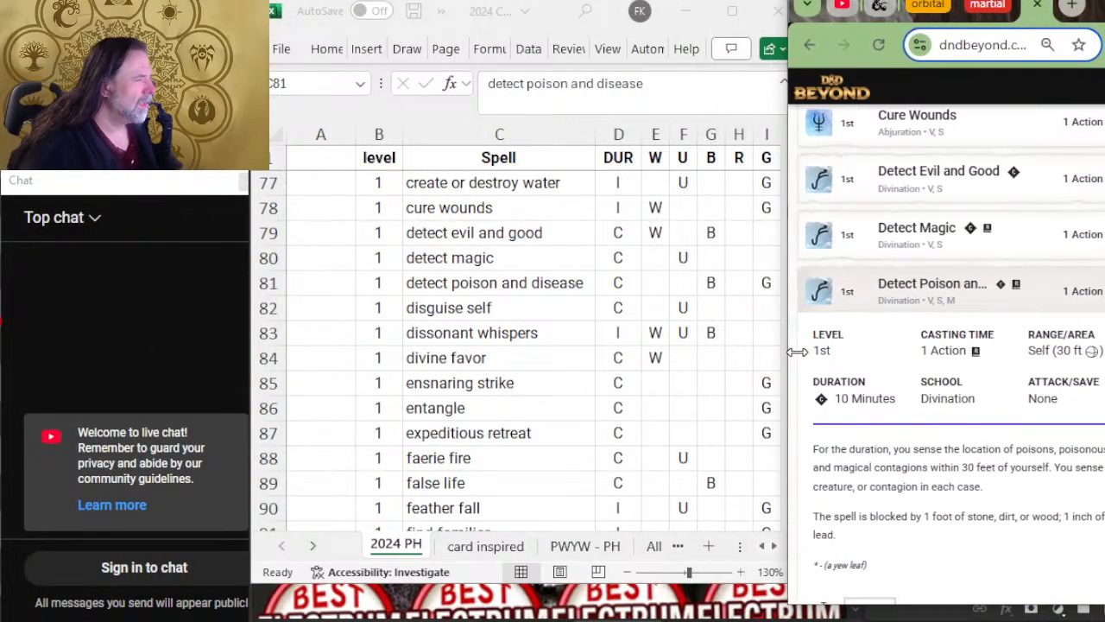
right_click(934, 287)
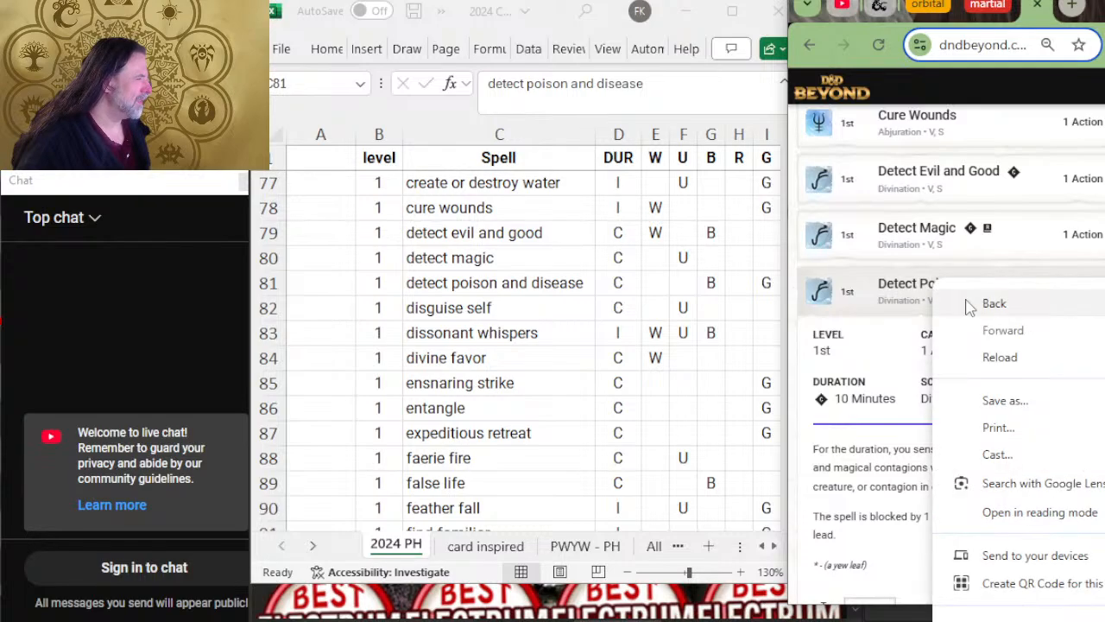
left_click(1068, 8)
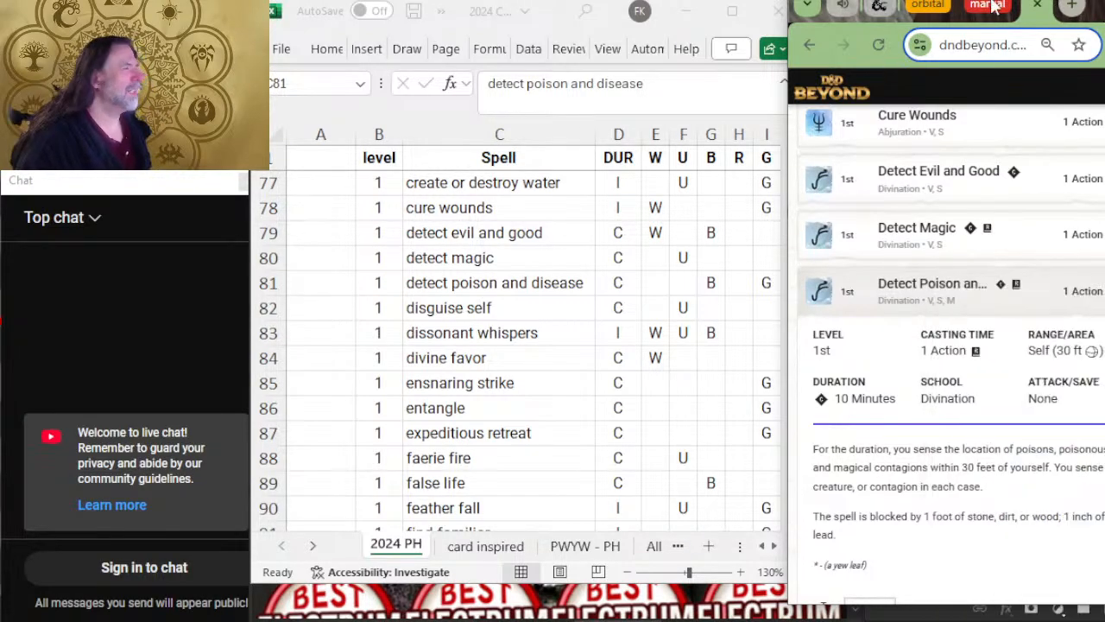
left_click_drag(1099, 11, 1072, 30)
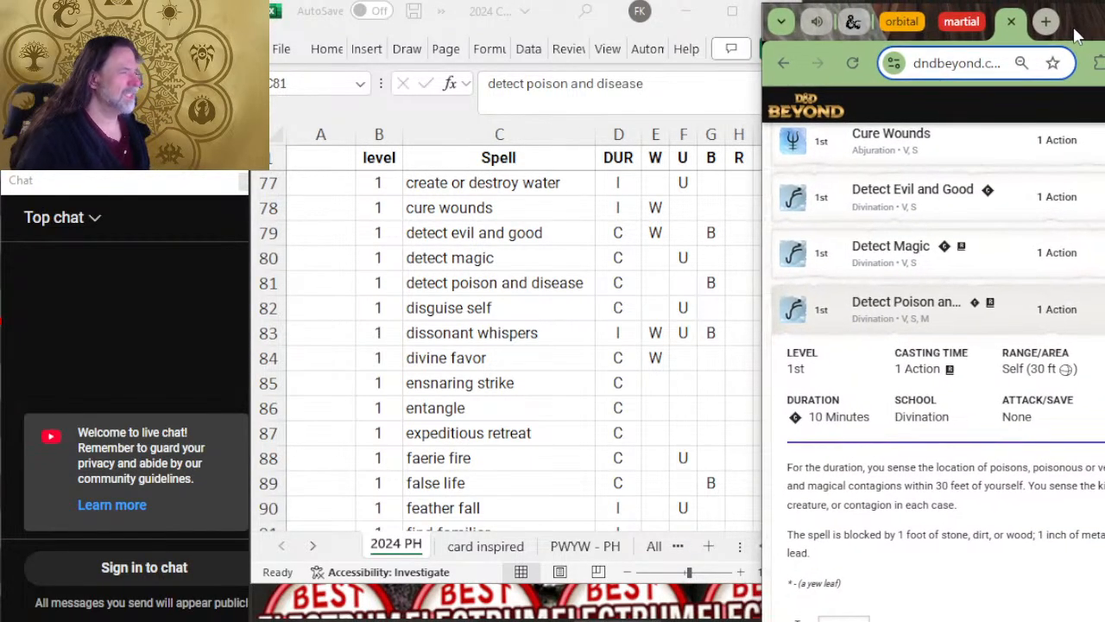
key("alt+Tab")
key("alt+Tab")
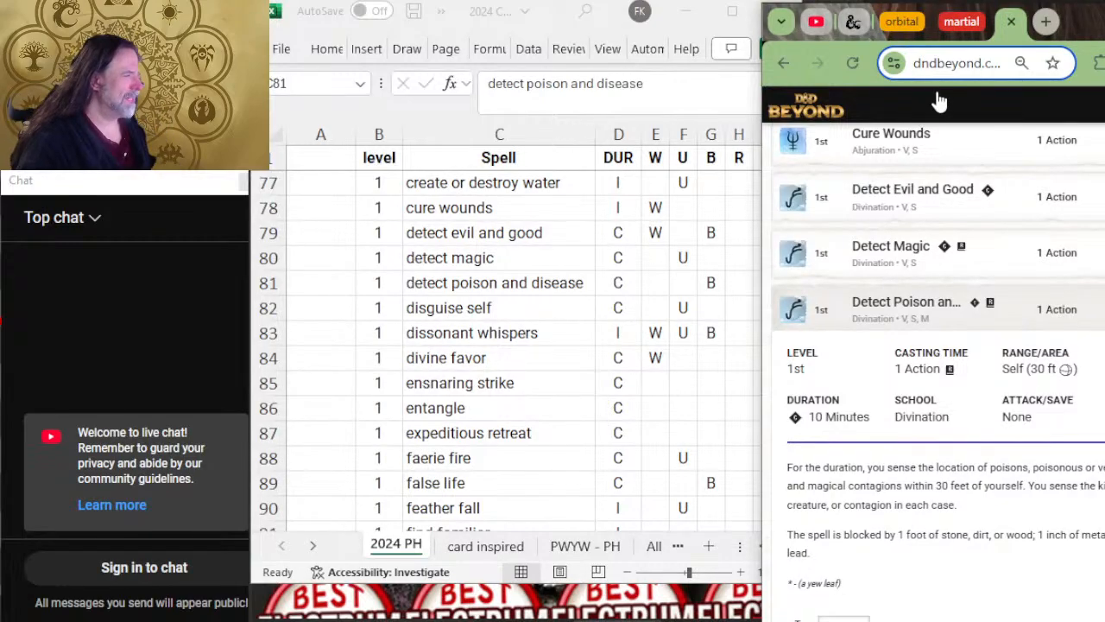
left_click_drag(1078, 29, 1104, 33)
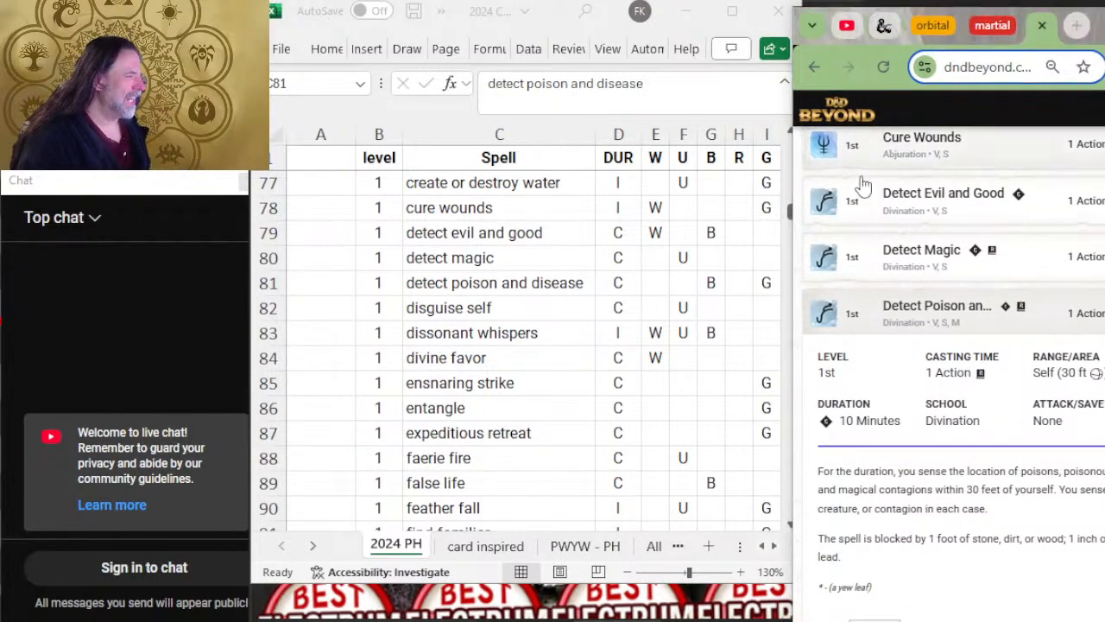
key("alt+Tab")
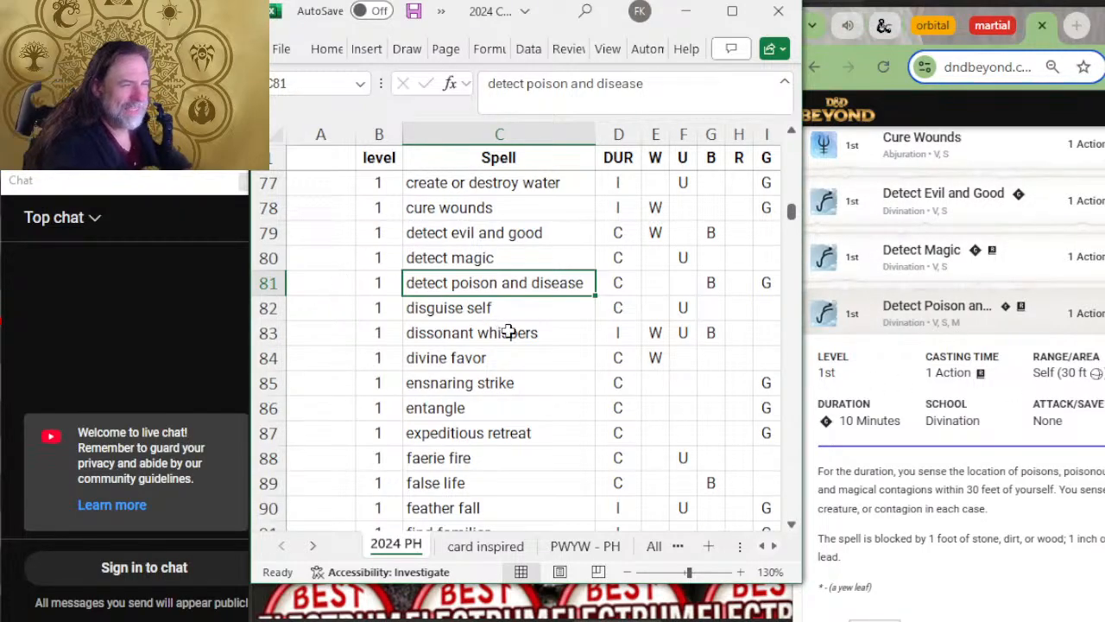
Step: Compare the level 1 spells from disguise self to ensnaring strike with the rest of D&D Beyond's third page
scroll(954, 345, "down", 2)
scroll(954, 345, "down", 5)
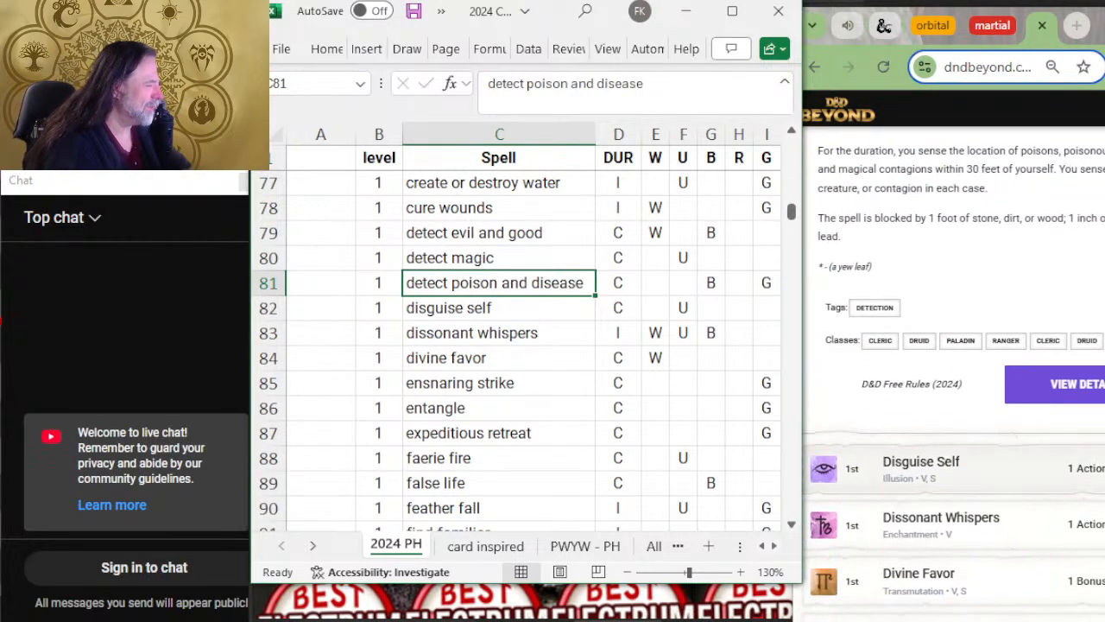
scroll(682, 432, "down", 2)
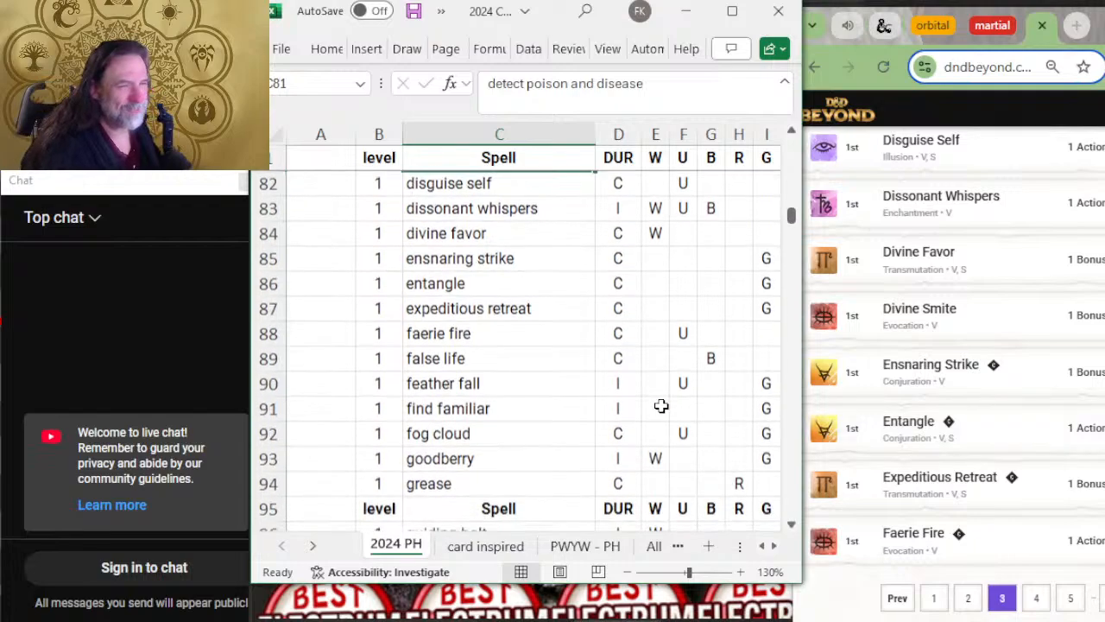
key("Down")
key("Down")
key("Down")
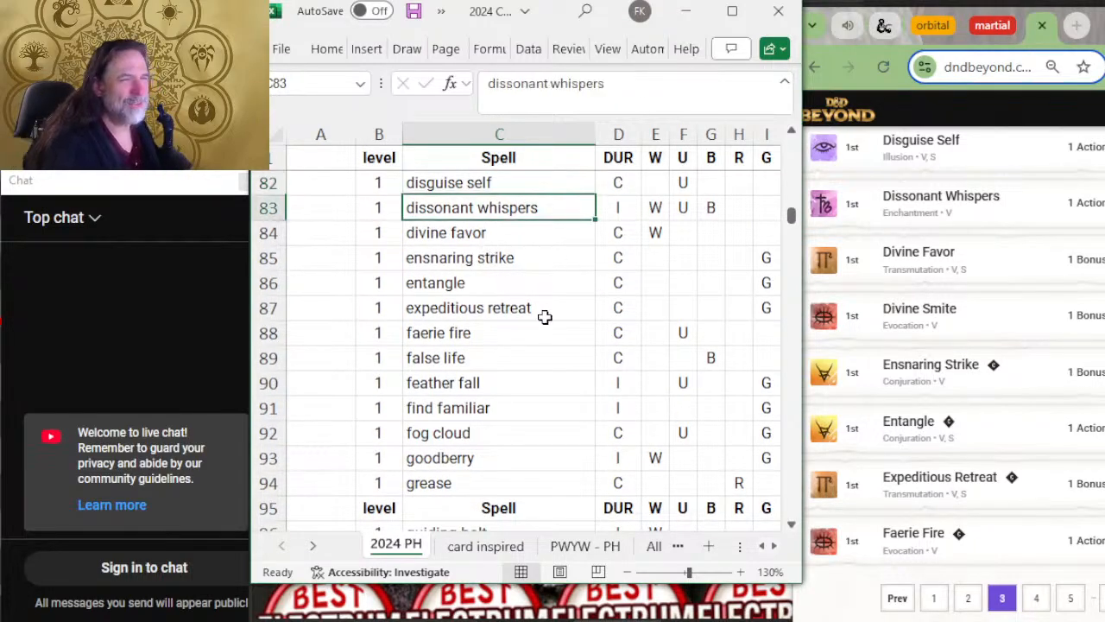
key("Down")
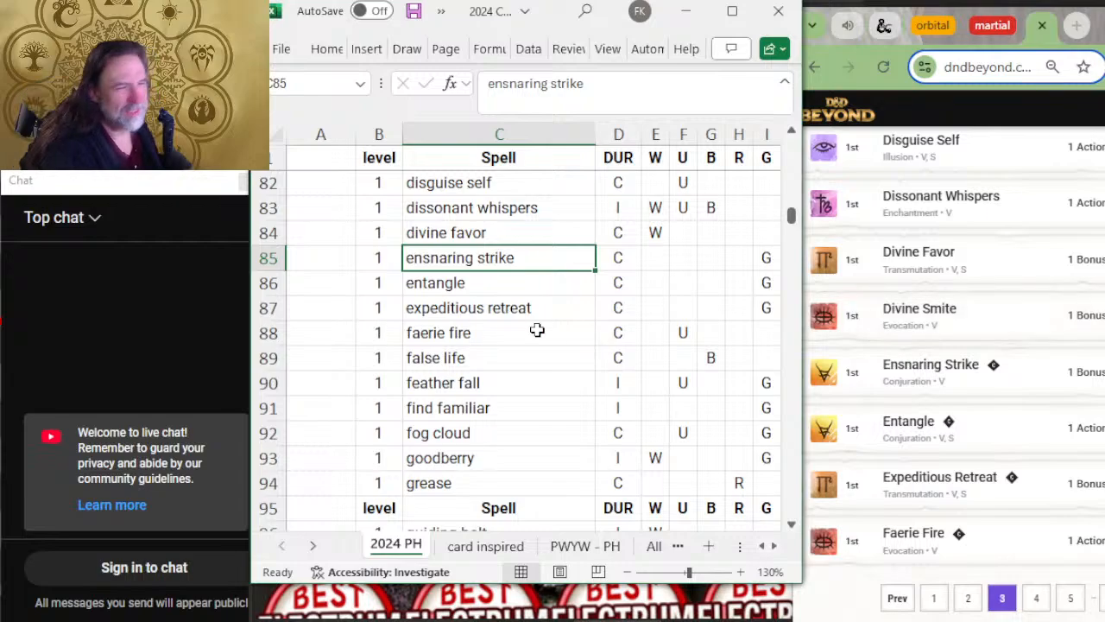
Step: Insert a row above ensnaring strike with level 1 and the spell name divine smite
right_click(262, 264)
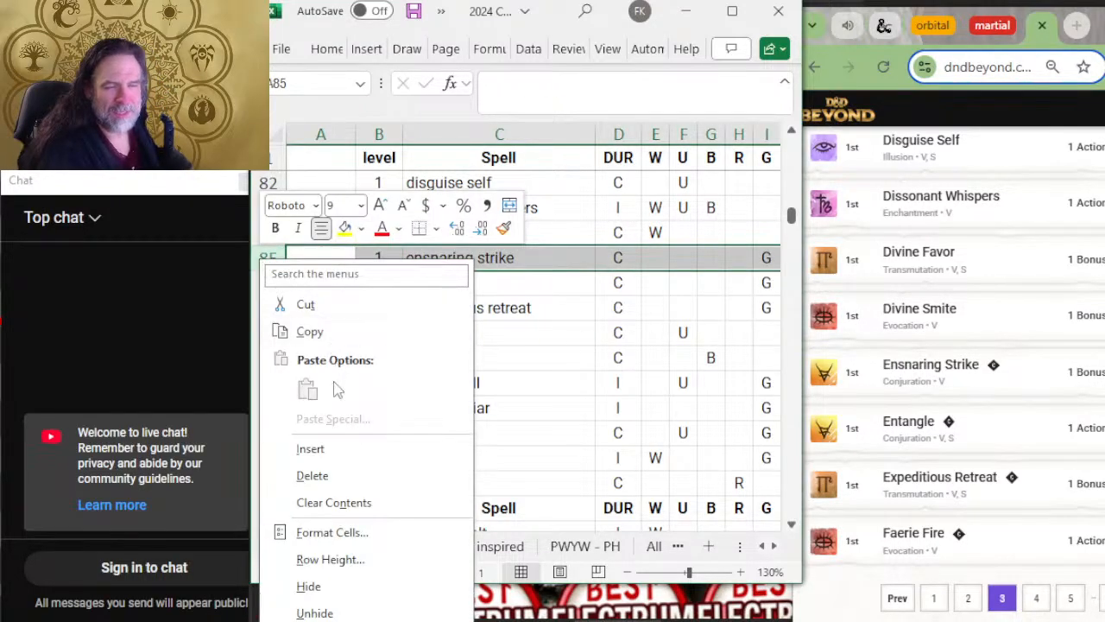
left_click(336, 449)
left_click(343, 452)
left_click(380, 259)
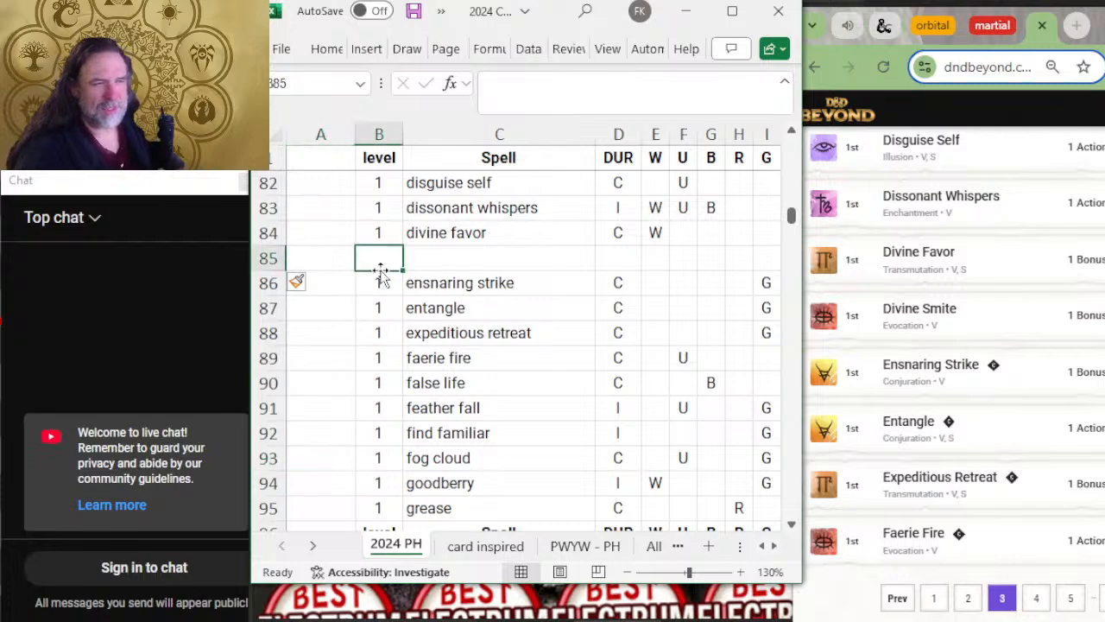
type("1")
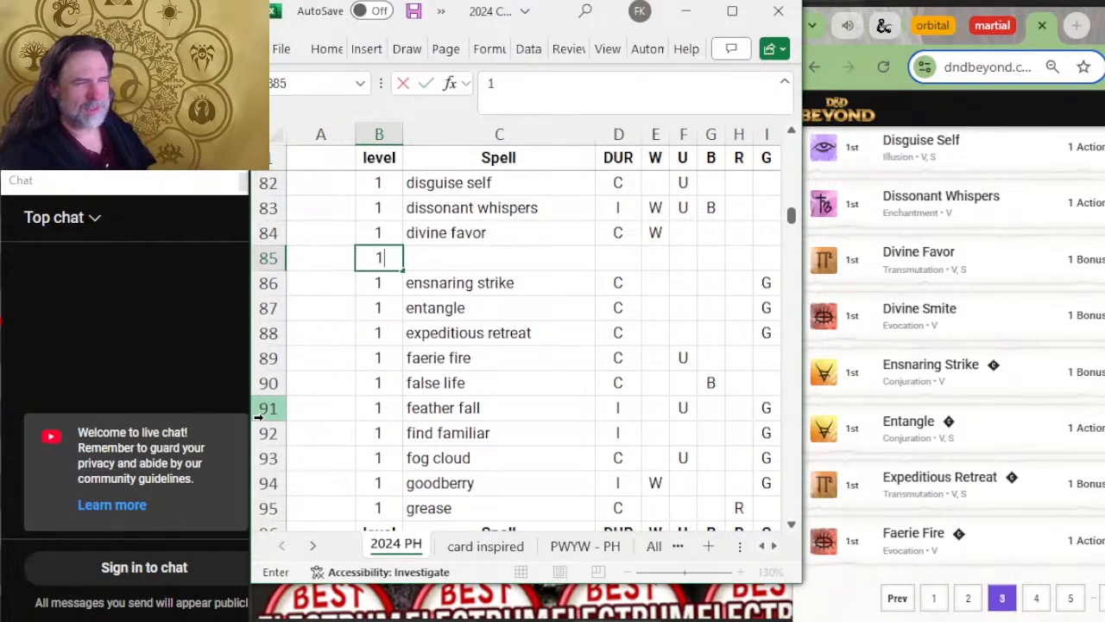
key("Tab")
type("di")
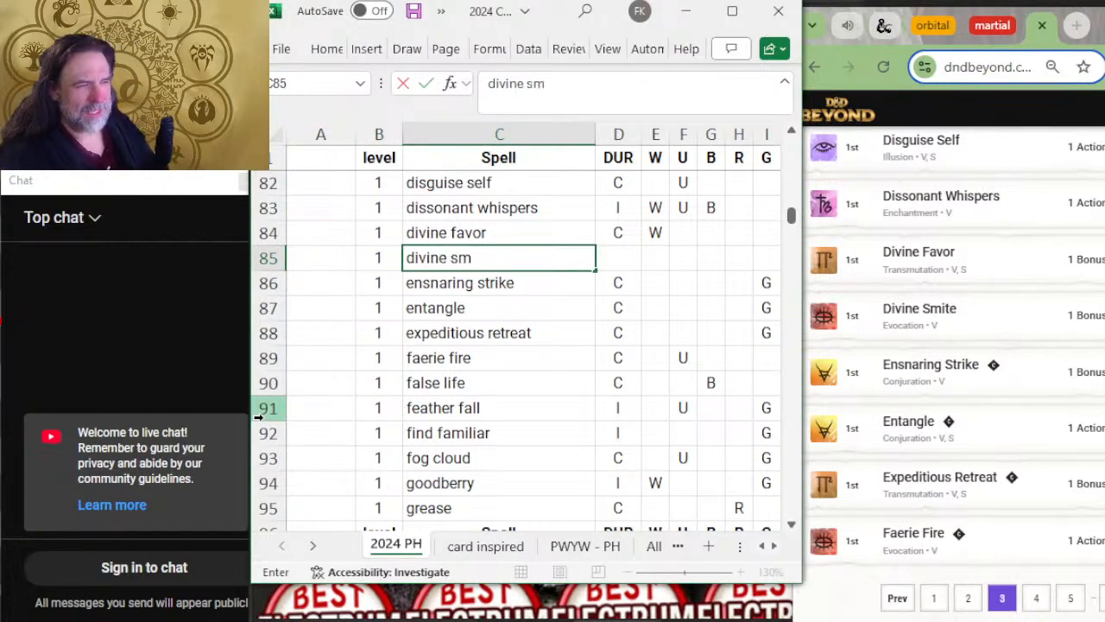
key("Tab")
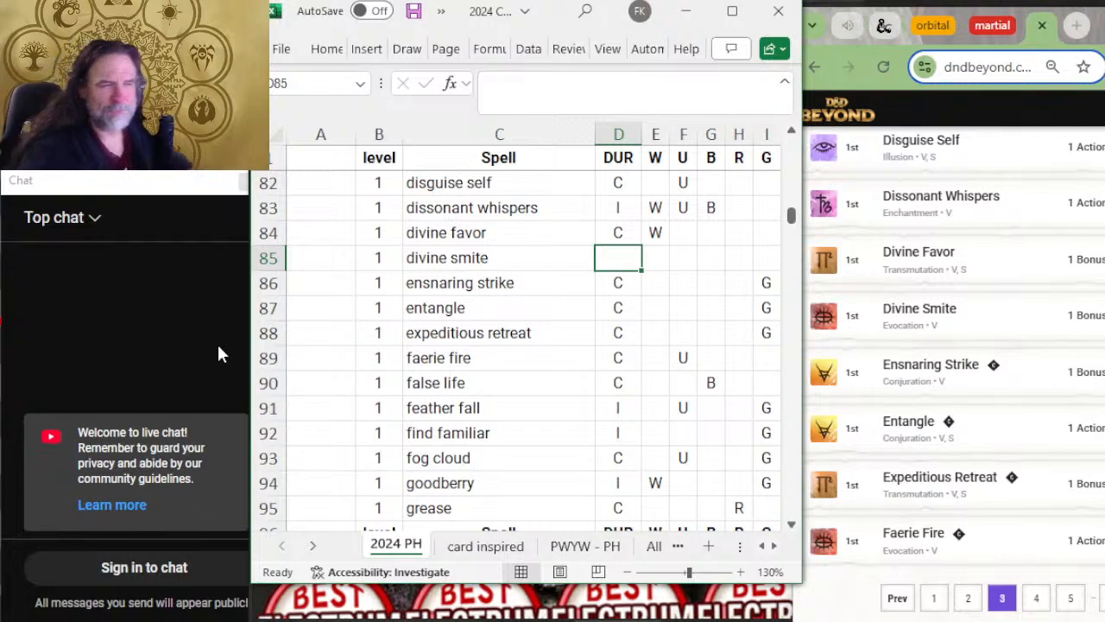
Step: Compare the level 1 spells from ensnaring strike to faerie fire with D&D Beyond's third page and open the fourth page
left_click(456, 280)
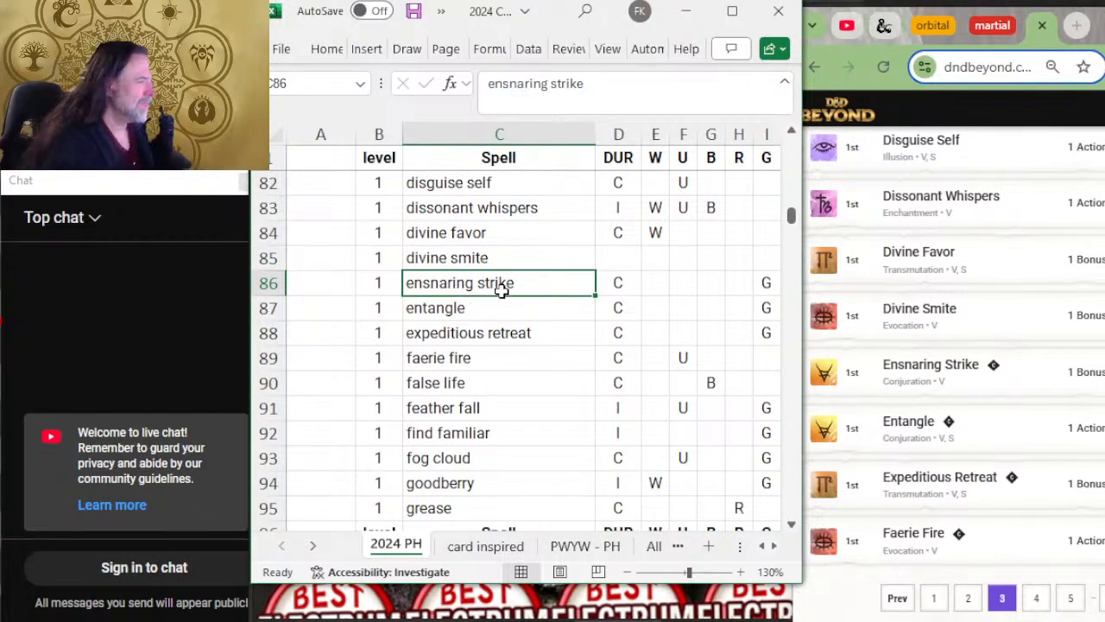
key("Down")
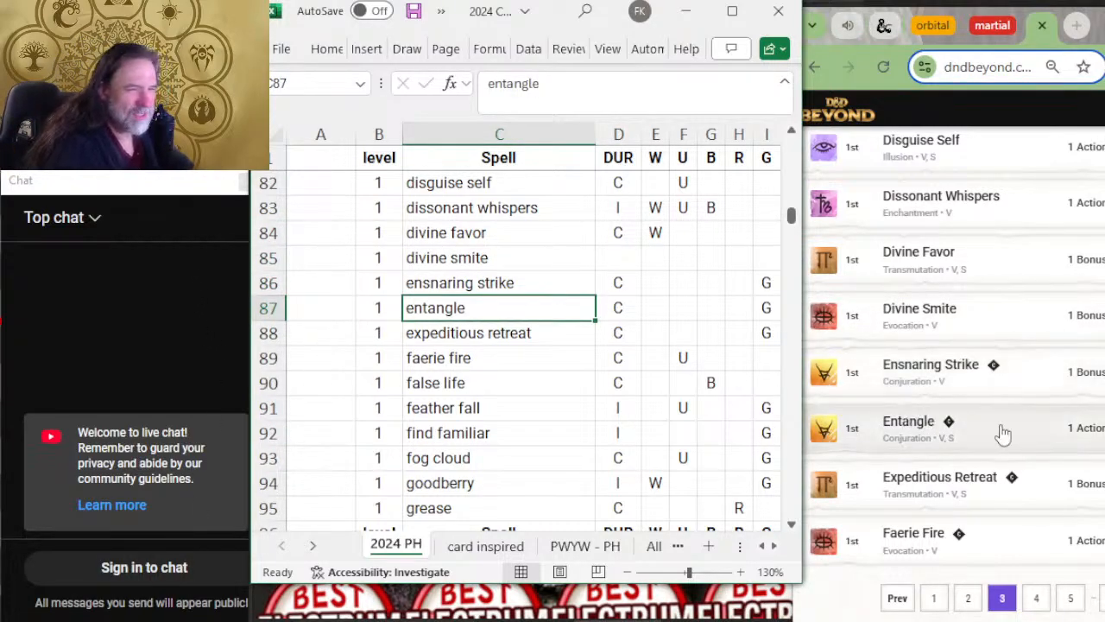
key("Down")
key("Down")
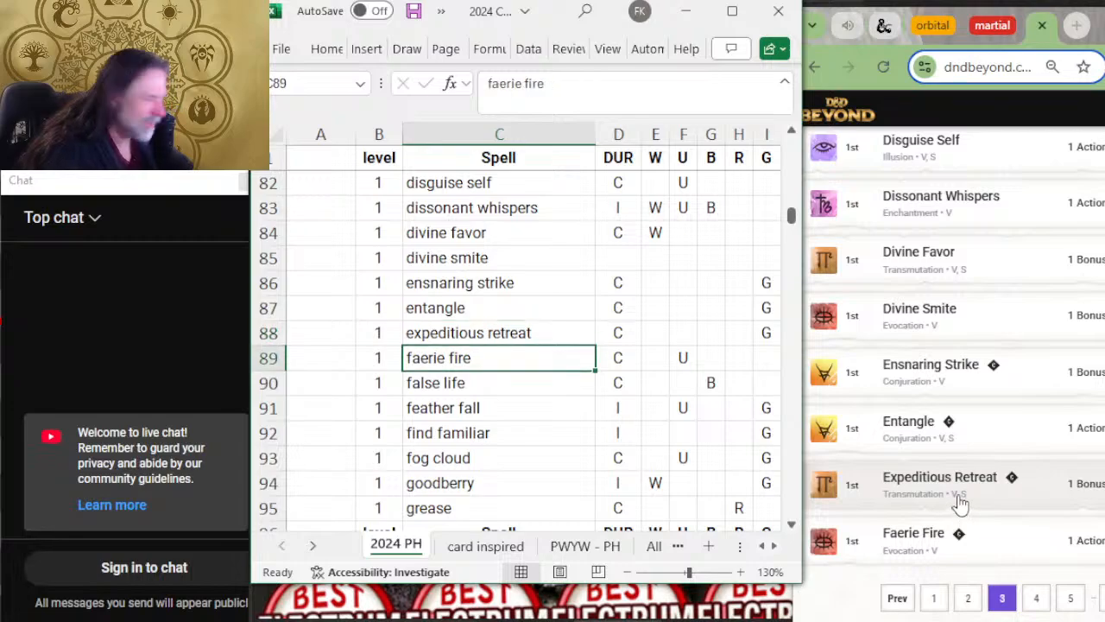
key("Up")
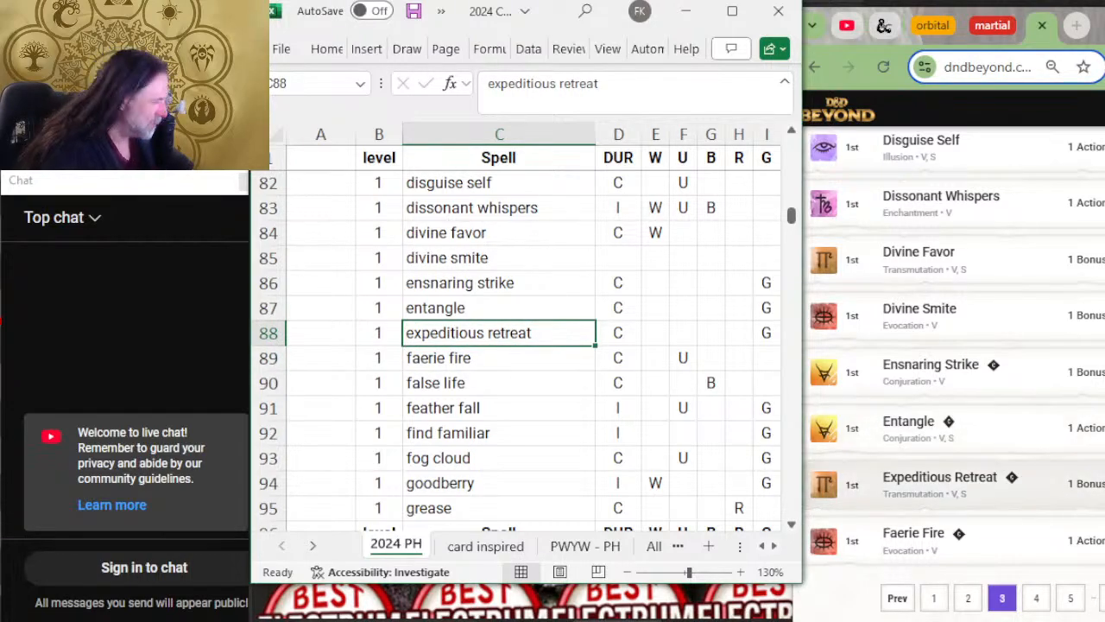
scroll(998, 476, "down", 2)
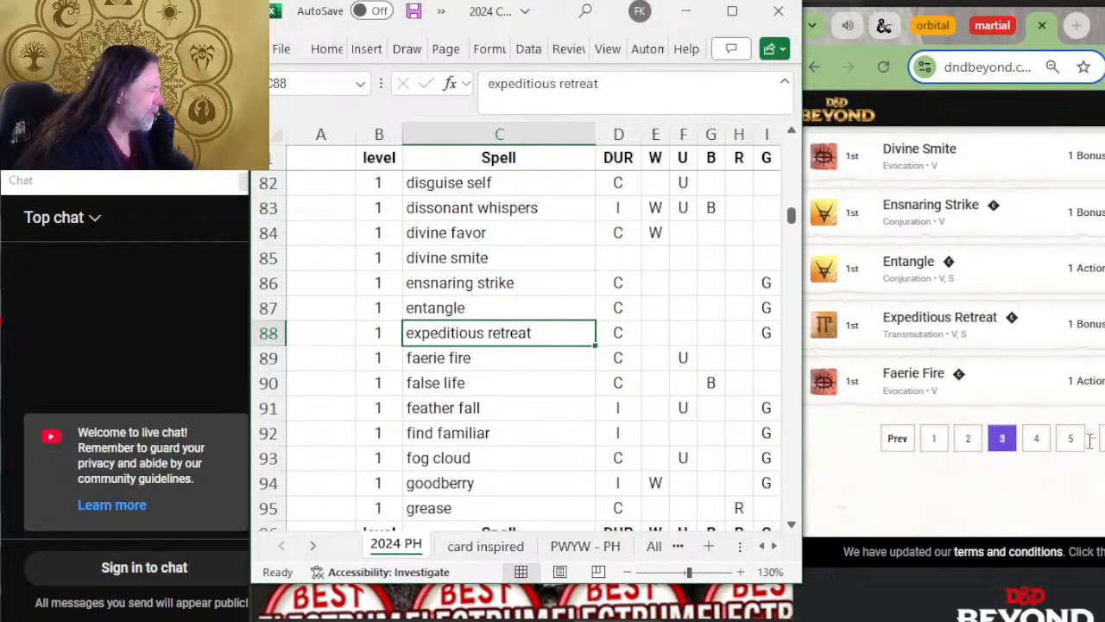
left_click(1036, 438)
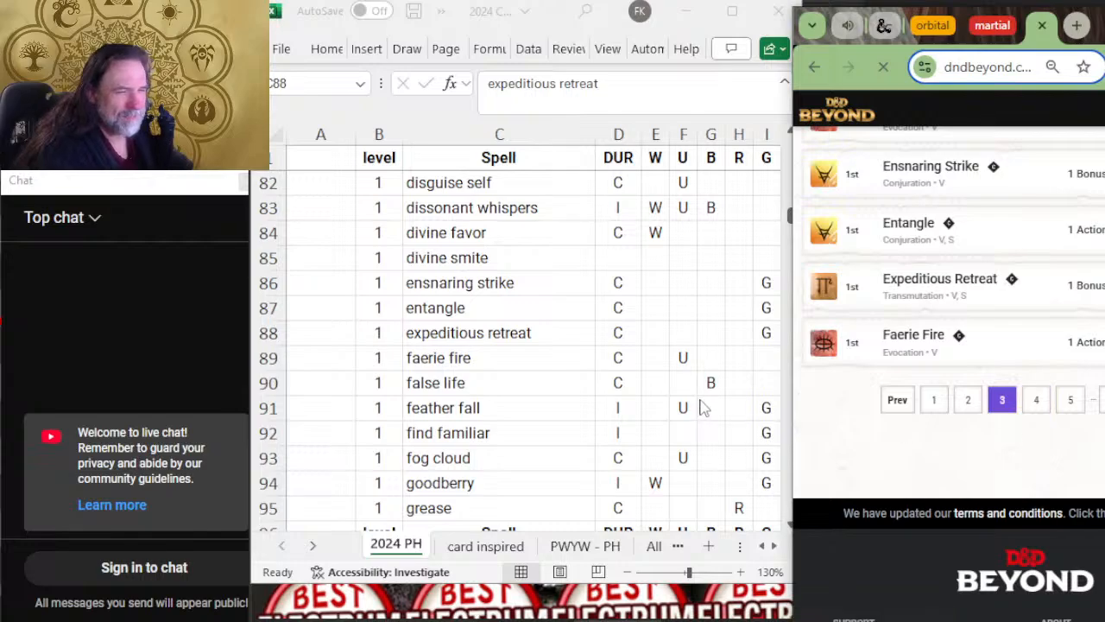
Step: Compare the level 1 spells from false life to grease with the start of D&D Beyond's fourth page
left_click(507, 363)
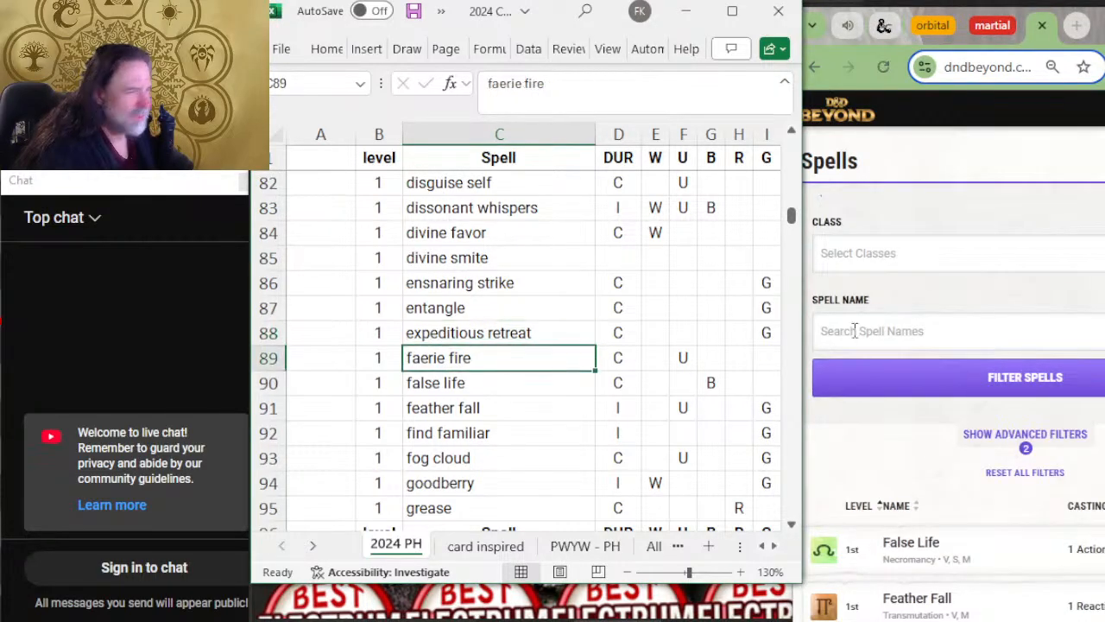
scroll(941, 293, "down", 2)
scroll(941, 294, "down", 2)
key("Down")
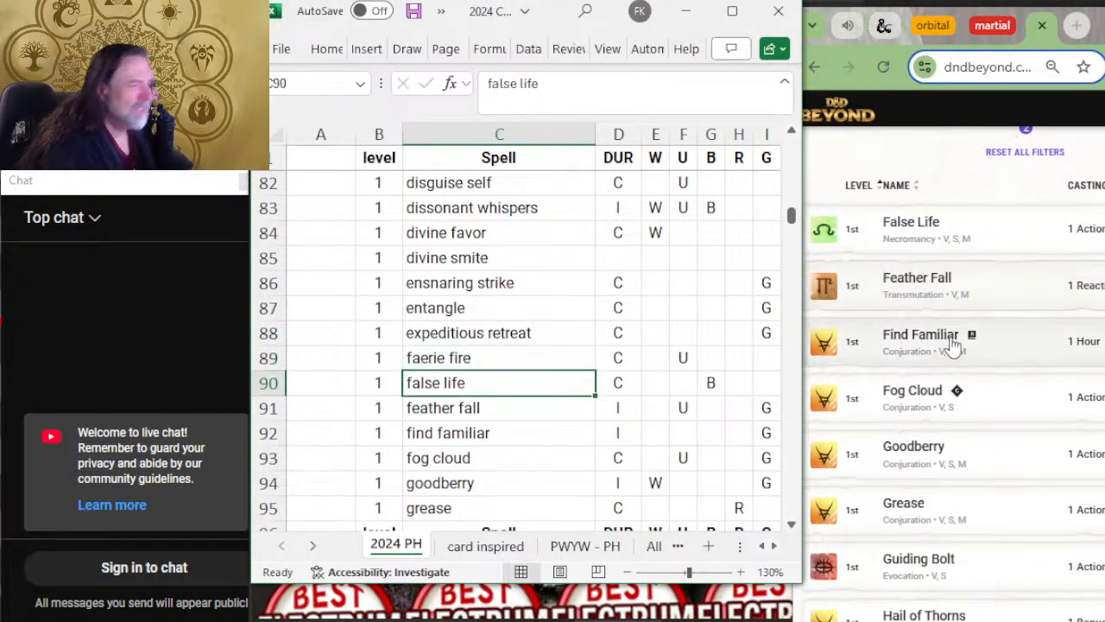
scroll(545, 289, "down", 3)
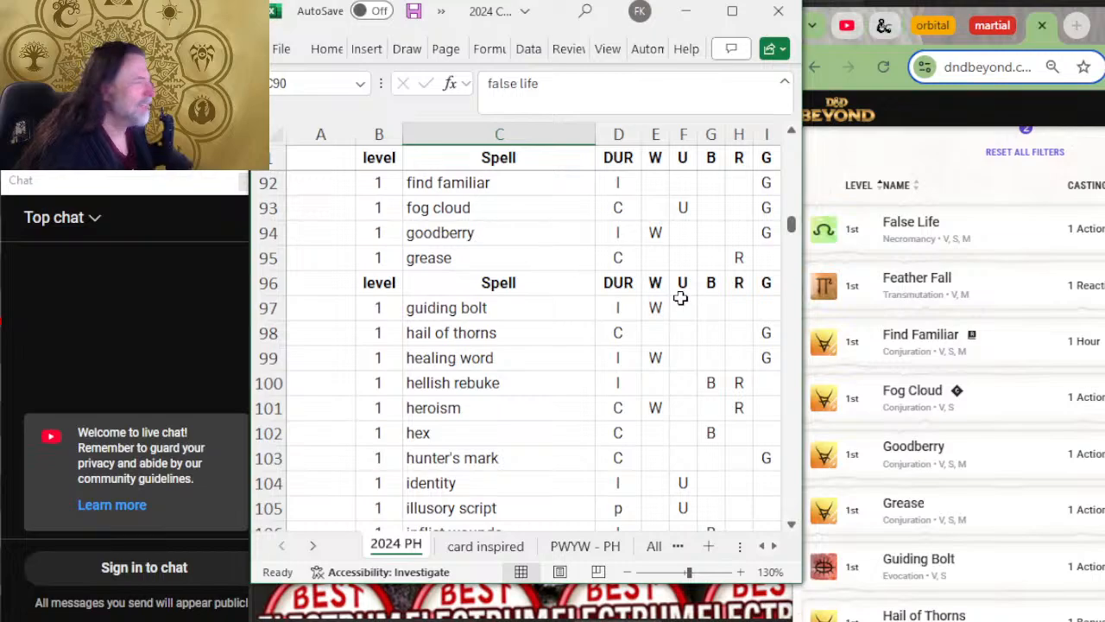
scroll(680, 298, "up", 2)
key("Down")
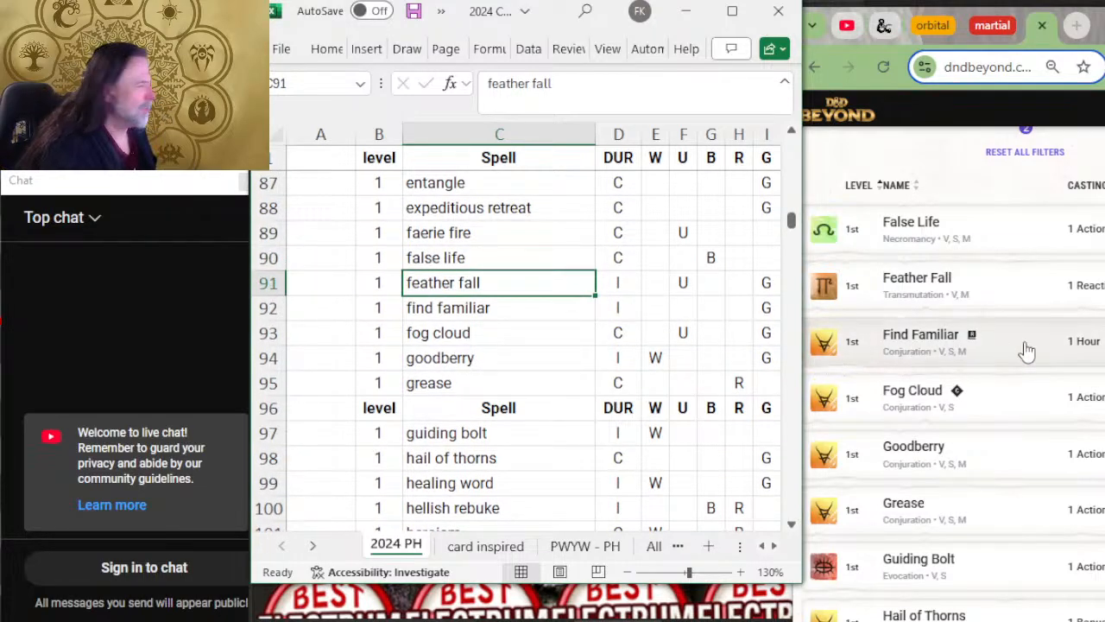
key("Down")
key("Down")
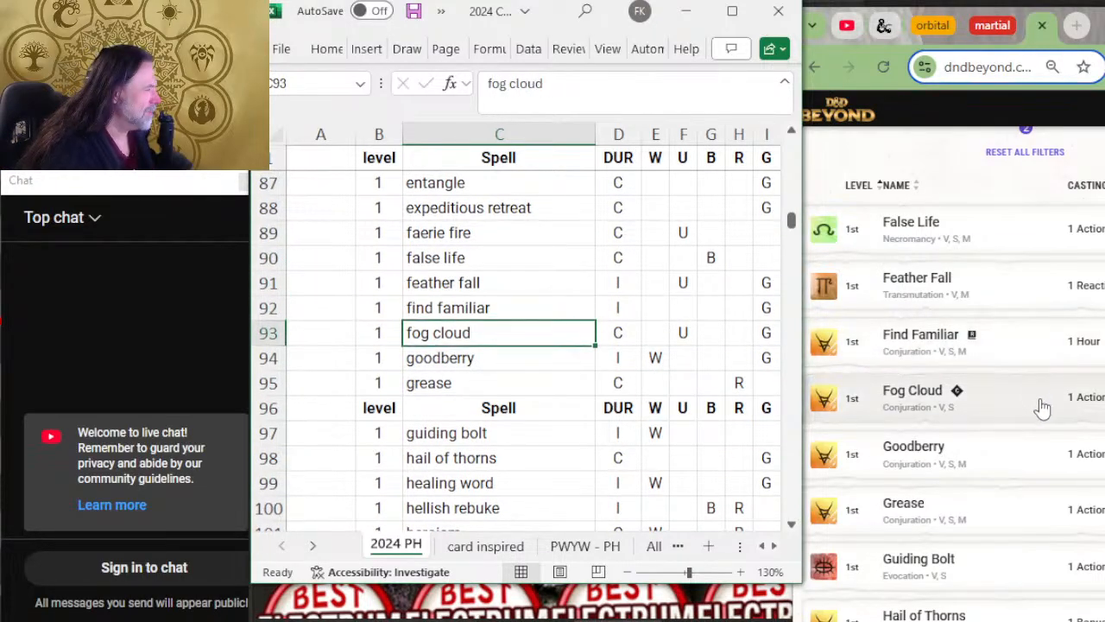
key("Down")
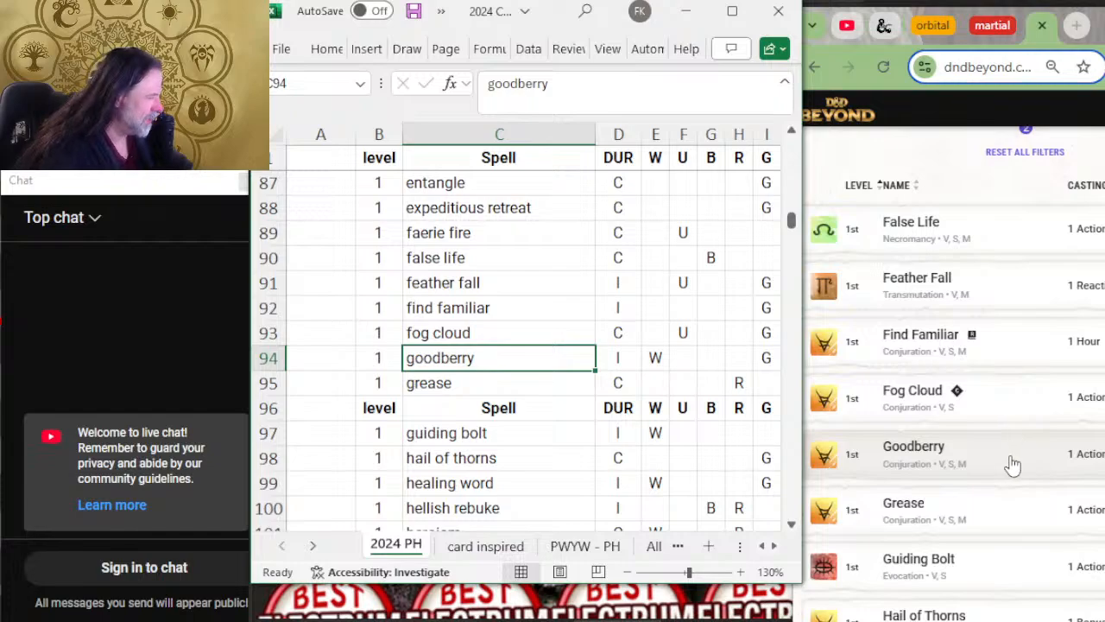
key("Down")
scroll(481, 352, "down", 2)
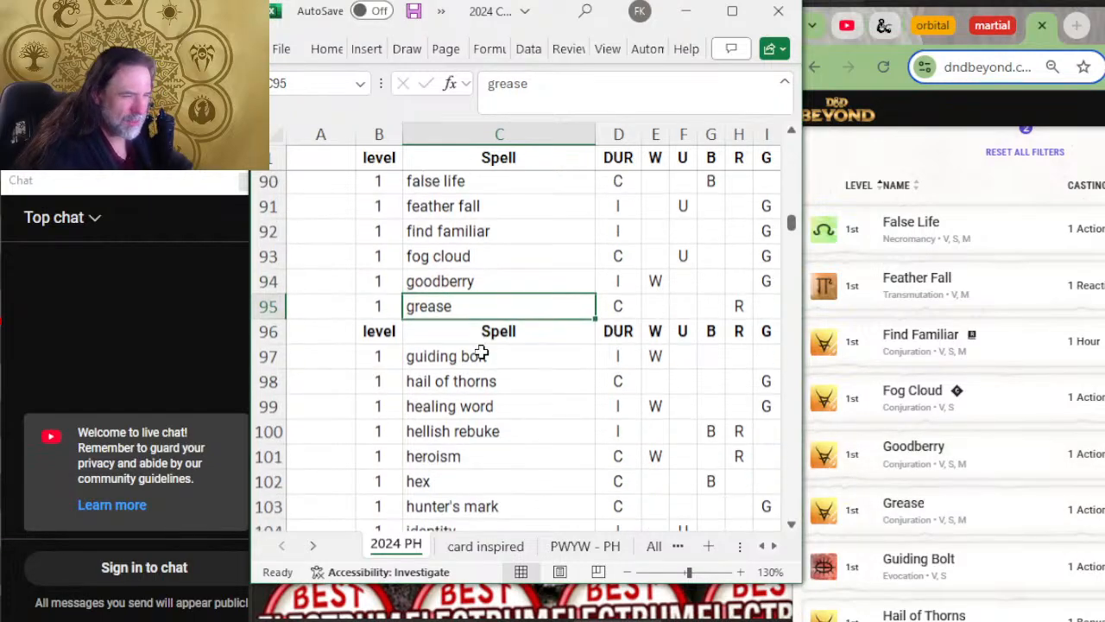
Step: Insert a blank row between grease and the repeated header row above guiding bolt
left_click(266, 283)
right_click(268, 285)
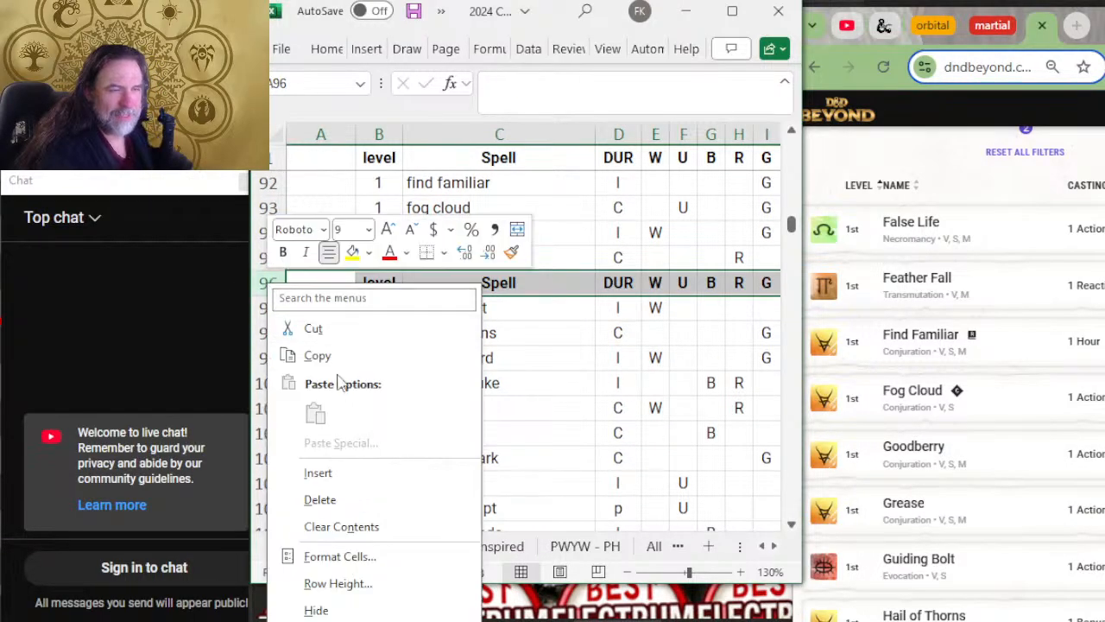
left_click(357, 473)
Step: Compare the level 1 spells from guiding bolt to identity with the matching entries on D&D Beyond's fourth page
left_click(543, 336)
scroll(950, 336, "down", 2)
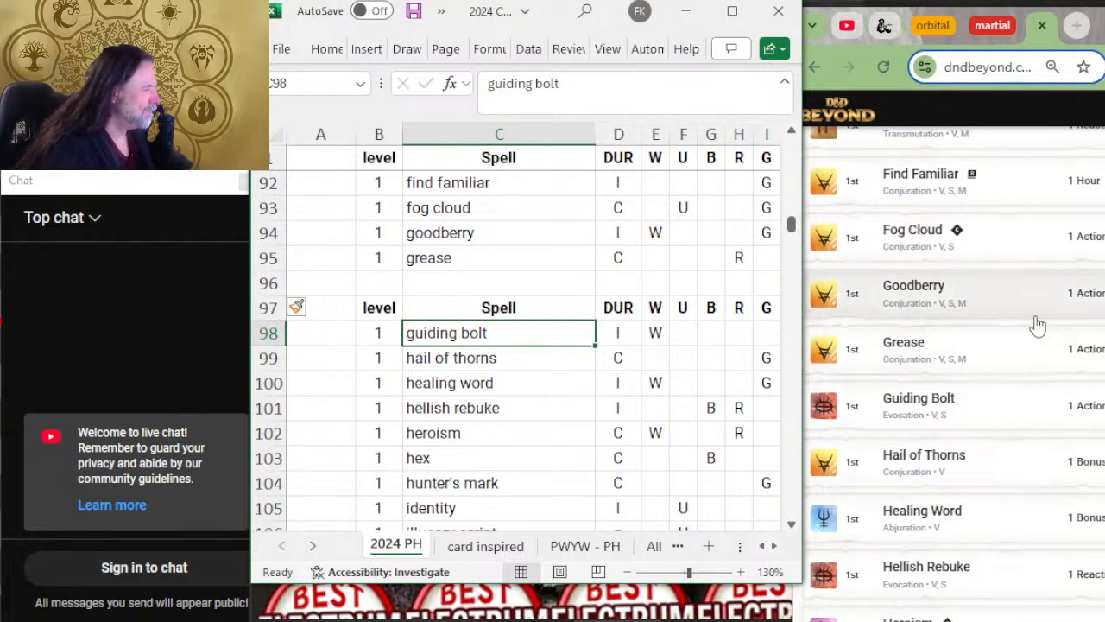
scroll(968, 371, "down", 2)
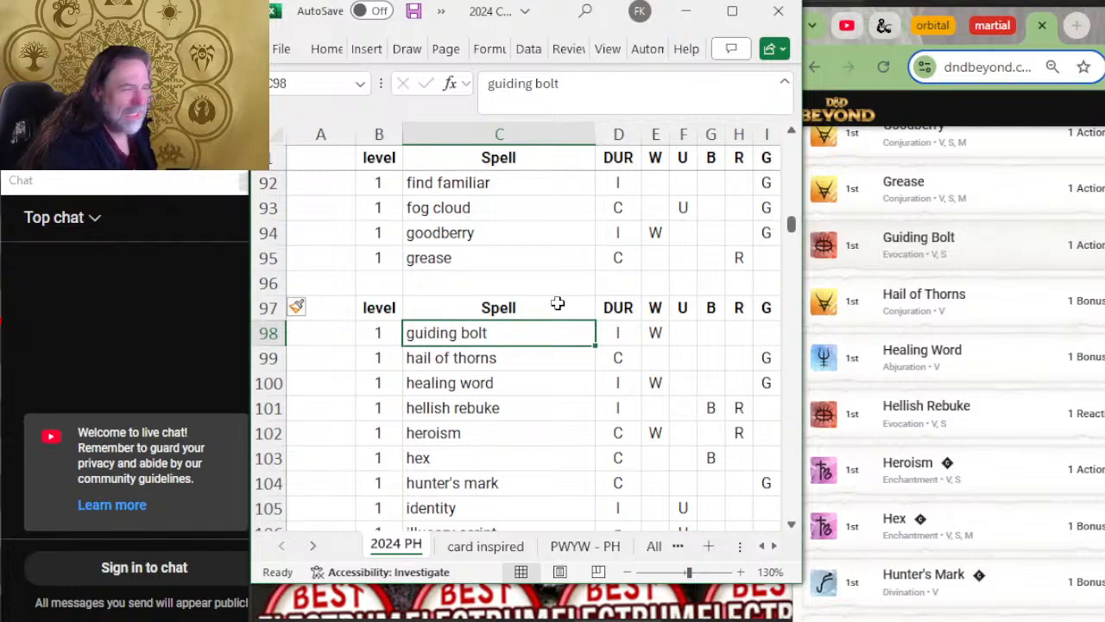
scroll(443, 308, "down", 2)
key("Down")
key("Down")
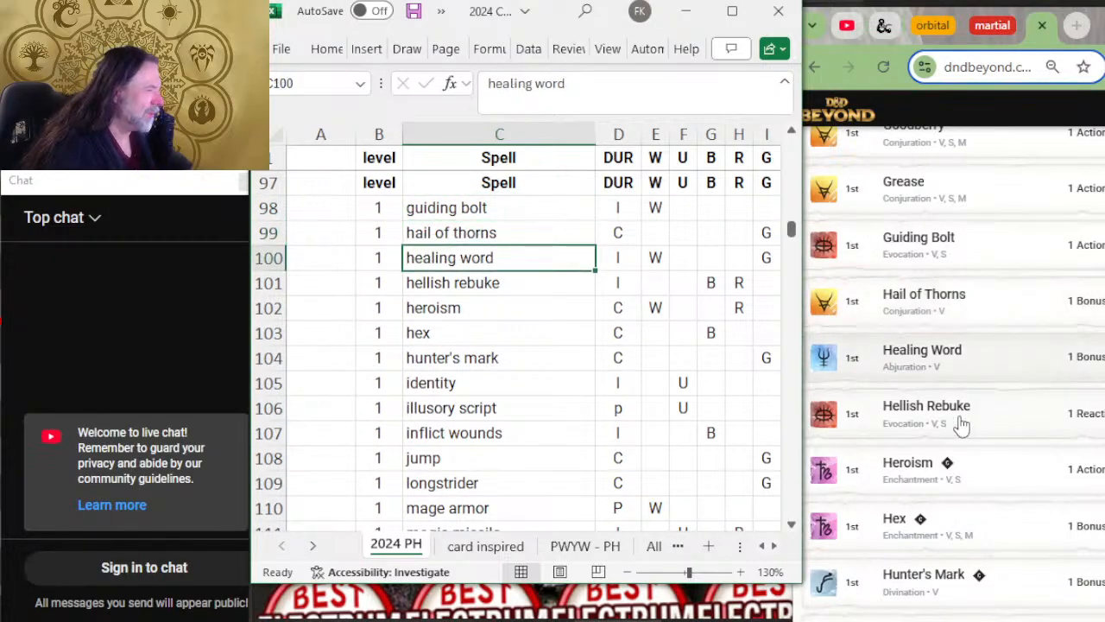
key("Down")
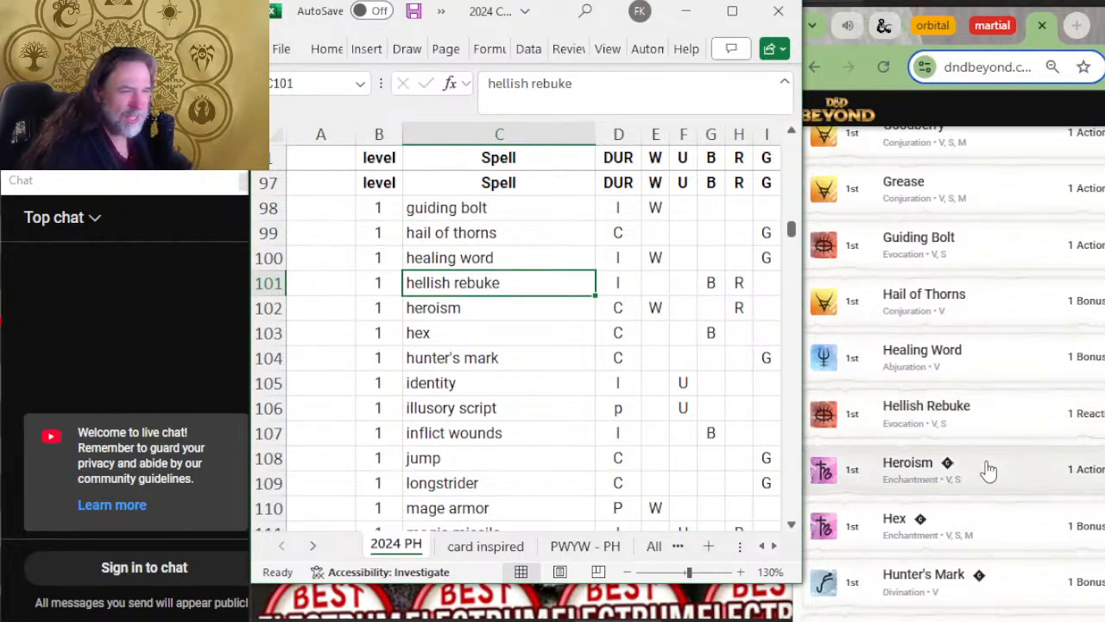
key("Down")
key("Down")
key("Down")
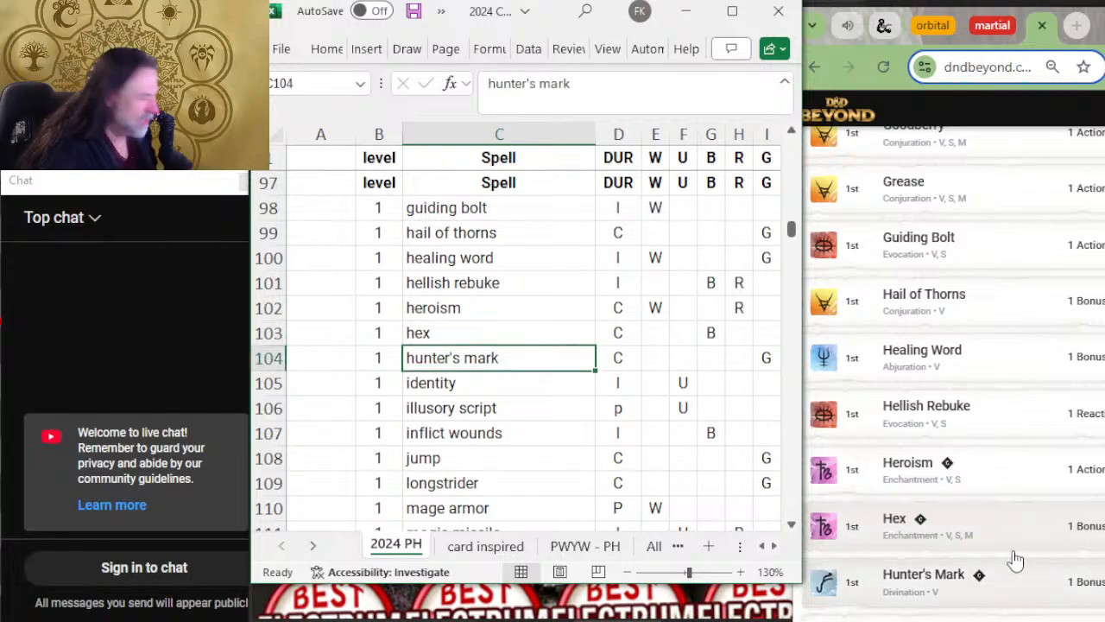
scroll(1054, 380, "down", 2)
scroll(1055, 379, "down", 2)
scroll(624, 303, "down", 2)
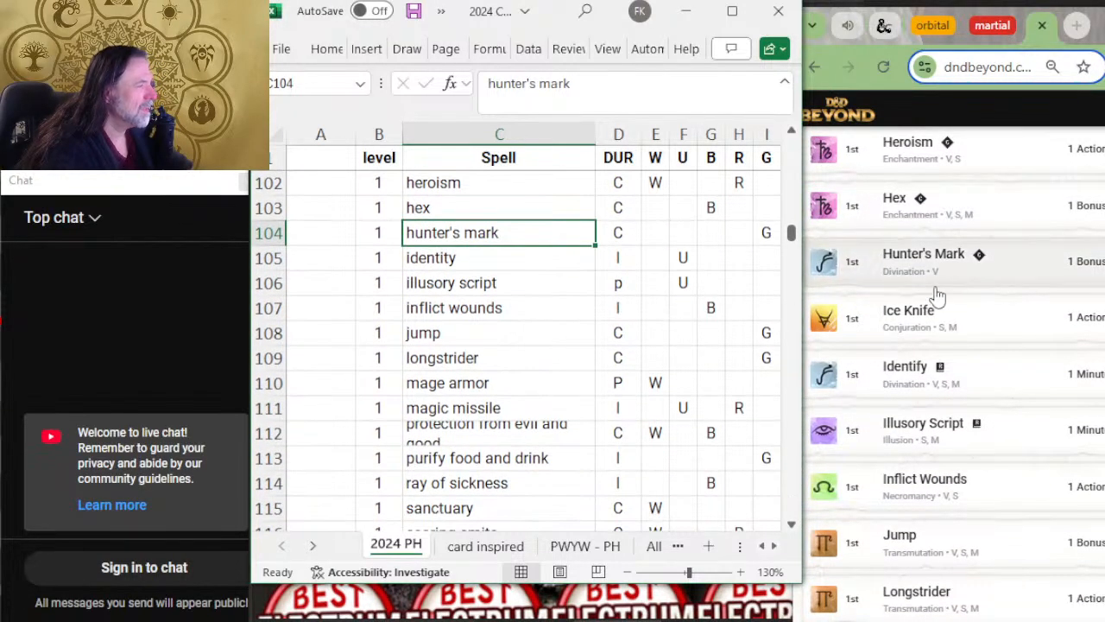
Step: Insert a row below hunter's mark with level 1 and the spell name ice knife
right_click(268, 257)
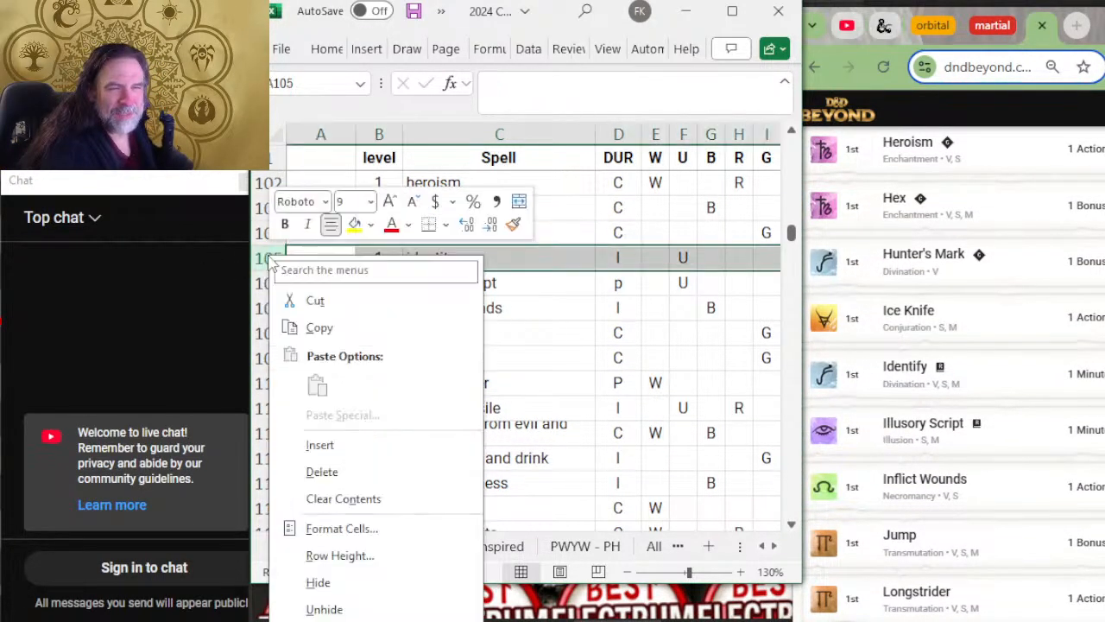
left_click(361, 444)
key("Tab")
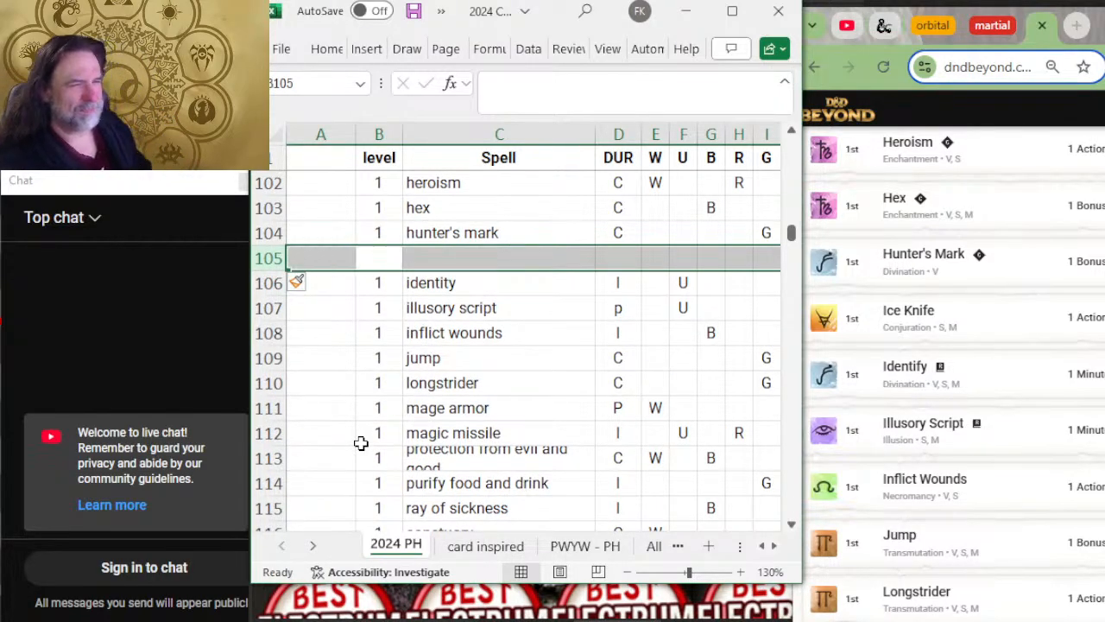
type("0")
type("1")
key("Tab")
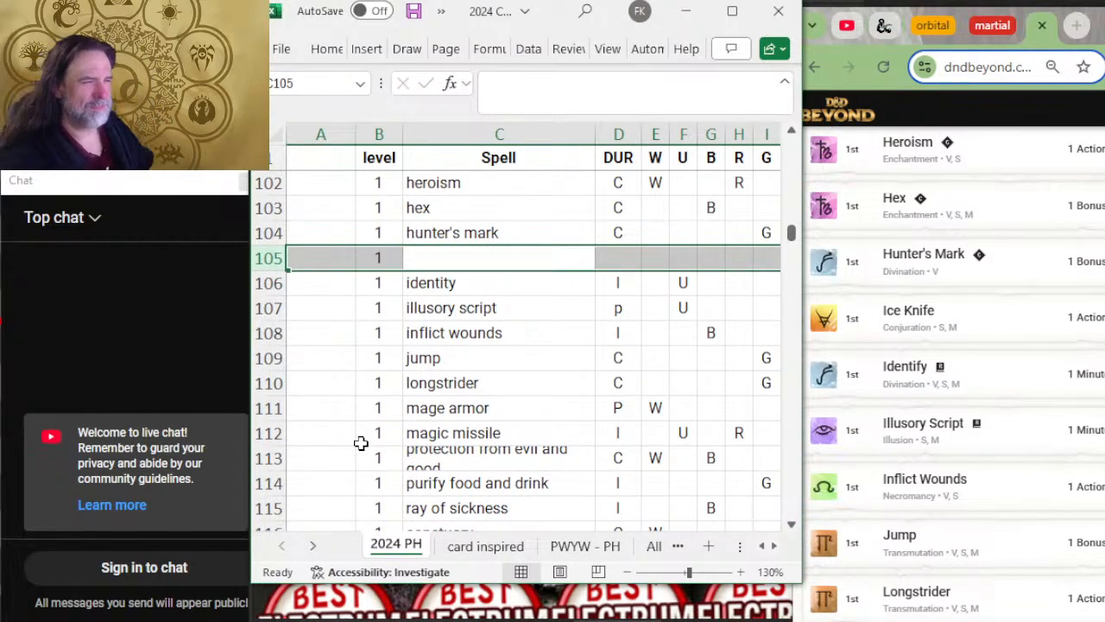
type("ice knife")
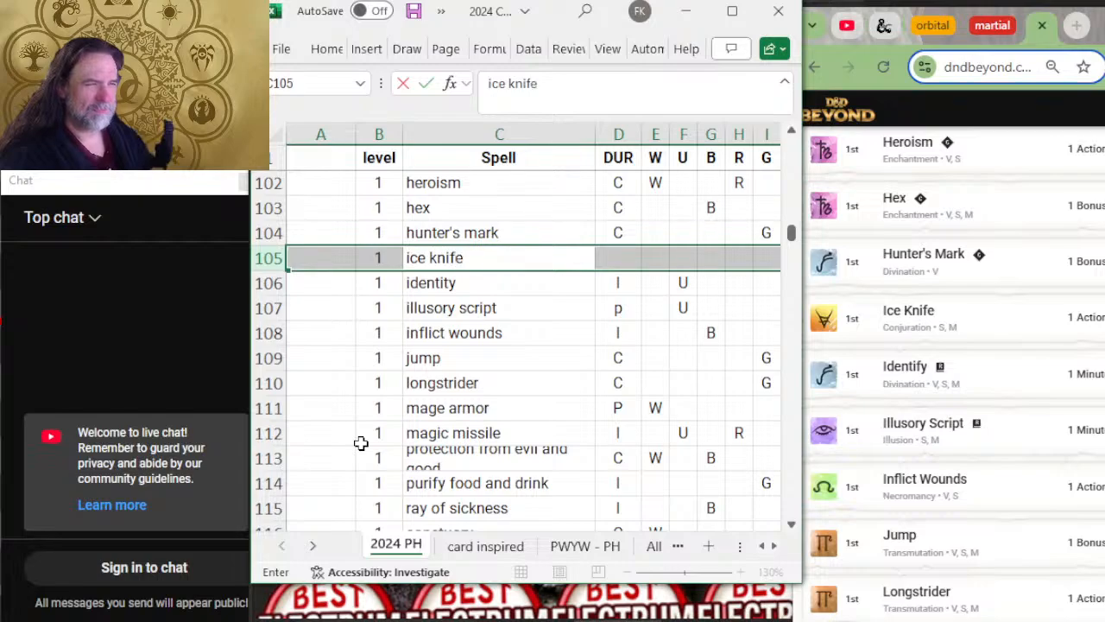
key("shift+Tab")
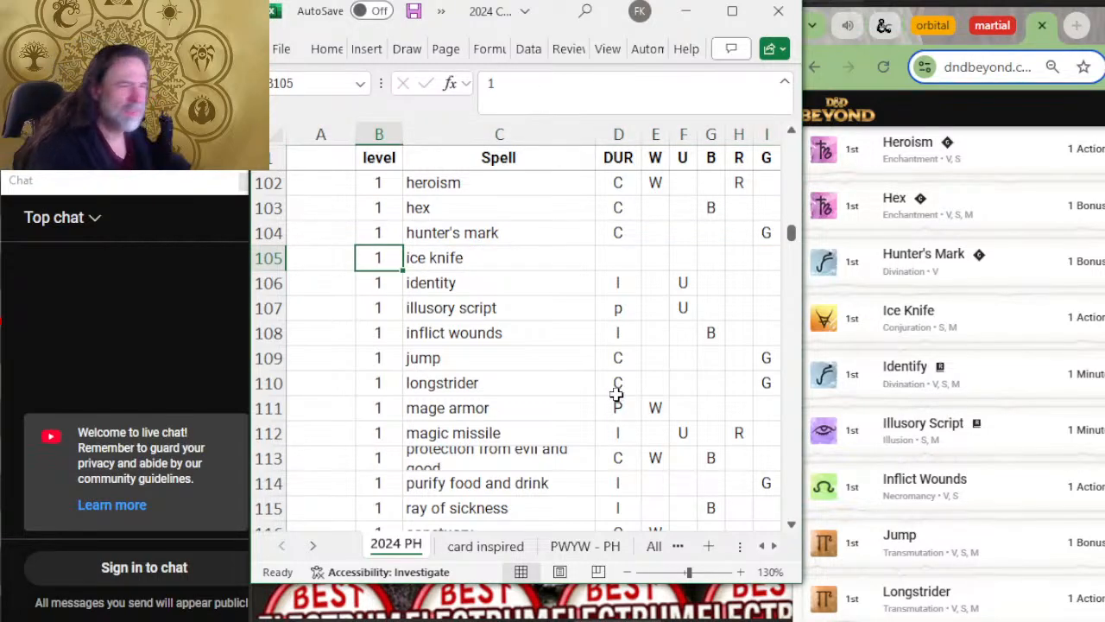
Step: Compare the spells from identity to mage armor with the rest of D&D Beyond's fourth page and open the fifth page
key("Return")
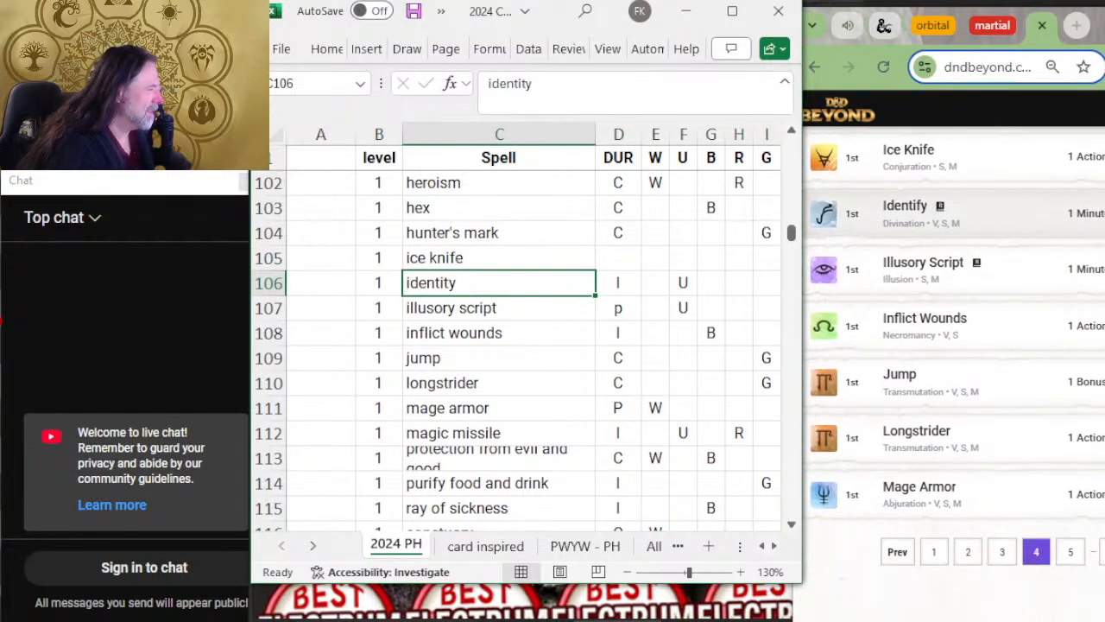
key("Down")
key("Down")
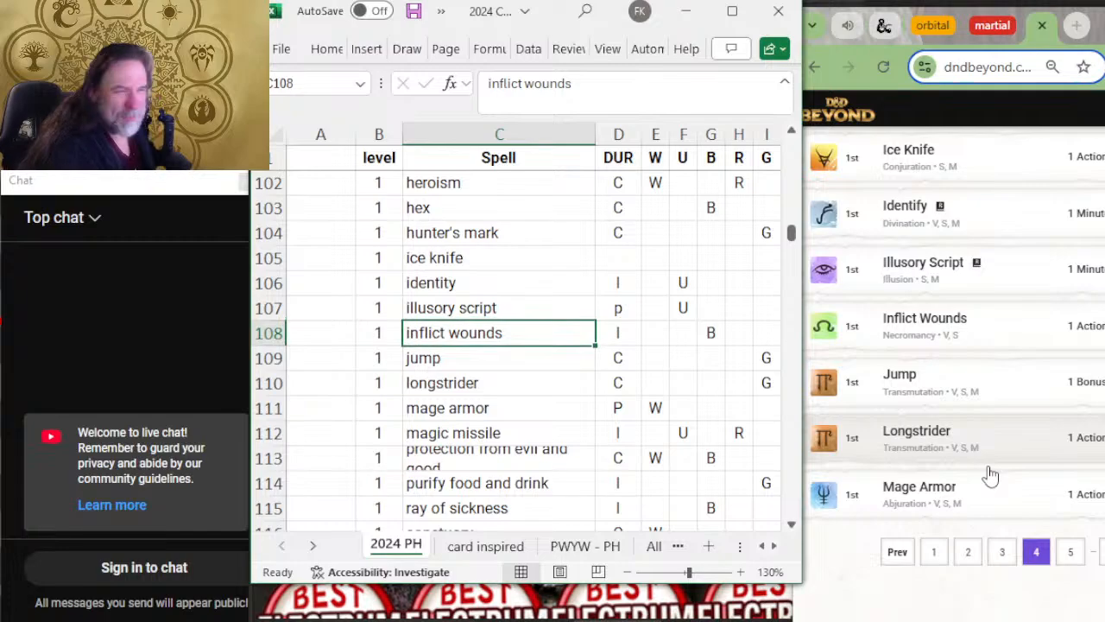
key("Down")
key("Down")
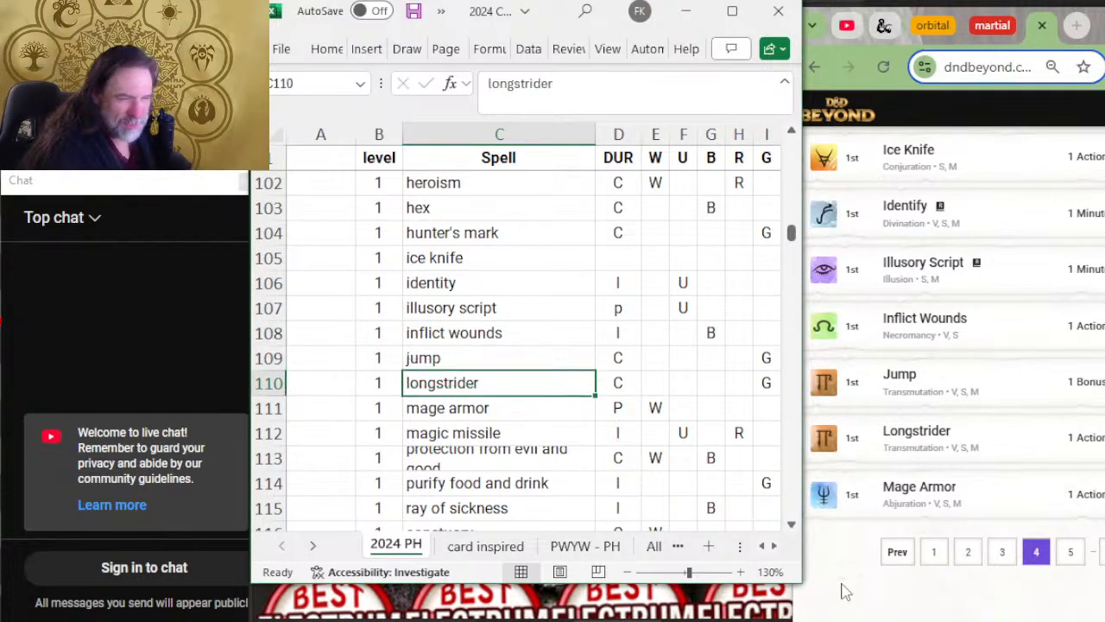
key("Down")
left_click(1071, 553)
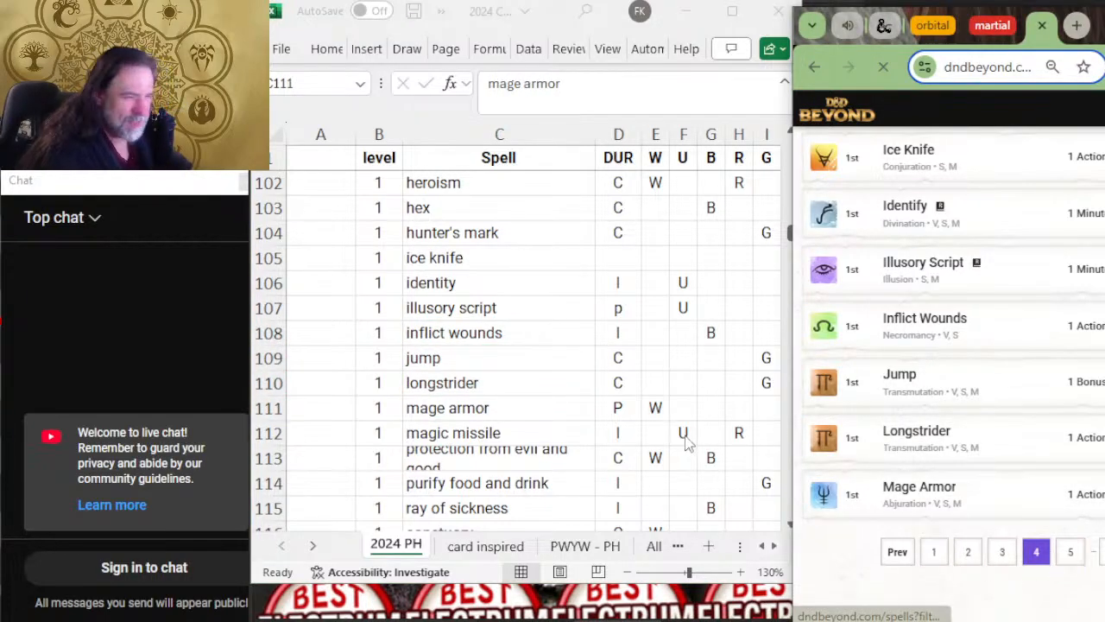
Step: Widen the Spell column so that protection from evil and good fits on one line
scroll(662, 401, "down", 2)
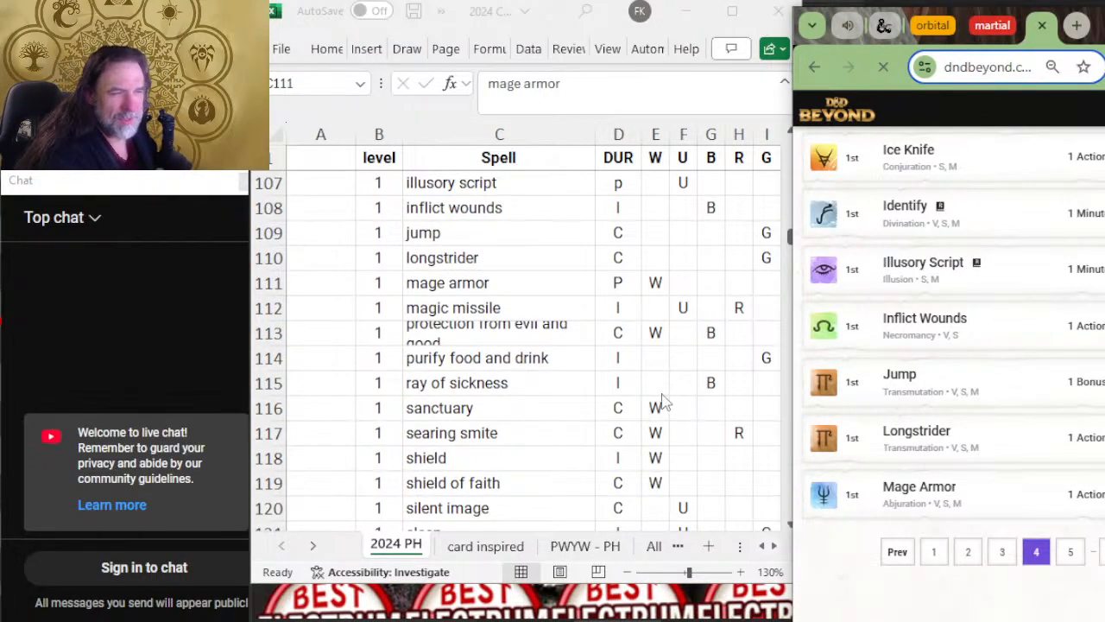
left_click(610, 135)
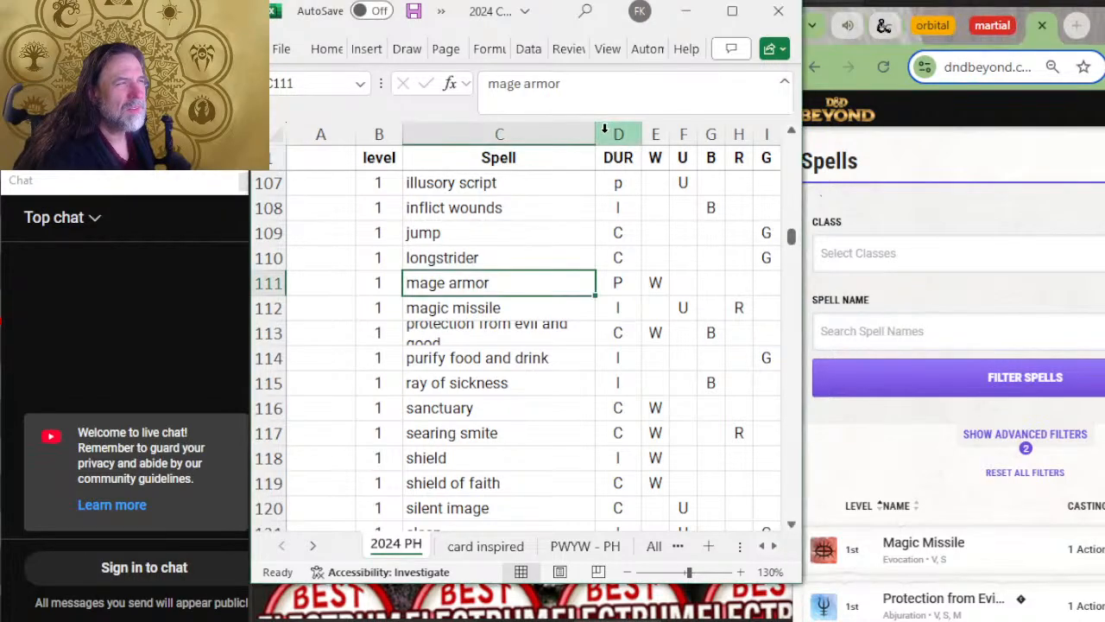
left_click_drag(594, 134, 626, 134)
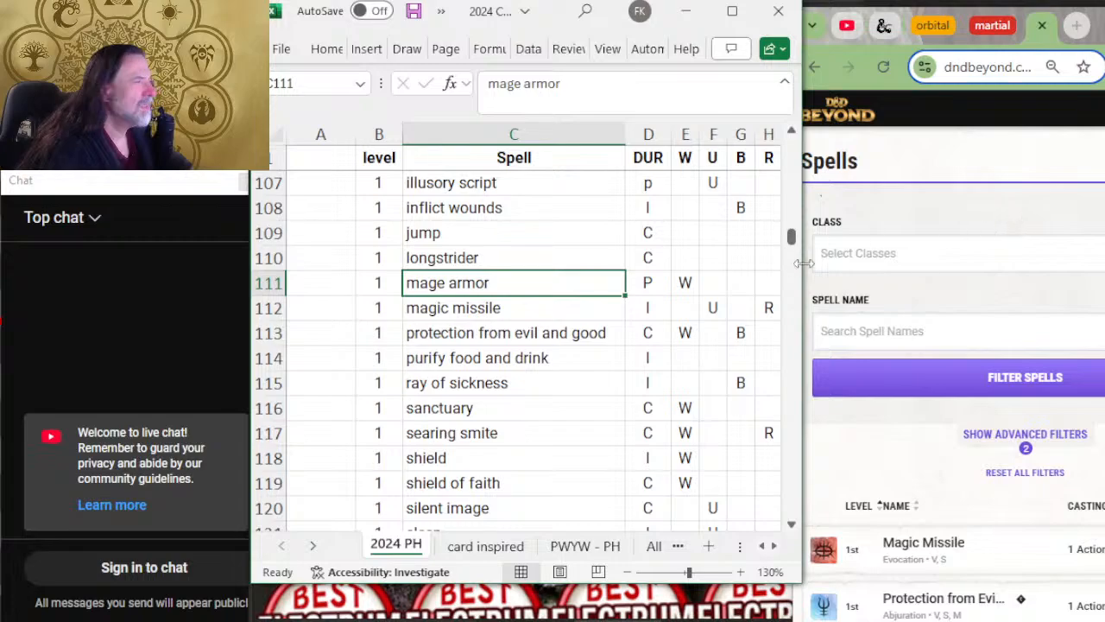
Step: Compare the level 1 spells from magic missile to searing smite with the entries on D&D Beyond's fifth page
scroll(1023, 324, "down", 4)
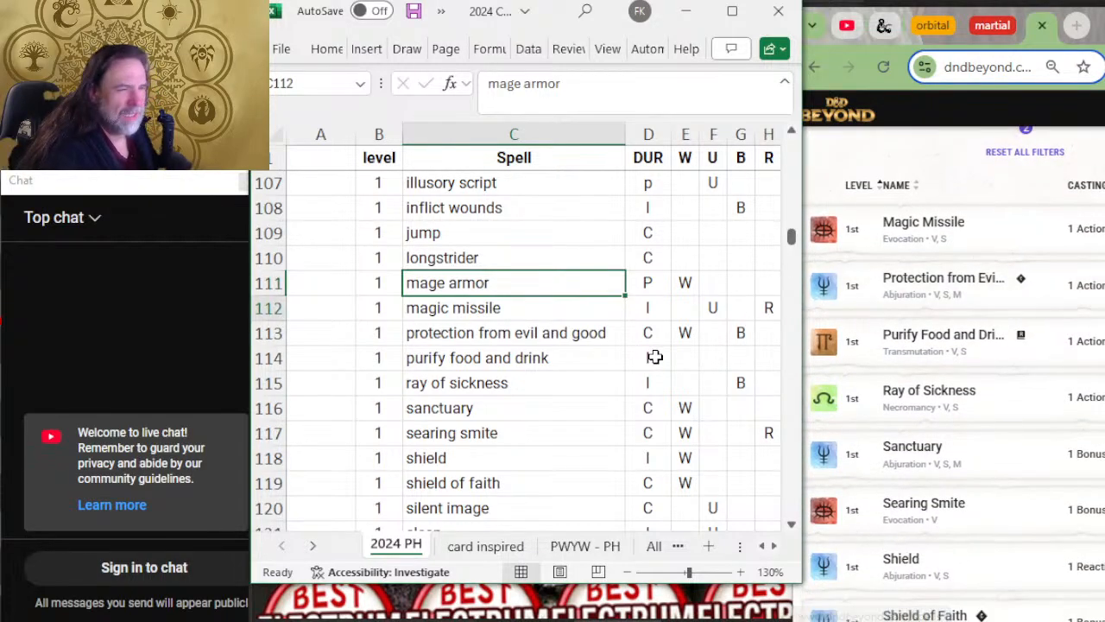
key("Down")
key("Down")
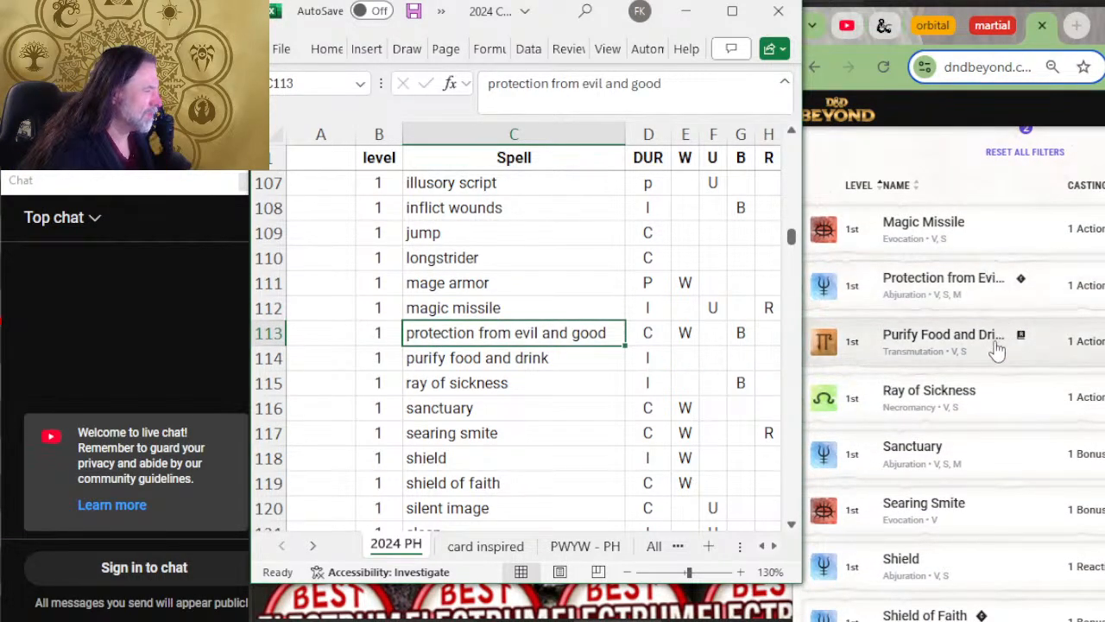
key("Down")
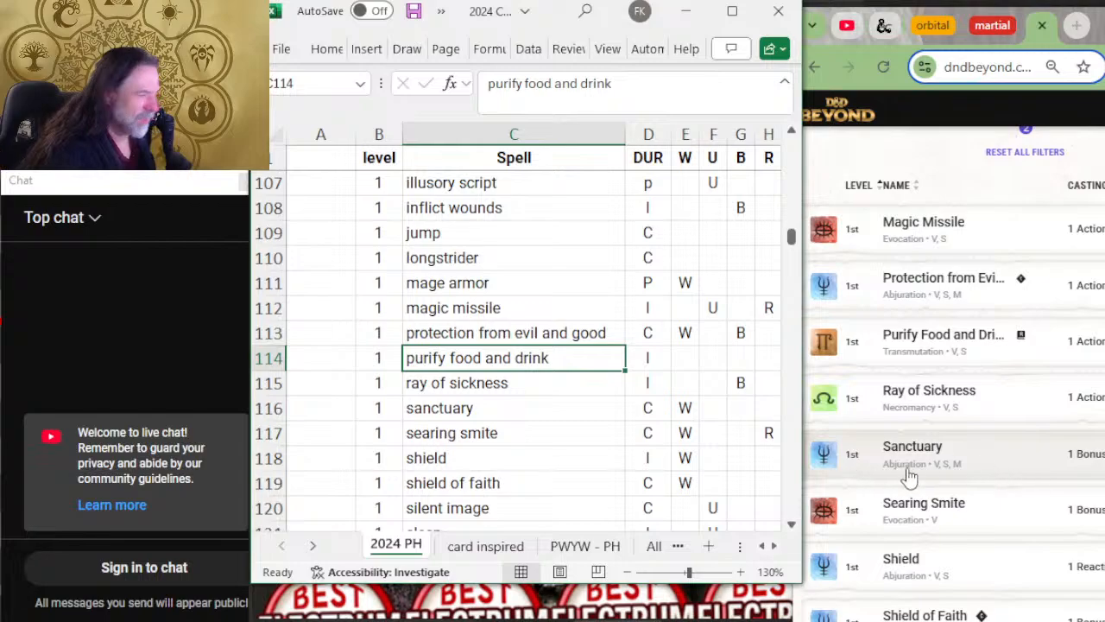
key("Down")
key("Down")
key("Down")
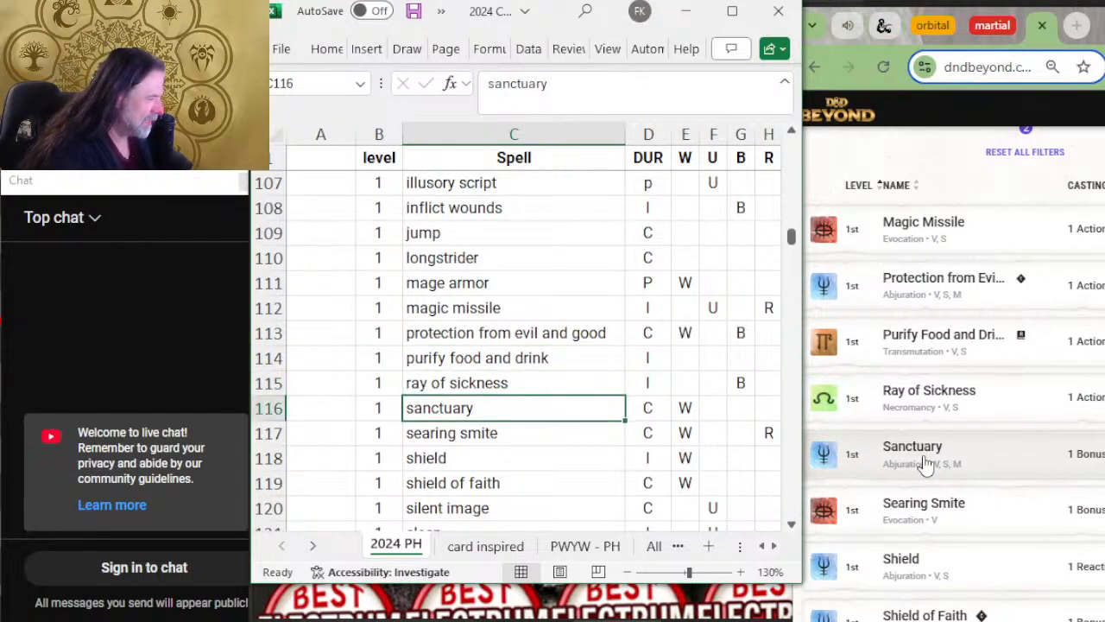
scroll(1078, 426, "down", 3)
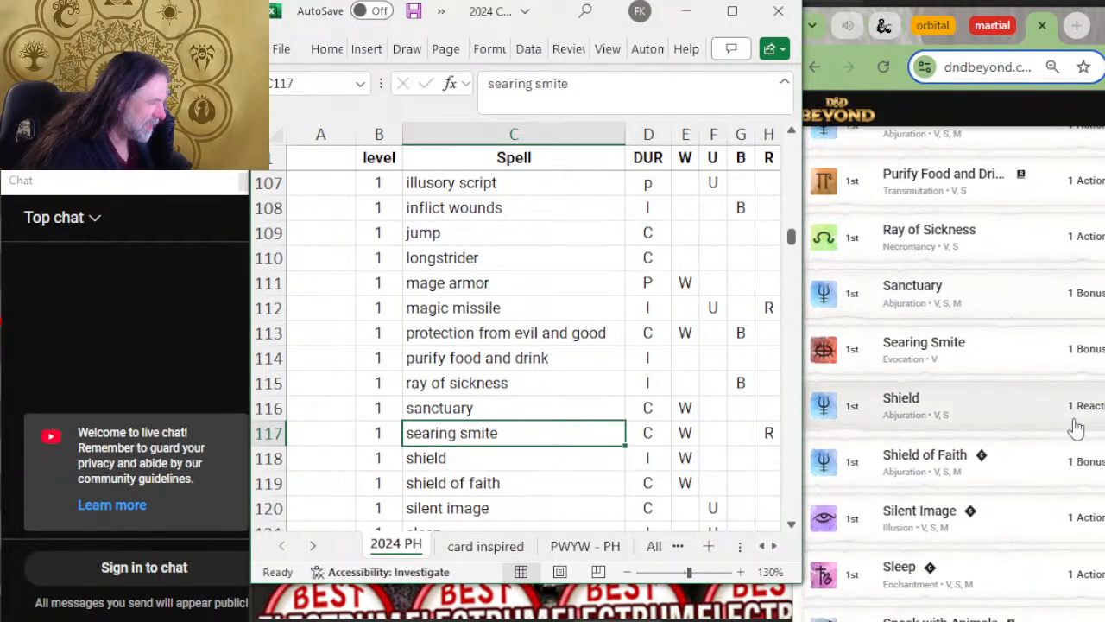
scroll(1077, 414, "up", 1)
scroll(604, 320, "down", 3)
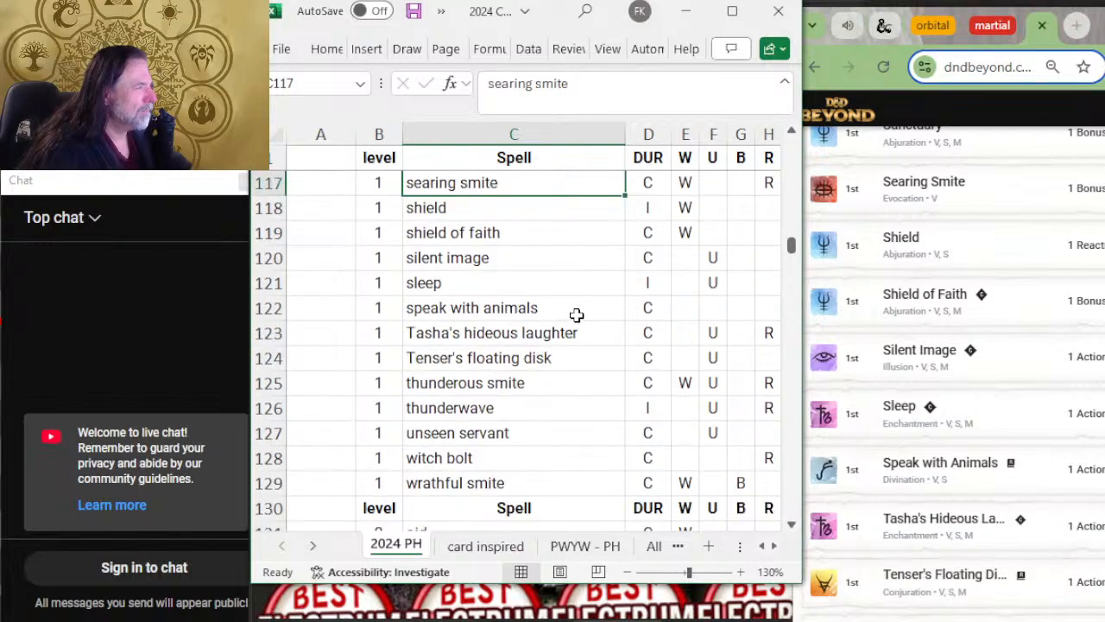
Step: Compare the level 1 spells from shield to wrathful smite with the remaining first-level entries on D&D Beyond's fifth page
key("Down")
key("Down")
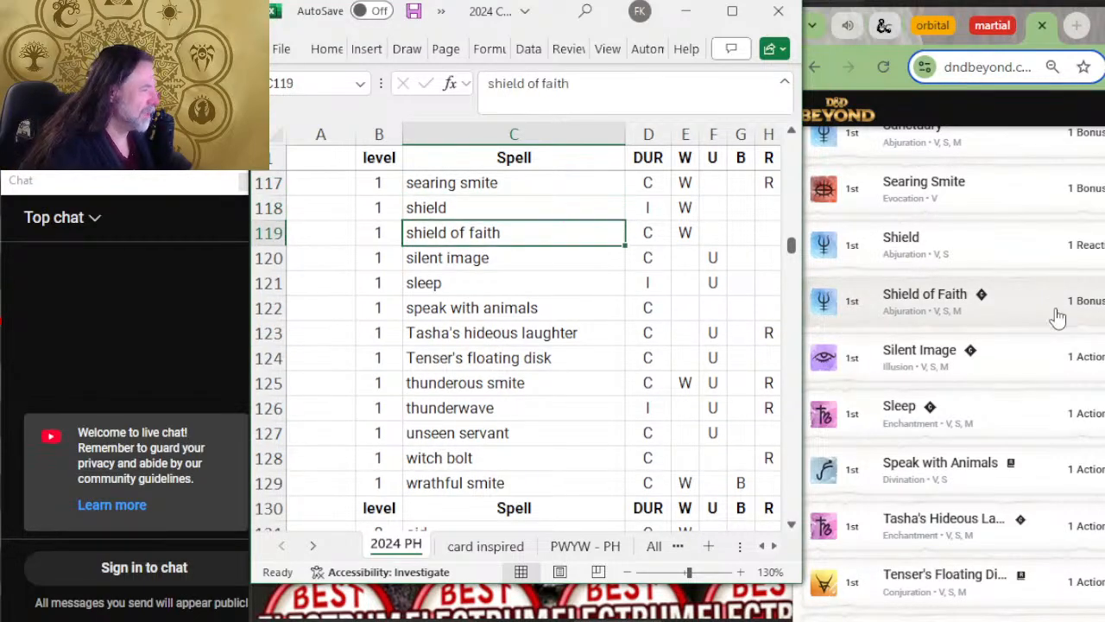
scroll(1056, 316, "down", 3)
key("Down")
key("Down")
key("Down")
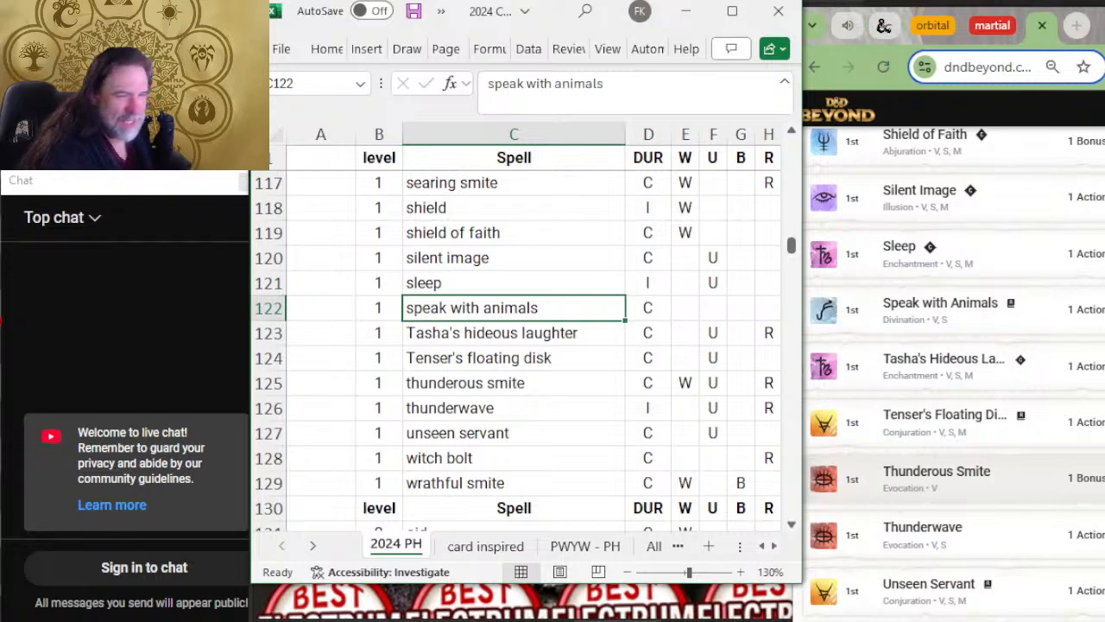
key("Down")
key("Down")
key("Down")
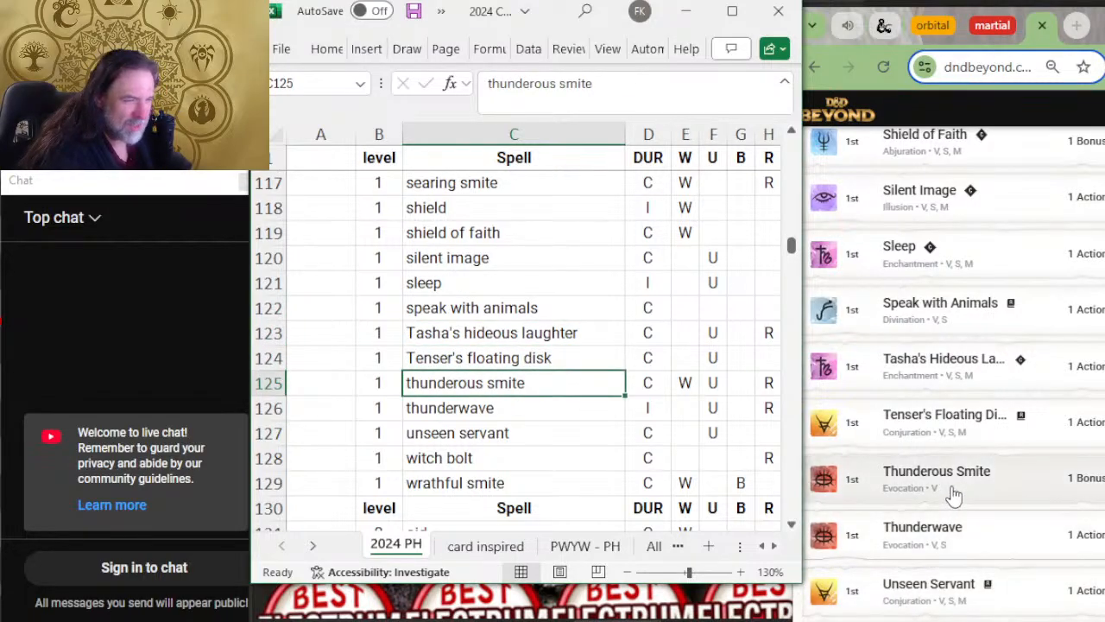
scroll(954, 494, "down", 2)
scroll(466, 357, "down", 2)
key("Down")
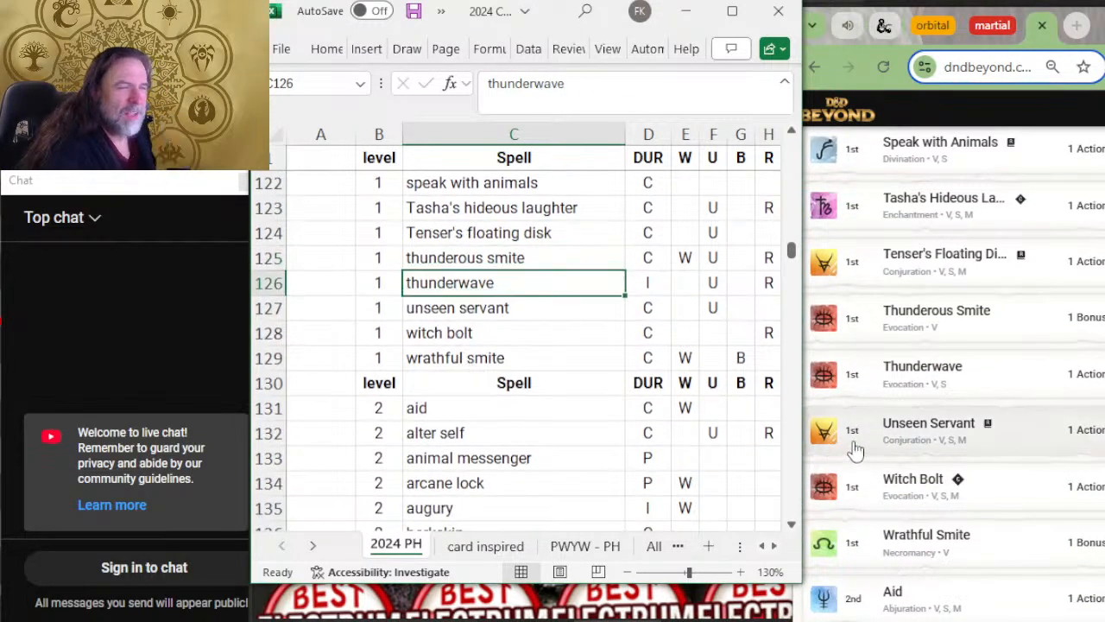
scroll(982, 371, "down", 2)
key("Down")
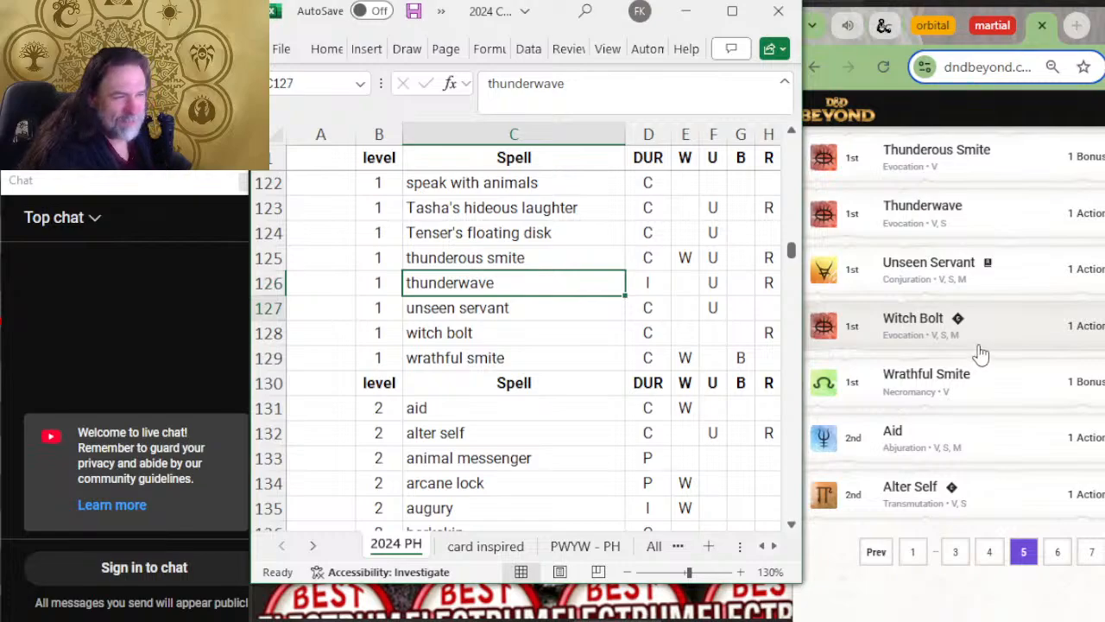
key("Down")
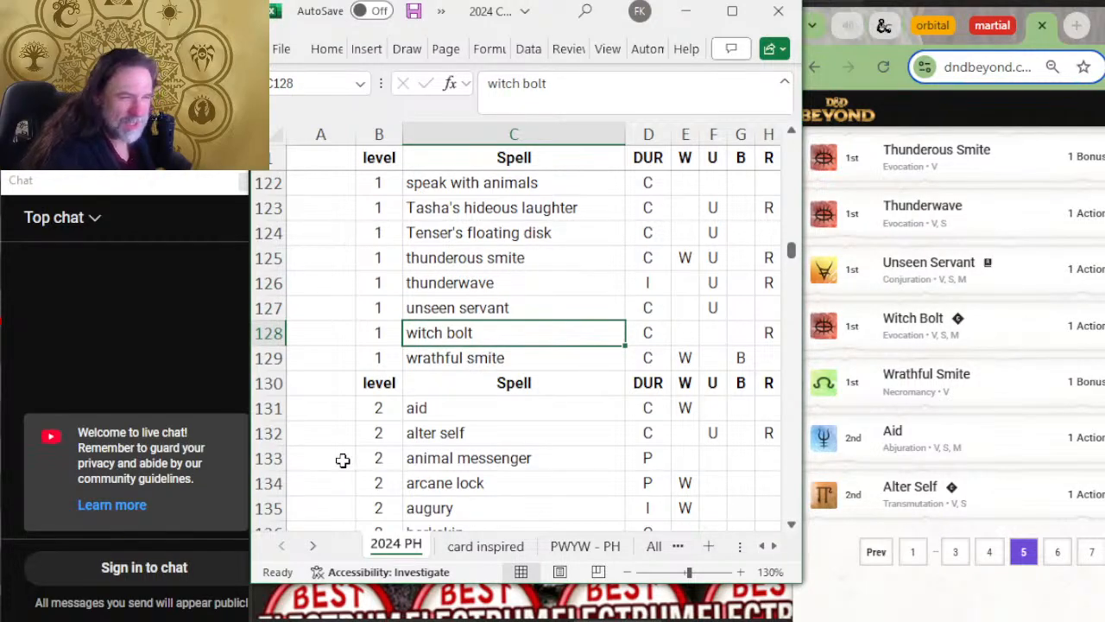
key("Down")
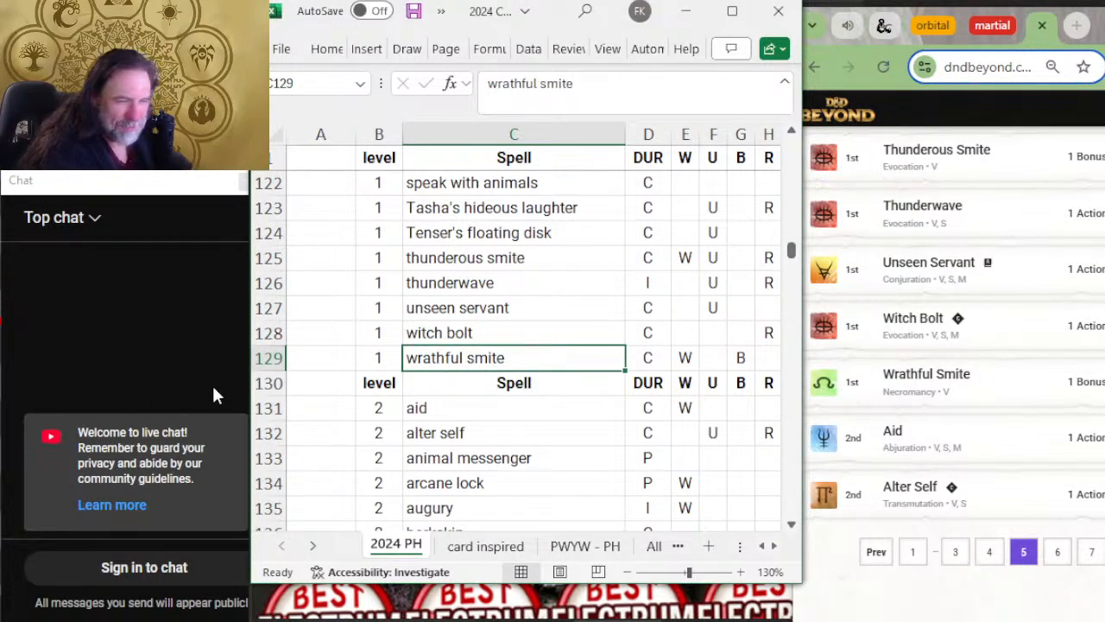
Step: Insert a blank row between wrathful smite and the level 2 header row
right_click(259, 385)
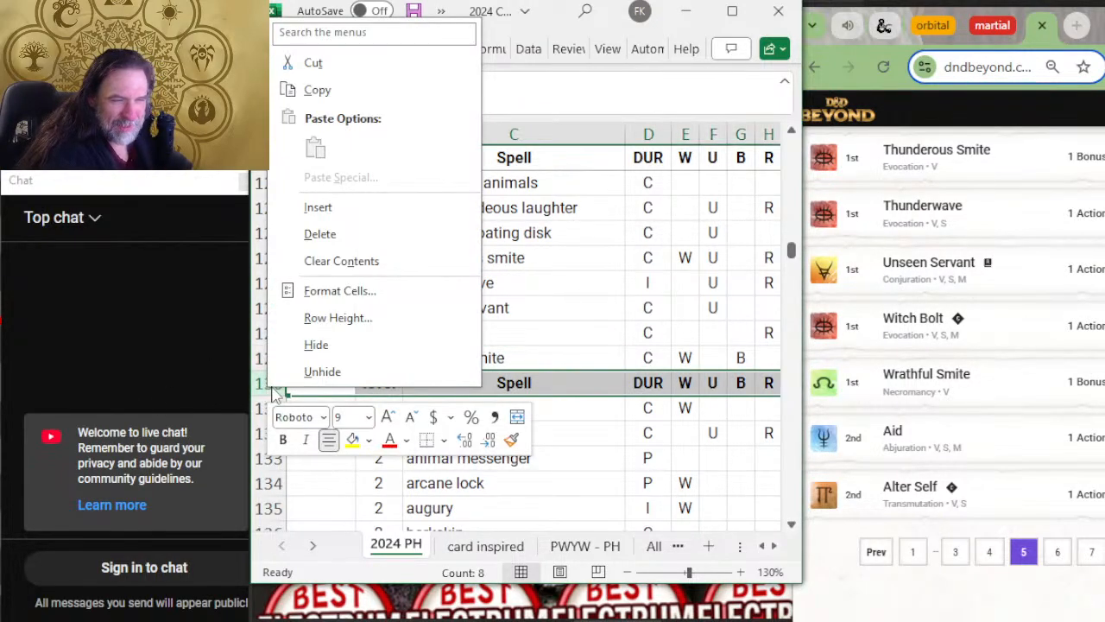
left_click(332, 209)
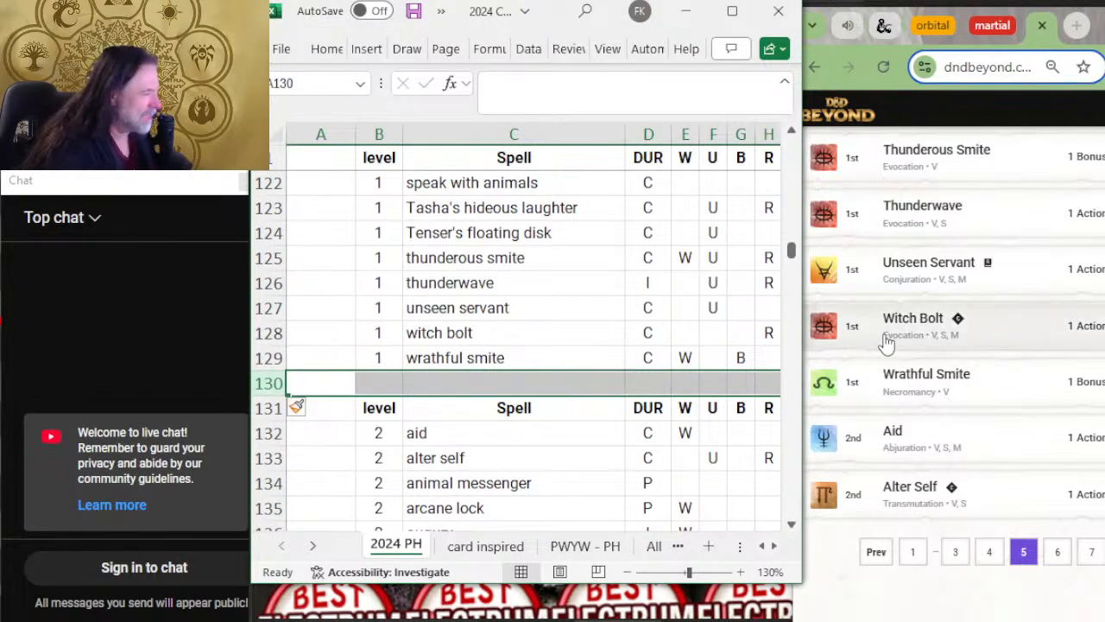
Step: Compare the level 2 spells from aid to arcane lock with D&D Beyond's list, opening its sixth page
scroll(886, 345, "down", 3)
scroll(603, 331, "down", 2)
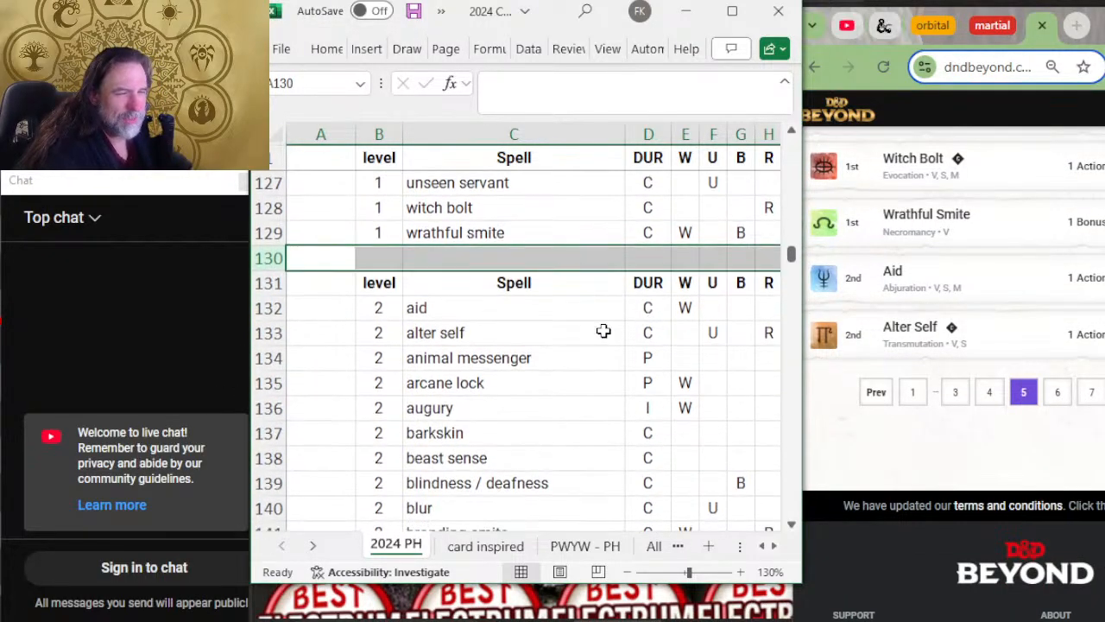
left_click(429, 316)
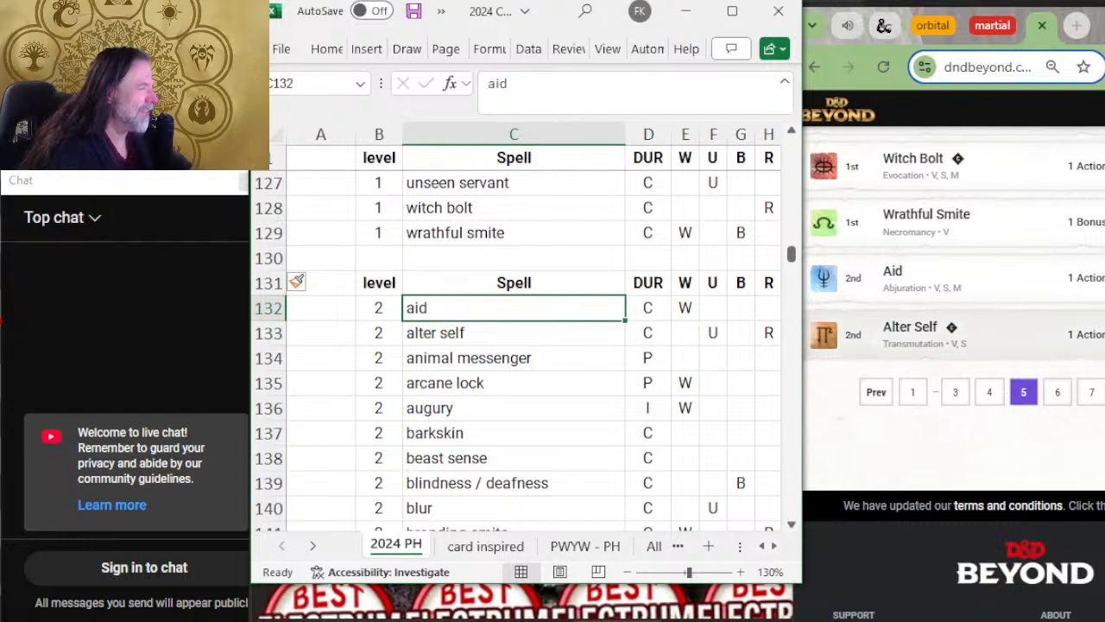
left_click(604, 323)
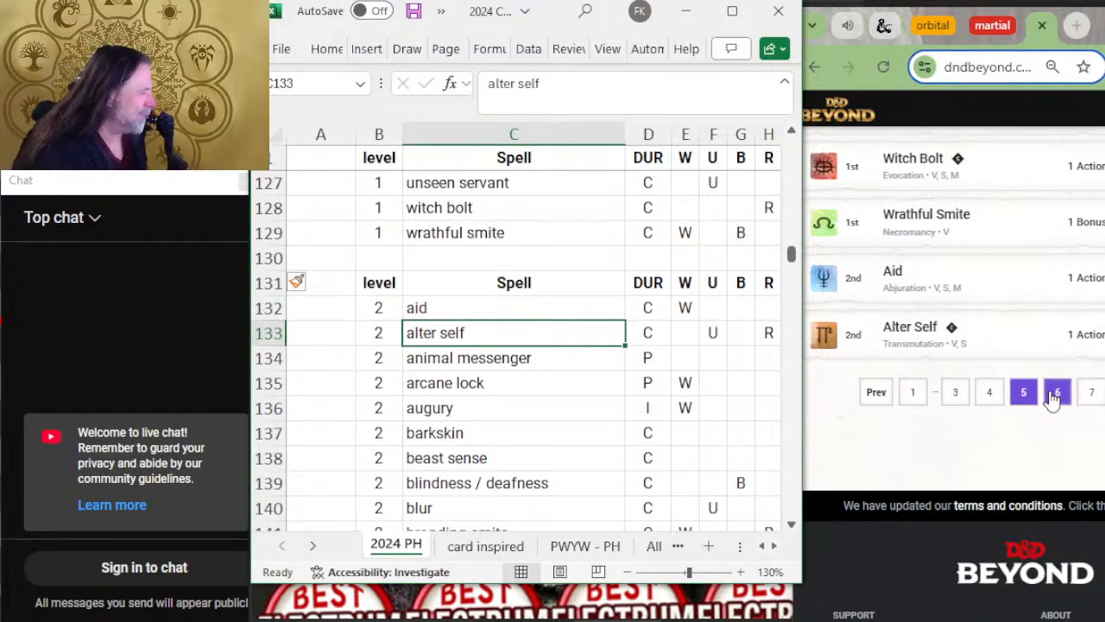
left_click(1055, 394)
scroll(596, 375, "down", 2)
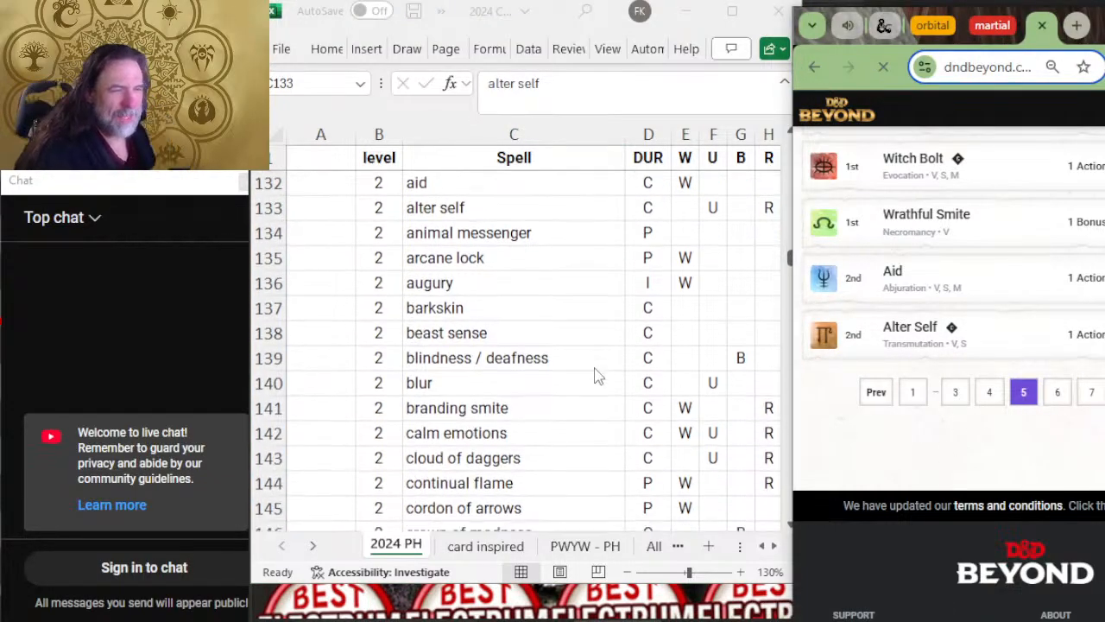
scroll(958, 337, "down", 4)
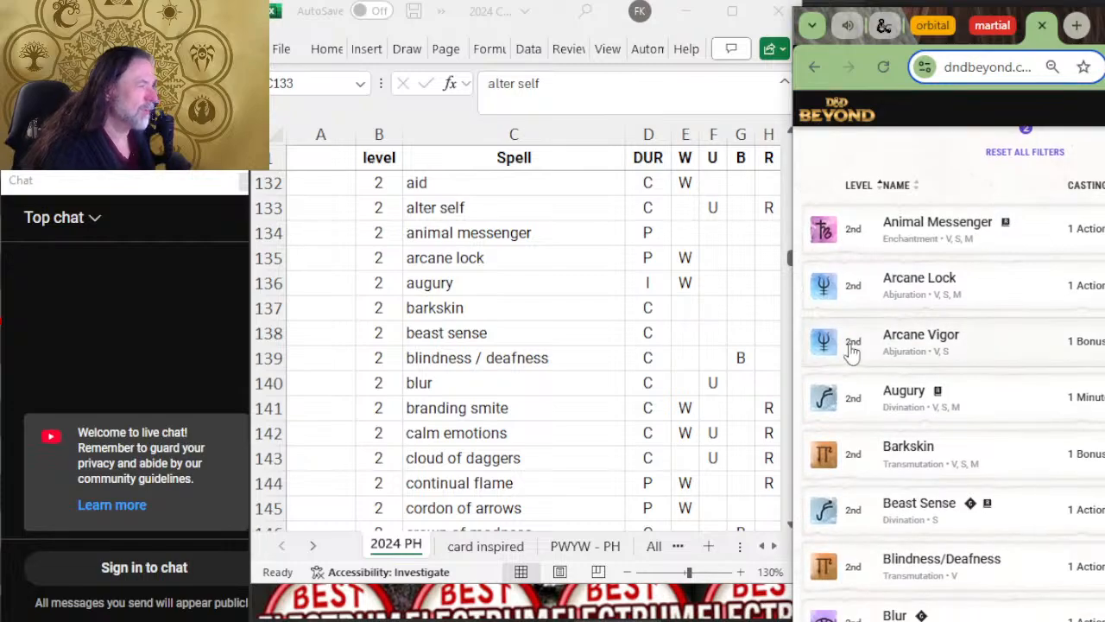
left_click(536, 244)
left_click(535, 257)
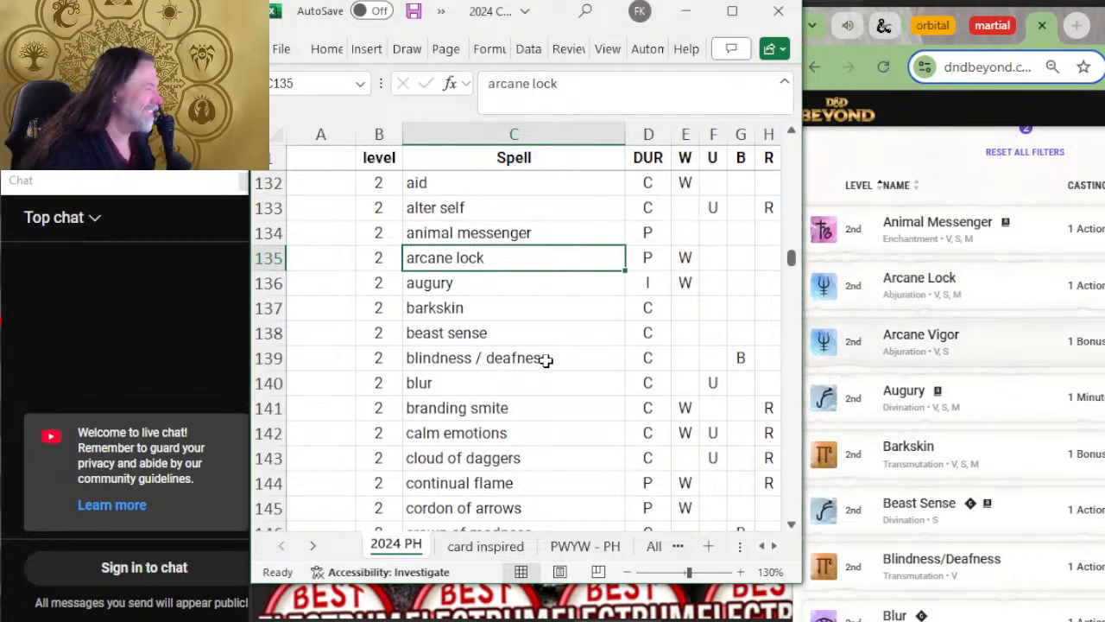
left_click(242, 288)
right_click(244, 286)
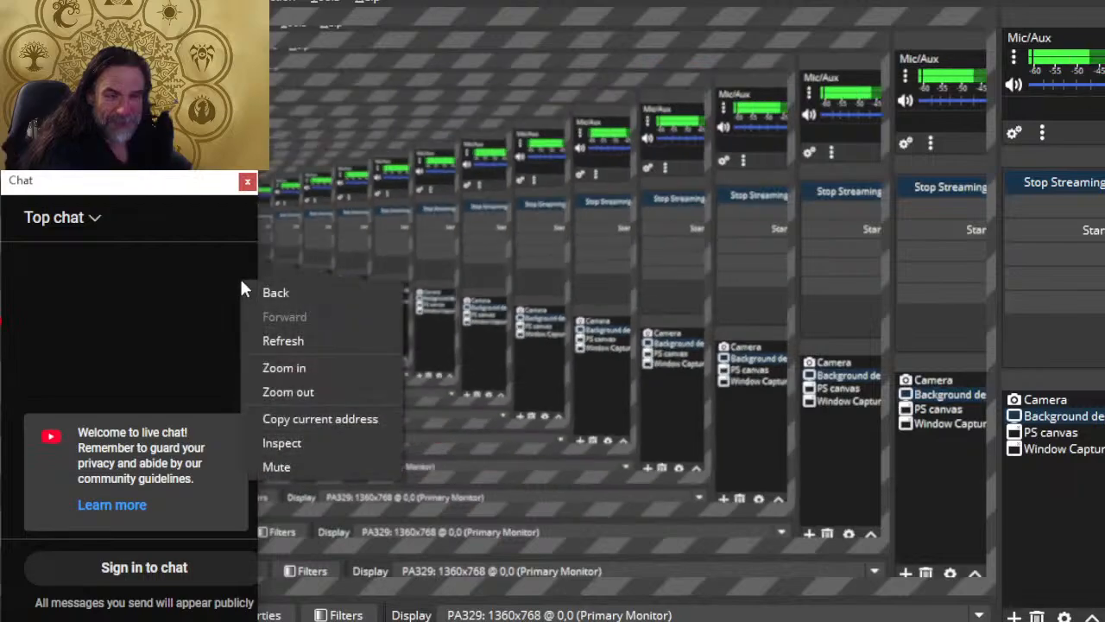
key("alt+Tab")
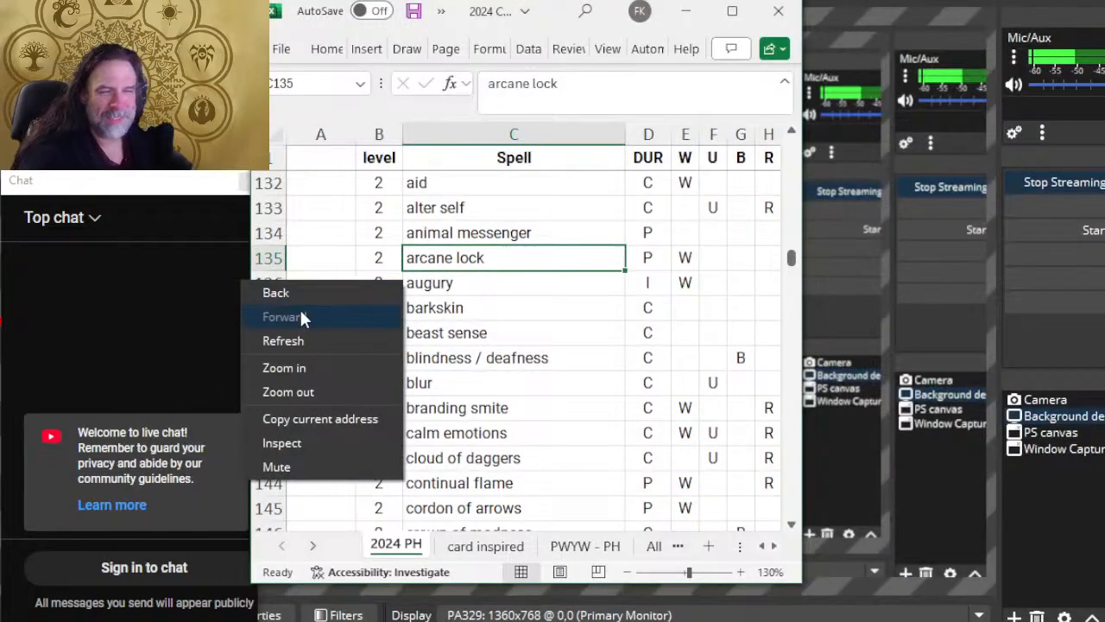
key("alt+Tab")
key("alt+Tab")
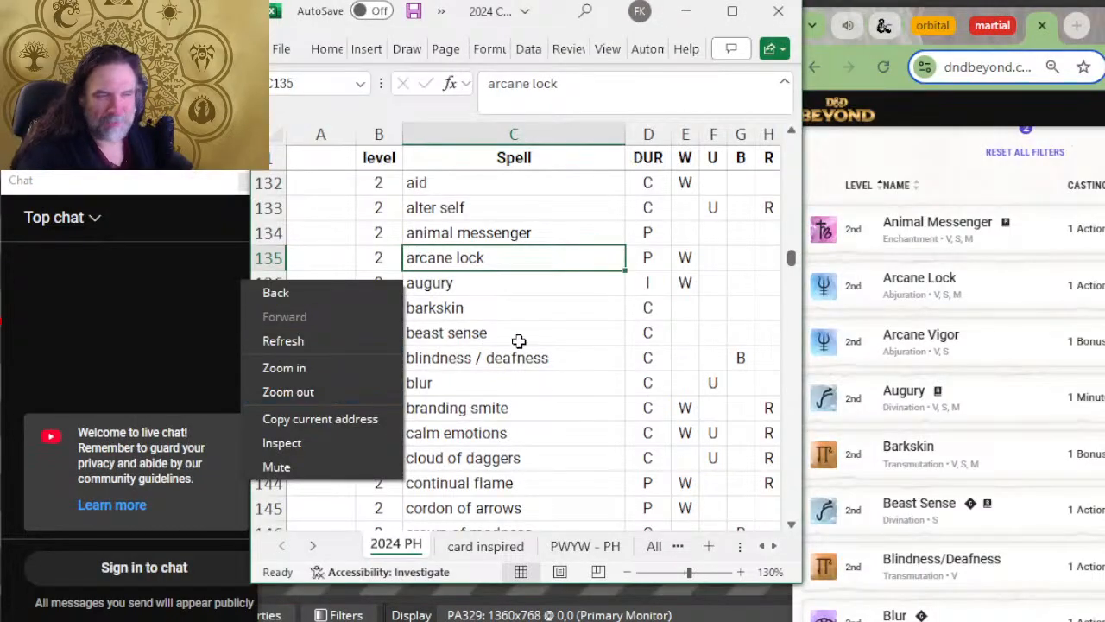
left_click(416, 285)
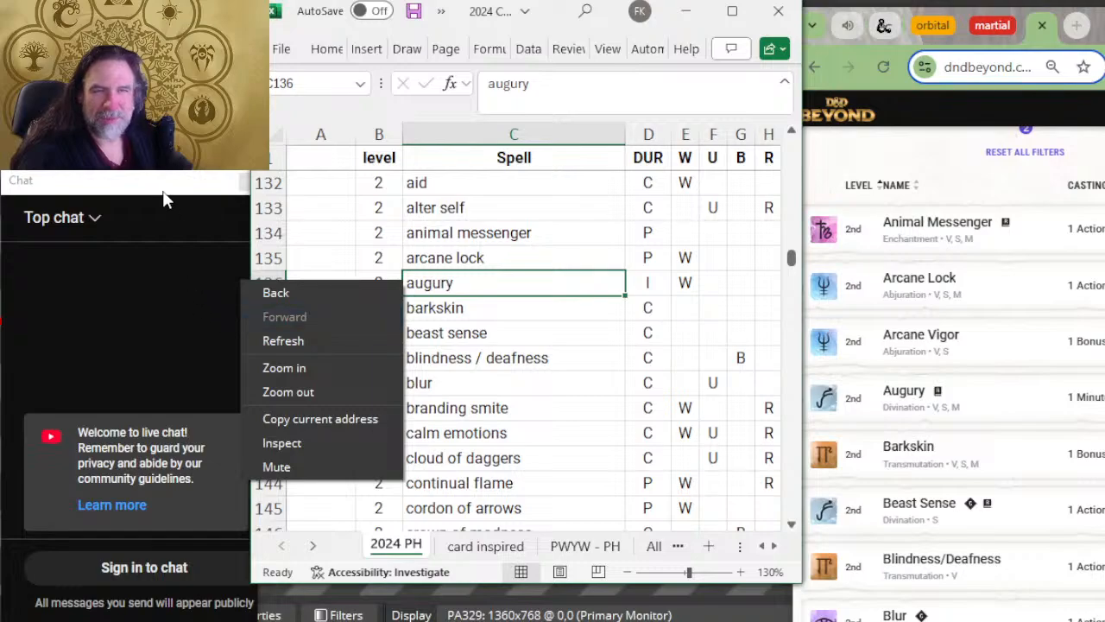
key("alt+Tab")
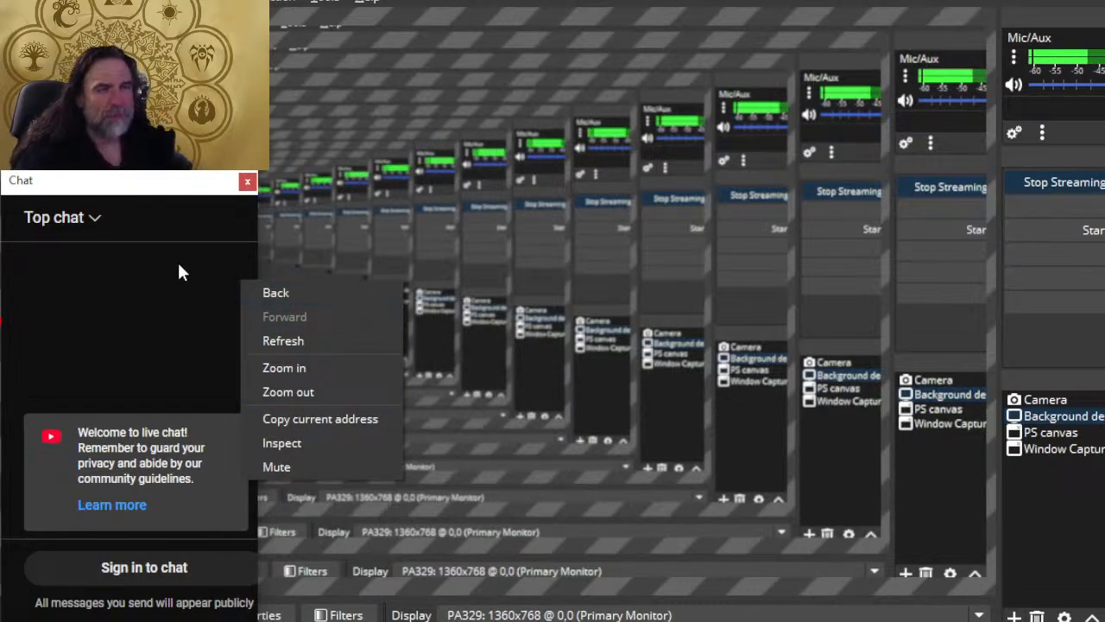
mouse_move(170, 192)
left_mouse_down()
mouse_move(112, 190)
mouse_move(171, 199)
left_mouse_up()
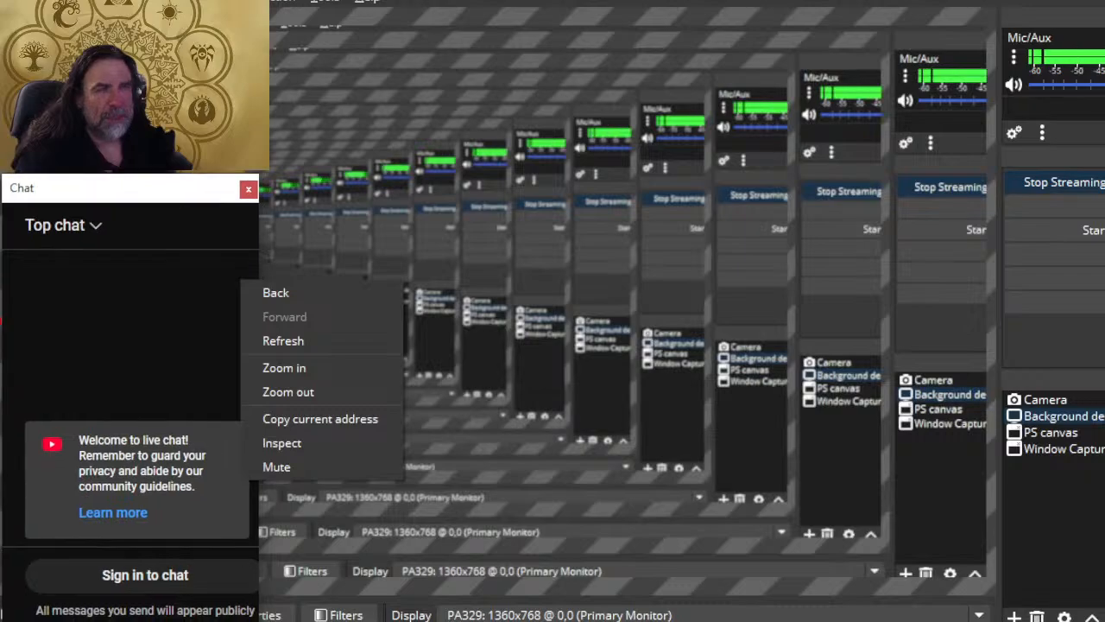
left_click(631, 289)
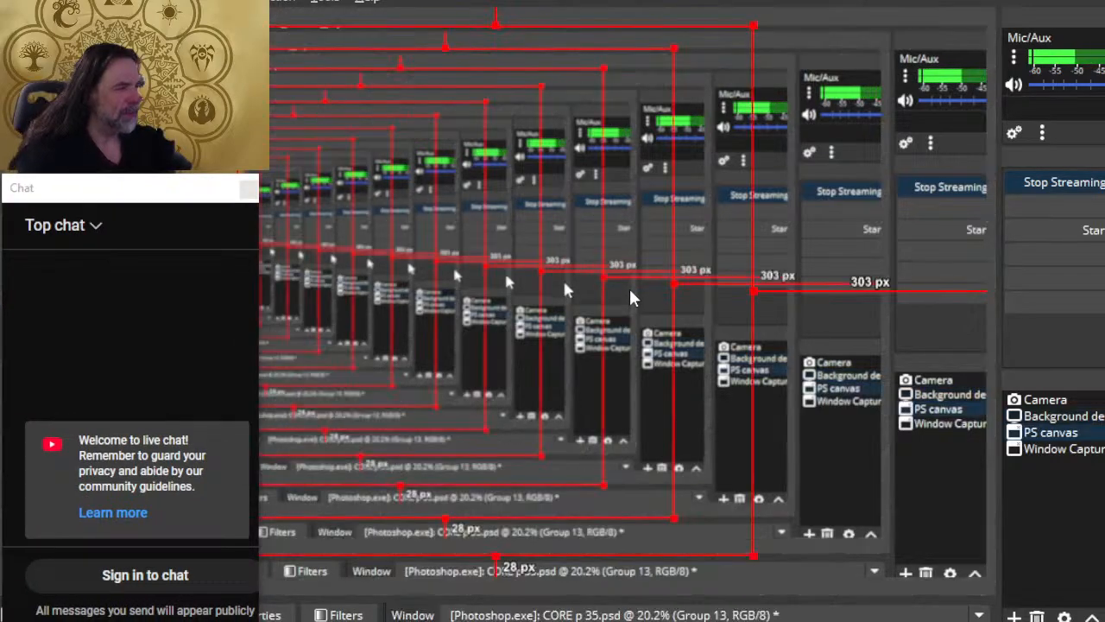
key("alt+Tab")
key("alt+Tab")
key("alt+Tab")
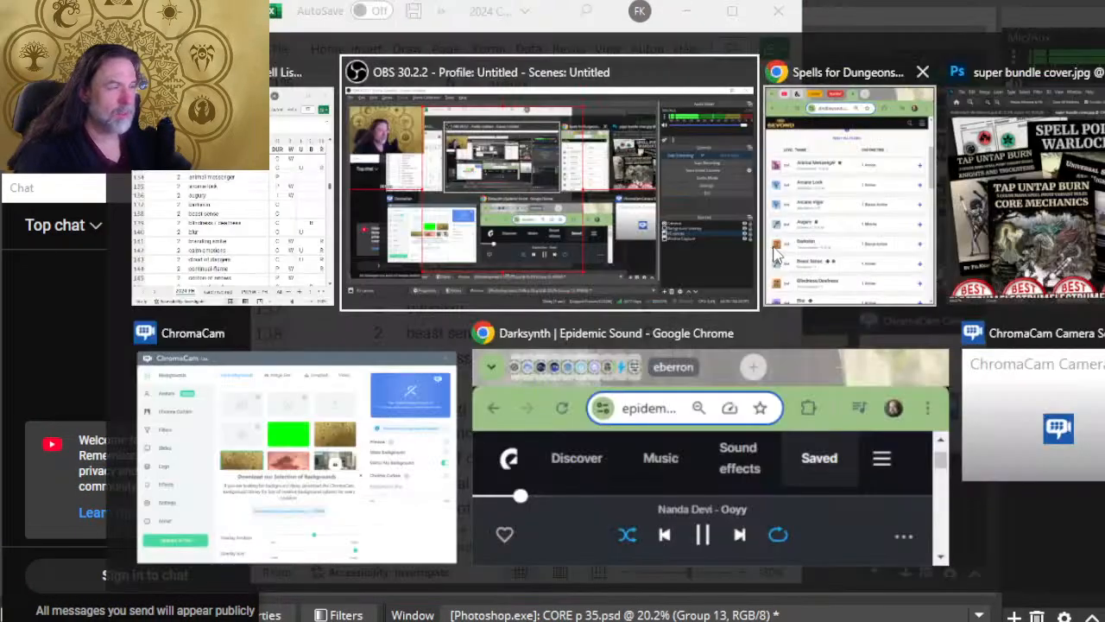
key("alt+Tab")
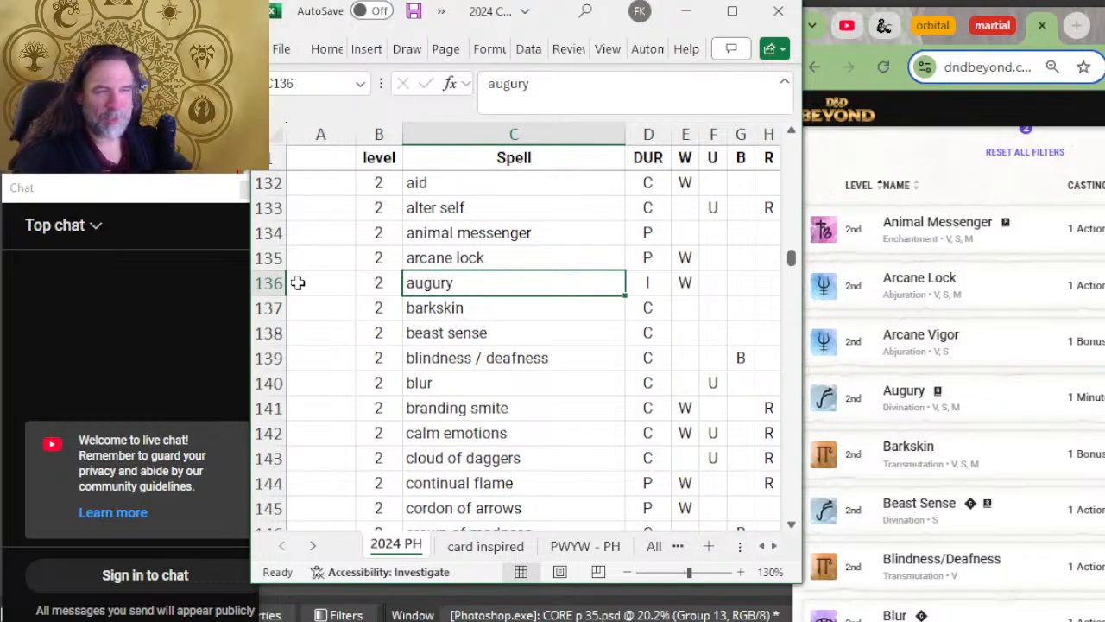
Step: Insert a row above augury with level 2 and the spell name arcane vigor
right_click(256, 283)
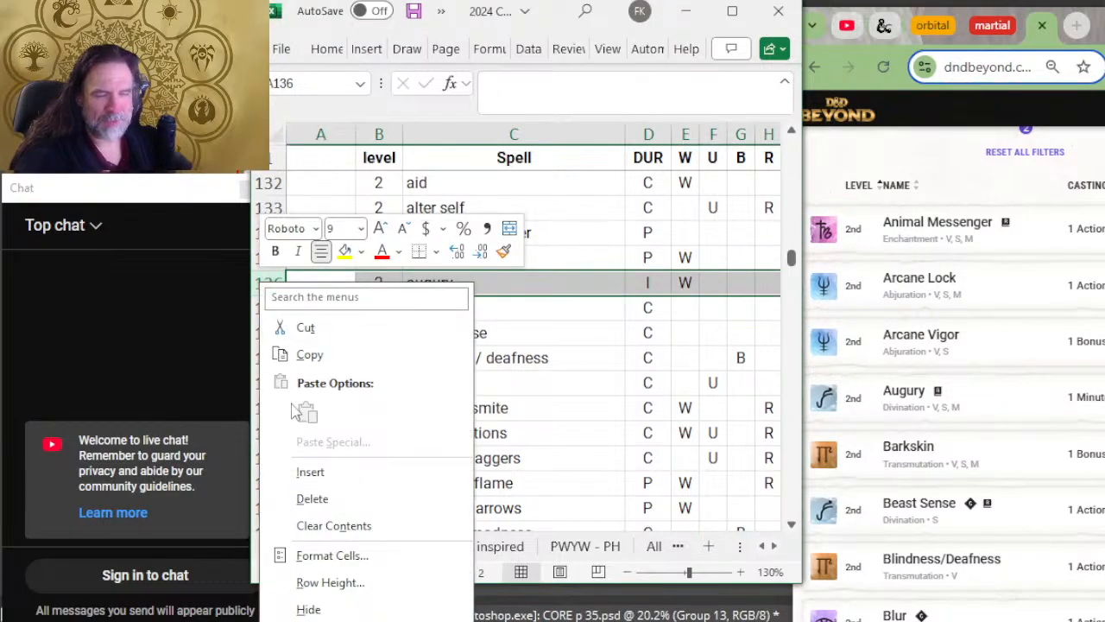
left_click(309, 472)
left_click(387, 283)
type("2")
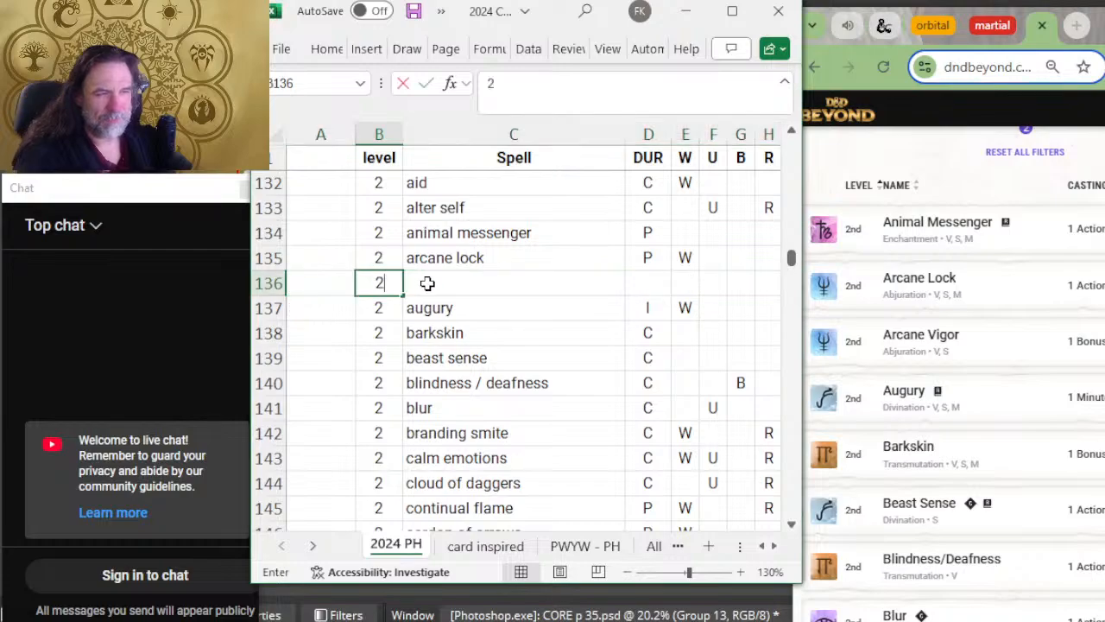
left_click(424, 283)
type("arcane vigor")
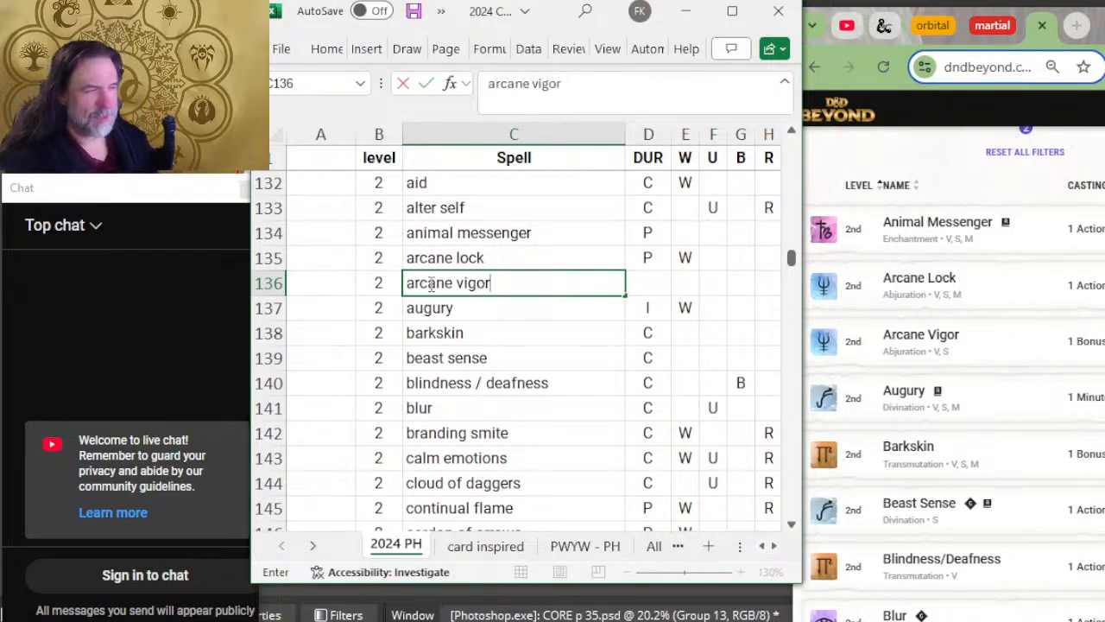
key("Tab")
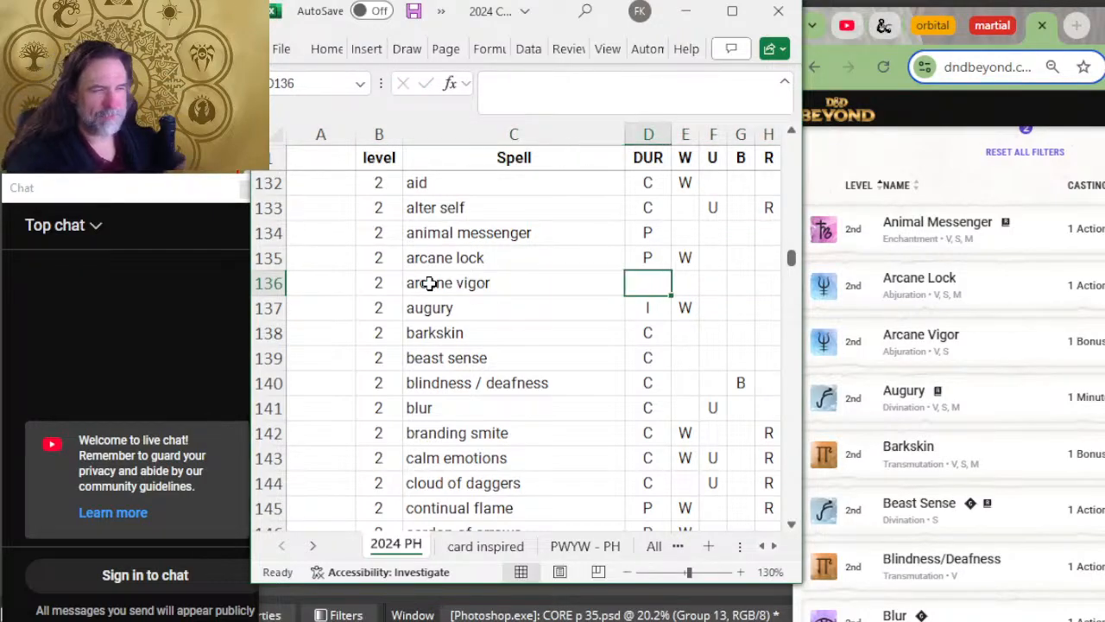
left_click(497, 302)
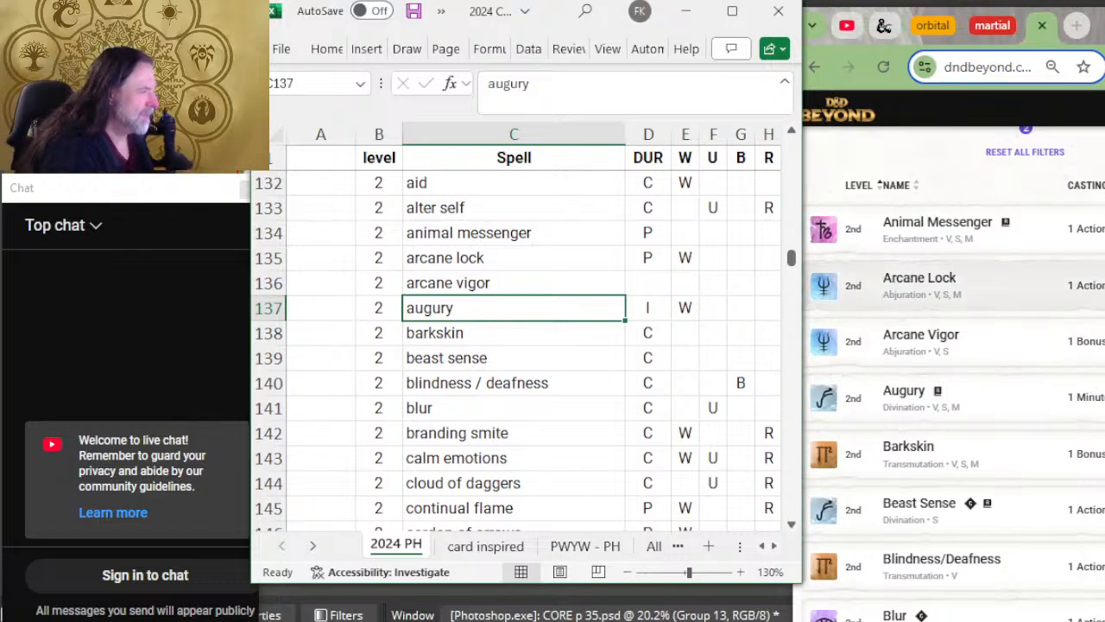
Step: Check the level 2 spells from augury to blur against D&D Beyond's list and delete the branding smite row
key("Down")
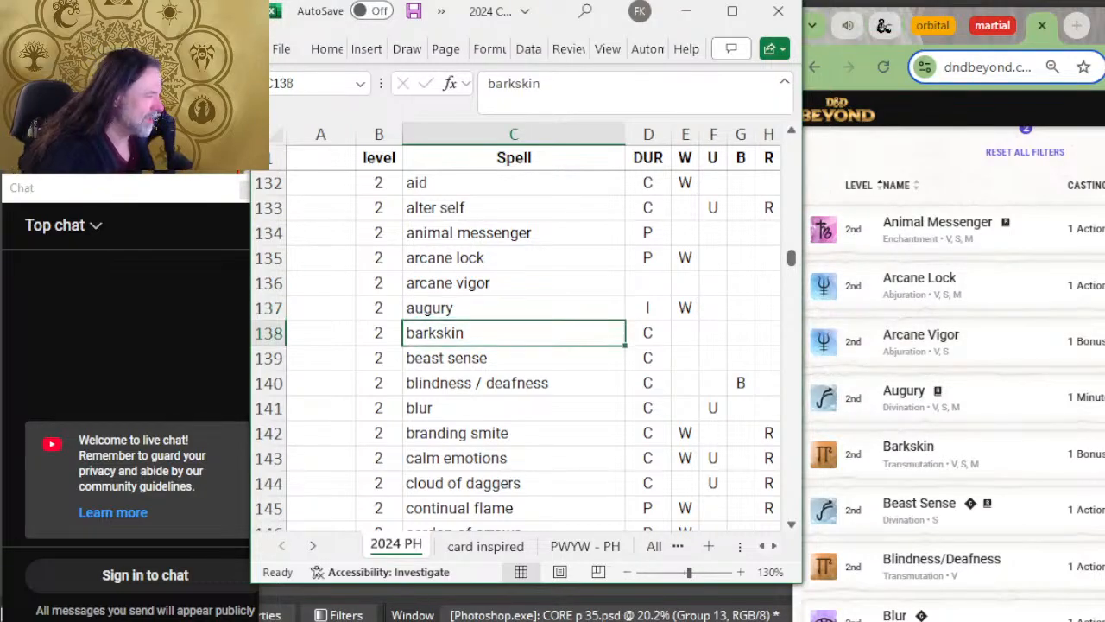
key("Down")
scroll(959, 418, "down", 2)
scroll(676, 284, "down", 2)
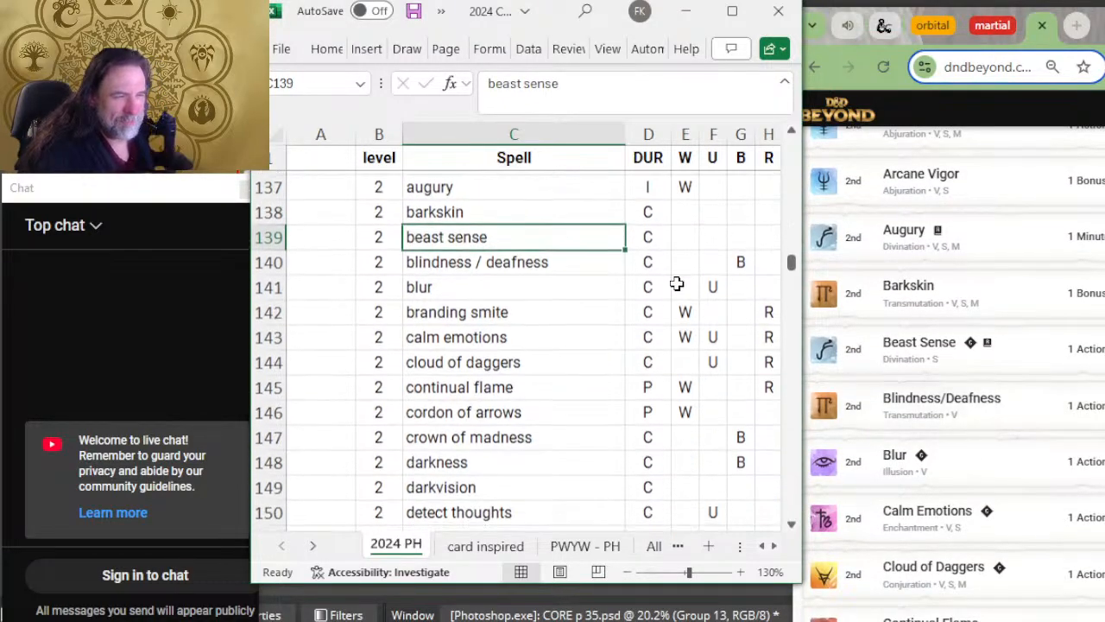
scroll(1019, 382, "down", 2)
key("Down")
key("Down")
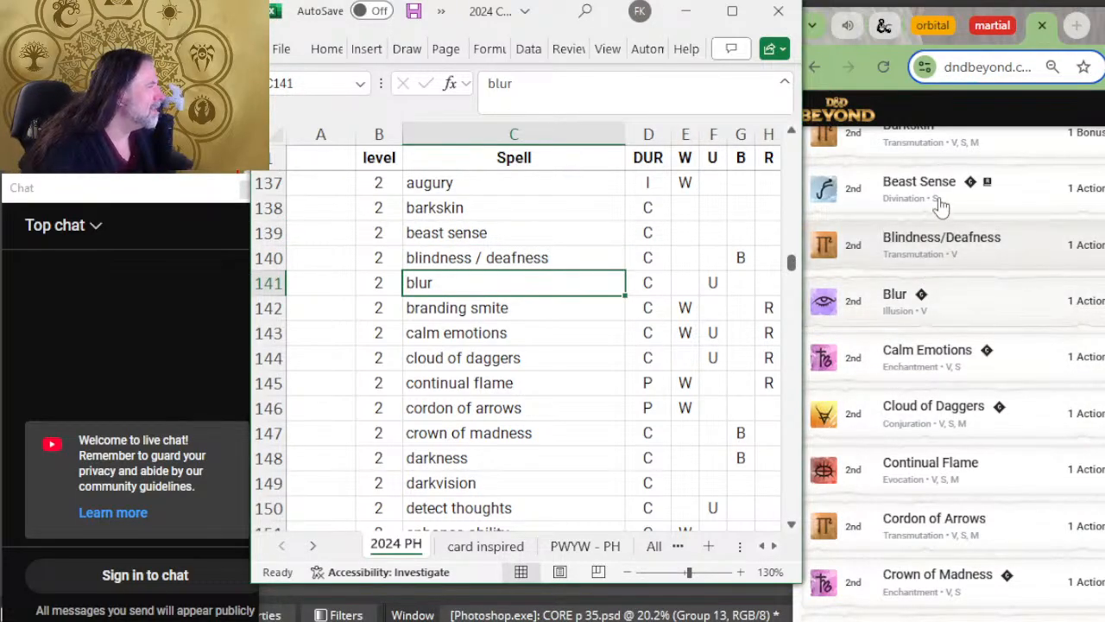
right_click(268, 308)
left_click(371, 507)
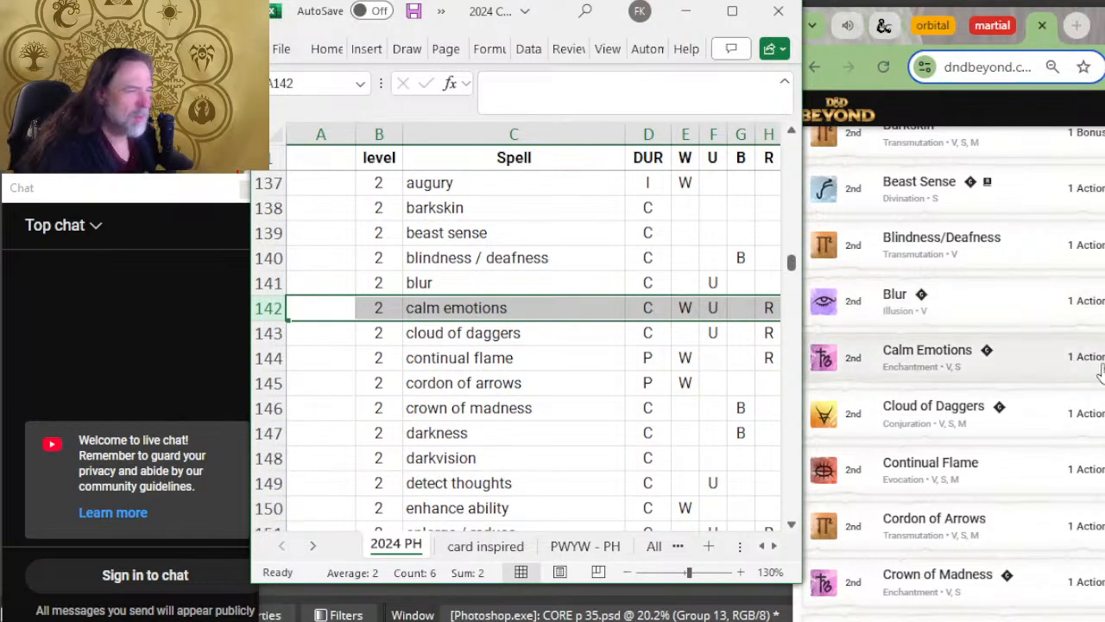
Step: Compare the level 2 spells from calm emotions to darkvision with D&D Beyond's sixth page
scroll(1092, 339, "down", 2)
key("Down")
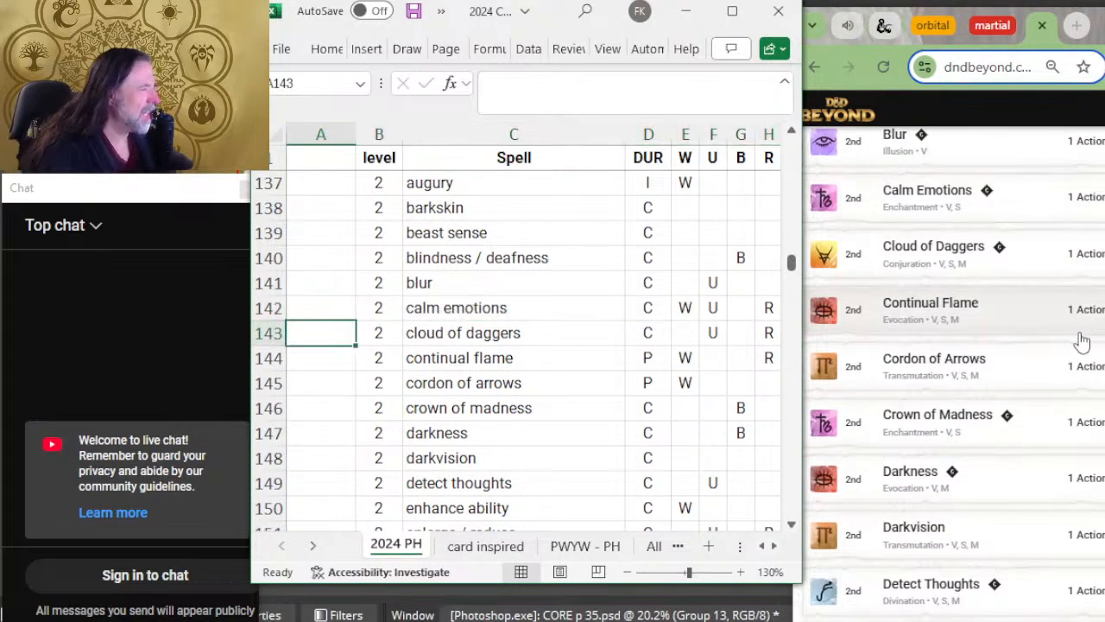
left_click(541, 336)
left_click(532, 348)
key("Down")
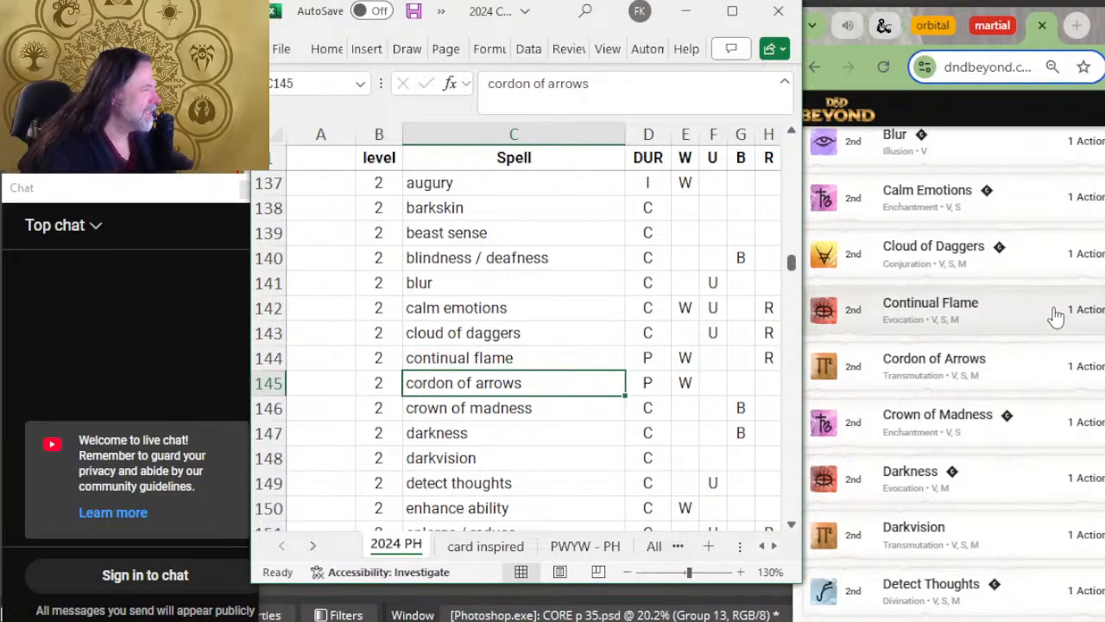
scroll(1057, 318, "down", 2)
scroll(698, 345, "down", 2)
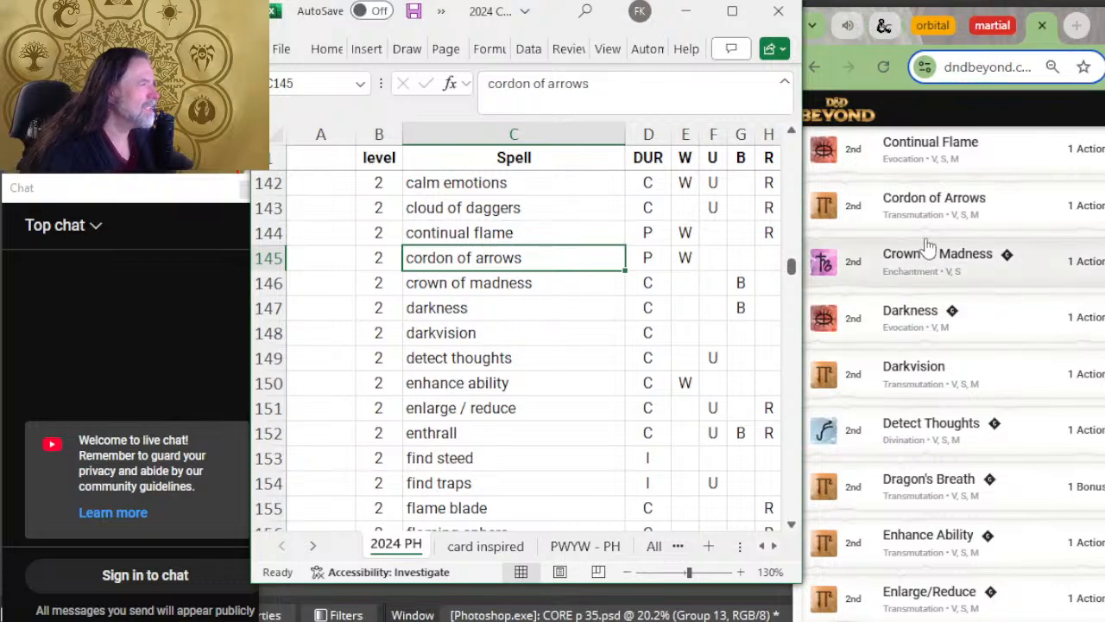
scroll(1018, 325, "up", 4)
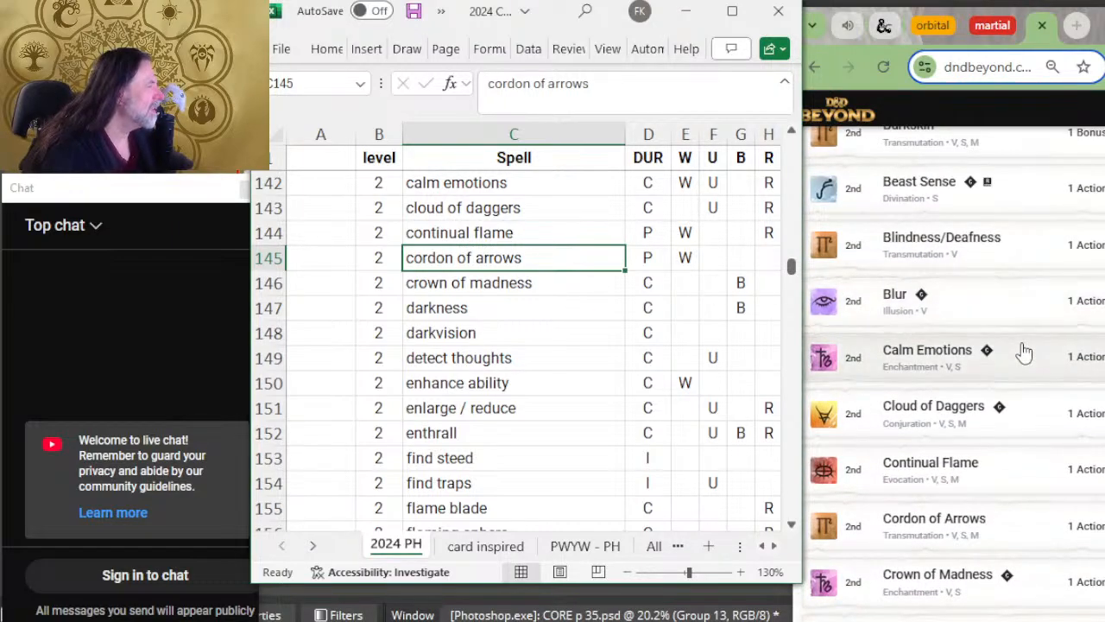
scroll(1031, 363, "up", 4)
scroll(1049, 371, "down", 8)
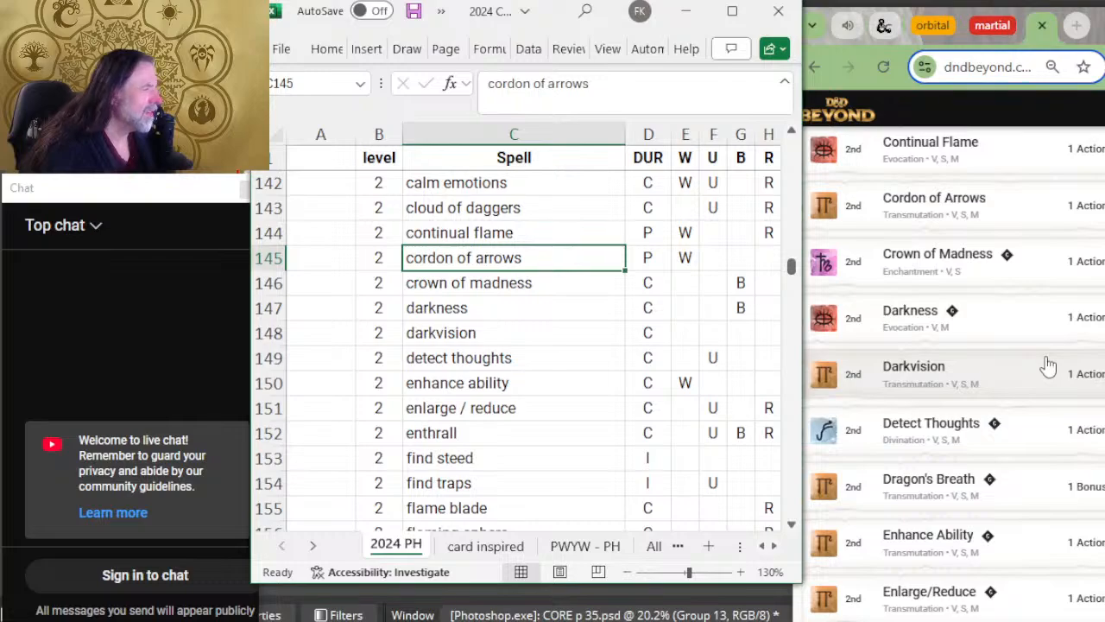
key("Down")
key("Down")
scroll(1047, 364, "down", 2)
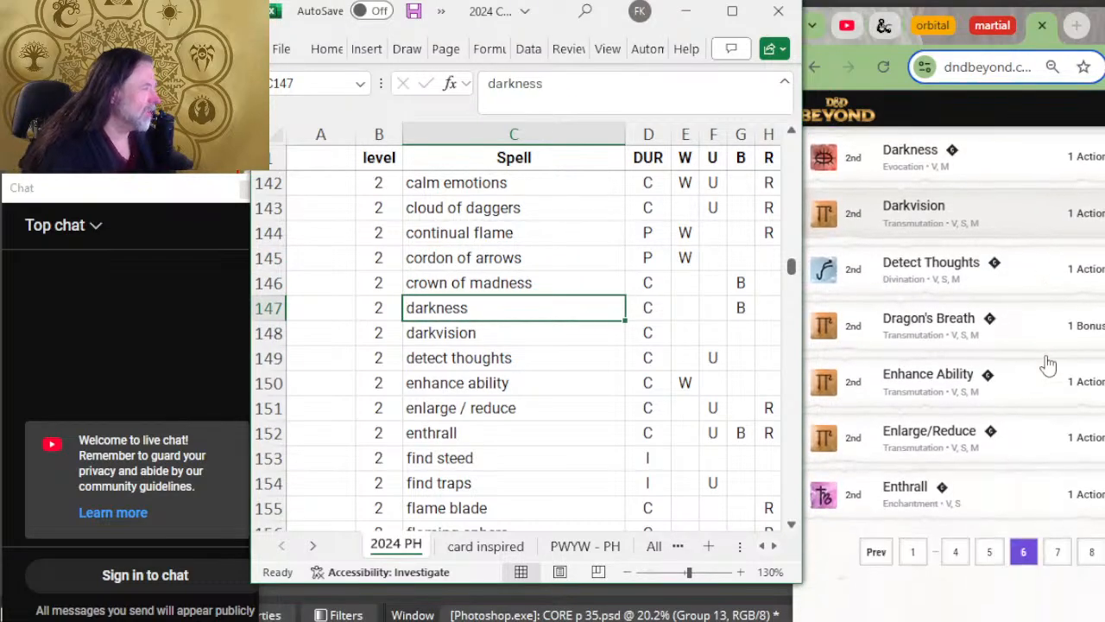
key("Down")
scroll(592, 353, "down", 2)
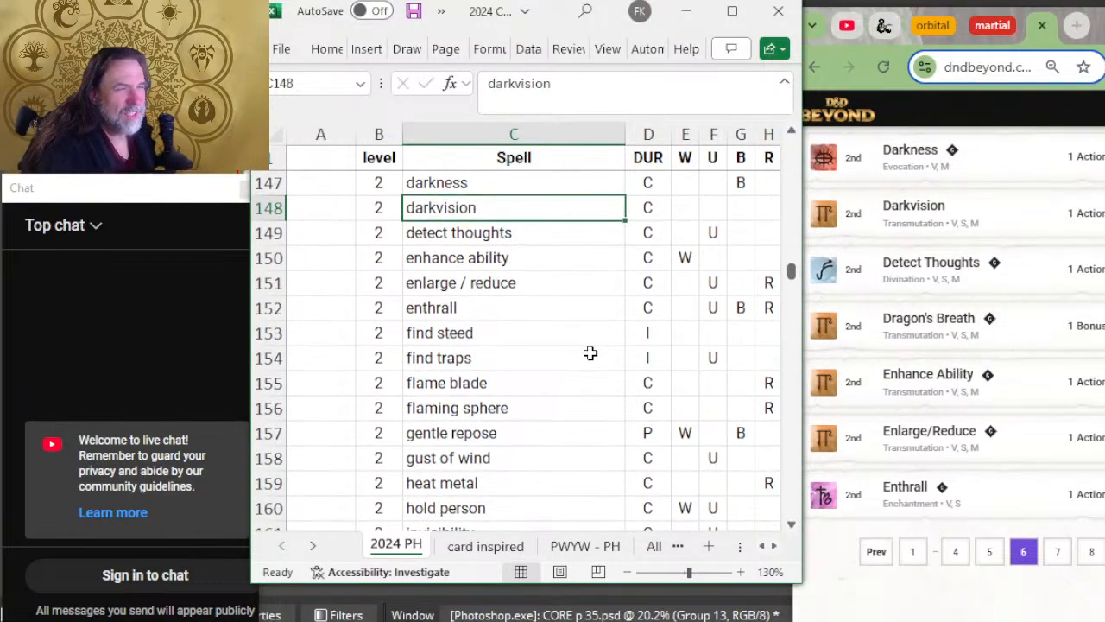
Step: Insert a row above enhance ability with level 2 and the spell name dragon's breath
key("Down")
key("Down")
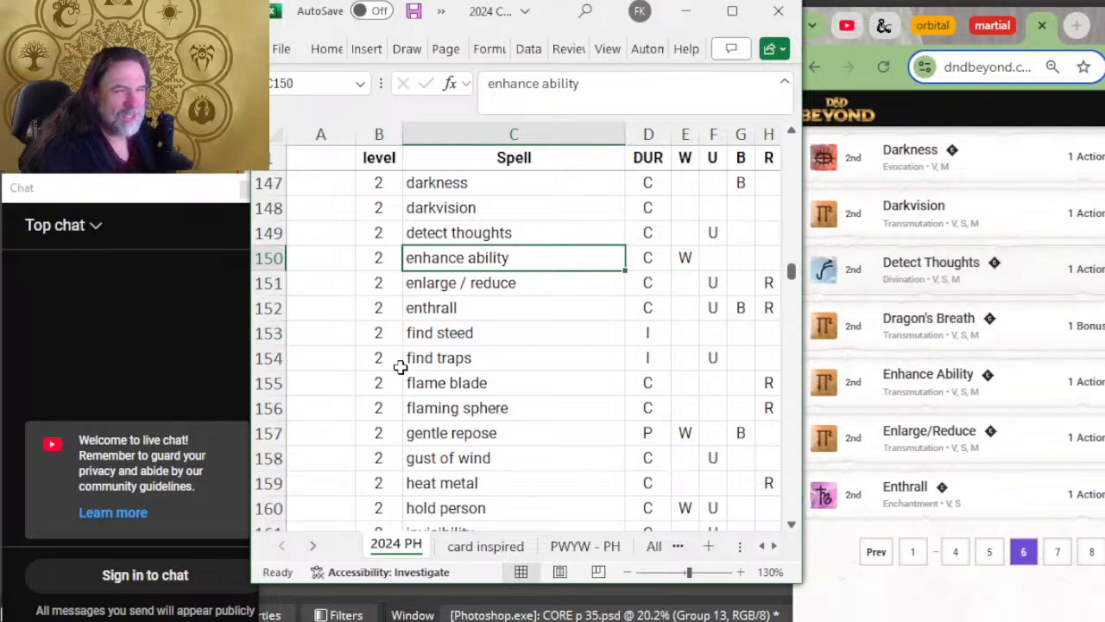
right_click(258, 261)
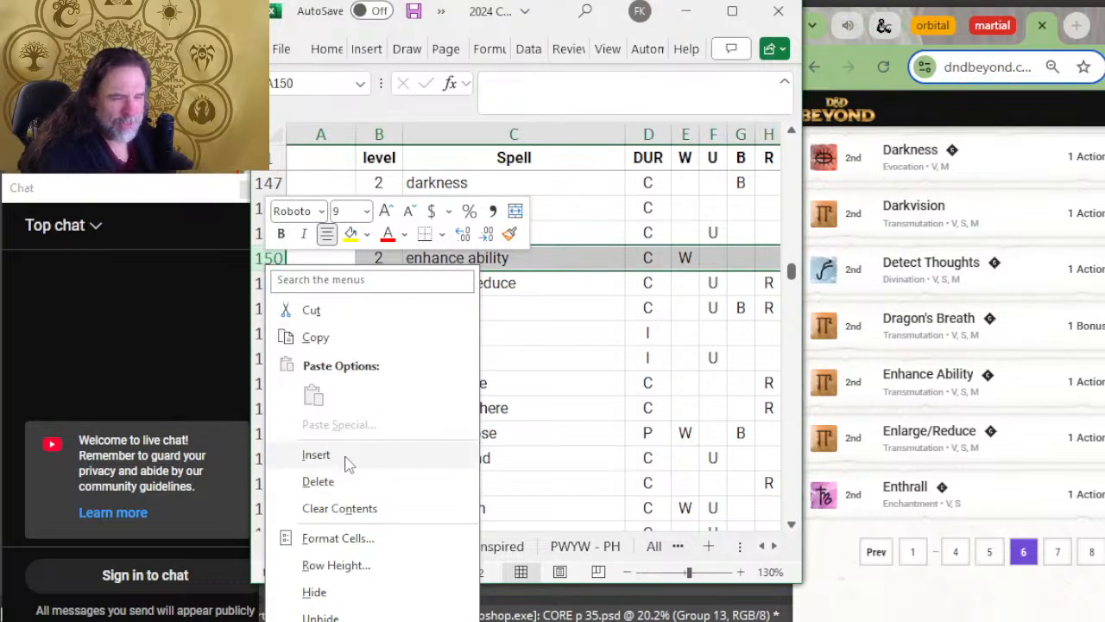
left_click(344, 457)
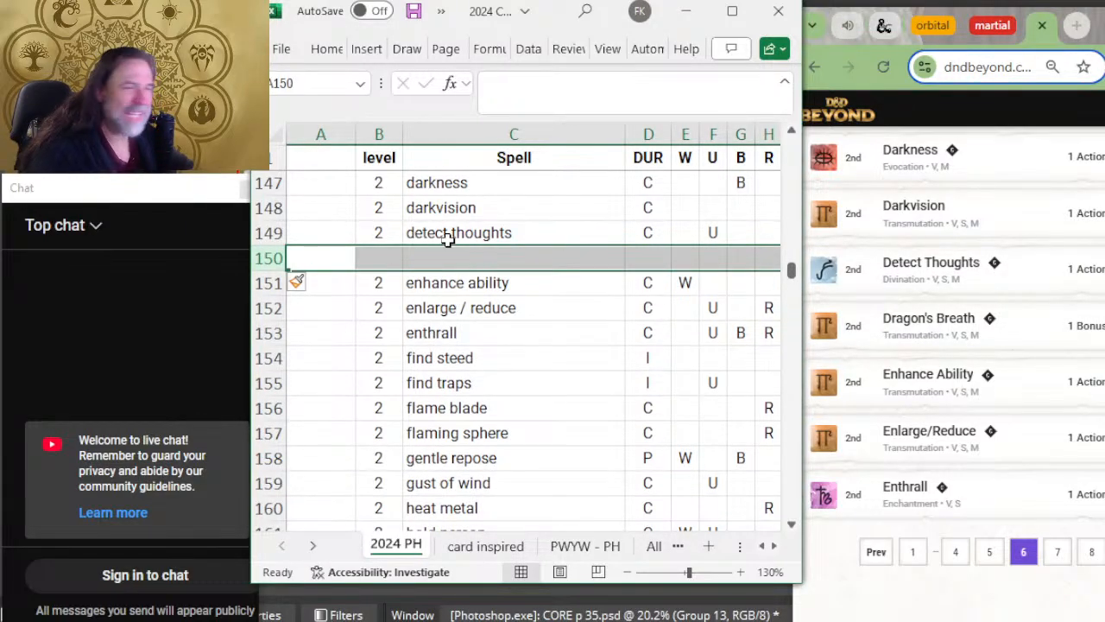
left_click(383, 265)
type("2")
left_click(425, 260)
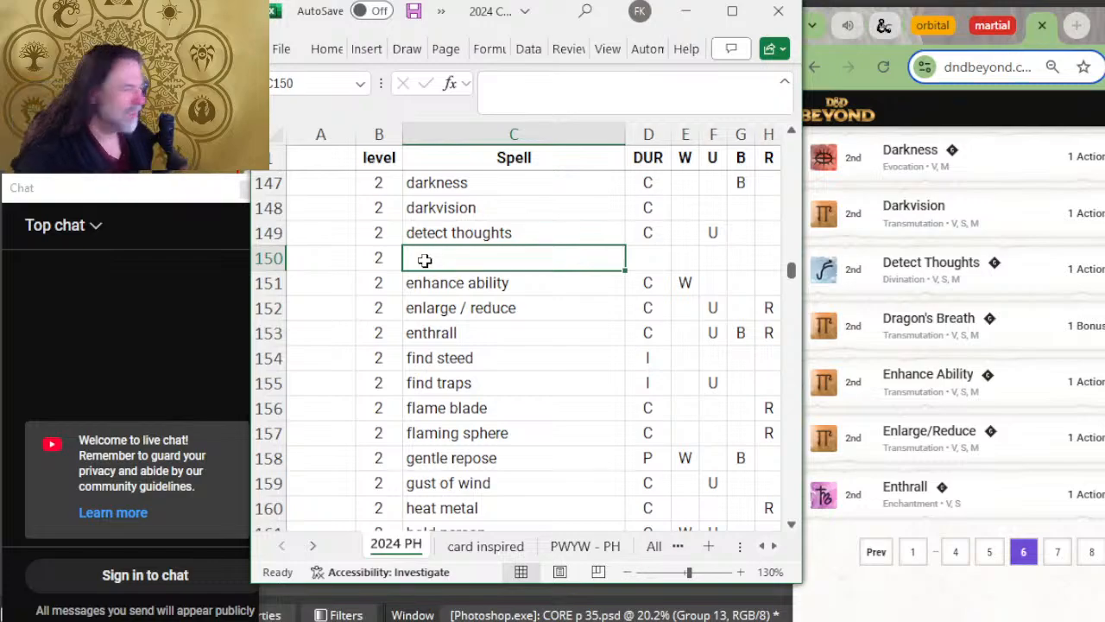
type("dragon's breath")
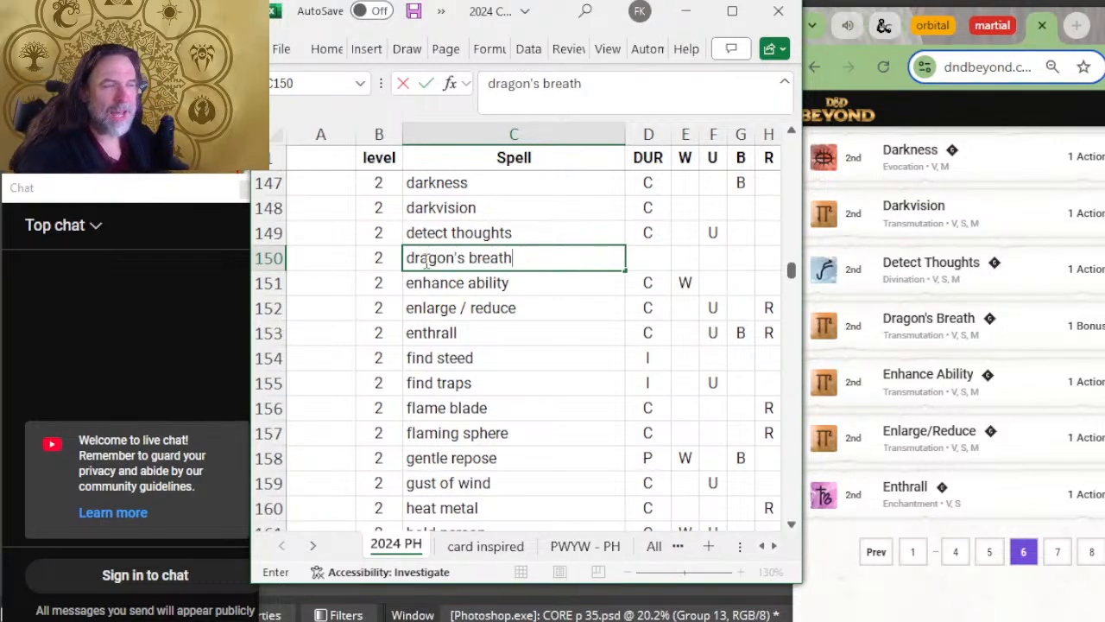
key("Tab")
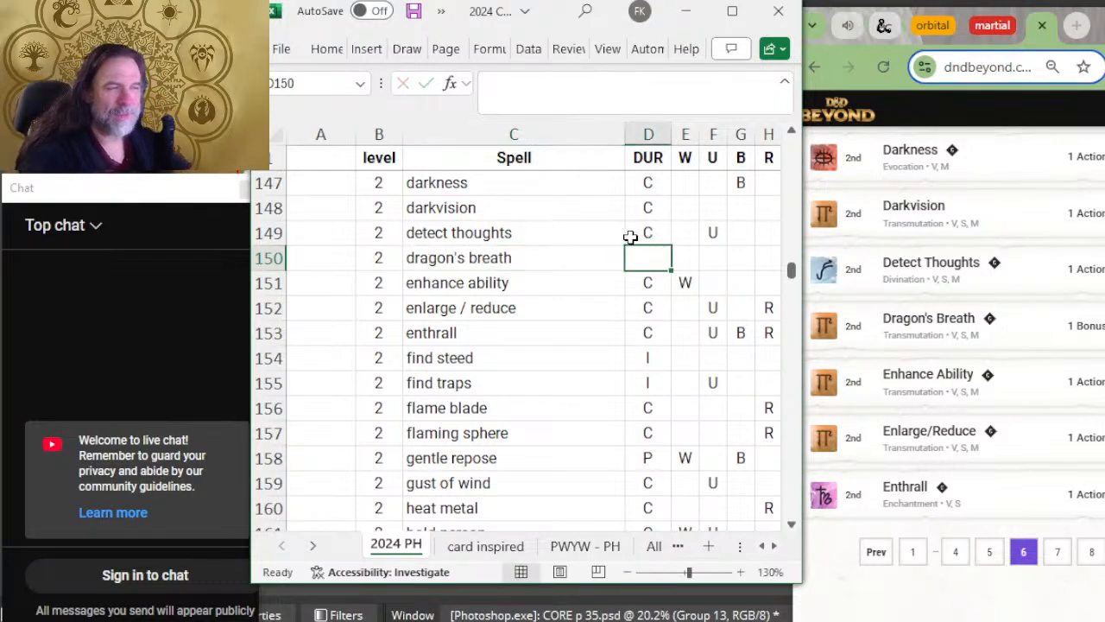
Step: Compare the level 2 spells from enhance ability to invisibility with D&D Beyond's list, opening its seventh page
left_click(449, 279)
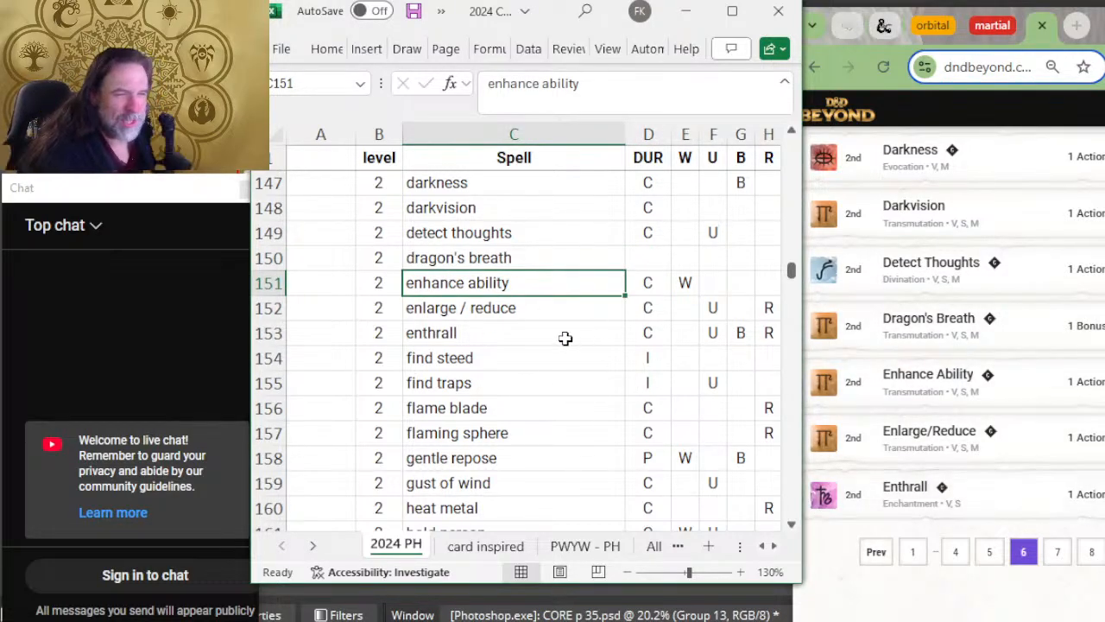
left_click(564, 339)
left_click(1060, 552)
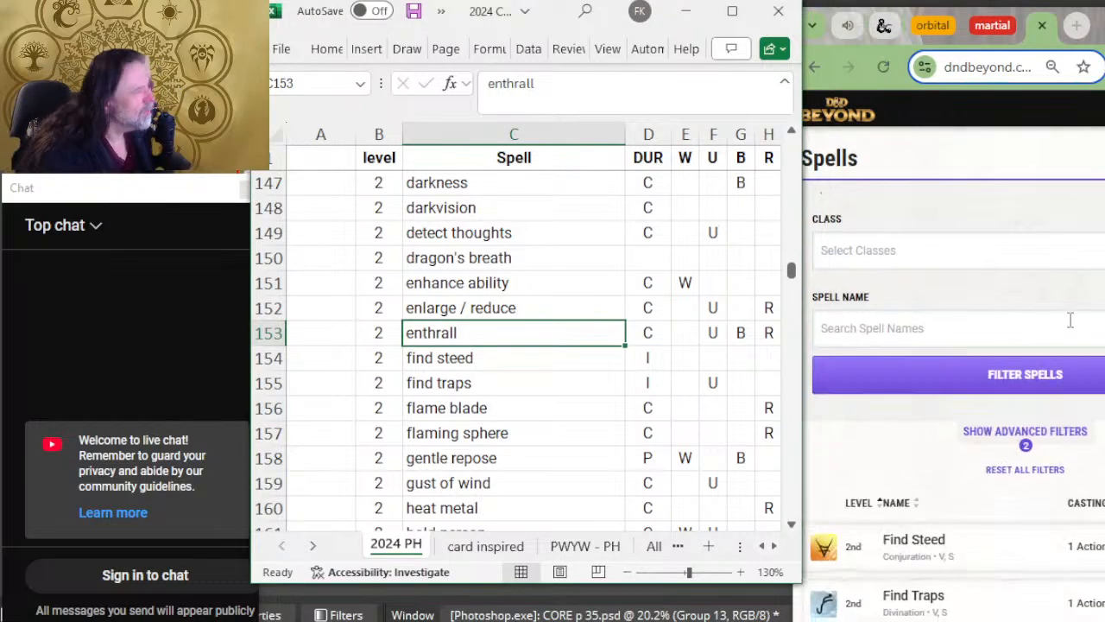
scroll(587, 273, "down", 2)
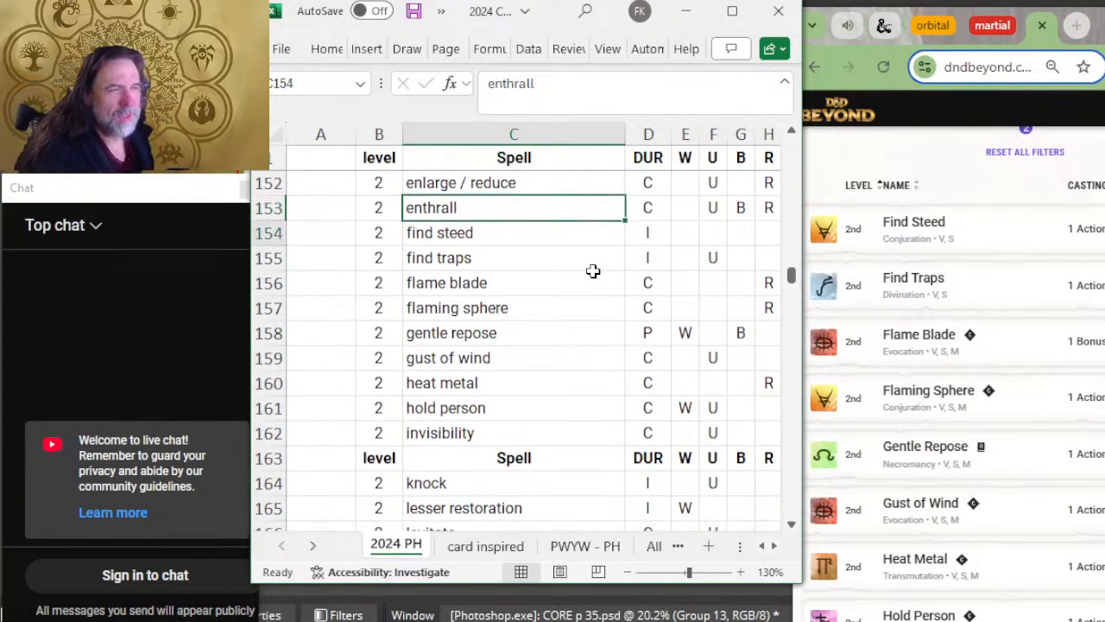
key("Down")
key("Down")
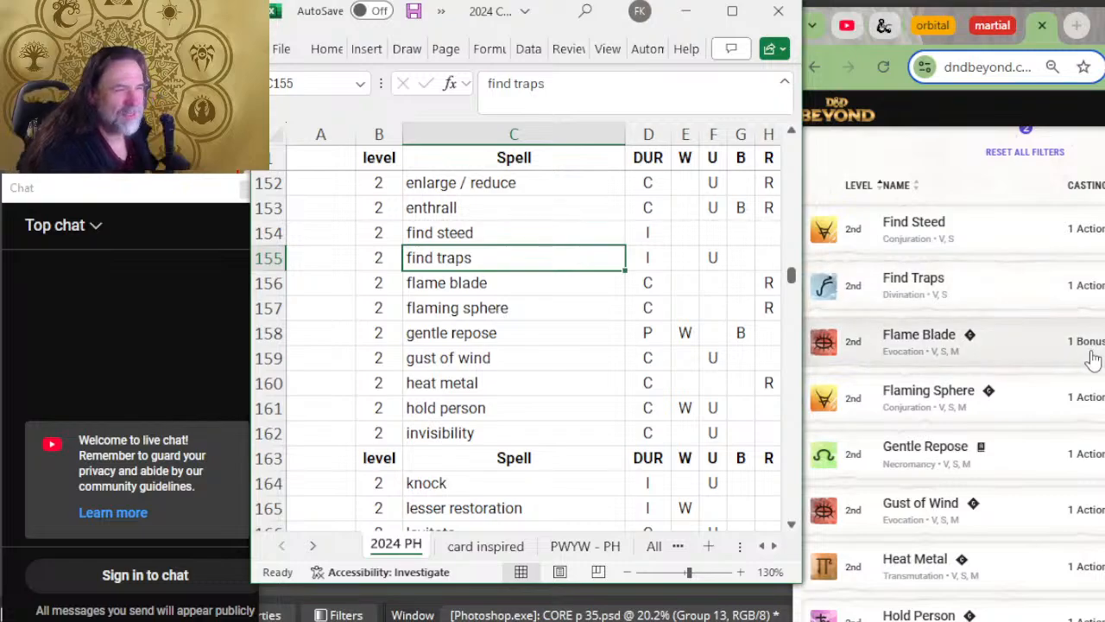
key("Down")
scroll(1027, 358, "down", 2)
key("Down")
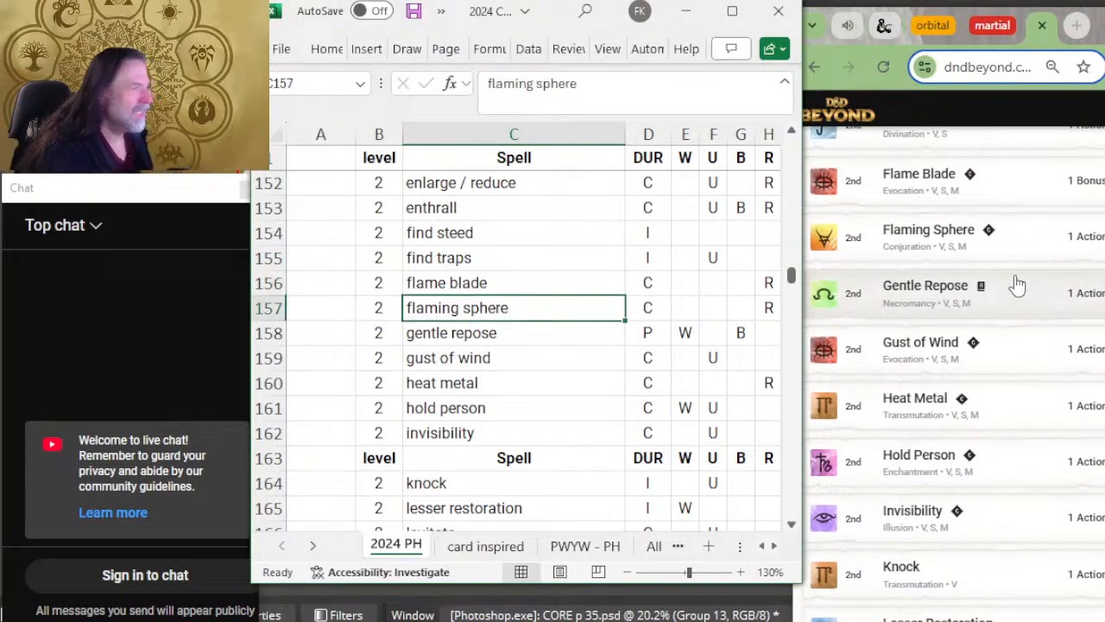
key("Down")
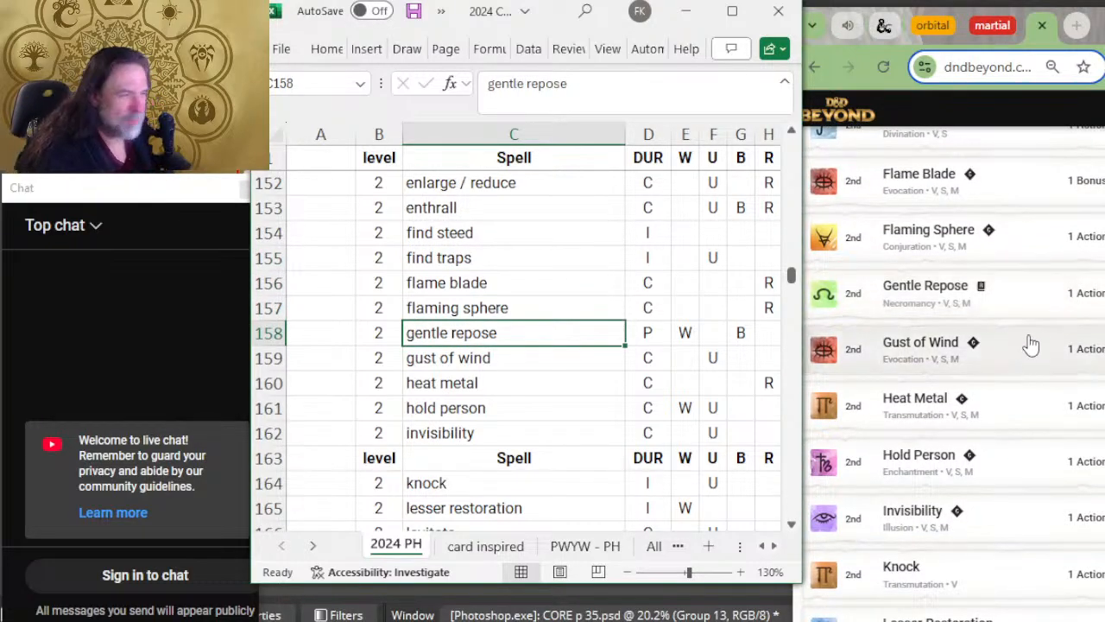
key("Down")
key("Down")
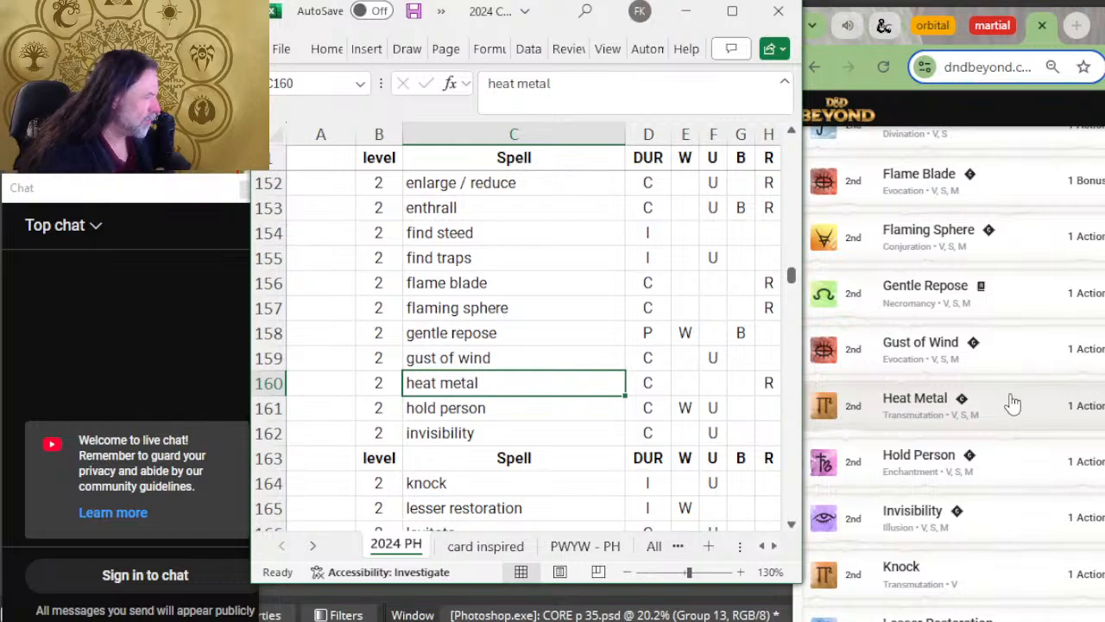
key("Down")
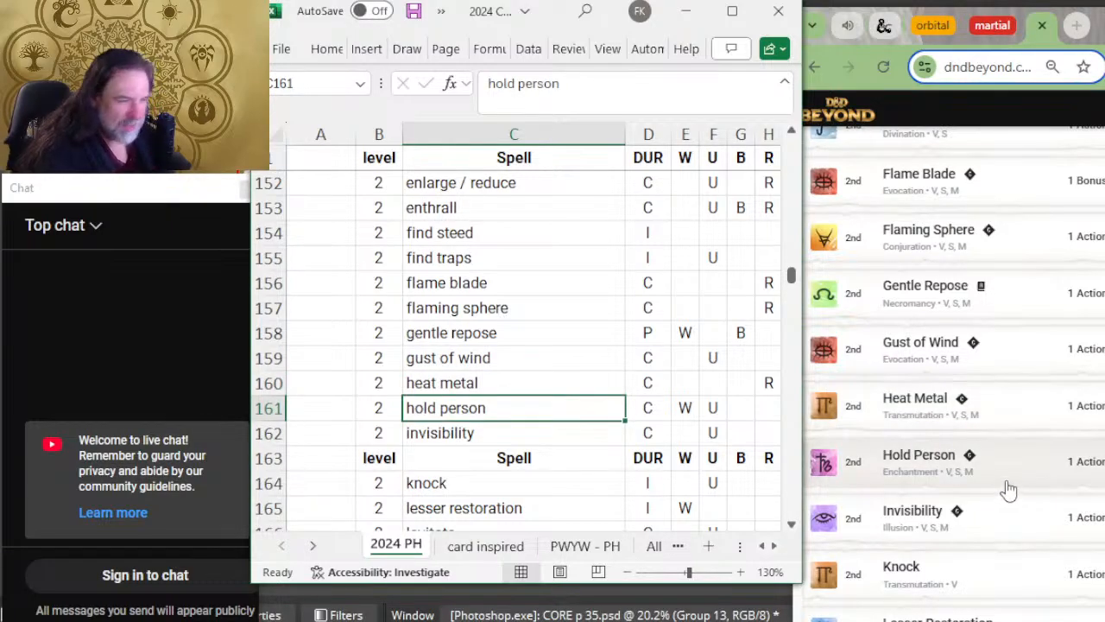
key("Down")
Step: Insert a blank row between invisibility and the repeated level 2 header row
scroll(378, 346, "down", 2)
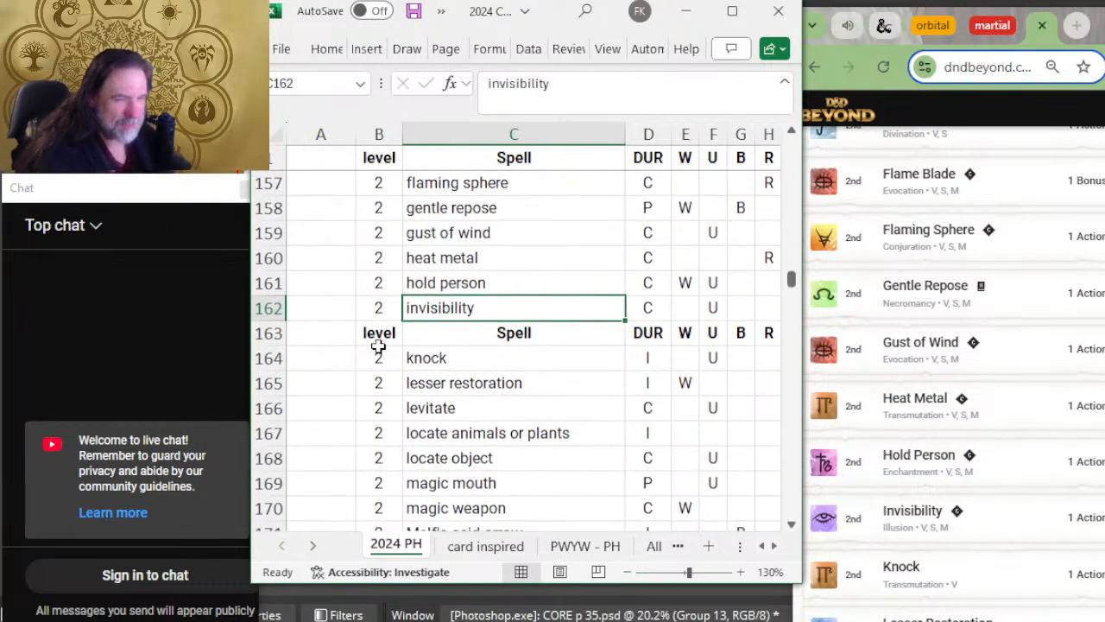
right_click(262, 342)
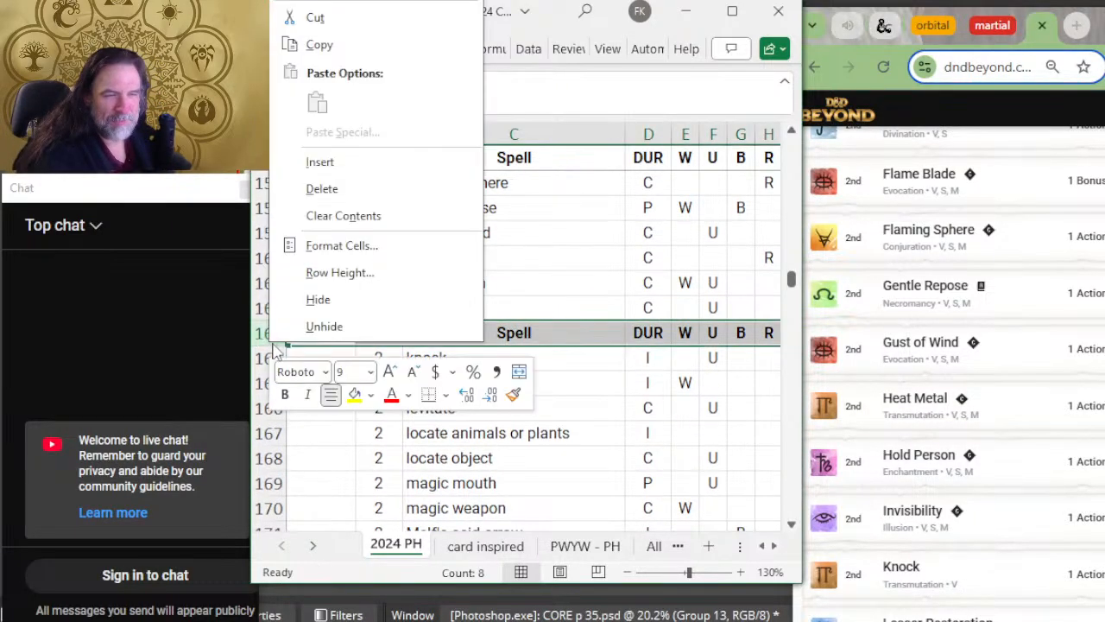
left_click(387, 170)
Step: Compare the level 2 spells from knock to Melf's acid arrow with the rest of D&D Beyond's seventh page
scroll(533, 299, "down", 2)
scroll(976, 397, "down", 2)
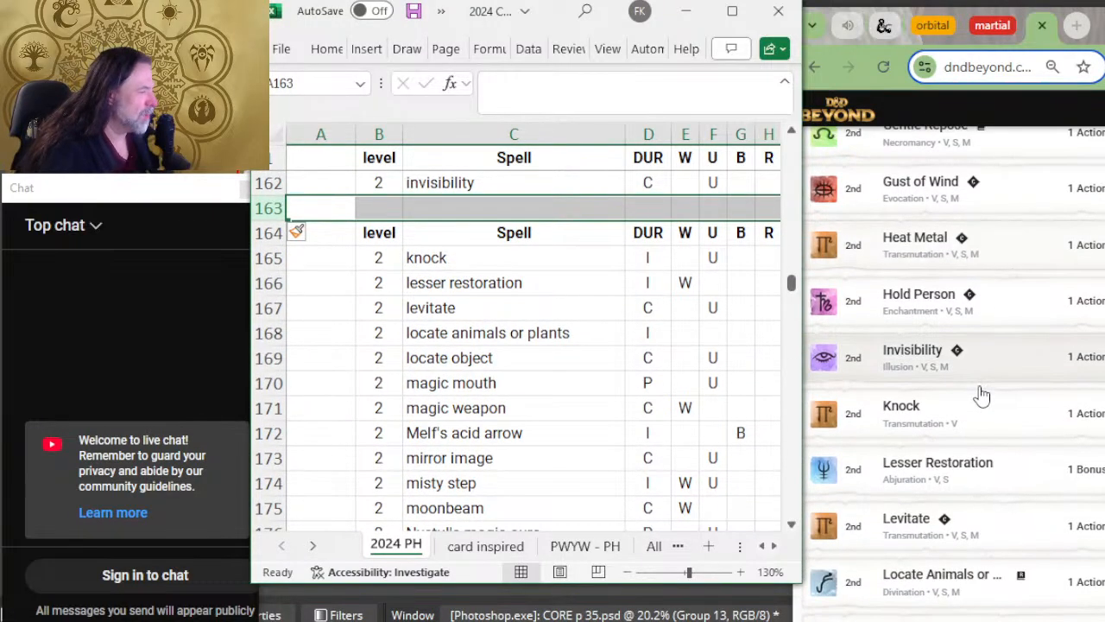
scroll(982, 395, "down", 2)
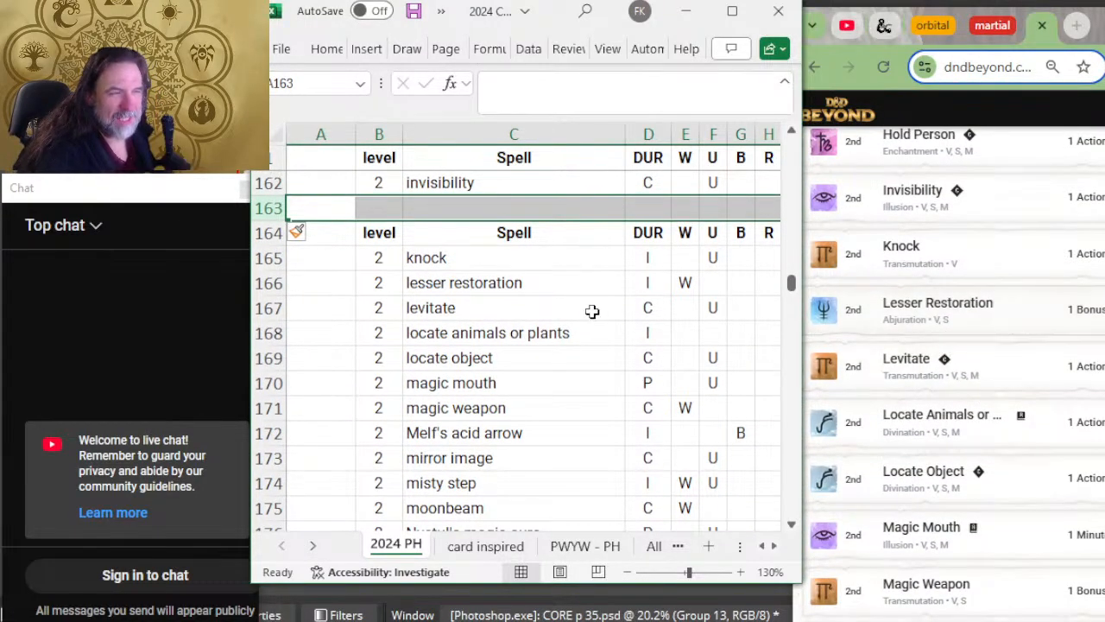
left_click(518, 281)
key("Down")
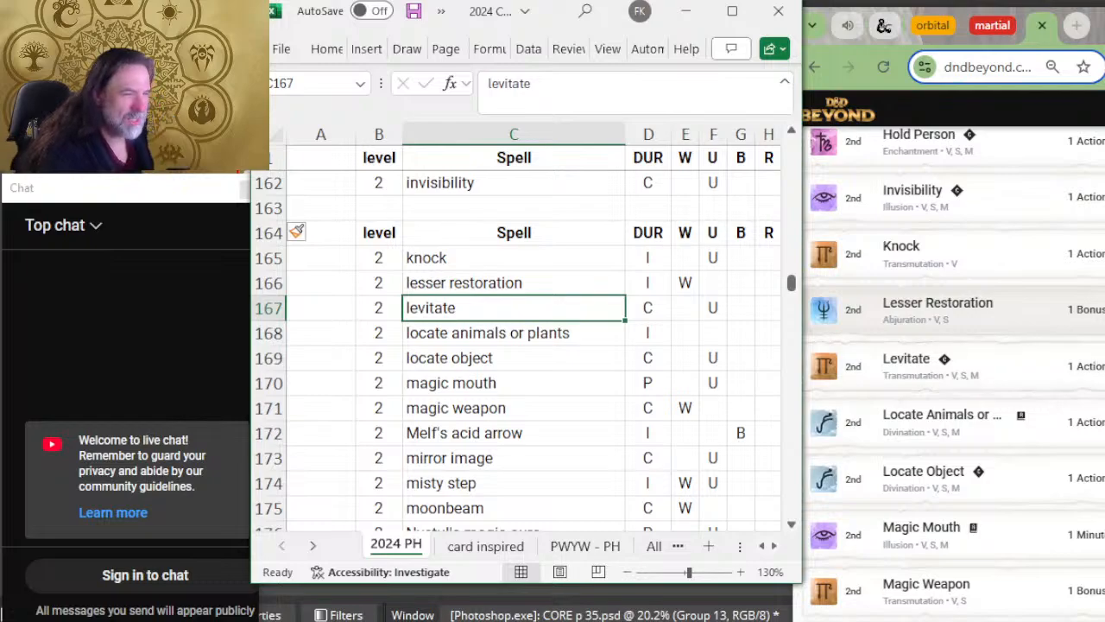
key("Down")
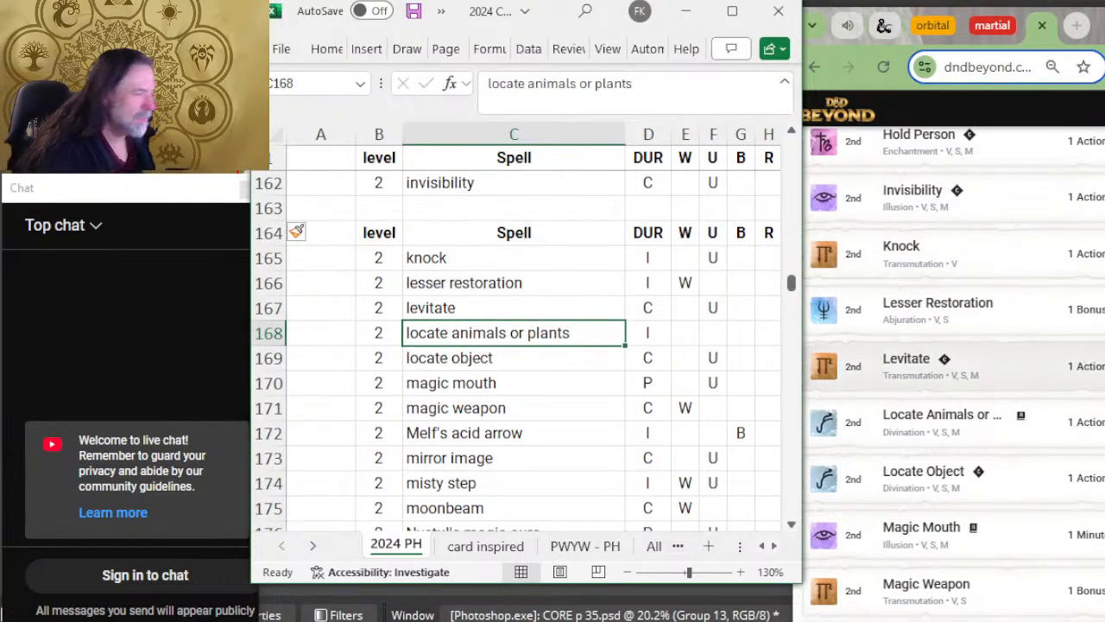
key("Down")
scroll(949, 414, "down", 2)
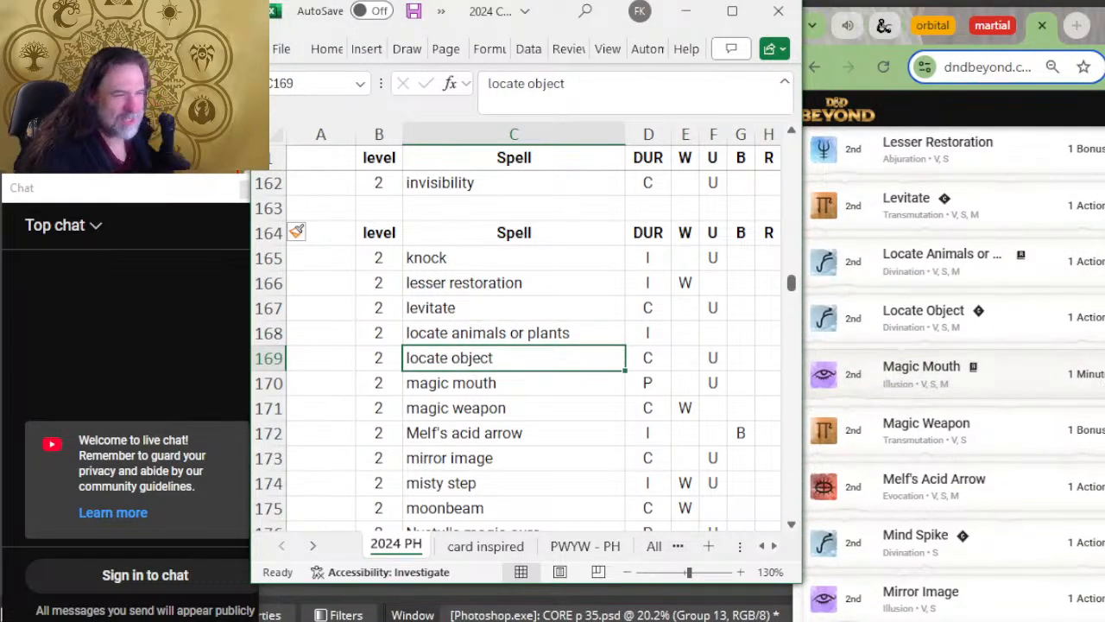
scroll(610, 341, "down", 2)
key("Down")
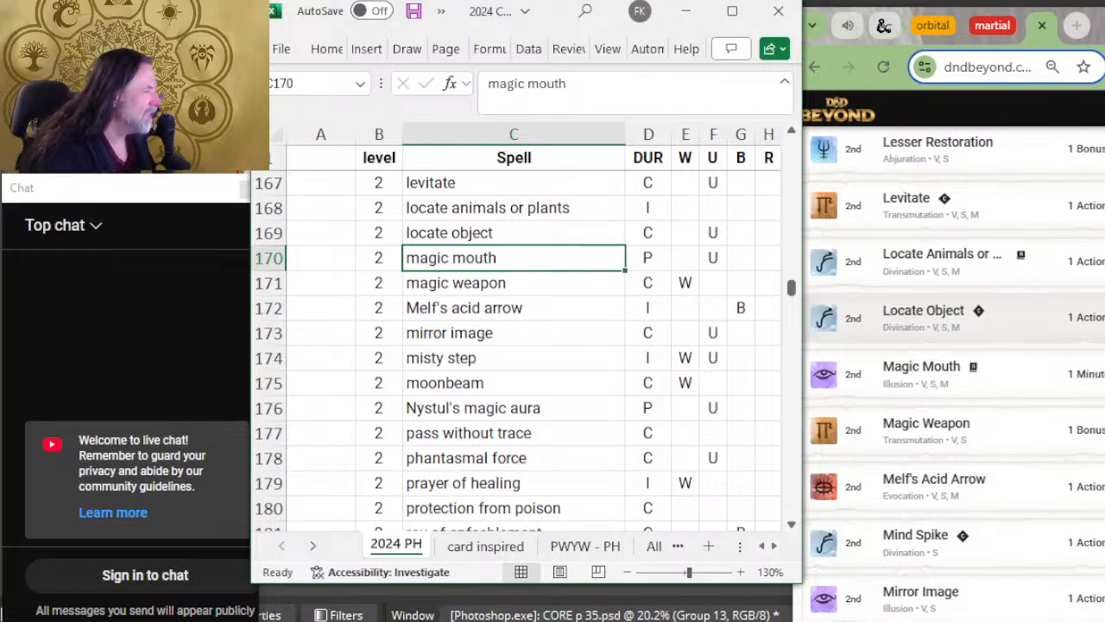
scroll(954, 371, "down", 2)
scroll(626, 268, "down", 2)
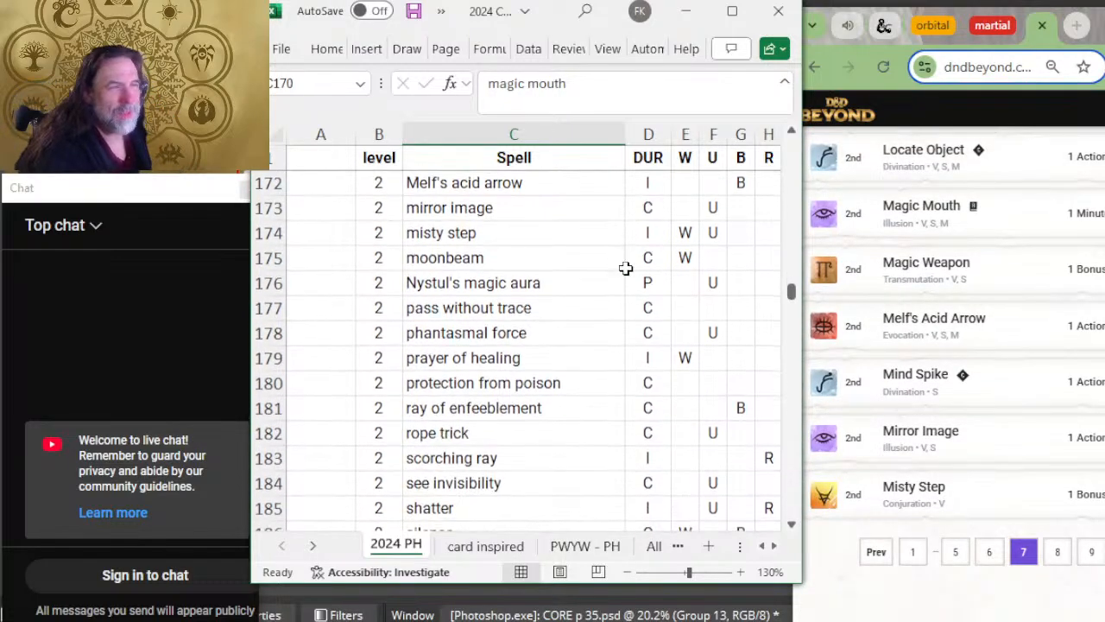
scroll(1006, 338, "down", 2)
key("Down")
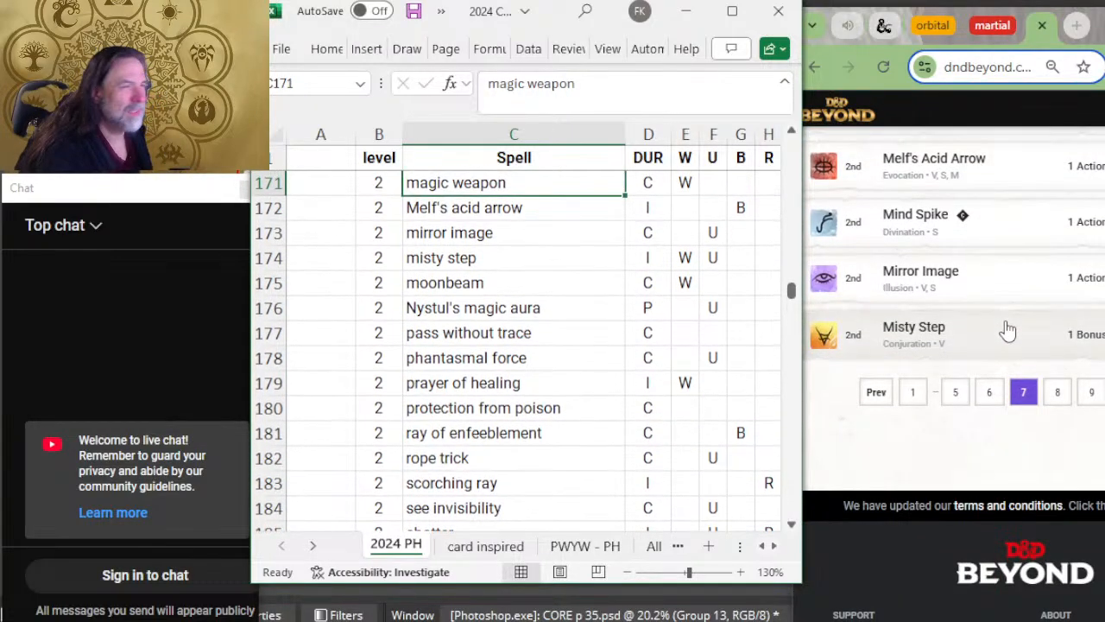
key("Down")
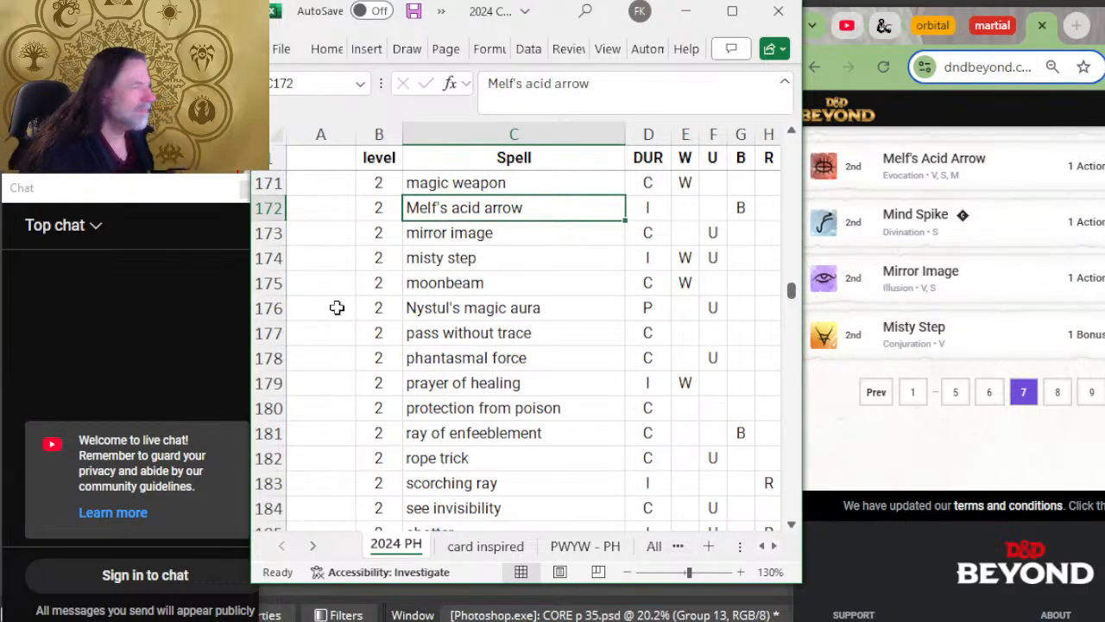
Step: Insert a row above mirror image with level 2 and the spell name mind spike
right_click(268, 233)
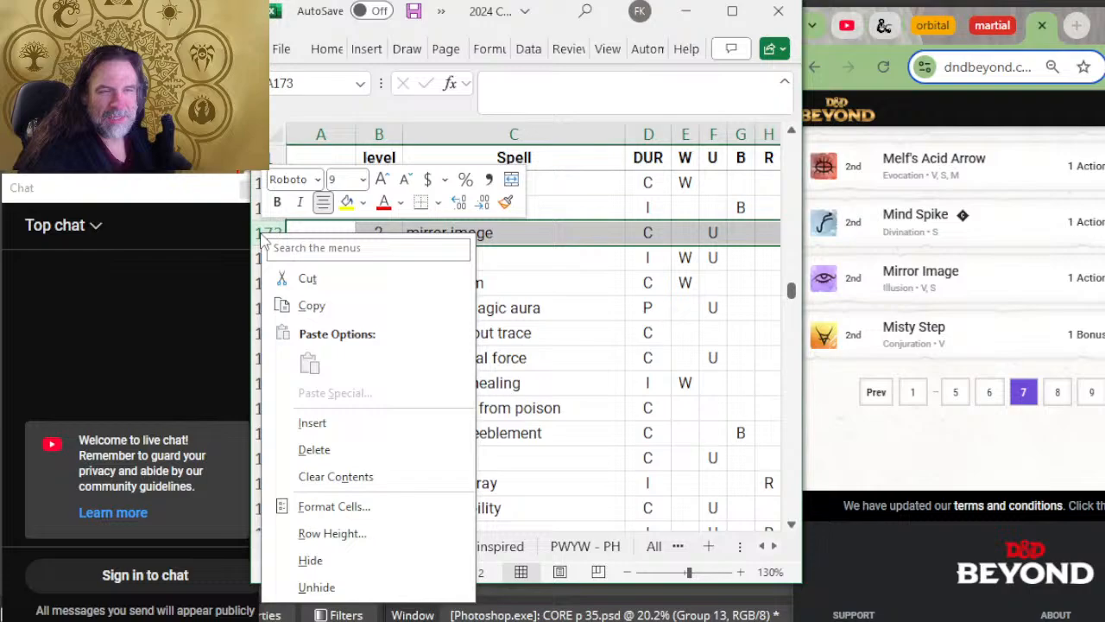
left_click(321, 422)
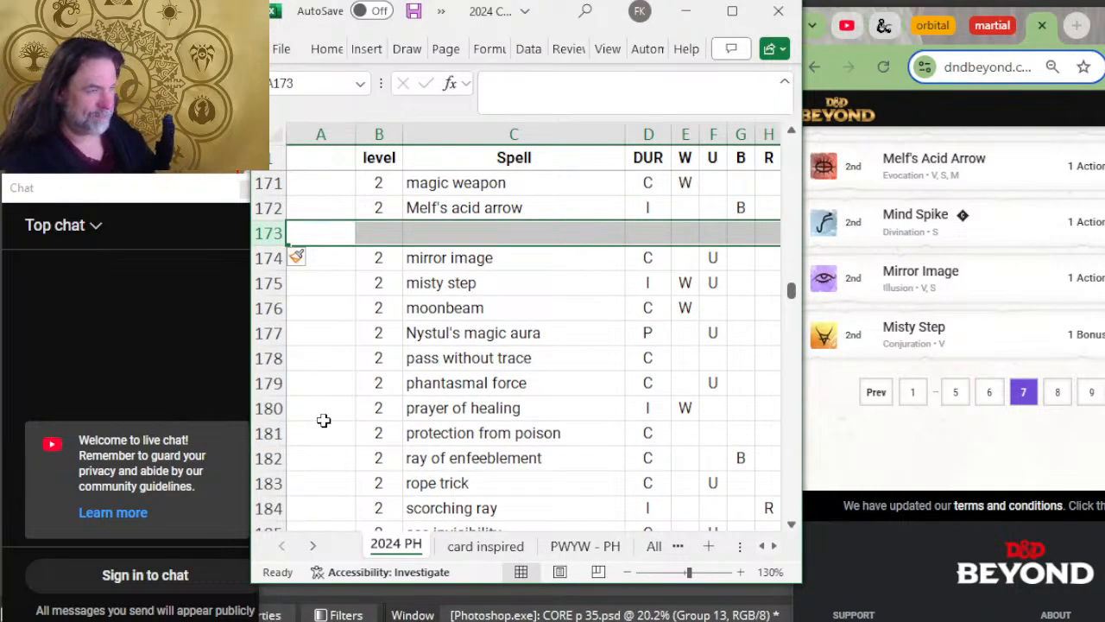
key("Right")
type("2")
key("Tab")
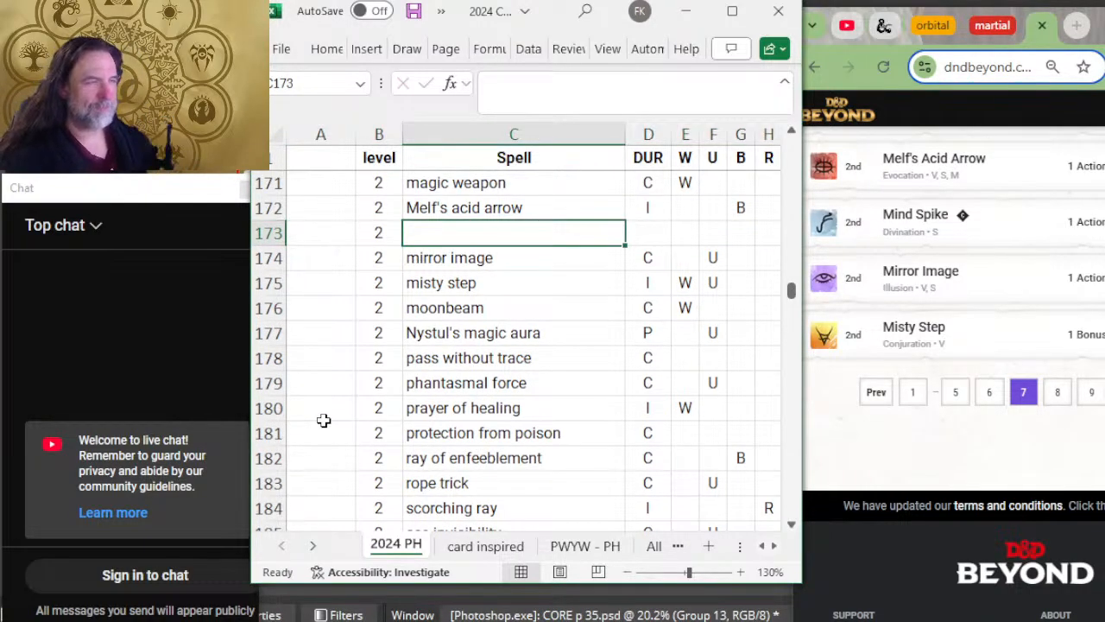
type("mind spike")
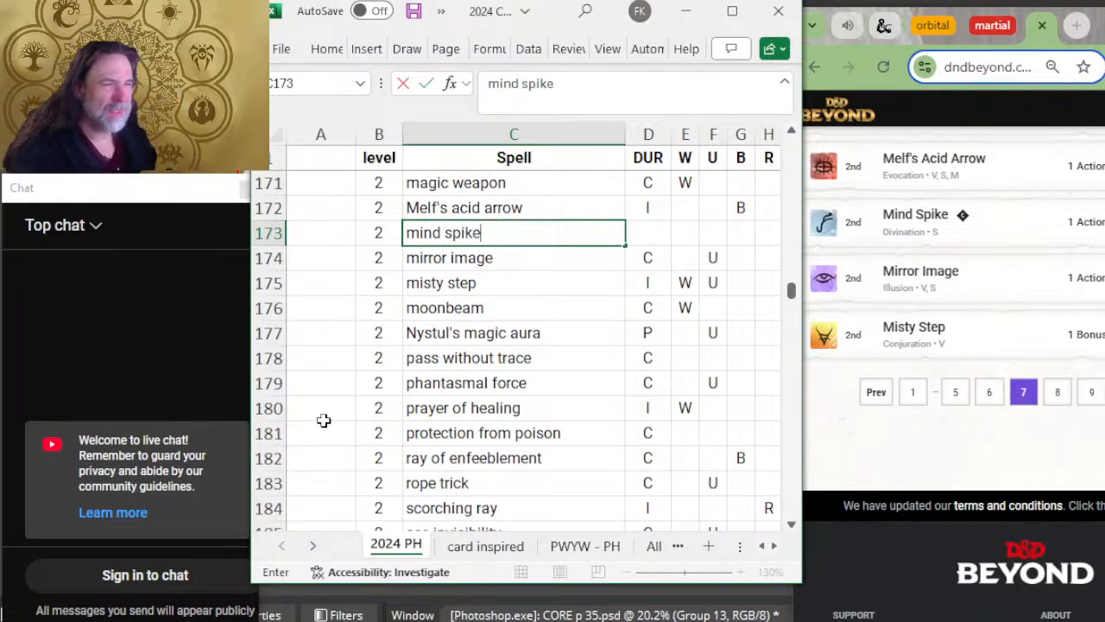
key("Tab")
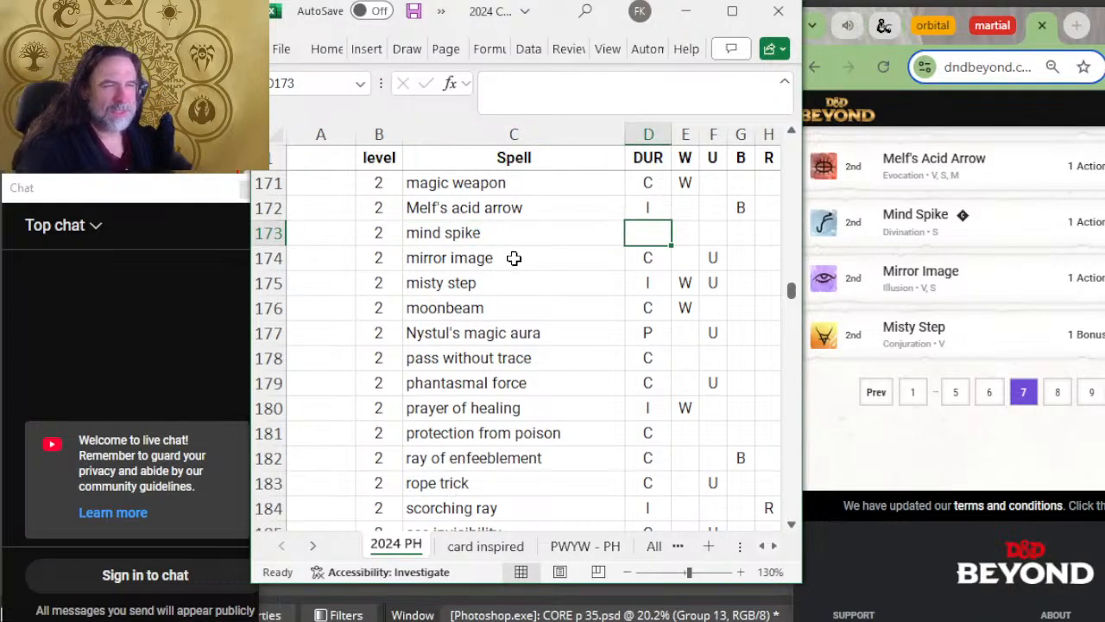
Step: Compare the level 2 spells from mirror image to prayer of healing with D&D Beyond's list, opening its eighth page
left_click(514, 257)
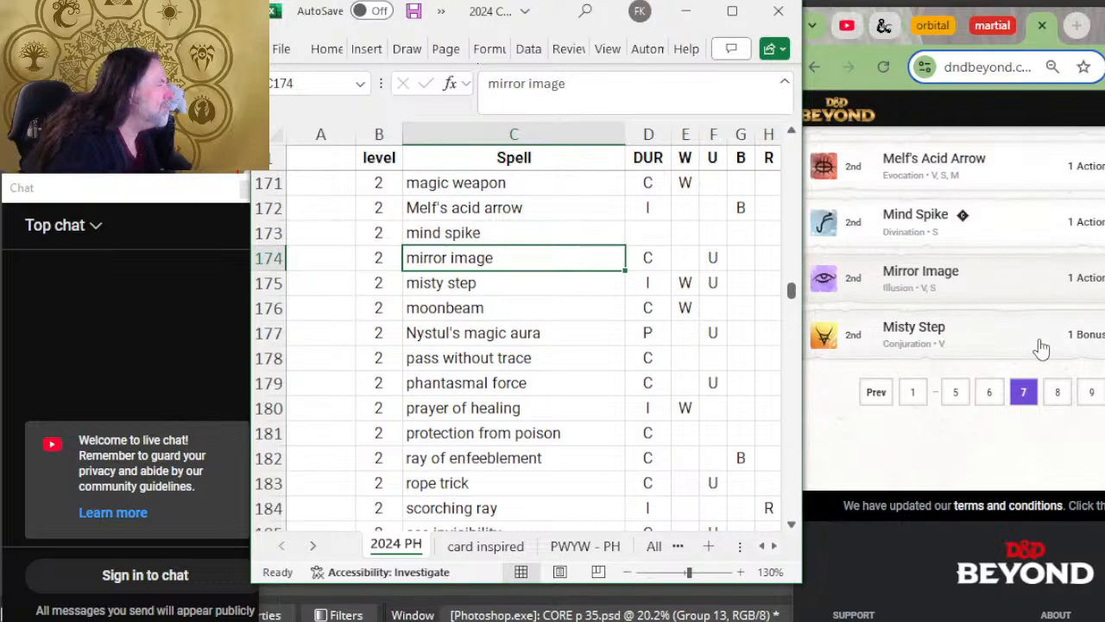
key("Down")
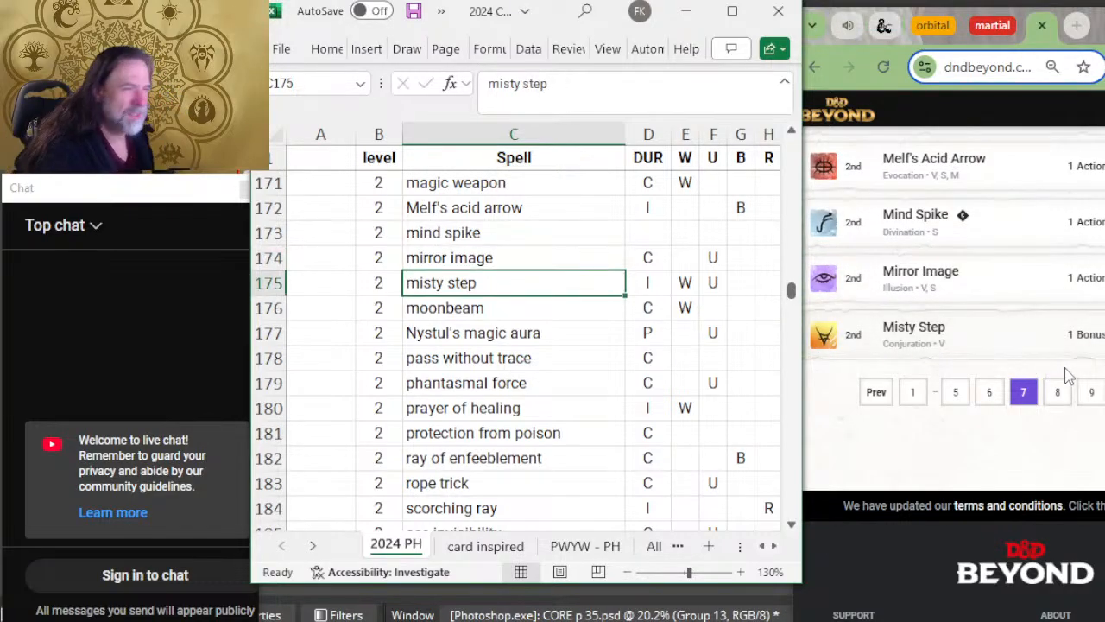
left_click(1079, 393)
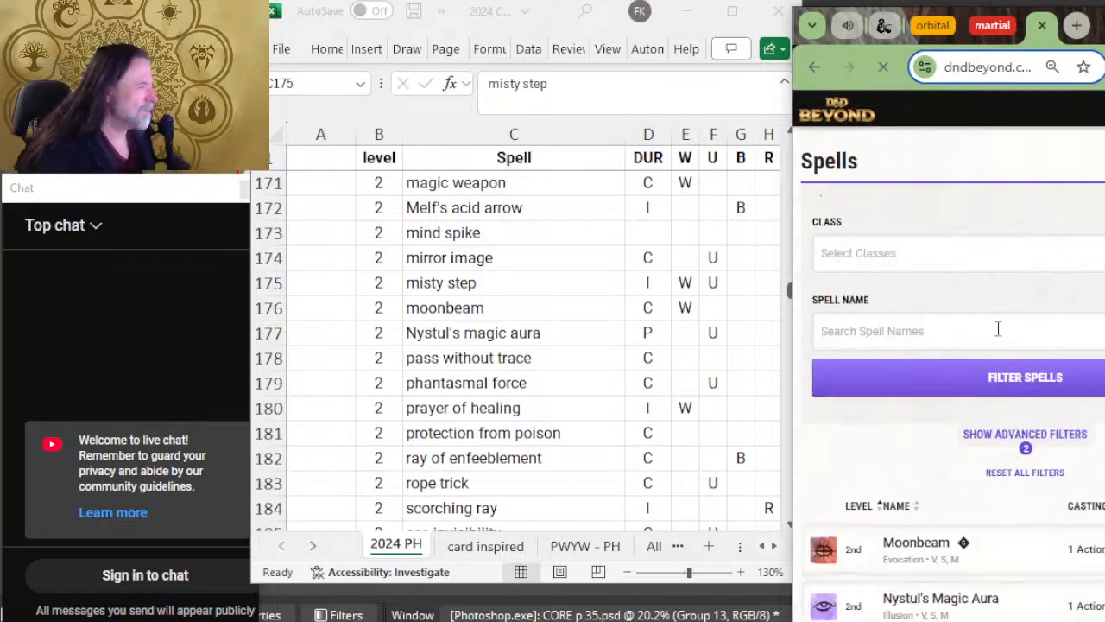
scroll(968, 341, "down", 4)
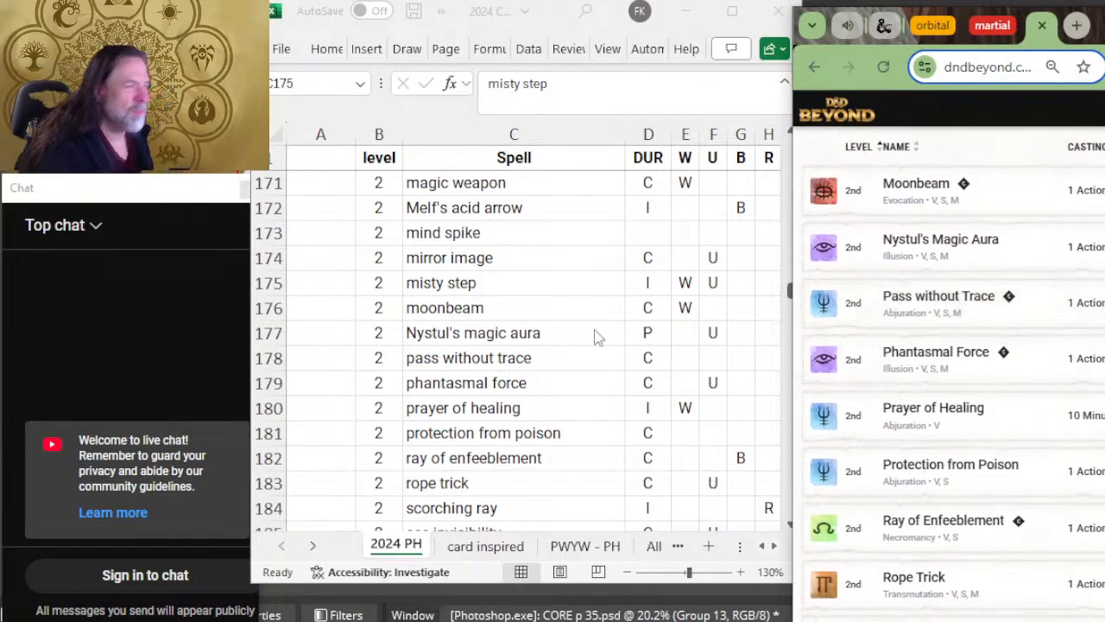
scroll(591, 324, "down", 2)
double_click(517, 186)
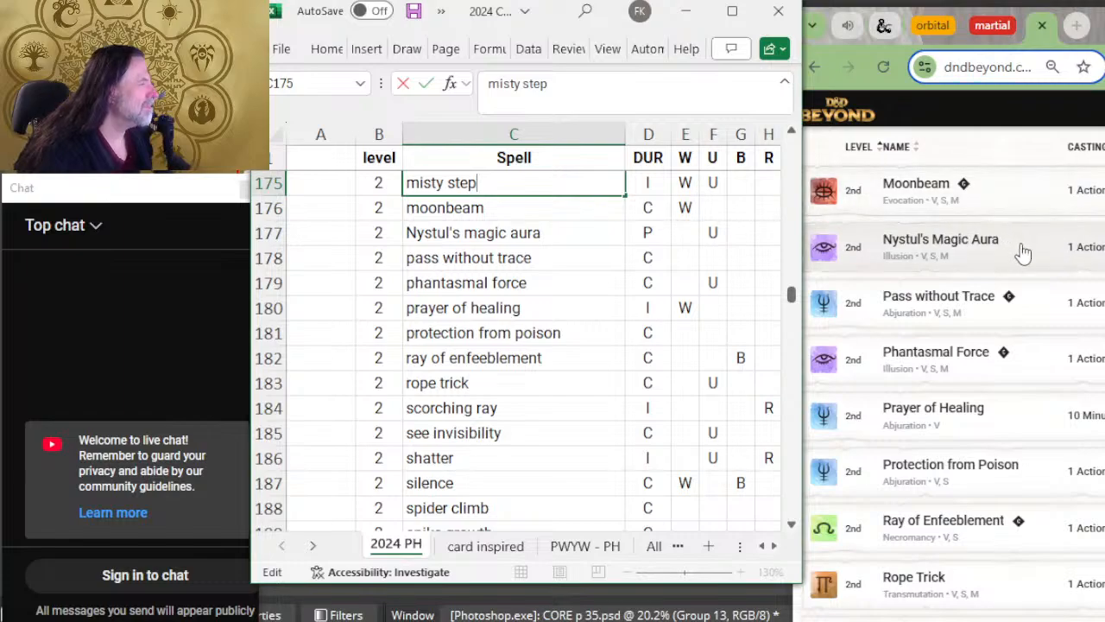
left_click(513, 232)
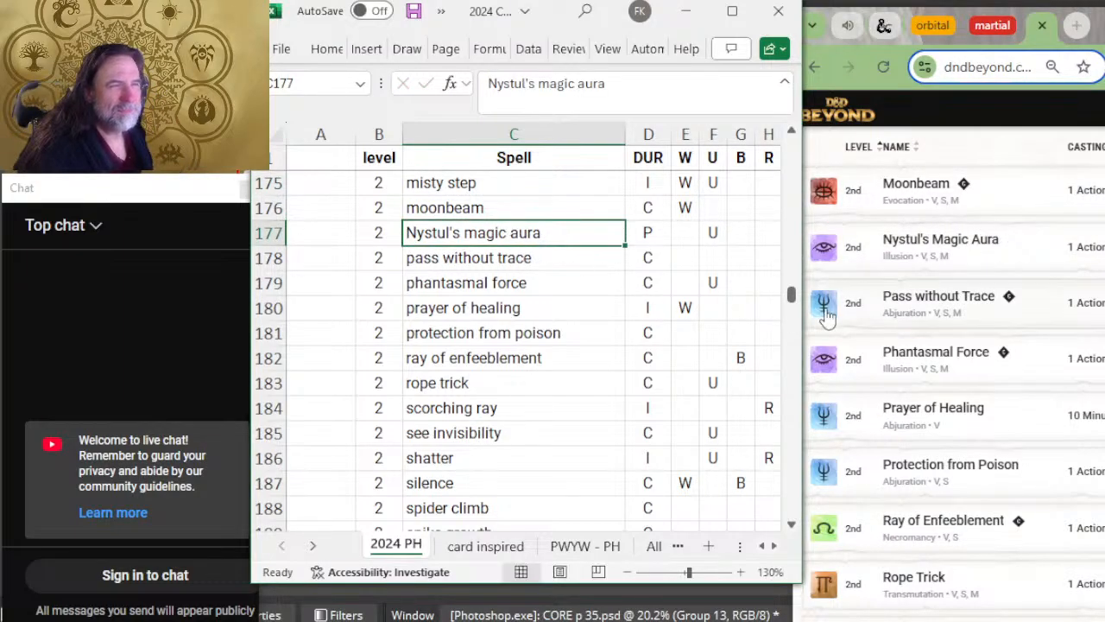
key("Down")
key("Down")
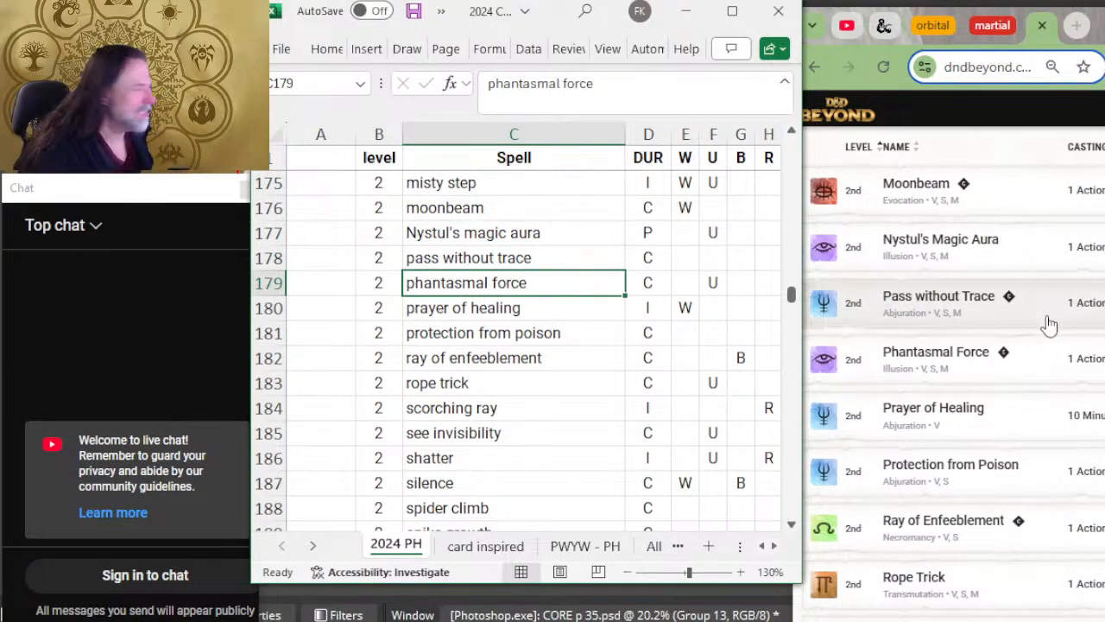
key("Down")
Step: Compare the level 2 spells from protection from poison to silence with D&D Beyond's eighth page
scroll(1031, 363, "down", 2)
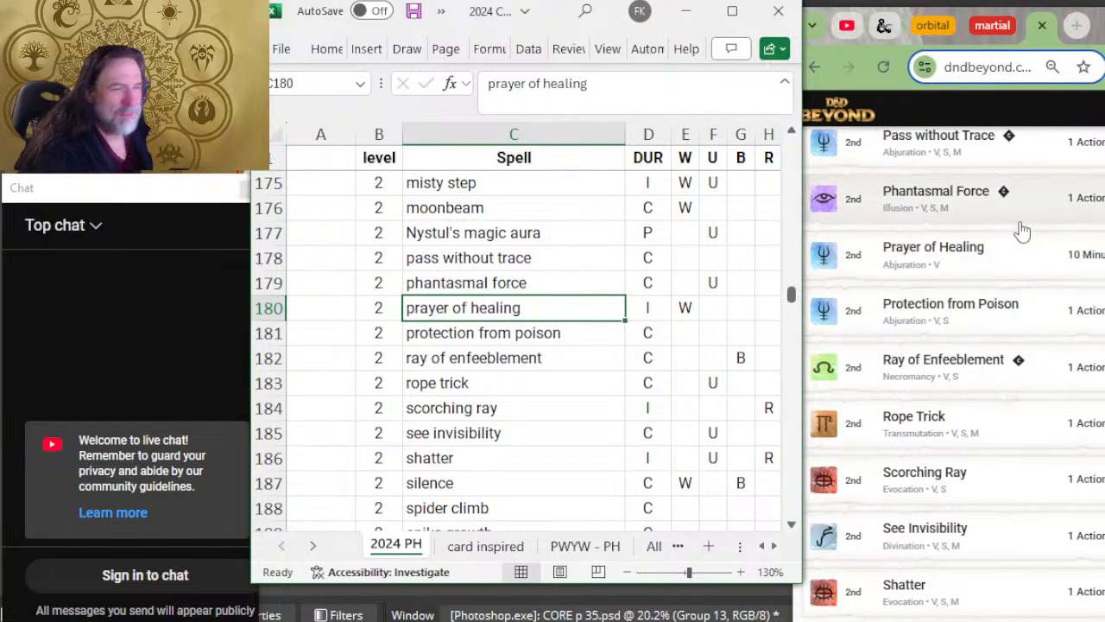
scroll(553, 324, "down", 2)
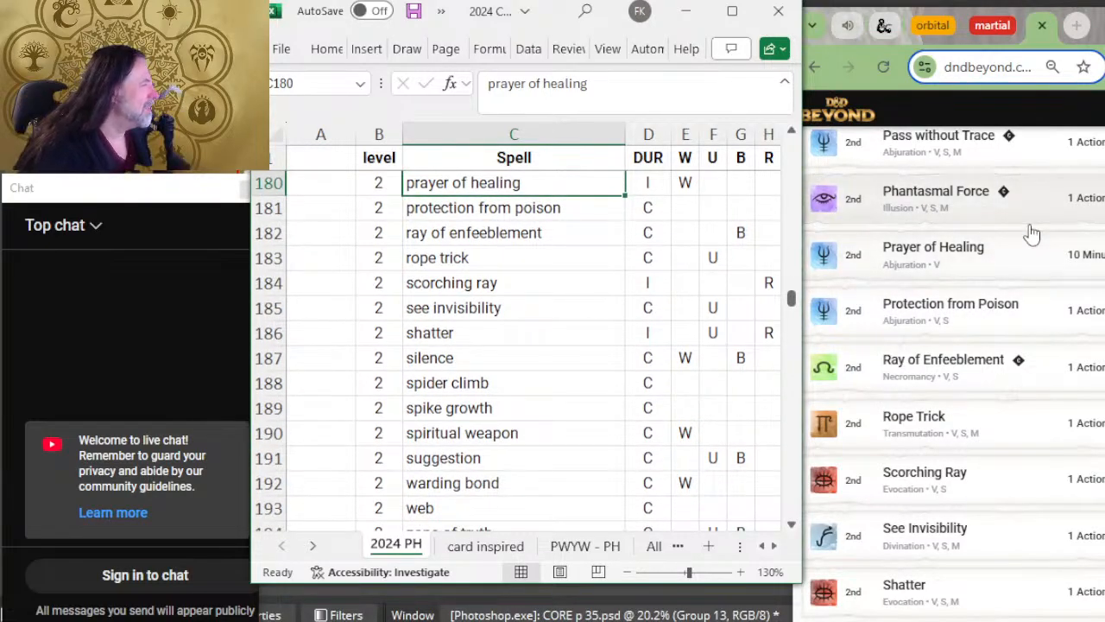
scroll(1033, 233, "down", 2)
key("Down")
key("Down")
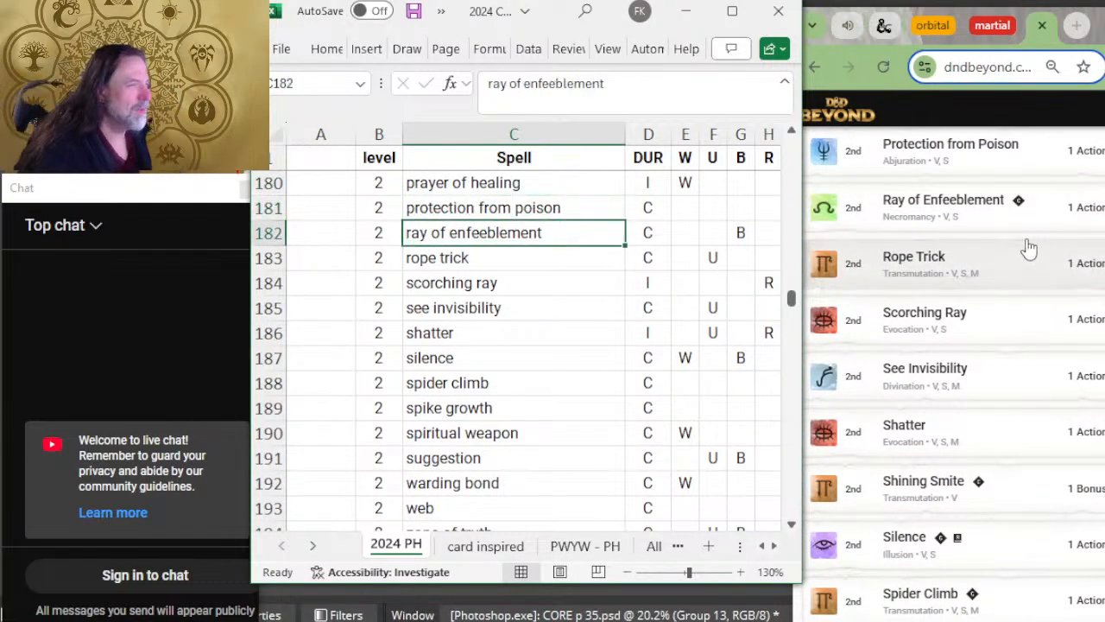
key("Down")
key("Down")
key("Down")
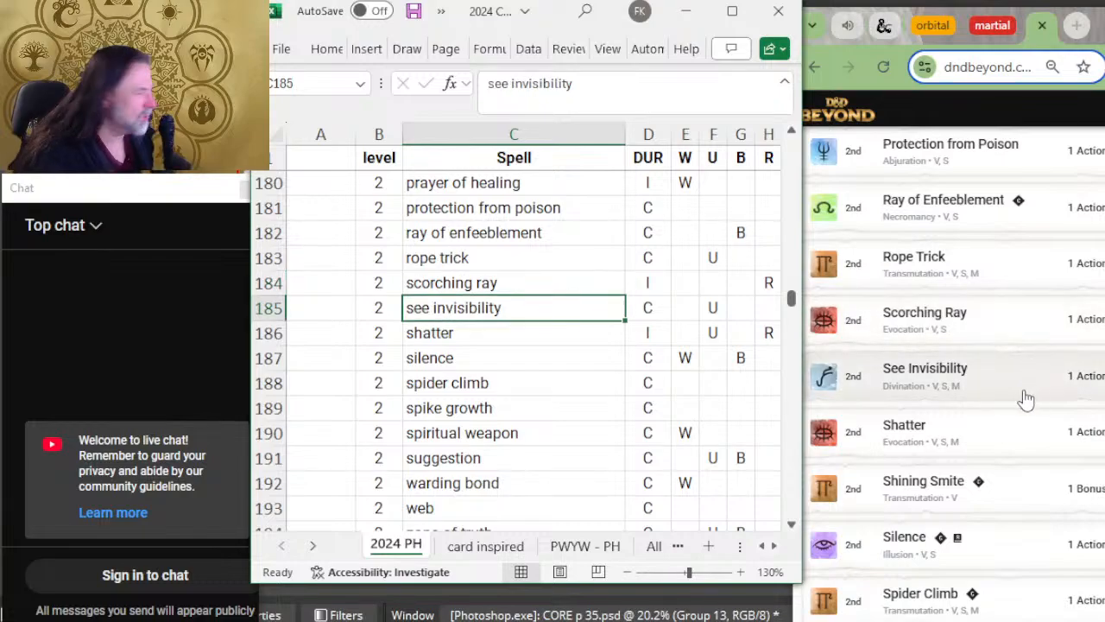
scroll(876, 375, "down", 2)
key("Down")
scroll(562, 355, "down", 2)
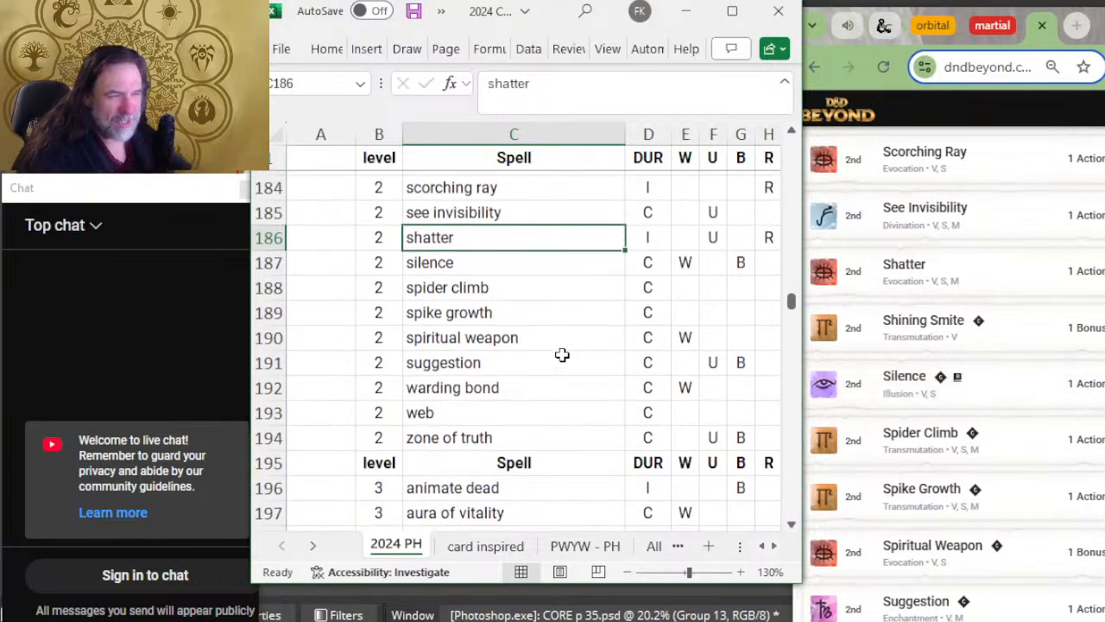
scroll(562, 355, "down", 1)
key("Down")
scroll(954, 336, "down", 3)
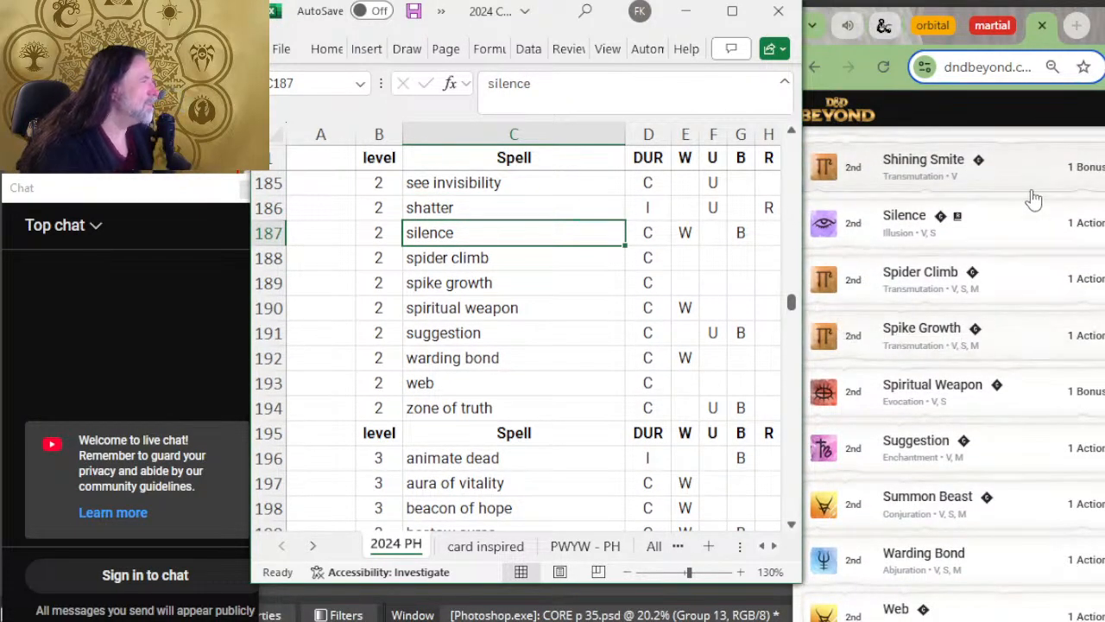
Step: Insert a row above silence with level 2 and the spell name shining smite
right_click(270, 233)
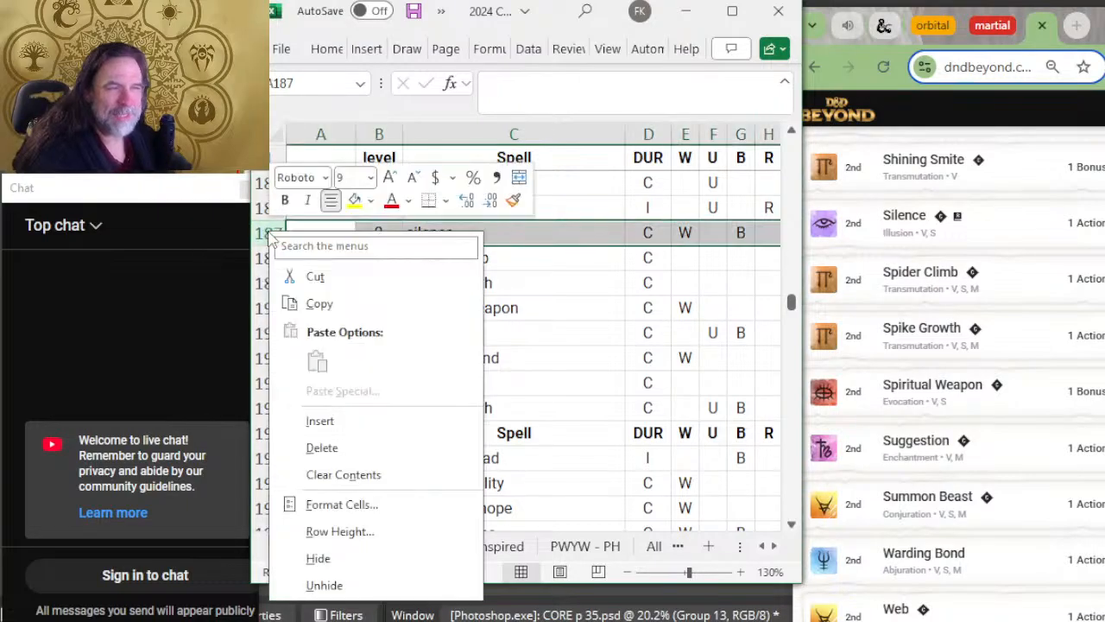
left_click(380, 425)
key("Right")
key("Right")
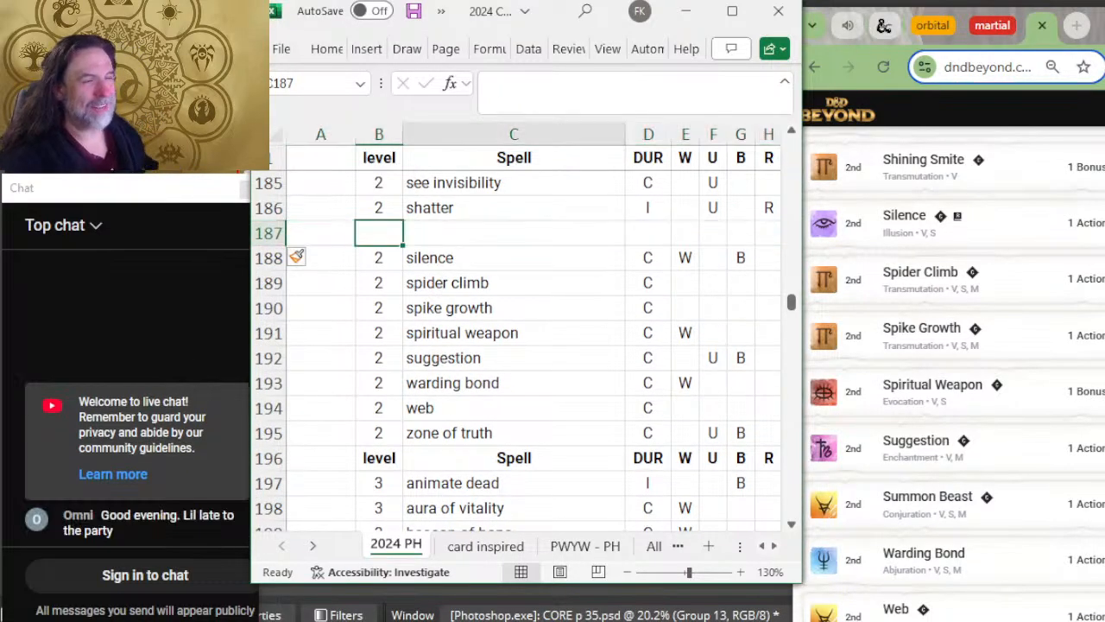
key("Left")
type("2")
key("Right")
type("shinin")
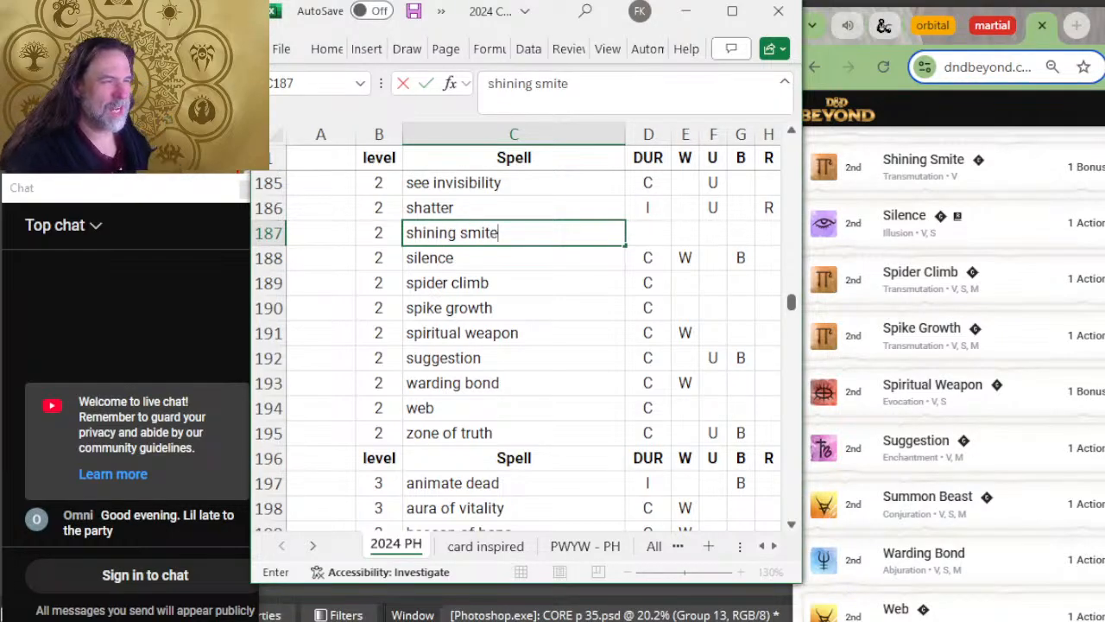
key("Right")
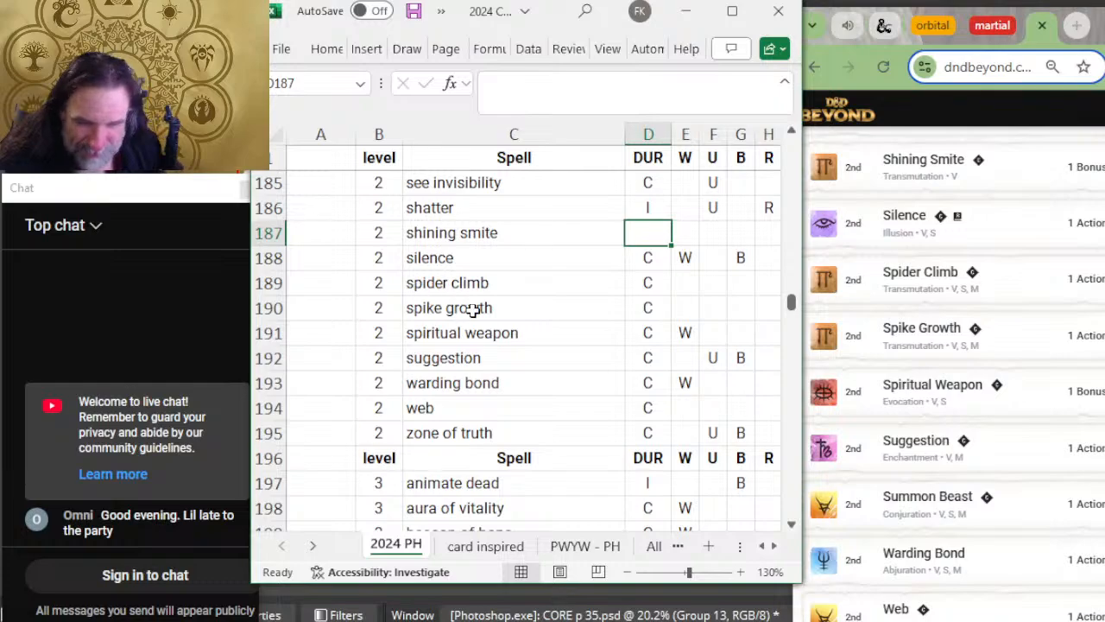
Step: Compare the level 2 spells from shining smite to suggestion with D&D Beyond's eighth page
left_click(507, 257)
left_click(490, 234)
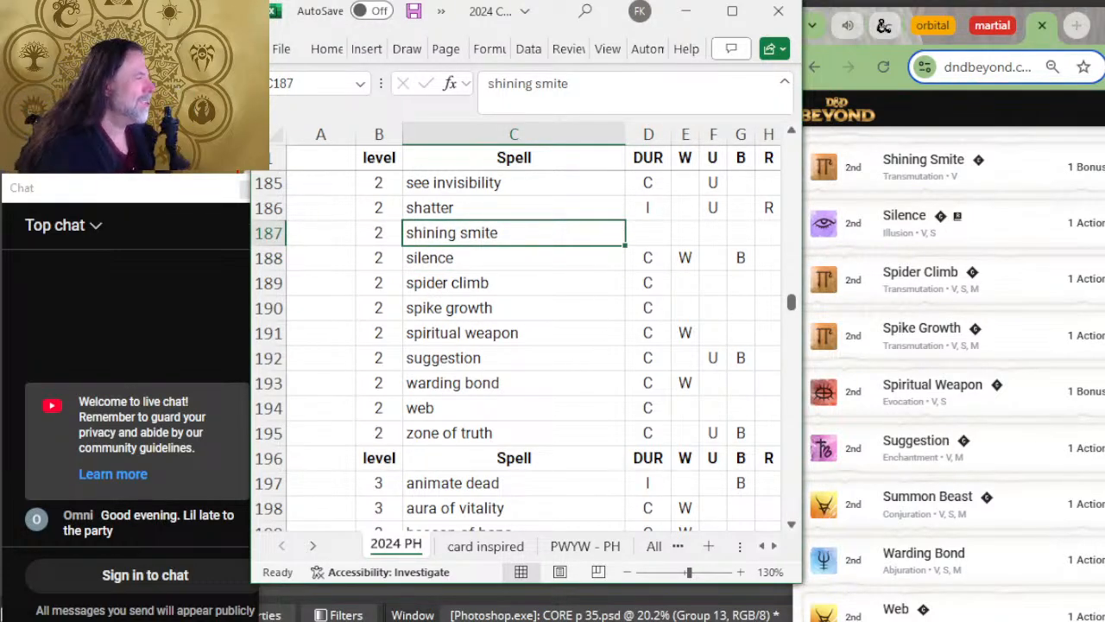
key("Down")
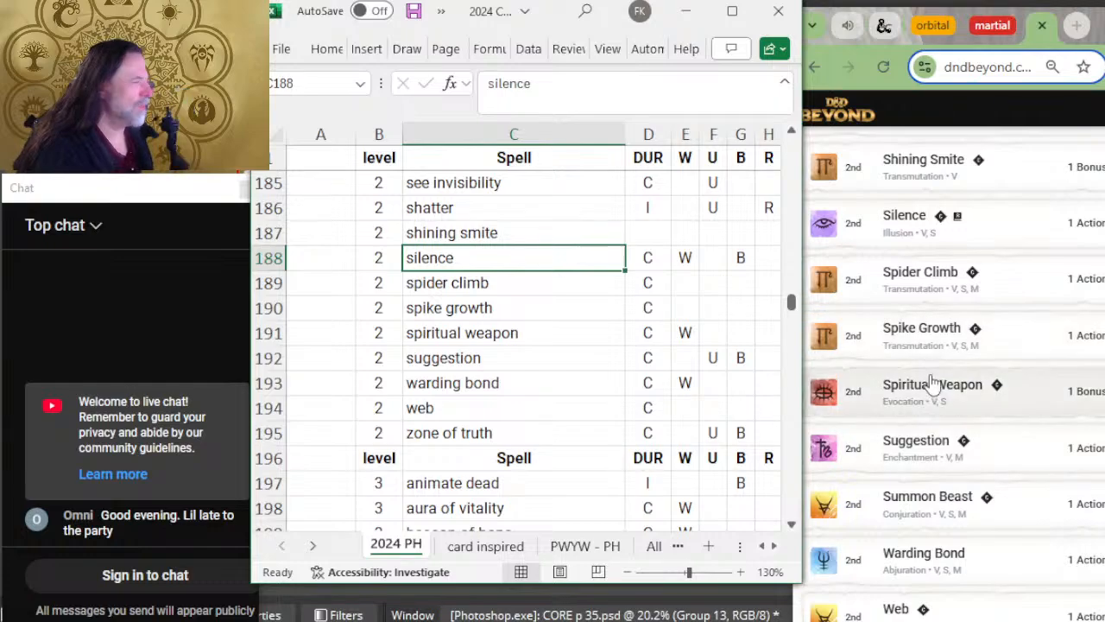
scroll(1029, 374, "down", 3)
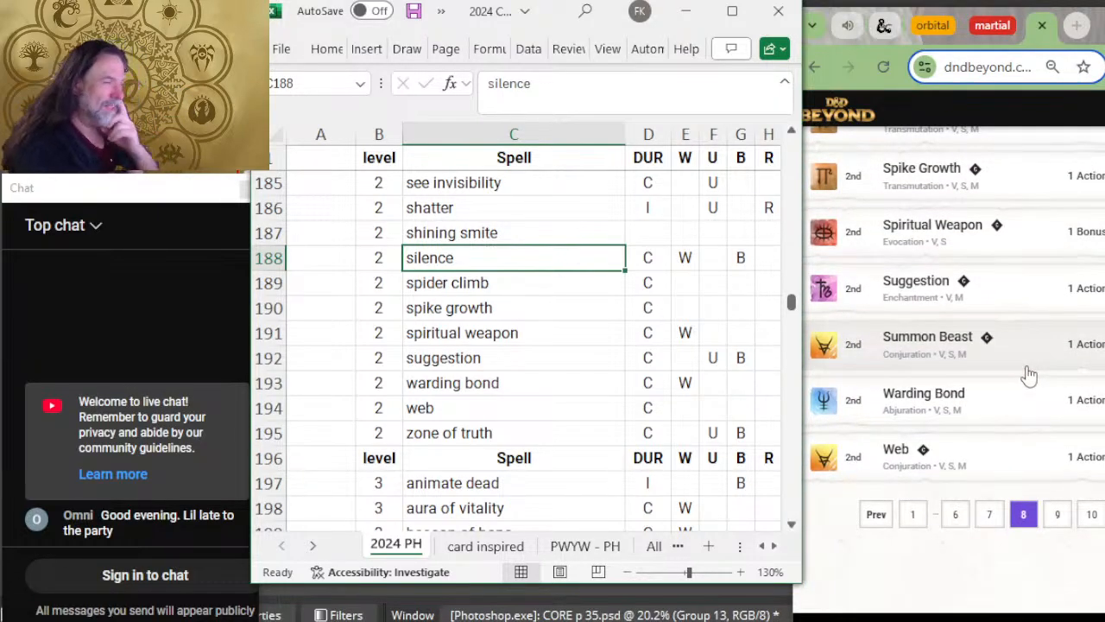
scroll(1027, 375, "up", 2)
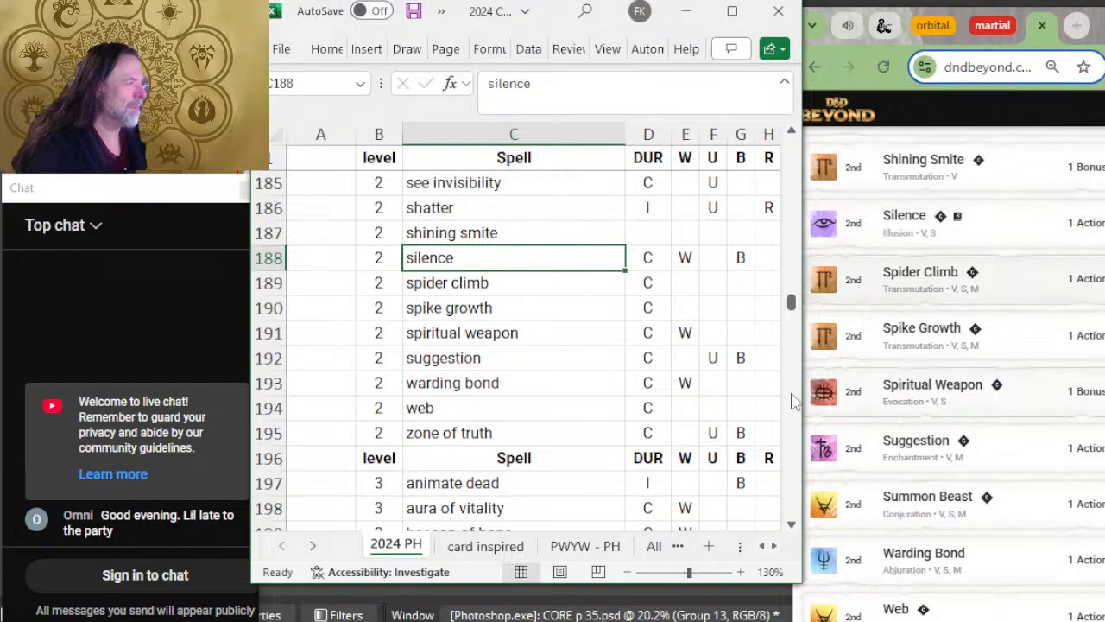
key("Down")
key("Down")
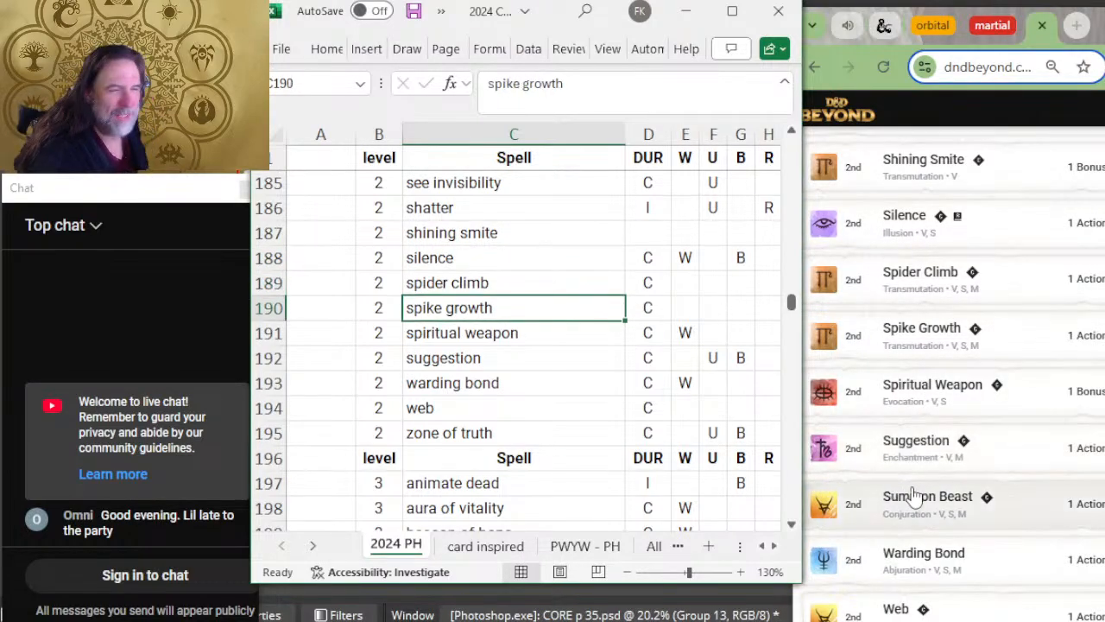
key("Down")
scroll(931, 492, "down", 2)
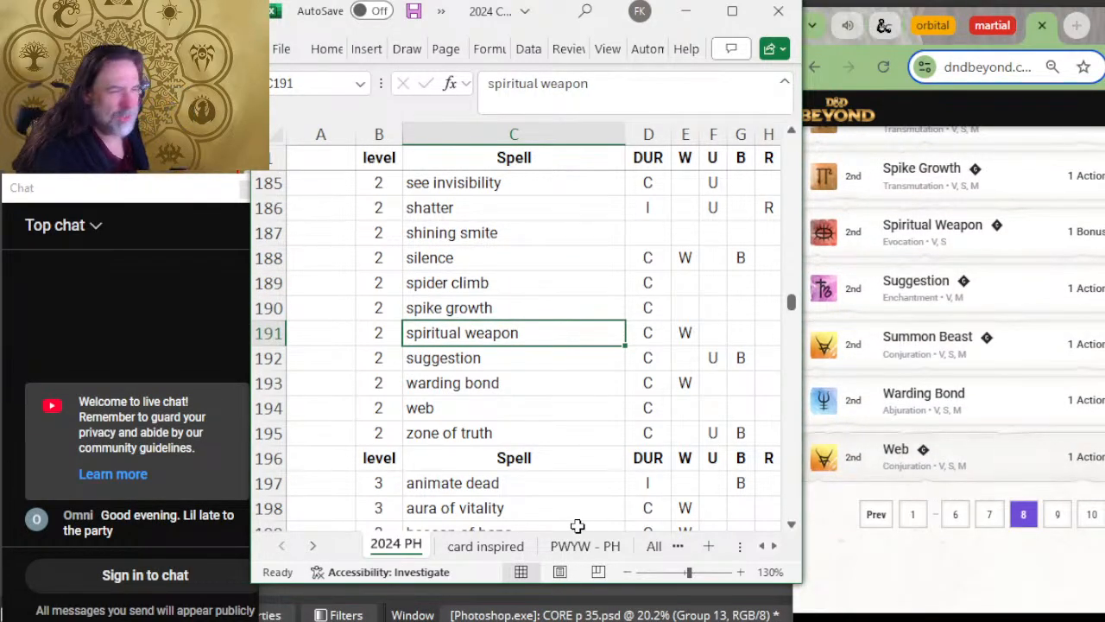
scroll(571, 466, "down", 2)
scroll(1049, 362, "down", 2)
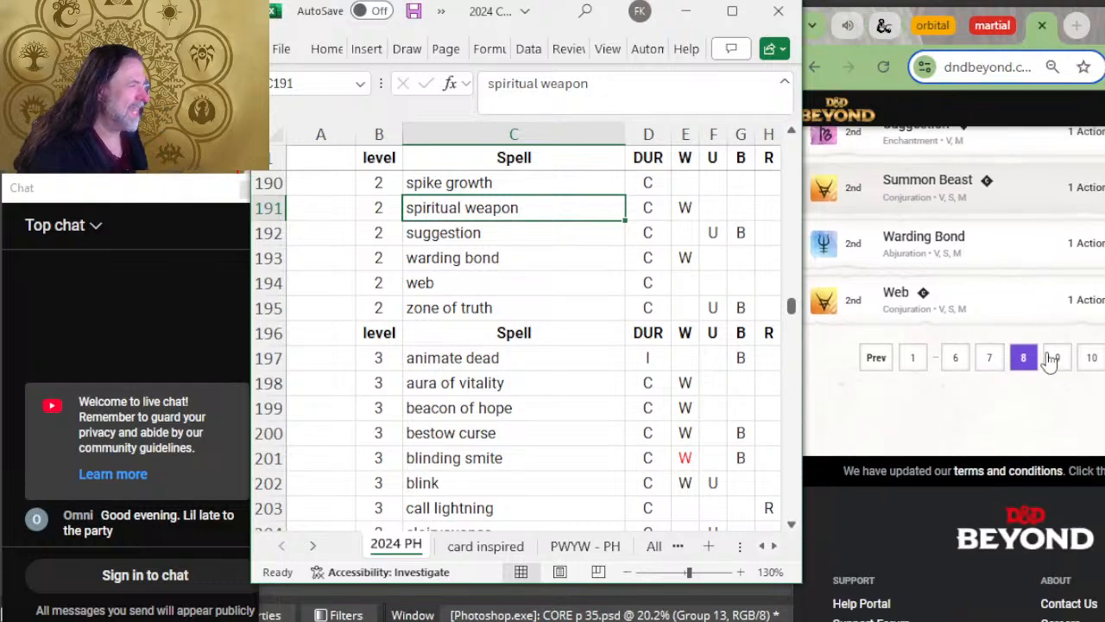
key("Down")
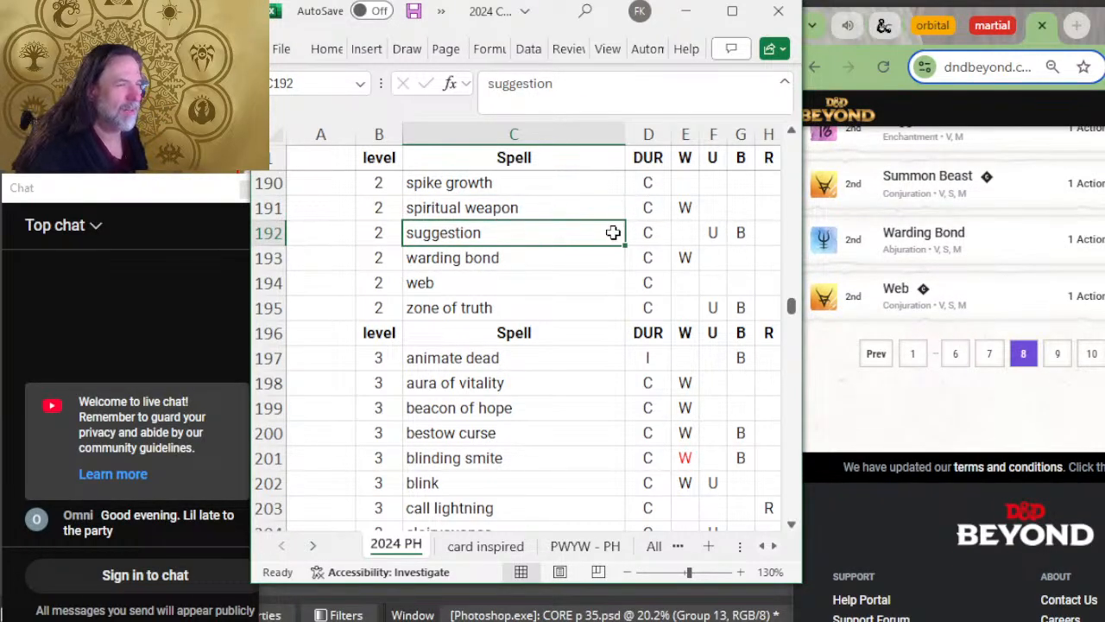
scroll(949, 326, "up", 2)
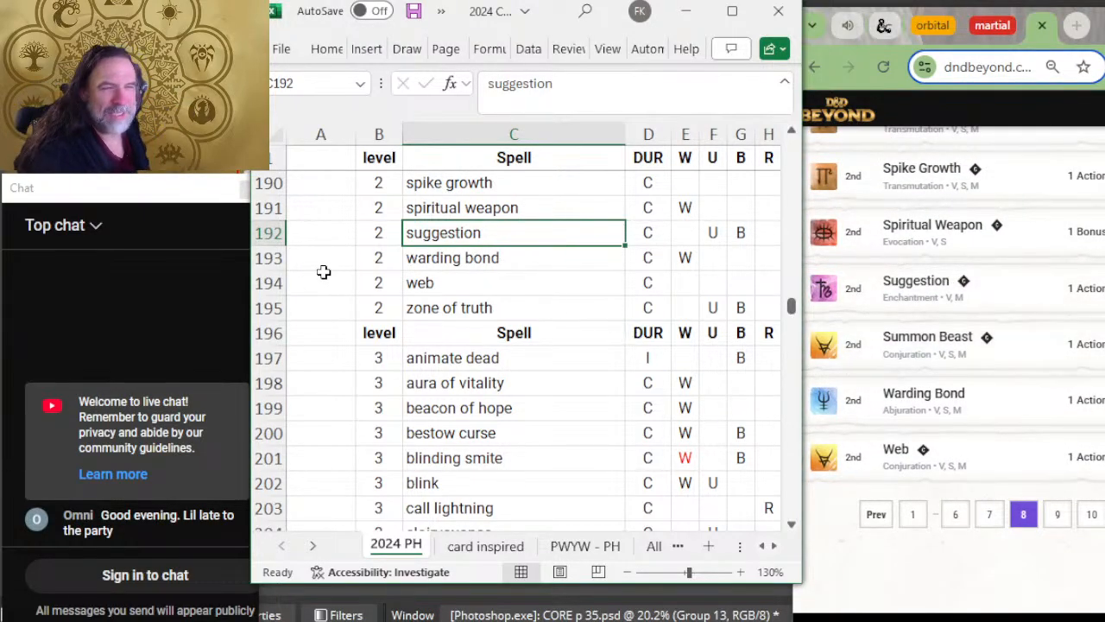
Step: Insert a row above warding bond with level 2 and the spell name summon beast
left_click(261, 257)
right_click(266, 258)
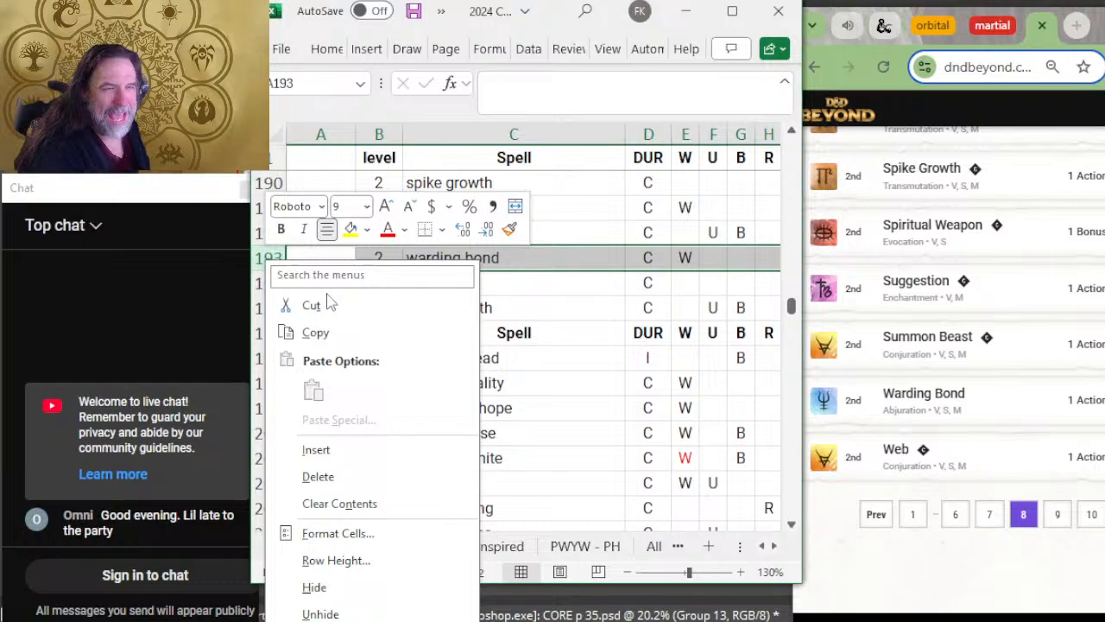
left_click(371, 455)
key("Right")
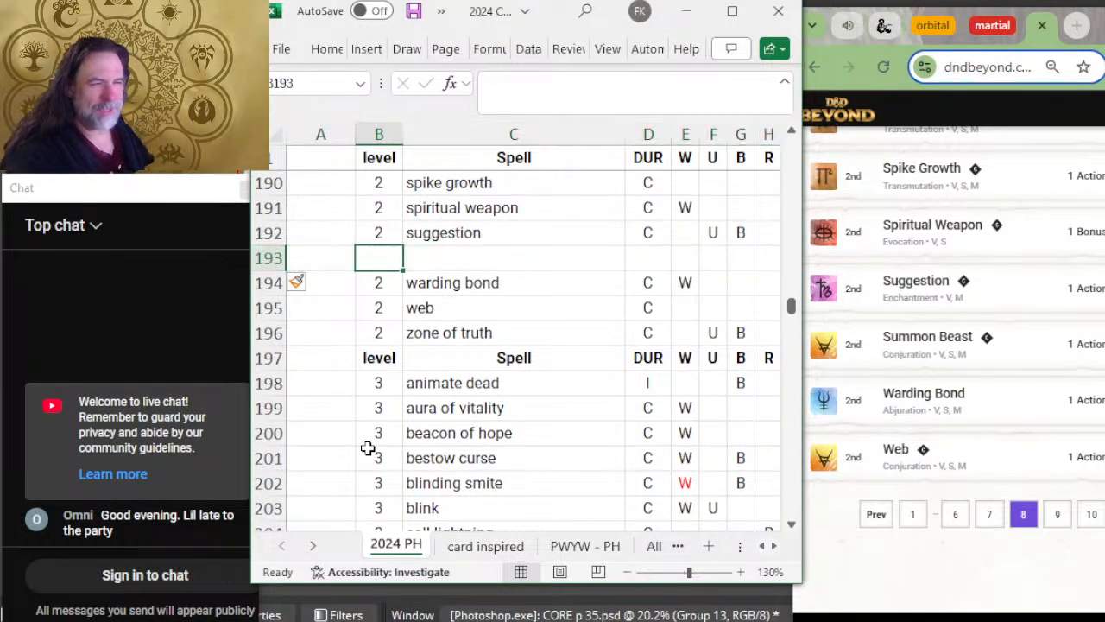
type("2")
key("Tab")
type("sum")
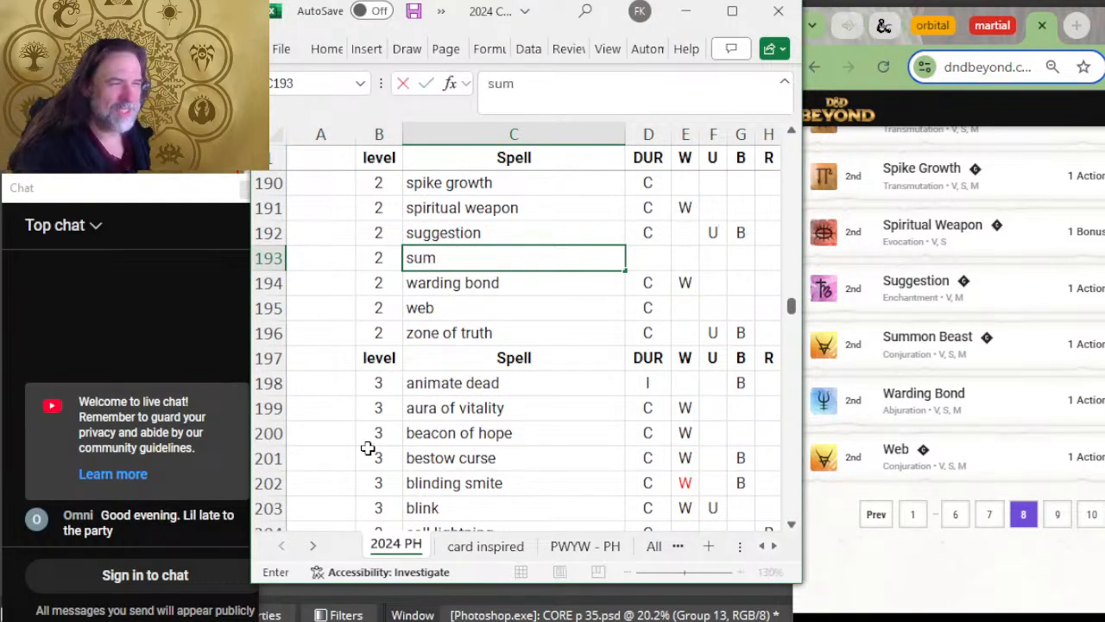
type("mon beast")
key("Return")
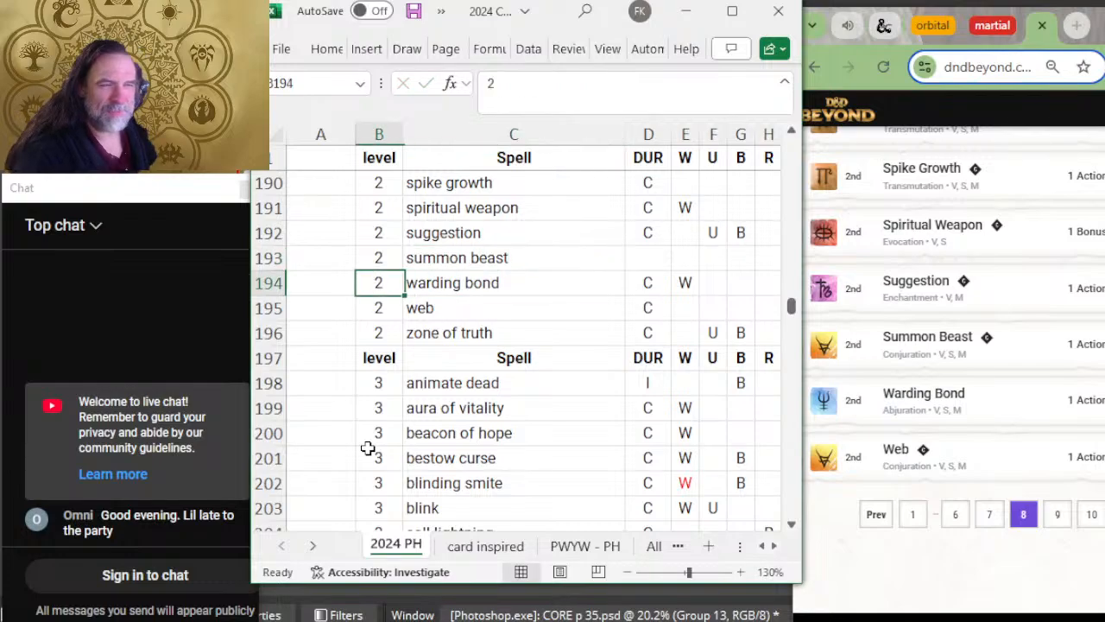
Step: Compare the level 2 spells from warding bond to zone of truth with D&D Beyond's list, opening its ninth page
left_click(489, 281)
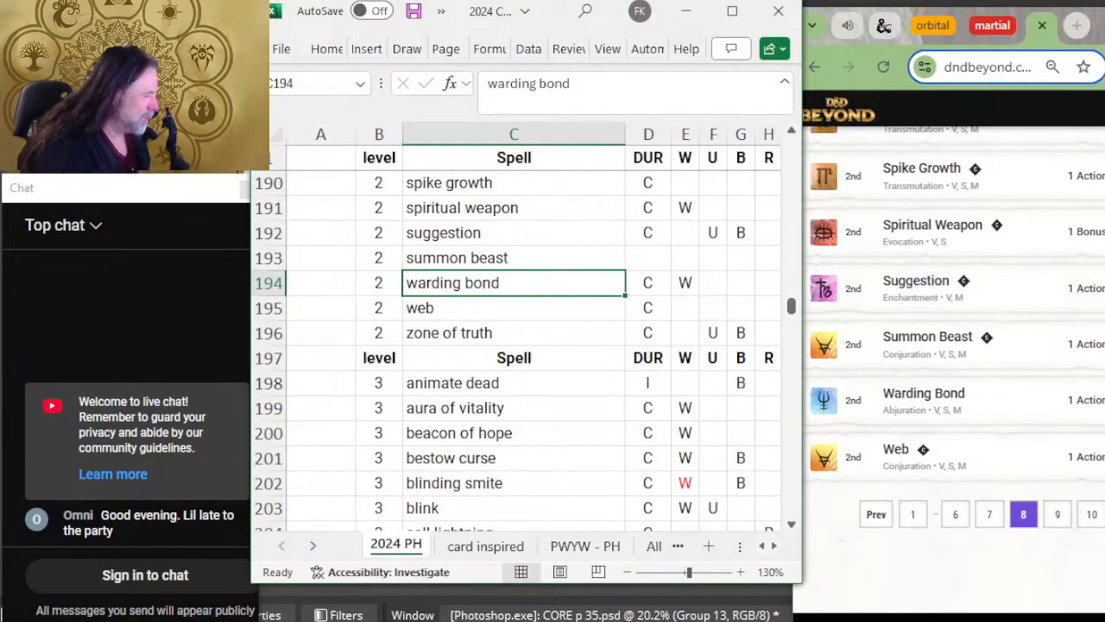
left_click(1057, 513)
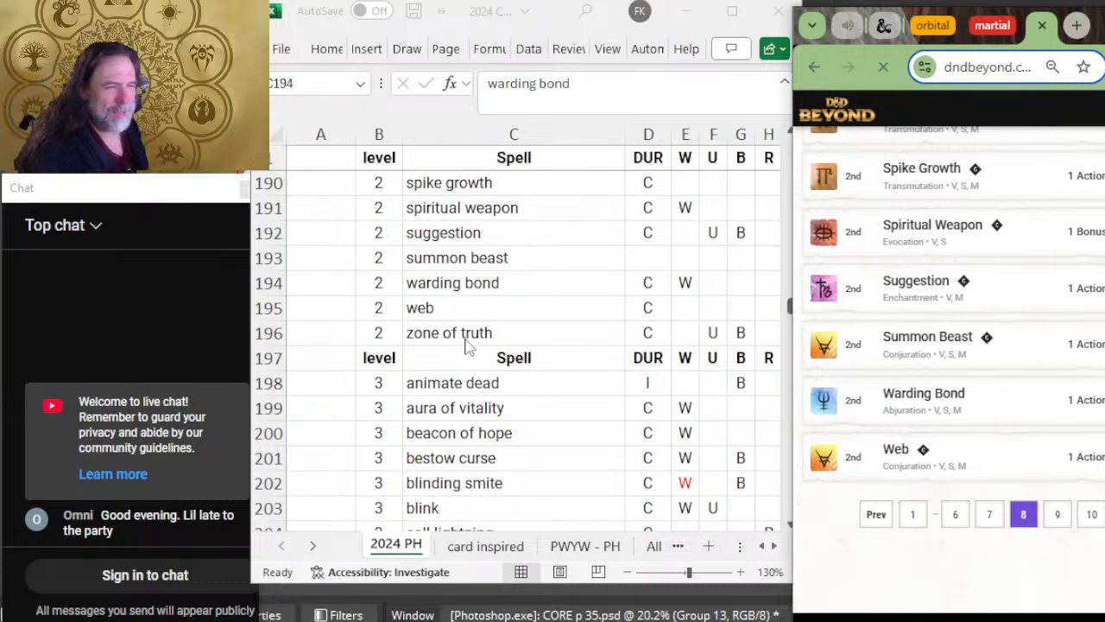
left_click(468, 346)
left_click(466, 337)
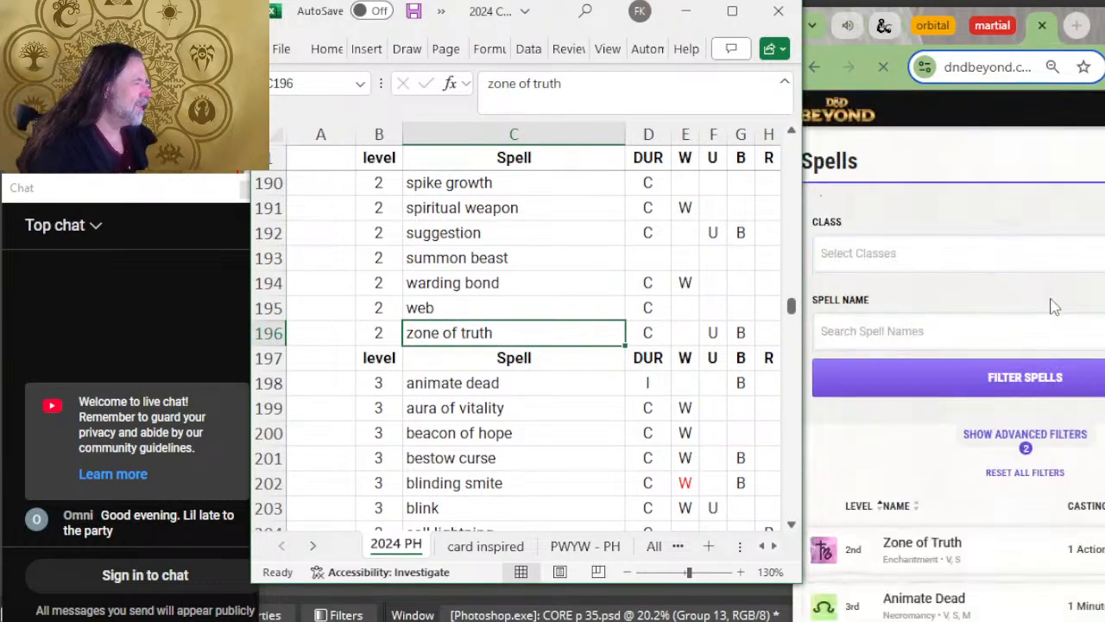
scroll(1050, 299, "down", 2)
scroll(1052, 304, "down", 2)
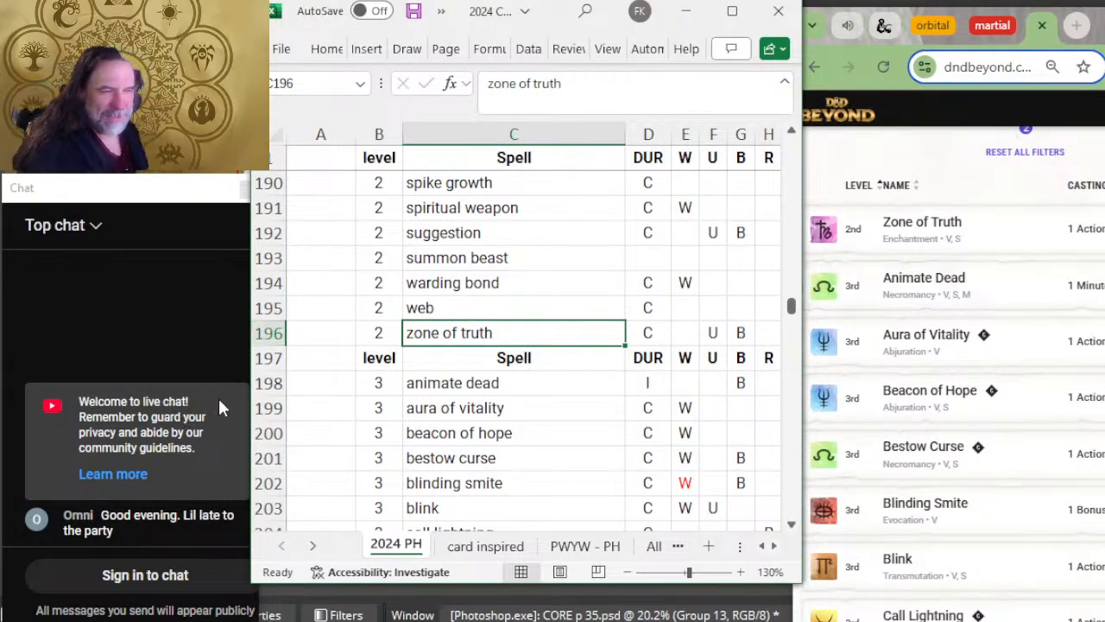
Step: Insert a blank row between zone of truth and the level 3 header row
left_click(267, 358)
right_click(268, 357)
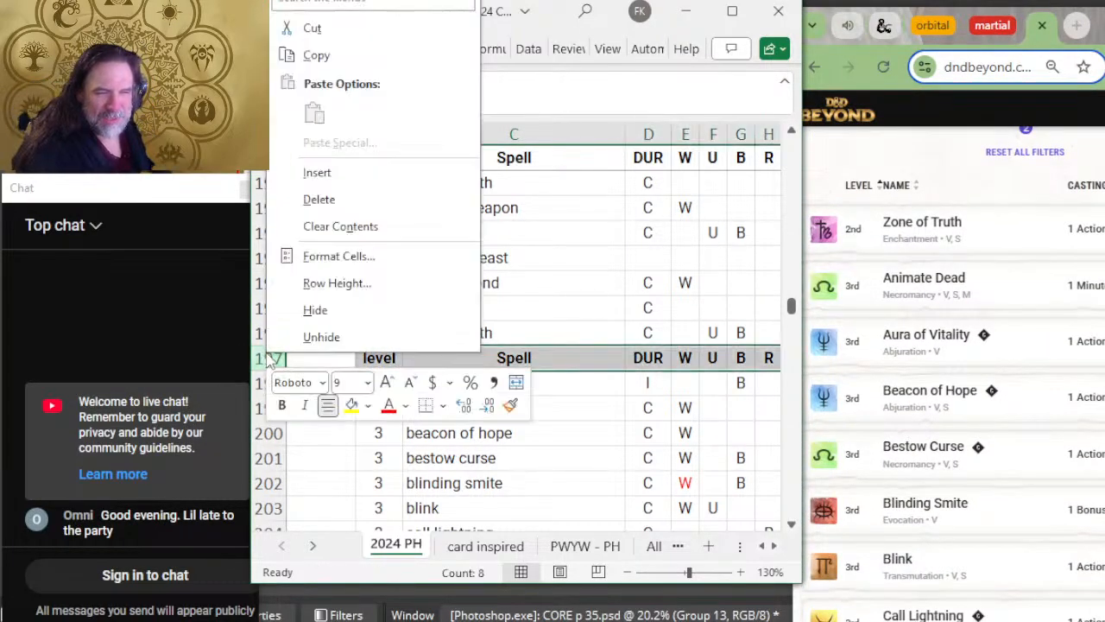
left_click(316, 174)
Step: Compare the level 3 spells from animate dead onward with D&D Beyond's ninth page
left_click(424, 404)
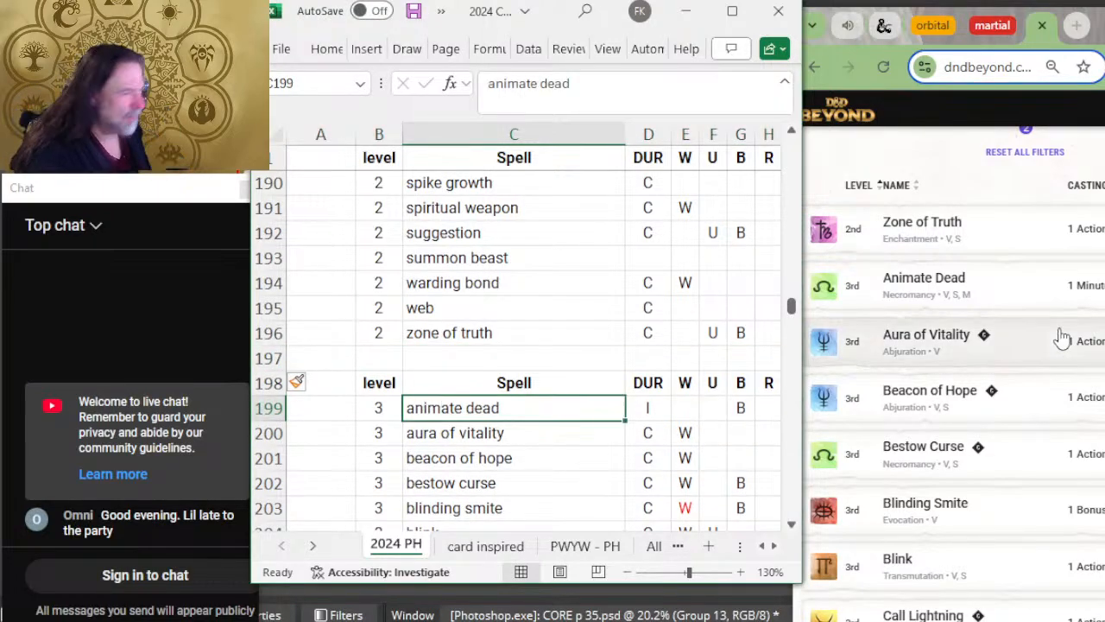
scroll(1061, 337, "down", 2)
scroll(543, 353, "down", 2)
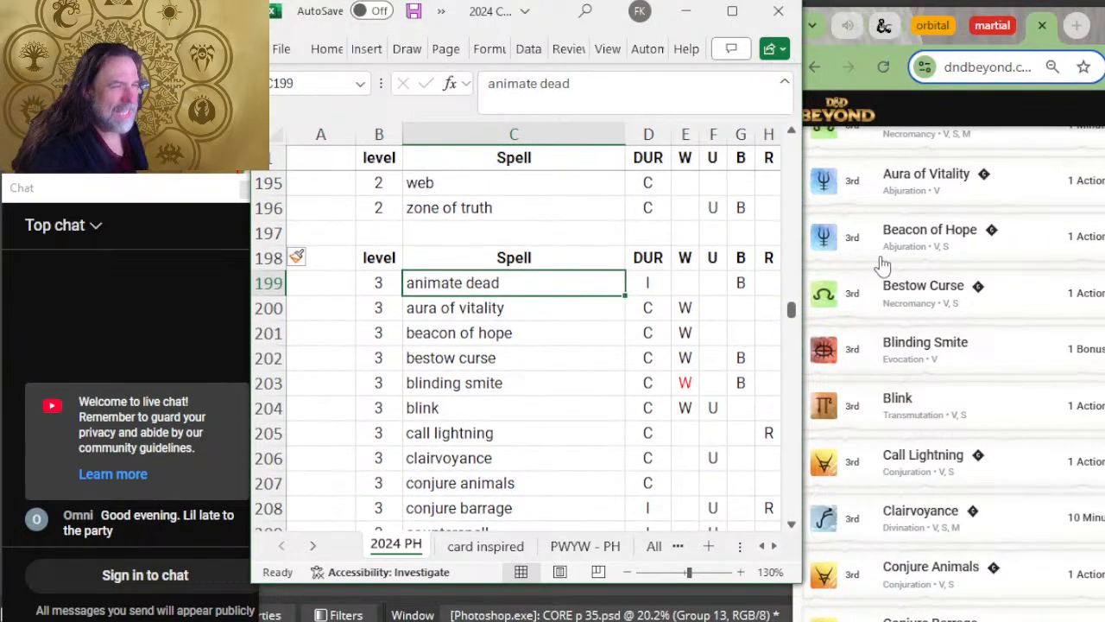
scroll(627, 306, "down", 2)
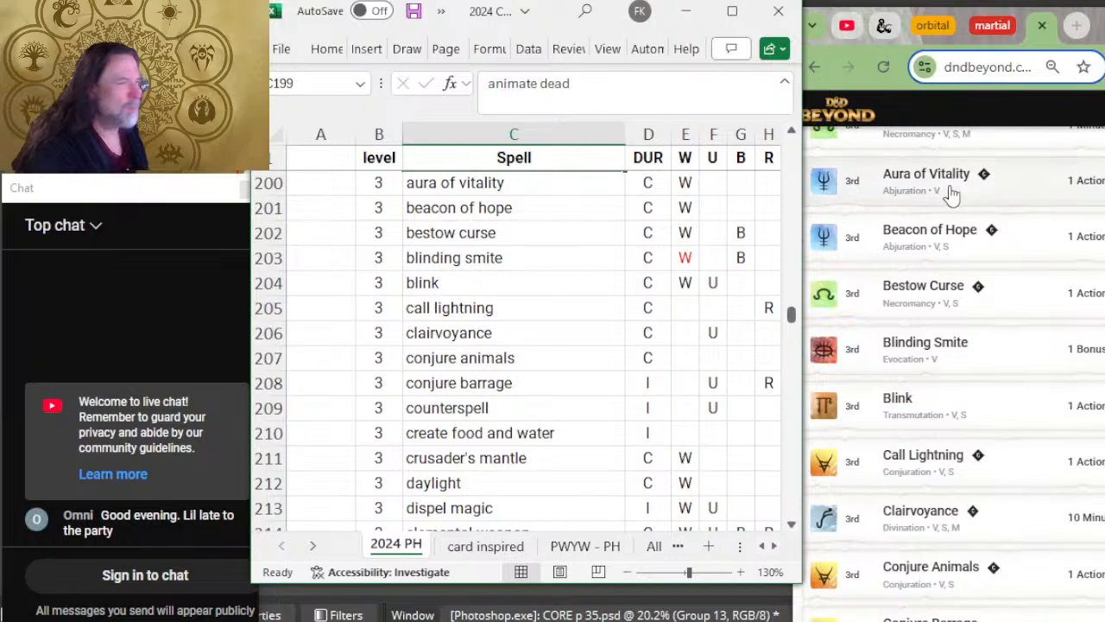
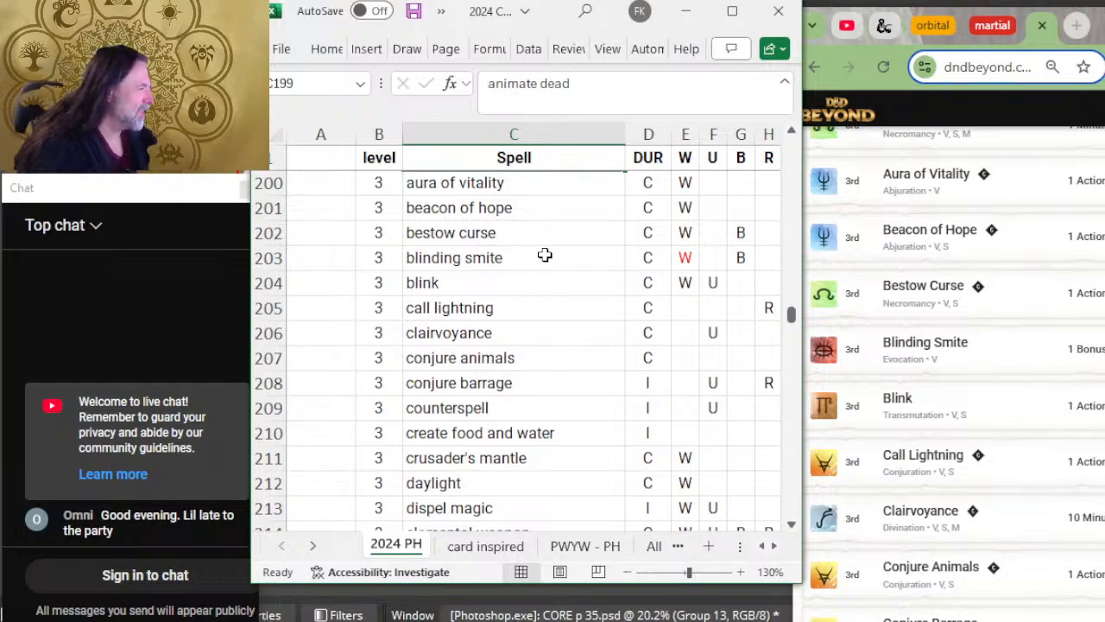
Step: Compare the level 3 spells from blinding smite to fireball with D&D Beyond's ninth page
left_click(543, 255)
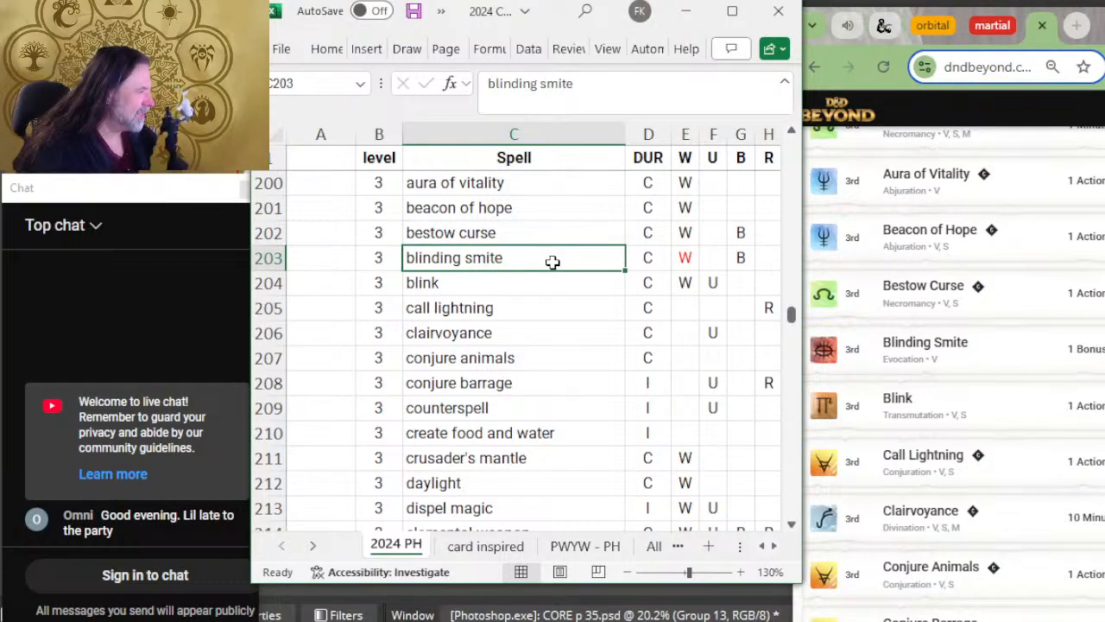
left_click(525, 285)
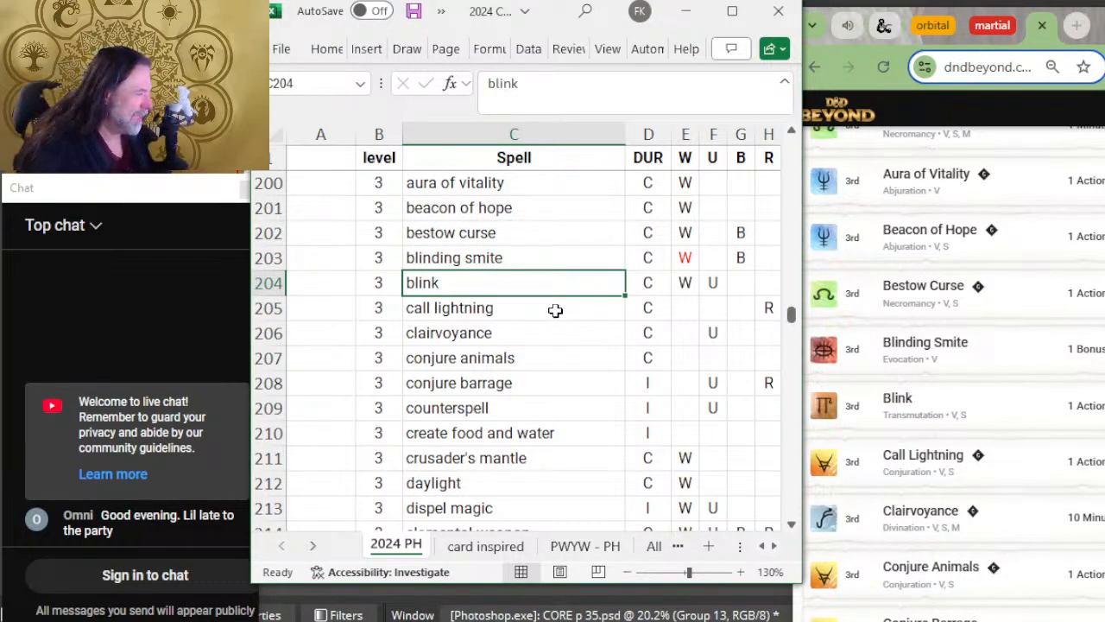
left_click(555, 307)
left_click(563, 334)
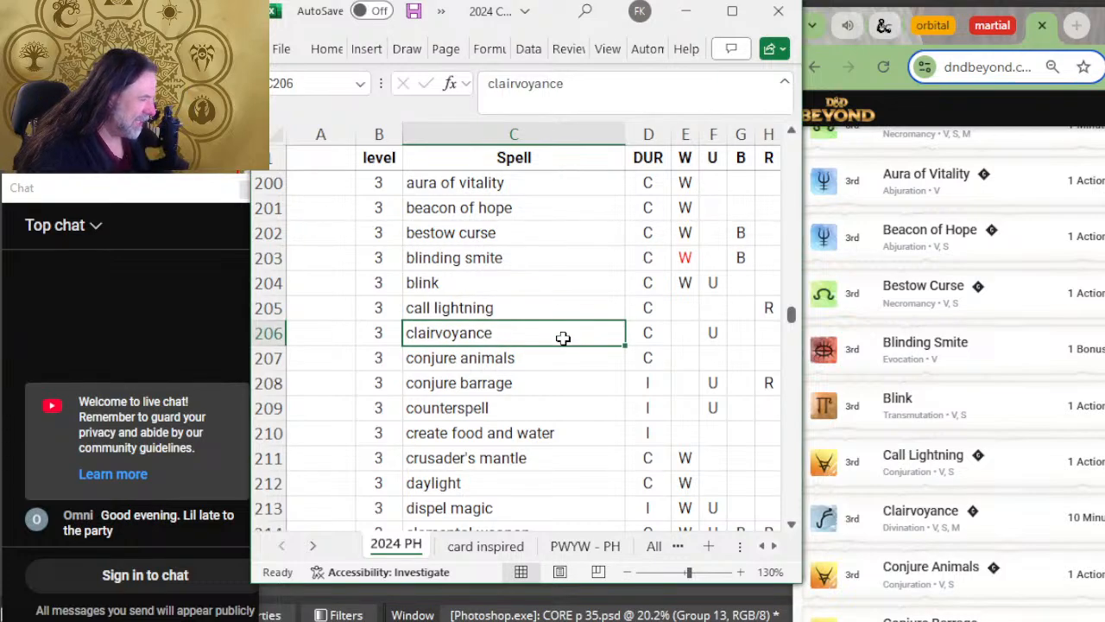
left_click(560, 362)
scroll(938, 409, "down", 4)
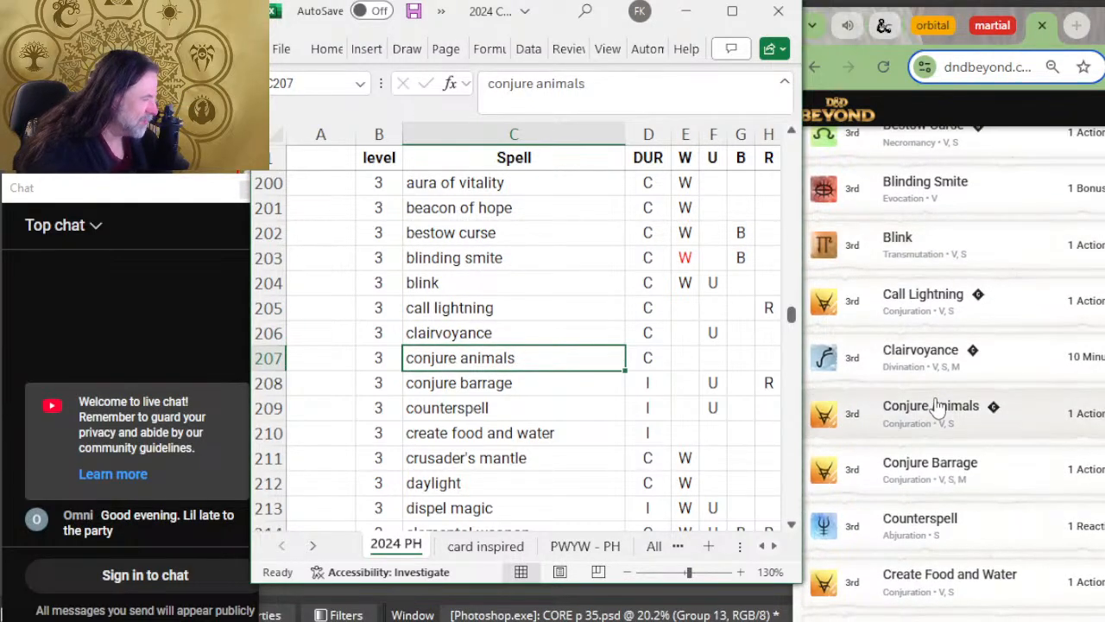
scroll(570, 306, "down", 2)
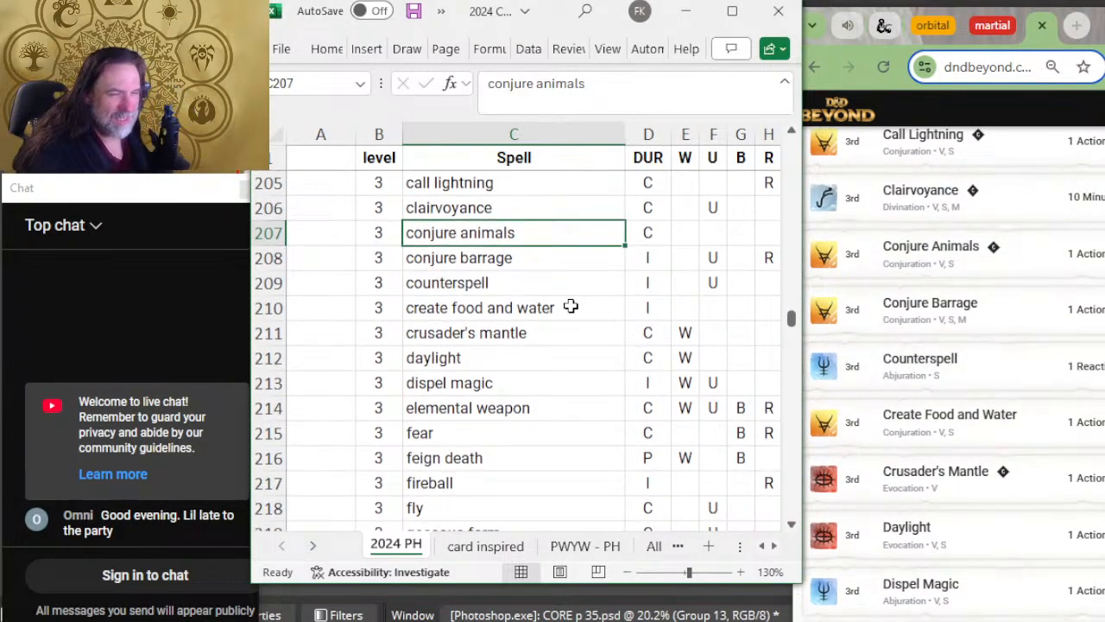
left_click(515, 307)
scroll(922, 333, "down", 2)
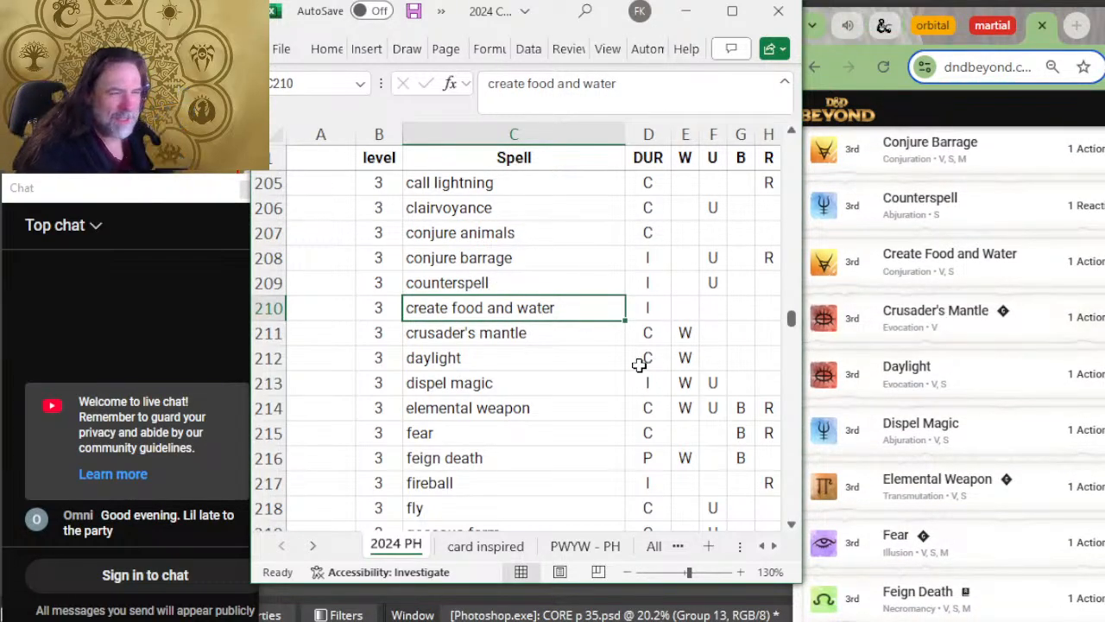
scroll(553, 358, "down", 2)
scroll(872, 367, "down", 2)
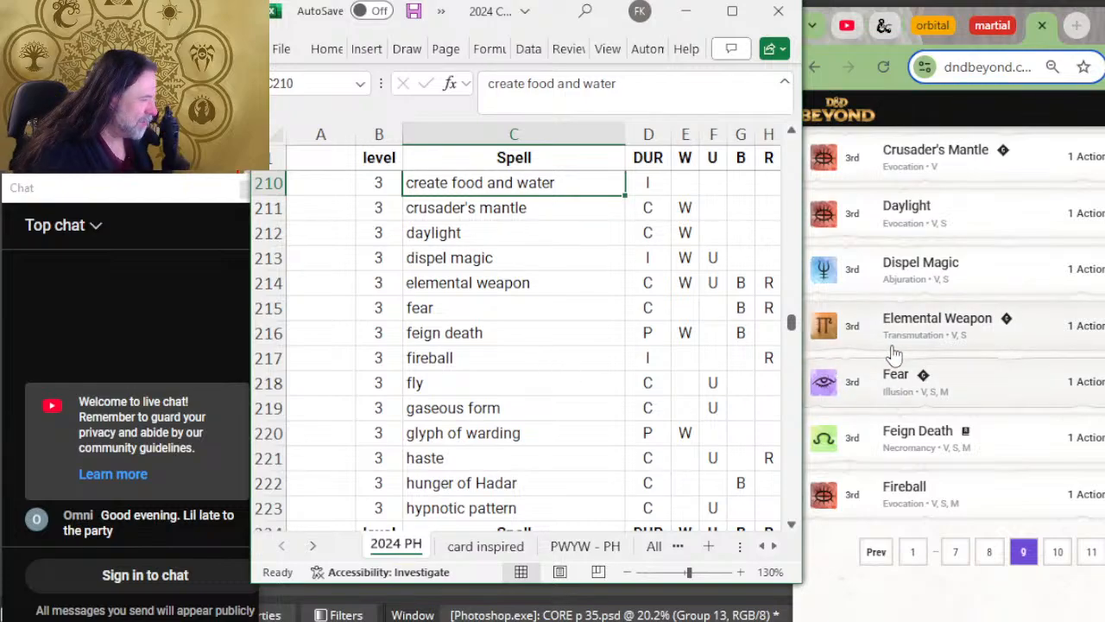
Step: Open D&D Beyond's tenth spell page and compare the level 3 spells from fly to hypnotic pattern
left_click(1058, 552)
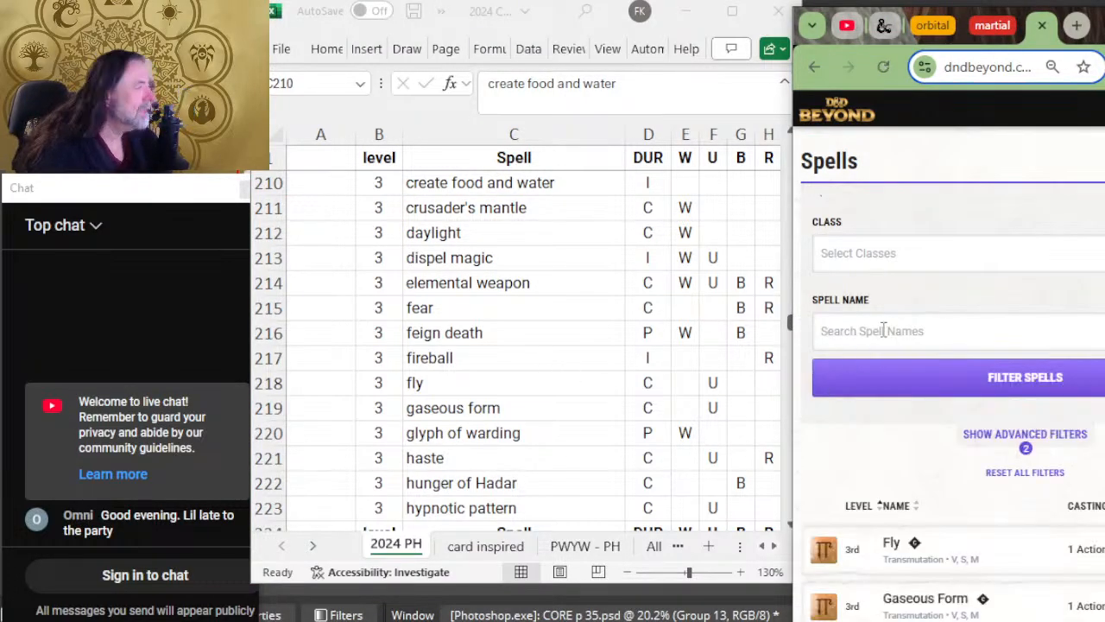
scroll(1006, 383, "down", 4)
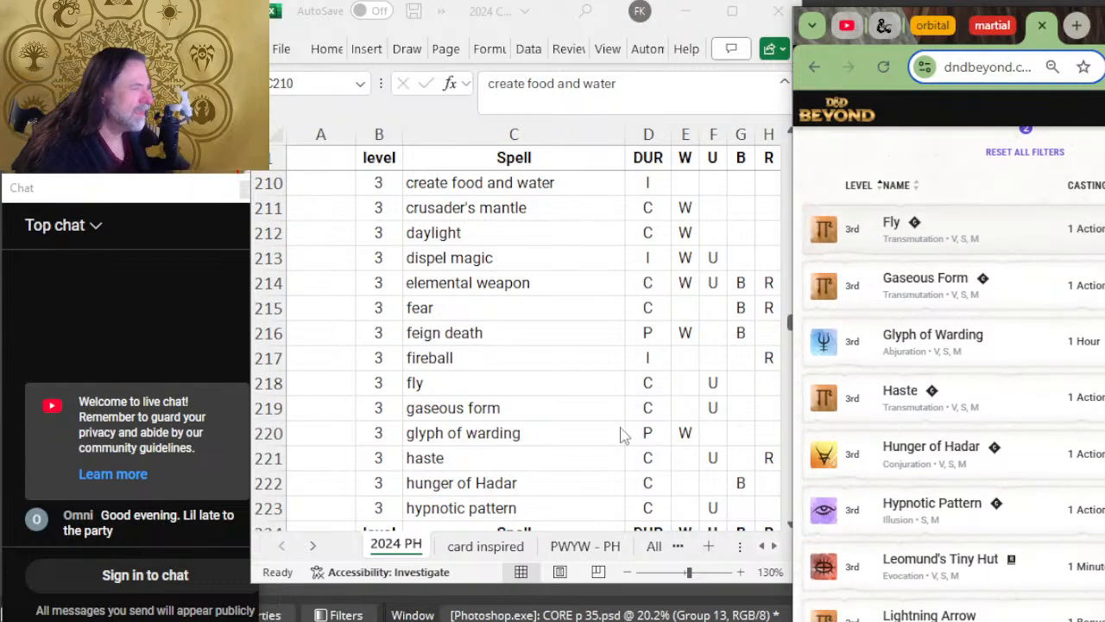
scroll(580, 377, "down", 2)
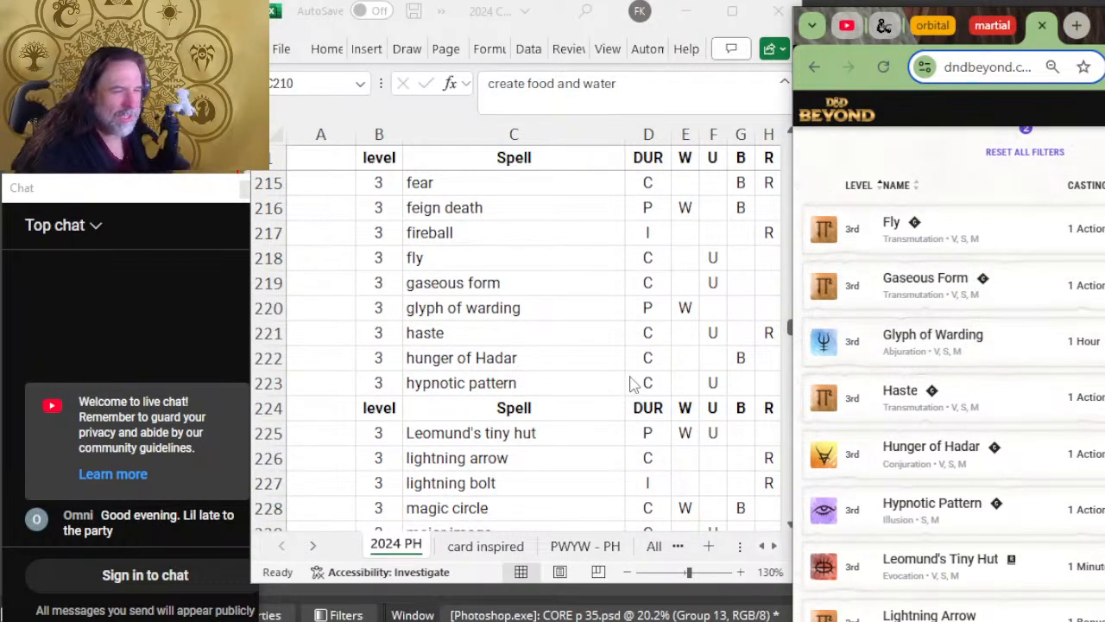
scroll(631, 382, "down", 2)
scroll(851, 328, "down", 2)
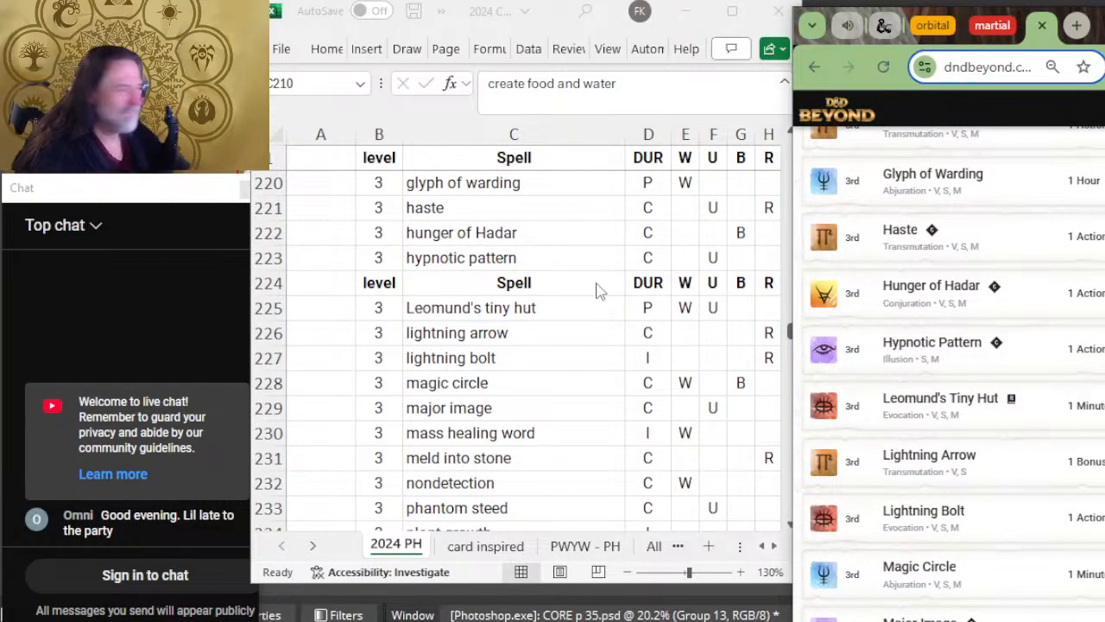
Step: Insert a blank row between hypnotic pattern and the header row above Leomund's tiny hut
left_click(253, 278)
right_click(271, 288)
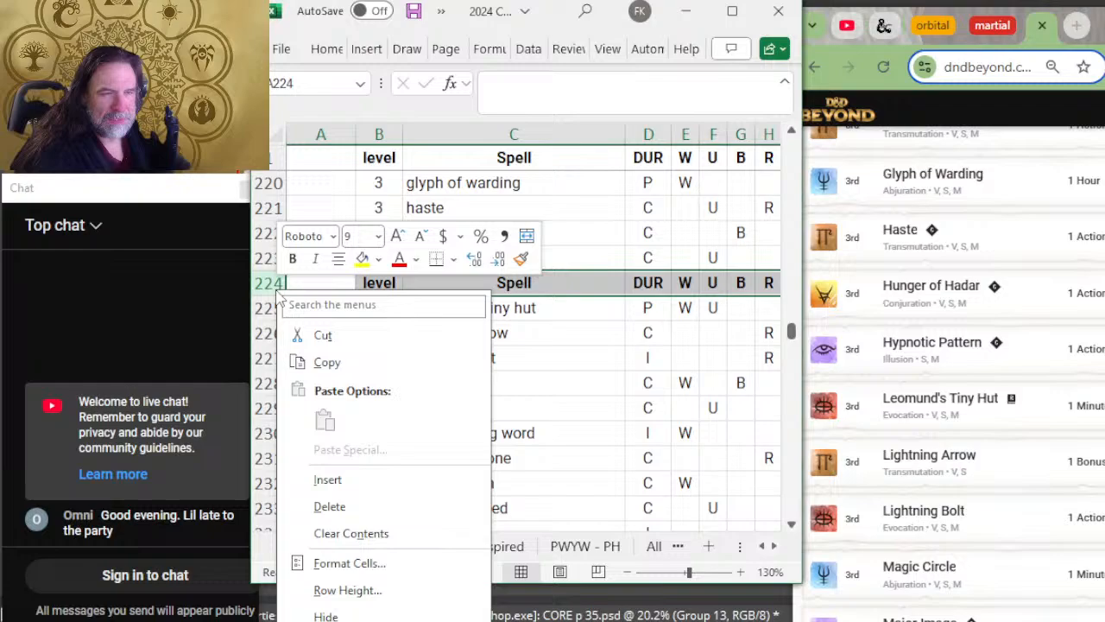
left_click(386, 477)
Step: Compare the level 3 spells from Leomund's tiny hut to sending with D&D Beyond's tenth page
scroll(647, 328, "down", 2)
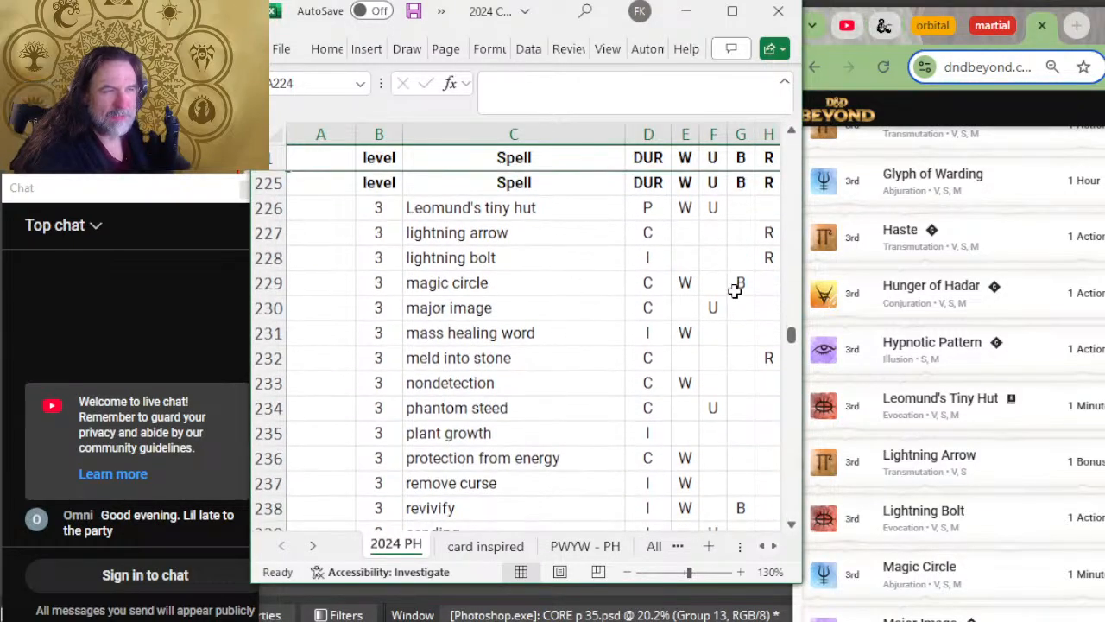
scroll(1078, 300, "down", 2)
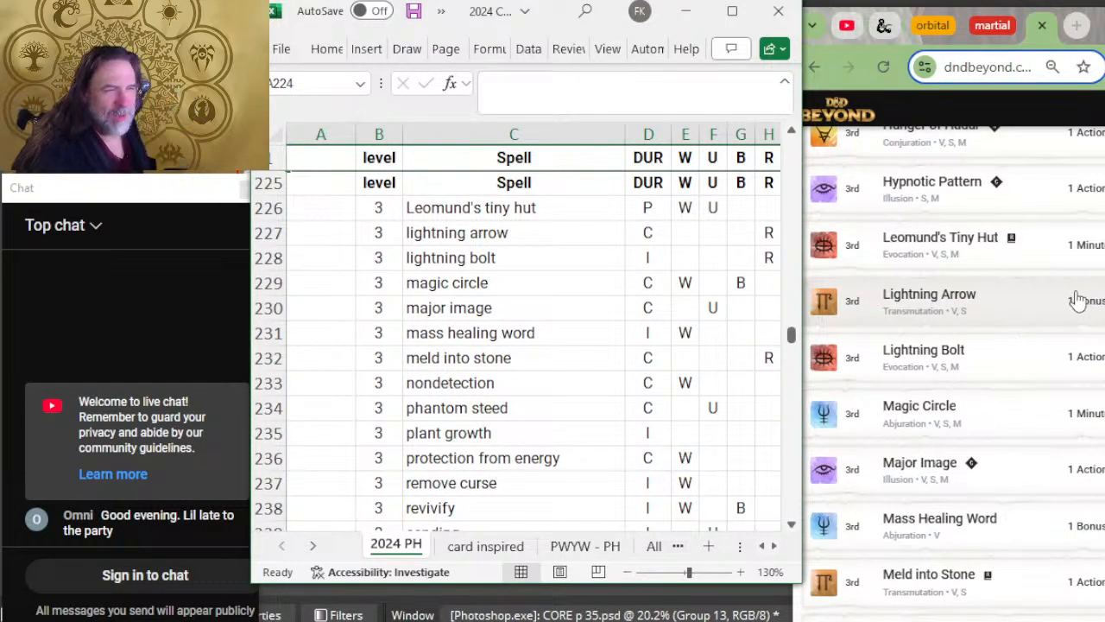
left_click(479, 300)
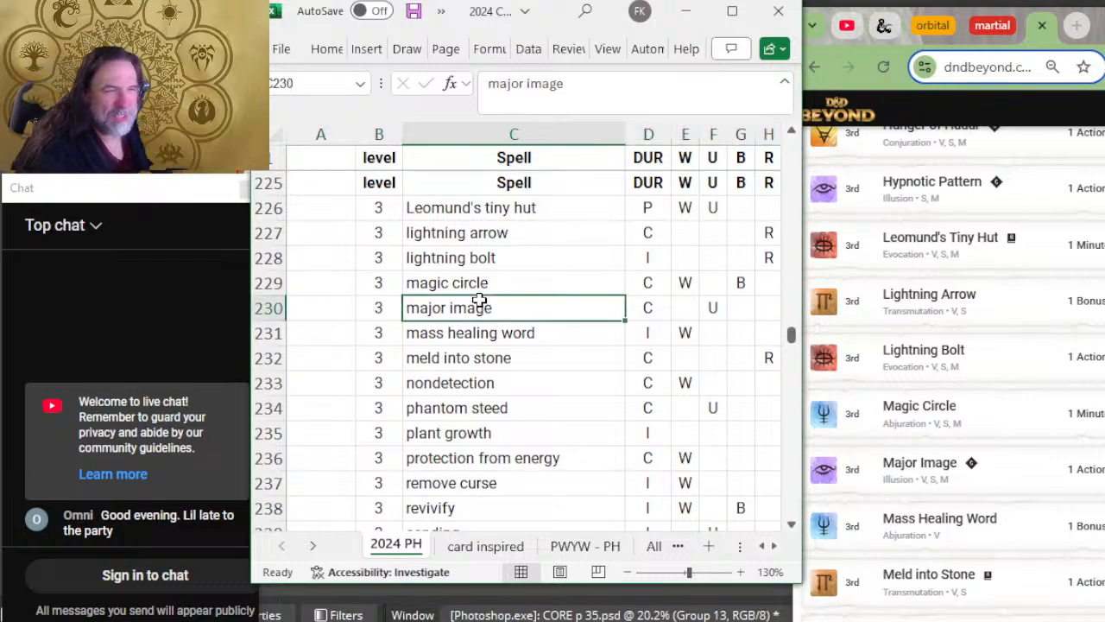
left_click(476, 284)
key("Down")
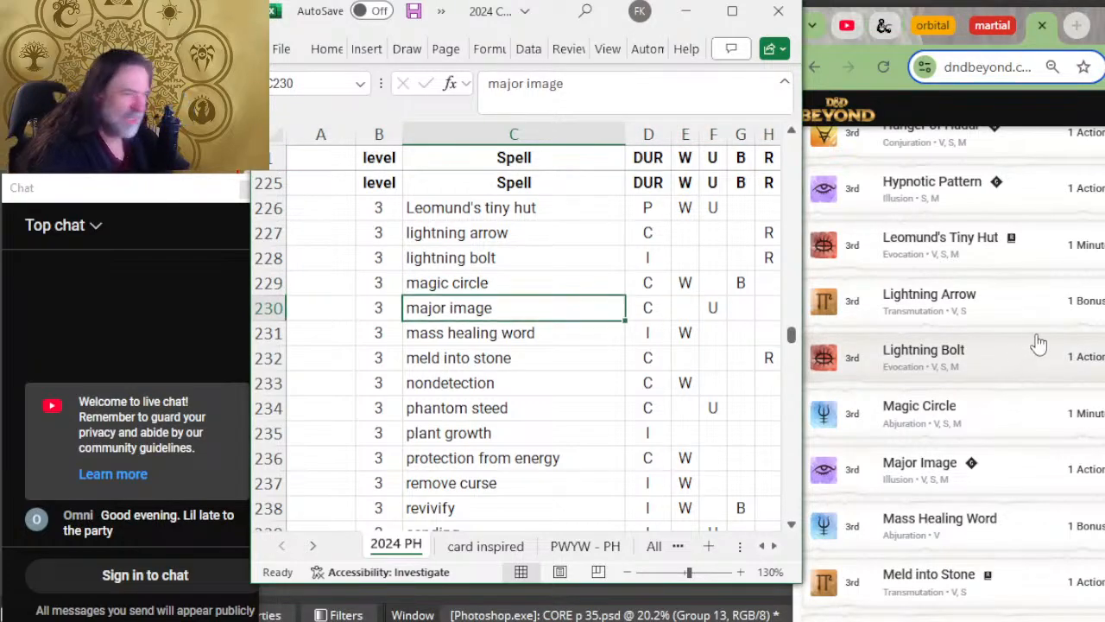
key("Down")
scroll(1072, 367, "down", 2)
key("Down")
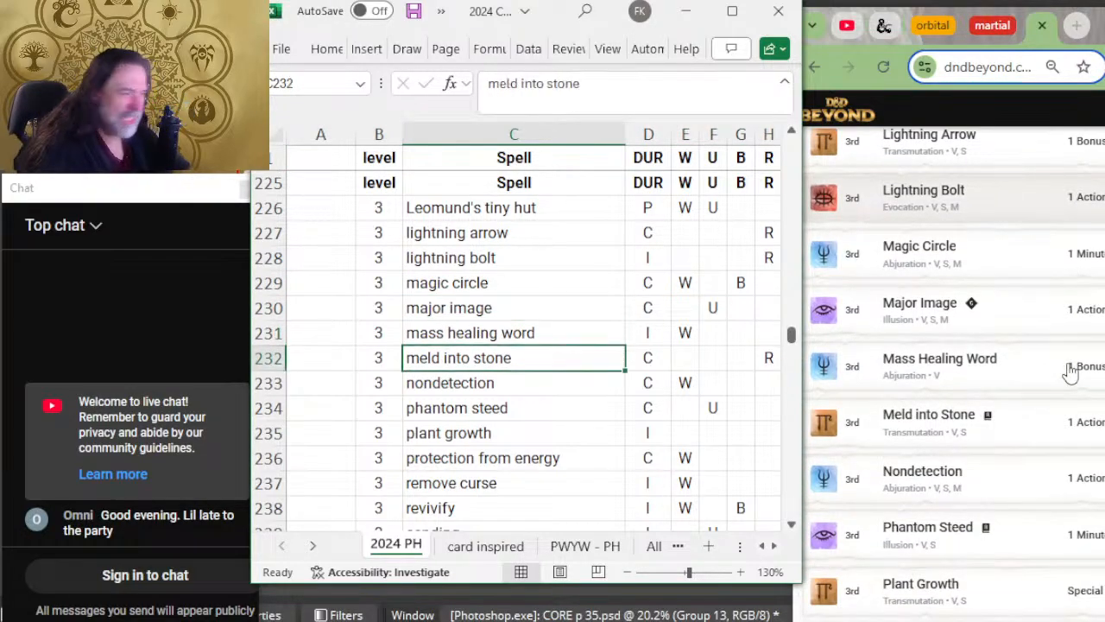
scroll(1071, 371, "down", 2)
key("Down")
key("Down")
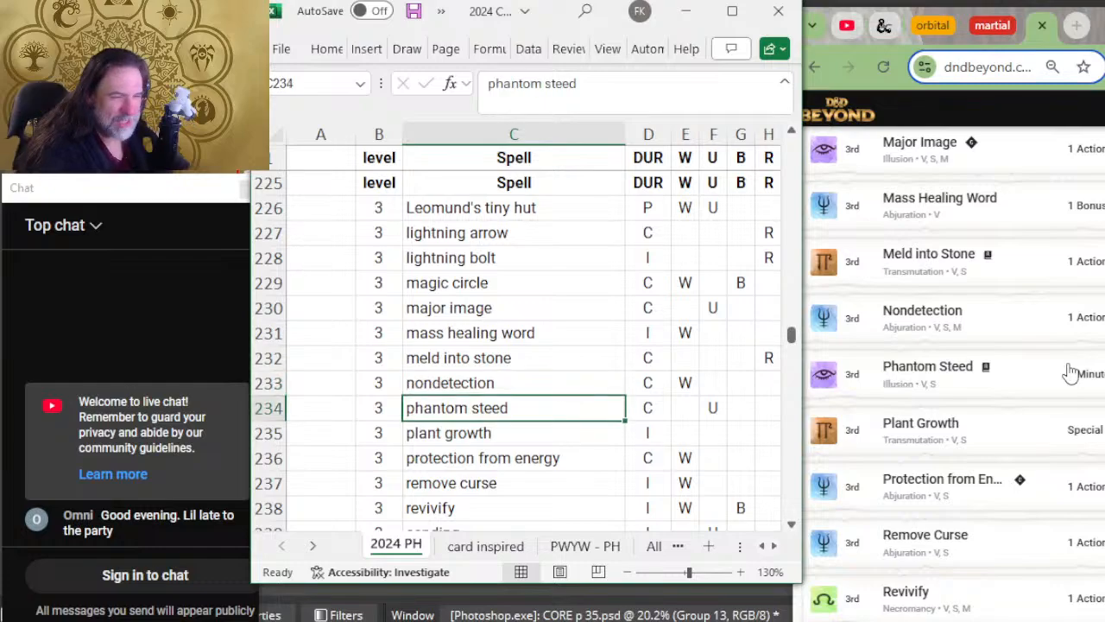
key("Down")
scroll(1071, 371, "down", 2)
key("Down")
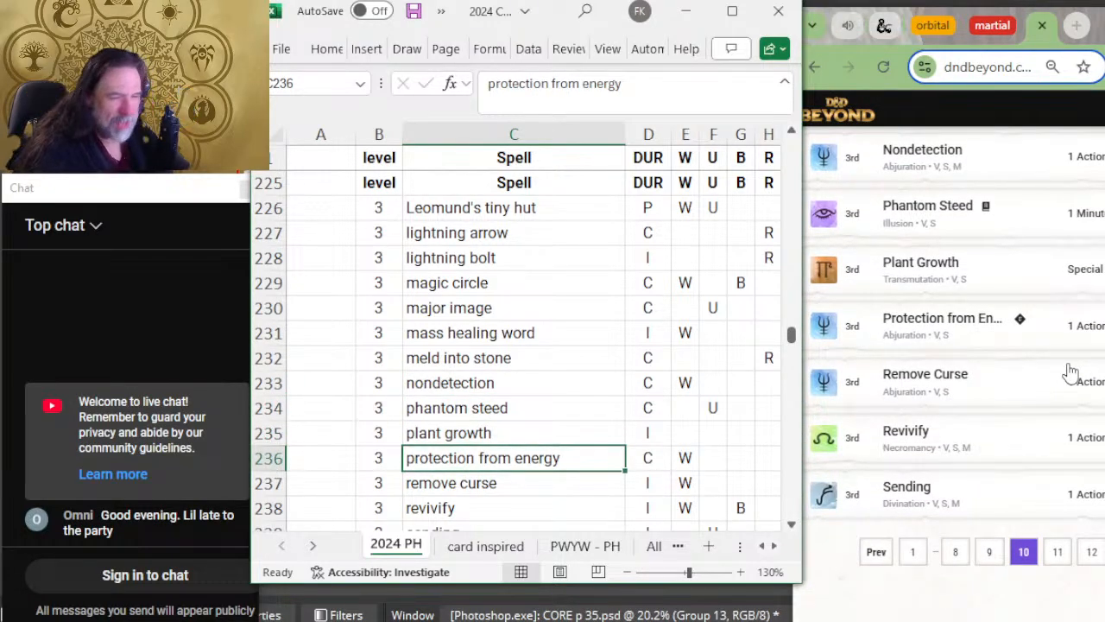
key("Down")
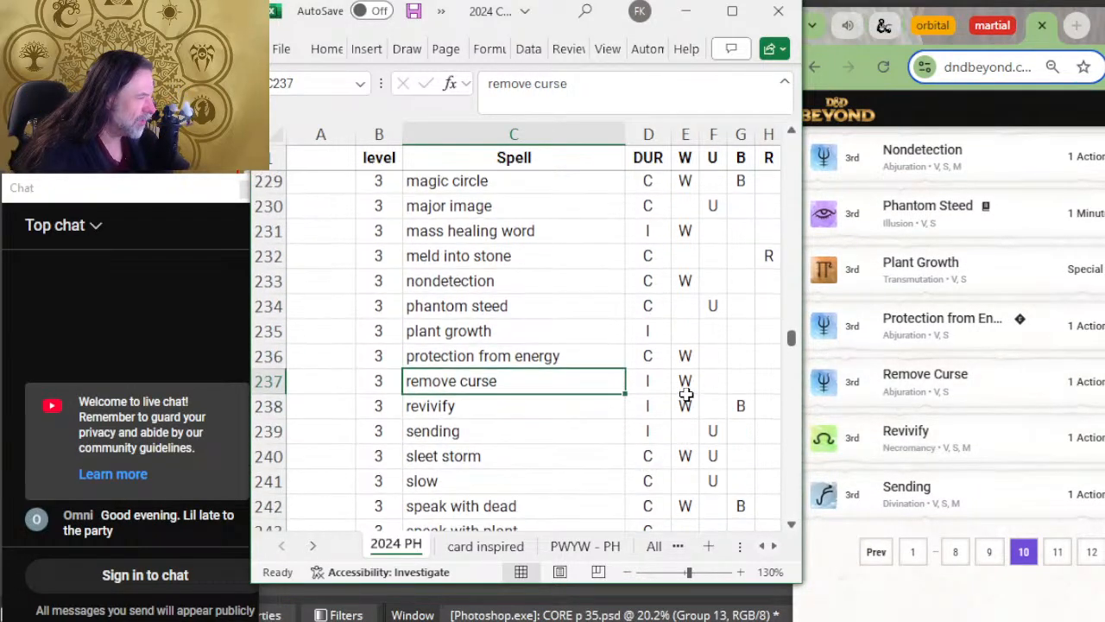
key("Down")
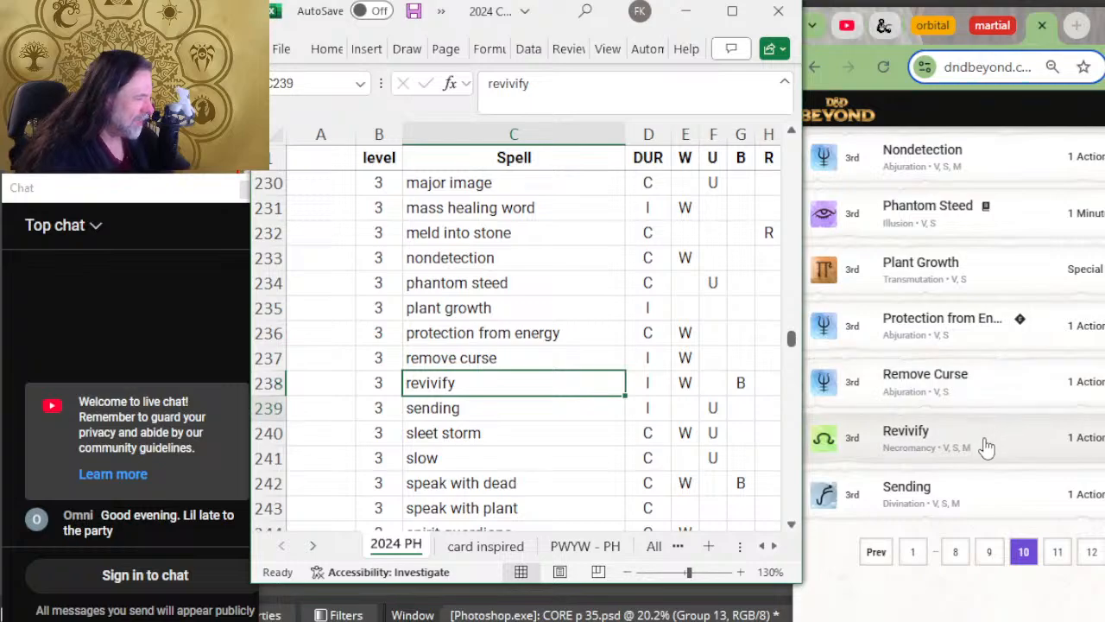
key("Down")
Step: Open D&D Beyond's eleventh spell page and compare the level 3 spells from sleet storm to stinking cloud
left_click(1070, 563)
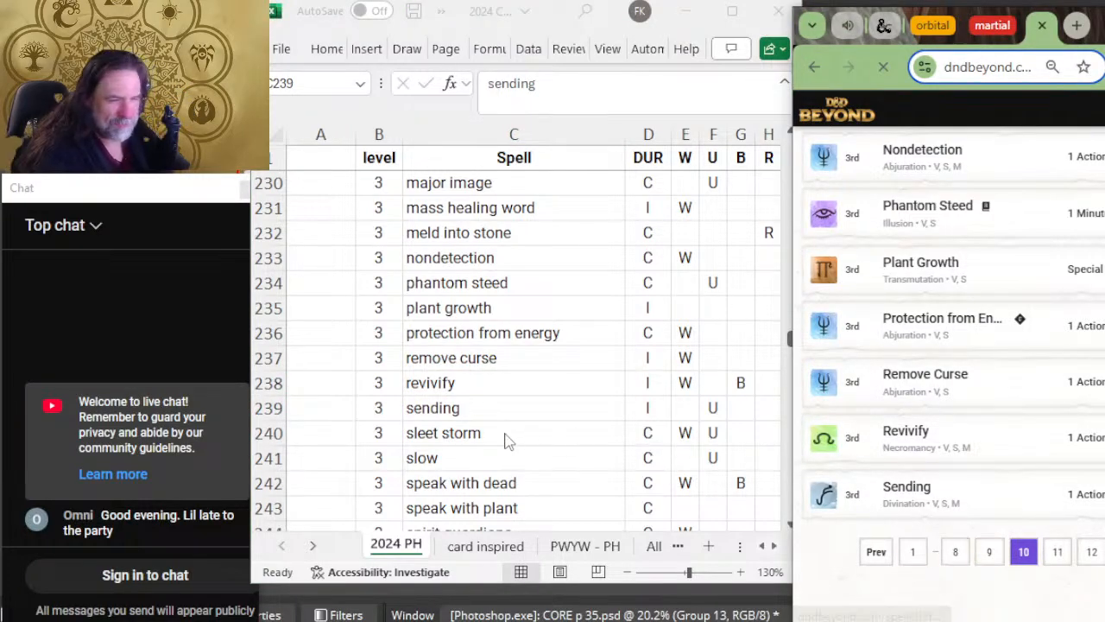
left_click(529, 418)
scroll(975, 419, "down", 5)
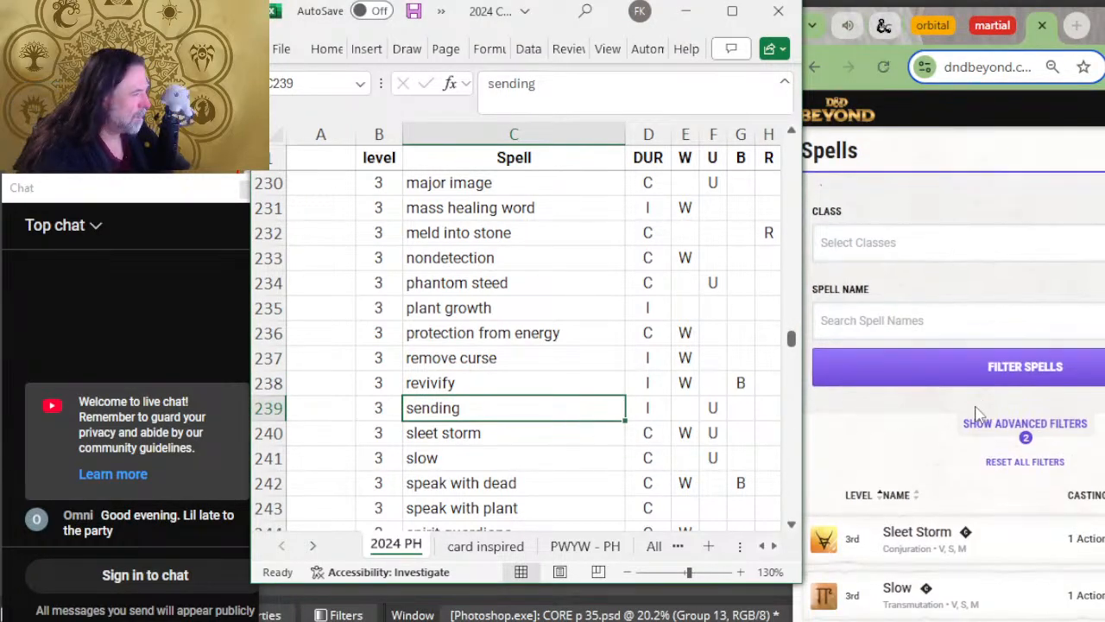
key("Down")
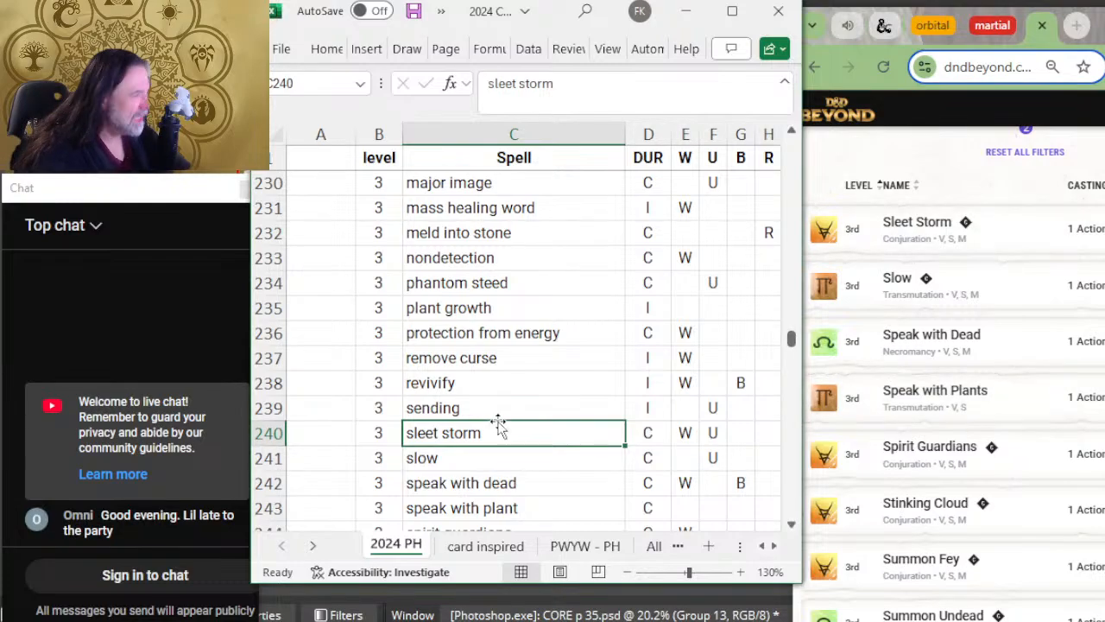
scroll(496, 423, "down", 2)
key("Down")
key("Down")
key("Down")
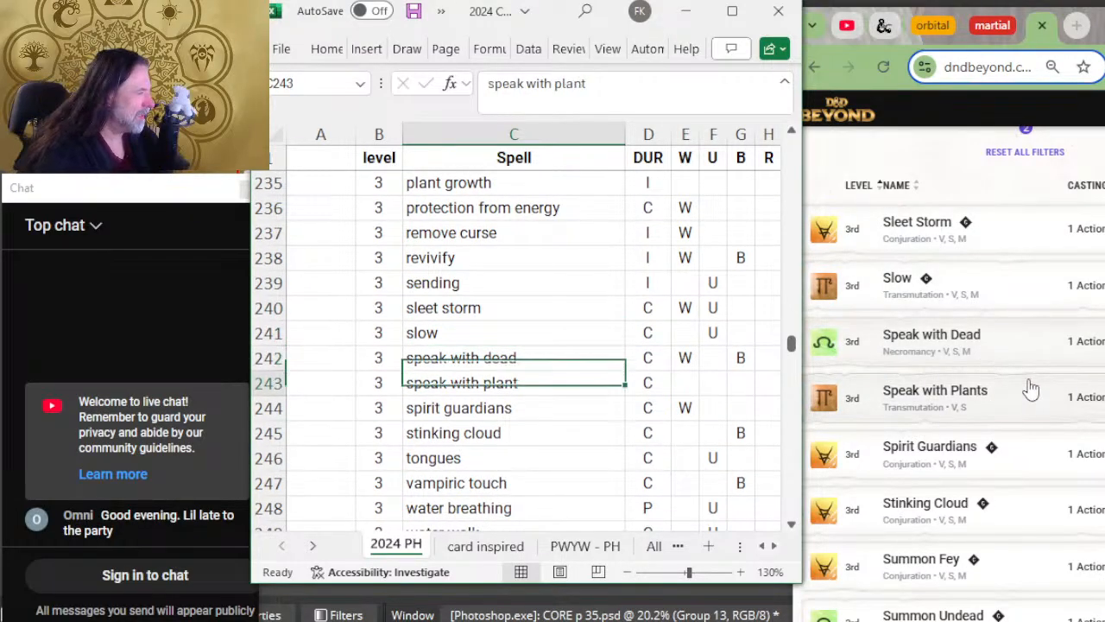
scroll(636, 350, "down", 2)
scroll(636, 350, "down", 1)
key("Down")
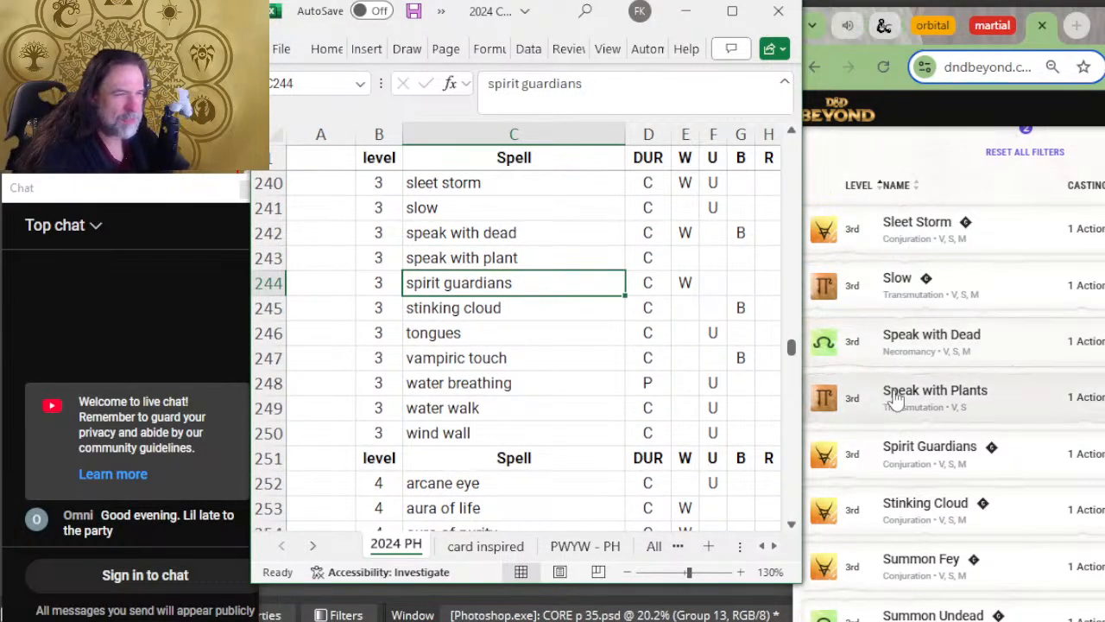
scroll(922, 373, "down", 2)
key("Down")
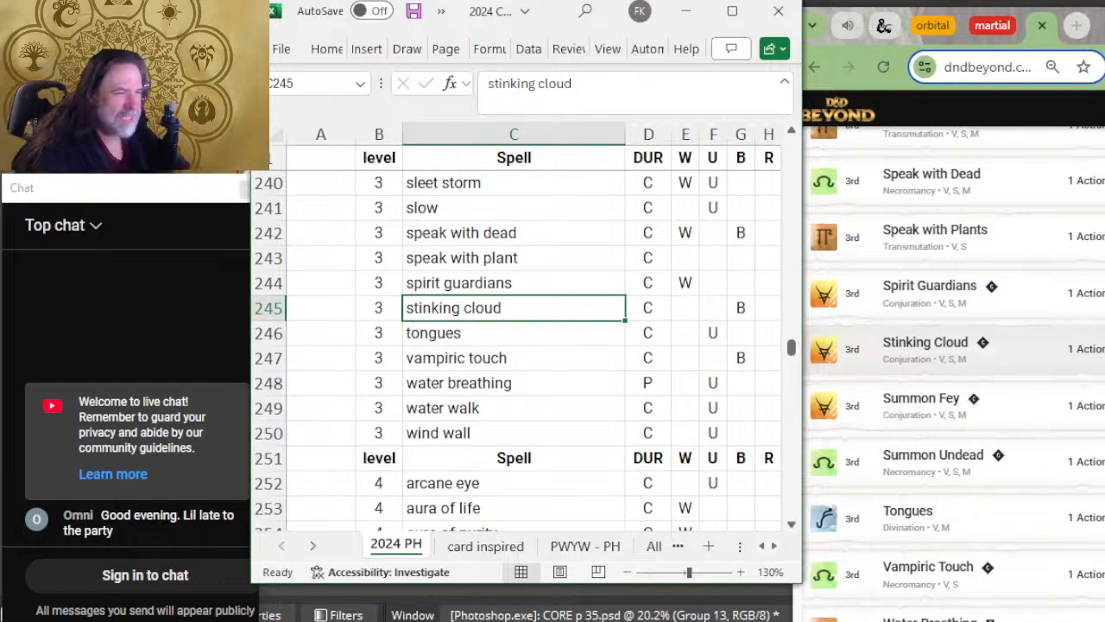
Step: Insert a row above tongues with level 3 and the spell name summon fey
left_click(270, 333)
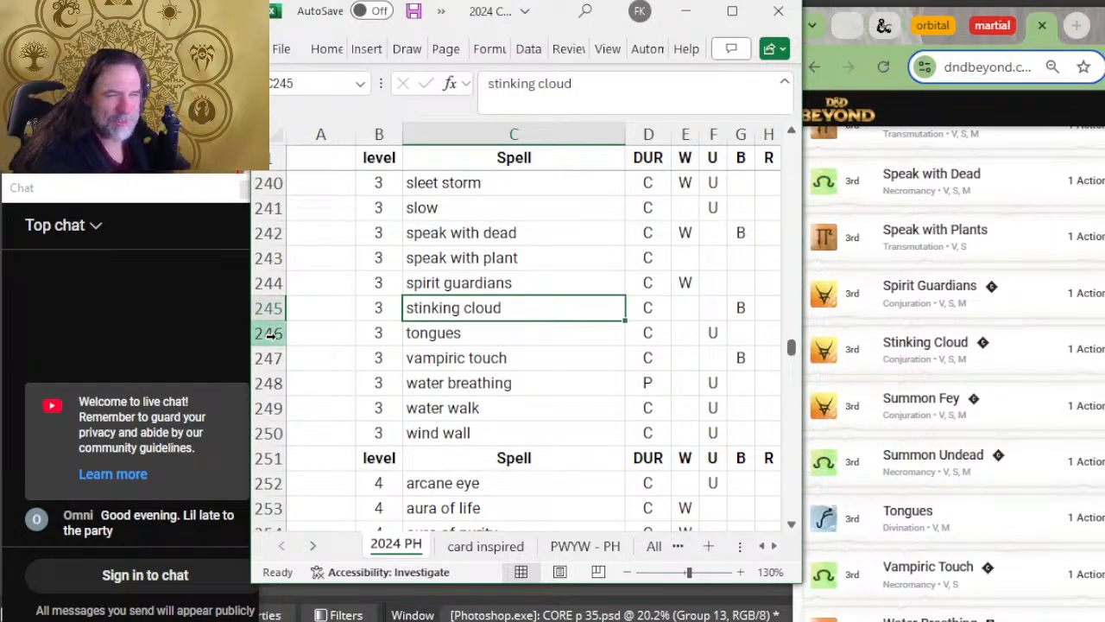
right_click(269, 334)
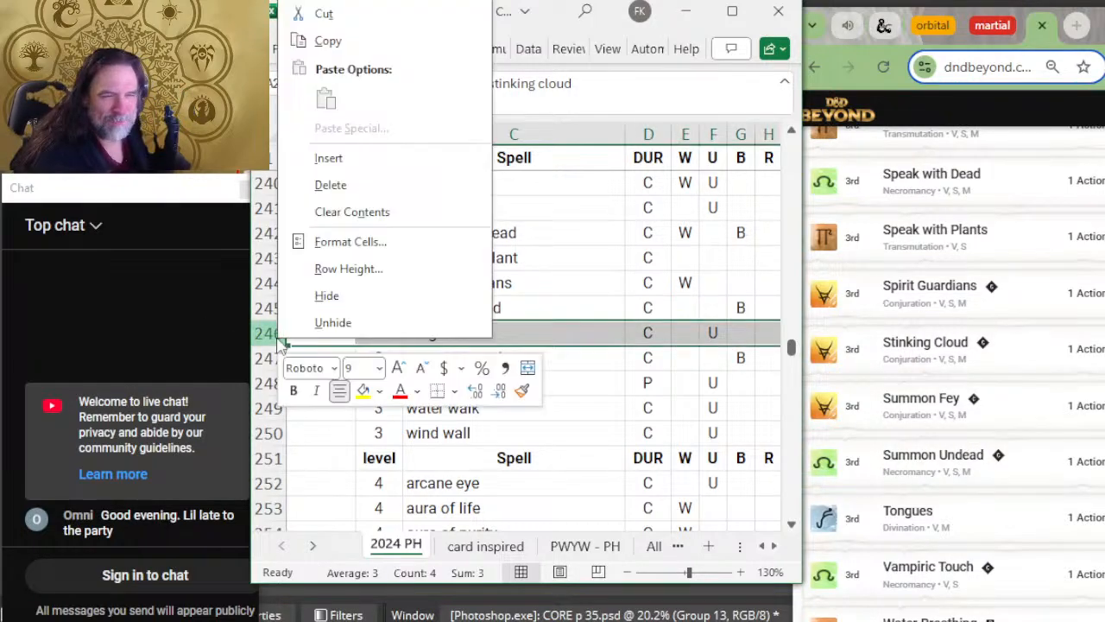
left_click(386, 166)
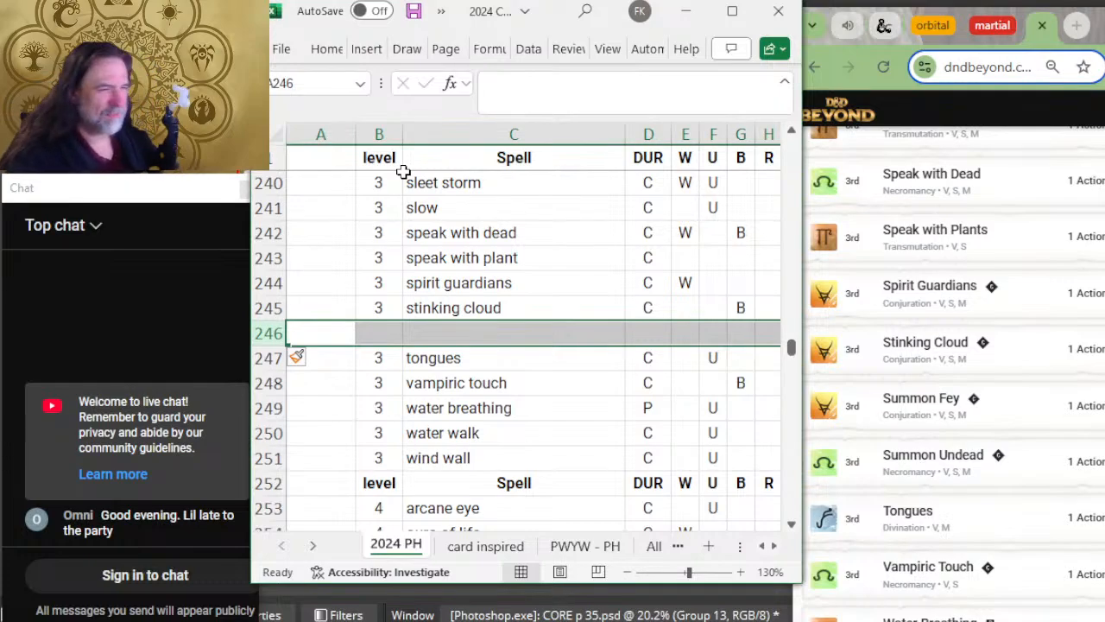
type("summo")
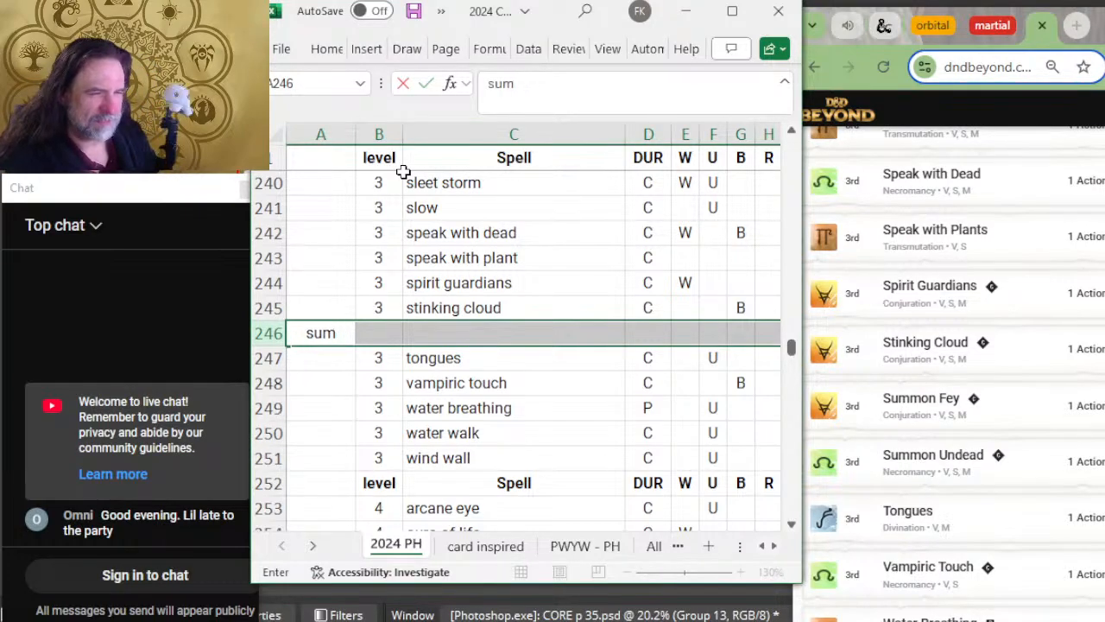
key("Tab")
type("3e")
key("Tab")
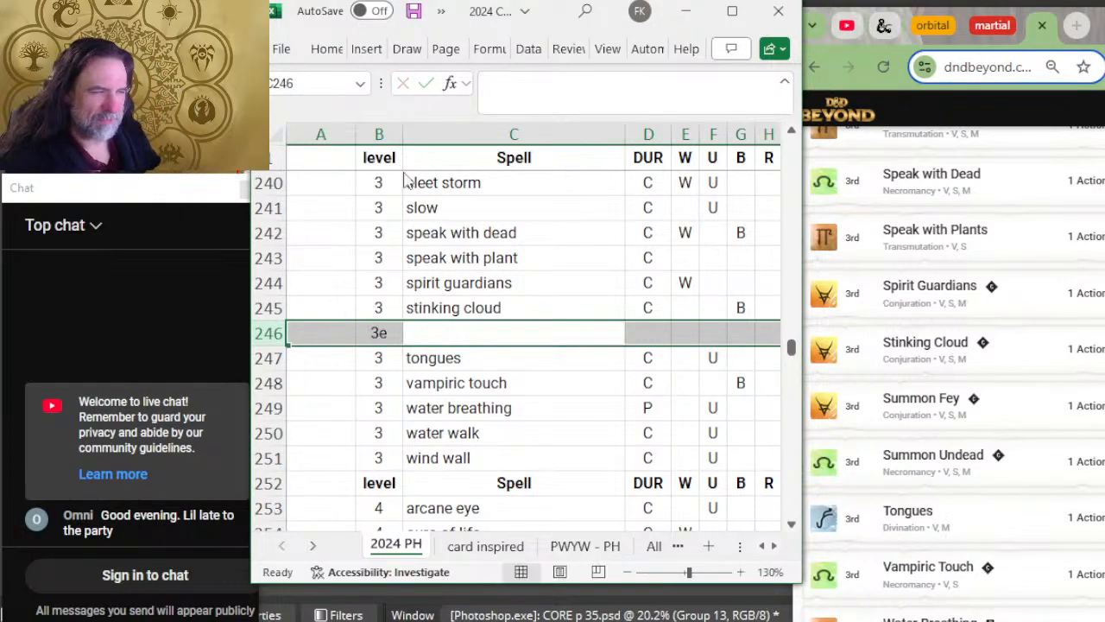
key("shift+Tab")
type("3")
key("Tab")
type("sdum")
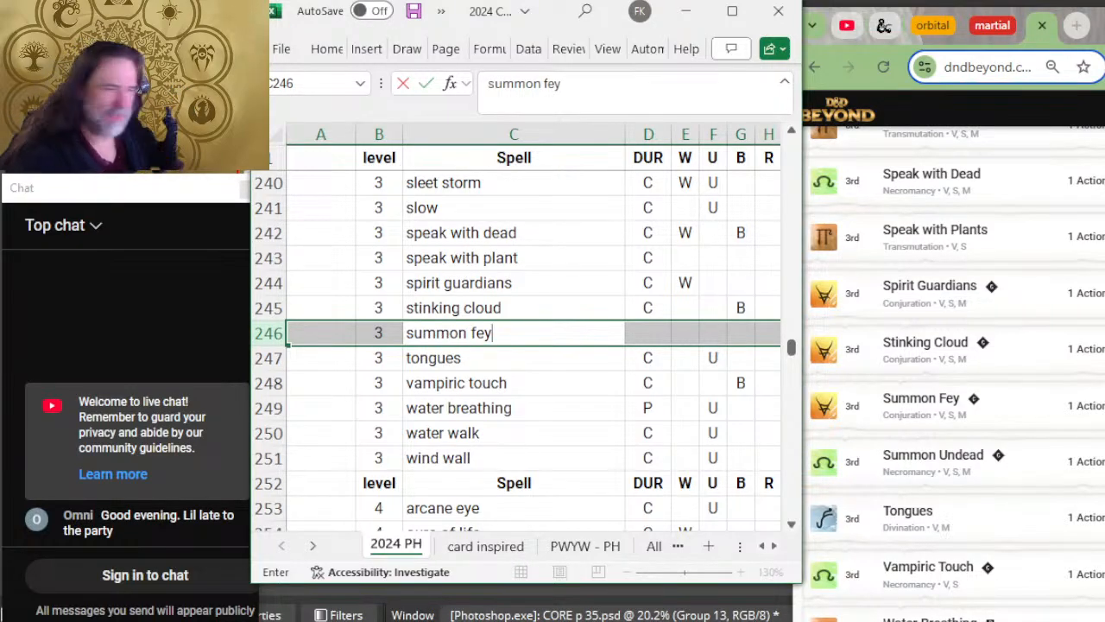
Step: Insert a row above tongues with level 3 and the spell name summon undead
right_click(269, 361)
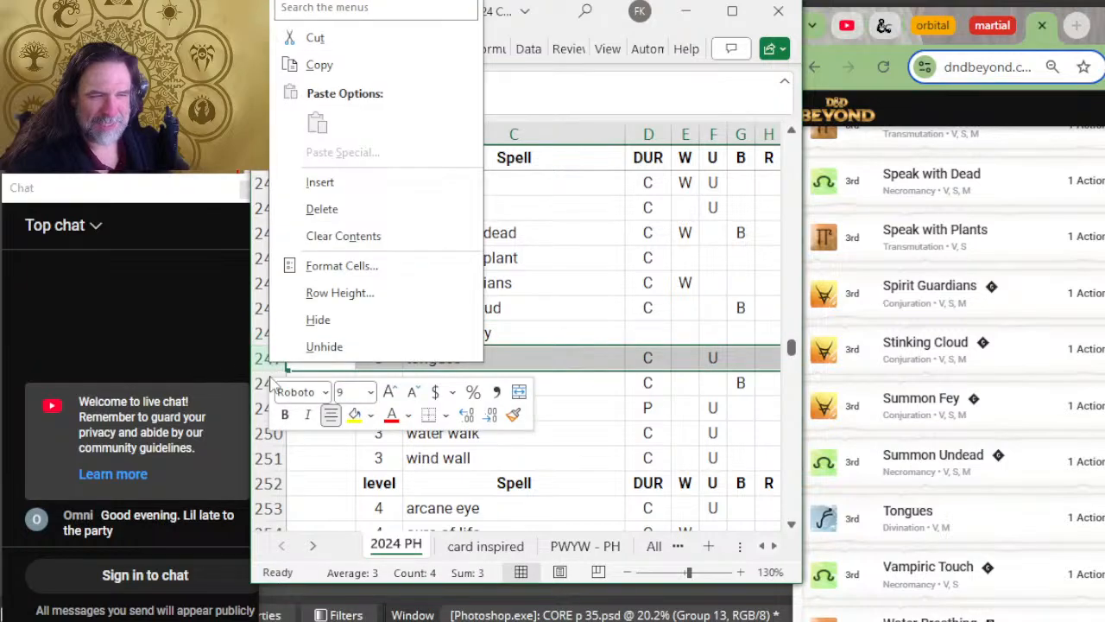
left_click(383, 188)
left_click(377, 361)
type("3")
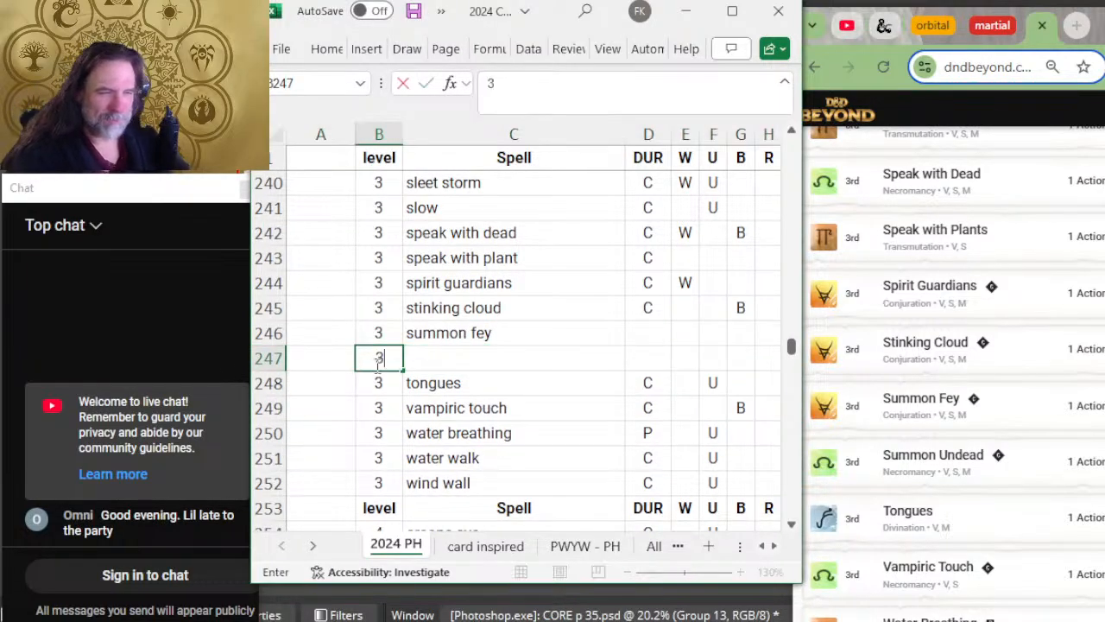
key("Tab")
type("summon u")
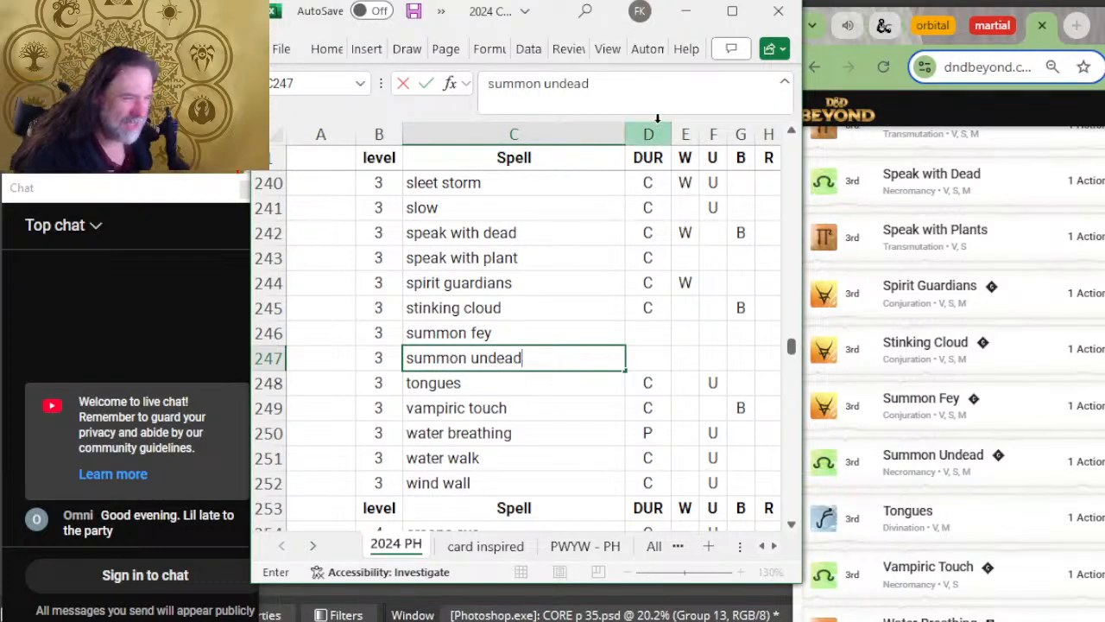
key("Return")
Step: Check the level 3 spells from tongues to wind wall against D&D Beyond and insert a blank row below wind wall
scroll(1079, 309, "down", 2)
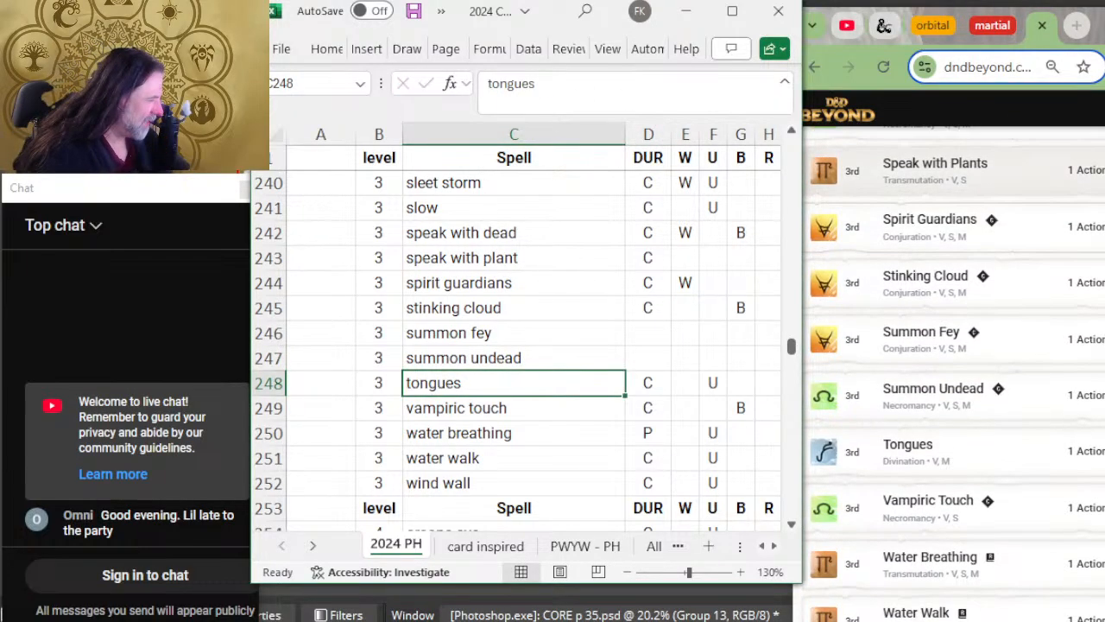
scroll(496, 315, "down", 2)
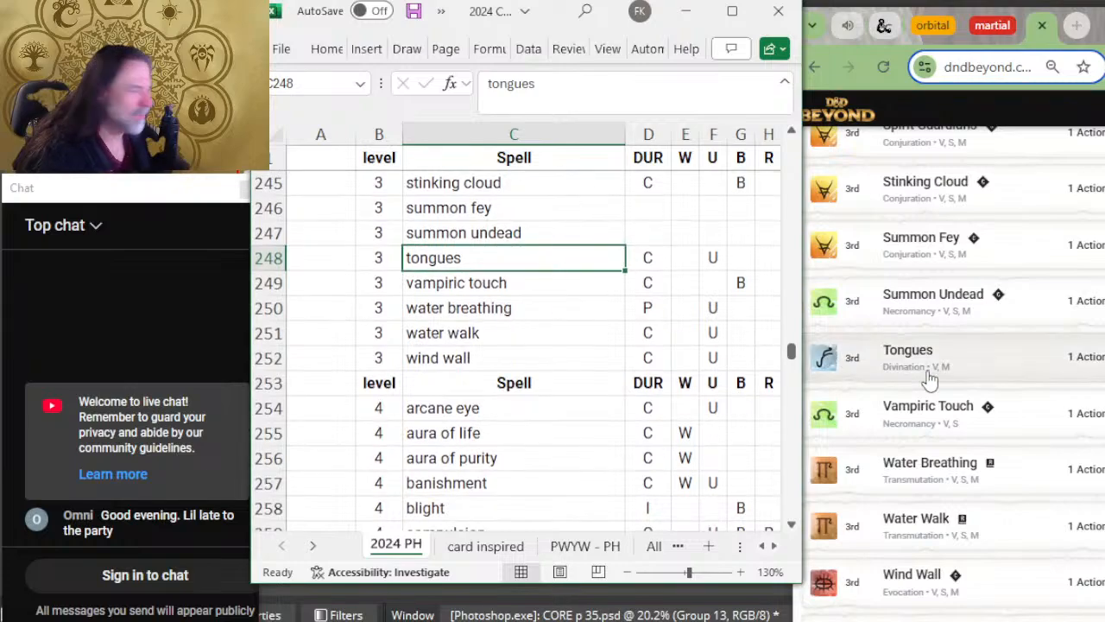
scroll(929, 378, "down", 2)
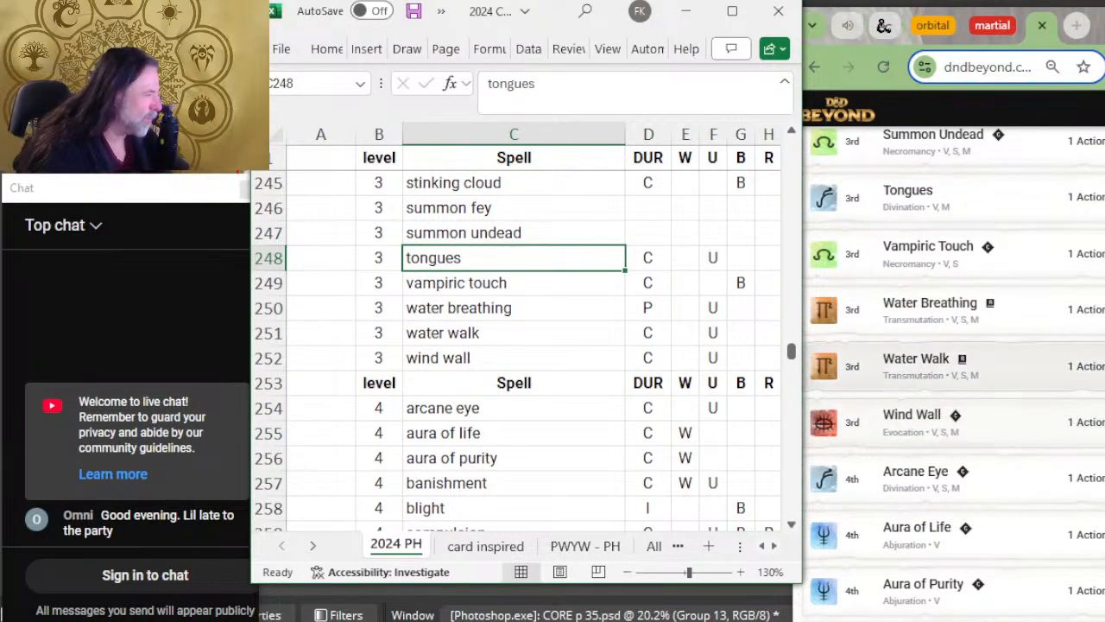
scroll(976, 418, "down", 2)
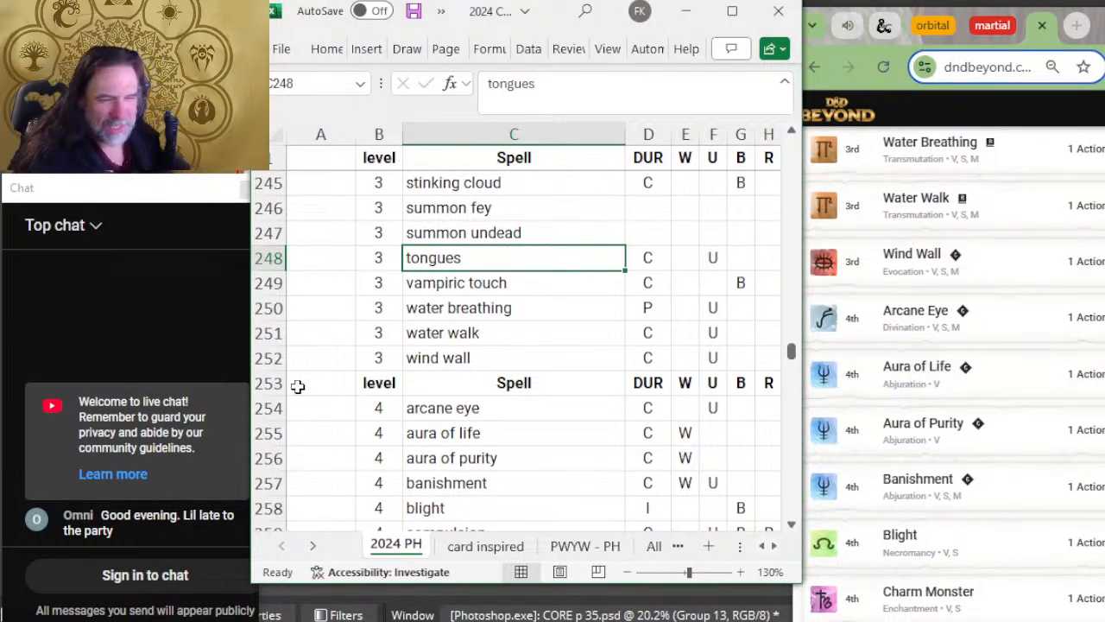
left_click(261, 385)
right_click(261, 385)
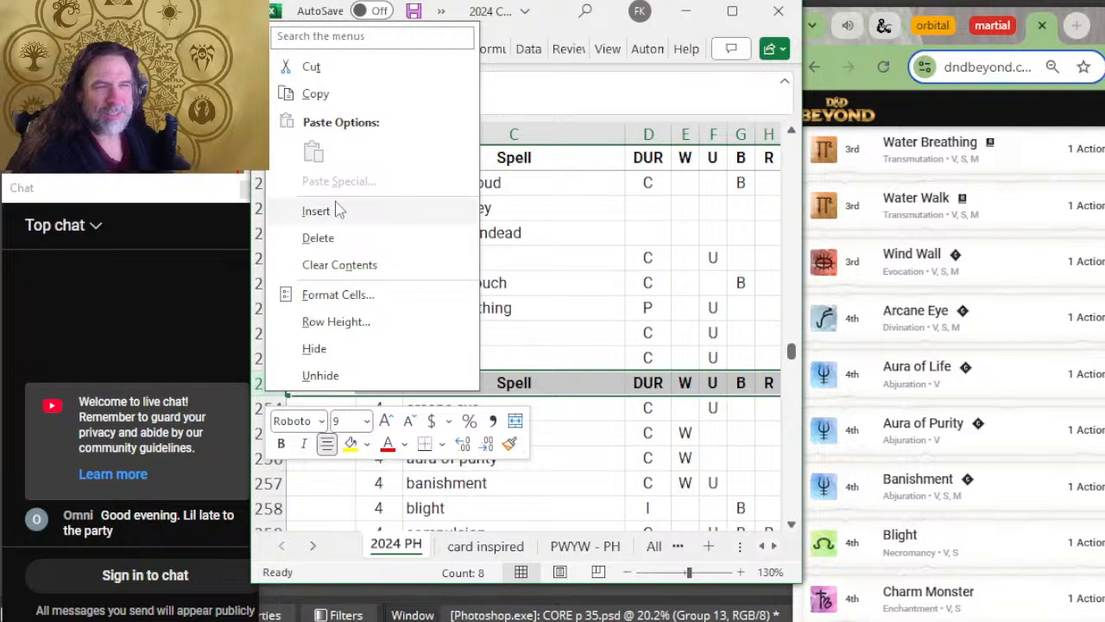
left_click(346, 210)
Step: Compare the level 4 spells from arcane eye to blight with the rest of D&D Beyond's eleventh page
scroll(457, 230, "down", 2)
scroll(458, 230, "down", 1)
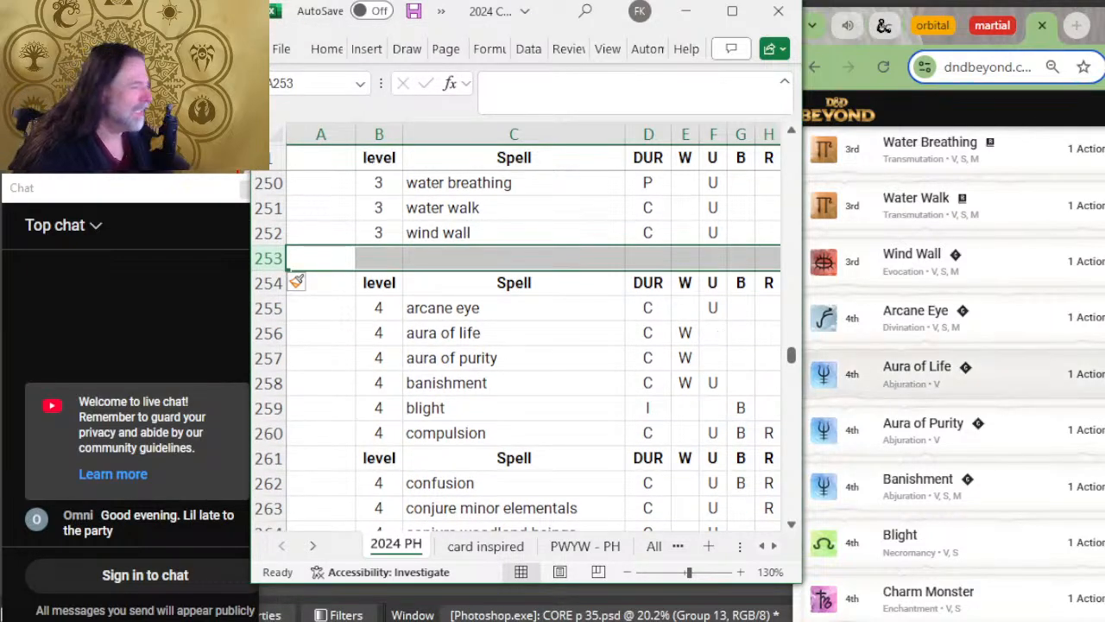
scroll(949, 345, "down", 2)
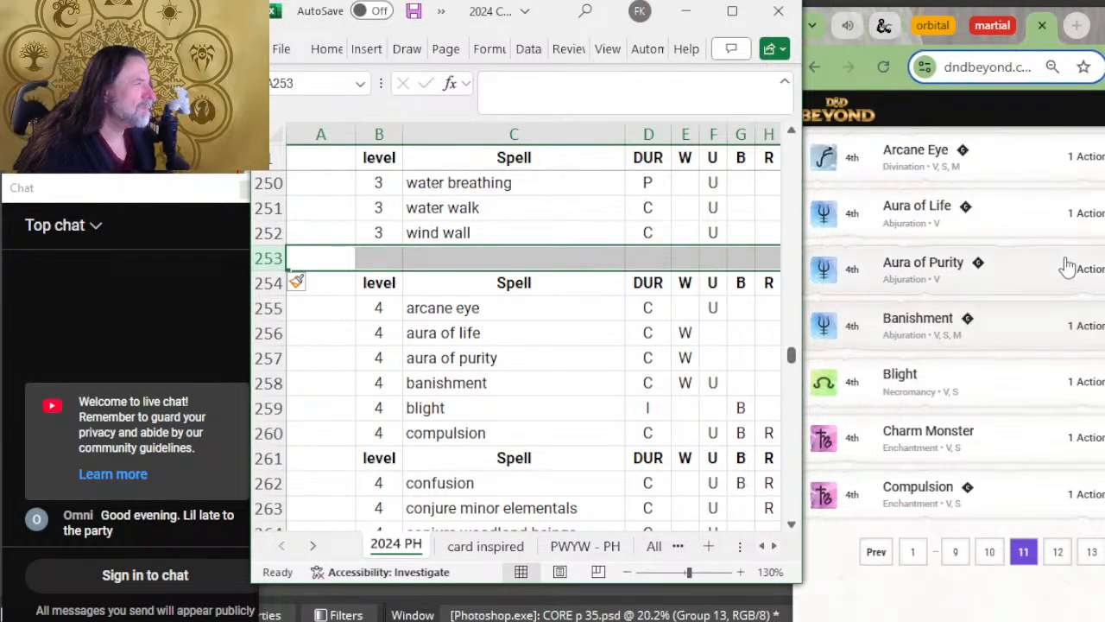
key("Down")
key("Down")
key("Down")
key("Right")
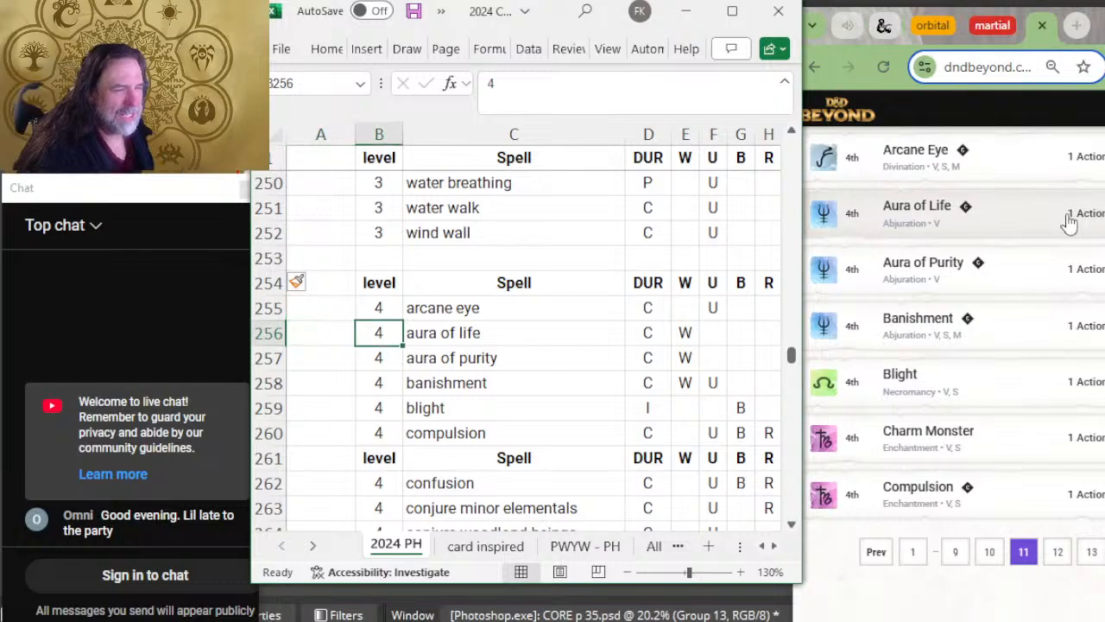
key("Right")
key("Left")
key("Down")
key("Right")
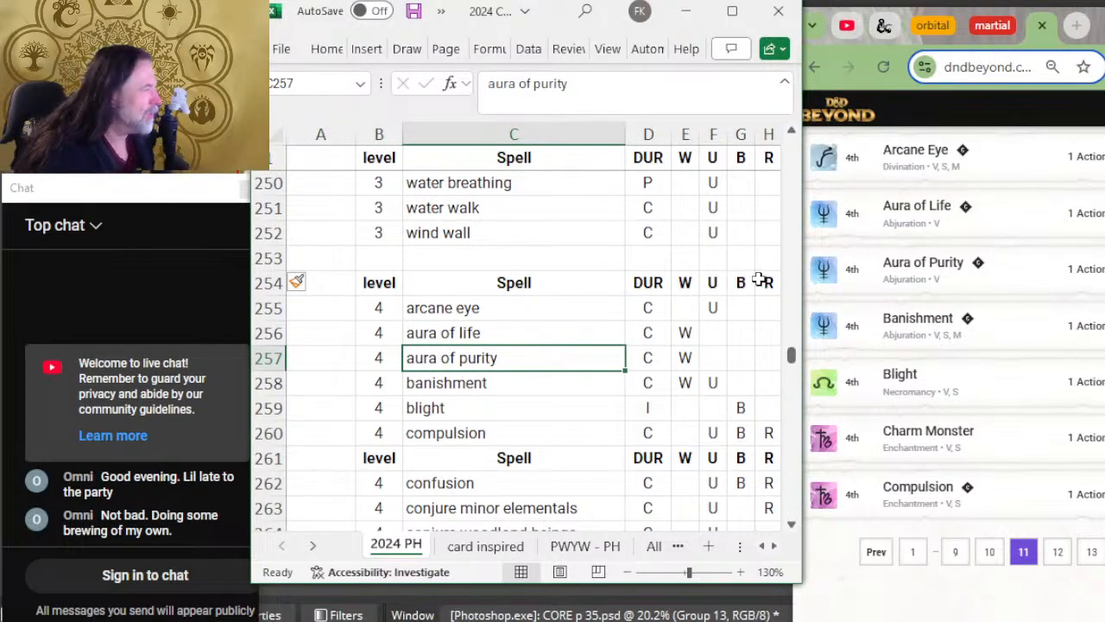
key("Down")
key("Down")
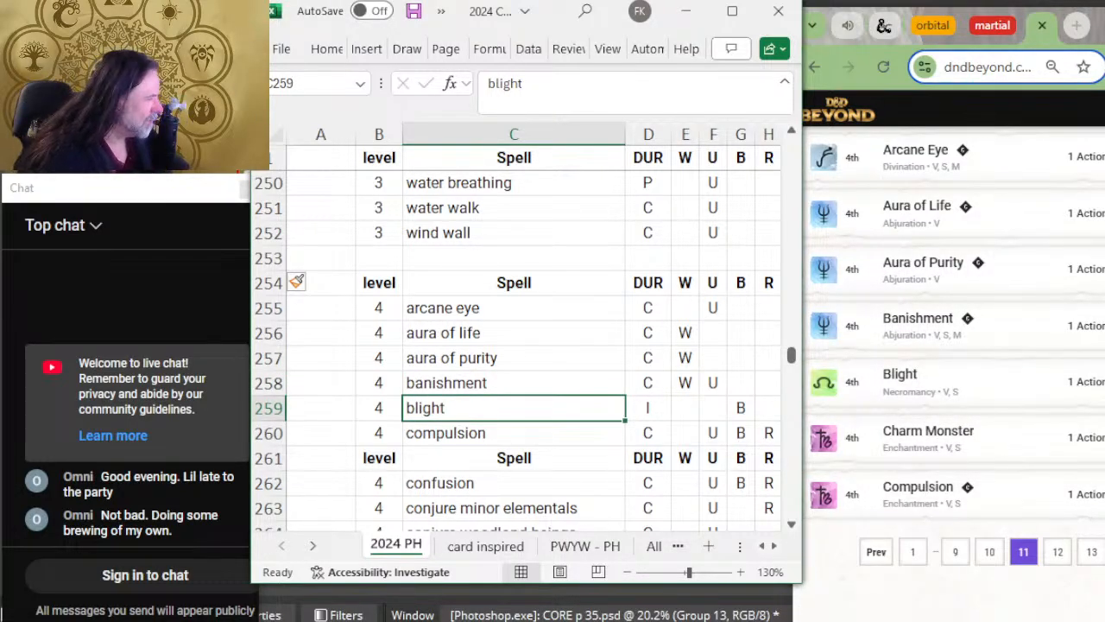
Step: Insert a row above compulsion with level 4 and the spell name charm monster
right_click(269, 433)
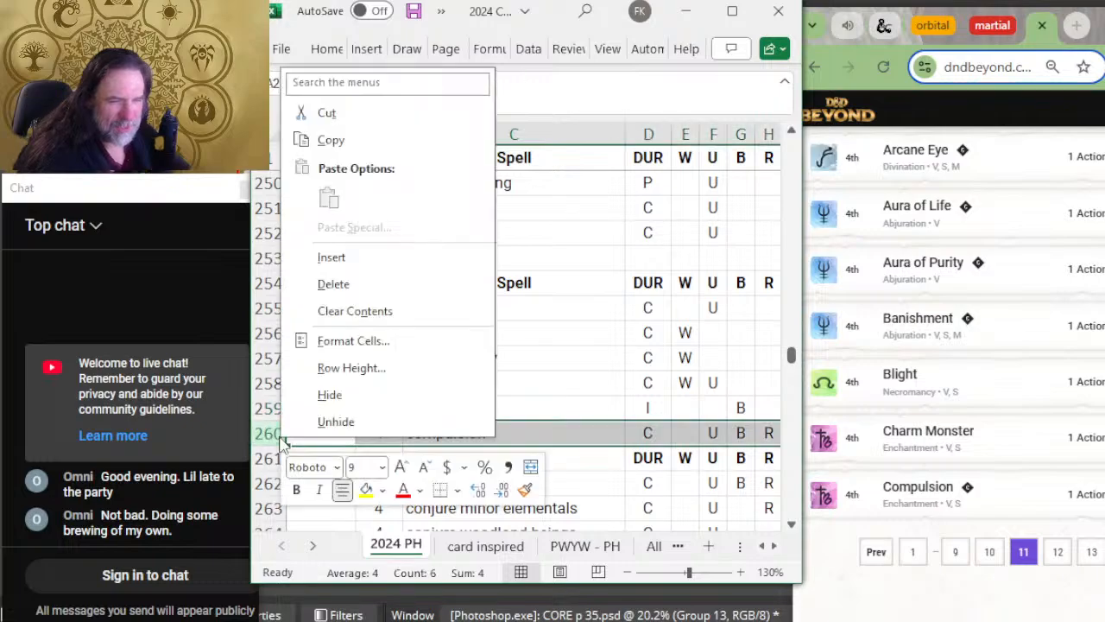
left_click(365, 259)
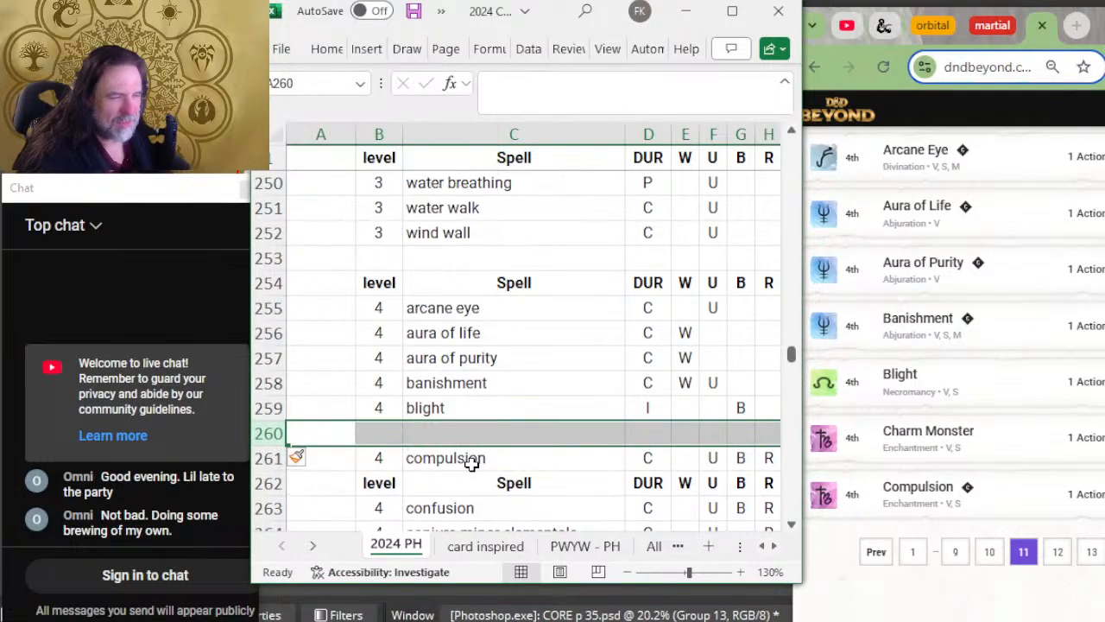
left_click(366, 435)
type("4")
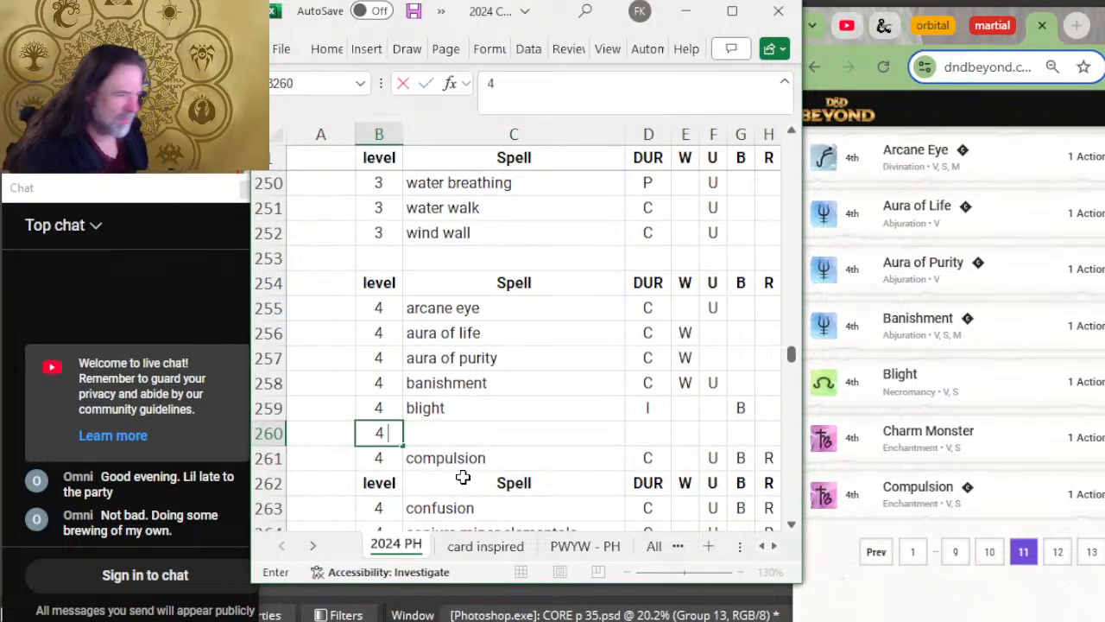
key("Tab")
type("charm")
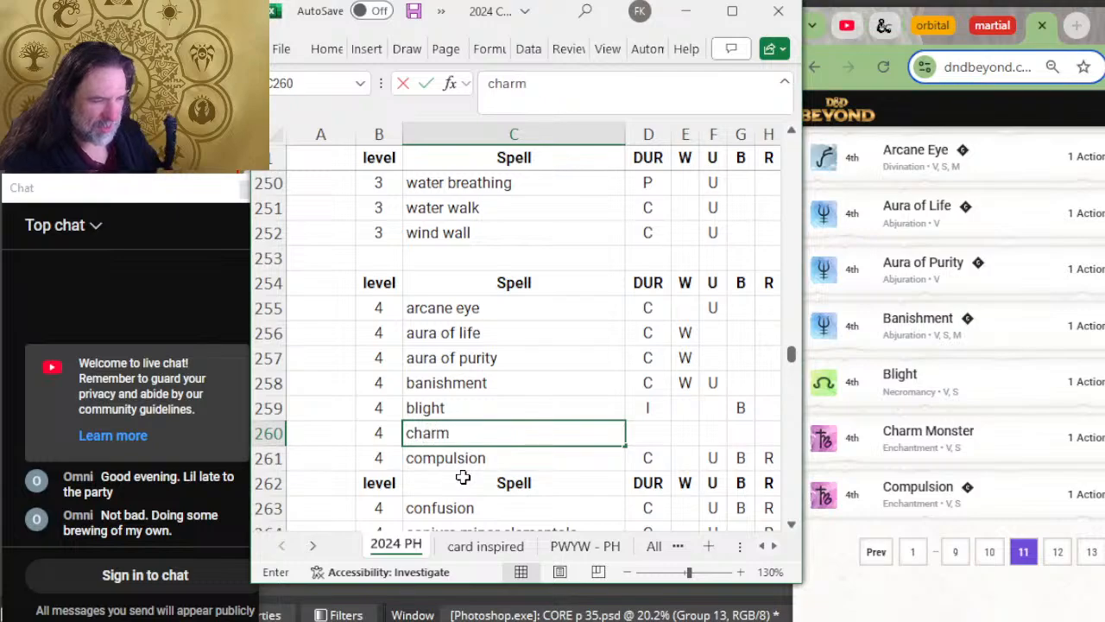
type(" monster")
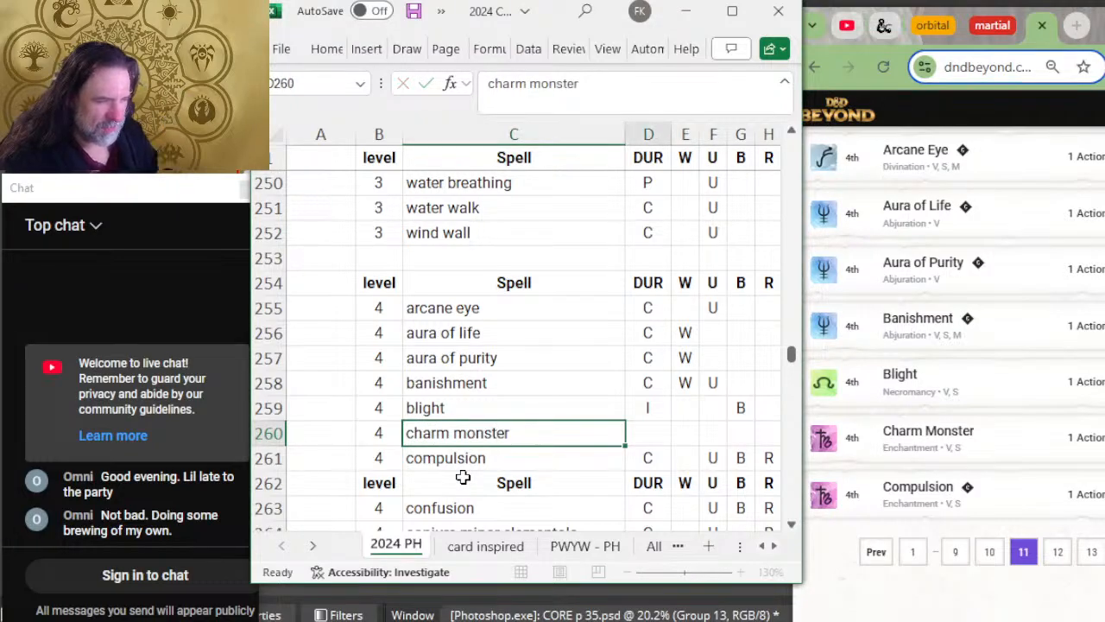
key("Tab")
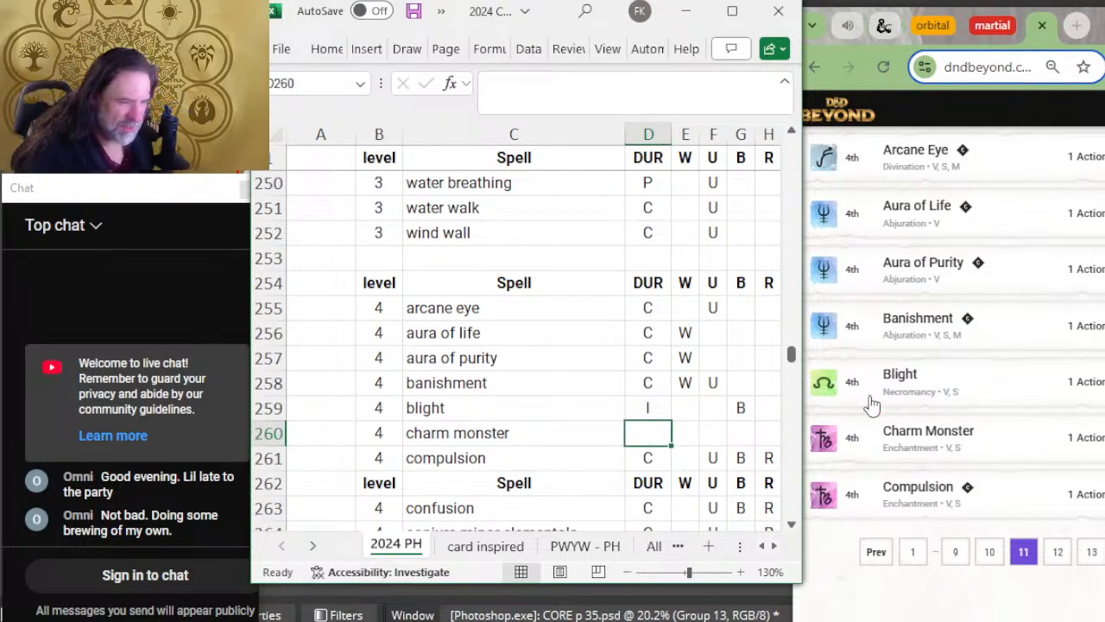
Step: Open D&D Beyond's twelfth spell page and insert a blank row between compulsion and the header row above confusion
scroll(1092, 389, "down", 2)
left_click(1055, 392)
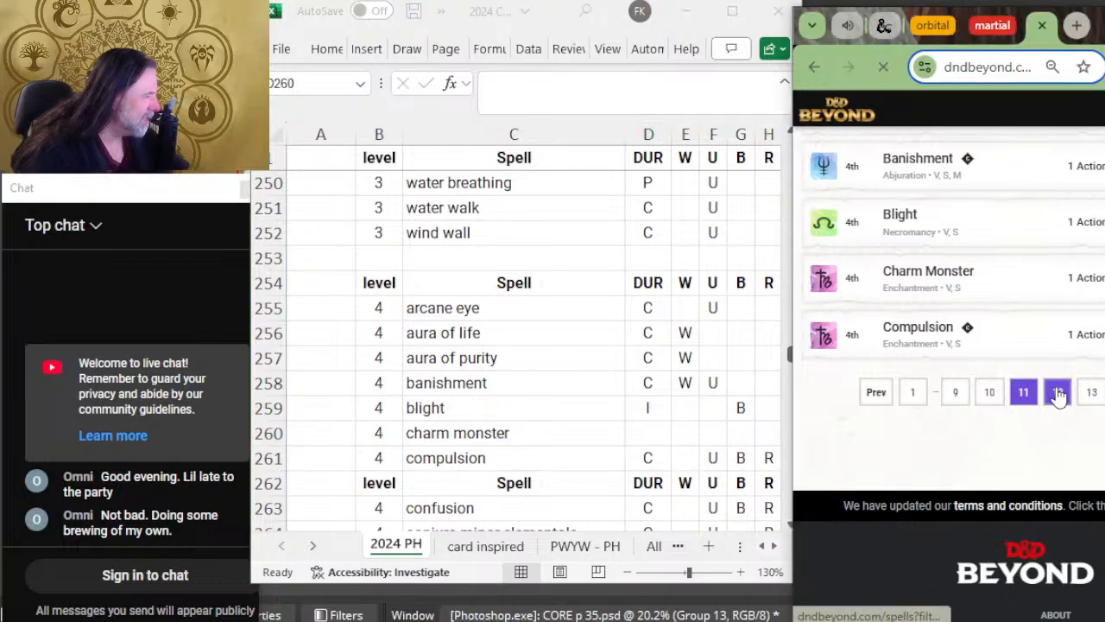
right_click(264, 483)
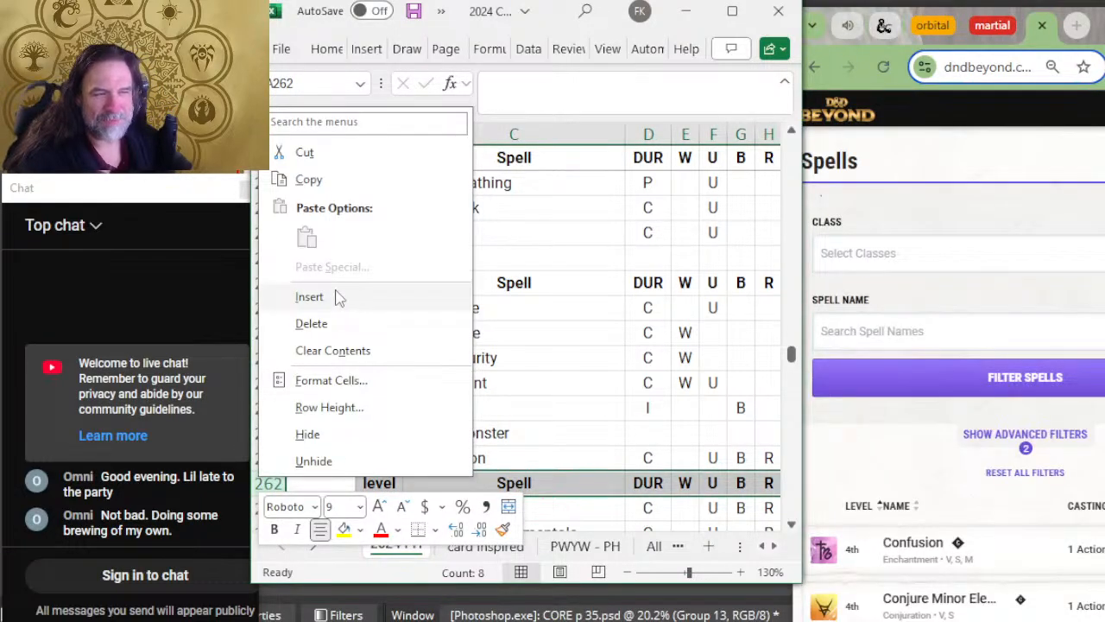
left_click(309, 297)
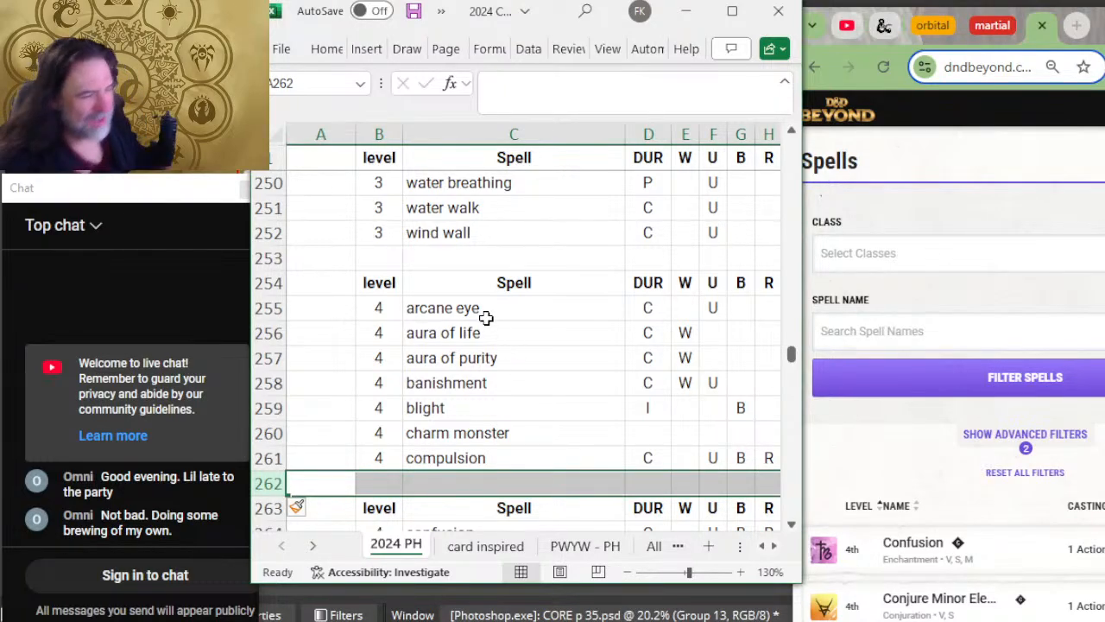
Step: Compare the level 4 spells from confusion to fire shield with D&D Beyond's twelfth page
scroll(501, 285, "down", 2)
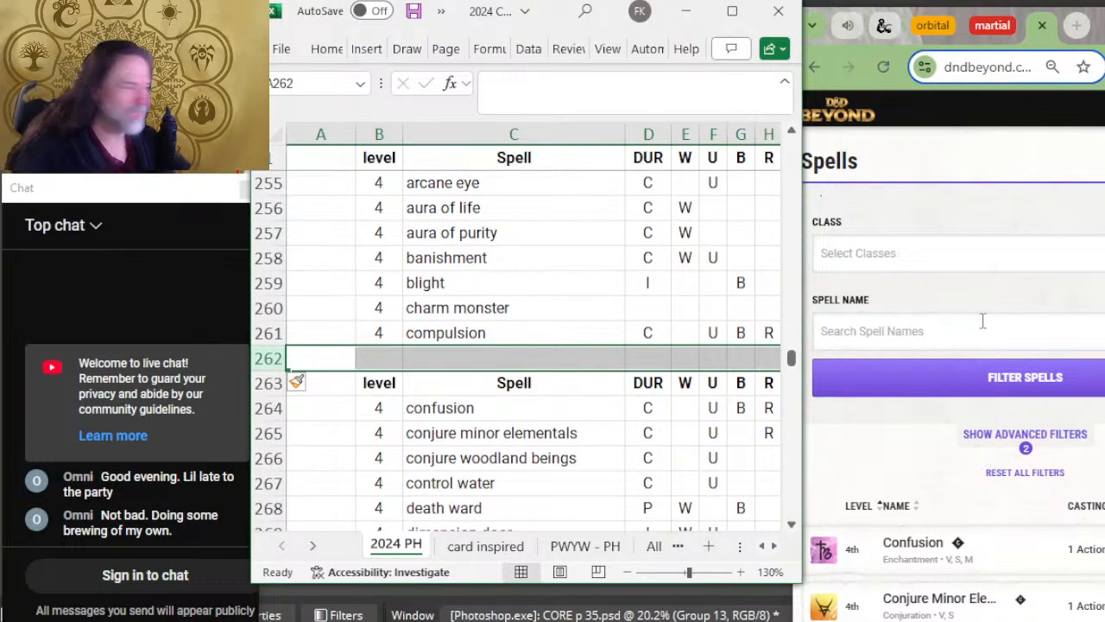
scroll(1004, 358, "down", 5)
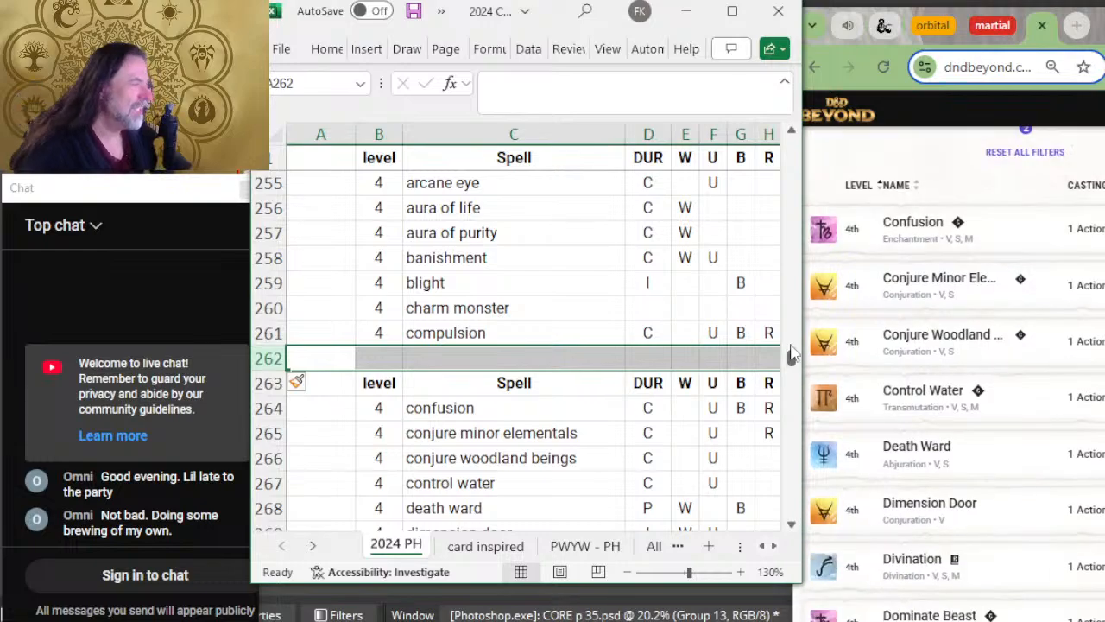
scroll(526, 339, "down", 2)
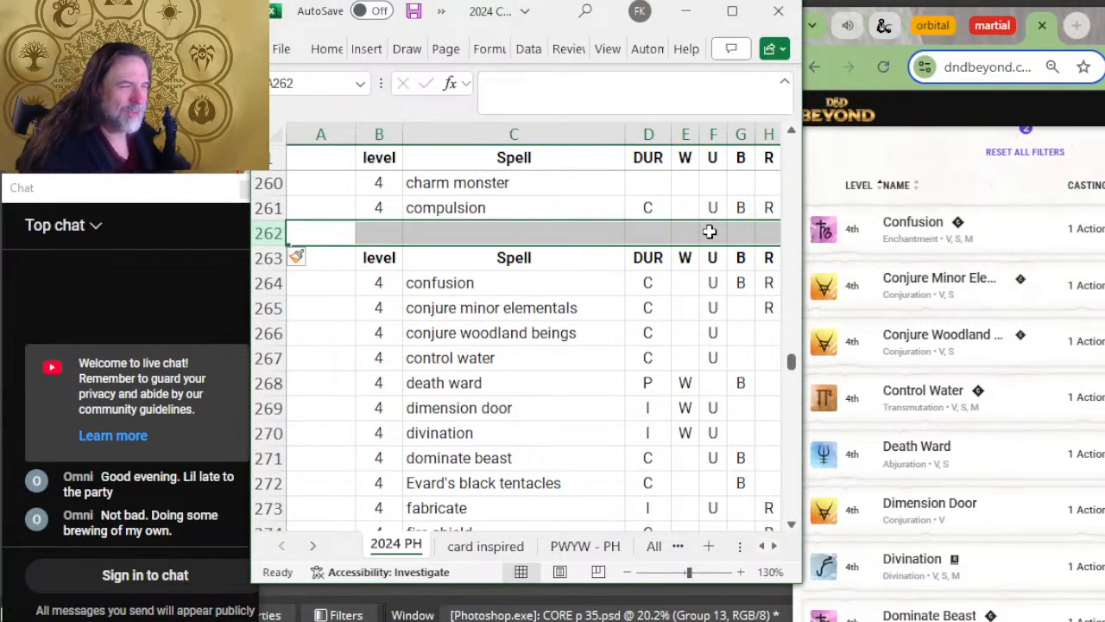
left_click(535, 335)
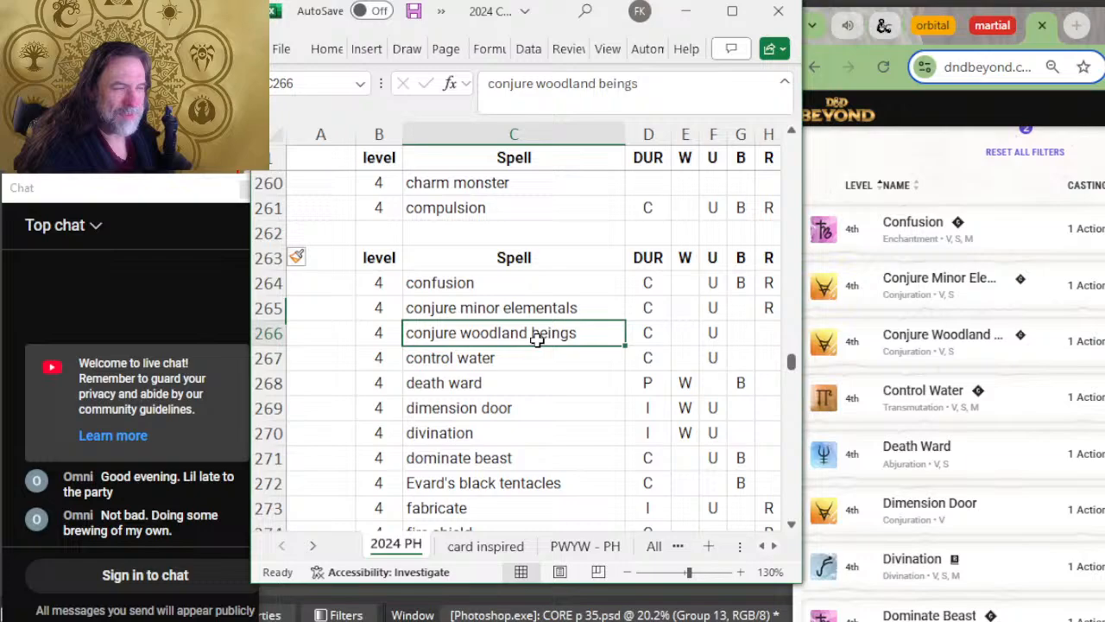
left_click(509, 309)
scroll(984, 285, "down", 2)
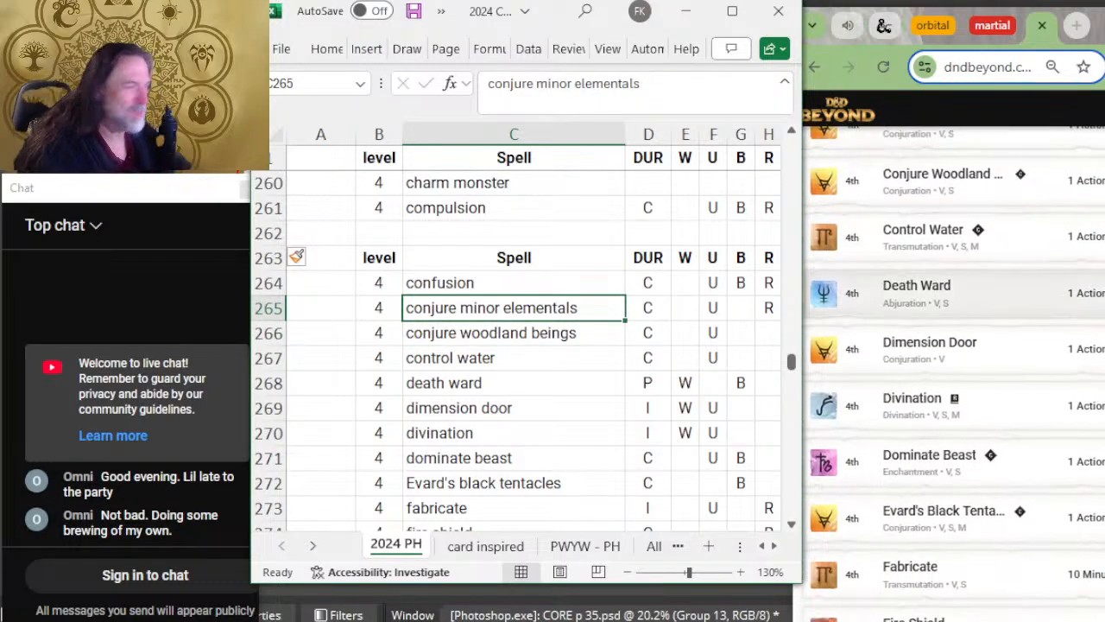
key("Down")
key("Down")
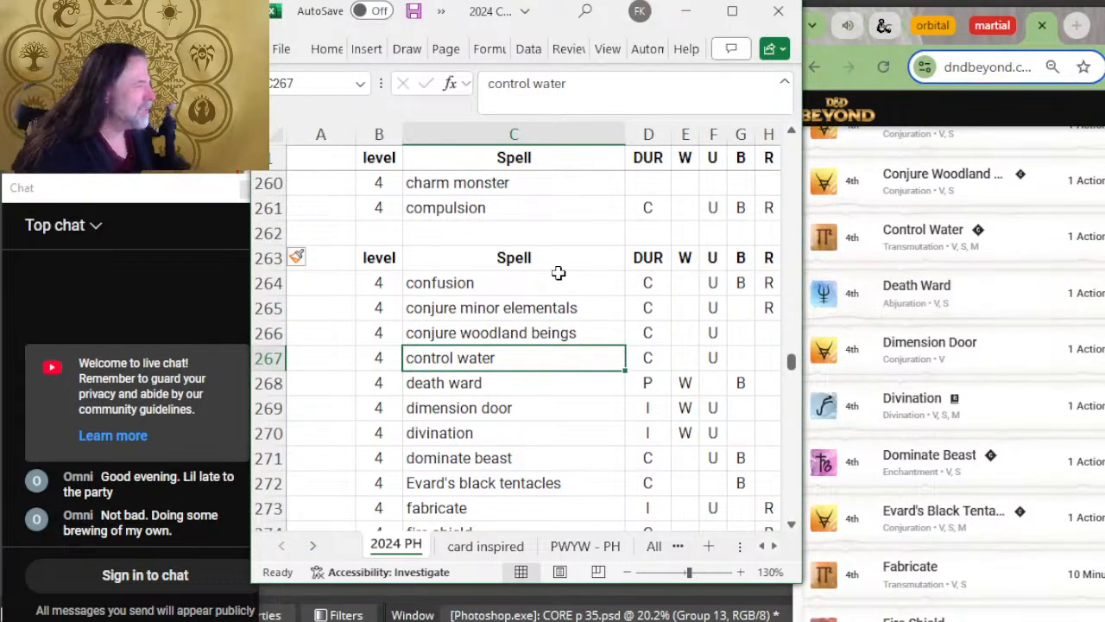
scroll(561, 271, "down", 2)
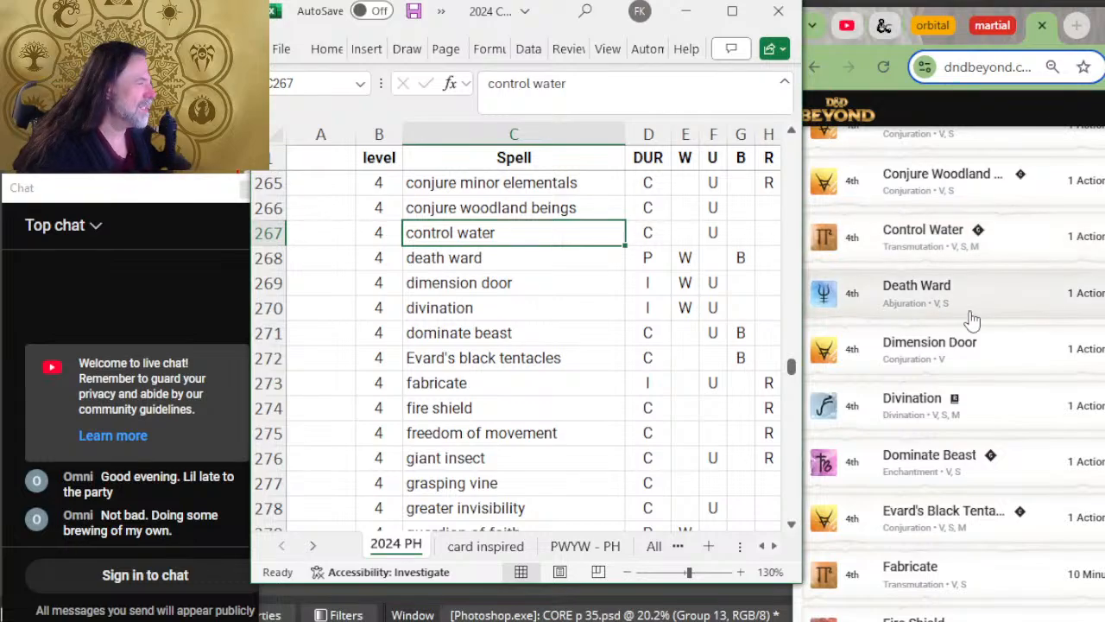
key("Down")
key("Down")
key("Down")
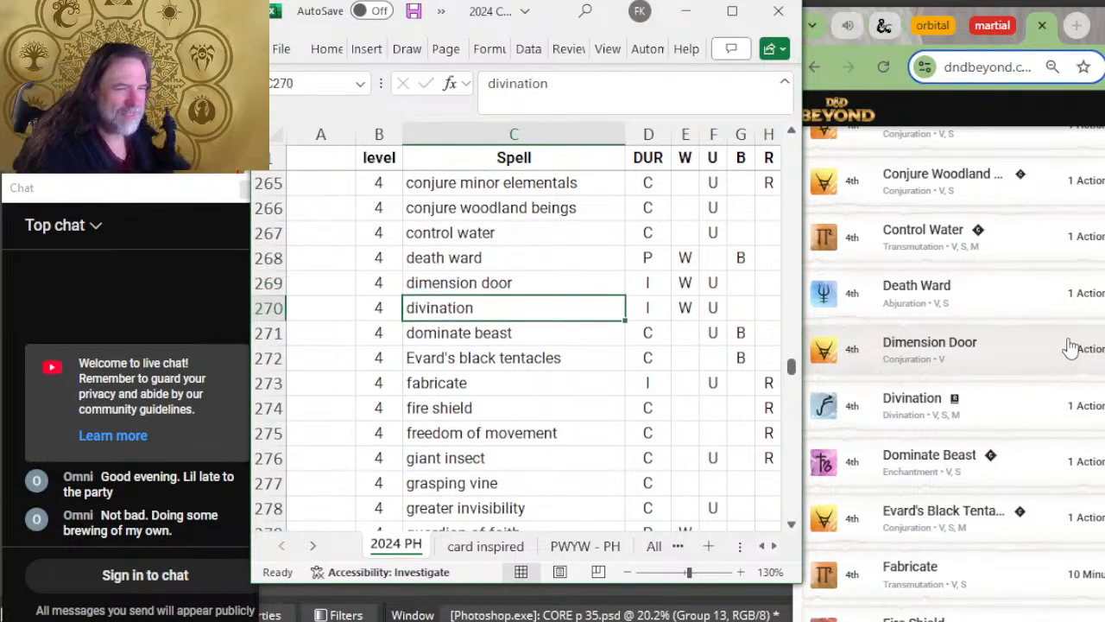
scroll(1063, 345, "down", 2)
key("Down")
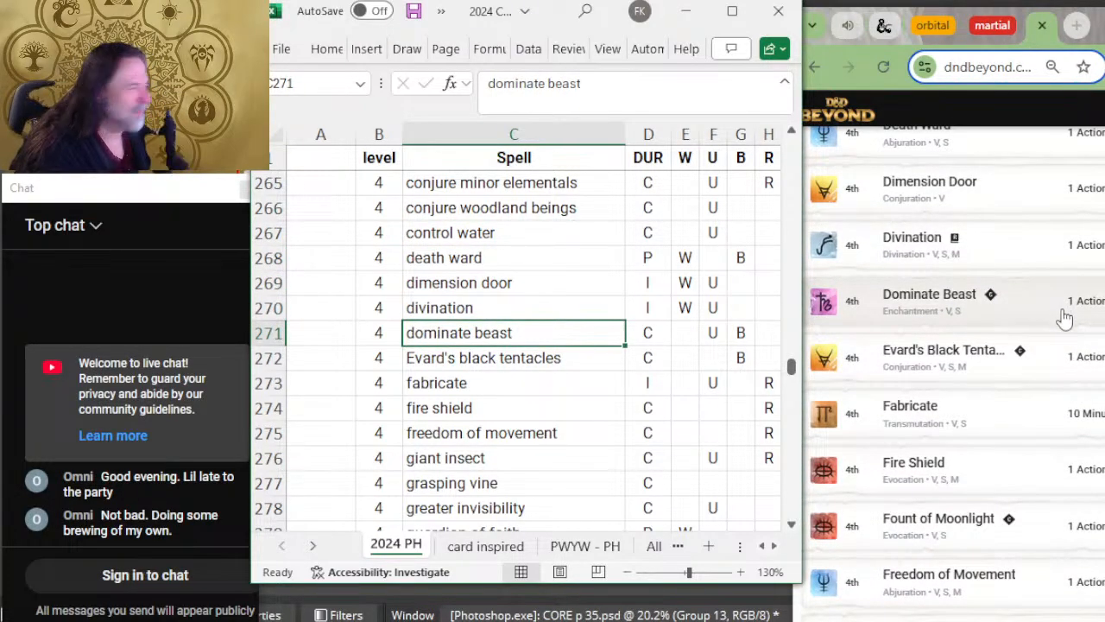
key("Down")
key("Down")
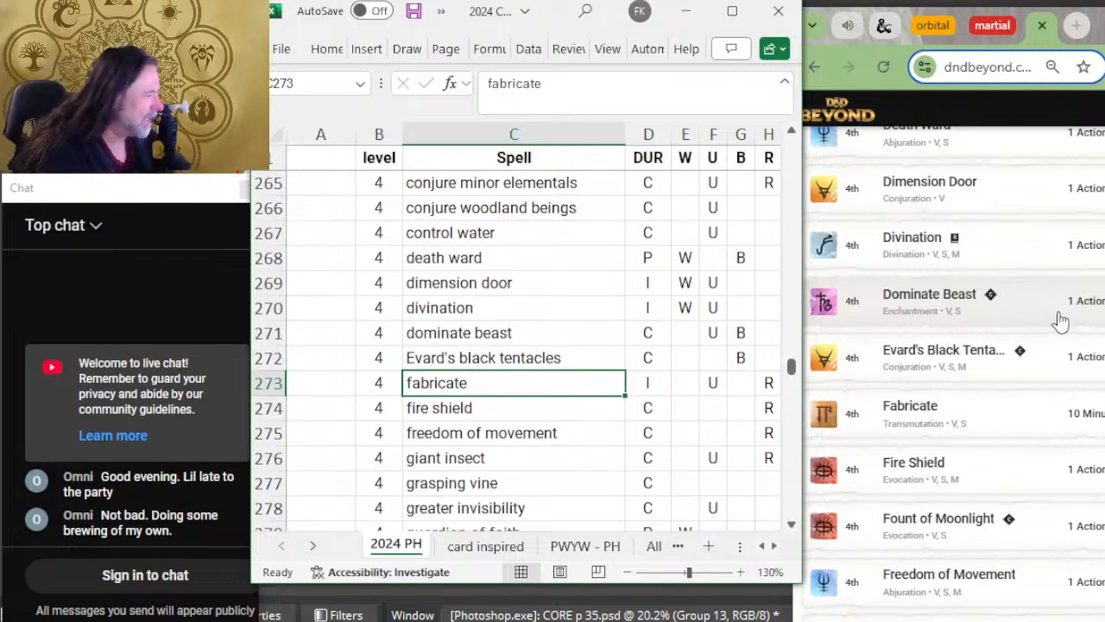
key("Down")
scroll(1060, 384, "down", 2)
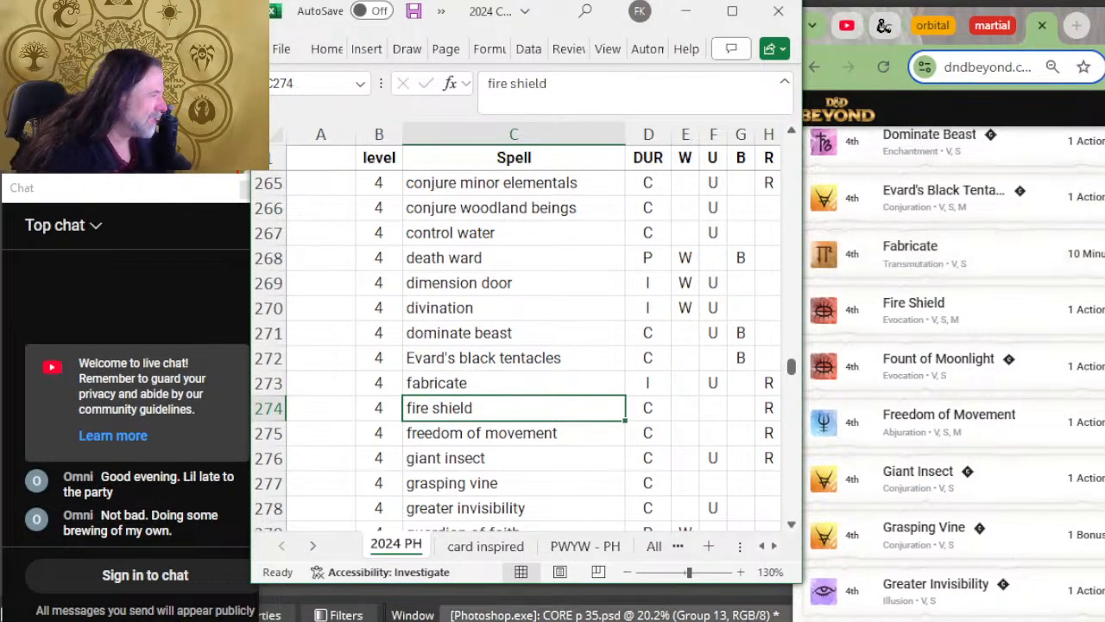
Step: Insert a row above freedom of movement with level 4 and the spell name fount of moonlight
right_click(267, 433)
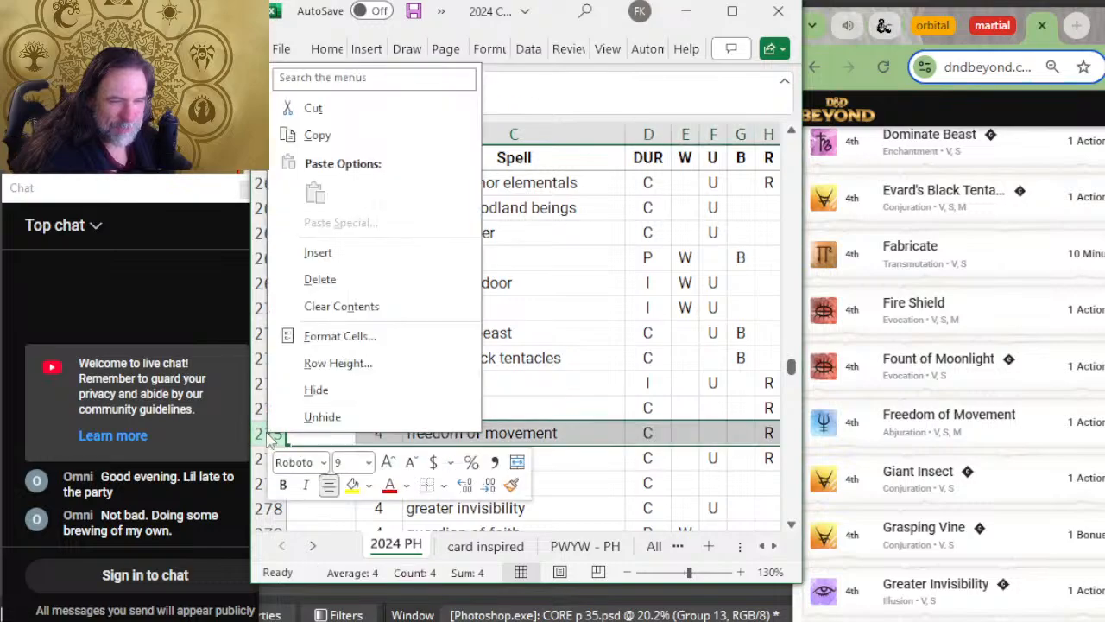
left_click(332, 256)
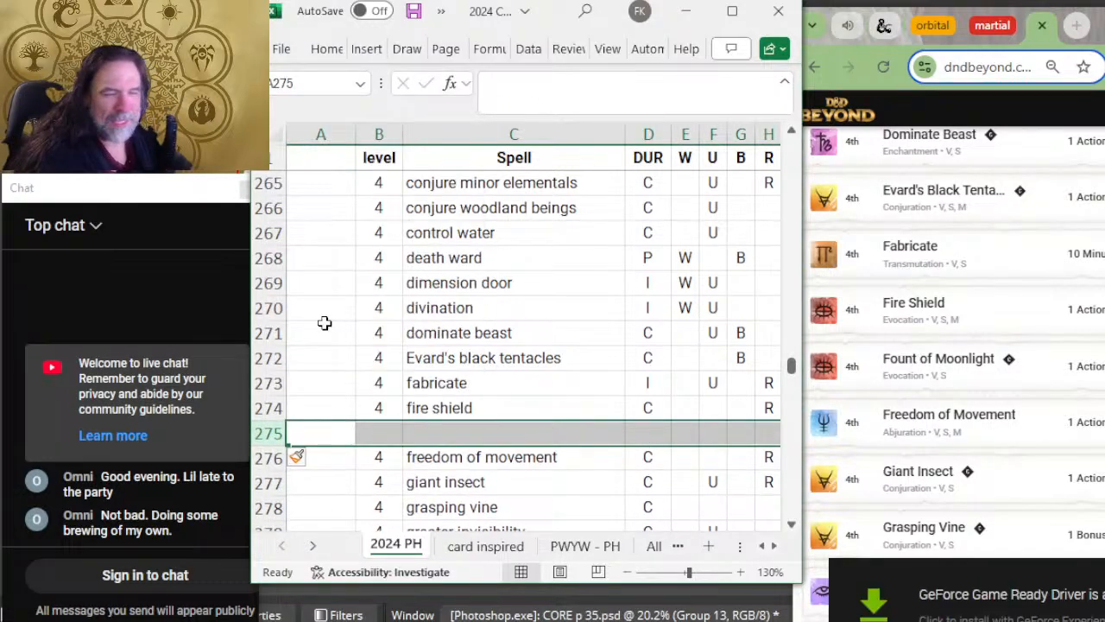
left_click(376, 430)
type("r4")
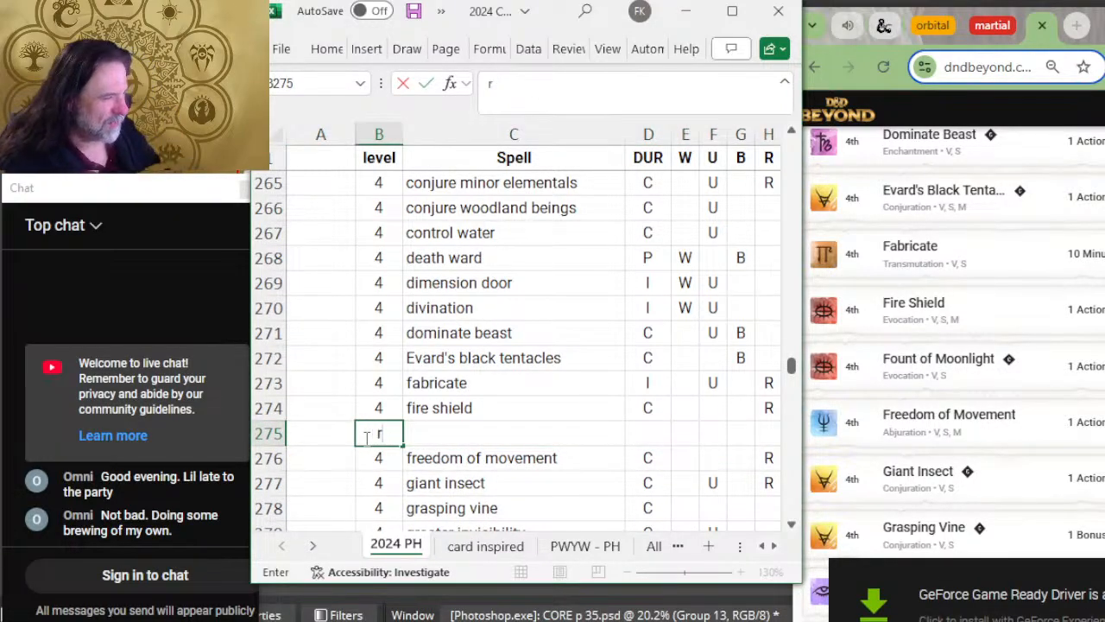
key("Tab")
type("fon")
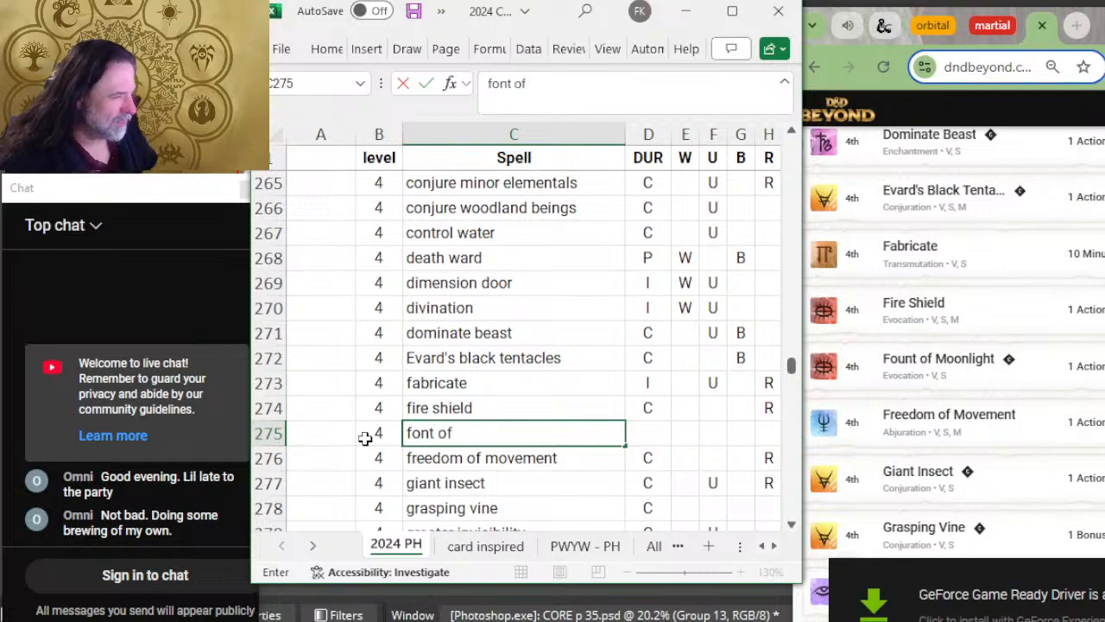
type("t of moonlighbt")
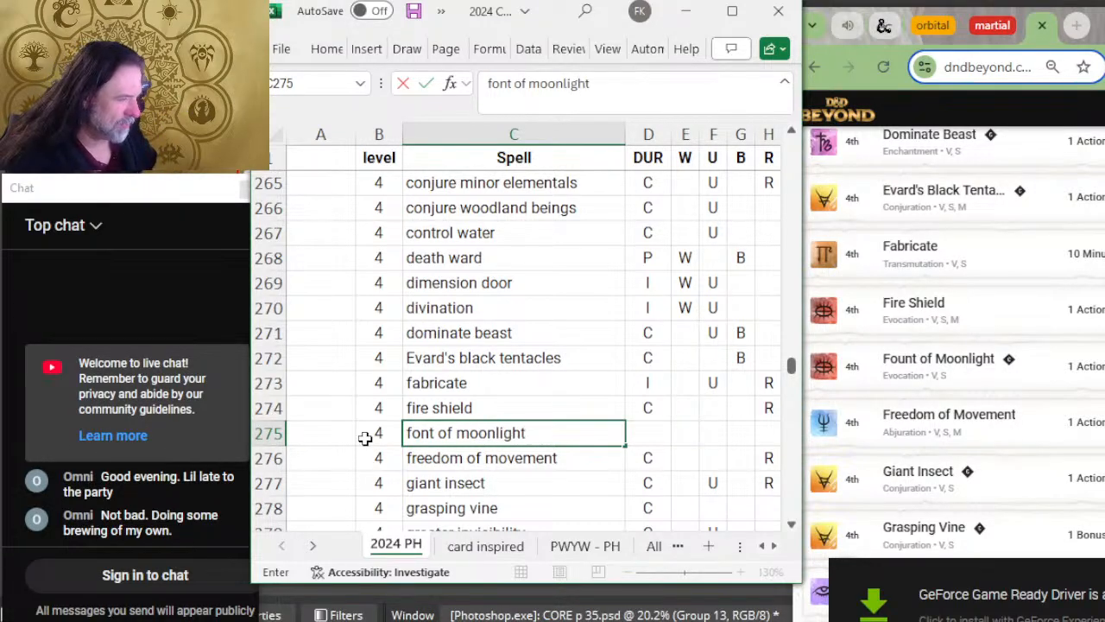
key("Tab")
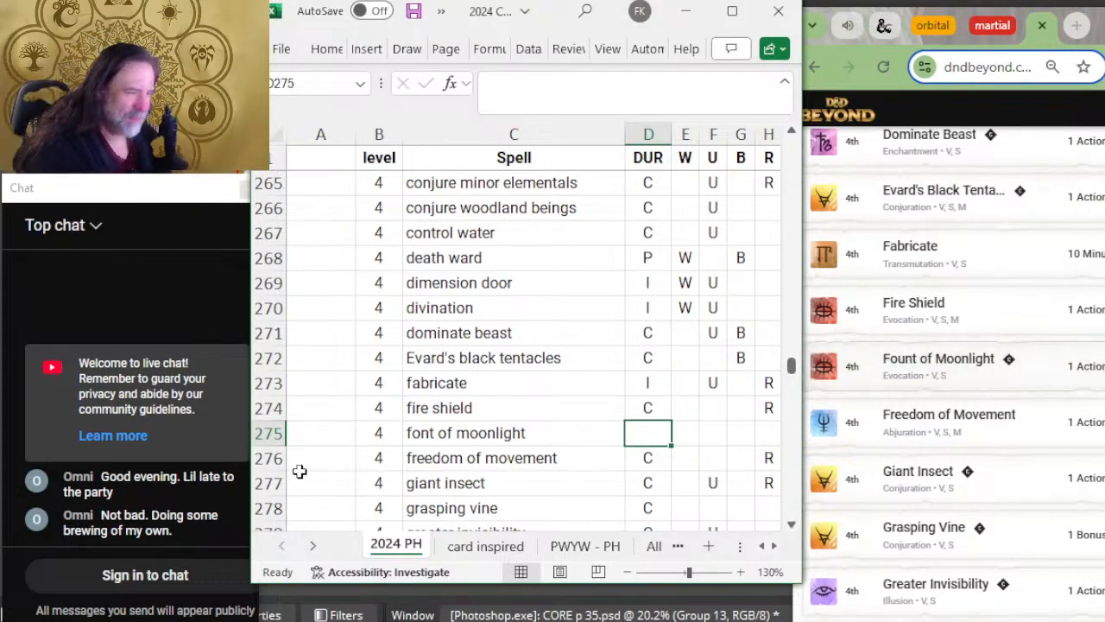
double_click(422, 432)
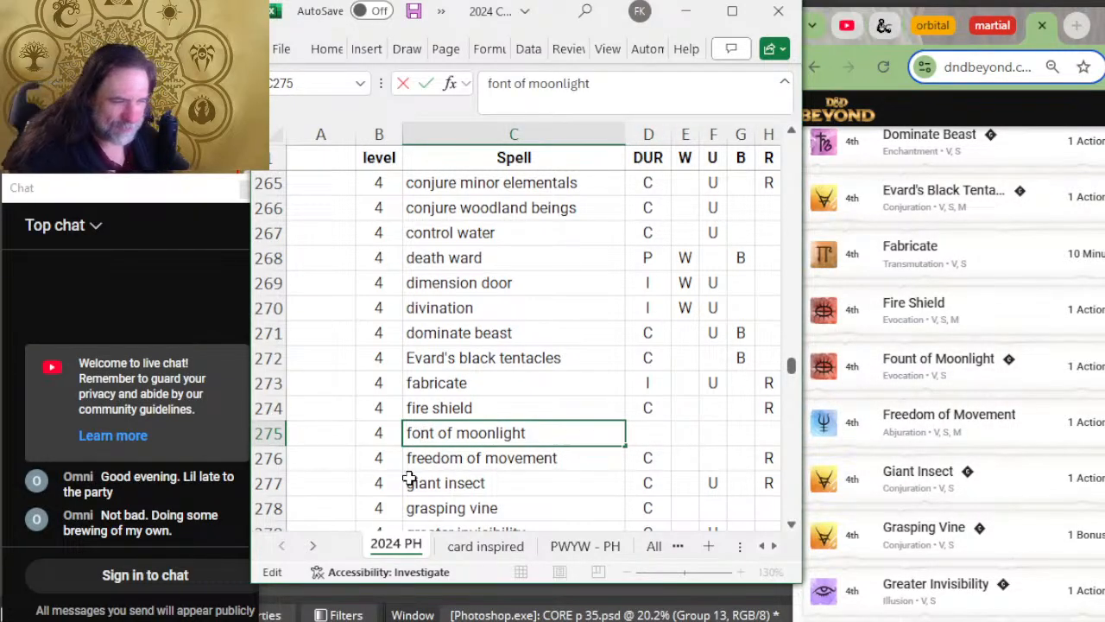
type("u")
key("Tab")
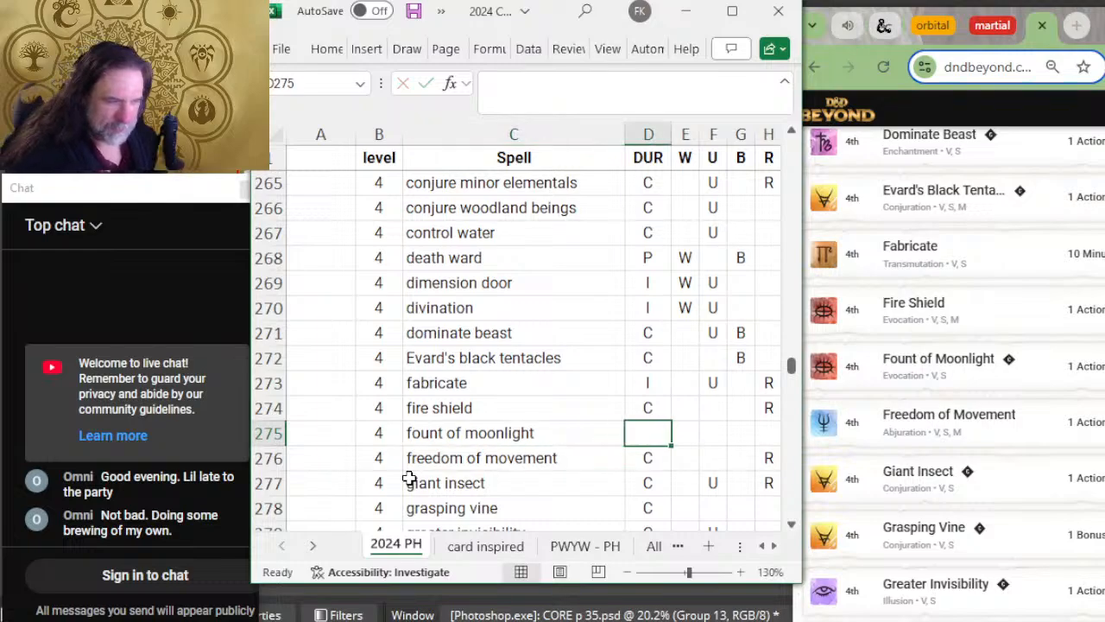
Step: Compare the level 4 spells from freedom of movement to Leomund's secret chest with the rest of D&D Beyond's twelfth page
scroll(466, 414, "down", 2)
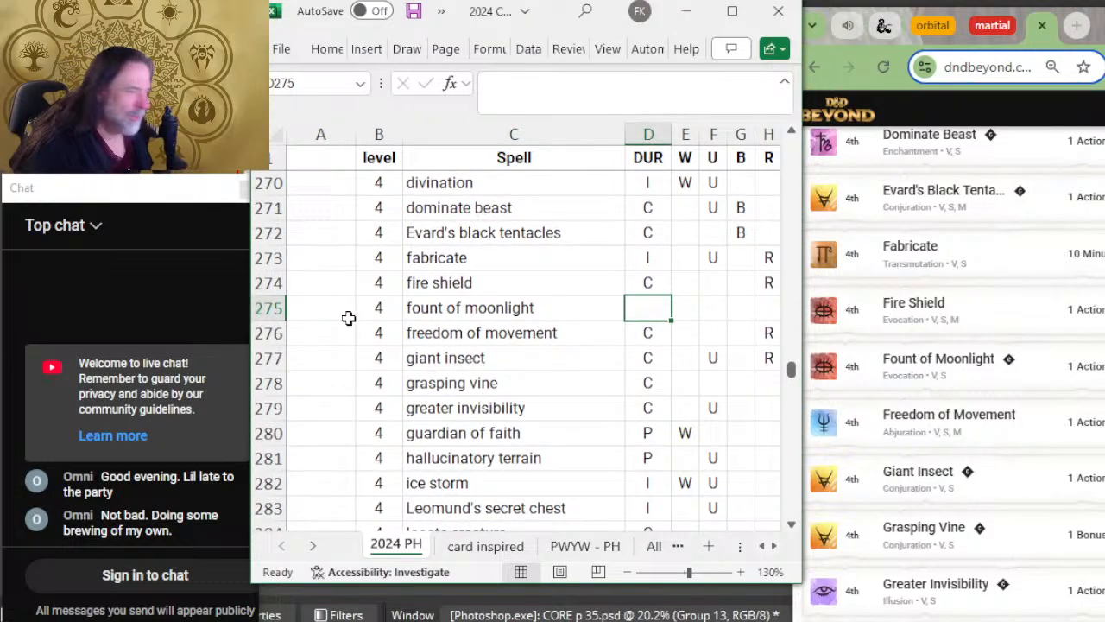
left_click(483, 355)
scroll(1085, 486, "down", 2)
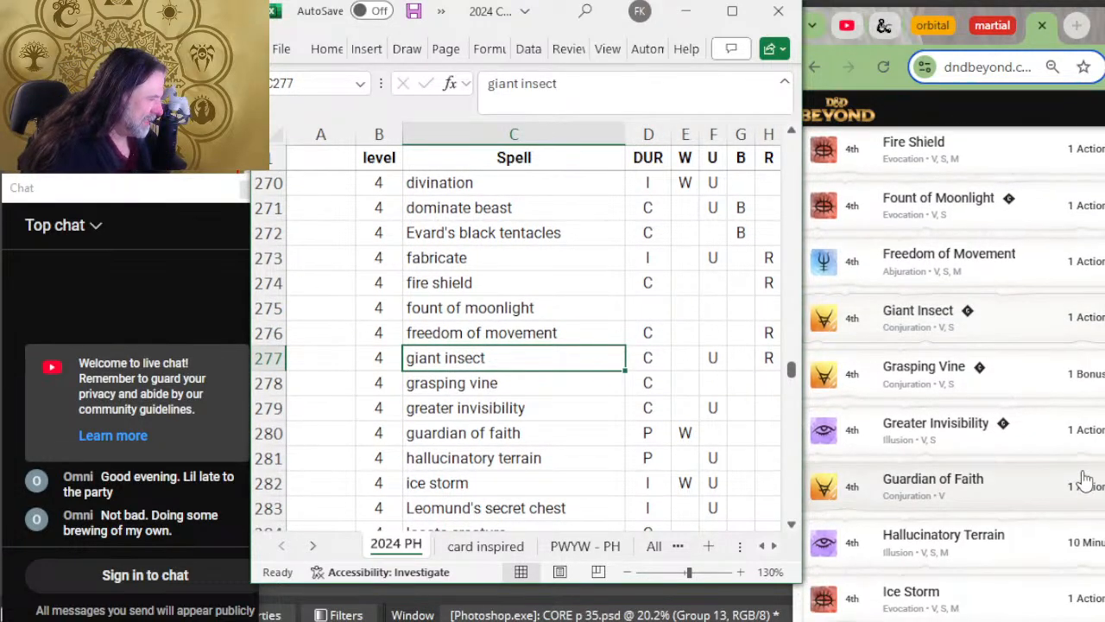
key("Down")
key("Down")
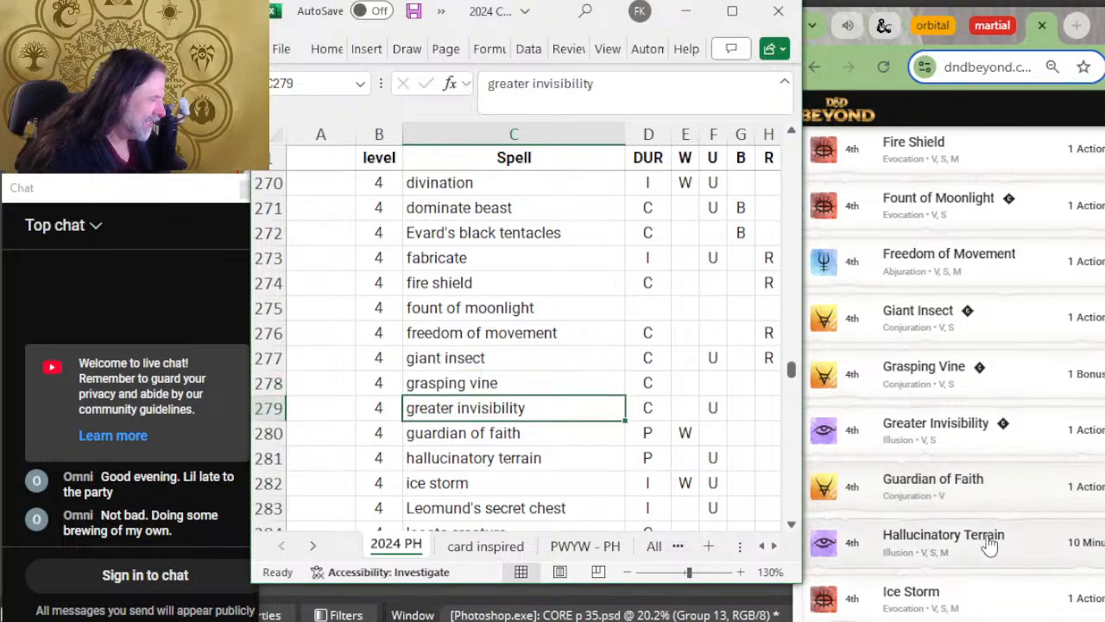
scroll(967, 445, "down", 2)
key("Down")
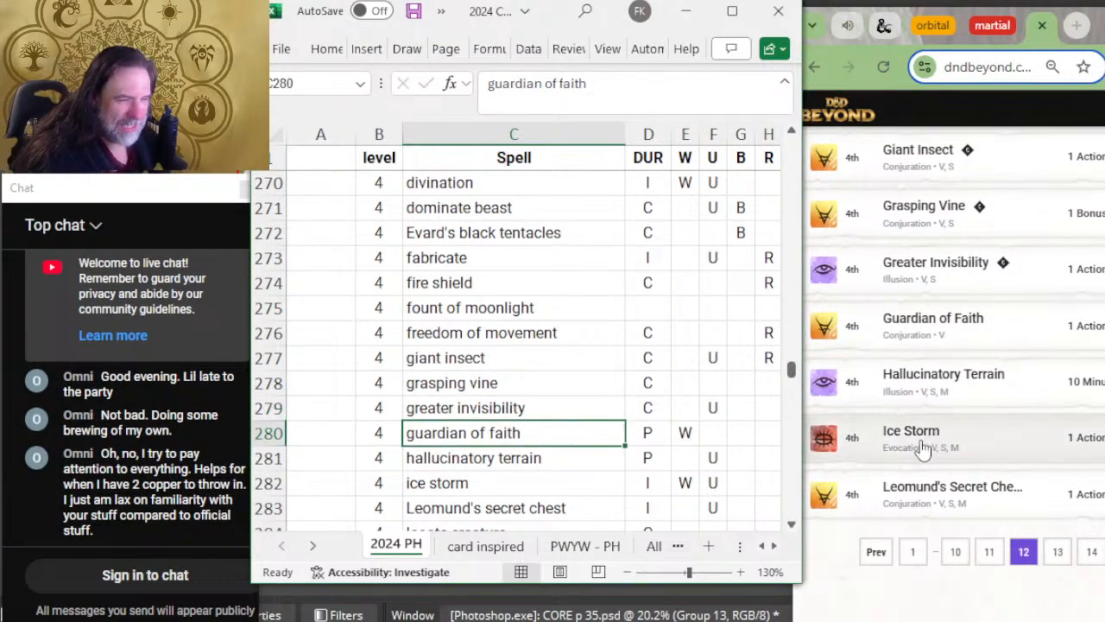
scroll(595, 290, "down", 2)
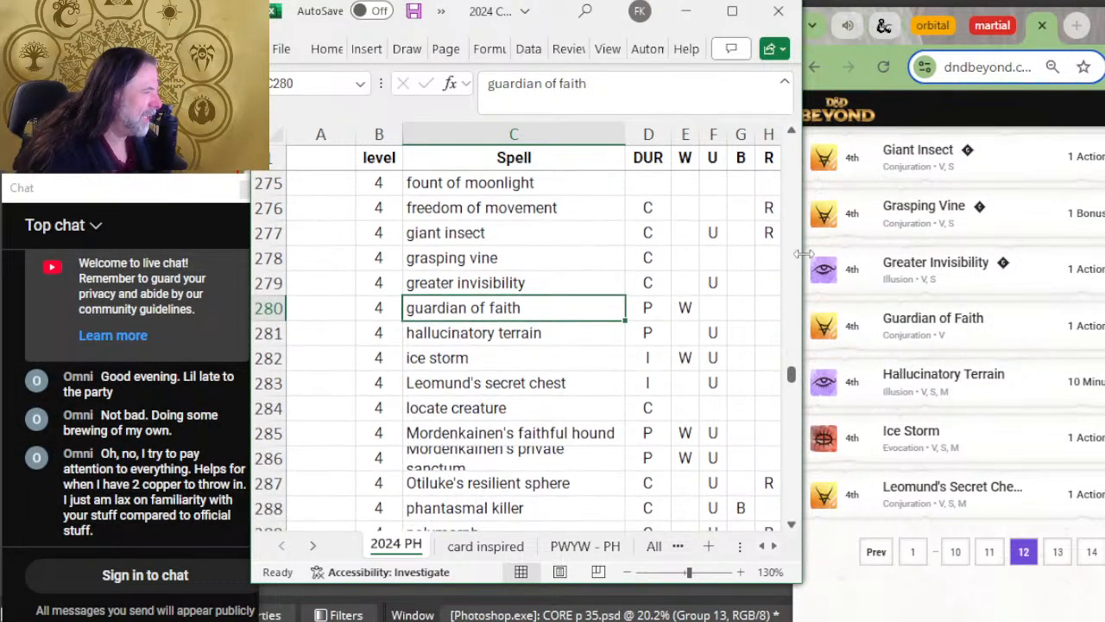
key("Down")
key("Down")
key("Down")
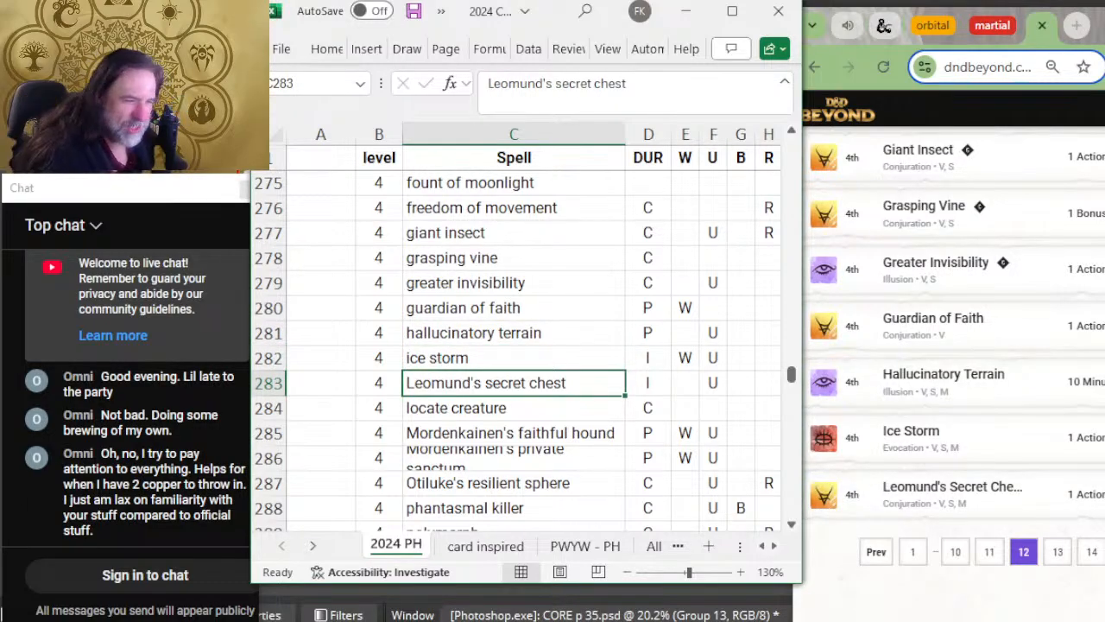
key("Down")
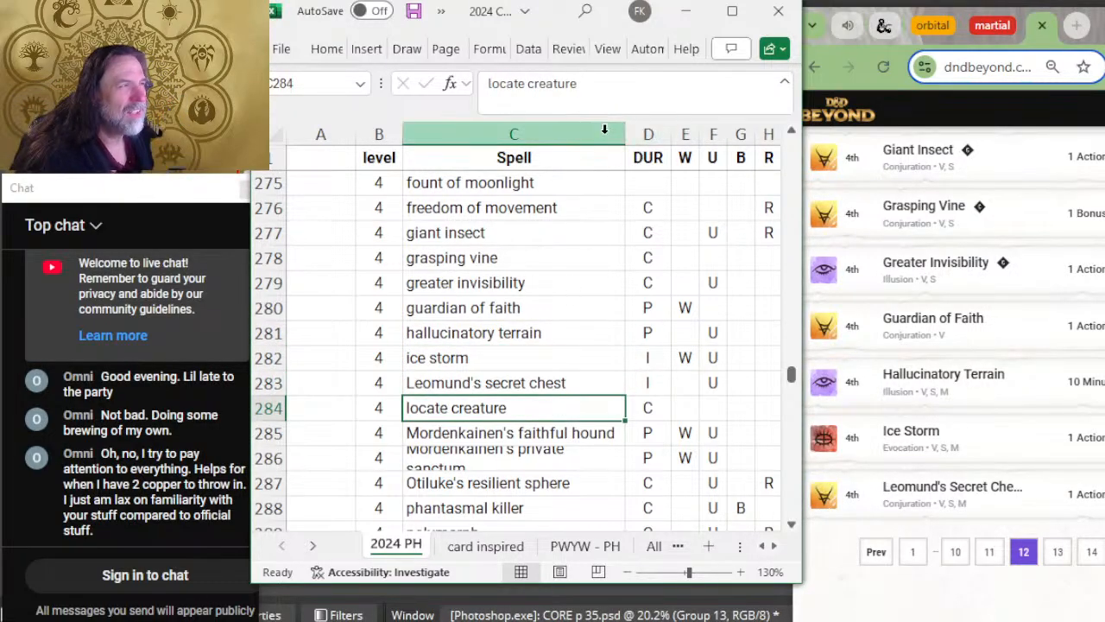
Step: Widen the Spell column to fit Mordenkainen's private sanctum on one line and open D&D Beyond's thirteenth spell page
left_click_drag(625, 134, 649, 133)
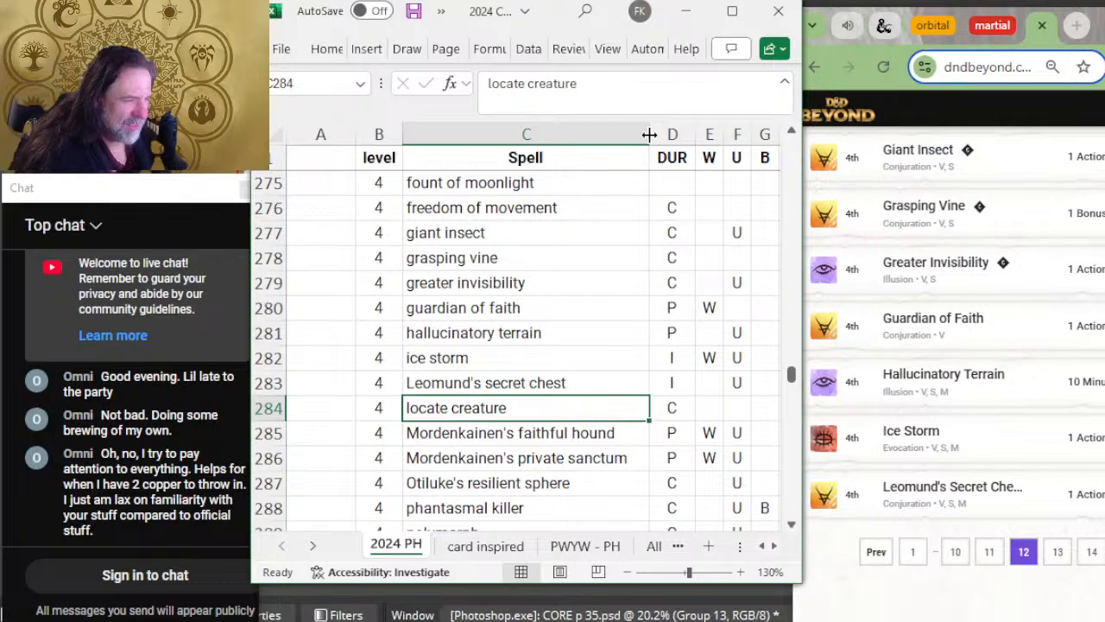
left_click(1060, 551)
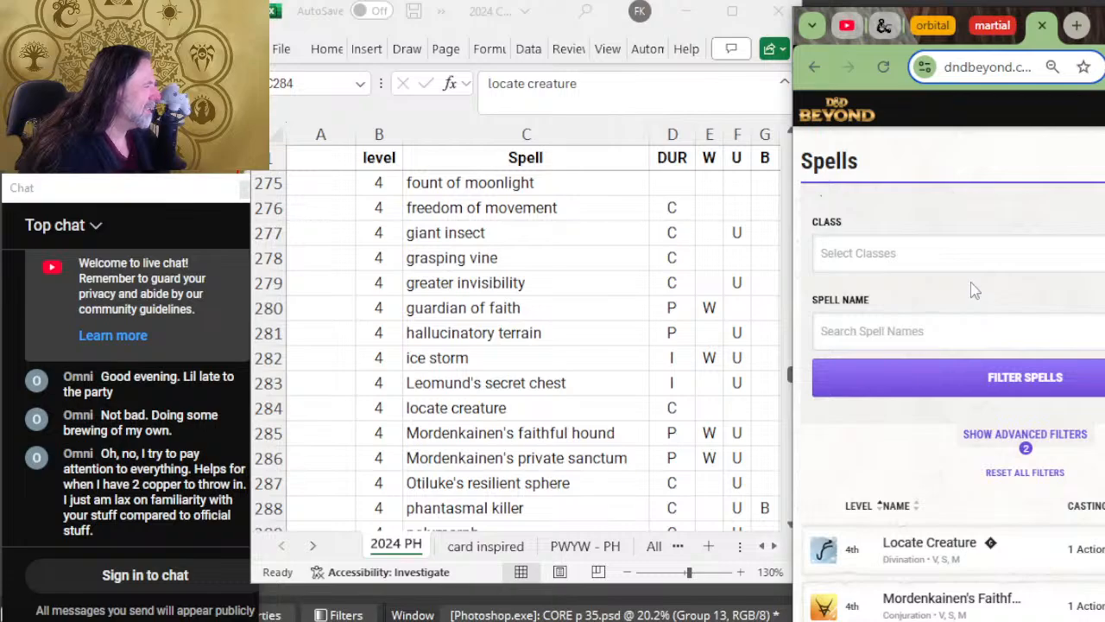
scroll(894, 279, "down", 2)
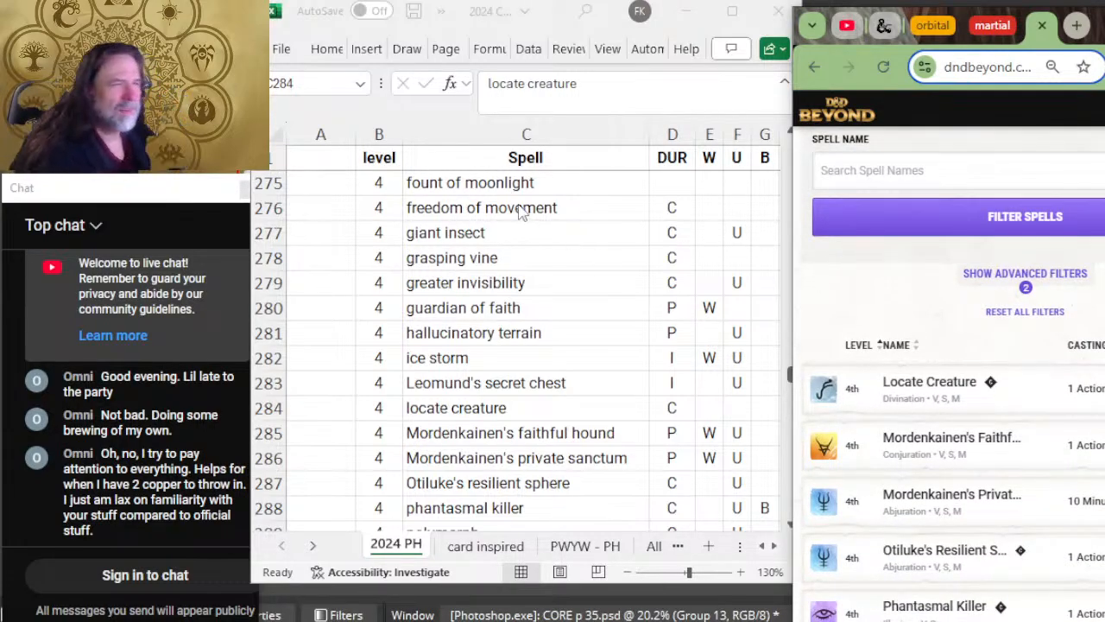
Step: Compare the level 4 spells from locate creature to phantasmal killer with D&D Beyond's thirteenth page
left_click(541, 278)
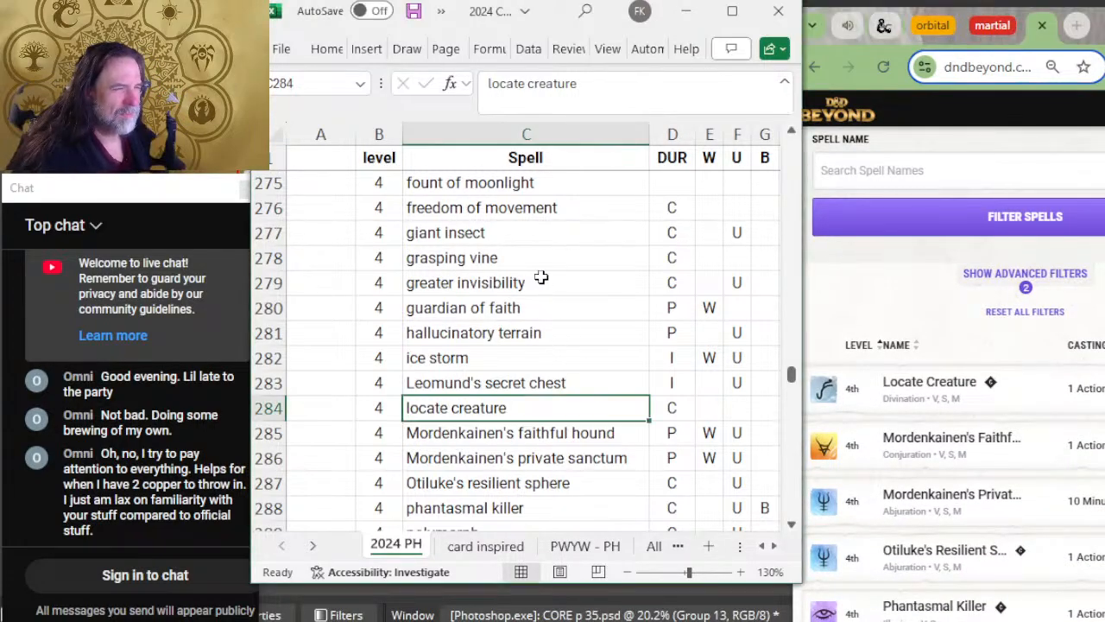
left_click(556, 377)
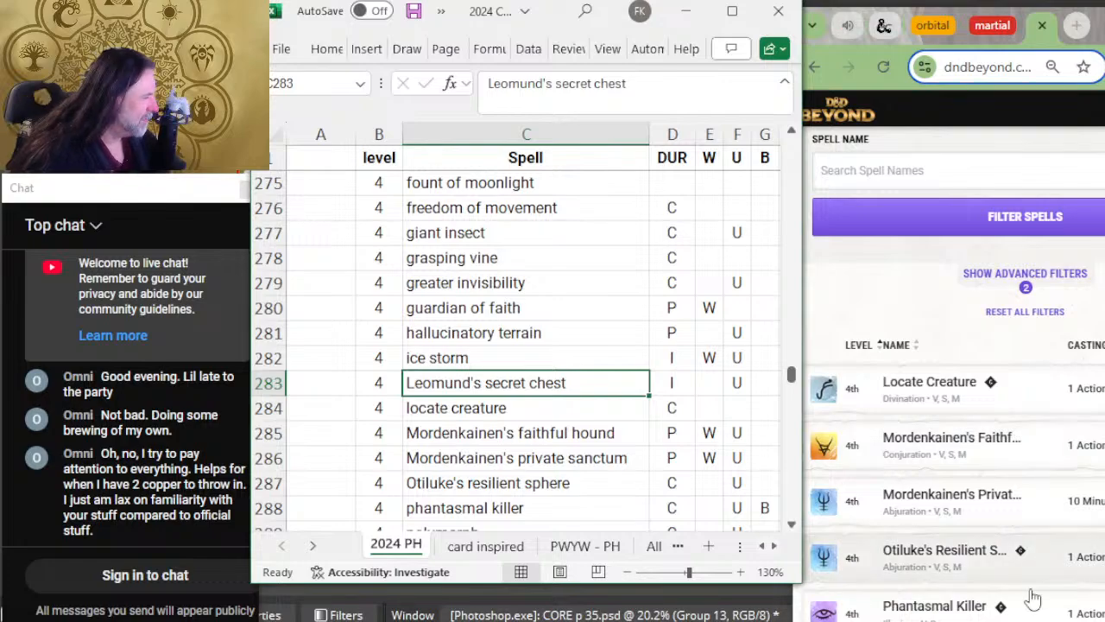
left_click(521, 408)
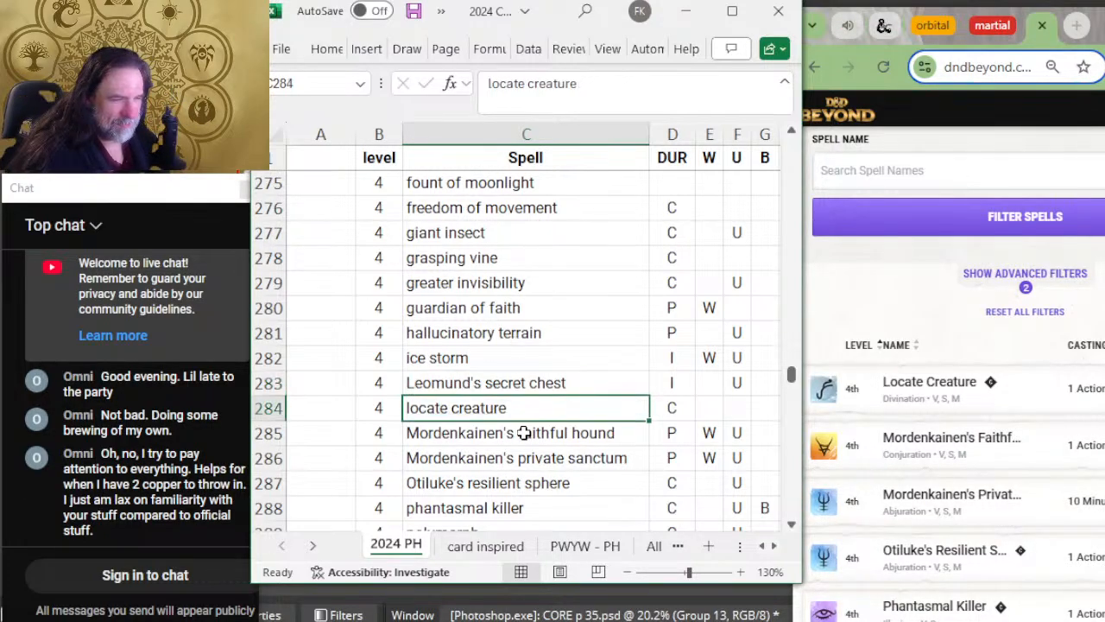
key("Down")
key("Down")
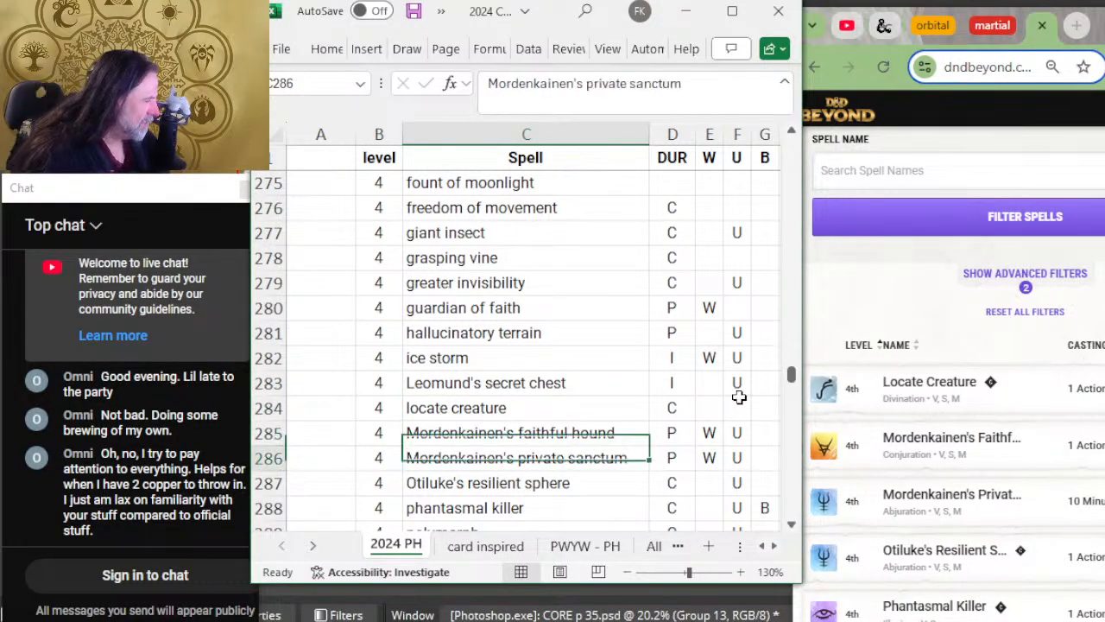
key("Down")
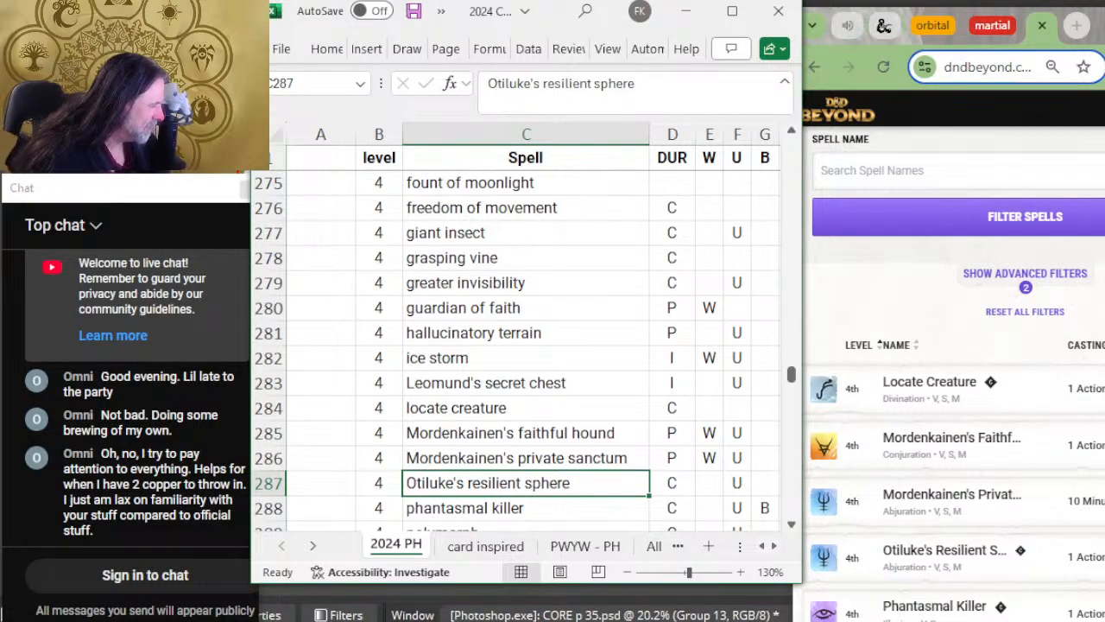
scroll(996, 400, "down", 4)
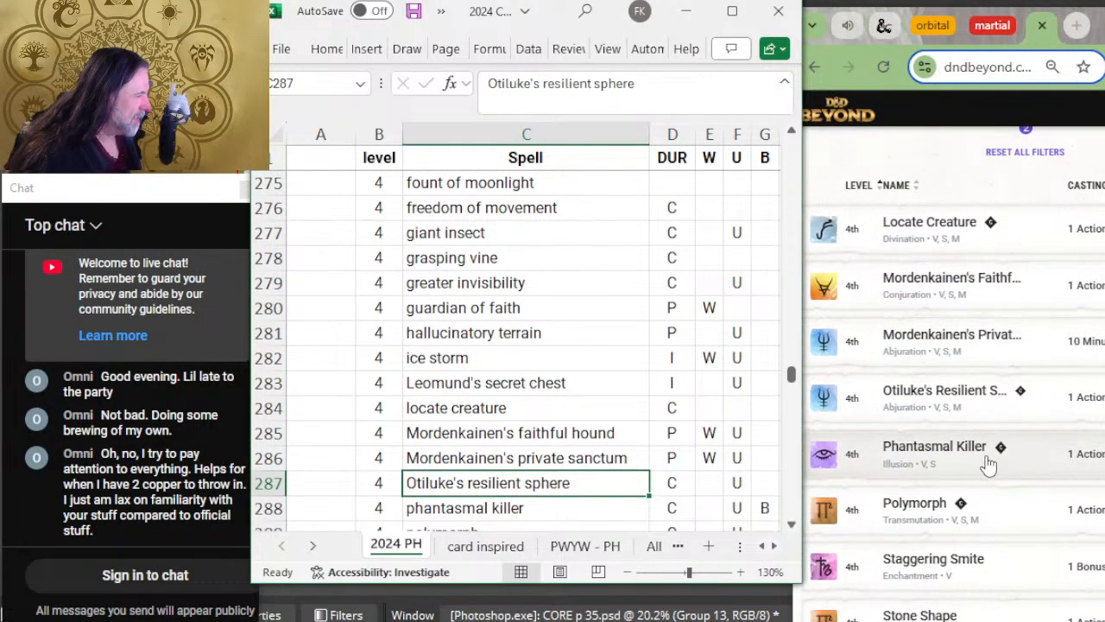
key("Down")
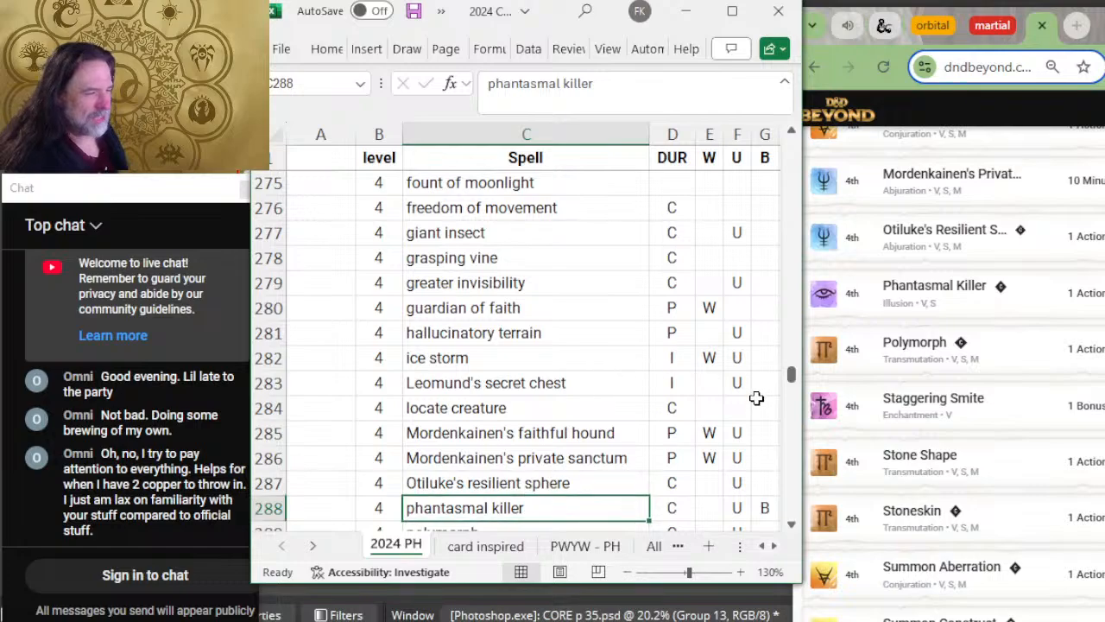
Step: Compare the level 4 spells from polymorph to stoneskin with D&D Beyond's thirteenth page and check which spells precede Wall of Fire
scroll(582, 364, "down", 3)
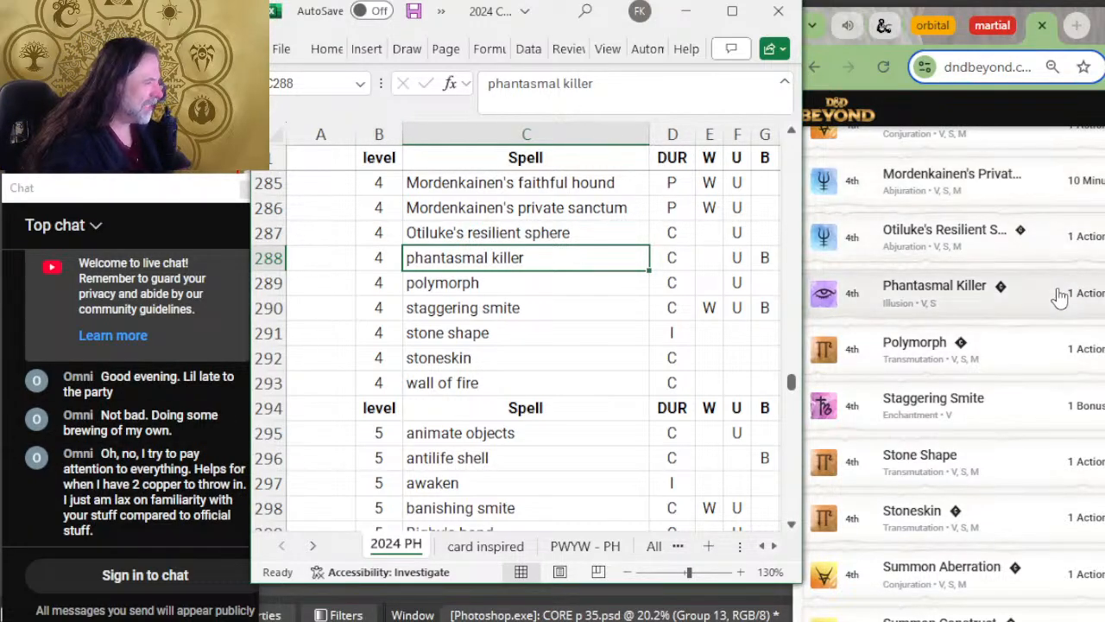
key("Down")
key("Down")
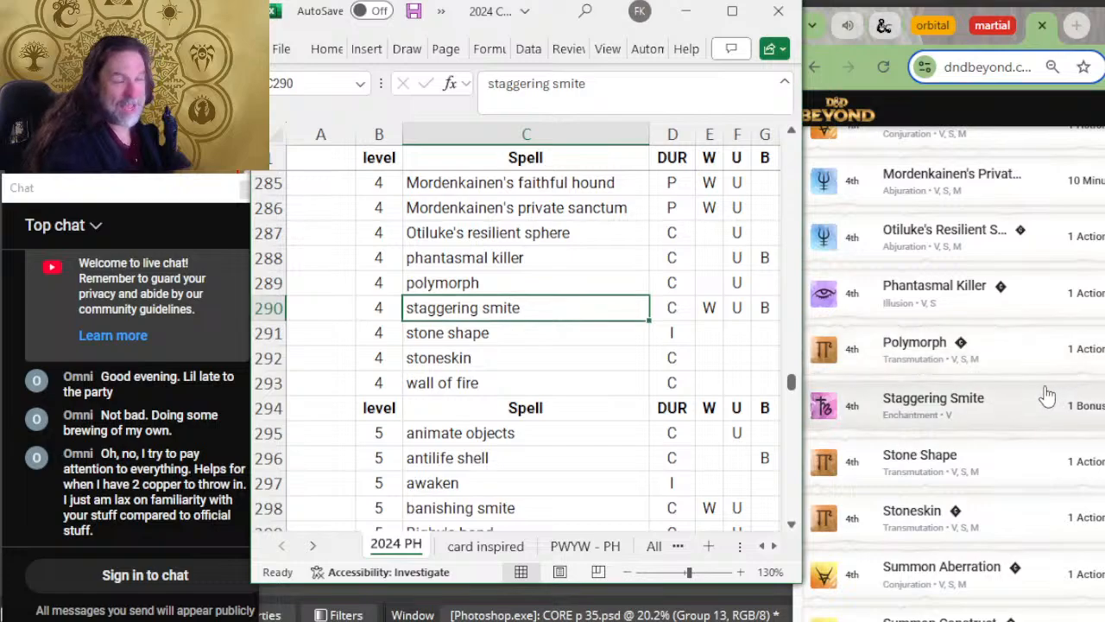
scroll(1010, 362, "down", 2)
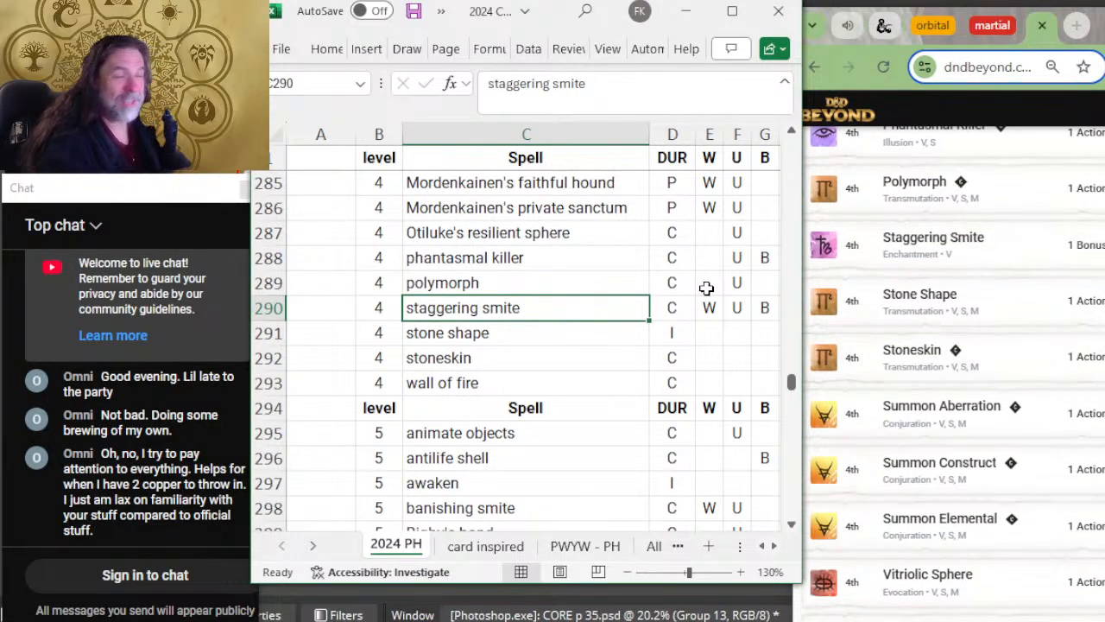
scroll(647, 319, "down", 2)
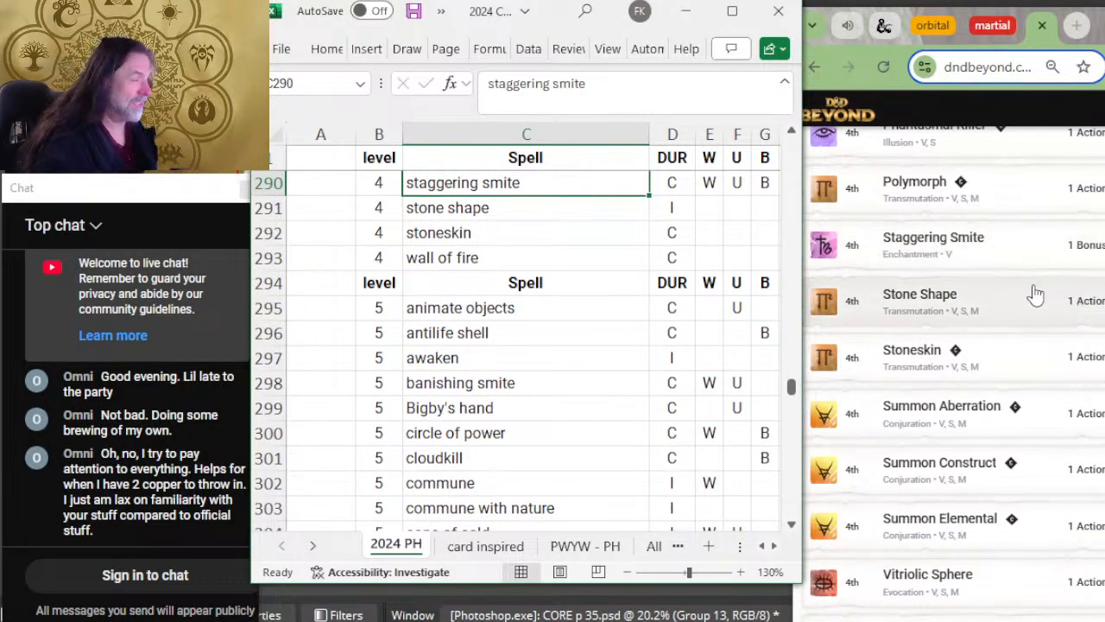
scroll(1002, 293, "down", 2)
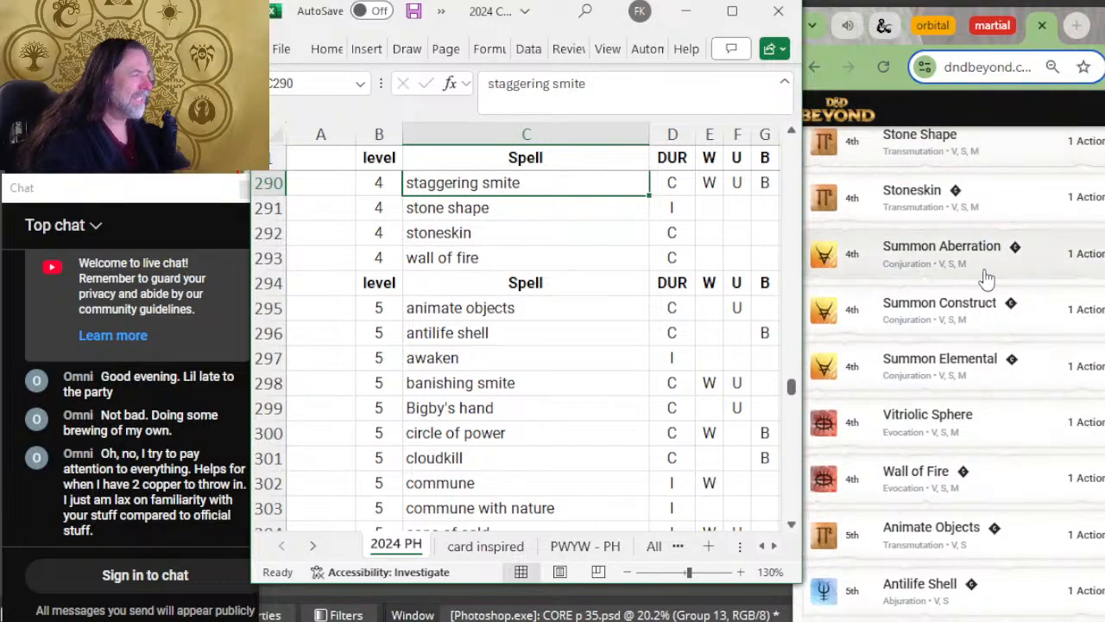
key("Down")
key("Down")
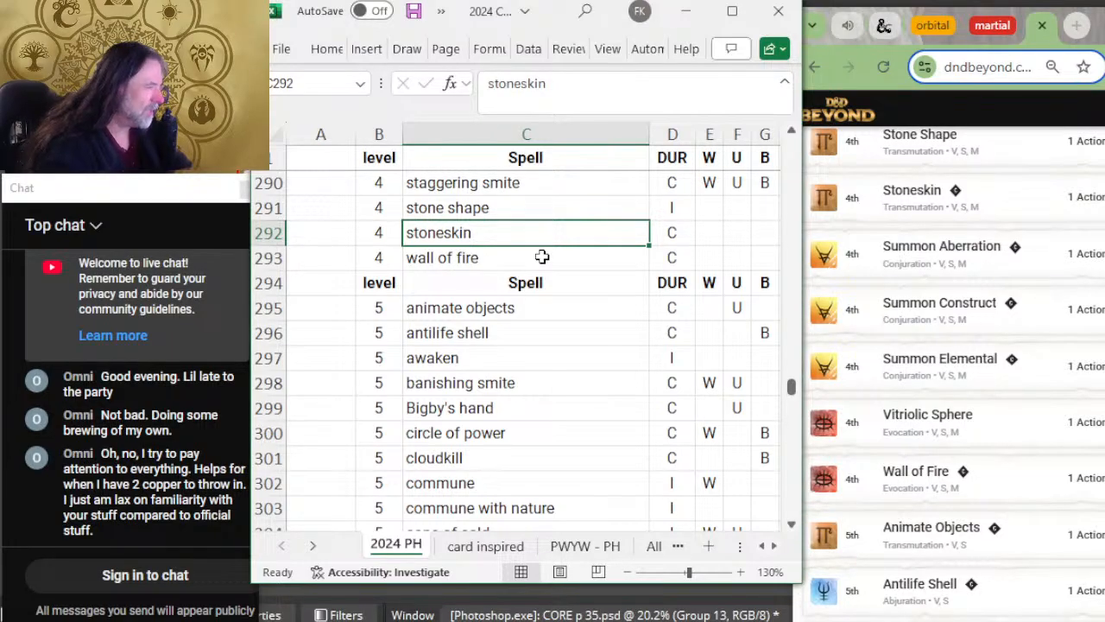
Step: Insert four blank rows between stoneskin and wall of fire
left_click_drag(271, 257, 271, 330)
right_click(271, 329)
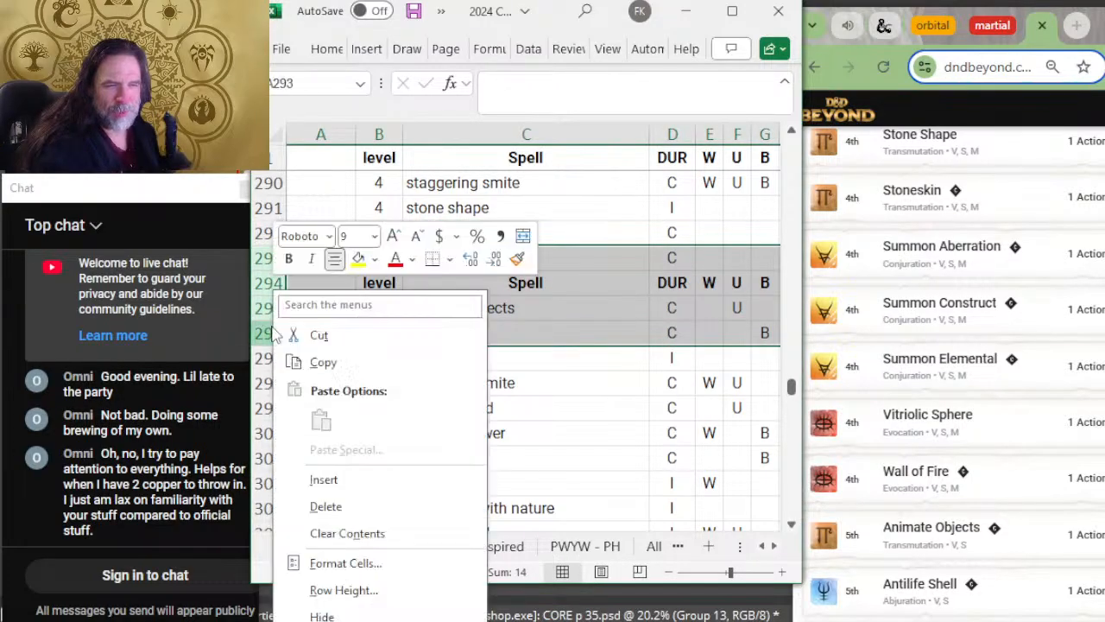
left_click(378, 476)
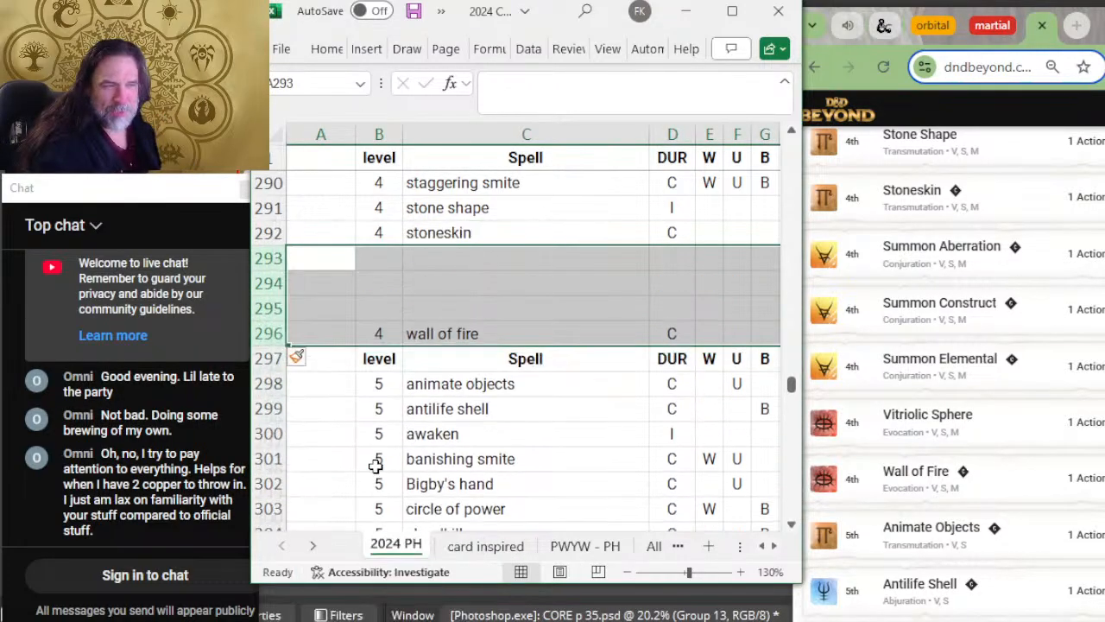
Step: Enter level 4 in each of the four new rows above wall of fire
left_click(424, 253)
left_click(383, 257)
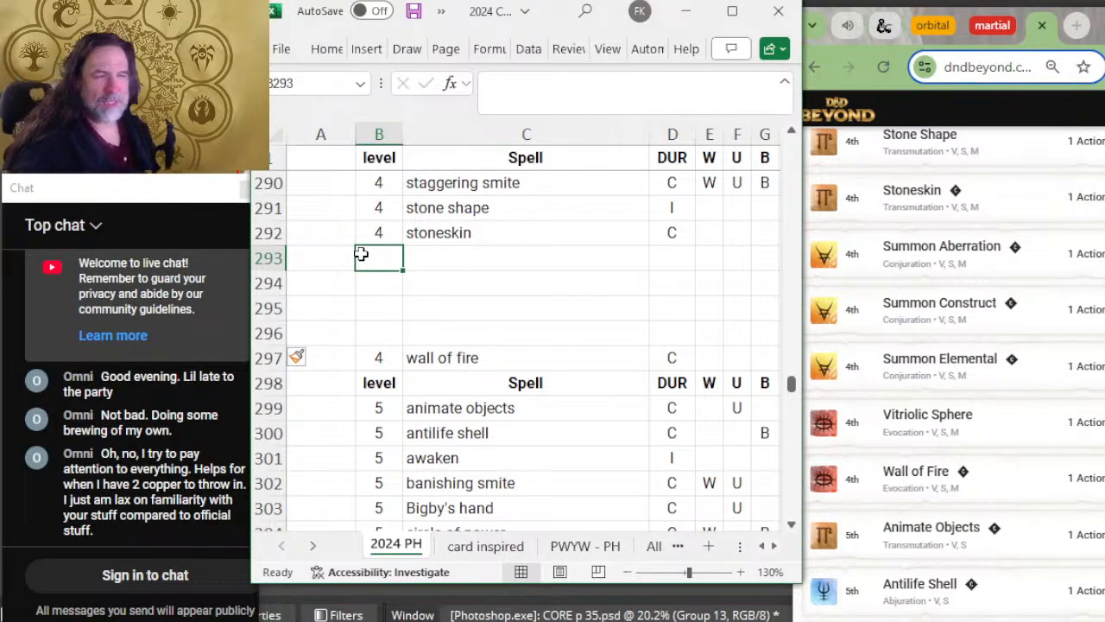
type("4")
key("Return")
type("4")
key("Return")
type("4")
key("Return")
type("4")
key("Up")
key("Right")
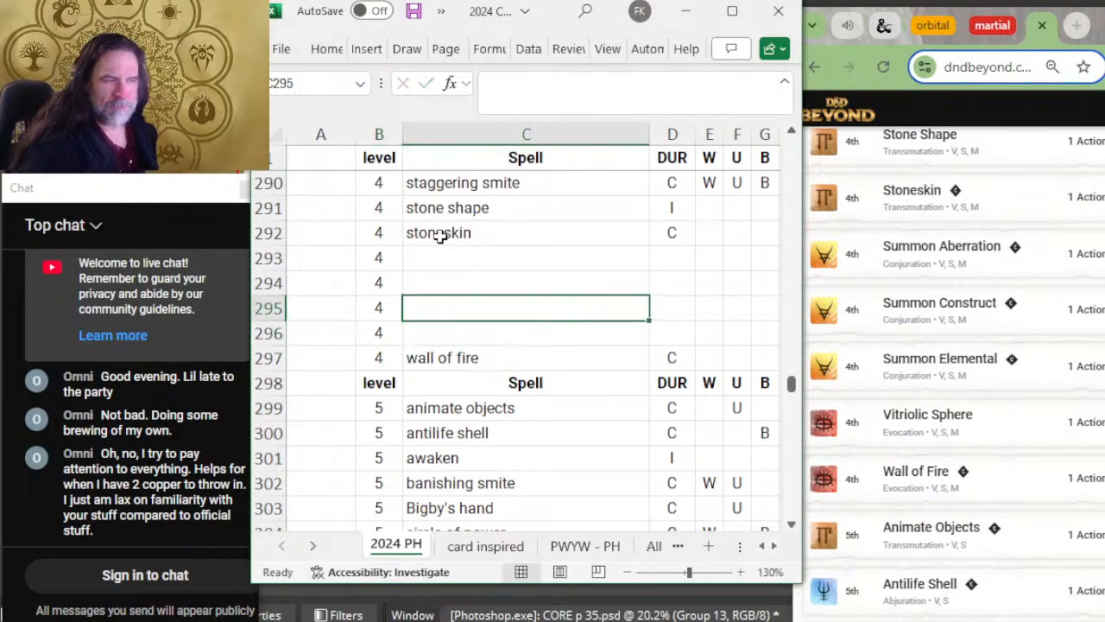
Step: Enter aberration as the spell name in the first new level 4 row below stoneskin
key("Up")
key("Up")
type("summ")
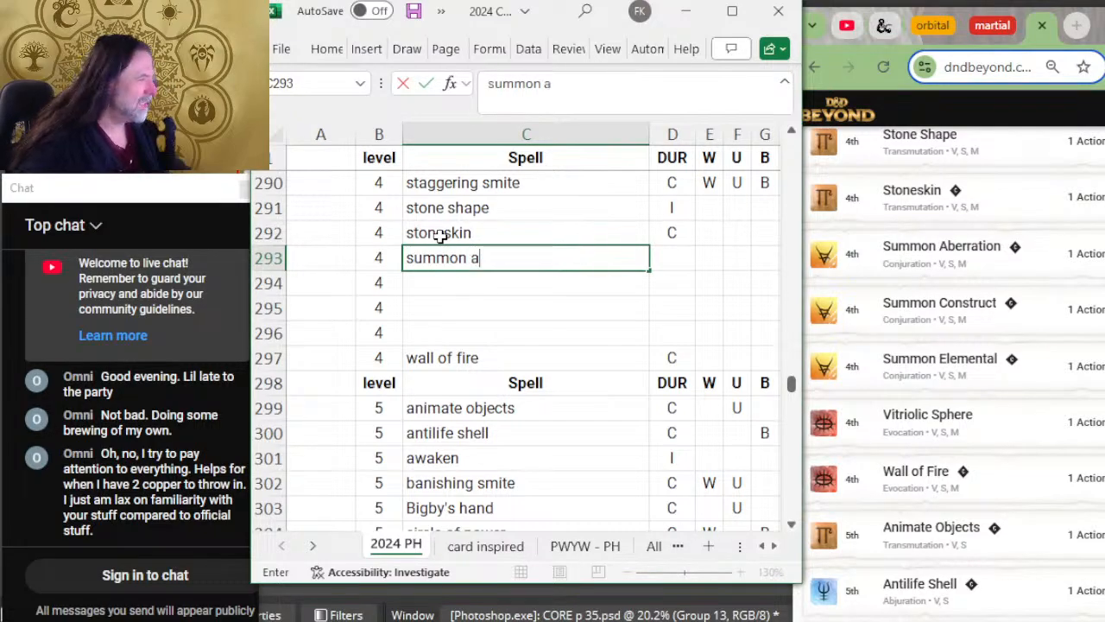
type("on aberation")
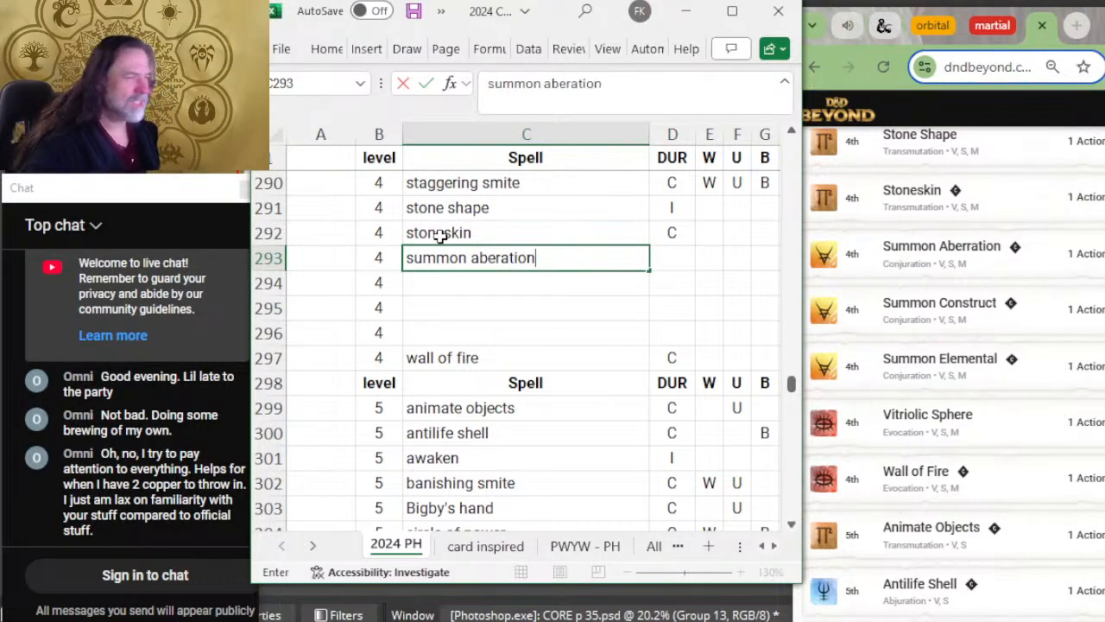
key("ctrl+Return")
type("a")
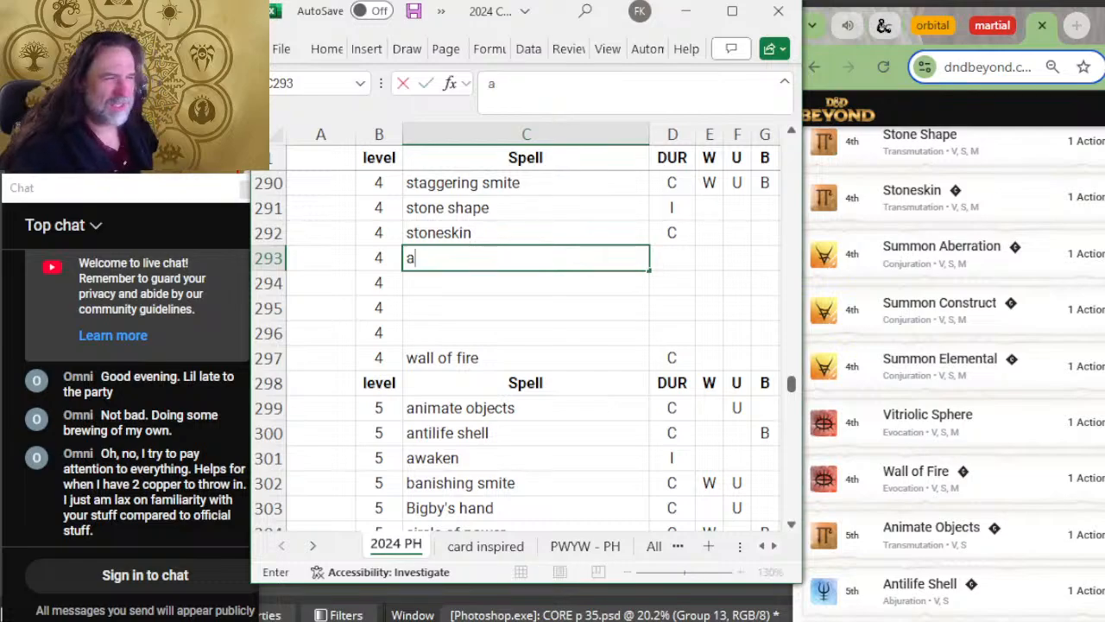
type("berration")
key("Return")
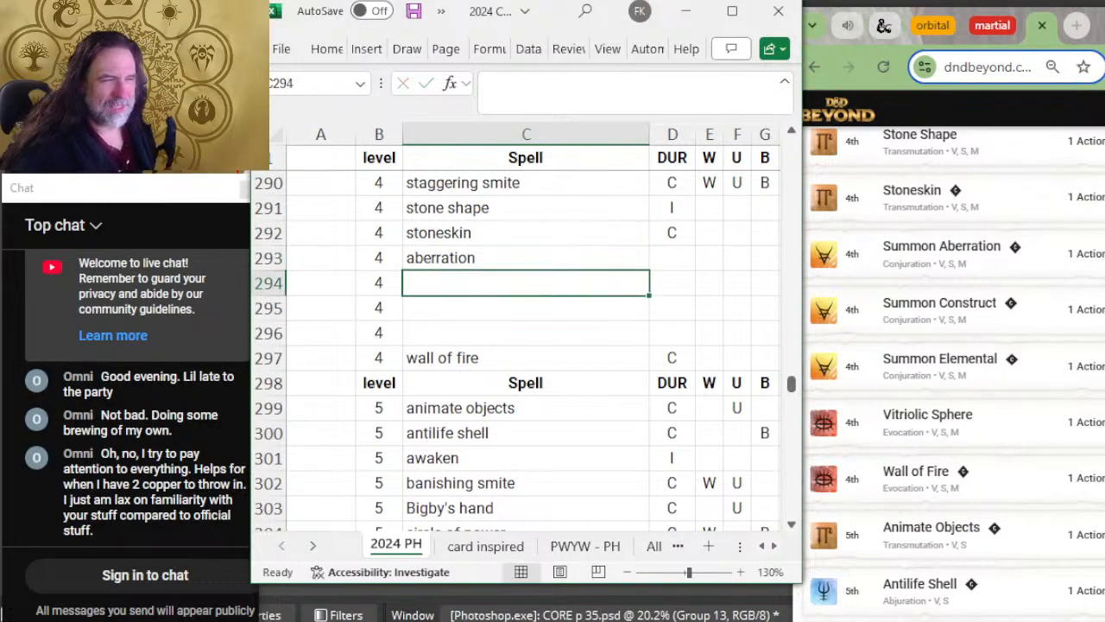
Step: Enter summon construct and summon elemental as the spell names in the next two blank level 4 rows
type("summo")
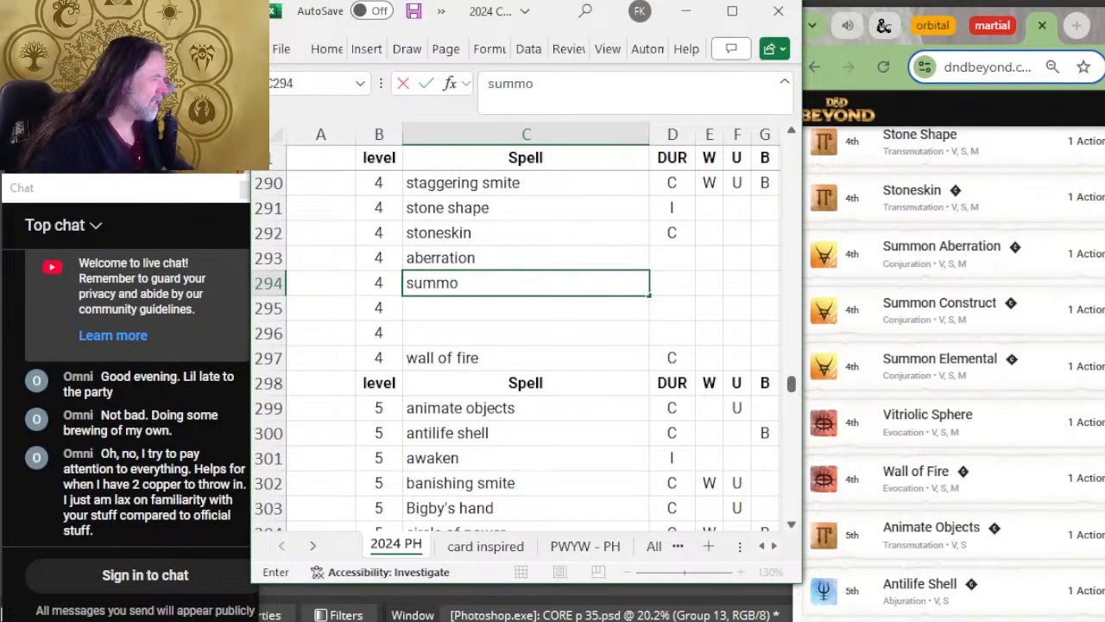
type("n construct")
key("Return")
key("Right")
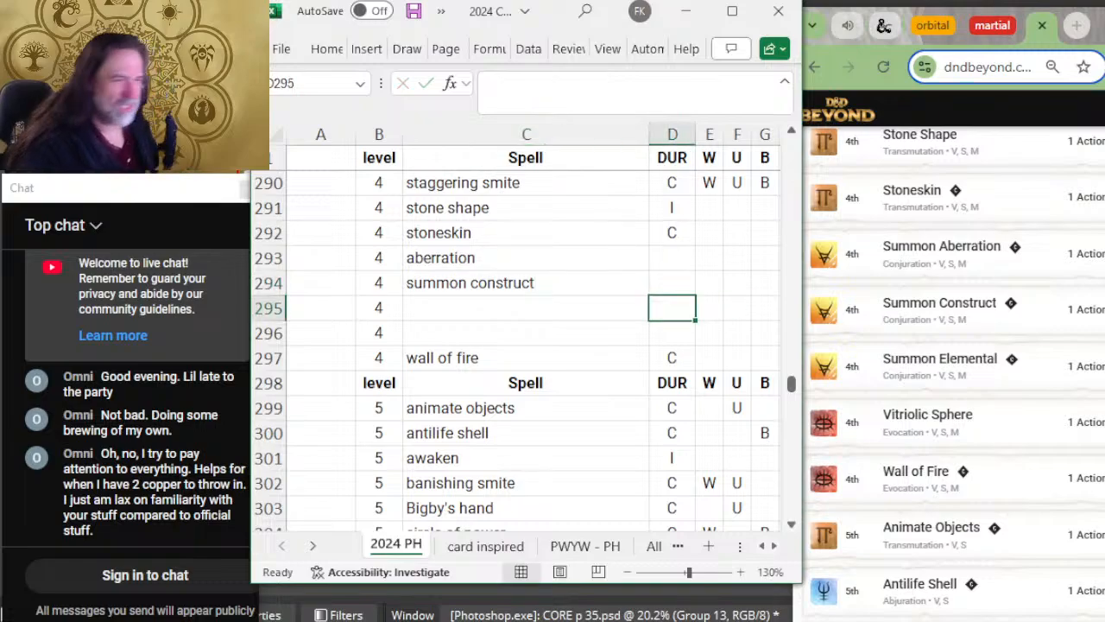
key("Left")
type("summ")
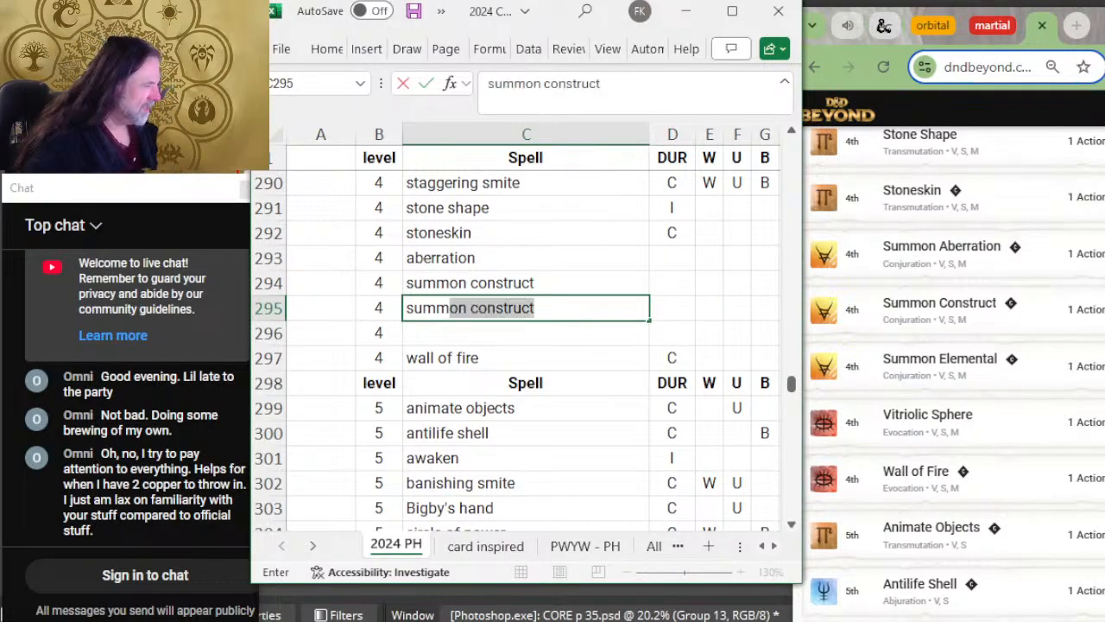
type("on elemental")
key("Return")
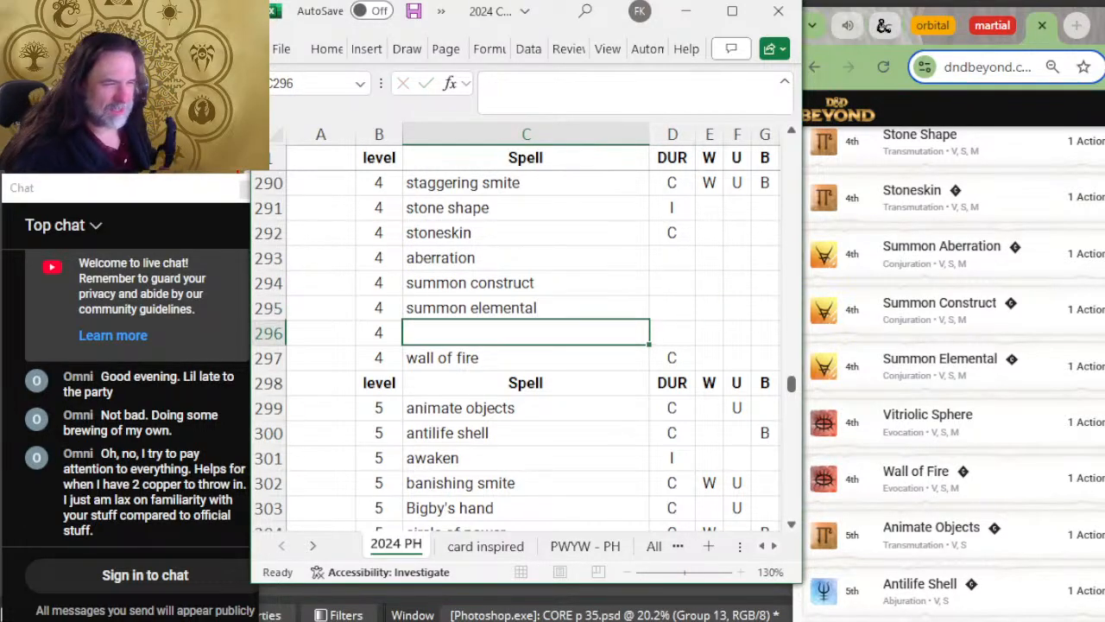
Step: Enter vitriolic sphere as the spell name in the blank level 4 row directly above wall of fire
type("vitrio")
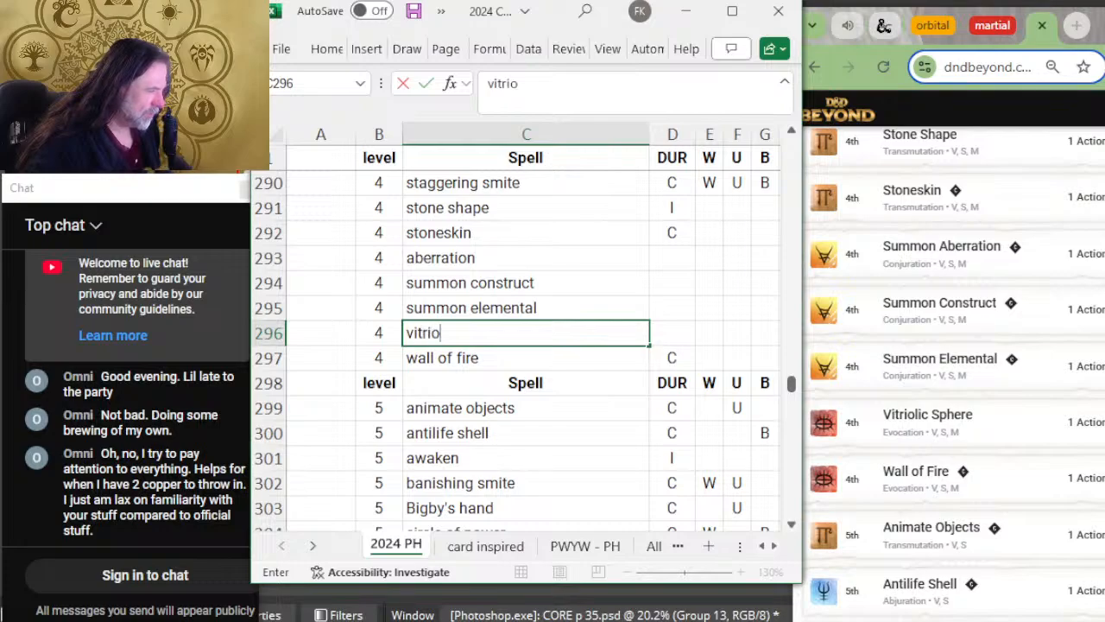
type("lic sp")
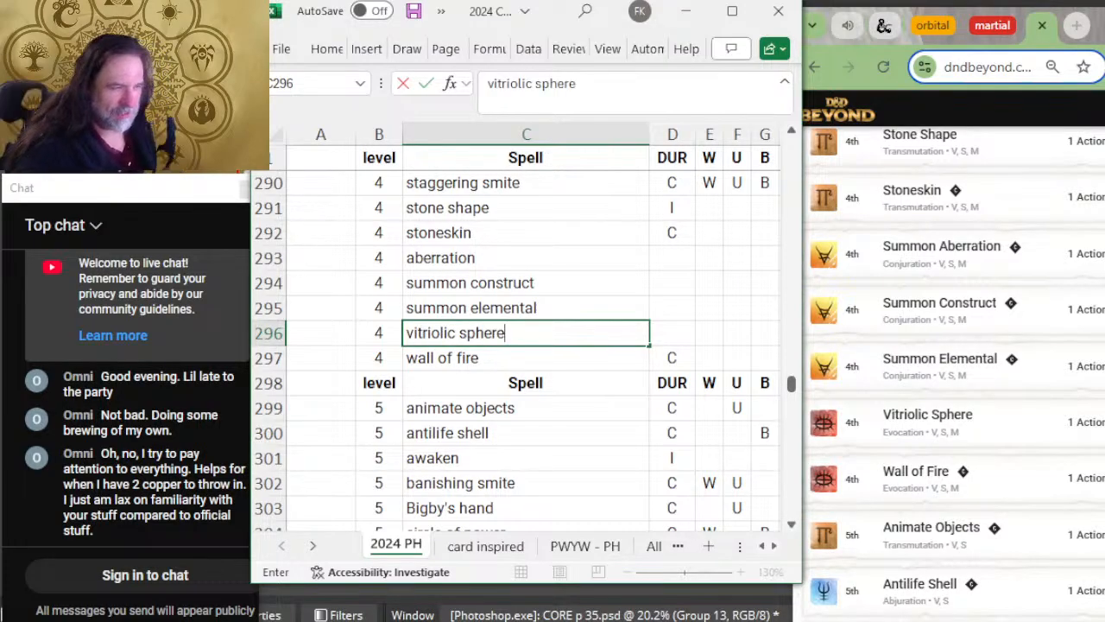
type("here")
key("Return")
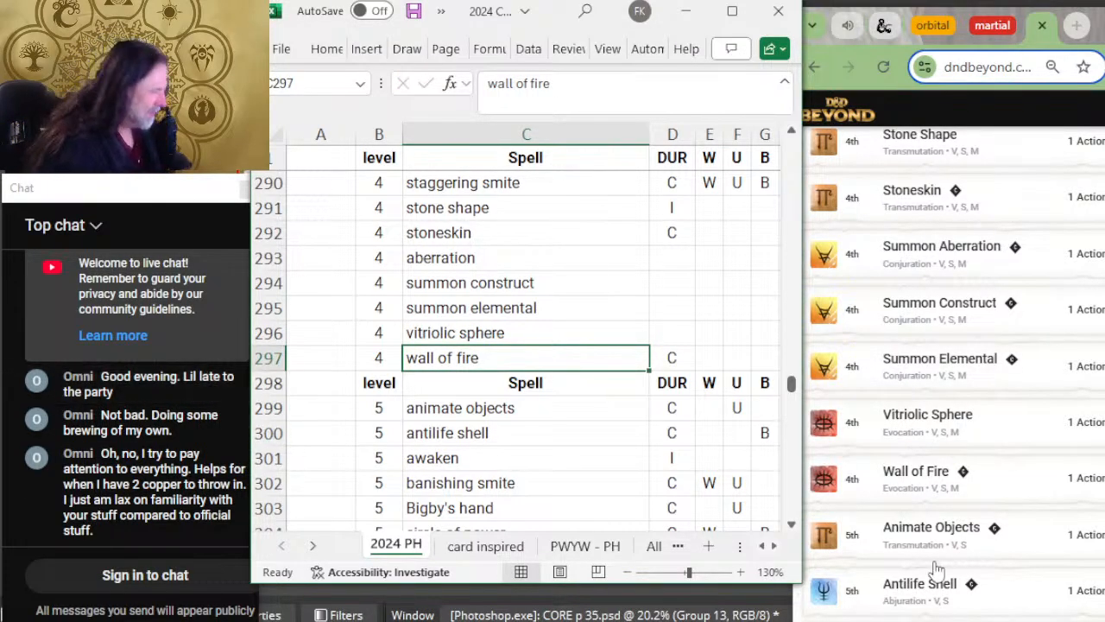
Step: Insert a blank row between wall of fire and the header row of the level 5 spells
scroll(1019, 443, "down", 2)
scroll(709, 420, "down", 2)
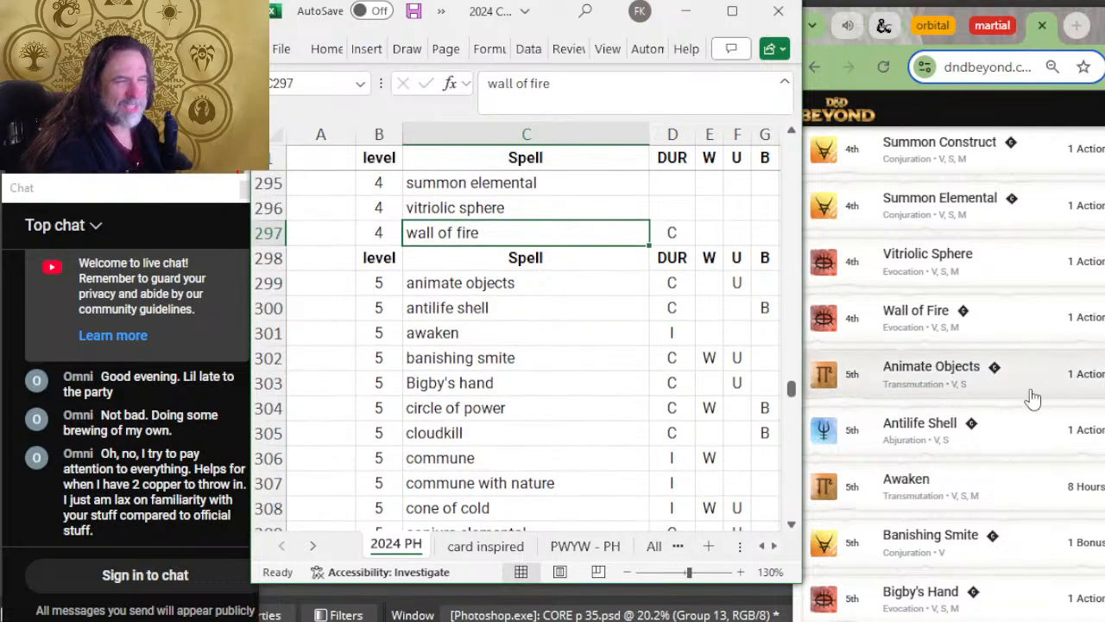
right_click(282, 263)
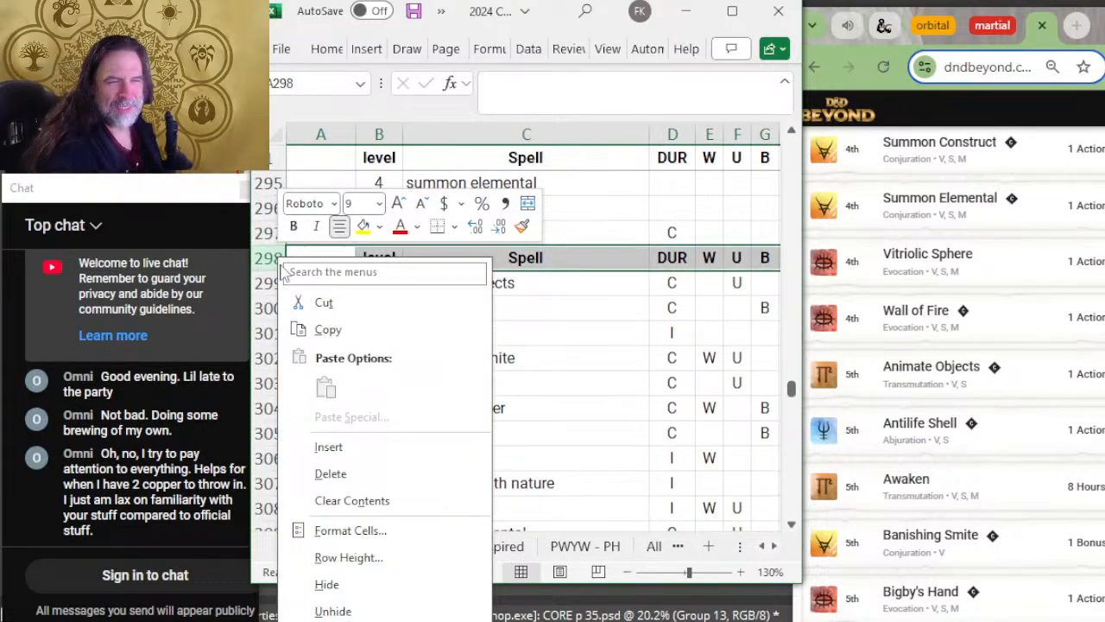
left_click(359, 447)
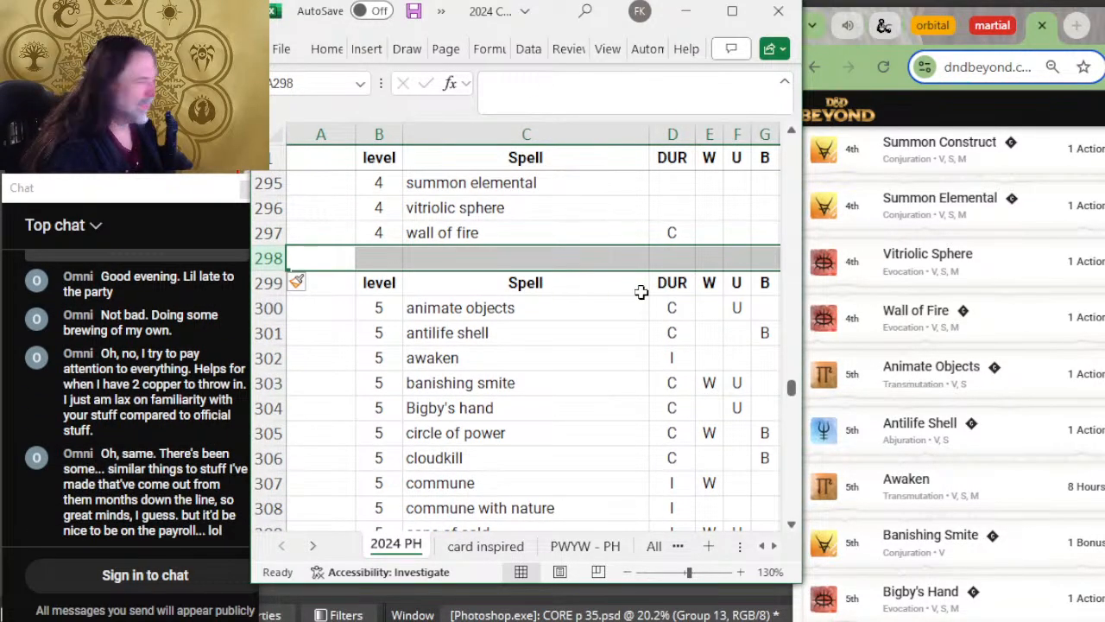
Step: Compare the level 5 spells from animate objects to circle of power with the end of D&D Beyond's thirteenth page
scroll(954, 328, "down", 2)
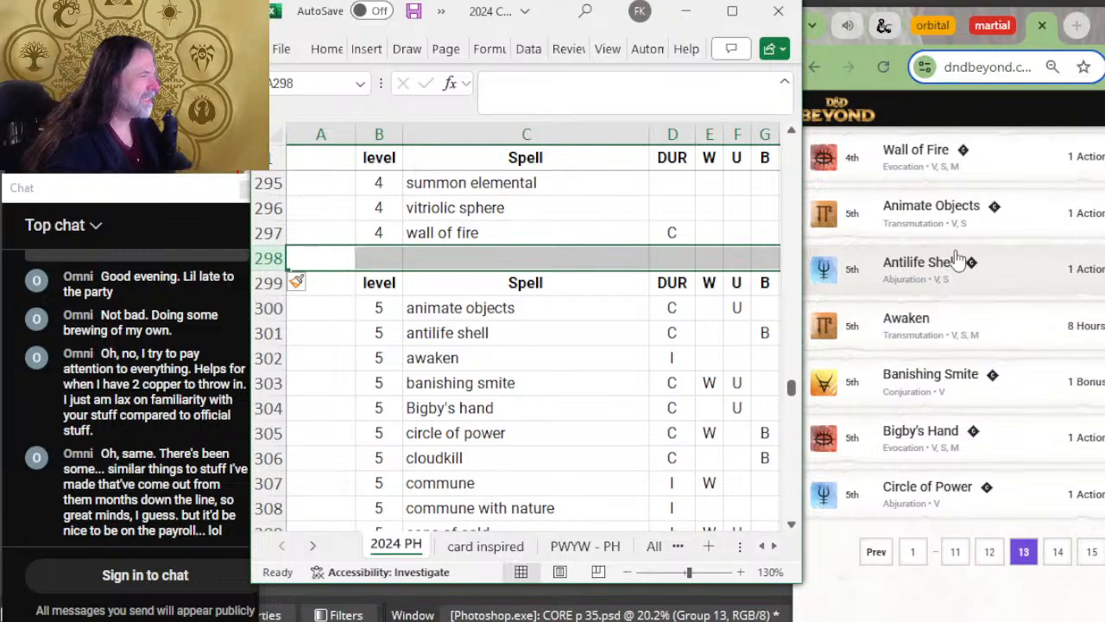
key("Down")
key("Down")
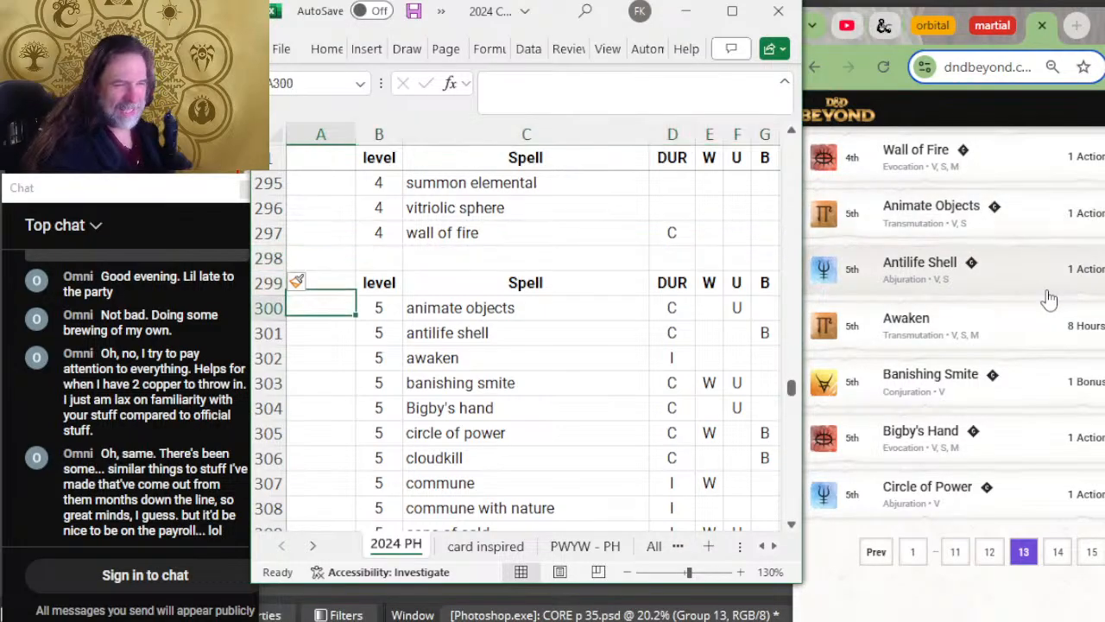
key("Right")
key("Right")
key("Down")
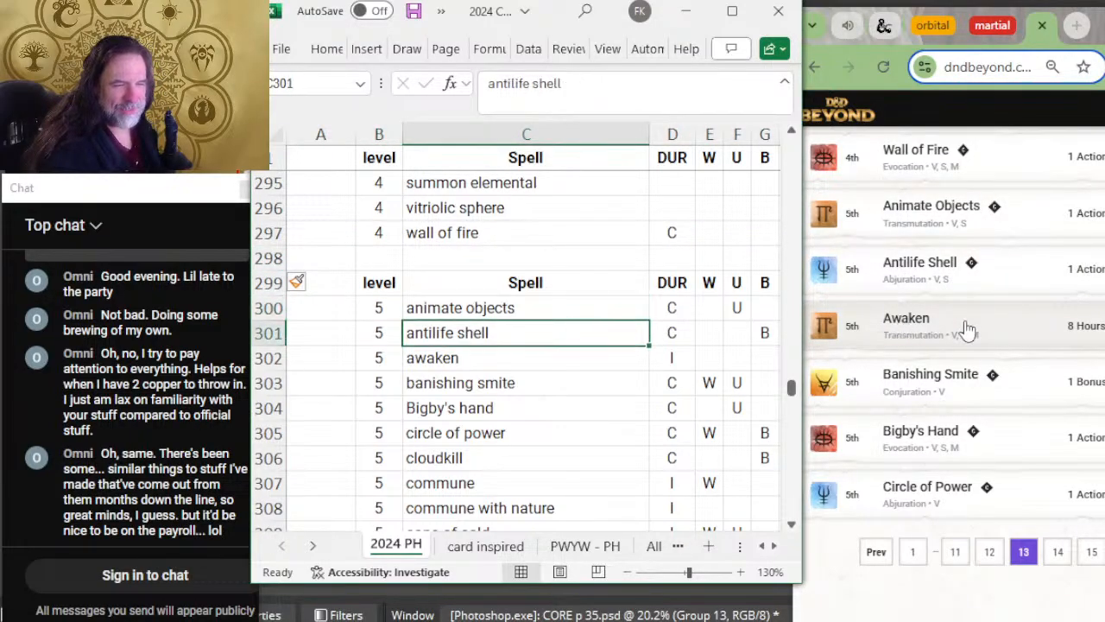
scroll(958, 311, "down", 2)
key("Down")
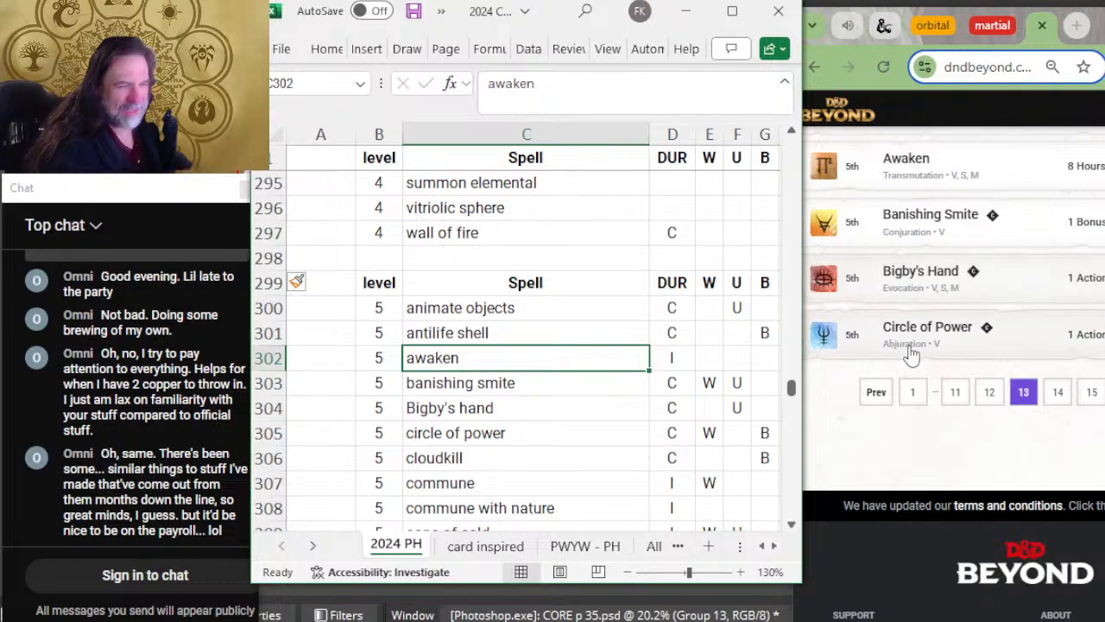
key("Down")
scroll(598, 314, "down", 2)
key("Down")
key("Down")
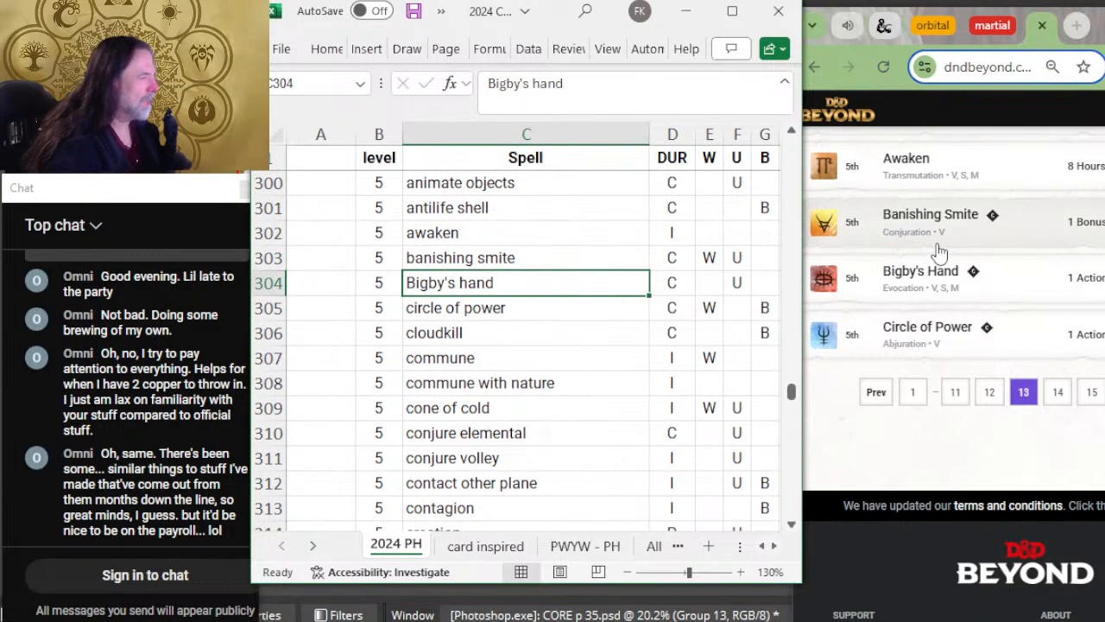
Step: Open the fourteenth page of D&D Beyond's spell list and compare the level 5 spells from cloudkill to cone of cold
left_click(1058, 391)
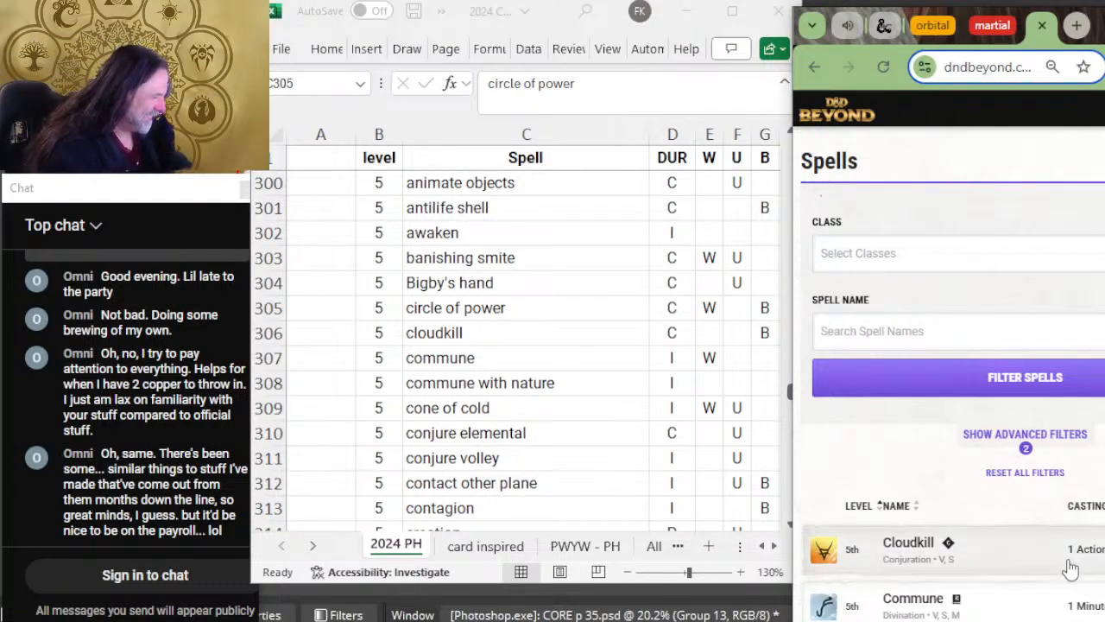
scroll(1079, 578, "down", 2)
scroll(1069, 414, "down", 2)
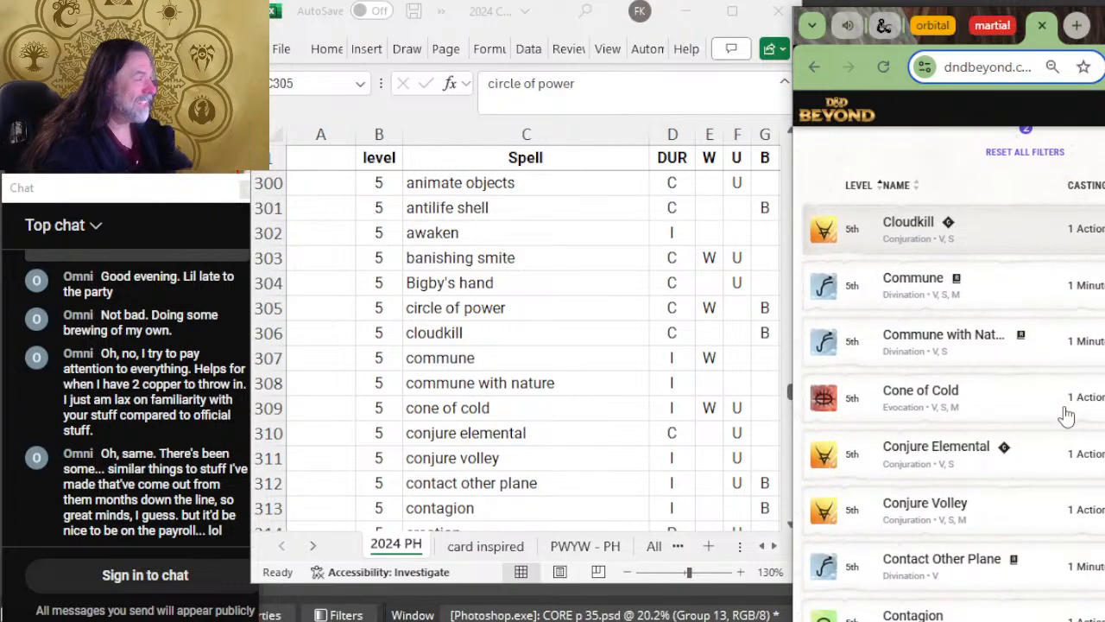
left_click(490, 299)
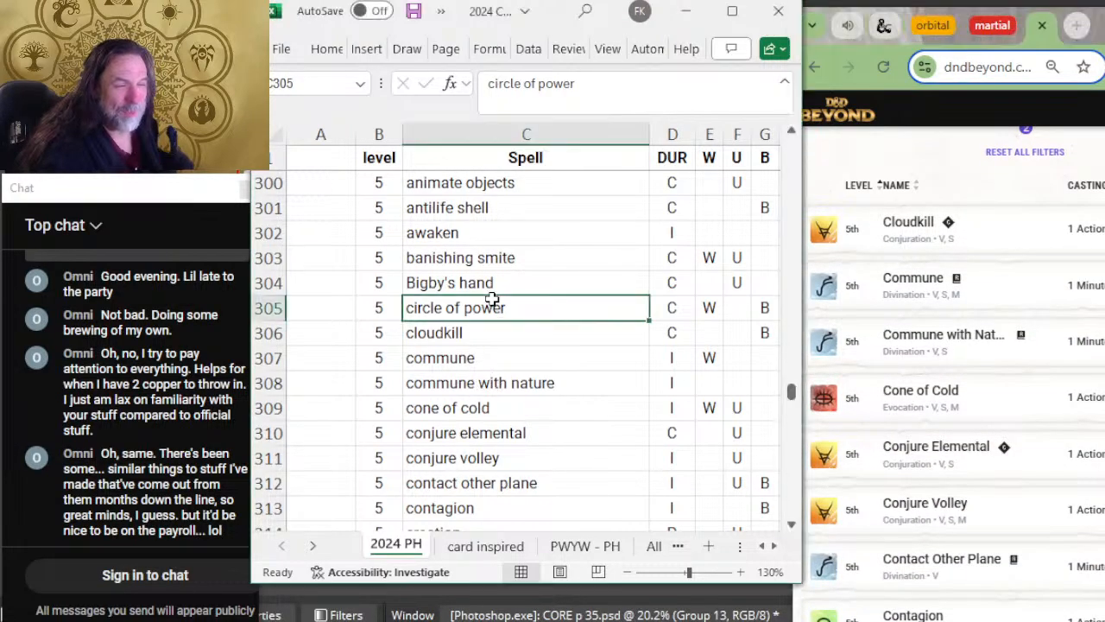
key("Down")
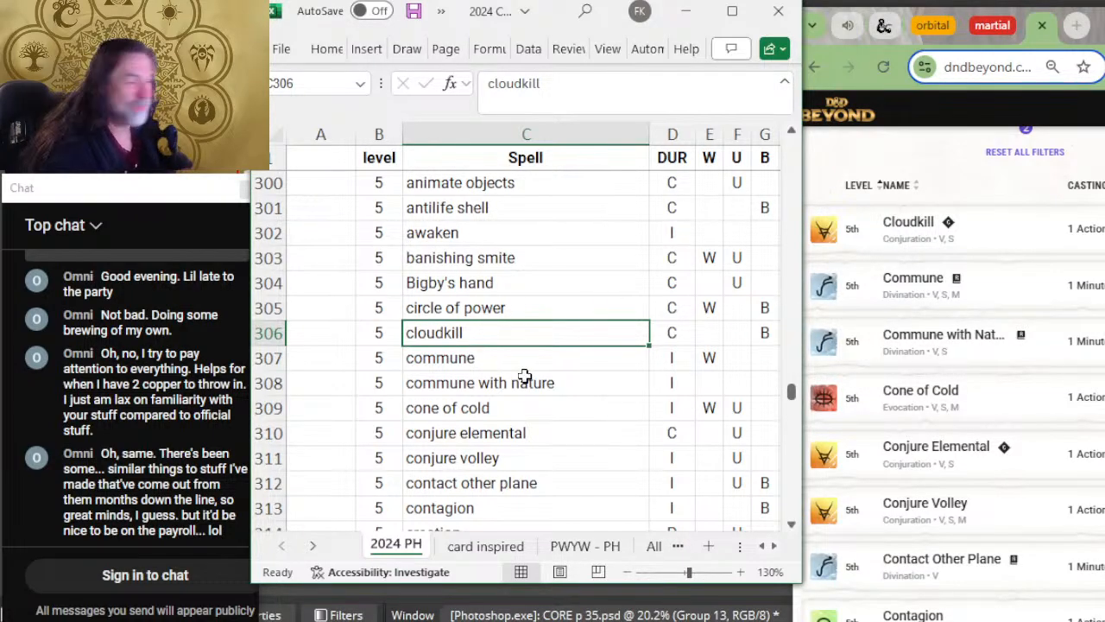
scroll(525, 376, "down", 2)
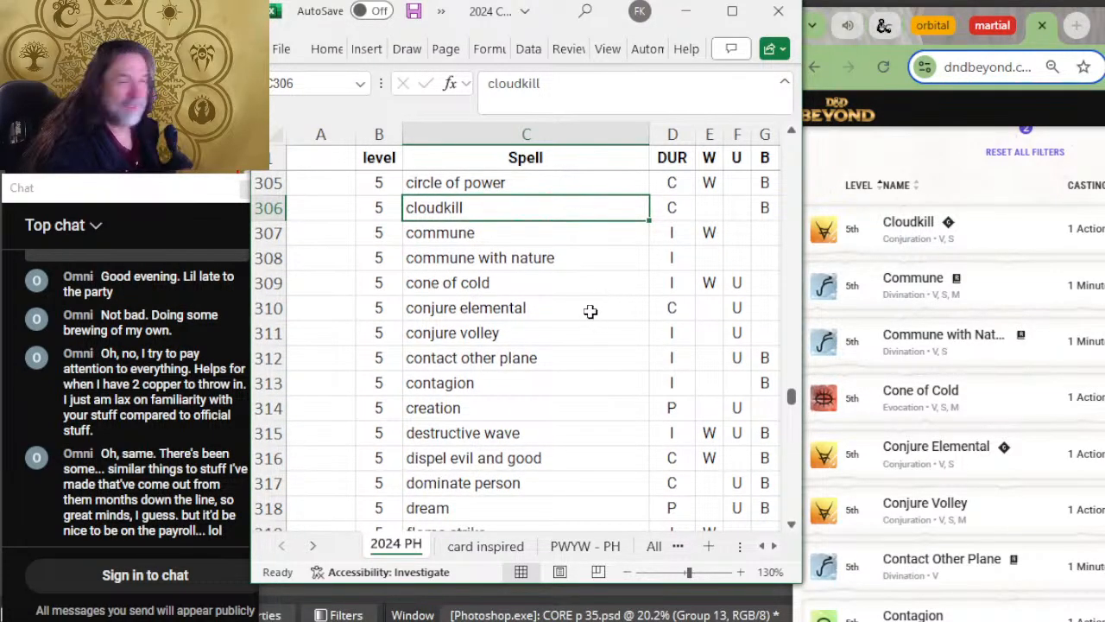
key("Down")
Step: Compare the level 5 spells from conjure elemental to destructive wave with D&D Beyond's fourteenth page
key("Down")
key("Down")
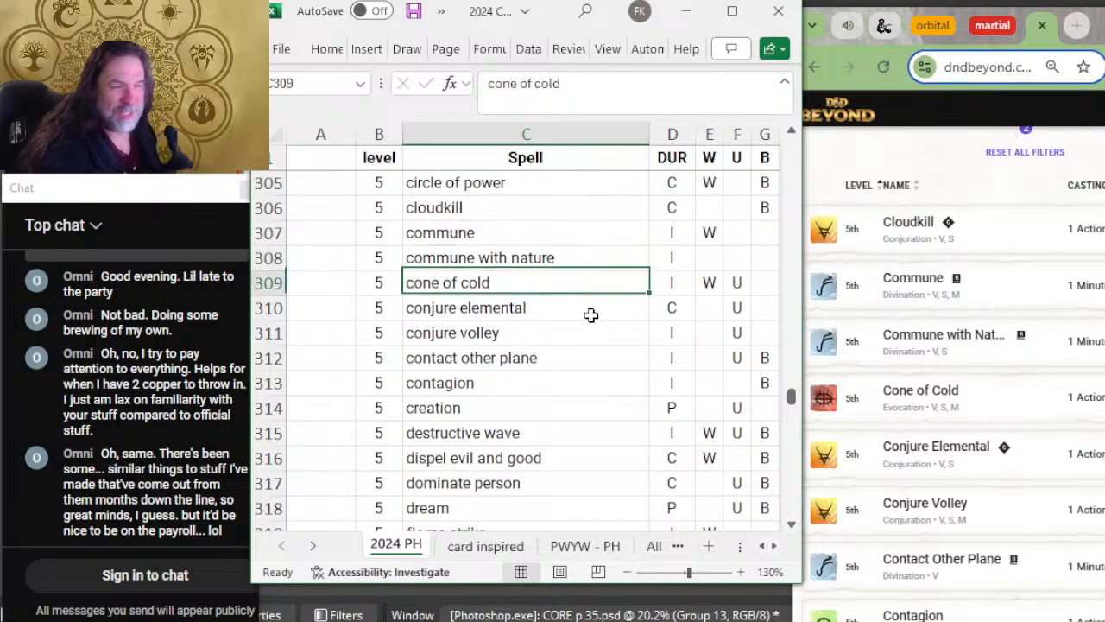
scroll(913, 275, "down", 1)
scroll(911, 303, "down", 2)
key("Down")
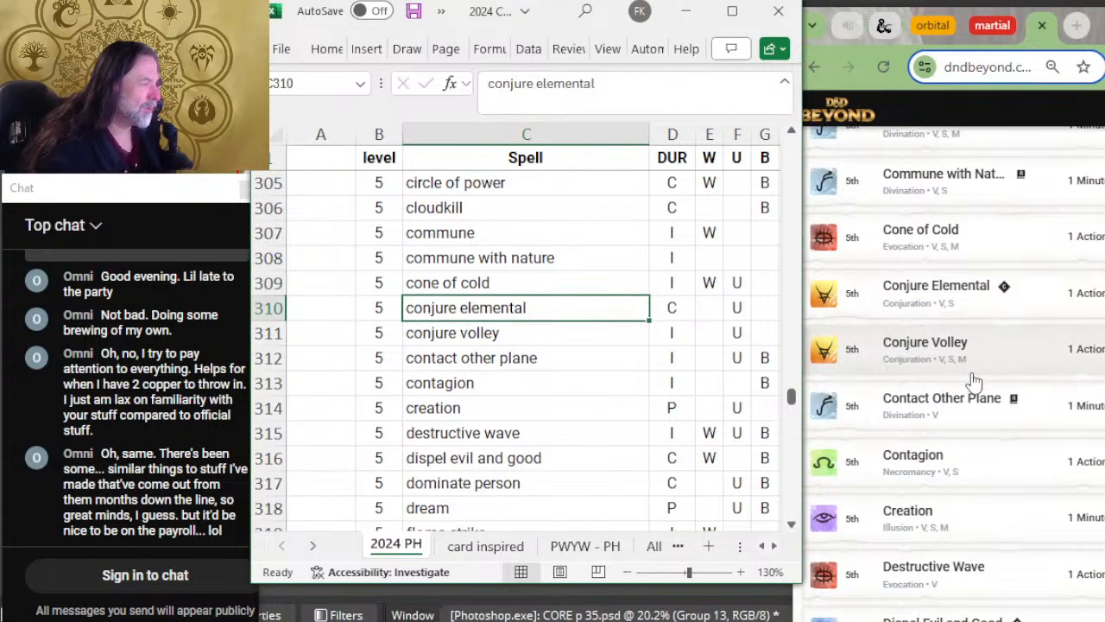
scroll(576, 362, "down", 2)
key("Down")
scroll(967, 340, "down", 3)
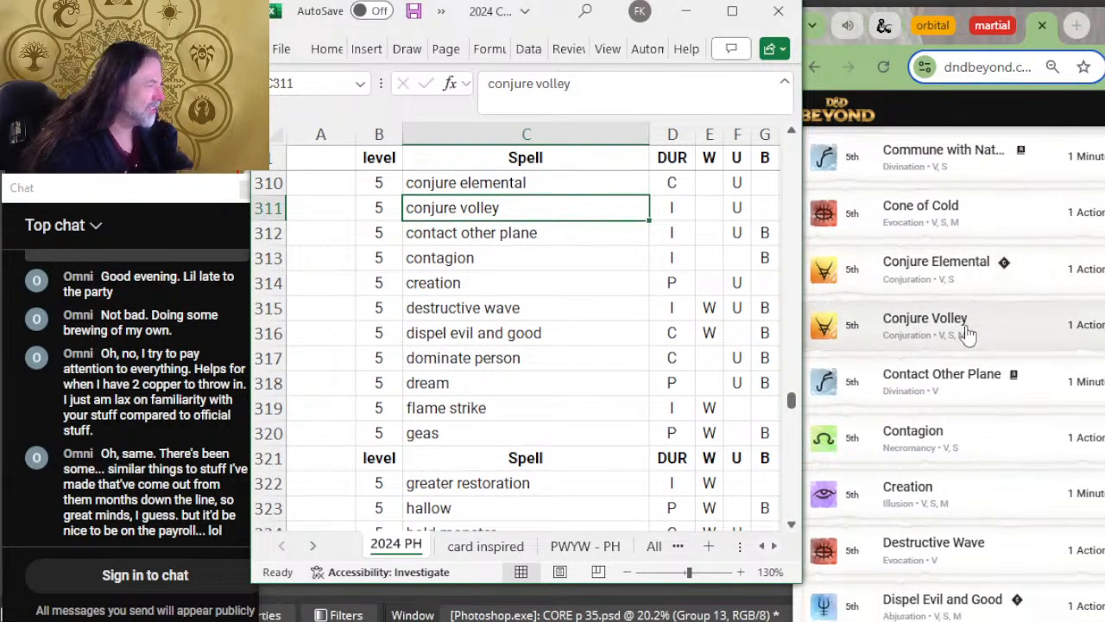
key("Down")
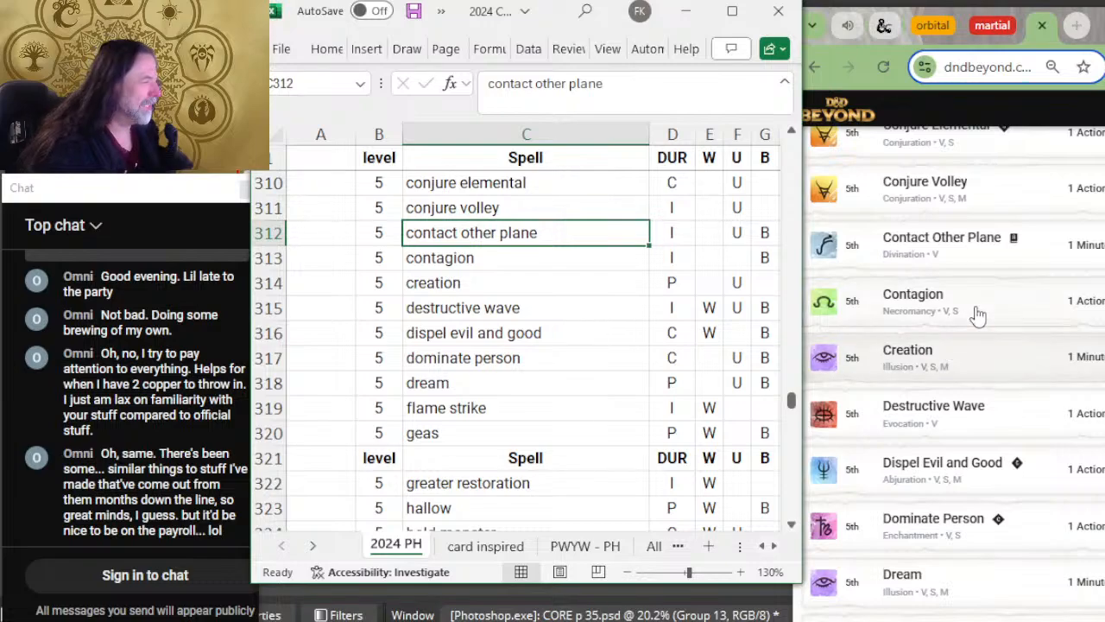
key("Down")
key("Down")
key("Down")
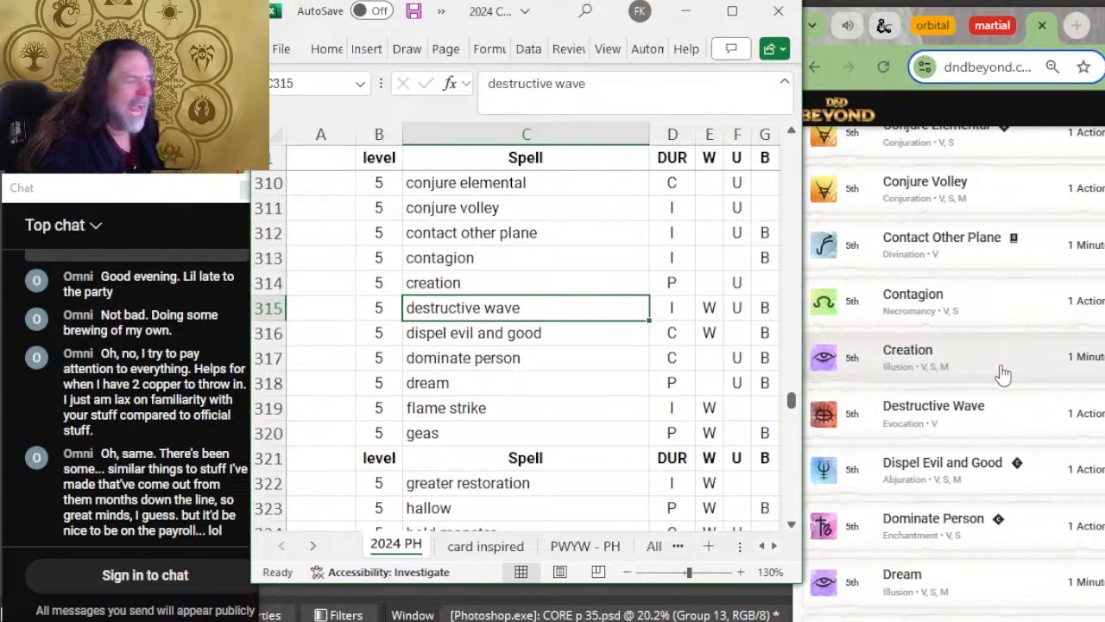
Step: Compare the level 5 spells from dispel evil and good to geas with D&D Beyond's fourteenth page
scroll(991, 387, "down", 3)
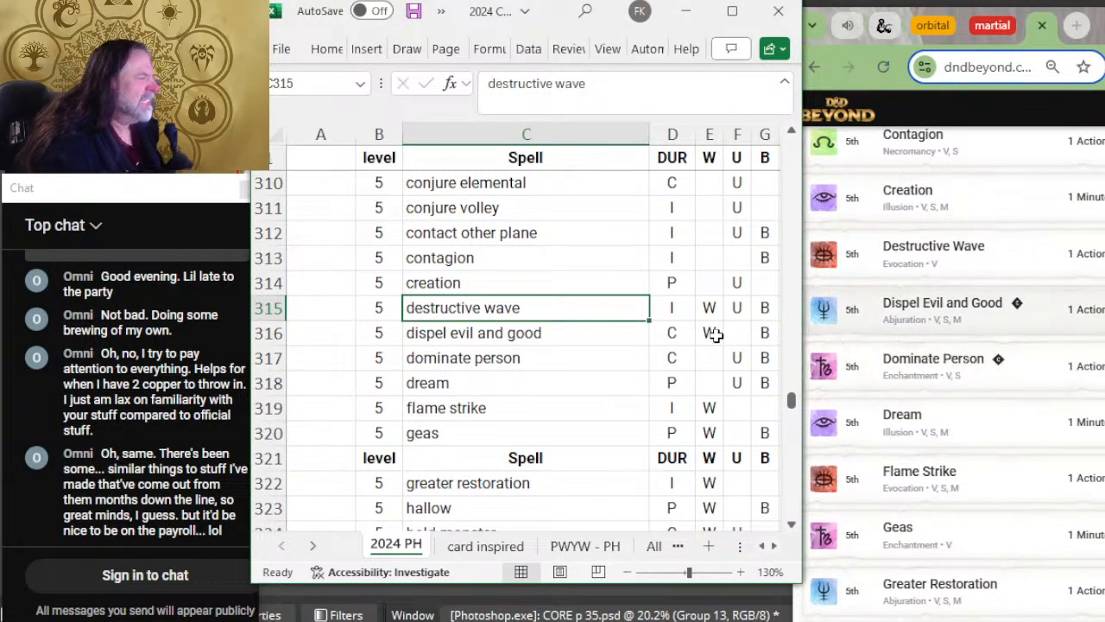
key("Down")
scroll(605, 353, "down", 2)
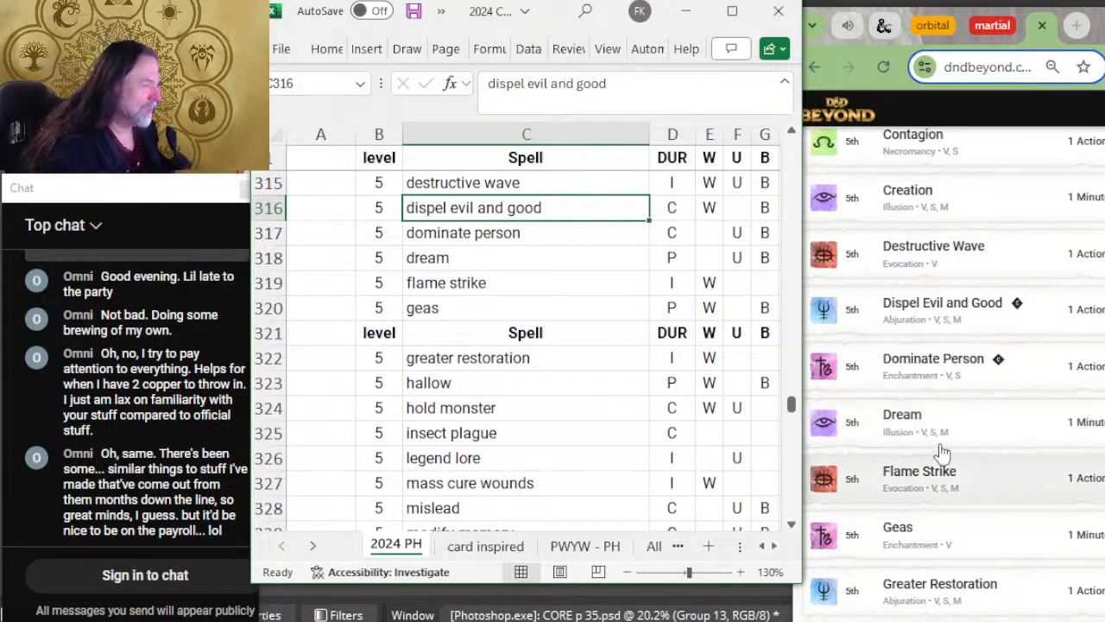
key("Down")
key("Down")
key("Down")
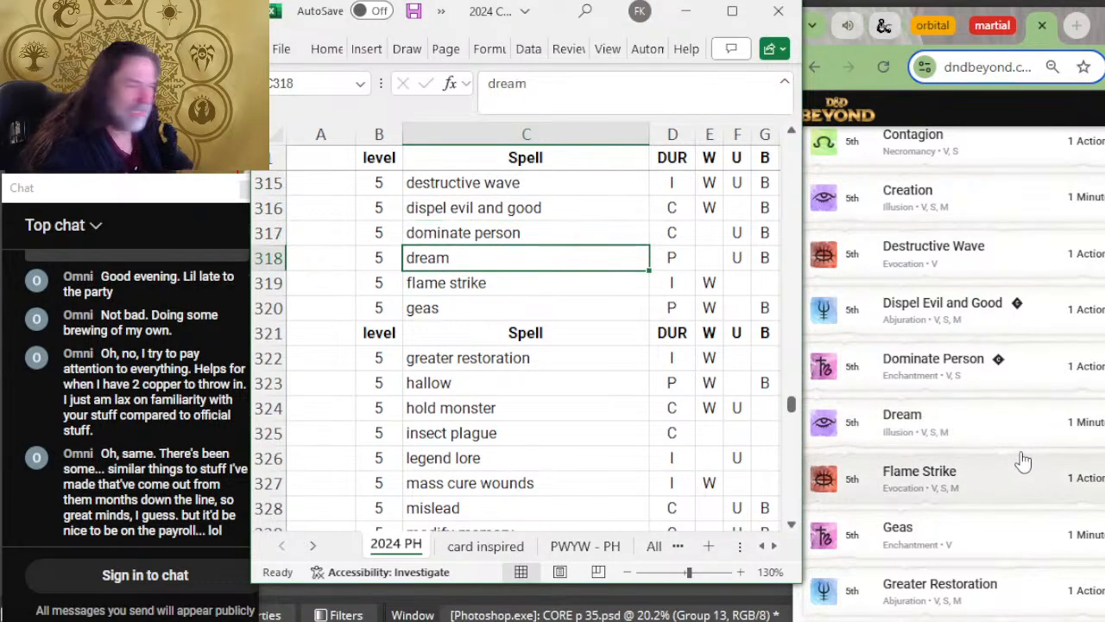
key("Down")
scroll(992, 457, "down", 2)
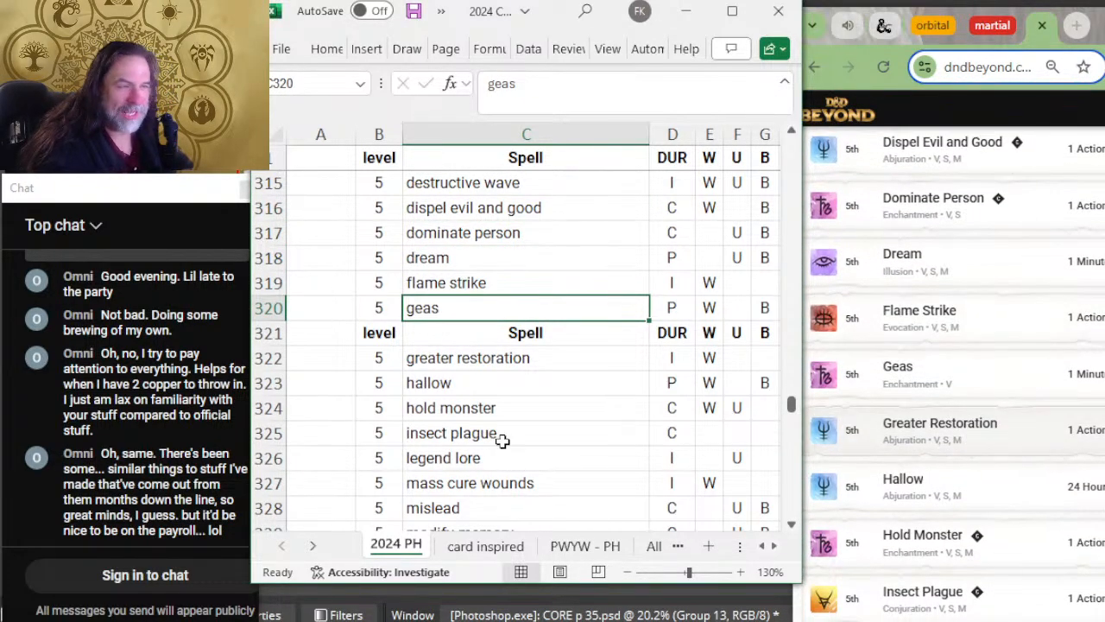
Step: Insert a blank row between geas and the repeated header row above greater restoration
right_click(263, 336)
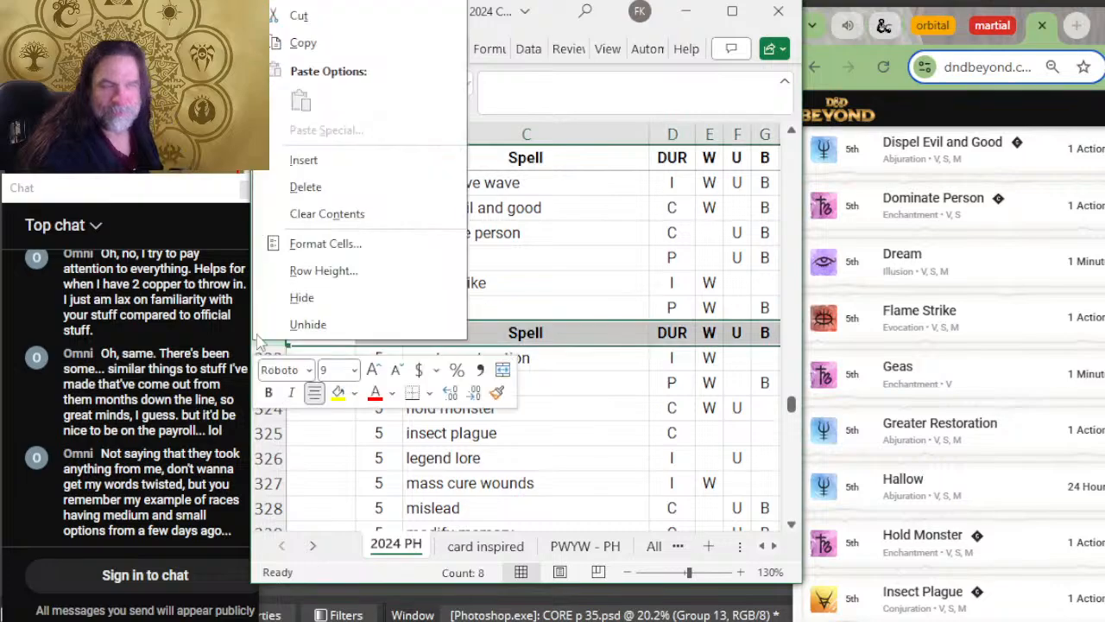
left_click(303, 161)
scroll(523, 289, "down", 2)
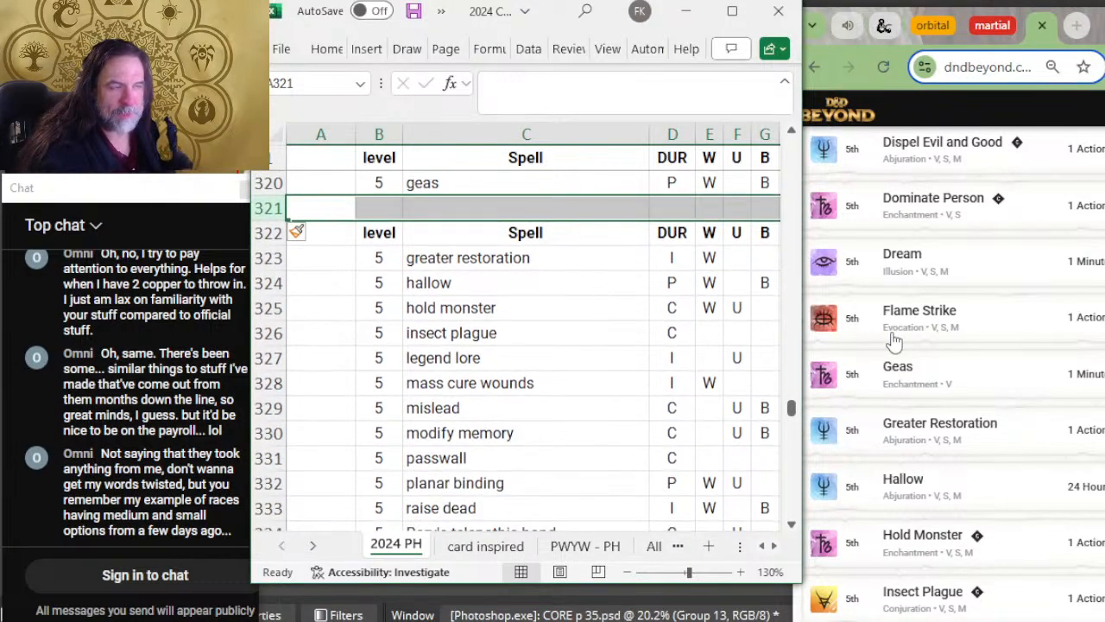
Step: Compare the level 5 spells from greater restoration to insect plague with the end of D&D Beyond's fourteenth page
scroll(979, 352, "down", 3)
key("Down")
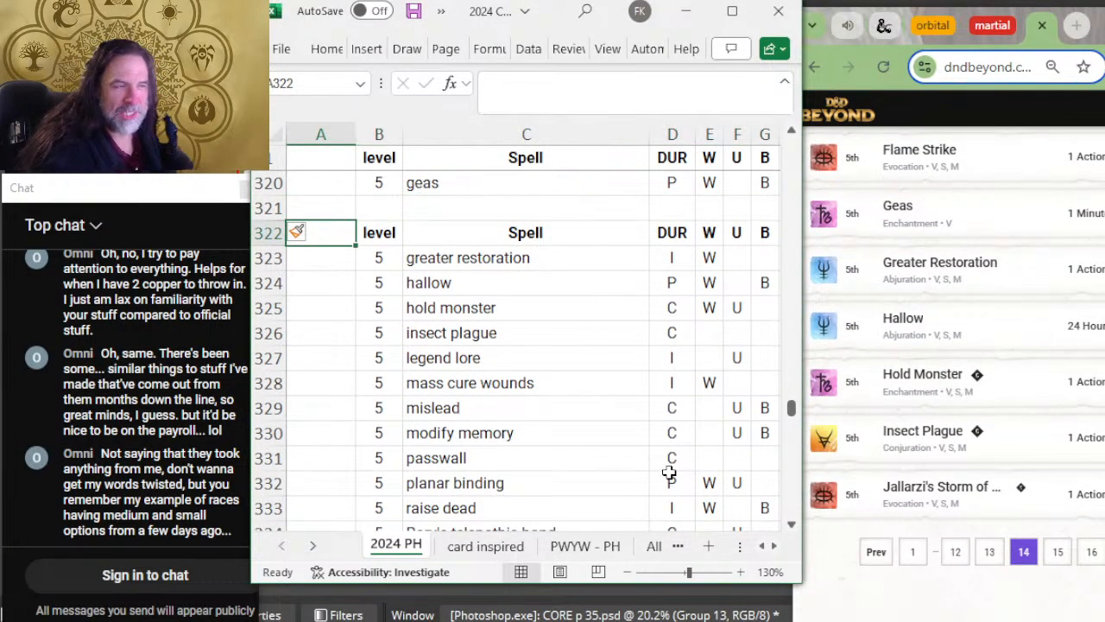
key("Down")
key("Right")
key("Right")
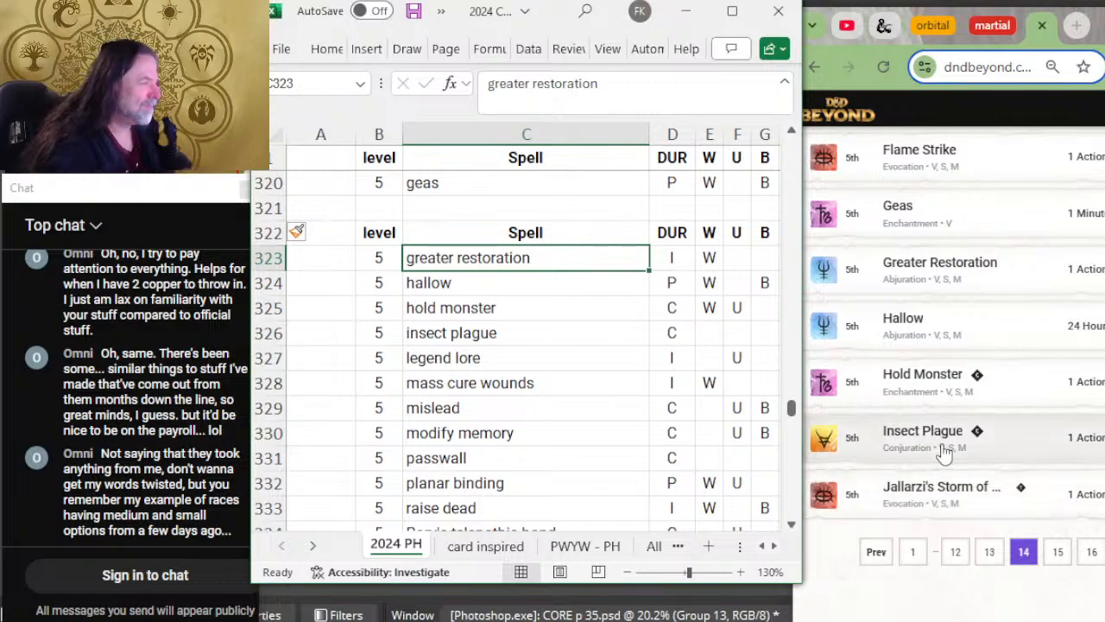
key("Down")
key("Down")
key("Down")
key("Down")
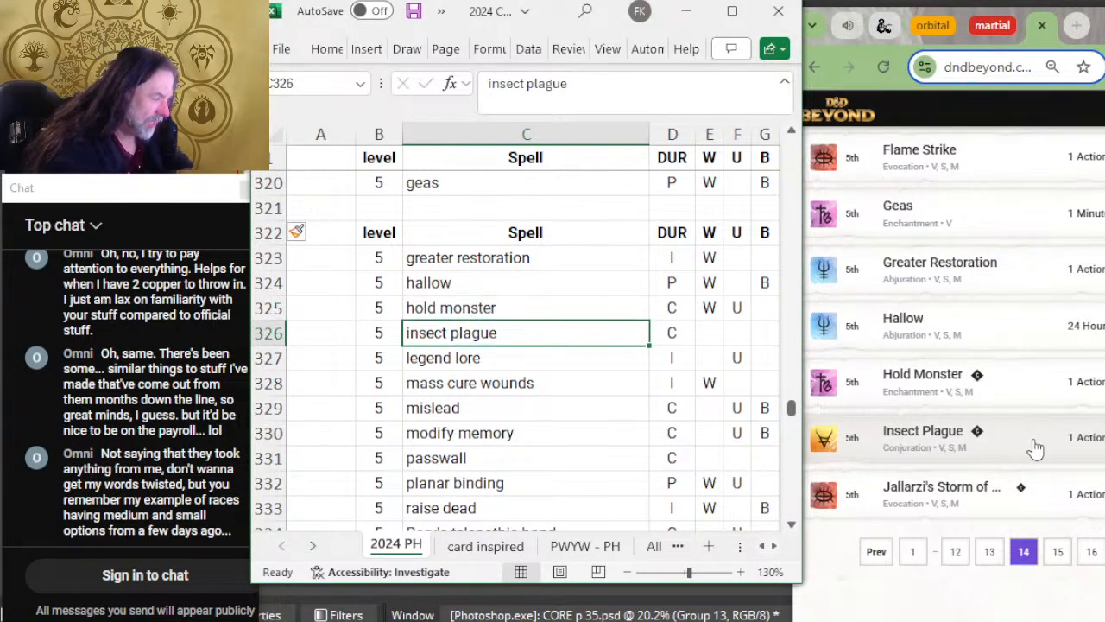
Step: Insert a row above legend lore with level 5 and begin its spell name as "jarllarzi's storm of"
right_click(267, 357)
left_click(316, 177)
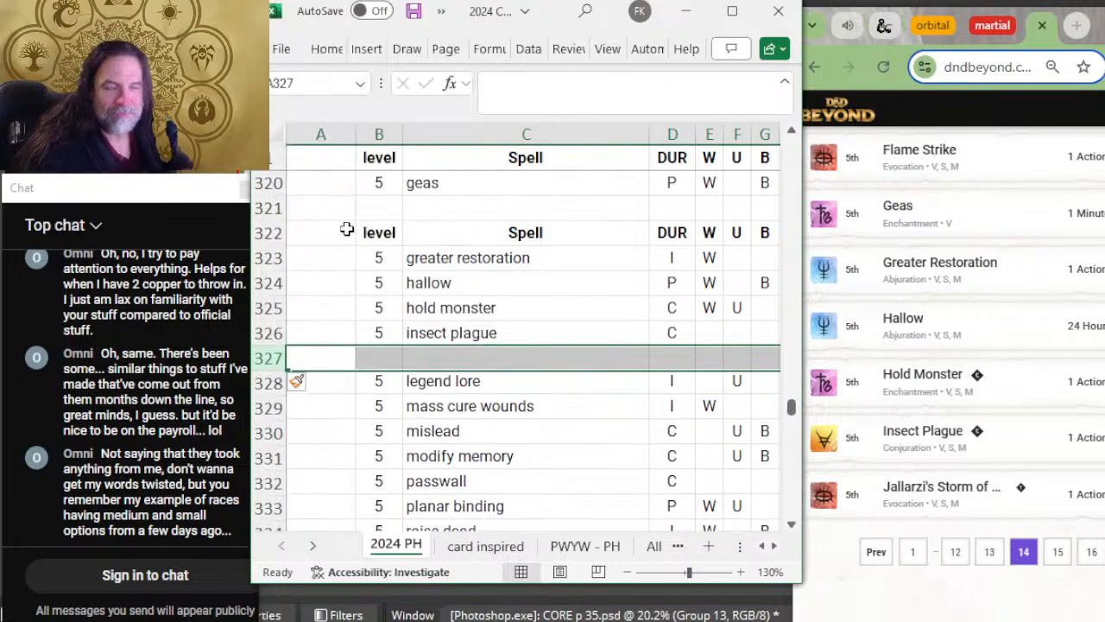
left_click(382, 361)
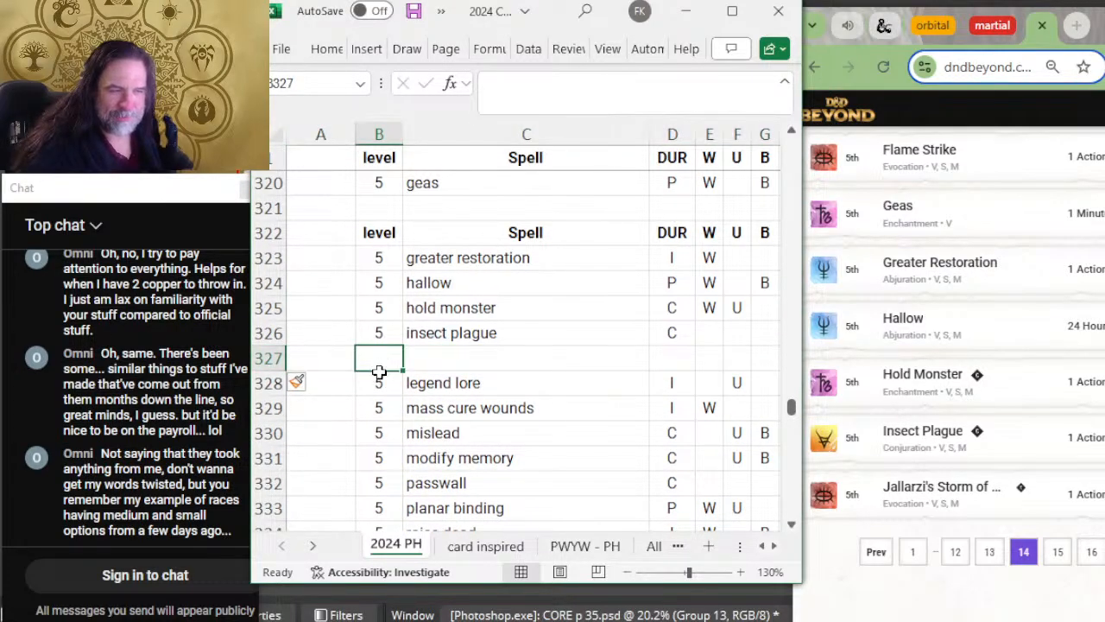
type("54")
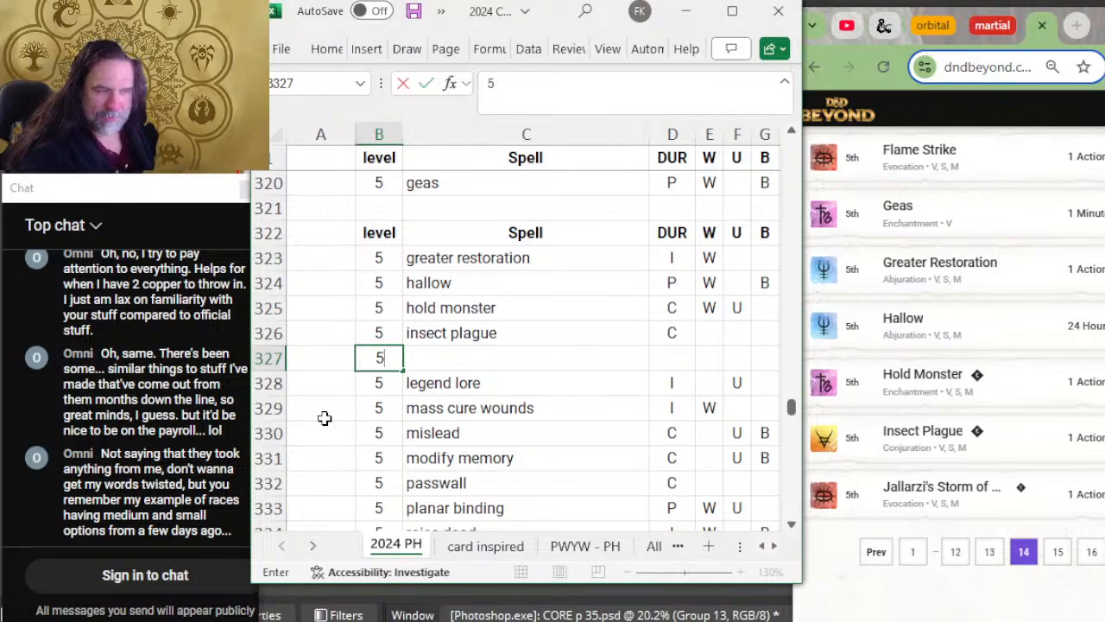
key("Tab")
type("jar")
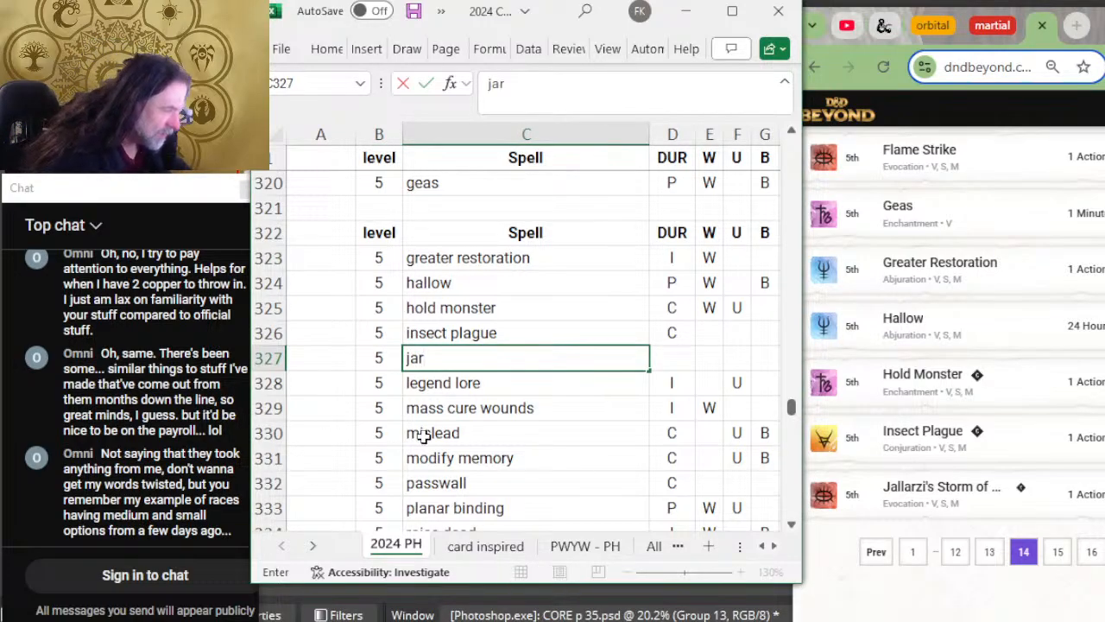
type("llarzi's storm of")
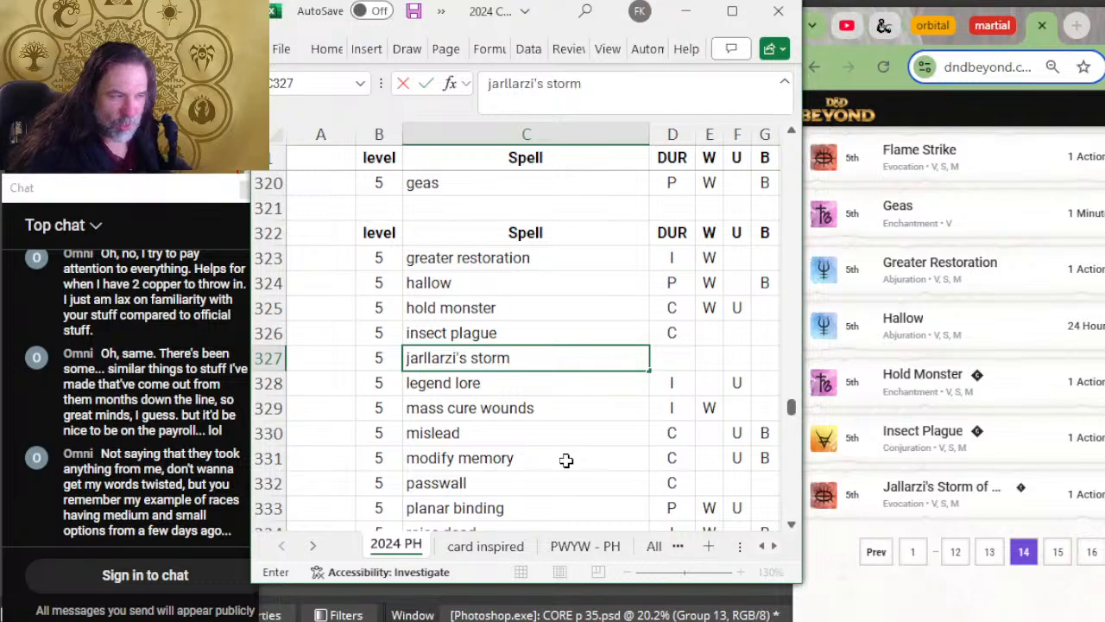
Step: Examine the Jallarzi's Storm entry on D&D Beyond for its full name, expanding and collapsing its description
left_click(960, 488)
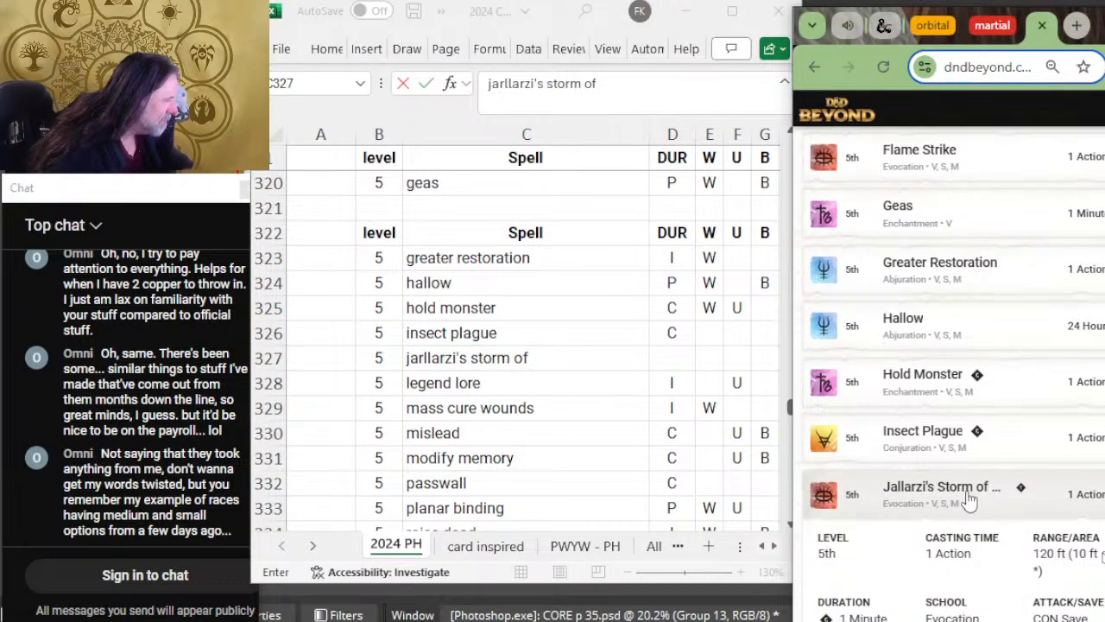
right_click(968, 494)
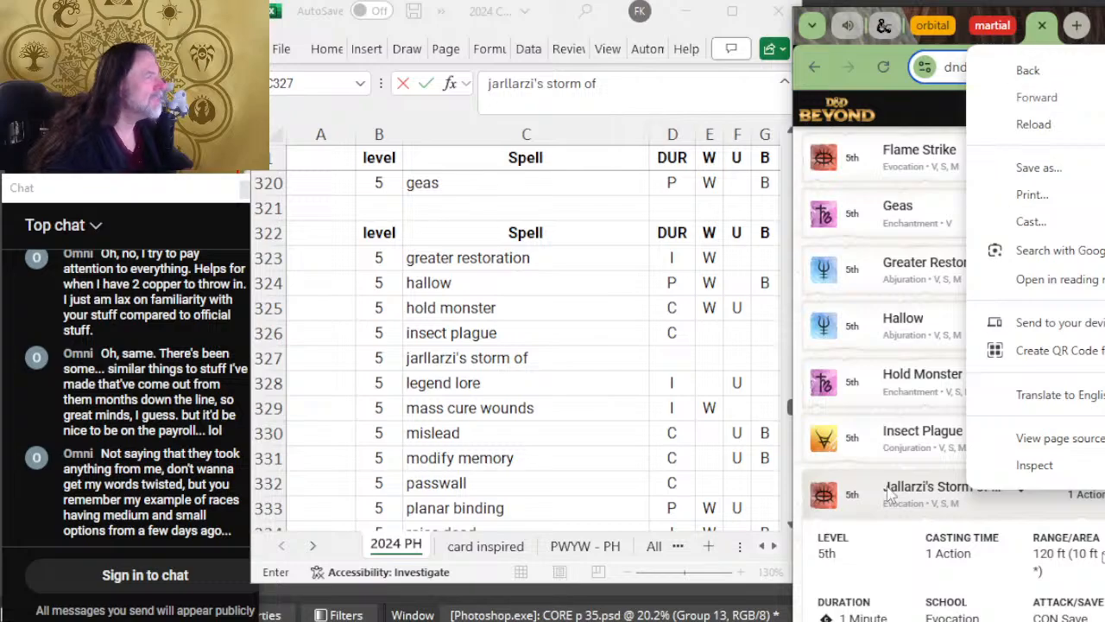
scroll(894, 479, "down", 2)
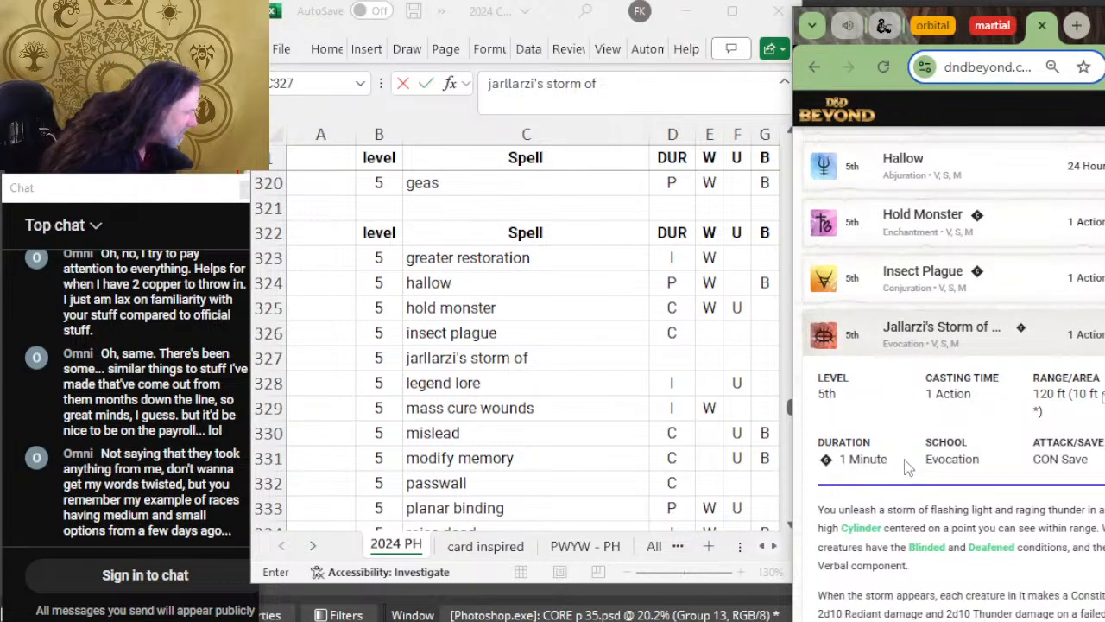
left_click(955, 345)
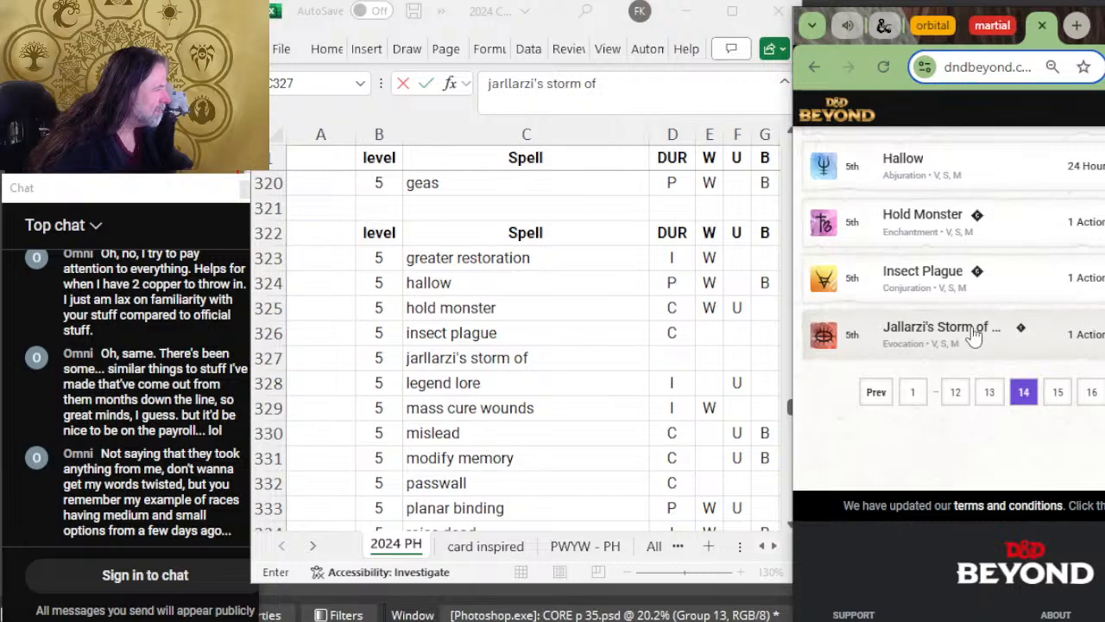
right_click(984, 333)
left_click(958, 342)
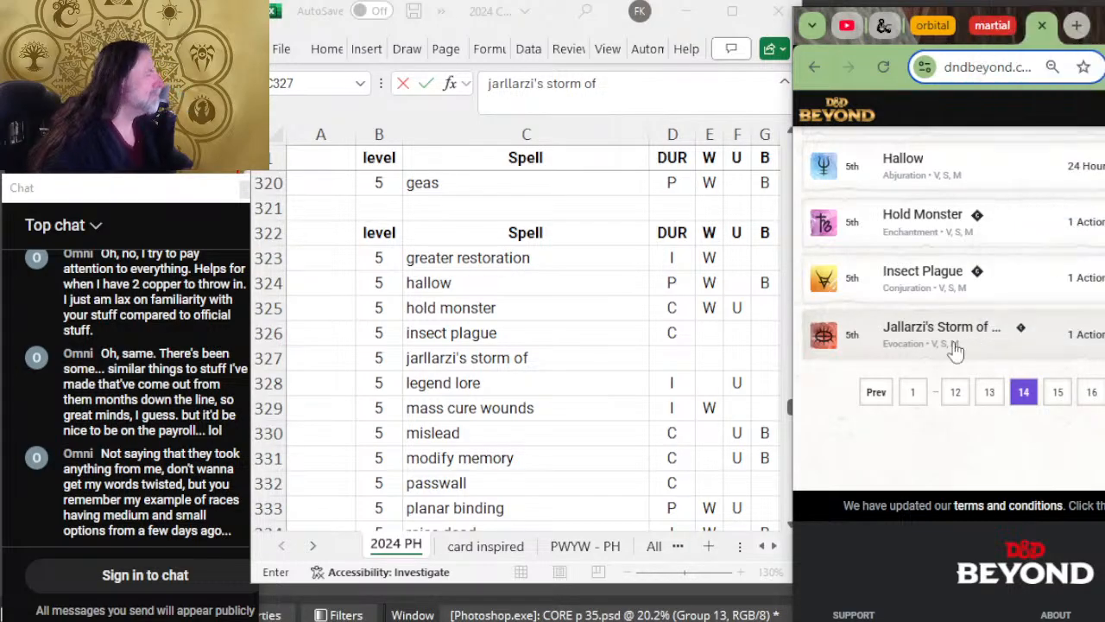
left_click(958, 342)
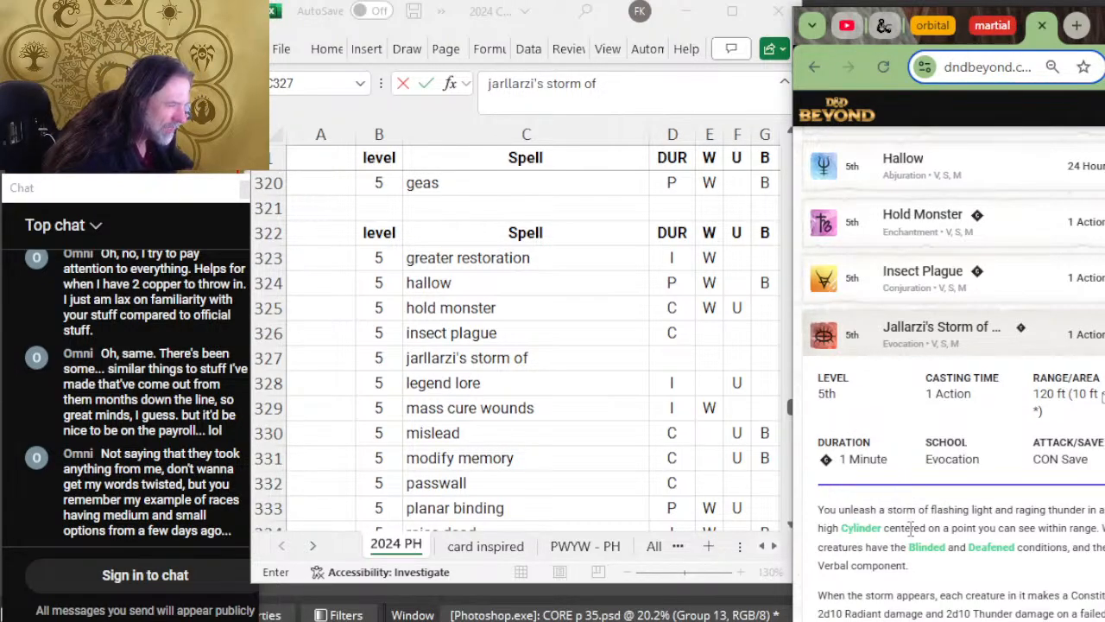
left_click(876, 333)
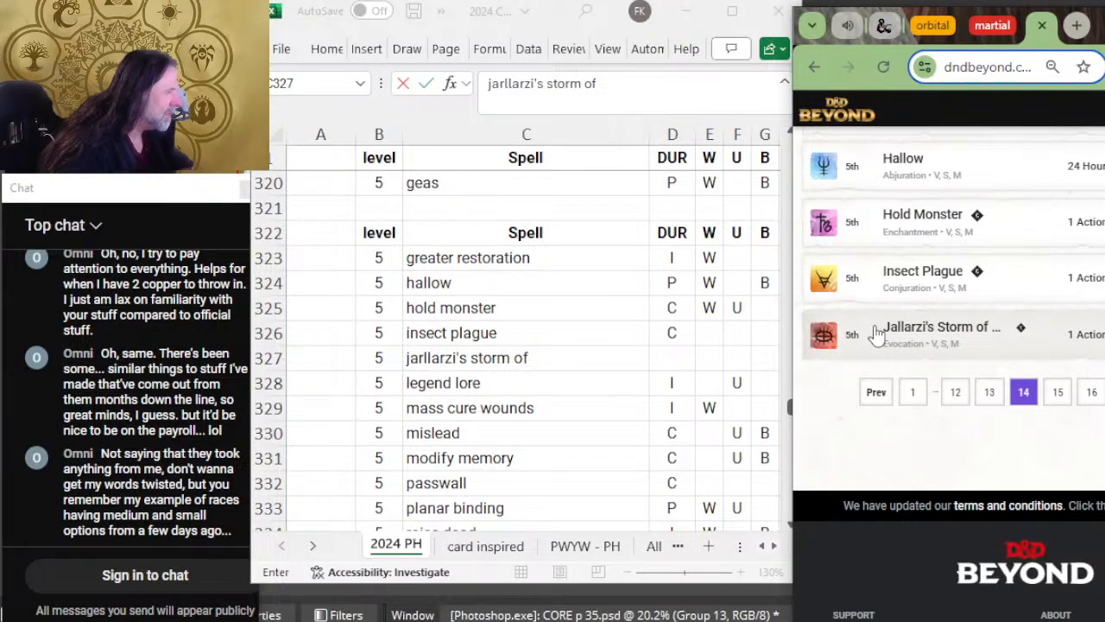
Step: Read the full name of Jallarzi's Storm on its details page in a separate tab, then return to the list and collapse the entry
key("ctrl+minus")
left_click(919, 322)
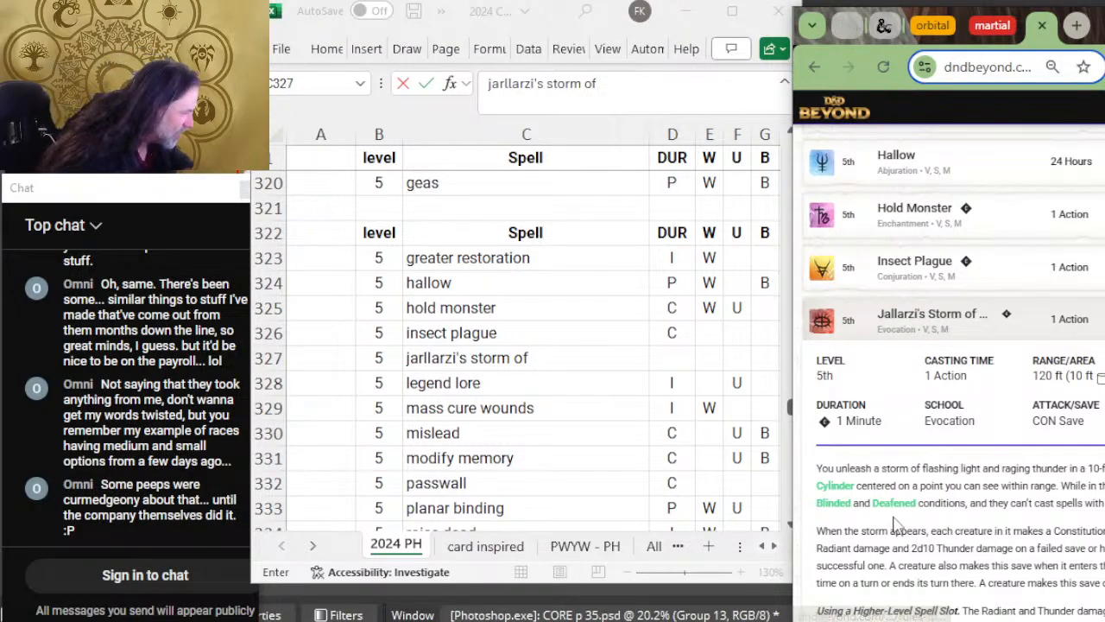
scroll(919, 473, "down", 2)
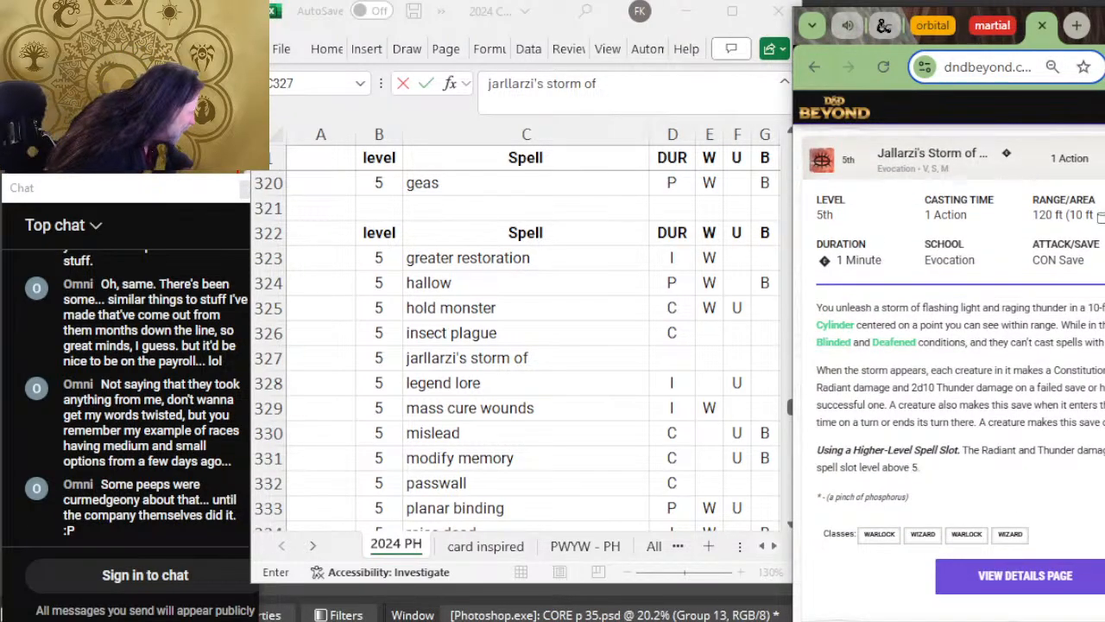
right_click(1071, 570)
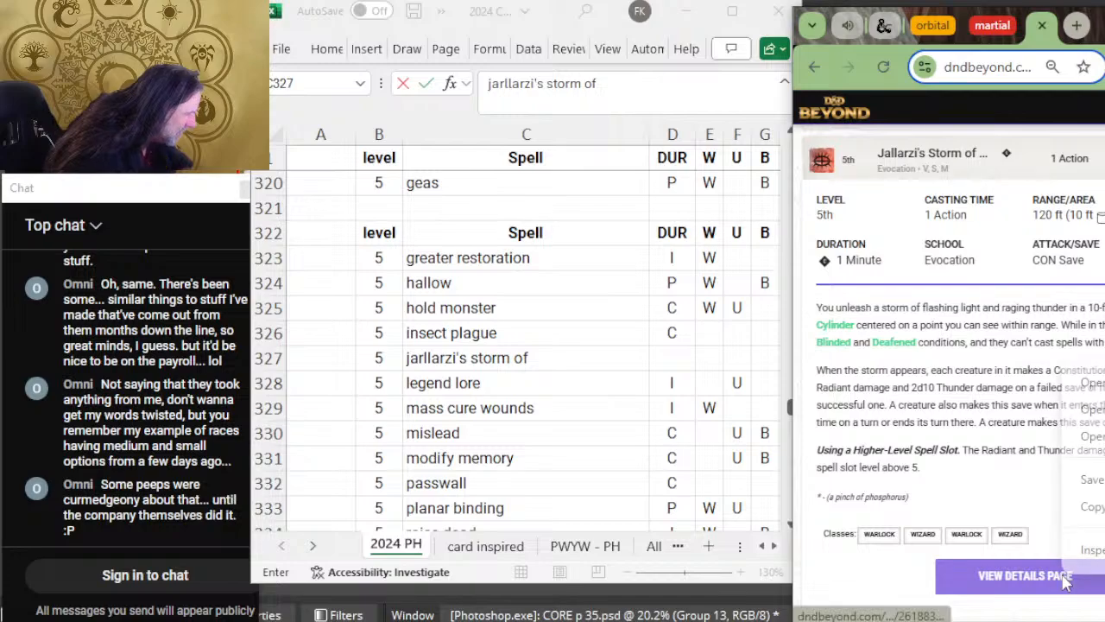
left_click(1090, 382)
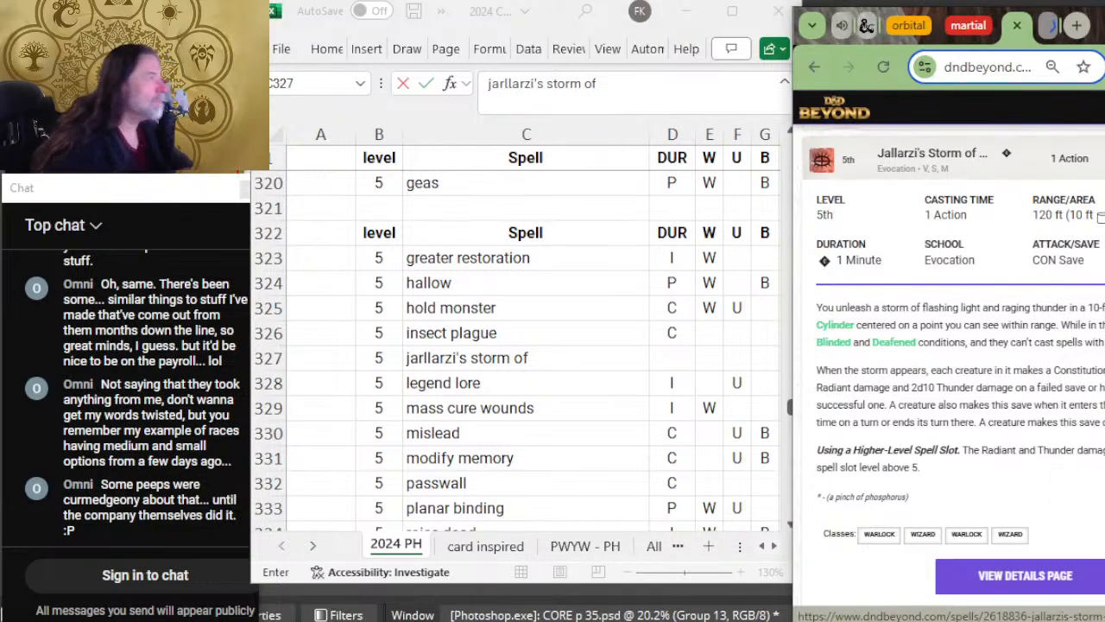
left_click(1048, 30)
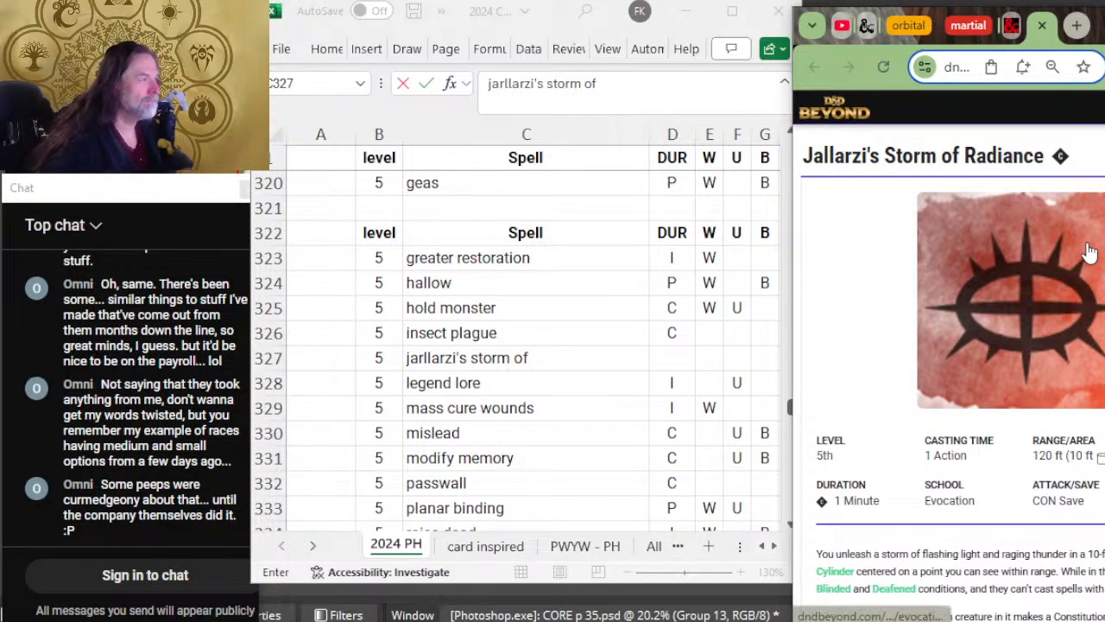
left_click(1042, 28)
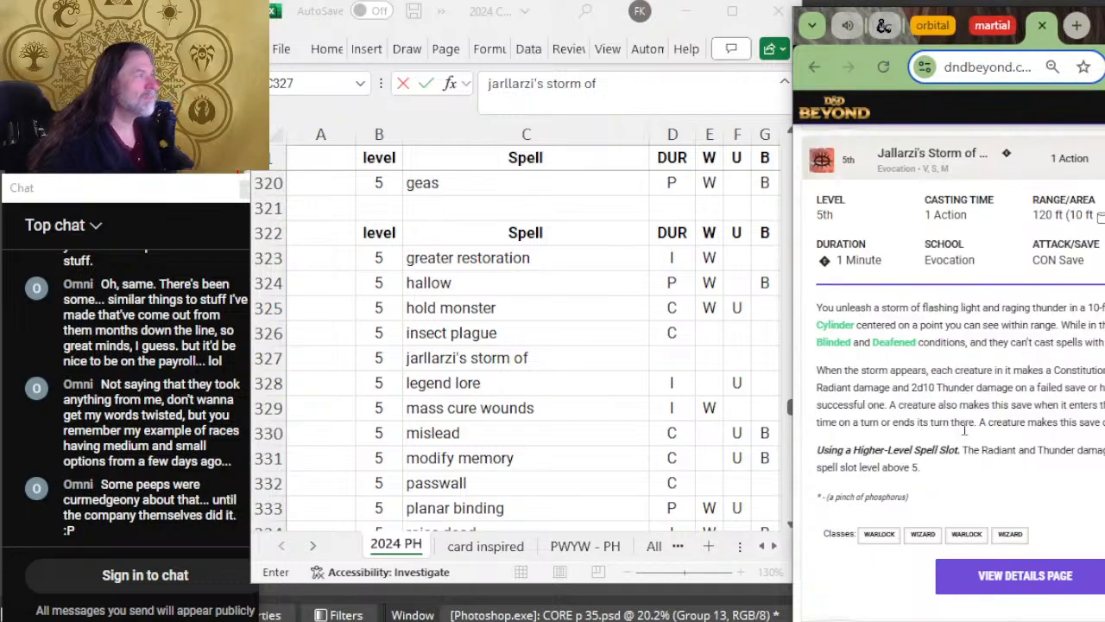
scroll(1018, 370, "up", 2)
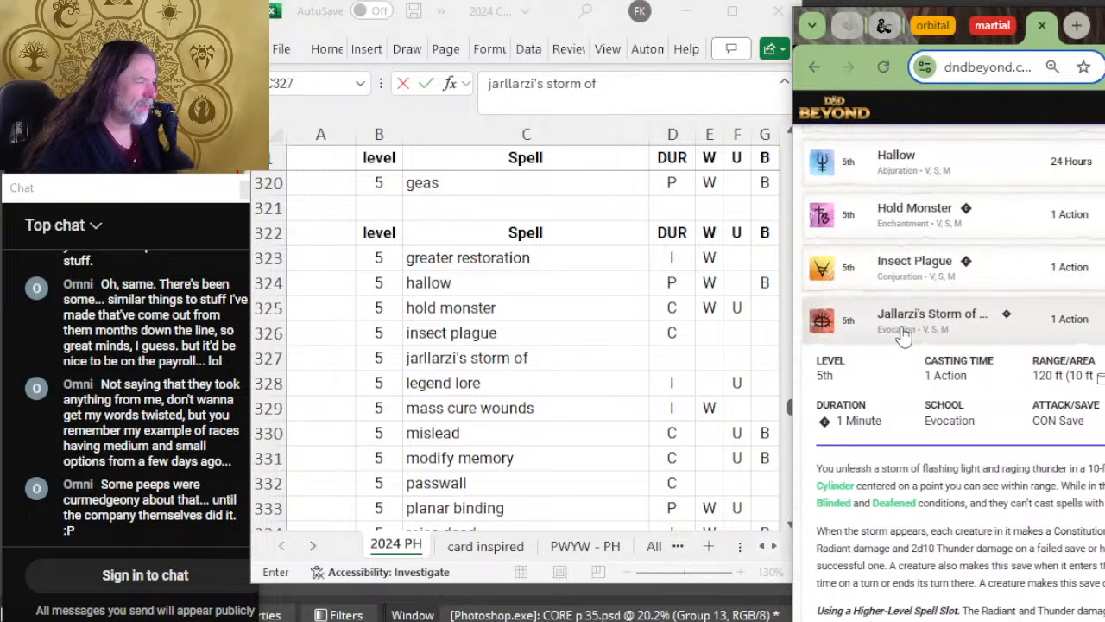
left_click(902, 328)
Step: Open the fifteenth page of D&D Beyond's list and complete the new spell's name as "jarllarzi's storm of radiance"
left_click(1055, 373)
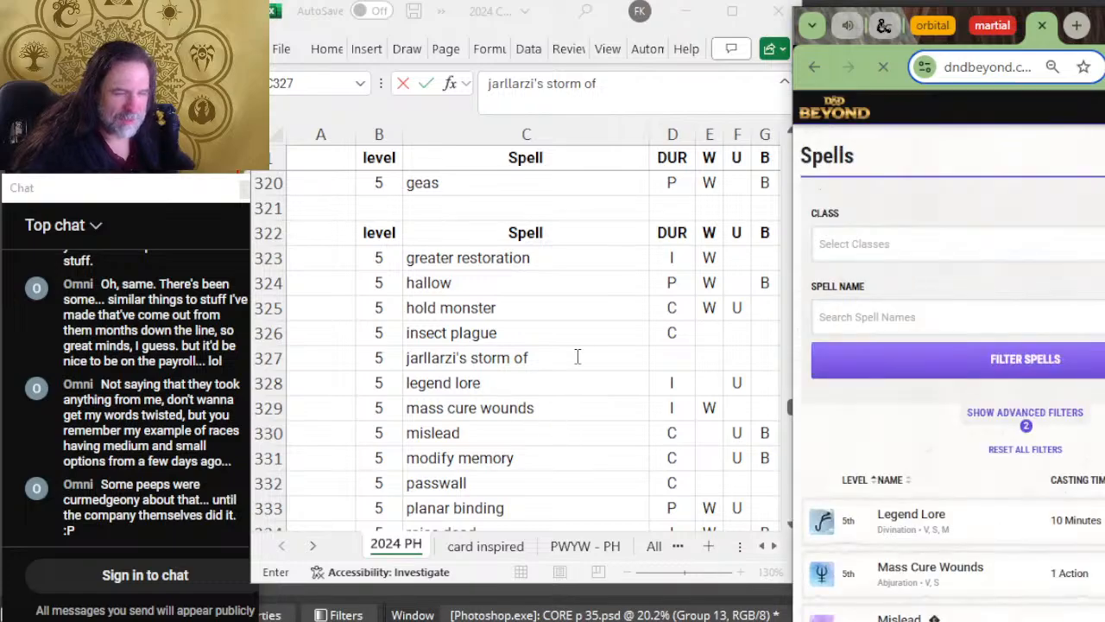
scroll(576, 338, "up", 2)
scroll(576, 338, "down", 2)
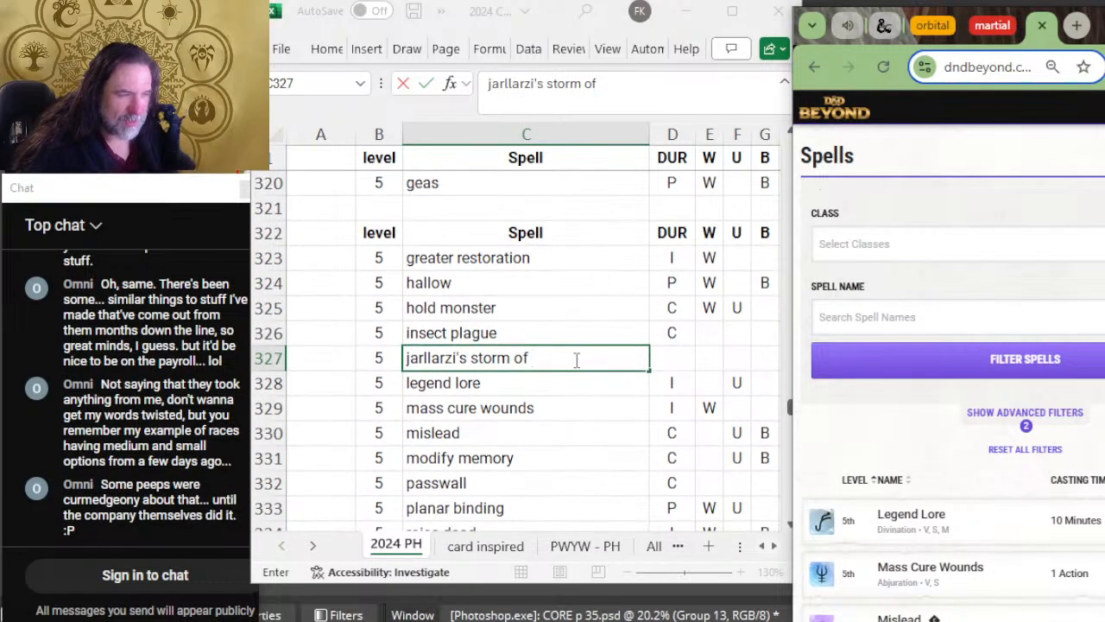
left_click(577, 357)
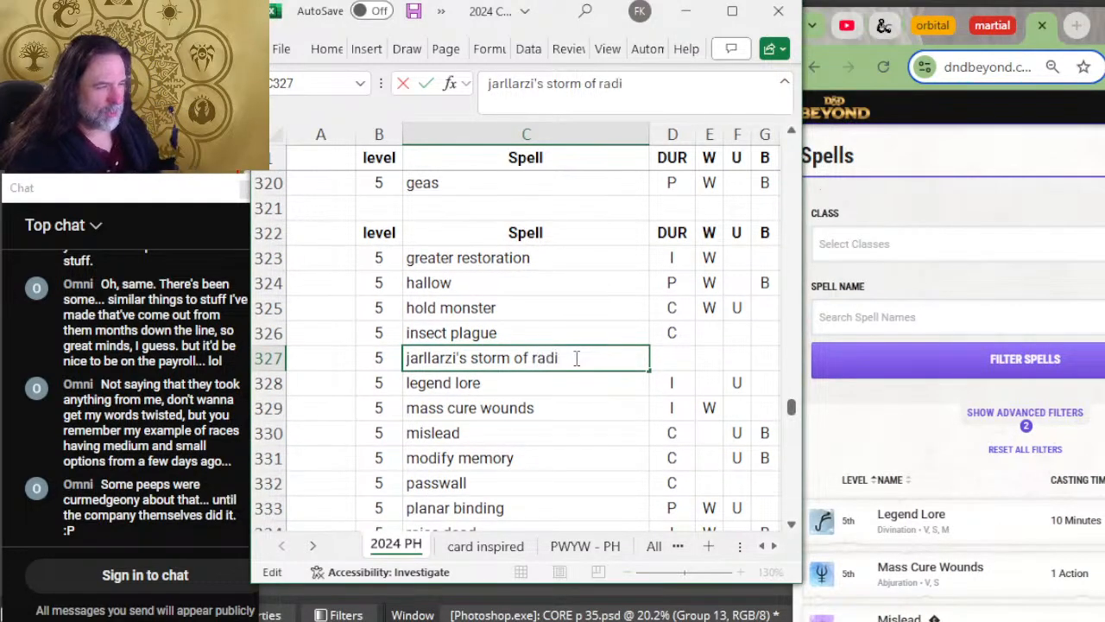
key("Tab")
key("Return")
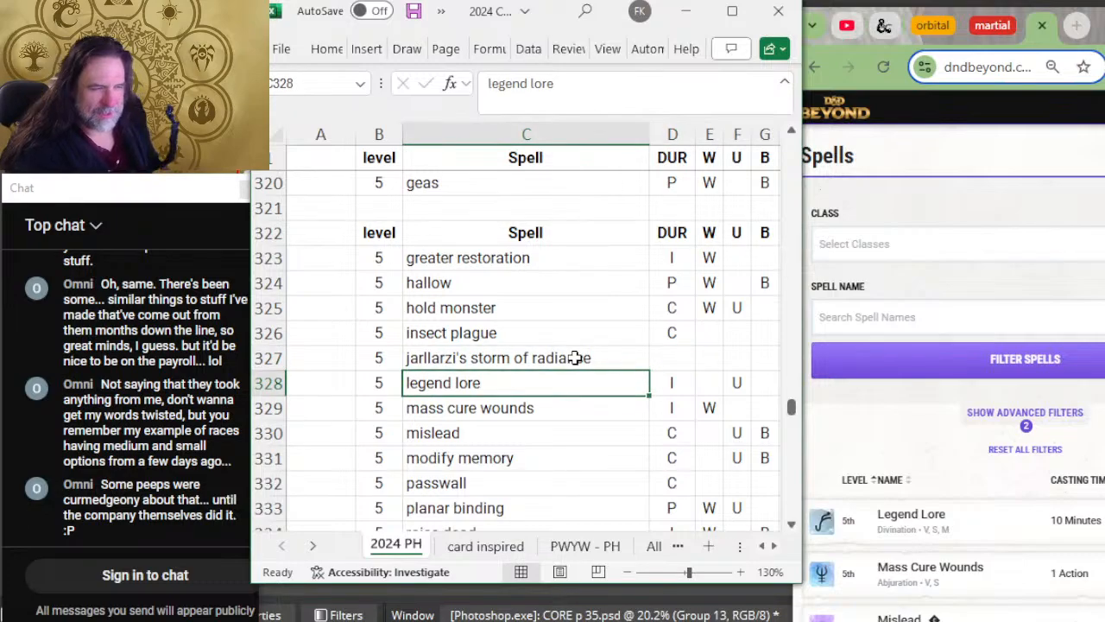
Step: Compare the level 5 spells from legend lore to planar binding with D&D Beyond's fifteenth page
scroll(1062, 380, "down", 2)
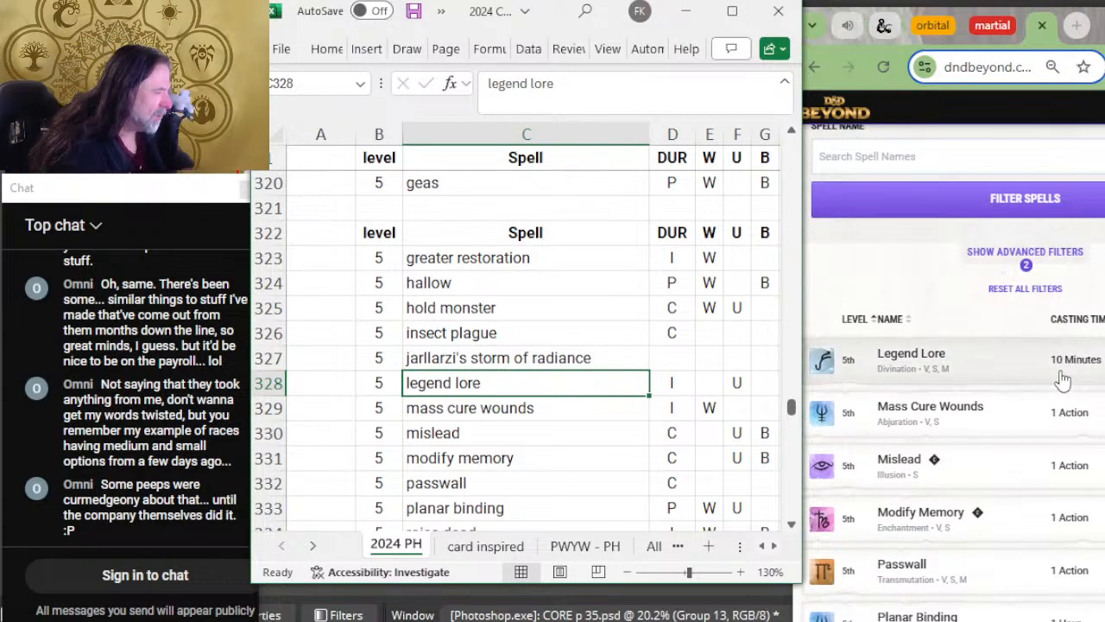
scroll(1060, 378, "up", 1)
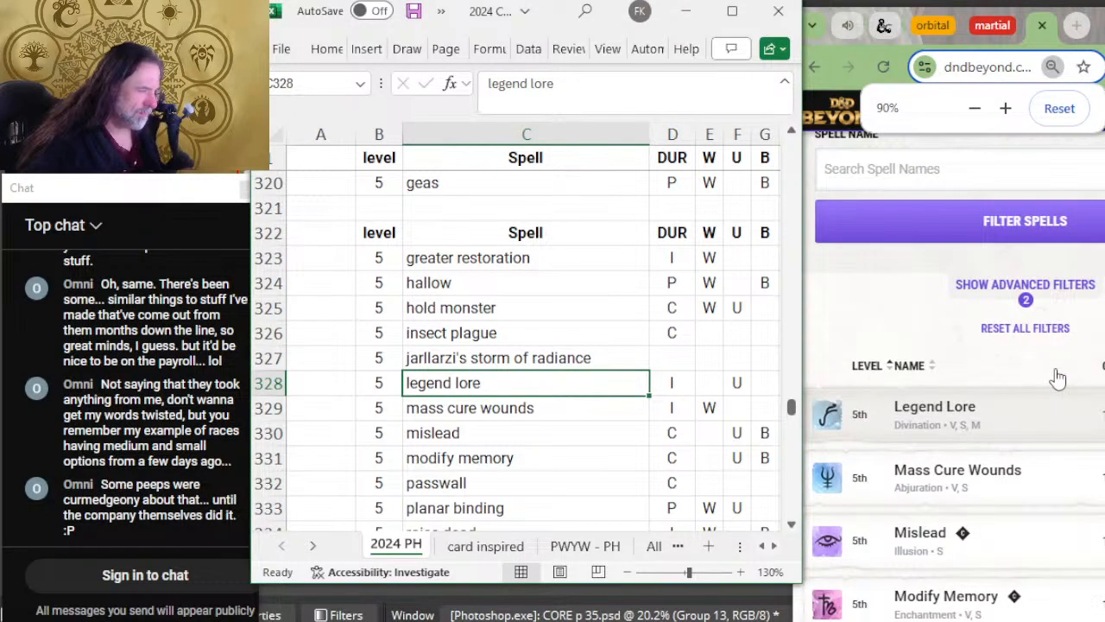
scroll(1059, 378, "down", 2)
scroll(700, 299, "down", 2)
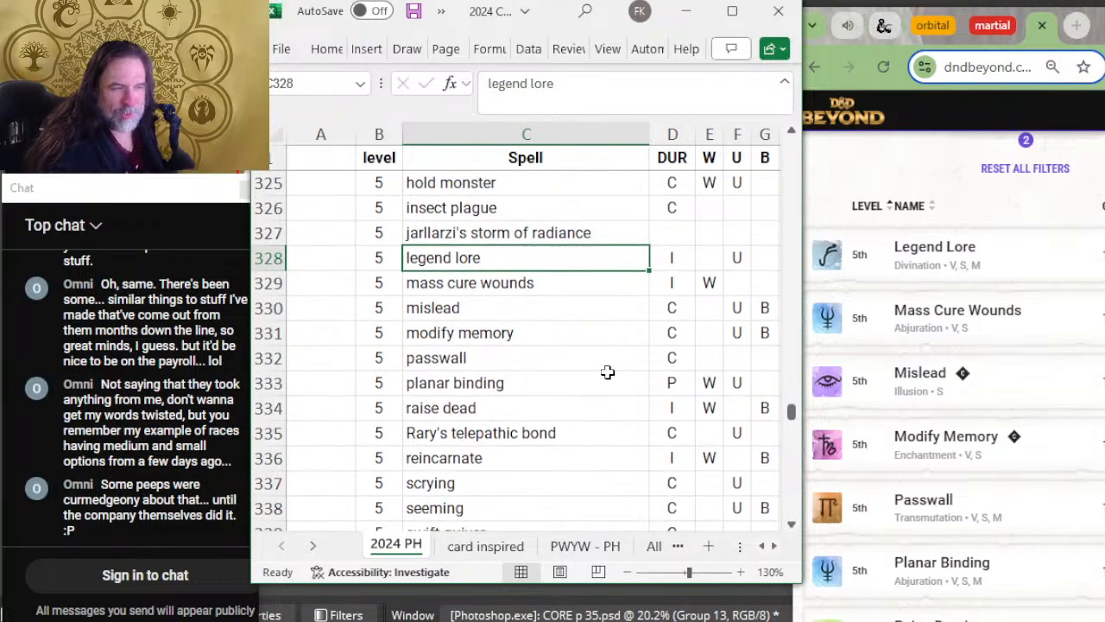
key("Down")
key("Down")
scroll(950, 362, "down", 2)
key("Down")
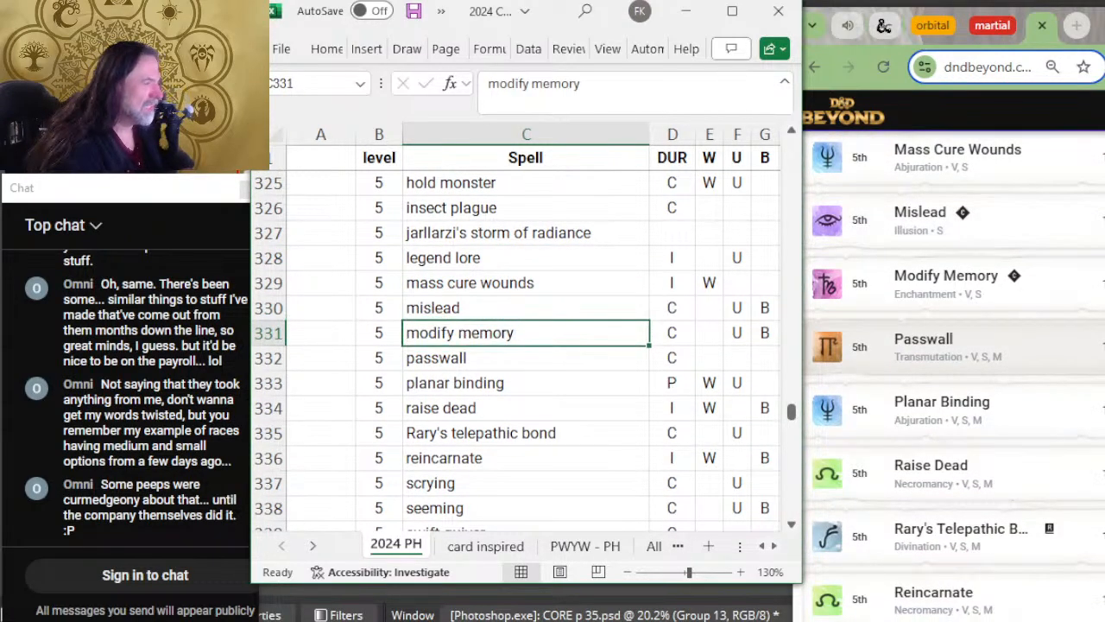
key("Down")
Step: Compare the level 5 spells from raise dead to swift quiver with D&D Beyond's fifteenth page
key("Down")
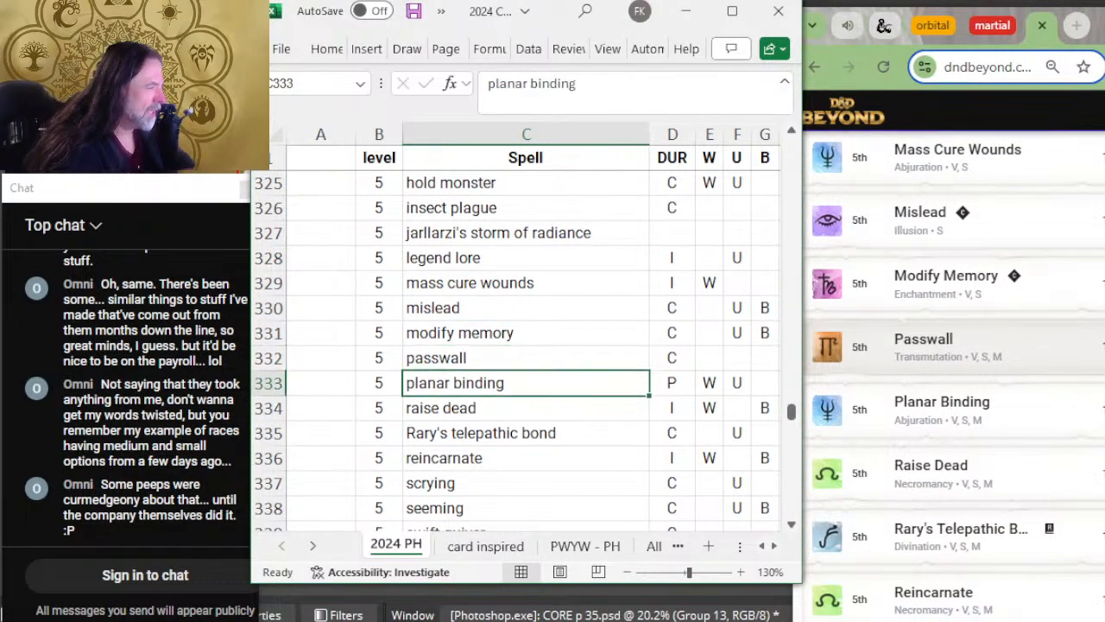
key("Down")
scroll(926, 346, "down", 2)
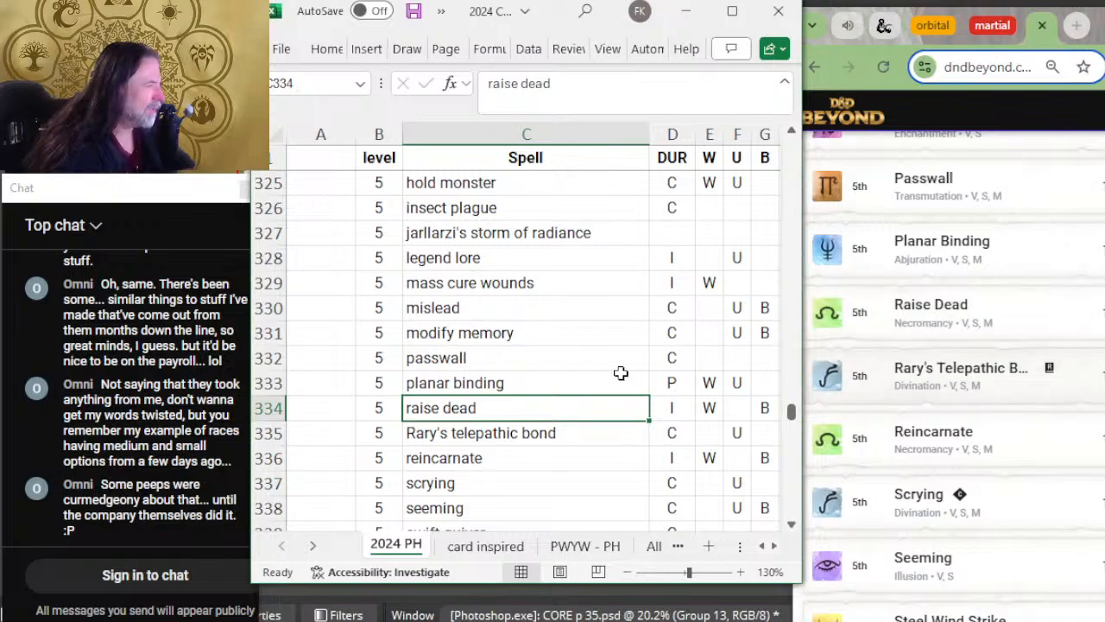
scroll(531, 328, "down", 2)
key("Down")
scroll(976, 372, "down", 2)
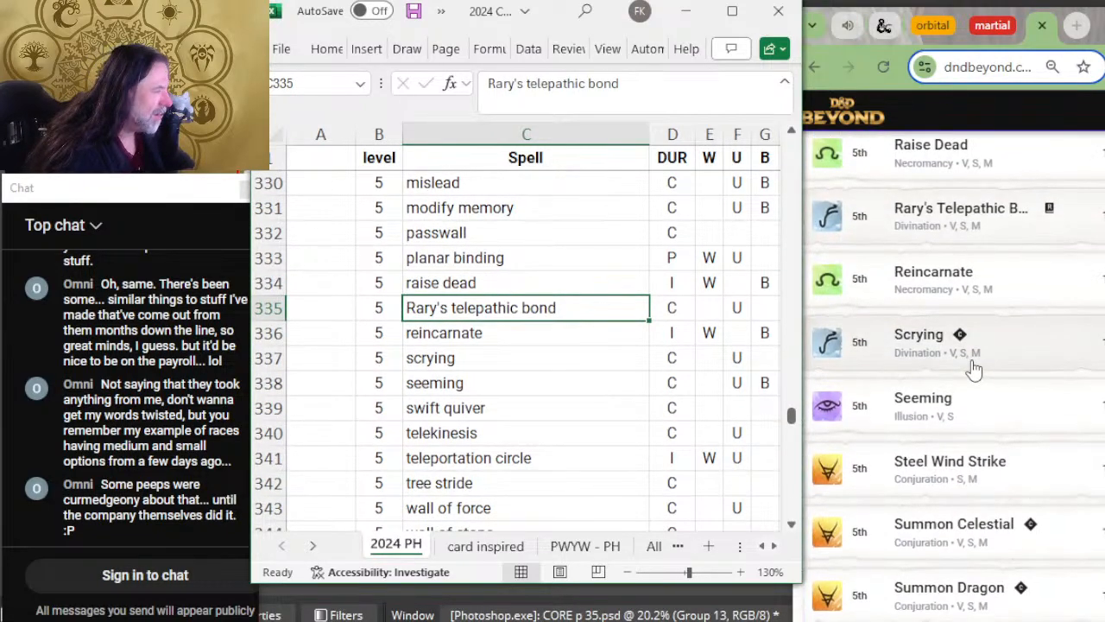
key("Down")
key("Down")
key("Down")
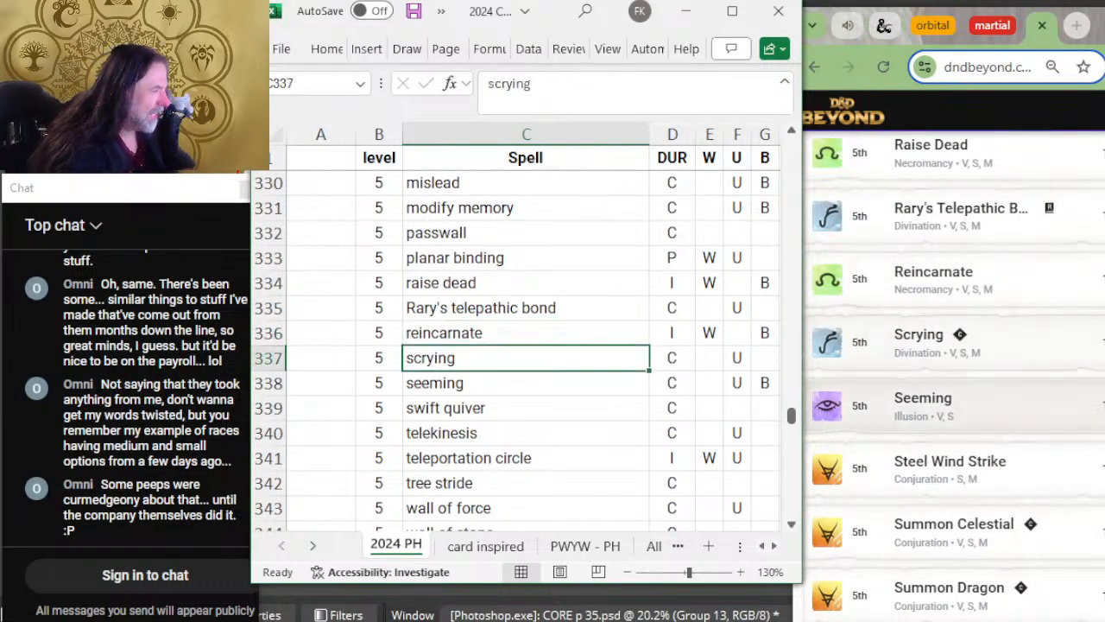
key("Down")
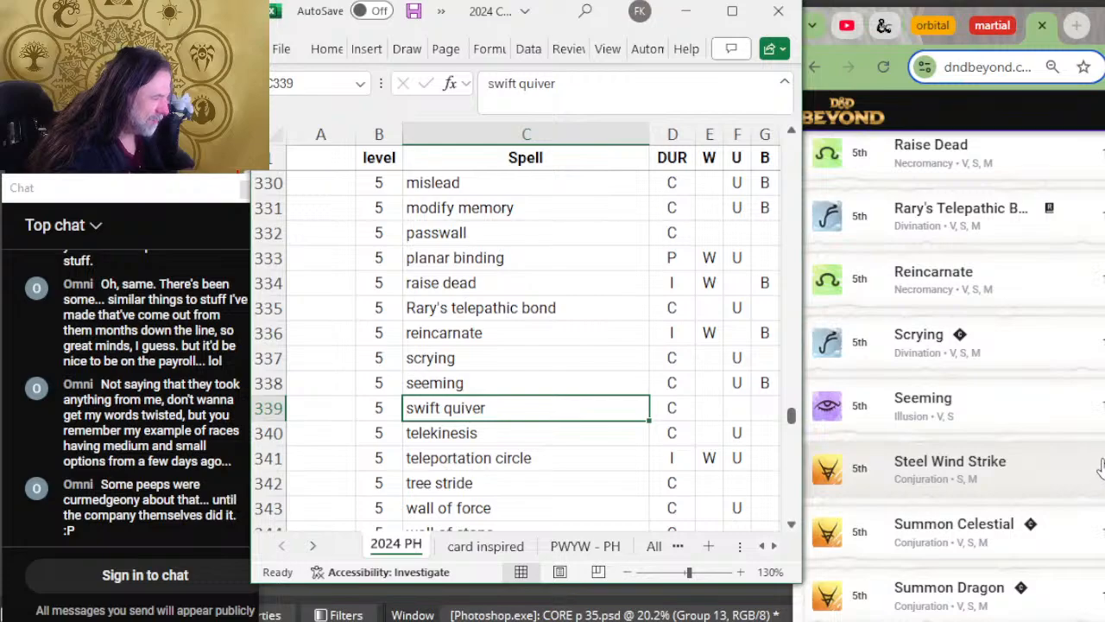
Step: Insert a row above swift quiver for the level 5 spell "steel wind strike"
right_click(263, 407)
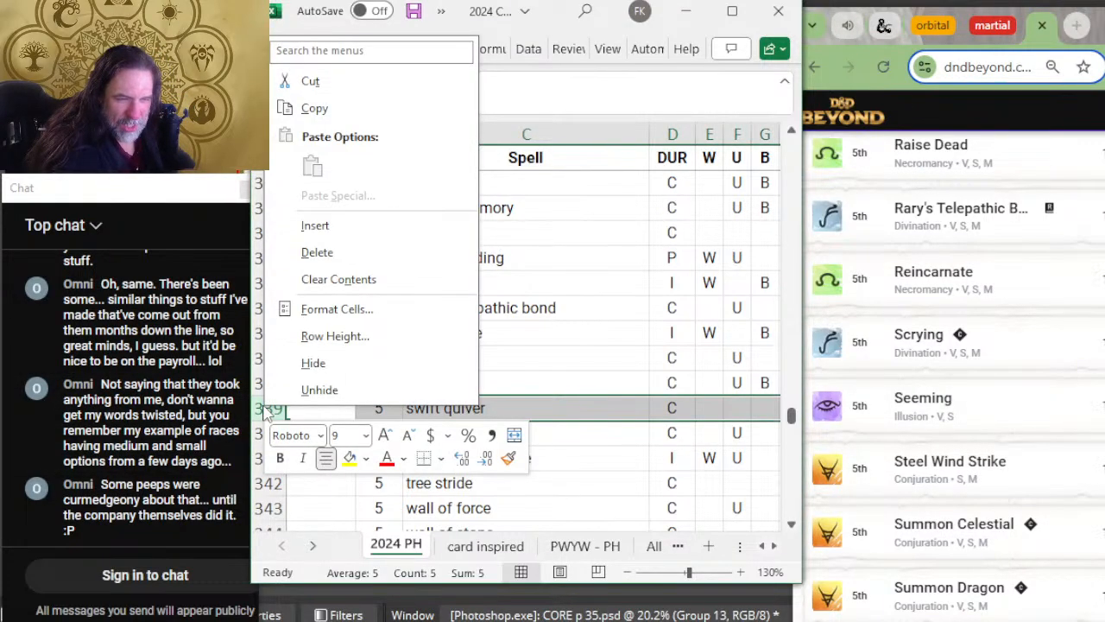
left_click(315, 226)
key("Right")
type("5")
key("Tab")
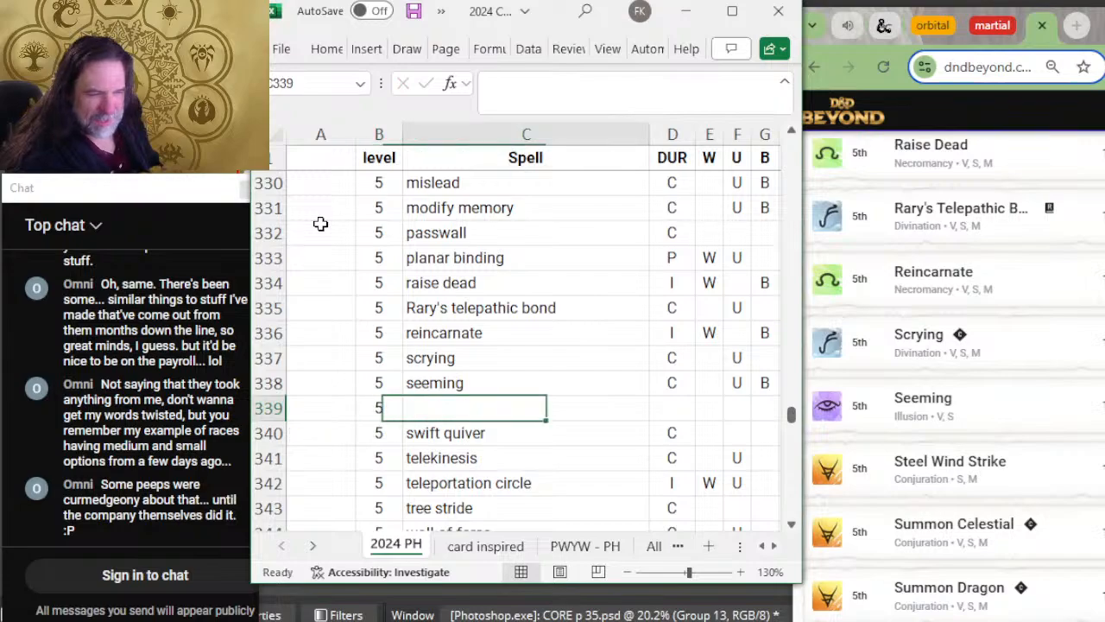
type("steel wind st")
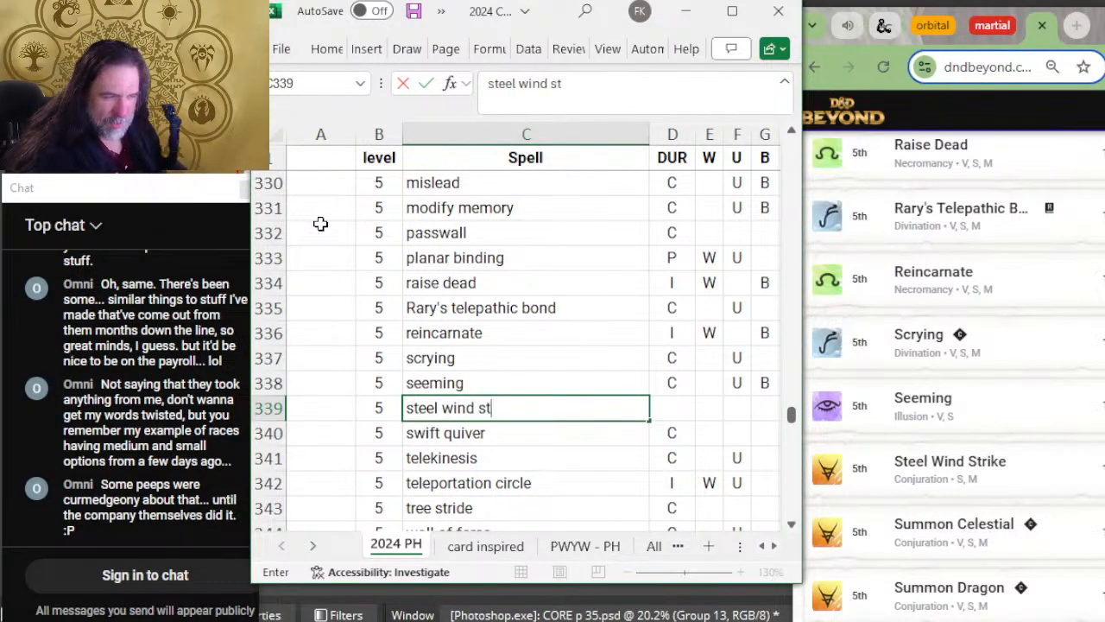
type("rike")
scroll(868, 216, "down", 2)
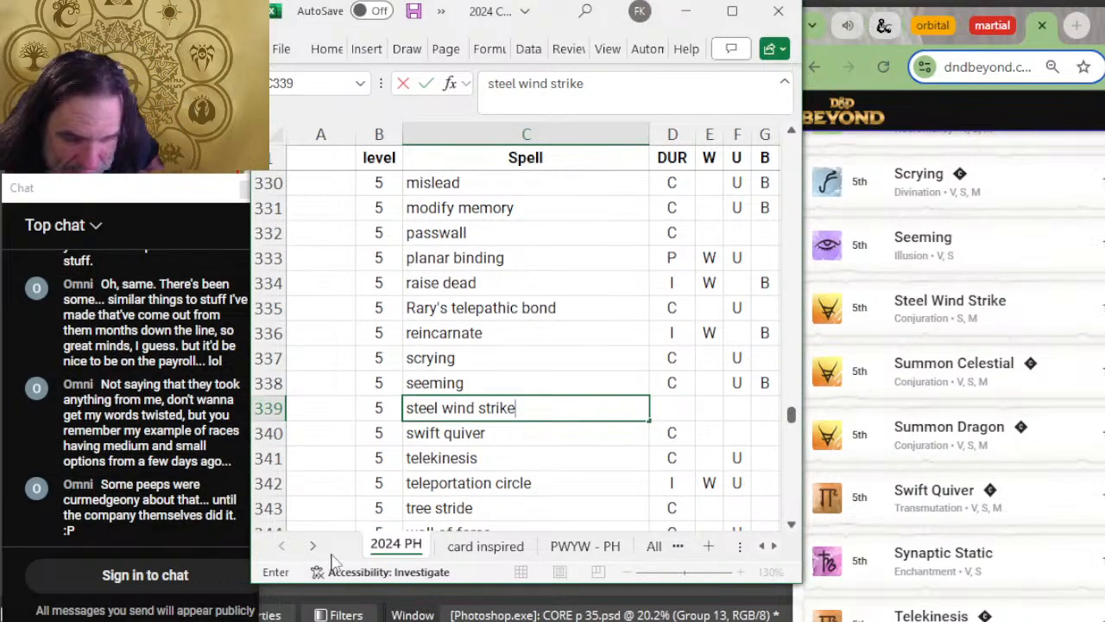
left_click(473, 477)
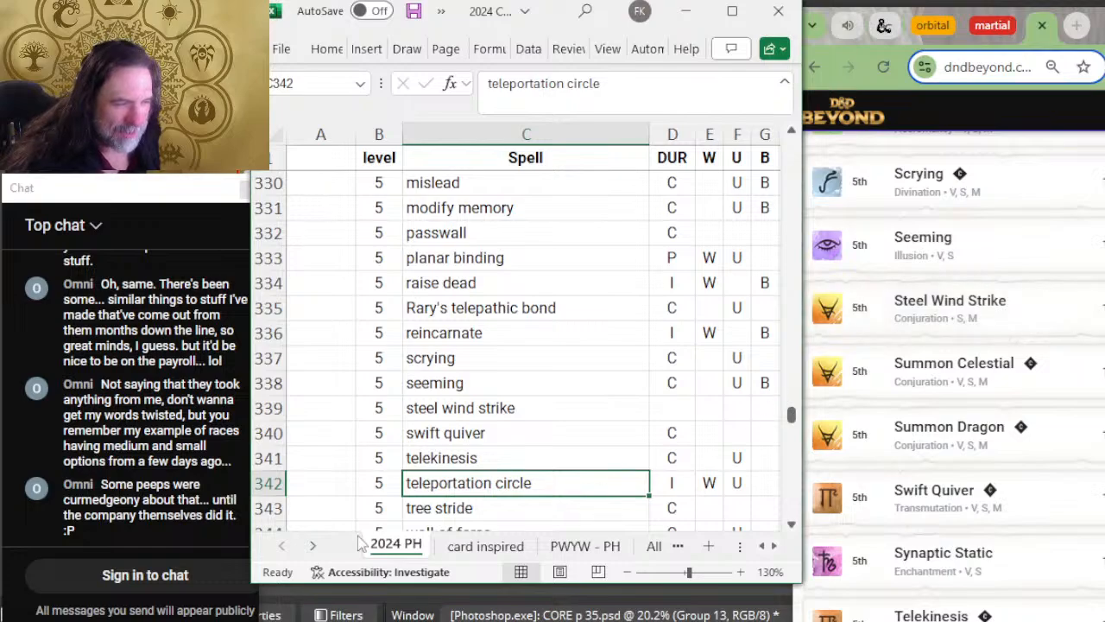
Step: Insert two blank rows below steel wind strike and set the first one's level to 5
left_click_drag(269, 432, 275, 453)
right_click(273, 455)
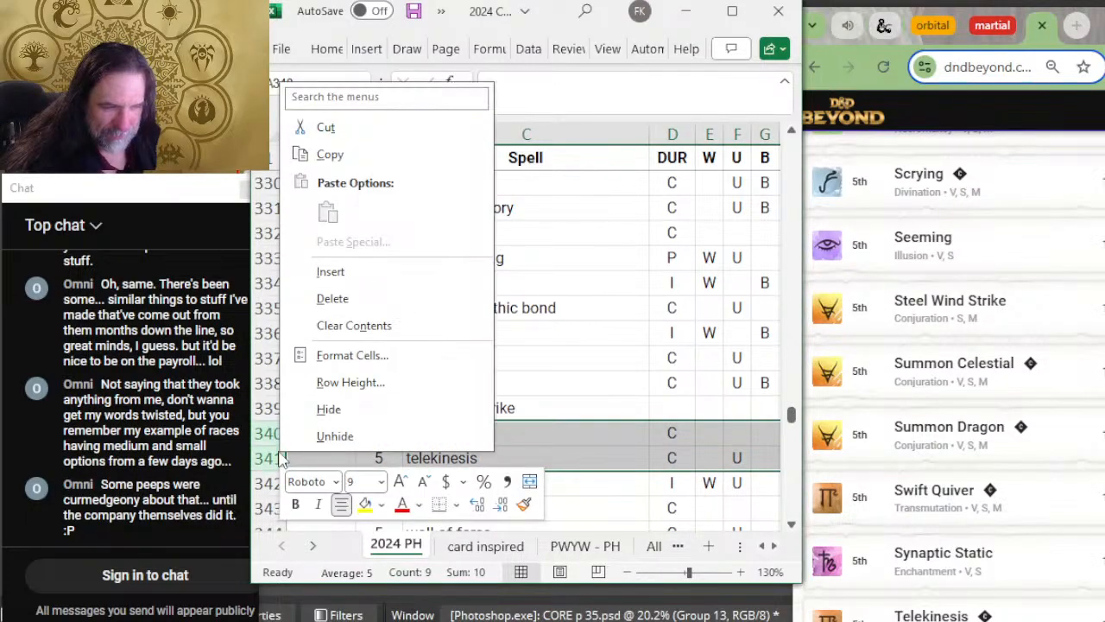
left_click(364, 271)
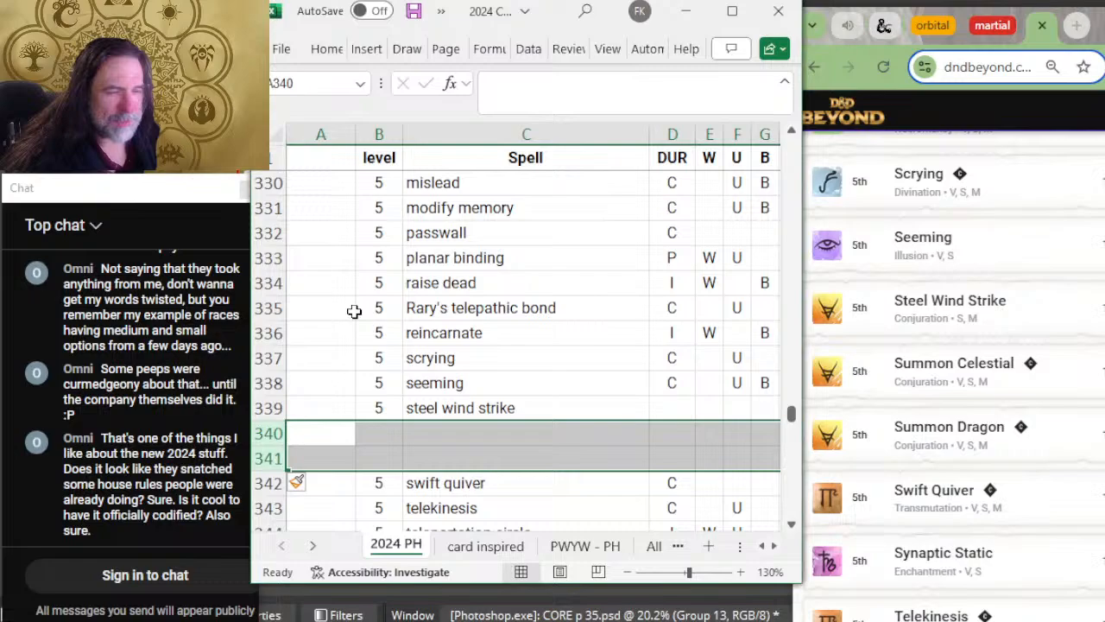
left_click(447, 441)
left_click(366, 437)
type("5")
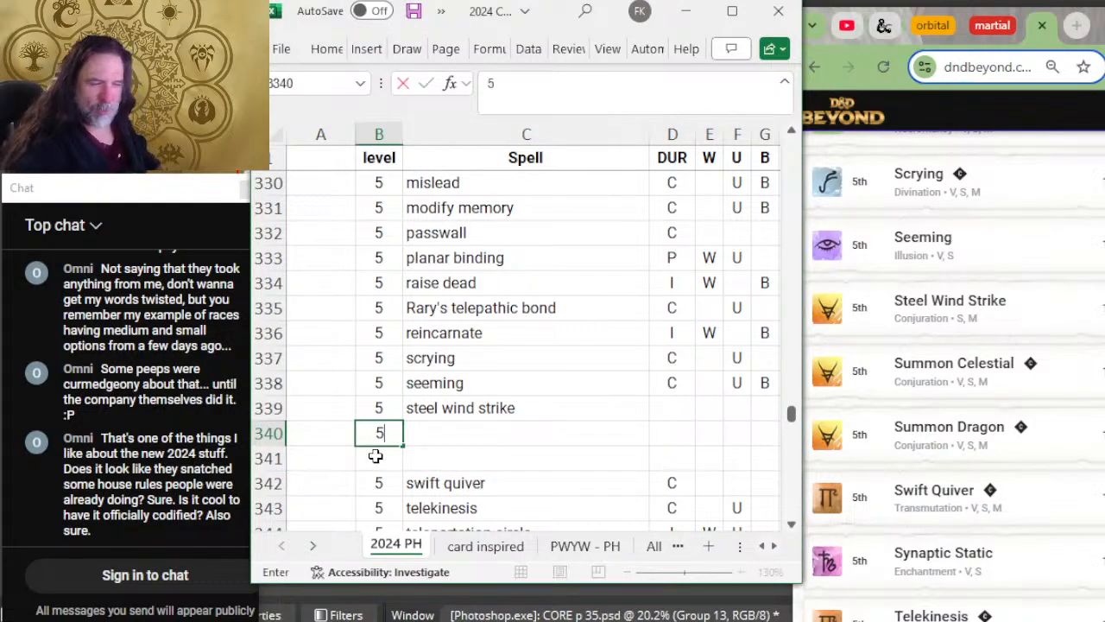
key("Return")
key("Tab")
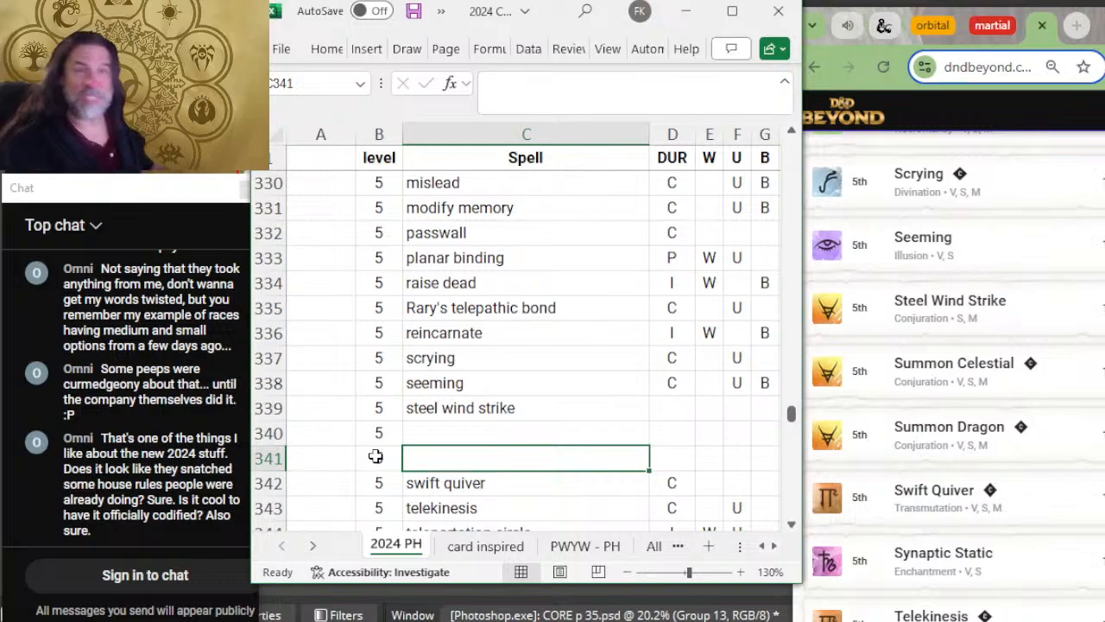
key("Up")
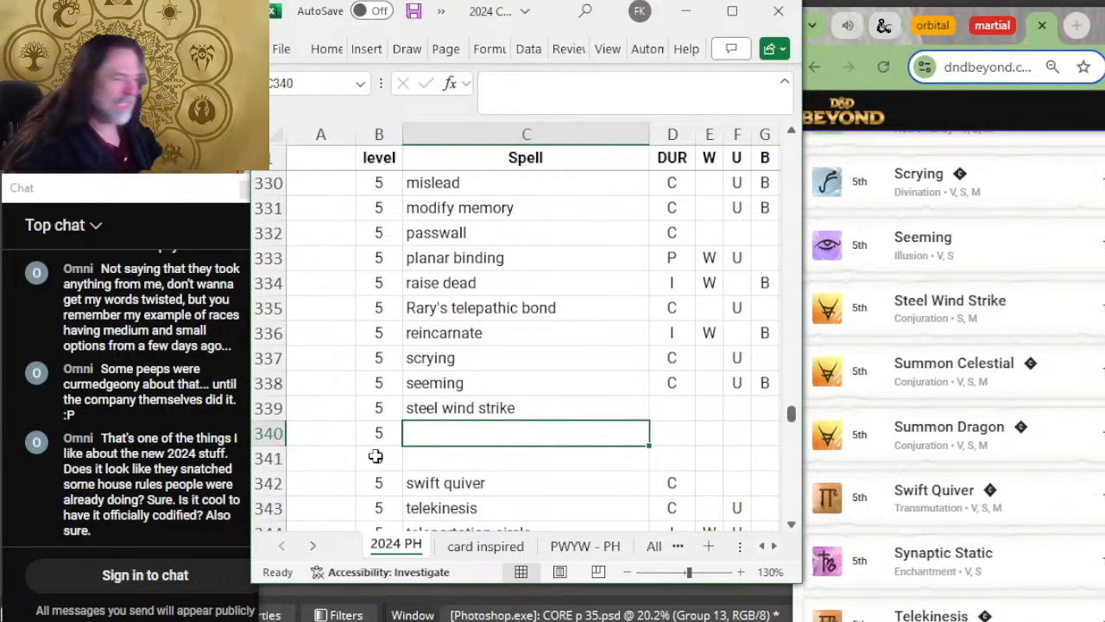
Step: Fill the two new rows with "summon celestial" and "summon dragon", setting the second one's level to 5
type("summon celestial")
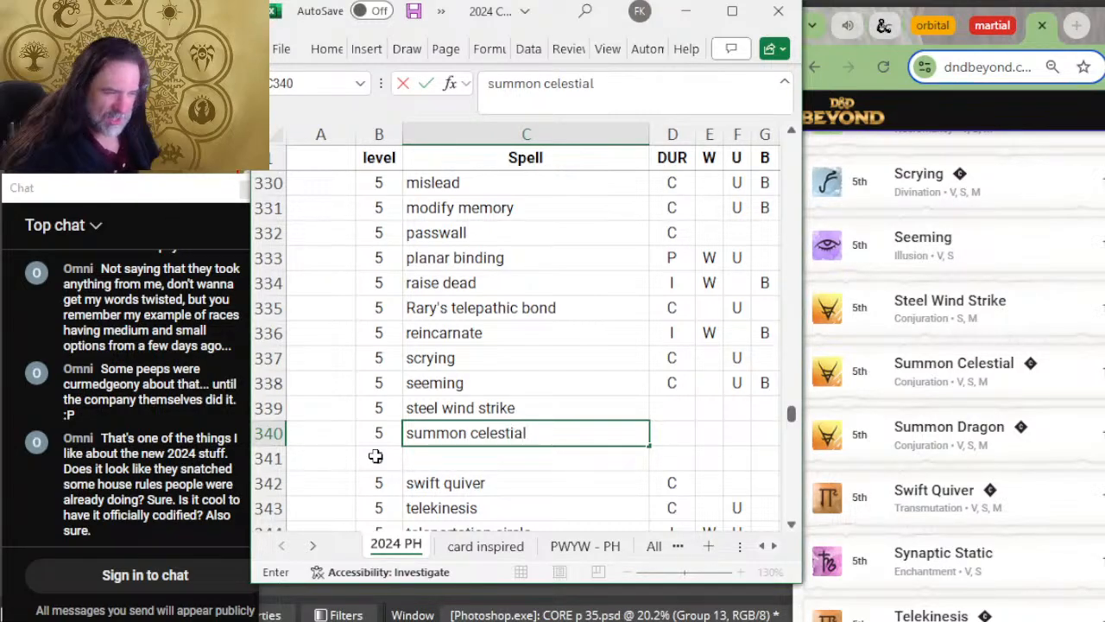
key("Return")
type("su")
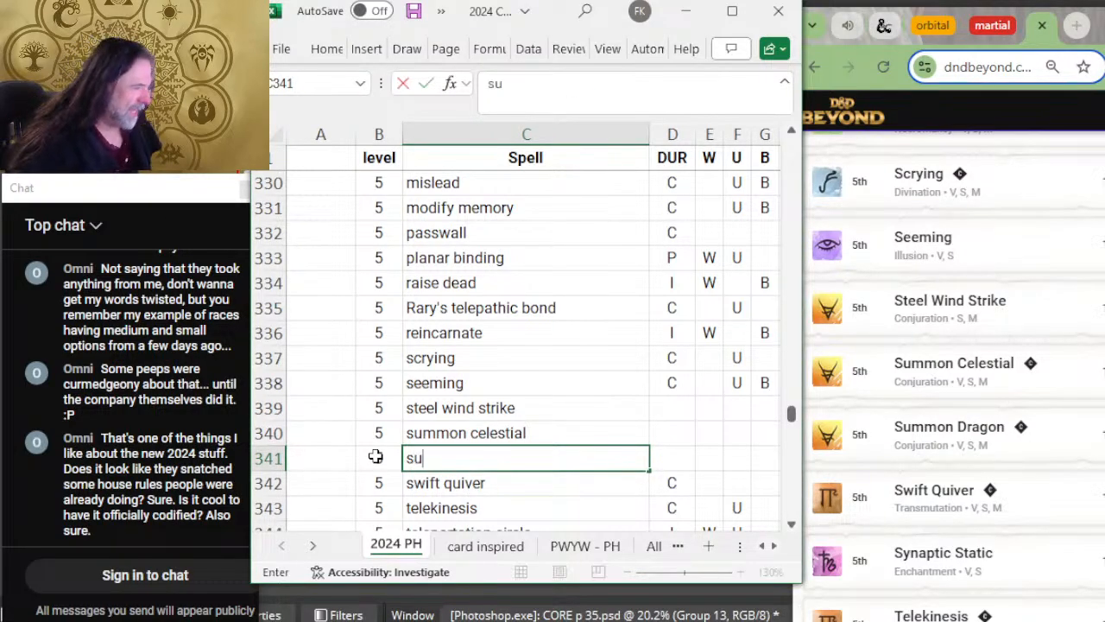
type("mmon ddragon")
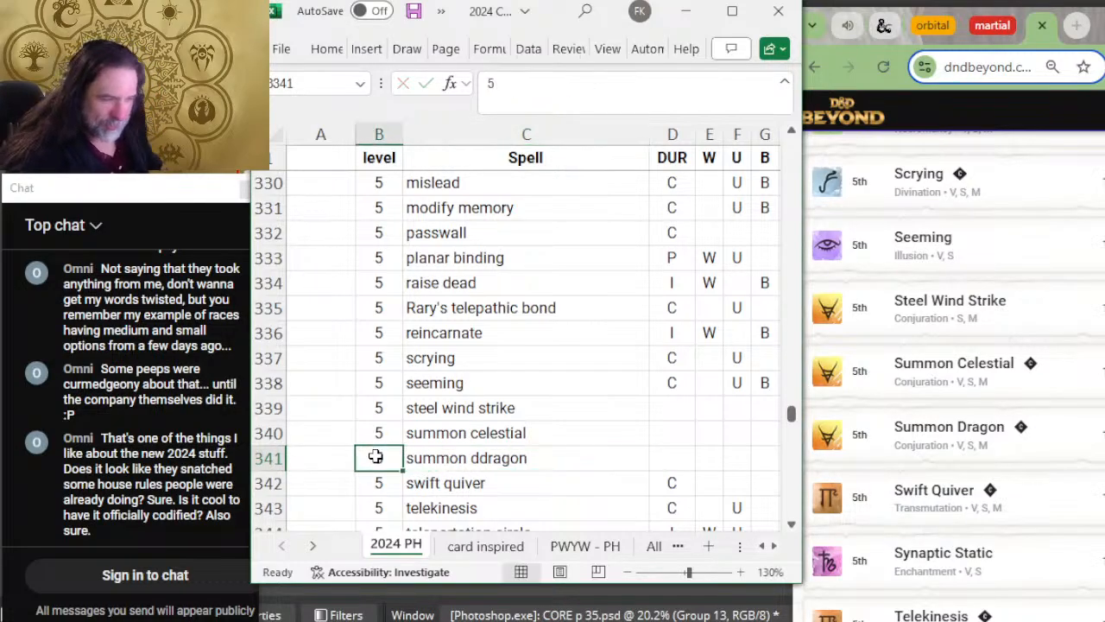
key("ctrl+Return")
type("summ")
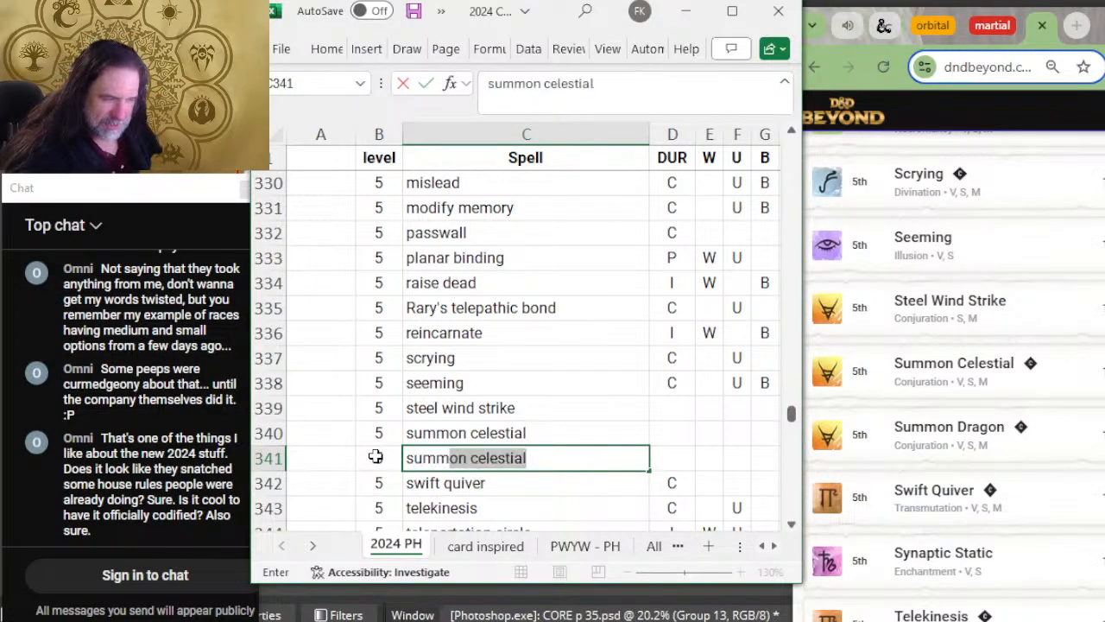
type("on dragon")
key("Tab")
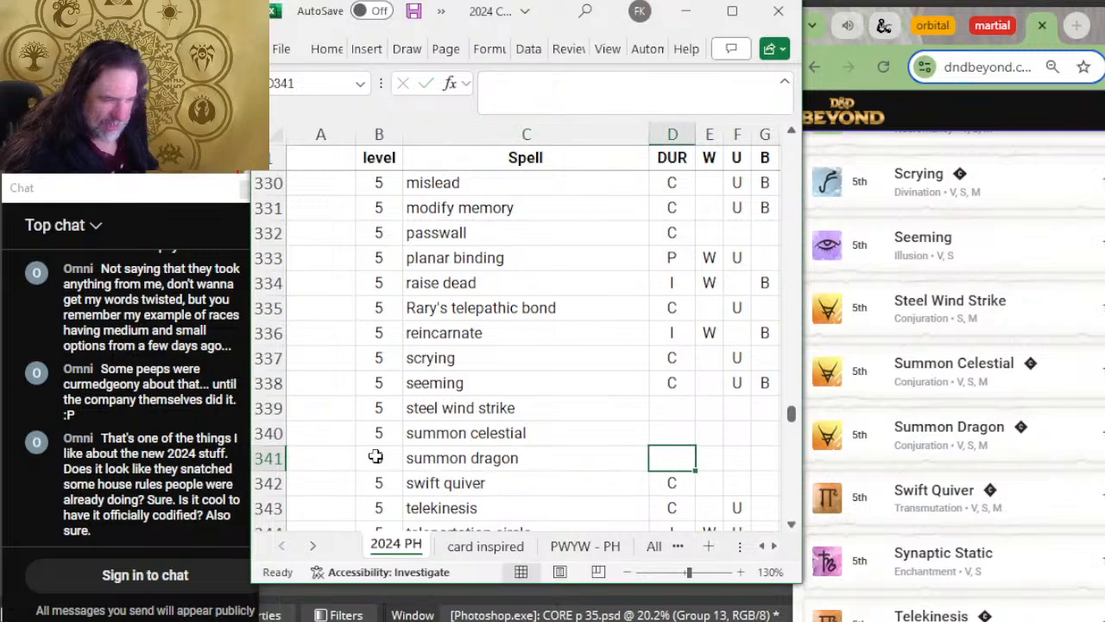
key("Left")
Step: Insert a row above telekinesis for the level 5 spell "synaptic static", following D&D Beyond's fifteenth page
scroll(313, 408, "down", 2)
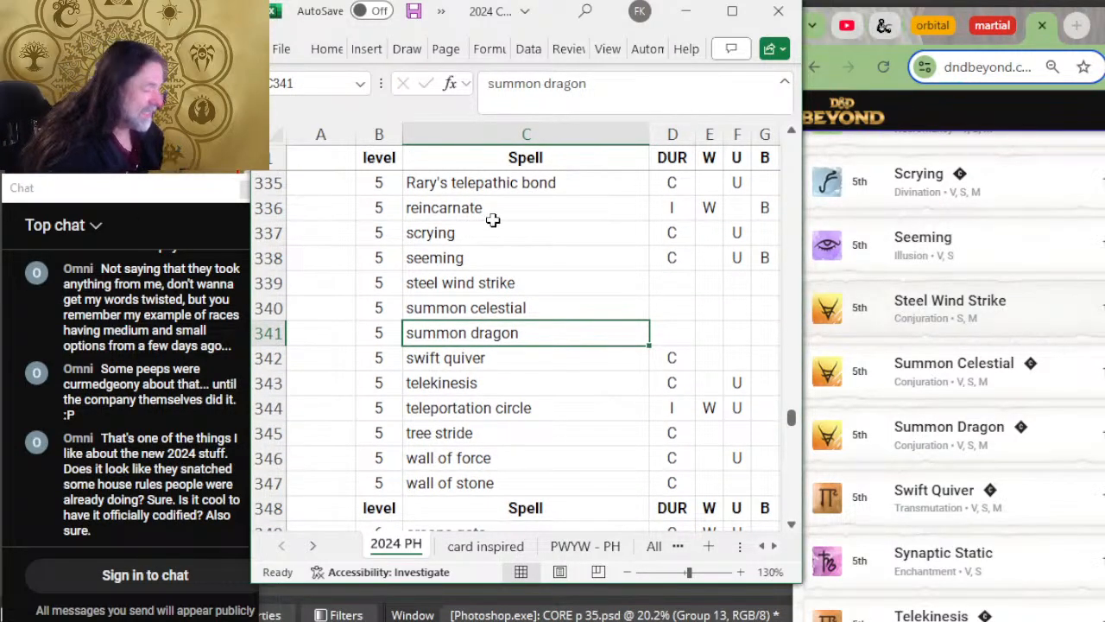
scroll(1075, 325, "down", 2)
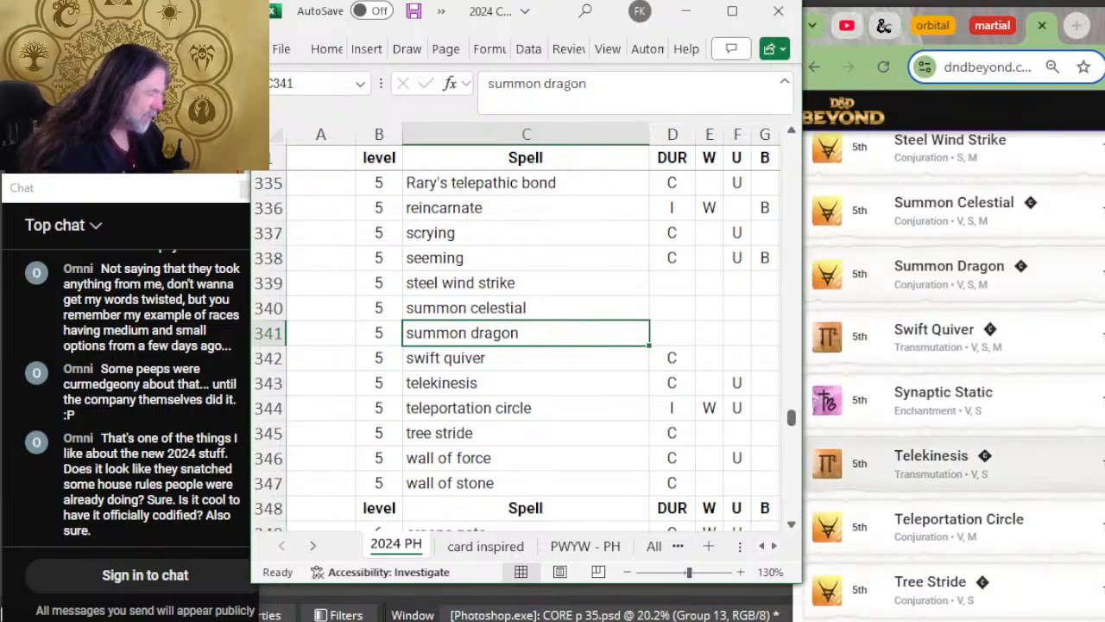
left_click(274, 387)
right_click(275, 387)
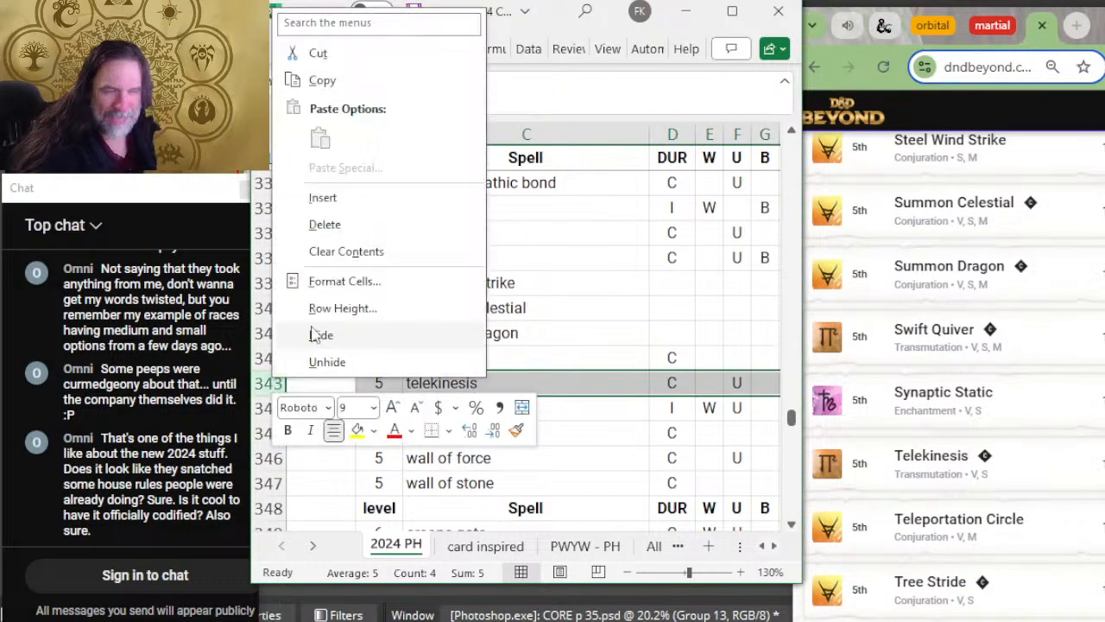
left_click(391, 200)
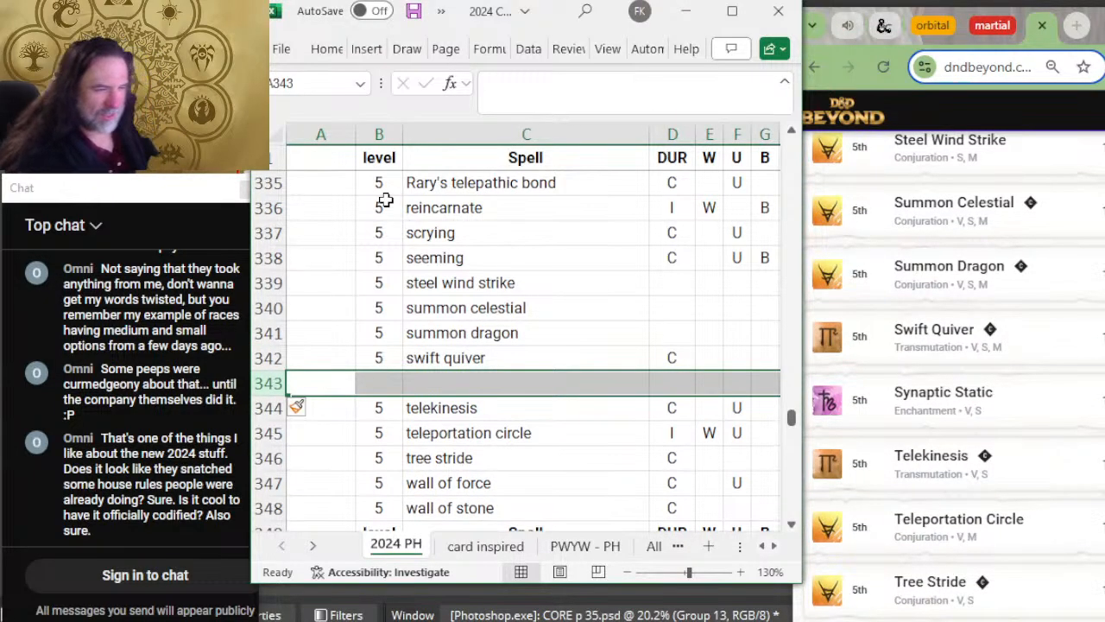
key("Right")
type("5")
key("Tab")
type("suy")
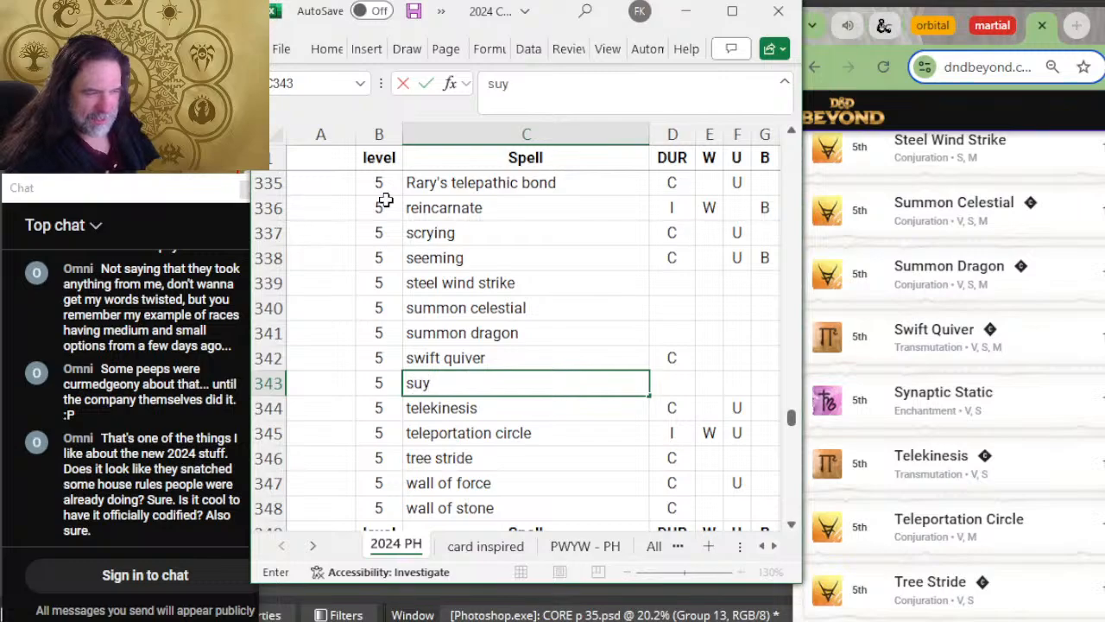
type("ynapt")
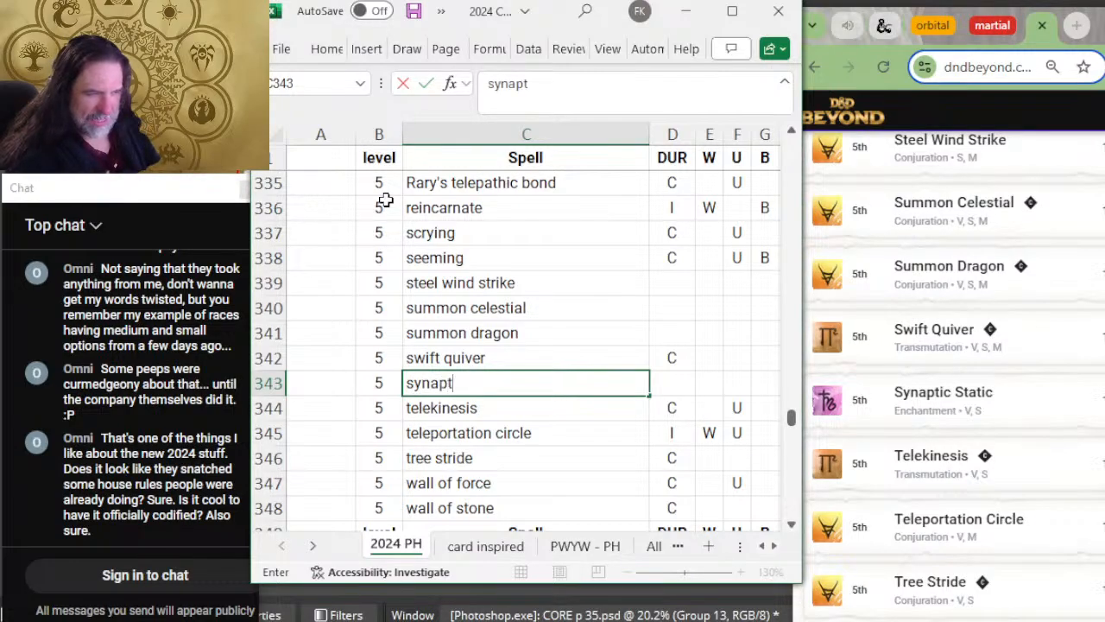
type("ic static")
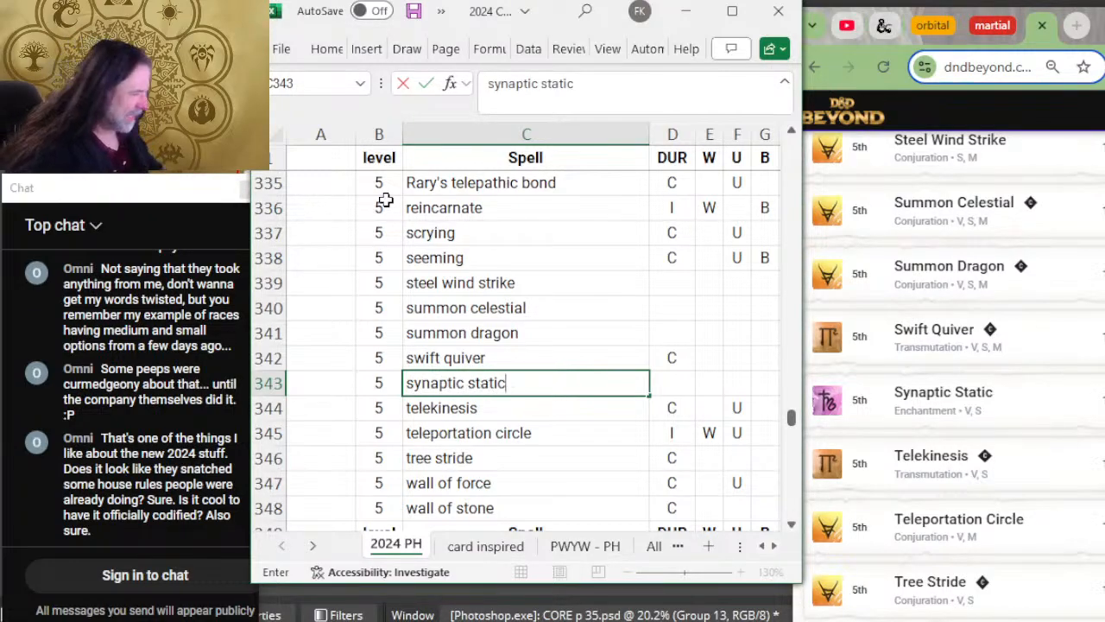
key("Tab")
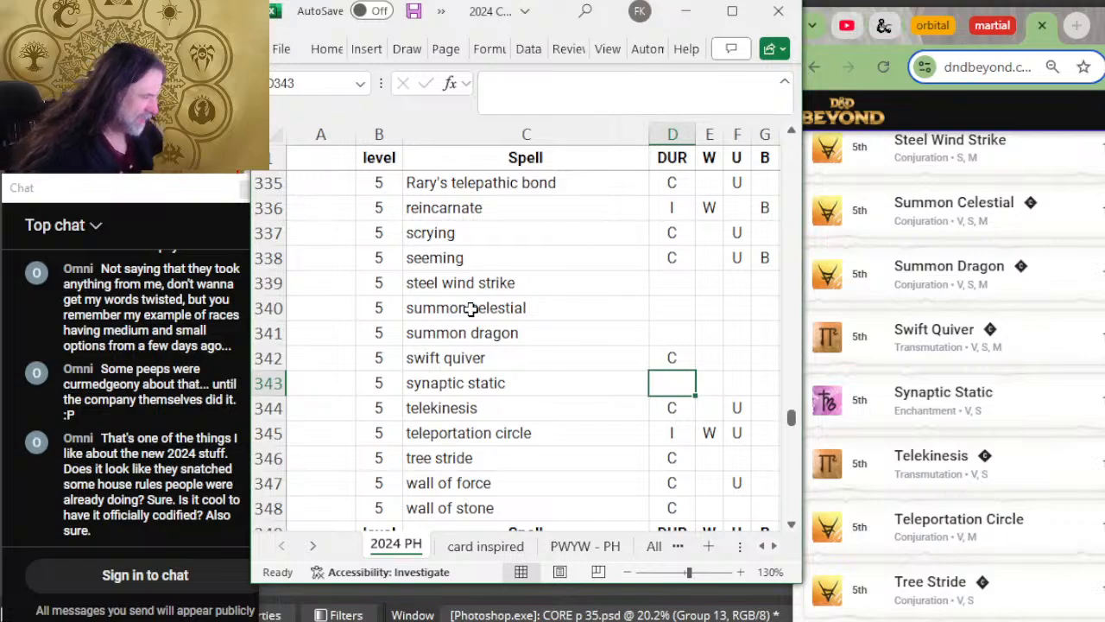
Step: Compare the level 5 spells from teleportation circle to wall of force with the end of D&D Beyond's fifteenth page
scroll(597, 337, "down", 2)
scroll(598, 338, "down", 2)
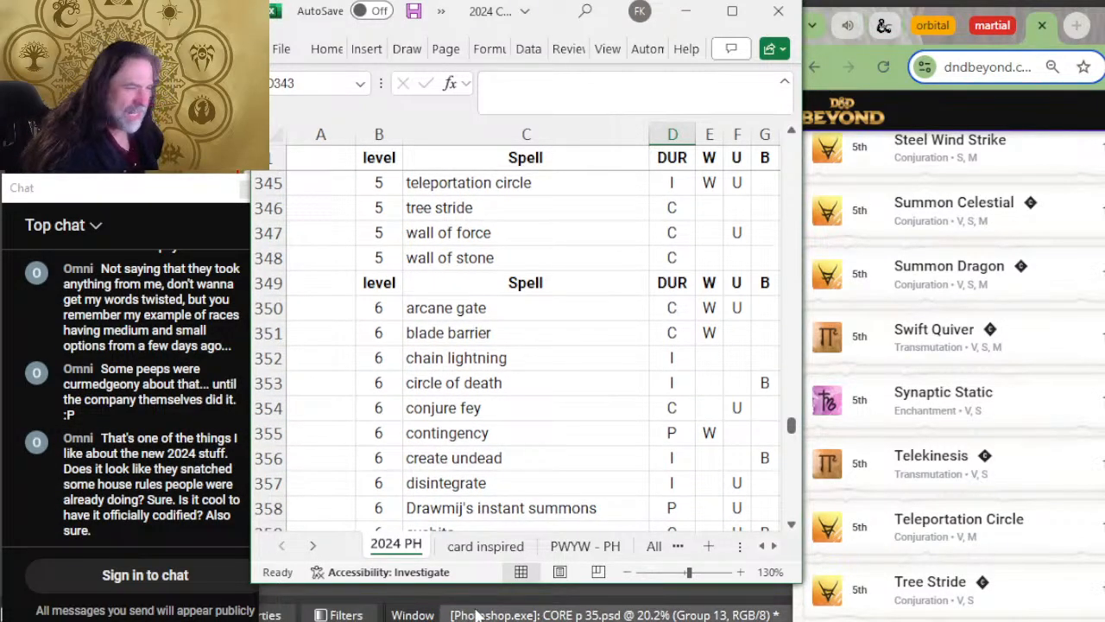
left_click(444, 212)
scroll(966, 401, "down", 1)
scroll(967, 402, "down", 3)
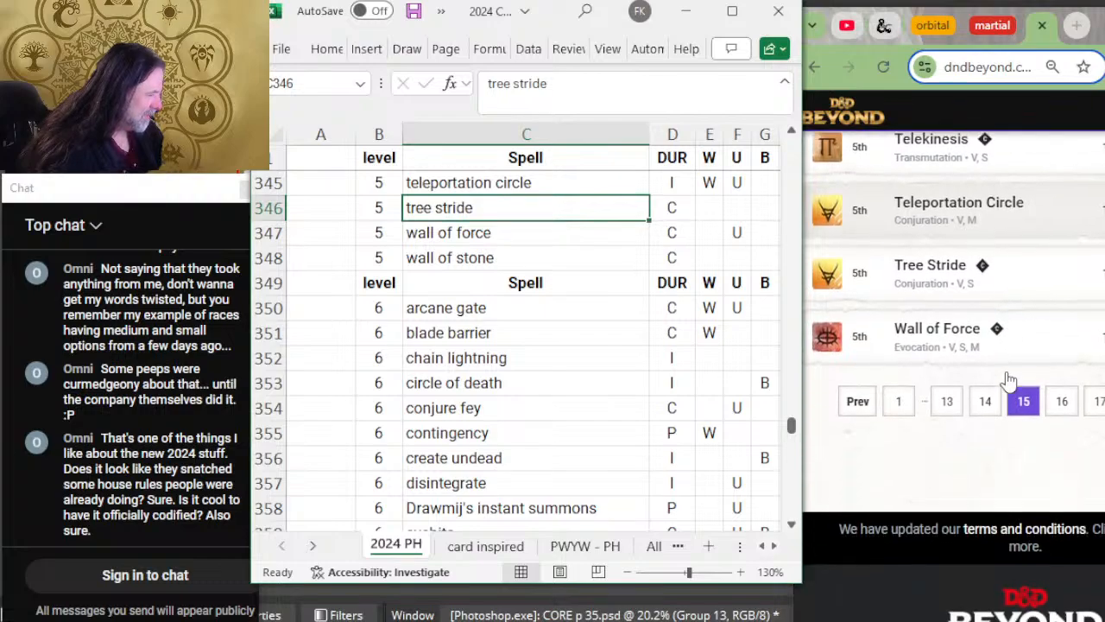
key("Down")
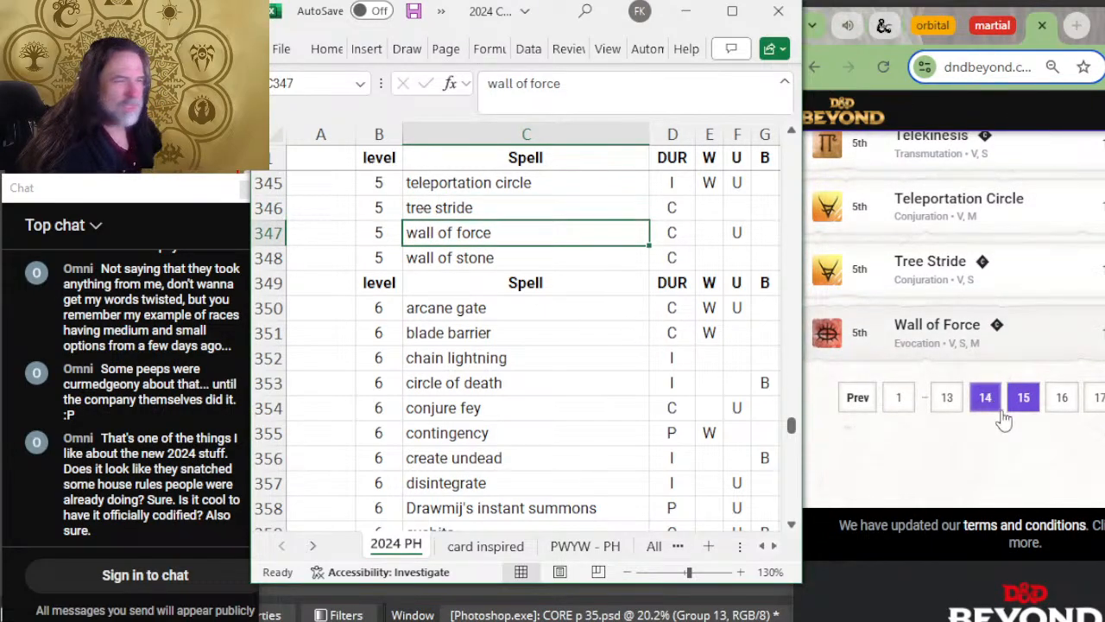
Step: Open the sixteenth page of D&D Beyond's list and check wall of stone against its last level 5 spells
left_click(1061, 397)
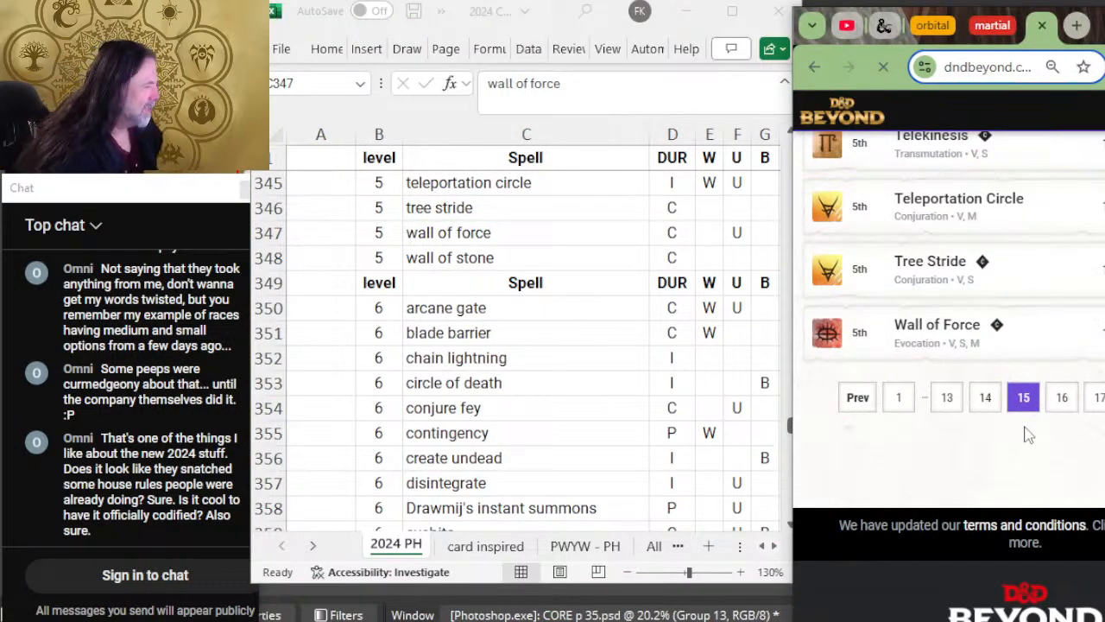
scroll(1027, 434, "down", 4)
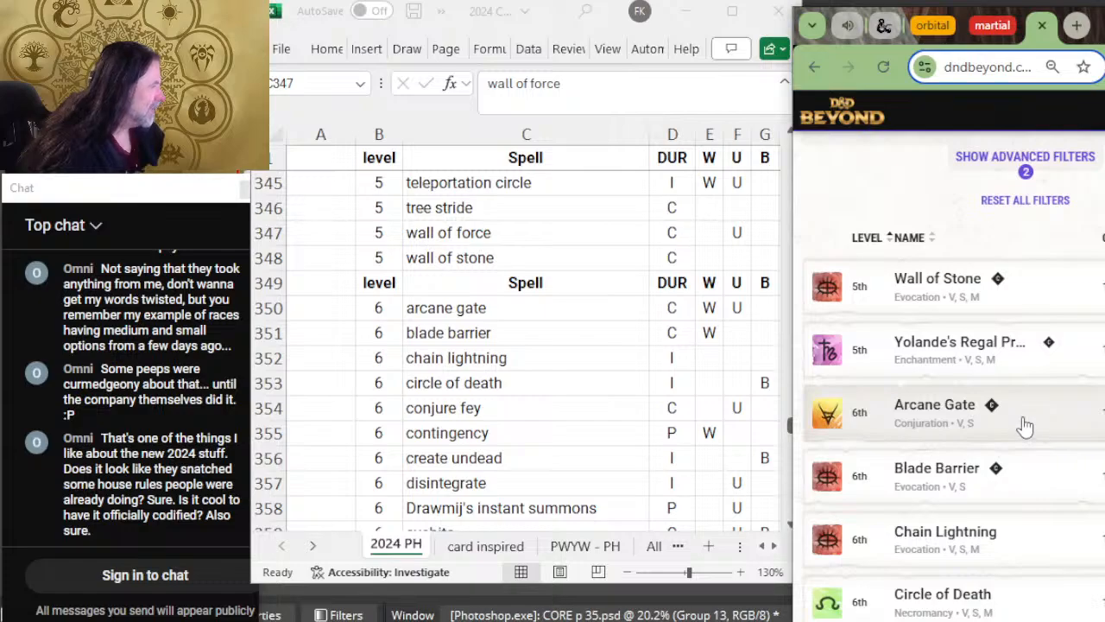
scroll(1025, 427, "down", 1)
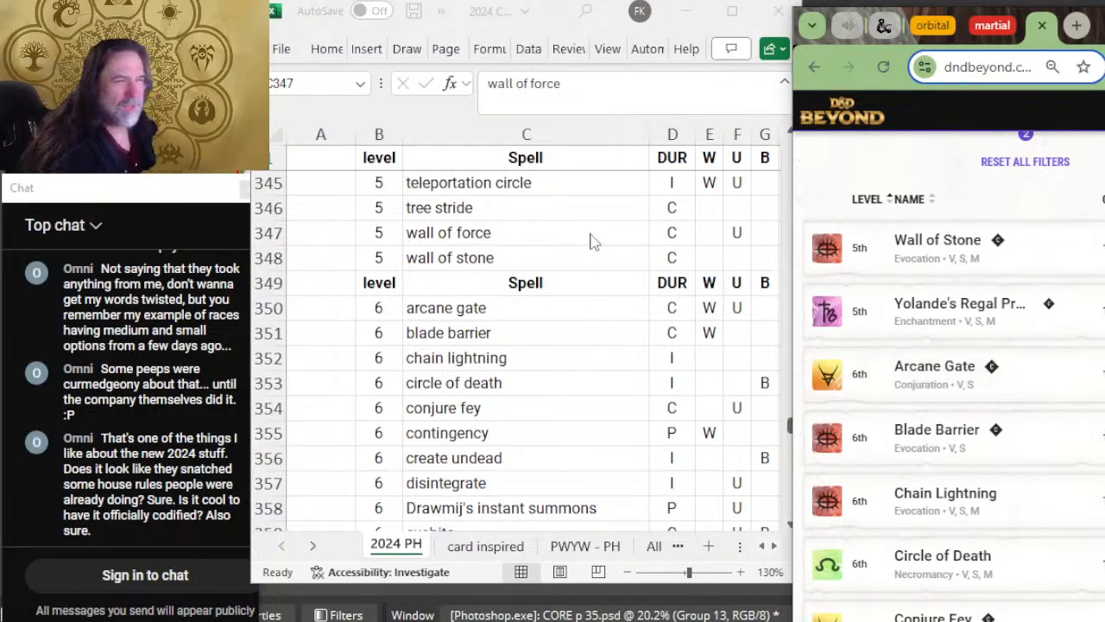
left_click(470, 259)
left_click(488, 256)
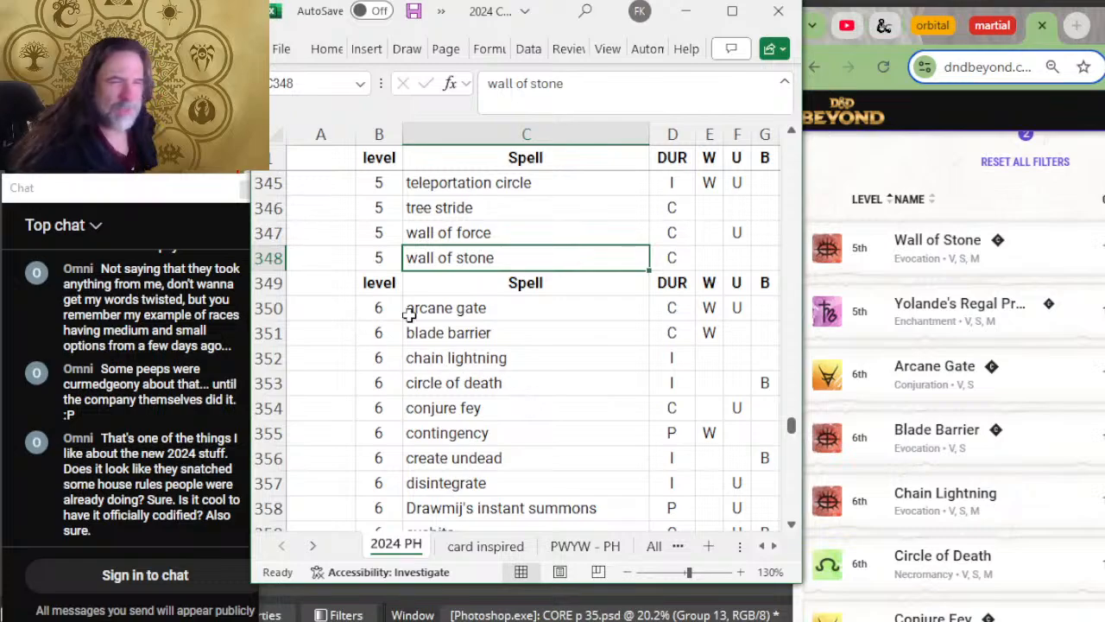
Step: Read the full name of the Yolande's spell on its details page in a separate tab, then return to the spreadsheet
left_click(992, 335)
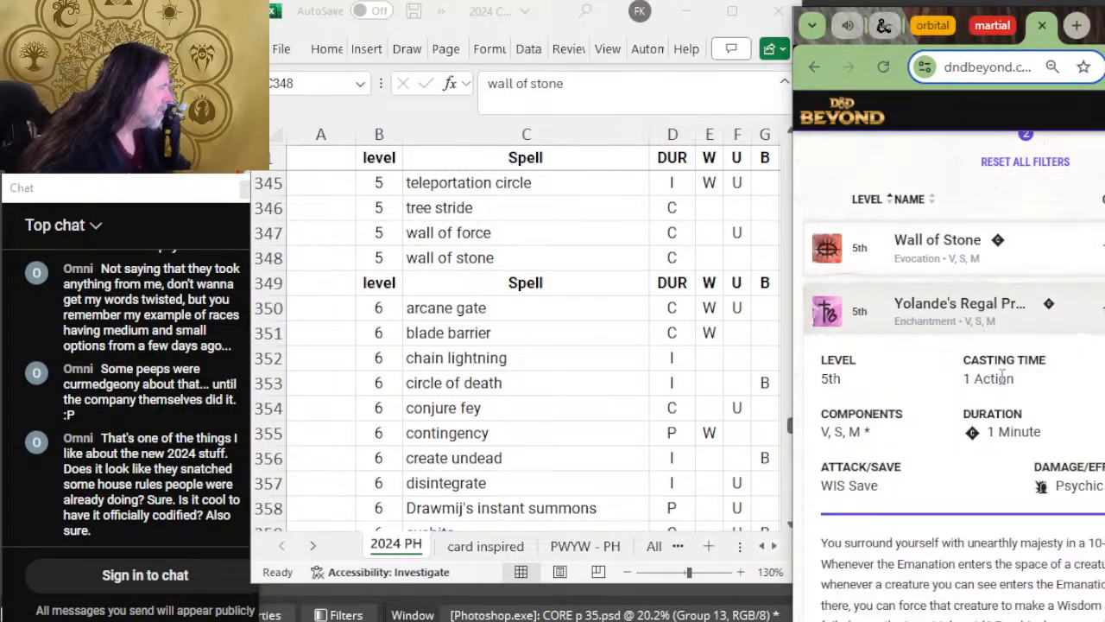
scroll(968, 503, "down", 4)
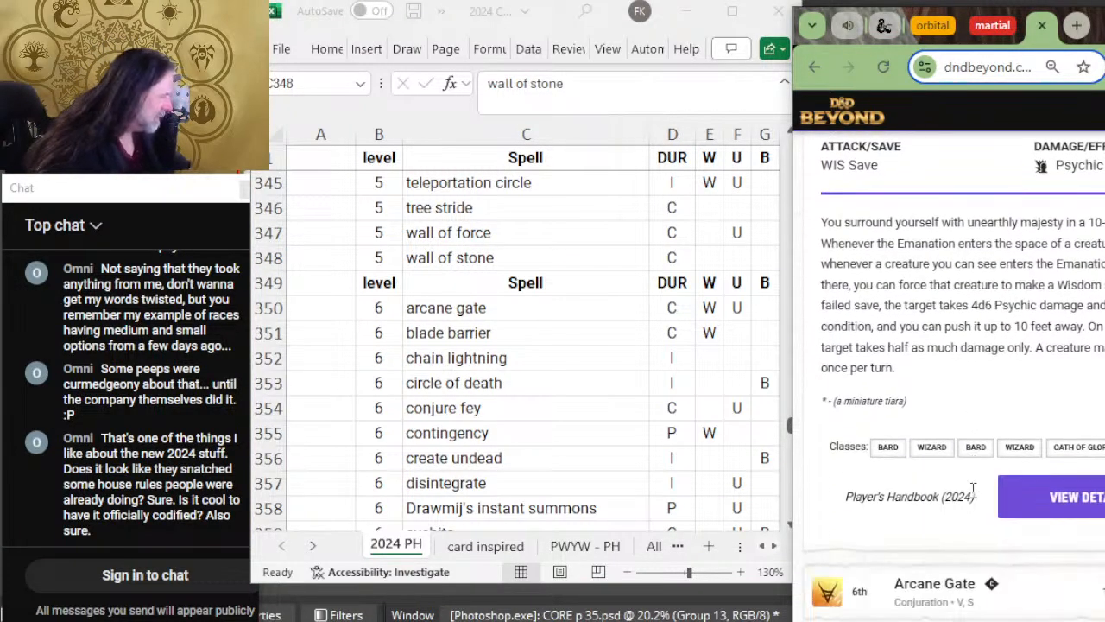
right_click(1100, 501)
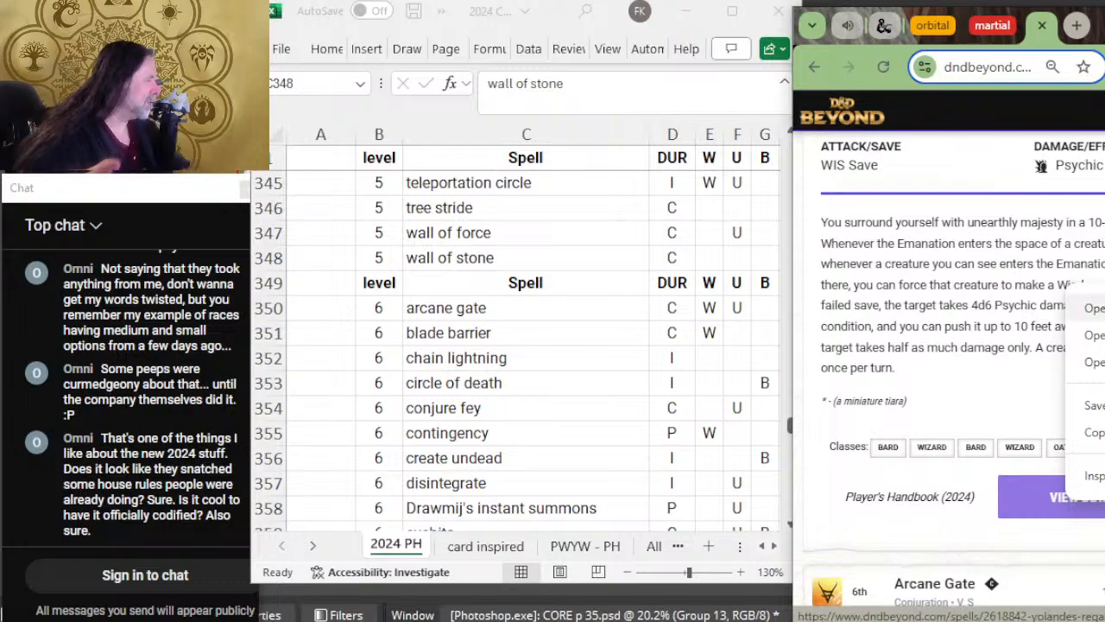
left_click(1090, 308)
left_click(1051, 32)
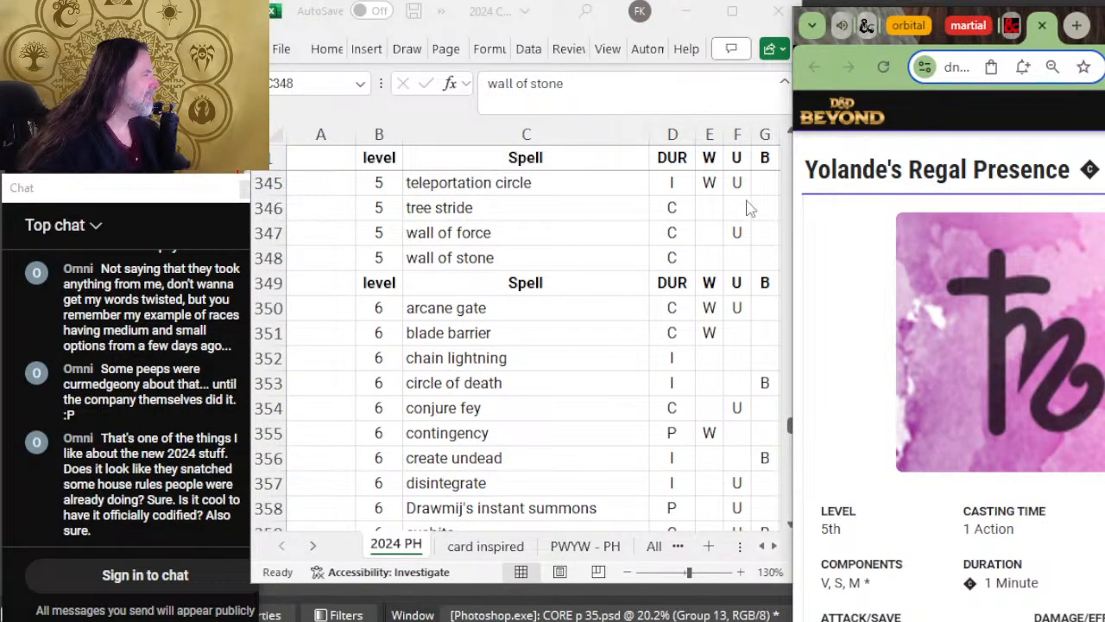
left_click(394, 238)
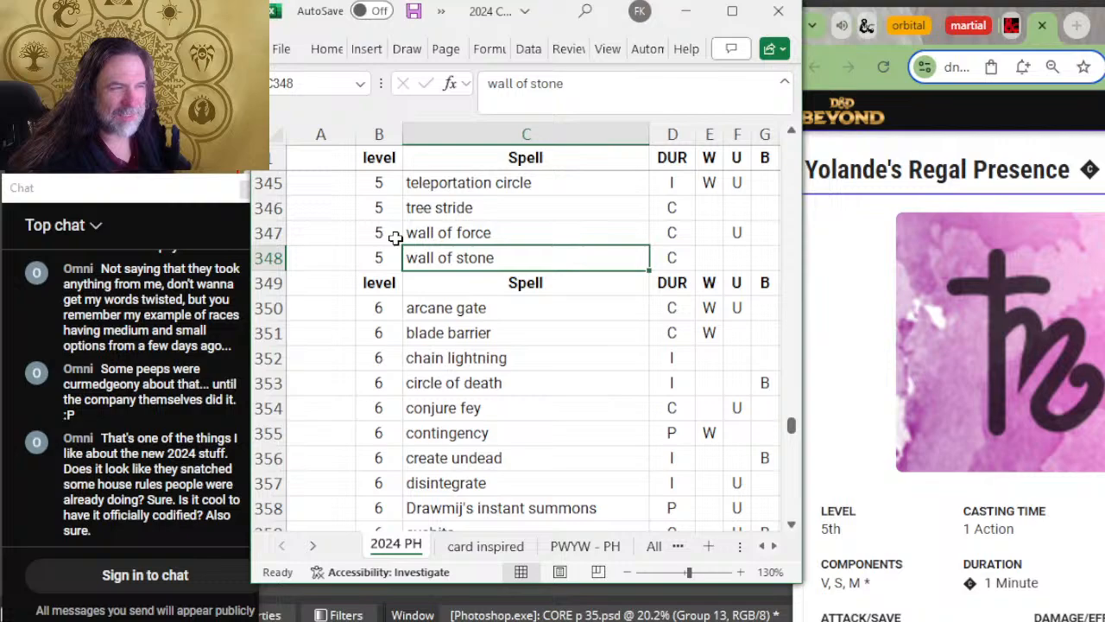
Step: Insert two blank rows between wall of stone and the level 6 header row
left_click_drag(264, 282, 256, 308)
right_click(255, 308)
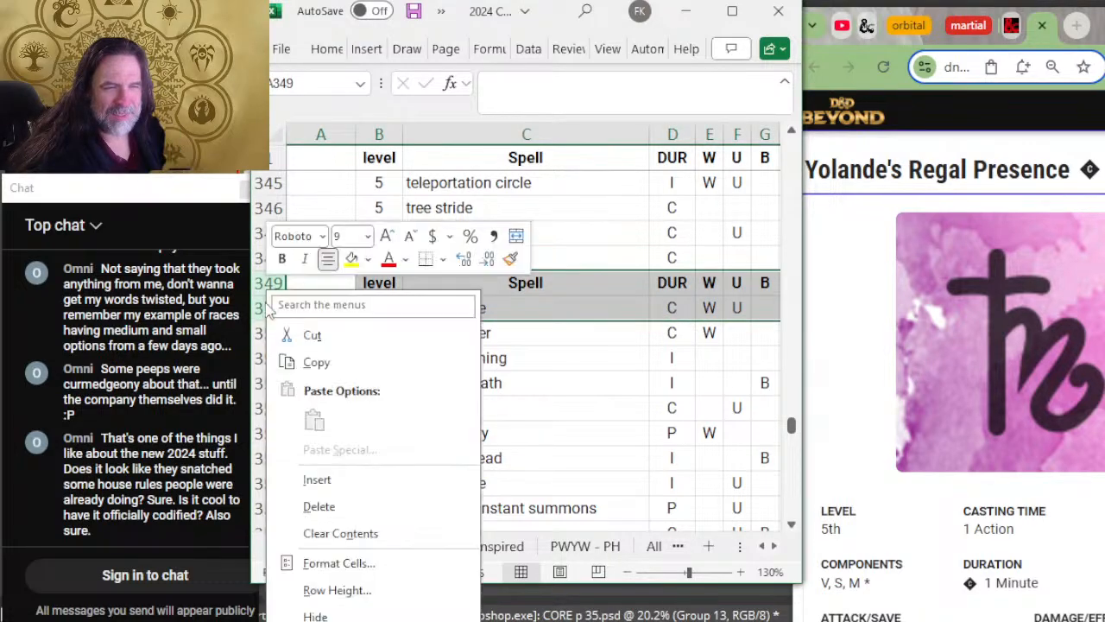
left_click(377, 475)
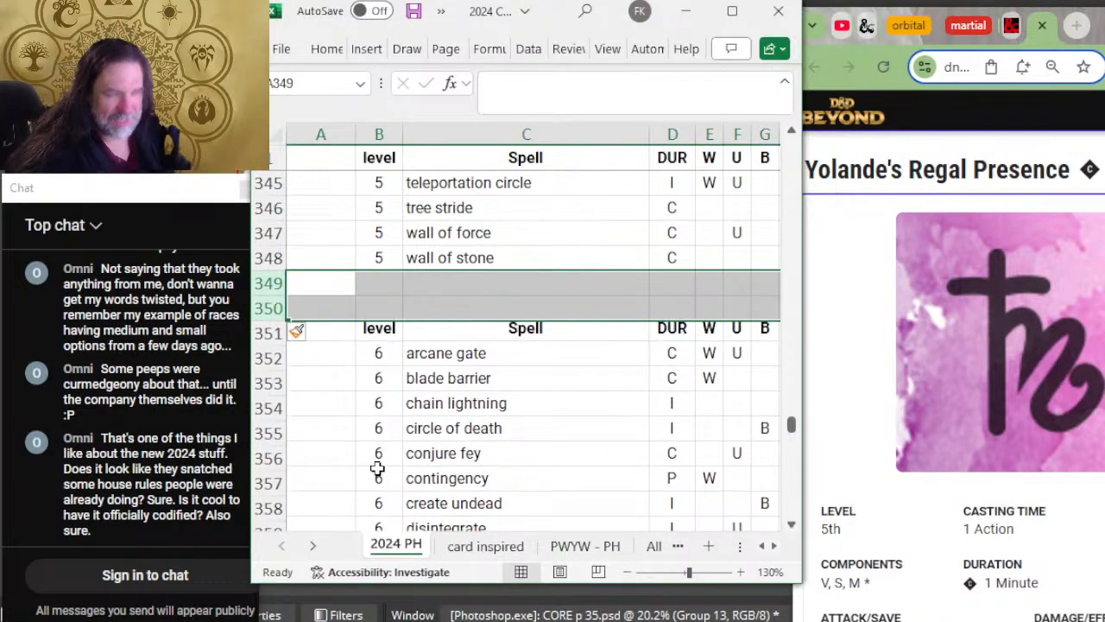
Step: Enter the level 5 spell "yolande's regal presence" in the first blank row below wall of stone
left_click(375, 265)
left_click(382, 288)
type("5")
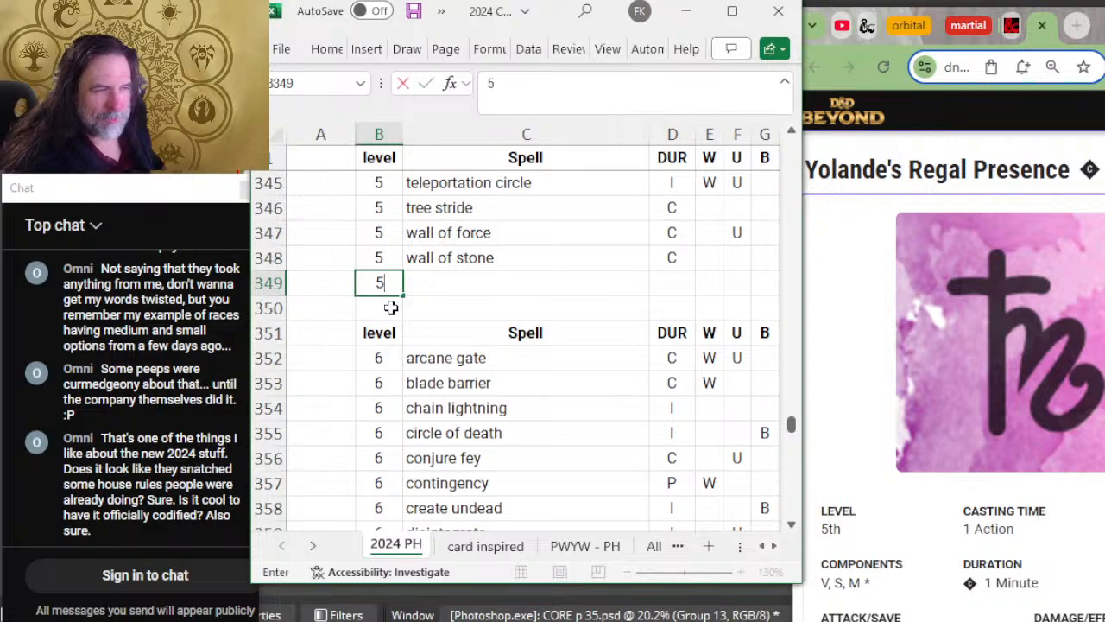
key("Tab")
type("yo")
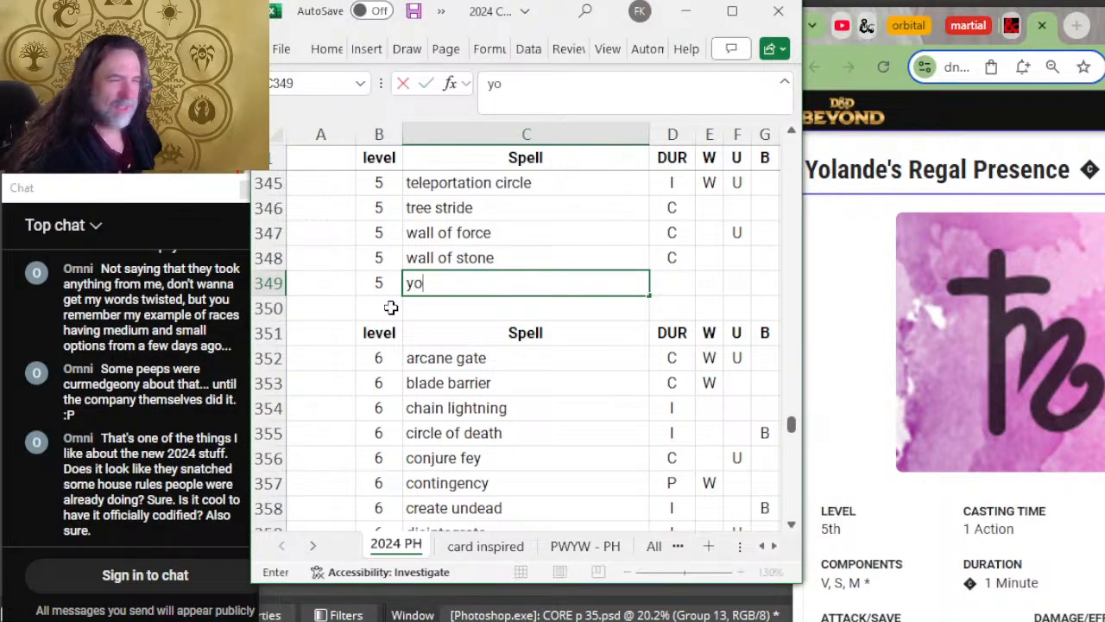
type("lande's regal")
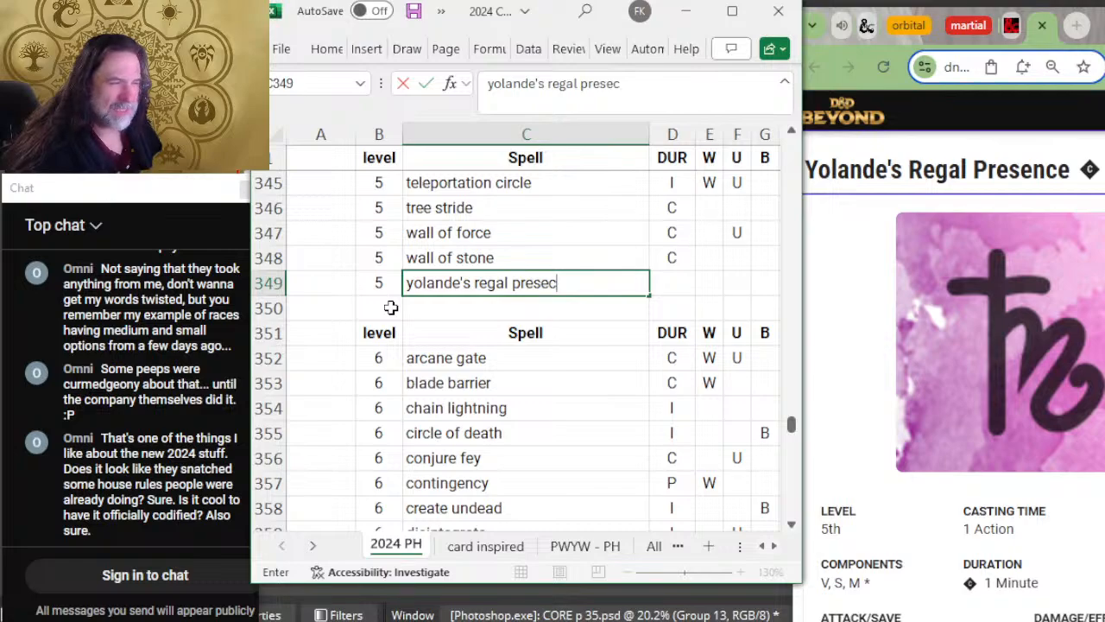
type(" presence")
key("Tab")
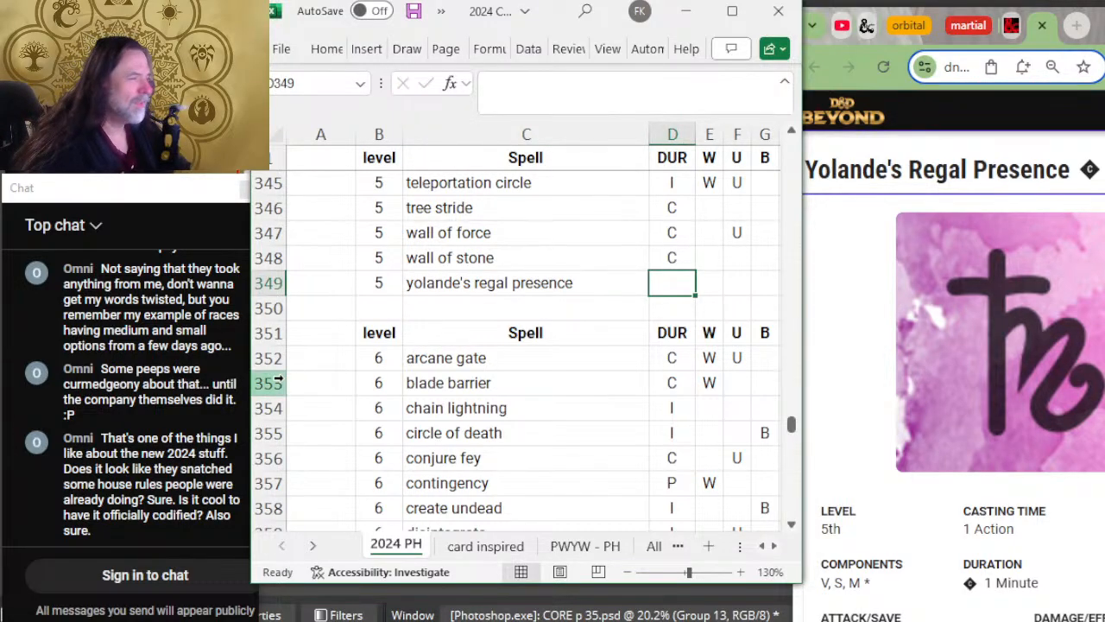
Step: Close the separate Yolande's Regal Presence page and collapse that spell's details in D&D Beyond's list
left_click(1049, 31)
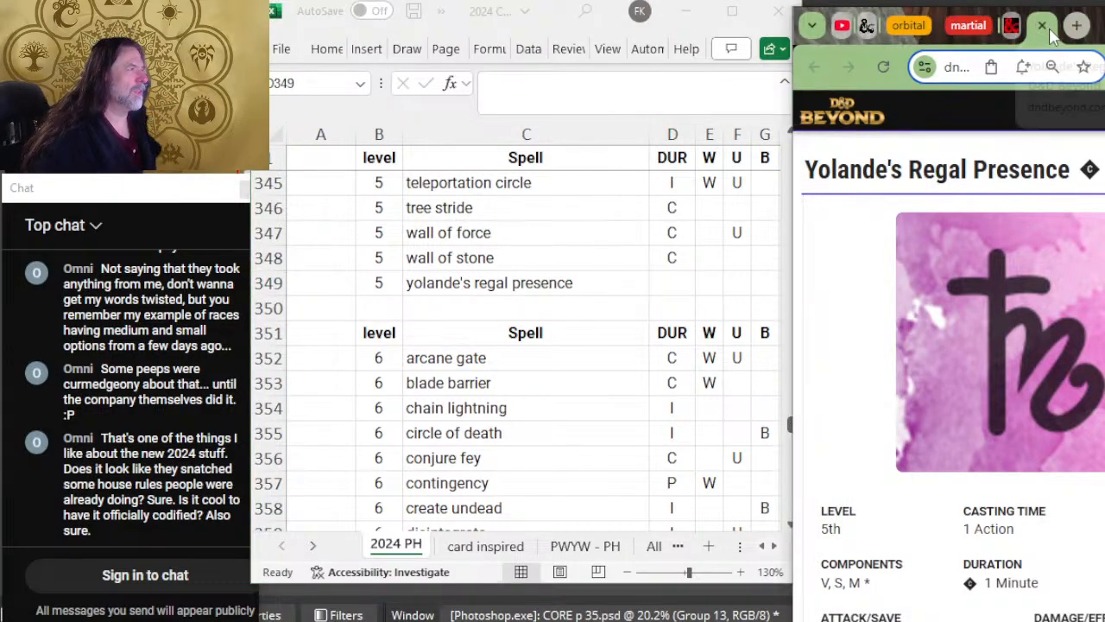
left_click(1044, 27)
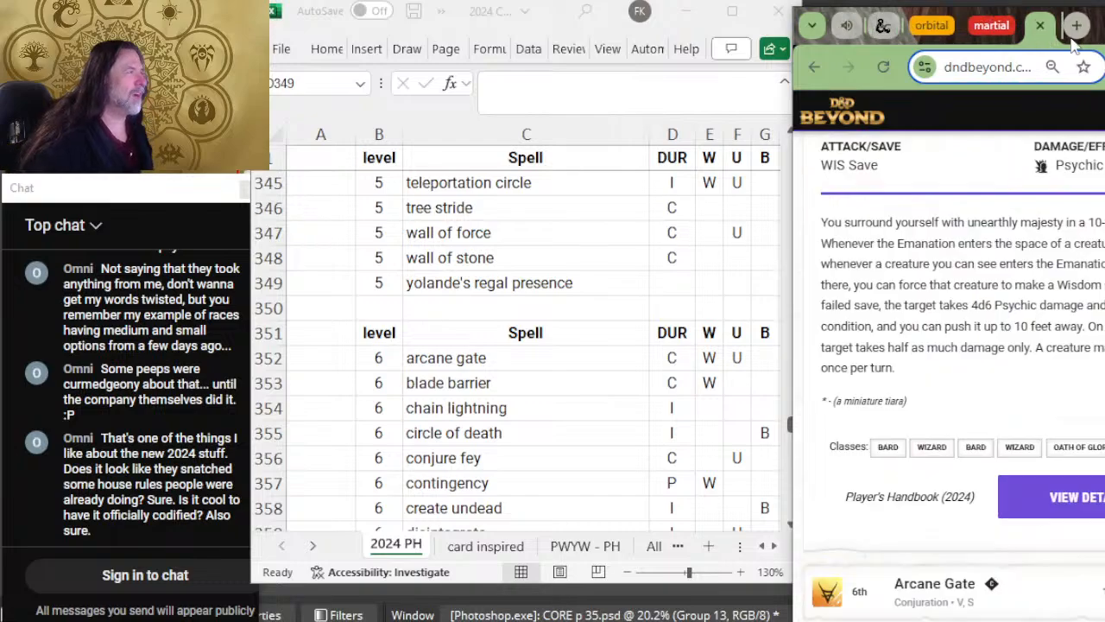
scroll(937, 229, "up", 4)
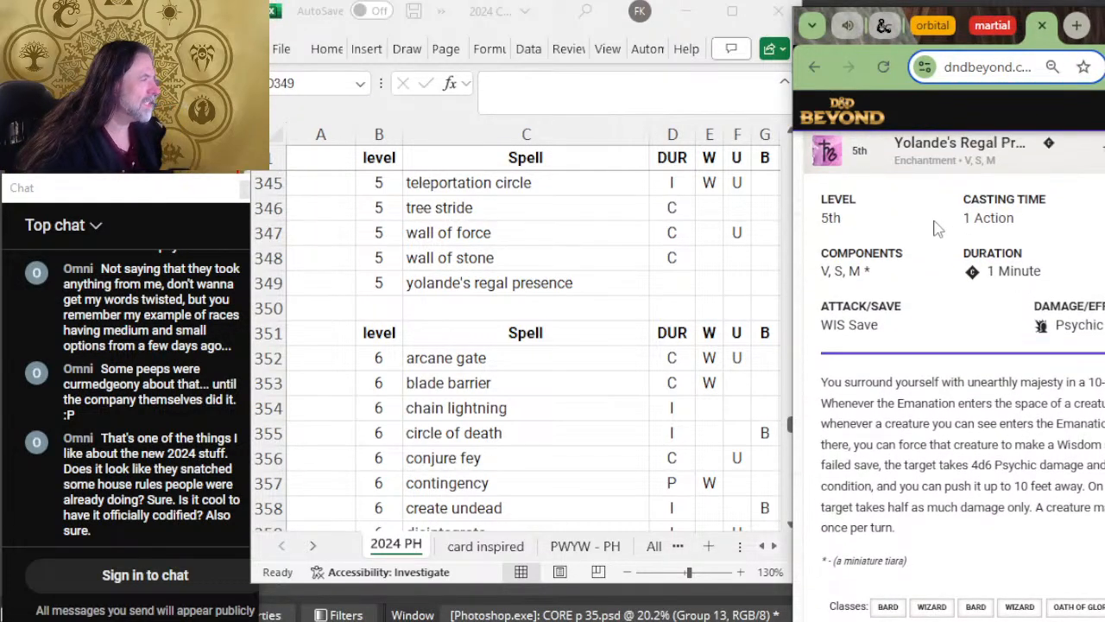
left_click(950, 303)
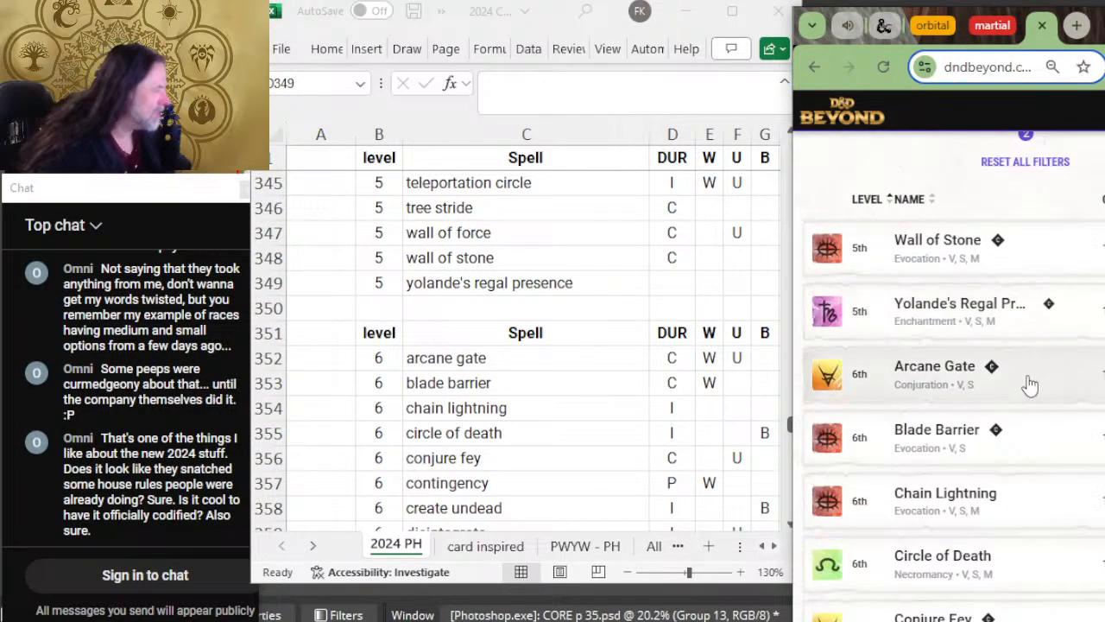
Step: Compare the level 6 spells from arcane gate to create undead with the sixteenth page of D&D Beyond's list
scroll(585, 340, "down", 2)
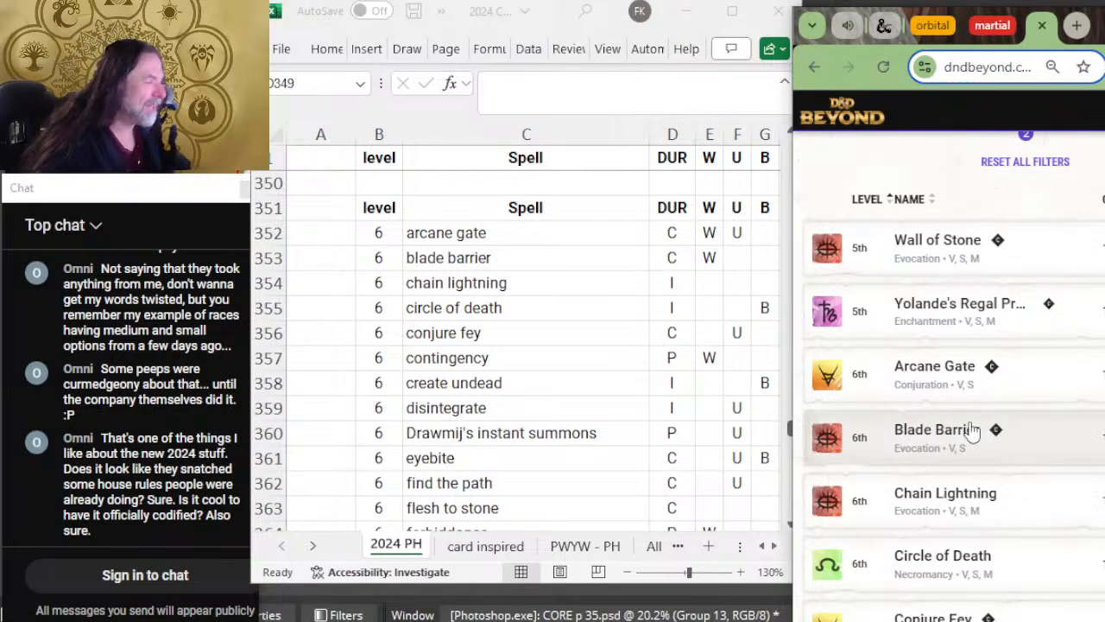
scroll(971, 429, "down", 2)
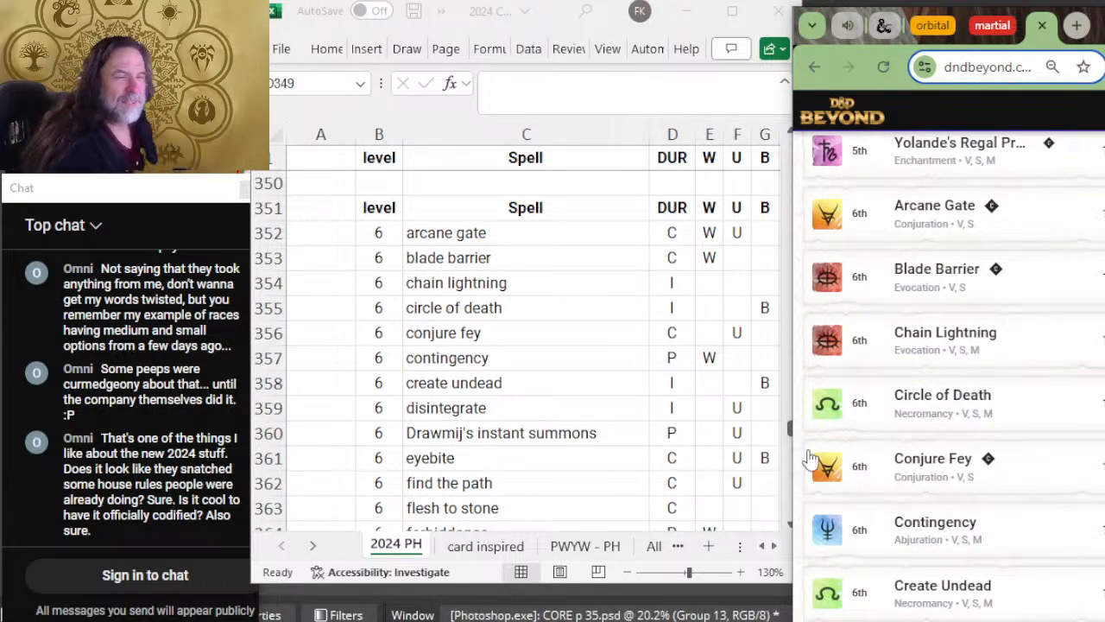
left_click(516, 240)
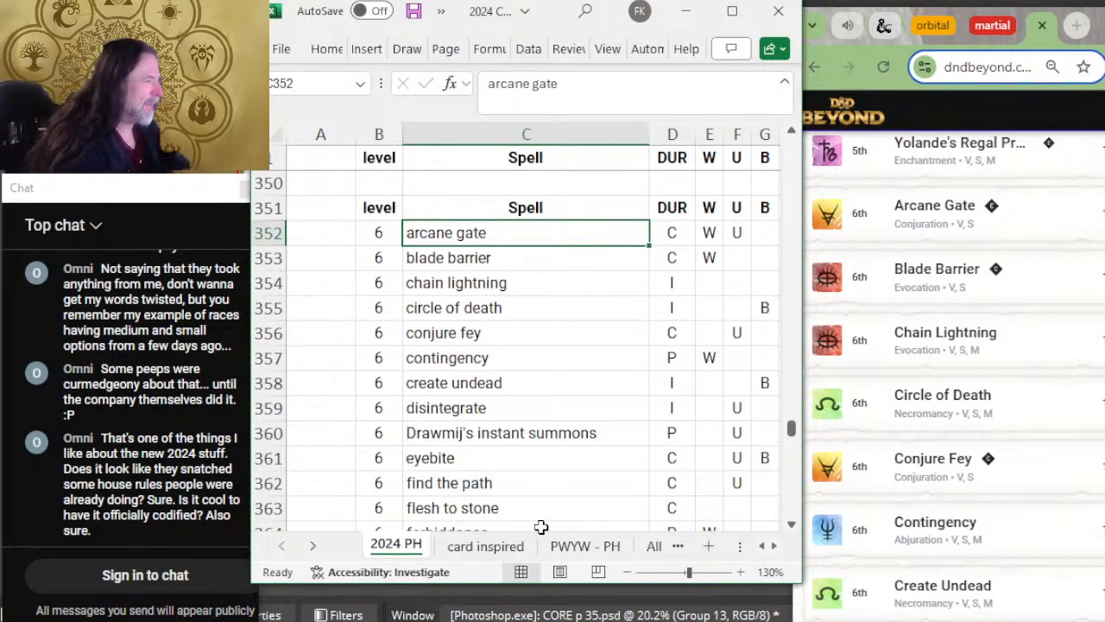
key("Down")
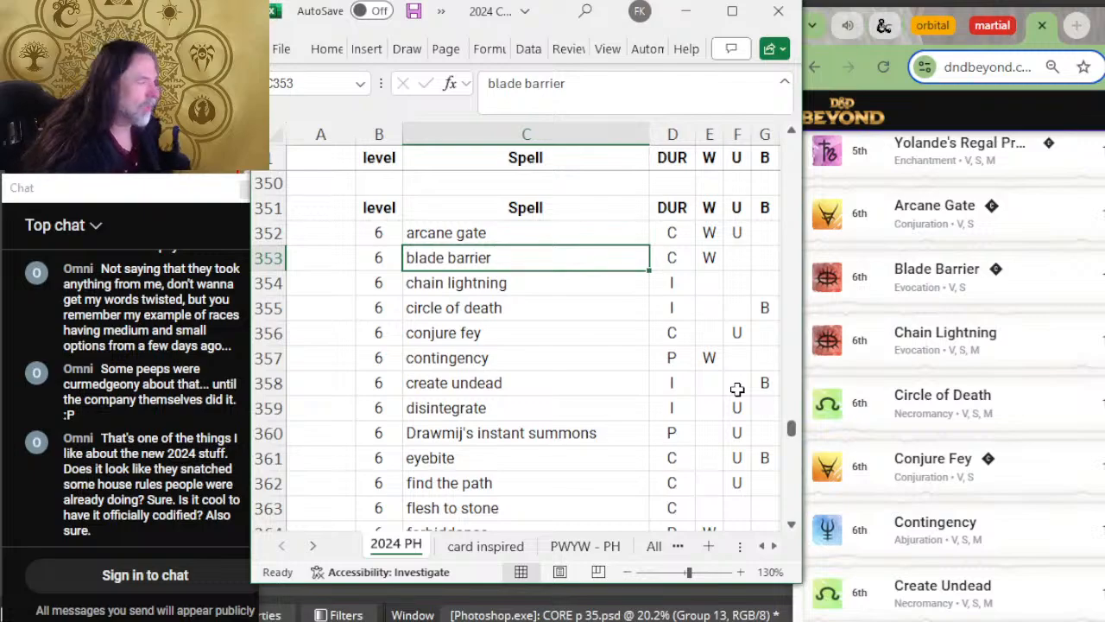
key("Down")
key("Down")
key("Down")
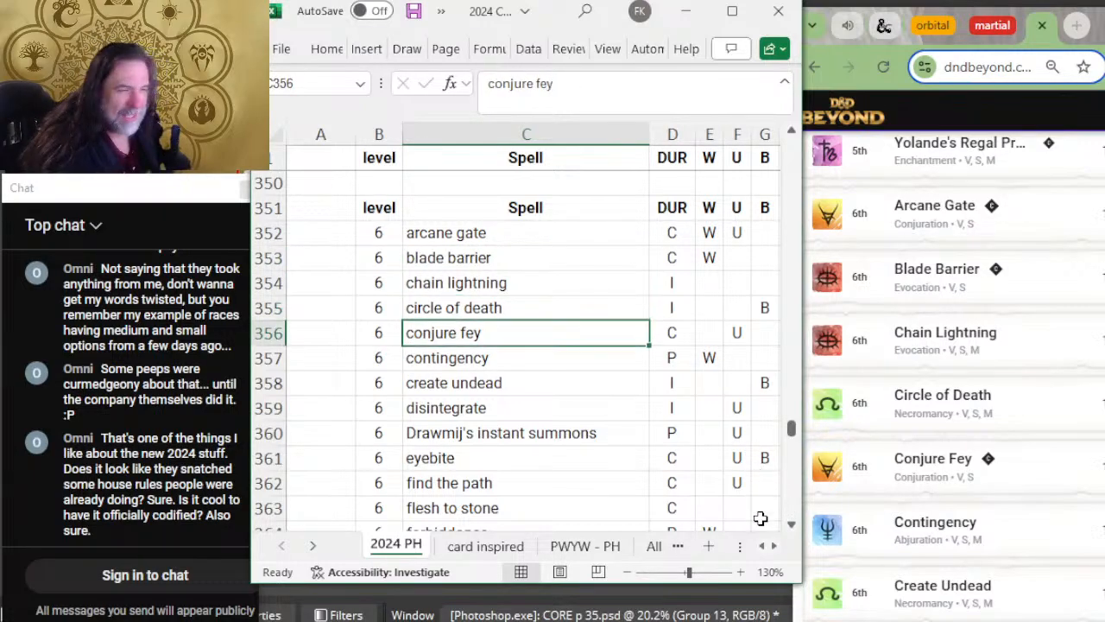
key("Down")
key("Down")
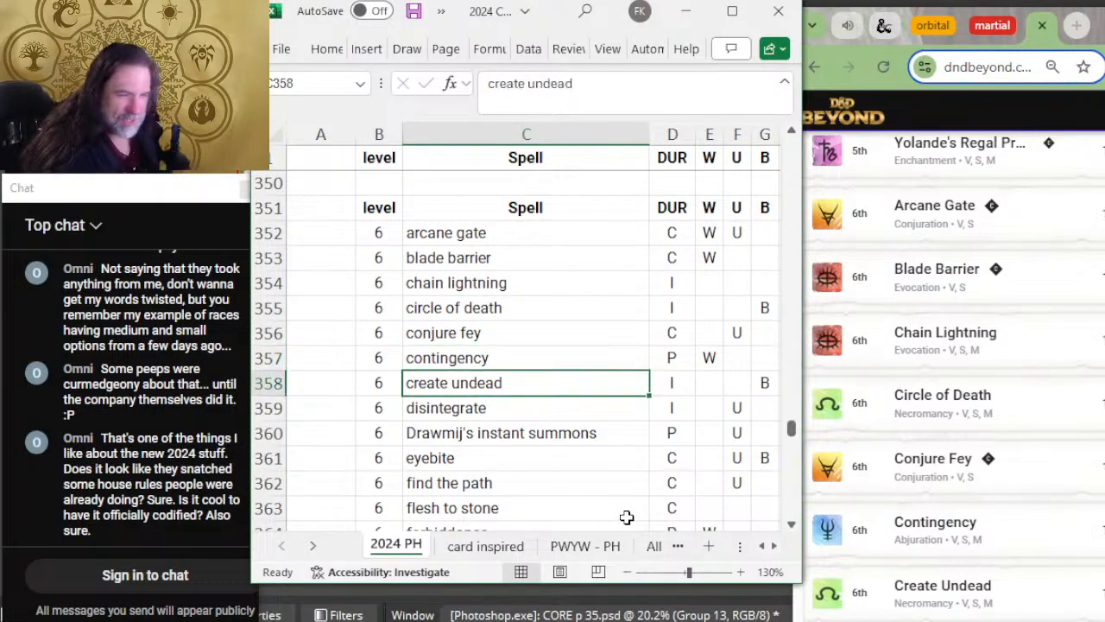
Step: Check the level 6 spells from disintegrate onward against the following entries on D&D Beyond's sixteenth page
scroll(1065, 490, "down", 3)
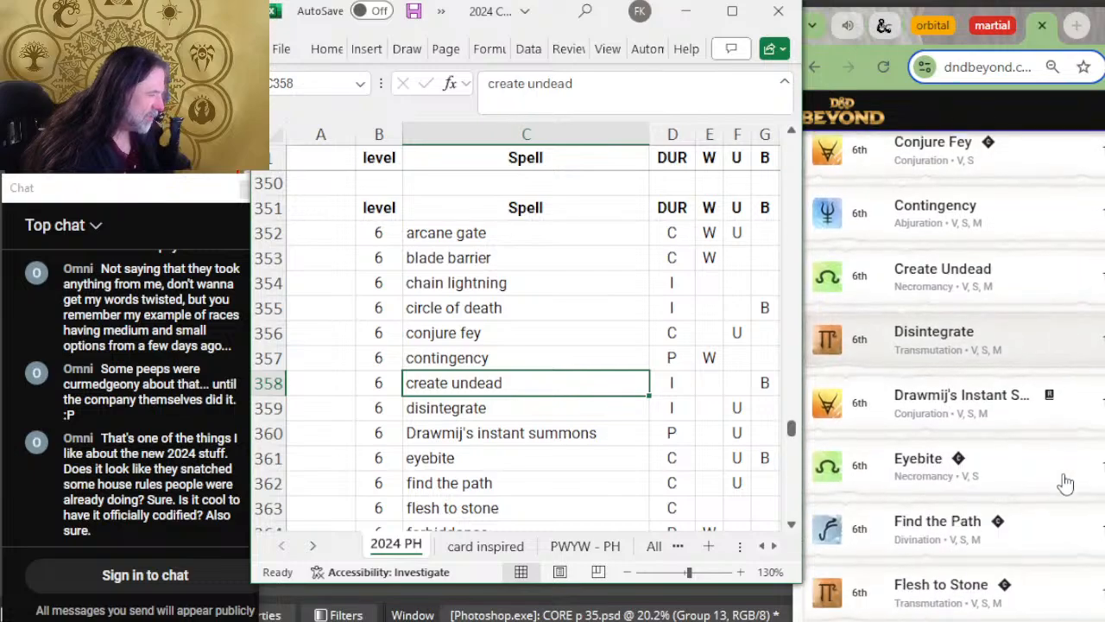
scroll(526, 371, "down", 2)
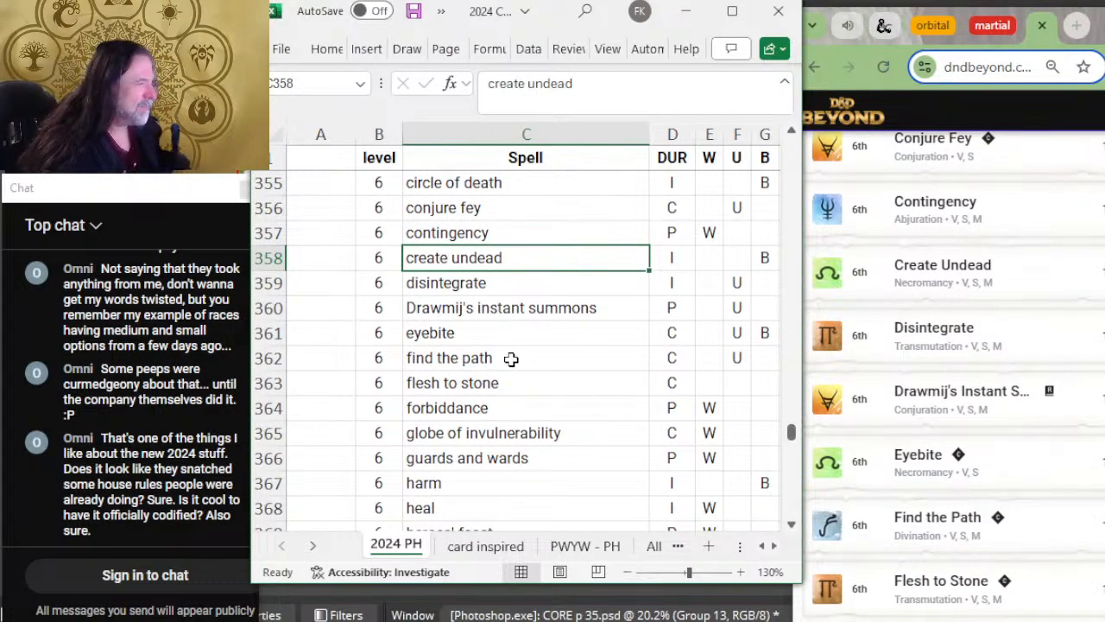
key("Down")
key("Down")
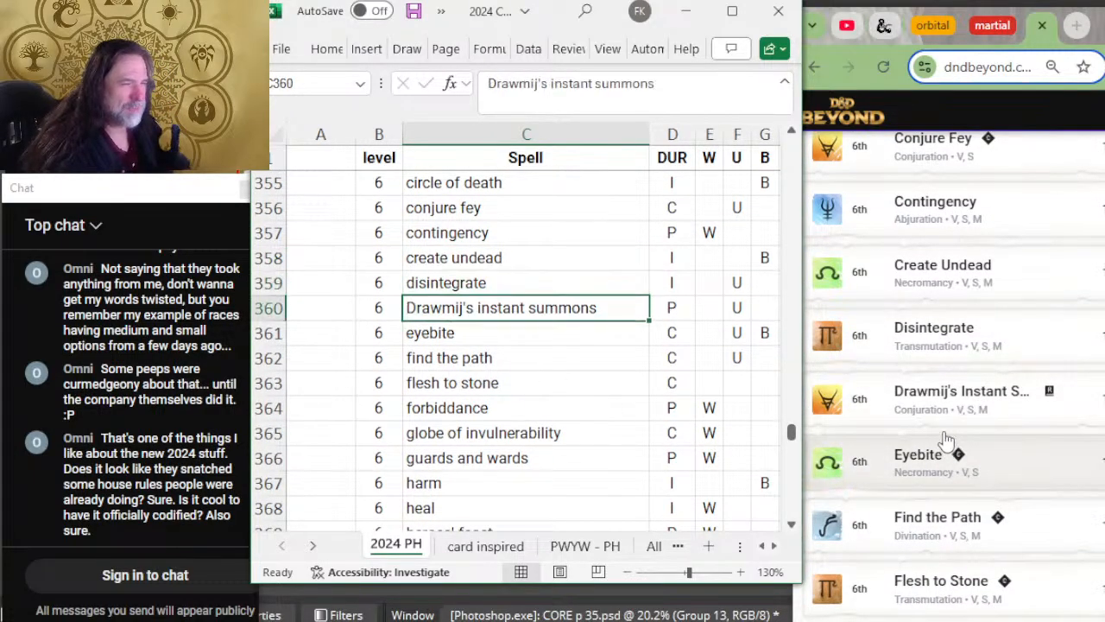
scroll(950, 402, "down", 2)
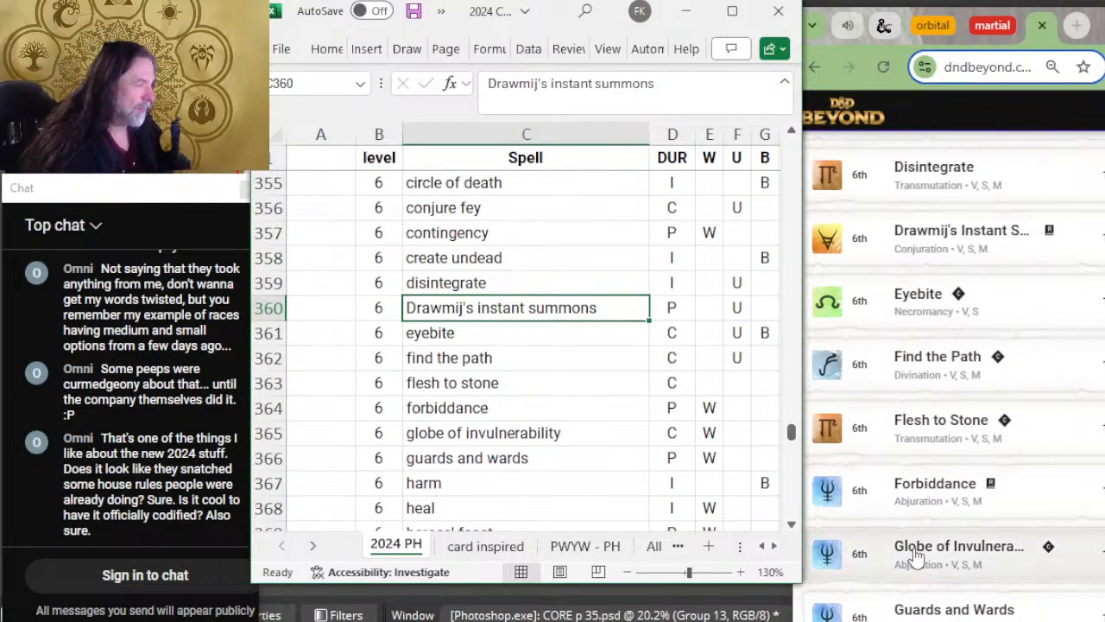
scroll(943, 462, "up", 2)
scroll(944, 462, "down", 2)
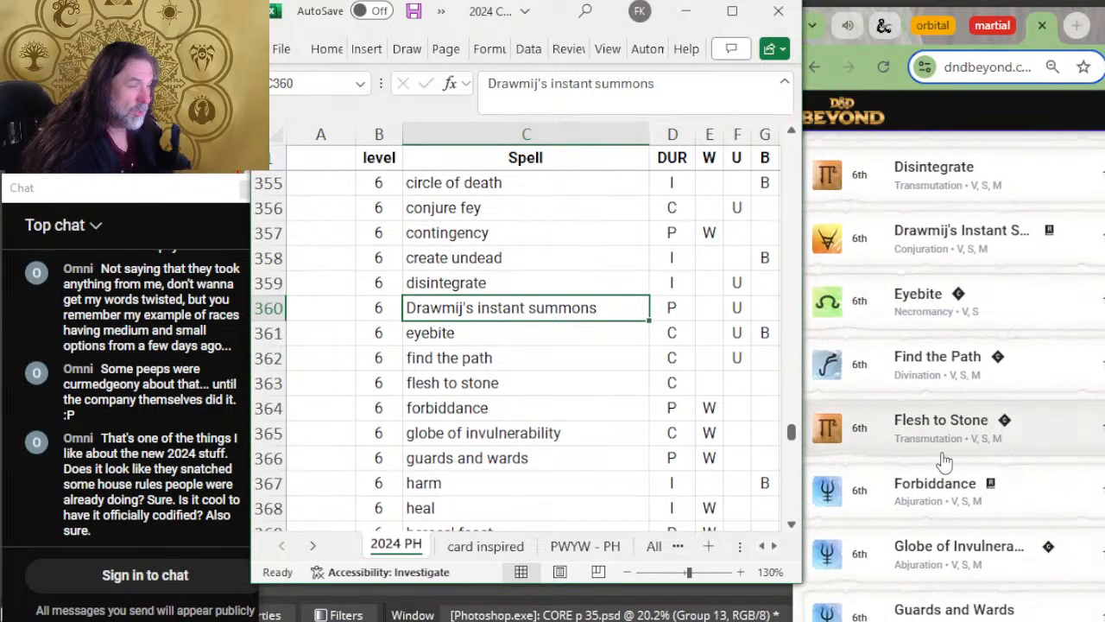
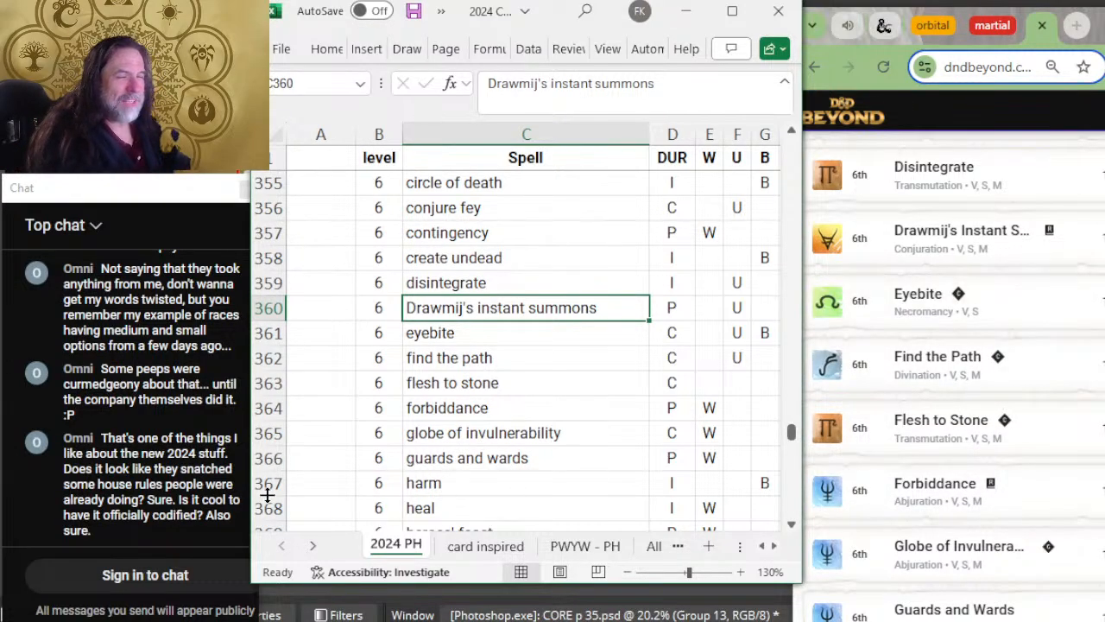
Step: Check the level 6 spells from eyebite to forbiddance against the matching entries on D&D Beyond's sixteenth page
left_click(490, 335)
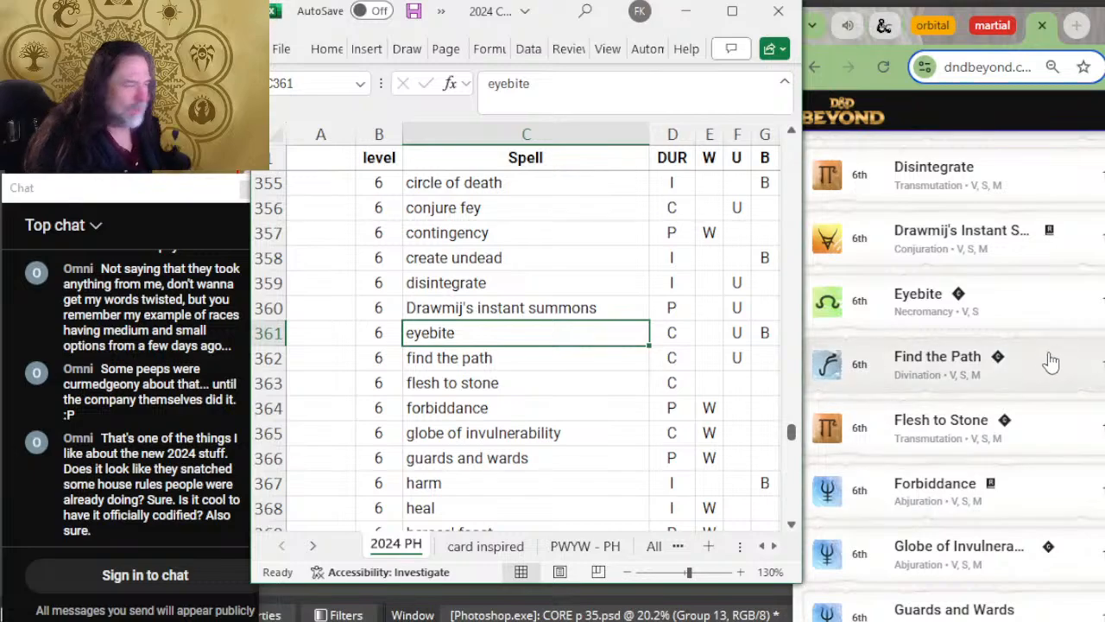
key("Down")
scroll(687, 345, "down", 1)
scroll(687, 345, "up", 1)
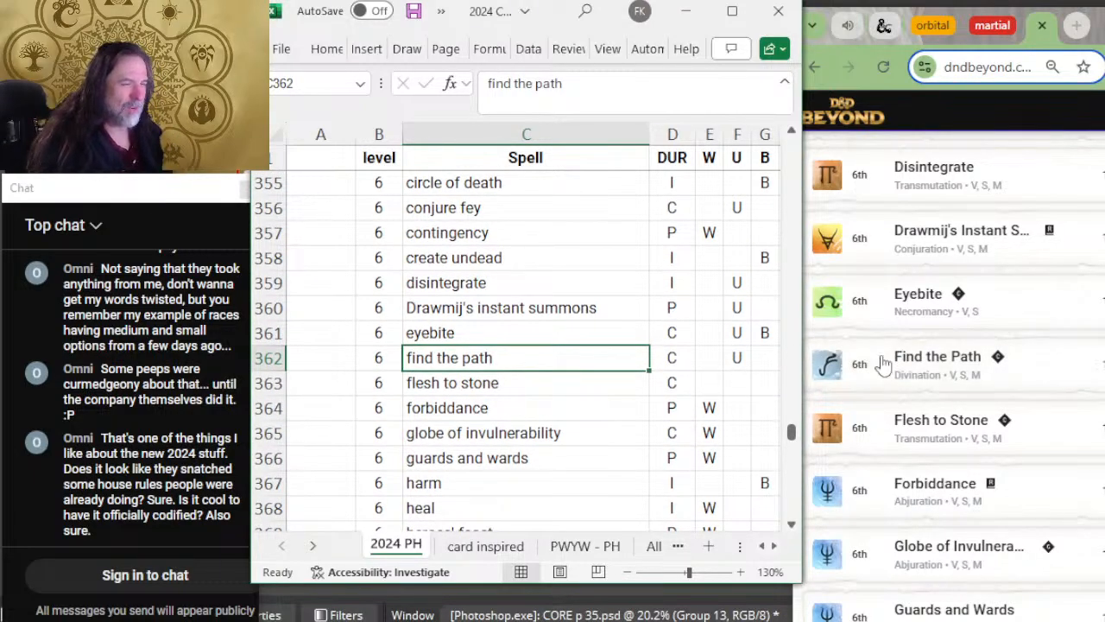
scroll(940, 341, "down", 1)
scroll(939, 341, "up", 1)
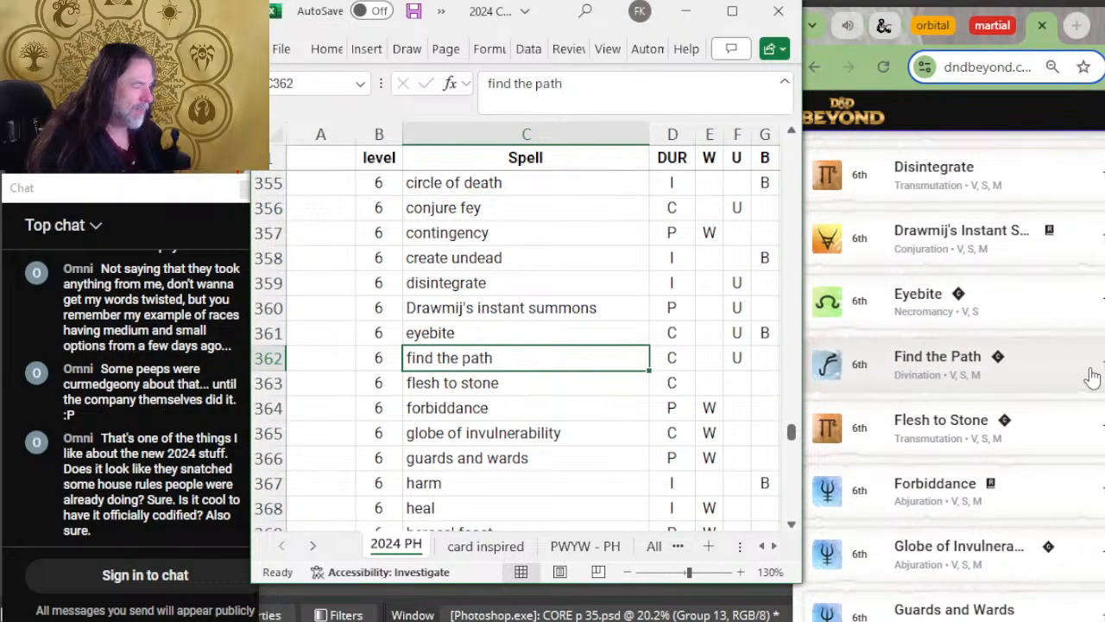
key("Down")
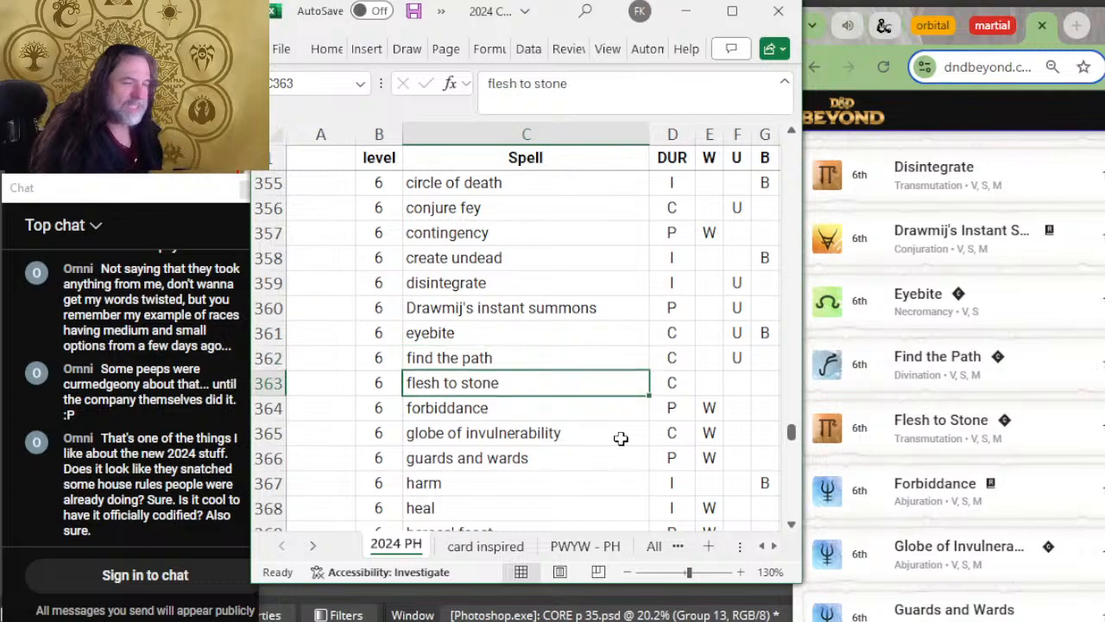
key("Down")
scroll(945, 438, "down", 1)
scroll(607, 353, "down", 2)
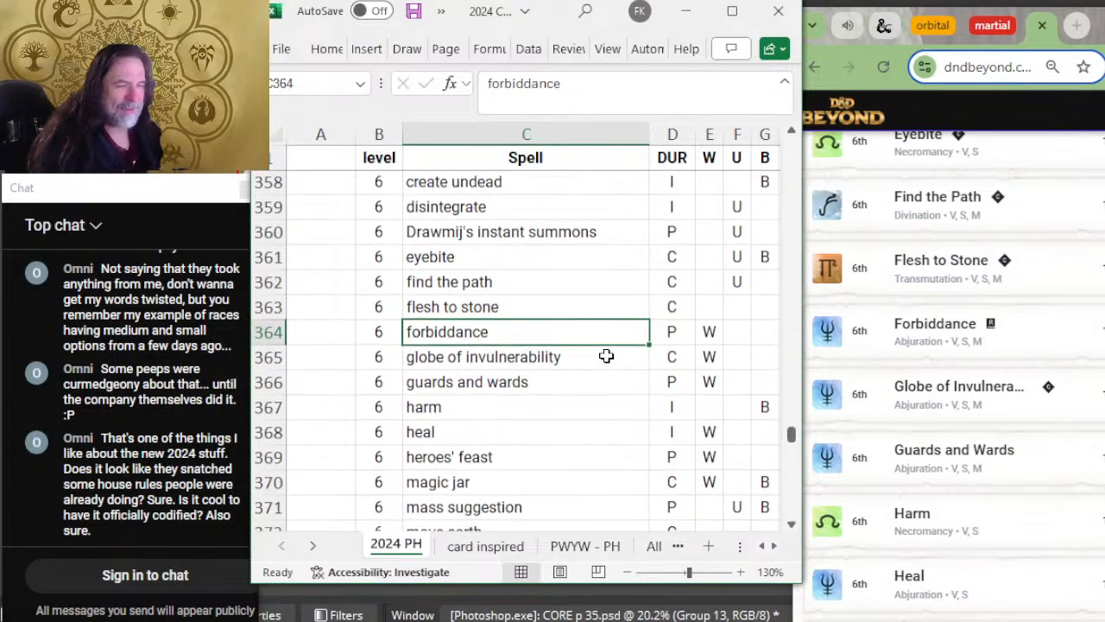
Step: Compare the level 6 spells from globe of invulnerability to heroes' feast with the last entries on D&D Beyond's sixteenth page
key("Down")
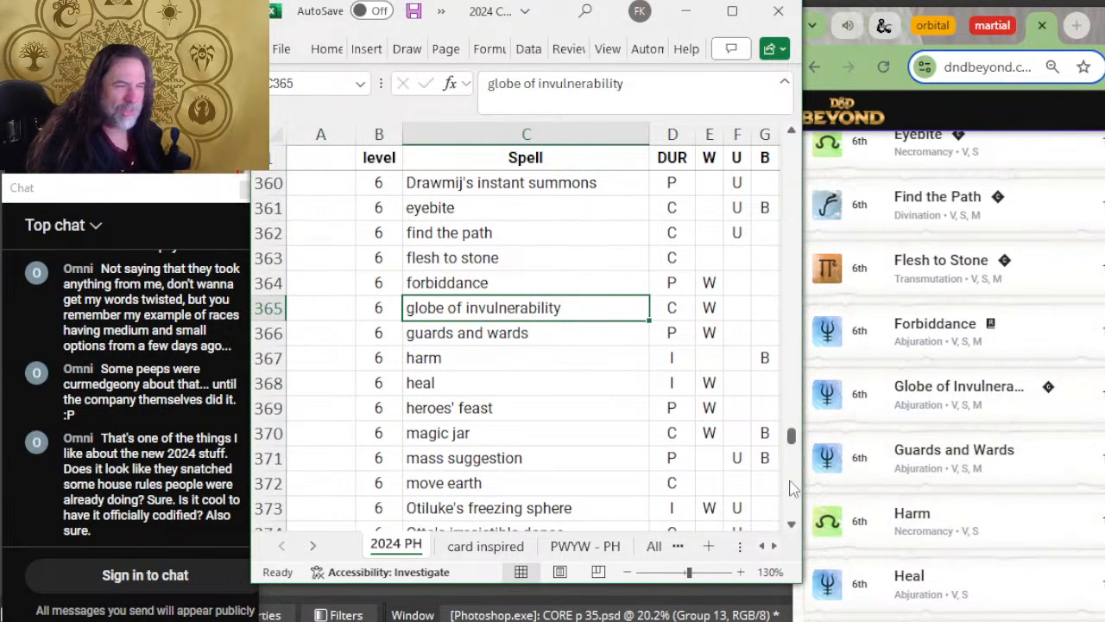
key("Down")
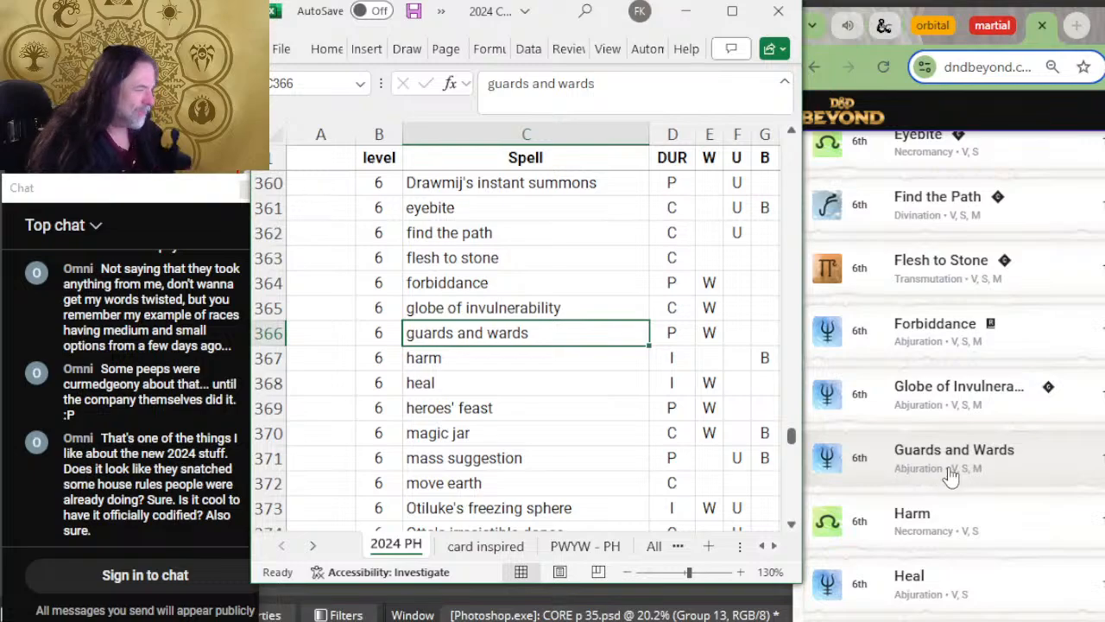
scroll(949, 432, "down", 2)
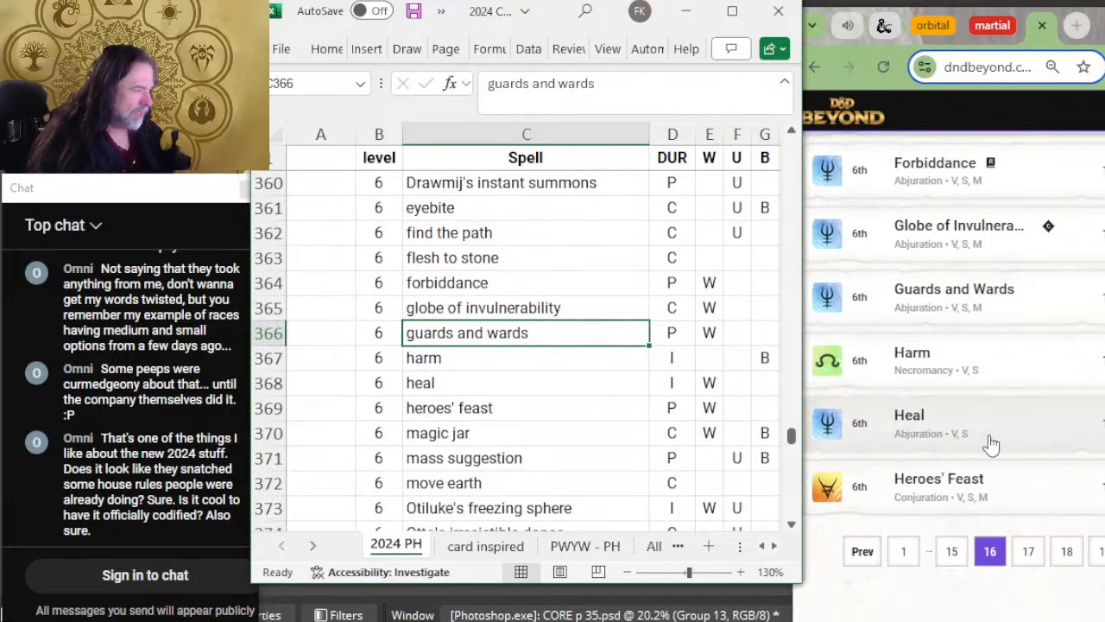
scroll(967, 428, "down", 2)
key("Down")
scroll(616, 388, "down", 2)
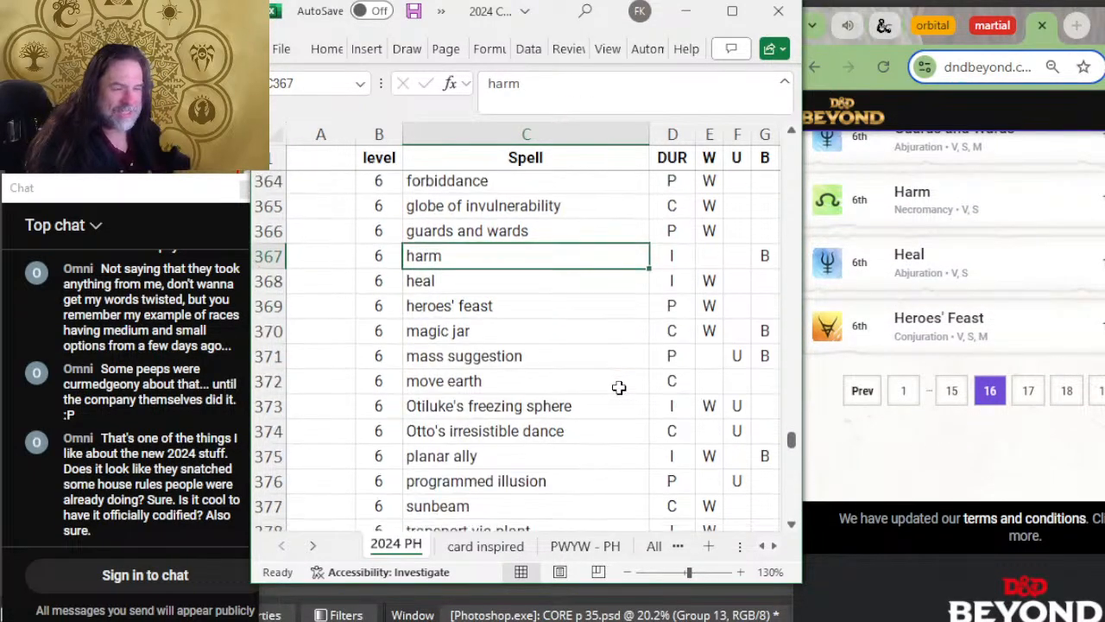
key("Down")
key("Down")
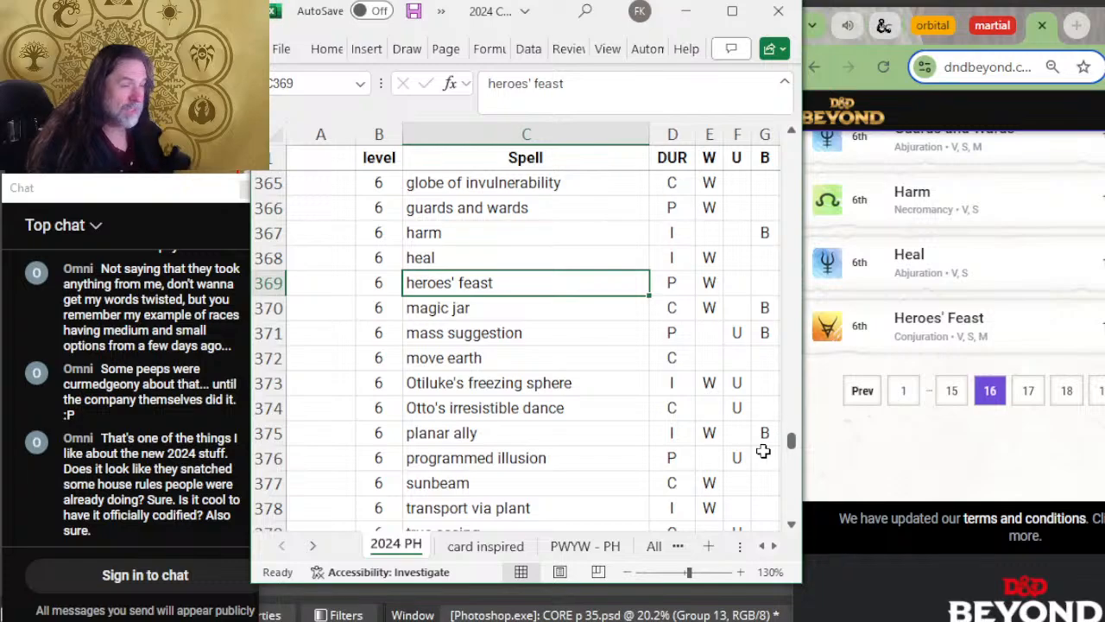
Step: Open D&D Beyond's seventeenth spell page and compare its entries with the level 6 spells from magic jar to programmed illusion
key("Down")
left_click(1028, 395)
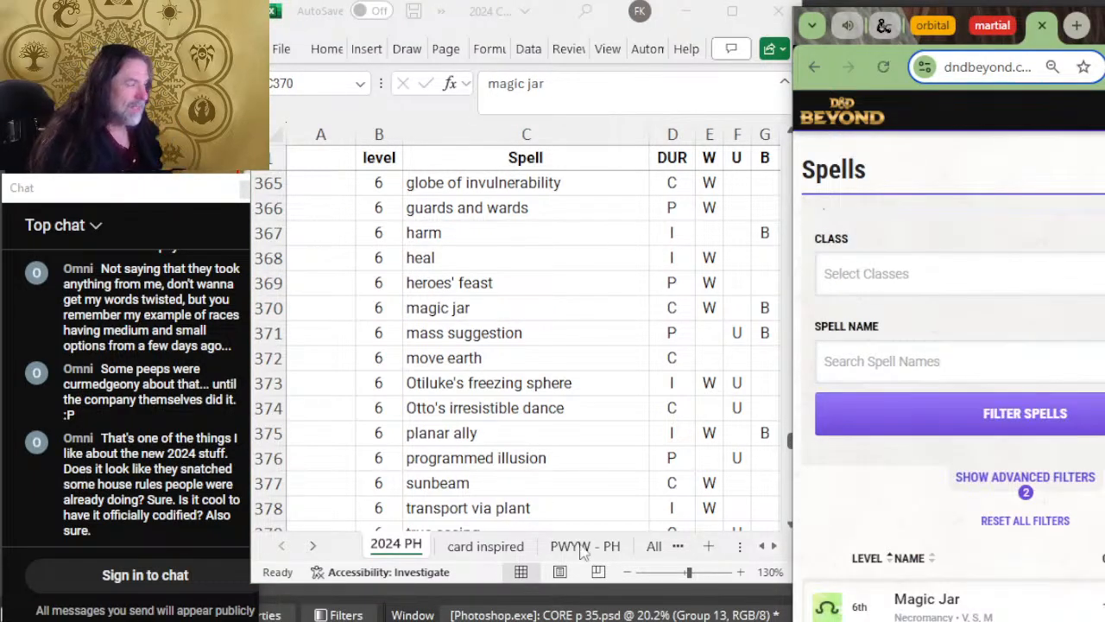
scroll(922, 485, "down", 4)
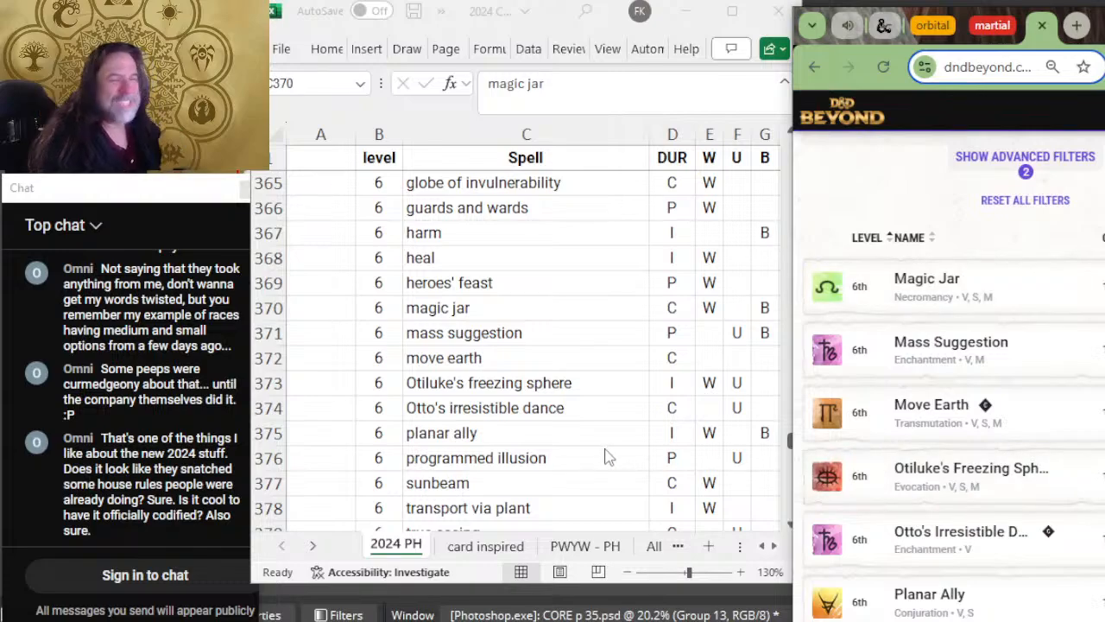
left_click(496, 333)
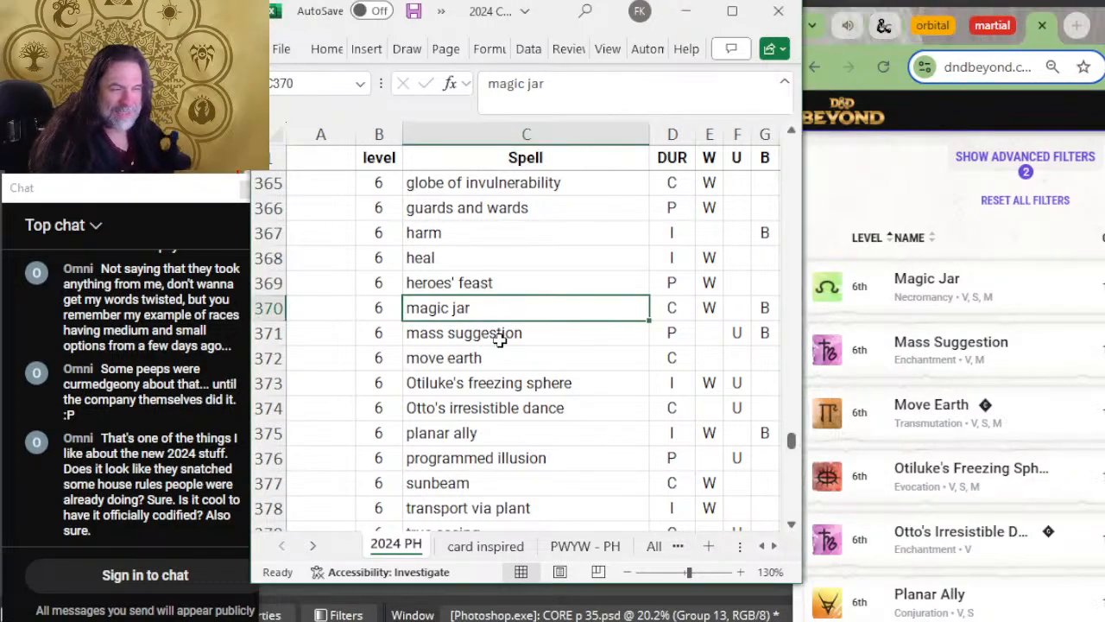
key("Down")
key("Down")
scroll(908, 347, "down", 2)
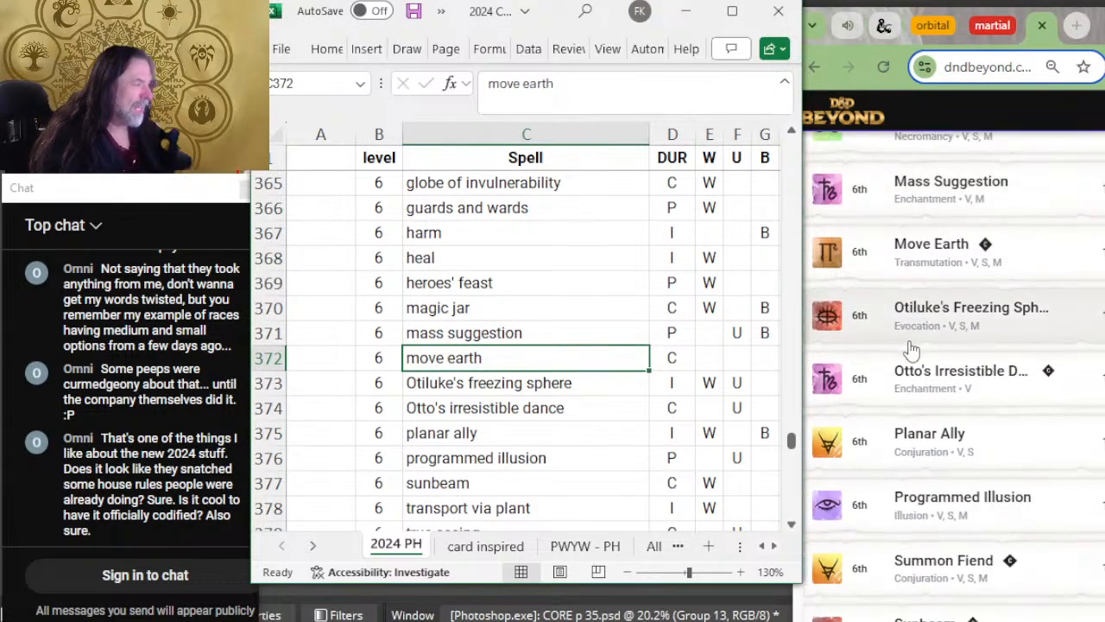
scroll(558, 286, "down", 2)
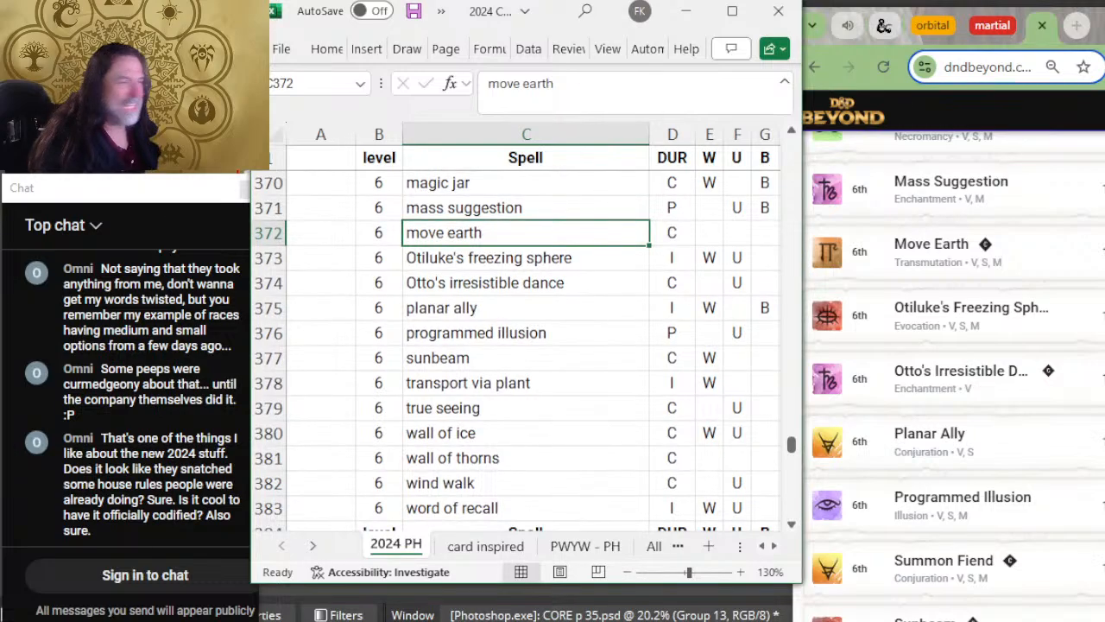
key("Down")
key("Down")
key("Down")
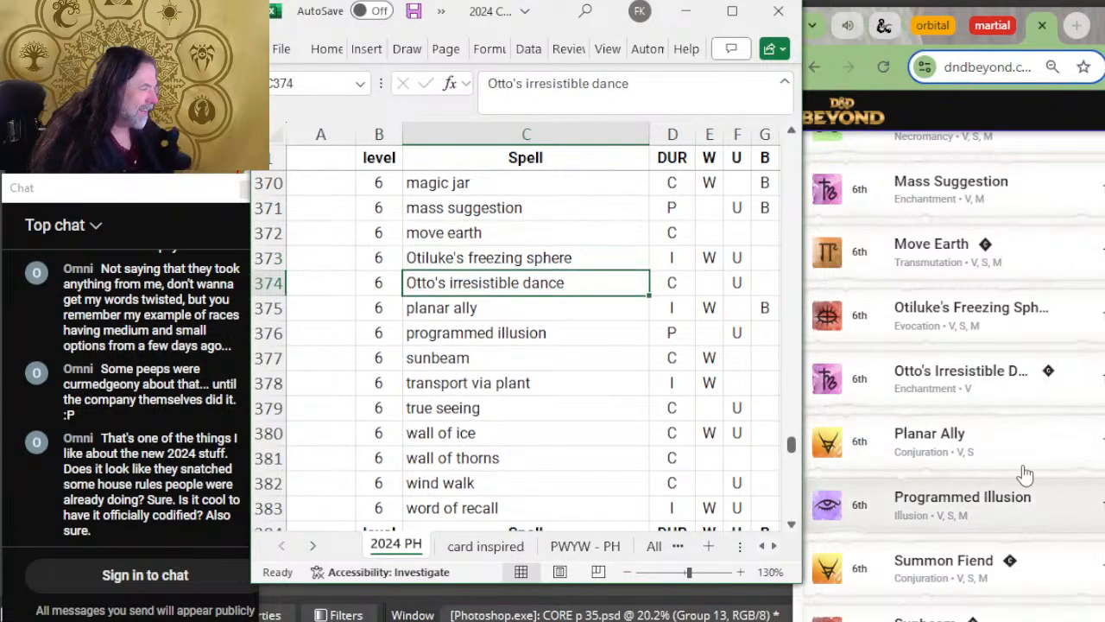
Step: Insert a row above sunbeam and enter the level 6 spell "summon fiend" in it
key("Down")
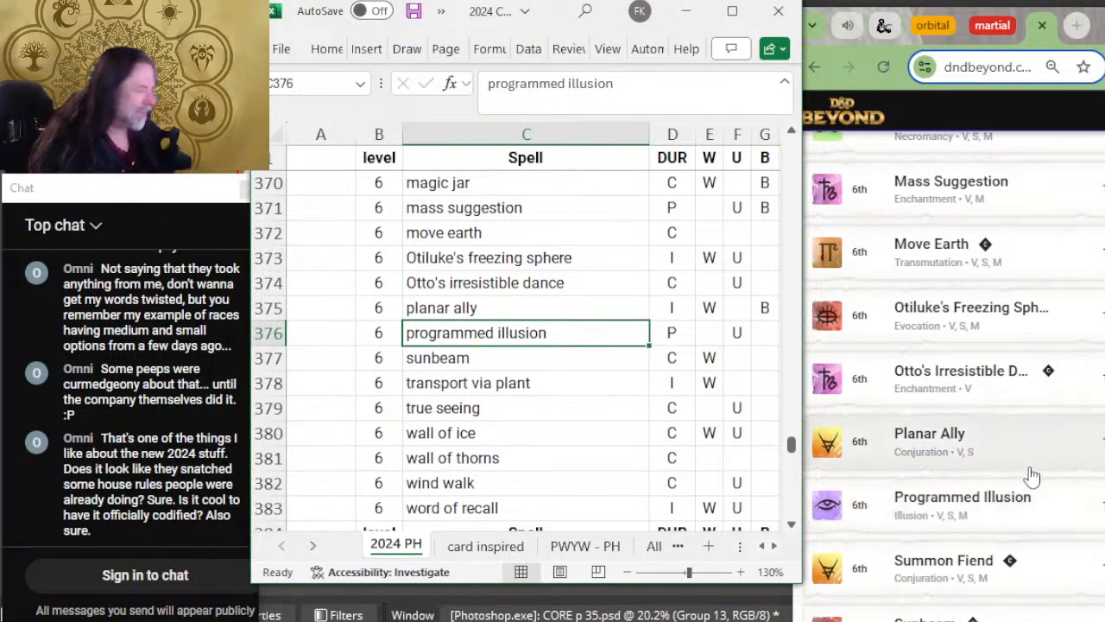
scroll(1031, 484, "down", 4)
scroll(1031, 414, "up", 2)
key("Down")
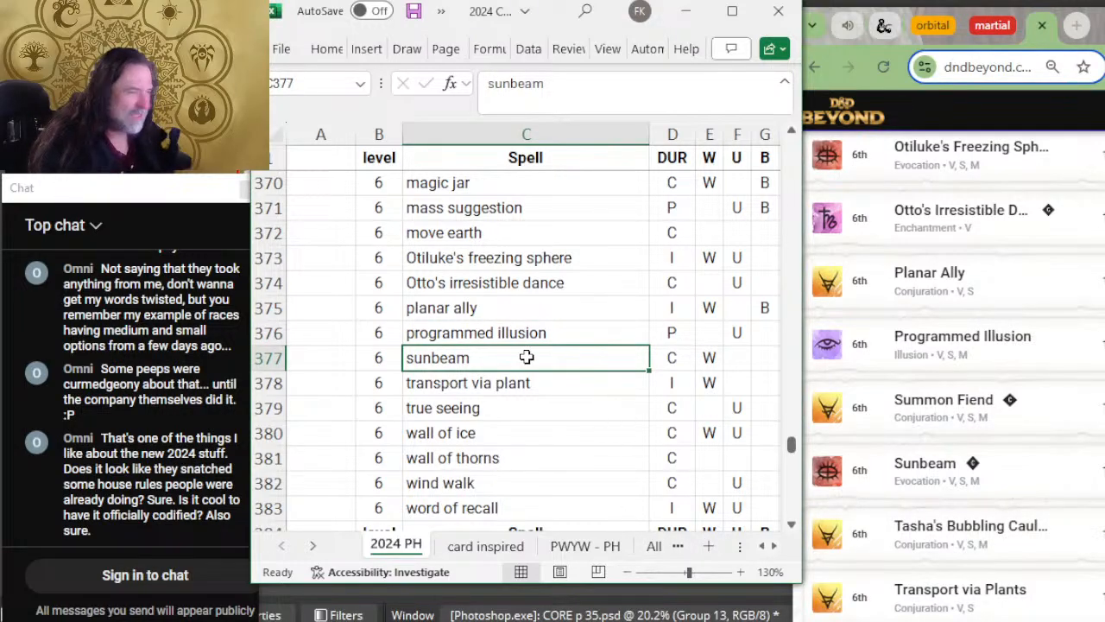
right_click(270, 358)
left_click(320, 181)
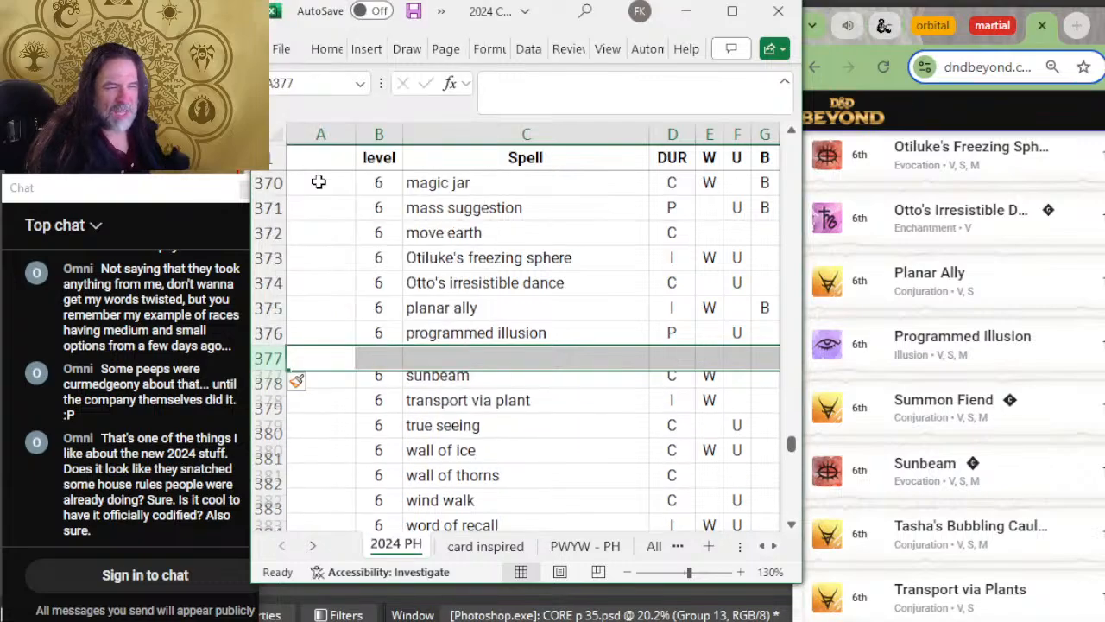
left_click(387, 359)
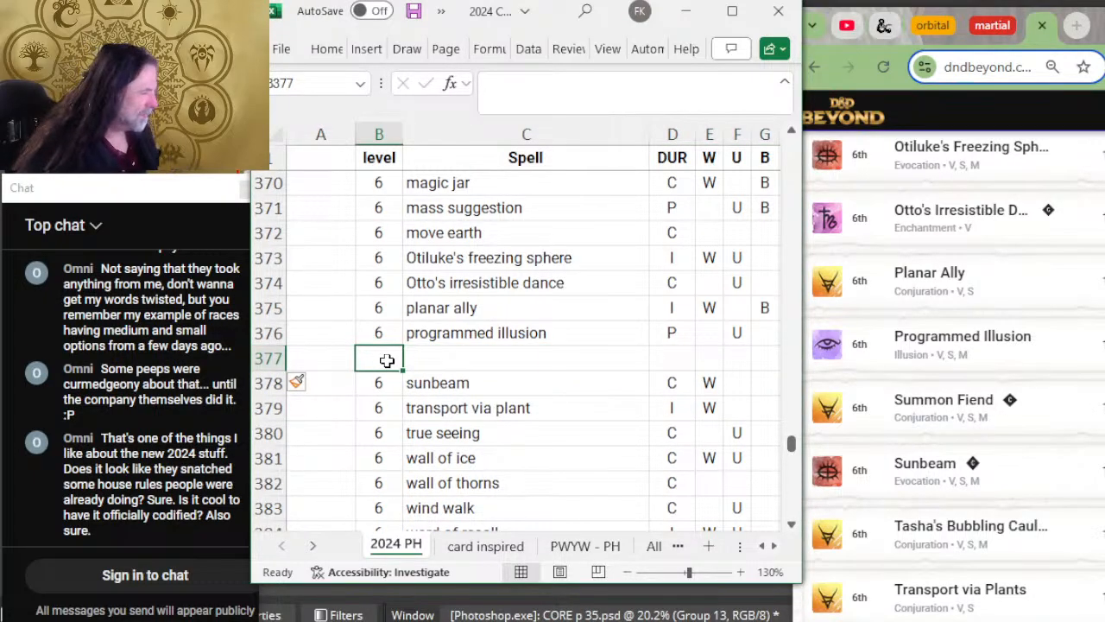
type("6")
key("Tab")
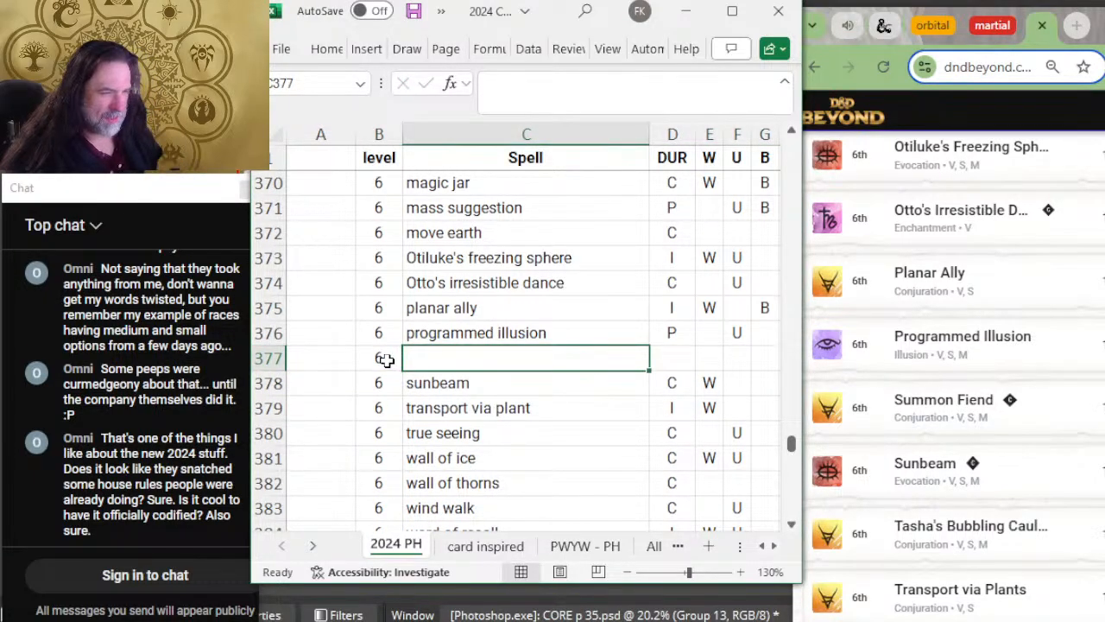
type("summon fiend")
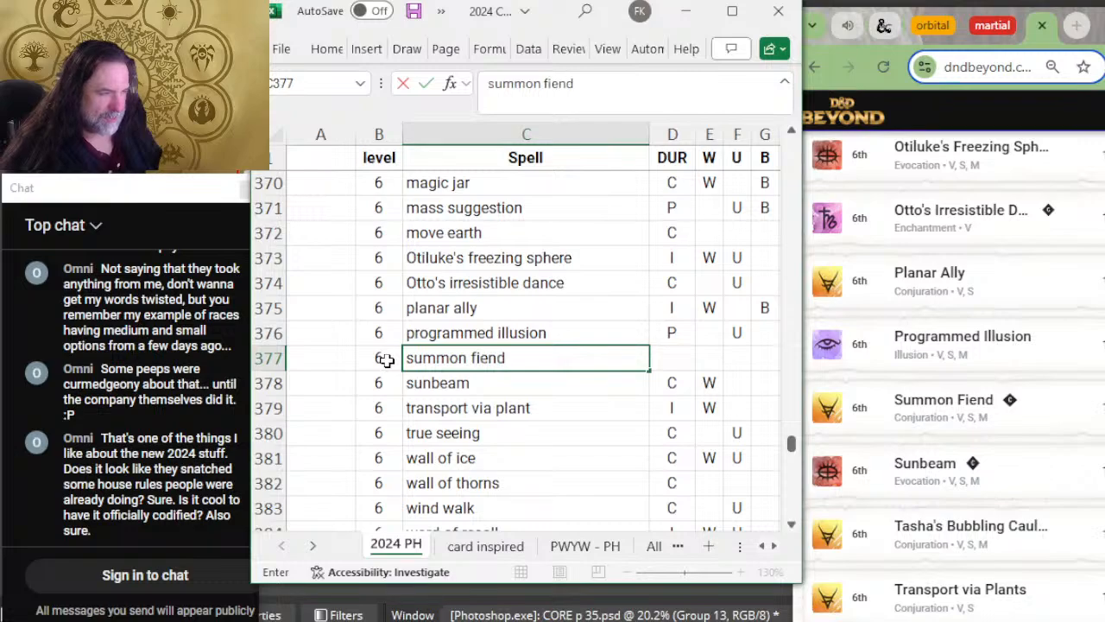
key("Tab")
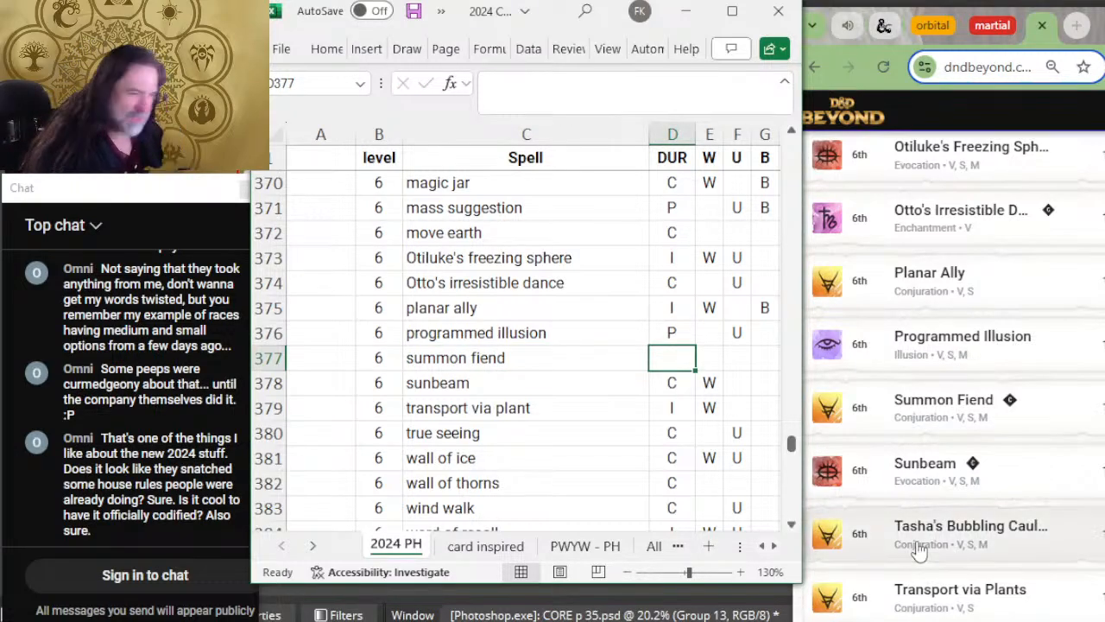
Step: Insert a row above transport via plant and enter the level 6 spell "tasha's bubbling cauldron" in it
right_click(263, 407)
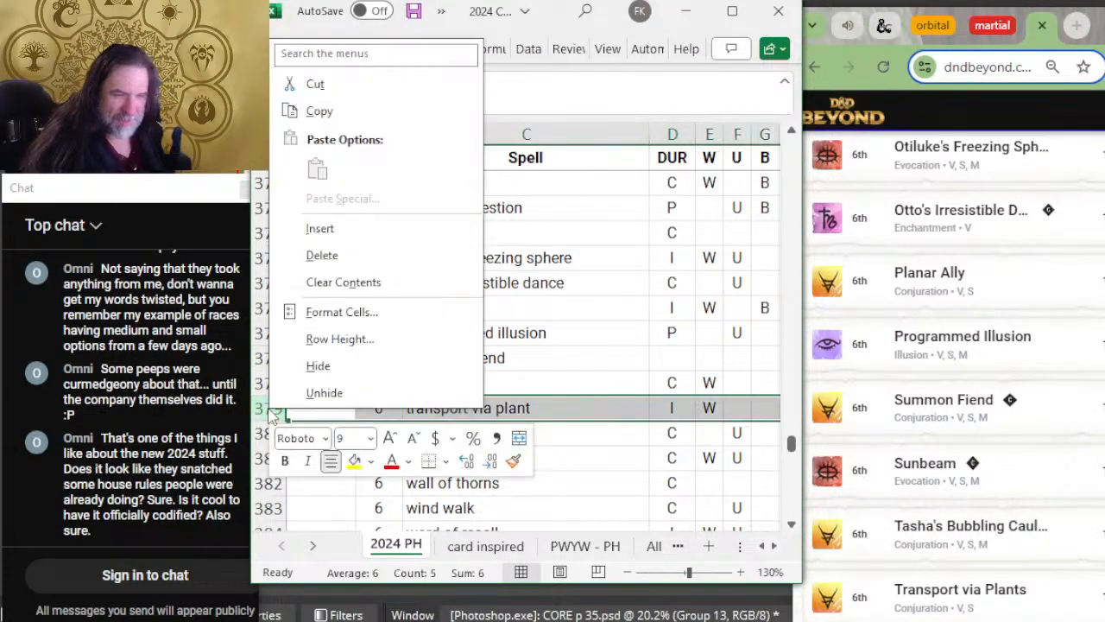
left_click(344, 228)
key("Right")
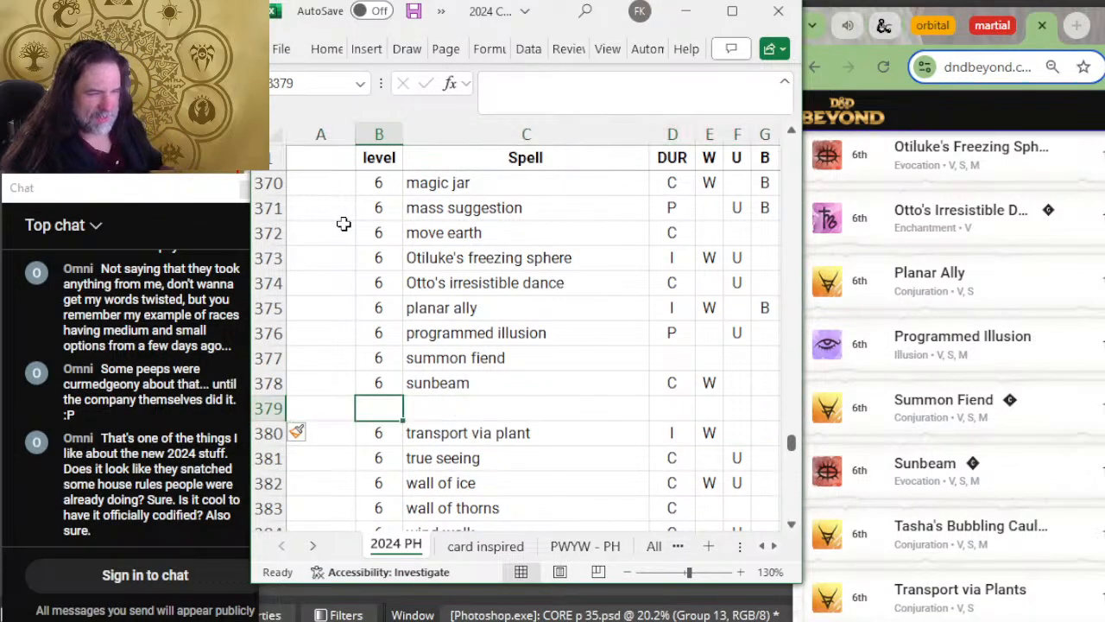
type("6")
key("Right")
type("ta")
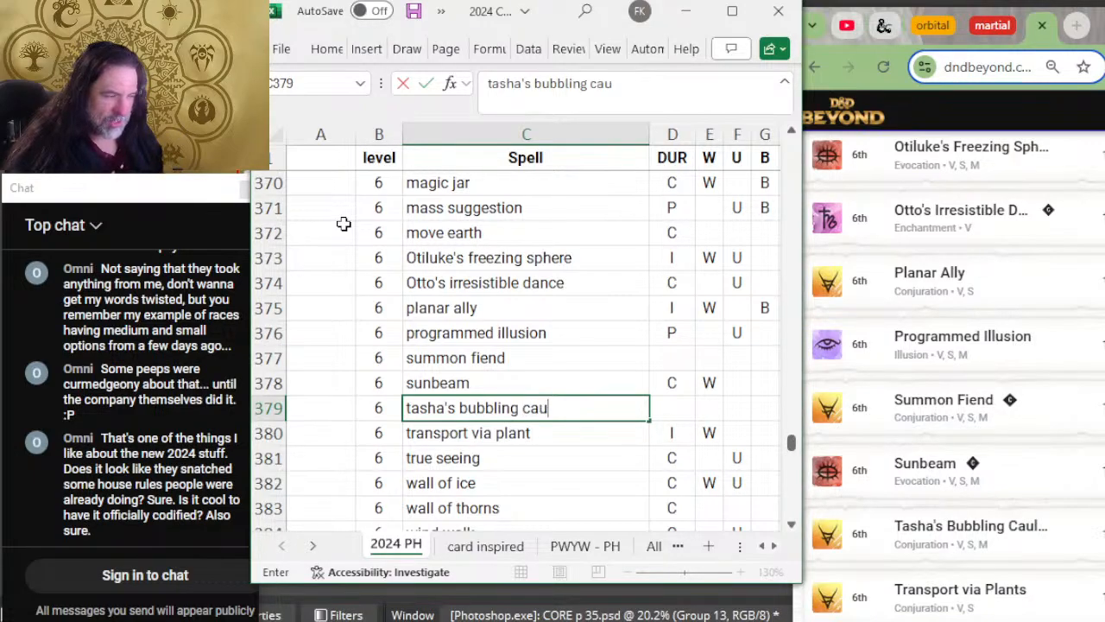
type("sha's bubbling cauldron")
key("Right")
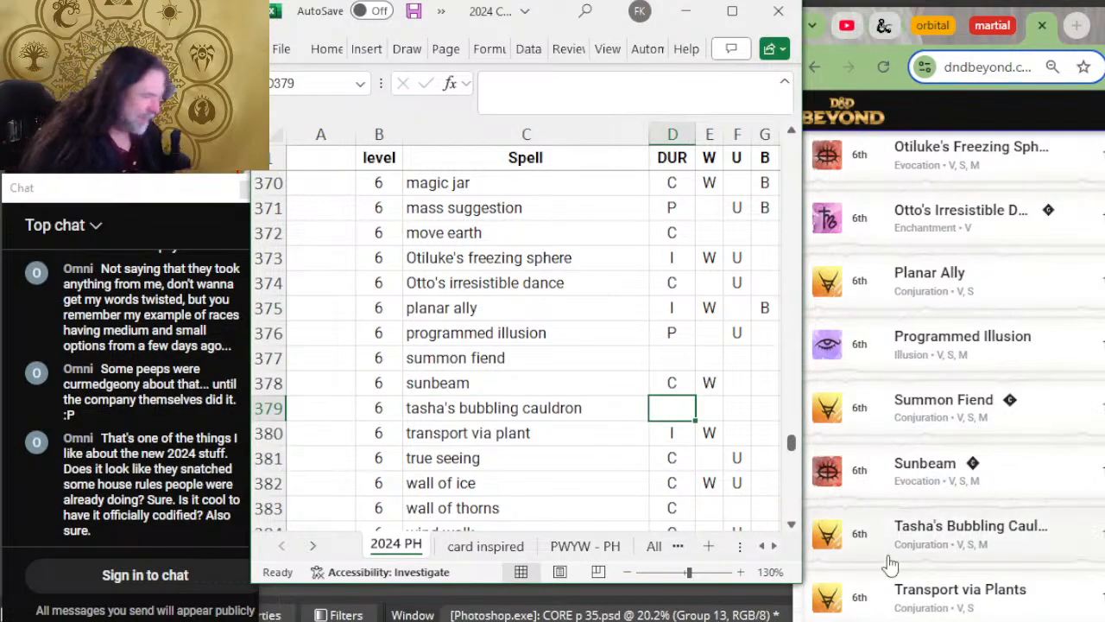
Step: Check the remaining level 6 spells from transport via plant to word of recall against D&D Beyond's seventeenth page
scroll(991, 535, "down", 2)
scroll(950, 423, "down", 3)
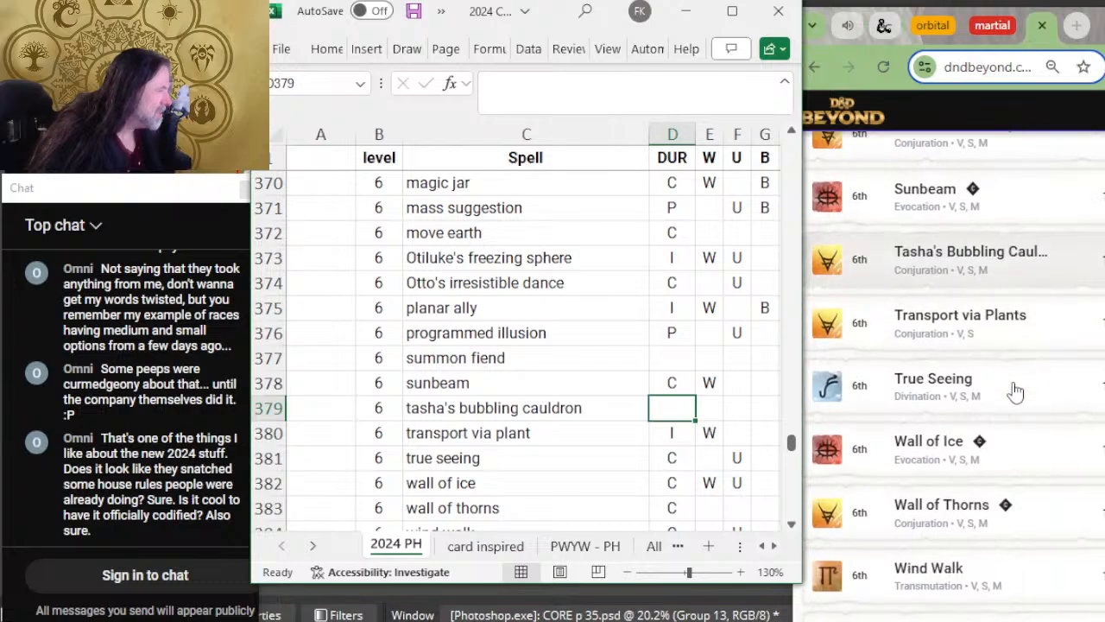
left_click(510, 432)
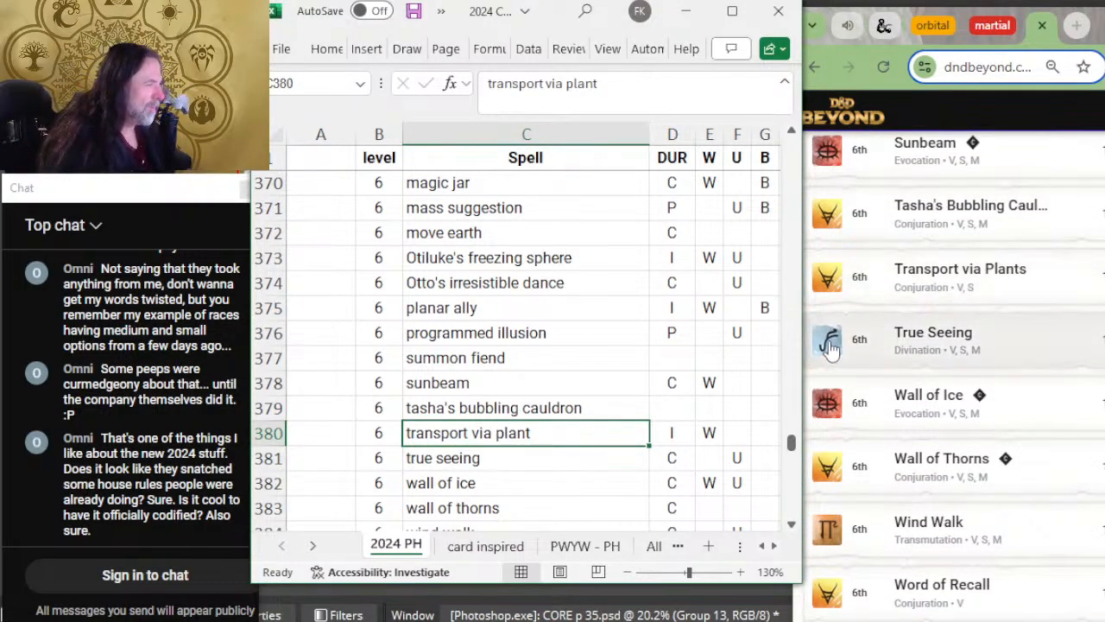
scroll(686, 259, "down", 2)
key("Down")
scroll(993, 371, "down", 1)
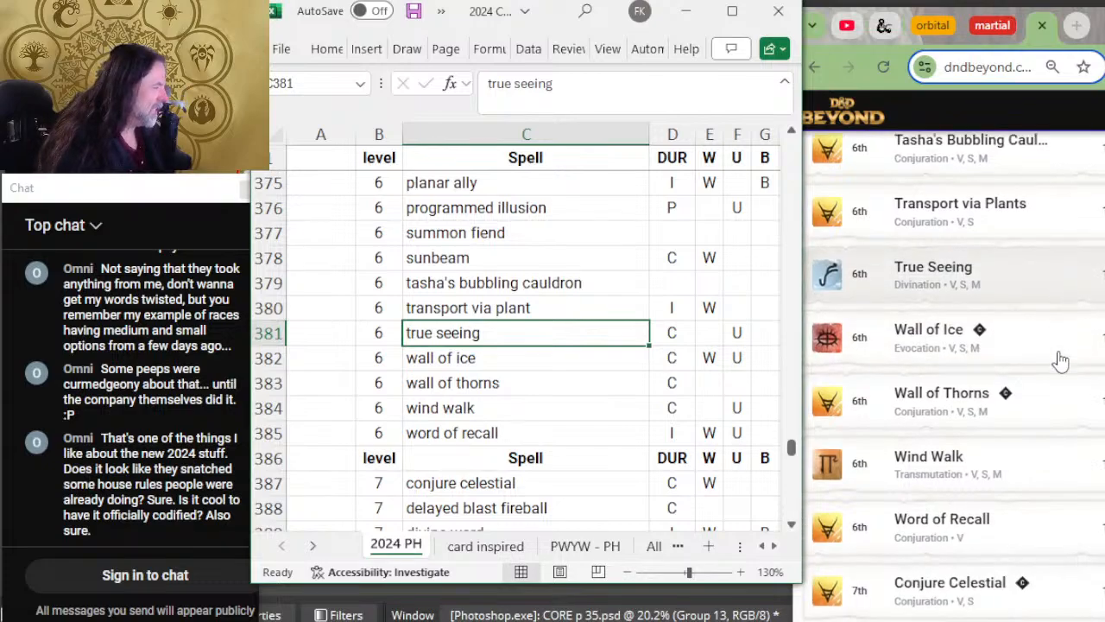
scroll(1060, 361, "down", 1)
key("Down")
key("Down")
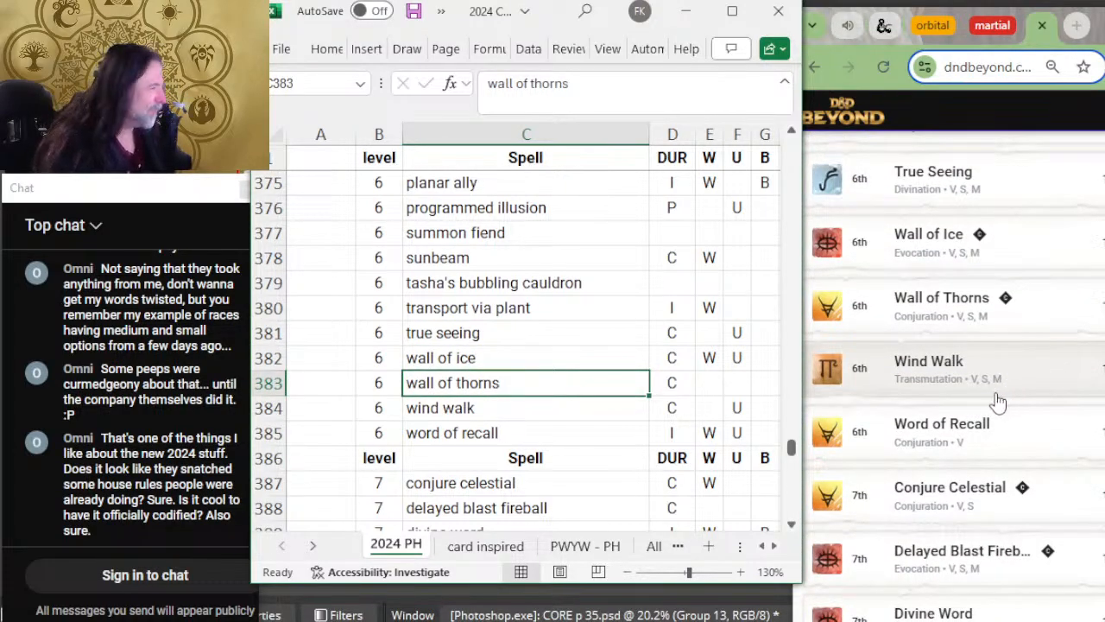
key("Down")
scroll(898, 389, "down", 2)
key("Down")
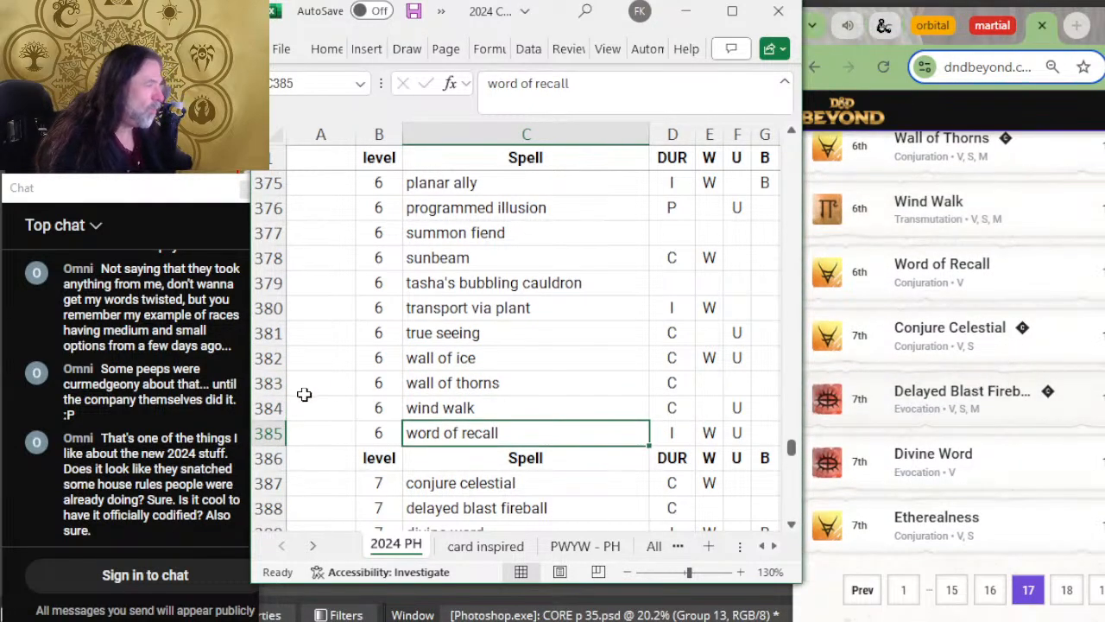
Step: Insert a blank row between word of recall and the level 7 header row
scroll(443, 362, "down", 2)
right_click(281, 338)
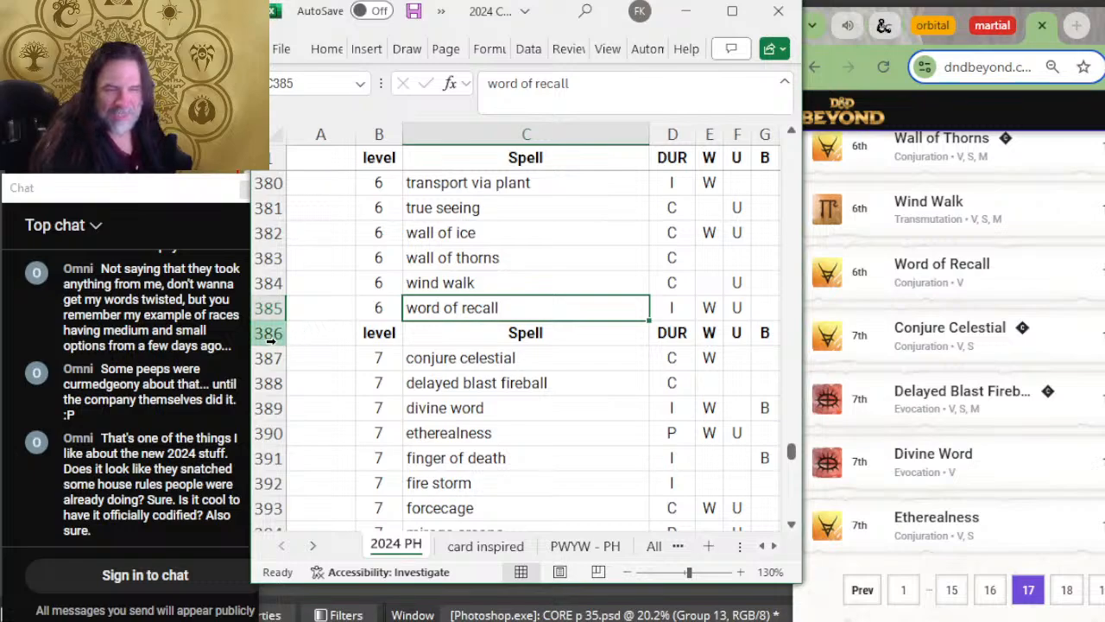
left_click(363, 164)
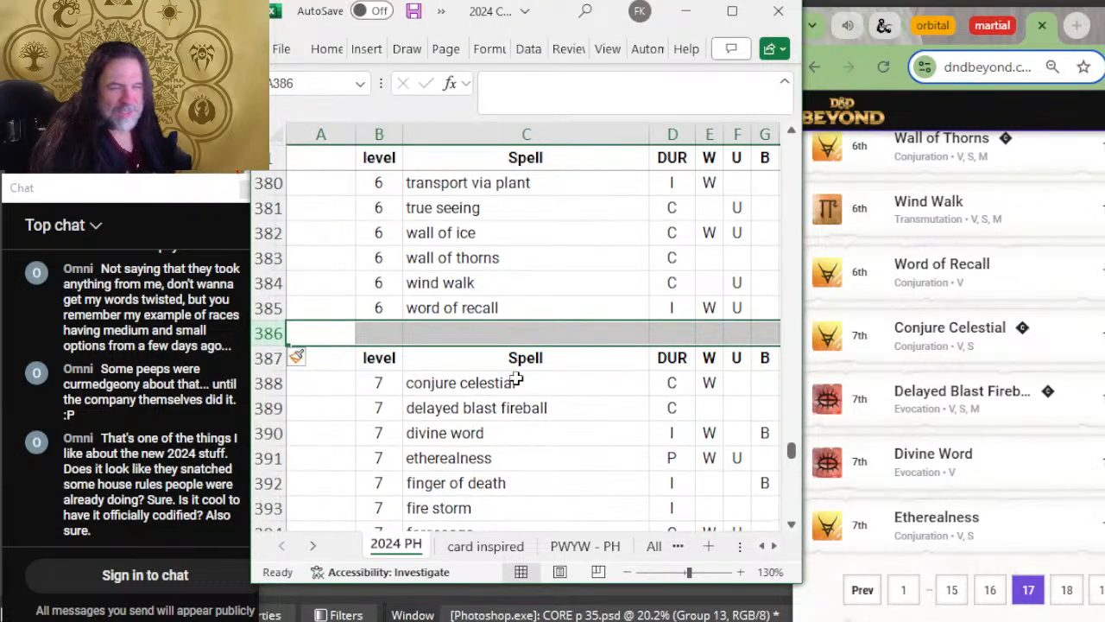
scroll(523, 377, "down", 2)
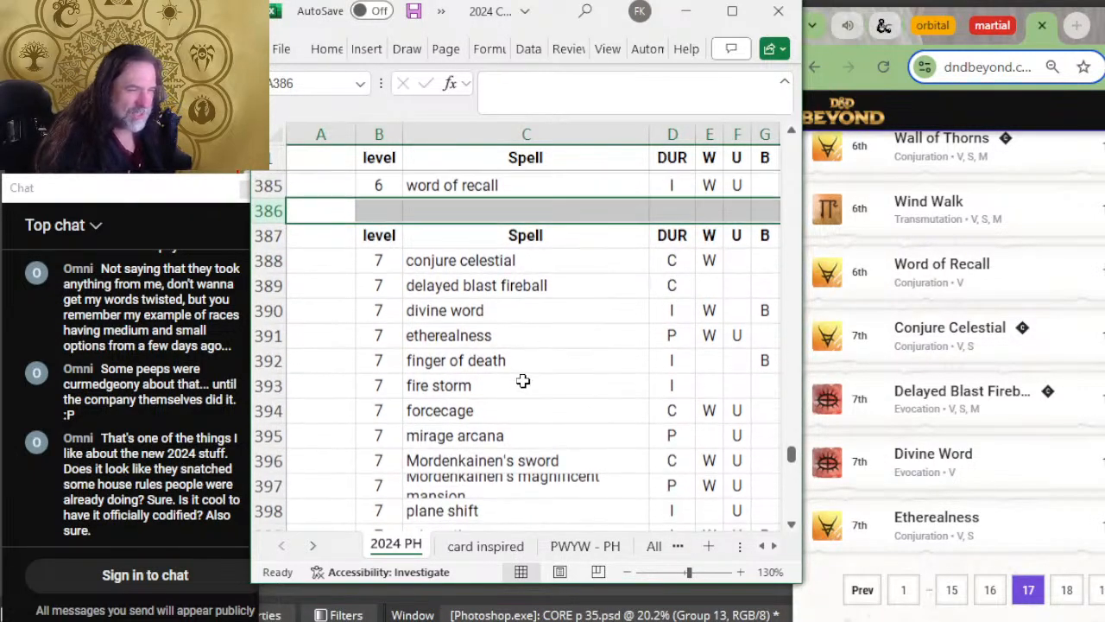
Step: Check the level 7 spells from conjure celestial to etherealness against D&D Beyond's seventeenth page and open page 18
key("Down")
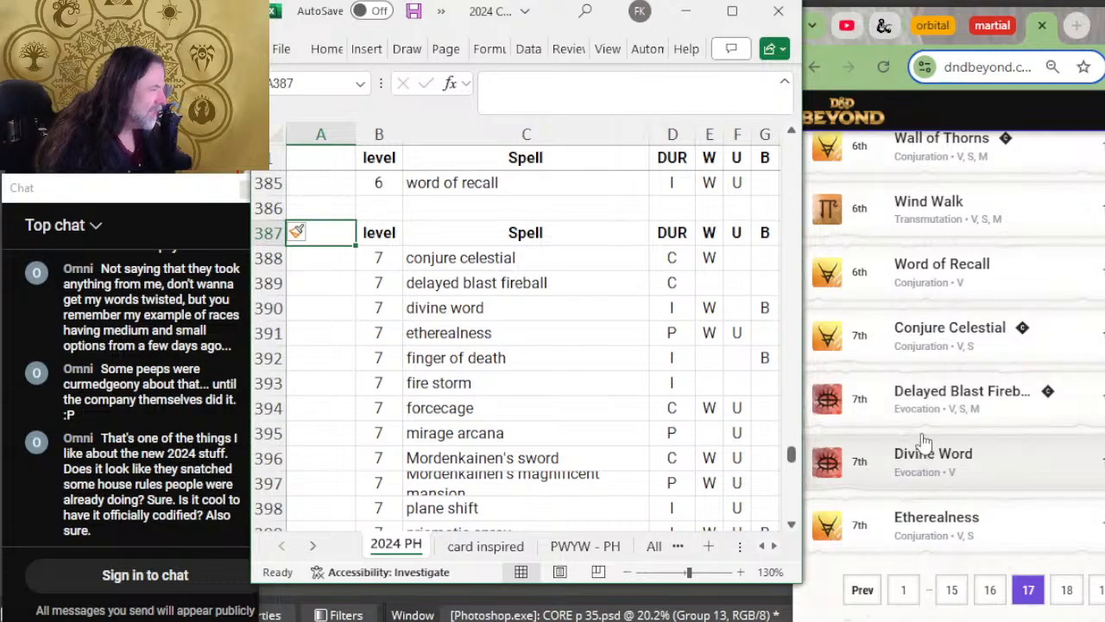
left_click(570, 290)
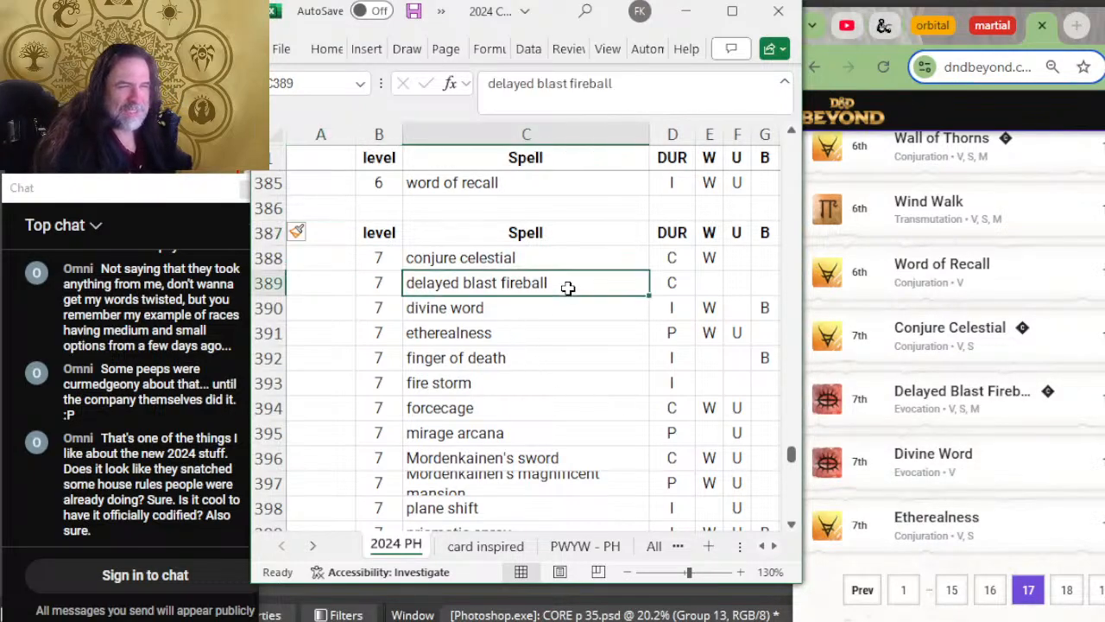
scroll(1070, 337, "down", 3)
key("Down")
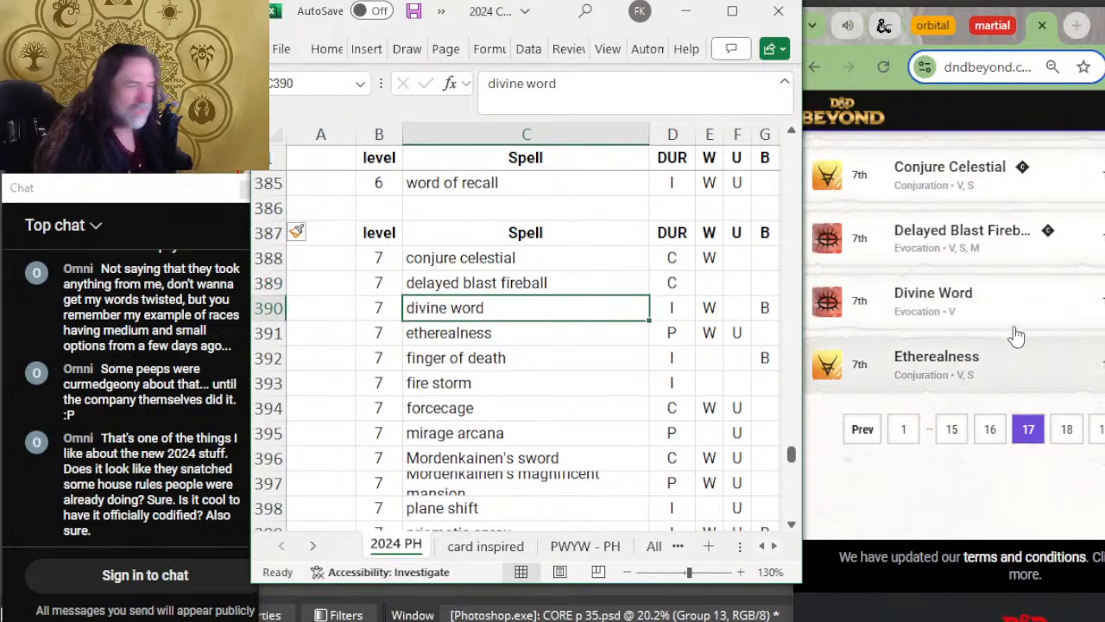
left_click(1067, 429)
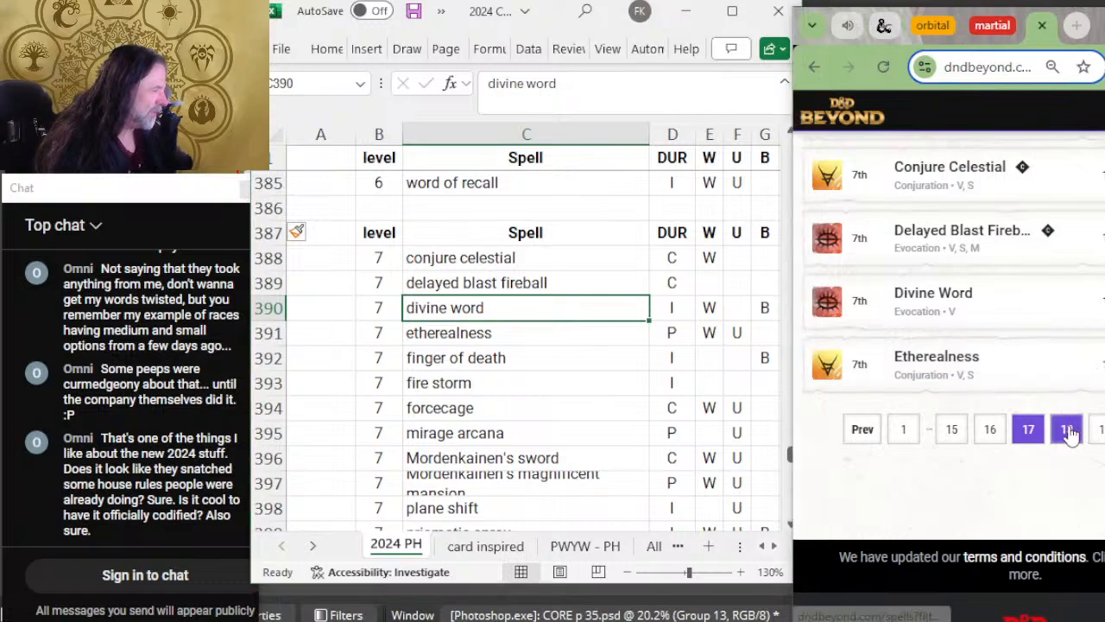
left_click(496, 312)
left_click(499, 332)
left_click(604, 358)
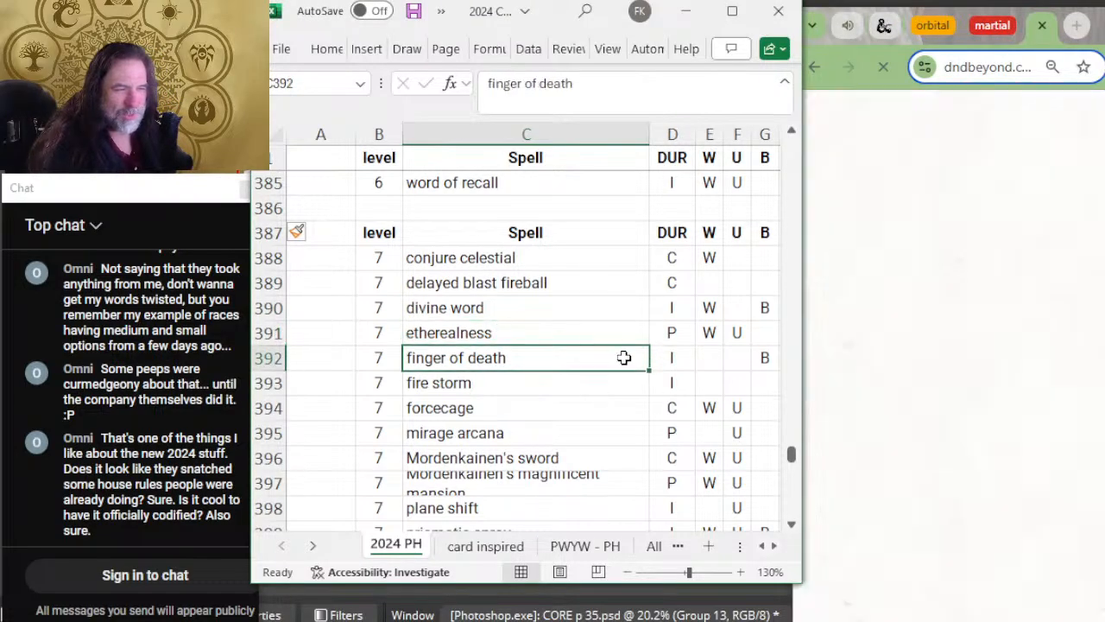
Step: Compare the level 7 spells from finger of death to Mordenkainen's sword with D&D Beyond's eighteenth page
scroll(970, 345, "down", 2)
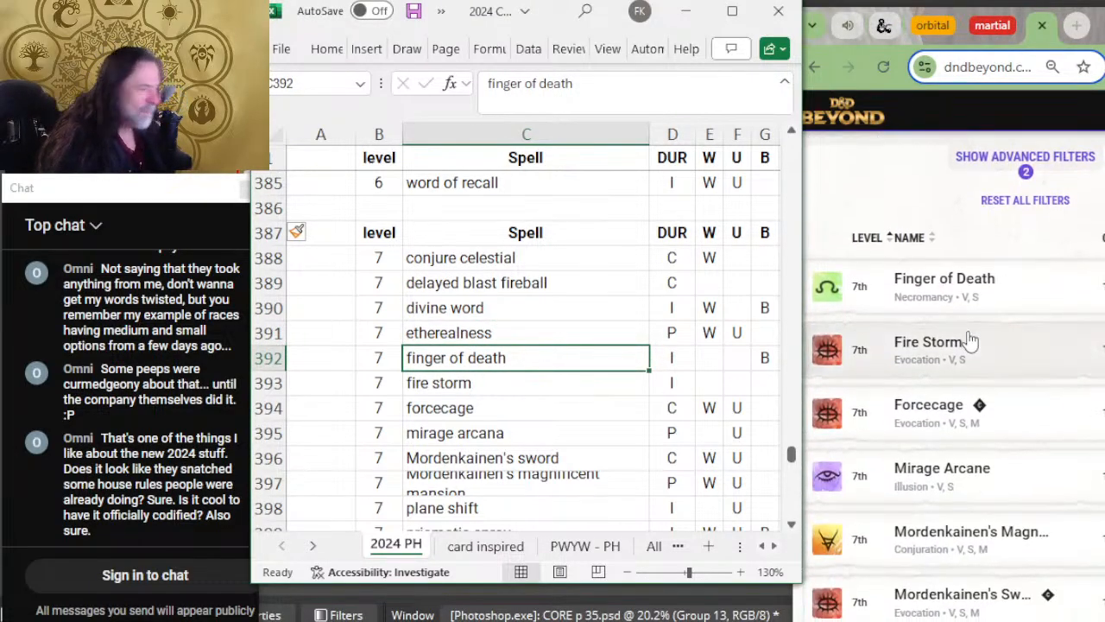
key("Down")
key("Down")
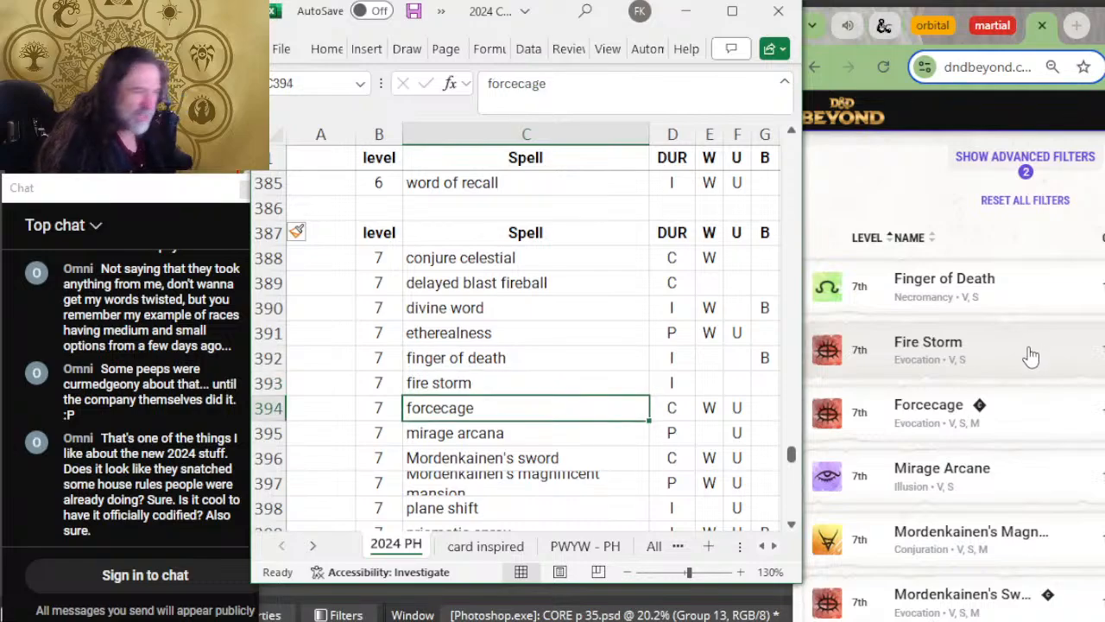
key("Down")
scroll(1063, 432, "down", 2)
key("Down")
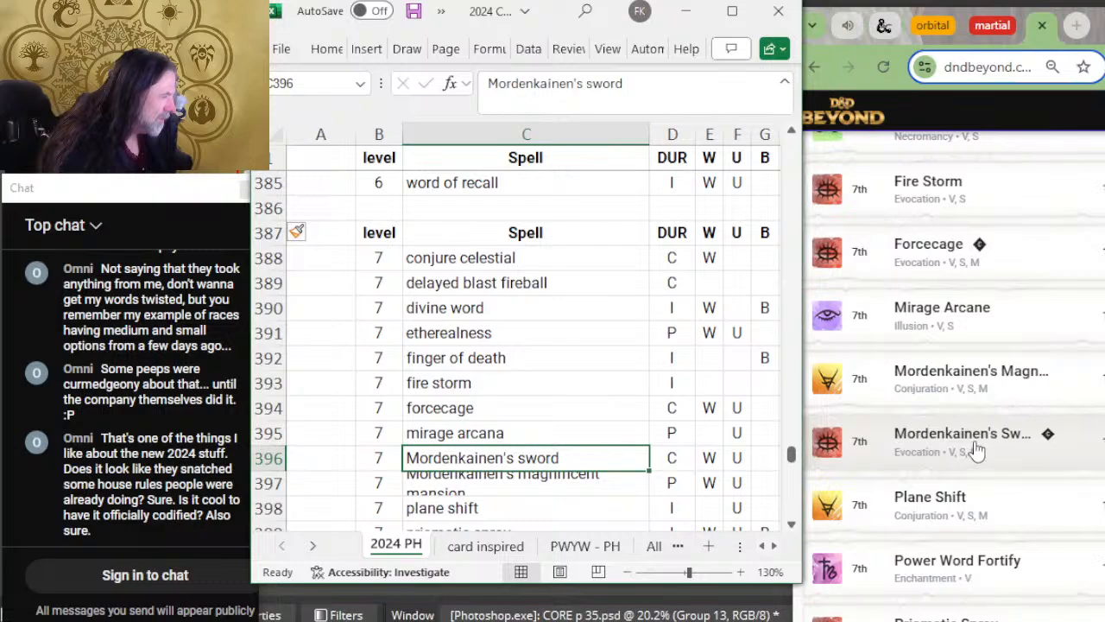
Step: Move the "Mordenkainen's magnificent mansion" row above Mordenkainen's sword and widen the Spell column to fit the full name
left_click(264, 484)
key("ctrl+x")
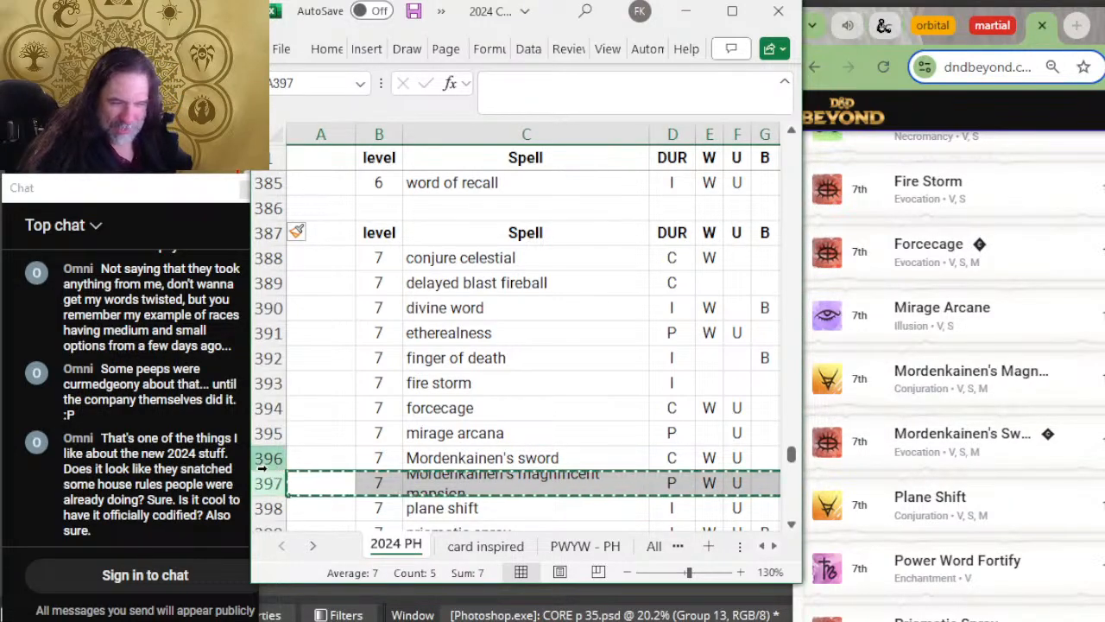
right_click(269, 460)
left_click(350, 282)
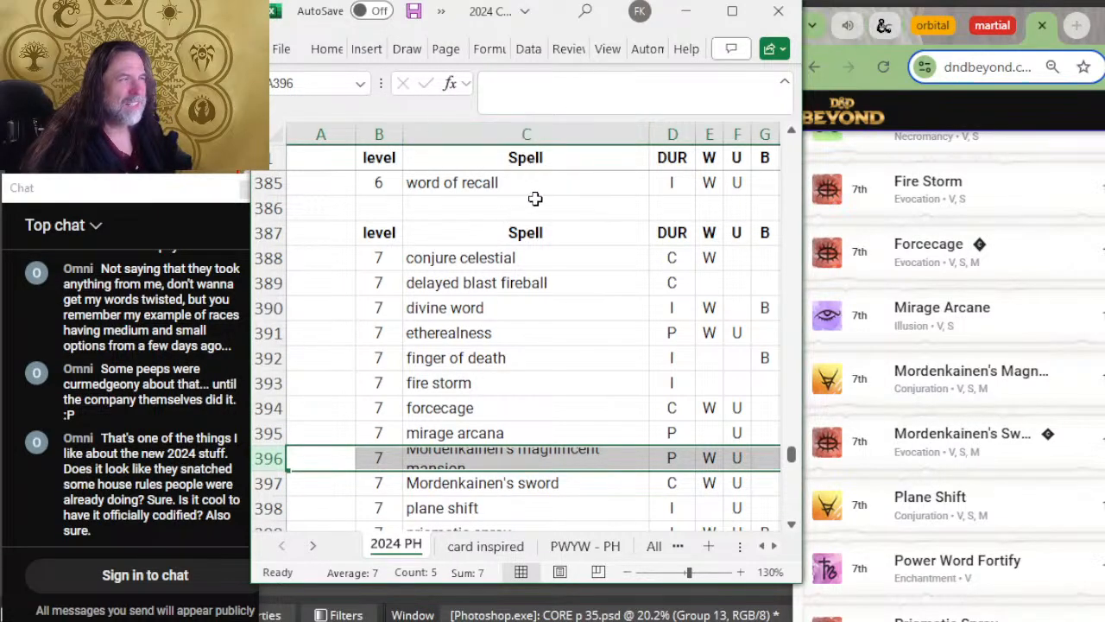
left_click_drag(649, 136, 668, 141)
left_click(645, 378)
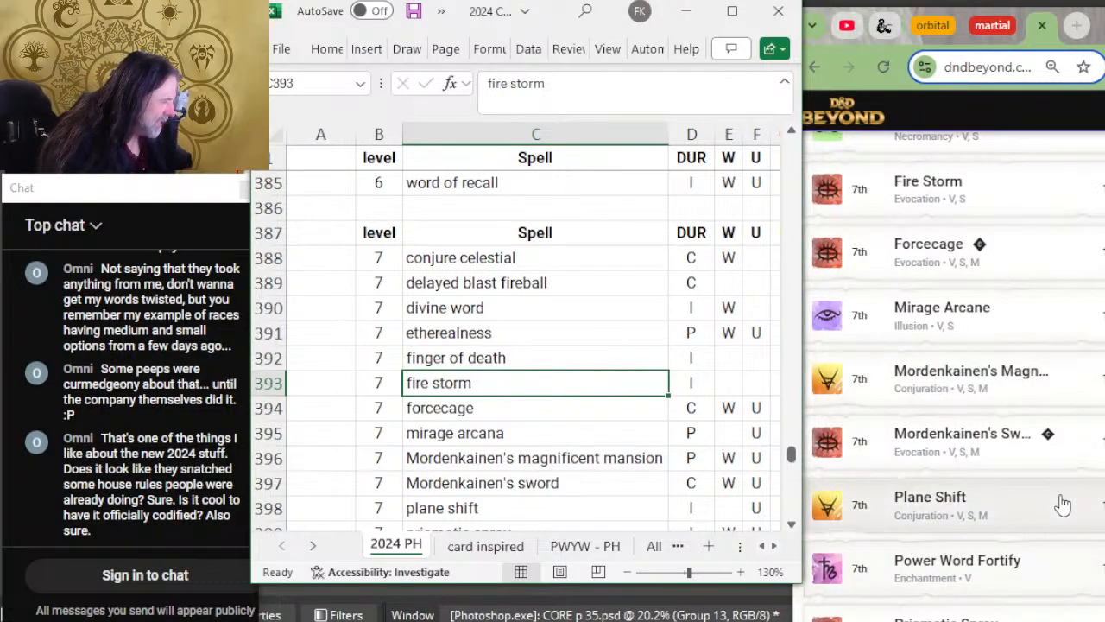
Step: Compare the spells following Mordenkainen's sword with the D&D Beyond list and expand the Power Word Fortify entry
scroll(1062, 505, "down", 2)
scroll(451, 380, "down", 2)
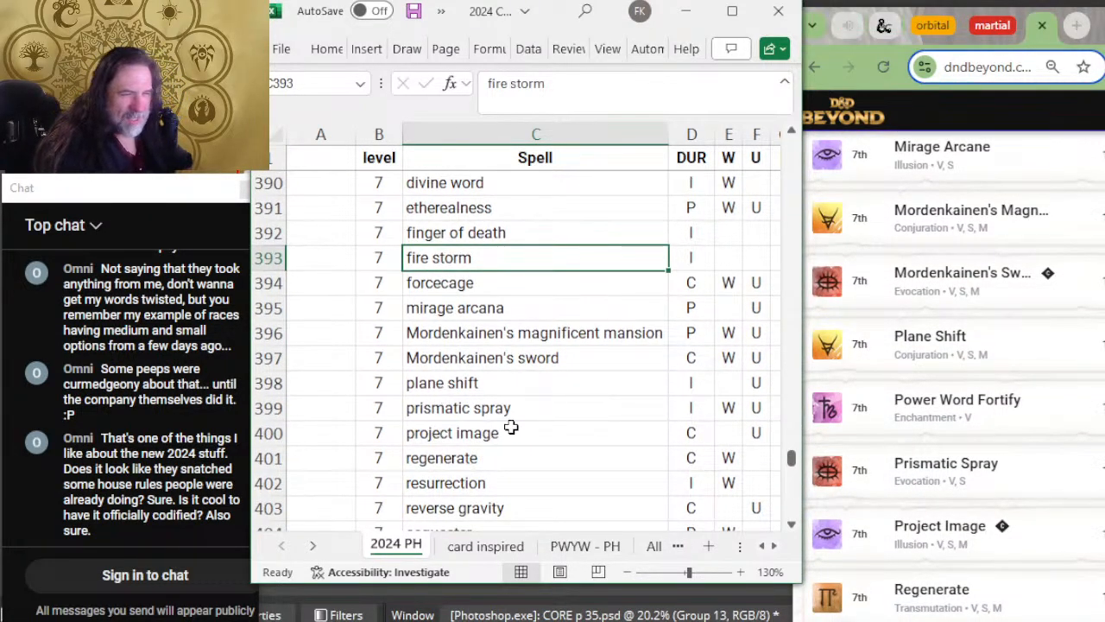
left_click(1040, 421)
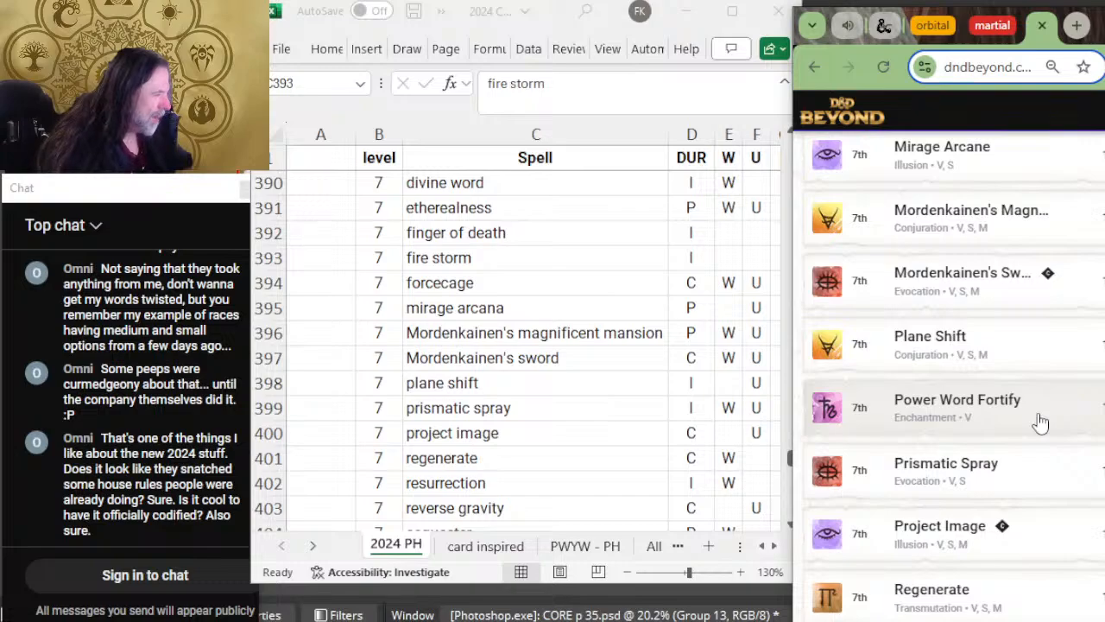
left_click(1040, 421)
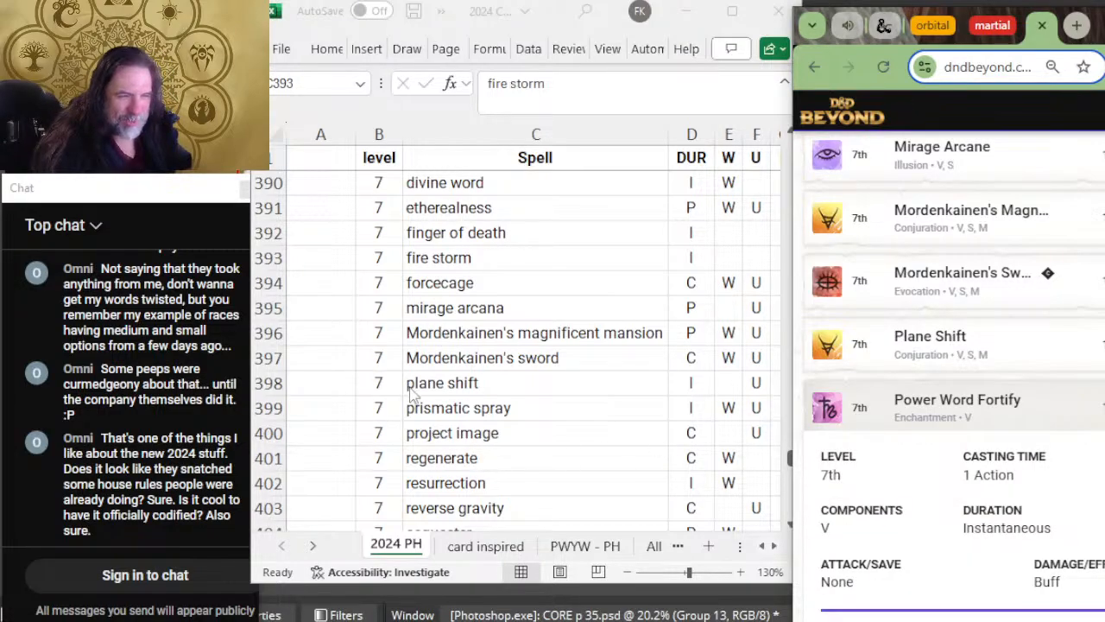
Step: Insert a row above prismatic spray and enter the level 7 spell "power word fortify" in it
left_click(259, 409)
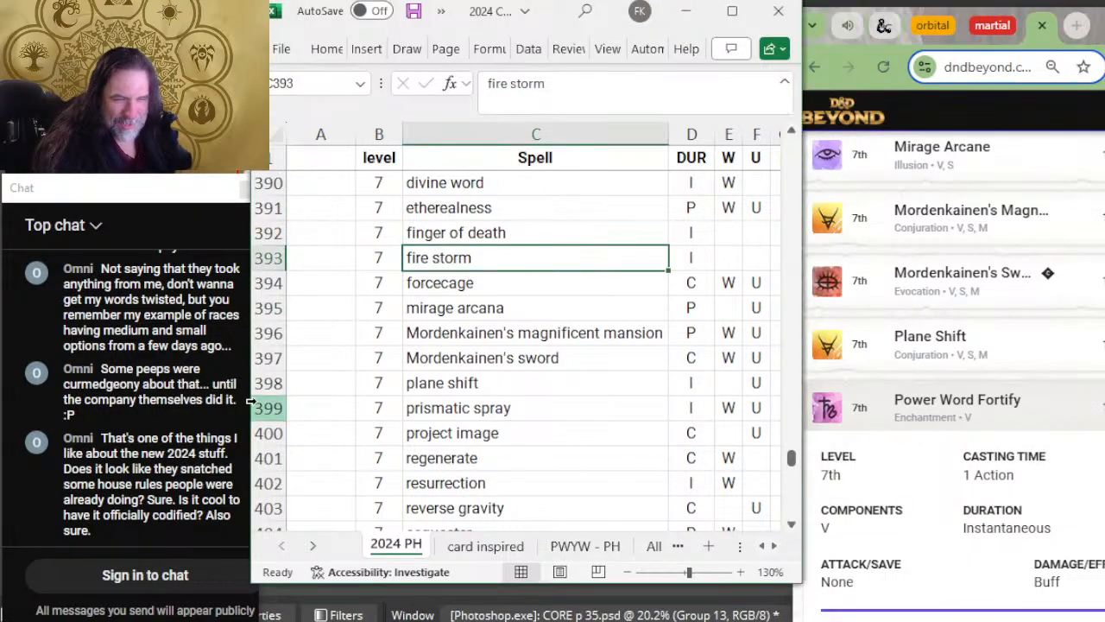
right_click(258, 407)
left_click(352, 228)
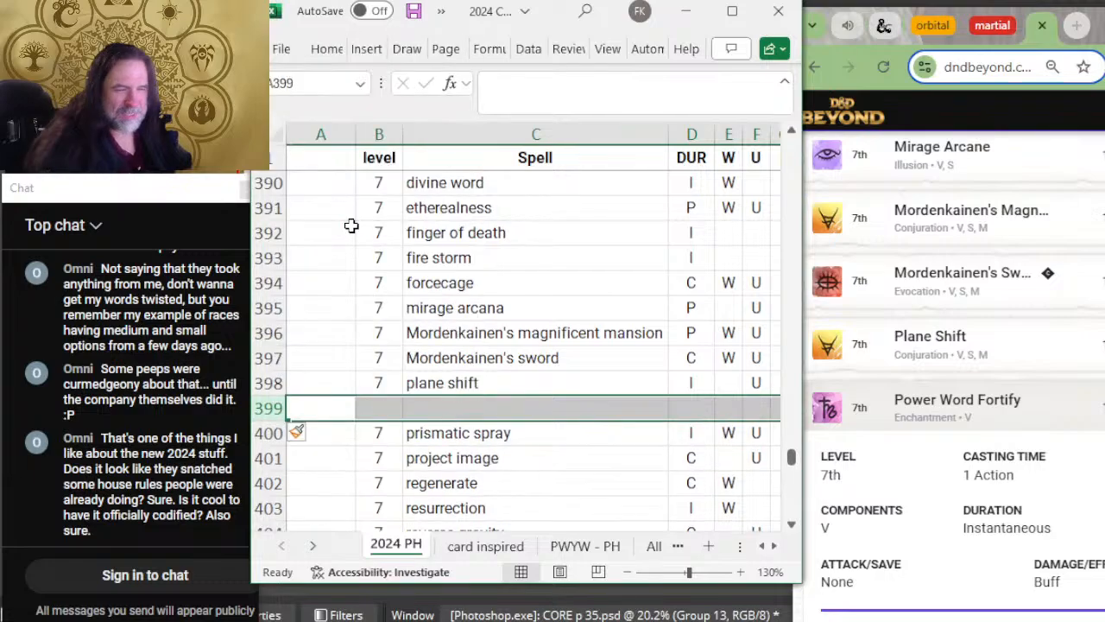
type("7")
key("Tab")
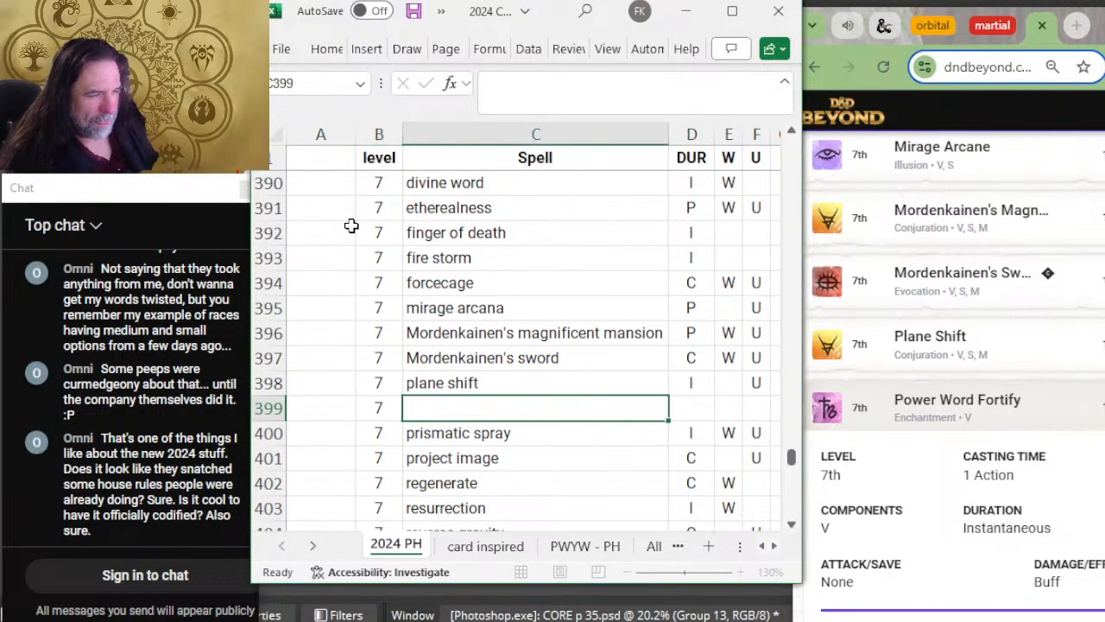
type("power word fortify")
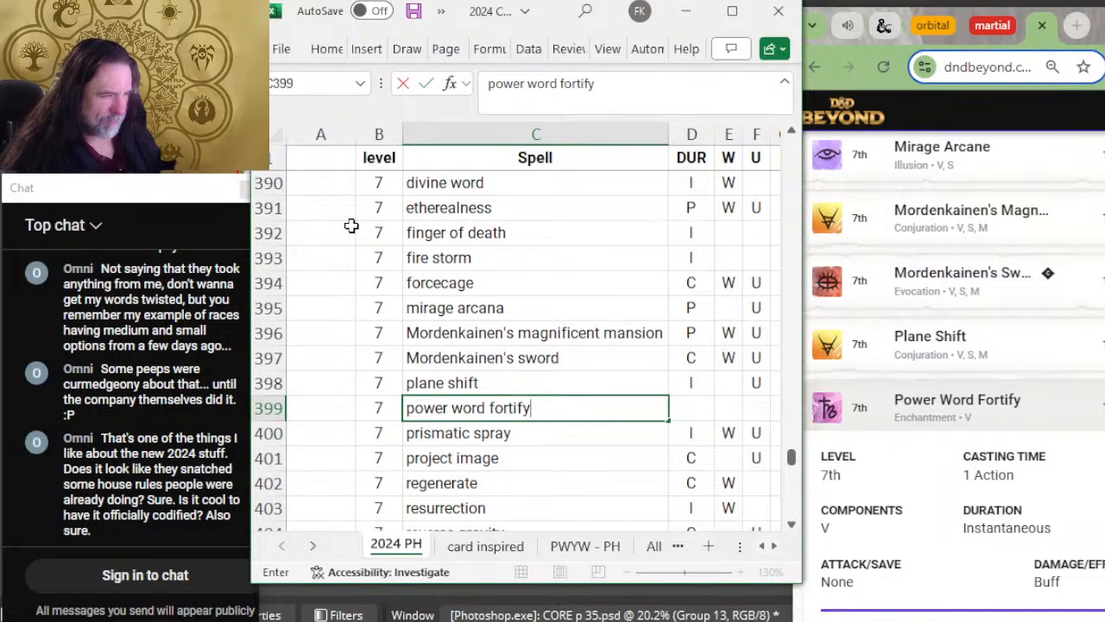
key("Tab")
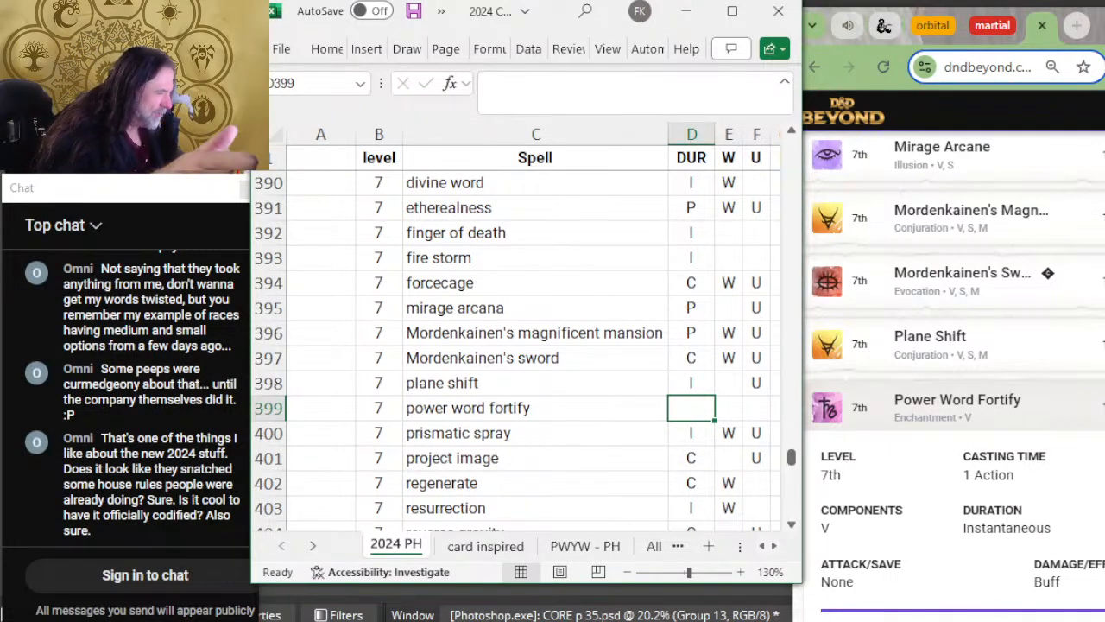
Step: Read the description of Power Word Fortify on D&D Beyond
scroll(917, 440, "down", 2)
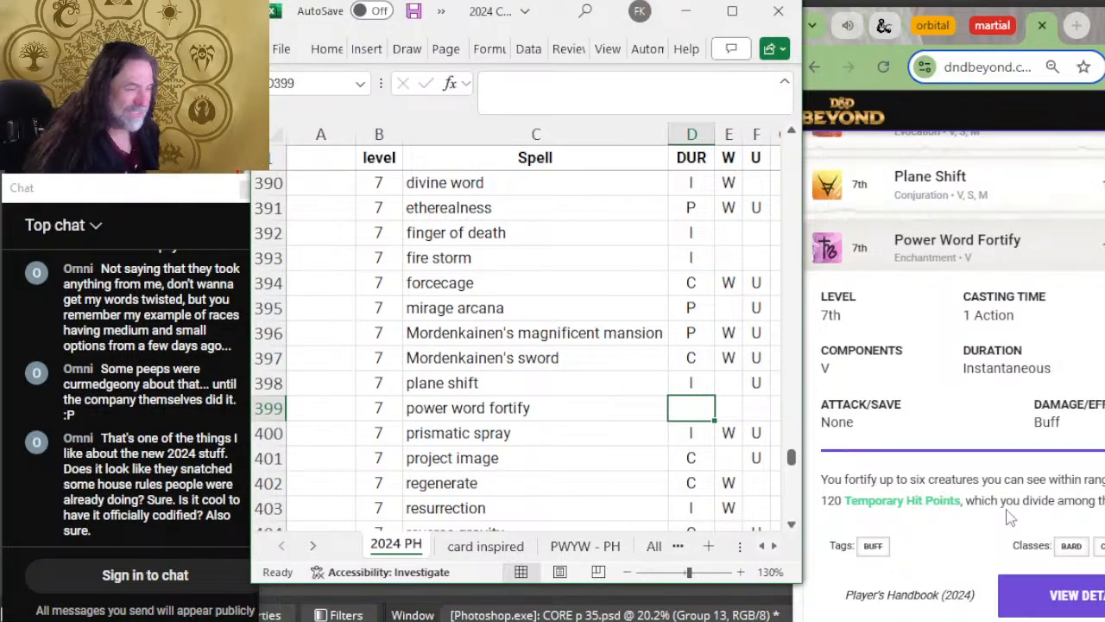
scroll(889, 399, "down", 2)
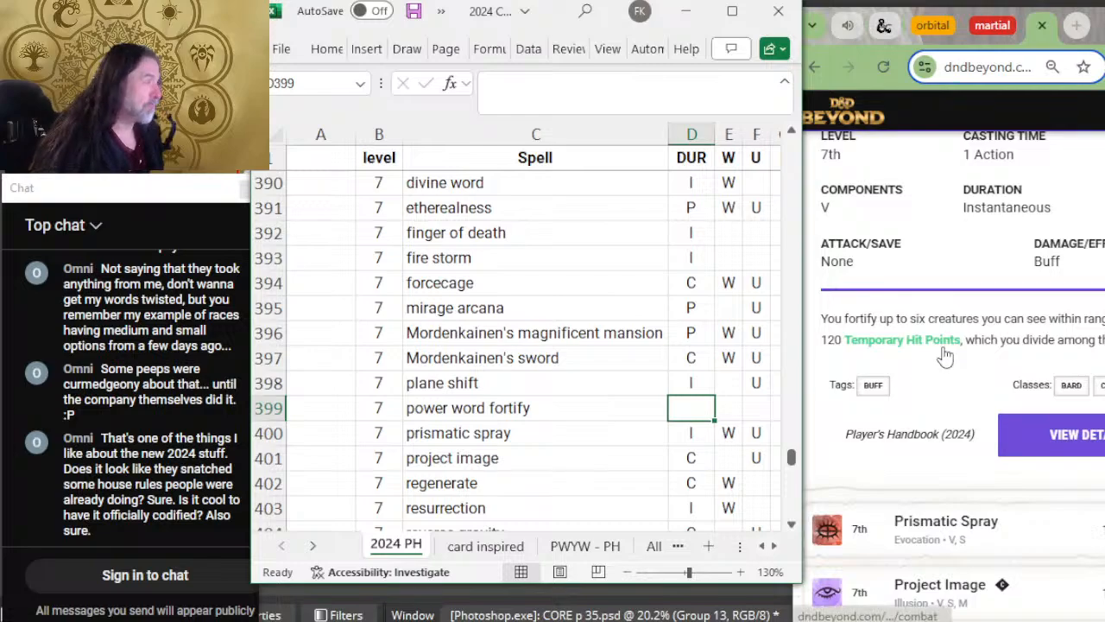
scroll(946, 442, "down", 2)
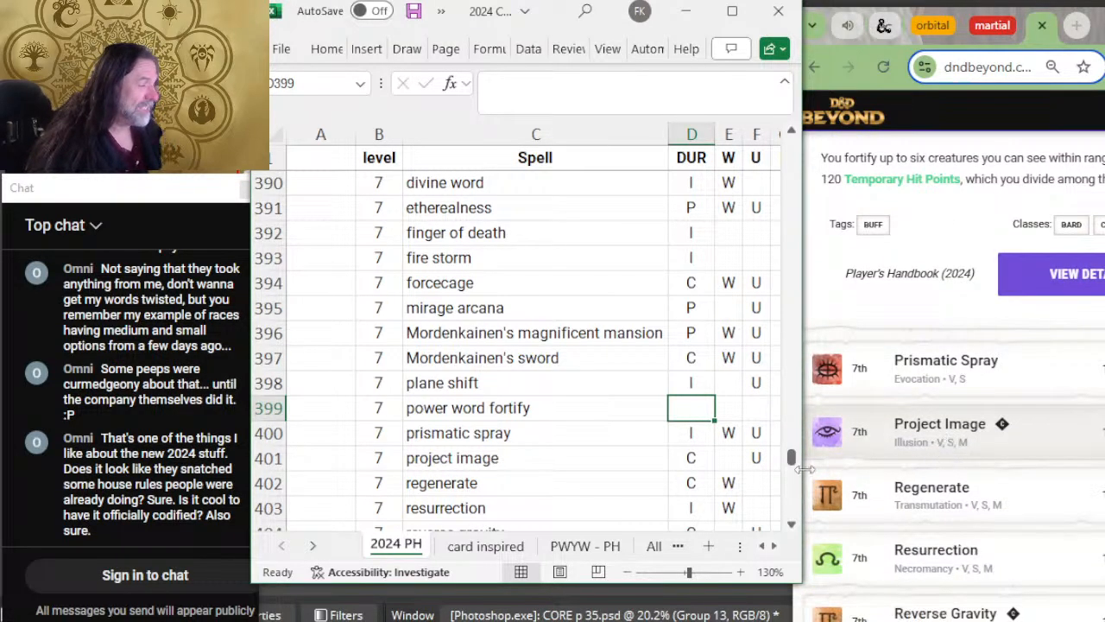
Step: Check the remaining level 7 spells from prismatic spray to teleport against D&D Beyond's eighteenth page
left_click(544, 409)
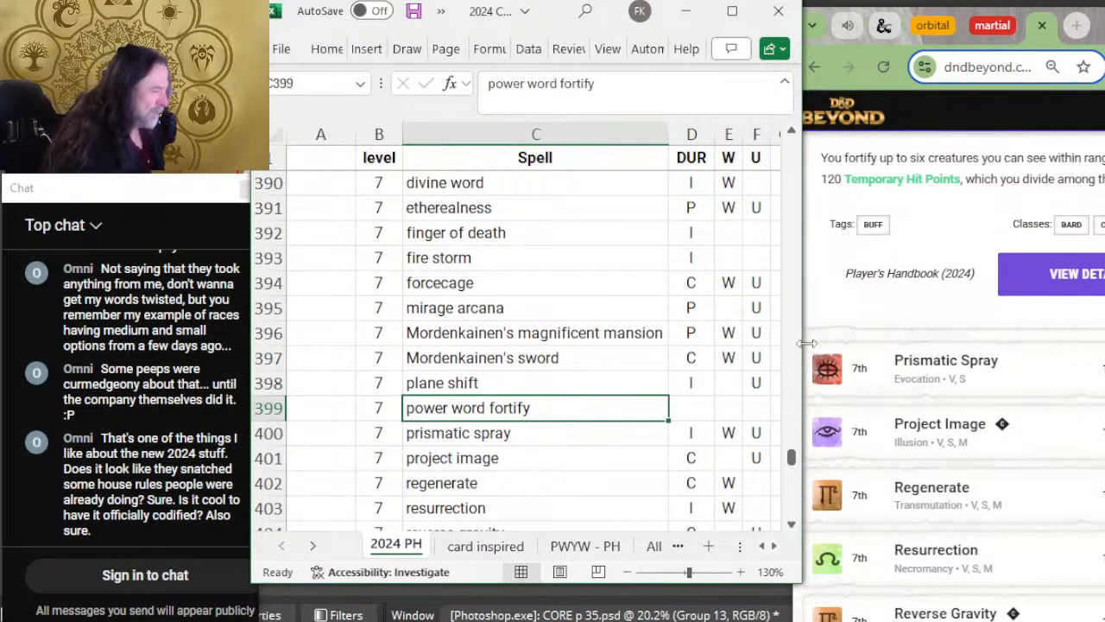
scroll(1075, 404, "down", 2)
scroll(554, 373, "down", 2)
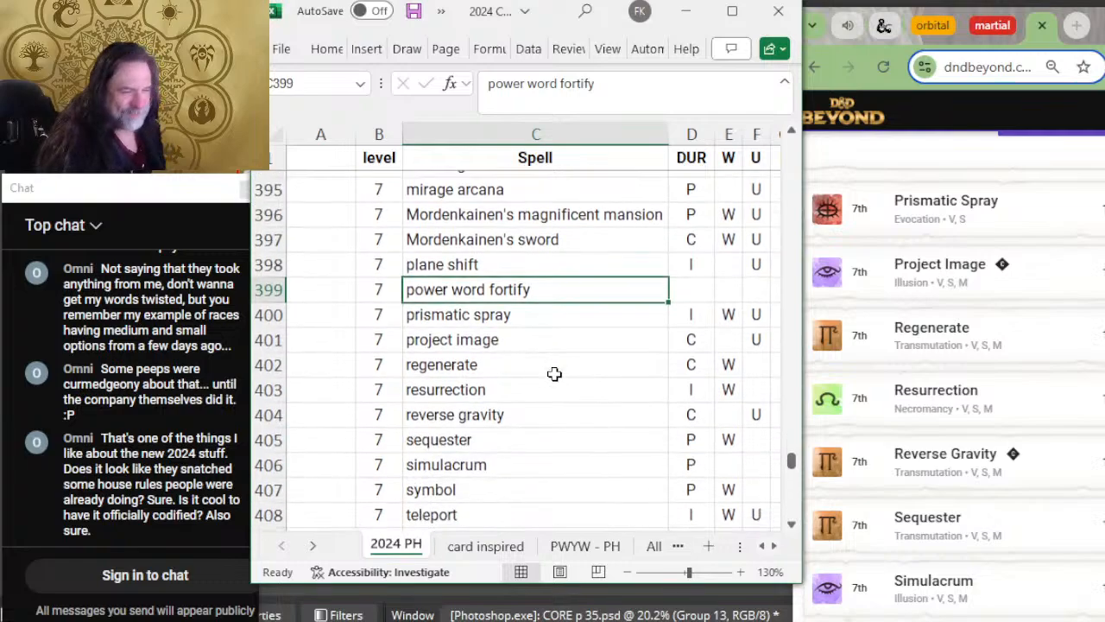
key("Down")
key("Down")
key("Down")
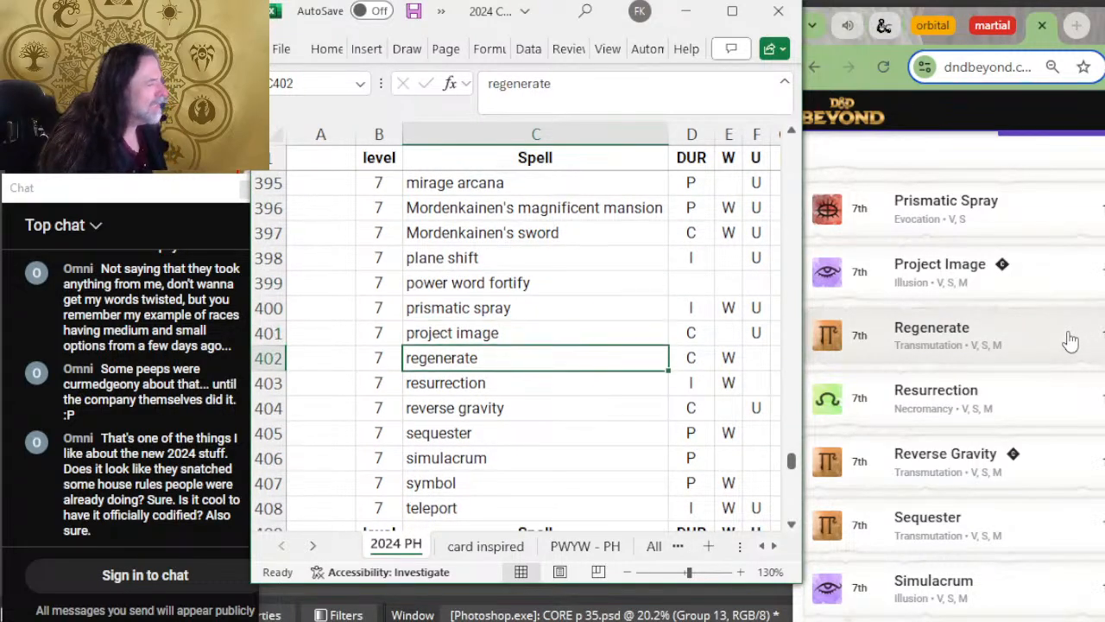
key("Down")
scroll(1031, 341, "down", 2)
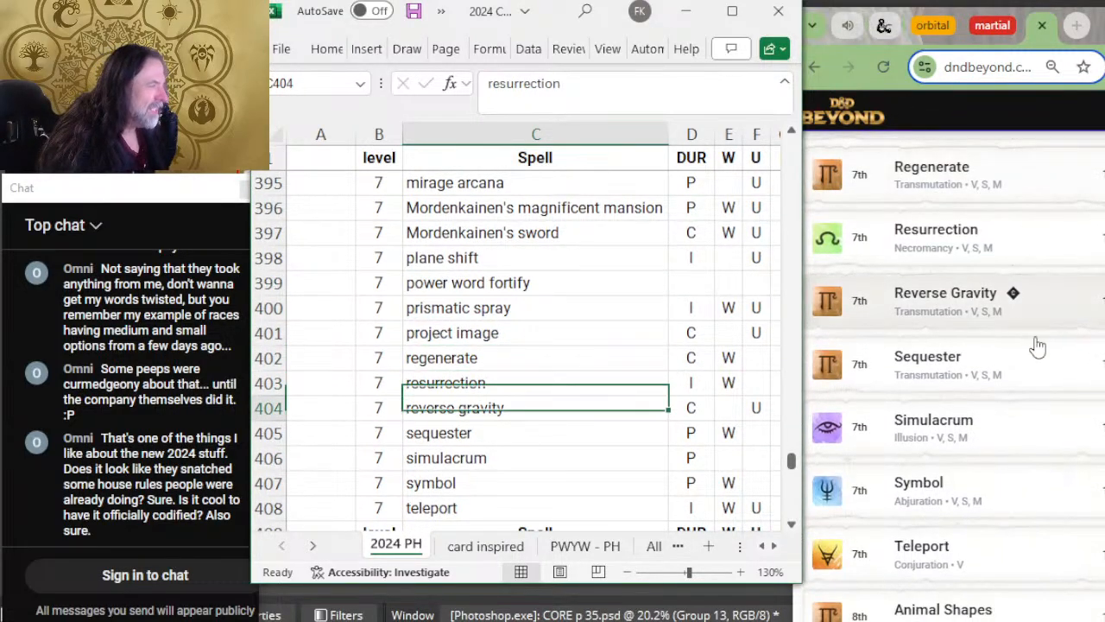
key("Down")
key("Down")
key("Down")
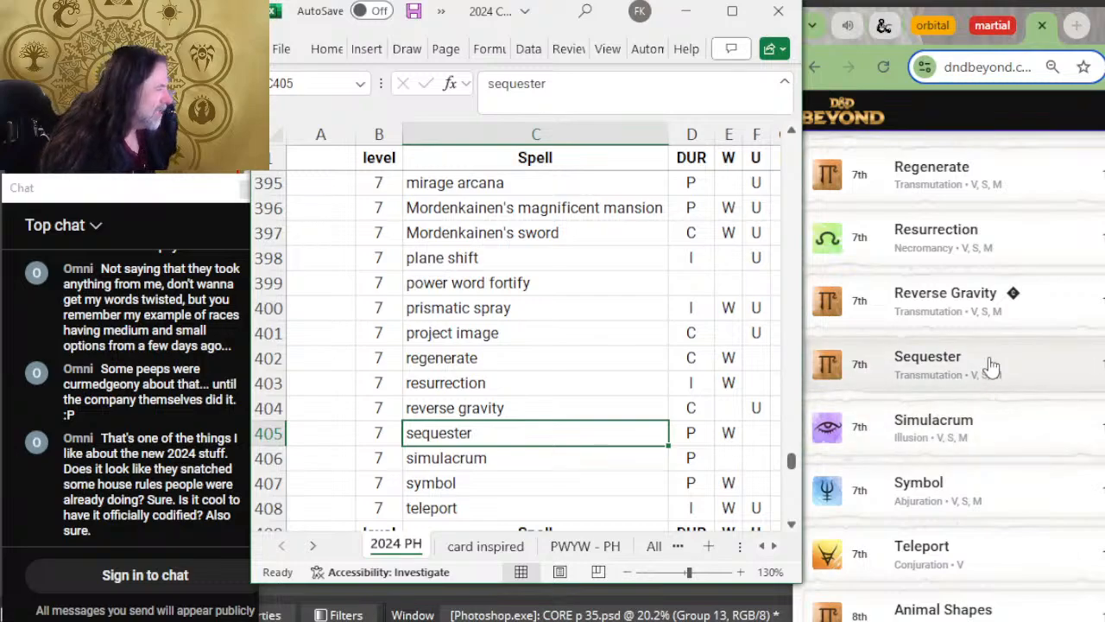
scroll(497, 339, "down", 2)
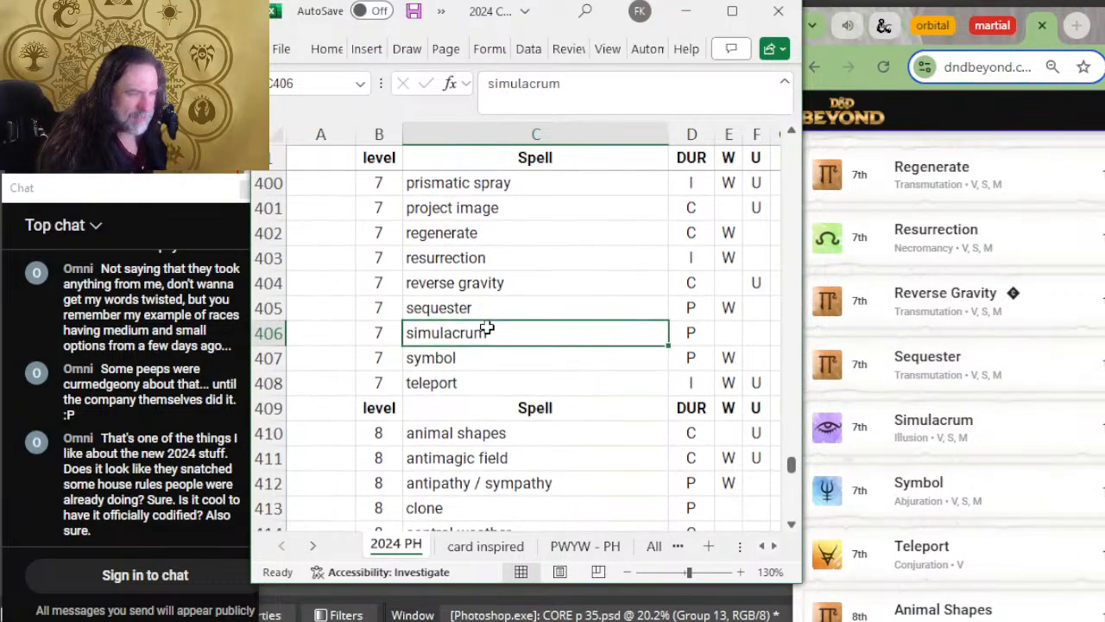
scroll(829, 380, "down", 2)
key("Down")
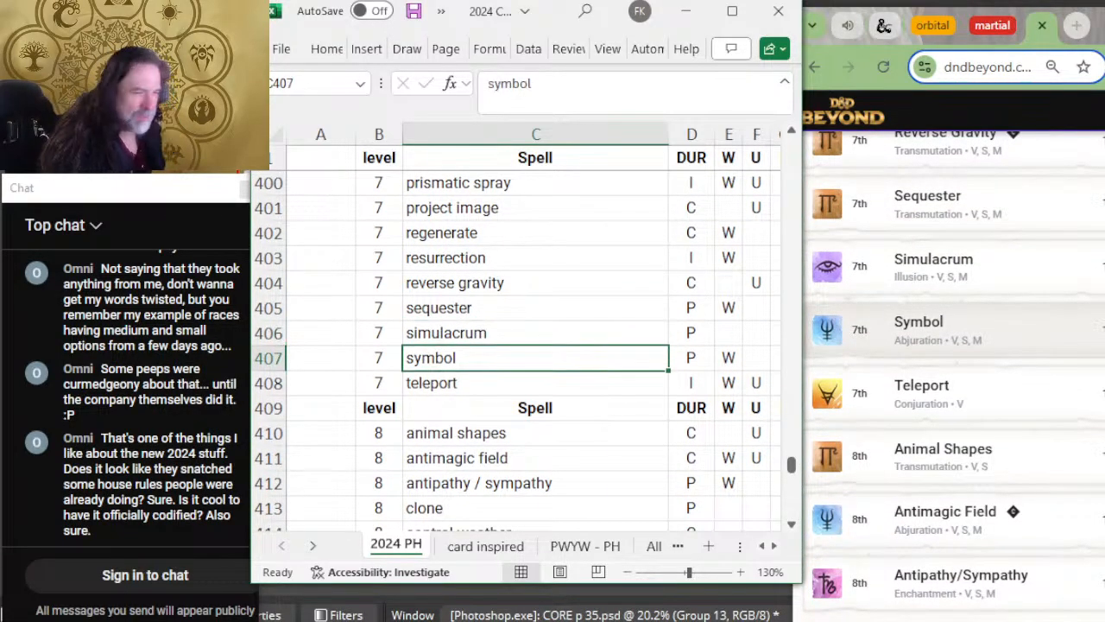
key("Down")
scroll(949, 333, "down", 3)
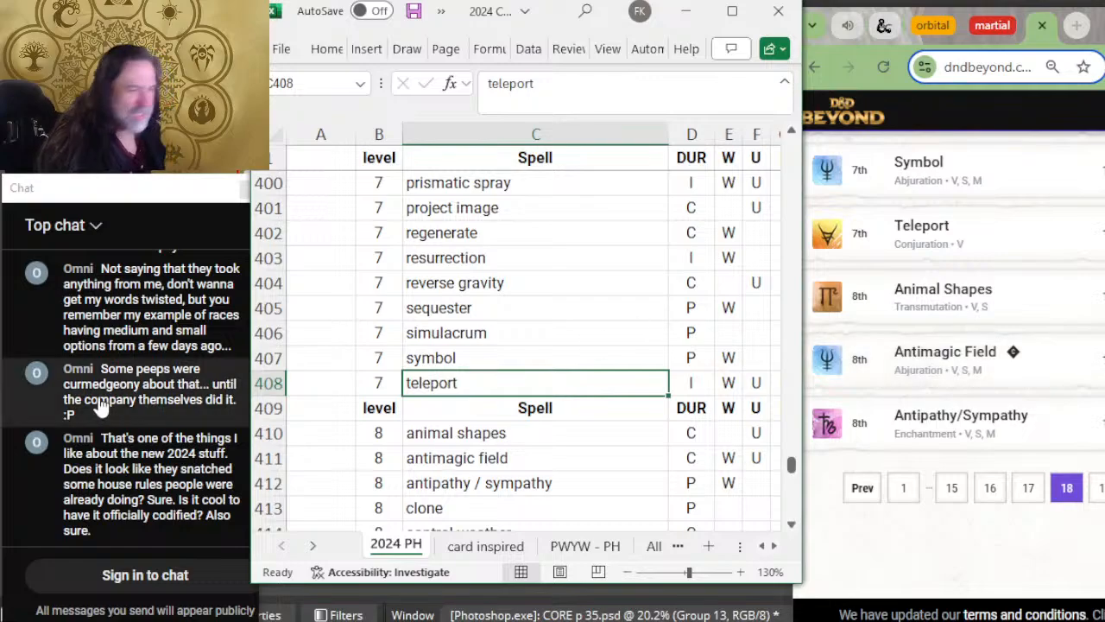
Step: Insert a blank row between teleport and the level 8 header row
right_click(267, 408)
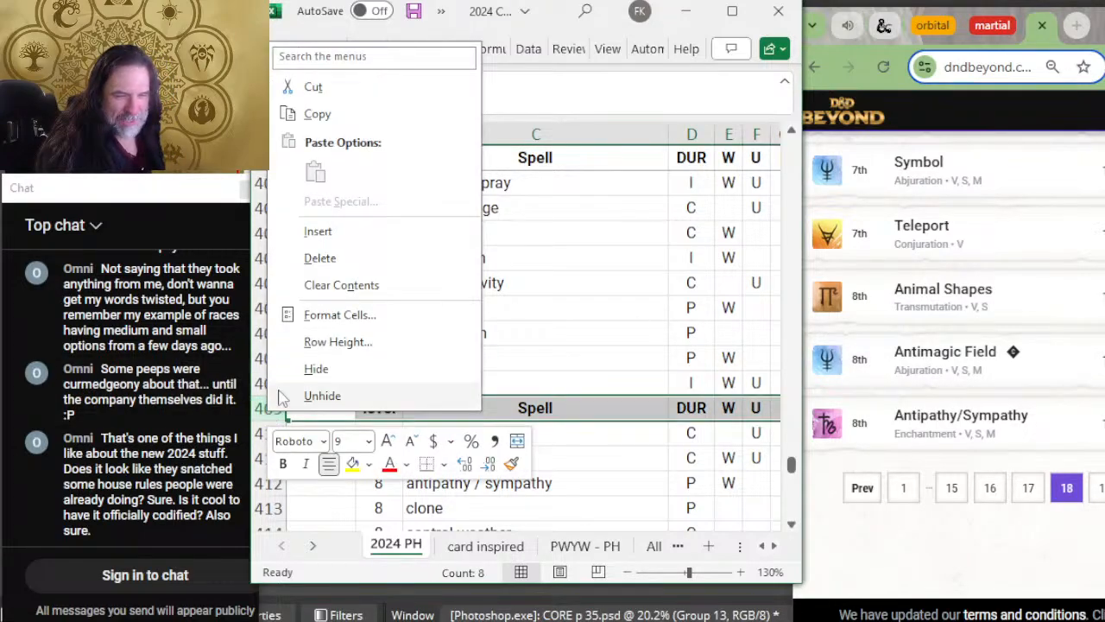
left_click(306, 237)
scroll(524, 335, "down", 2)
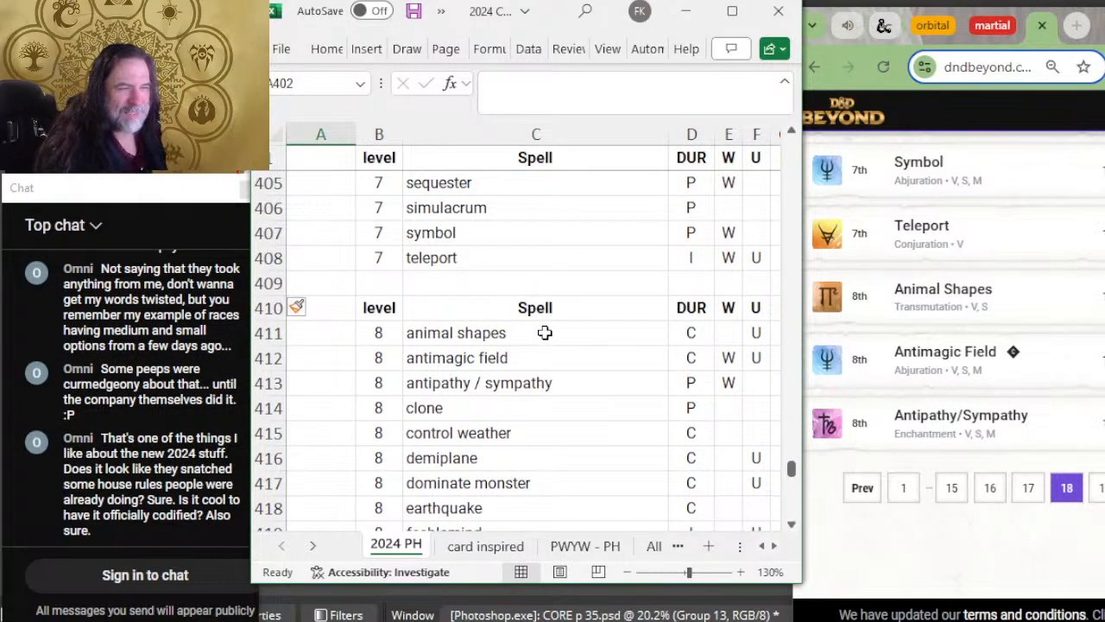
Step: Check the level 8 spells from animal shapes to antipathy / sympathy against D&D Beyond's eighteenth page and open page 19
left_click(544, 333)
key("Down")
key("Down")
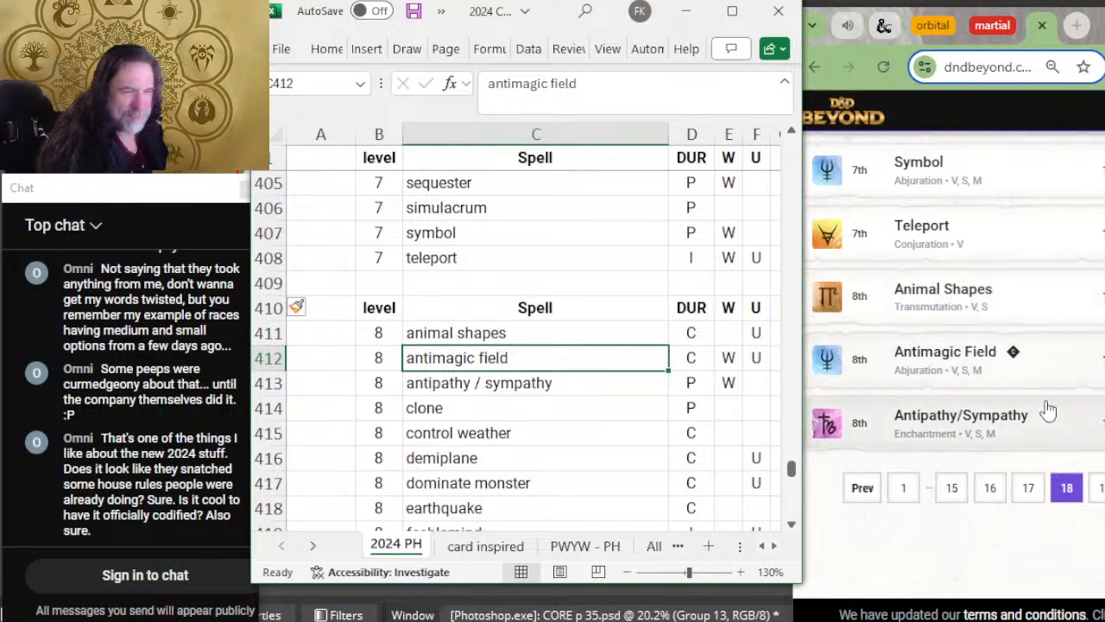
left_click(1096, 487)
left_click(458, 390)
left_click(547, 404)
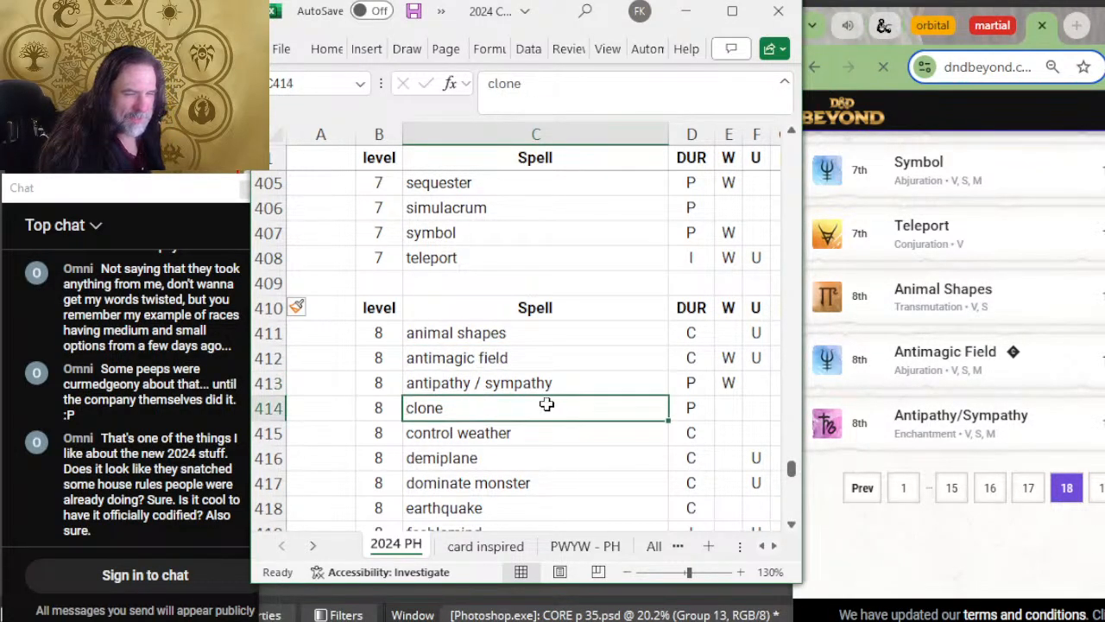
scroll(1091, 347, "down", 5)
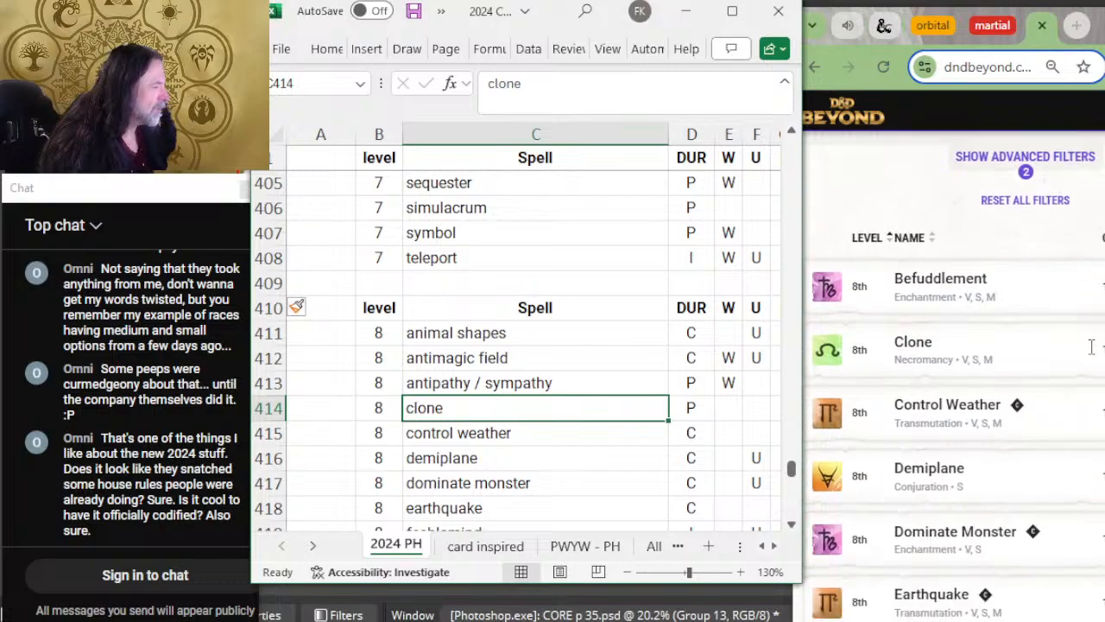
Step: Insert a row above clone in the level 8 list and enter the level 8 spell befuddlement in it
right_click(276, 410)
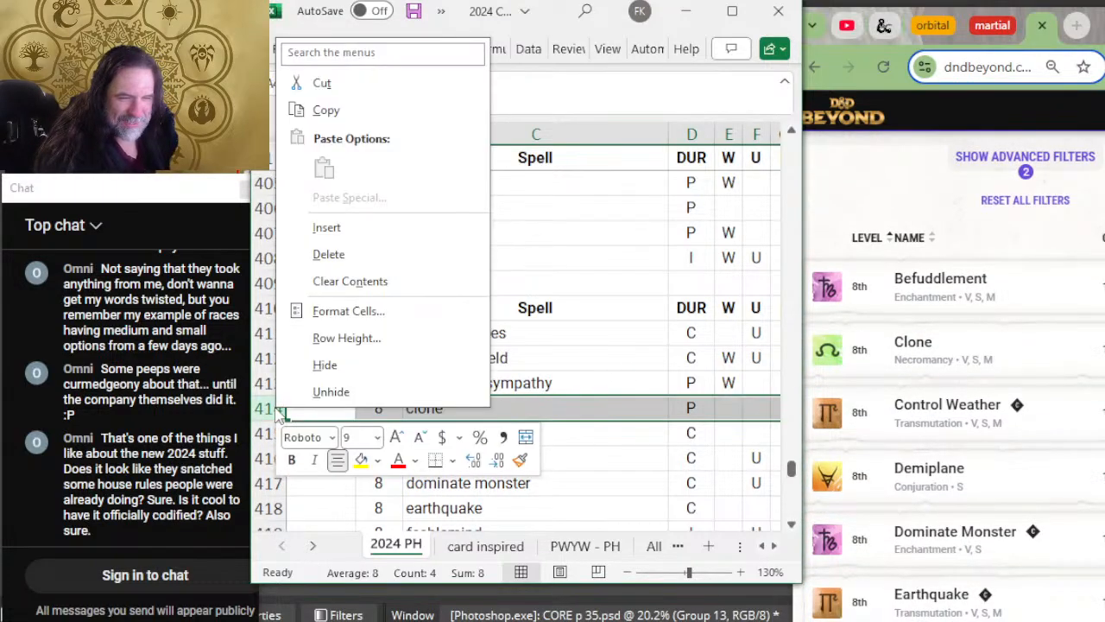
left_click(350, 227)
left_click(368, 408)
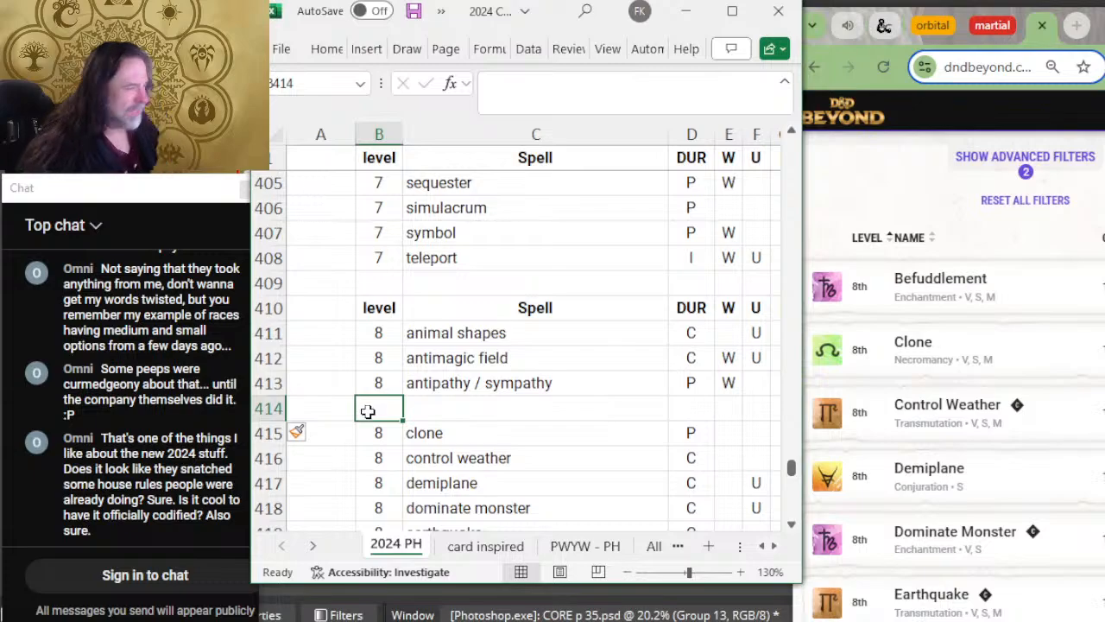
type("8")
key("Tab")
type("bne")
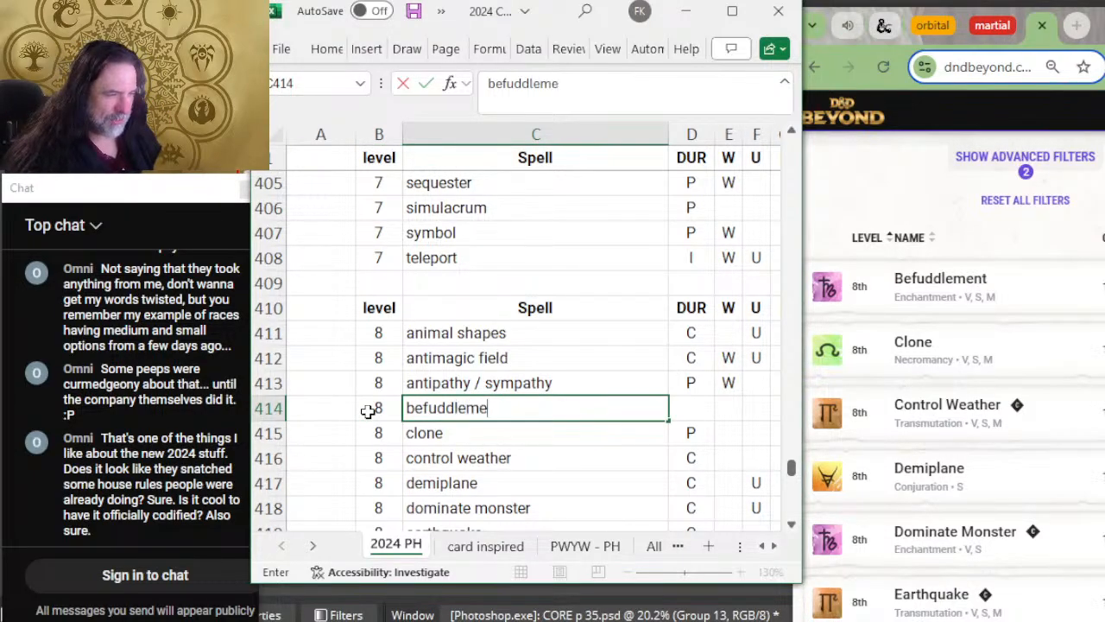
key("Tab")
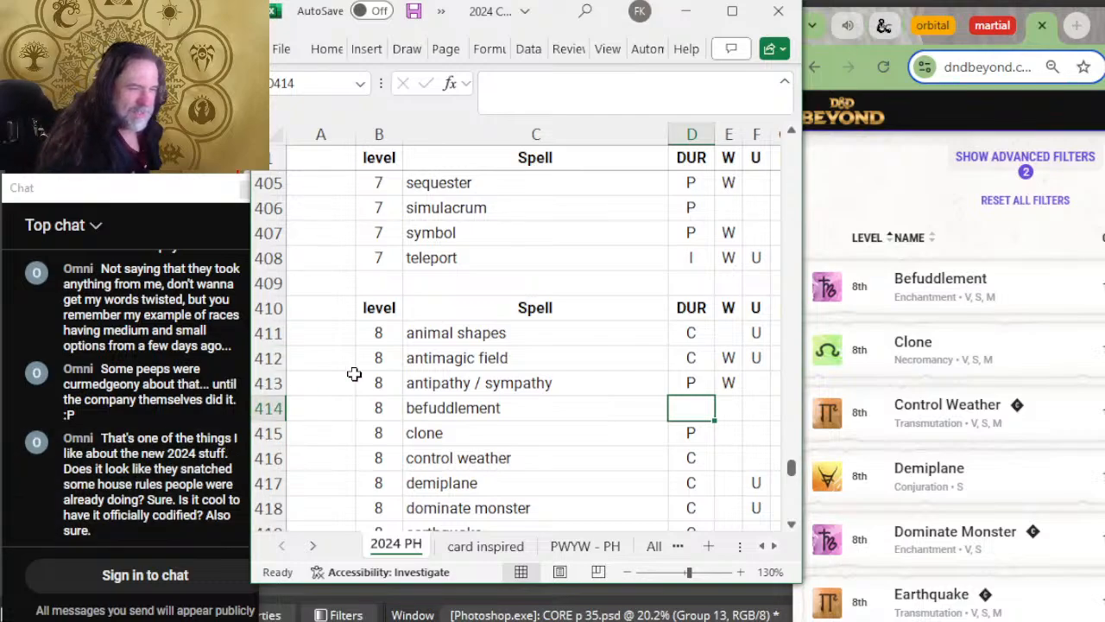
Step: Check the level 8 spells from clone to glibness against D&D Beyond and delete the feeblemind row
left_click(522, 435)
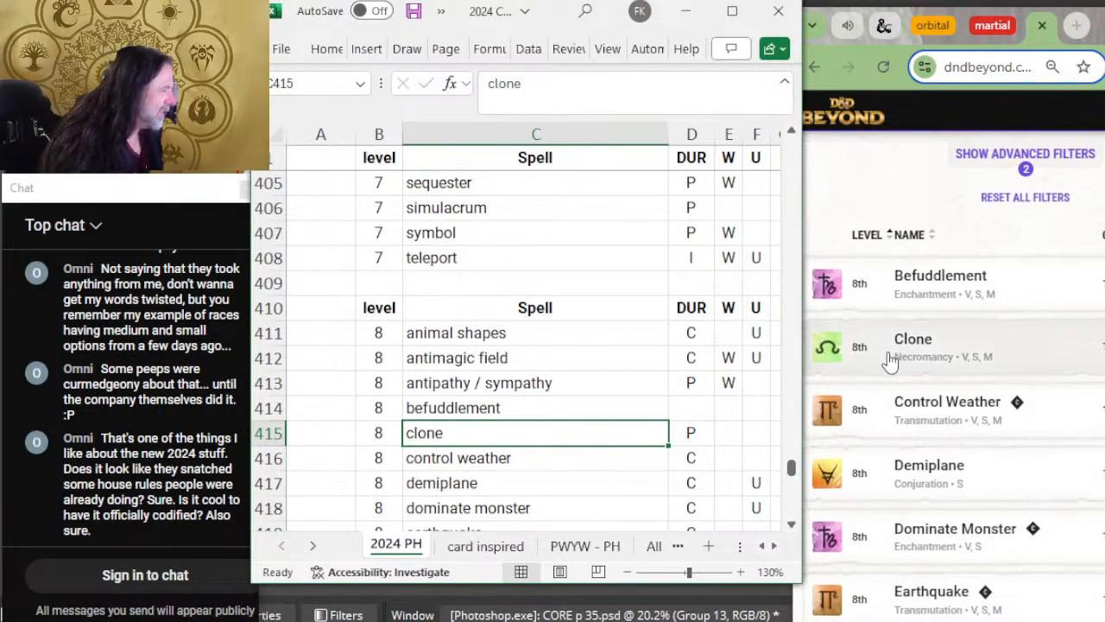
scroll(824, 341, "down", 2)
scroll(562, 357, "down", 2)
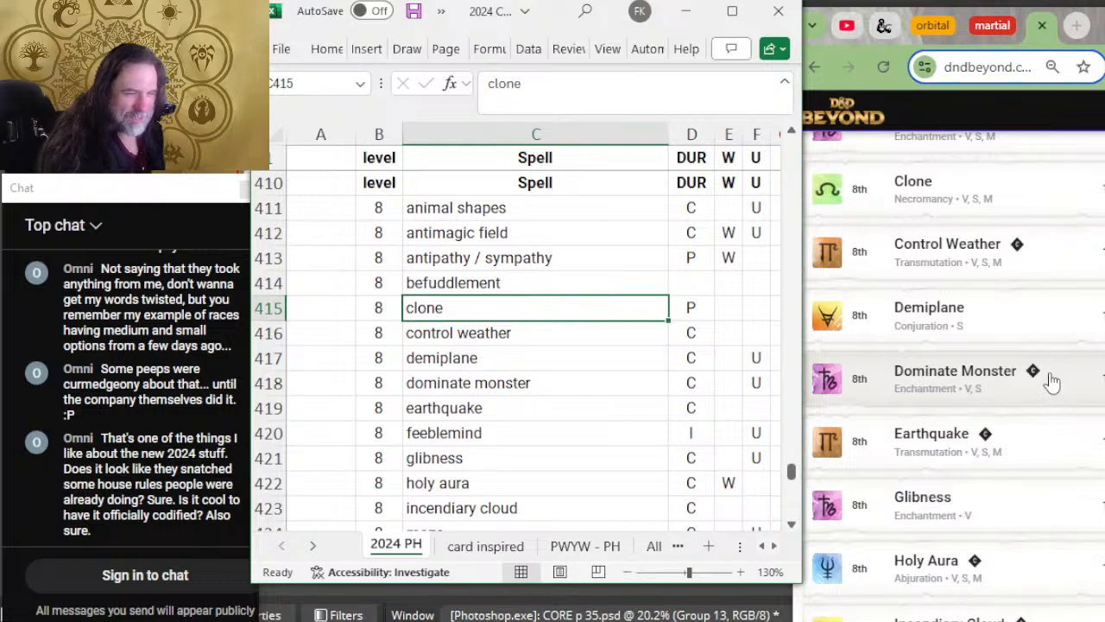
scroll(1051, 377, "down", 2)
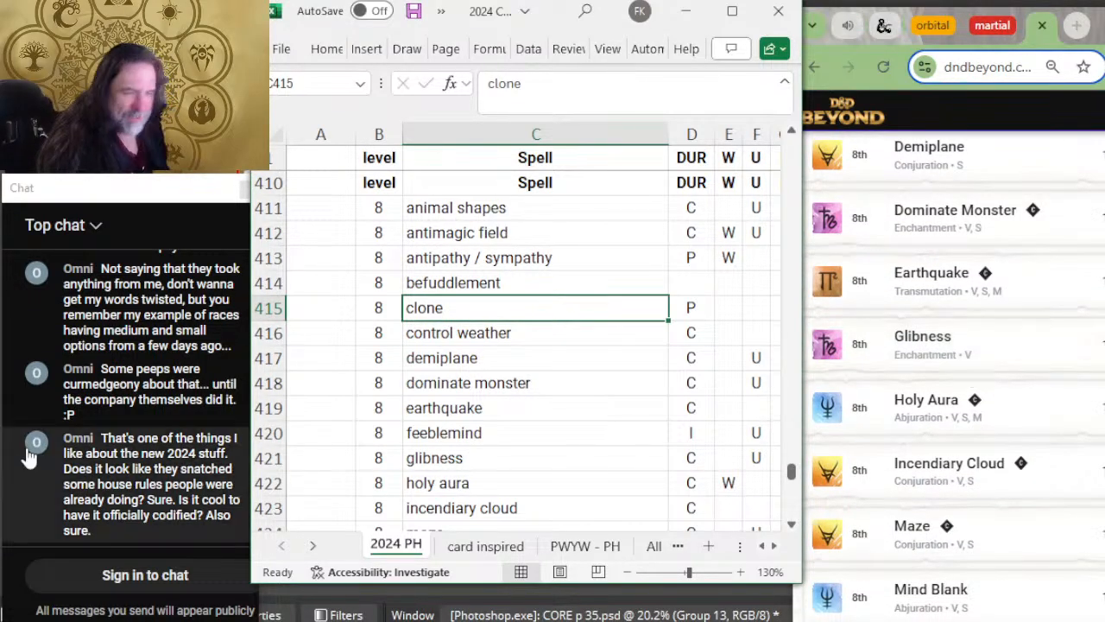
right_click(256, 432)
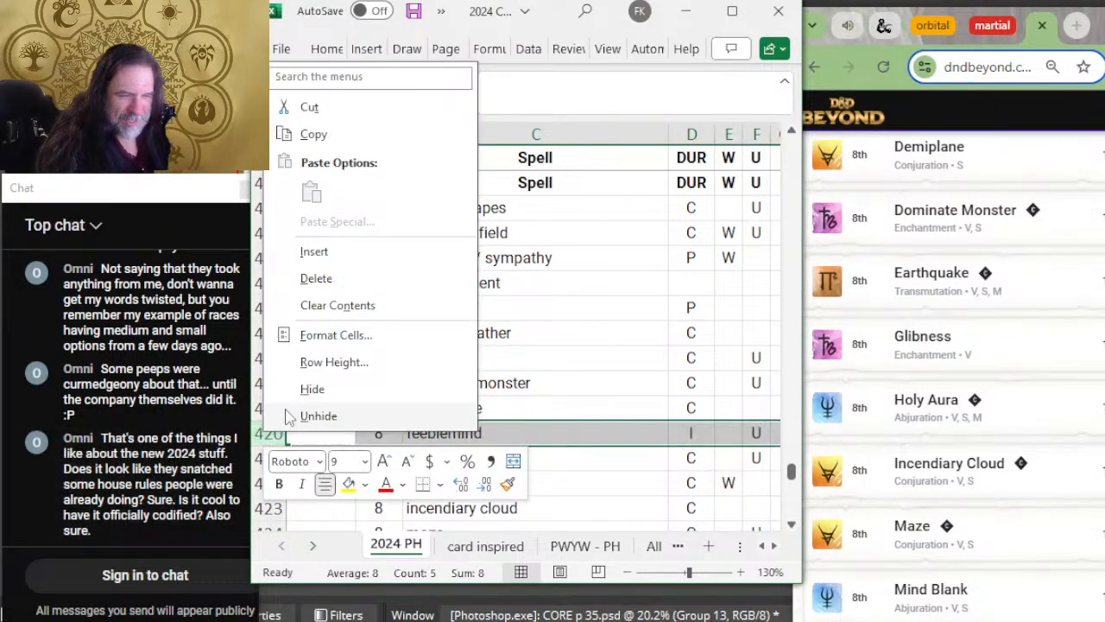
left_click(316, 280)
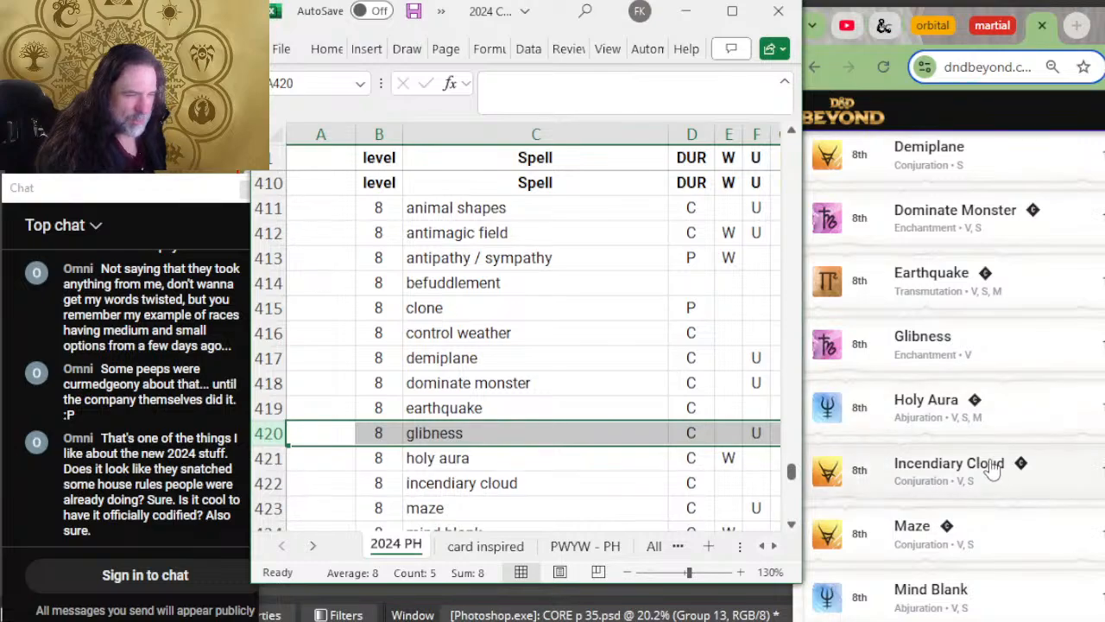
Step: Check the remaining level 8 spells from glibness to tsunami against the D&D Beyond list
scroll(772, 455, "down", 2)
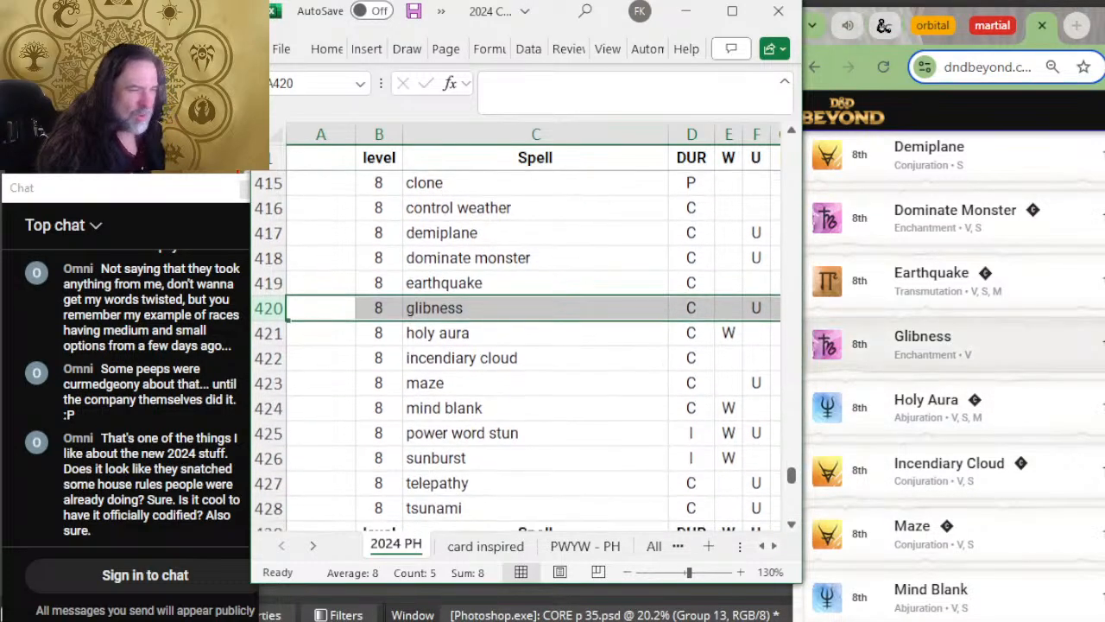
key("Down")
key("Right")
key("Right")
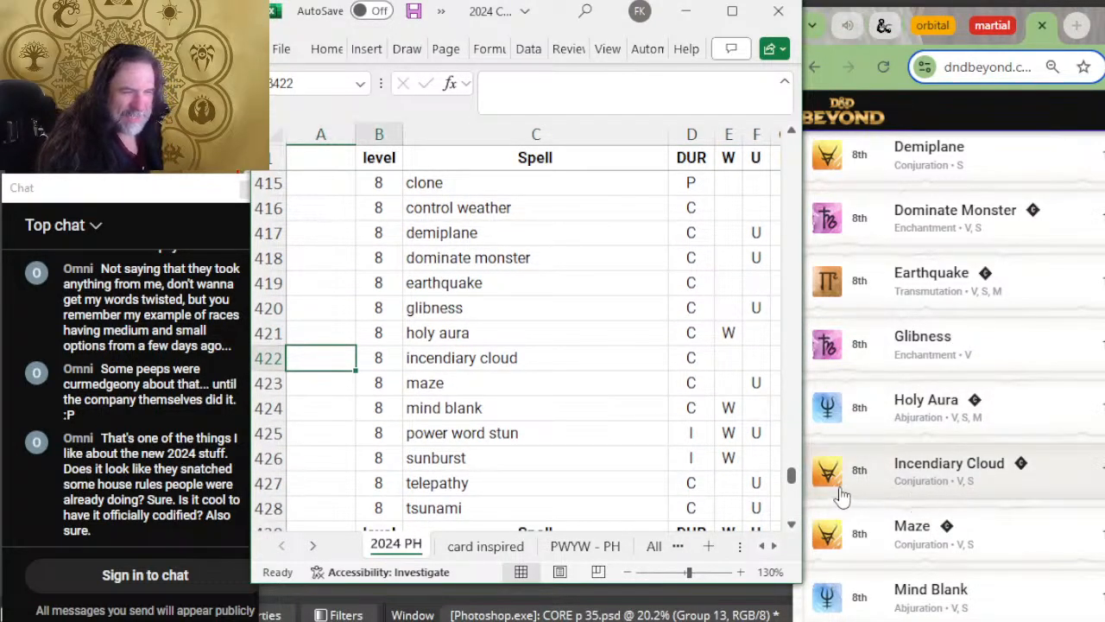
scroll(1021, 444, "down", 2)
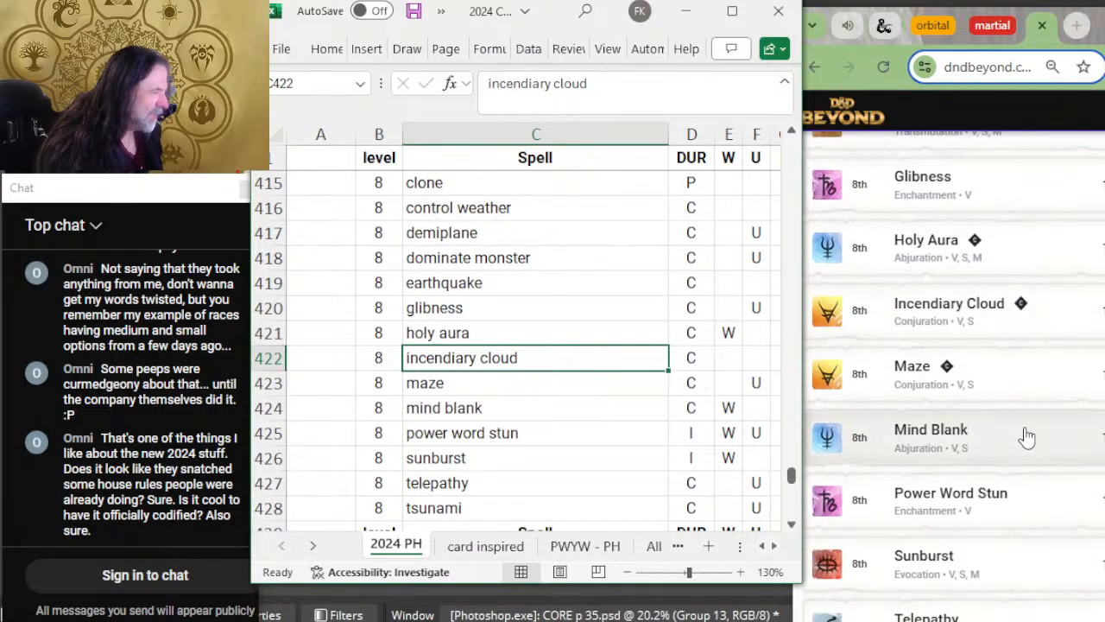
scroll(544, 397, "down", 2)
scroll(1063, 392, "down", 2)
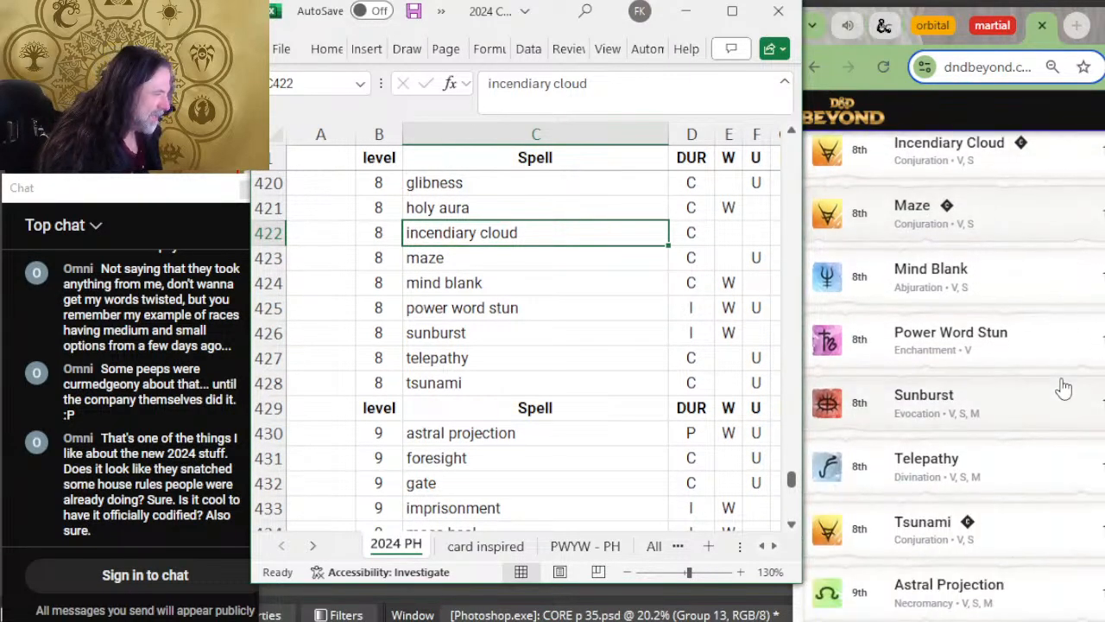
key("Down")
key("Down")
key("Down")
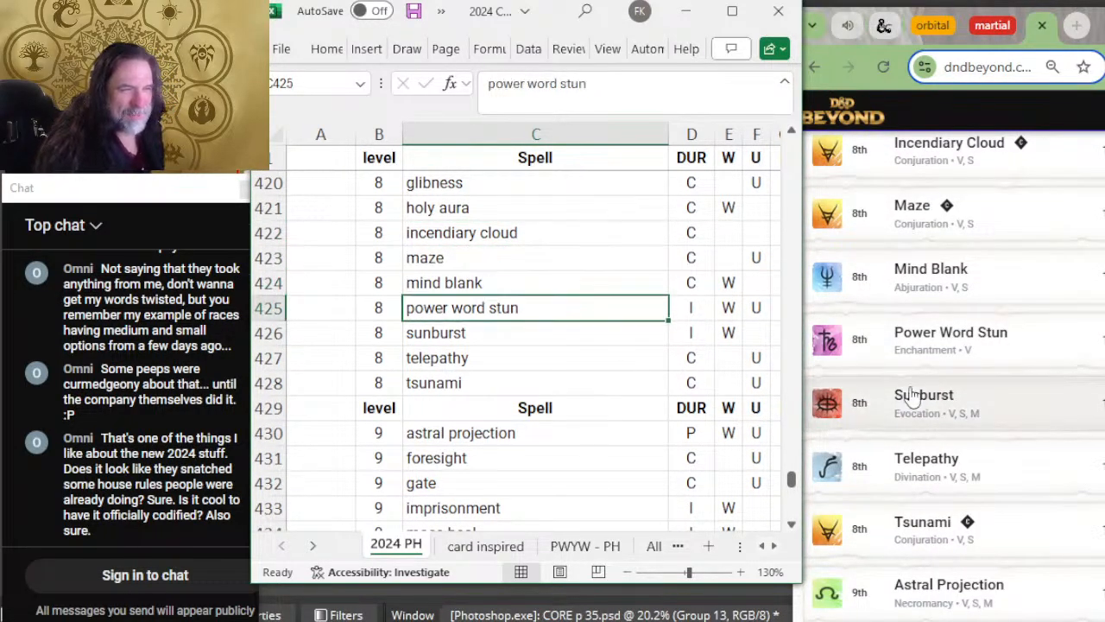
scroll(997, 394, "down", 2)
key("Down")
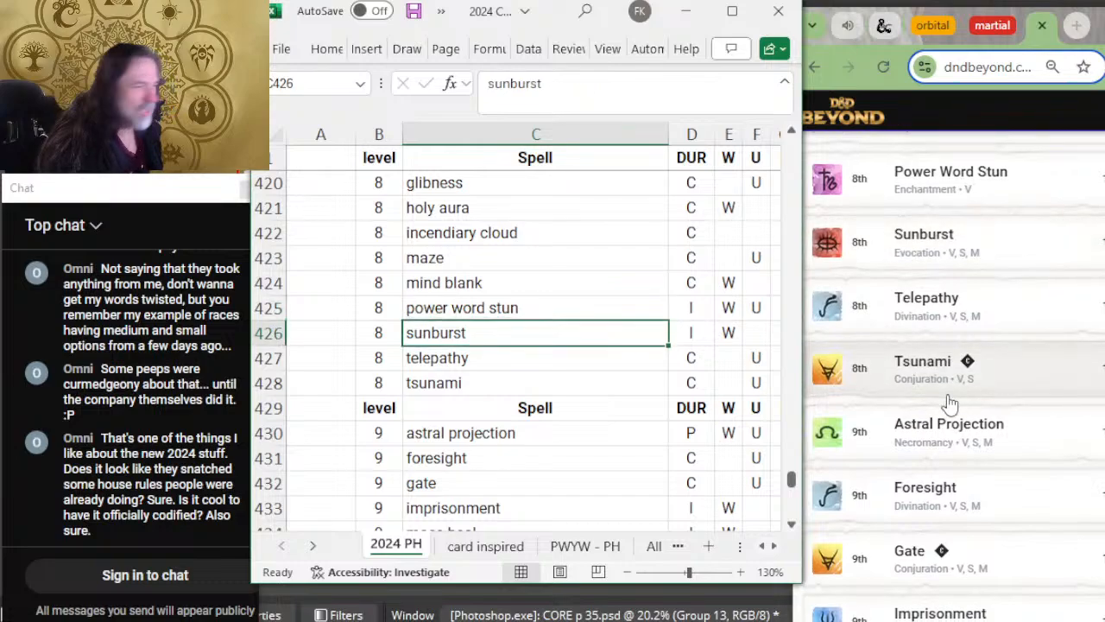
key("Down")
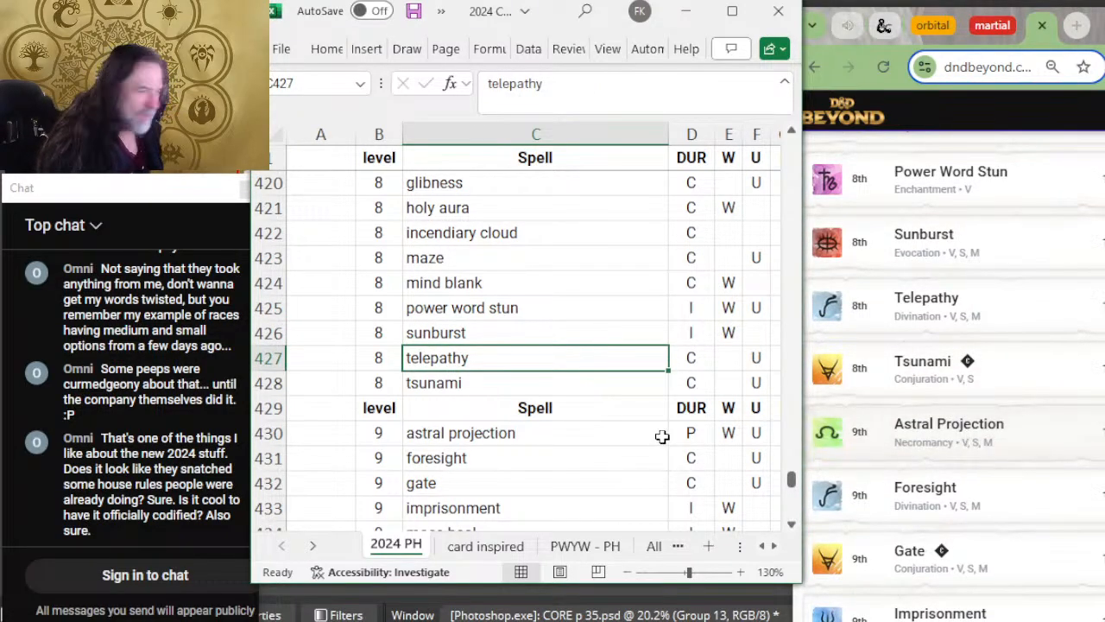
key("Down")
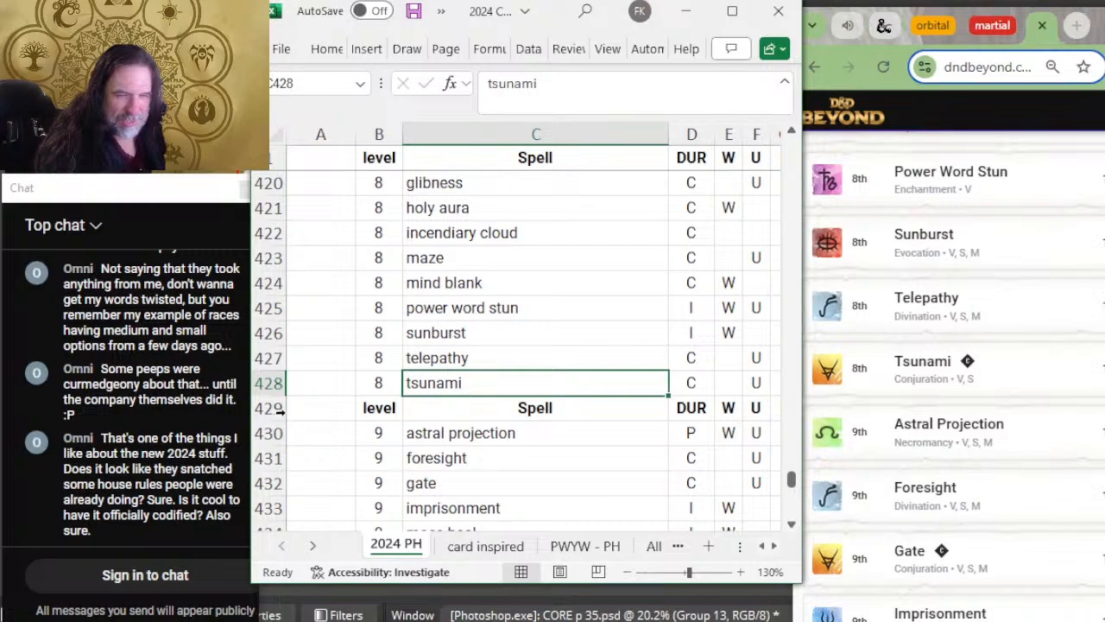
Step: Insert a blank row between tsunami and the level 9 header row
right_click(275, 407)
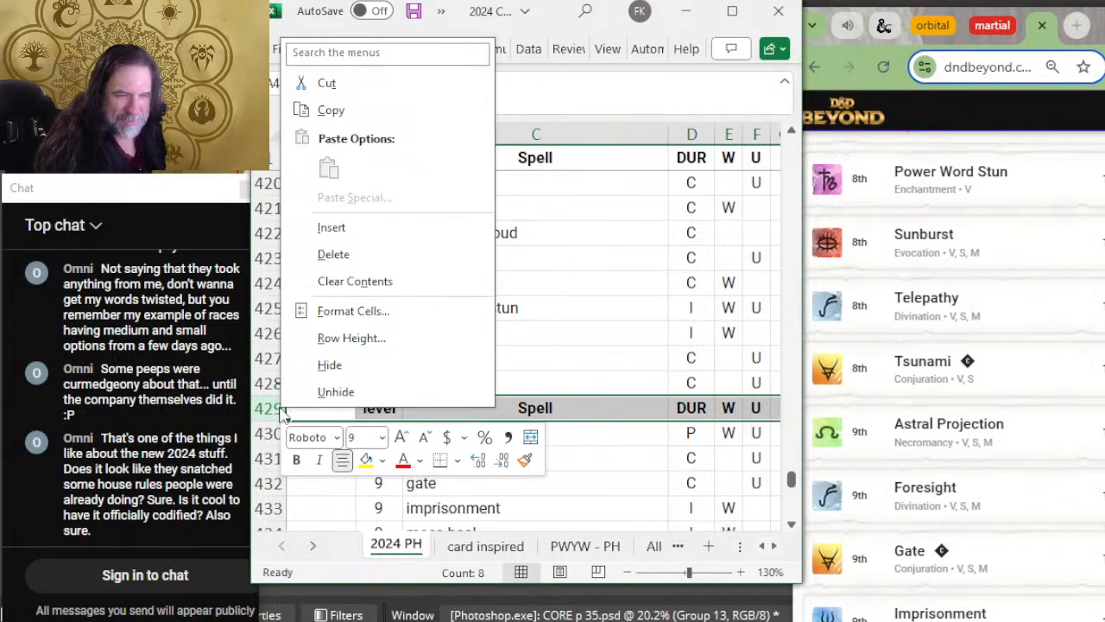
left_click(359, 229)
scroll(450, 319, "down", 2)
Step: Check the level 9 spells from astral projection to mass heal against D&D Beyond and open the list's next page
left_click(503, 326)
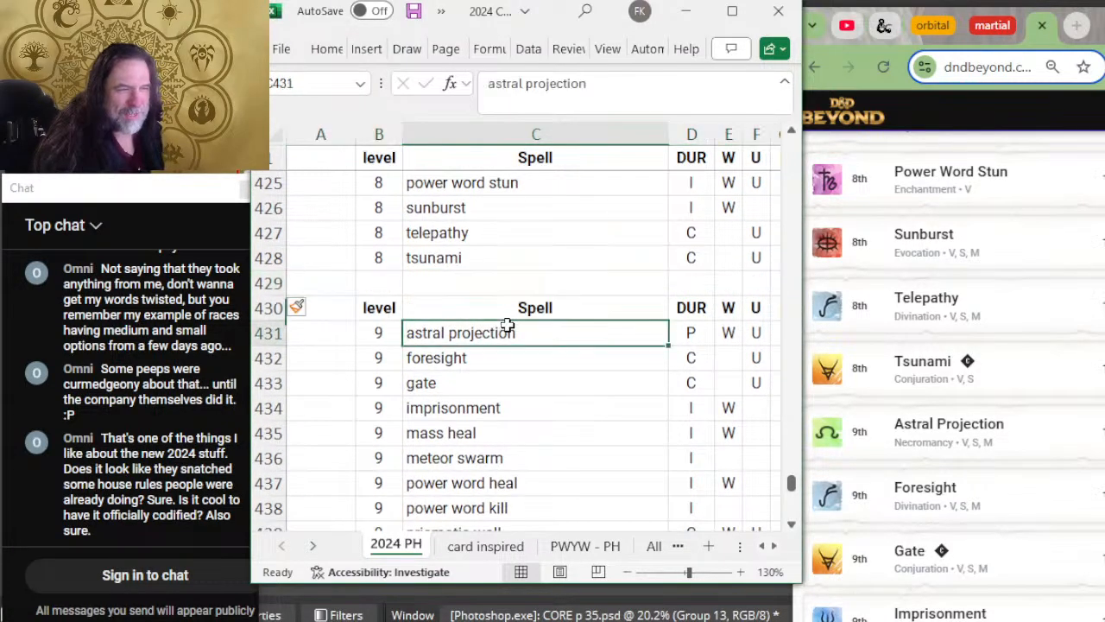
scroll(1095, 388, "down", 2)
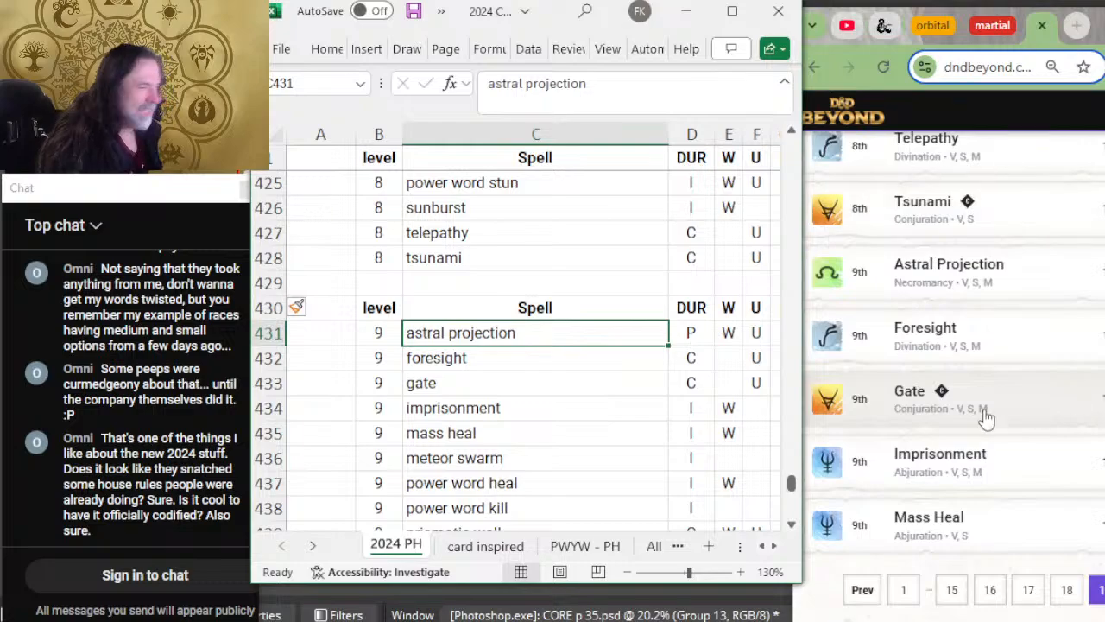
key("Down")
key("Down")
key("Down")
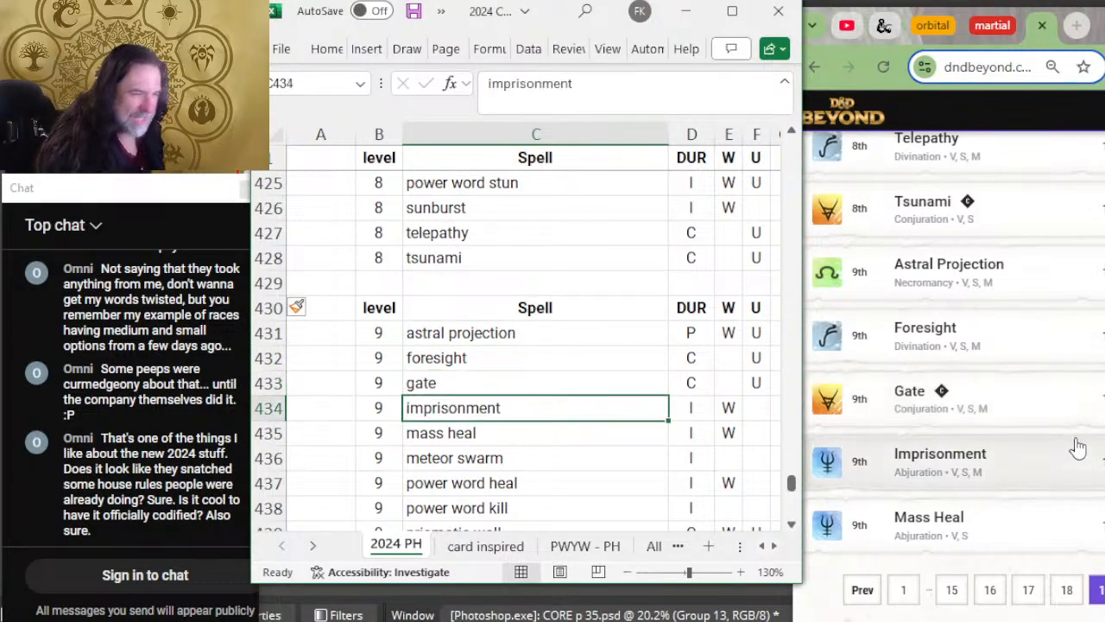
key("Down")
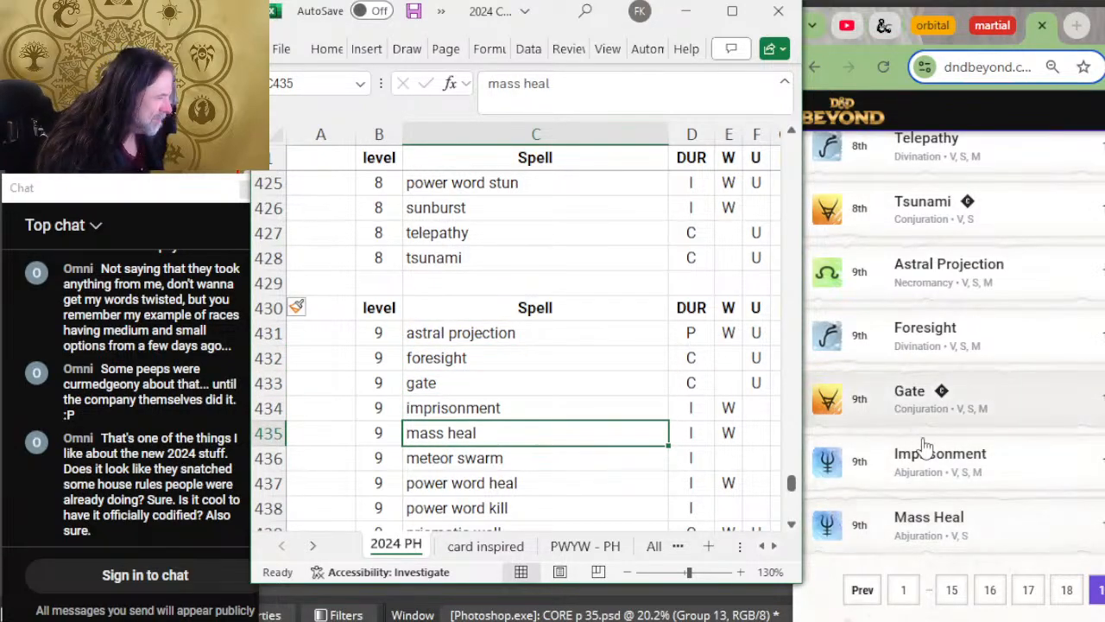
key("Up")
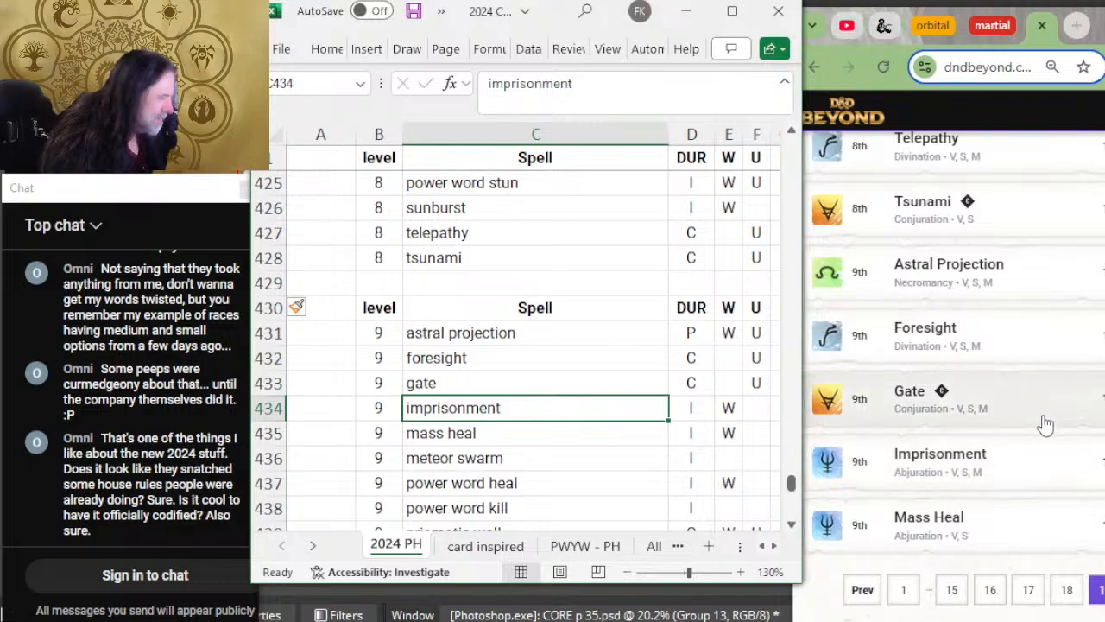
scroll(1041, 427, "down", 2)
key("Down")
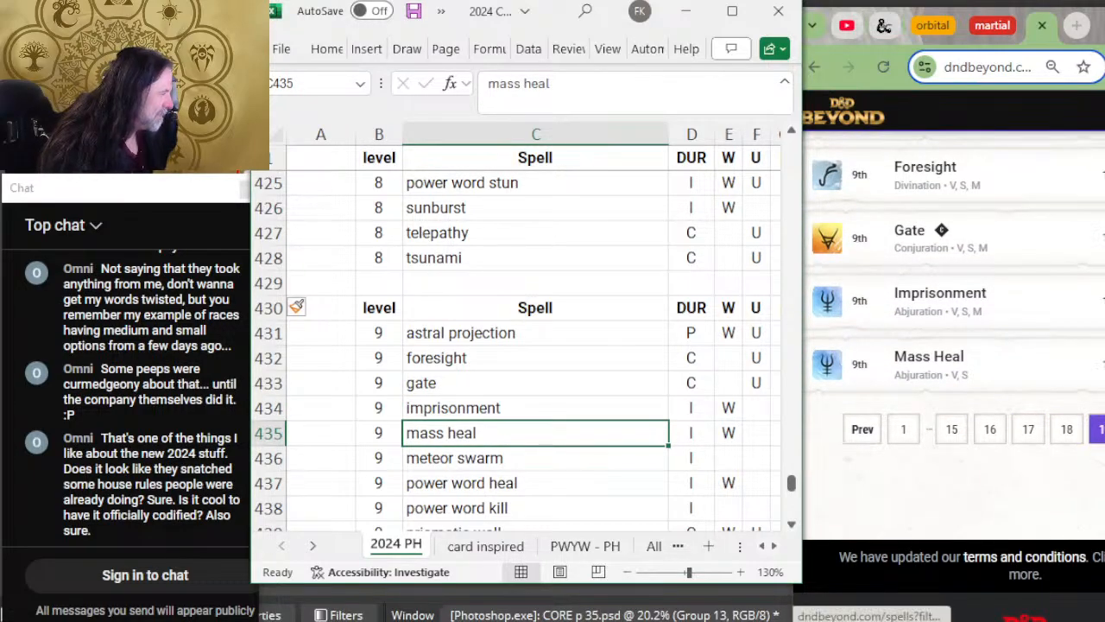
left_click(1064, 429)
Step: Check the level 9 spells from meteor swarm to weird against D&D Beyond's last page of spells
scroll(387, 430, "down", 2)
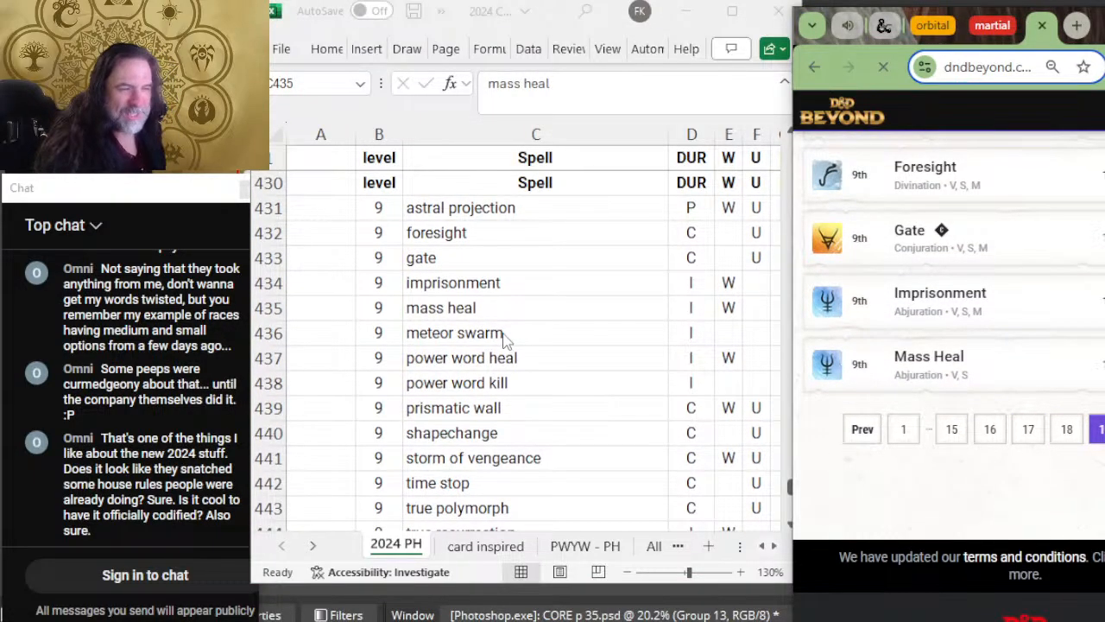
left_click(496, 332)
left_click(497, 332)
scroll(1079, 435, "down", 4)
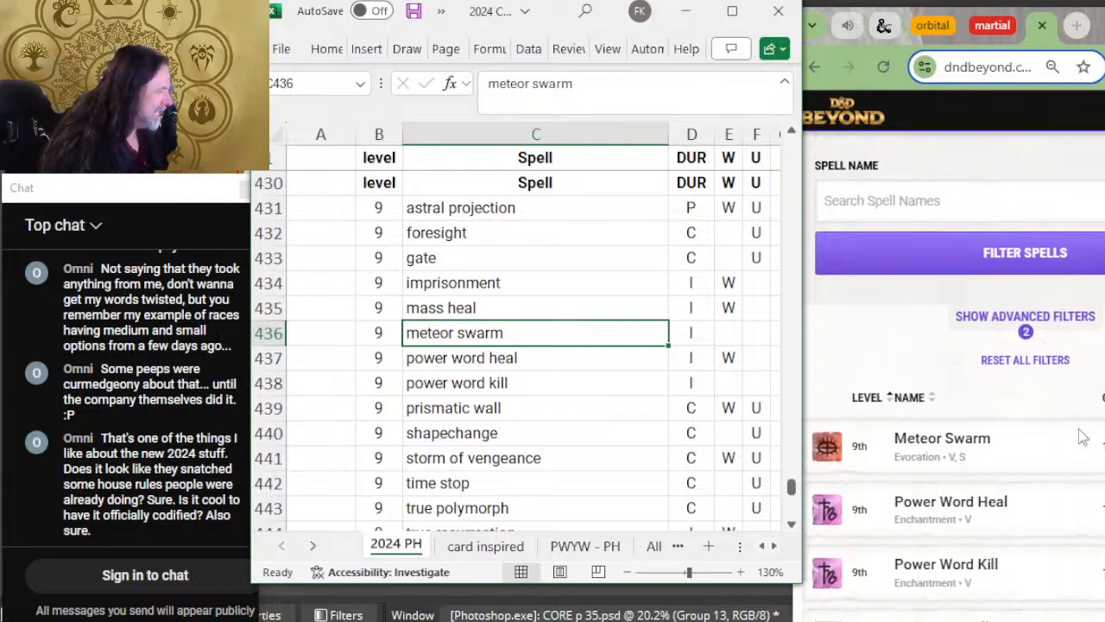
key("Down")
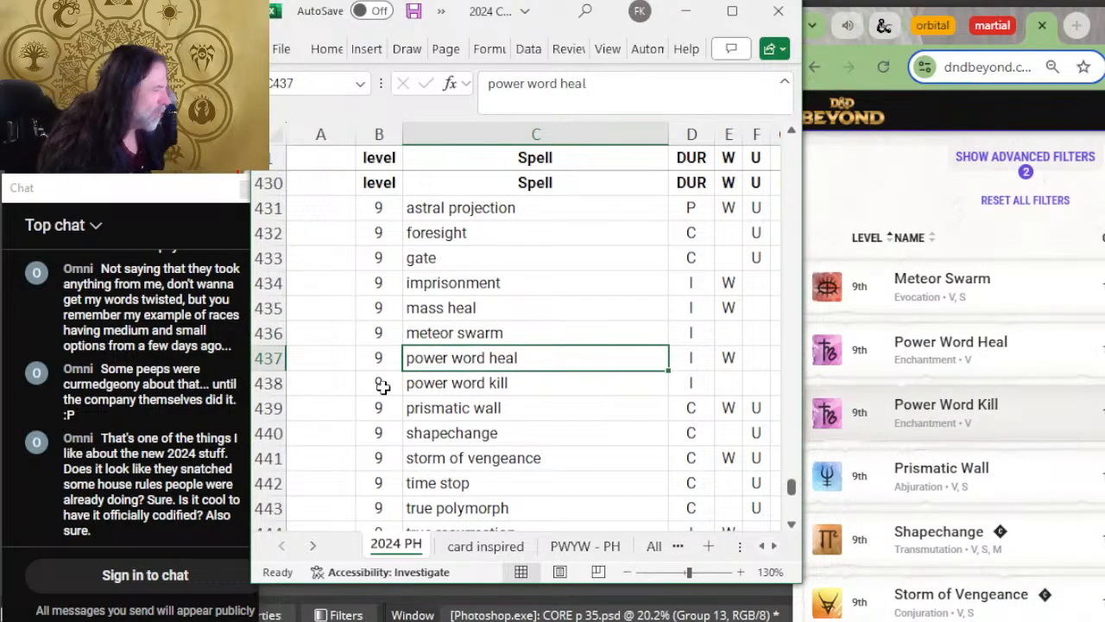
scroll(380, 385, "down", 2)
key("Down")
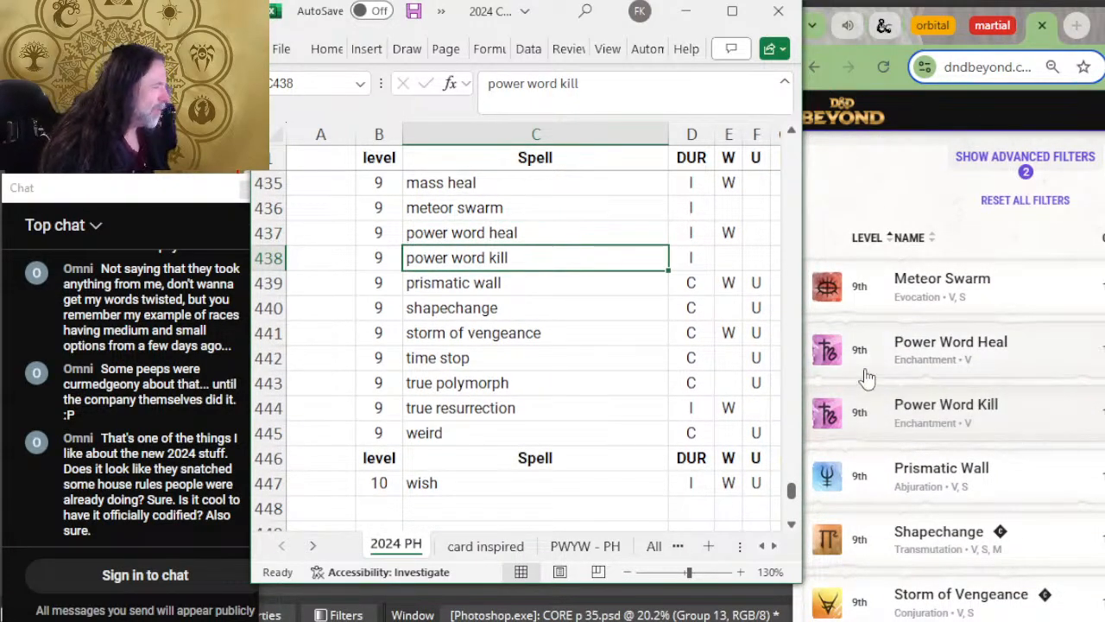
scroll(993, 380, "down", 2)
key("Down")
key("Down")
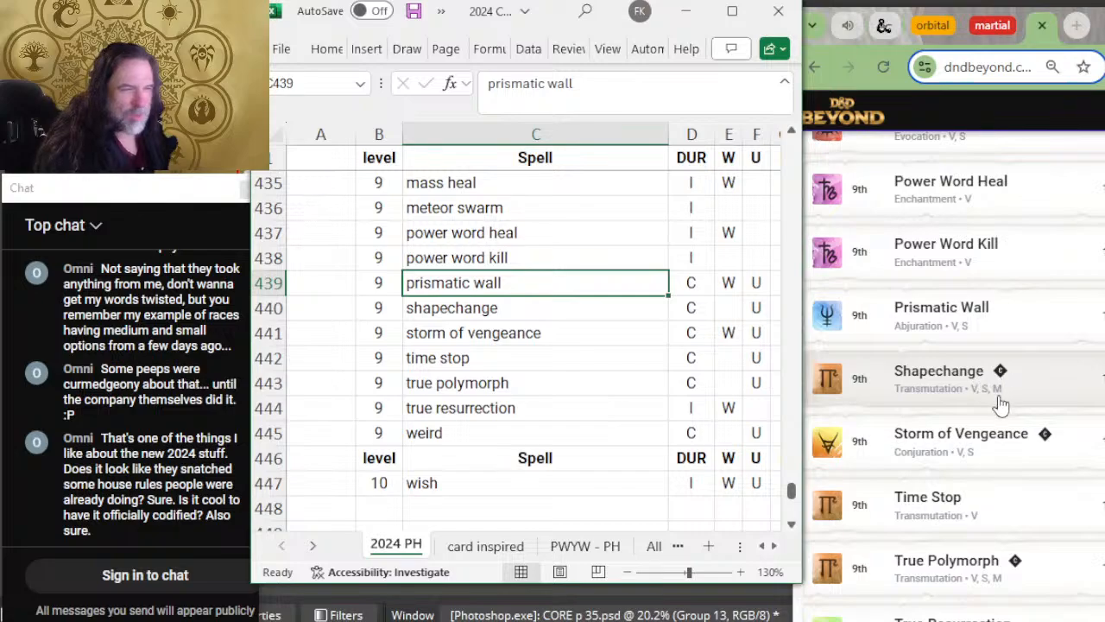
key("Down")
key("Down")
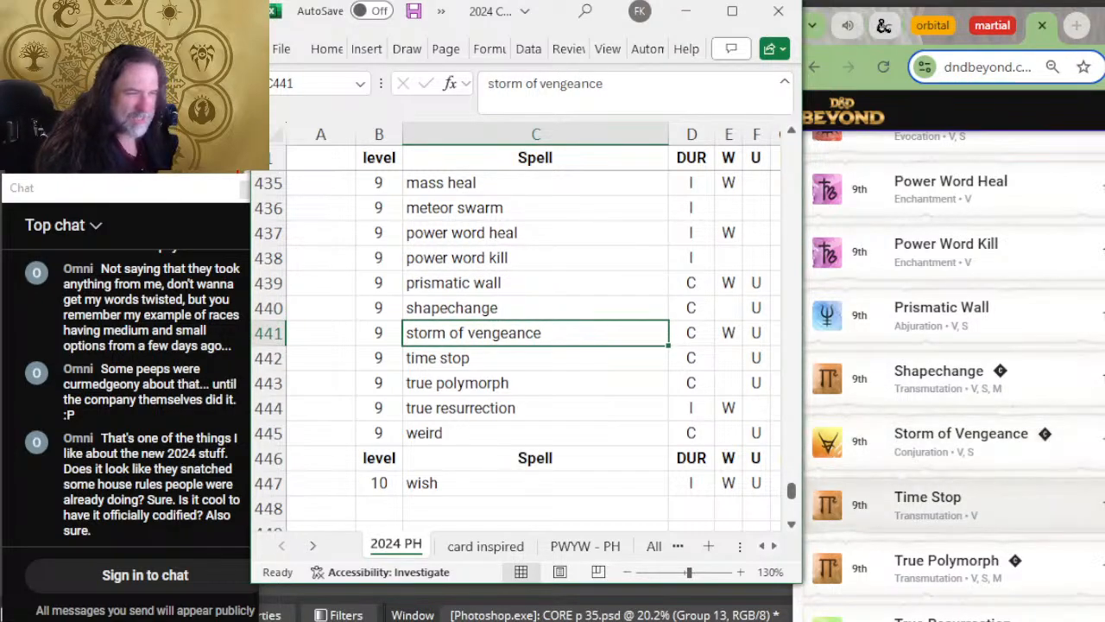
scroll(950, 441, "down", 2)
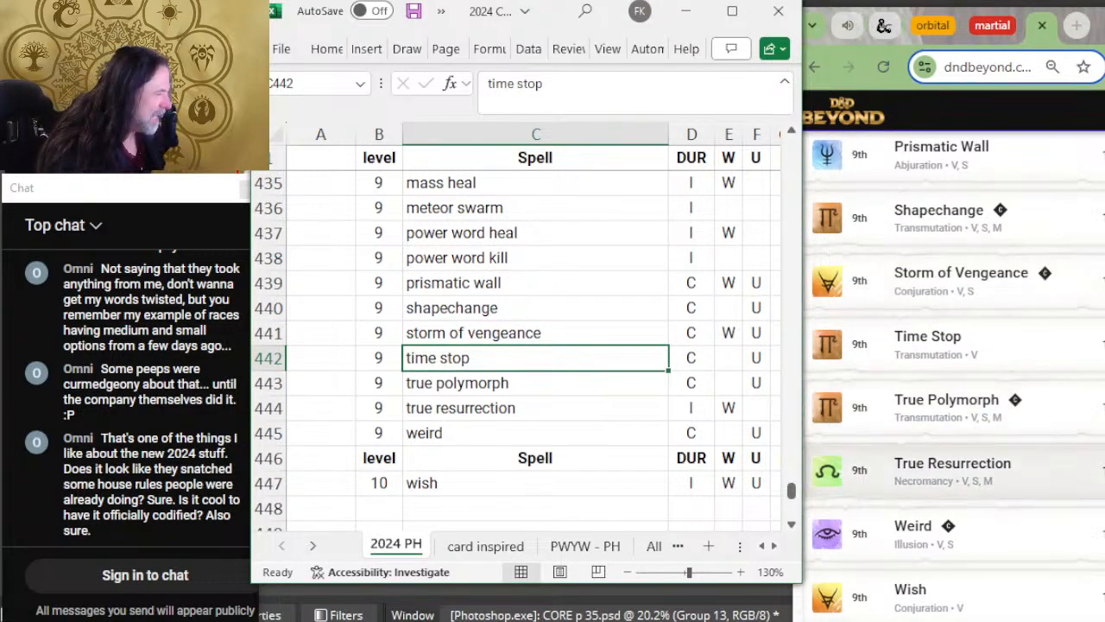
scroll(950, 531, "down", 2)
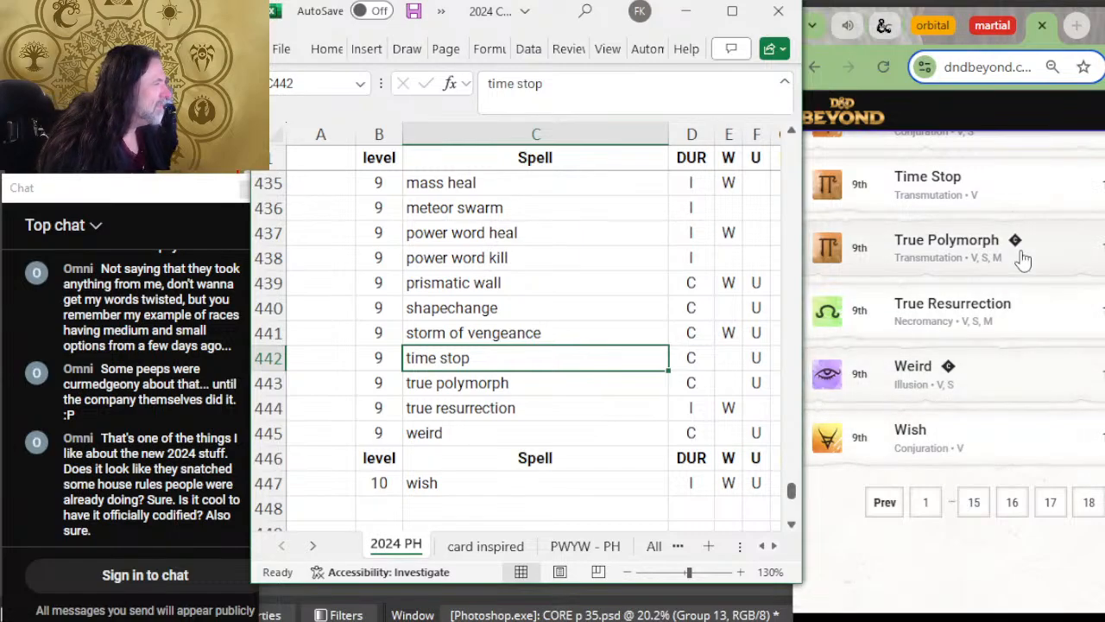
key("Down")
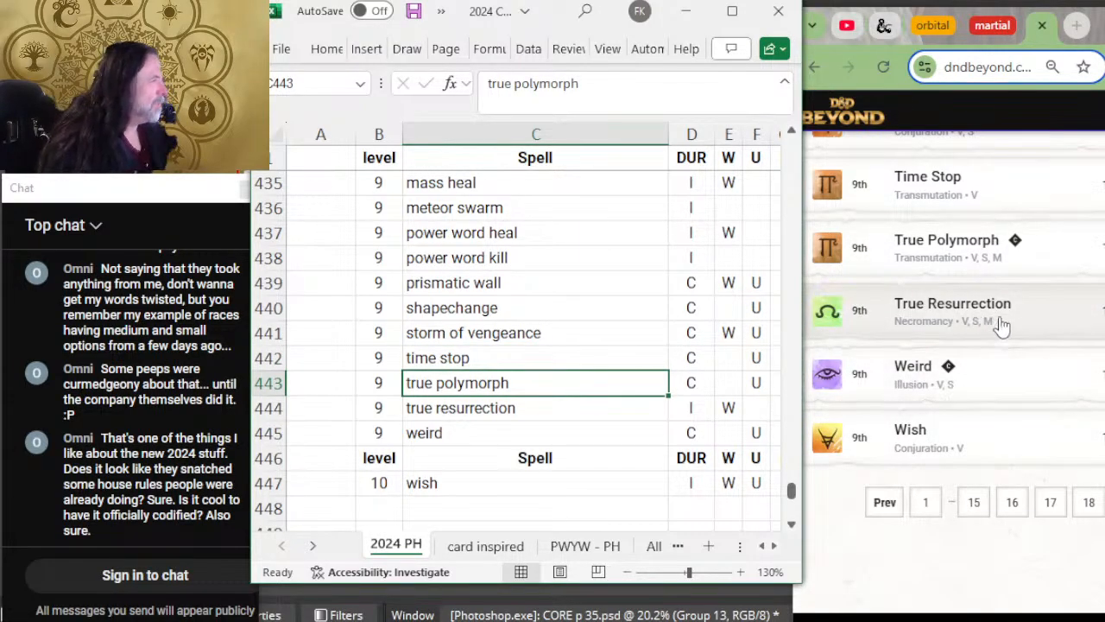
key("Down")
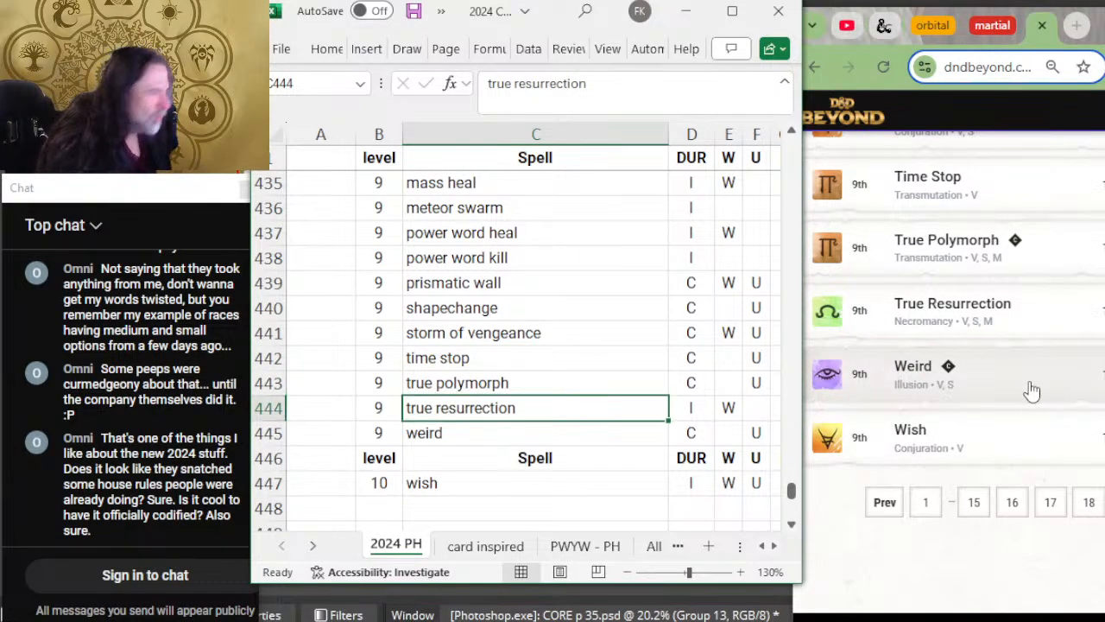
key("Down")
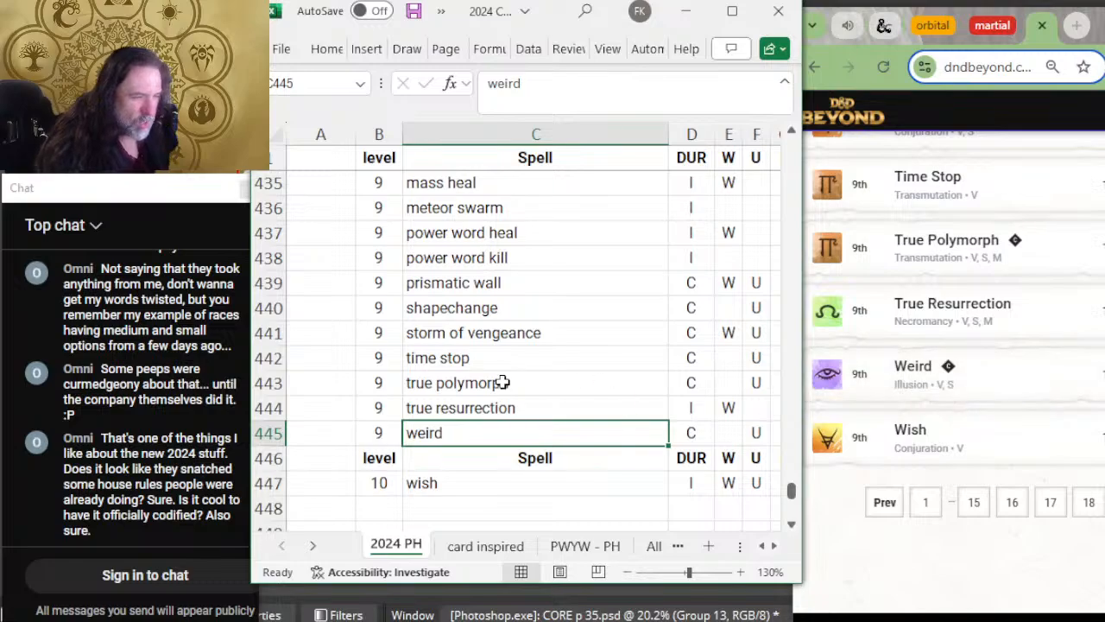
Step: Insert a blank row between weird and the level 10 header row, and save the workbook
right_click(259, 459)
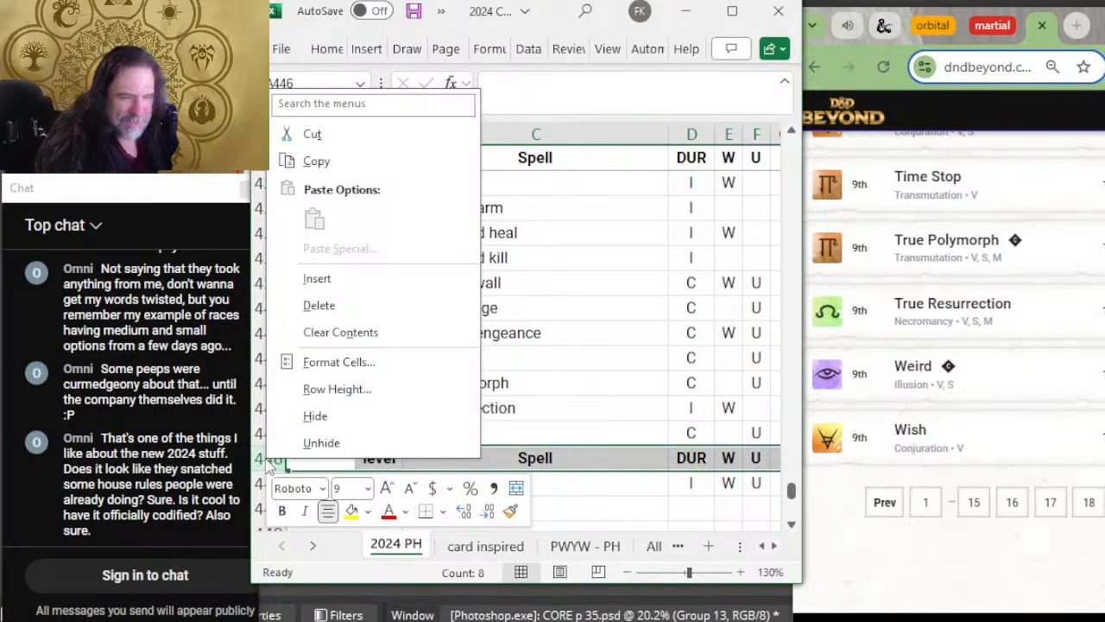
left_click(375, 280)
scroll(504, 346, "down", 2)
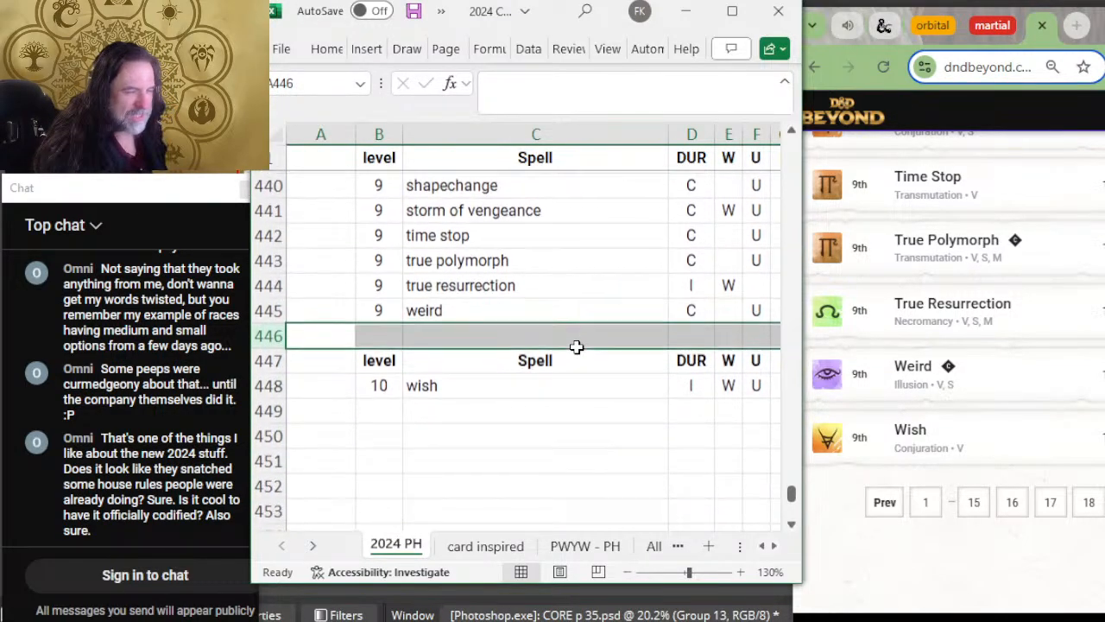
left_click(573, 433)
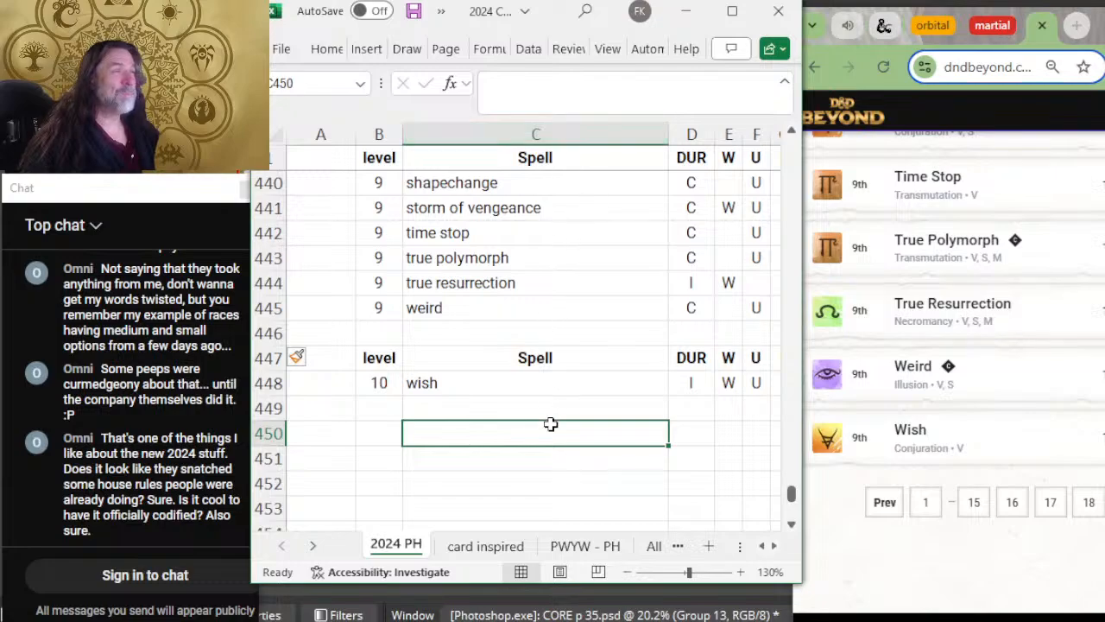
key("ctrl+s")
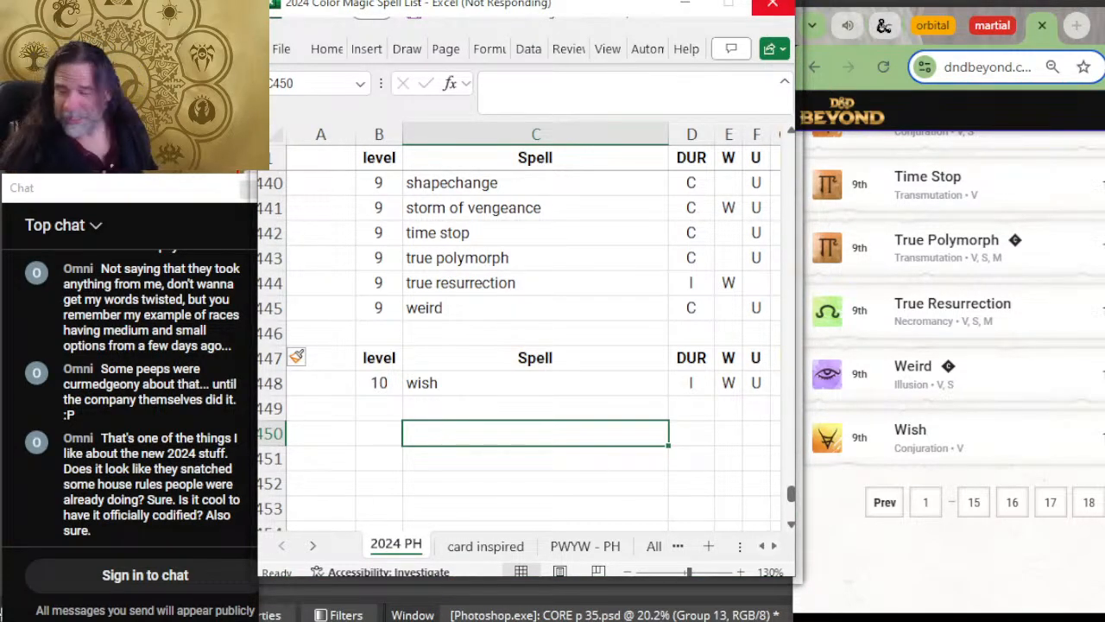
Step: Return to the start of the 2024 PH sheet and view the level 0 spells from acid splash onward
left_click(536, 334)
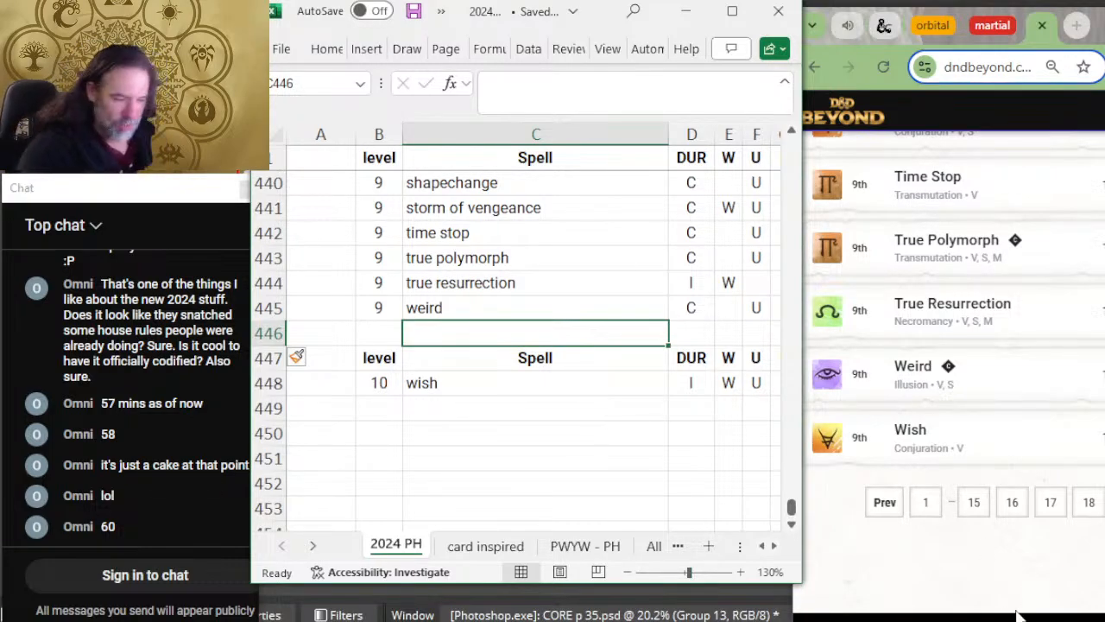
left_click(599, 486)
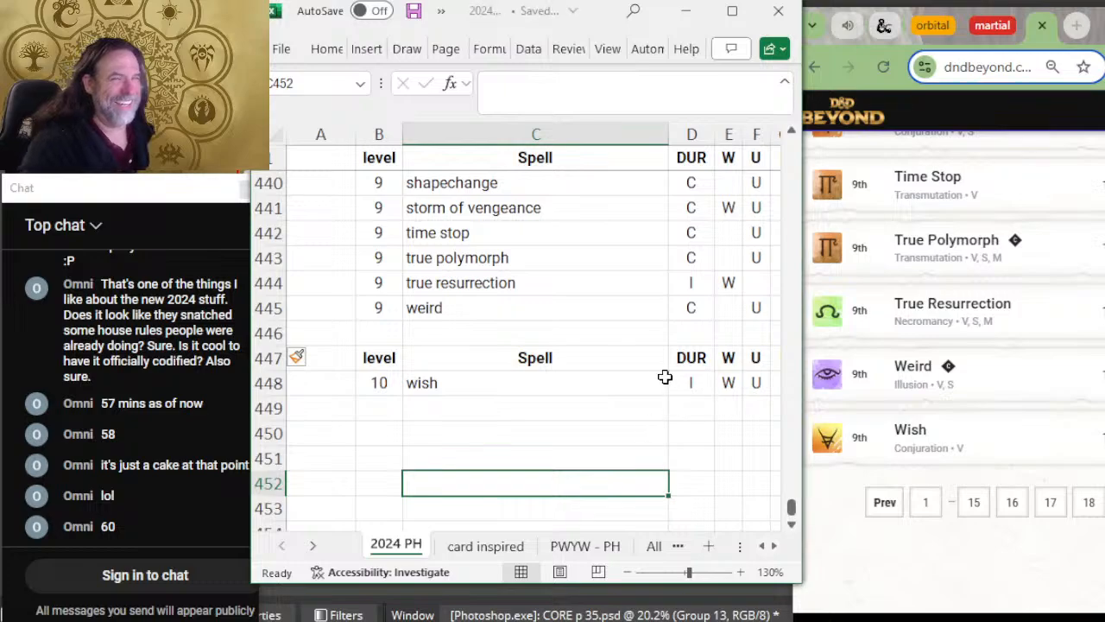
scroll(665, 376, "up", 20)
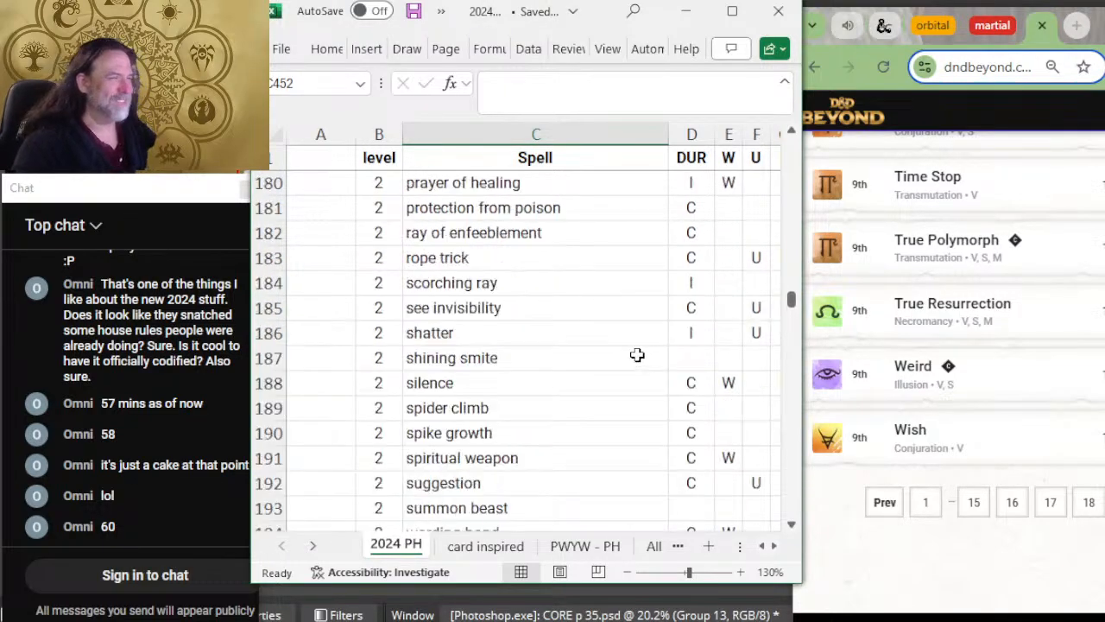
scroll(637, 355, "up", 20)
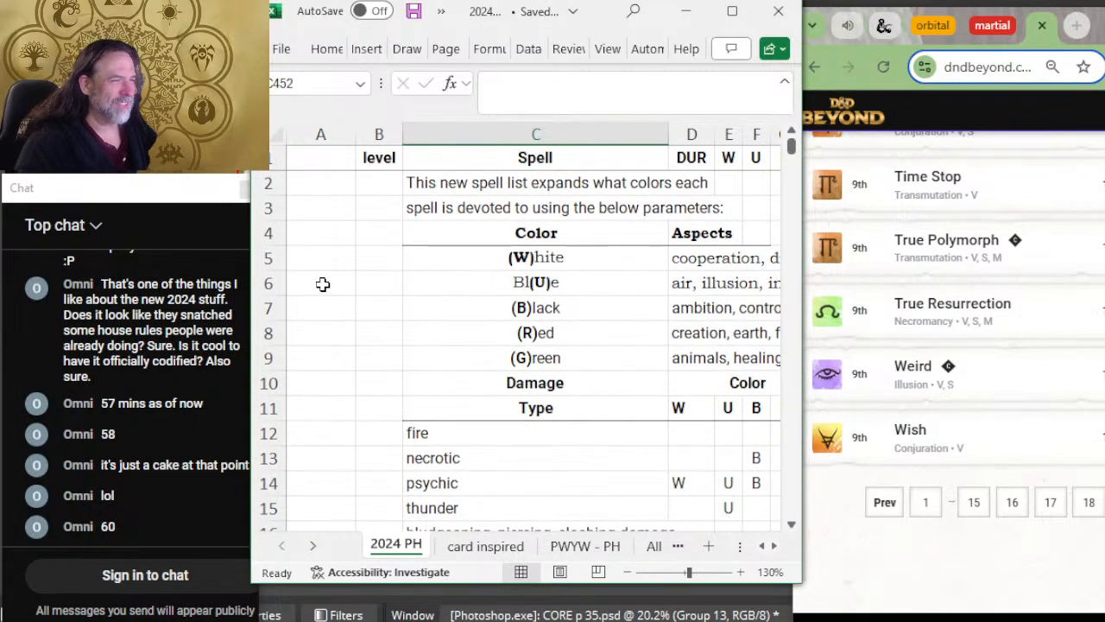
scroll(423, 273, "down", 3)
scroll(476, 331, "down", 8)
scroll(476, 330, "up", 3)
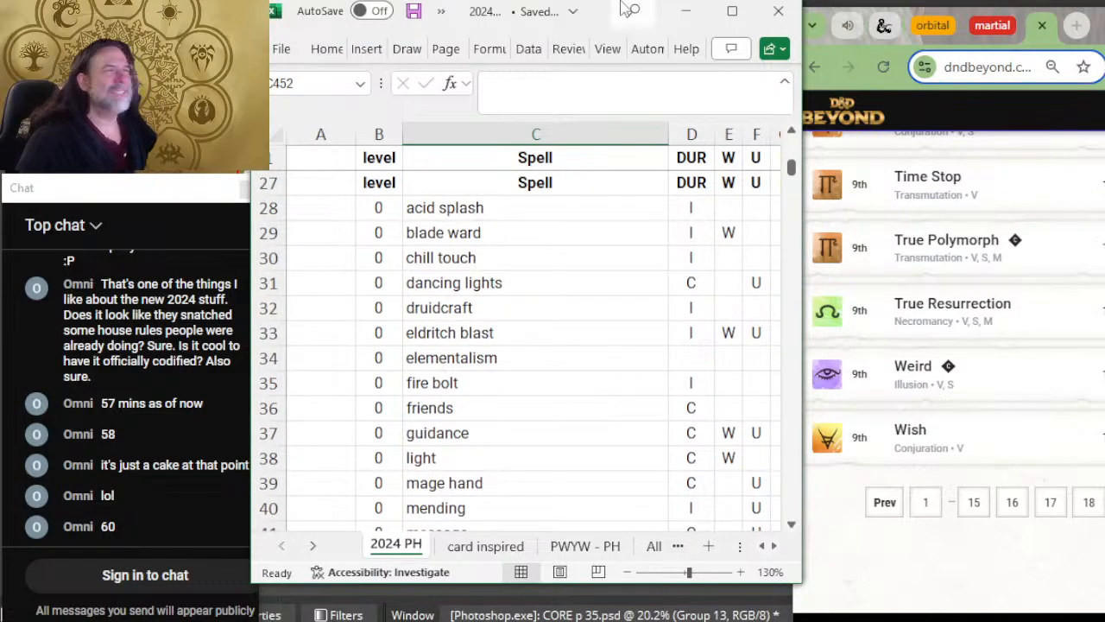
Step: Open page 1 of the D&D Beyond spell list and enlarge the page view
mouse_move(1098, 24)
left_mouse_down()
mouse_move(1072, 26)
mouse_move(1087, 28)
left_mouse_up()
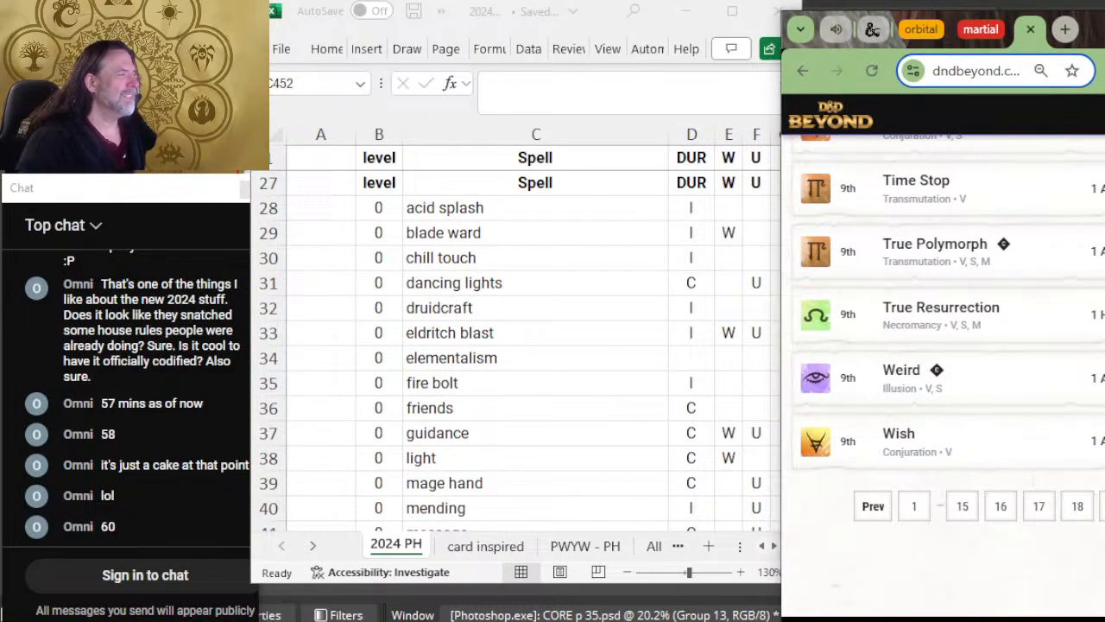
left_click(914, 508)
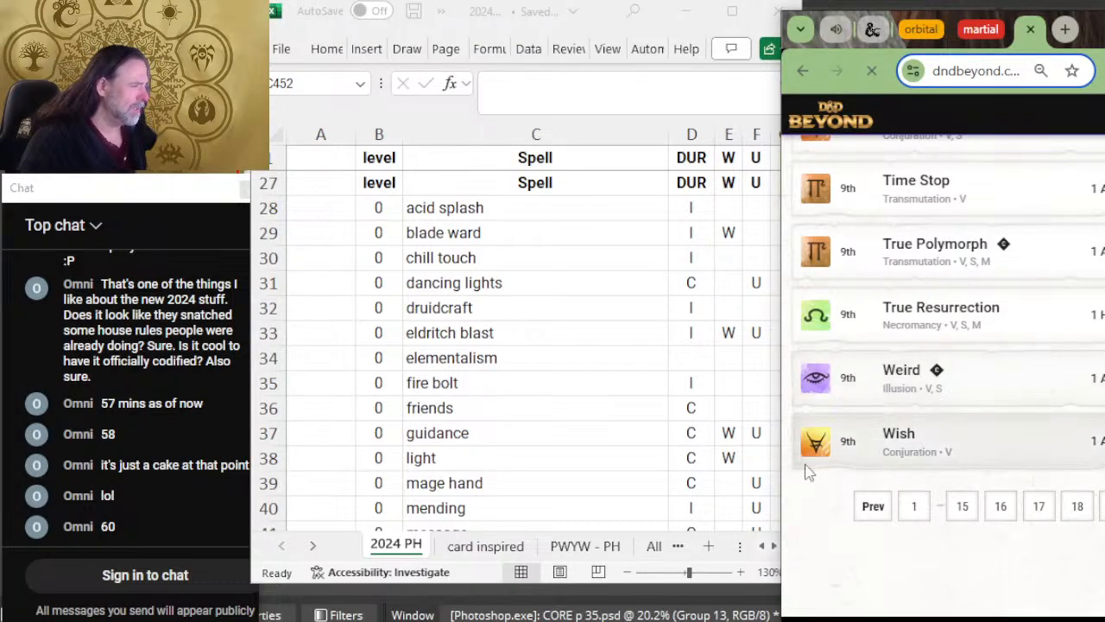
key("ctrl+plus")
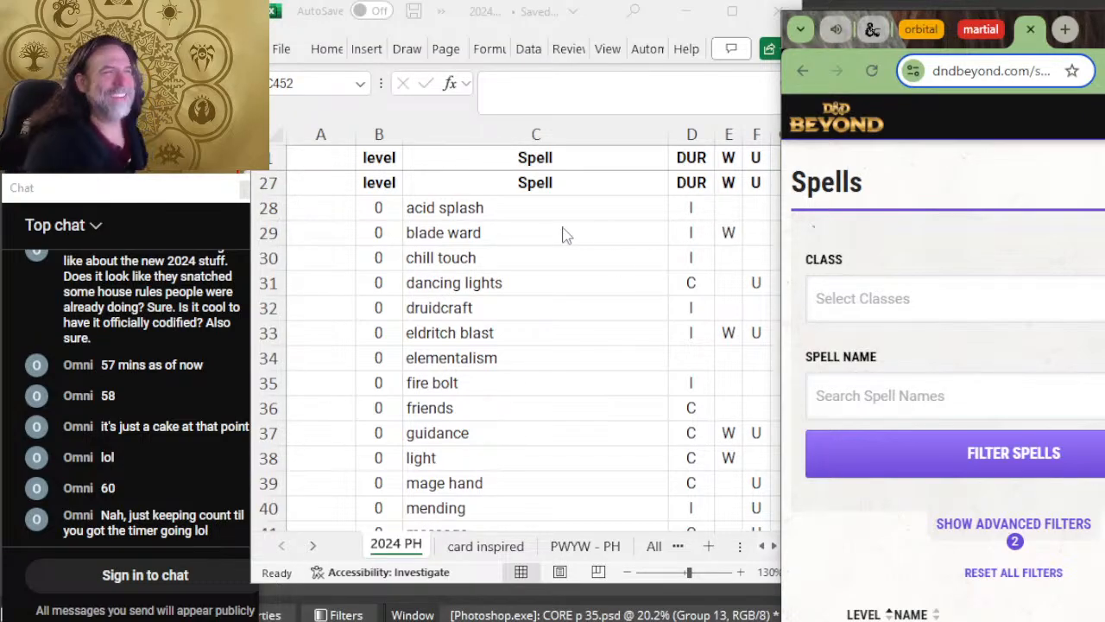
Step: Widen the spreadsheet window until all five color columns W, U, B, R and G fit
left_click_drag(518, 11, 506, 7)
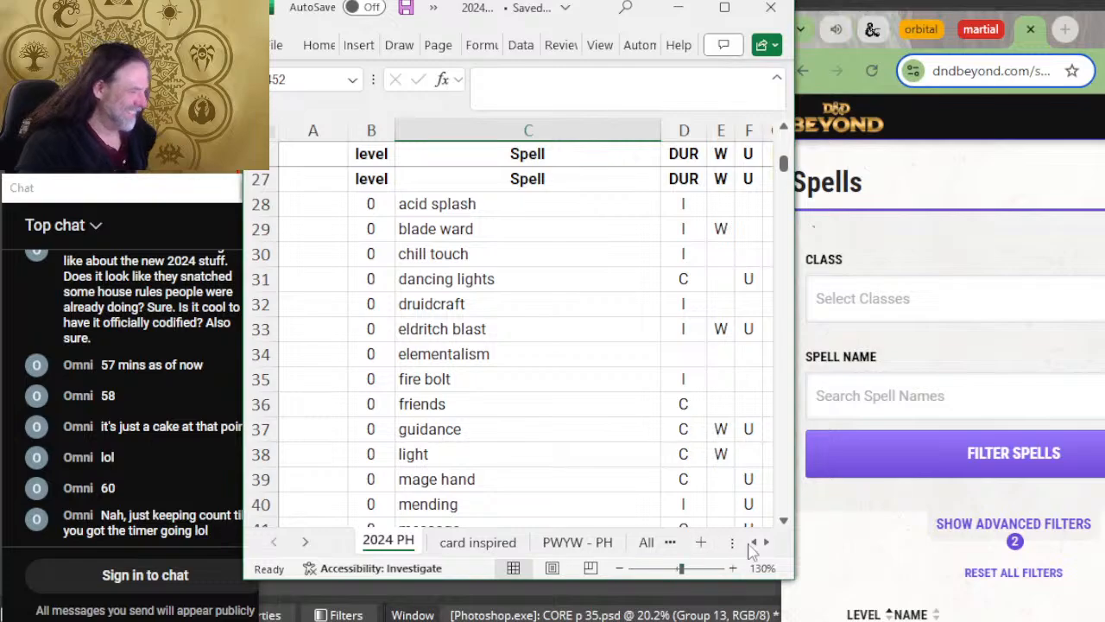
left_click_drag(803, 530, 887, 533)
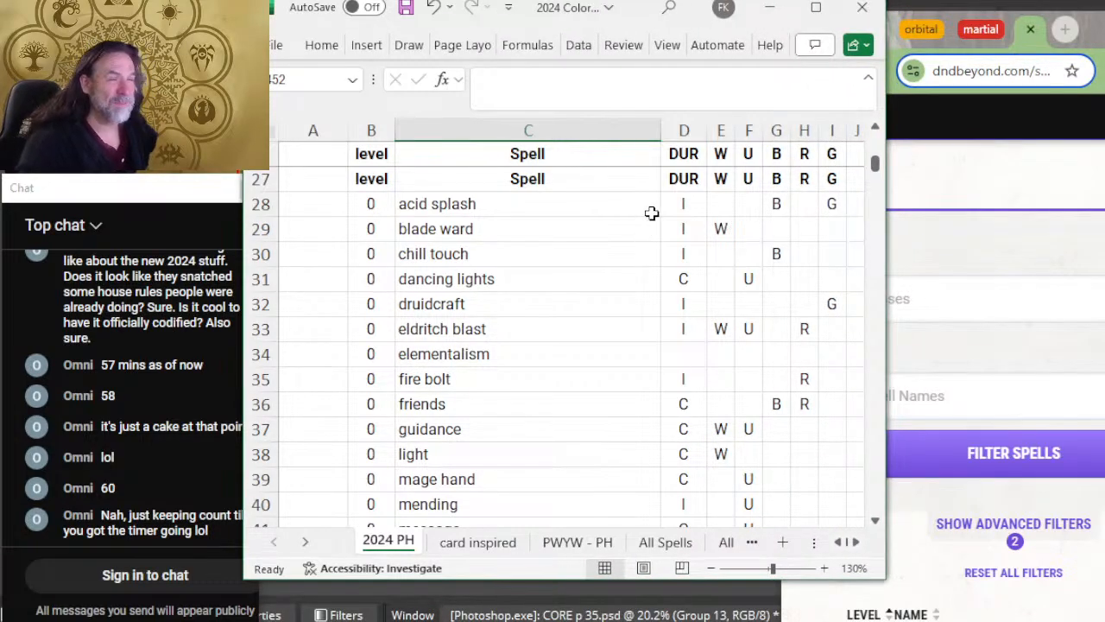
scroll(638, 257, "up", 2)
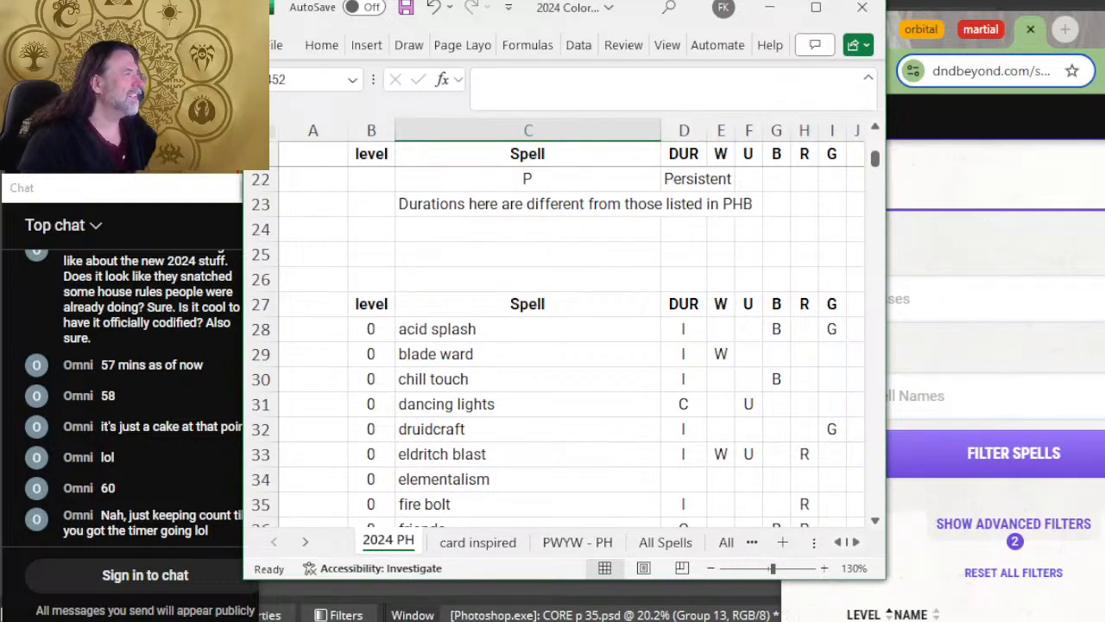
Step: Expand the Acid Splash cantrip on D&D Beyond and read its details in a widened browser window
key("alt+Tab")
scroll(1028, 371, "down", 4)
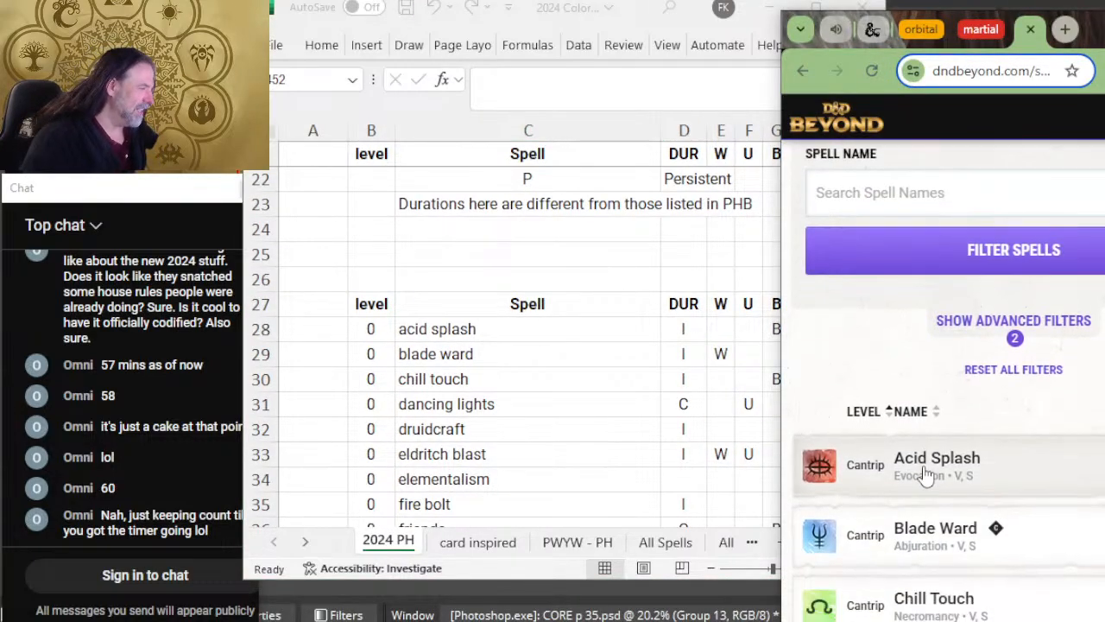
left_click(1036, 373)
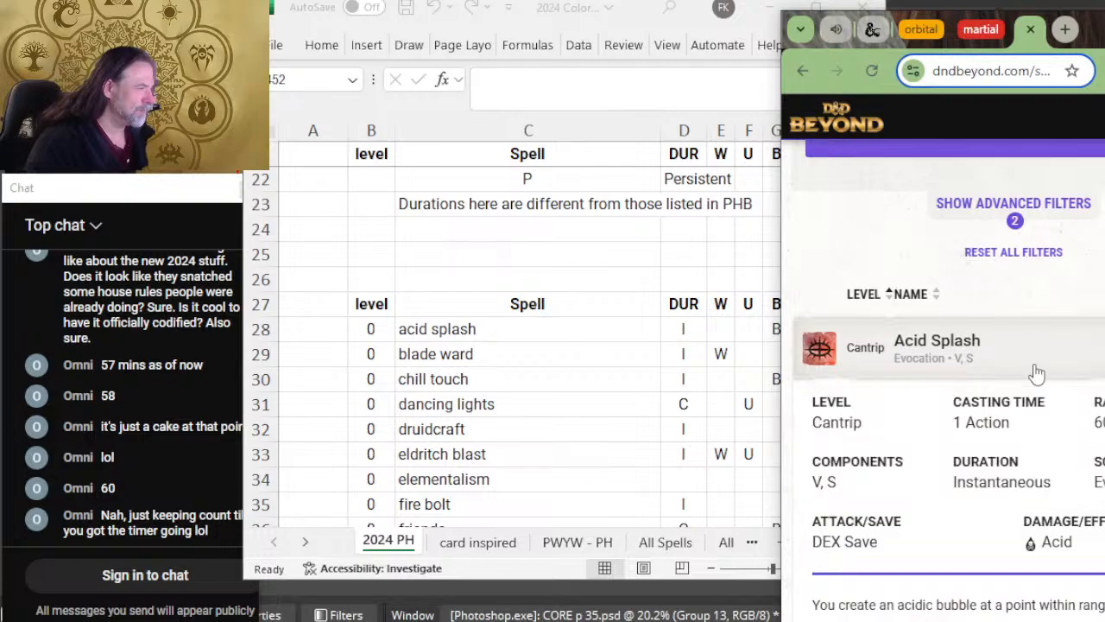
scroll(1032, 372, "down", 2)
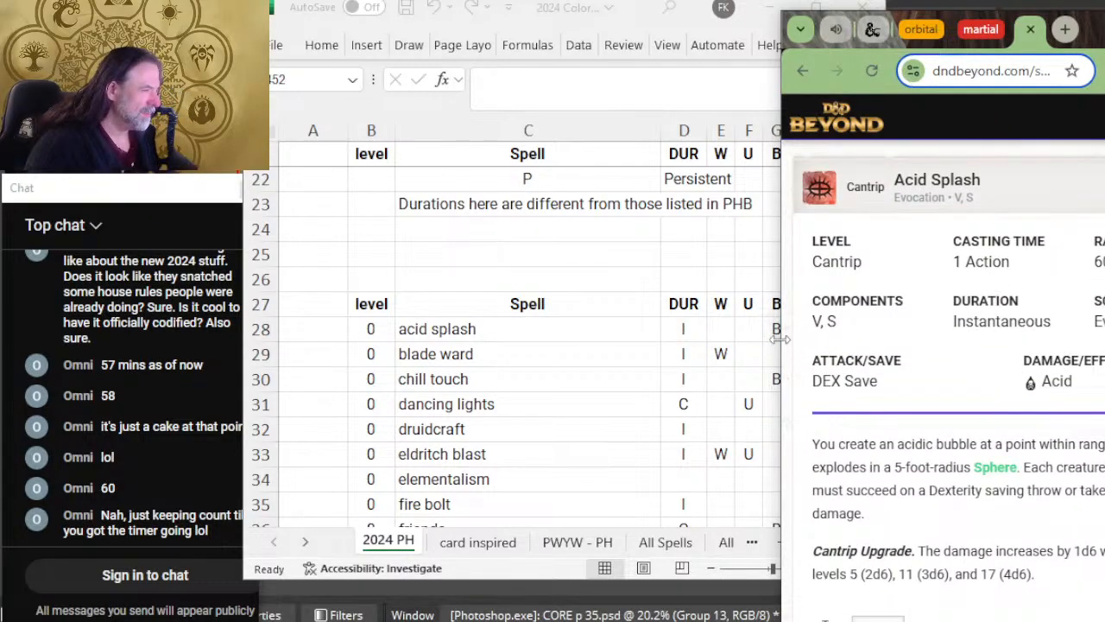
left_click_drag(780, 338, 503, 312)
scroll(731, 318, "down", 2)
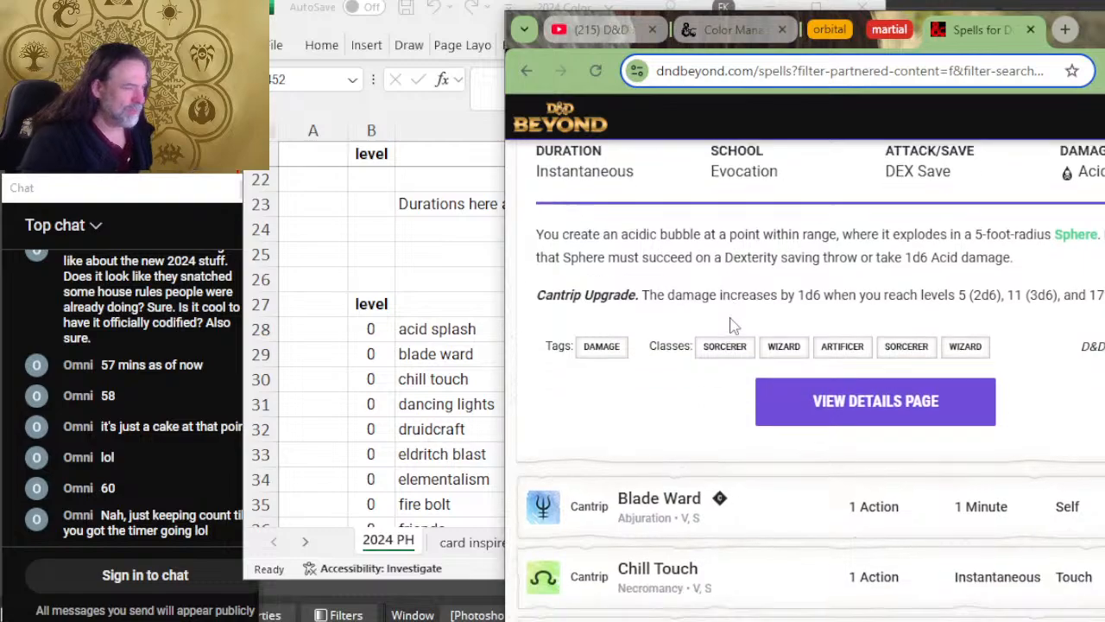
scroll(732, 317, "up", 4)
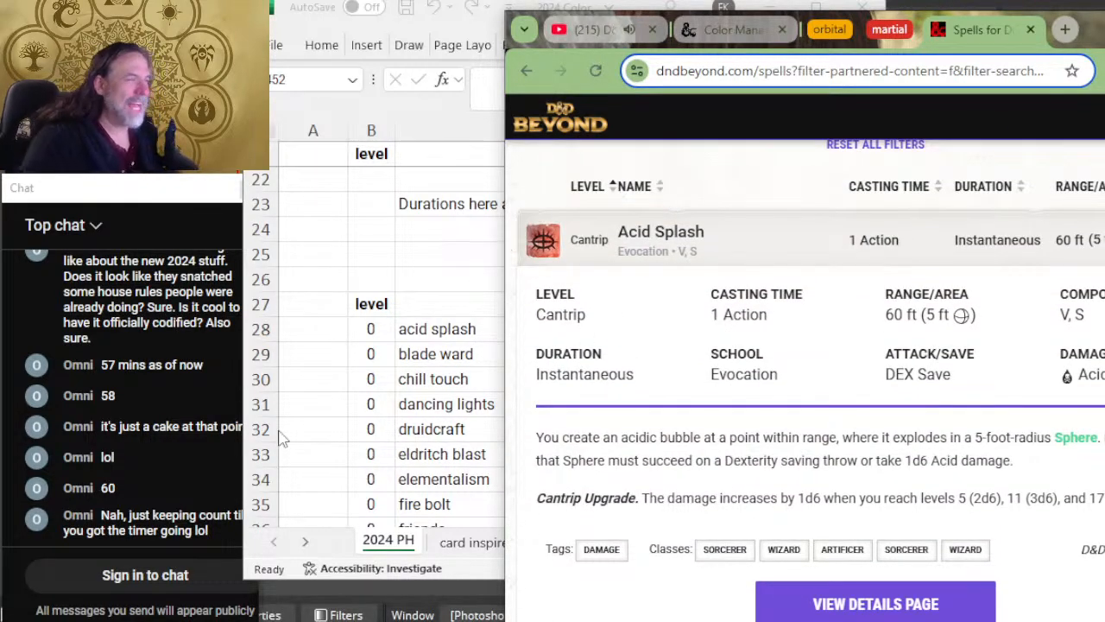
Step: Examine the color aspects, damage type and duration tables above the spell list at 100% zoom in the spreadsheet
left_click(421, 309)
scroll(685, 333, "up", 5)
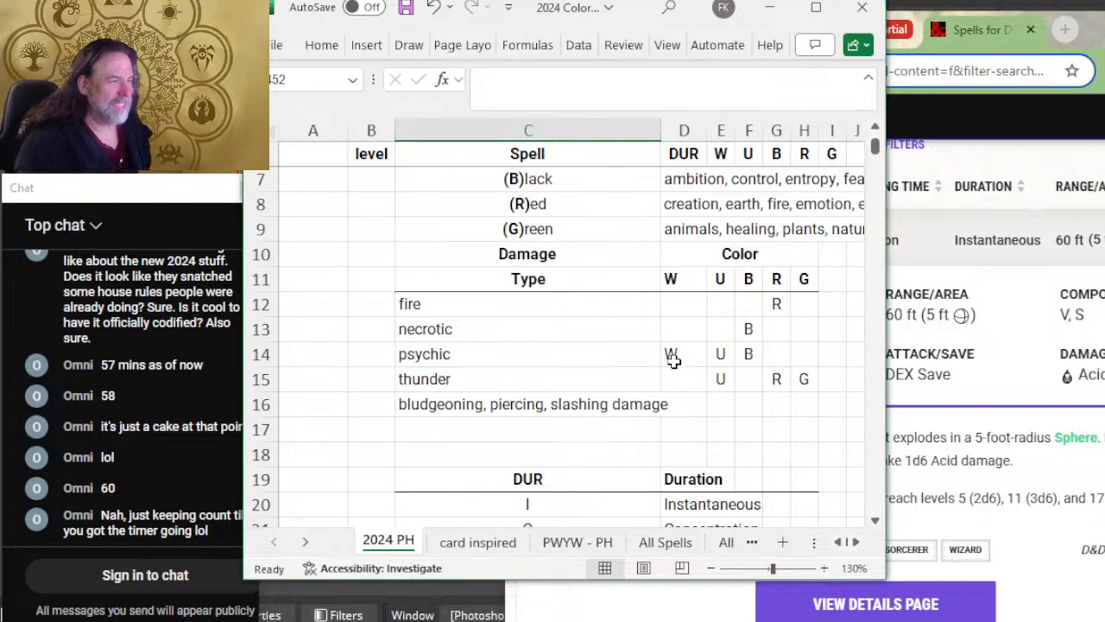
scroll(725, 328, "up", 2)
scroll(725, 328, "down", 5)
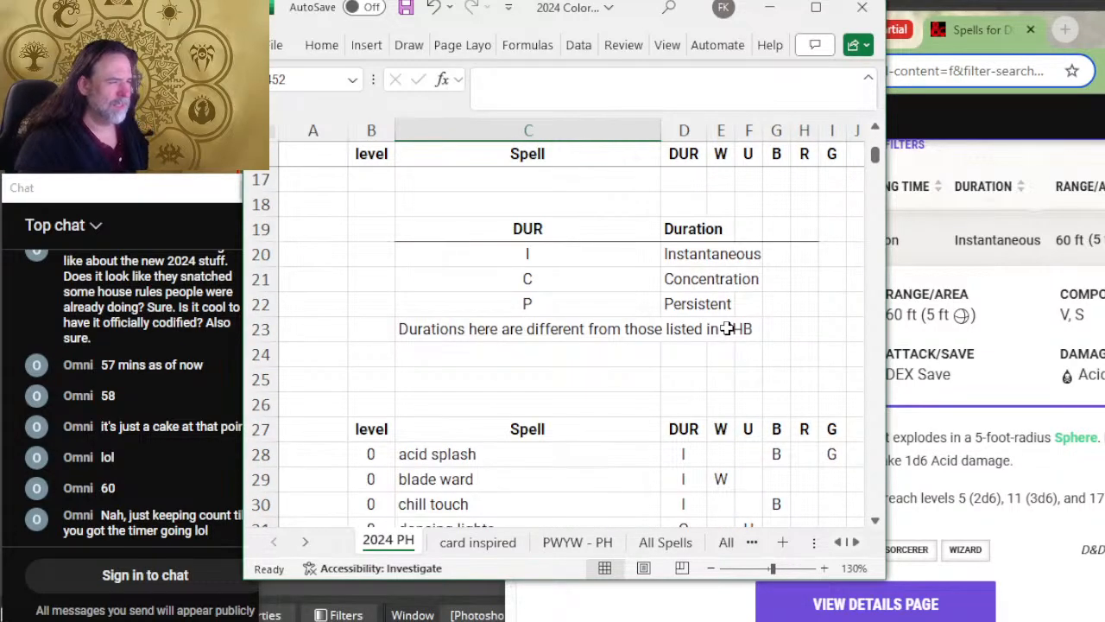
scroll(728, 328, "up", 5)
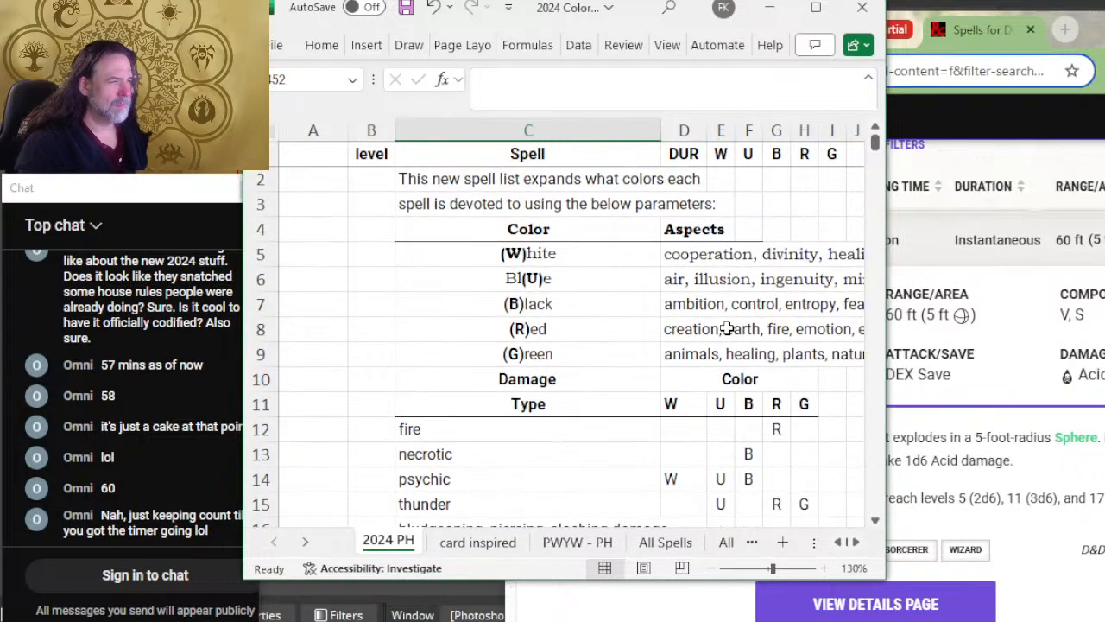
scroll(728, 328, "down", 2)
scroll(720, 328, "down", 2, "ctrl")
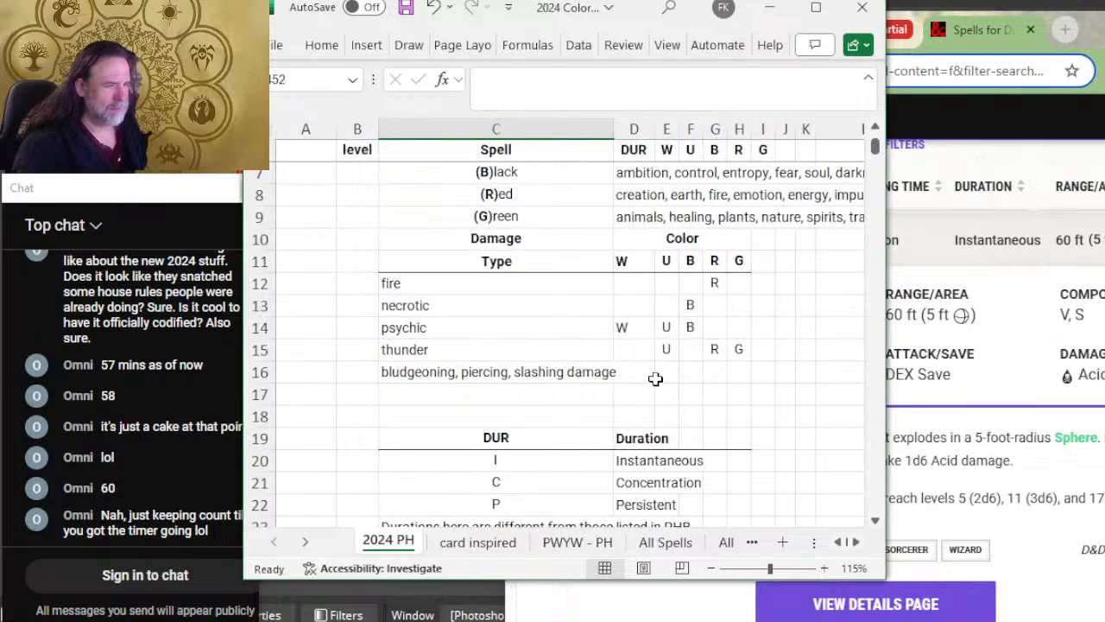
left_click(412, 366)
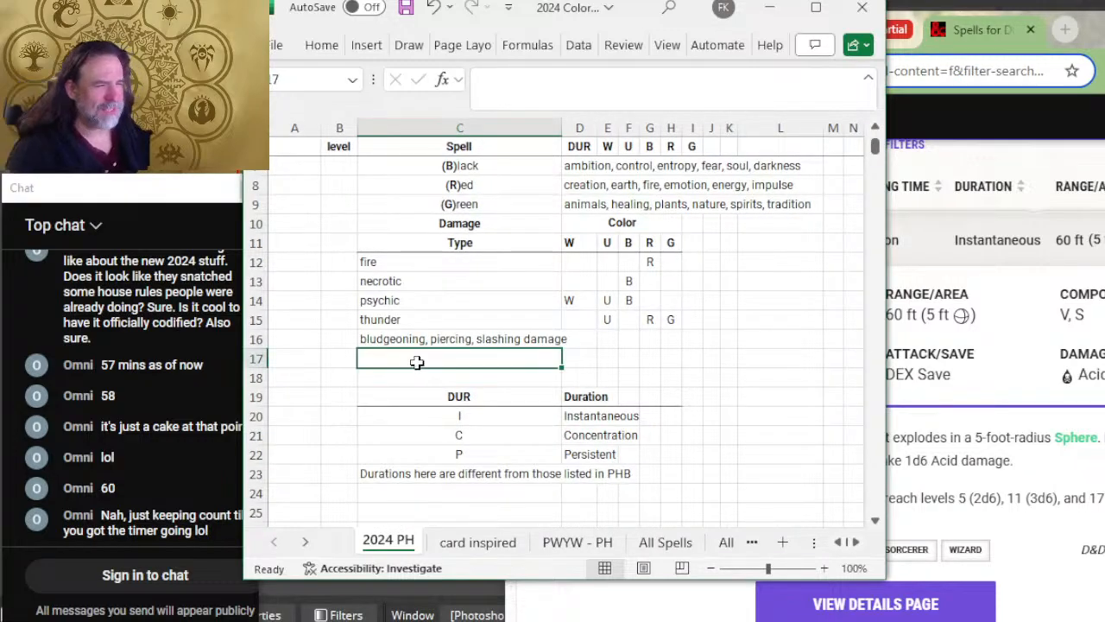
left_click(461, 321)
left_click(466, 343)
scroll(514, 309, "up", 2)
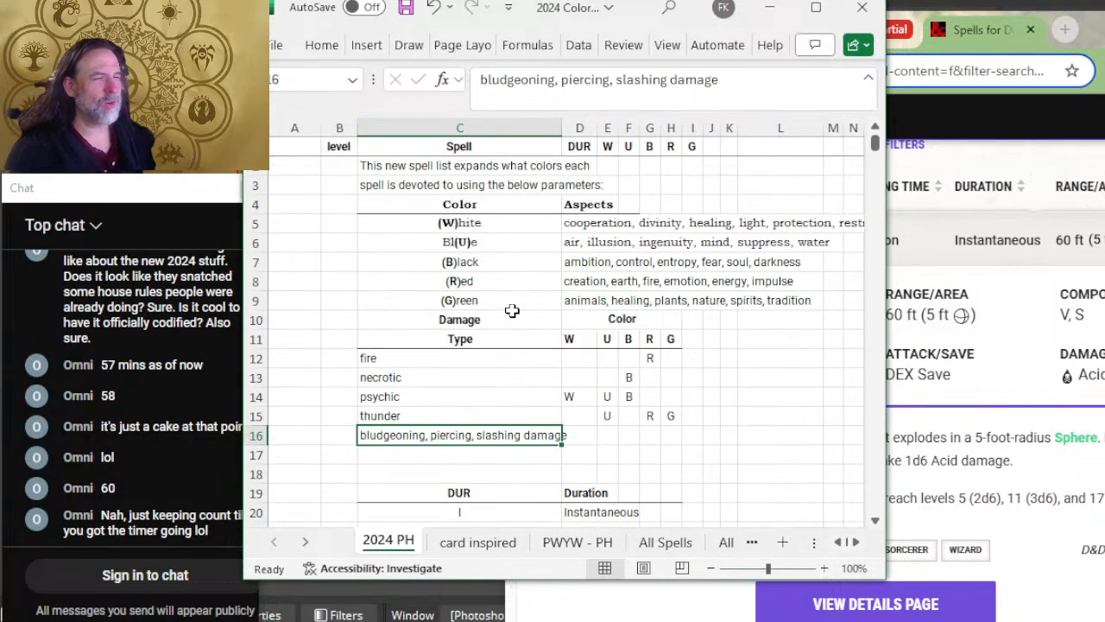
scroll(528, 316, "down", 3)
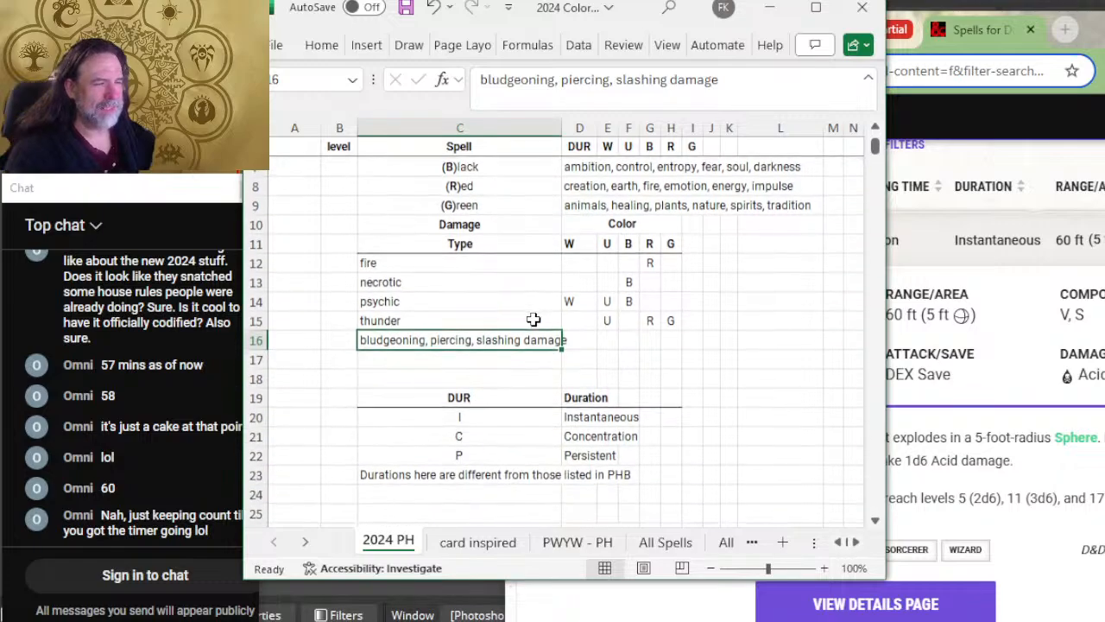
Step: Insert nine blank rows between thunder and the bludgeoning, piercing, slashing damage row
left_click(335, 235)
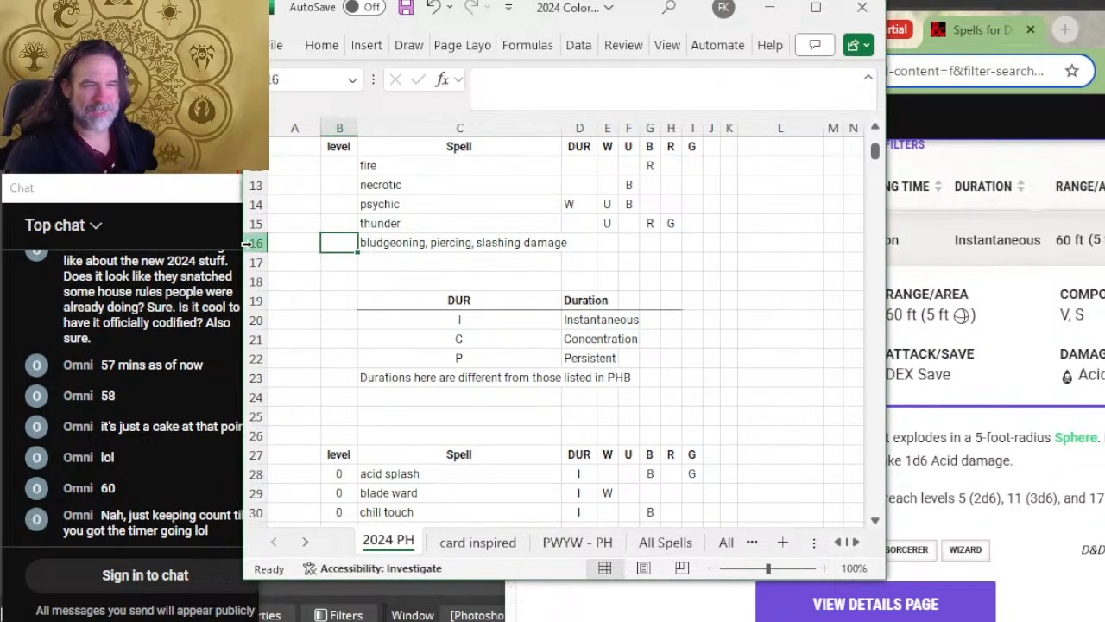
left_click_drag(247, 245, 248, 399)
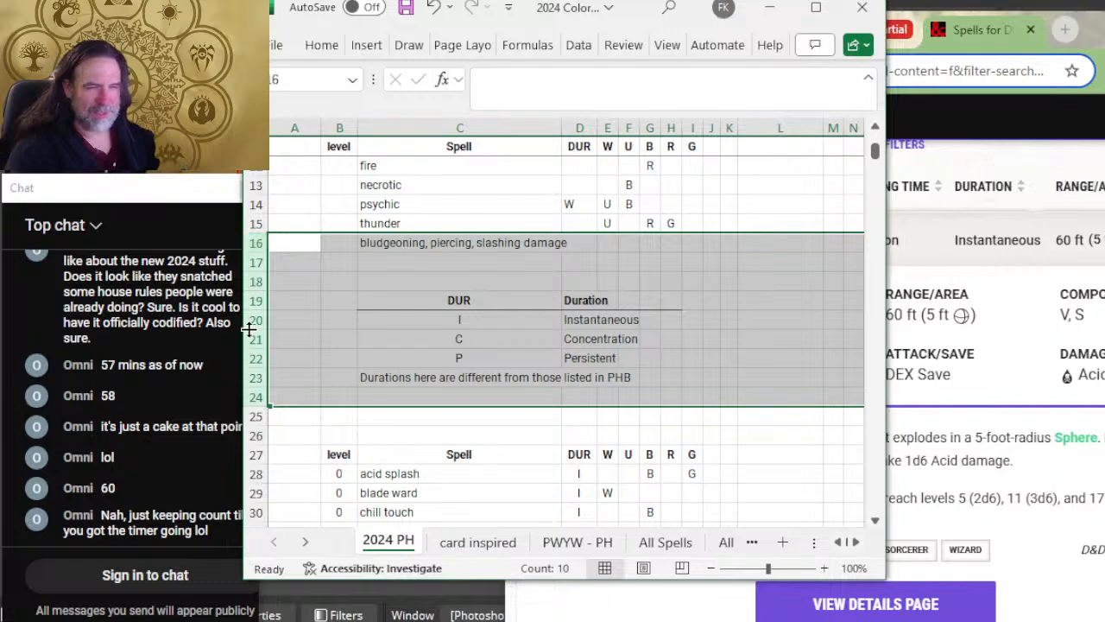
right_click(249, 329)
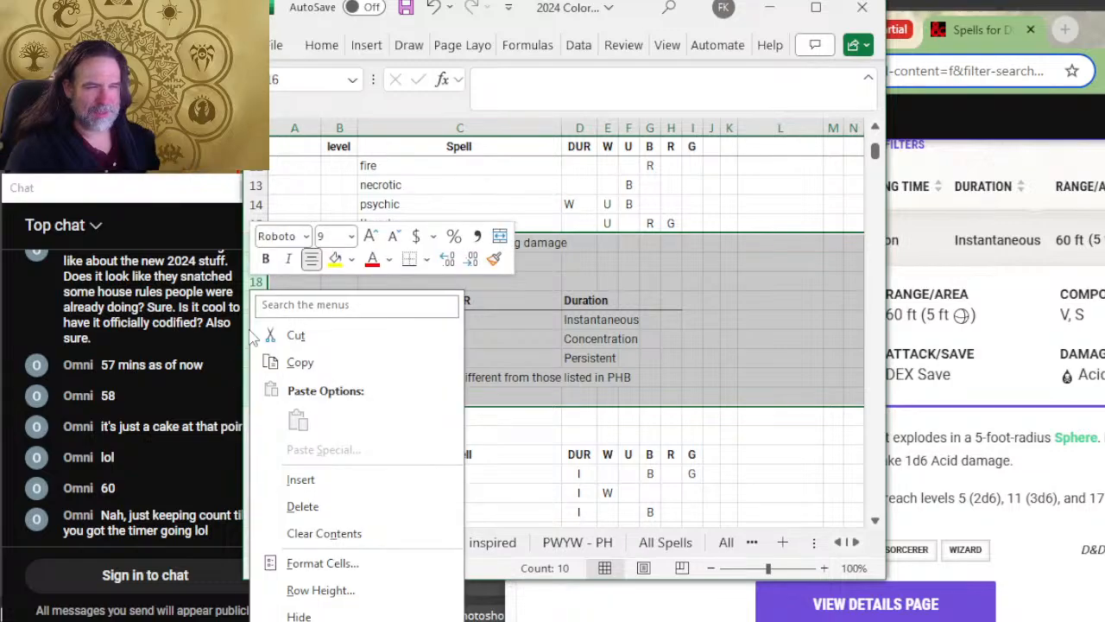
left_click(361, 481)
left_click(580, 226)
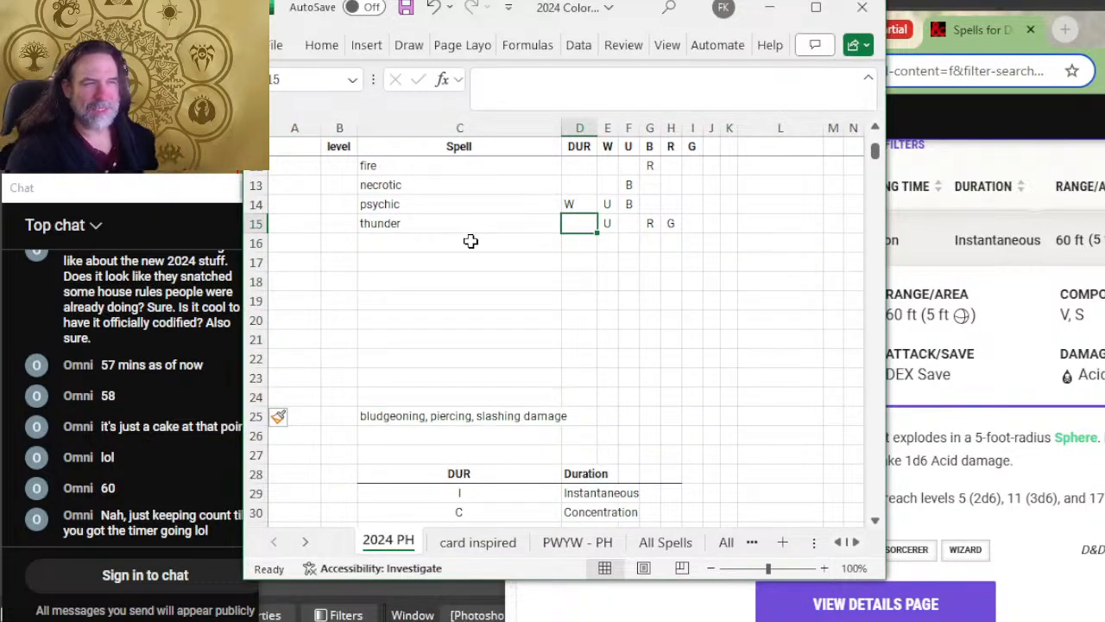
left_click(470, 243)
Step: Insert a blank row between the Green aspects row and the Damage Type table header
scroll(469, 276, "up", 2)
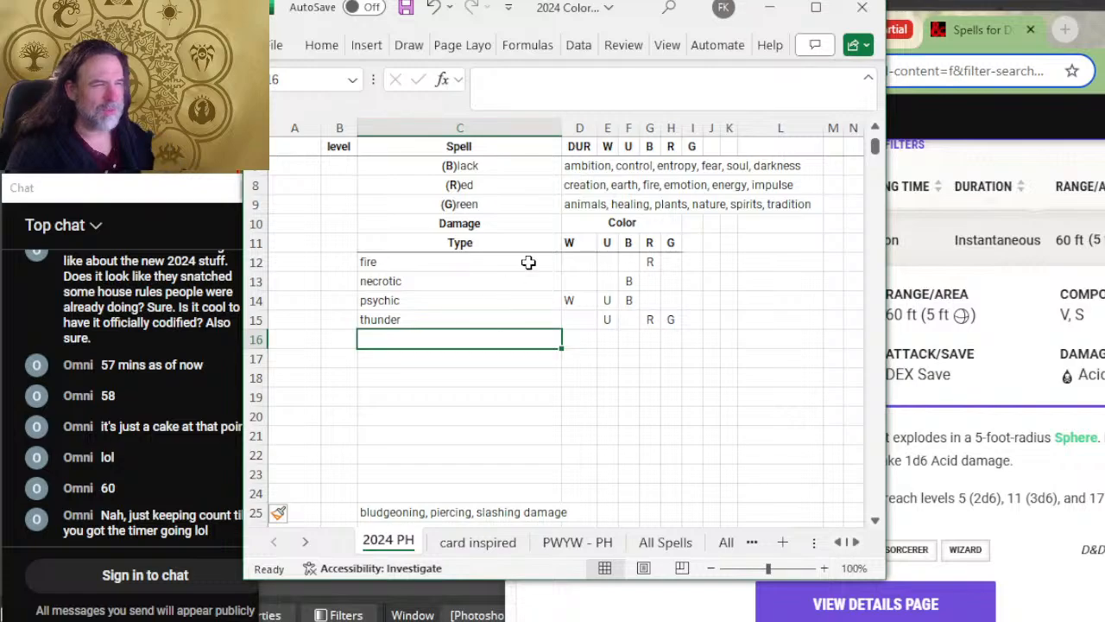
right_click(256, 224)
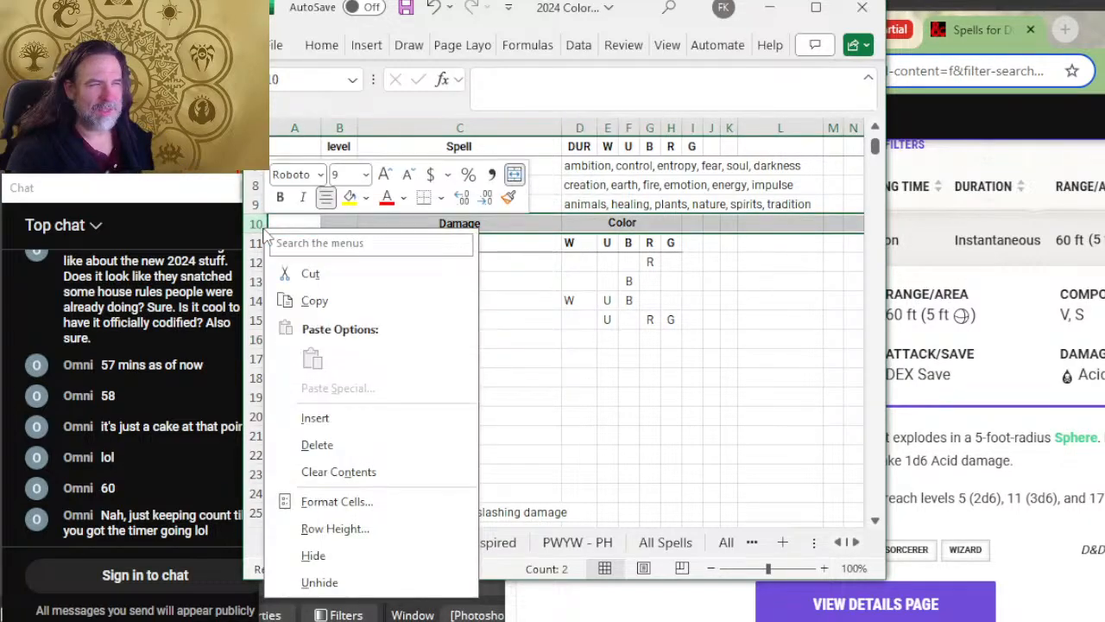
left_click(388, 429)
left_click(631, 393)
scroll(604, 371, "up", 2)
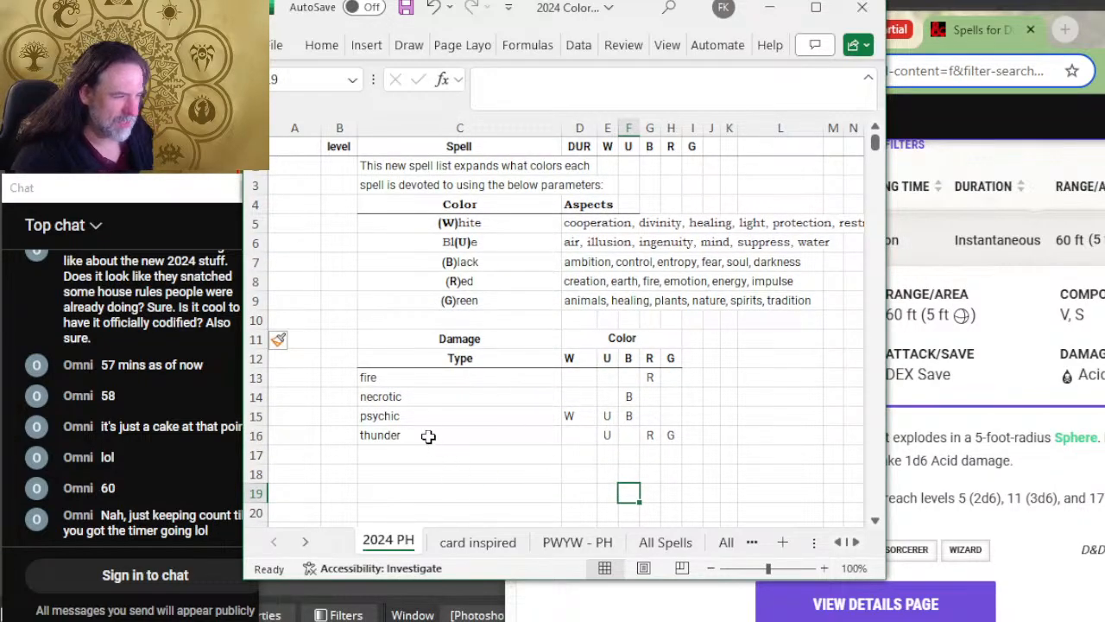
left_click(370, 379)
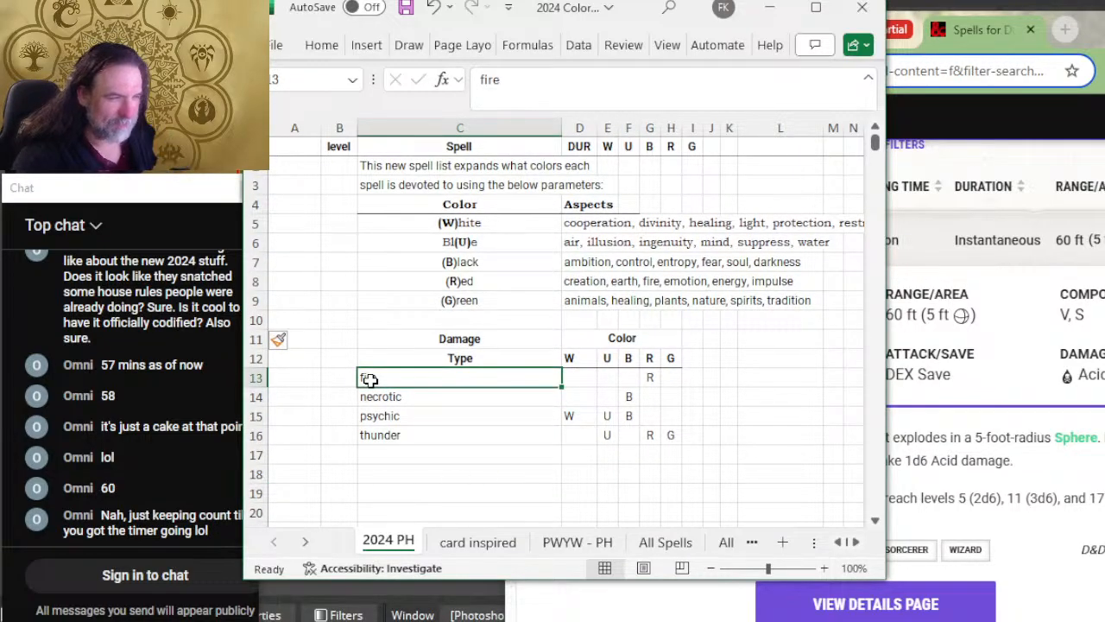
Step: Copy the full Damage Type color table, from its header through the two-line bludgeoning, piercing, slashing note, on the All Spells sheet
left_click_drag(369, 379, 654, 457)
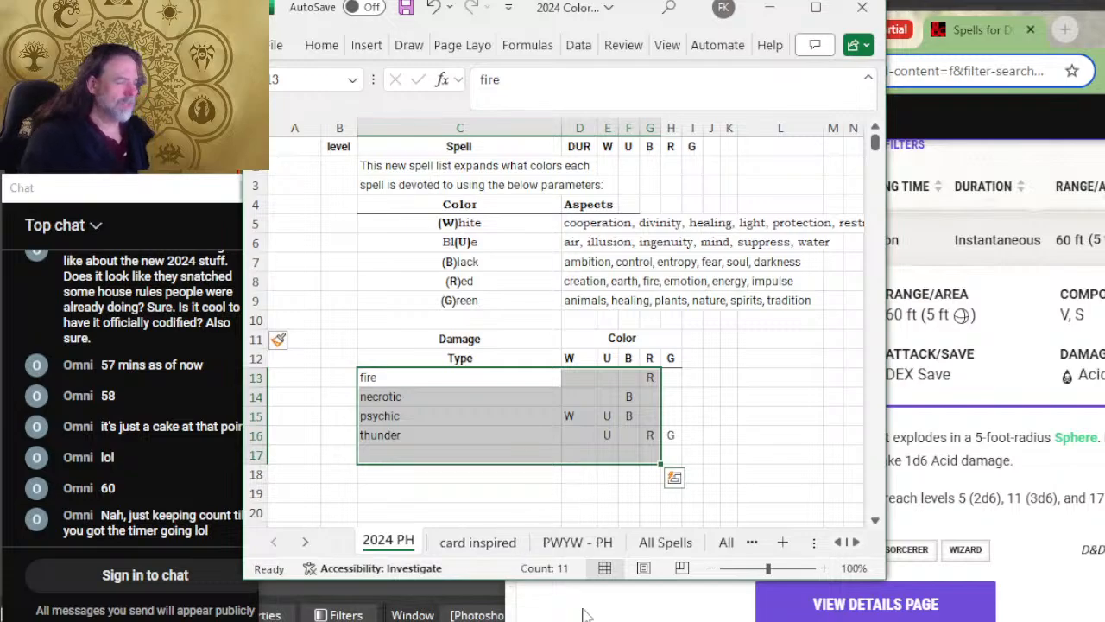
left_click(664, 542)
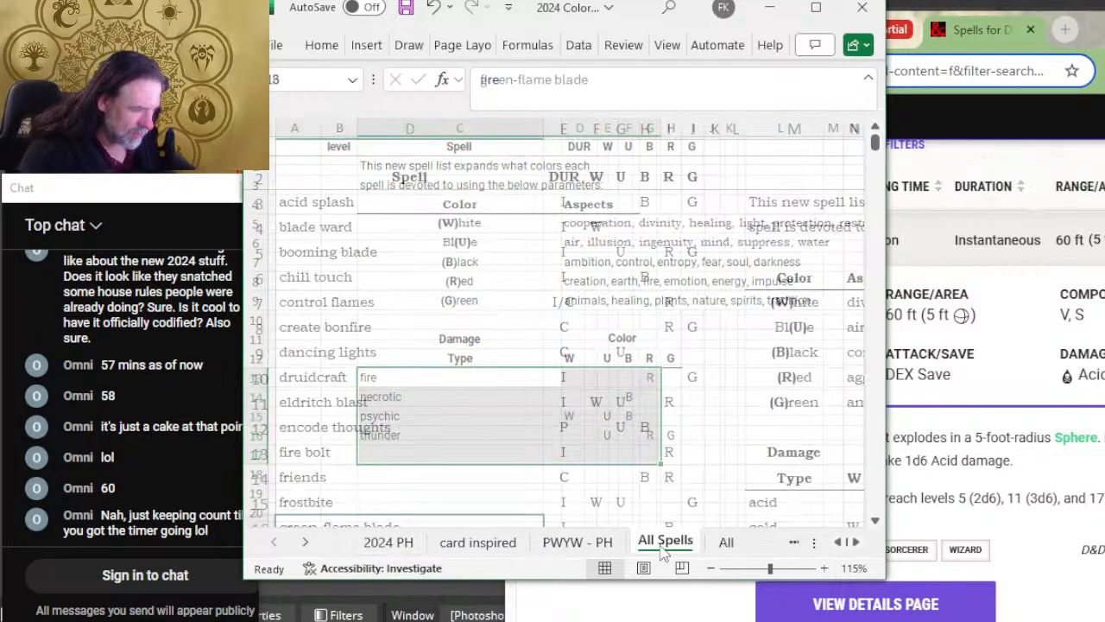
scroll(662, 346, "right", 3)
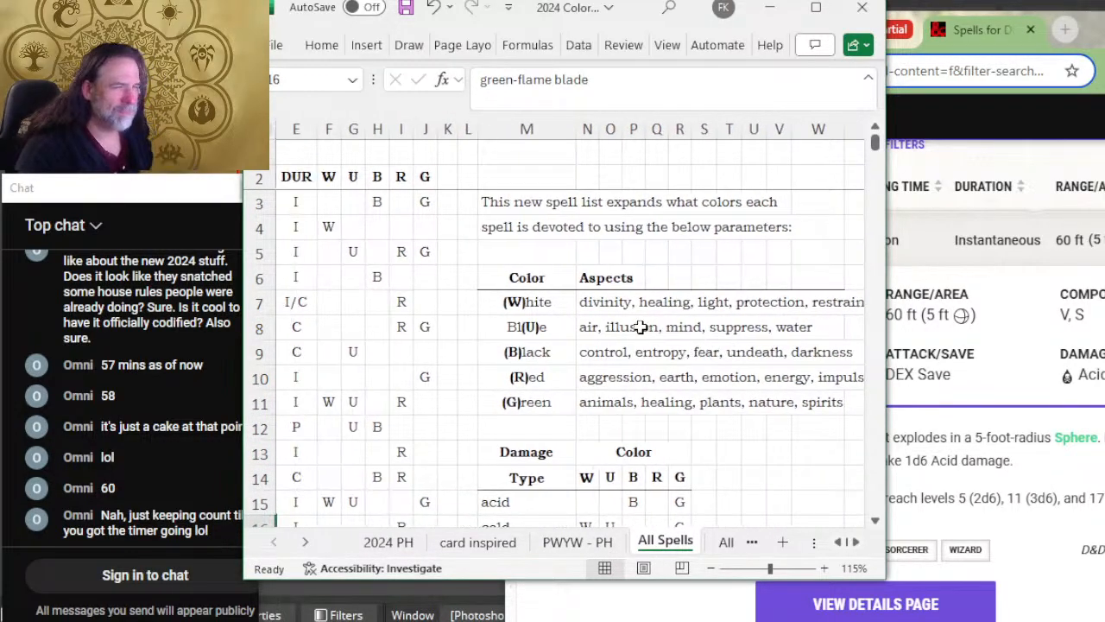
scroll(639, 326, "down", 3)
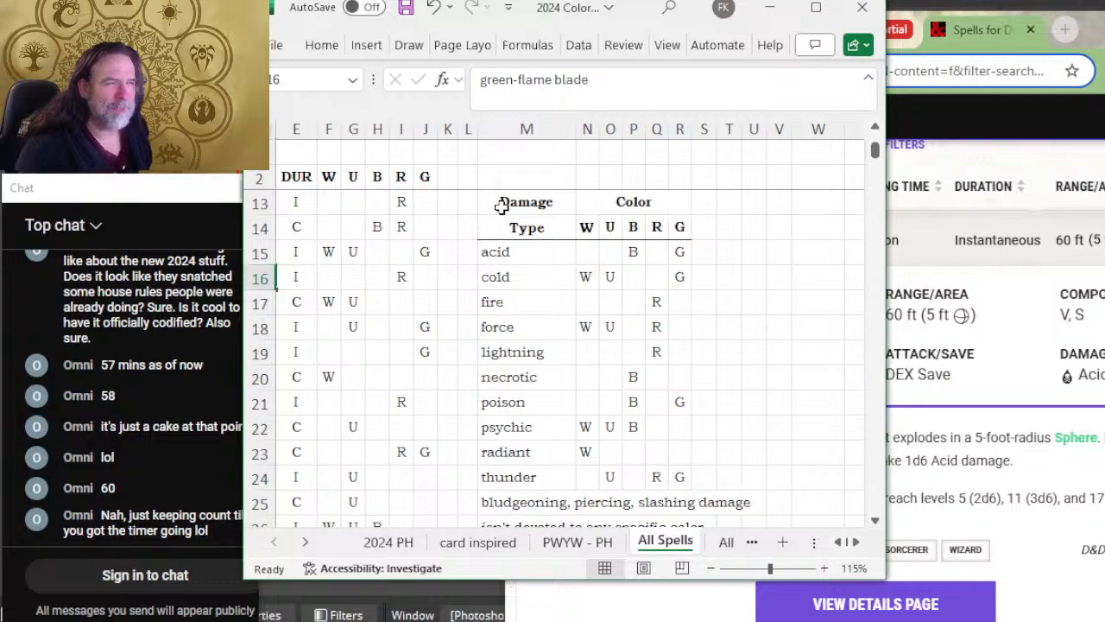
left_click_drag(500, 205, 746, 474)
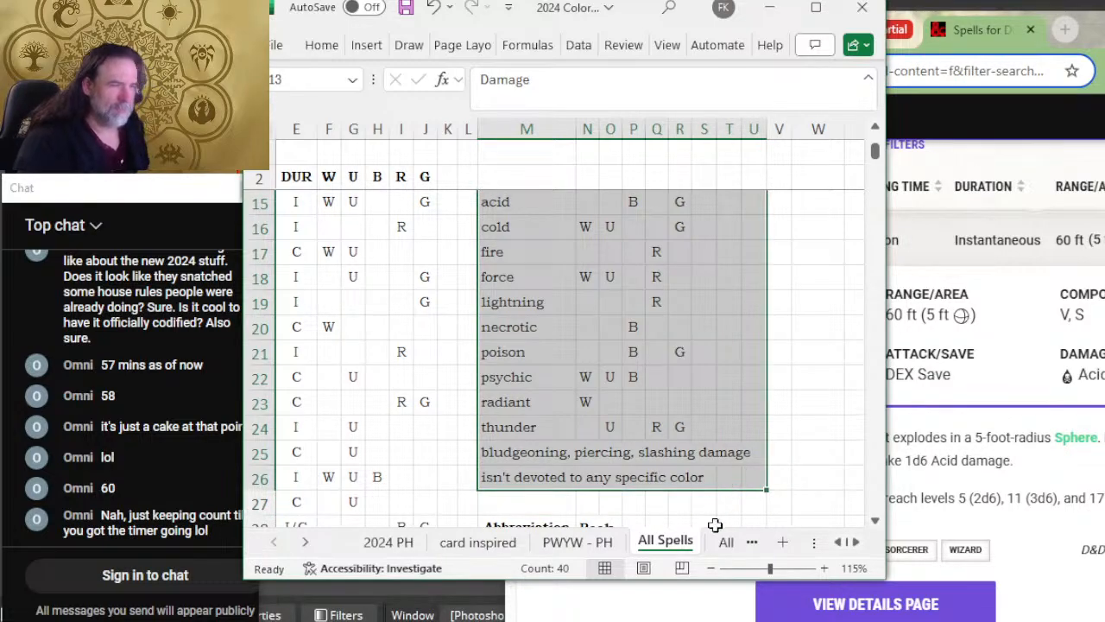
key("ctrl+c")
Step: Paste the copied table over the shorter Damage Type table on the 2024 PH sheet, replacing the existing data
left_click(388, 541)
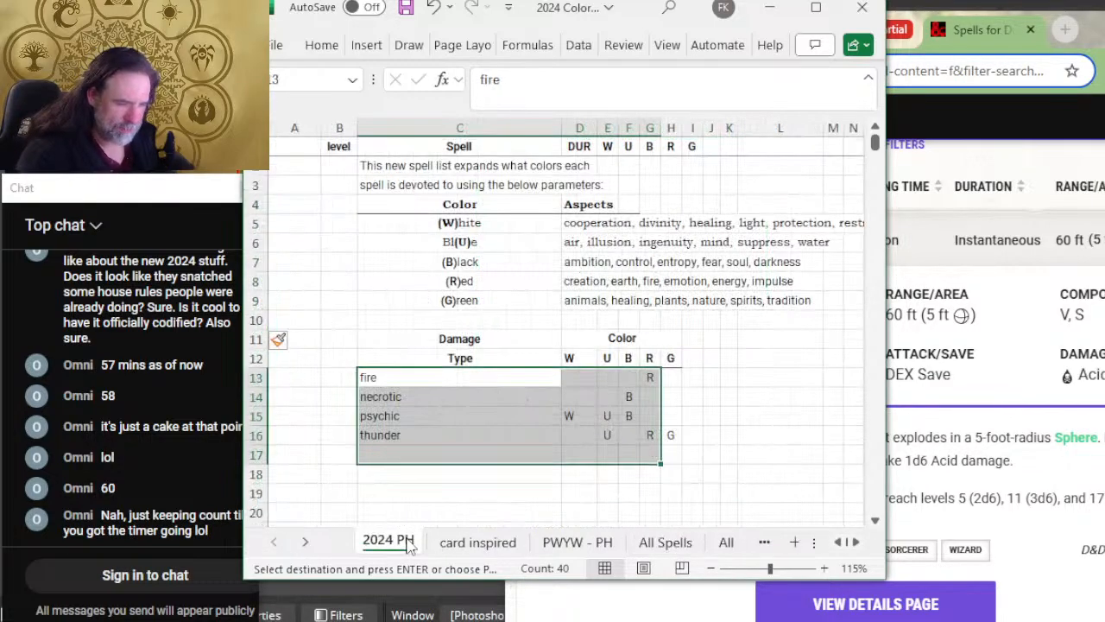
scroll(452, 388, "down", 3)
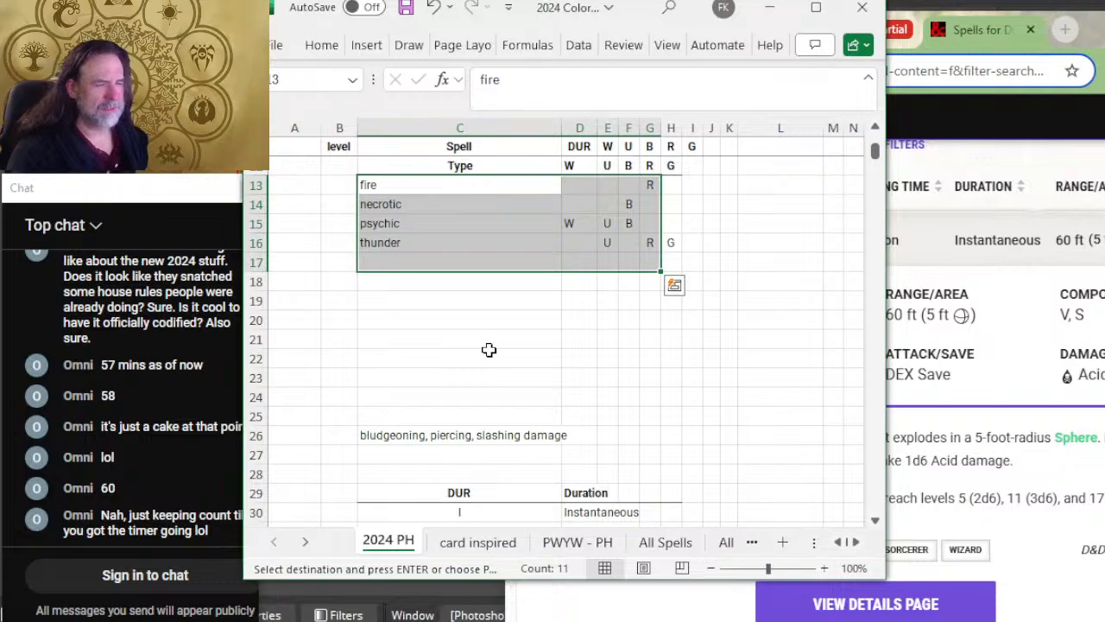
scroll(488, 349, "up", 2)
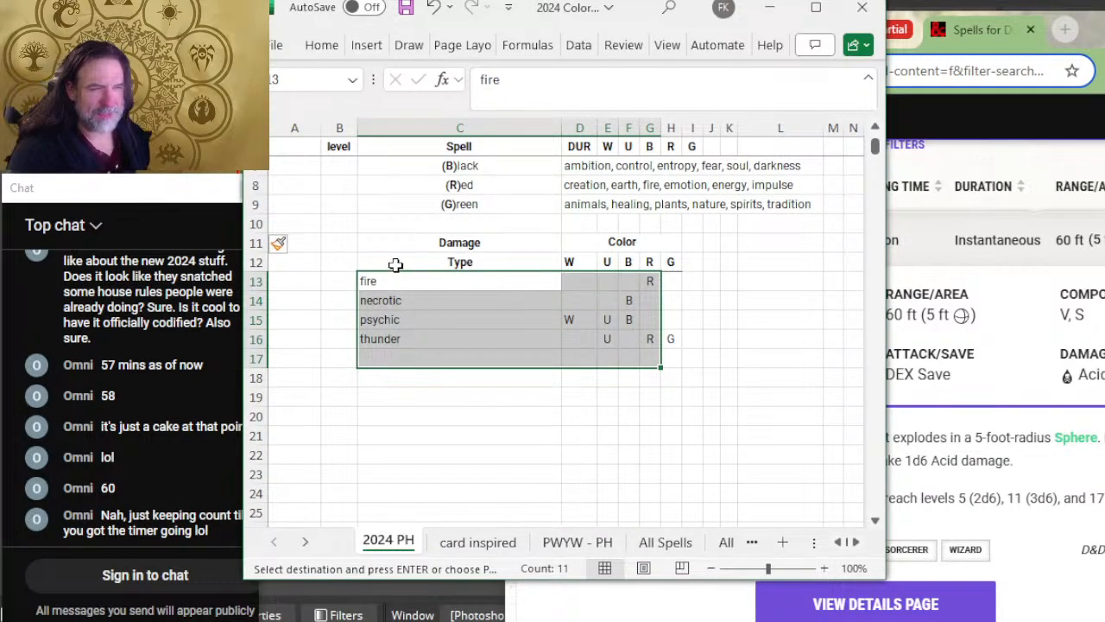
left_click_drag(382, 248, 683, 295)
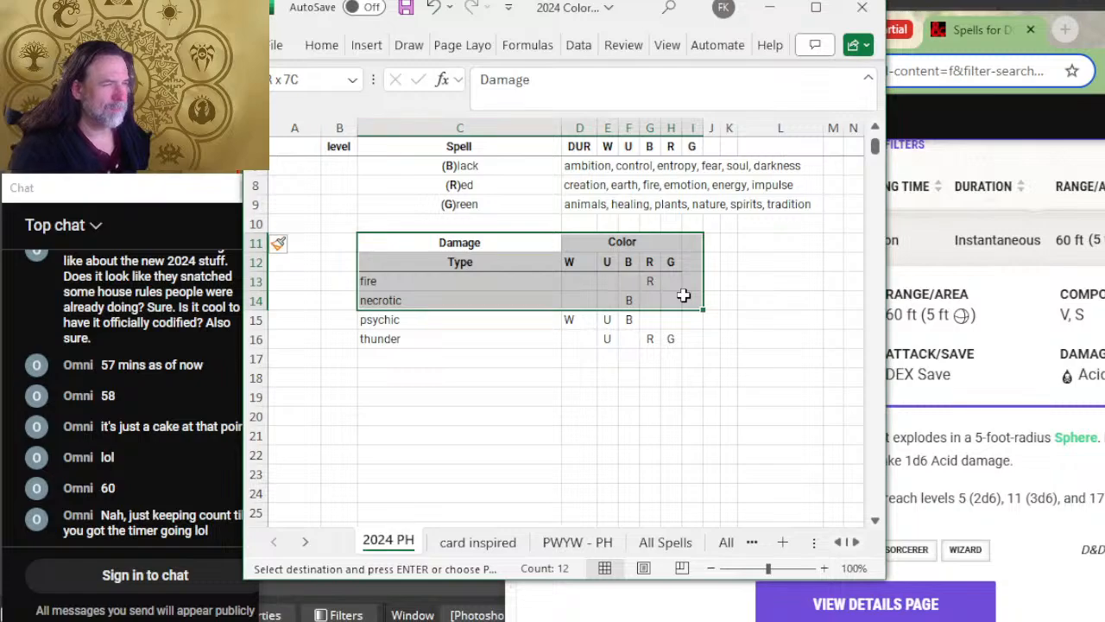
key("ctrl+v")
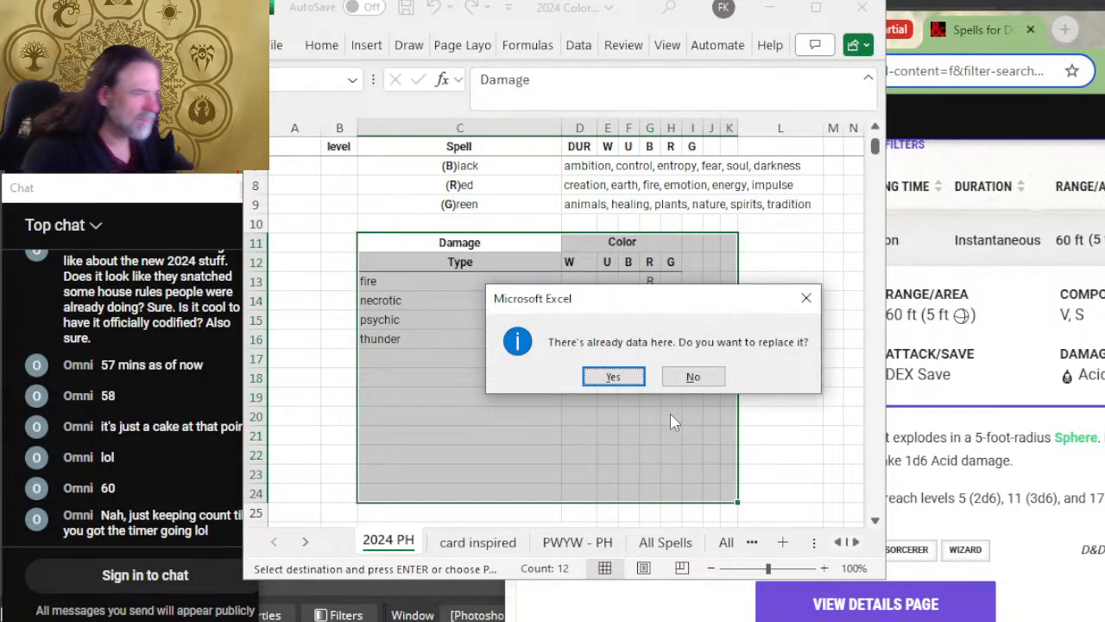
left_click(601, 373)
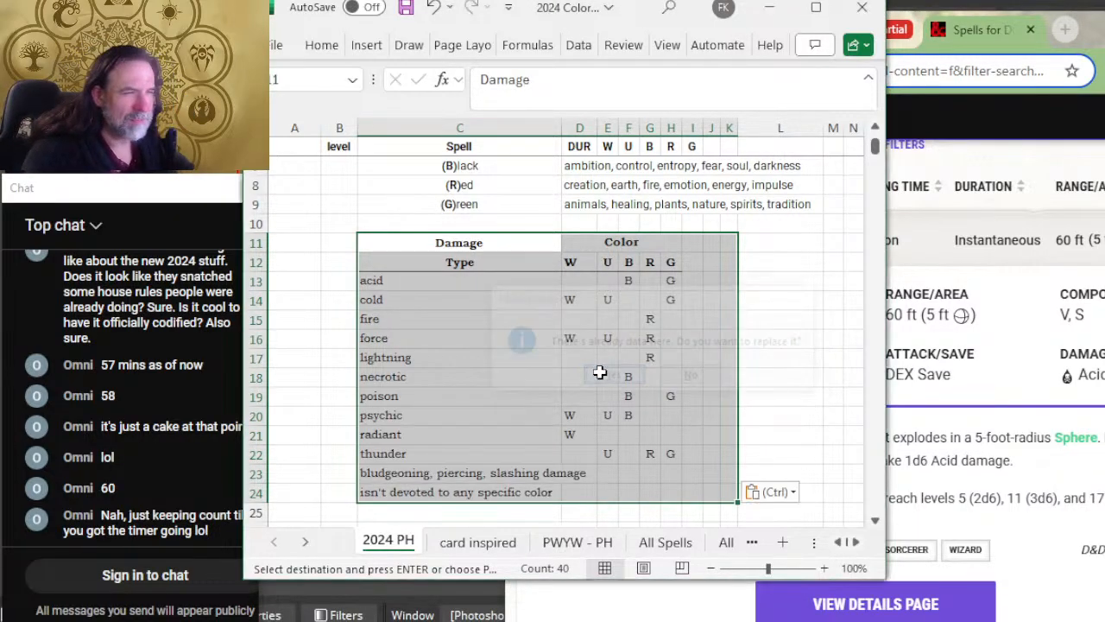
Step: Delete the leftover bludgeoning, piercing, slashing damage row and the blank row beneath it, rows 26 and 27
scroll(582, 402, "down", 2)
left_click(604, 449)
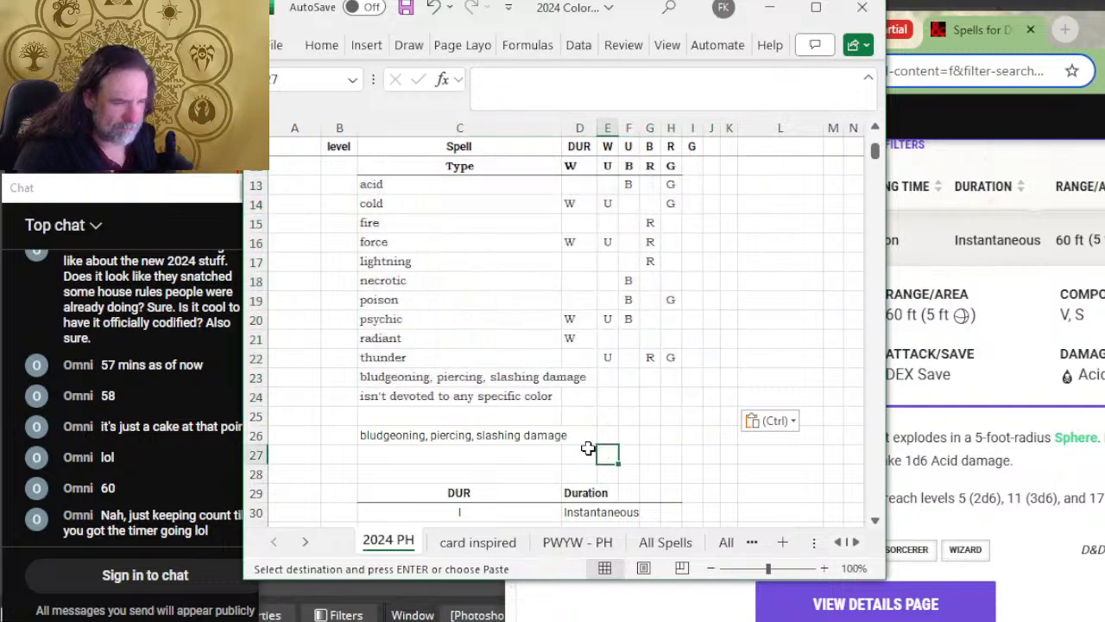
left_click_drag(250, 435, 250, 447)
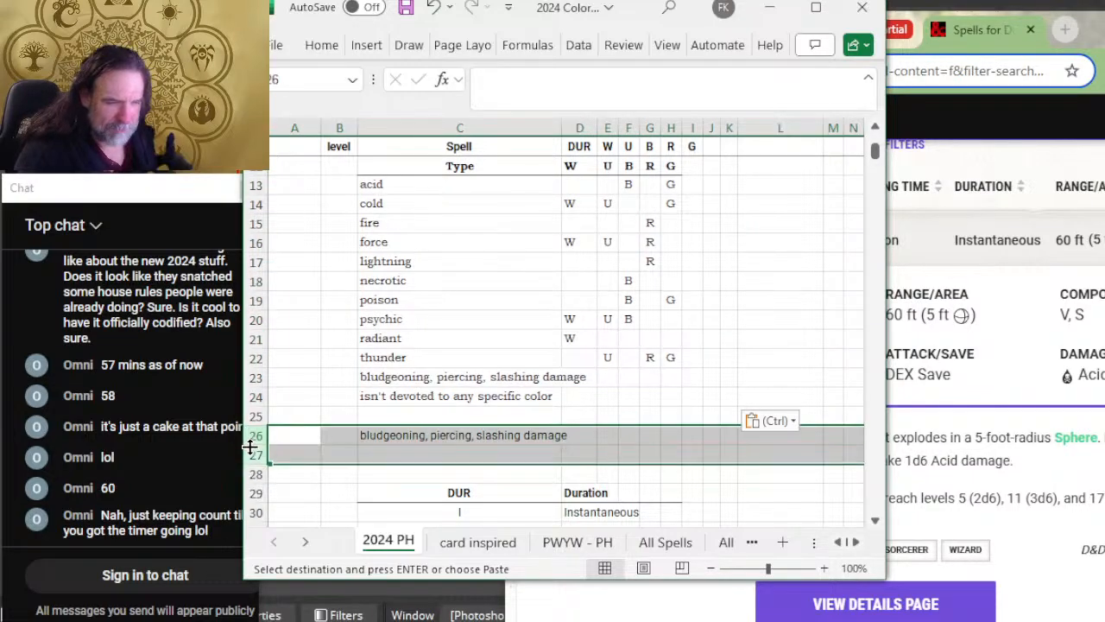
right_click(249, 446)
left_click(327, 298)
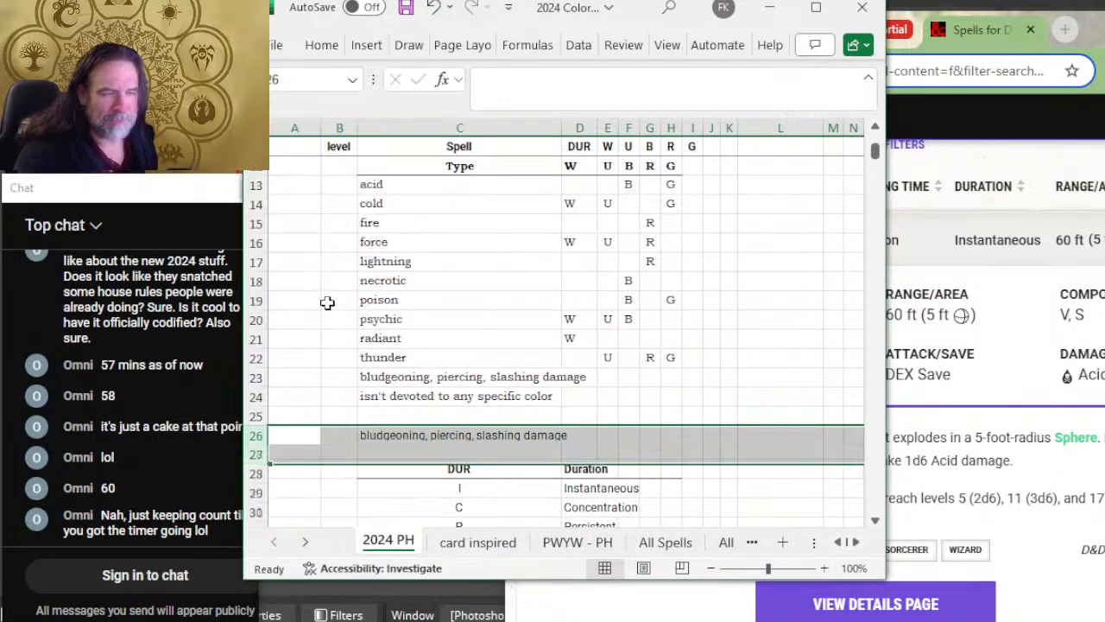
left_click(629, 378)
Step: Review the color assignments of each damage type in the pasted table, enlarging the sheet to 115% zoom
scroll(630, 371, "up", 3)
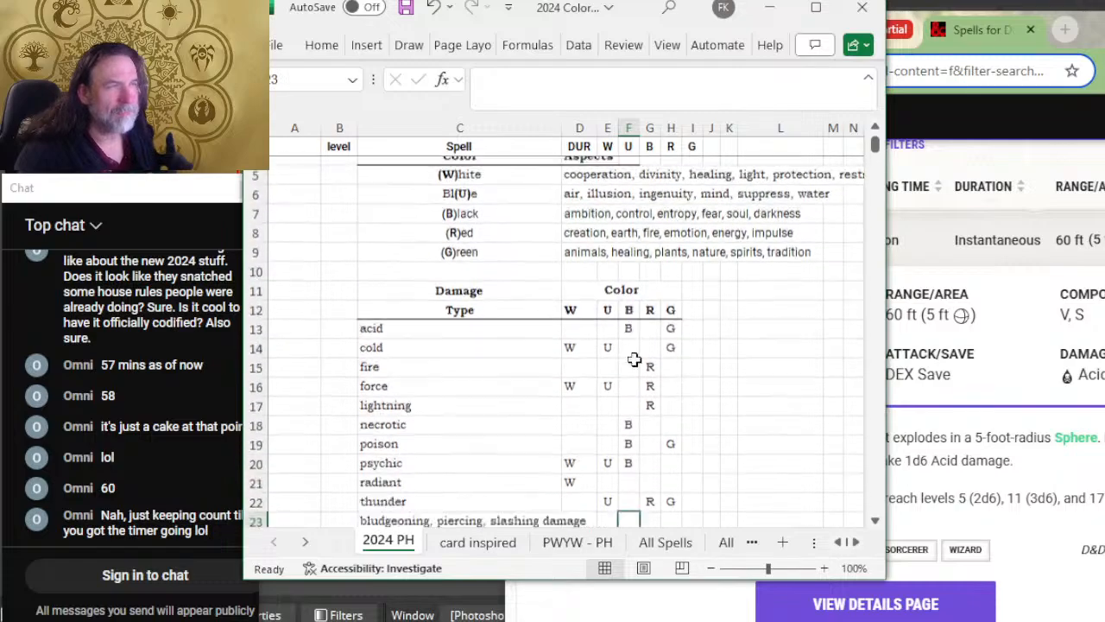
scroll(635, 359, "down", 6)
scroll(635, 354, "up", 3)
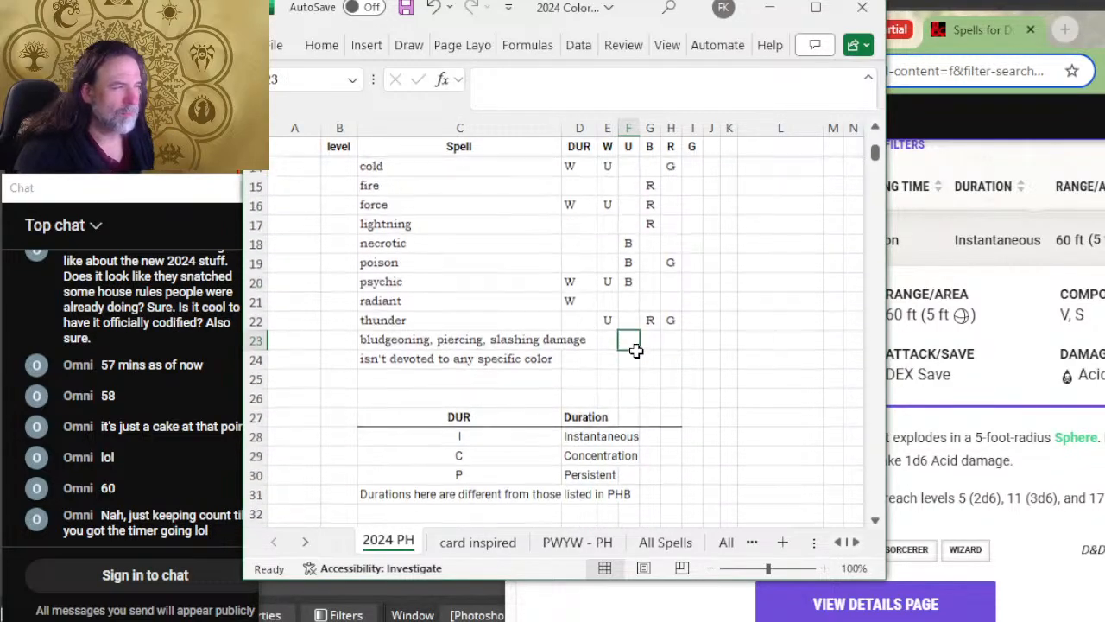
scroll(635, 349, "up", 1)
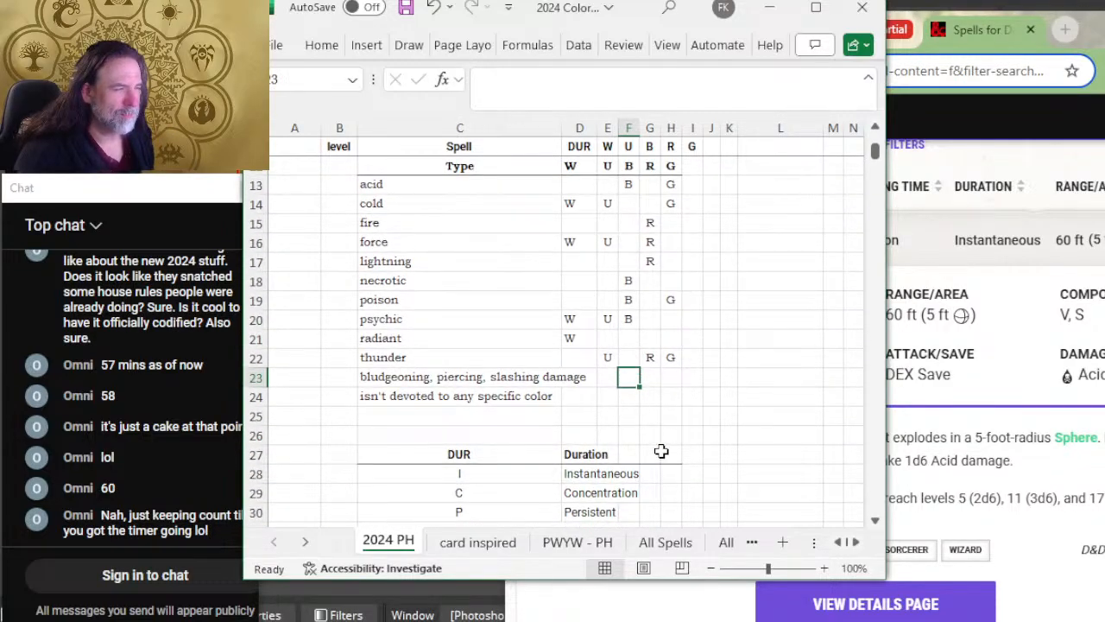
left_click(721, 346)
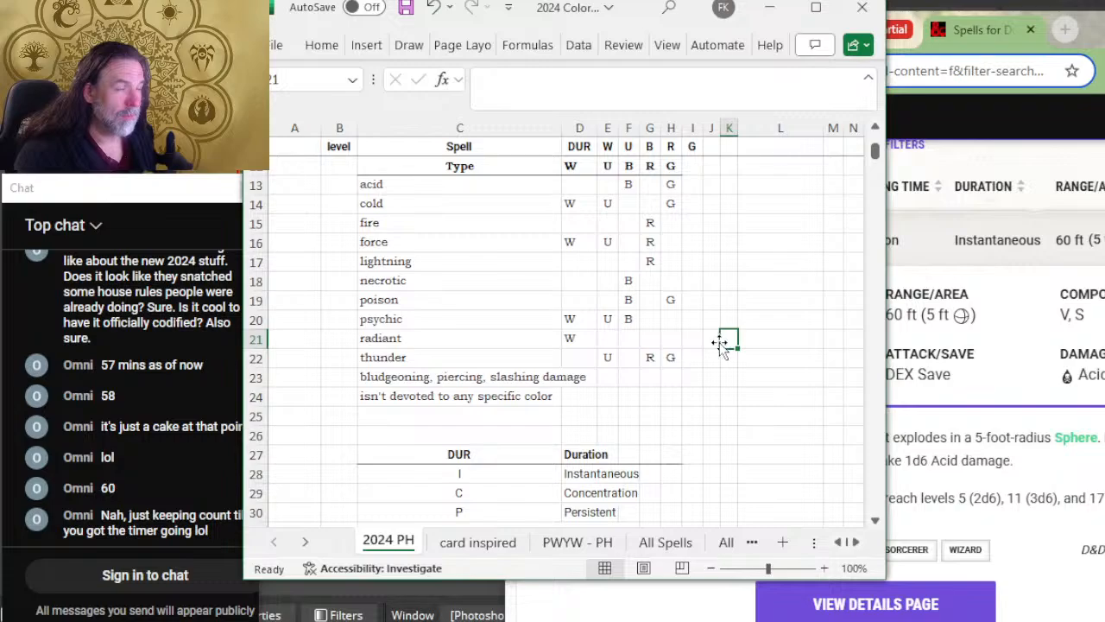
scroll(670, 312, "up", 2)
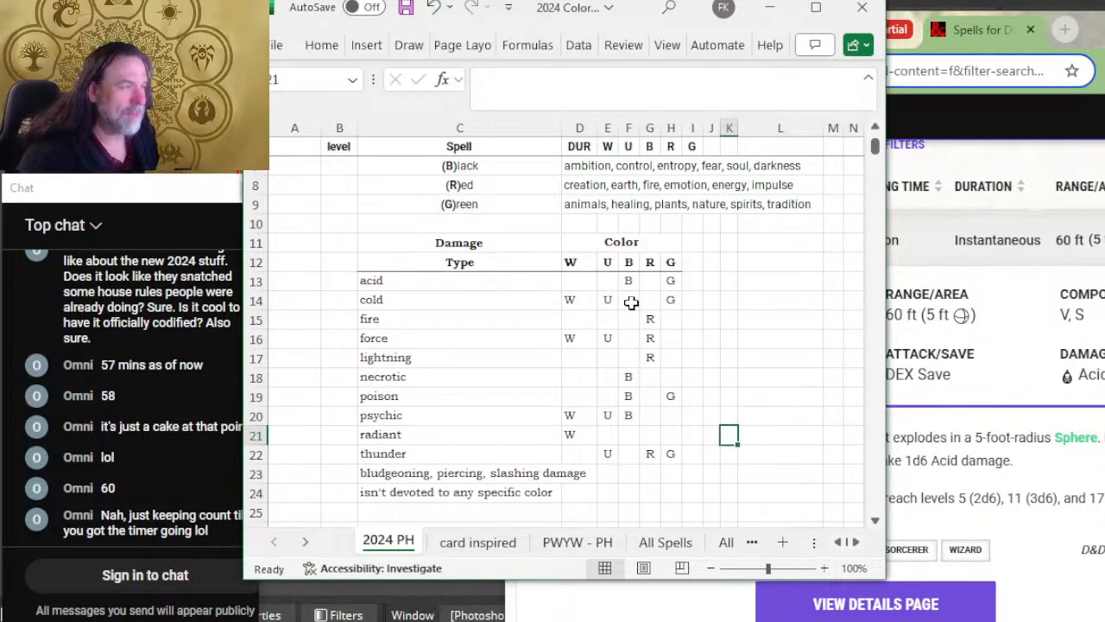
scroll(633, 300, "up", 1)
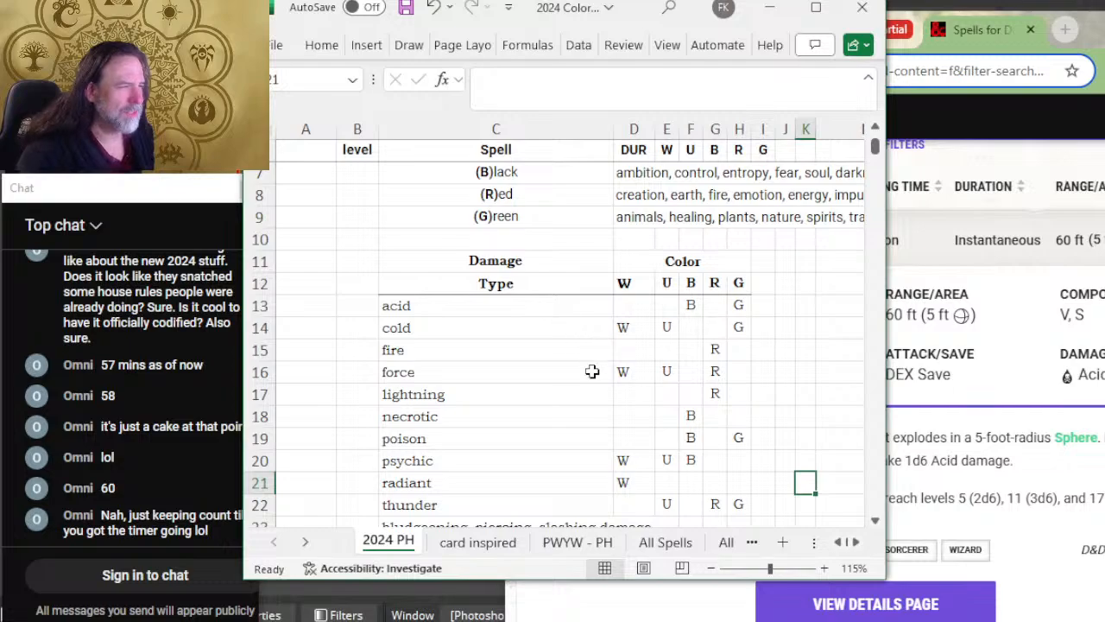
left_click_drag(397, 263, 611, 257)
left_click(627, 322)
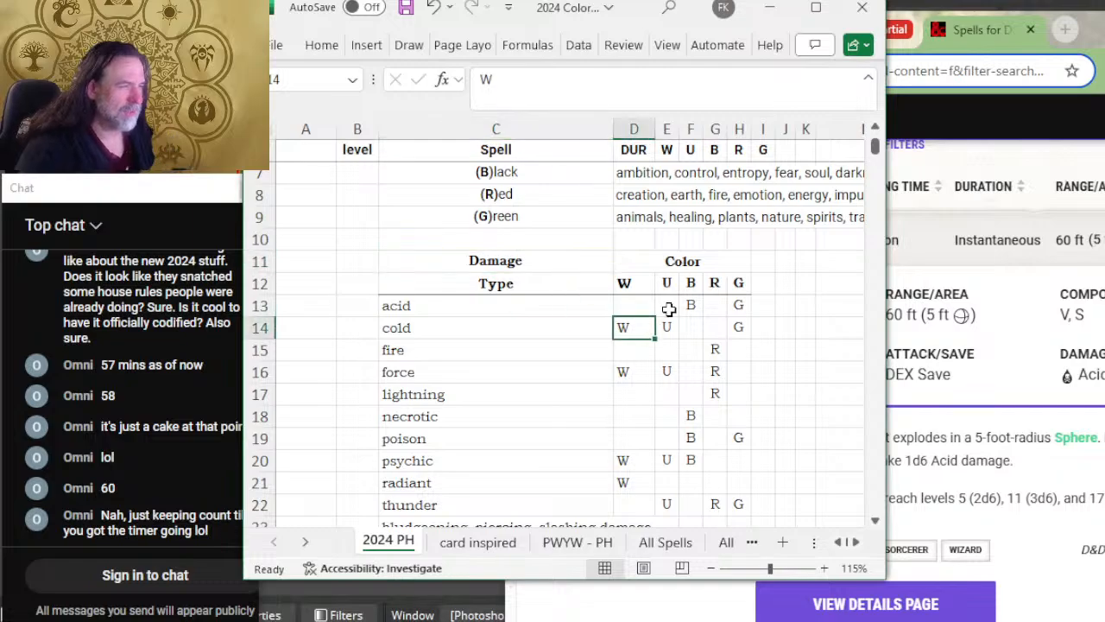
scroll(699, 248, "down", 2)
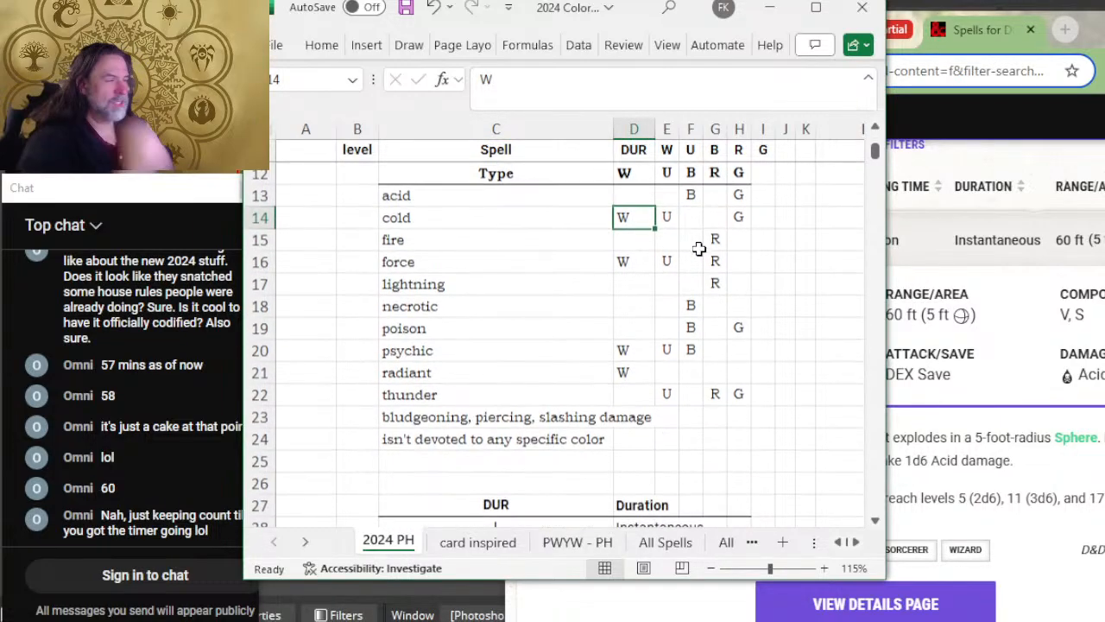
scroll(699, 249, "up", 2)
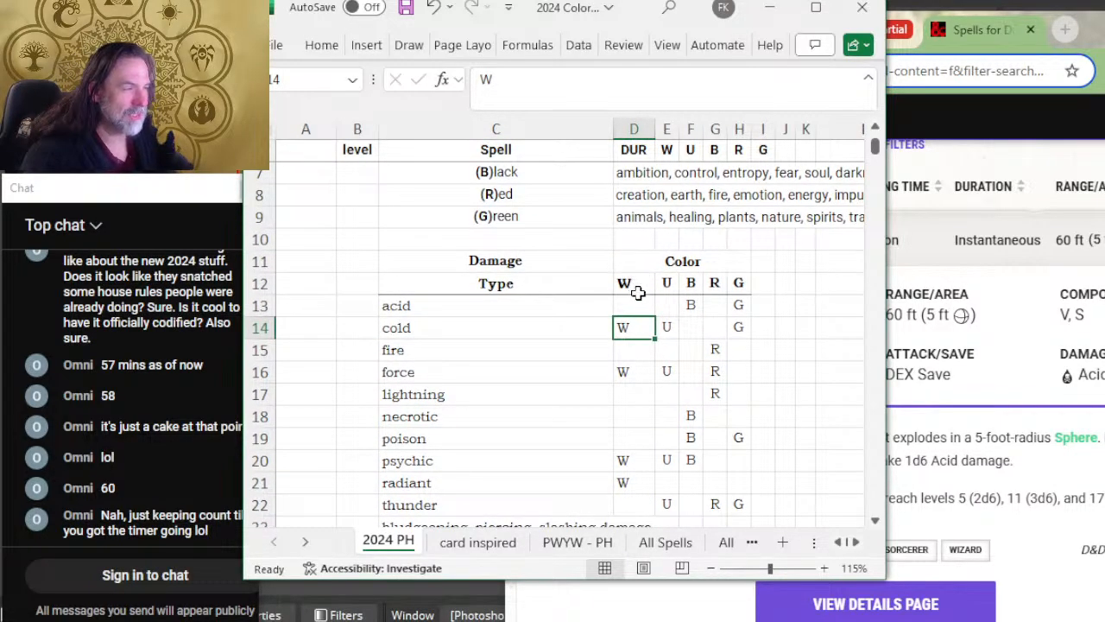
Step: Compare the color aspects, damage type and duration tables with the start of the spell list
scroll(637, 294, "down", 7)
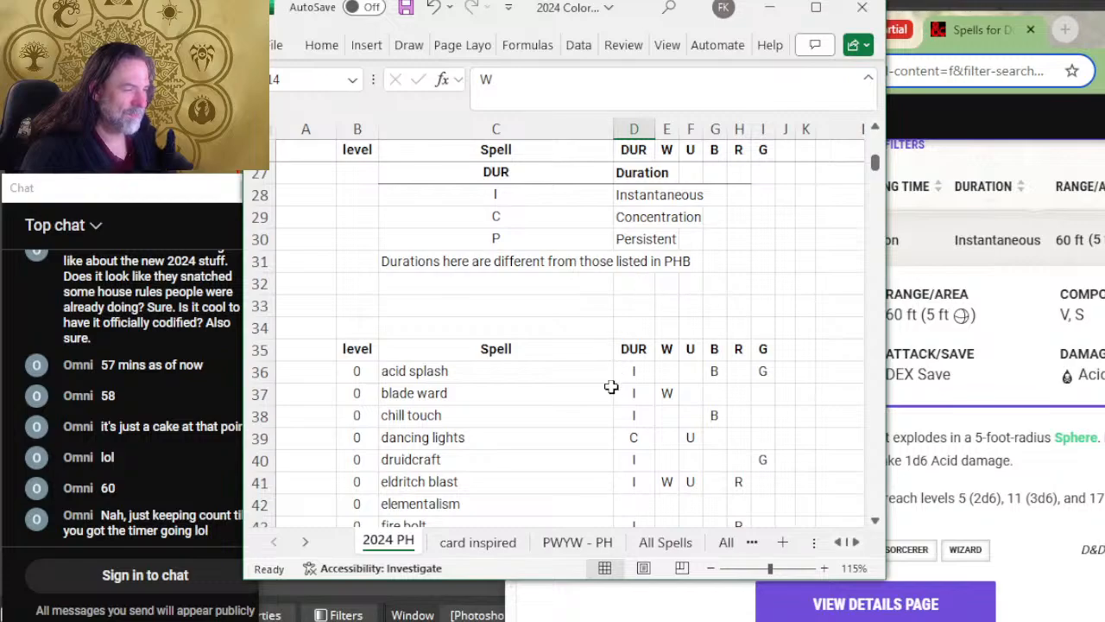
scroll(611, 385, "up", 8)
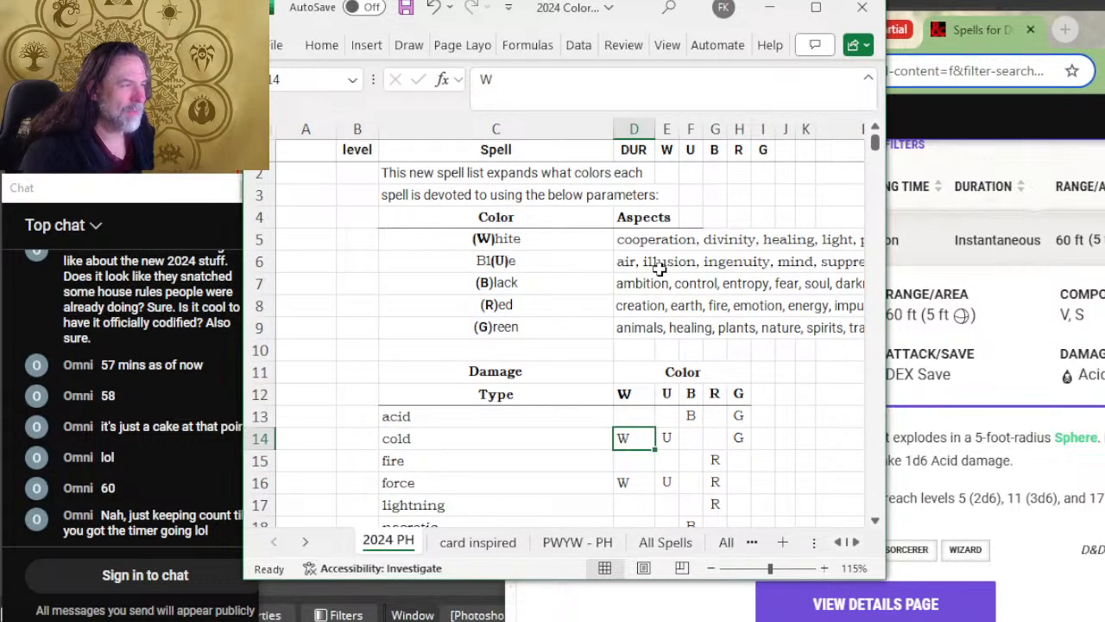
scroll(658, 269, "down", 4)
scroll(658, 270, "up", 4)
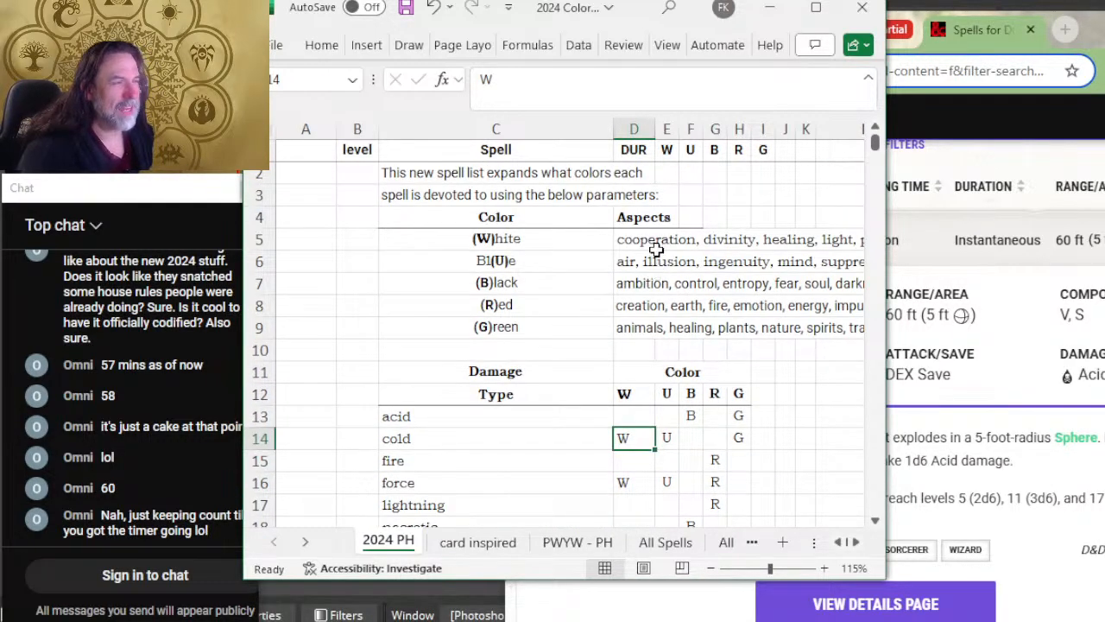
scroll(654, 250, "down", 4)
scroll(653, 250, "up", 4)
scroll(649, 248, "down", 5)
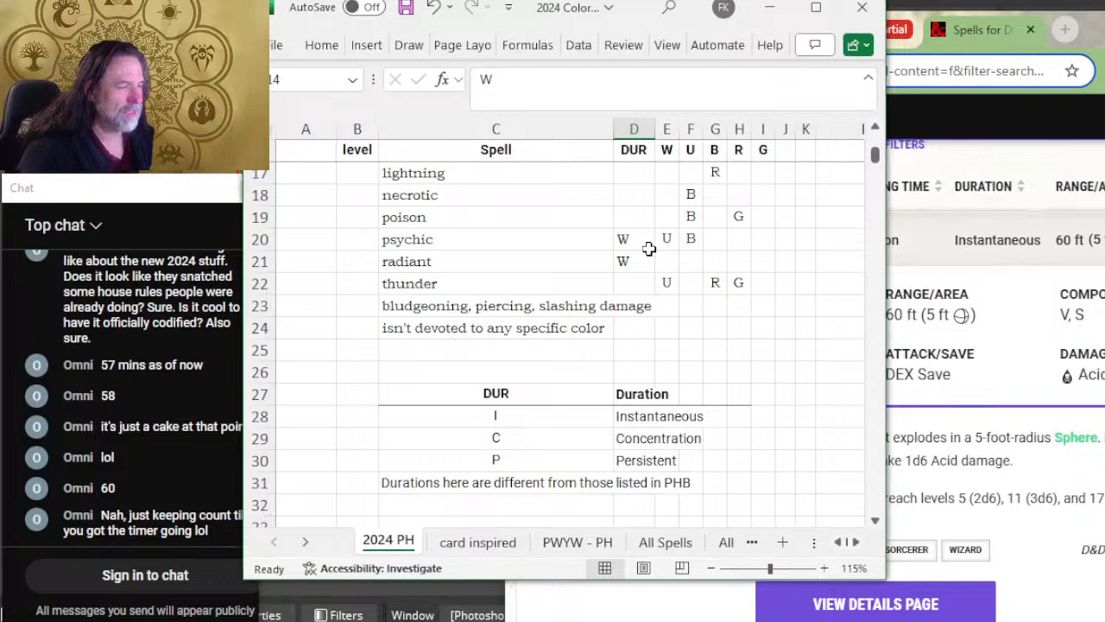
scroll(678, 294, "up", 2)
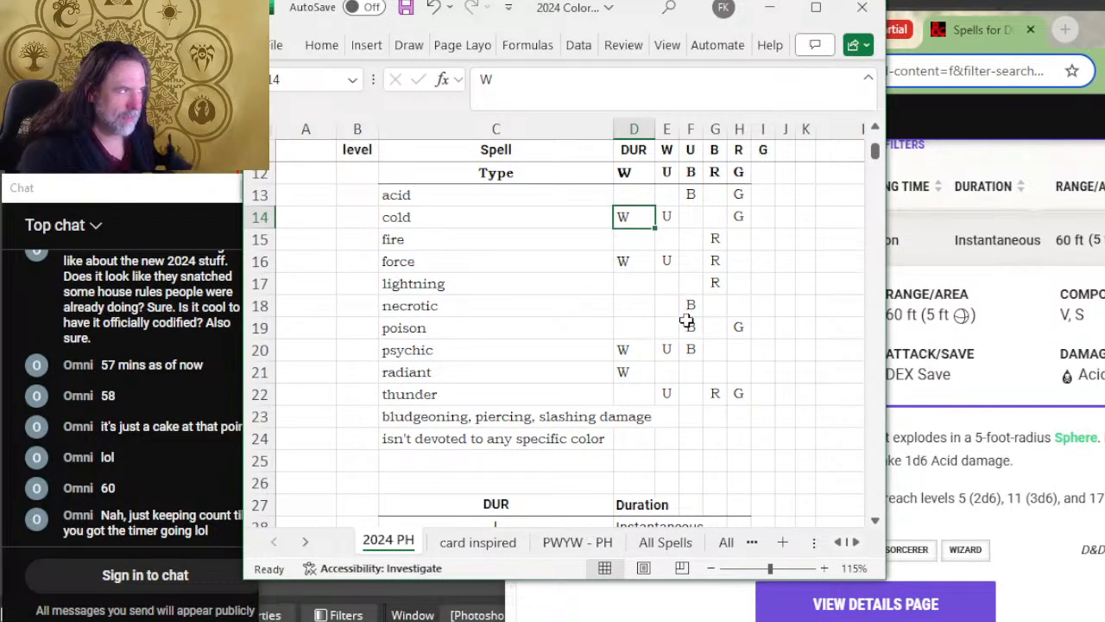
scroll(686, 321, "down", 4)
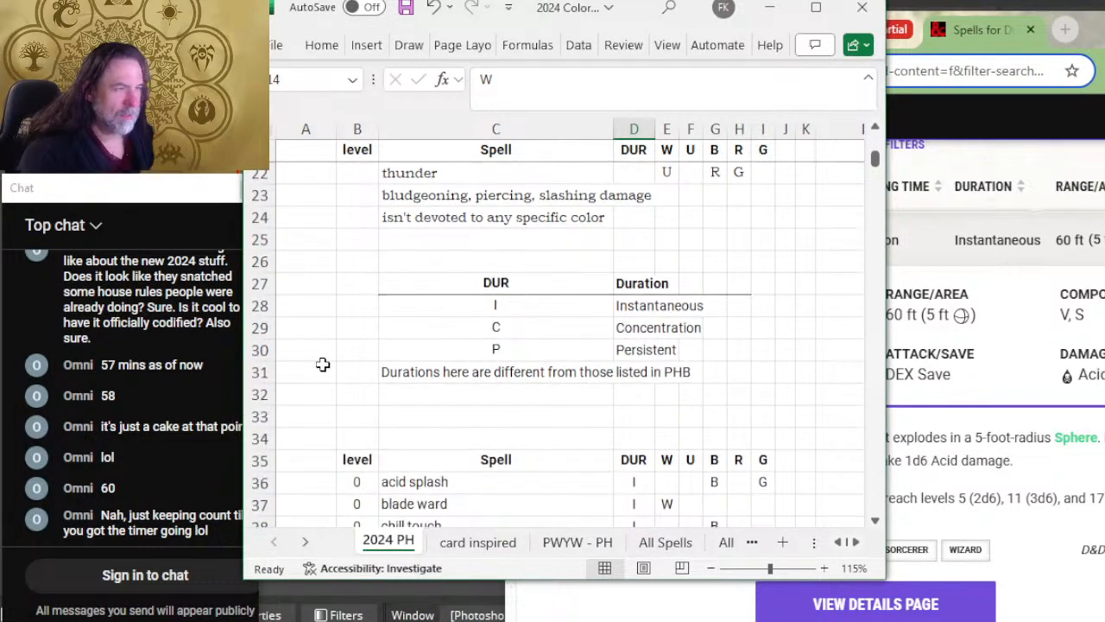
scroll(665, 294, "up", 4)
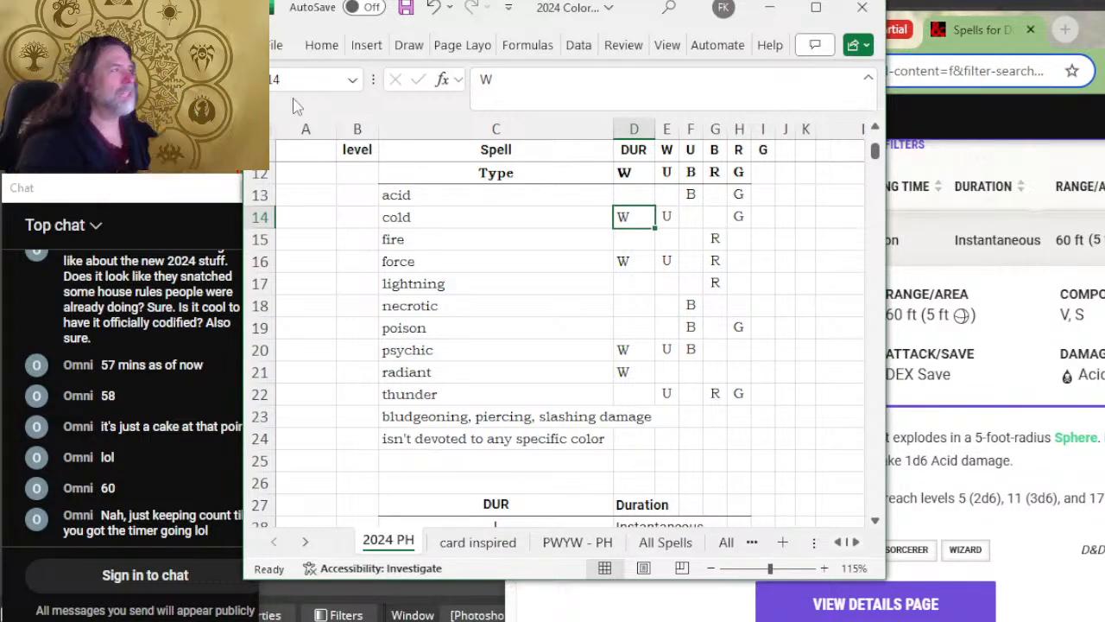
Step: Switch to the browser, open Scryfall in a new tab and search its Magic cards for "snow"
key("alt+Tab")
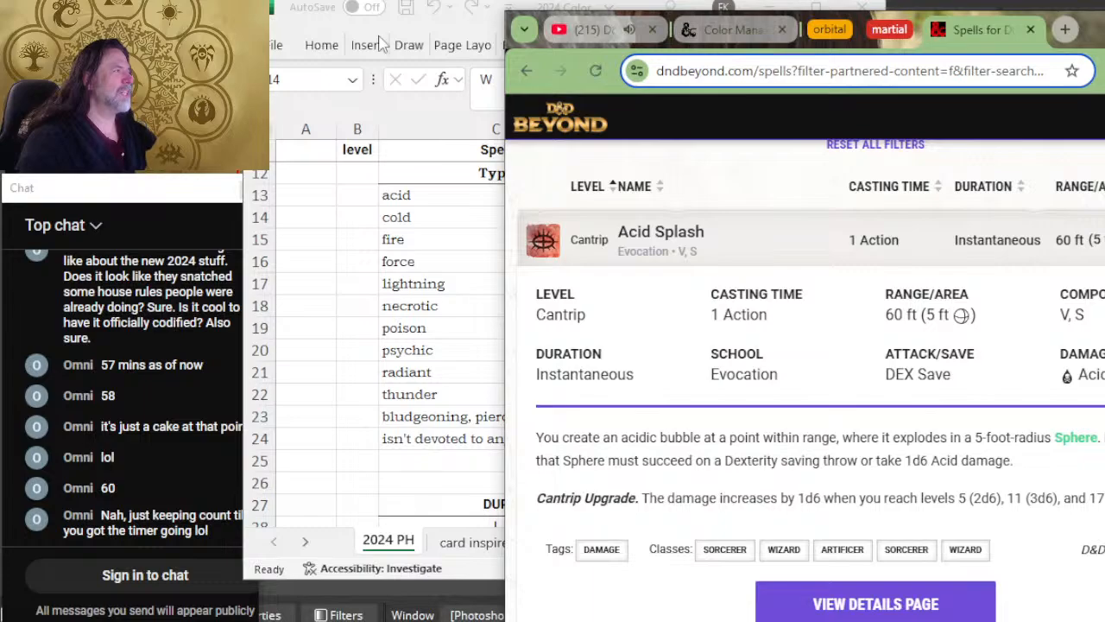
left_click(1064, 30)
type("scryfall")
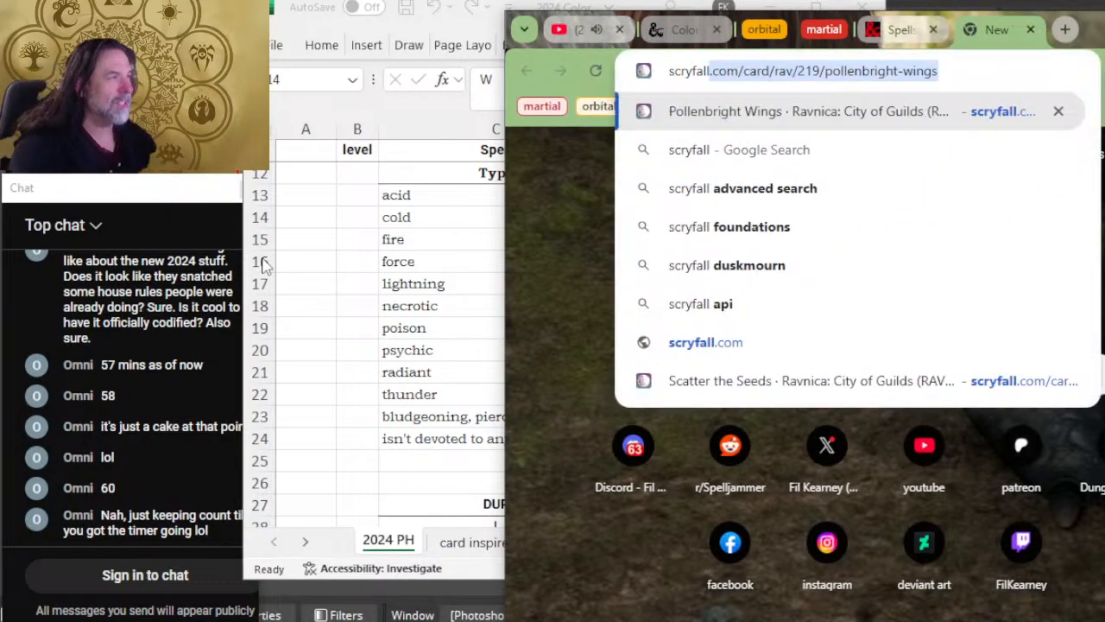
key("Return")
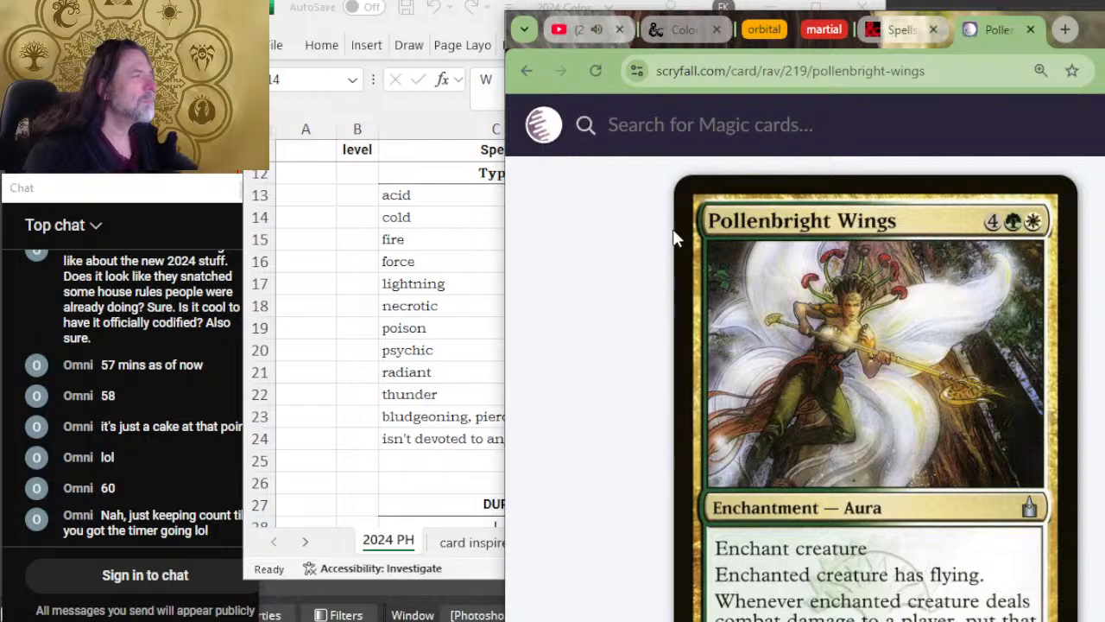
left_click(716, 122)
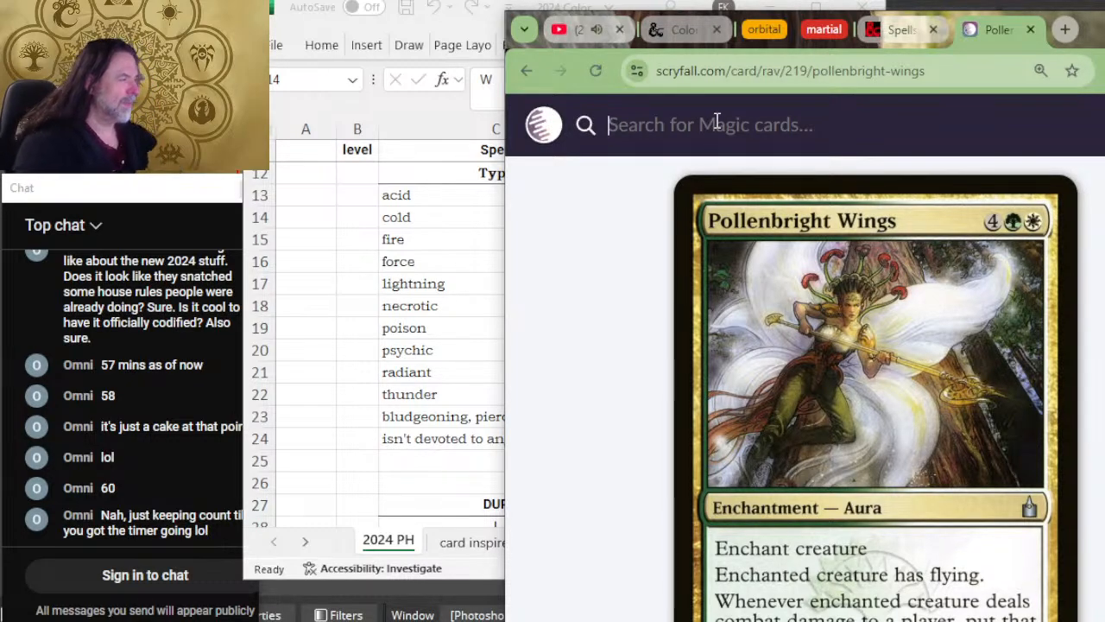
type("snow")
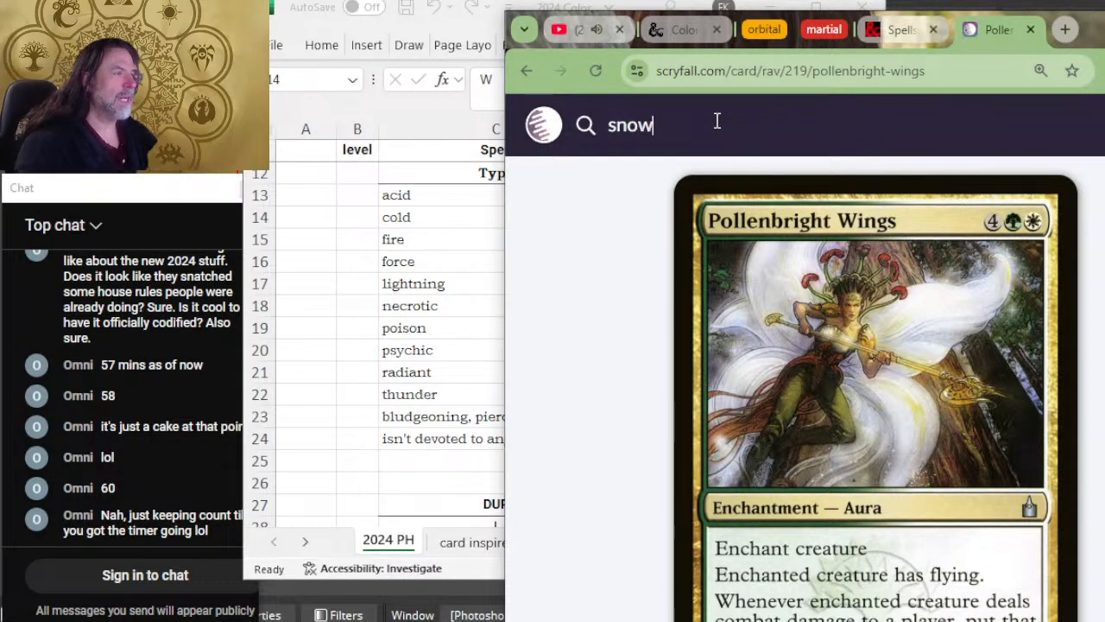
key("Return")
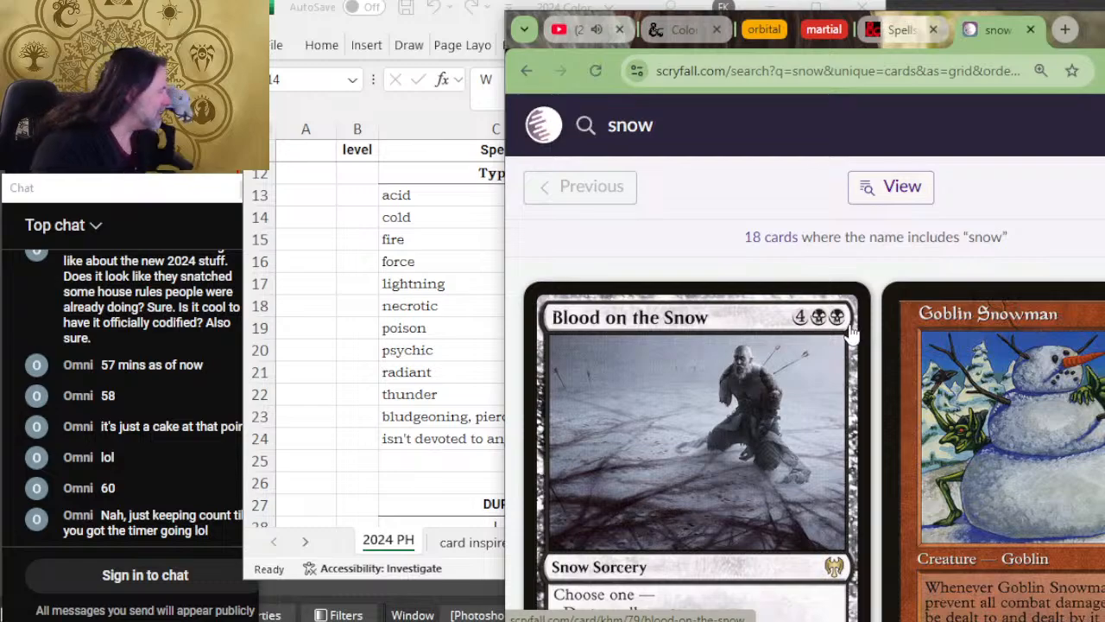
Step: Examine the mana colors of the cards in the snow search results for guidance on cold damage
scroll(850, 333, "down", 1)
scroll(850, 333, "down", 3)
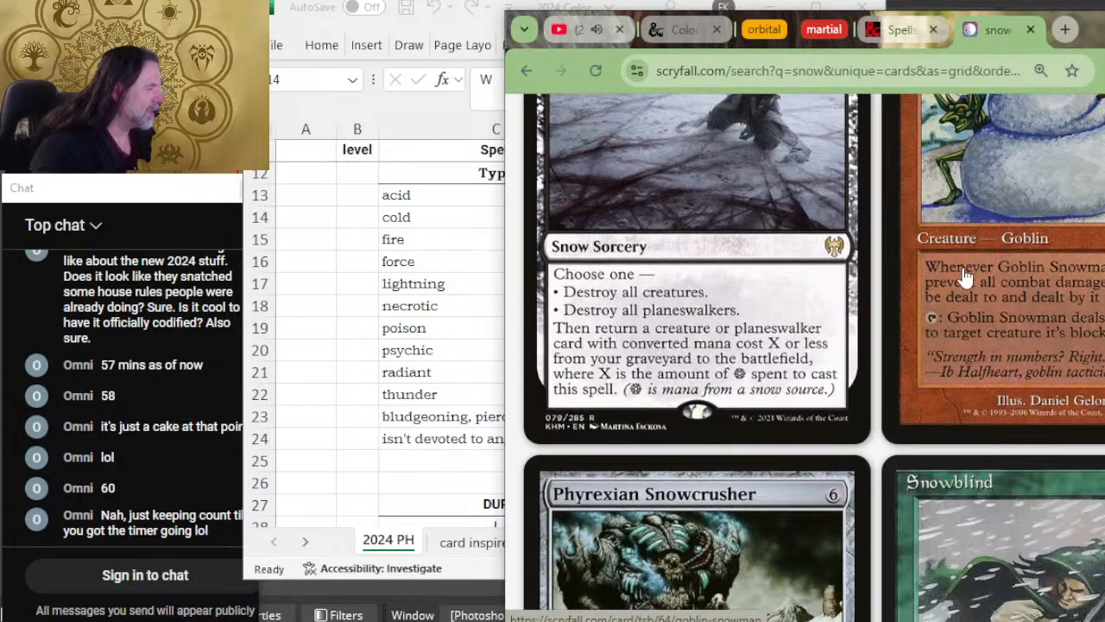
scroll(964, 281, "down", 7)
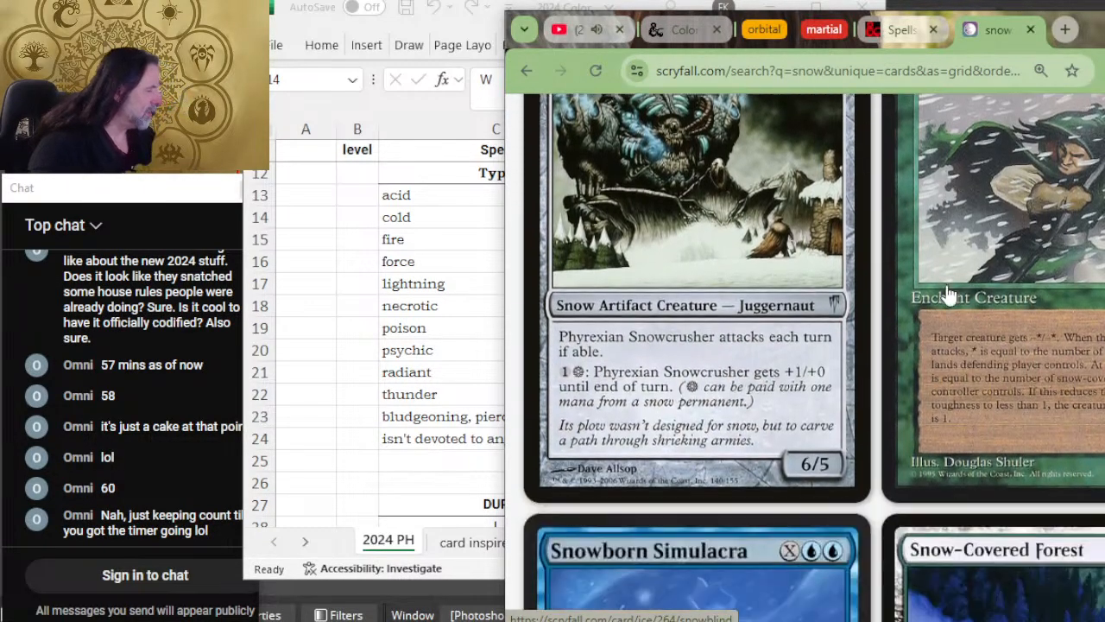
scroll(872, 308, "down", 10)
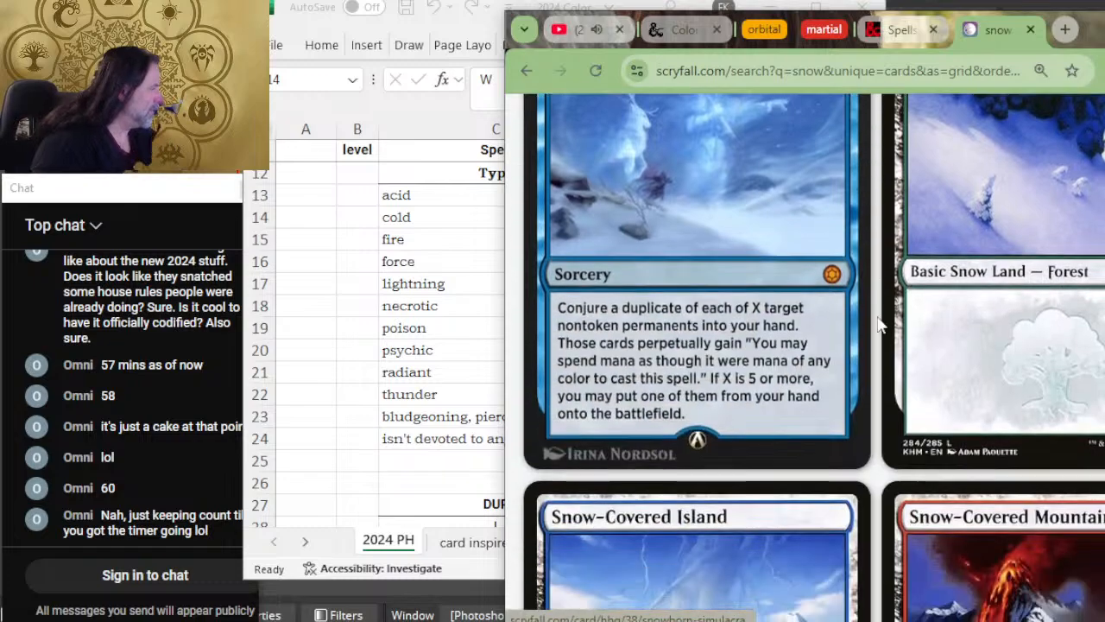
scroll(879, 326, "down", 8)
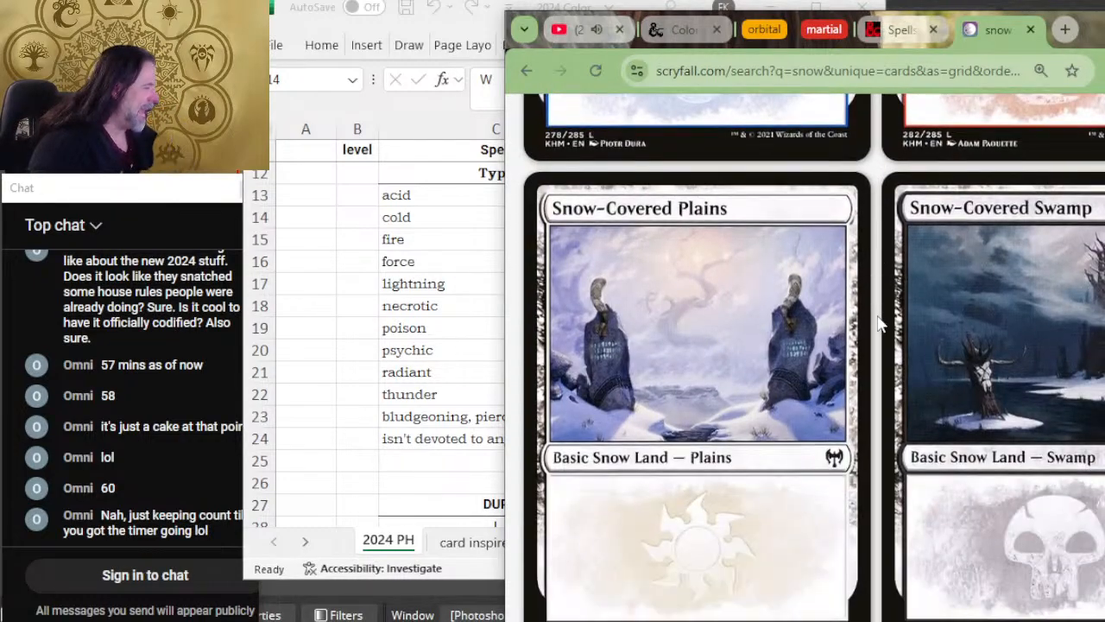
scroll(879, 322, "down", 8)
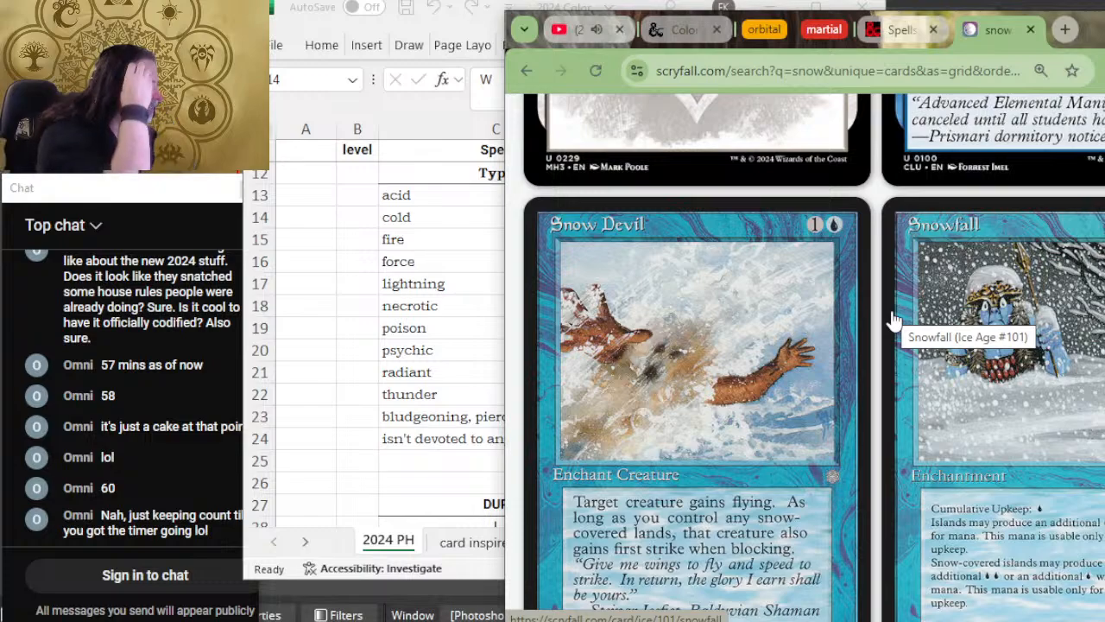
scroll(893, 319, "down", 6)
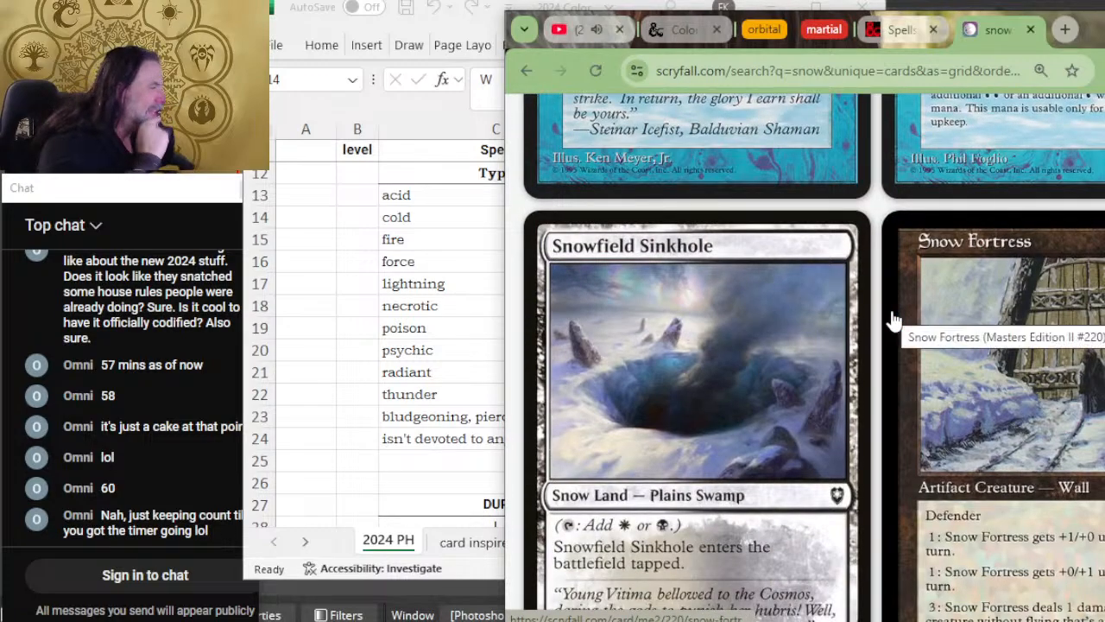
scroll(894, 319, "down", 4)
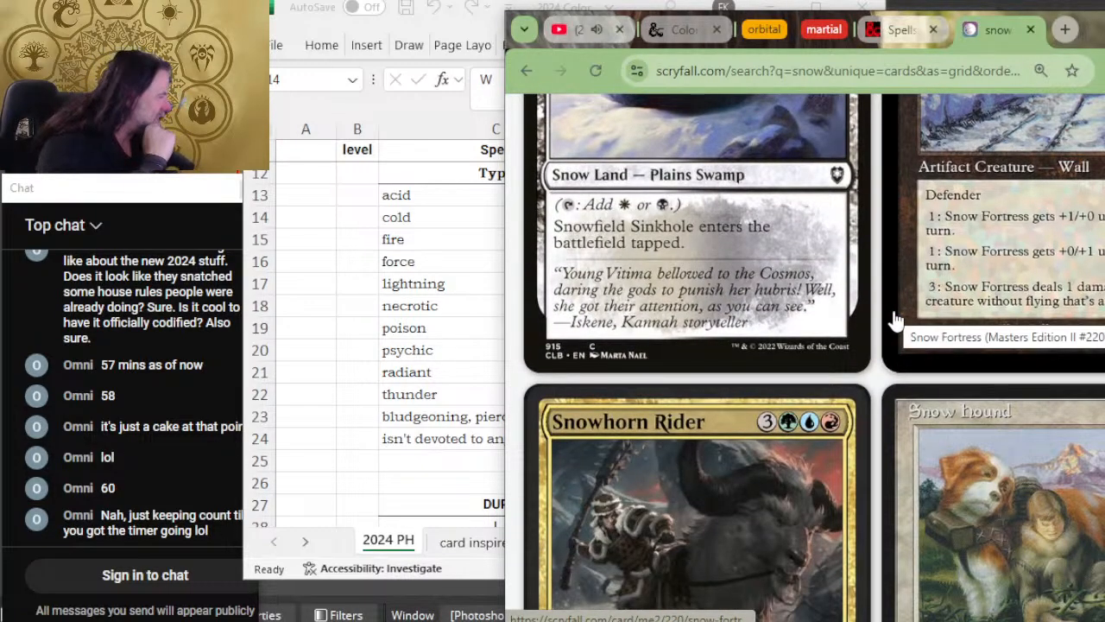
scroll(896, 319, "down", 4)
scroll(895, 311, "down", 4)
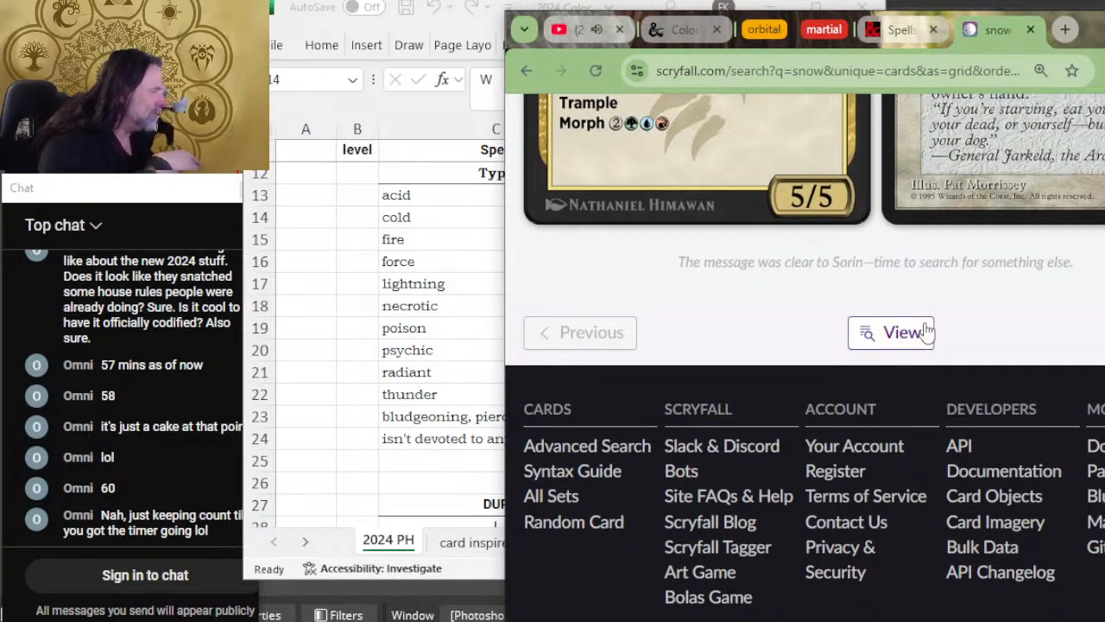
scroll(888, 333, "up", 10)
scroll(700, 505, "up", 10)
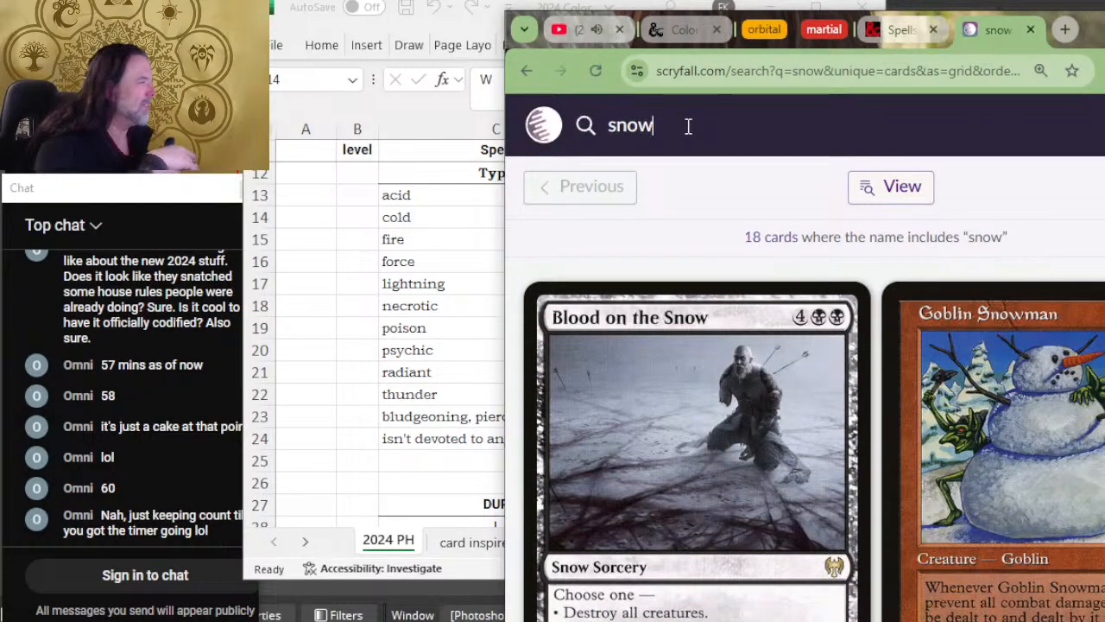
Step: Replace the card search term with "sleet" and run the search
left_click_drag(687, 126, 541, 244)
type("sleet")
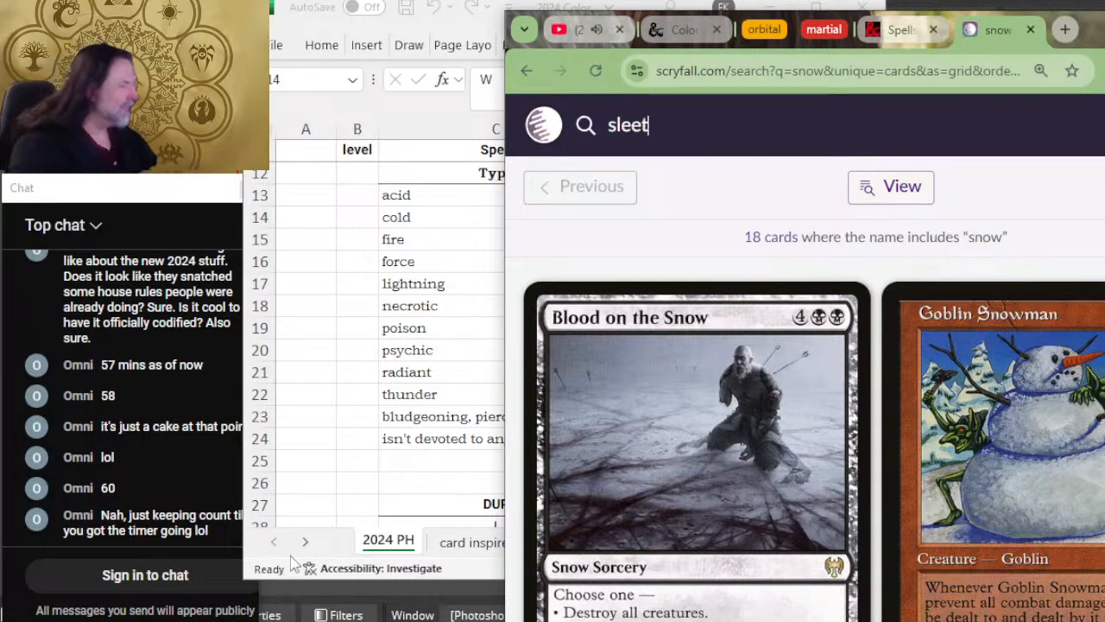
key("Return")
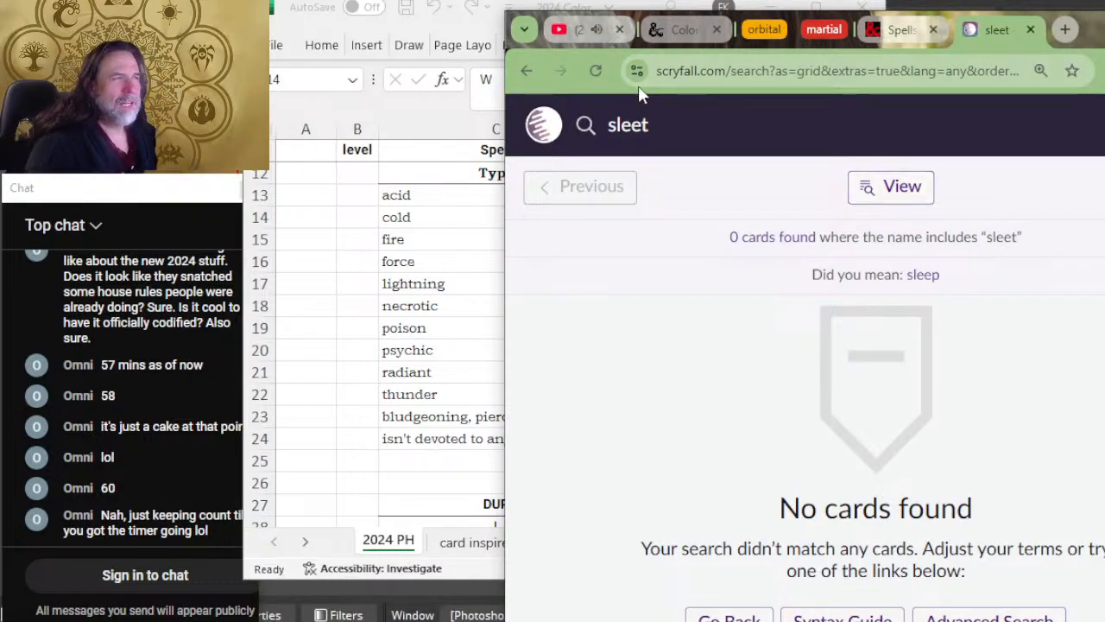
Step: Search the Magic cards for "arctic" and check which colors the matching cards belong to
left_click(676, 138)
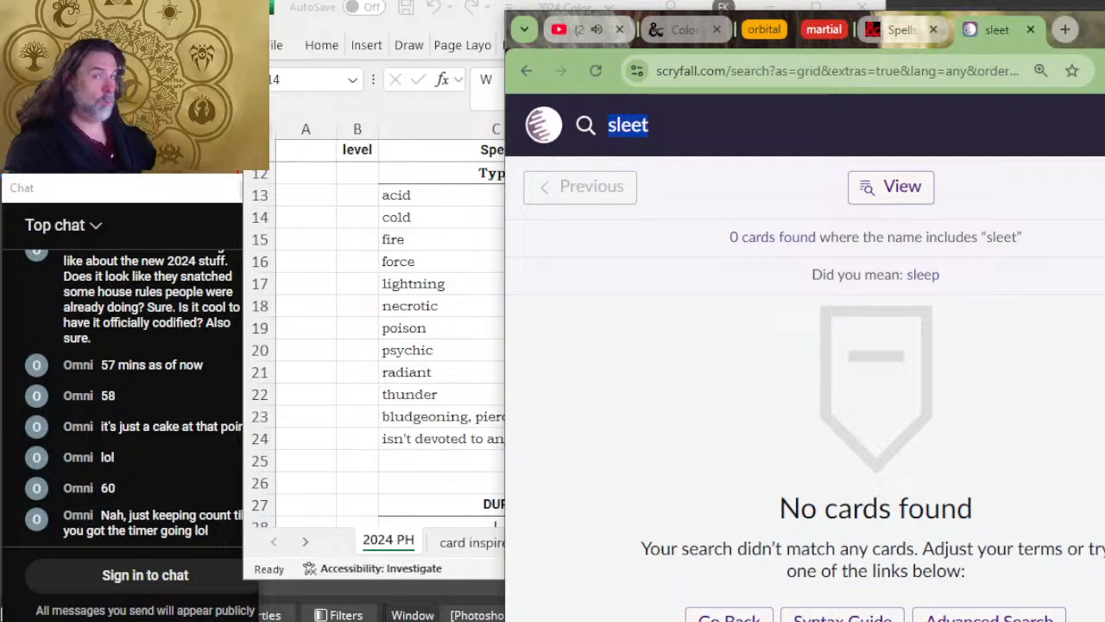
type("arctic")
key("Return")
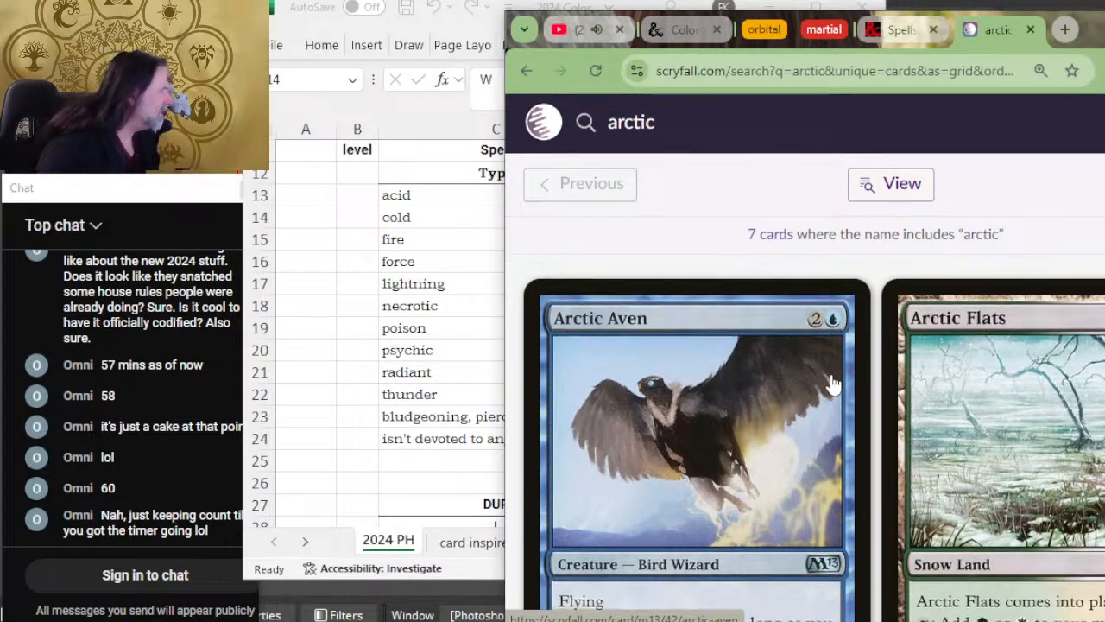
scroll(867, 346, "down", 4)
scroll(897, 353, "down", 2)
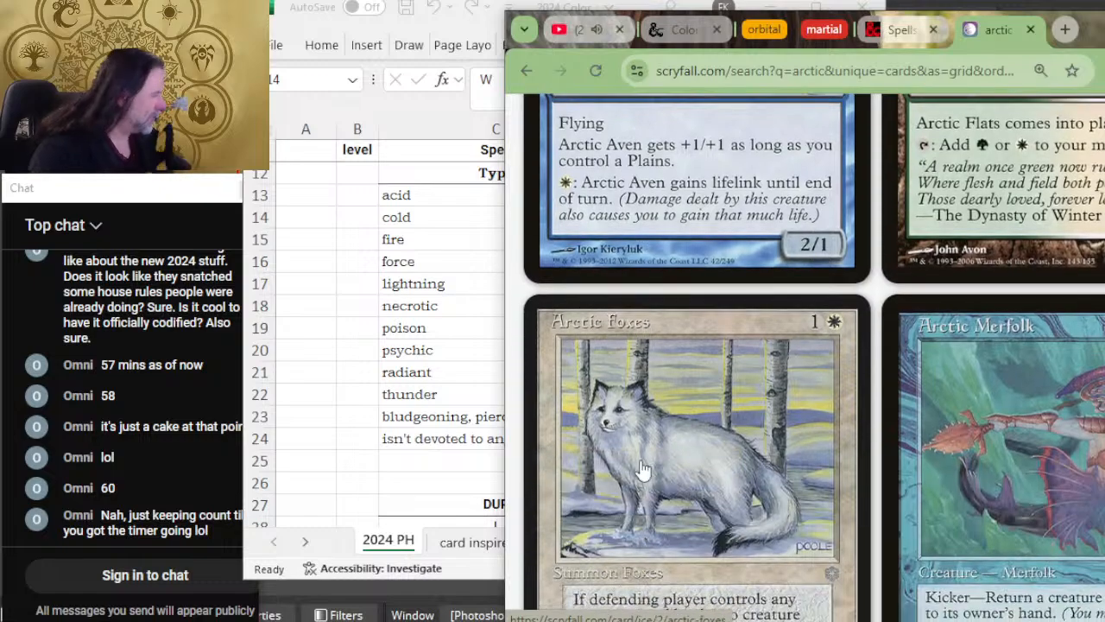
scroll(945, 423, "down", 2)
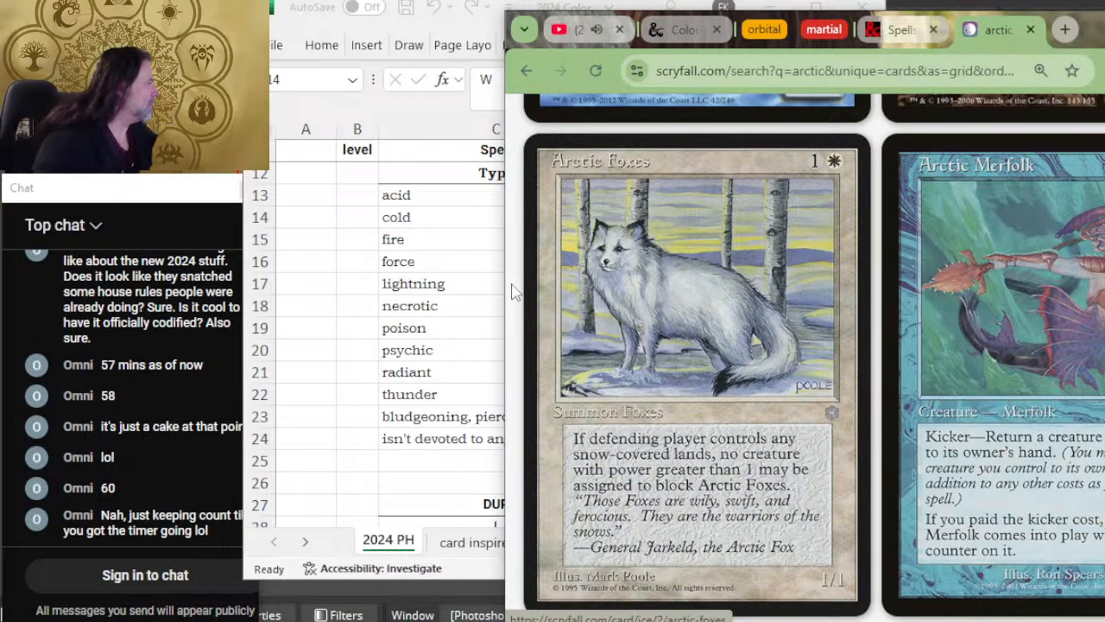
scroll(914, 281, "down", 2)
scroll(914, 280, "down", 6)
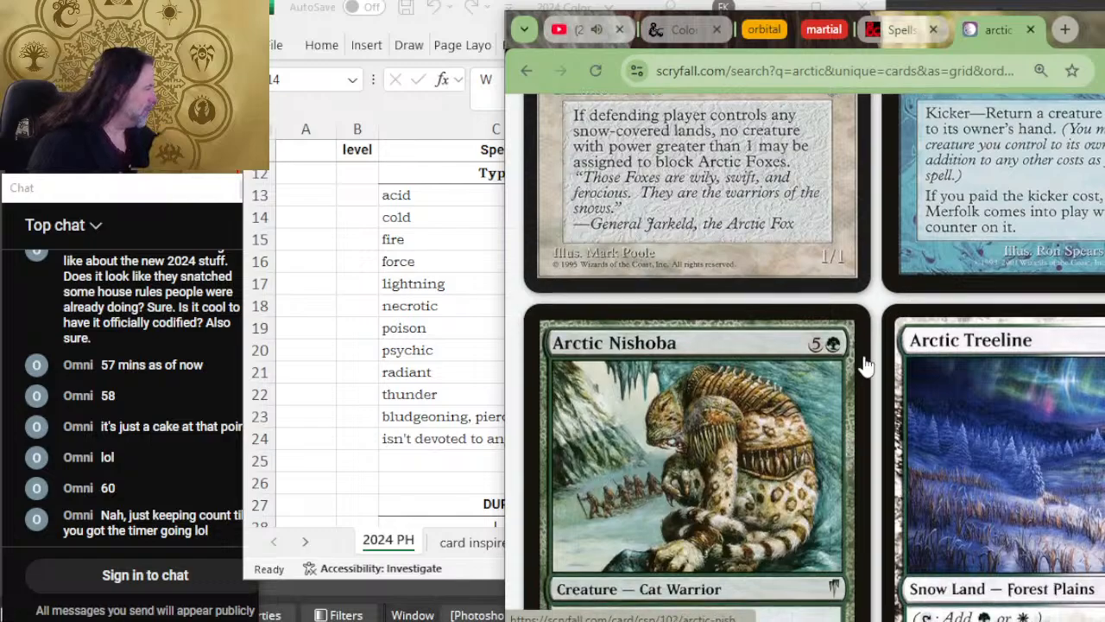
scroll(907, 257, "down", 10)
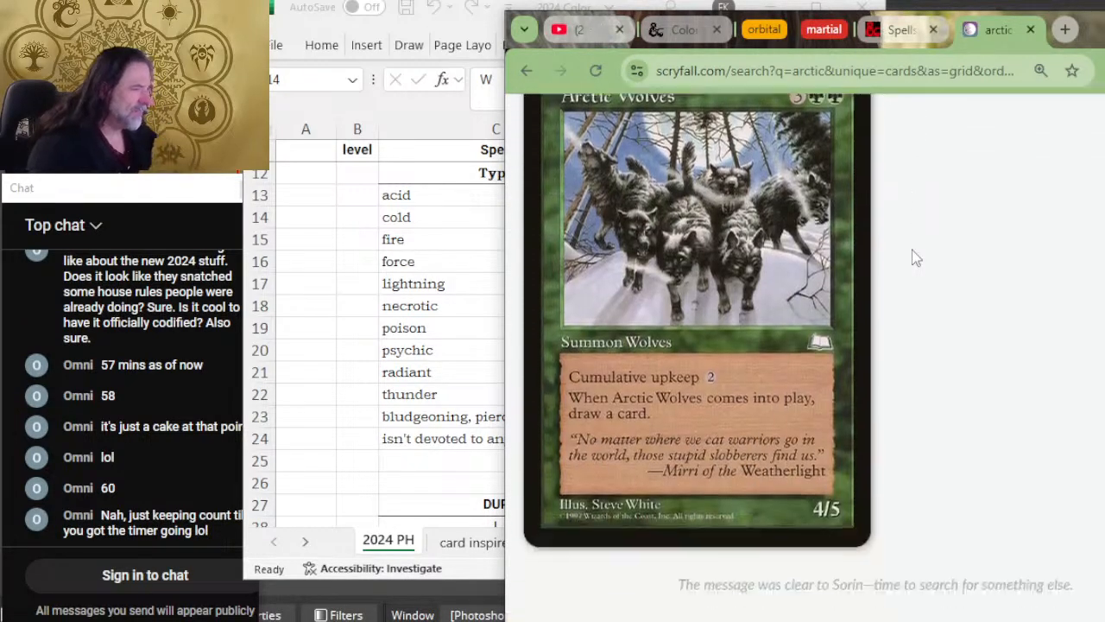
scroll(918, 250, "up", 15)
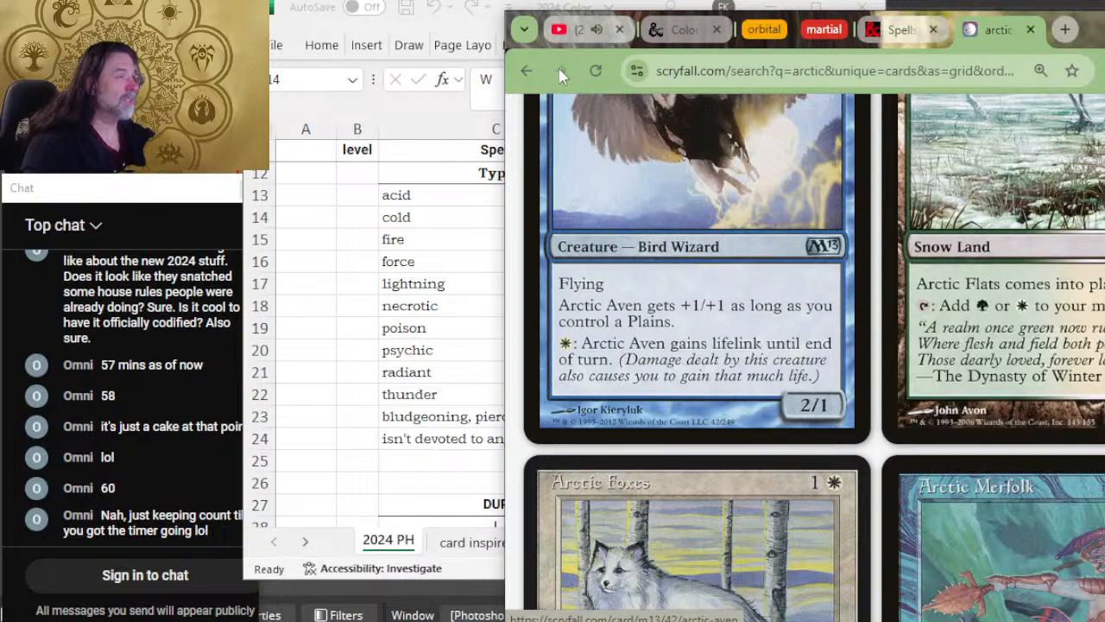
scroll(595, 121, "up", 4)
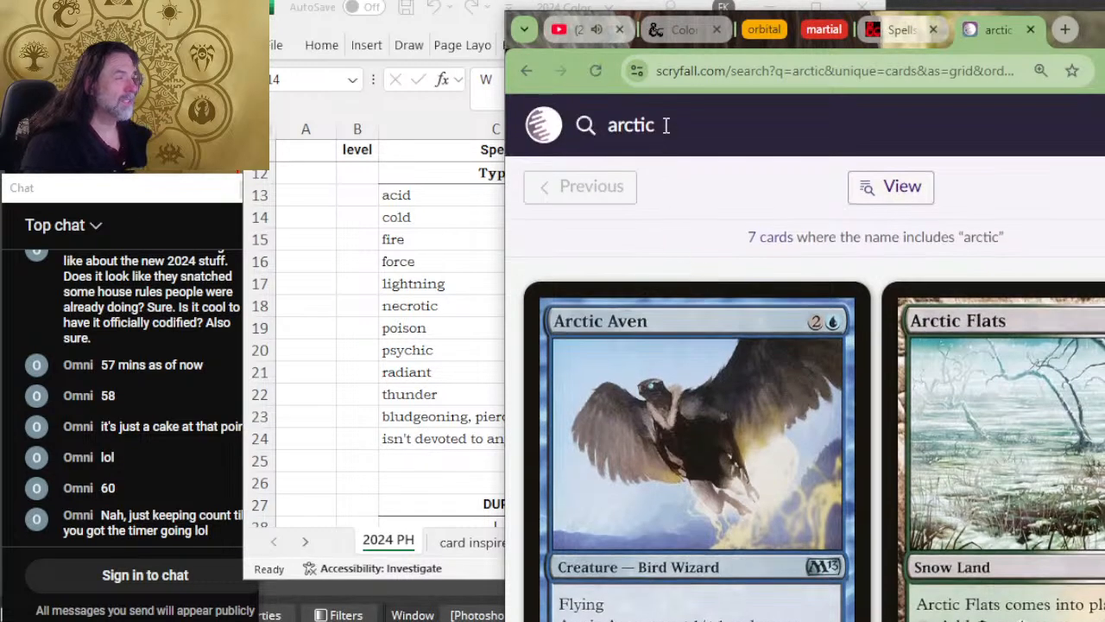
Step: Replace the card search term with "winter" and run the search
left_click_drag(661, 125, 605, 128)
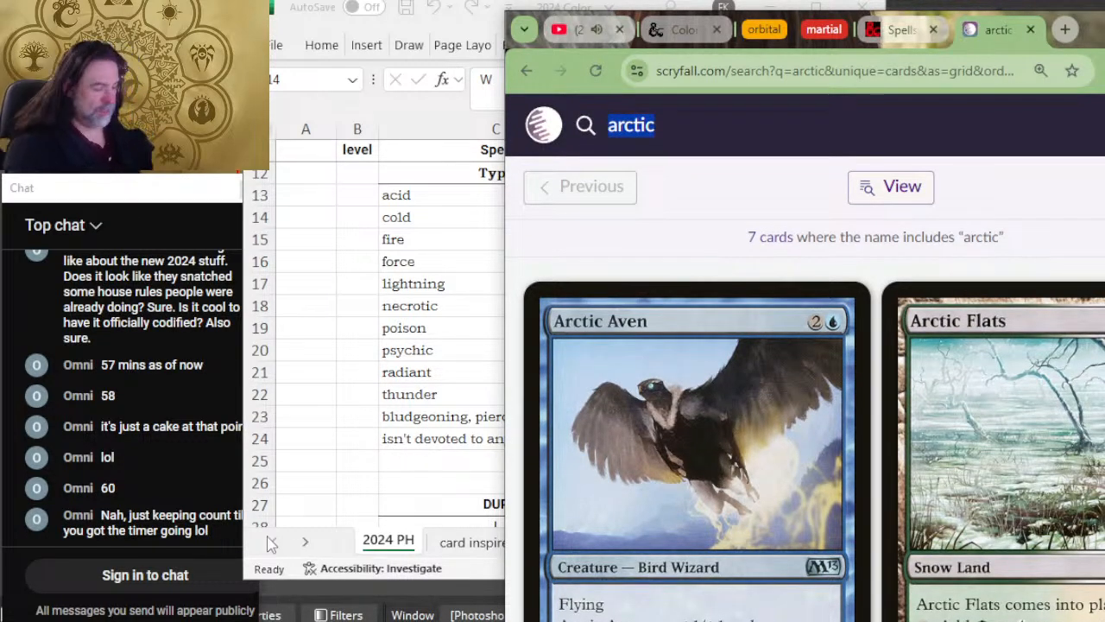
type("winter")
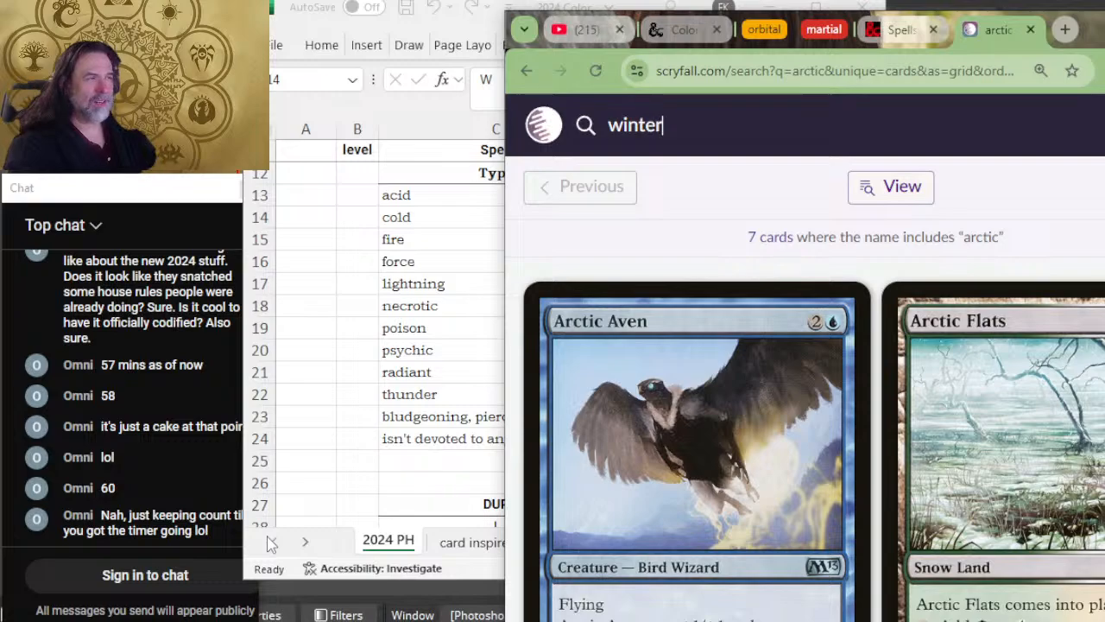
key("Return")
scroll(319, 518, "up", 2)
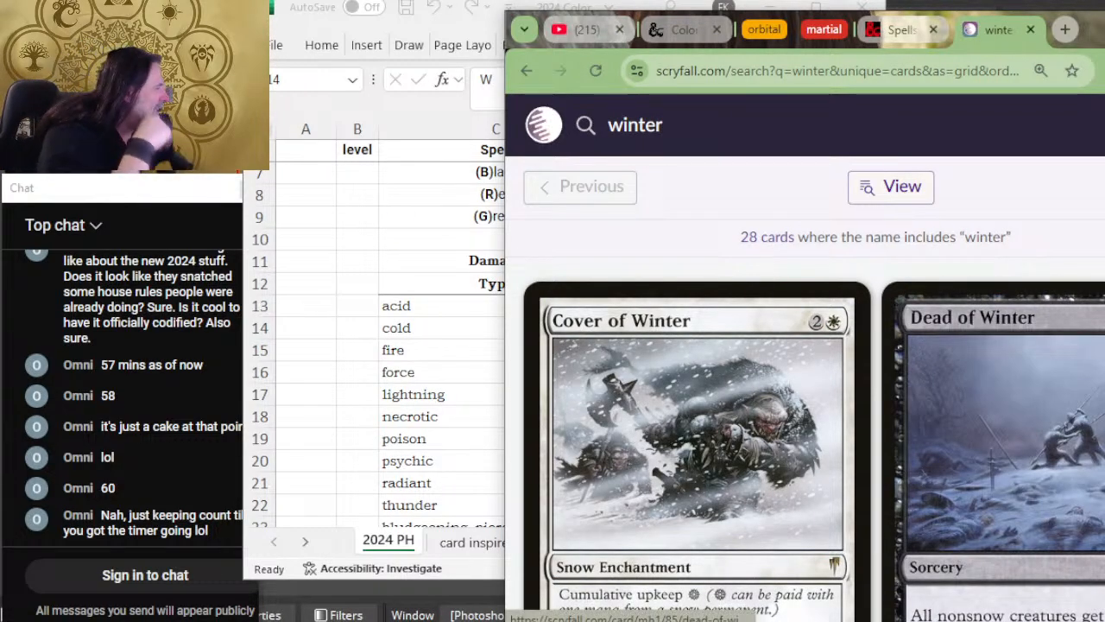
Step: Examine the mana colors and effects of the cards in the winter search results for guidance on cold damage
scroll(949, 362, "down", 4)
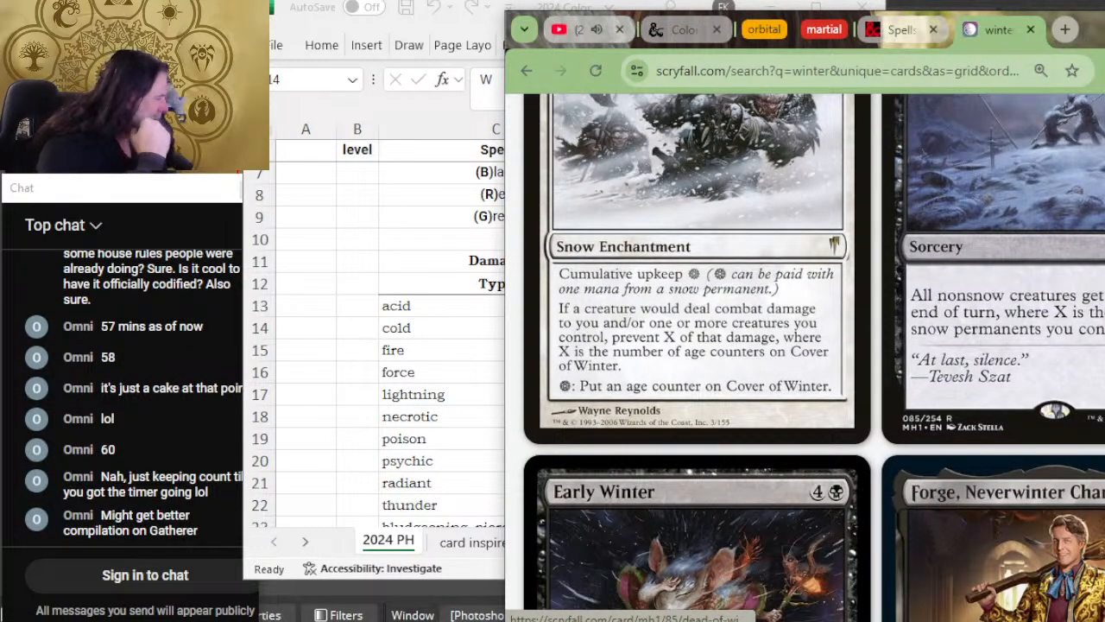
scroll(891, 375, "down", 10)
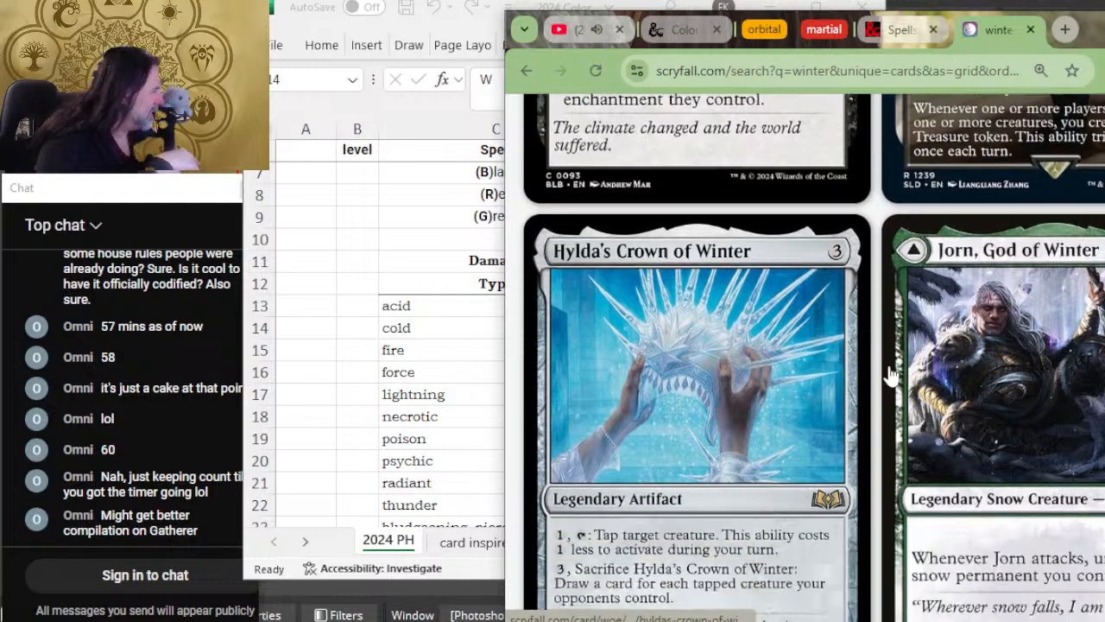
scroll(891, 376, "down", 4)
scroll(913, 341, "down", 7)
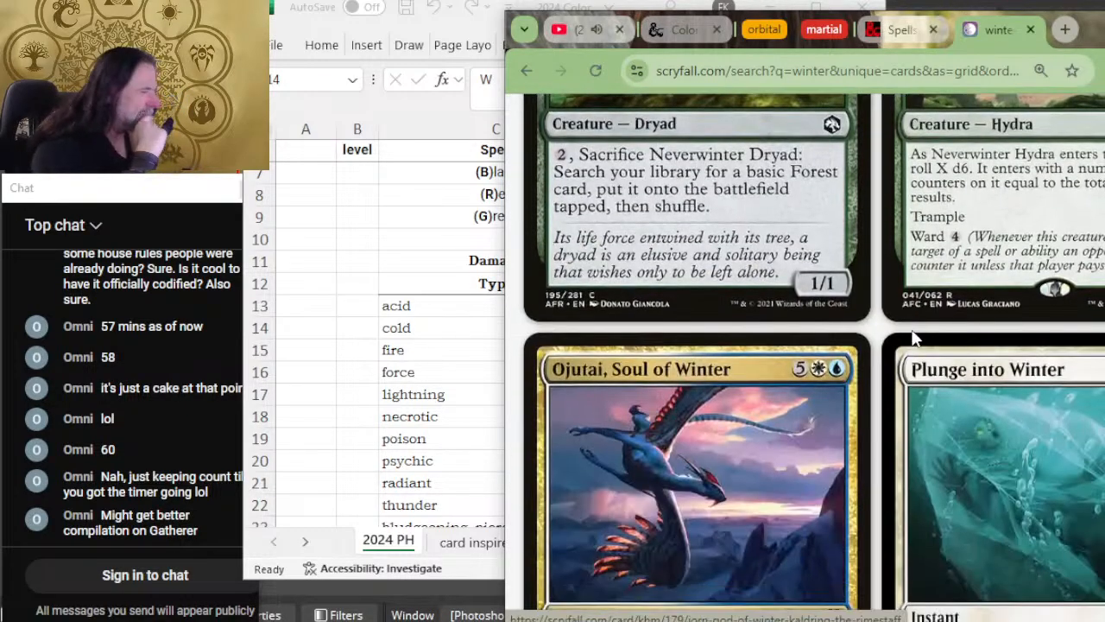
scroll(913, 341, "down", 5)
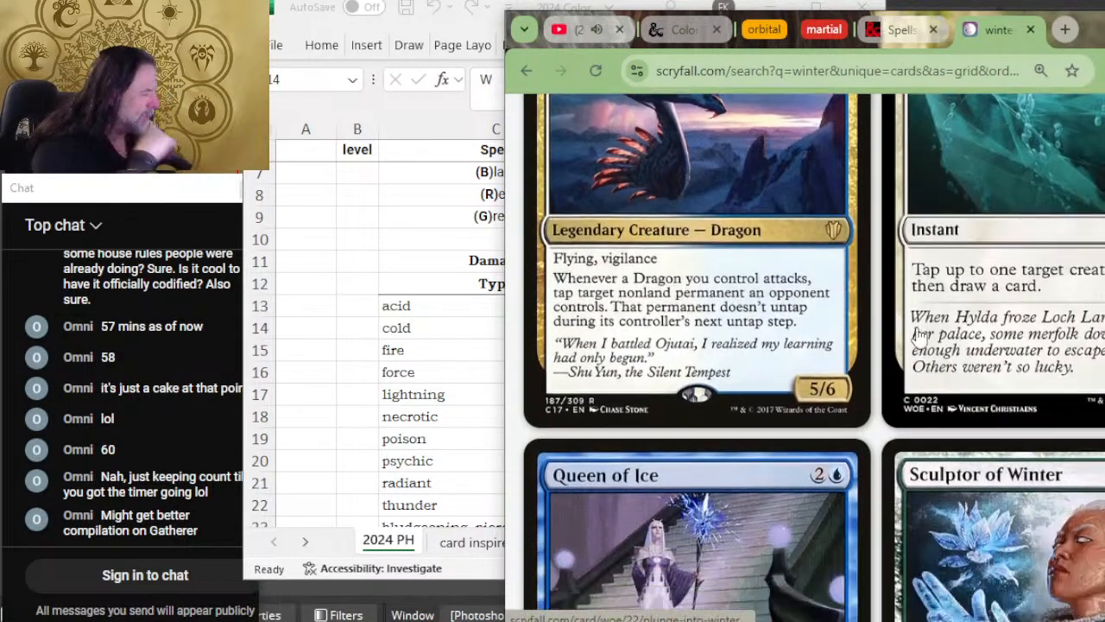
scroll(917, 335, "down", 7)
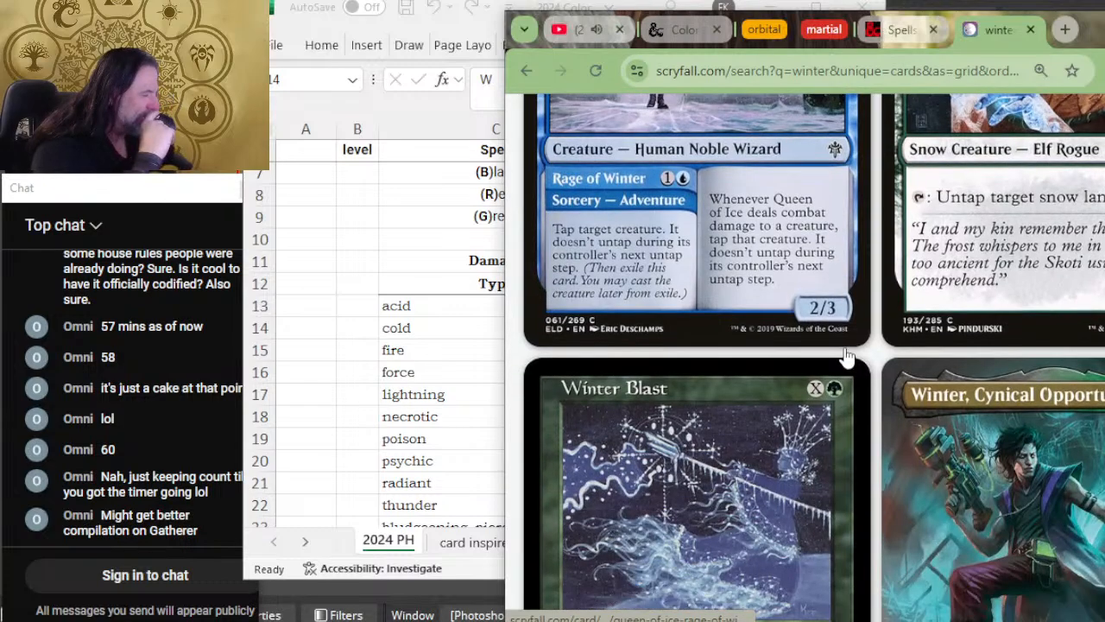
scroll(846, 357, "down", 5)
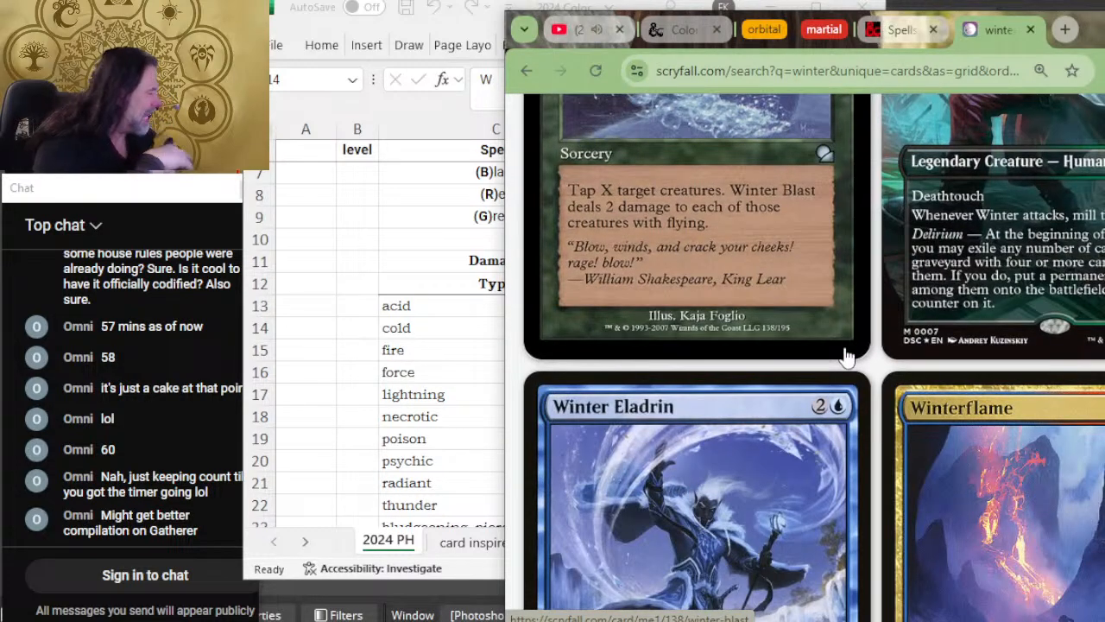
scroll(846, 356, "down", 5)
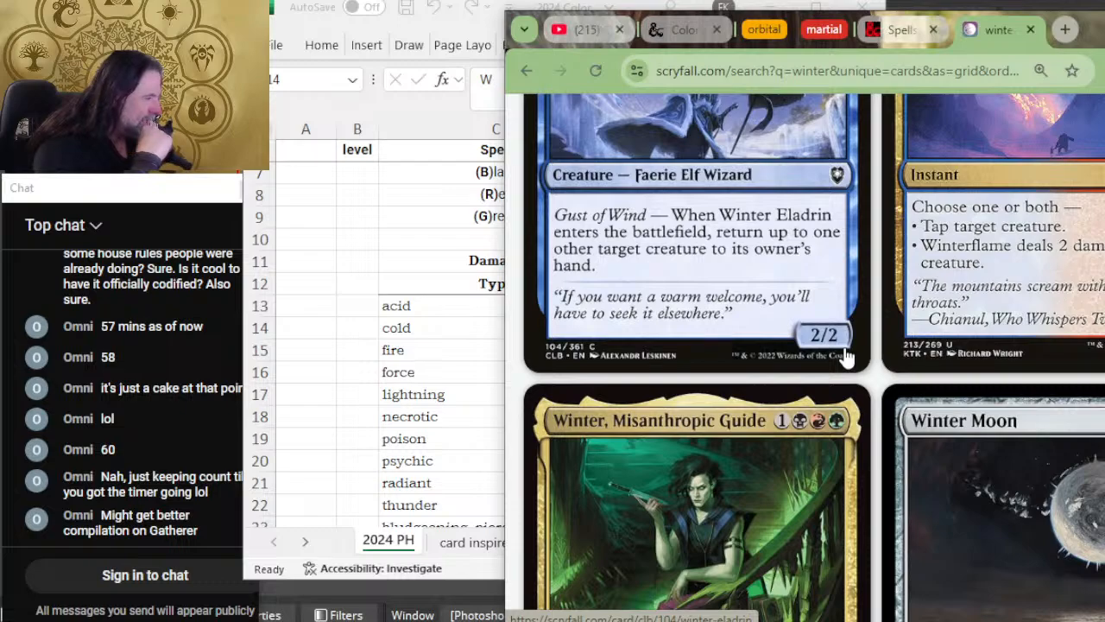
scroll(846, 357, "down", 1)
scroll(846, 357, "down", 3)
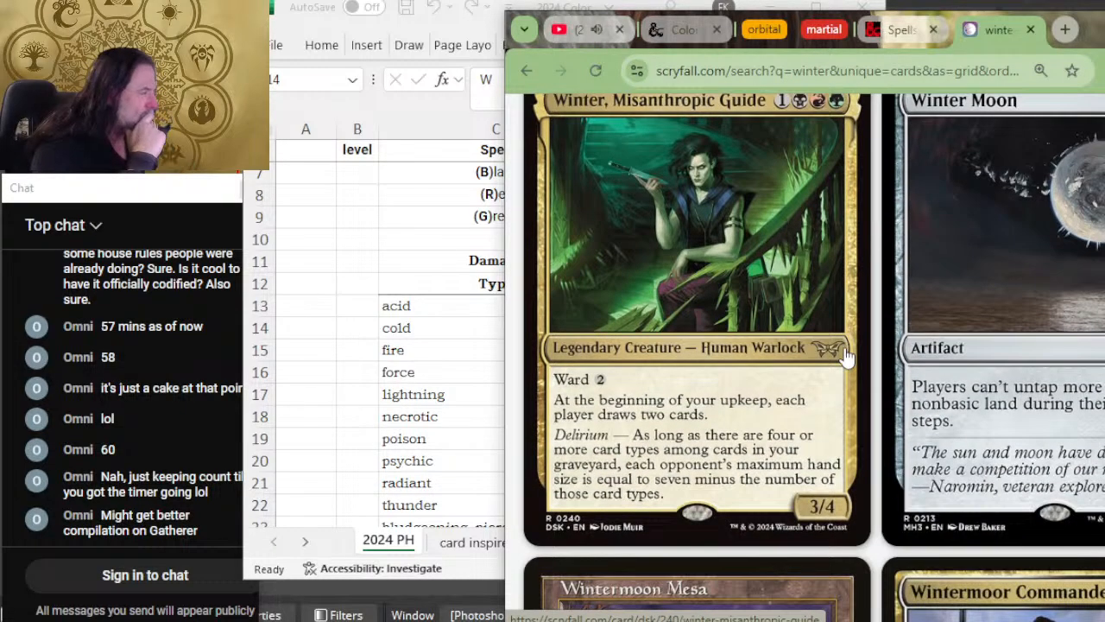
scroll(846, 356, "down", 2)
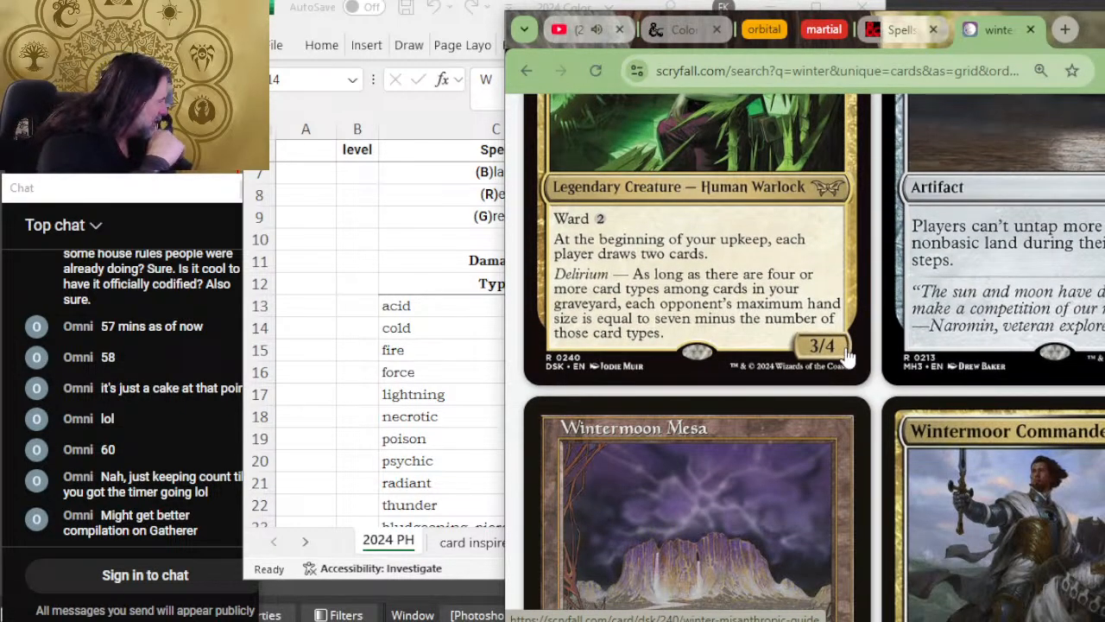
scroll(846, 356, "down", 7)
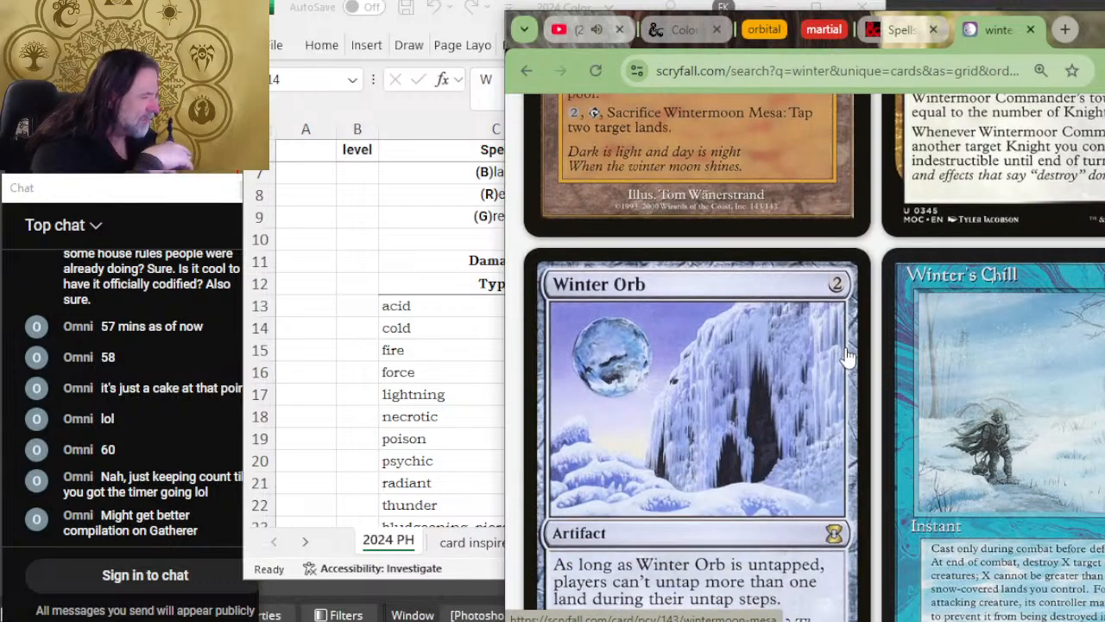
scroll(690, 355, "down", 2)
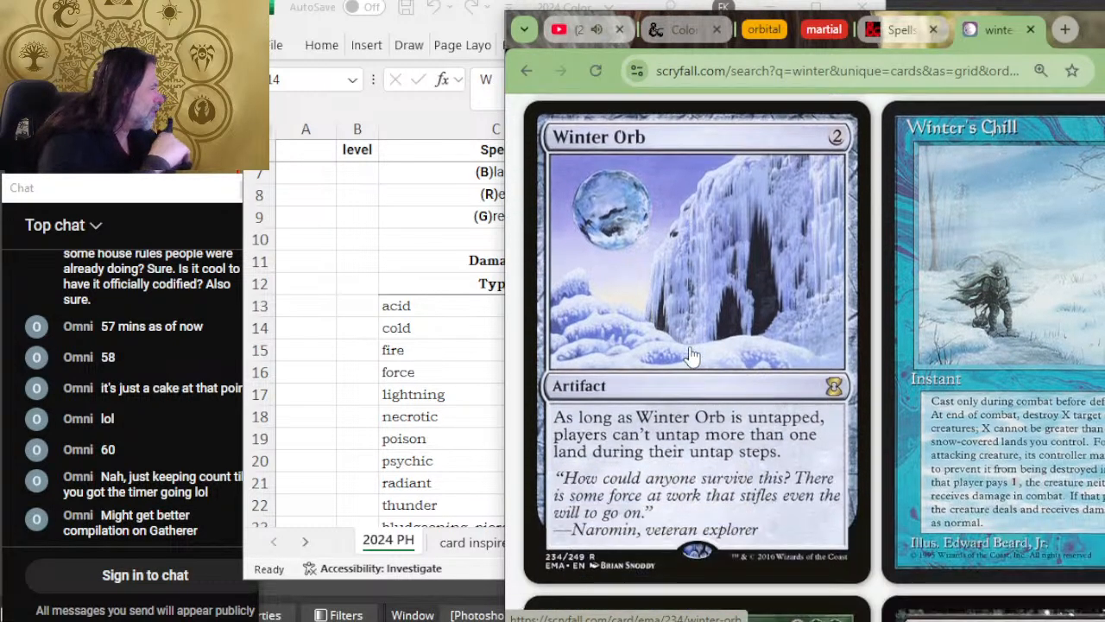
scroll(690, 356, "down", 4)
scroll(760, 214, "down", 2)
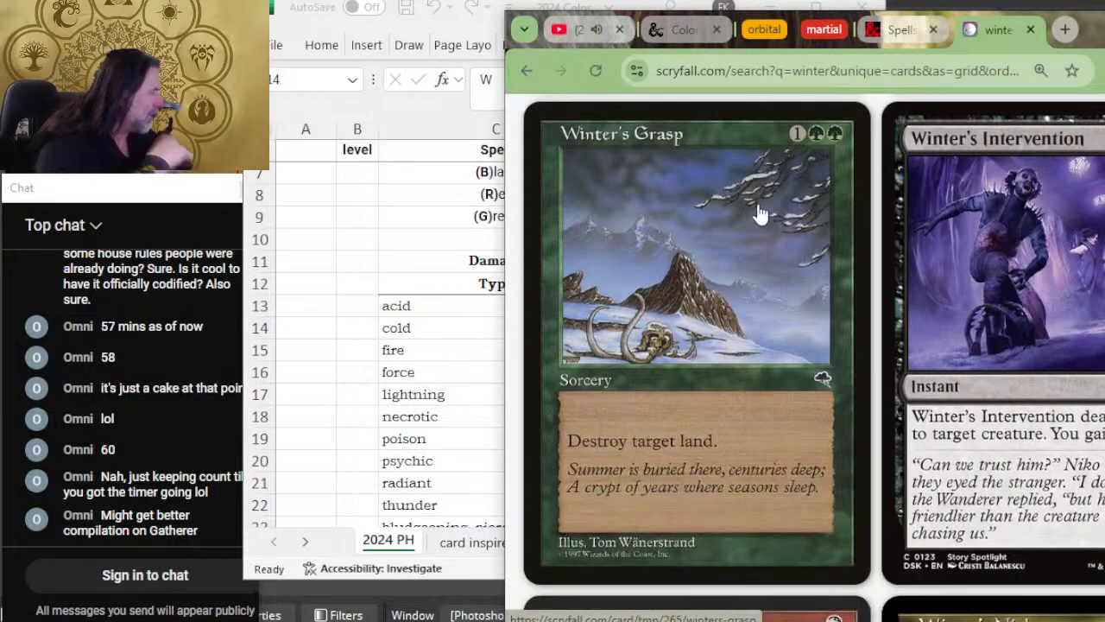
scroll(759, 214, "down", 4)
scroll(784, 225, "down", 6)
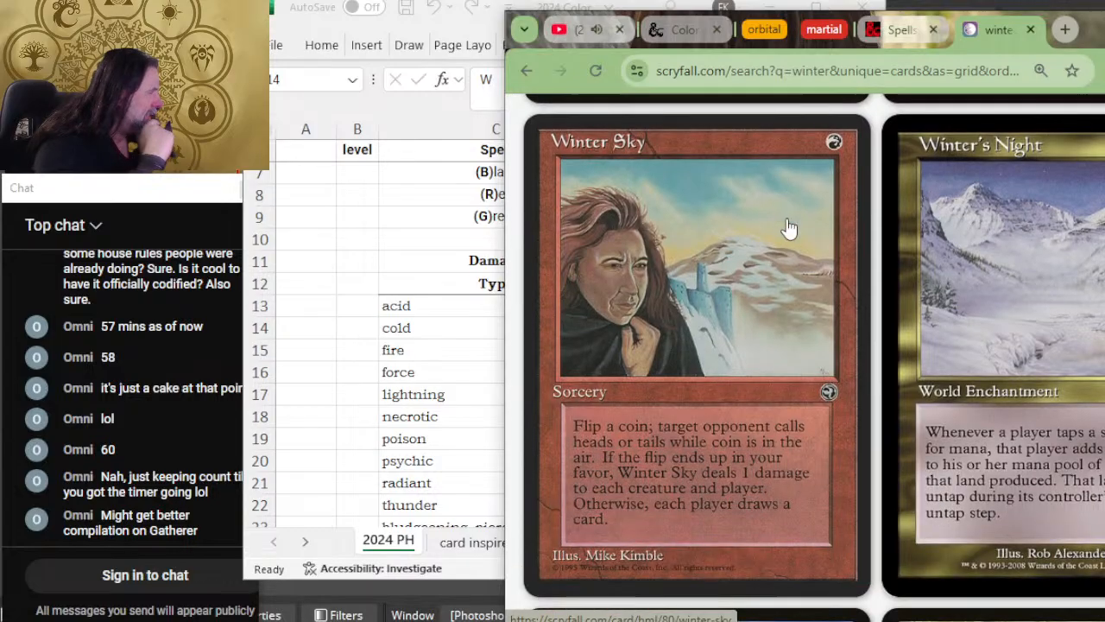
scroll(793, 228, "down", 8)
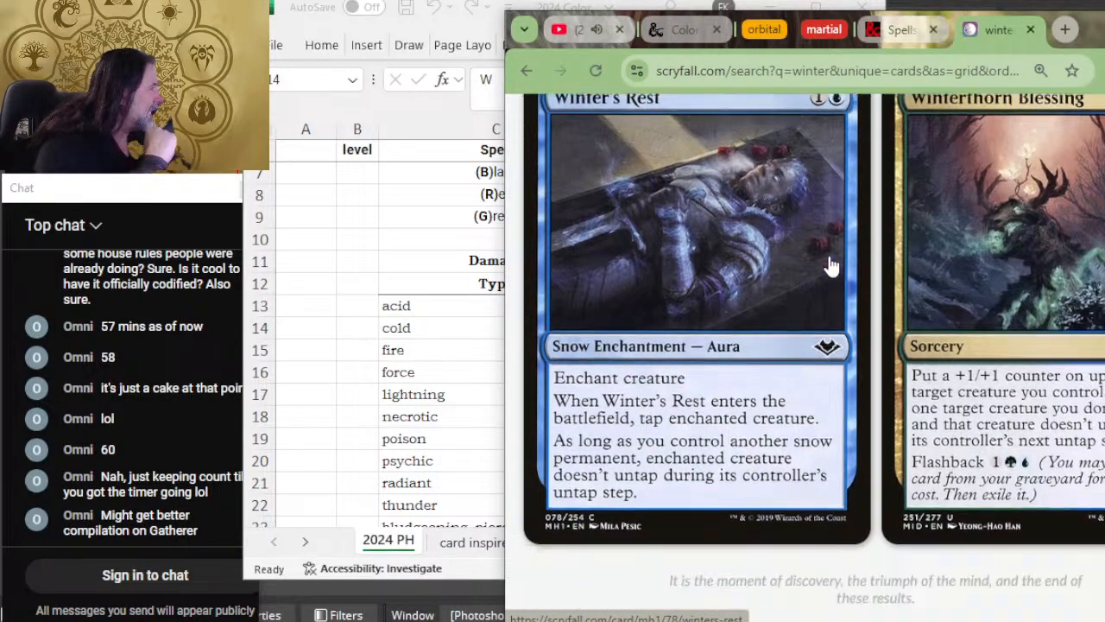
scroll(829, 267, "up", 15)
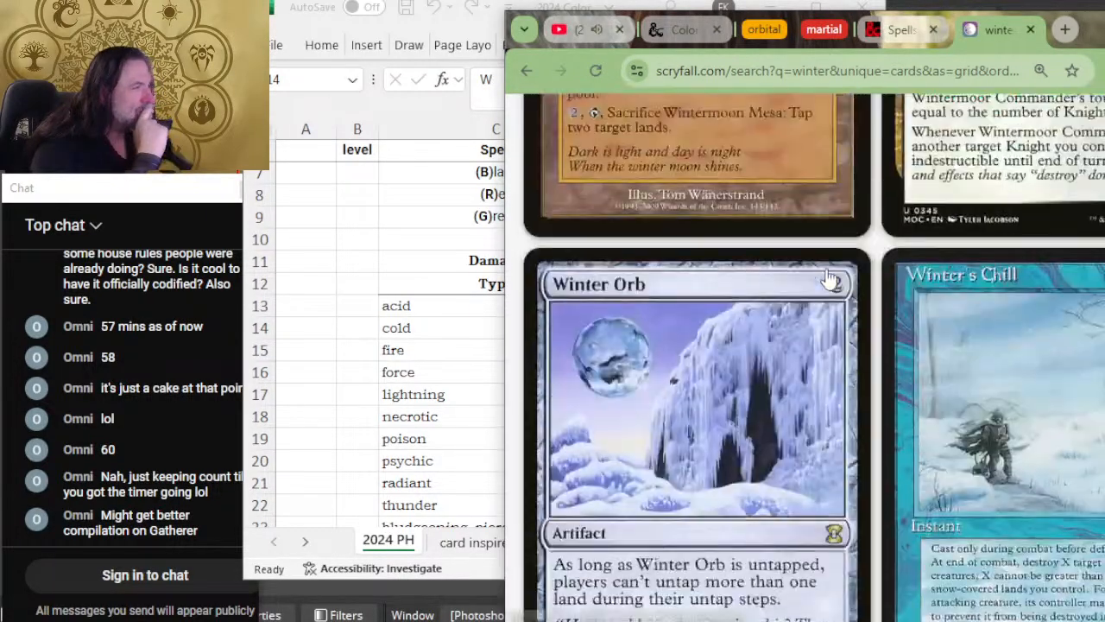
scroll(803, 283, "up", 8)
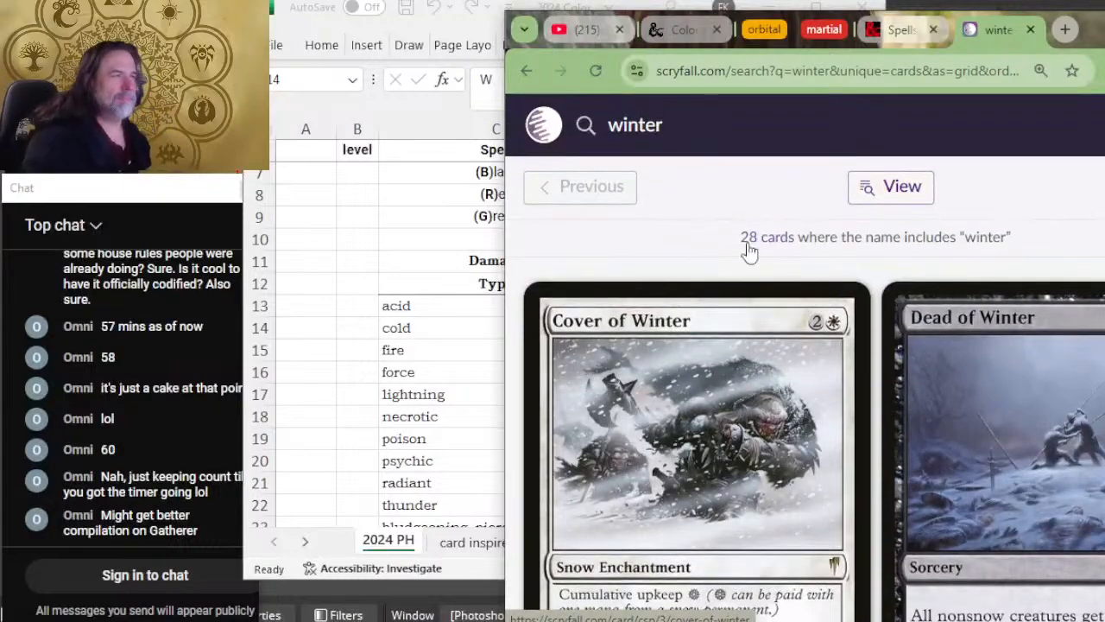
Step: Run a new card search for "cold"
left_click_drag(710, 125, 517, 119)
type("cold")
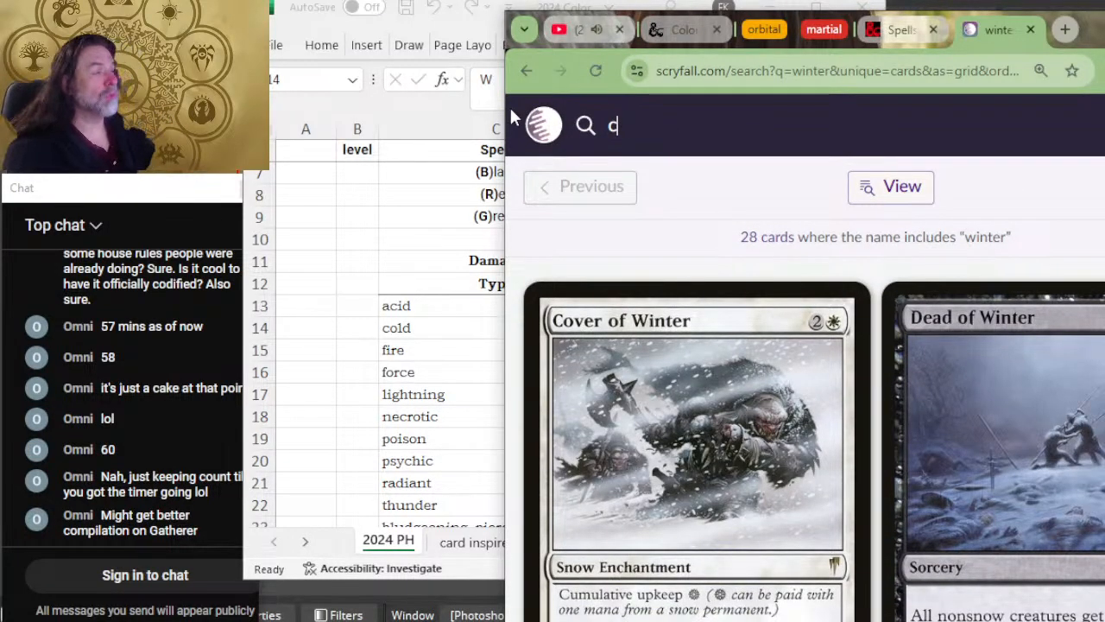
key("Return")
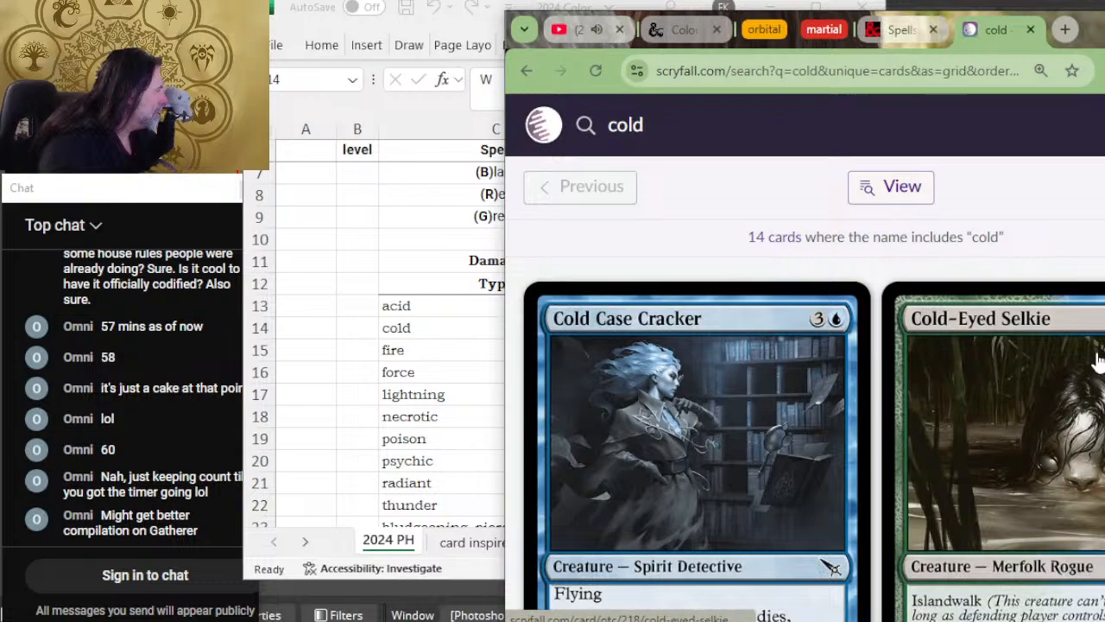
Step: Review the cards named with "cold", comparing their mana colors and effects to judge which colors suit cold damage
scroll(954, 401, "down", 5)
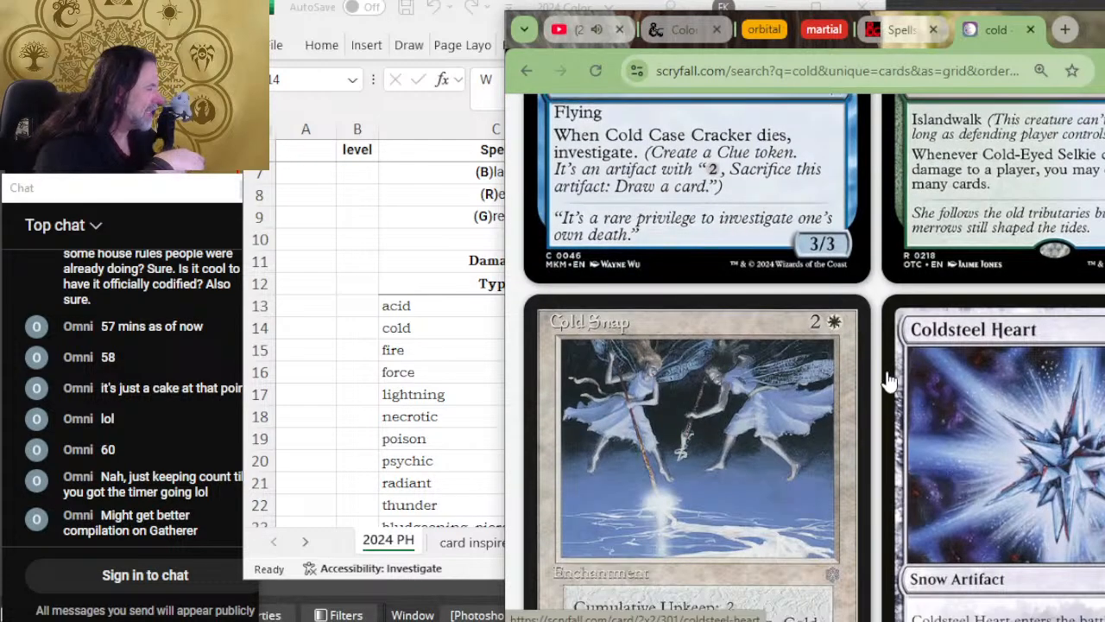
scroll(891, 380, "down", 5)
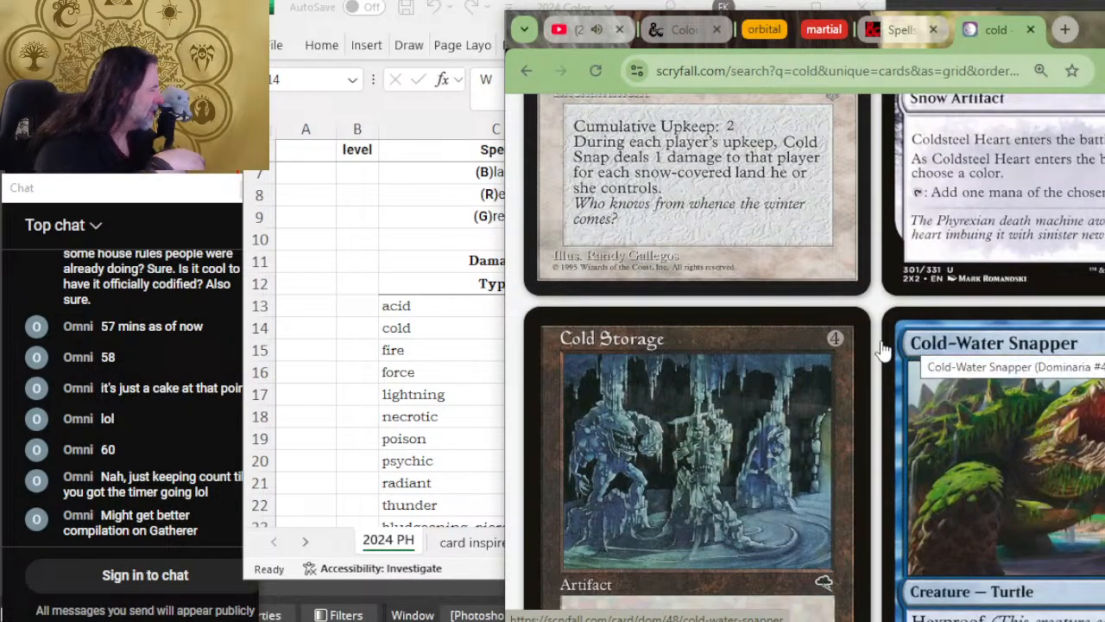
scroll(947, 382, "down", 8)
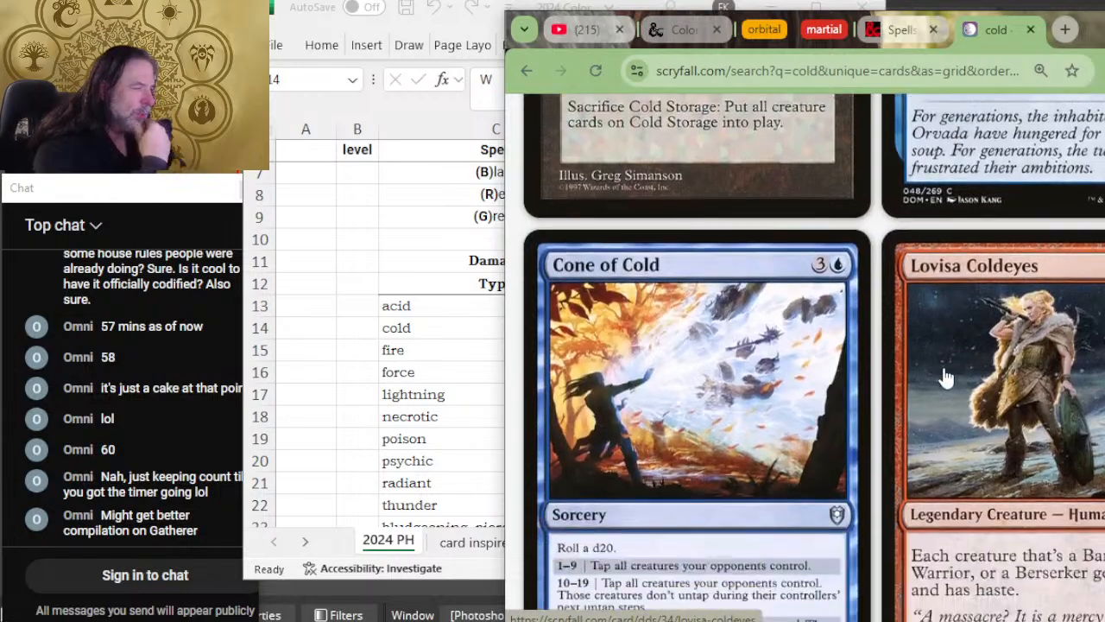
scroll(947, 376, "up", 1)
scroll(945, 374, "down", 3)
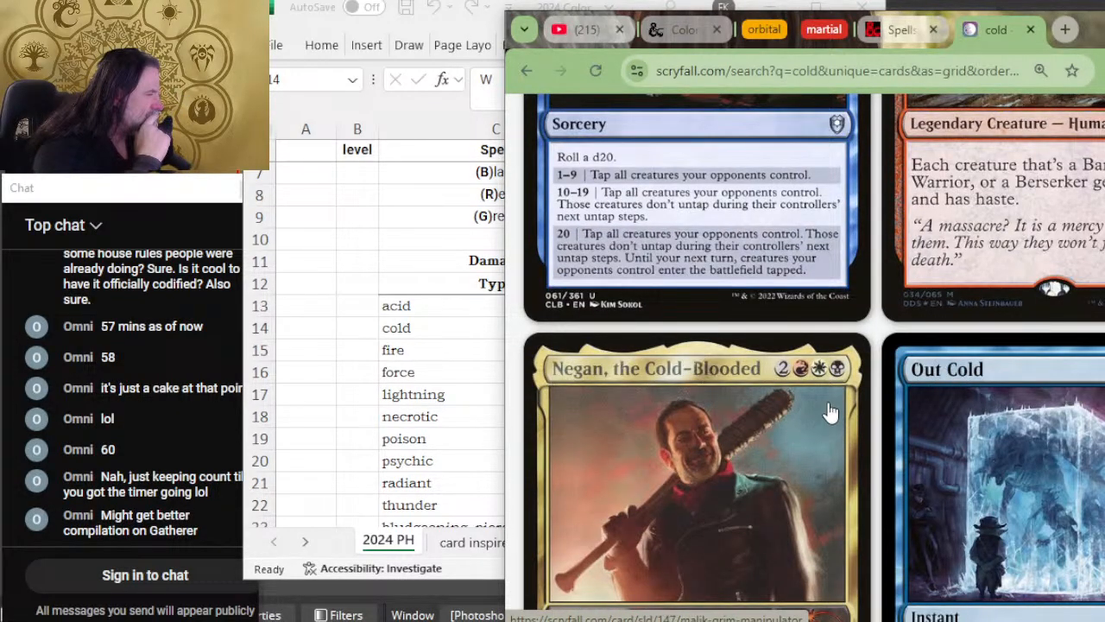
scroll(817, 386, "down", 4)
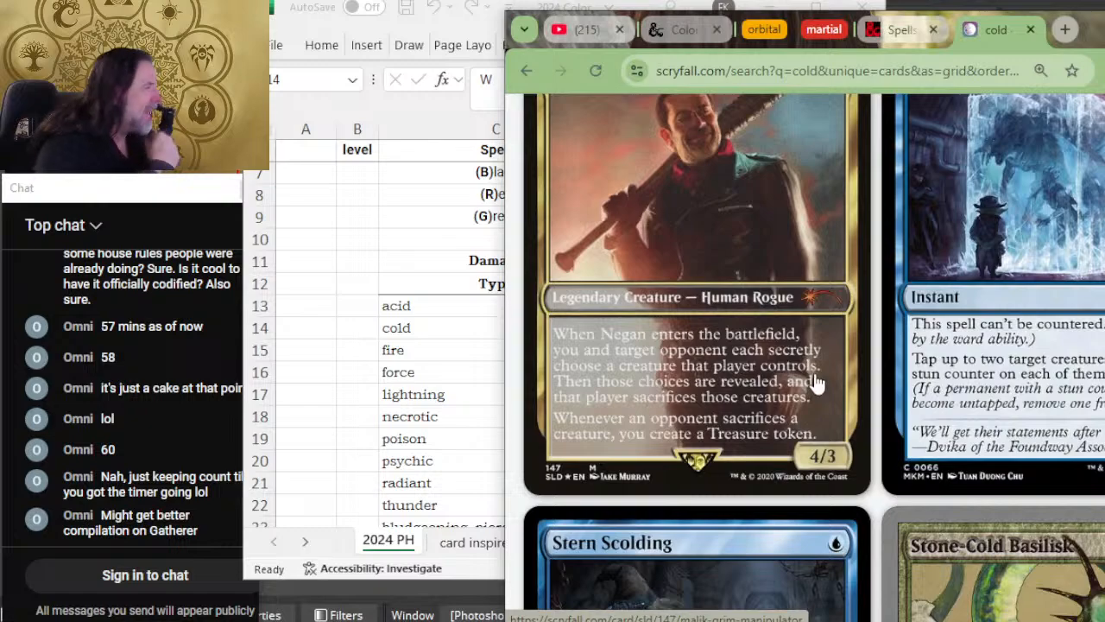
scroll(816, 383, "up", 3)
scroll(817, 383, "down", 4)
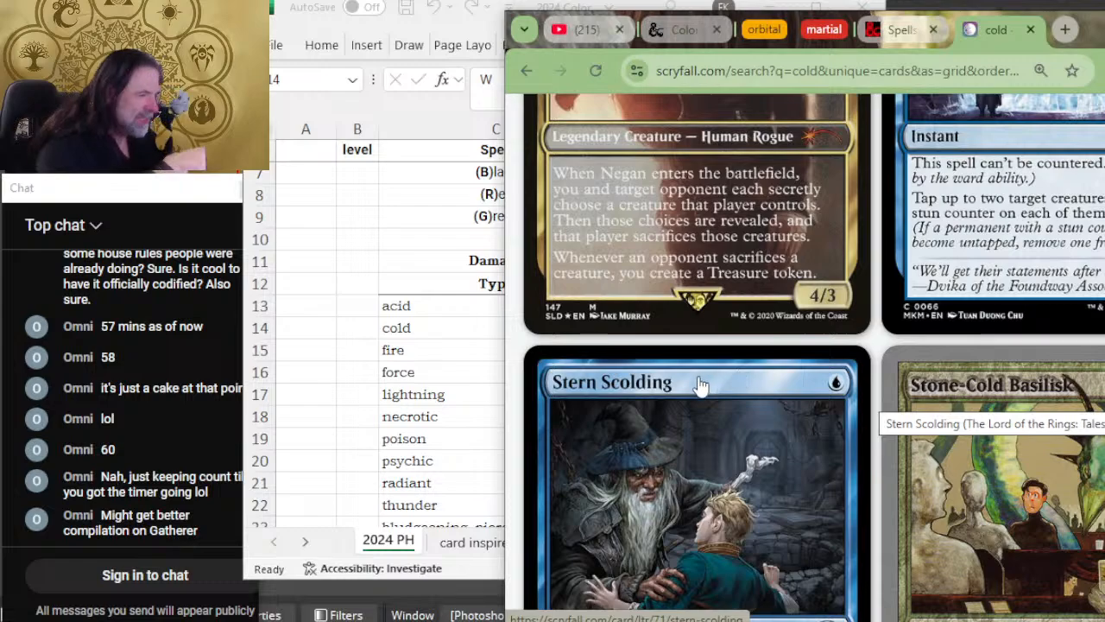
scroll(898, 341, "down", 5)
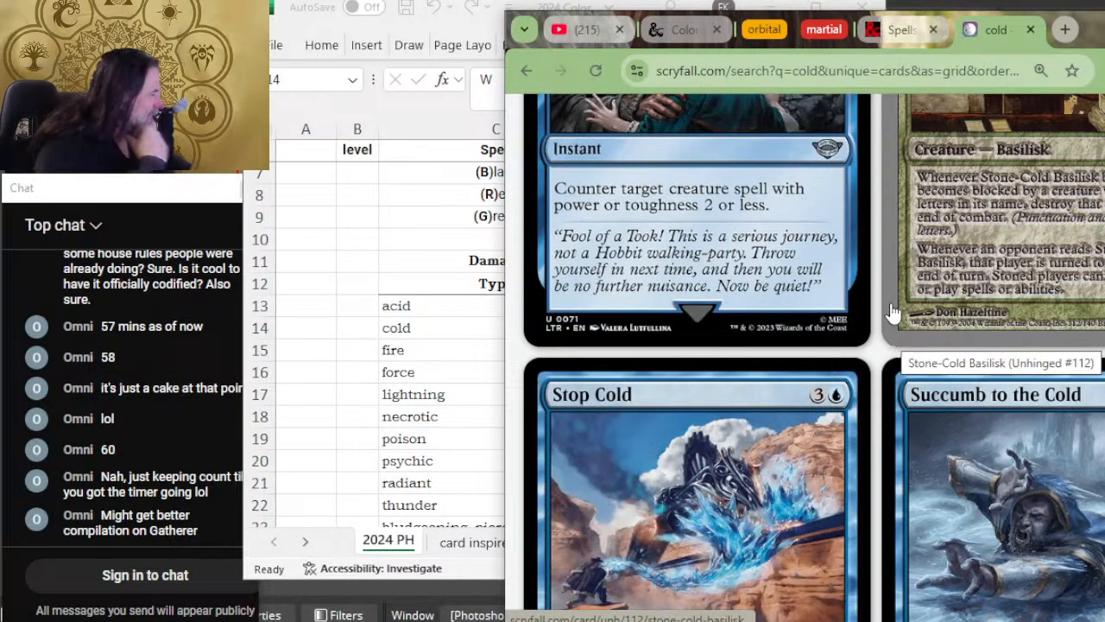
scroll(890, 316, "down", 5)
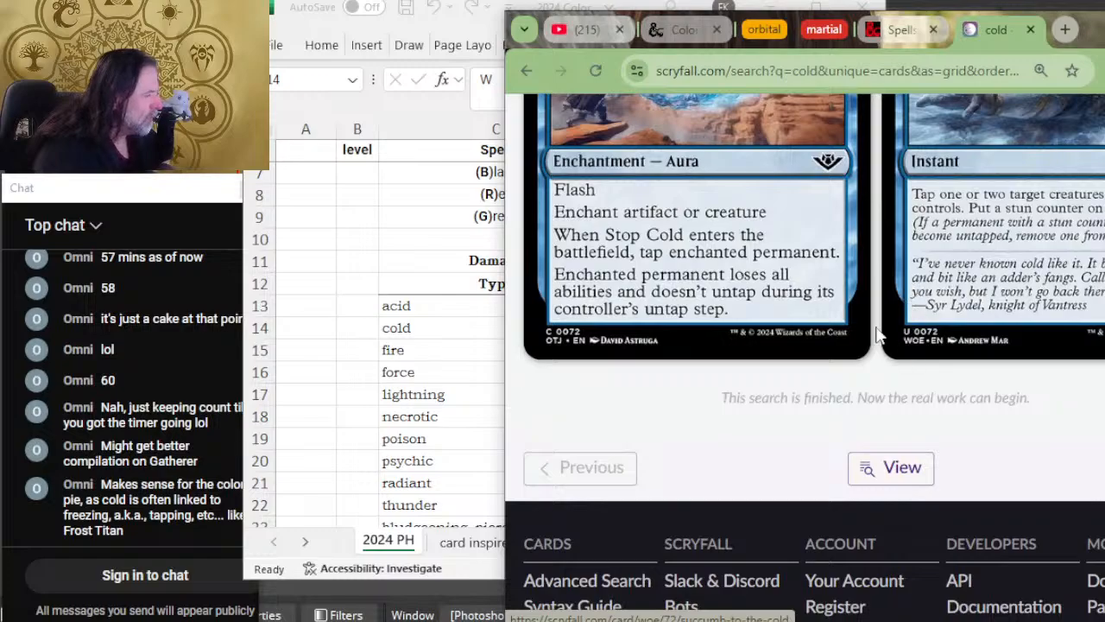
scroll(863, 298, "up", 10)
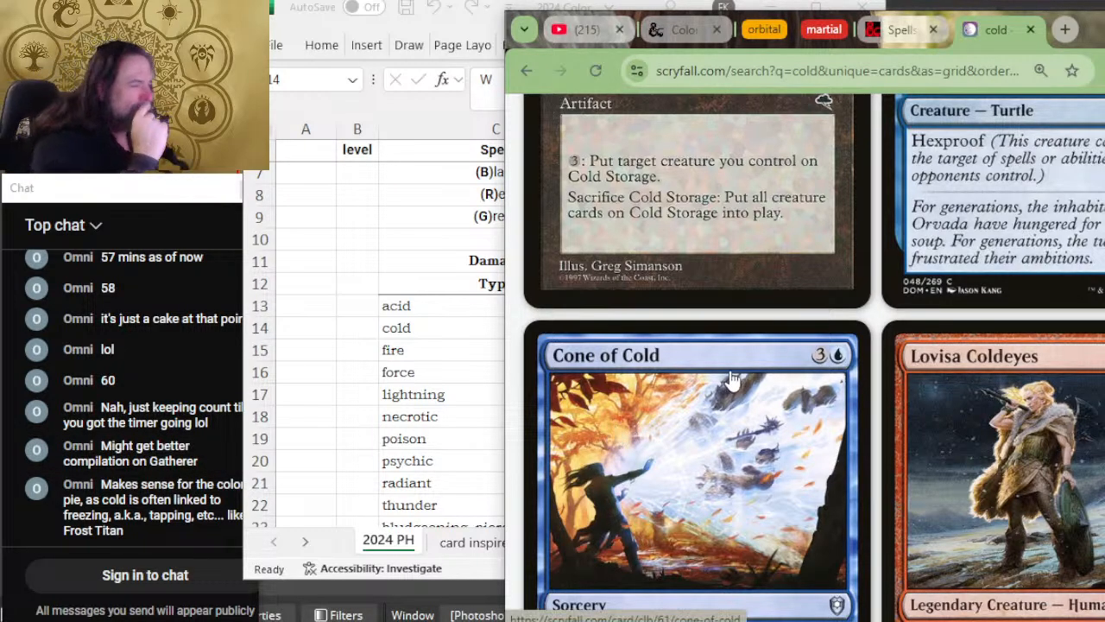
scroll(1046, 320, "up", 5)
scroll(1046, 319, "up", 10)
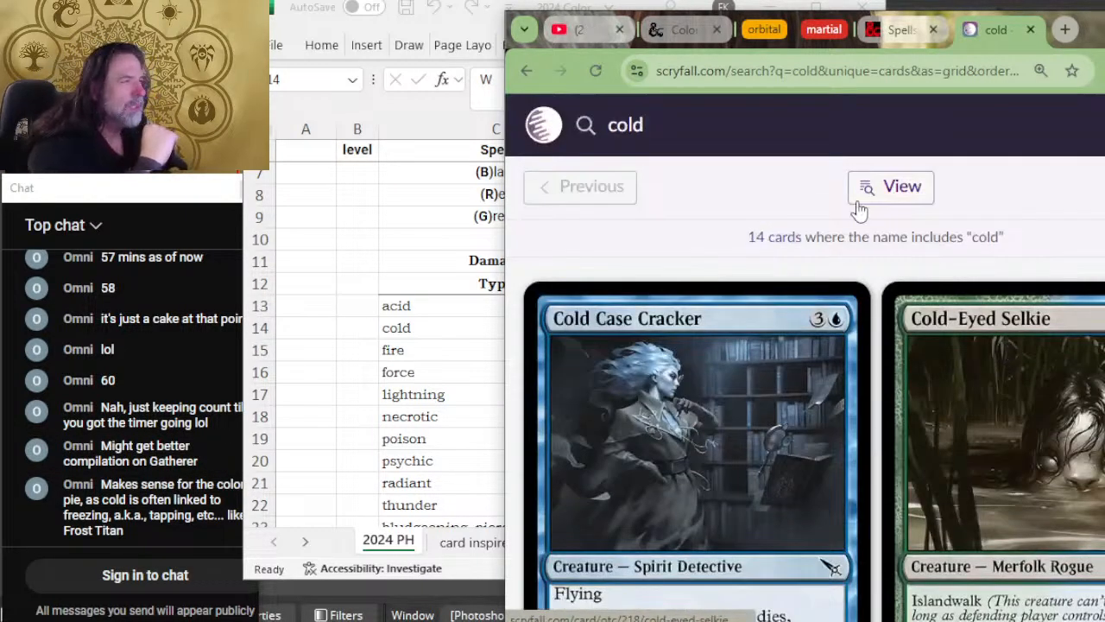
Step: Replace the card search term with "ice" and run the search
left_click_drag(689, 121, 590, 124)
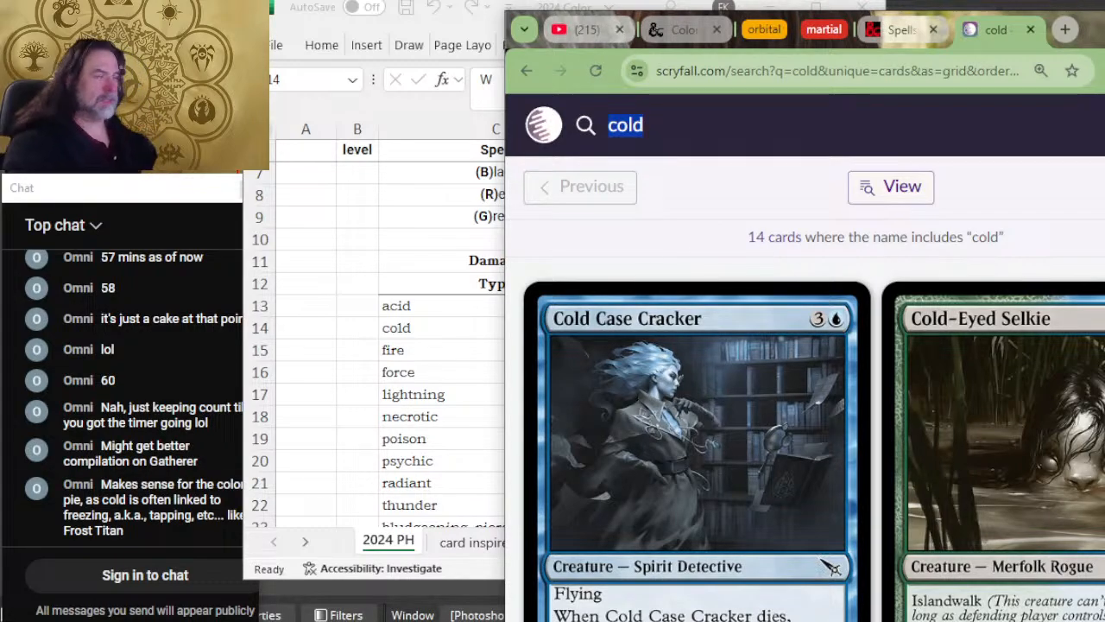
type("ice")
key("Return")
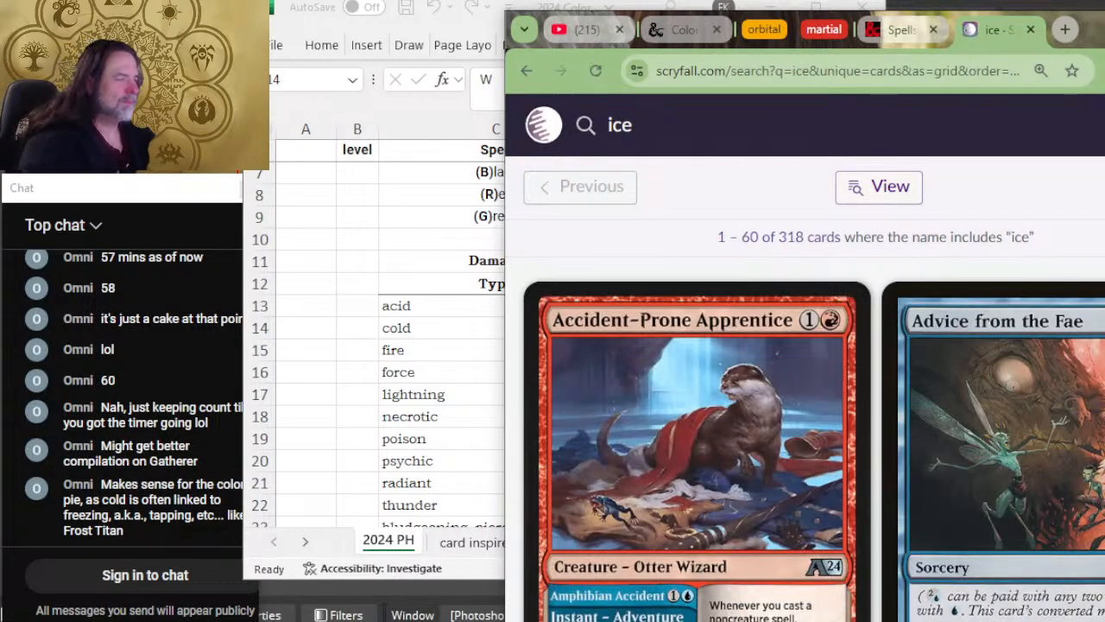
Step: Look through the "ice" search results for ice-themed cards and compare their mana colors
scroll(821, 354, "down", 2)
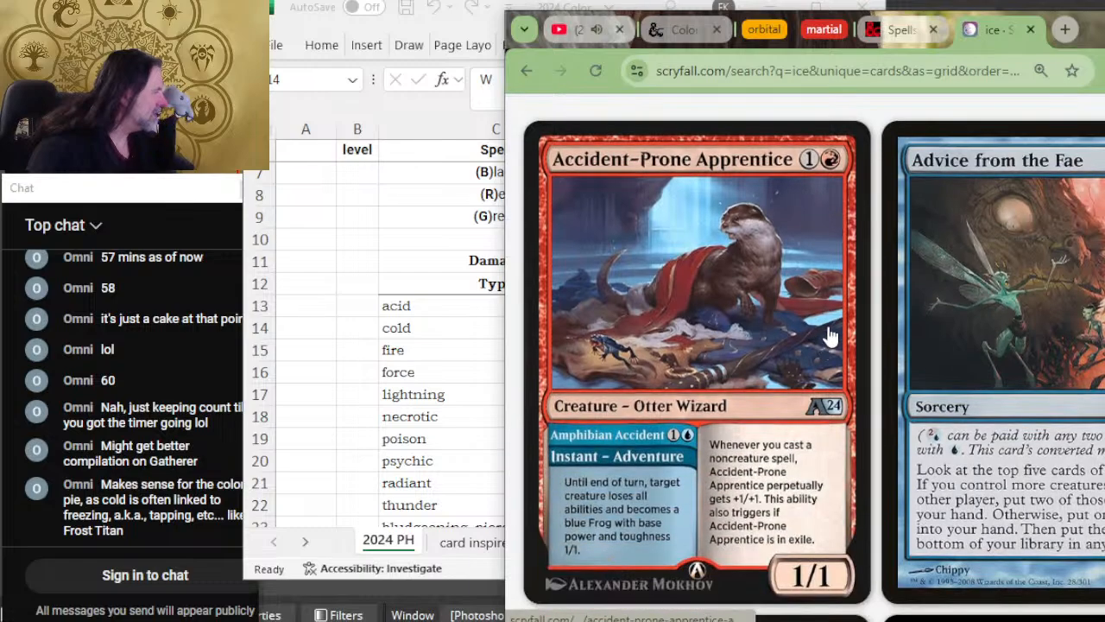
scroll(829, 337, "down", 2)
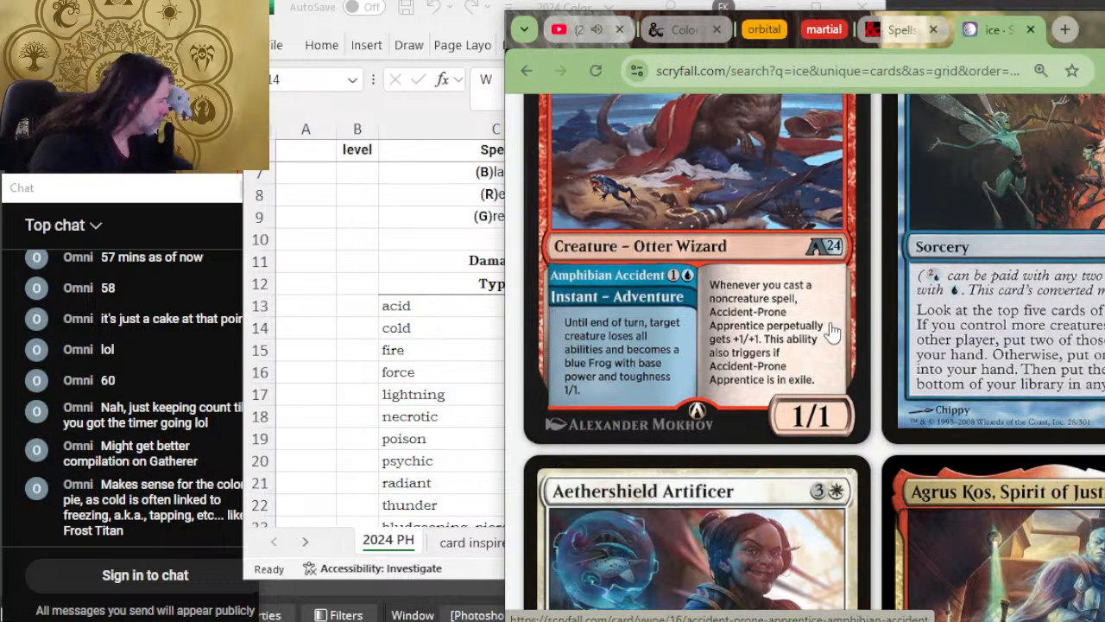
scroll(831, 330, "down", 8)
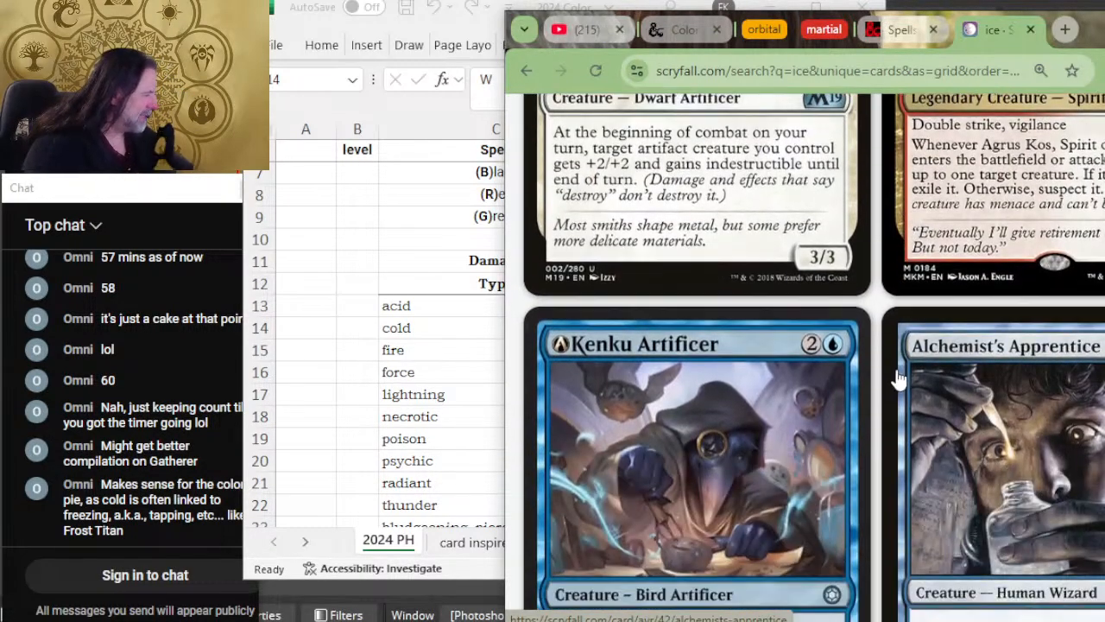
scroll(898, 378, "down", 10)
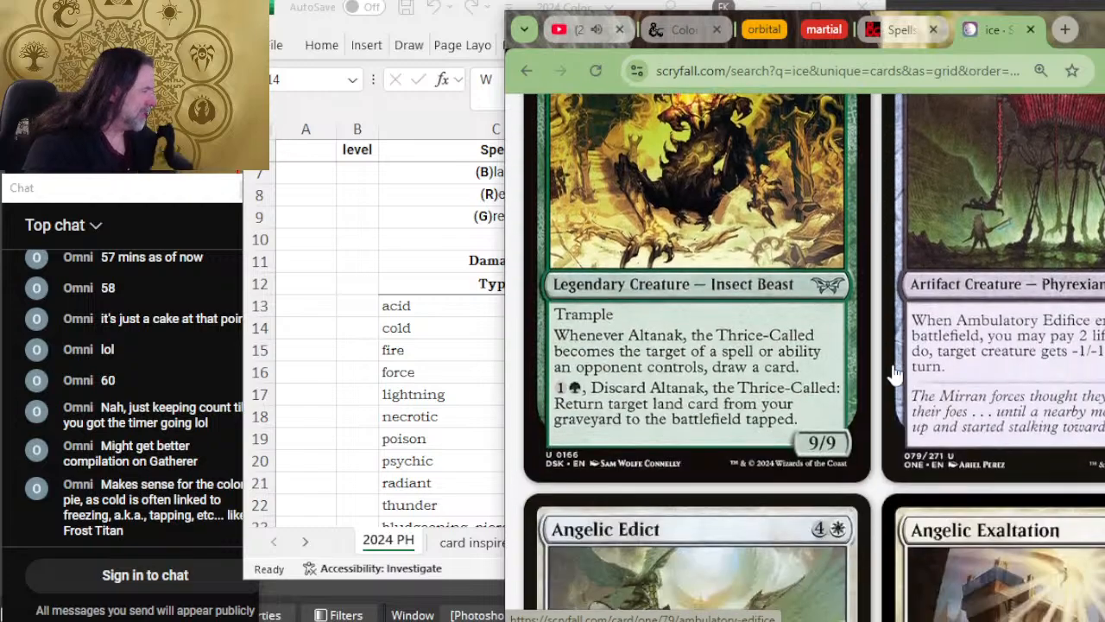
scroll(893, 374, "down", 2)
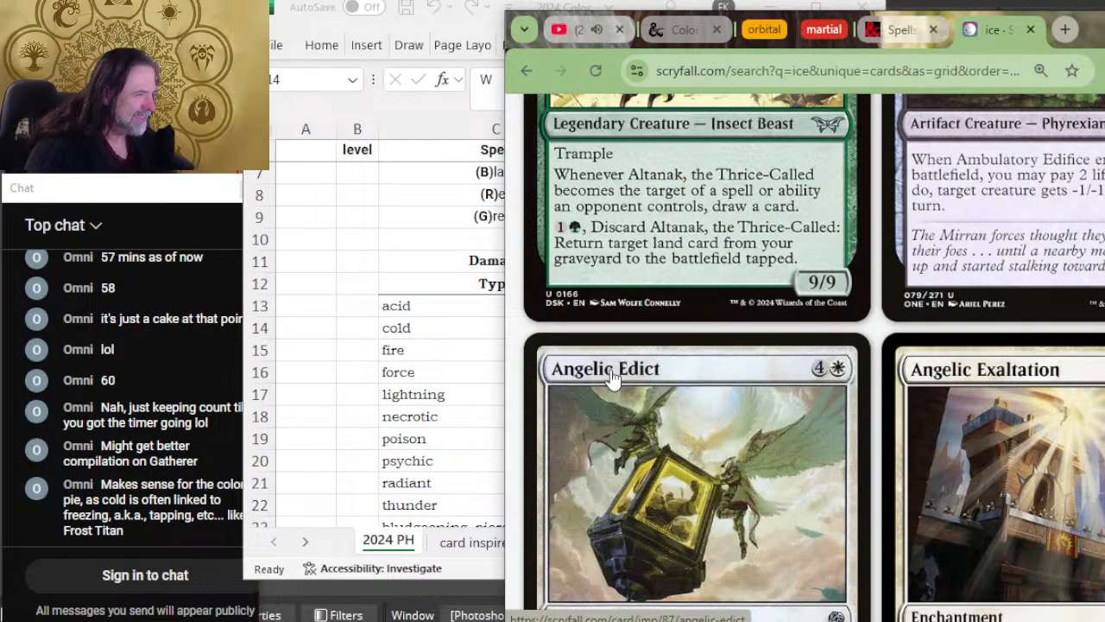
scroll(723, 361, "up", 1)
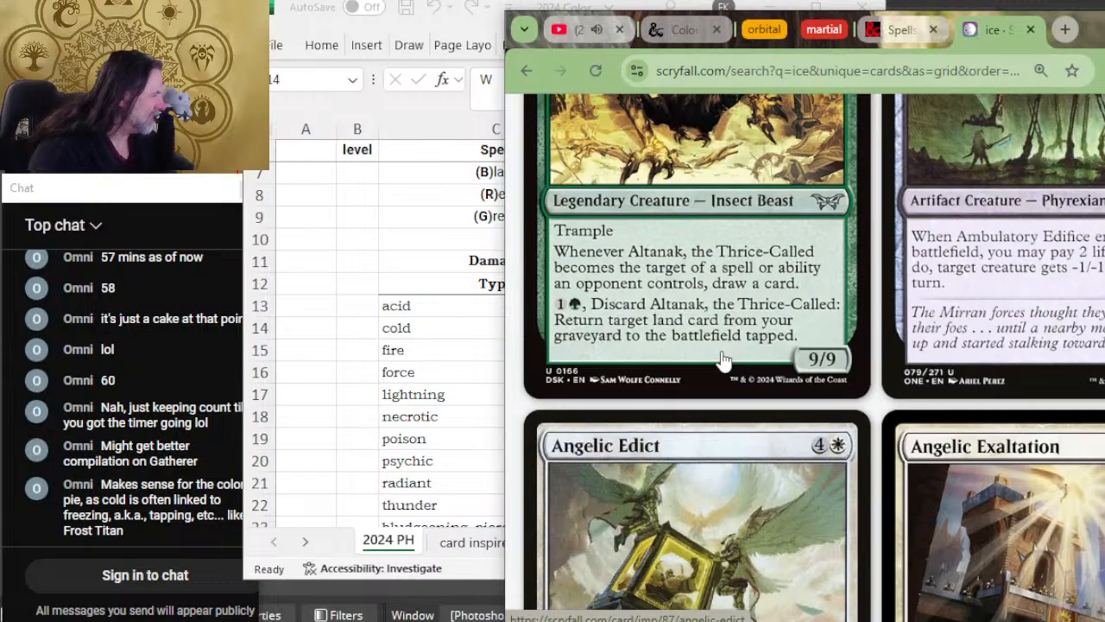
scroll(723, 361, "up", 12)
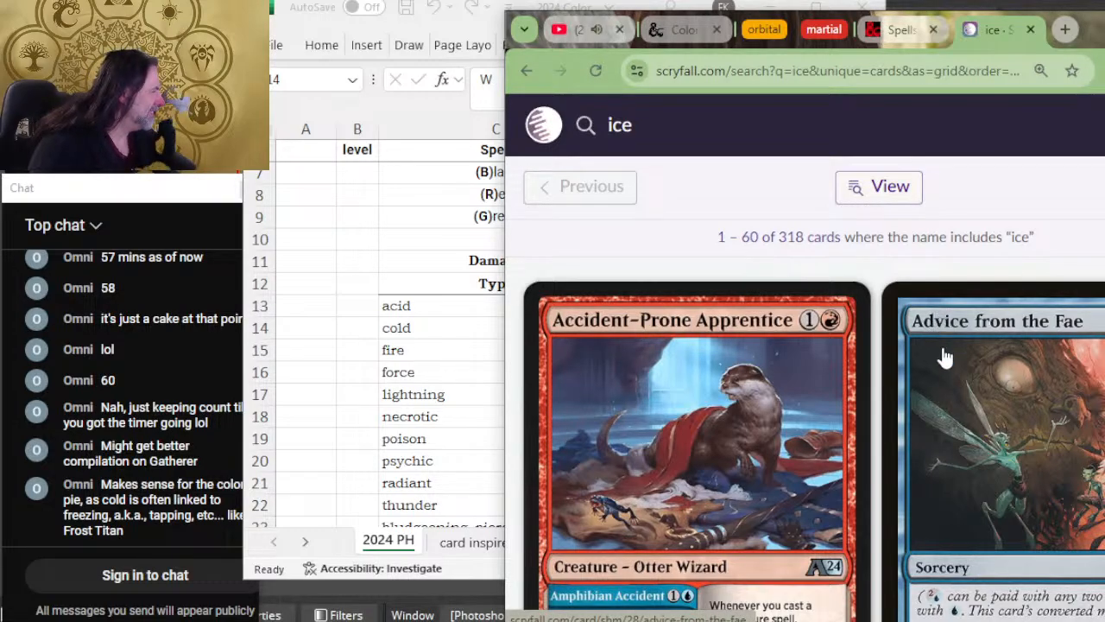
scroll(960, 362, "down", 5)
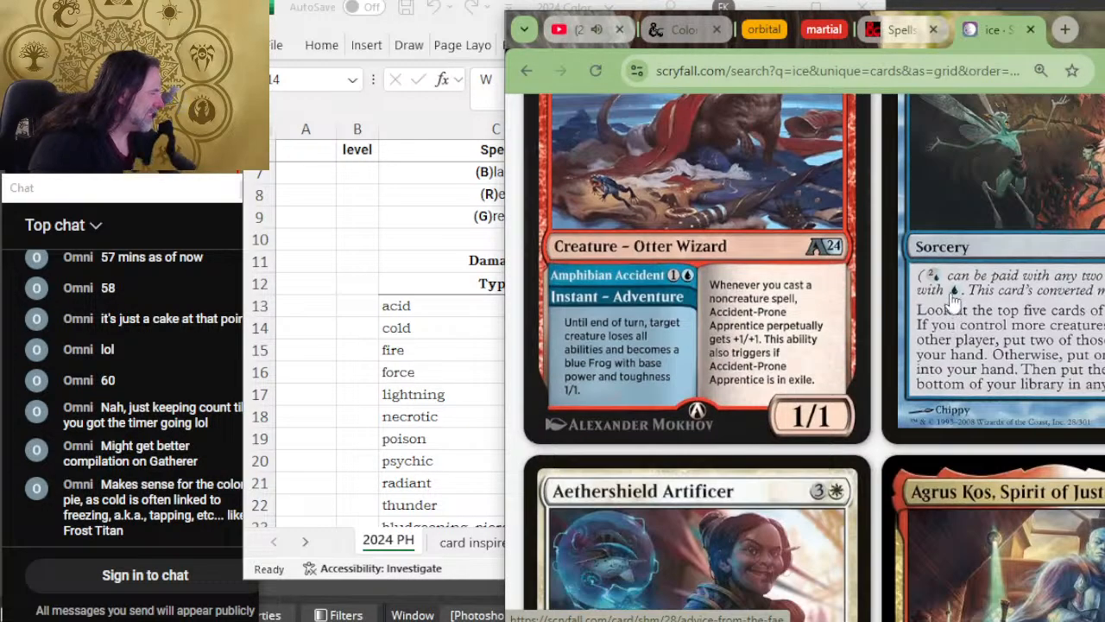
scroll(952, 303, "down", 3)
scroll(967, 310, "down", 5)
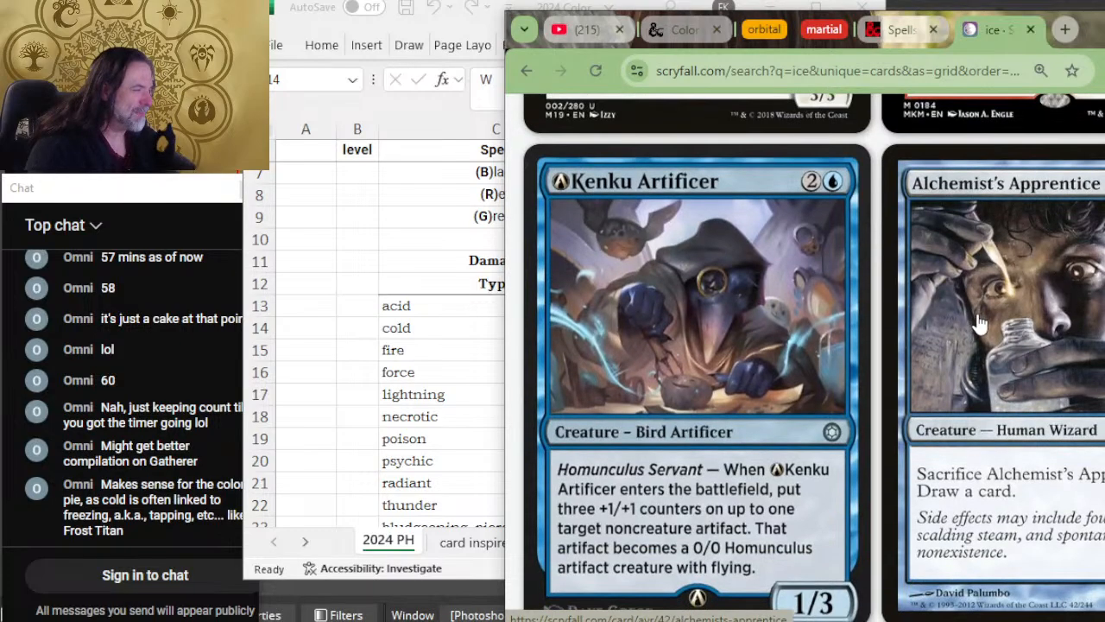
scroll(979, 322, "down", 4)
scroll(979, 322, "down", 2)
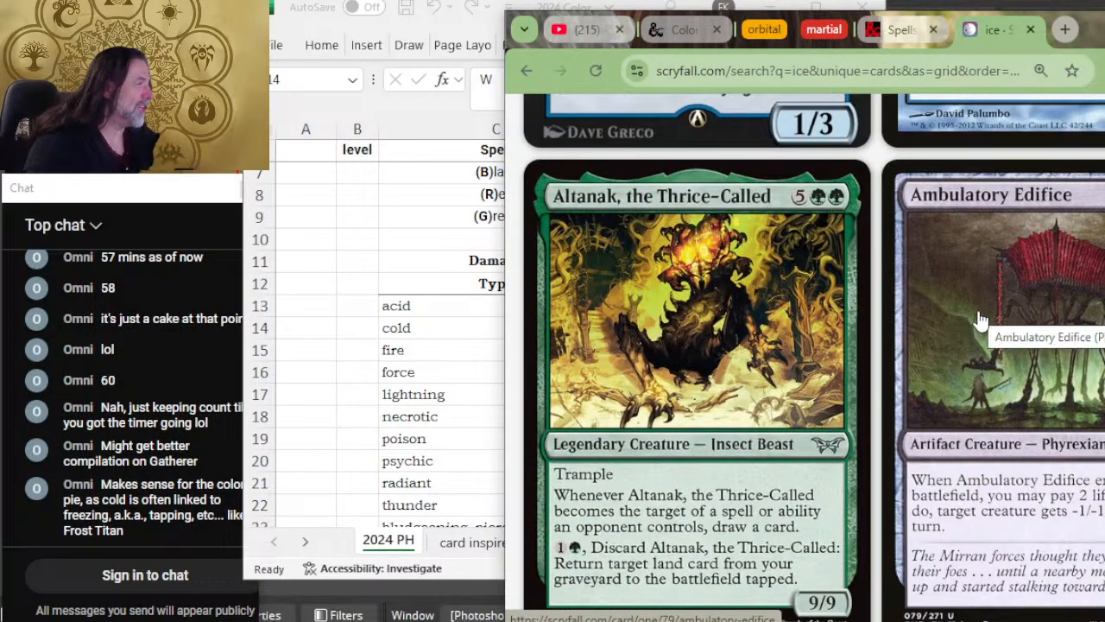
scroll(979, 321, "down", 5)
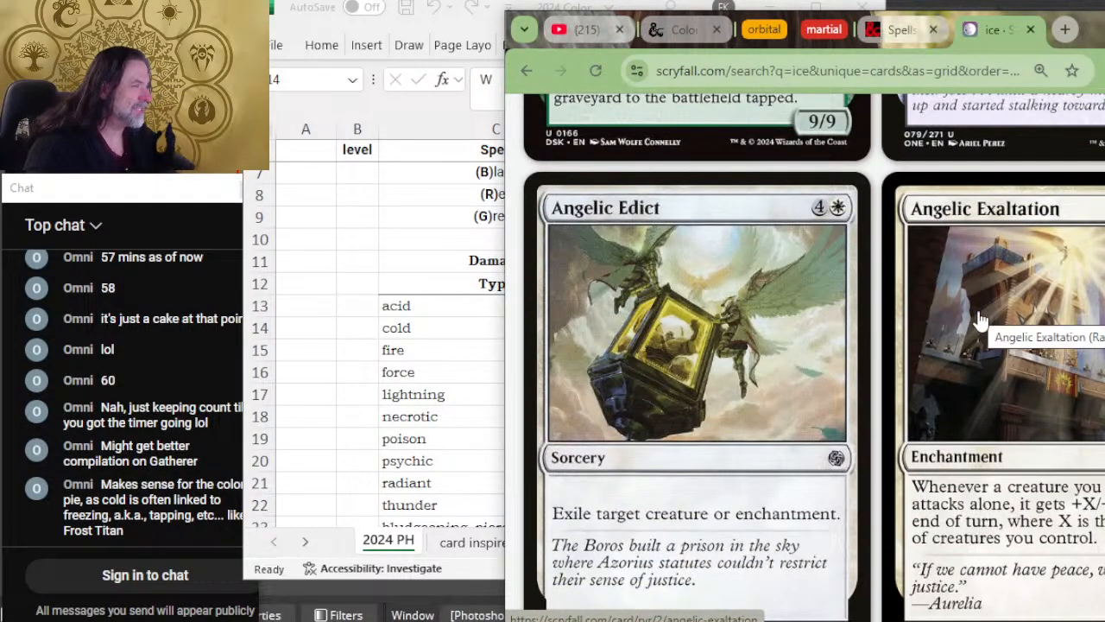
scroll(980, 321, "down", 10)
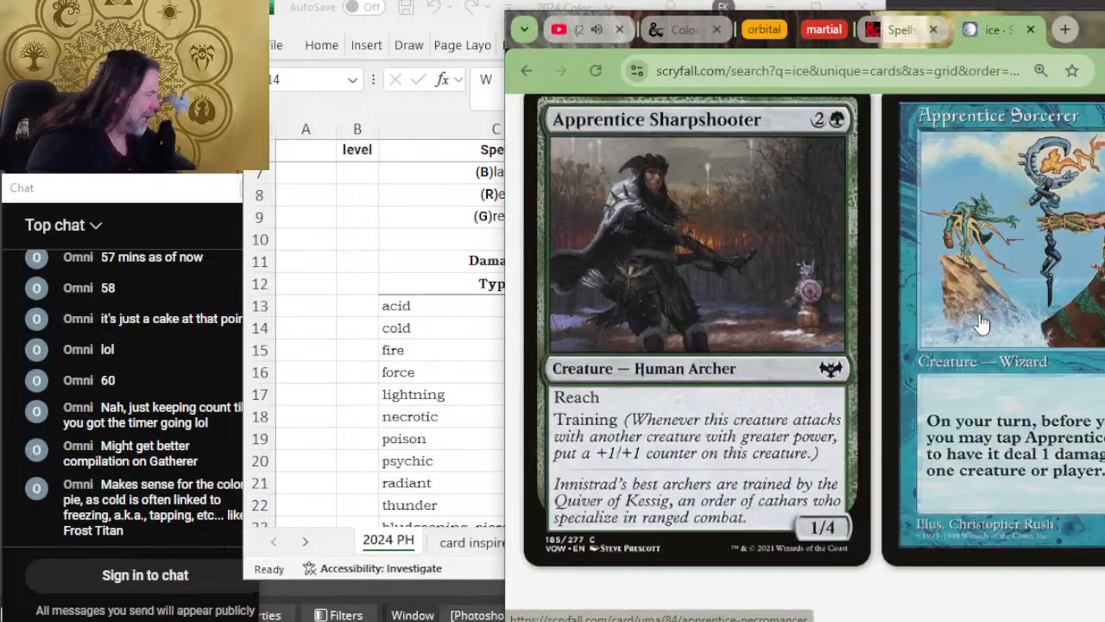
scroll(980, 322, "down", 4)
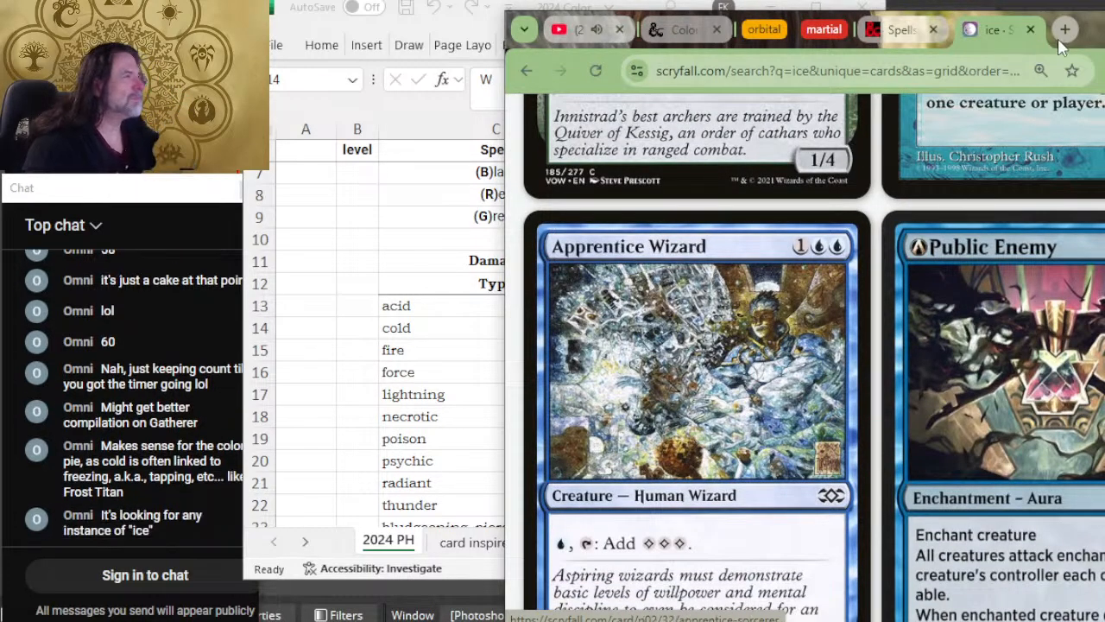
Step: Close the Scryfall search page and switch back to the 2024 PH sheet in the Excel spell list workbook
left_click(1030, 29)
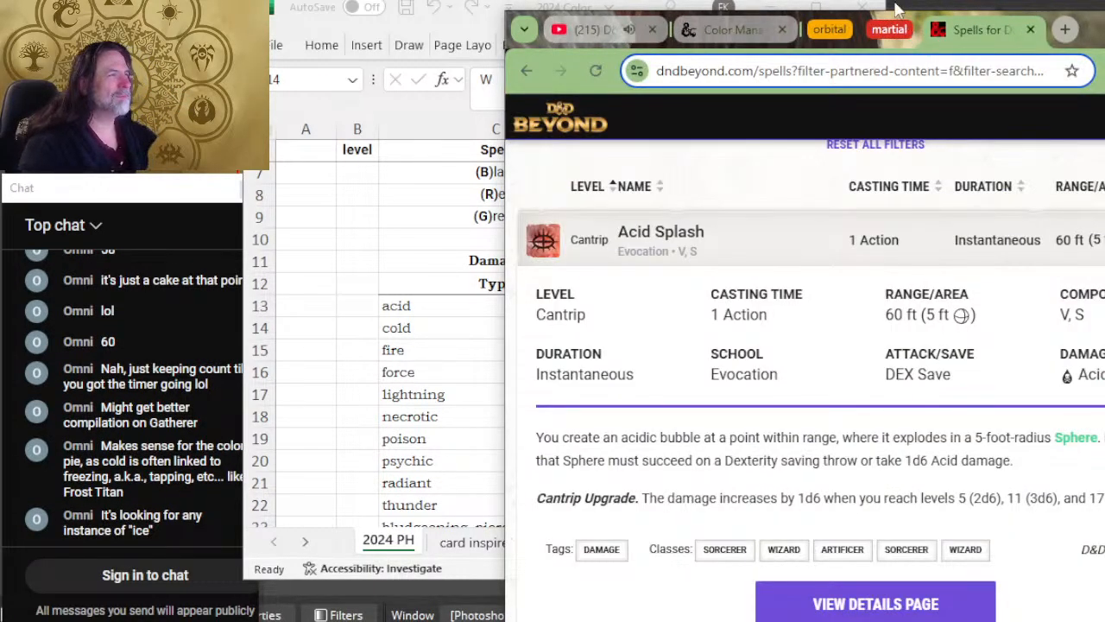
left_click_drag(744, 42, 753, 39)
left_click(610, 5)
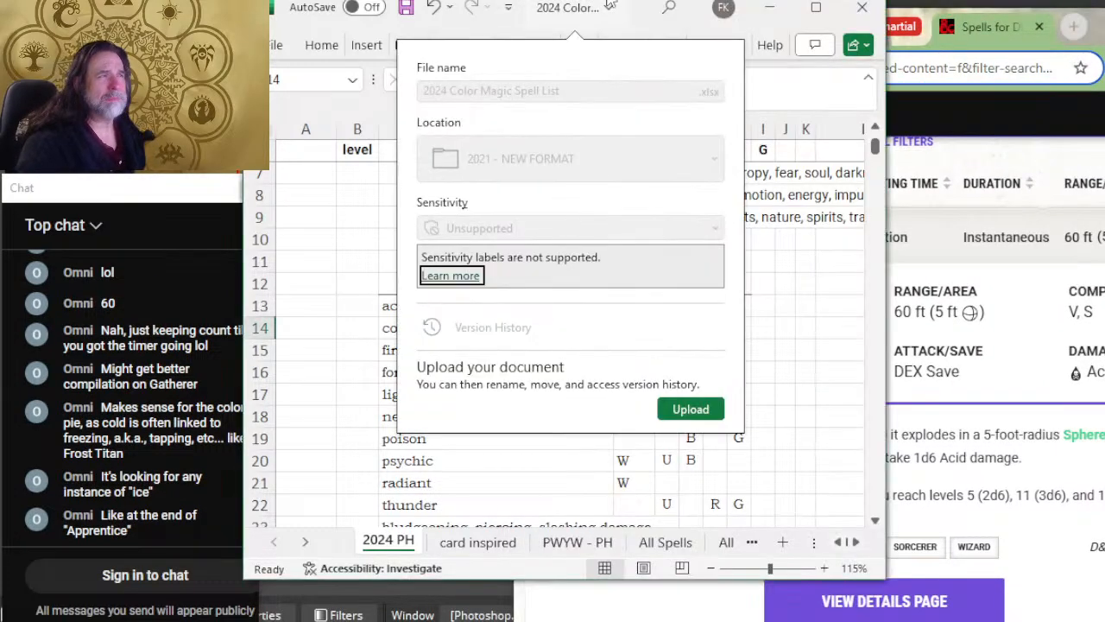
left_click(805, 323)
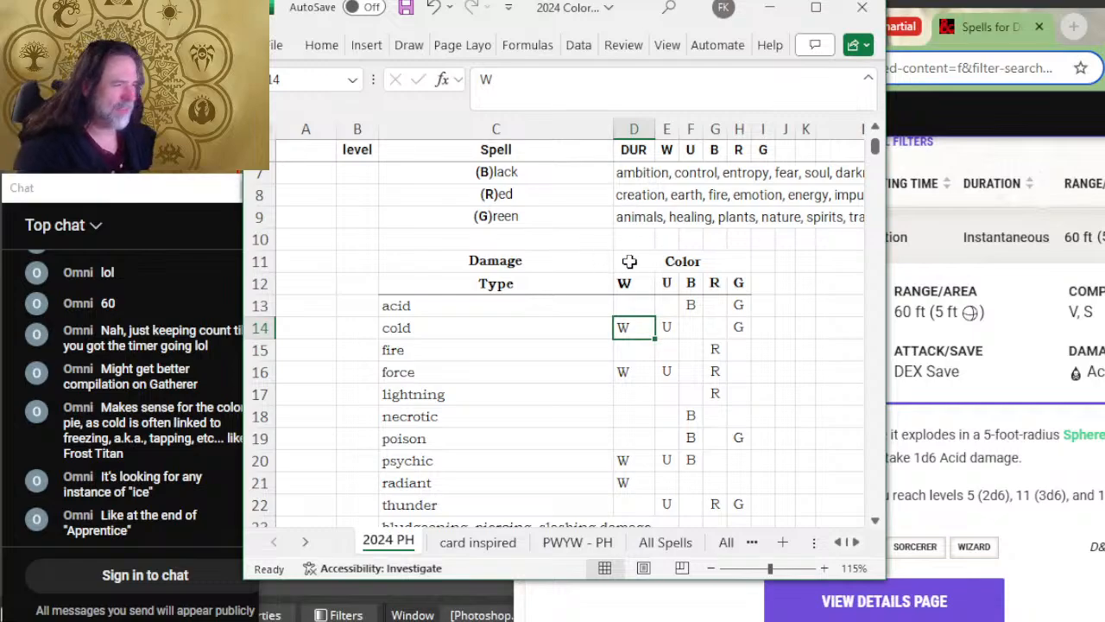
Step: Review the white, blue, red and green color assignments in the cold damage row
left_click(716, 329)
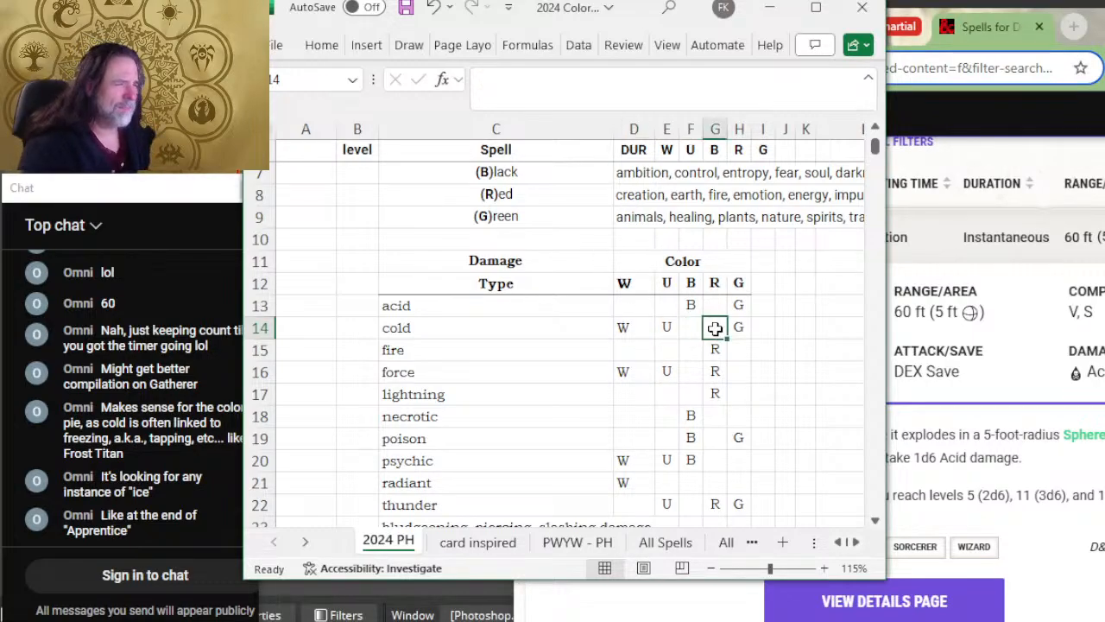
left_click(663, 313)
left_click(640, 330)
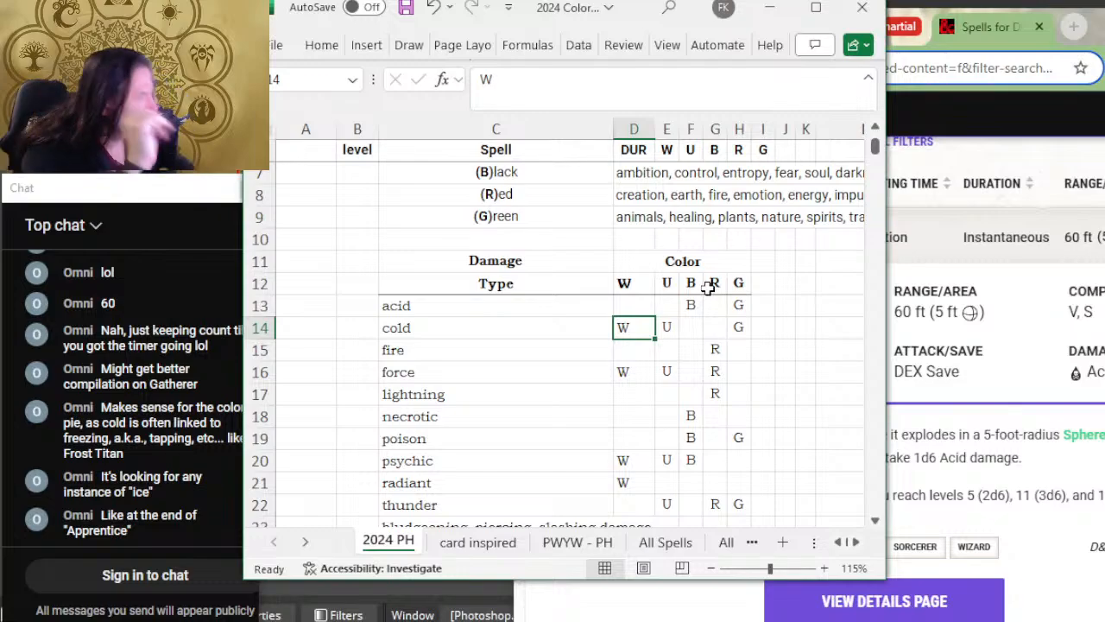
left_click(663, 330)
left_click(739, 331)
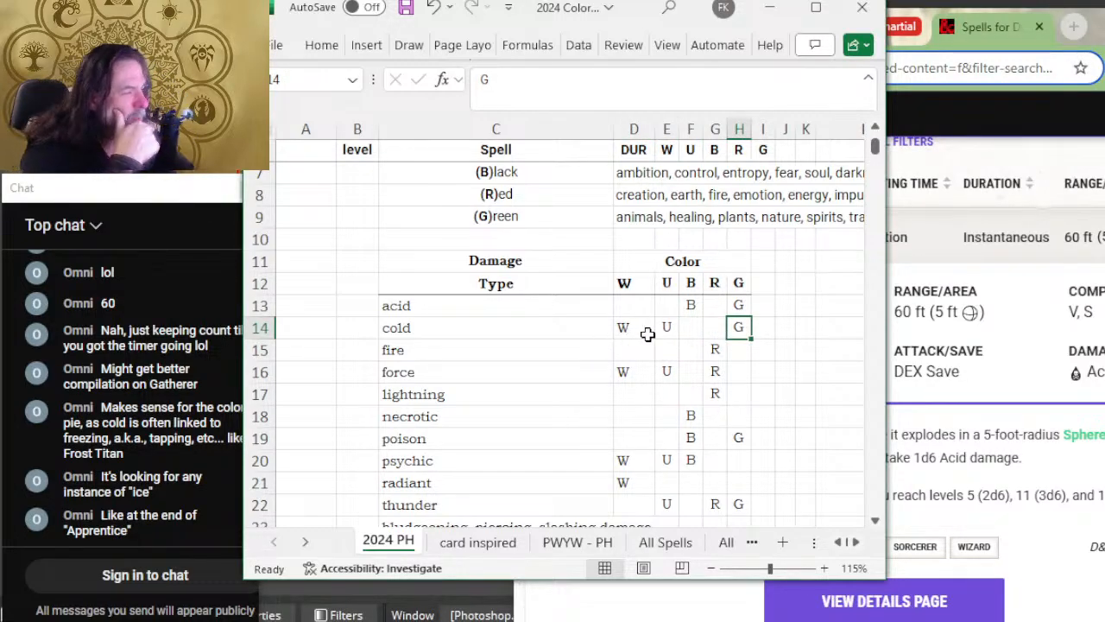
left_click(624, 328)
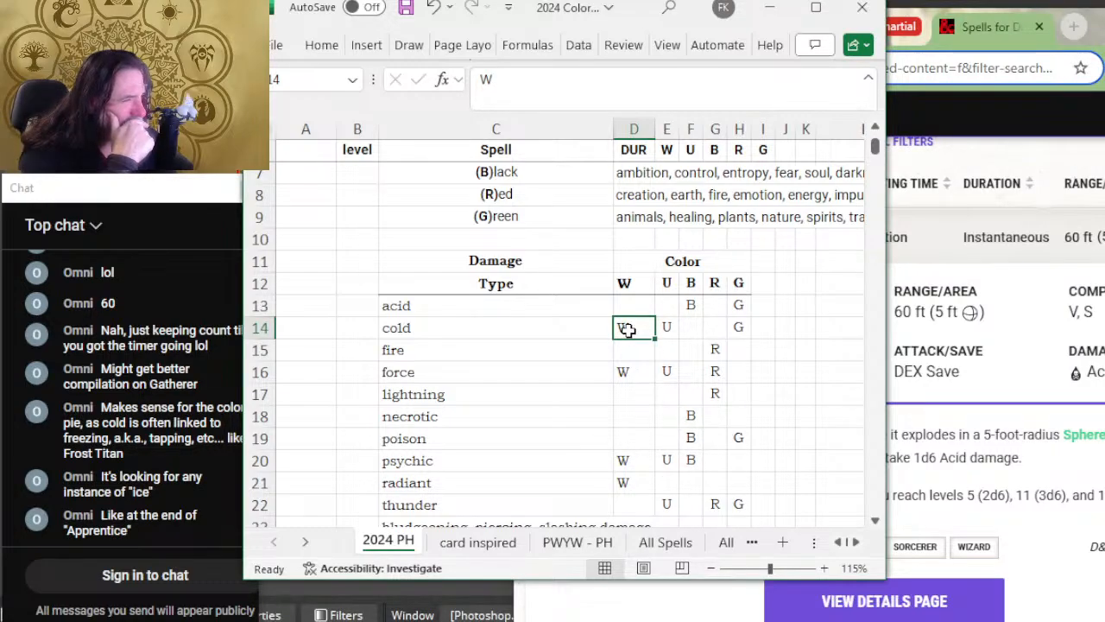
scroll(697, 232, "down", 2)
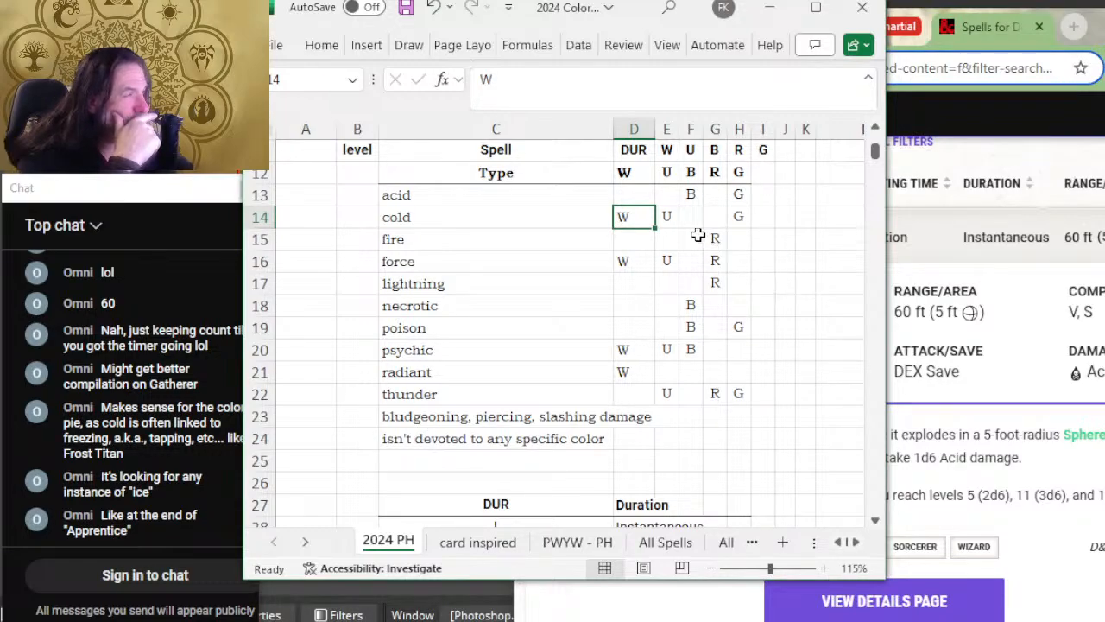
left_click(667, 216)
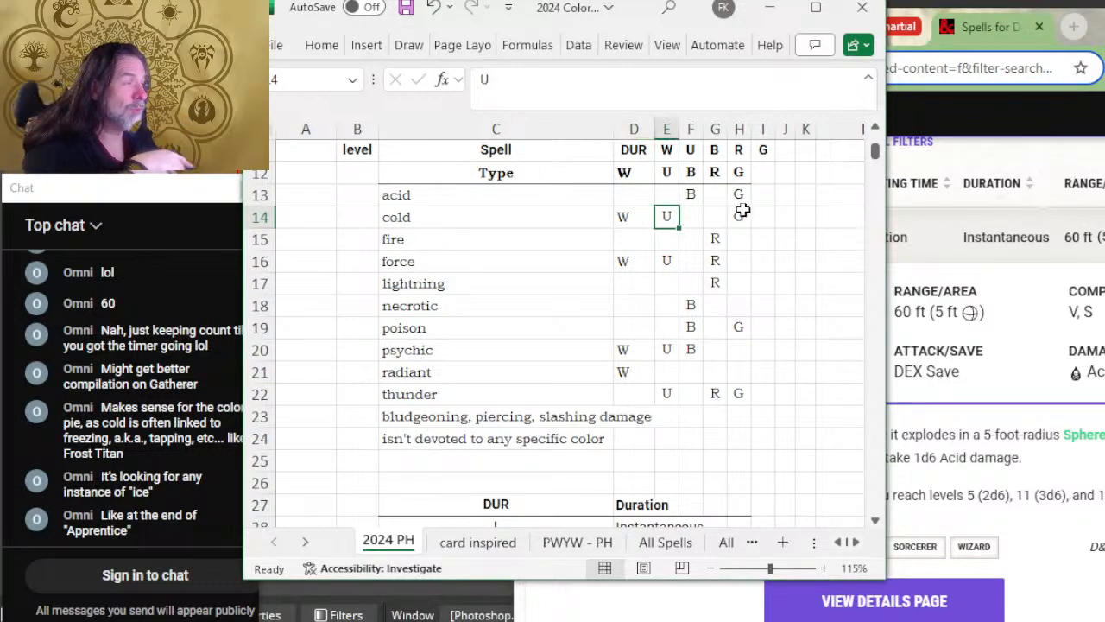
left_click(740, 215)
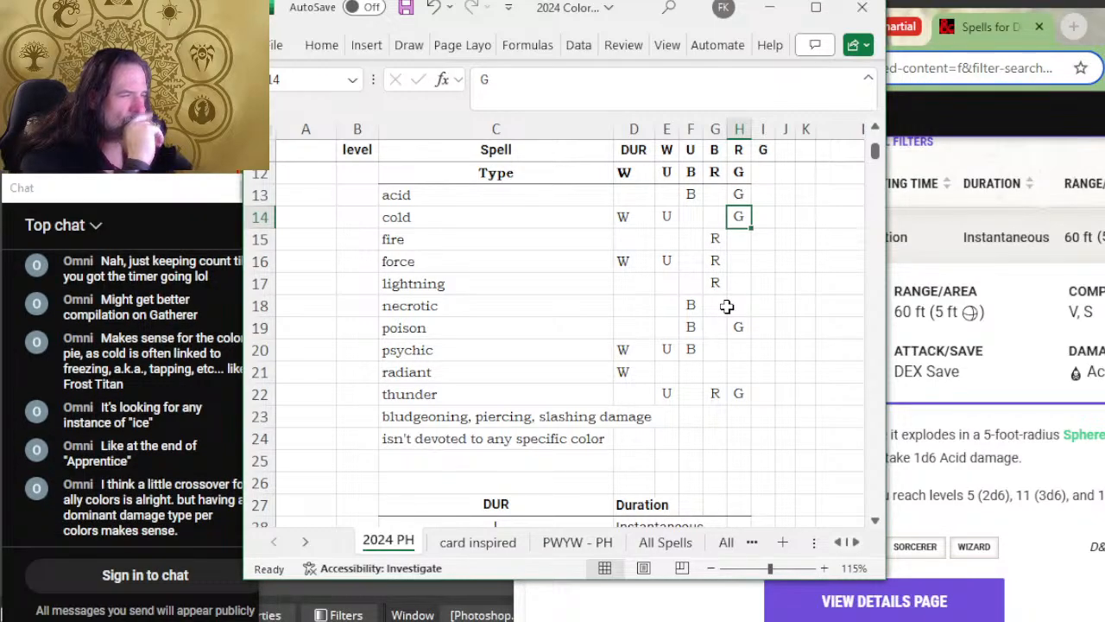
Step: Compare the color assignments of fire and lightning damage in the damage type table
left_click(626, 278)
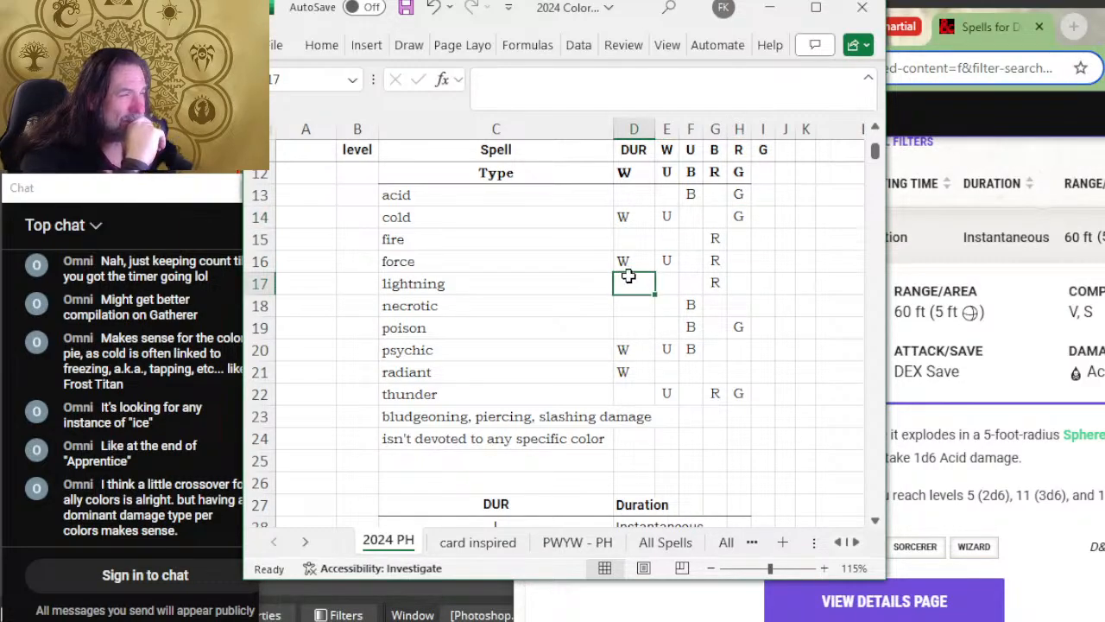
left_click(625, 239)
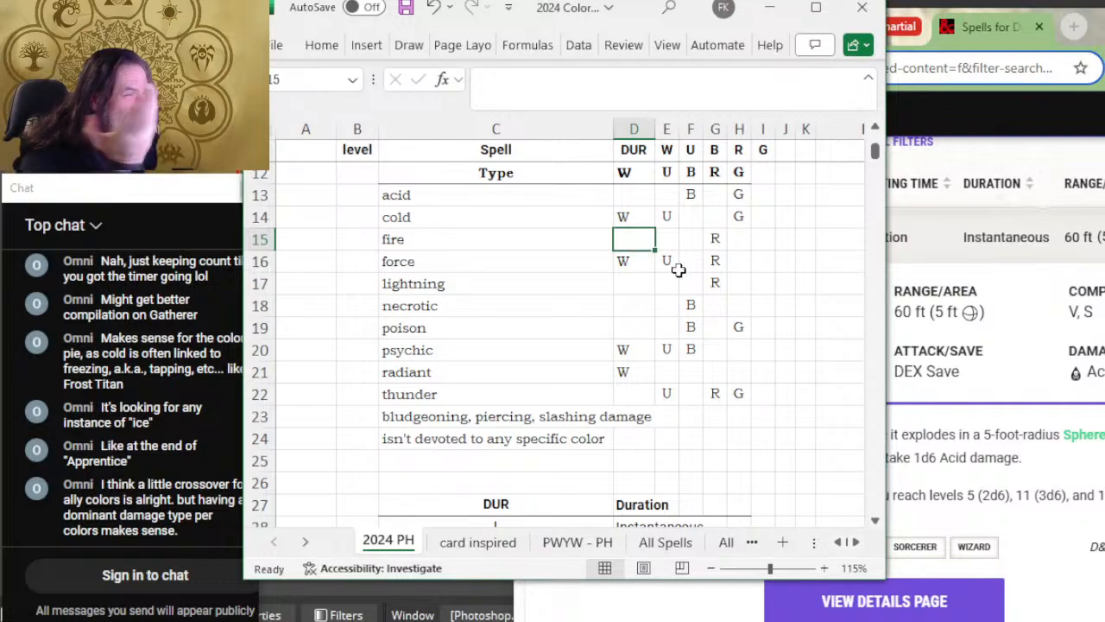
left_click(611, 286)
left_click(719, 238)
left_click(607, 238)
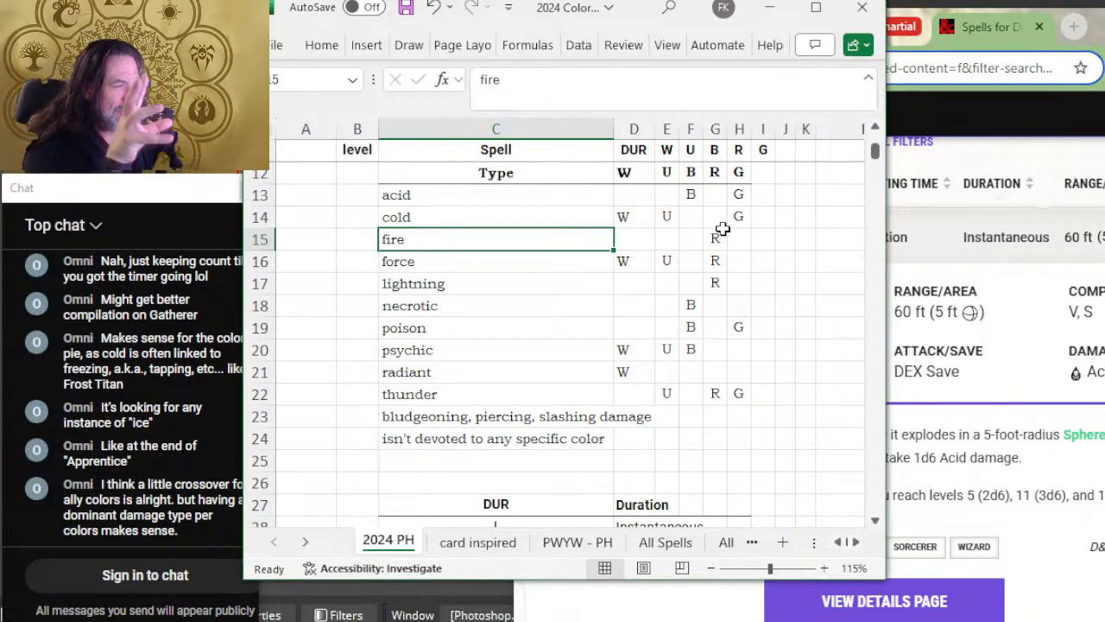
left_click_drag(430, 302, 424, 289)
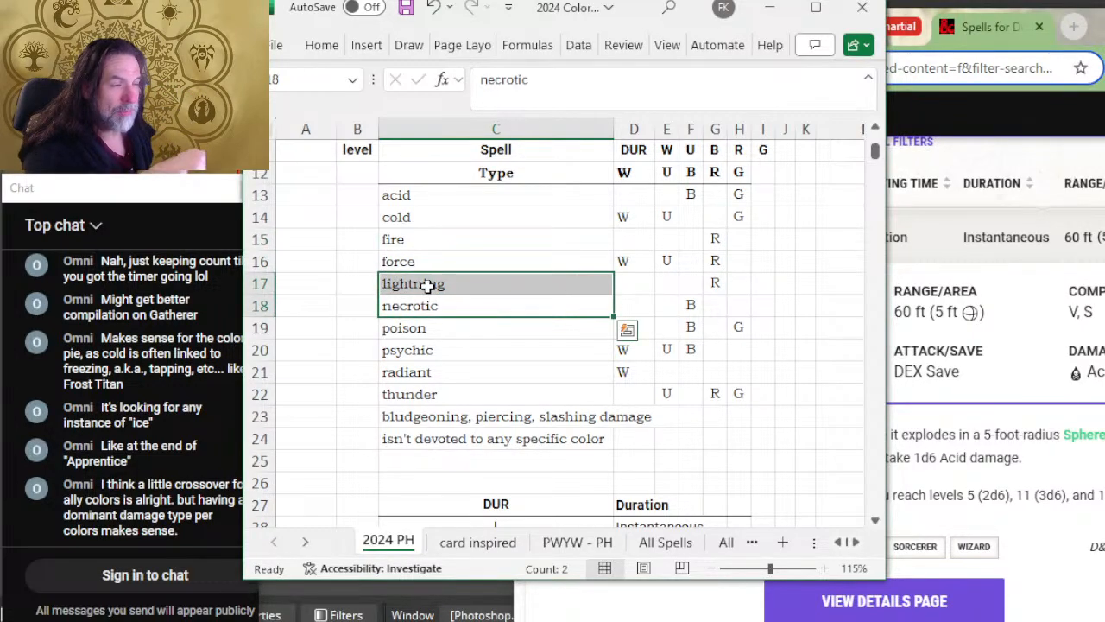
left_click(459, 291)
left_click(479, 236)
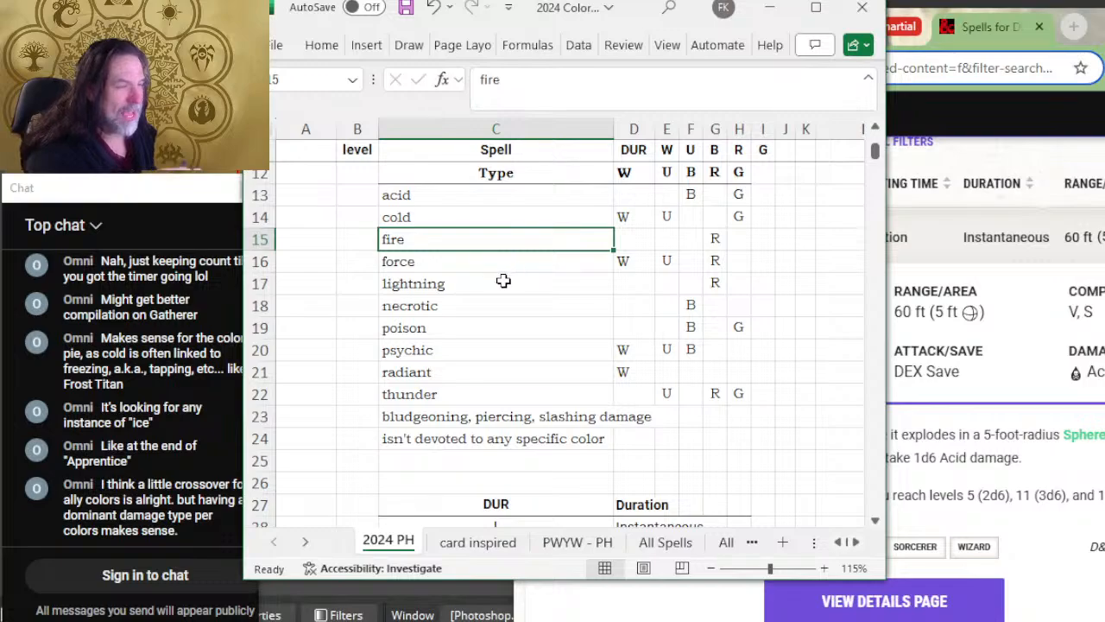
Step: Check the color assignments of the remaining damage types, from force down to radiant and thunder
key("Down")
key("Down")
key("Down")
key("Down")
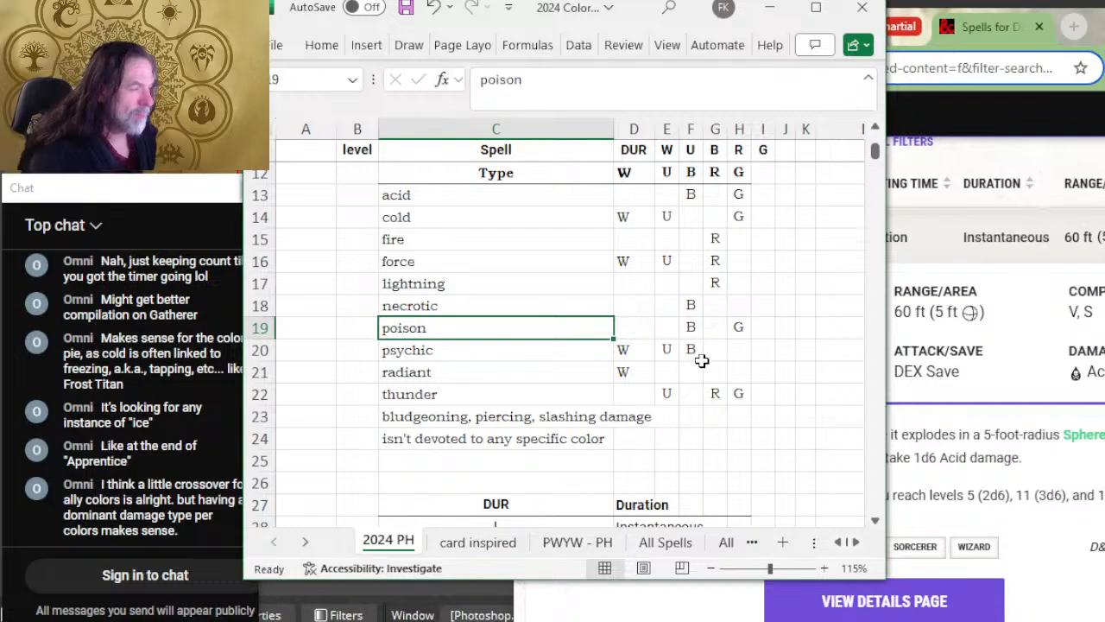
left_click(620, 369)
type("W")
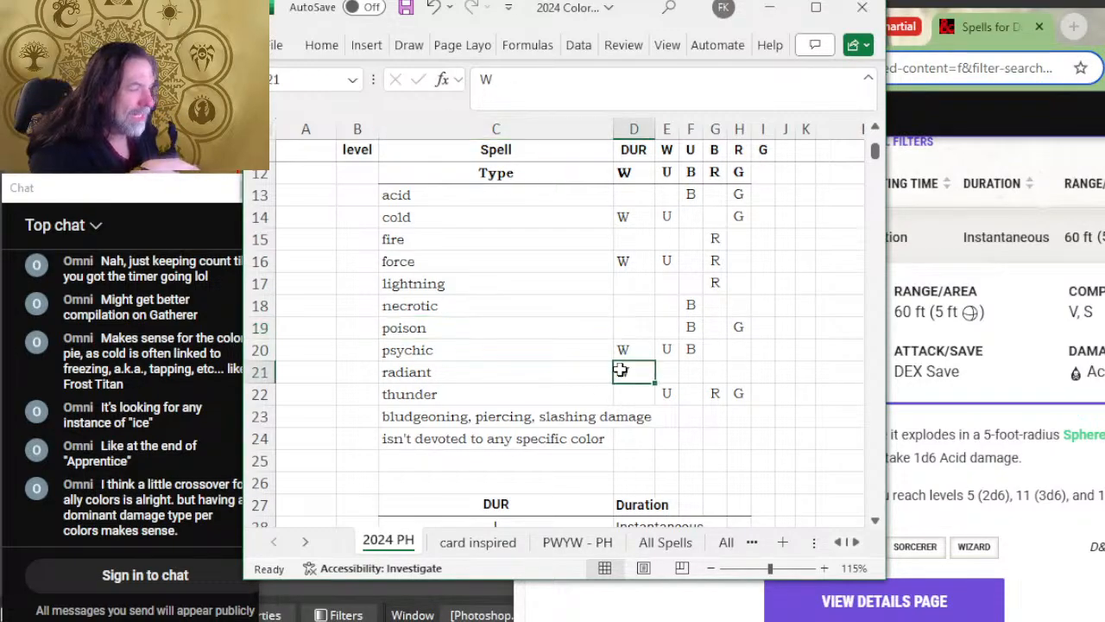
left_click(722, 368)
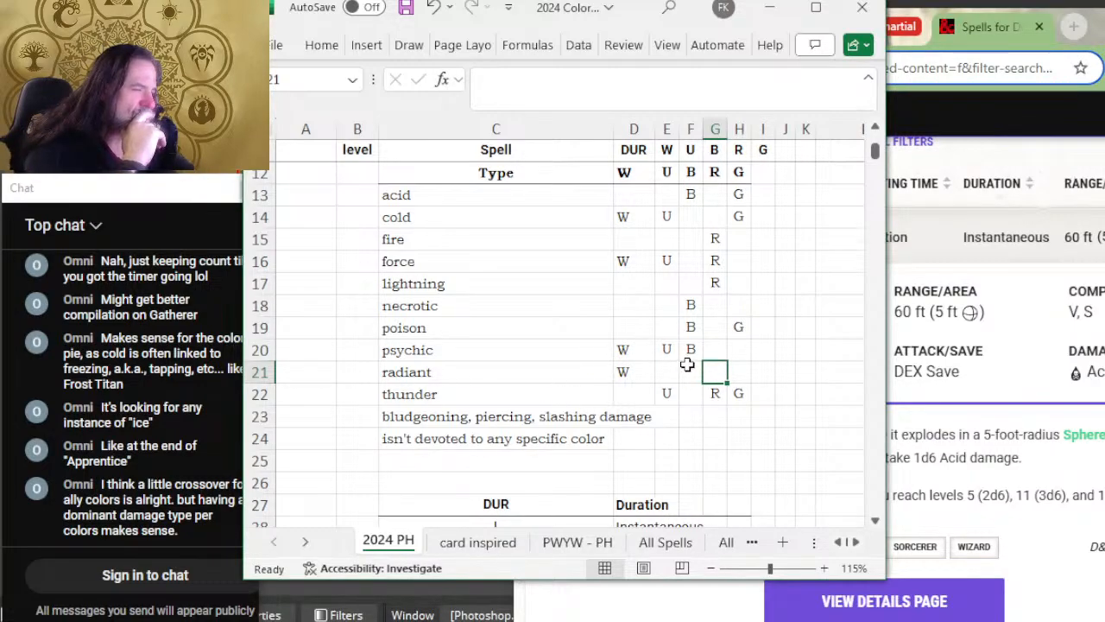
left_click(484, 379)
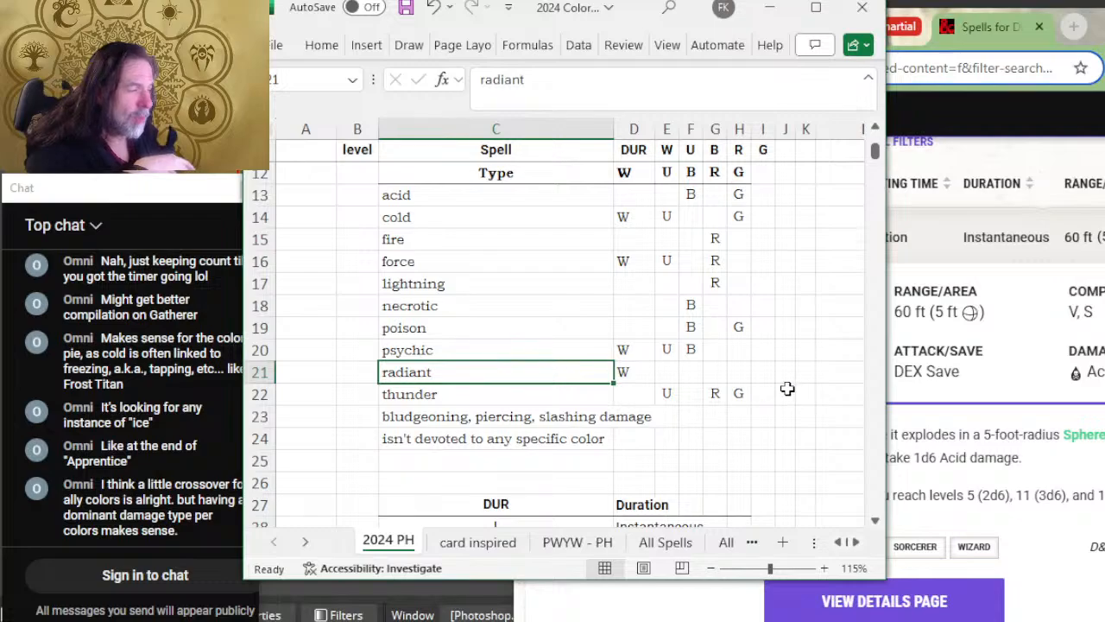
left_click(722, 371)
left_click(720, 394)
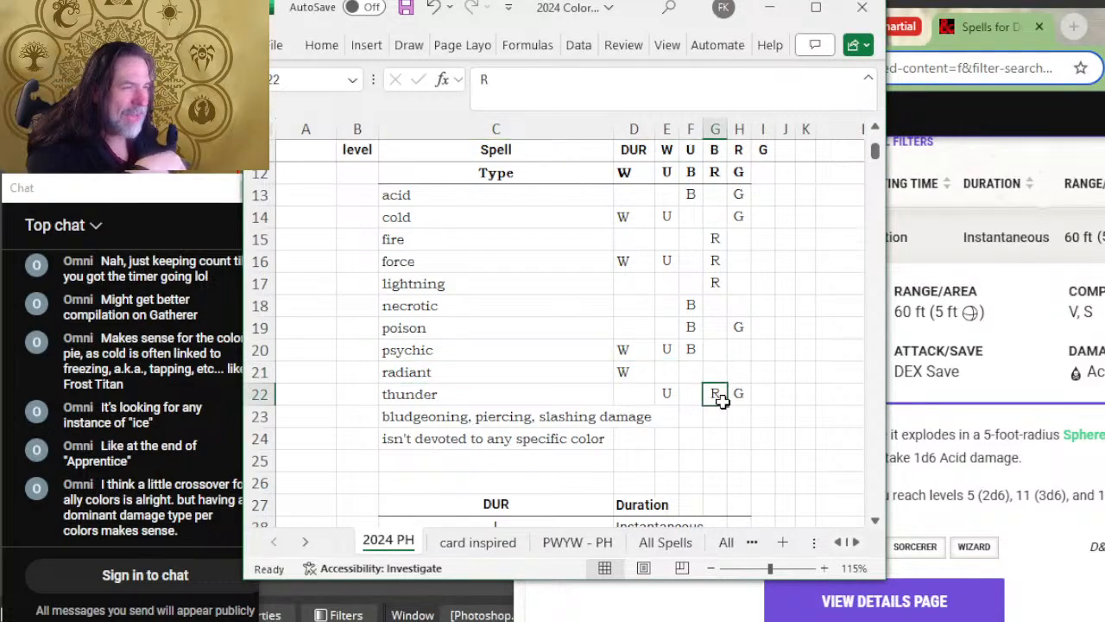
Step: Compare the red assignments of fire, force, lightning and thunder damage, then check thunder's blue, red and green entries against the radiant row
left_click(722, 266)
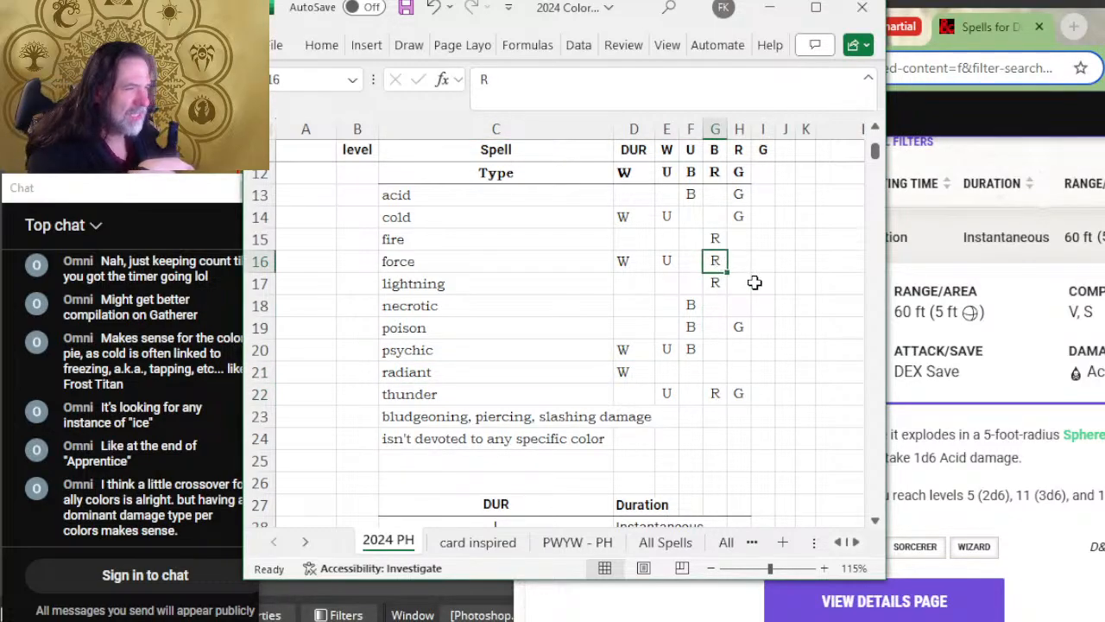
left_click(715, 285)
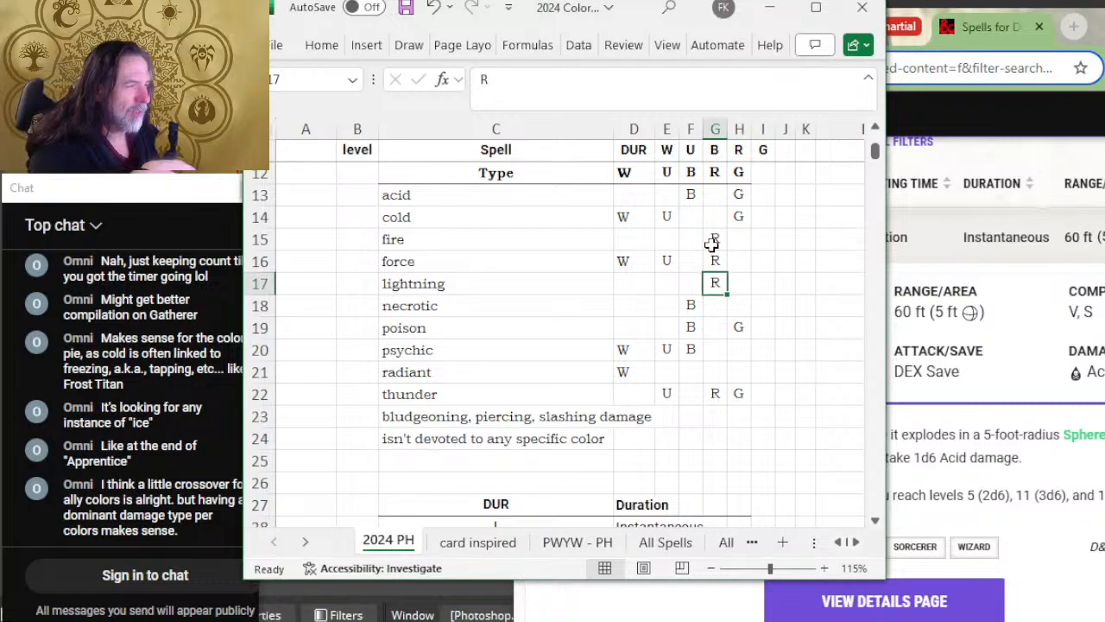
left_click_drag(715, 239, 722, 285)
left_click(714, 394)
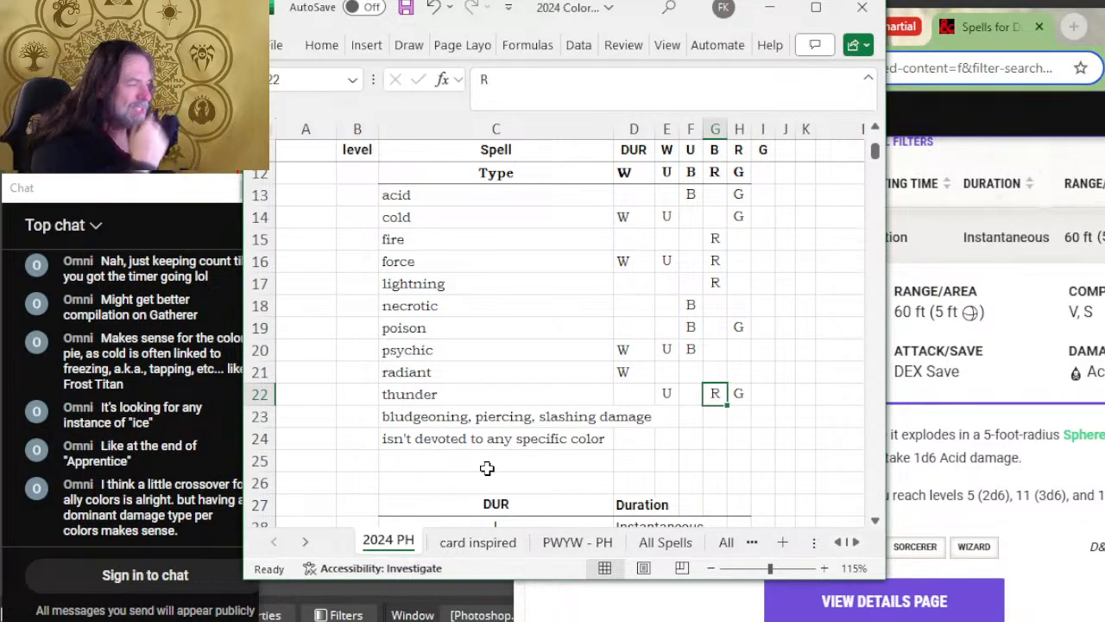
left_click(734, 393)
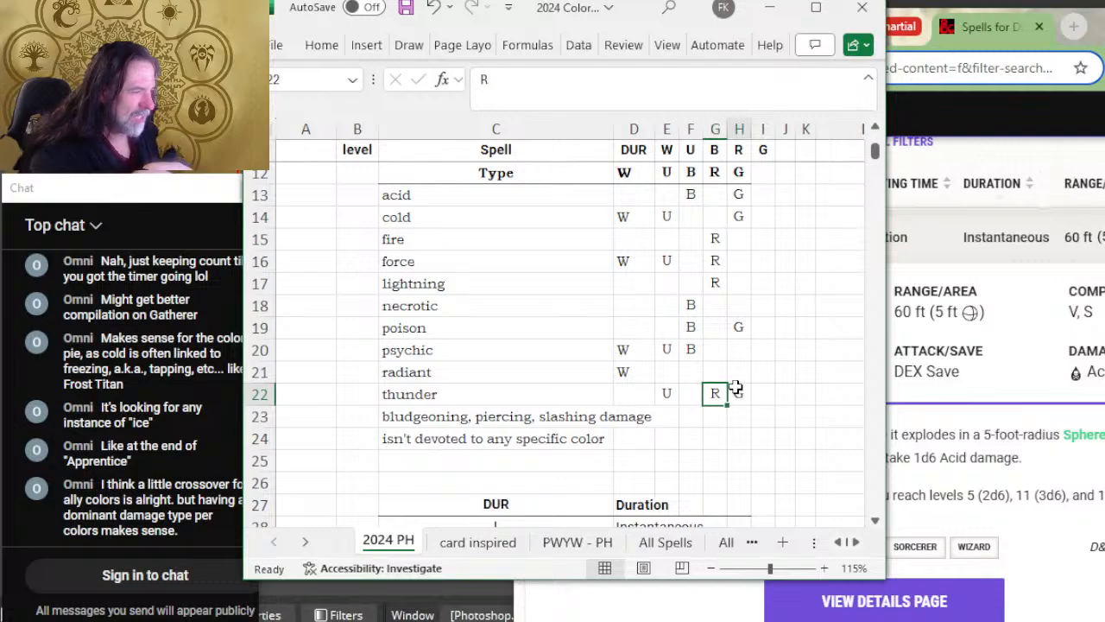
left_click(732, 371)
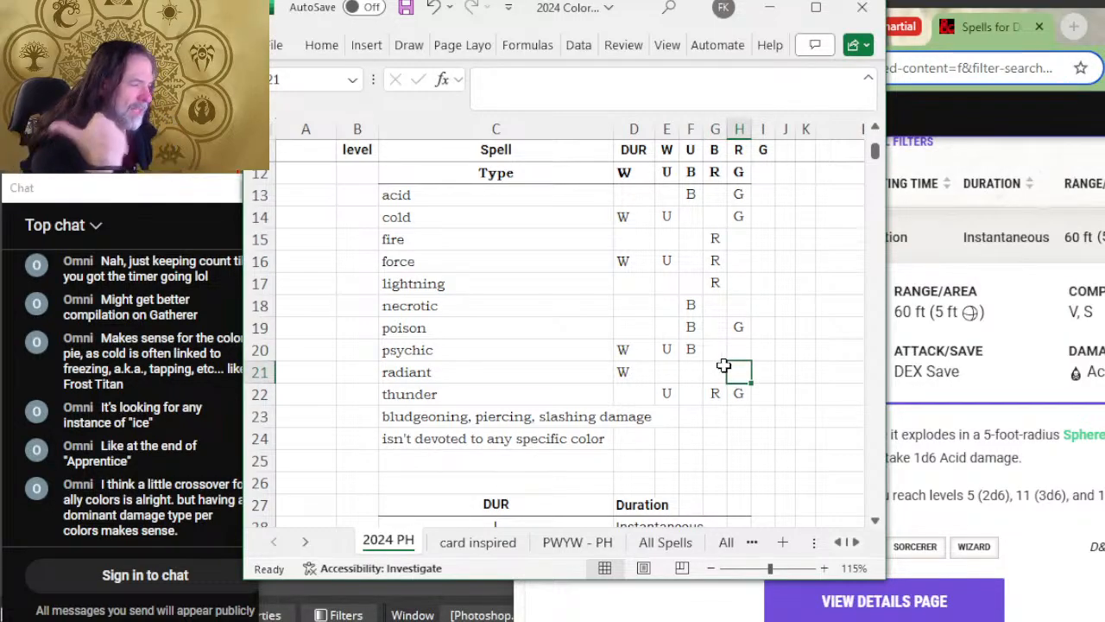
left_click(720, 367)
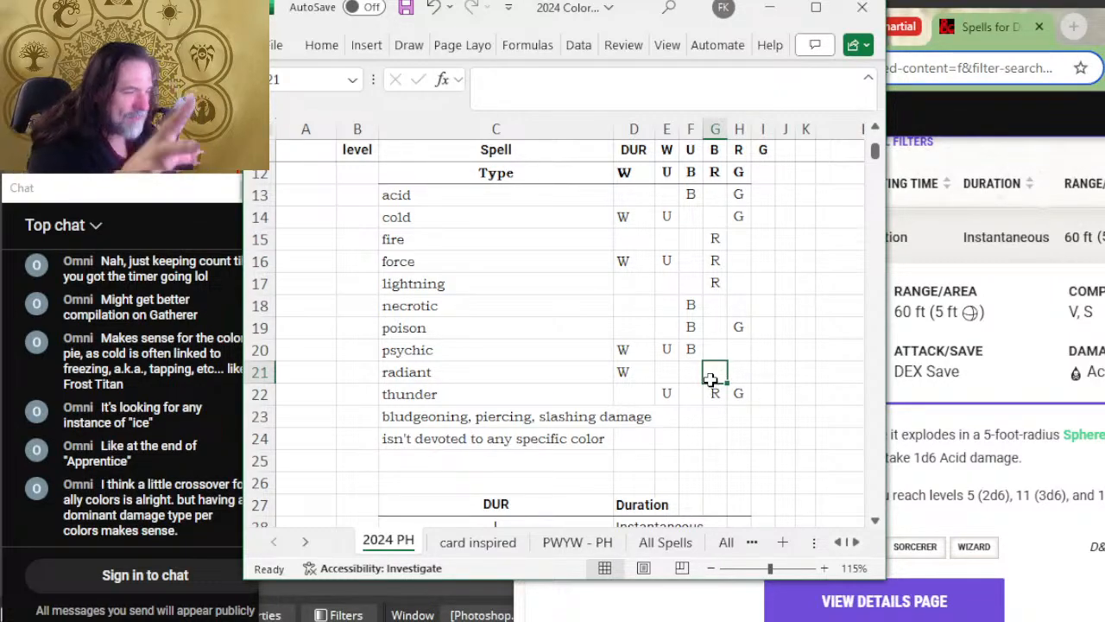
left_click(716, 391)
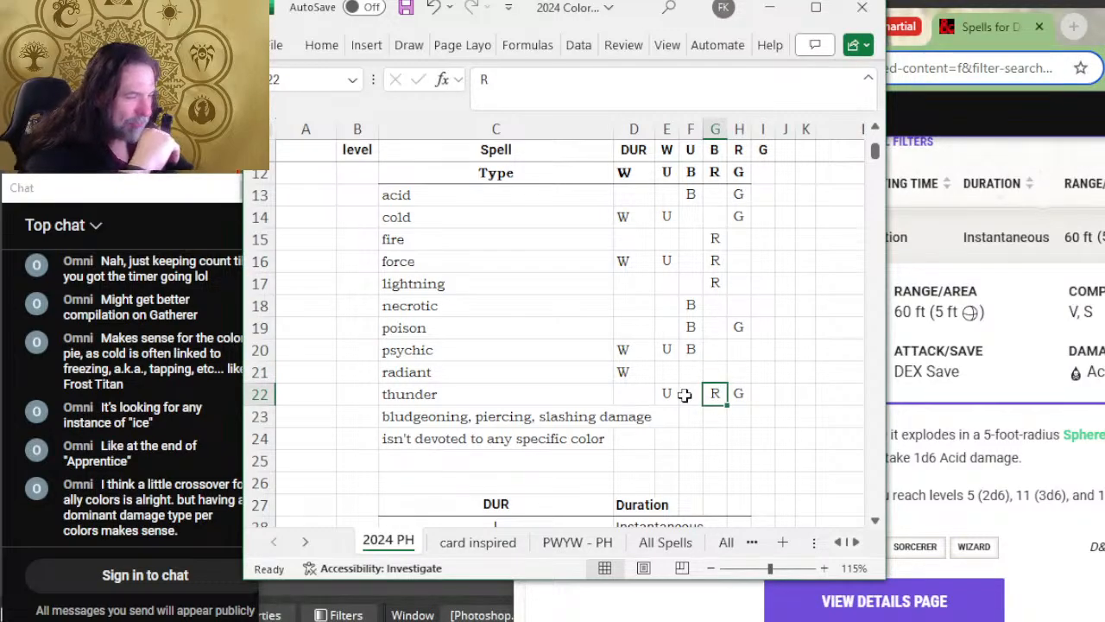
left_click(738, 393)
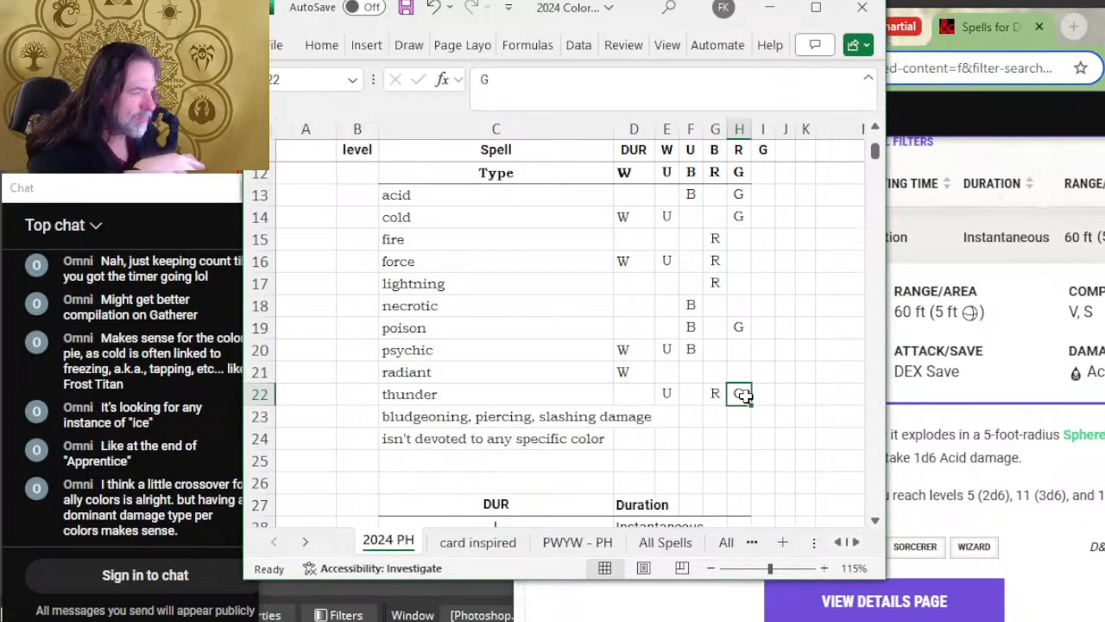
left_click(666, 393)
left_click(717, 393)
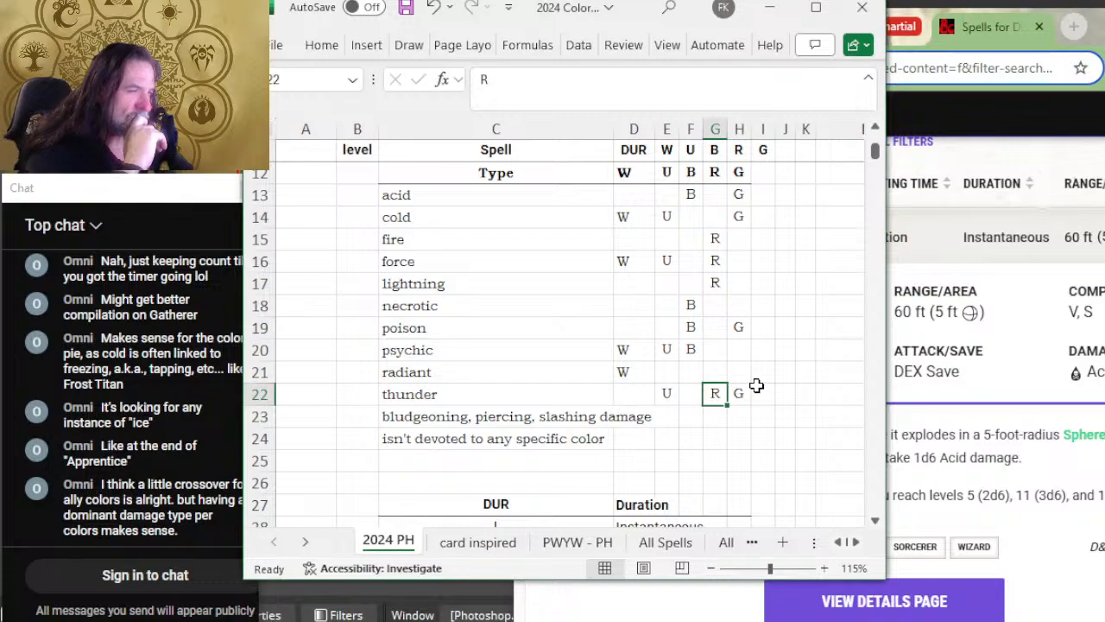
left_click(781, 350)
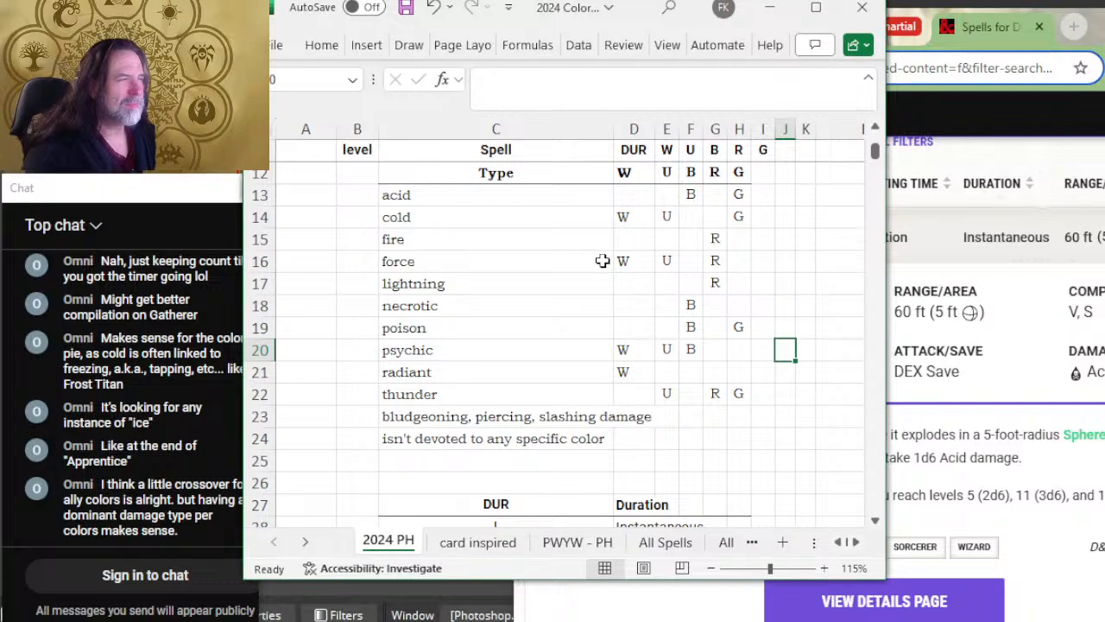
Step: Look over the damage type table, the duration key and the first cantrips of the spell list
scroll(611, 234, "up", 2)
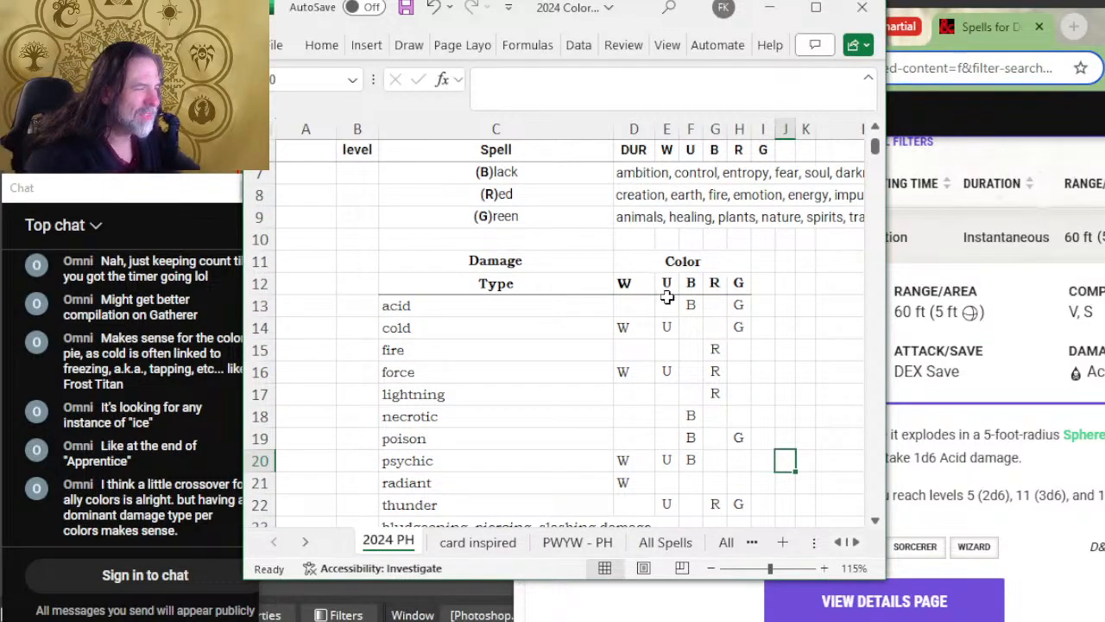
scroll(666, 297, "down", 2)
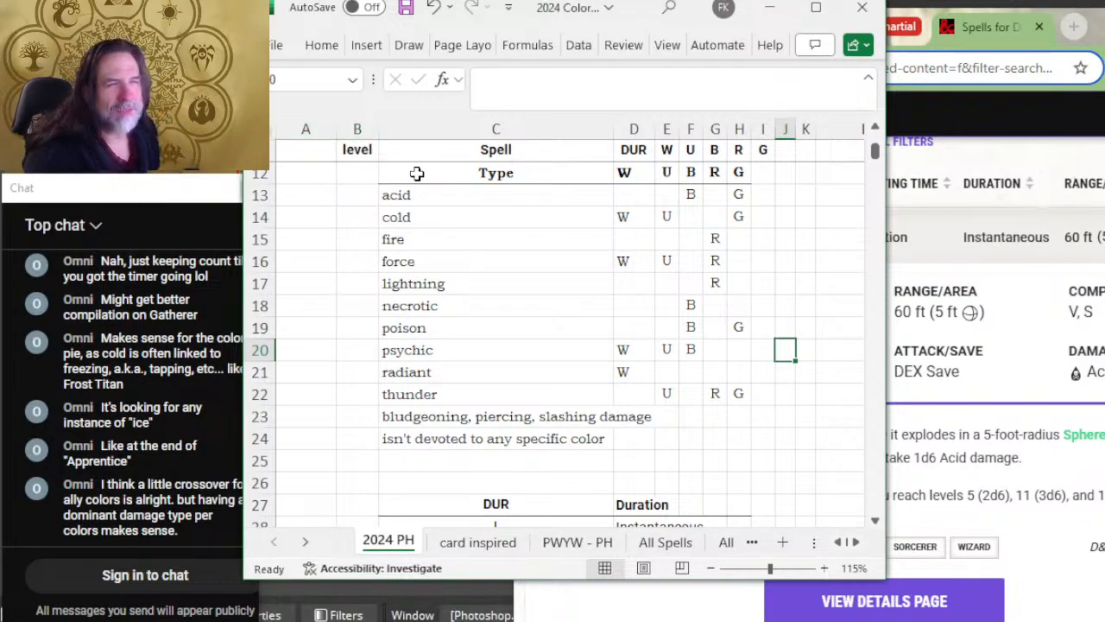
scroll(419, 173, "up", 2)
scroll(427, 186, "down", 4)
scroll(436, 207, "down", 6)
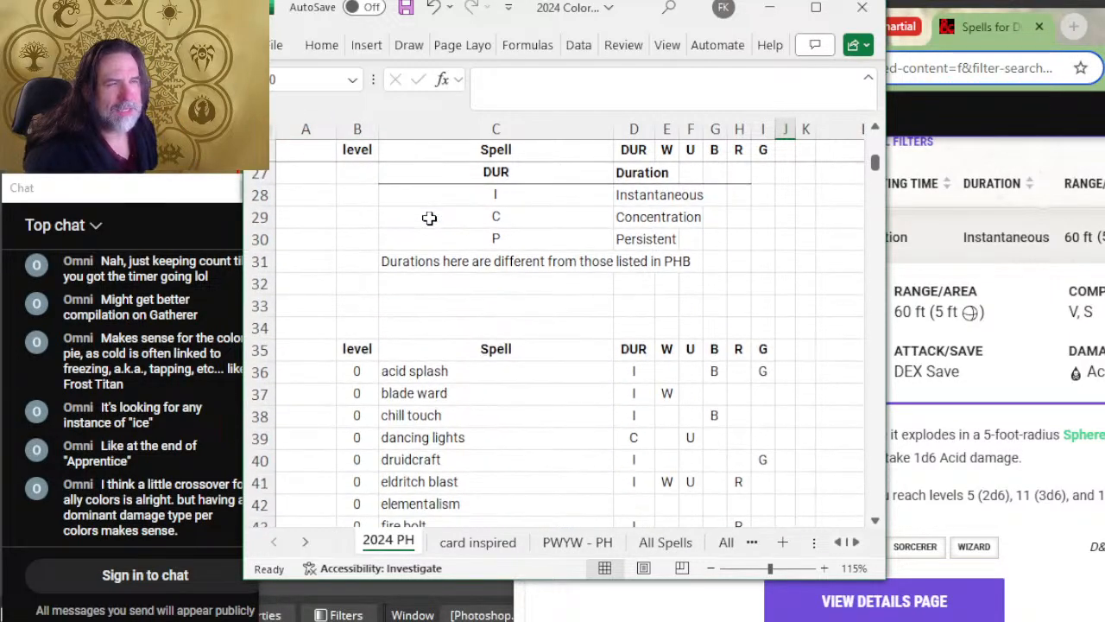
scroll(448, 239, "down", 1)
scroll(402, 207, "up", 2)
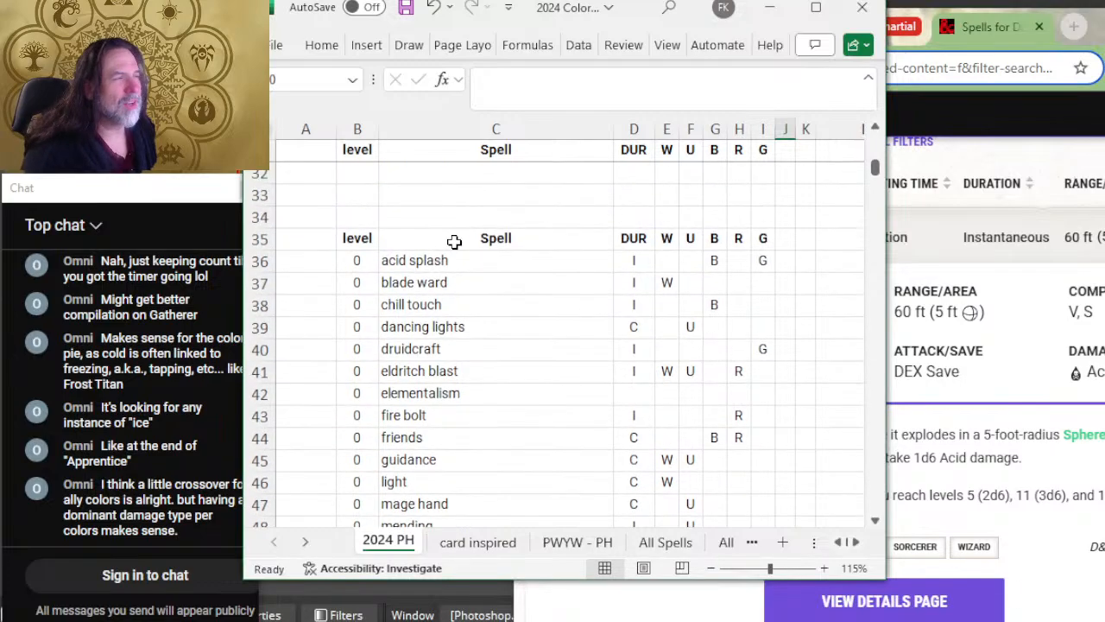
scroll(499, 292, "down", 2)
scroll(502, 283, "up", 2)
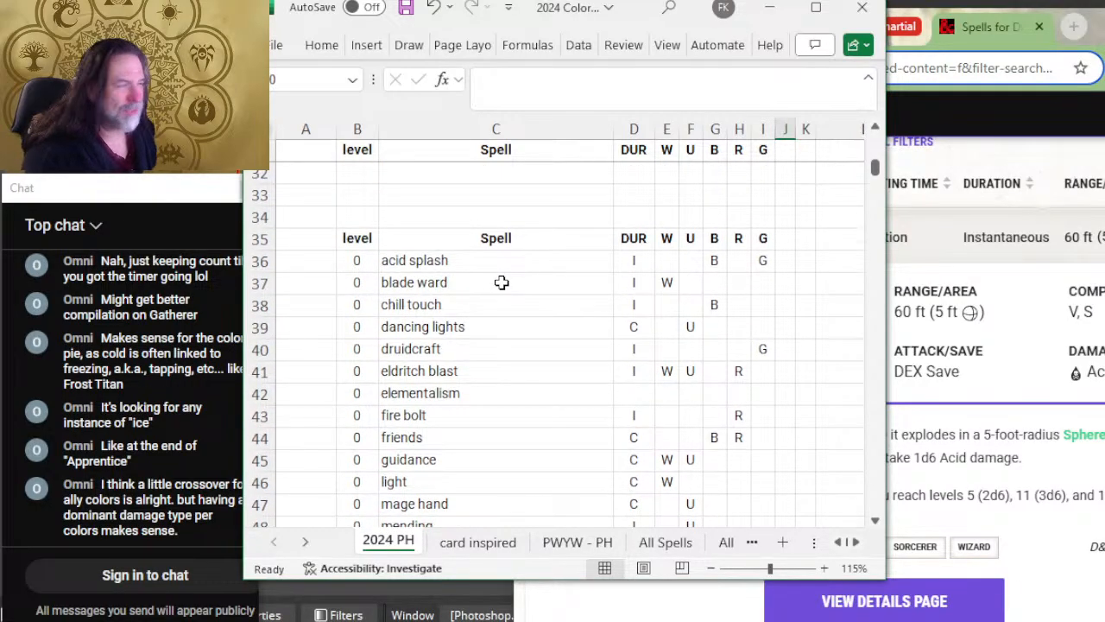
scroll(600, 259, "down", 2)
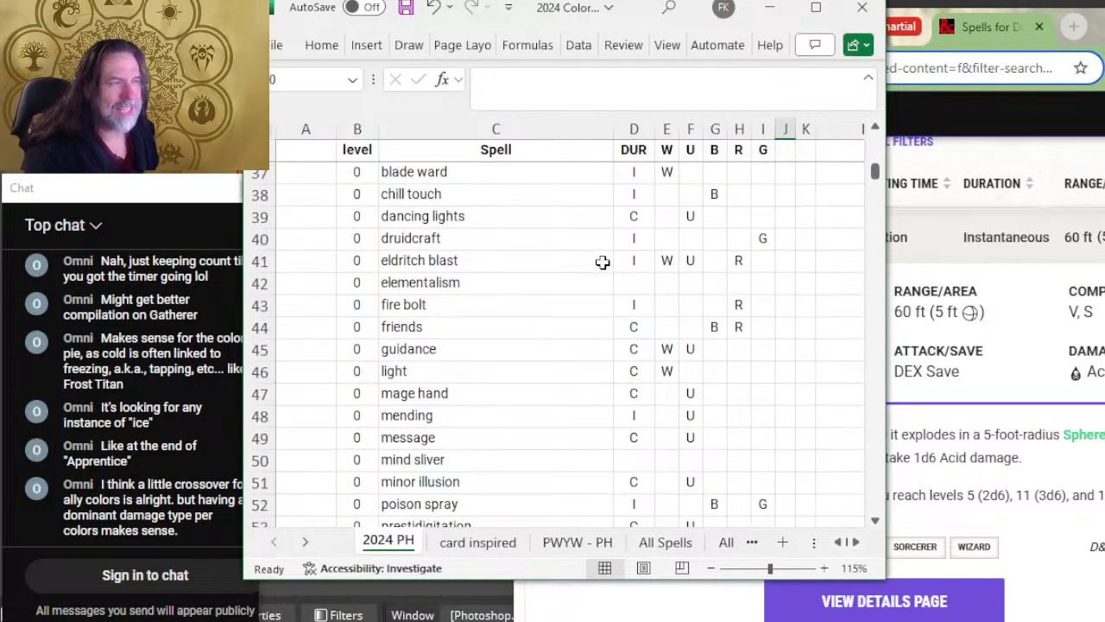
Step: Review the aspects listed for each color and the damage type table, ending at the start of the cantrip list
scroll(602, 262, "up", 12)
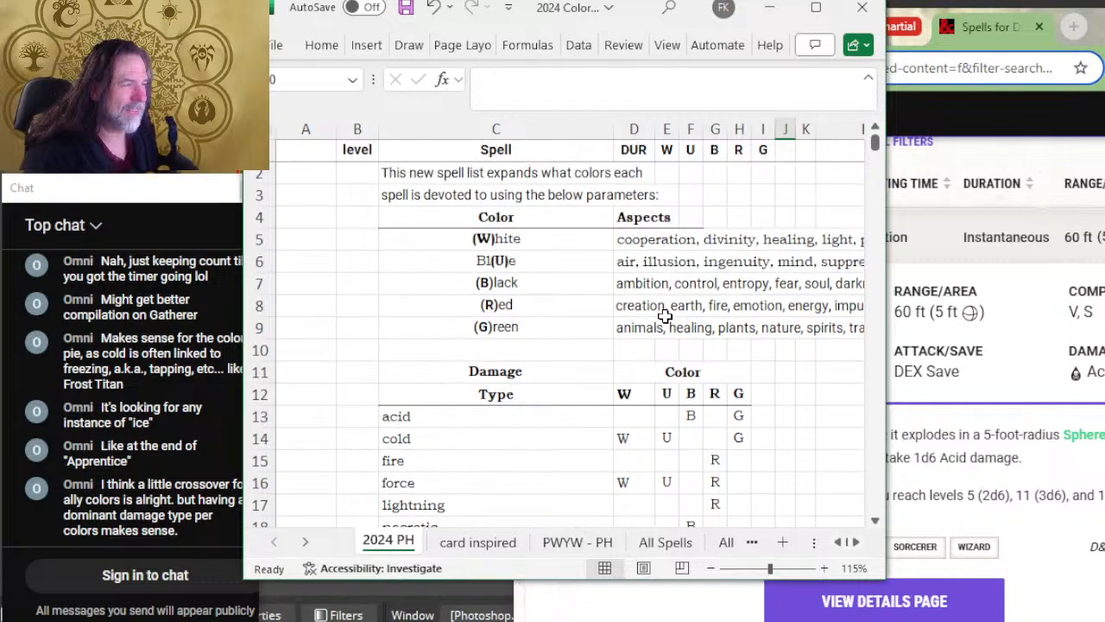
scroll(631, 278, "down", 2)
scroll(631, 279, "right", 1)
scroll(631, 279, "up", 2)
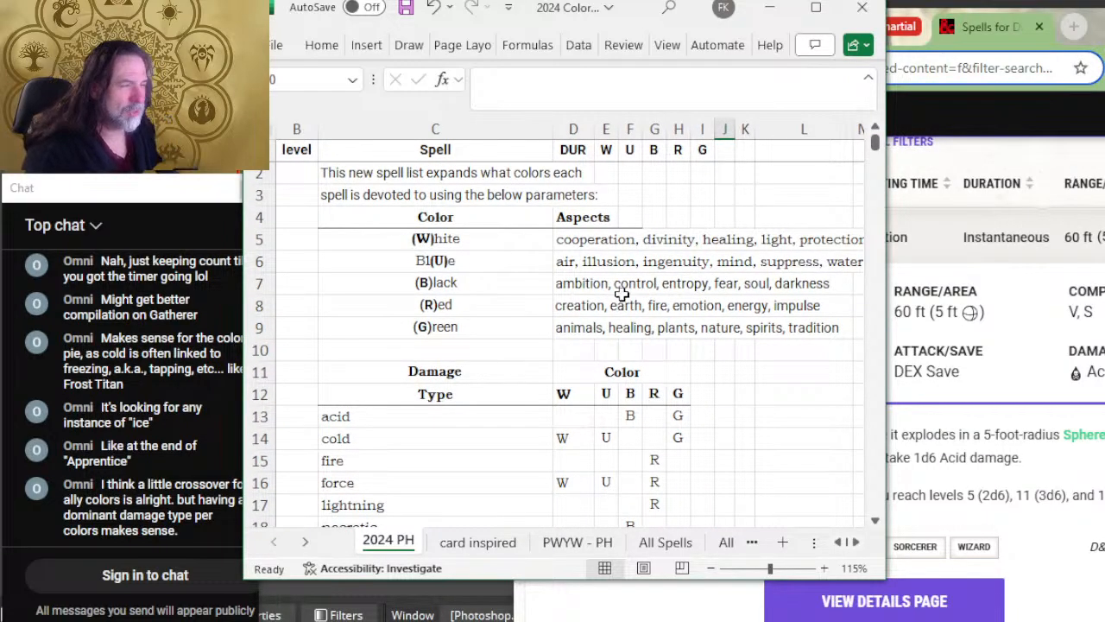
scroll(621, 294, "down", 4)
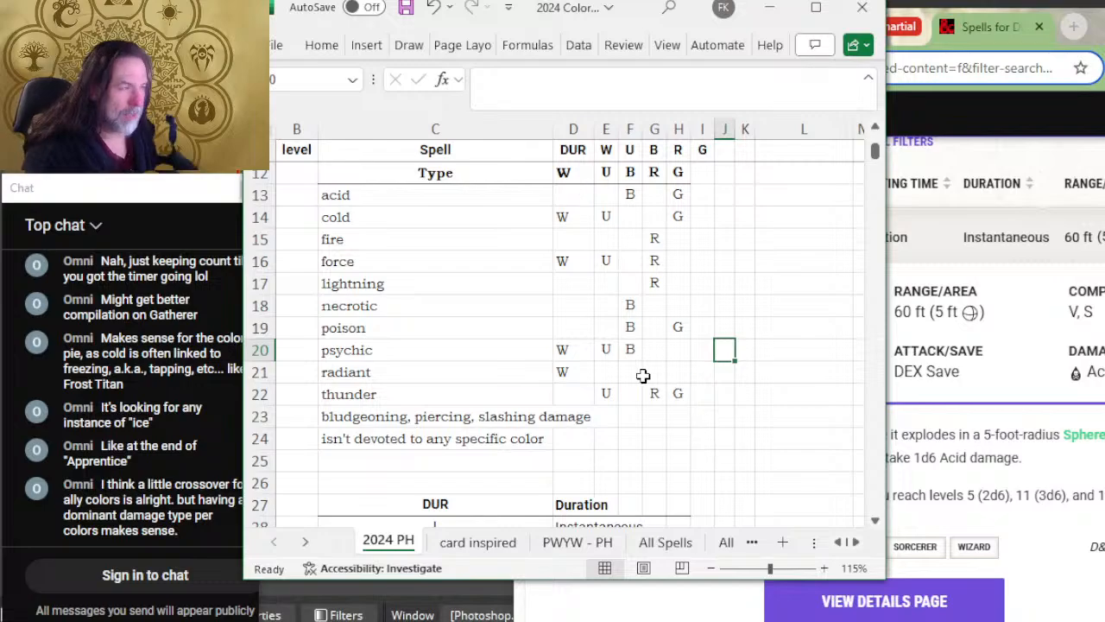
scroll(636, 326, "down", 4)
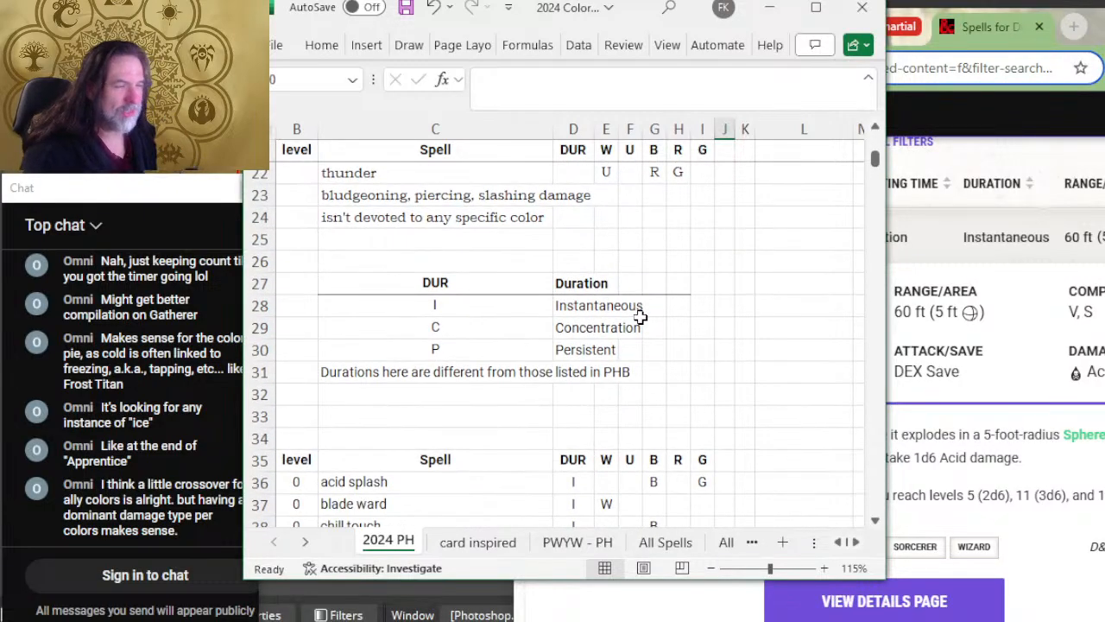
scroll(640, 318, "down", 2)
scroll(529, 339, "down", 2)
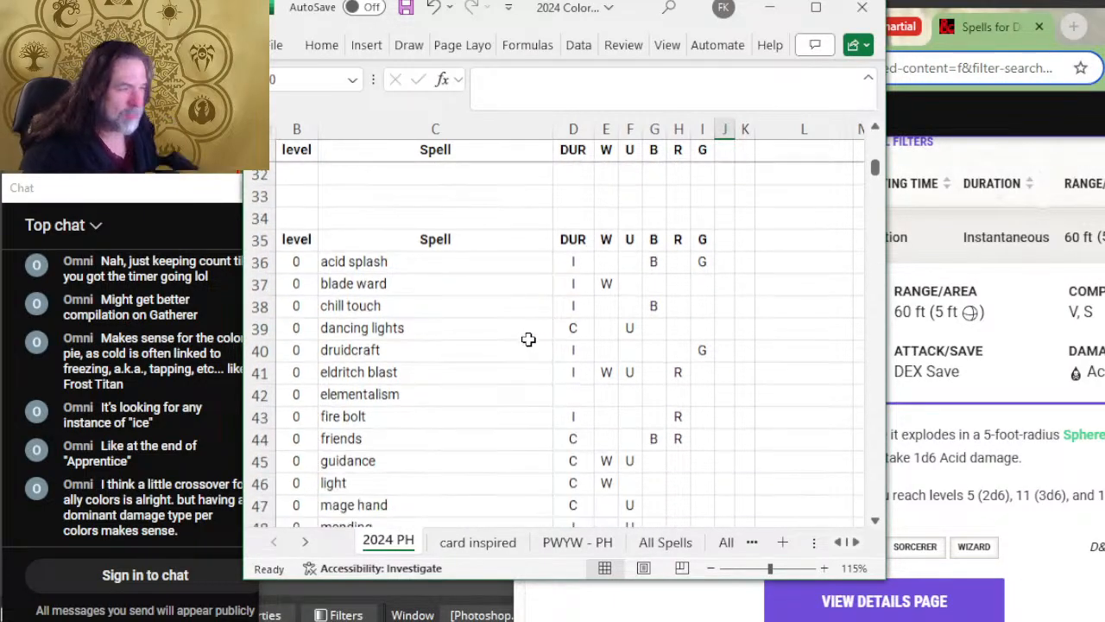
left_click(572, 332)
left_click(496, 213)
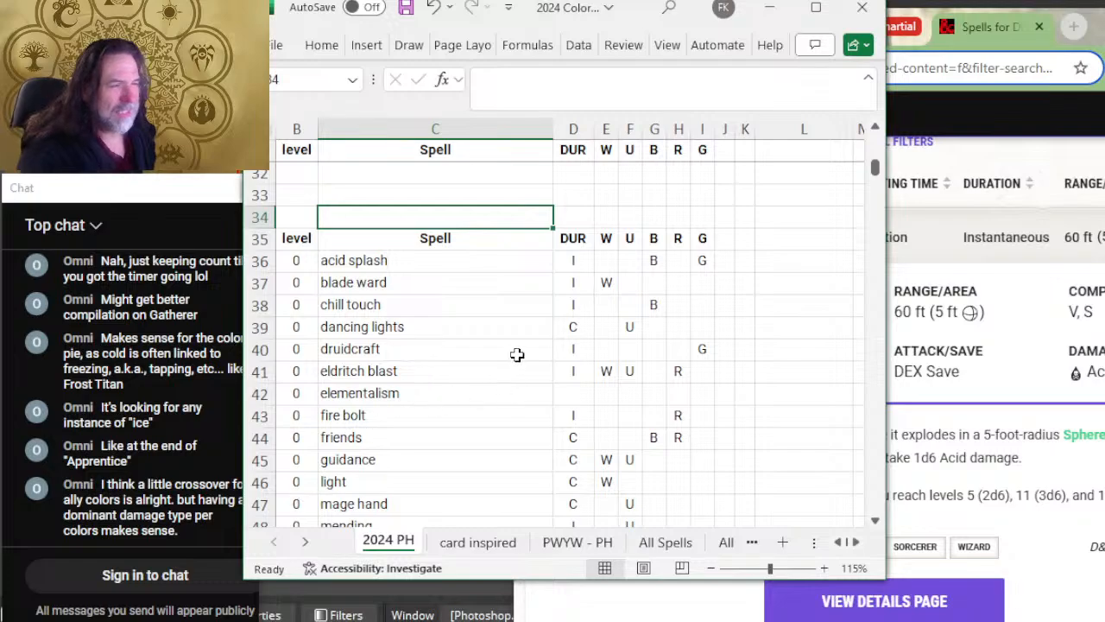
Step: Switch to the D&D Beyond spell listing and expand the details of the Blade Ward cantrip
left_click(911, 237)
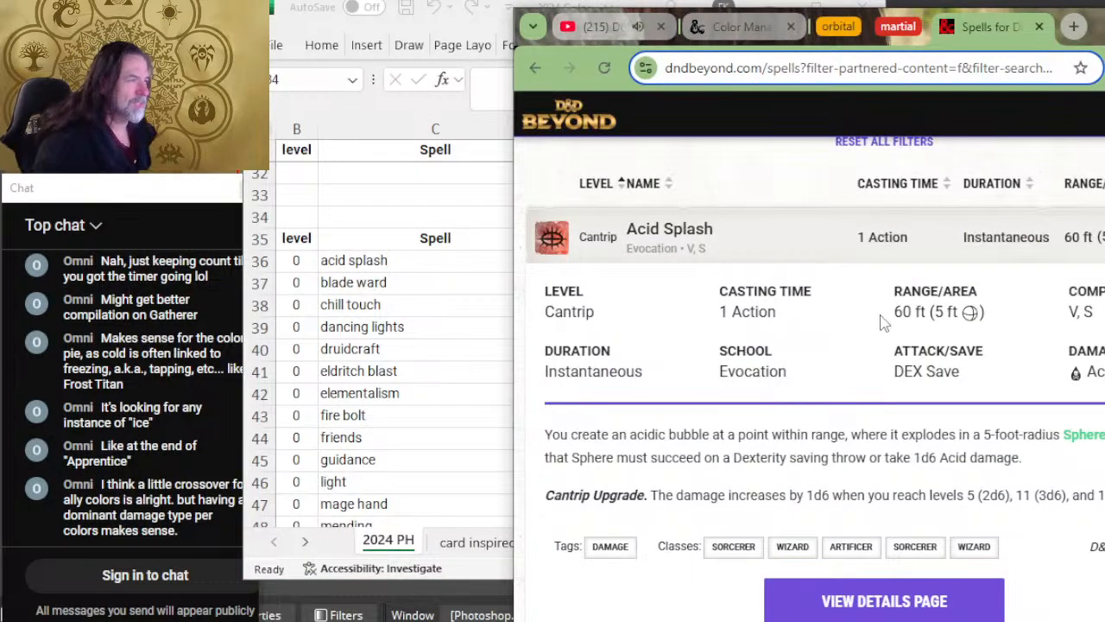
scroll(1024, 357, "up", 2)
scroll(972, 412, "down", 2)
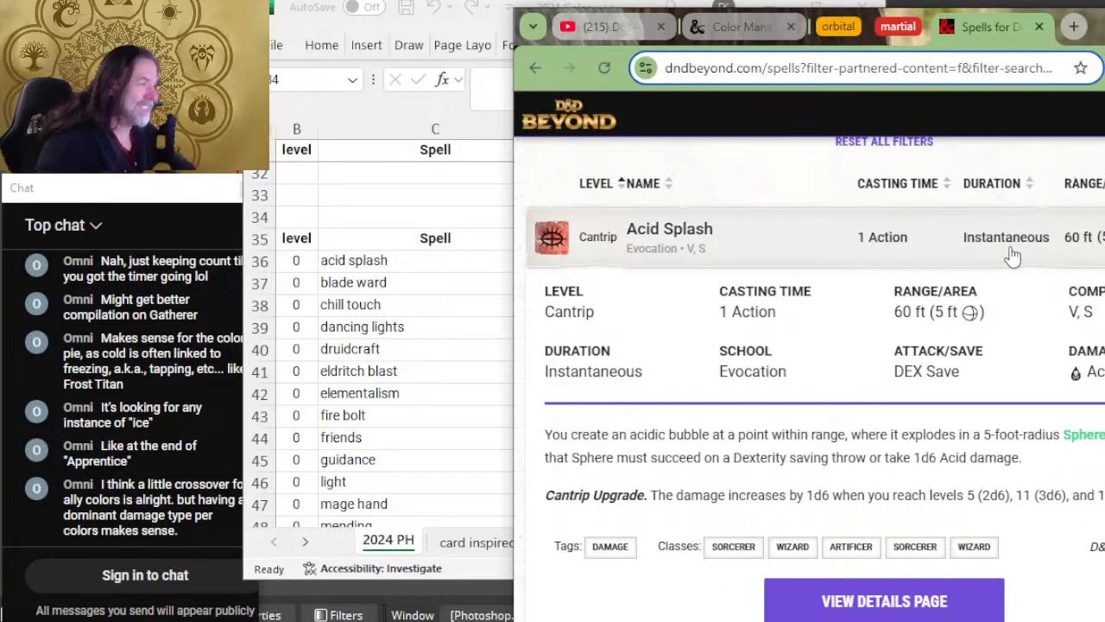
scroll(1018, 259, "down", 2)
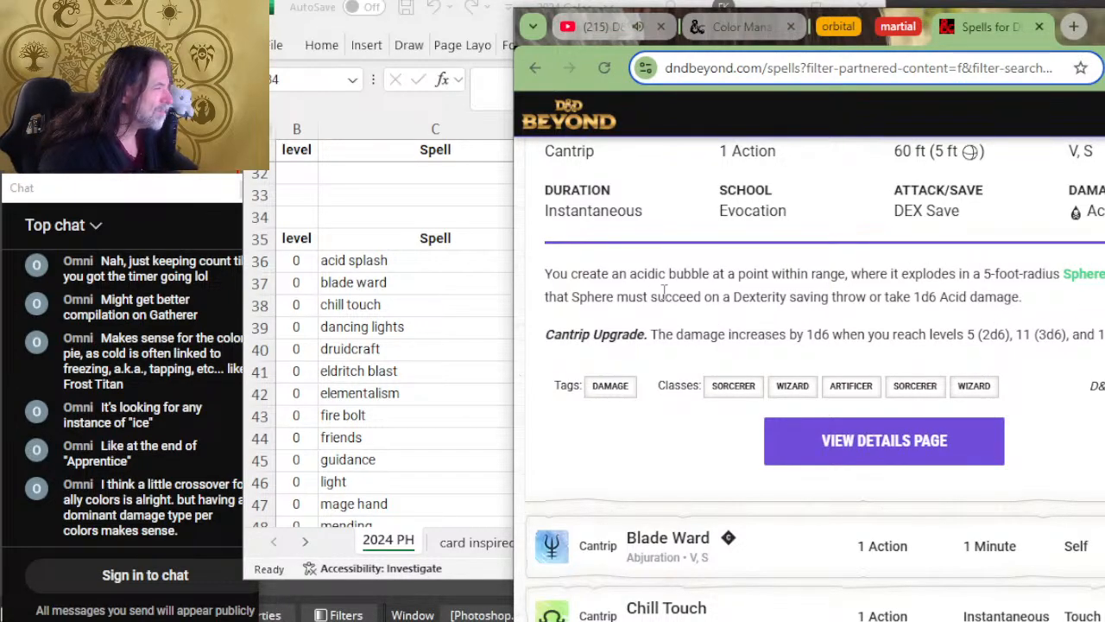
scroll(993, 311, "down", 4)
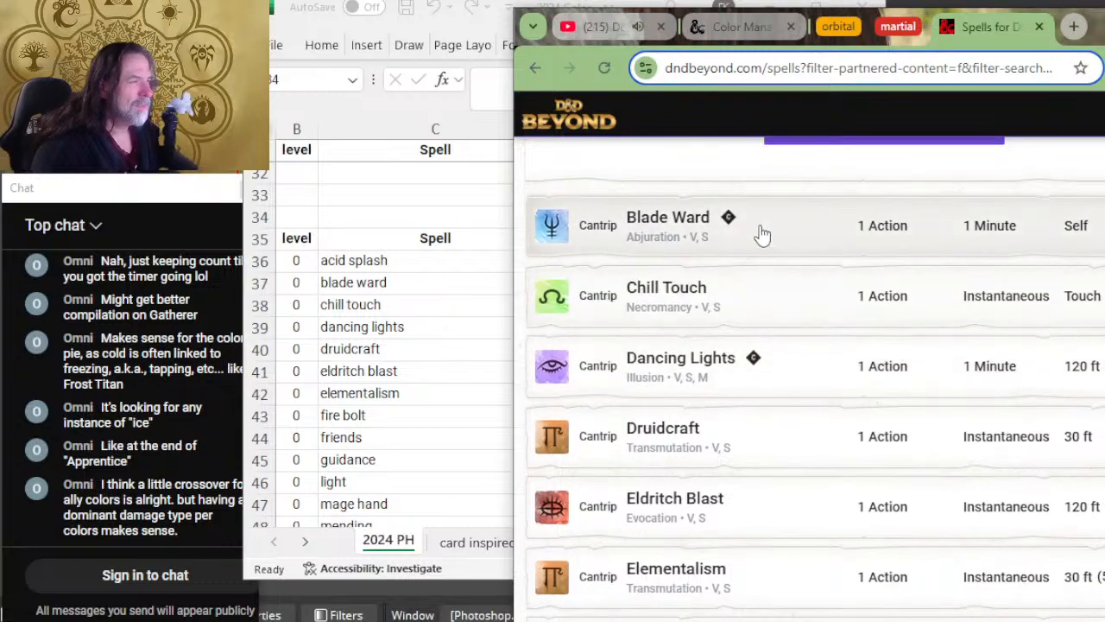
left_click(811, 228)
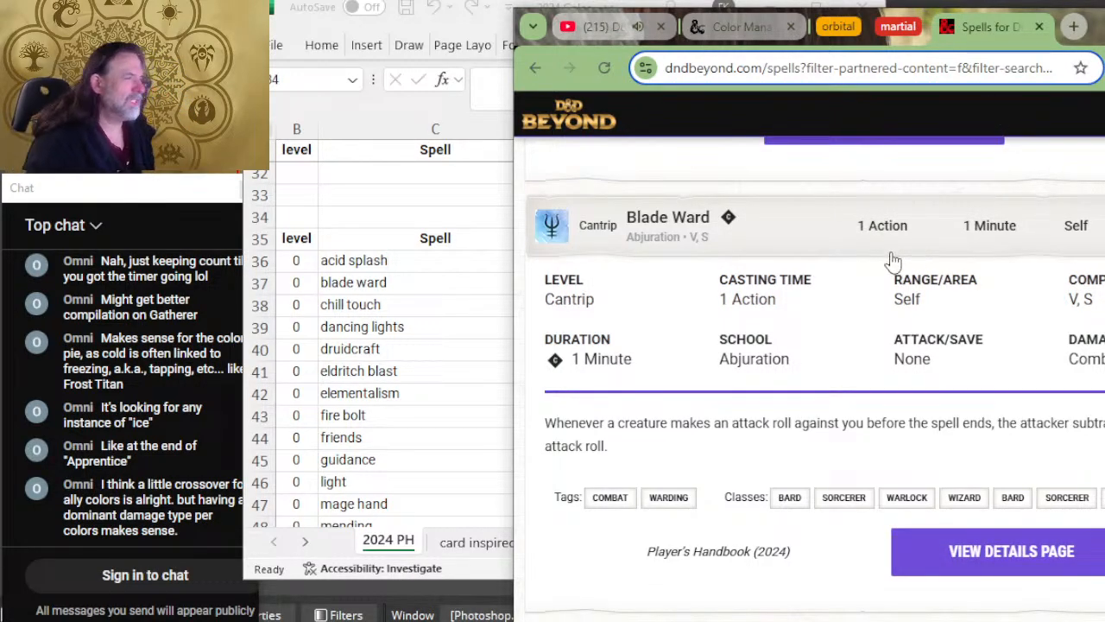
Step: Switch back to the Excel spell list and set the duration of blade ward to C
key("alt+Tab")
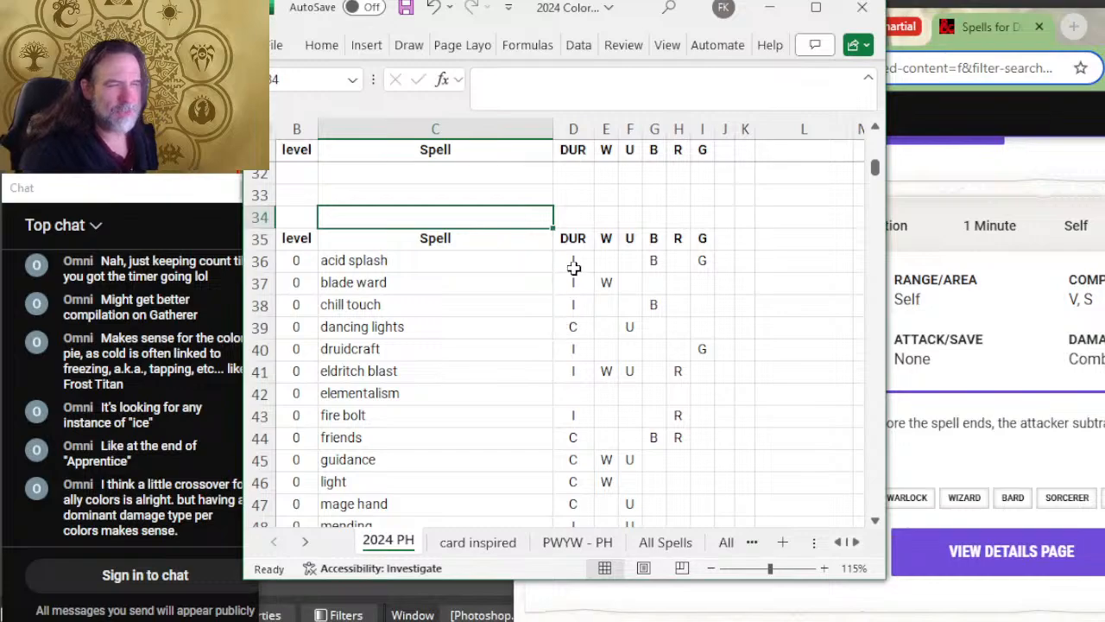
left_click(572, 282)
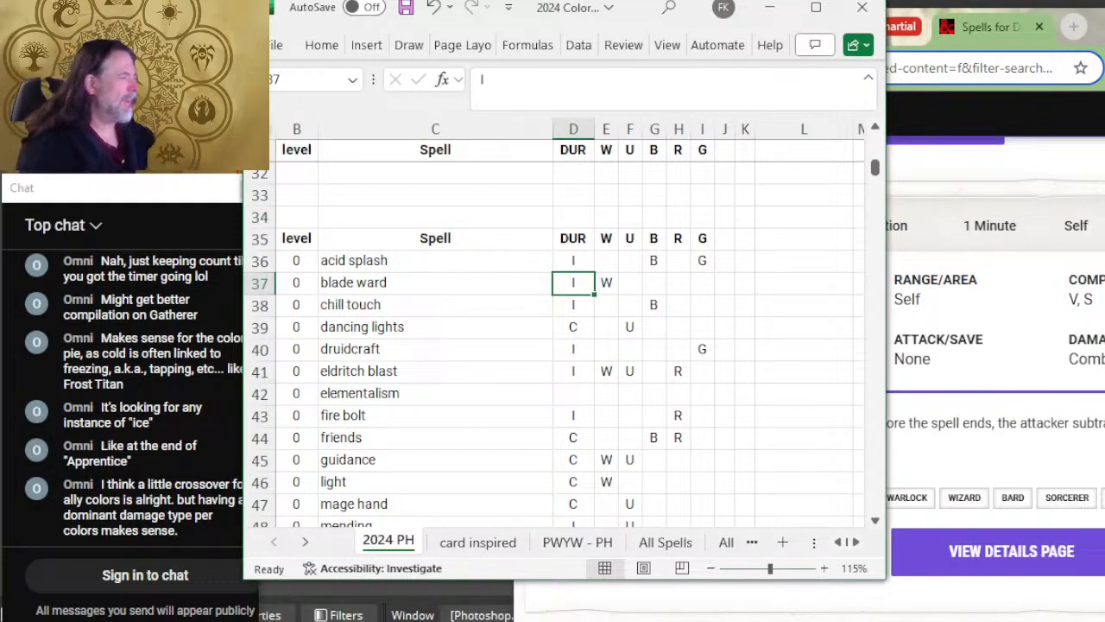
type("C")
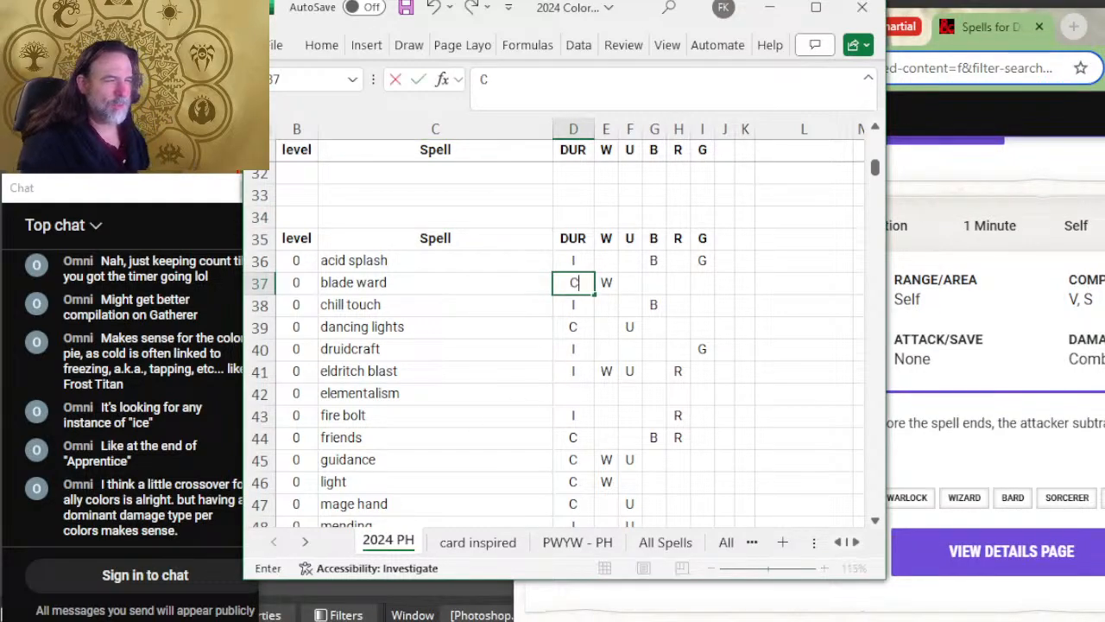
key("Return")
Step: Look through the remaining cantrips in the 2024 PH sheet as far as minor illusion
key("alt+Tab")
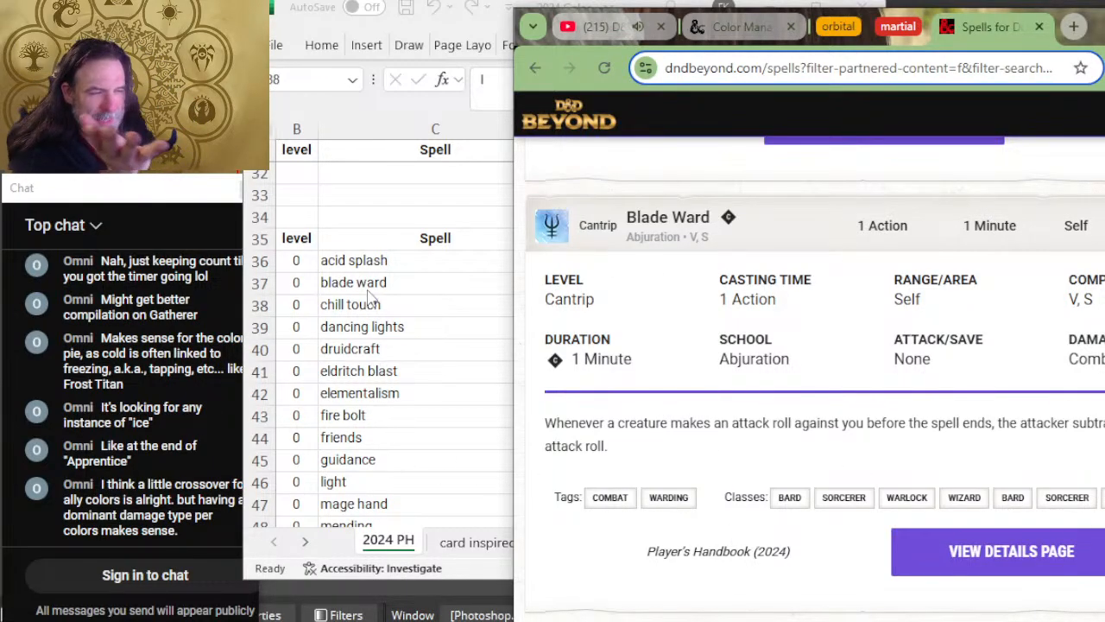
scroll(385, 417, "down", 4)
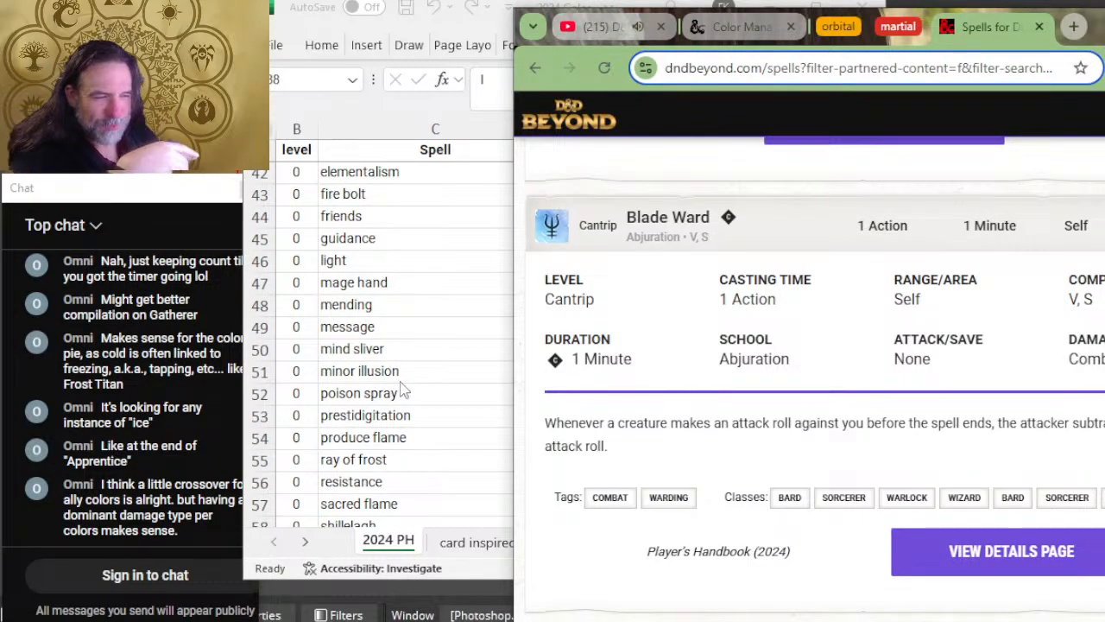
left_click(396, 372)
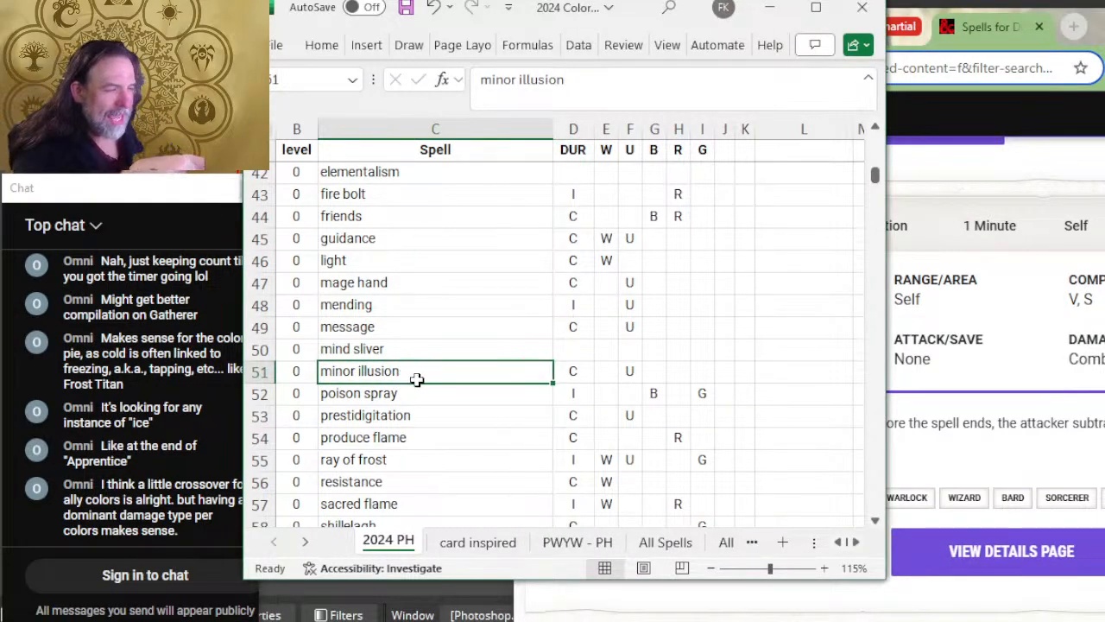
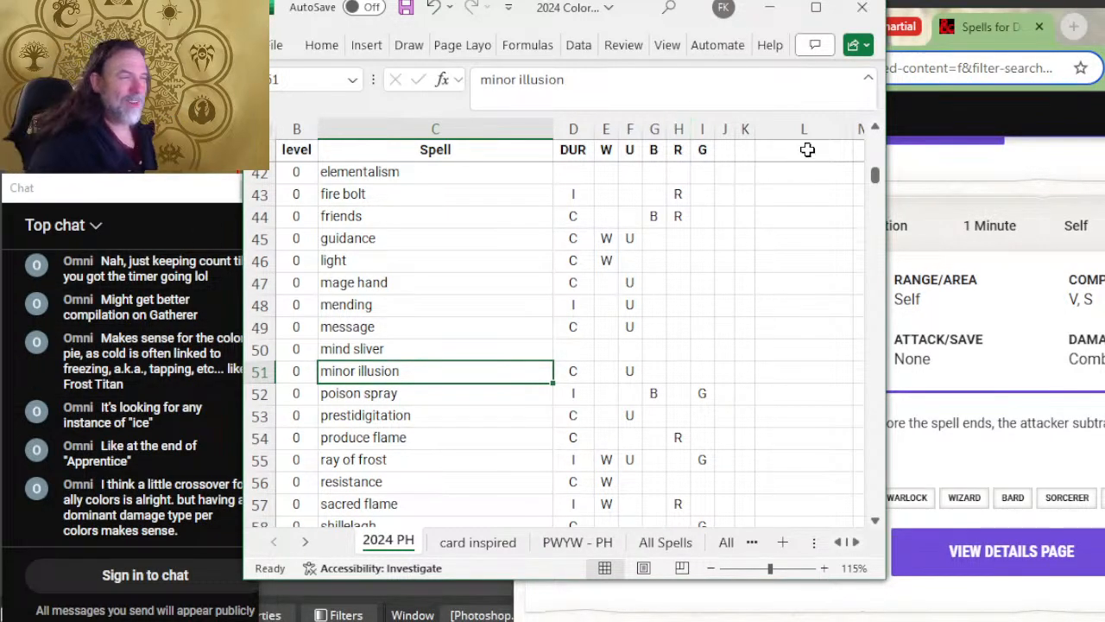
Step: Narrow the spreadsheet window and the D&D Beyond browser window so the spell list and spell page overlap less
scroll(533, 302, "up", 2)
scroll(533, 302, "up", 5)
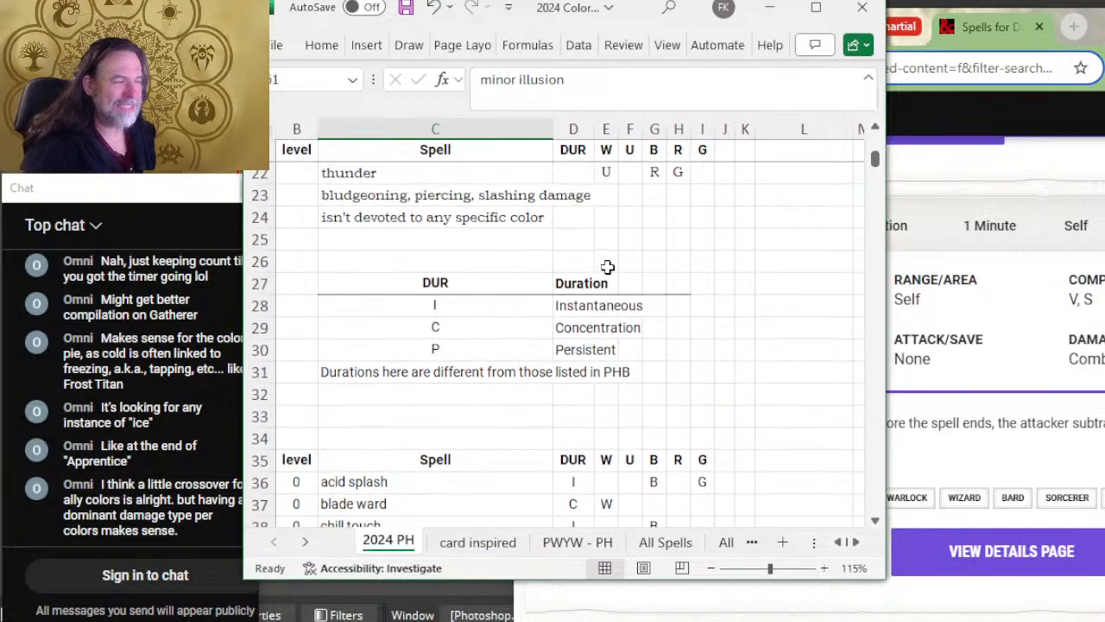
scroll(607, 265, "down", 5)
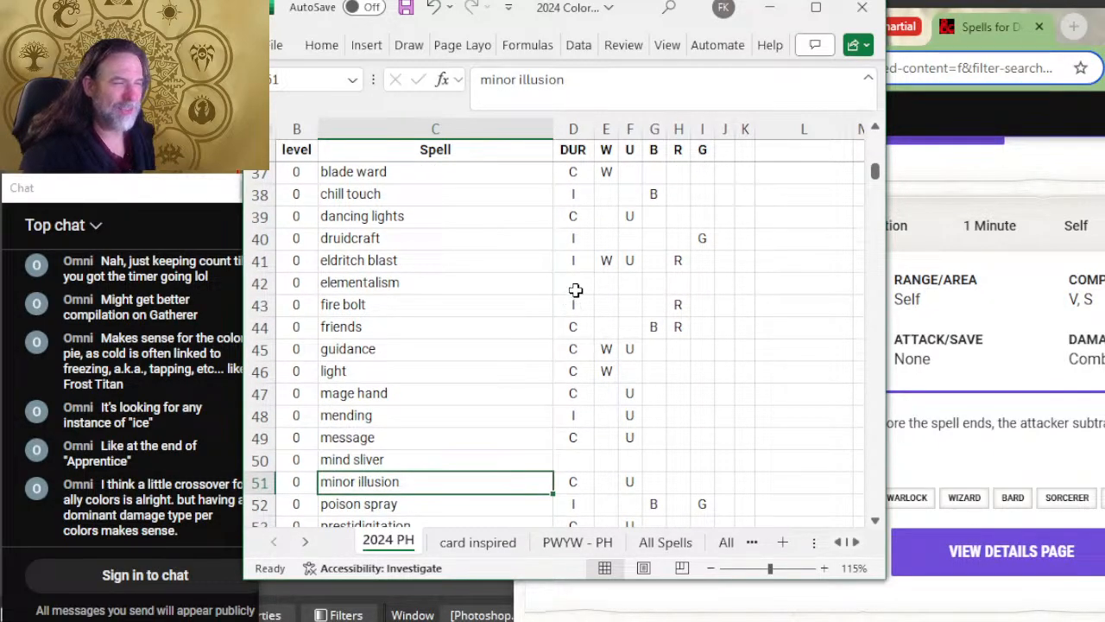
left_click(575, 288)
key("alt+Tab")
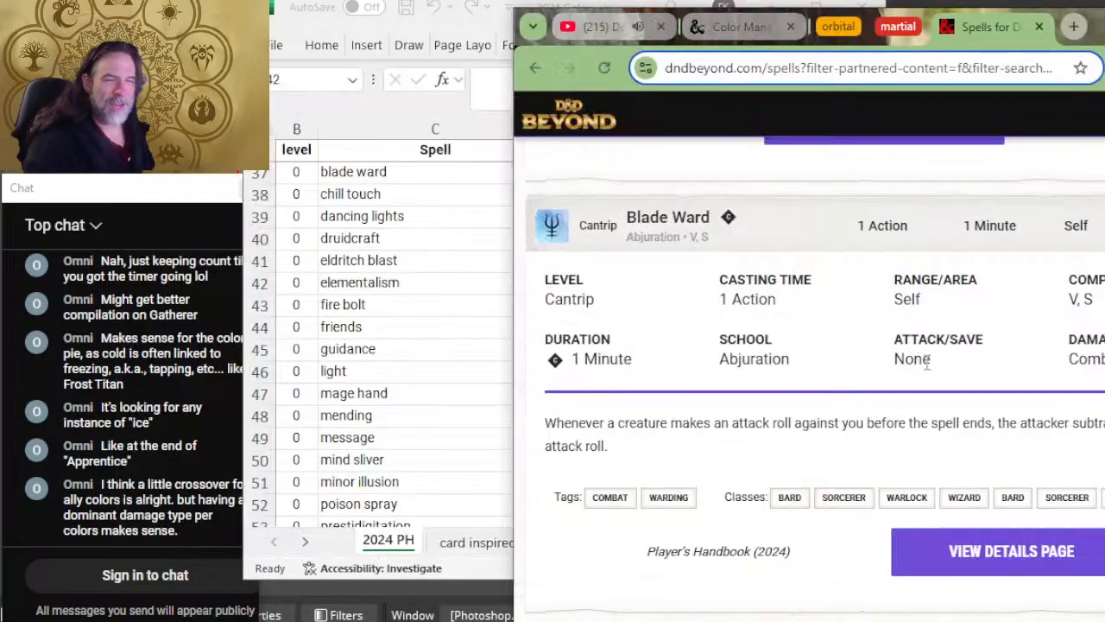
key("alt+Tab")
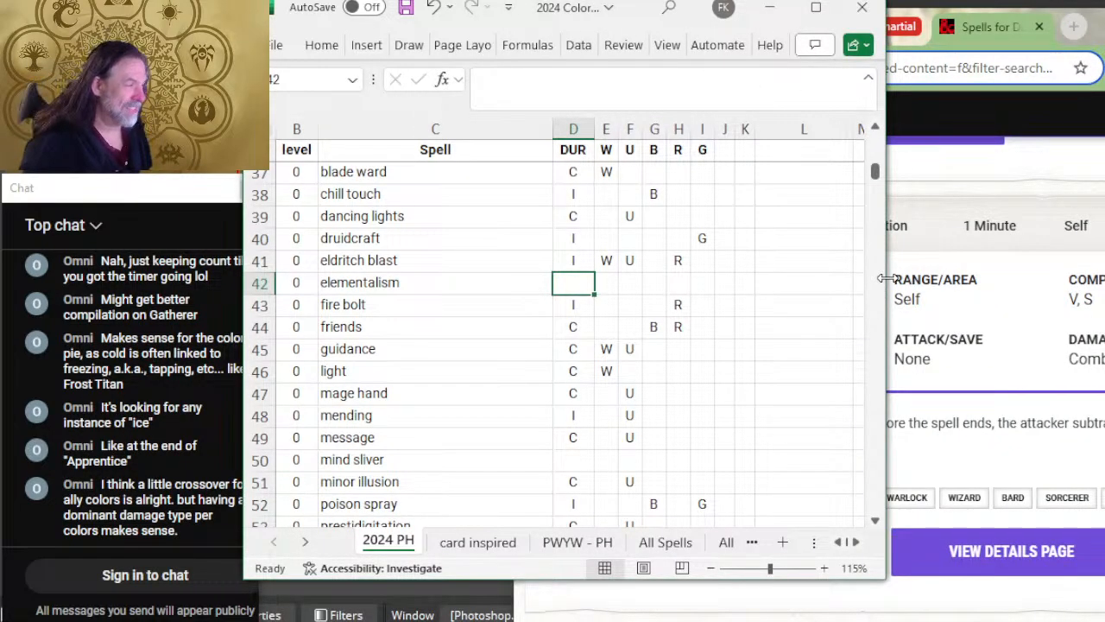
left_click_drag(885, 277, 769, 285)
key("alt+Tab")
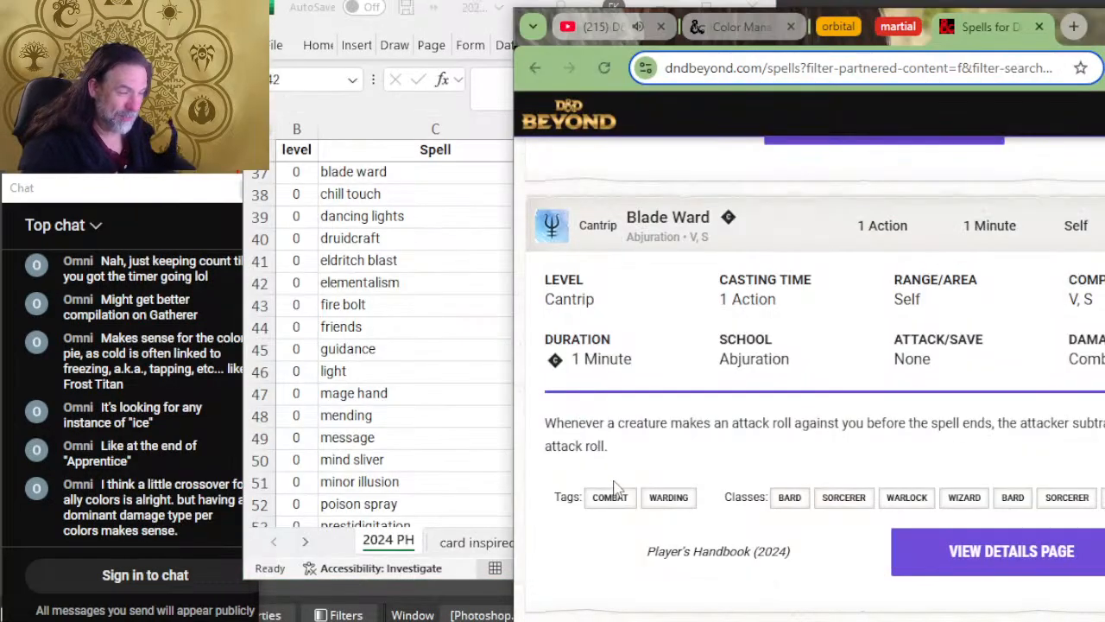
left_click_drag(514, 370, 572, 370)
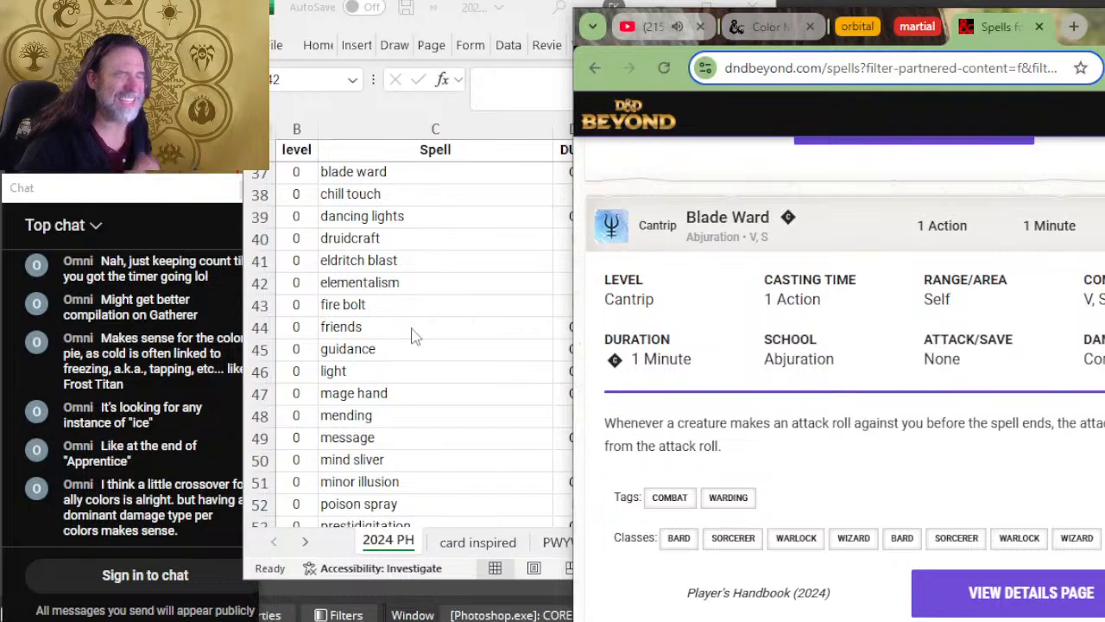
Step: Compare the blade ward row in the spell list with its Blade Ward entry on D&D Beyond
left_click(466, 396)
scroll(572, 306, "up", 2)
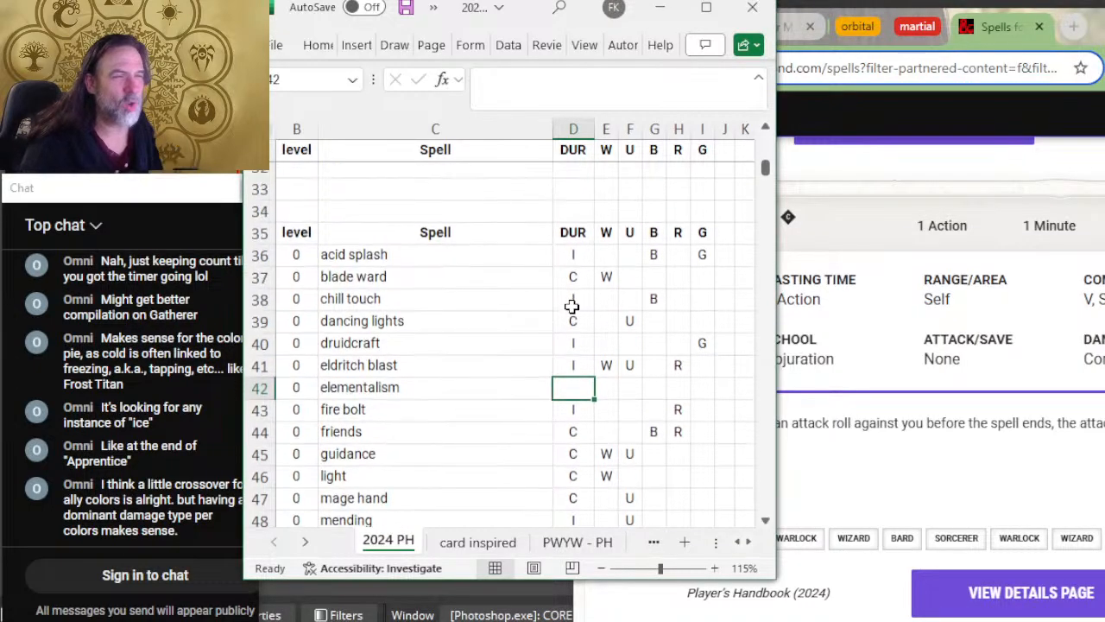
left_click(457, 311)
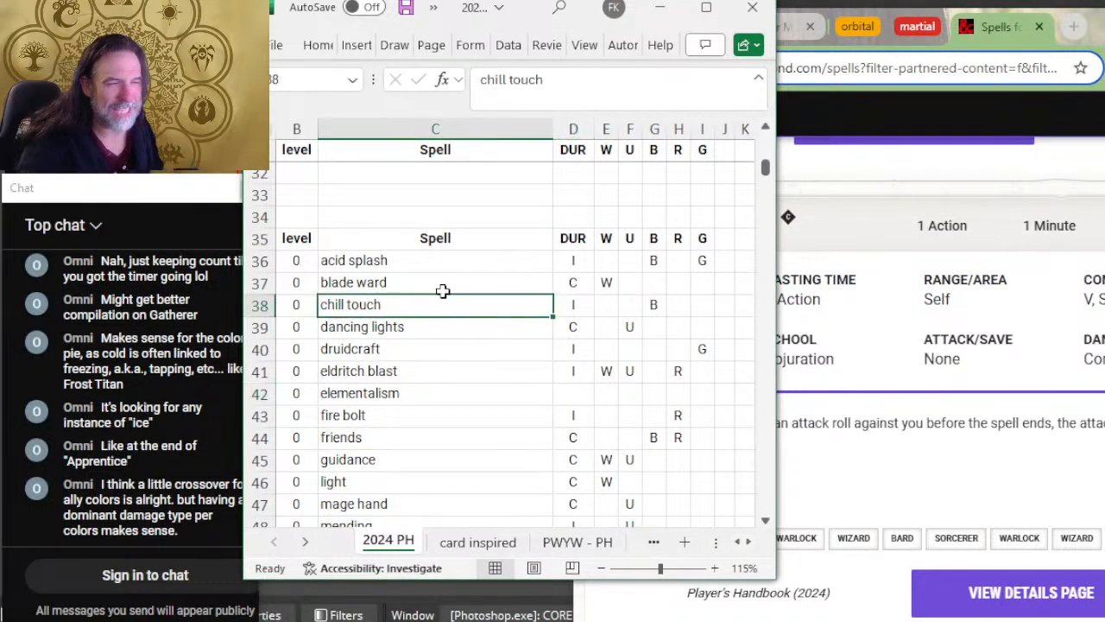
left_click(444, 285)
key("alt+Tab")
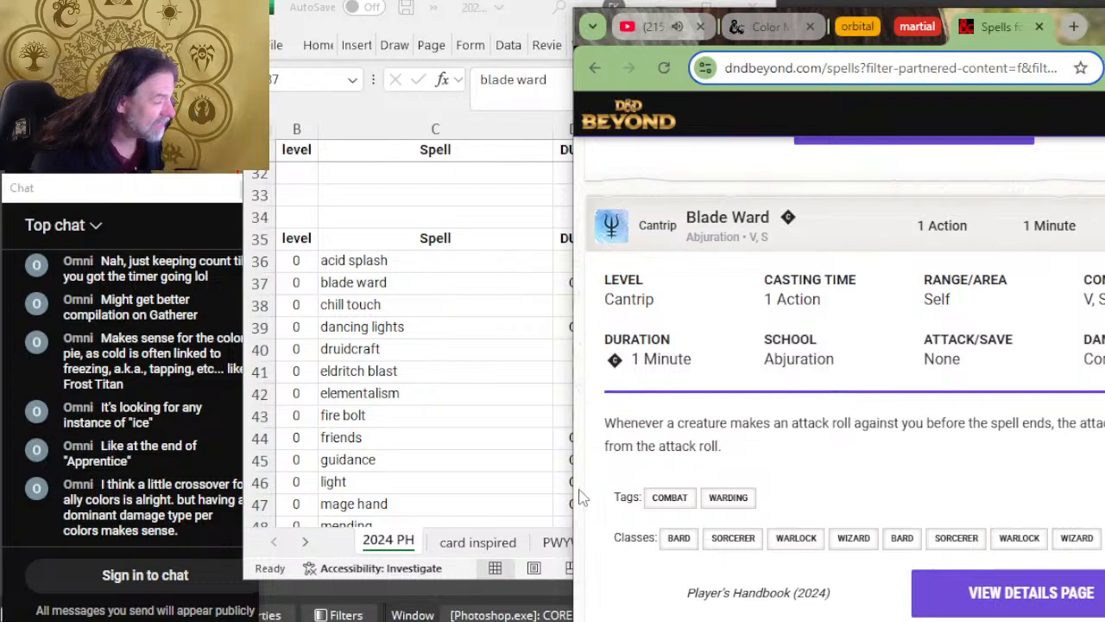
left_click(519, 400)
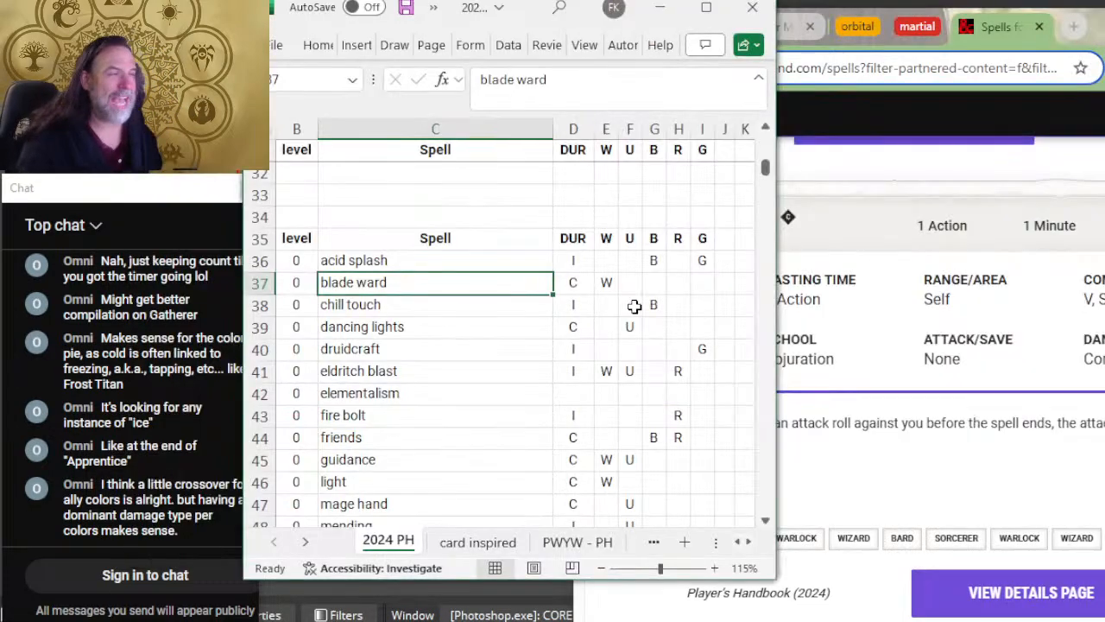
Step: Widen the spreadsheet window to show the full color aspects table at the start of the sheet
scroll(635, 306, "up", 5)
scroll(650, 311, "up", 5)
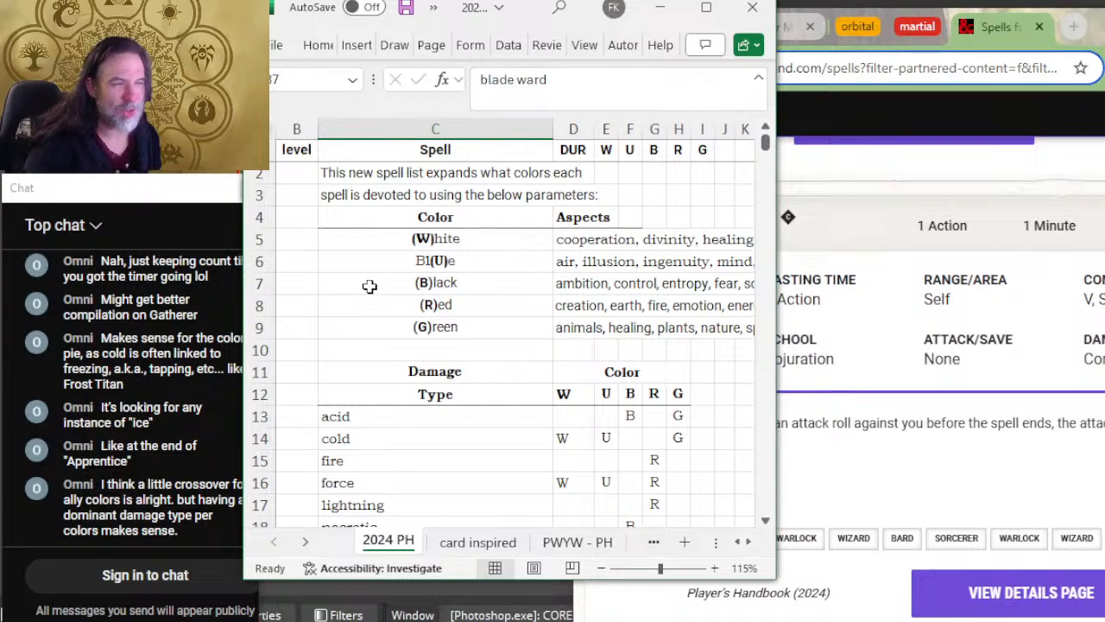
scroll(367, 287, "right", 1)
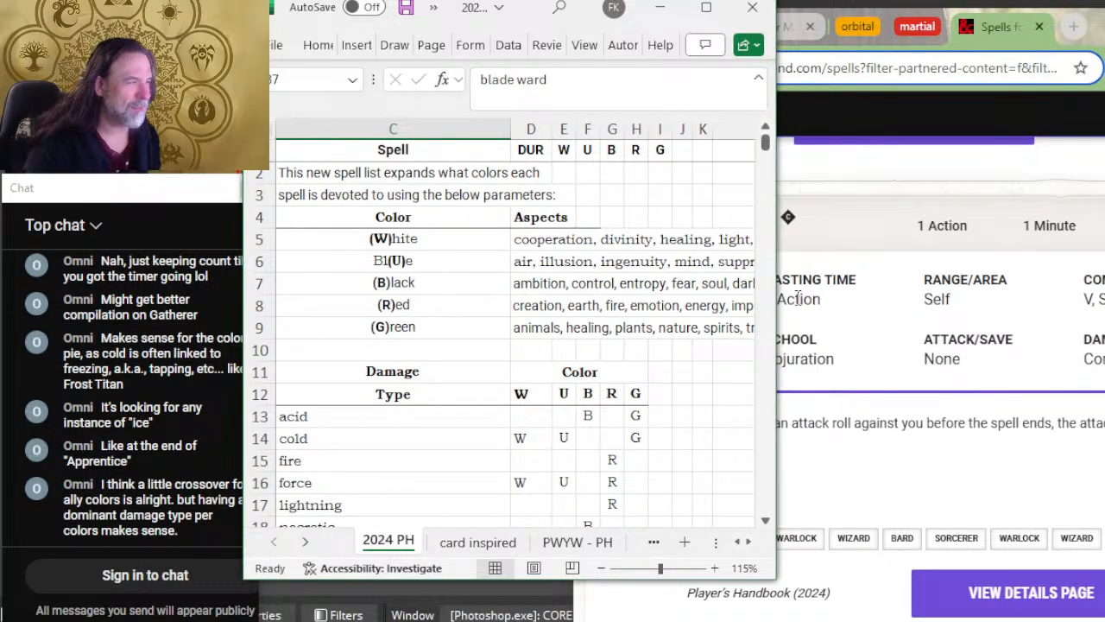
left_click_drag(776, 298, 928, 300)
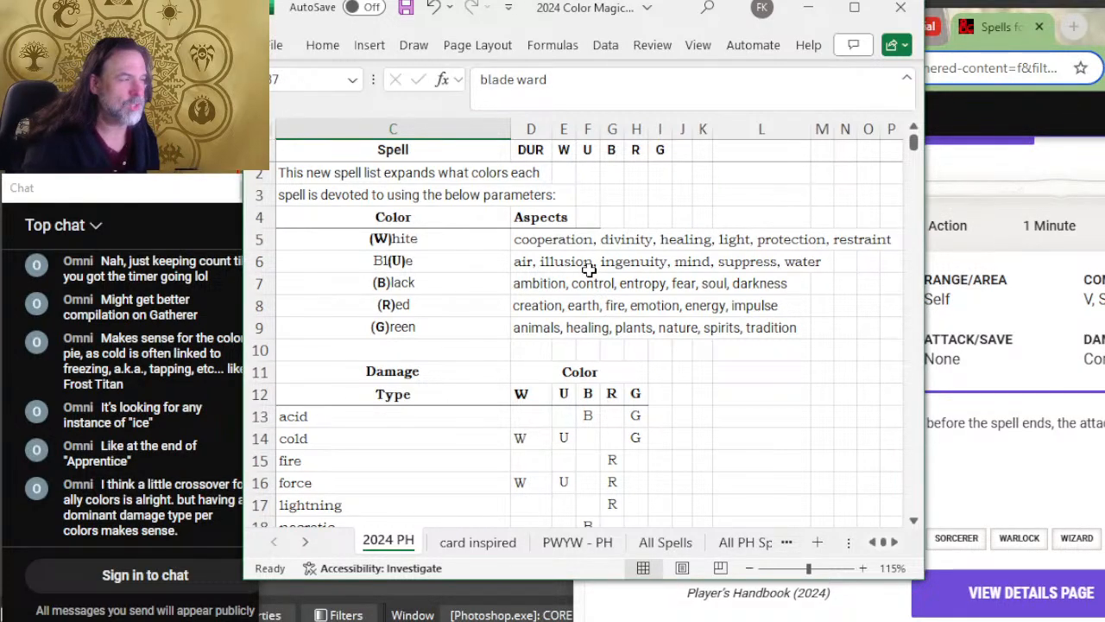
Step: Add U to the blue column of the blade ward row
scroll(621, 284, "down", 8)
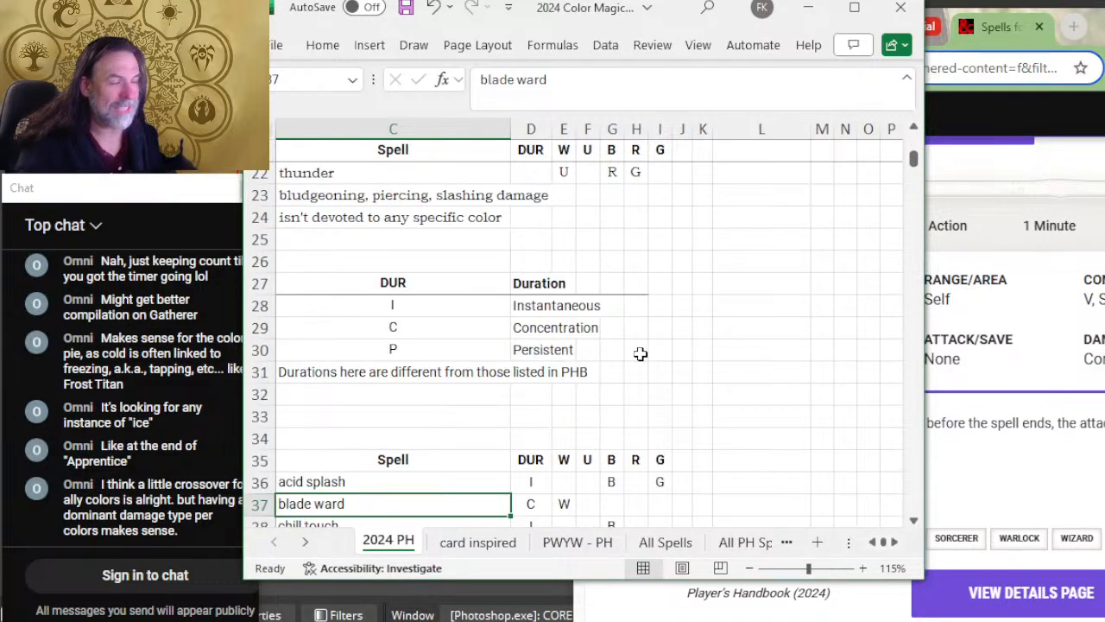
left_click(586, 393)
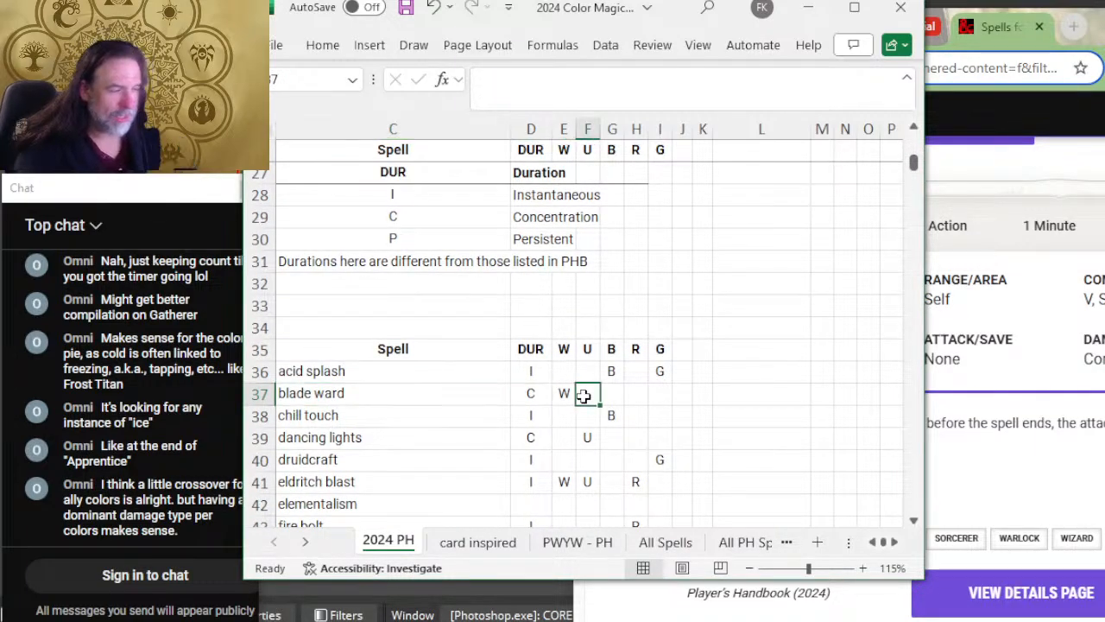
type("U")
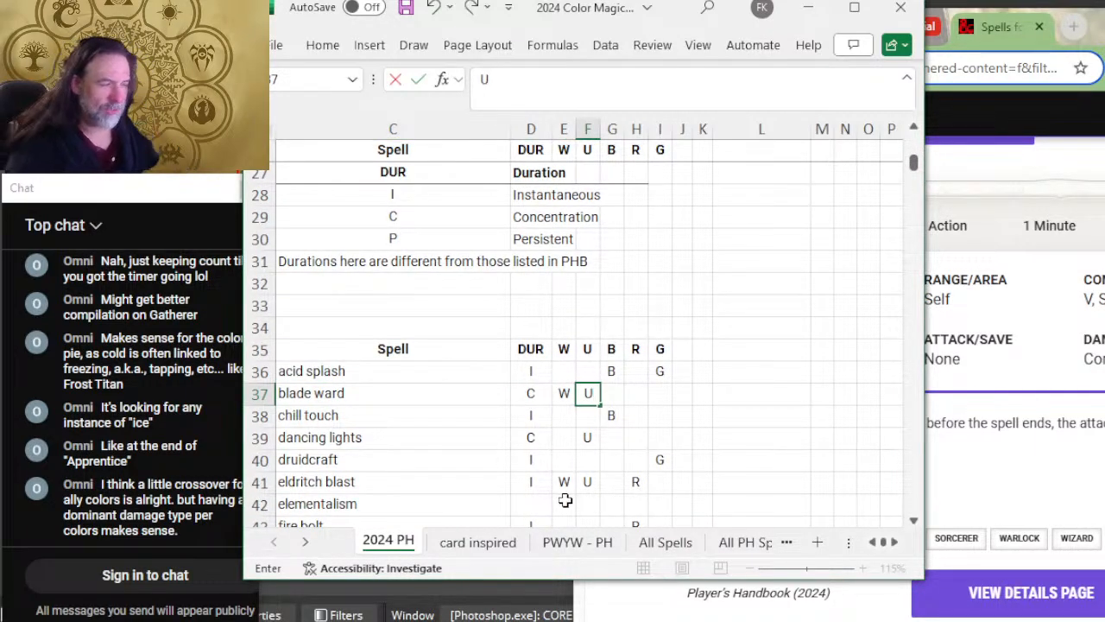
key("Return")
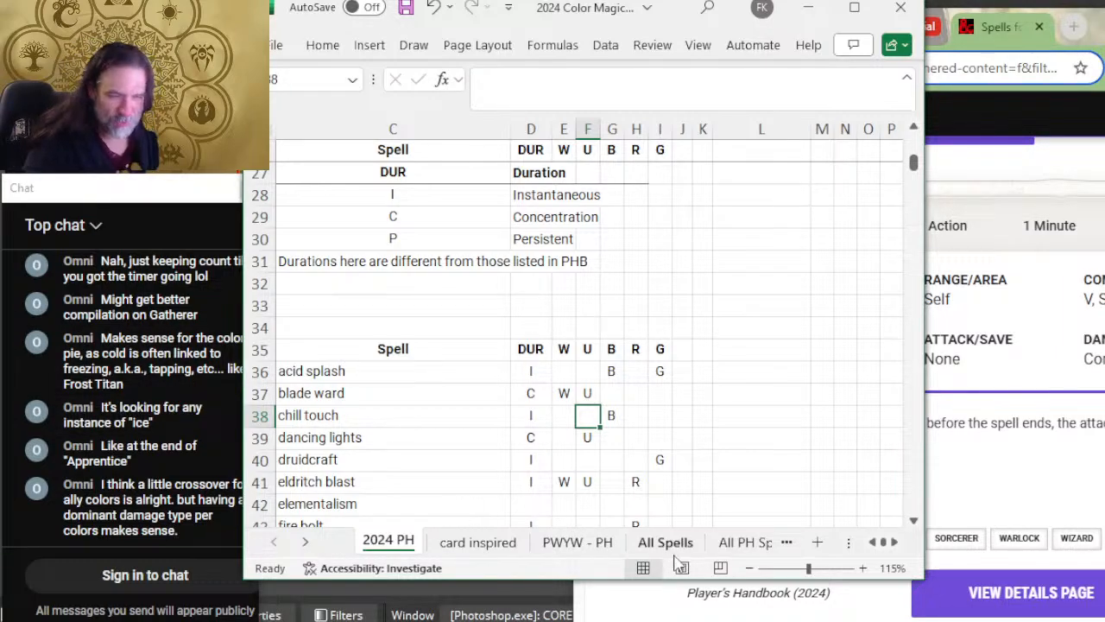
Step: Expand the Chill Touch entry on D&D Beyond and compare its details with the chill touch row in the spreadsheet
scroll(546, 528, "left", 1)
scroll(545, 528, "left", 1)
left_click(612, 605)
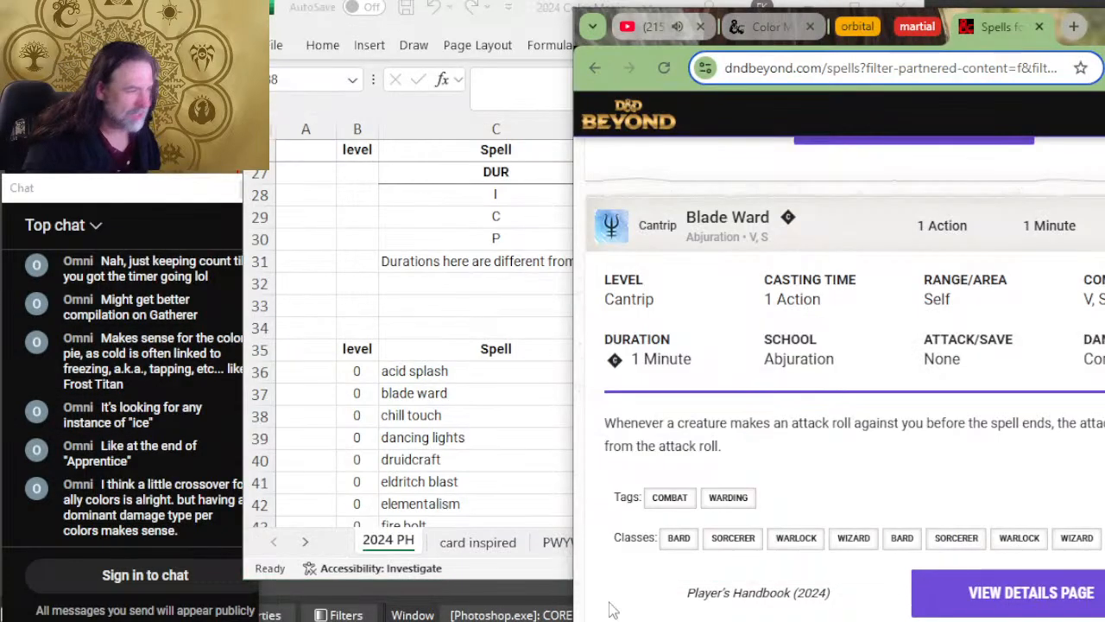
scroll(782, 604, "down", 4)
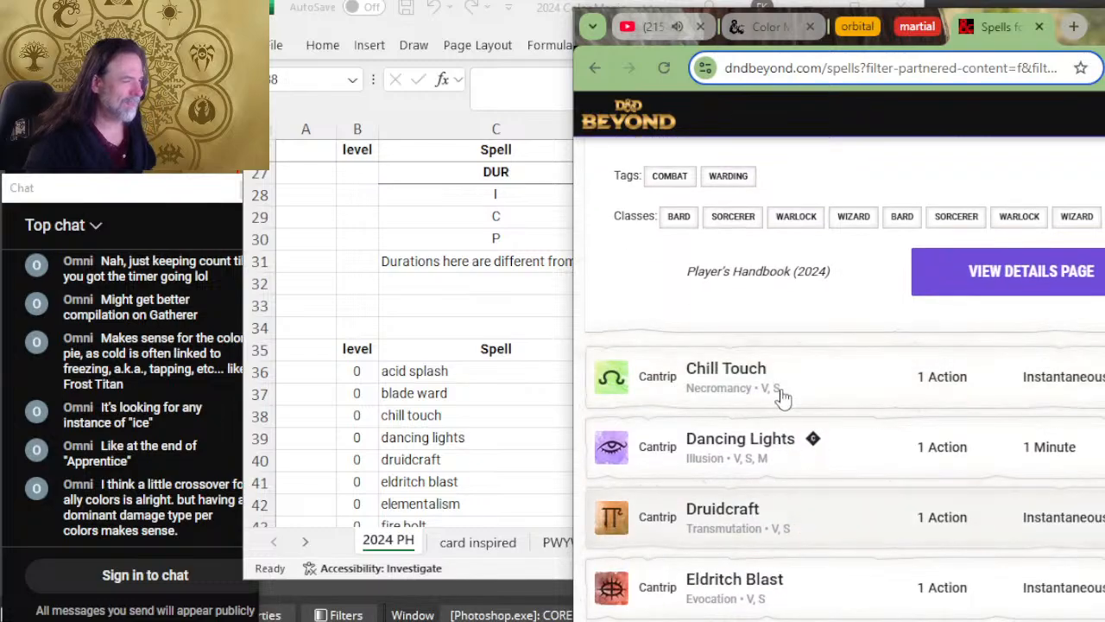
left_click(782, 380)
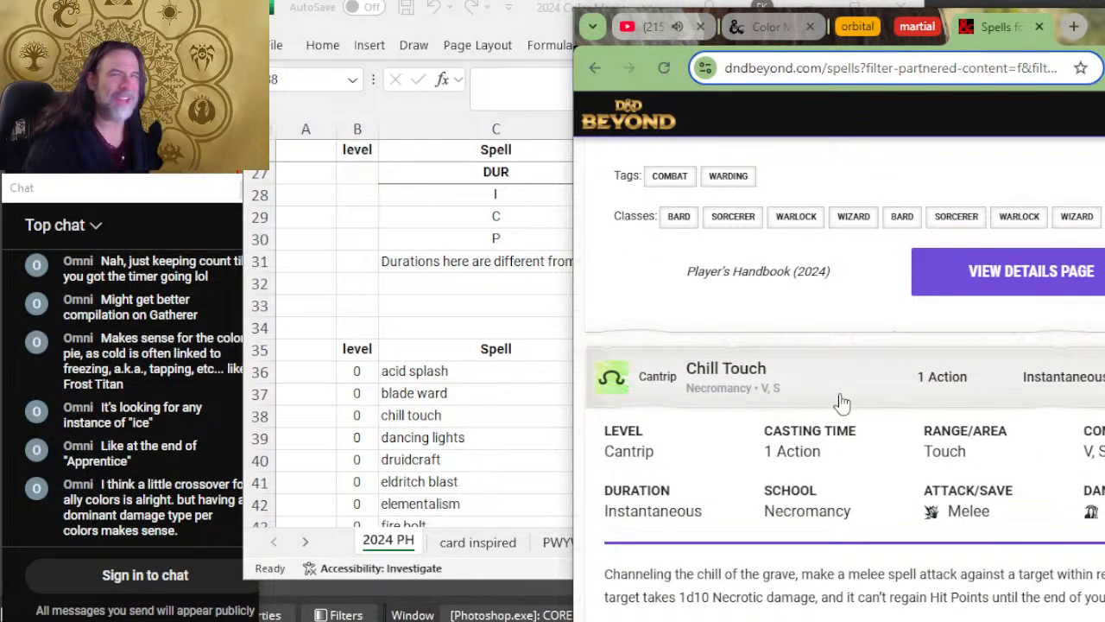
scroll(838, 400, "down", 2)
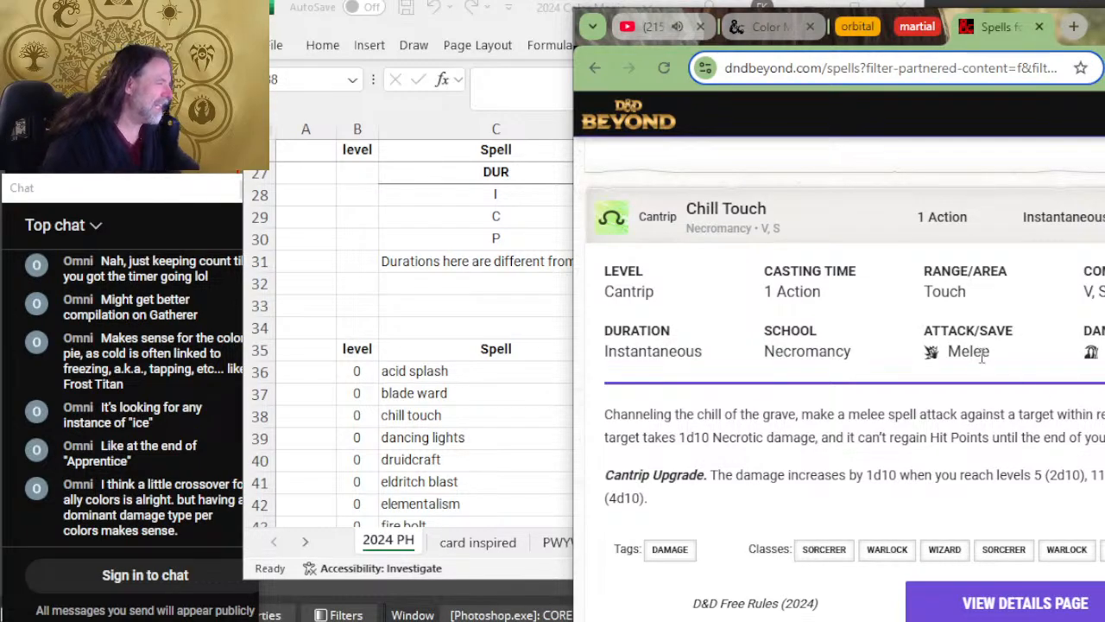
left_click(499, 405)
left_click(571, 427)
key("alt+Tab")
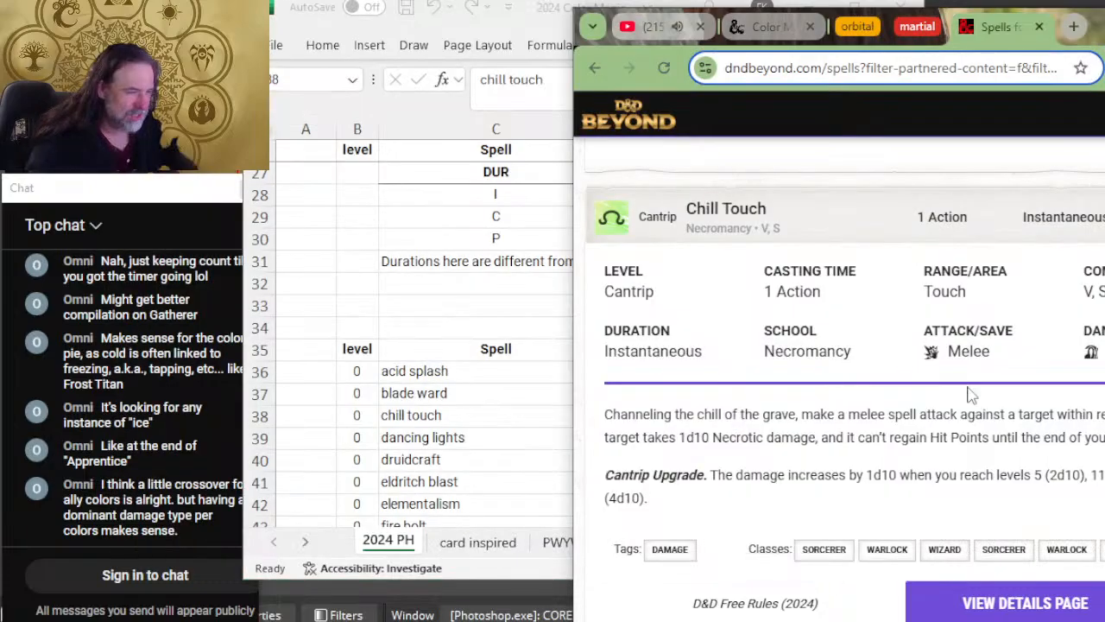
key("alt+Tab")
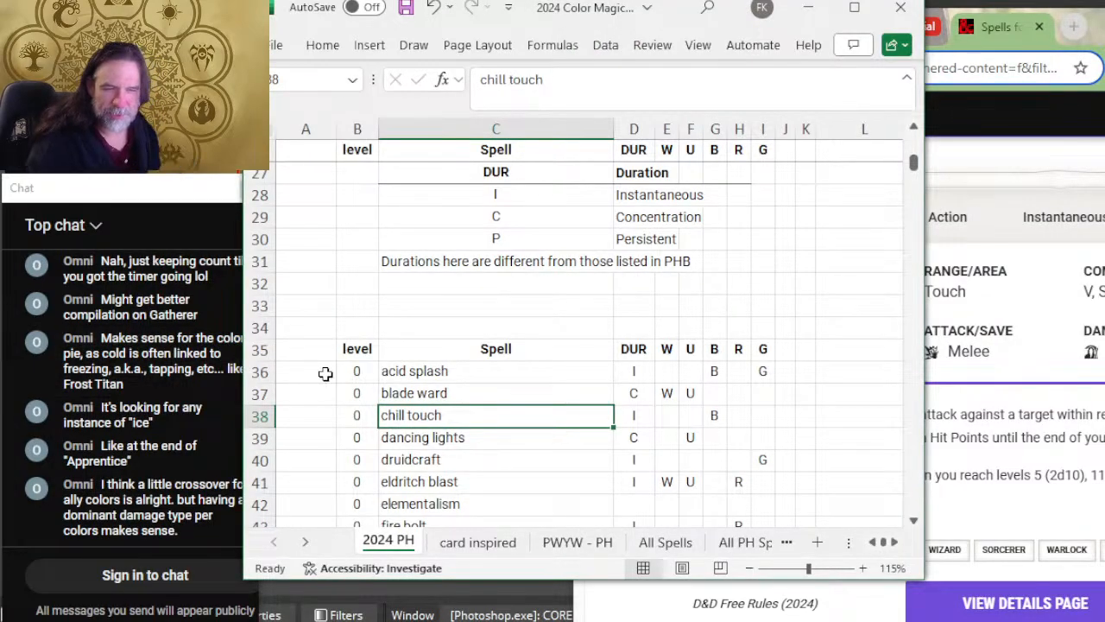
Step: Mark the acid splash and blade ward rows with X in column A
left_click(321, 375)
type("X")
left_click(309, 392)
type("X")
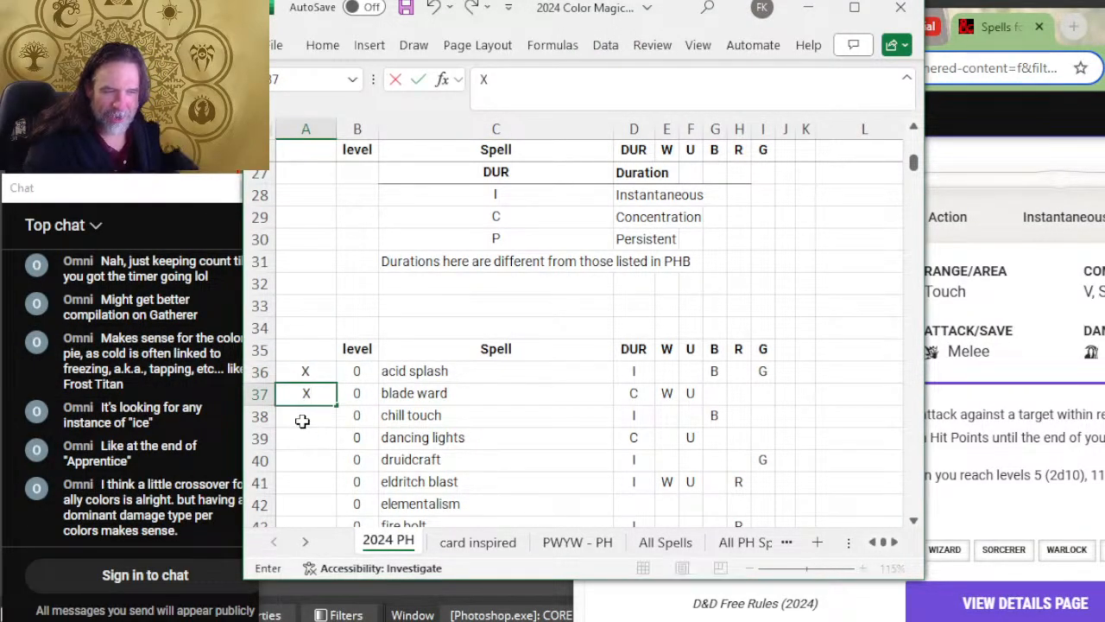
left_click(301, 422)
Step: Recheck chill touch against its D&D Beyond entry and mark its row with X in column A
key("alt+Tab")
key("alt+Tab")
left_click(504, 399)
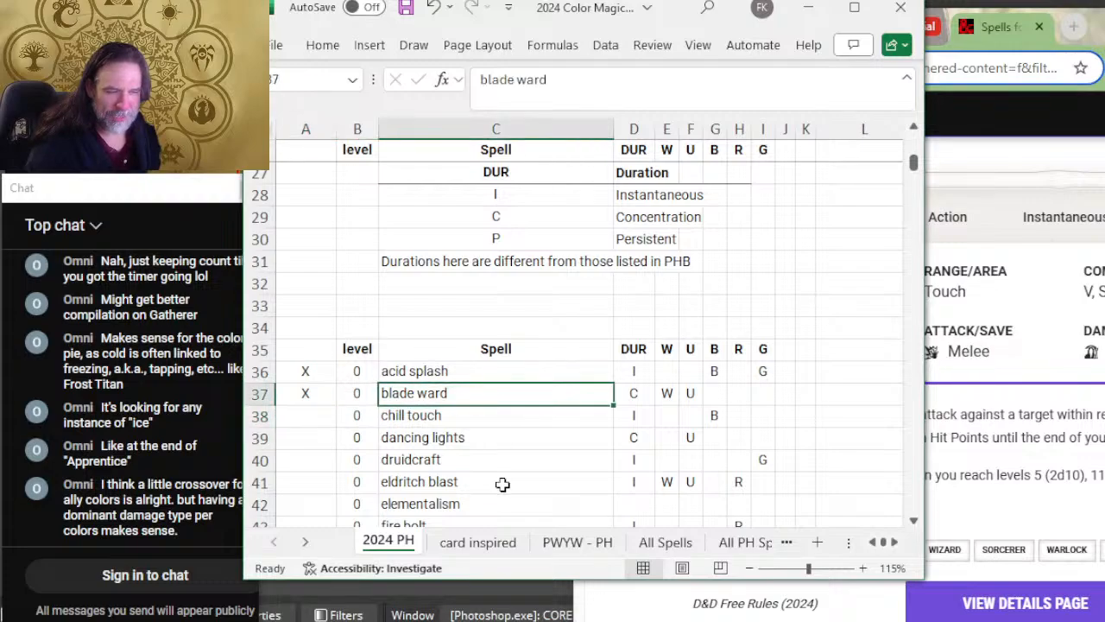
left_click(491, 416)
key("alt+Tab")
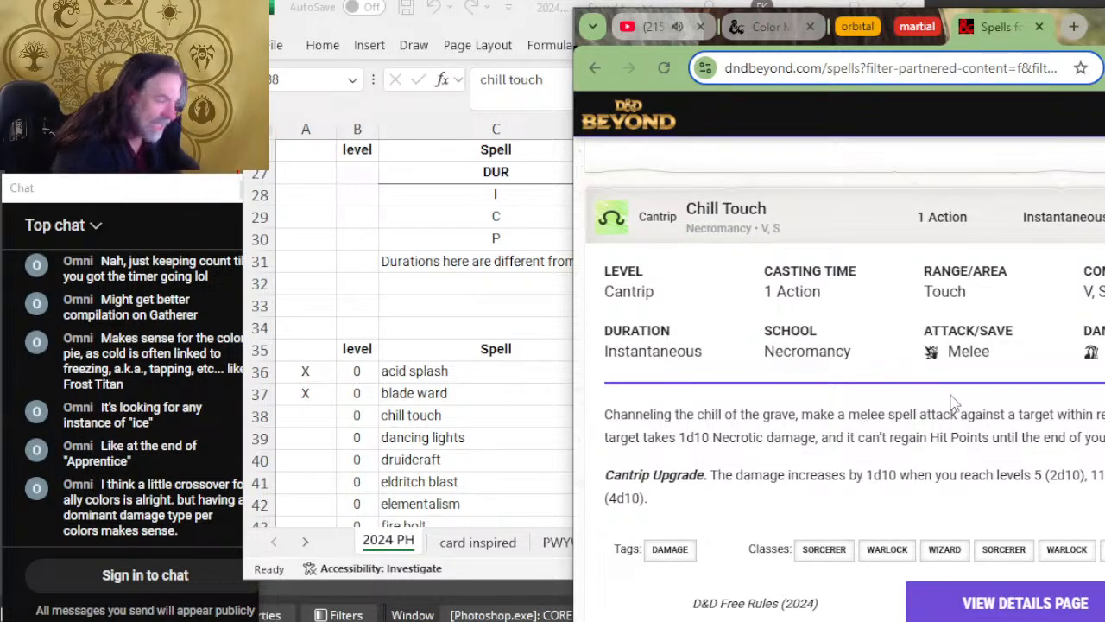
key("alt+Tab")
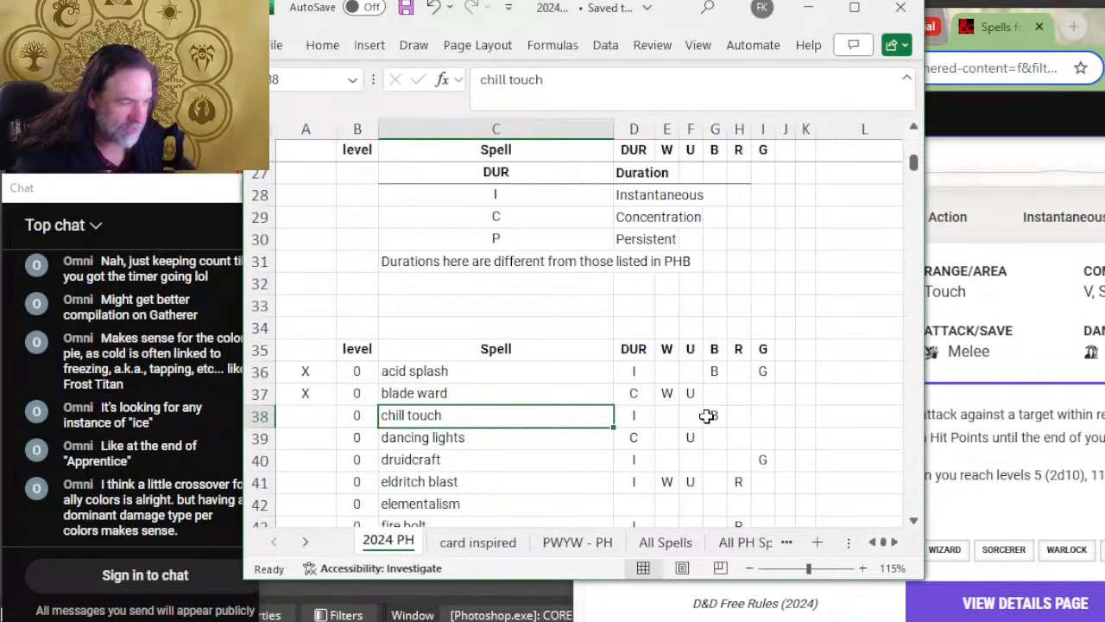
left_click(305, 416)
type("X")
left_click(431, 437)
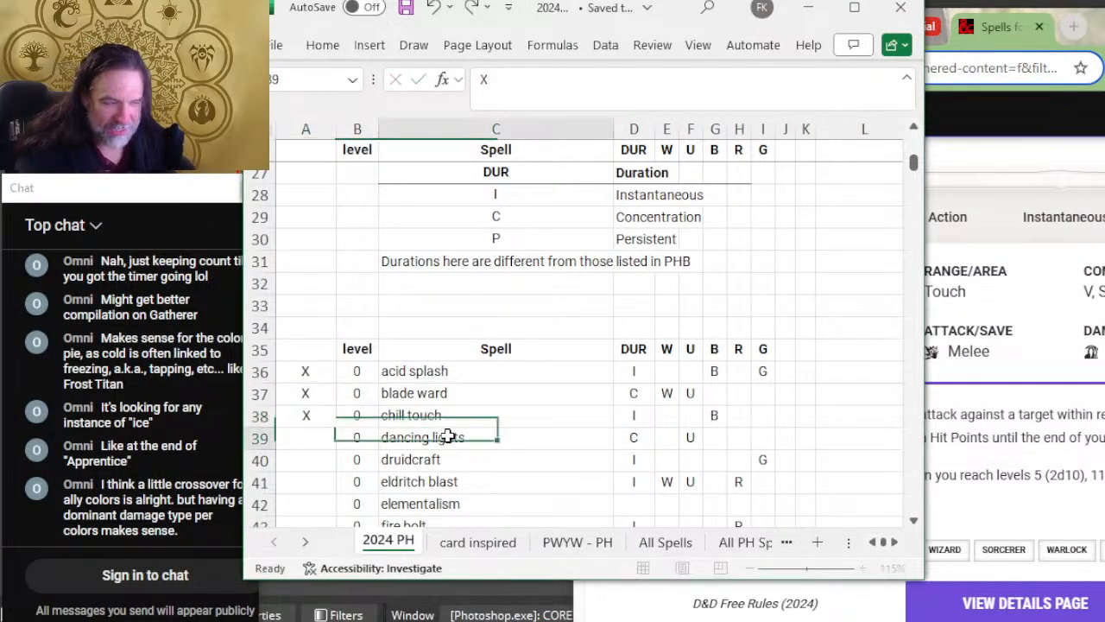
Step: Expand the Dancing Lights entry on D&D Beyond and review its description and school
key("alt+Tab")
scroll(1079, 427, "down", 1)
scroll(1061, 424, "down", 3)
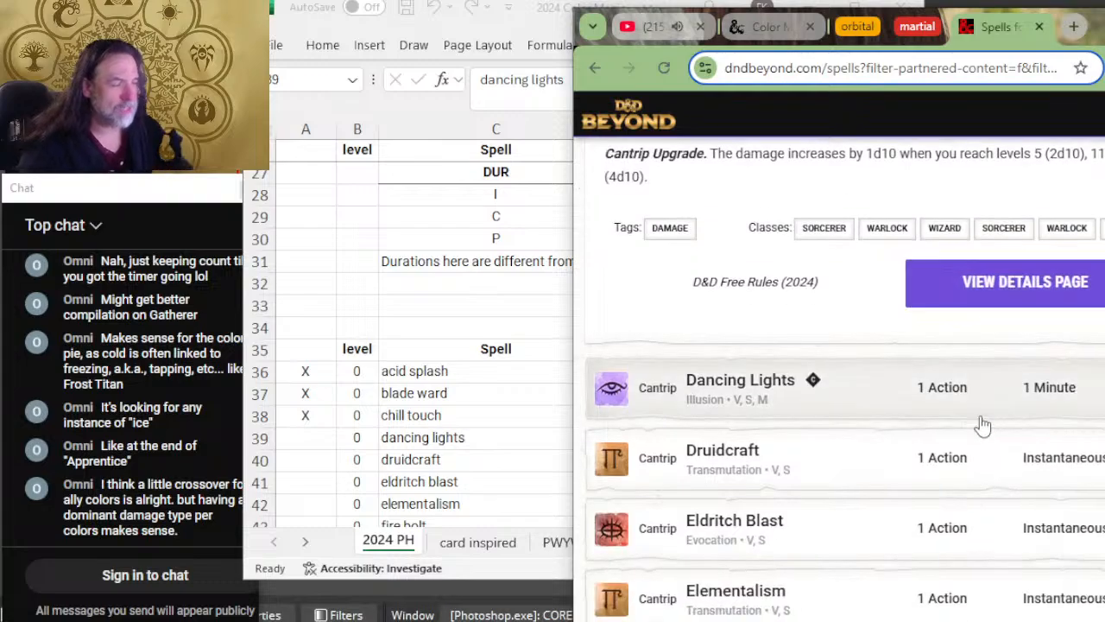
left_click(878, 402)
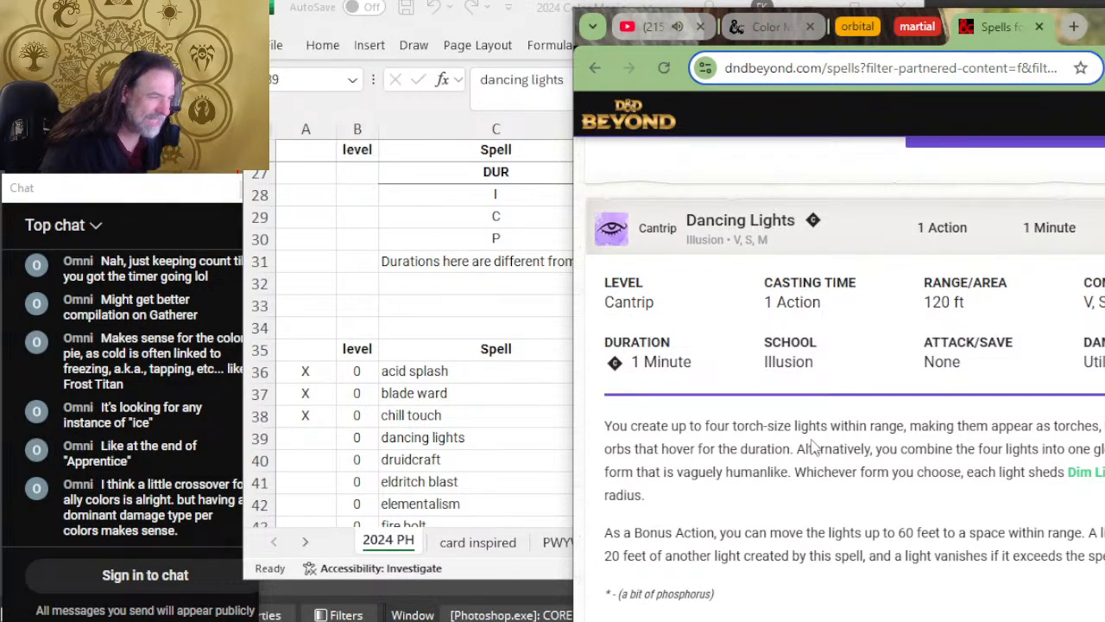
left_click_drag(830, 426, 767, 430)
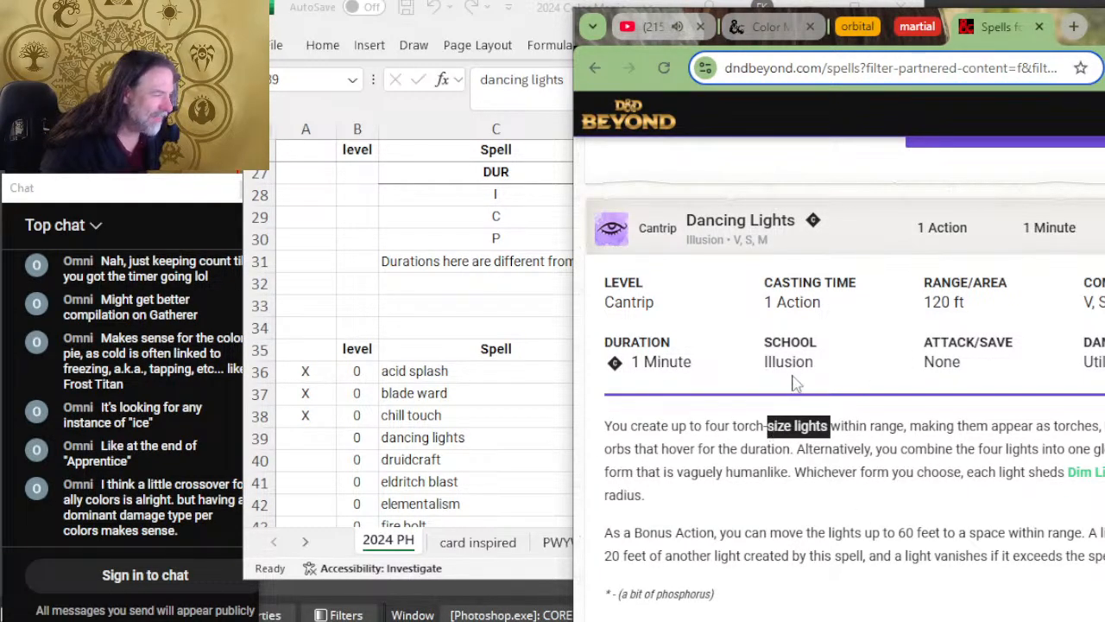
left_click_drag(808, 366, 762, 370)
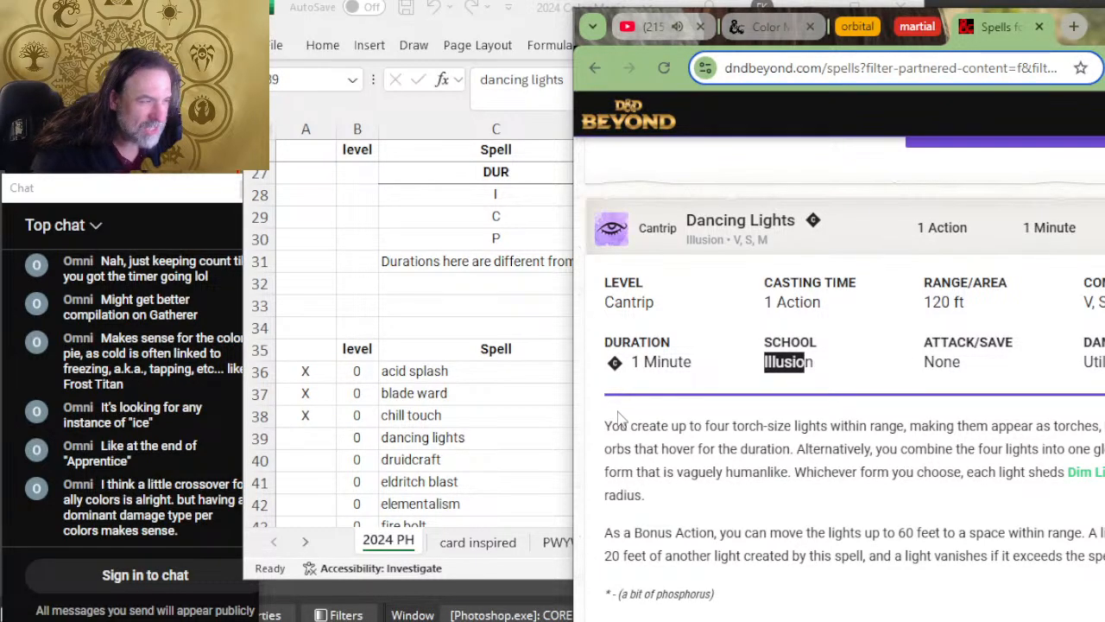
Step: Return to the spreadsheet and enter w in the white column of the dancing lights row
key("alt+Tab")
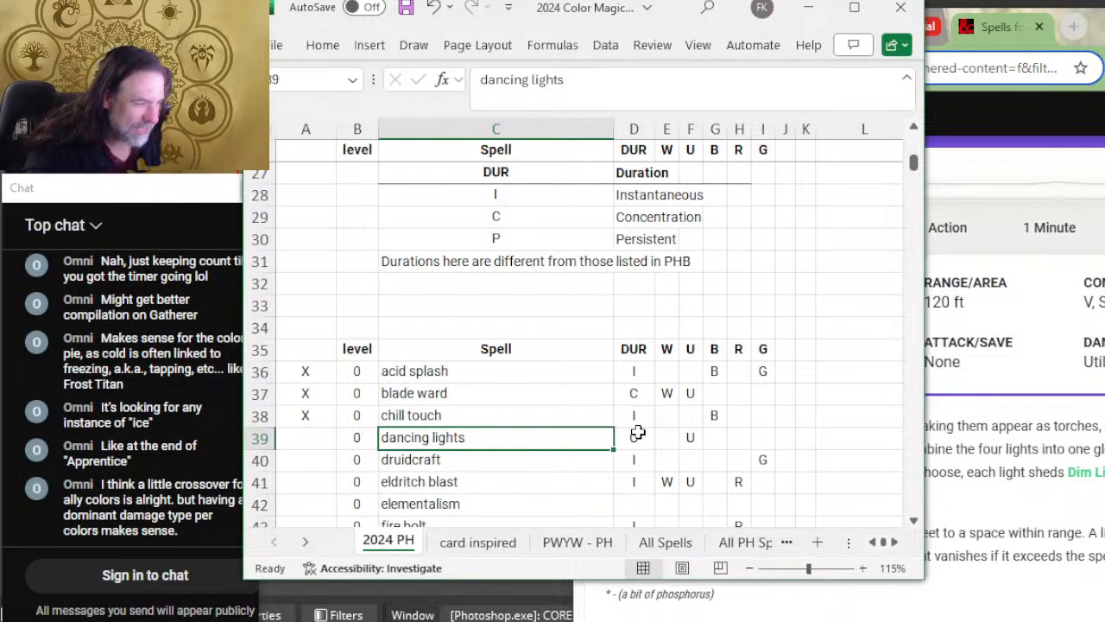
left_click(670, 440)
type("w")
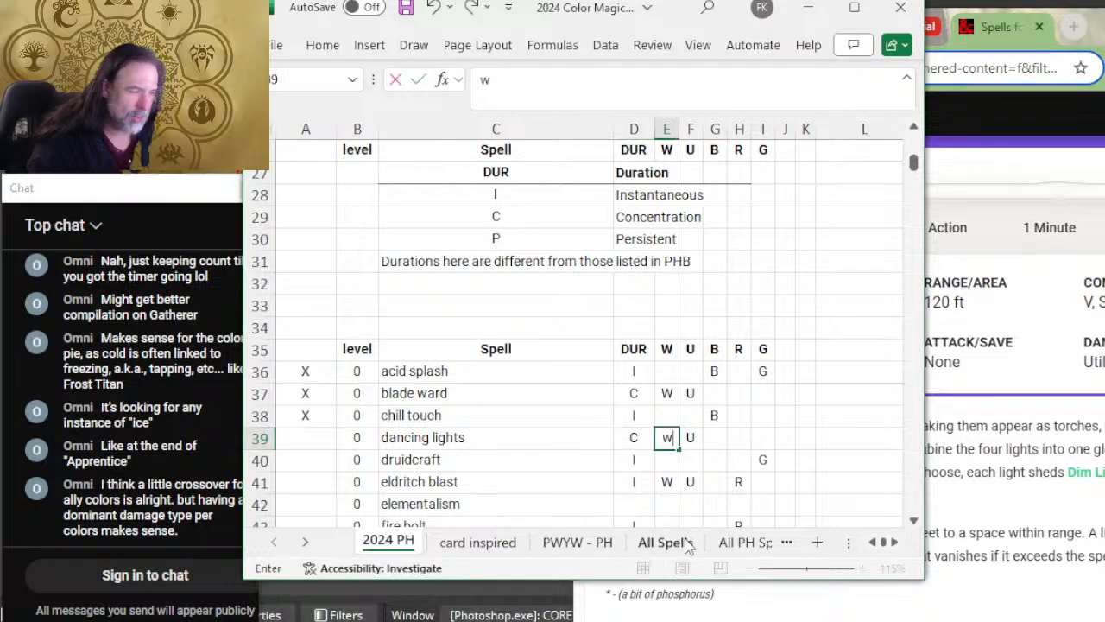
left_click(735, 418)
left_click(661, 434)
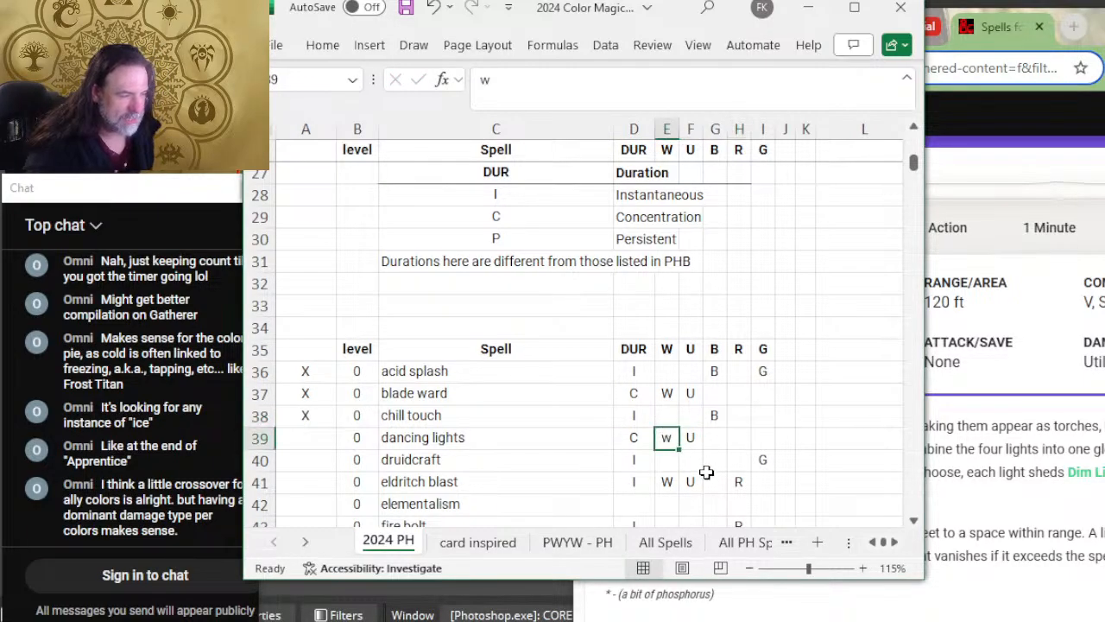
Step: Change the dancing lights row's white entry to a capital W and mark the row with X in column A
left_click(708, 440)
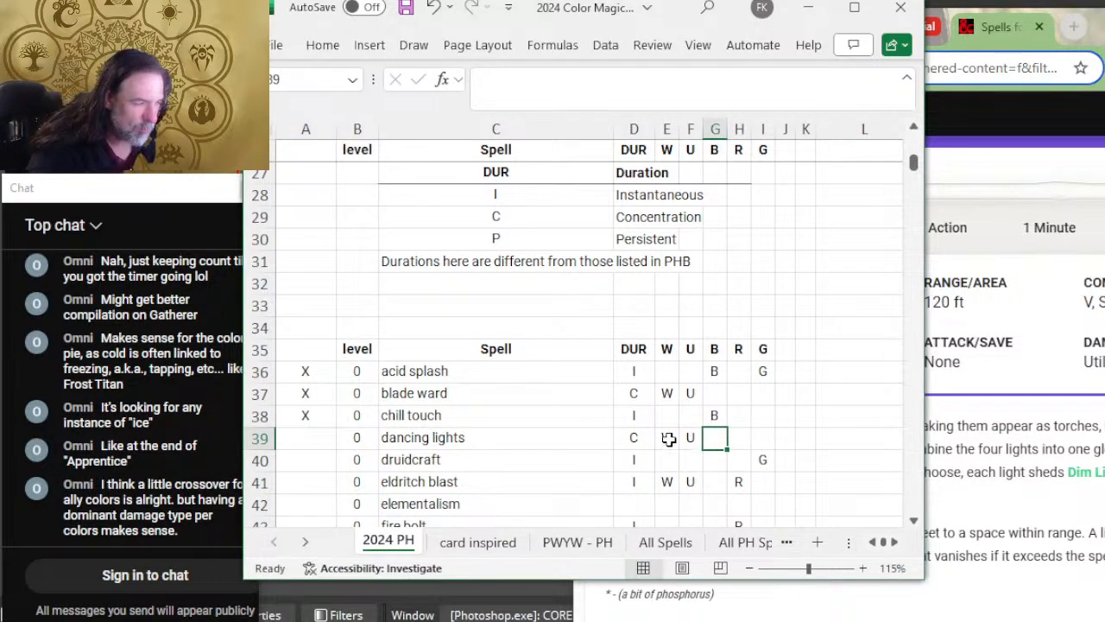
left_click(666, 437)
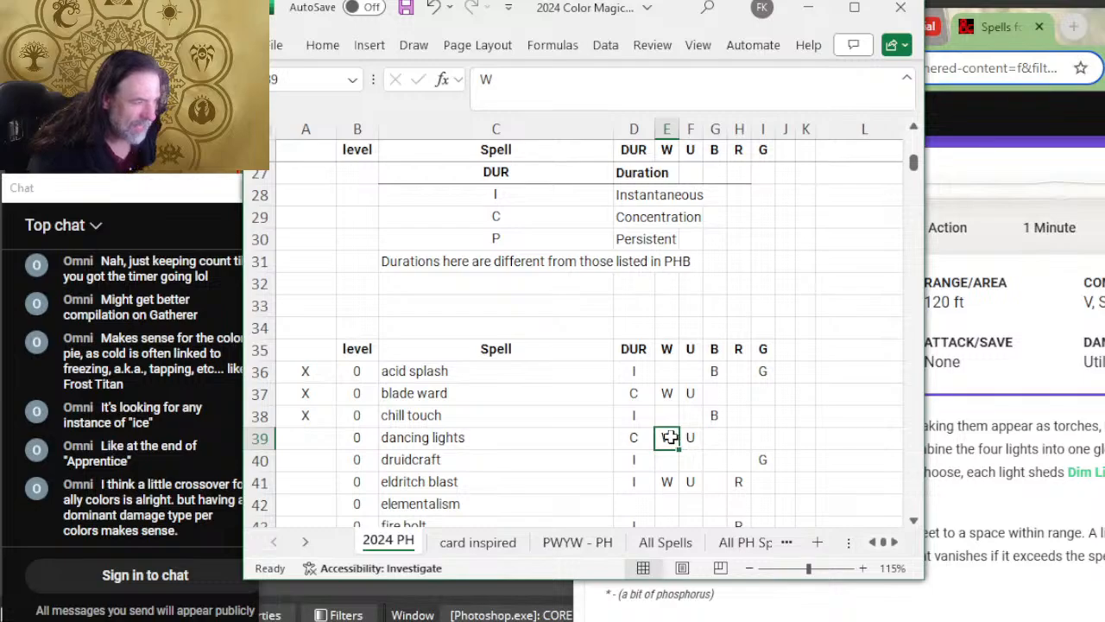
left_click(689, 438)
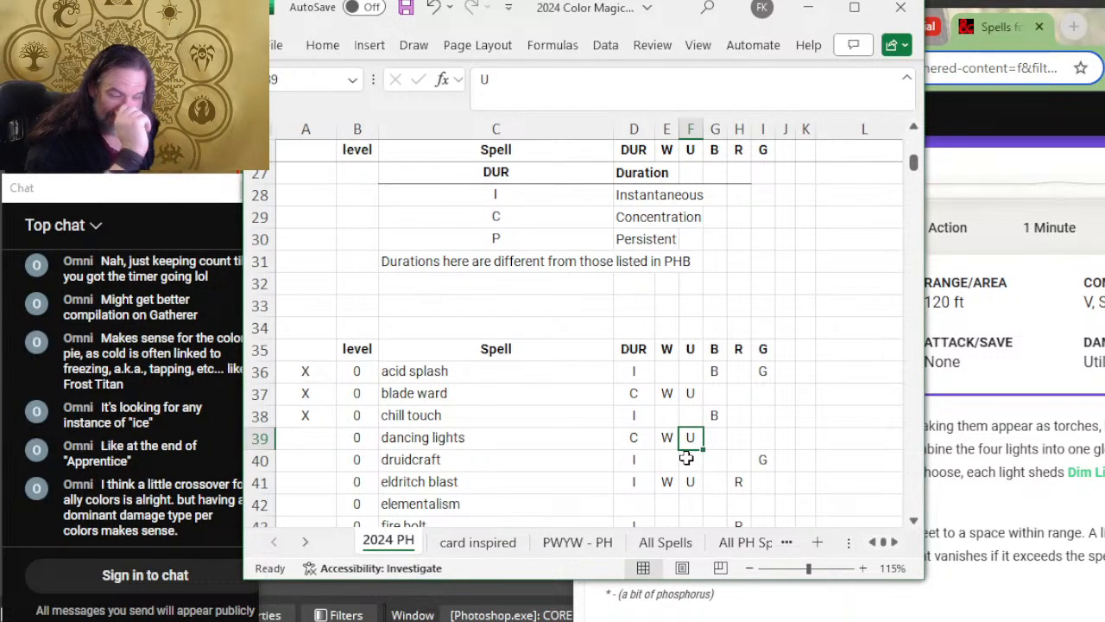
left_click(324, 435)
type("X")
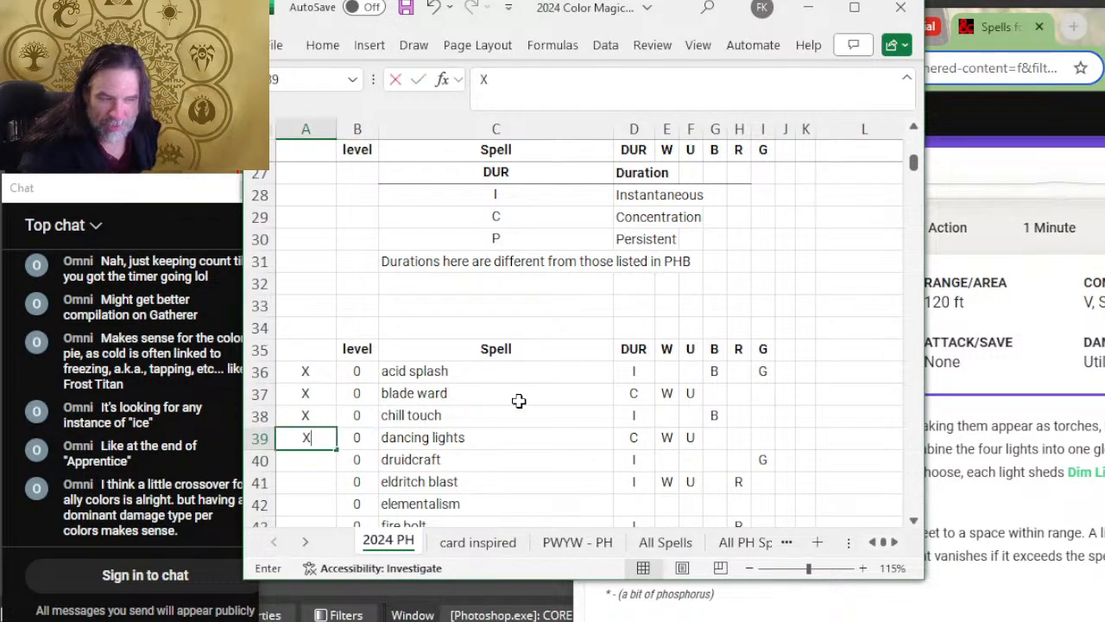
left_click(557, 413)
Step: Switch to D&D Beyond, expand the Druidcraft entry, and review its duration, school, effects and classes
scroll(496, 397, "down", 2)
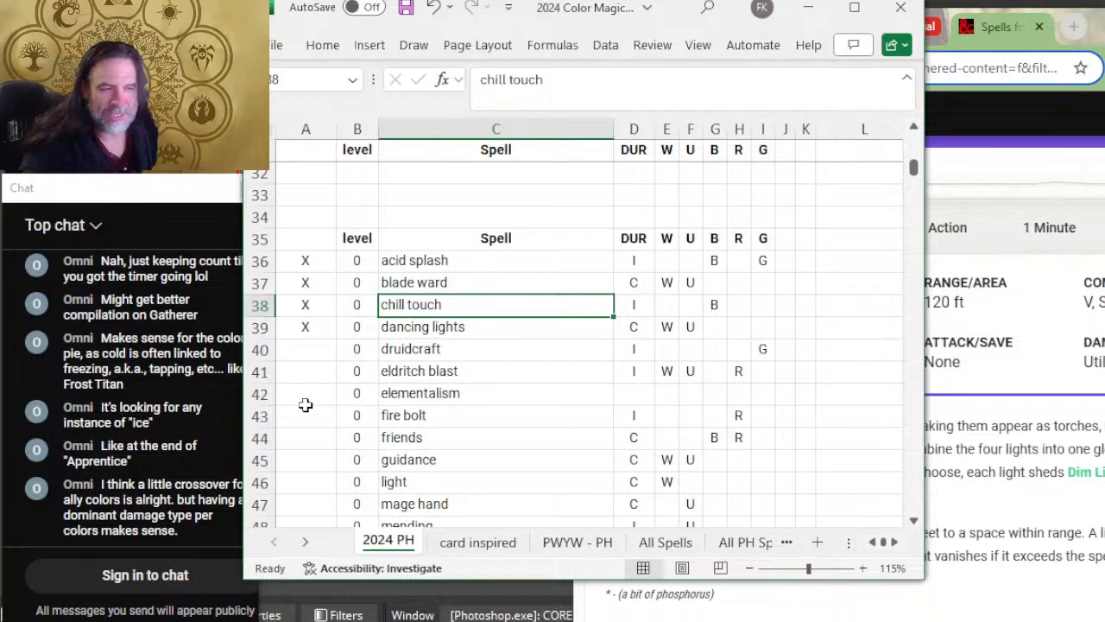
left_click(322, 351)
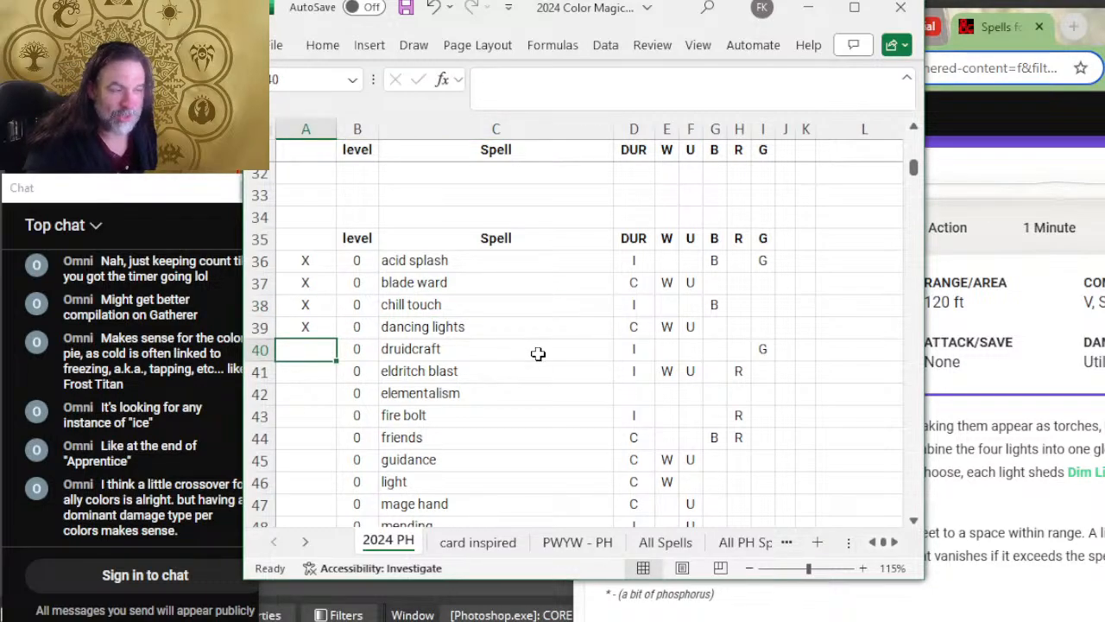
key("alt+Tab")
key("alt+Tab")
left_click(468, 358)
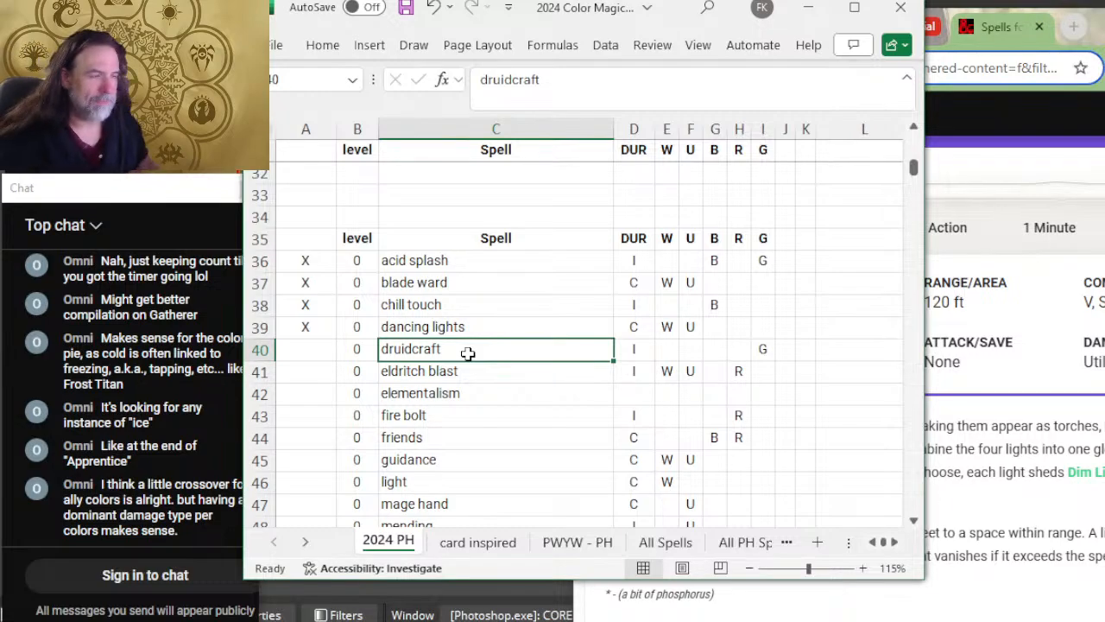
key("alt+Tab")
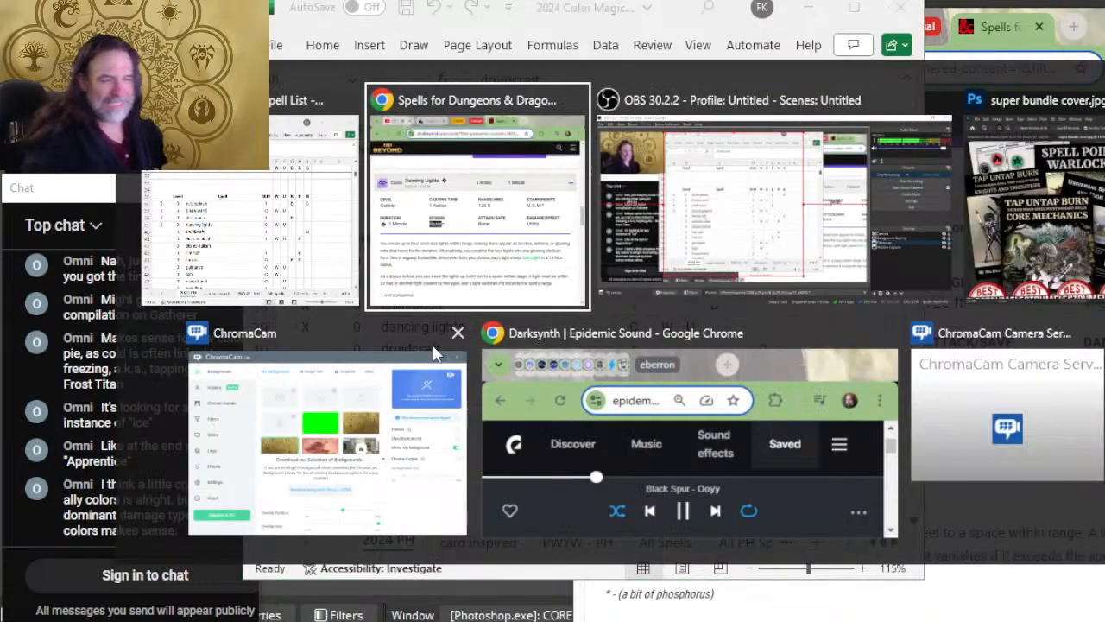
scroll(763, 423, "down", 7)
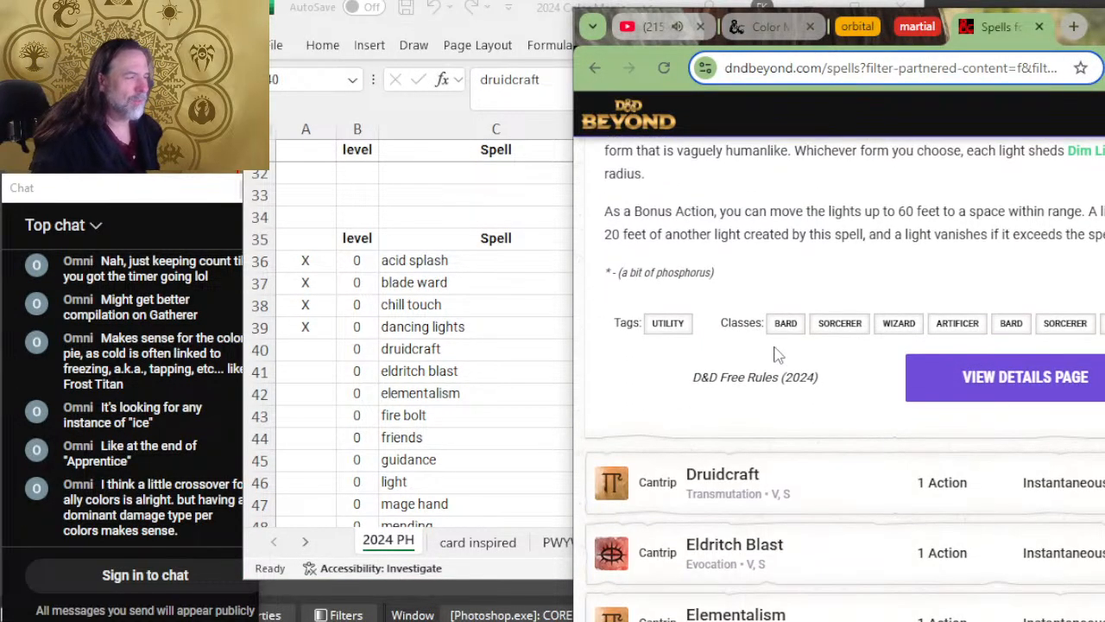
left_click(818, 323)
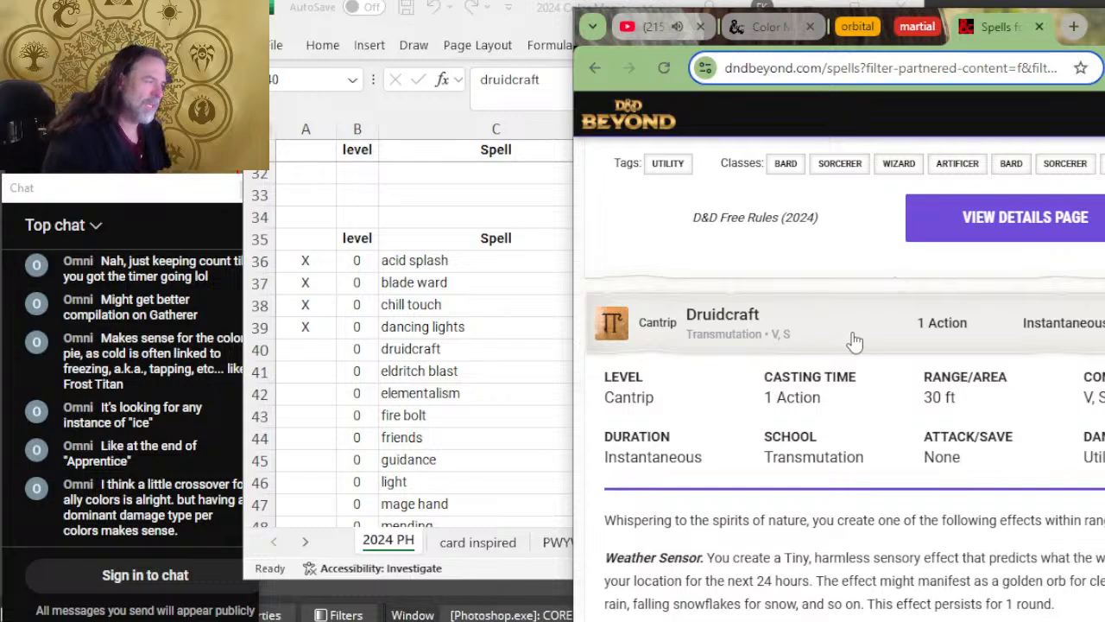
scroll(898, 354, "down", 2)
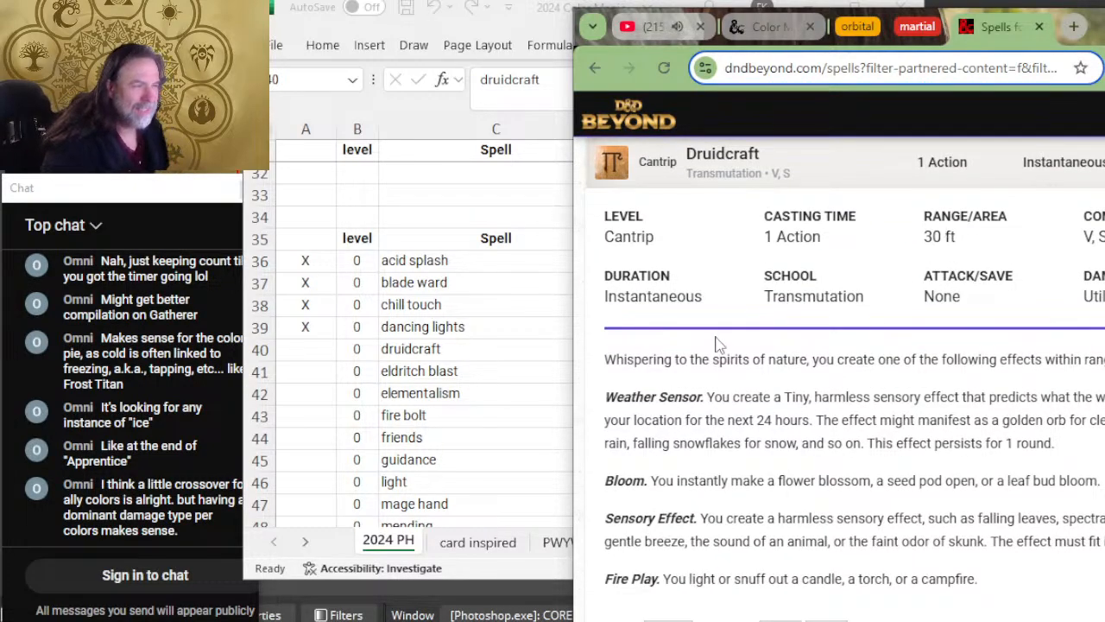
key("alt+Tab")
key("alt+Tab")
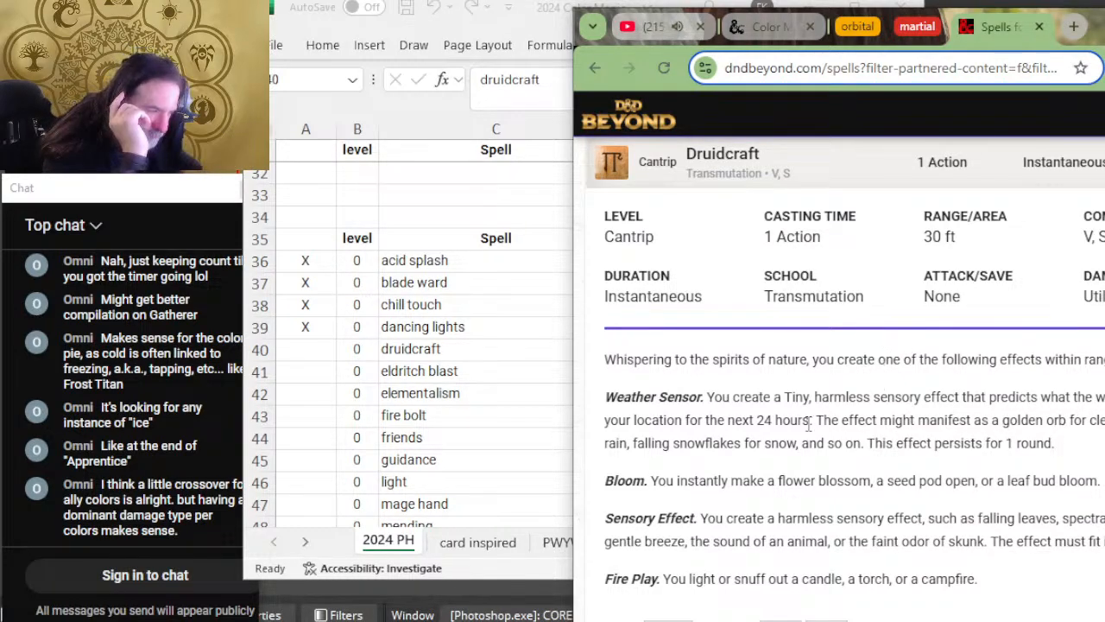
scroll(738, 404, "down", 2)
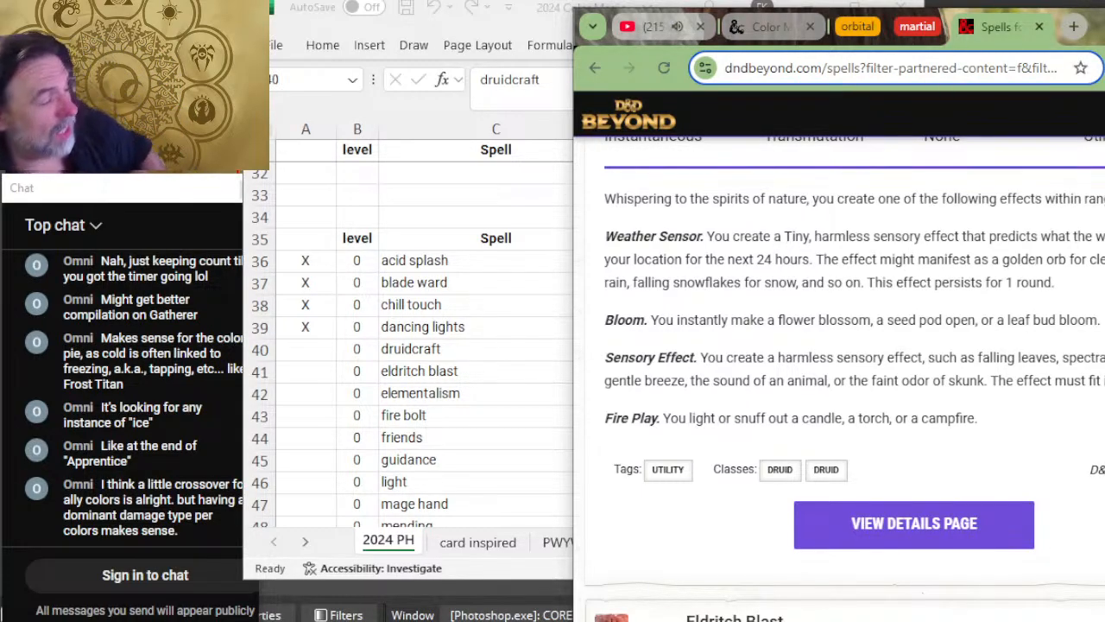
Step: Return to the spreadsheet and mark the druidcraft row with X in column A
key("alt+Tab")
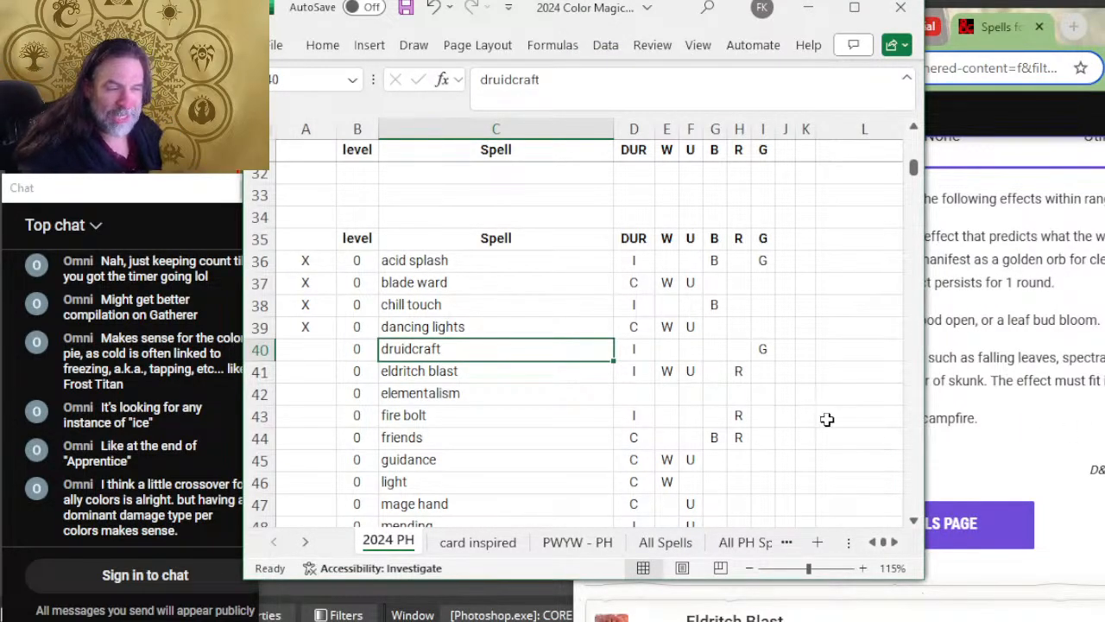
left_click(309, 360)
type("X")
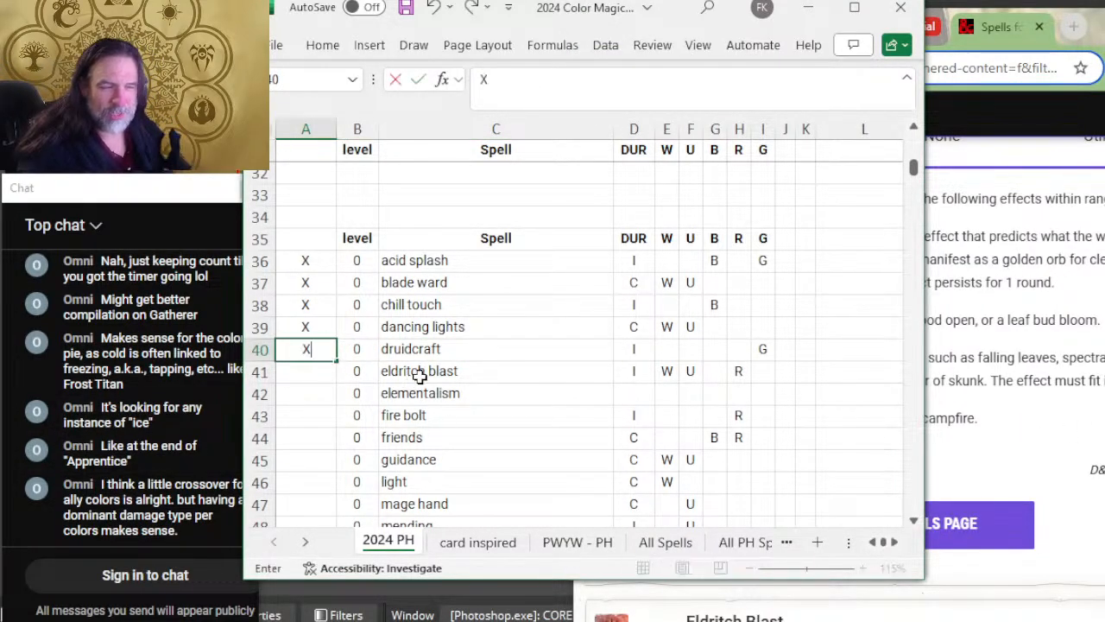
left_click(419, 370)
Step: Expand the Eldritch Blast entry on D&D Beyond and compare its description with the duration and colors in its spreadsheet row
key("alt+Tab")
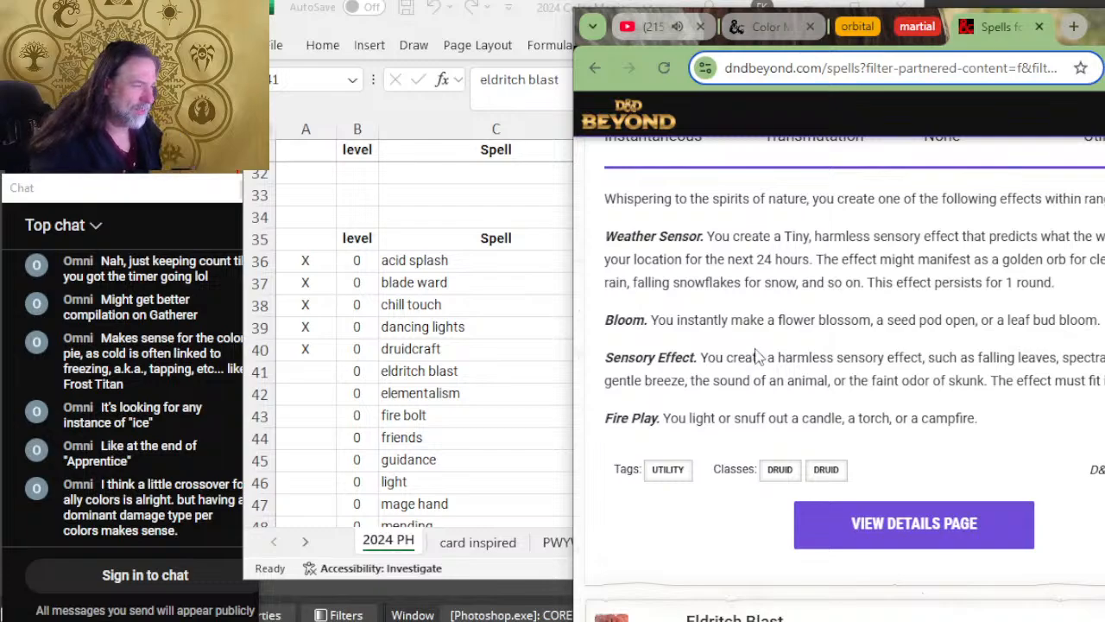
scroll(756, 357, "down", 4)
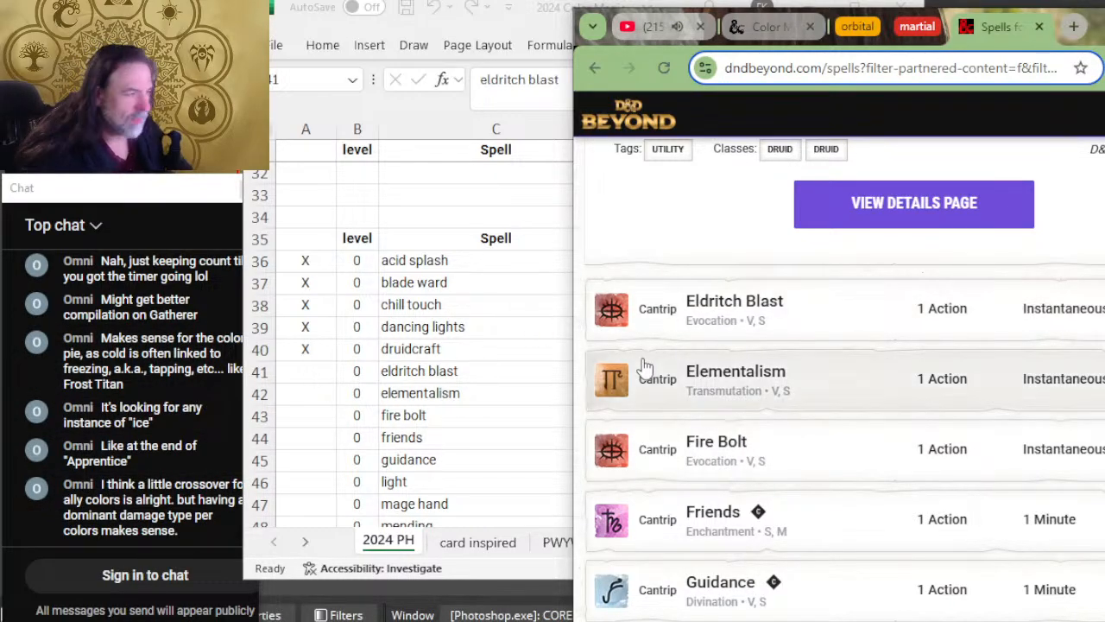
left_click(783, 316)
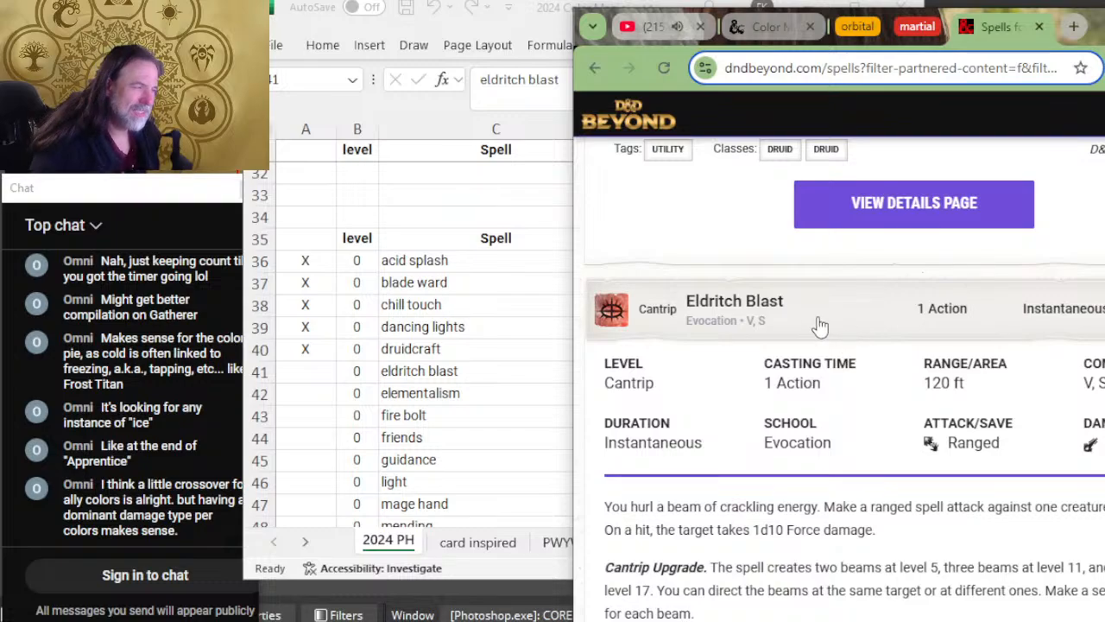
left_click(436, 373)
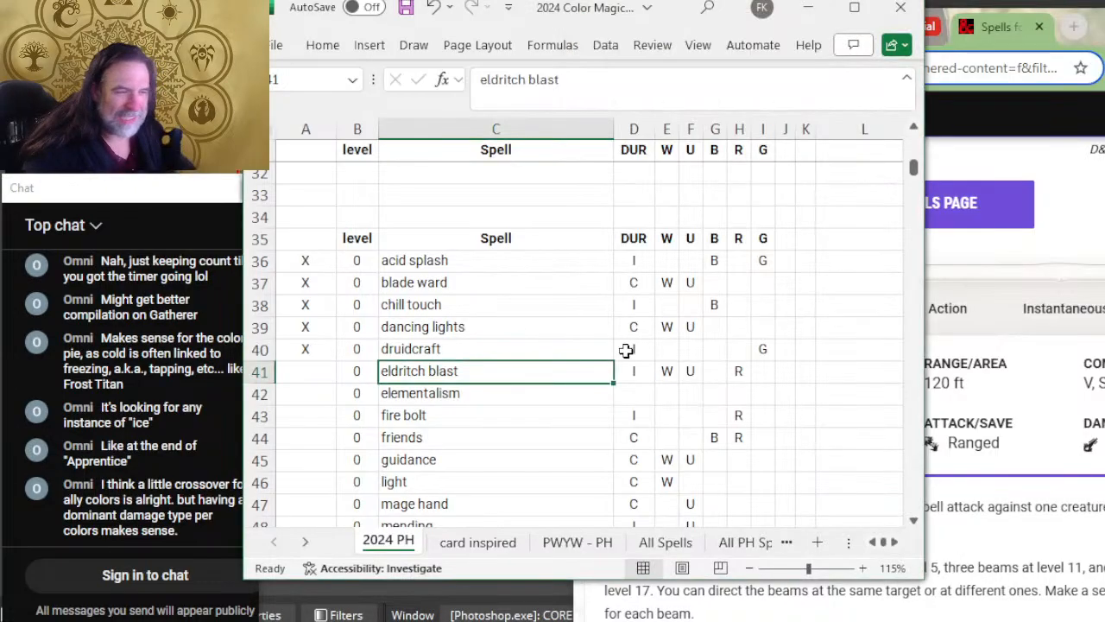
key("alt+Tab")
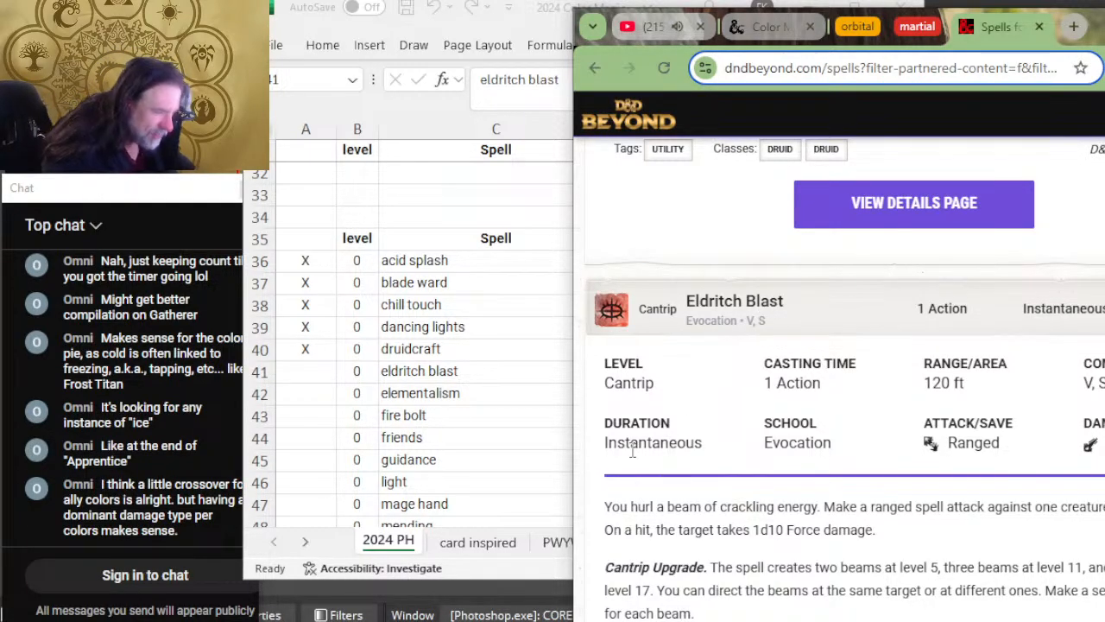
scroll(633, 450, "down", 2)
key("alt+Tab")
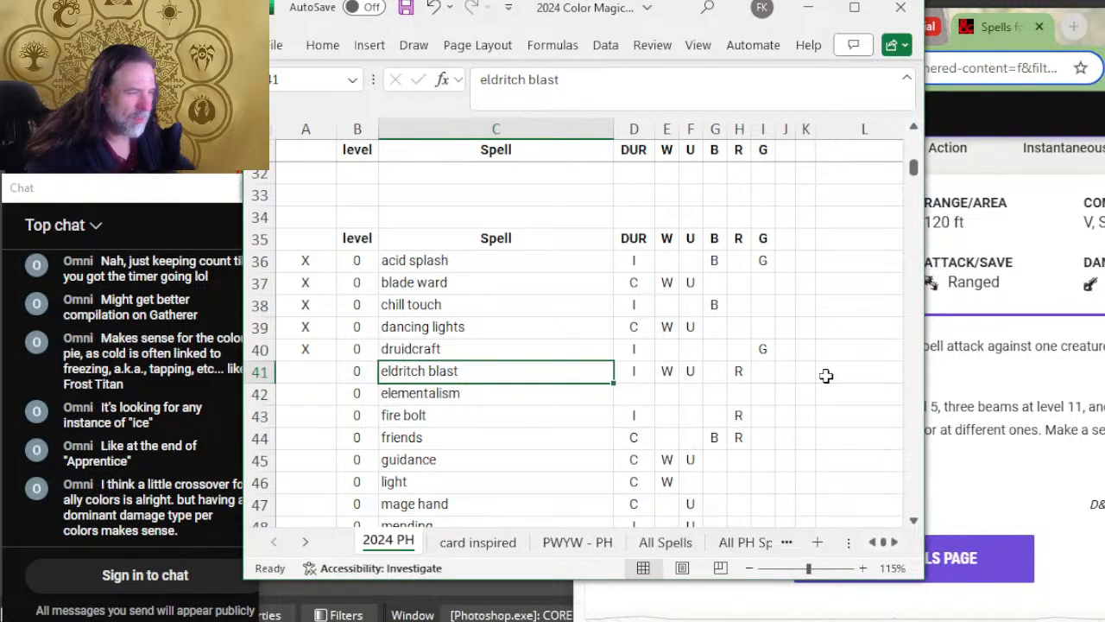
left_click(944, 354)
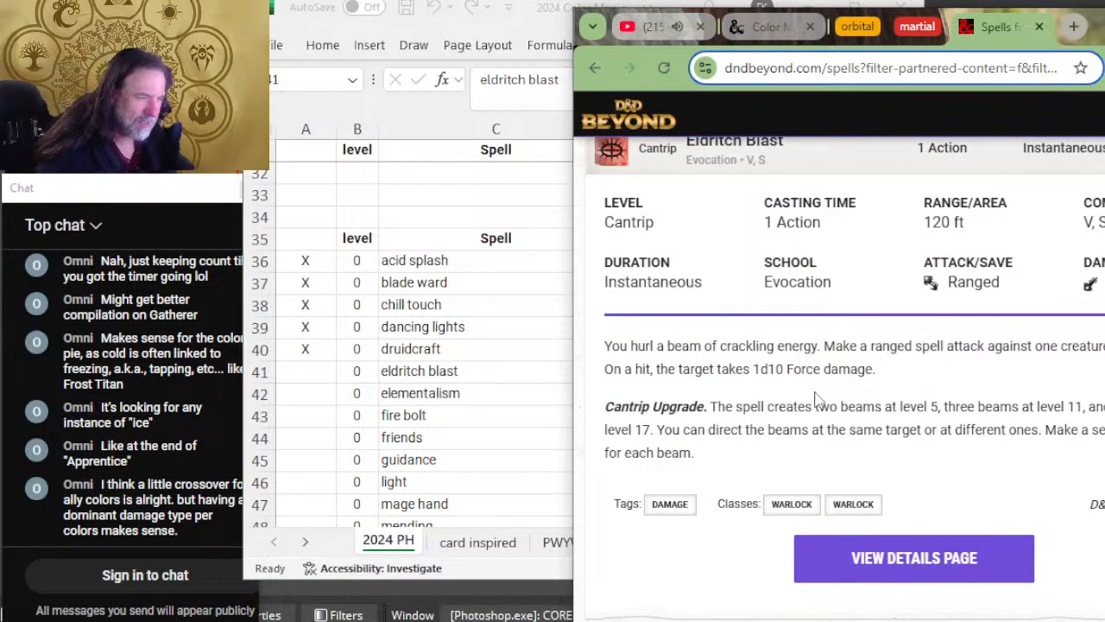
scroll(740, 298, "down", 5)
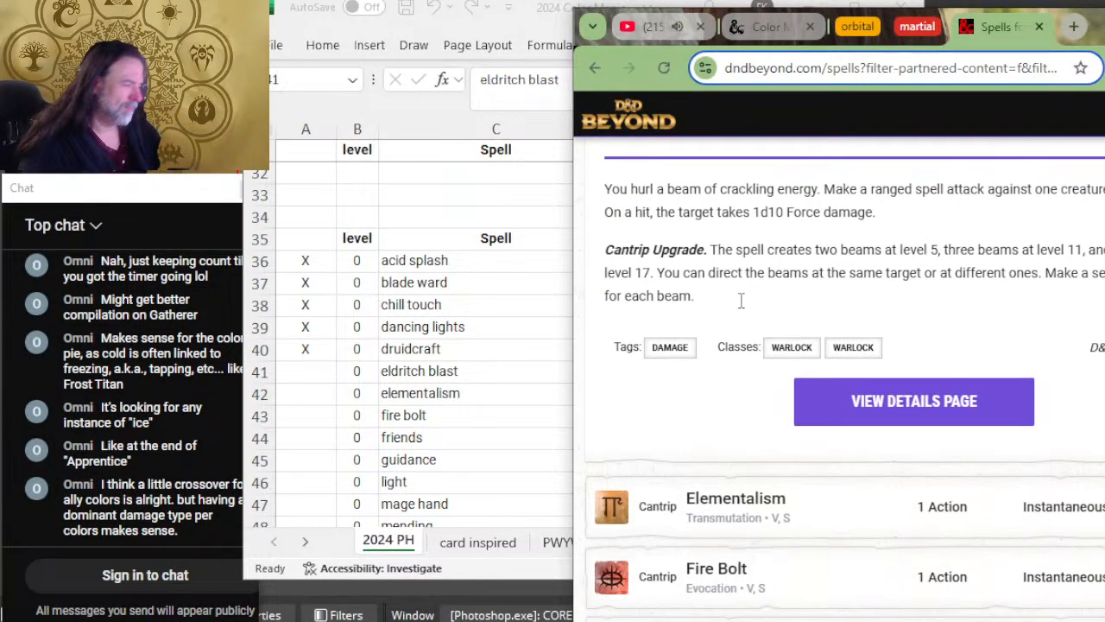
Step: Expand the Elementalism entry on D&D Beyond, and mark the eldritch blast row with X in column A of the spreadsheet
left_click(846, 199)
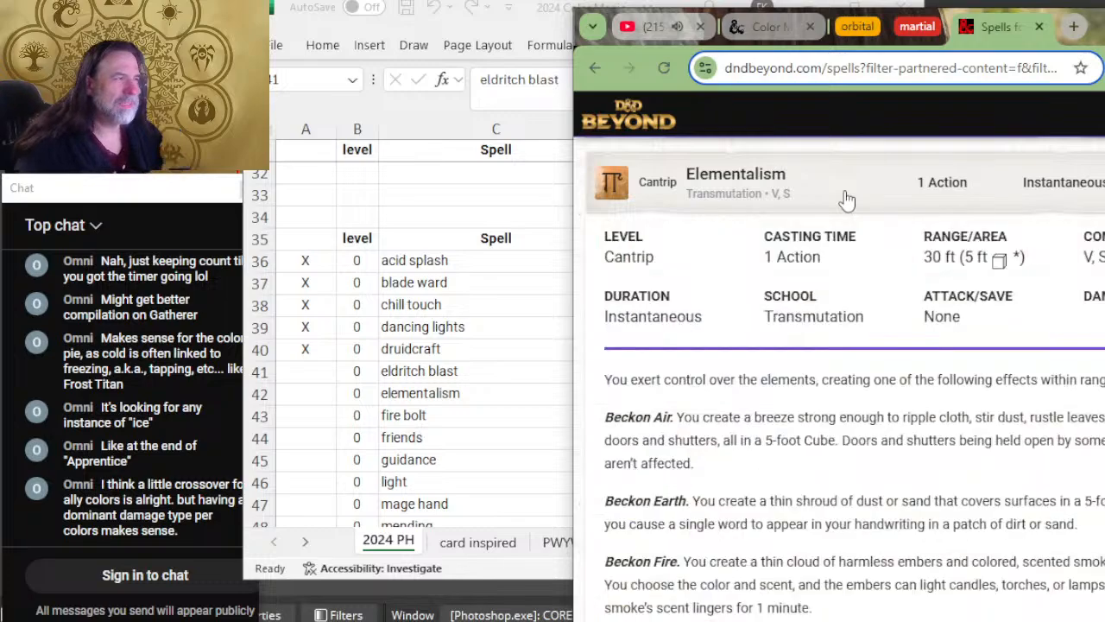
key("alt+Tab")
left_click(302, 371)
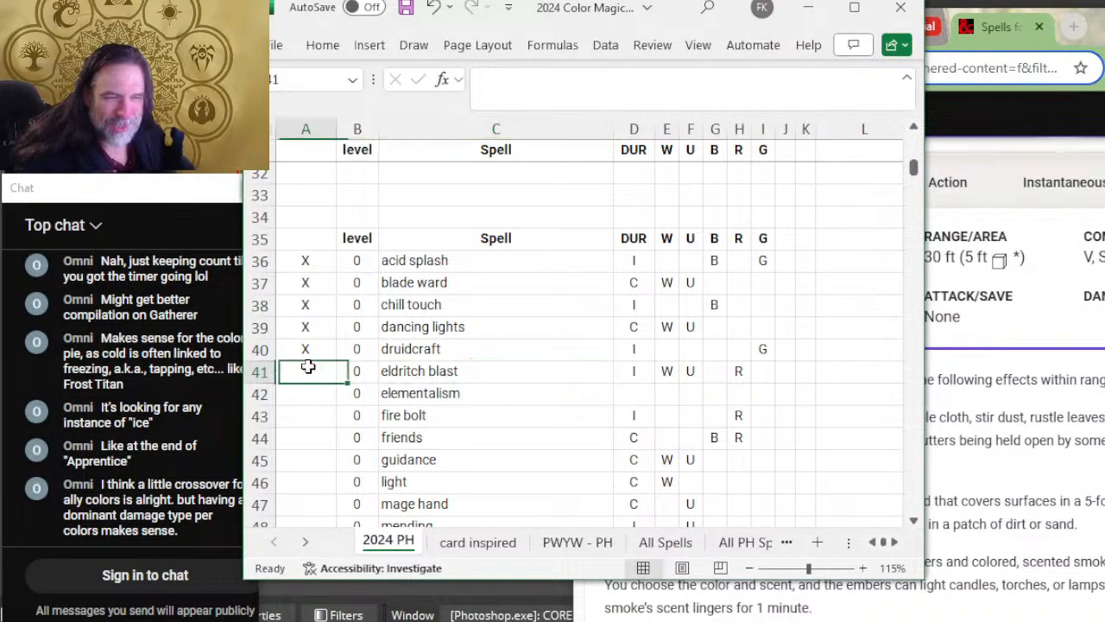
type("X")
key("Return")
Step: Review the Elementalism entry's duration, elemental effects and classes on D&D Beyond against its spreadsheet row
key("alt+Tab")
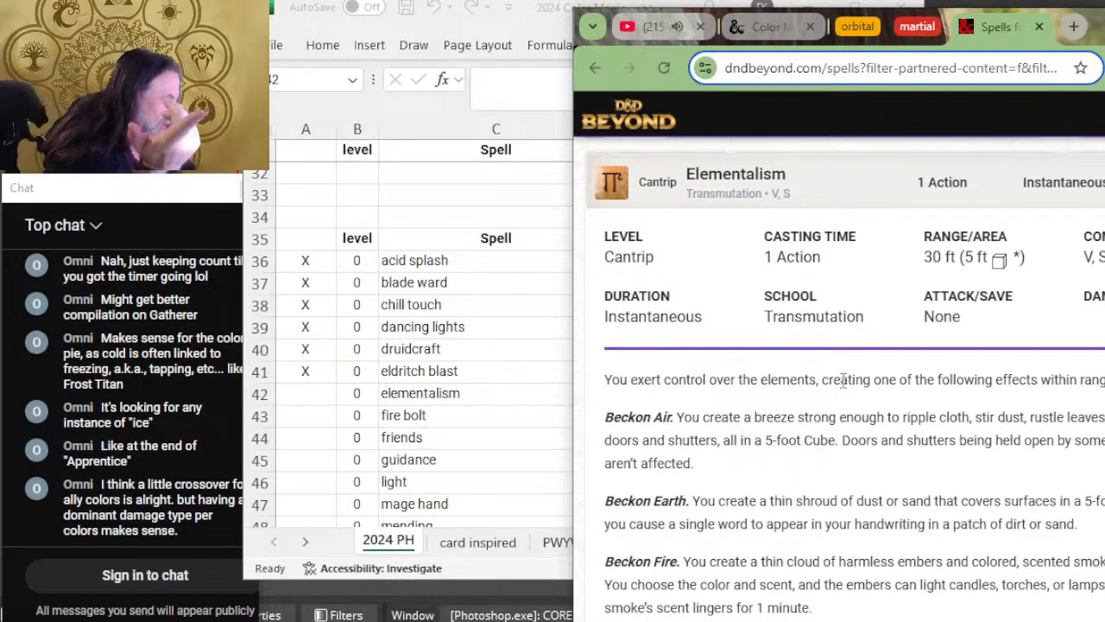
scroll(772, 410, "down", 2)
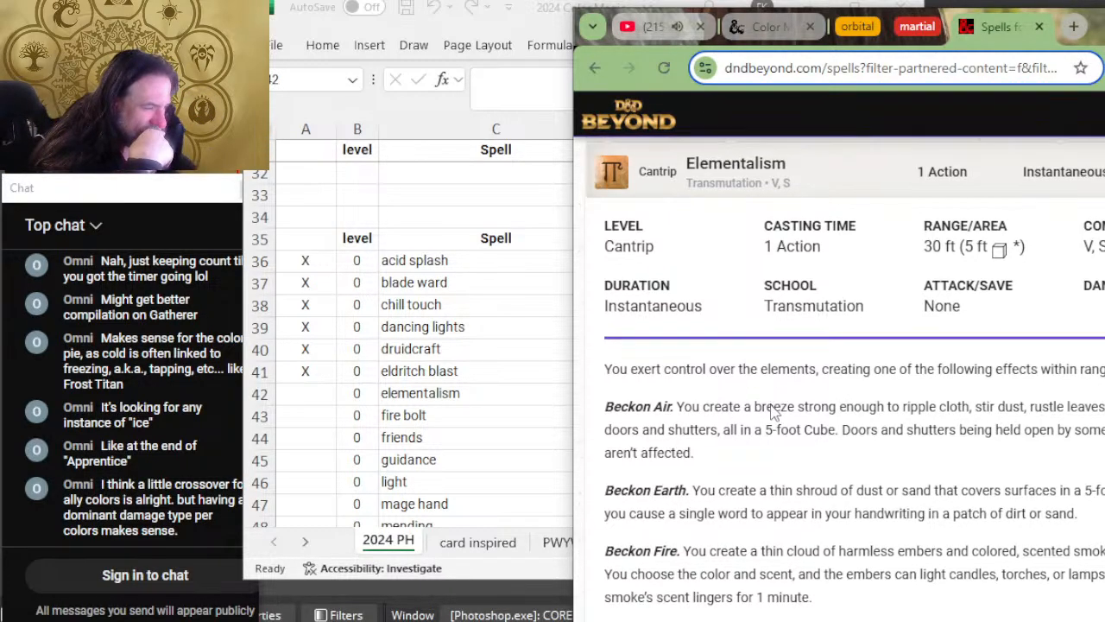
scroll(774, 395, "down", 2)
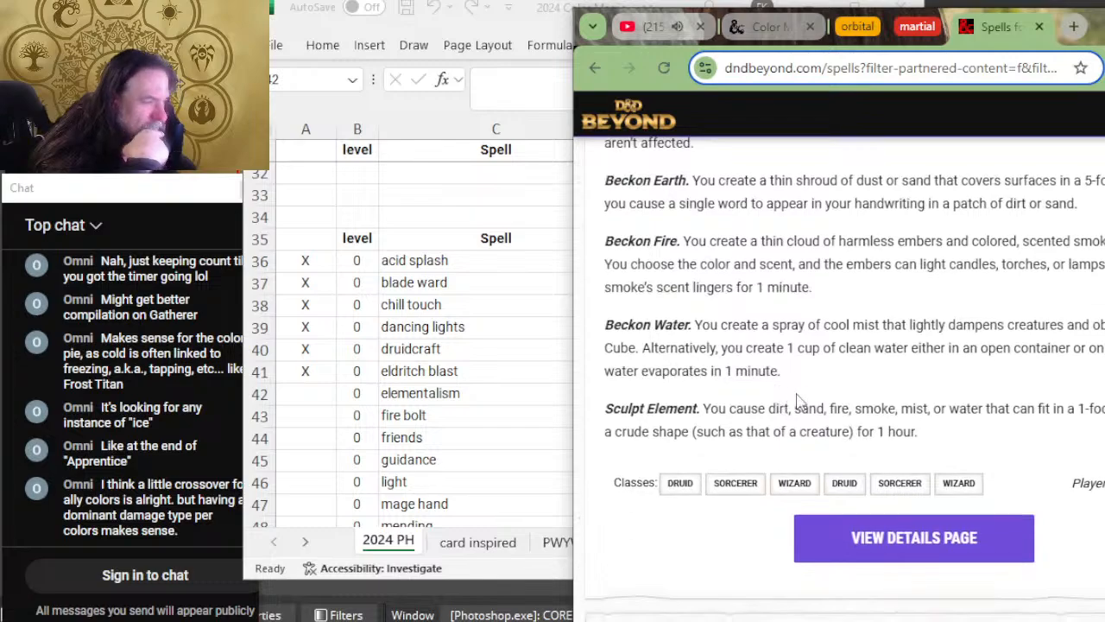
key("alt+Tab")
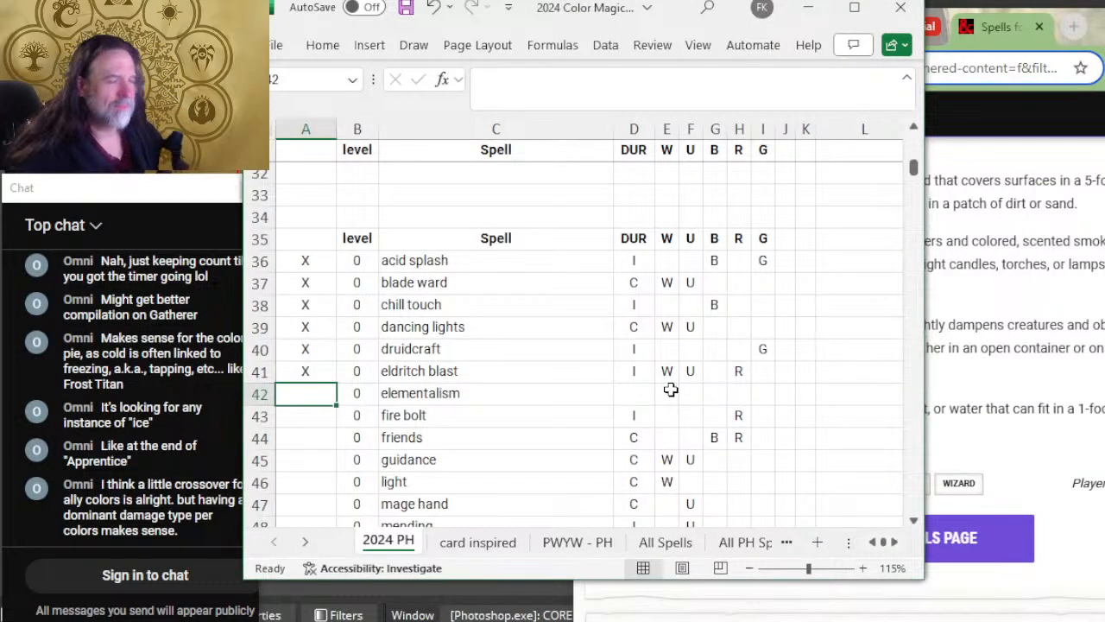
key("alt+Tab")
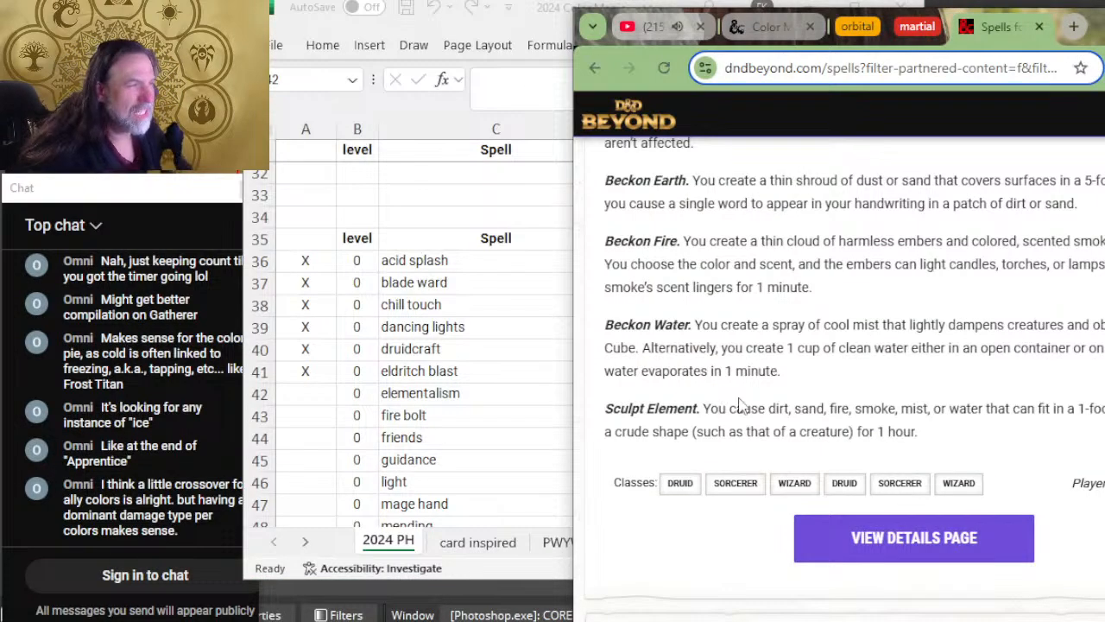
scroll(743, 403, "up", 4)
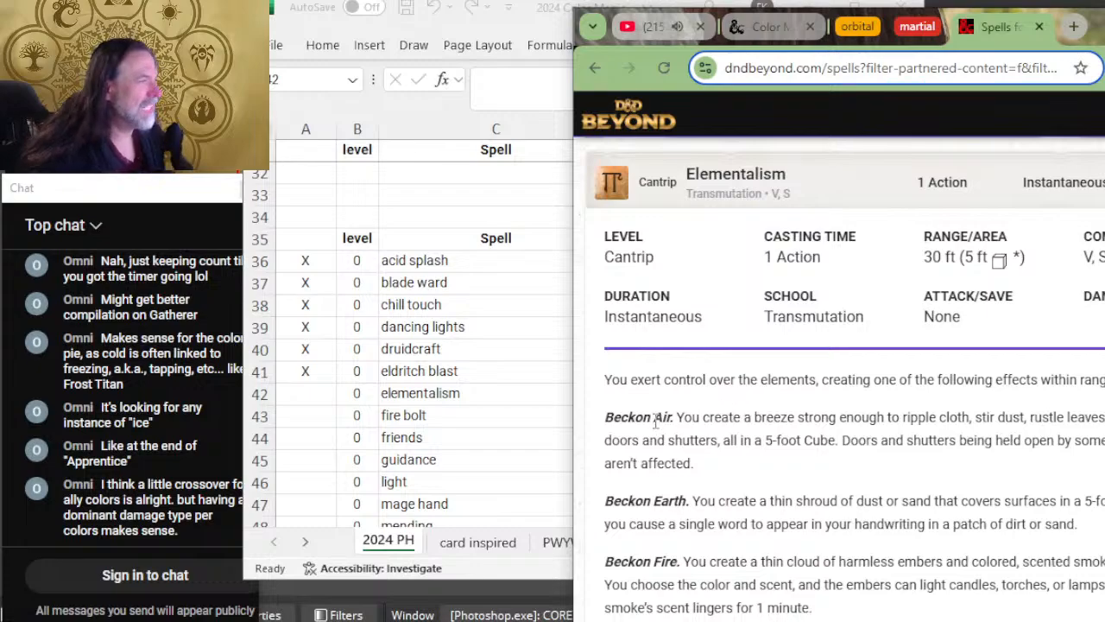
Step: Return to the spreadsheet and enter I in the duration column of the elementalism row
key("alt+Tab")
key("Right")
key("Right")
key("Right")
key("Right")
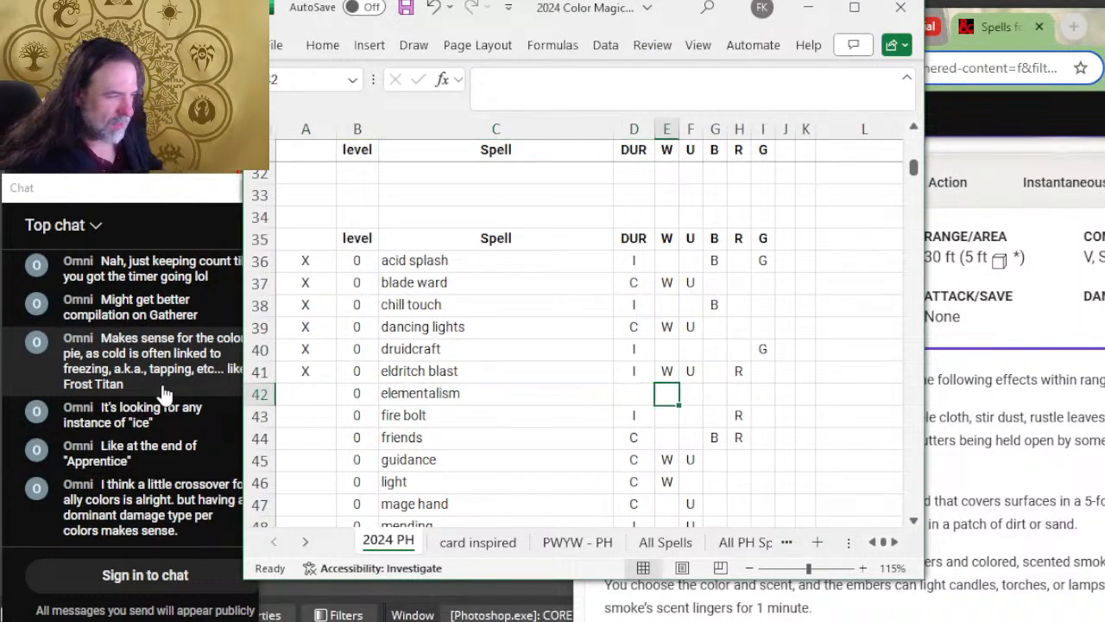
key("Left")
type("I")
key("Right")
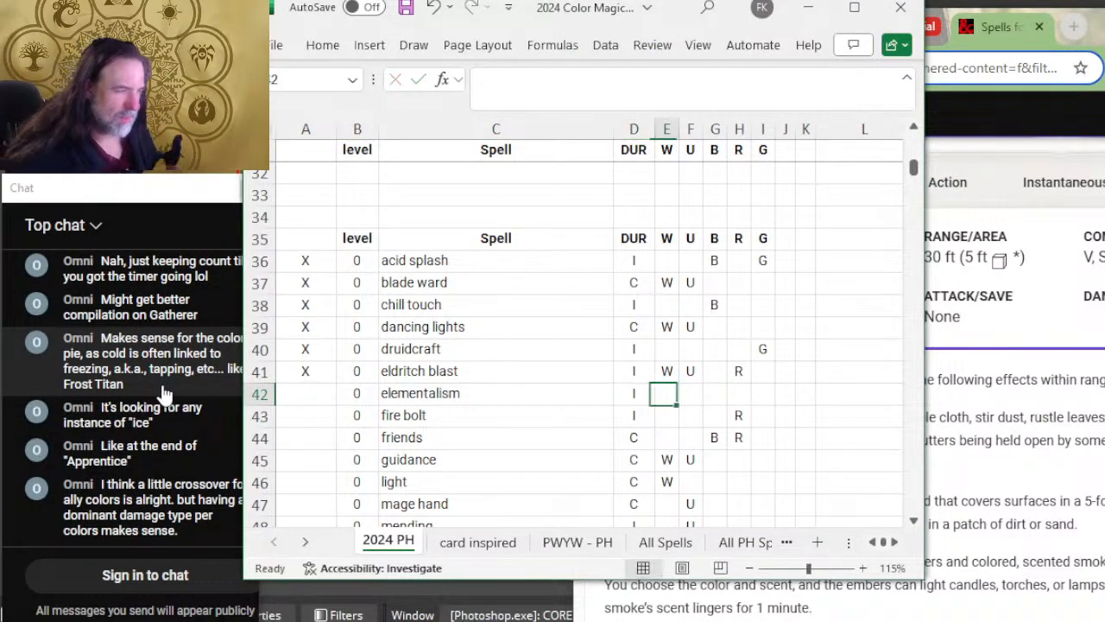
Step: Assign blue, red and green to elementalism by entering U, R and G in the matching color columns of its row
key("Right")
type("U")
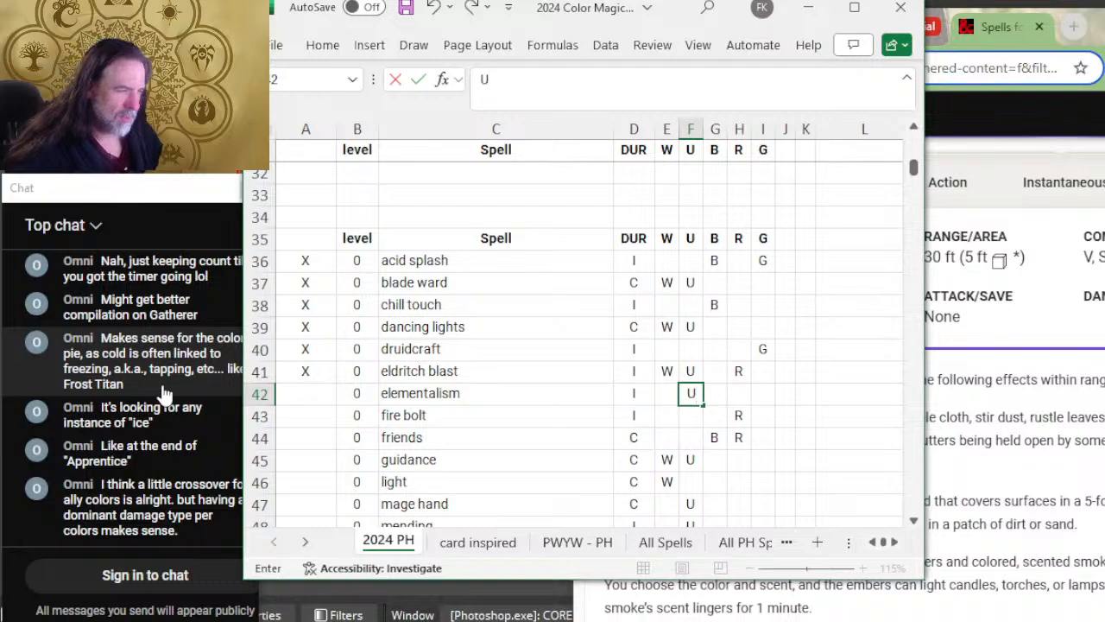
key("Right")
key("Right")
type("R")
Step: Review the remaining Elementalism effects and classes on D&D Beyond, and expand the Fire Bolt entry
key("Right")
type("G")
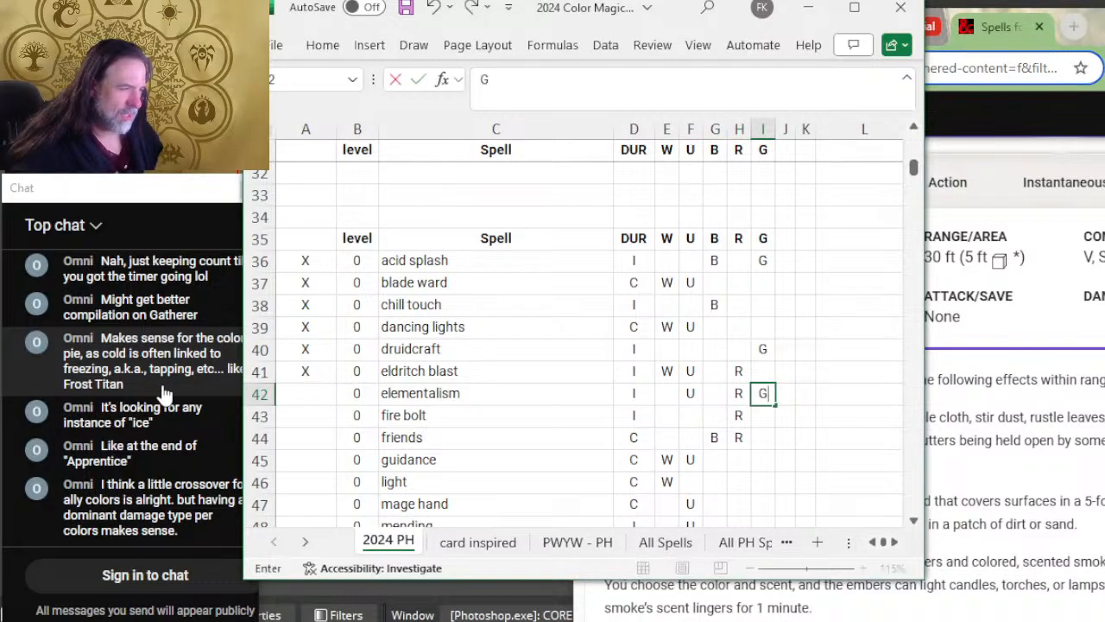
key("Right")
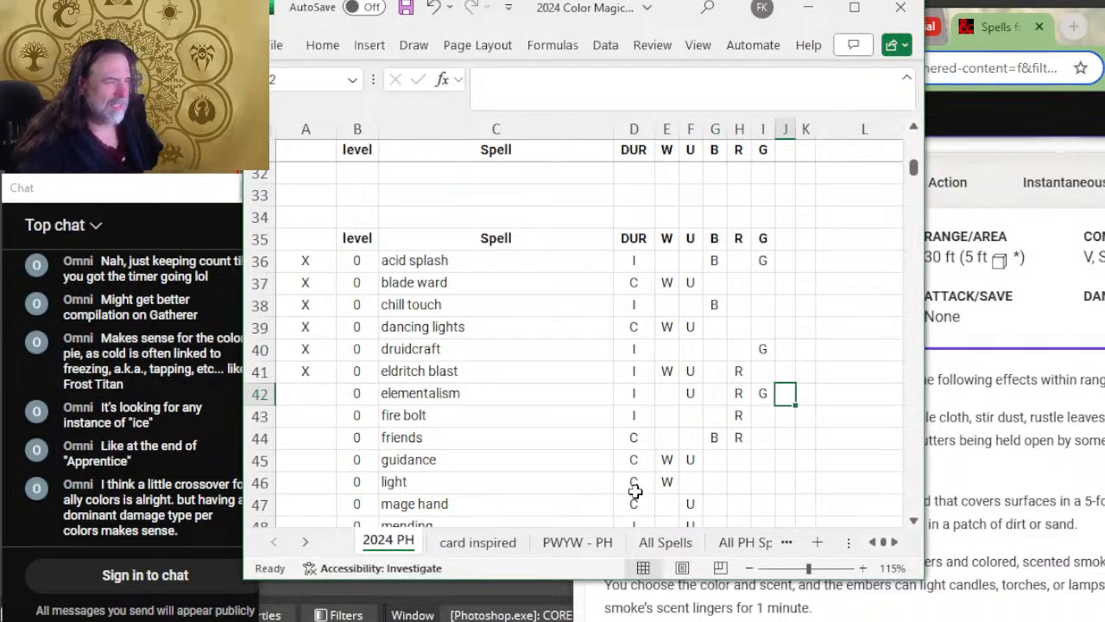
left_click(1024, 403)
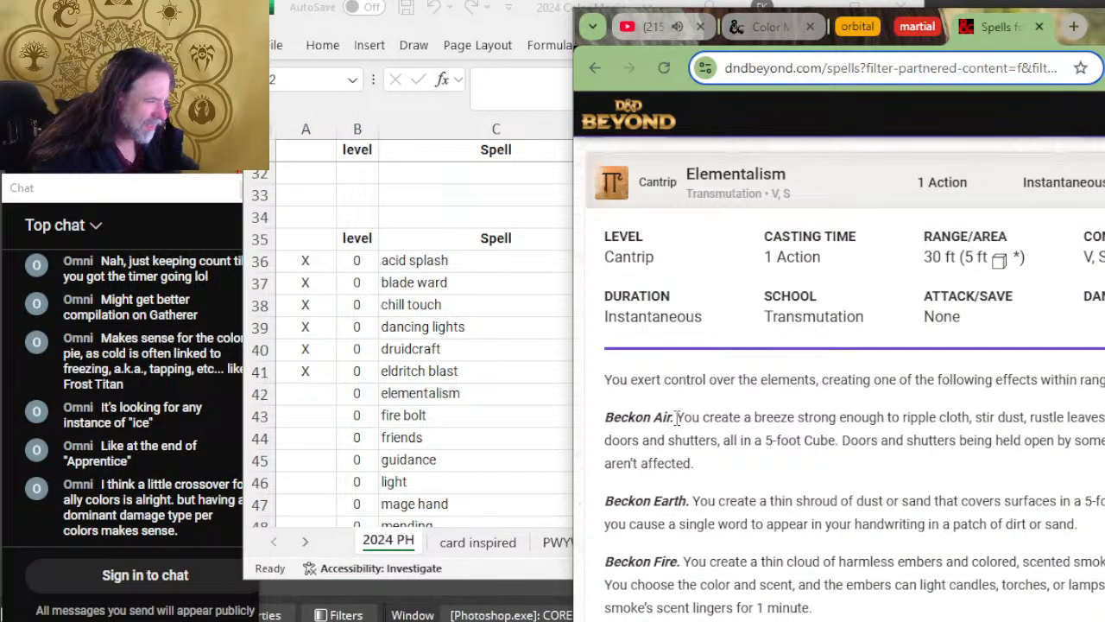
scroll(677, 417, "down", 4)
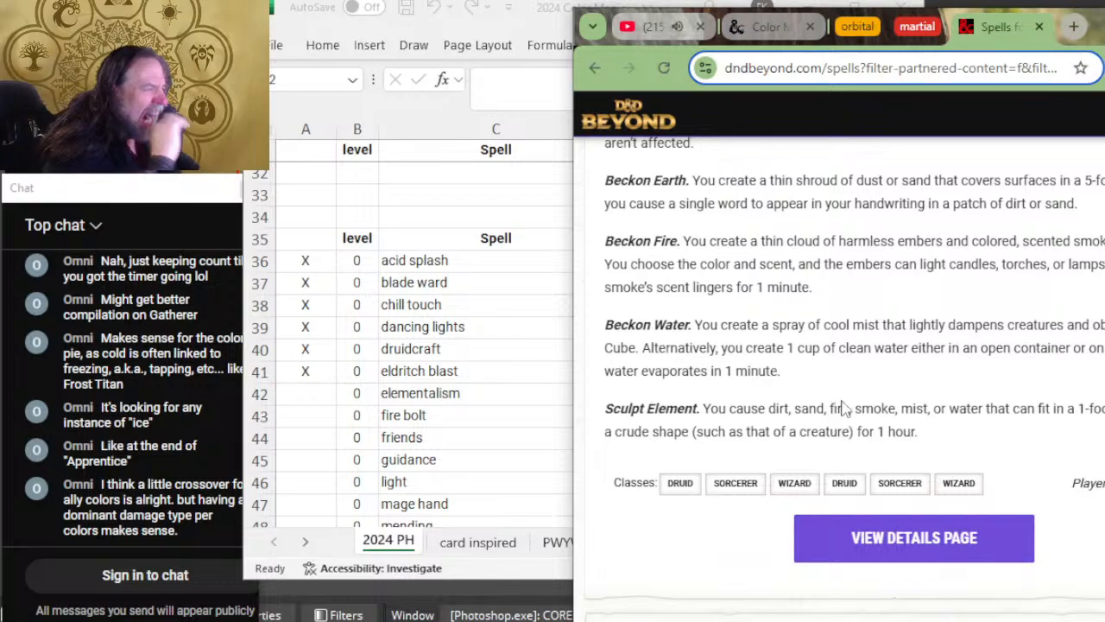
scroll(844, 408, "down", 4)
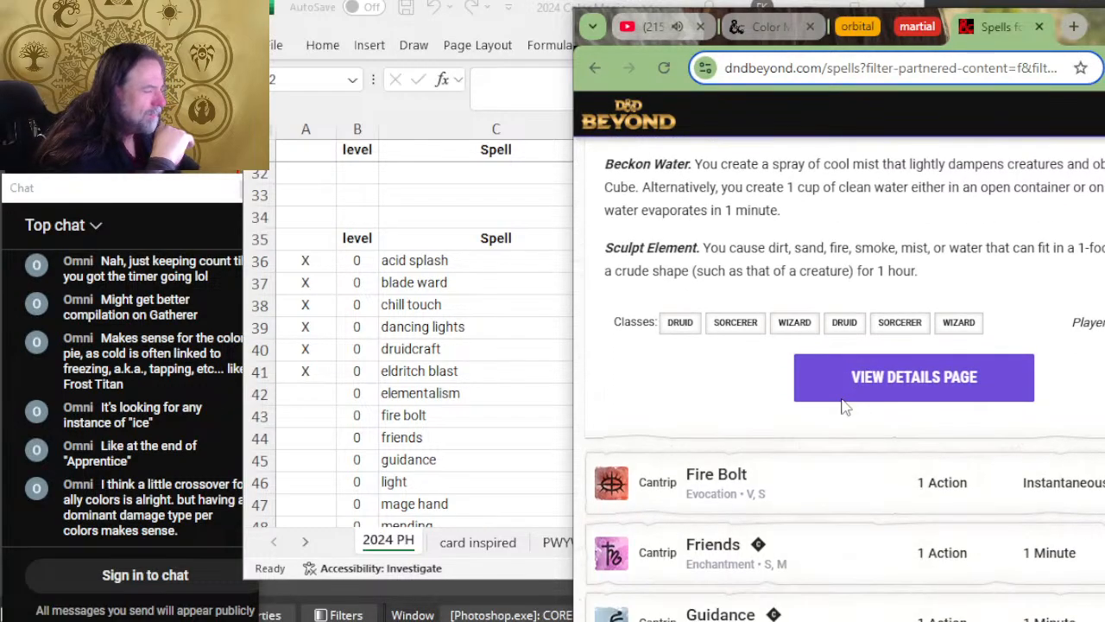
left_click(821, 335)
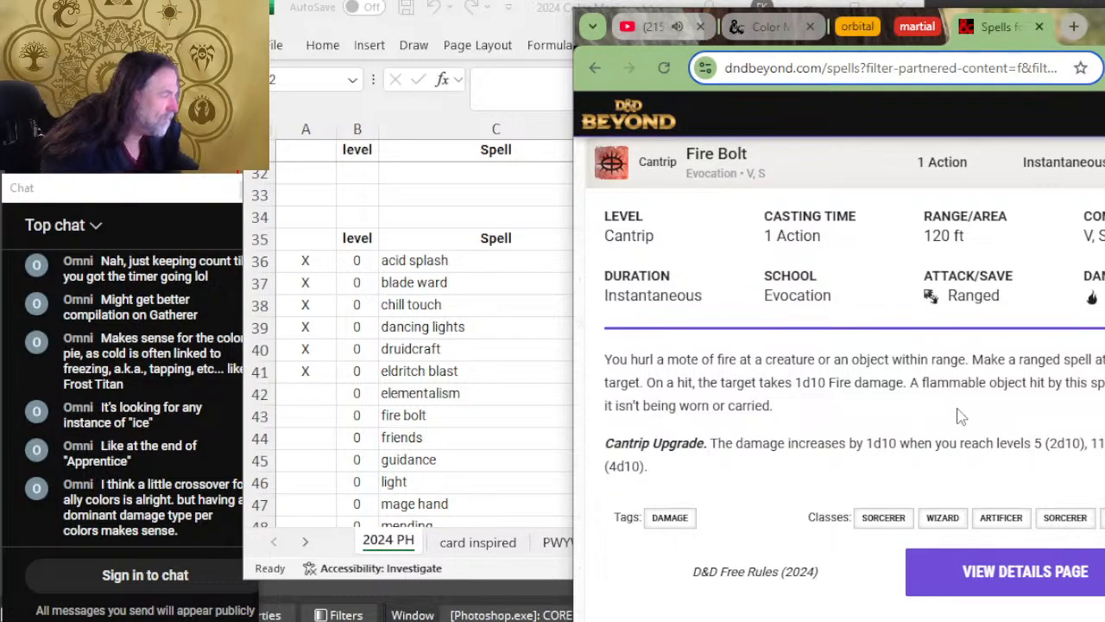
Step: Return to the spreadsheet and mark the elementalism and fire bolt rows with X in column A
key("alt+Tab")
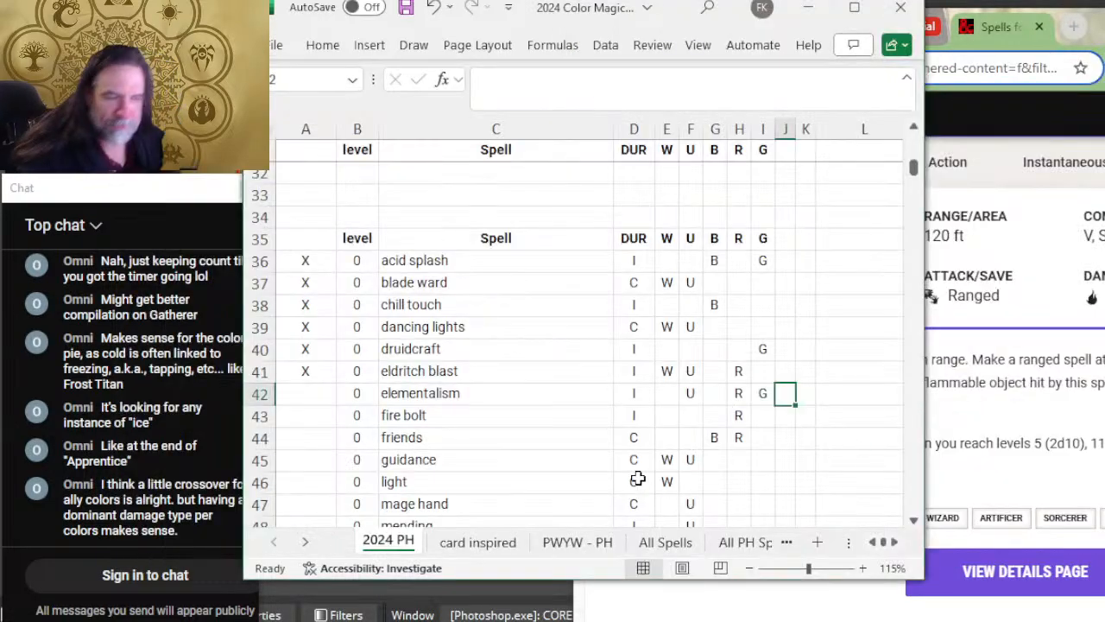
left_click(307, 390)
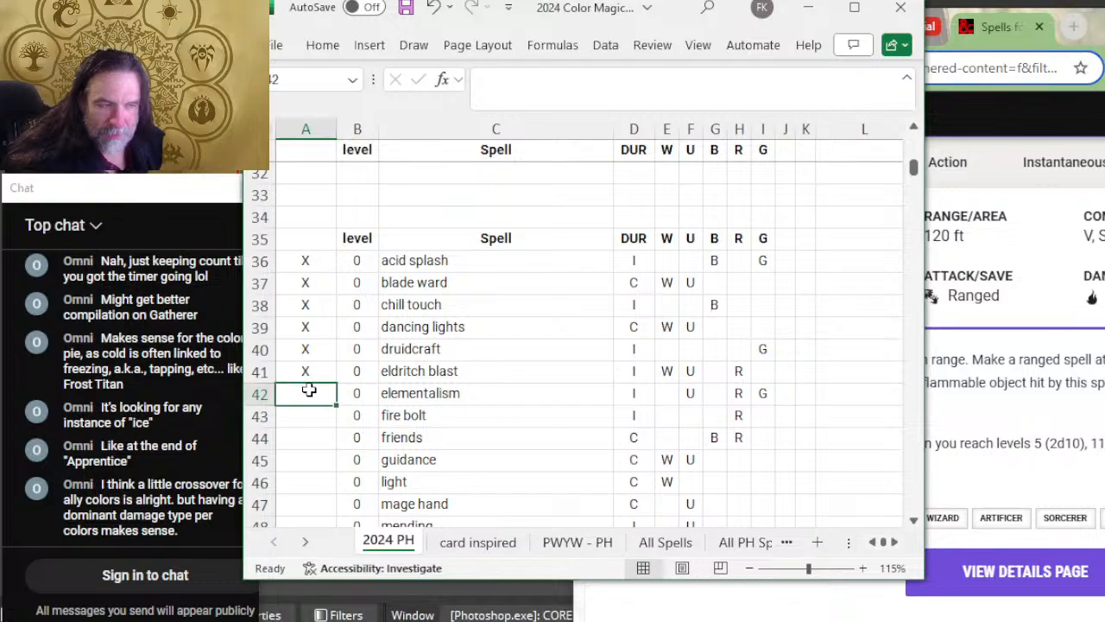
type("X")
left_click(308, 416)
type("X")
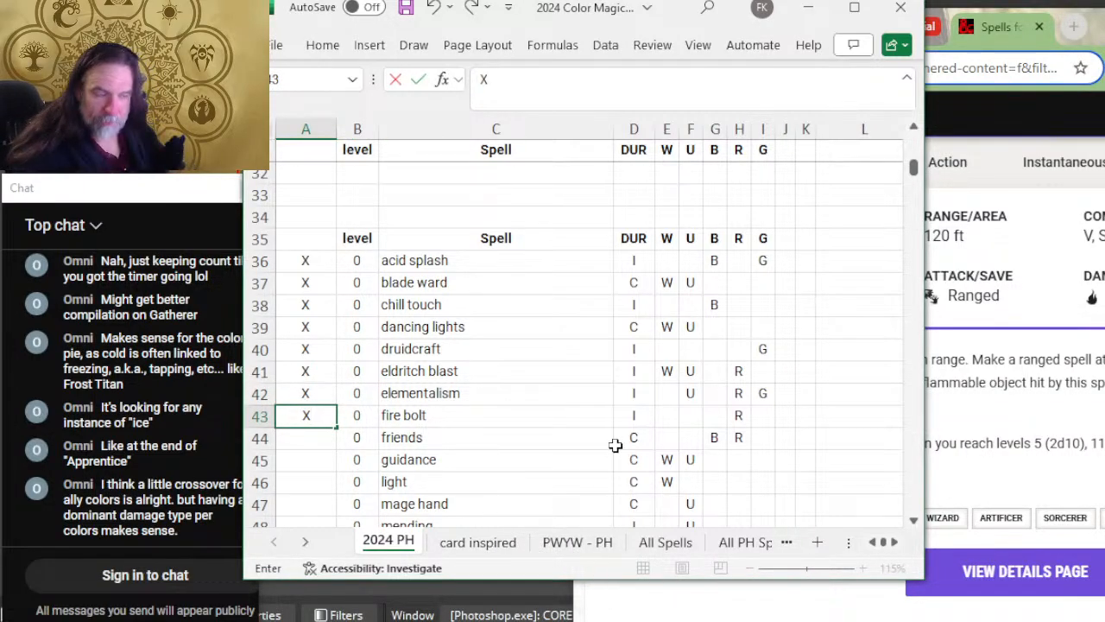
Step: Select the friends cantrip in the spreadsheet, and expand the Friends entry on D&D Beyond to review its duration and effect
left_click(432, 437)
scroll(432, 437, "down", 2)
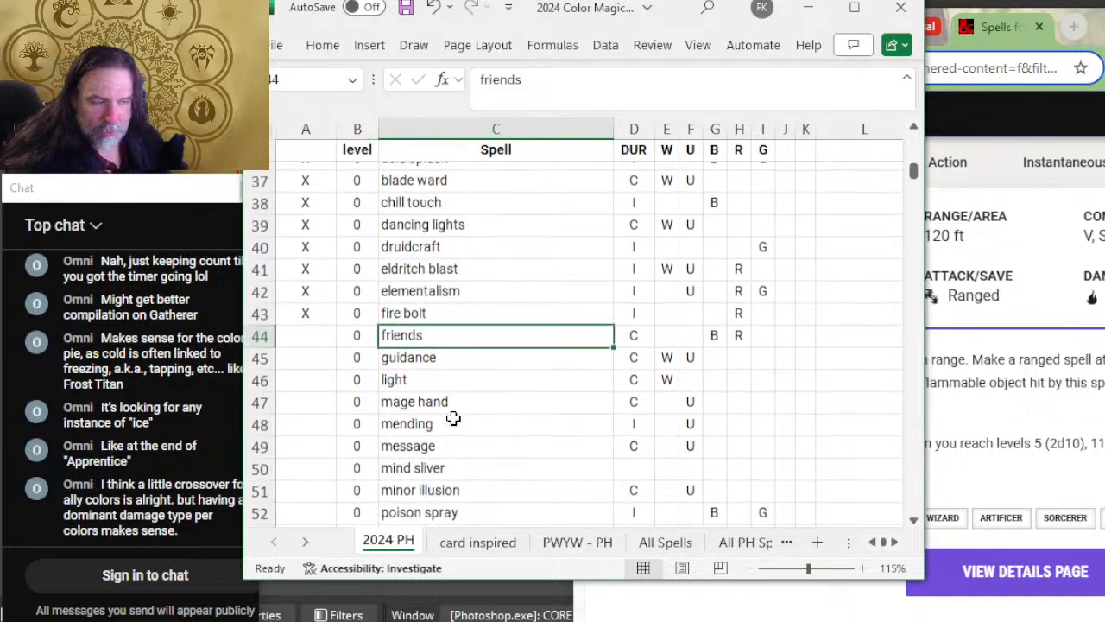
key("alt+Tab")
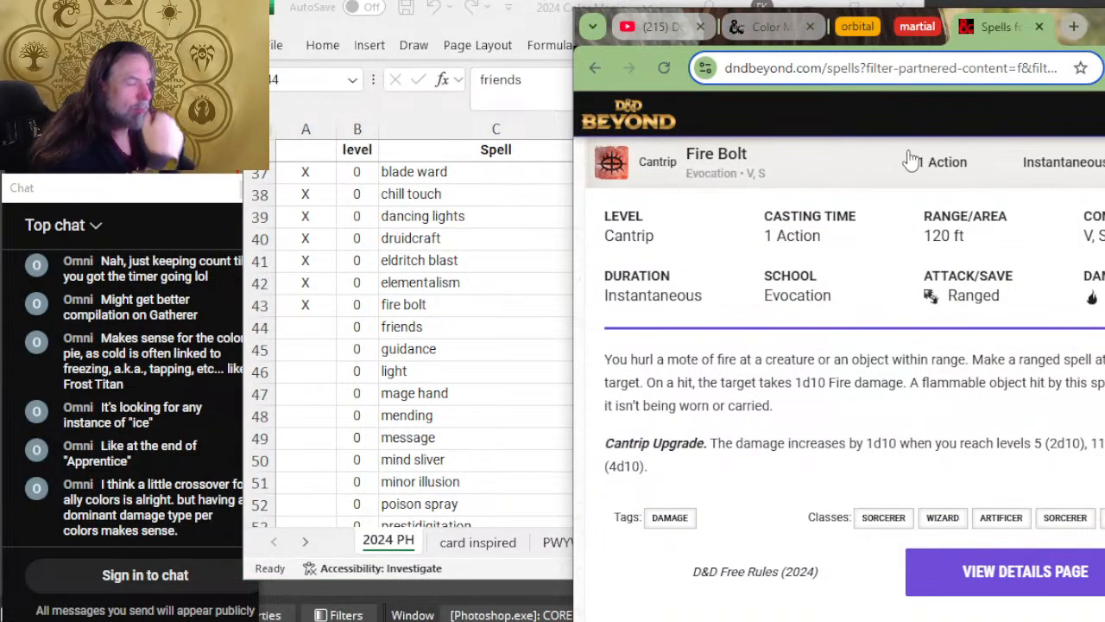
scroll(688, 349, "down", 4)
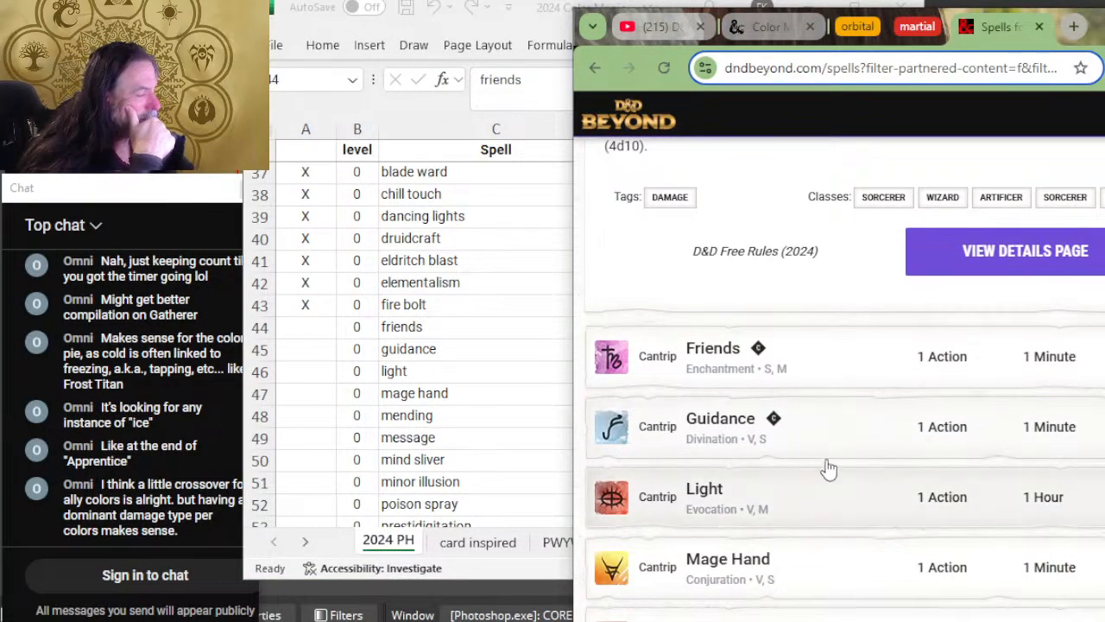
left_click(872, 364)
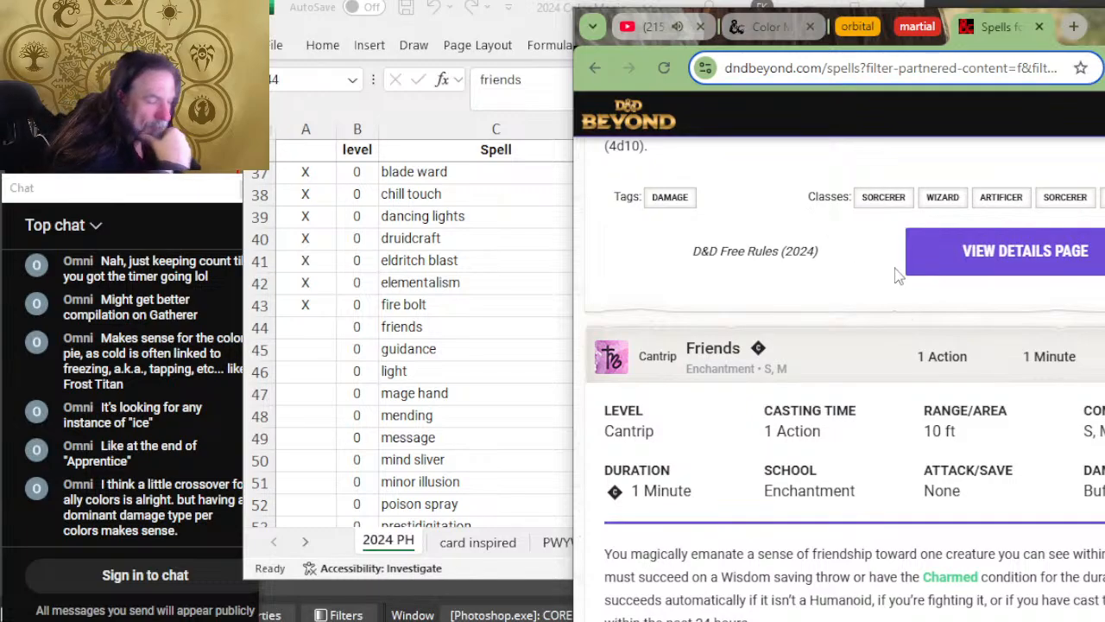
scroll(898, 276, "down", 2)
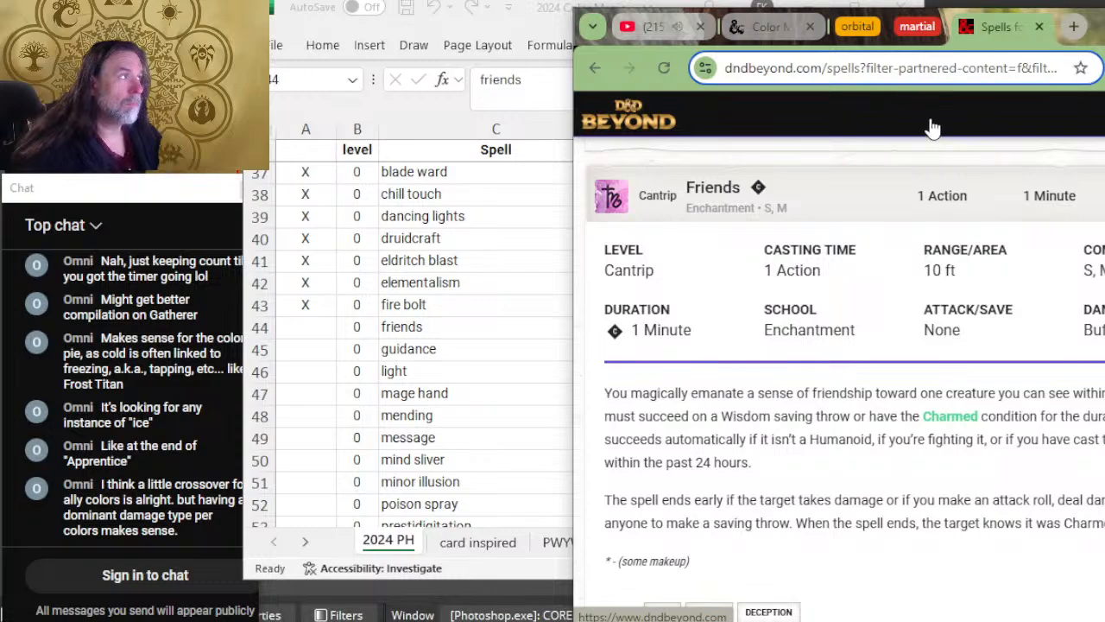
Step: Return to the spreadsheet and remove "control" from the list of aspects for the color Black
key("alt+Tab")
scroll(622, 345, "up", 4)
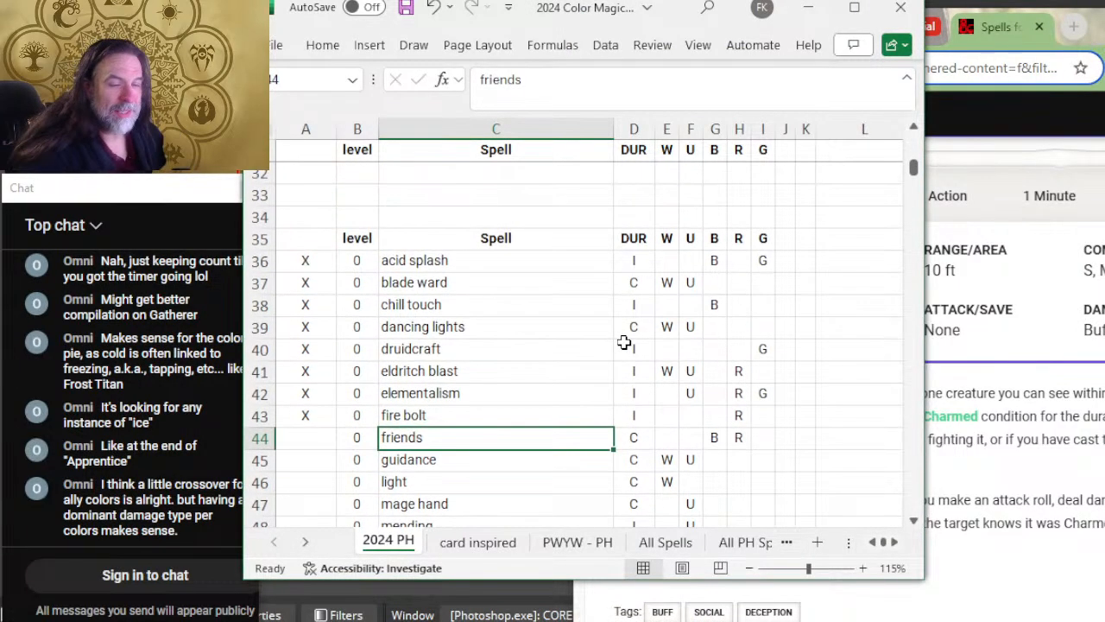
scroll(686, 311, "up", 10)
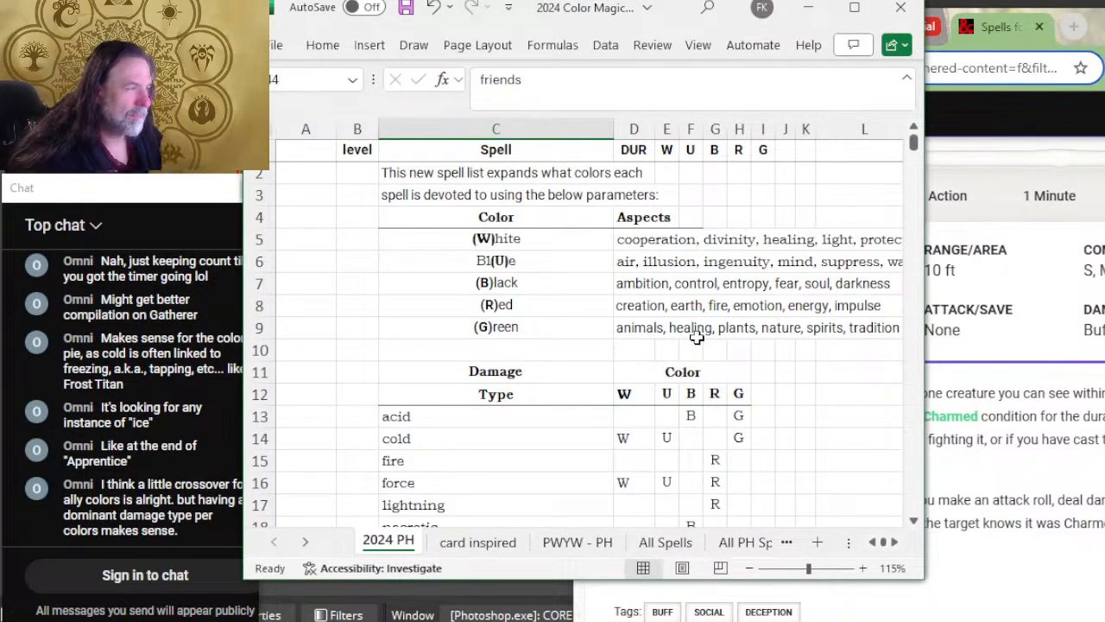
left_click(625, 282)
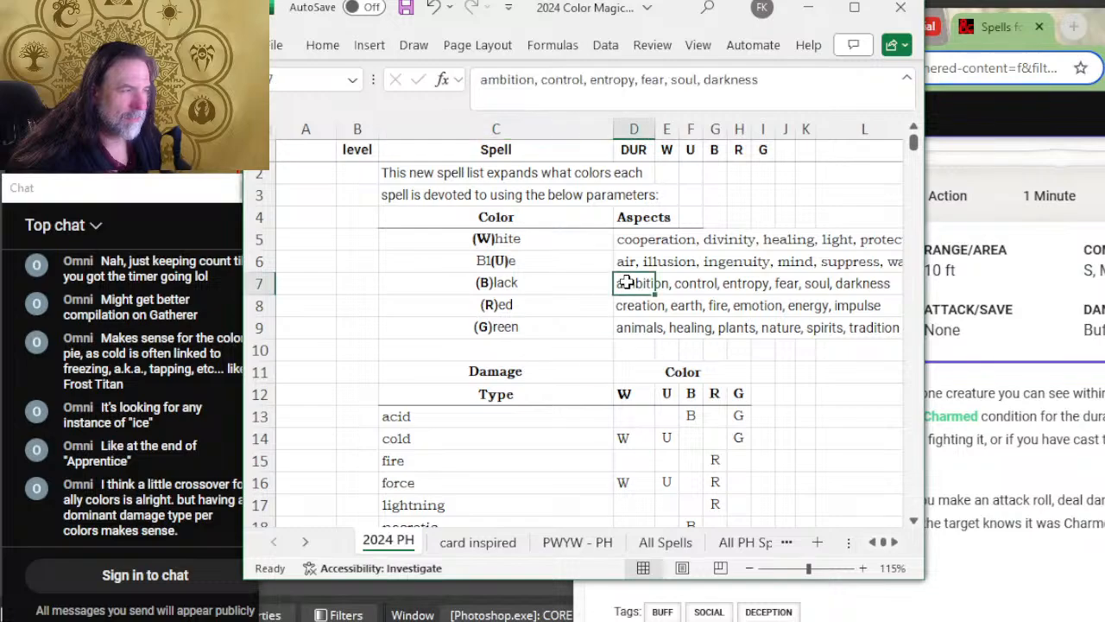
left_click(587, 82)
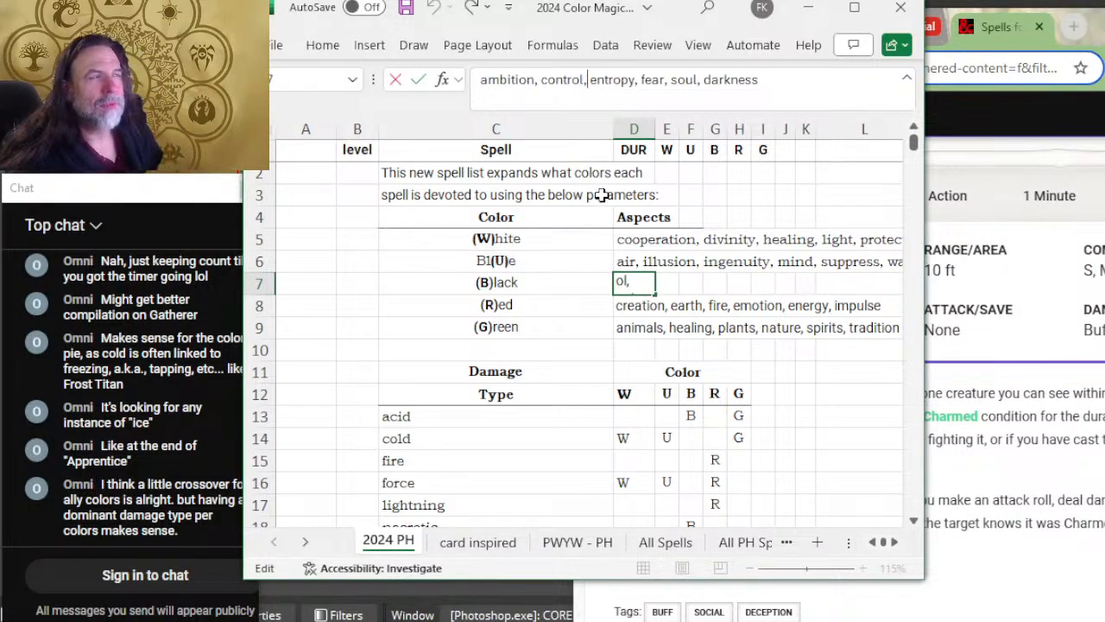
key("BackSpace")
key("BackSpace")
key("BackSpace")
key("BackSpace")
key("BackSpace")
key("BackSpace")
key("BackSpace")
key("BackSpace")
key("BackSpace")
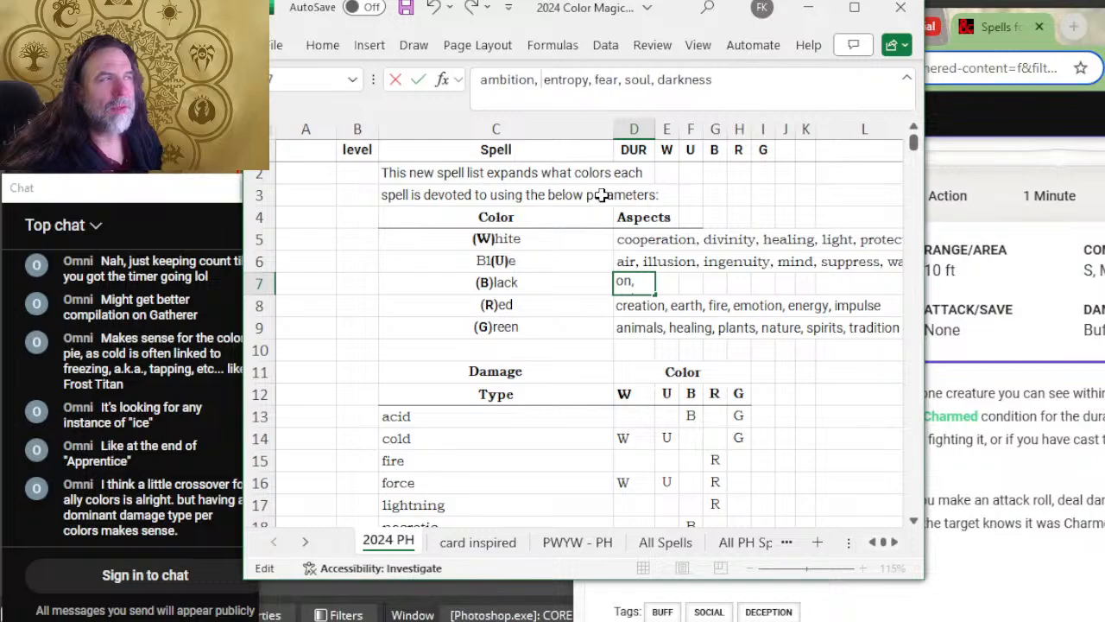
key("BackSpace")
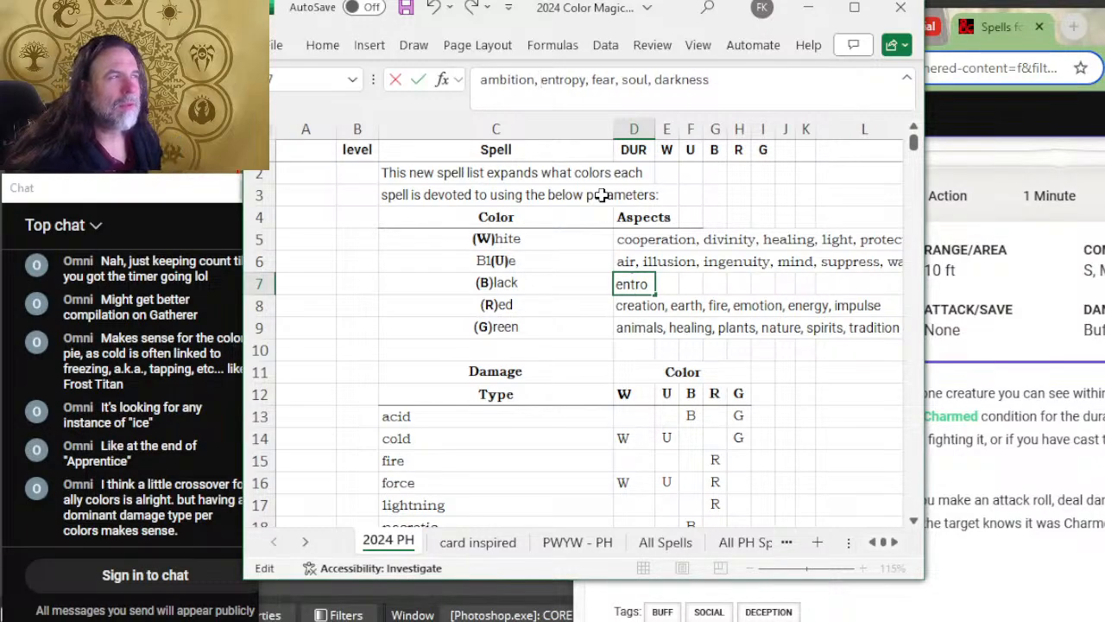
Step: Insert "manipulation" between "fear" and "soul" in the Black aspects list
key("ctrl+Right")
key("ctrl+Right")
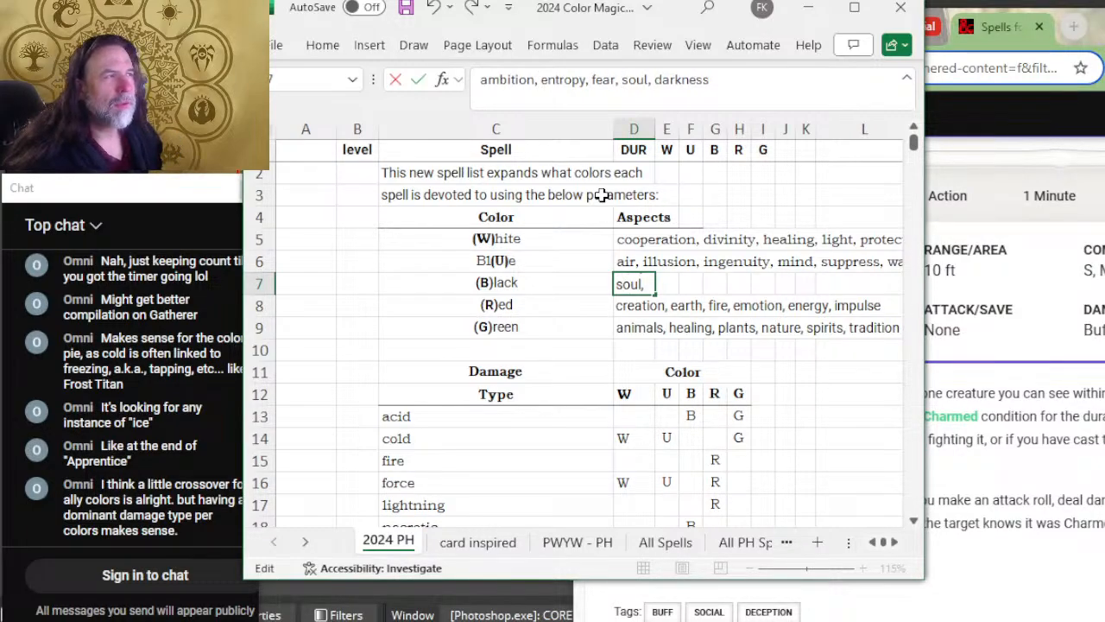
type("MAN")
key("BackSpace")
key("BackSpace")
key("BackSpace")
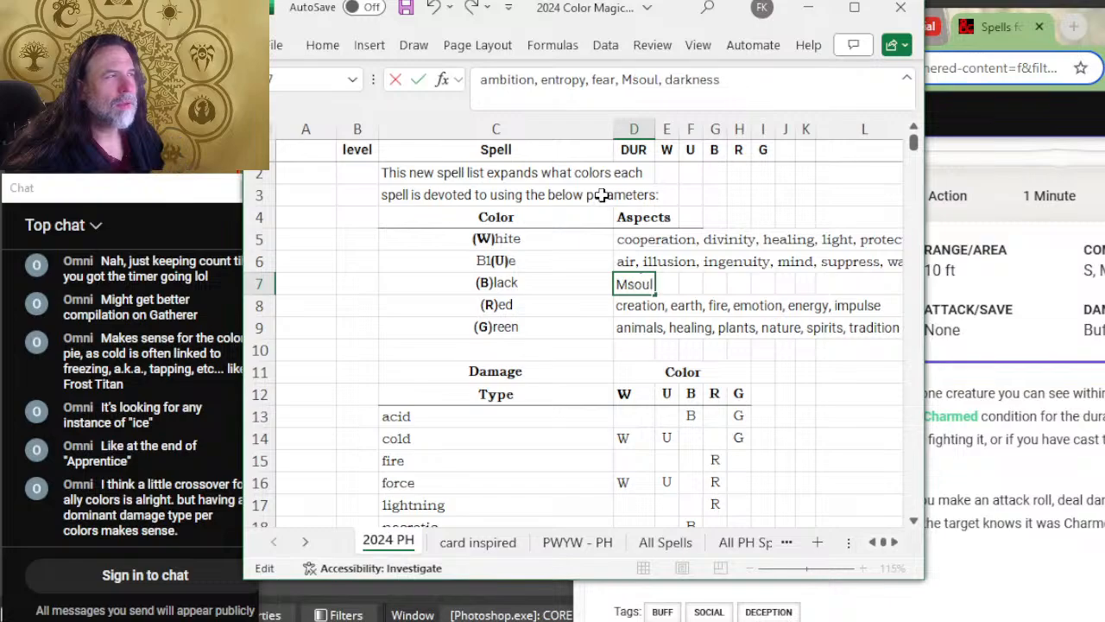
type("manipulation")
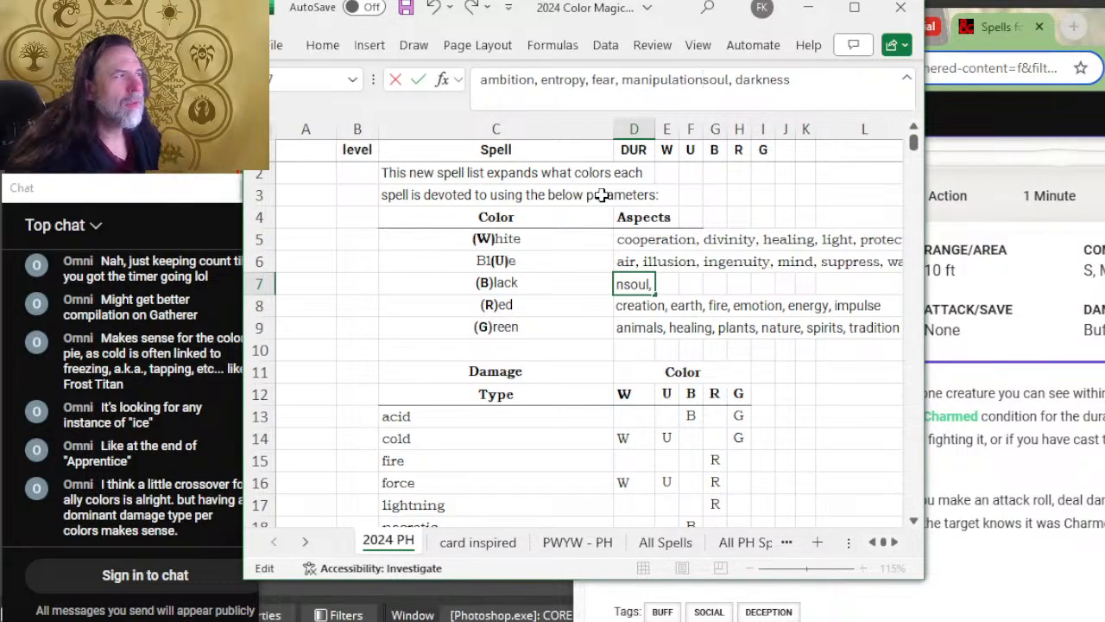
type(",")
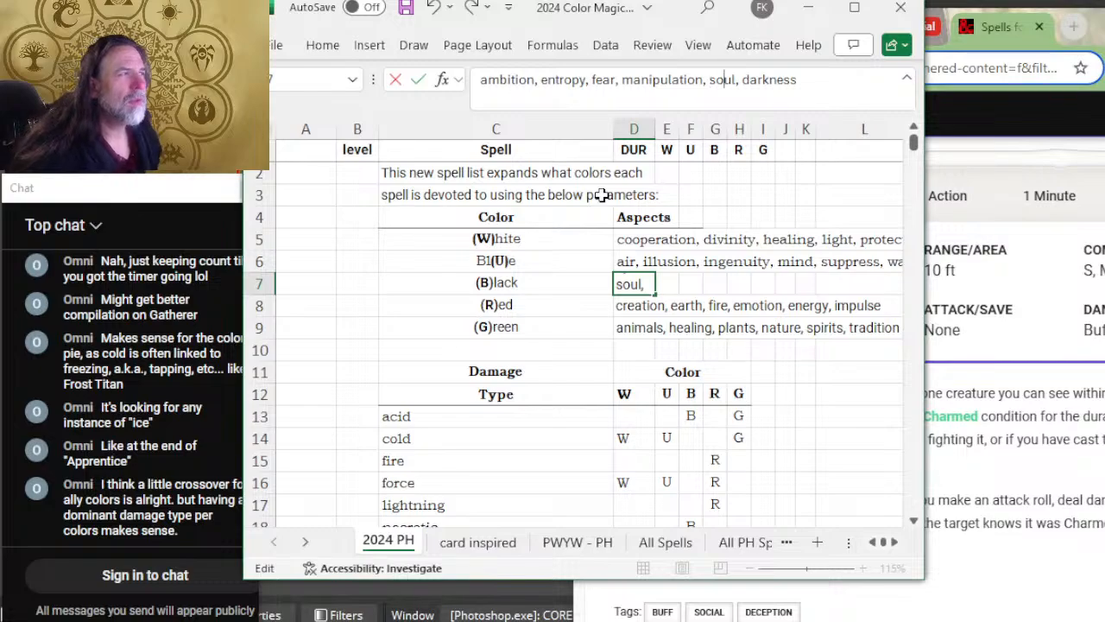
Step: Move "darkness" from the end of the Black aspects list to between "ambition" and "entropy"
key("Delete")
key("Delete")
key("Delete")
key("Delete")
key("Delete")
key("Delete")
key("Delete")
key("Delete")
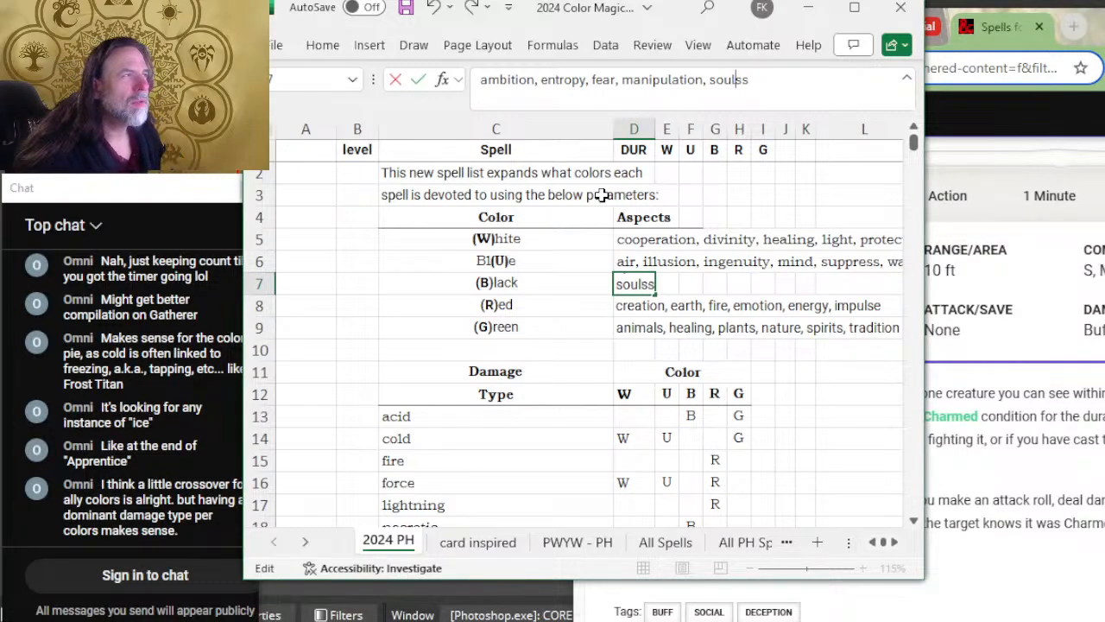
key("Delete")
key("ctrl+Left")
key("ctrl+Left")
key("ctrl+Left")
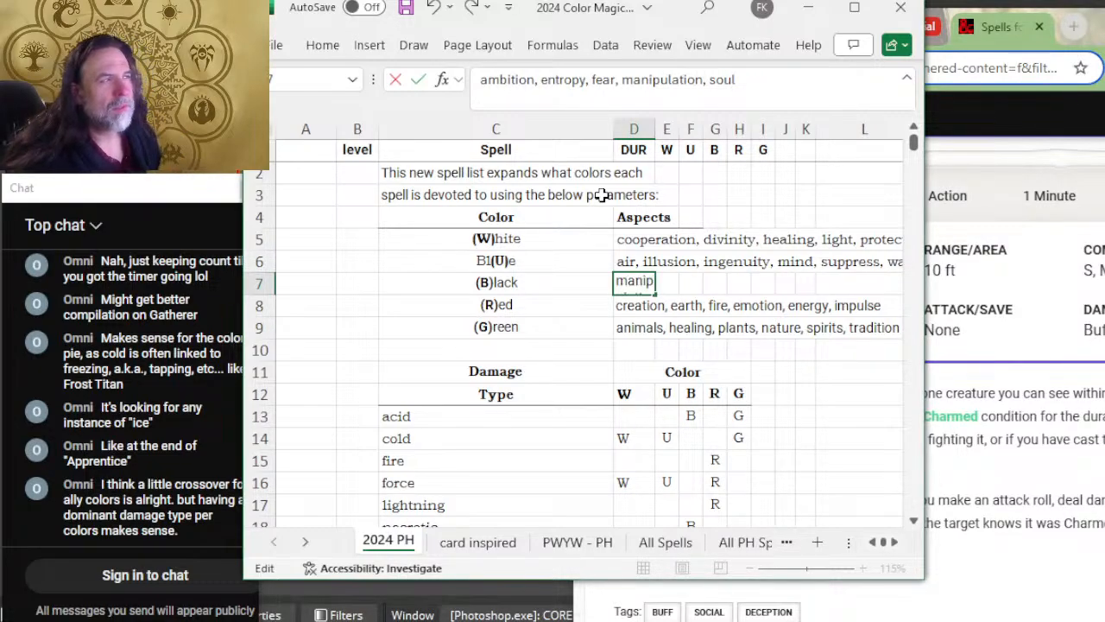
key("Left")
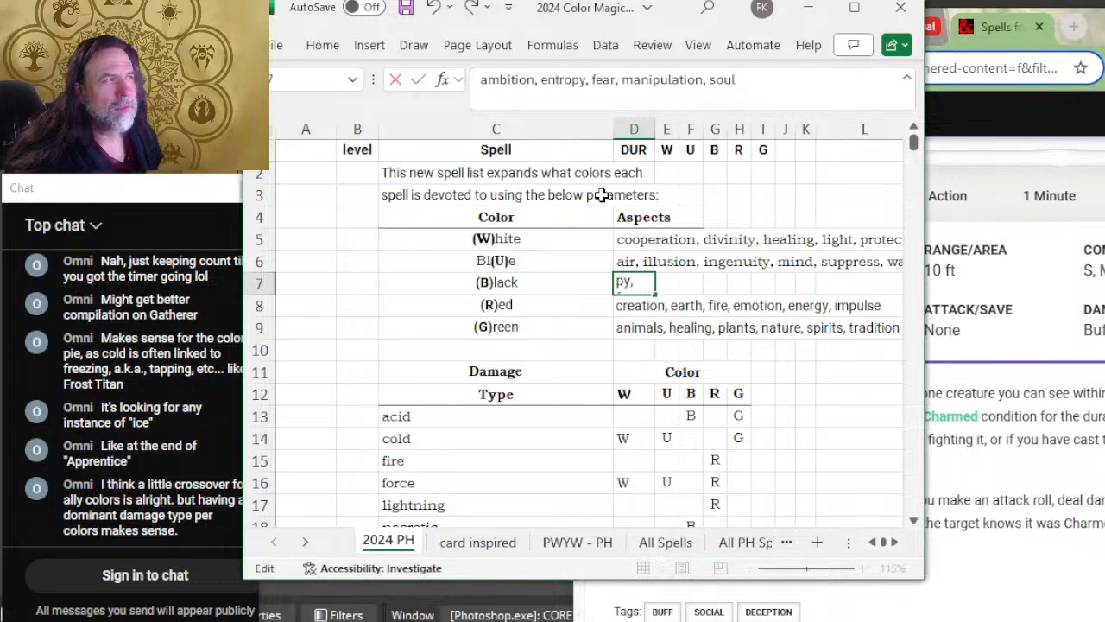
key("Left")
key("Left")
key("Left")
key("Left")
key("Left")
key("Left")
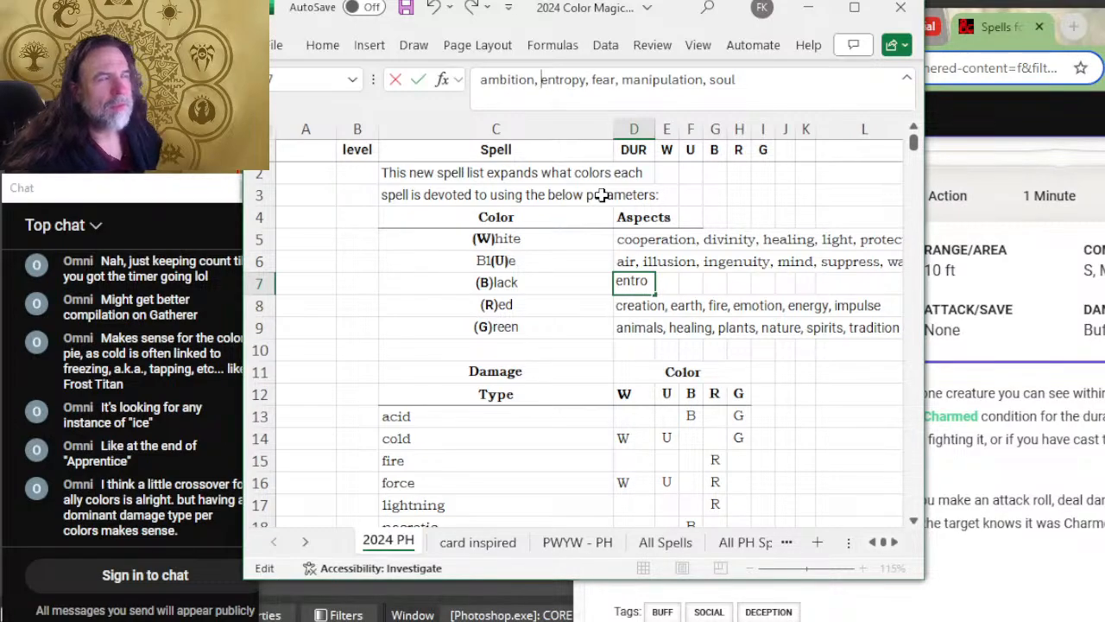
type("darkn")
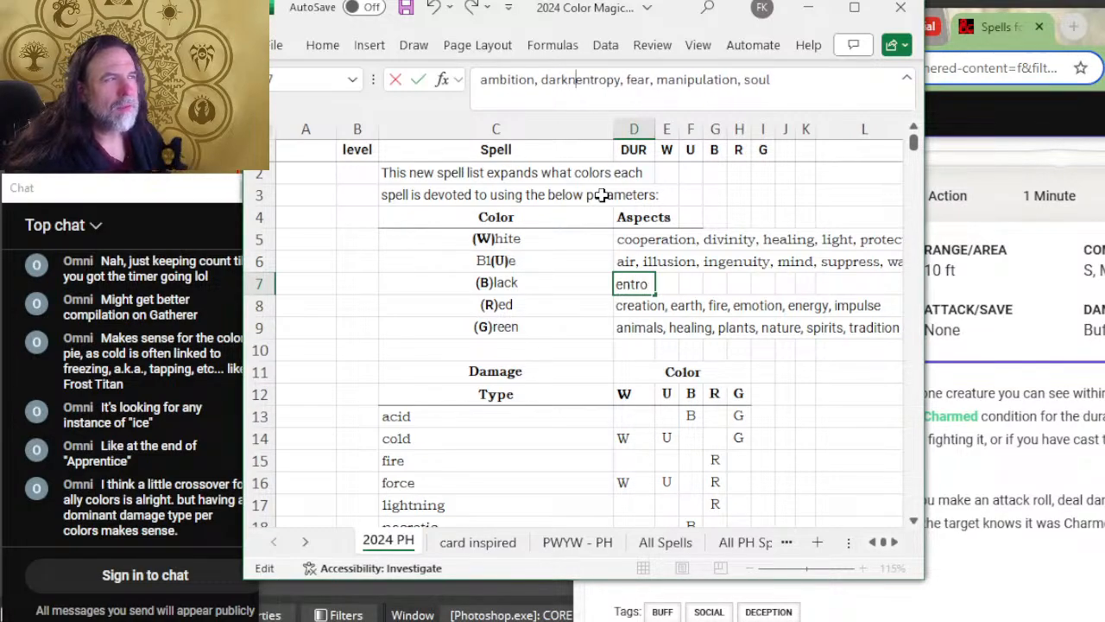
type("ess,")
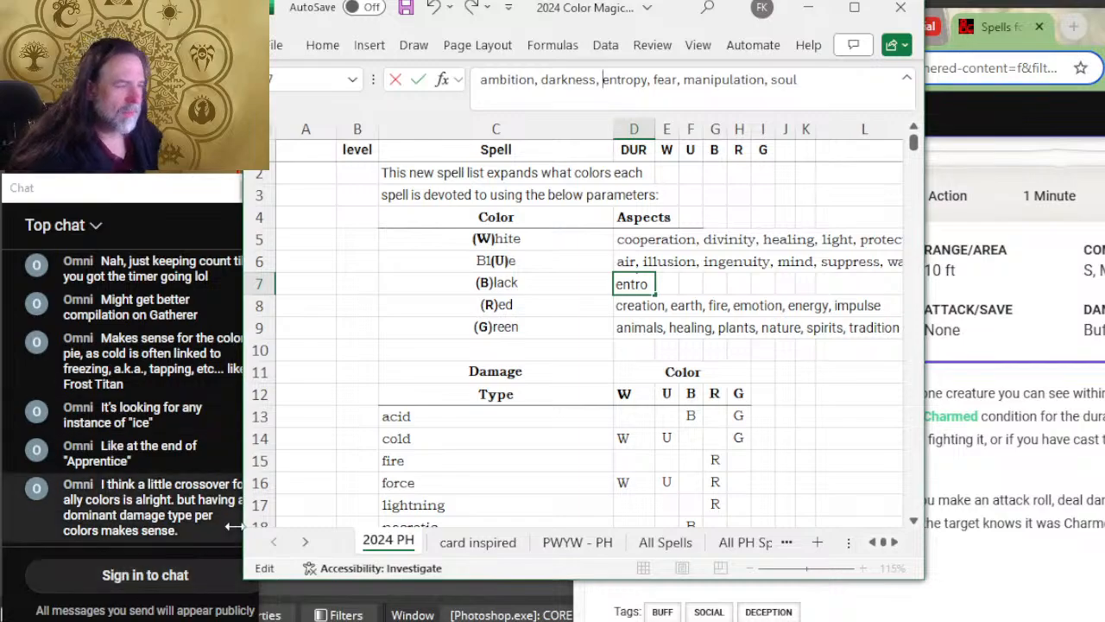
left_click(500, 350)
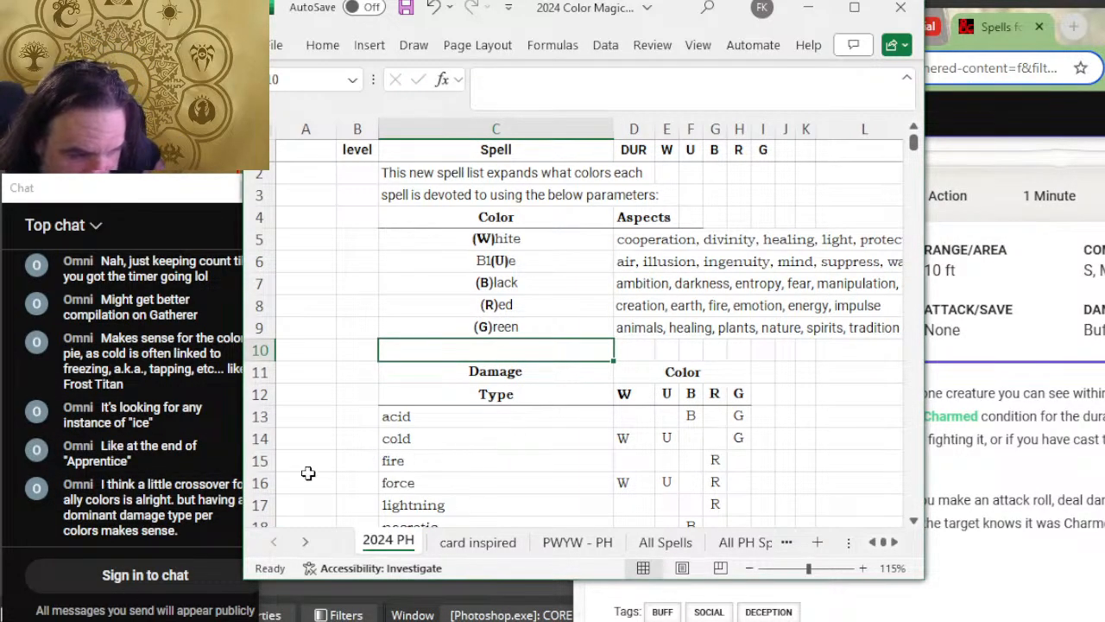
Step: Compare the friends row's duration and colors in the spreadsheet with the Friends entry on D&D Beyond
scroll(668, 328, "down", 5)
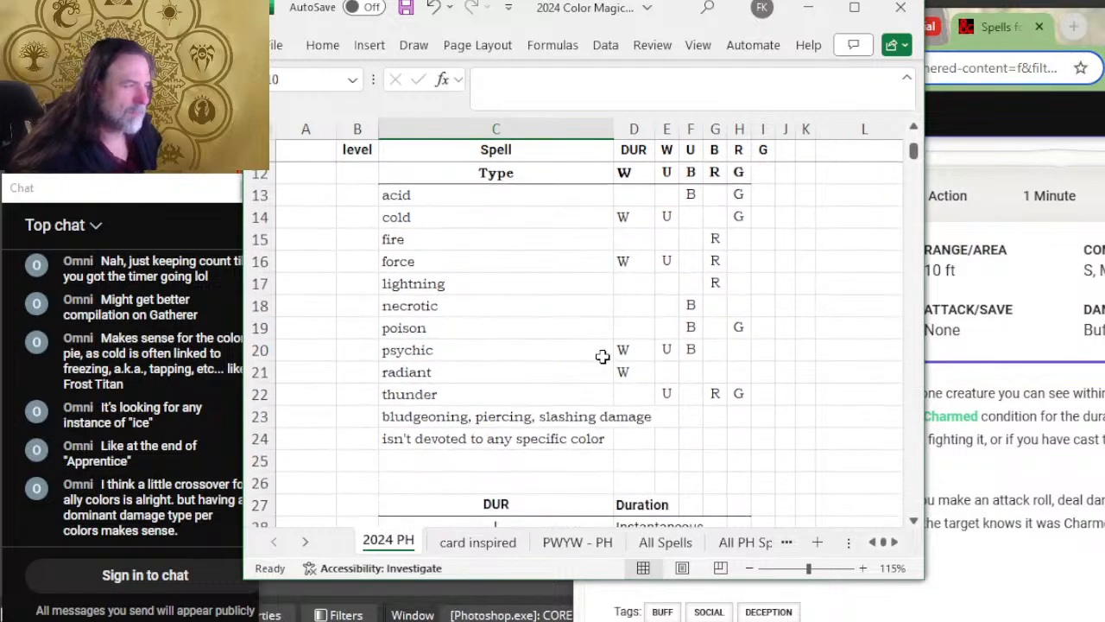
scroll(616, 356, "down", 7)
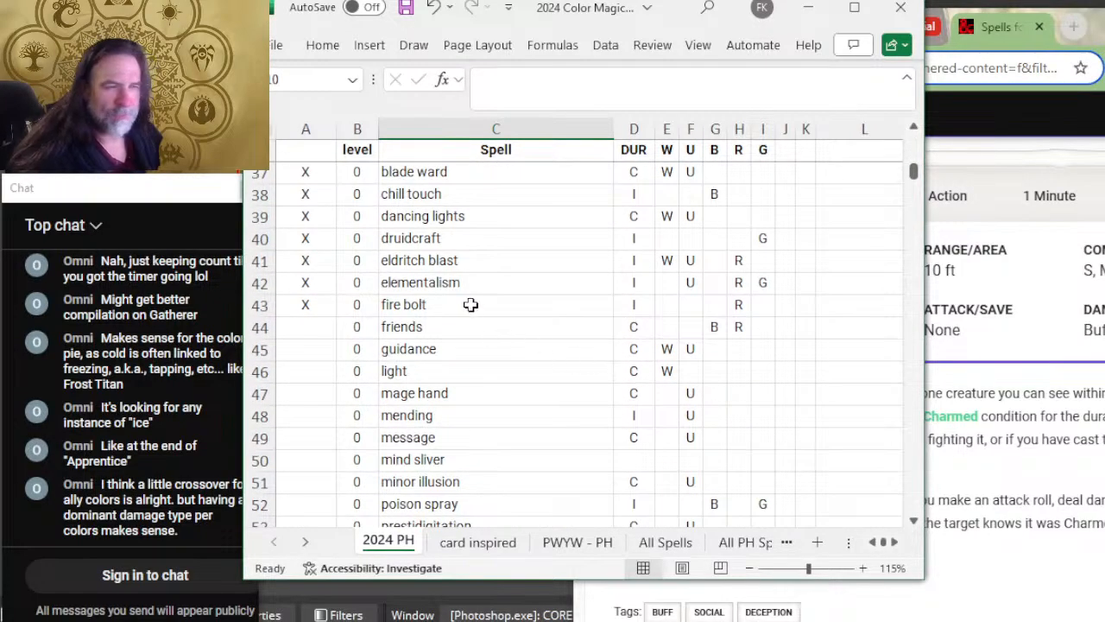
left_click(433, 327)
key("alt+Tab")
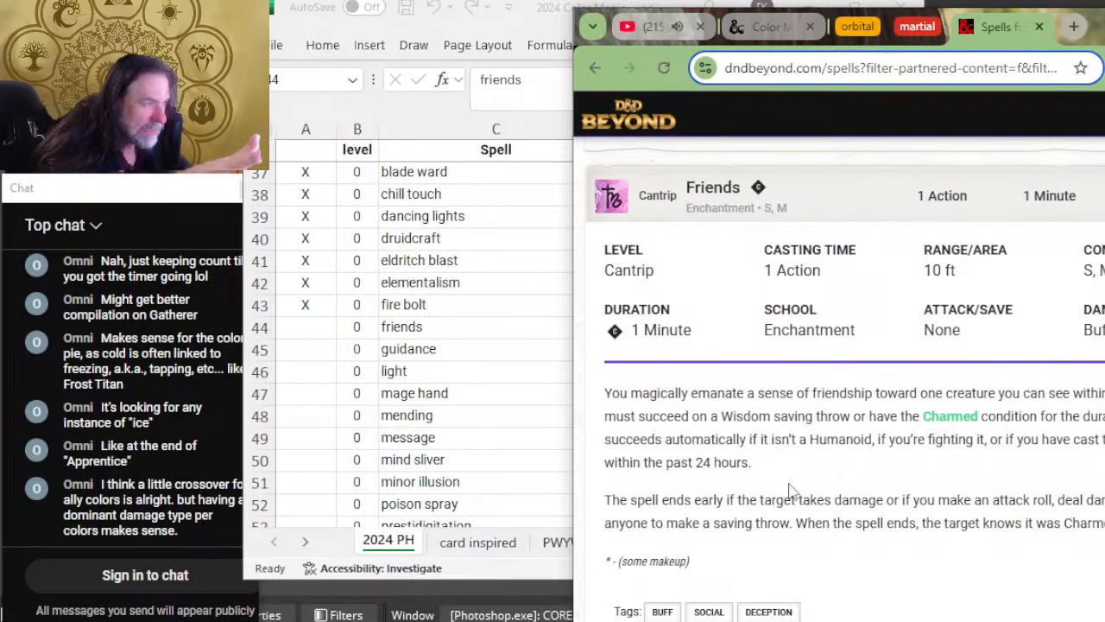
left_click(481, 321)
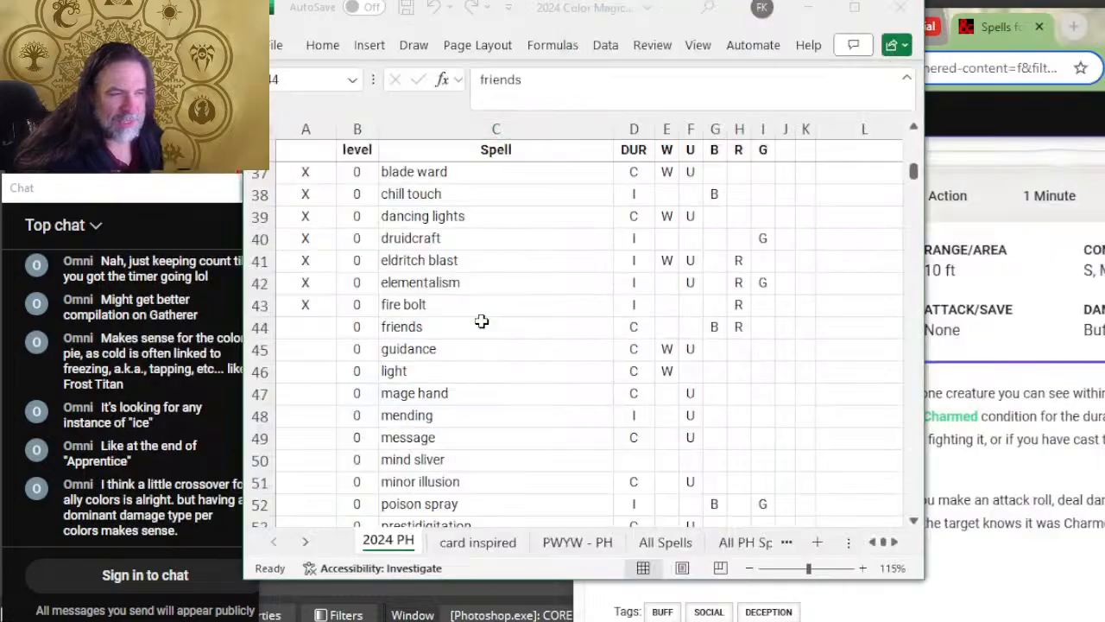
key("alt+Tab")
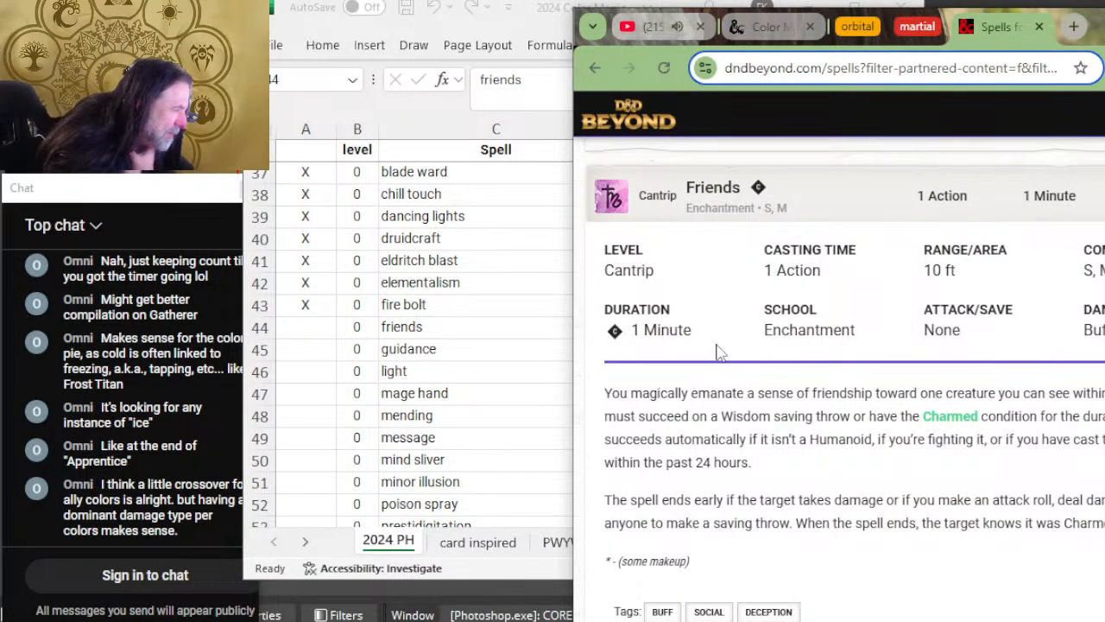
Step: Return to the spreadsheet and mark the friends row as reviewed with x in column A
left_click(455, 335)
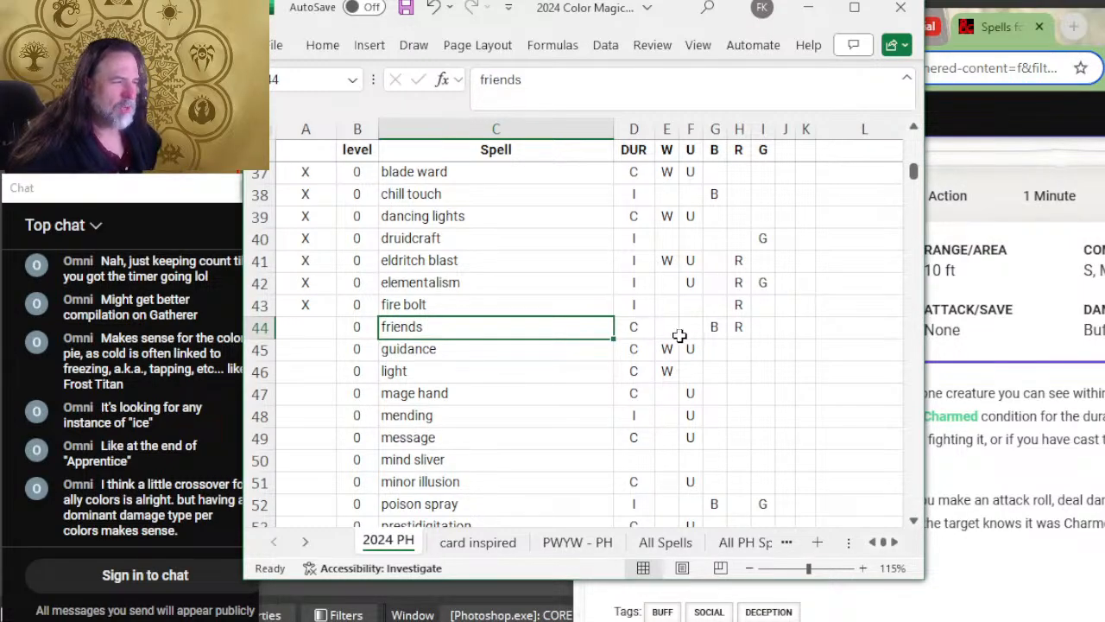
left_click(305, 326)
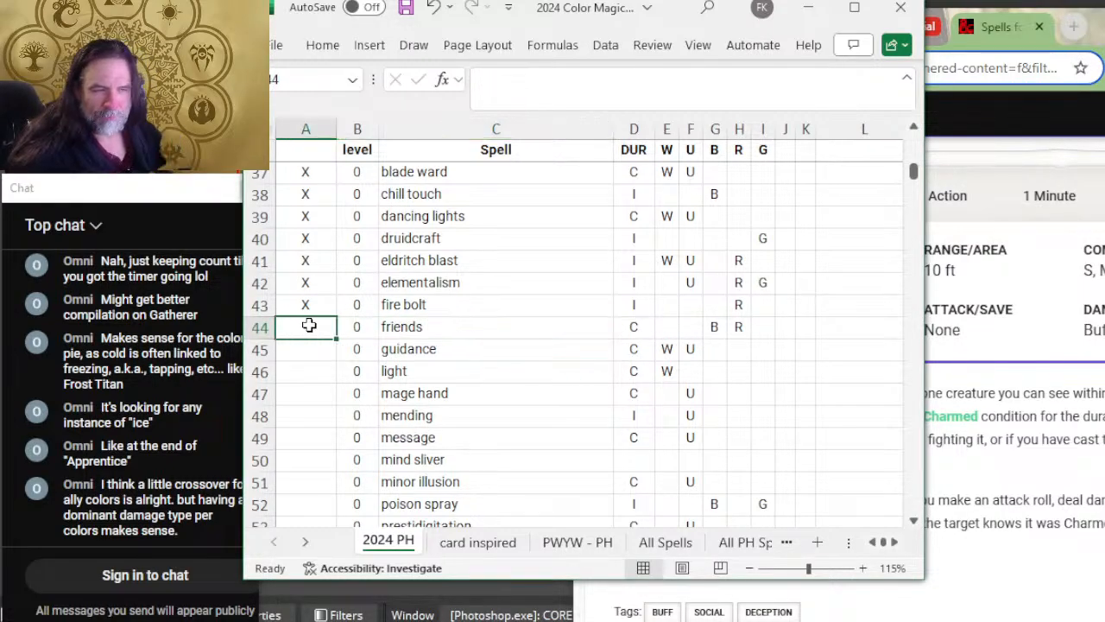
type("x")
left_click(489, 345)
Step: Open the Guidance entry on D&D Beyond and compare it with the guidance row's duration and colors in the spreadsheet
left_click(1027, 384)
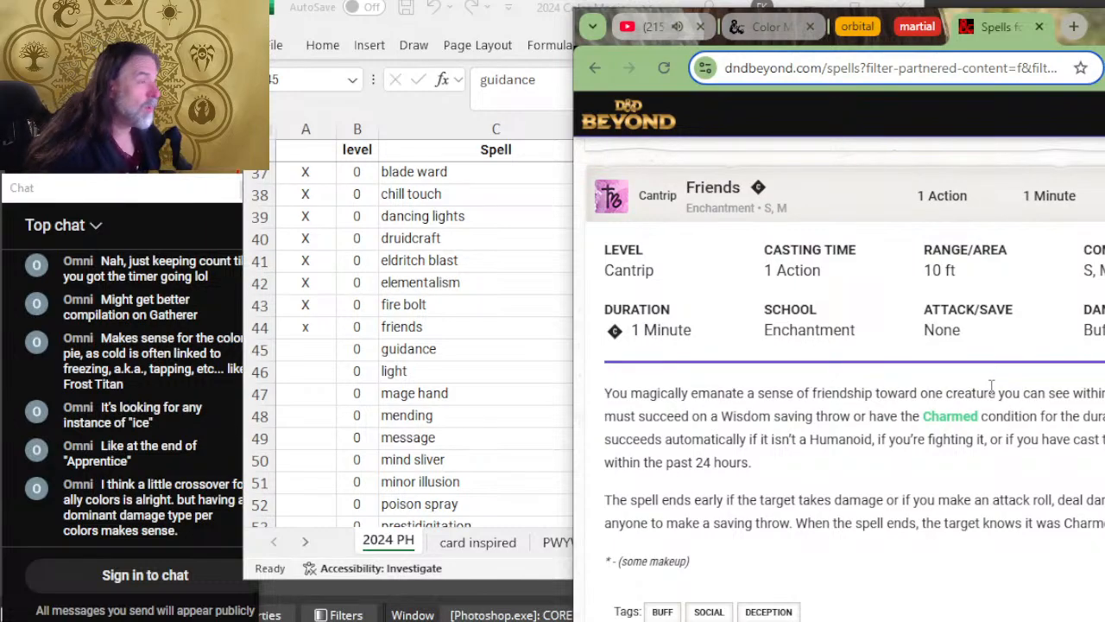
scroll(988, 388, "down", 4)
scroll(881, 337, "down", 2)
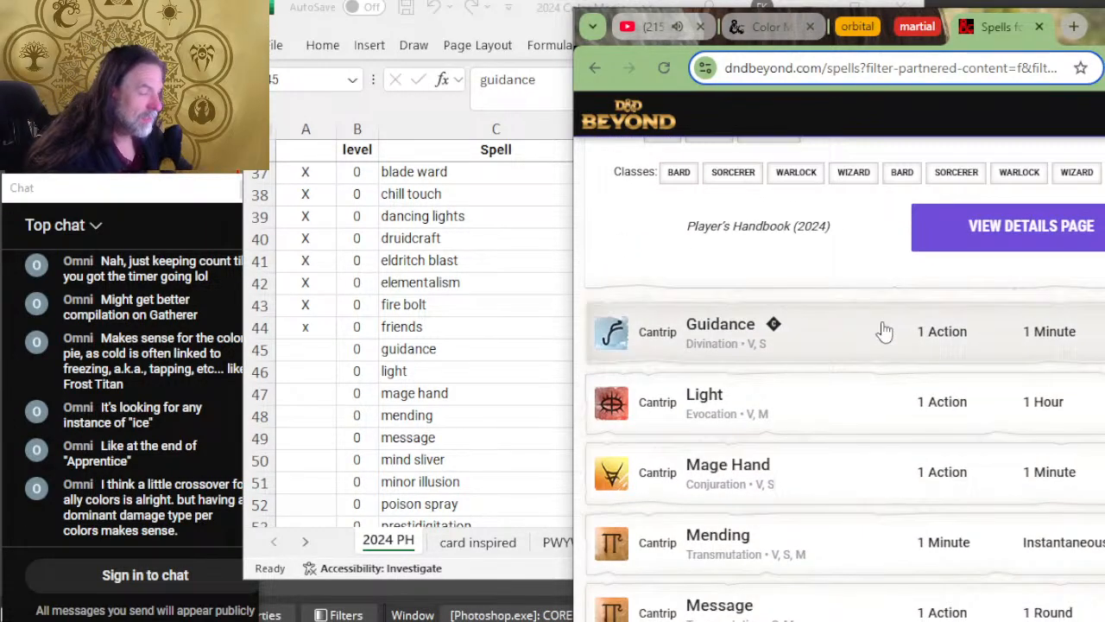
left_click(840, 329)
scroll(844, 285, "down", 2)
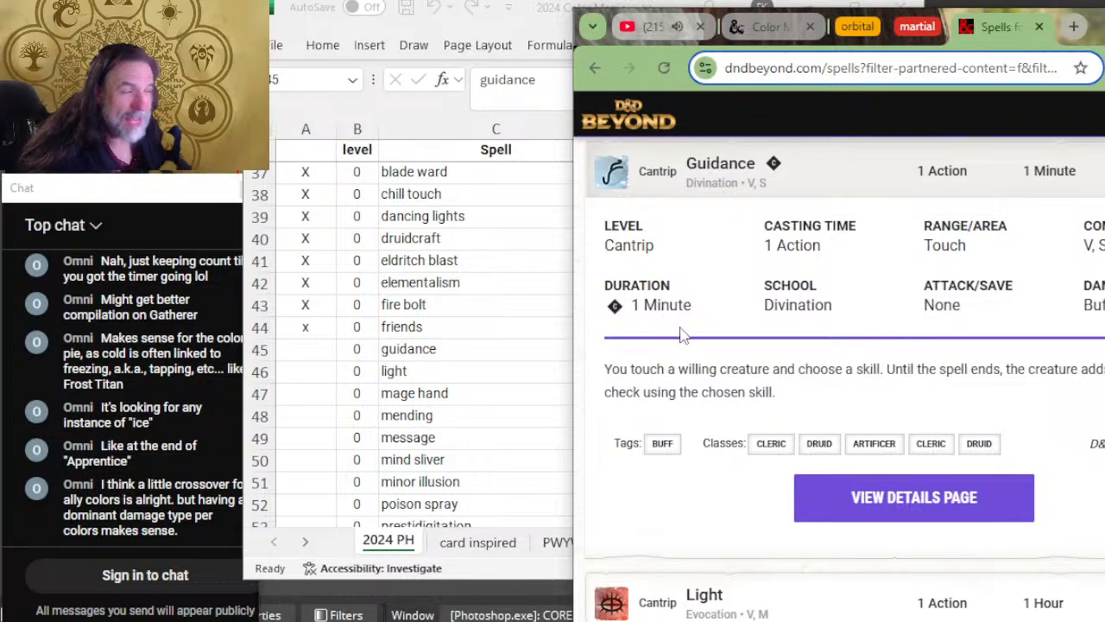
key("alt+Tab")
key("alt+Tab")
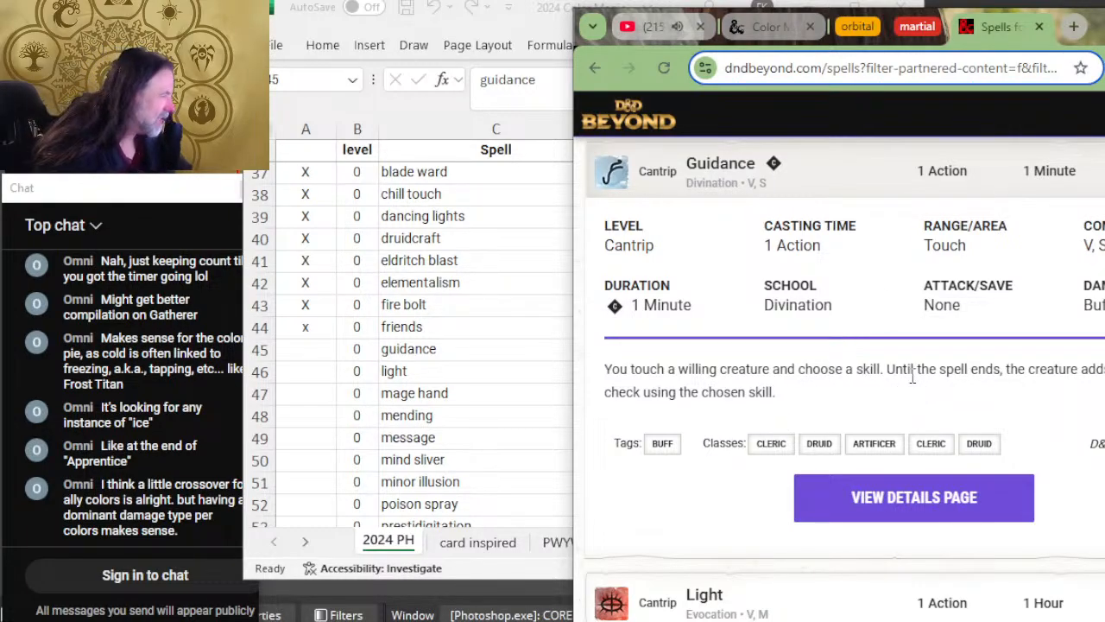
key("alt+Tab")
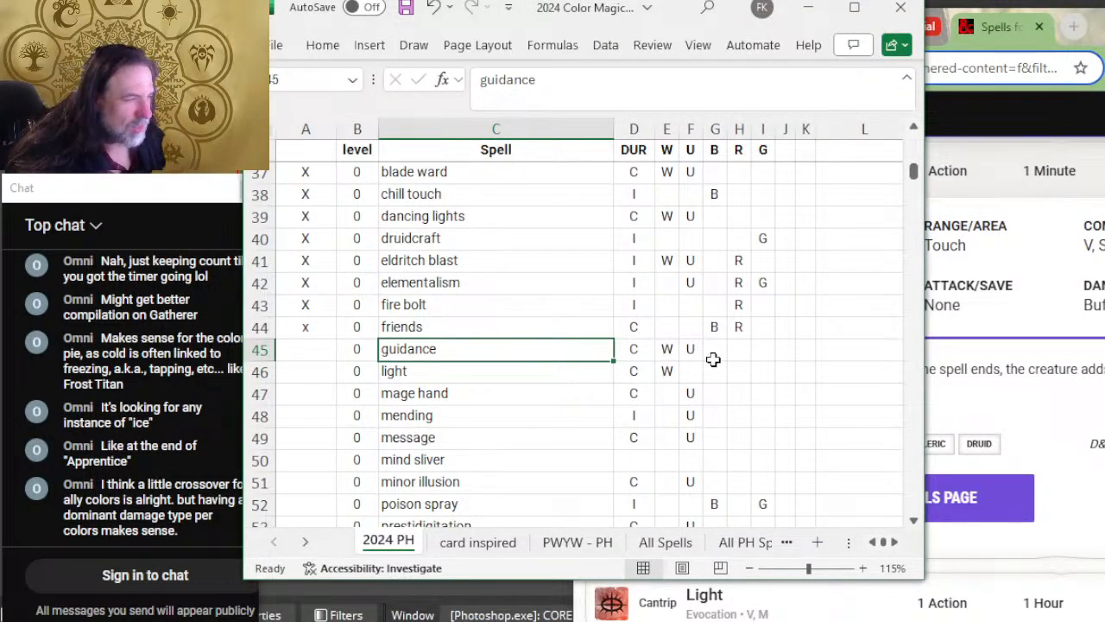
left_click(664, 349)
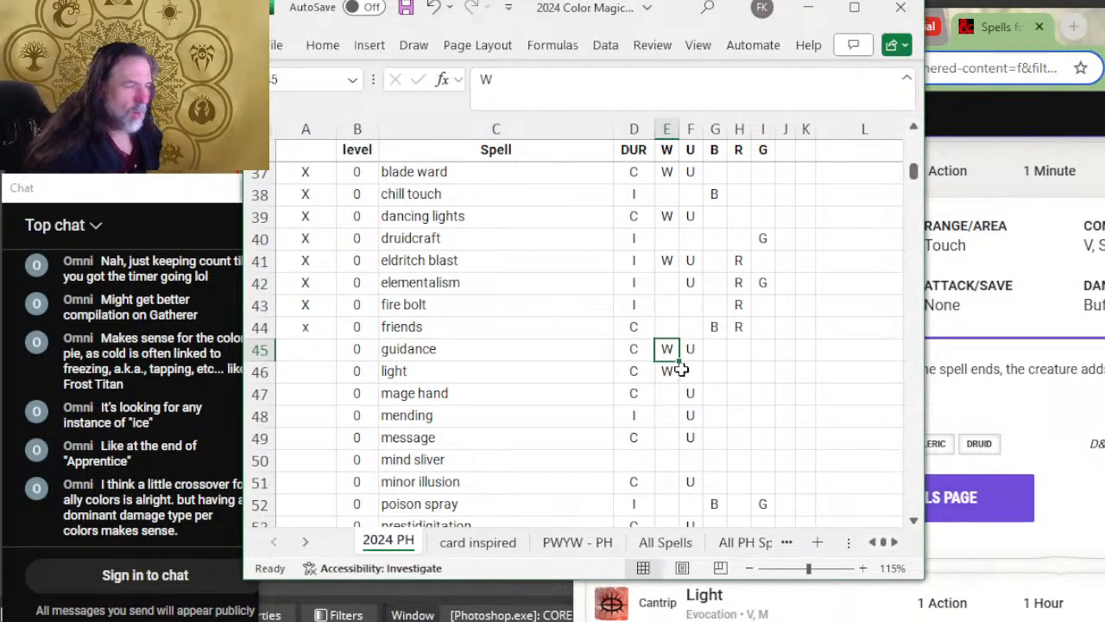
left_click(682, 354)
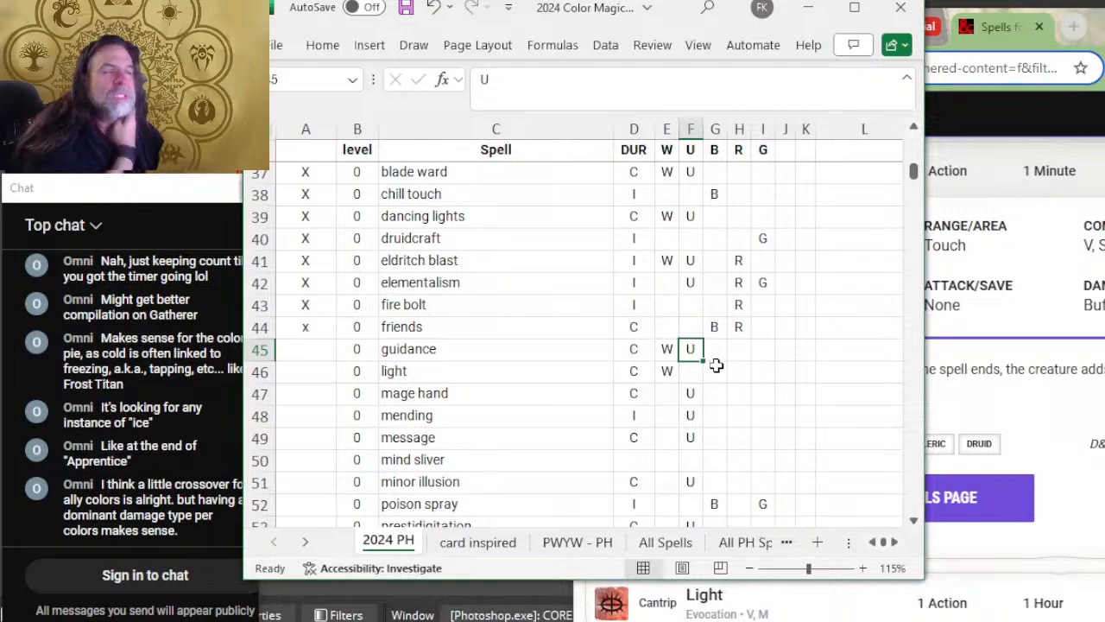
Step: Go back to the color aspects table and widen the spreadsheet window enough to show every aspect list in full
scroll(717, 362, "up", 12)
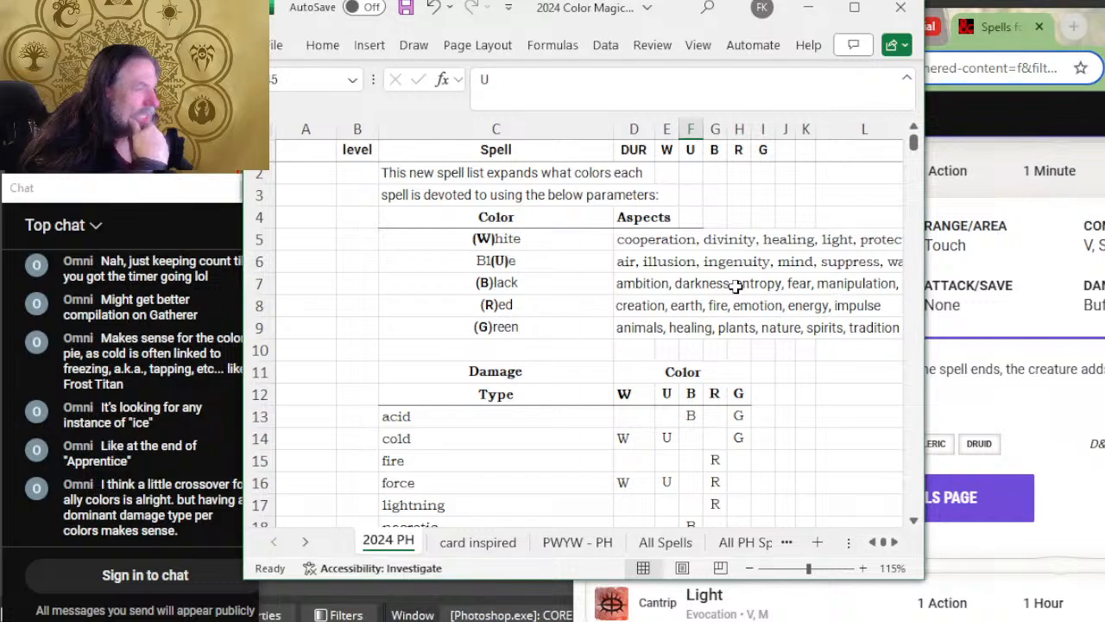
scroll(711, 295, "down", 12)
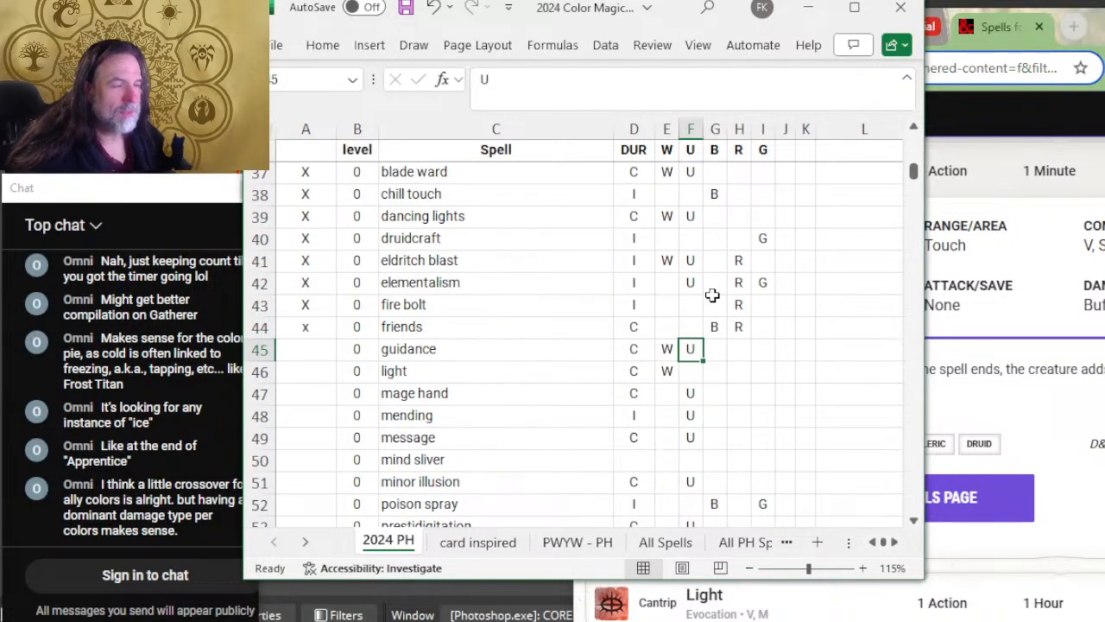
scroll(733, 312, "up", 12)
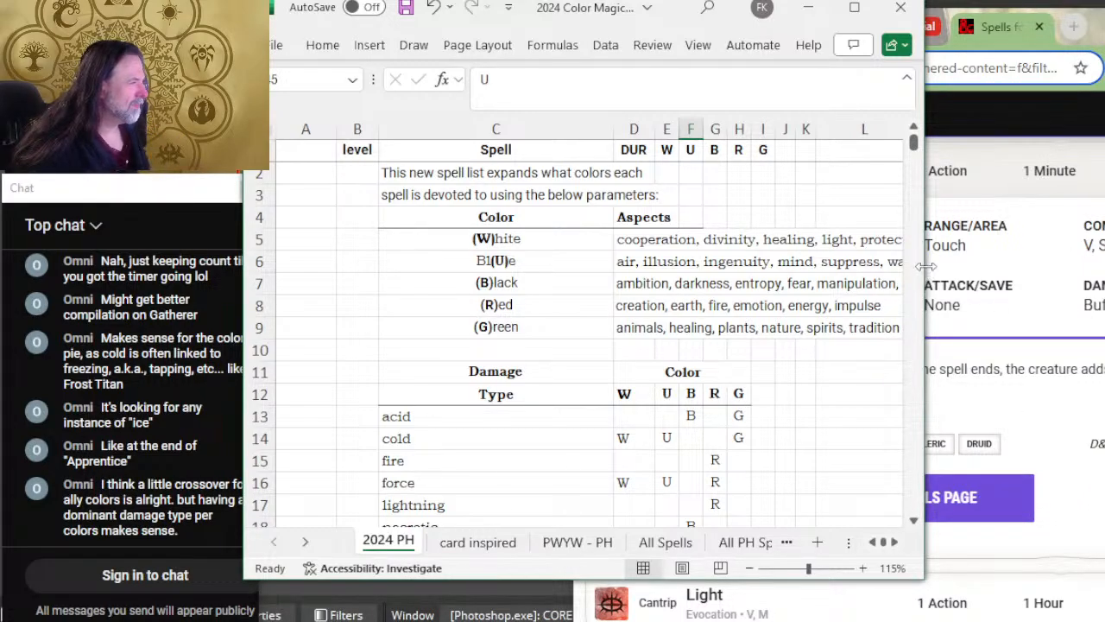
left_click_drag(924, 264, 1041, 252)
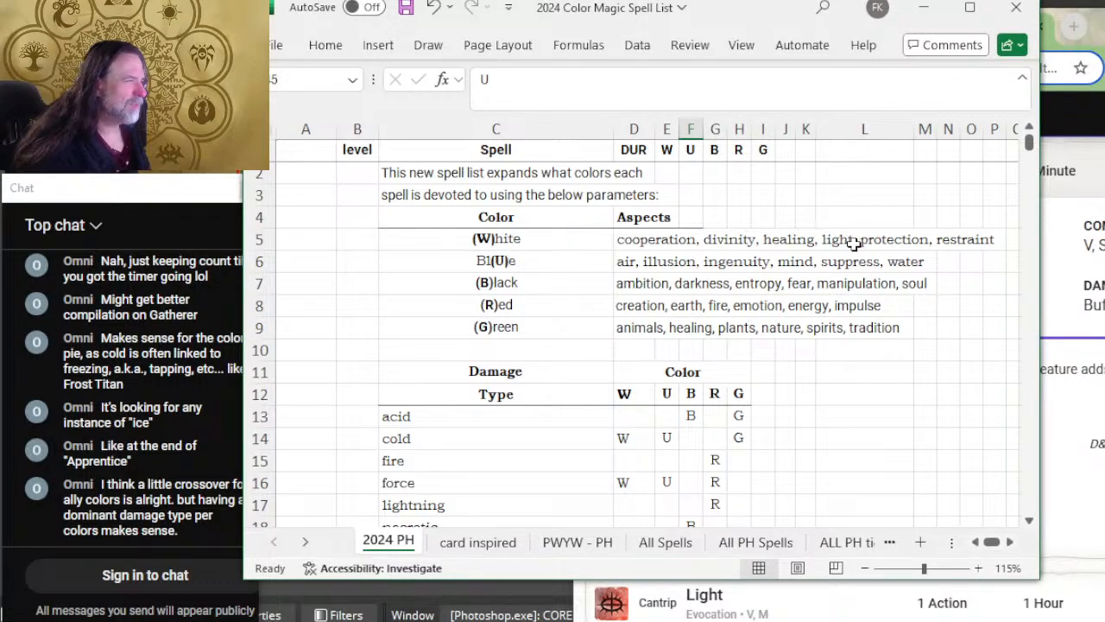
Step: Capture the color and aspects table as a rectangular snip with Snipping Tool and move the snip window aside
key("super")
left_click(823, 313)
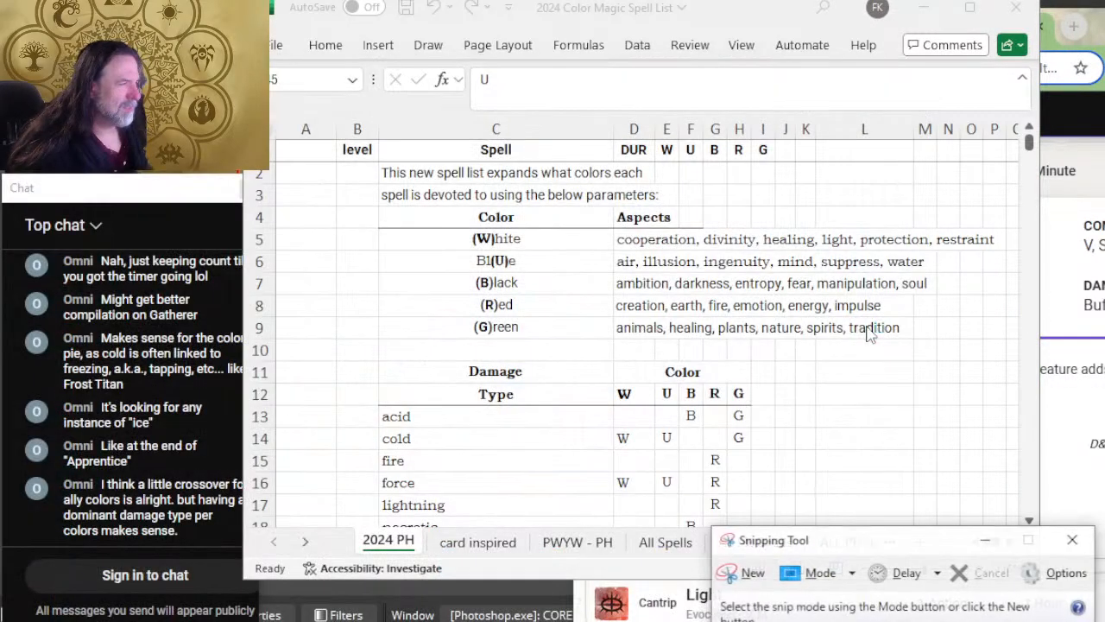
left_click(750, 575)
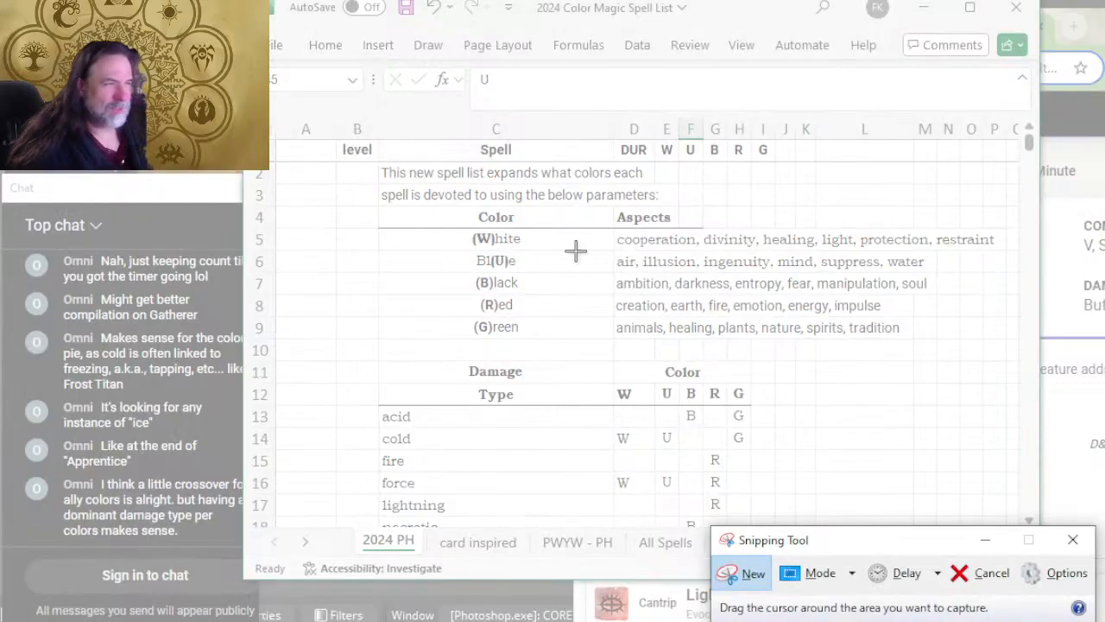
left_click_drag(358, 204, 1014, 363)
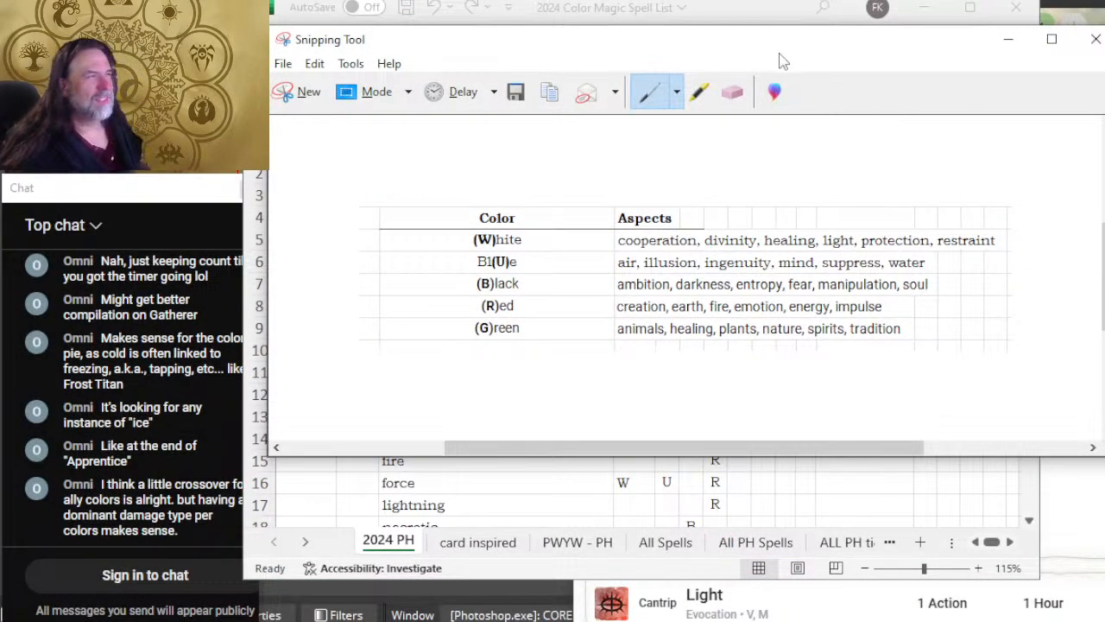
left_click_drag(764, 39, 915, 19)
Step: Return to the cantrip rows in the spreadsheet and mark the guidance row as reviewed with x
key("alt+Tab")
scroll(625, 272, "down", 3)
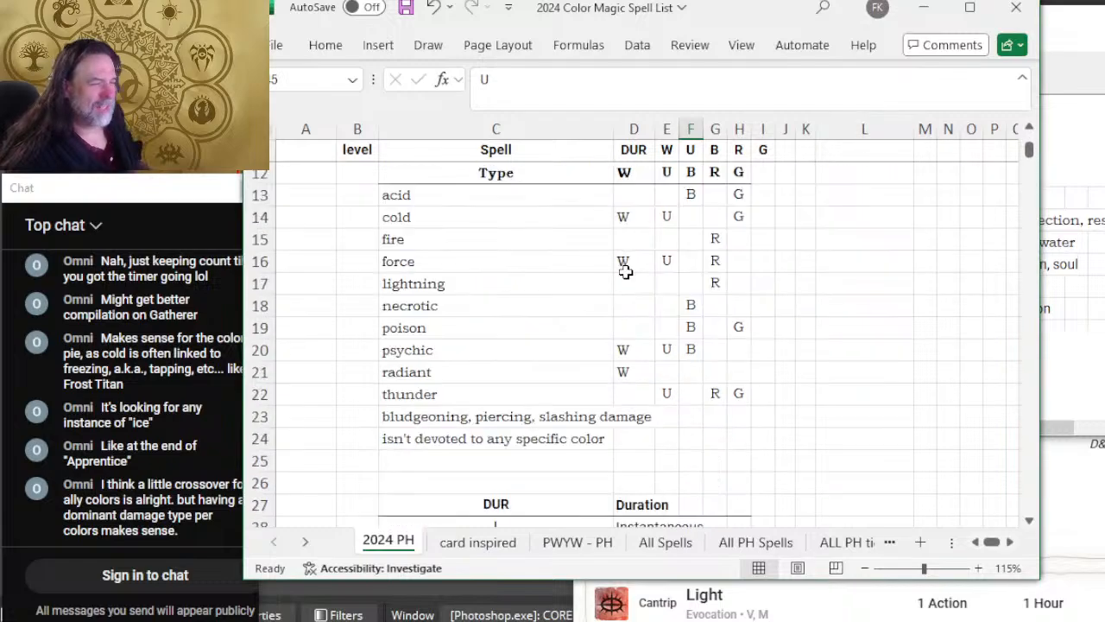
scroll(626, 272, "down", 8)
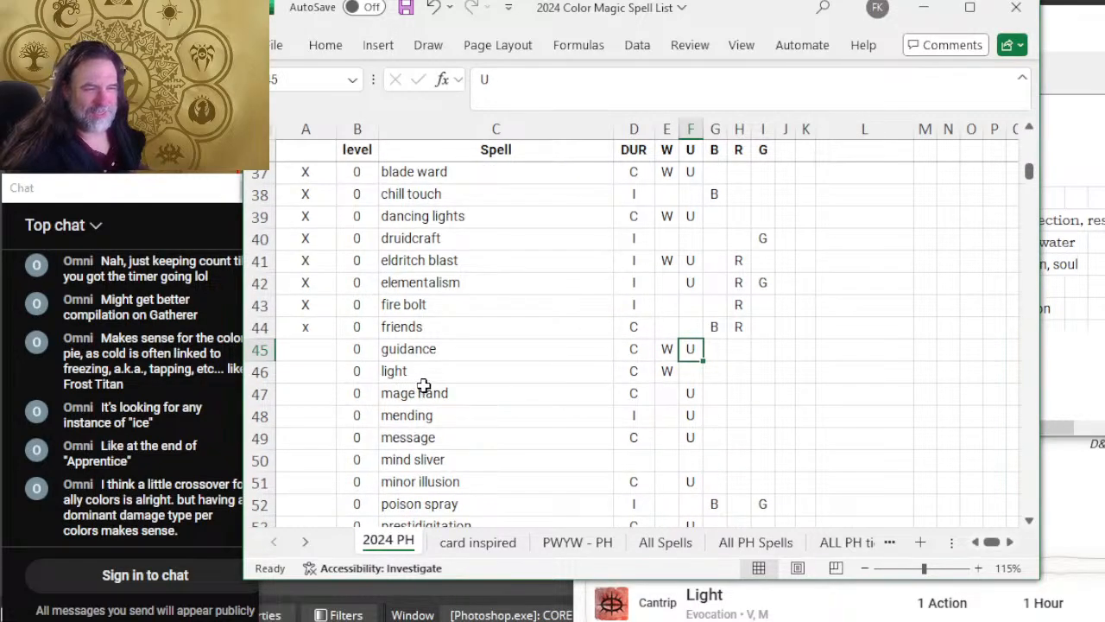
left_click(321, 348)
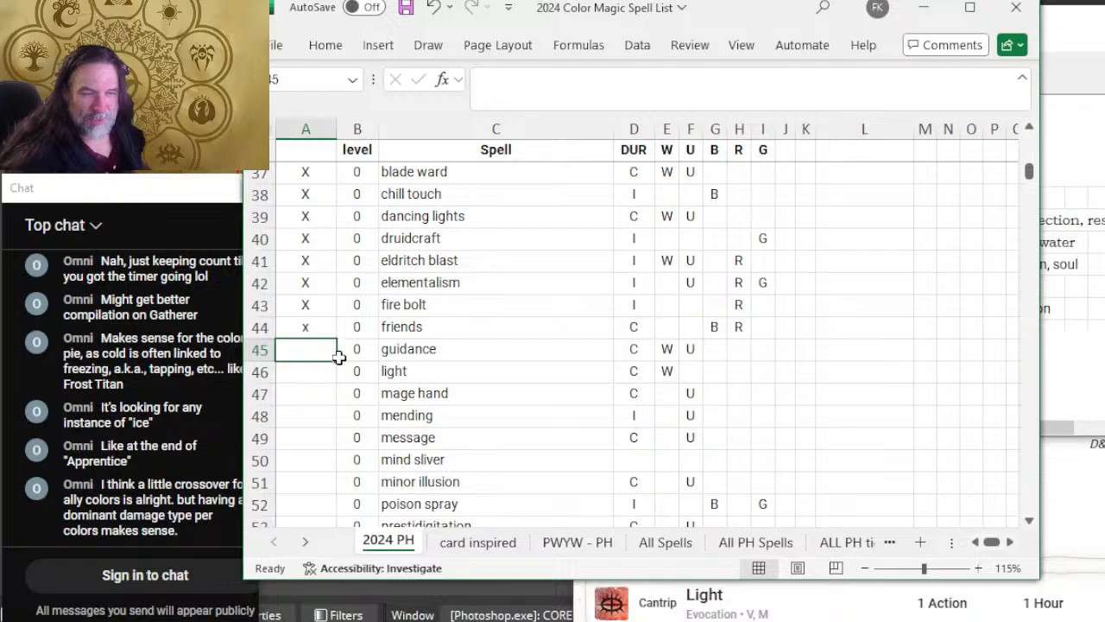
type("x")
left_click(458, 371)
Step: Switch to D&D Beyond and expand the Light cantrip to read its duration and description
key("alt+Tab")
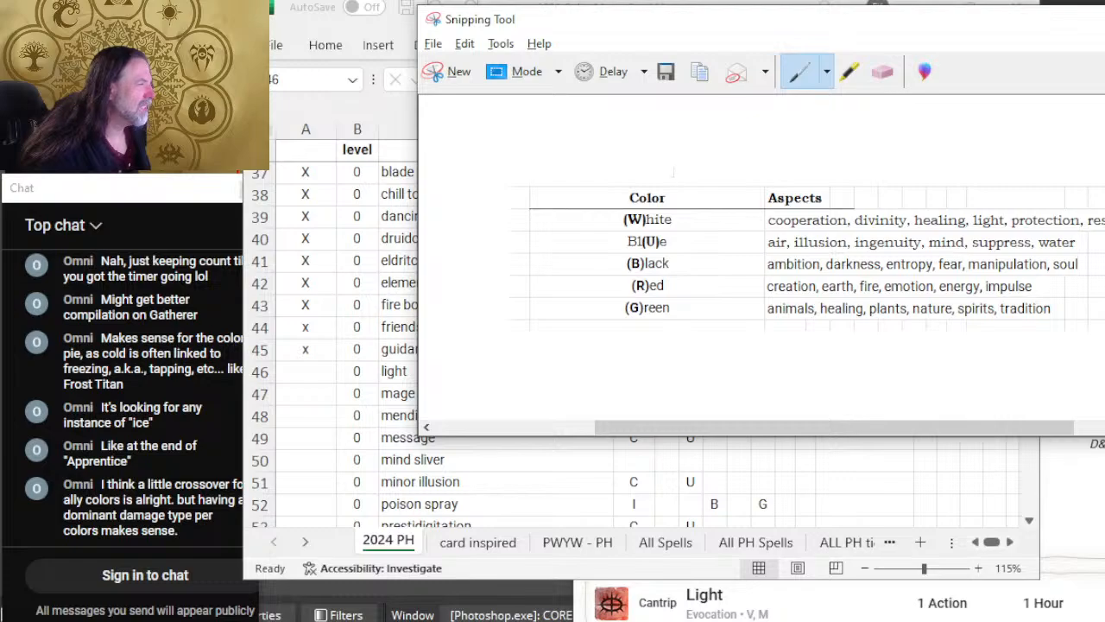
key("alt+Tab")
key("alt+Tab")
scroll(886, 372, "down", 2)
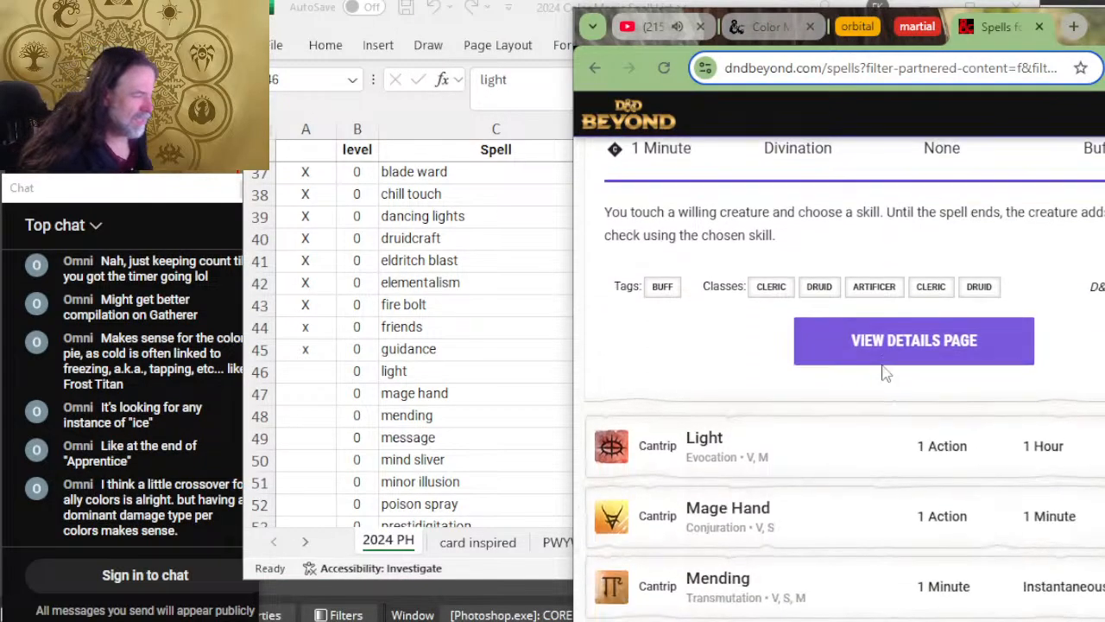
scroll(883, 372, "down", 2)
left_click(857, 297)
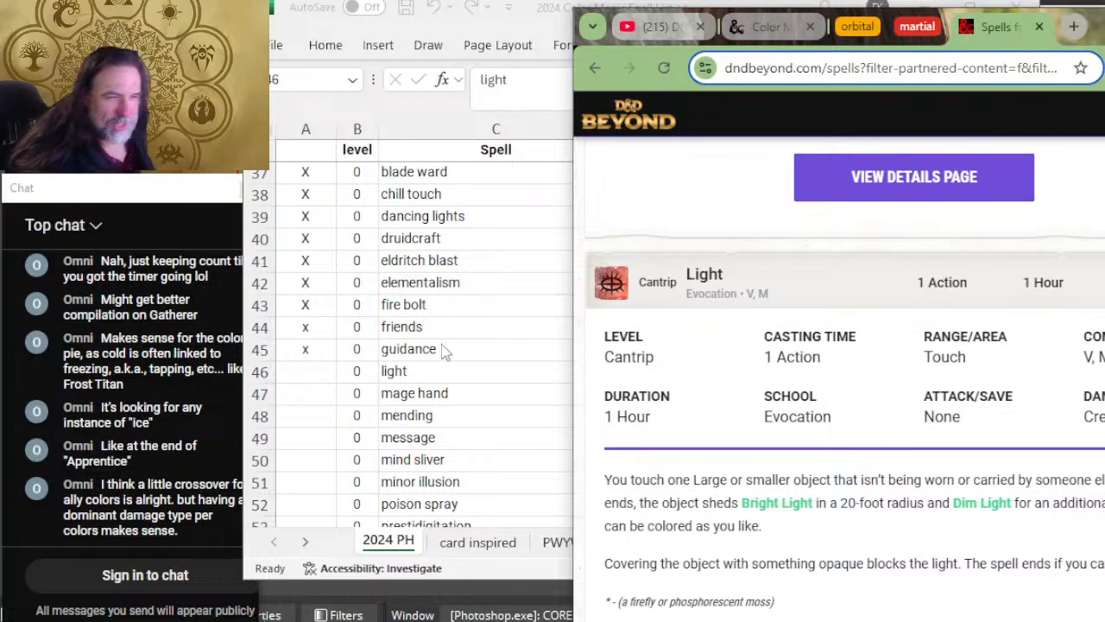
Step: Set the light row's duration to P in the spreadsheet
key("alt+Tab")
left_click(635, 370)
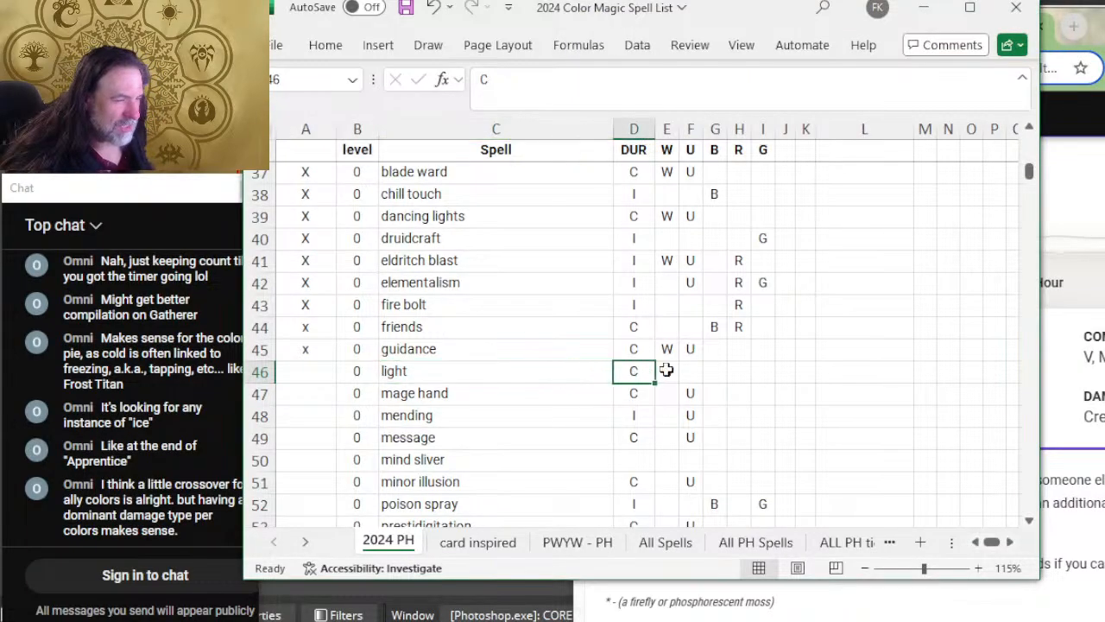
type("p")
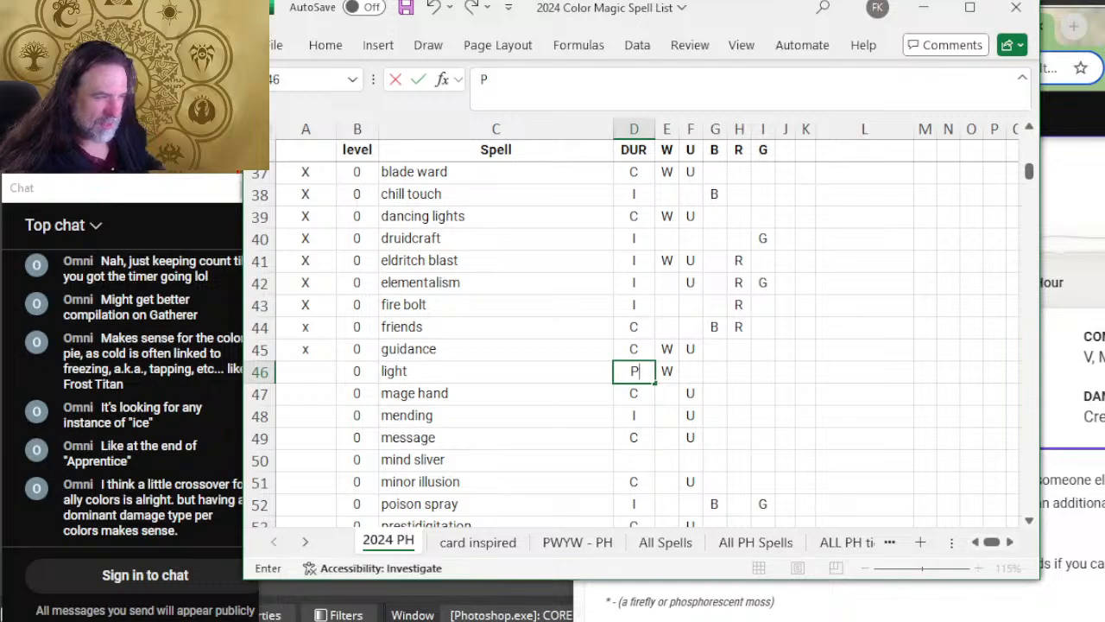
key("Left")
key("Left")
key("Left")
Step: Expand the Mage Hand cantrip on D&D Beyond to read its duration and description
key("alt+Tab")
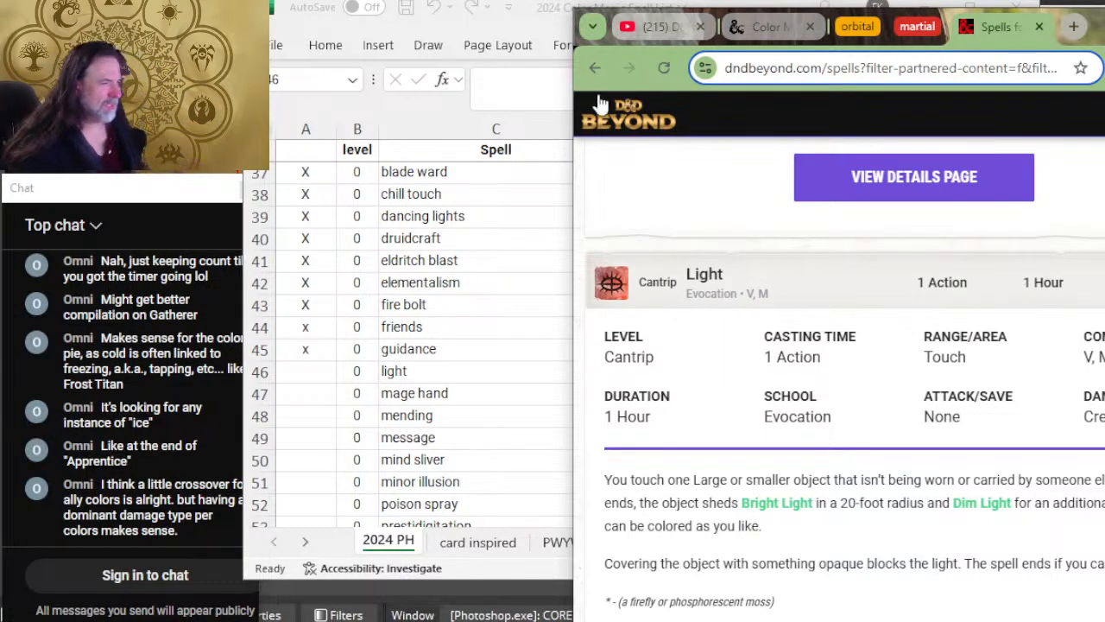
left_click(536, 16)
left_click(1049, 316)
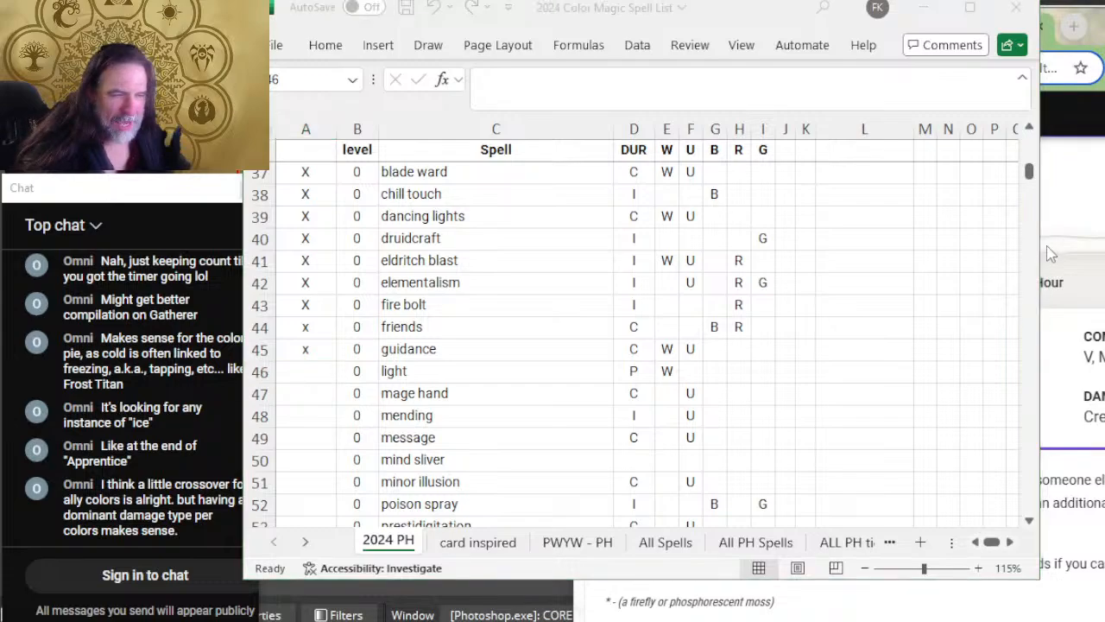
scroll(806, 335, "down", 7)
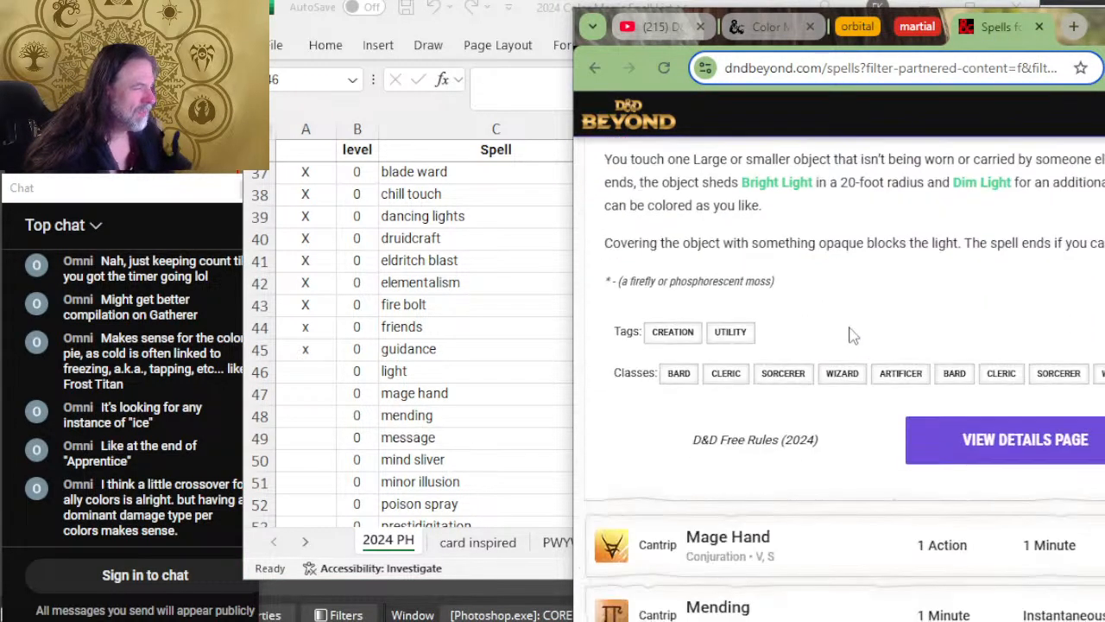
left_click(845, 398)
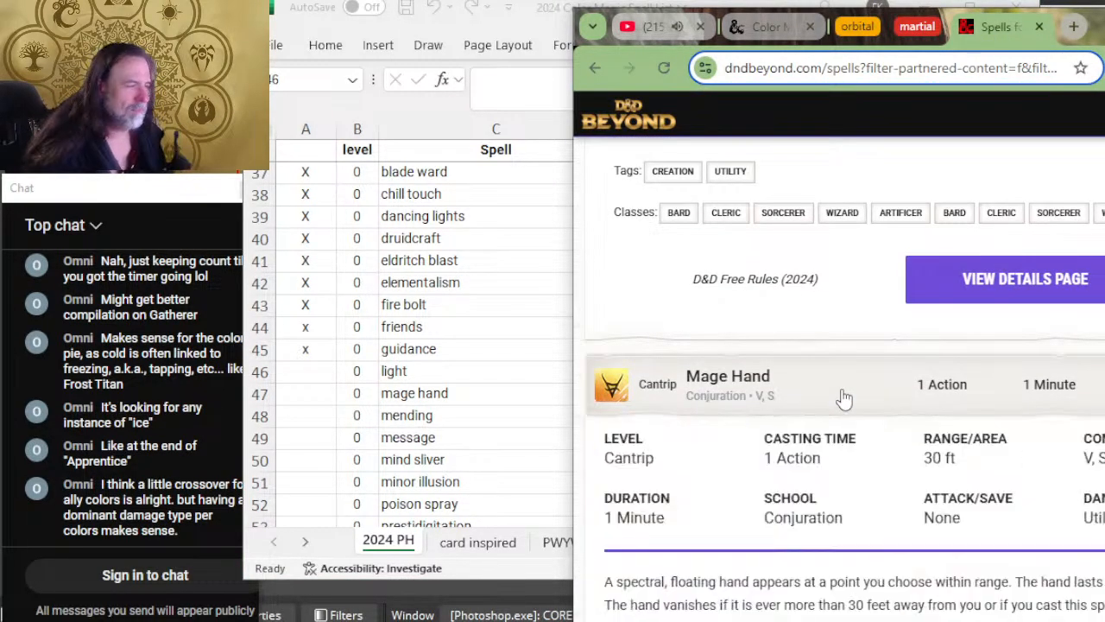
scroll(870, 406, "down", 1)
scroll(870, 407, "down", 1)
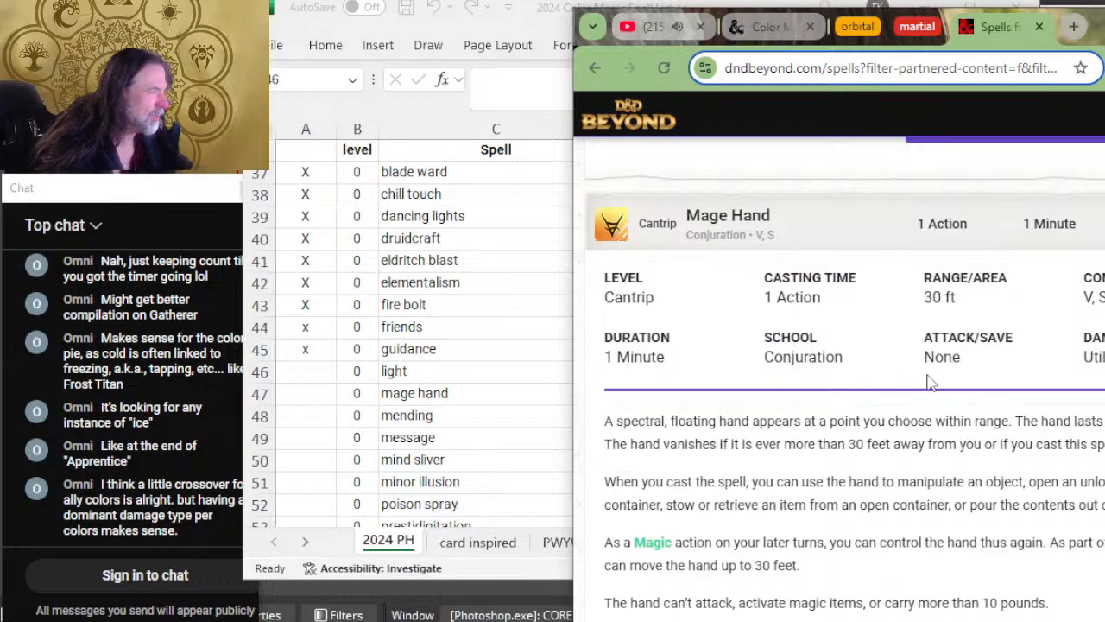
Step: Mark the light and mage hand rows as reviewed with X in column A of the spreadsheet
left_click(323, 294)
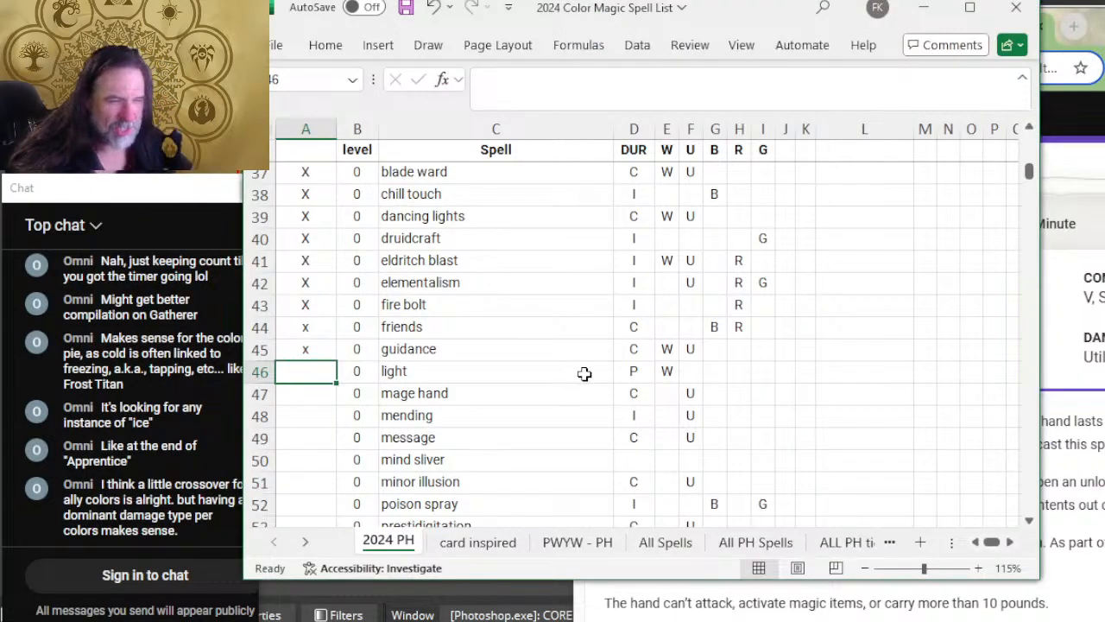
type("X")
left_click(302, 397)
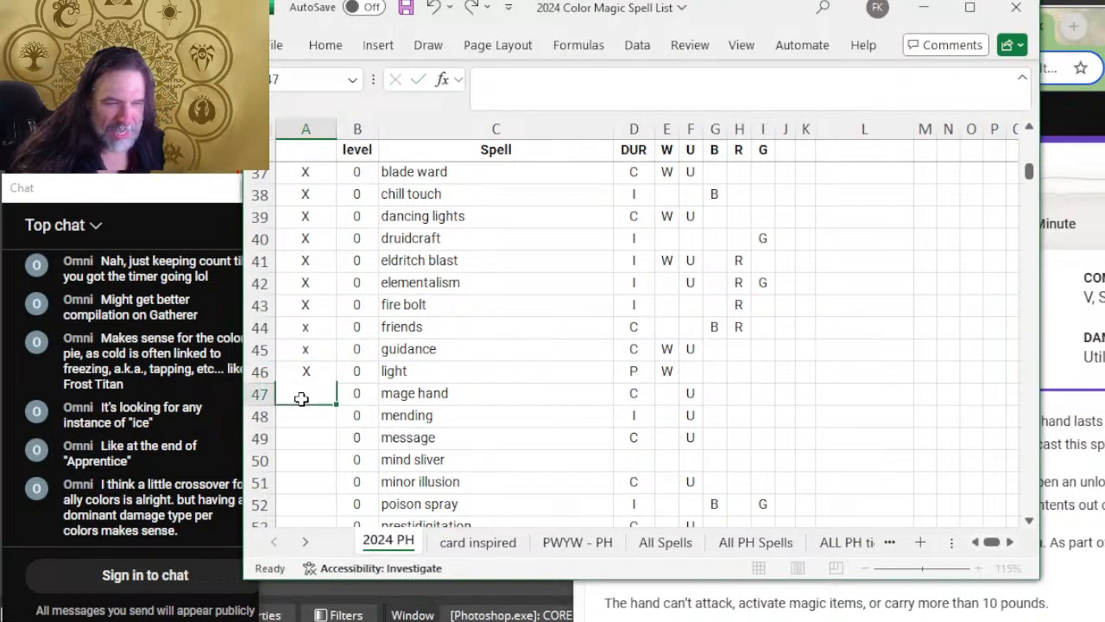
type("X")
Step: Recheck the Mage Hand entry, set the light row's duration to C in the spreadsheet, and return to D&D Beyond
key("alt+Tab")
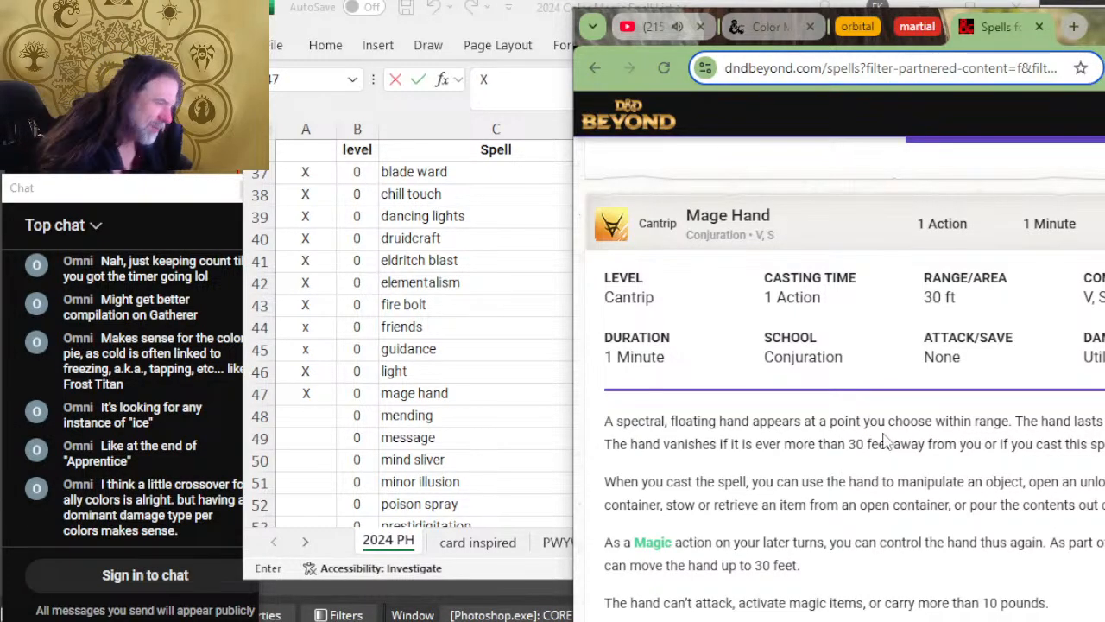
key("alt+Tab")
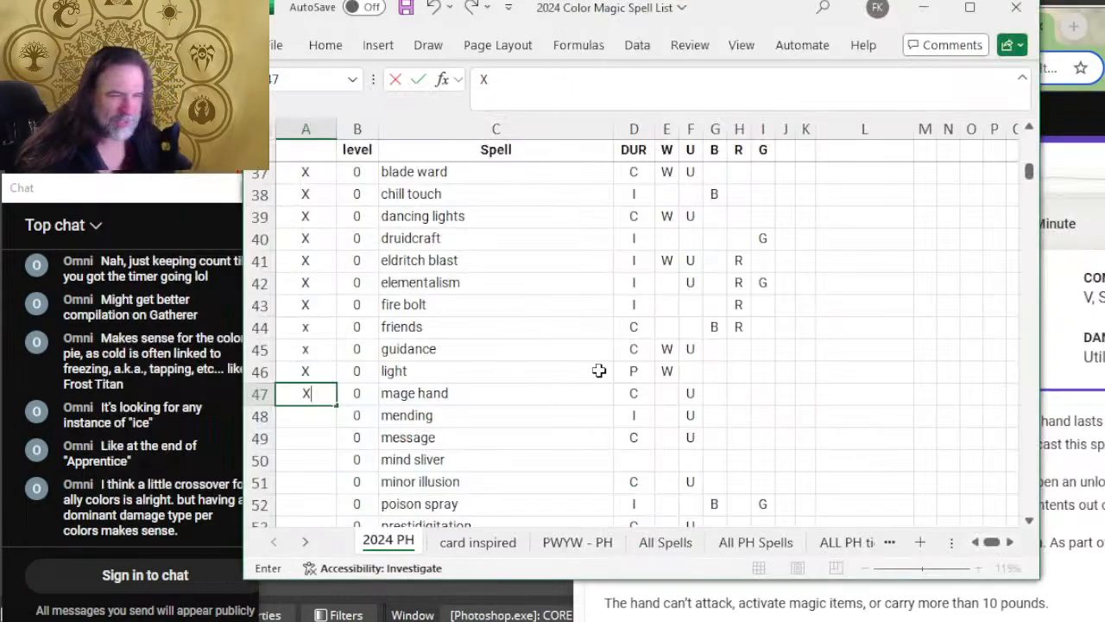
left_click(633, 371)
left_click(758, 386)
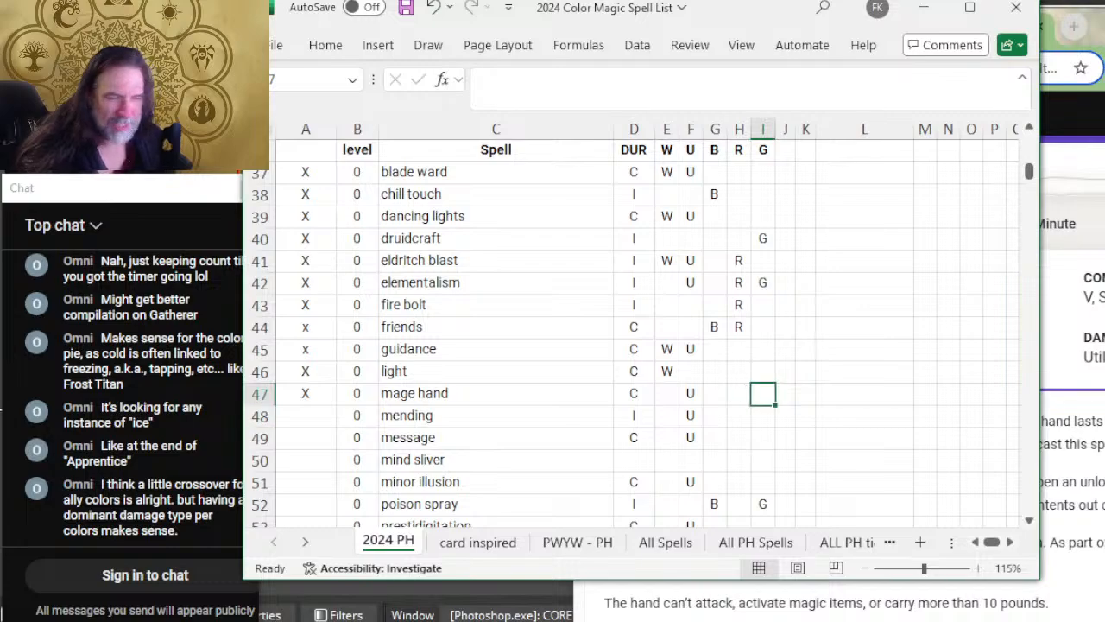
left_click(296, 420)
key("alt+Tab")
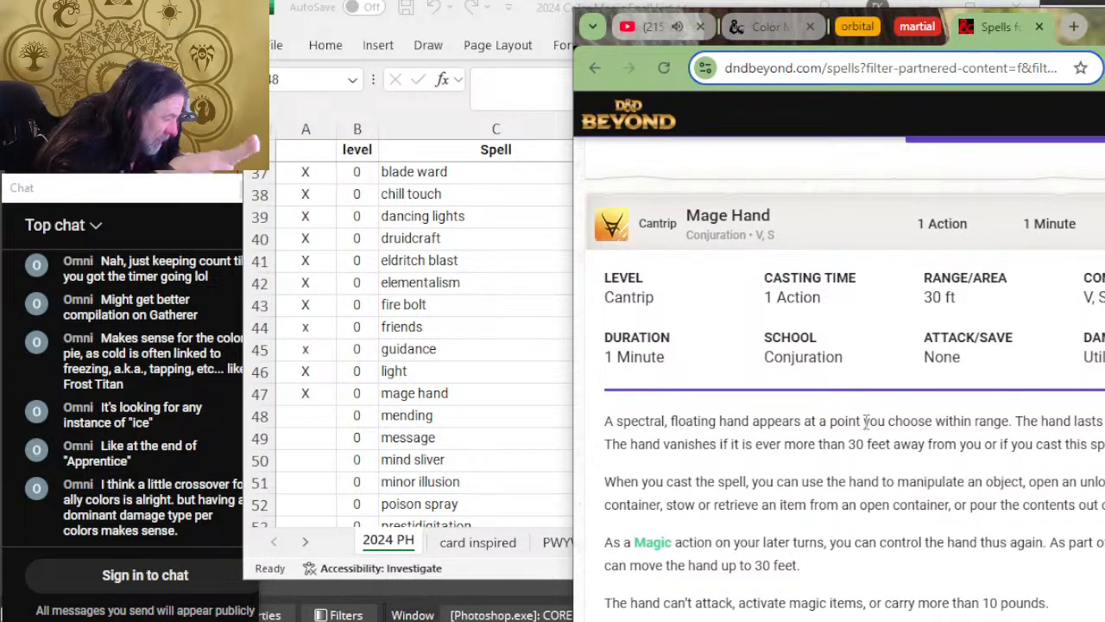
Step: Add white (W) and red (R) to the mage hand row's colors in the spreadsheet, checking them against the color aspects
scroll(882, 444, "down", 2)
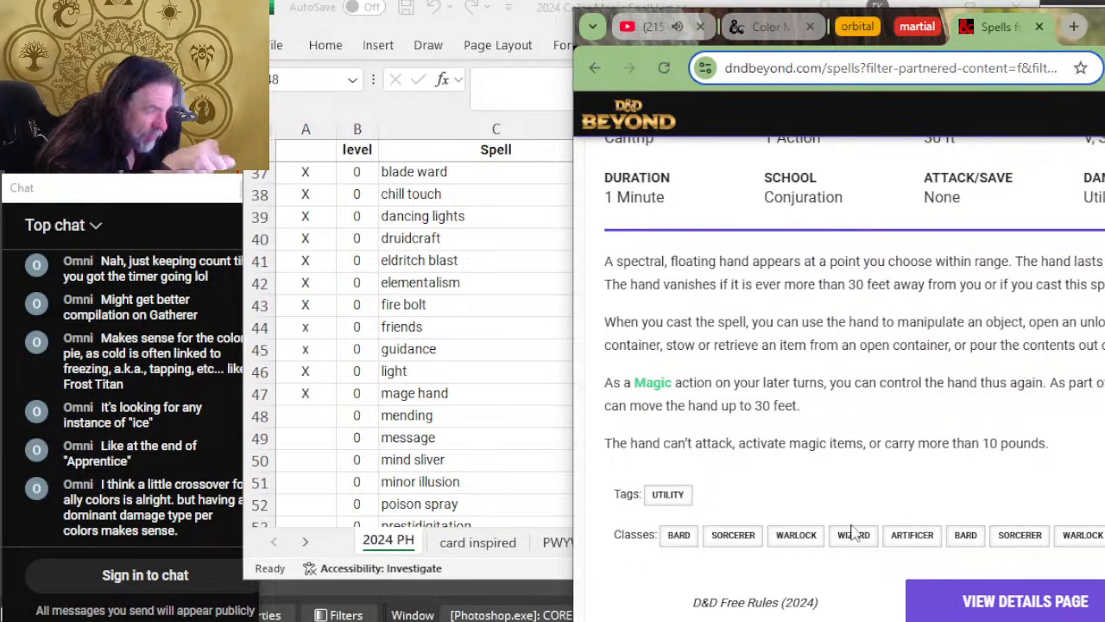
key("alt+Tab")
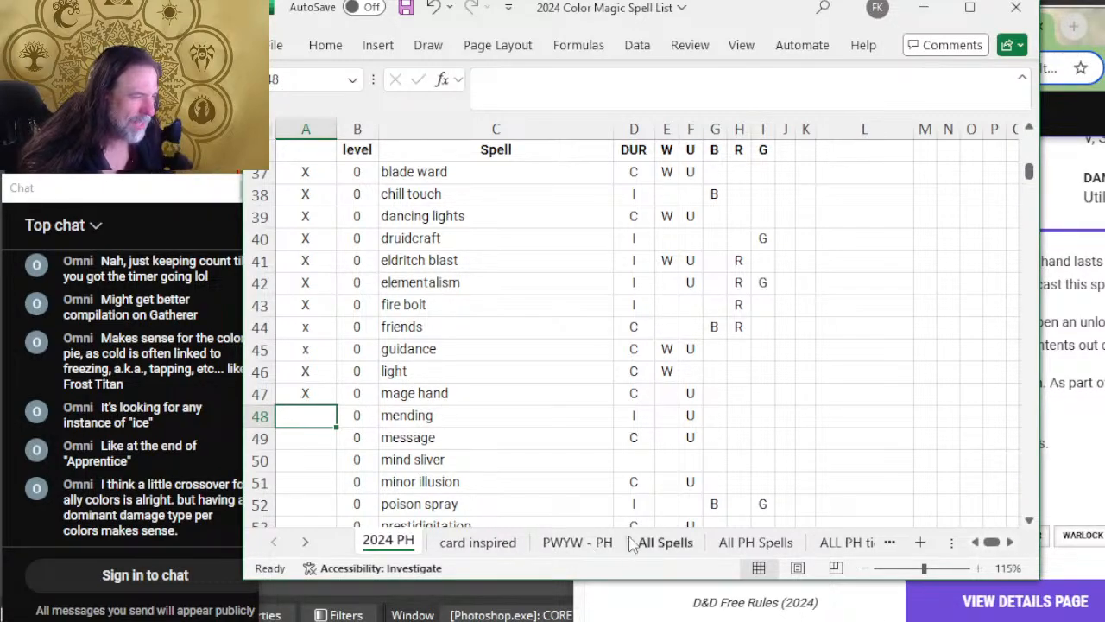
left_click(664, 399)
type("W")
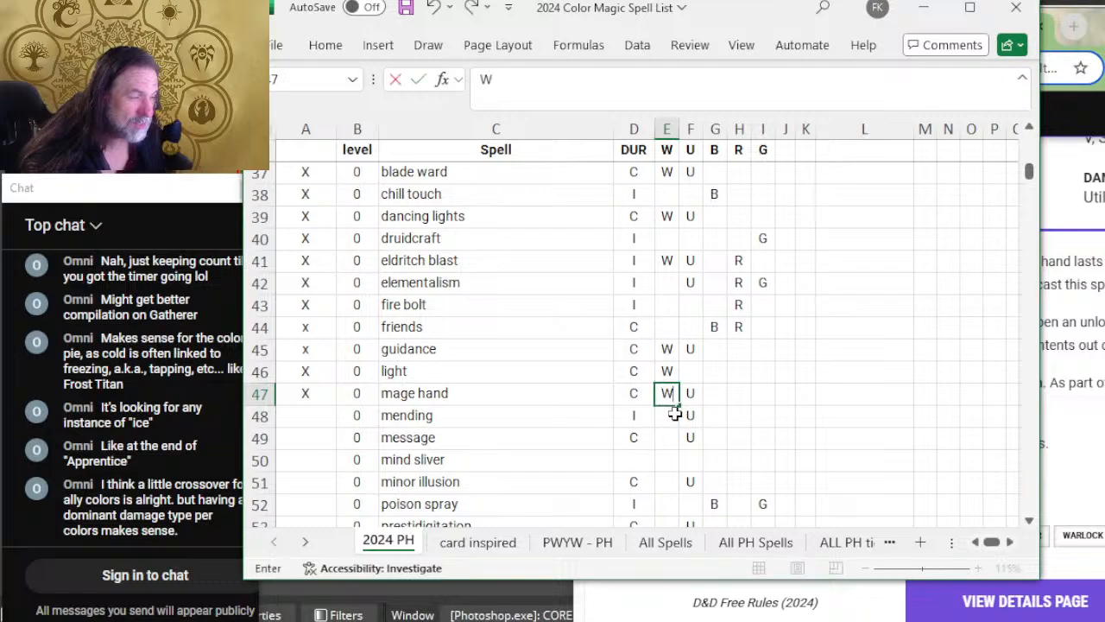
left_click(744, 394)
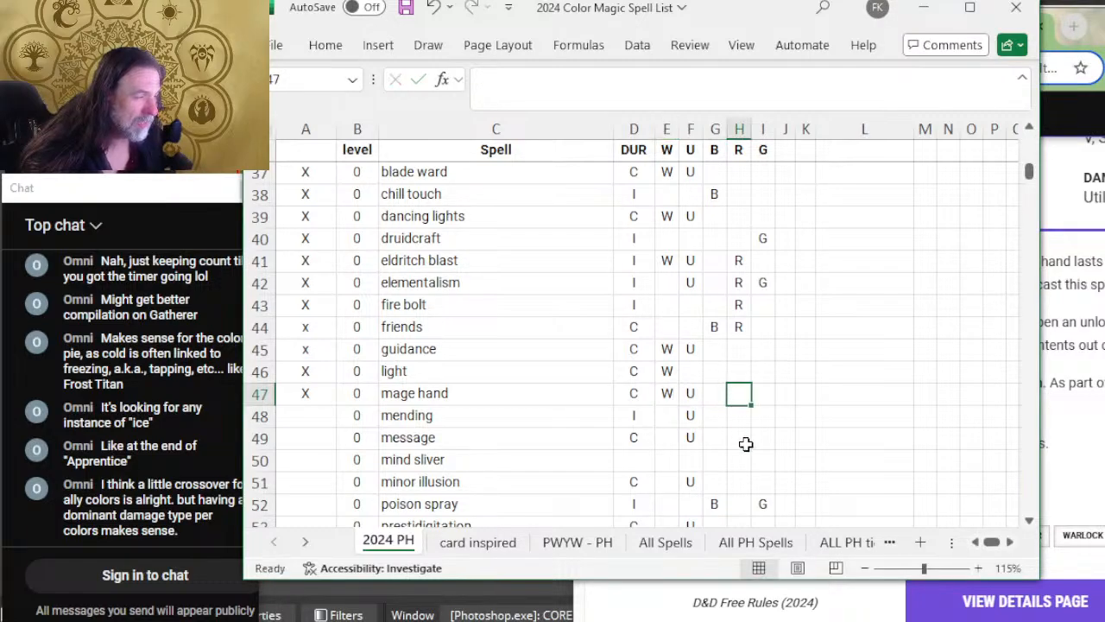
key("alt+Tab")
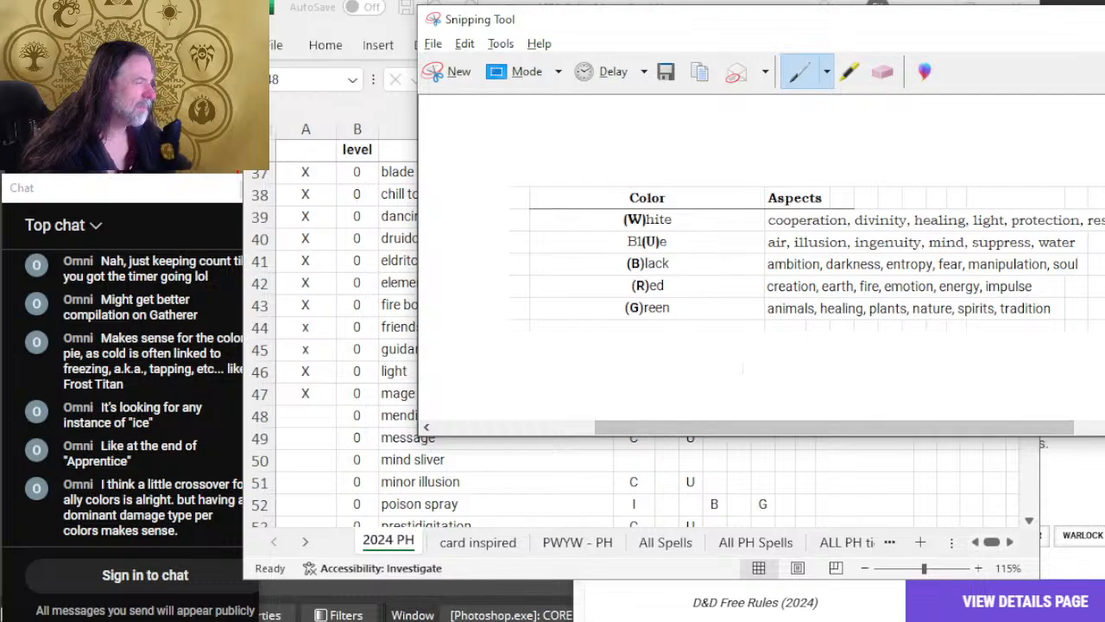
key("alt+Tab")
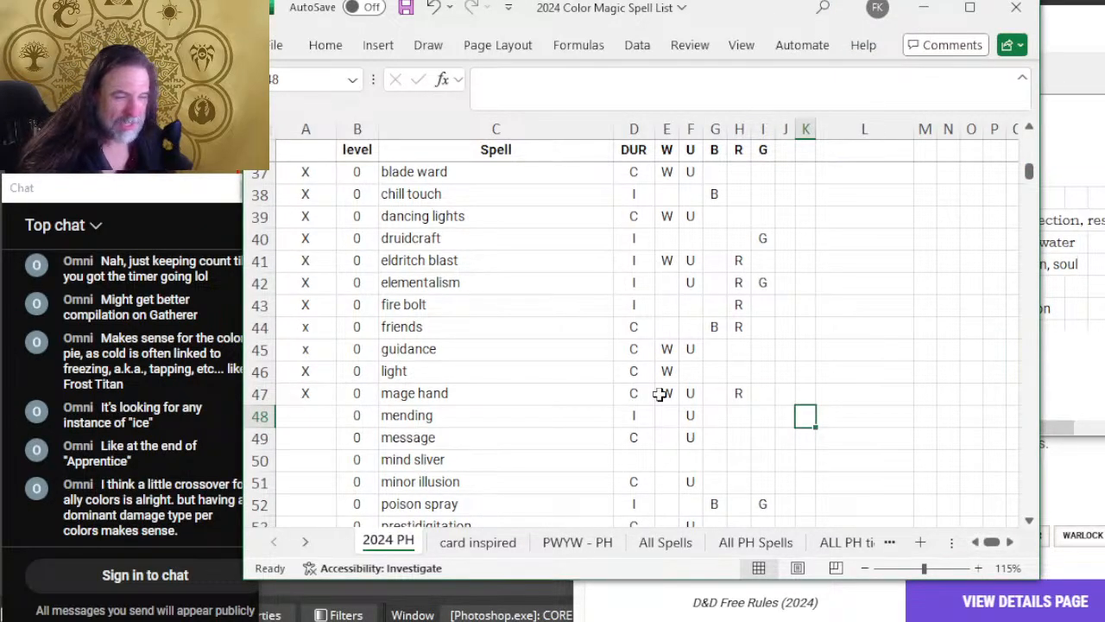
key("alt+Tab")
key("alt+Tab")
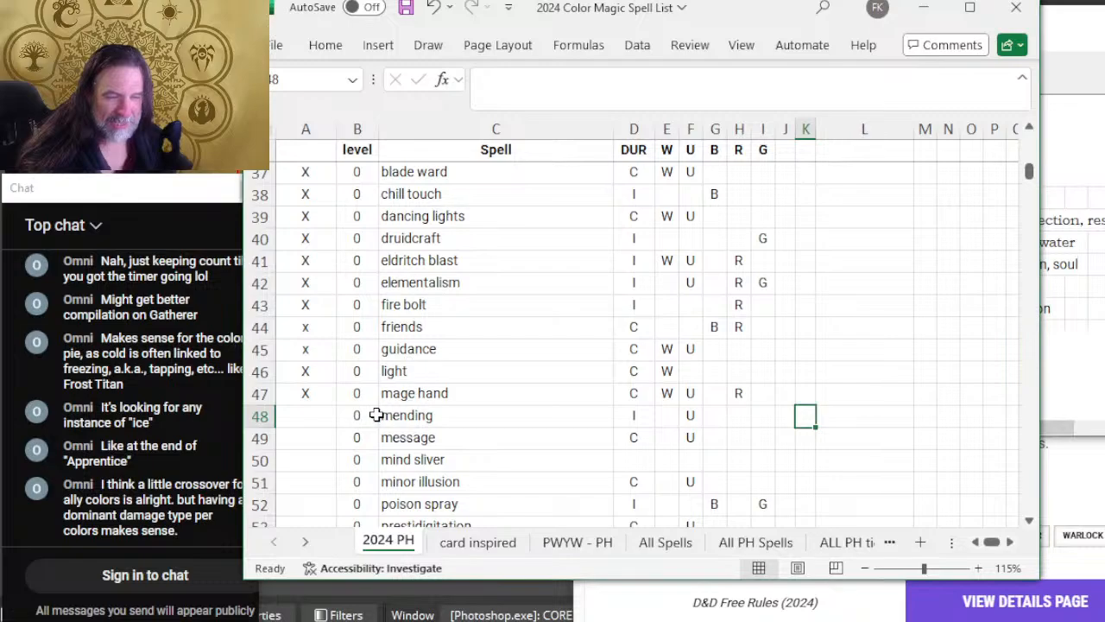
Step: Mark the mending row as reviewed with X in column A
left_click(328, 416)
type("X")
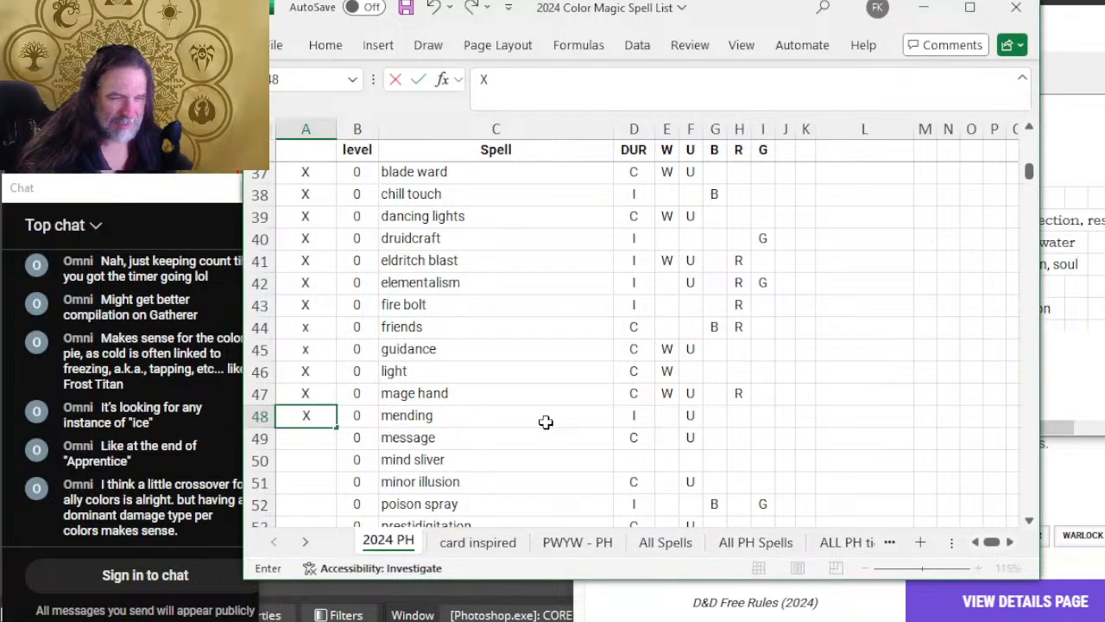
left_click(544, 418)
Step: Consult the color aspects, then expand the Mending cantrip on D&D Beyond to read its duration and description
key("alt+Tab")
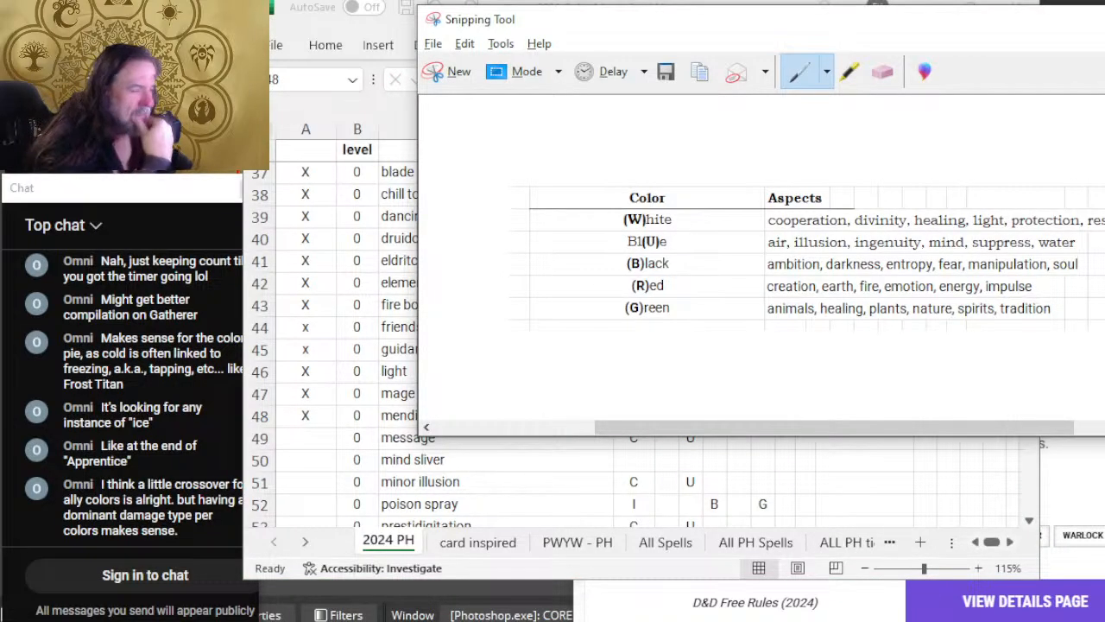
key("alt+Tab")
key("alt+Tab")
key("Tab")
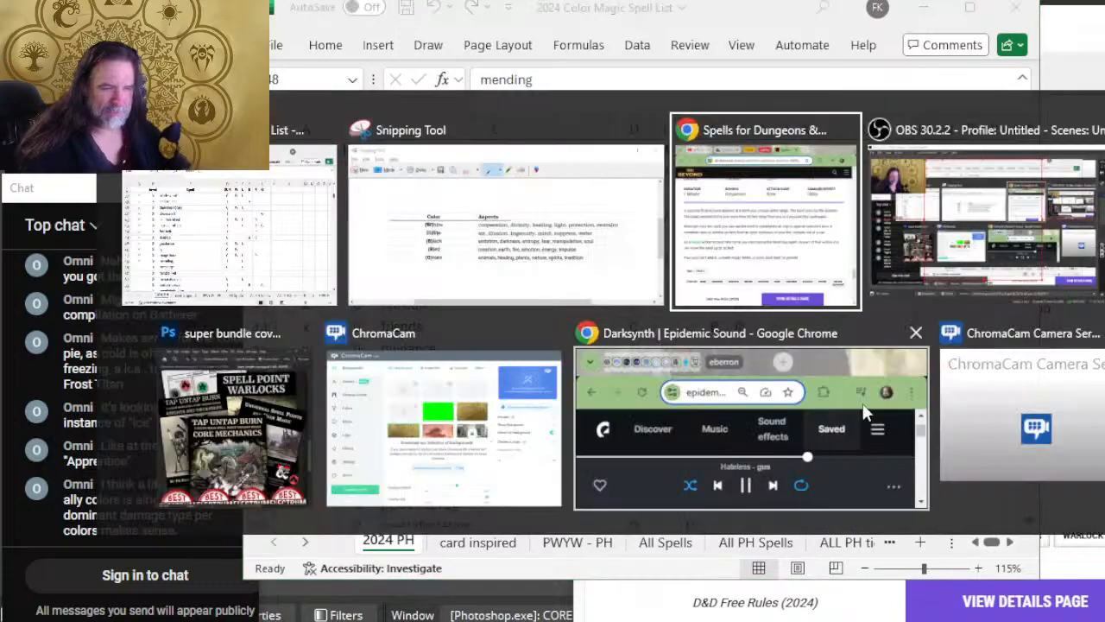
scroll(959, 410, "down", 4)
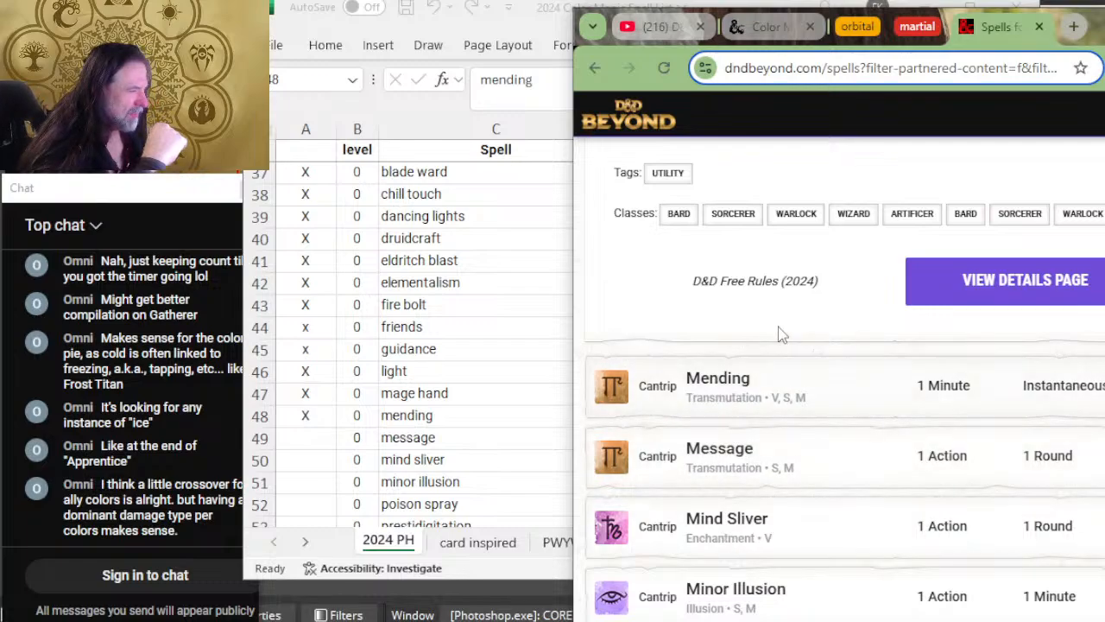
left_click(852, 397)
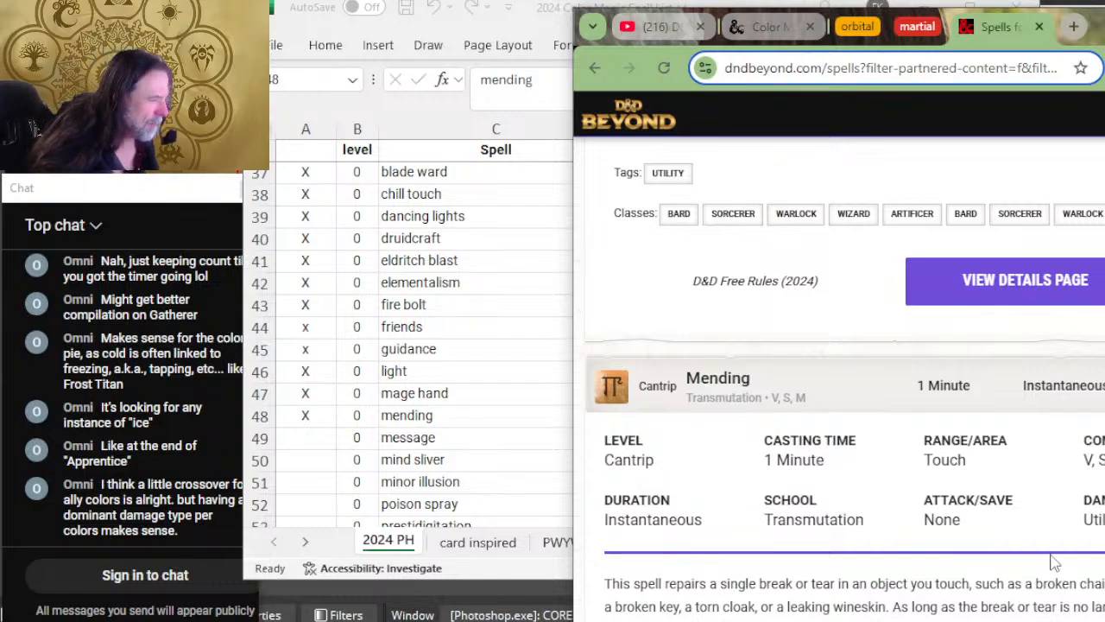
scroll(1055, 570, "down", 2)
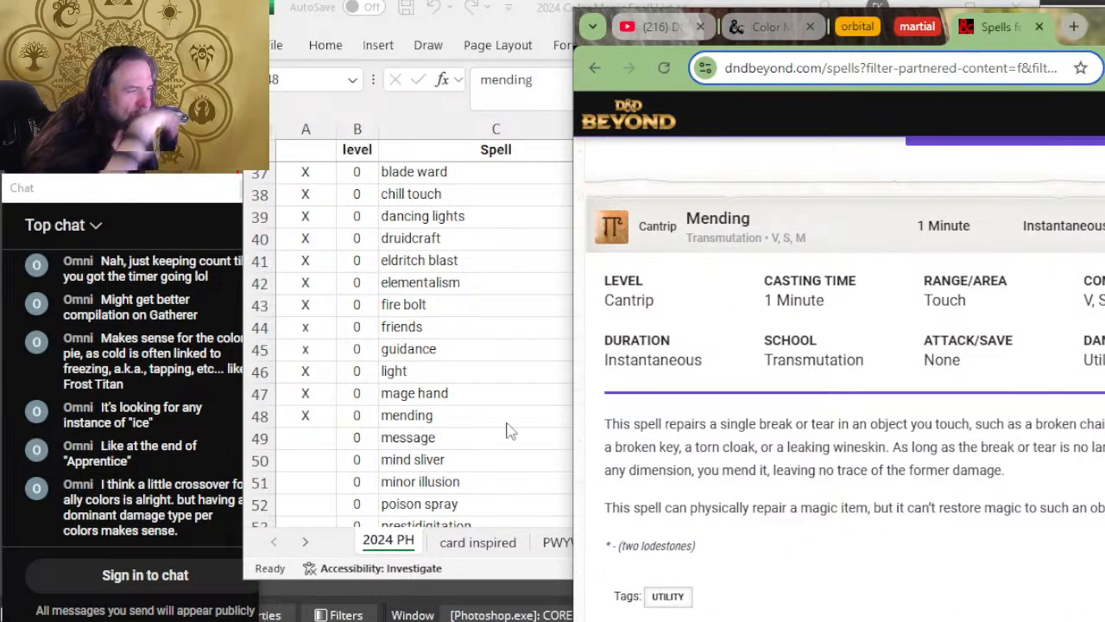
key("alt+Tab")
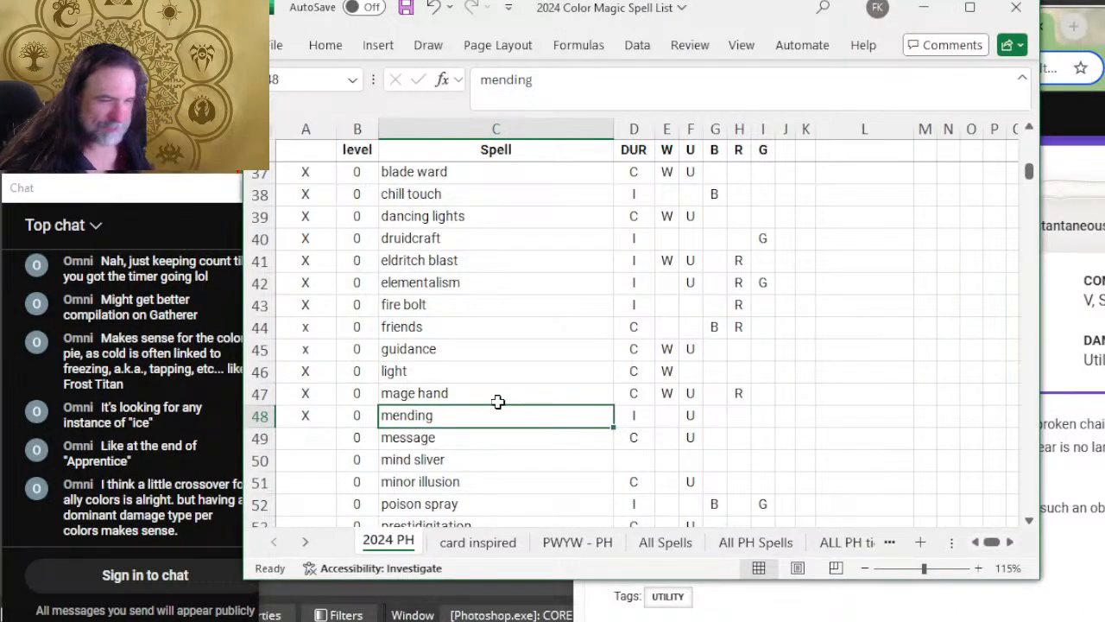
key("alt+Tab")
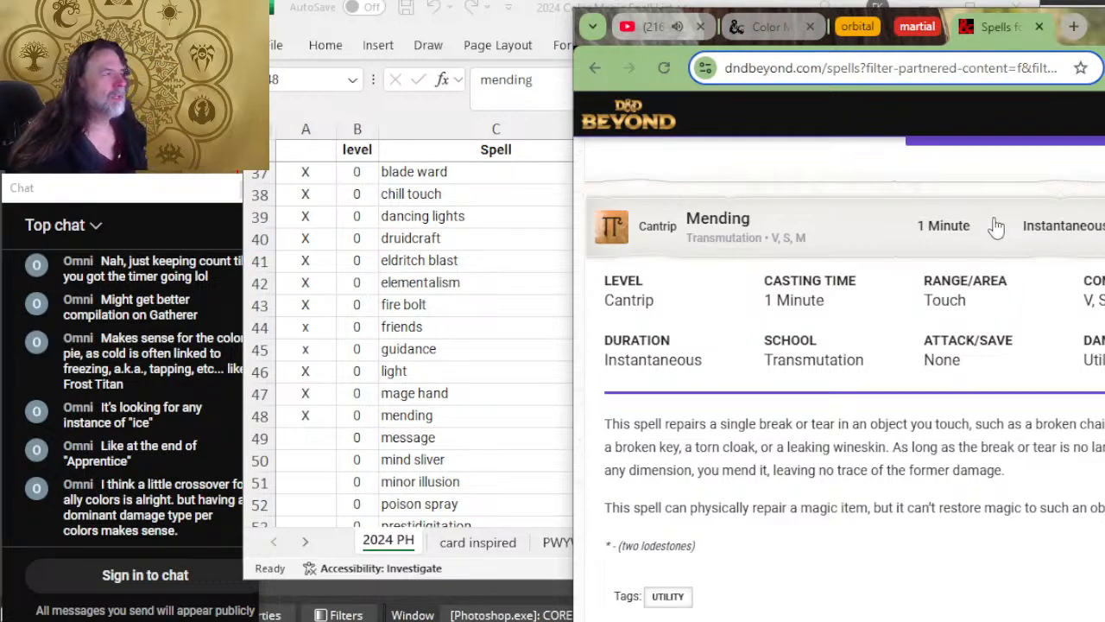
Step: Check the color aspects again and add red (R) to the mending row's colors in the spreadsheet
key("alt+Tab")
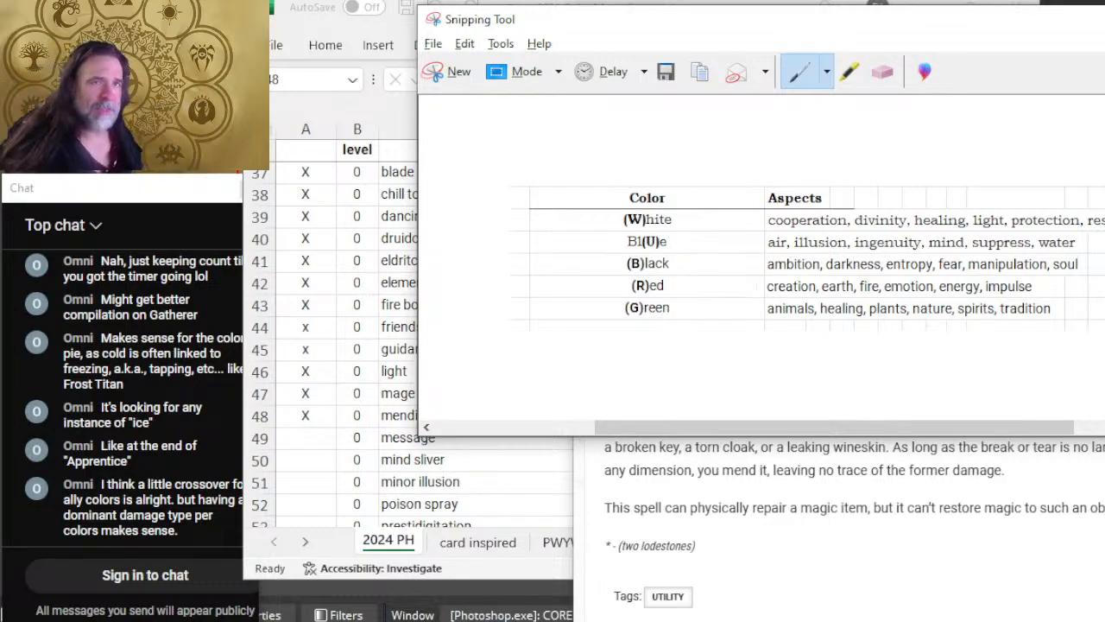
key("alt+Tab")
key("alt+Tab")
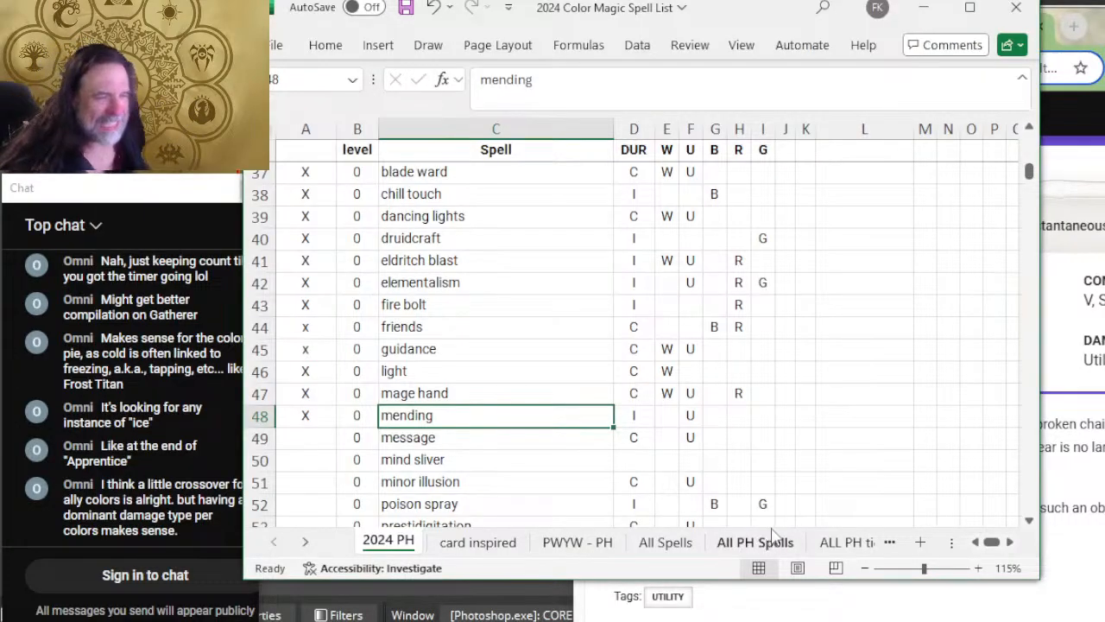
left_click(739, 415)
type("R")
left_click(842, 432)
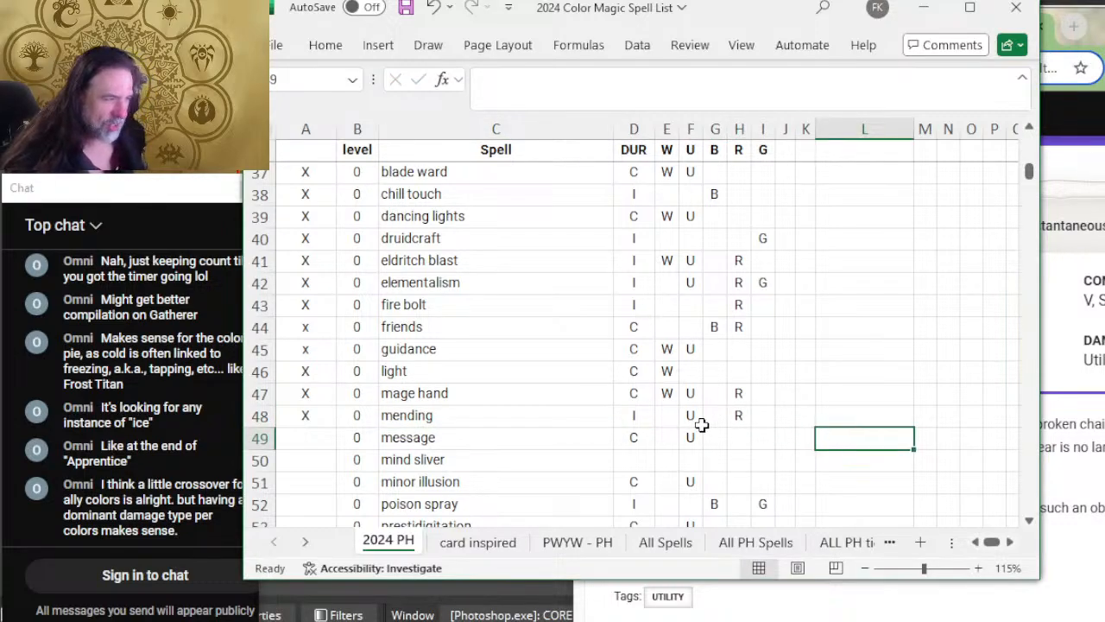
left_click(673, 416)
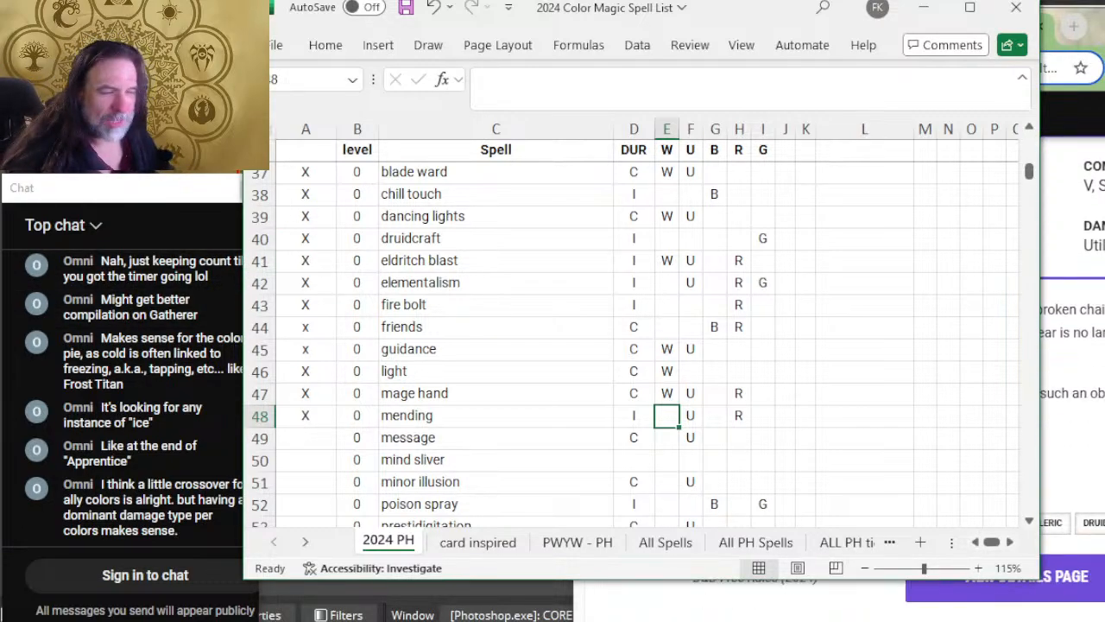
Step: Select the message row's column A cell, then expand the Message cantrip on D&D Beyond to read its duration and description
scroll(436, 349, "down", 2)
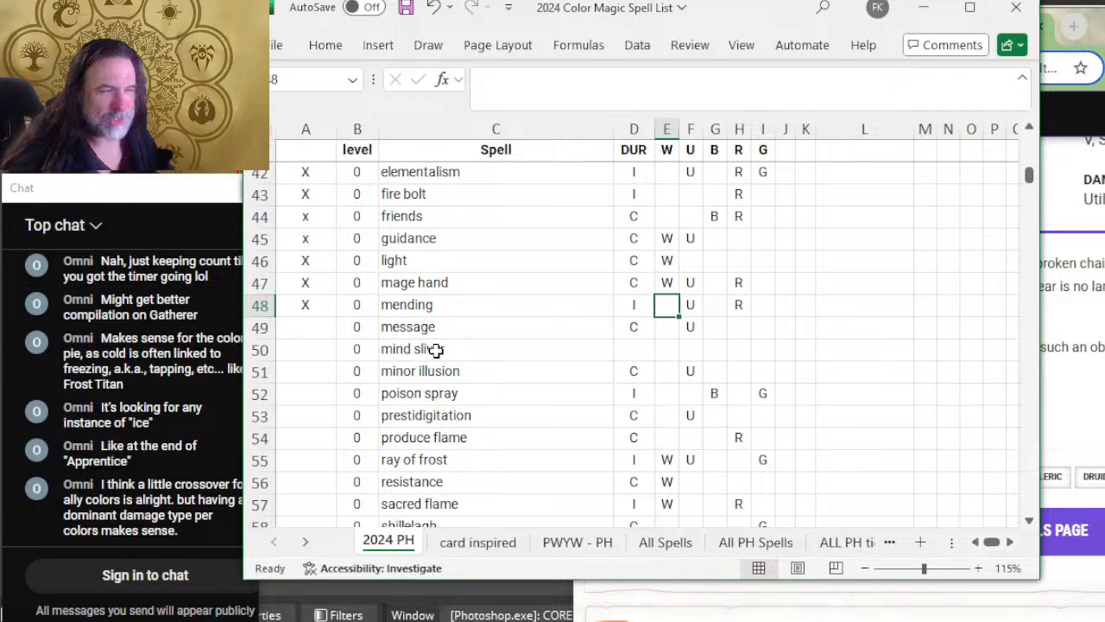
left_click(306, 326)
key("alt+Tab")
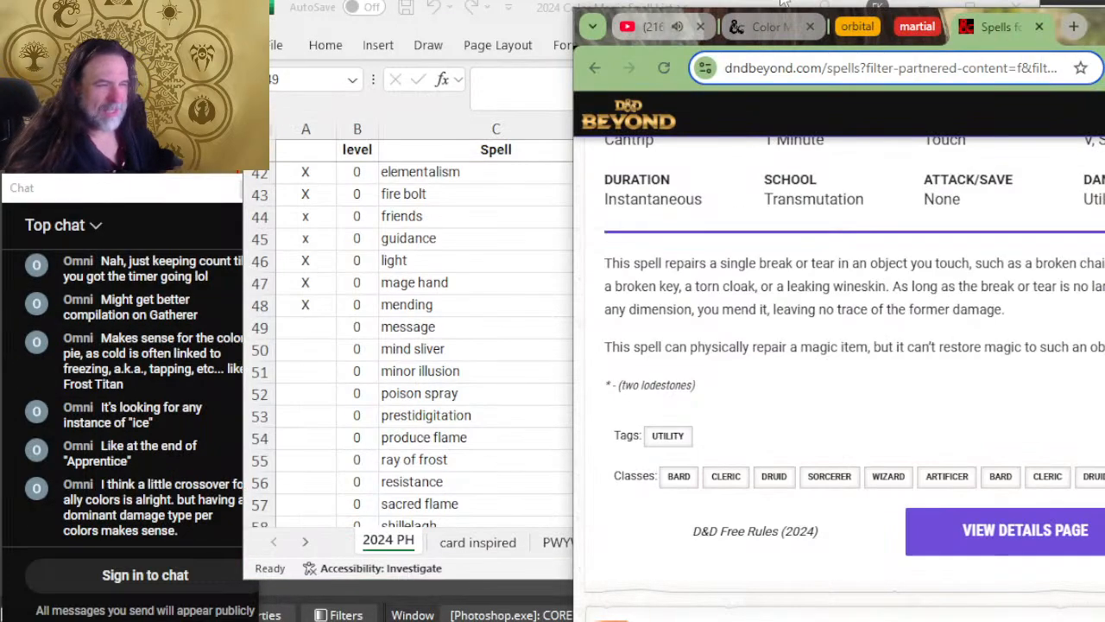
scroll(820, 363, "down", 4)
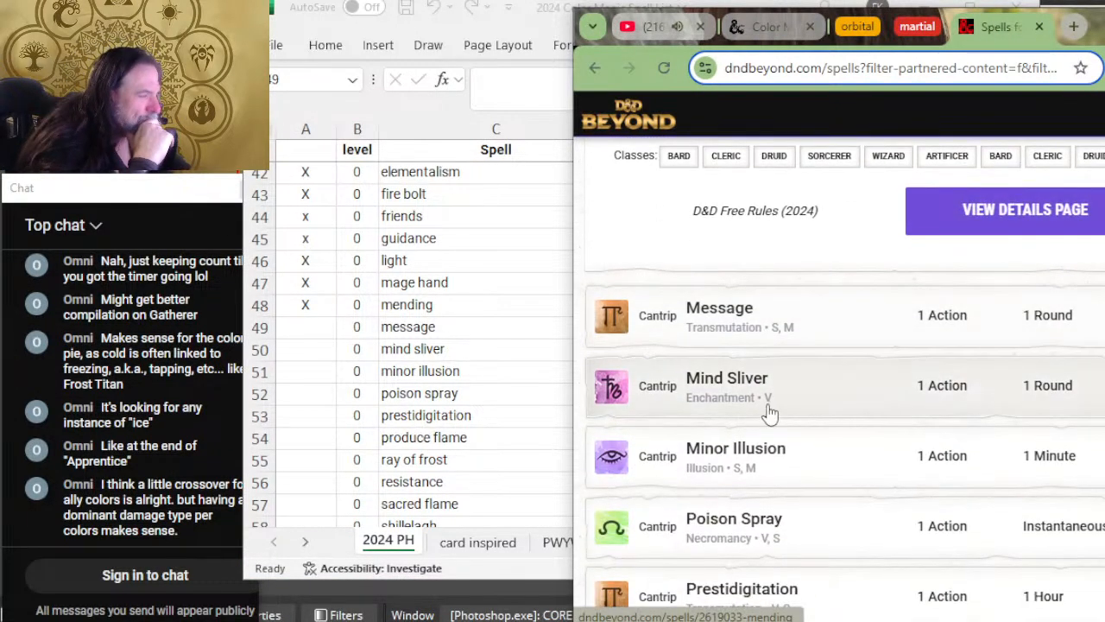
left_click(870, 330)
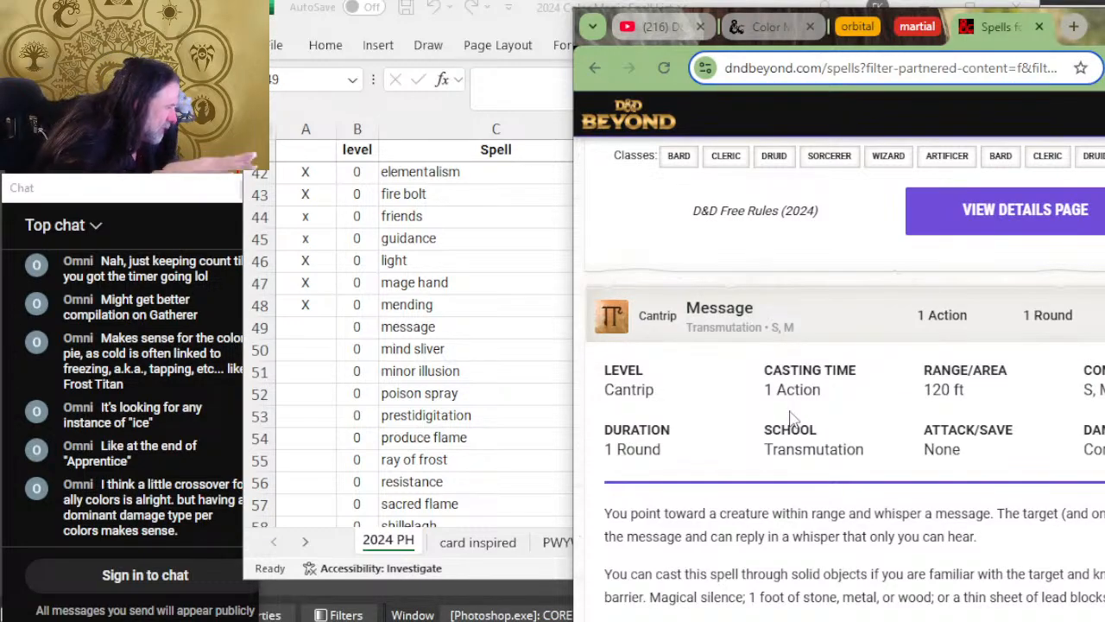
scroll(882, 483, "down", 2)
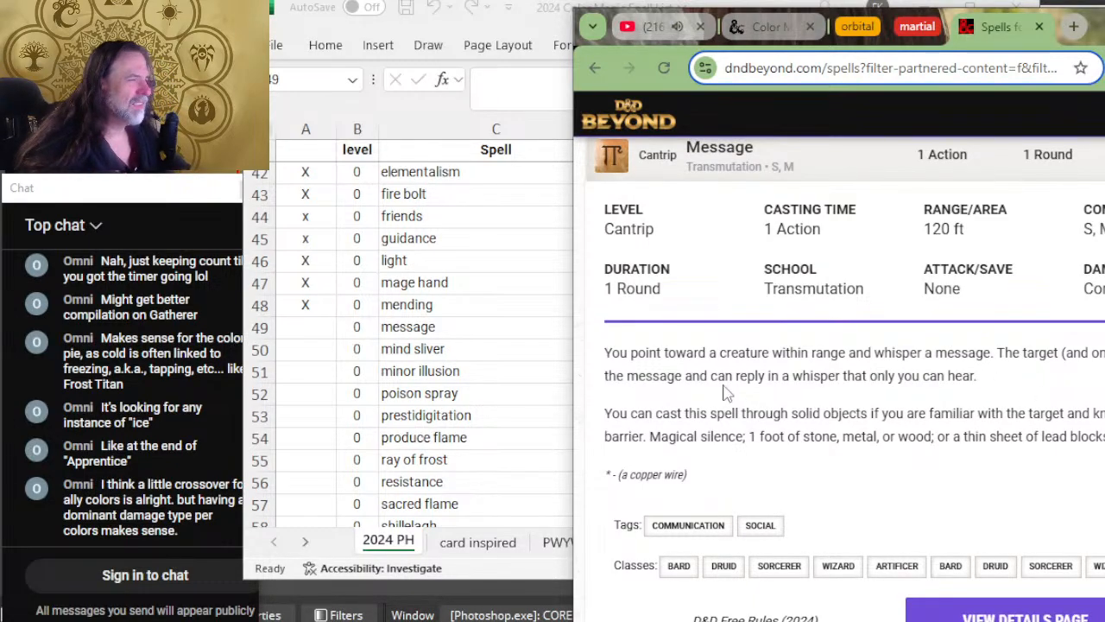
Step: Mark the message row as reviewed with X in column A of the spreadsheet
key("alt+Tab")
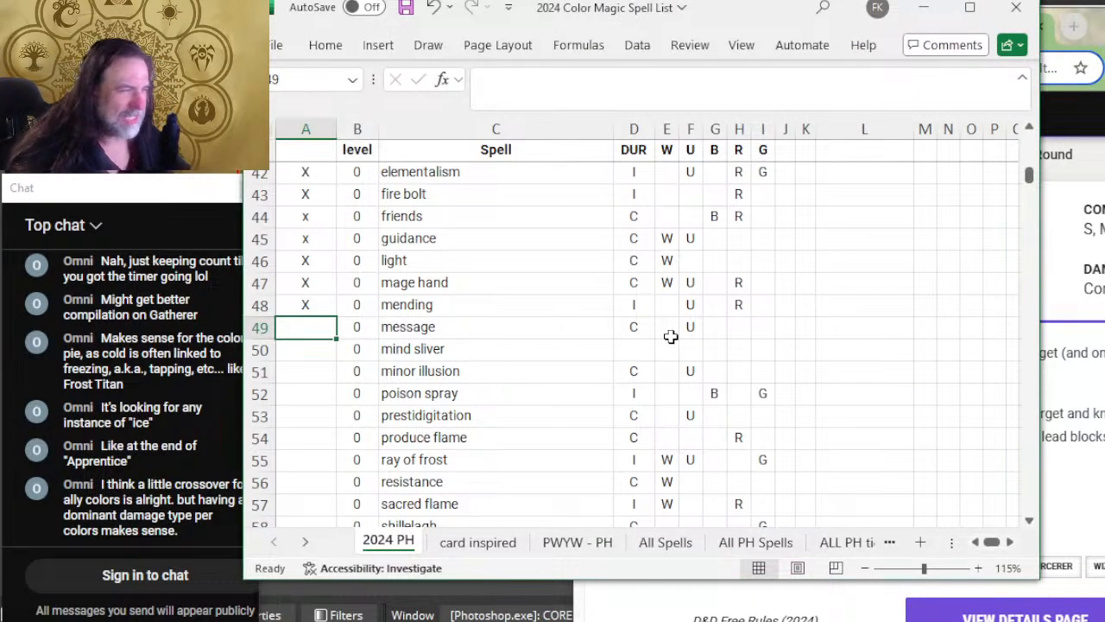
type("X")
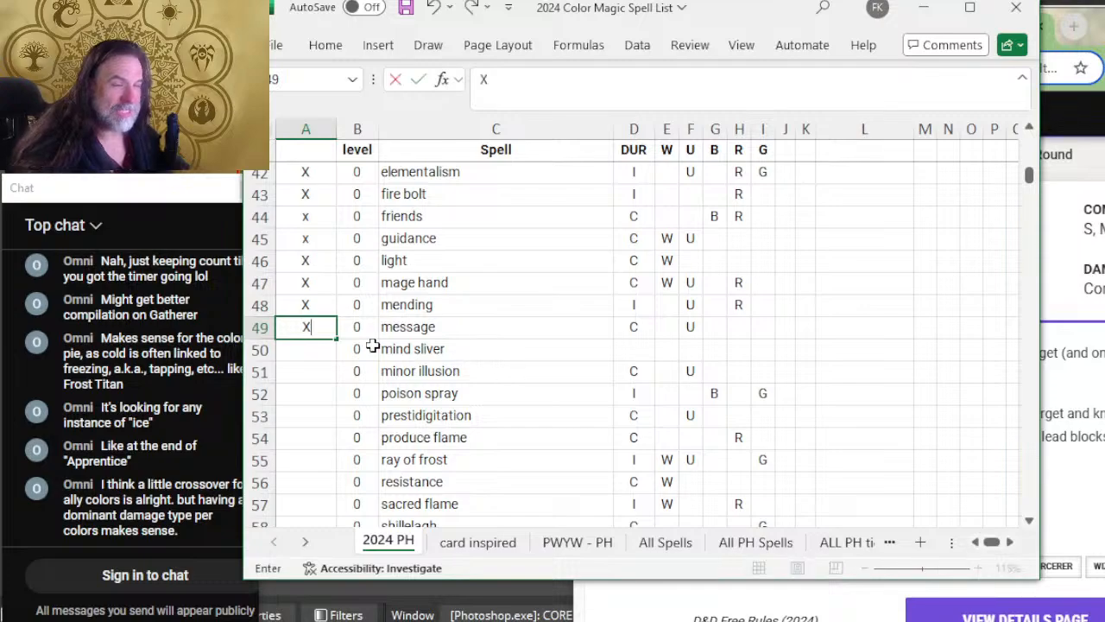
left_click(691, 331)
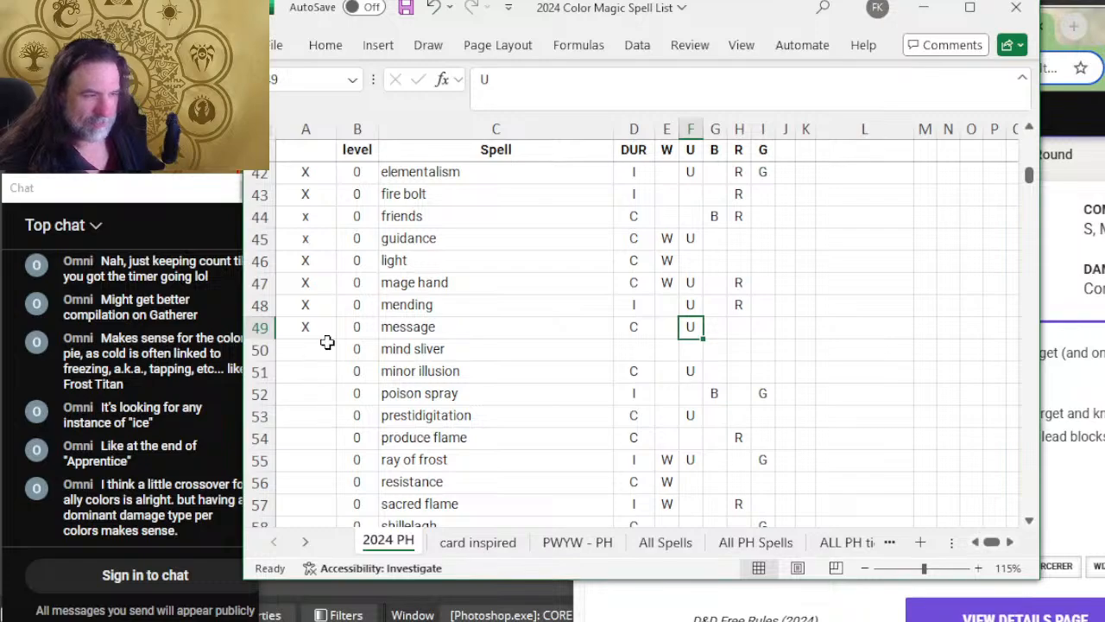
Step: Expand the Mind Sliver cantrip on D&D Beyond to read its duration, saving throw and damage description
key("alt+Tab")
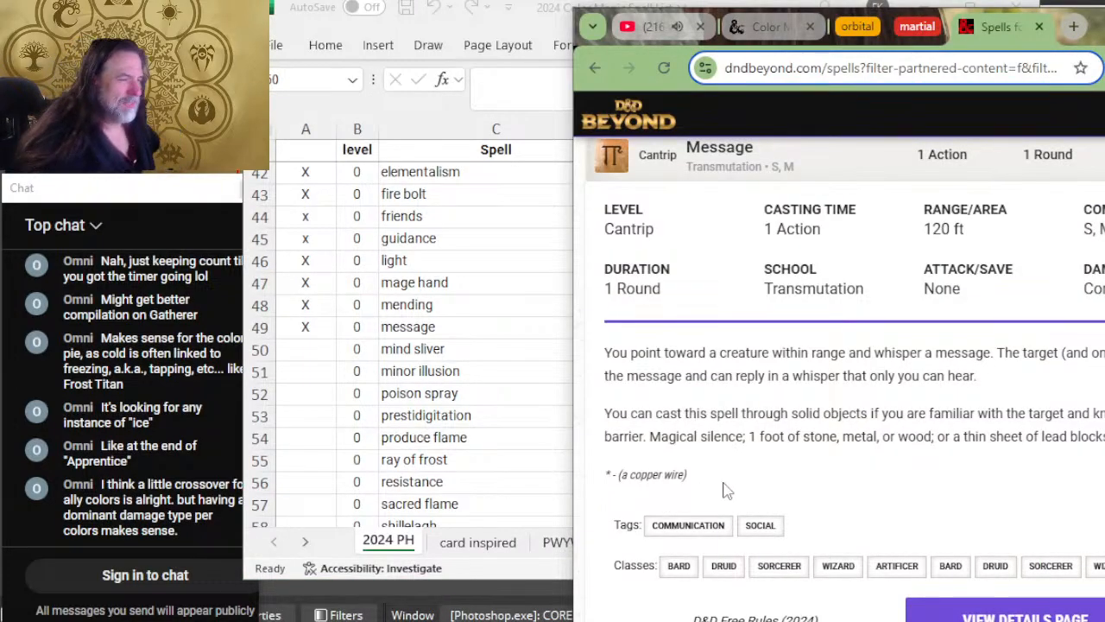
scroll(777, 458, "down", 4)
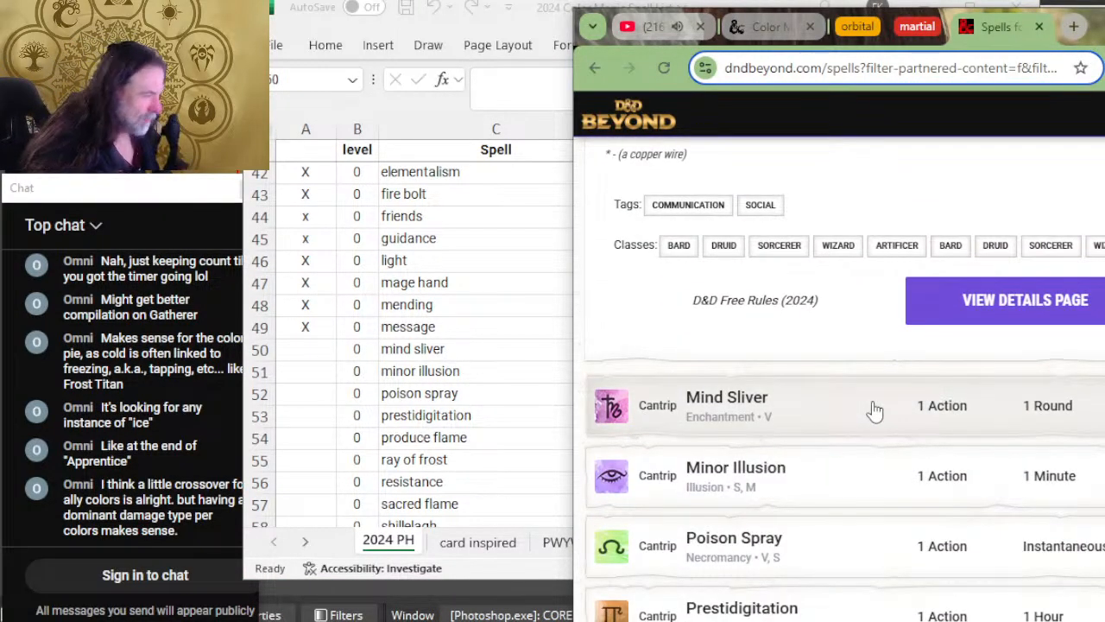
left_click(867, 409)
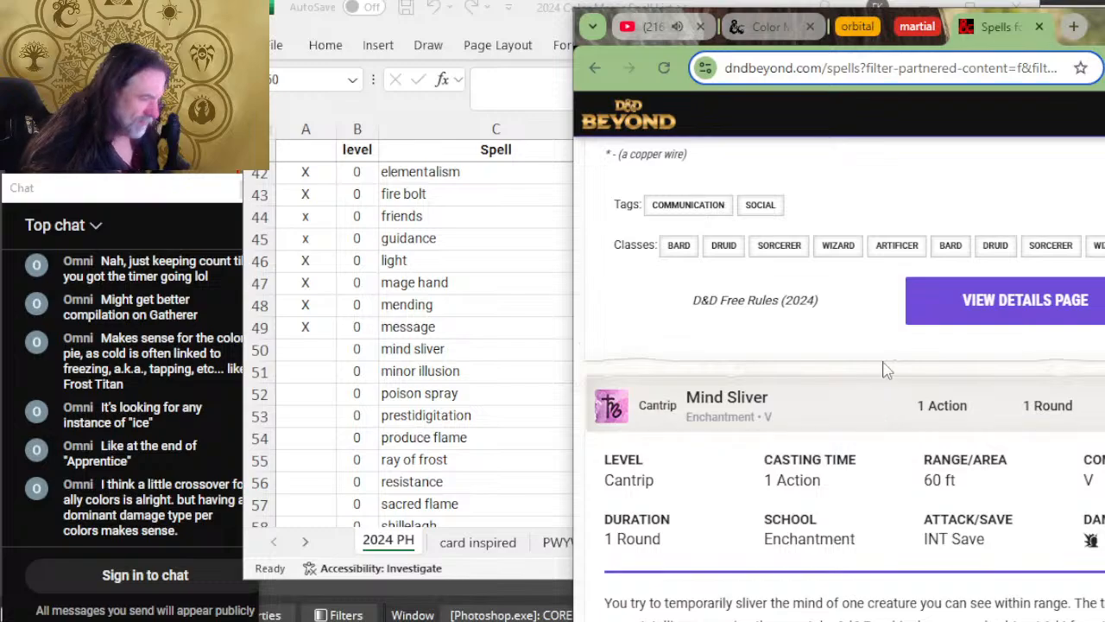
scroll(881, 408, "down", 2)
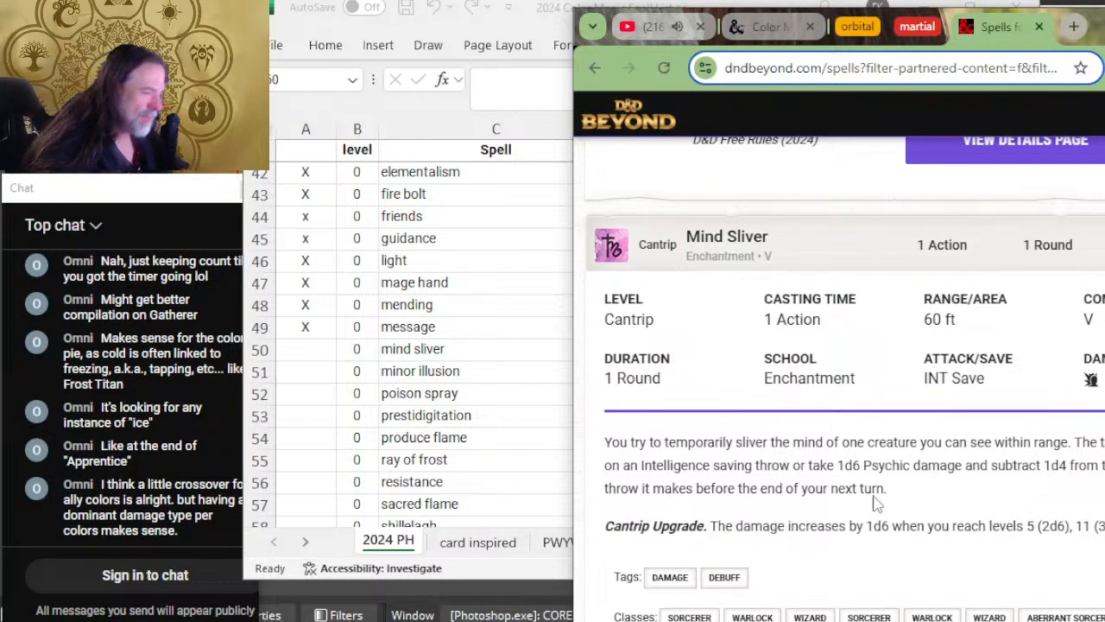
left_click_drag(893, 490, 761, 491)
Step: Set the mind sliver row's duration to I in the spreadsheet and move to its white color cell
left_click(509, 566)
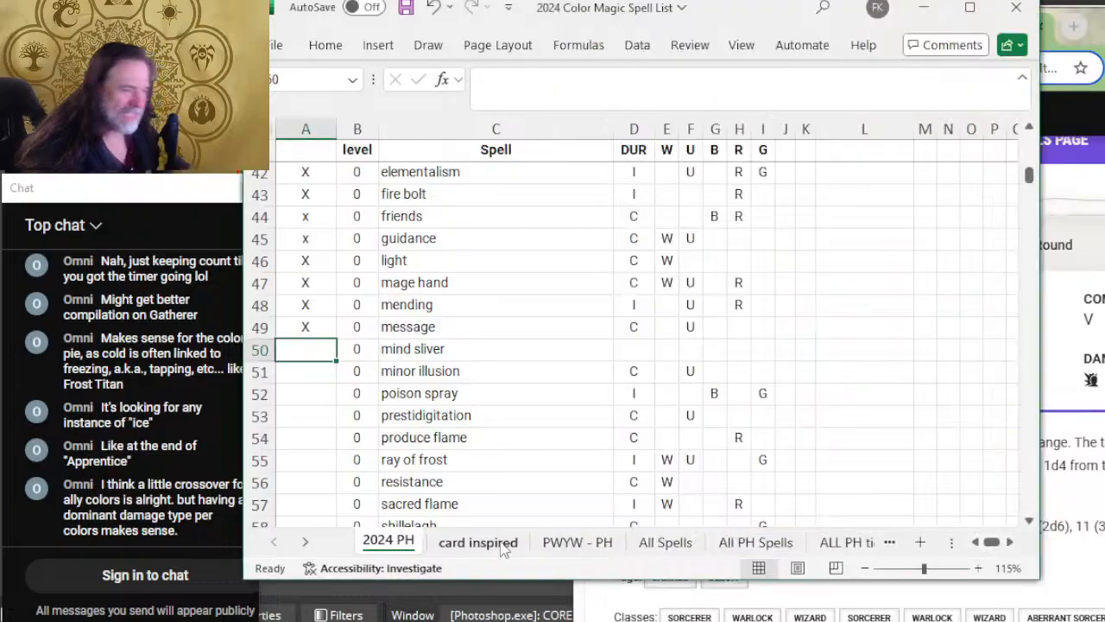
left_click(641, 350)
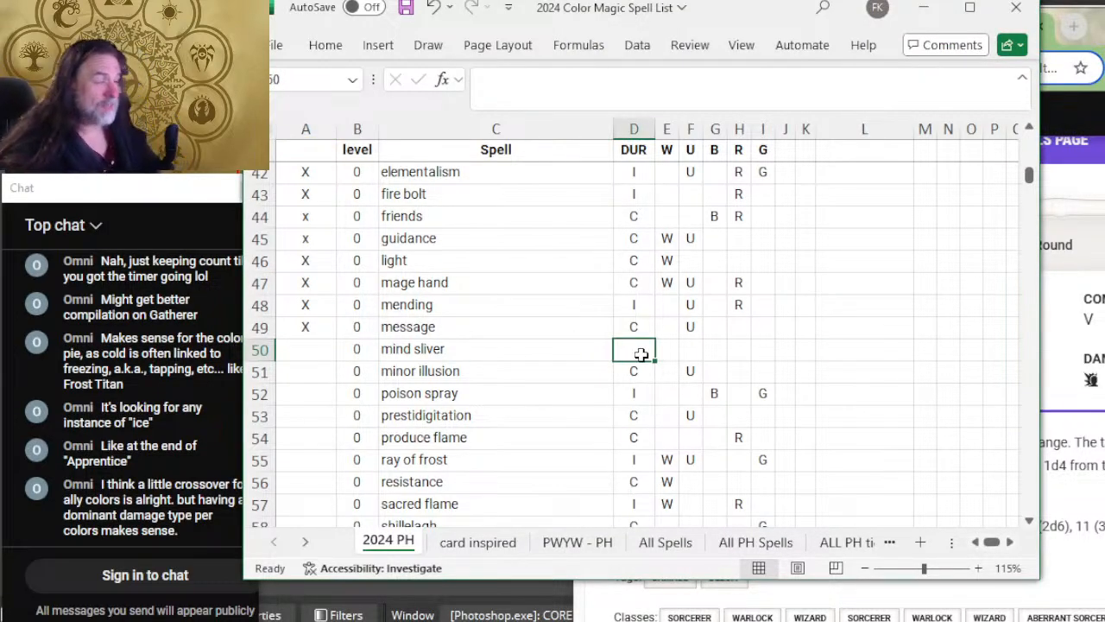
type("I")
key("Left")
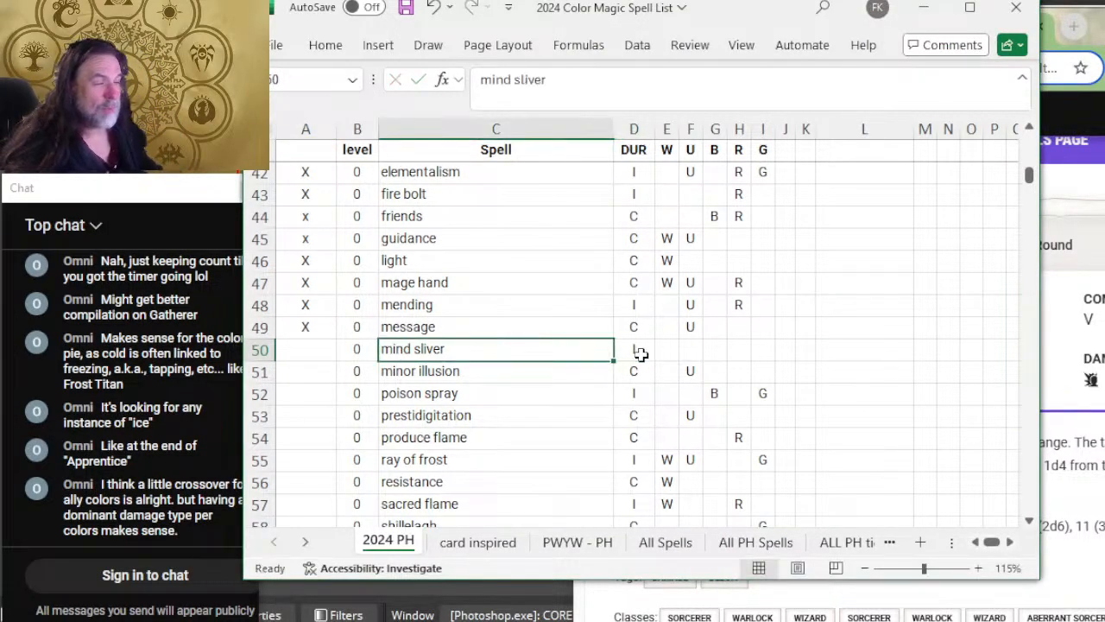
key("Right")
key("Right")
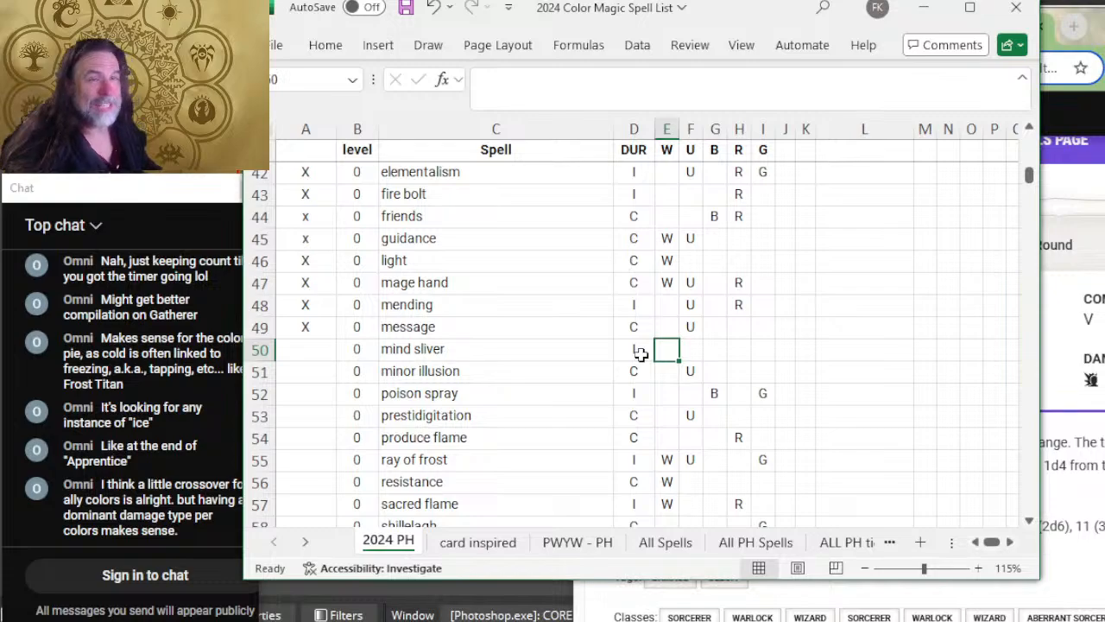
key("Left")
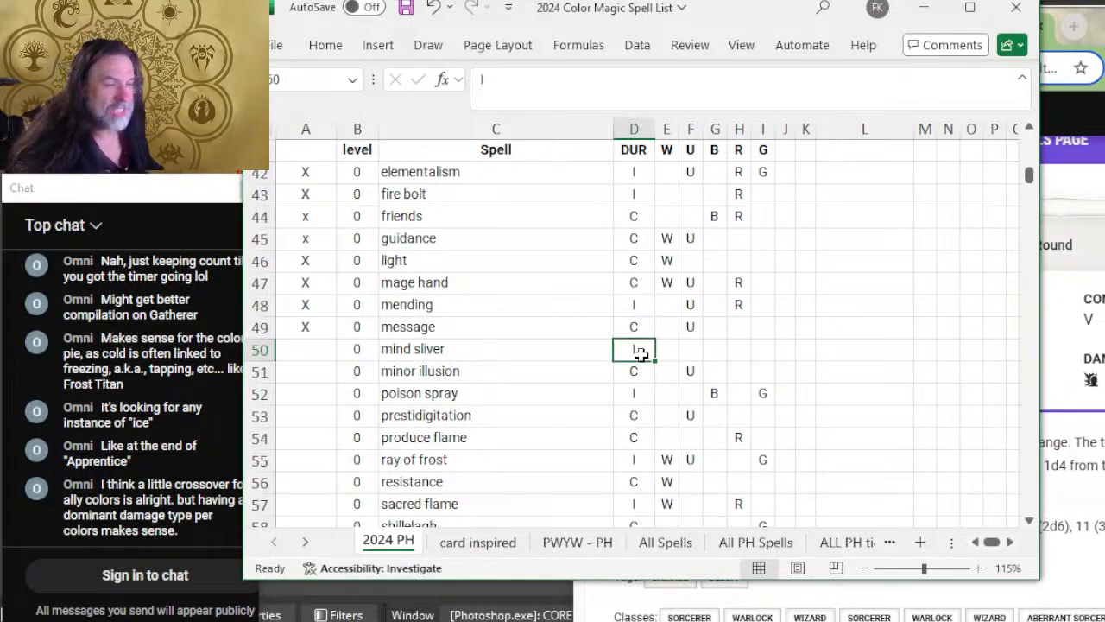
key("Left")
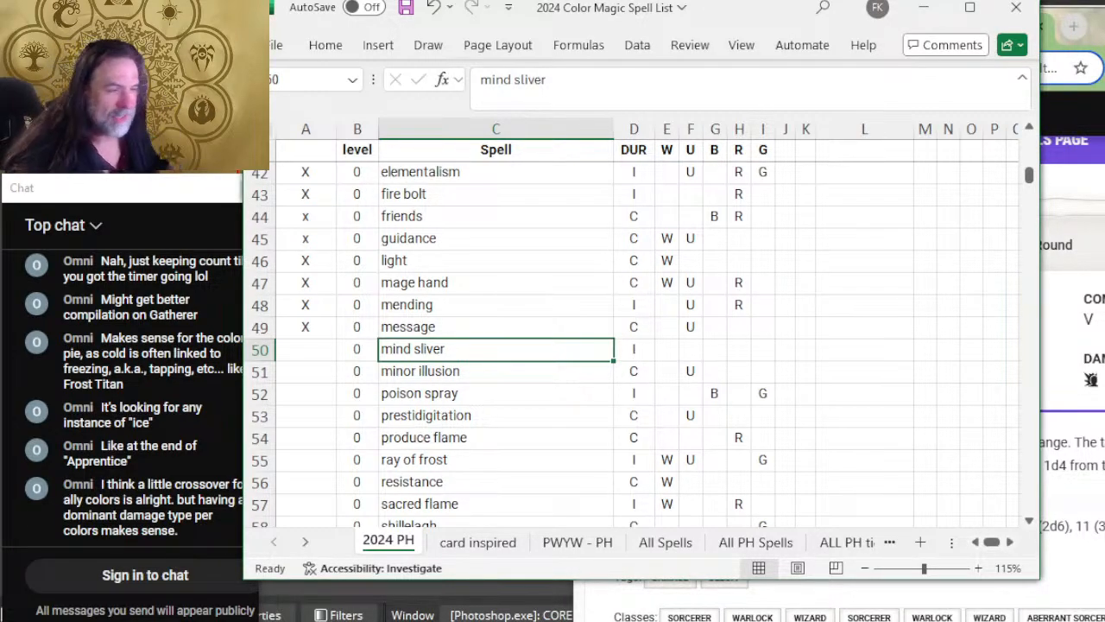
key("Left")
key("Left")
key("Right")
key("Right")
key("Right")
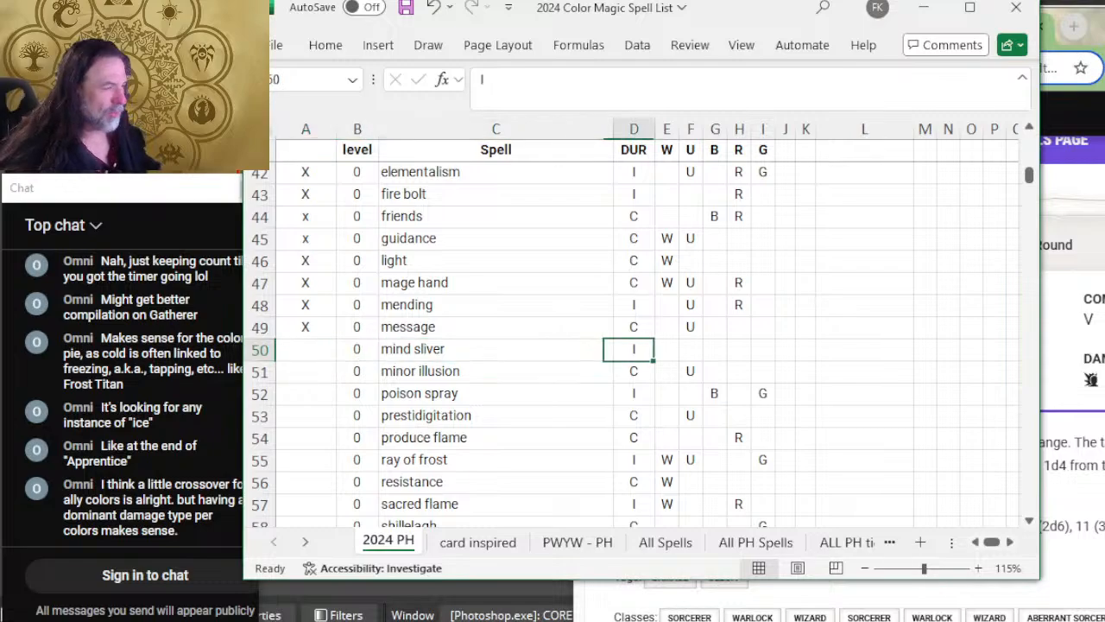
key("Right")
Step: Switch to D&D Beyond and reread the Mind Sliver description for its saving throw, damage and penalty effect
key("alt+Tab")
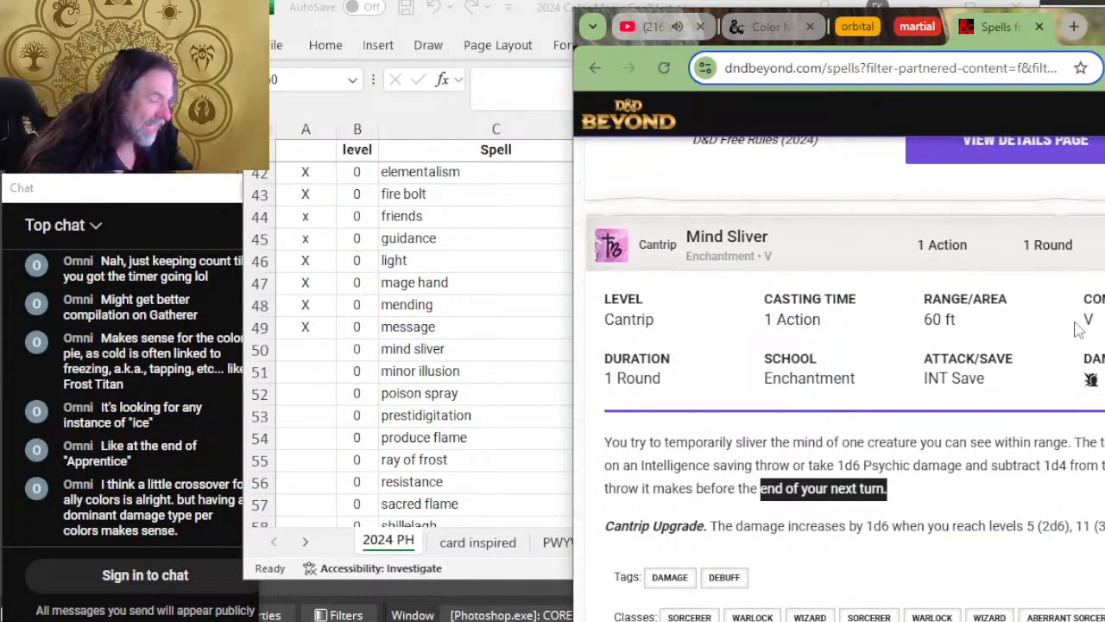
left_click(971, 438)
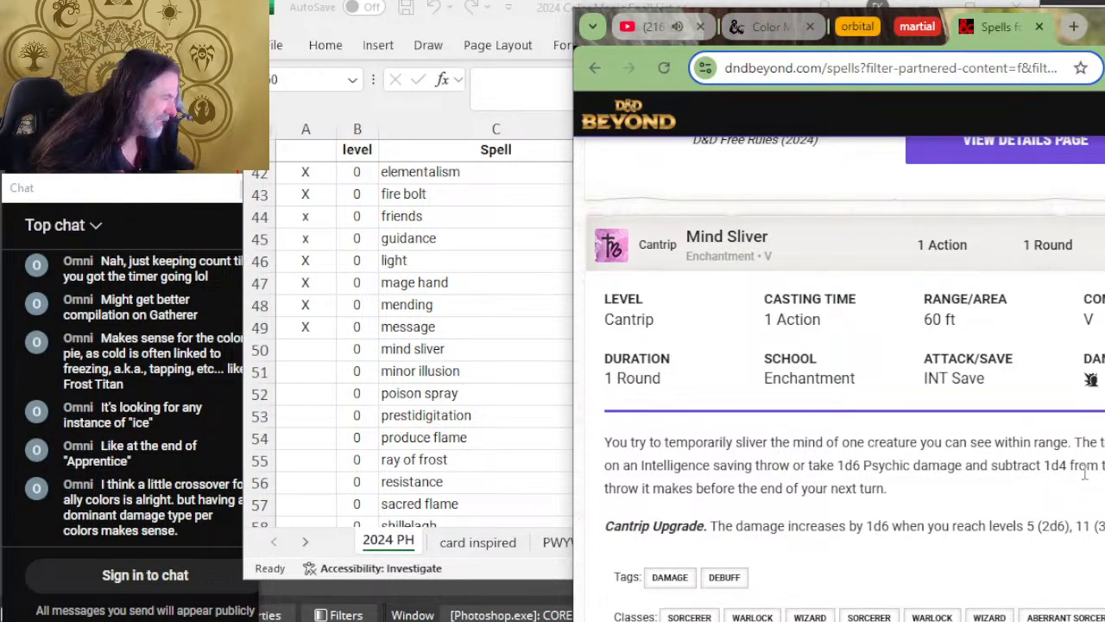
left_click_drag(1101, 466, 959, 458)
Step: Back in the spreadsheet, set the mind sliver row's colors to W, U and B
key("alt+Tab")
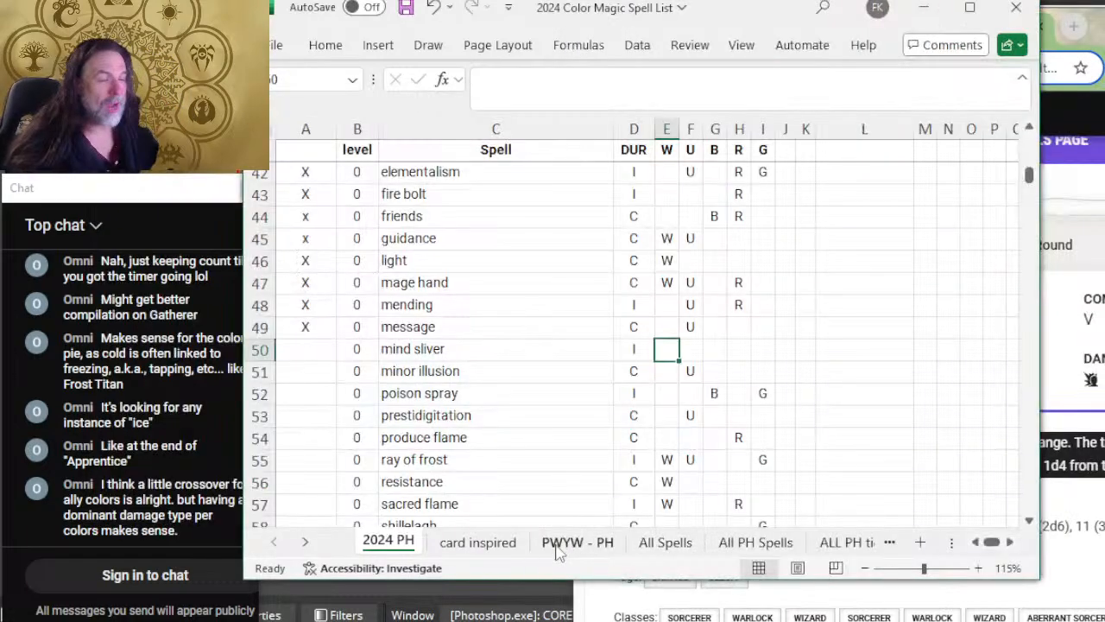
type("W")
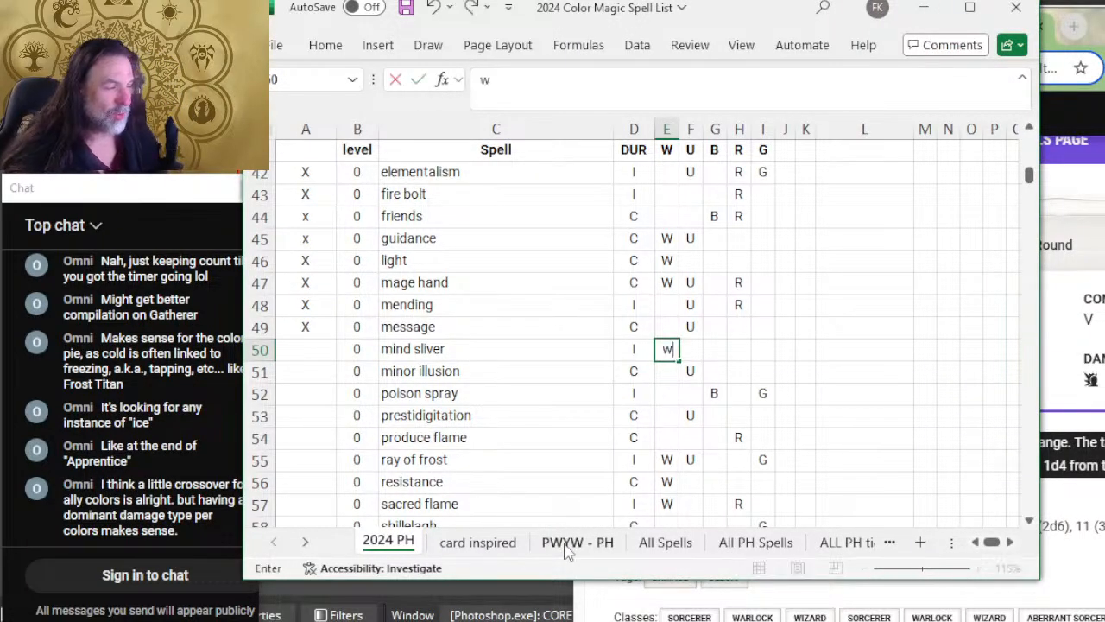
key("Tab")
type("U")
key("Tab")
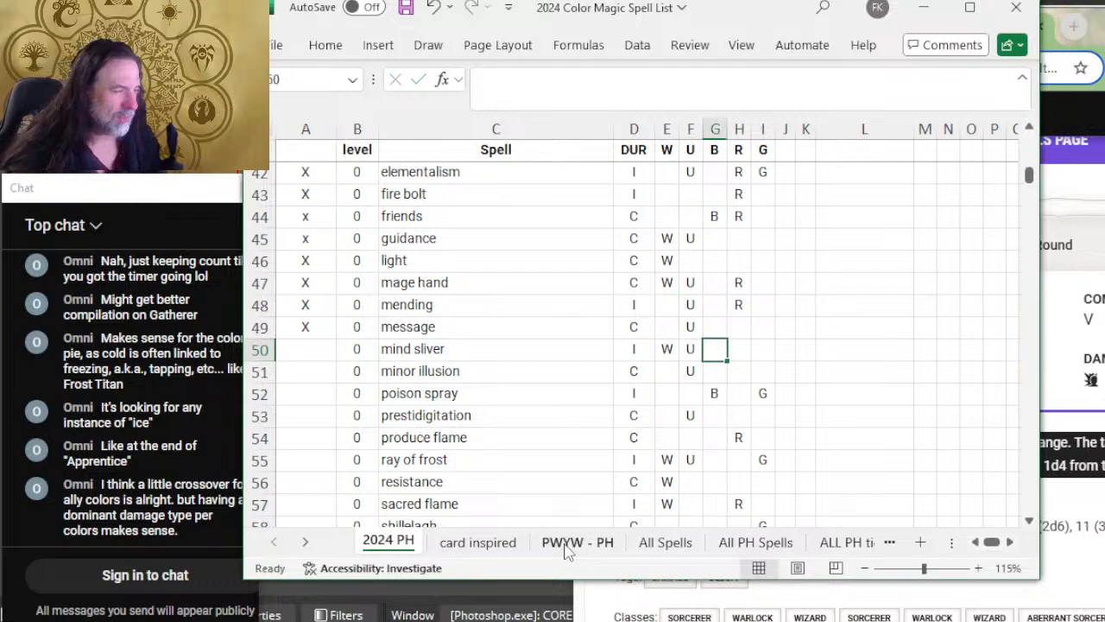
type("B")
key("Return")
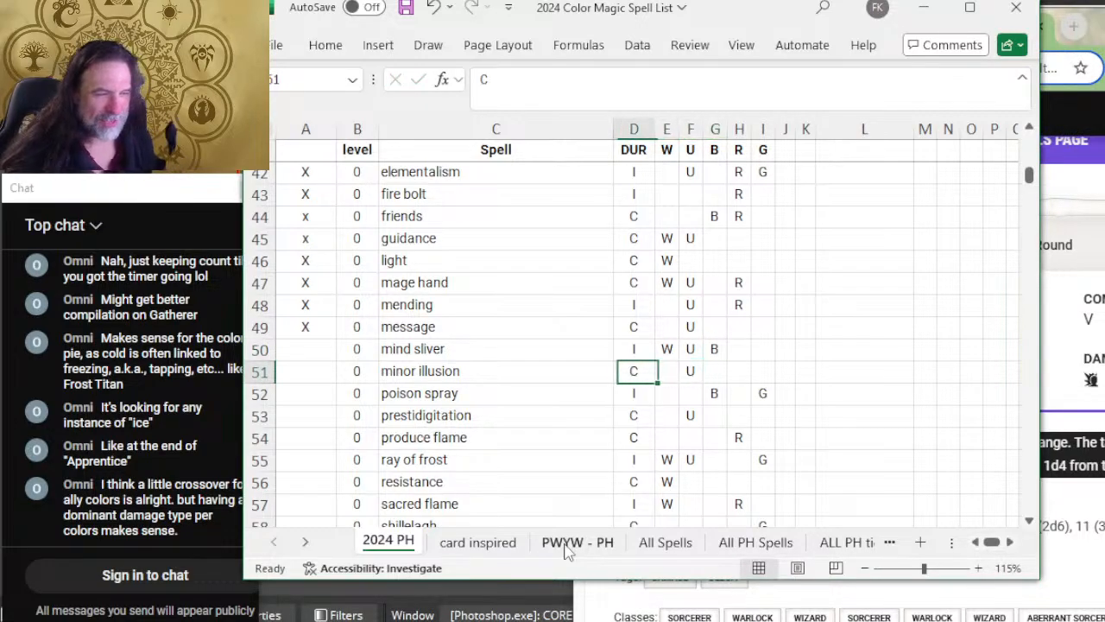
Step: Mark the mind sliver row as reviewed with X in column A and select the minor illusion spell cell
key("Left")
key("Up")
key("Left")
key("Left")
type("X")
key("Return")
key("Right")
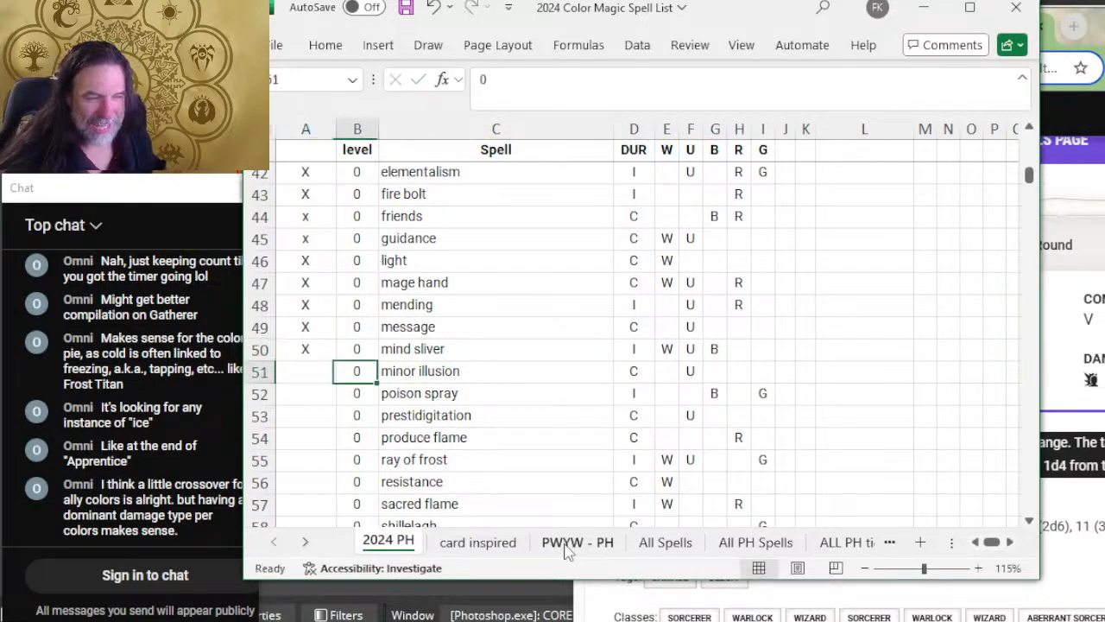
key("Right")
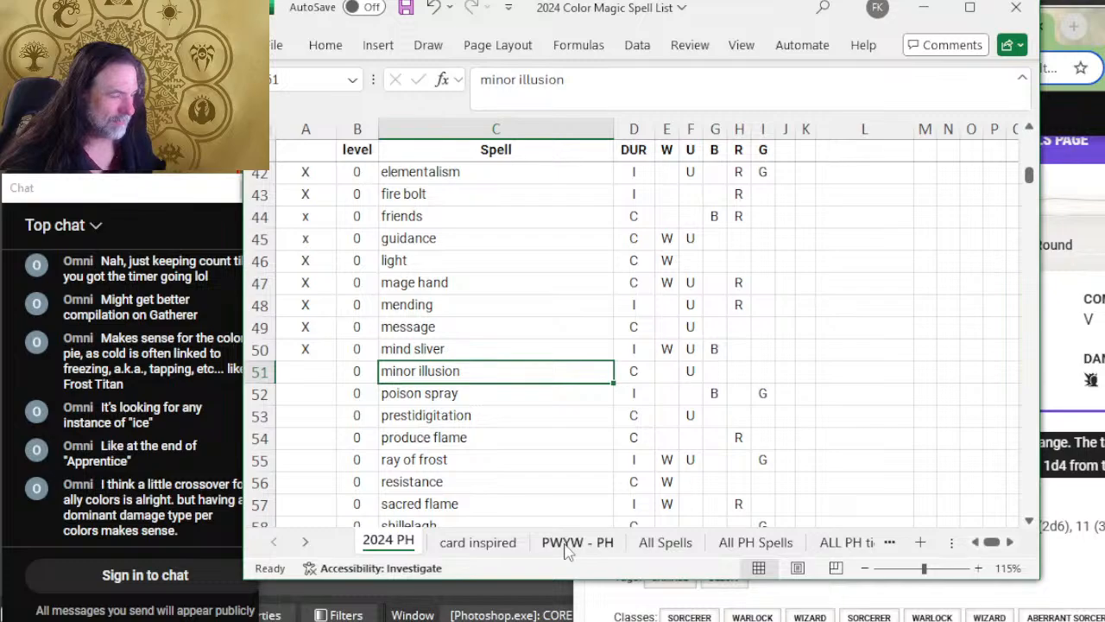
Step: Expand the Minor Illusion cantrip on D&D Beyond to read its duration and its sound and image effects
key("alt+Tab")
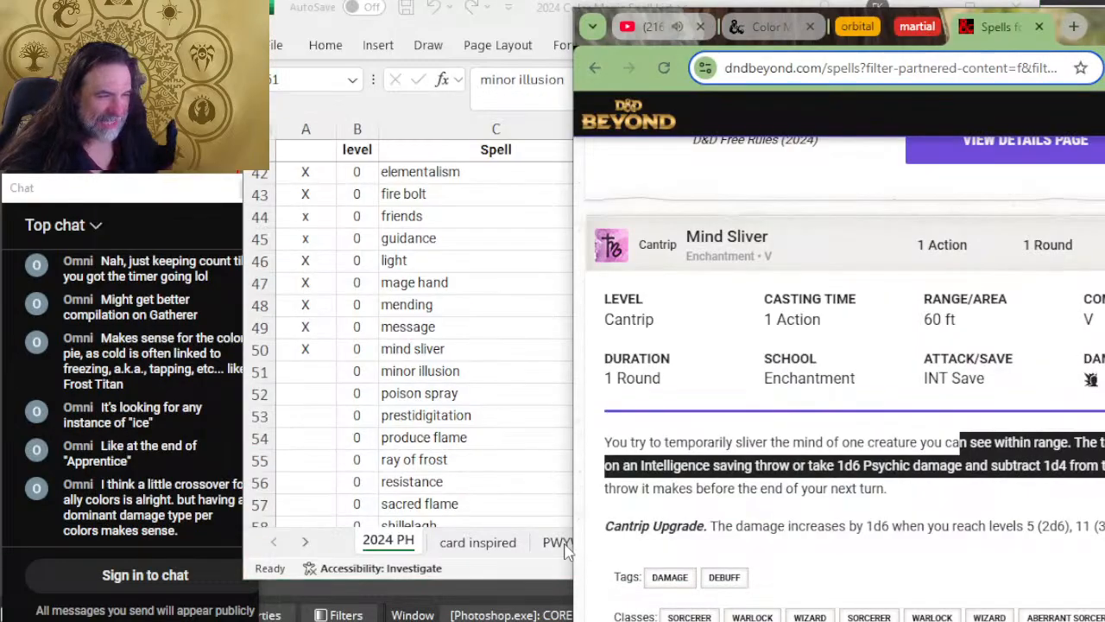
scroll(837, 345, "down", 5)
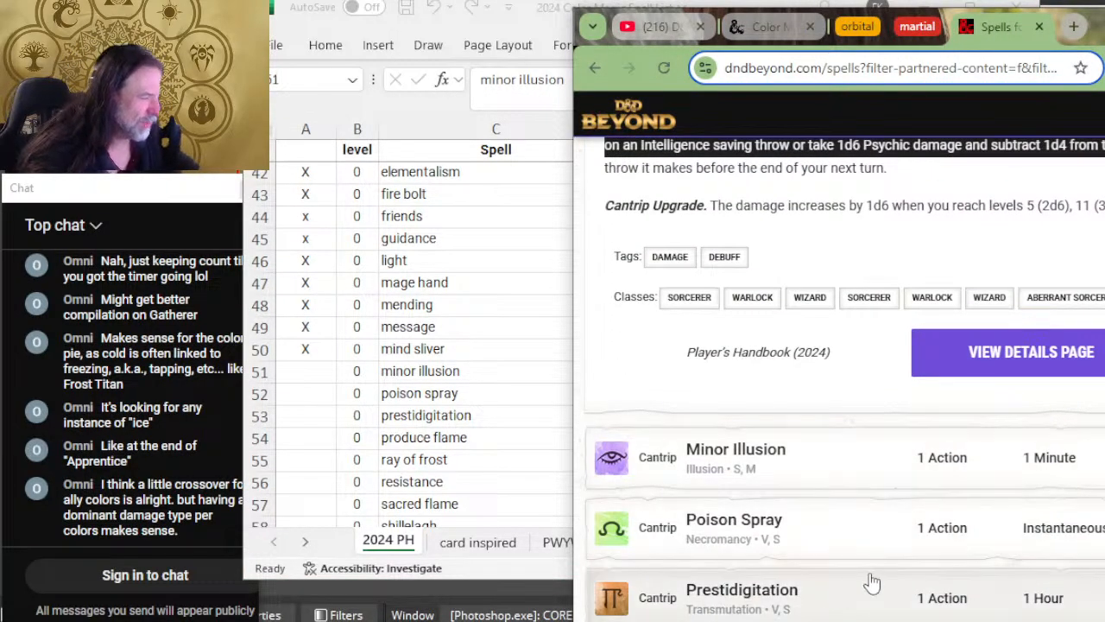
left_click(839, 458)
scroll(919, 411, "down", 4)
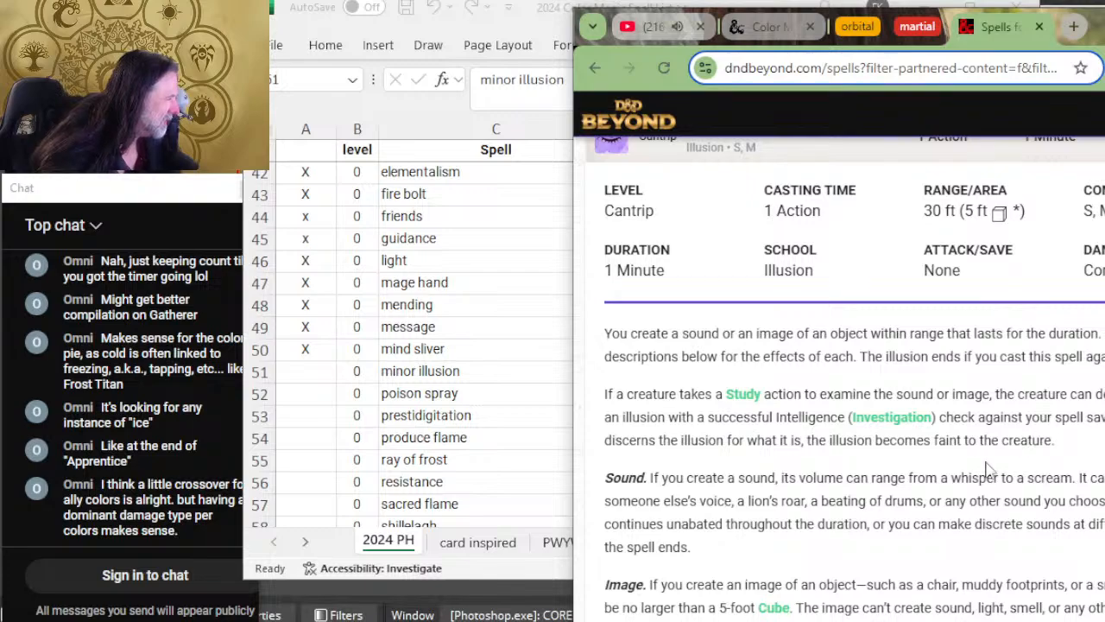
scroll(951, 442, "down", 2)
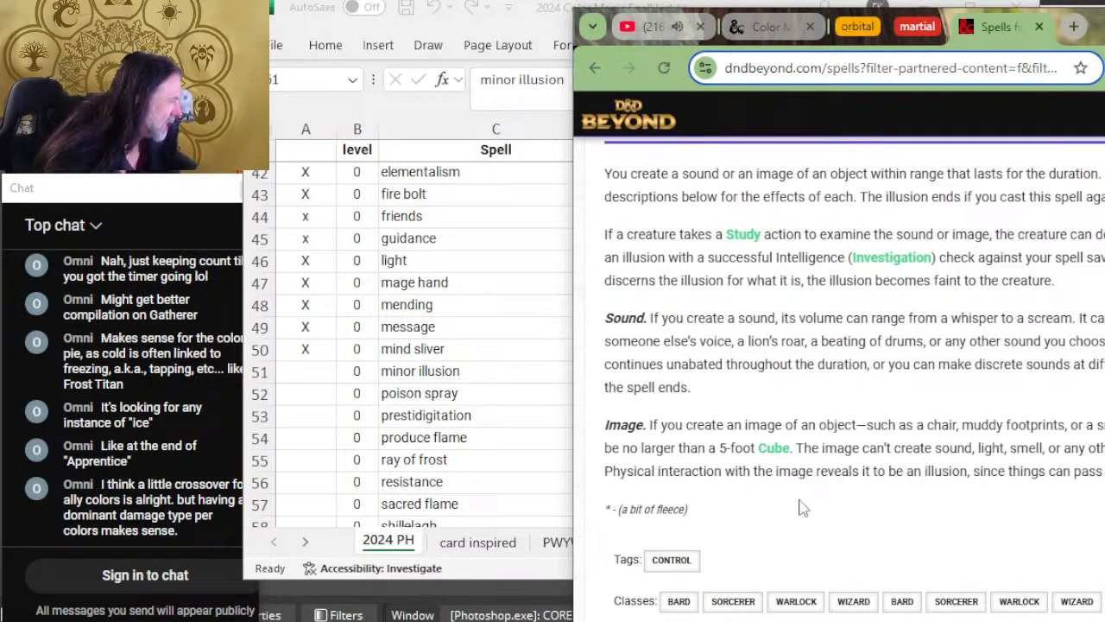
Step: Mark the minor illusion row as reviewed with X in column A of the spreadsheet and select the poison spray cell
key("alt+Tab")
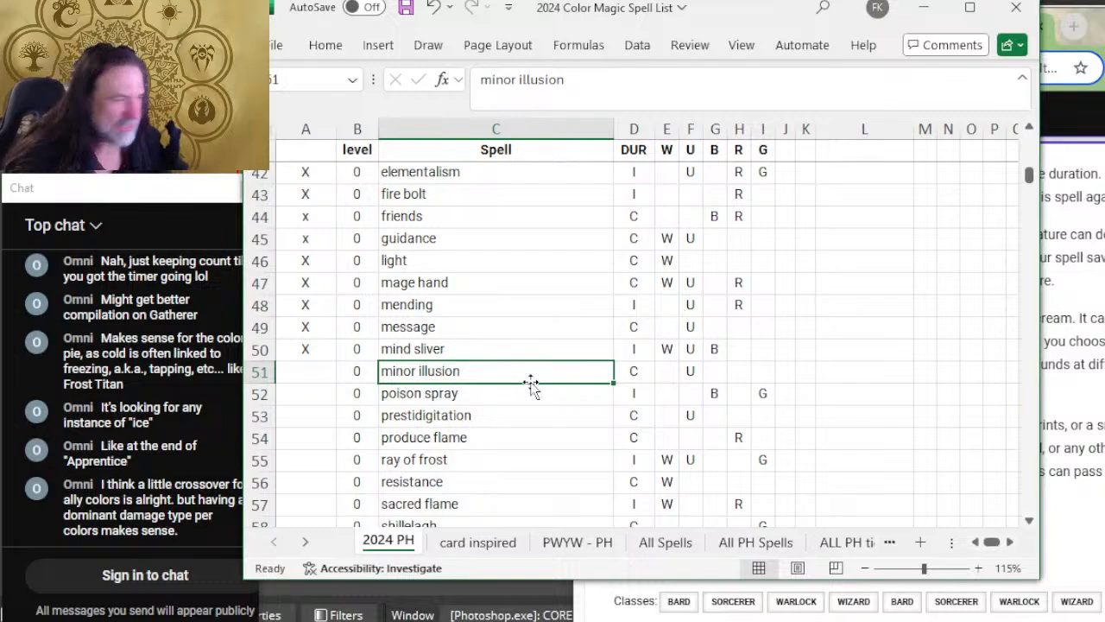
left_click(317, 375)
type("X")
left_click(451, 407)
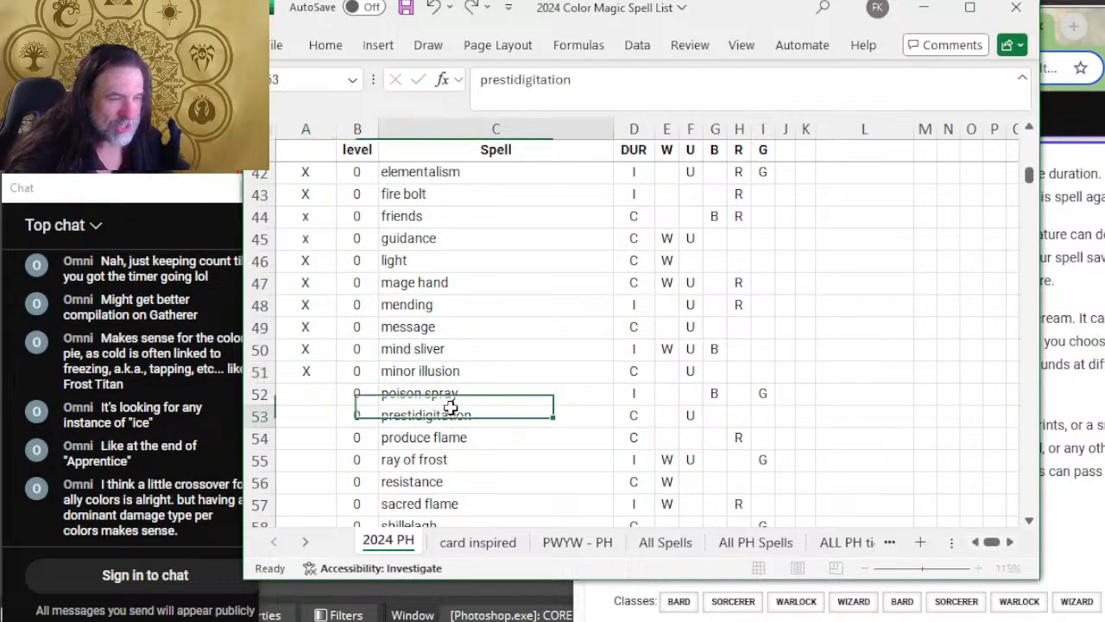
left_click(451, 397)
Step: Expand the Poison Spray cantrip on D&D Beyond to read its duration, attack type and damage description
left_click(1069, 402)
scroll(1069, 402, "down", 5)
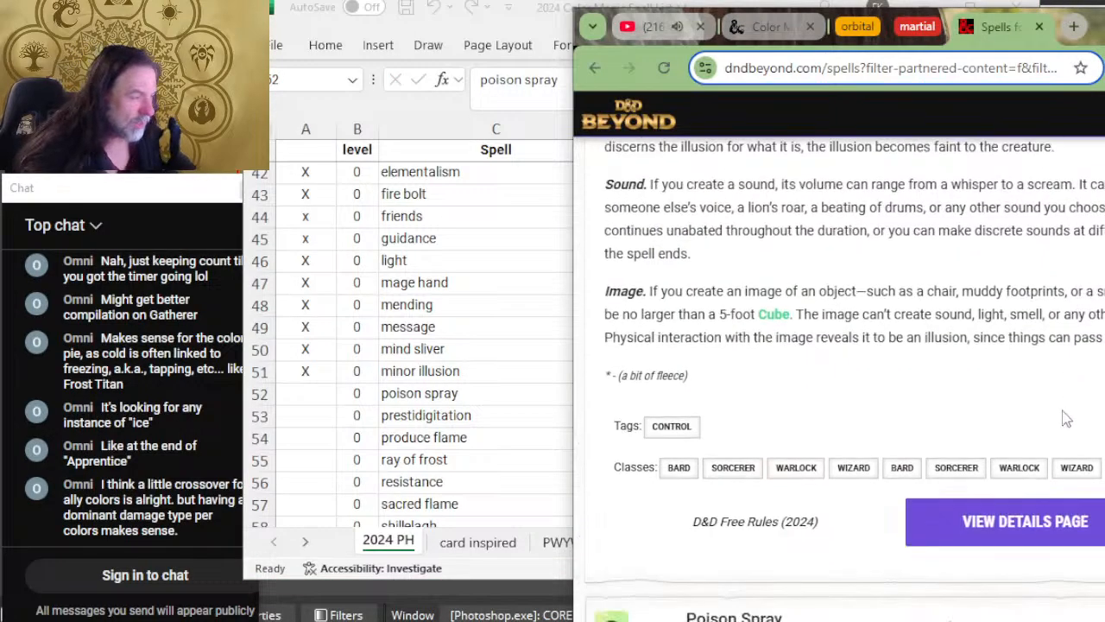
left_click(829, 279)
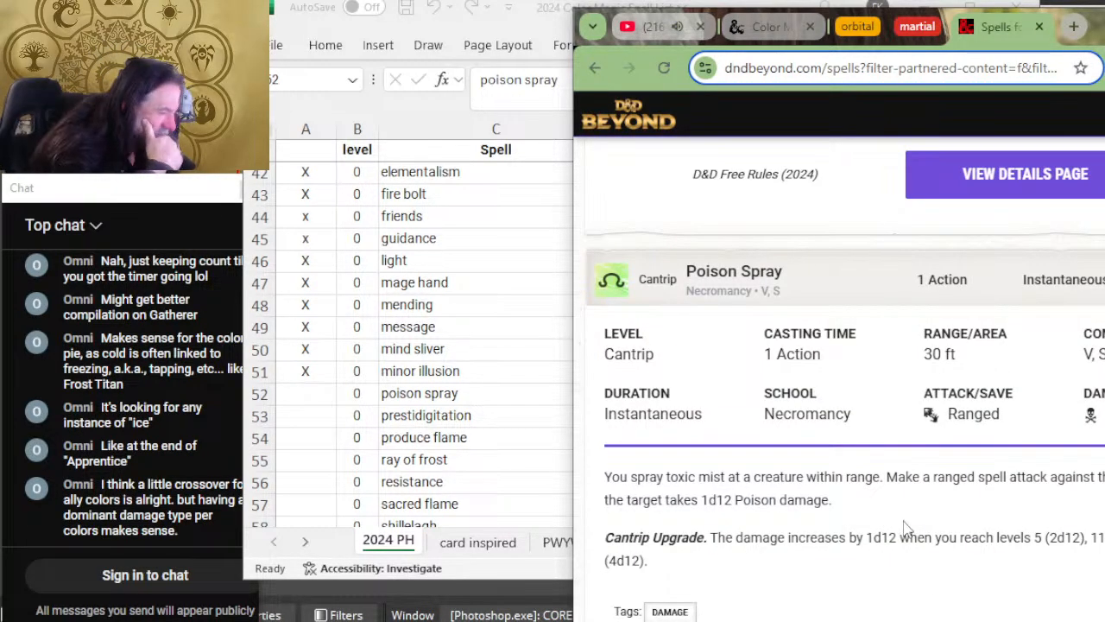
scroll(908, 481, "down", 5)
Step: Mark the poison spray row as reviewed with X in column A of the spreadsheet and select the prestidigitation cell
key("alt+Tab")
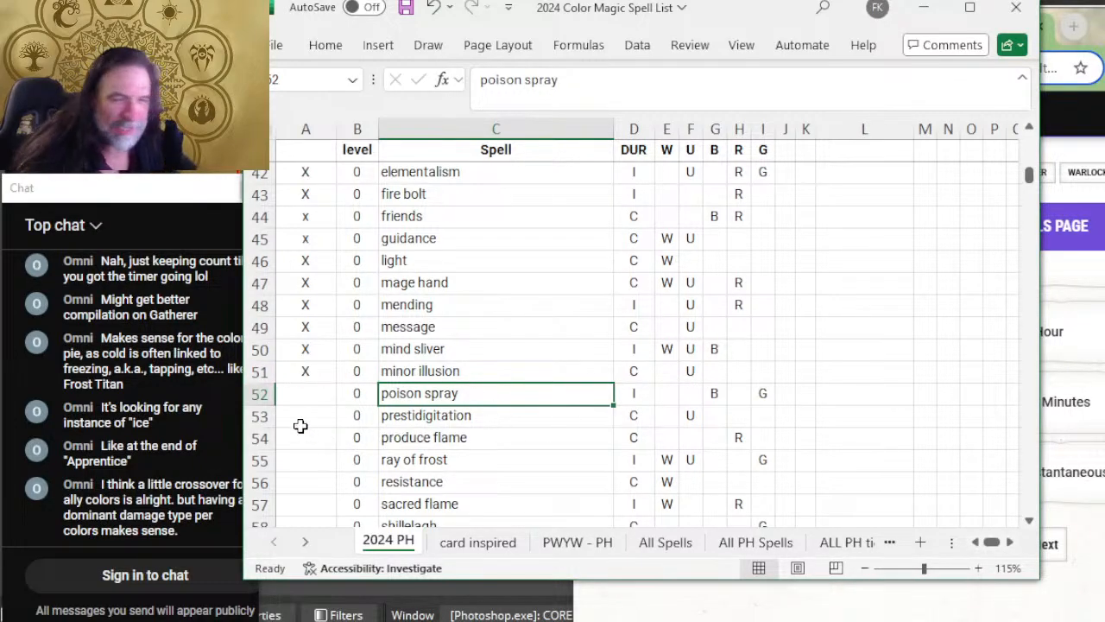
left_click(315, 393)
type("X")
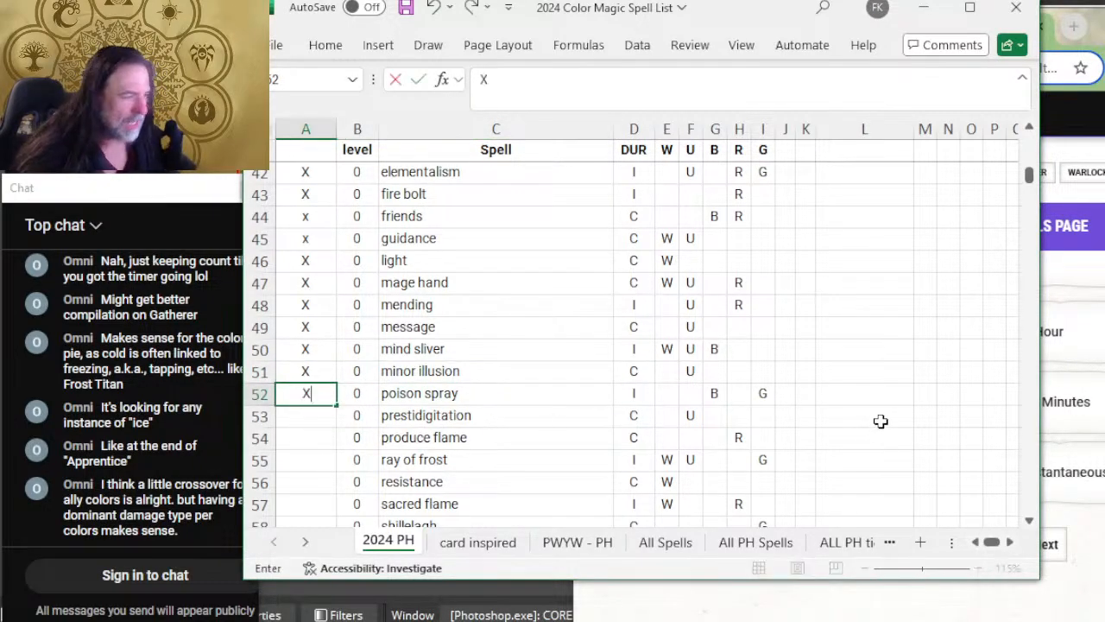
left_click(442, 414)
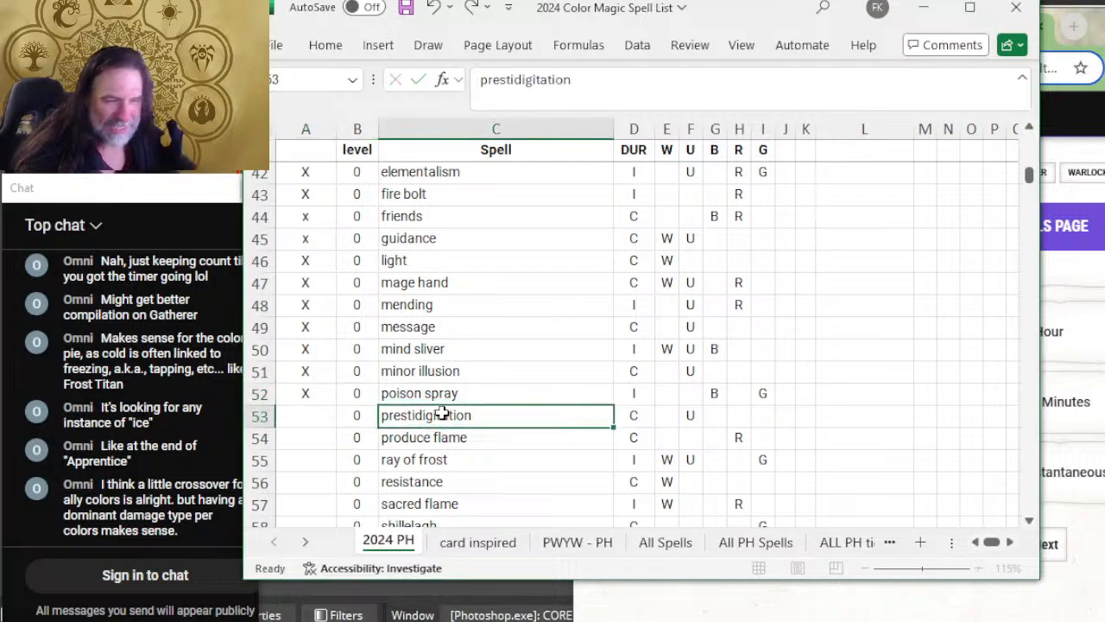
Step: Expand the Prestidigitation cantrip on D&D Beyond to read its duration and the full list of effect options
left_click(1091, 400)
scroll(1092, 399, "down", 2)
key("alt+Tab")
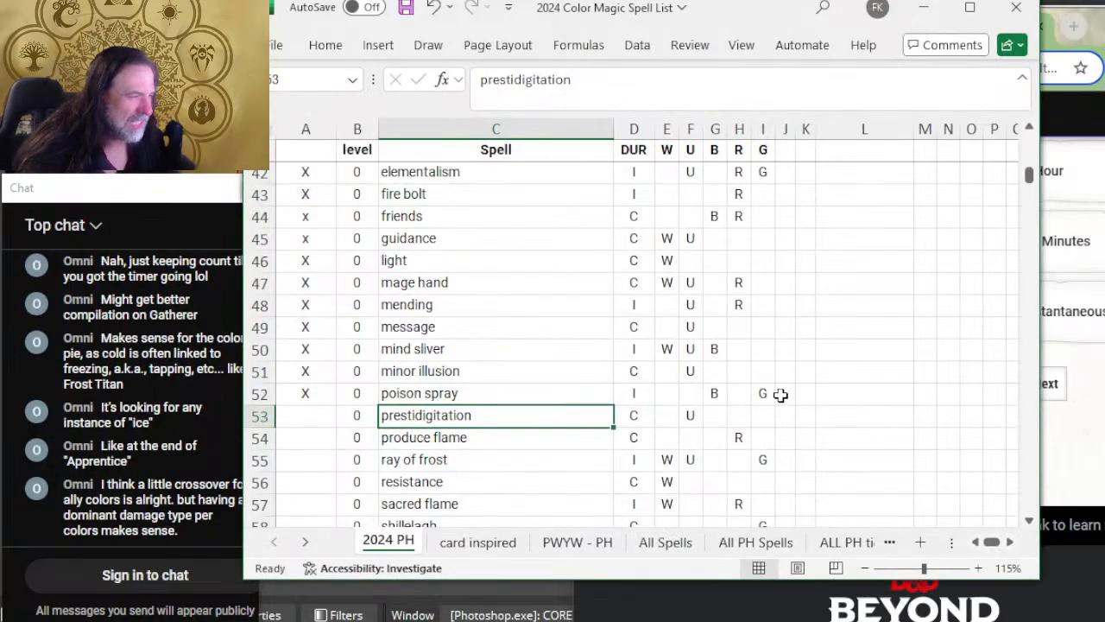
key("alt+Tab")
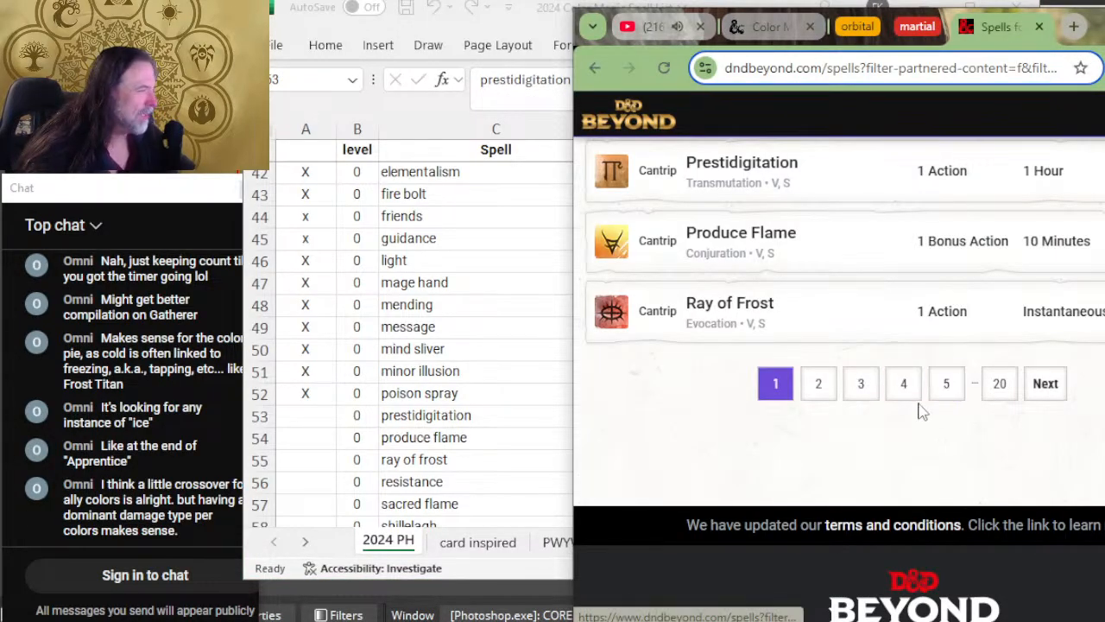
scroll(893, 341, "up", 1)
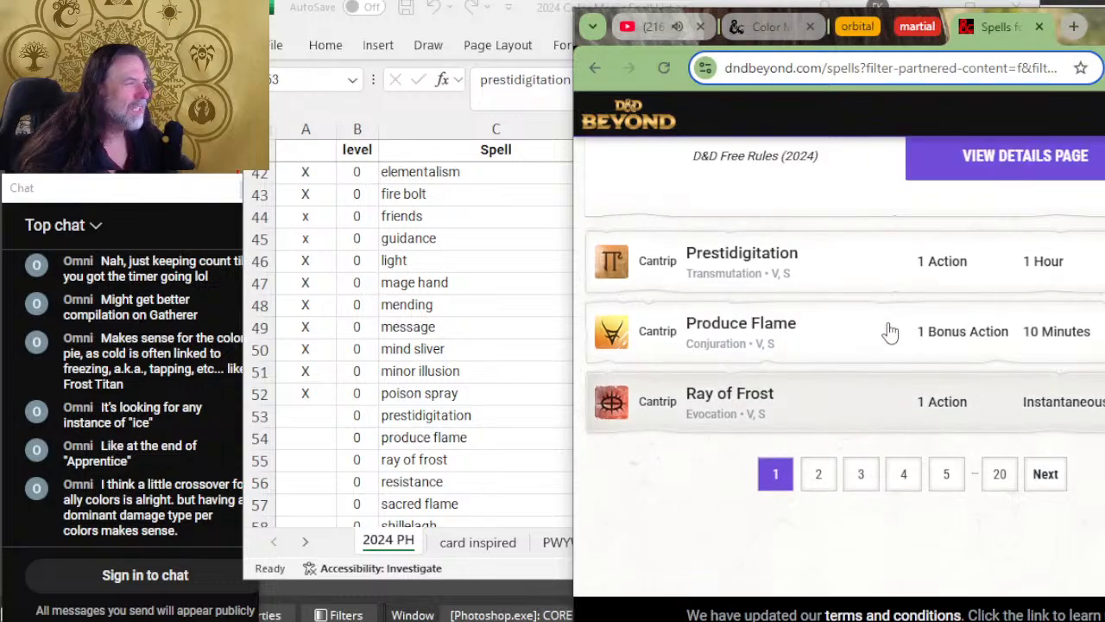
scroll(889, 333, "up", 1)
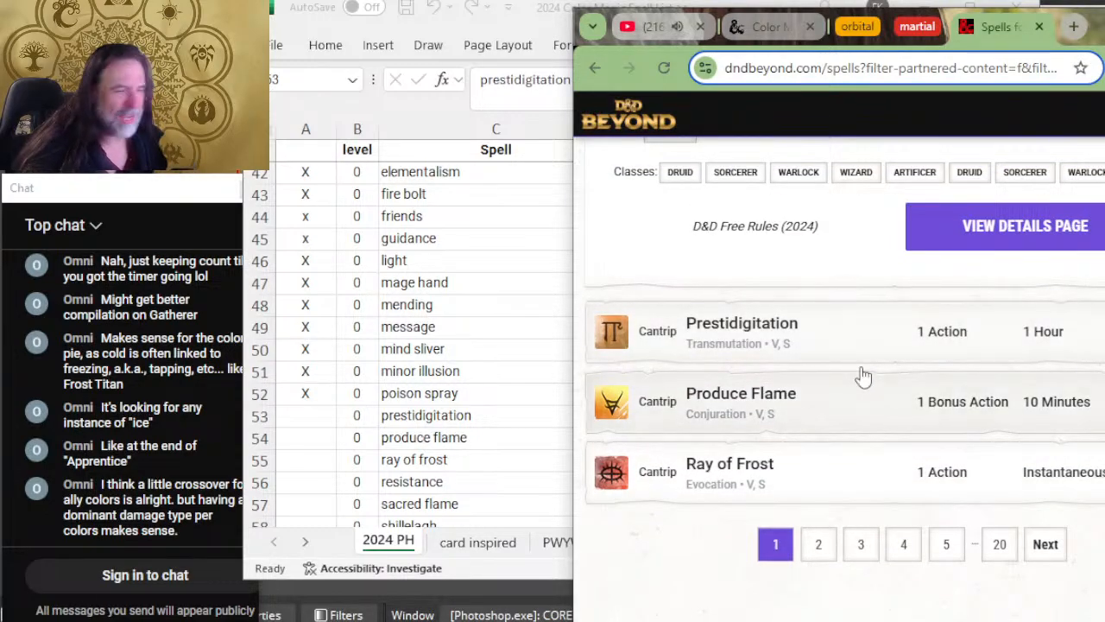
key("alt+Tab")
key("alt+Tab")
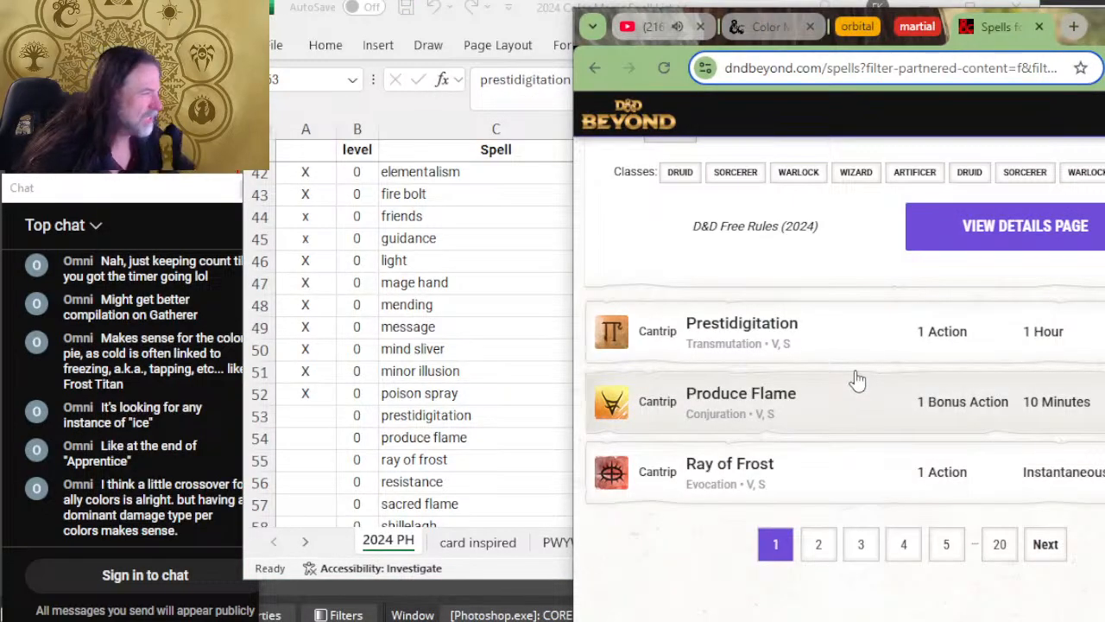
left_click(863, 348)
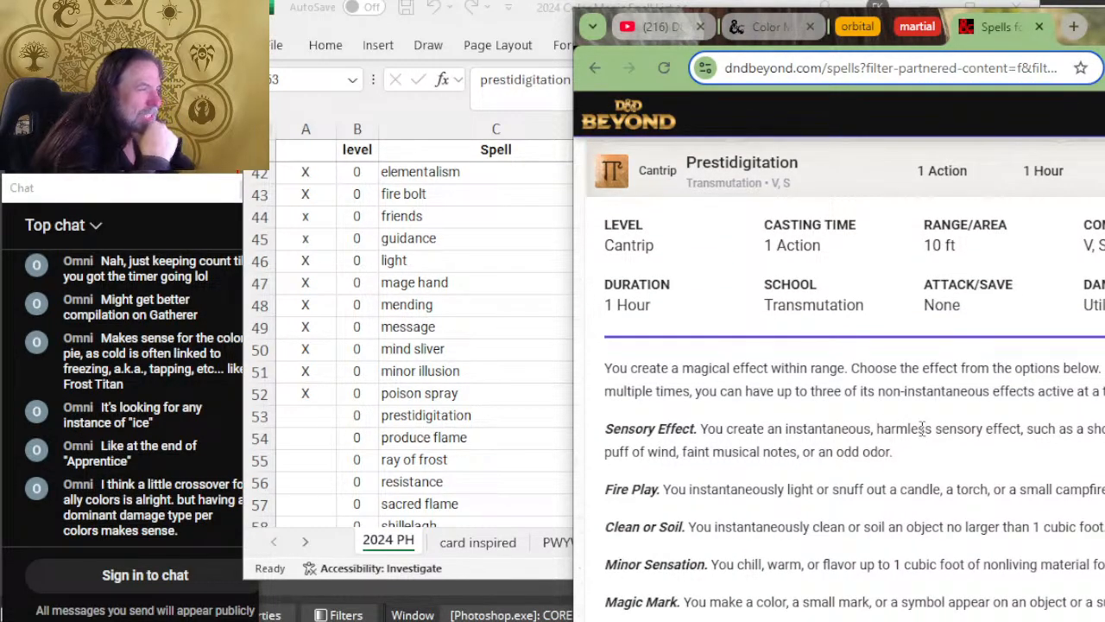
key("alt+Tab")
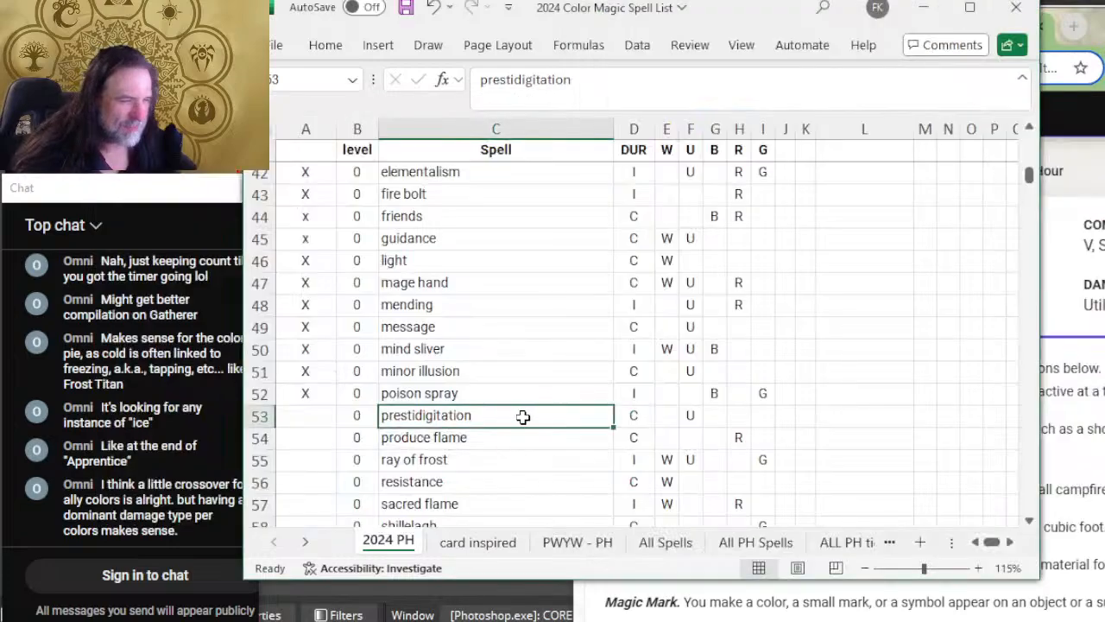
key("alt+Tab")
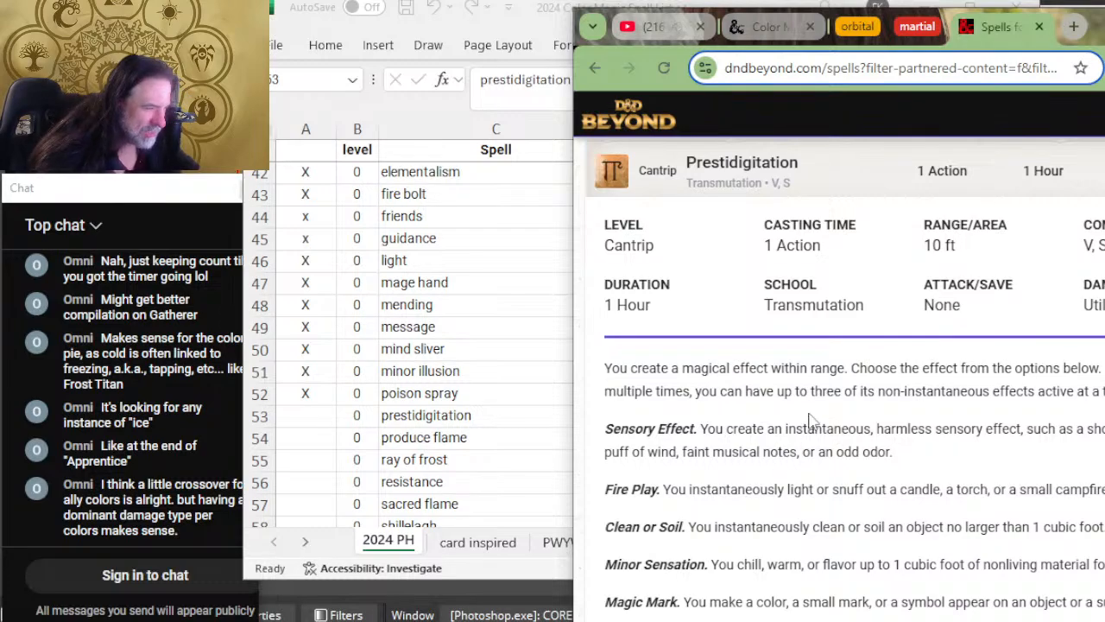
scroll(808, 413, "down", 1)
scroll(809, 420, "down", 1)
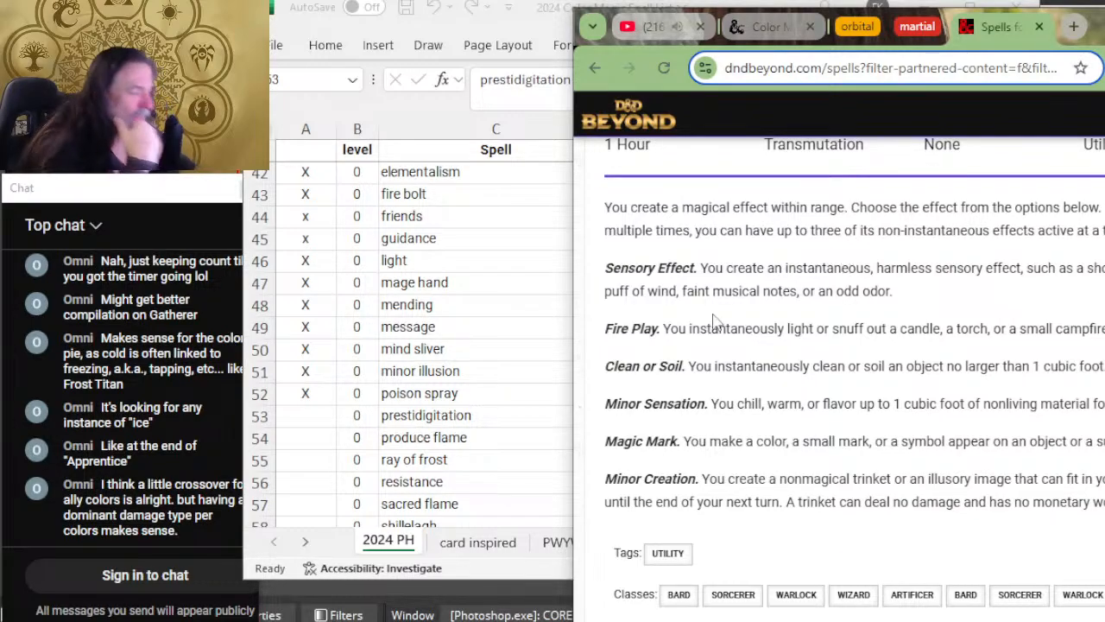
Step: Add R as a color in the prestidigitation row, mark it reviewed with X in column A, and select the produce flame cell
left_click(541, 458)
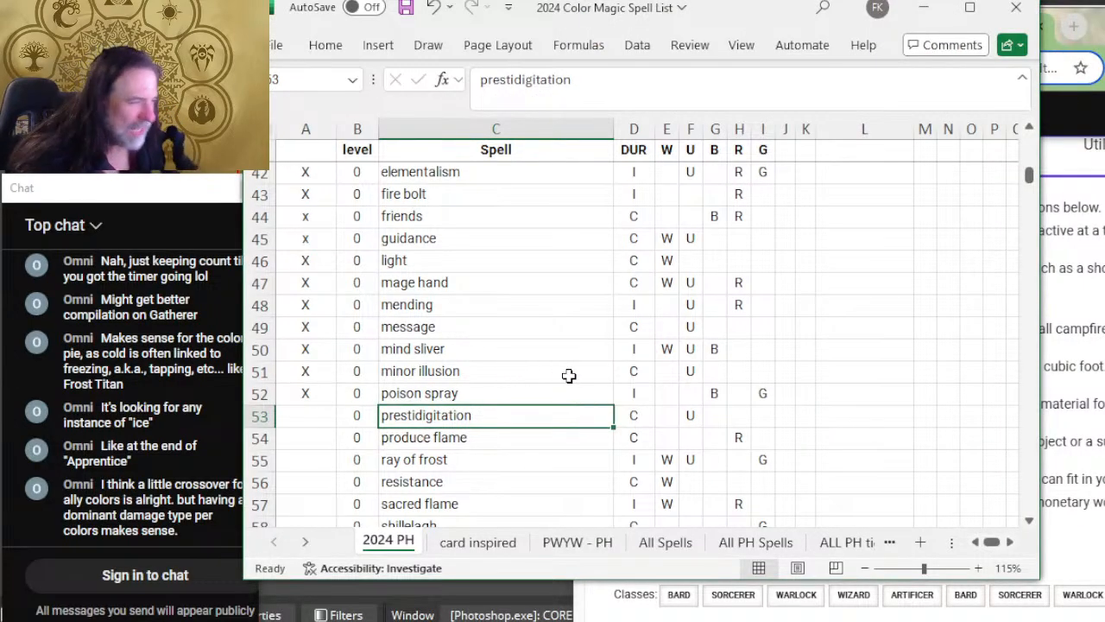
left_click(737, 414)
type("R")
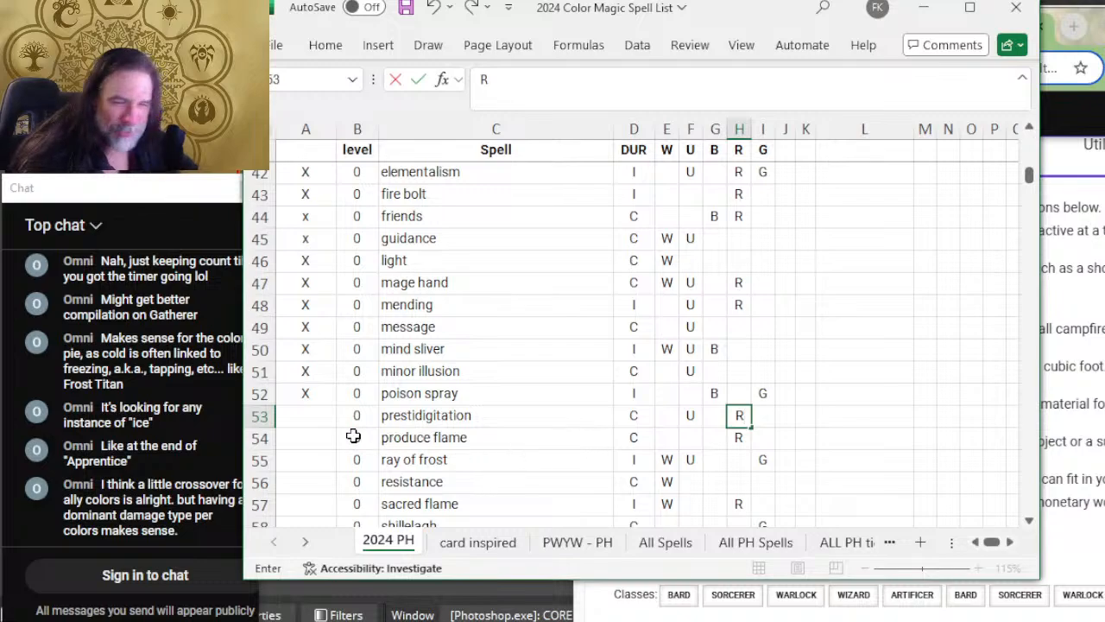
left_click(312, 416)
type("X")
left_click(539, 435)
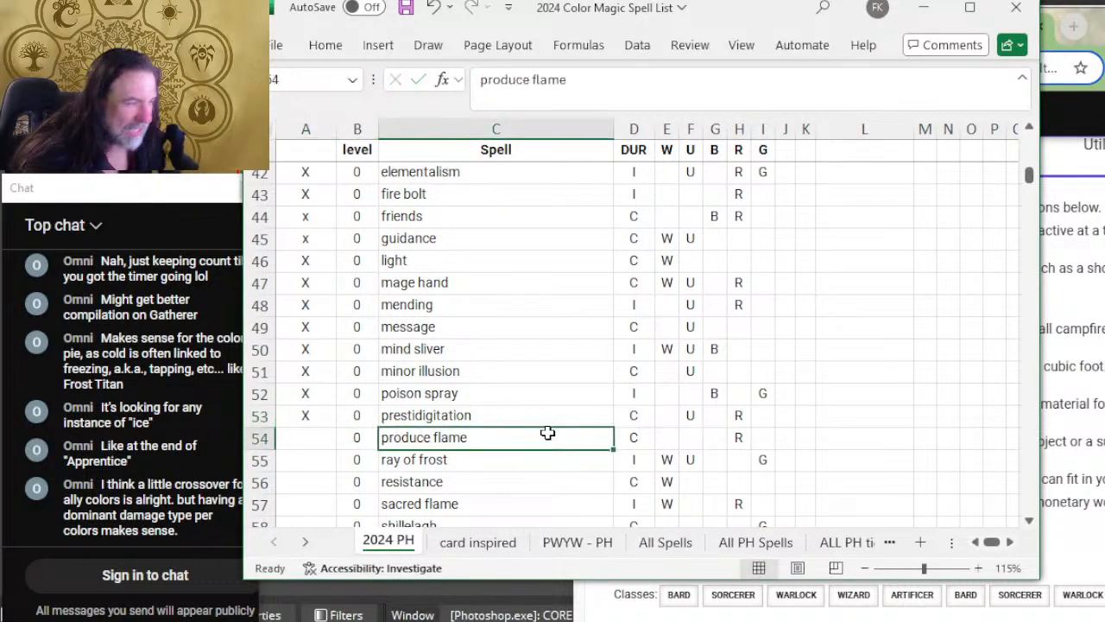
scroll(537, 436, "down", 2)
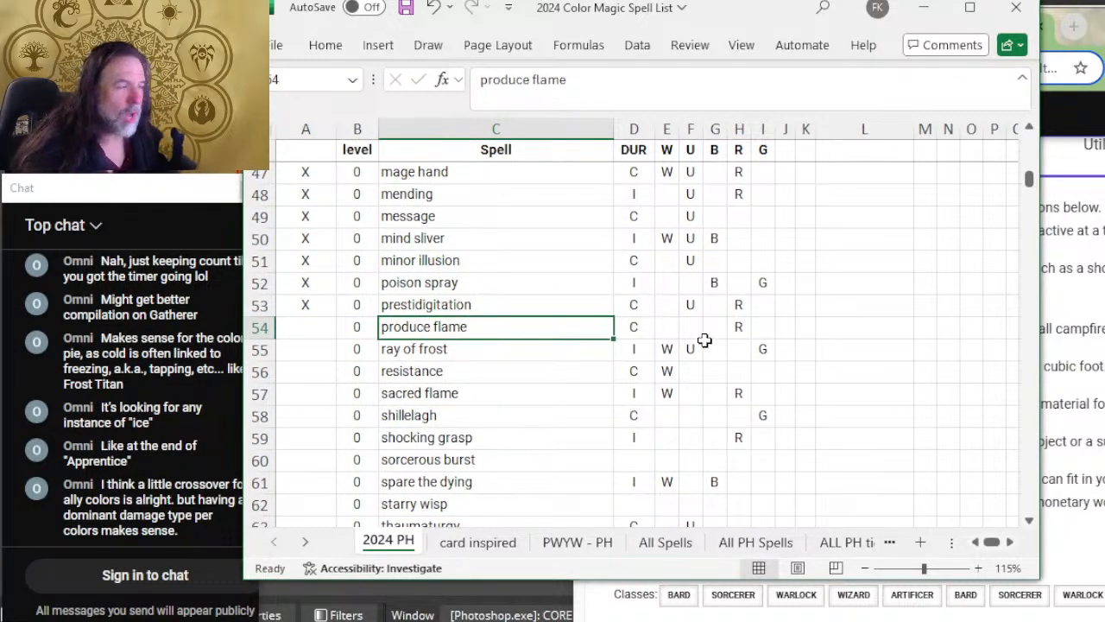
Step: Reread Prestidigitation's effect options on D&D Beyond, examining the Sensory Effect, Clean or Soil and Minor Sensation entries
key("alt+Tab")
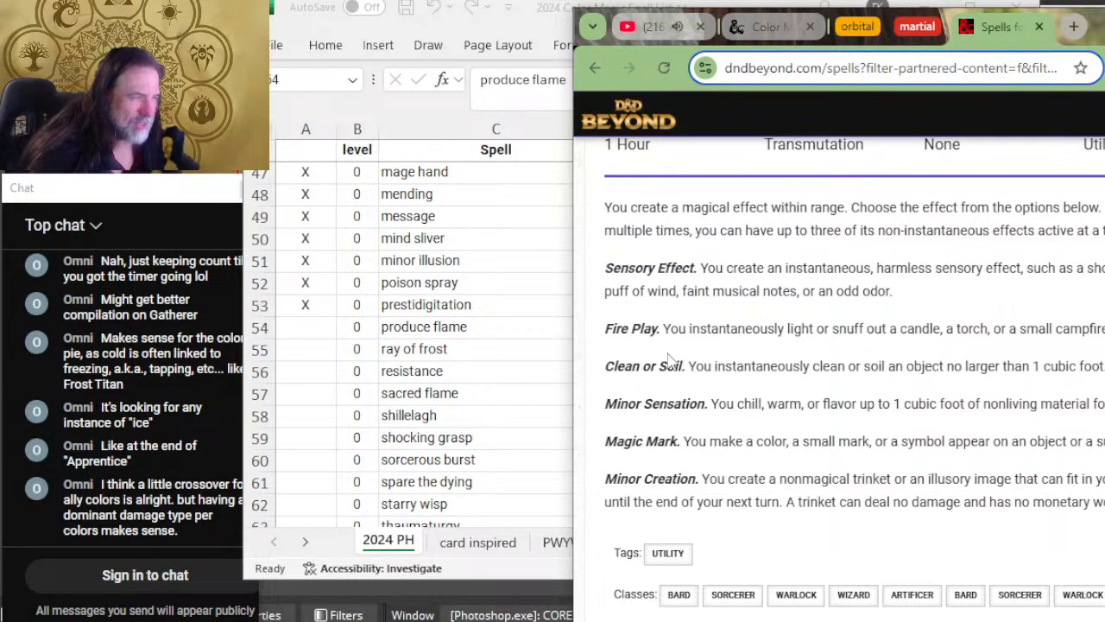
mouse_move(690, 365)
left_mouse_down()
mouse_move(652, 368)
mouse_move(690, 374)
left_mouse_up()
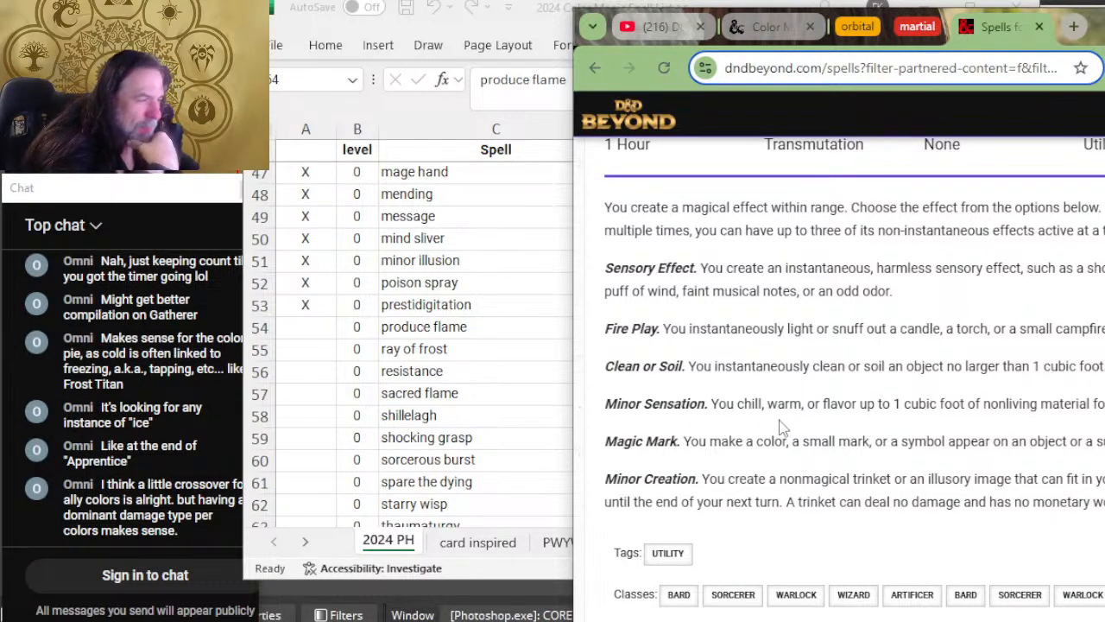
left_click_drag(745, 406, 719, 406)
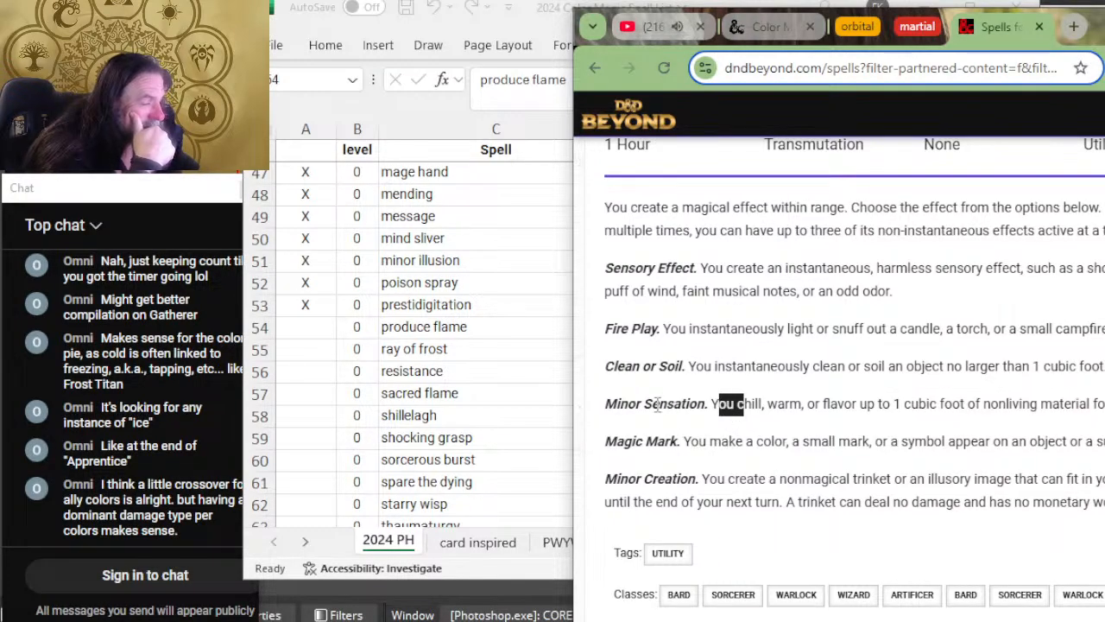
left_click(674, 403)
left_click_drag(900, 404, 664, 405)
left_click(636, 389)
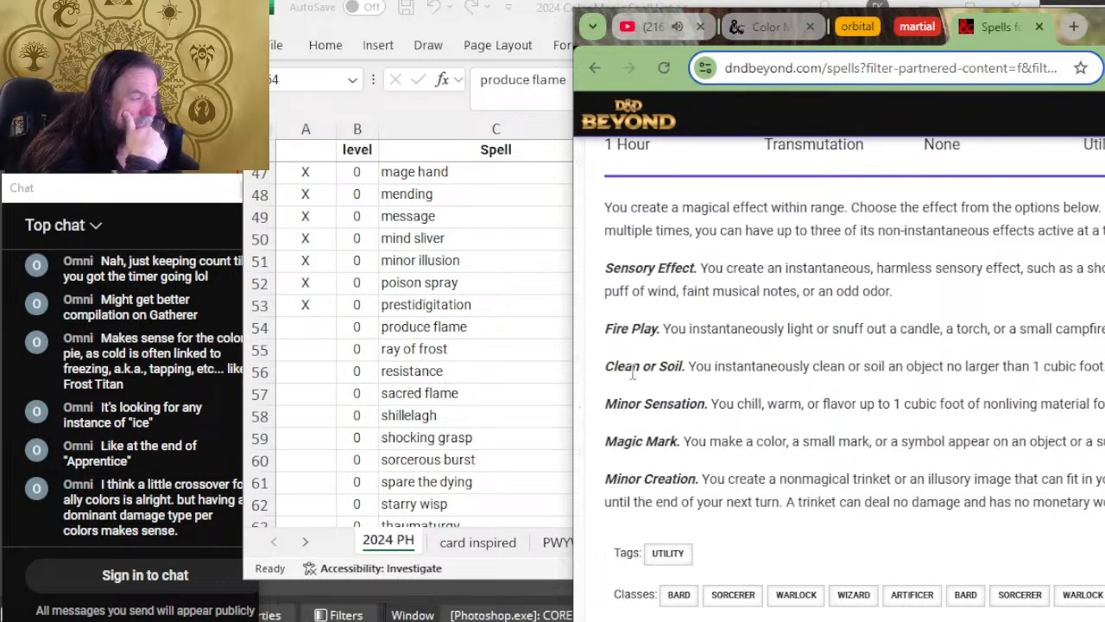
left_click_drag(633, 371, 771, 359)
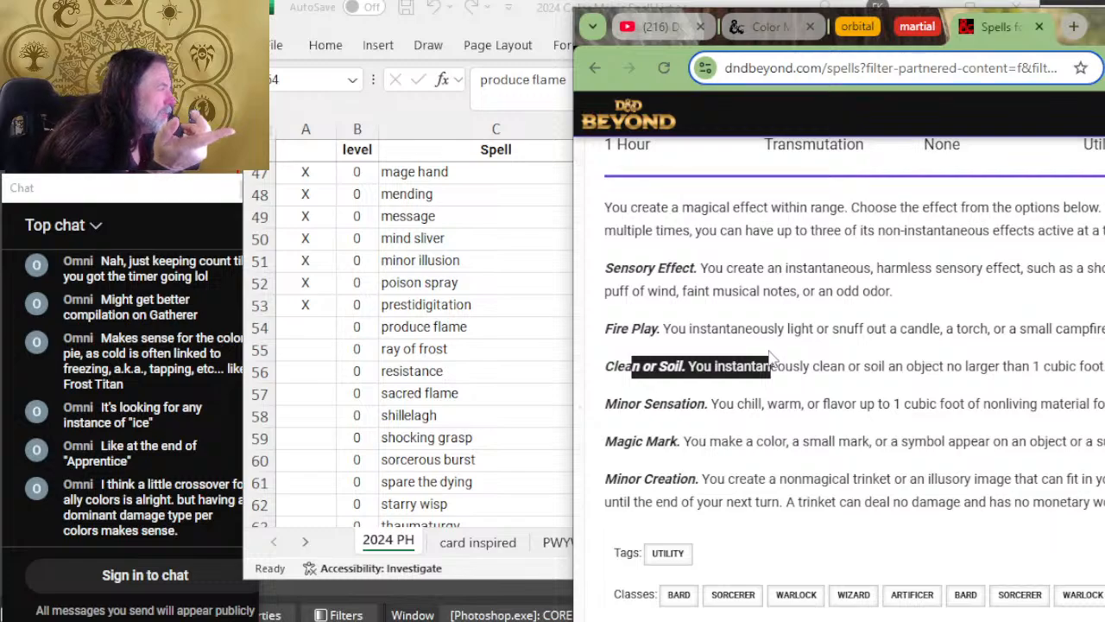
left_click_drag(771, 359, 850, 388)
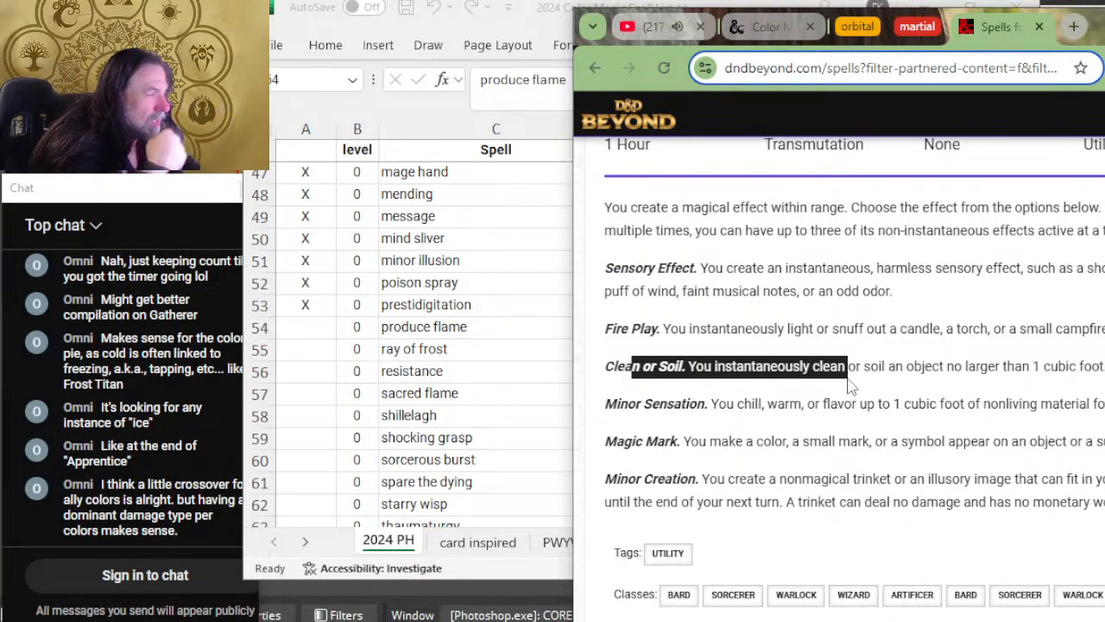
left_click(843, 367)
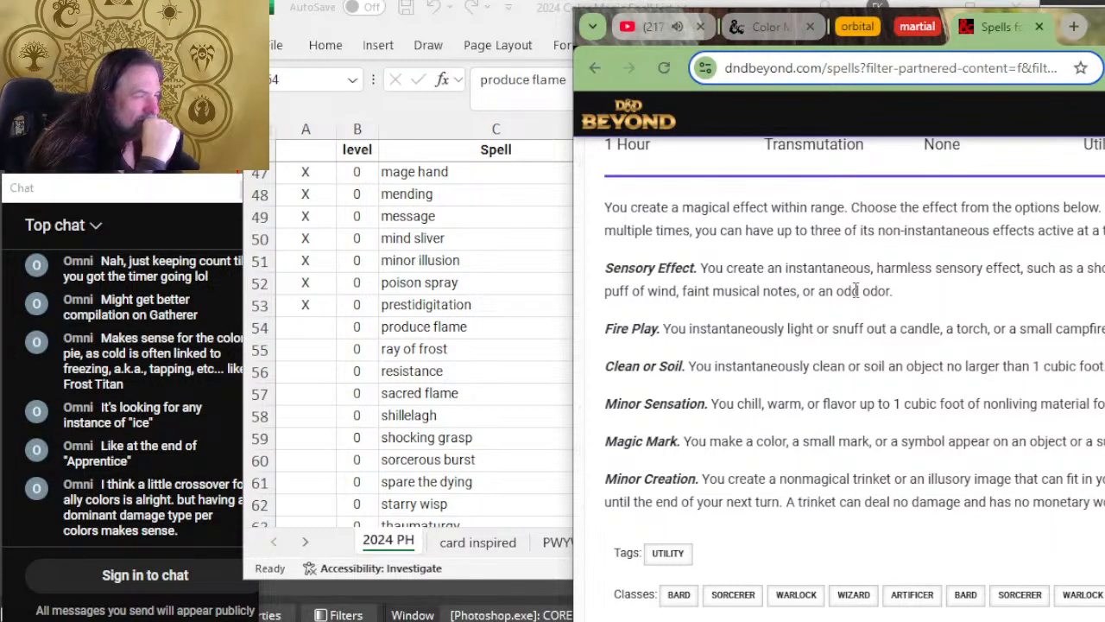
left_click_drag(844, 291, 885, 290)
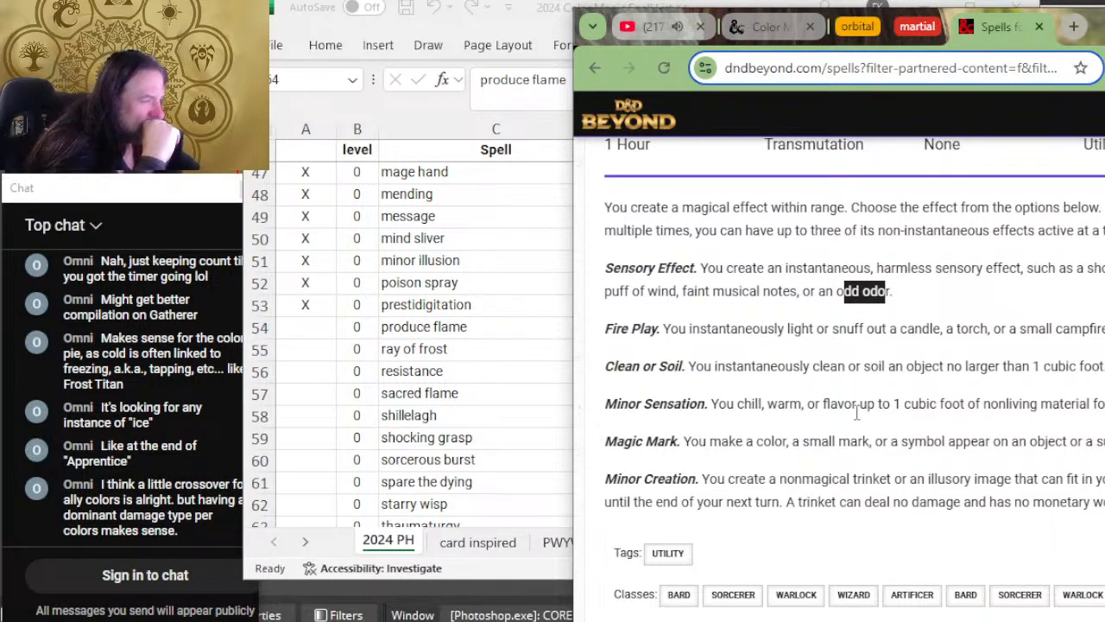
left_click_drag(857, 405, 699, 405)
left_click(701, 423)
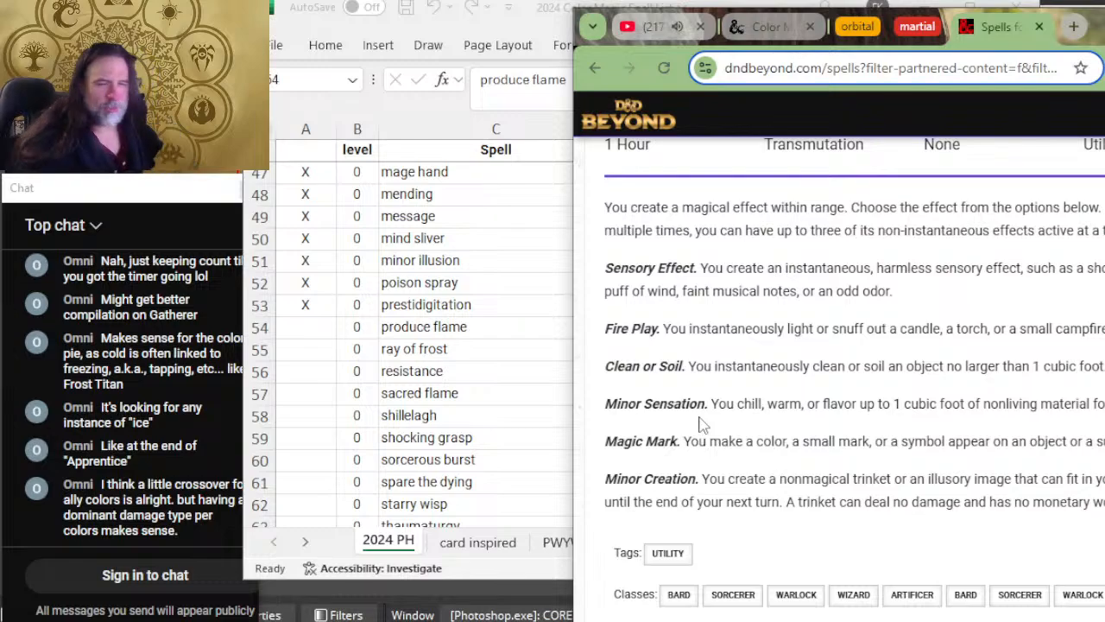
Step: Add G as a color in the prestidigitation row of the spreadsheet and select the produce flame cell
key("alt+Tab")
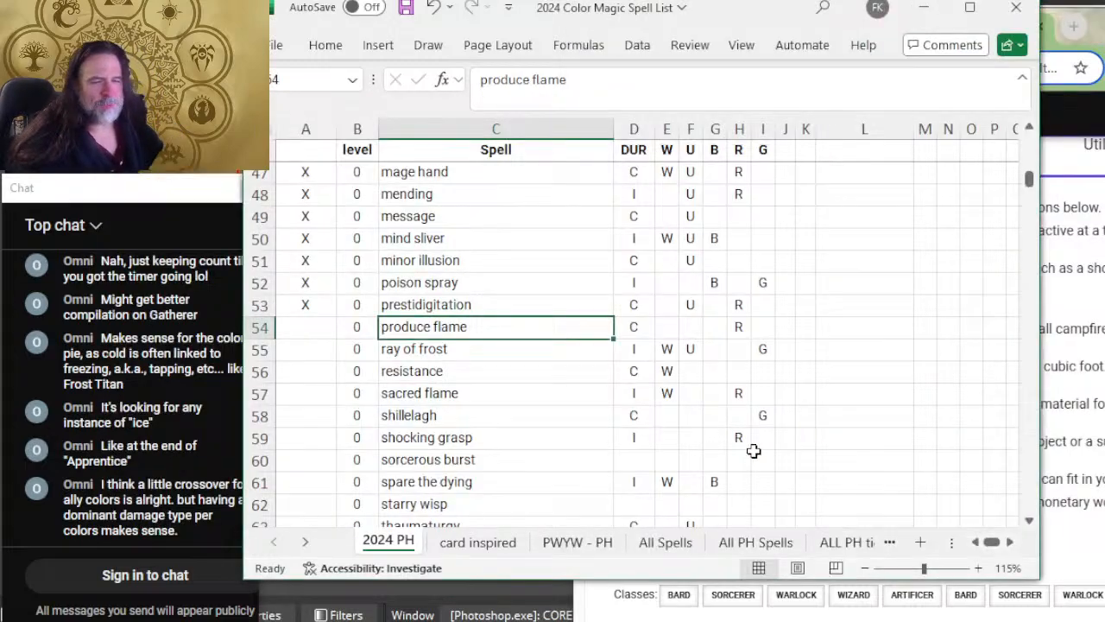
left_click(765, 325)
type("G")
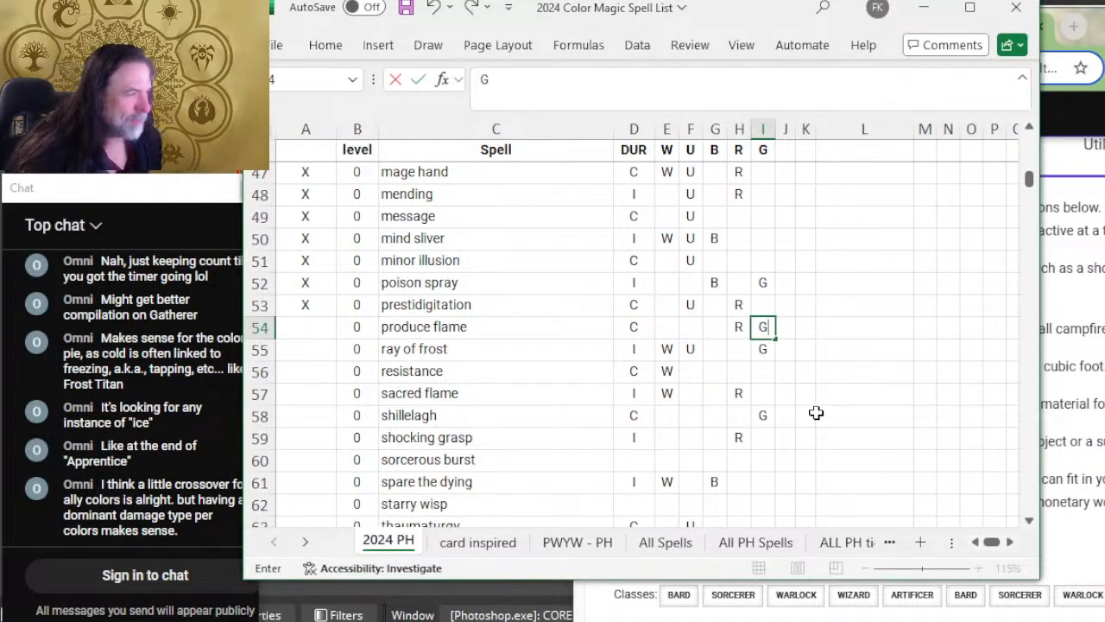
key("Return")
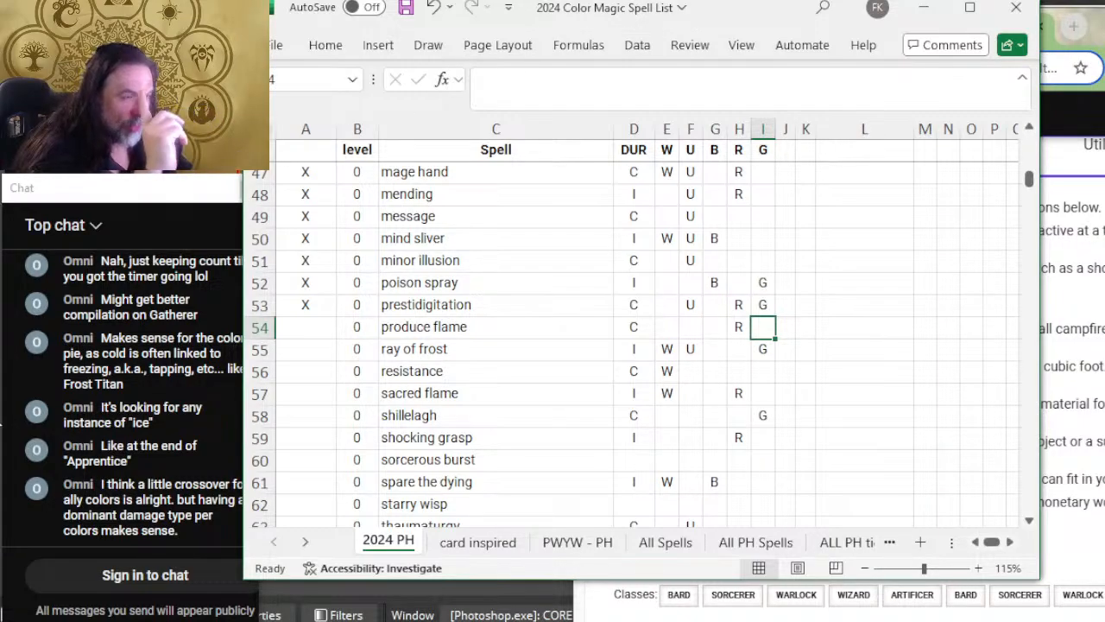
left_click(478, 328)
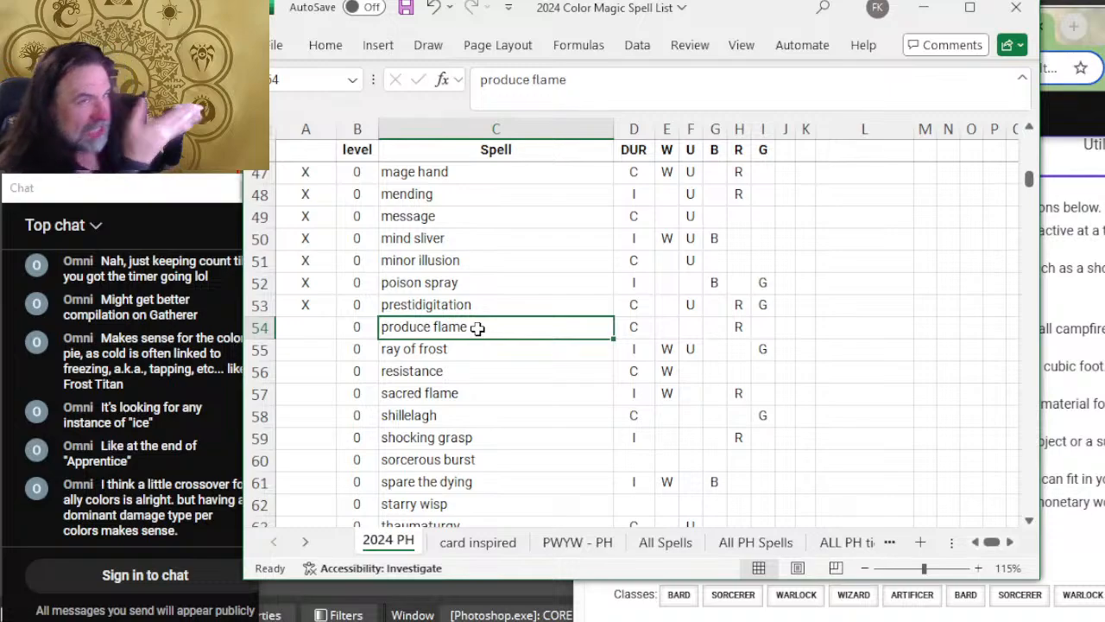
Step: Expand the Produce Flame cantrip on D&D Beyond to read its duration, light effect and damage description
key("alt+Tab")
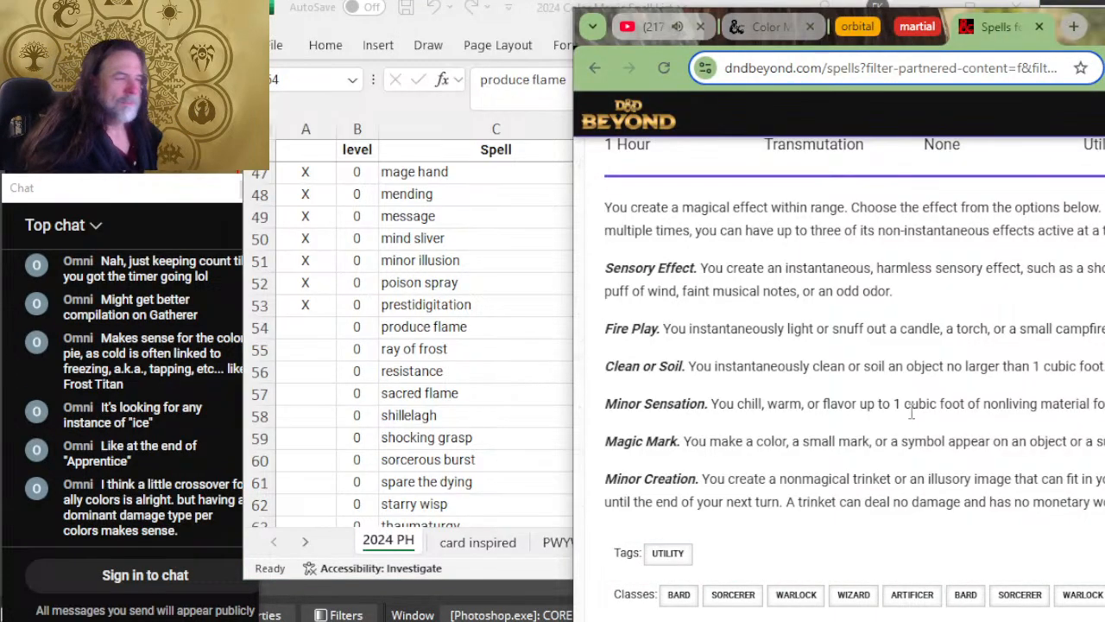
scroll(907, 415, "down", 6)
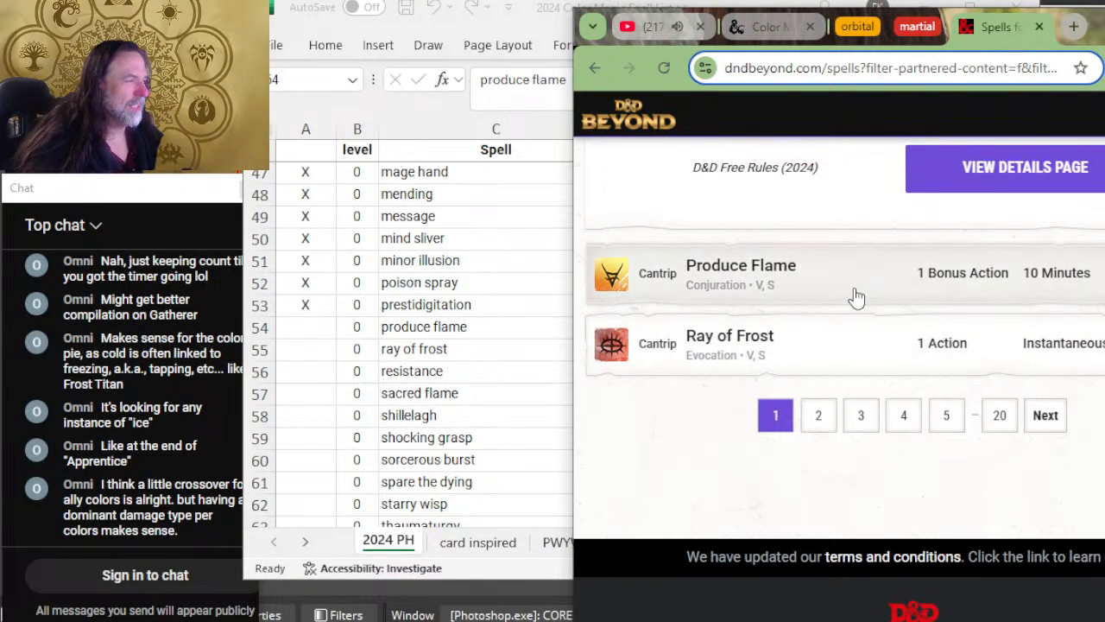
left_click(853, 302)
scroll(881, 362, "down", 3)
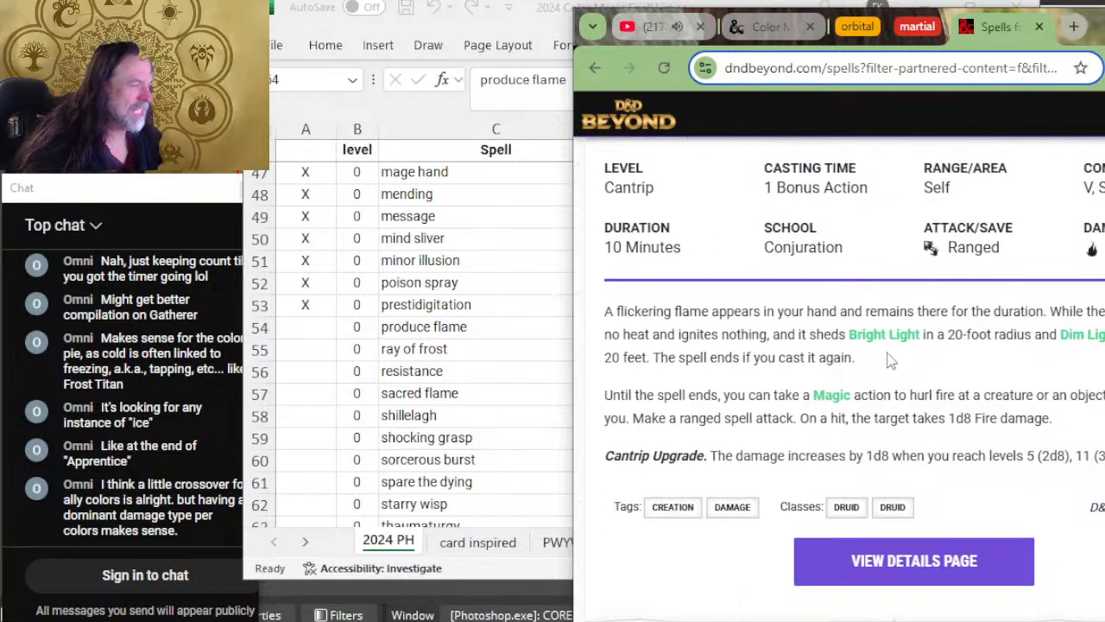
key("alt+Tab")
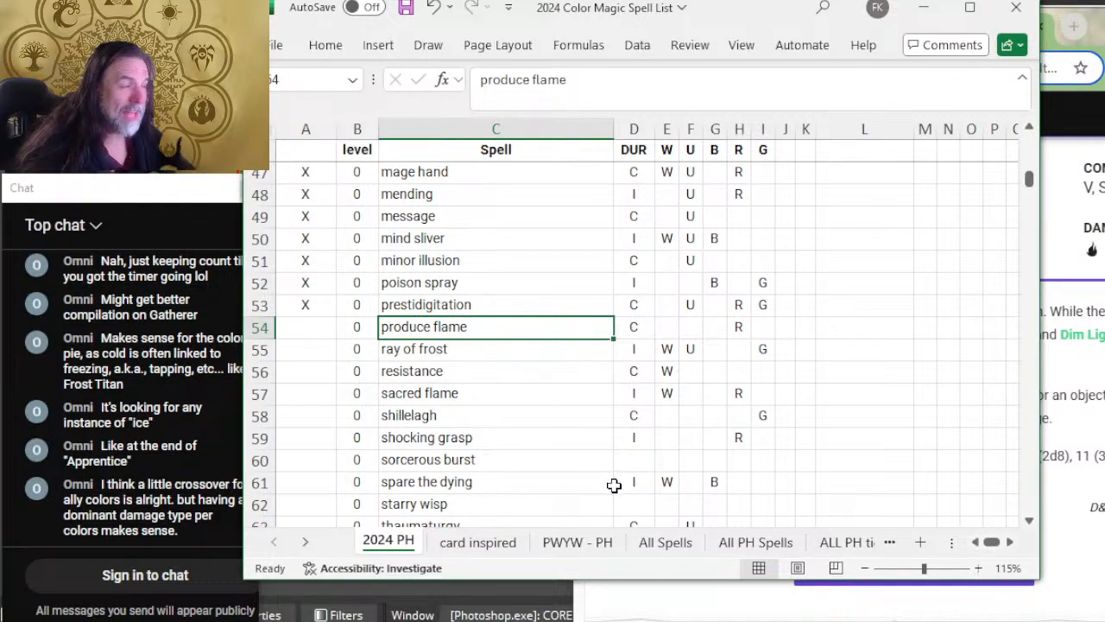
left_click(717, 307)
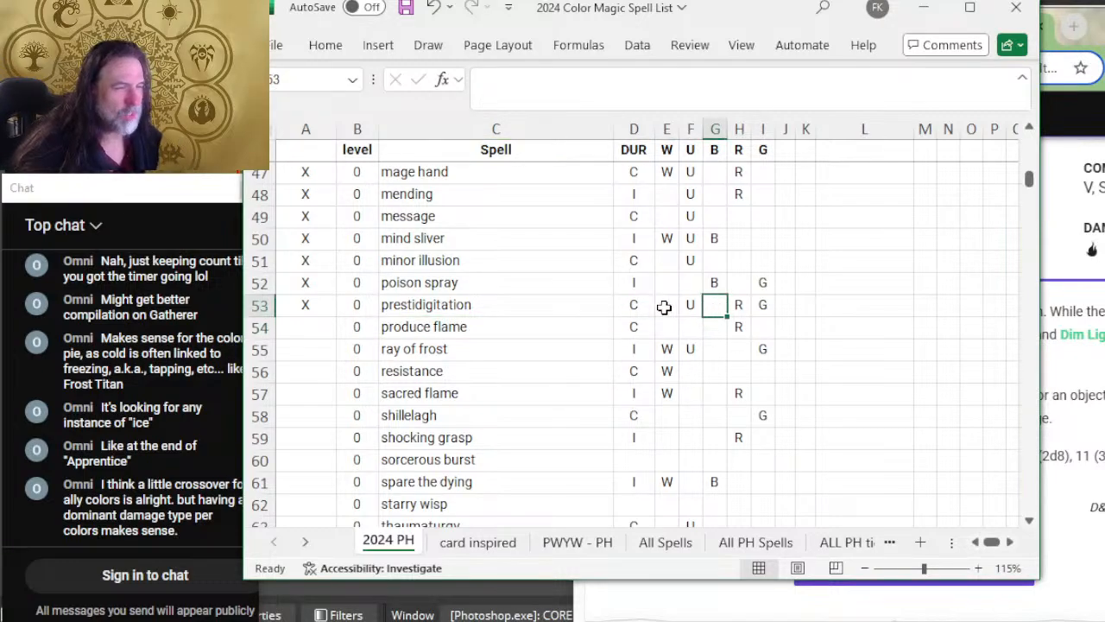
left_click(665, 306)
left_click(724, 309)
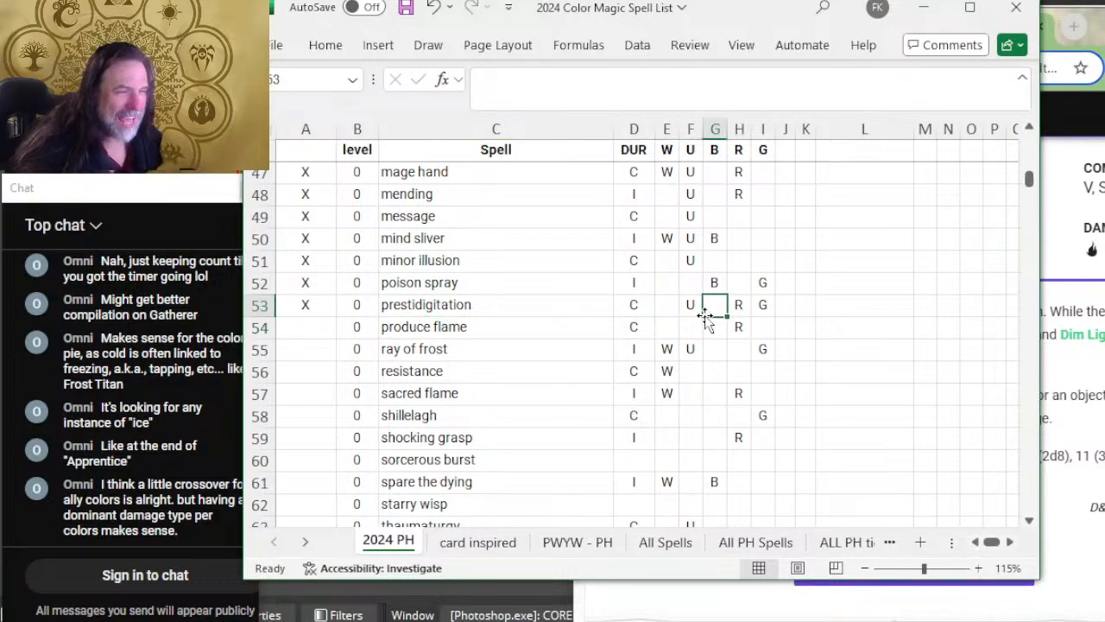
left_click(666, 309)
left_click(713, 311)
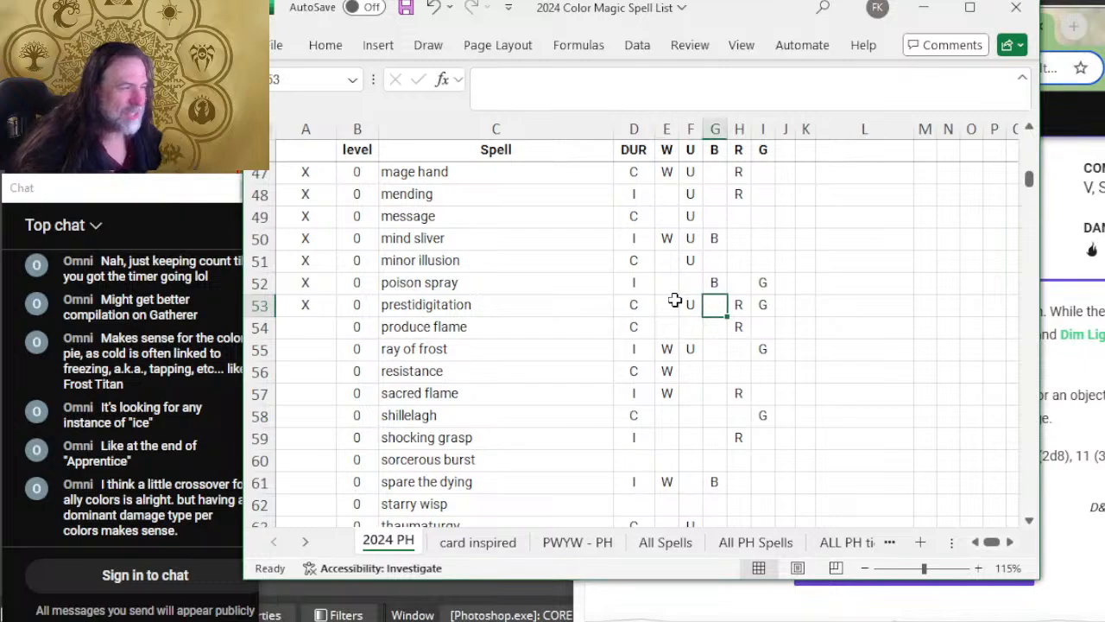
left_click(671, 303)
left_click(722, 299)
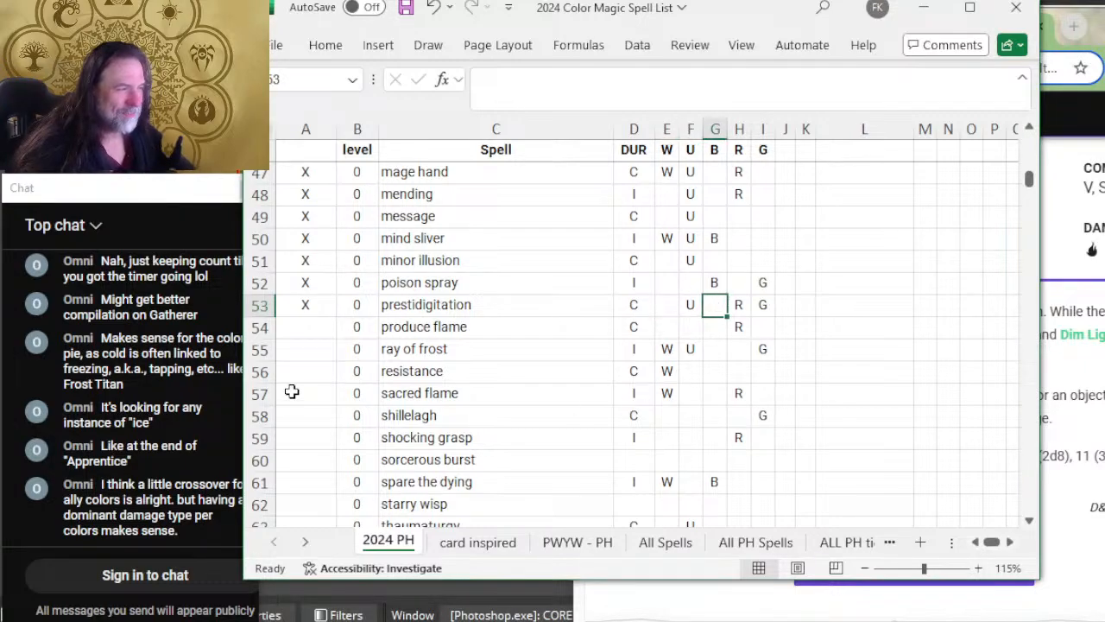
left_click(314, 331)
Step: Recheck Produce Flame's duration, attack type and description on D&D Beyond to decide on its colors
key("alt+Tab")
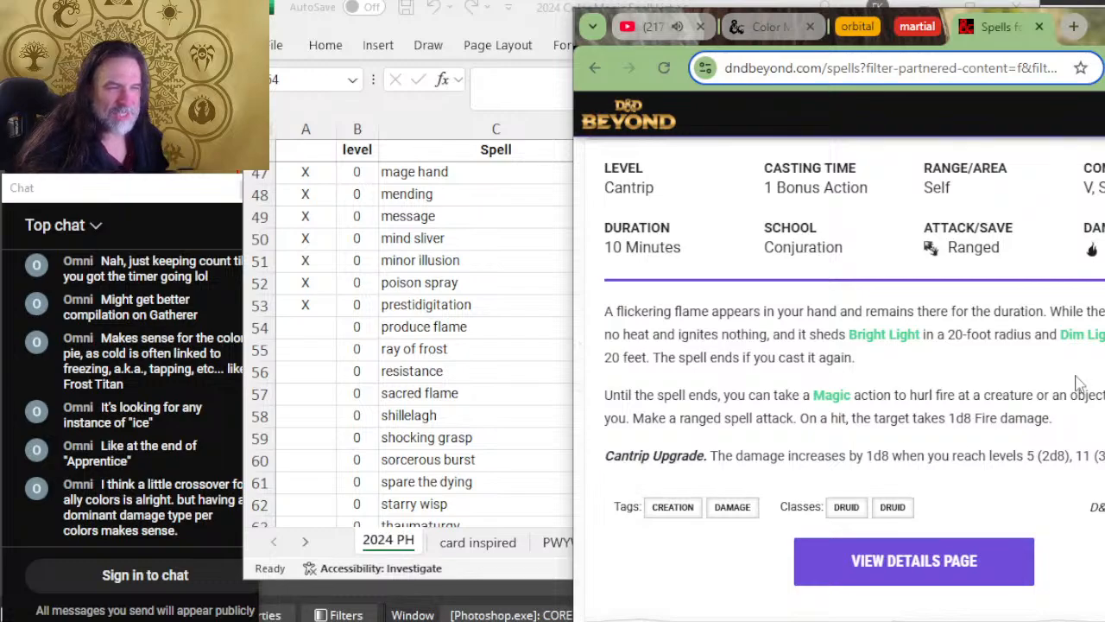
scroll(992, 410, "up", 2)
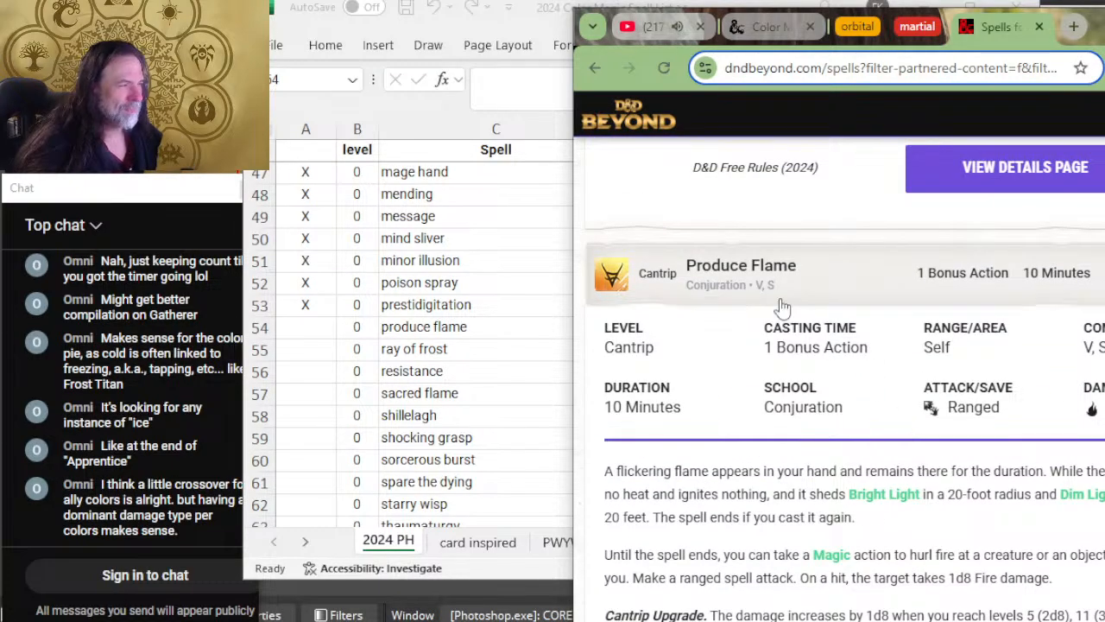
key("alt+Tab")
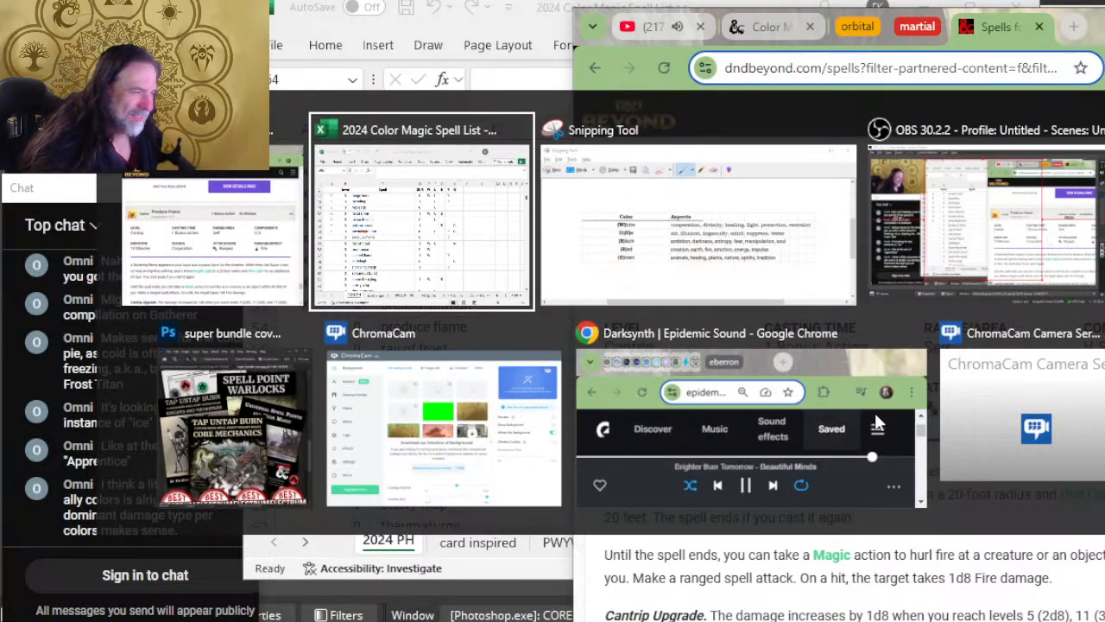
key("alt+Tab")
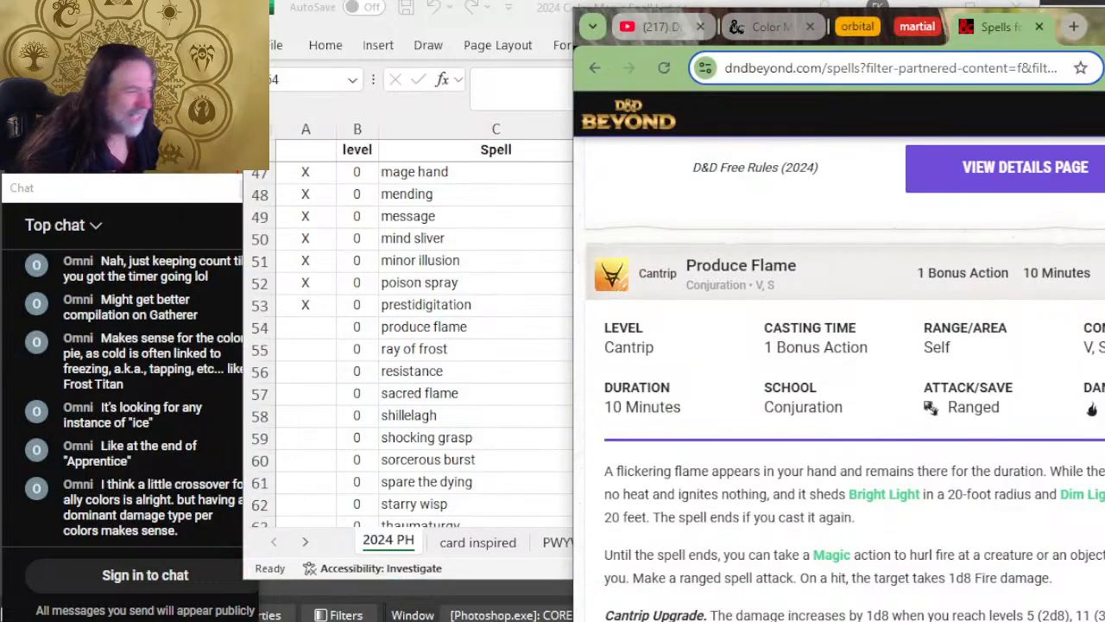
scroll(898, 316, "down", 2)
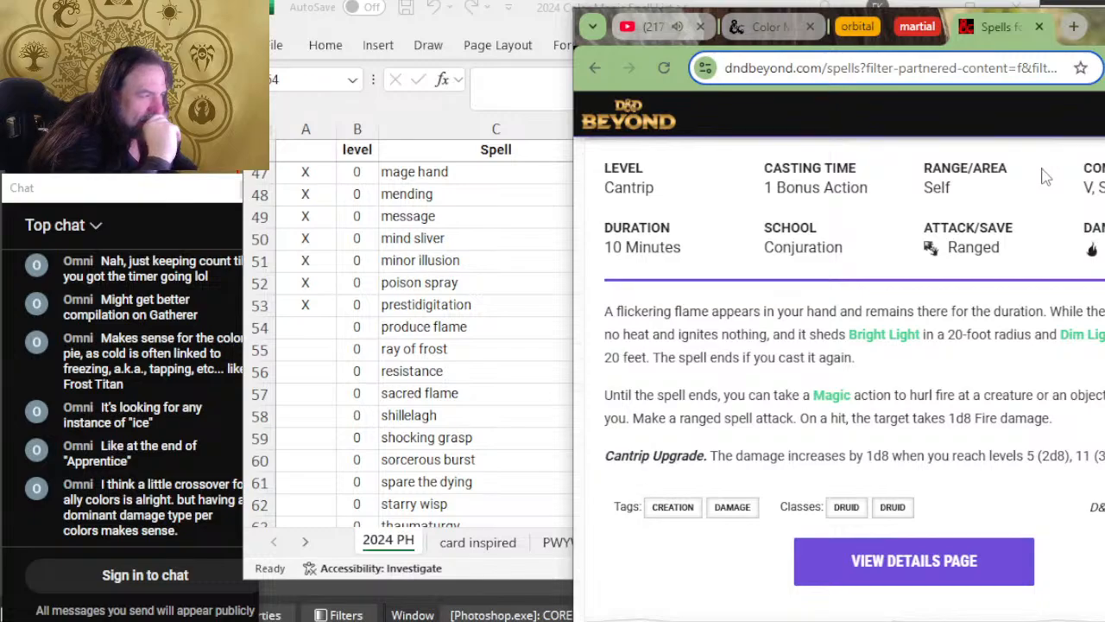
scroll(1092, 250, "up", 2)
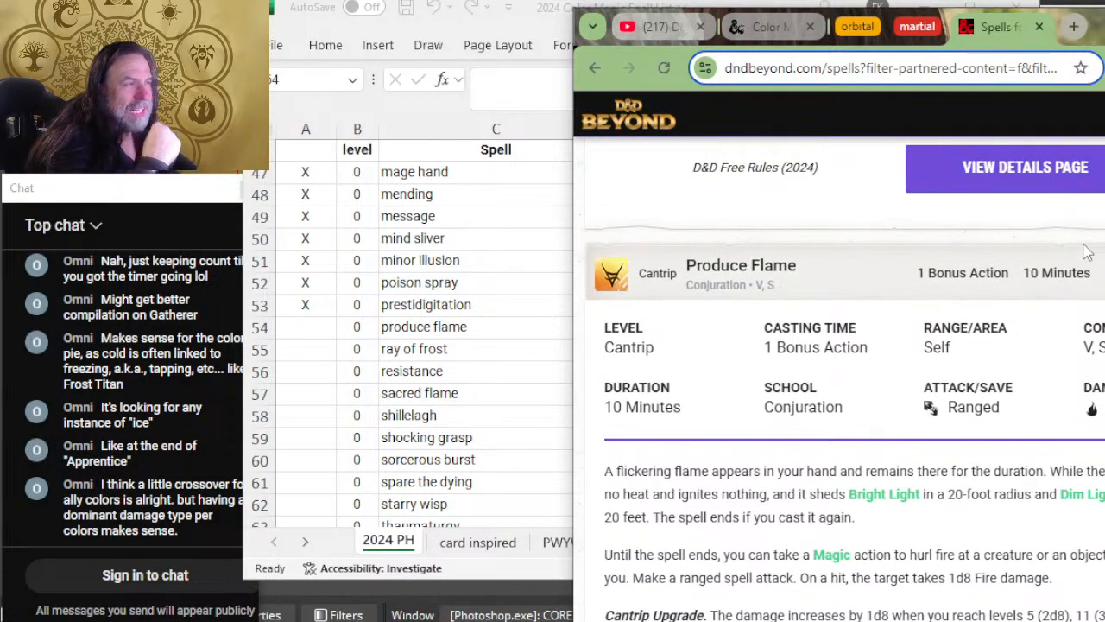
scroll(1089, 249, "down", 2)
Step: Add W as a color in the produce flame row, mark it reviewed with X in column A, and select the ray of frost cell
key("alt+Tab")
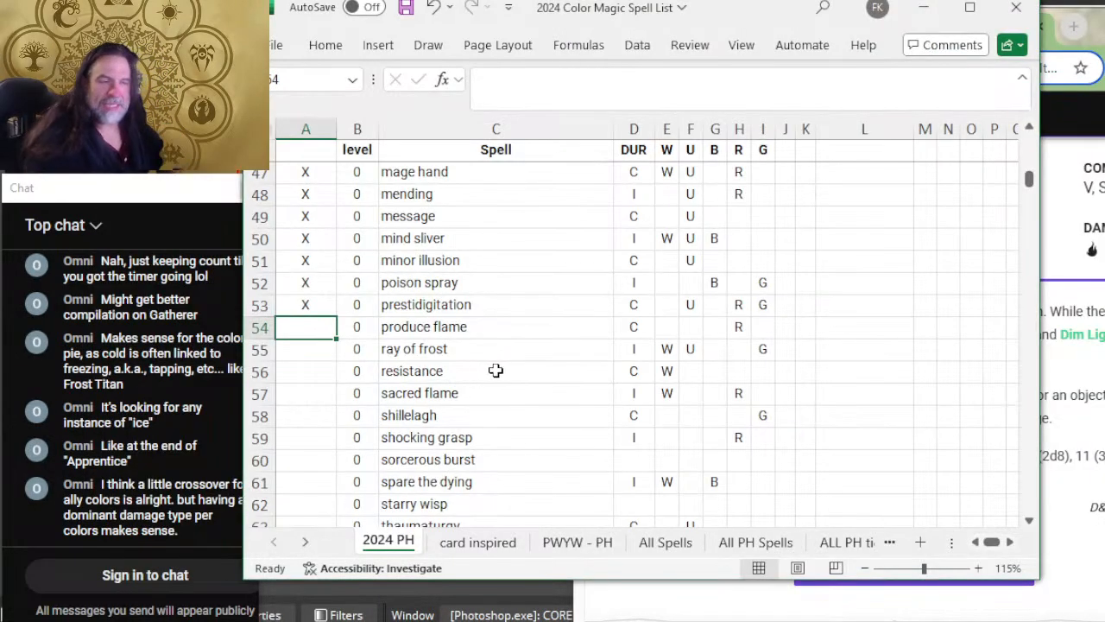
left_click(652, 326)
left_click(666, 328)
type("W")
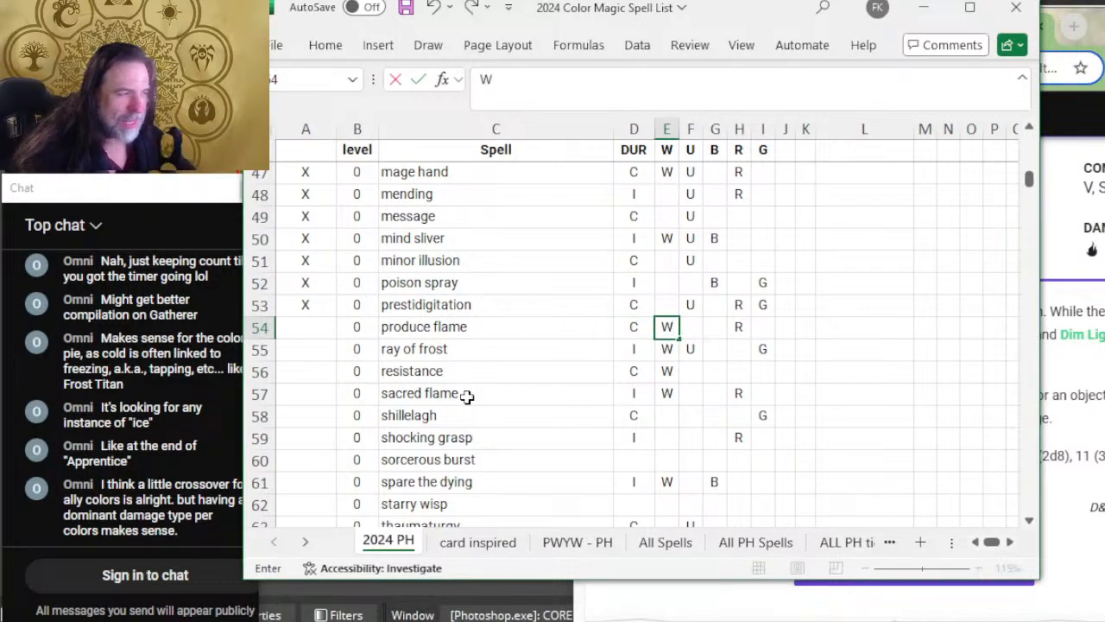
left_click(327, 326)
type("X")
left_click(464, 348)
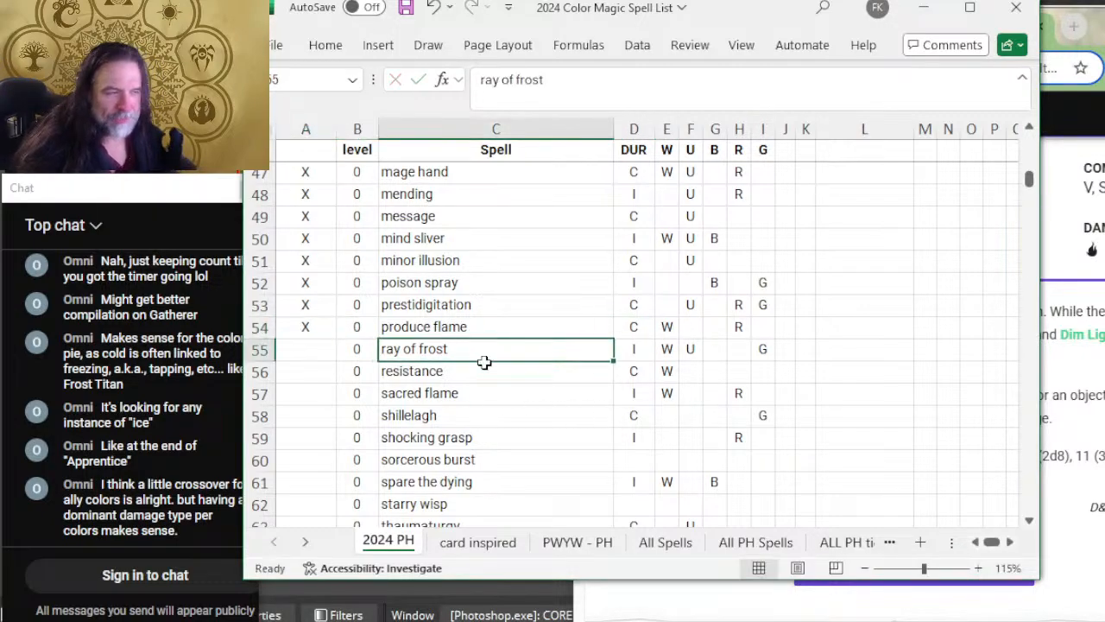
Step: Expand the Ray of Frost cantrip on D&D Beyond to read its duration, attack type and cold damage description
key("alt+Tab")
scroll(1015, 346, "down", 2)
scroll(1010, 354, "up", 2)
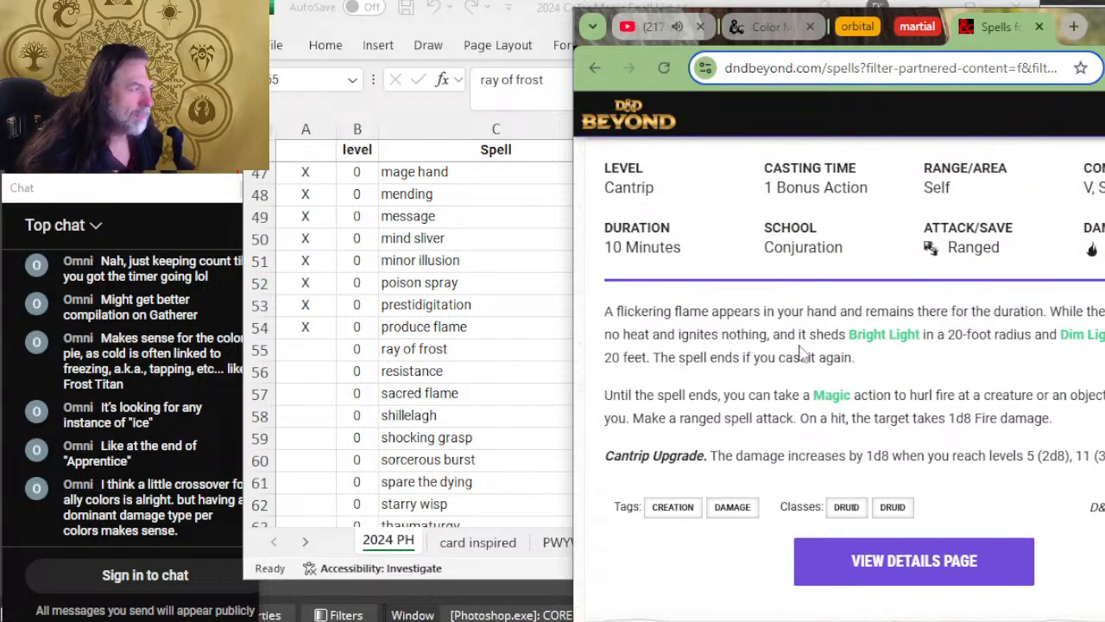
scroll(1003, 378, "down", 3)
scroll(1001, 378, "up", 5)
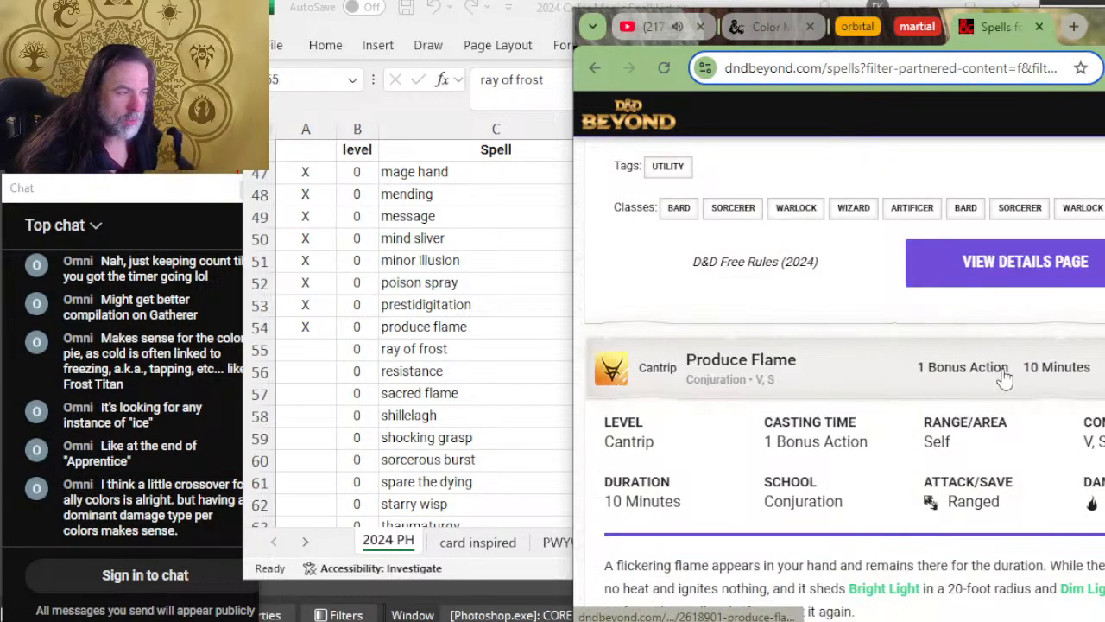
key("alt+Tab")
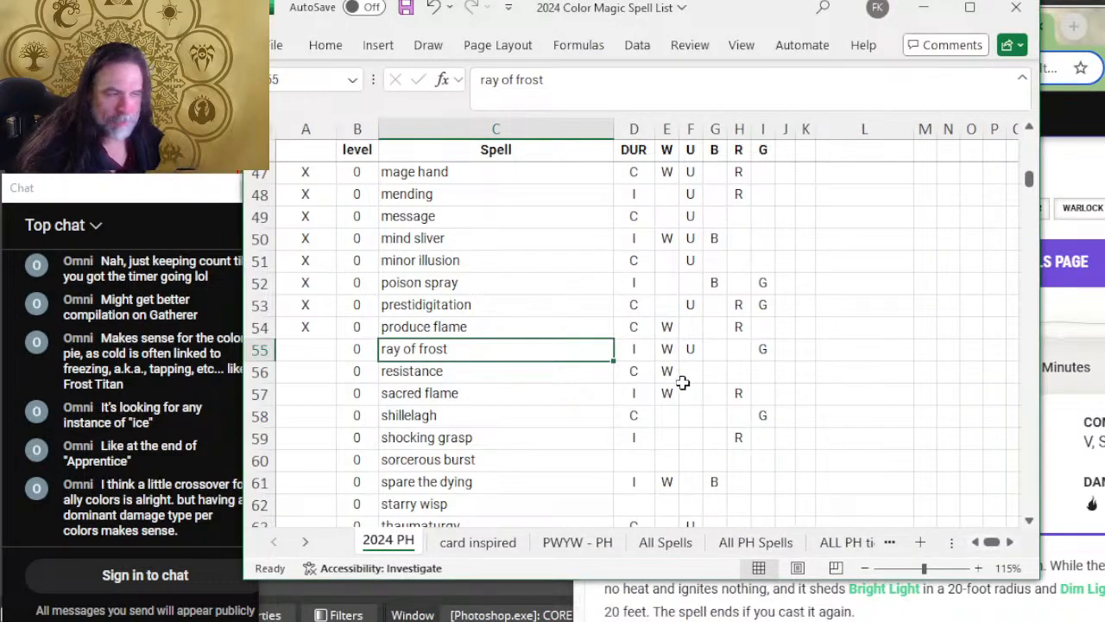
key("alt+Tab")
scroll(824, 306, "down", 5)
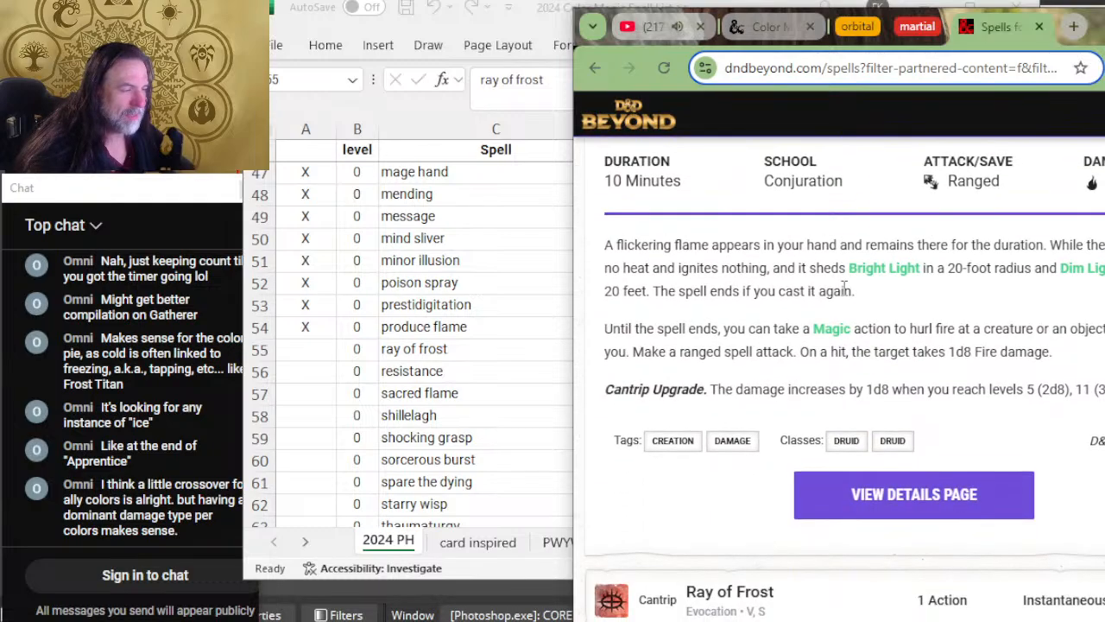
scroll(849, 296, "down", 2)
left_click(852, 299)
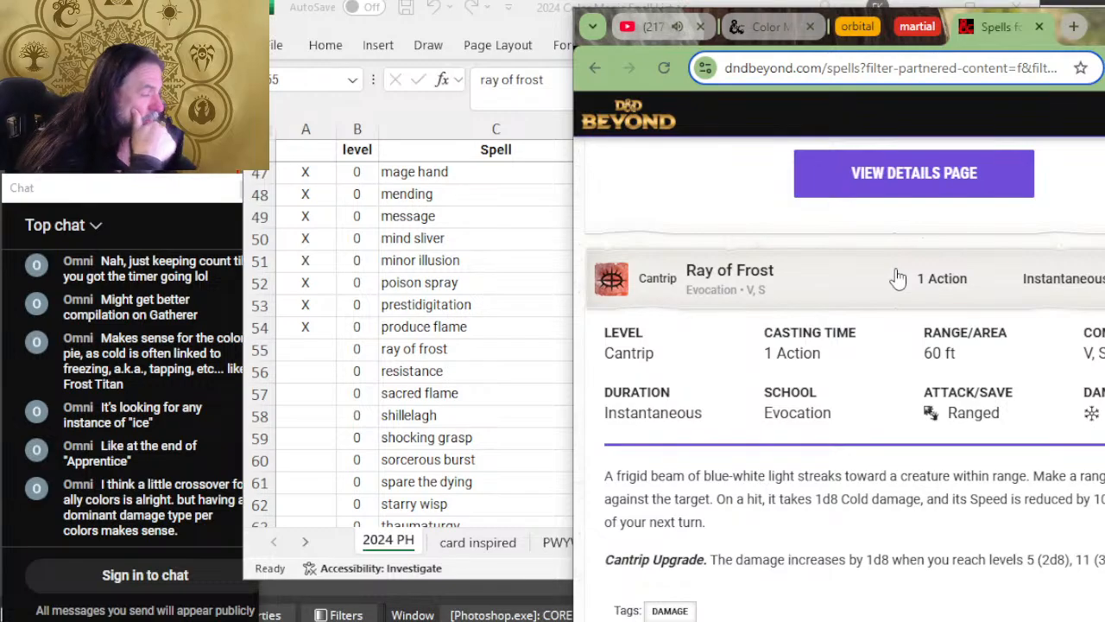
scroll(898, 278, "down", 2)
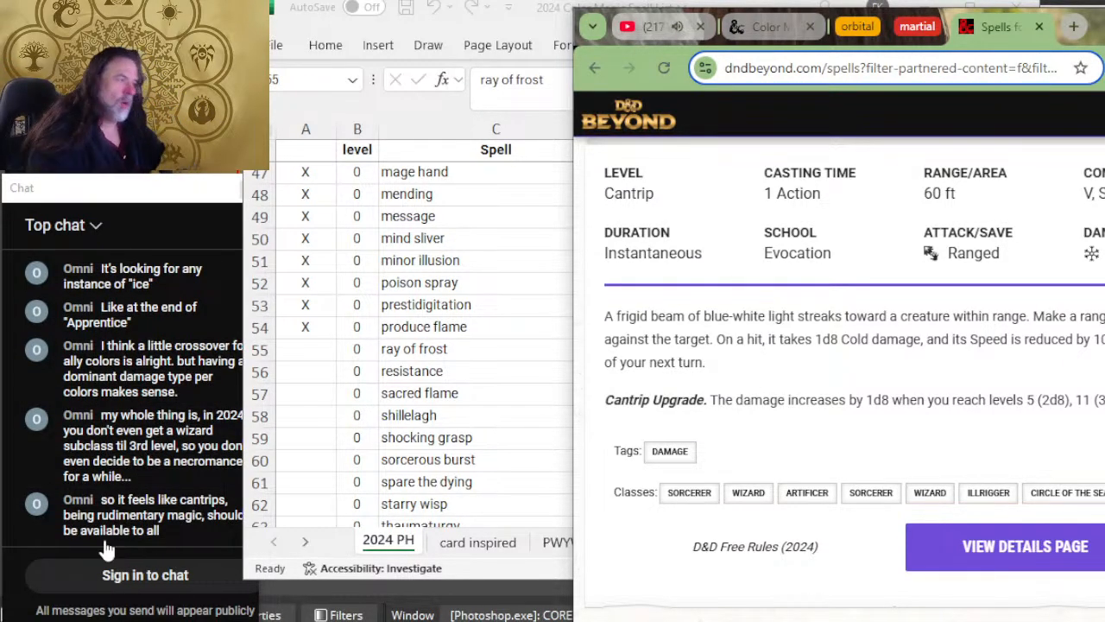
Step: Mark the ray of frost row as reviewed with X in column A of the spreadsheet
key("alt+Tab")
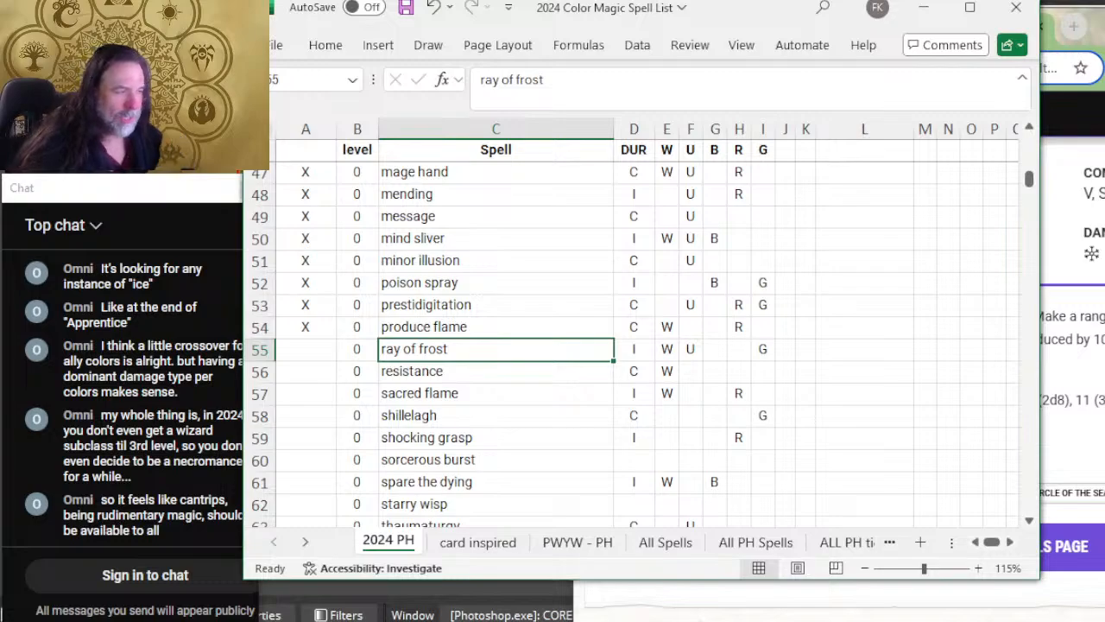
left_click(319, 353)
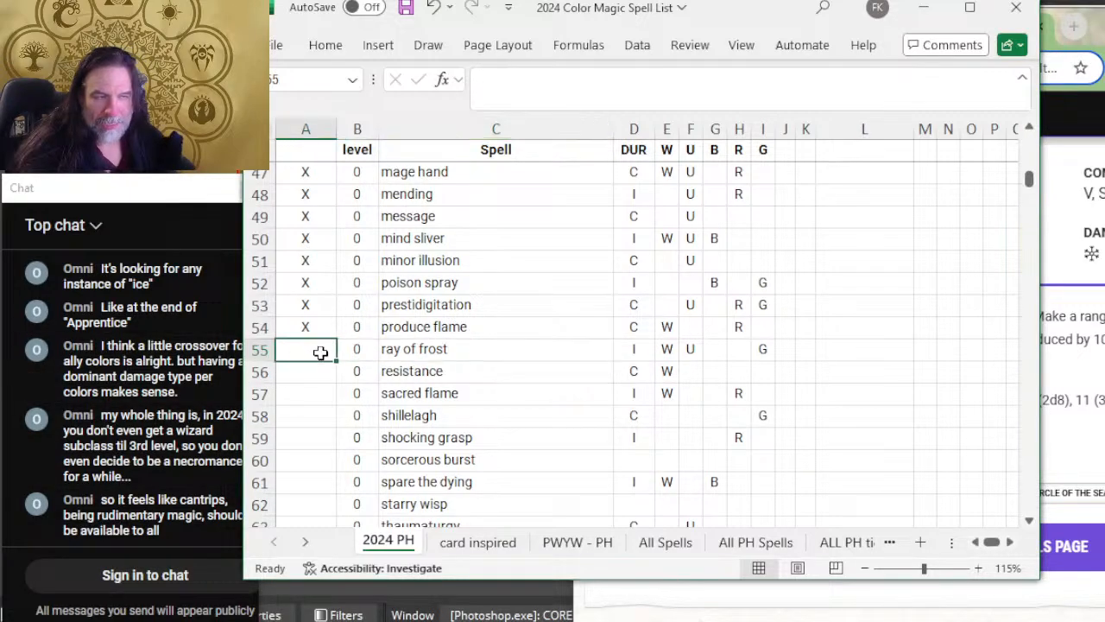
type("X")
scroll(479, 366, "down", 1)
Step: Go to page 2 of the D&D Beyond spell list to reach the remaining cantrips
key("alt+Tab")
scroll(789, 370, "down", 3)
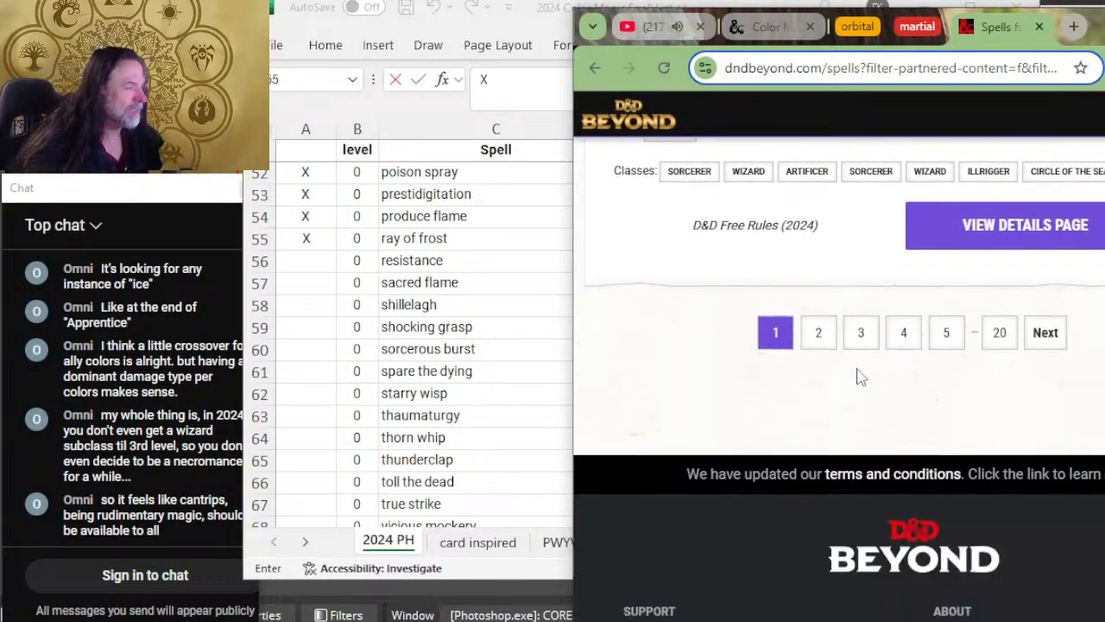
left_click(809, 335)
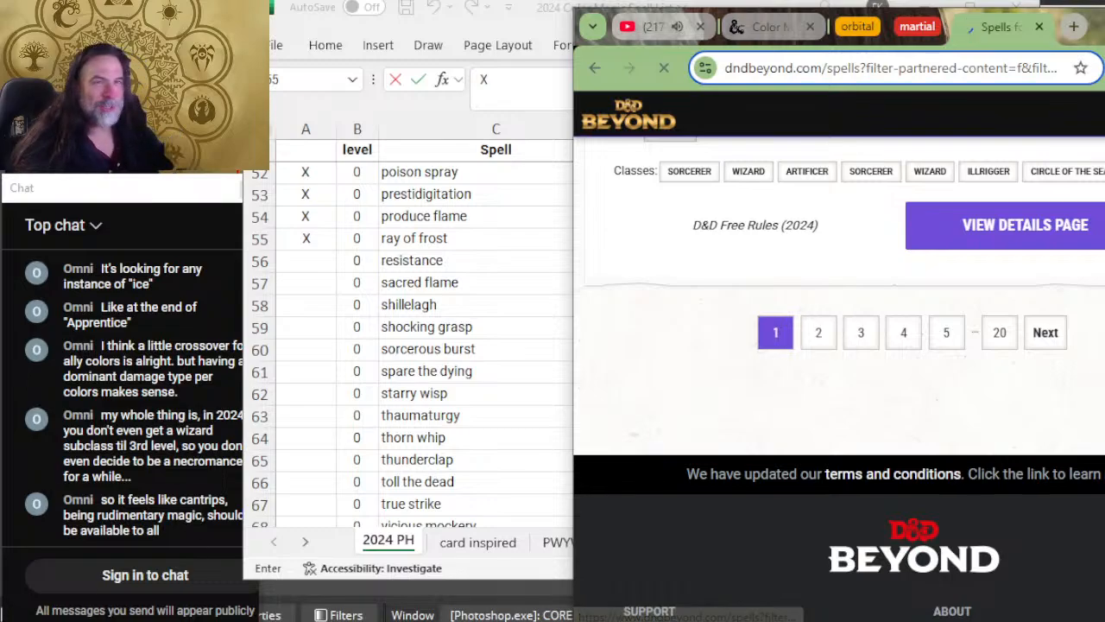
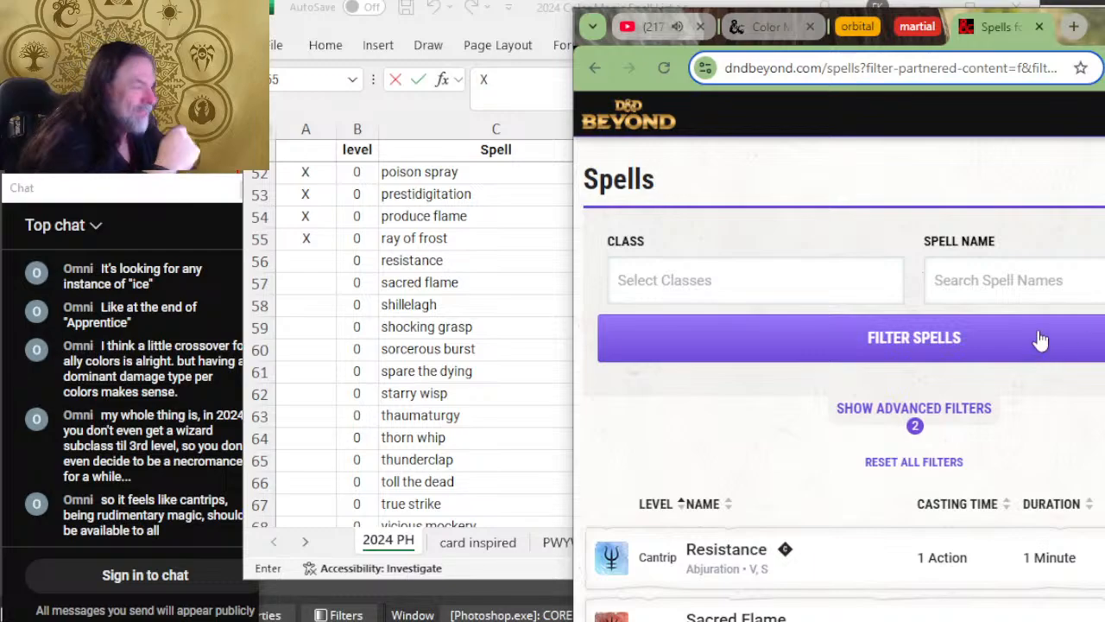
Step: Expand the Resistance cantrip on D&D Beyond to read its duration and damage types against its spreadsheet row
scroll(1060, 337, "down", 2)
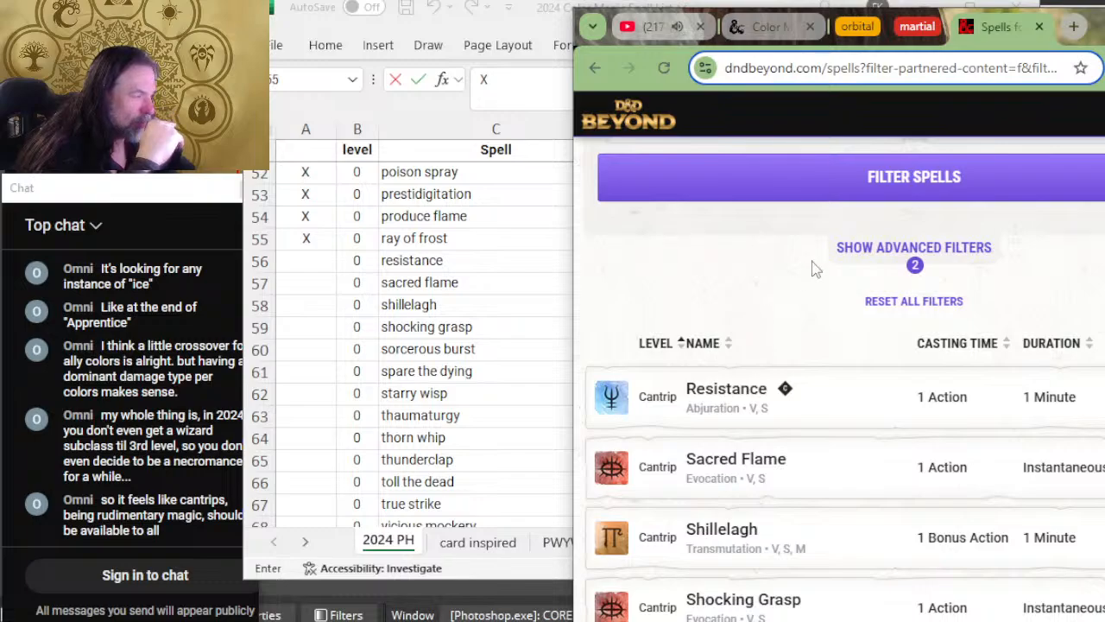
scroll(834, 313, "down", 2)
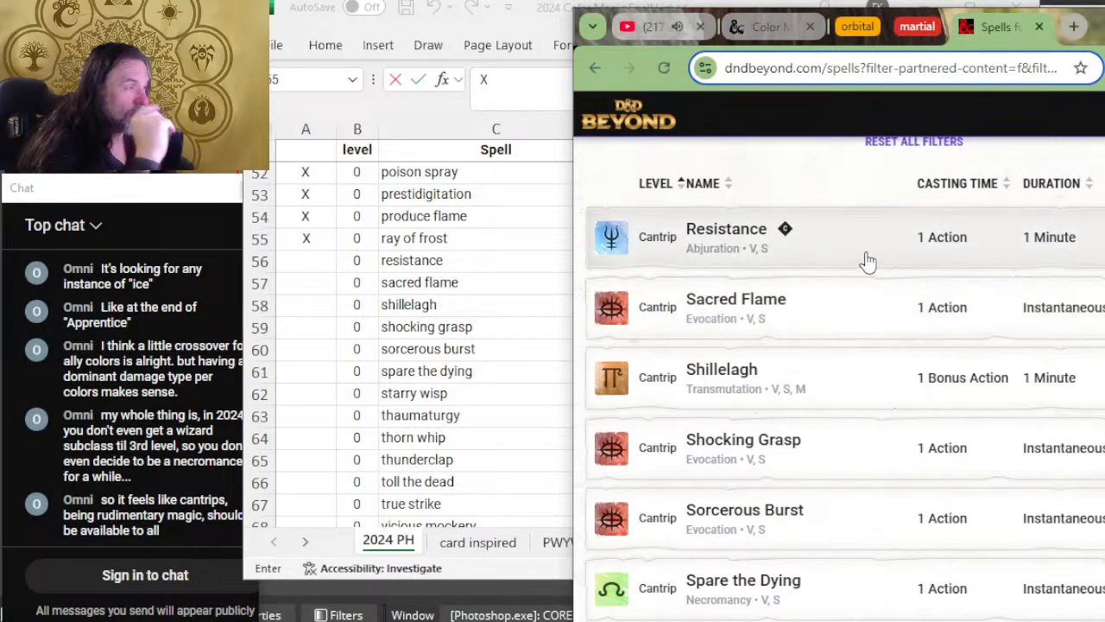
left_click(872, 251)
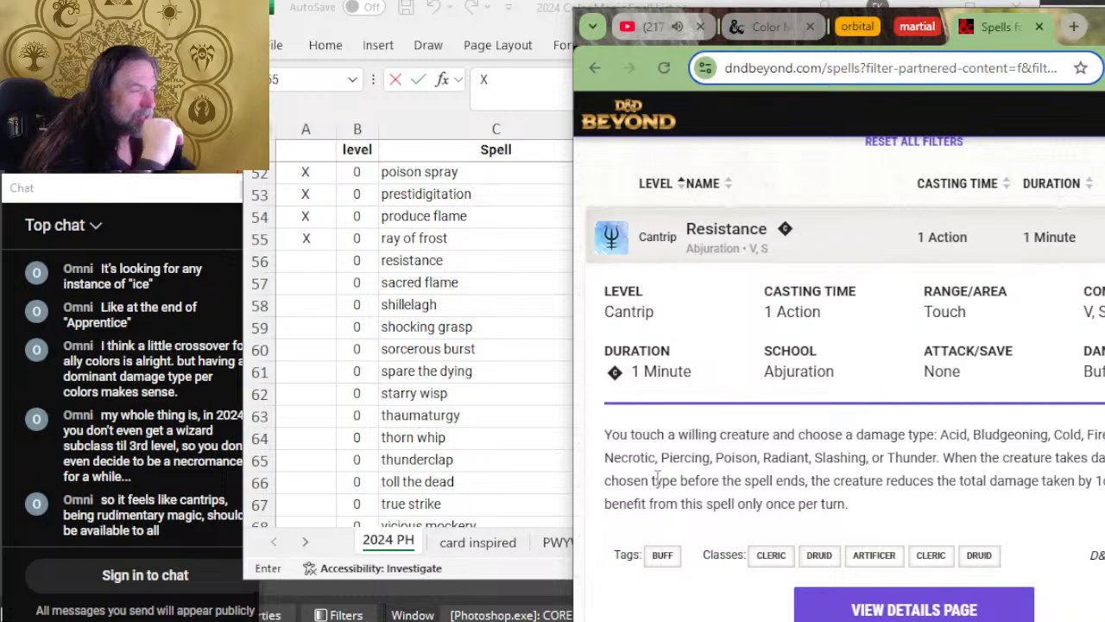
left_click(257, 317)
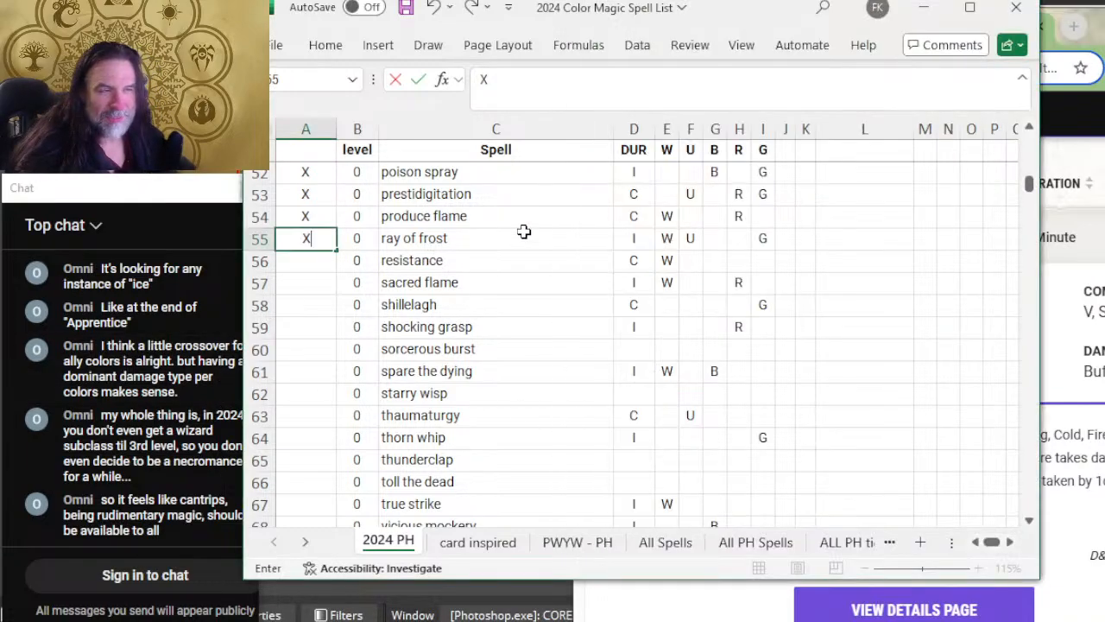
key("alt+Tab")
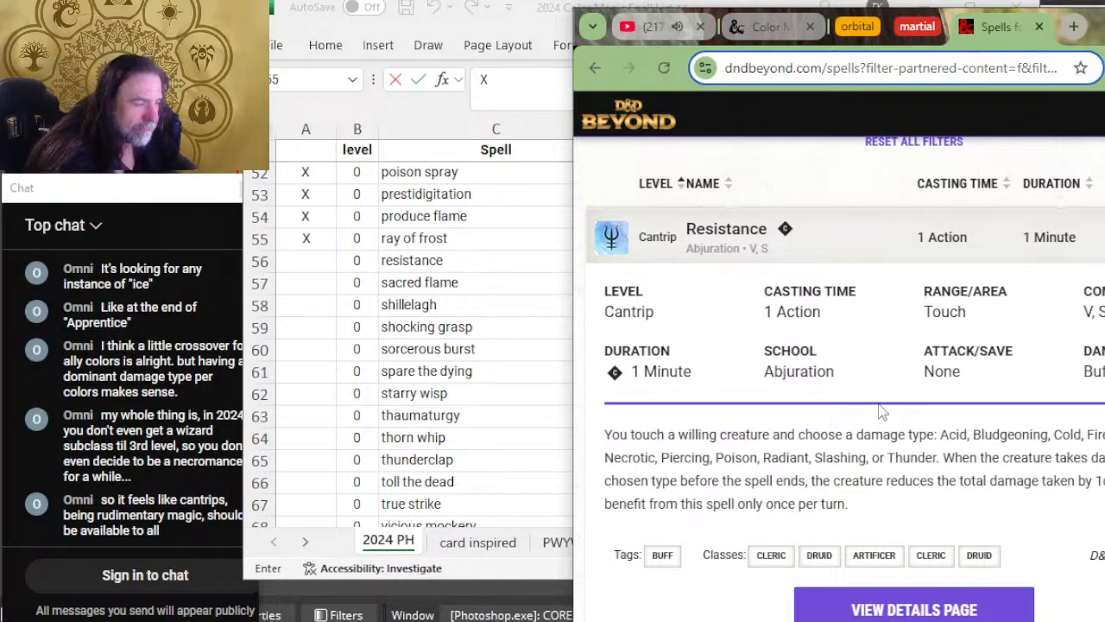
Step: Add the colors U, B, R and G to the resistance row in the spreadsheet
key("alt+Tab")
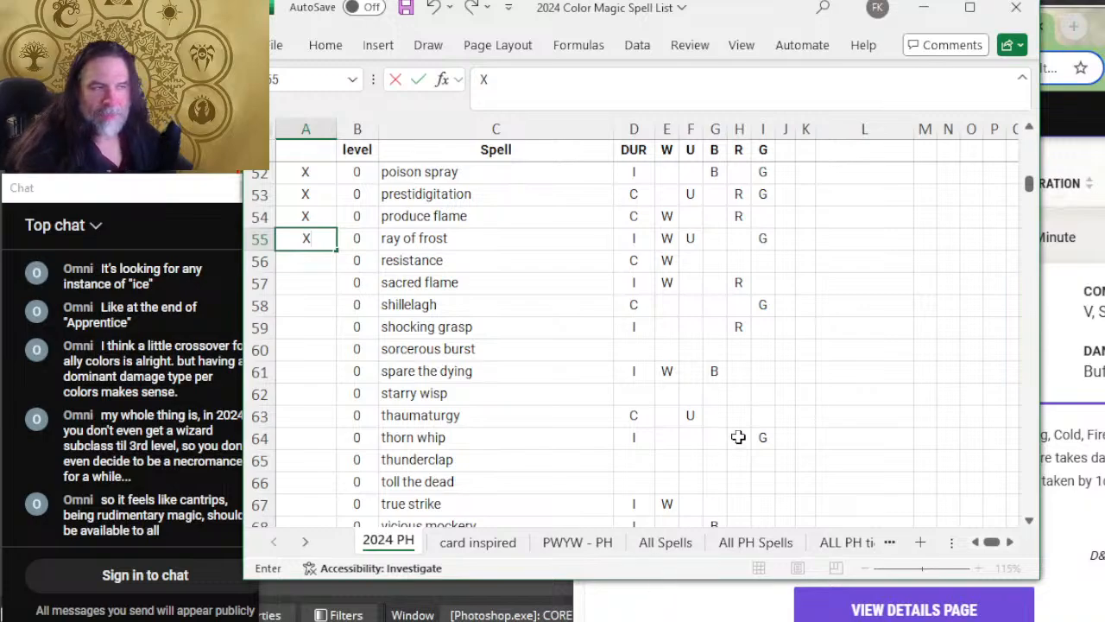
key("Return")
key("Right")
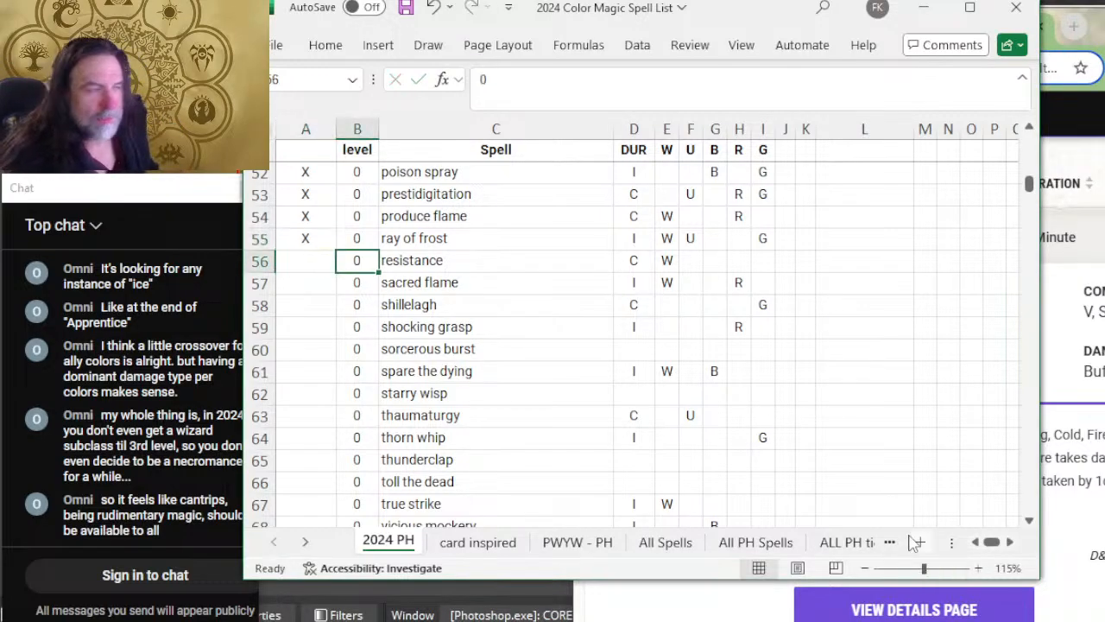
key("Right")
key("Right")
key("Right")
key("Right")
type("U")
key("Right")
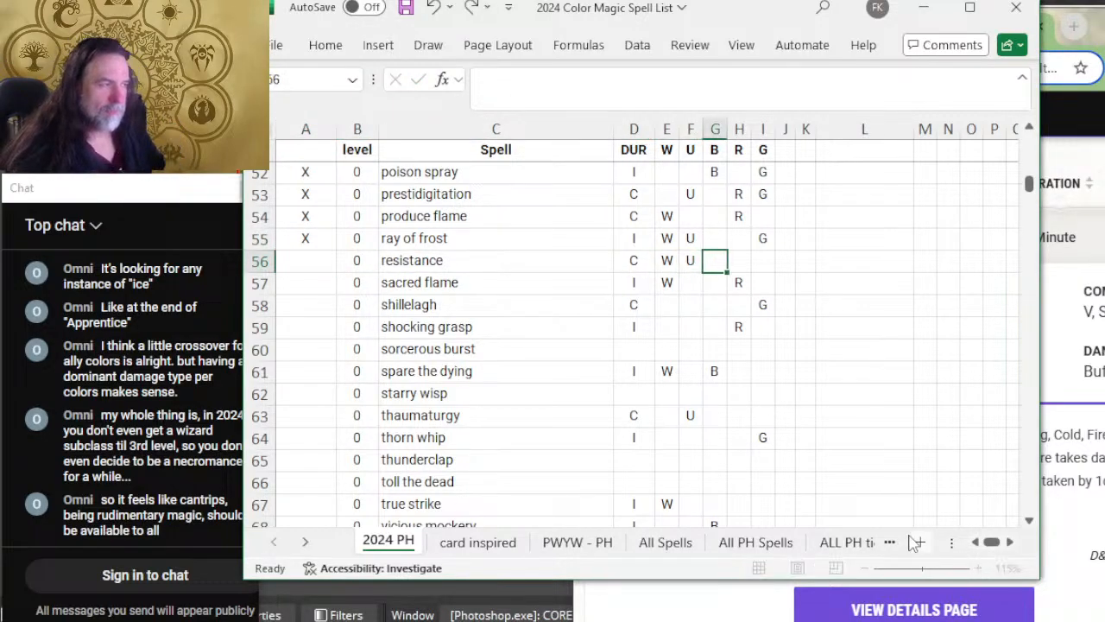
type("B")
key("Right")
type("R")
key("Right")
type("G")
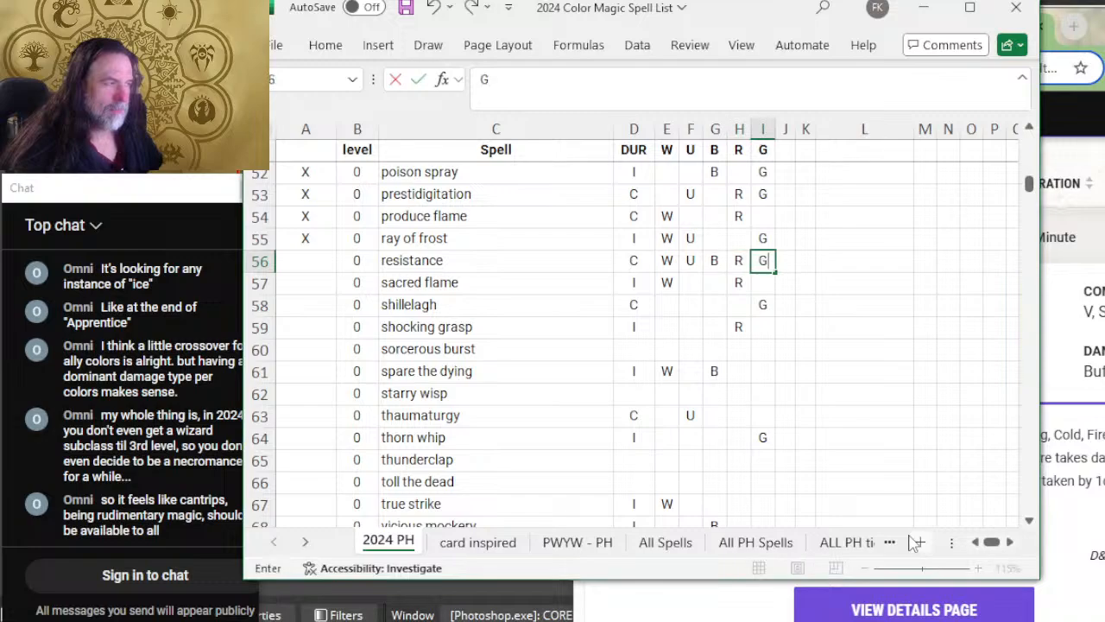
key("alt+Tab")
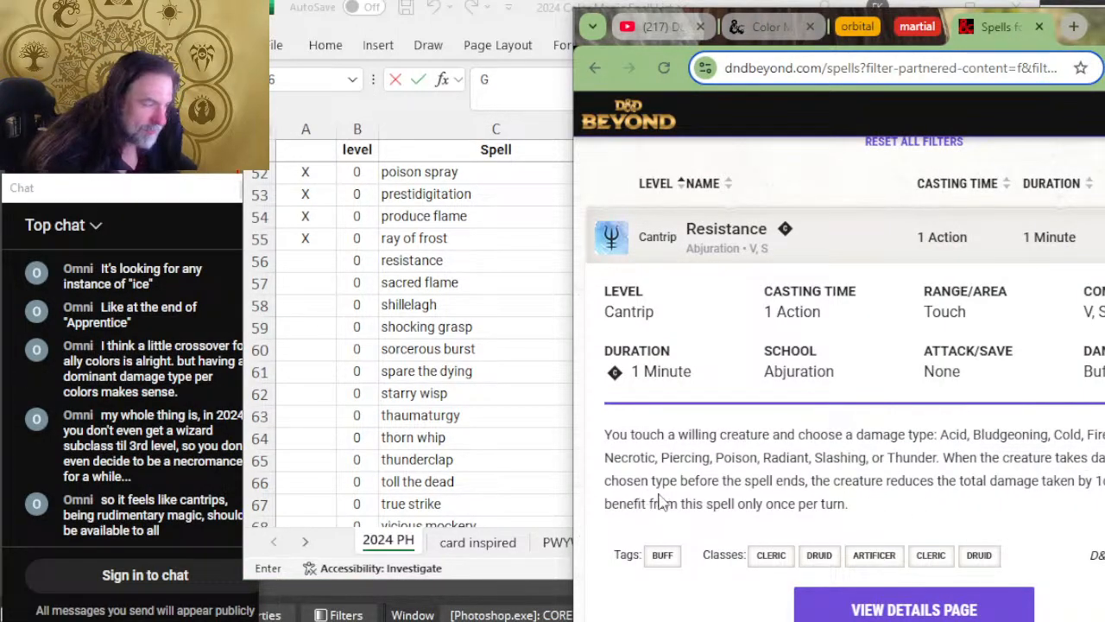
key("alt+Tab")
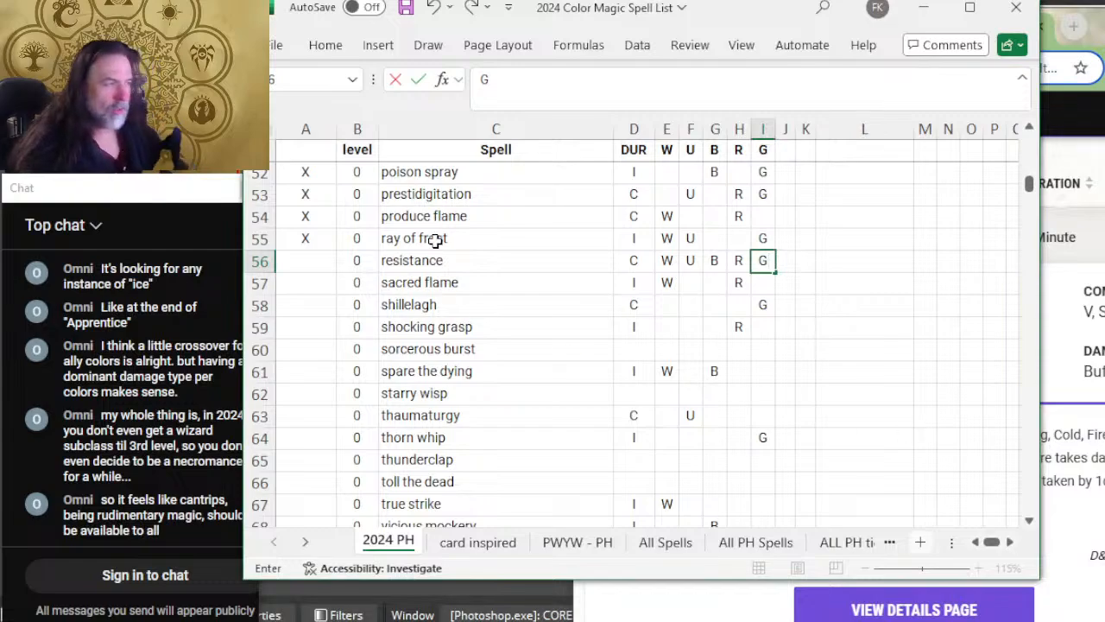
key("ctrl+Return")
left_click(568, 281)
Step: Mark the resistance row as reviewed with X in column A
left_click(306, 258)
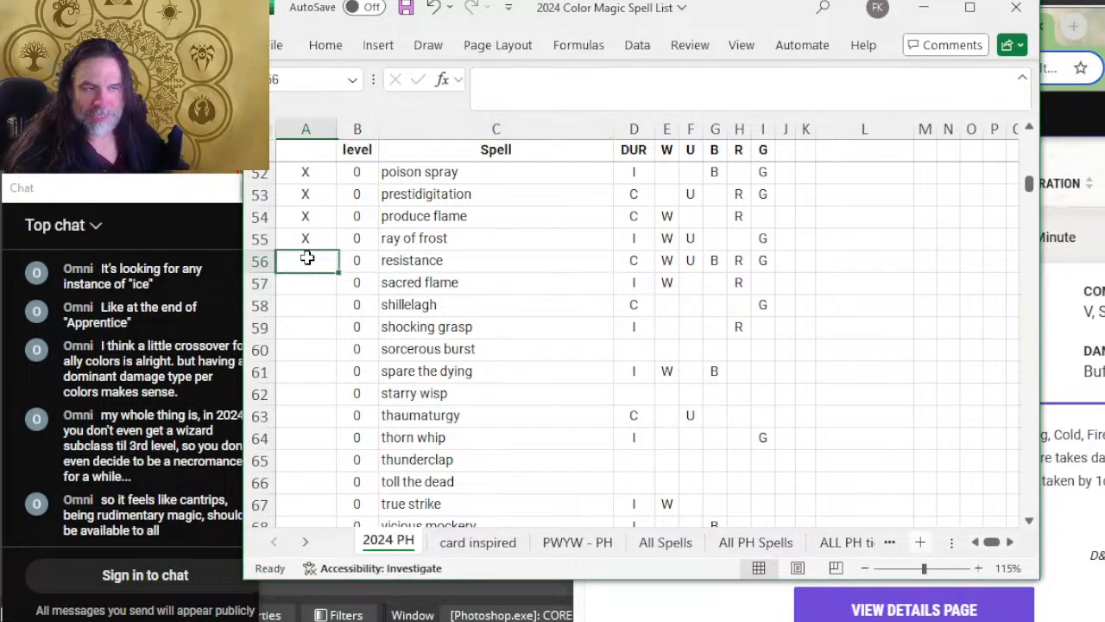
type("SX")
key("BackSpace")
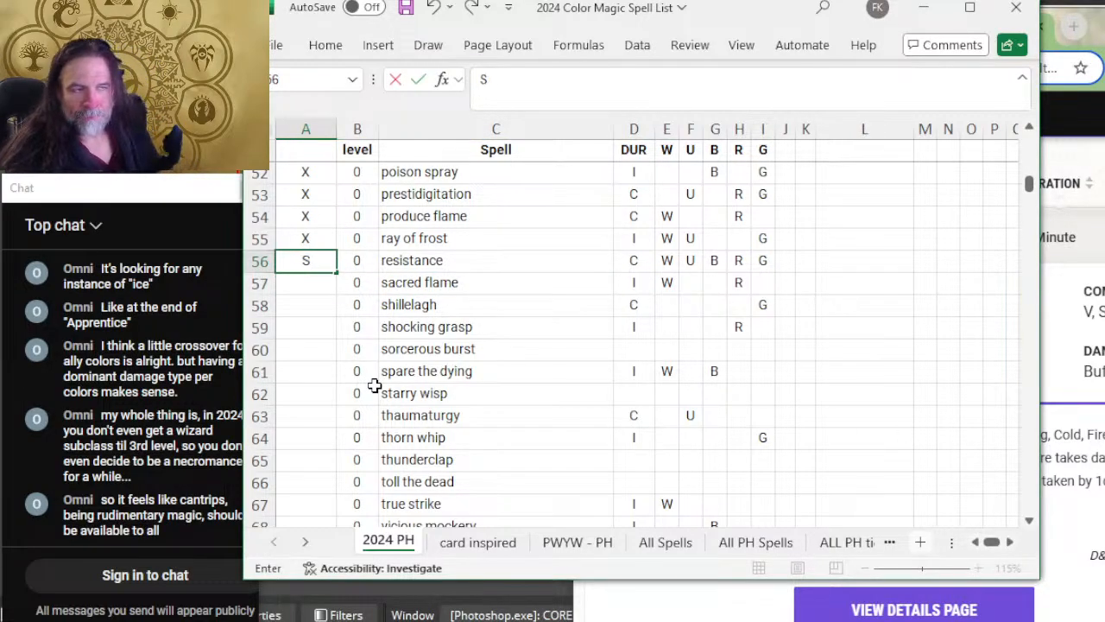
type("X")
key("Tab")
Step: Expand the Sacred Flame cantrip on D&D Beyond to read its duration, save and damage description
key("alt+Tab")
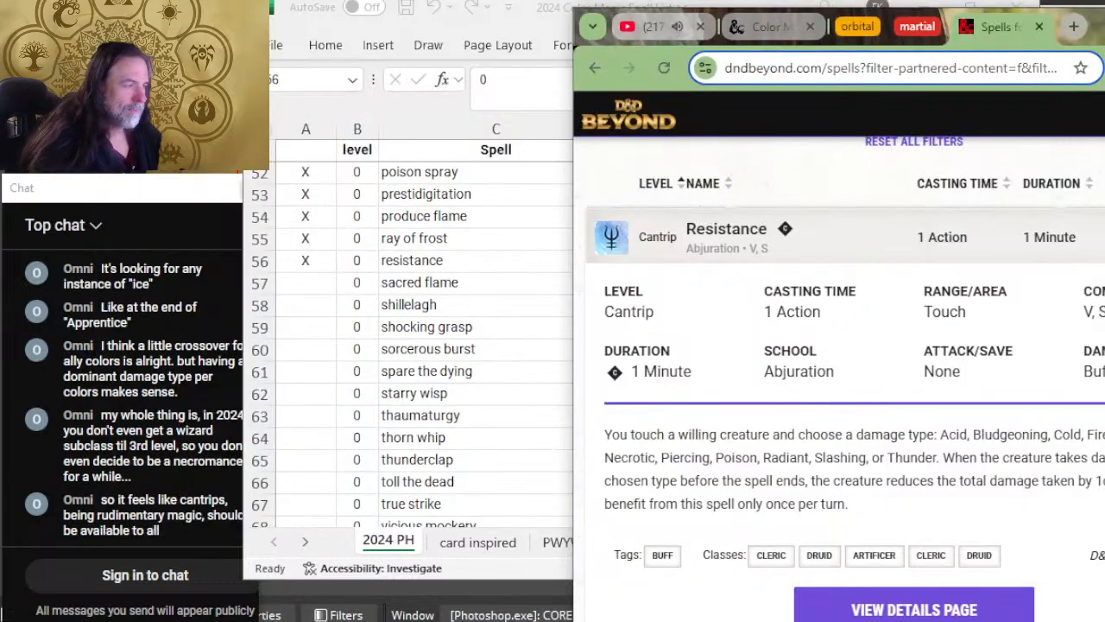
scroll(483, 388, "down", 2)
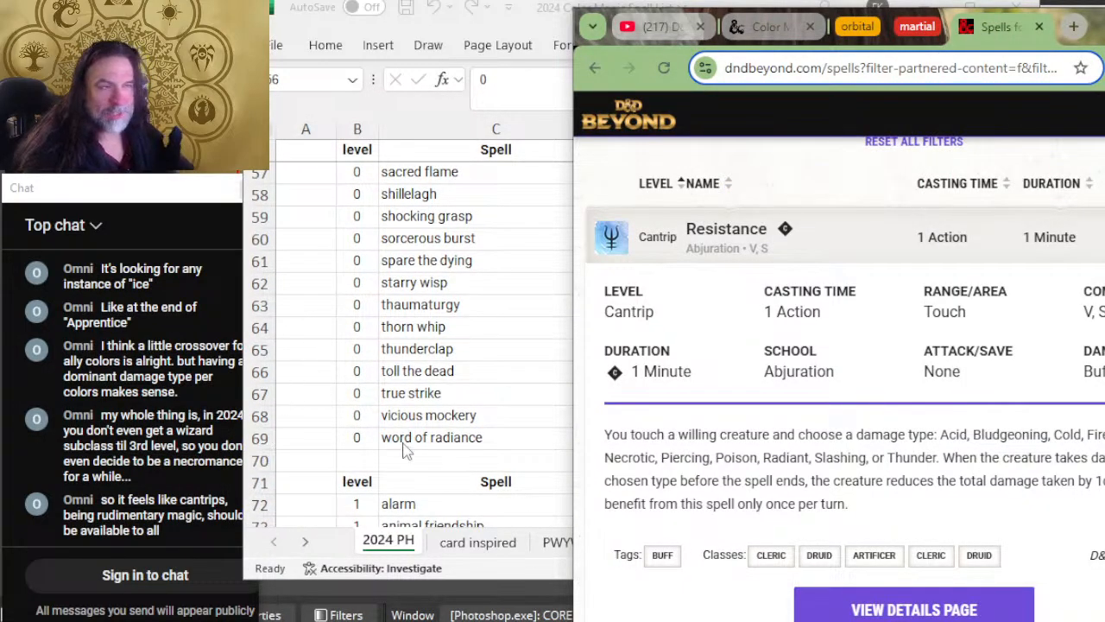
scroll(445, 350, "up", 4)
scroll(691, 307, "down", 6)
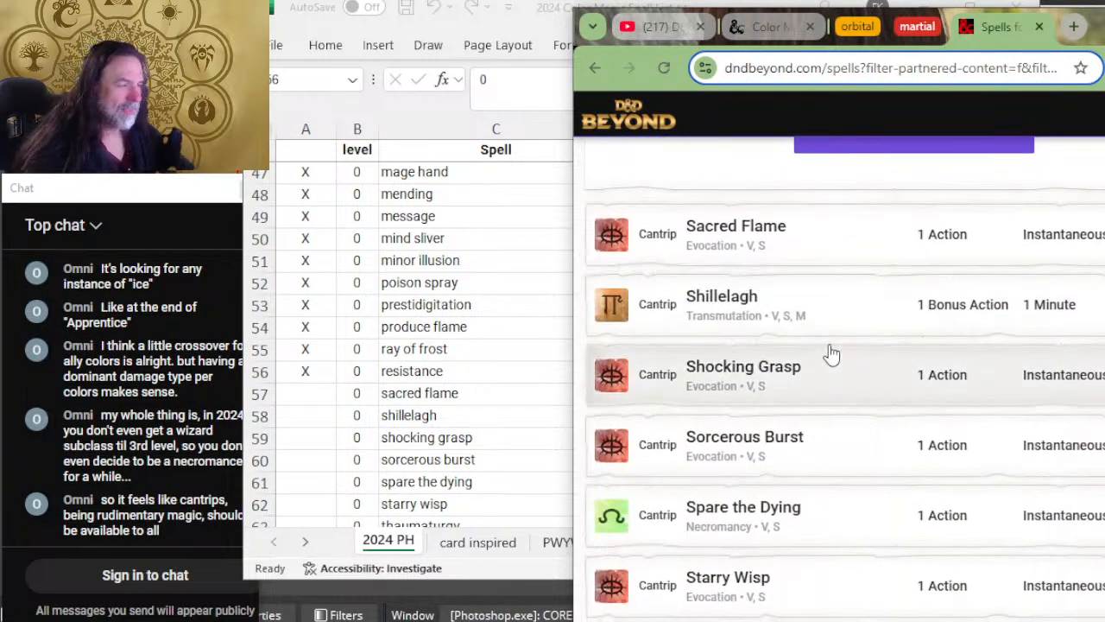
scroll(802, 293, "up", 1)
left_click(829, 243)
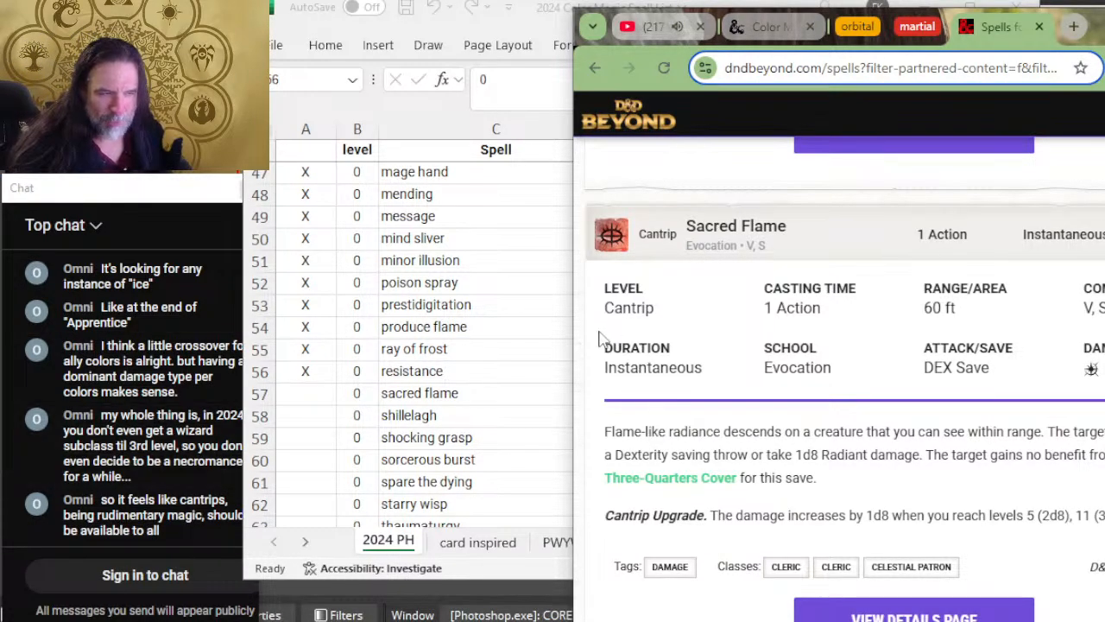
scroll(610, 336, "down", 2)
scroll(479, 362, "down", 1)
scroll(479, 362, "down", 1)
scroll(846, 319, "down", 2)
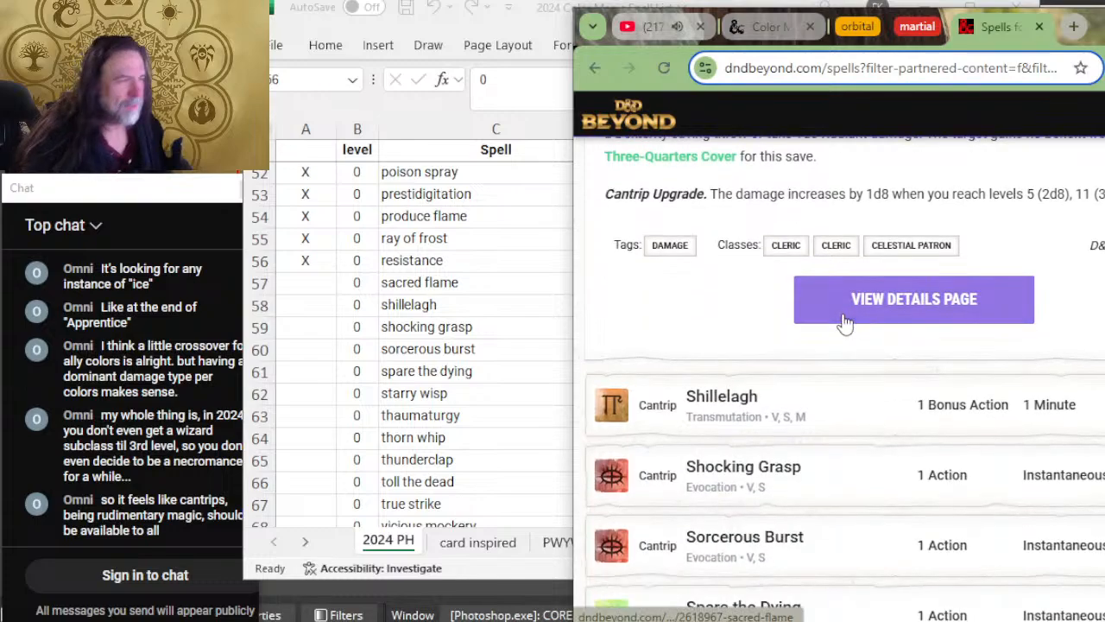
scroll(846, 320, "up", 4)
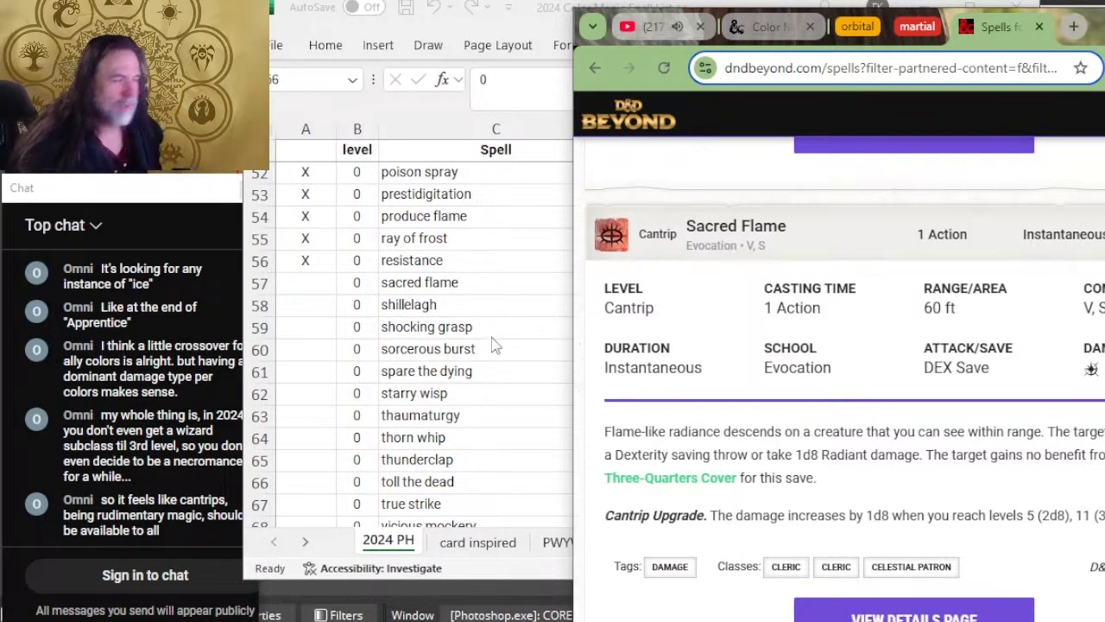
Step: Compare Sacred Flame's details with its spreadsheet row and examine the durations and colors of the cantrips already reviewed
left_click(447, 324)
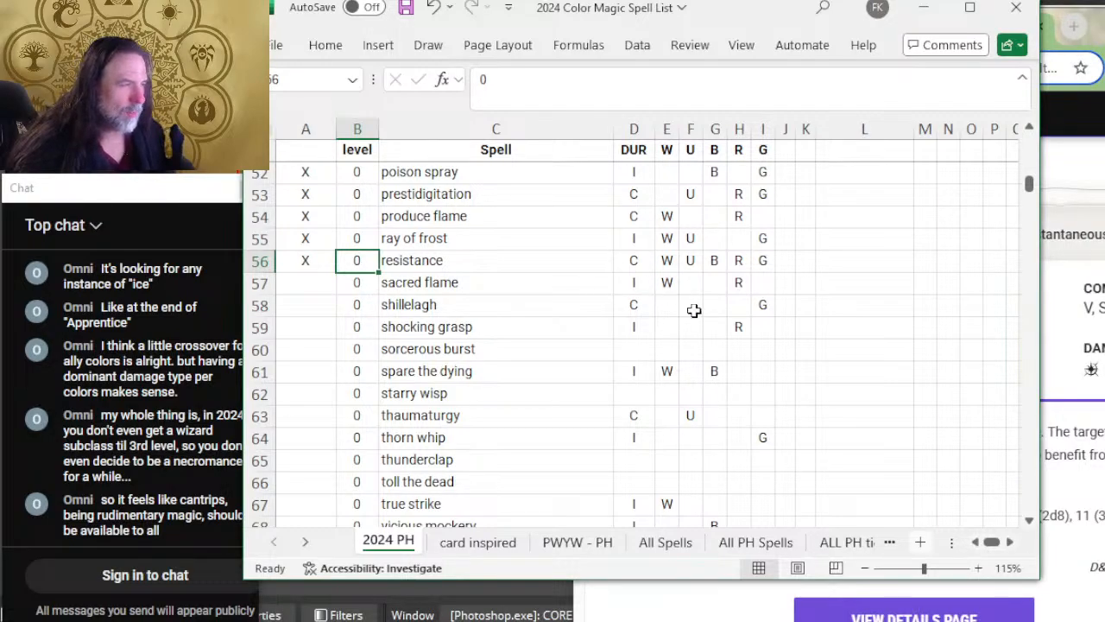
key("alt+Tab")
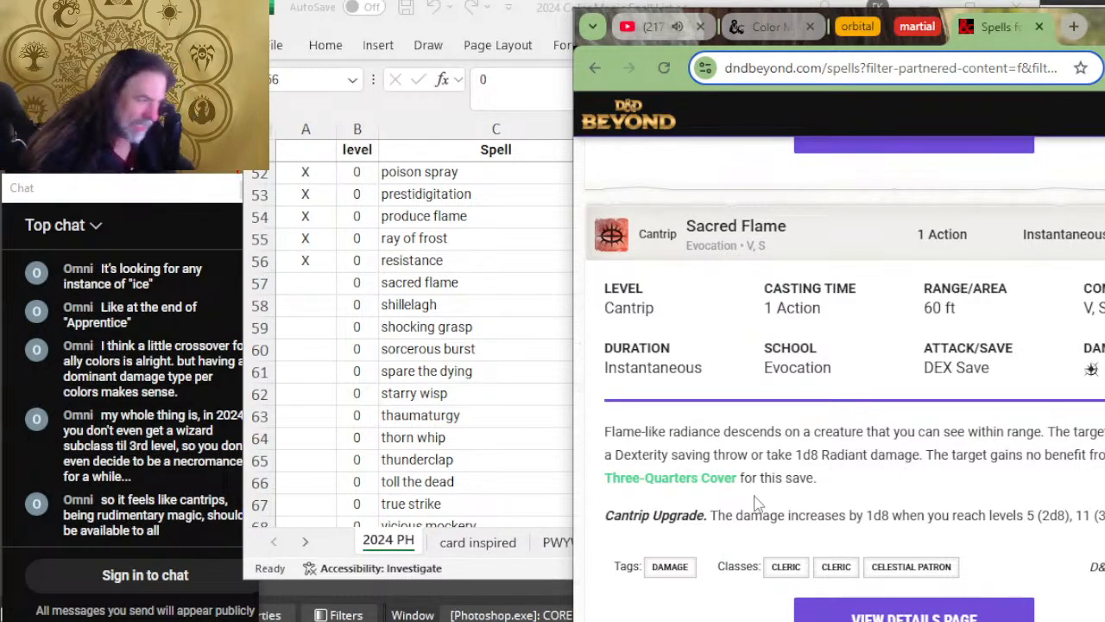
left_click(423, 419)
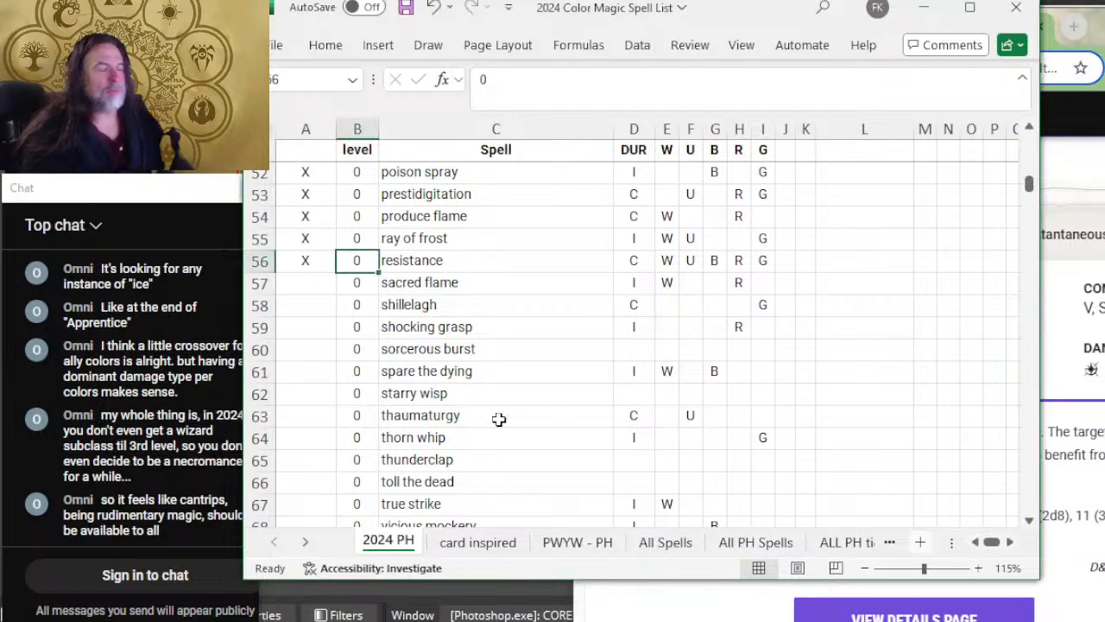
scroll(712, 393, "up", 2)
scroll(608, 241, "up", 4)
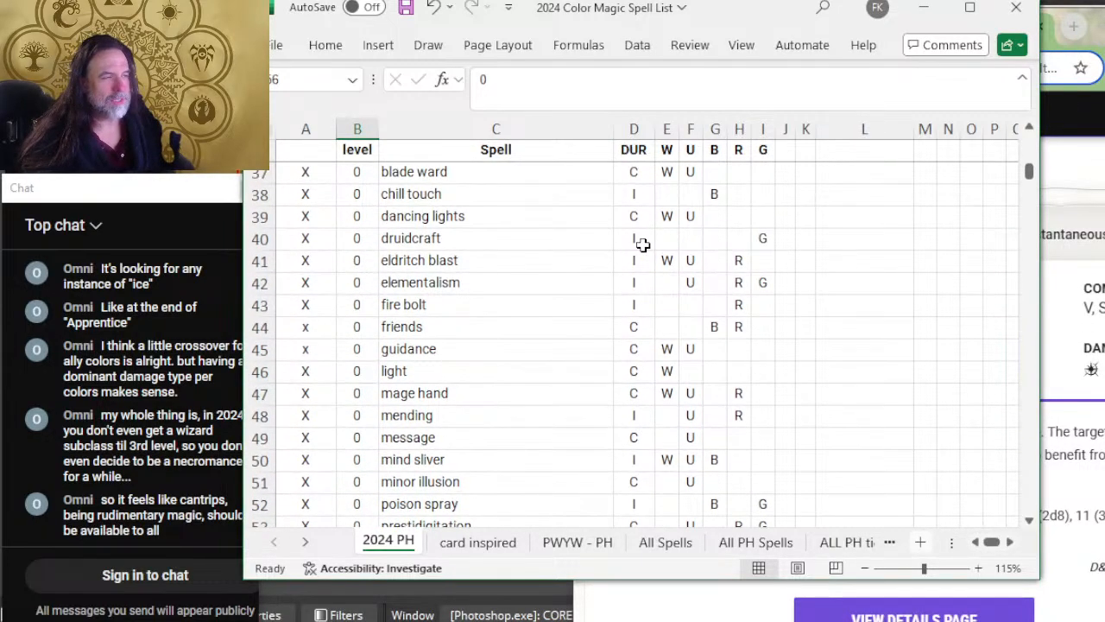
scroll(633, 245, "up", 2)
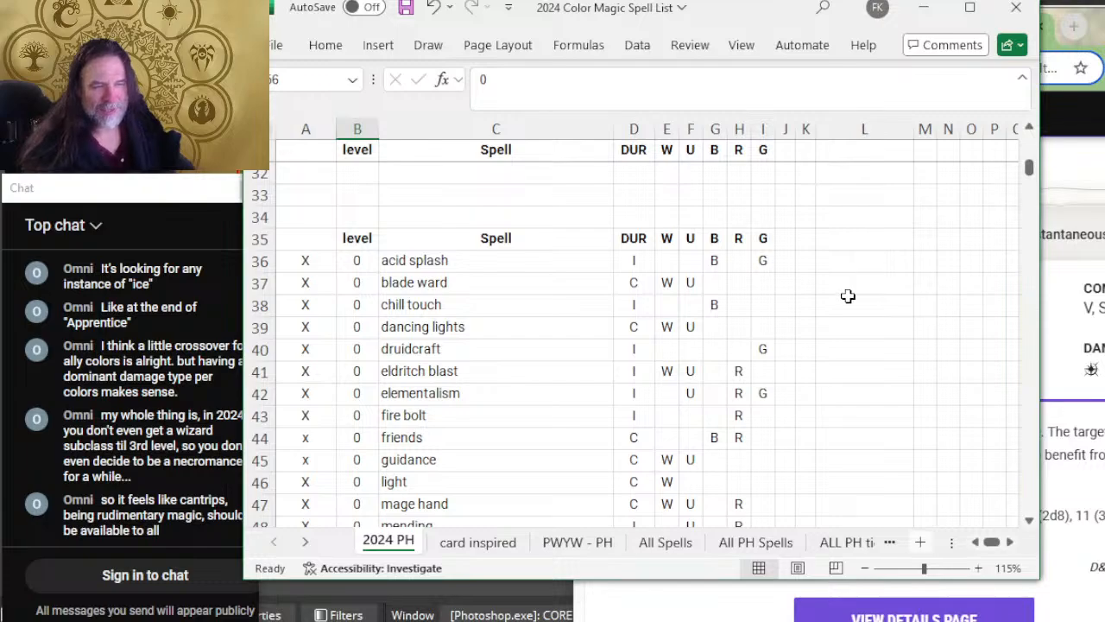
scroll(788, 279, "down", 2)
scroll(656, 285, "down", 2)
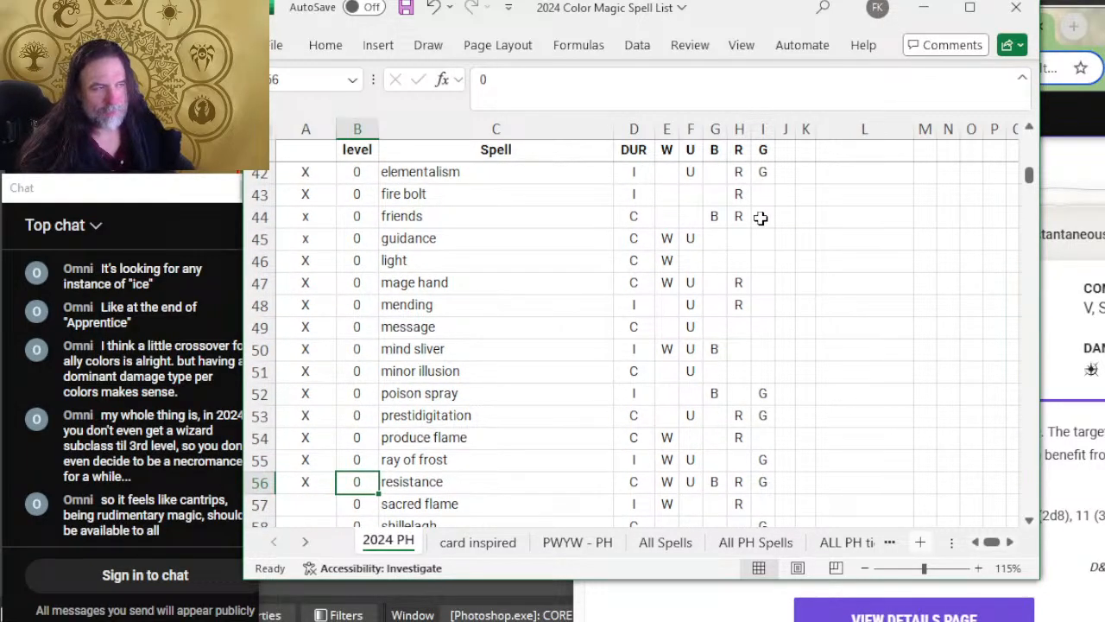
scroll(765, 307, "down", 2)
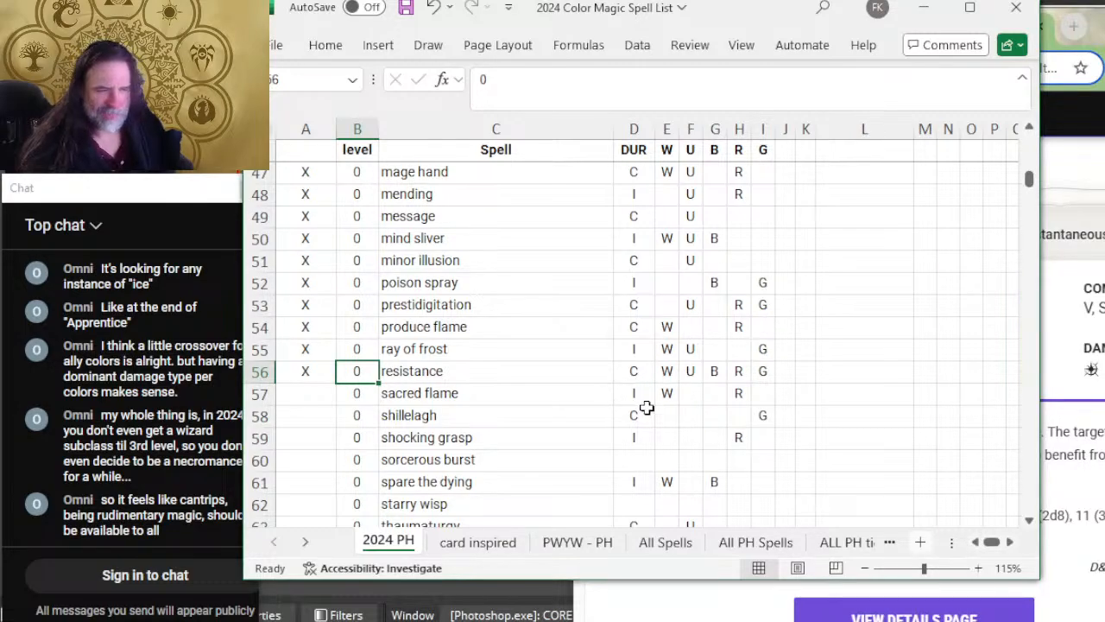
Step: Mark the sacred flame row as reviewed with X in column A and select the shillelagh cell
left_click(318, 390)
type("X")
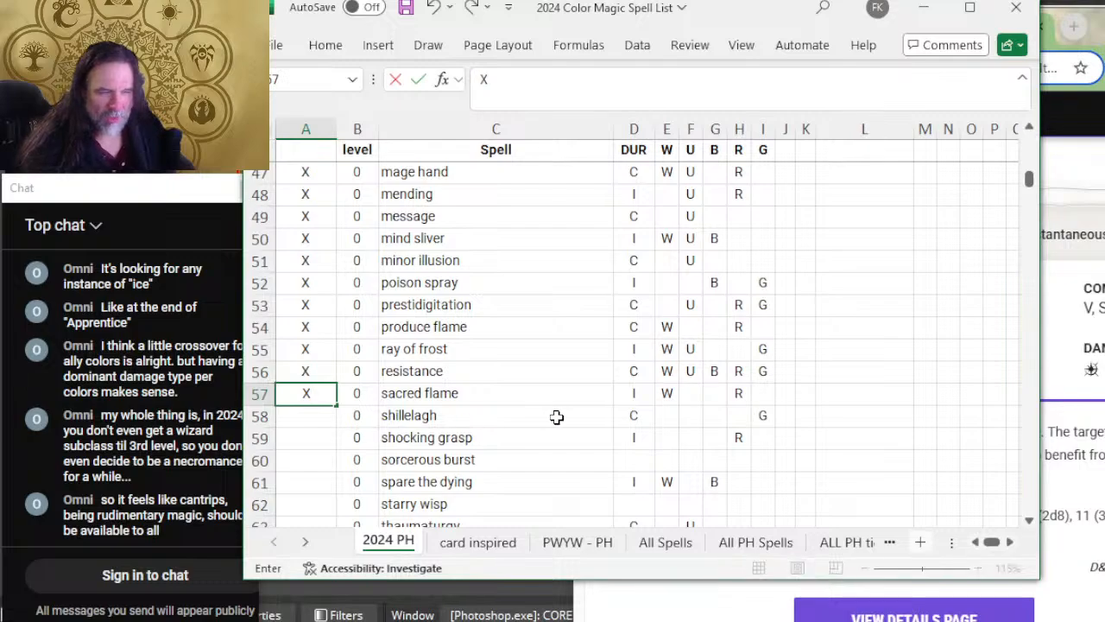
left_click(557, 417)
Step: Expand the Shillelagh cantrip on D&D Beyond and check its duration and description against its spreadsheet row
key("alt+Tab")
scroll(964, 363, "down", 5)
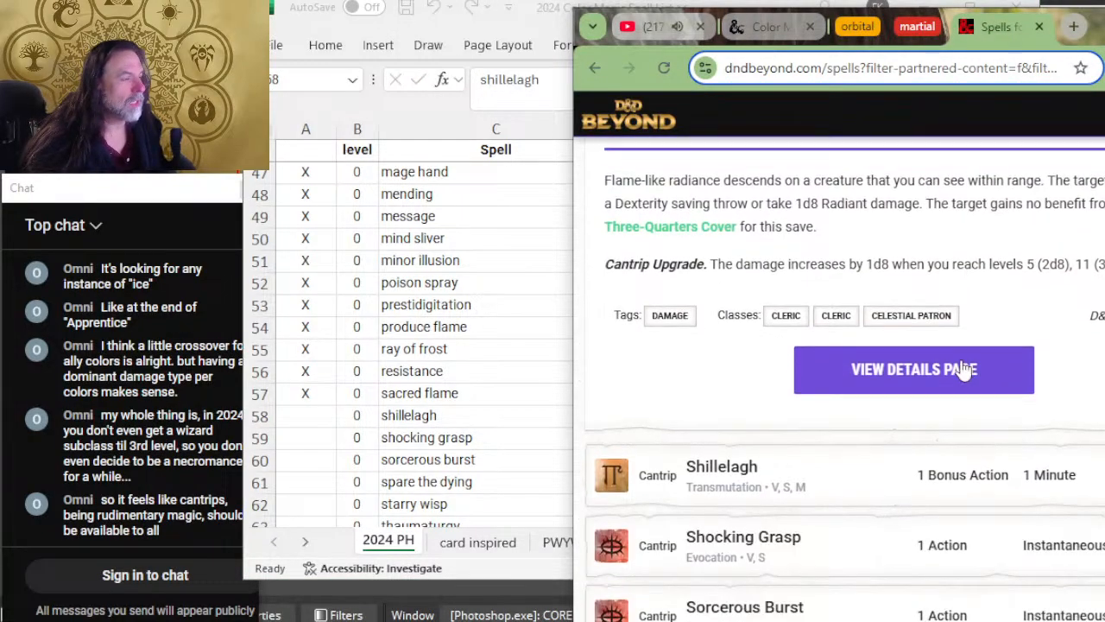
left_click(814, 245)
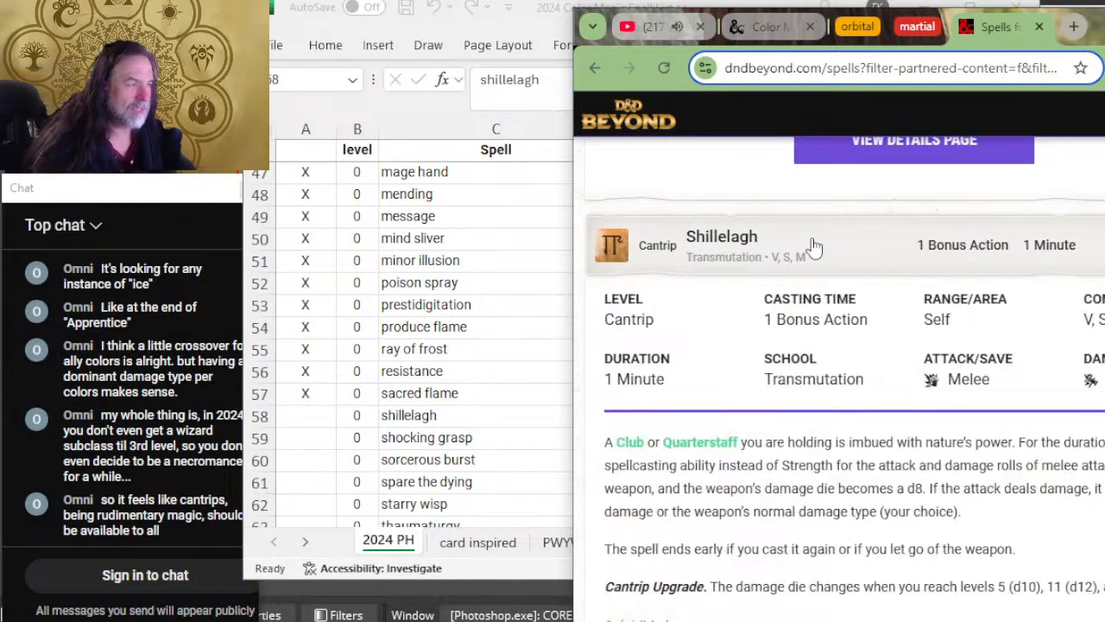
key("alt+Tab")
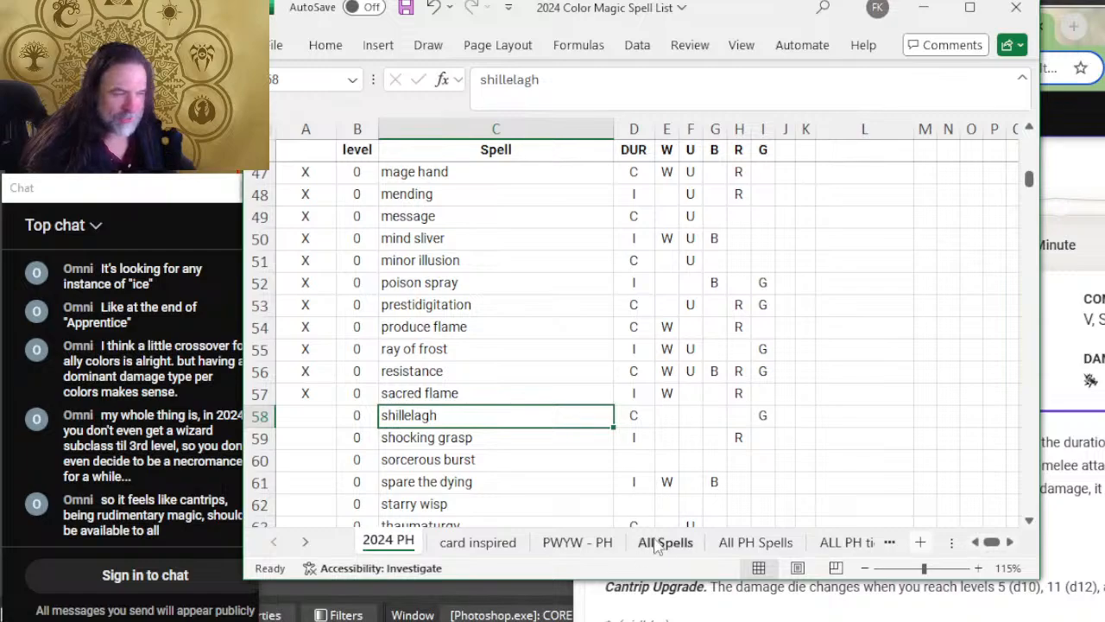
key("alt+Tab")
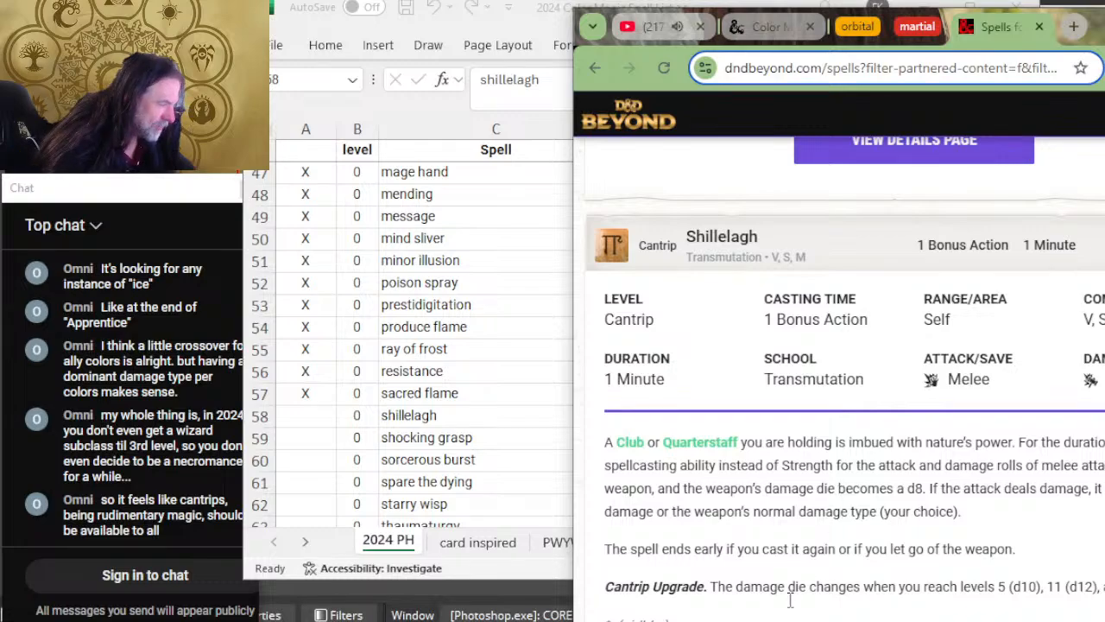
Step: Mark the shillelagh row as reviewed with X in column A of the spreadsheet
key("alt+Tab")
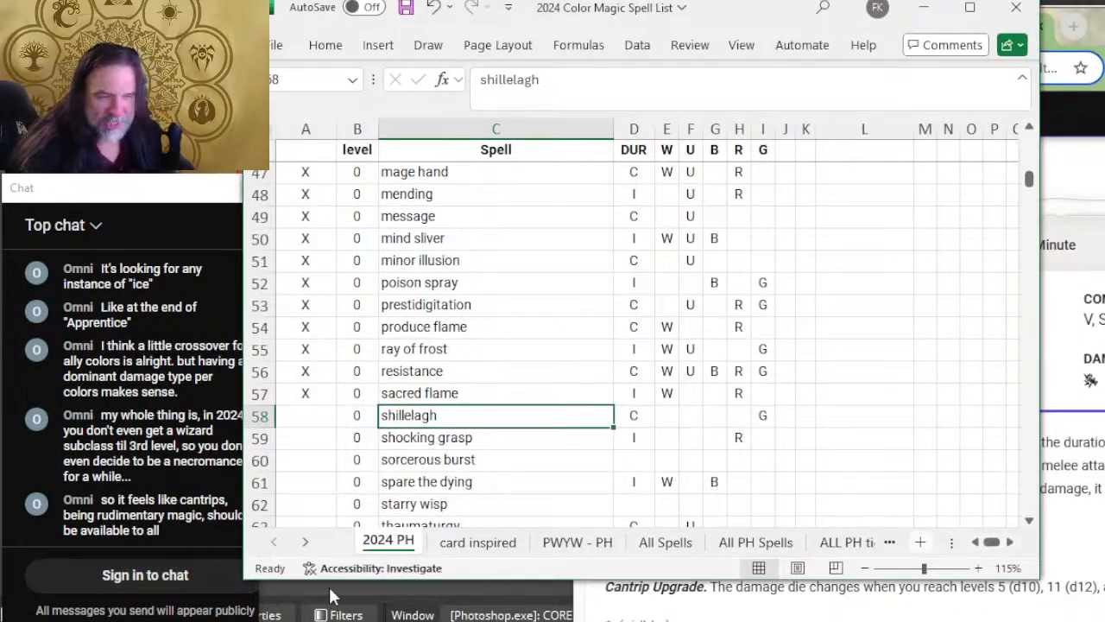
left_click(311, 415)
type("X")
scroll(471, 380, "down", 2)
Step: Expand the Shocking Grasp cantrip on D&D Beyond to read its duration, attack type and lightning damage description
key("alt+Tab")
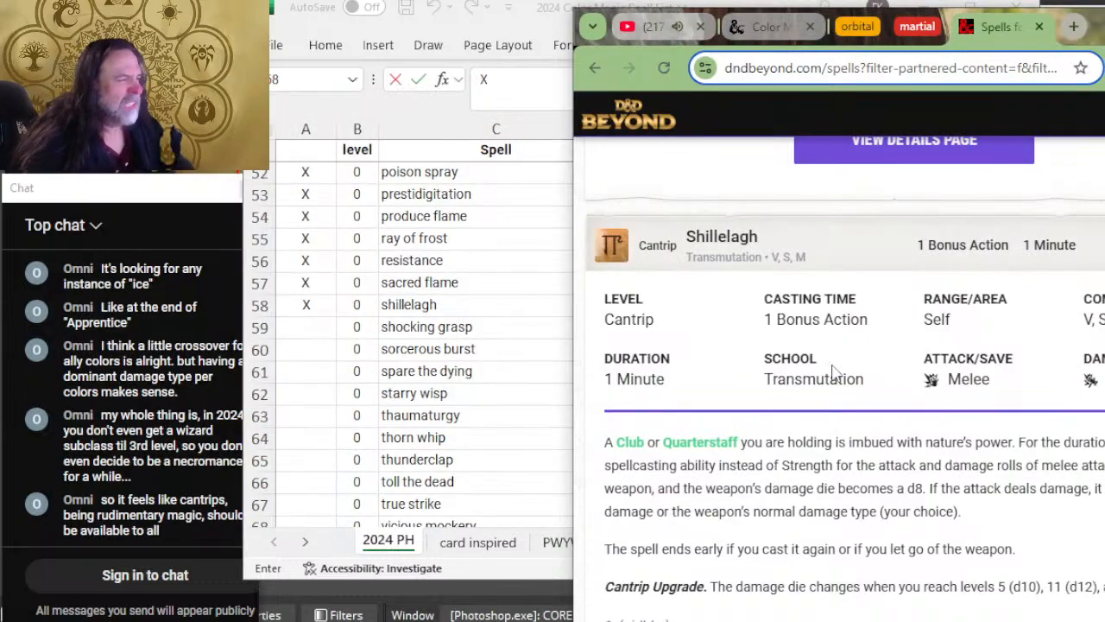
scroll(843, 349, "down", 5)
scroll(843, 350, "down", 1)
left_click(860, 362)
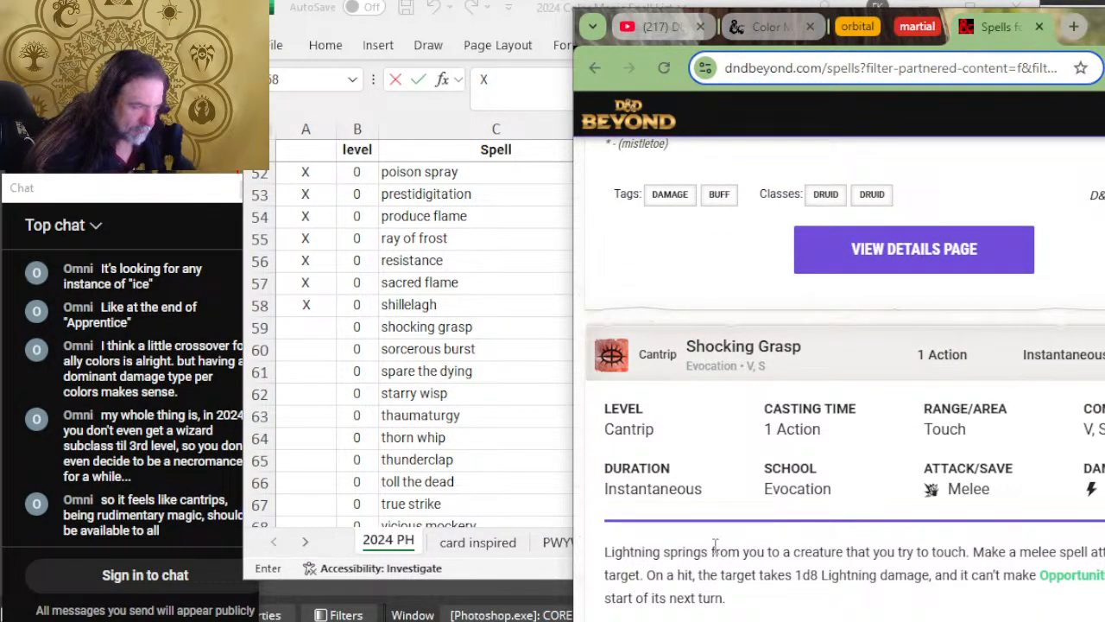
scroll(788, 458, "down", 2)
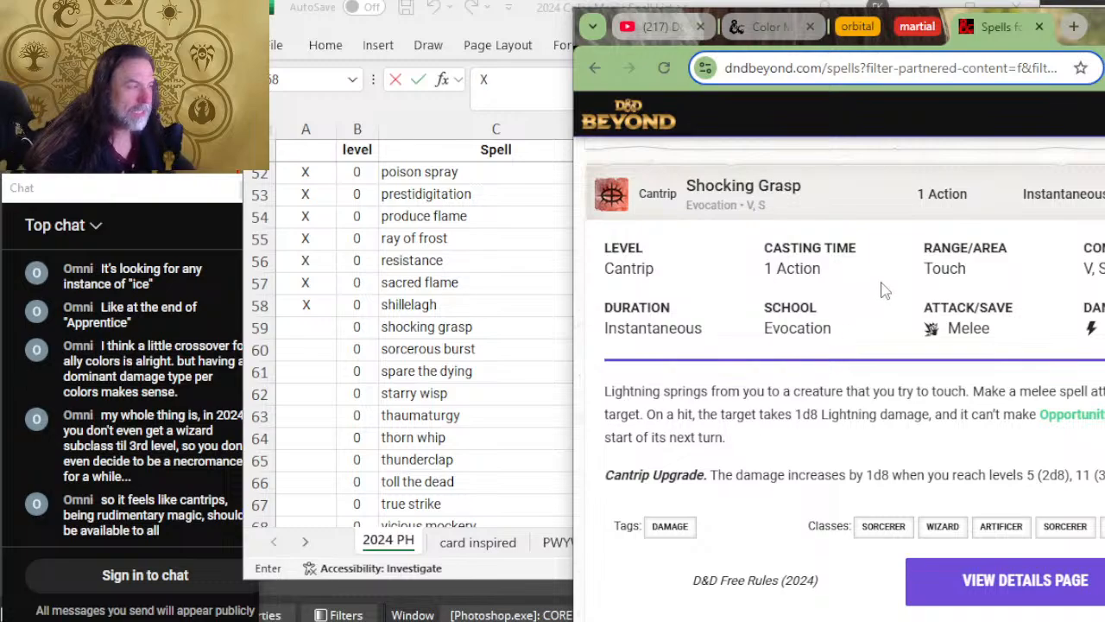
Step: Compare the shocking grasp row with its D&D Beyond entry and mark it as reviewed with X in column A
left_click(483, 567)
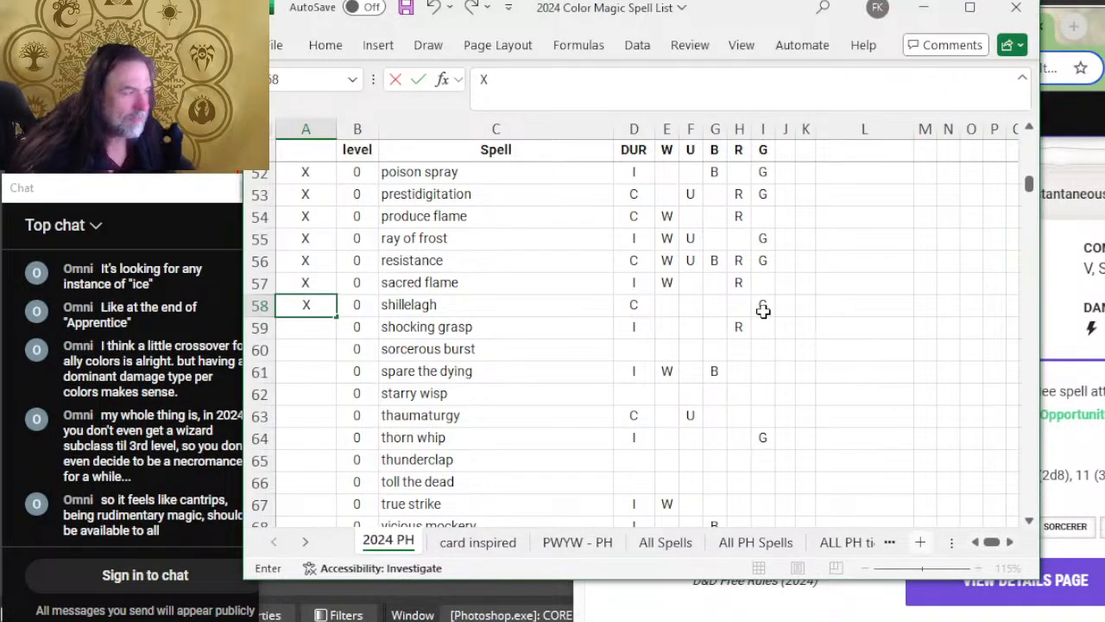
key("alt+Tab")
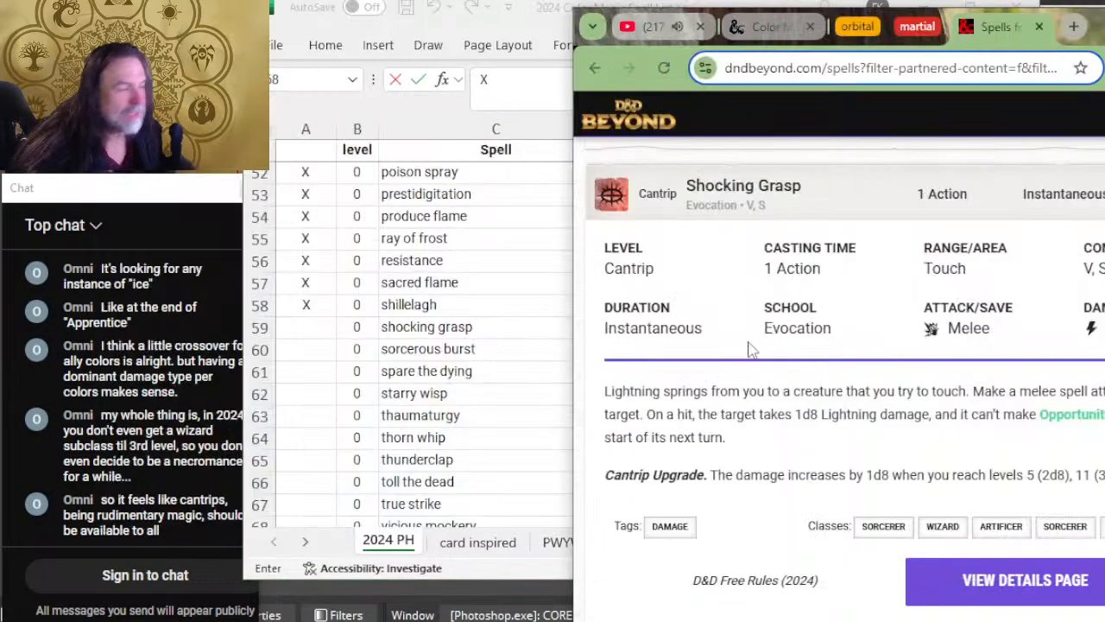
key("alt+Tab")
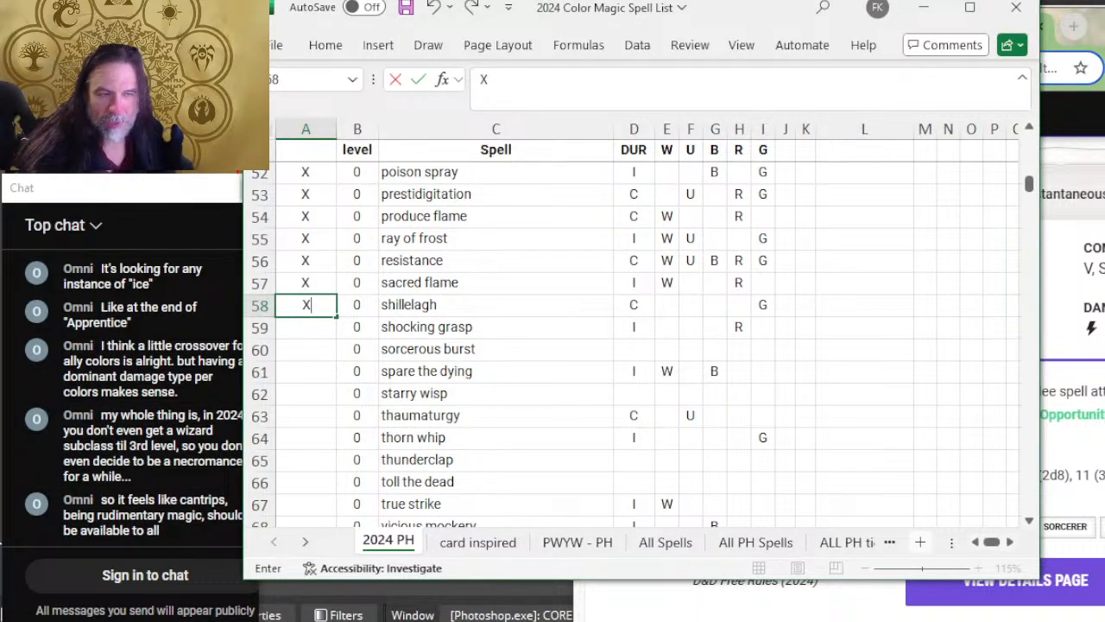
left_click(303, 325)
type("X")
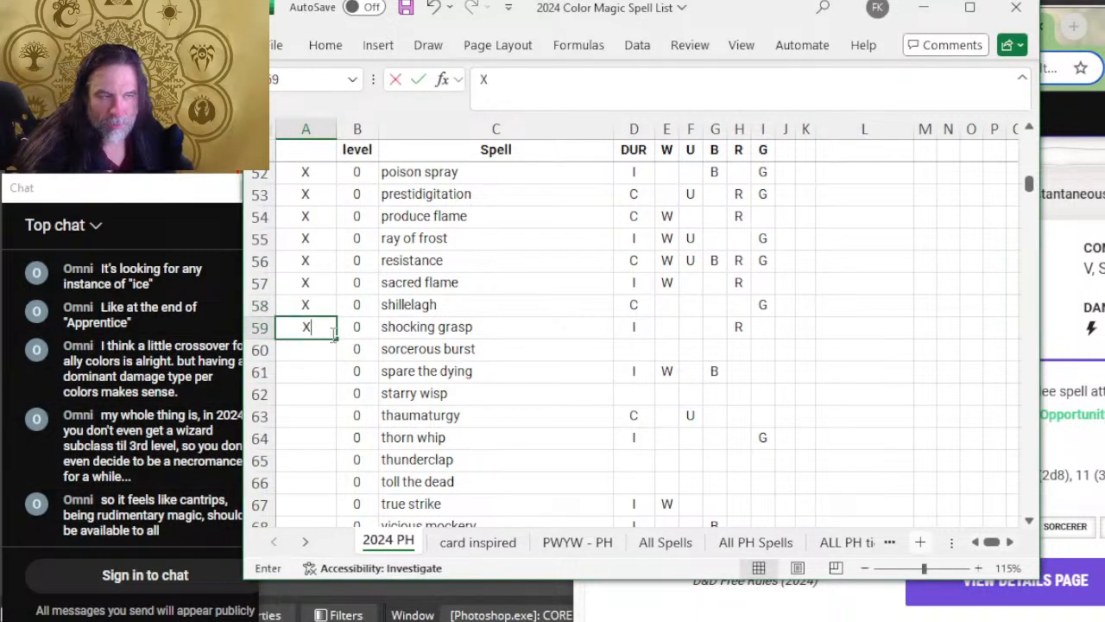
left_click(401, 349)
Step: Expand the Sorcerous Burst cantrip on D&D Beyond to read its duration and damage types
key("alt+Tab")
scroll(1092, 350, "down", 2)
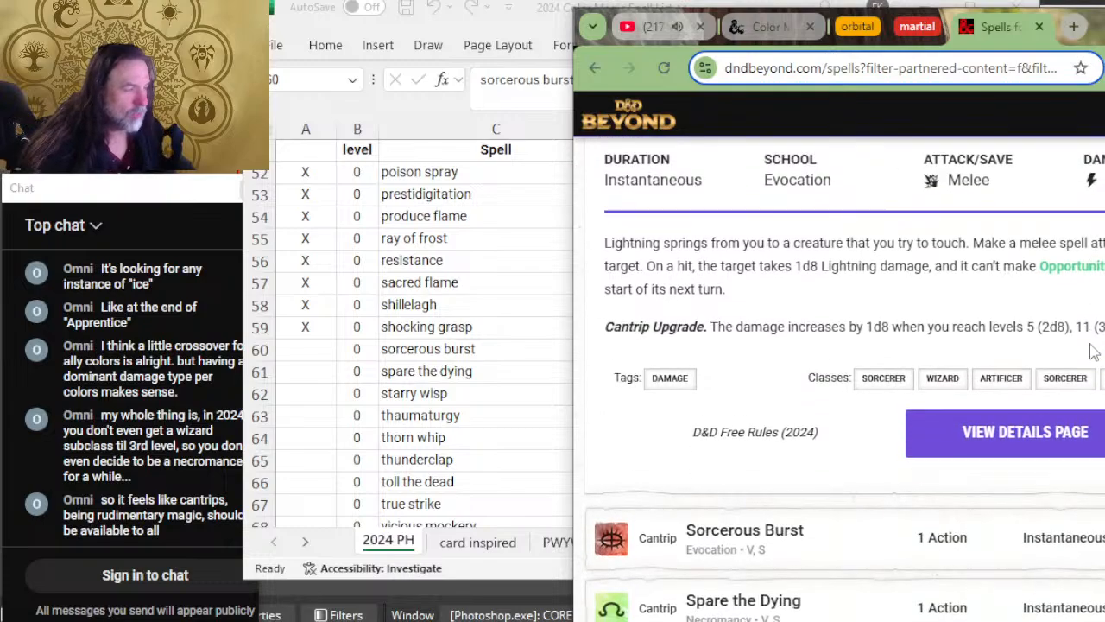
scroll(1092, 350, "down", 2)
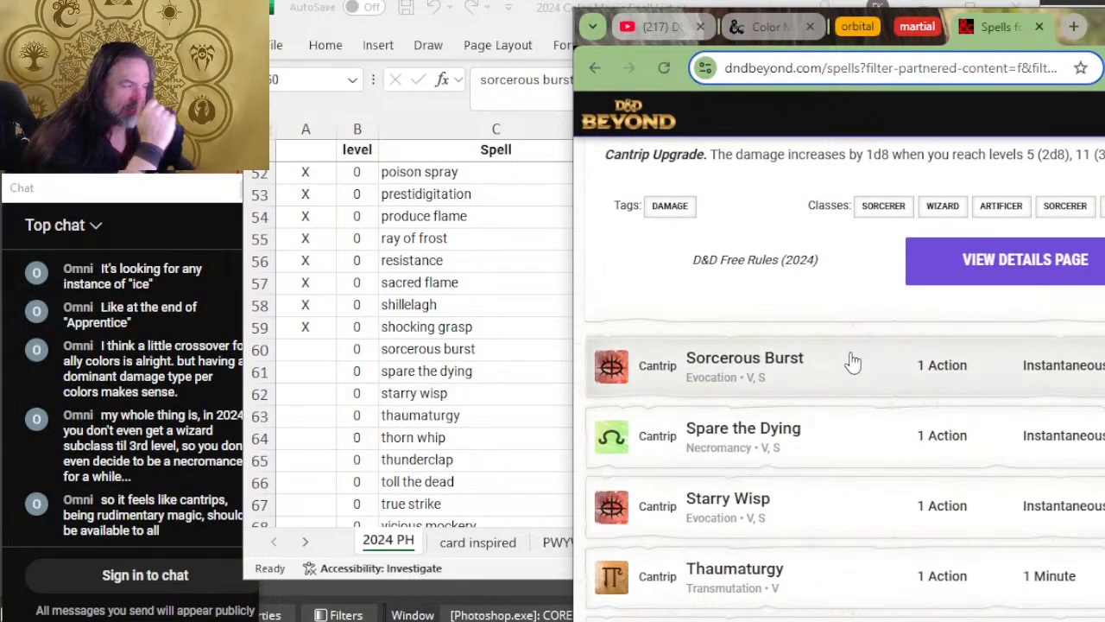
left_click(853, 362)
scroll(853, 362, "down", 2)
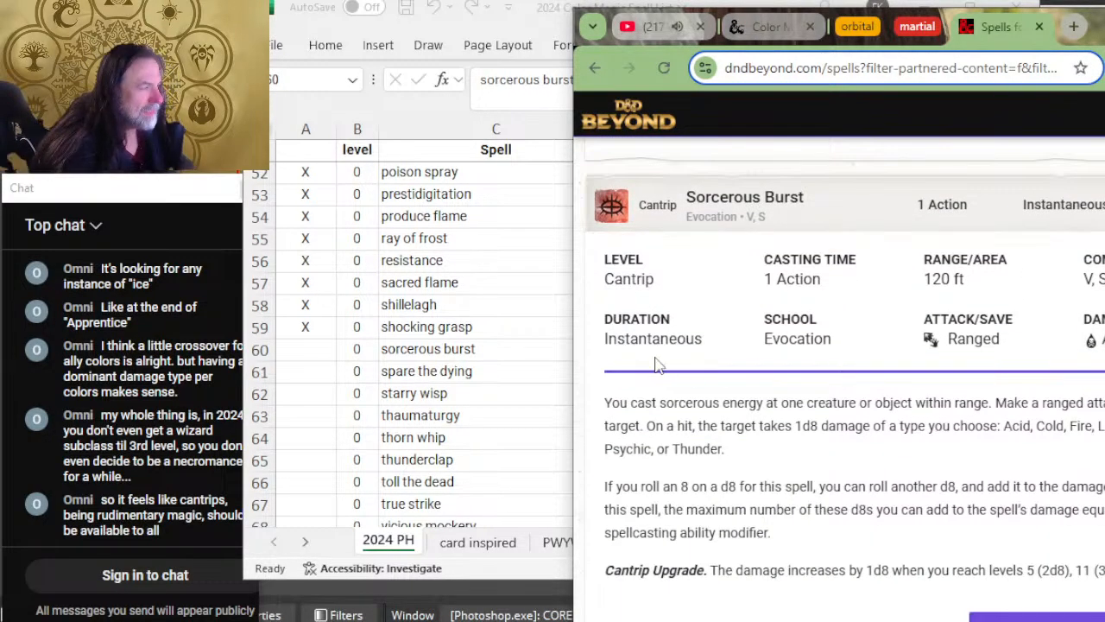
Step: Enter I as the sorcerous burst duration in the spreadsheet and mark the row as reviewed with X in column A
left_click(384, 395)
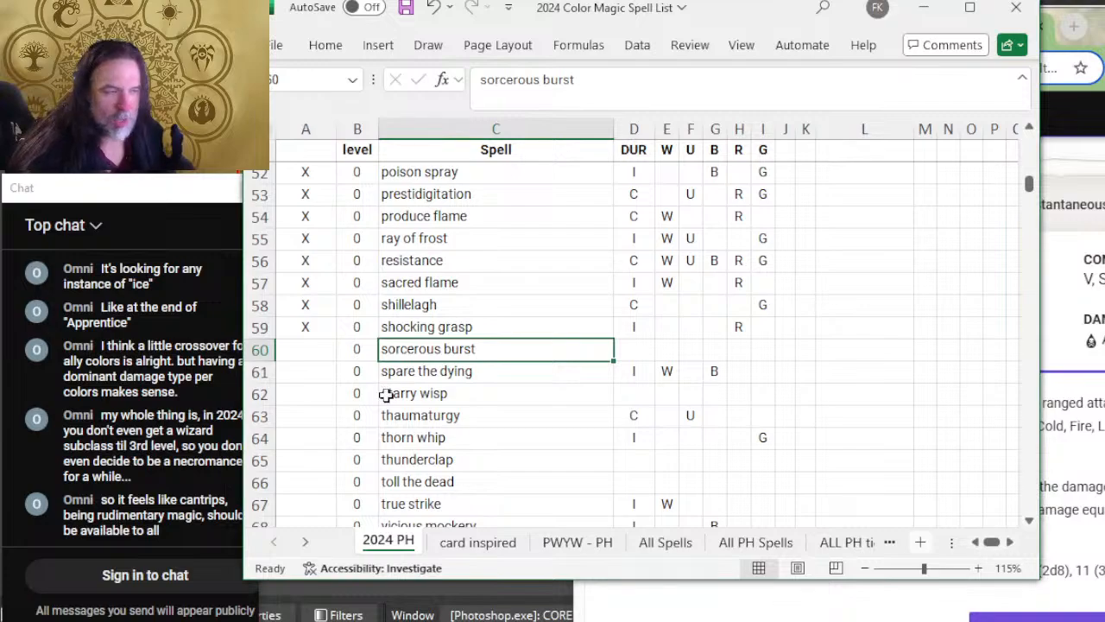
key("Right")
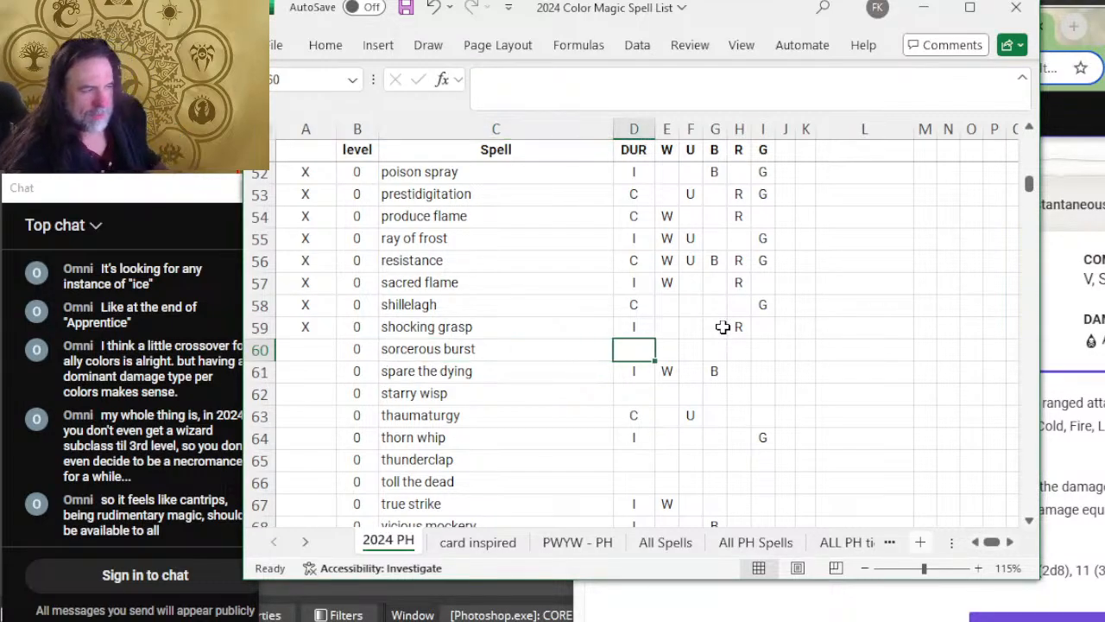
type("I")
key("alt+Tab")
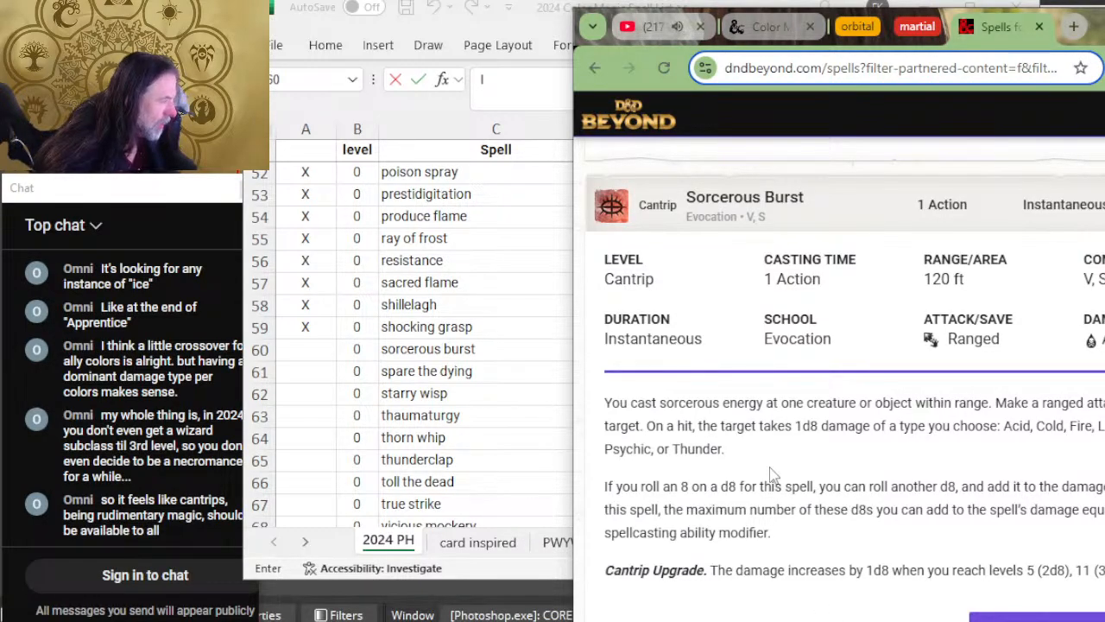
key("alt+Tab")
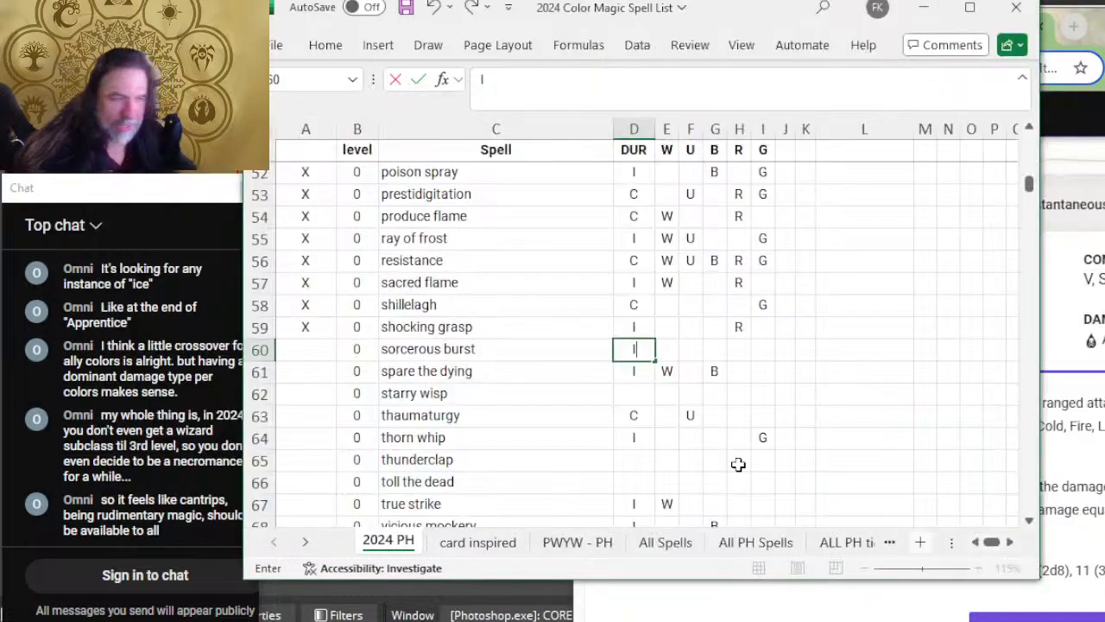
key("Left")
key("Left")
key("Left")
type("X")
Step: Fill all five color columns of the sorcerous burst row with W, U, B, R and G
key("Right")
key("Right")
key("Right")
key("Right")
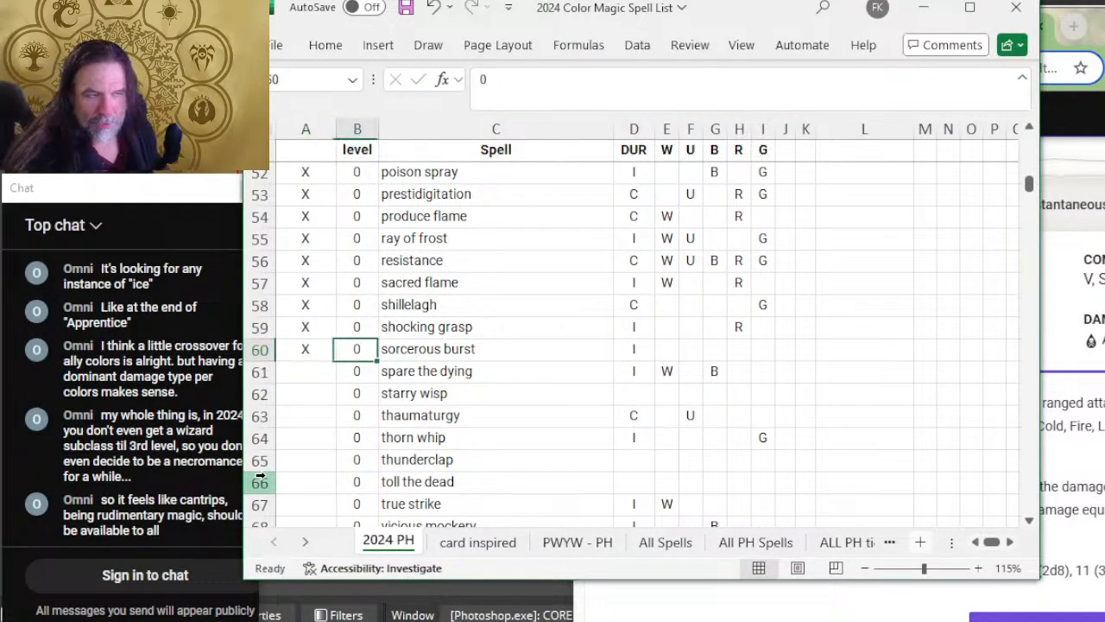
type("W")
key("Right")
type("B")
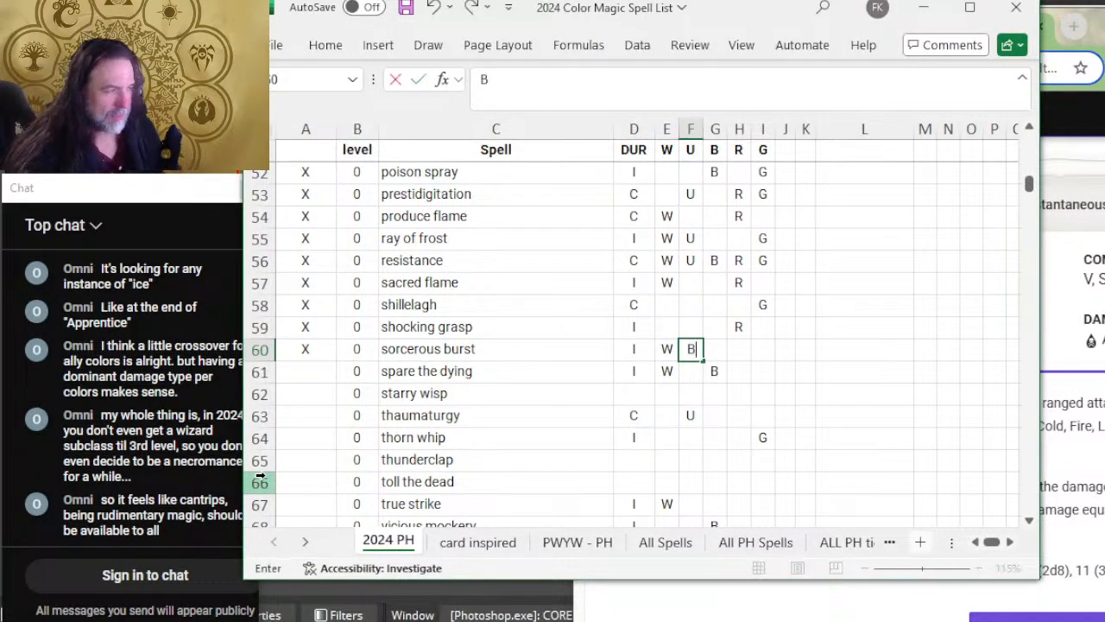
key("Right")
type("B")
key("Right")
type("R")
key("Right")
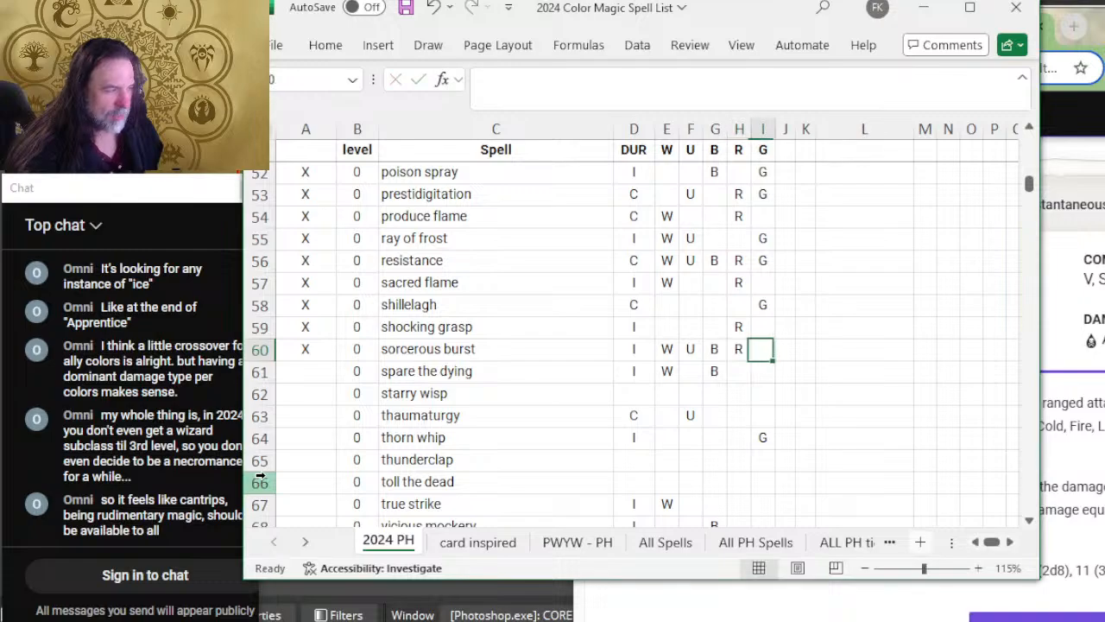
type("G")
key("Left")
key("Left")
key("Left")
key("Left")
key("Left")
key("Left")
key("Left")
key("Left")
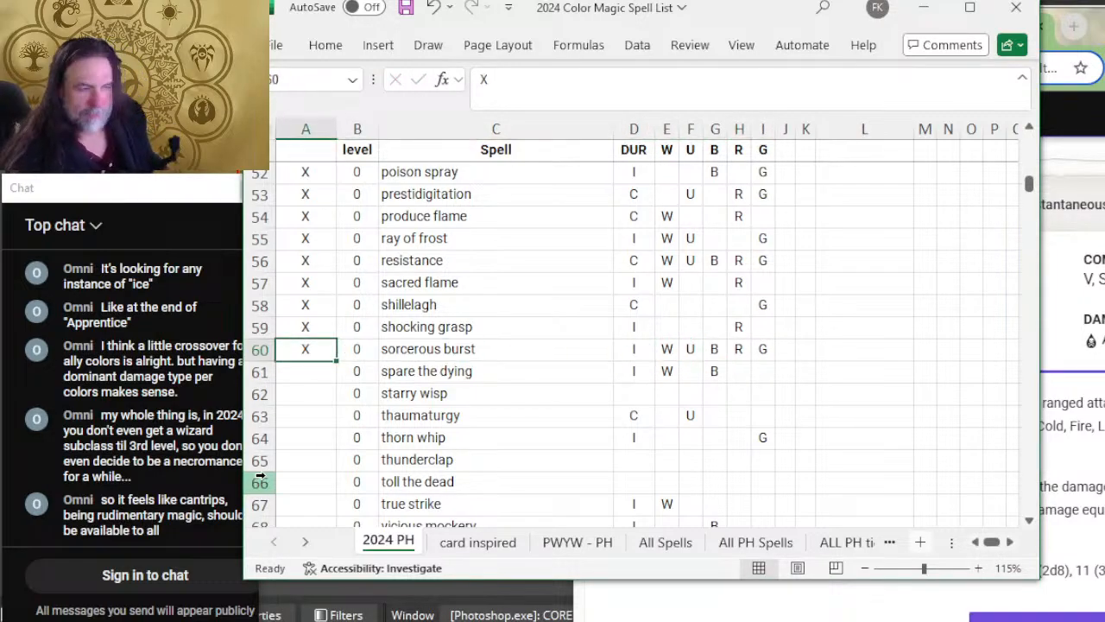
Step: Expand the Spare the Dying cantrip on D&D Beyond and compare its duration and description with its spreadsheet row
key("Down")
scroll(688, 397, "up", 3)
key("alt+Tab")
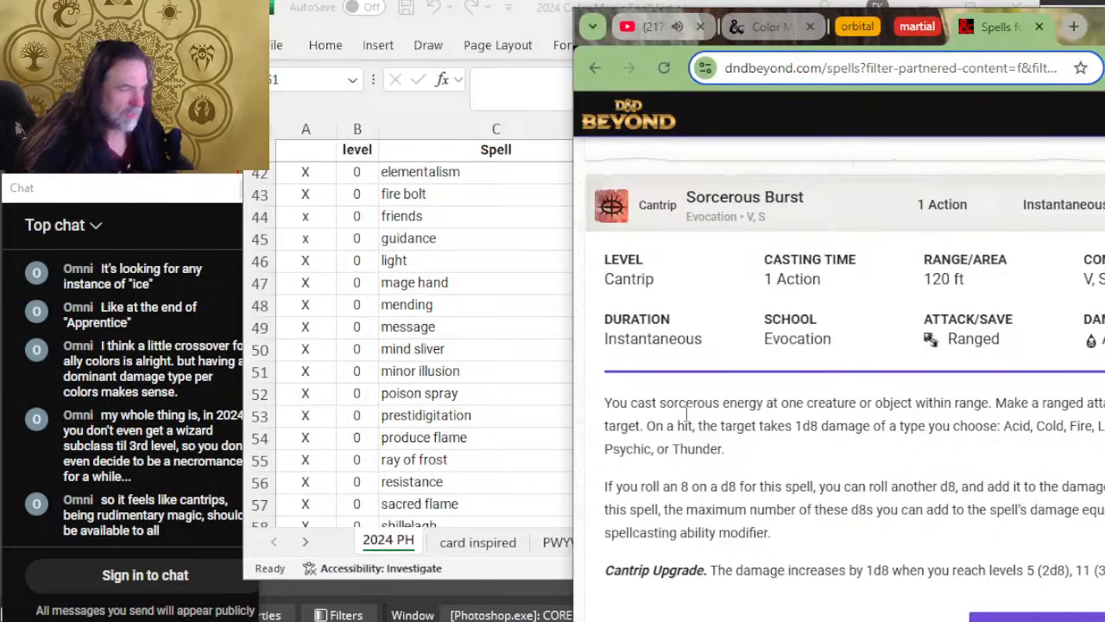
scroll(741, 332, "down", 4)
scroll(790, 332, "down", 2)
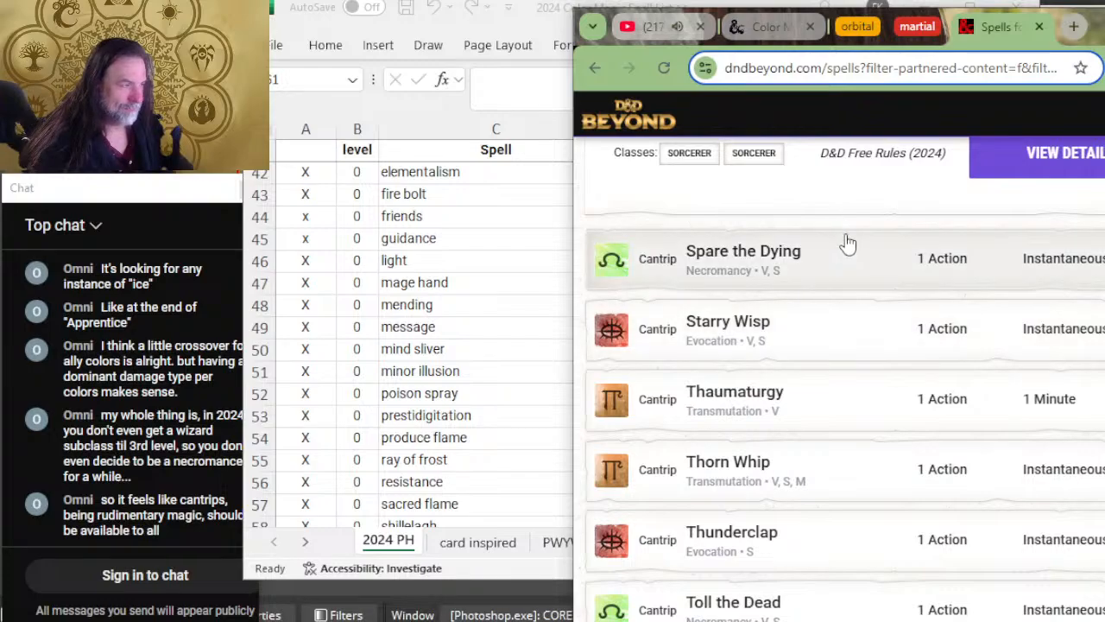
left_click(854, 271)
key("alt+Tab")
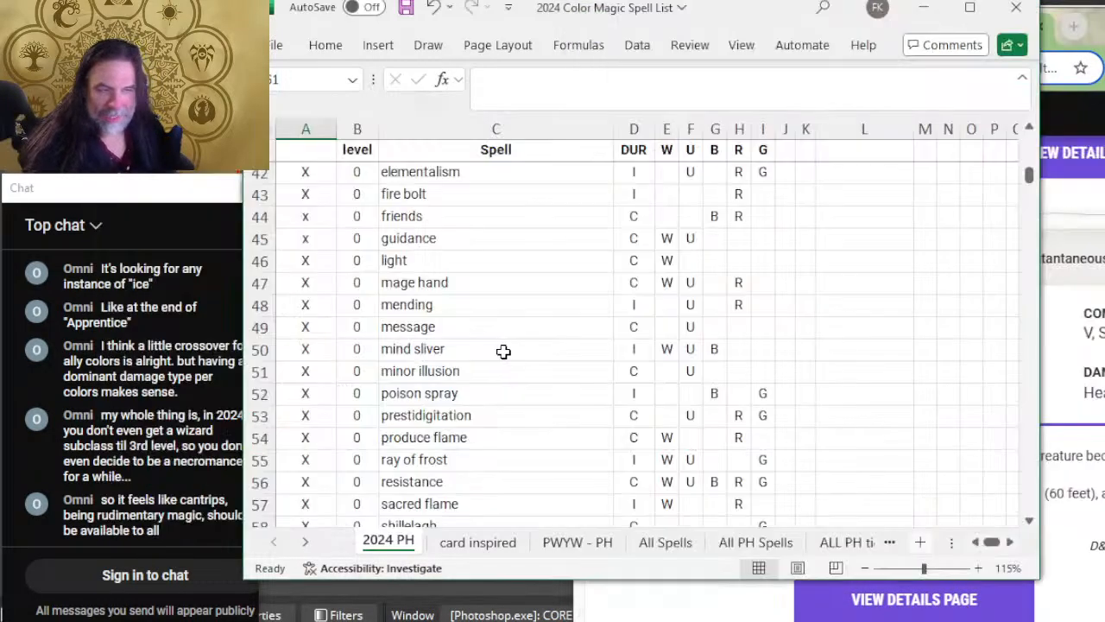
scroll(525, 372, "down", 3)
scroll(528, 367, "down", 2)
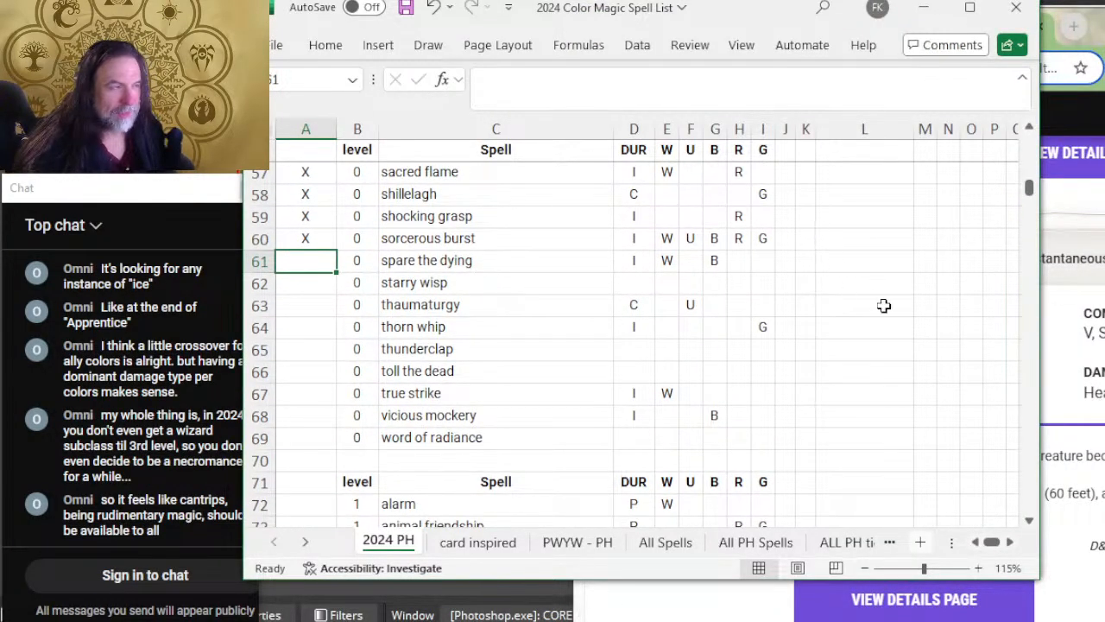
key("alt+Tab")
scroll(842, 341, "down", 2)
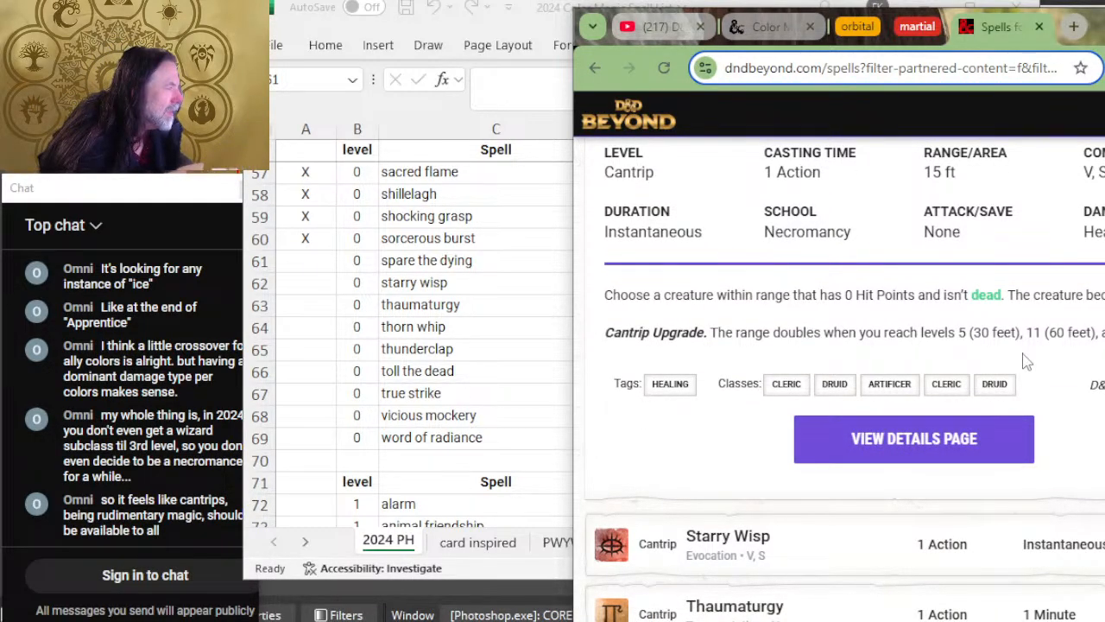
Step: Add G to the green column of the spare the dying row and mark it as reviewed with X in column A
left_click(349, 359)
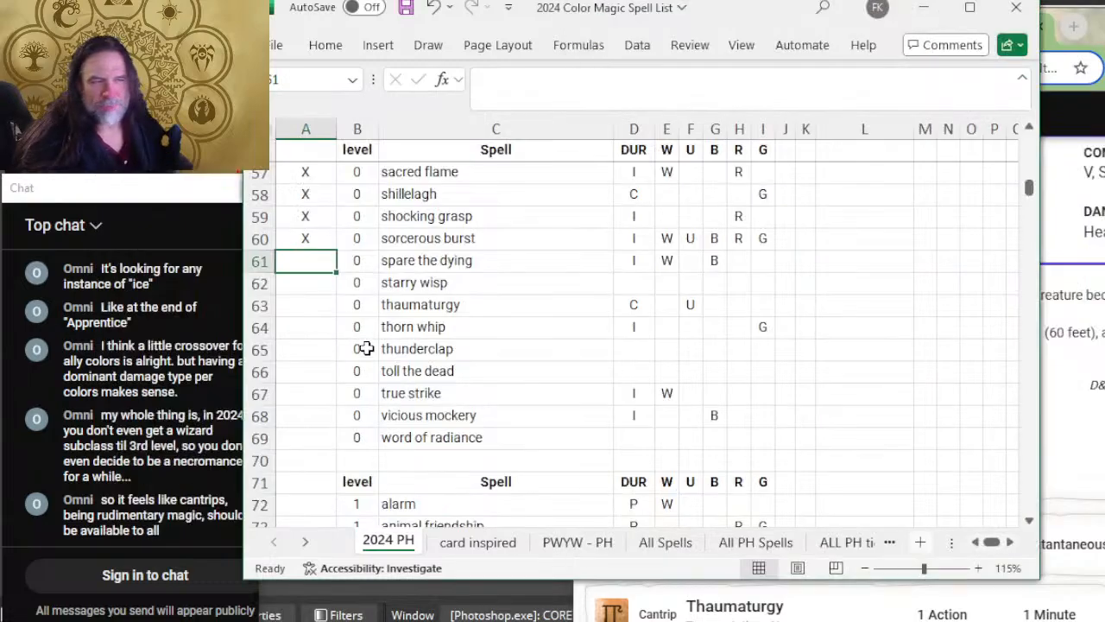
key("Right")
key("Right")
key("Right")
key("Right")
key("Right")
key("Right")
key("Right")
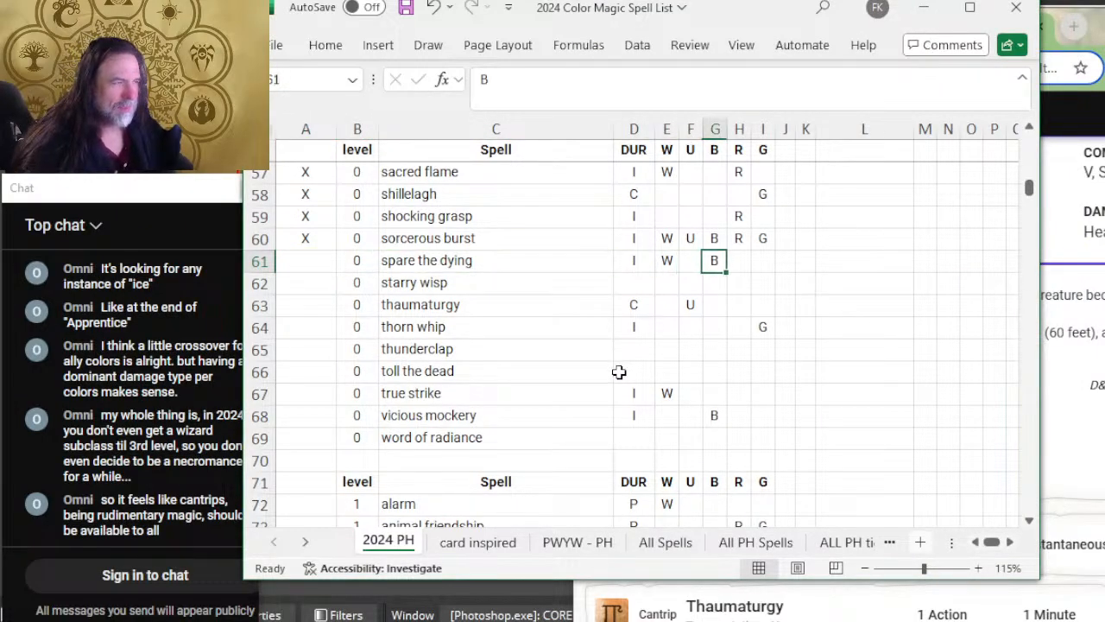
key("Right")
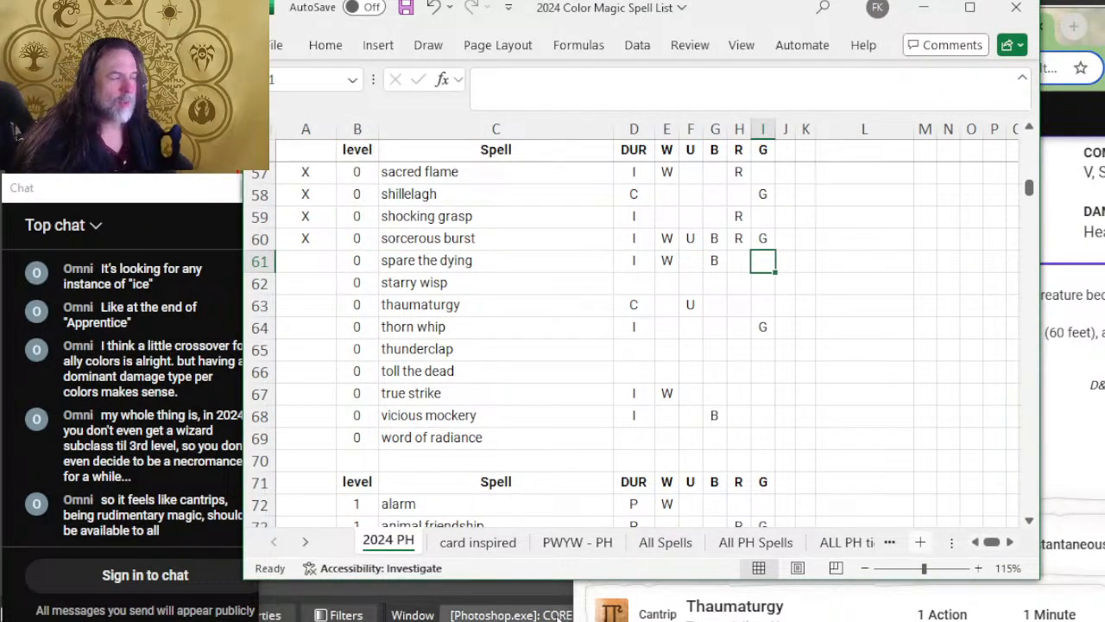
type("G")
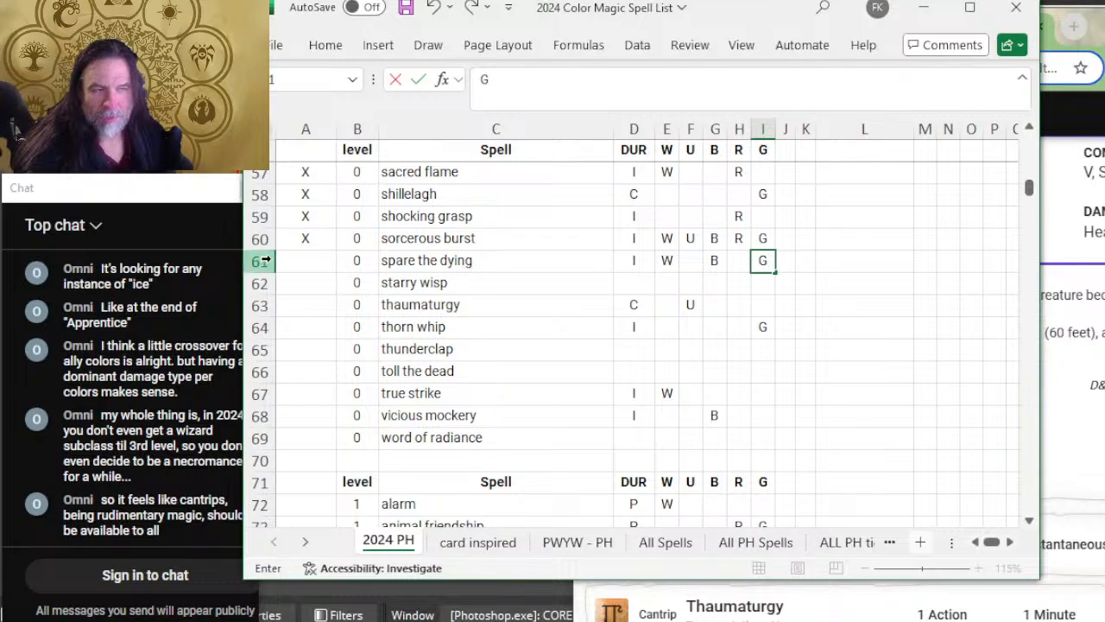
left_click(306, 263)
type("X")
Step: Recheck the Spare the Dying description and classes on D&D Beyond and clear the B color from its spreadsheet row
key("alt+Tab")
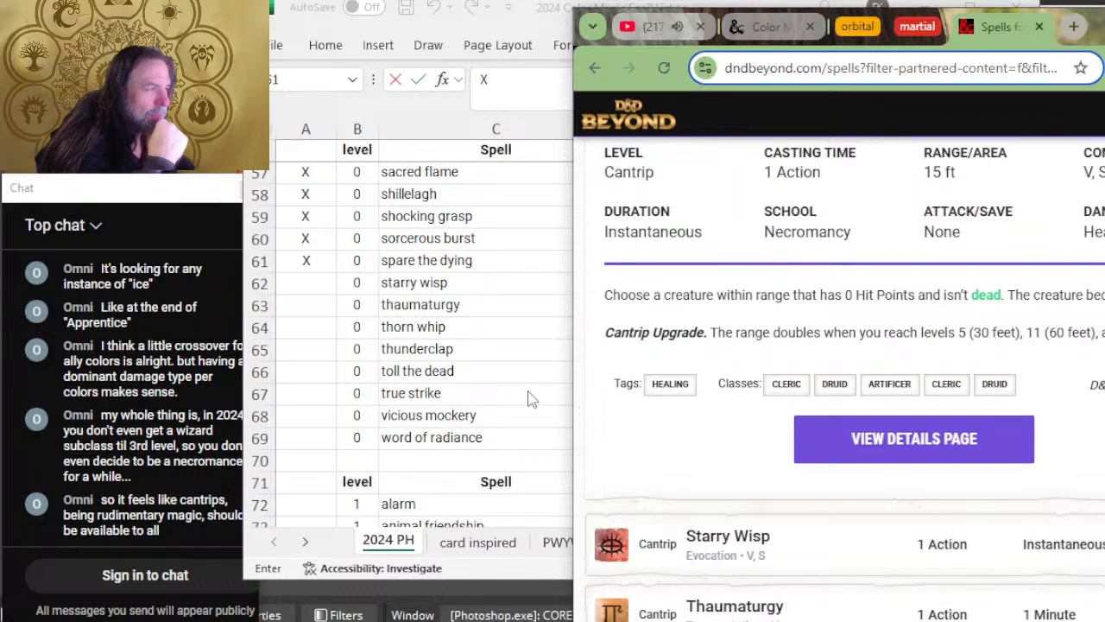
scroll(529, 397, "up", 2)
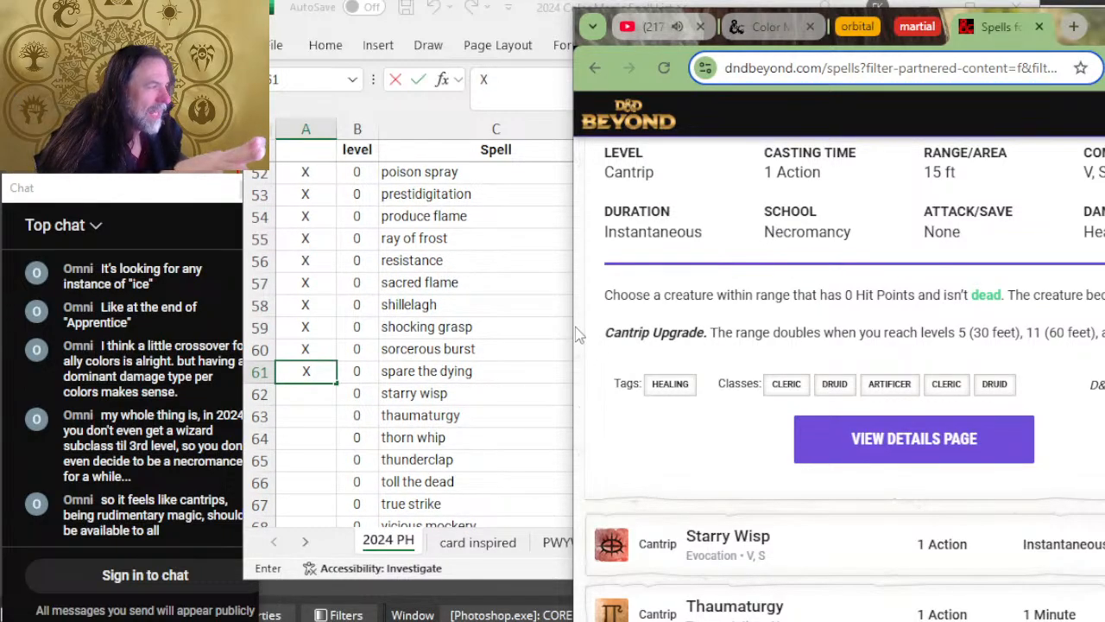
scroll(733, 353, "down", 2)
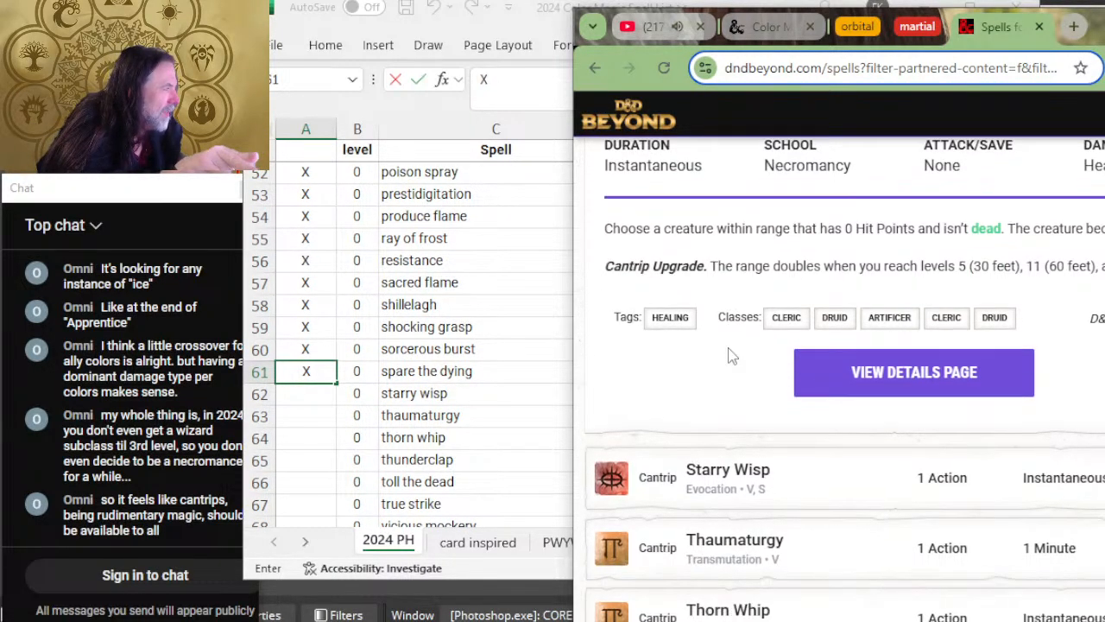
scroll(666, 374, "up", 2)
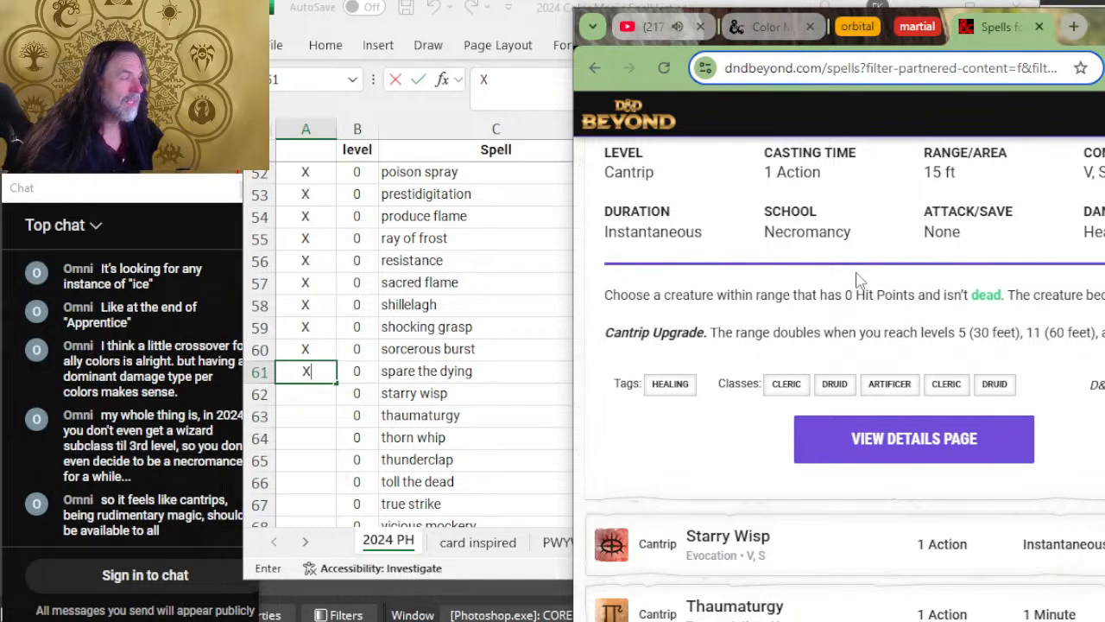
key("alt+Tab")
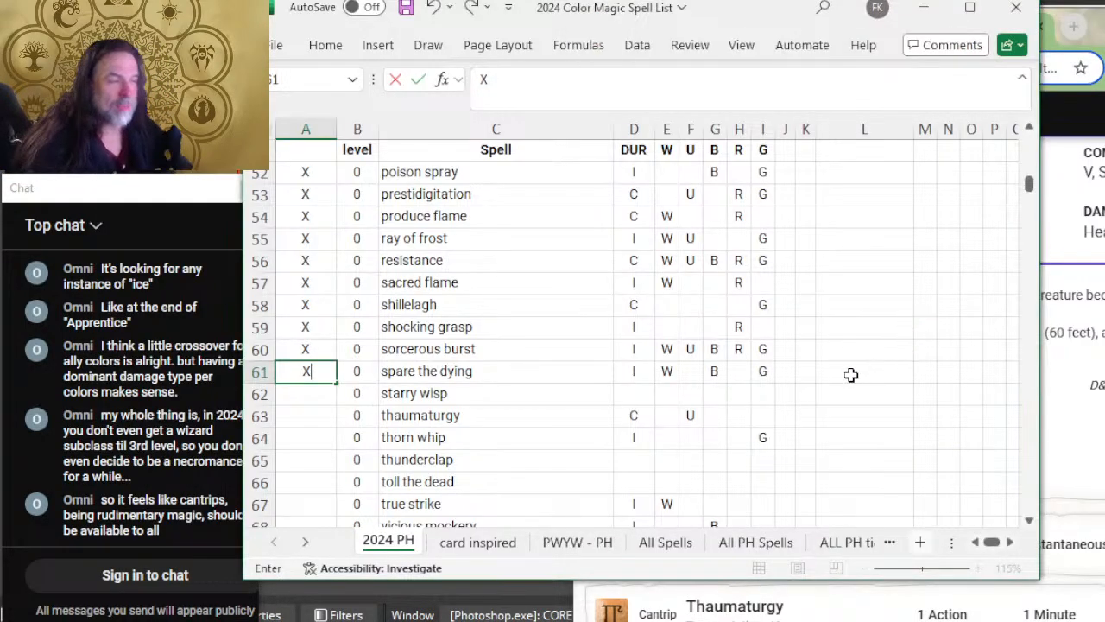
left_click(710, 371)
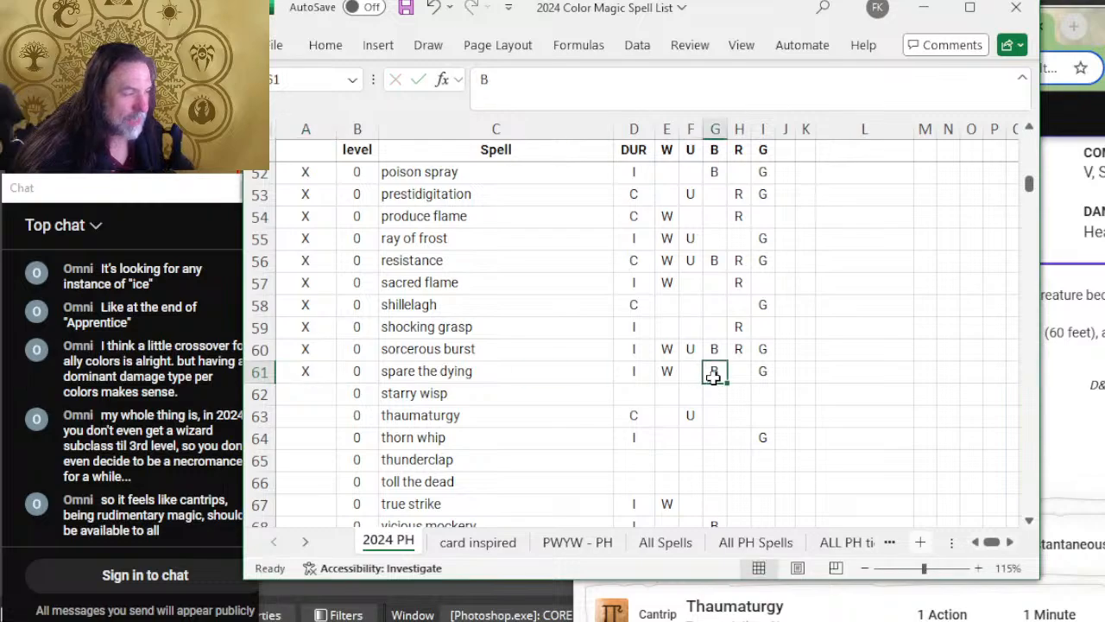
left_click(706, 403)
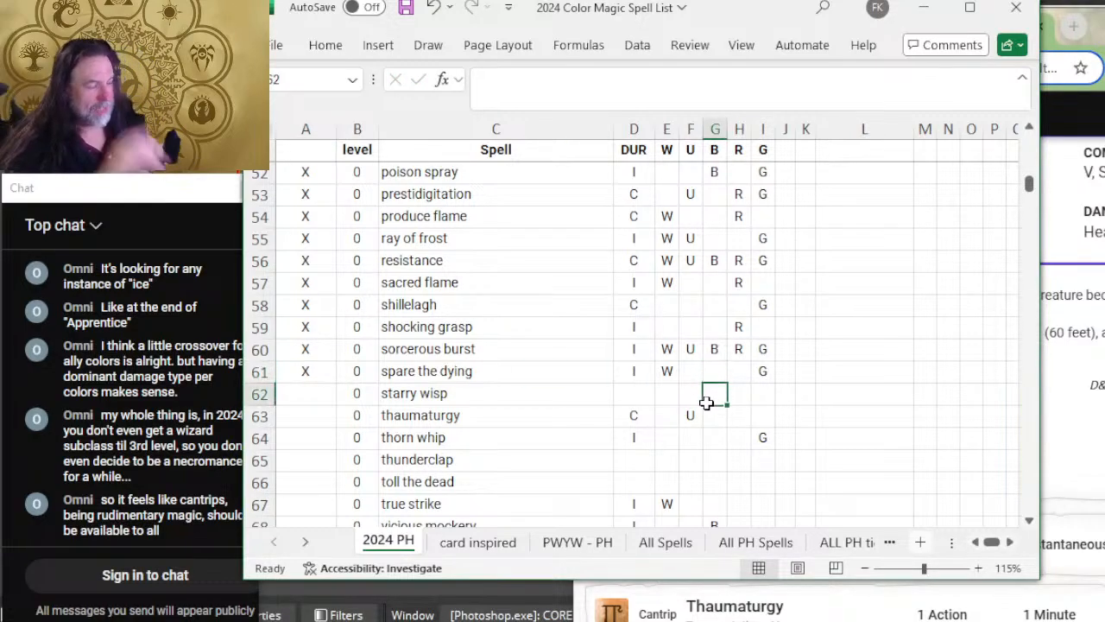
key("Up")
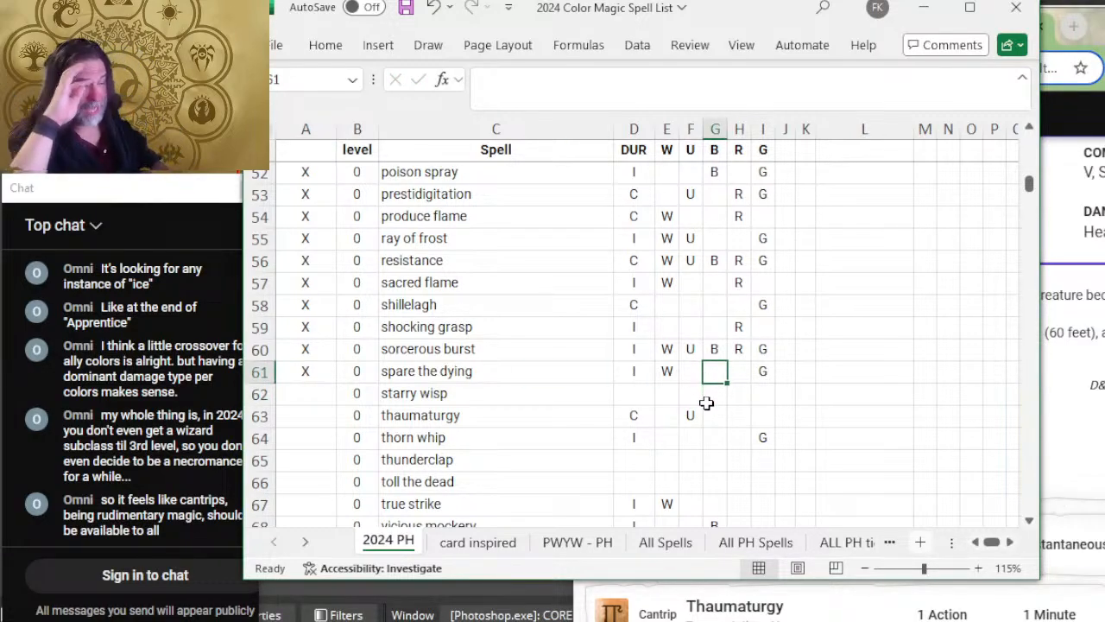
key("Left")
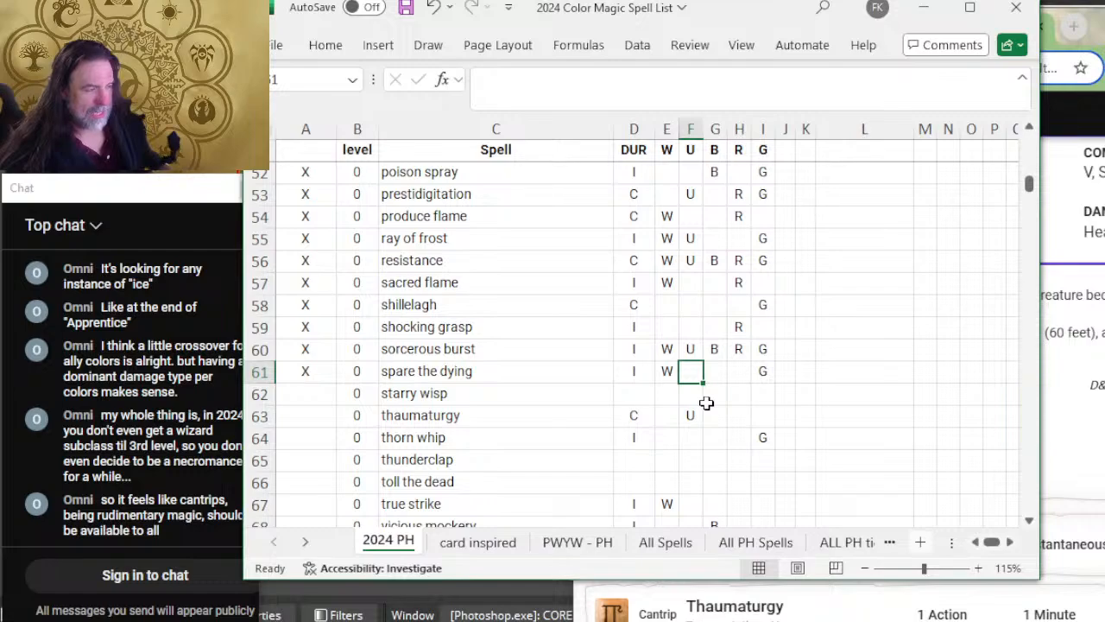
key("Left")
key("Left")
key("Left")
key("Left")
key("Left")
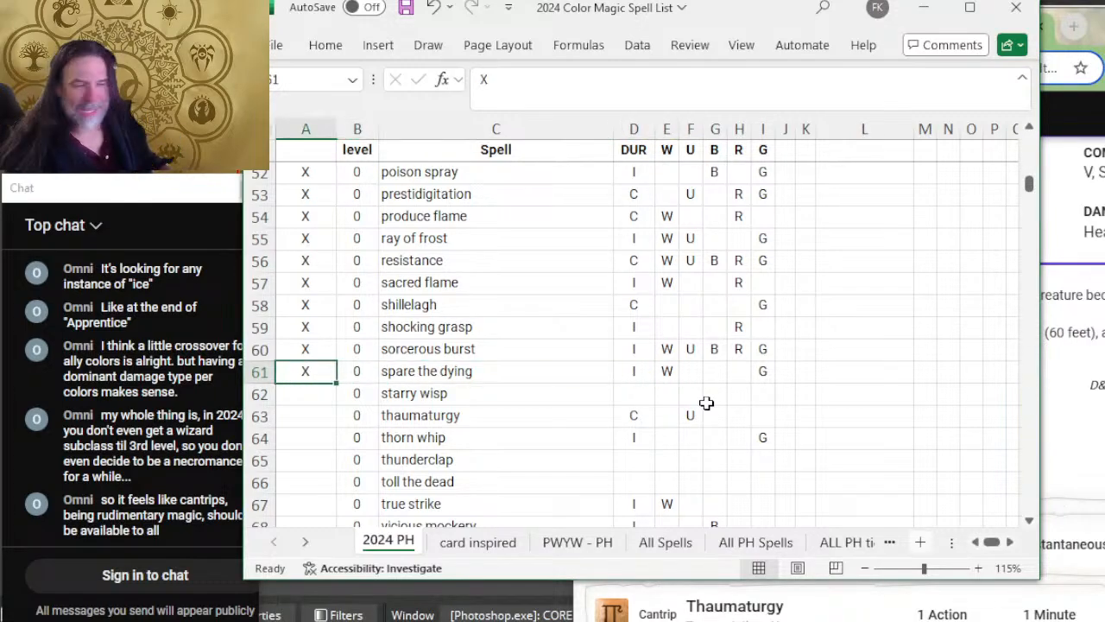
key("Right")
key("Left")
key("Down")
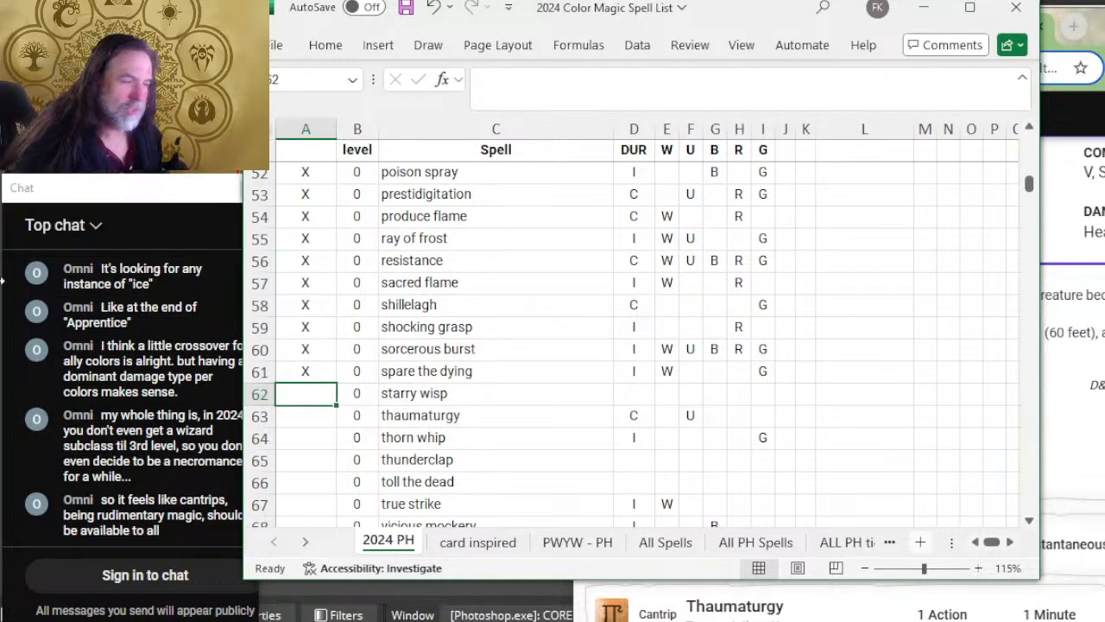
Step: Compare the color assignments of the sorcerous burst and spare the dying rows in the spreadsheet
key("alt+Tab")
key("alt+Tab")
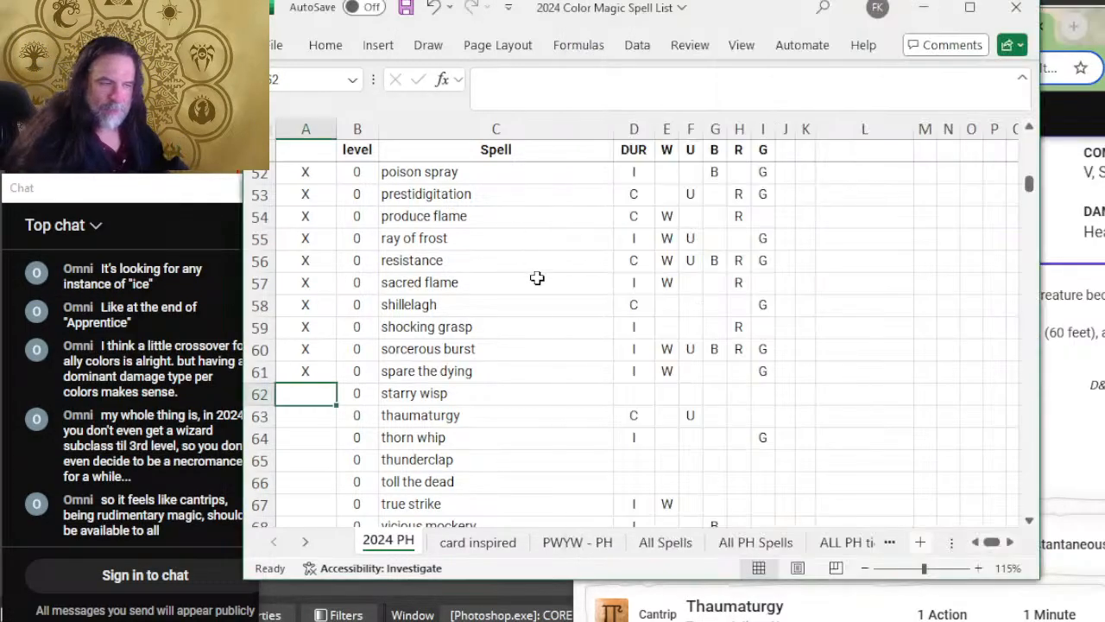
left_click(764, 370)
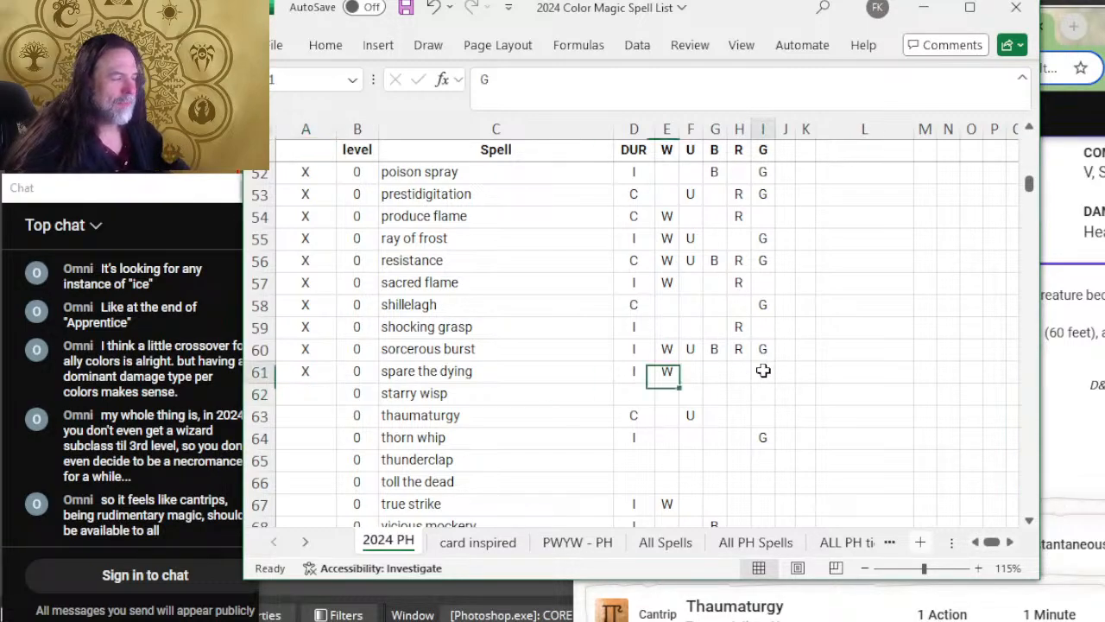
left_click_drag(764, 350, 677, 349)
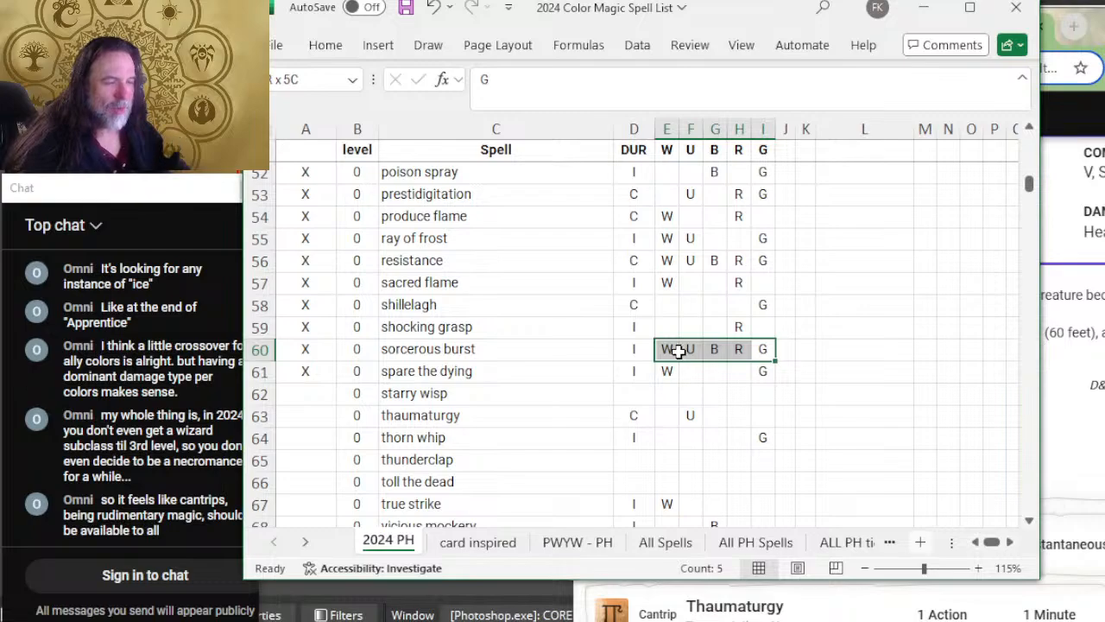
left_click(690, 370)
left_click(759, 370)
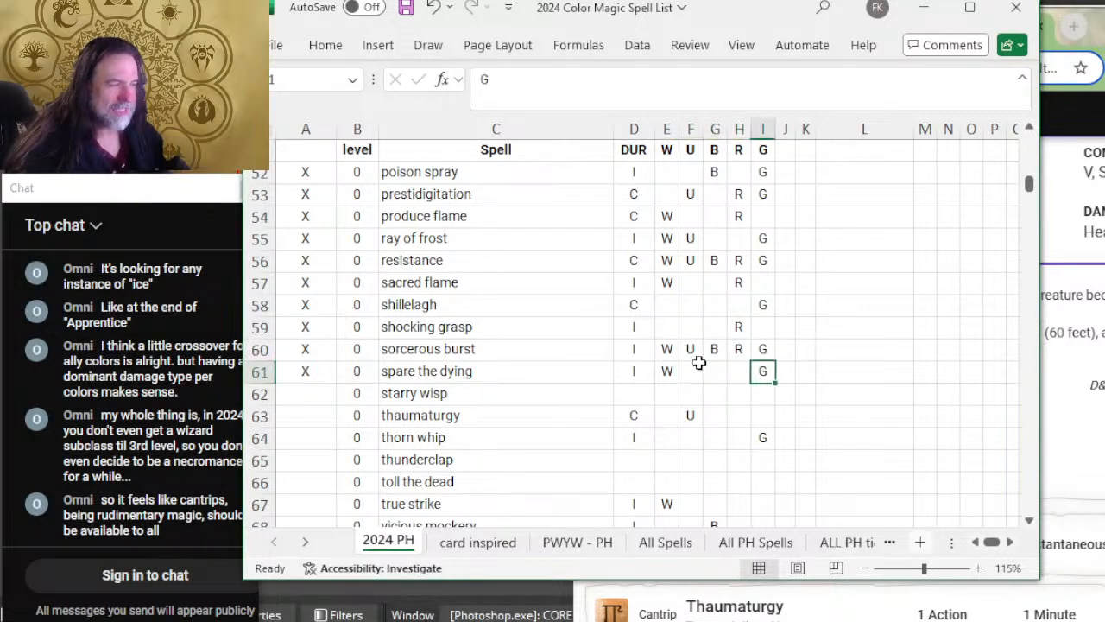
left_click(673, 369)
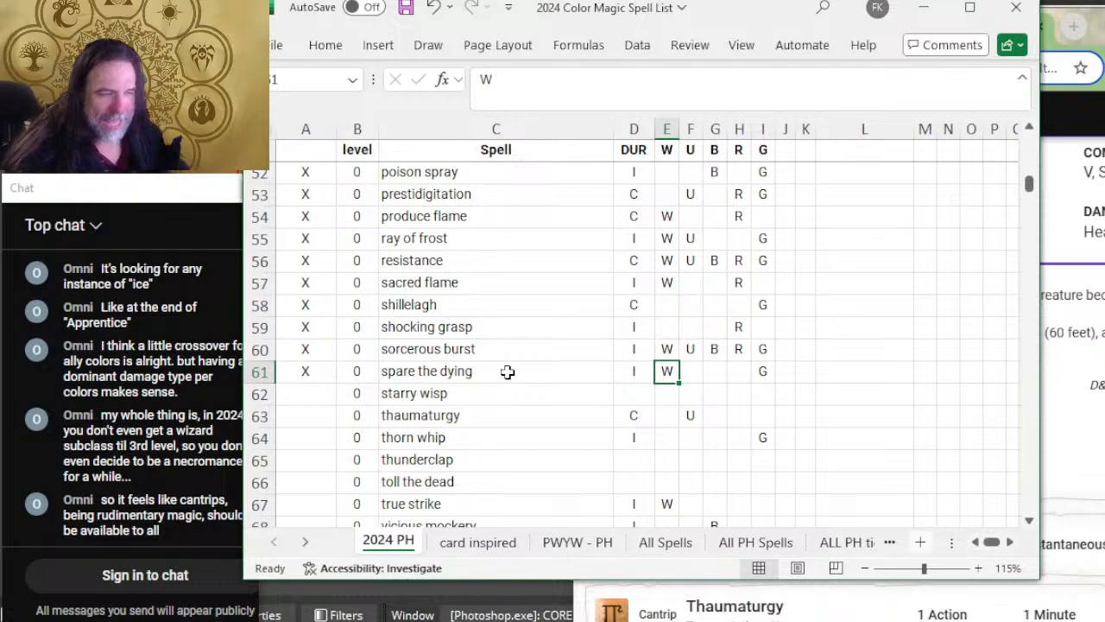
left_click(690, 391)
scroll(691, 371, "down", 2)
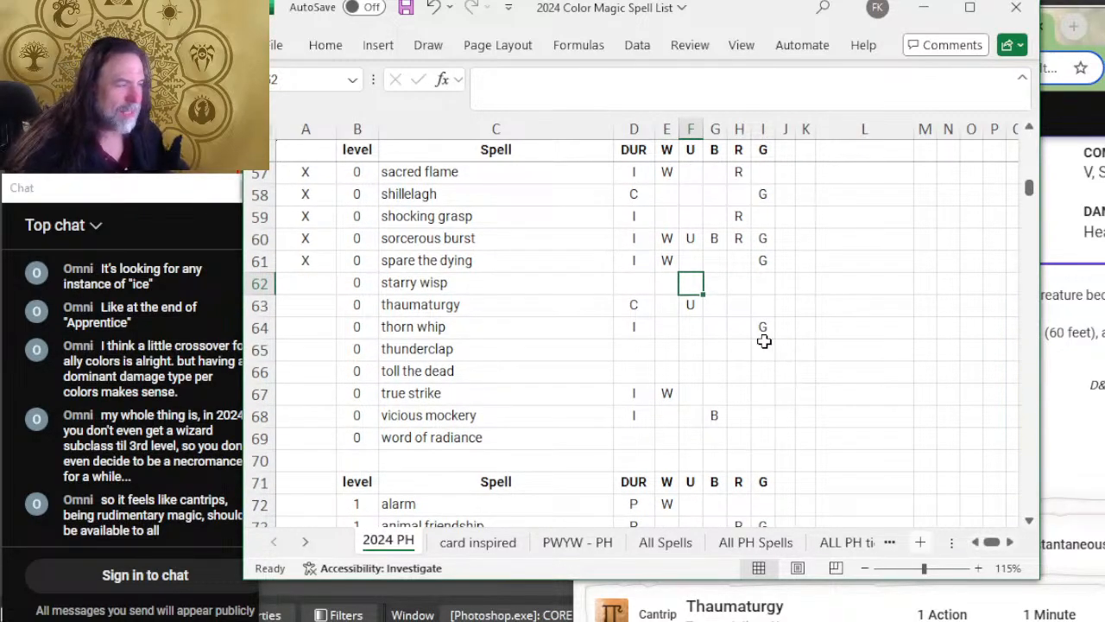
left_click(718, 285)
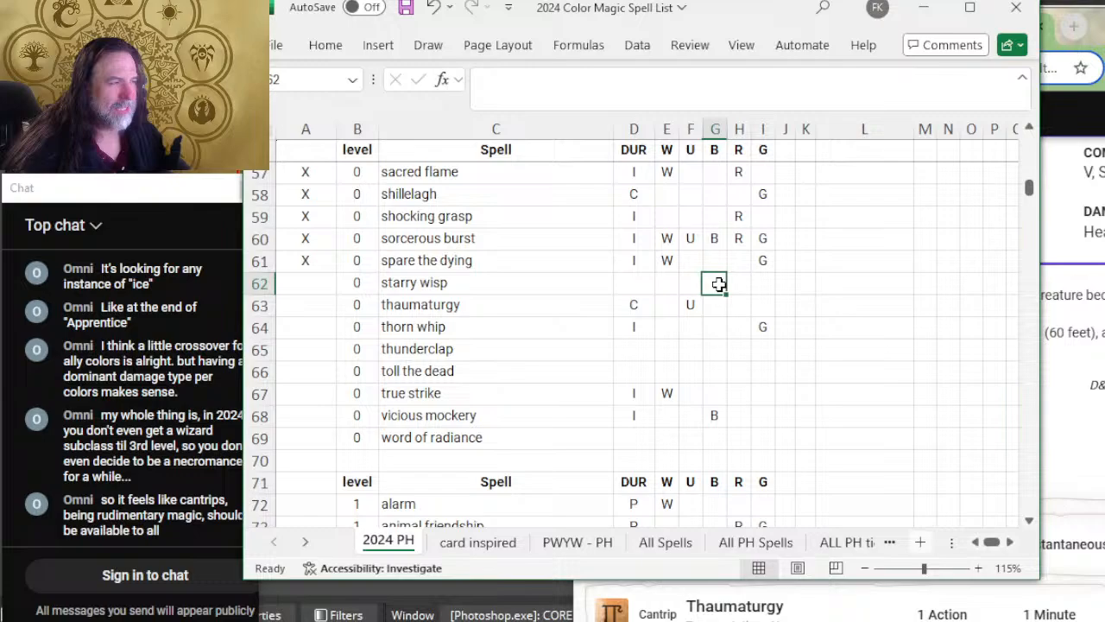
left_click(669, 262)
left_click(763, 259)
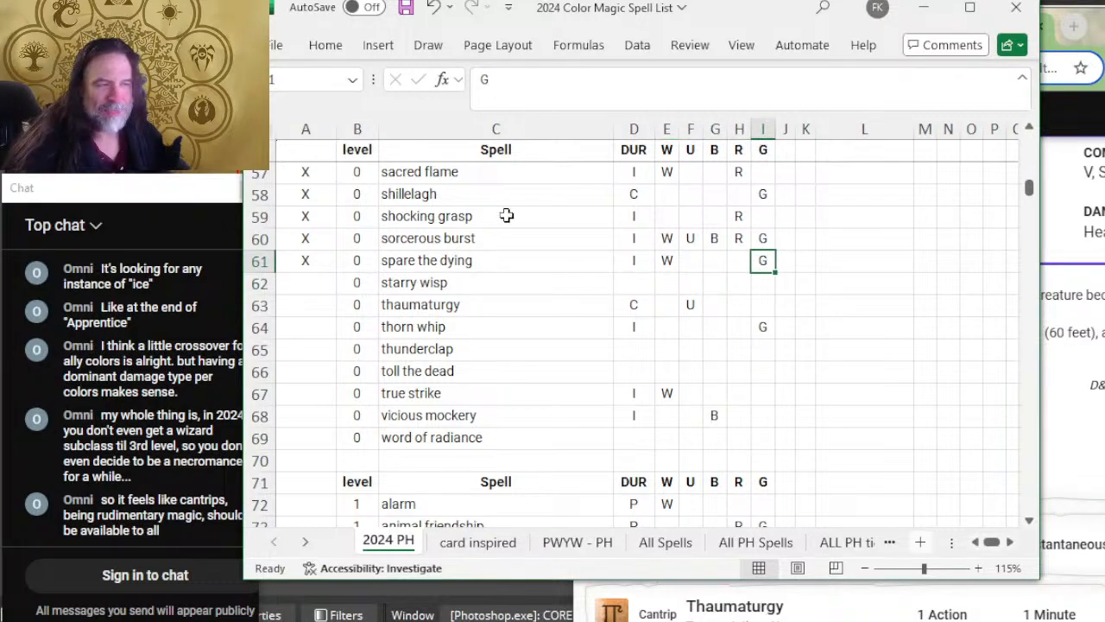
left_click(542, 261)
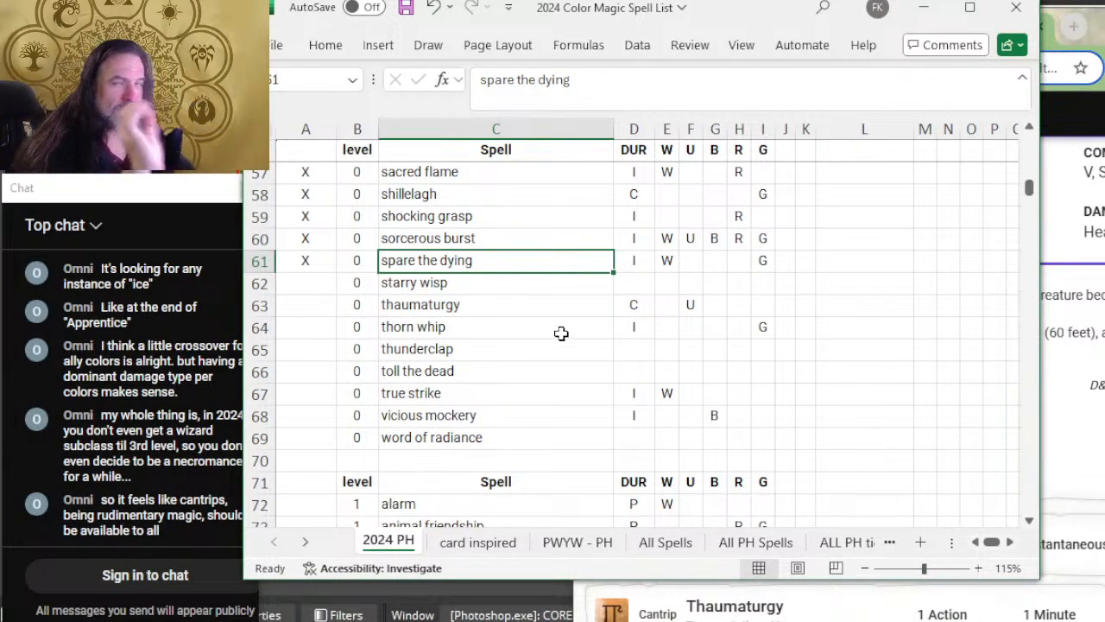
Step: Look back over the color columns of the reviewed cantrips from acid splash onward, examining the eldritch blast row
left_click(682, 285)
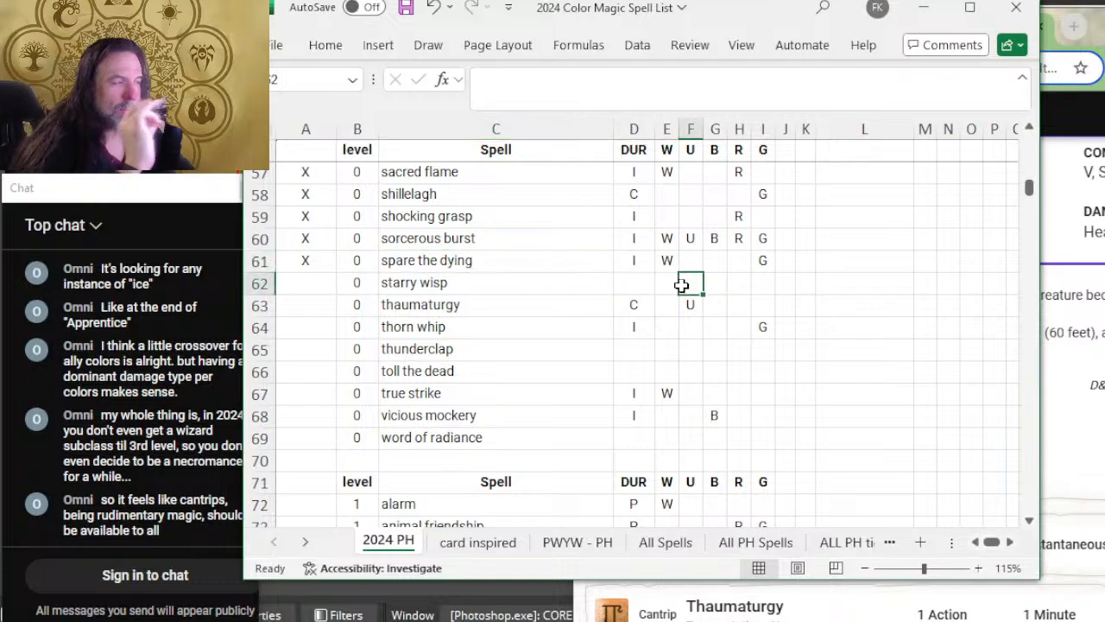
left_click(732, 281)
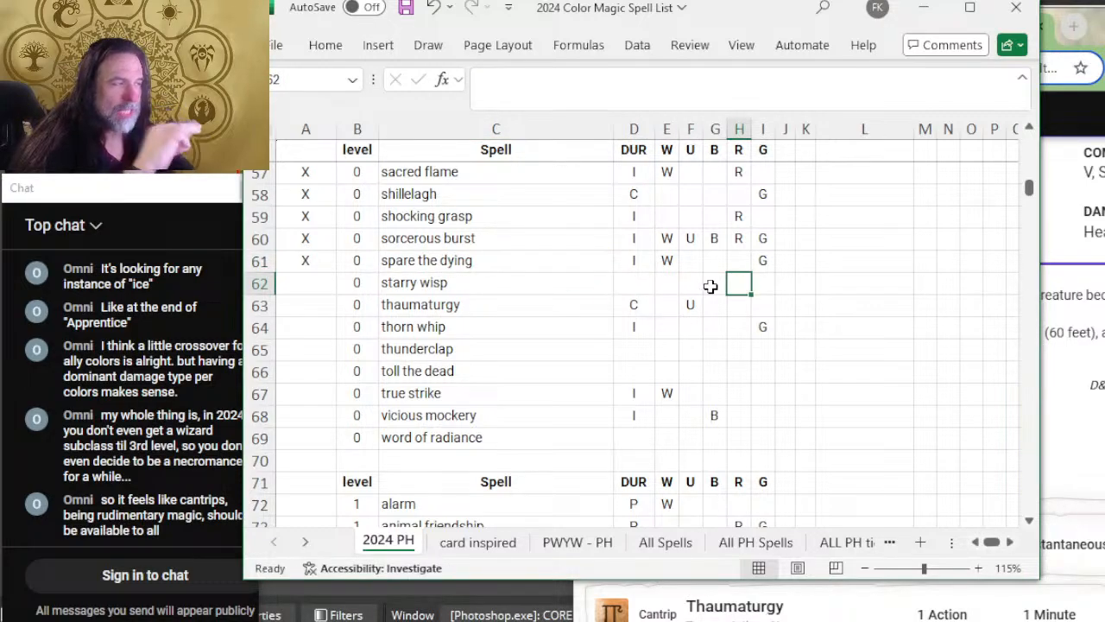
left_click(711, 289)
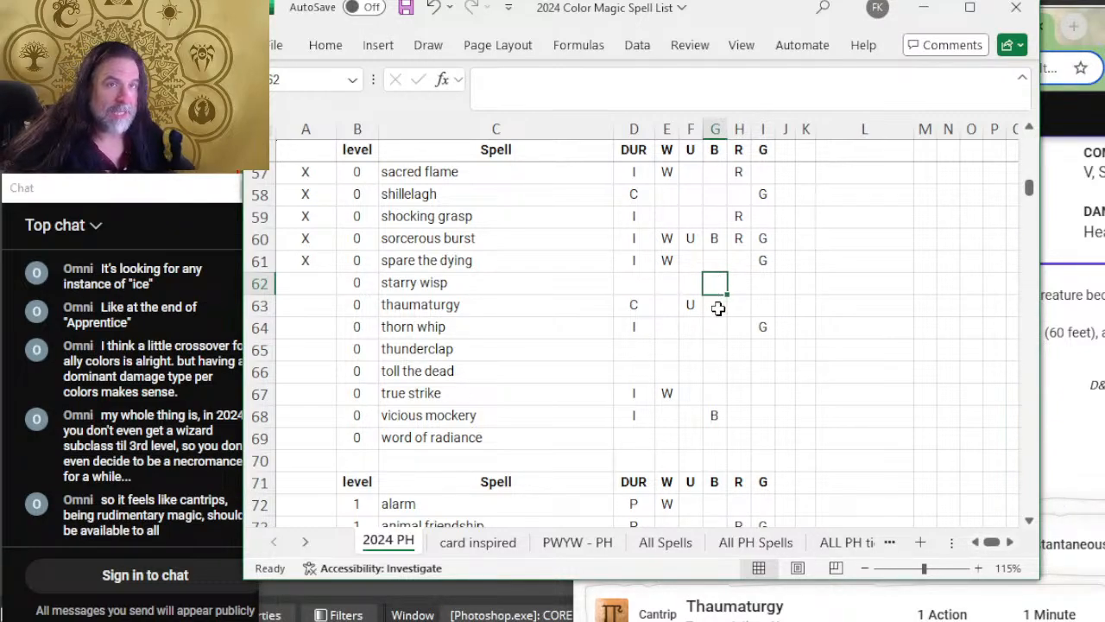
scroll(721, 284, "up", 3)
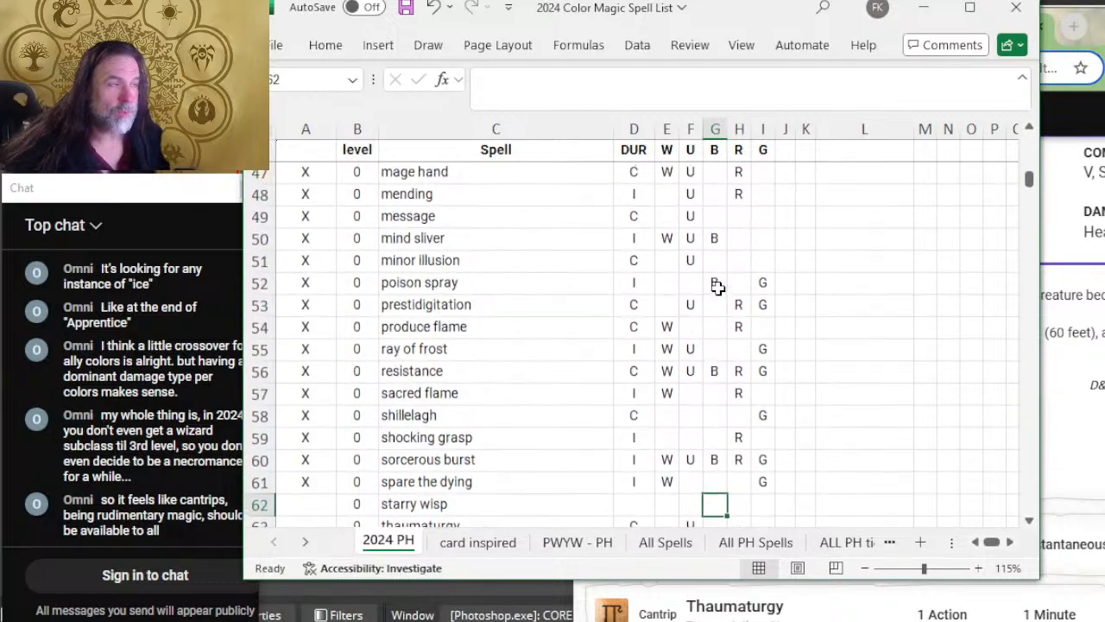
scroll(718, 286, "up", 5)
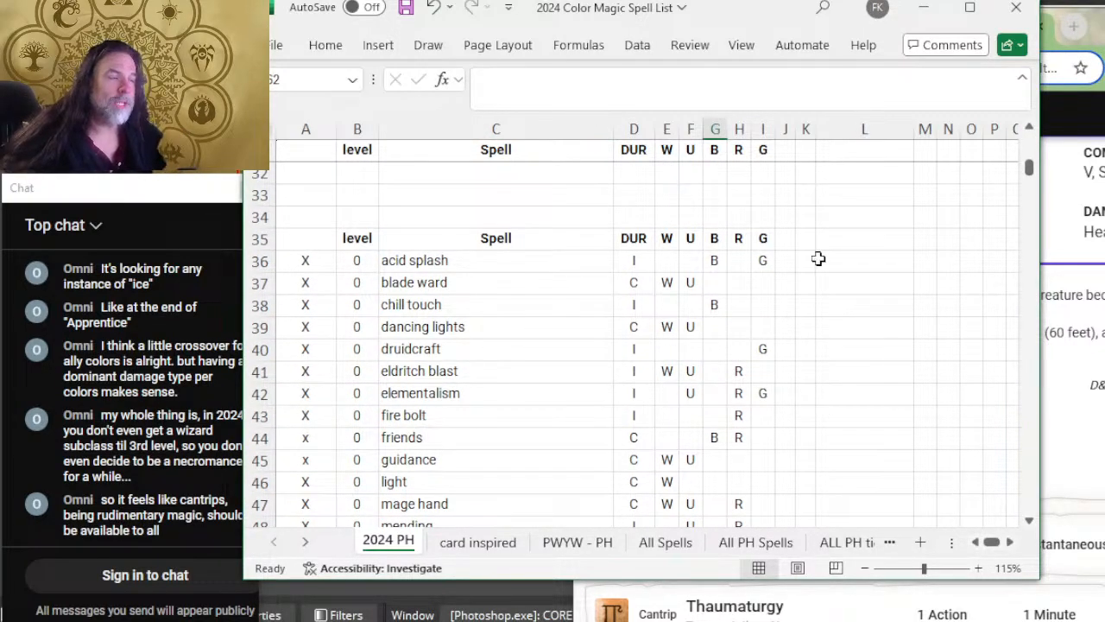
scroll(735, 369, "down", 2)
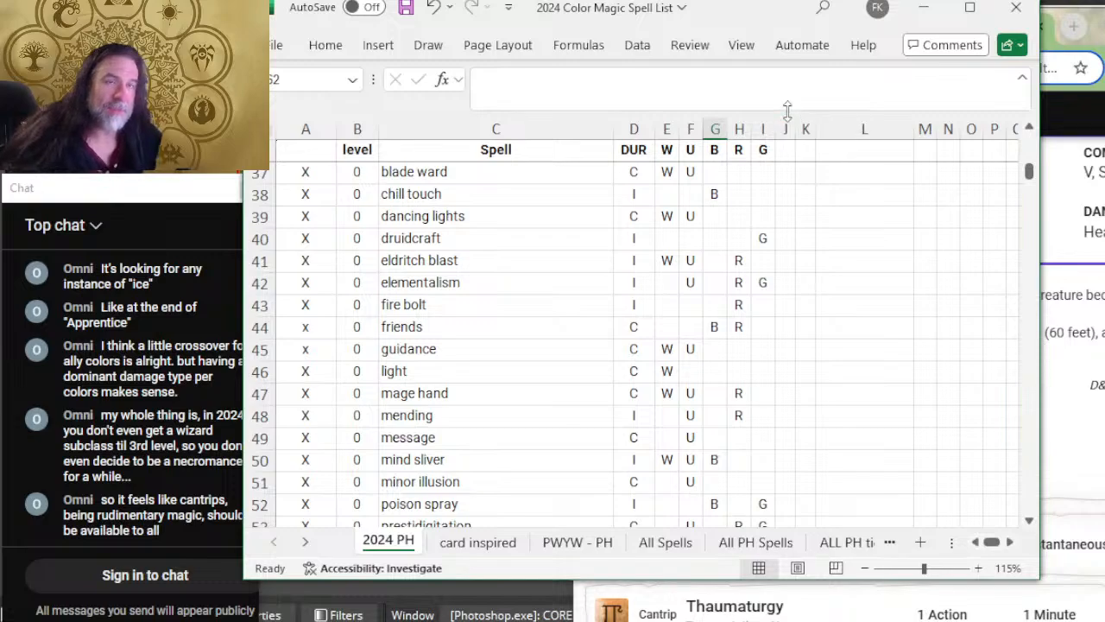
right_click(762, 129)
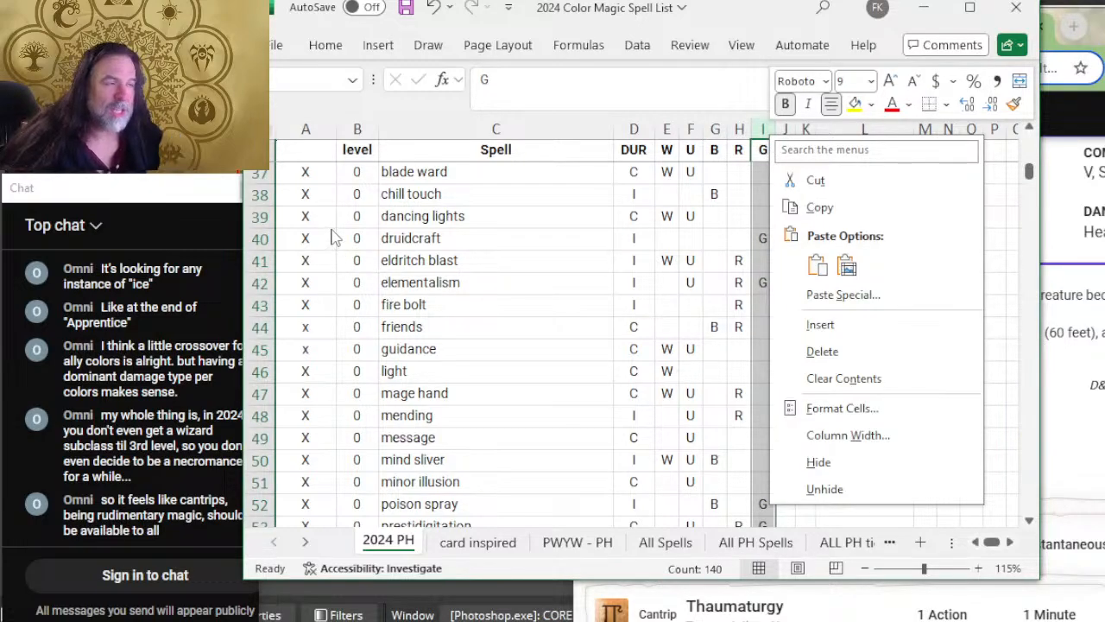
left_click(573, 201)
left_click(563, 202)
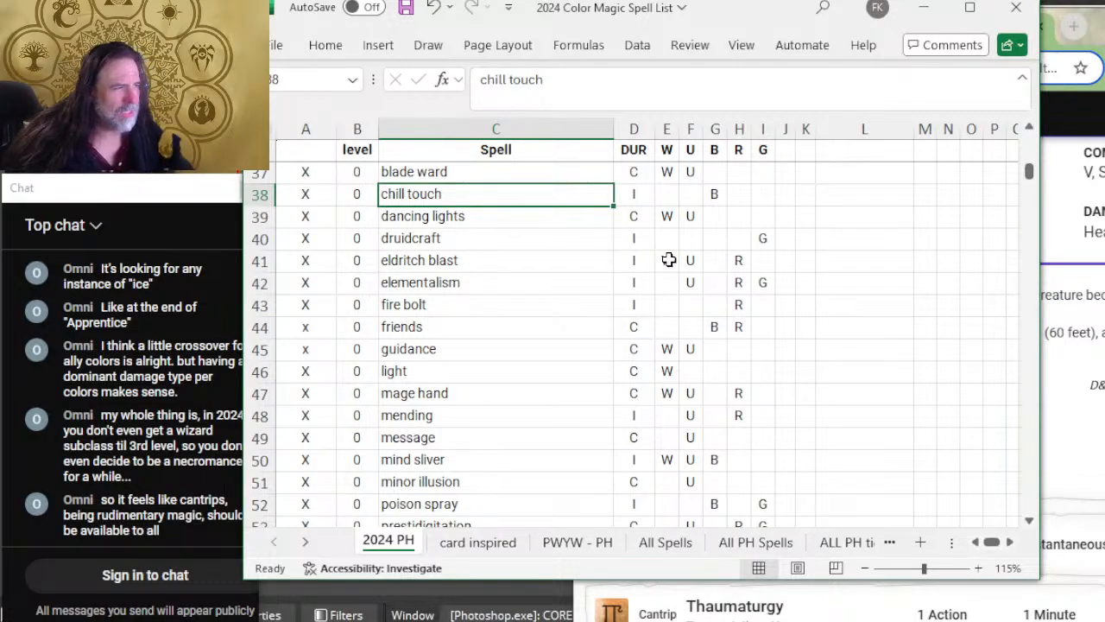
left_click(734, 263)
left_click(696, 260)
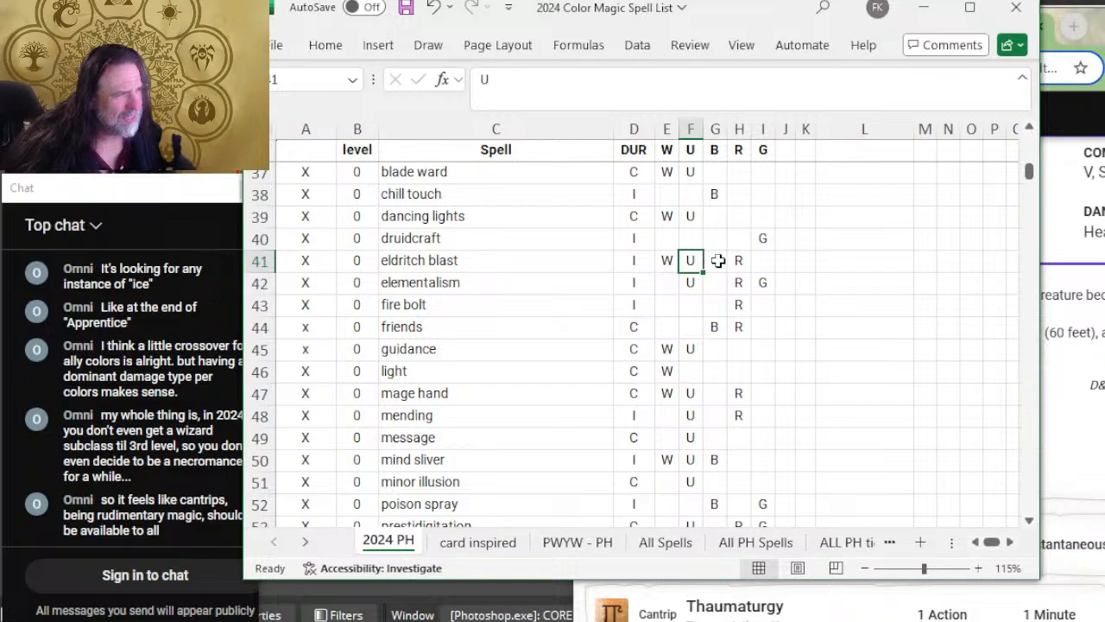
left_click(725, 262)
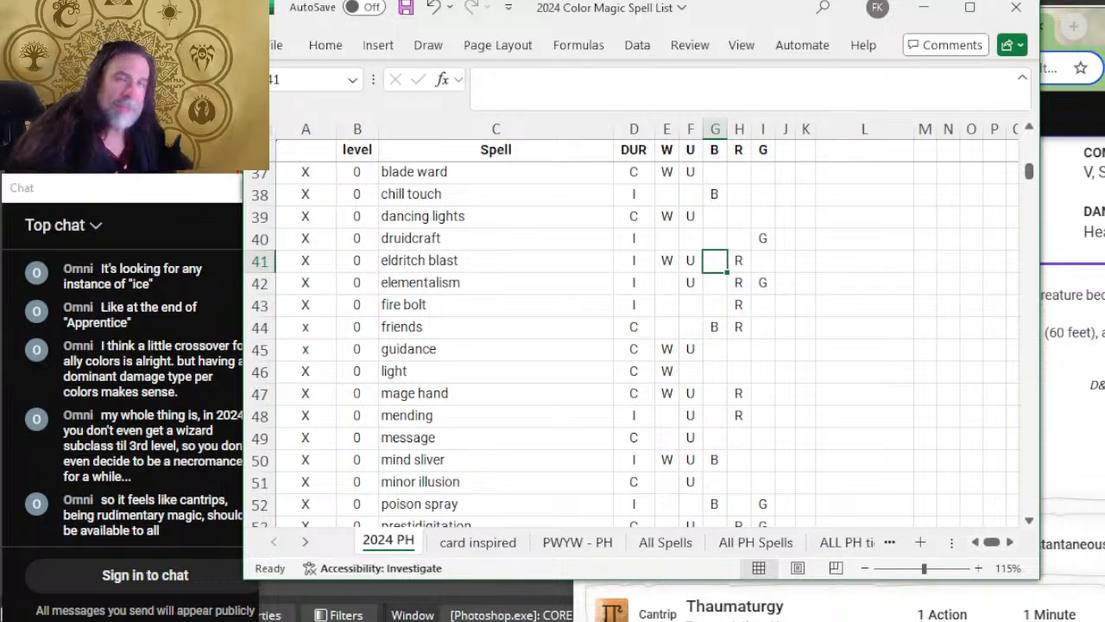
Step: Reread the Spare the Dying entry on D&D Beyond and return to the eldritch blast row in the spreadsheet
key("alt+Tab")
key("alt+Tab")
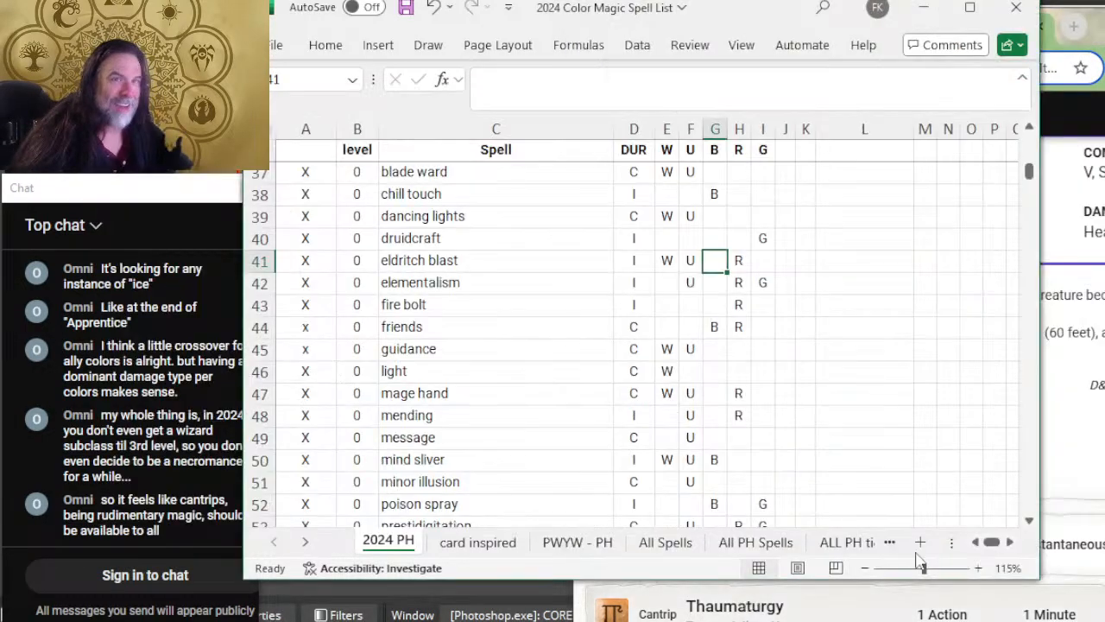
key("alt+Tab")
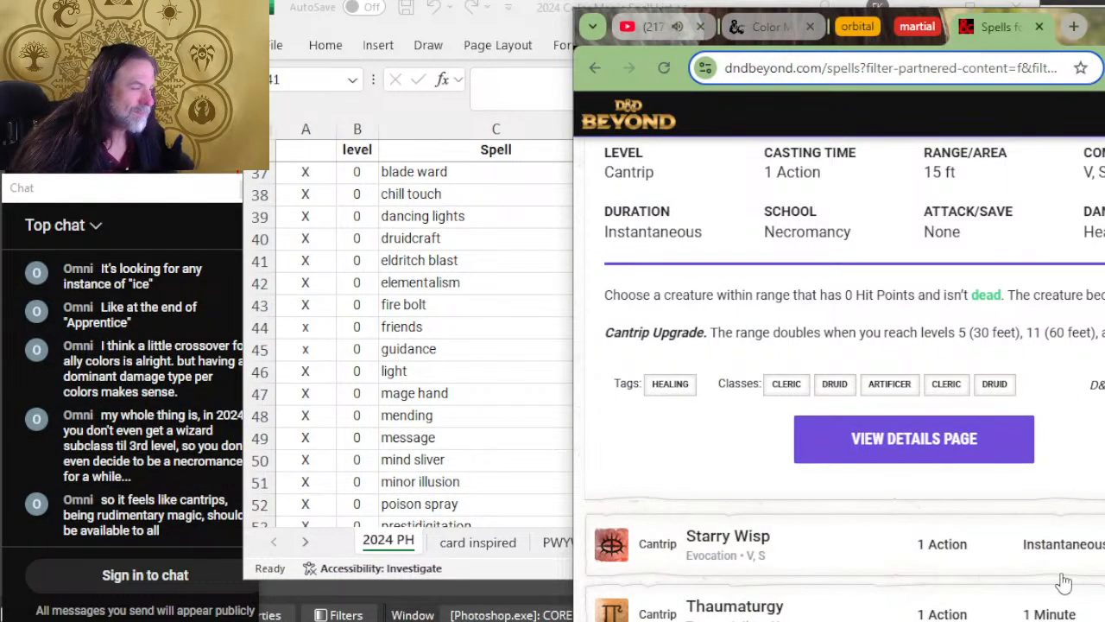
scroll(981, 363, "up", 1)
scroll(863, 366, "up", 3)
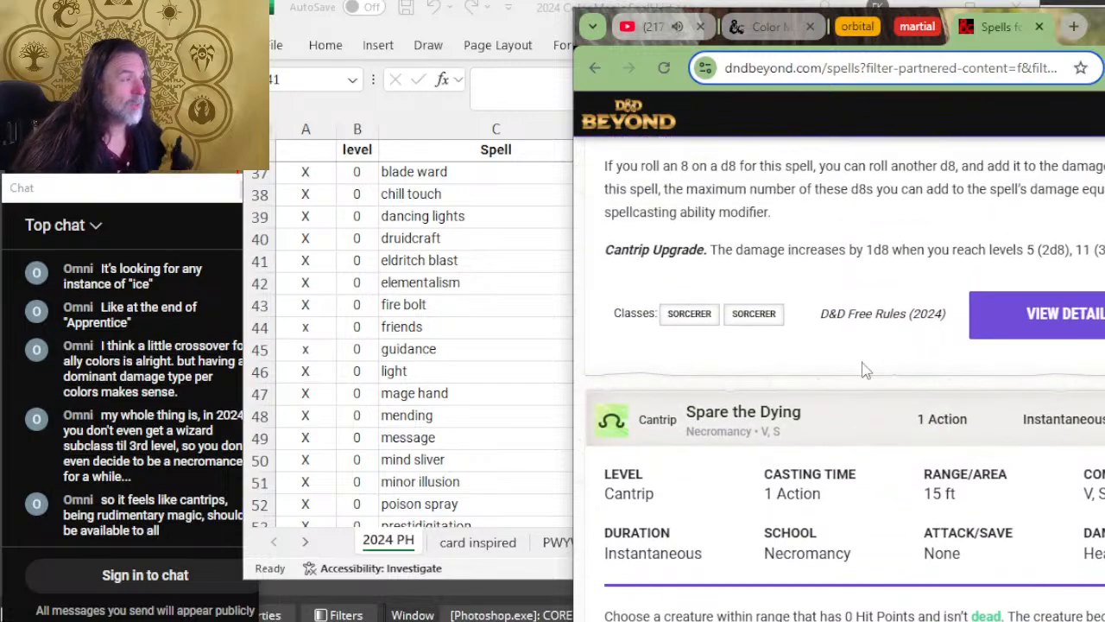
scroll(846, 362, "down", 2)
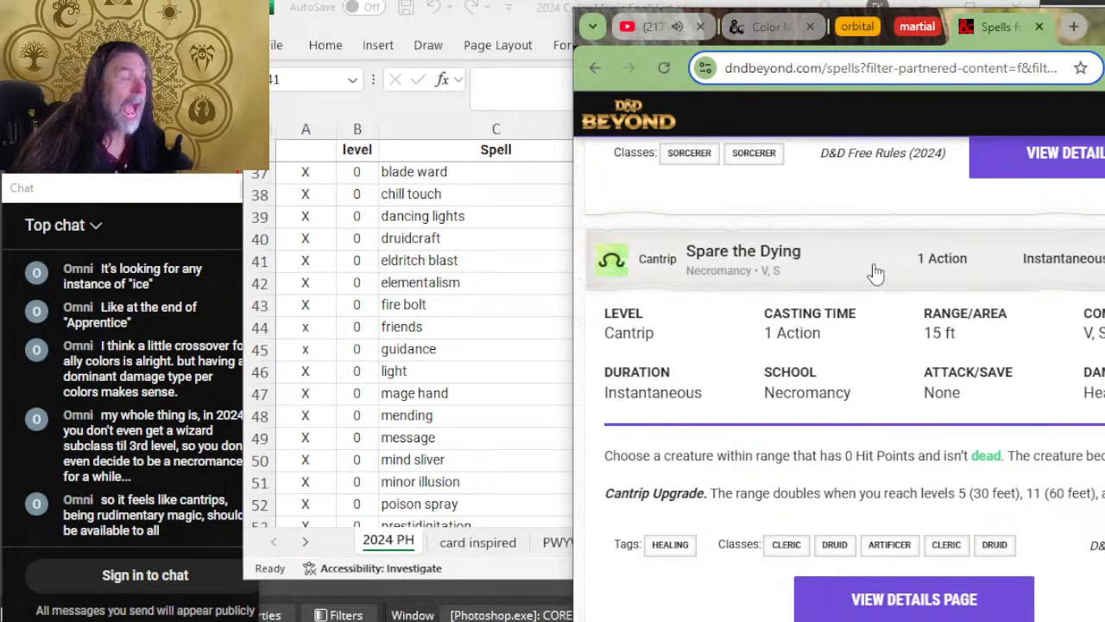
key("alt+Tab")
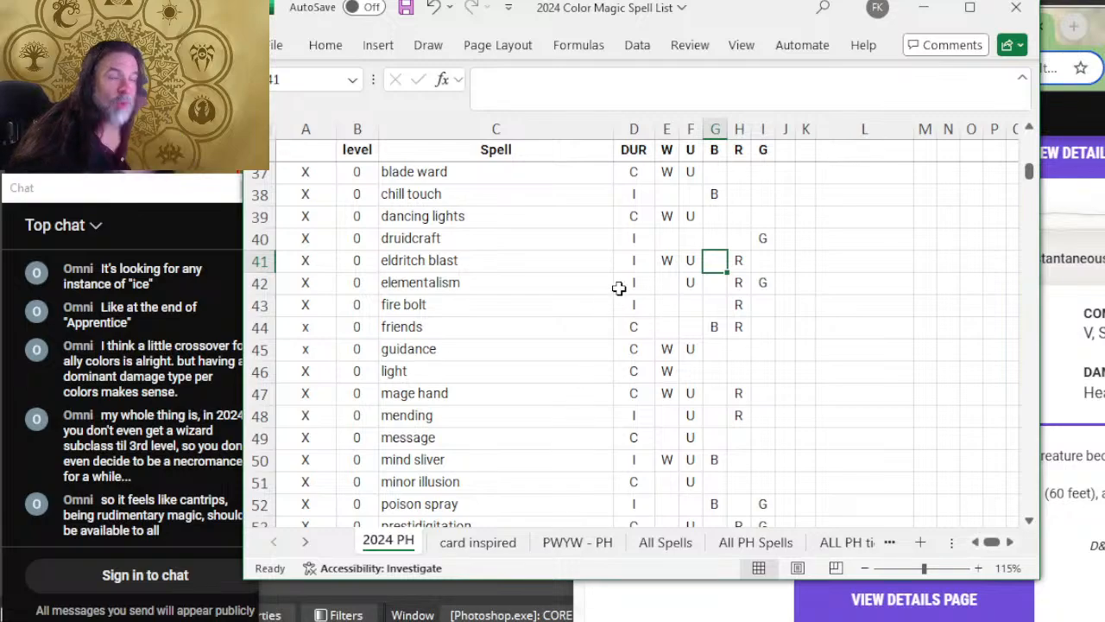
left_click(601, 255)
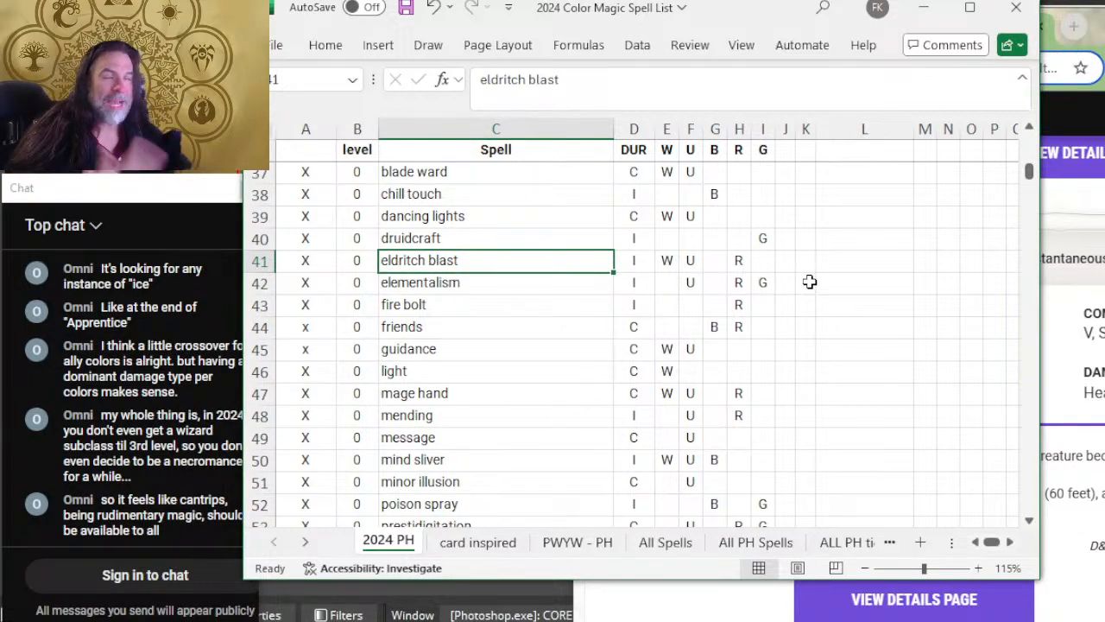
left_click(809, 281)
left_click(844, 257)
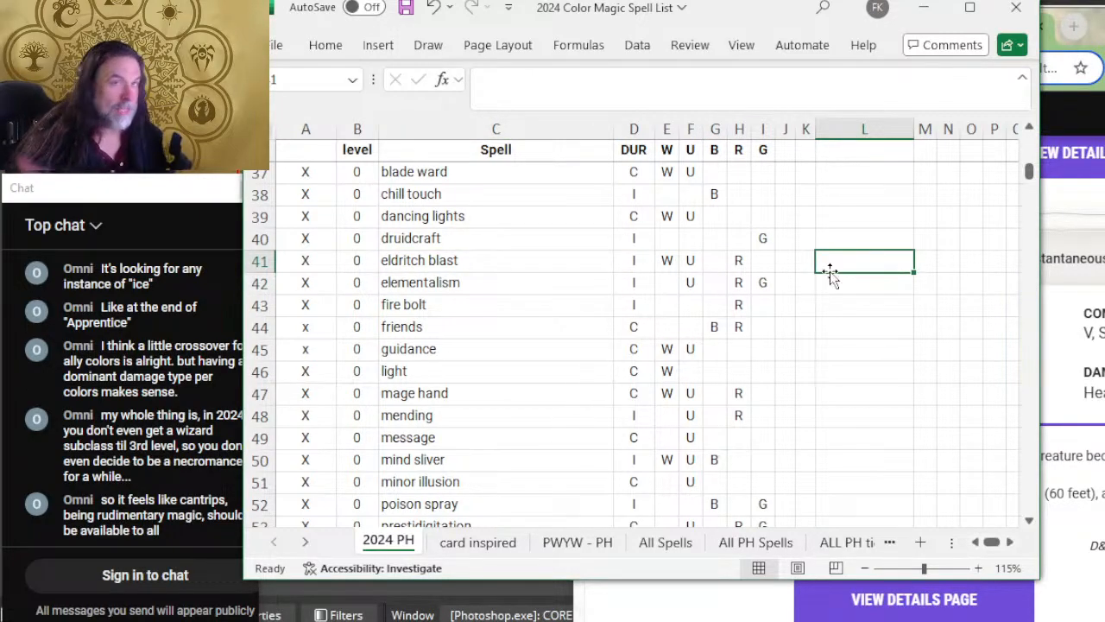
Step: Expand the Starry Wisp cantrip on D&D Beyond and enter I as its duration in the starry wisp spreadsheet row
key("alt+Tab")
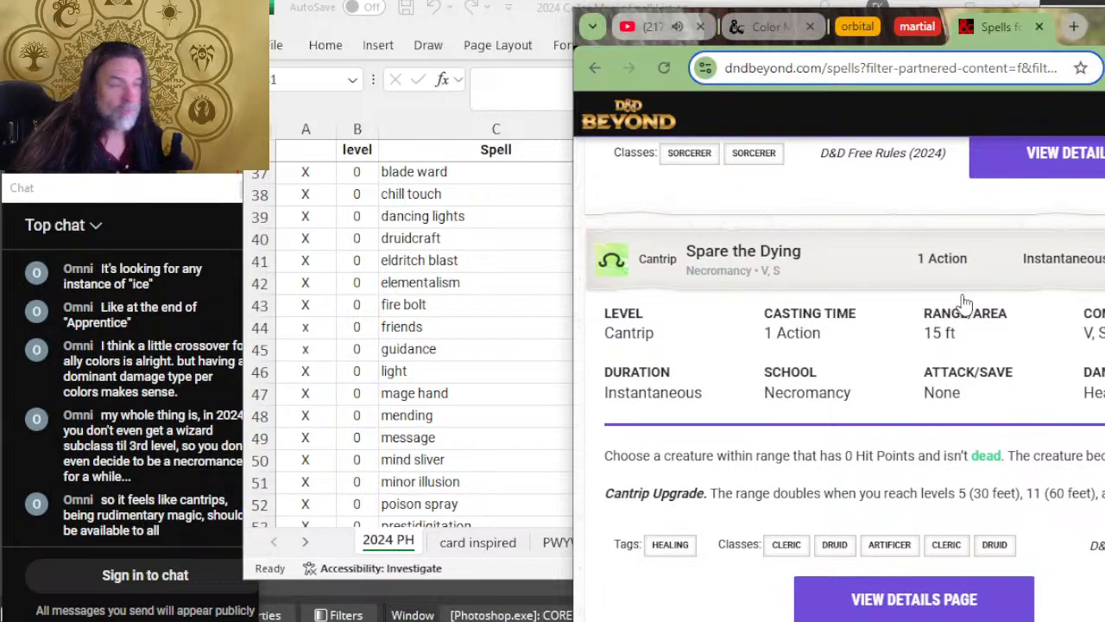
scroll(555, 348, "down", 7)
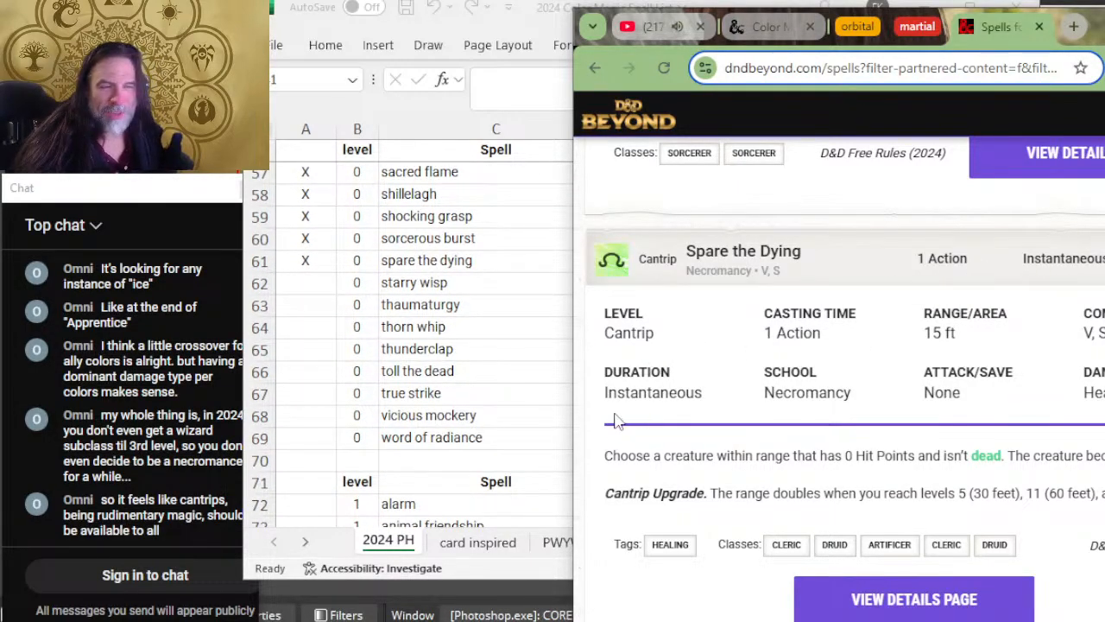
scroll(793, 334, "down", 4)
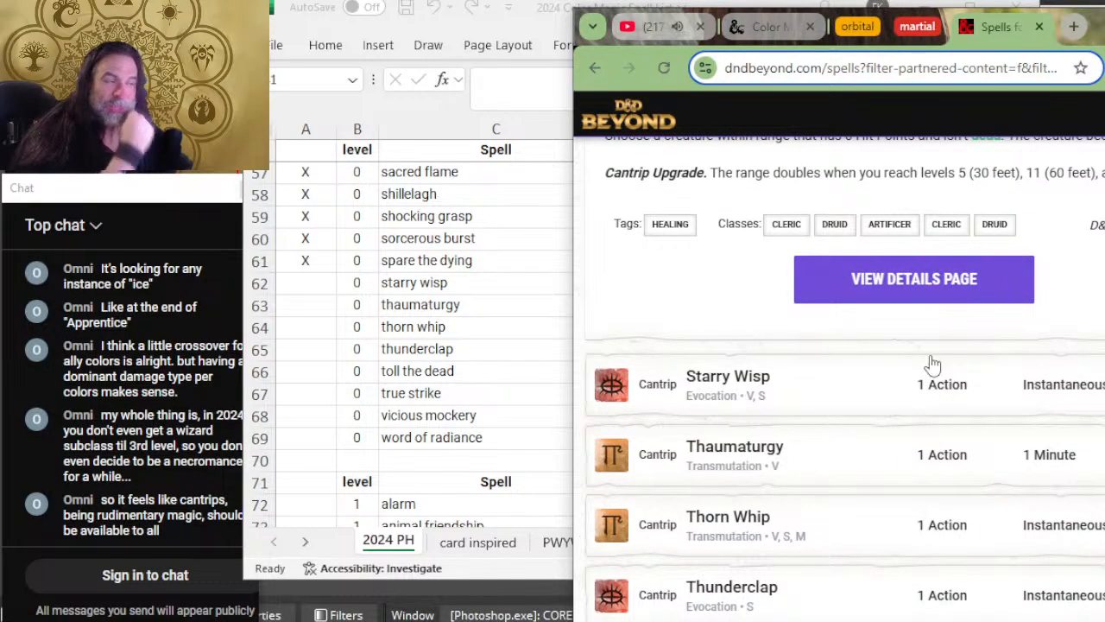
left_click(812, 376)
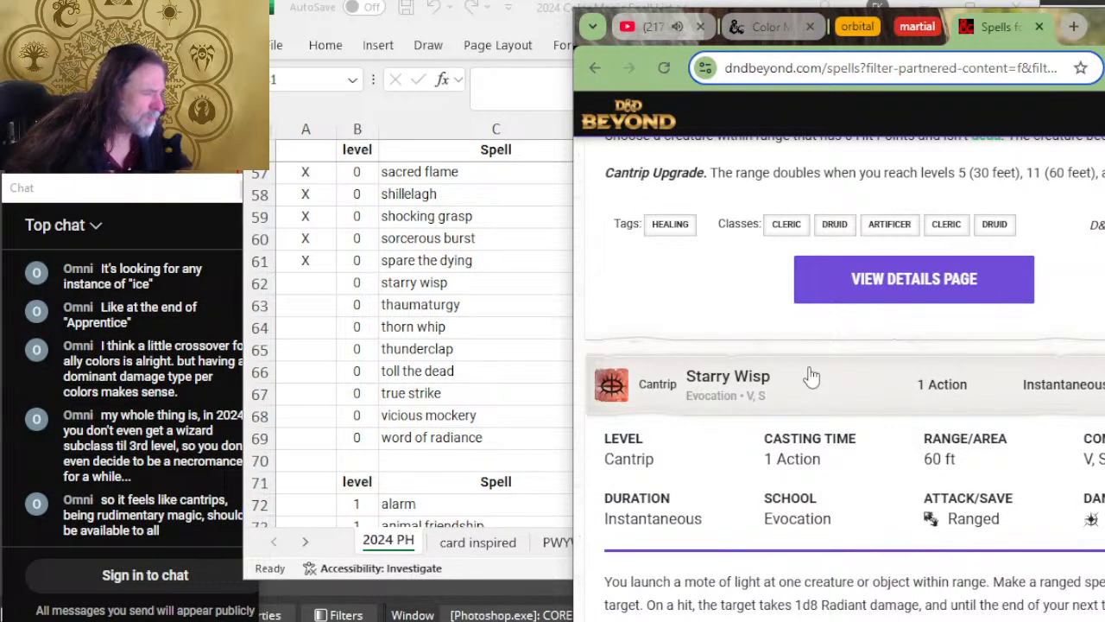
key("alt+Tab")
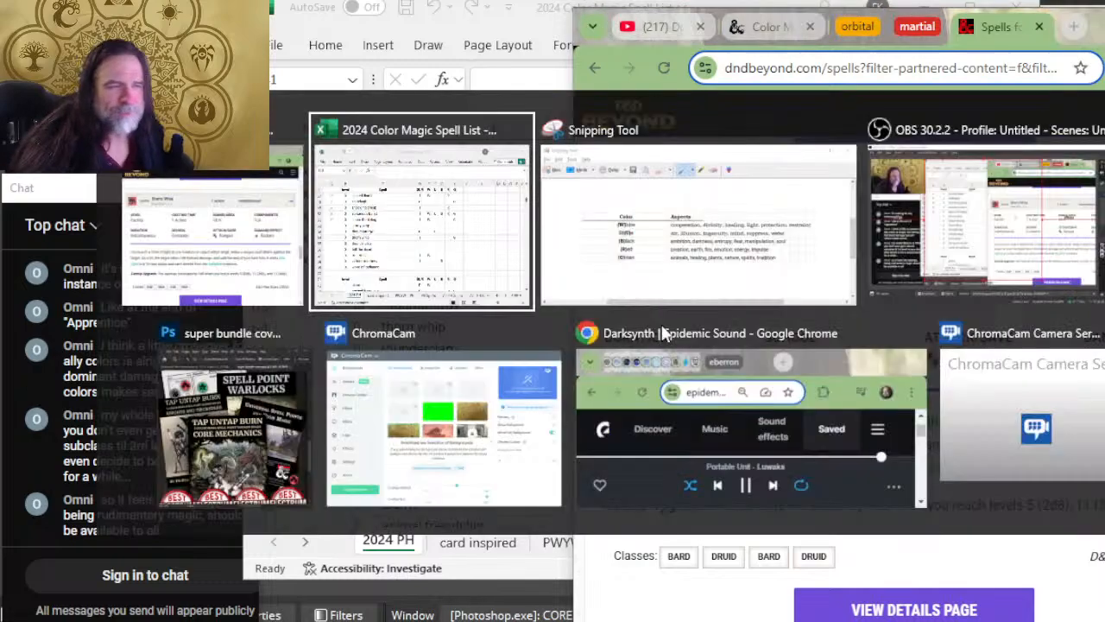
left_click(643, 282)
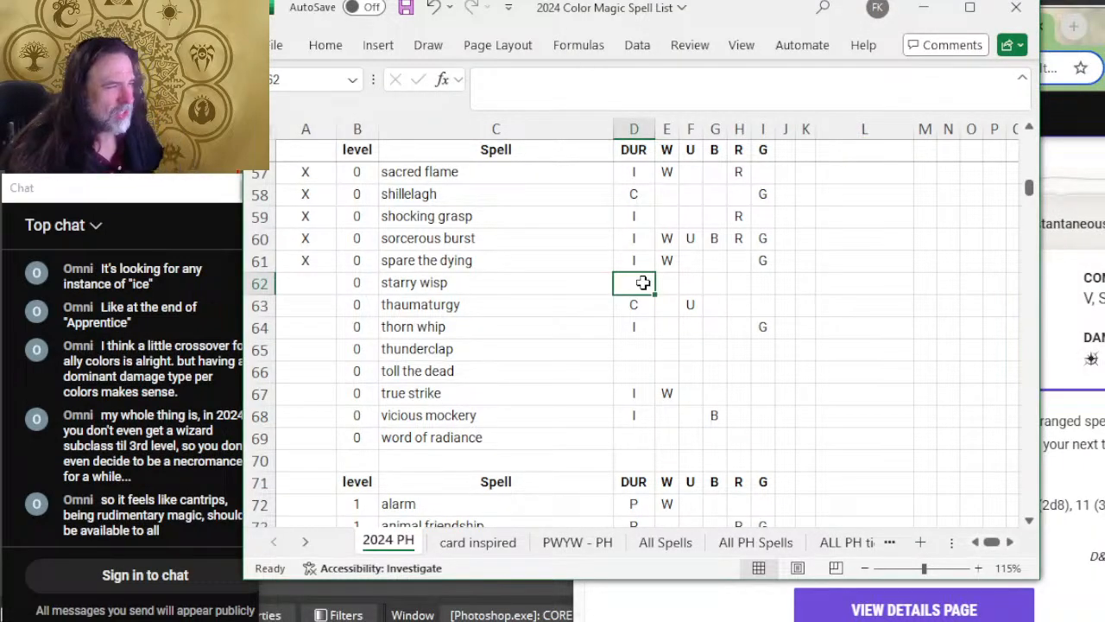
type("I")
Step: Read the Starry Wisp description and classes on D&D Beyond and return to its row in the spreadsheet
key("alt+Tab")
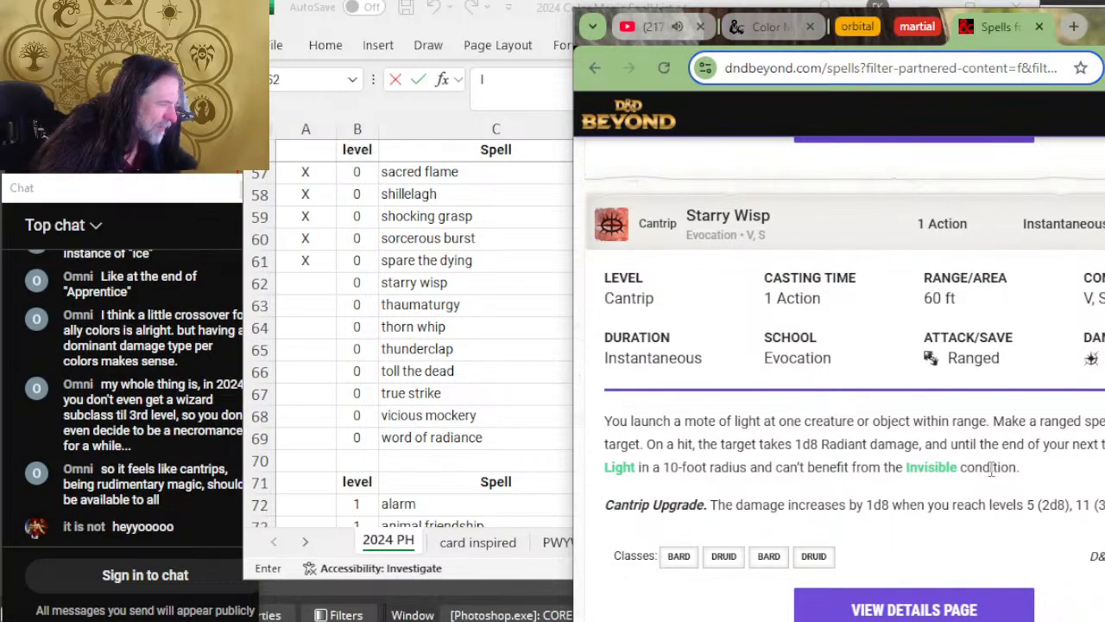
left_click_drag(991, 467, 841, 471)
left_click(844, 469)
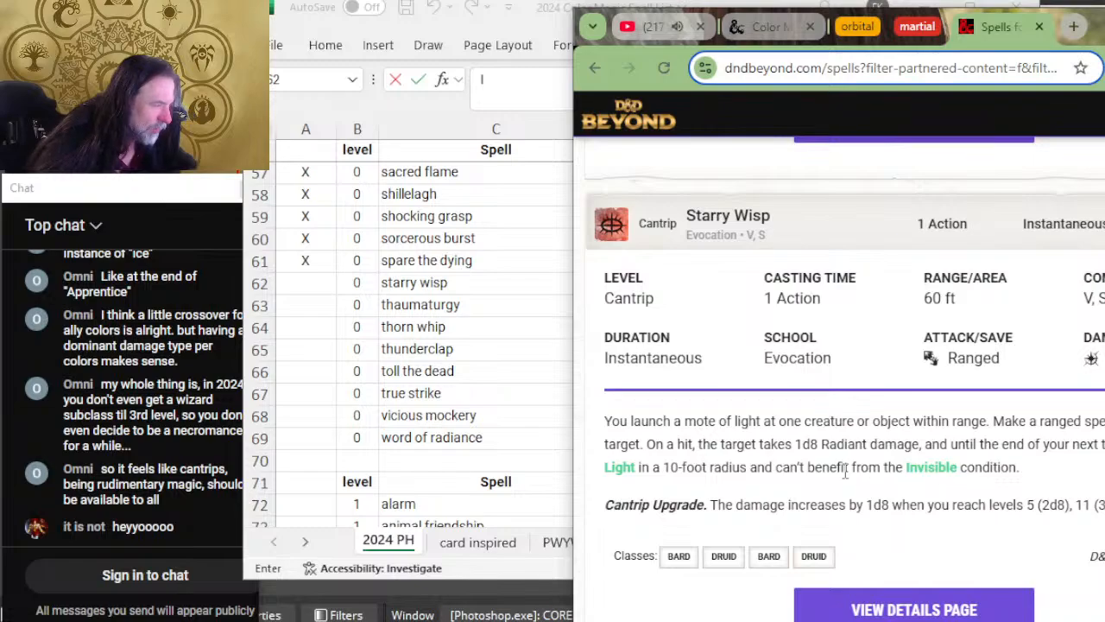
key("alt+Tab")
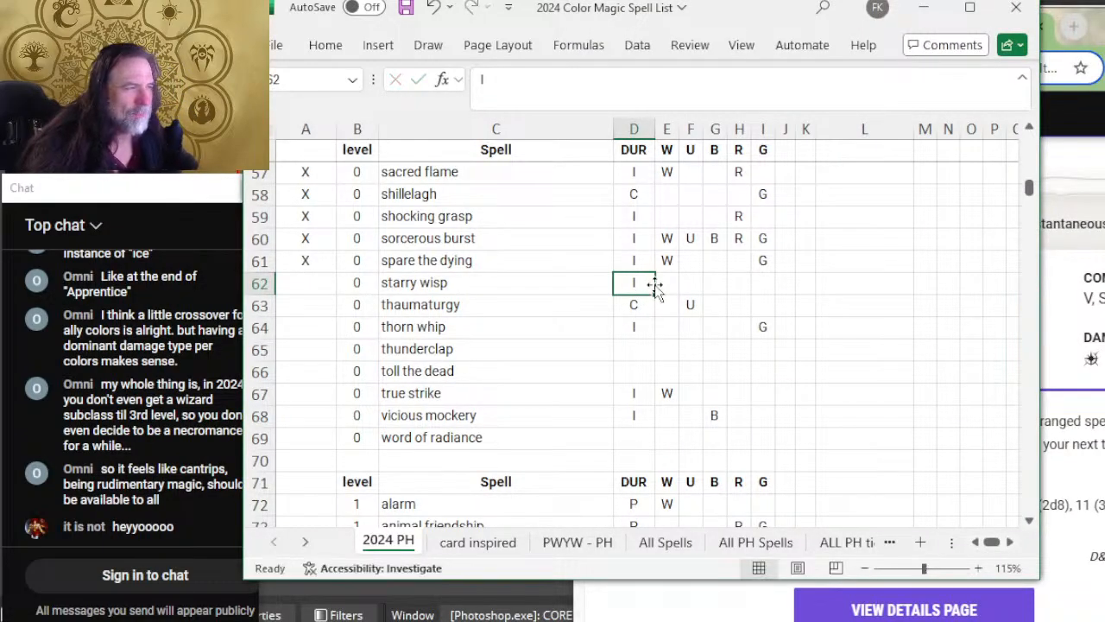
Step: Enter W and U as the starry wisp colors, checking them against the color aspects table in the Snipping Tool window
left_click(663, 285)
type("W")
left_click(689, 285)
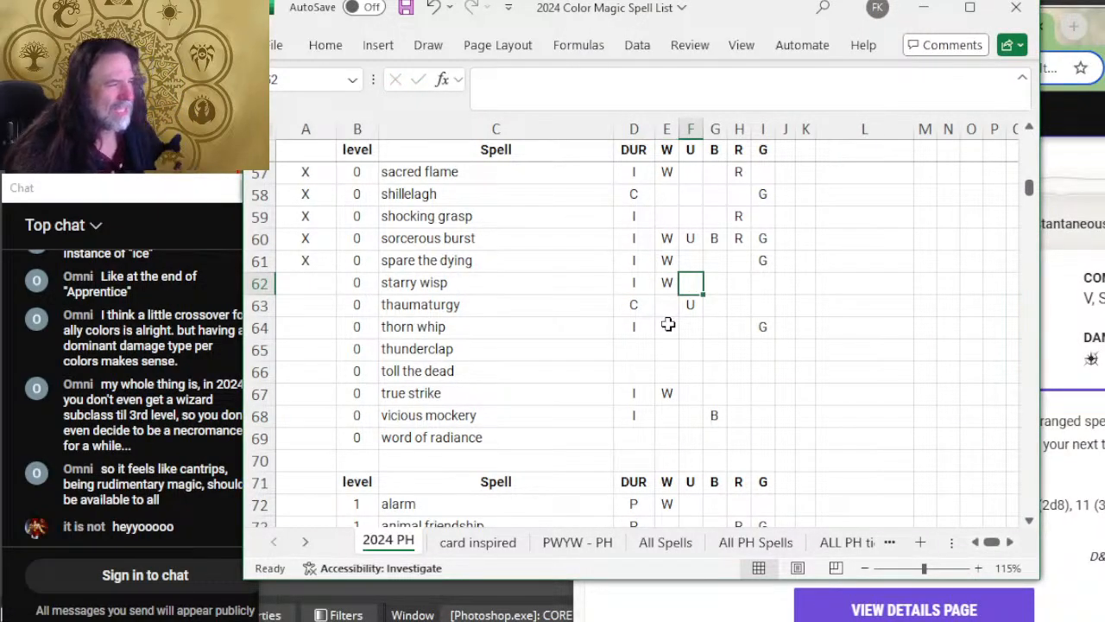
type("U")
key("alt+Tab")
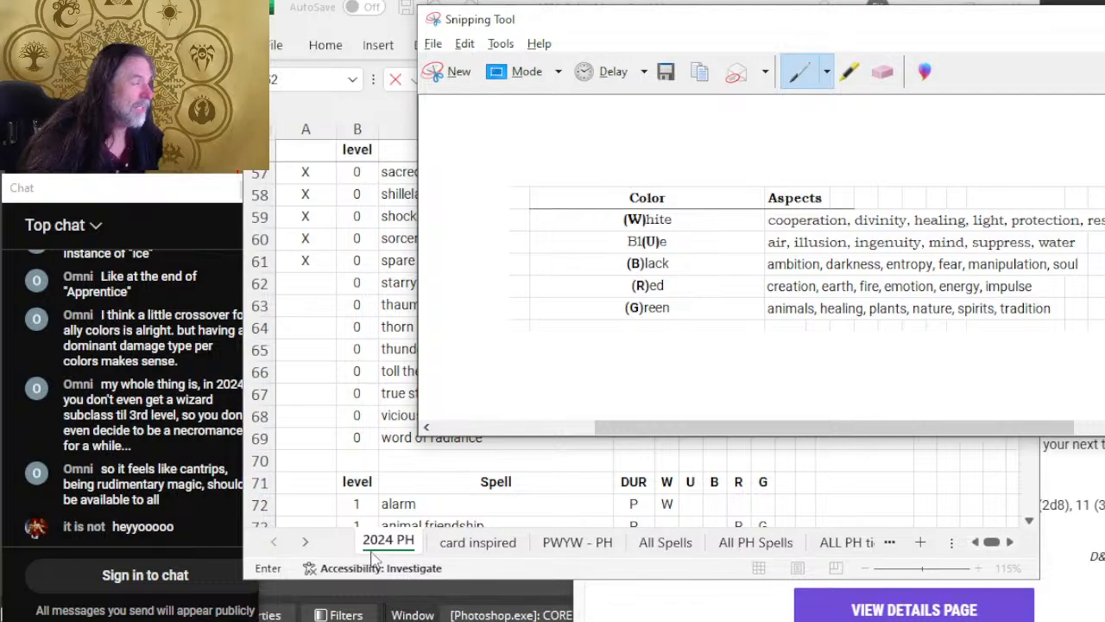
left_click(500, 491)
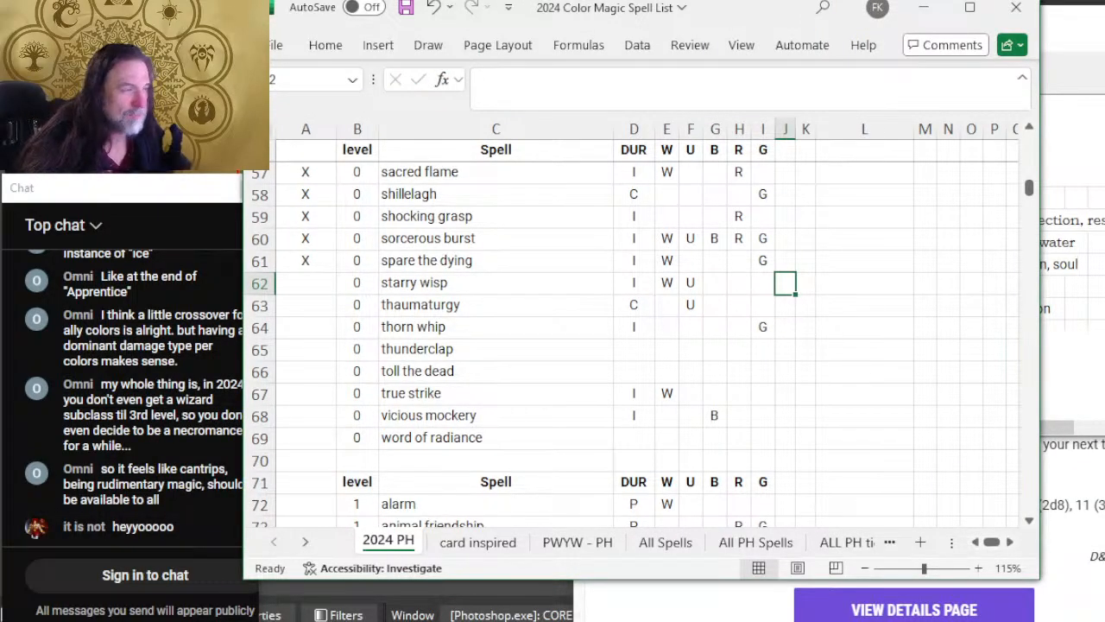
Step: Mark the starry wisp row as reviewed with X
key("alt+Tab")
key("alt+Tab")
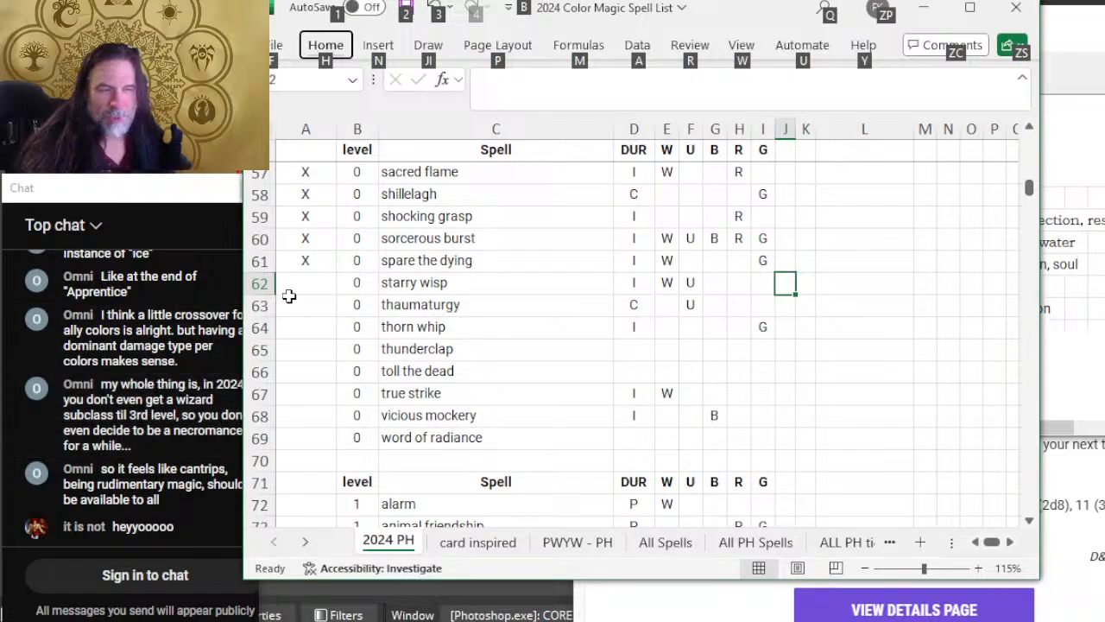
left_click(296, 281)
type("X")
key("alt+Tab")
Step: Expand the Thaumaturgy cantrip on D&D Beyond and read its duration, effects and classes
key("alt+Tab")
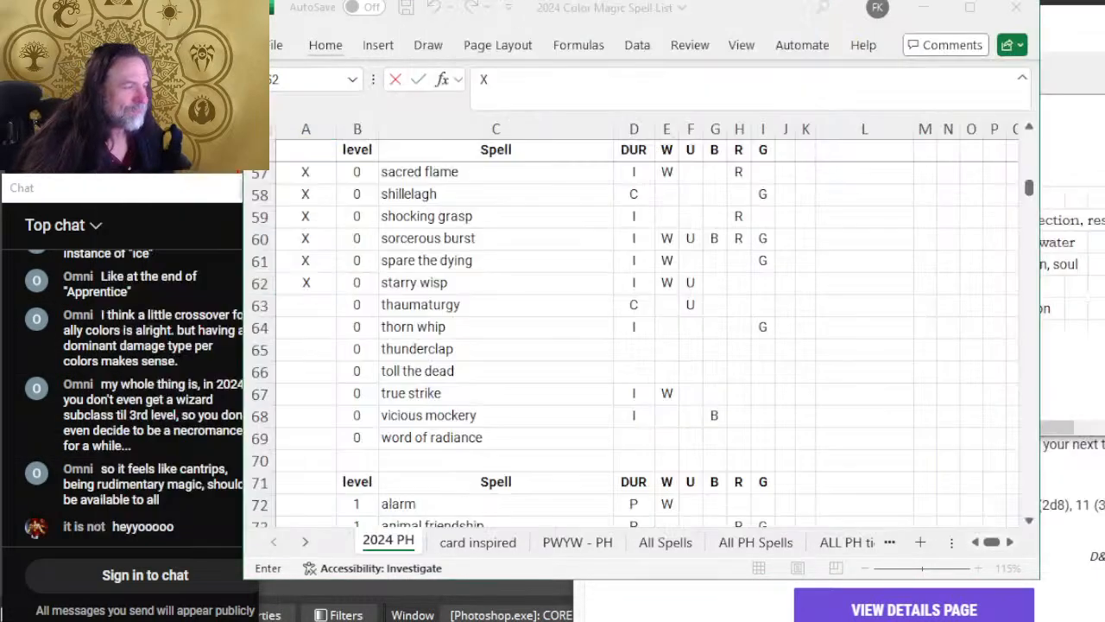
key("alt+Tab")
scroll(850, 386, "down", 3)
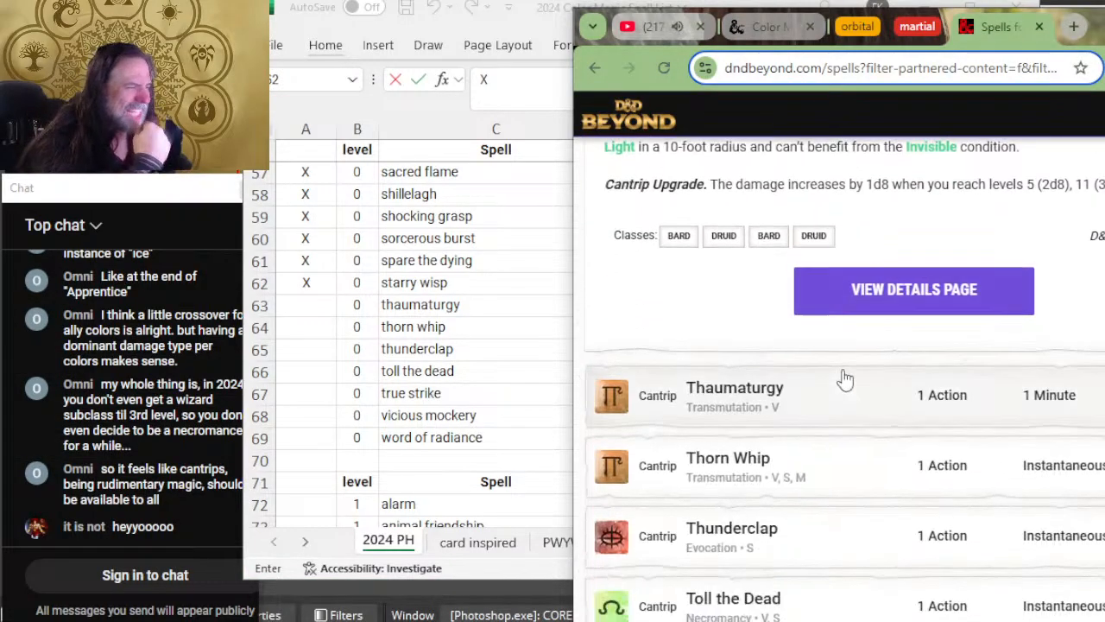
scroll(844, 364, "down", 2)
left_click(850, 246)
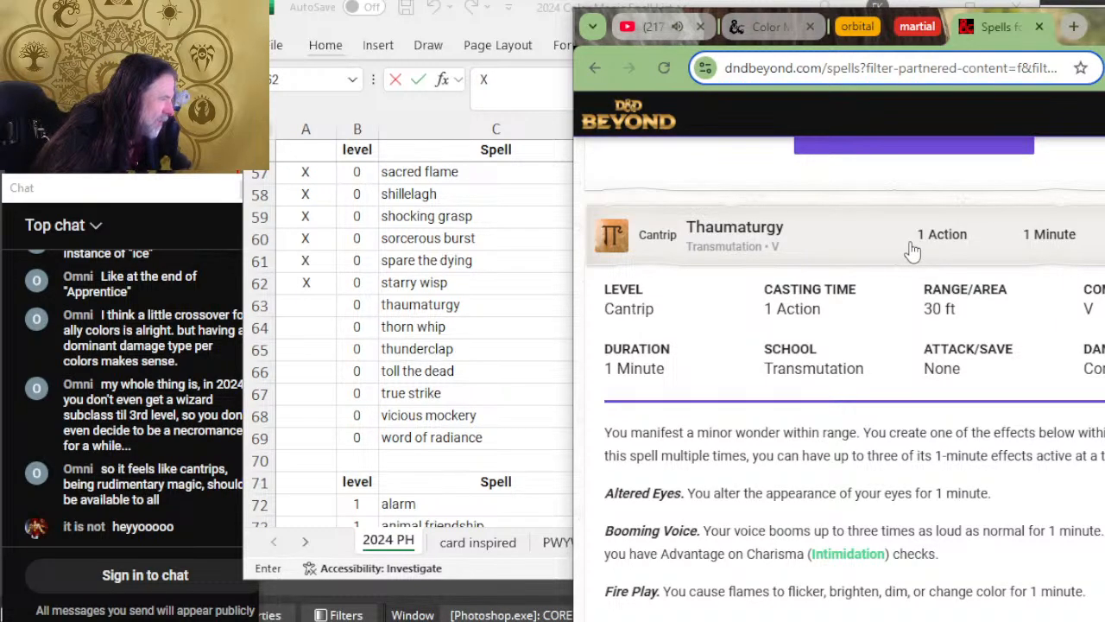
scroll(967, 276, "down", 2)
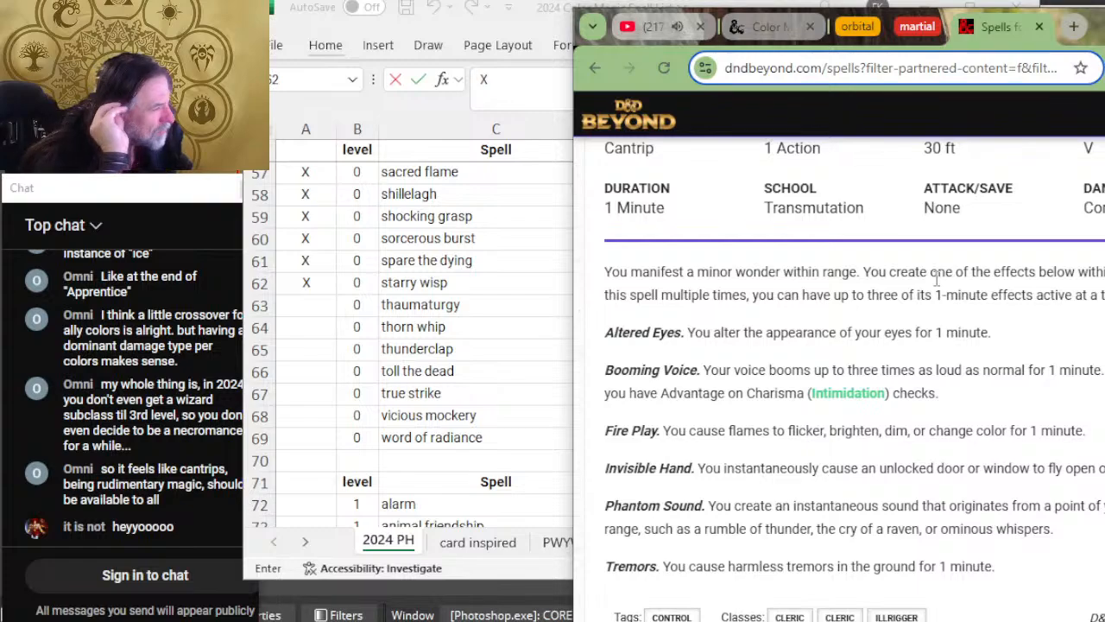
scroll(924, 280, "up", 2)
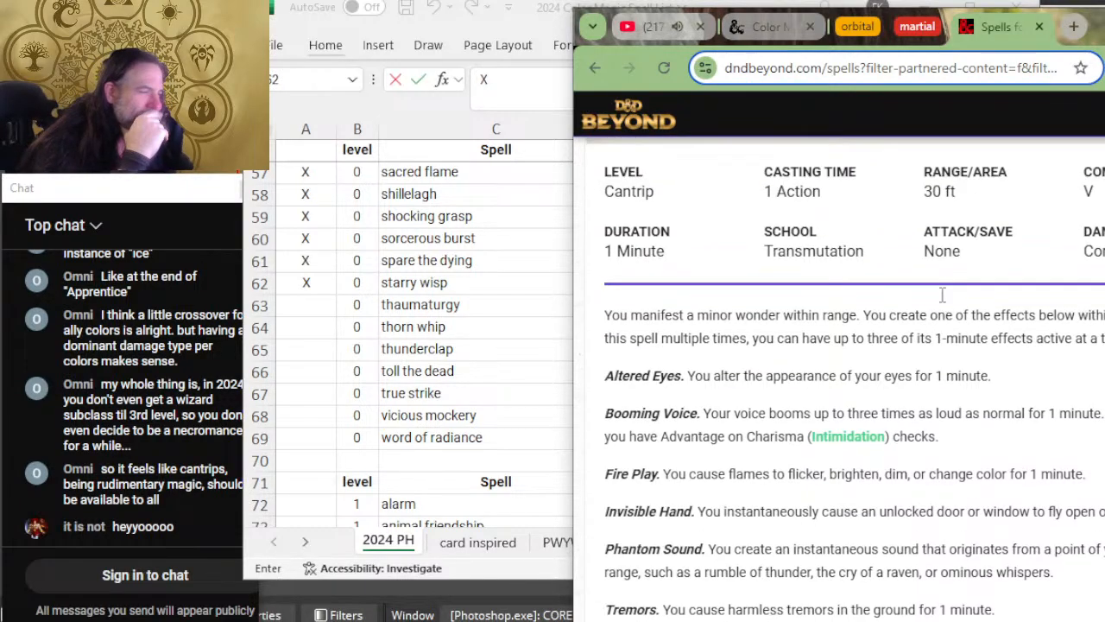
scroll(928, 291, "down", 2)
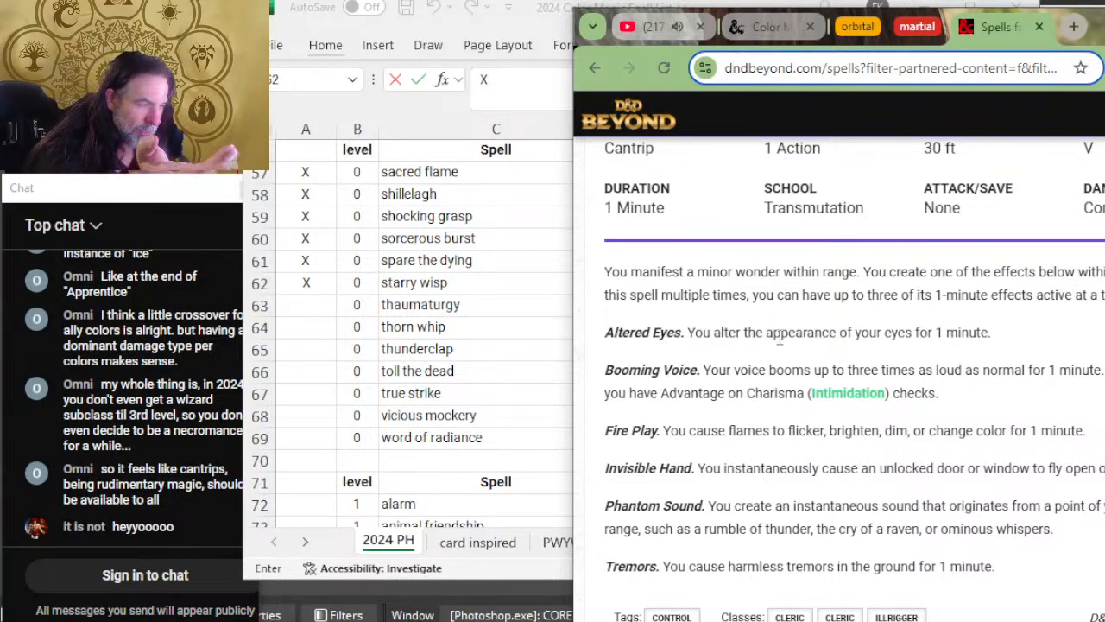
scroll(730, 336, "up", 2)
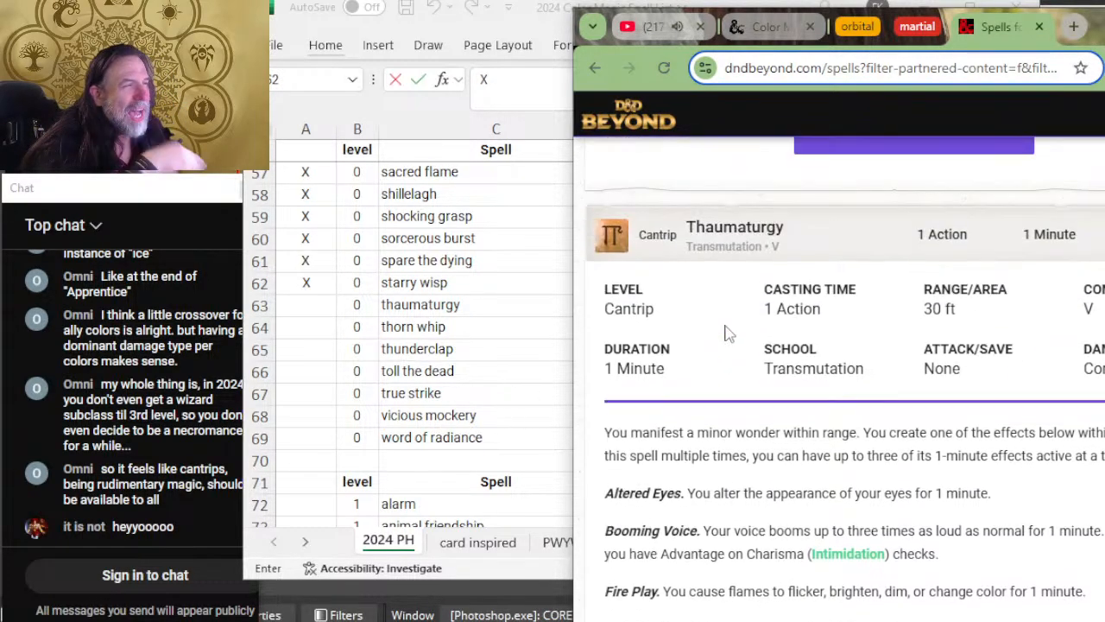
scroll(730, 335, "down", 4)
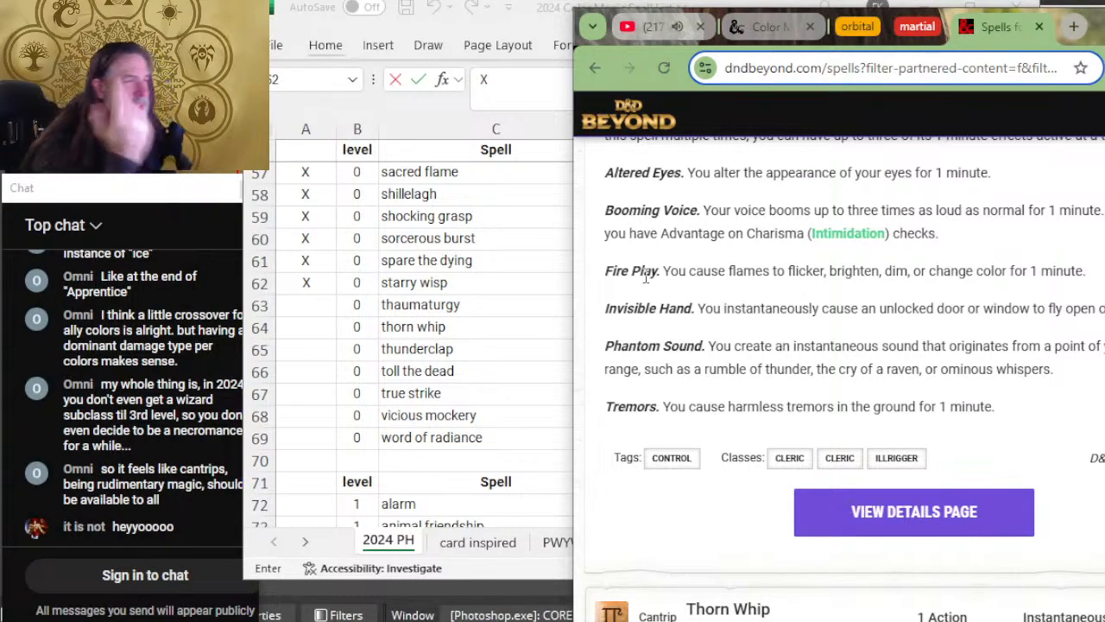
Step: Return to the spreadsheet and mark the thaumaturgy row as reviewed with X
left_click(504, 268)
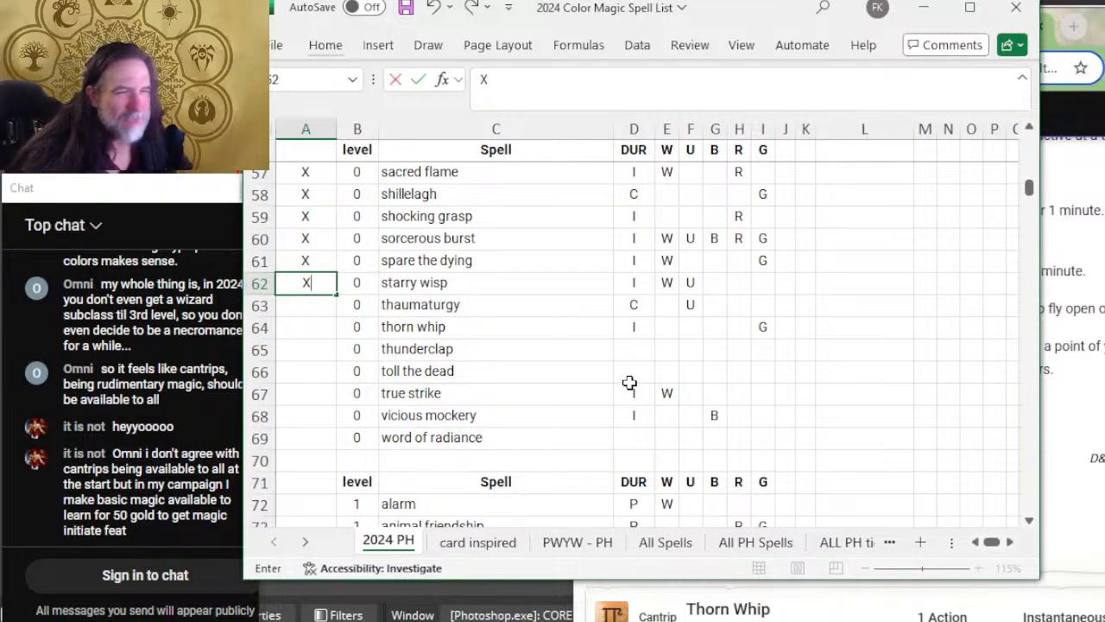
key("Return")
key("Right")
Step: Add R and G to the colors in the thaumaturgy row
key("Right")
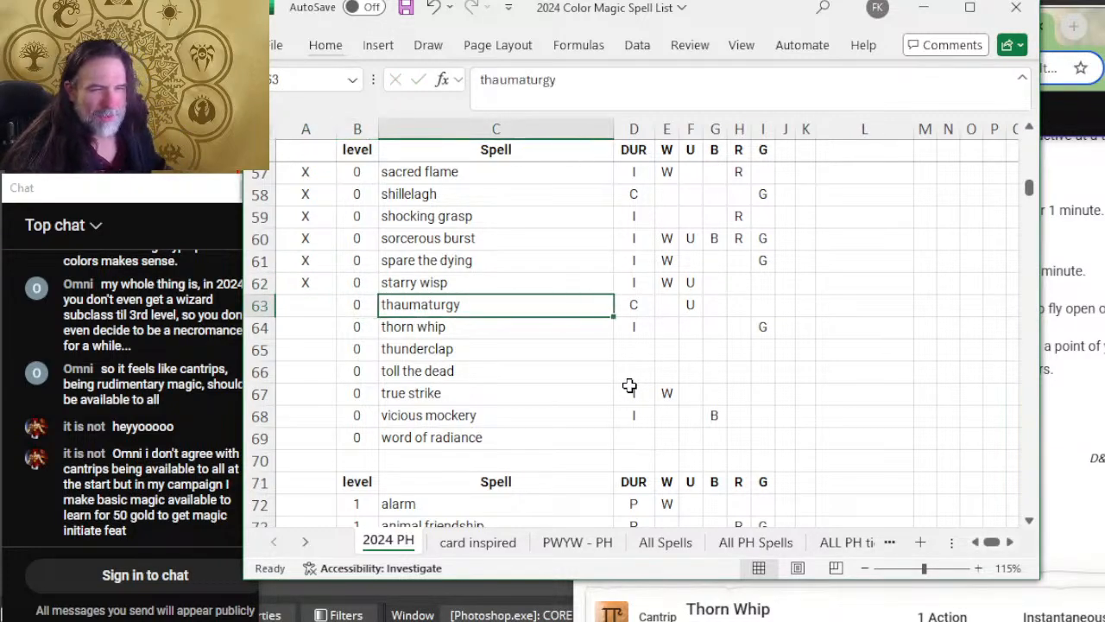
key("Left")
key("Left")
type("X")
key("Right")
key("Right")
key("Right")
key("Right")
key("Right")
key("Right")
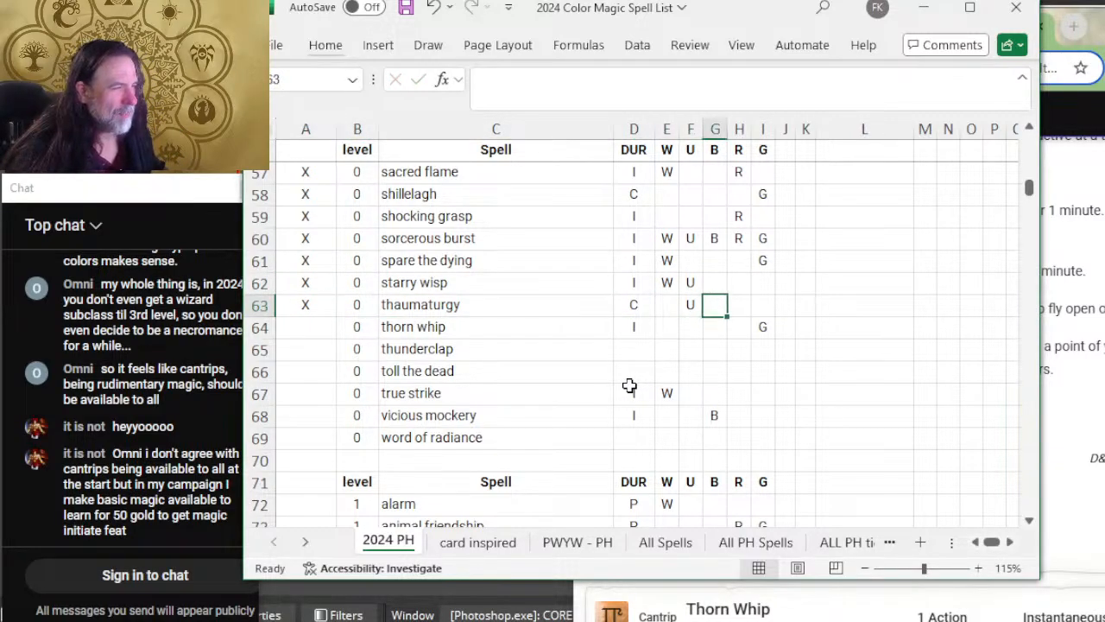
key("Right")
type("R")
key("Right")
type("G")
key("Left")
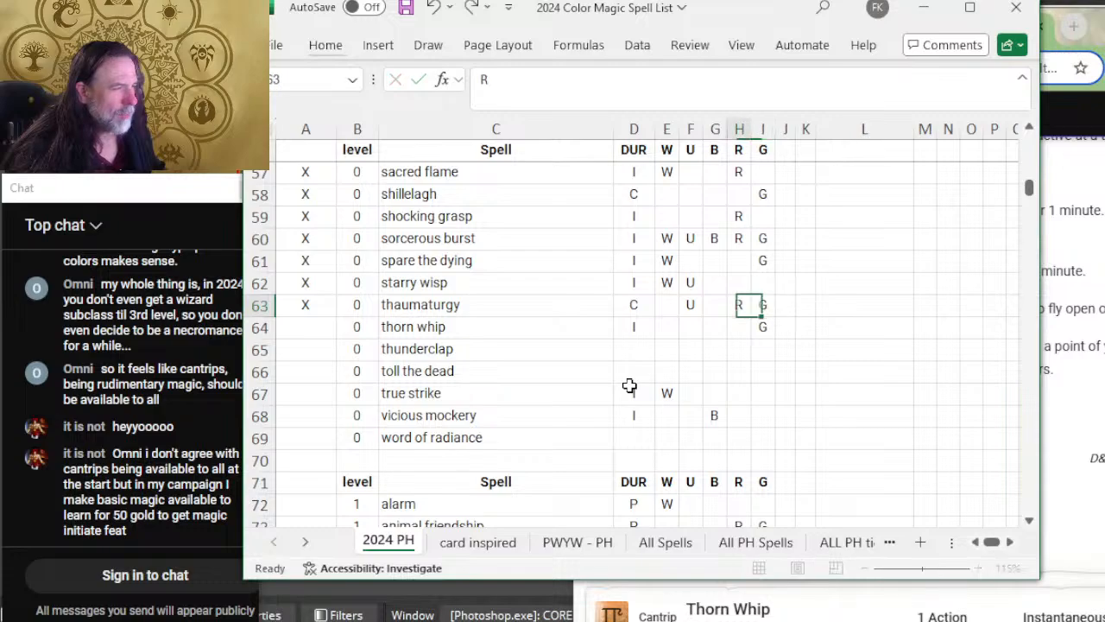
Step: Move to the thorn whip row, expand the Thorn Whip cantrip on D&D Beyond and read its duration, description and classes
key("Left")
key("Left")
key("Left")
key("Left")
key("Left")
key("Left")
key("Left")
key("Down")
key("Right")
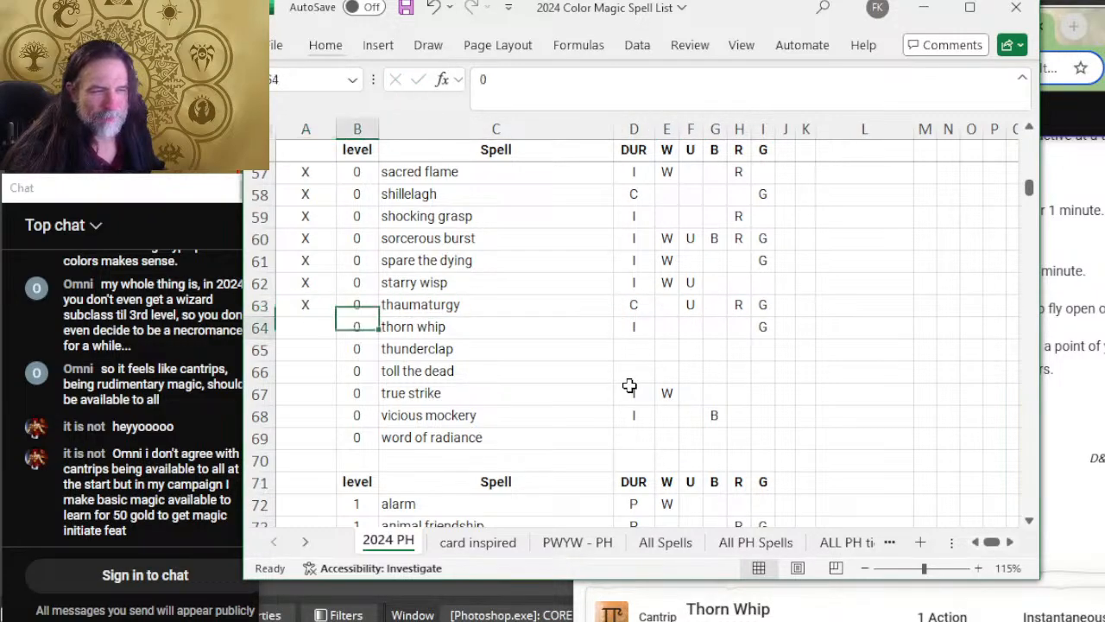
key("alt+Tab")
scroll(784, 439, "down", 4)
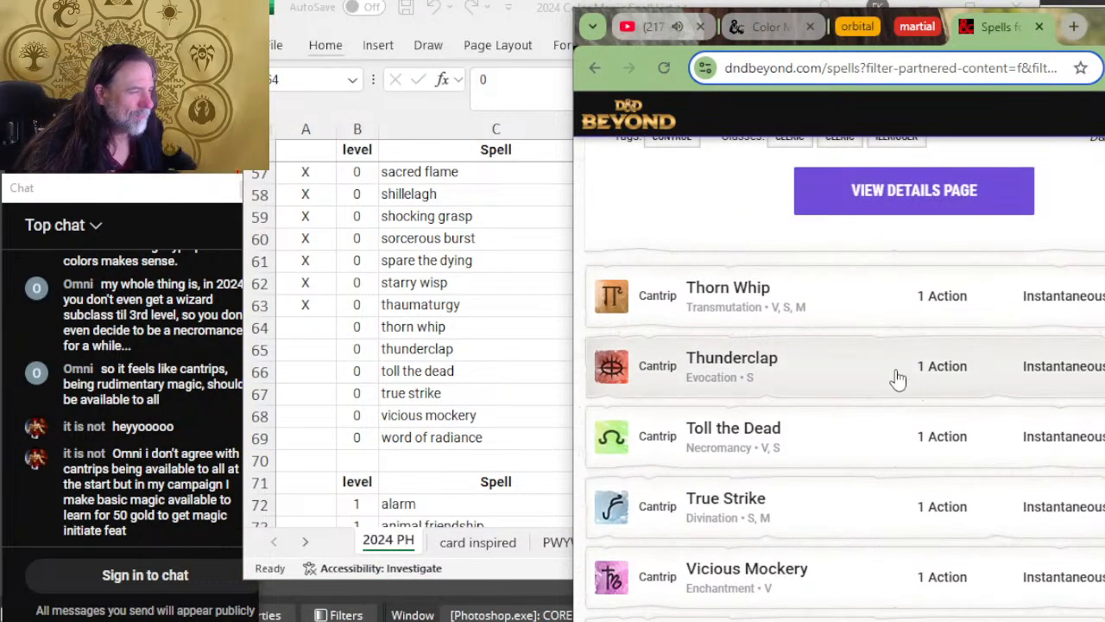
left_click(870, 304)
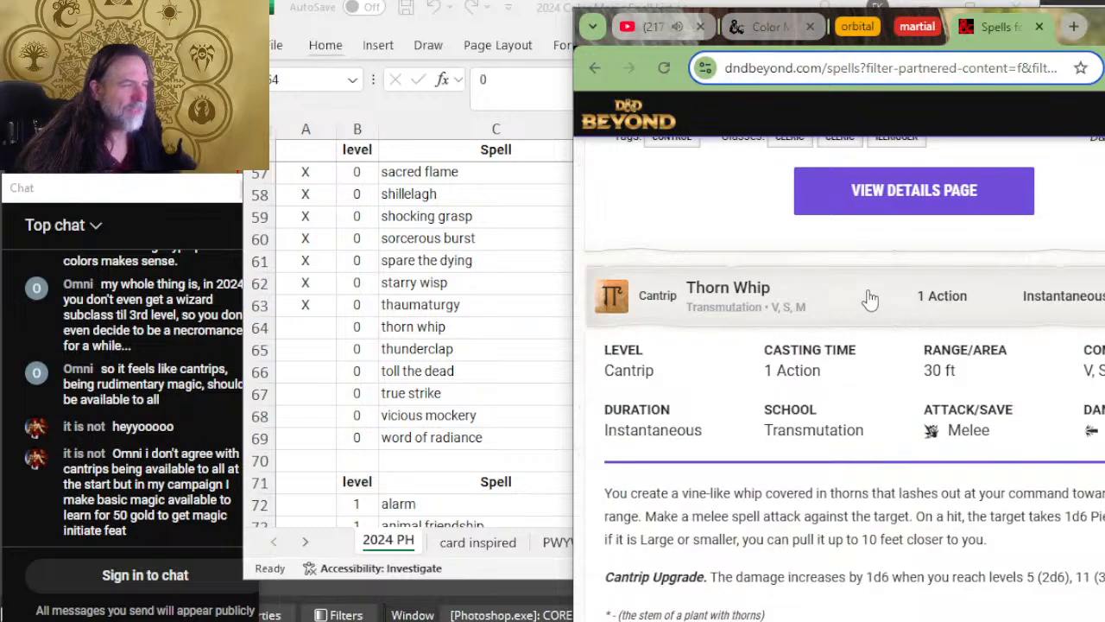
scroll(928, 378, "down", 2)
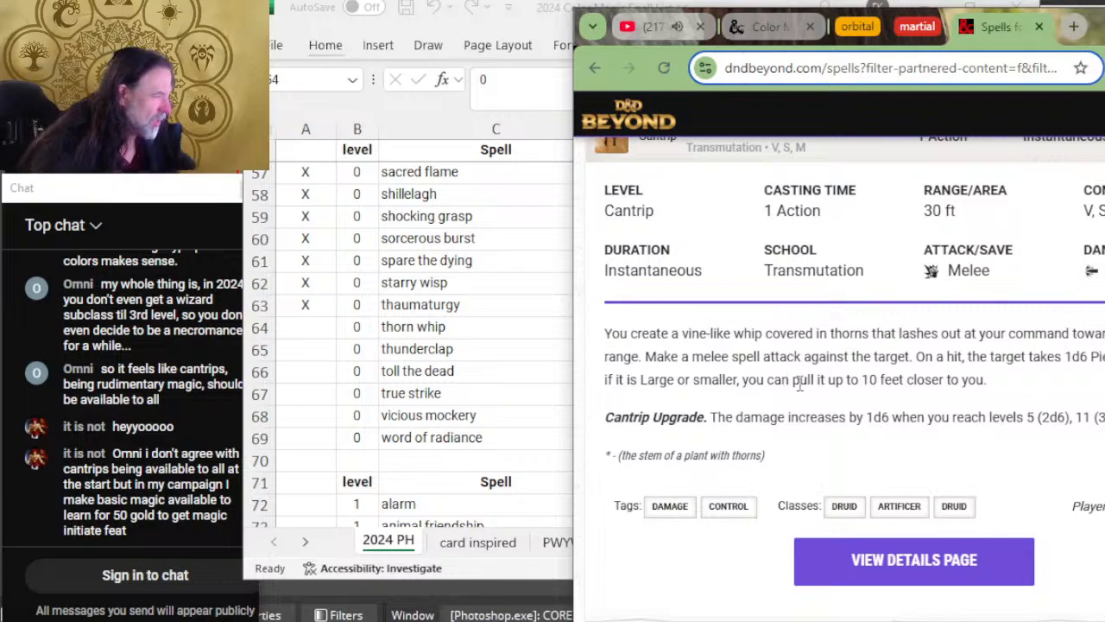
Step: Return to the spreadsheet and mark the thorn whip row as reviewed with X
key("alt+Tab")
left_click(312, 323)
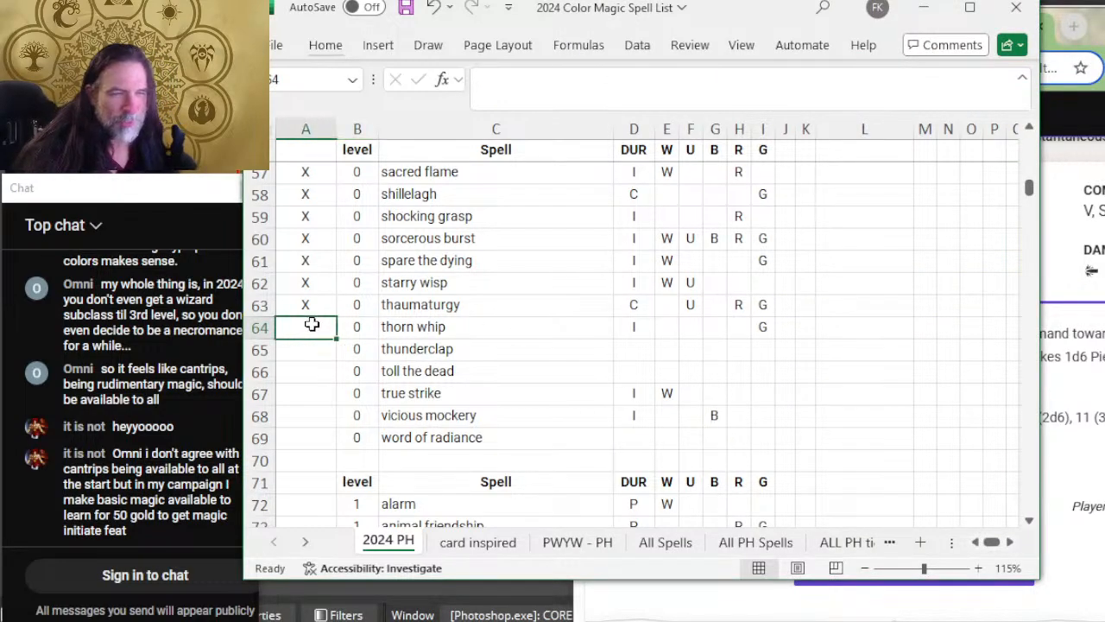
type("X")
key("alt+Tab")
key("alt+Tab")
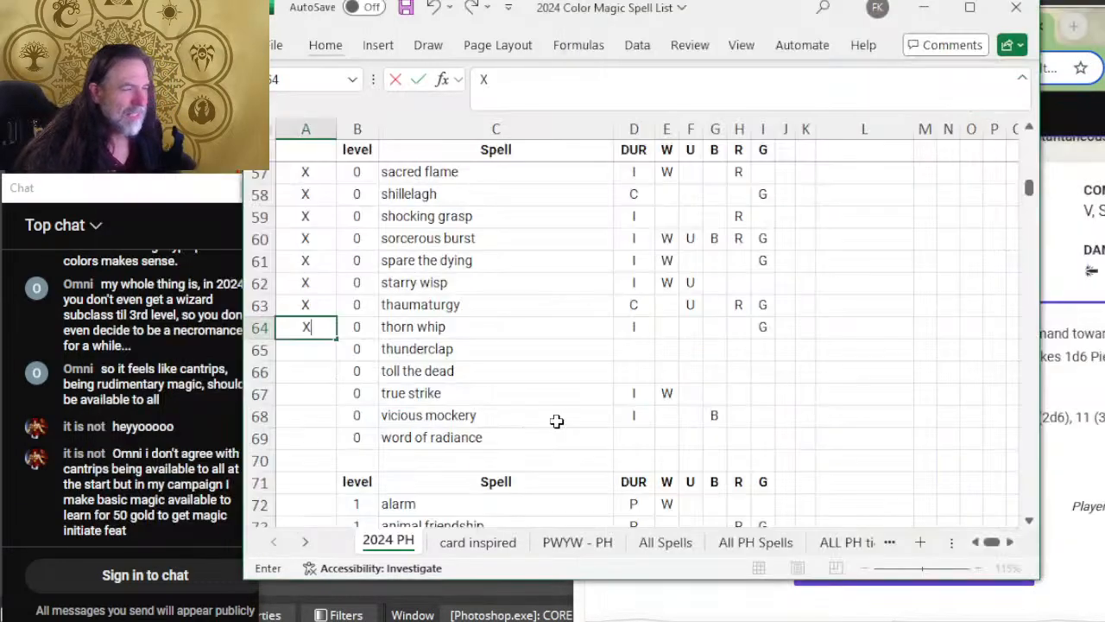
Step: Select the thunderclap review cell, then expand and read the Thunderclap cantrip on D&D Beyond
left_click(301, 348)
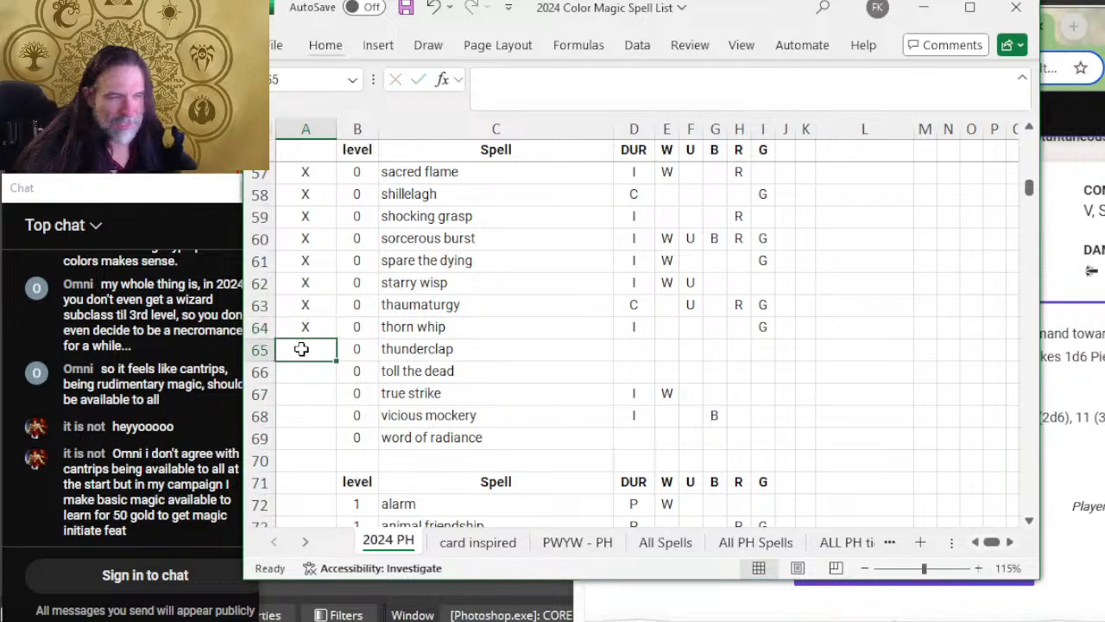
key("alt+Tab")
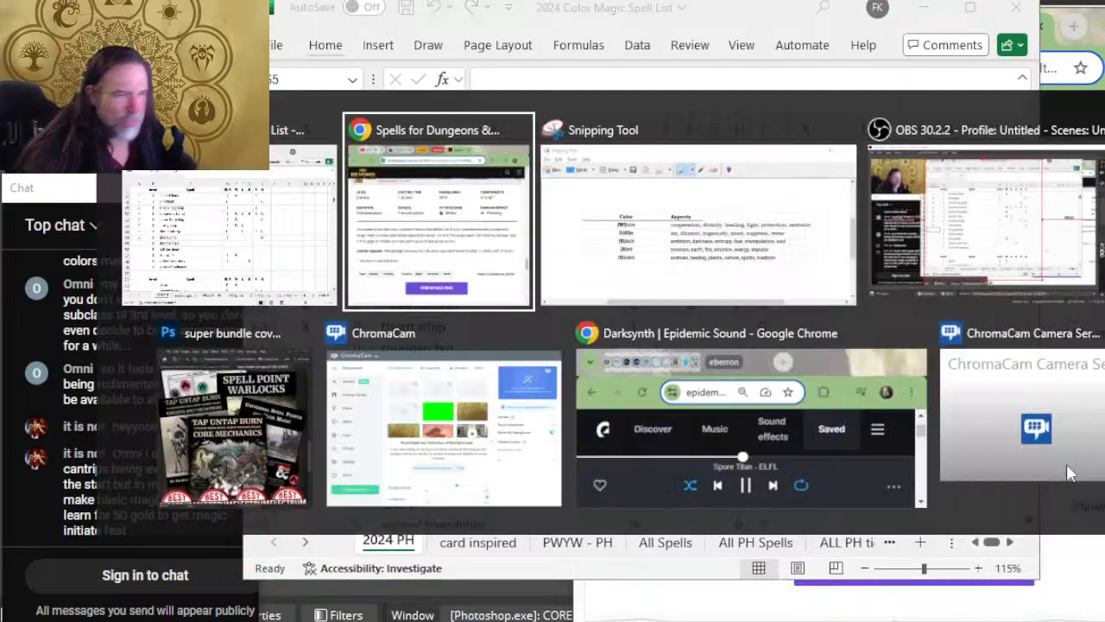
scroll(962, 412, "down", 5)
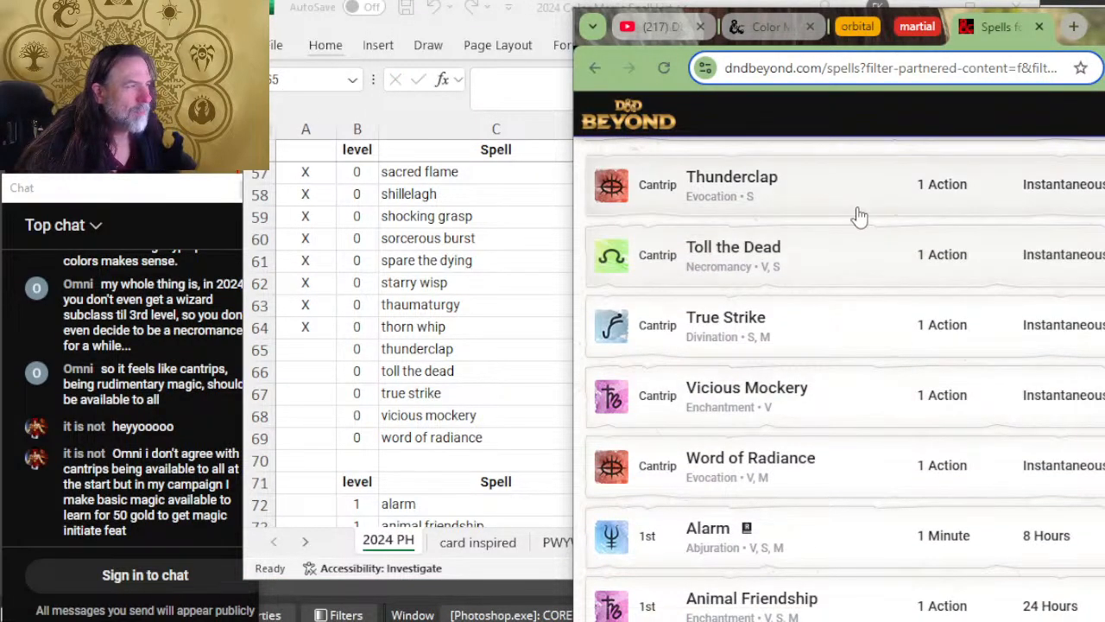
left_click(853, 212)
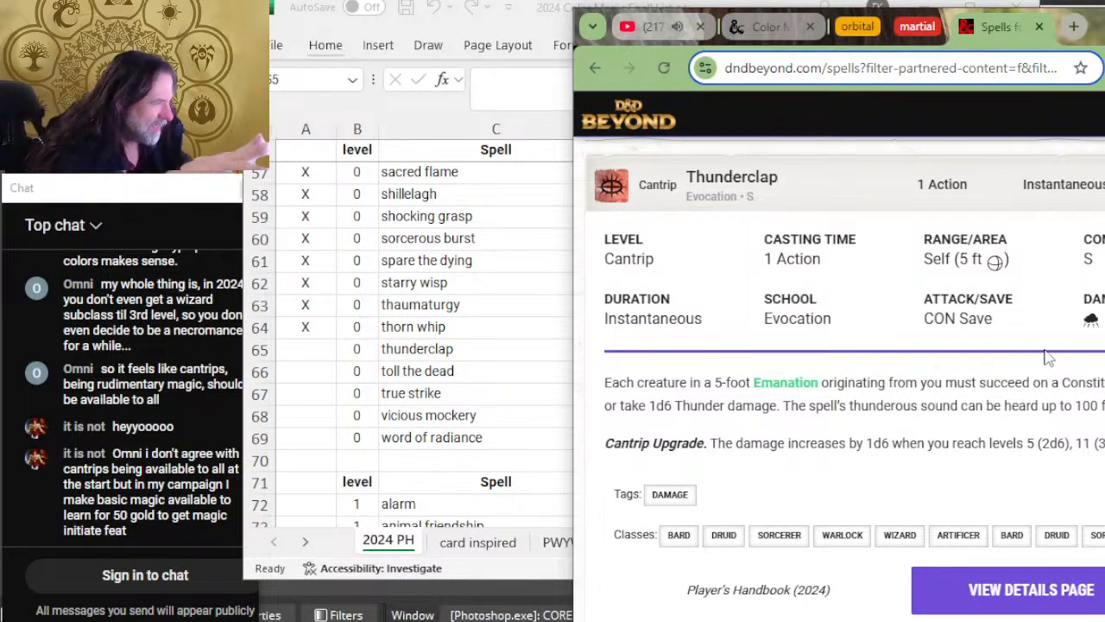
key("alt+Tab")
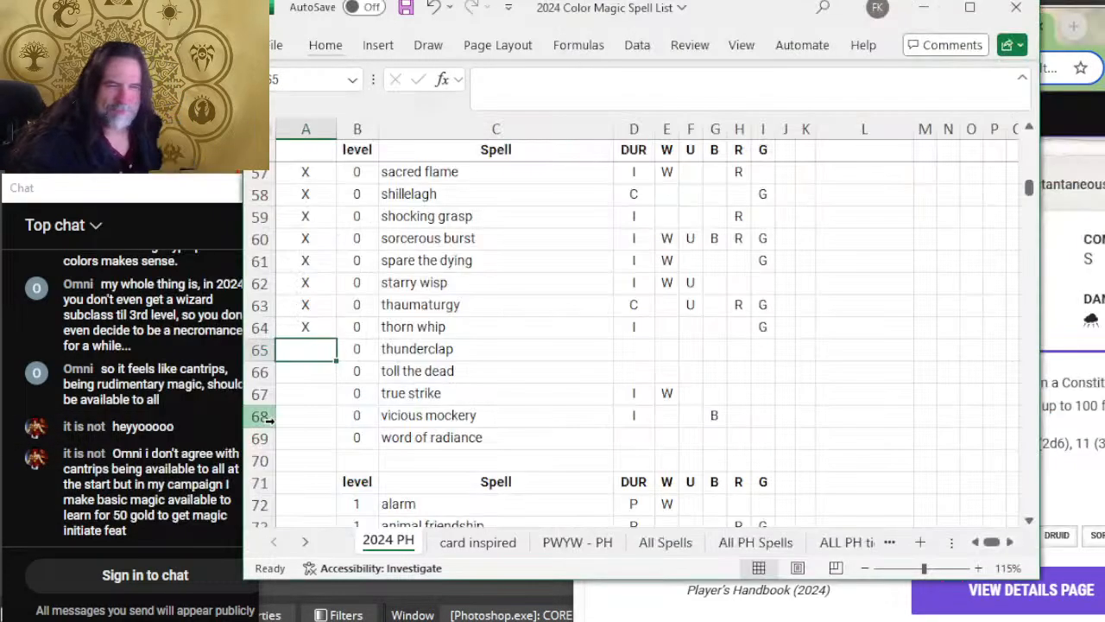
Step: Mark the thunderclap row as reviewed with X and enter I as its duration
key("alt+Tab")
key("alt+Tab")
type("X")
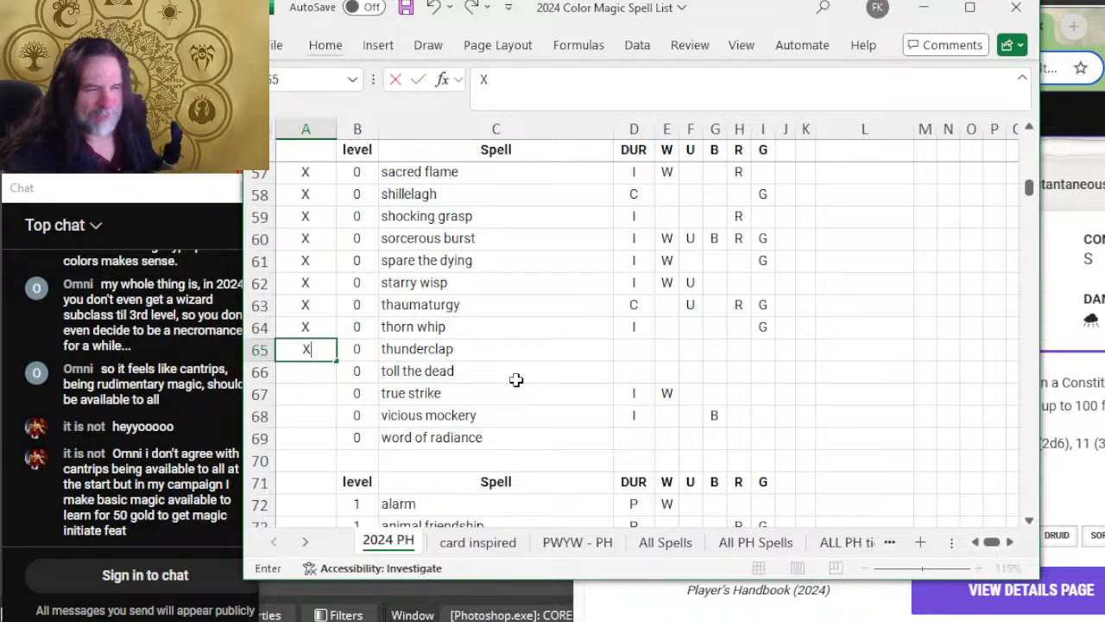
key("Tab")
key("Tab")
key("Tab")
key("Tab")
key("Left")
type("I")
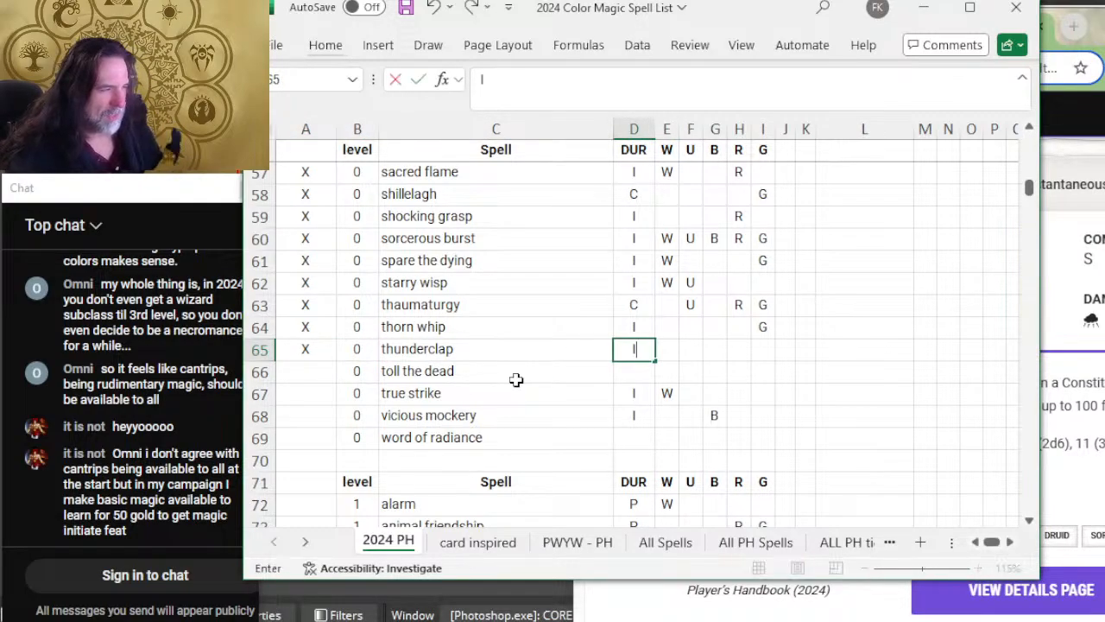
Step: Enter U, R and G as the colors in the thunderclap row
key("Tab")
key("Tab")
type("U")
key("Tab")
key("Tab")
type("R")
key("Tab")
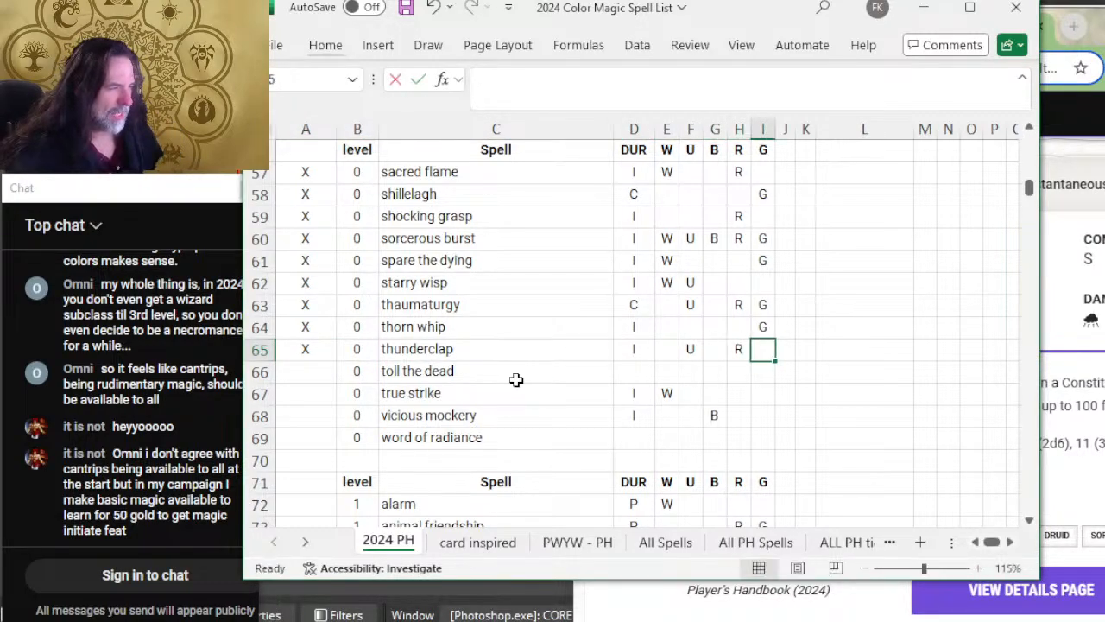
type("G")
key("Tab")
Step: Look over the earlier cantrip rows, expand and read Toll the Dead on D&D Beyond, and return to the spreadsheet
scroll(637, 303, "up", 8)
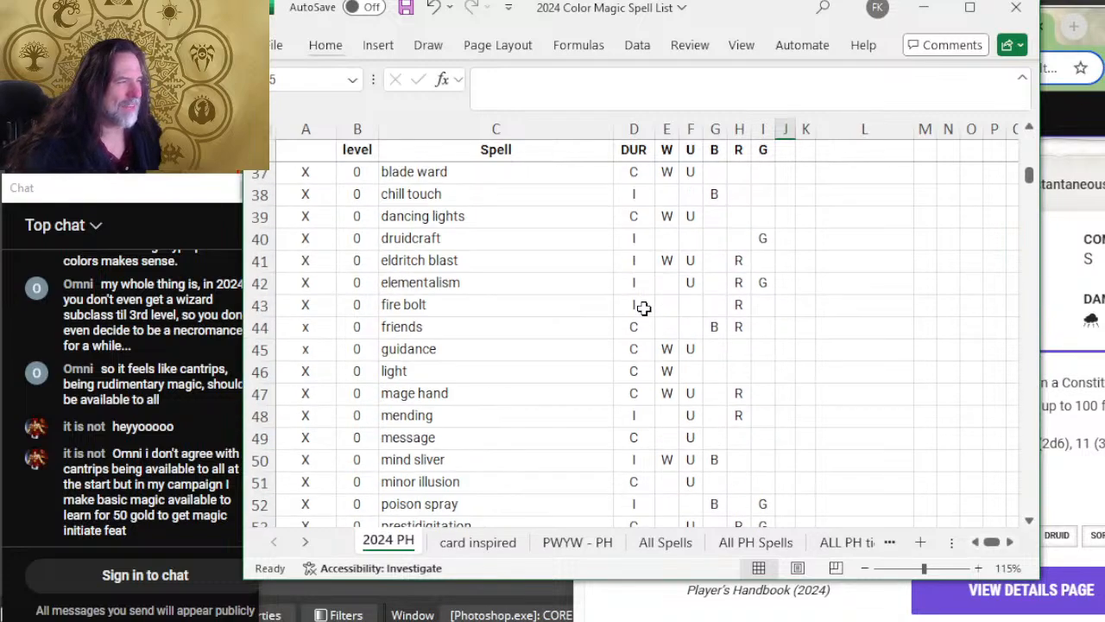
scroll(656, 296, "down", 3)
scroll(656, 296, "down", 7)
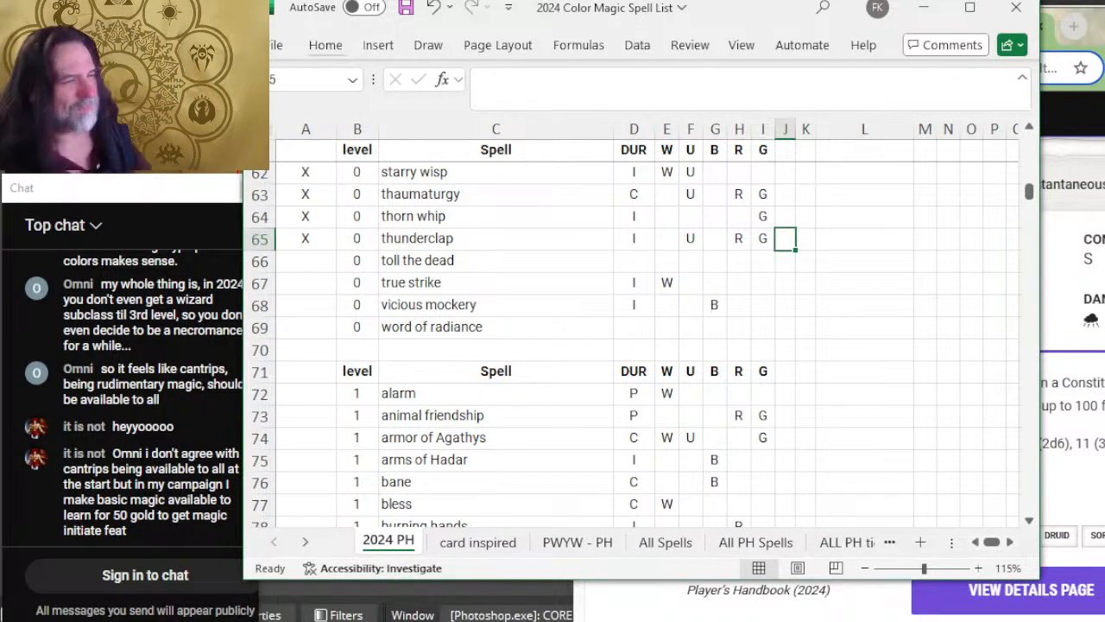
key("alt+Tab")
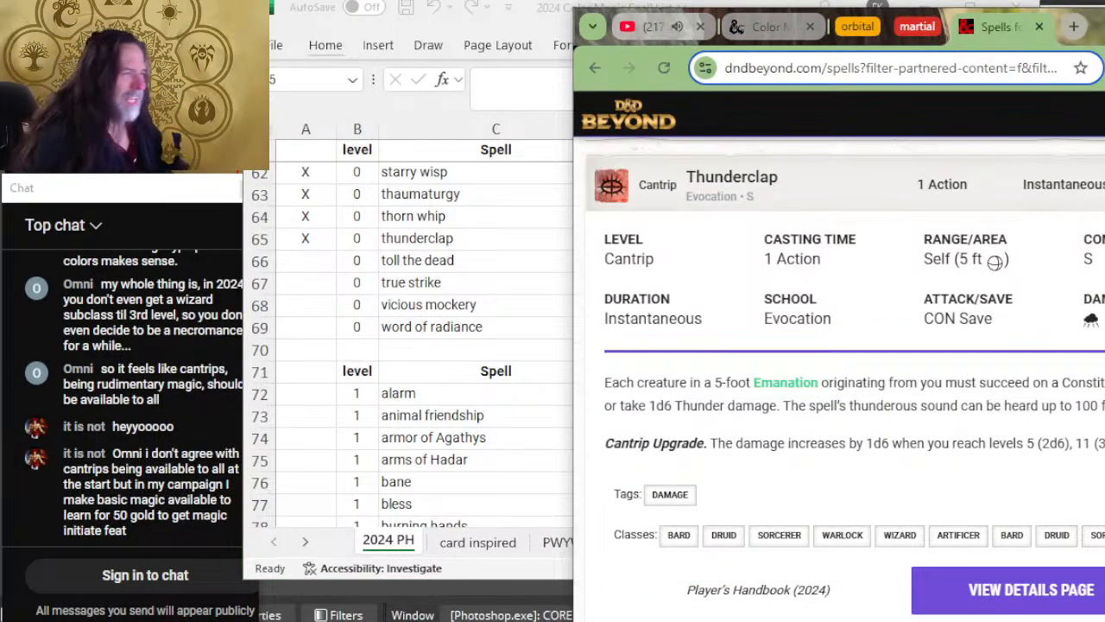
scroll(1040, 359, "down", 4)
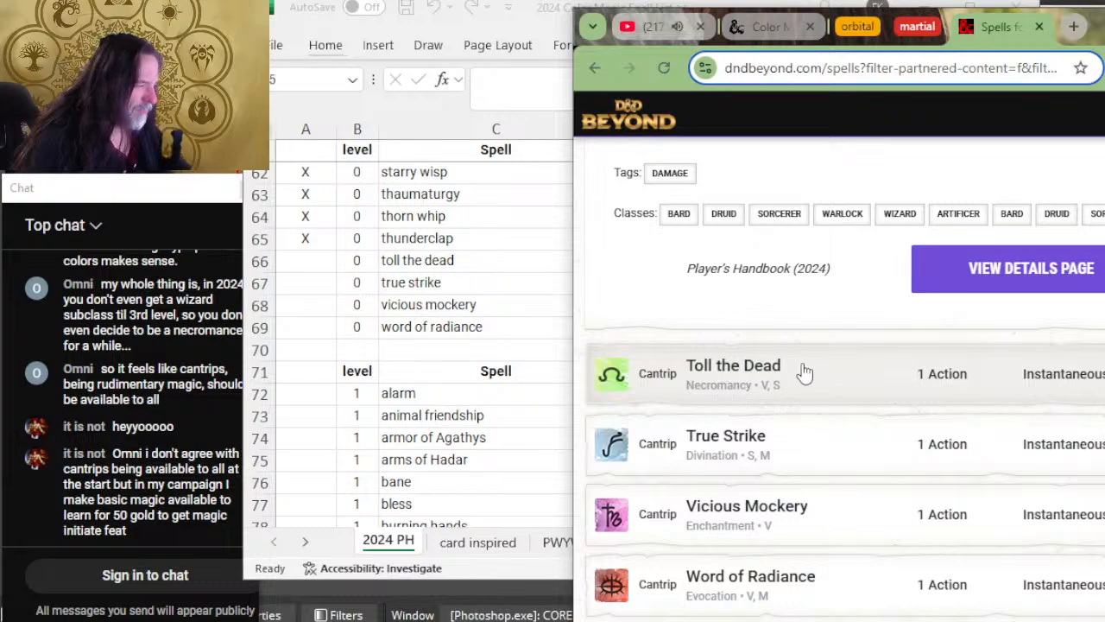
left_click(804, 372)
scroll(815, 345, "down", 2)
key("alt+Tab")
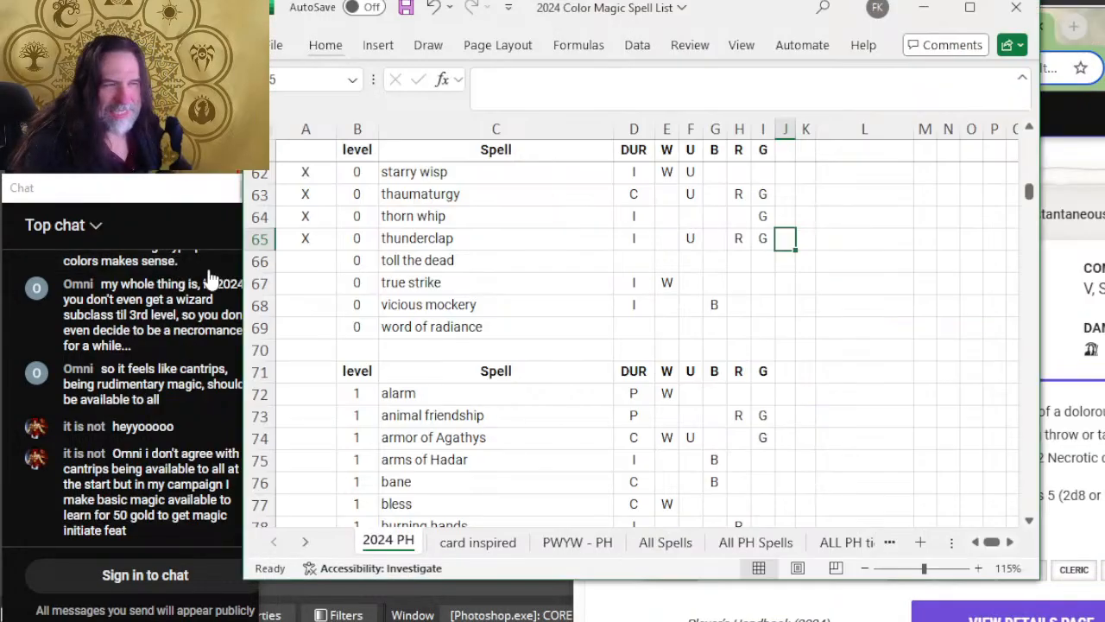
Step: Enter I as the duration and B as the color in the toll the dead row
left_click(629, 259)
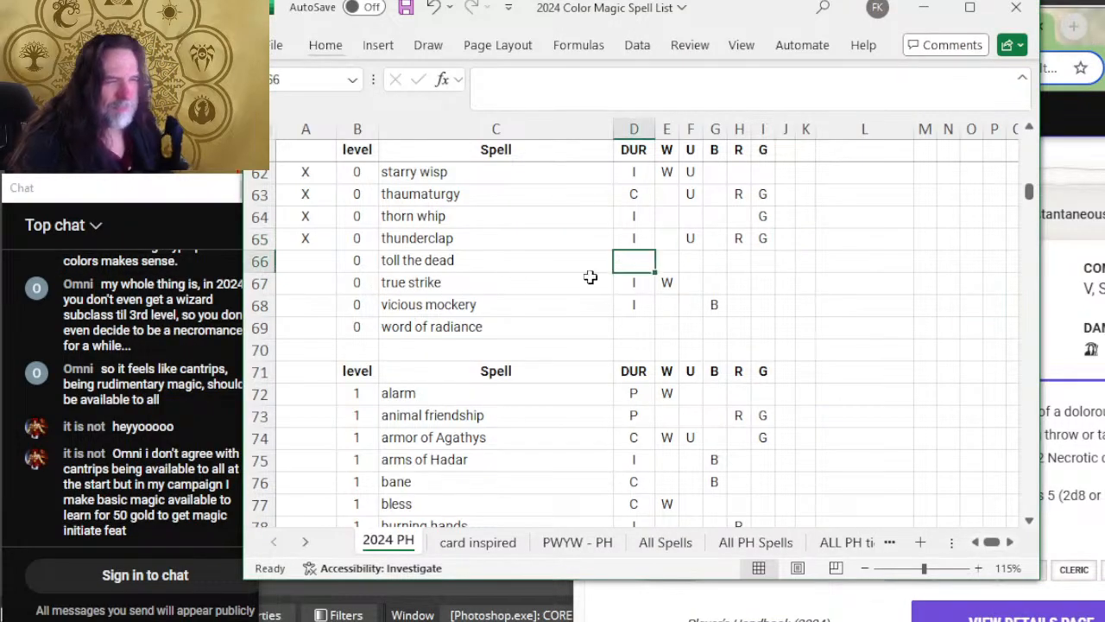
key("alt+Tab")
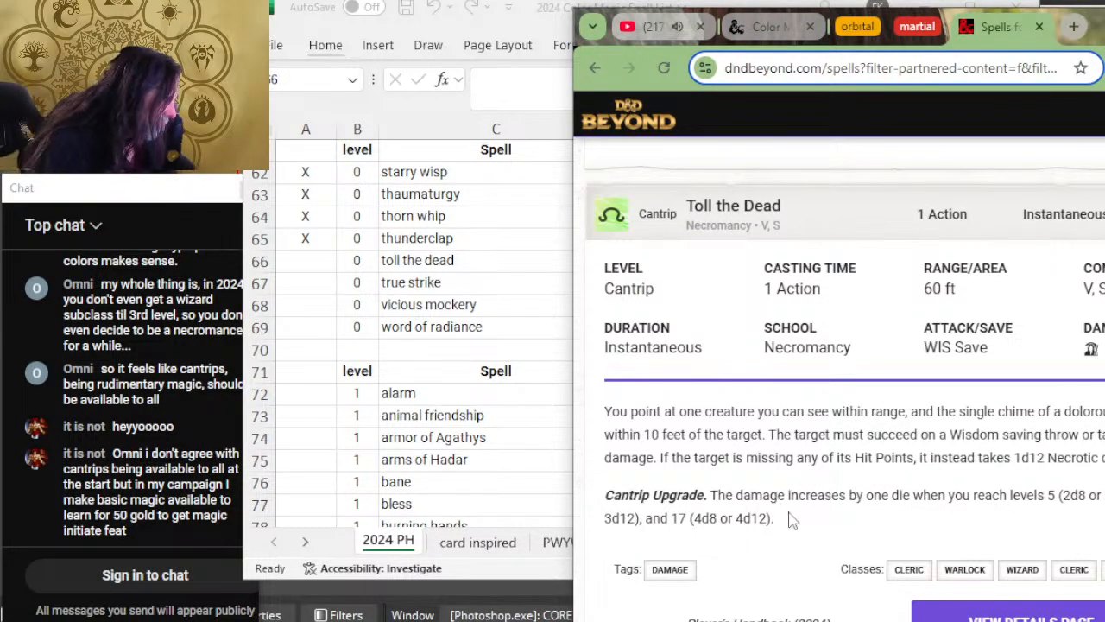
left_click(236, 467)
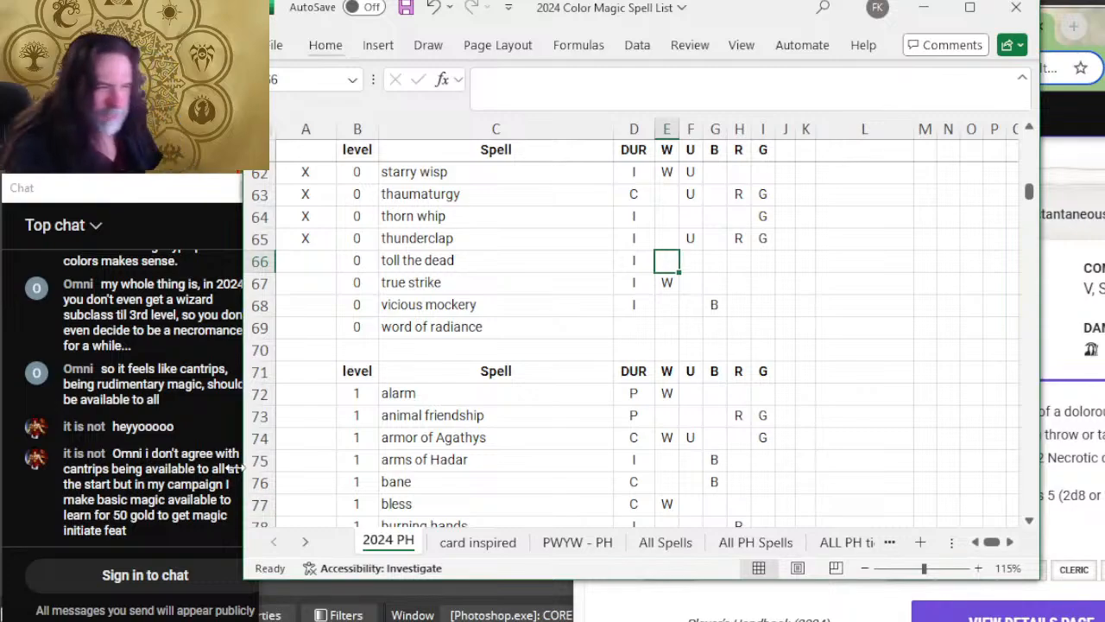
key("Right")
key("Right")
type("B")
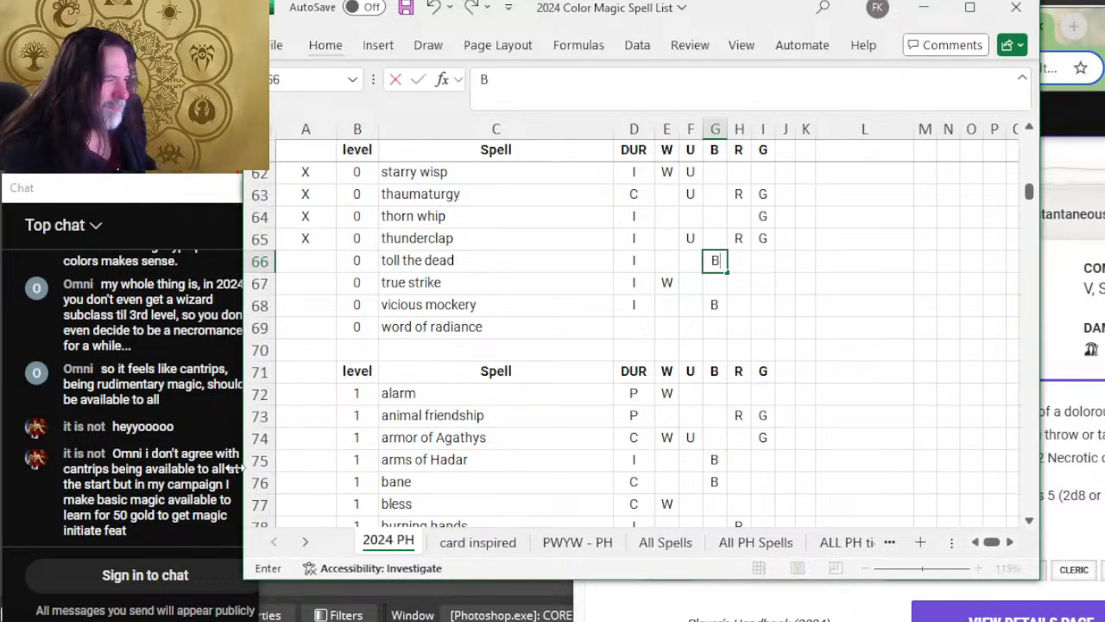
Step: Mark the toll the dead row as reviewed with X
key("Left")
key("Left")
key("Left")
key("Left")
key("Left")
key("Left")
type("X")
key("Return")
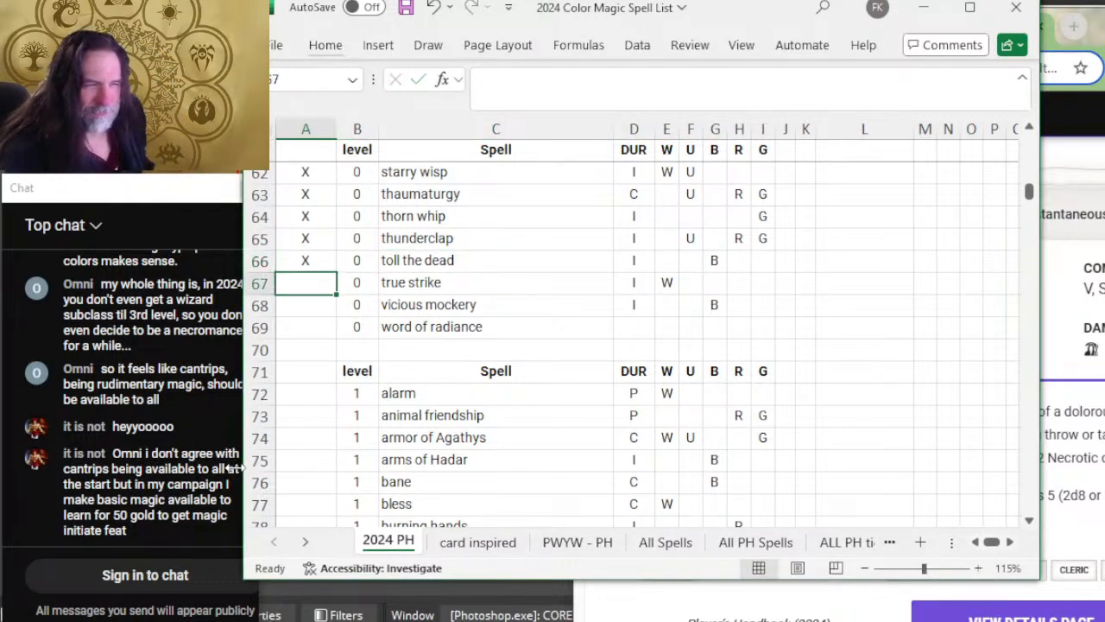
Step: Expand and read the True Strike cantrip on D&D Beyond, then return to the spreadsheet
key("alt+Tab")
scroll(867, 419, "down", 4)
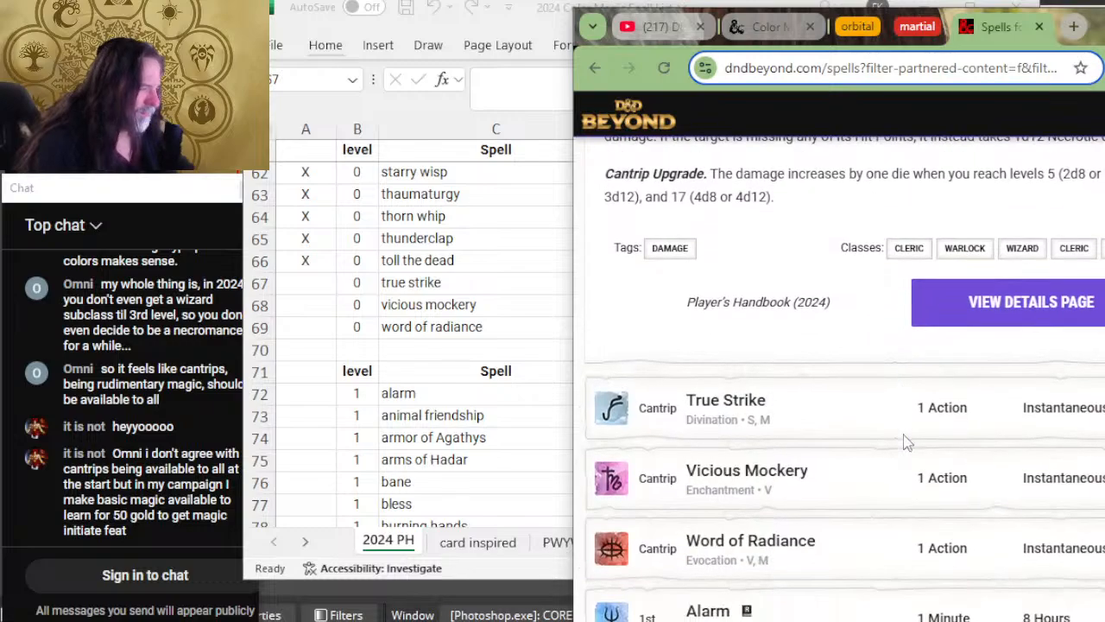
left_click(867, 419)
scroll(867, 419, "down", 4)
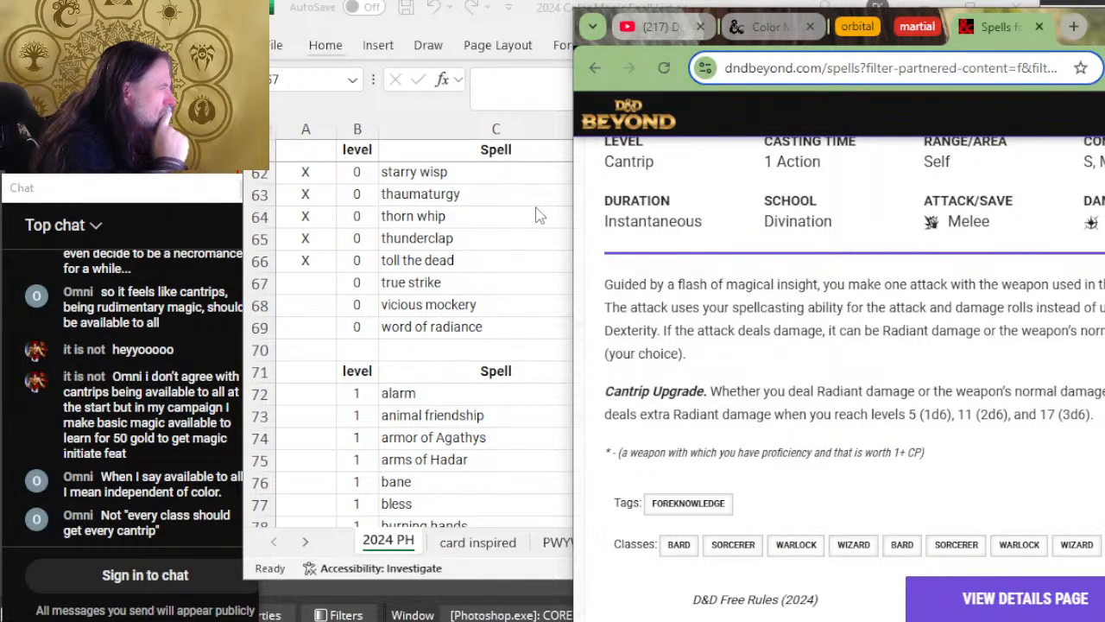
key("alt+Tab")
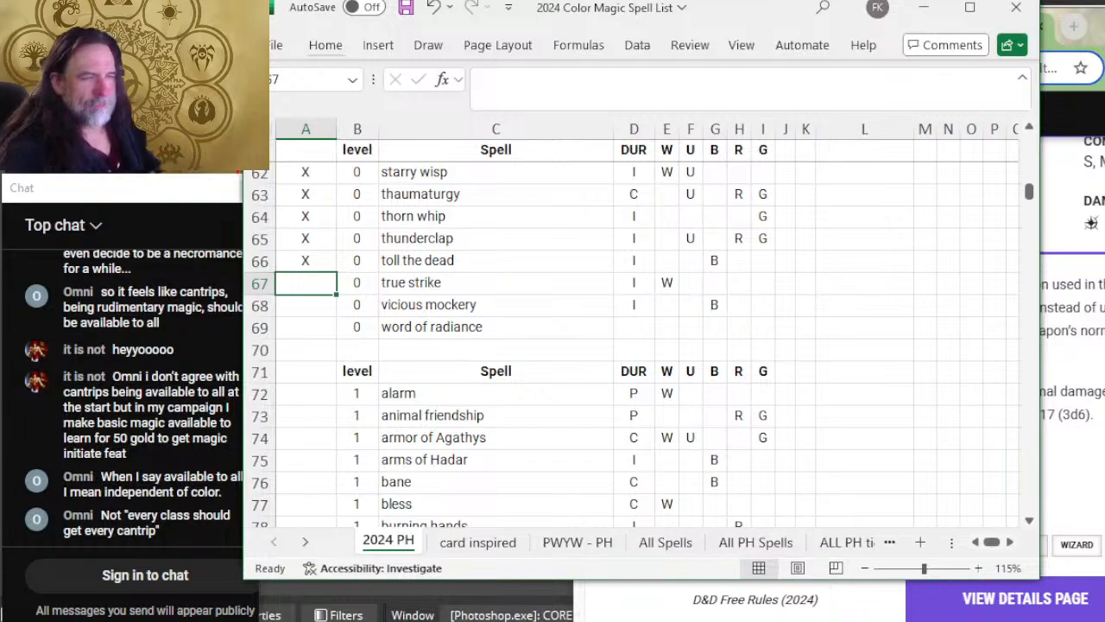
Step: Mark the true strike row as reviewed with X and add U to its colors
type("X")
key("Tab")
key("Tab")
key("Tab")
key("Tab")
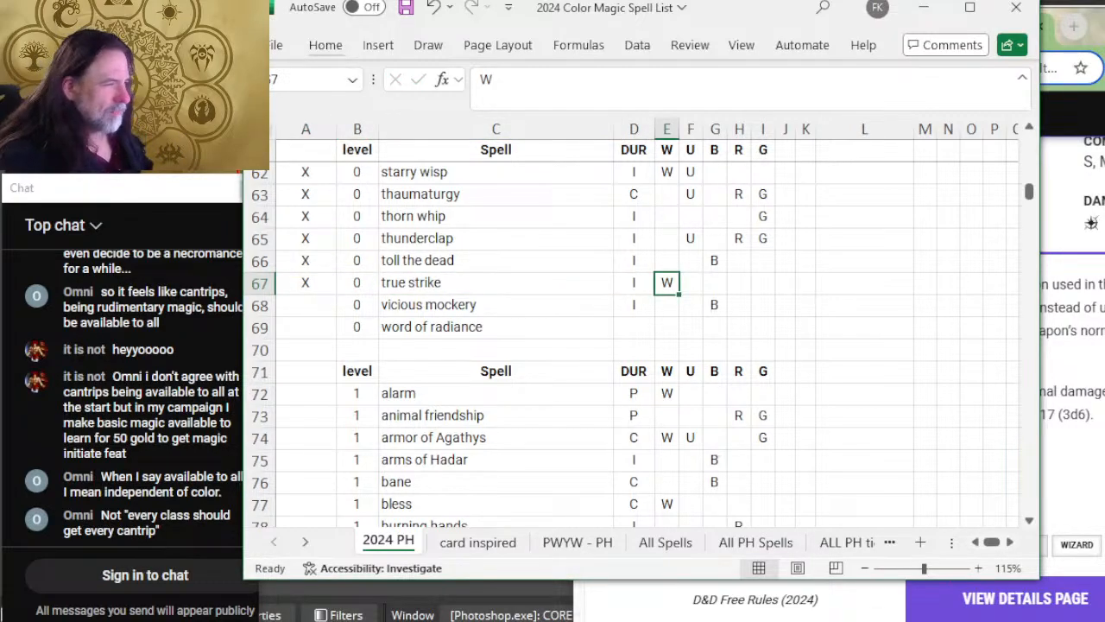
key("Tab")
type("U")
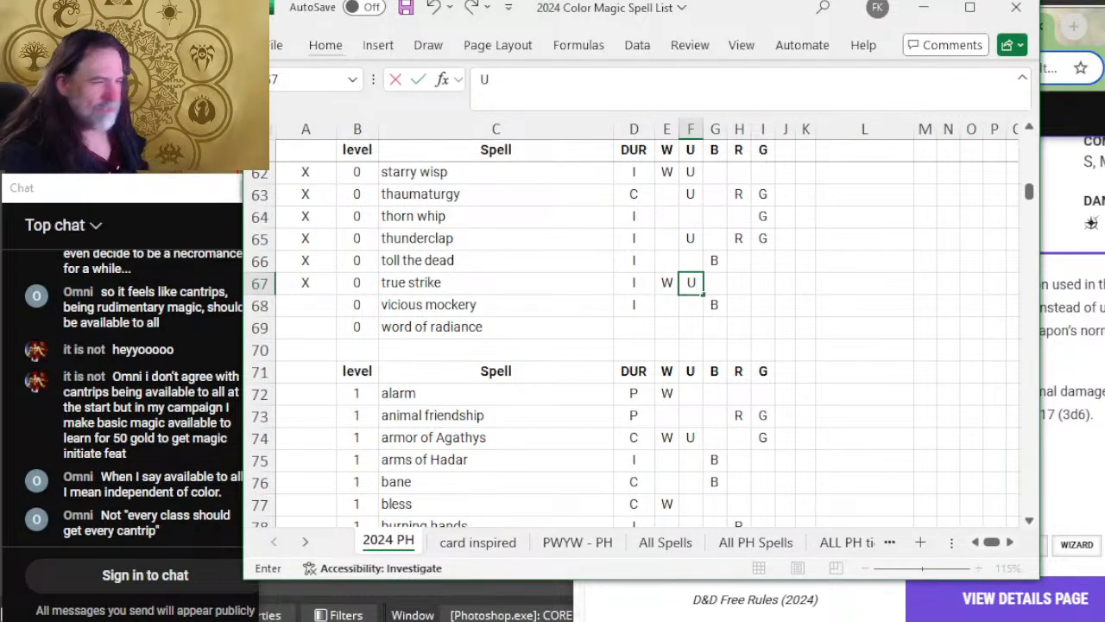
key("shift+Tab")
key("shift+Tab")
key("shift+Tab")
key("shift+Tab")
key("shift+Tab")
key("Down")
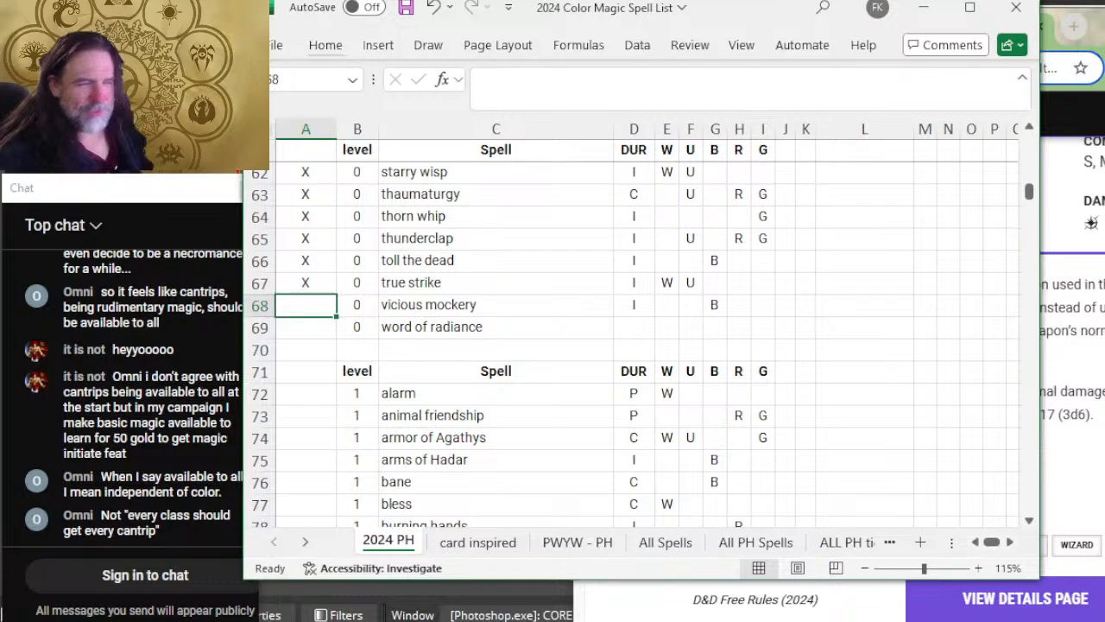
Step: Expand and read the Vicious Mockery cantrip on D&D Beyond, highlight part of its target description, and return to the spreadsheet
key("alt+Tab")
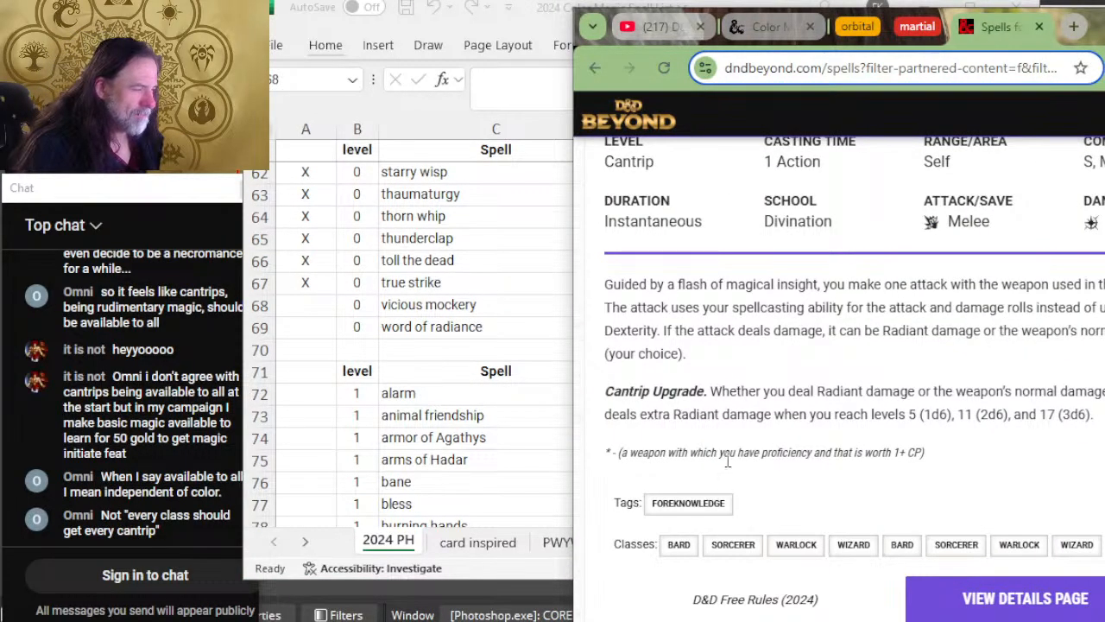
scroll(838, 216, "down", 5)
left_click(841, 231)
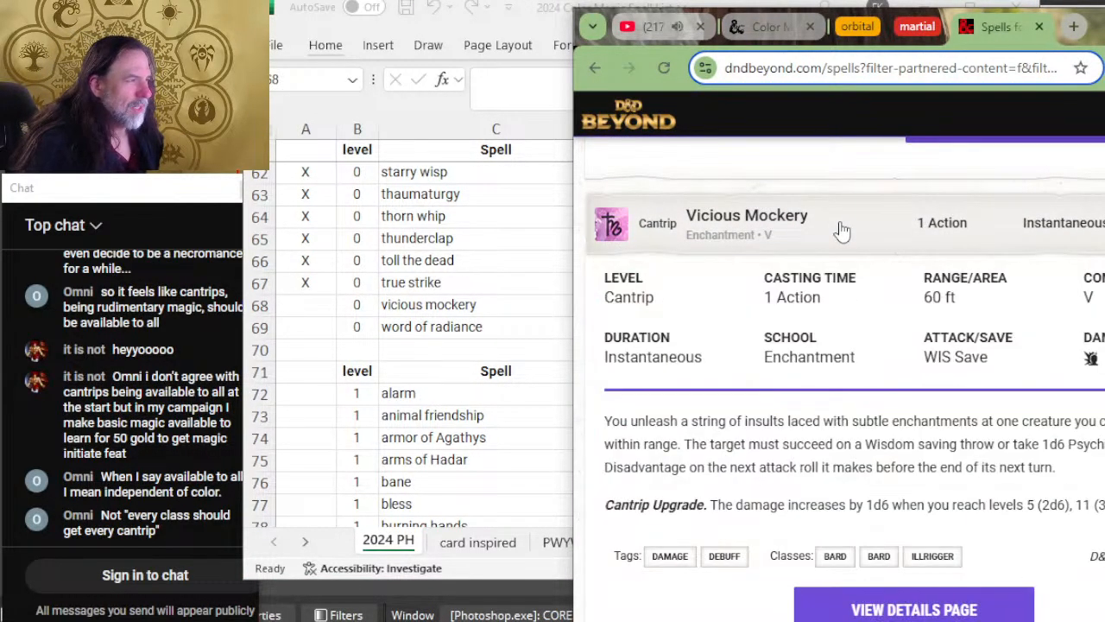
key("alt+Tab")
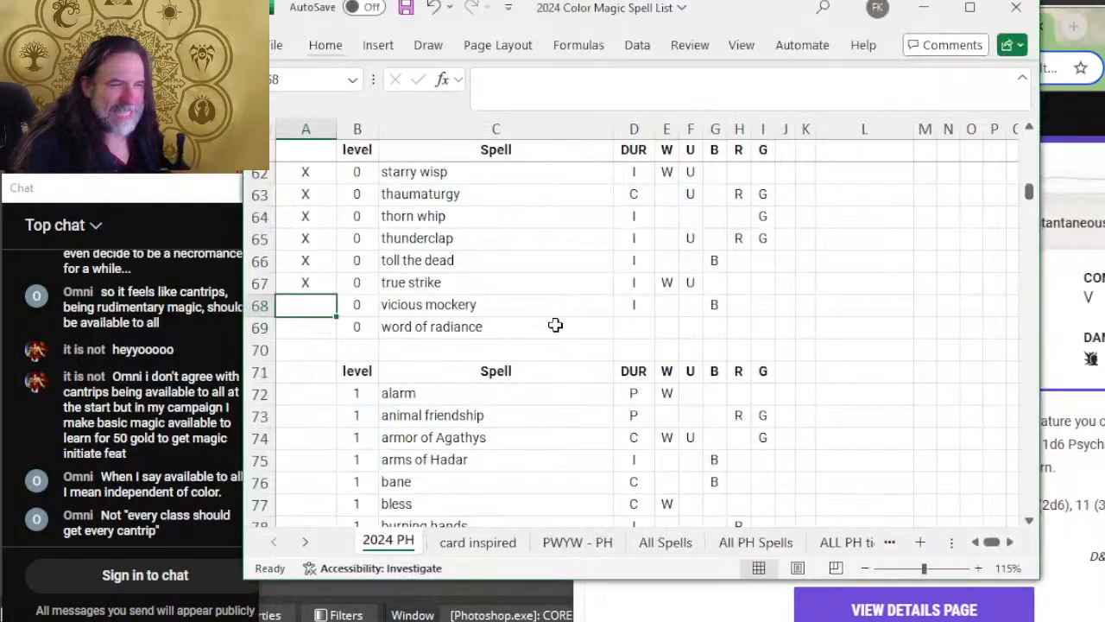
key("alt+Tab")
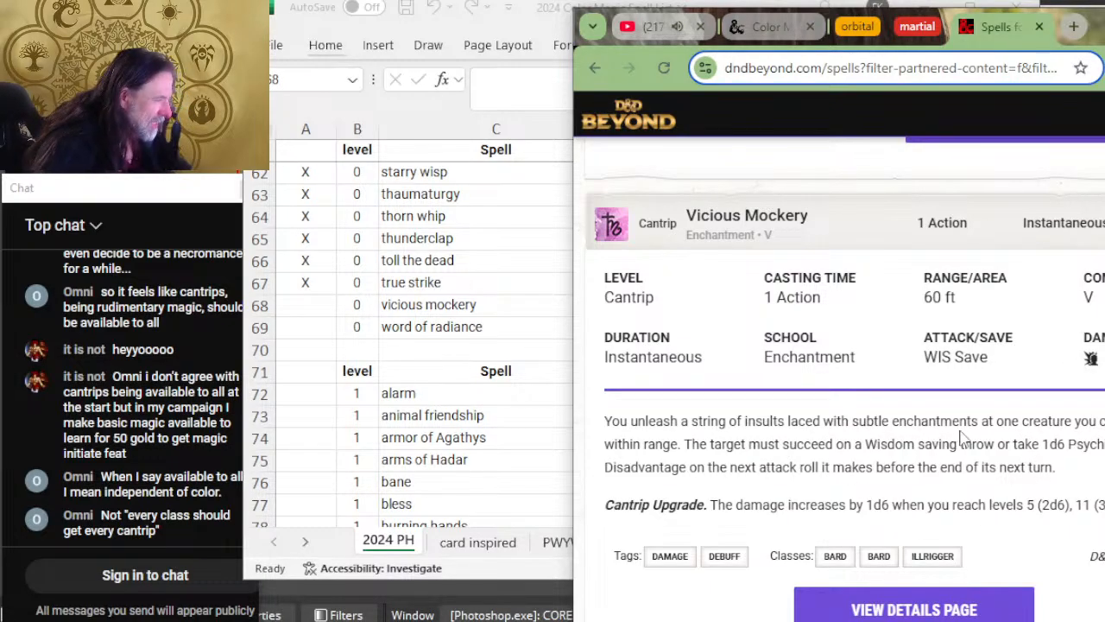
left_click_drag(994, 421, 908, 447)
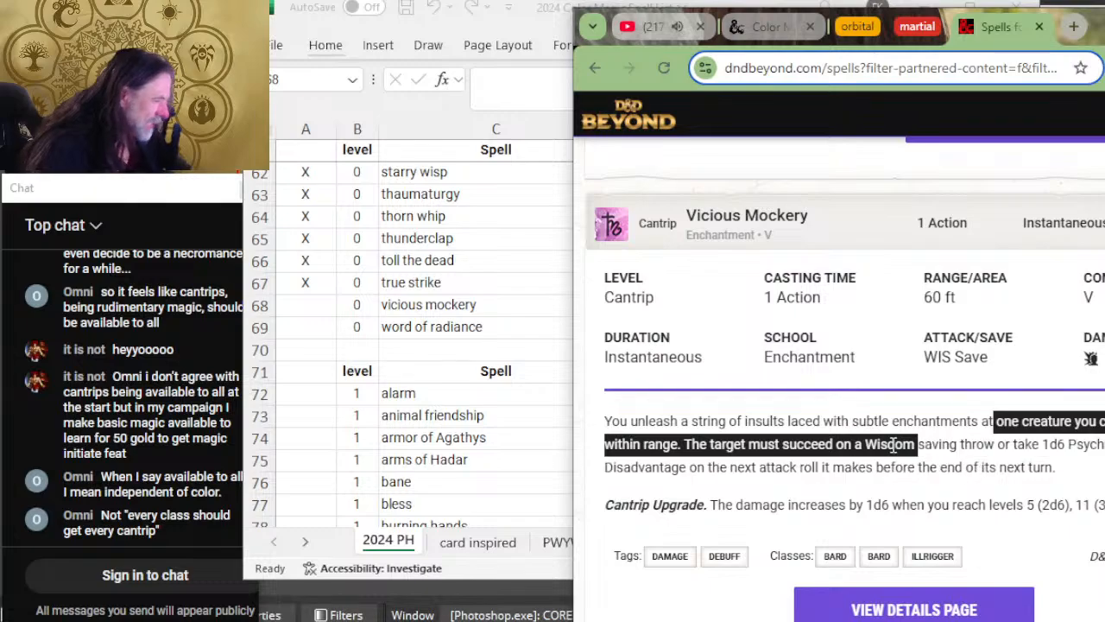
key("alt+Tab")
Step: Mark the vicious mockery row as reviewed with X
type("X")
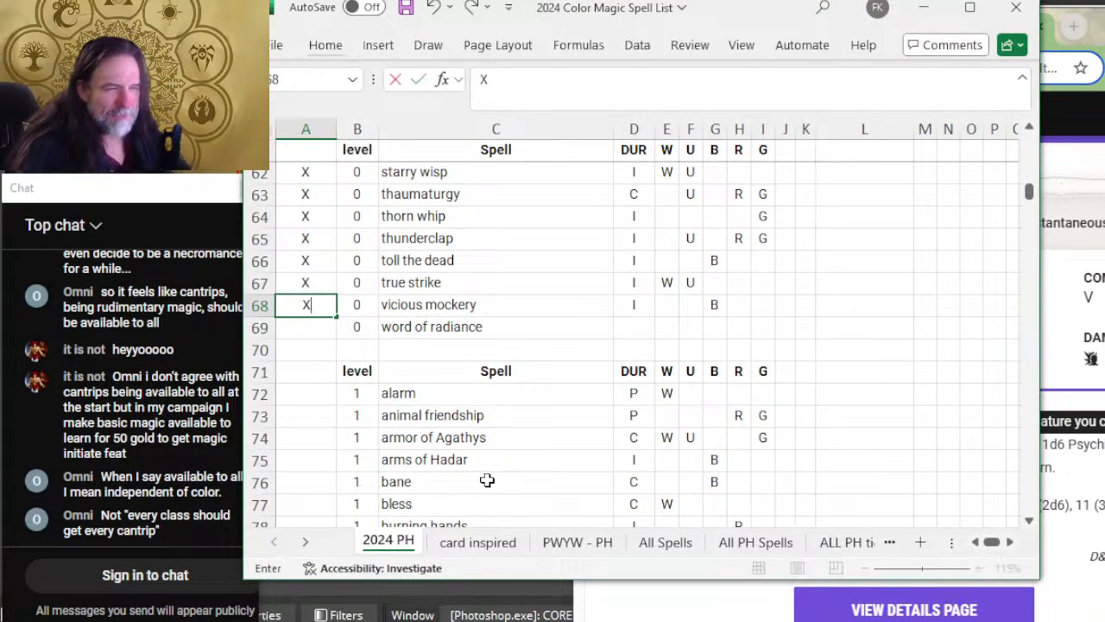
key("Tab")
key("Tab")
key("Tab")
key("Tab")
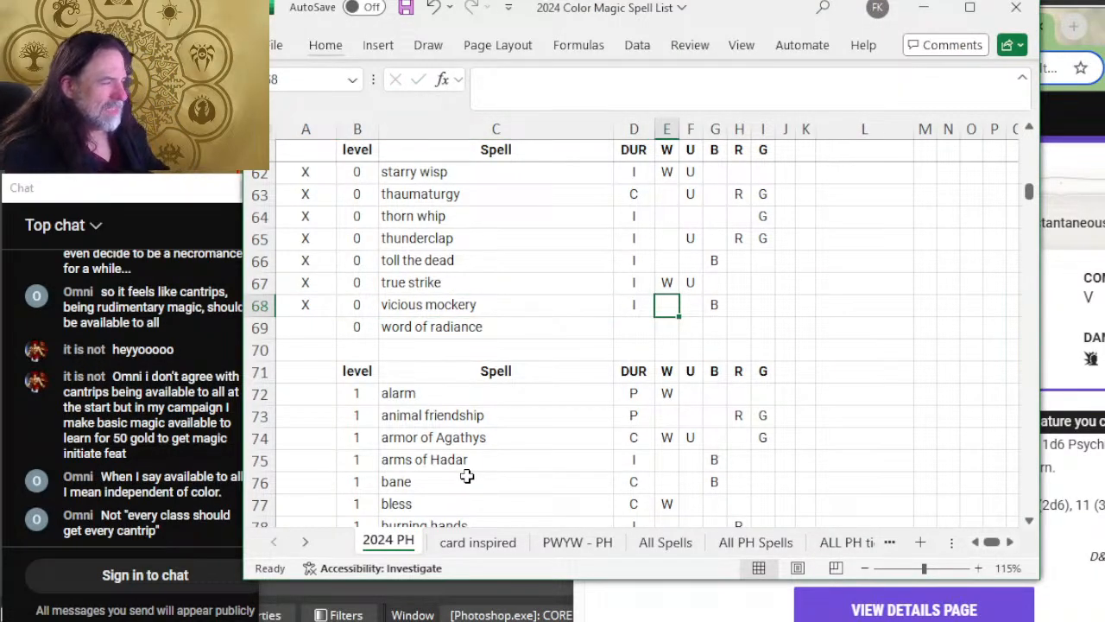
Step: Add W, U and R to the vicious mockery row's colors and select the word of radiance review cell
type("WU")
key("BackSpace")
key("Tab")
type("U")
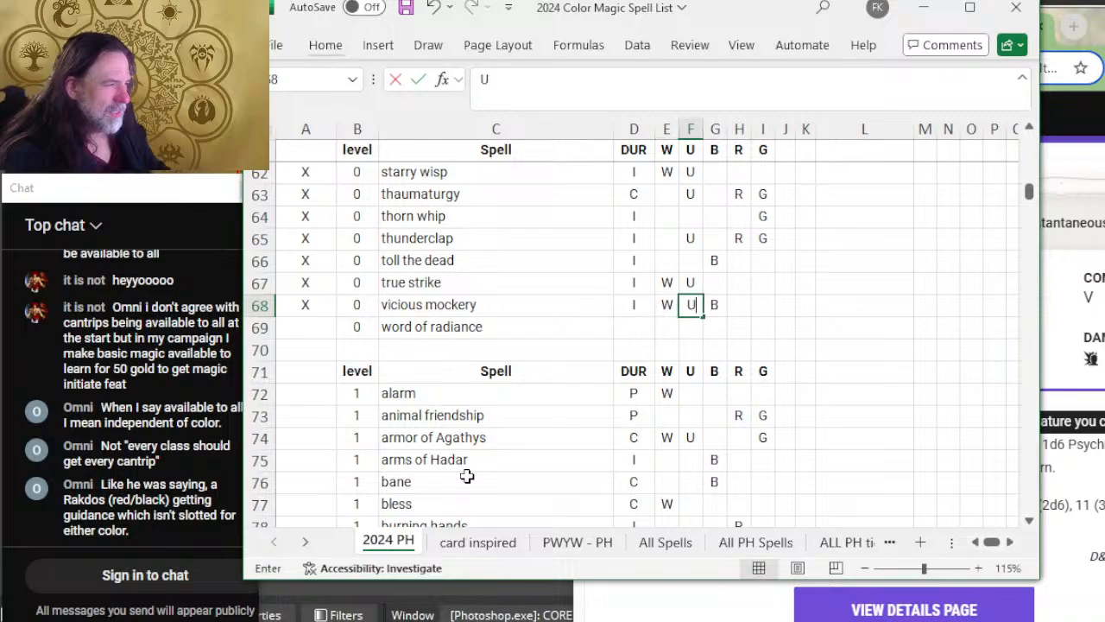
key("Tab")
key("Tab")
type("R")
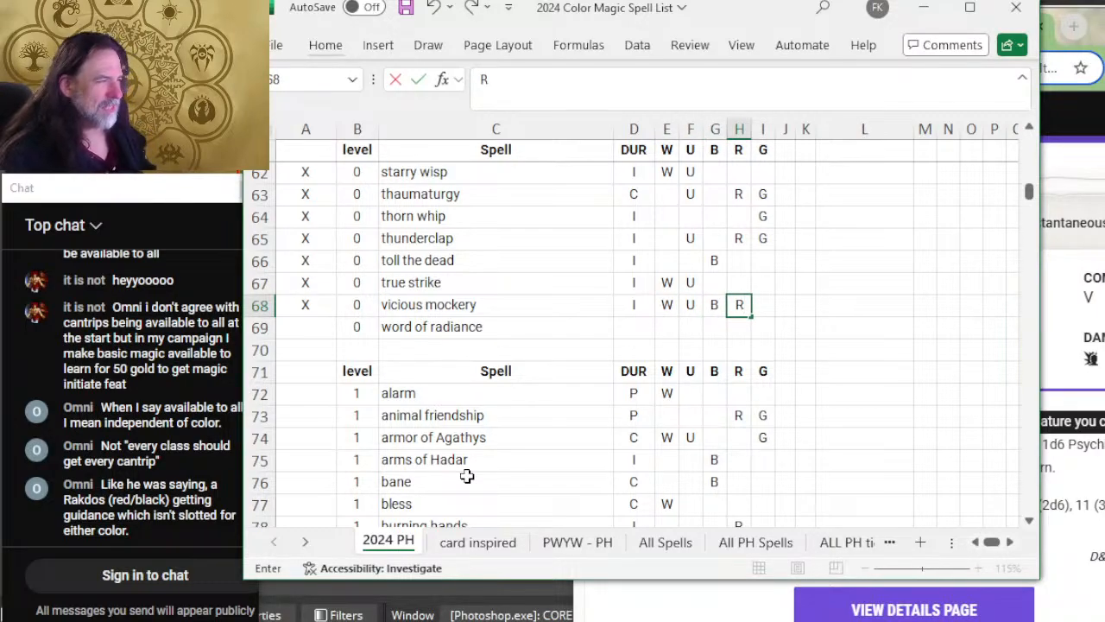
key("shift+Tab")
key("Left")
key("Left")
key("Left")
key("Left")
key("Left")
key("Left")
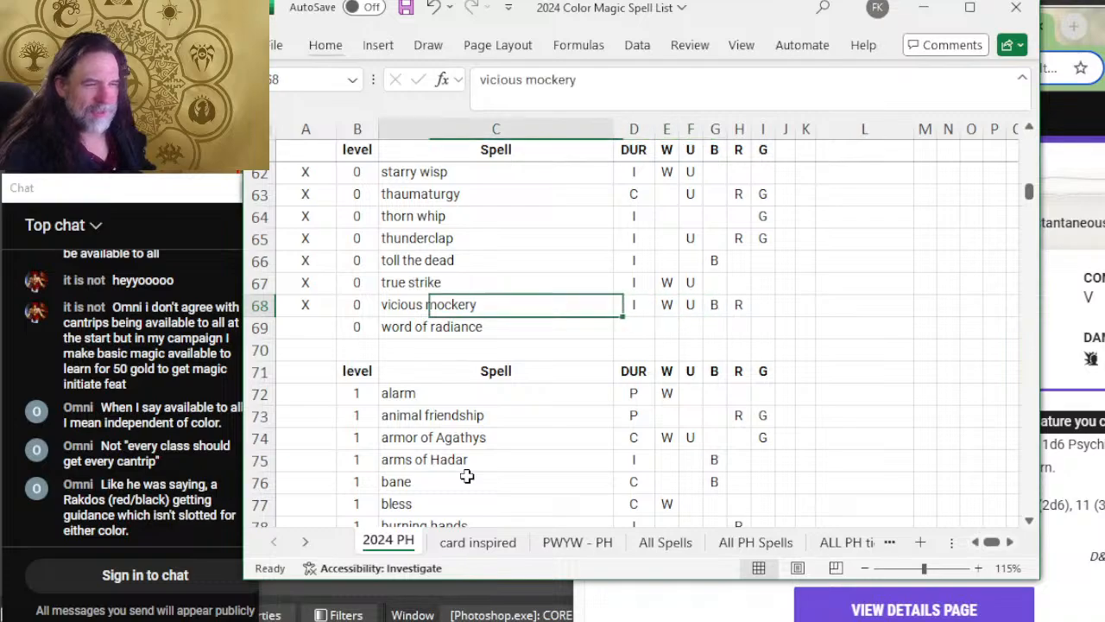
key("Down")
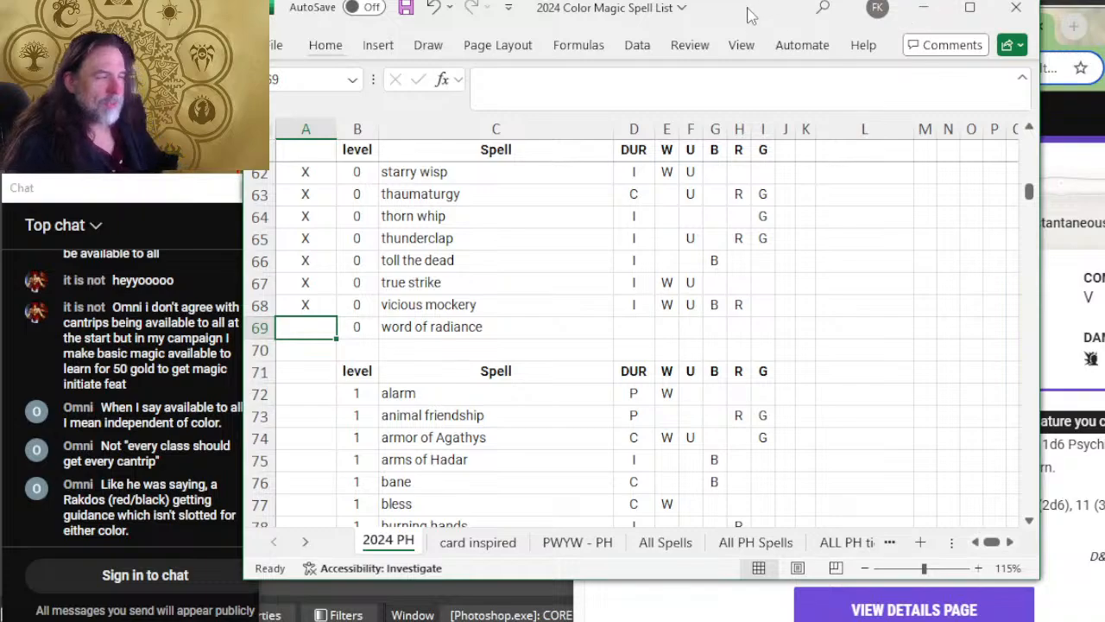
Step: Reread the Vicious Mockery description on D&D Beyond and return to the word of radiance review cell in the spreadsheet
left_click(1062, 91)
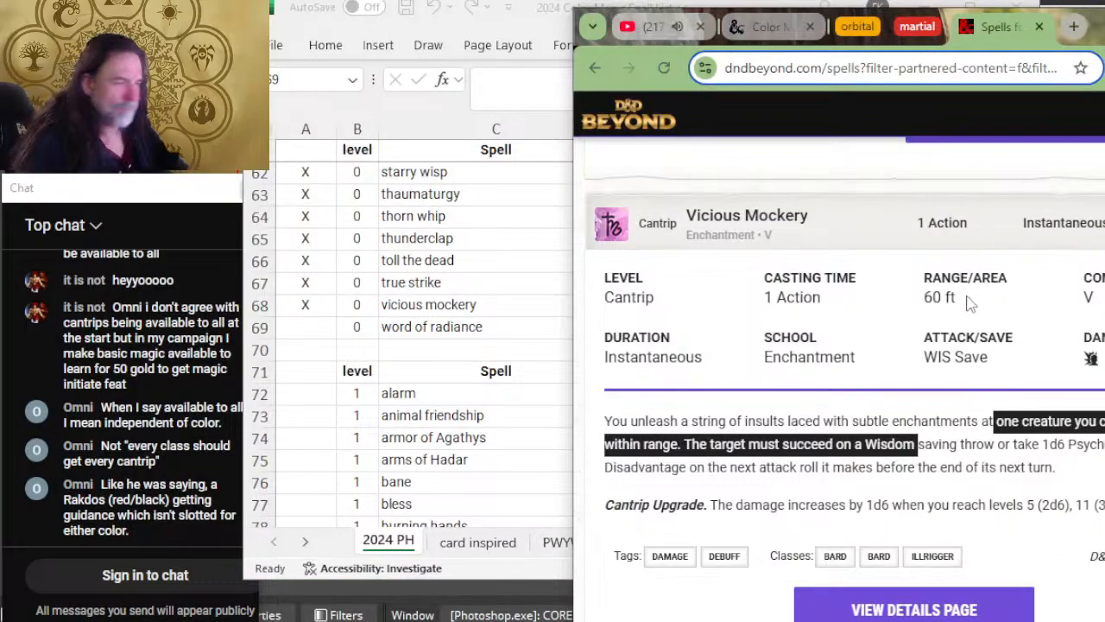
left_click(1027, 492)
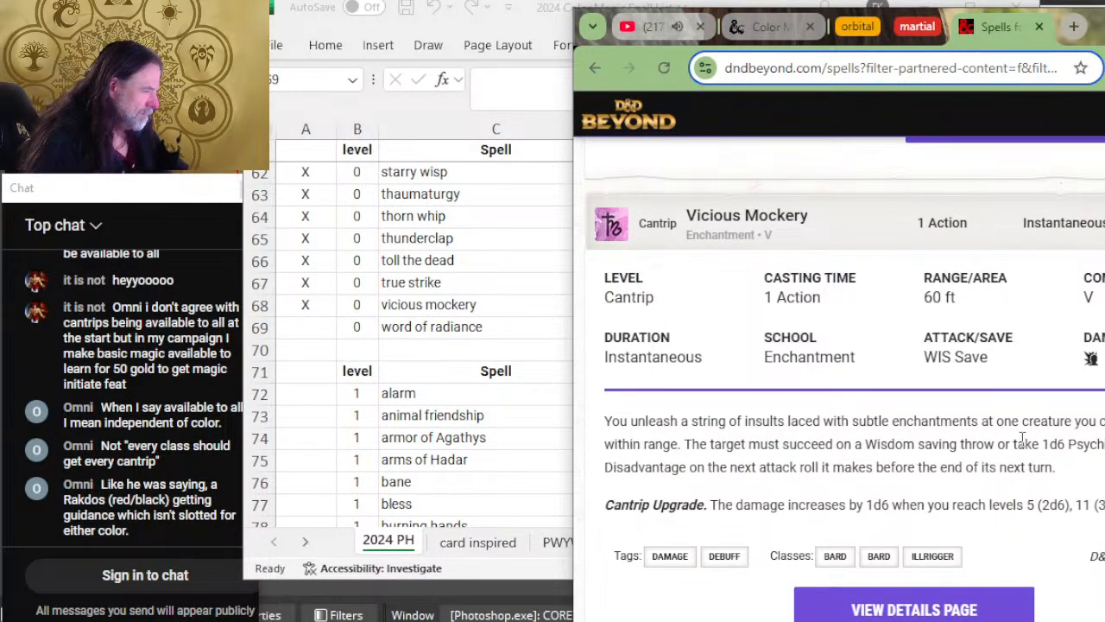
scroll(841, 442, "down", 2)
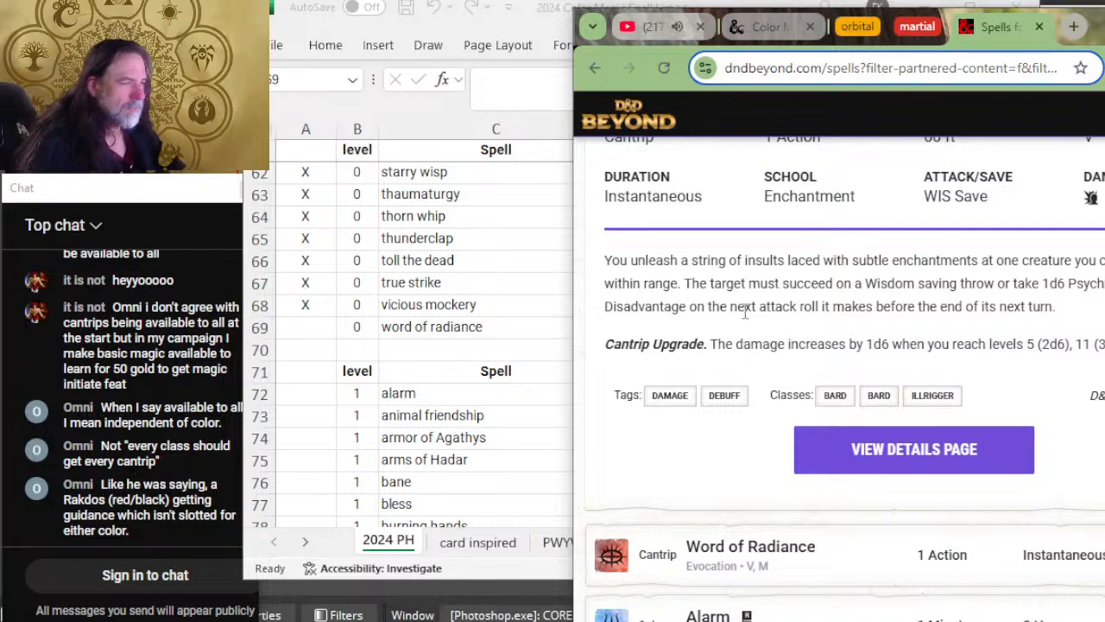
left_click_drag(770, 343, 810, 346)
left_click(811, 344)
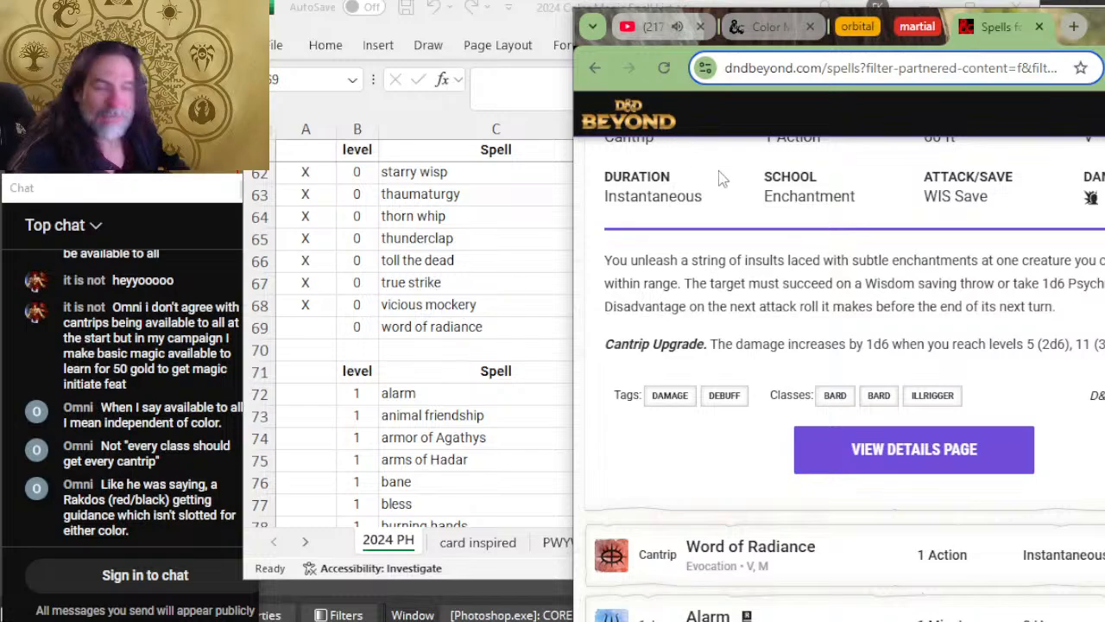
left_click(332, 326)
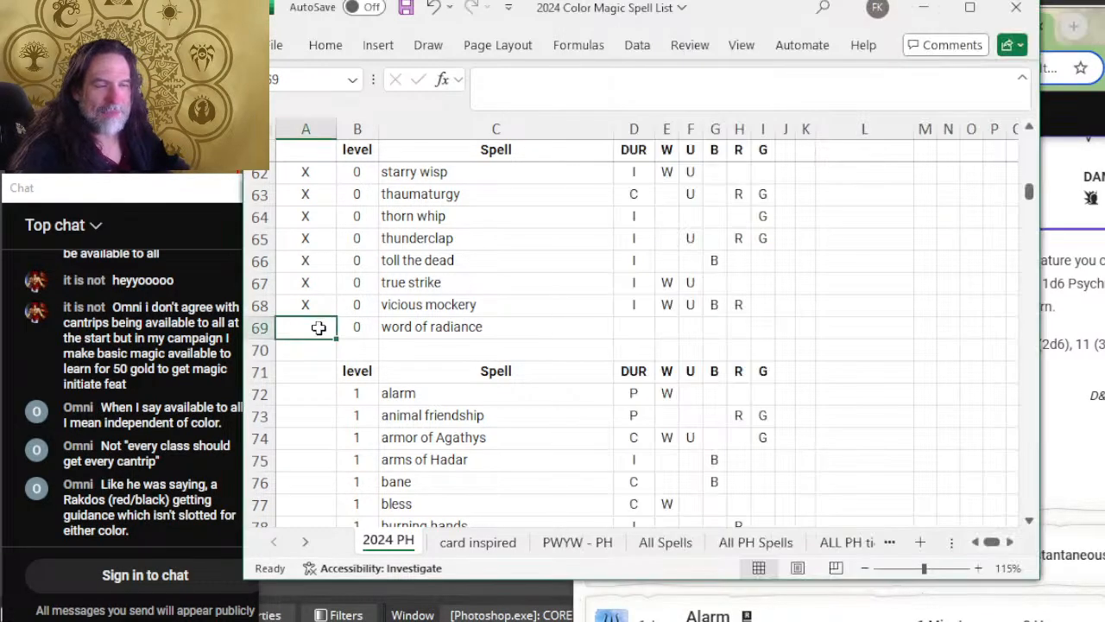
Step: Expand and read the Word of Radiance cantrip on D&D Beyond, then return to the spreadsheet
key("alt+Tab")
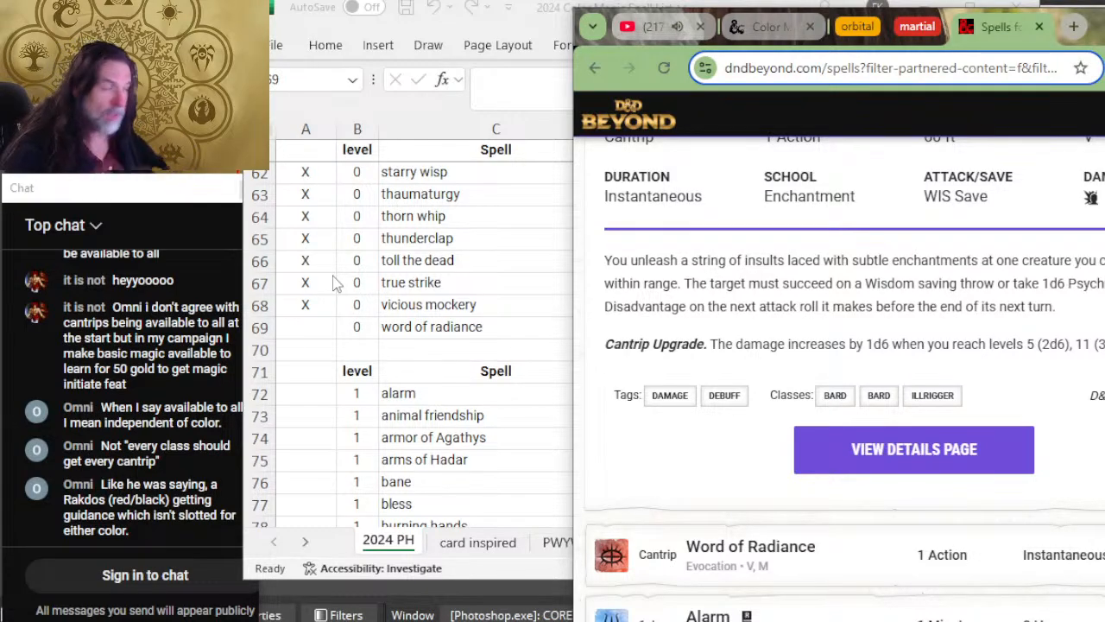
scroll(734, 259, "up", 2)
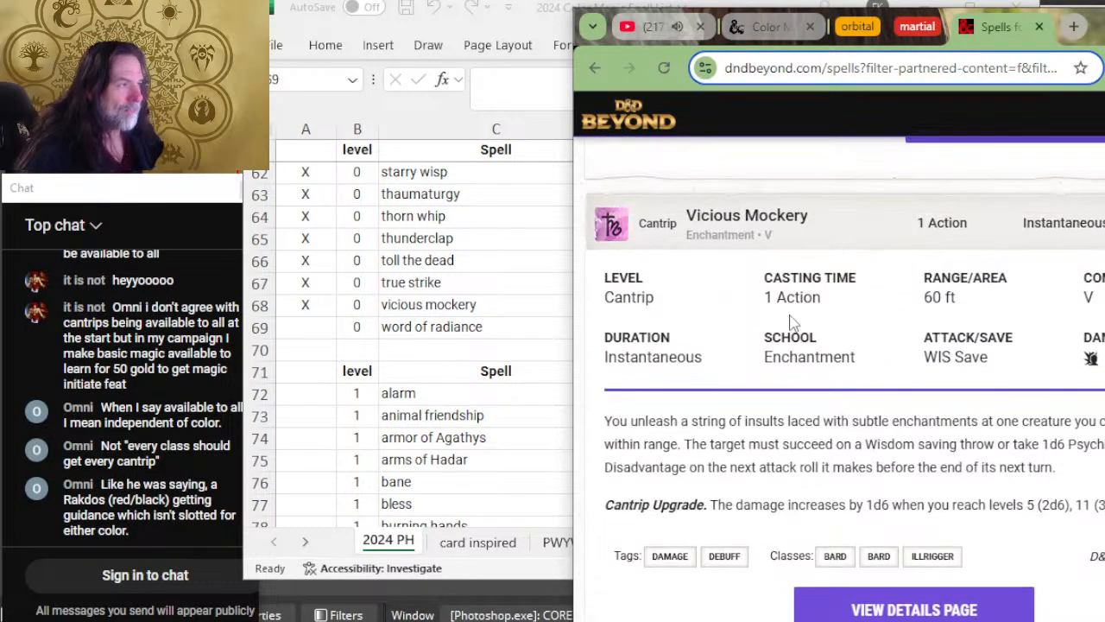
scroll(756, 337, "down", 2)
scroll(718, 360, "down", 2)
scroll(814, 353, "down", 2)
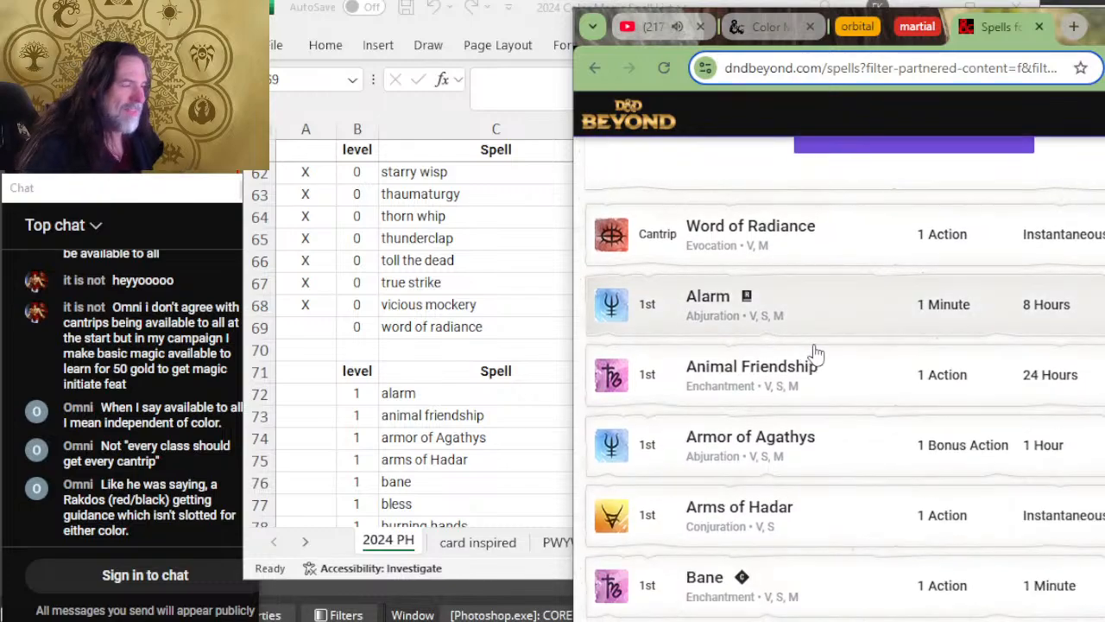
left_click(845, 240)
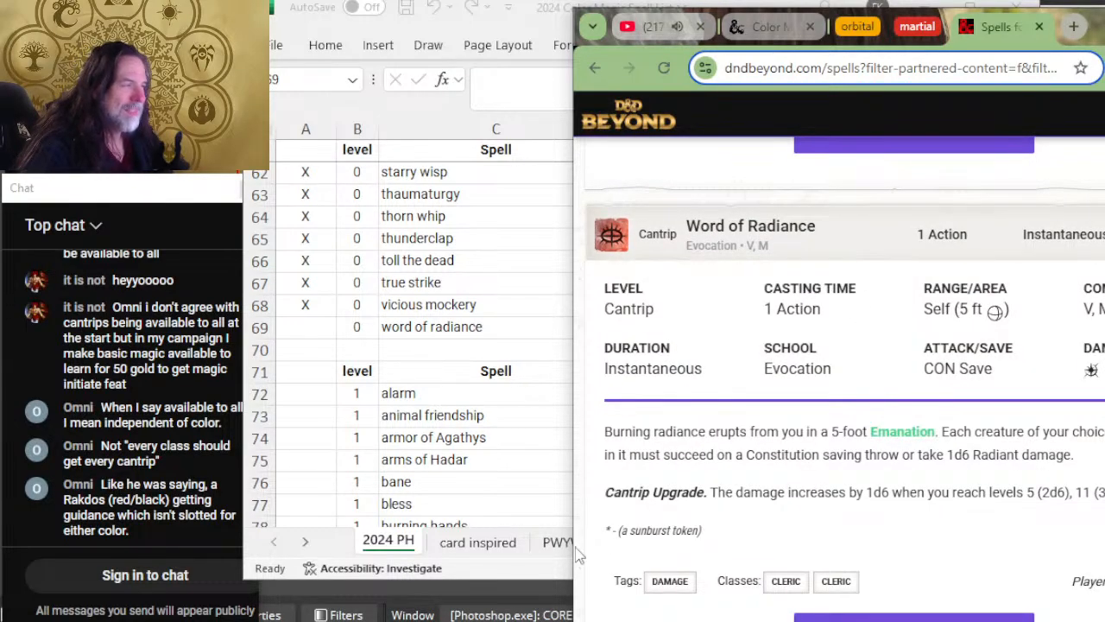
left_click(476, 446)
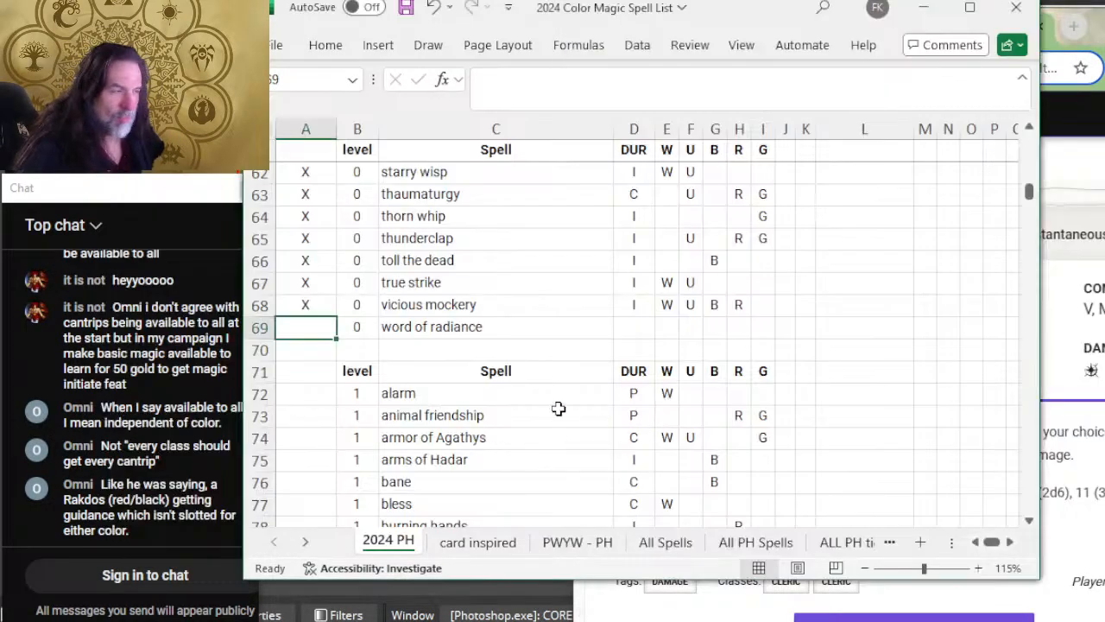
Step: Enter I as the duration in the word of radiance row and recheck the cantrip's description on D&D Beyond
left_click(632, 329)
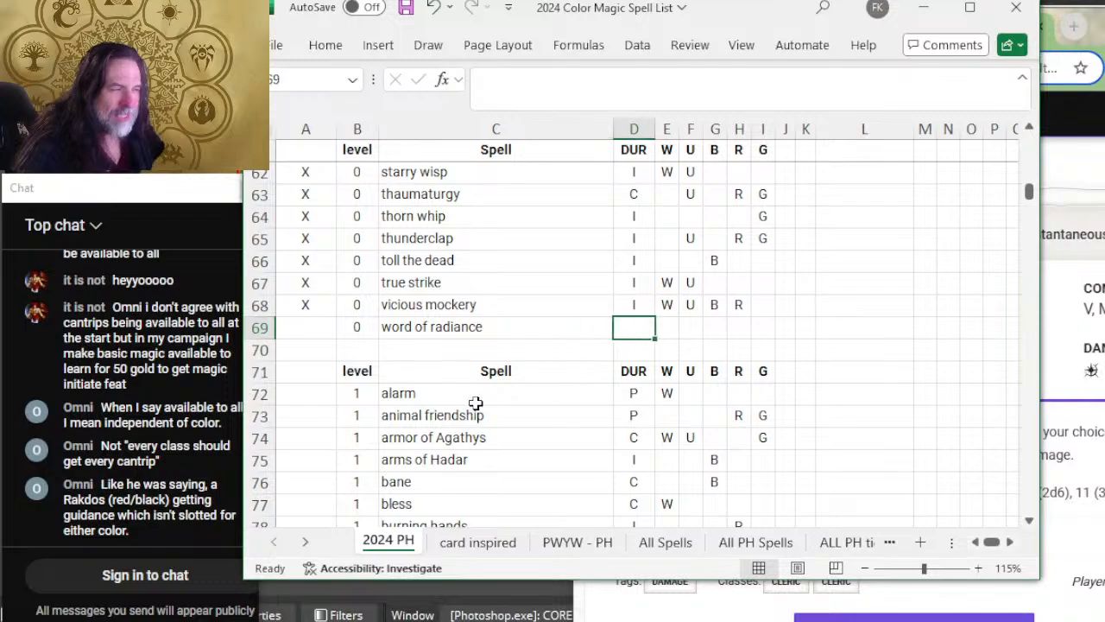
type("I")
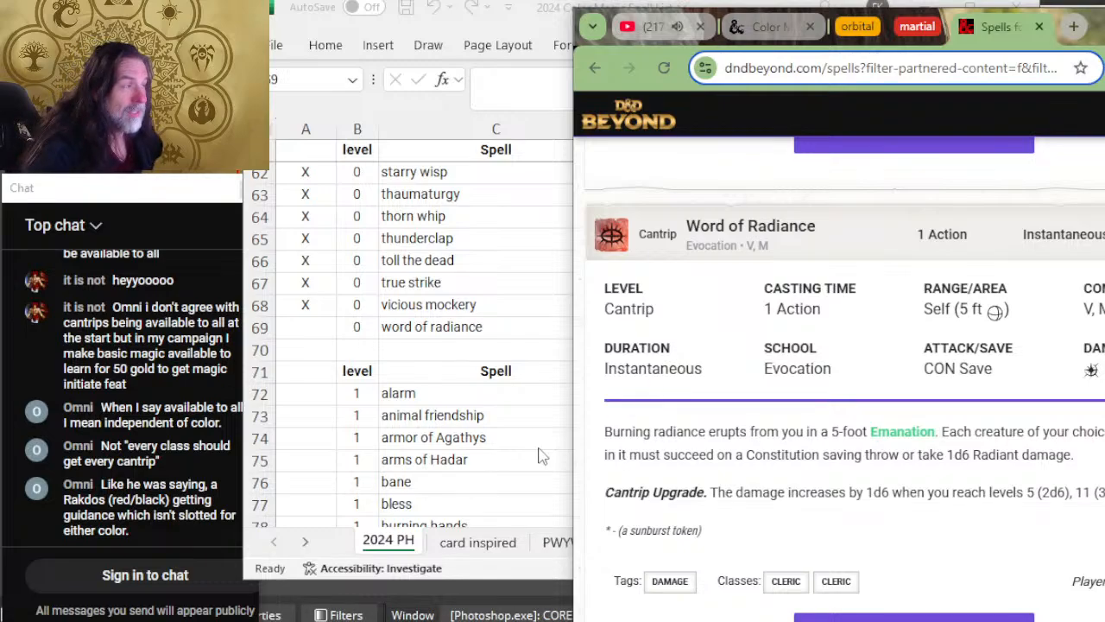
scroll(485, 436, "down", 2)
scroll(535, 395, "up", 2)
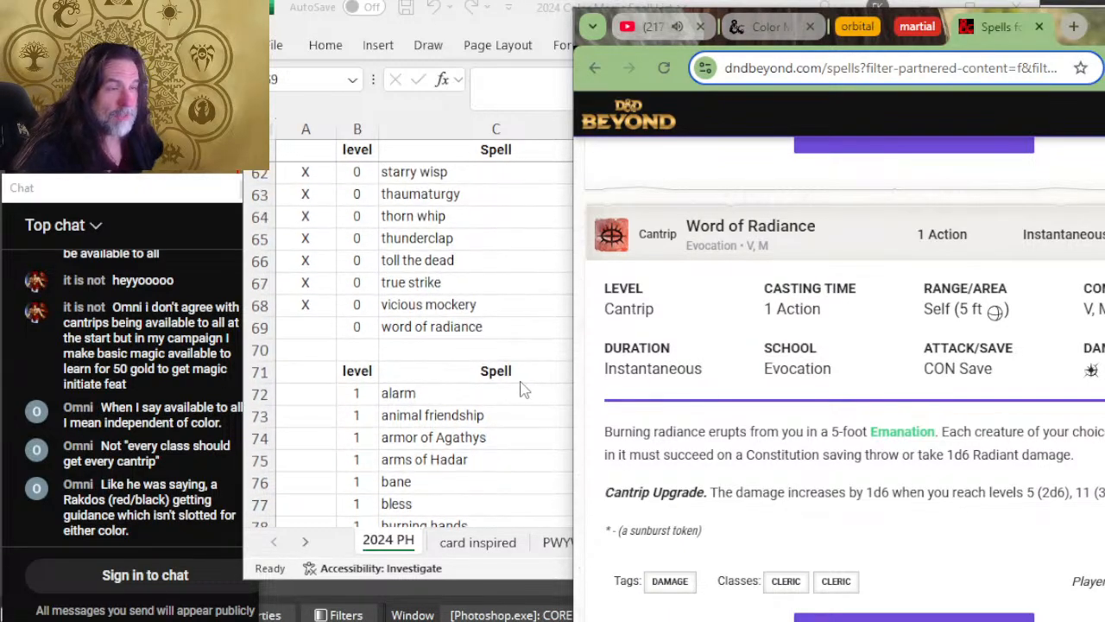
Step: Reread Word of Radiance on D&D Beyond, then mark its spreadsheet row with X and enter W as its color
scroll(810, 360, "down", 2)
scroll(956, 321, "up", 2)
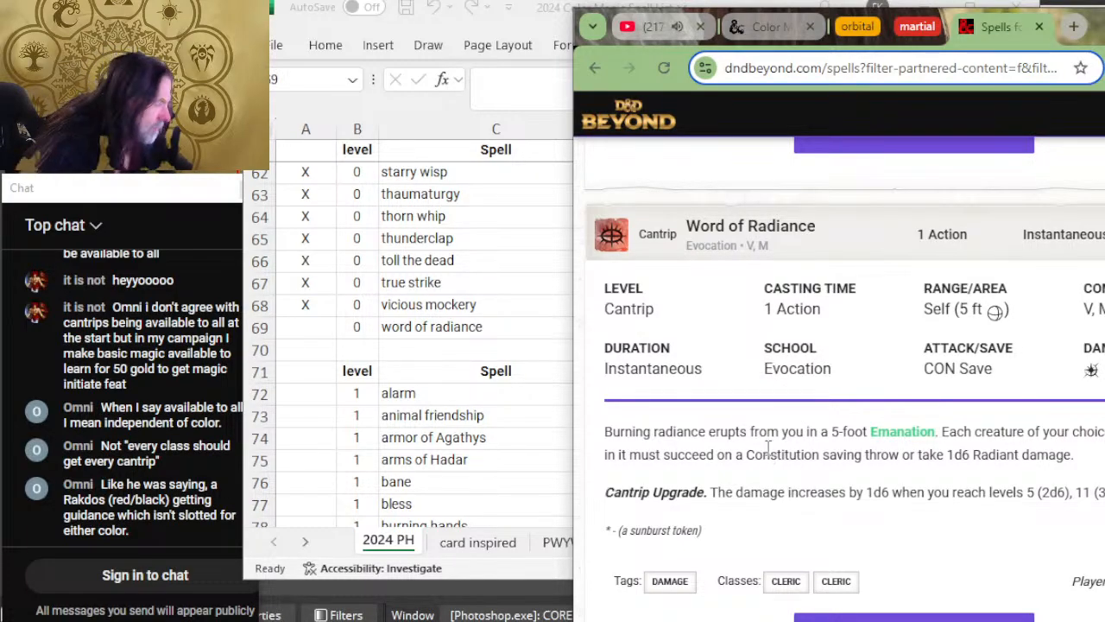
key("alt+Tab")
left_click(308, 324)
type("X")
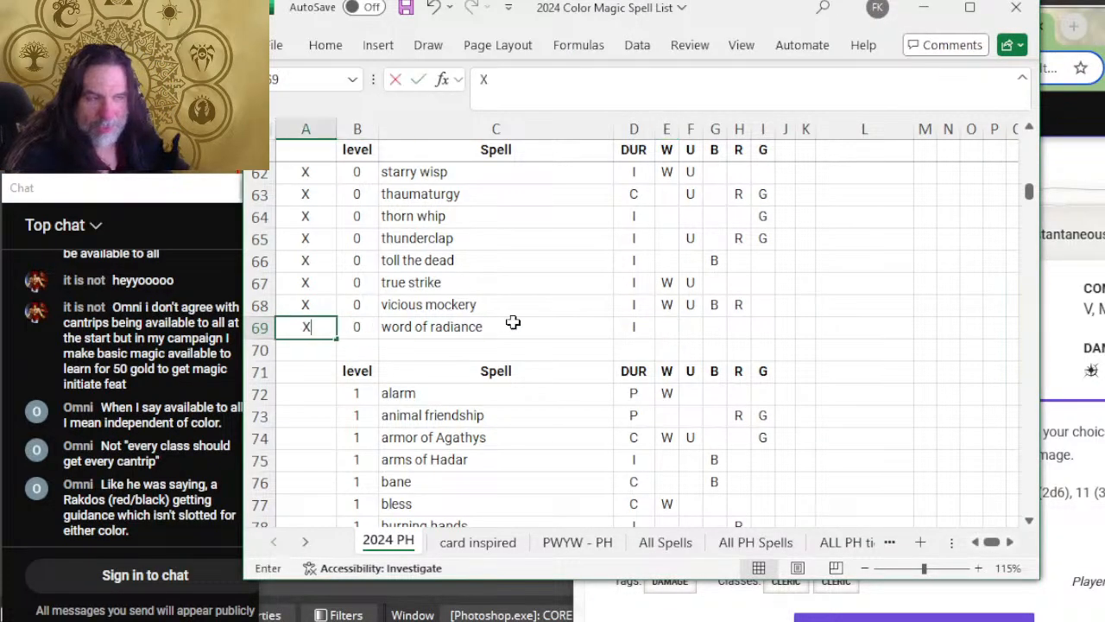
left_click(667, 324)
type("W")
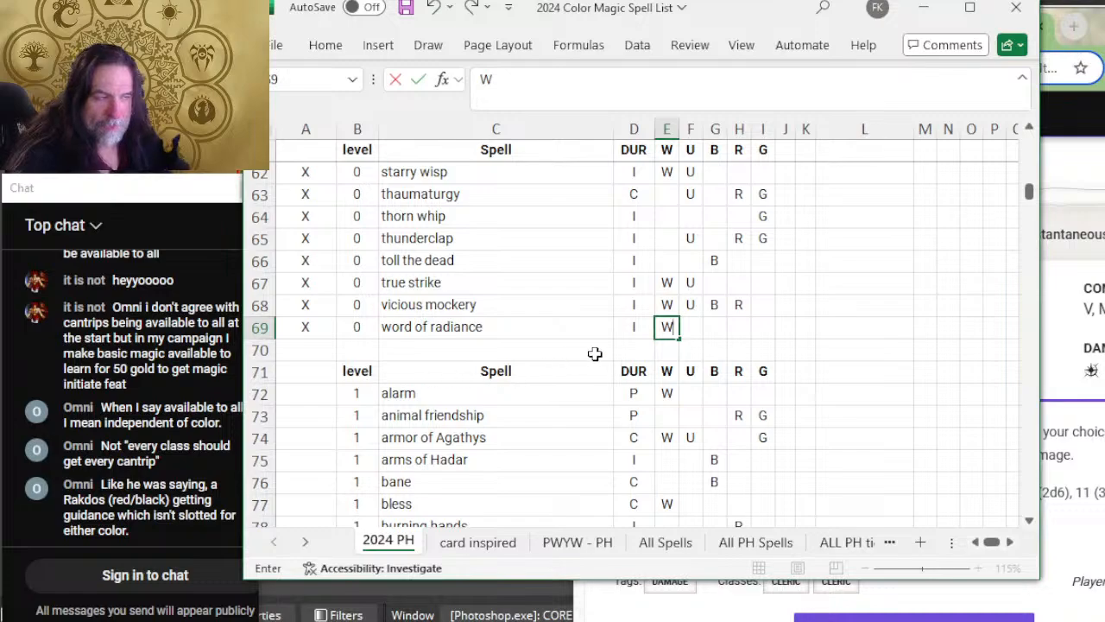
Step: Select the alarm row's review cell in the level 1 list and save the workbook
scroll(449, 341, "down", 2)
left_click(310, 275)
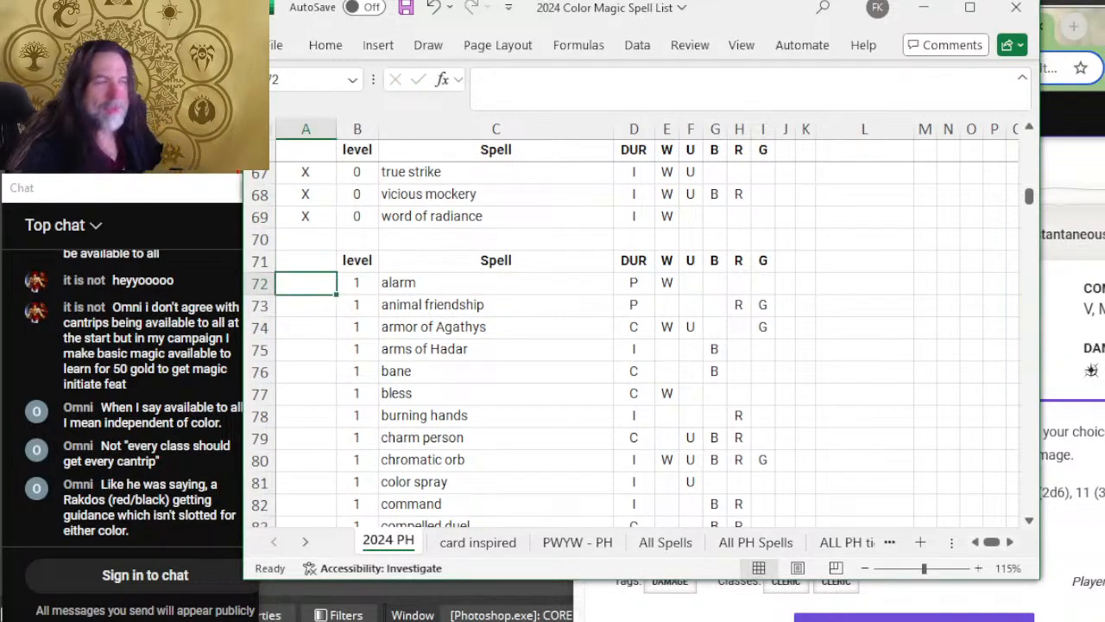
key("ctrl+s")
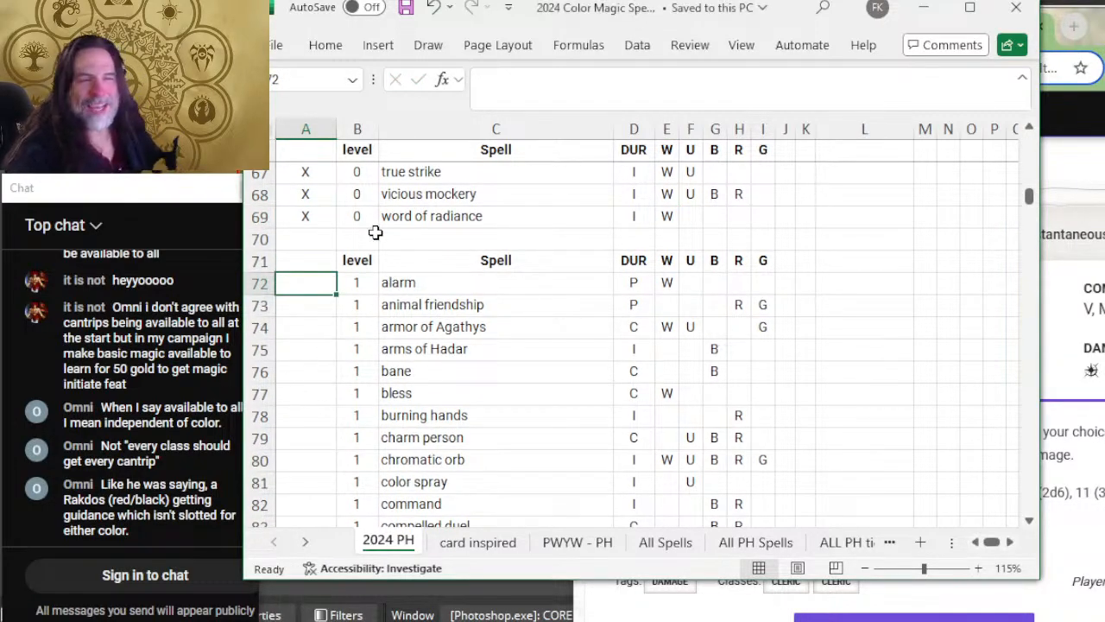
Step: Expand the level 1 Alarm spell on D&D Beyond and read its duration and description
key("alt+Tab")
scroll(853, 377, "down", 4)
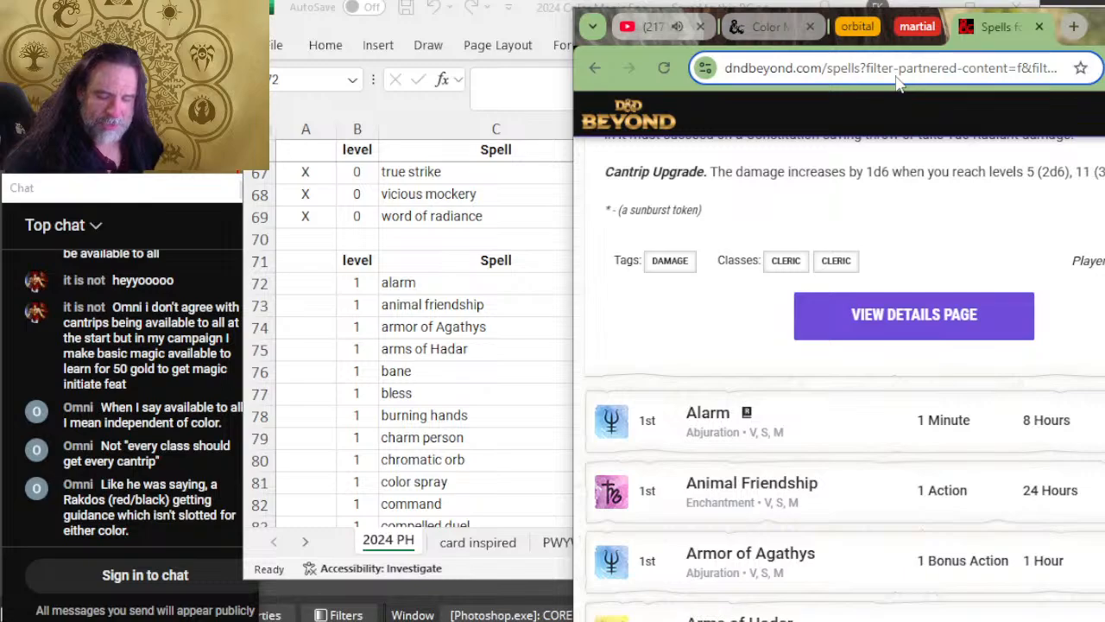
scroll(967, 180, "down", 2)
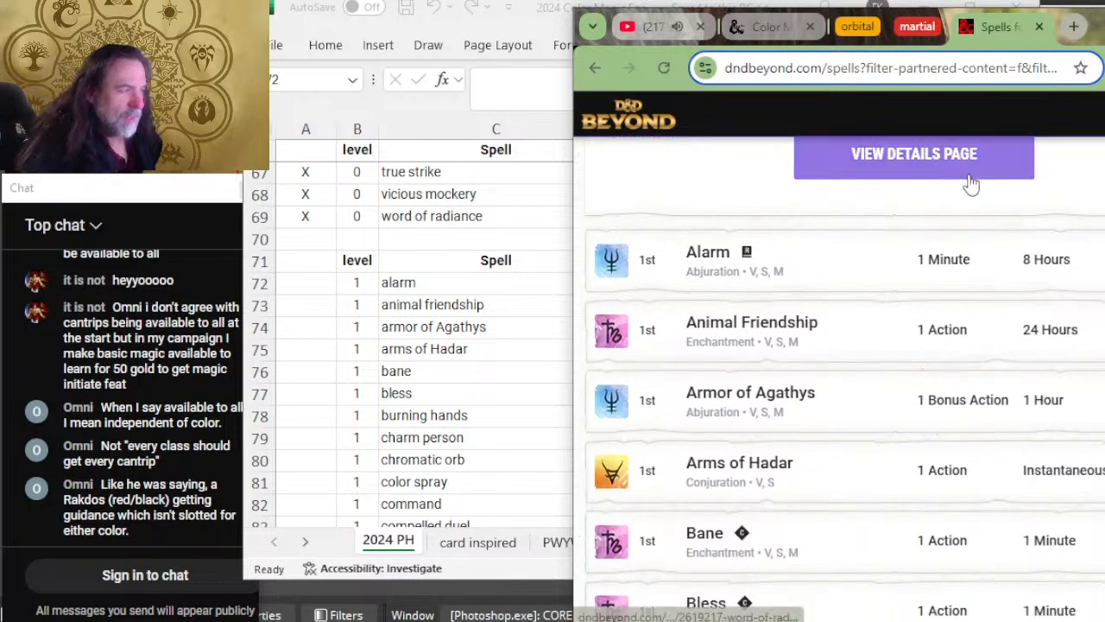
left_click(846, 264)
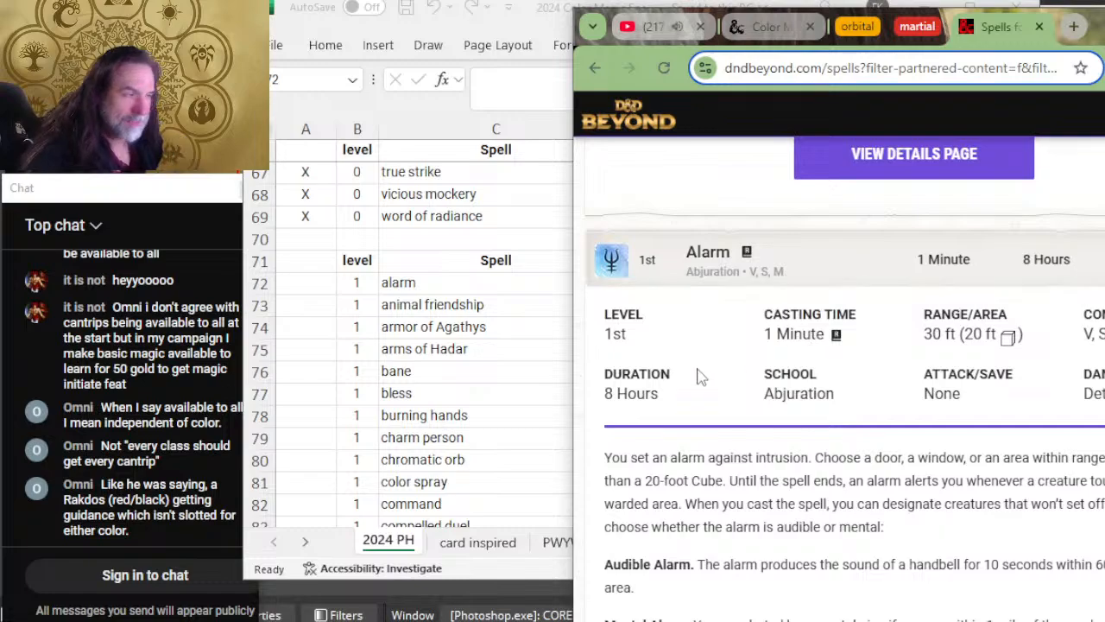
left_click(353, 390)
key("alt+Tab")
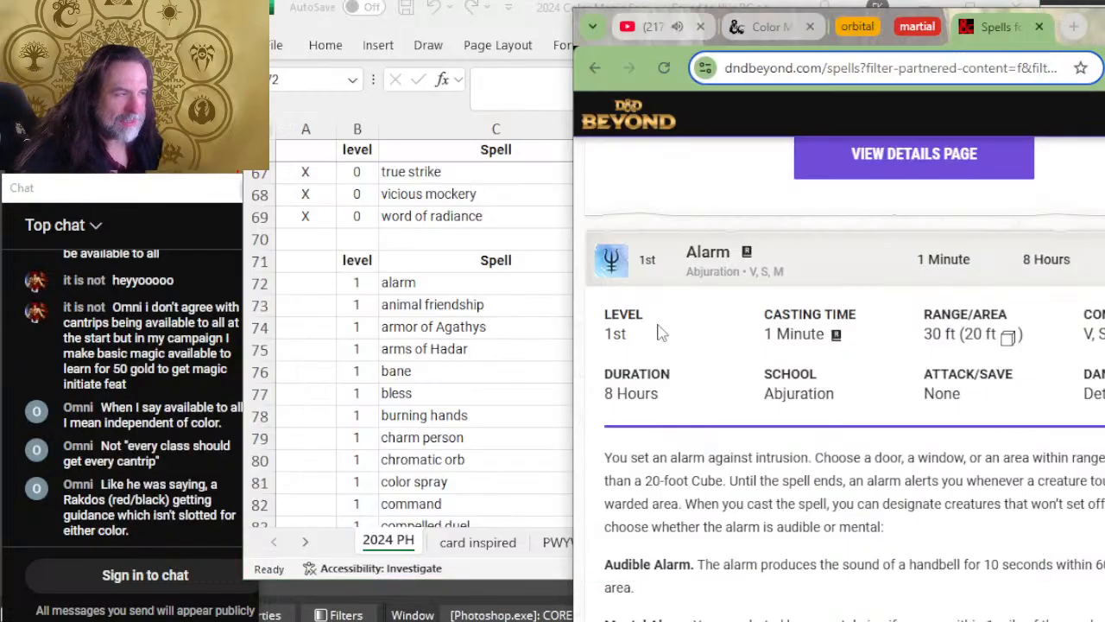
scroll(1035, 422, "down", 2)
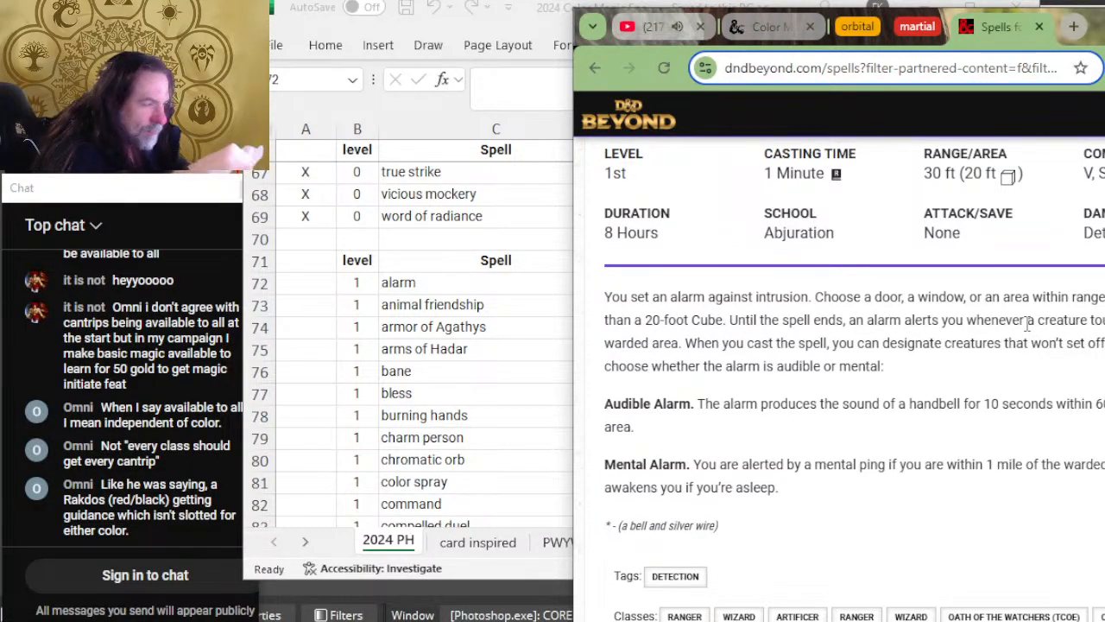
Step: Return to the spreadsheet, add U to the alarm row's colors and mark the row as reviewed with X
key("alt+Tab")
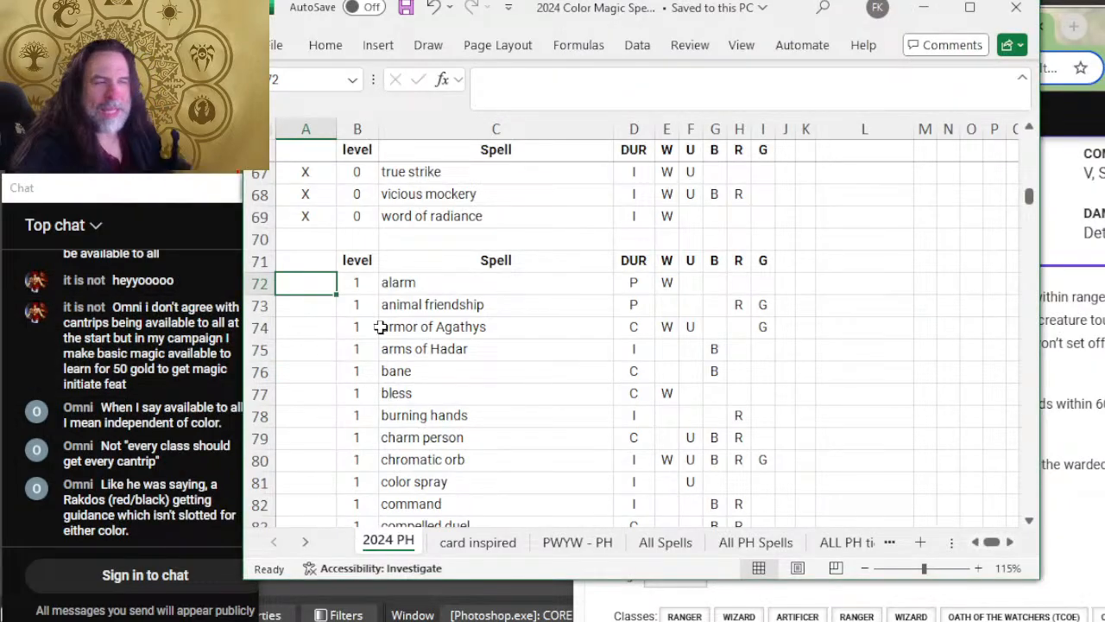
left_click(691, 285)
type("U")
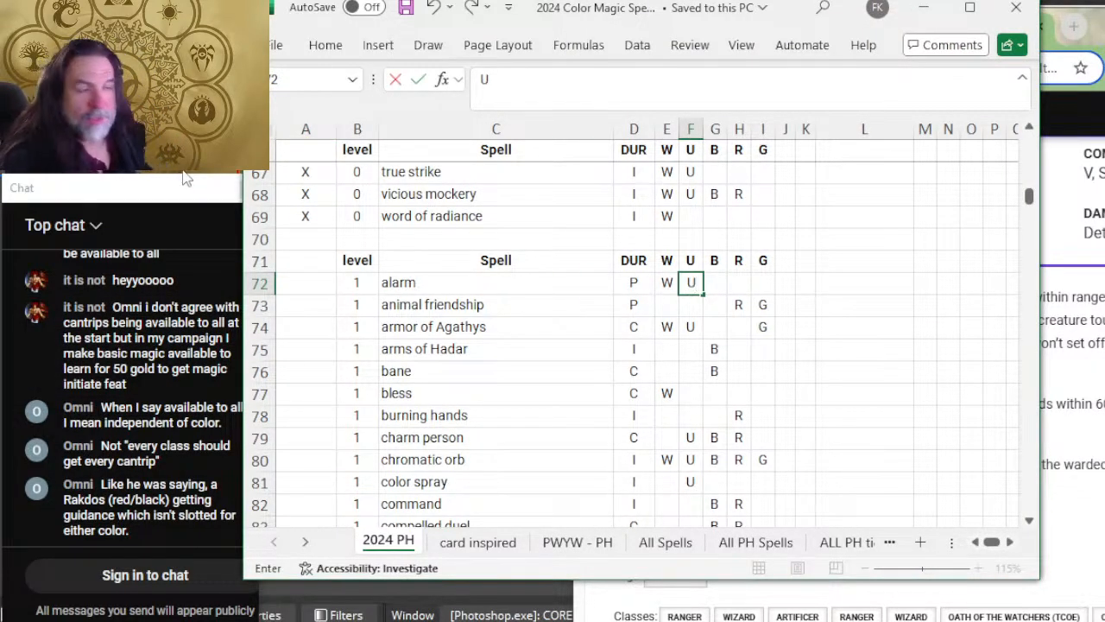
key("Left")
key("Left")
key("Left")
key("Left")
key("Left")
type("X")
key("Return")
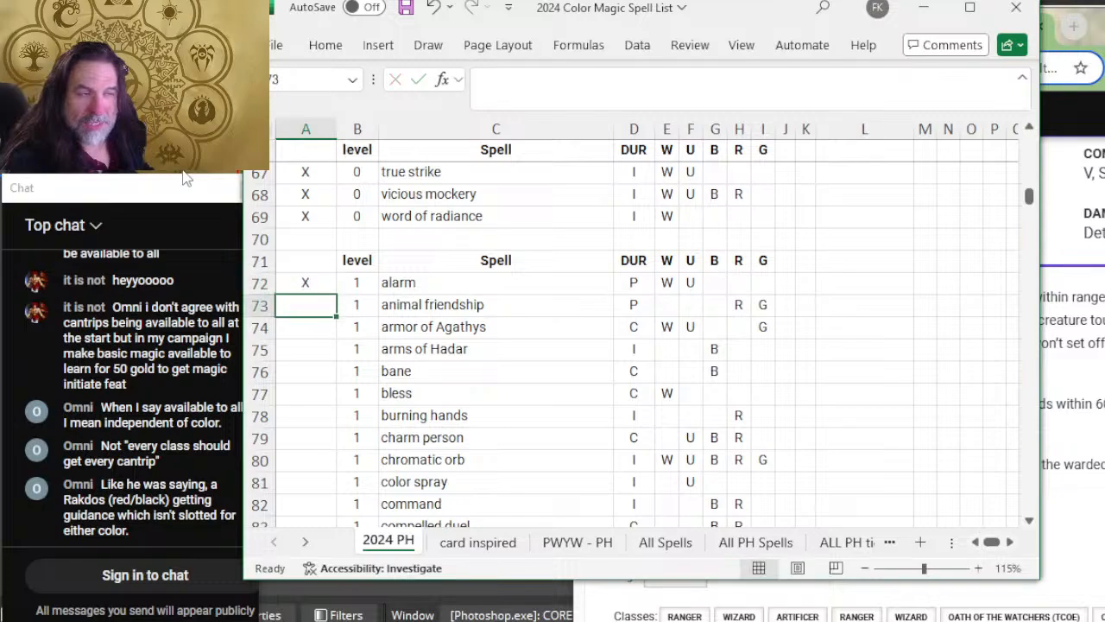
Step: Recheck the Alarm description on D&D Beyond and return to the animal friendship row's duration cell in the spreadsheet
key("Right")
key("Right")
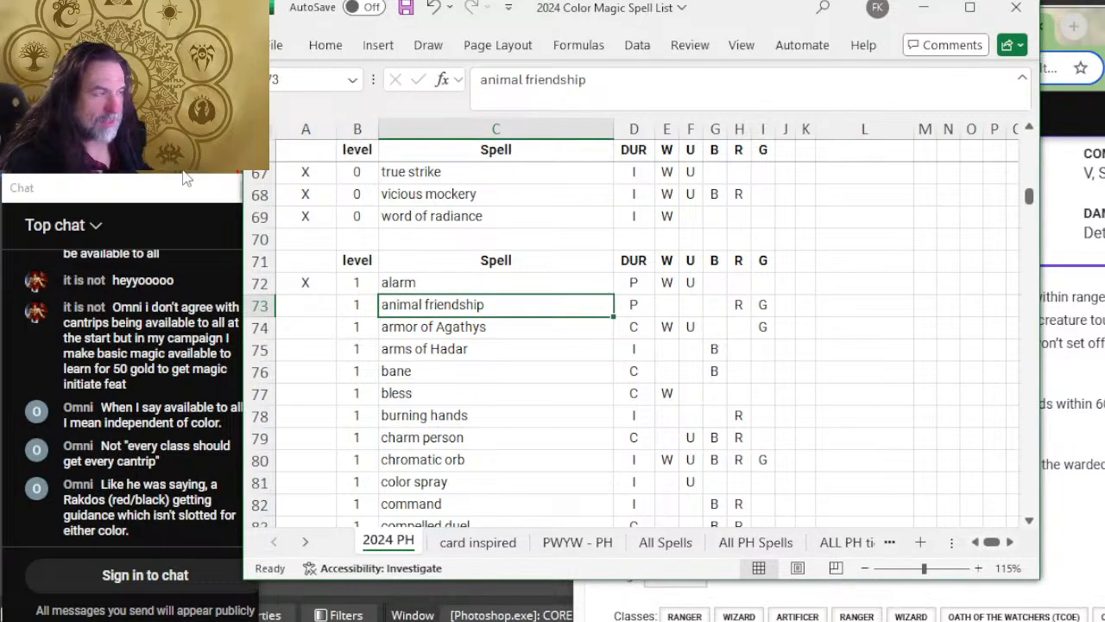
key("alt+Tab")
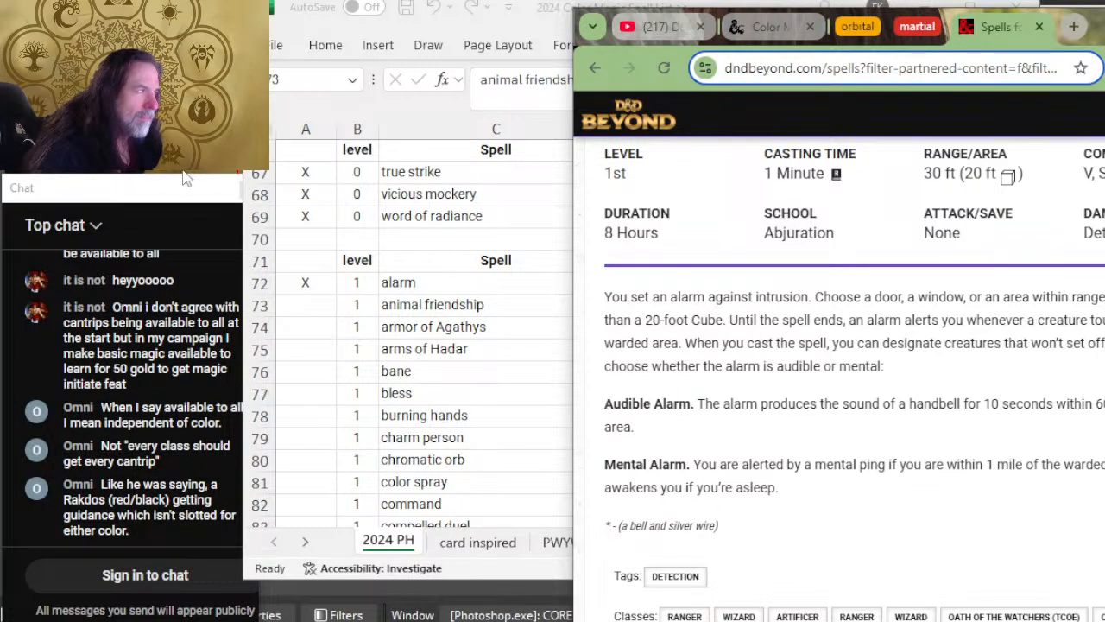
key("alt+Tab")
key("Right")
key("Right")
key("Left")
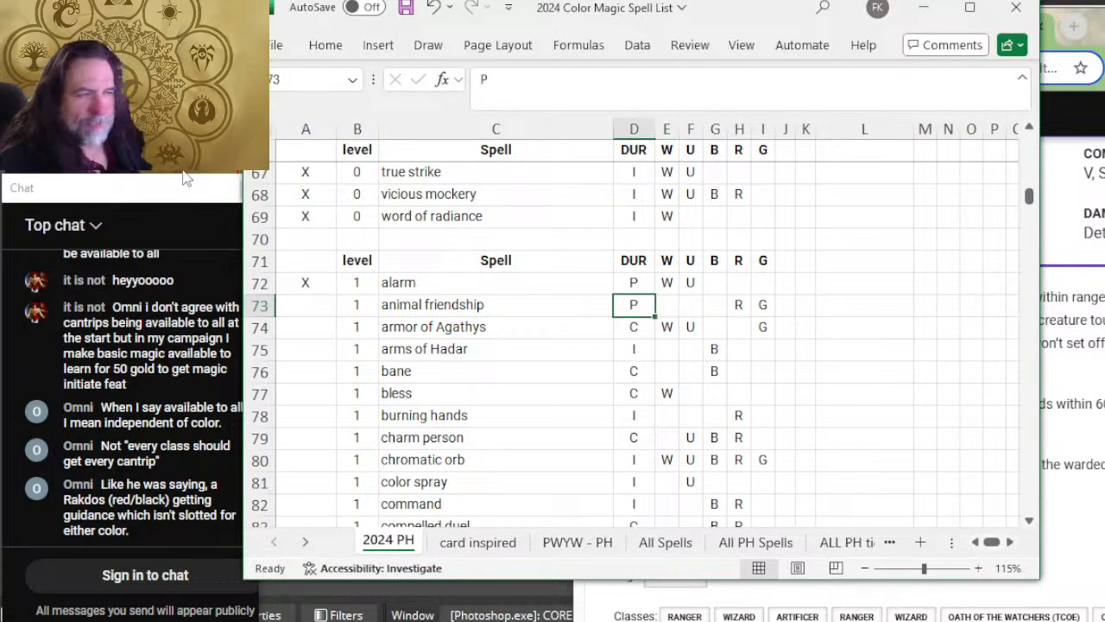
Step: Remove U from the alarm row's colors and add R
key("Up")
key("Right")
key("Right")
key("Delete")
key("Right")
key("Right")
type("R")
key("Right")
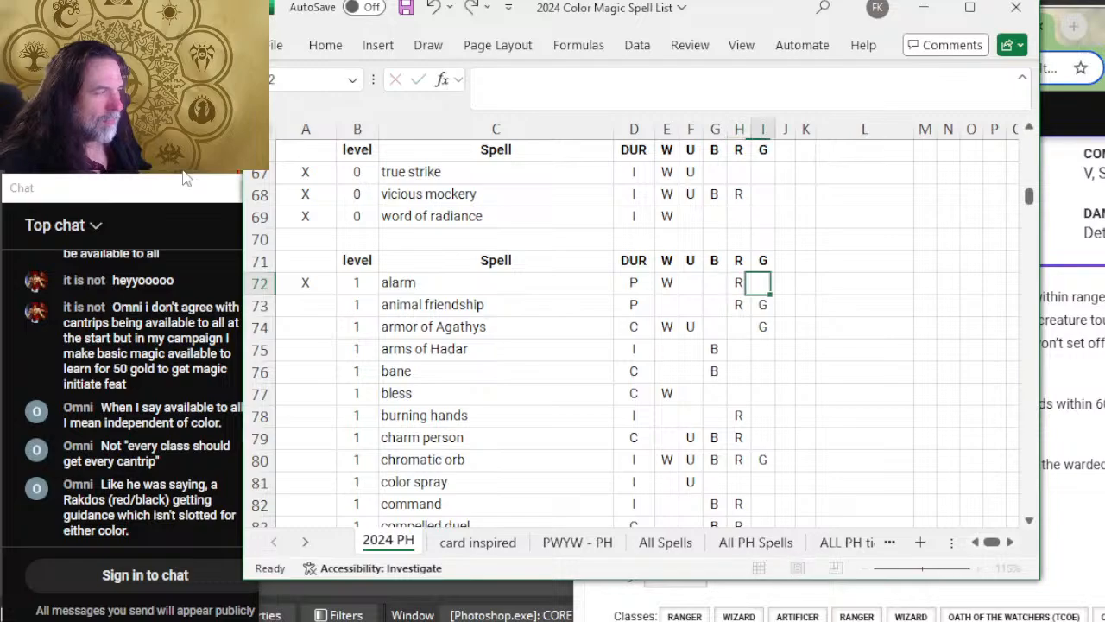
Step: Reread Alarm on D&D Beyond and compare it with the color aspects table in Snipping Tool, then return to the spreadsheet
key("alt+Tab")
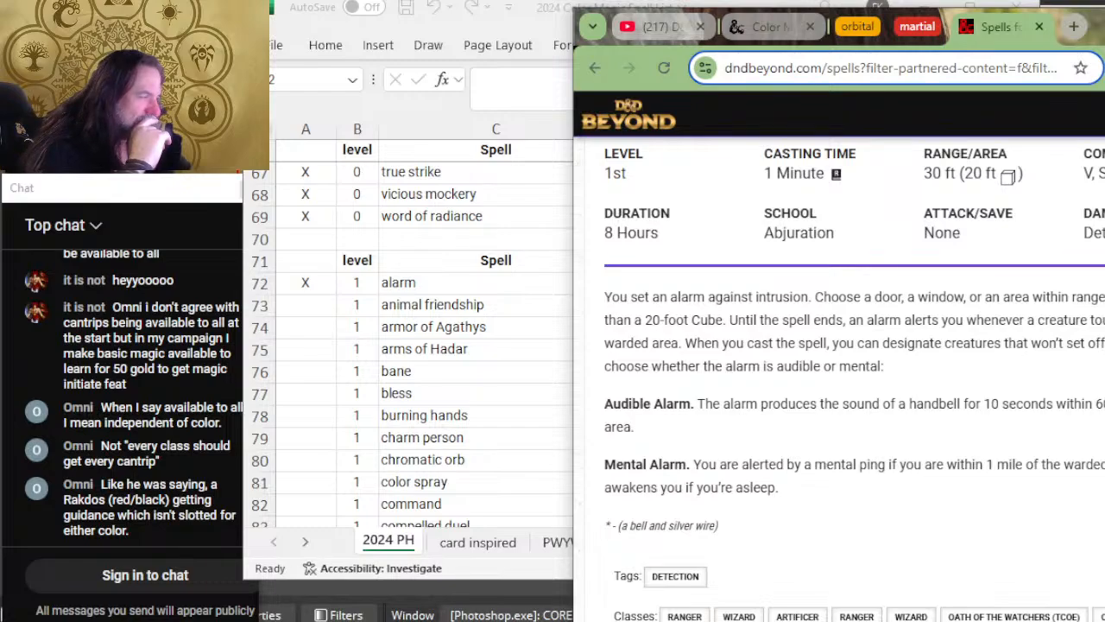
mouse_move(252, 621)
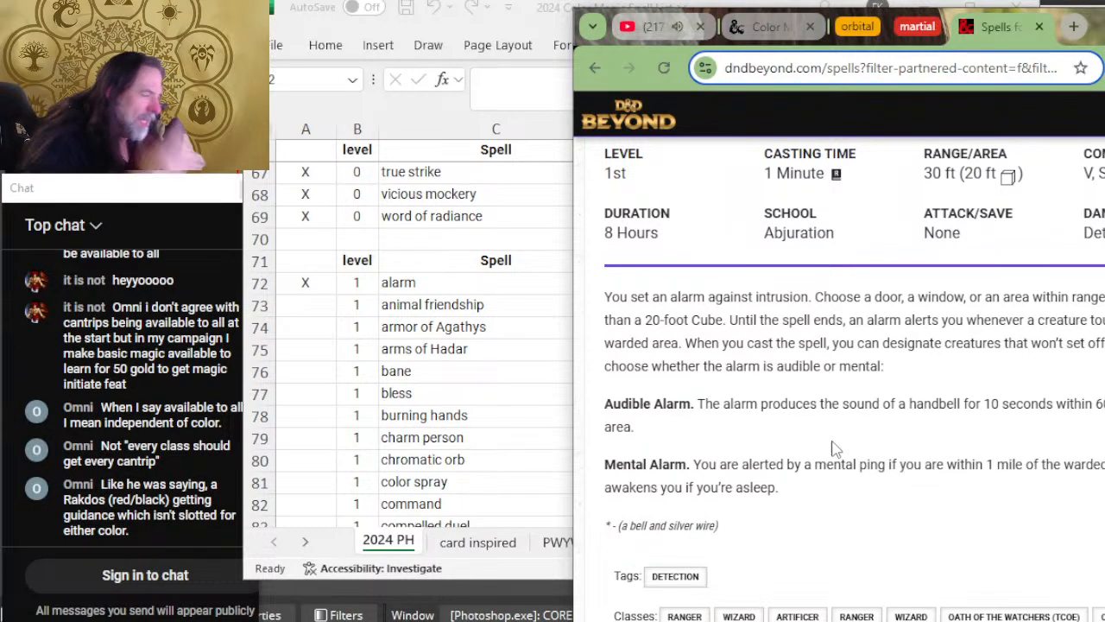
key("alt+Tab")
left_click(801, 306)
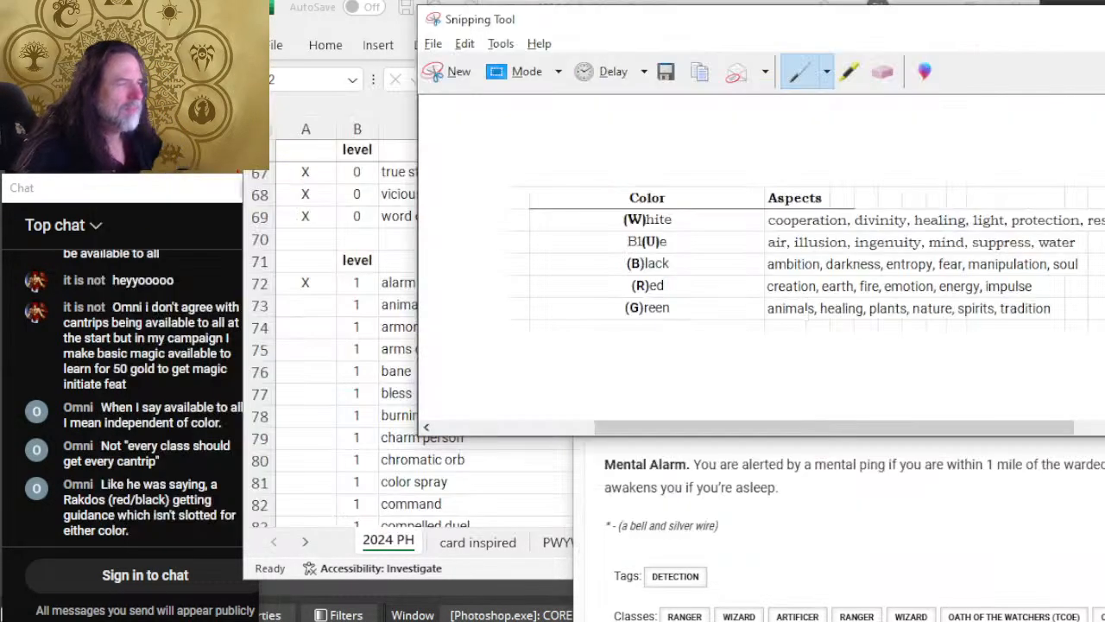
left_click(611, 489)
key("alt+Tab")
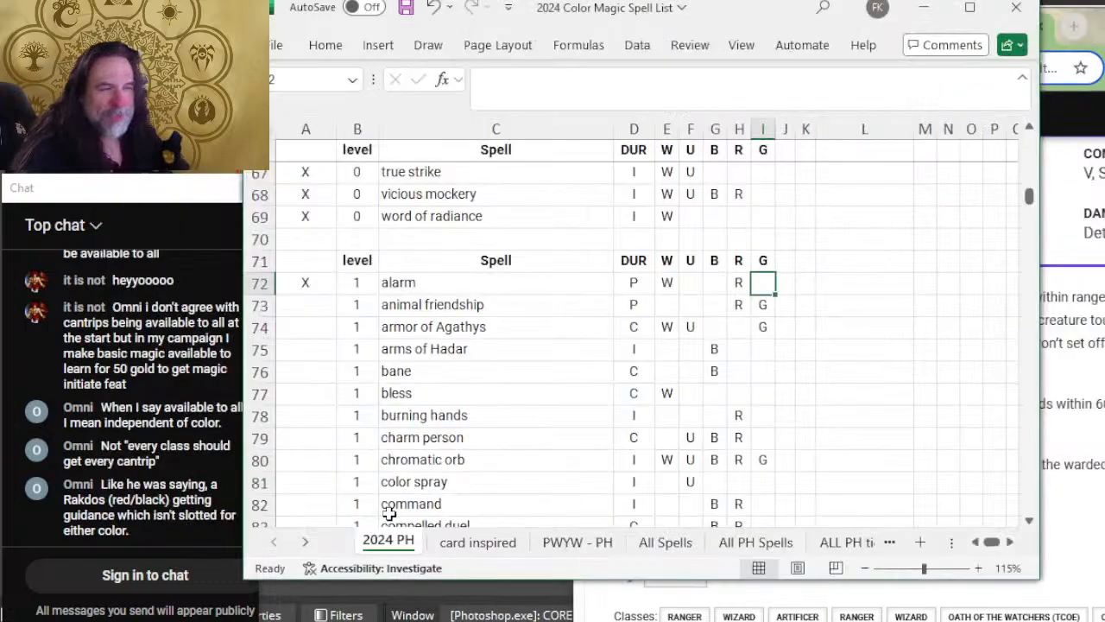
Step: Add U back to the alarm row's colors and move down to the animal friendship row
left_click(688, 285)
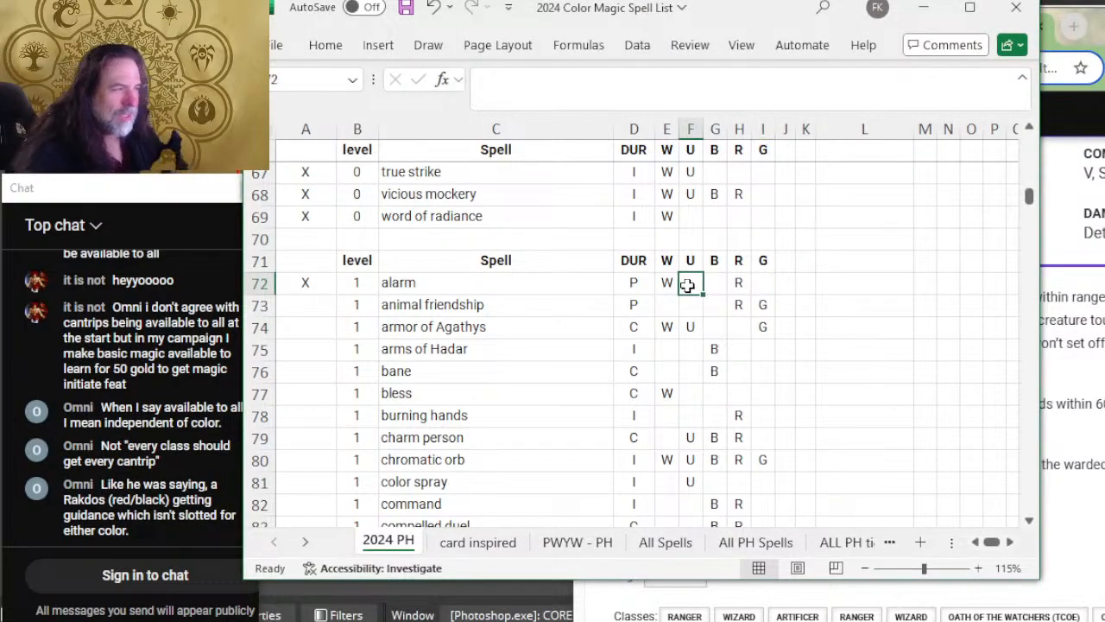
type("U")
key("Left")
key("Left")
key("Left")
key("Left")
key("Left")
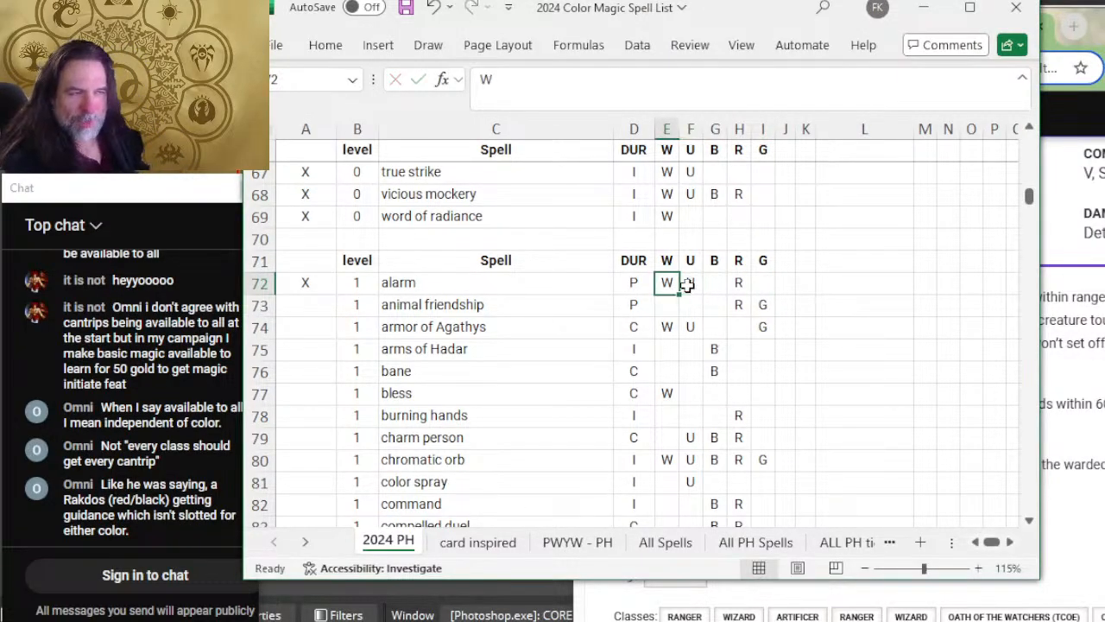
key("Down")
Step: Expand Animal Friendship on D&D Beyond and read its duration, description, tags and classes
key("alt+Tab")
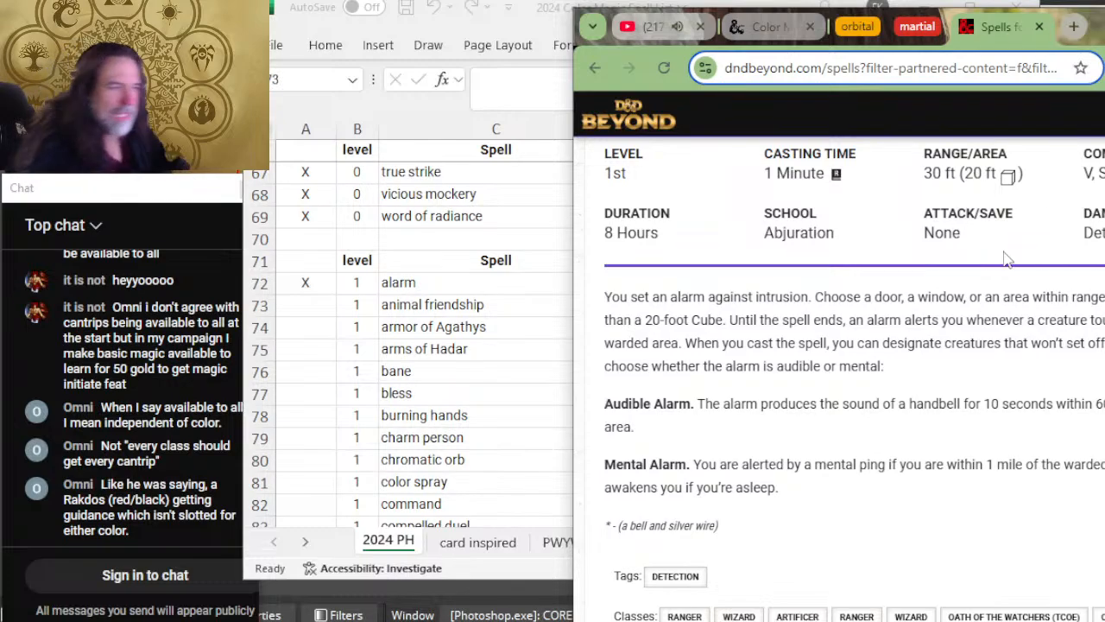
scroll(649, 316, "down", 5)
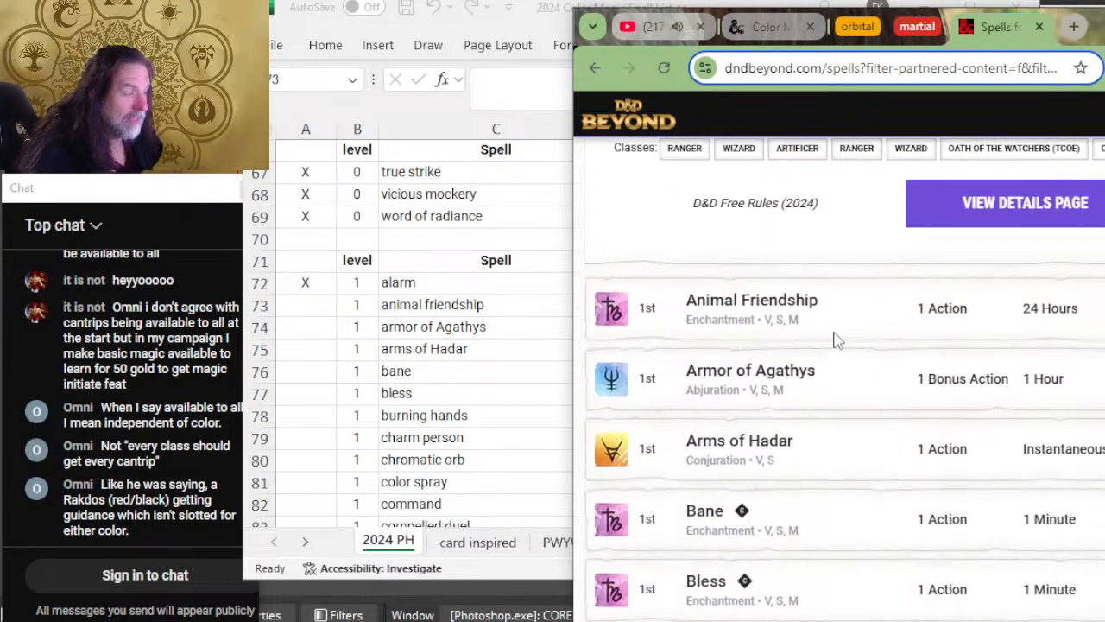
left_click(866, 311)
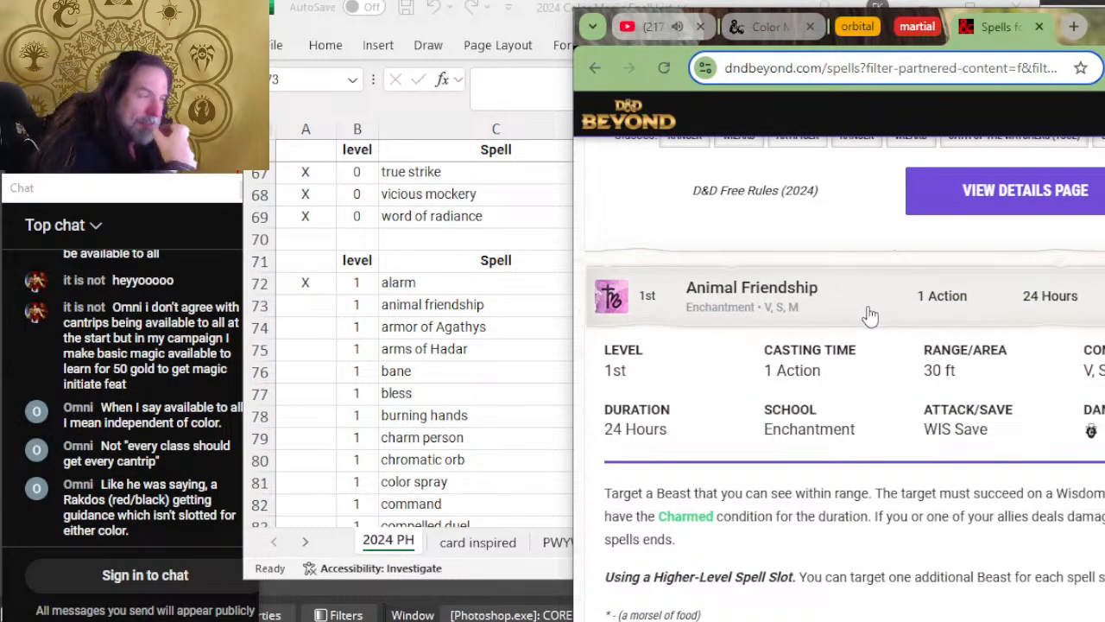
key("alt+Tab")
key("alt+Tab")
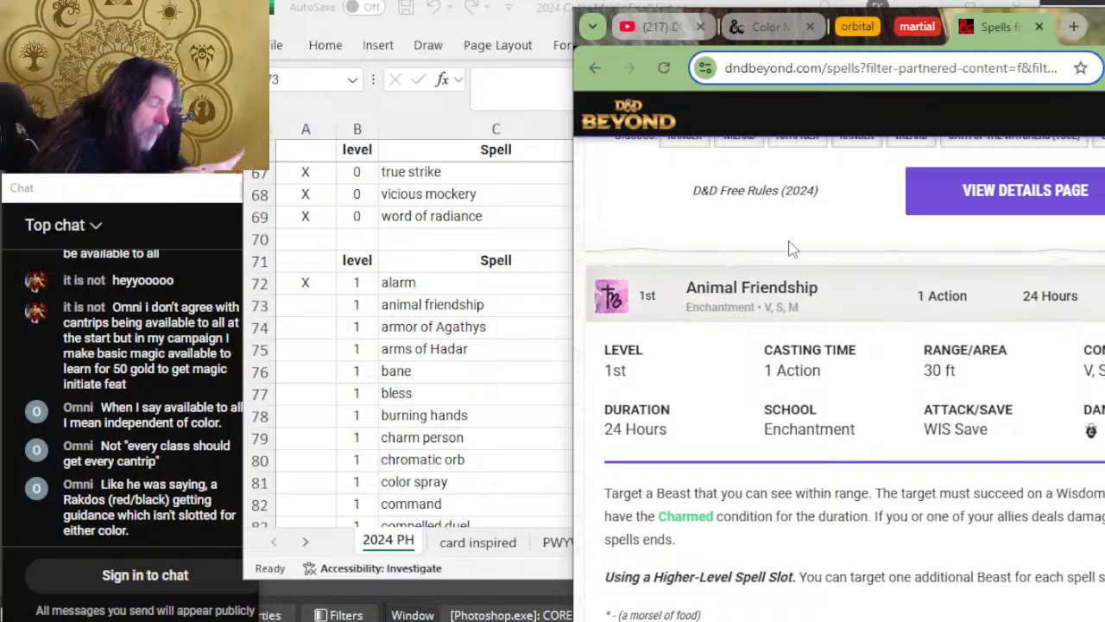
scroll(894, 212, "down", 2)
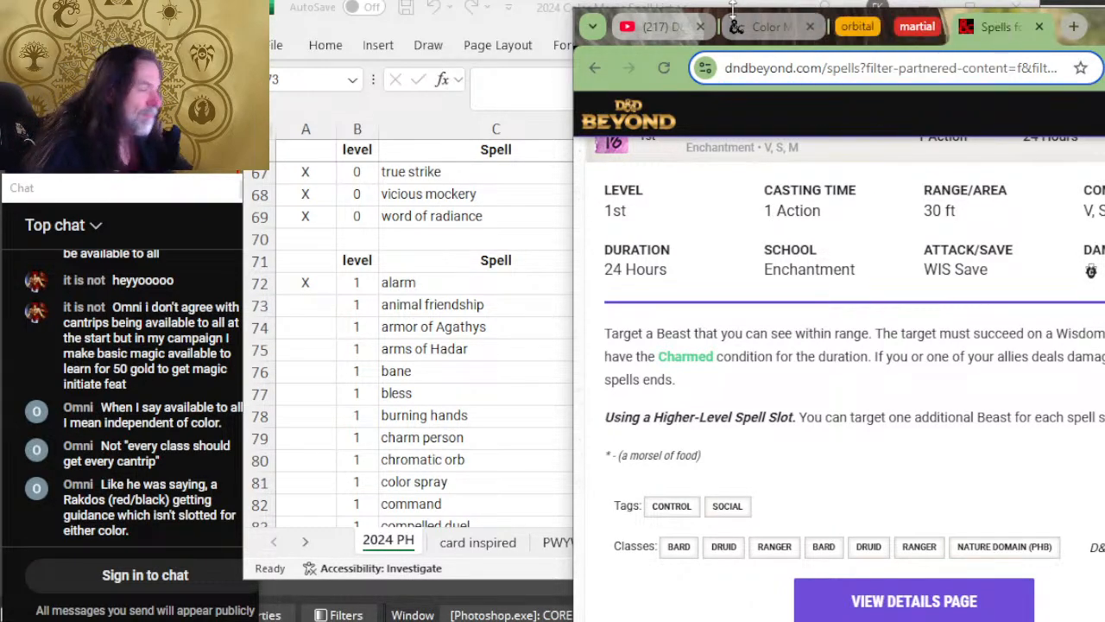
scroll(897, 251, "up", 2)
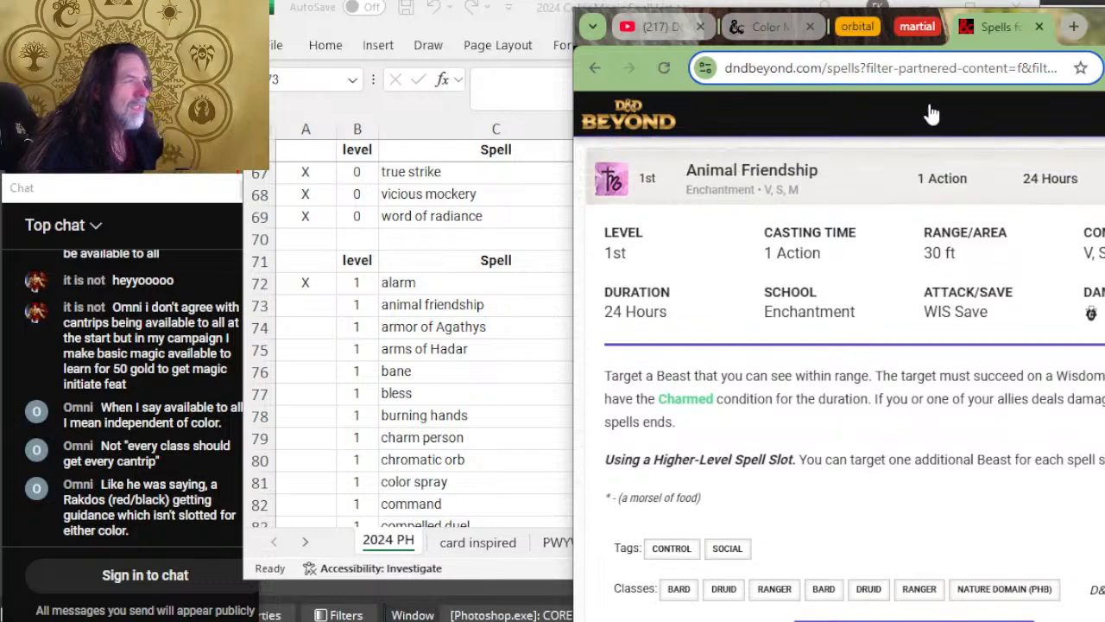
scroll(898, 251, "down", 2)
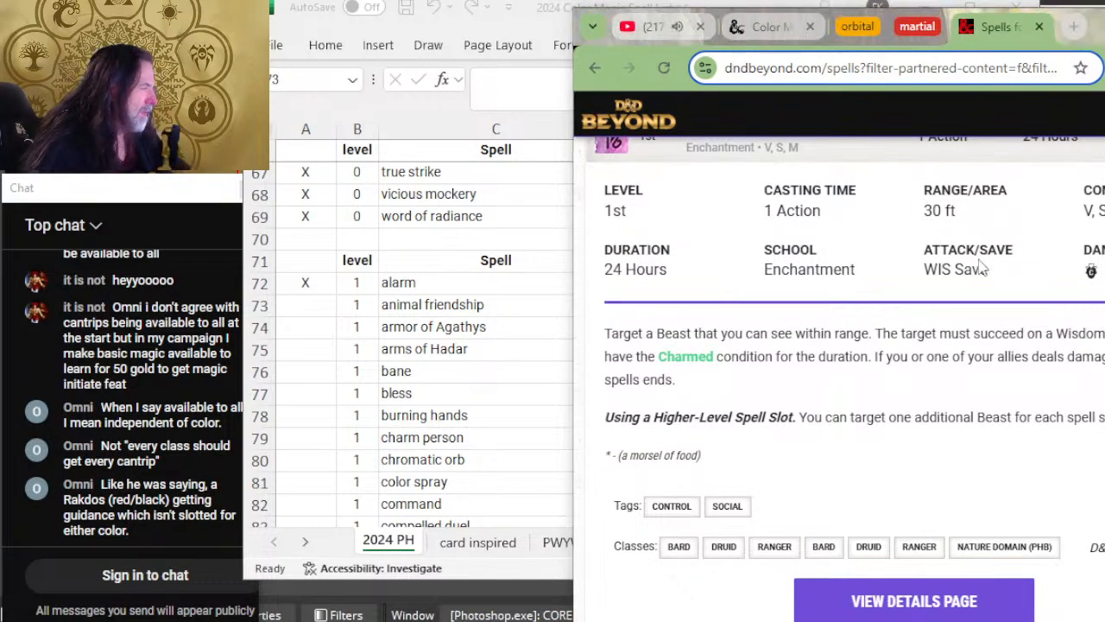
Step: Mark the animal friendship row in the spreadsheet with X and add B to its colors
left_click(545, 308)
type("X")
key("Tab")
key("Tab")
key("Tab")
key("Tab")
key("Tab")
key("Tab")
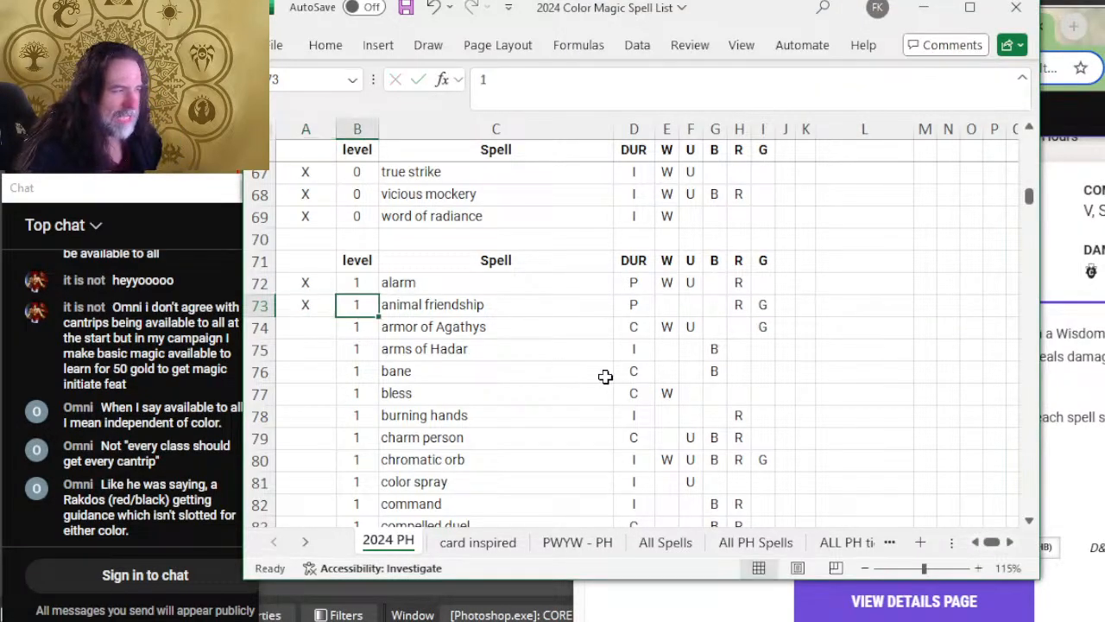
type("B")
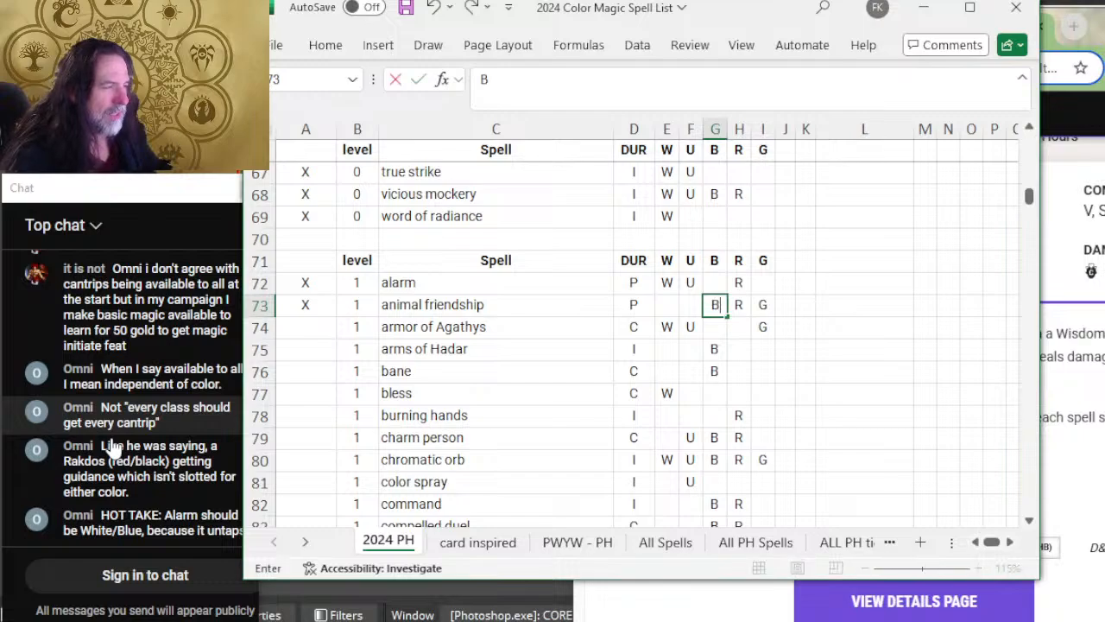
key("Left")
key("Left")
key("Left")
key("Left")
key("Left")
key("Left")
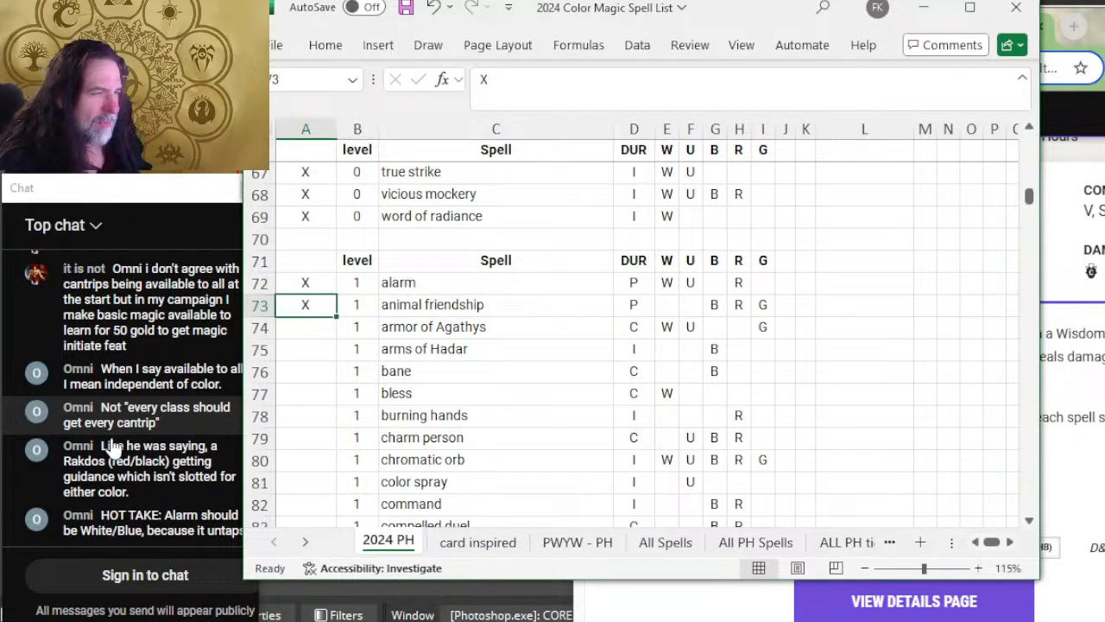
Step: Review the B, R and G color entries in the animal friendship row of the spreadsheet
key("Right")
key("Right")
key("Right")
key("Right")
key("Right")
key("Right")
key("Right")
key("Right")
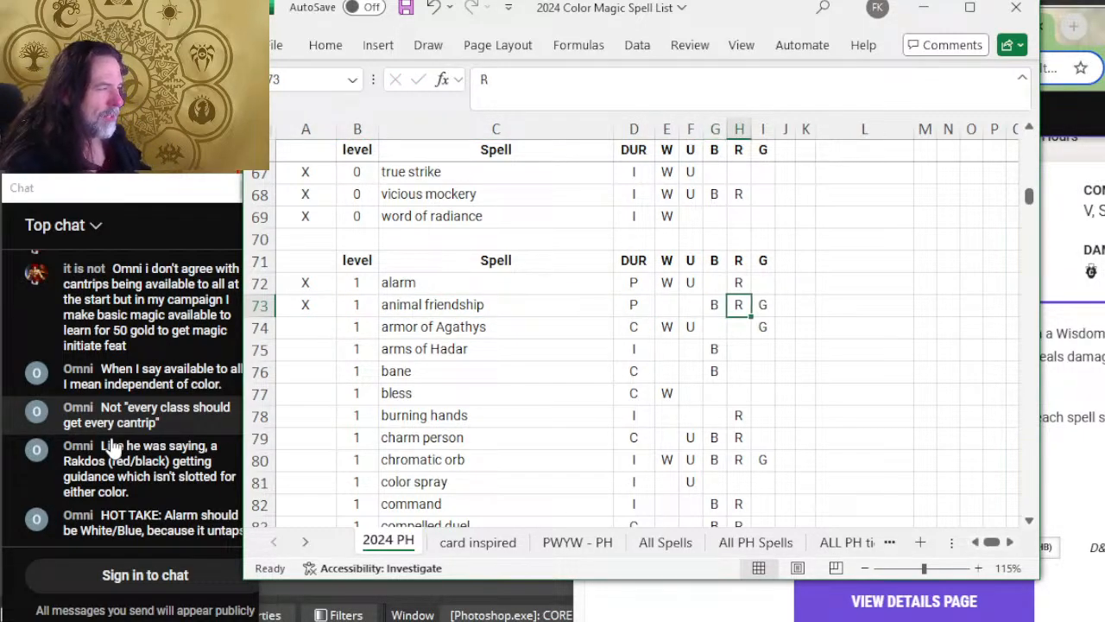
key("Left")
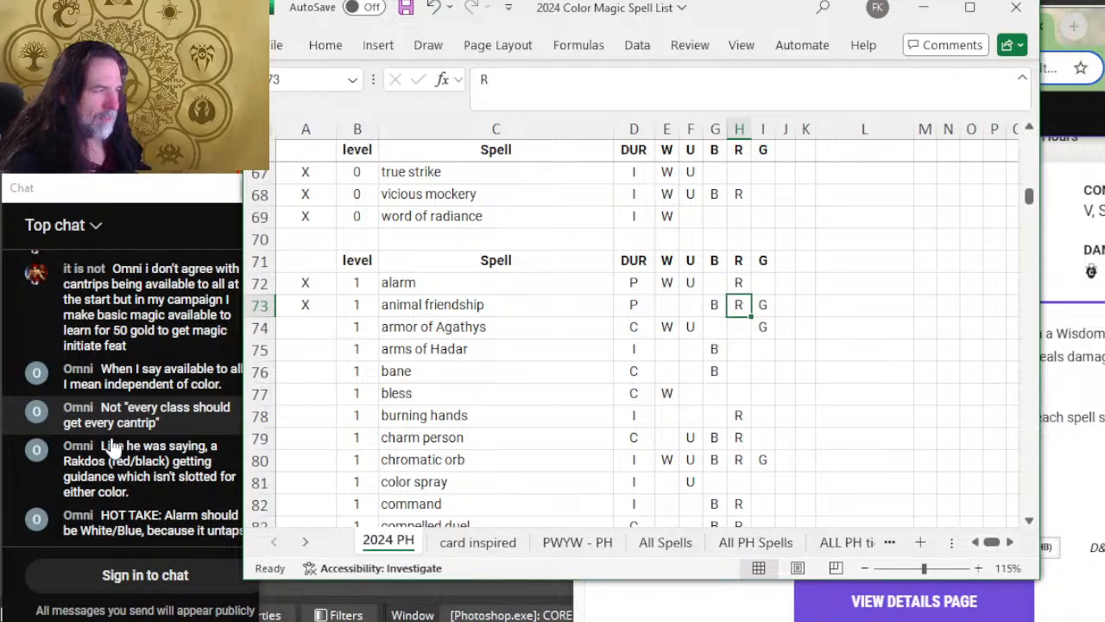
key("Left")
key("Right")
key("Down")
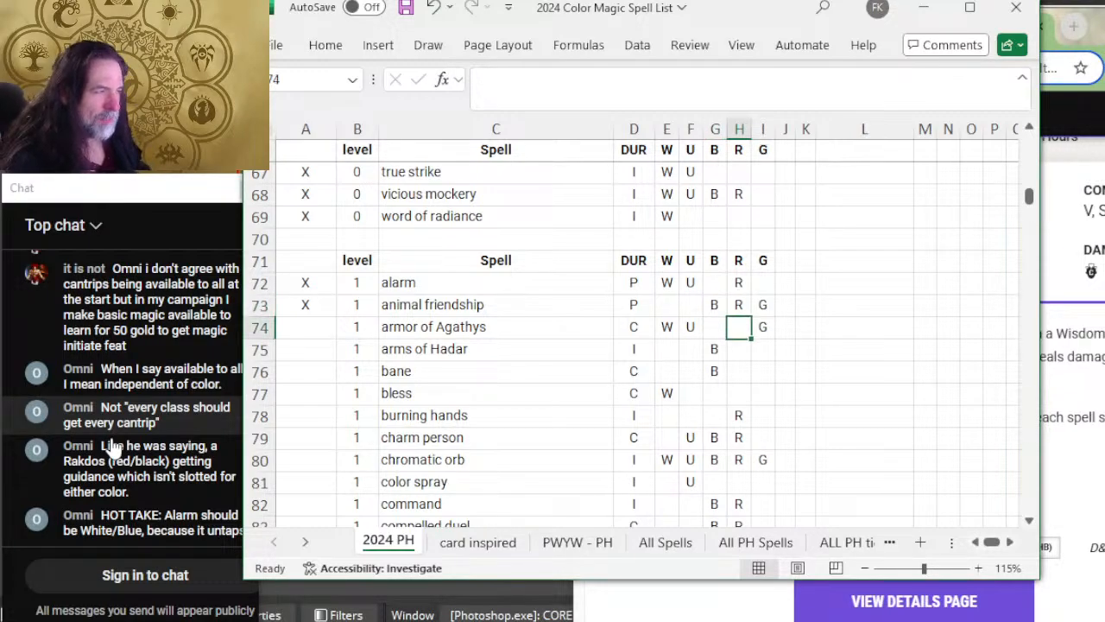
key("Up")
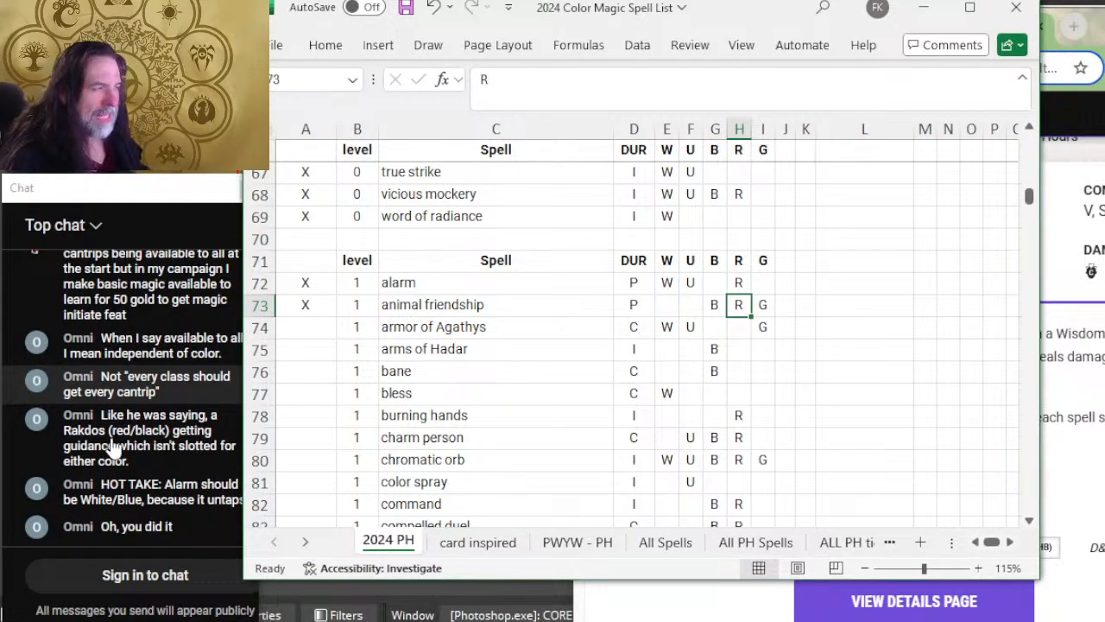
key("Right")
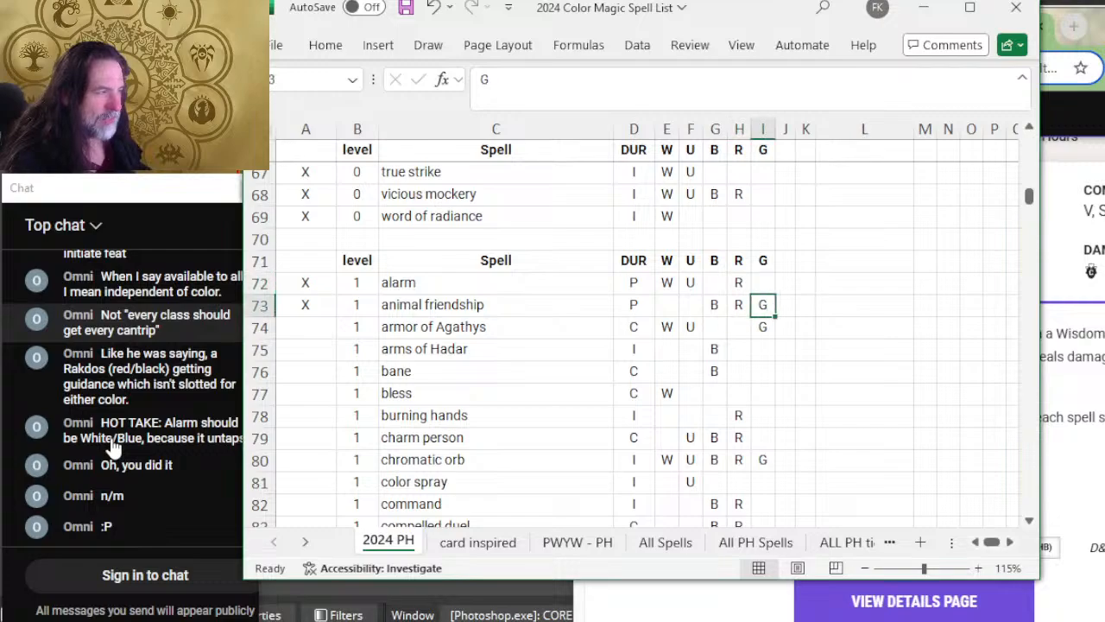
key("Left")
key("Left")
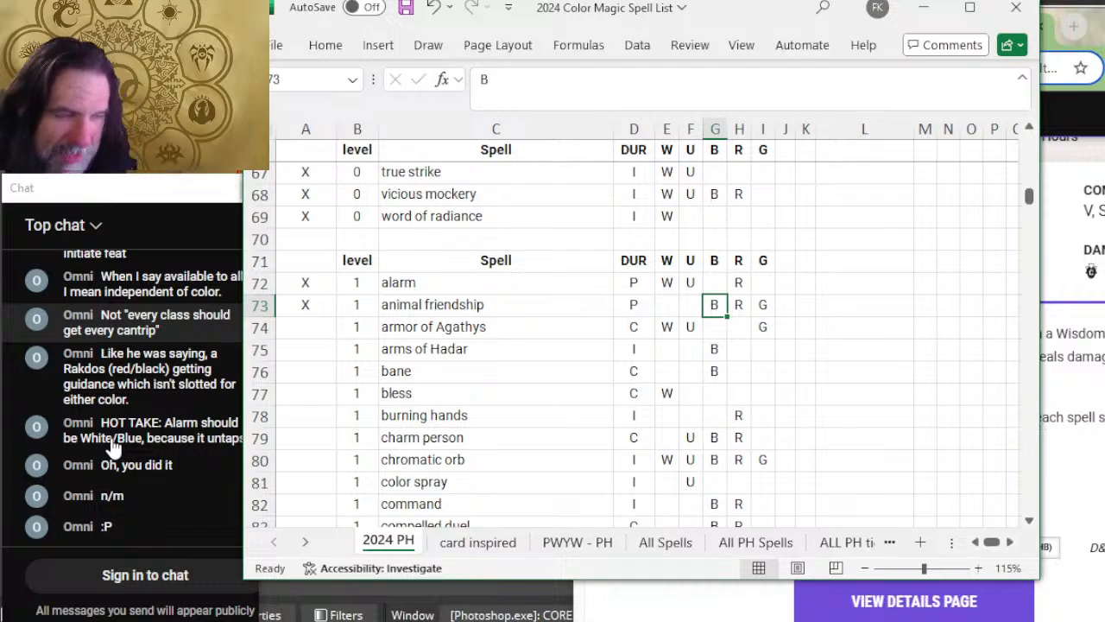
Step: Mark the armor of Agathys row in the spreadsheet with X
key("alt+Tab")
key("alt+Tab")
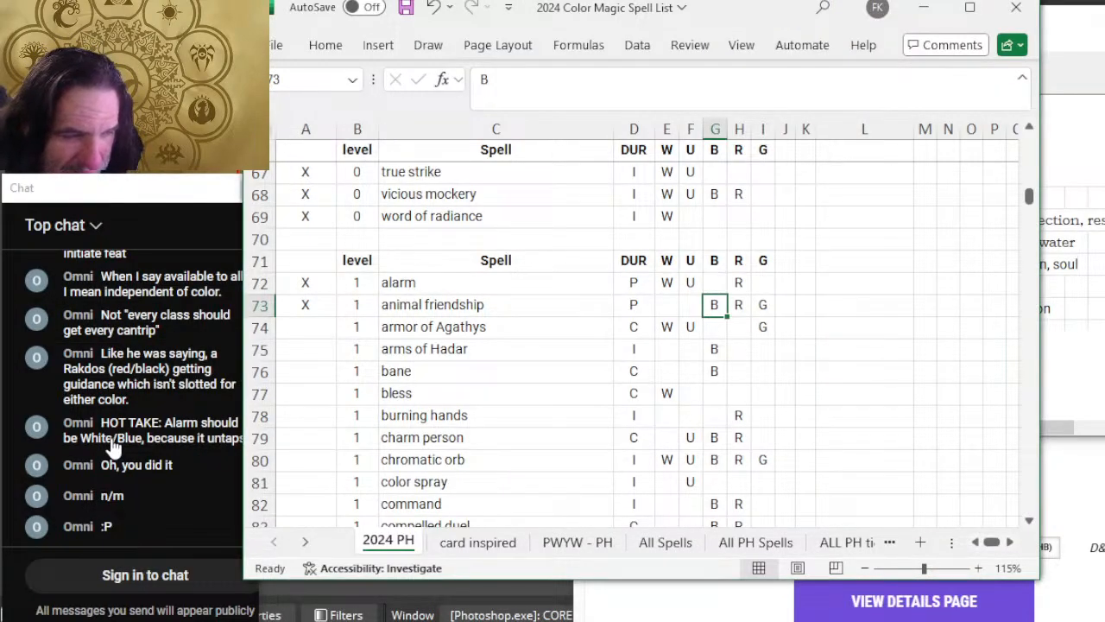
left_click(114, 443)
key("alt+Tab")
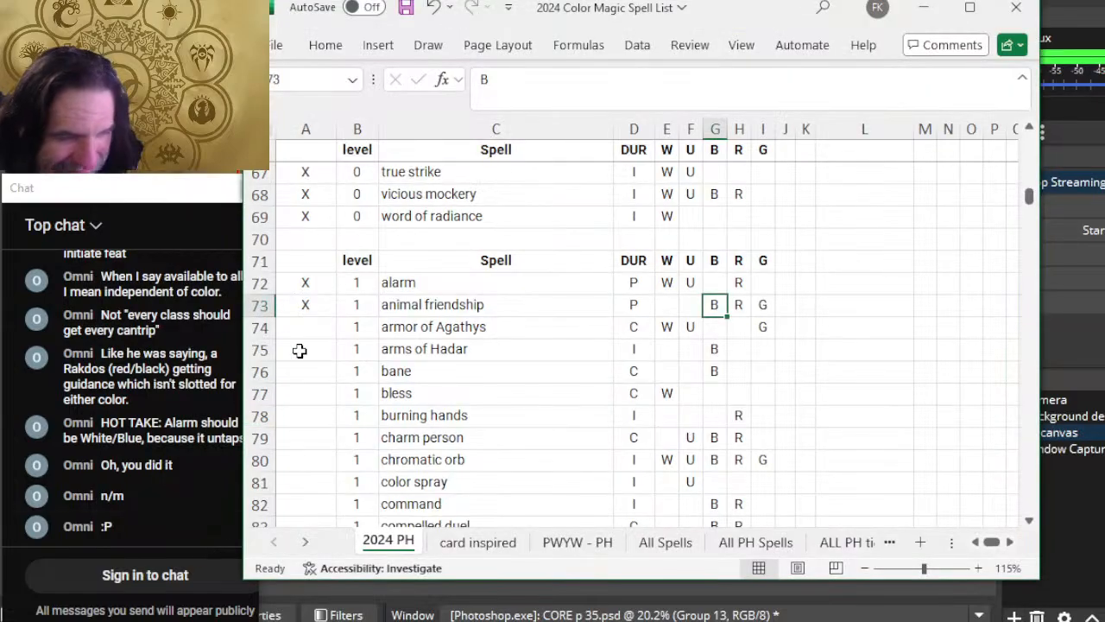
key("alt+Tab")
key("alt+Tab")
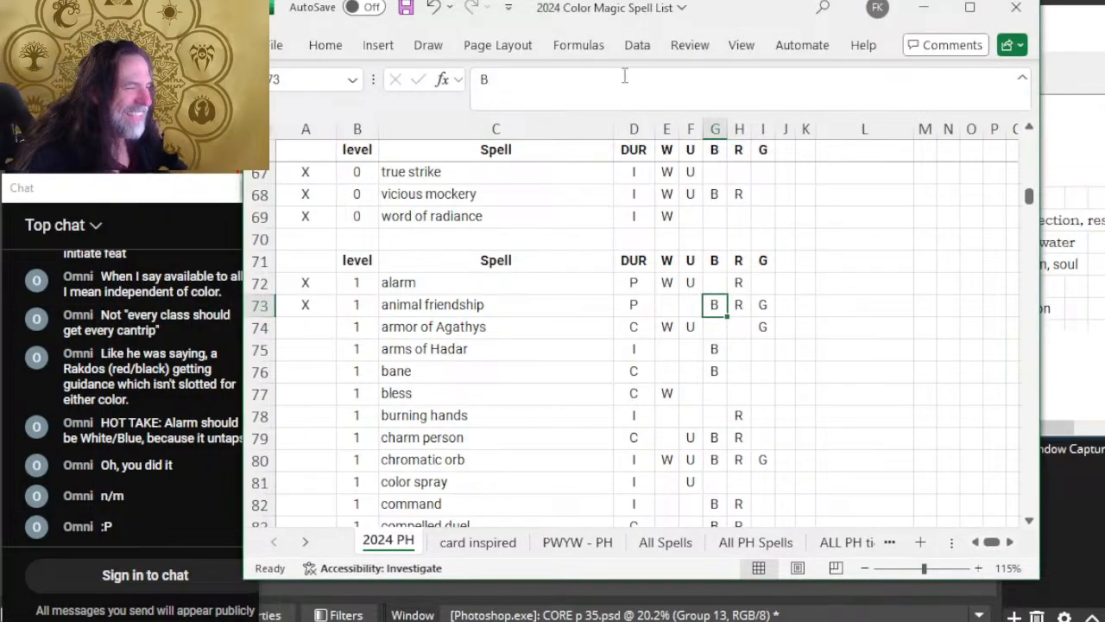
left_click(298, 326)
type("X")
Step: Consult the color aspects table in Snipping Tool and Animal Friendship on D&D Beyond, and return to the spreadsheet
key("alt+Tab")
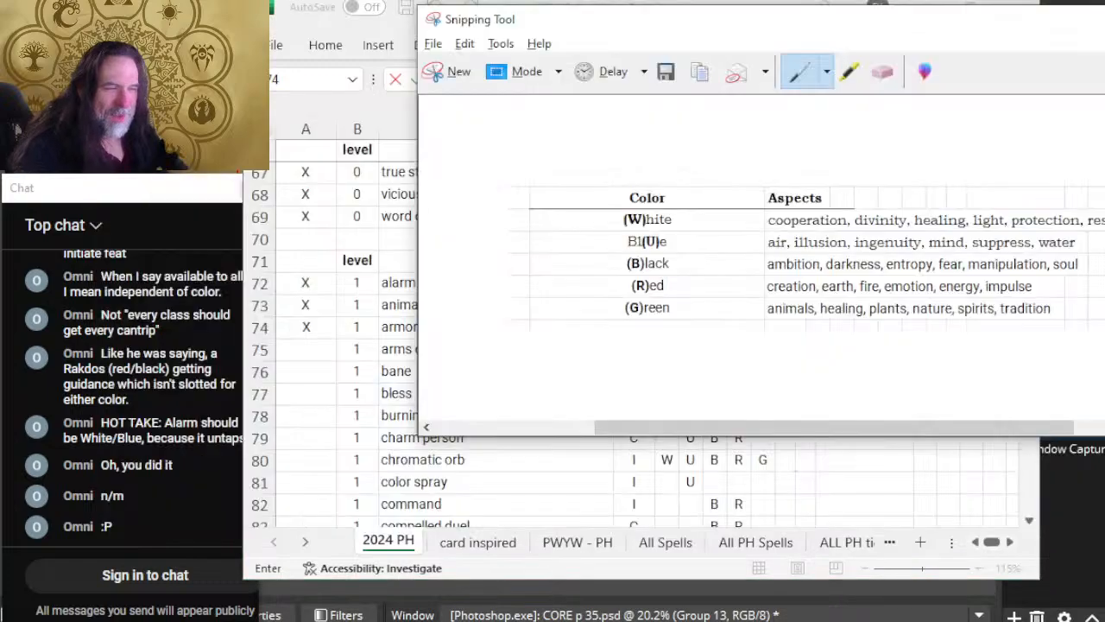
key("alt+Tab")
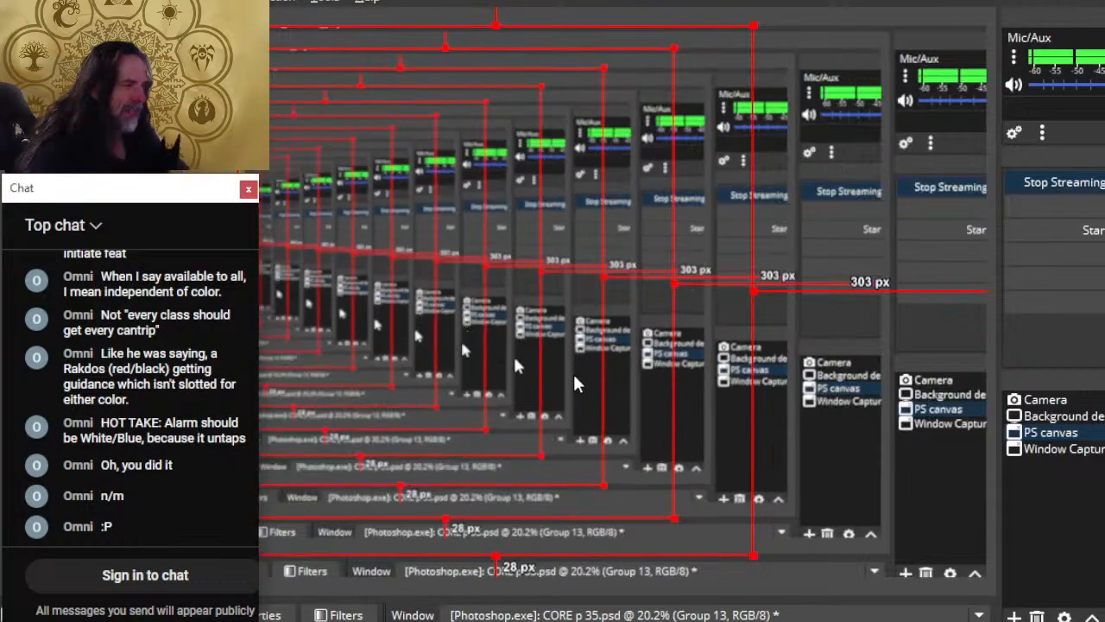
key("alt+Tab")
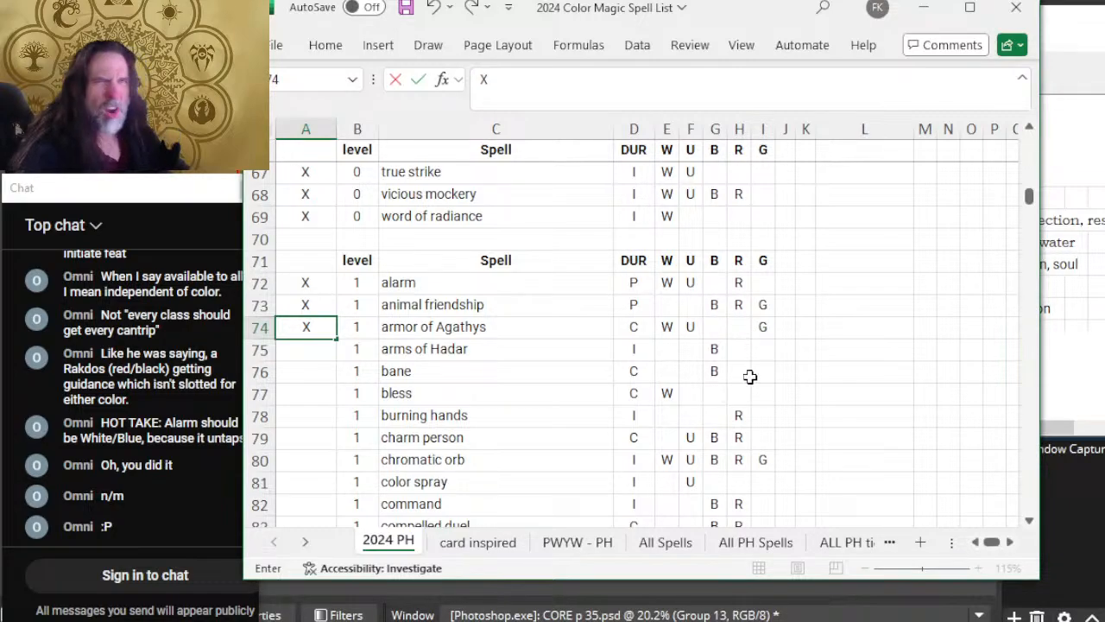
key("alt+Tab")
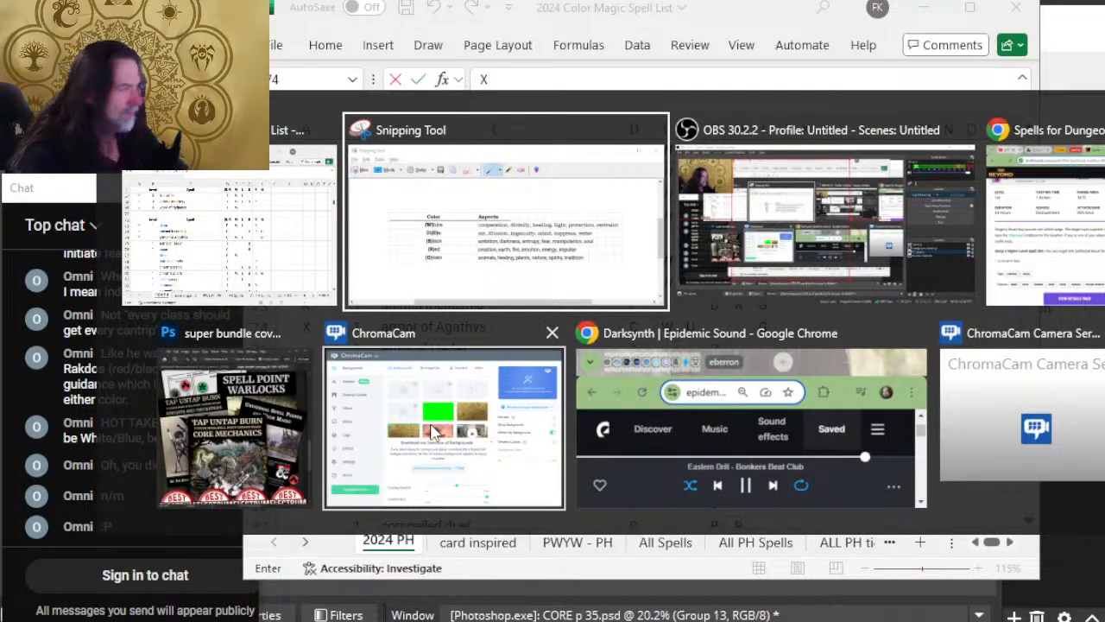
key("Tab")
key("Tab")
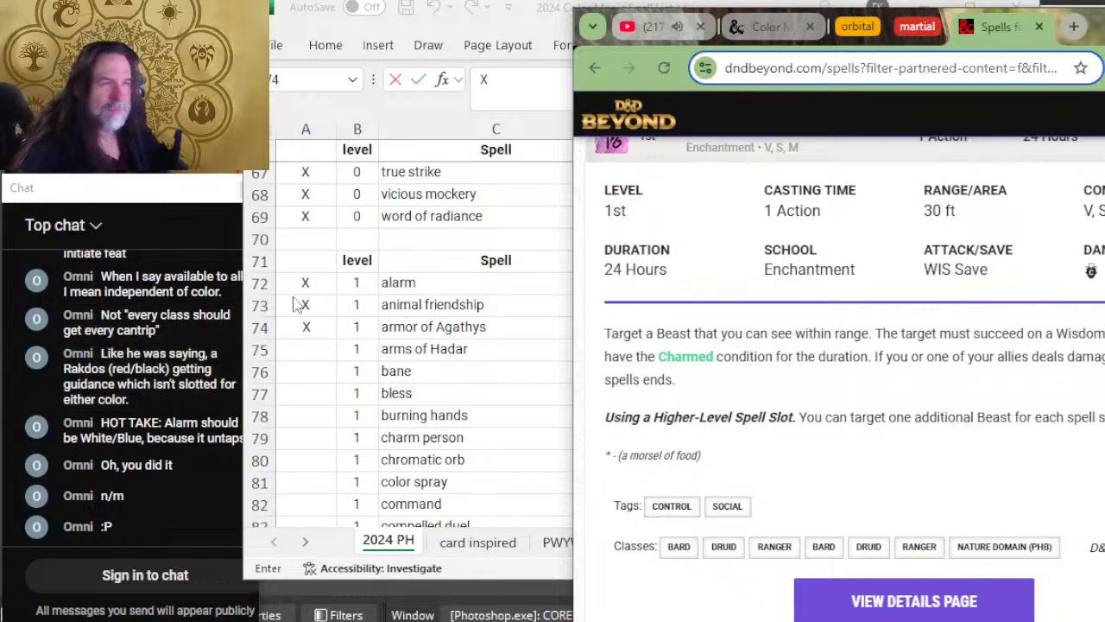
key("alt+Tab")
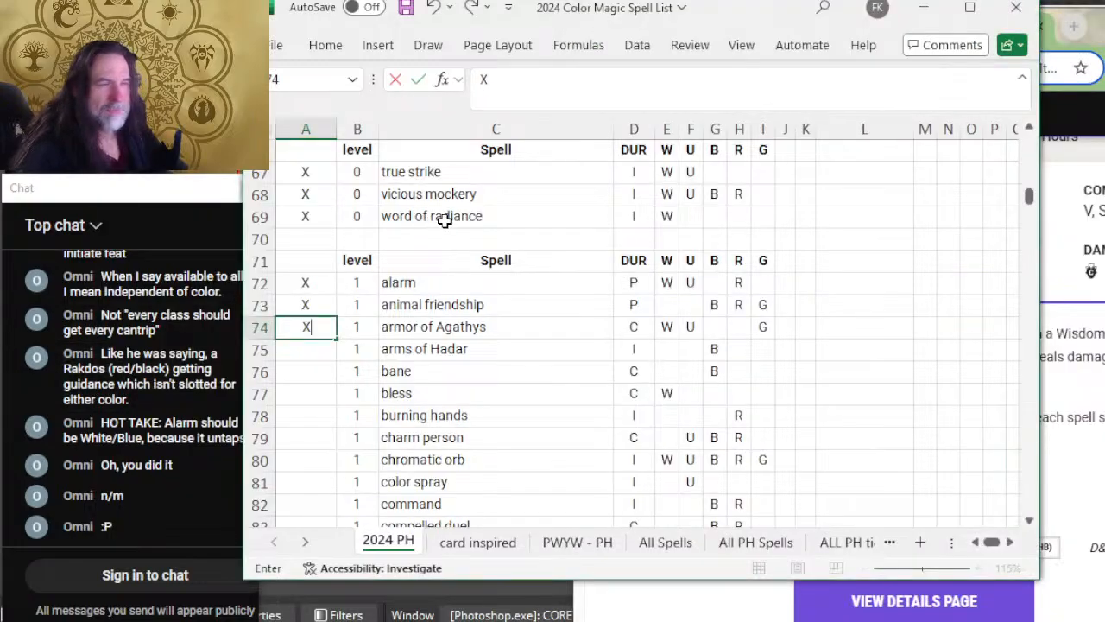
Step: Recheck the animal friendship row's spell name and its R and G color entries
left_click(763, 302)
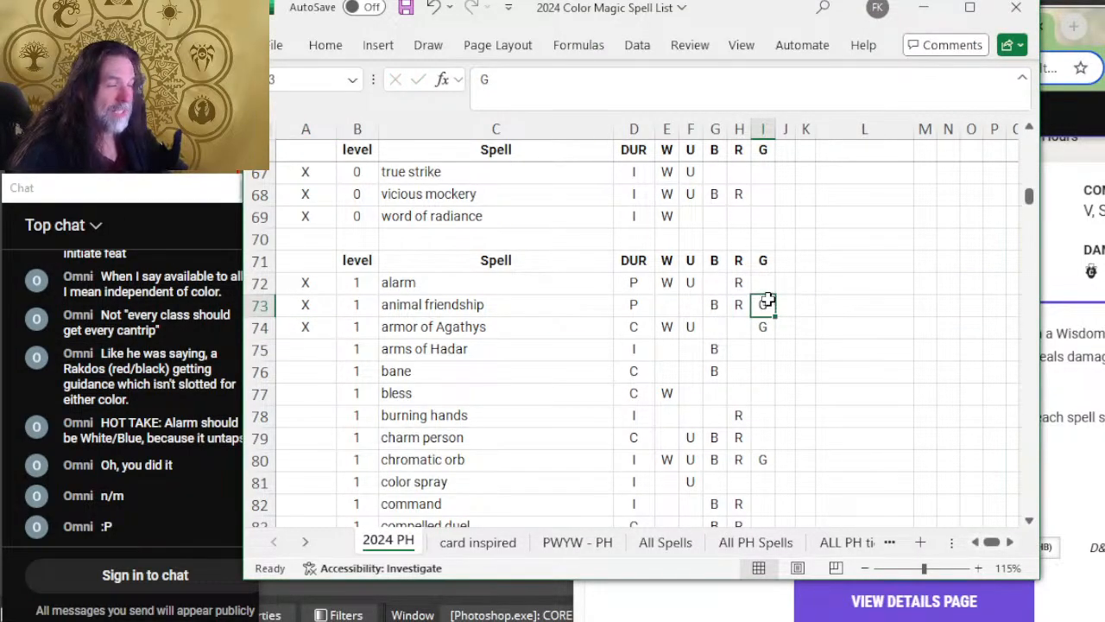
left_click(475, 303)
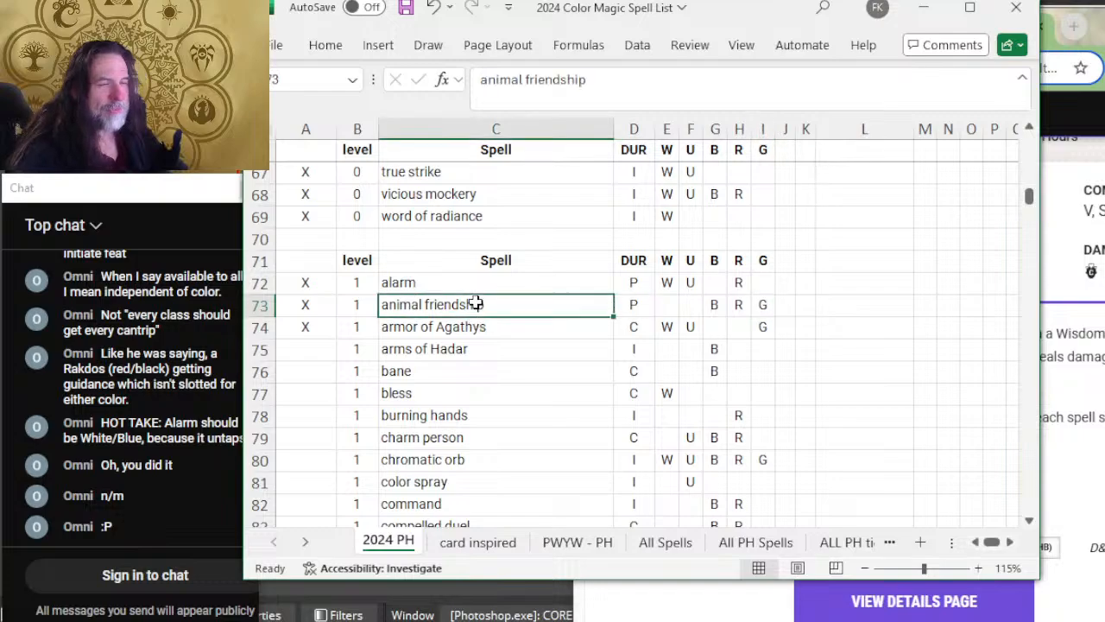
left_click(734, 304)
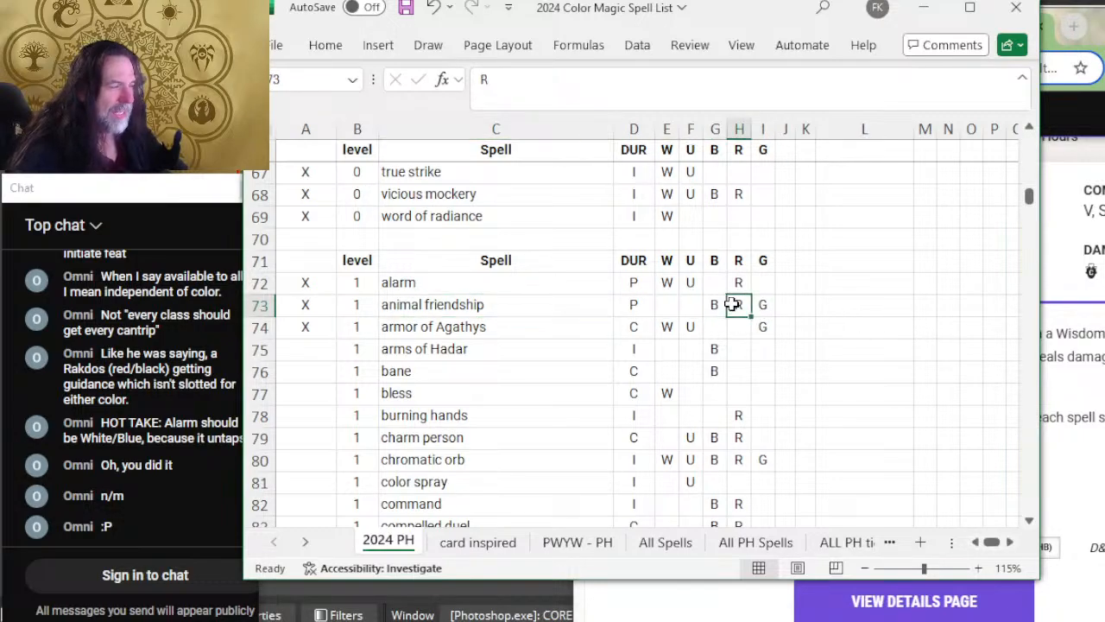
mouse_move(760, 309)
left_mouse_down()
mouse_move(708, 305)
mouse_move(766, 316)
mouse_move(754, 329)
left_mouse_up()
left_click(760, 304)
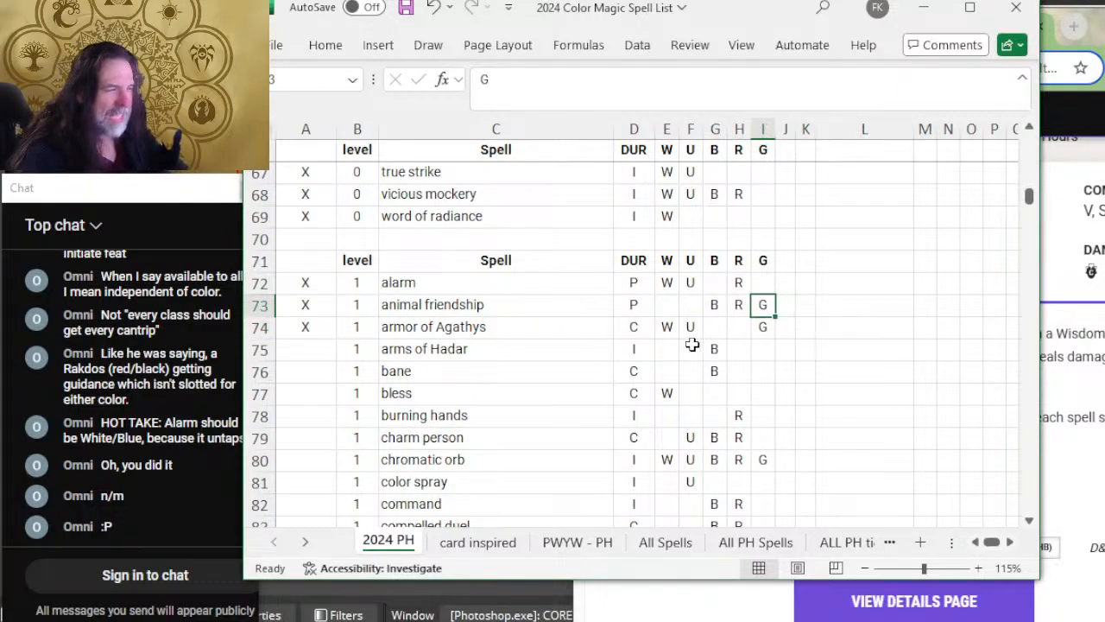
Step: Expand Armor of Agathys on D&D Beyond and compare its duration, description and tags with the spreadsheet row
key("alt+Tab")
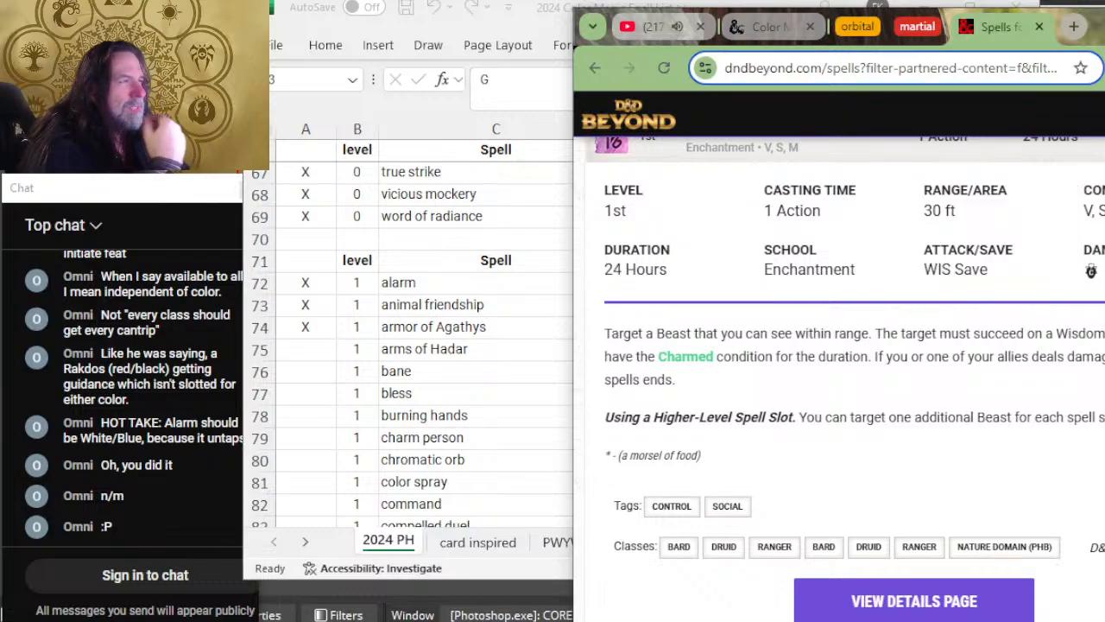
scroll(924, 226, "down", 4)
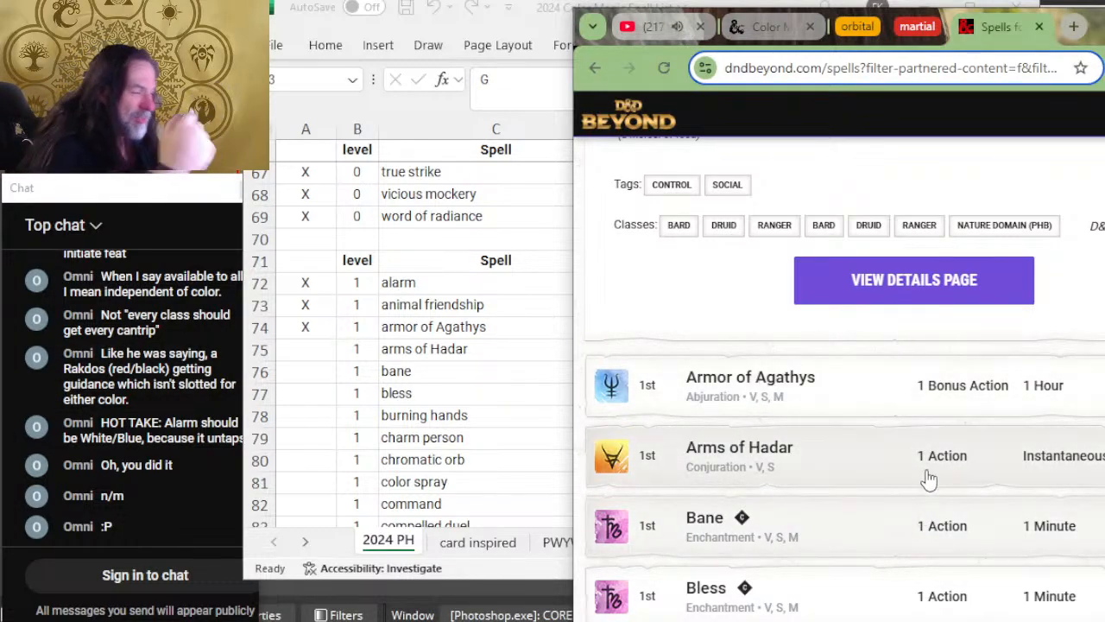
left_click(860, 395)
scroll(901, 380, "down", 1)
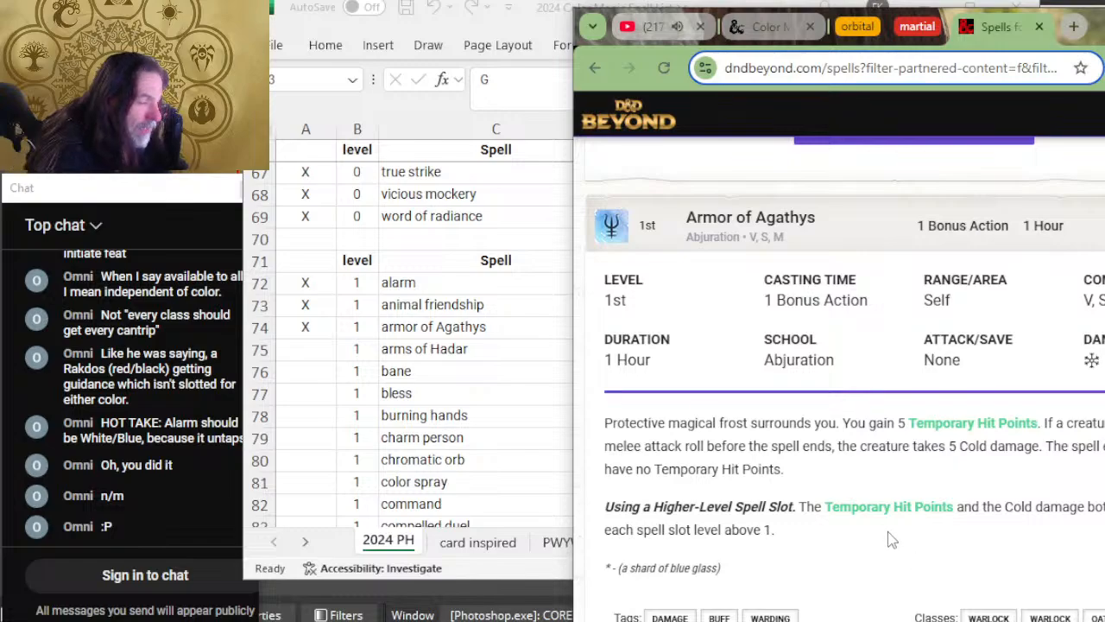
key("alt+Tab")
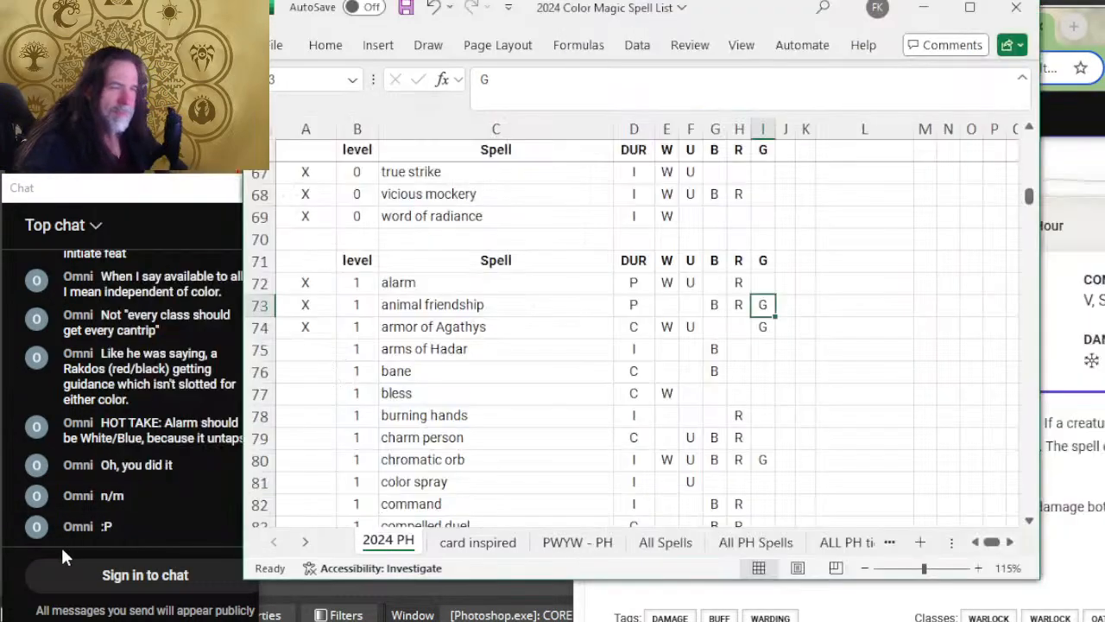
left_click(314, 336)
key("alt+Tab")
scroll(768, 389, "down", 5)
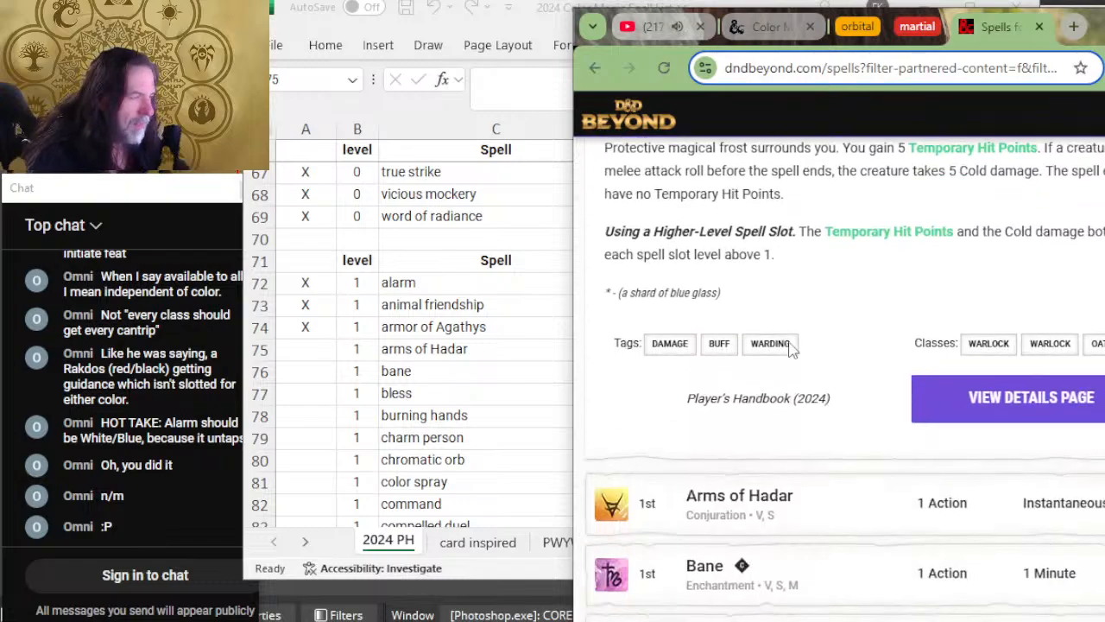
Step: Expand Arms of Hadar on D&D Beyond and read its duration, description, tags and classes
left_click(821, 467)
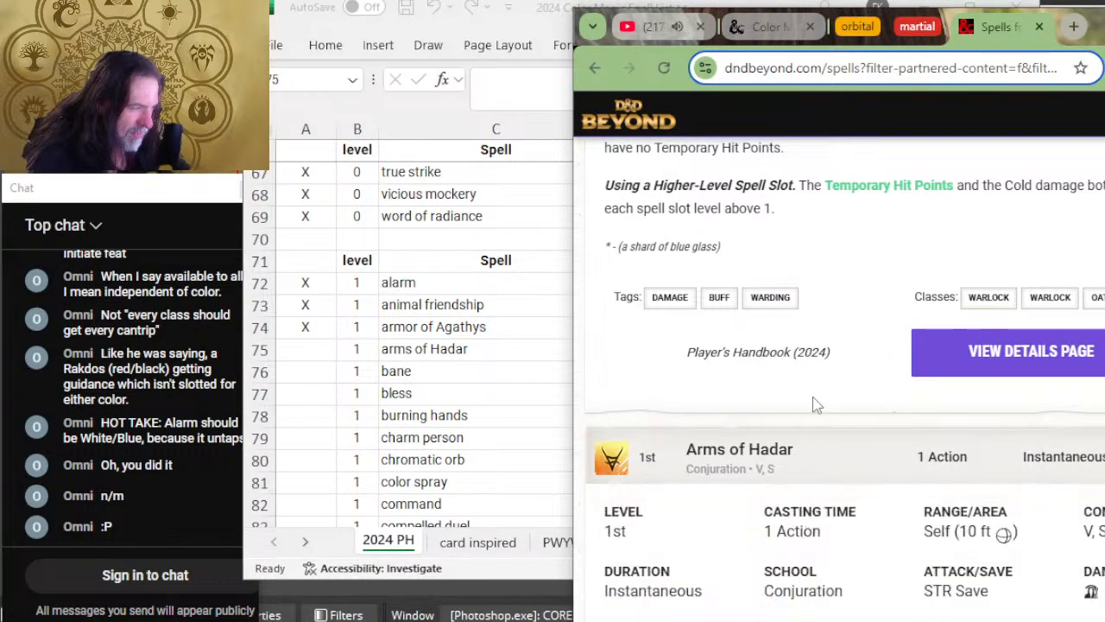
scroll(816, 404, "down", 2)
key("alt+Tab")
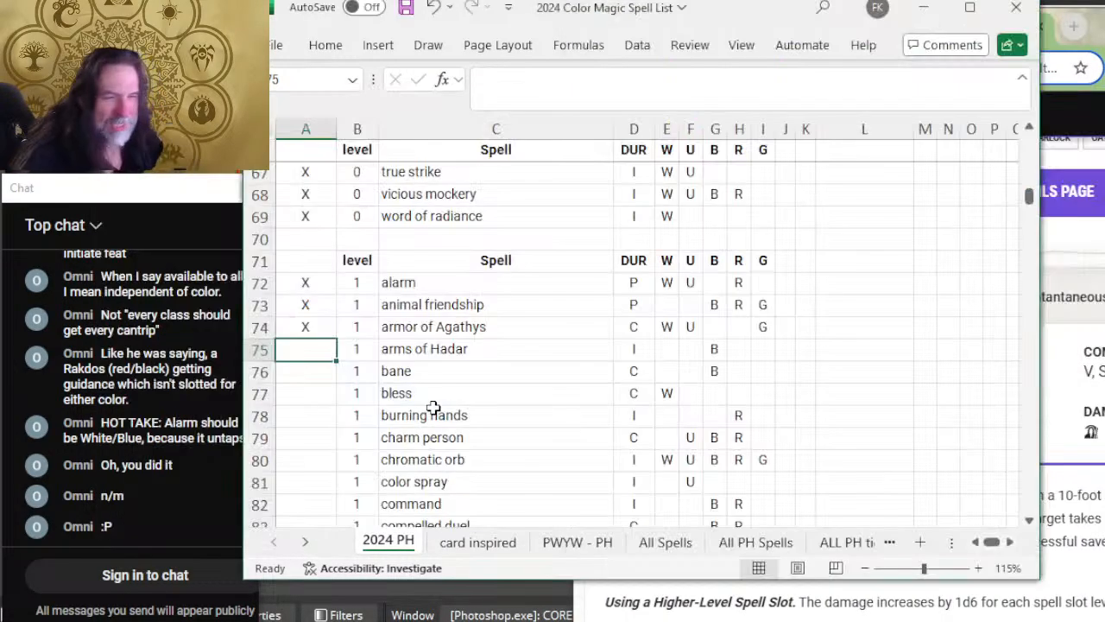
key("alt+Tab")
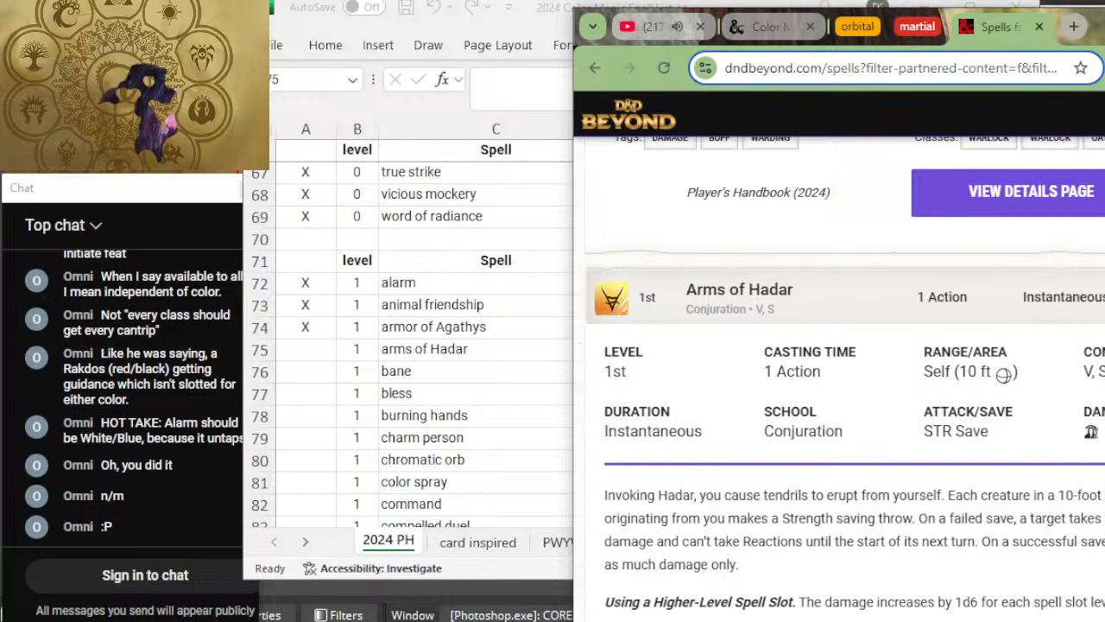
scroll(1006, 568, "down", 2)
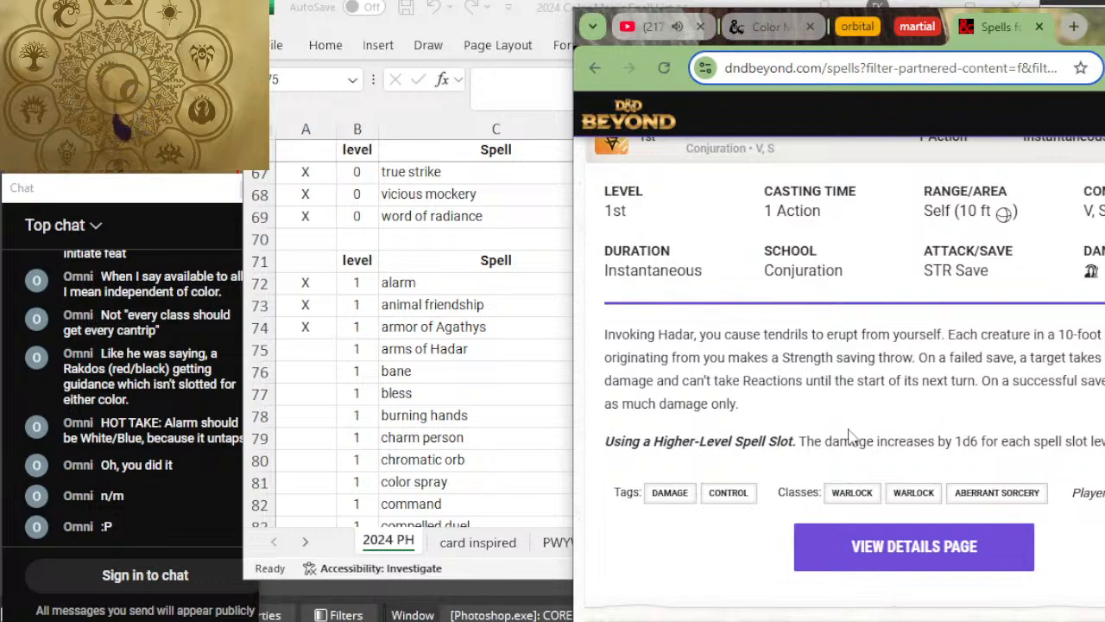
Step: Mark the arms of Hadar row in the spreadsheet with X and add U to its colors
key("alt+Tab")
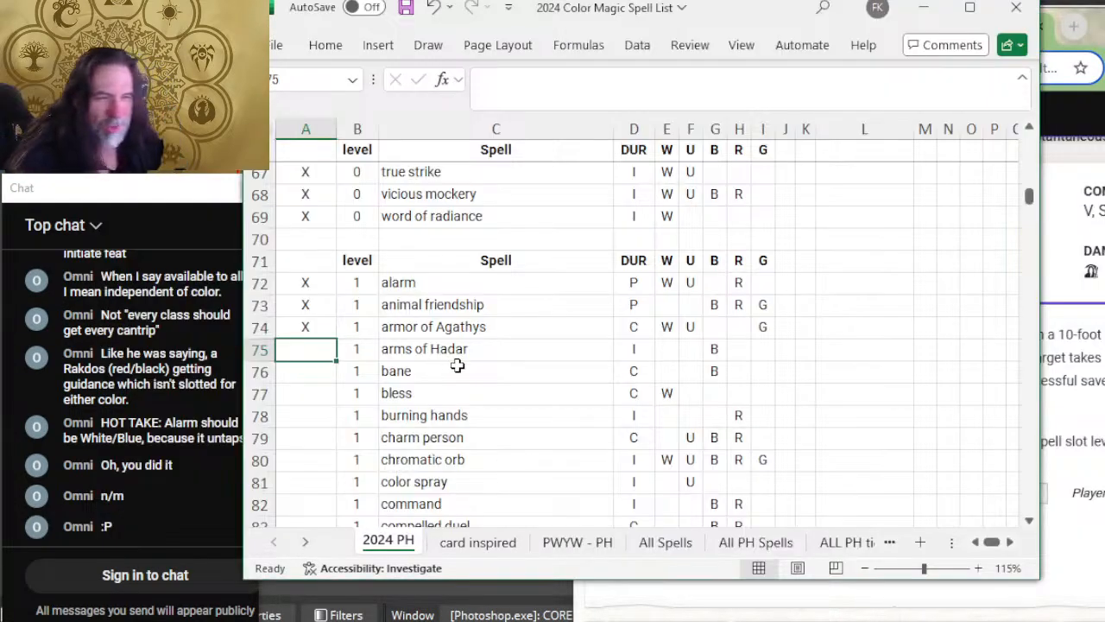
type("X")
key("Tab")
key("Tab")
key("Tab")
key("Tab")
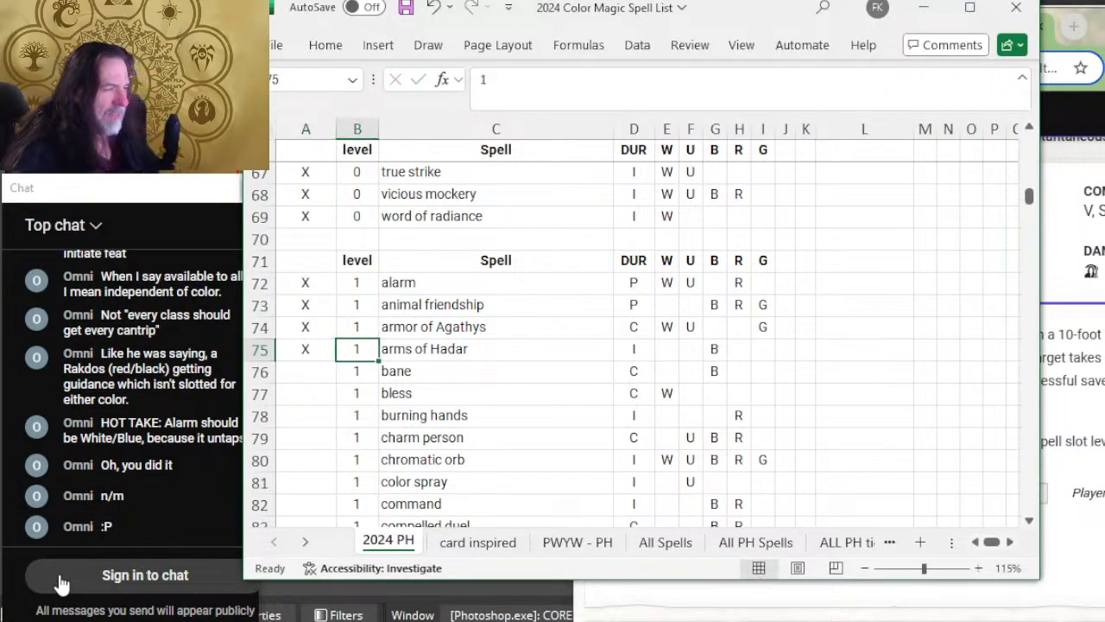
key("Tab")
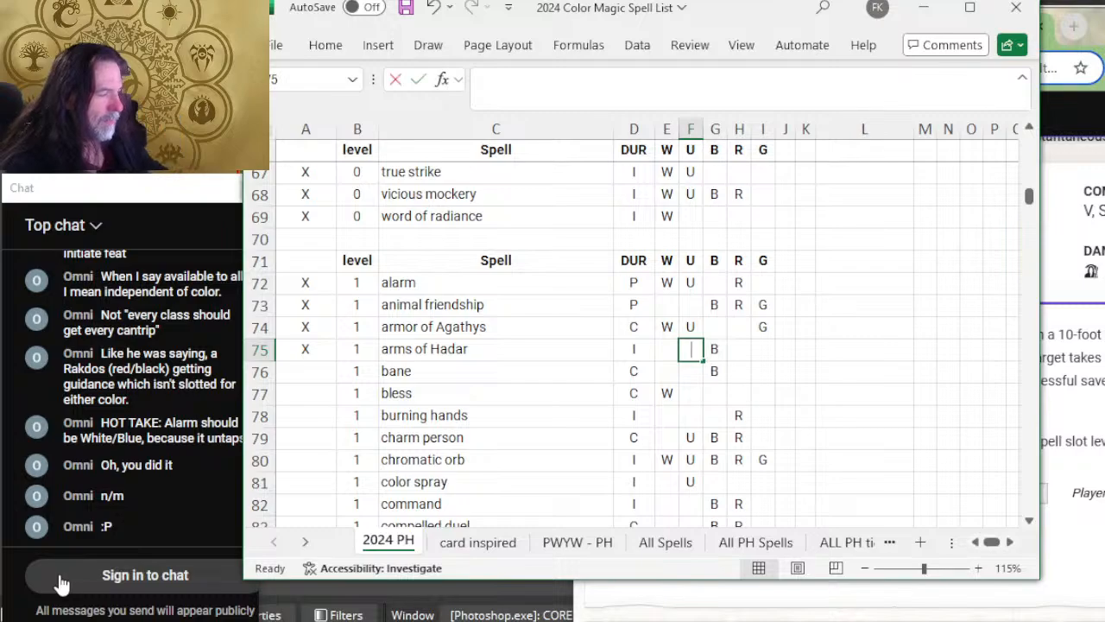
type("U")
key("Tab")
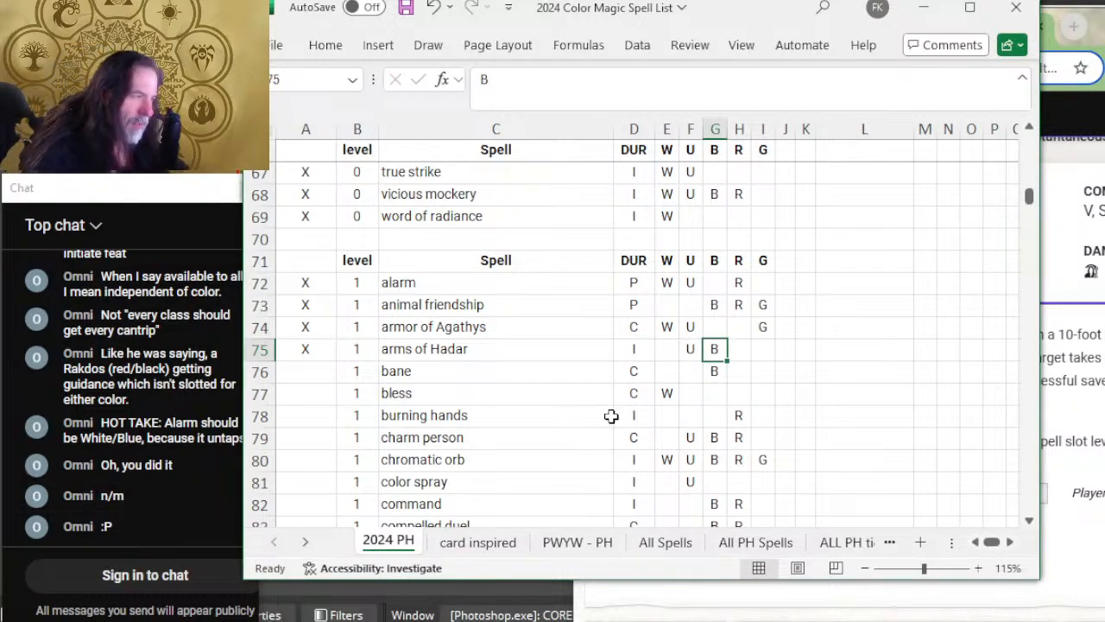
Step: Check the color aspects table in Snipping Tool against the level 1 spells and return to the spreadsheet
scroll(846, 328, "up", 5)
scroll(846, 328, "down", 5)
key("alt+Tab")
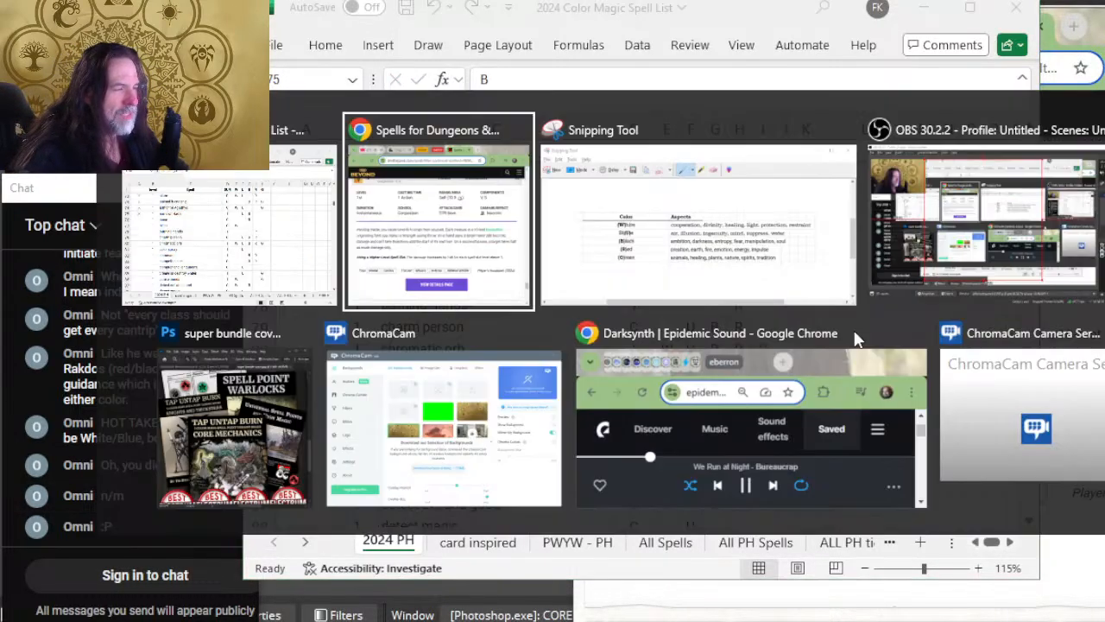
key("alt+Tab")
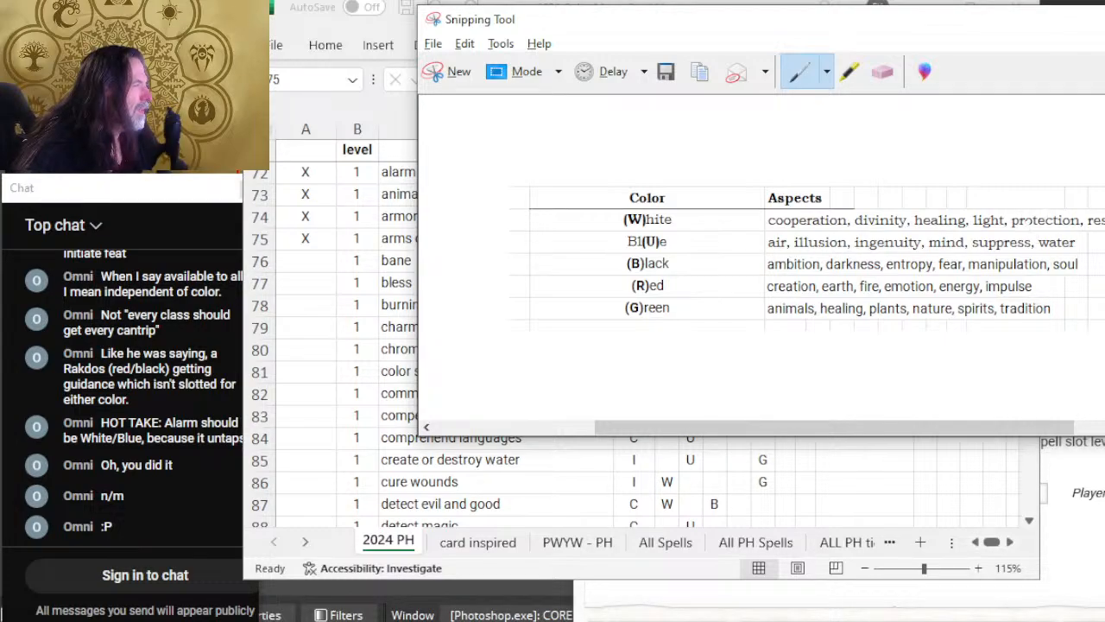
key("alt+Tab")
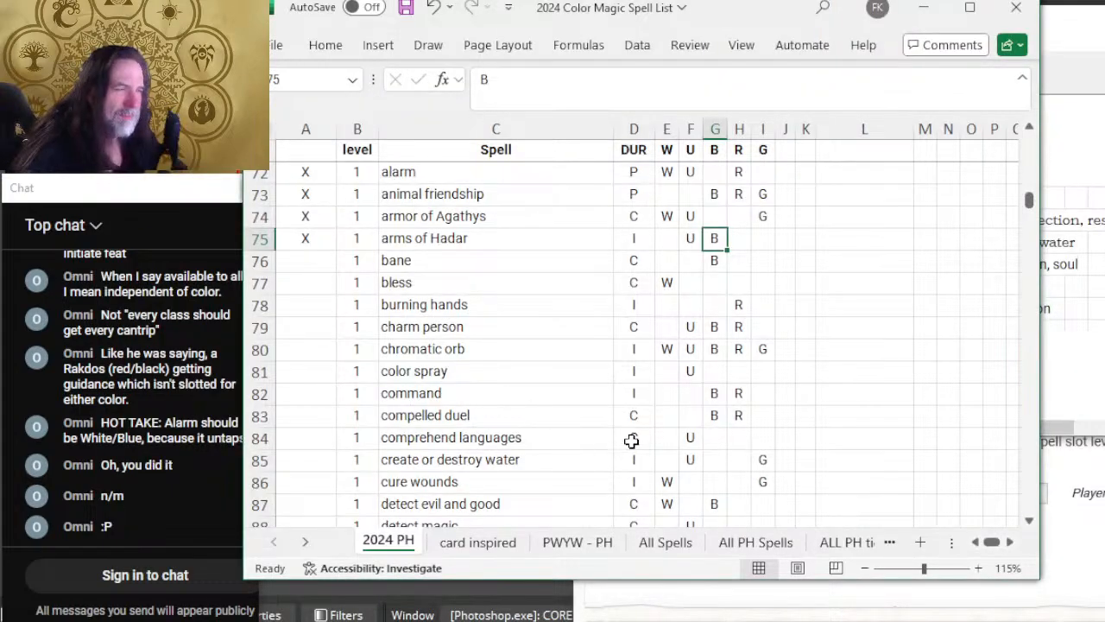
Step: Check the color aspects table in Snipping Tool and add W to the arms of Hadar row in the spreadsheet
key("alt+Tab")
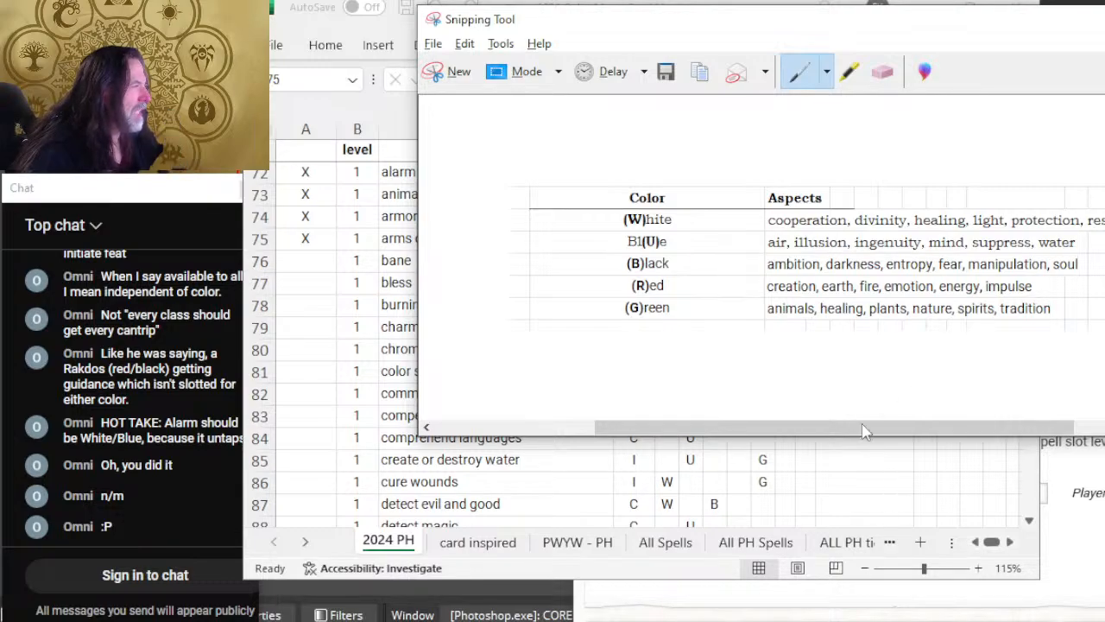
key("alt+Tab")
left_click(665, 240)
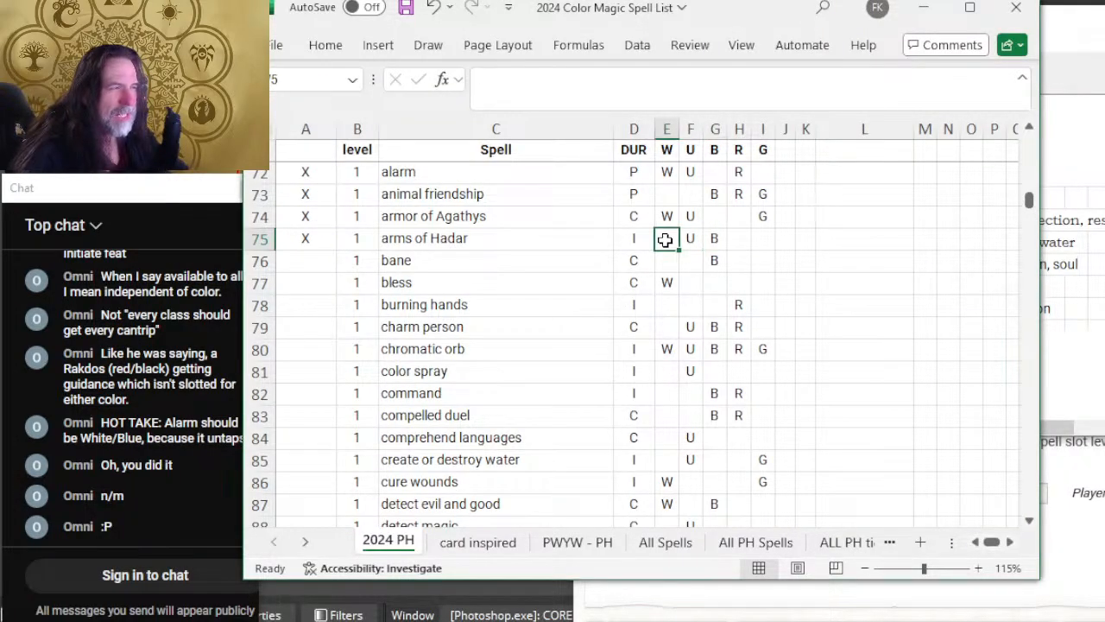
type("W")
left_click(763, 326)
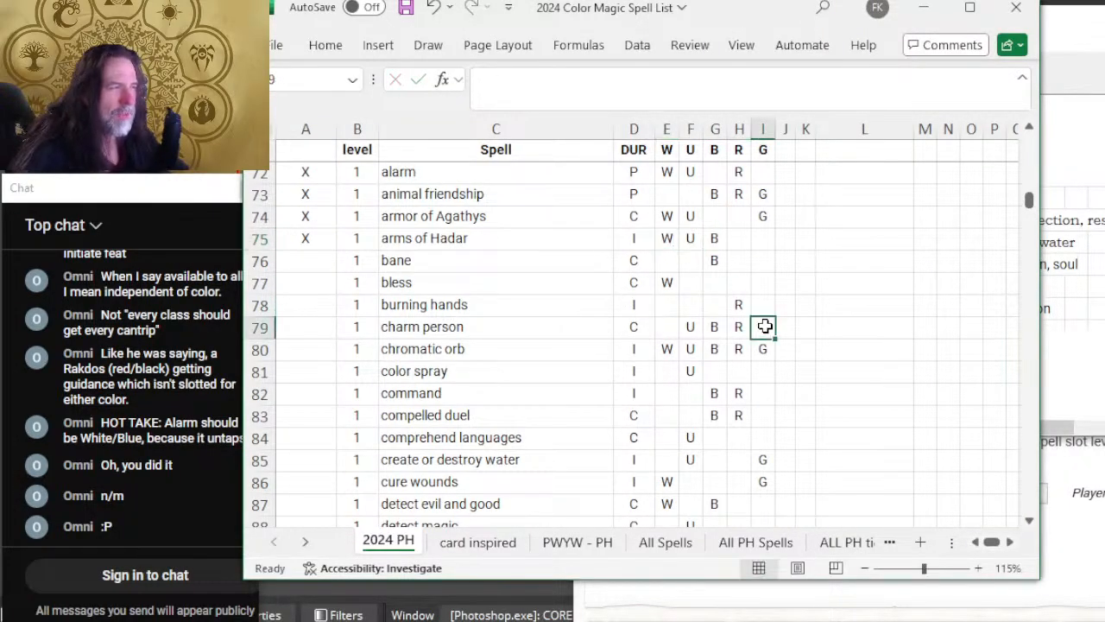
Step: Switch to D&D Beyond, expand Bane and read its duration, description, tags and classes
left_click(328, 264)
key("alt+Tab")
key("alt+Tab")
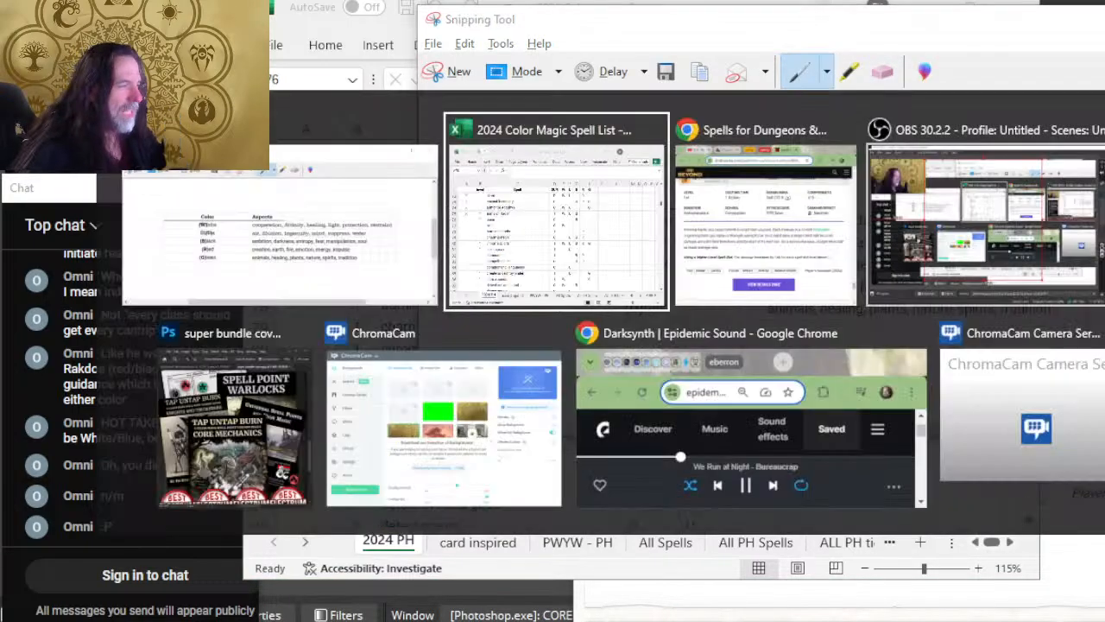
key("alt+Tab")
scroll(903, 316, "down", 5)
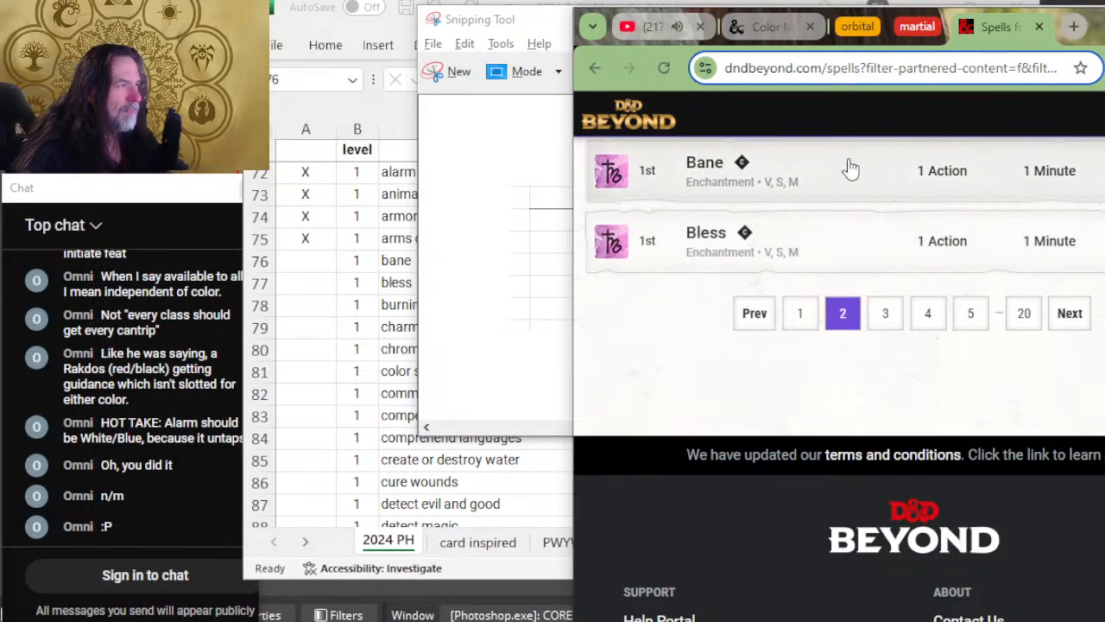
scroll(850, 168, "up", 2)
left_click(868, 332)
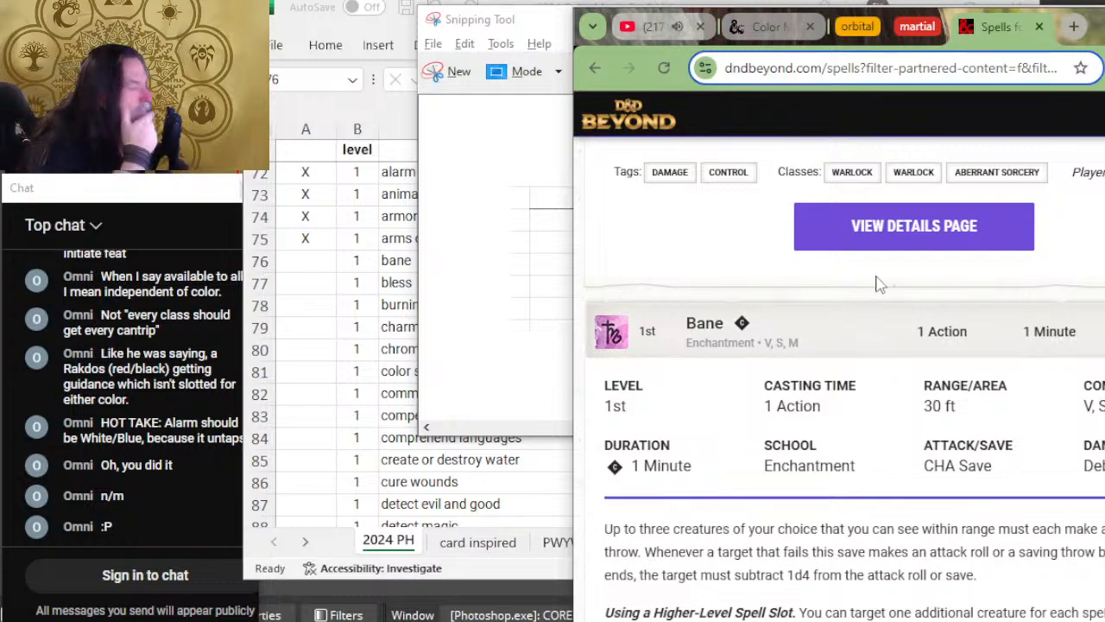
scroll(887, 300, "down", 2)
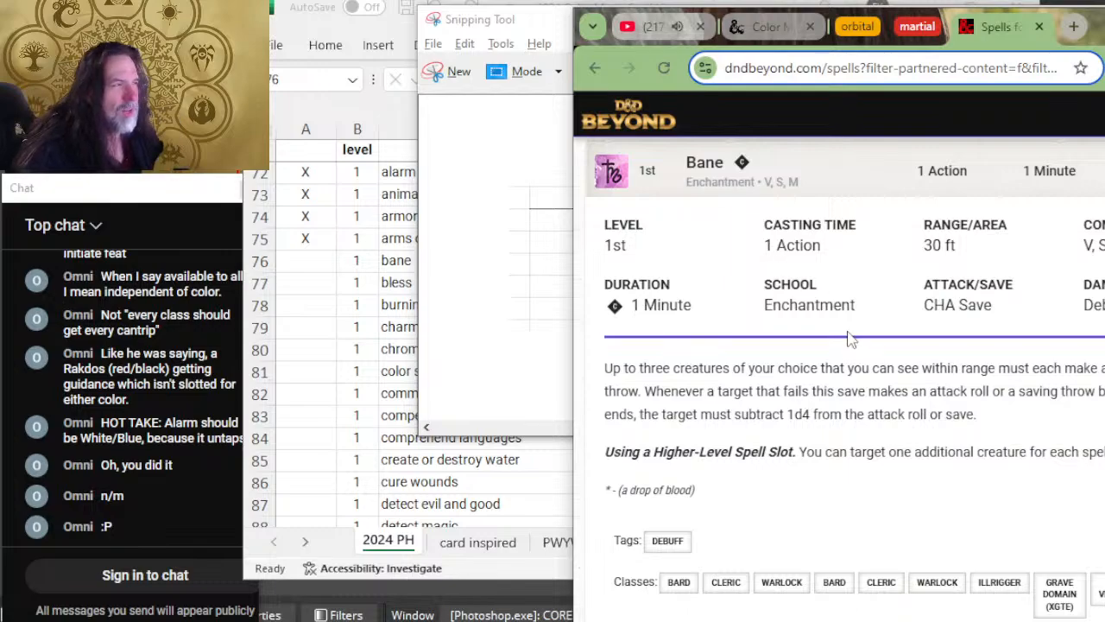
Step: Compare the color aspects table in Snipping Tool with the bane row and return to the spreadsheet
key("alt+Tab")
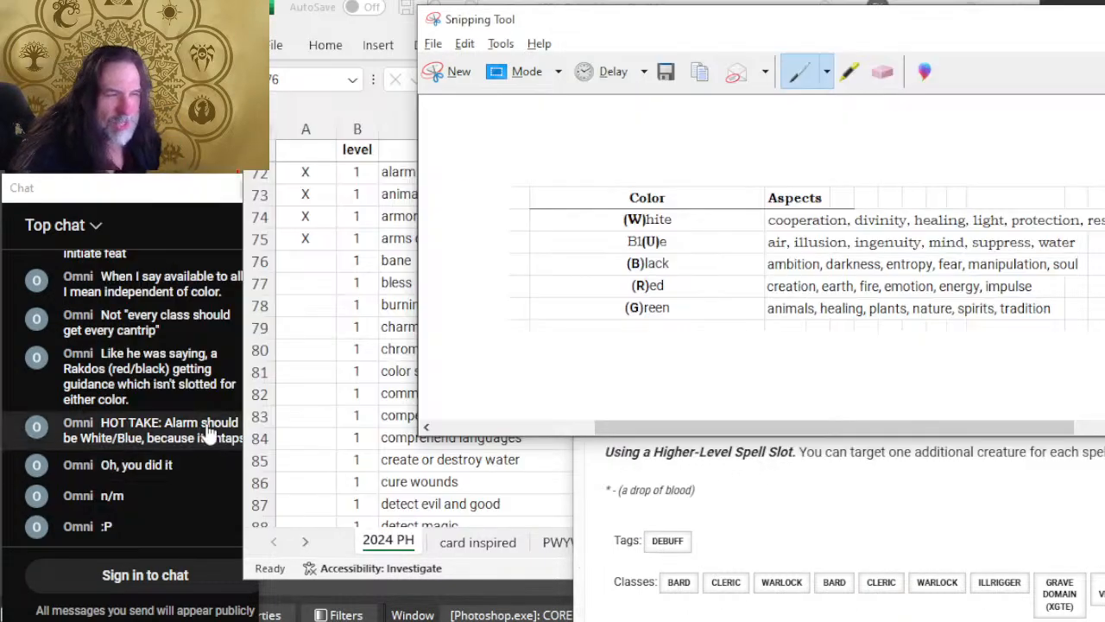
key("alt+Tab")
key("alt+Tab")
key("alt+Tab")
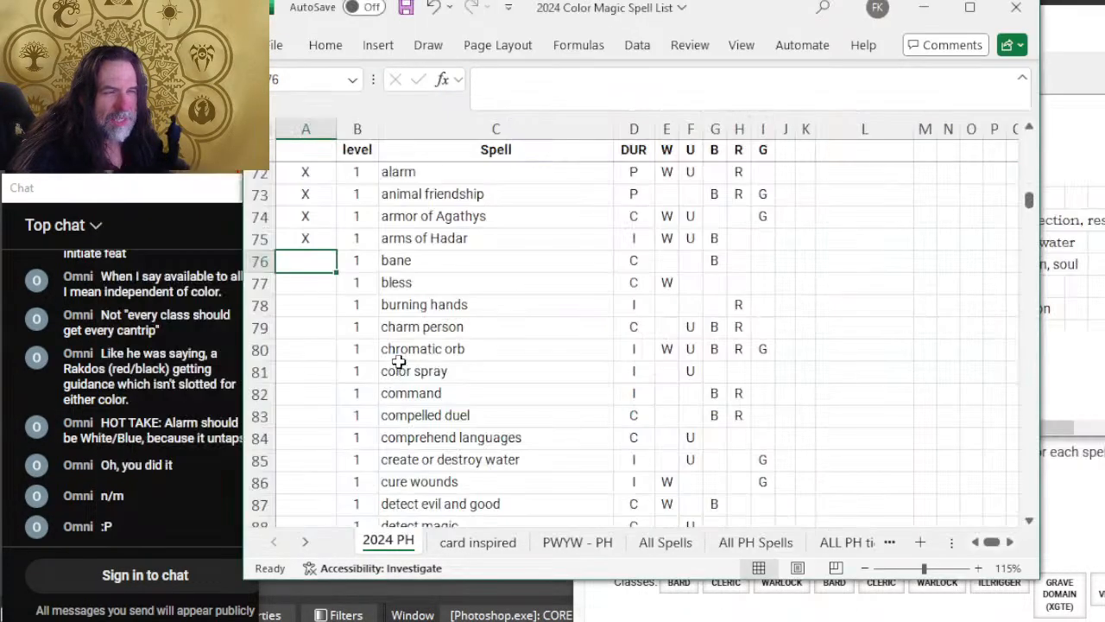
key("alt+Tab")
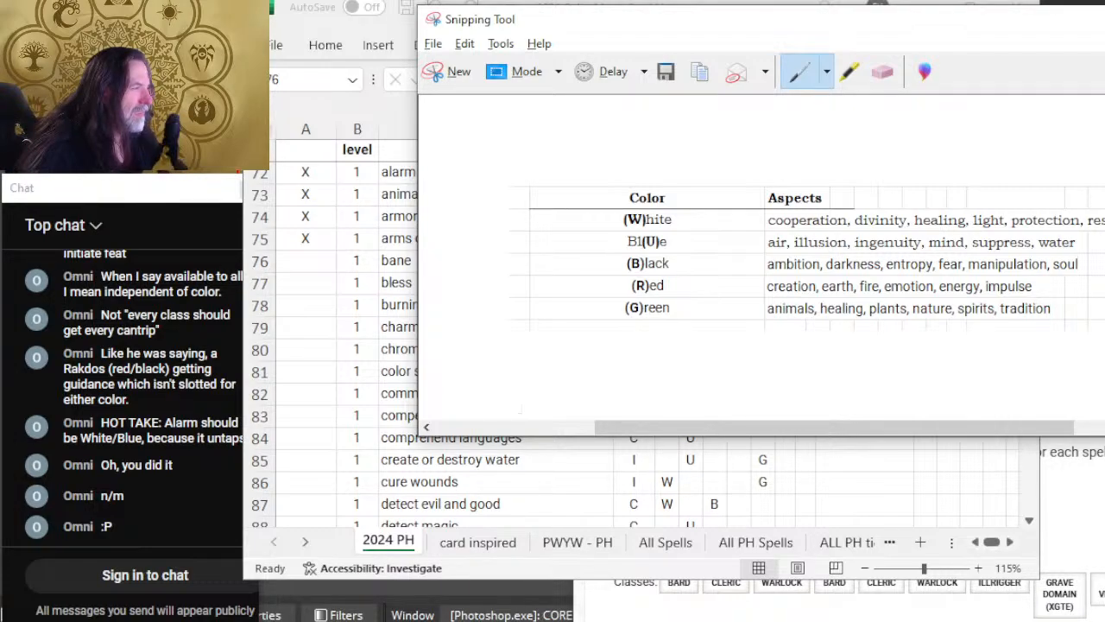
key("alt+Tab")
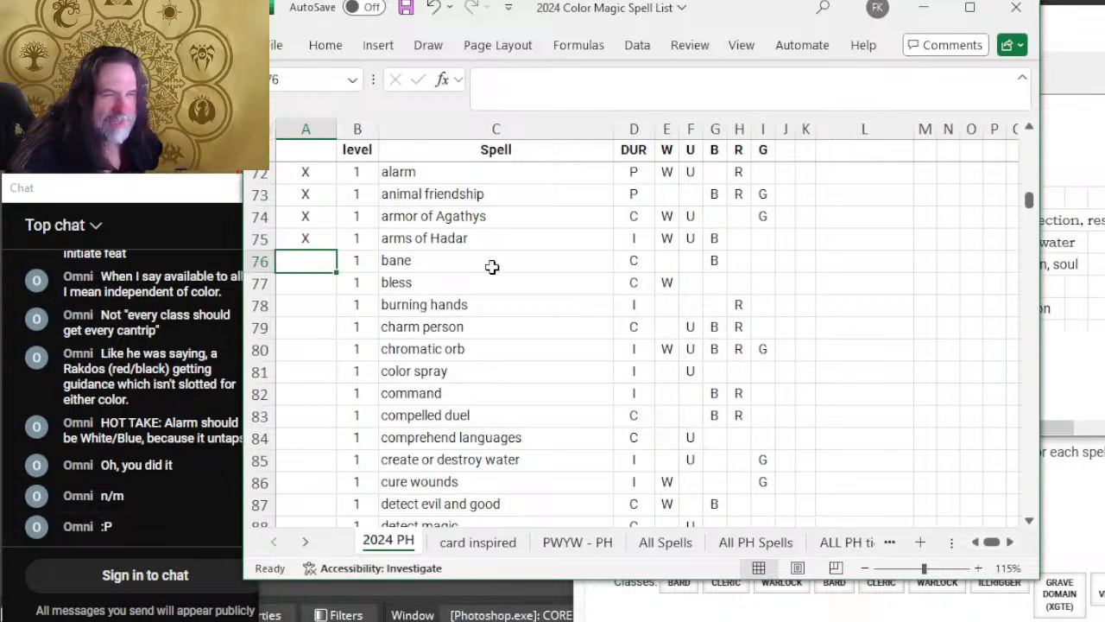
Step: Mark the bane row as reviewed with X and add U to its colors
type("X")
key("Tab")
key("Tab")
key("Tab")
key("Tab")
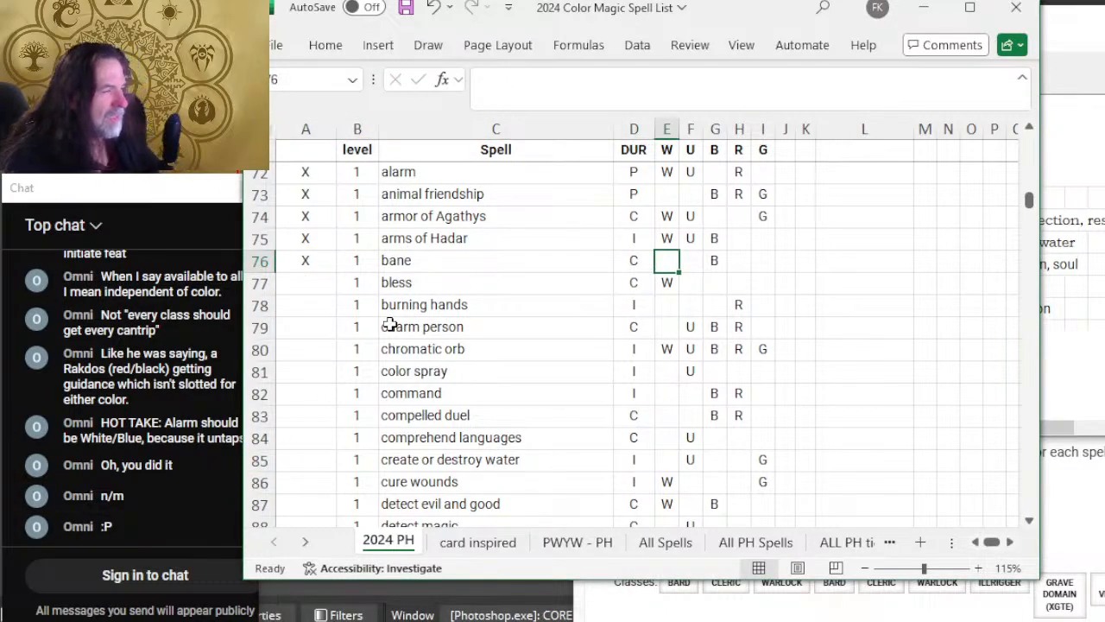
key("Tab")
type("U")
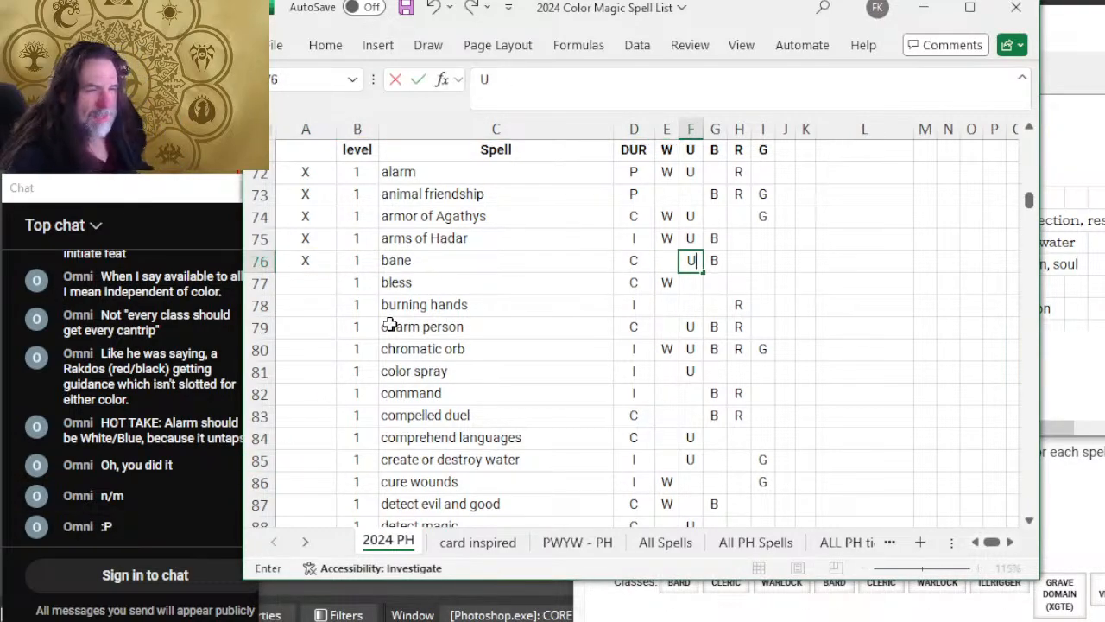
key("Return")
key("Left")
key("Left")
key("Left")
key("Left")
key("Left")
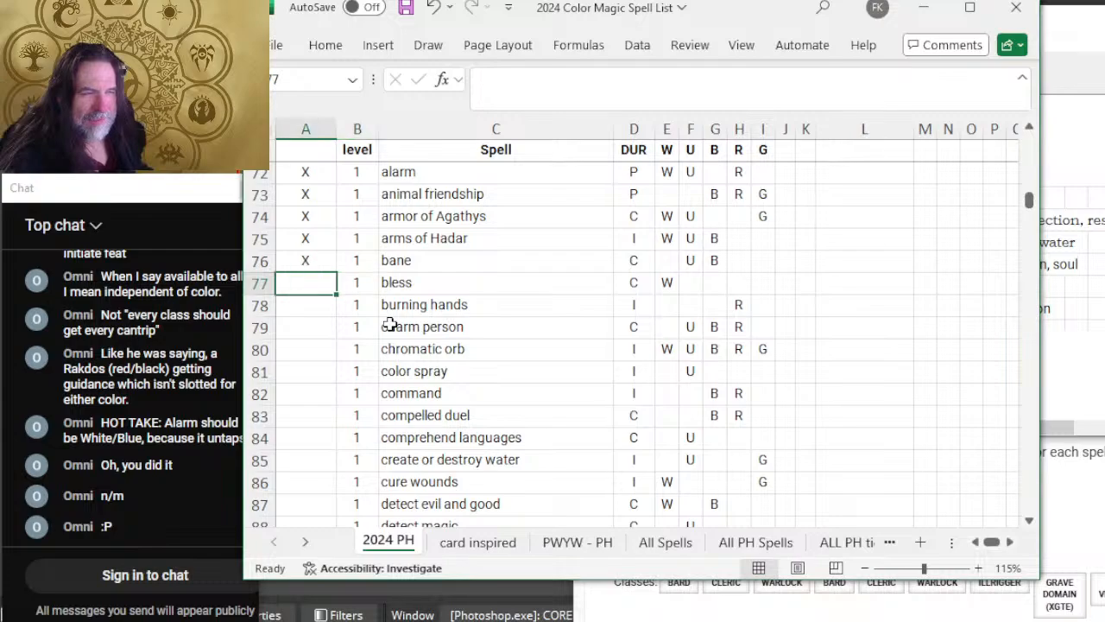
Step: Recheck the bane row's W, U and B cells against the color aspects table and Bane's D&D Beyond entry
key("alt+Tab")
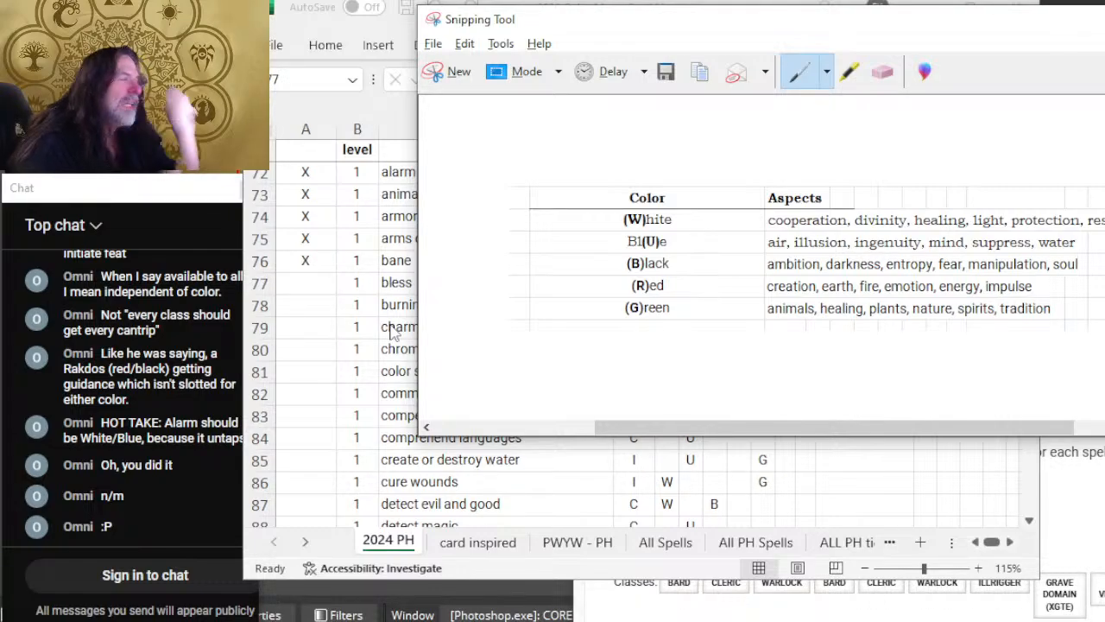
key("alt+Tab")
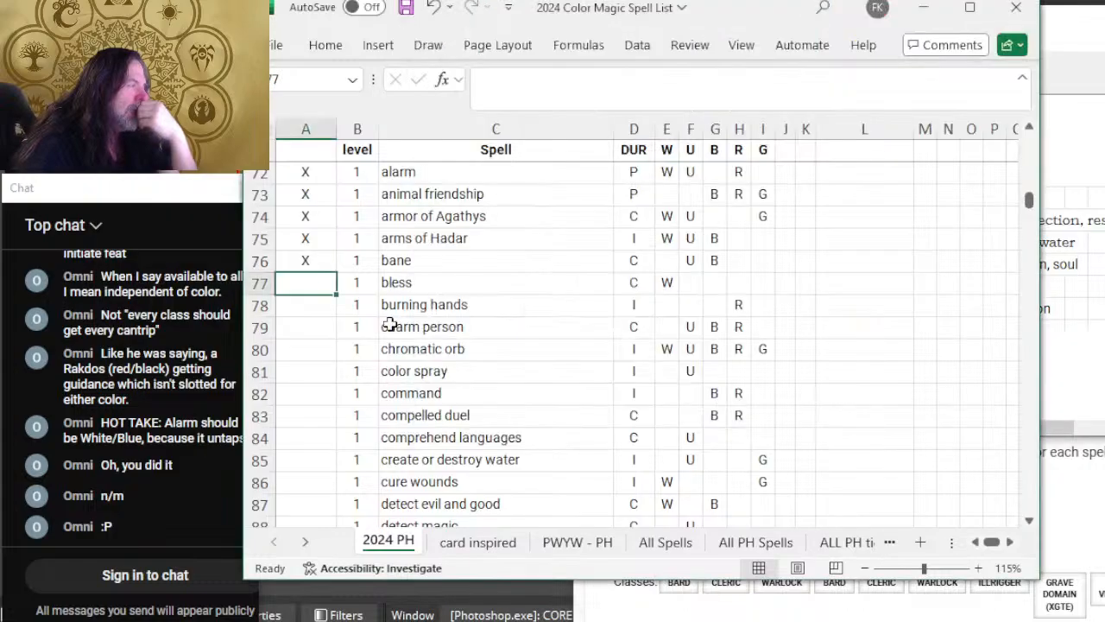
key("alt+Tab")
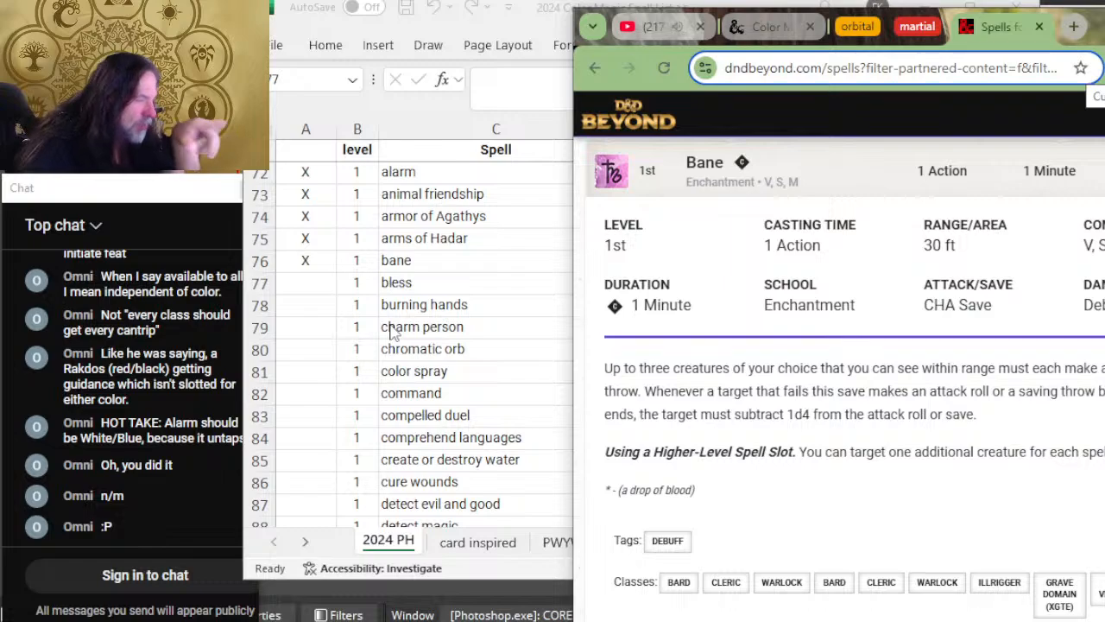
key("alt+Tab")
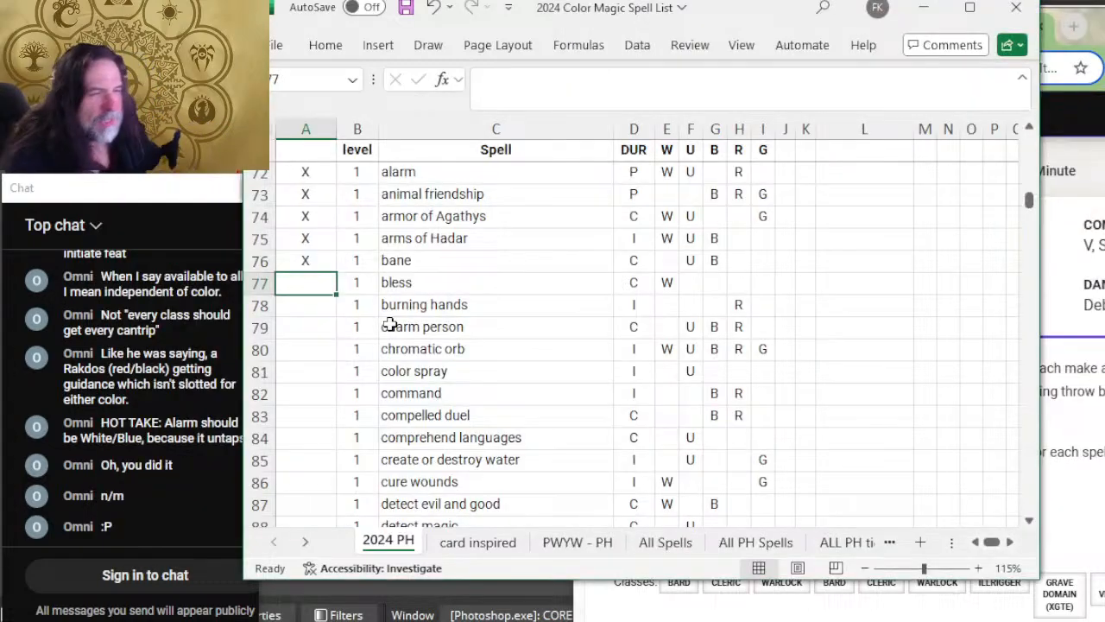
left_click(667, 258)
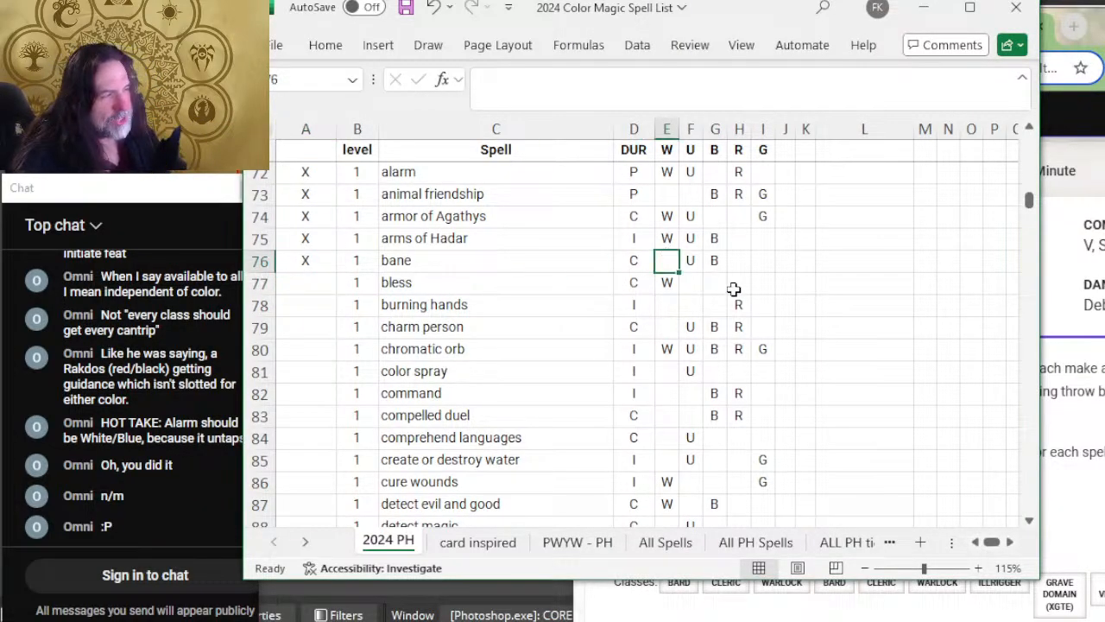
left_click(689, 261)
left_click(713, 264)
left_click(695, 260)
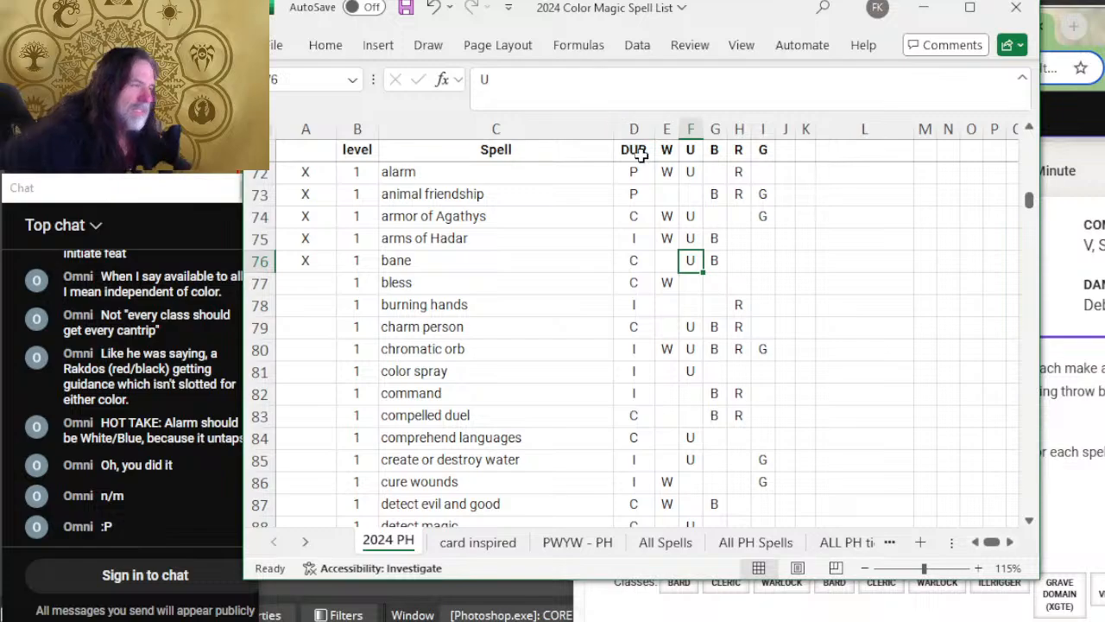
Step: Revisit Bane and Arms of Hadar on D&D Beyond and review the color cells of both rows in the spreadsheet
key("alt+Tab")
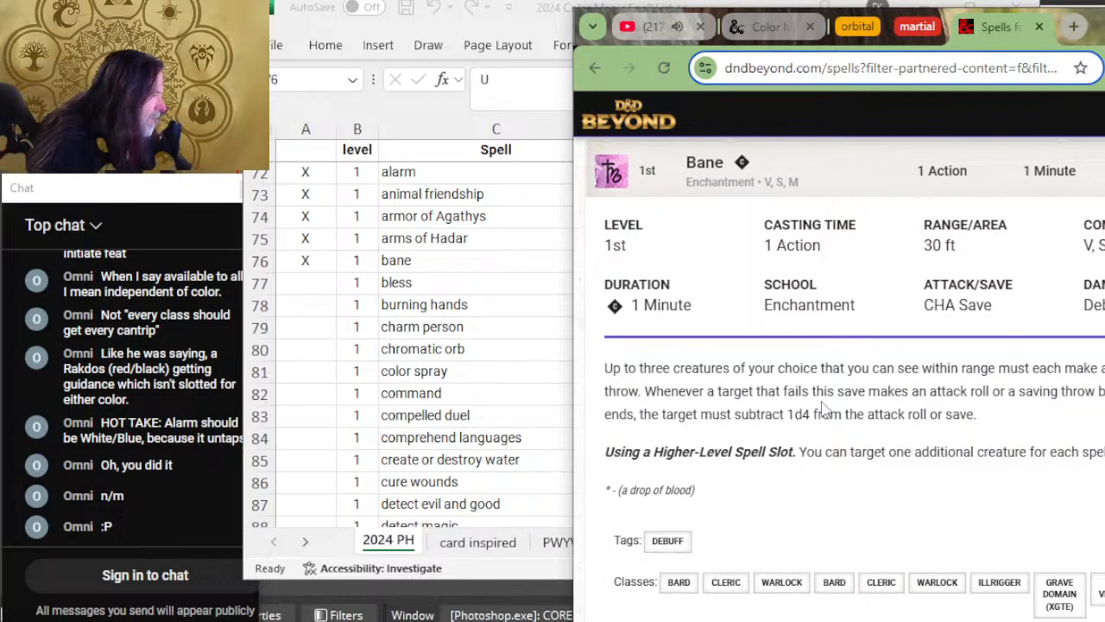
scroll(824, 413, "up", 5)
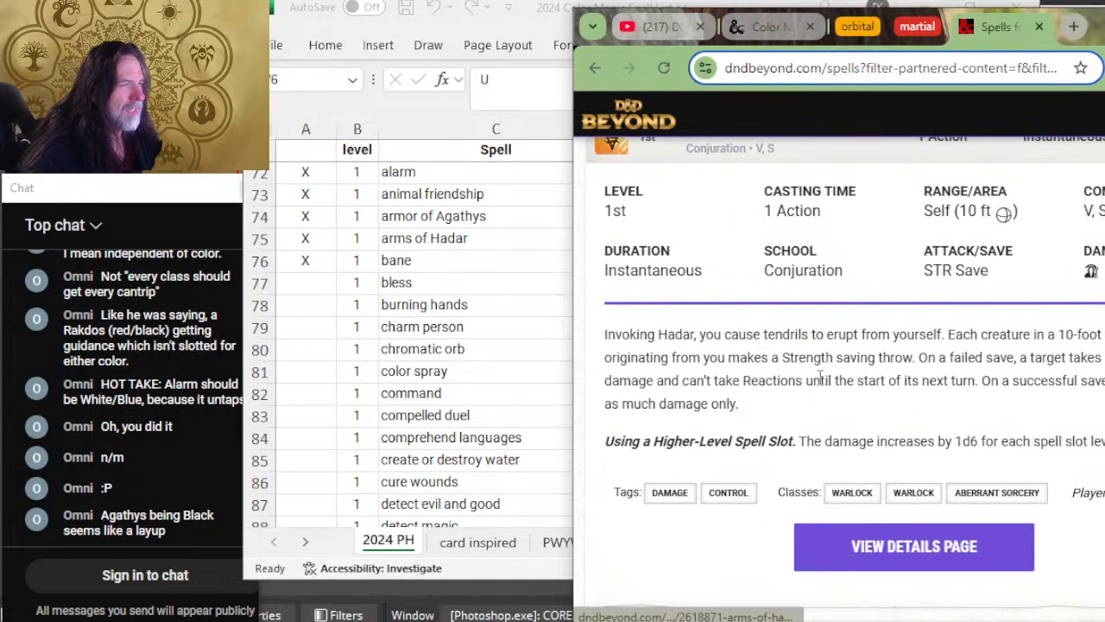
scroll(820, 378, "up", 2)
left_click(485, 299)
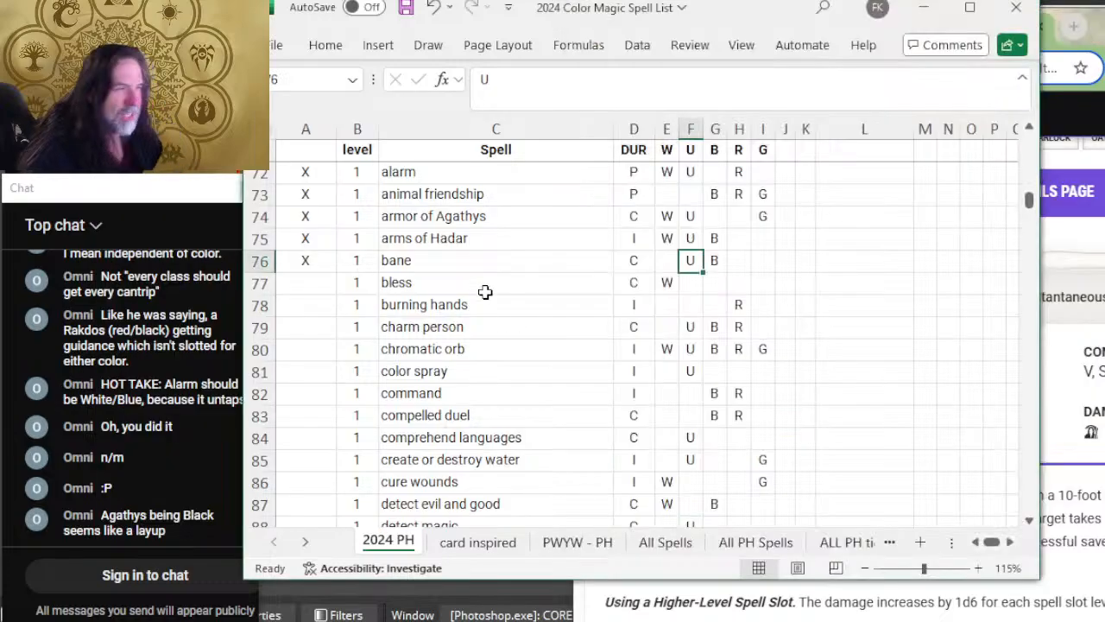
left_click(663, 236)
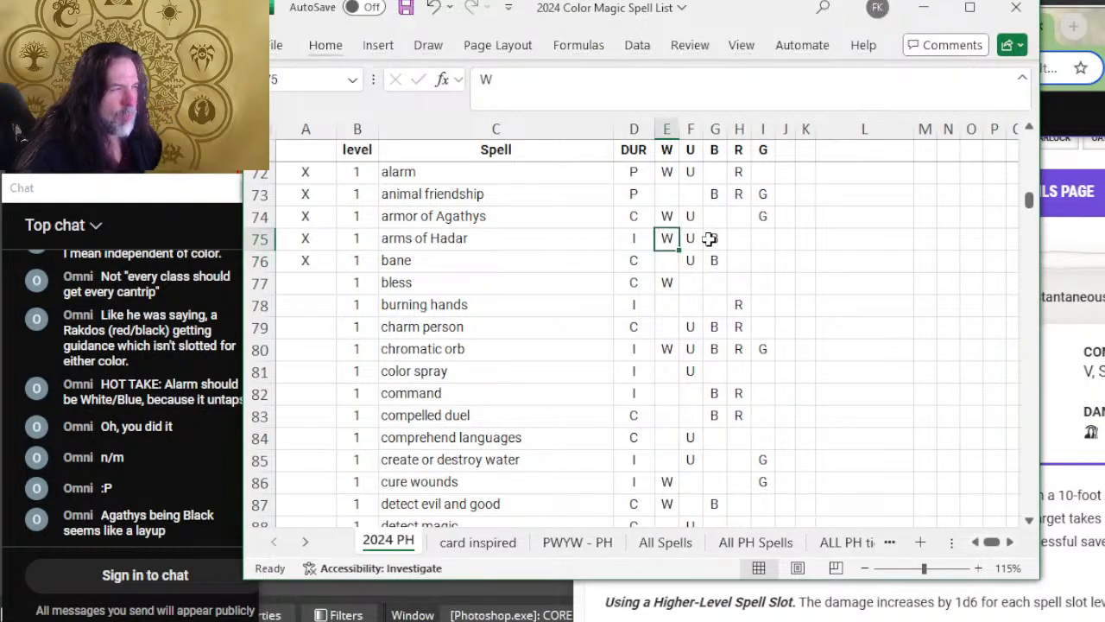
left_click(715, 238)
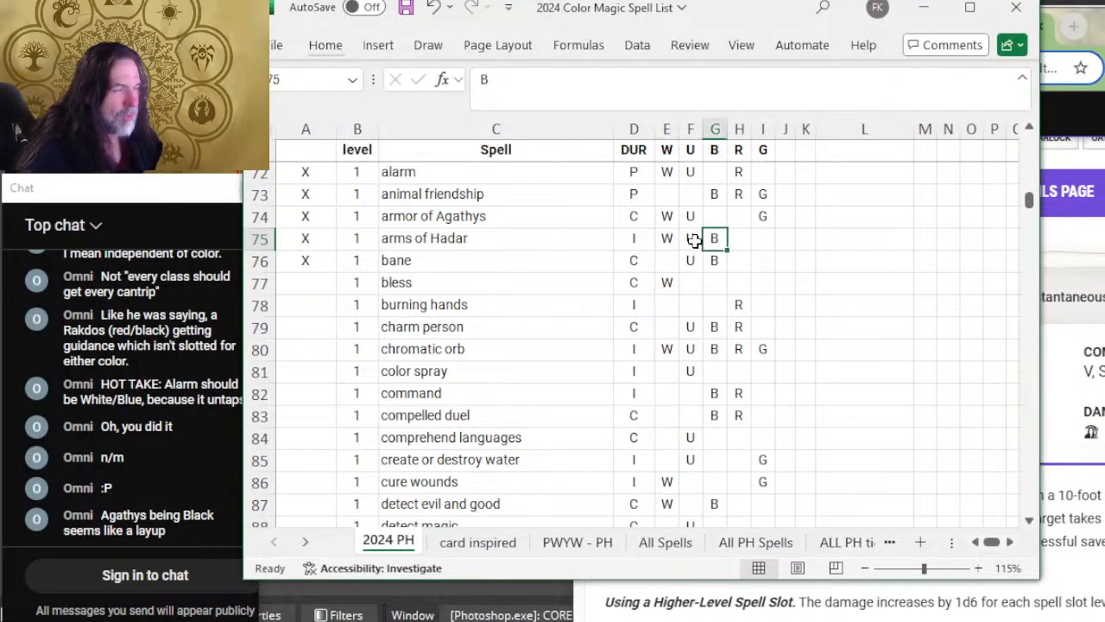
left_click(693, 239)
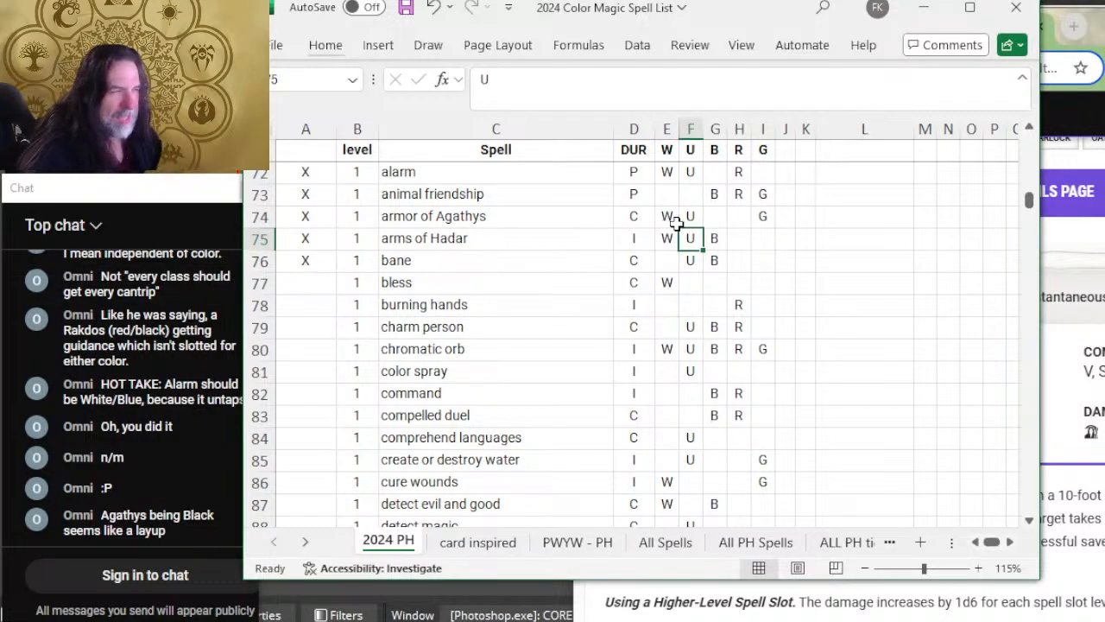
left_click(695, 257)
left_click(716, 261)
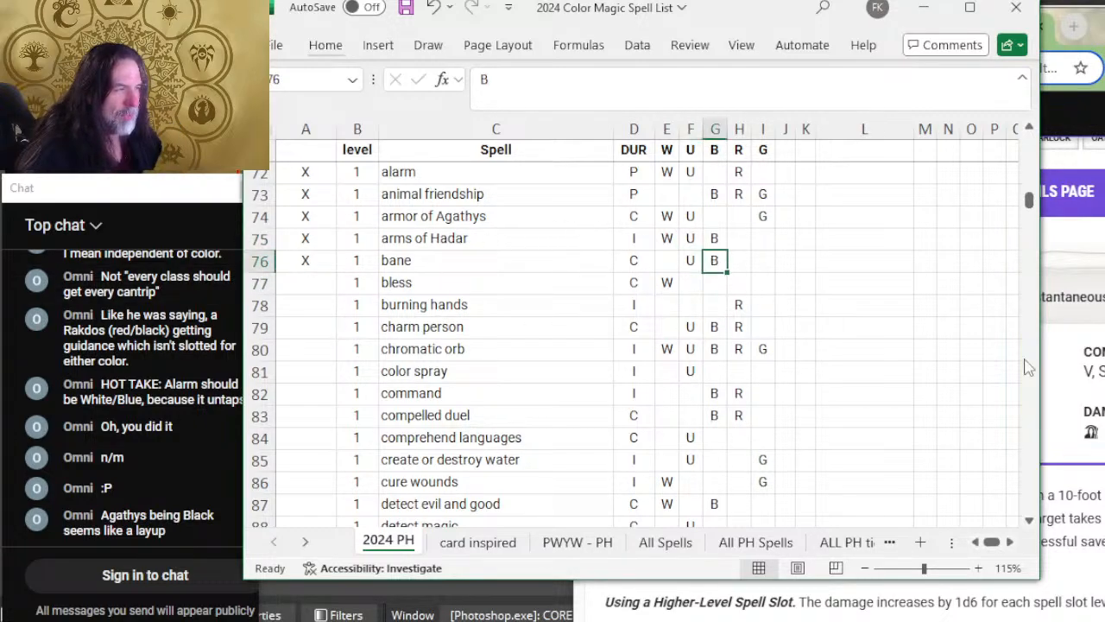
Step: Reread Arms of Hadar's description, tags and classes on D&D Beyond, then select the bless row's review cell in the spreadsheet
left_click(1045, 410)
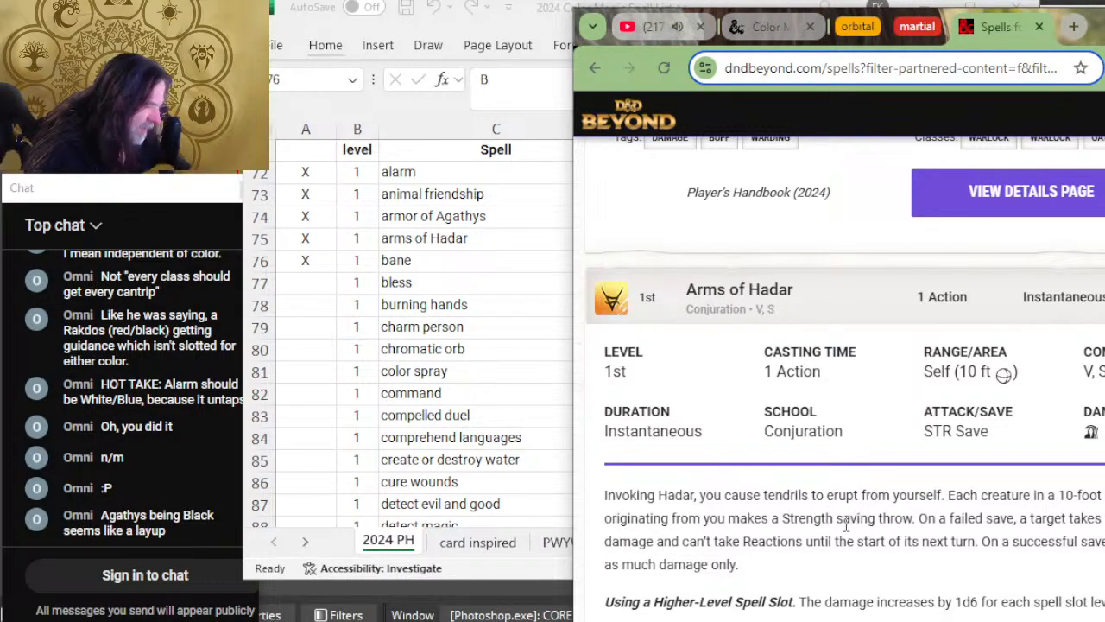
scroll(818, 524, "down", 2)
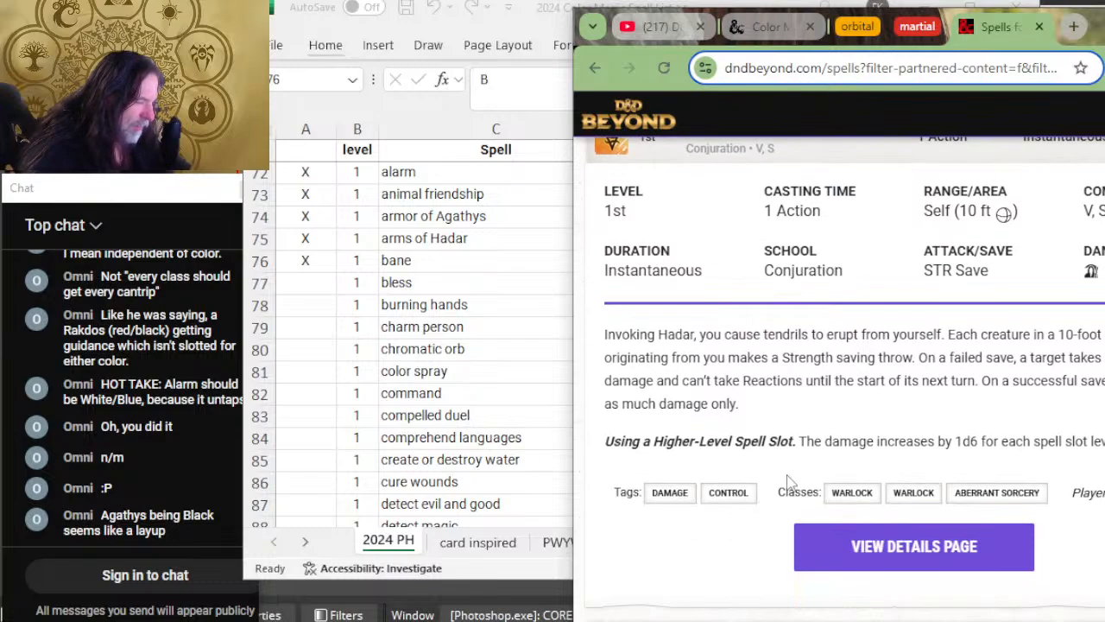
left_click(423, 332)
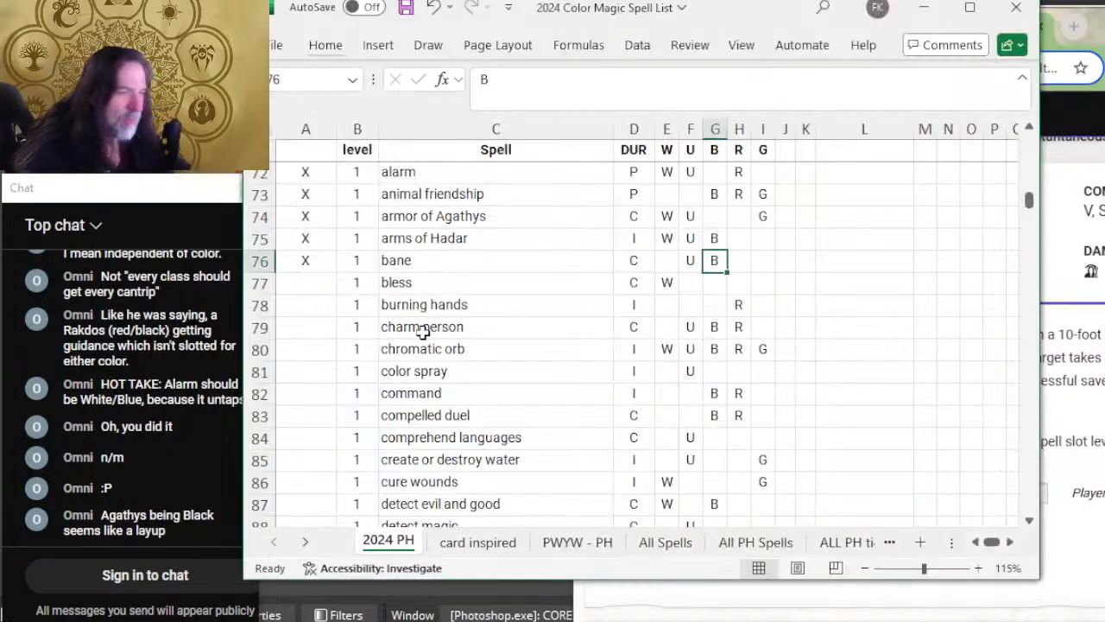
left_click(312, 283)
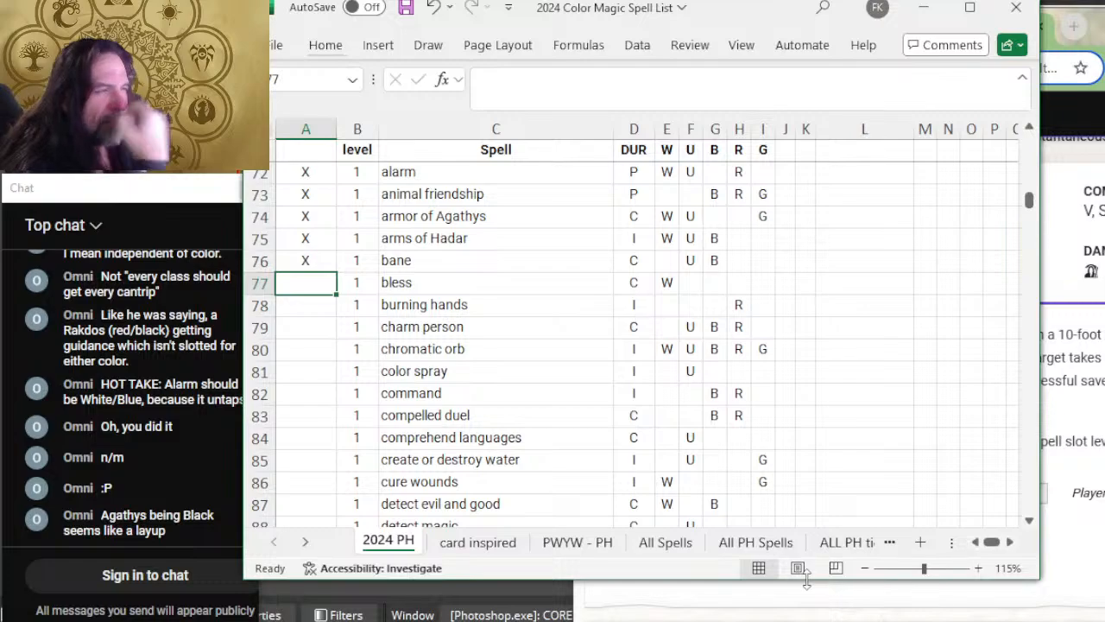
Step: Return to Armor of Agathys on D&D Beyond, reread its details and highlight its school, Abjuration
key("alt+Tab")
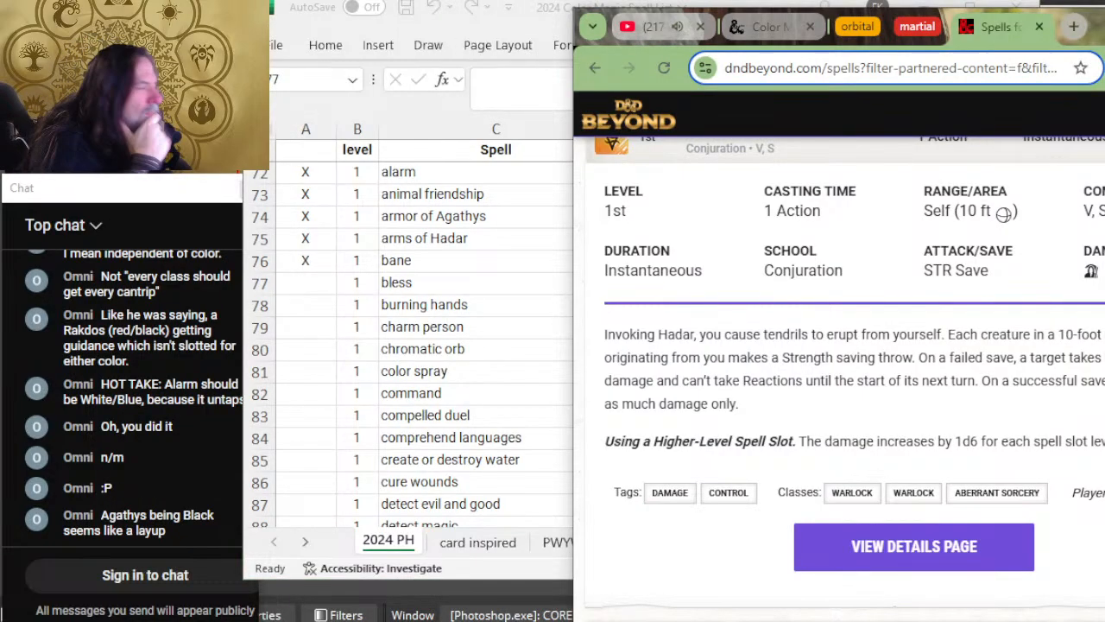
scroll(939, 259, "up", 5)
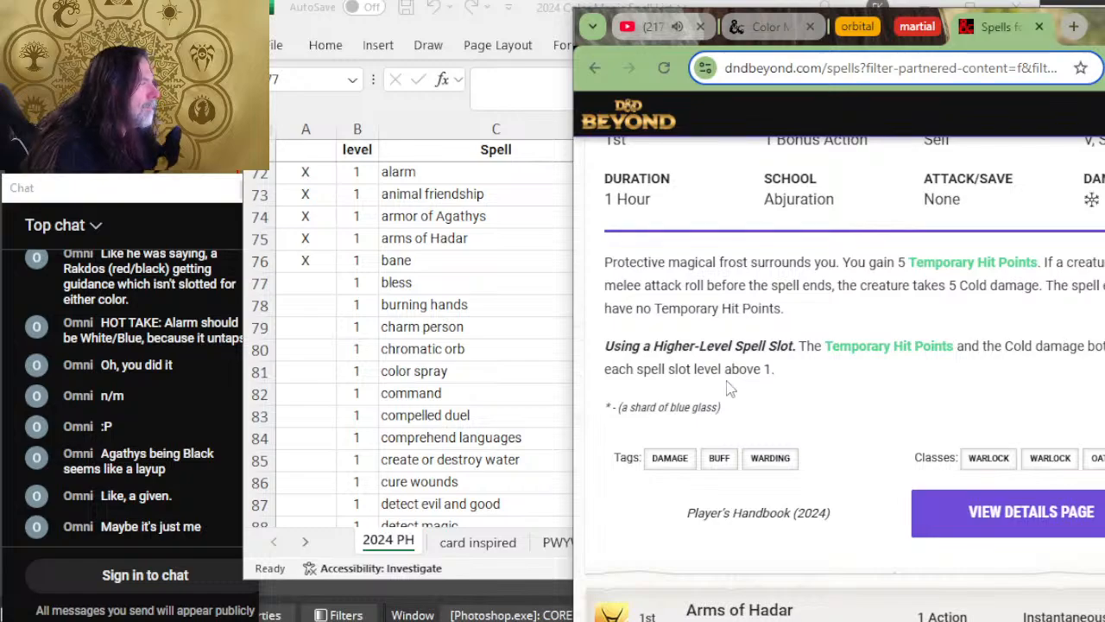
scroll(738, 379, "up", 2)
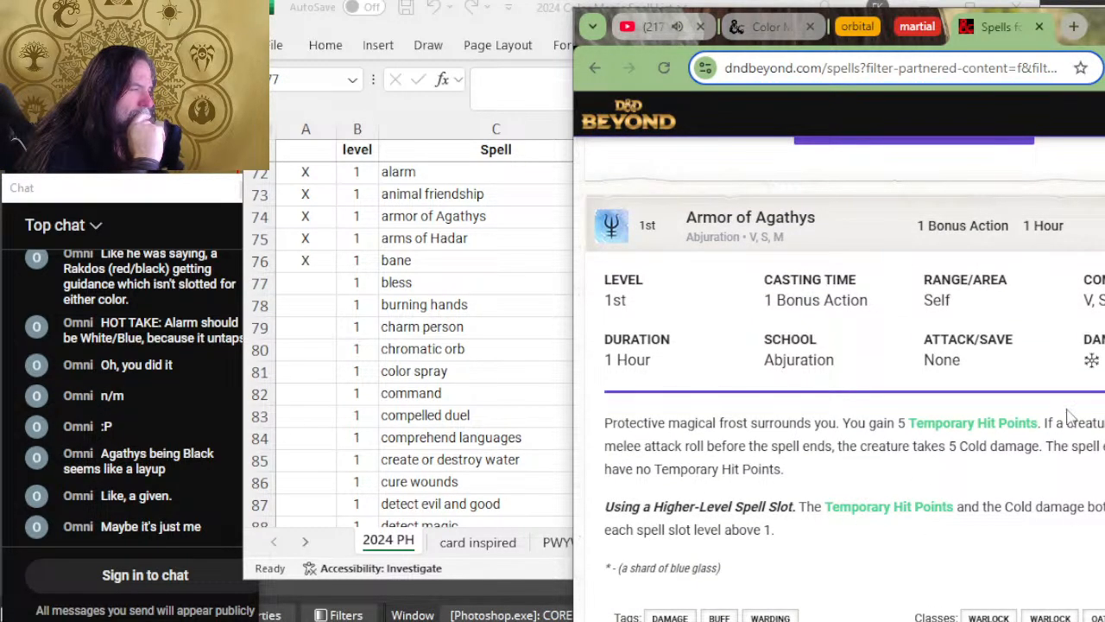
left_click_drag(834, 369, 754, 364)
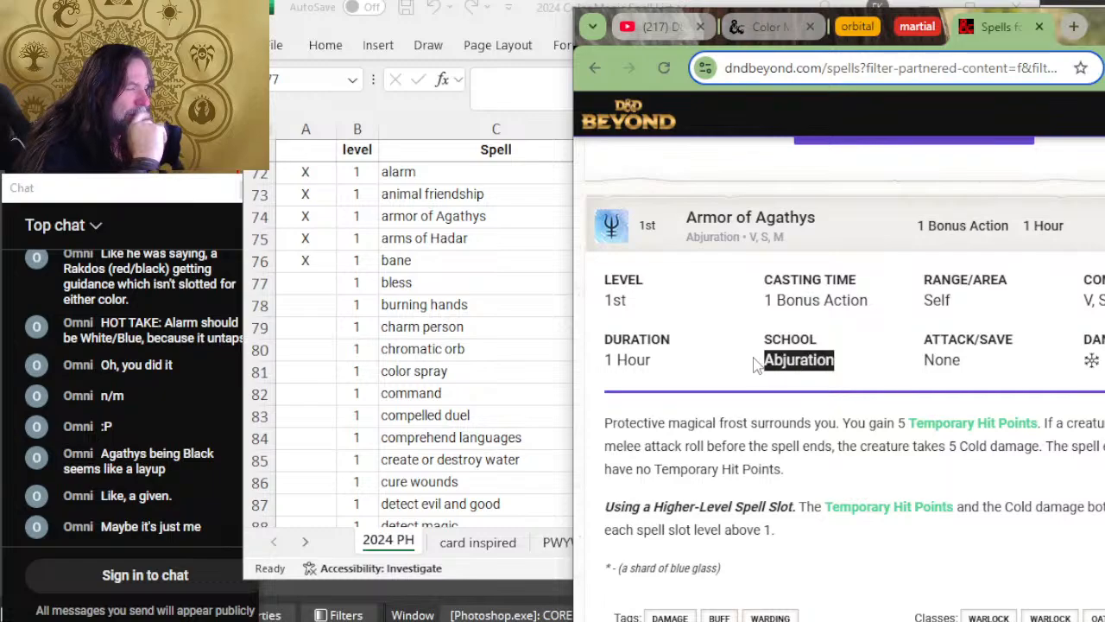
left_click(865, 364)
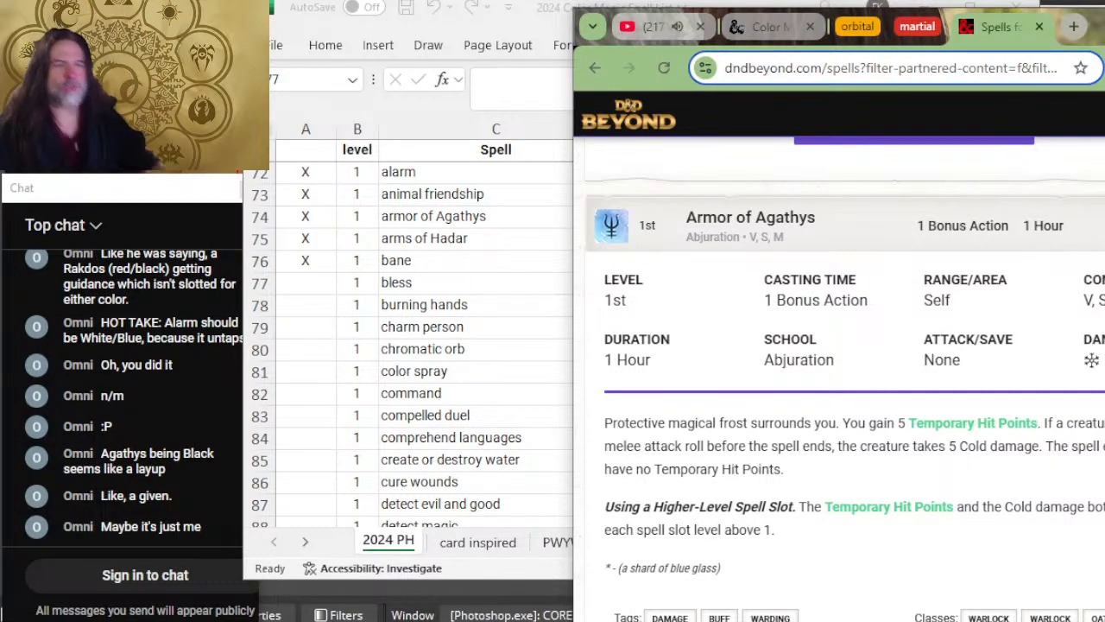
key("super+x")
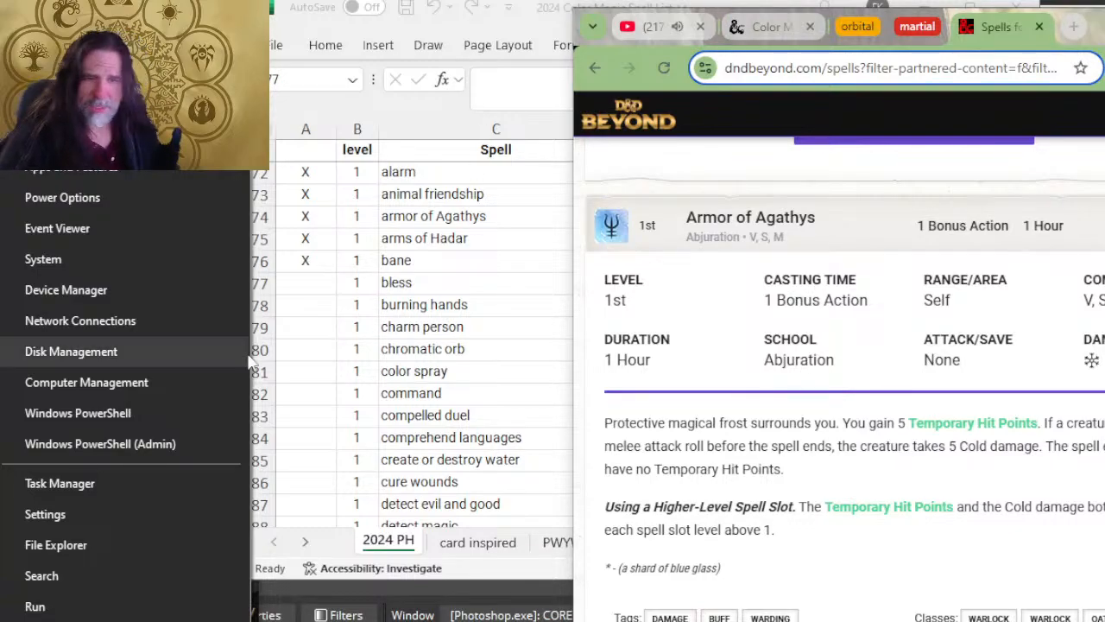
key("alt+Tab")
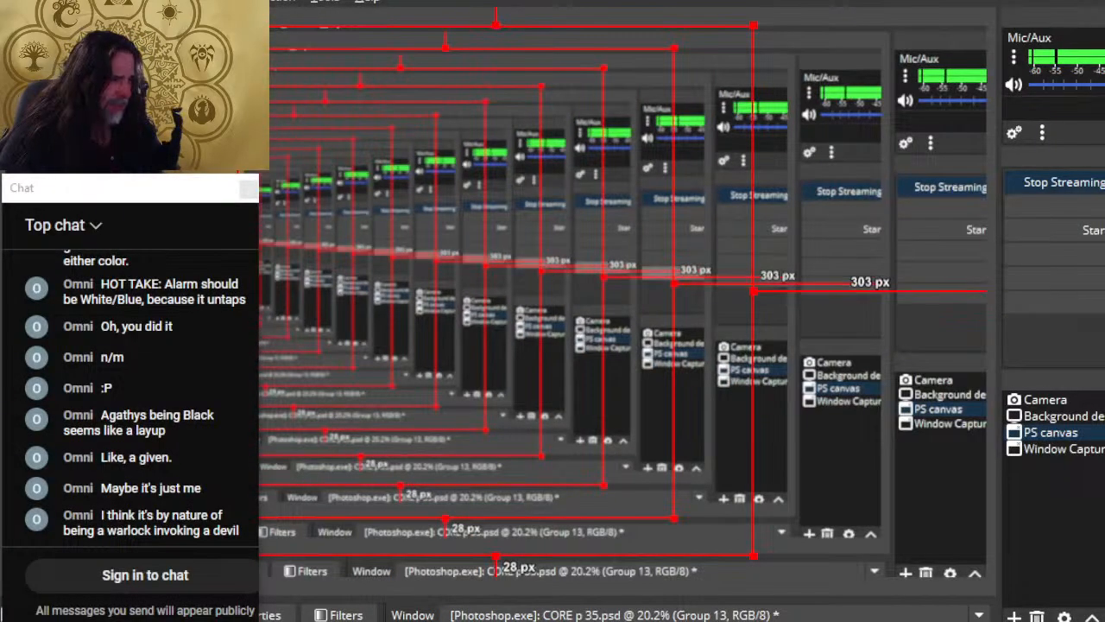
Step: Switch to the Excel spell list, compare it with the color aspects table, and select the arms of Hadar spell name
key("alt+Tab")
key("alt+Tab")
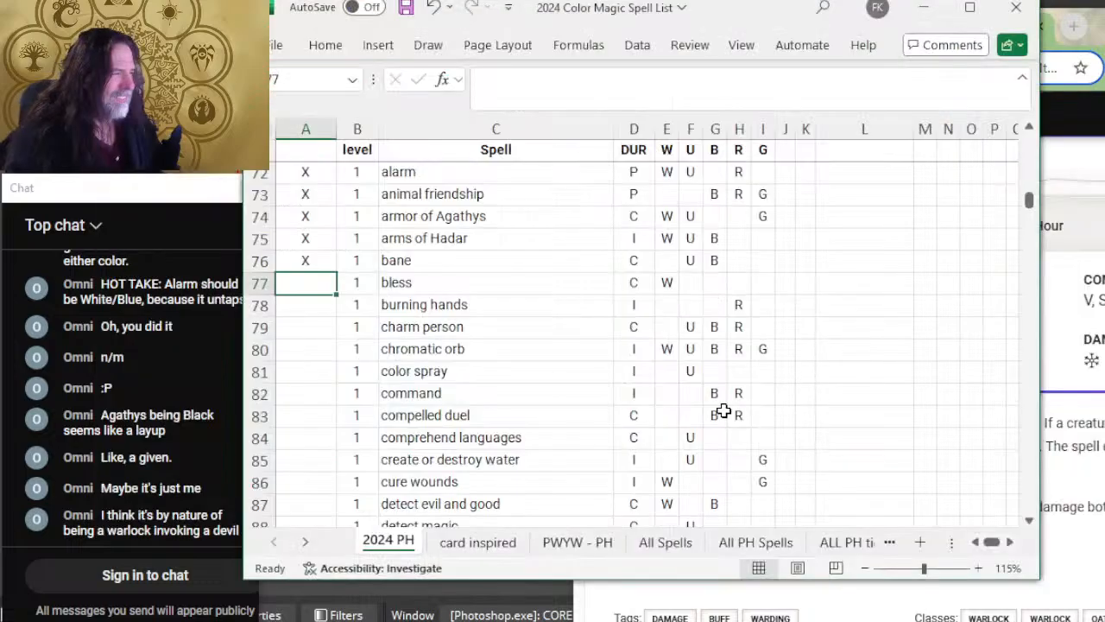
key("alt+Tab")
key("Tab")
key("Tab")
key("alt+Tab")
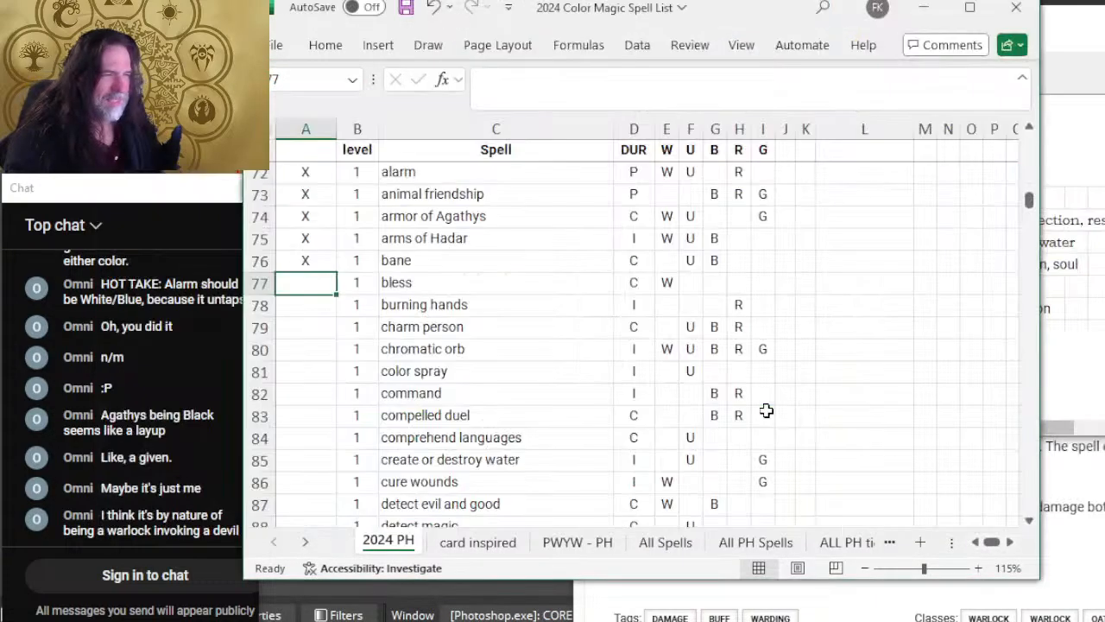
key("alt+Tab")
key("Tab")
key("alt+Tab")
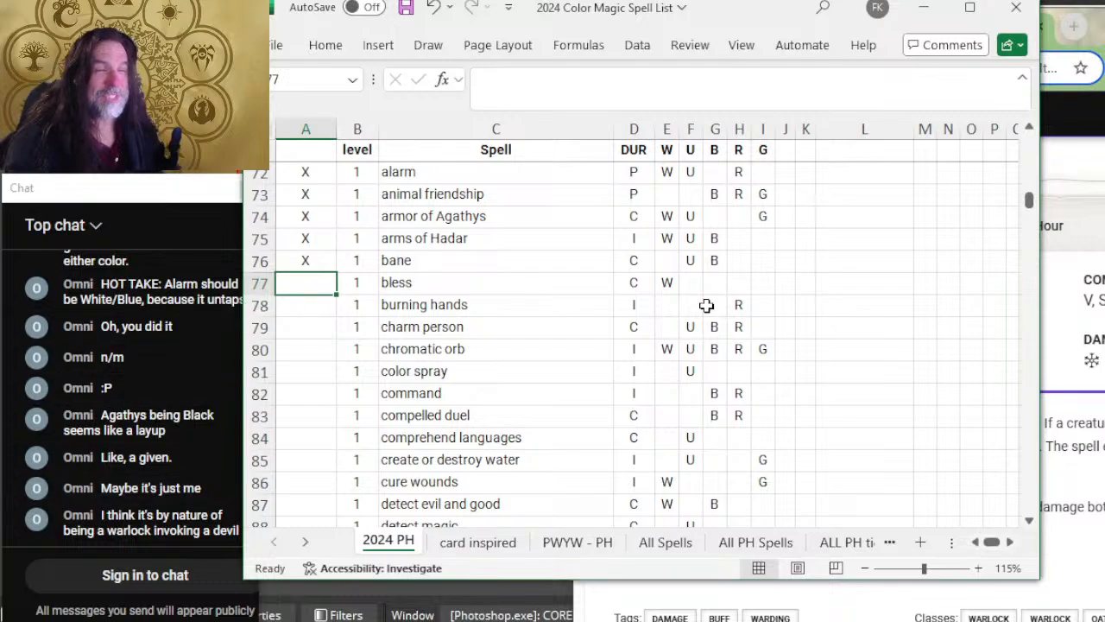
left_click_drag(461, 238, 485, 238)
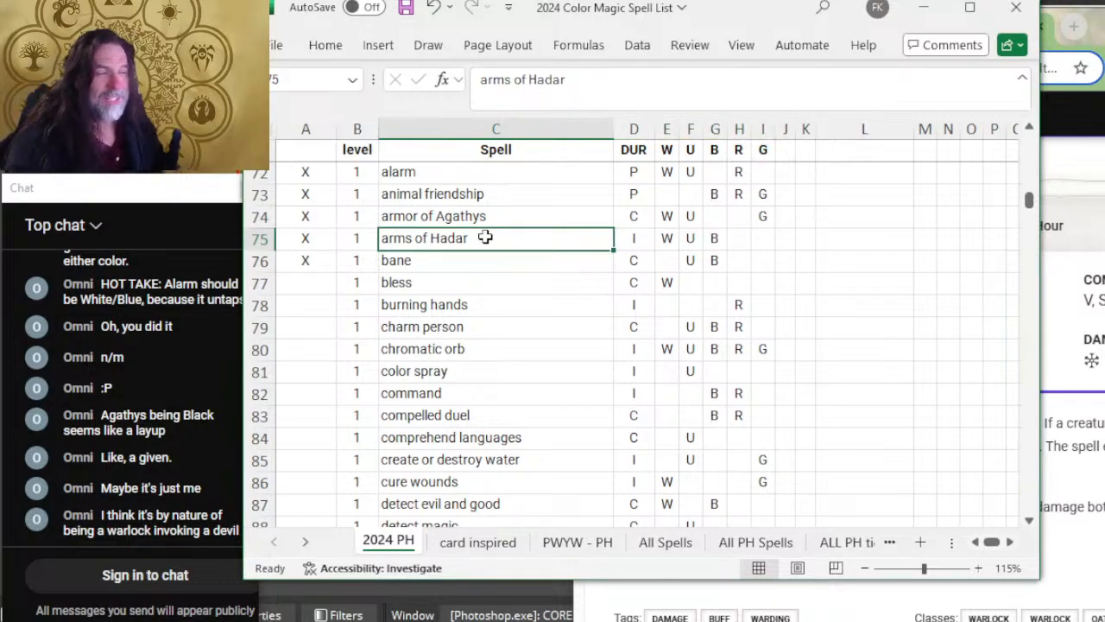
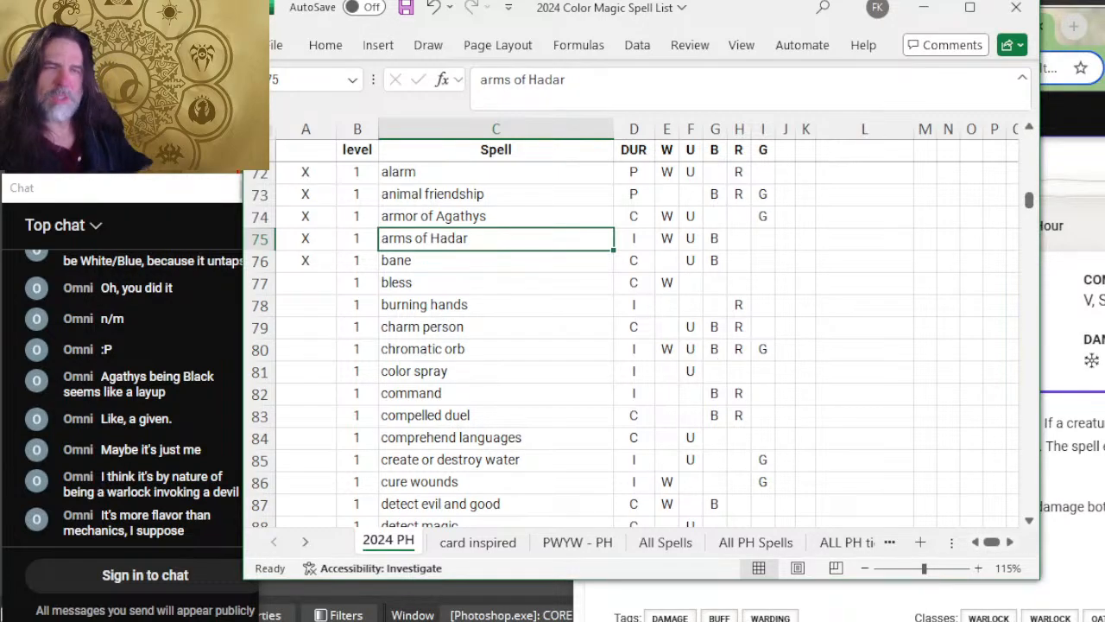
Step: Reread Armor of Agathys and Arms of Hadar on D&D Beyond, then select the bless row's review cell in the Excel spell list
key("alt+Tab")
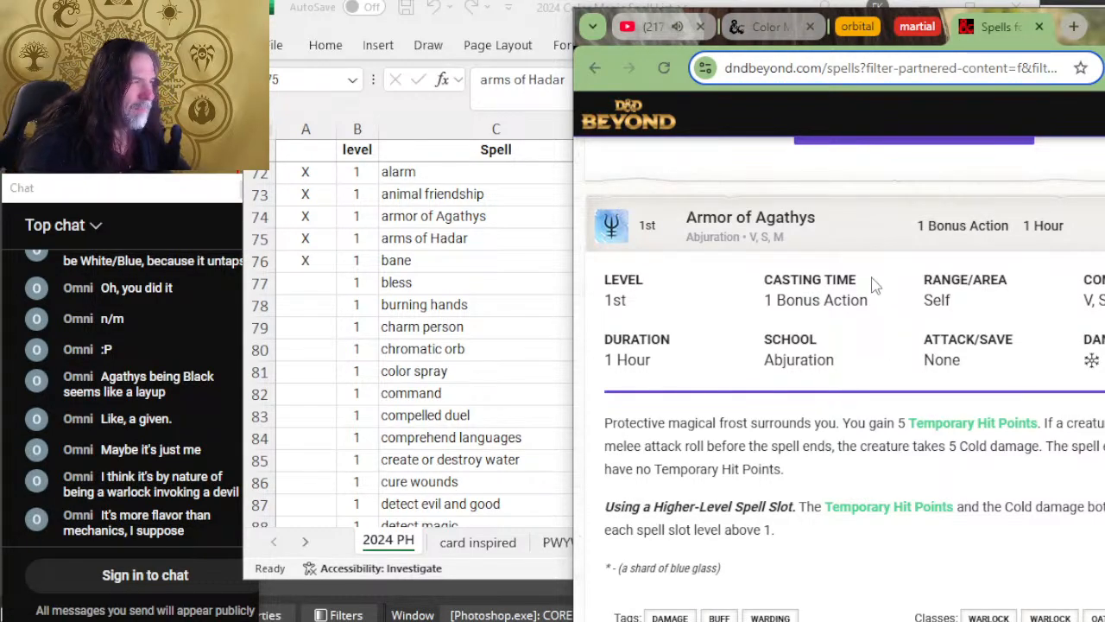
scroll(834, 382, "down", 4)
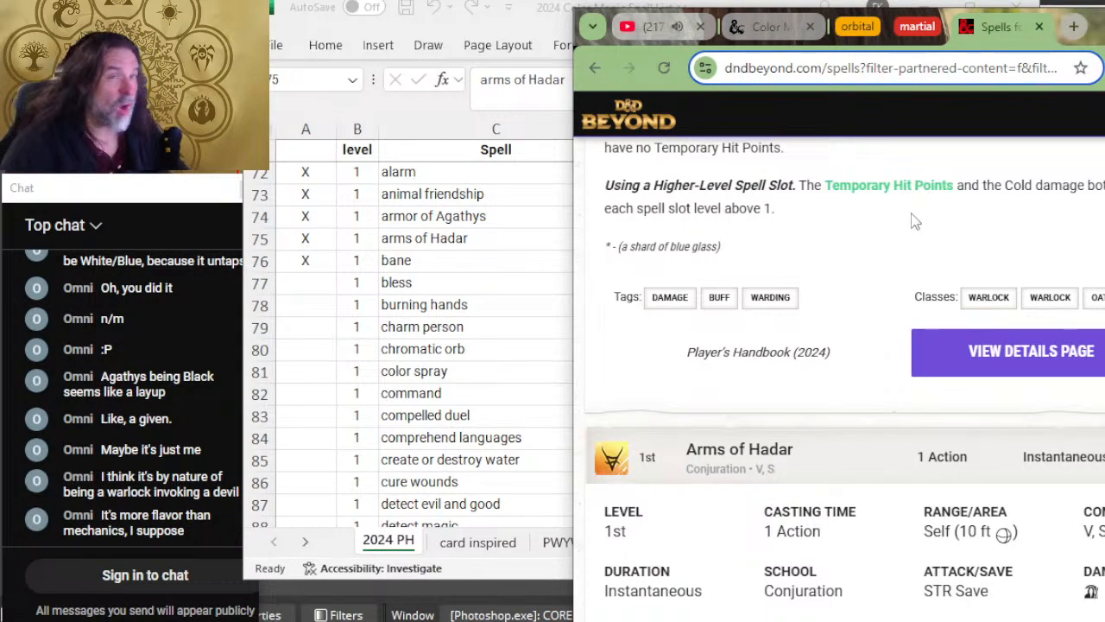
scroll(846, 335, "down", 4)
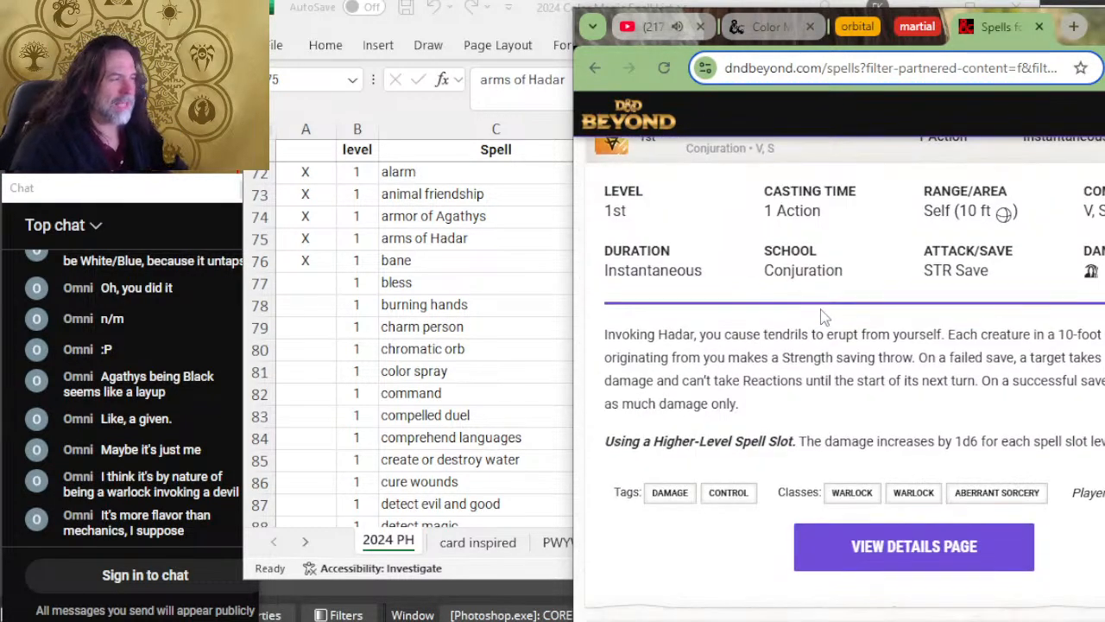
key("alt+Tab")
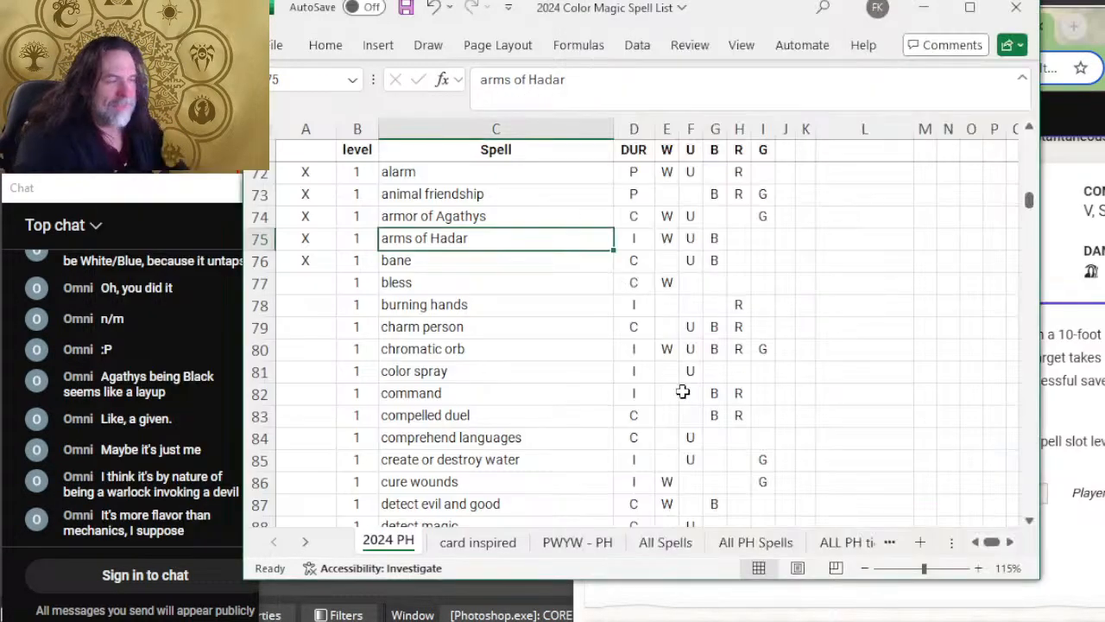
left_click(512, 285)
left_click(308, 280)
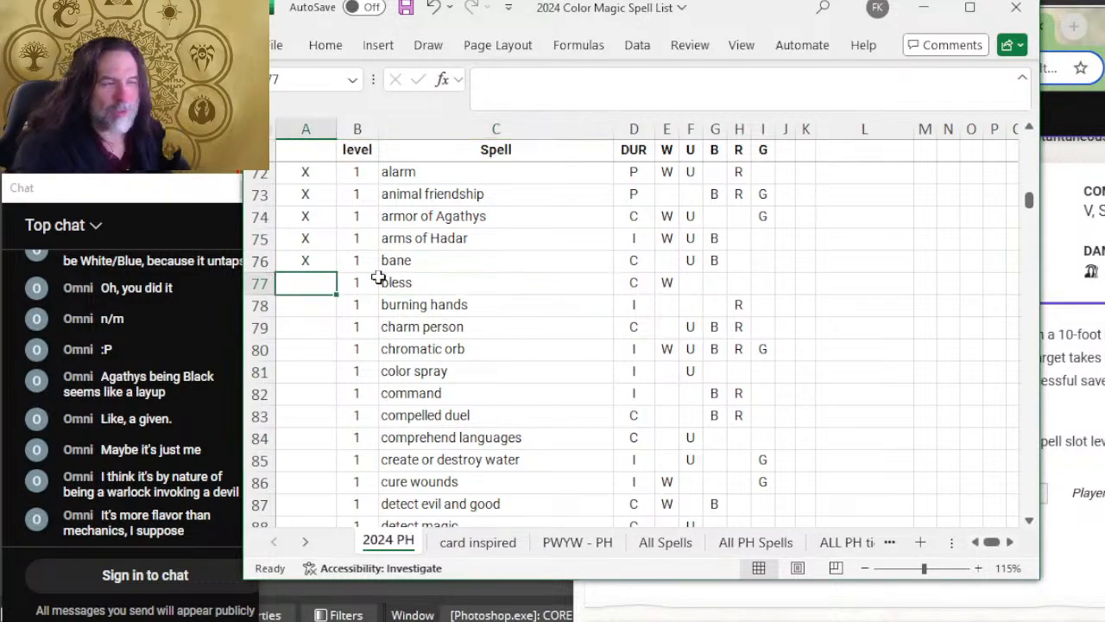
Step: Switch to D&D Beyond, expand the Bless entry below Bane and read its duration, school and description
key("alt+Tab")
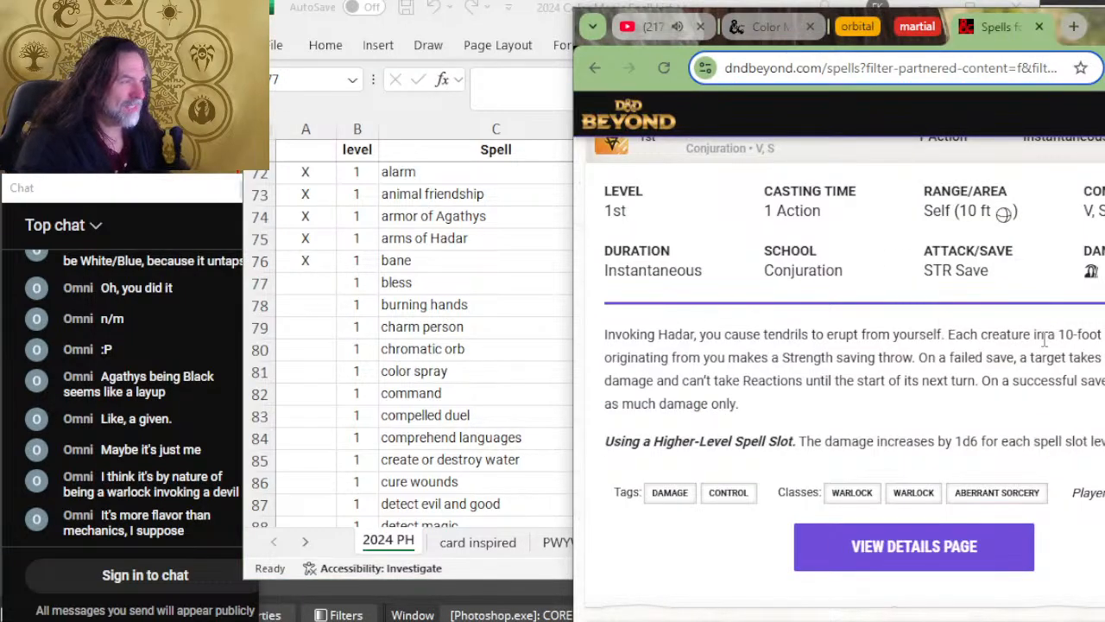
scroll(1045, 339, "up", 3)
scroll(1044, 339, "down", 8)
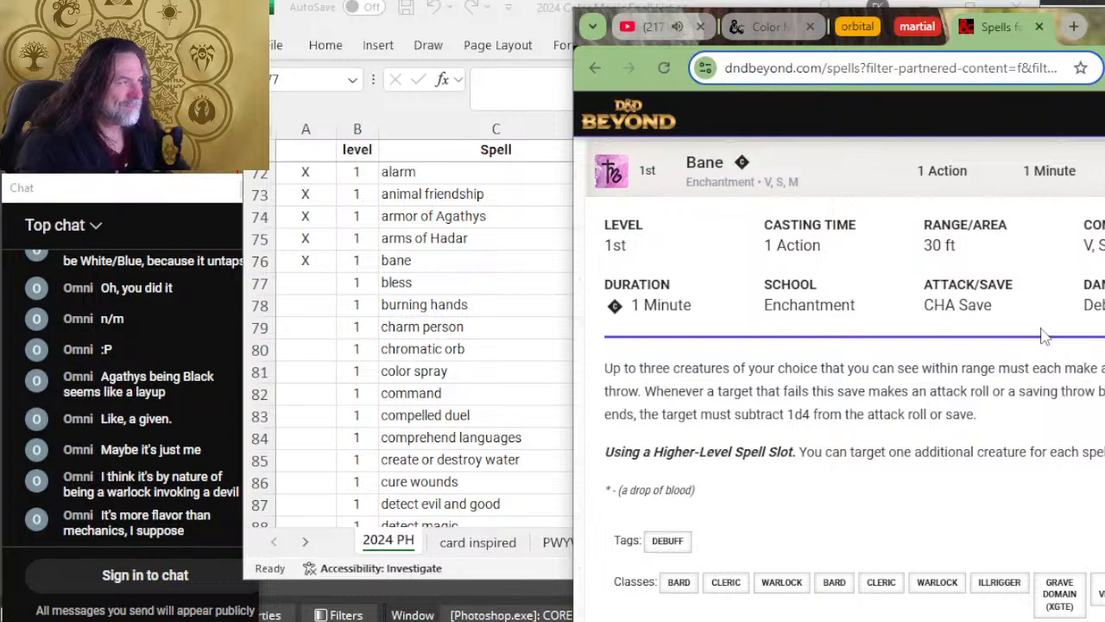
scroll(1042, 337, "down", 6)
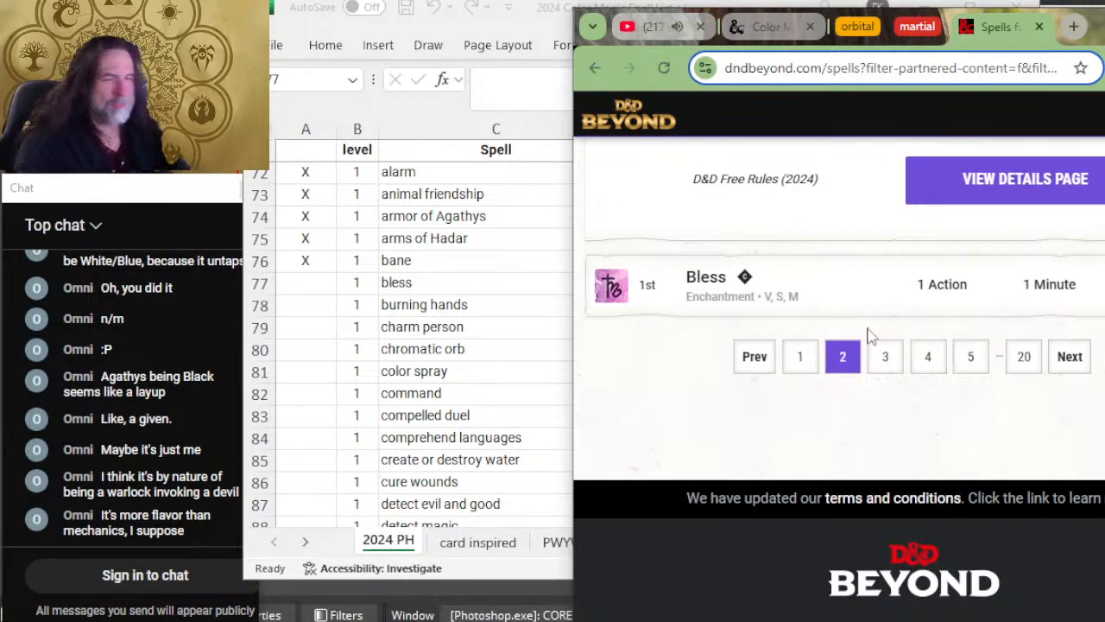
left_click(832, 284)
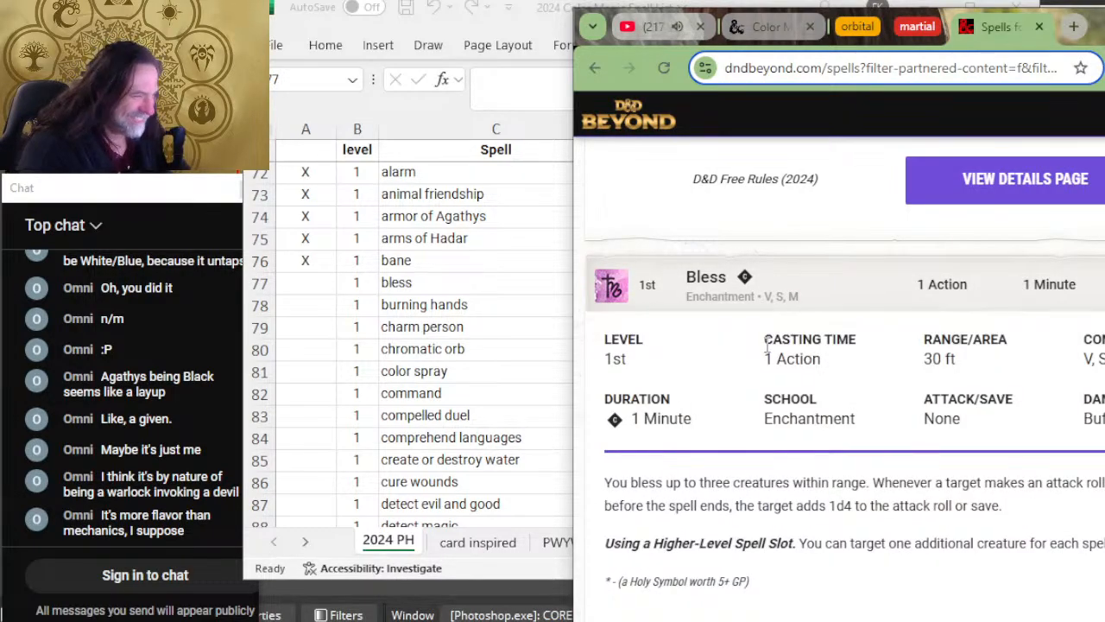
left_click(397, 271)
key("alt+Tab")
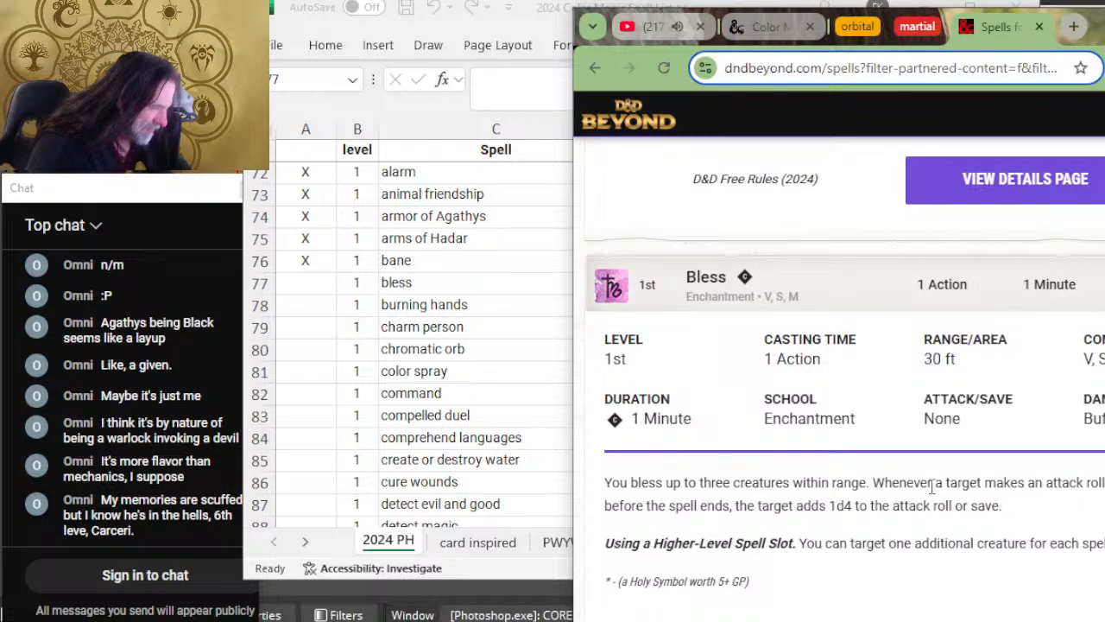
Step: Switch to the Excel spell list and mark the bless row as reviewed with X
left_click(555, 570)
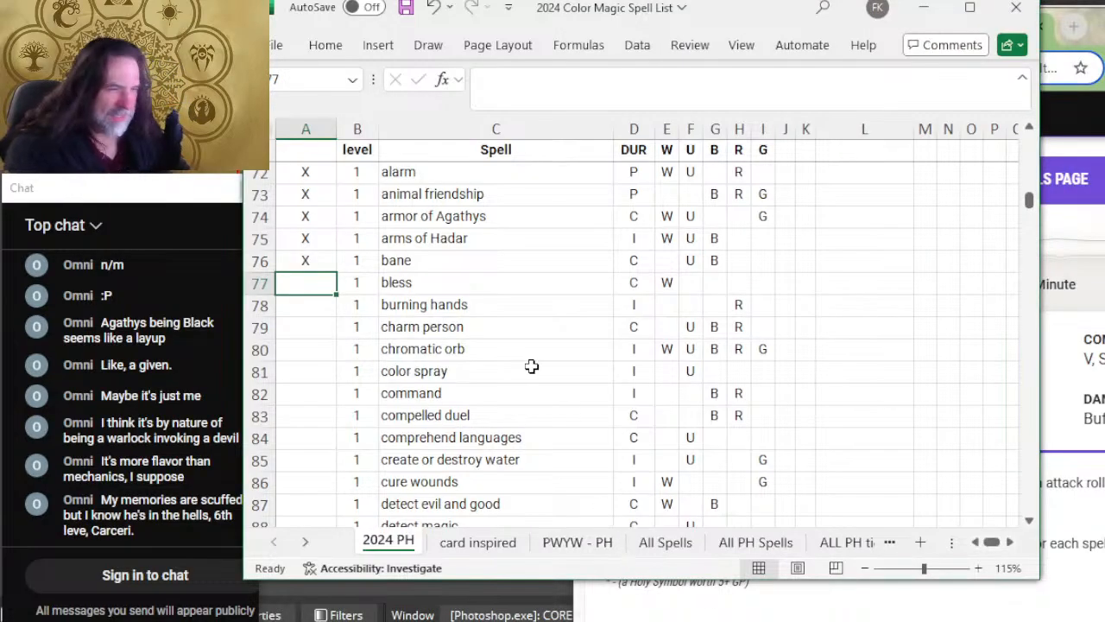
type("X")
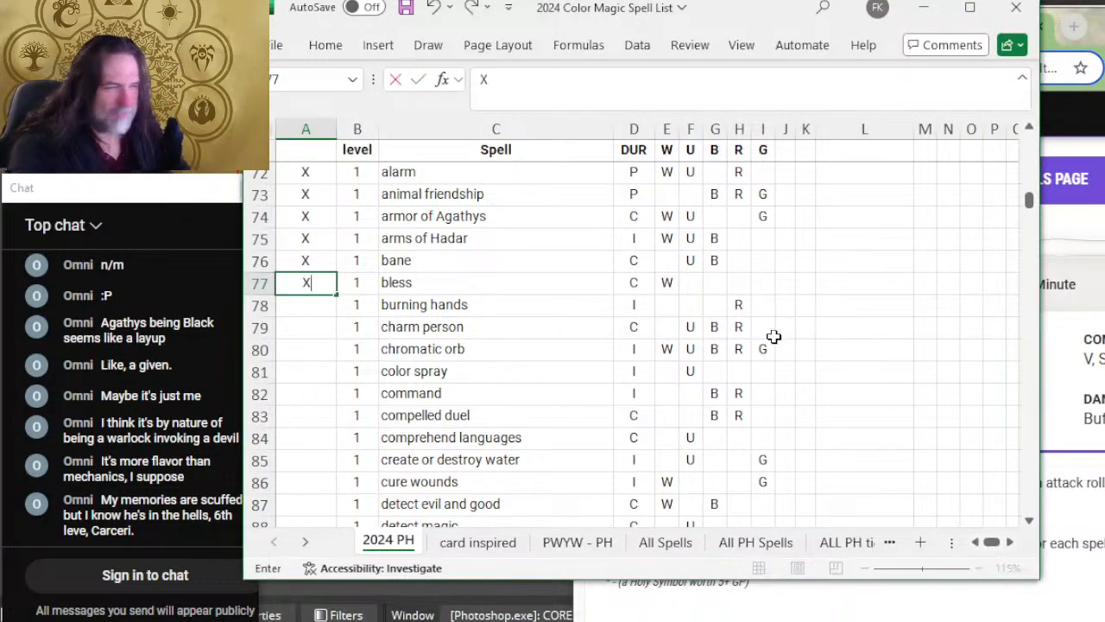
left_click(304, 304)
Step: Go to page 3 of the D&D Beyond spell list and expand Burning Hands to read its details
left_click(776, 596)
scroll(896, 389, "down", 4)
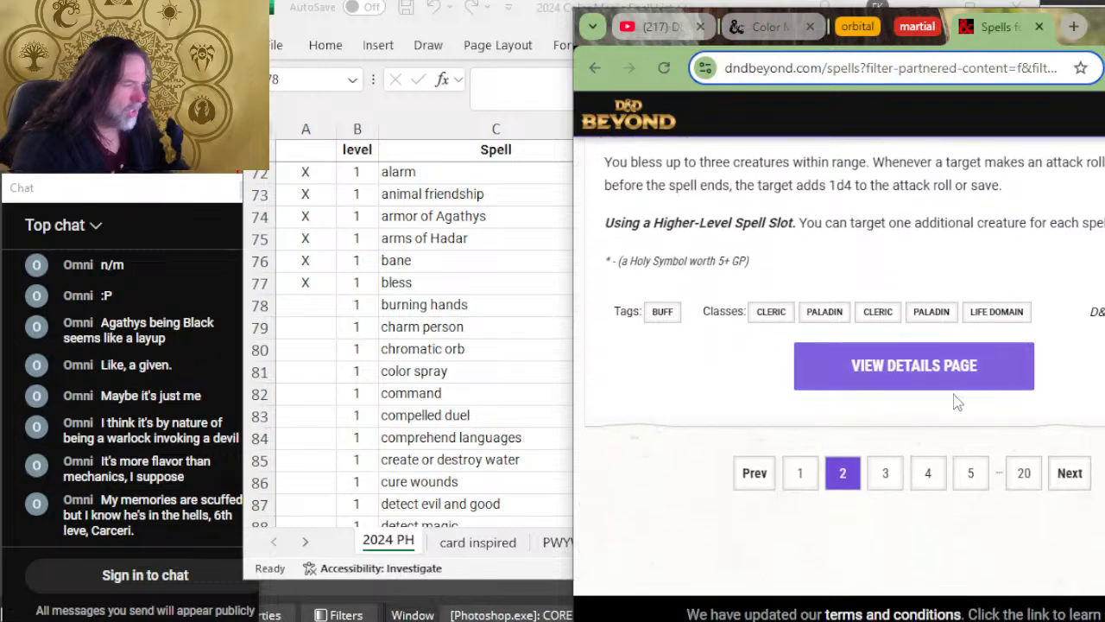
left_click(898, 483)
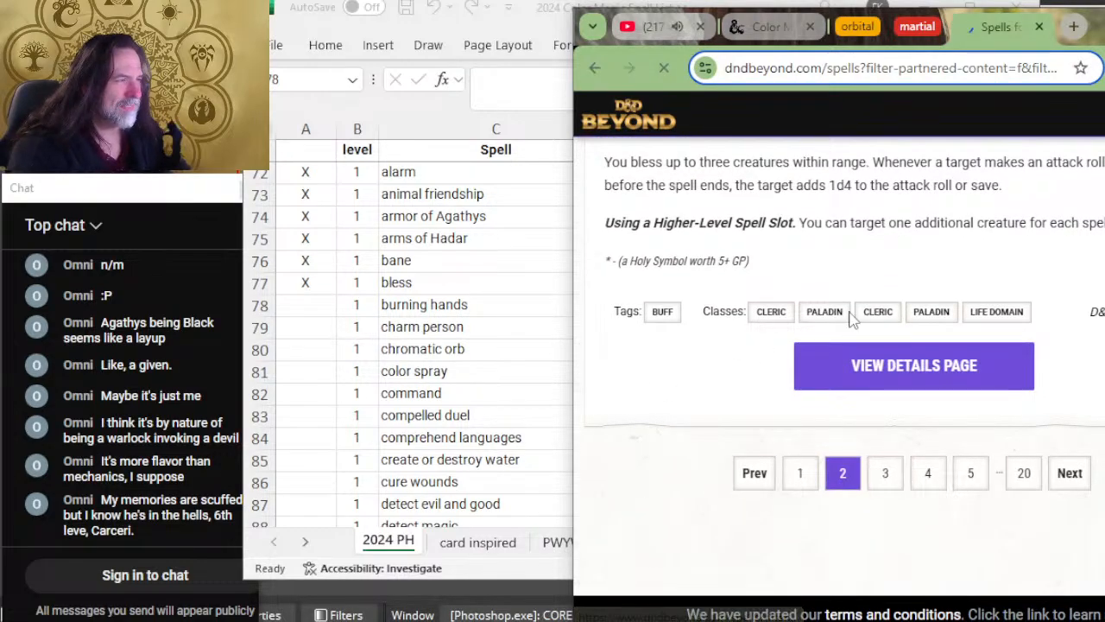
scroll(950, 362, "down", 2)
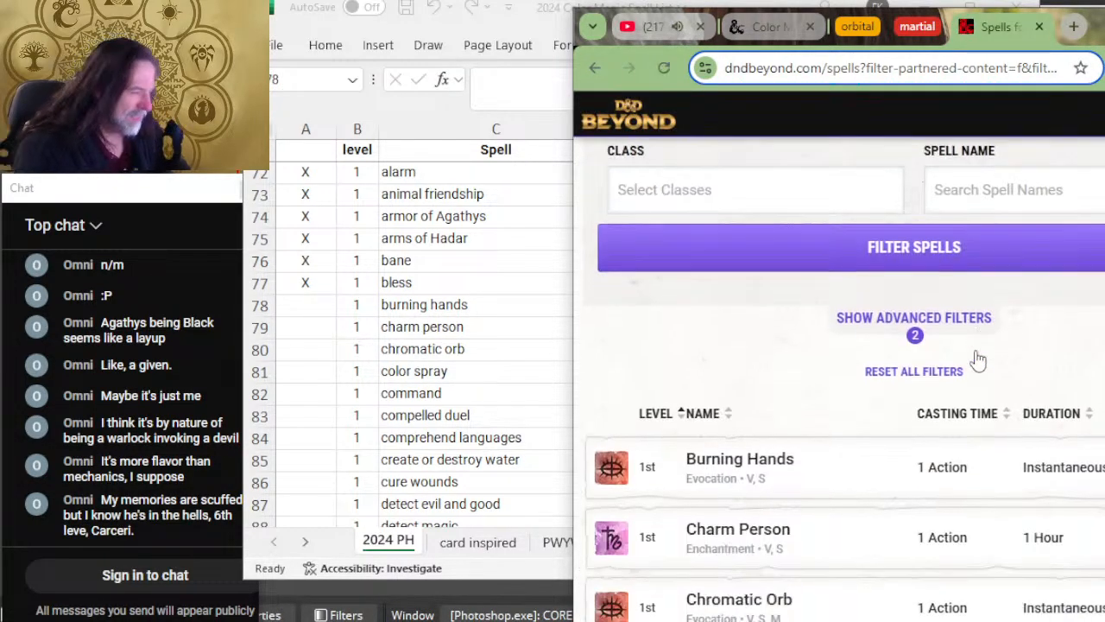
left_click(887, 407)
scroll(881, 330, "down", 2)
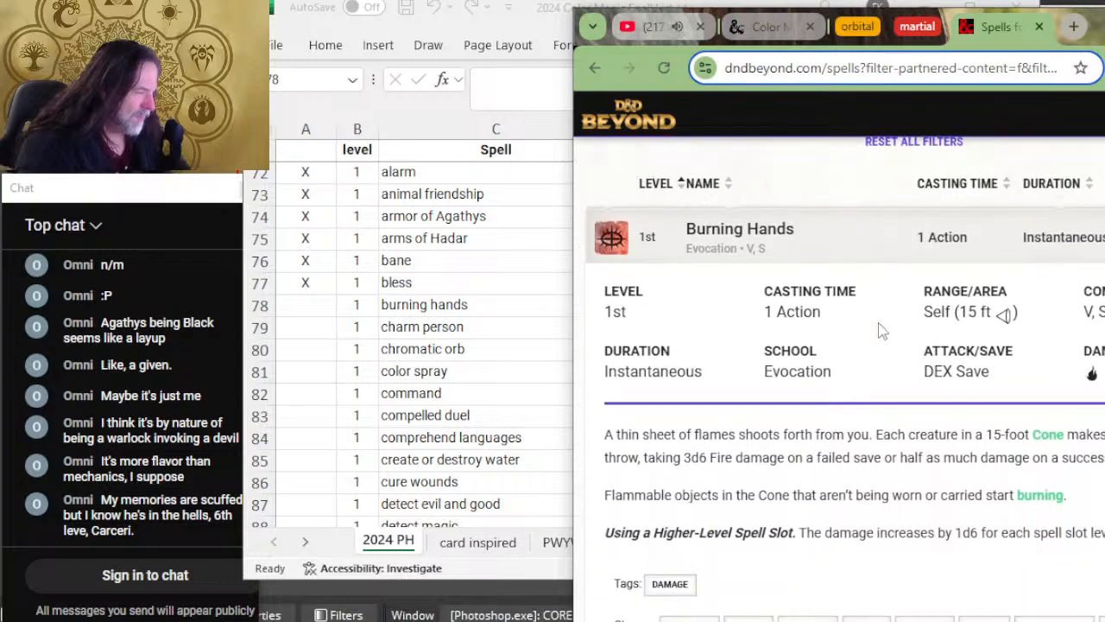
Step: Compare Burning Hands on D&D Beyond with its spreadsheet row and mark the row as reviewed with X
left_click(518, 281)
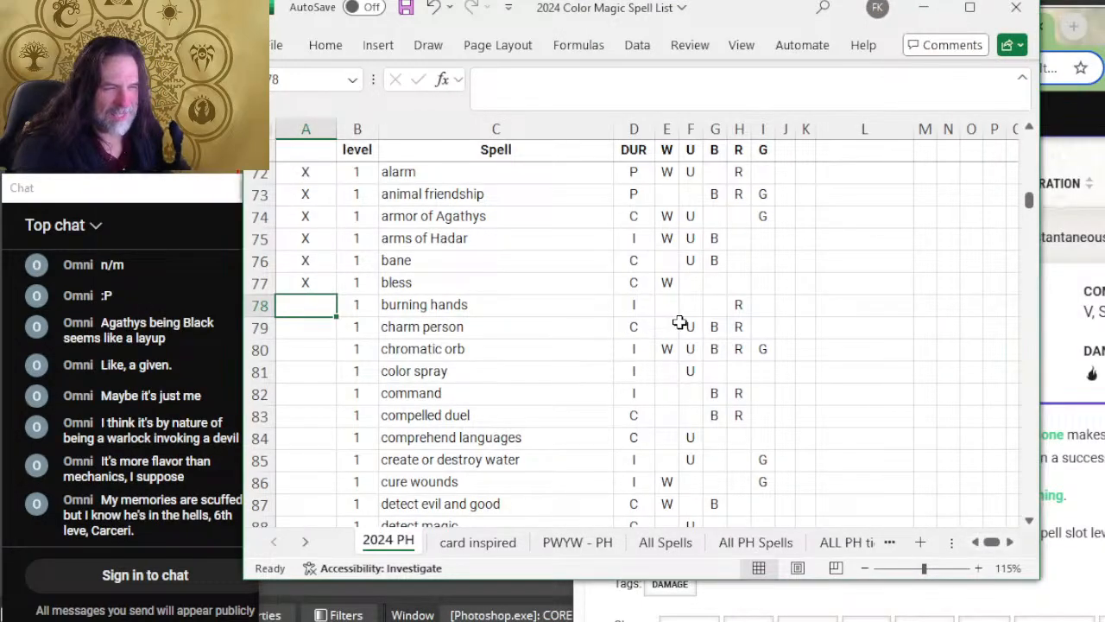
key("alt+Tab")
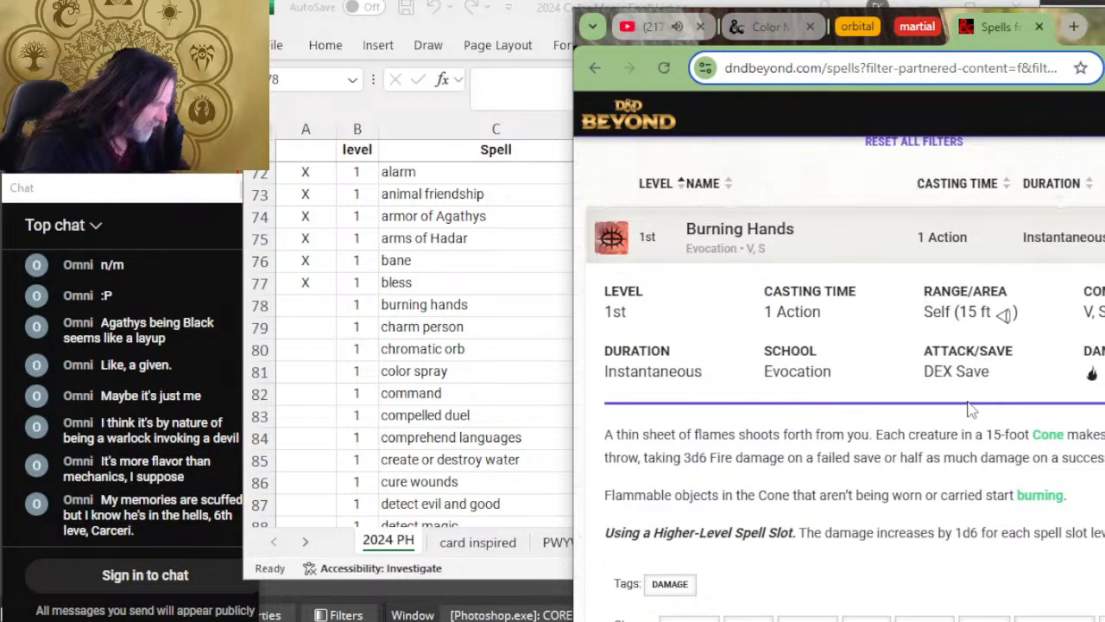
key("alt+Tab")
type("X")
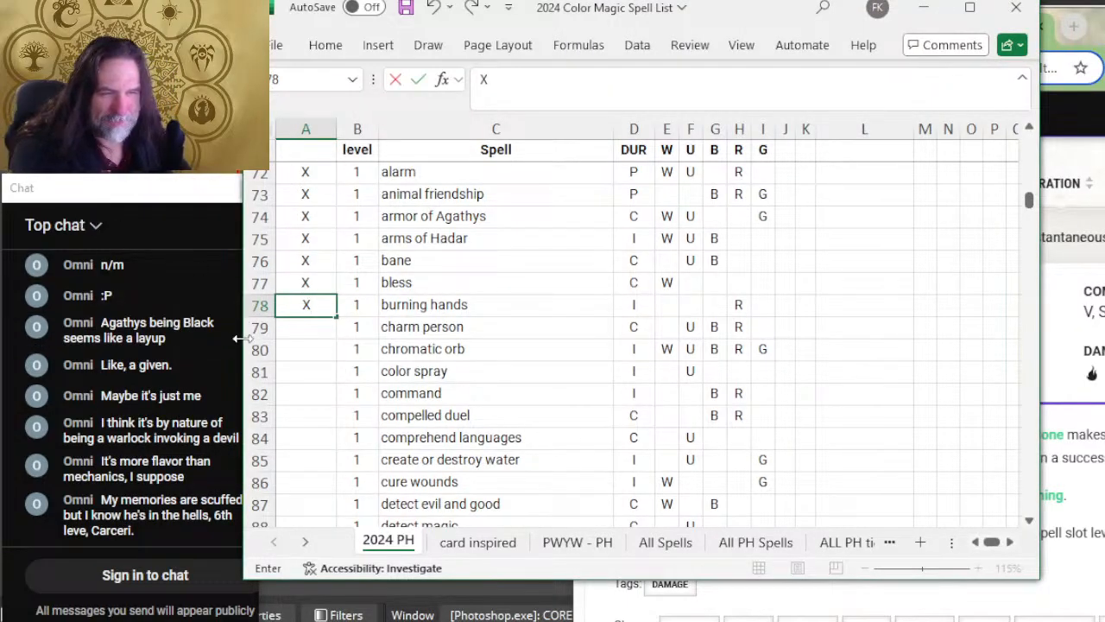
key("Return")
Step: Expand Charm Person on D&D Beyond and read its duration, school, description, tags and classes
key("alt+Tab")
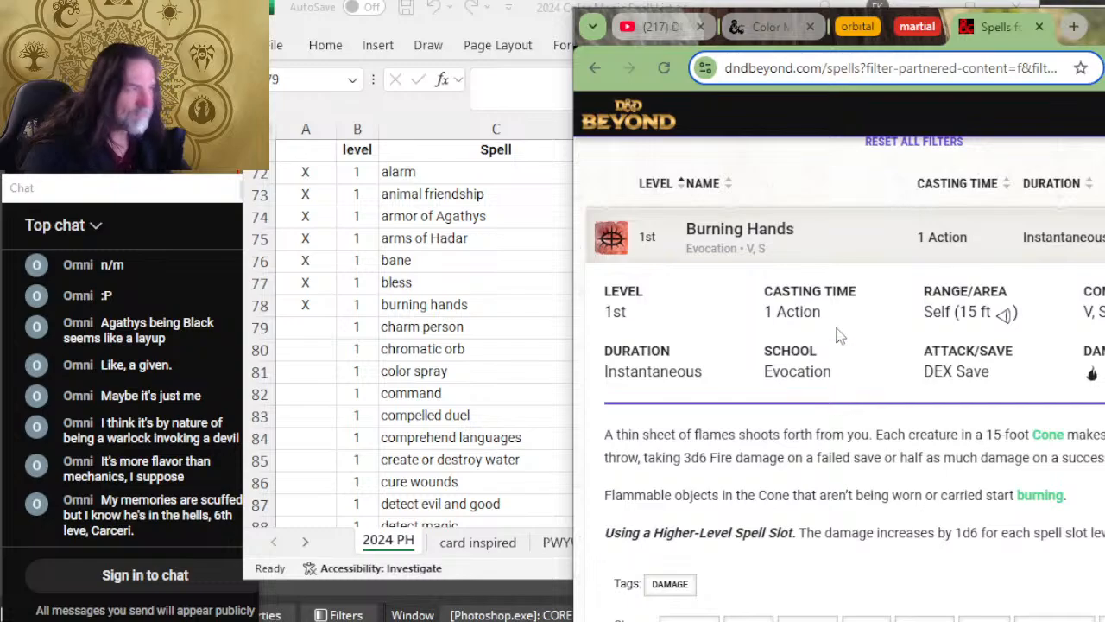
left_click(416, 421)
key("alt+Tab")
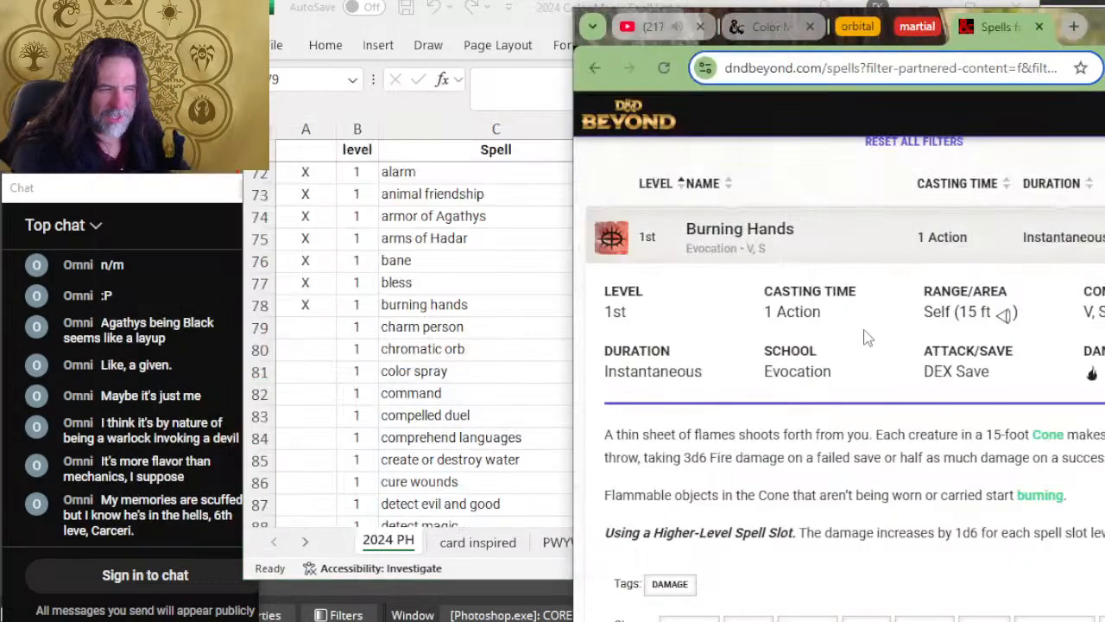
scroll(861, 328, "down", 5)
left_click(876, 335)
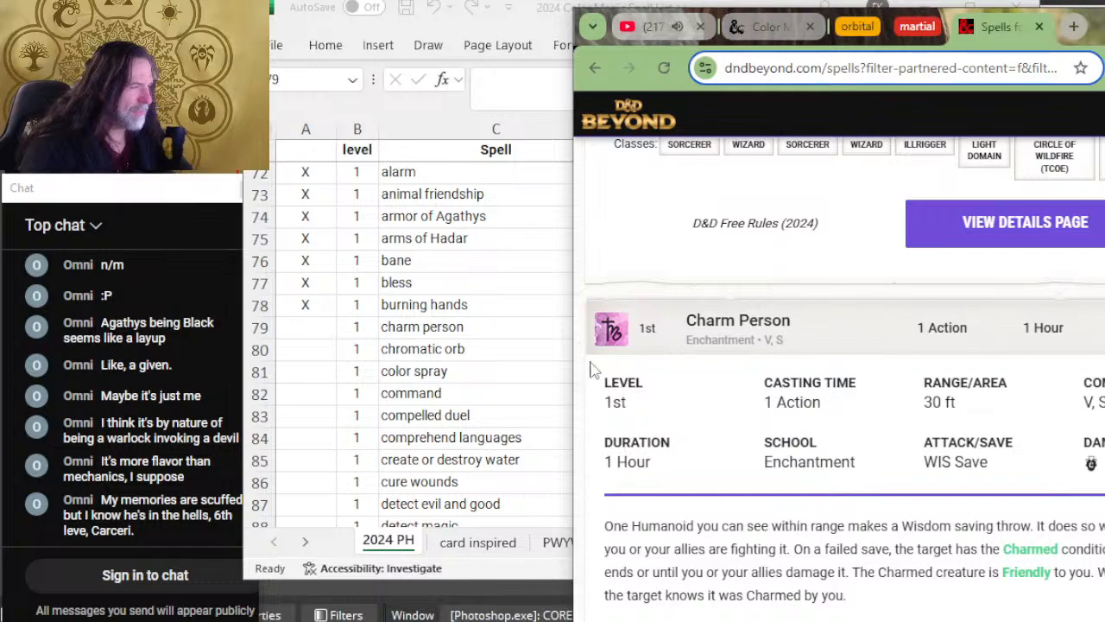
scroll(833, 420, "down", 2)
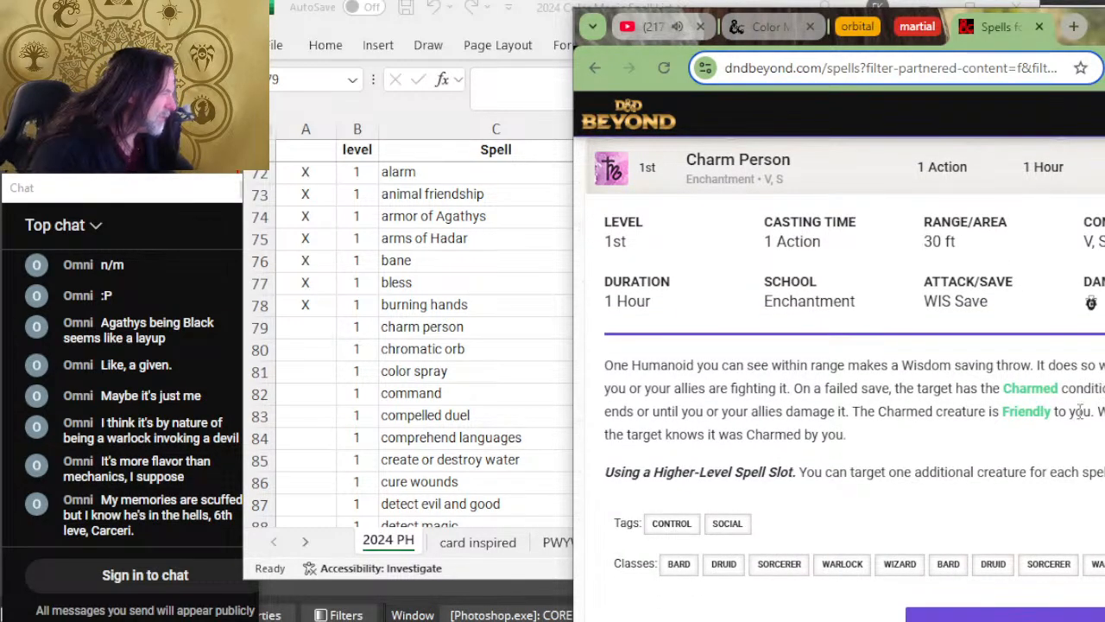
Step: Remove the U color from the charm person row in the Excel spell list
left_click(561, 518)
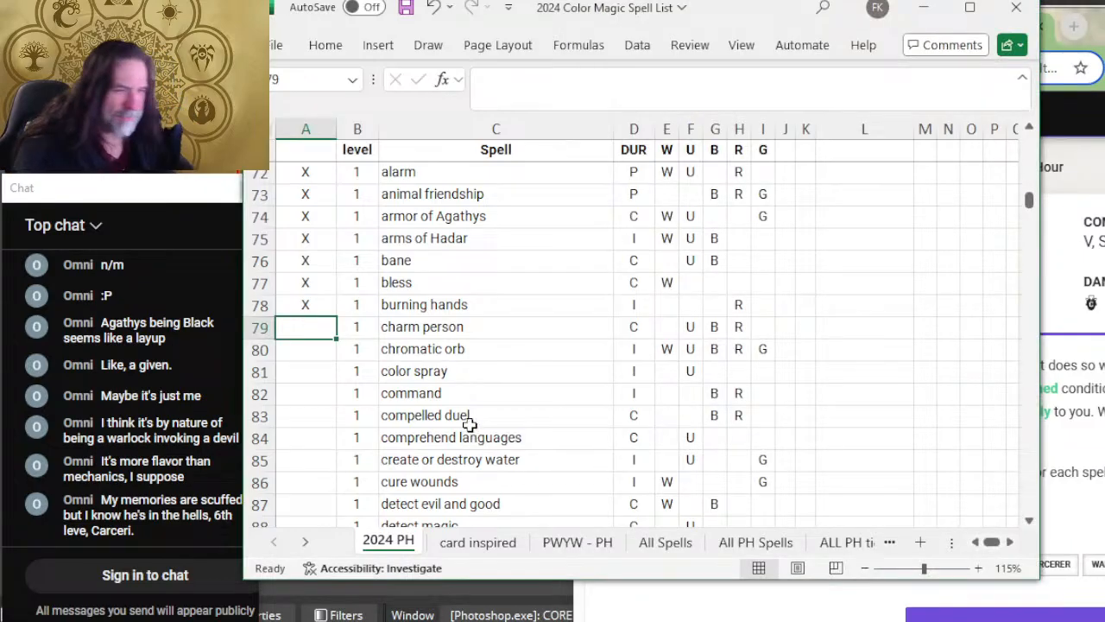
left_click(695, 327)
key("BackSpace")
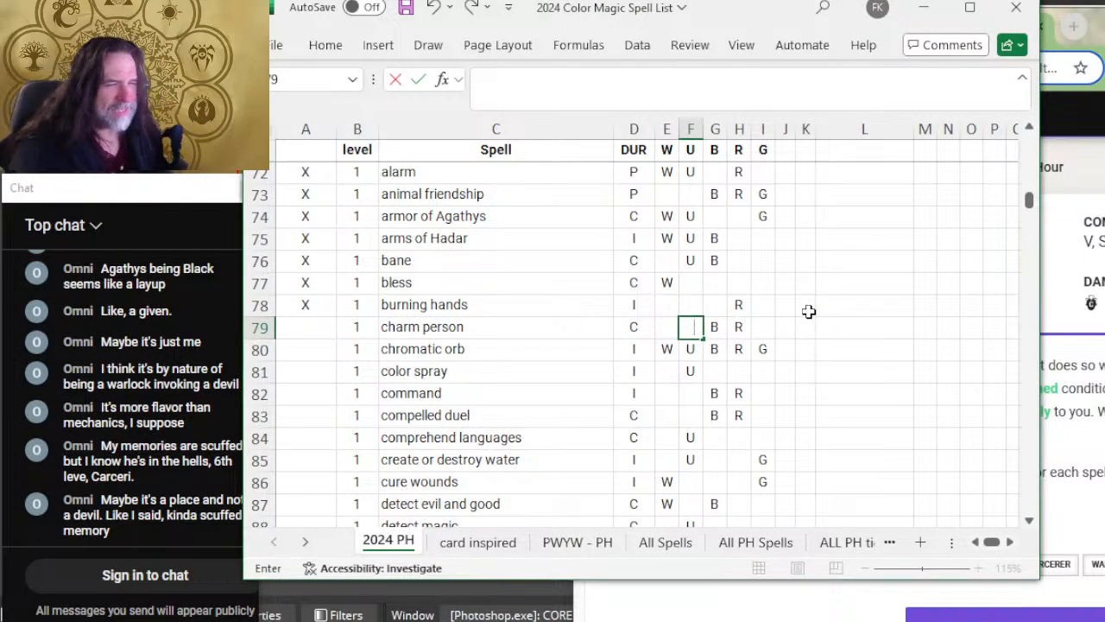
key("Tab")
Step: Search Google for "MTG CHARM PERSON" in a new browser tab, look through the results and close the tab
key("alt+Tab")
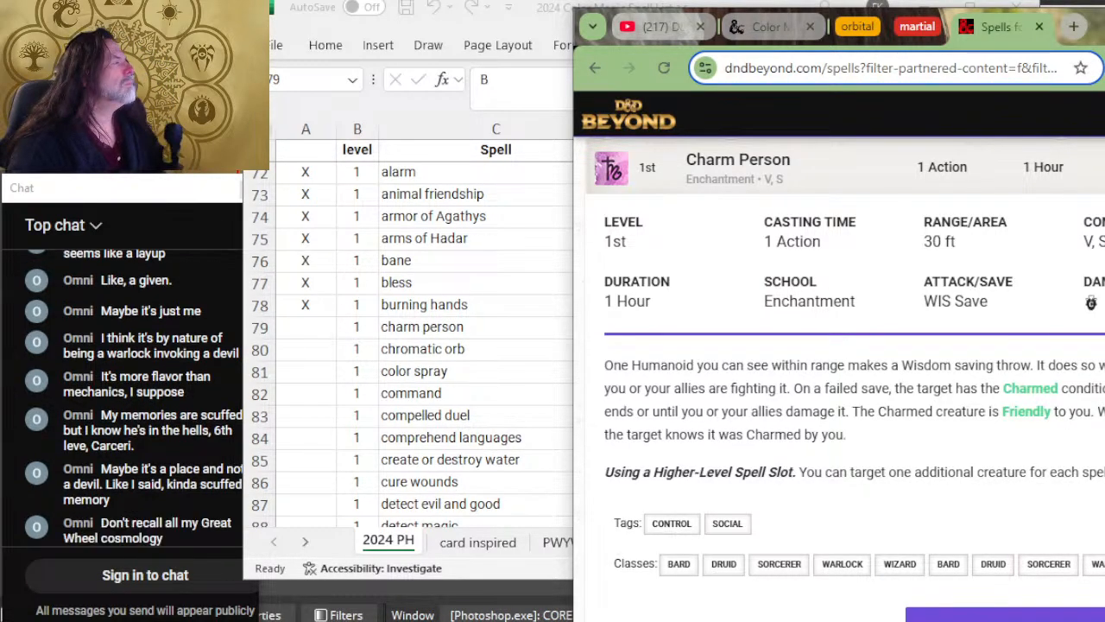
key("ctrl+t")
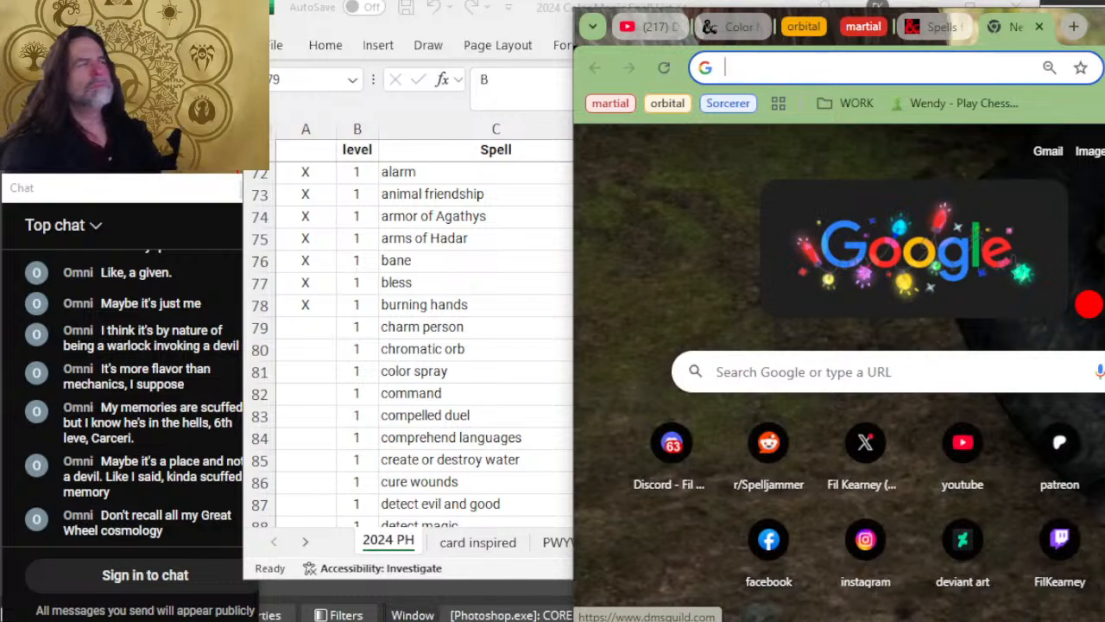
type("MTG CHARM PERSON")
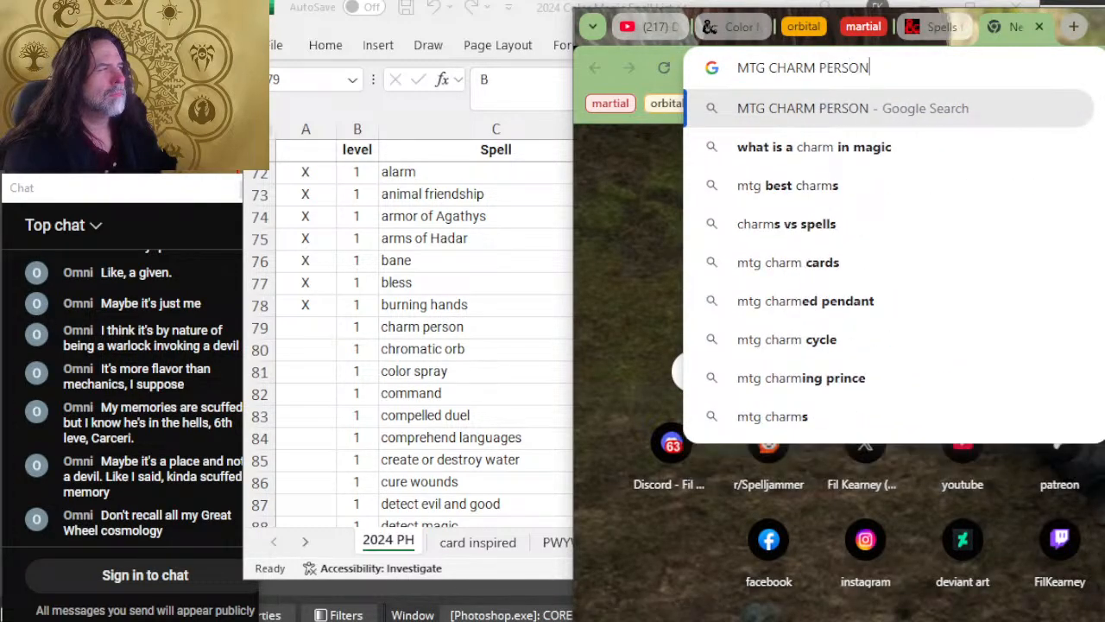
key("Return")
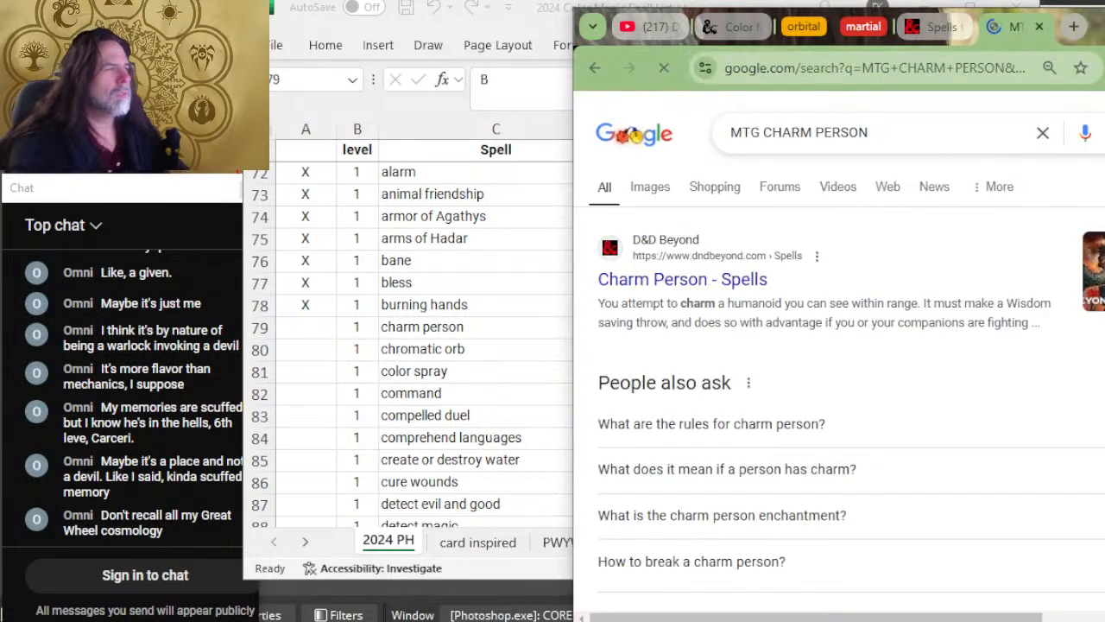
scroll(941, 432, "down", 4)
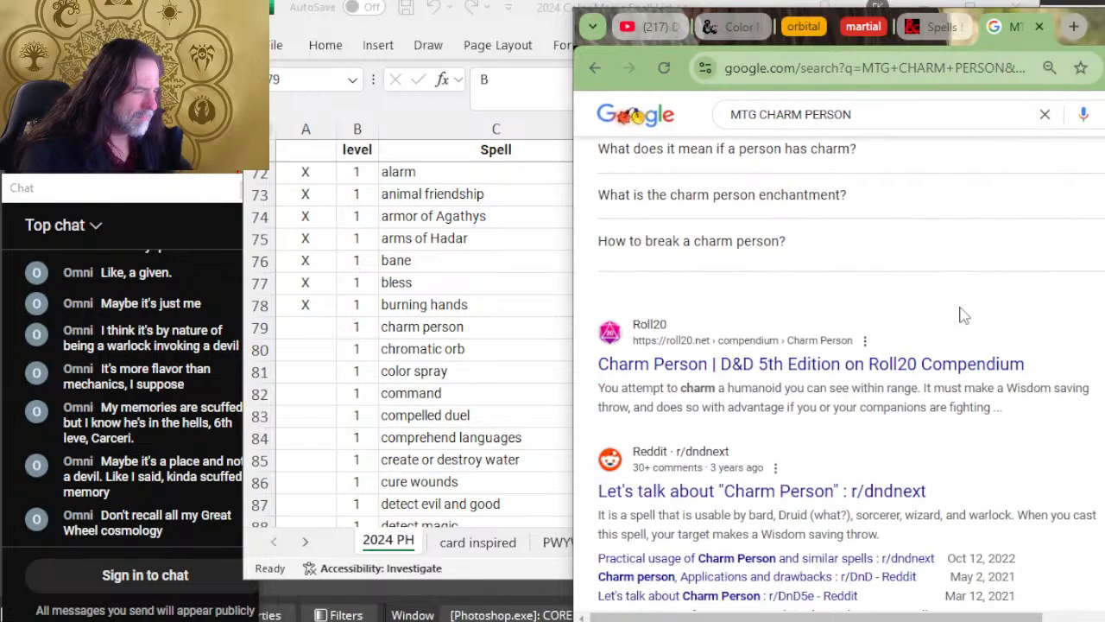
scroll(959, 320, "down", 7)
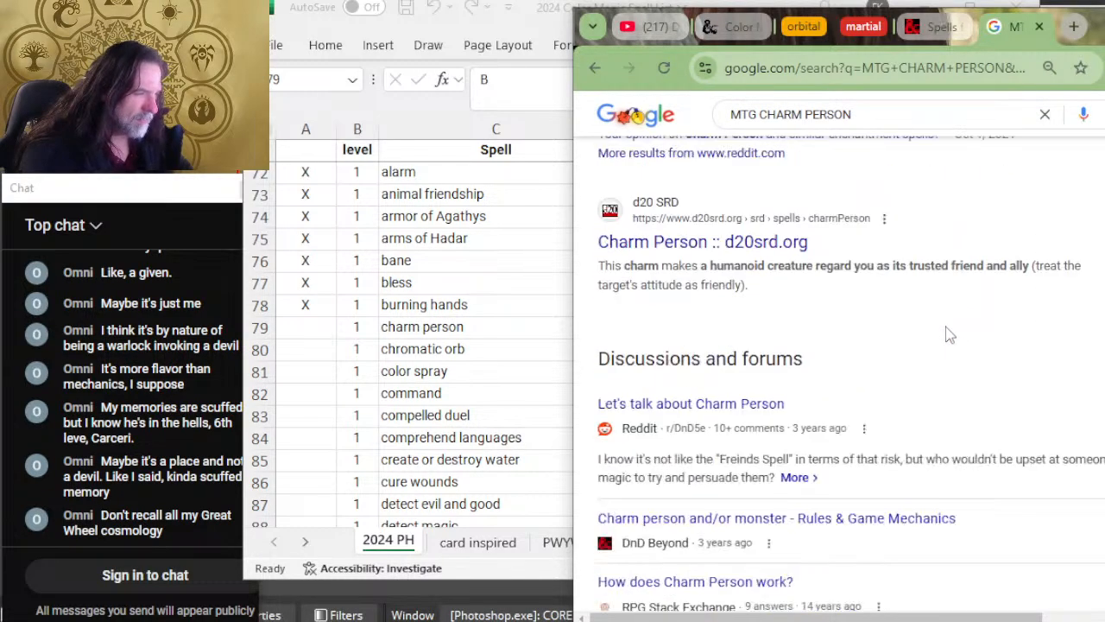
left_click(1040, 28)
Step: Switch back to Excel and mark the charm person row as reviewed with X
key("alt+Tab")
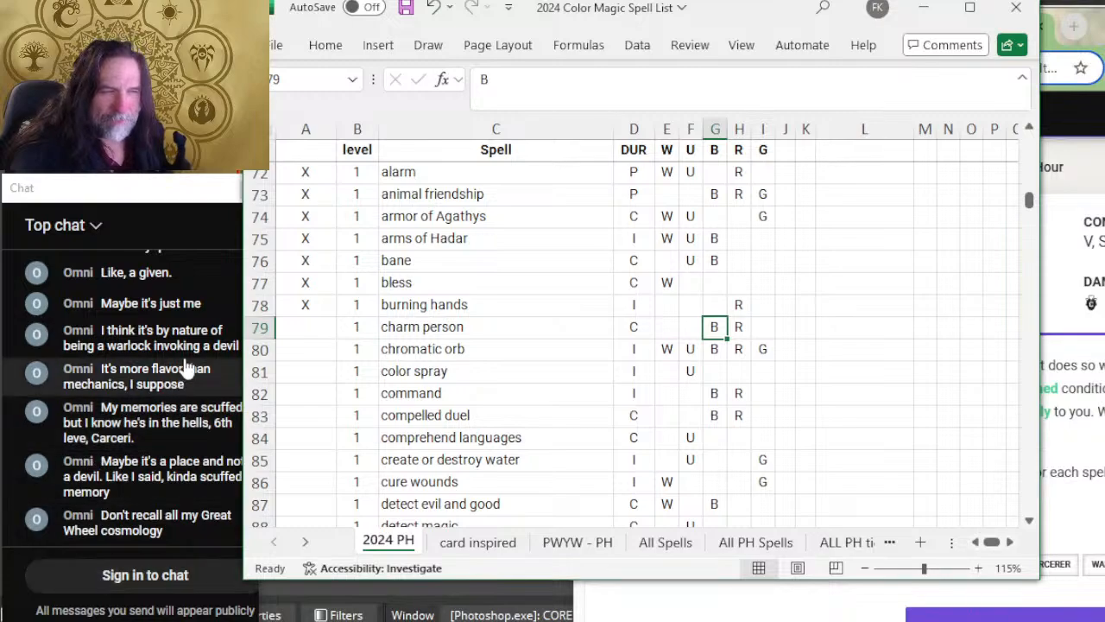
left_click(309, 320)
type("X")
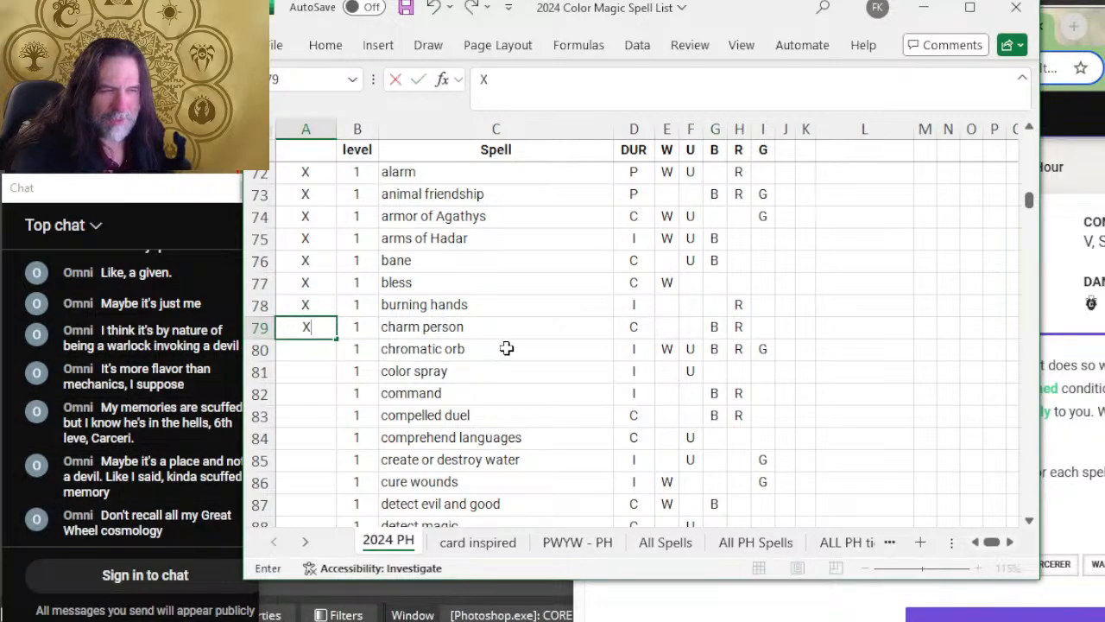
left_click(518, 350)
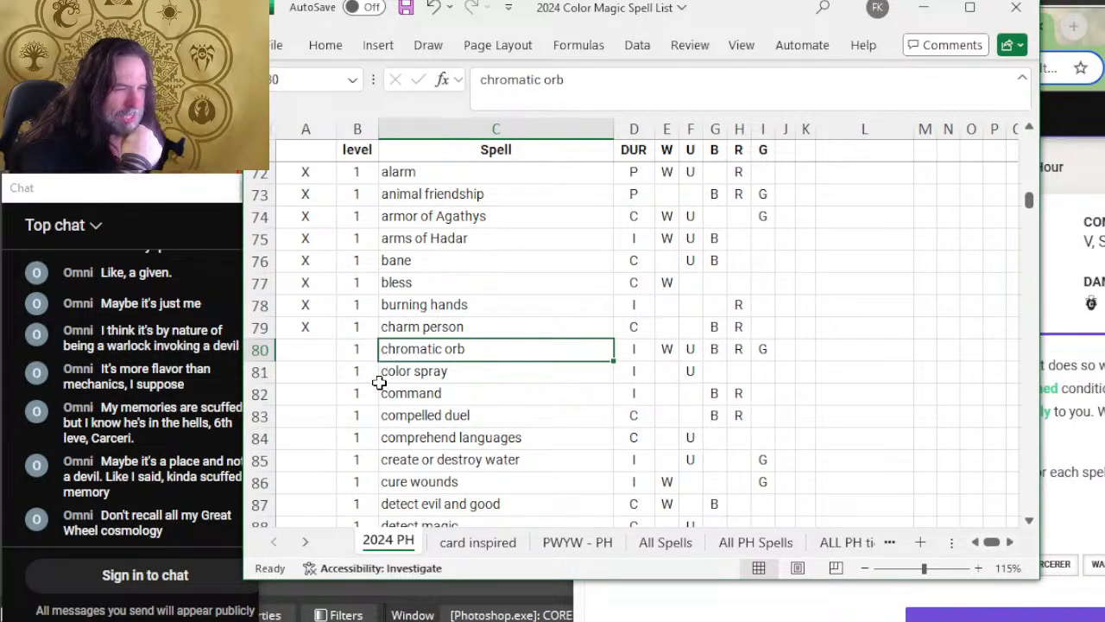
Step: Switch to D&D Beyond, expand Chromatic Orb and Color Spray, and read their durations, schools and descriptions
left_click(309, 353)
left_click(1060, 332)
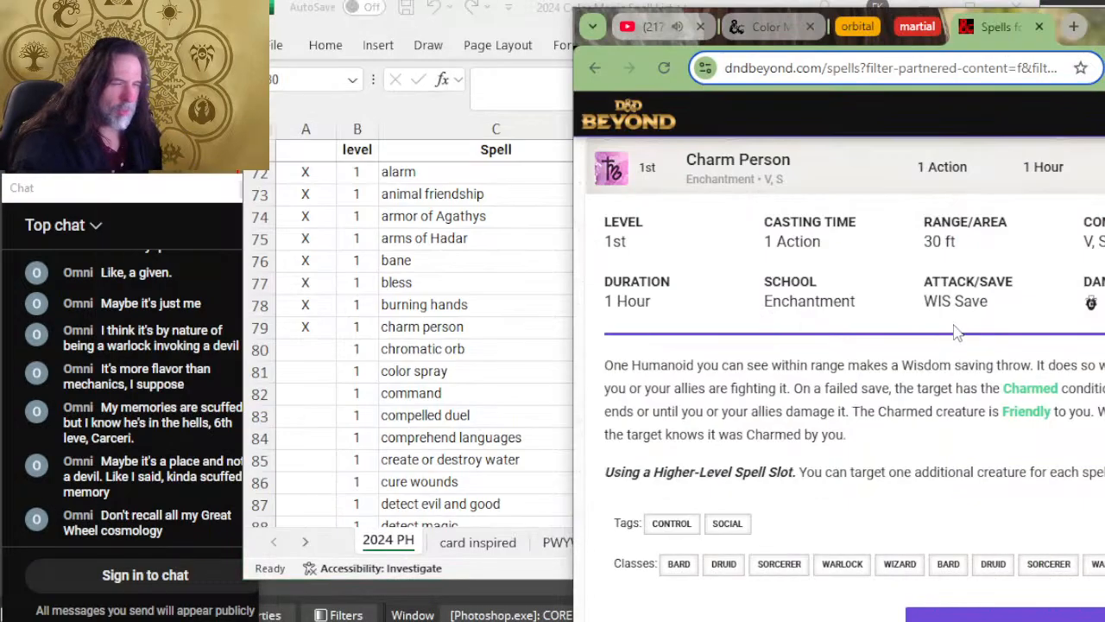
scroll(739, 289, "down", 7)
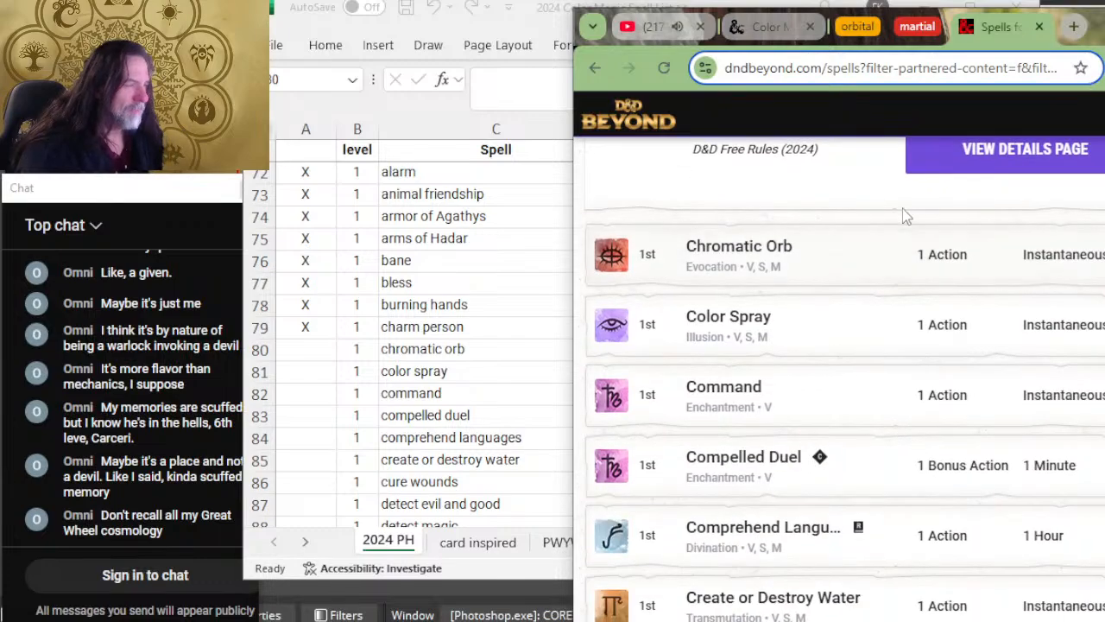
left_click(877, 264)
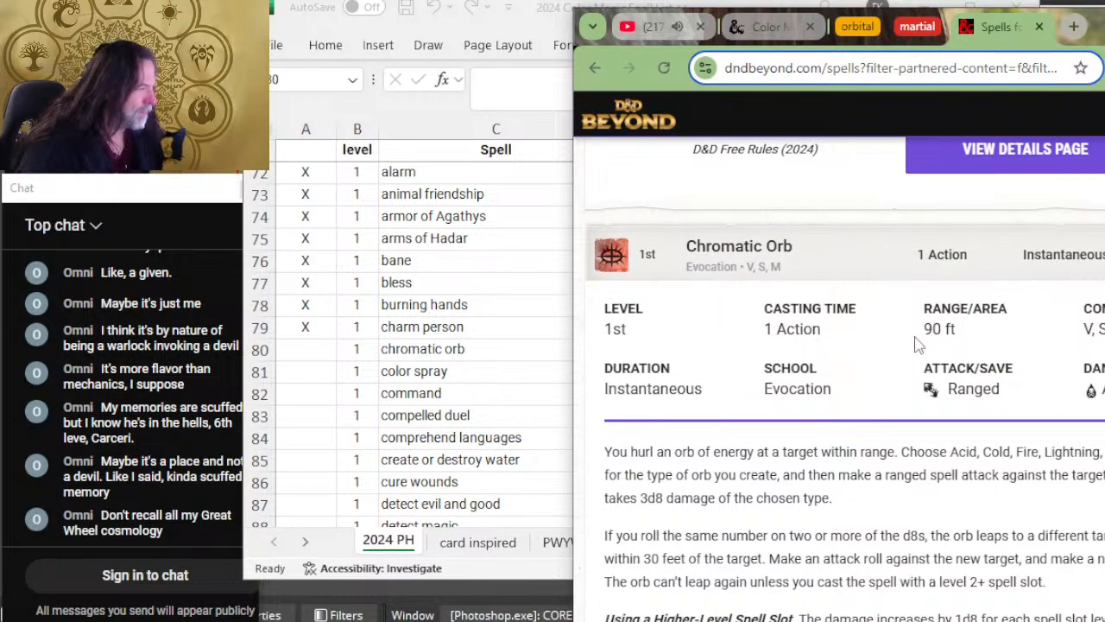
scroll(808, 449, "down", 6)
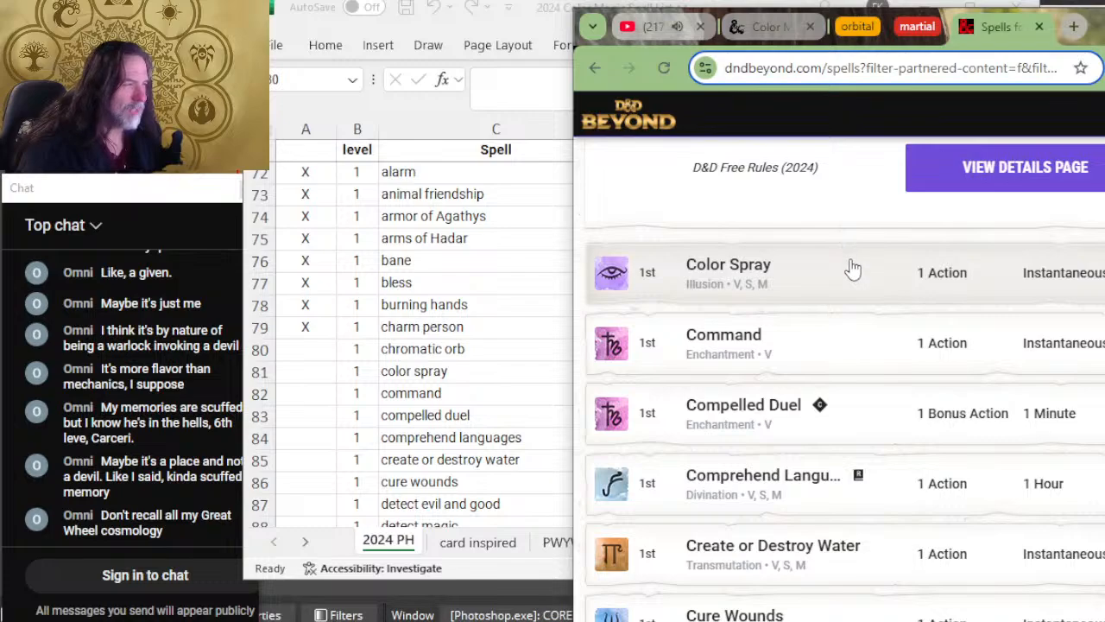
left_click(851, 268)
scroll(864, 281, "down", 2)
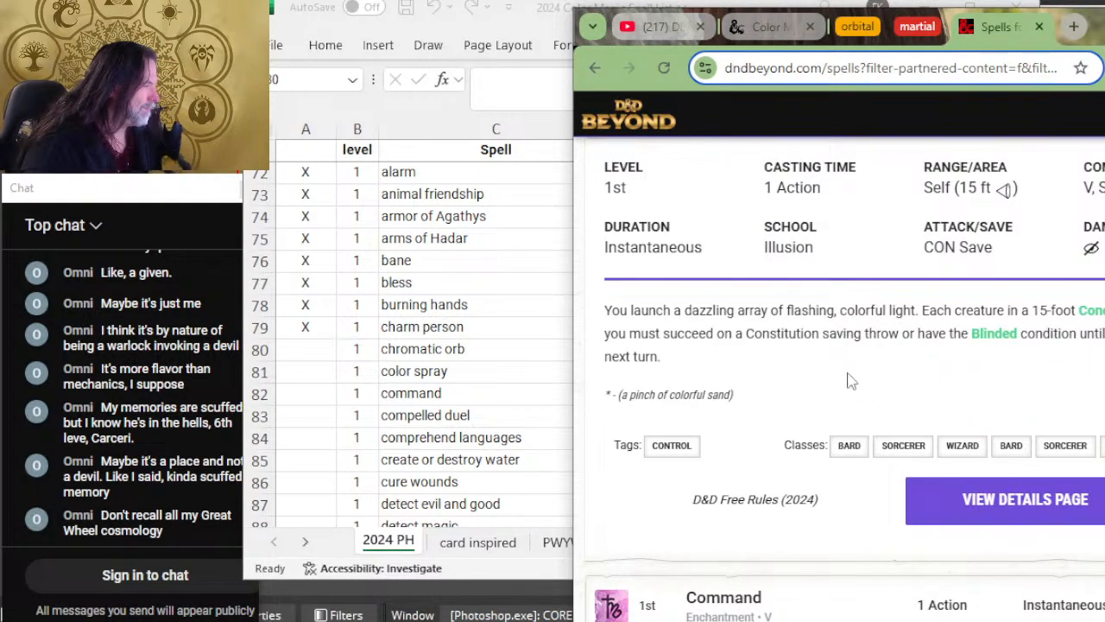
Step: Switch back to Excel and mark the chromatic orb and color spray rows as reviewed with X
key("alt+Tab")
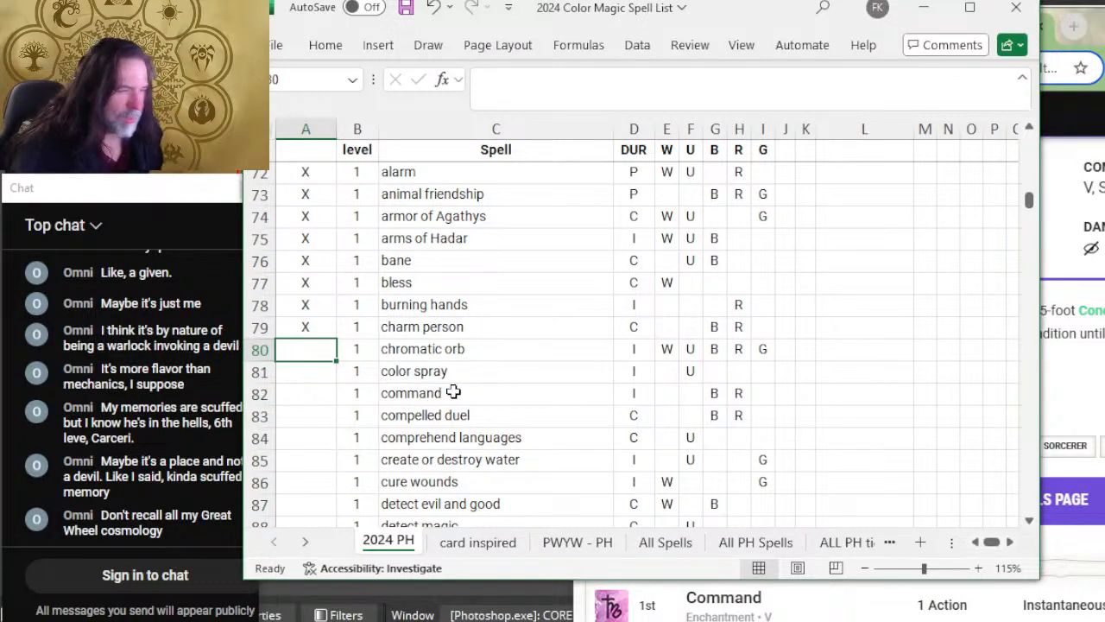
type("X")
key("Return")
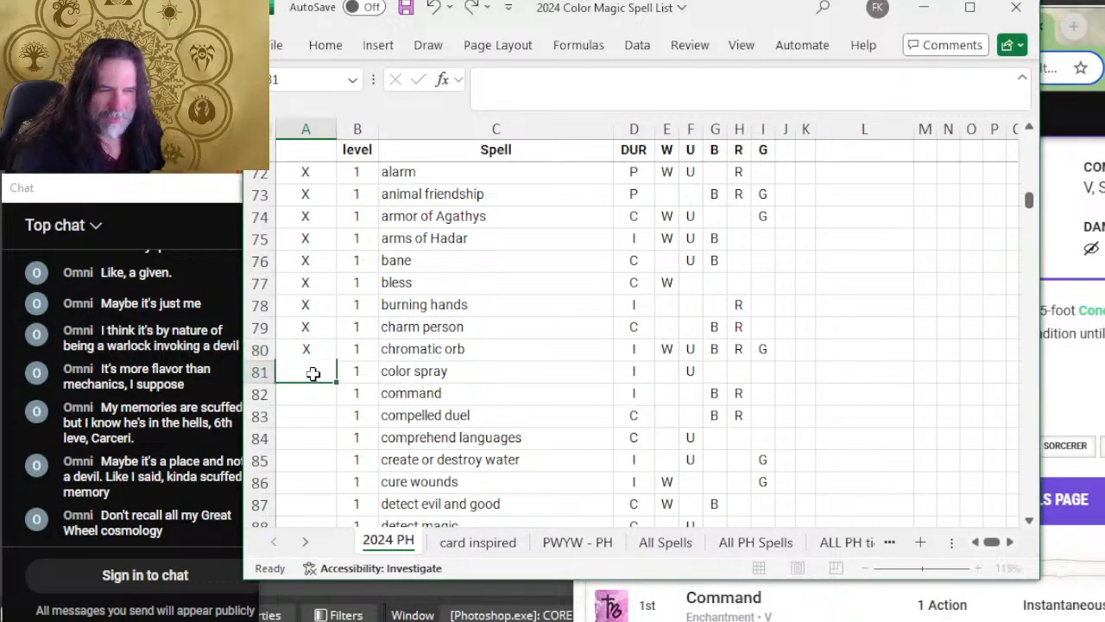
type("X")
Step: Add the color W beside U in the color spray row, checking the spell on D&D Beyond
left_click(689, 375)
type("U")
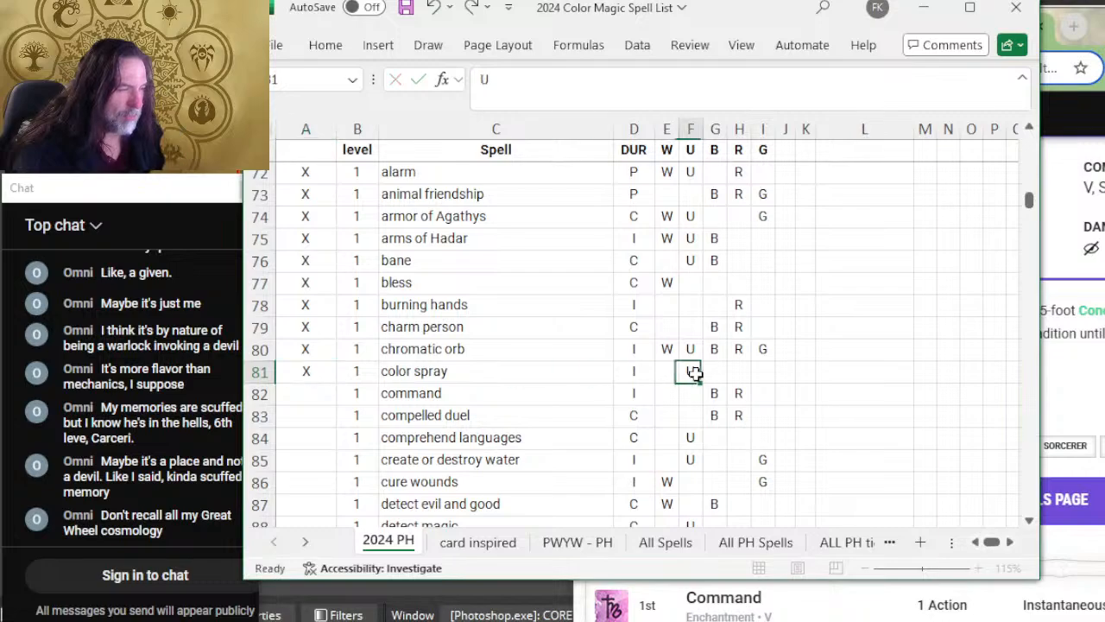
key("alt+Tab")
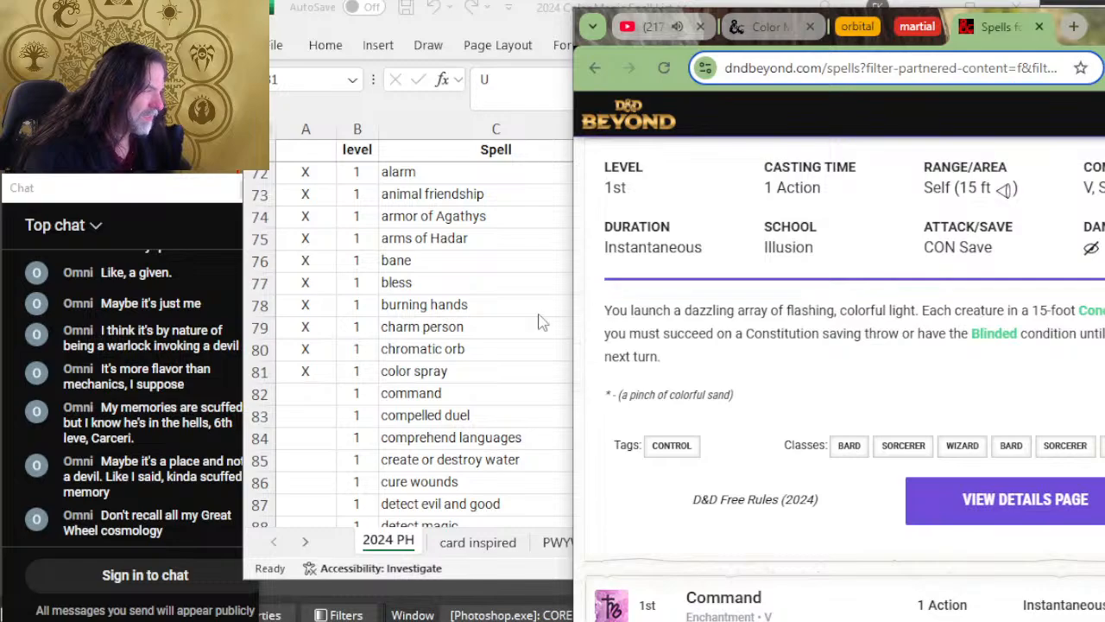
key("alt+Tab")
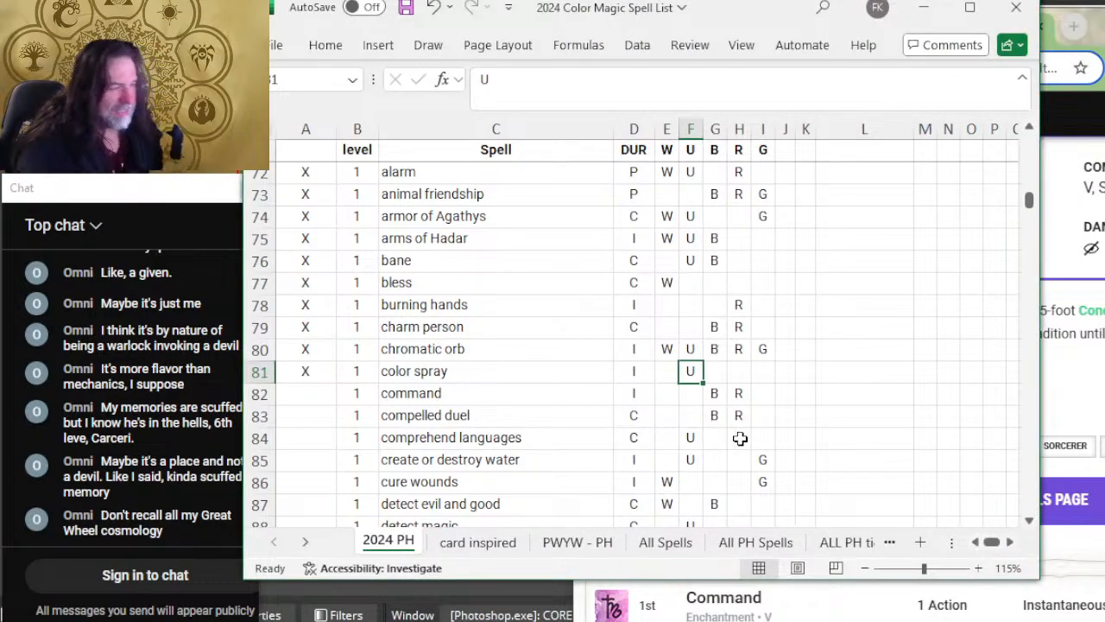
left_click(666, 371)
type("W")
left_click(779, 378)
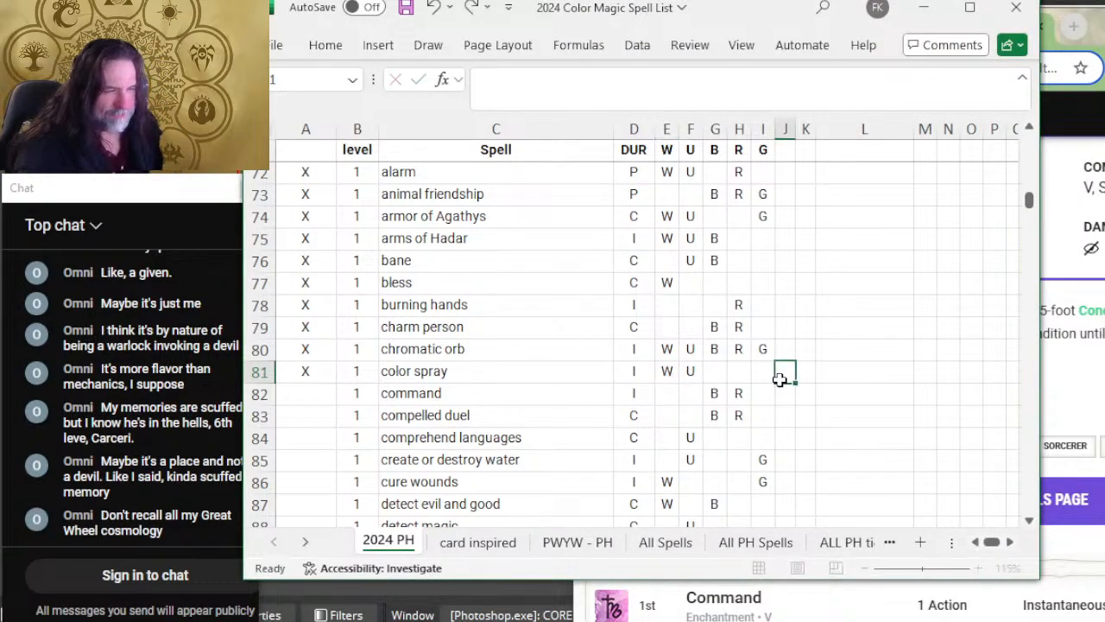
key("alt+Tab")
key("alt+Tab")
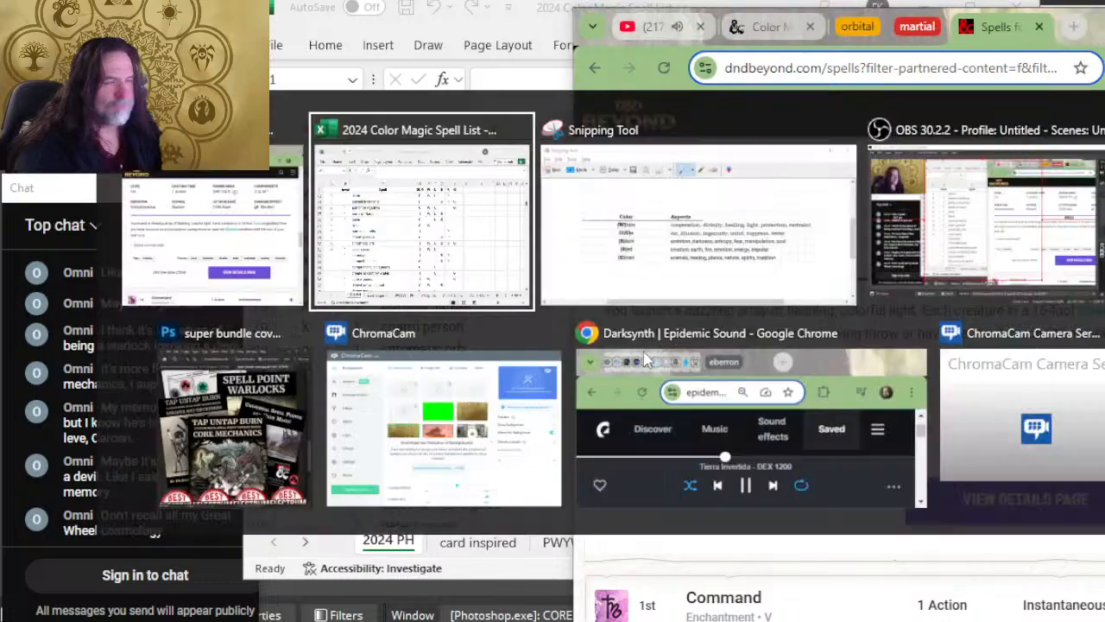
Step: Expand Command on D&D Beyond and read its duration, school, command options, tags and classes
left_click(298, 397)
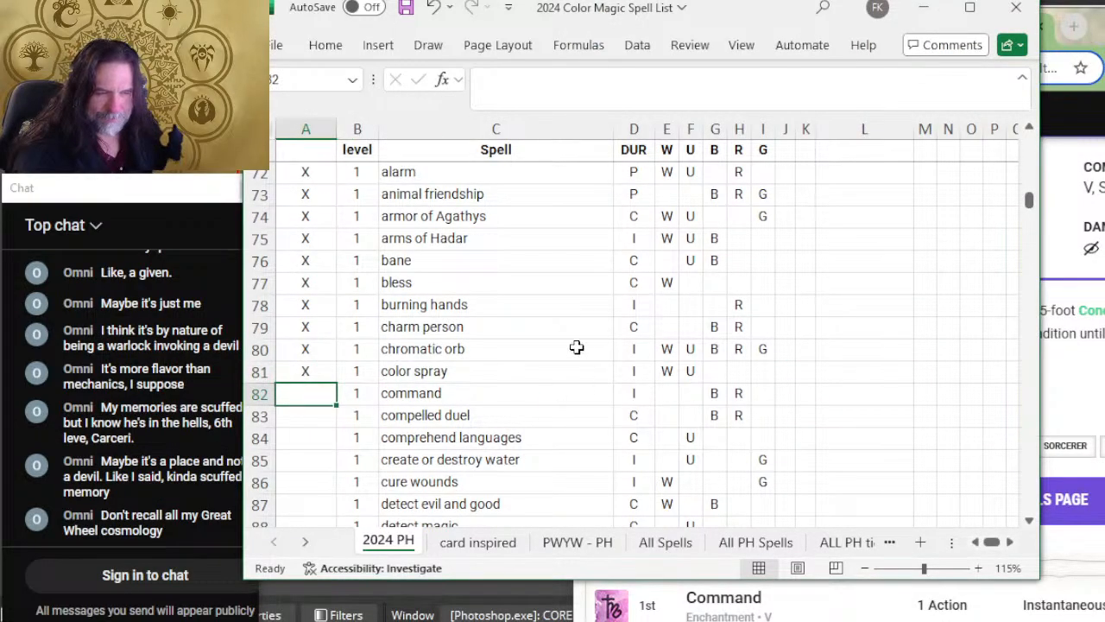
key("alt+Tab")
scroll(740, 354, "down", 5)
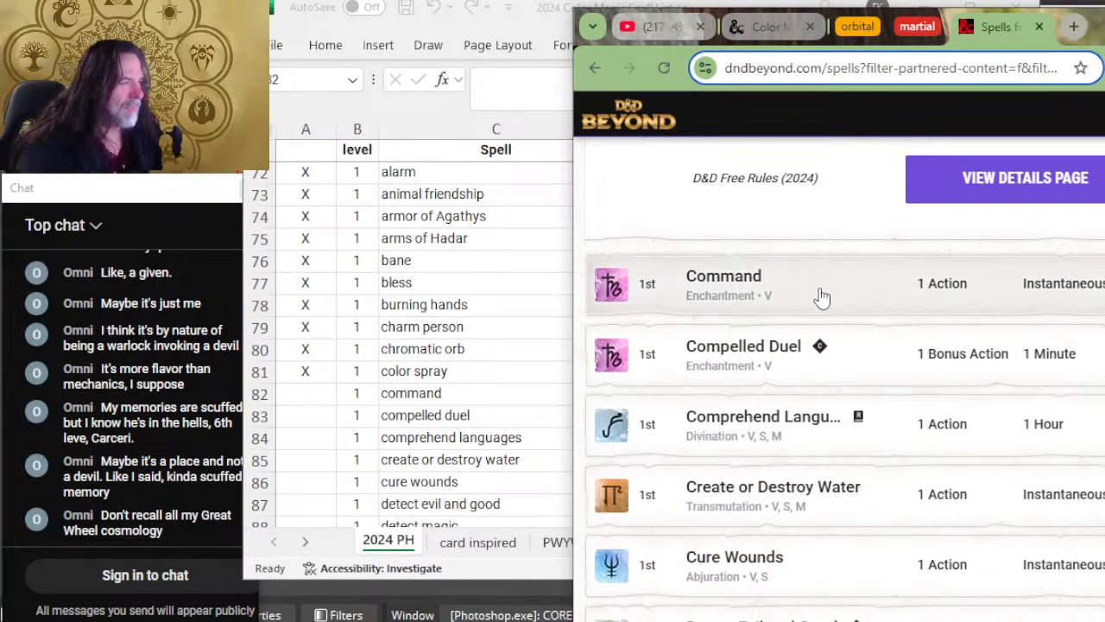
left_click(821, 297)
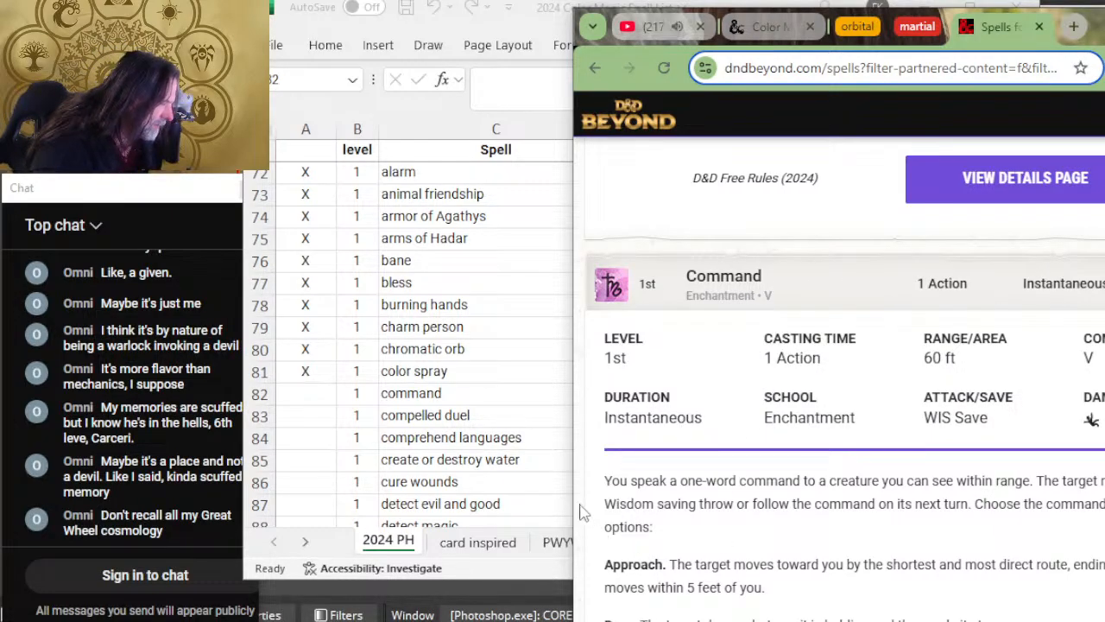
scroll(864, 463, "down", 1)
scroll(864, 464, "down", 2)
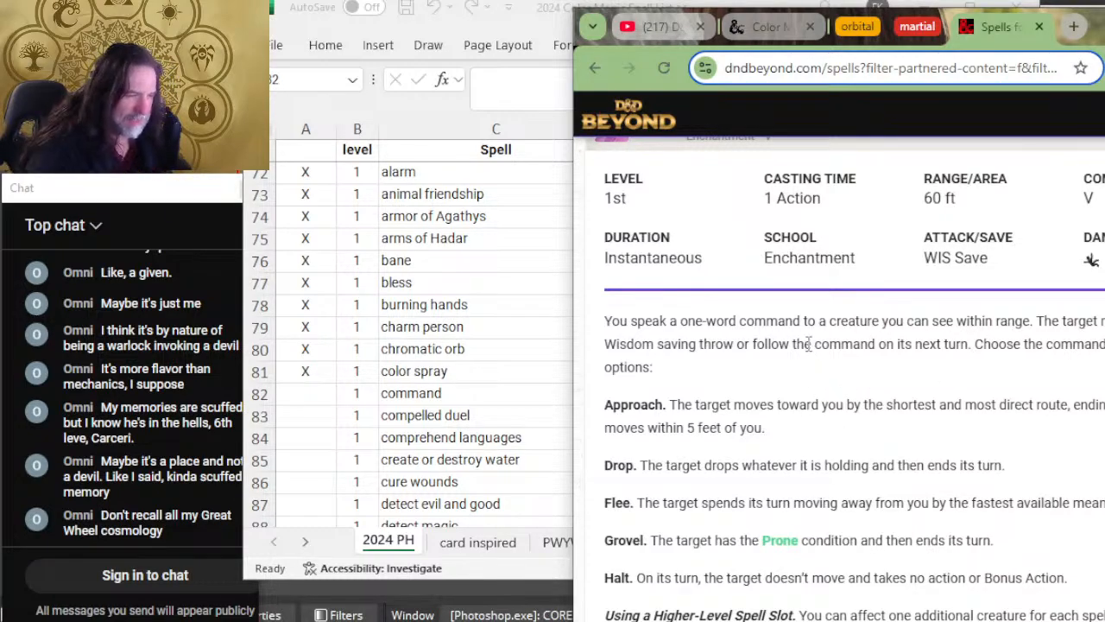
scroll(808, 343, "down", 2)
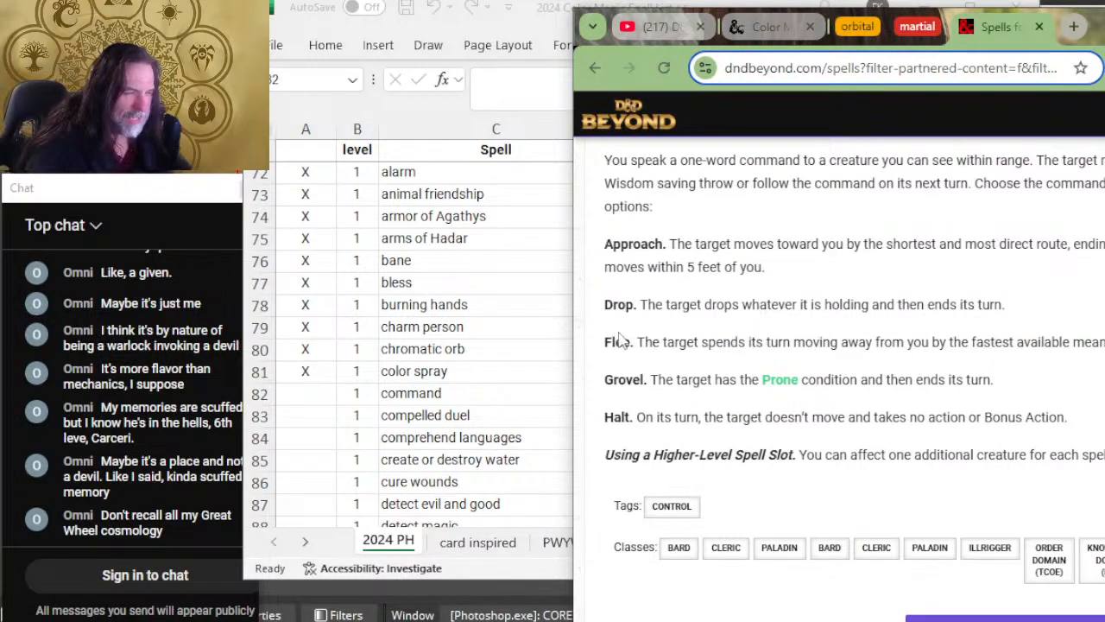
Step: Switch to Excel, mark the command row as reviewed with X, and replace its R color with W
key("alt+Tab")
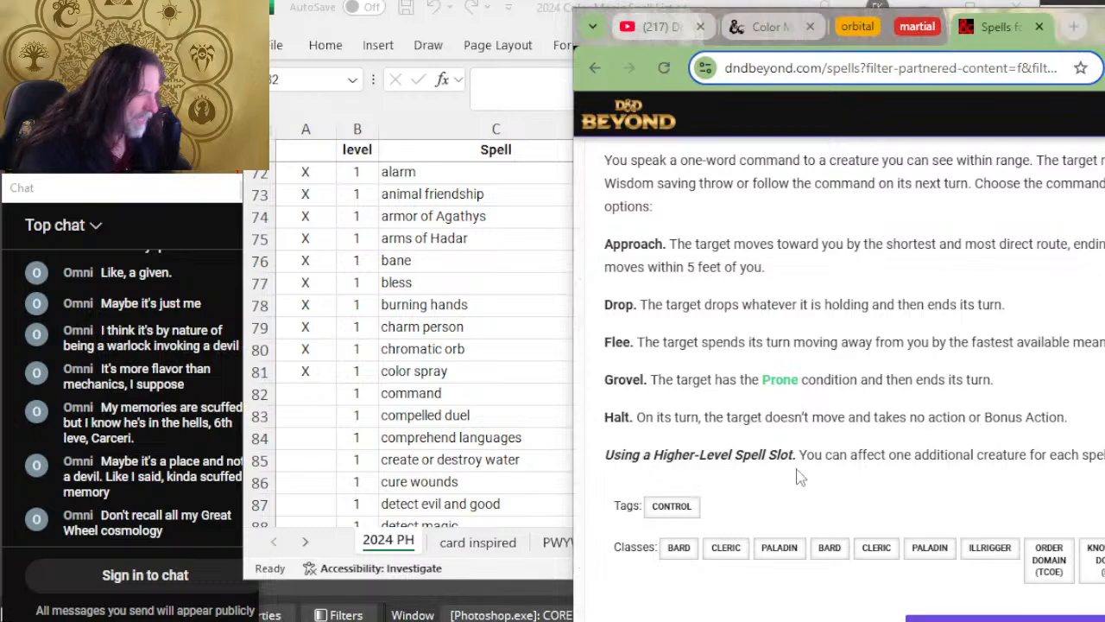
type("XX")
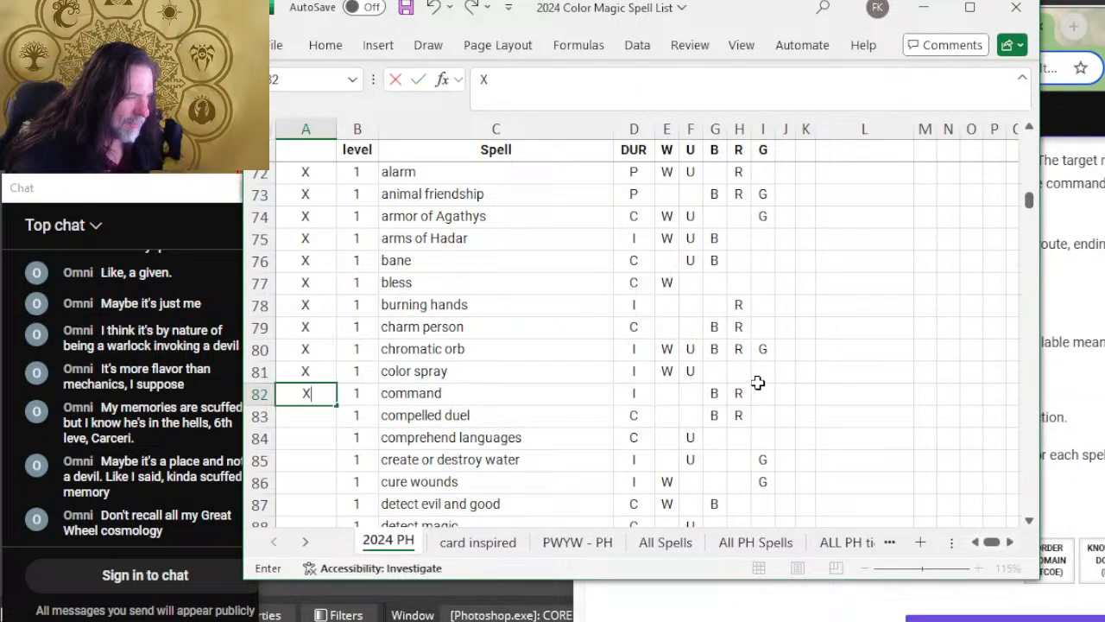
left_click(734, 396)
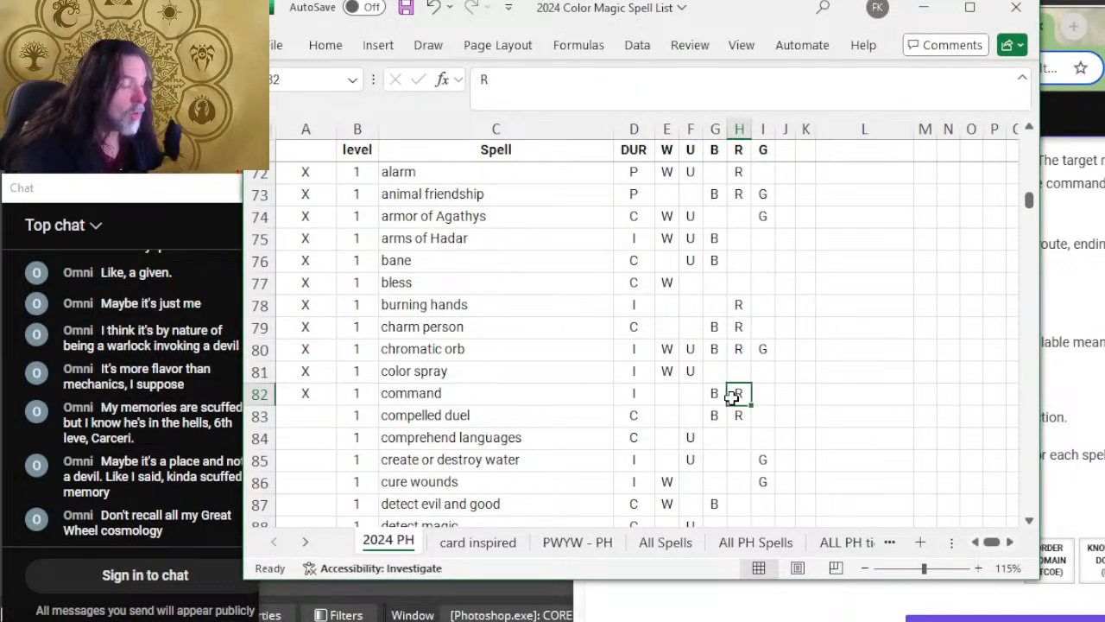
key("Delete")
key("Left")
key("Left")
key("Left")
key("Left")
key("Right")
type("W")
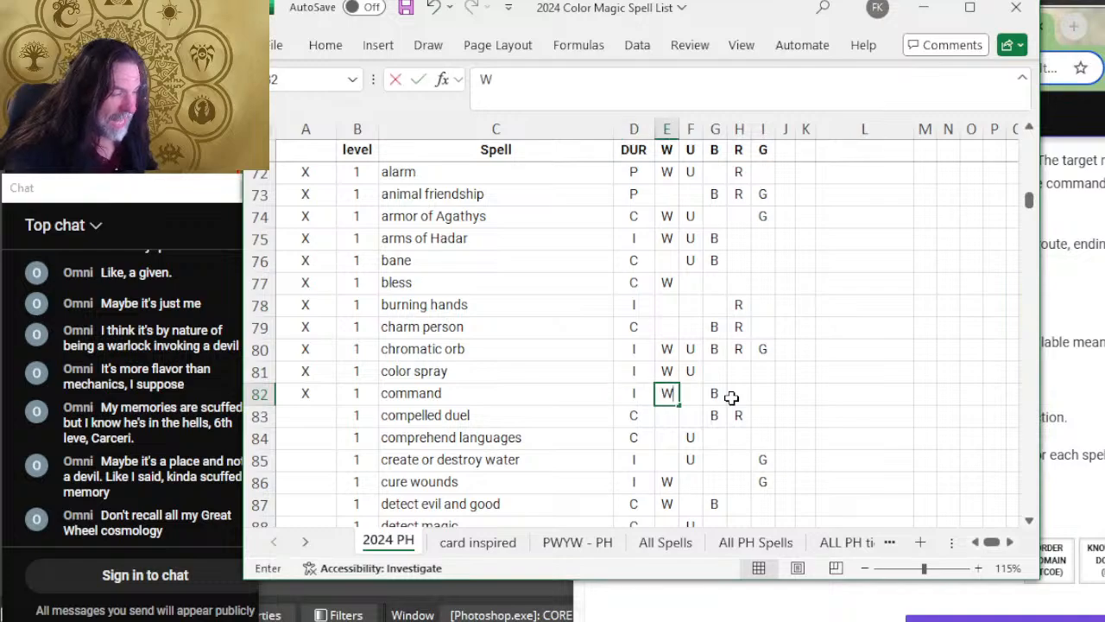
key("alt+Tab")
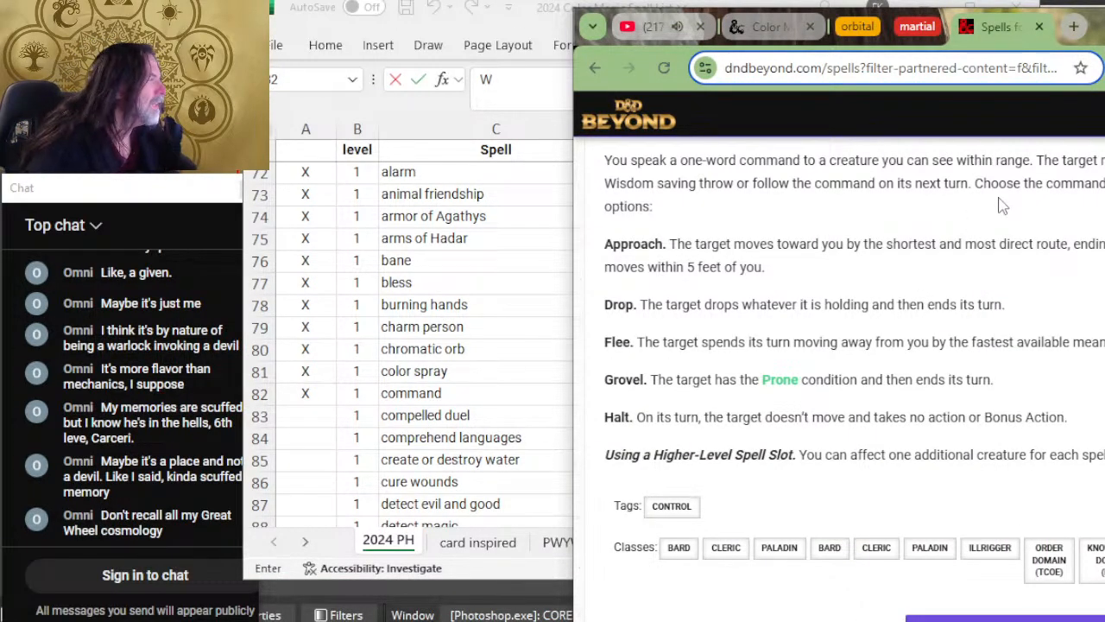
key("alt+Tab")
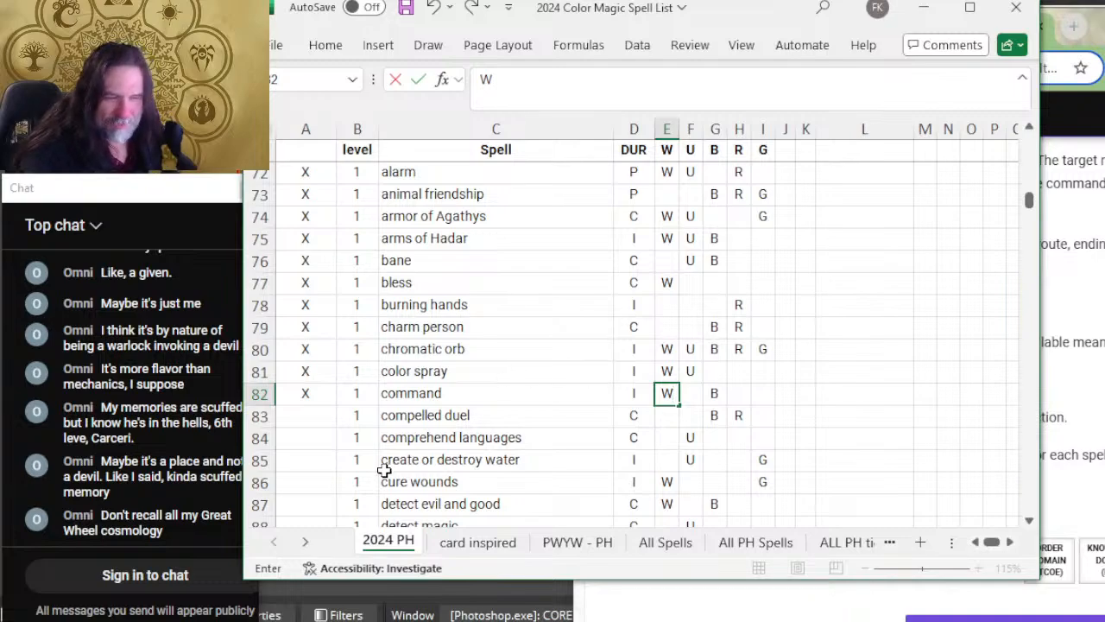
key("Right")
Step: Mark the compelled duel row as reviewed with X and select its W color cell
left_click(320, 418)
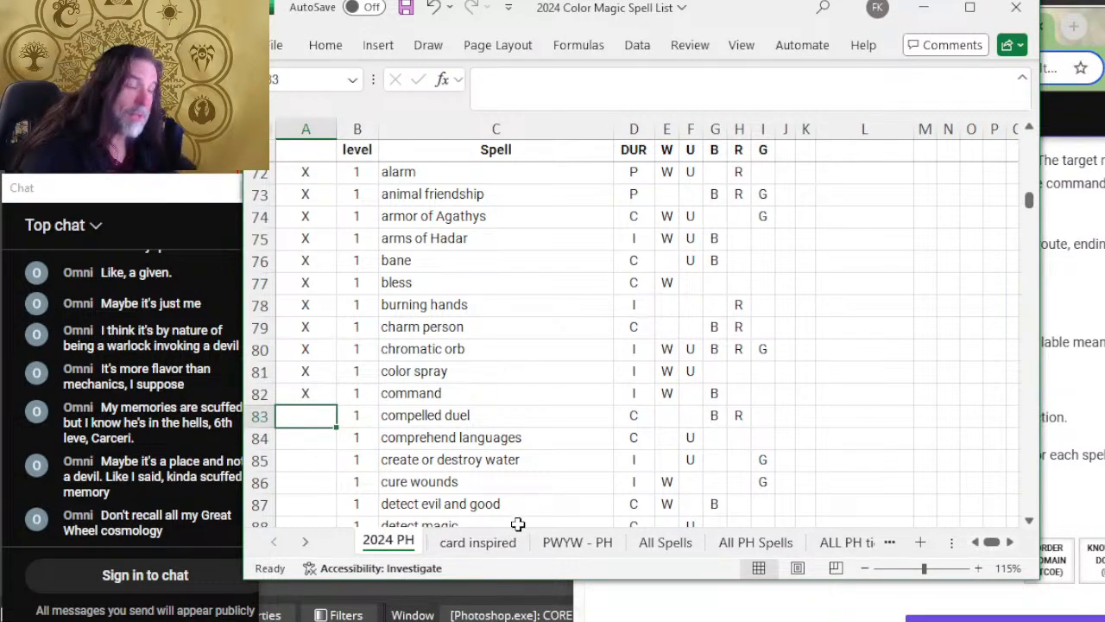
type("X")
key("Right")
key("Right")
key("Right")
key("Right")
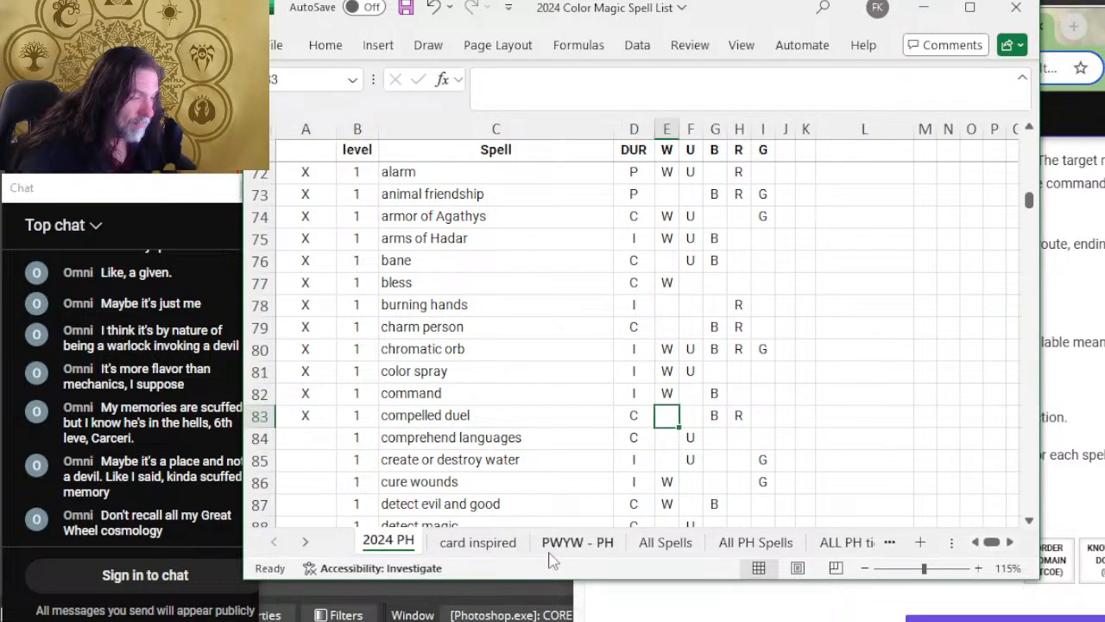
Step: Expand Compelled Duel on D&D Beyond and read its duration, school, description, tags and classes
key("alt+Tab")
scroll(851, 518, "down", 5)
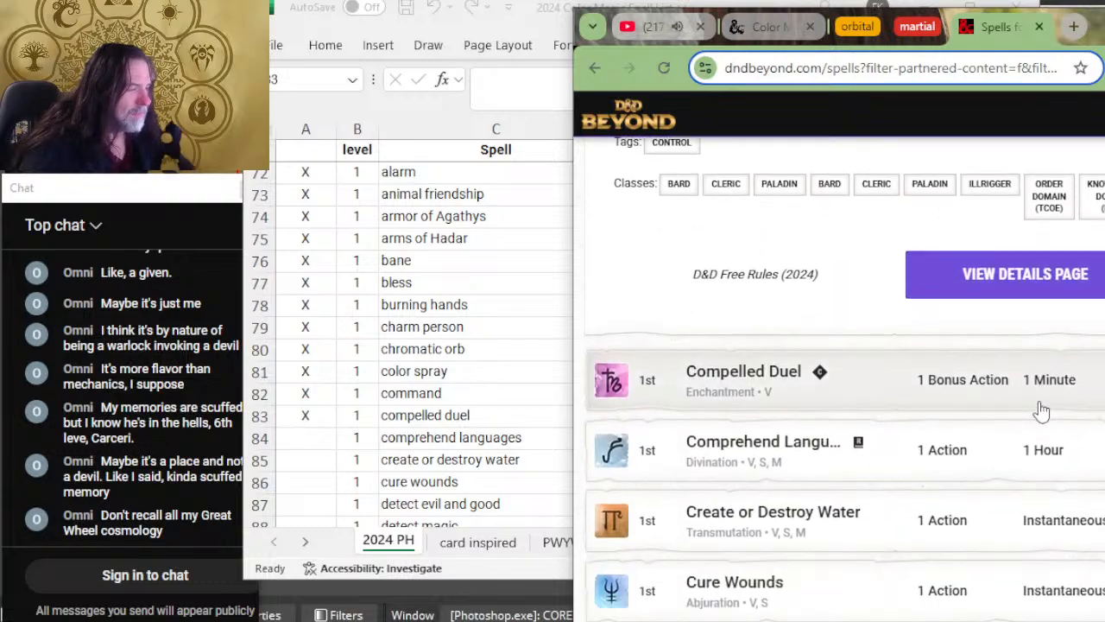
left_click(858, 280)
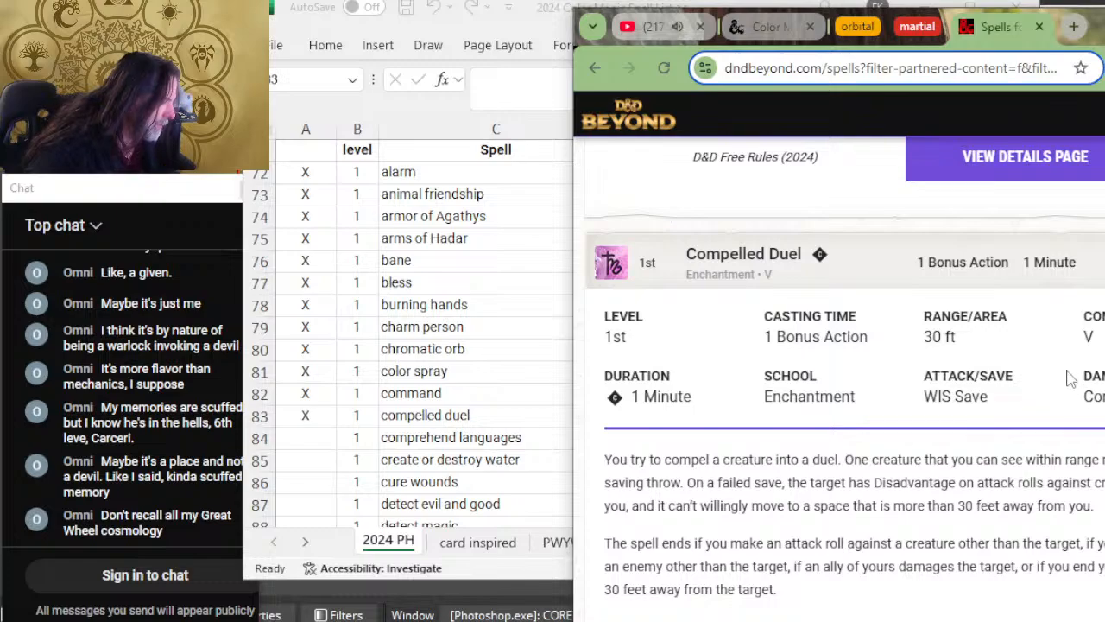
scroll(989, 447, "down", 2)
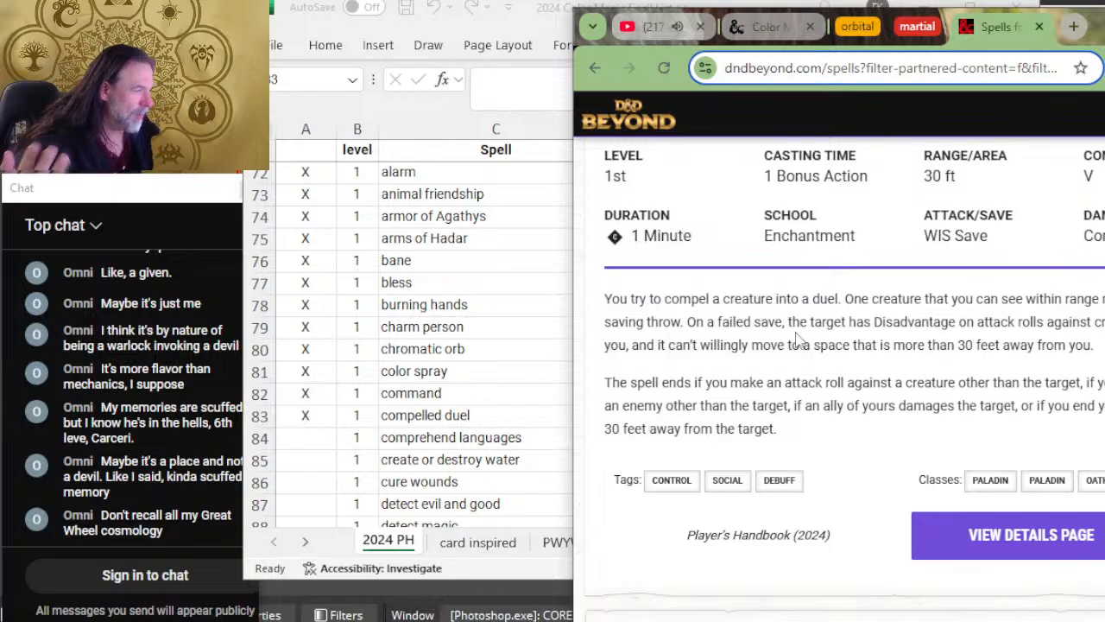
Step: Switch back to Excel, add the colors W and U to the compelled duel row and remove its R
left_click(442, 472)
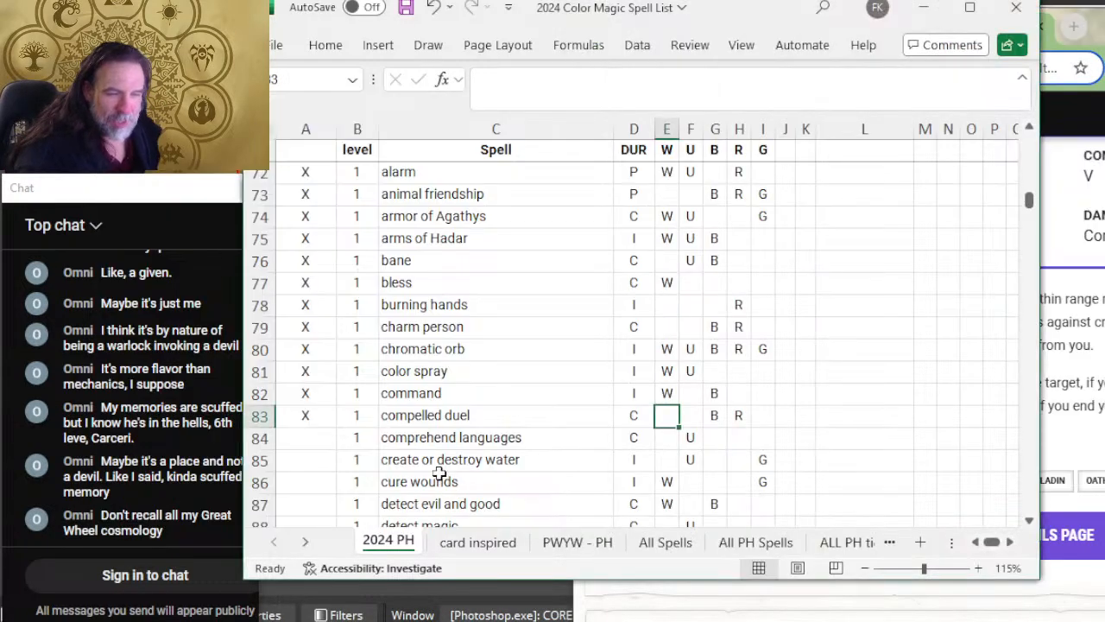
type("W")
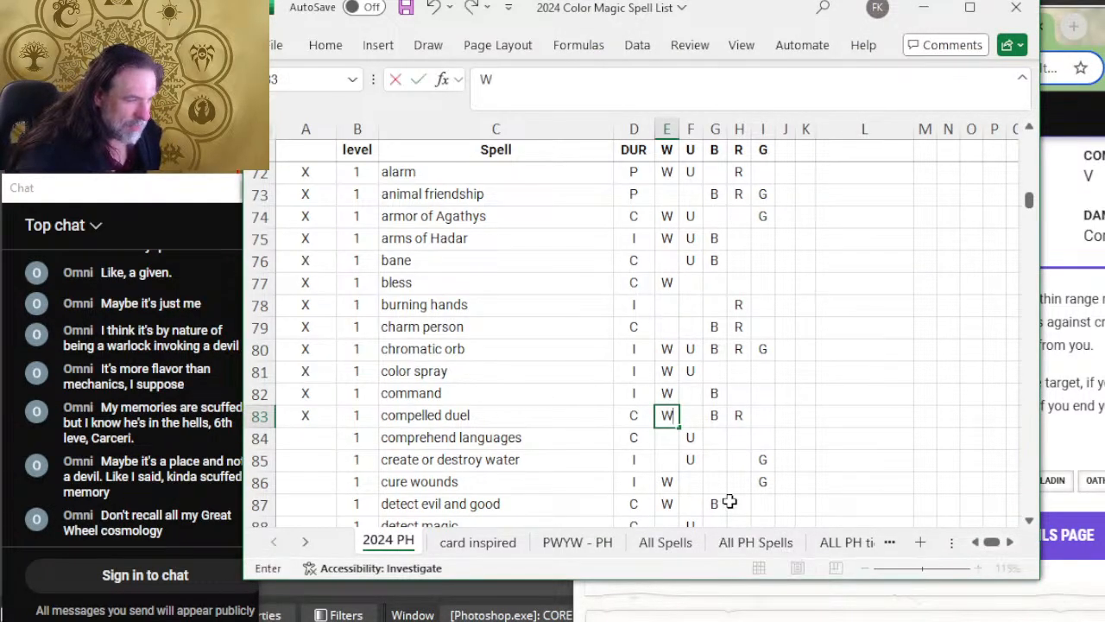
key("Tab")
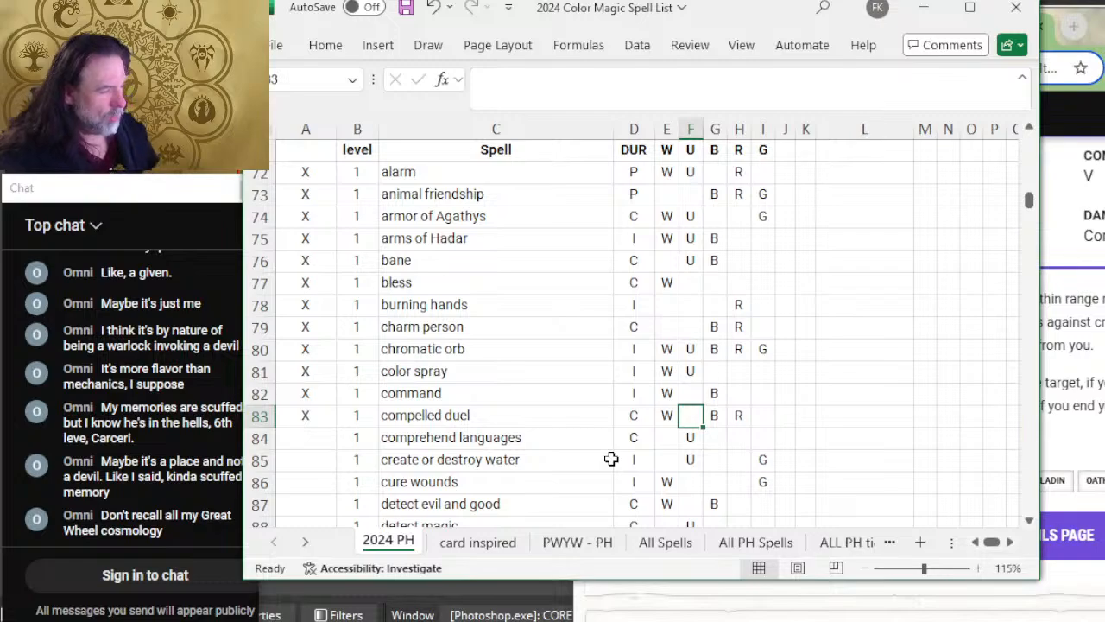
type("U")
key("Tab")
key("Tab")
key("Down")
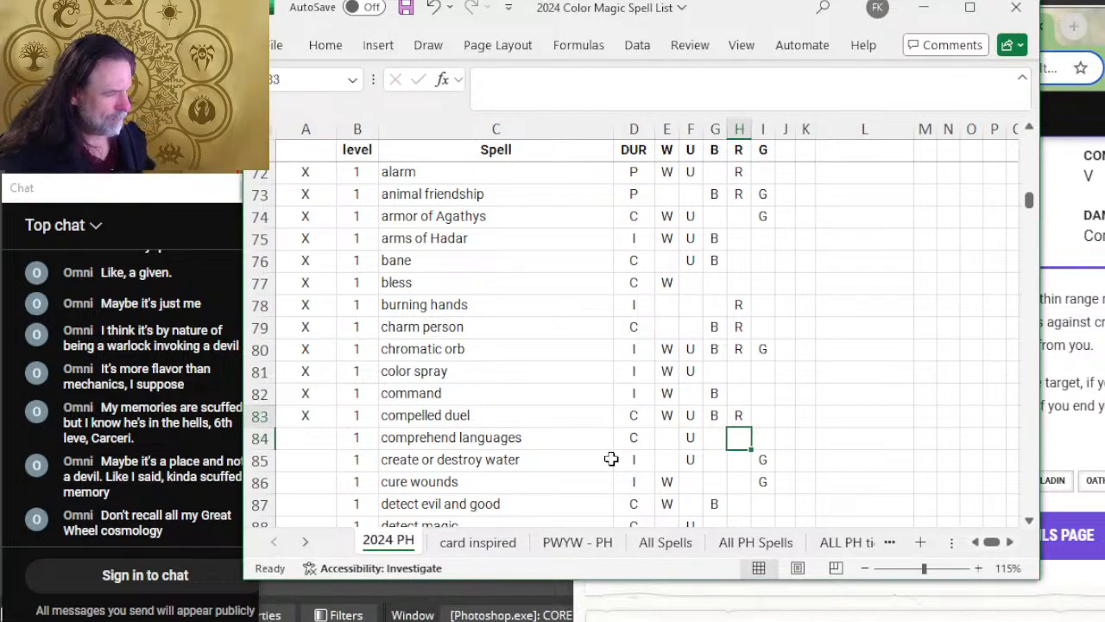
key("Left")
key("Left")
key("Left")
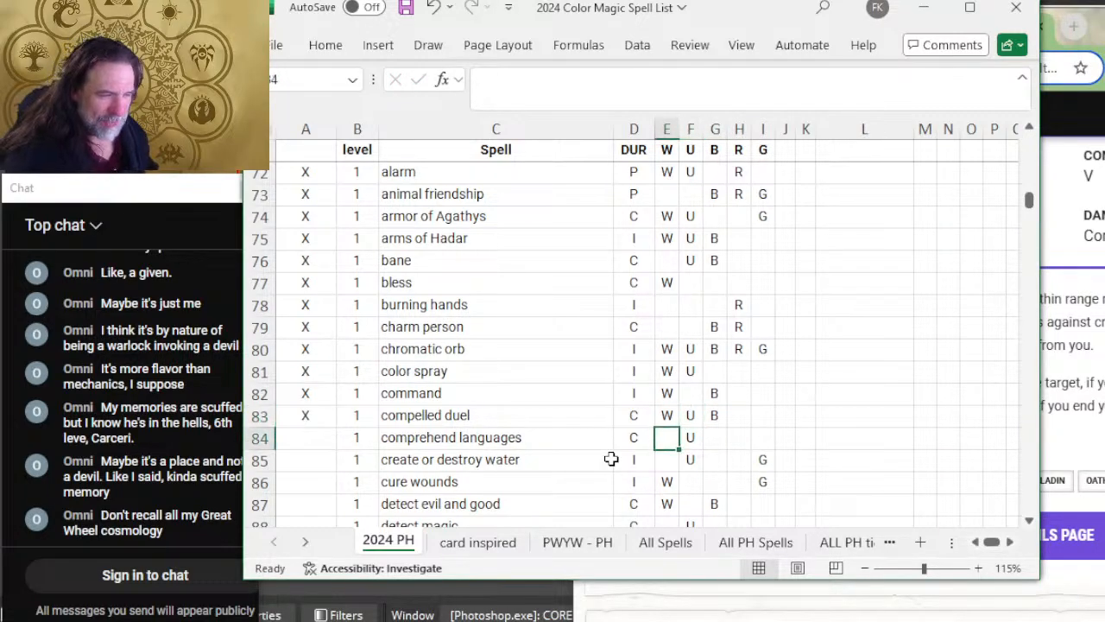
Step: Select the comprehend languages review cell, switch to D&D Beyond, and expand Comprehend Languages to read its duration, school, description, tags and classes
key("Left")
key("Left")
key("Left")
key("Left")
key("alt+Tab")
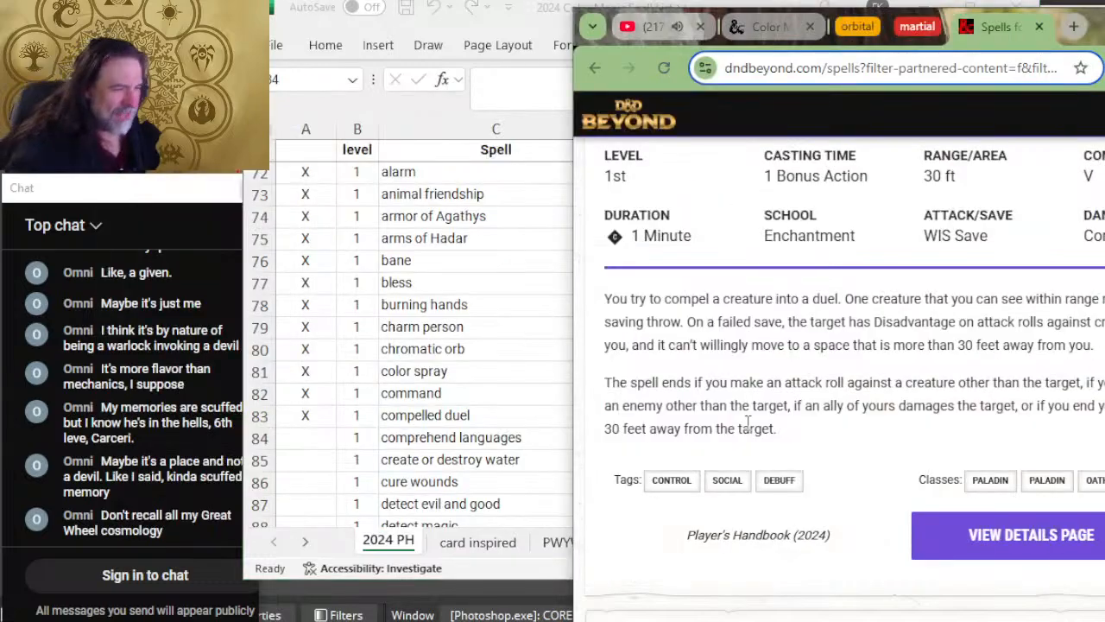
scroll(852, 337, "down", 5)
scroll(855, 338, "up", 2)
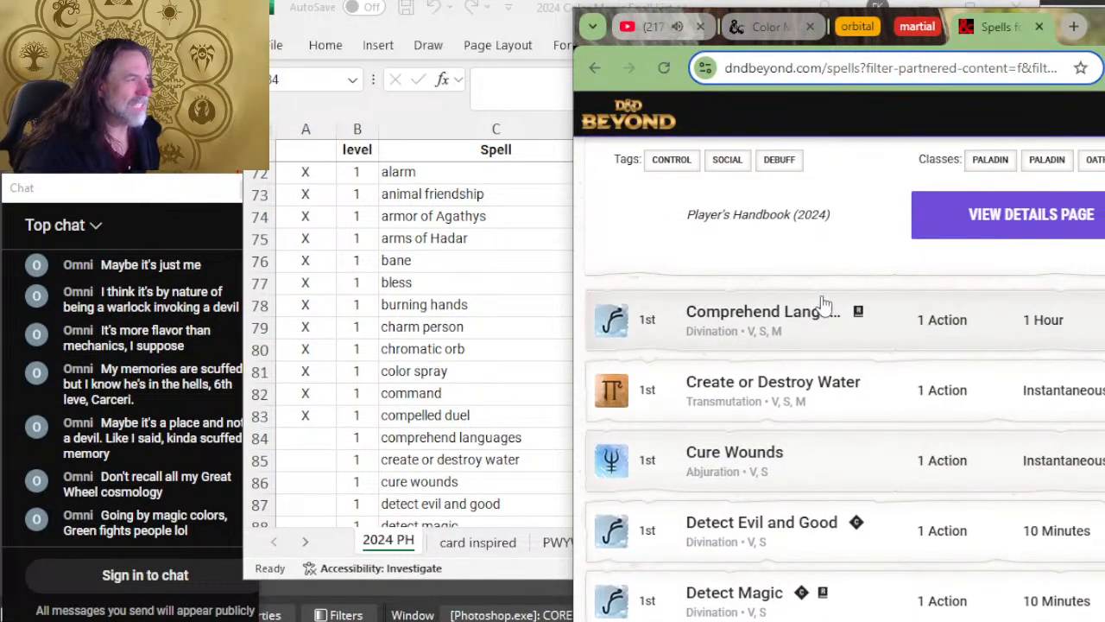
left_click(825, 347)
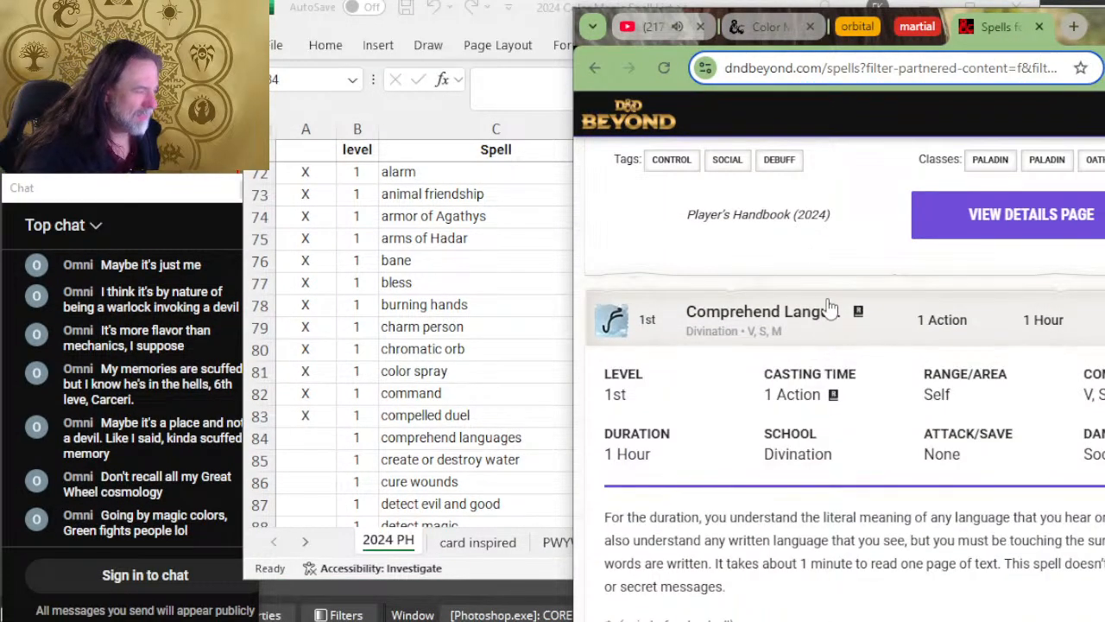
scroll(826, 298, "down", 2)
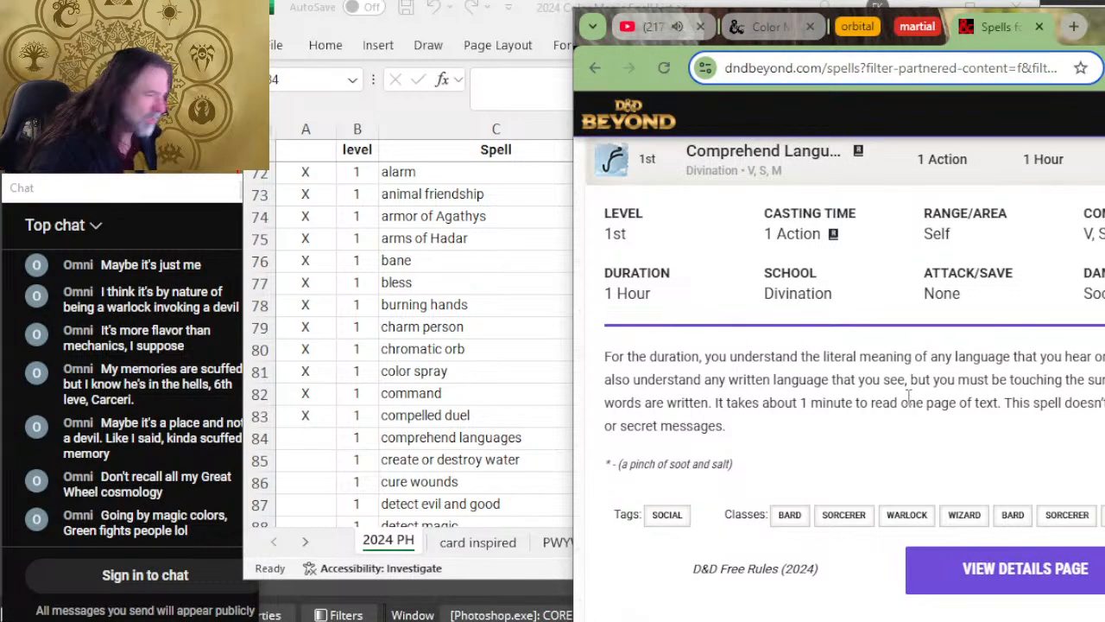
Step: Switch back to Excel, mark the comprehend languages row as reviewed with X, and select the create or destroy water review cell
key("alt+Tab")
type("X")
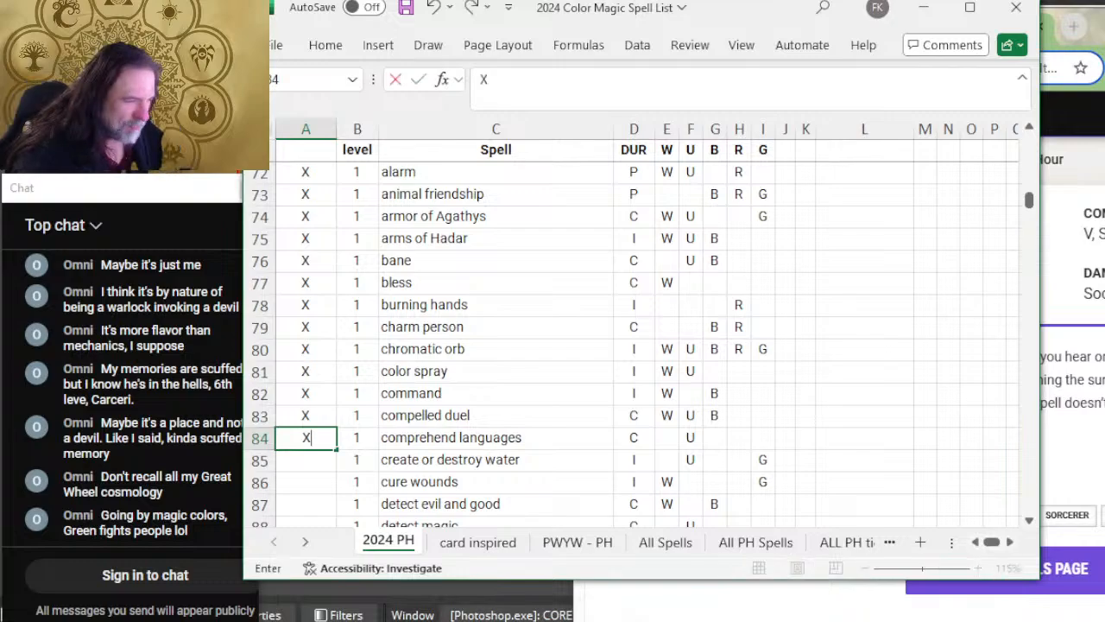
key("alt+Tab")
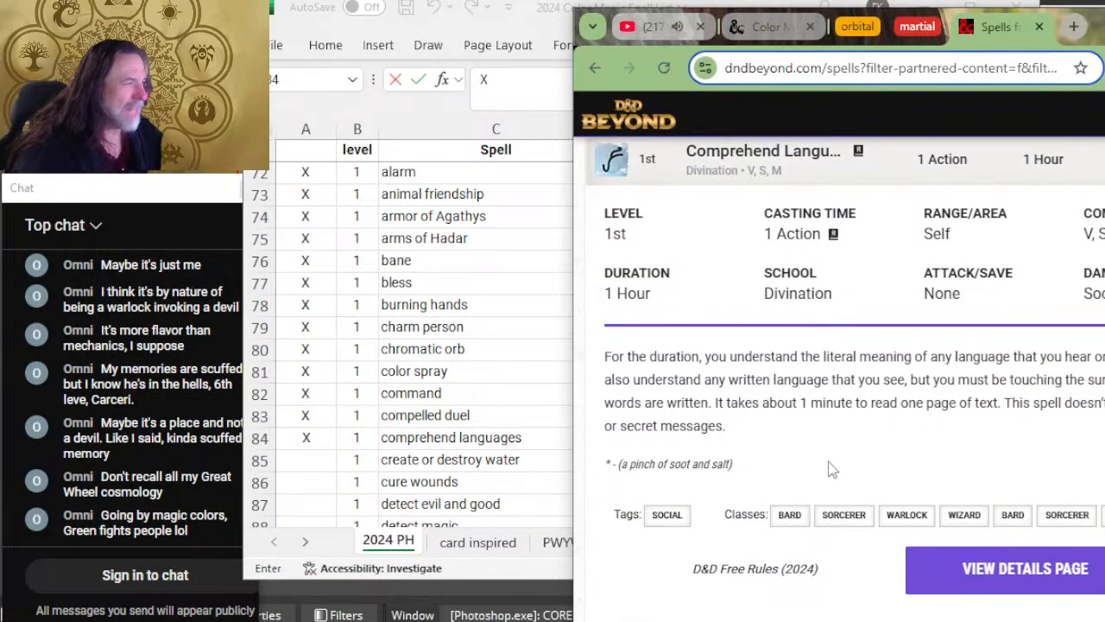
key("alt+Tab")
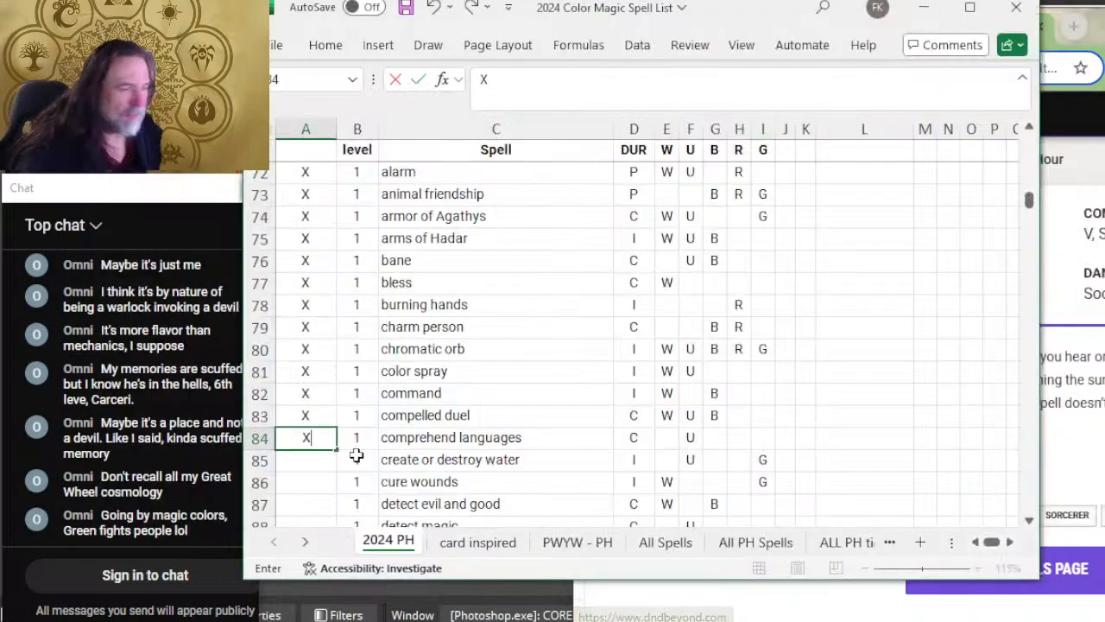
scroll(415, 388, "down", 2)
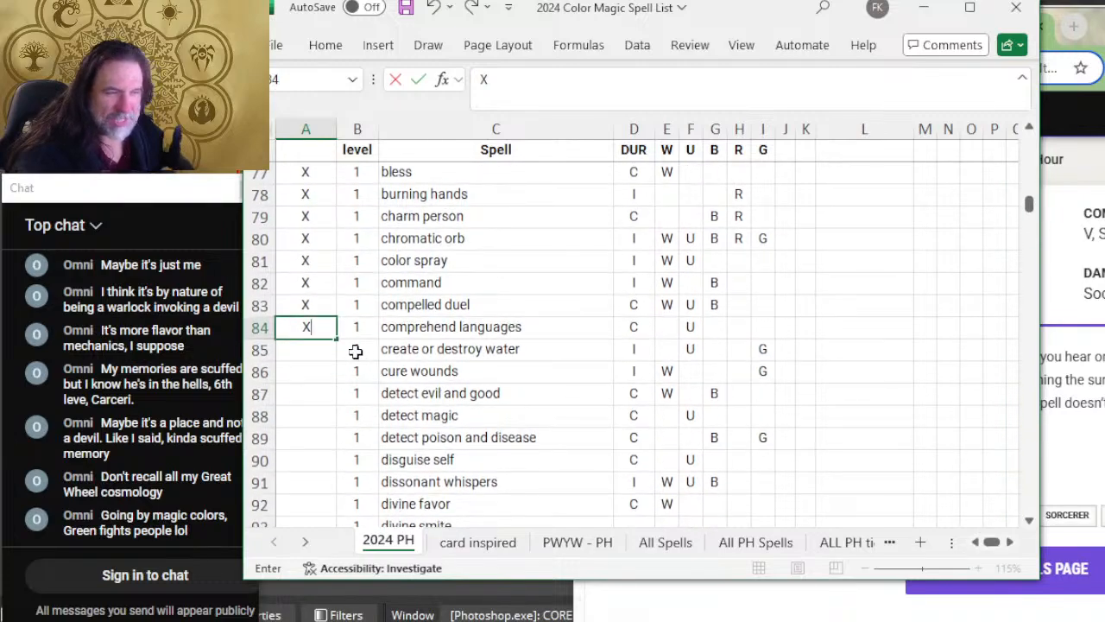
left_click(304, 354)
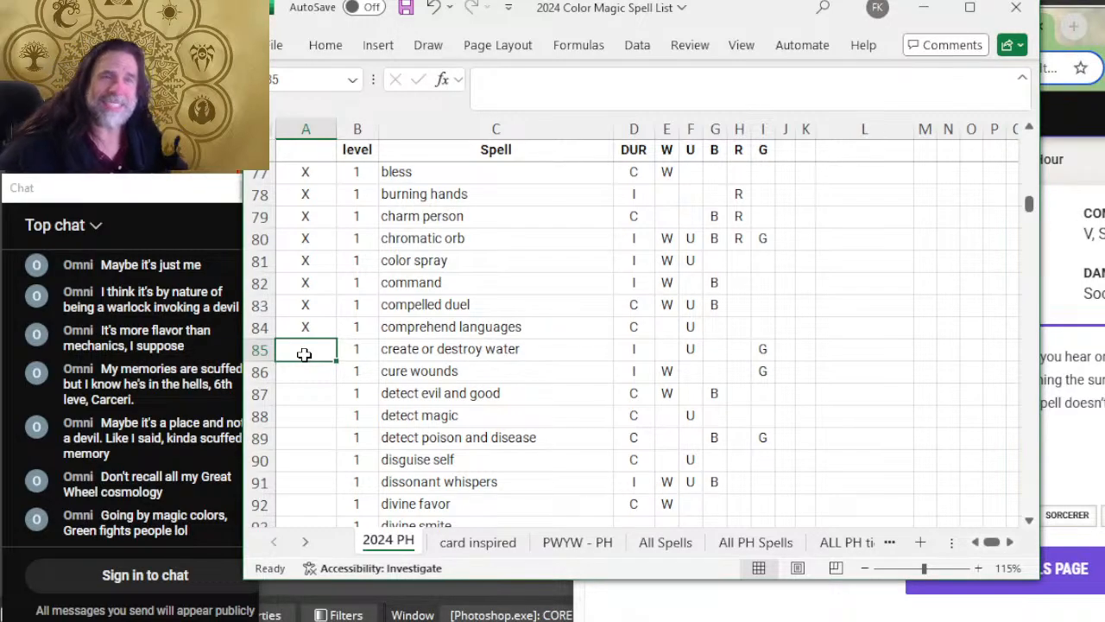
Step: Switch to the browser and search Google for MTG COMPELLED DUEL in a new tab
key("alt+Tab")
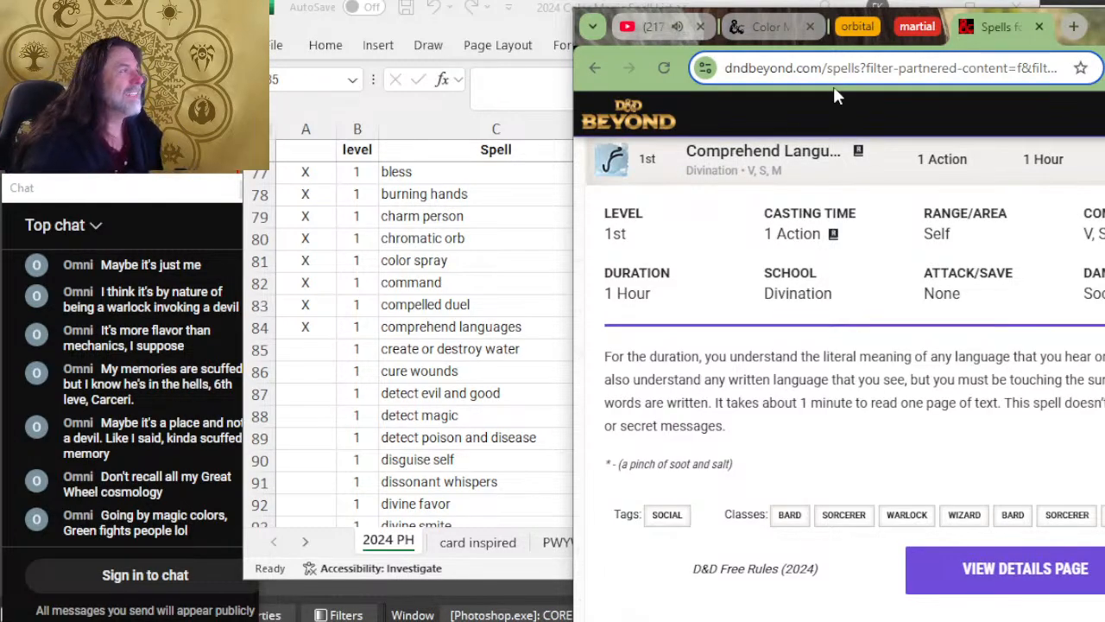
left_click(1073, 27)
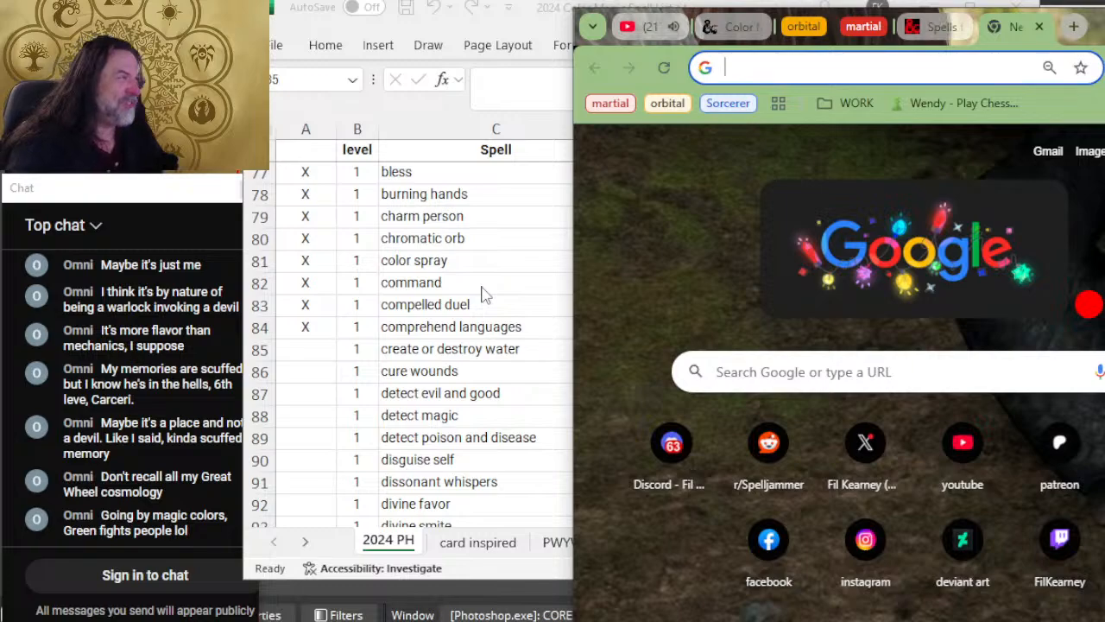
type("MTG C")
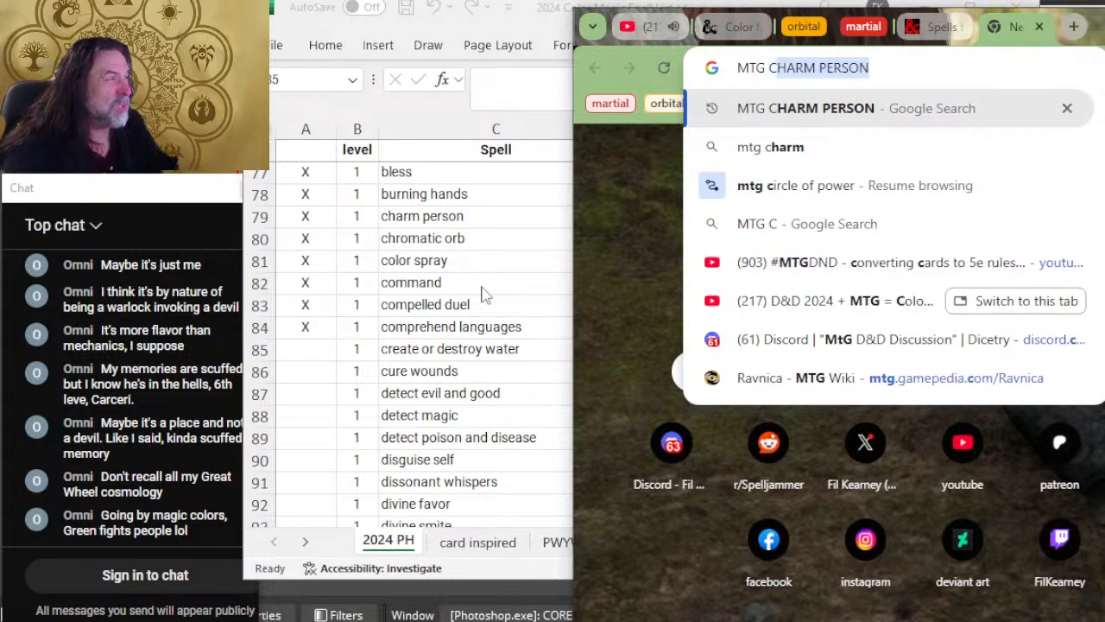
type("OMPELLED ")
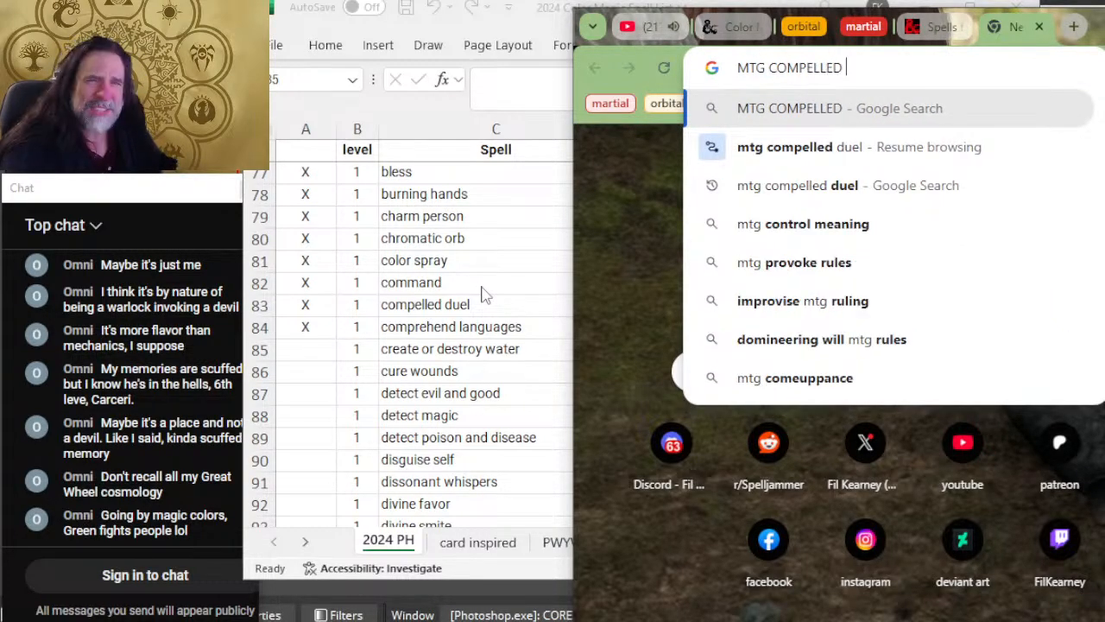
type("DUEL")
key("Return")
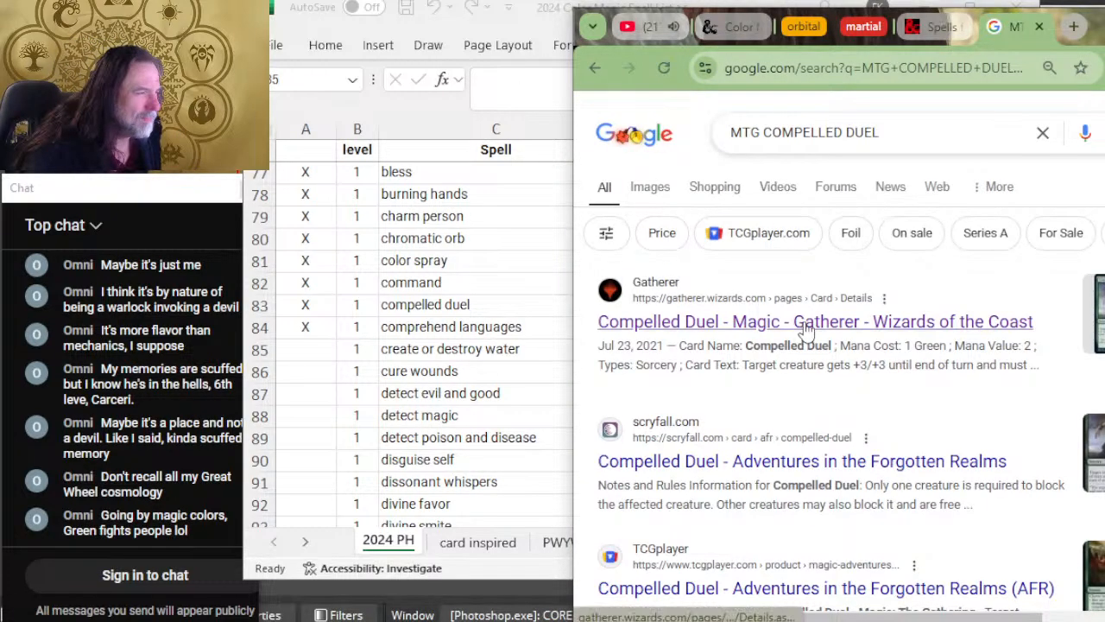
Step: Open the Gatherer result for Compelled Duel and examine the card's color and rules text
left_click(805, 328)
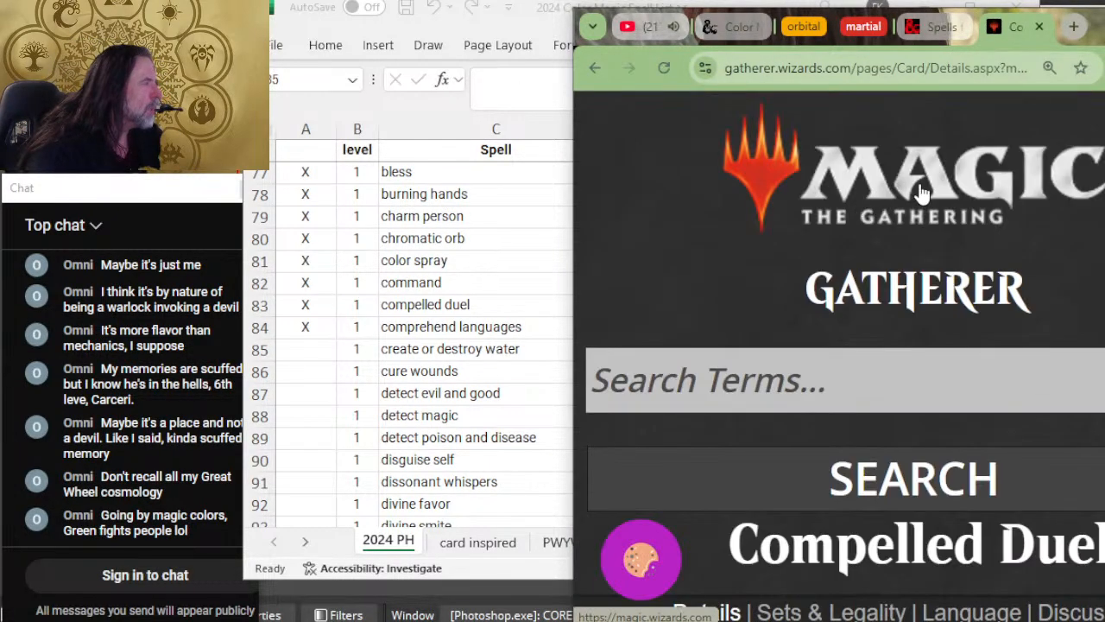
scroll(977, 259, "down", 1)
scroll(977, 258, "down", 10)
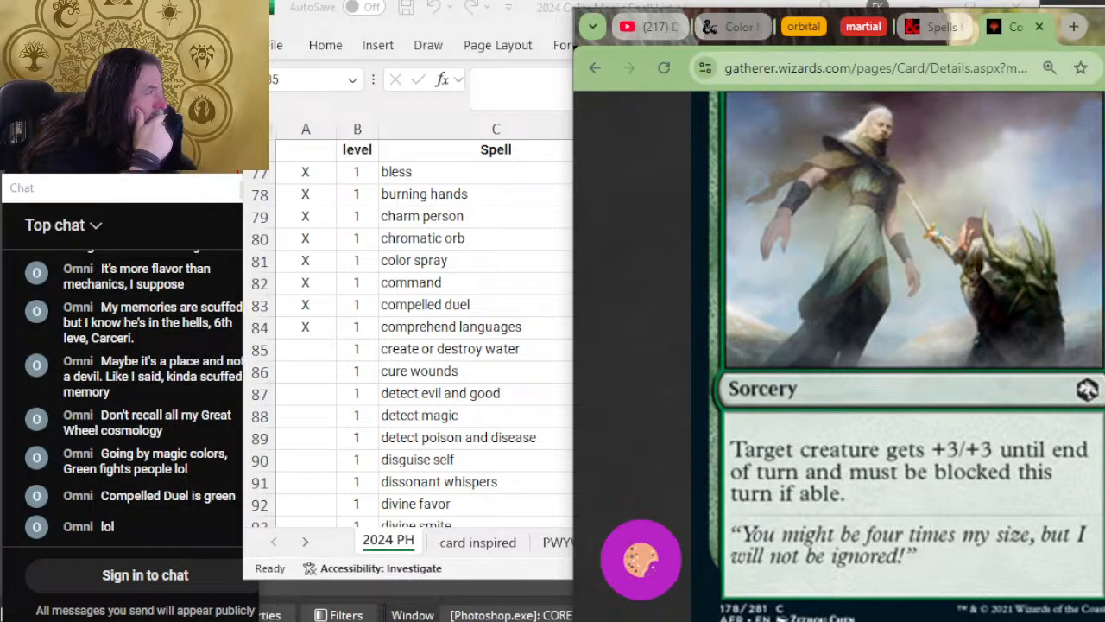
Step: Switch back to Excel, add the color G to the compelled duel row, and reselect the create or destroy water review cell
key("alt+Tab")
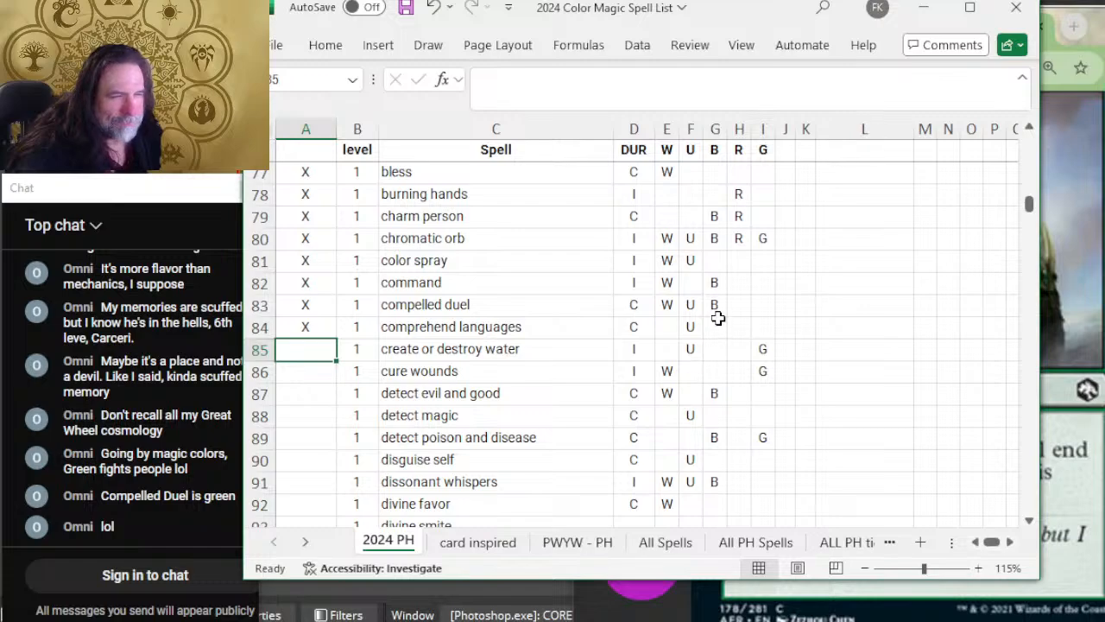
left_click(763, 304)
type("G")
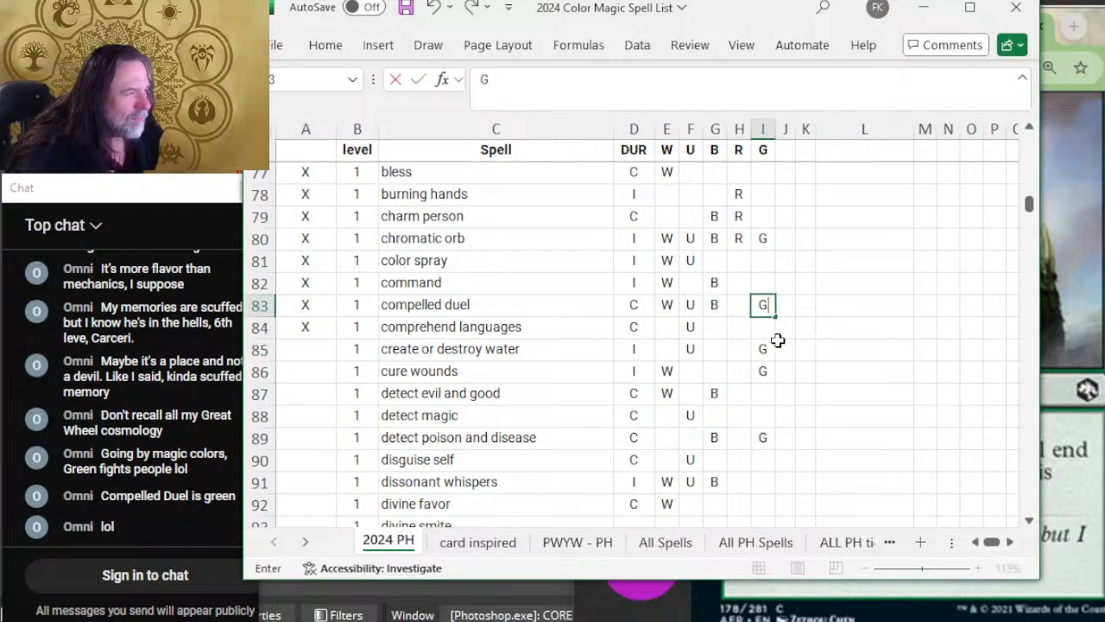
left_click(805, 331)
scroll(804, 330, "up", 7)
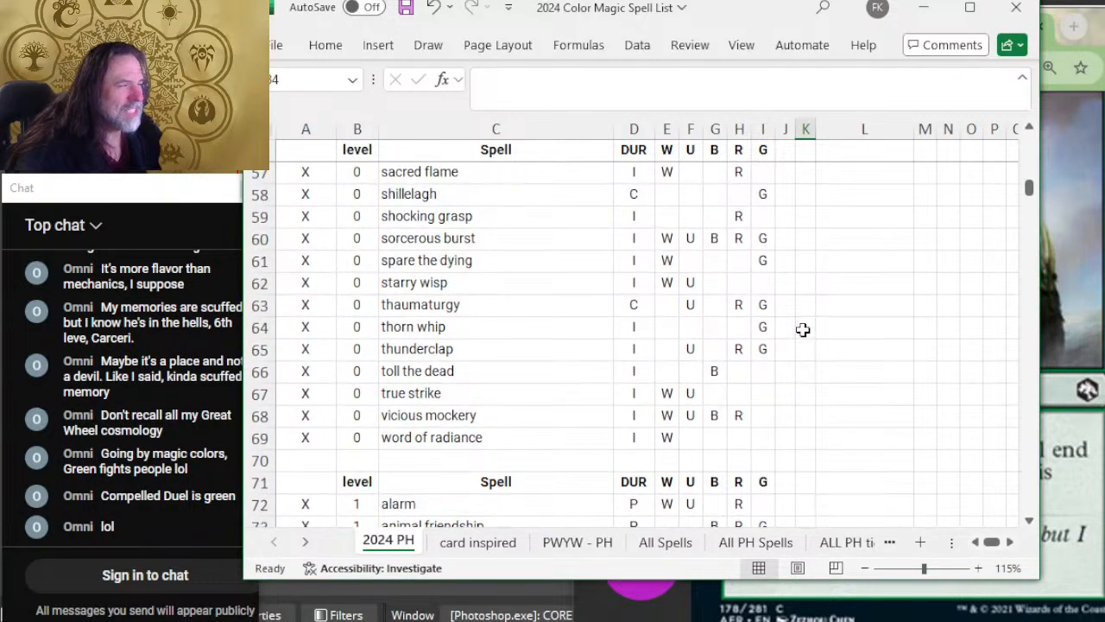
scroll(803, 329, "down", 8)
scroll(786, 350, "up", 2)
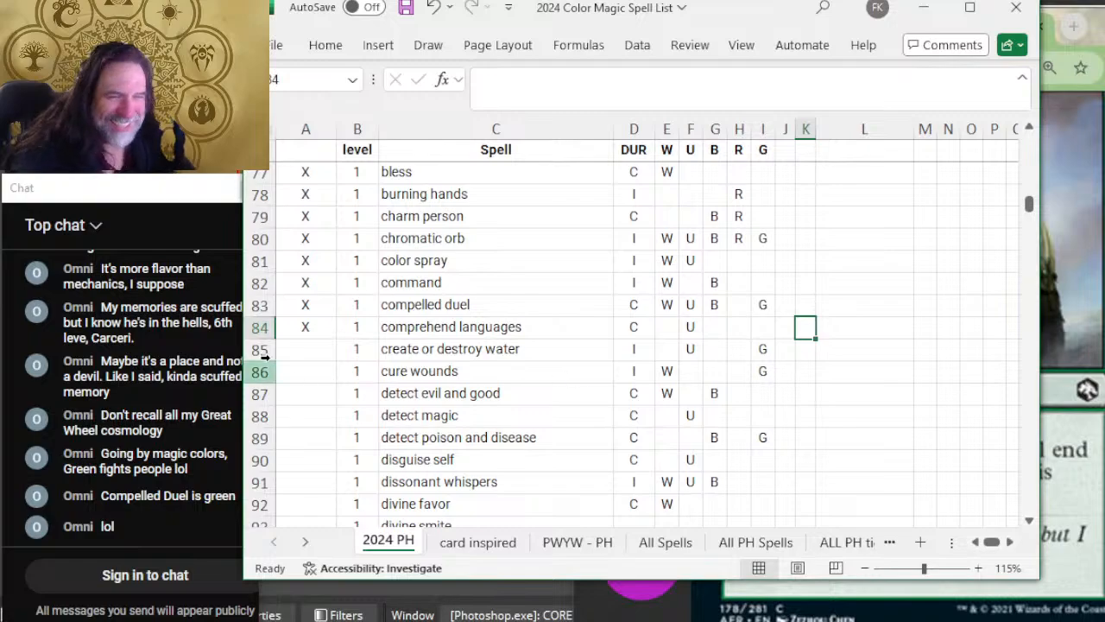
left_click(301, 346)
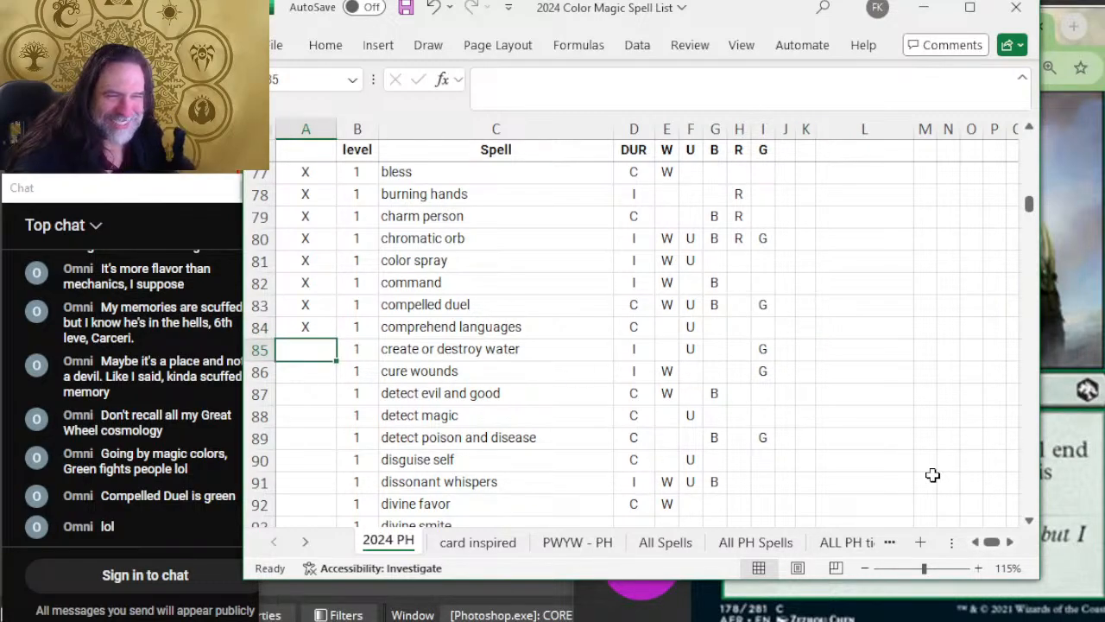
Step: Switch to the browser, close the Gatherer tab, and expand Create or Destroy Water on D&D Beyond to read its duration, school and description
key("alt+Tab")
key("alt+Tab")
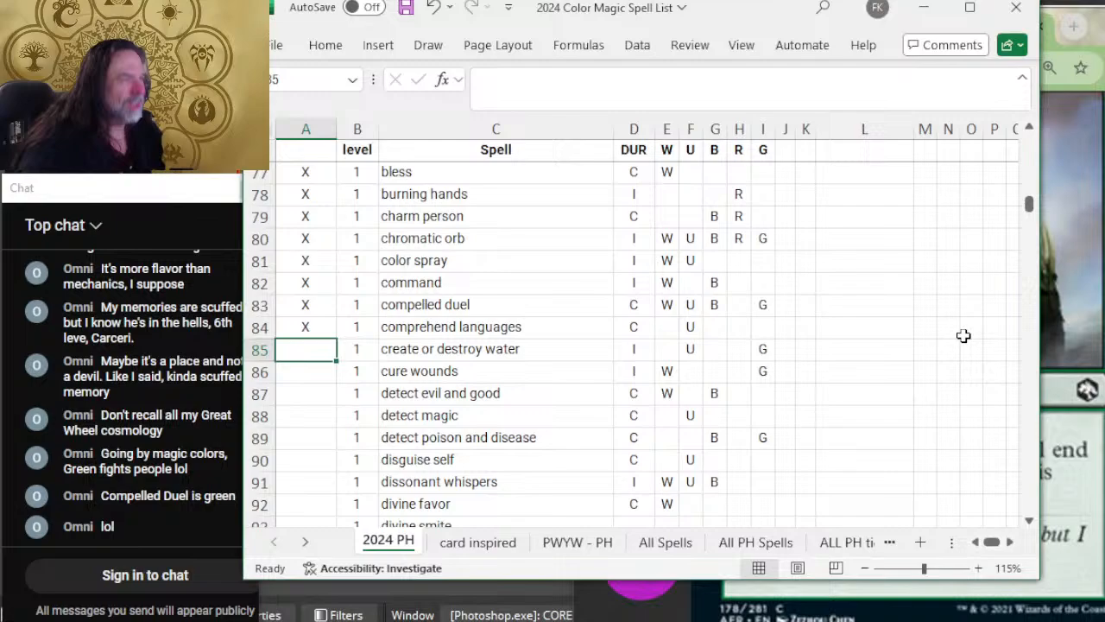
left_click(1079, 10)
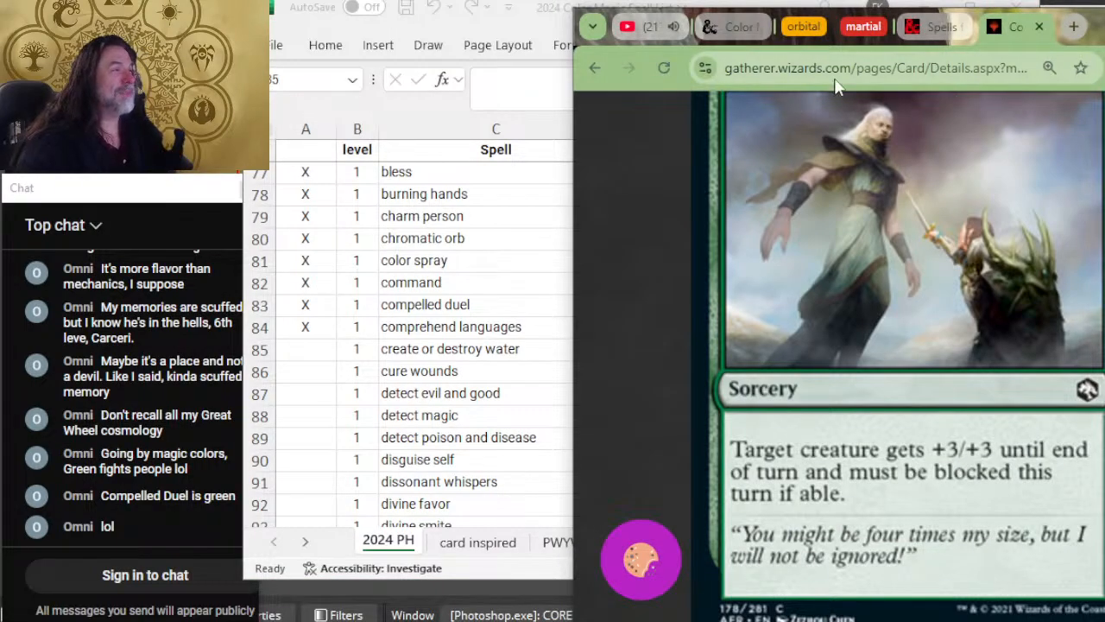
left_click(1038, 27)
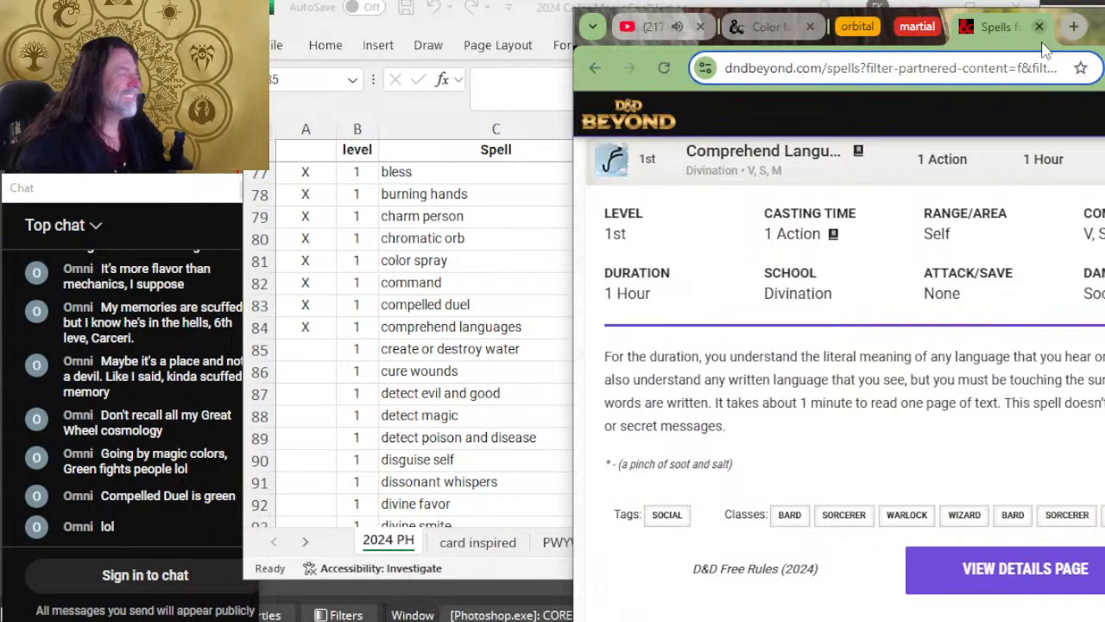
scroll(1007, 321, "down", 5)
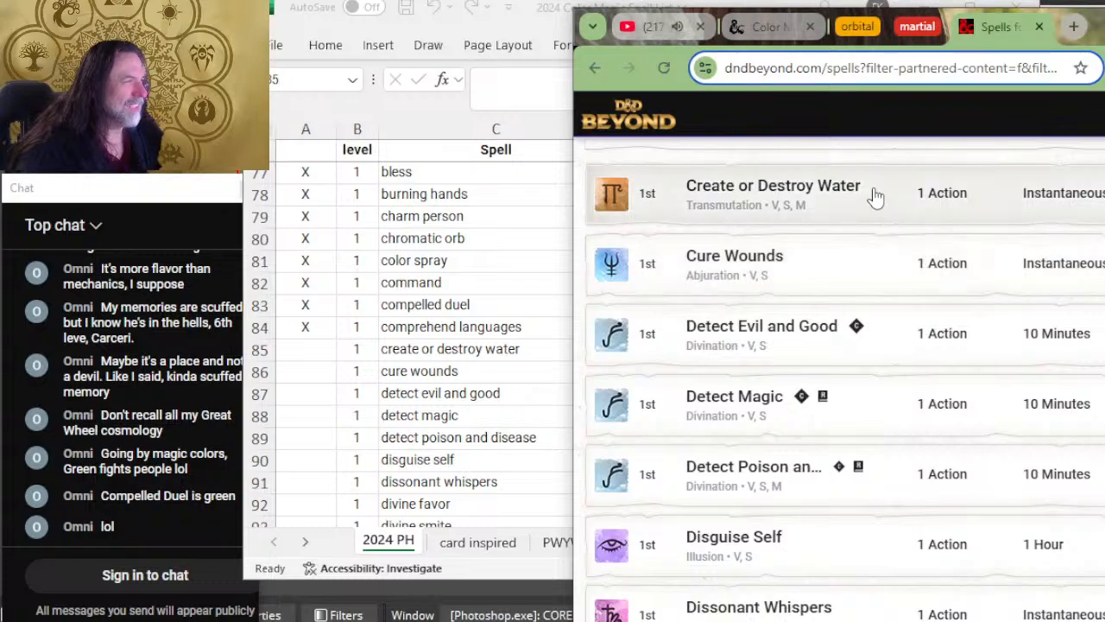
left_click(874, 197)
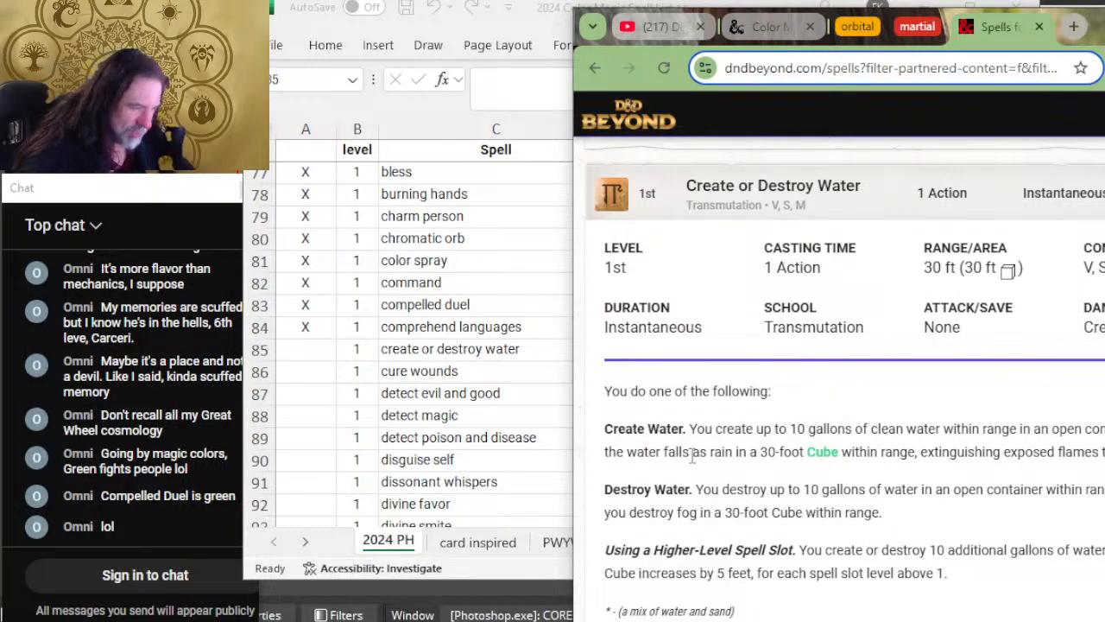
Step: Switch back to Excel and mark the create or destroy water row as reviewed with X
left_click(333, 352)
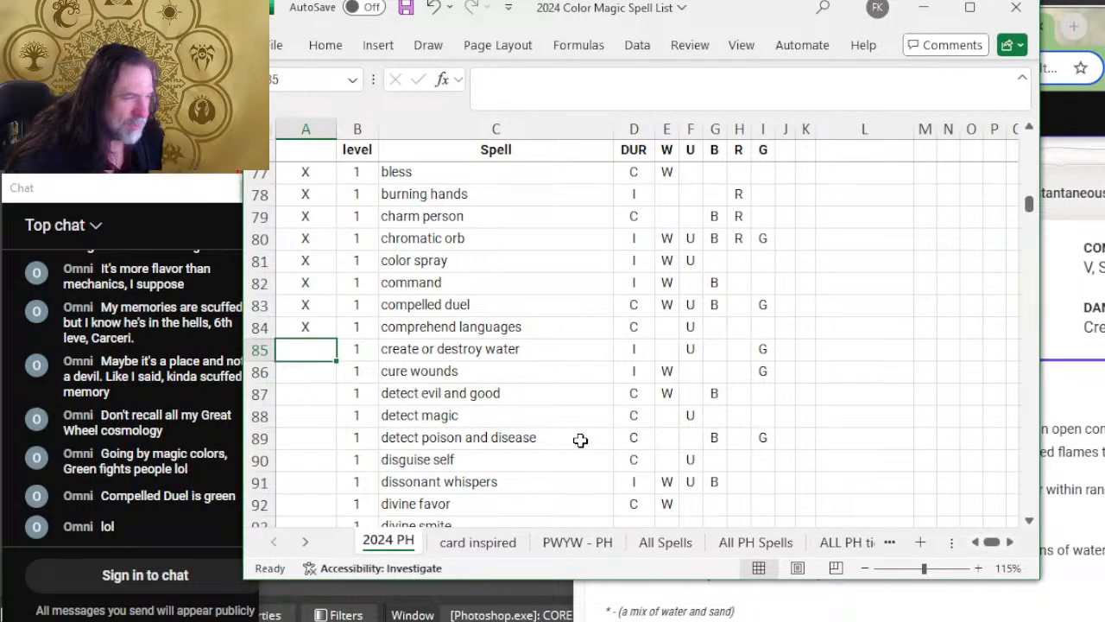
type("X")
key("Return")
Step: Switch to D&D Beyond, check the tags and classes of Create or Destroy Water, and expand Cure Wounds to read its details
key("alt+Tab")
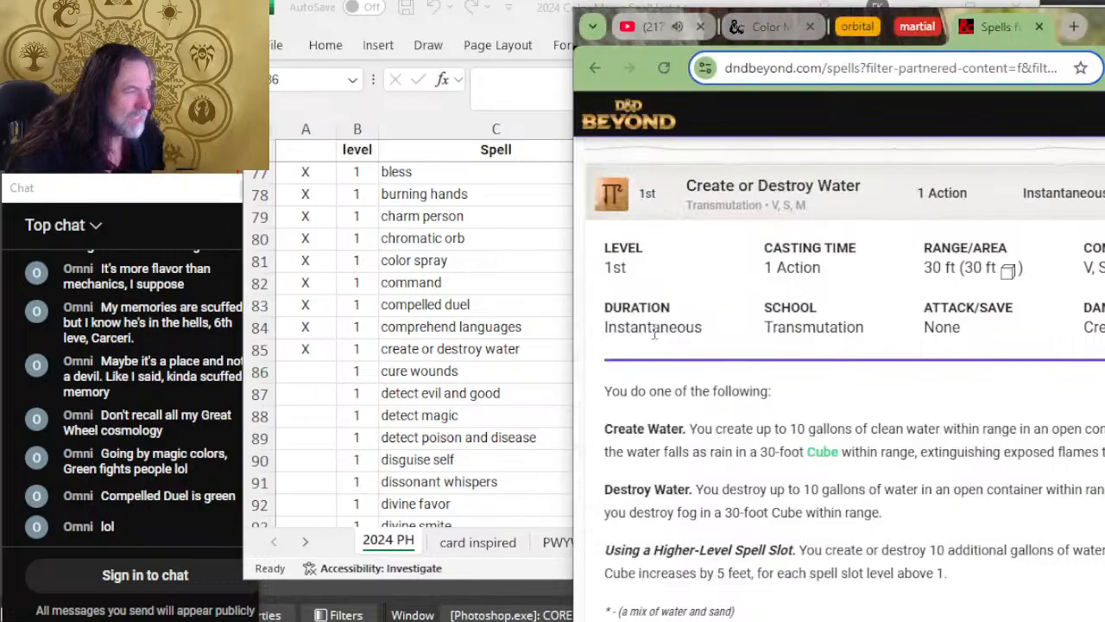
scroll(850, 346, "down", 4)
scroll(853, 345, "down", 2)
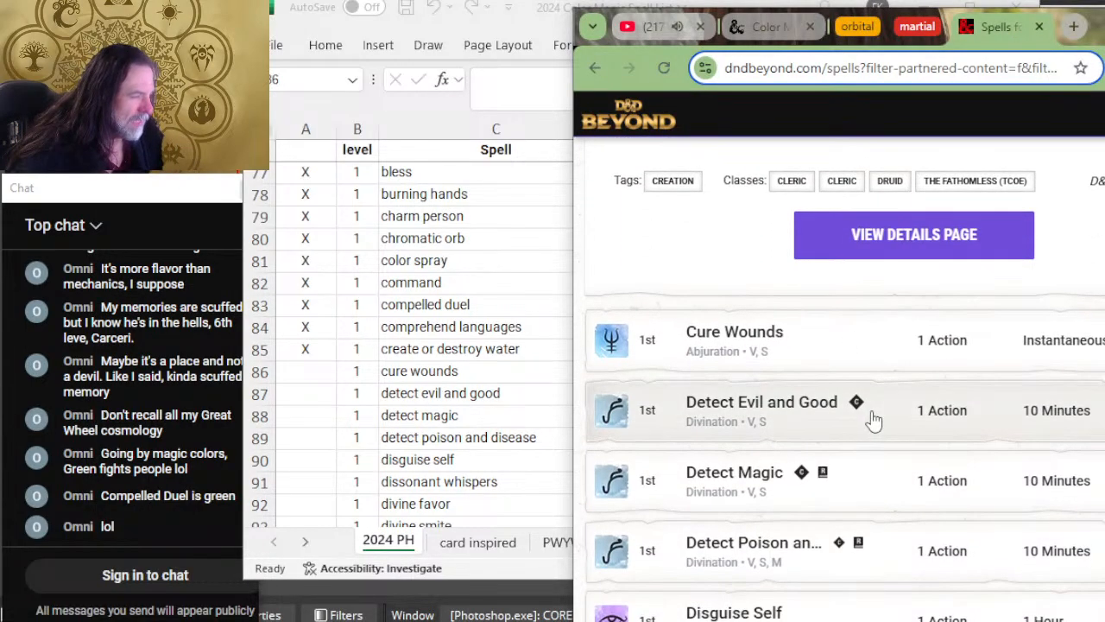
left_click(846, 369)
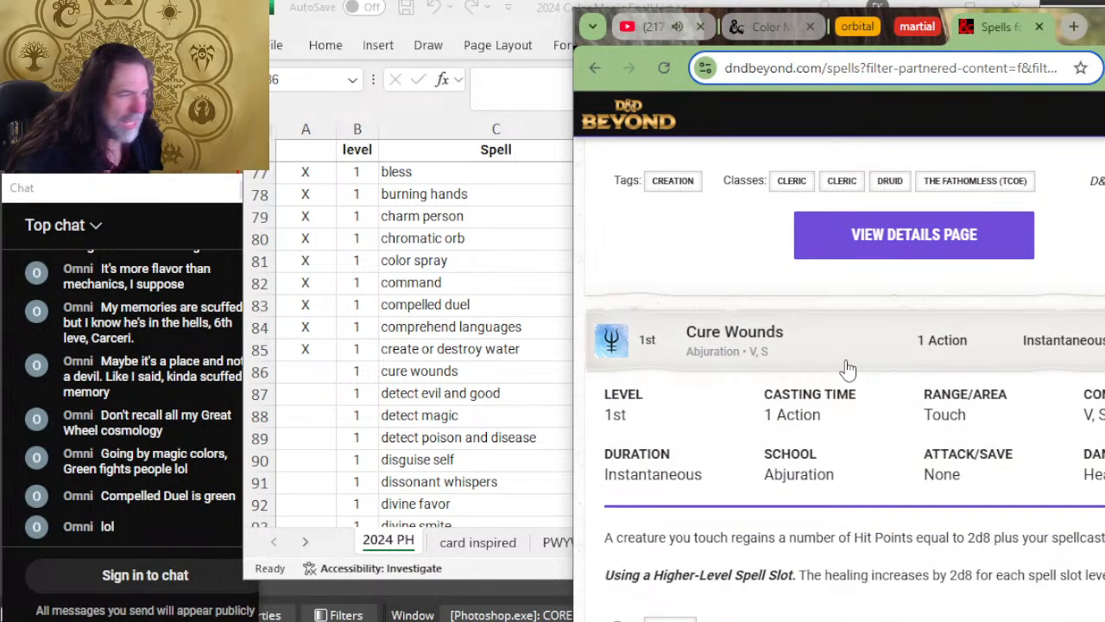
scroll(846, 370, "down", 1)
Step: Switch back to Excel and mark the cure wounds row as reviewed with X
key("alt+Tab")
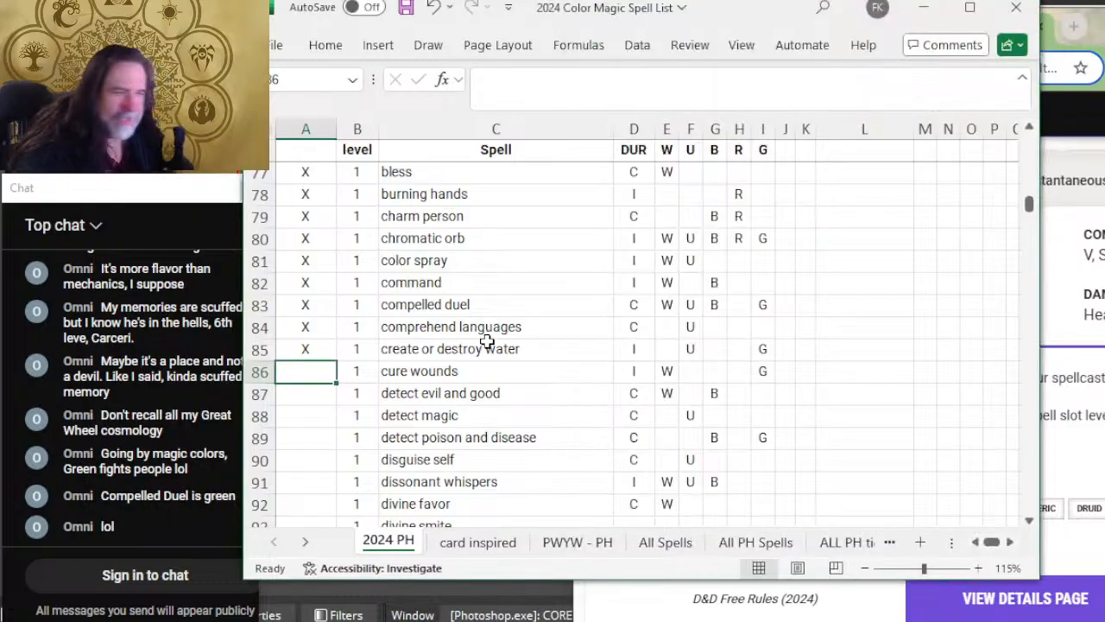
type("X")
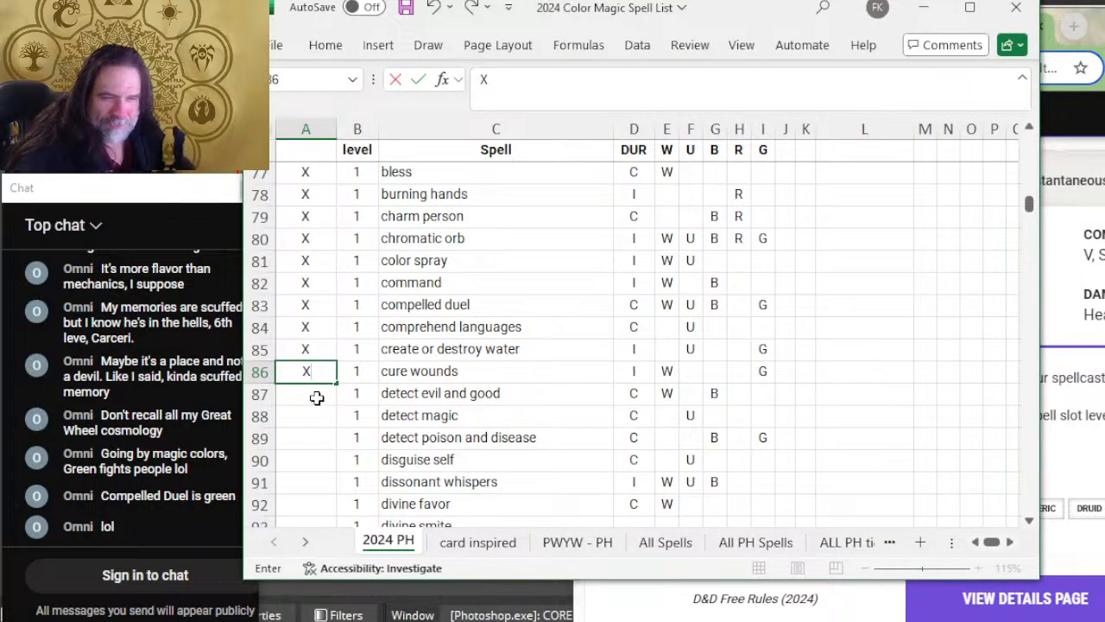
key("Return")
Step: Expand Detect Evil and Good on D&D Beyond, read its duration, school, description, tags and classes, and return to its Excel row
key("alt+Tab")
scroll(846, 288, "down", 4)
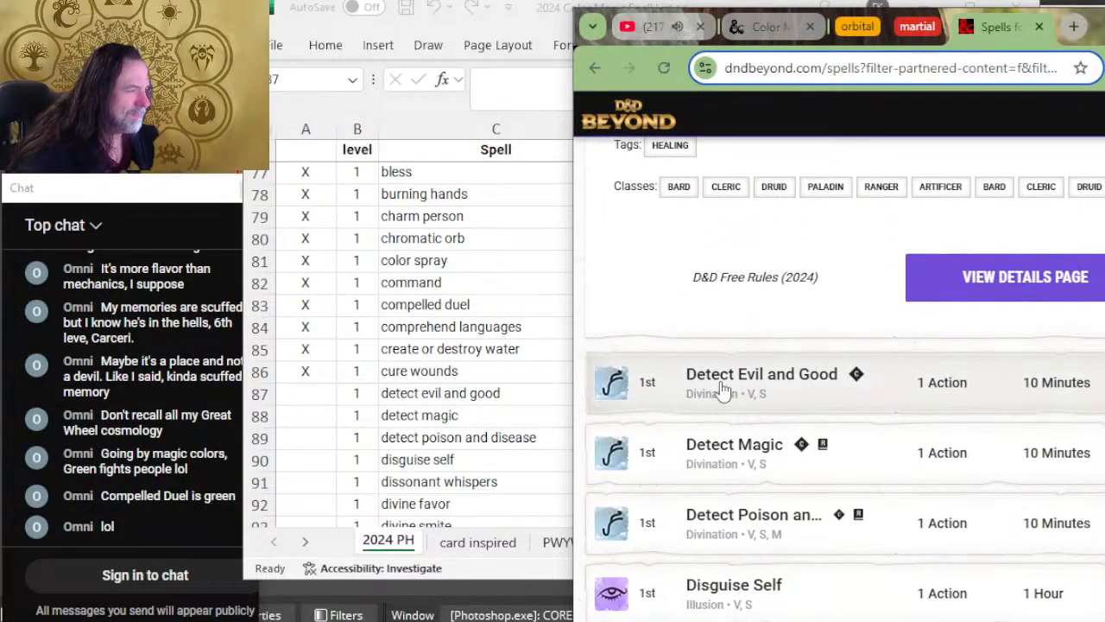
left_click(722, 391)
scroll(928, 289, "down", 2)
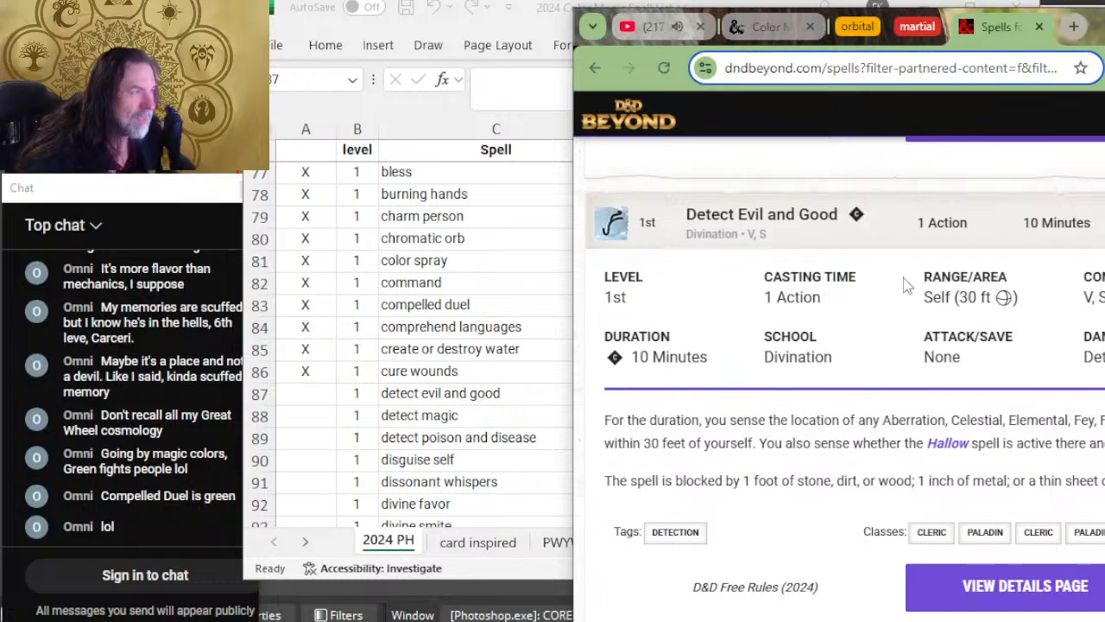
key("alt+Tab")
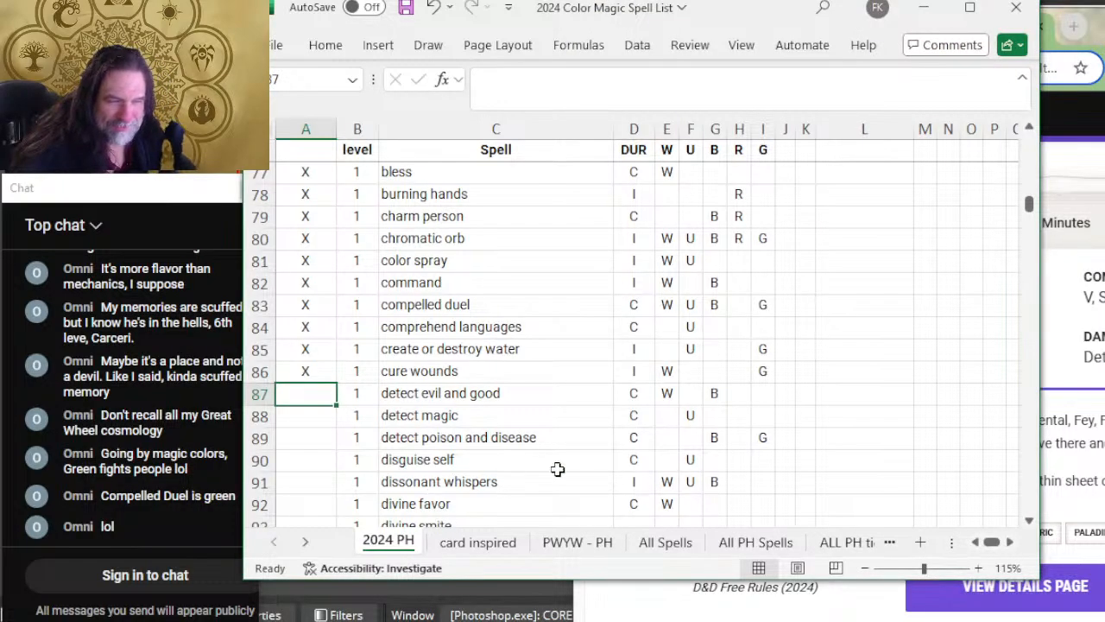
Step: Mark the detect evil and good row as reviewed with X
type("X")
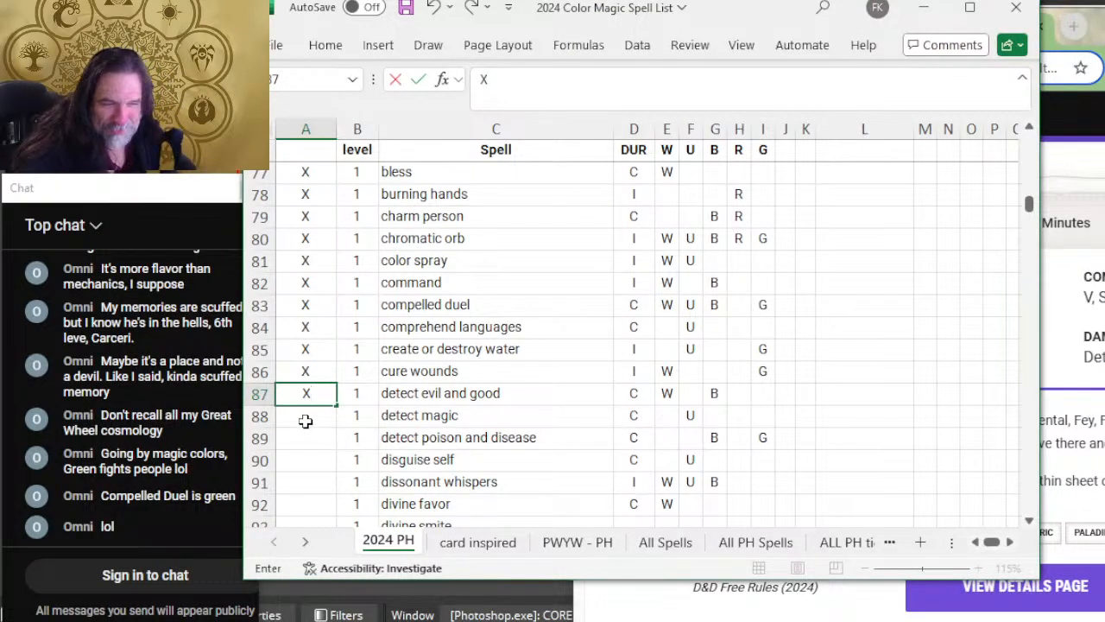
key("Return")
Step: Switch to D&D Beyond, expand Detect Magic to read its details, and mark the detect magic row in Excel with X
key("alt+Tab")
scroll(777, 328, "down", 3)
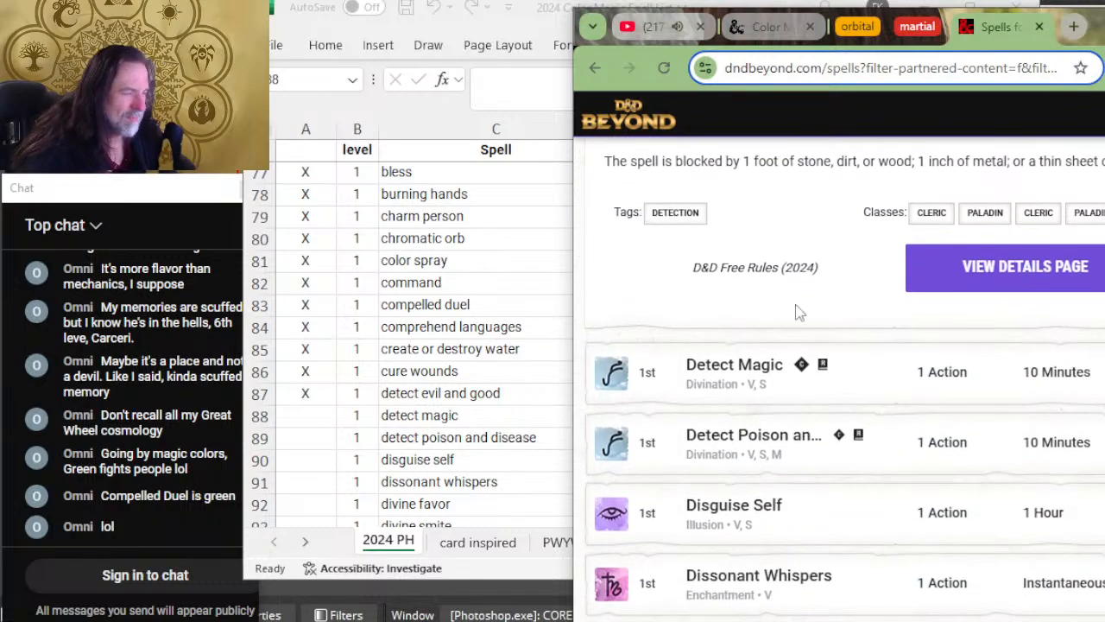
left_click(982, 346)
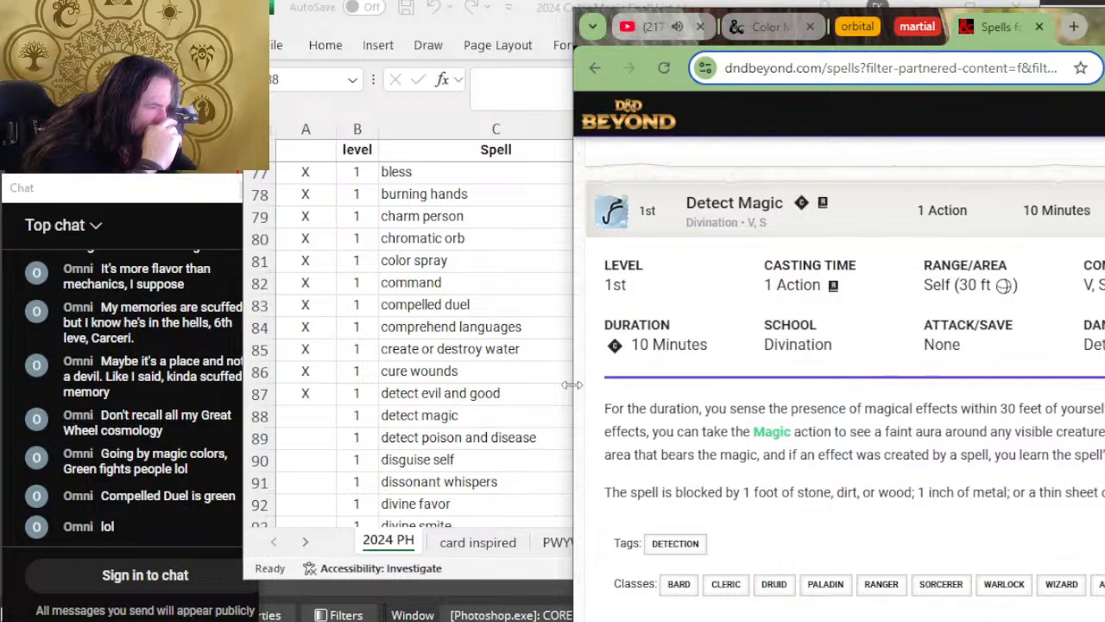
left_click(298, 413)
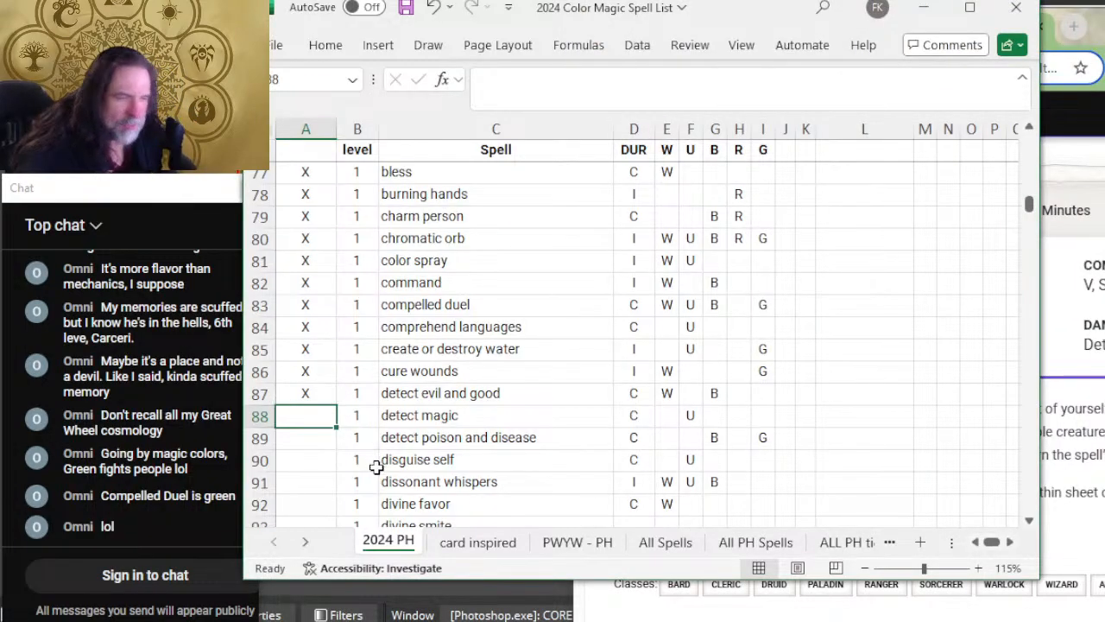
type("X")
key("Return")
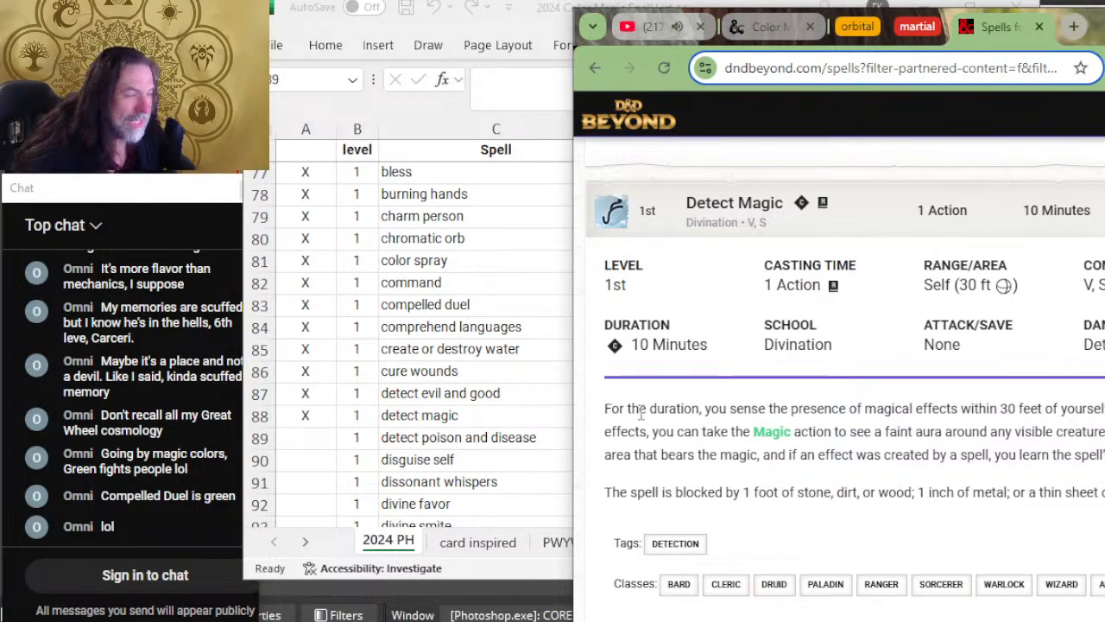
Step: Expand Detect Poison and Disease on D&D Beyond, read its details, tags and classes, and mark its row in Excel with X
scroll(913, 349, "down", 2)
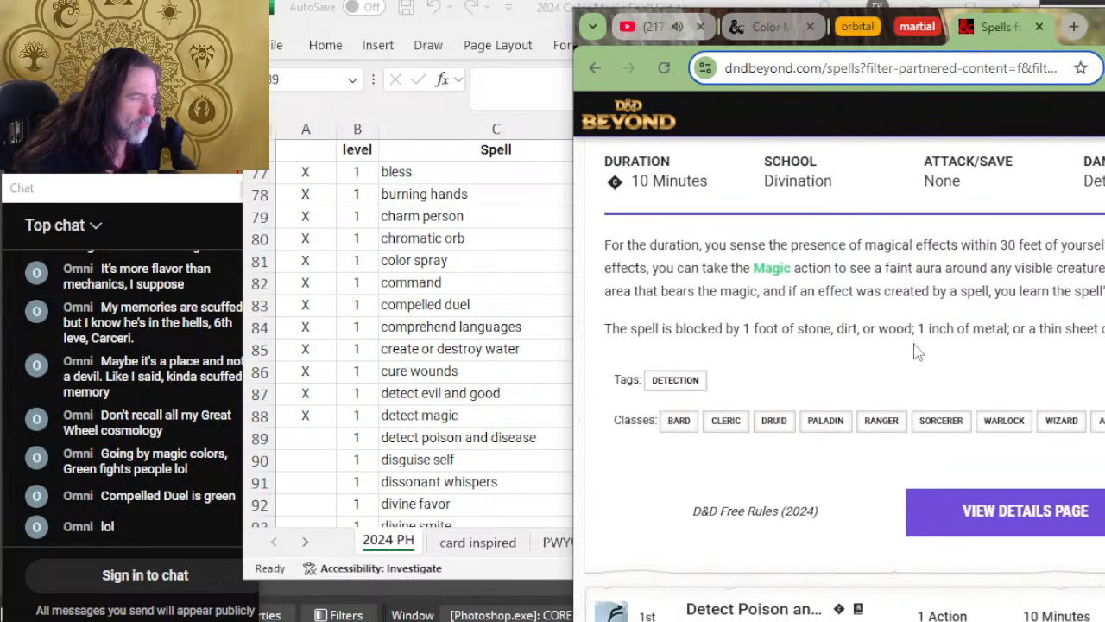
scroll(915, 345, "down", 4)
left_click(911, 322)
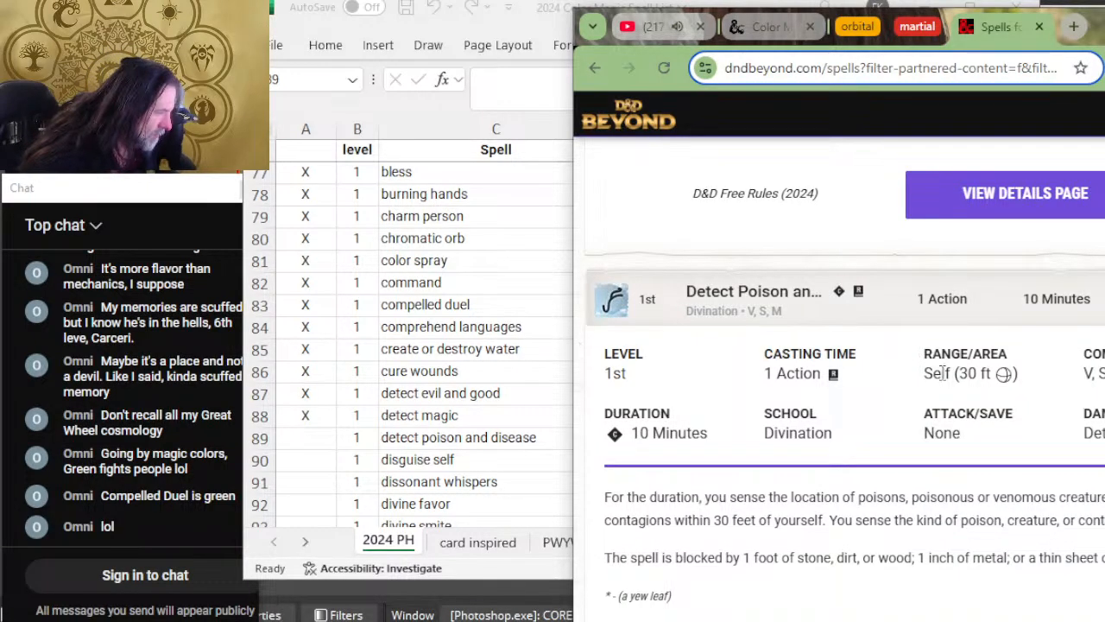
scroll(906, 415, "up", 3)
scroll(828, 405, "down", 5)
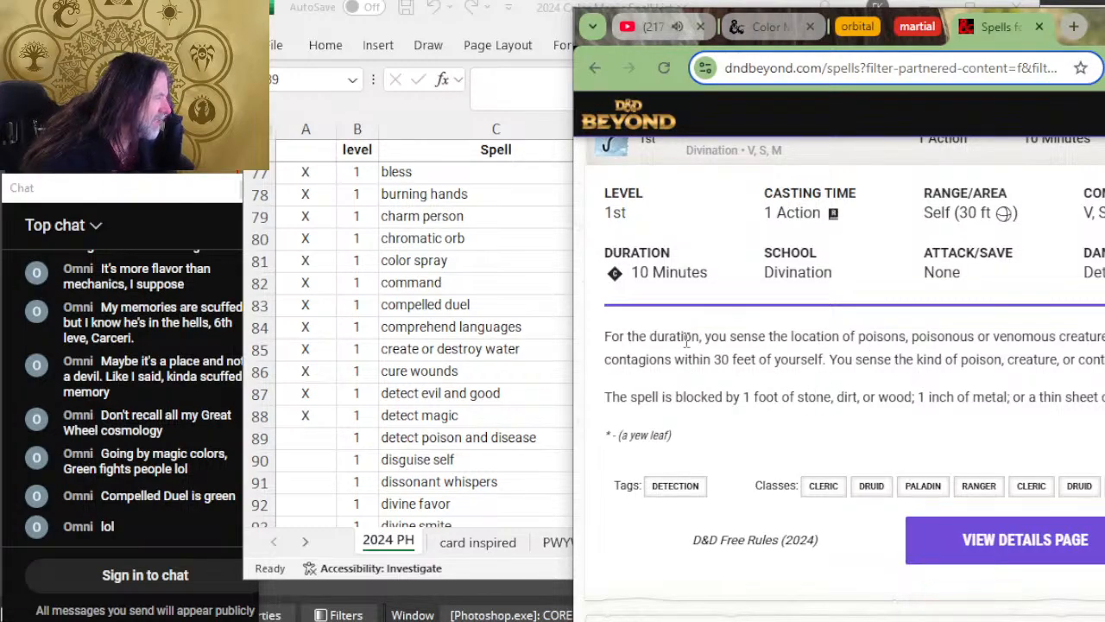
key("alt+Tab")
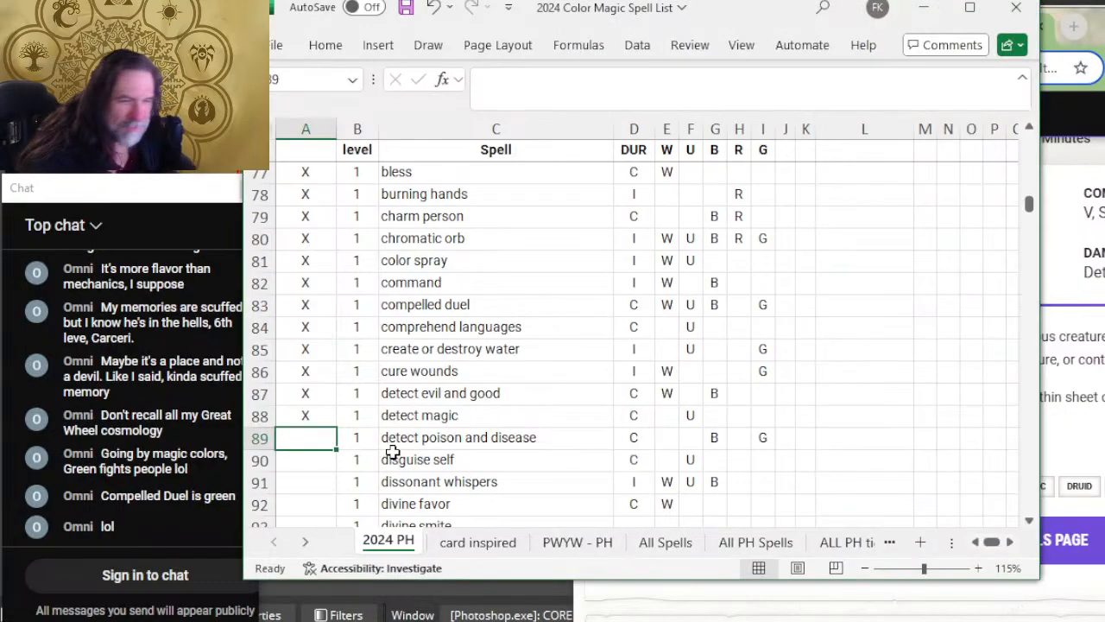
type("X")
scroll(440, 459, "down", 2)
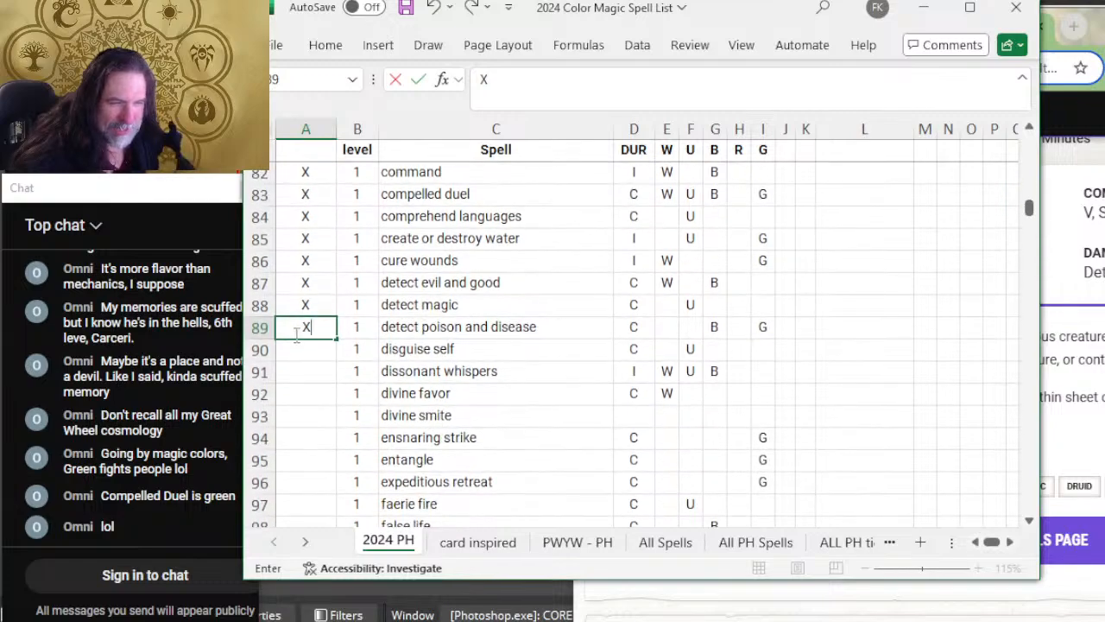
key("Return")
Step: Switch to D&D Beyond, read the Disguise Self details, tags and classes, and mark the disguise self row in Excel with X
key("alt+Tab")
scroll(767, 318, "down", 4)
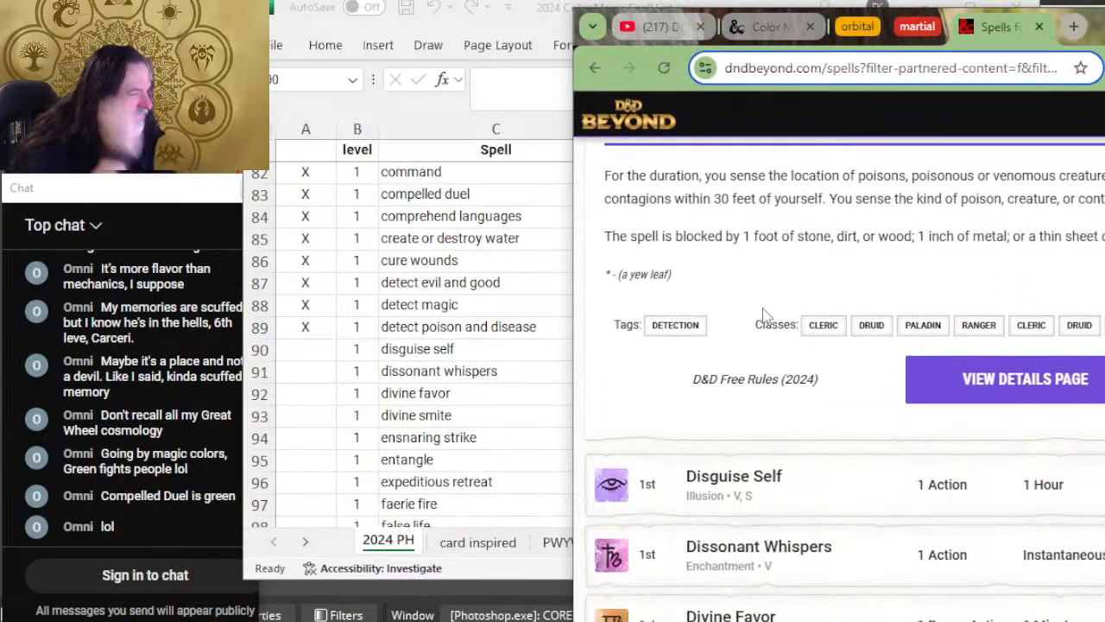
left_click(860, 329)
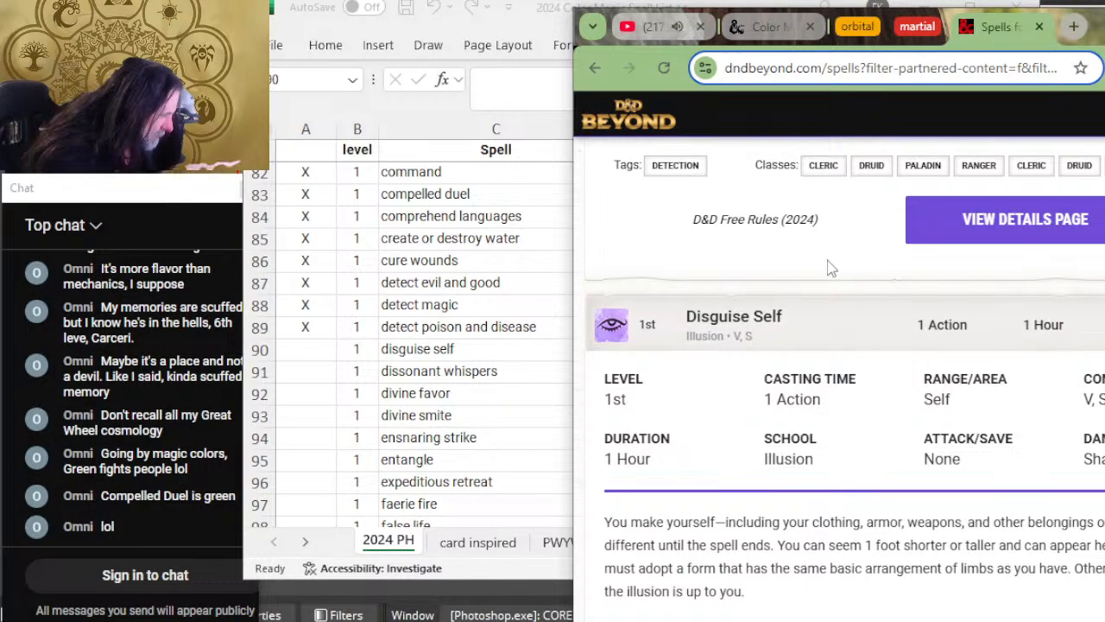
scroll(829, 268, "down", 4)
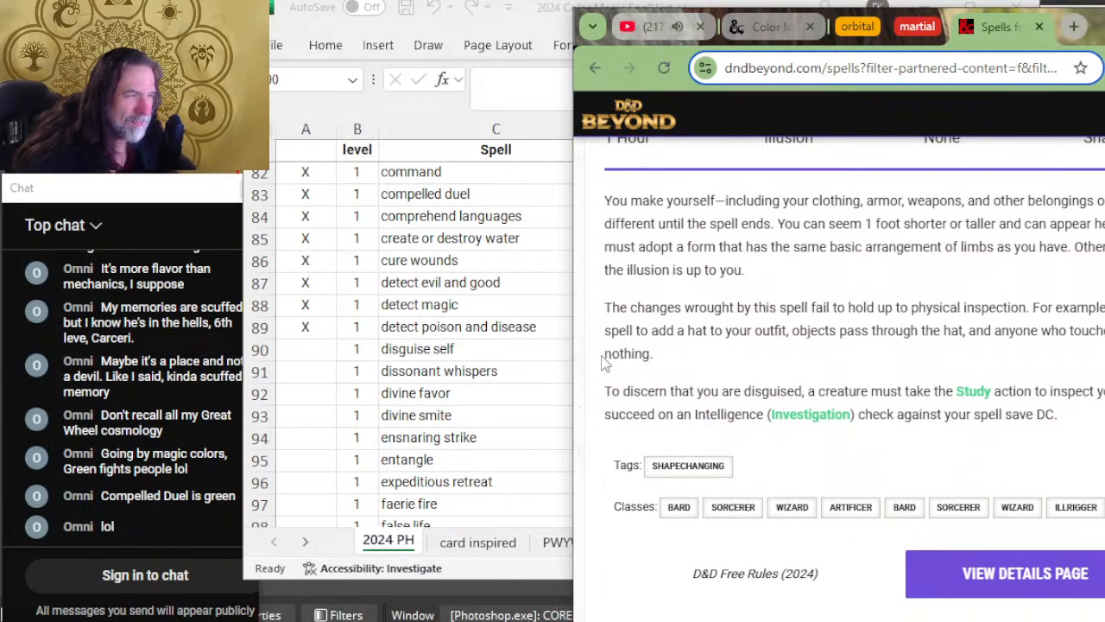
key("alt+Tab")
type("X")
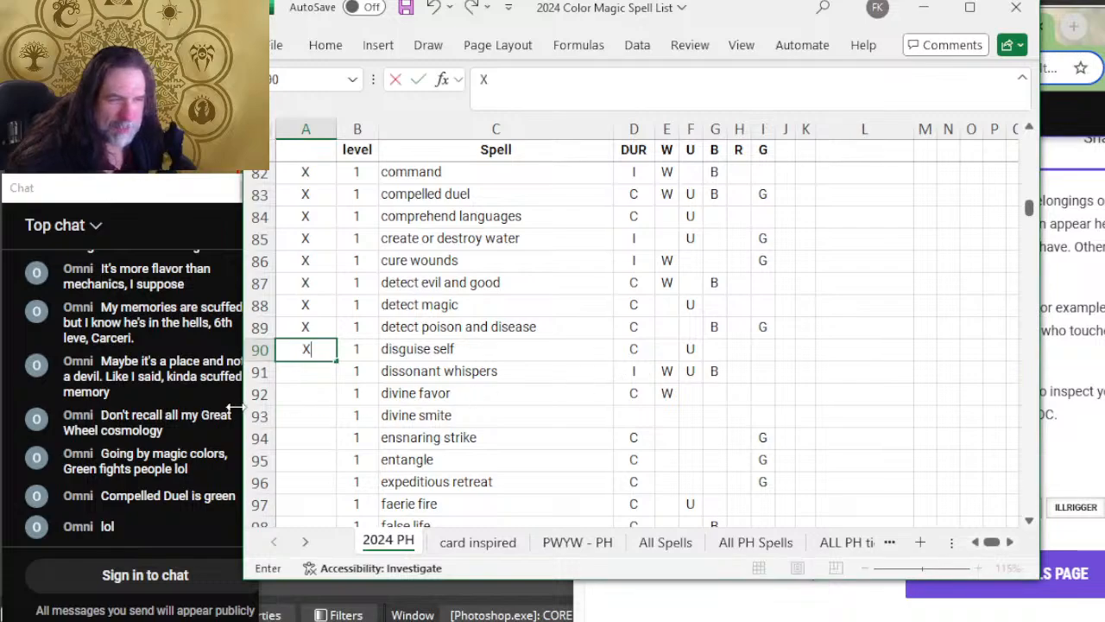
left_click(316, 374)
Step: Switch to D&D Beyond, expand Dissonant Whispers to read its details, and mark the dissonant whispers row in Excel with X
key("alt+Tab")
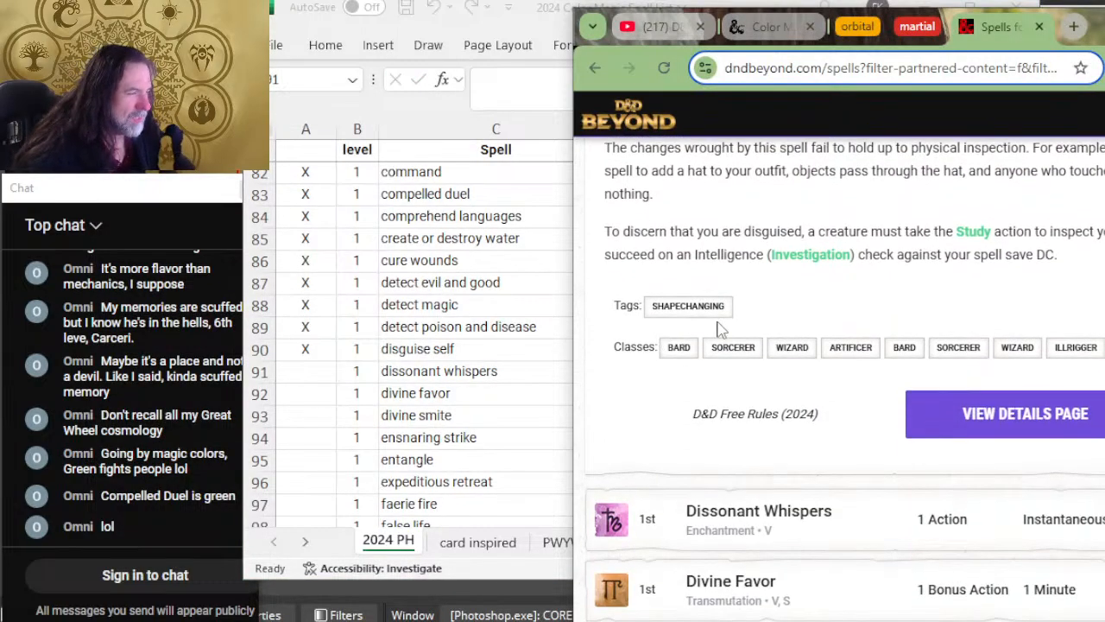
scroll(721, 328, "down", 2)
left_click(752, 348)
scroll(907, 334, "down", 2)
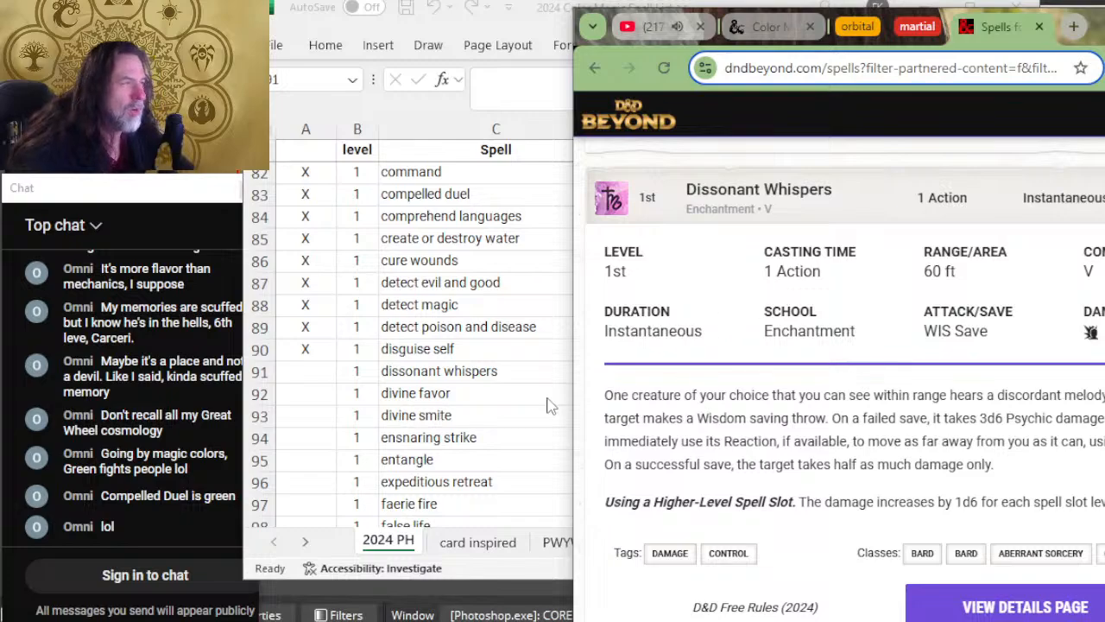
key("alt+Tab")
type("X")
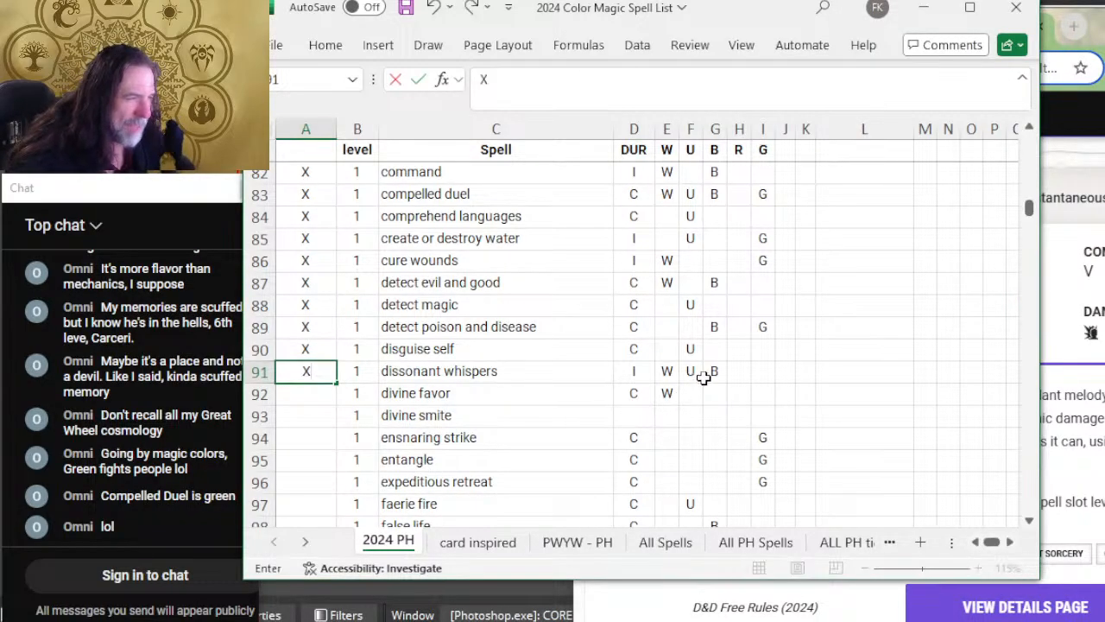
Step: Switch to D&D Beyond, expand Divine Favor to read its details, and mark the divine favor row in Excel with X
key("alt+Tab")
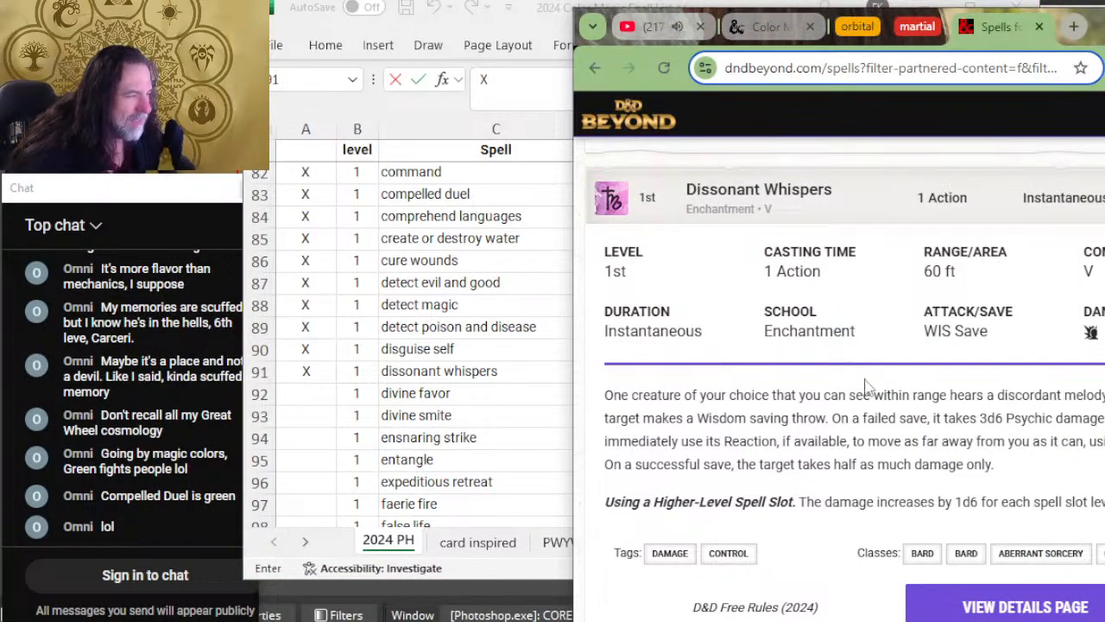
scroll(868, 388, "down", 5)
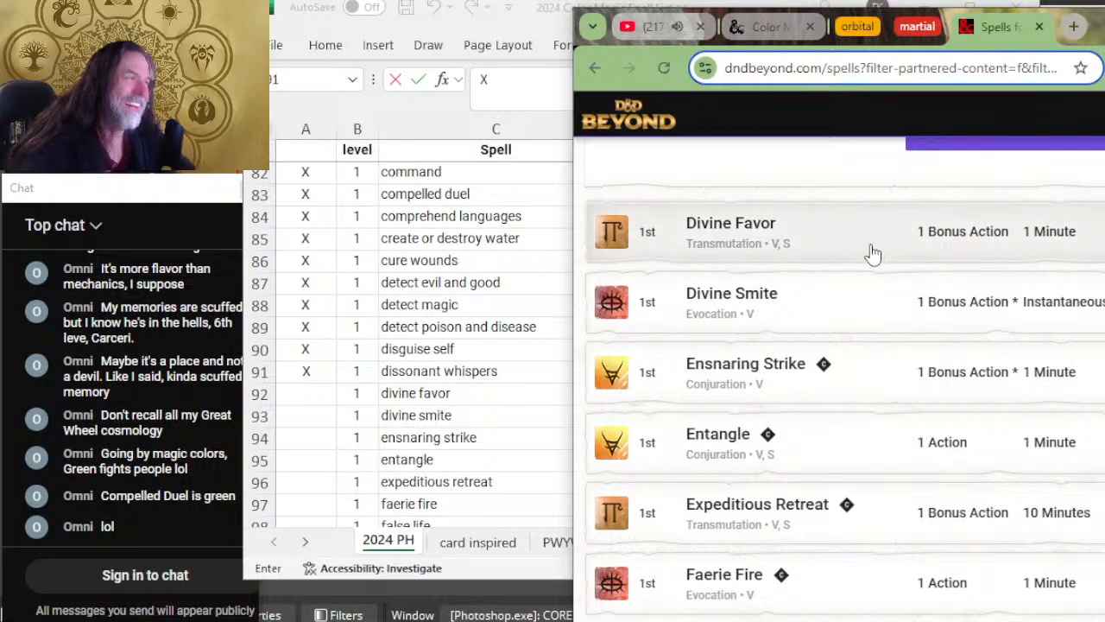
left_click(872, 253)
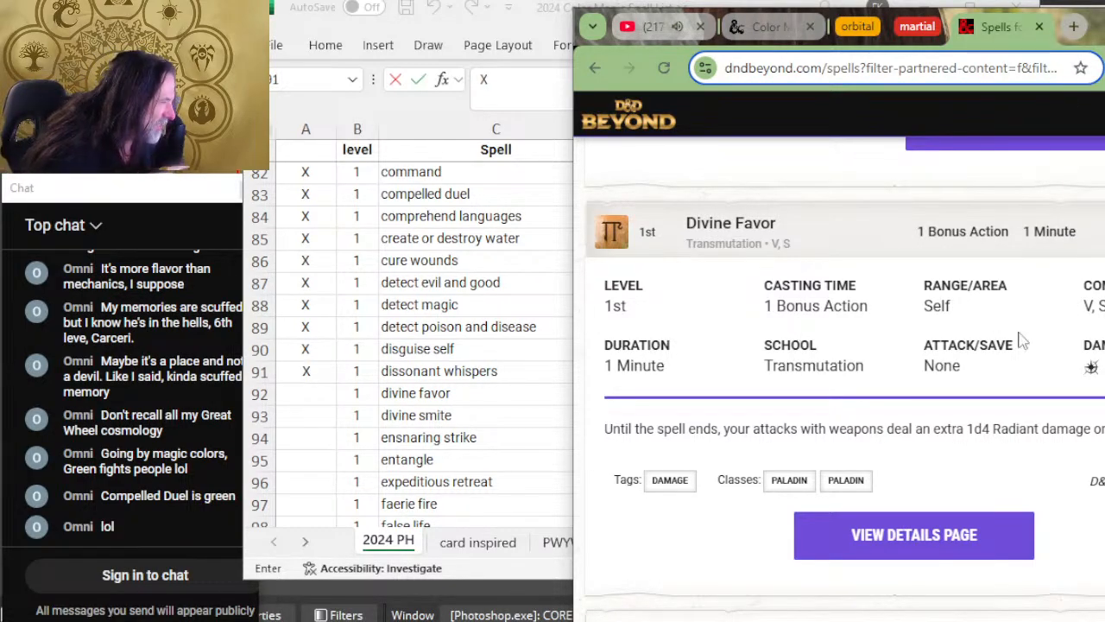
key("alt+Tab")
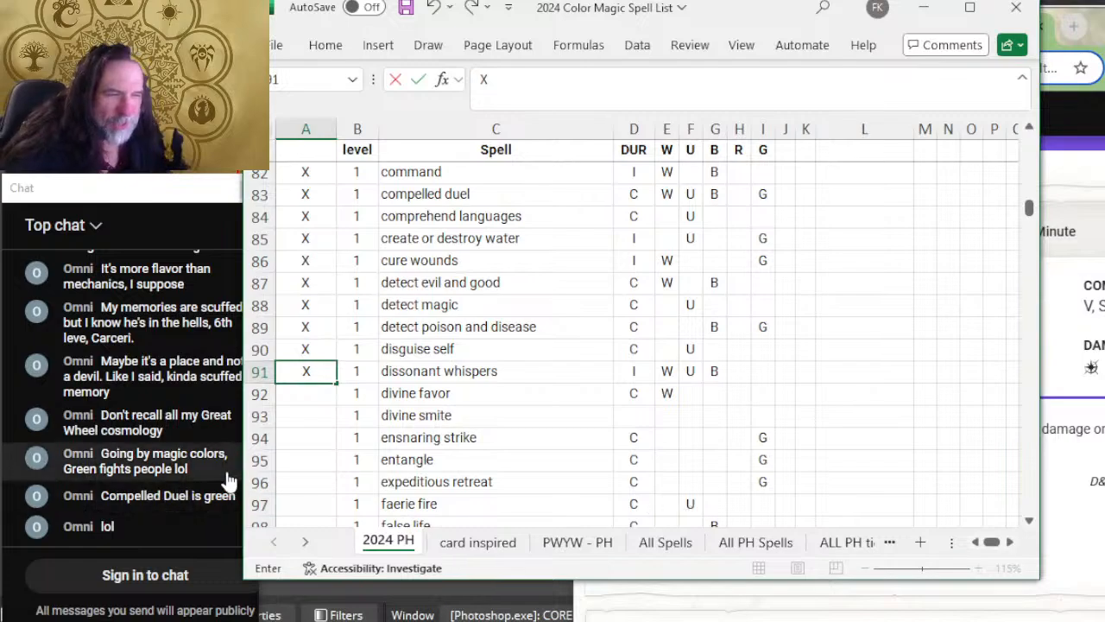
type("X")
key("Return")
type("X")
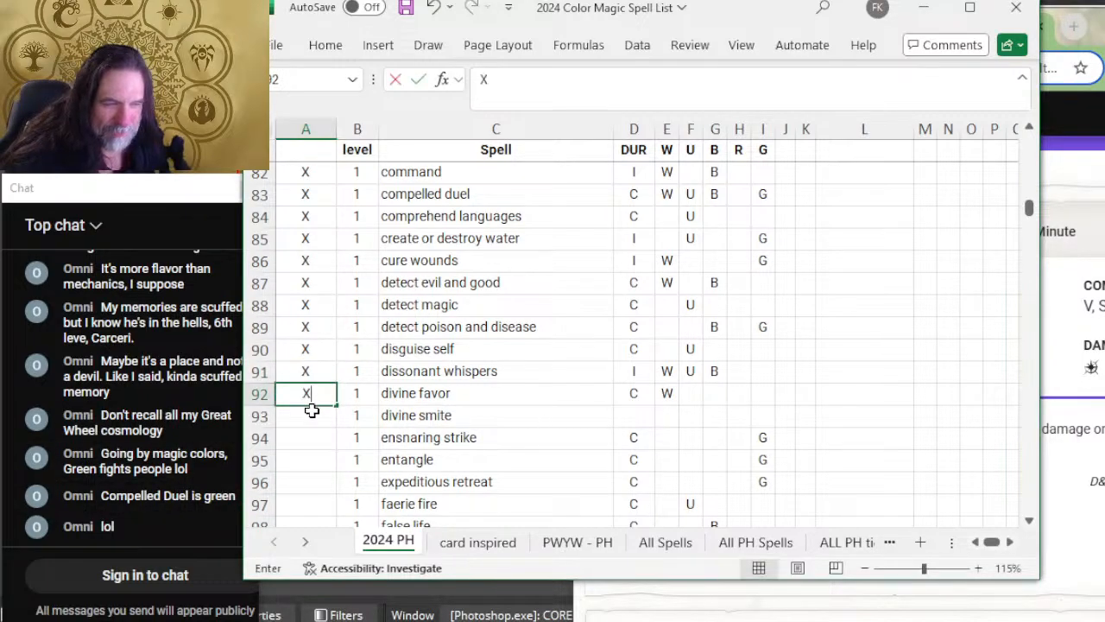
key("Return")
Step: Switch to D&D Beyond, expand Divine Smite to read its details, and mark the divine smite row in Excel with X
key("alt+Tab")
scroll(998, 440, "down", 4)
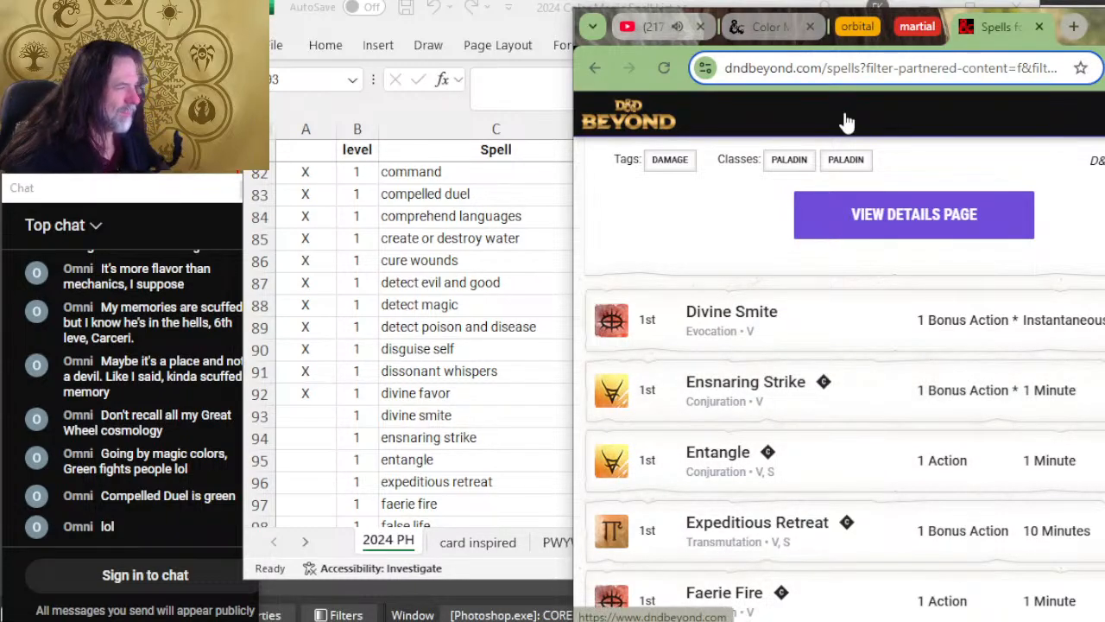
left_click(863, 327)
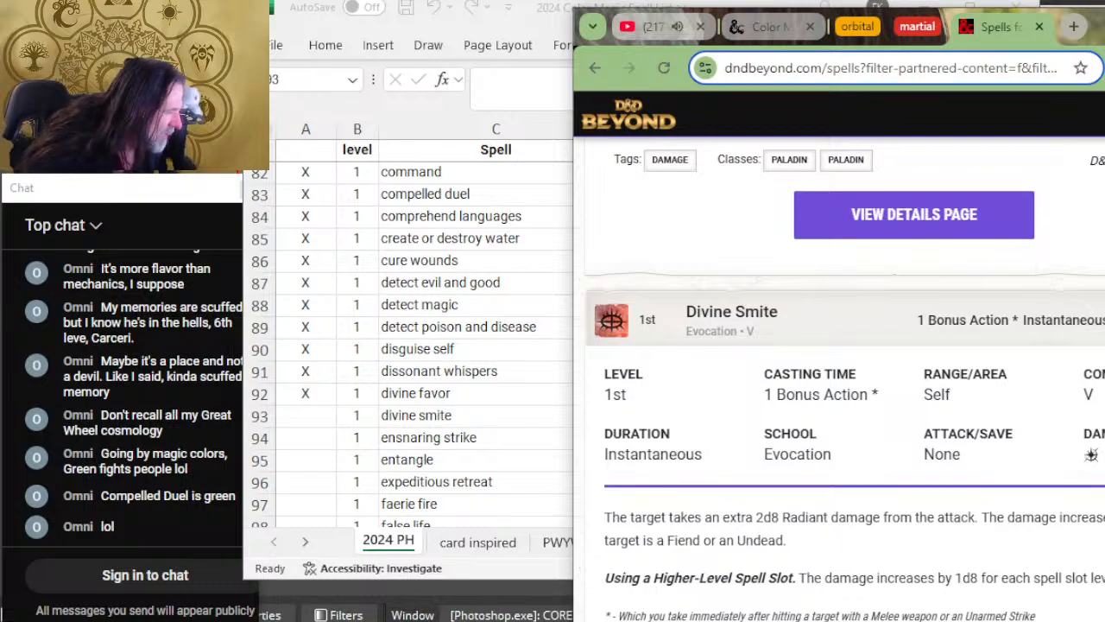
key("alt+Tab")
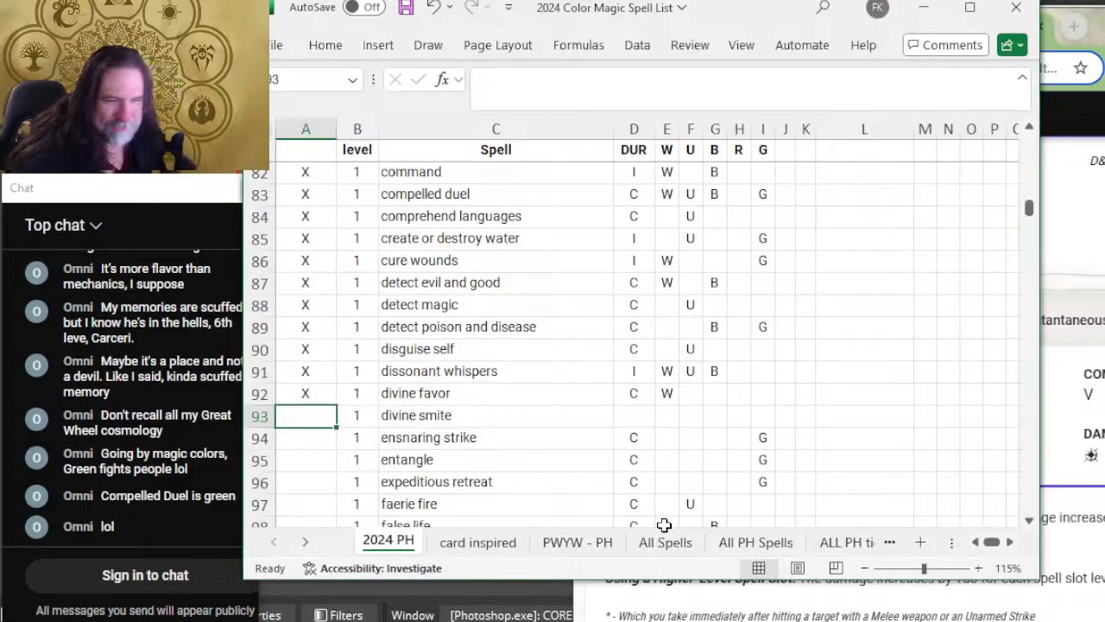
type("X")
Step: Recheck Divine Smite on D&D Beyond, enter duration I and color W in its Excel row, and select the ensnaring strike review cell
left_click(620, 422)
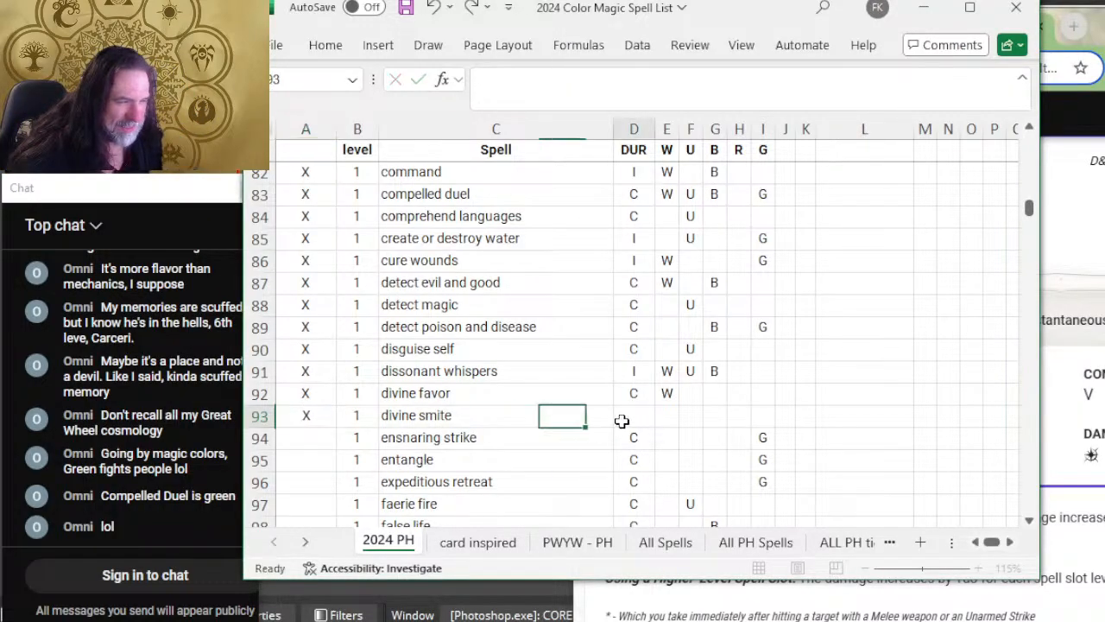
key("alt+Tab")
key("alt+Tab")
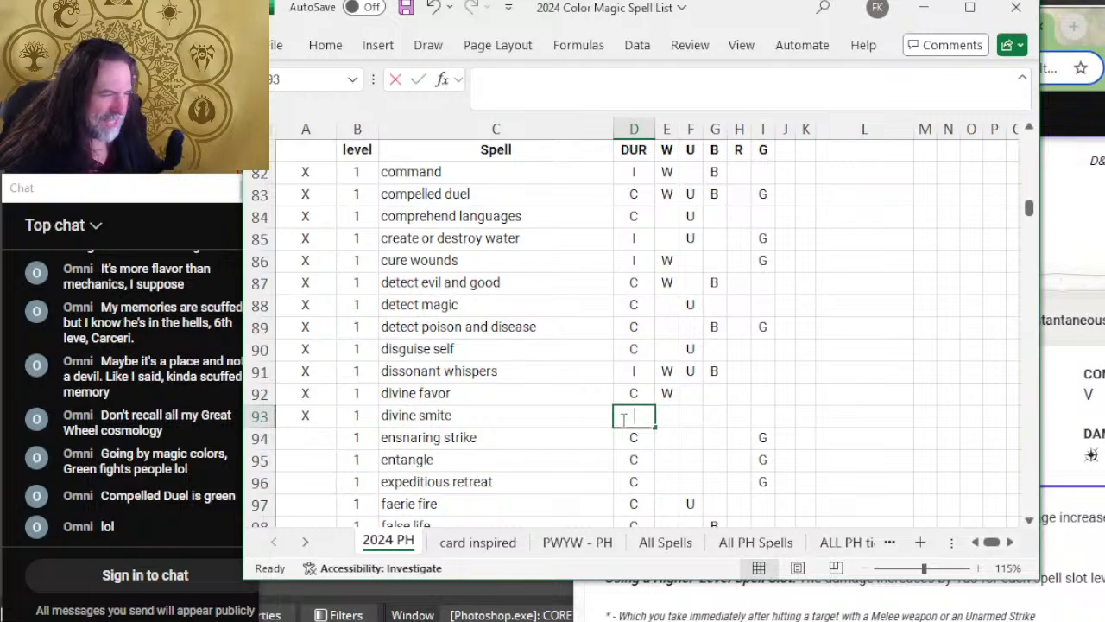
type("I")
key("Tab")
type("W")
key("Left")
key("Left")
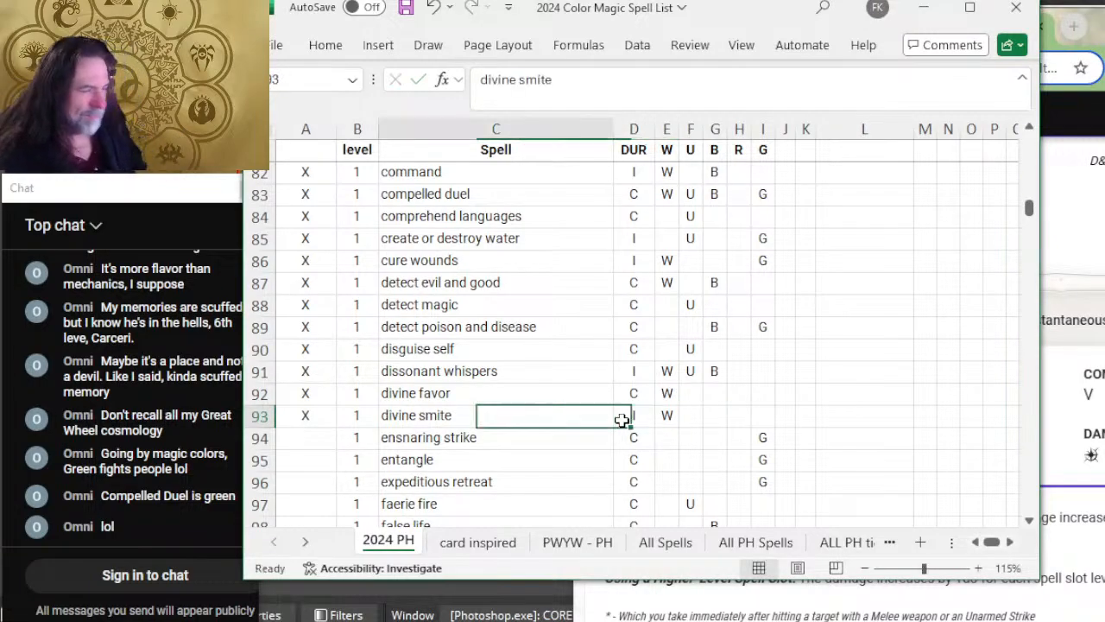
key("Left")
key("Left")
key("Right")
key("Down")
key("Left")
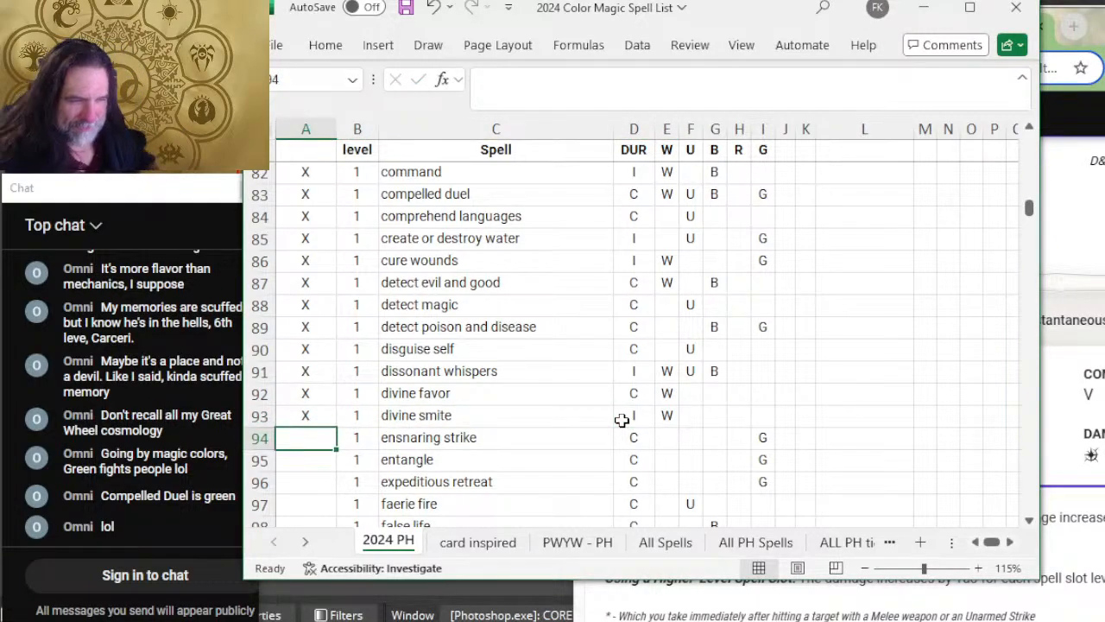
Step: Expand Ensnaring Strike on D&D Beyond, read its duration, description, tags and classes, and return to its Excel row
scroll(709, 408, "down", 3)
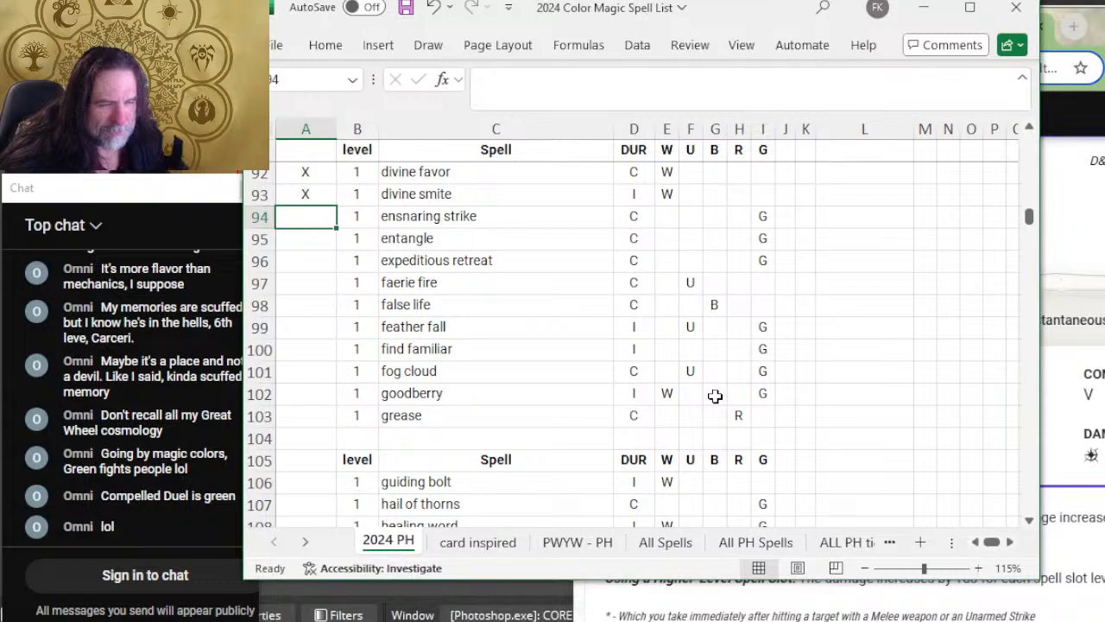
key("alt+Tab")
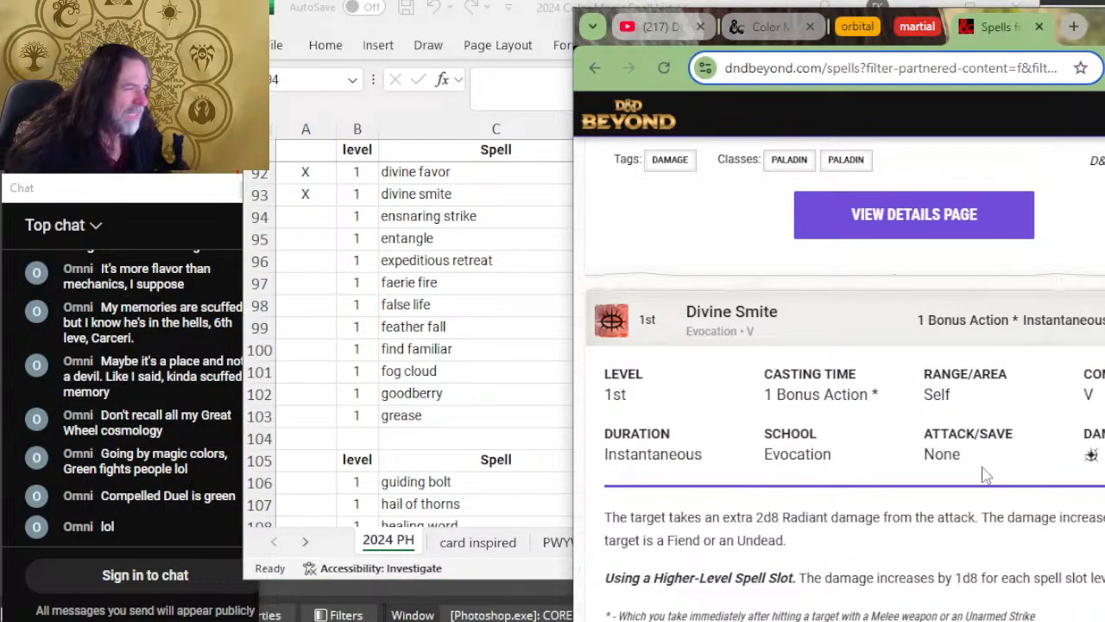
scroll(985, 473, "down", 5)
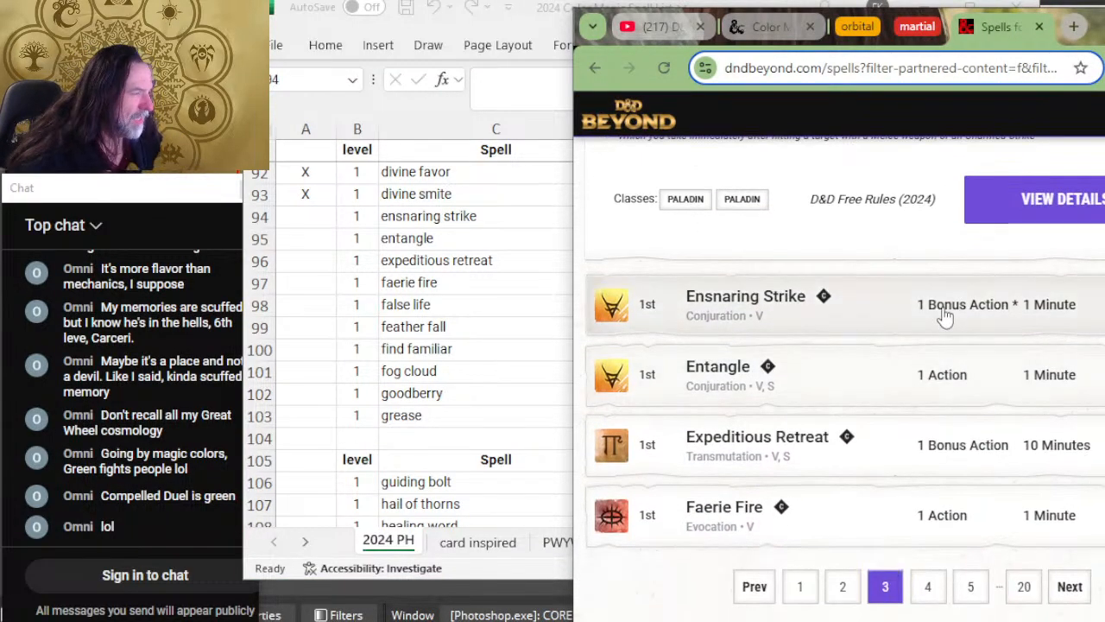
left_click(861, 311)
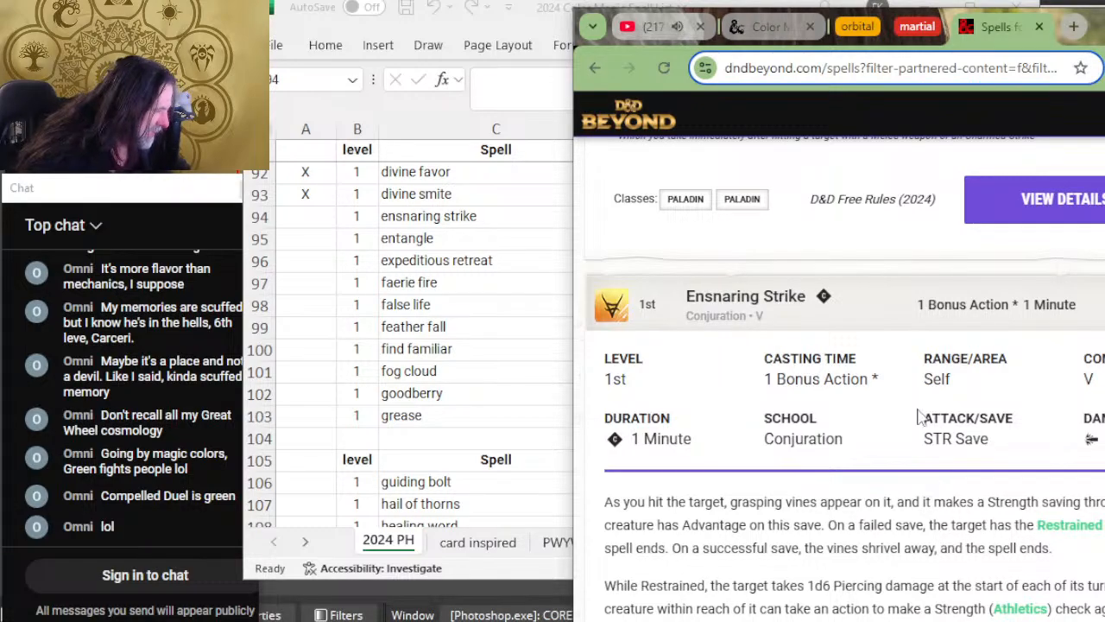
scroll(767, 419, "down", 2)
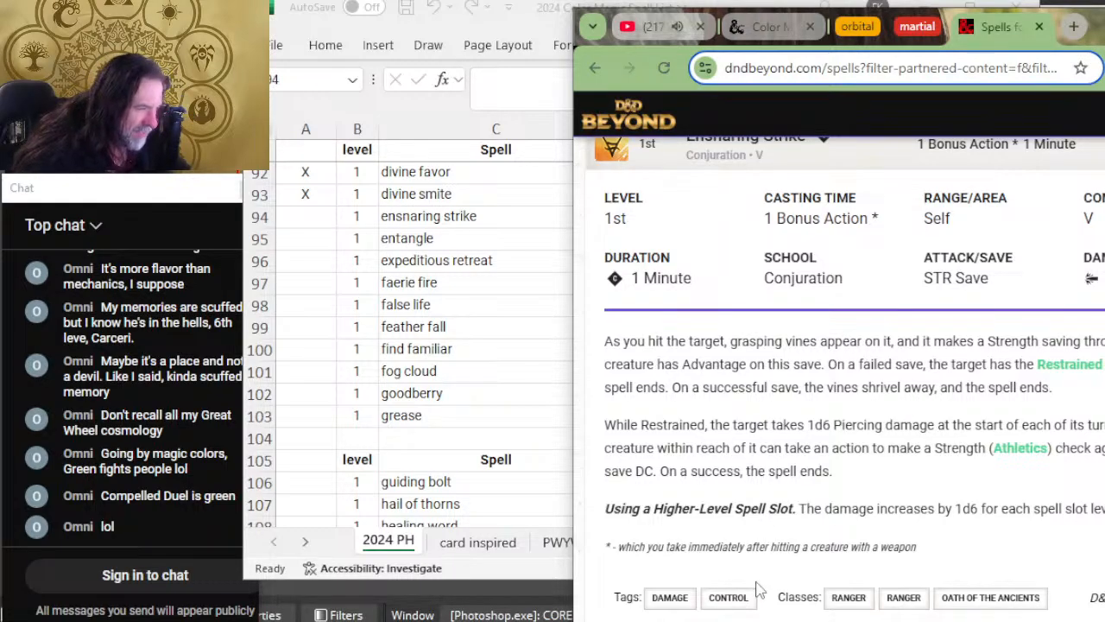
key("alt+Tab")
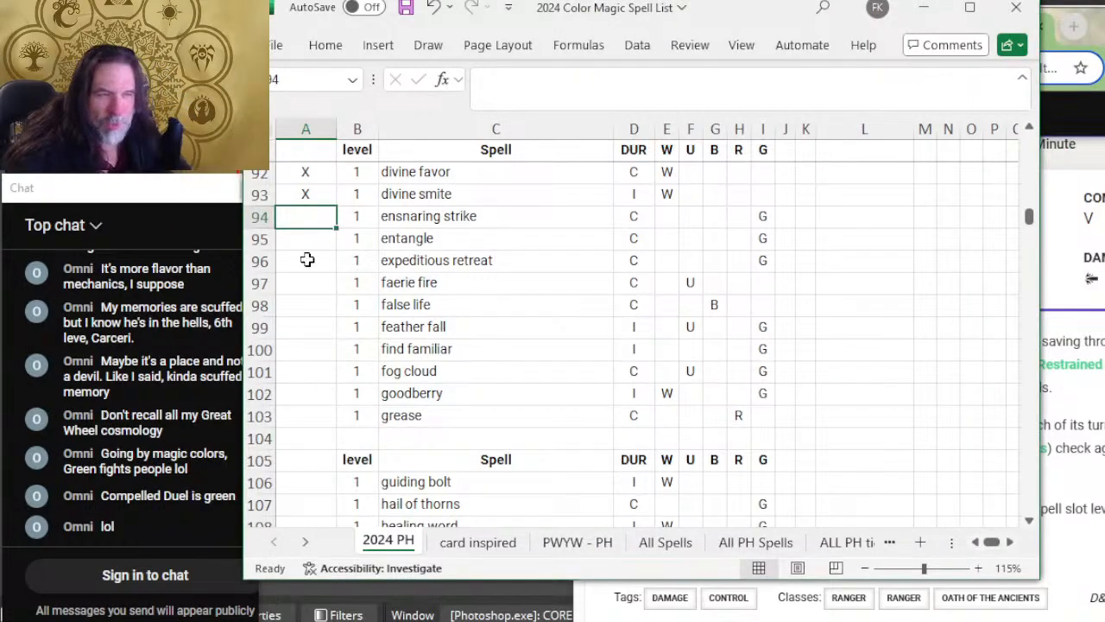
Step: Mark the ensnaring strike row with X, add color W, and select the entangle review cell
type("X")
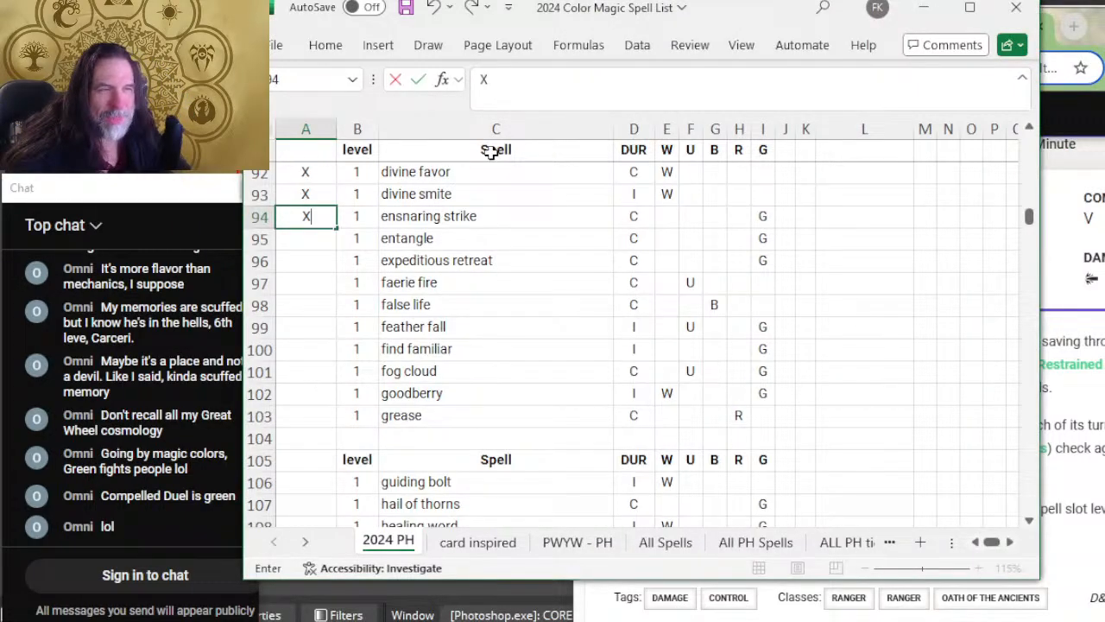
left_click(665, 217)
type("W")
left_click(302, 244)
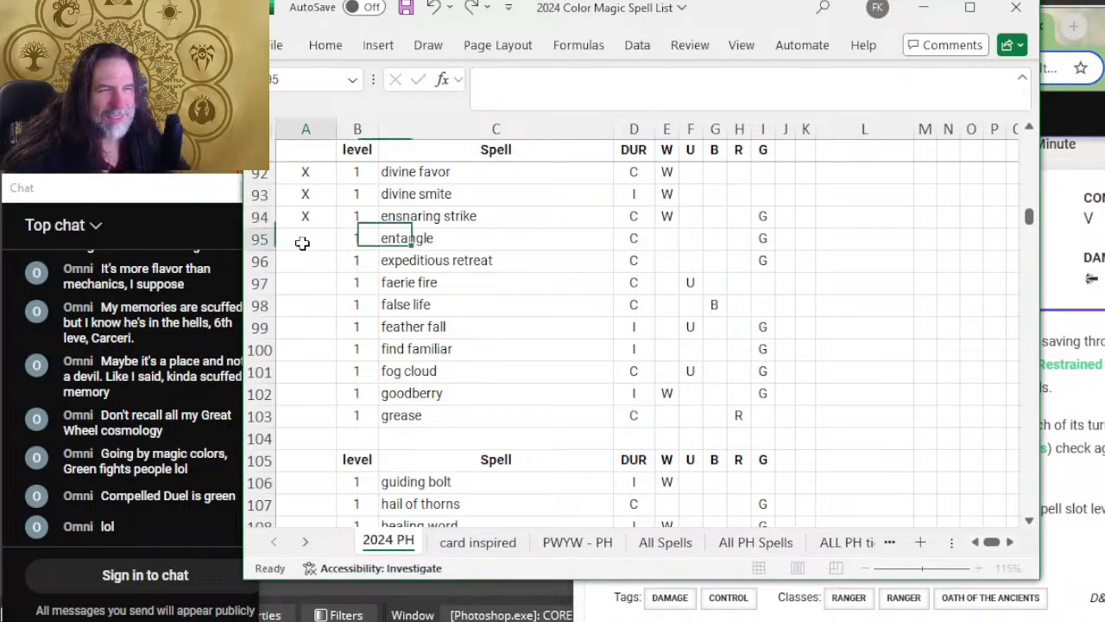
Step: Read Entangle's details on D&D Beyond, and in Excel mark the entangle row with X and add color W
key("alt+Tab")
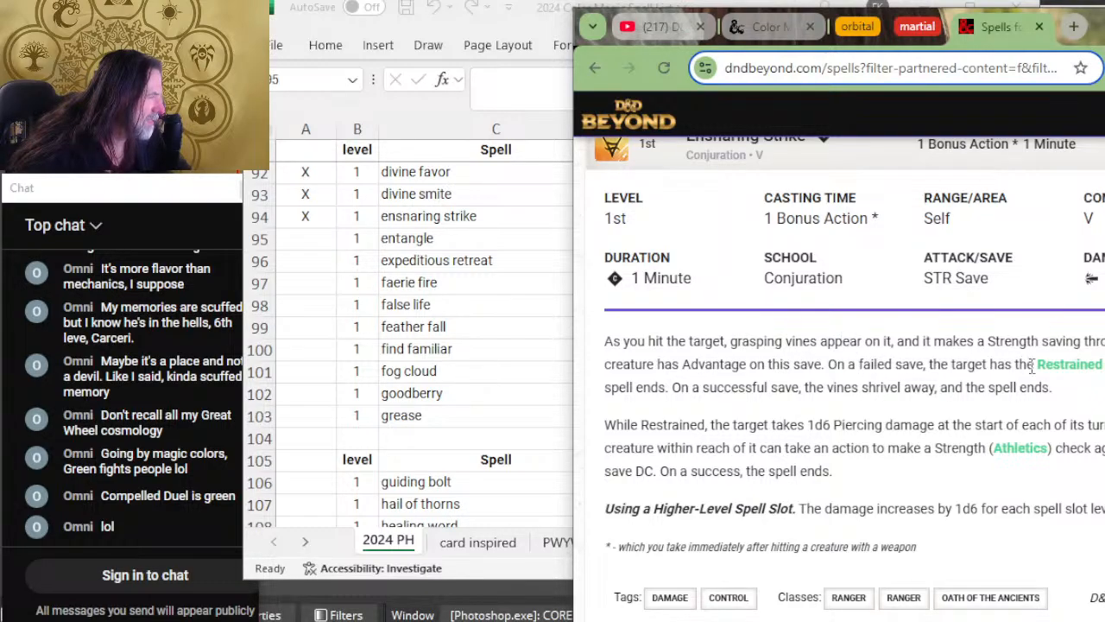
scroll(900, 406, "down", 4)
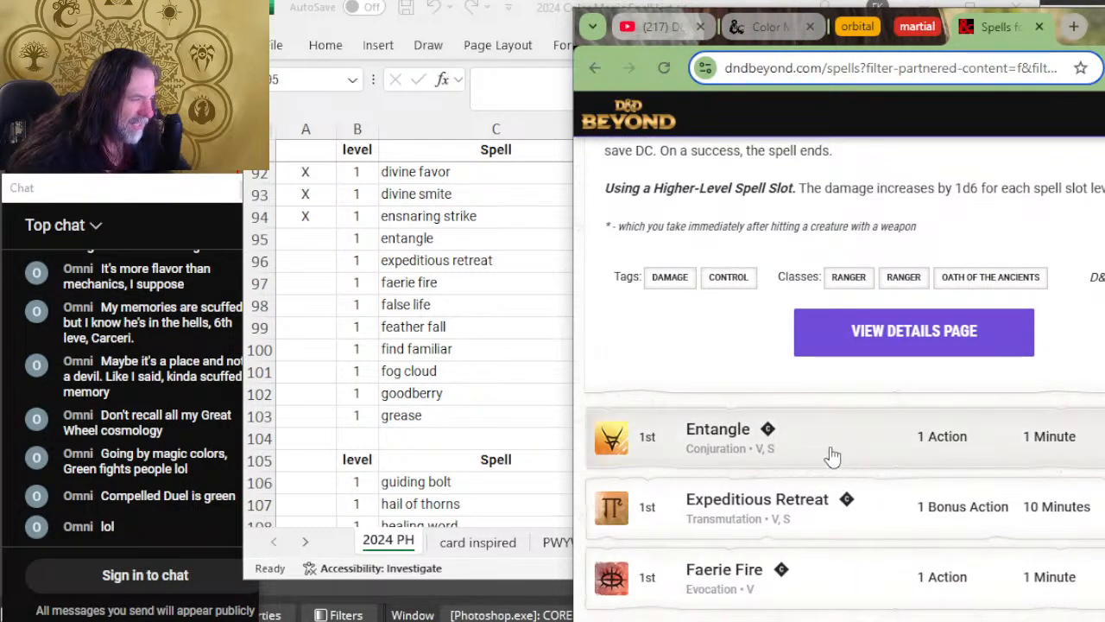
scroll(871, 371, "down", 4)
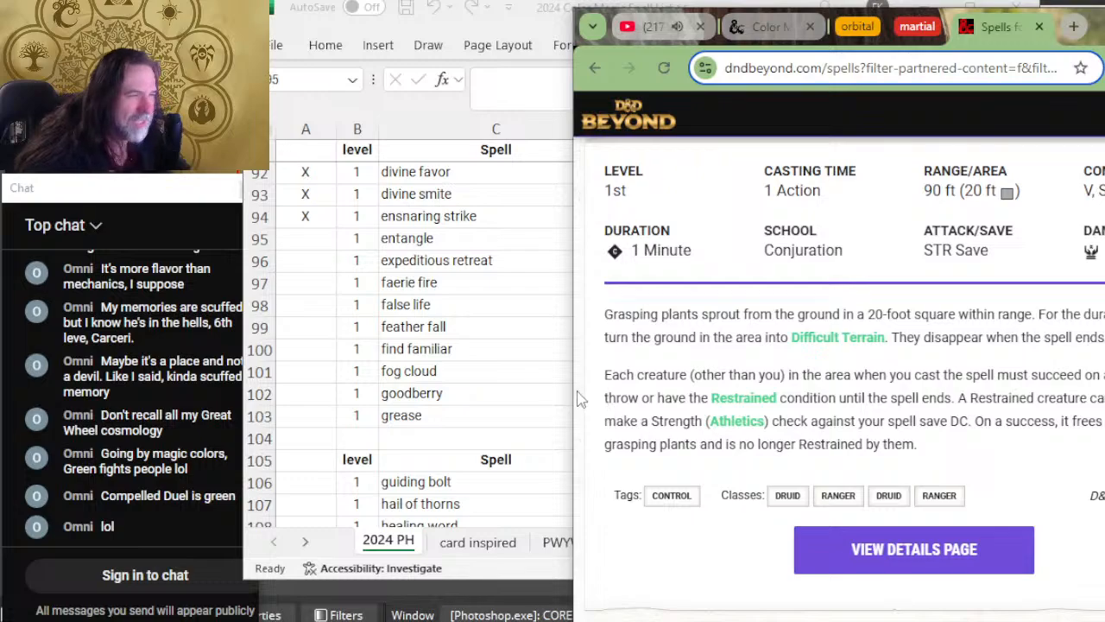
left_click(331, 99)
type("X")
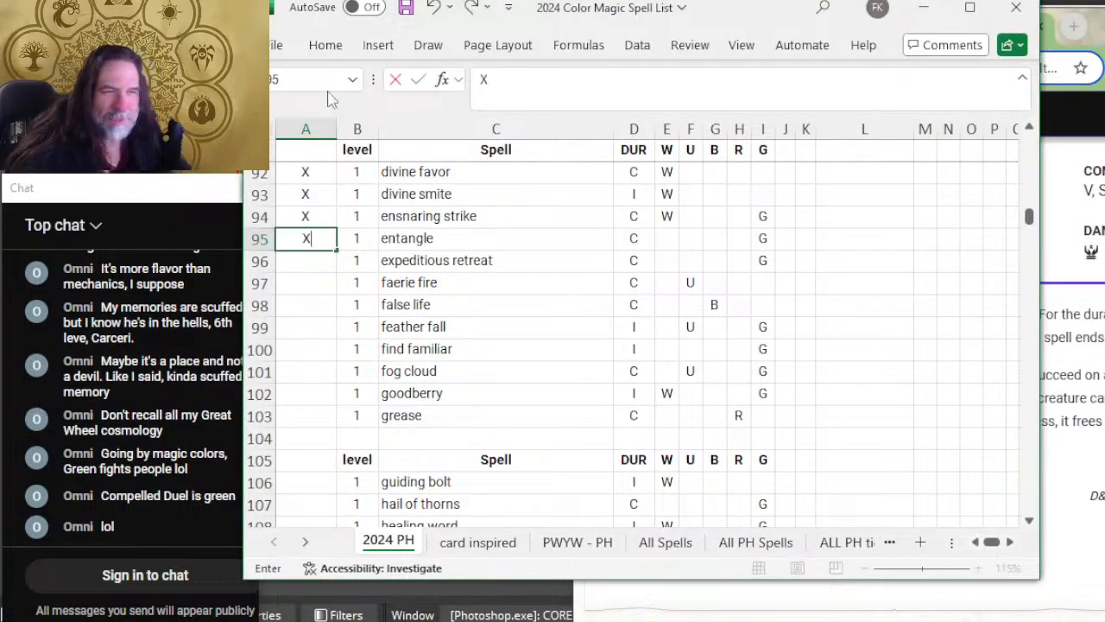
left_click(671, 233)
type("W")
left_click(316, 265)
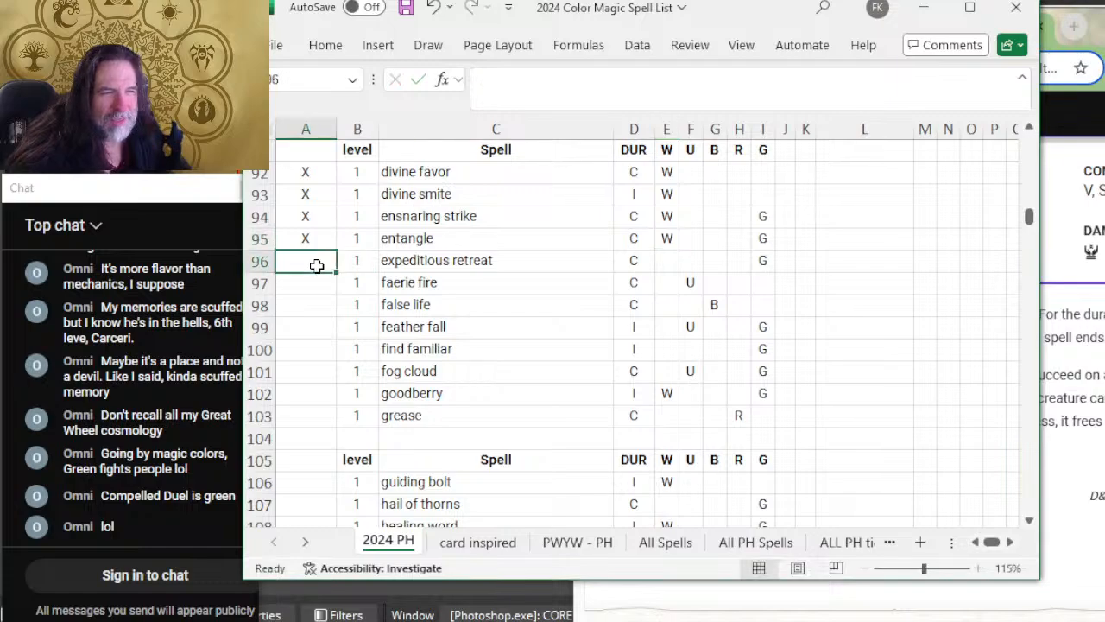
Step: Expand Expeditious Retreat on D&D Beyond to read its details, and in Excel mark its row with X and add color R
key("alt+Tab")
scroll(850, 294, "down", 5)
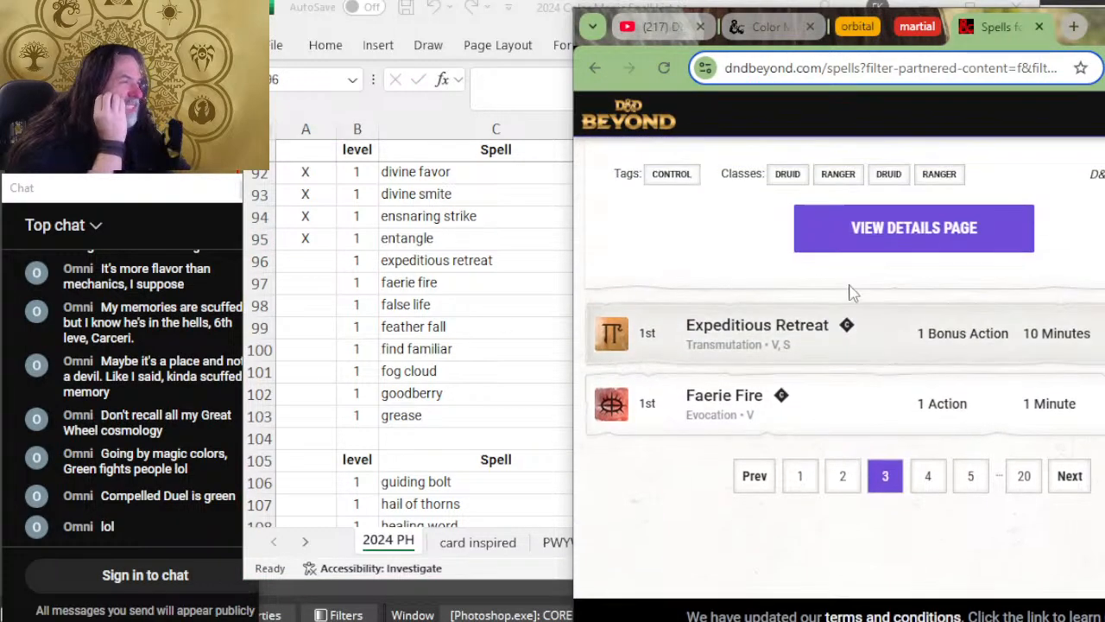
left_click(892, 337)
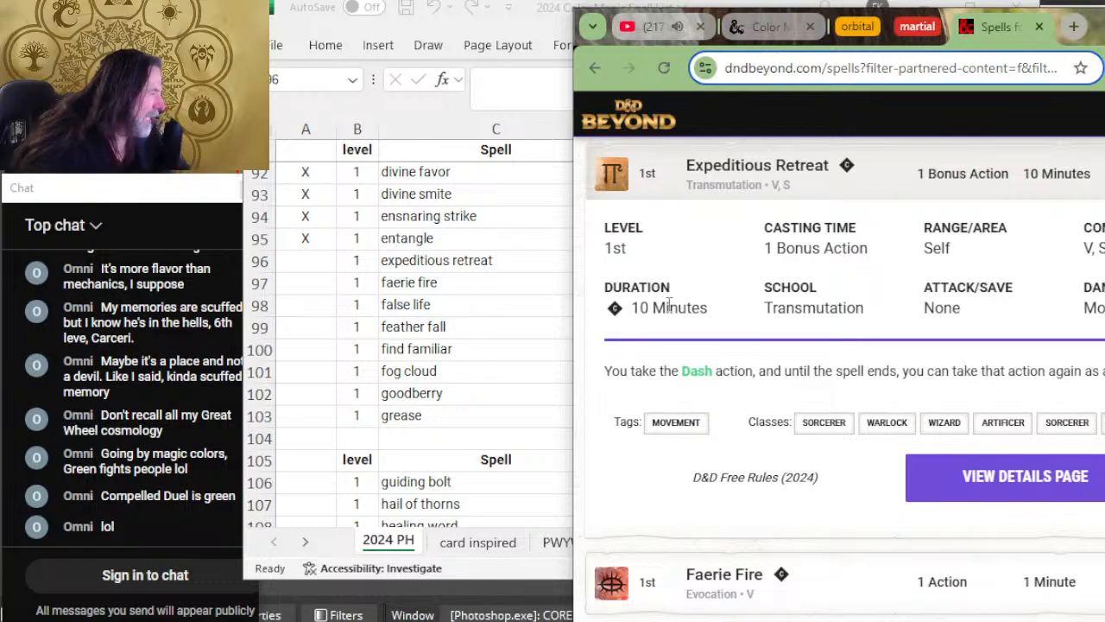
key("alt+Tab")
type("X")
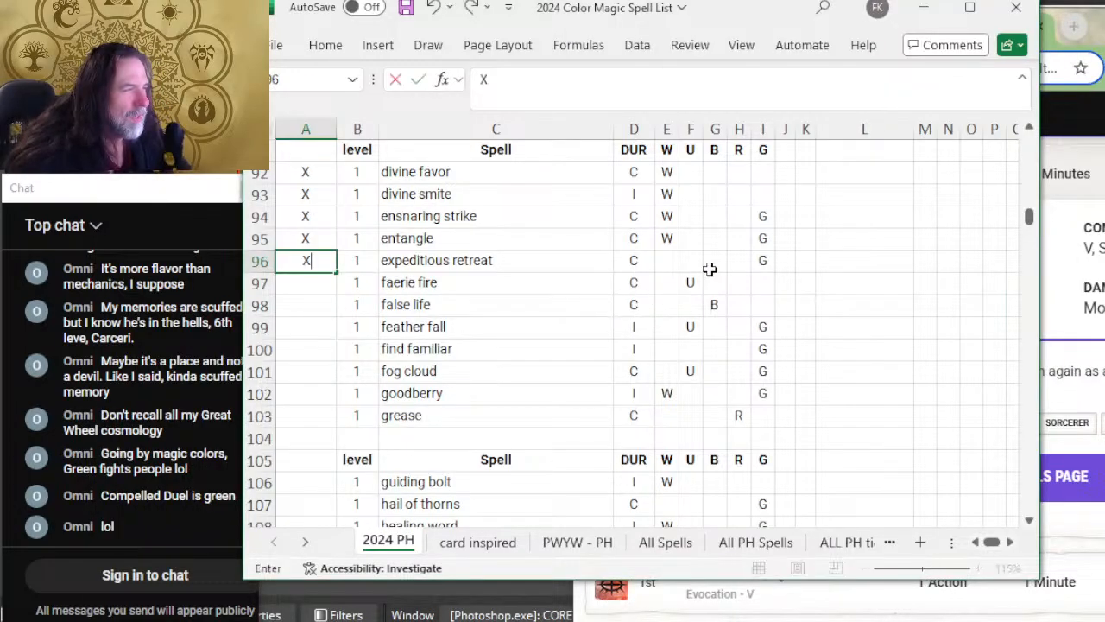
left_click(713, 259)
left_click(733, 259)
type("R")
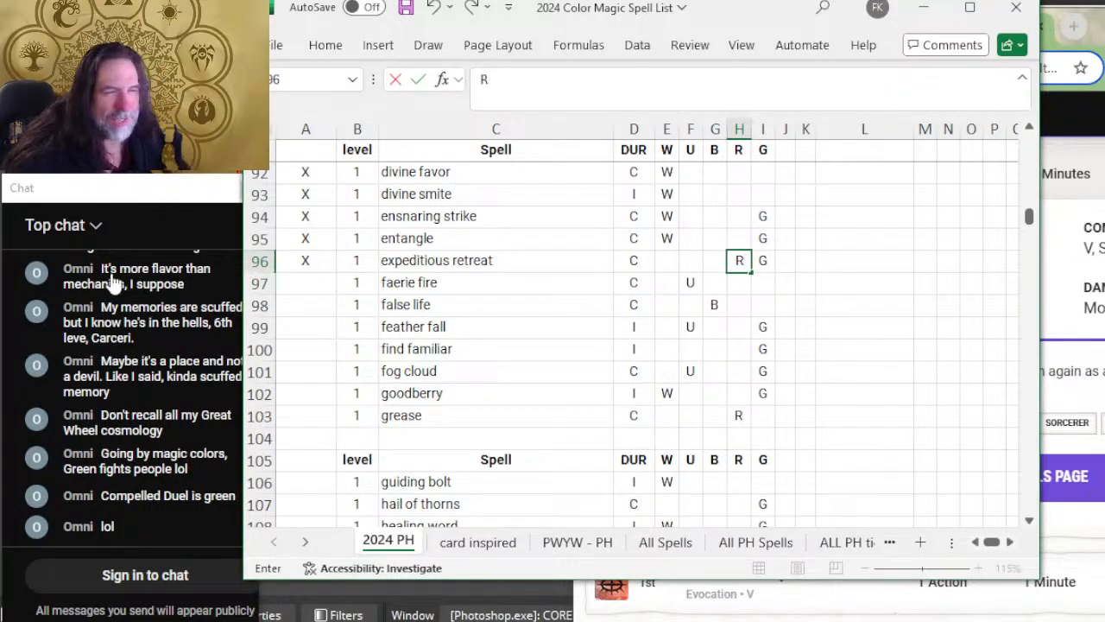
left_click(290, 275)
Step: Expand Faerie Fire on D&D Beyond to read its details, and in Excel mark its row with X and add color W
key("alt+Tab")
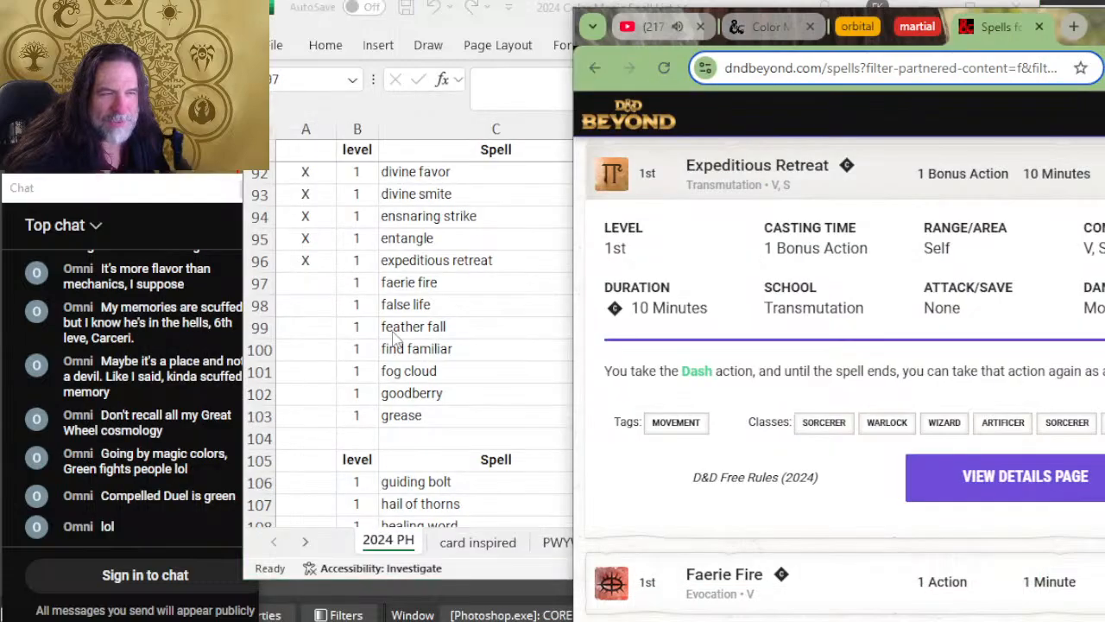
scroll(872, 312, "down", 3)
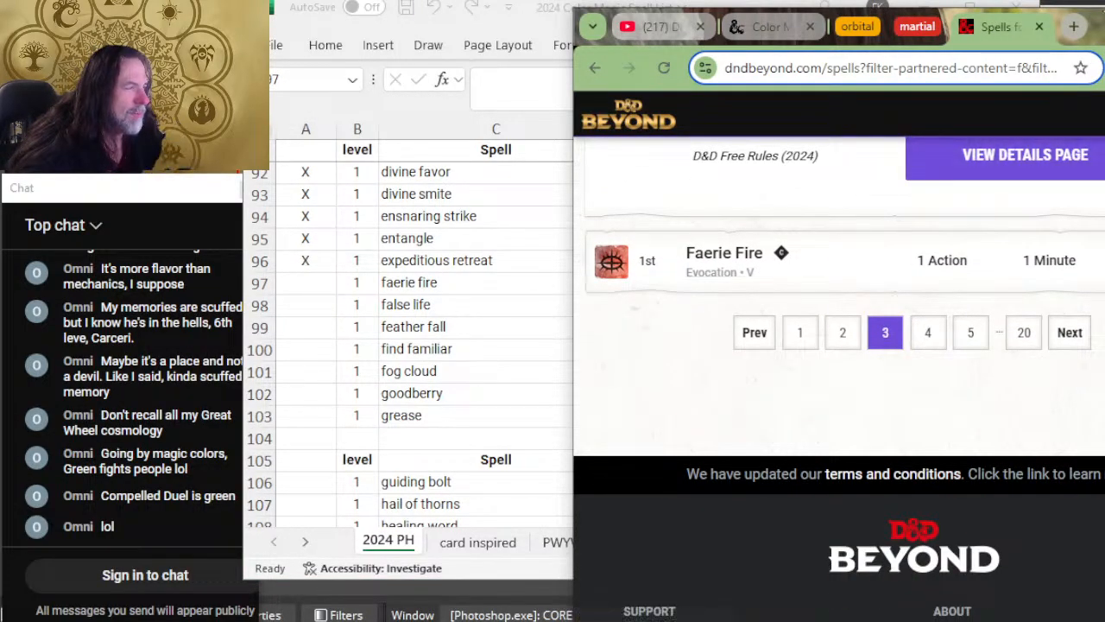
left_click(867, 271)
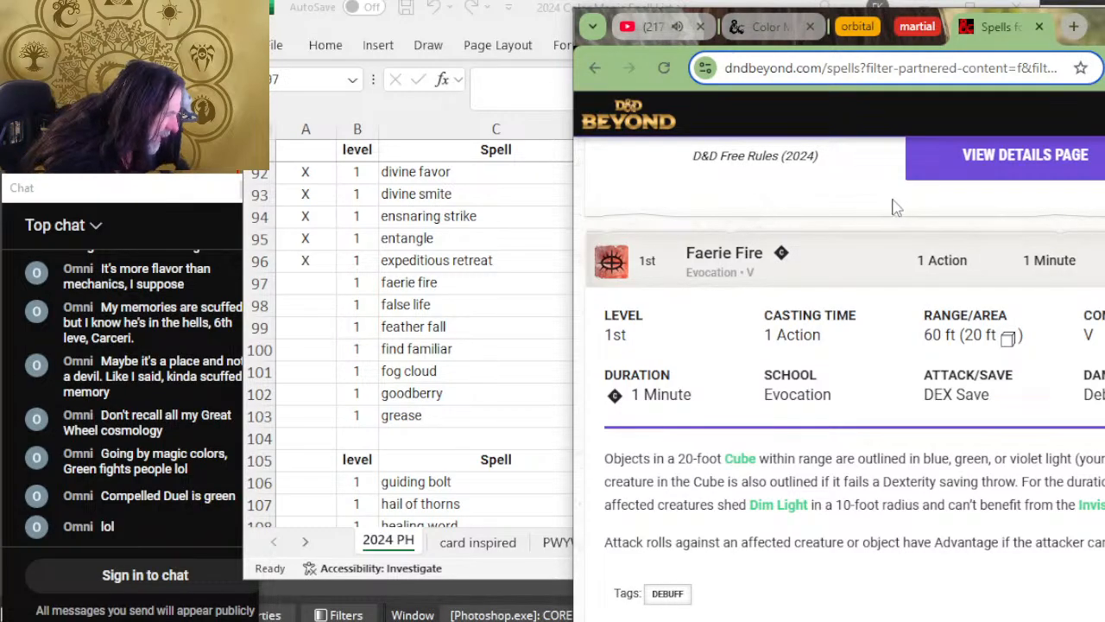
key("alt+Tab")
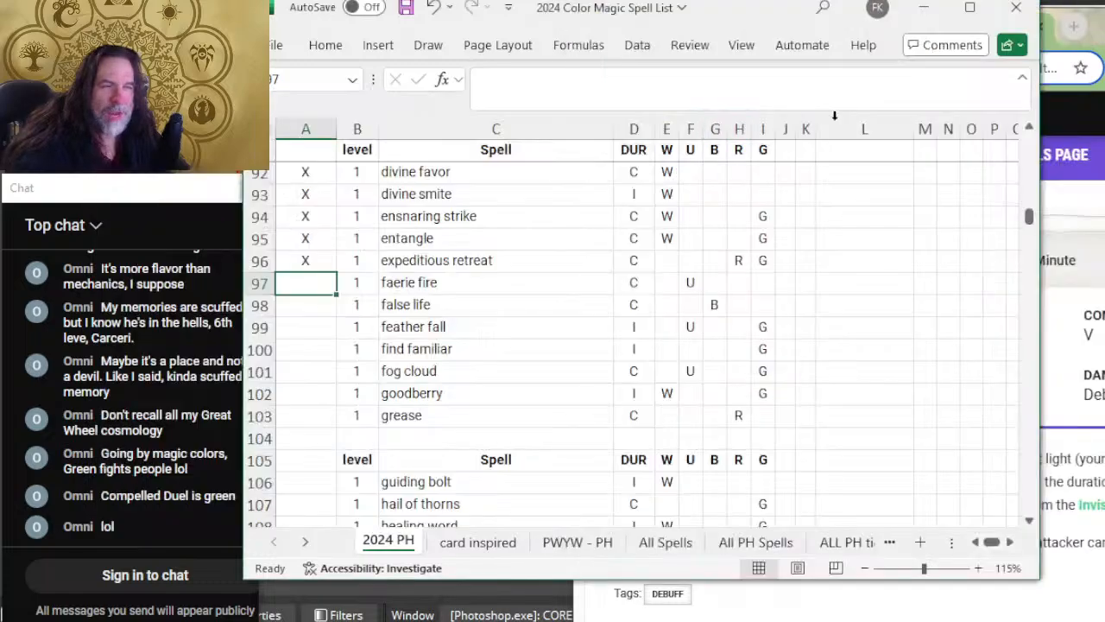
type("X")
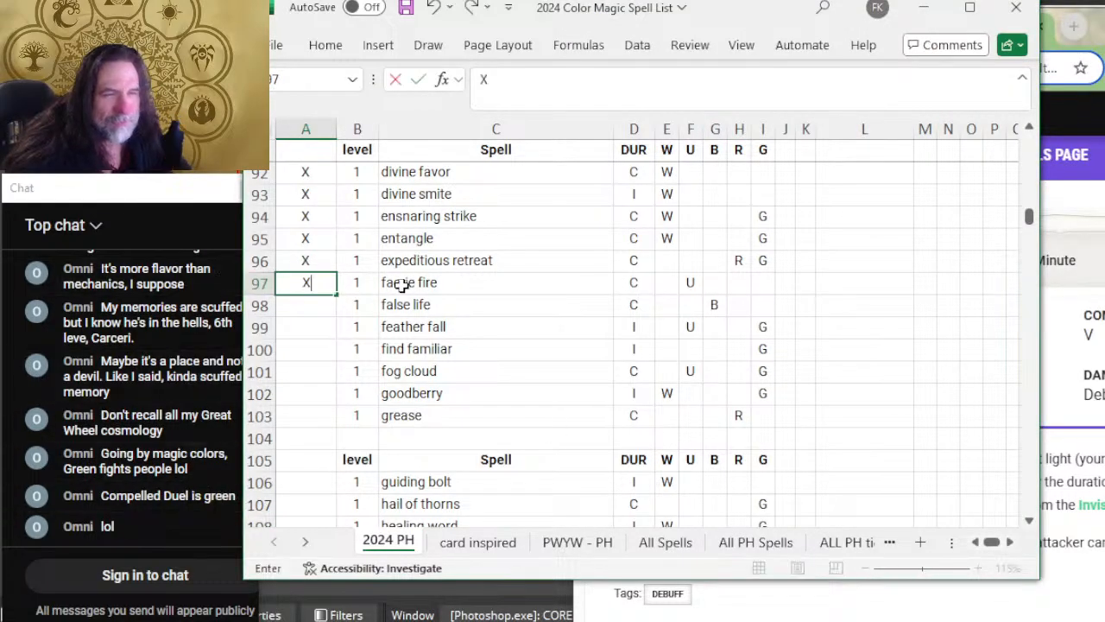
left_click(667, 283)
type("W")
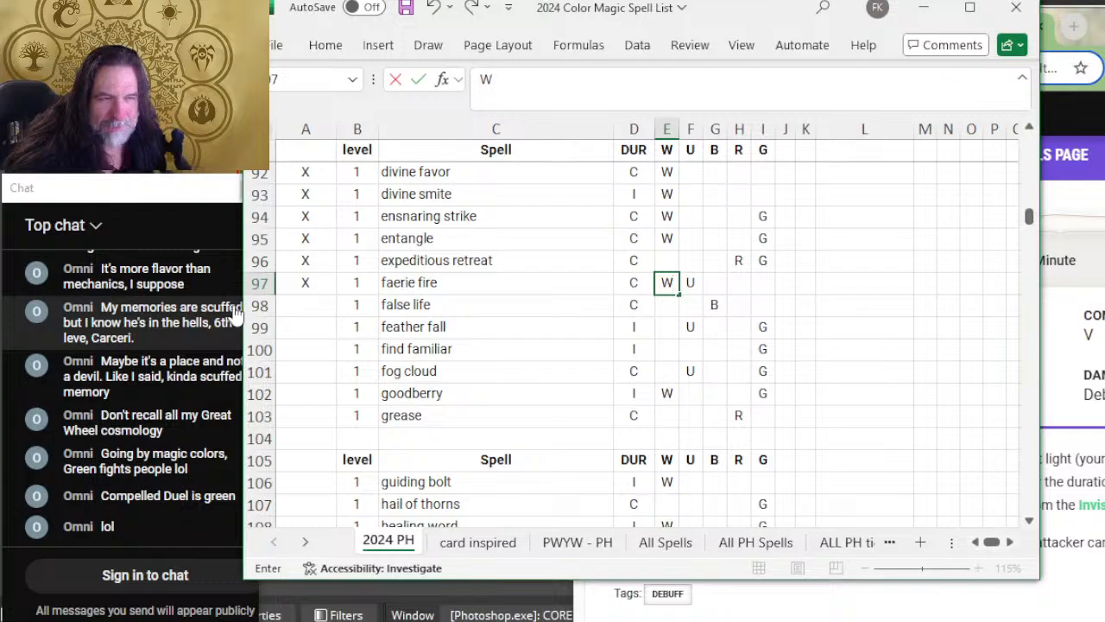
left_click(296, 302)
Step: Switch to D&D Beyond, go to page 4 of the spell results, and expand False Life to read its duration and description
key("alt+Tab")
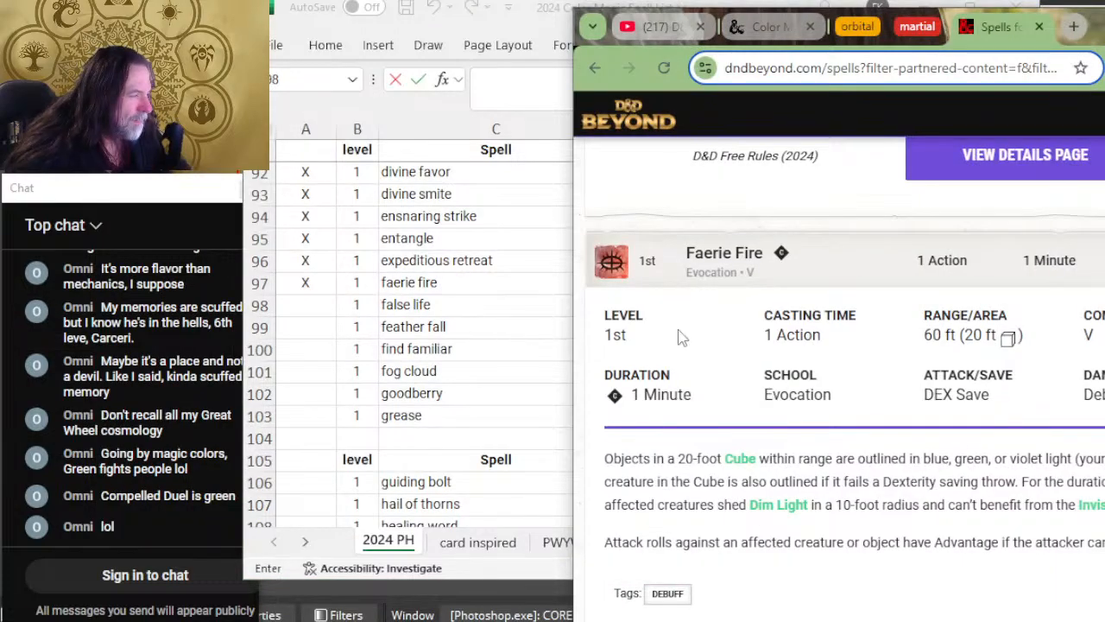
scroll(681, 336, "down", 5)
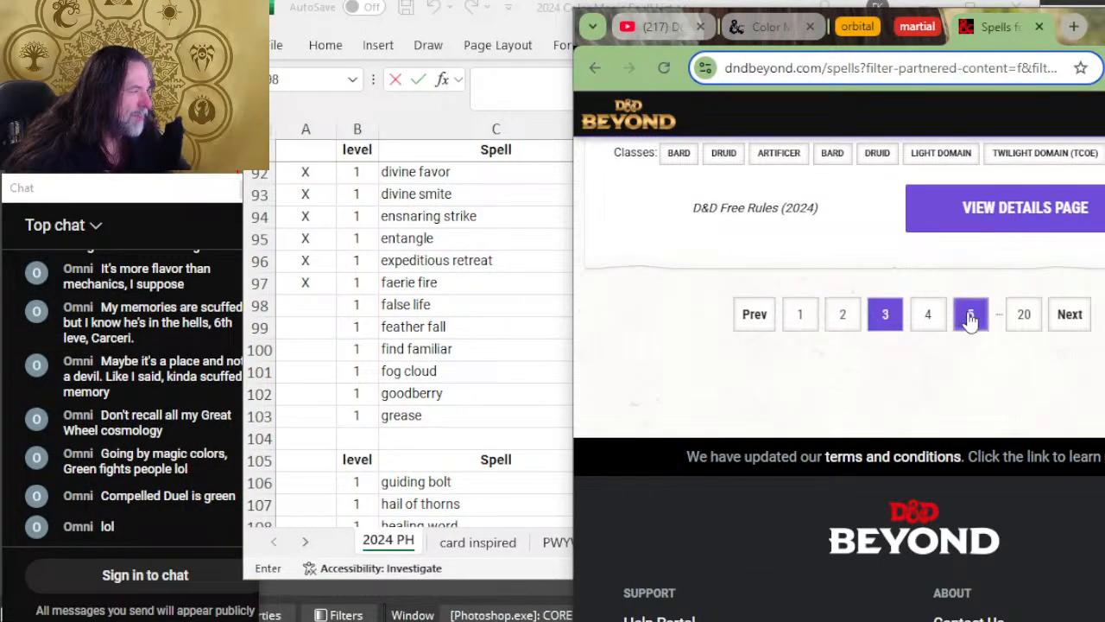
left_click(928, 316)
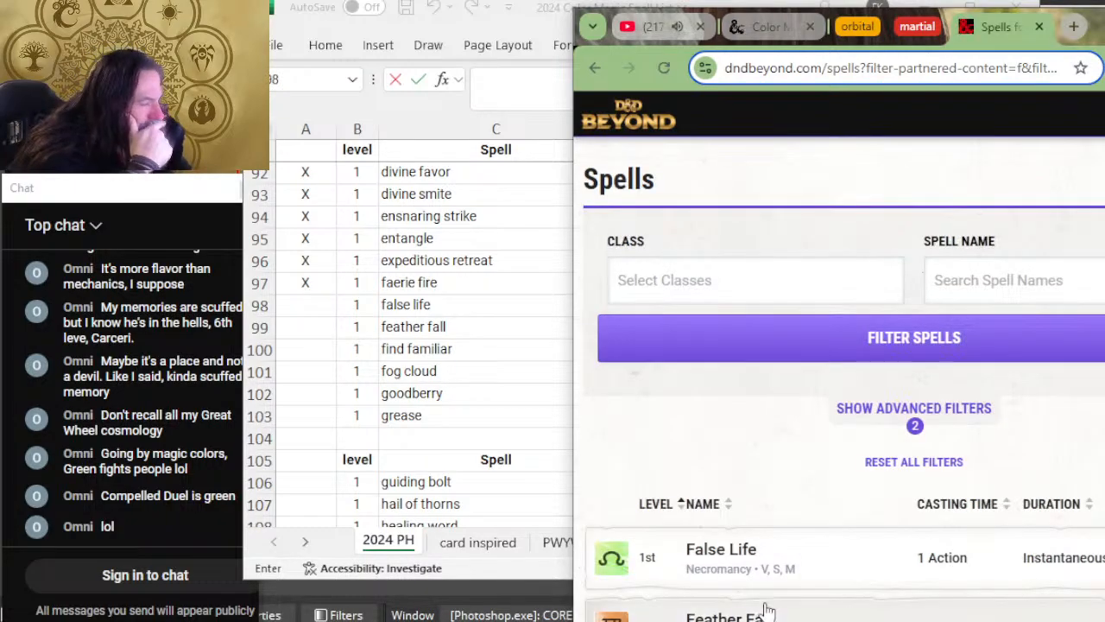
left_click(821, 562)
scroll(870, 382, "down", 1)
scroll(870, 382, "down", 3)
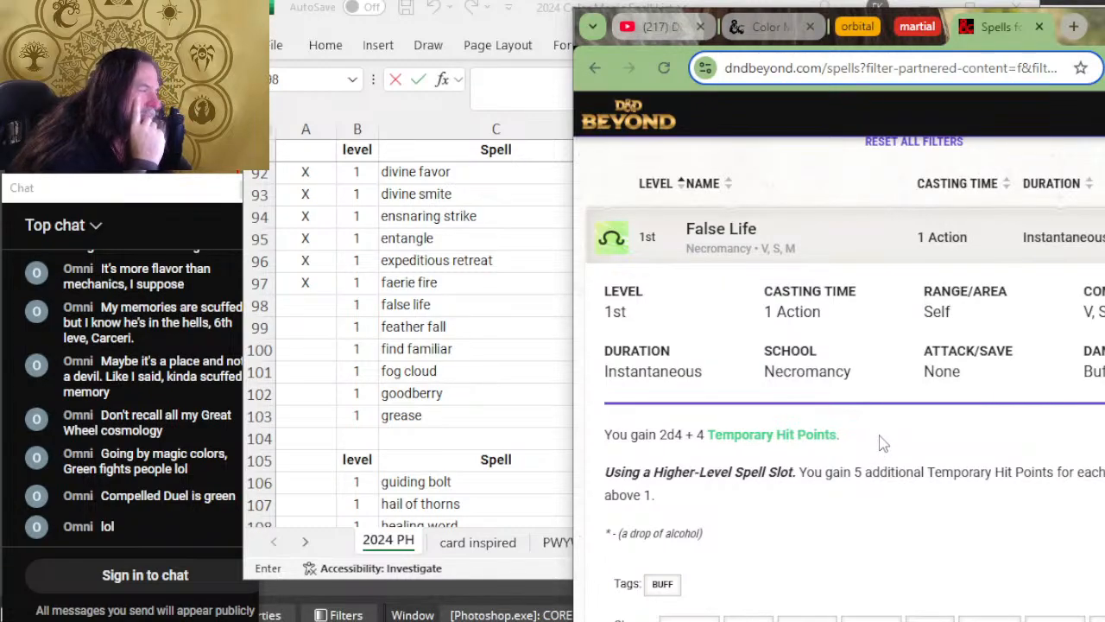
mouse_move(783, 374)
left_mouse_down()
mouse_move(830, 376)
mouse_move(754, 396)
mouse_move(785, 373)
left_mouse_up()
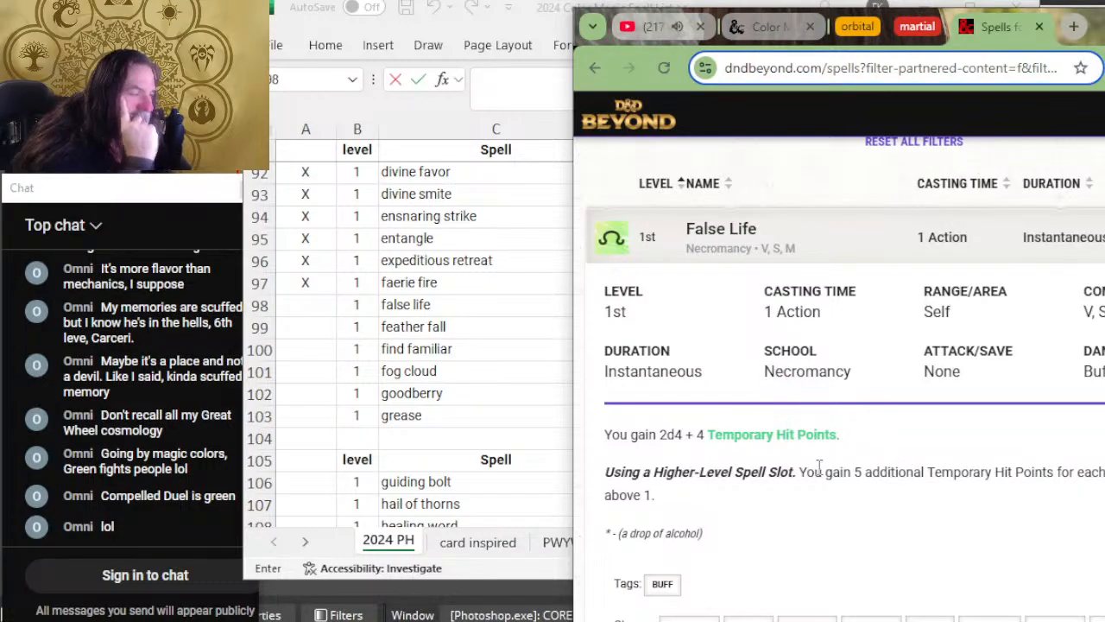
Step: Switch to Excel, clear color B from the false life row, and enter colors W and G instead
key("alt+Tab")
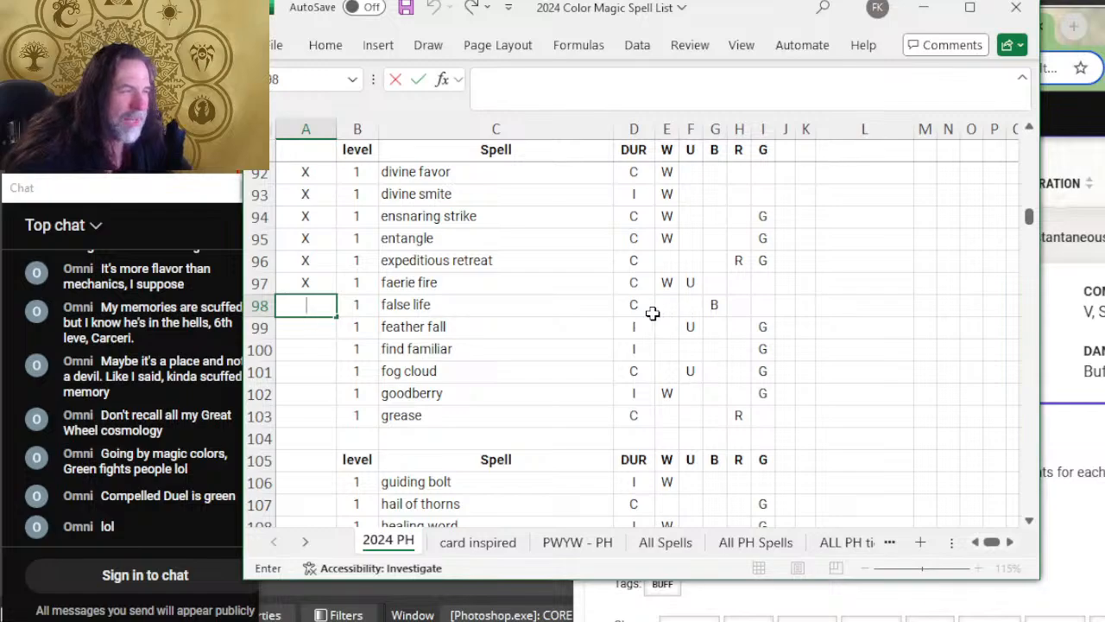
left_click(713, 305)
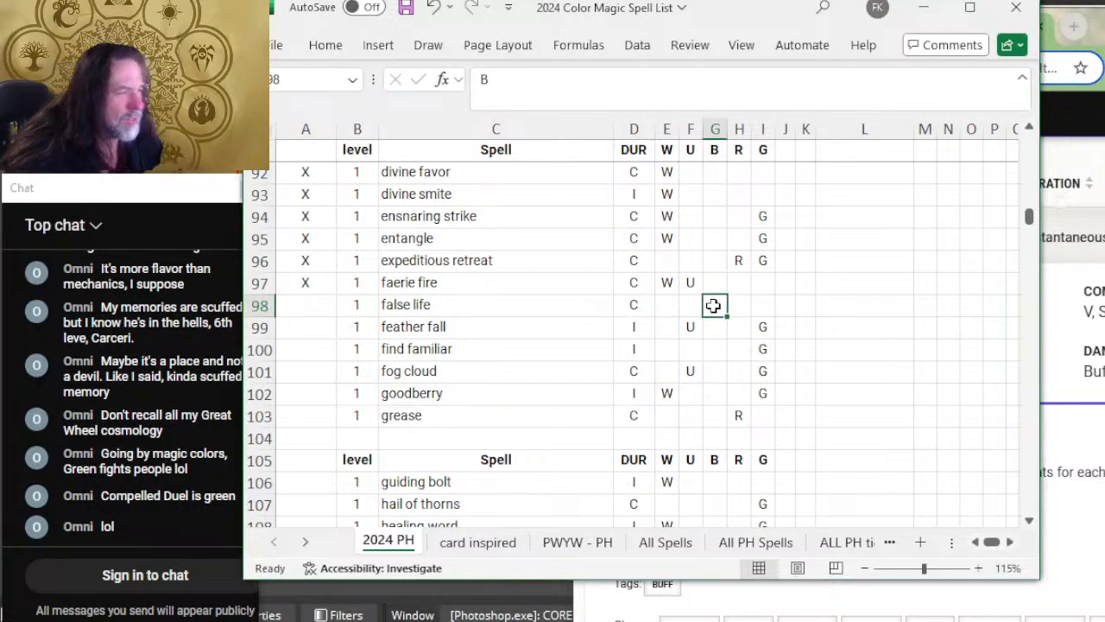
key("Left")
key("Left")
type("W")
key("Right")
key("Right")
key("Right")
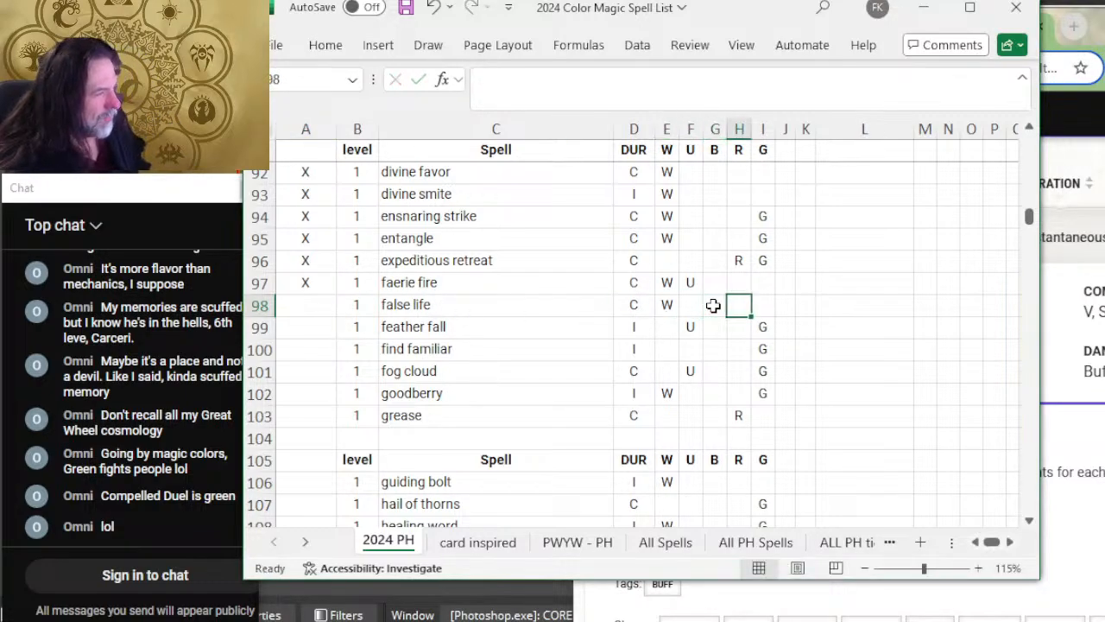
key("Right")
type("G")
Step: Mark the false life row as reviewed with X
key("Left")
key("Left")
key("Left")
key("Left")
key("Left")
key("Left")
key("Left")
key("Left")
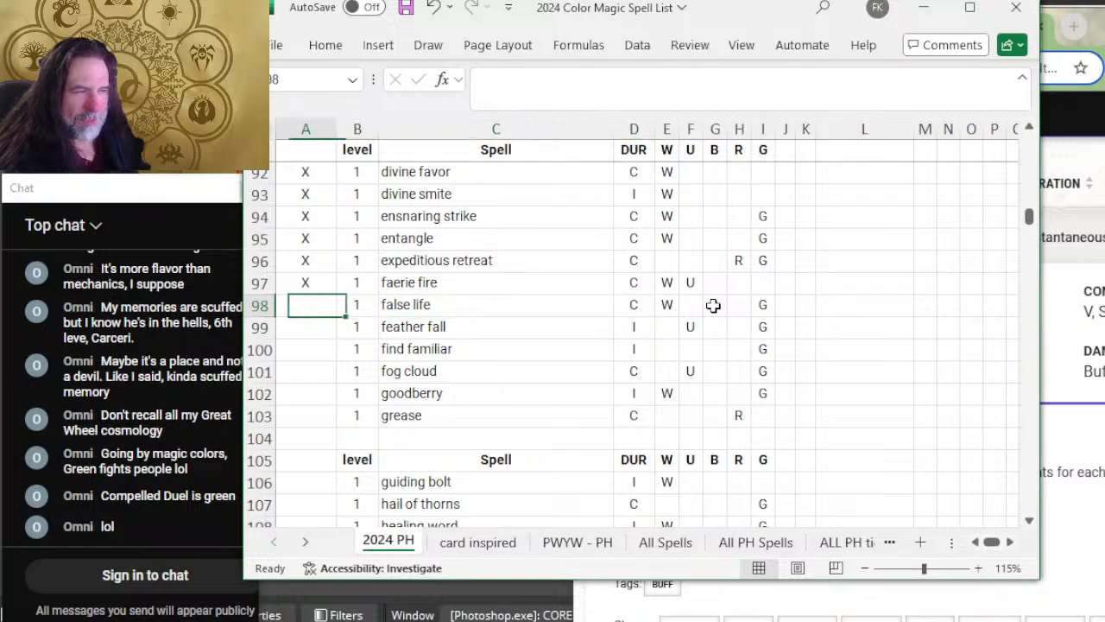
type("X")
key("Return")
Step: Switch to D&D Beyond and expand Feather Fall to read its duration, description, tags and classes
key("alt+Tab")
key("alt+Tab")
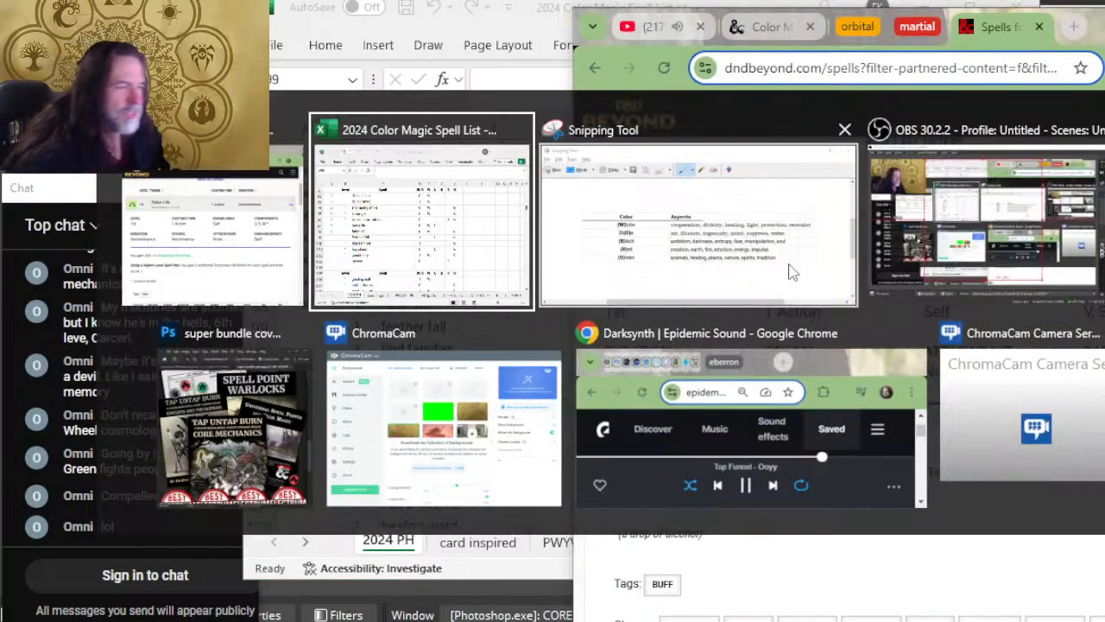
key("alt+Tab")
scroll(855, 367, "down", 6)
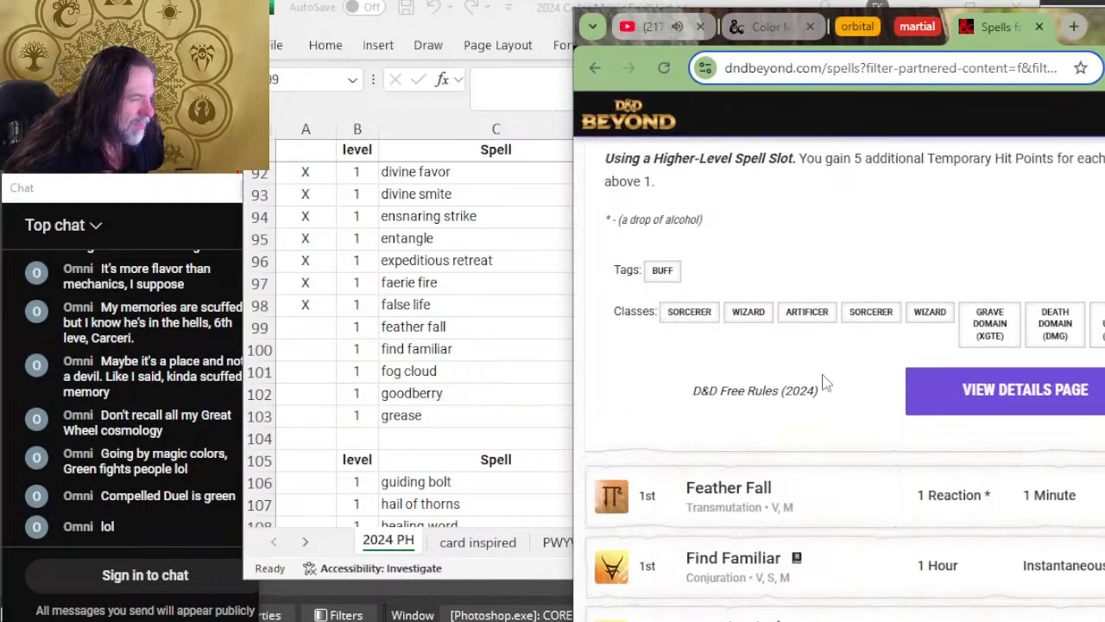
left_click(866, 362)
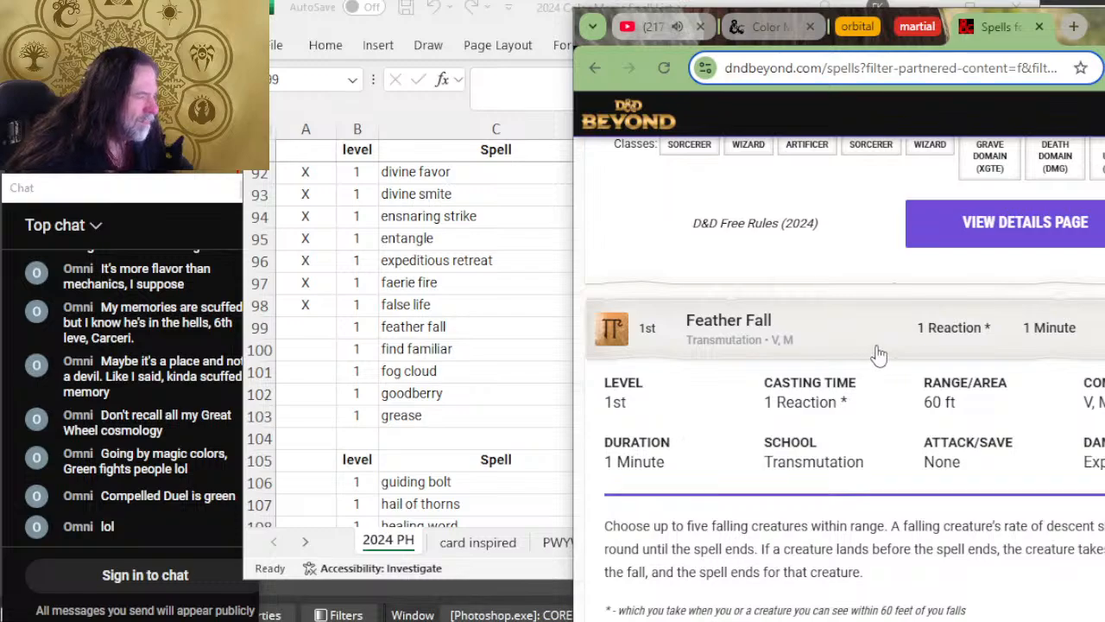
scroll(876, 360, "down", 2)
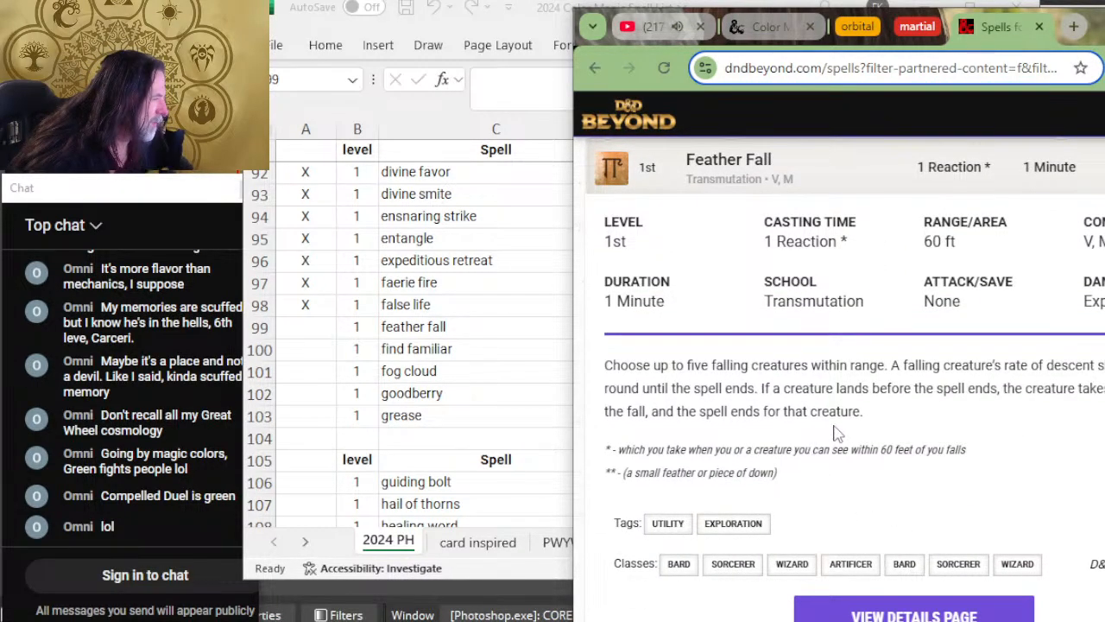
scroll(906, 371, "down", 3)
scroll(863, 393, "down", 1)
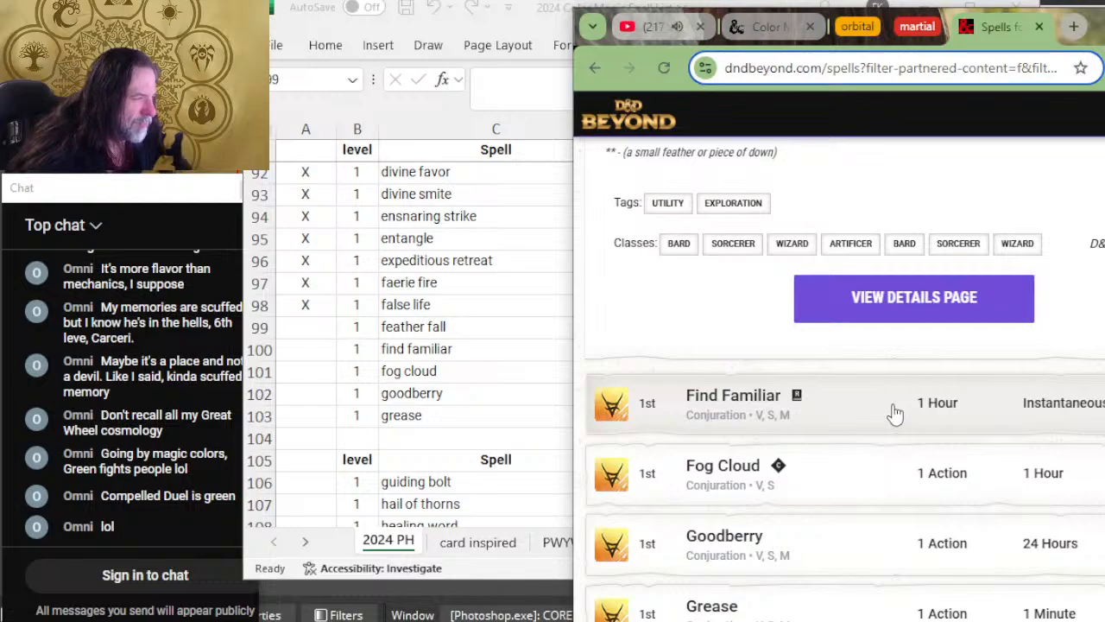
Step: Expand Find Familiar on D&D Beyond, mark the feather fall row in Excel with X, and return to the Find Familiar details
left_click(829, 415)
scroll(893, 394, "down", 2)
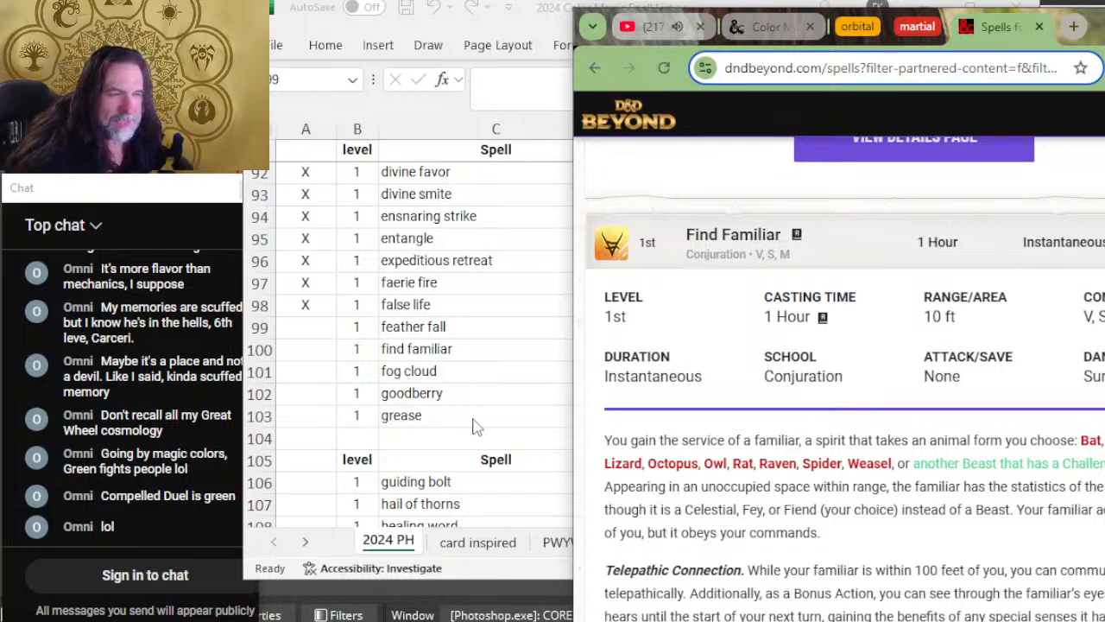
key("alt+Tab")
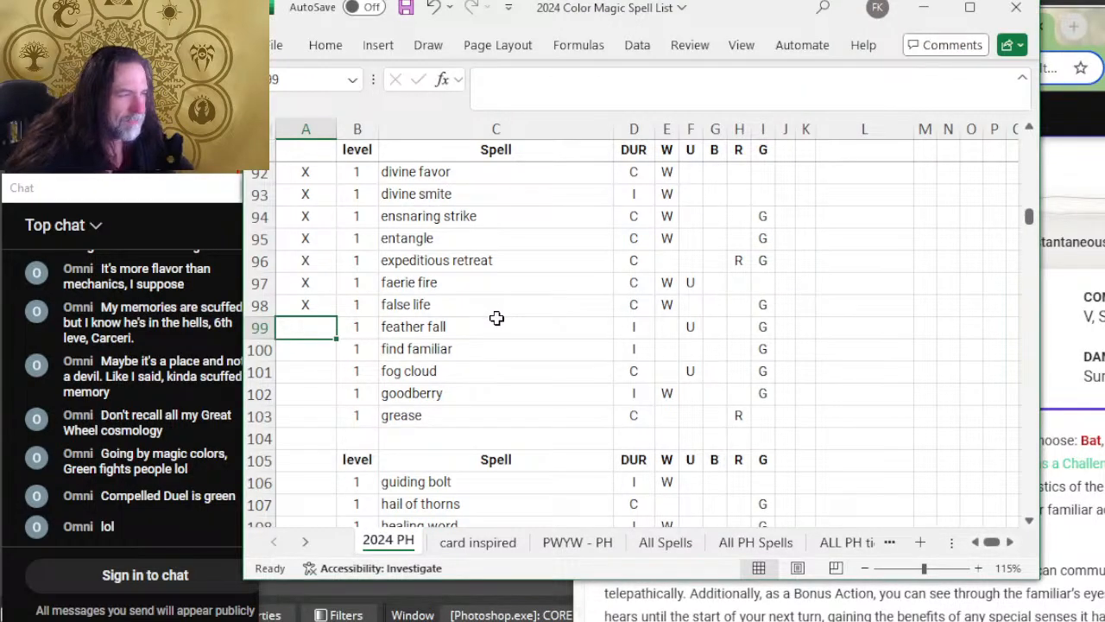
type("X")
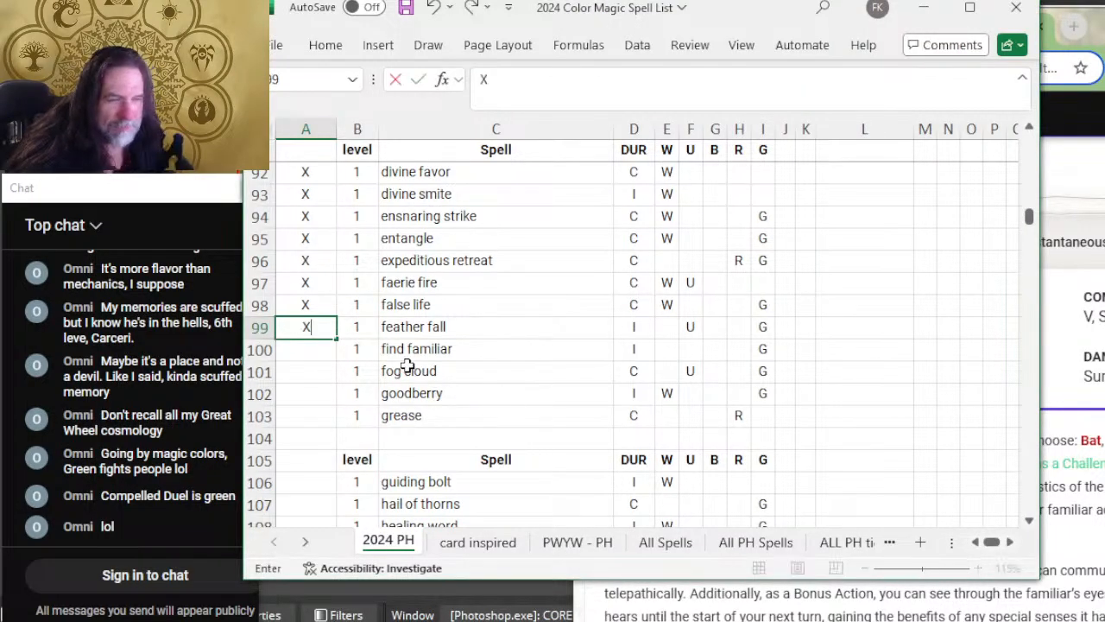
key("Return")
key("alt+Tab")
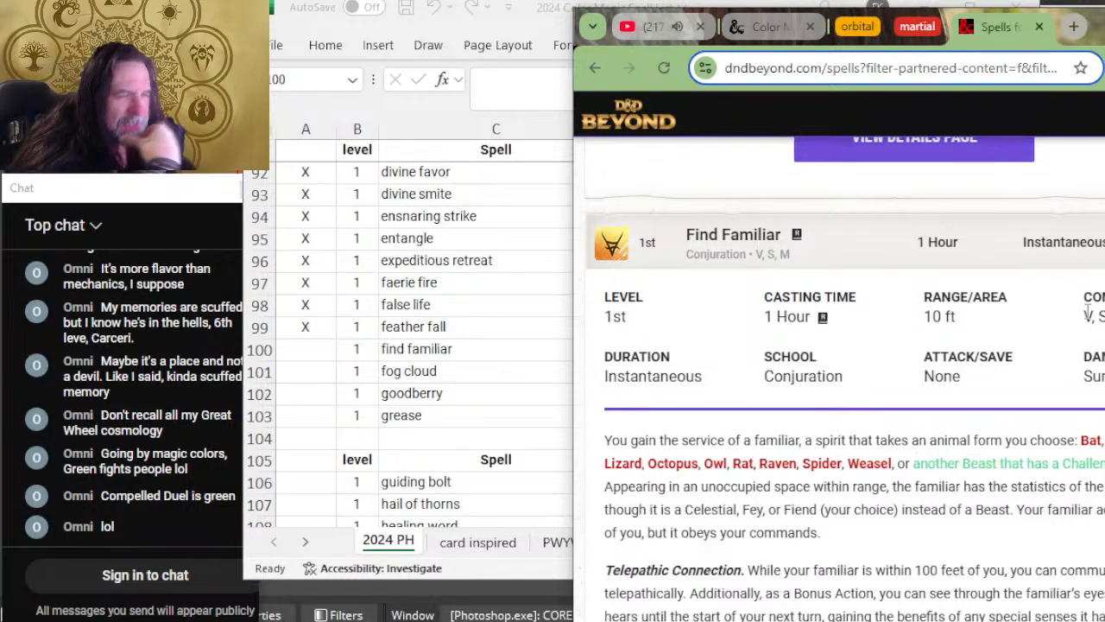
Step: Look over the remaining level 1 spell rows in the spreadsheet and read Find Familiar's full description on D&D Beyond
scroll(413, 401, "down", 5)
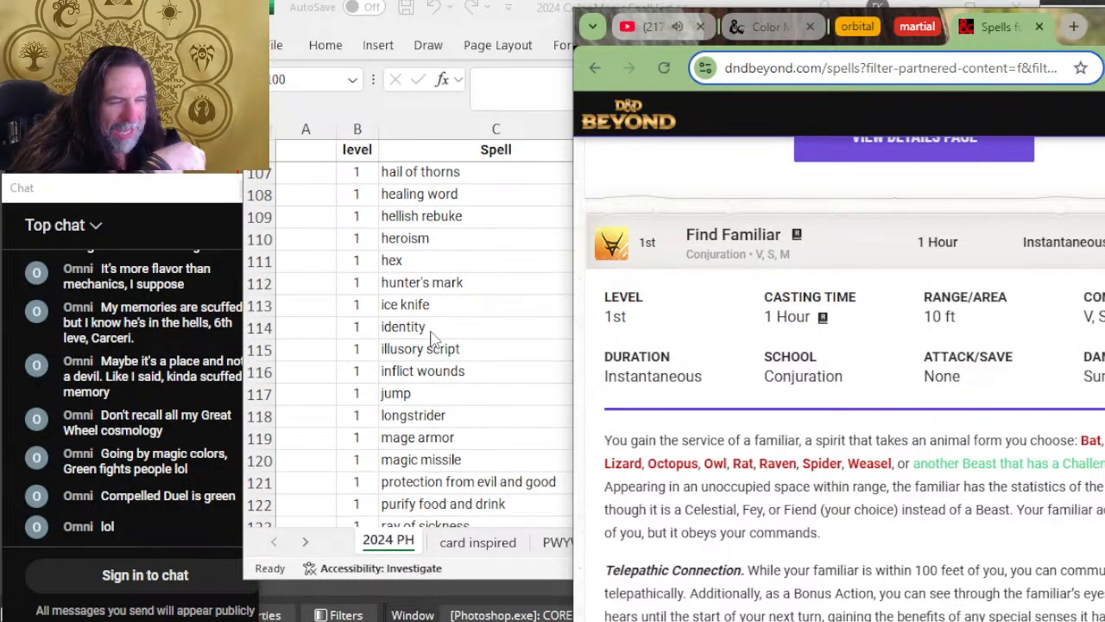
scroll(432, 337, "down", 8)
scroll(436, 338, "up", 7)
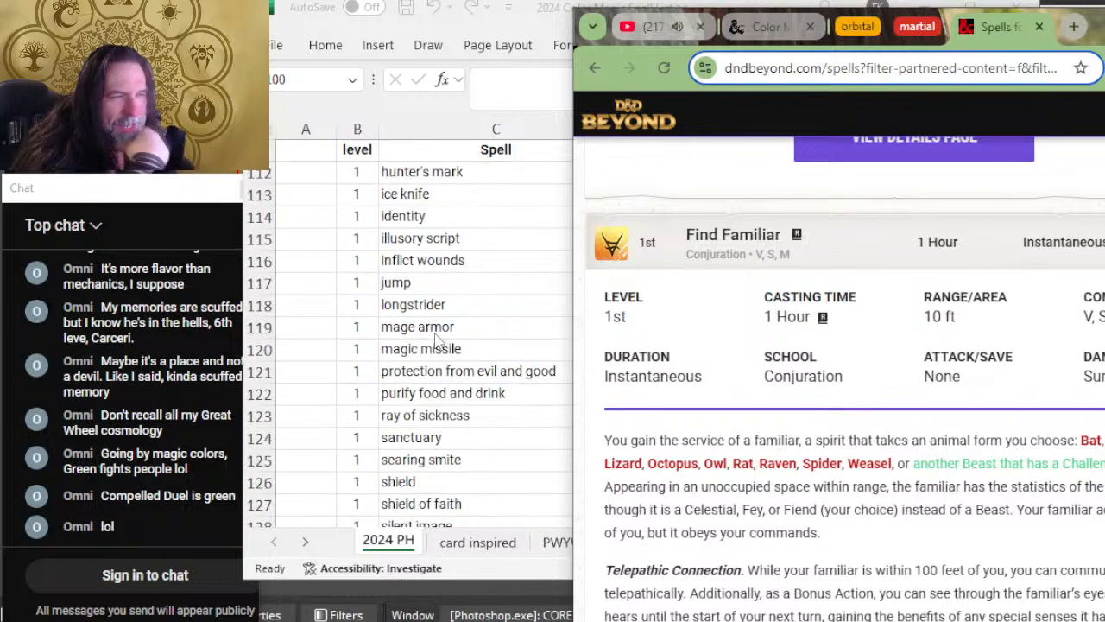
scroll(436, 339, "up", 7)
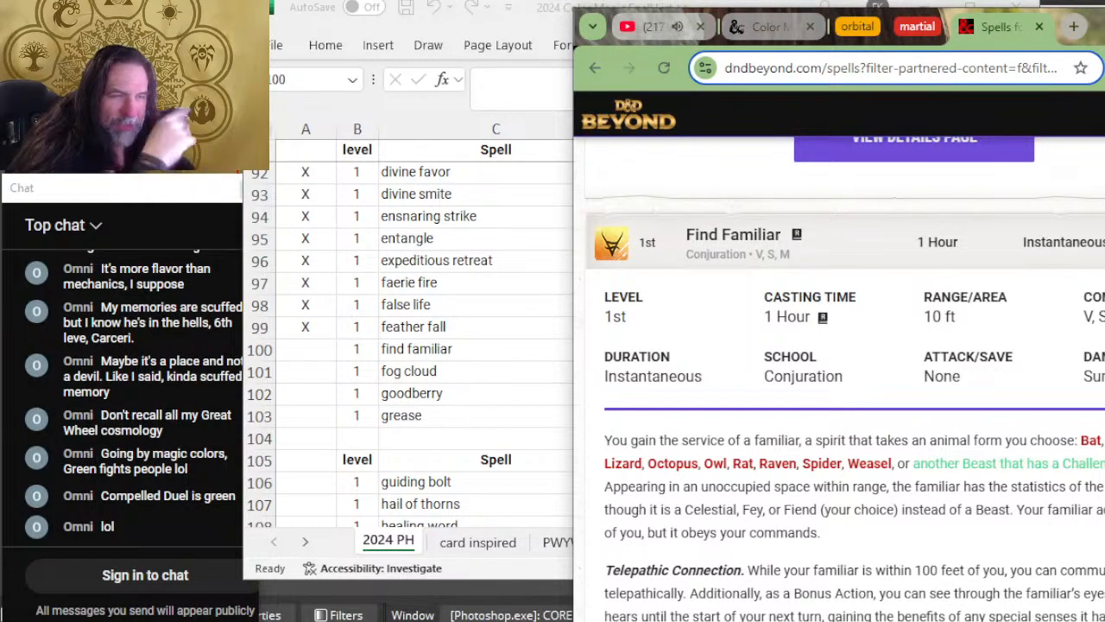
scroll(777, 413, "down", 2)
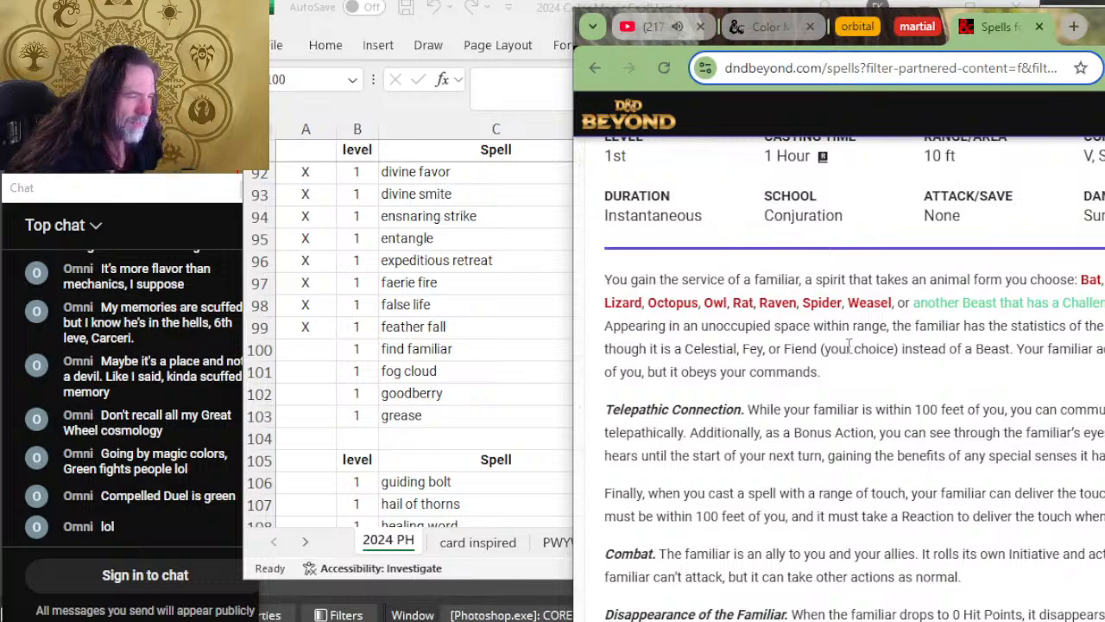
scroll(863, 449, "down", 2)
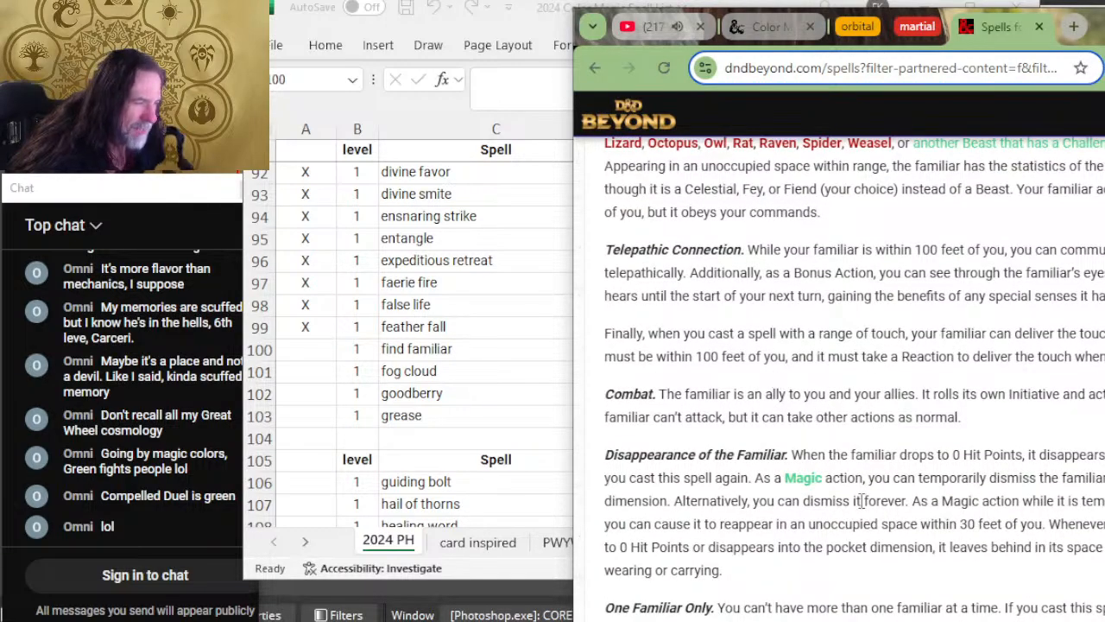
scroll(861, 501, "up", 4)
Step: Switch to Excel, mark the find familiar row as reviewed with X, and add color U to it
key("alt+Tab")
type("X")
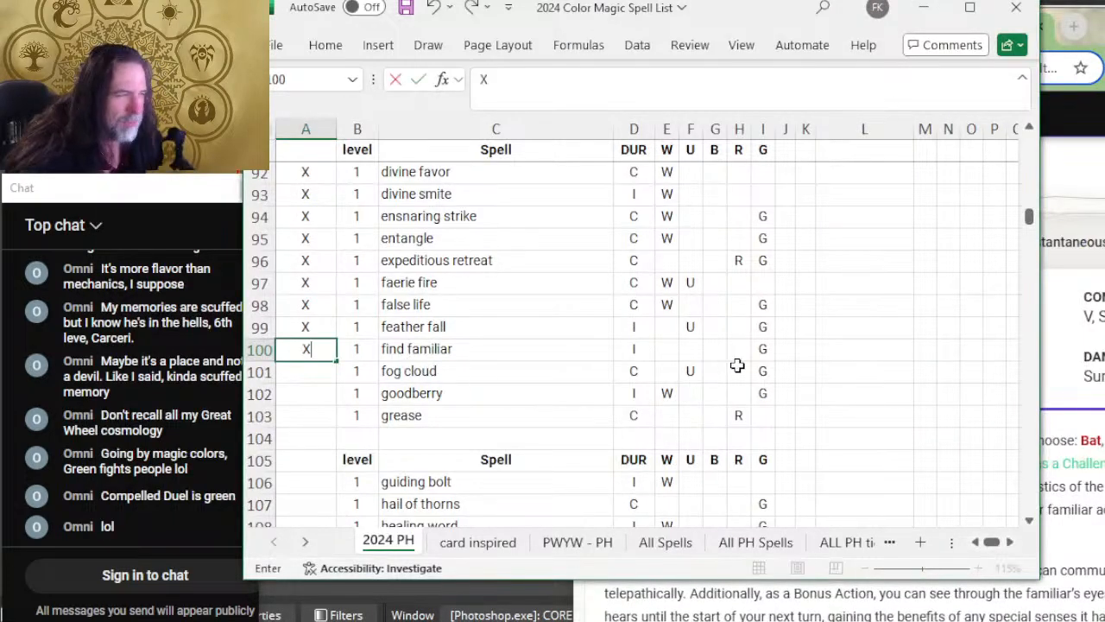
key("Tab")
key("Tab")
key("Tab")
key("Tab")
key("Tab")
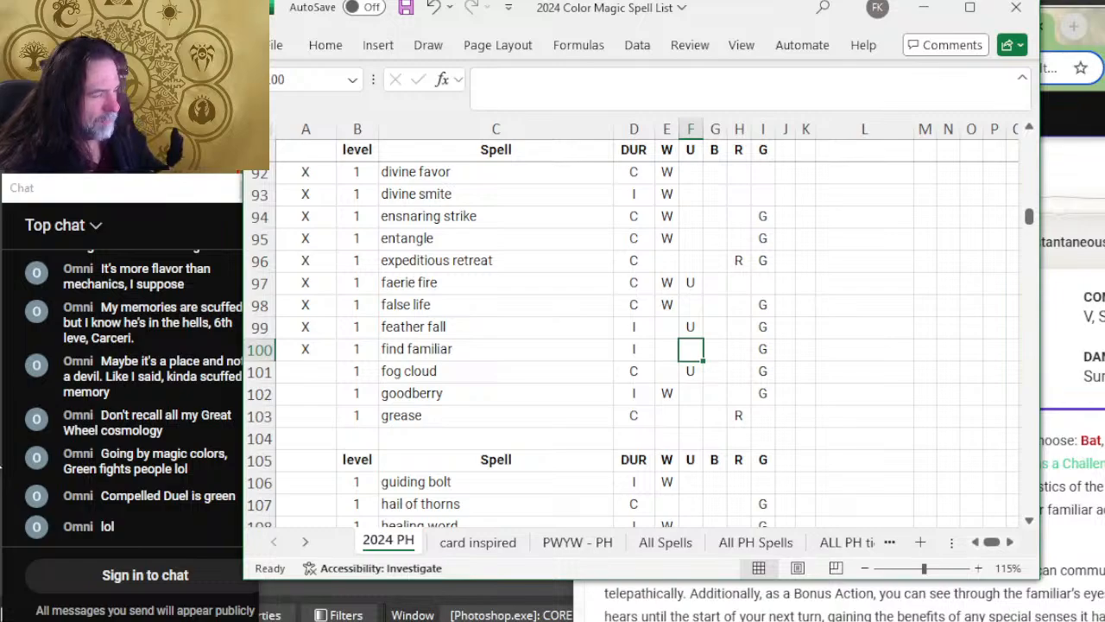
type("U")
key("Left")
key("Left")
key("Left")
key("Left")
key("Left")
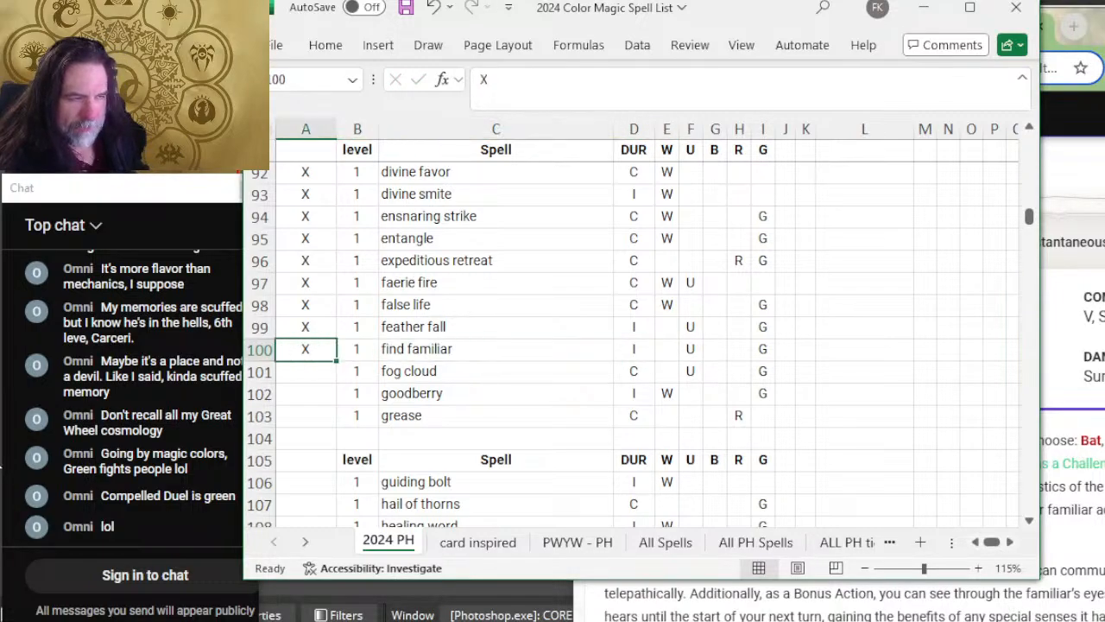
key("Down")
Step: Expand Fog Cloud on D&D Beyond to read its details, and mark the fog cloud row in Excel with X
key("alt+Tab")
scroll(294, 497, "down", 2)
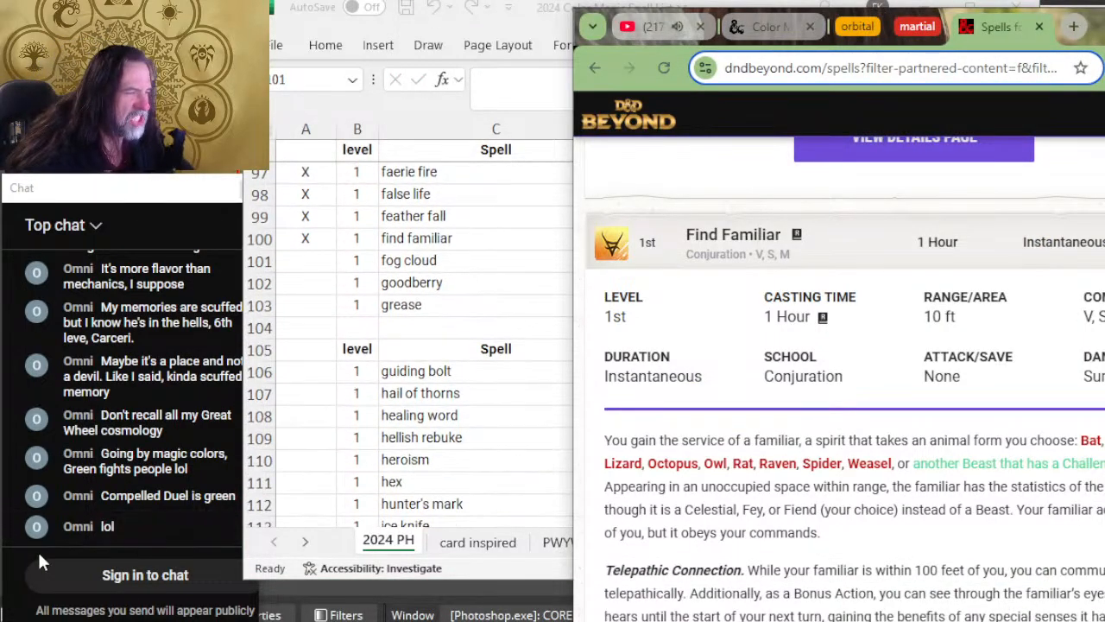
scroll(887, 557, "down", 4)
scroll(881, 293, "down", 8)
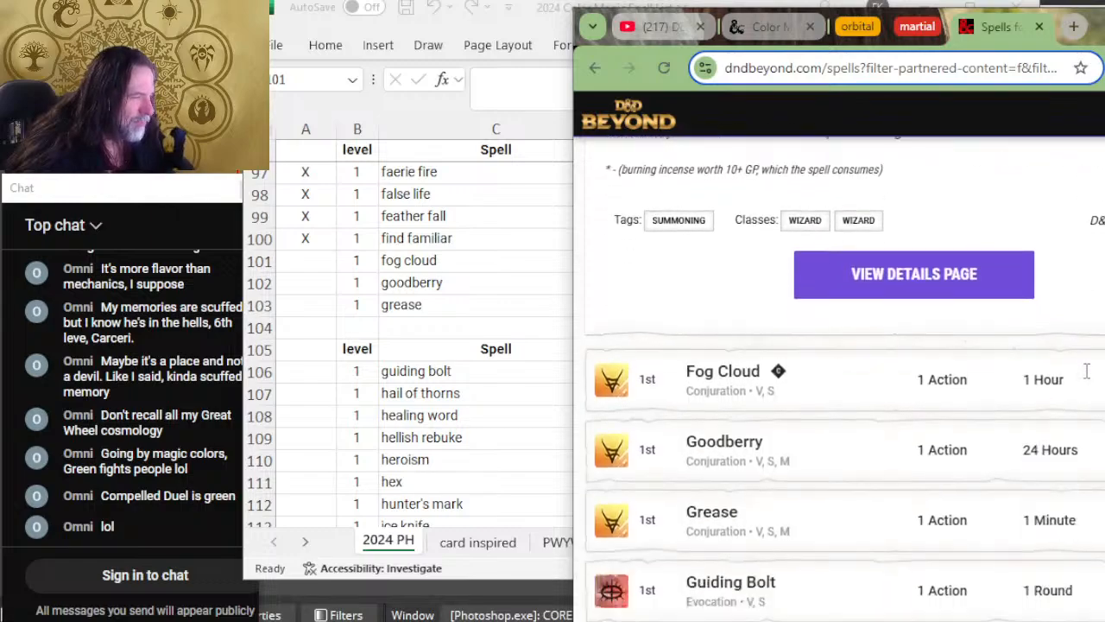
left_click(867, 267)
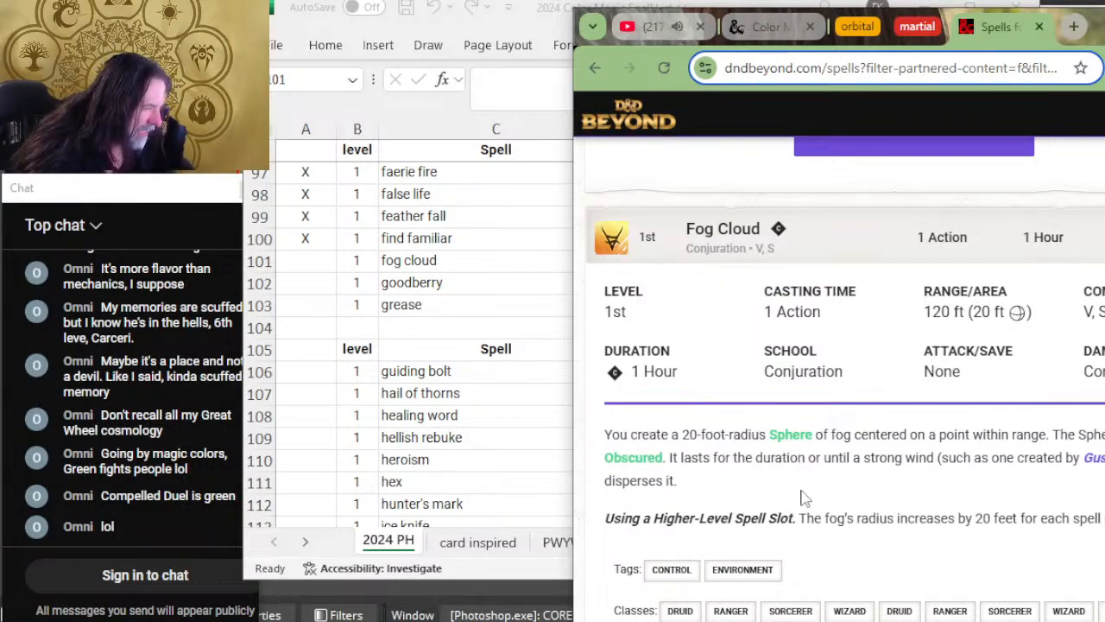
key("alt+Tab")
type("X")
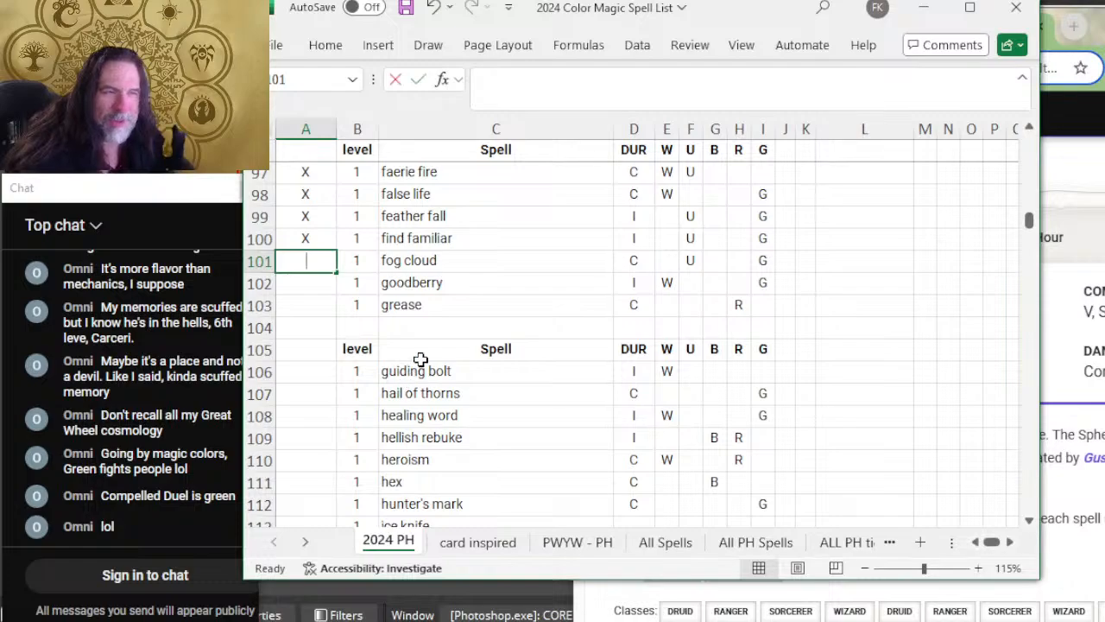
Step: Return to D&D Beyond and expand Goodberry to read its duration, description, tags and classes
key("alt+Tab")
scroll(912, 377, "down", 5)
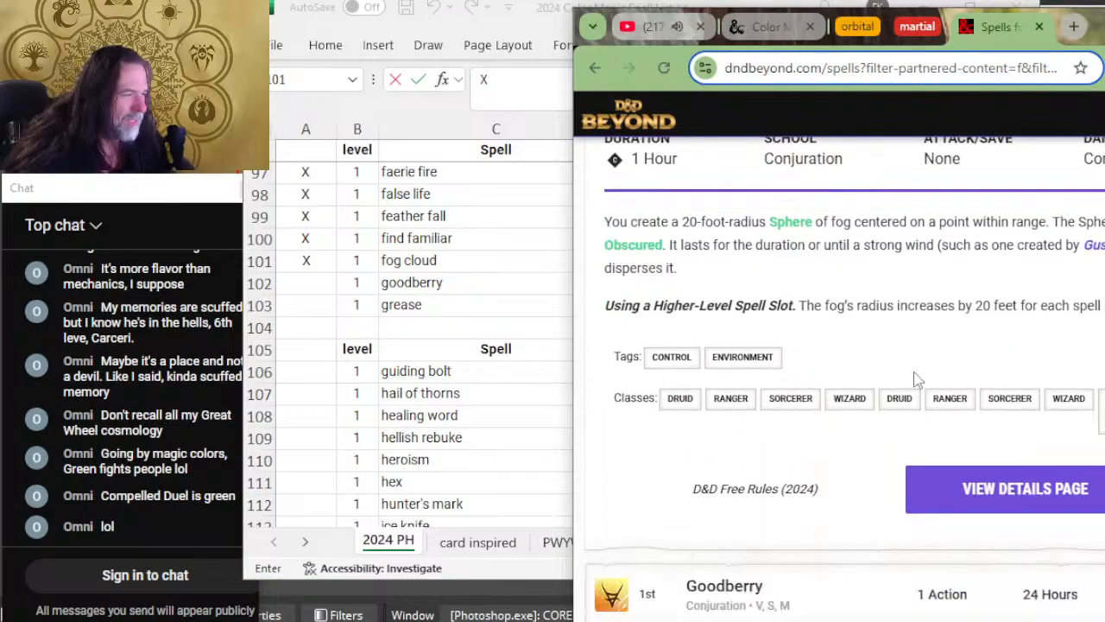
left_click(873, 352)
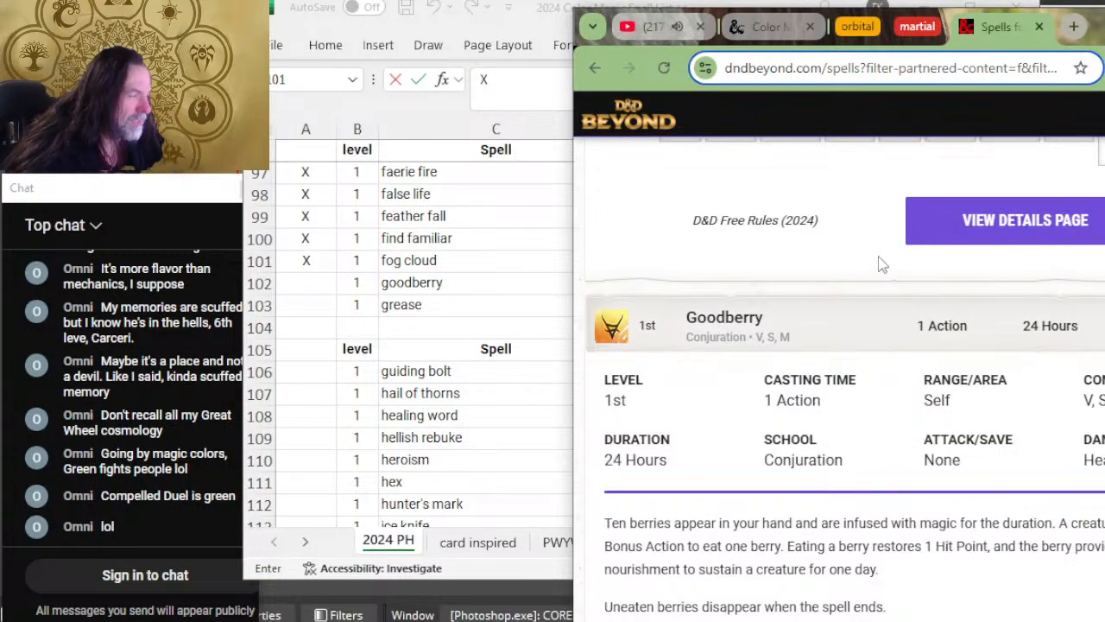
scroll(880, 261, "down", 2)
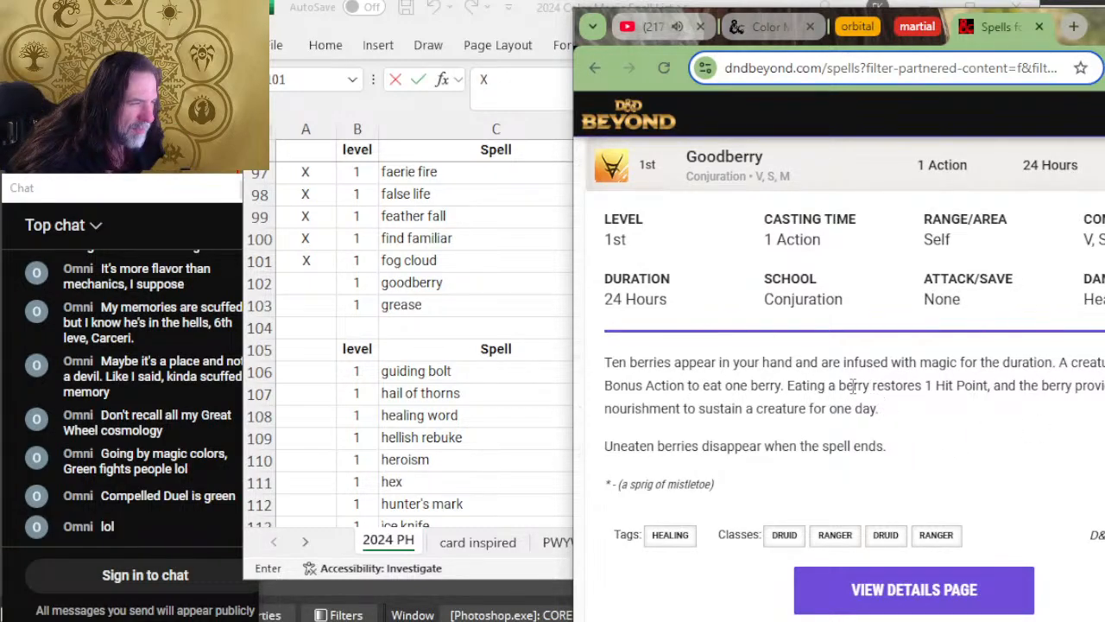
Step: Switch to Excel, clear color W from the goodberry row, and mark the row as reviewed with X
key("alt+Tab")
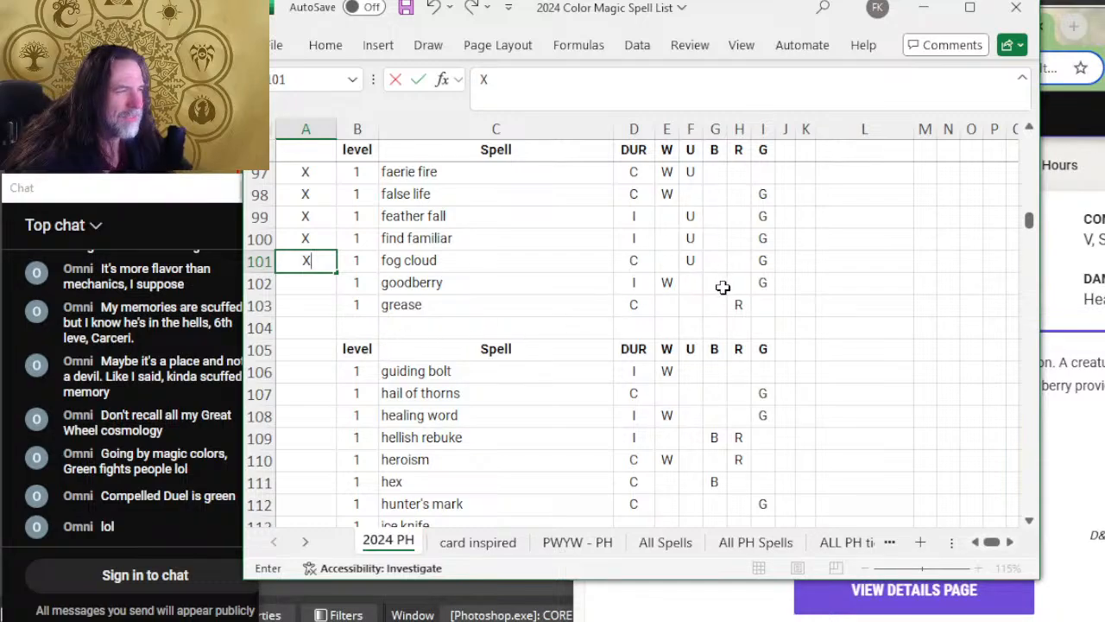
double_click(666, 283)
left_click(509, 302)
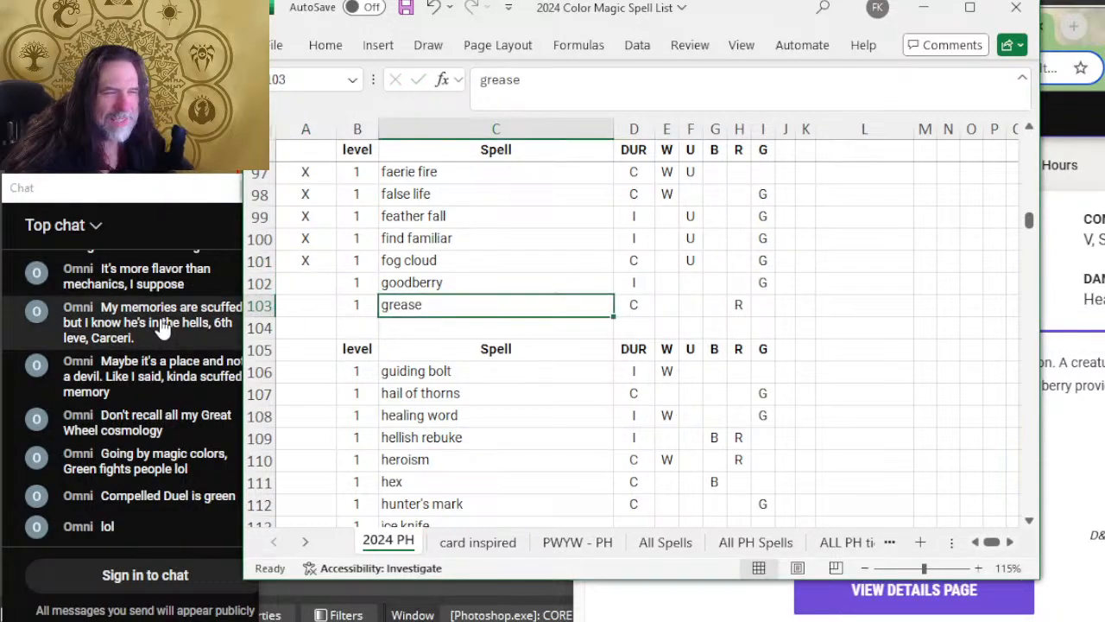
left_click(311, 293)
type("X")
left_click(338, 306)
left_click(320, 306)
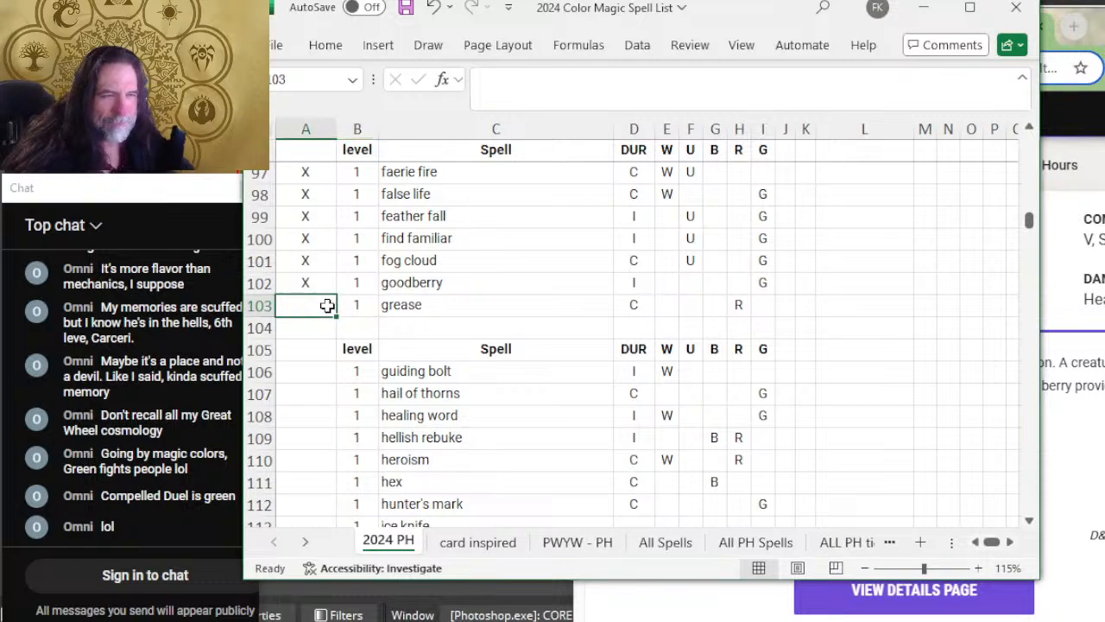
Step: Switch to D&D Beyond and expand Grease to read its duration, save, description and classes
key("alt+Tab")
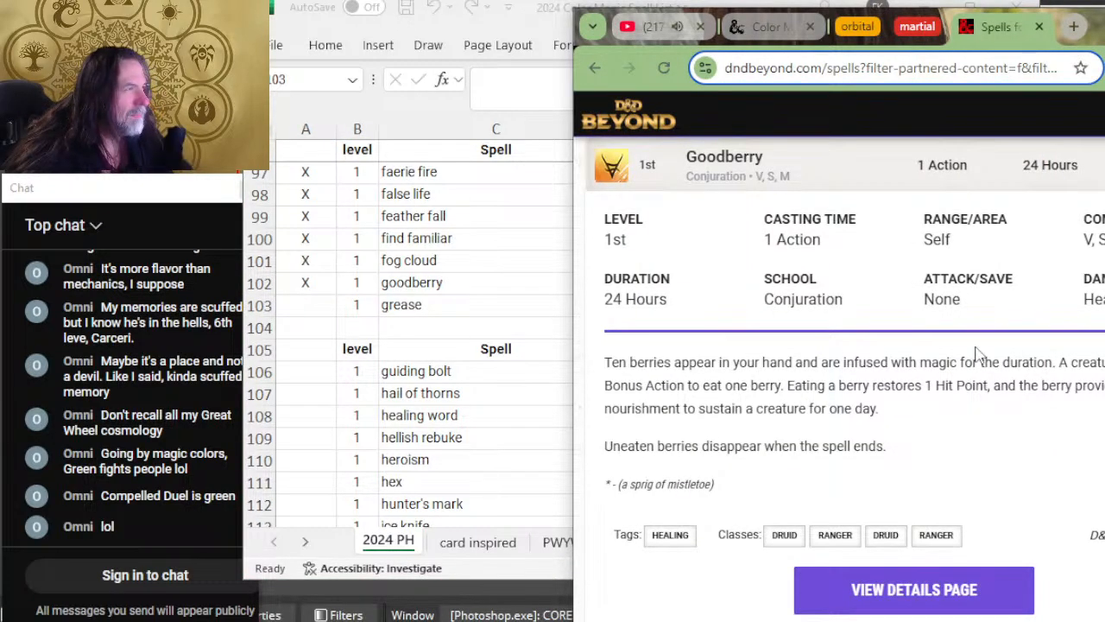
scroll(977, 354, "down", 5)
left_click(851, 228)
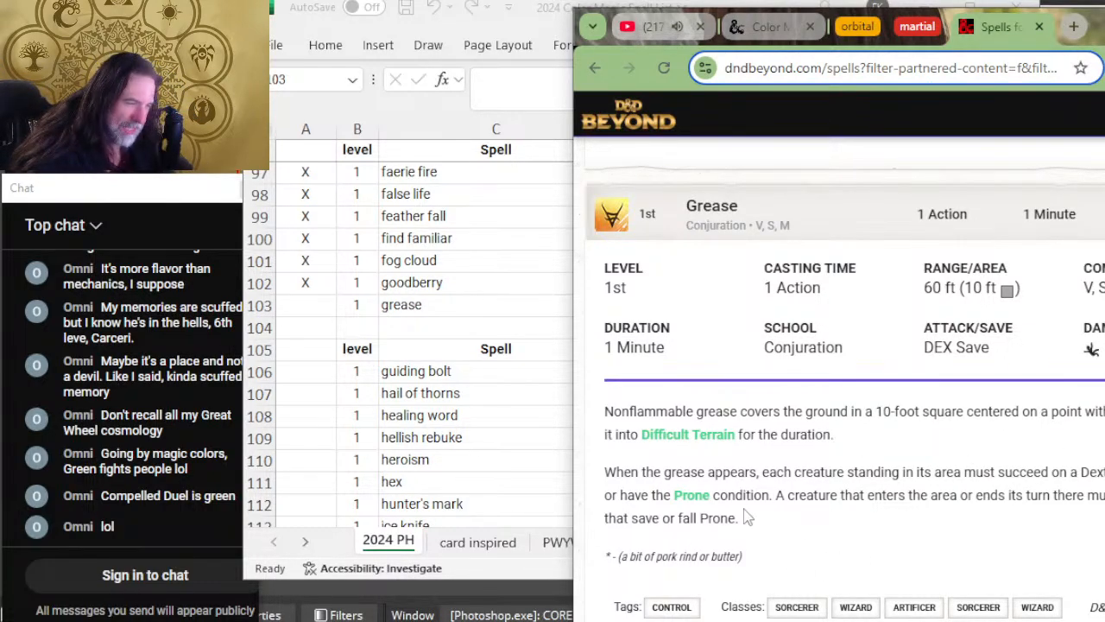
left_click_drag(719, 493, 682, 488)
left_click(878, 471)
Step: Switch to Excel, mark the grease row as reviewed with X, and add color U to it
key("alt+Tab")
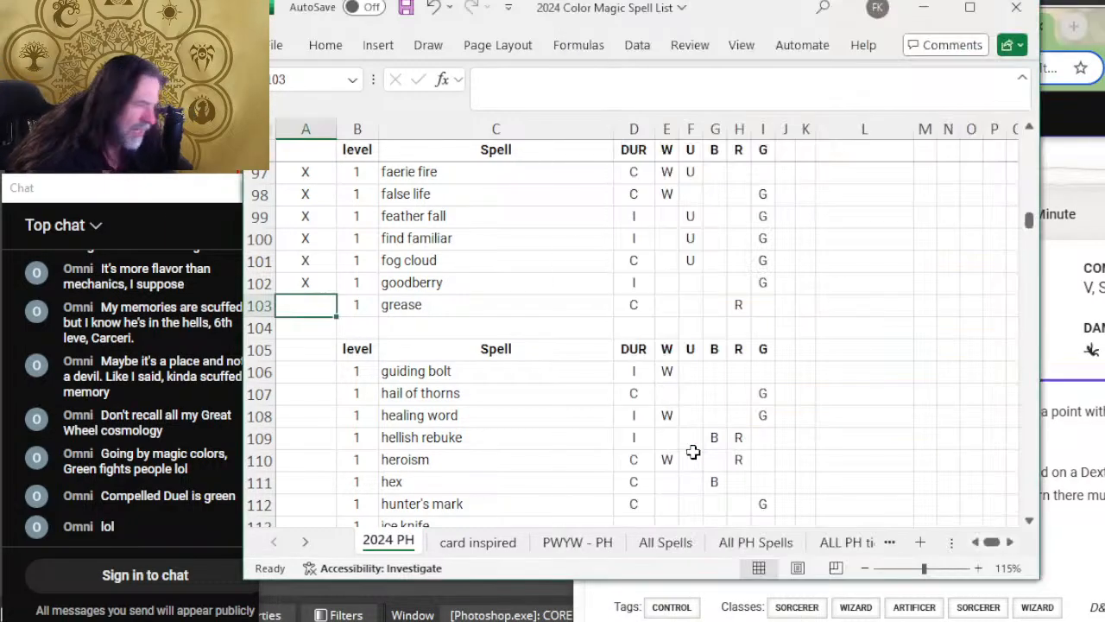
type("X")
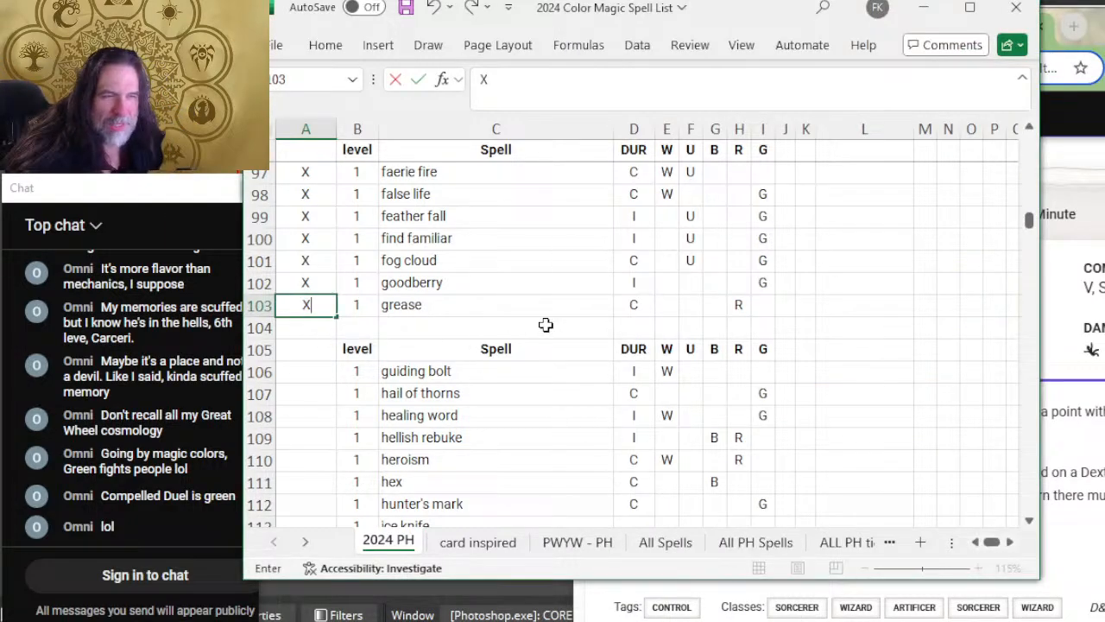
left_click(687, 304)
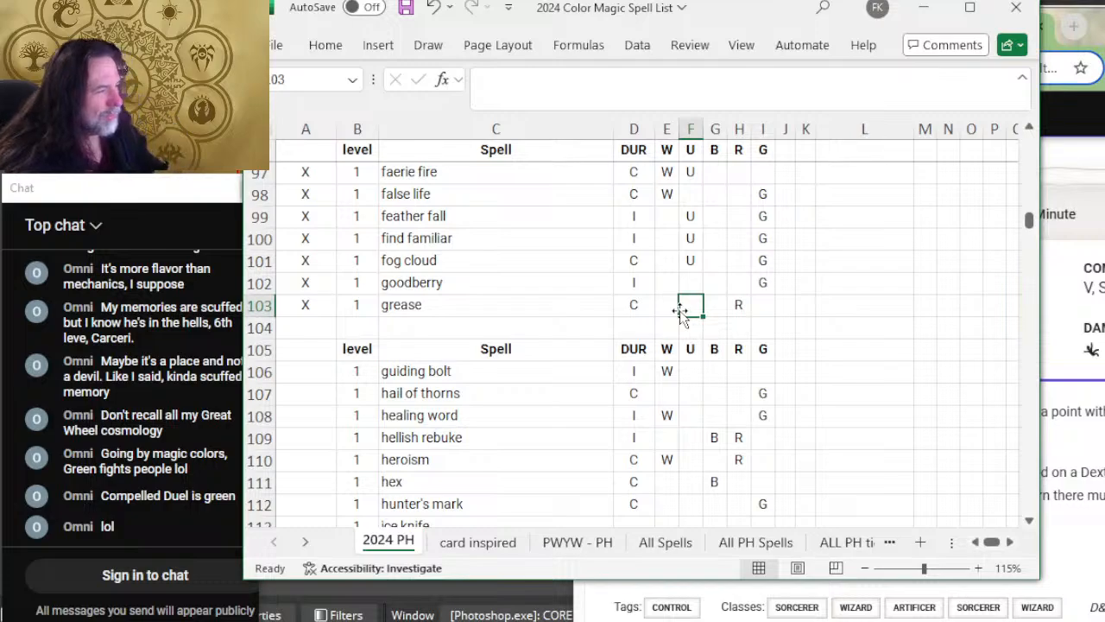
type("U")
key("Tab")
Step: Select the guiding bolt row's review cell in Excel, and expand Guiding Bolt on D&D Beyond to read its details
key("alt+Tab")
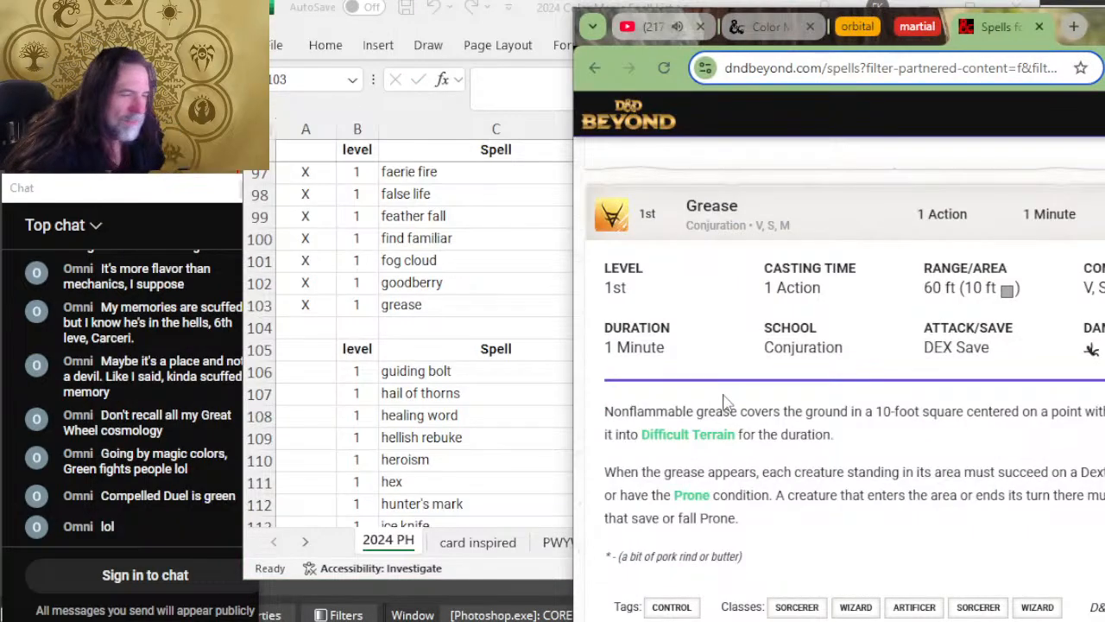
key("alt+Tab")
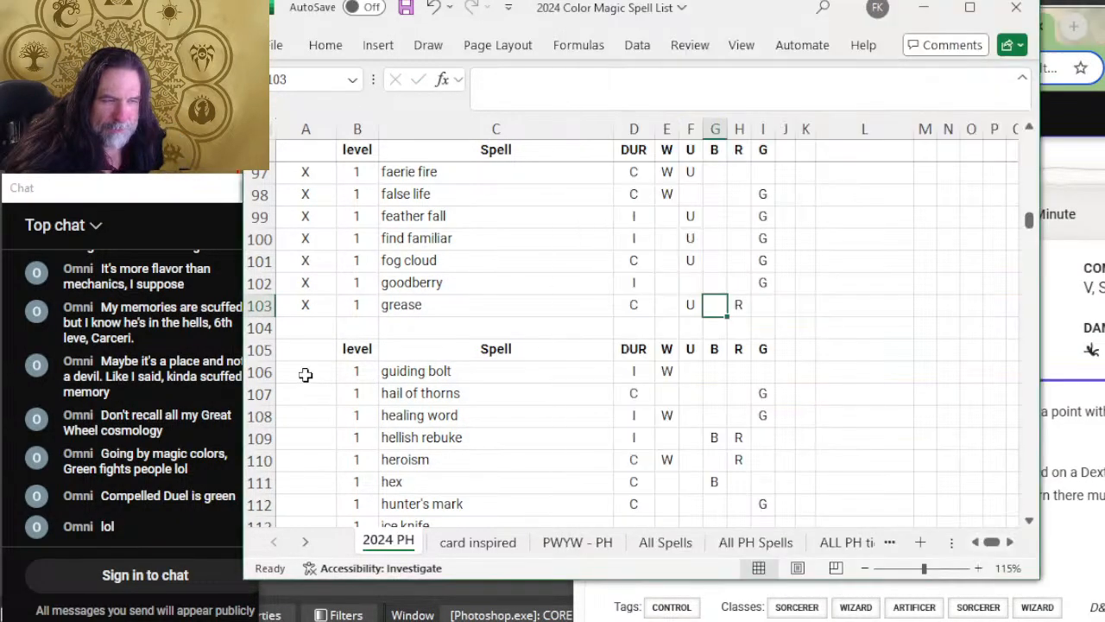
left_click(305, 374)
key("alt+Tab")
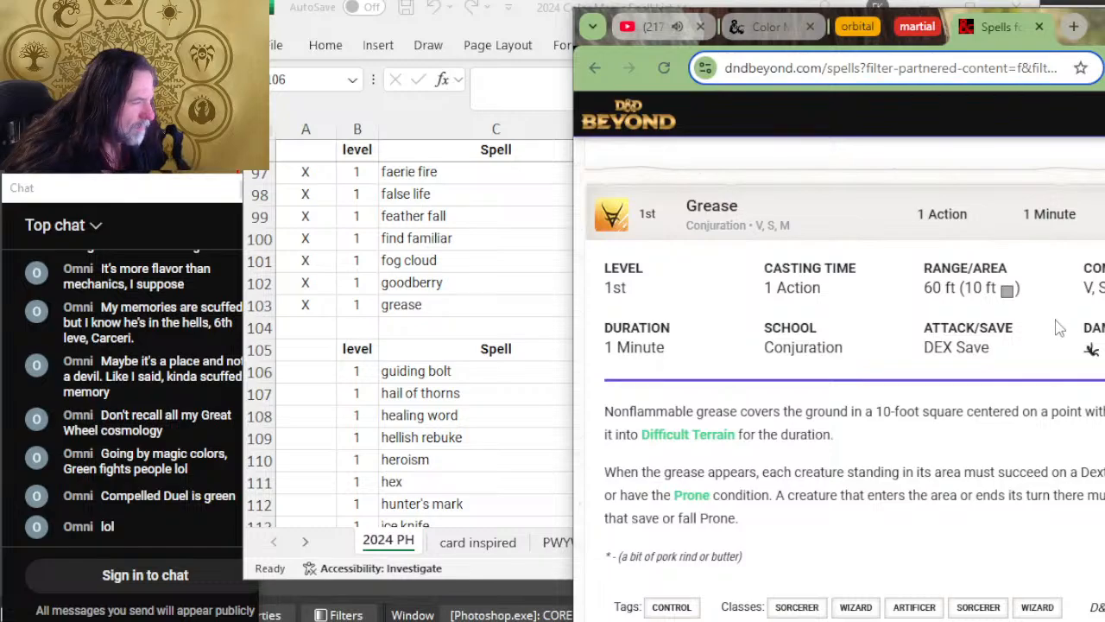
scroll(1059, 328, "down", 3)
left_click(875, 438)
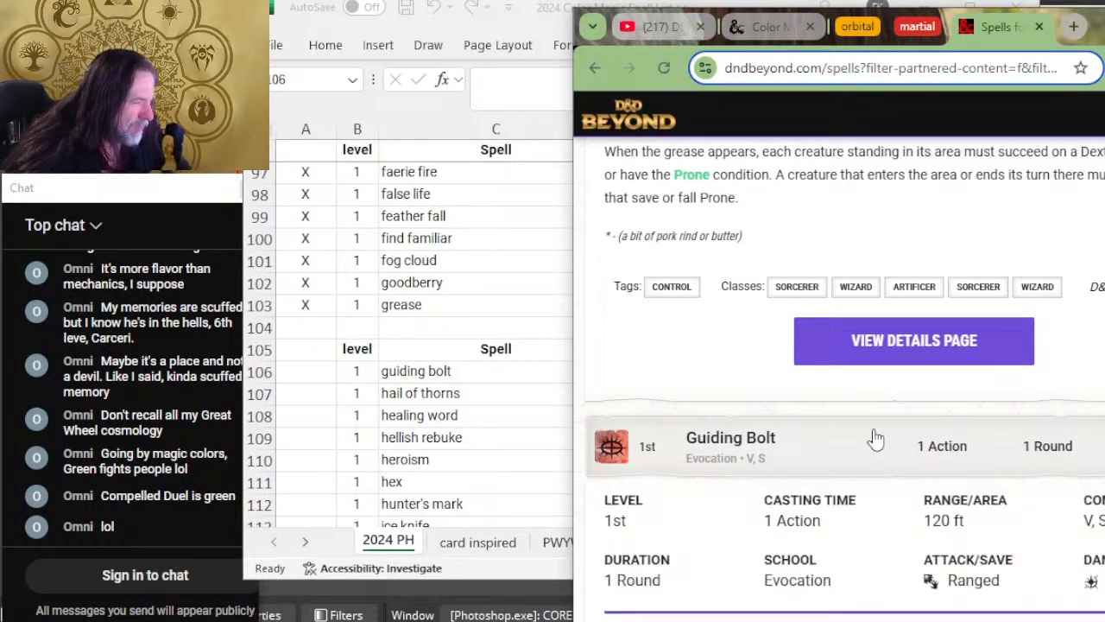
scroll(875, 439, "down", 5)
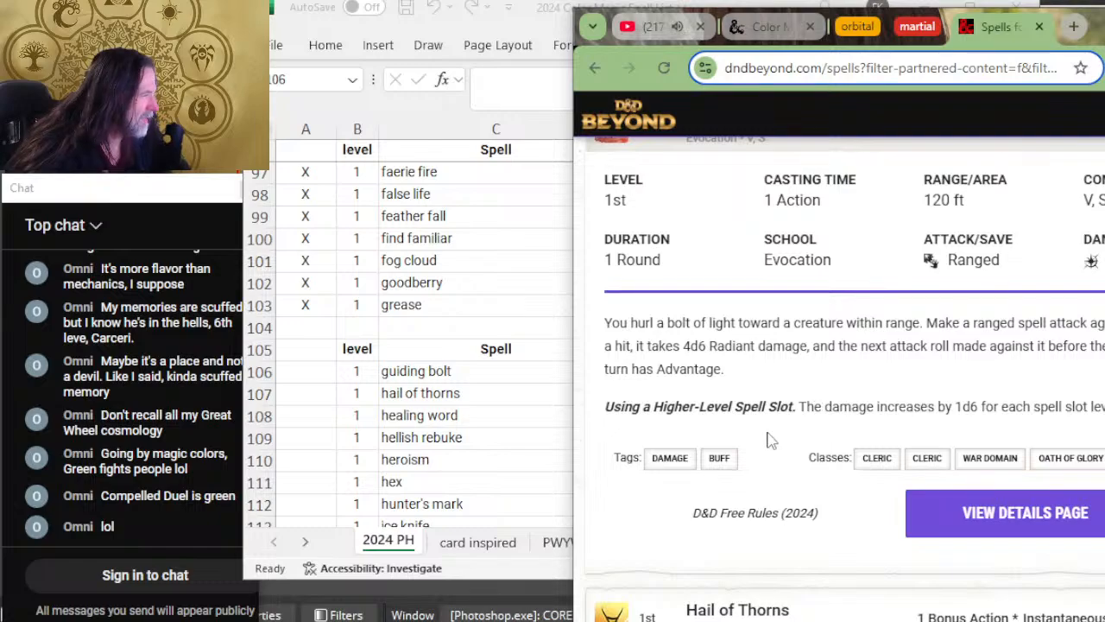
Step: Switch to Excel and mark the guiding bolt row as reviewed with X
key("alt+Tab")
type("X")
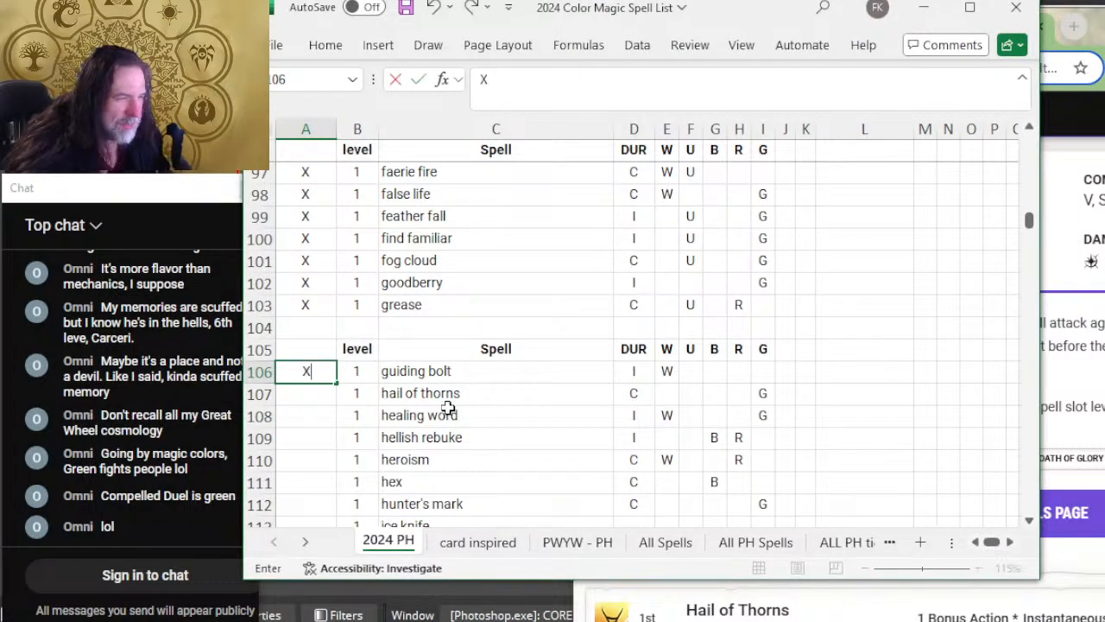
left_click(308, 394)
Step: Switch to D&D Beyond and re-read Guiding Bolt's duration, attack type, description and classes, and return to Excel
key("alt+Tab")
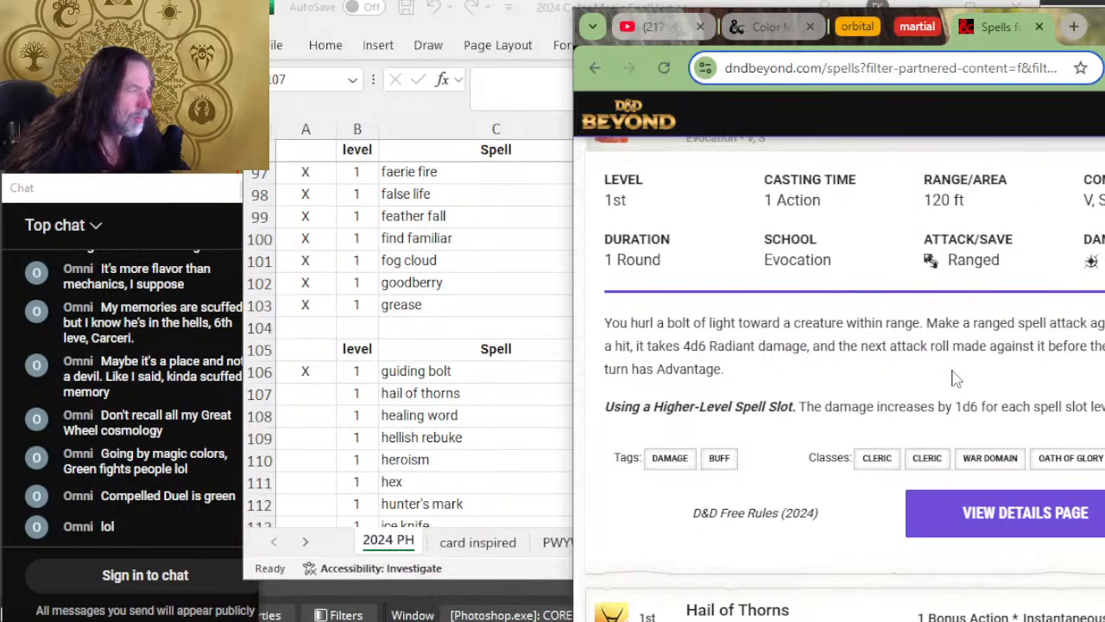
scroll(947, 366, "up", 2)
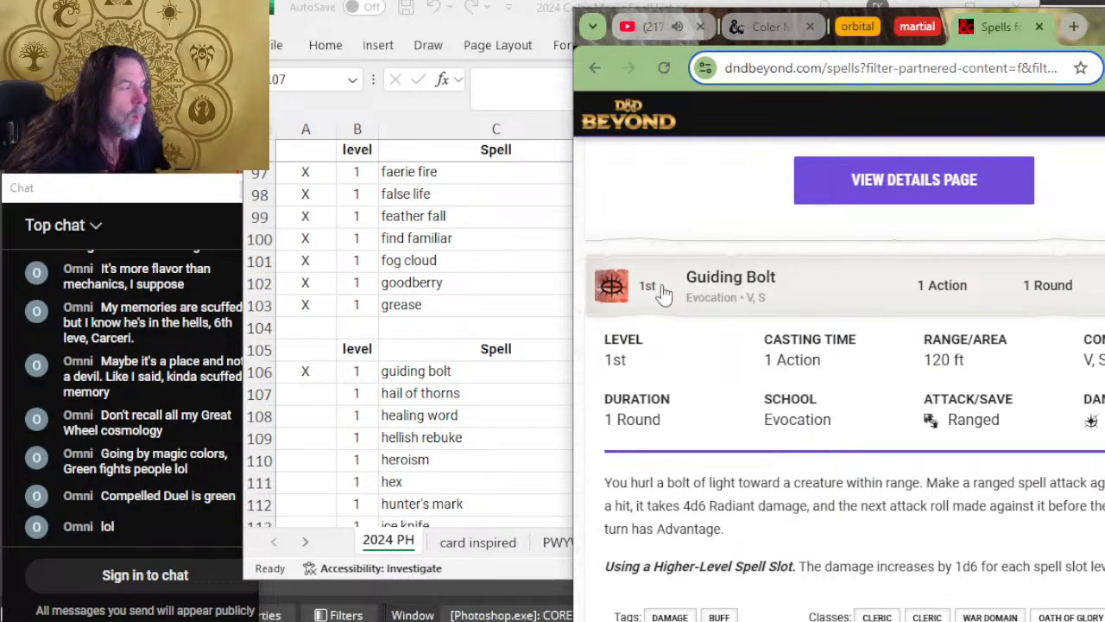
scroll(668, 302, "down", 2)
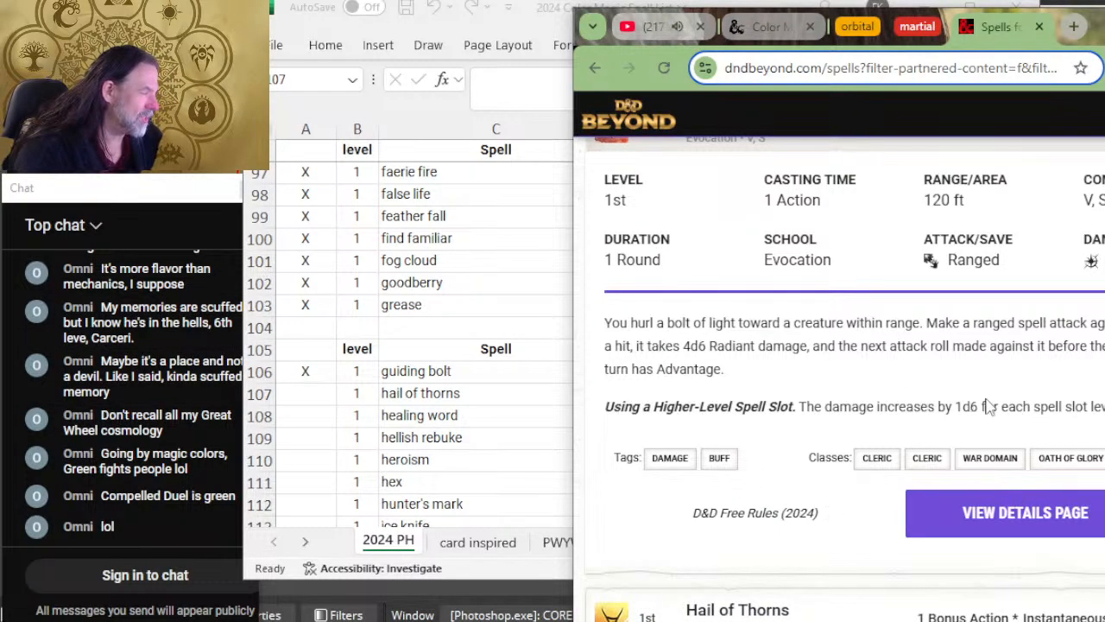
key("alt+Tab")
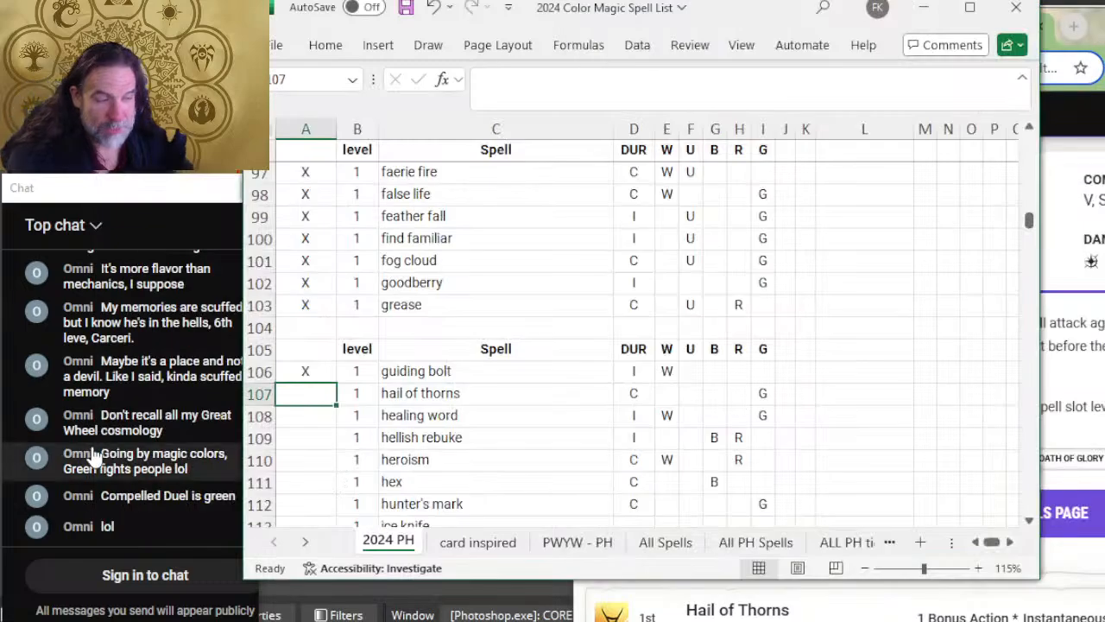
Step: Expand Hail of Thorns on D&D Beyond to read its details, and mark the hail of thorns row in Excel as reviewed with X
key("alt+Tab")
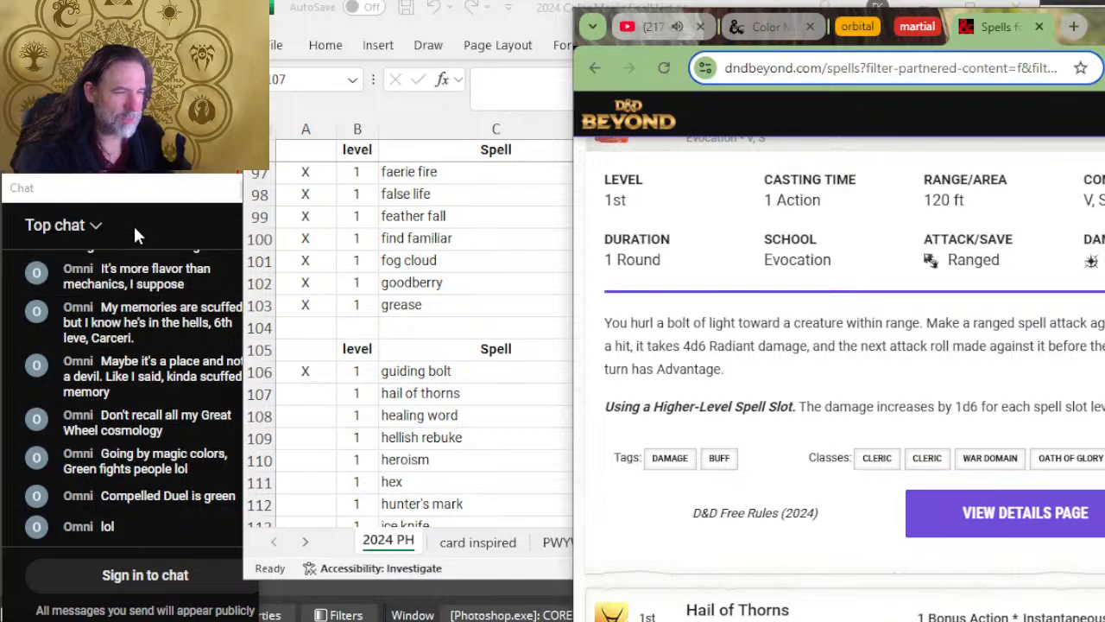
scroll(894, 344, "down", 4)
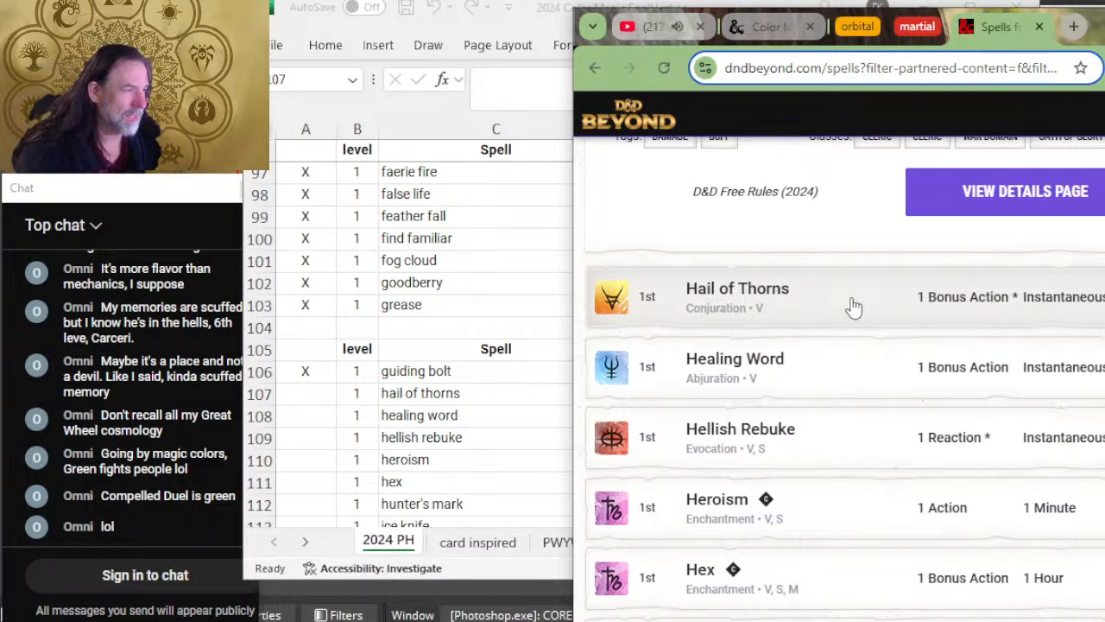
left_click(854, 308)
scroll(857, 281, "down", 2)
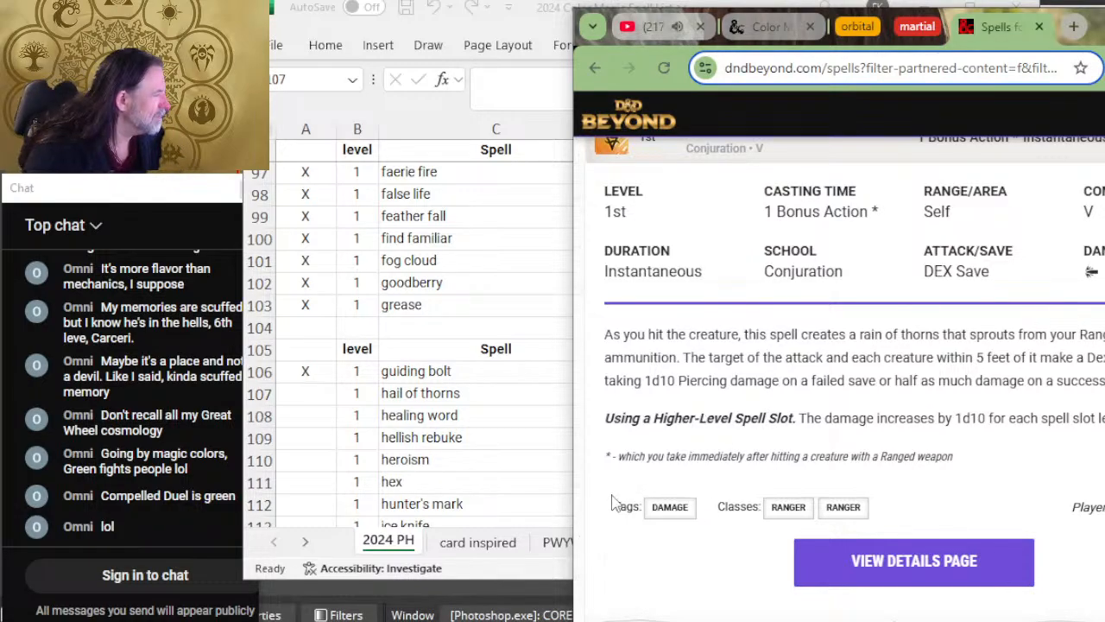
key("alt+Tab")
type("X")
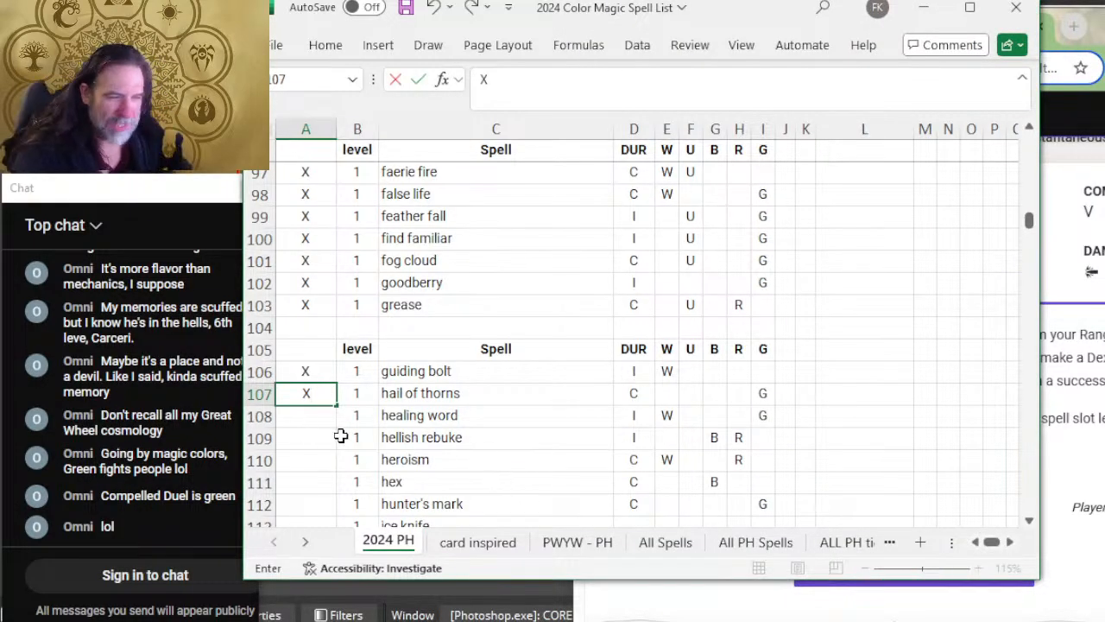
left_click(309, 423)
Step: Expand Healing Word on D&D Beyond to read its details, and mark the healing word row in Excel as reviewed with X
key("alt+Tab")
scroll(815, 359, "down", 5)
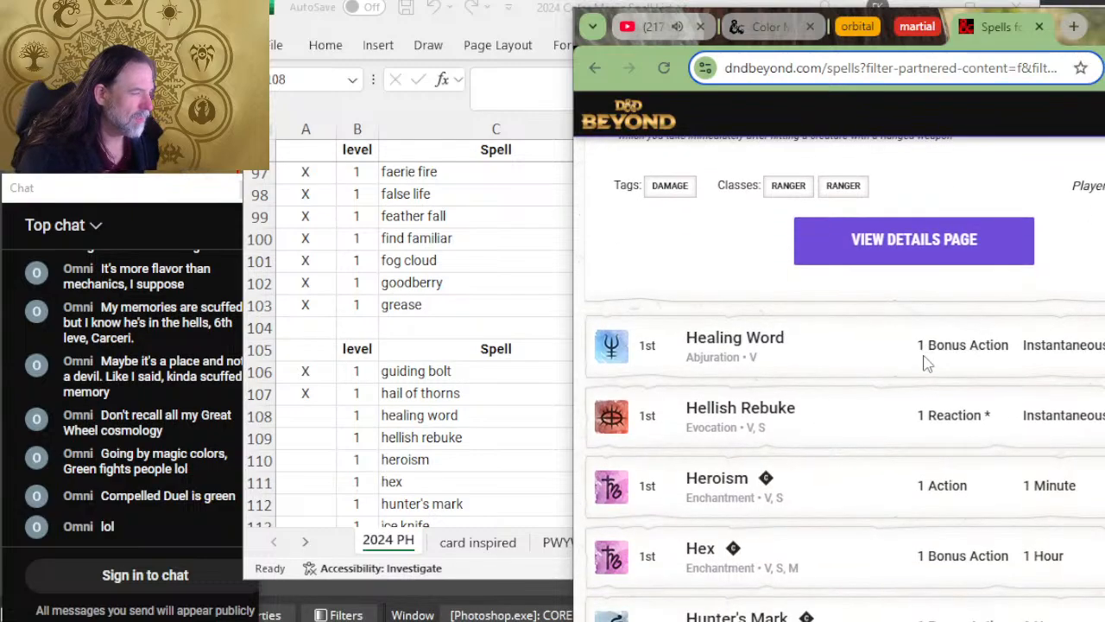
left_click(816, 358)
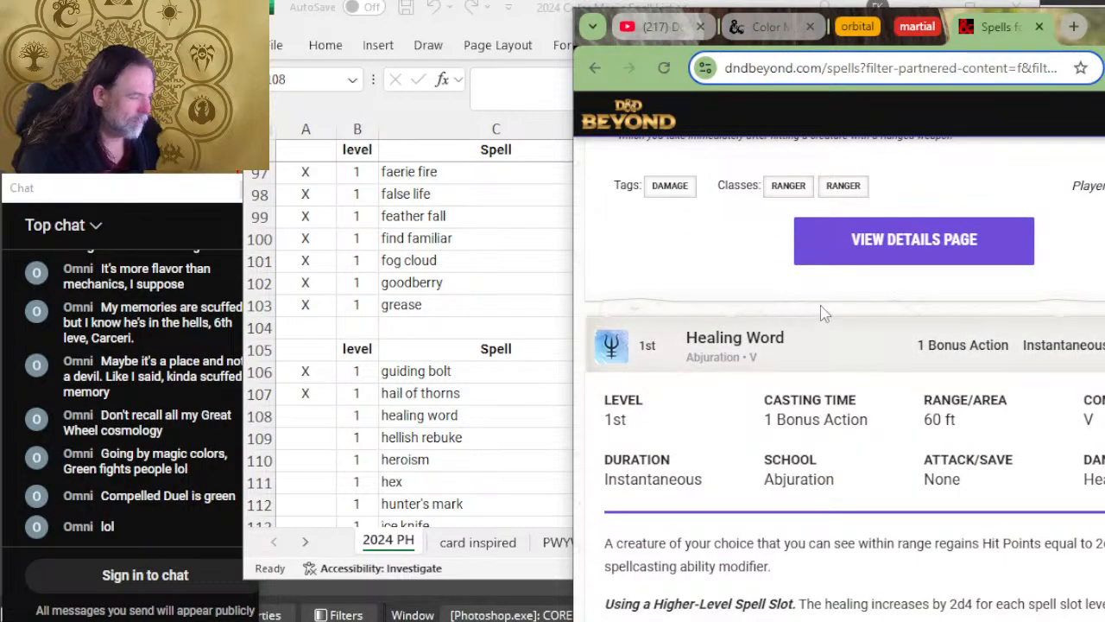
scroll(824, 316, "down", 1)
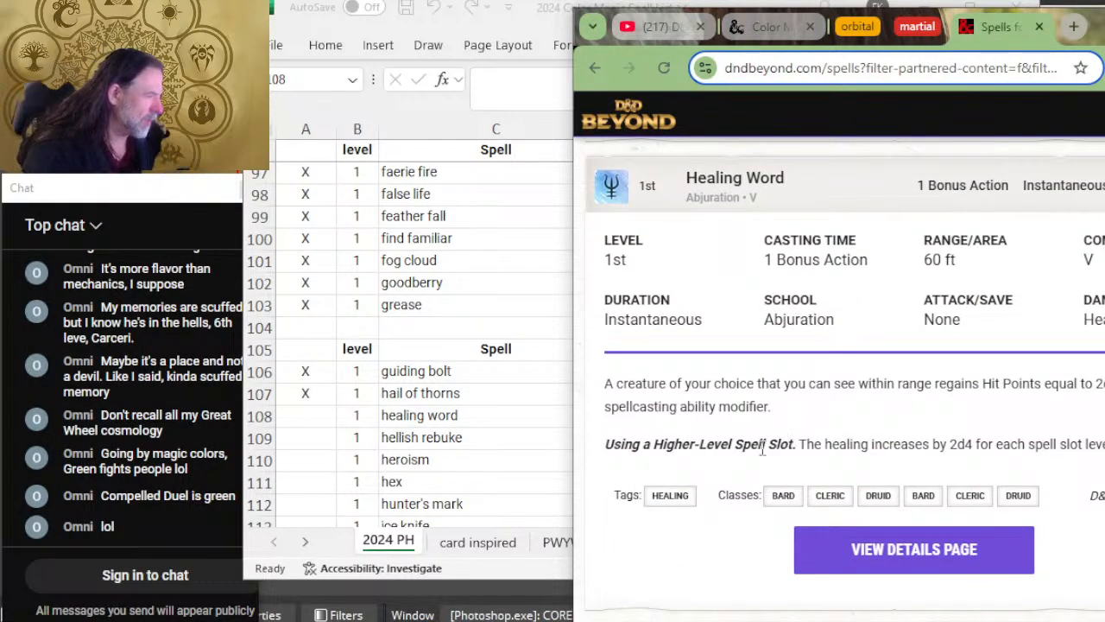
key("alt+Tab")
type("X")
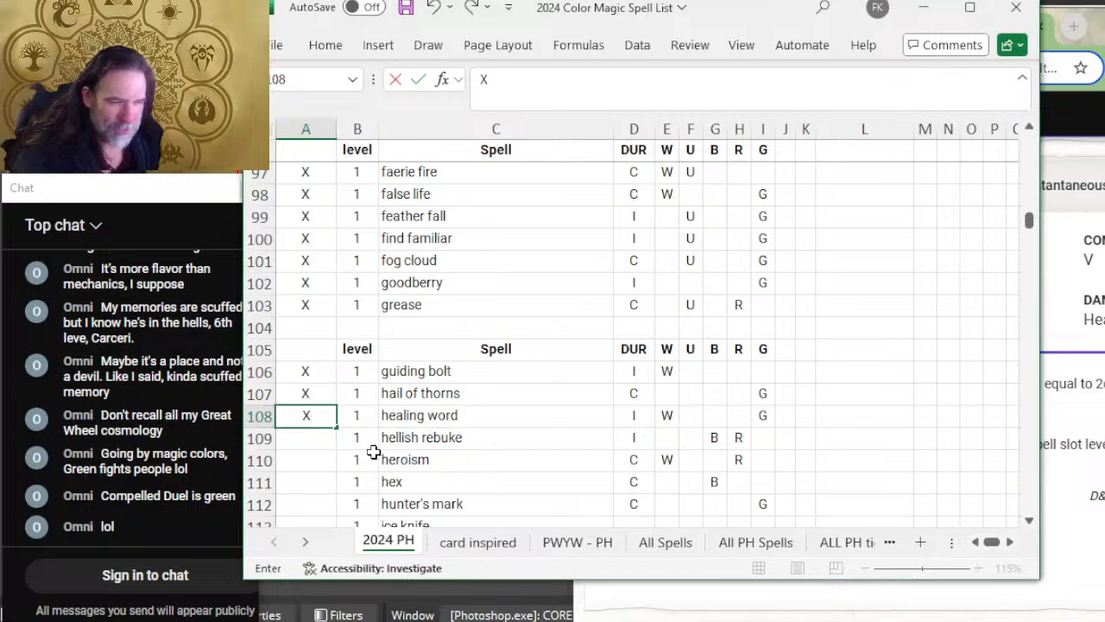
left_click(307, 439)
scroll(444, 372, "down", 2)
Step: Switch to D&D Beyond and expand Hellish Rebuke to read its duration, save, description and classes
key("alt+Tab")
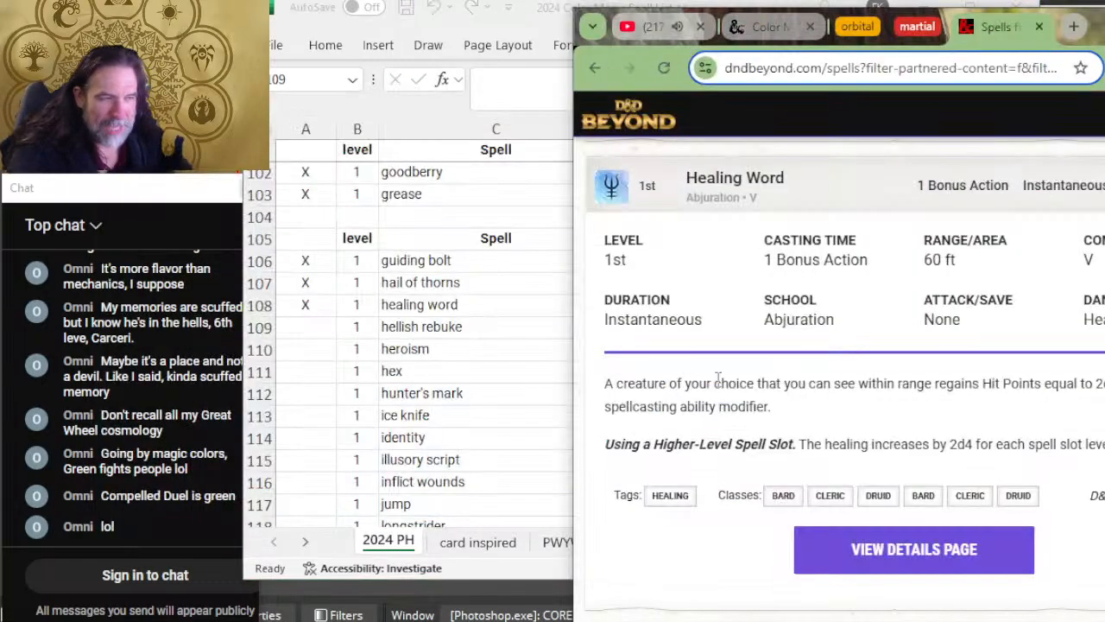
scroll(868, 365, "down", 4)
left_click(880, 354)
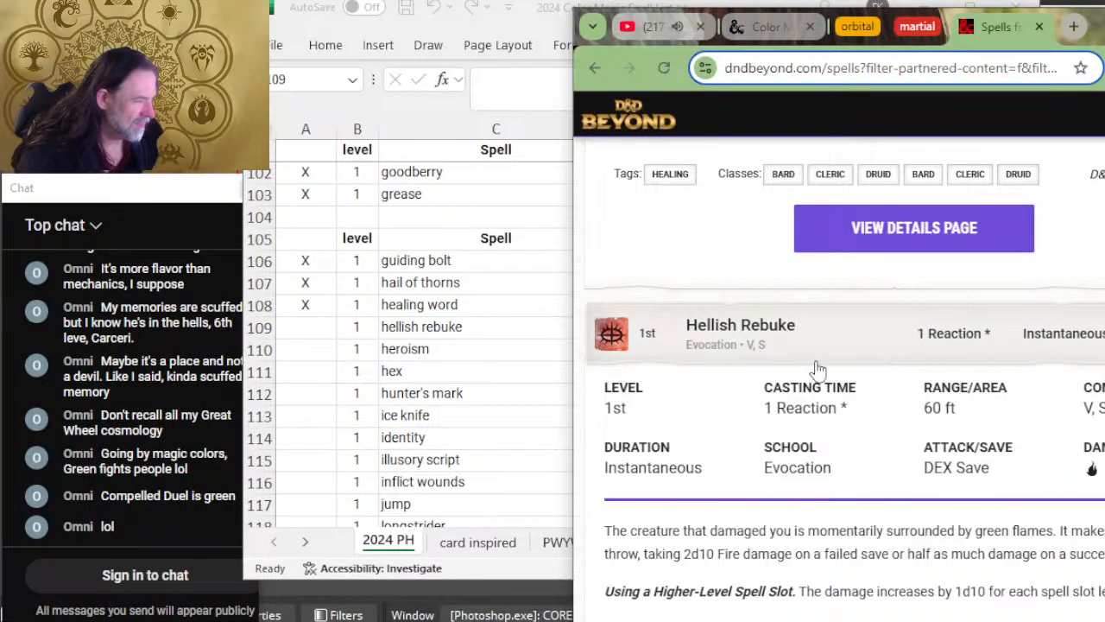
scroll(839, 347, "down", 2)
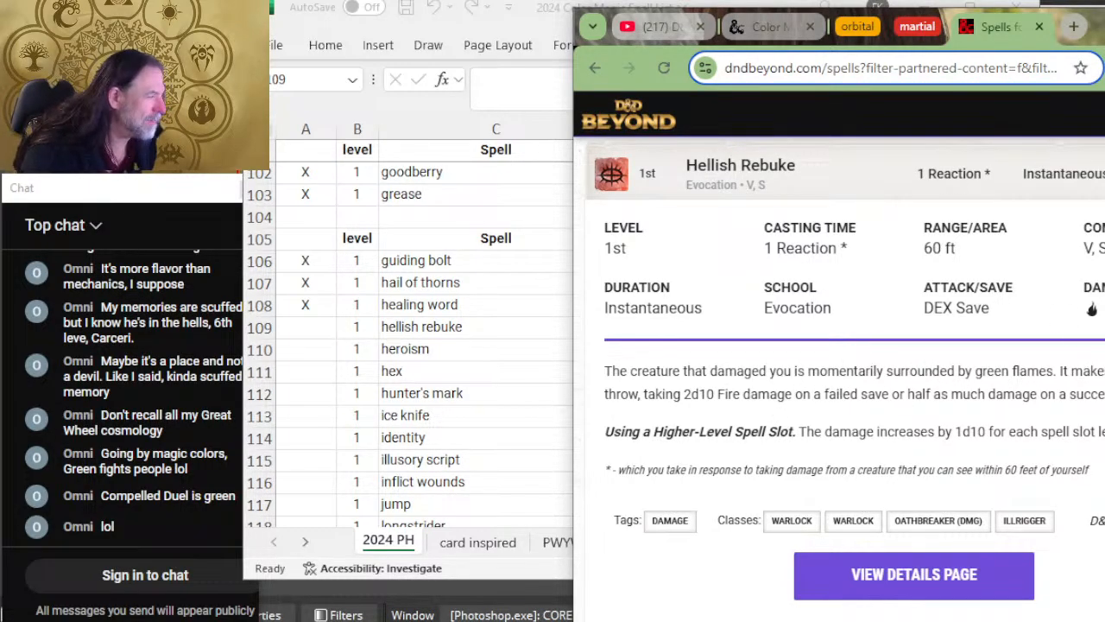
Step: Switch to Excel, mark the hellish rebuke row as reviewed with X, and remove color B from it
key("alt+Tab")
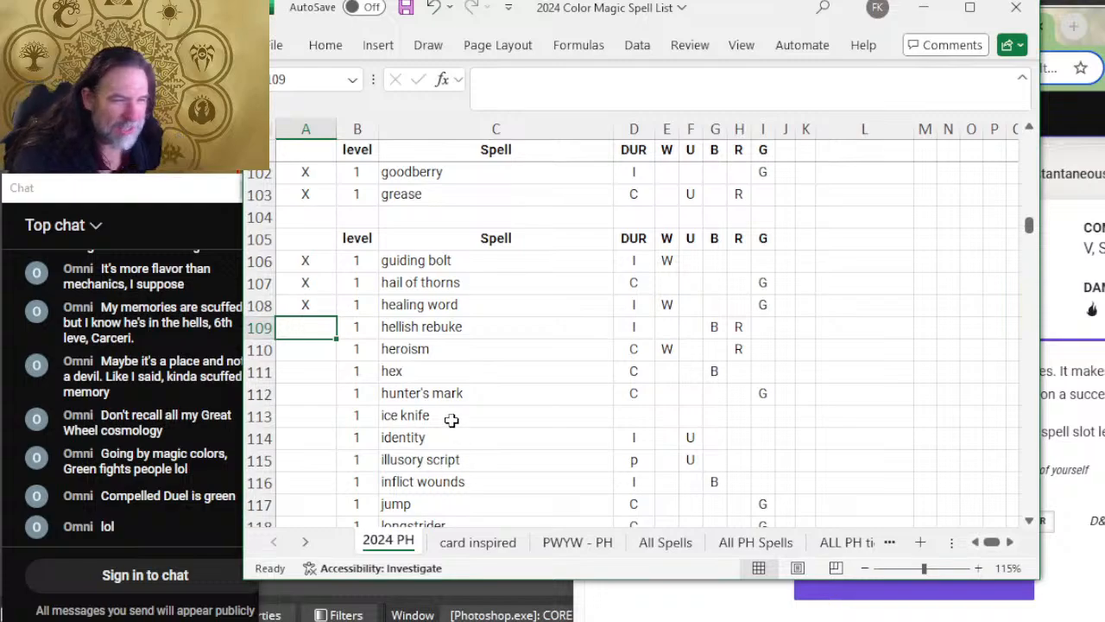
type("X")
key("alt+Tab")
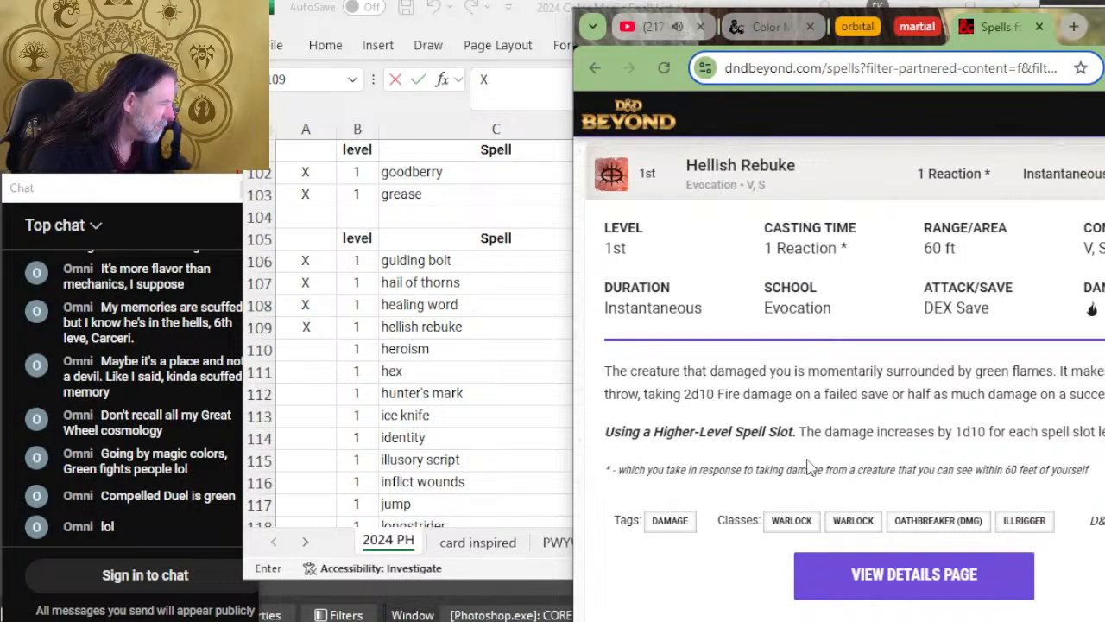
key("alt+Tab")
left_click(717, 326)
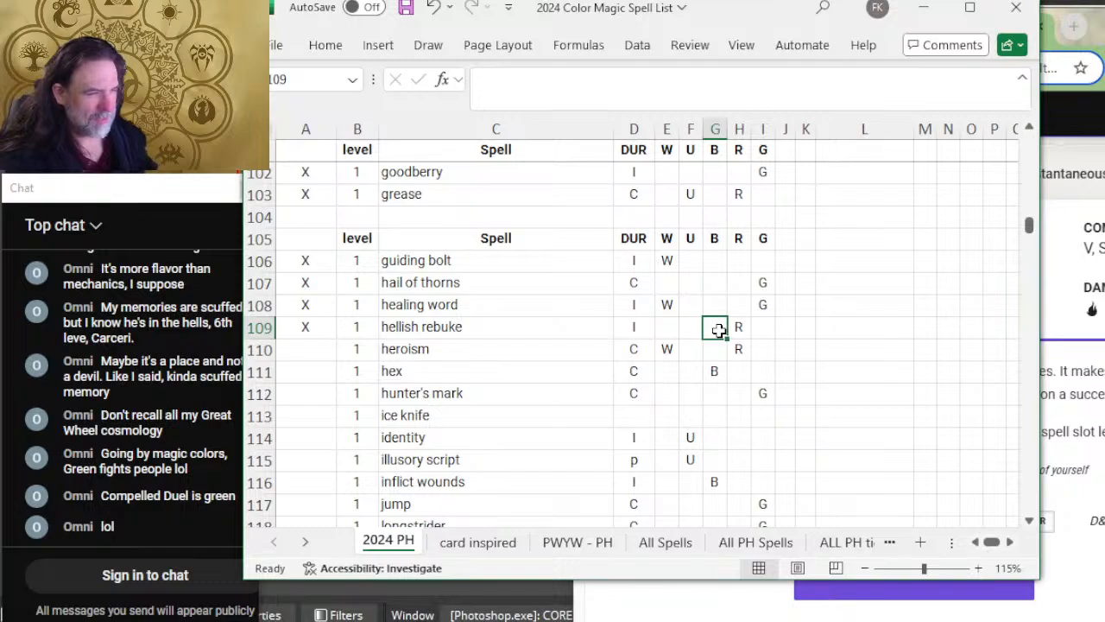
key("Down")
key("Left")
key("Left")
key("Left")
key("Left")
key("Left")
key("Left")
Step: Expand Heroism on D&D Beyond to read its details, and mark the heroism row in Excel as reviewed with X
key("alt+Tab")
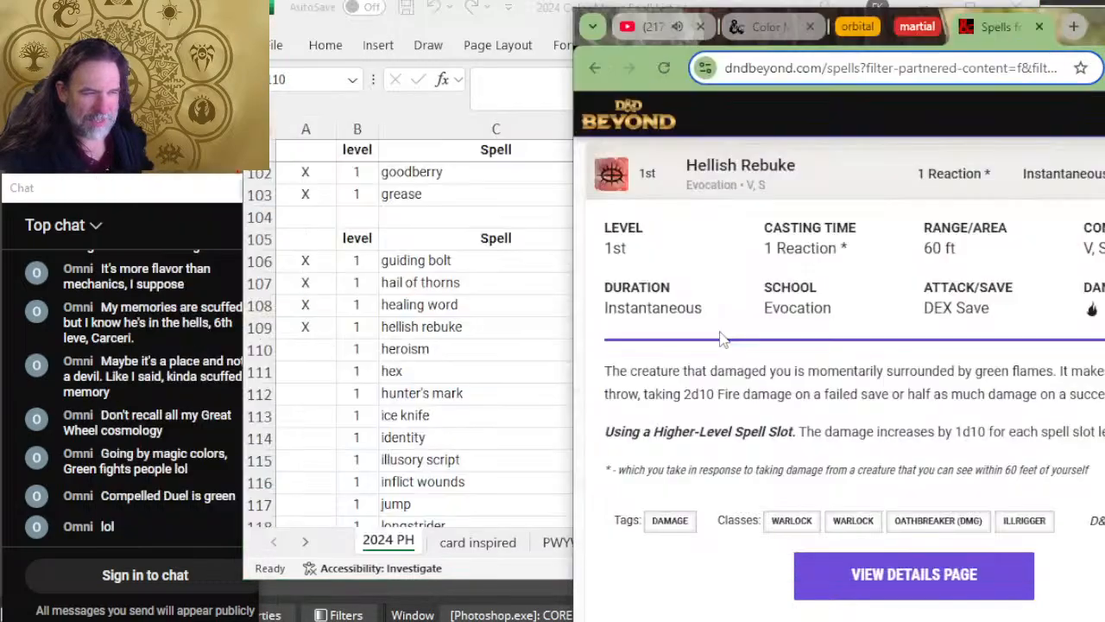
scroll(777, 345, "down", 4)
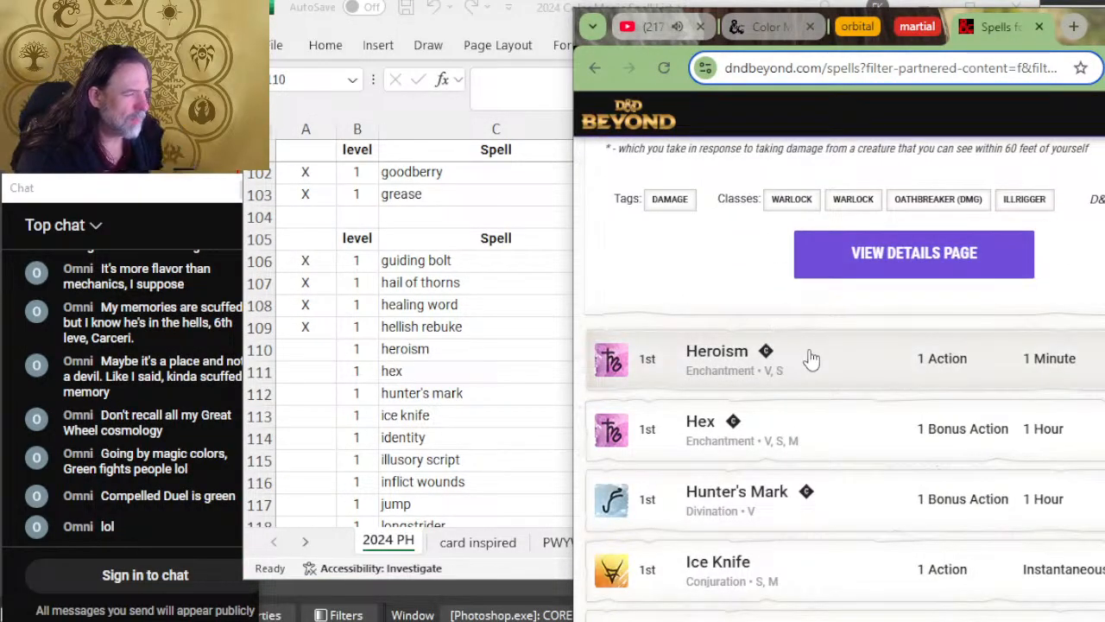
left_click(999, 396)
scroll(915, 457, "down", 2)
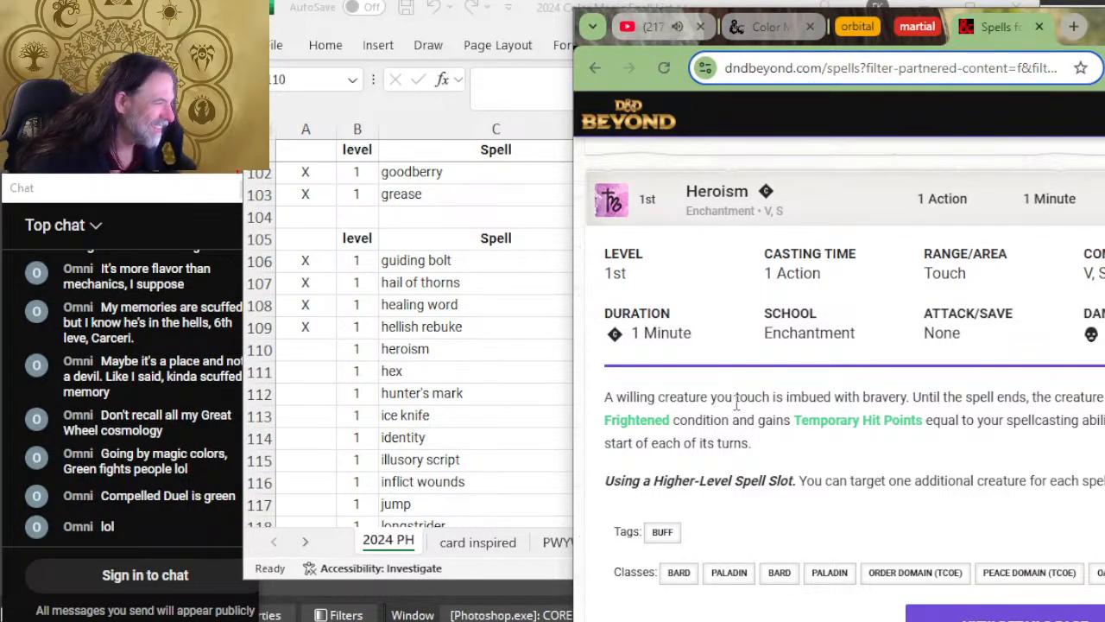
left_click_drag(936, 396, 835, 393)
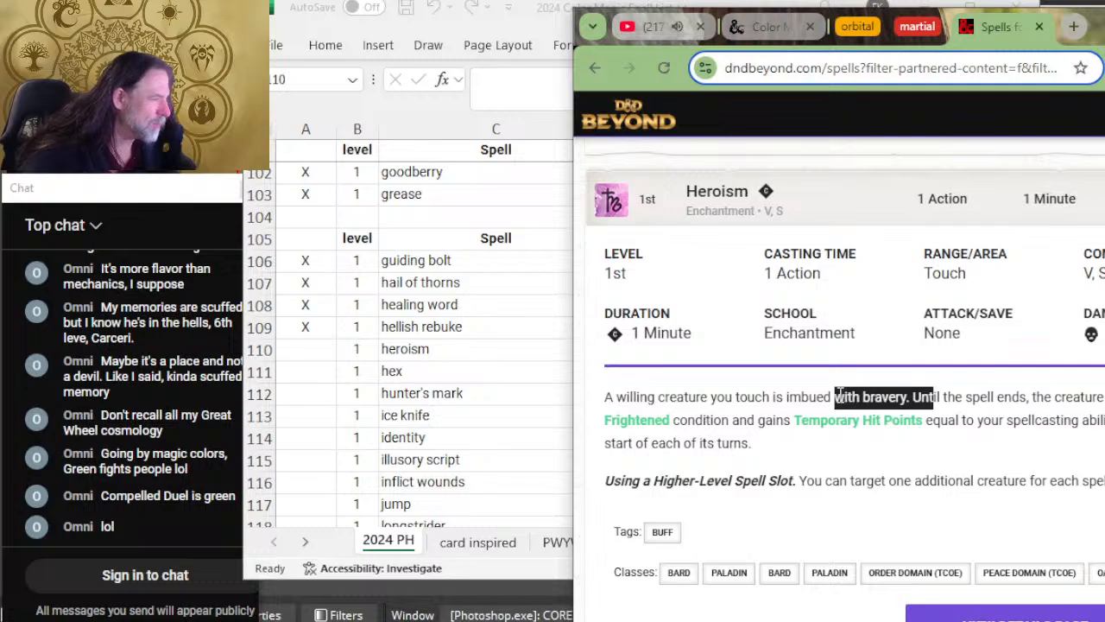
left_click(811, 393)
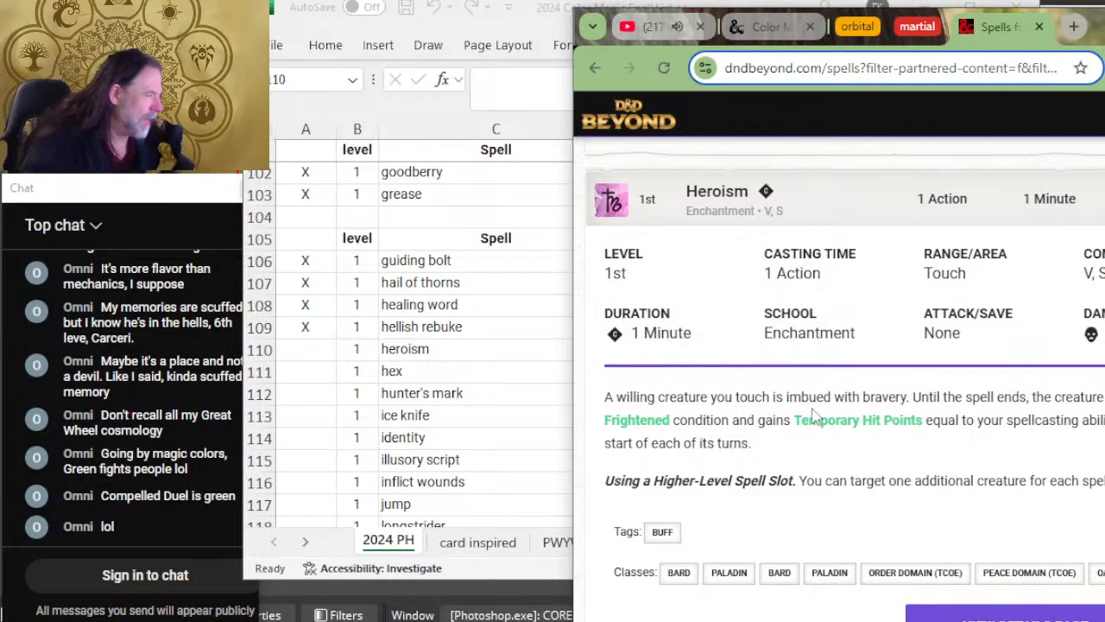
key("alt+Tab")
type("X")
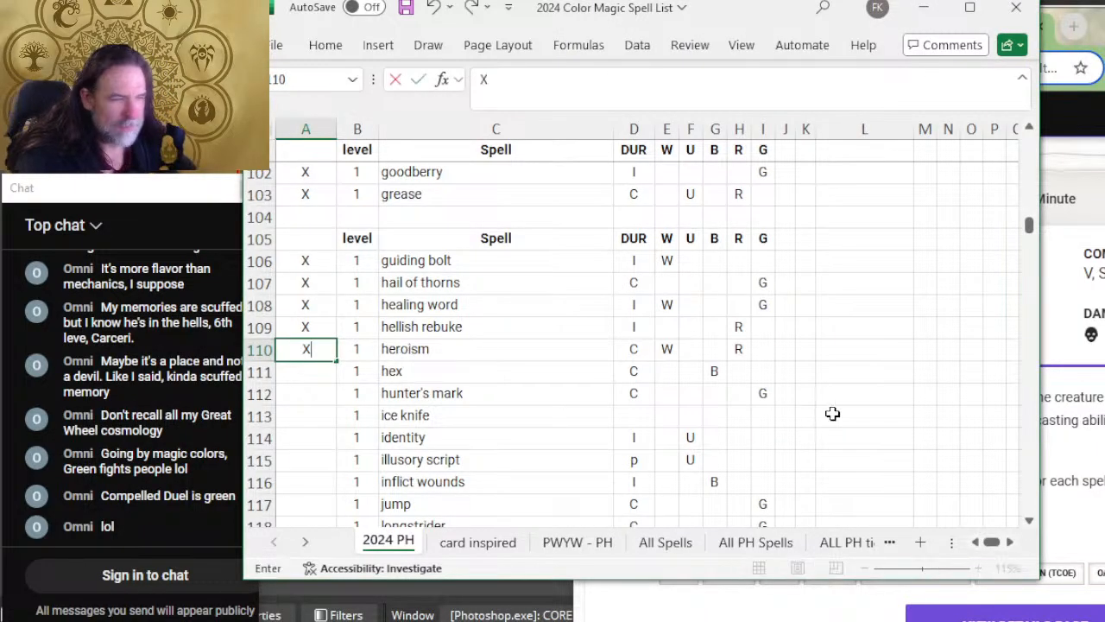
Step: Switch to D&D Beyond and expand Hex to read its duration, description and classes
key("alt+Tab")
key("alt+Tab")
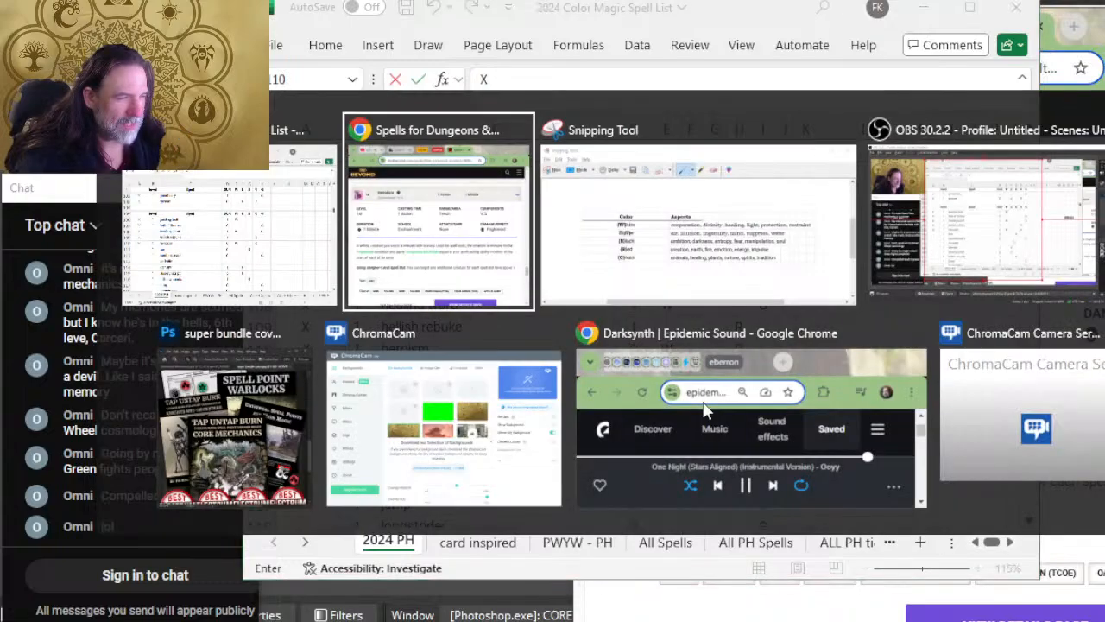
scroll(709, 397, "down", 5)
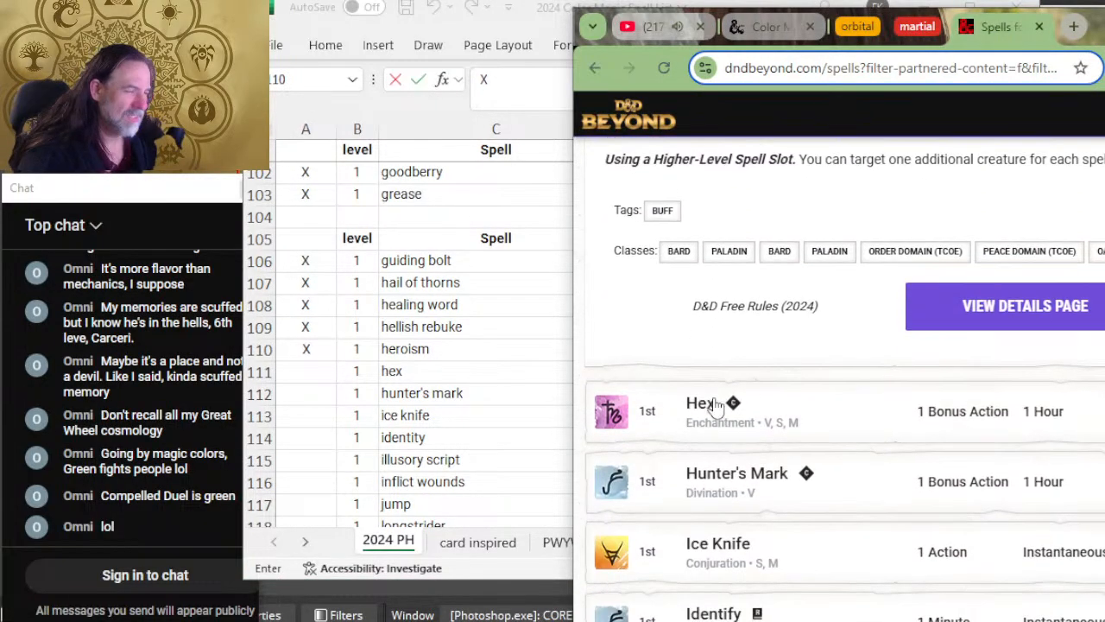
left_click(880, 263)
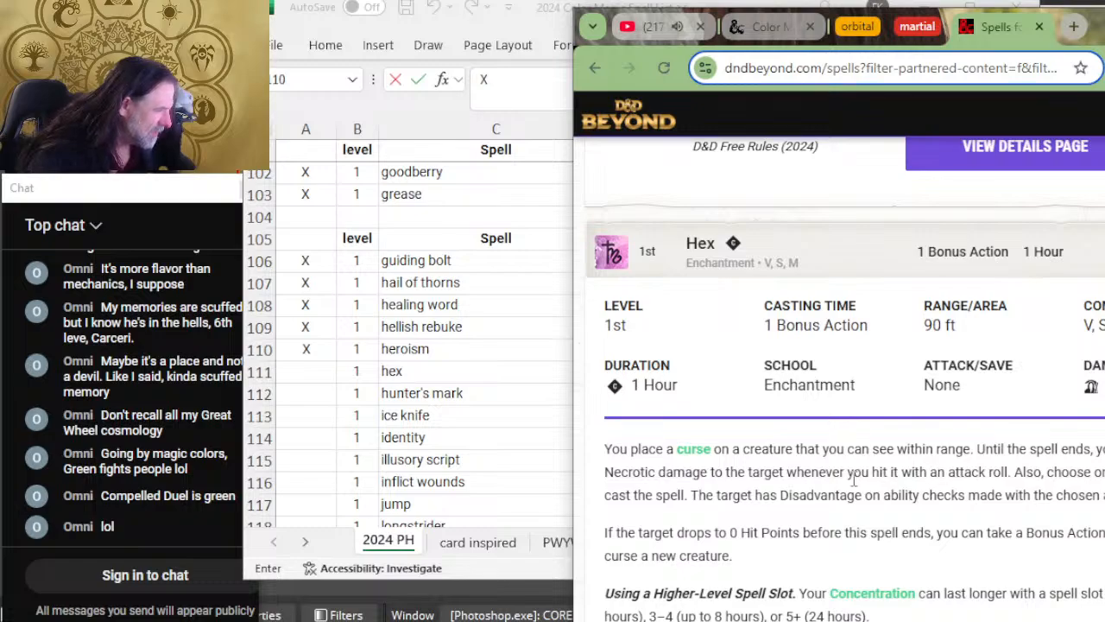
scroll(837, 480, "down", 2)
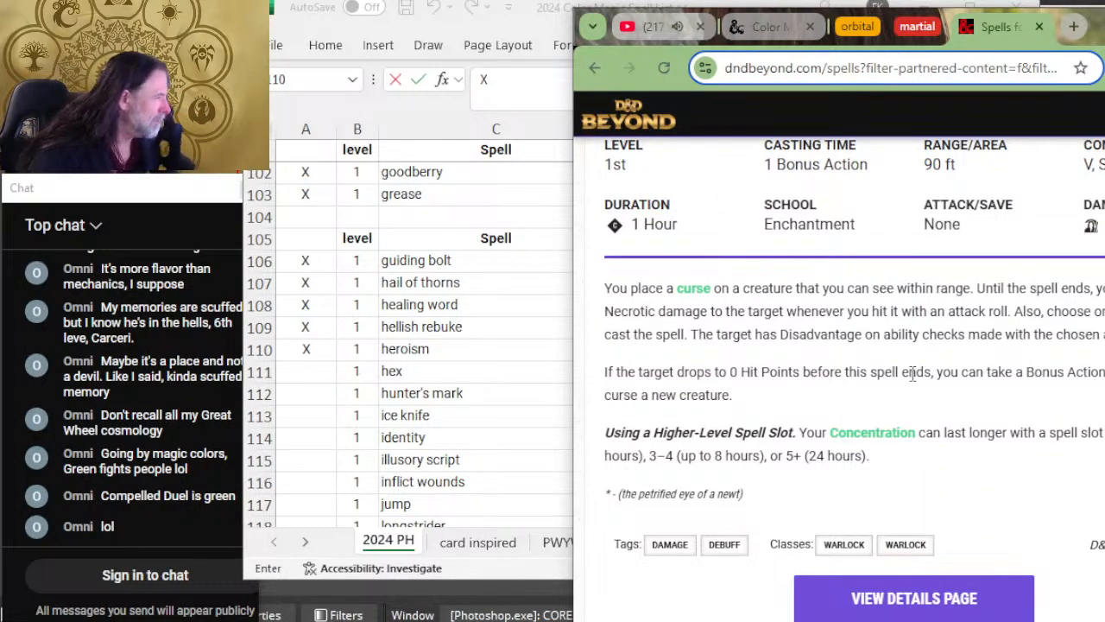
Step: Switch to Excel, add color U to the hex row, and mark it as reviewed with X
left_click(570, 481)
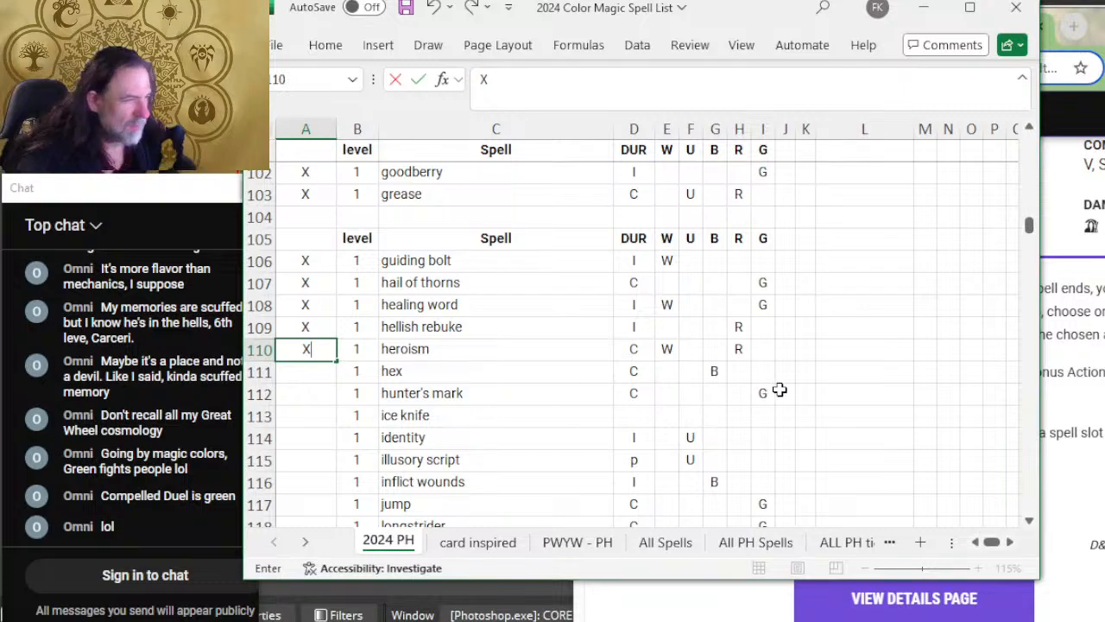
left_click(694, 374)
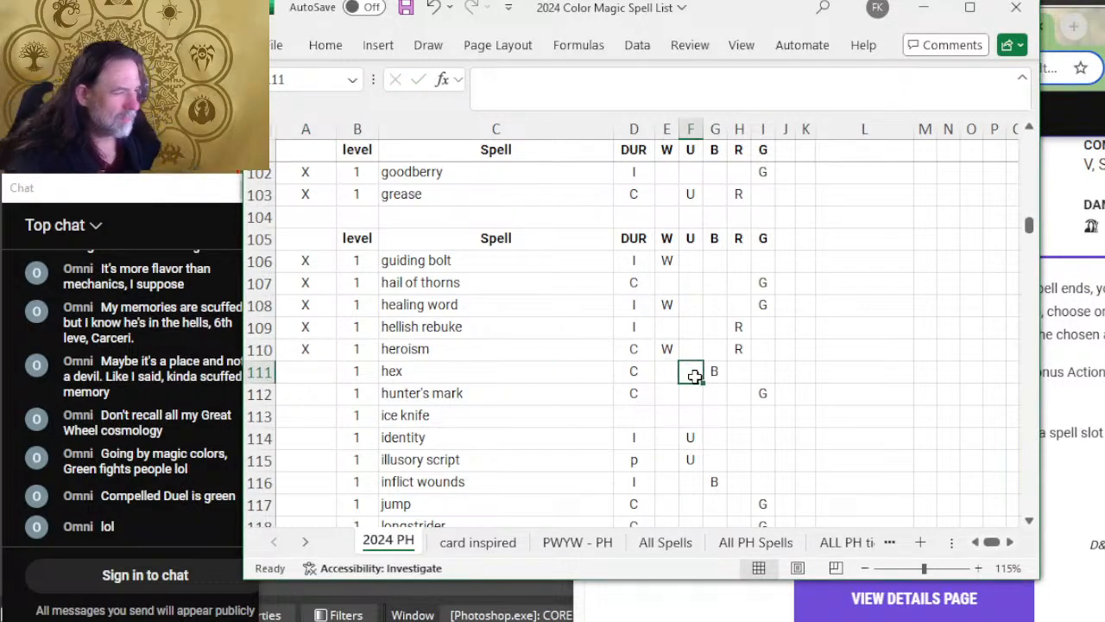
type("U")
key("BackSpace")
key("Left")
key("Left")
key("Left")
key("Left")
key("Left")
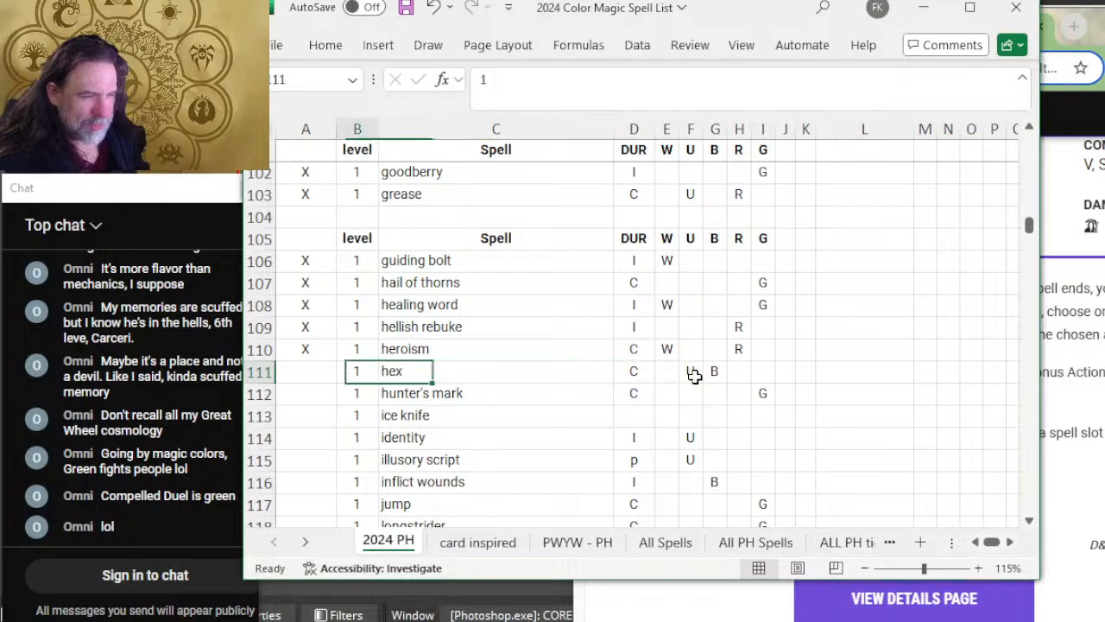
type("X")
key("Return")
Step: Switch to D&D Beyond and expand Hunter's Mark to read its duration and description
key("alt+Tab")
scroll(984, 432, "down", 4)
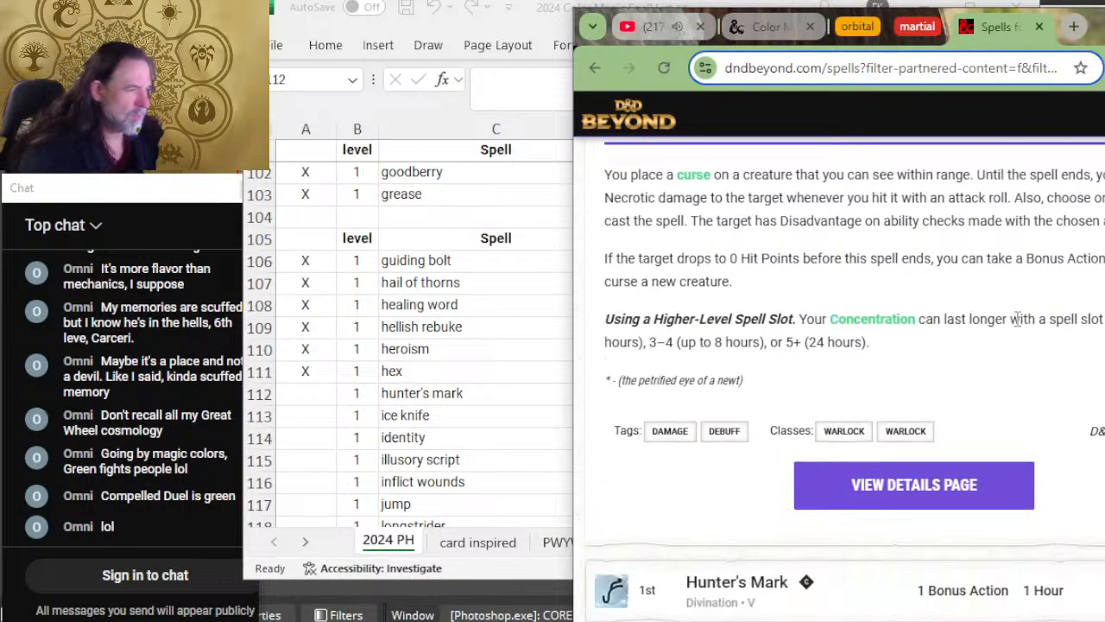
left_click(885, 393)
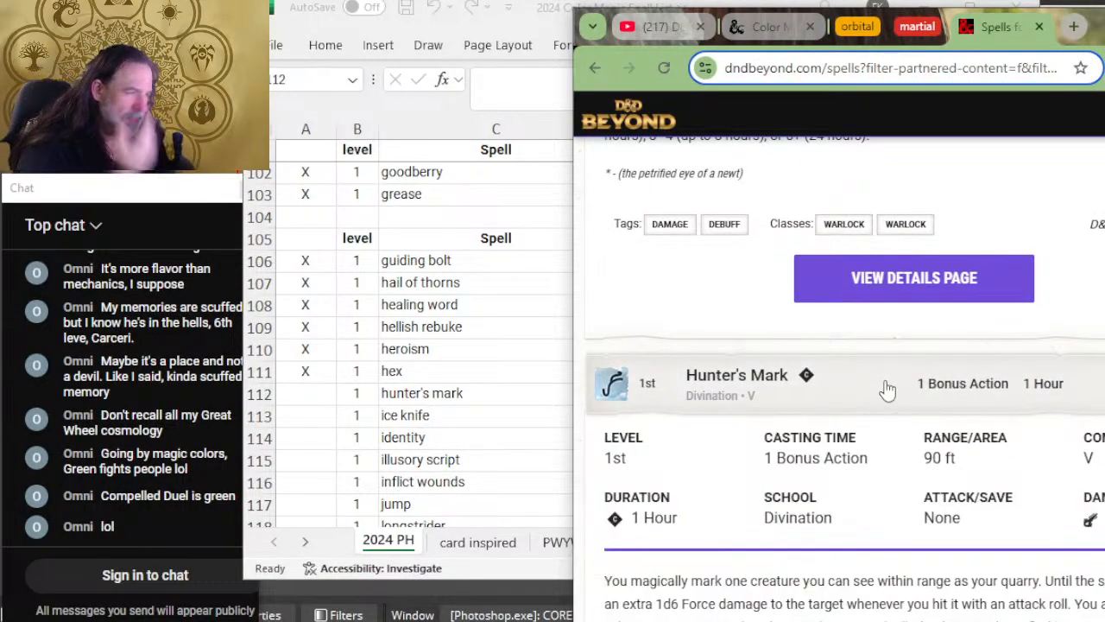
scroll(915, 421, "down", 2)
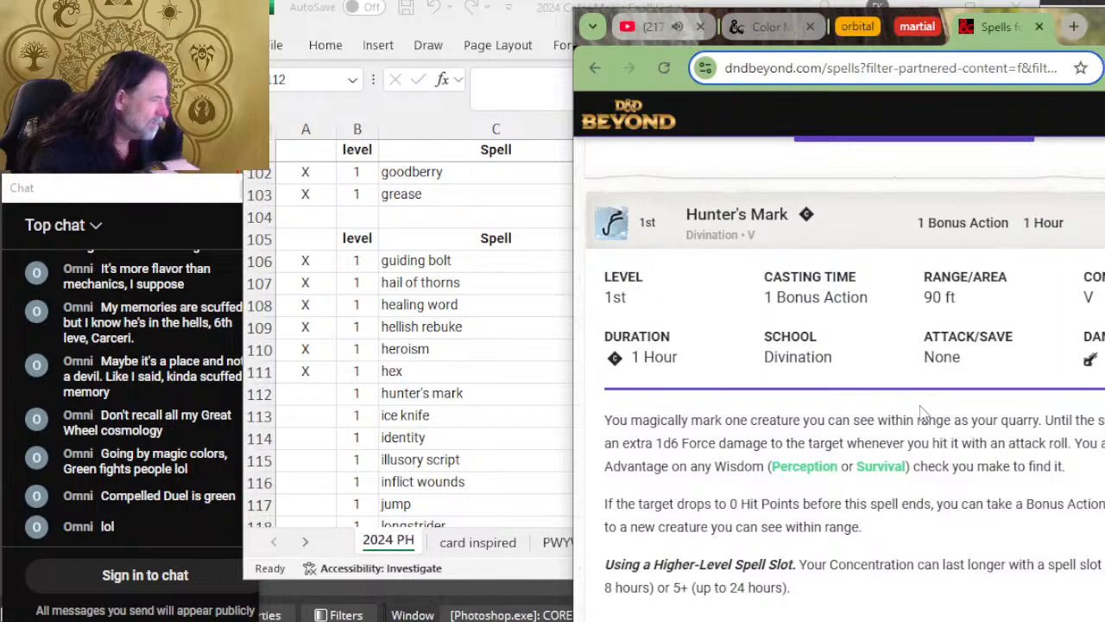
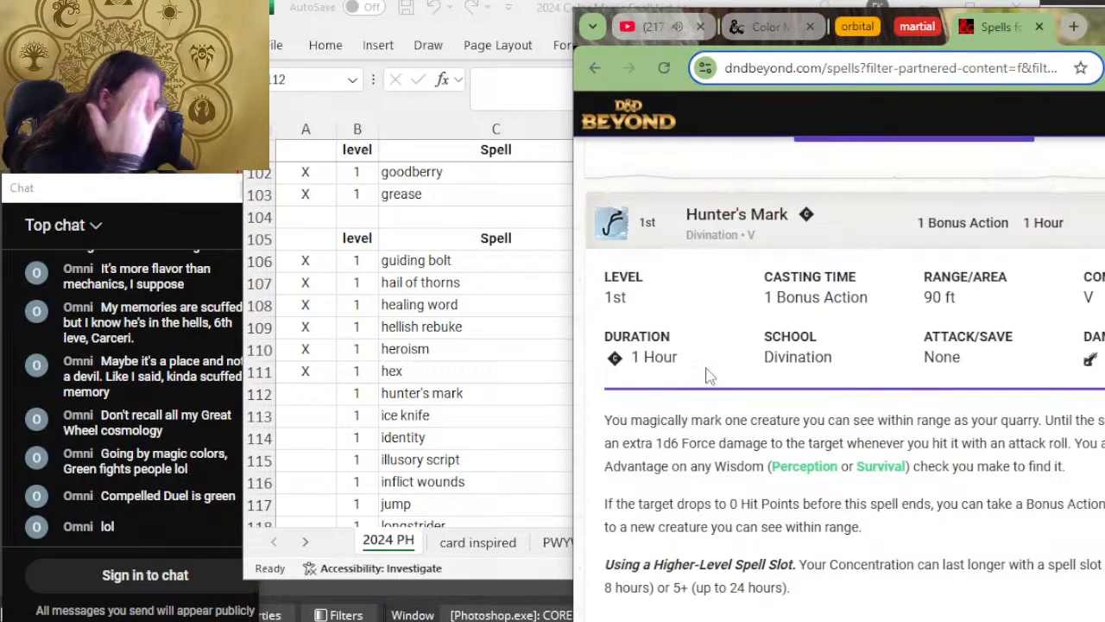
Step: Switch to Excel, mark the hunter's mark row as reviewed with X, and add colors W, U and R
key("alt+Tab")
type("X")
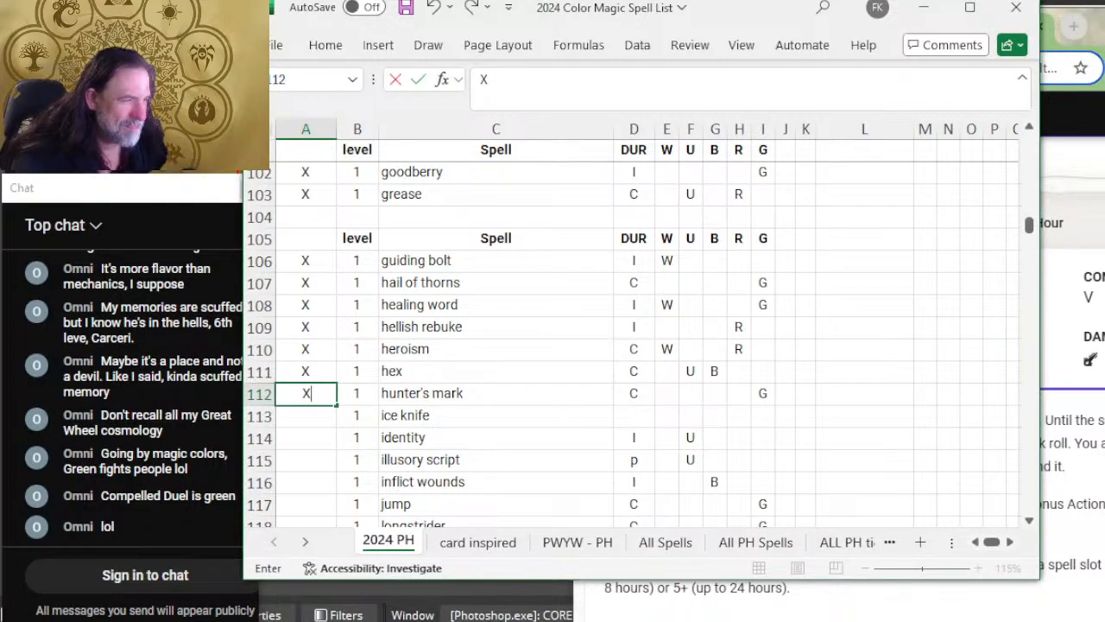
left_click(661, 395)
type("W")
key("Tab")
type("U")
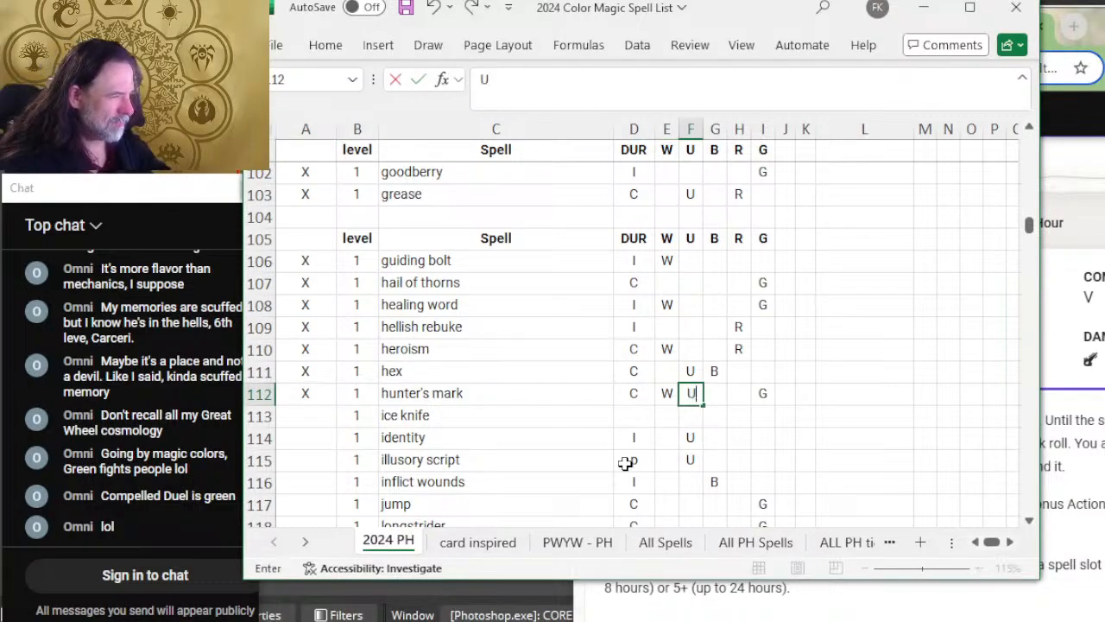
key("Tab")
key("Tab")
type("R")
key("Left")
key("Left")
key("Left")
key("Left")
key("Left")
key("Left")
key("Left")
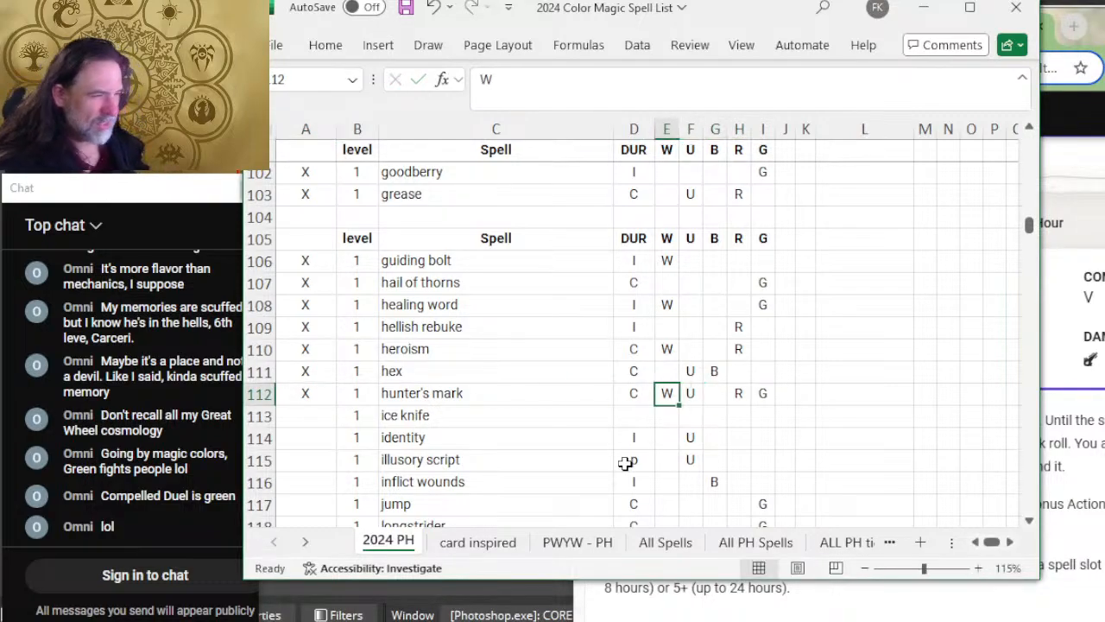
key("Down")
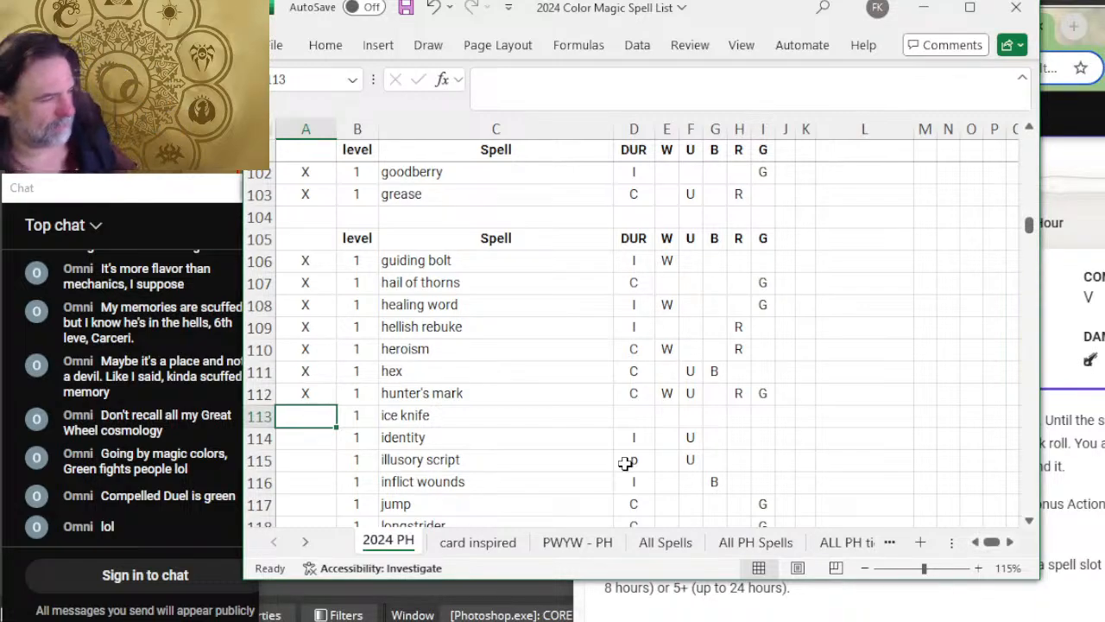
Step: Switch to D&D Beyond and expand Ice Knife to read its duration and description
key("alt+Tab")
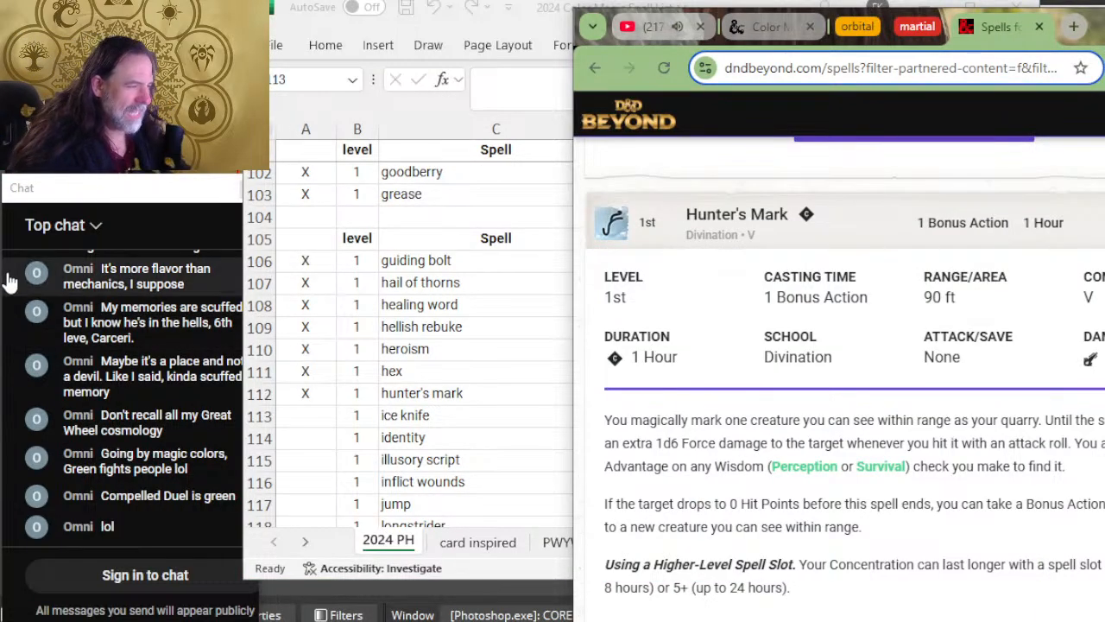
scroll(414, 313, "down", 2)
scroll(721, 352, "down", 5)
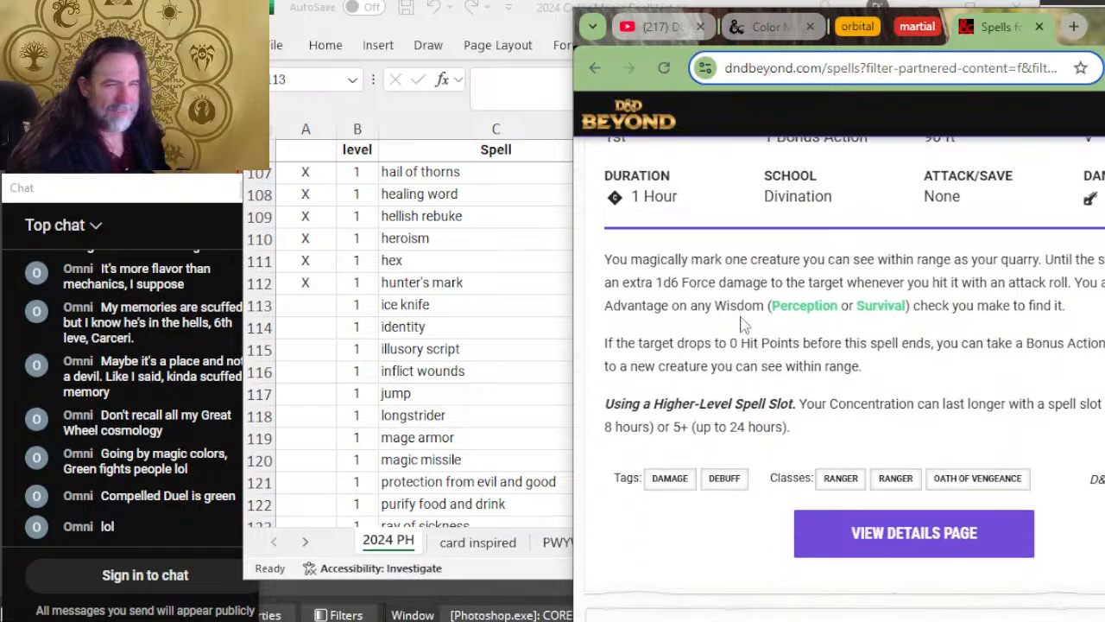
left_click(836, 327)
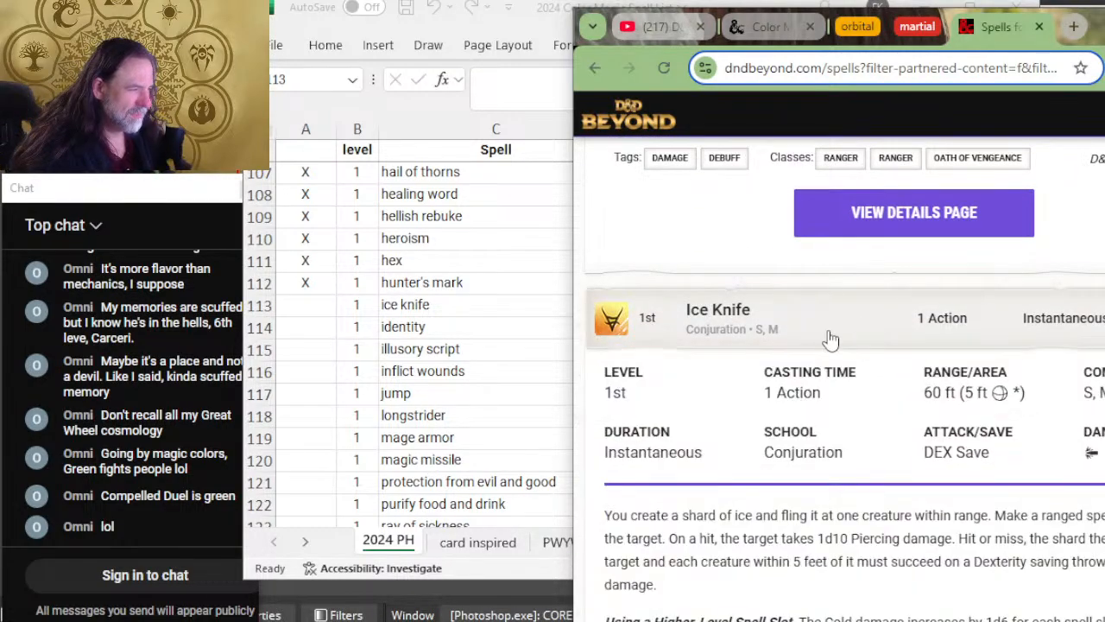
scroll(859, 337, "down", 2)
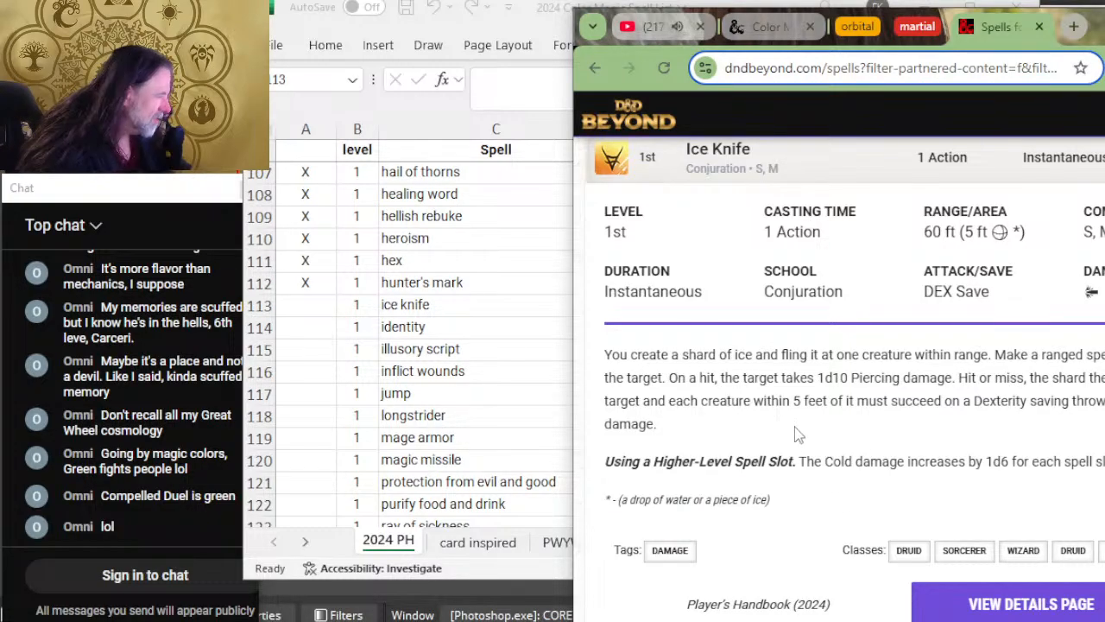
Step: Switch to Excel, mark the ice knife row as reviewed with X, and enter its duration as I
left_click(441, 373)
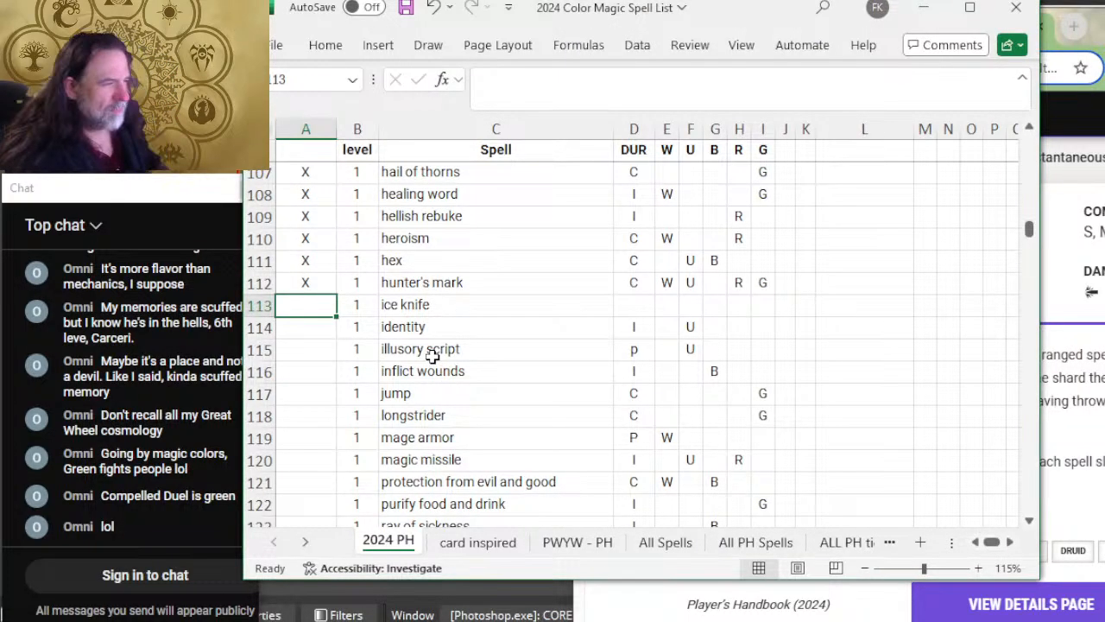
type("X")
key("Tab")
key("Tab")
key("Tab")
key("Tab")
key("shift+Tab")
type("I")
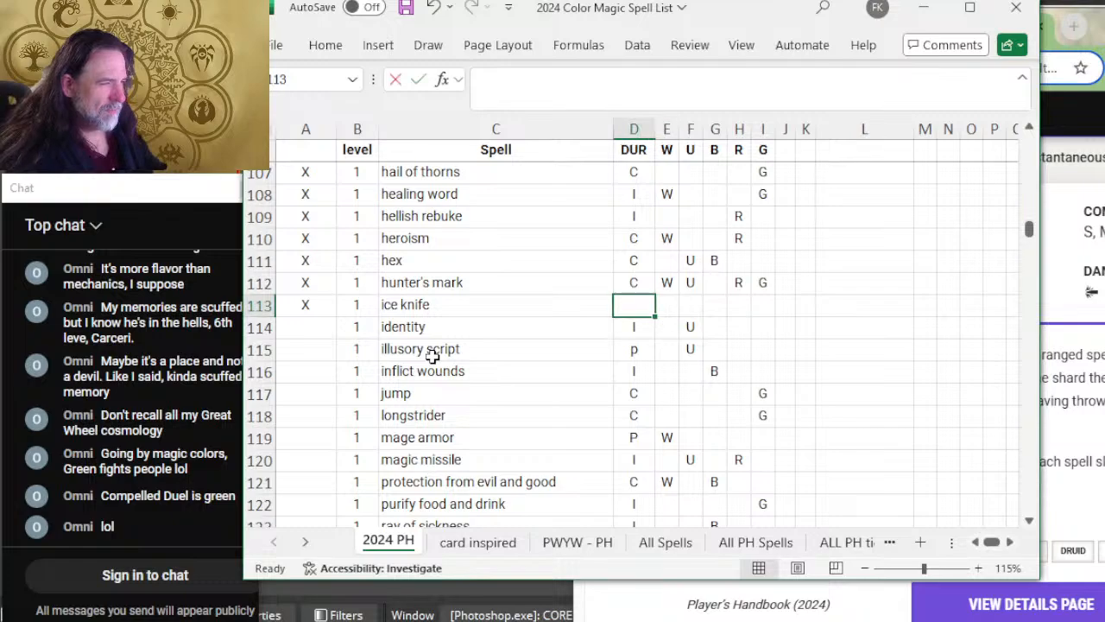
Step: Fill in colors W, U and G for the ice knife row
key("Tab")
type("W")
key("Tab")
type("U")
key("Tab")
key("Tab")
key("Tab")
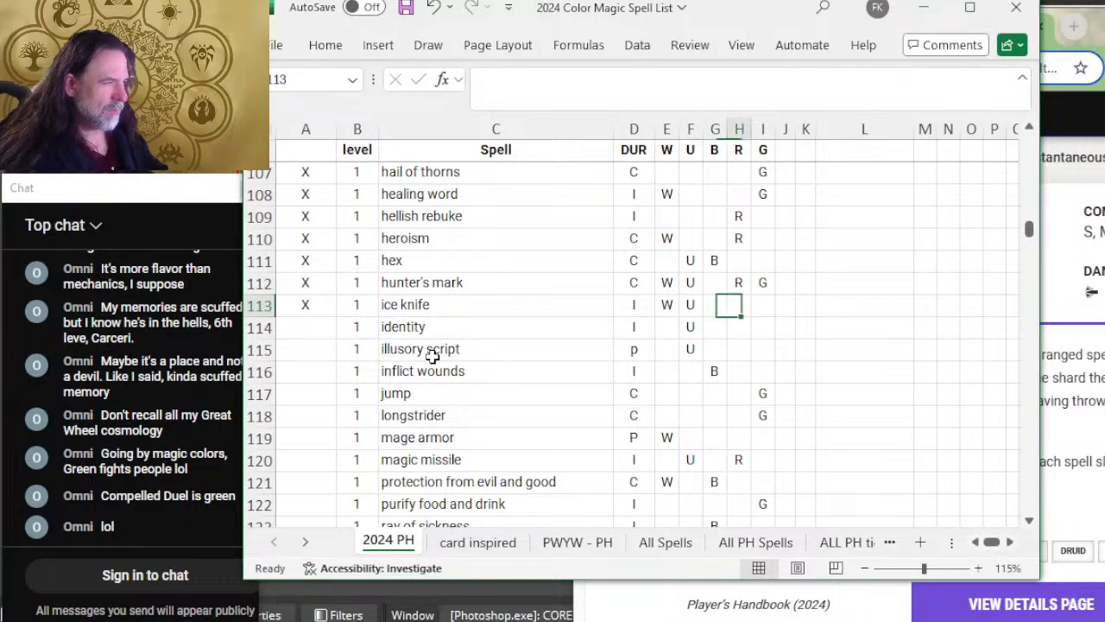
type("G")
key("Return")
key("Left")
key("Left")
key("Left")
key("Left")
key("Left")
key("Left")
key("Left")
key("Left")
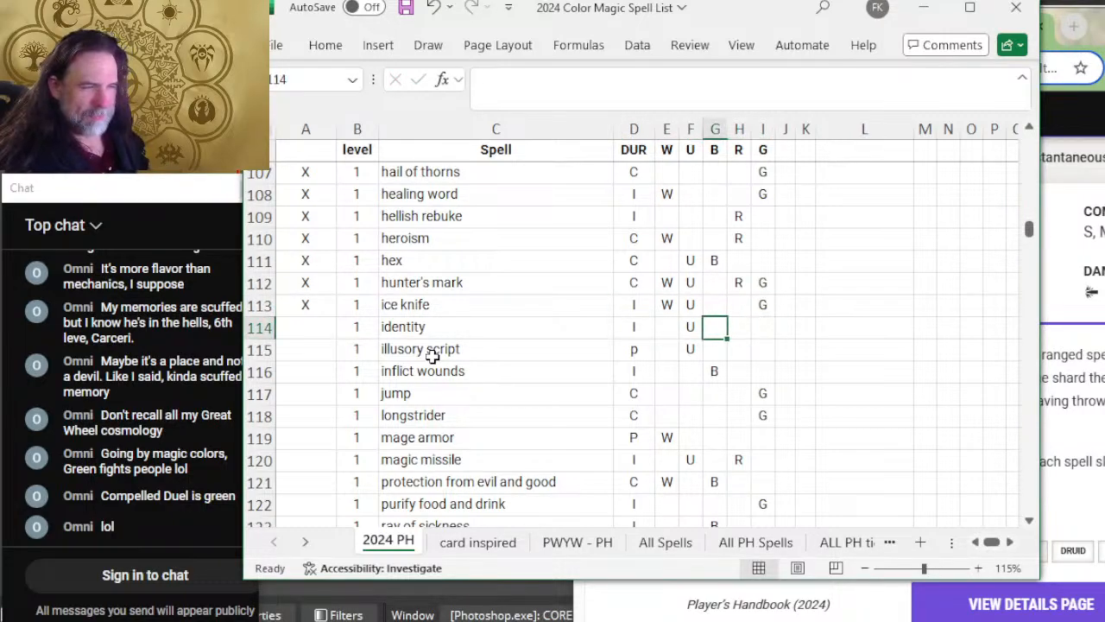
Step: Switch to D&D Beyond and expand Identify to read its duration and description
key("alt+Tab")
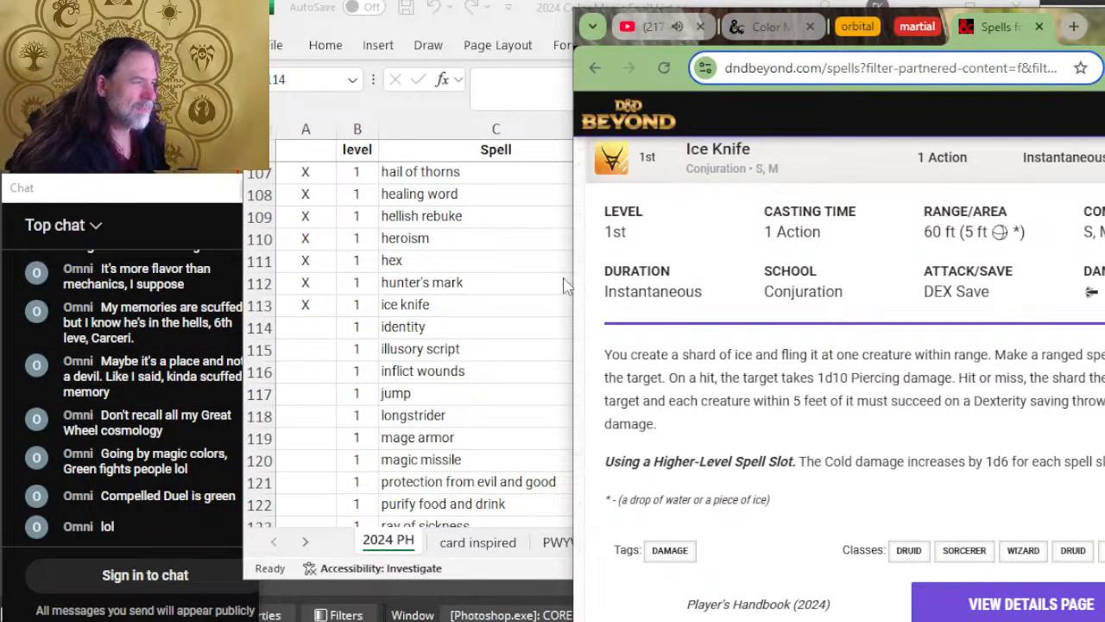
scroll(797, 288, "down", 3)
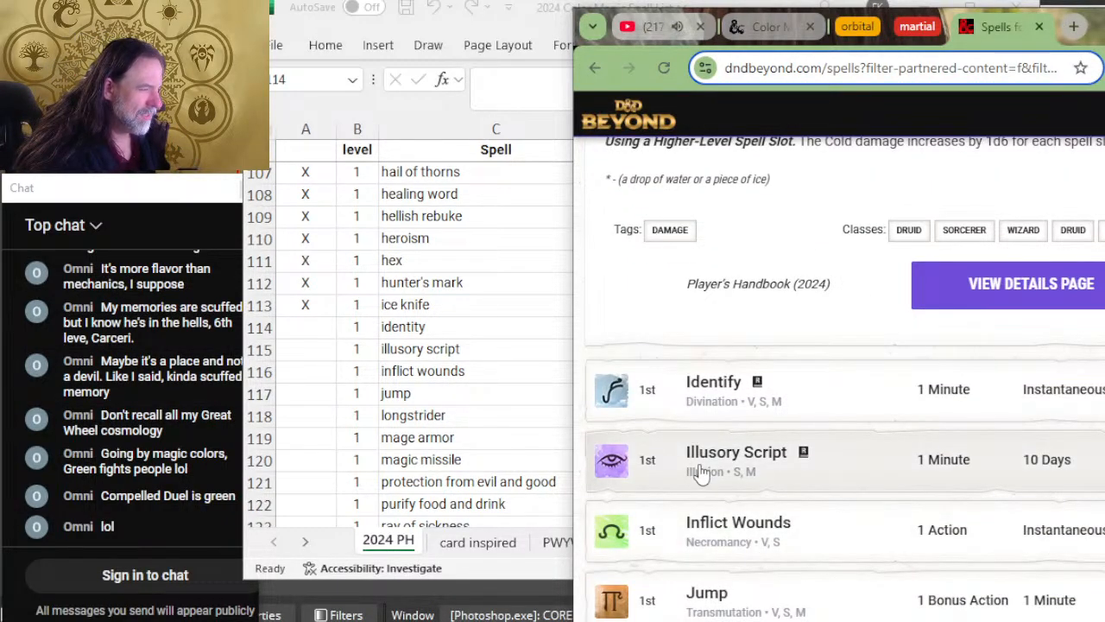
left_click(877, 391)
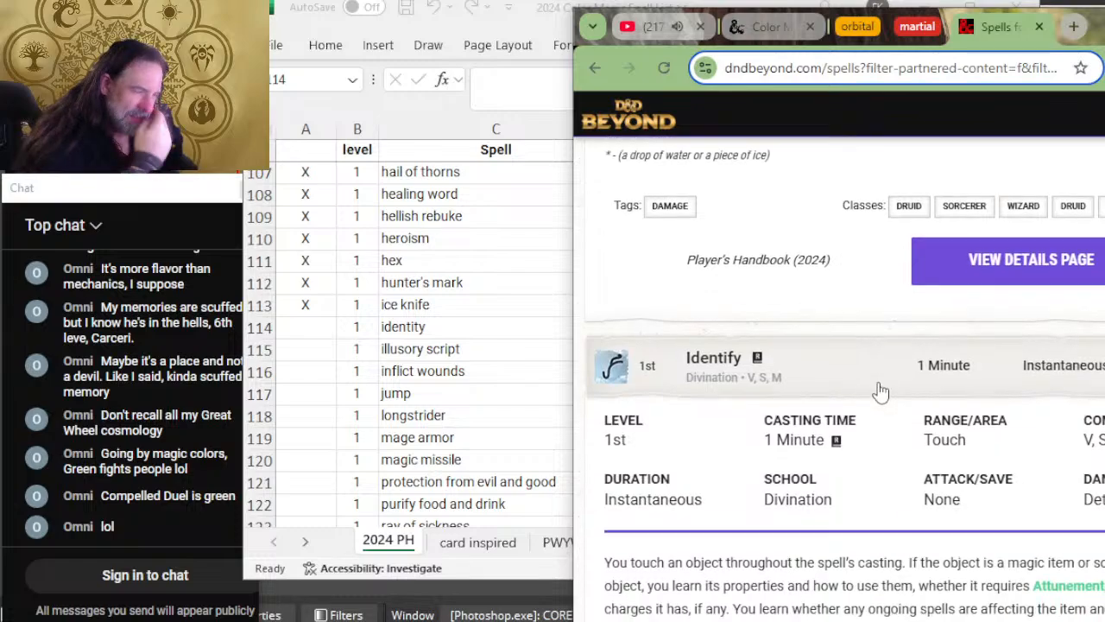
scroll(880, 391, "down", 2)
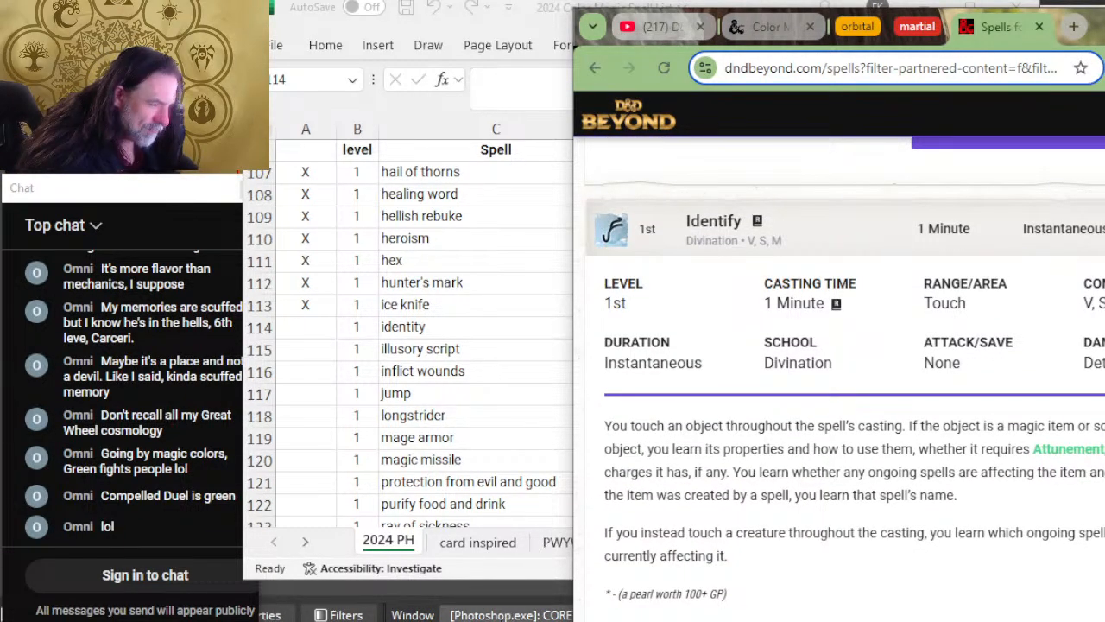
Step: Switch to Excel and mark the identity row as reviewed with X
key("alt+Tab")
type("X")
key("Return")
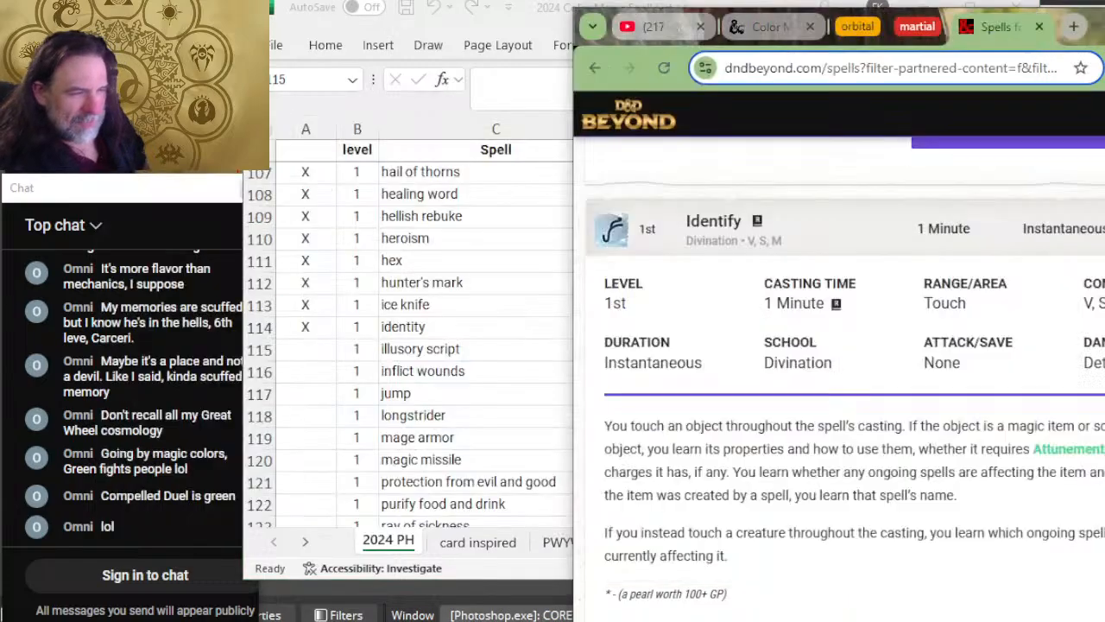
Step: Look over the remaining spells on the current D&D Beyond page, and save the workbook in Excel
key("alt+Tab")
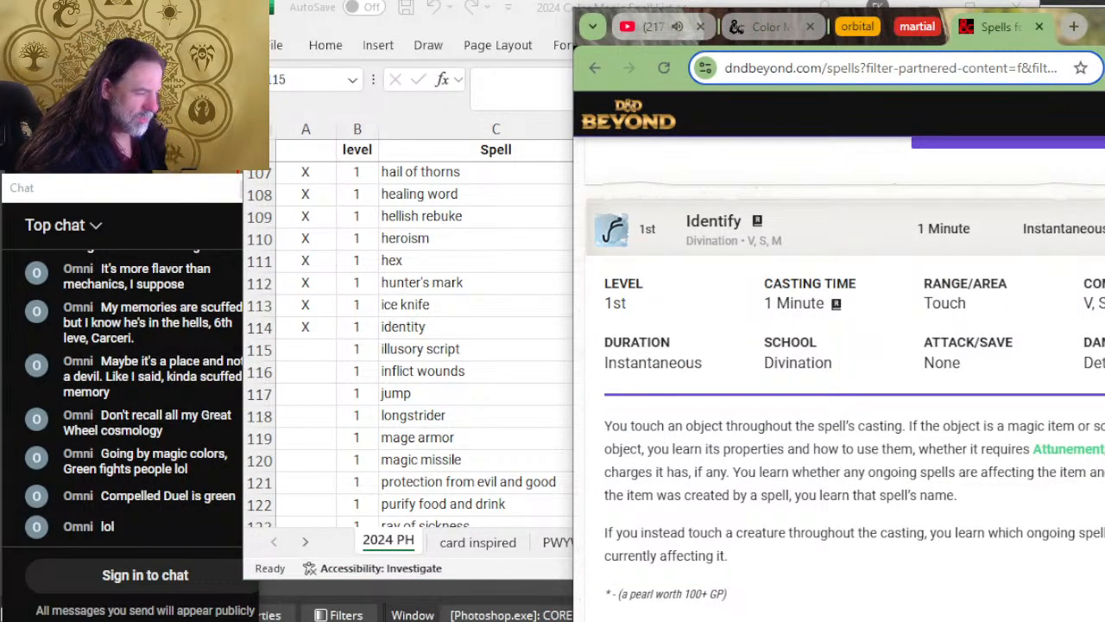
scroll(784, 576, "down", 3)
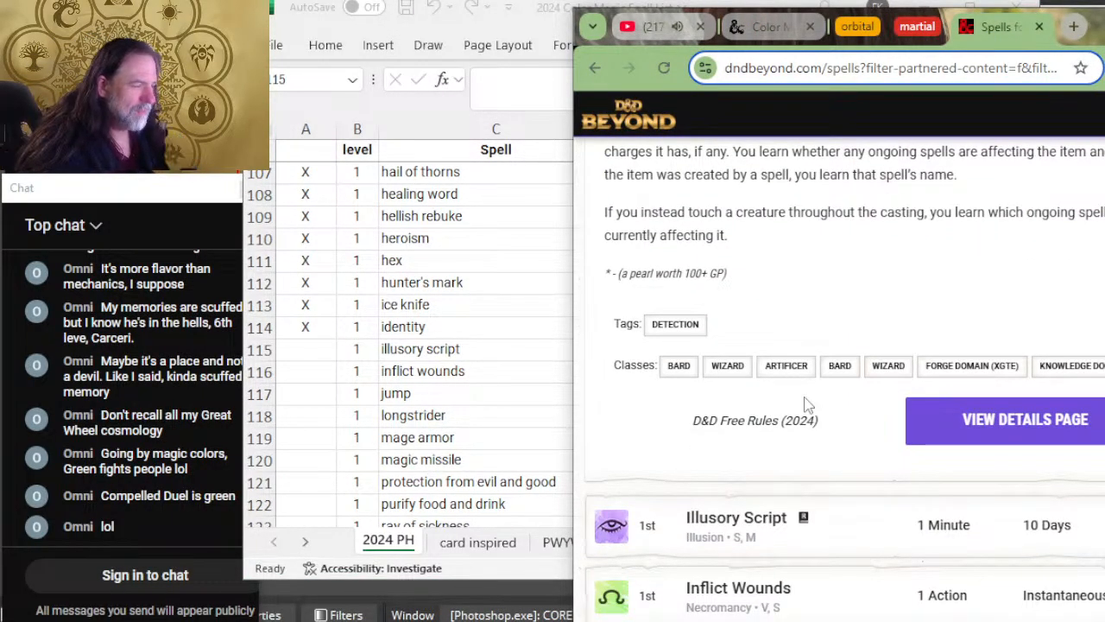
scroll(803, 402, "down", 5)
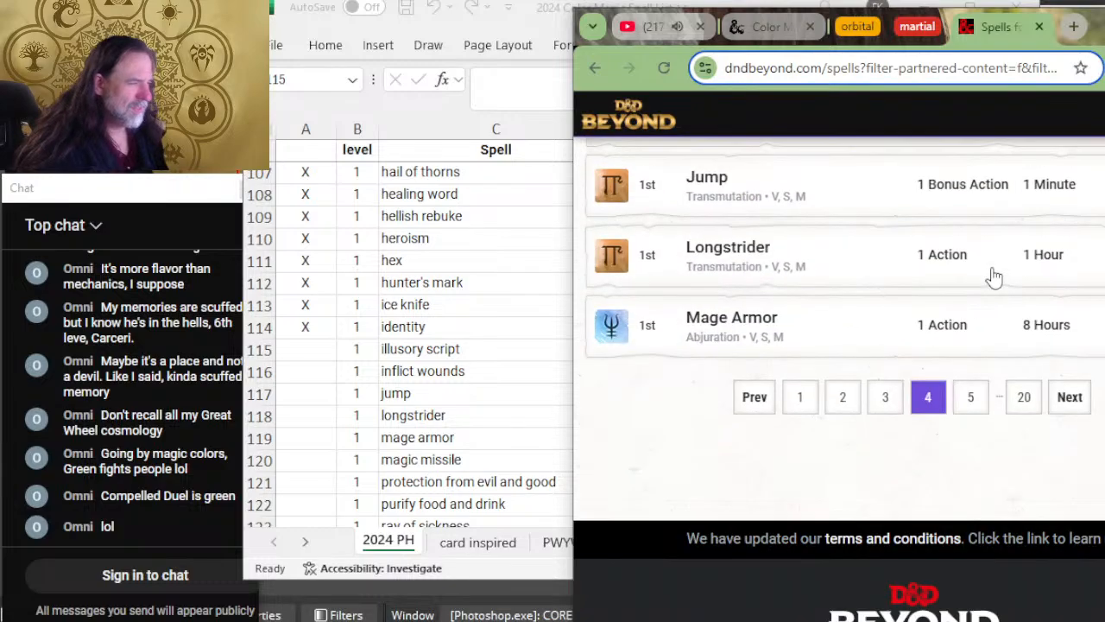
scroll(520, 511, "up", 2)
scroll(523, 512, "up", 4)
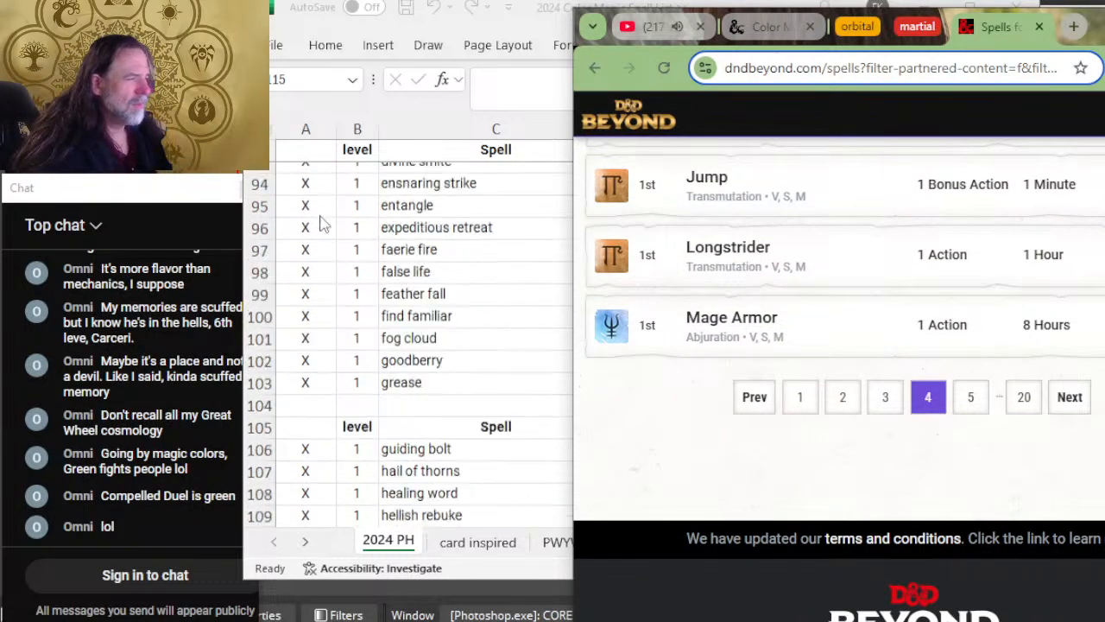
key("alt+Tab")
scroll(1076, 440, "up", 5)
key("ctrl+s")
Step: Switch to D&D Beyond and expand Illusory Script to read its duration and description
key("alt+Tab")
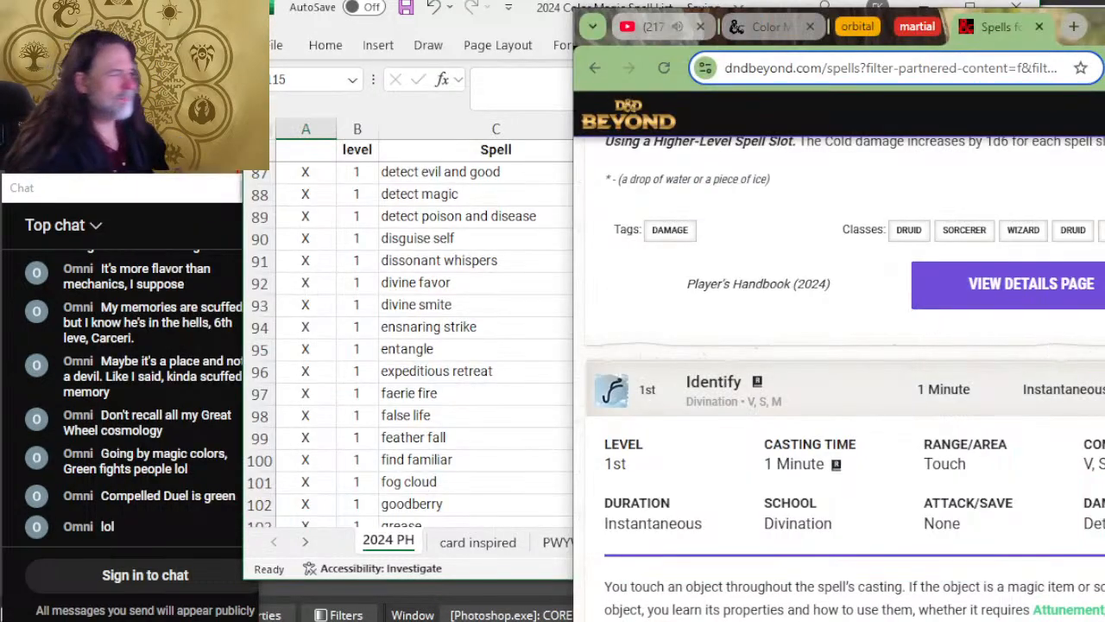
scroll(831, 331, "down", 4)
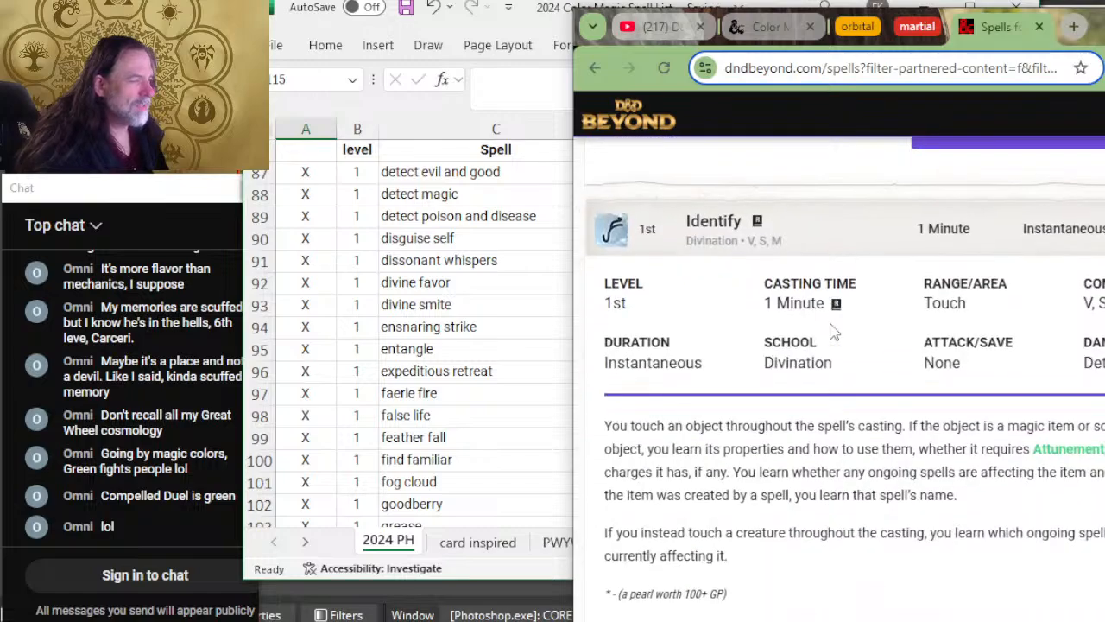
scroll(831, 330, "down", 4)
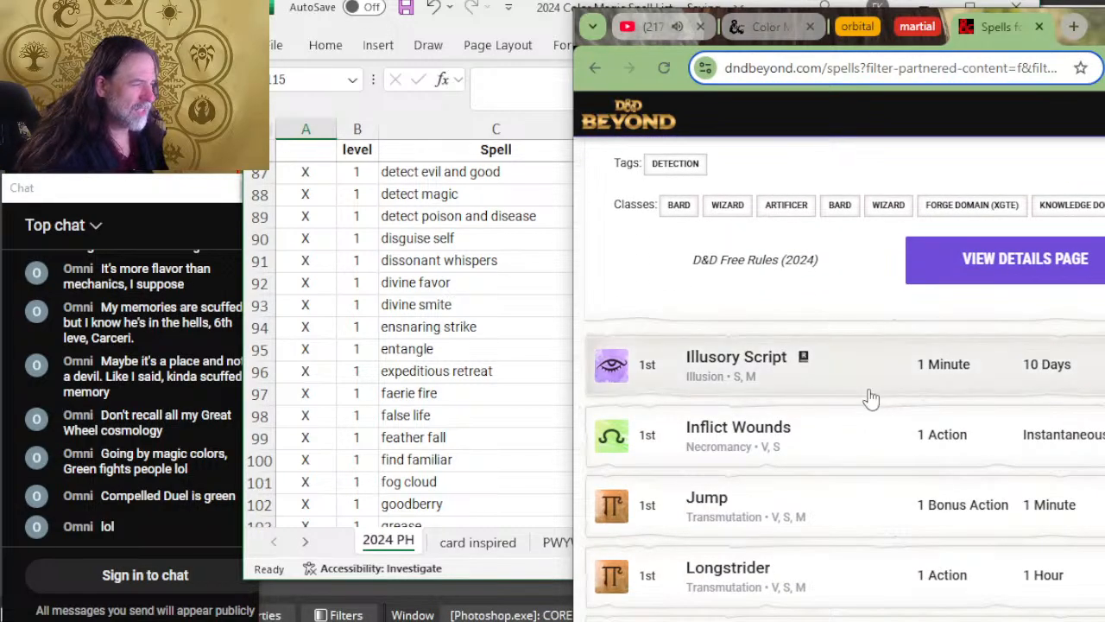
left_click(870, 395)
scroll(948, 359, "down", 2)
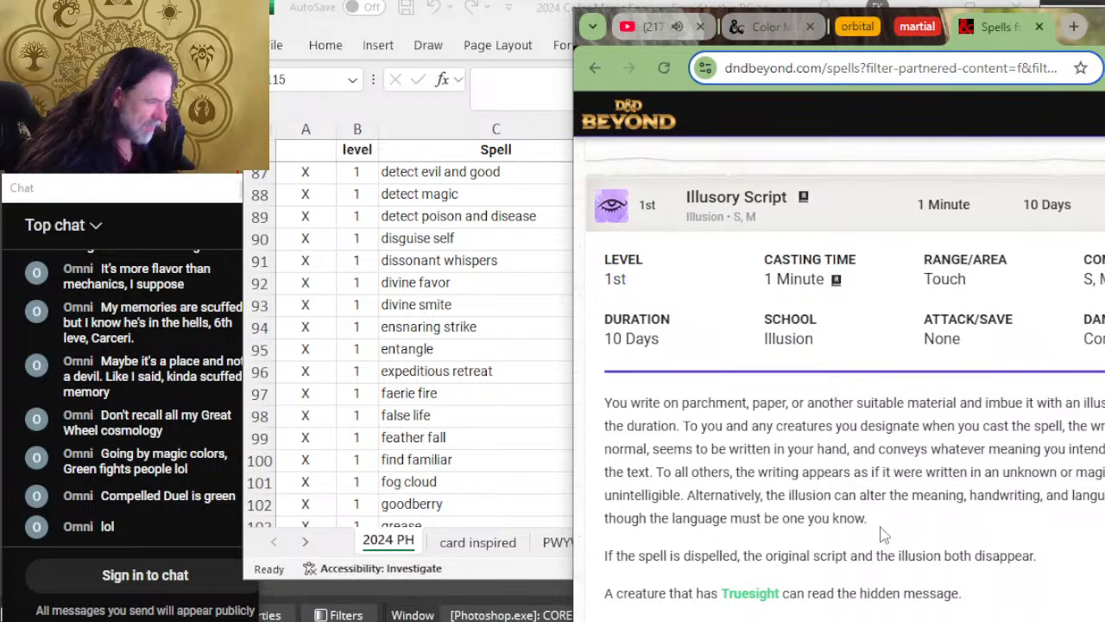
Step: Switch to Excel and mark the illusory script row as reviewed with X
key("alt+Tab")
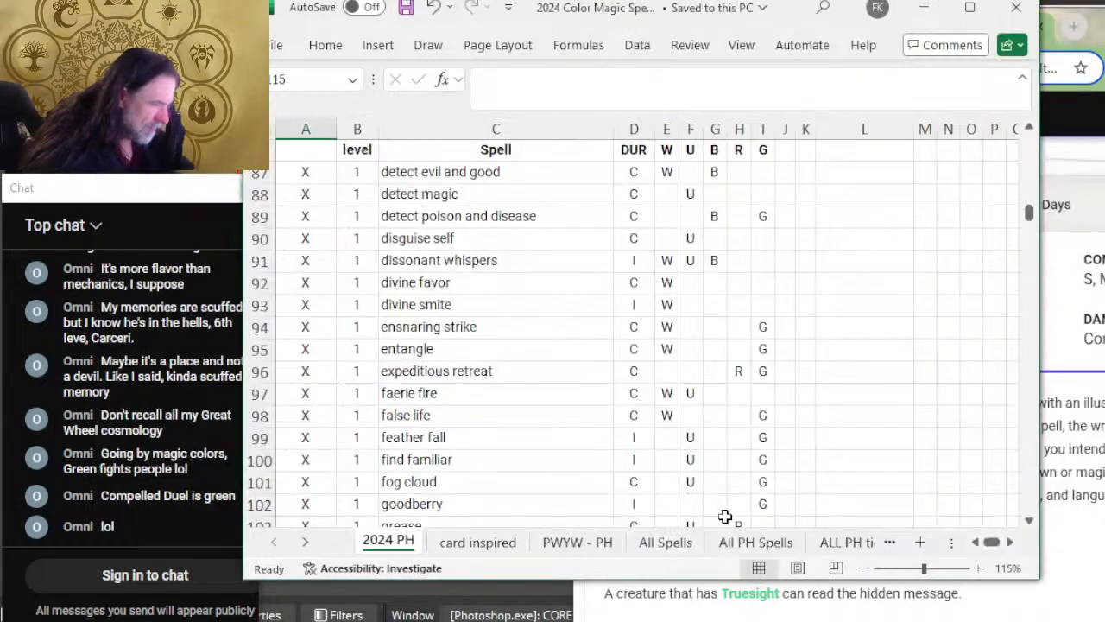
scroll(469, 247, "down", 13)
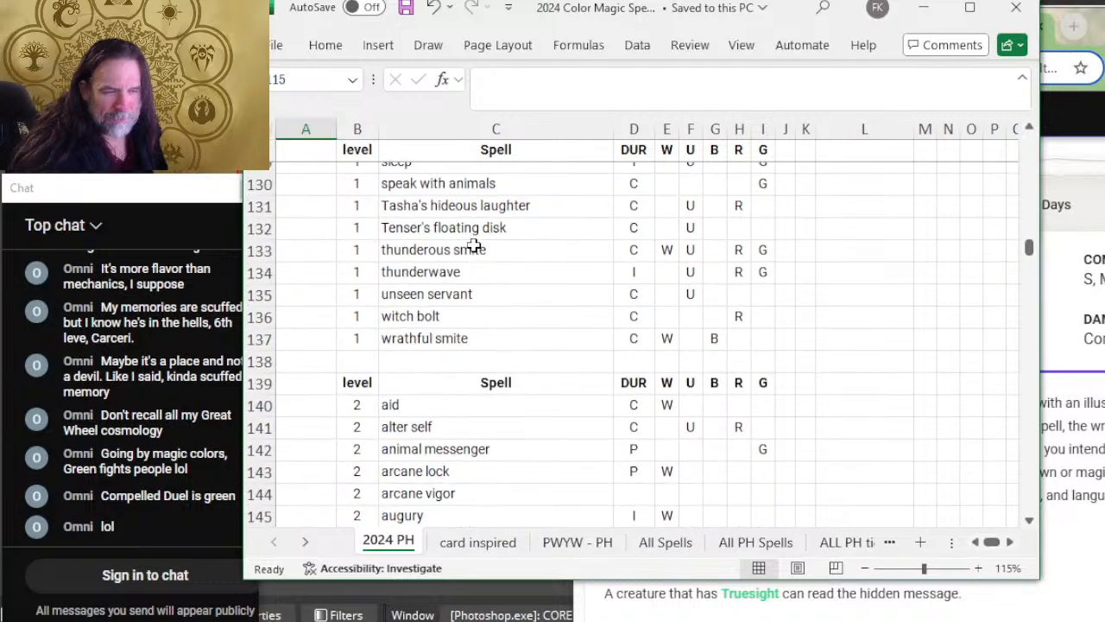
scroll(474, 245, "up", 4)
scroll(474, 245, "up", 2)
type("X")
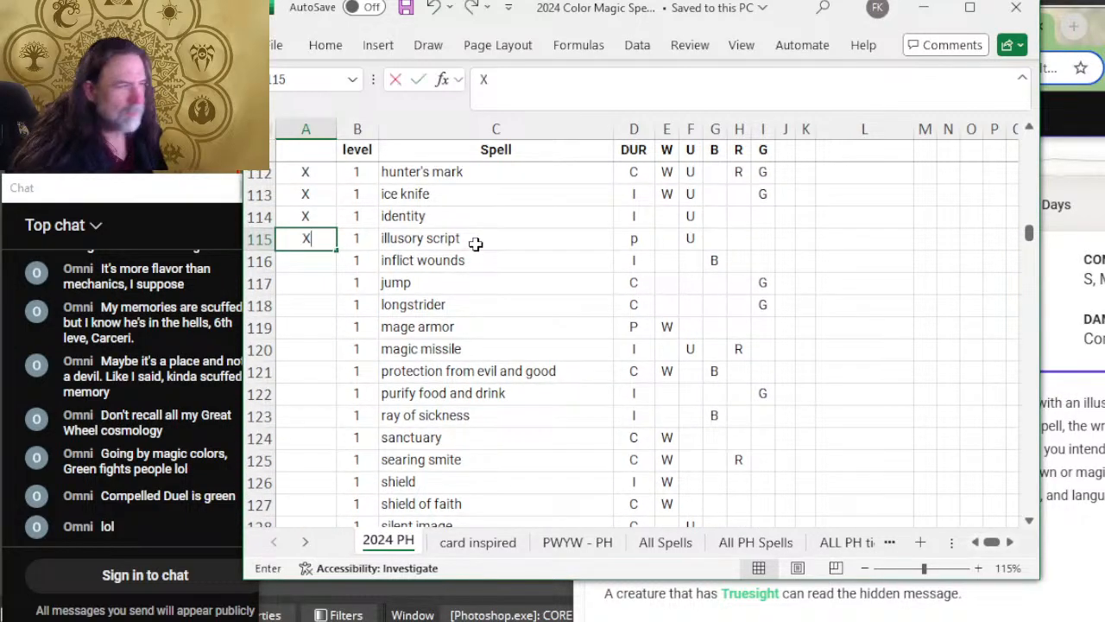
key("Return")
Step: Switch to D&D Beyond and expand Inflict Wounds to read its duration, description and classes
key("alt+Tab")
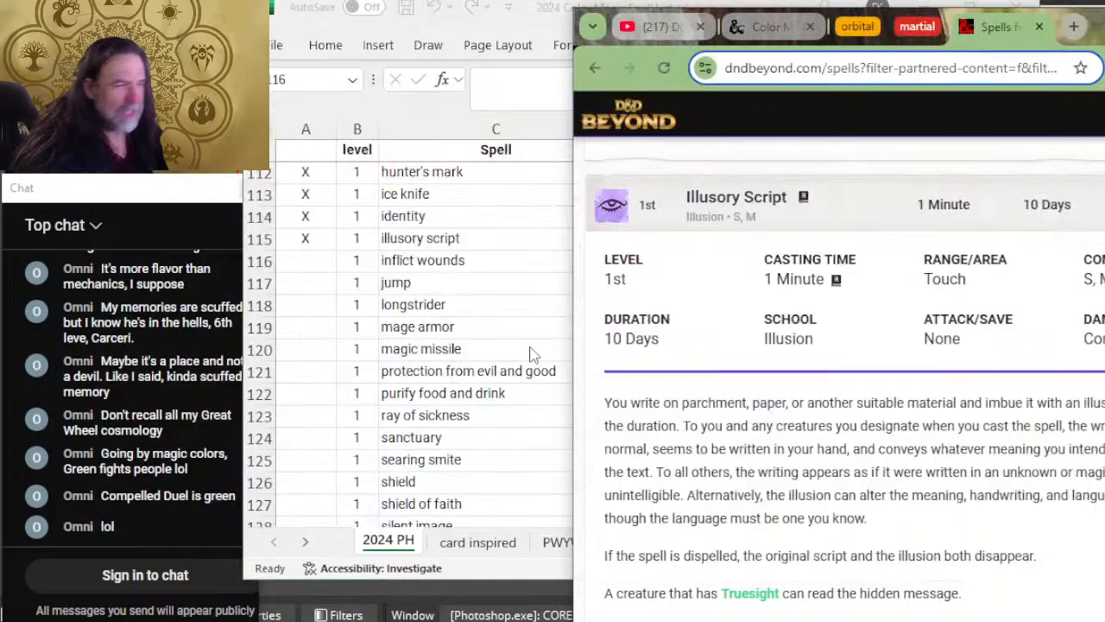
scroll(749, 325, "down", 5)
left_click(838, 348)
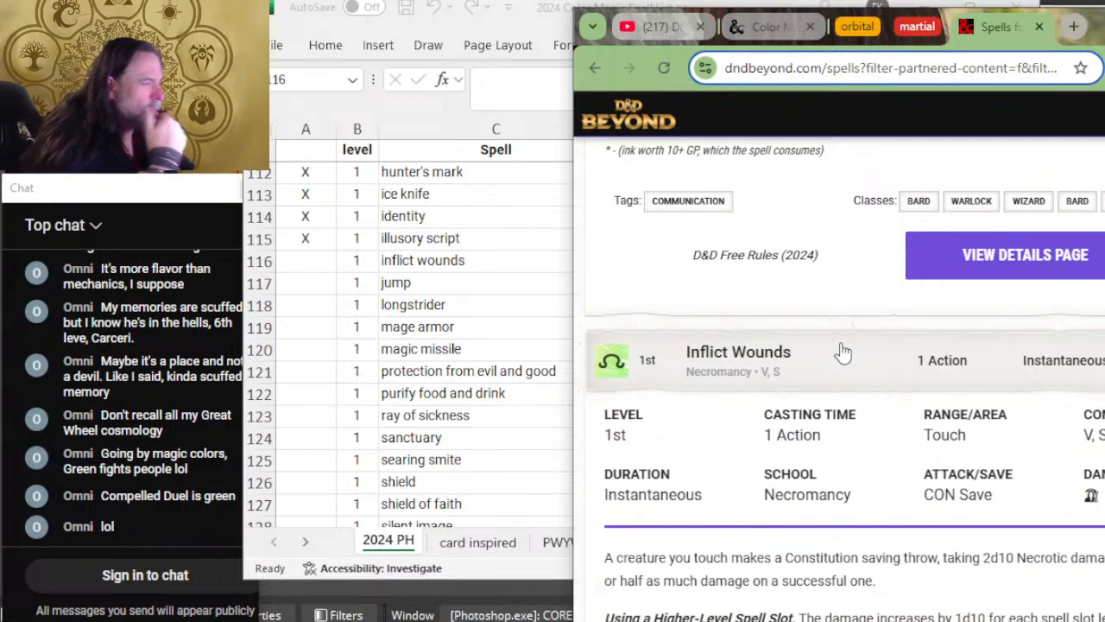
scroll(876, 343, "down", 2)
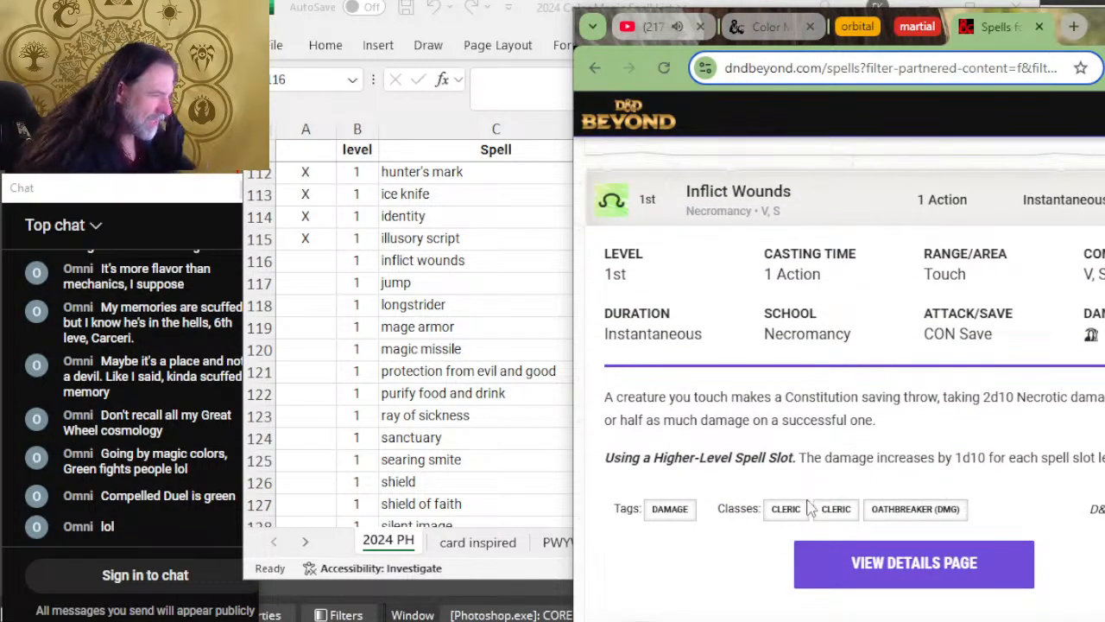
Step: Switch to Excel and mark the inflict wounds row as reviewed with X
key("alt+Tab")
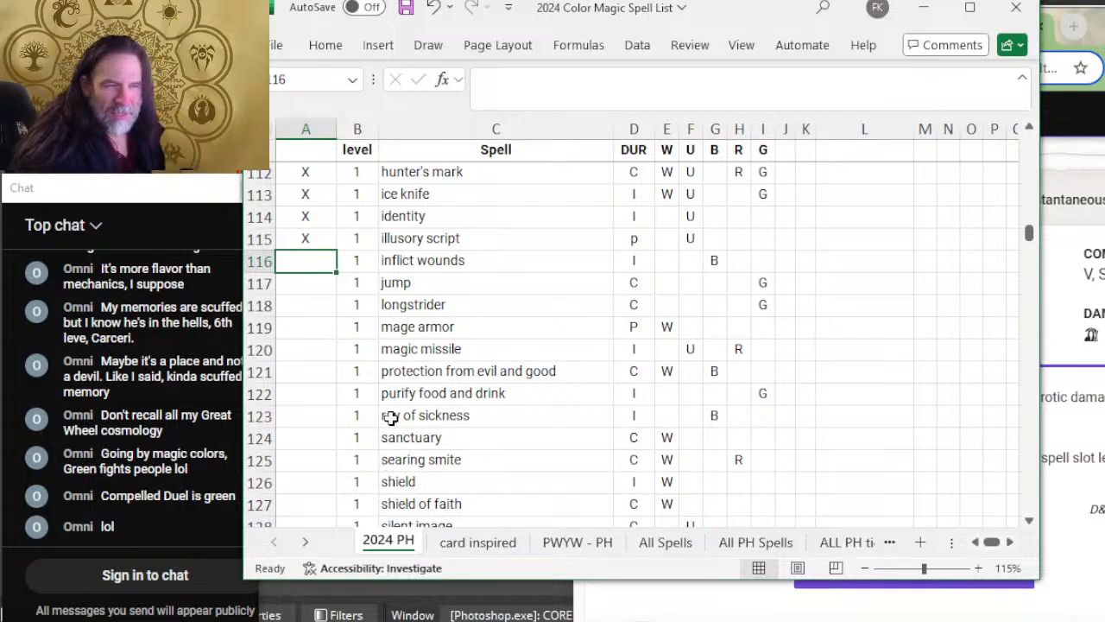
type("X")
key("Return")
Step: Switch to D&D Beyond and expand Jump to read its duration, description and classes
key("alt+Tab")
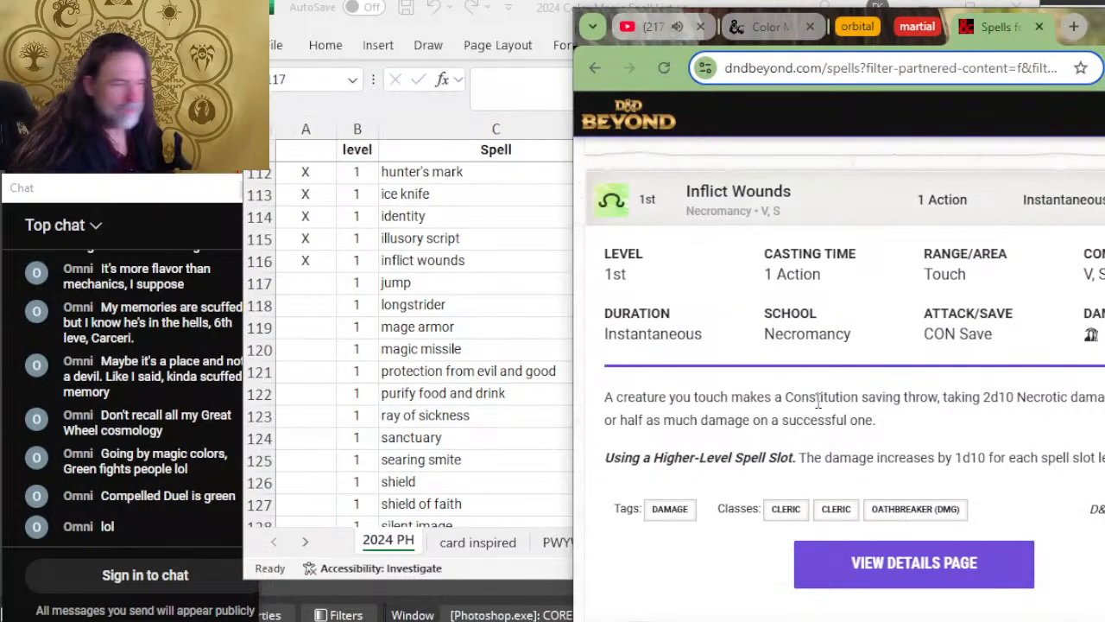
scroll(777, 353, "down", 5)
scroll(826, 349, "up", 2)
left_click(852, 366)
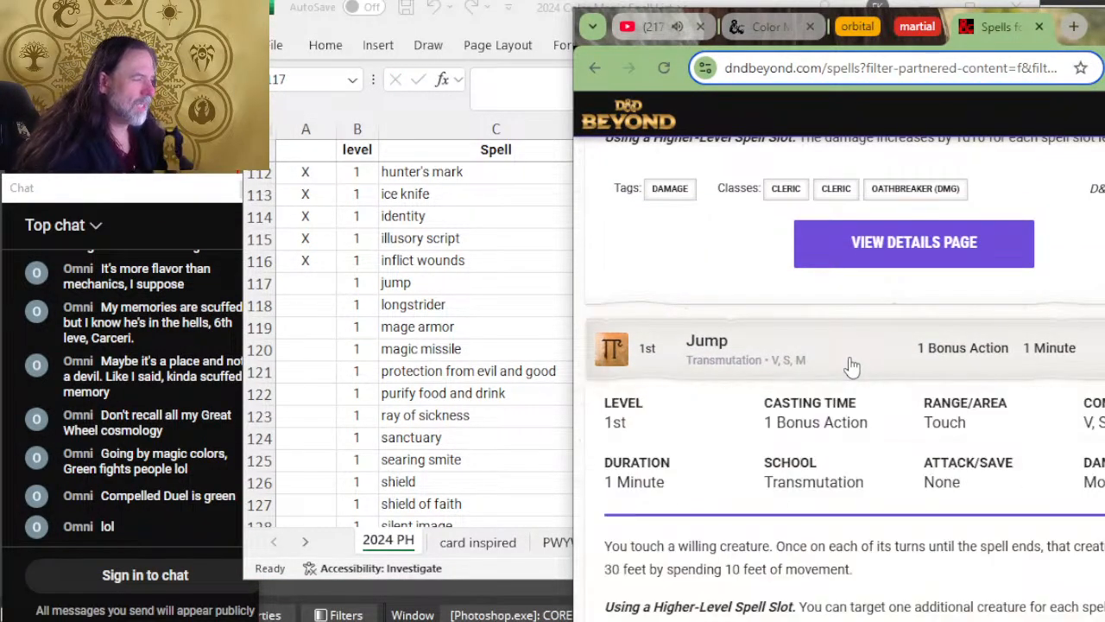
scroll(854, 380, "down", 2)
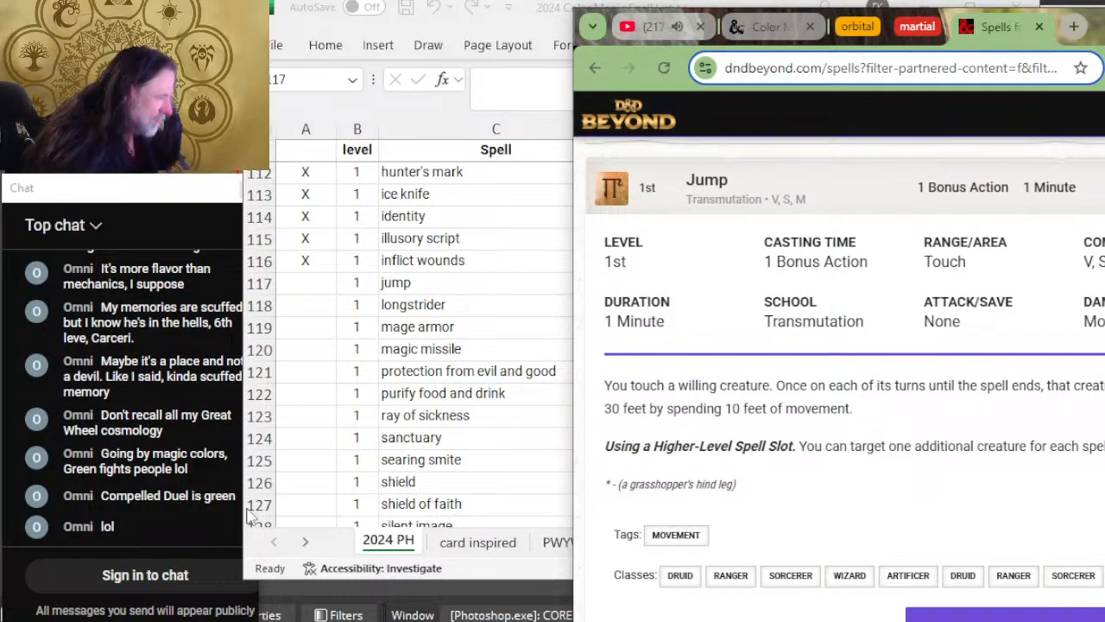
Step: Switch to Excel, mark the jump row as reviewed with X, and add R to its red color column
key("alt+Tab")
type("X")
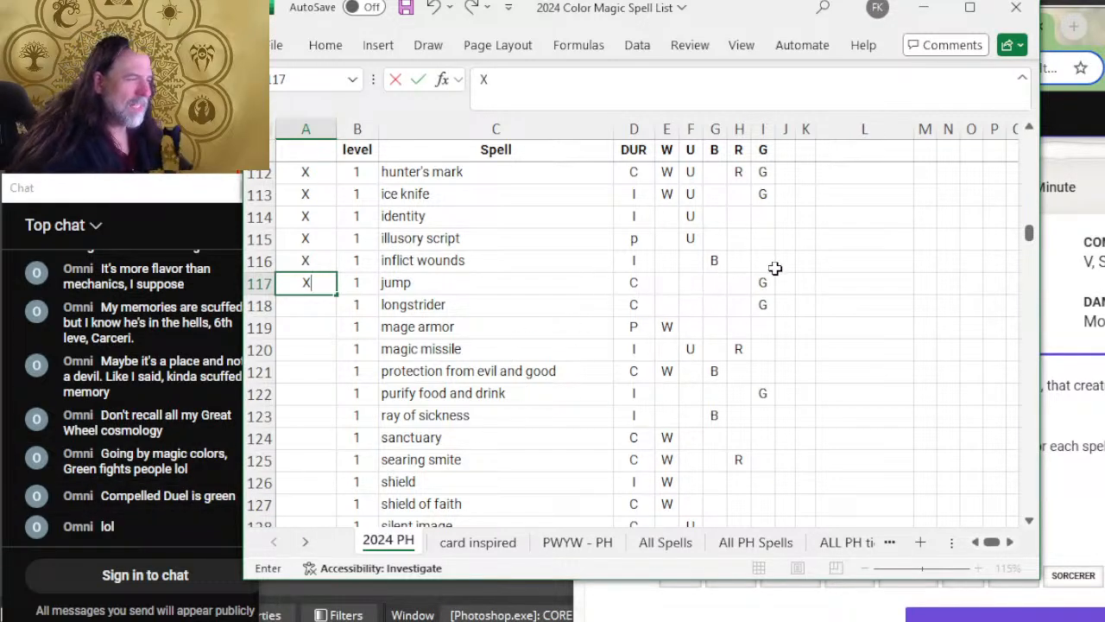
key("alt+Tab")
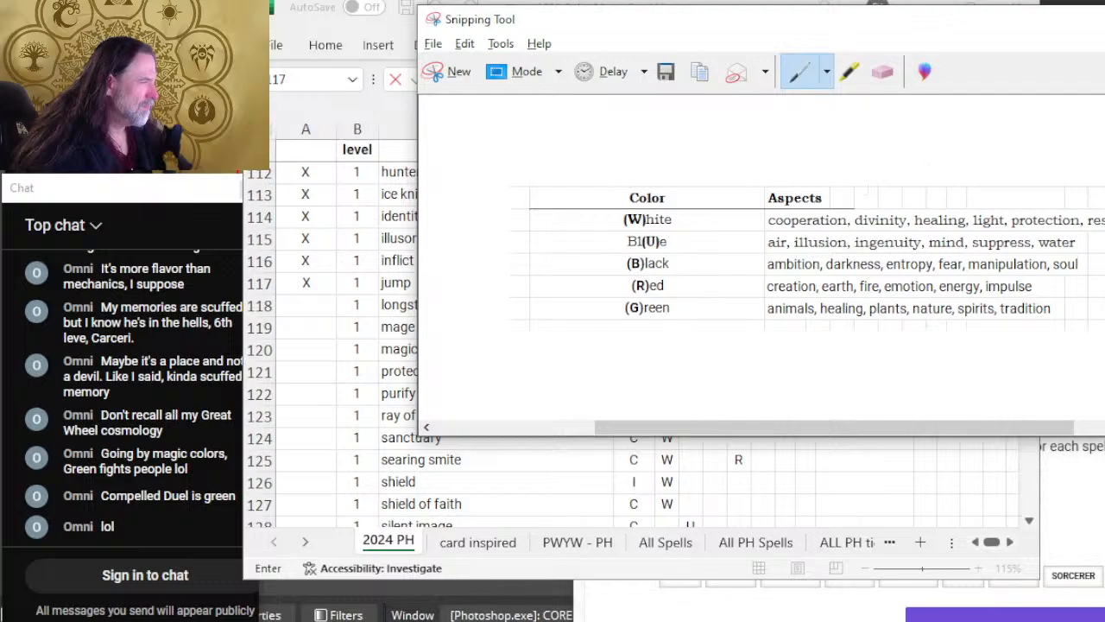
key("alt+Tab")
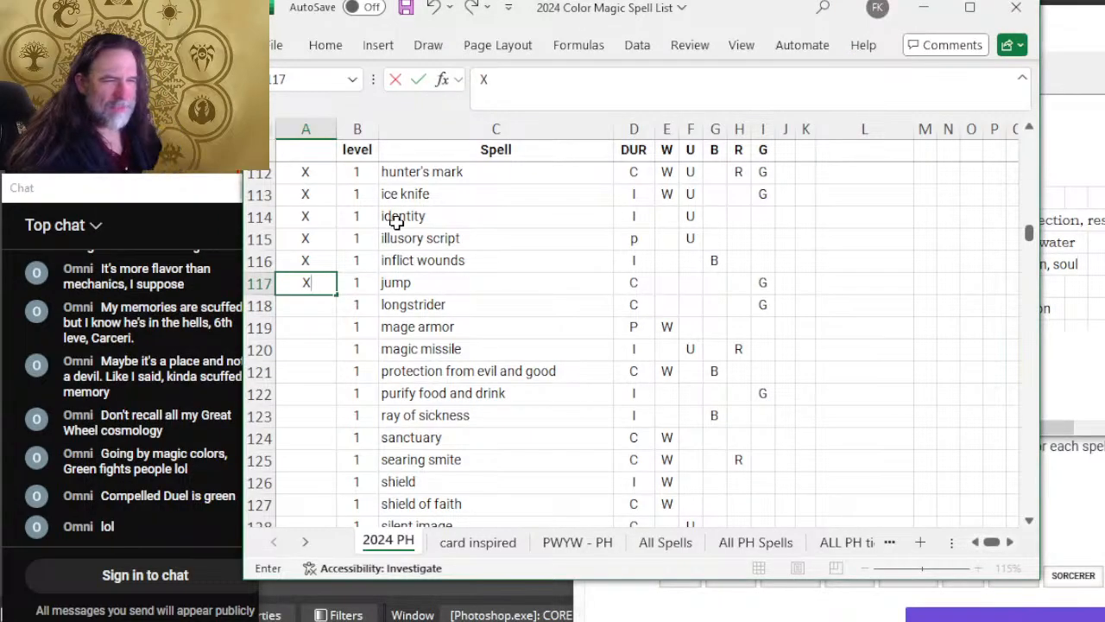
key("Right")
key("Right")
key("Right")
key("Right")
key("Right")
key("Right")
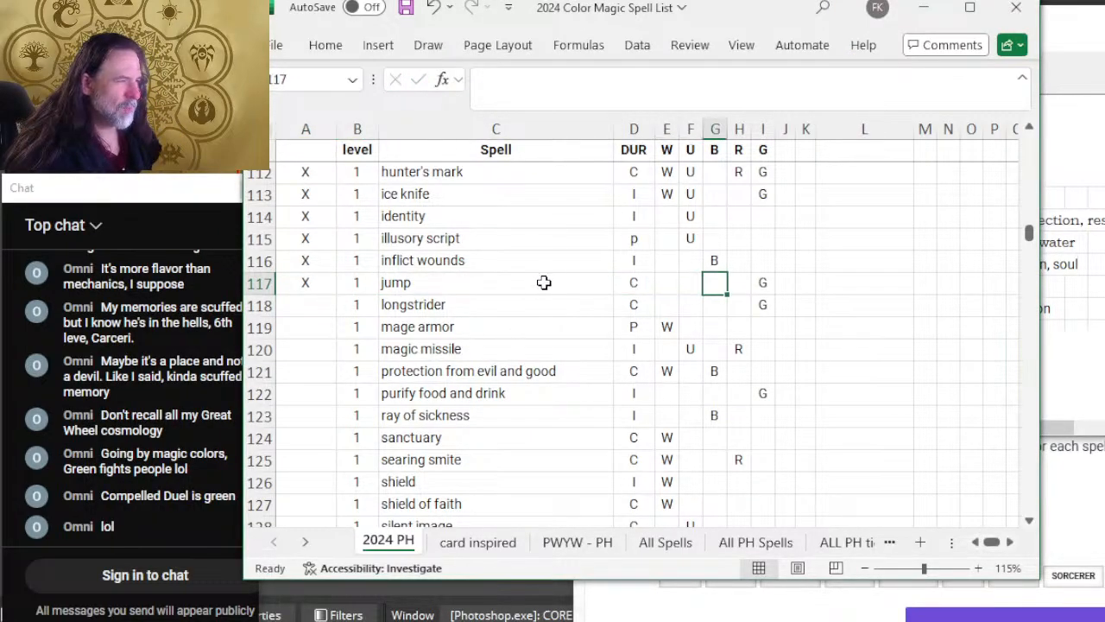
key("Right")
type("R")
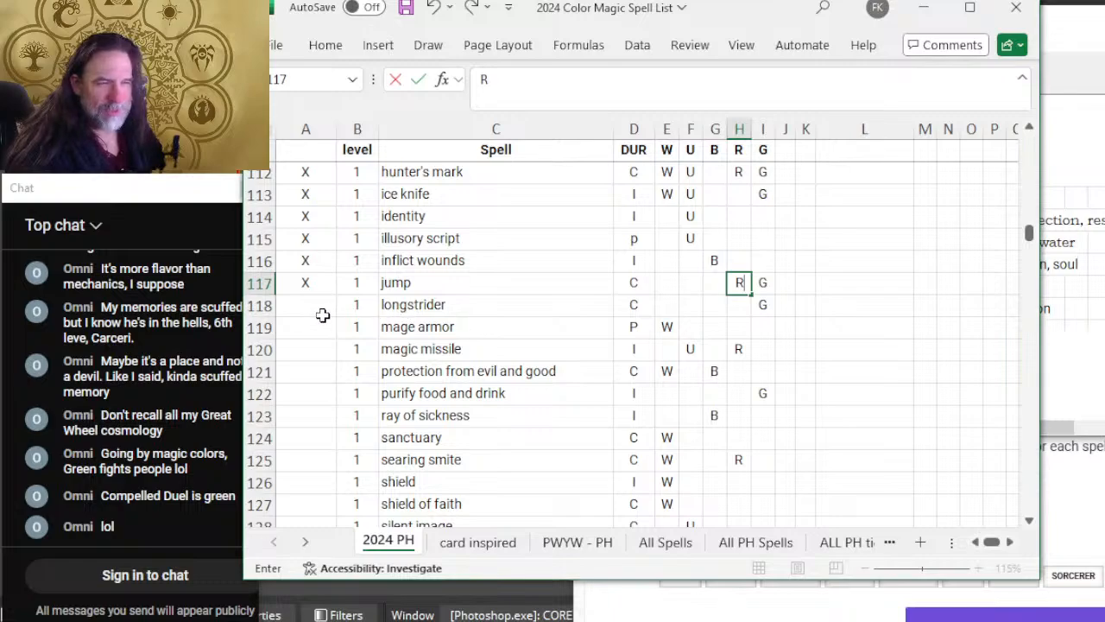
key("Return")
Step: Switch to D&D Beyond and expand Longstrider to read its duration, description and classes
key("alt+Tab")
key("alt+Tab")
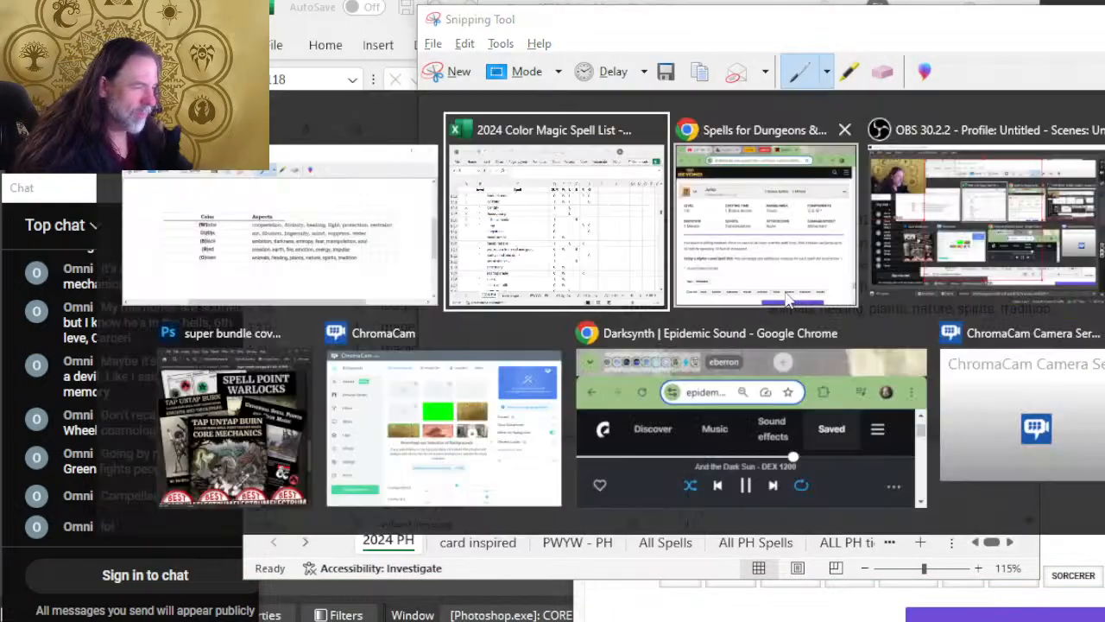
scroll(958, 328, "down", 3)
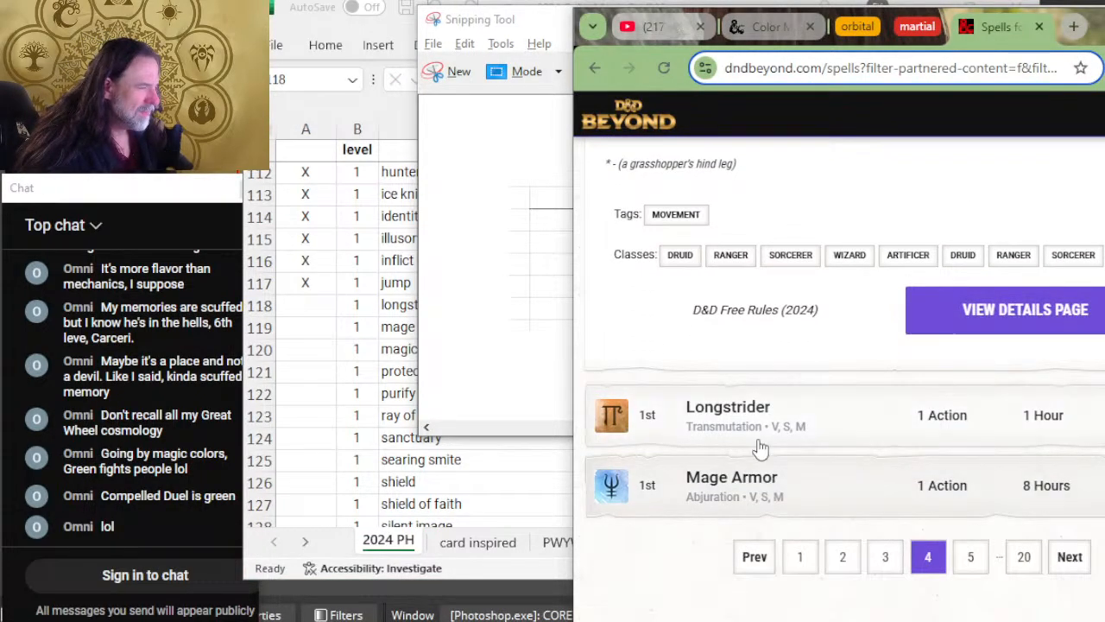
left_click(853, 430)
scroll(850, 319, "down", 3)
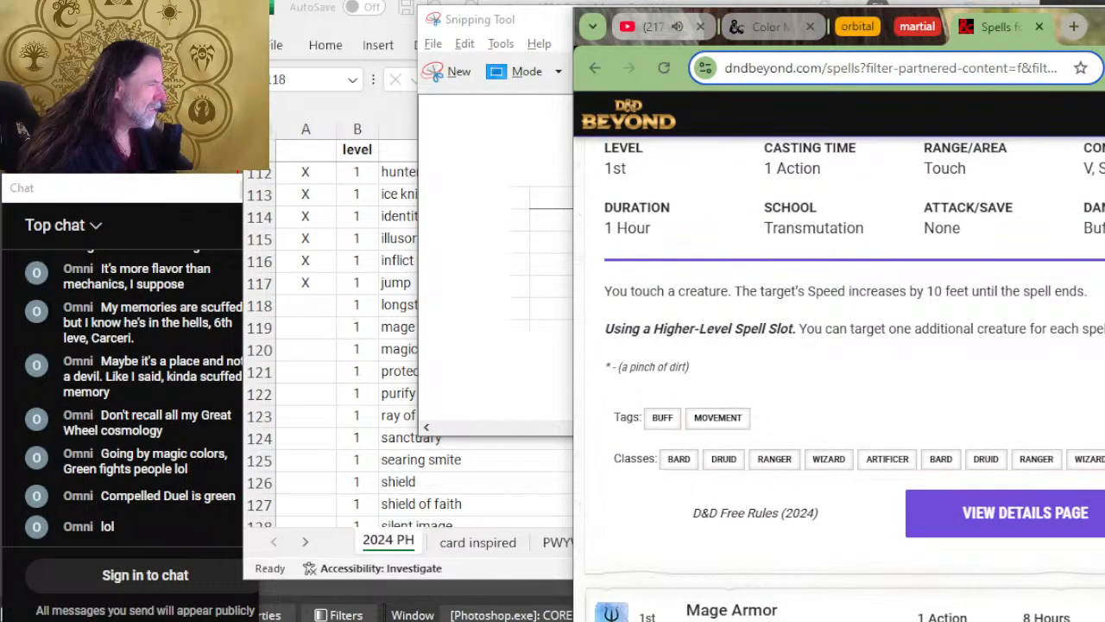
Step: Switch to Excel and mark the longstrider row as reviewed with X
key("alt+Tab")
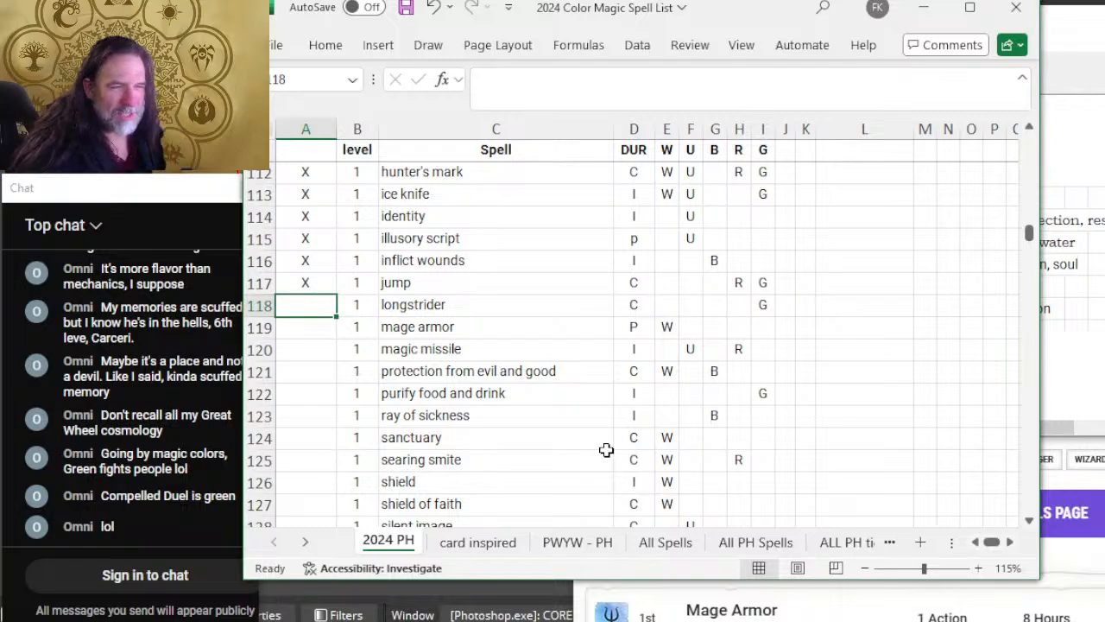
type("X")
key("Right")
key("Right")
key("Right")
key("Right")
key("Right")
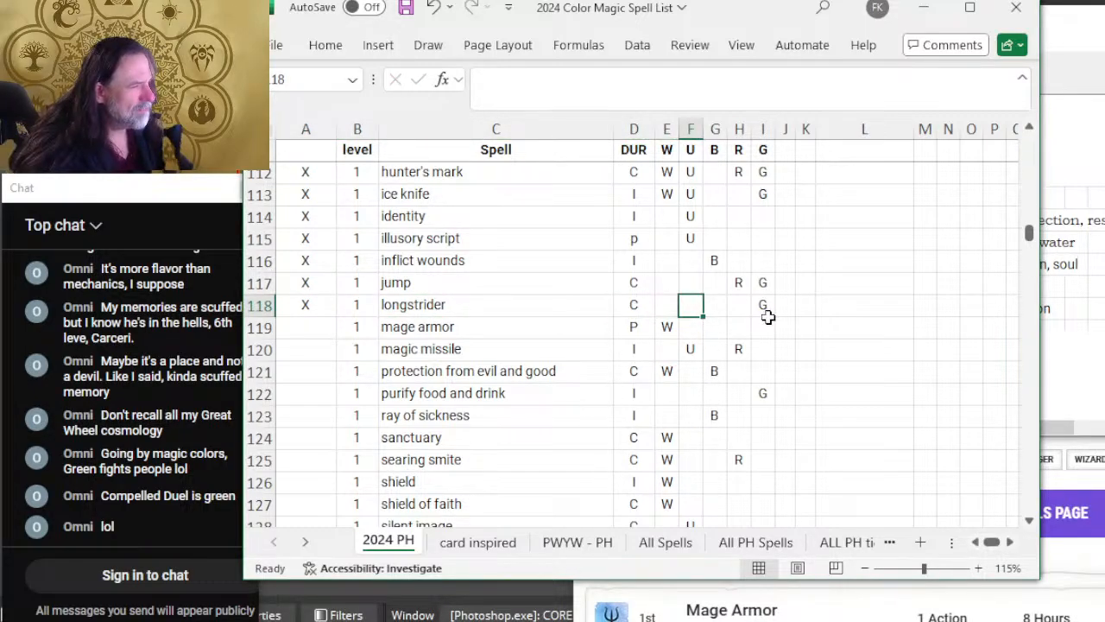
left_click(297, 325)
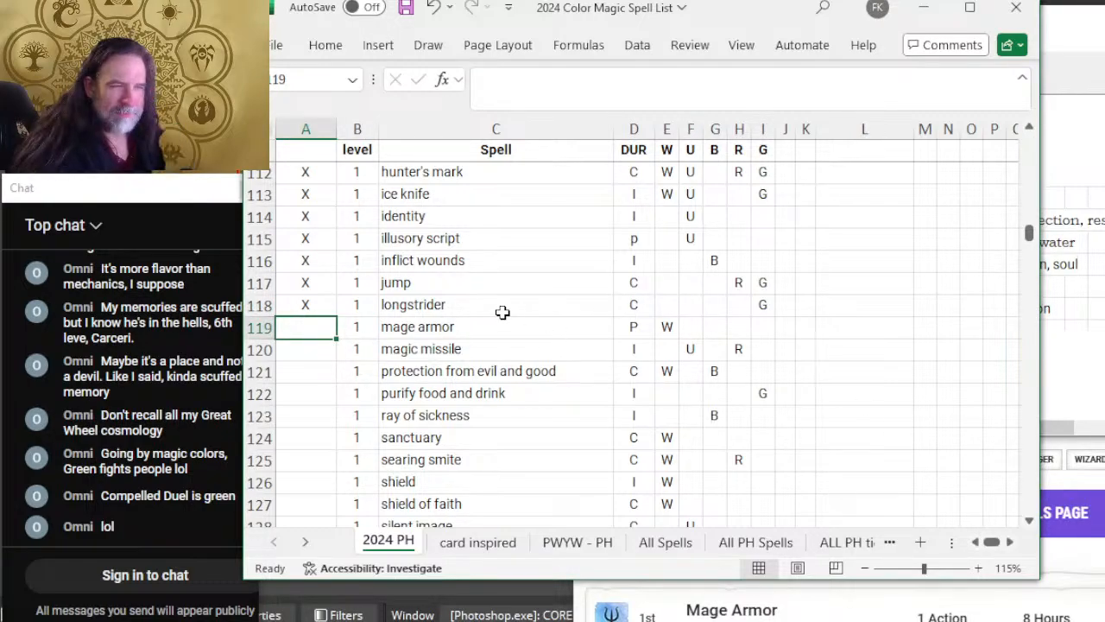
Step: Check the color aspects table in Snipping Tool, then switch to D&D Beyond and expand Mage Armor to read its details
key("alt+Tab")
key("alt+Tab")
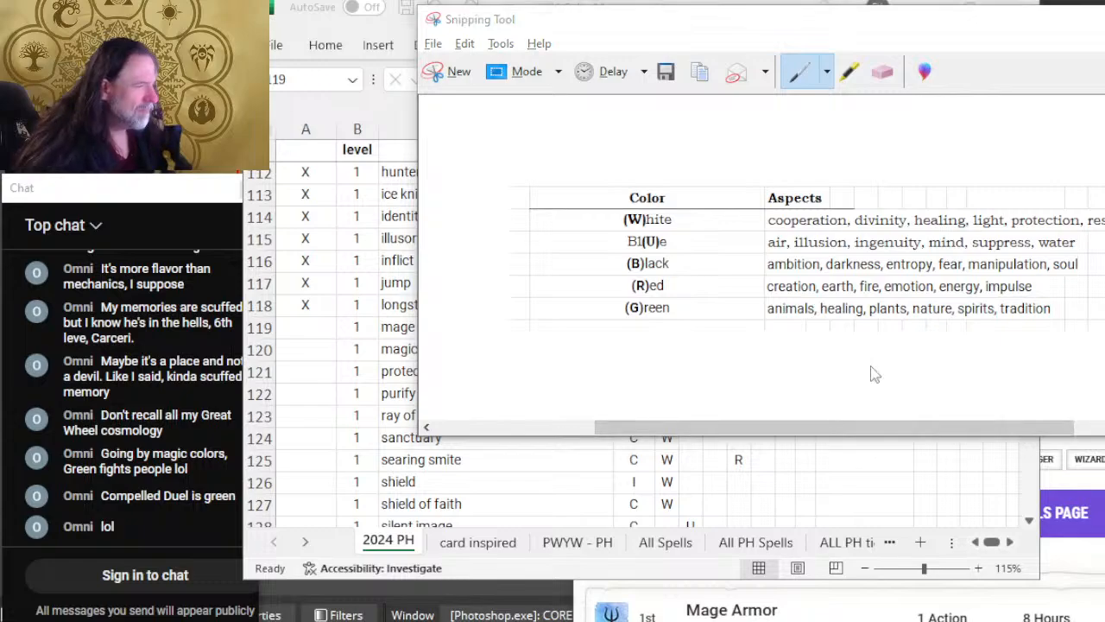
key("alt+Tab")
key("alt+Tab")
scroll(863, 303, "down", 5)
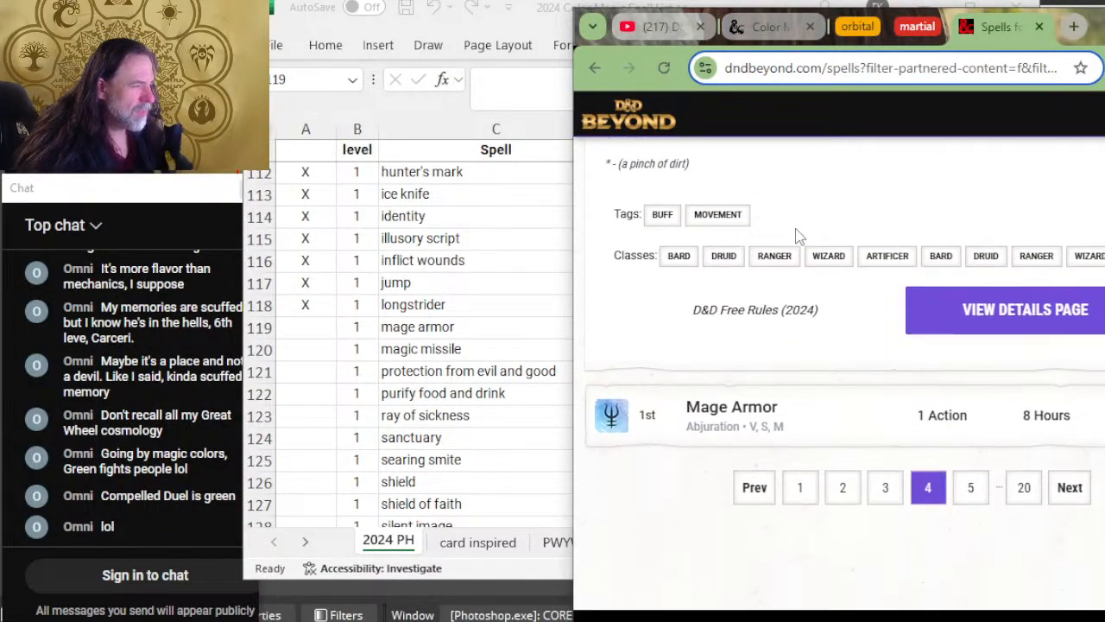
left_click(864, 302)
scroll(875, 289, "down", 2)
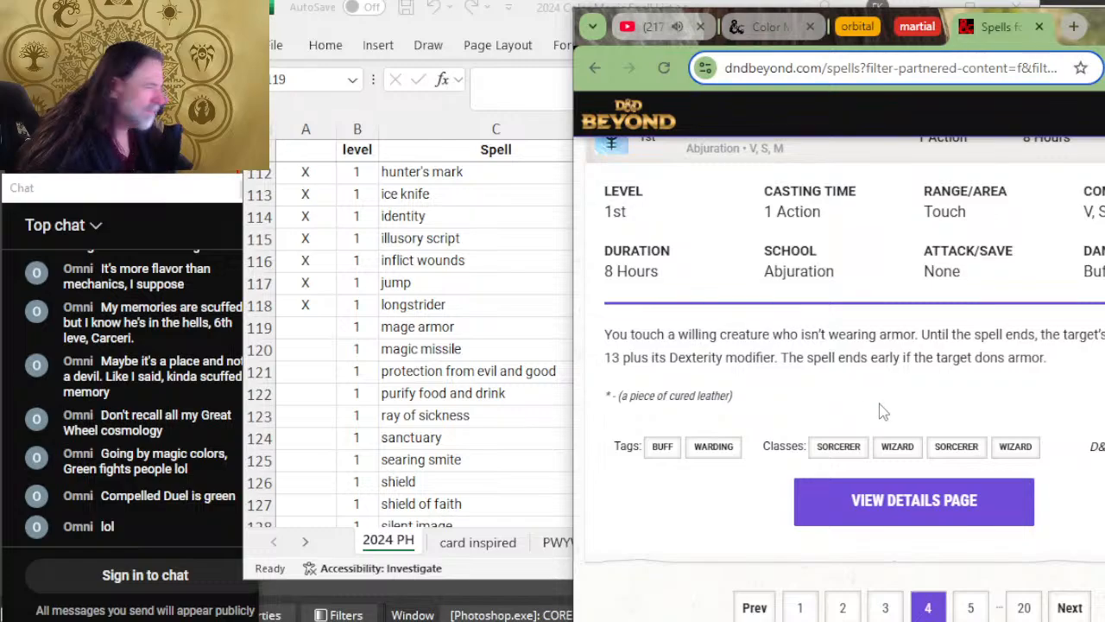
Step: Switch to Excel and mark the mage armor row as reviewed with X
key("alt+Tab")
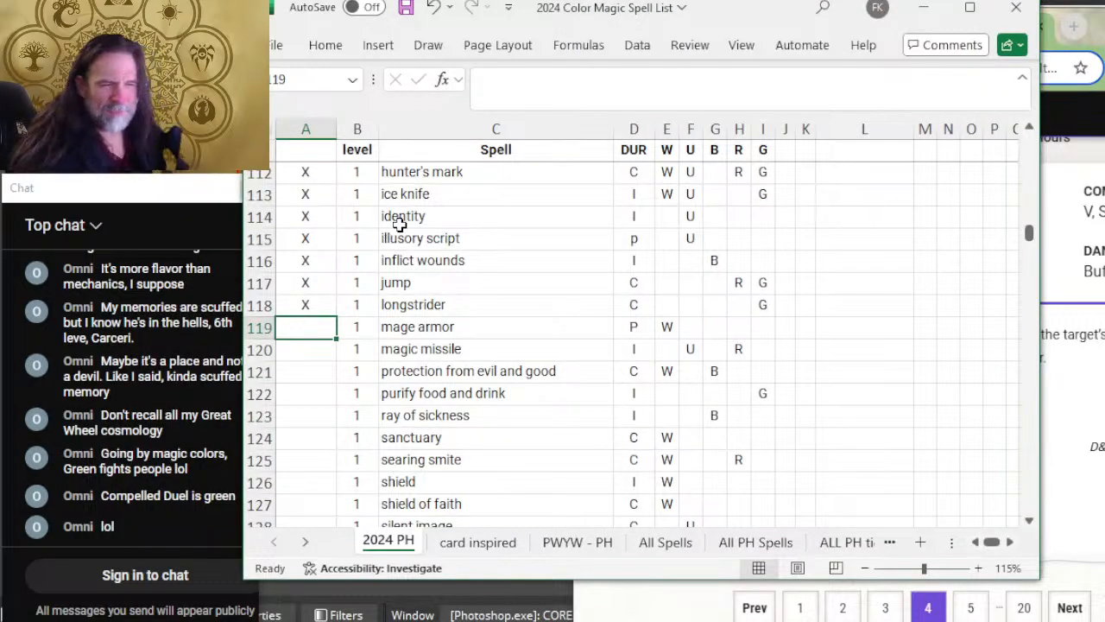
type("X")
key("Return")
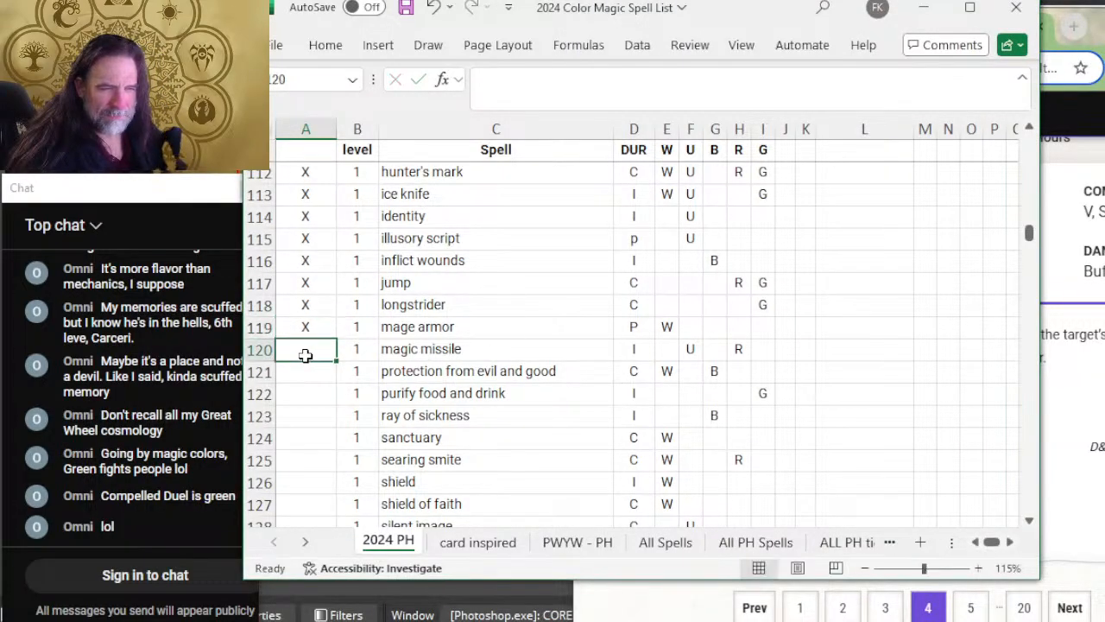
Step: Switch to D&D Beyond and open page 5 of the spell list
key("alt+Tab")
scroll(980, 392, "down", 2)
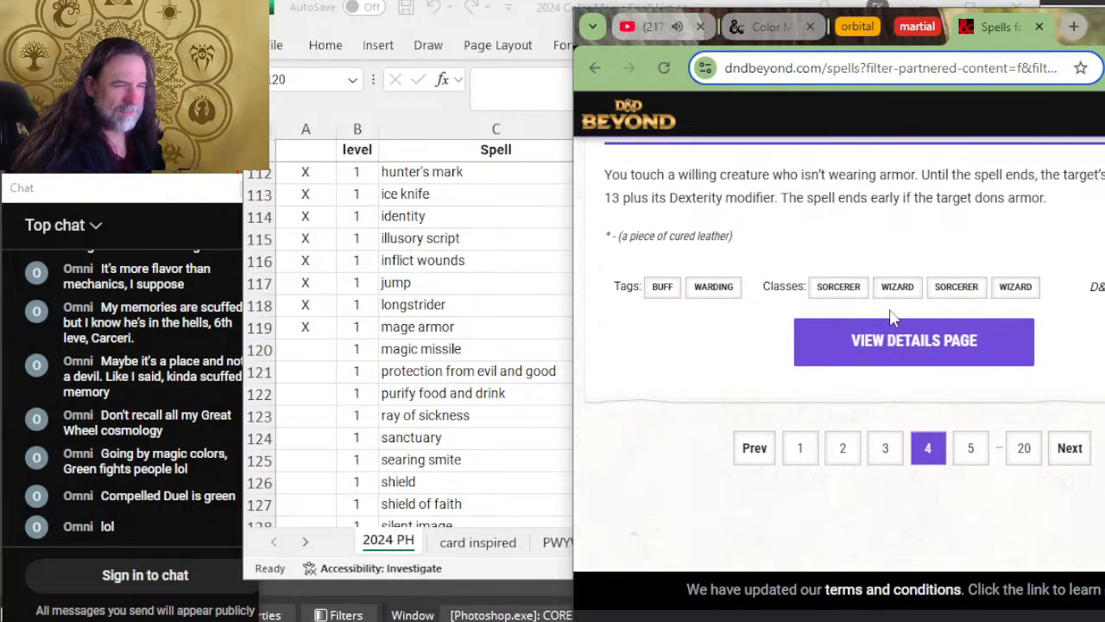
left_click(982, 464)
Step: Look over the remaining level 1 spells in the spreadsheet and expand Magic Missile on D&D Beyond to read its details
scroll(440, 311, "down", 3)
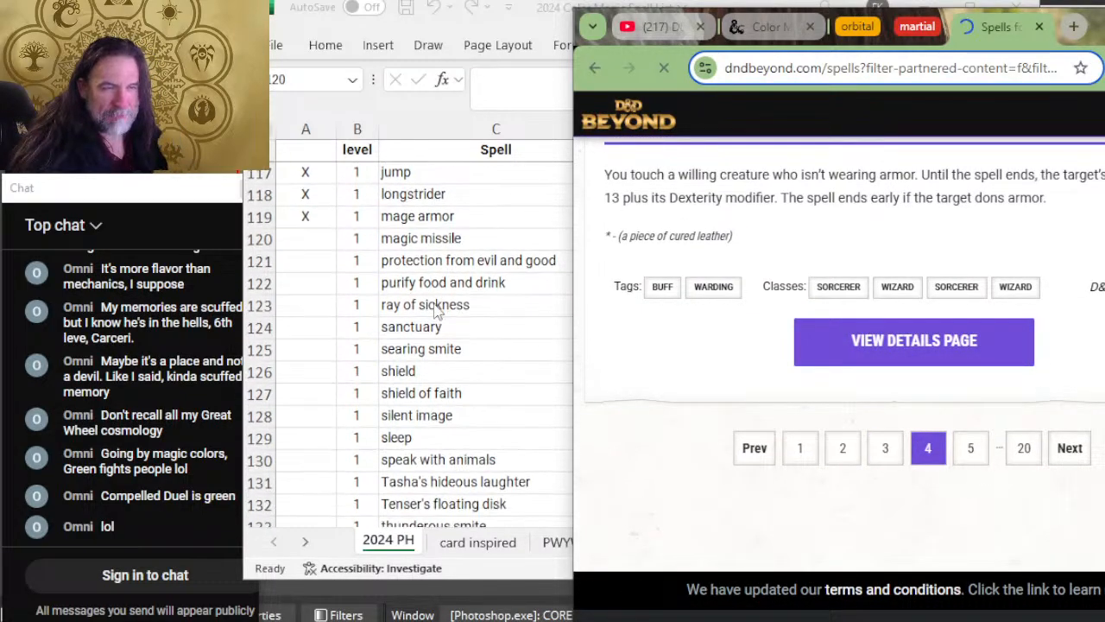
scroll(441, 311, "down", 3)
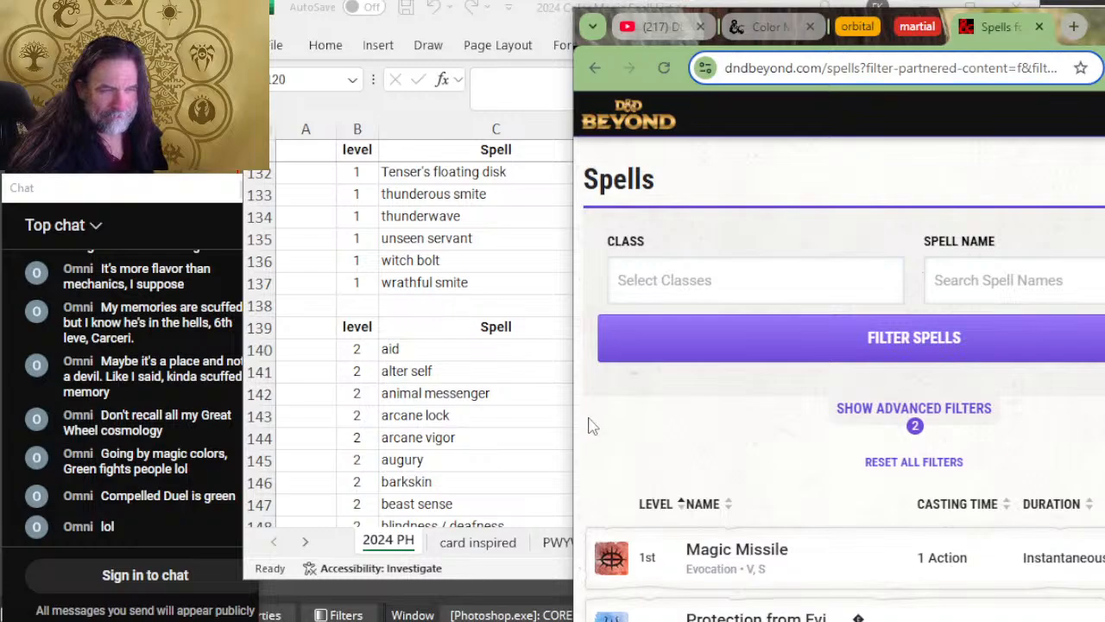
scroll(496, 316, "up", 5)
scroll(497, 316, "down", 2)
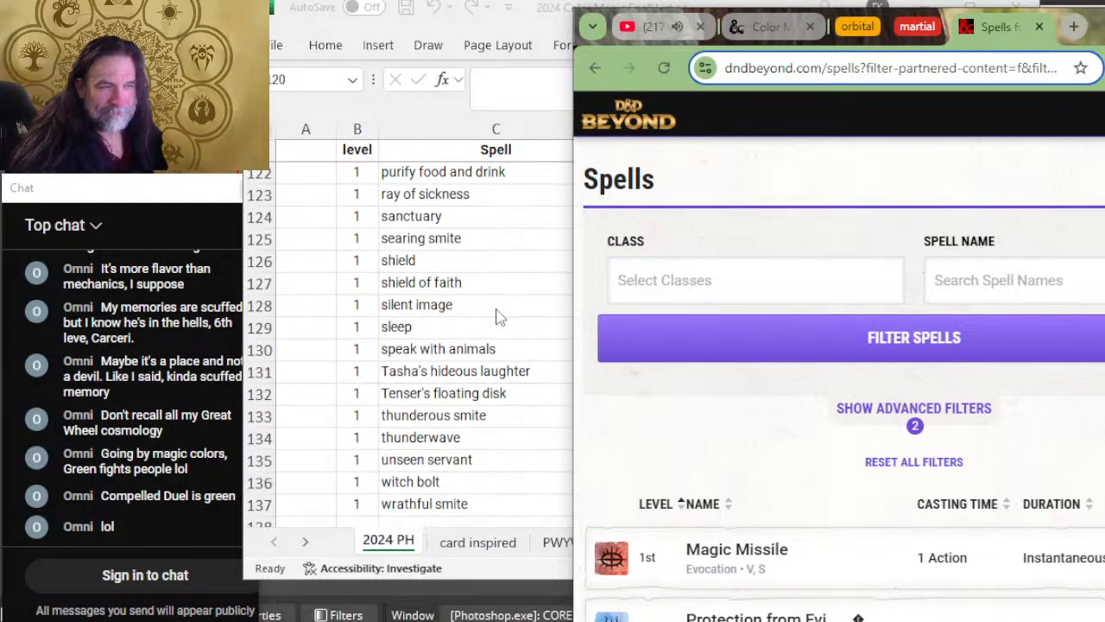
scroll(497, 316, "up", 2)
scroll(905, 303, "down", 3)
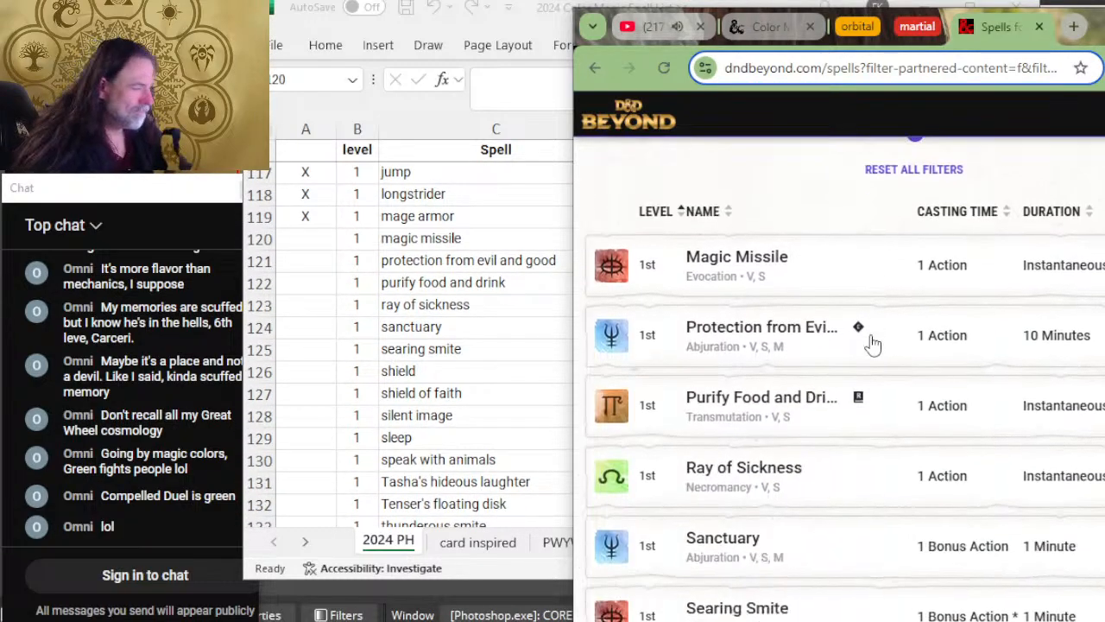
left_click(862, 242)
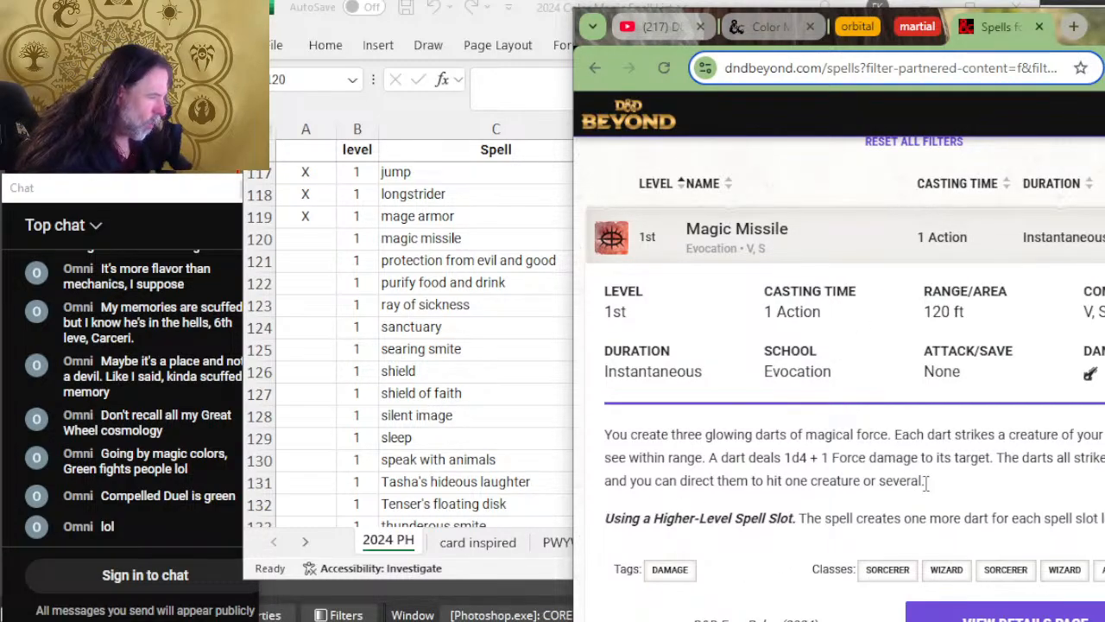
Step: Switch to Excel, mark the magic missile row as reviewed with X, and add W to its white color column
key("alt+Tab")
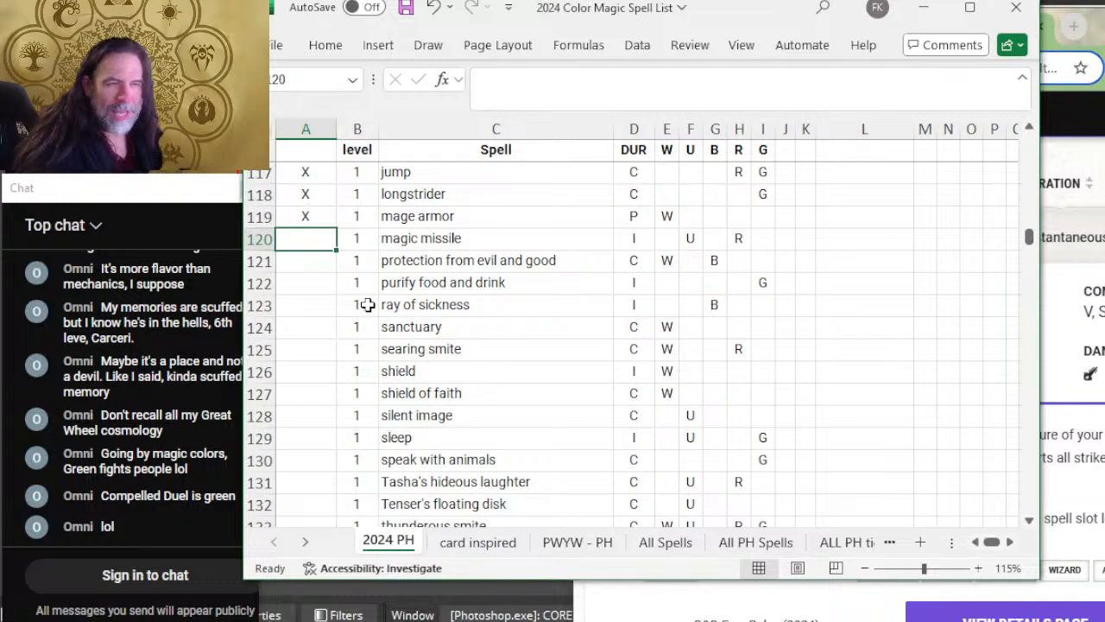
type("X")
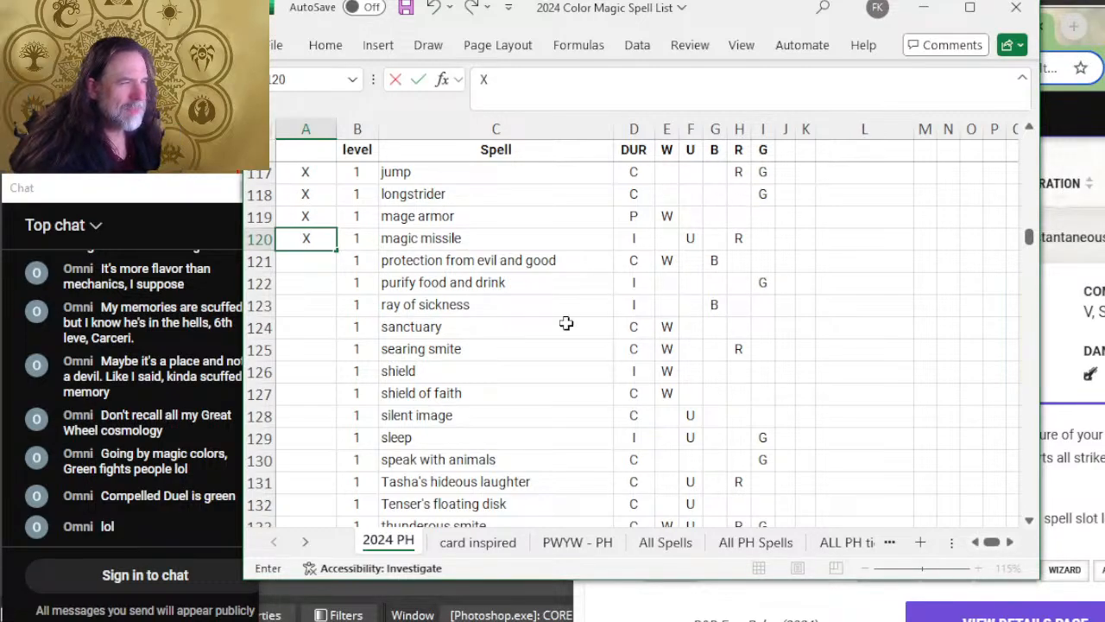
left_click(668, 239)
type("W")
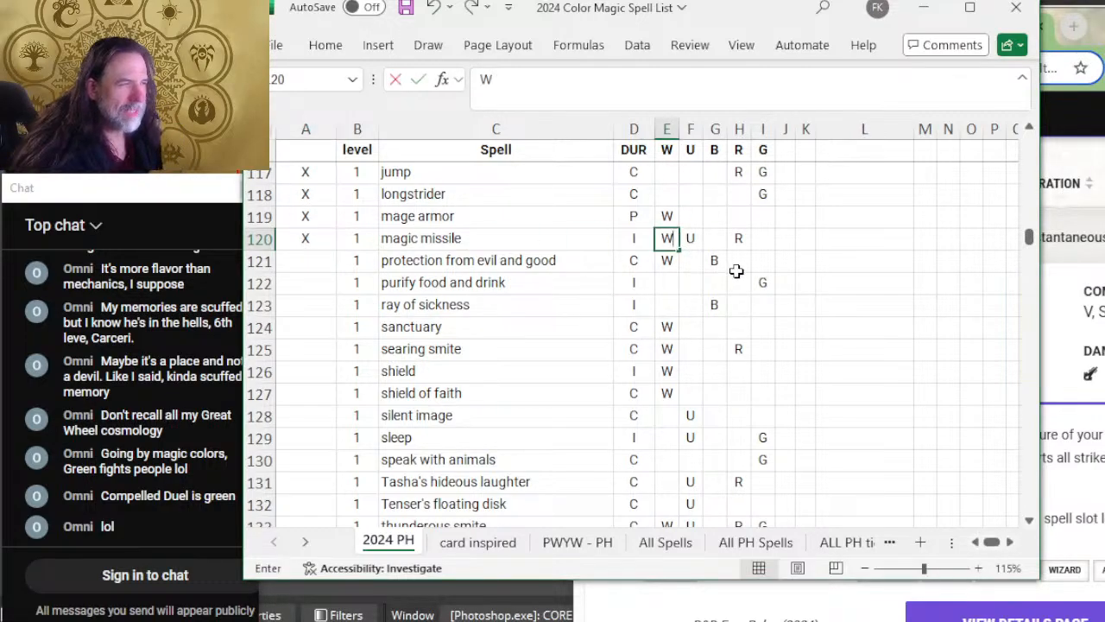
left_click(733, 275)
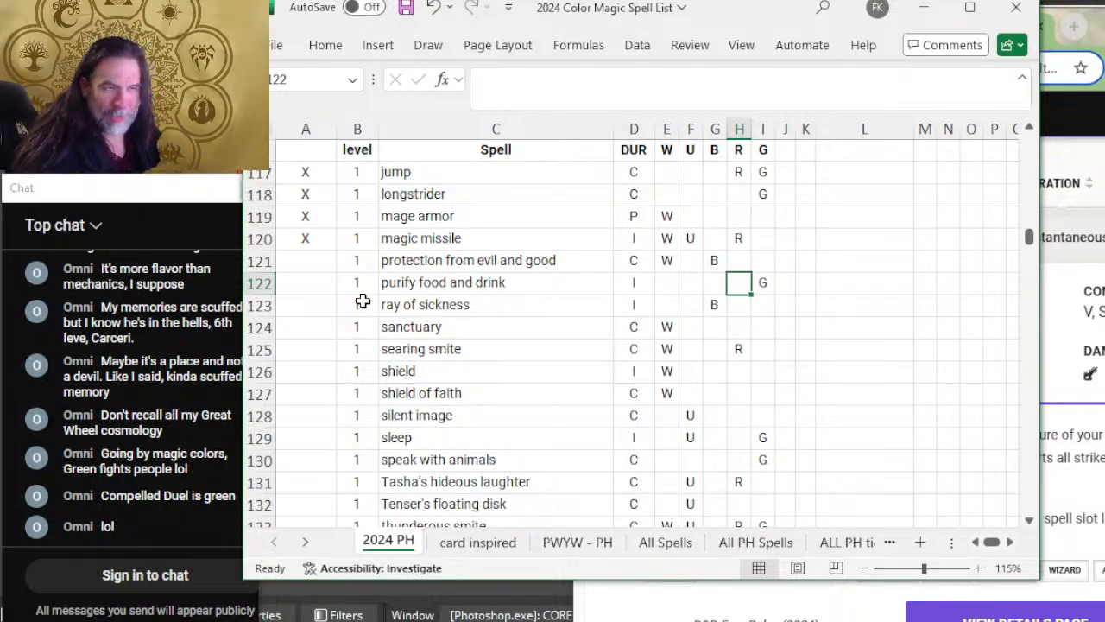
left_click(308, 258)
Step: Switch to D&D Beyond and expand Protection from Evil and Good to read its duration and description
key("alt+Tab")
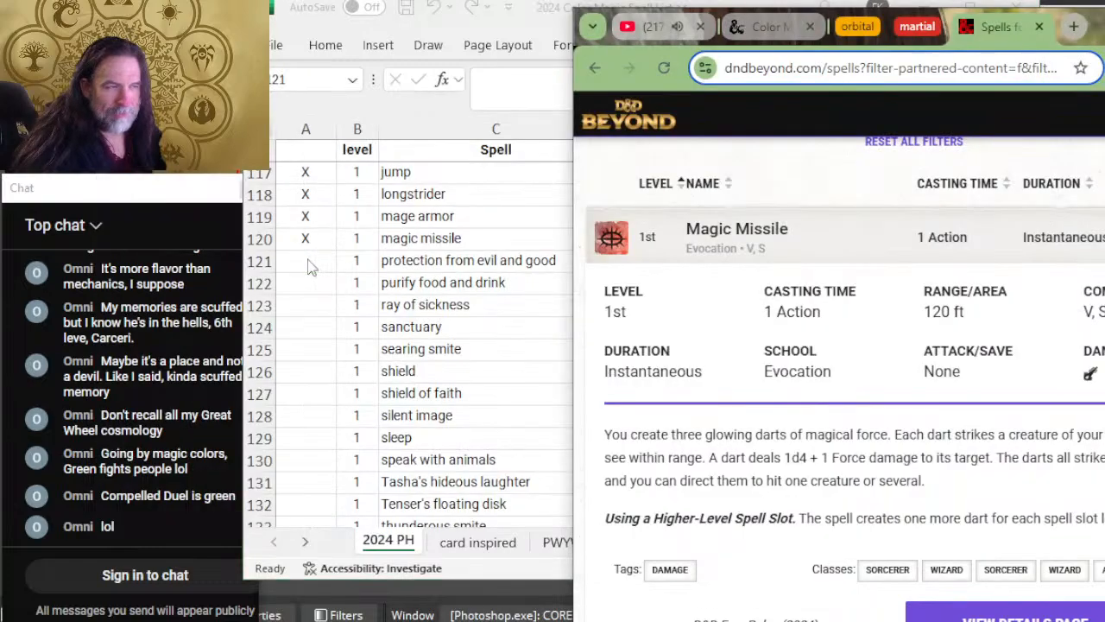
scroll(761, 302, "down", 5)
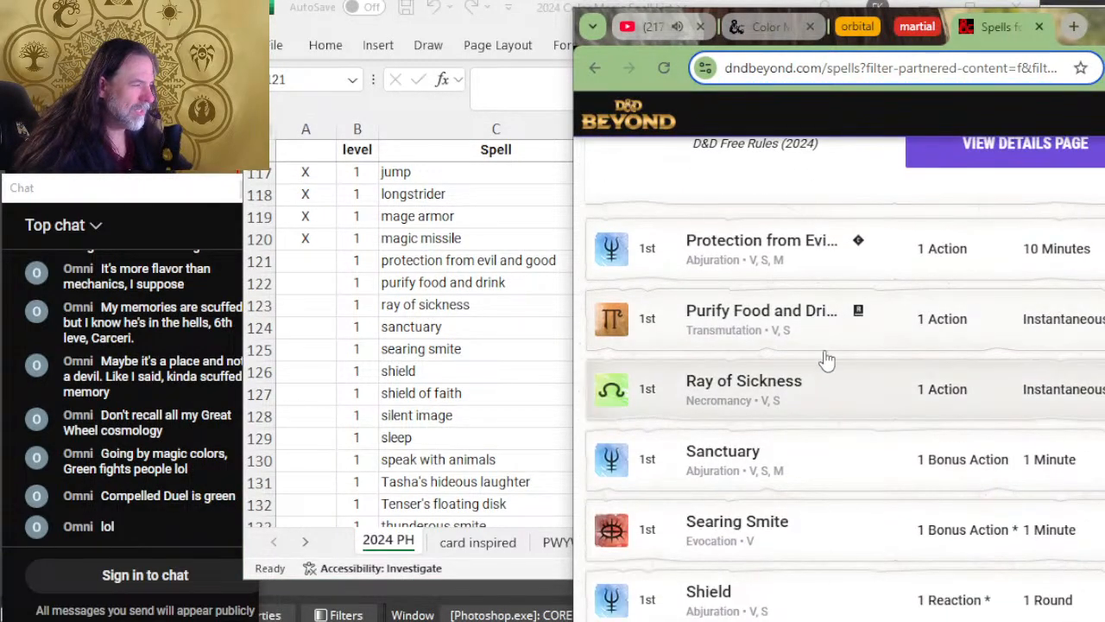
left_click(820, 279)
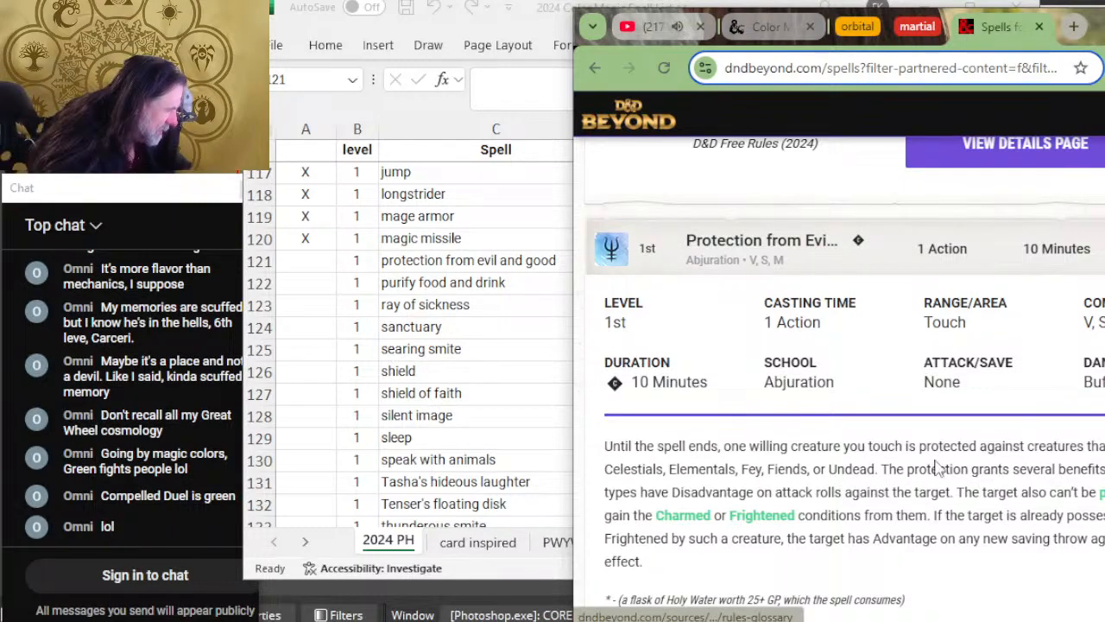
Step: Switch to Excel, mark the protection from evil and good row with X, add U to its blue column, and compare similar spells' colors
key("alt+Tab")
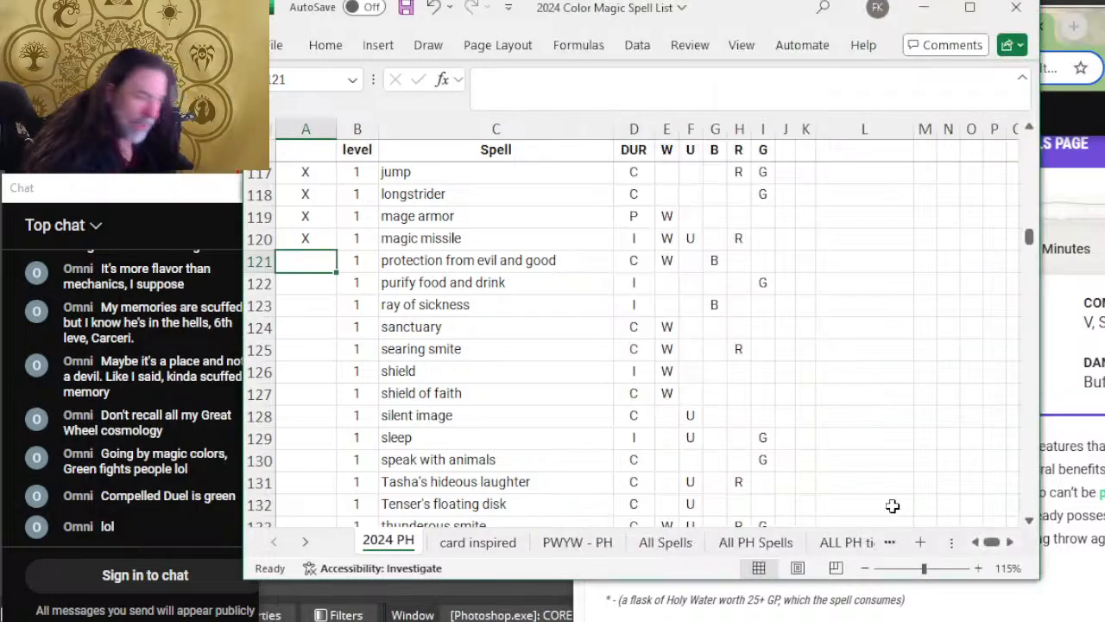
type("X")
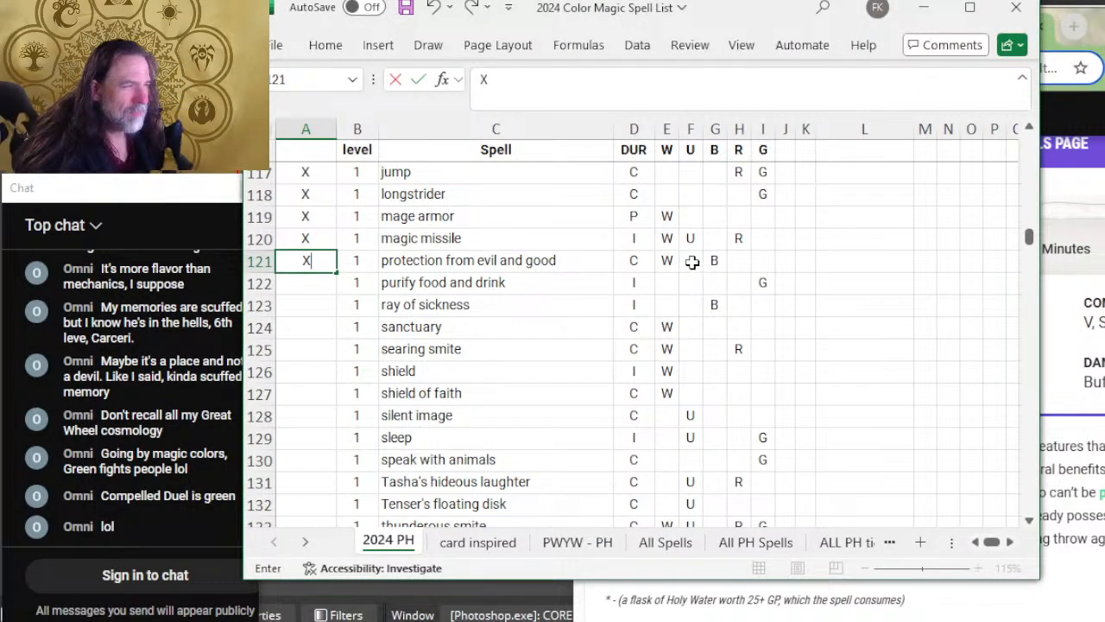
left_click(692, 262)
type("U")
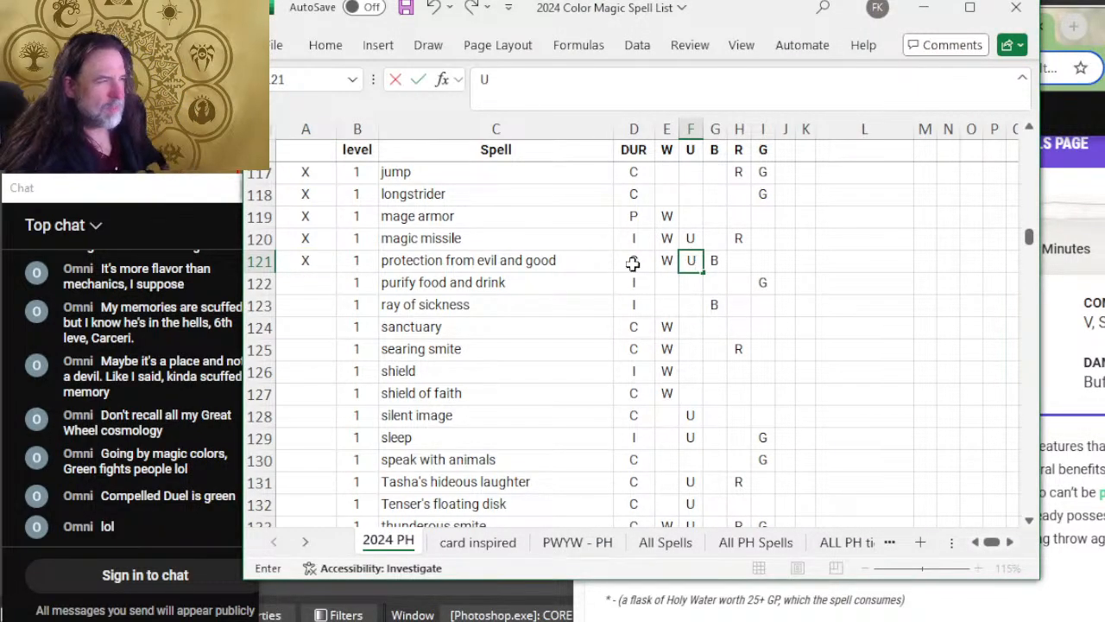
scroll(760, 320, "up", 11)
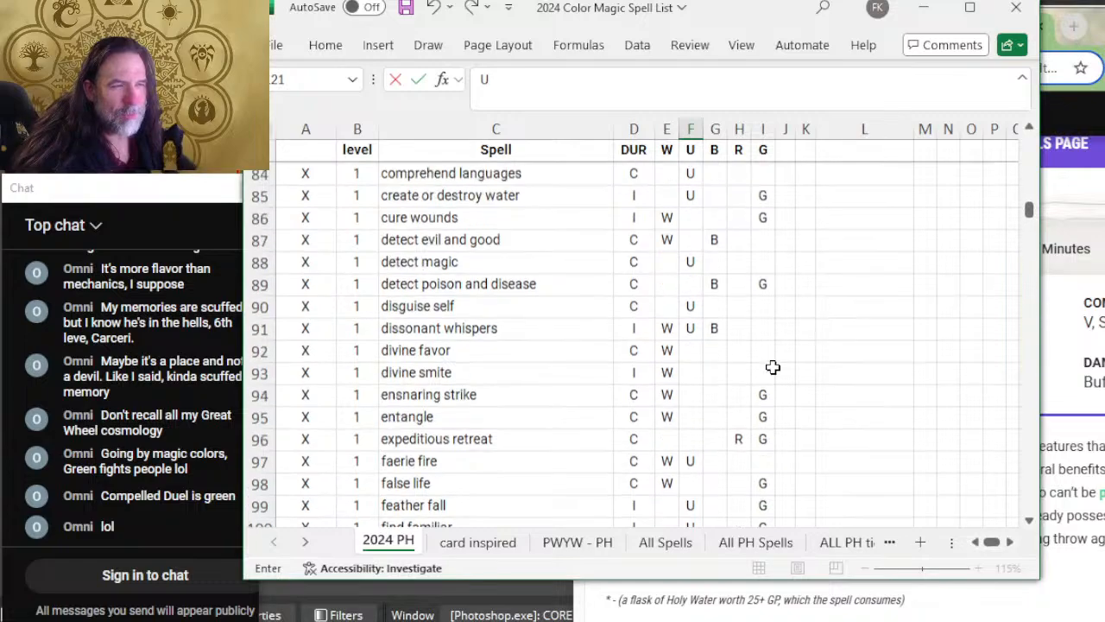
scroll(773, 368, "up", 1)
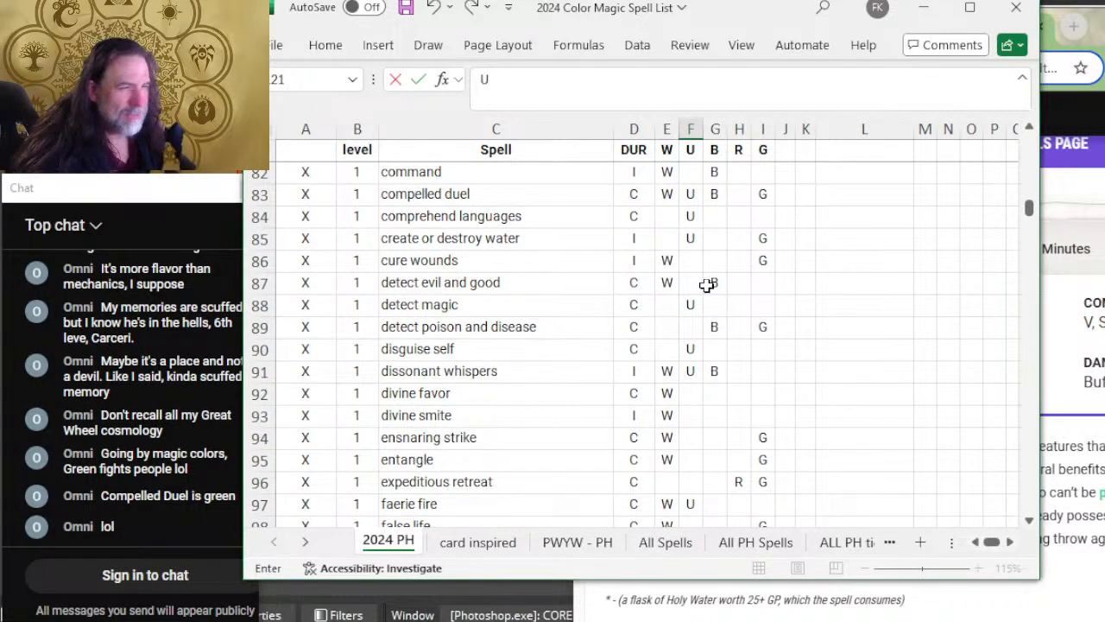
scroll(682, 293, "down", 15)
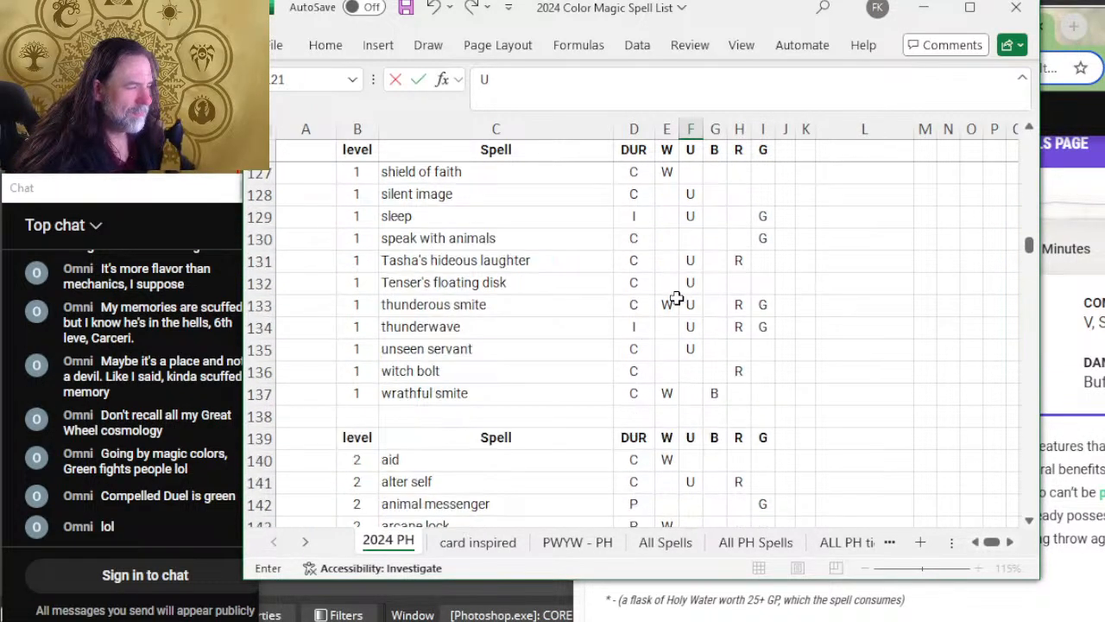
Step: Look over the following spells in the list and mark the purify food and drink row as reviewed with X
scroll(676, 297, "down", 6)
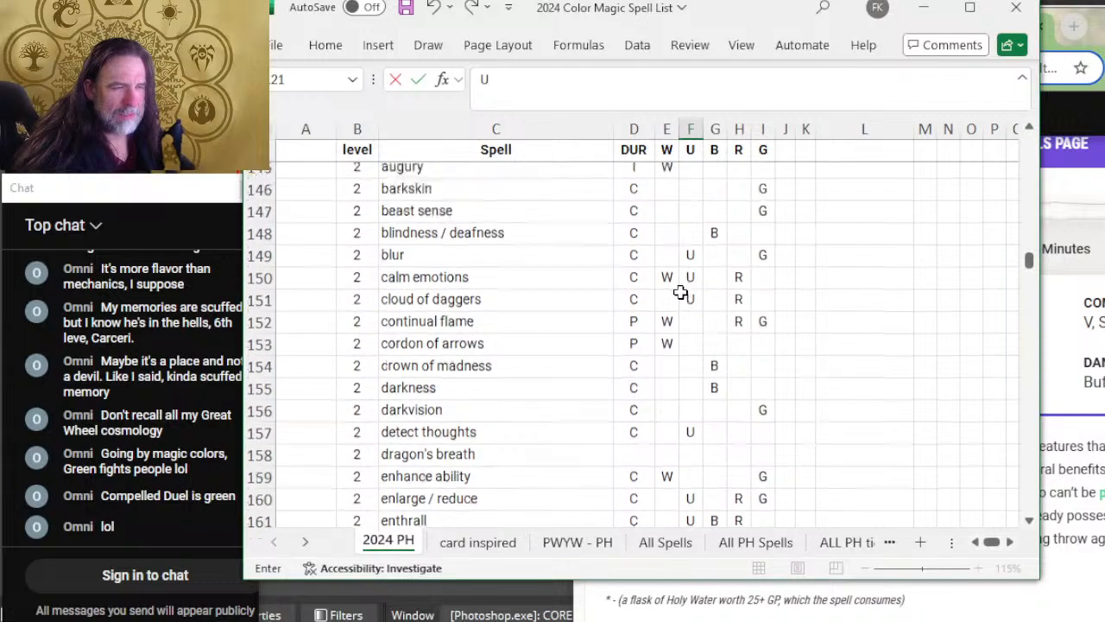
scroll(680, 294, "up", 9)
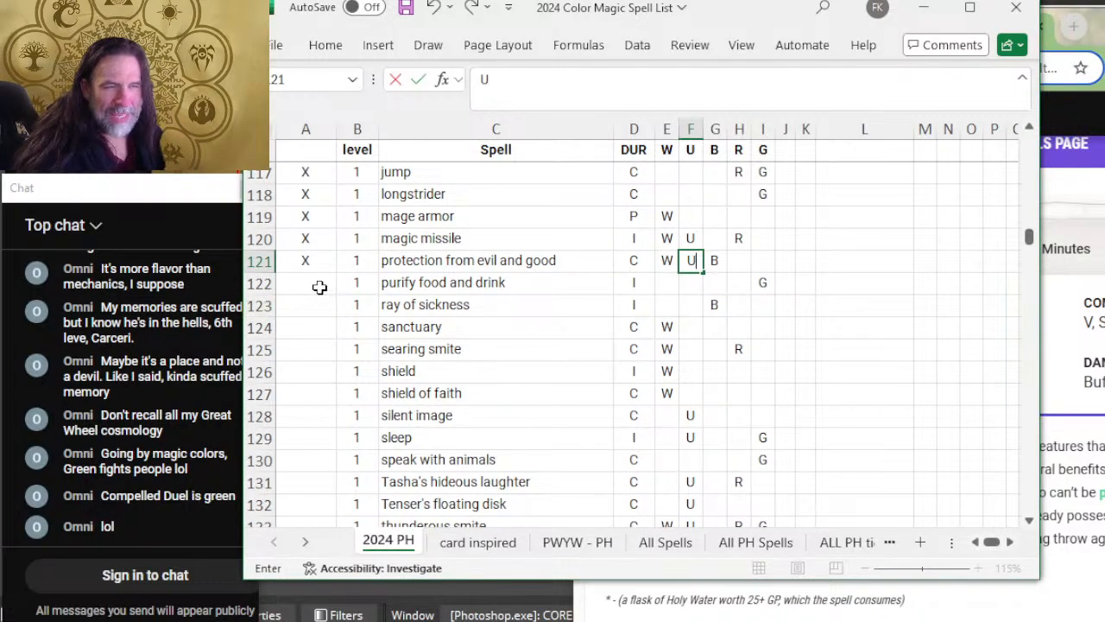
left_click(319, 287)
type("X")
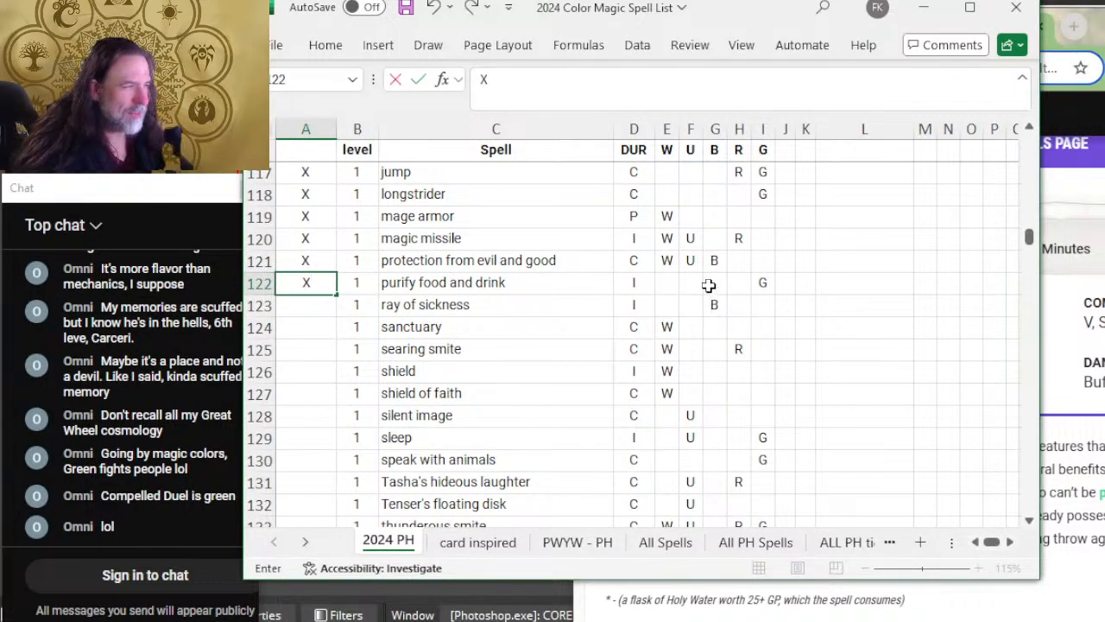
key("Tab")
Step: Switch to D&D Beyond and expand Purify Food and Drink to read its duration and description
key("alt+Tab")
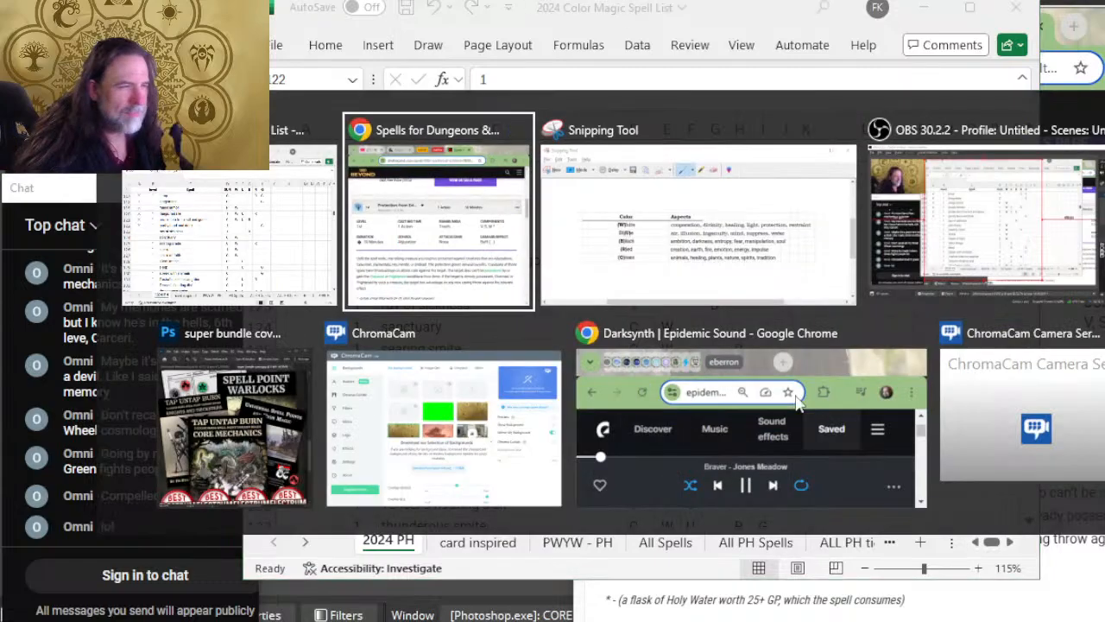
scroll(688, 425, "down", 5)
scroll(863, 397, "down", 2)
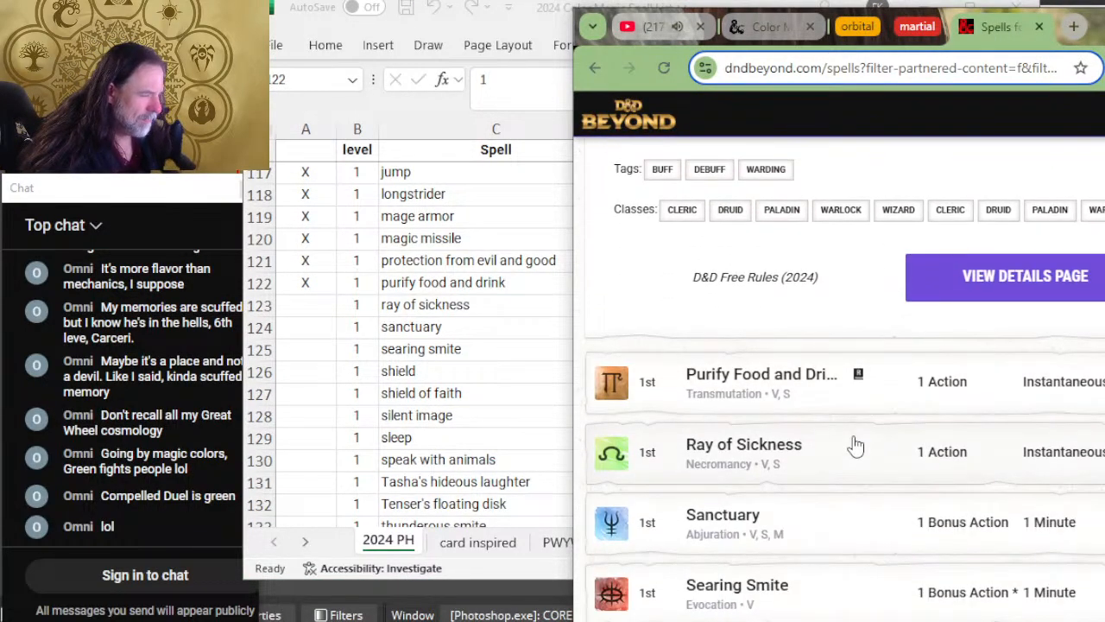
left_click(851, 379)
scroll(846, 375, "down", 2)
scroll(846, 376, "down", 2)
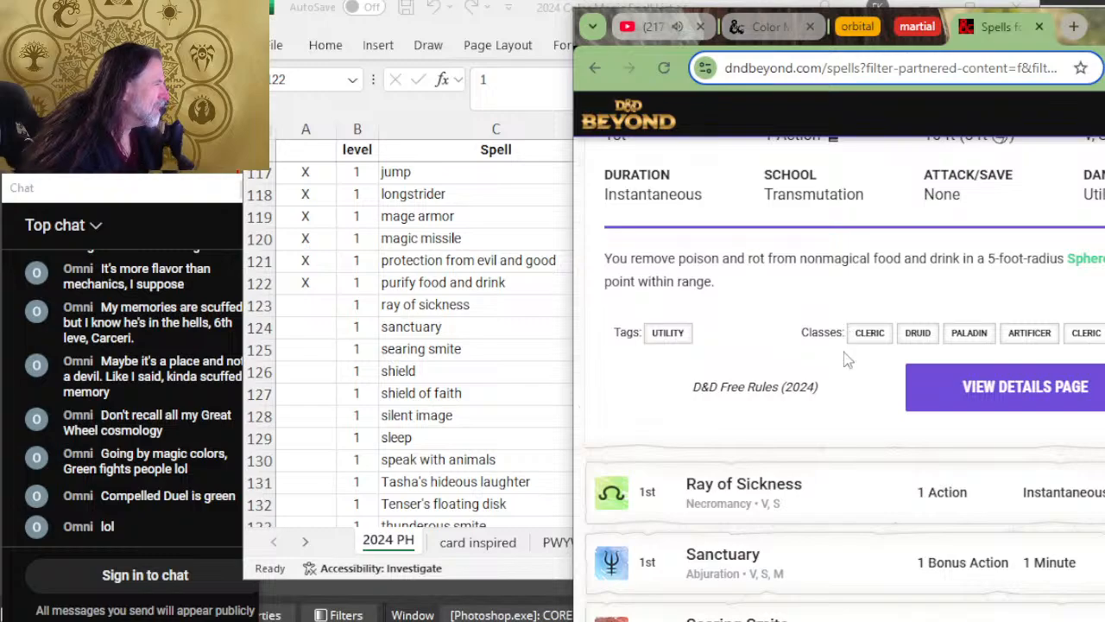
Step: Check the purify food and drink row in Excel, then return to D&D Beyond and expand Ray of Sickness to read its details
left_click(445, 381)
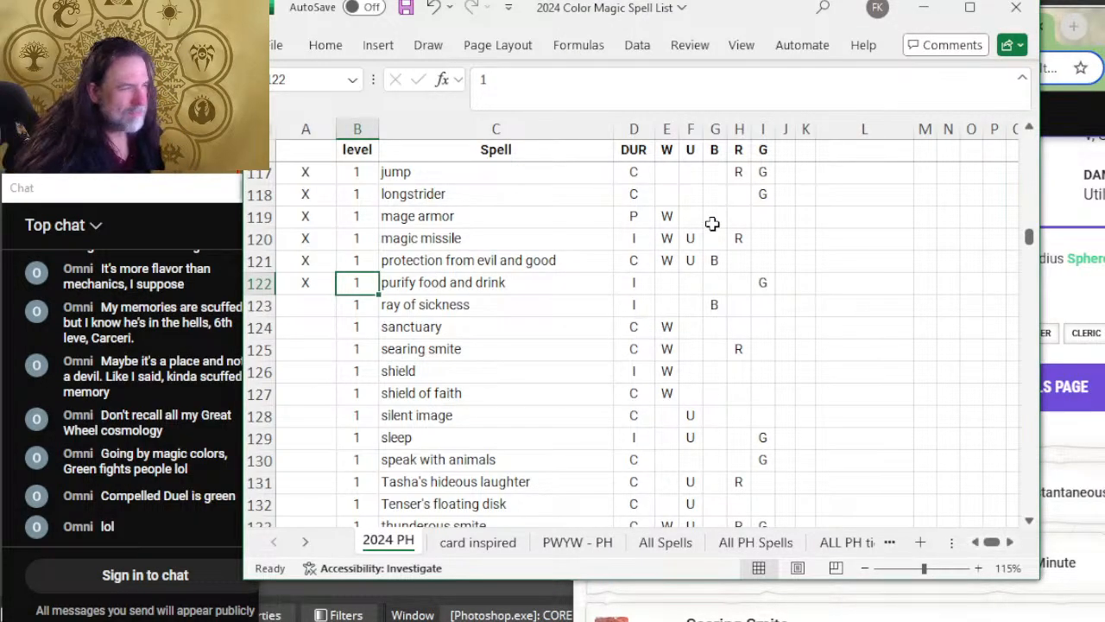
left_click(319, 298)
key("alt+Tab")
scroll(993, 345, "down", 4)
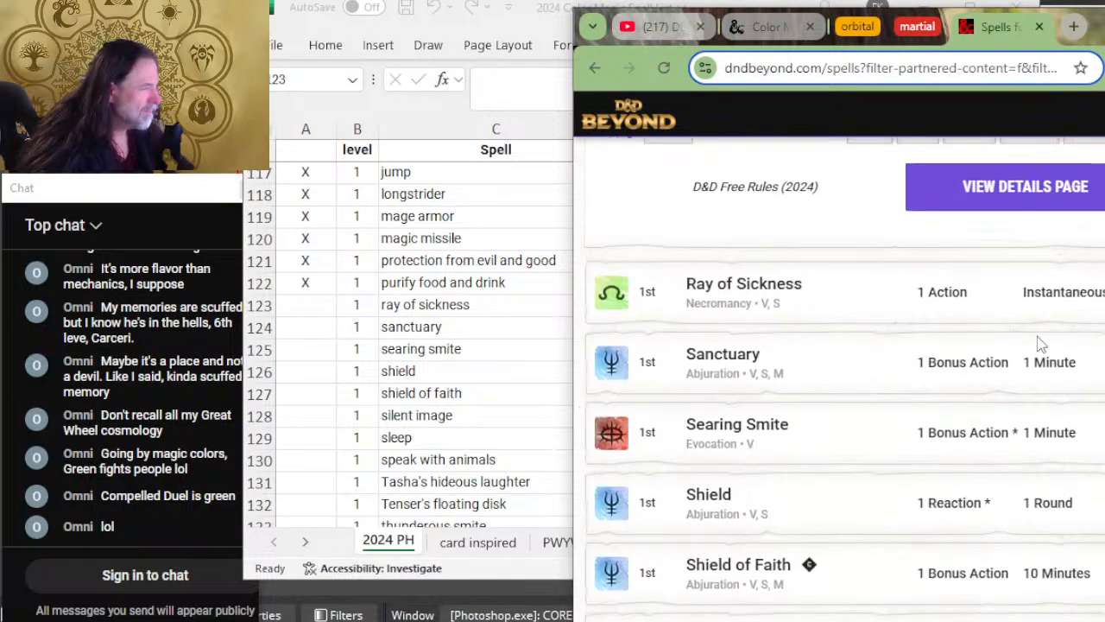
scroll(829, 259, "up", 2)
left_click(853, 354)
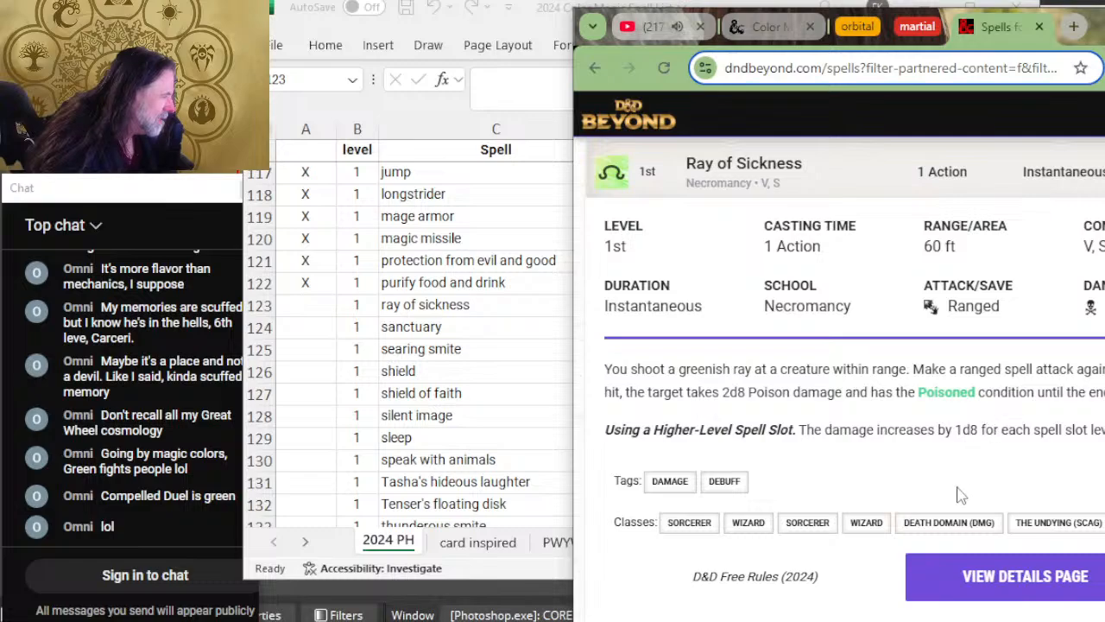
Step: Switch to Excel, mark the ray of sickness row as reviewed with X, and add G to its green column
key("alt+Tab")
type("X")
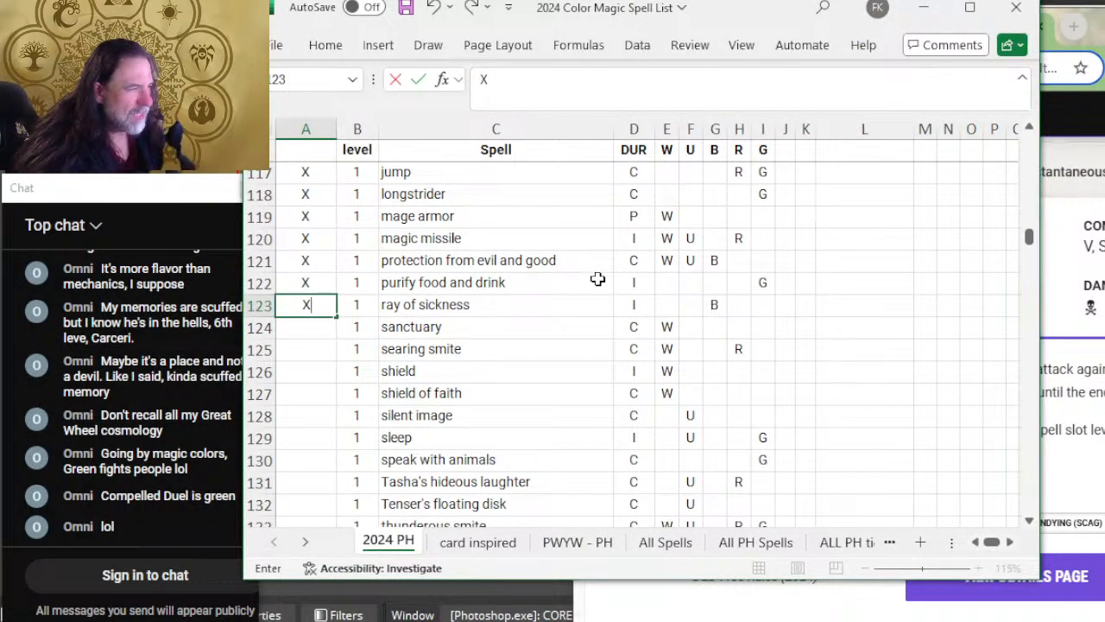
key("alt+Tab")
key("alt+Tab")
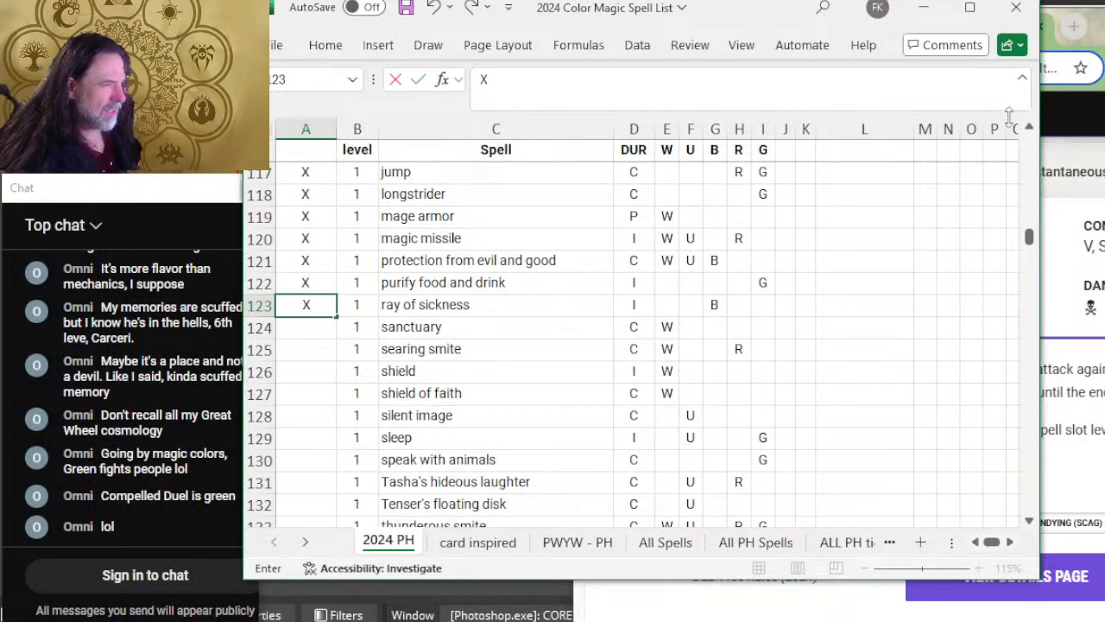
left_click(763, 303)
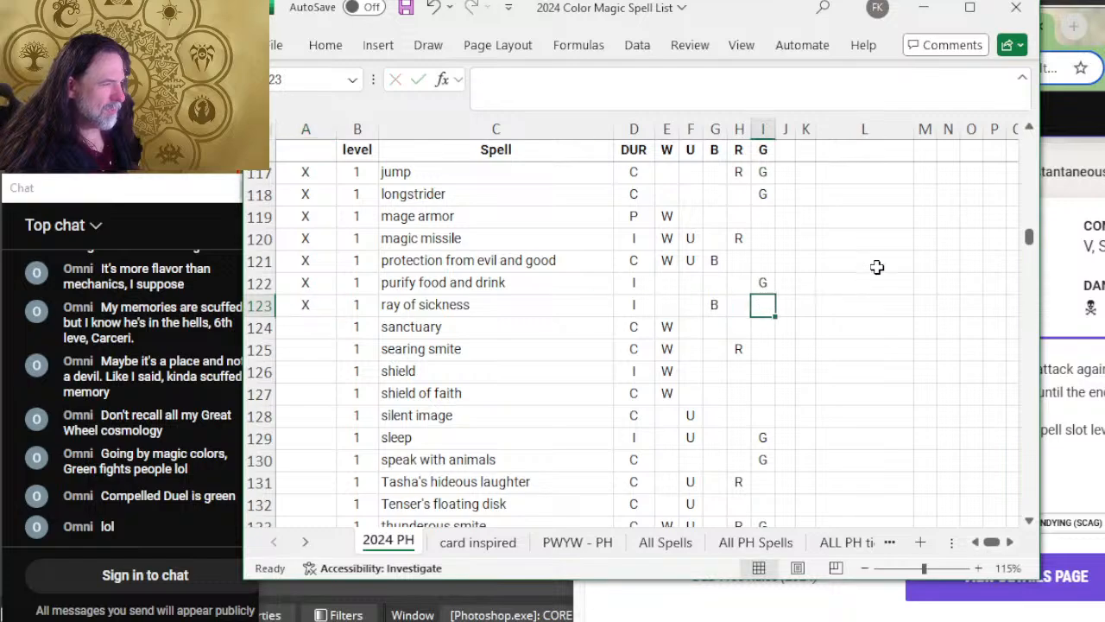
type("G")
Step: Switch to D&D Beyond and expand Sanctuary to read its duration and description
key("alt+Tab")
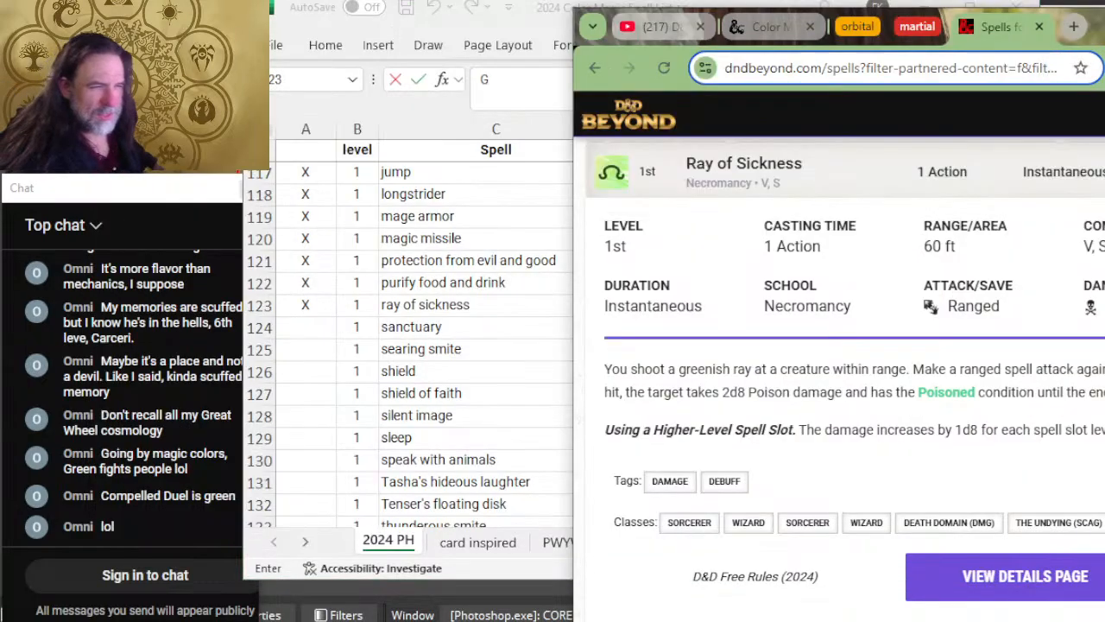
scroll(845, 378, "down", 1)
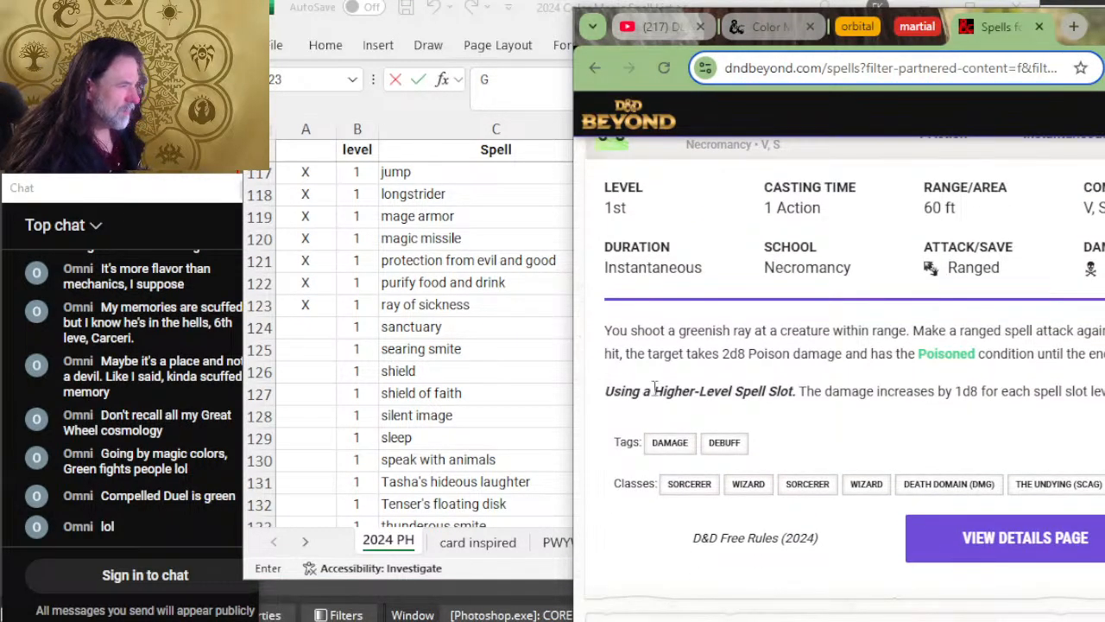
scroll(690, 414, "down", 4)
left_click(769, 333)
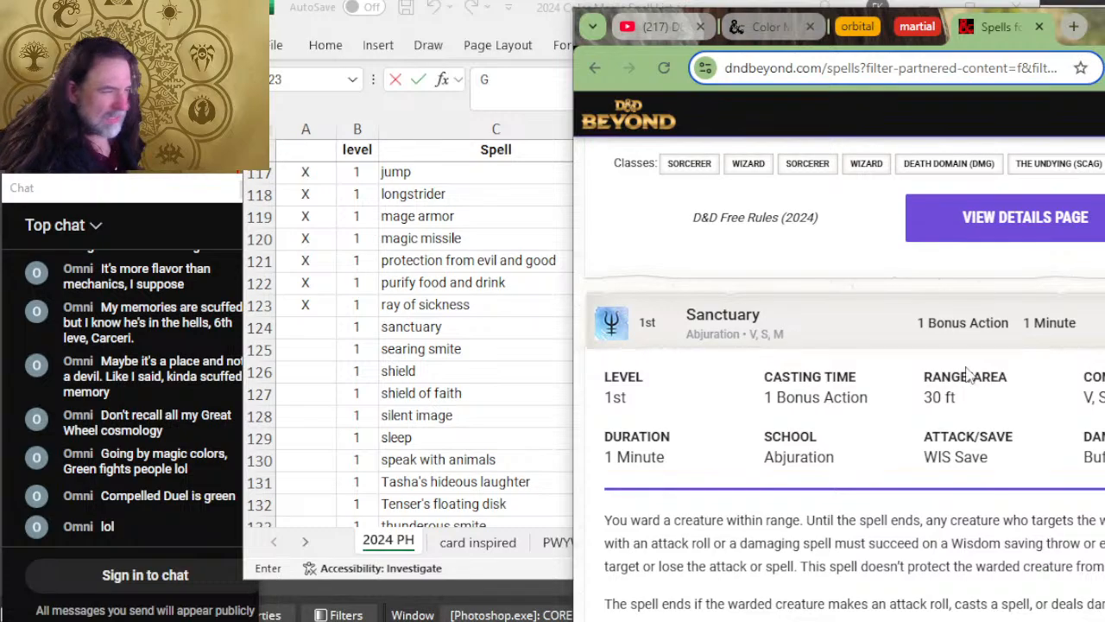
scroll(969, 373, "down", 2)
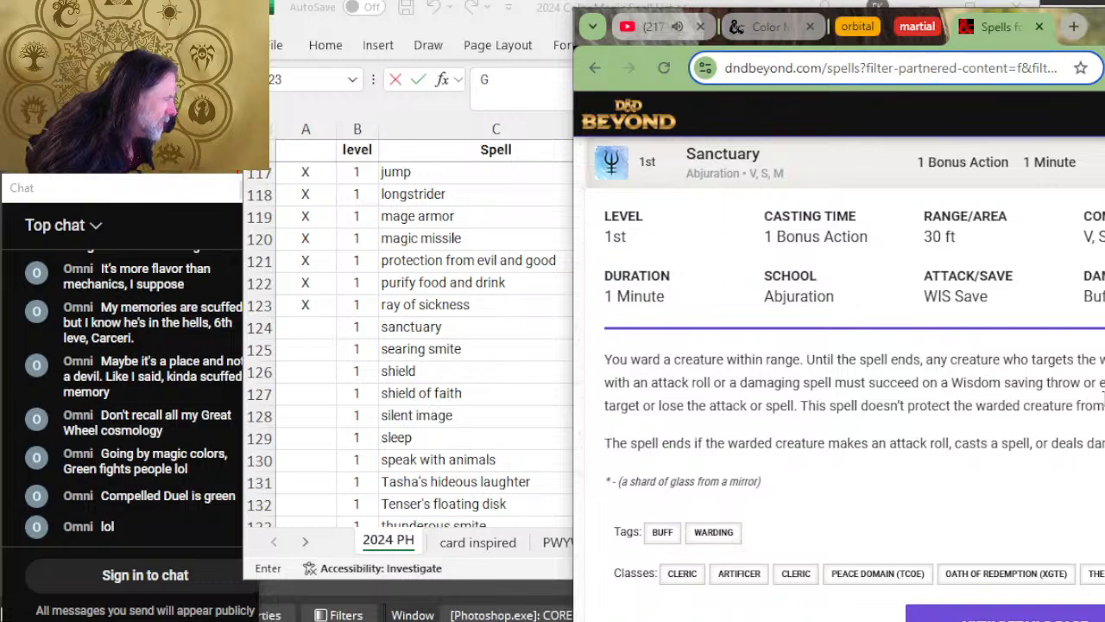
Step: Switch to Excel and mark the sanctuary row as reviewed with X
key("alt+Tab")
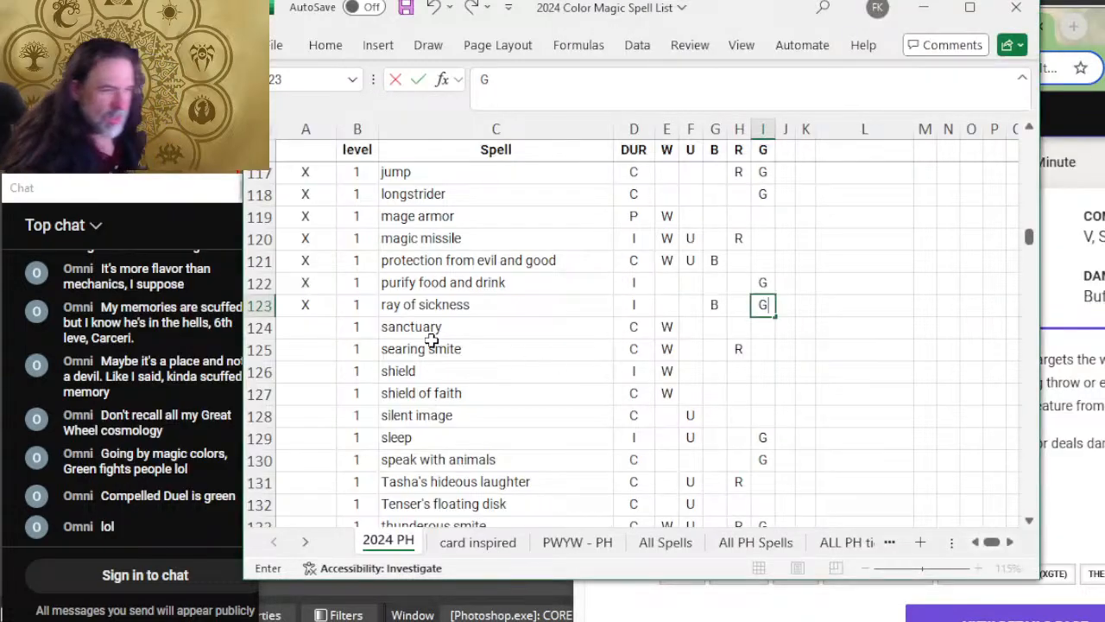
left_click(306, 326)
type("X")
key("Tab")
key("Tab")
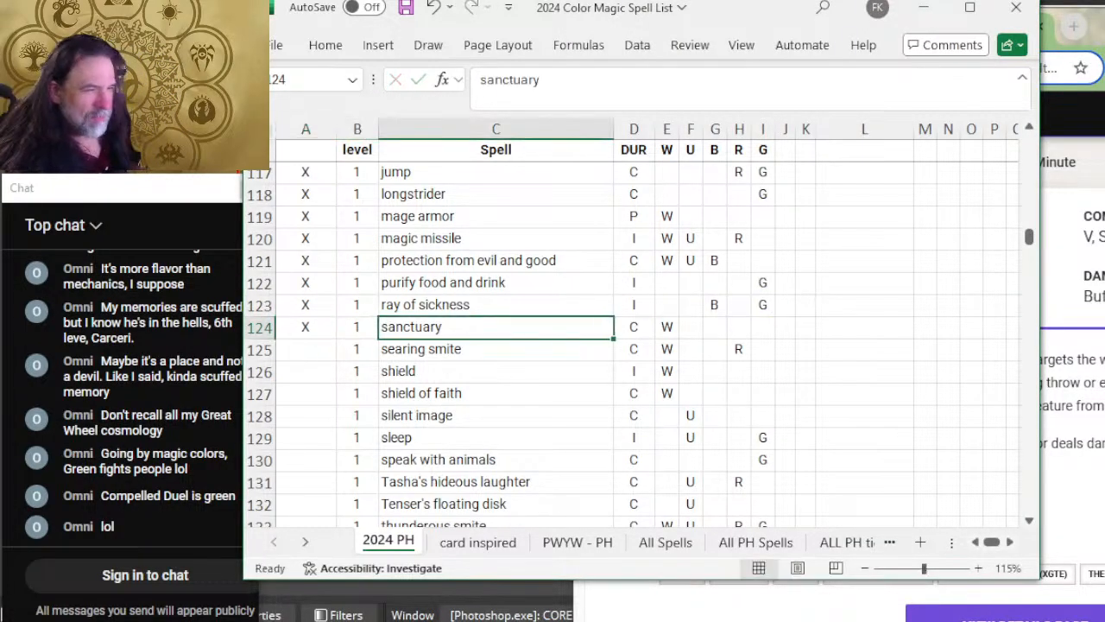
key("Tab")
key("Tab")
key("Tab")
Step: Recheck Sanctuary's description on D&D Beyond, then add B to the black column of the sanctuary row in Excel
key("alt+Tab")
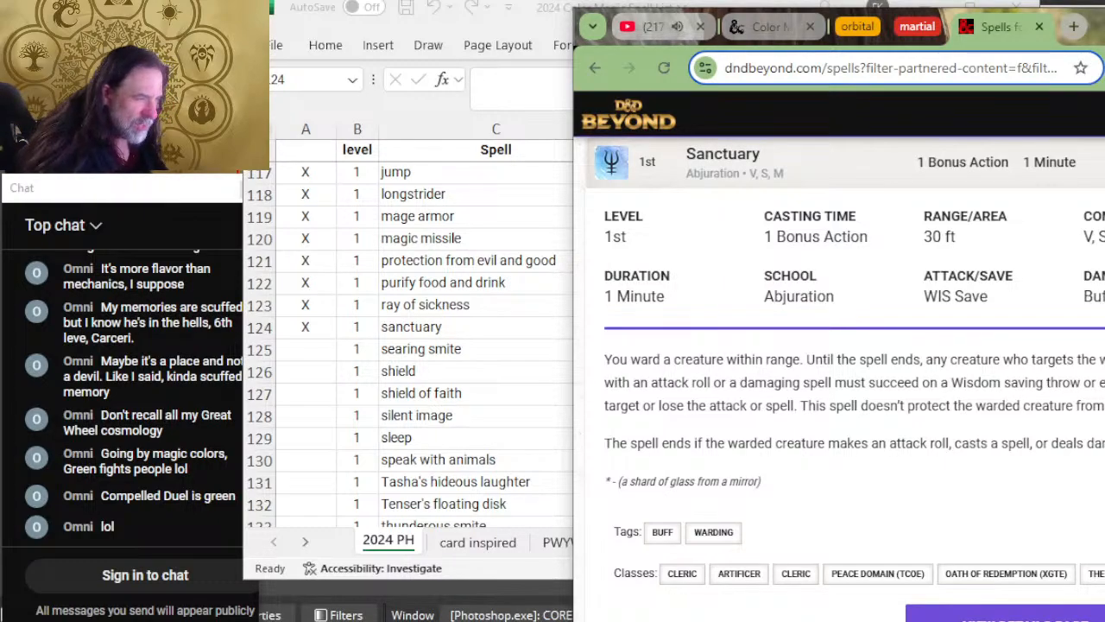
key("alt+Tab")
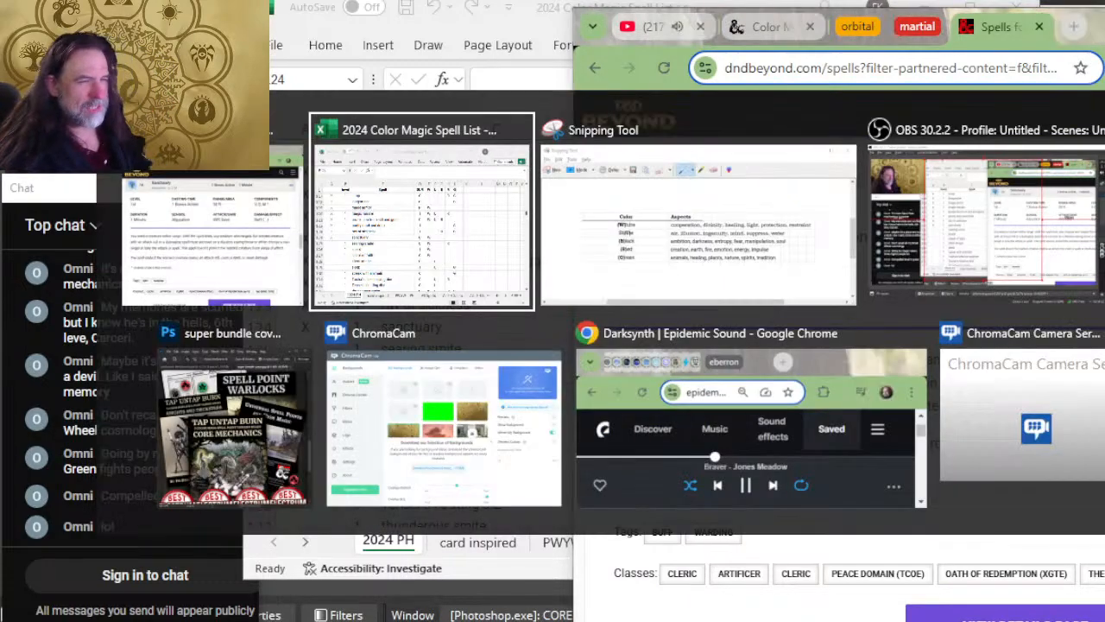
key("Right")
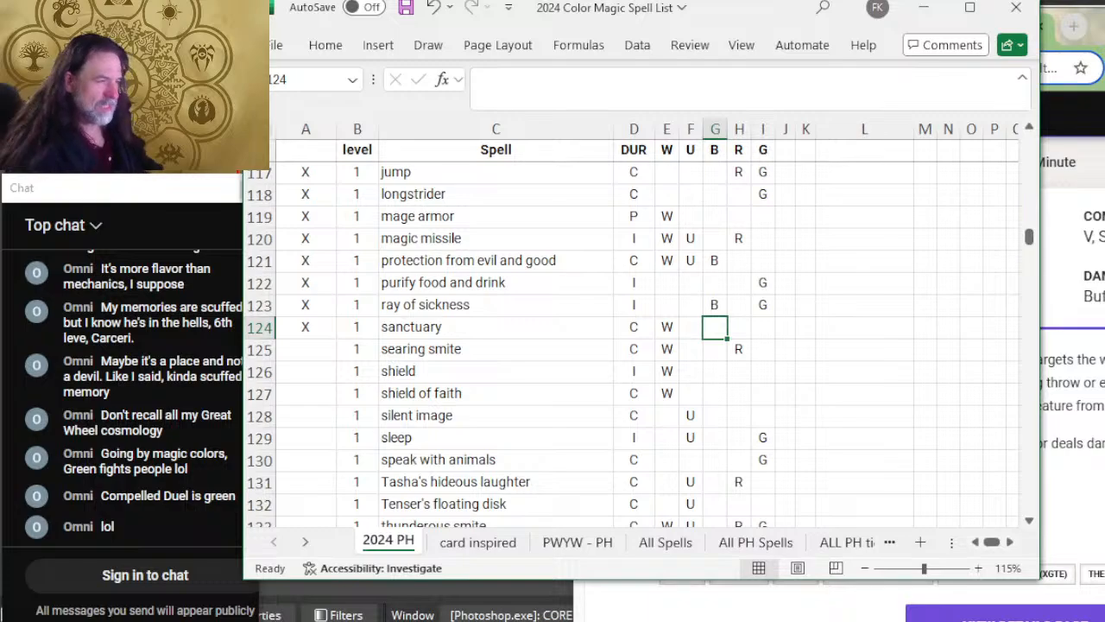
type("B")
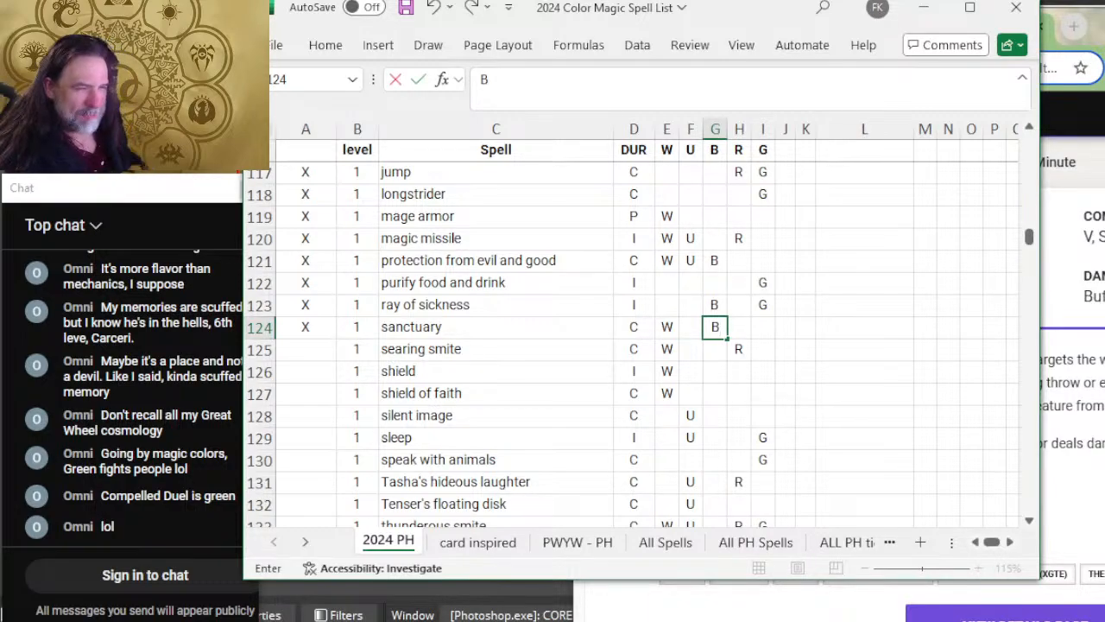
key("Left")
key("Left")
key("Left")
key("Left")
key("Left")
key("Left")
key("Down")
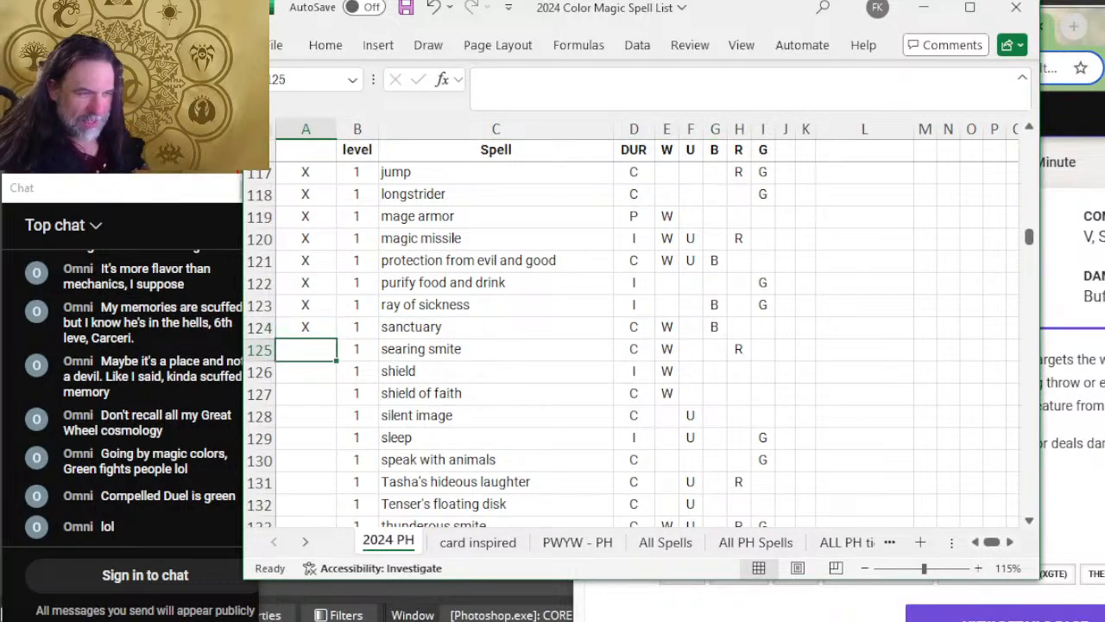
Step: Switch to D&D Beyond and expand Searing Smite to read its duration and description
key("alt+Tab")
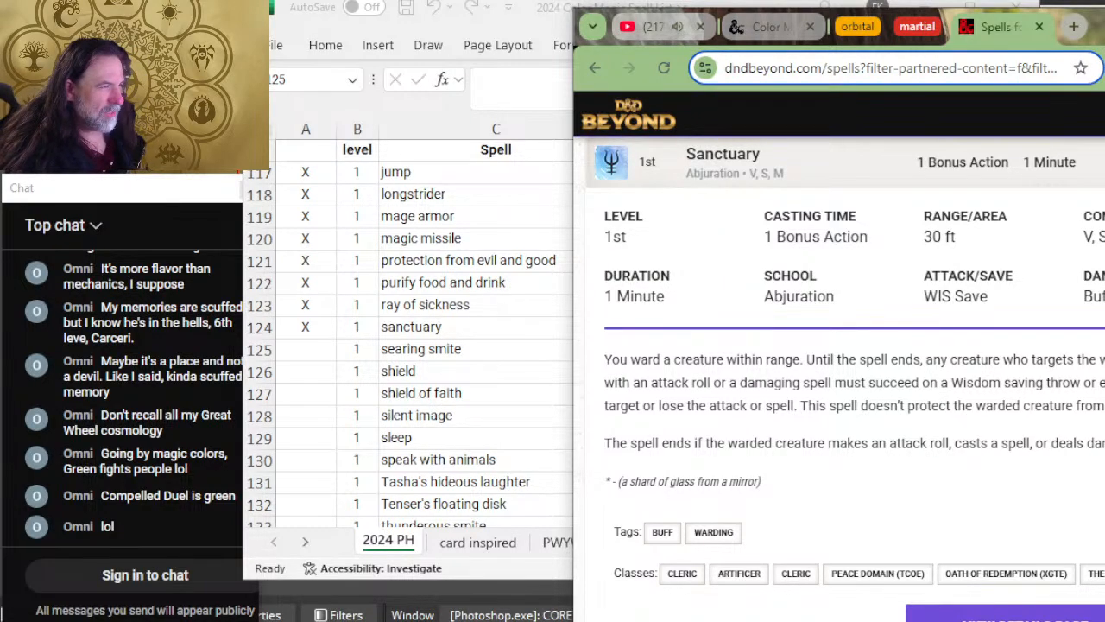
scroll(857, 482, "down", 4)
left_click(837, 425)
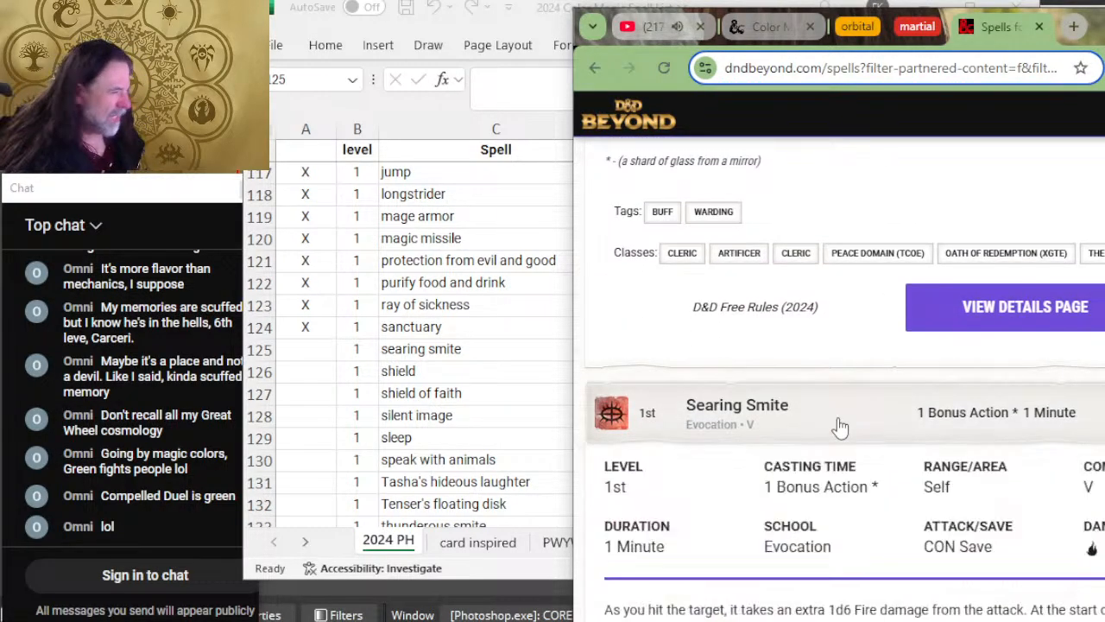
scroll(834, 420, "down", 3)
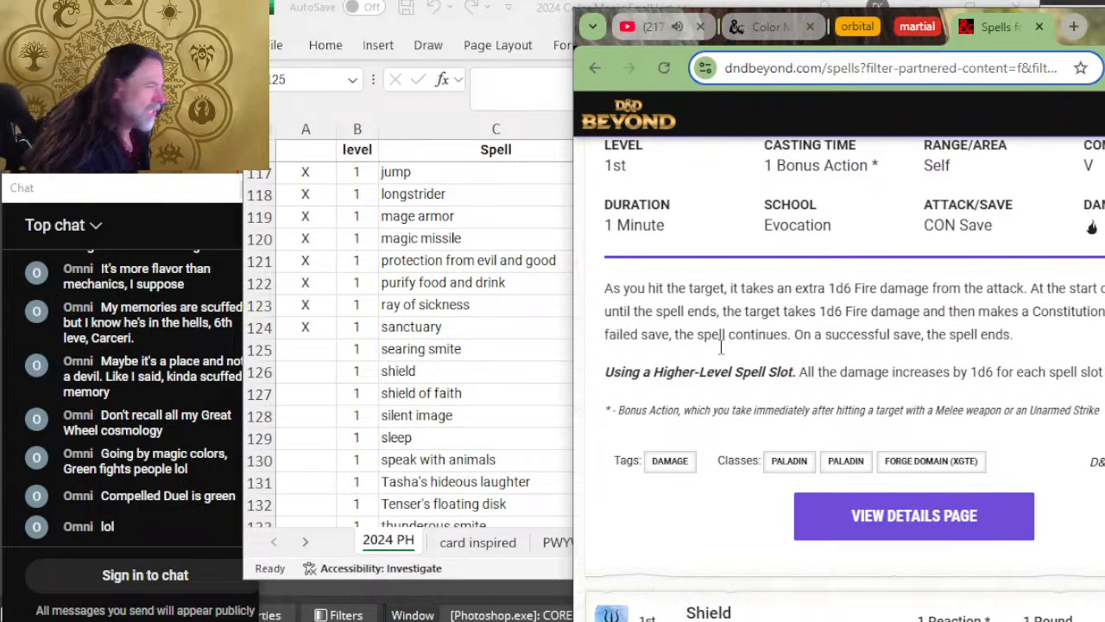
Step: Switch to Excel, mark the searing smite row as reviewed with X, and clear W from its white column after rechecking the description
key("alt+Tab")
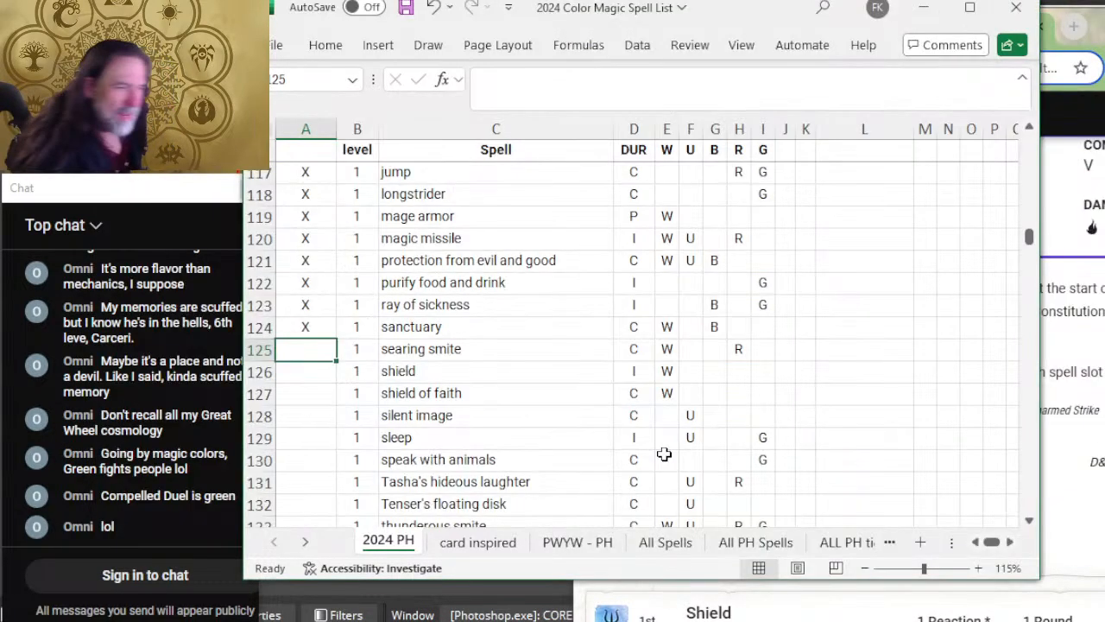
type("X")
key("alt+Tab")
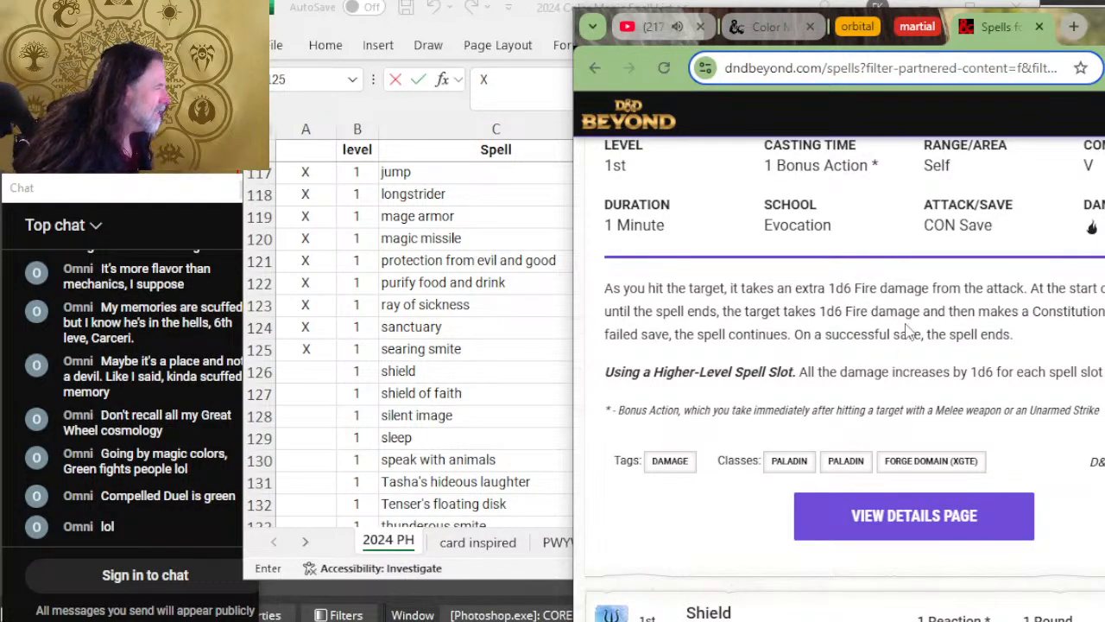
key("alt+Tab")
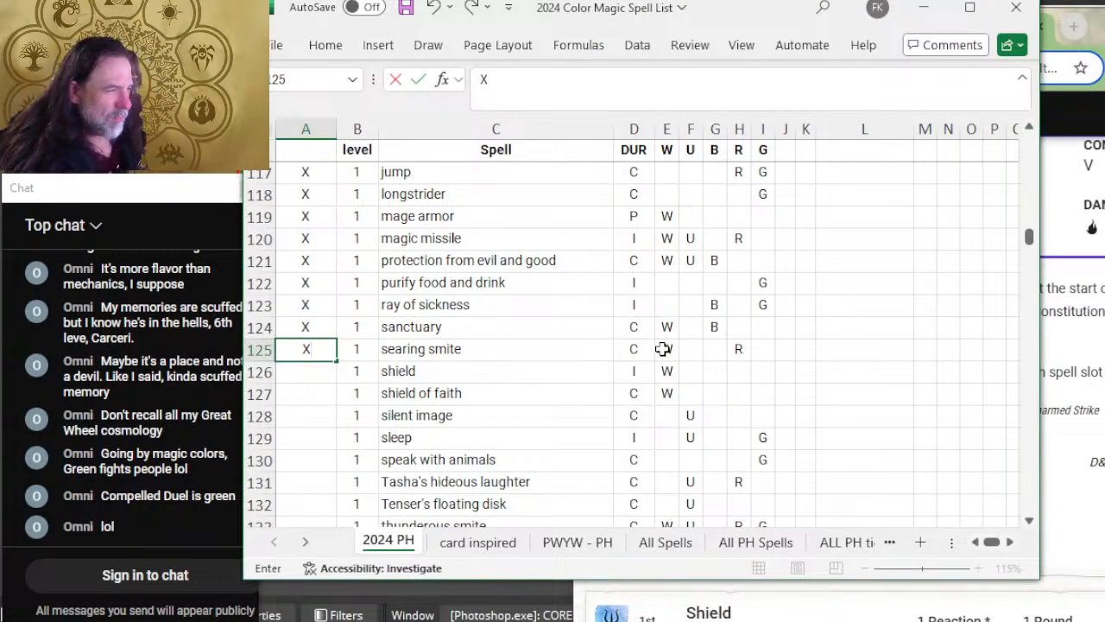
left_click(665, 349)
key("Down")
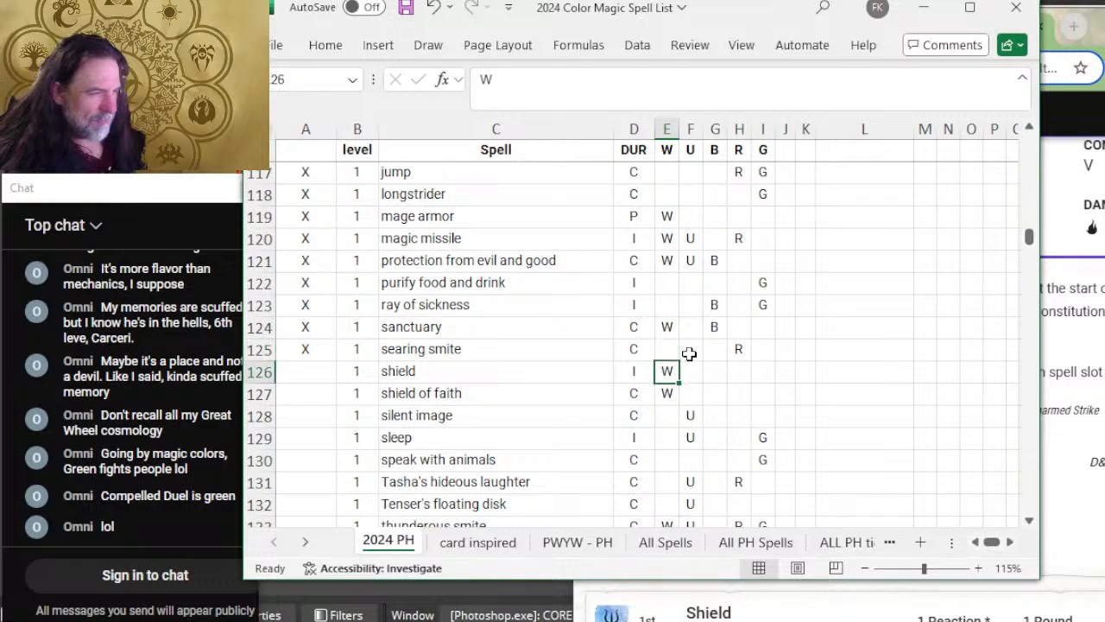
key("Left")
key("Left")
key("Left")
key("Left")
Step: Switch to D&D Beyond and expand Shield to read its duration and description
key("alt+Tab")
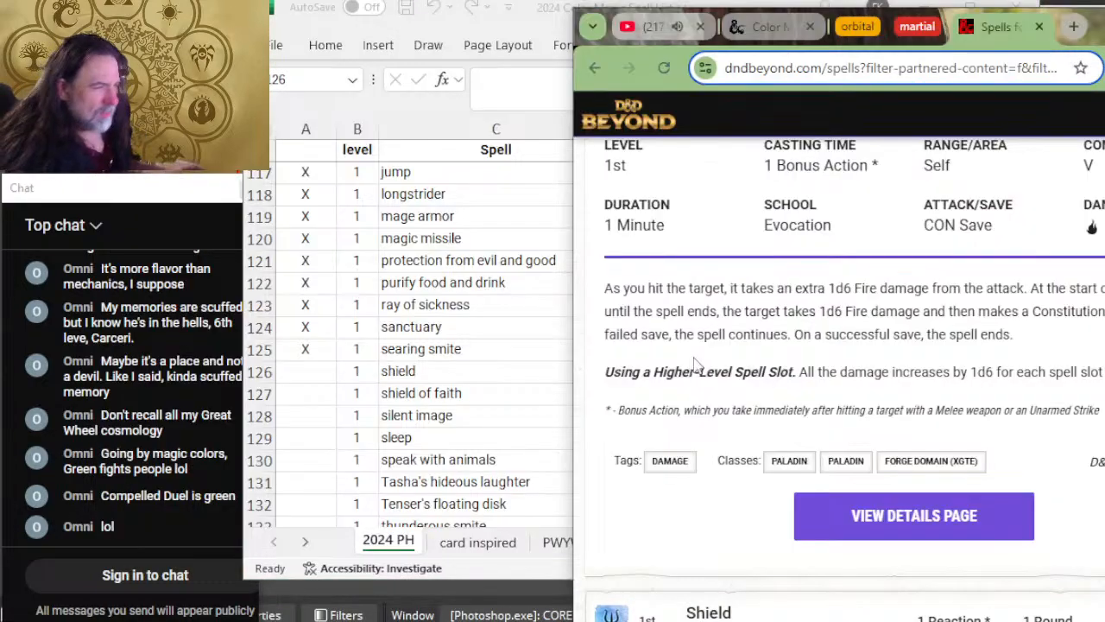
scroll(908, 345, "down", 4)
left_click(912, 319)
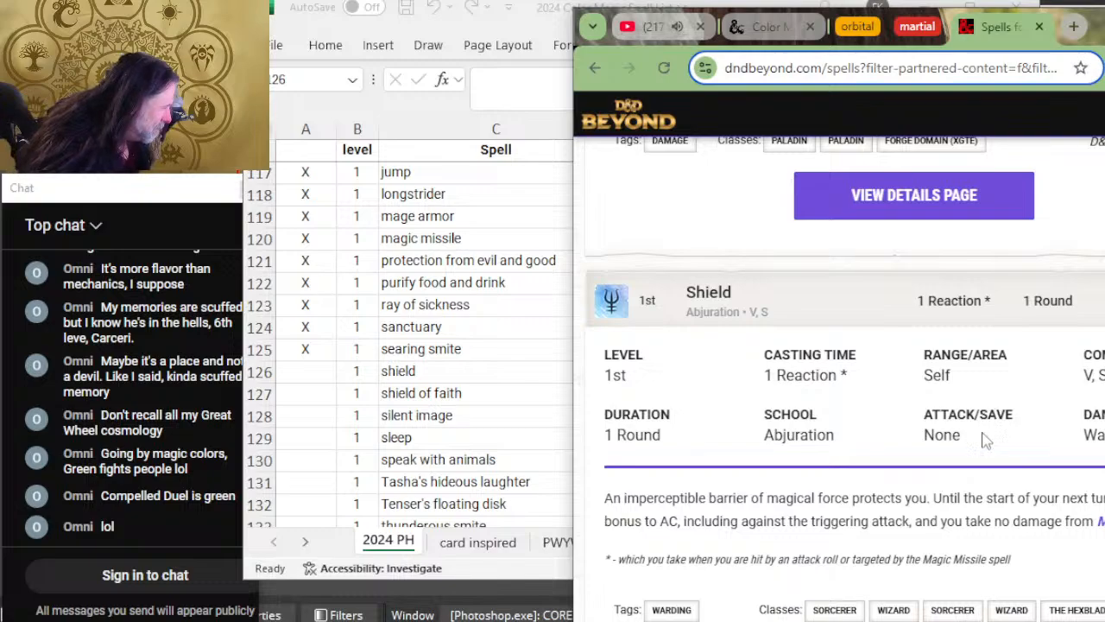
Step: Switch to Excel, mark the shield row as reviewed with X, and add U and R to its blue and red columns
key("alt+Tab")
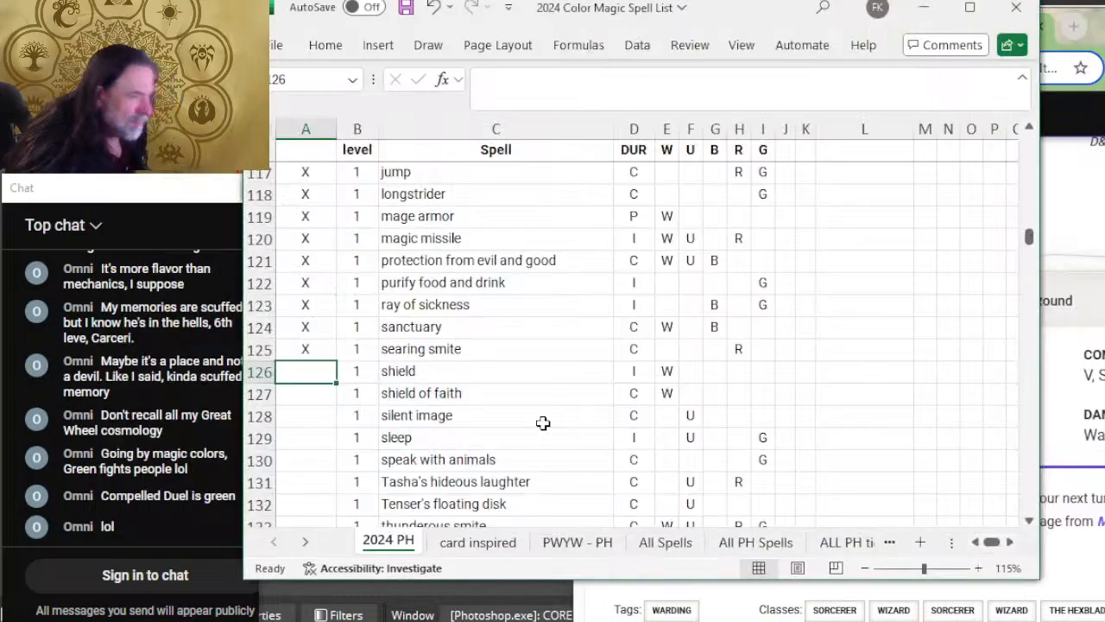
type("X")
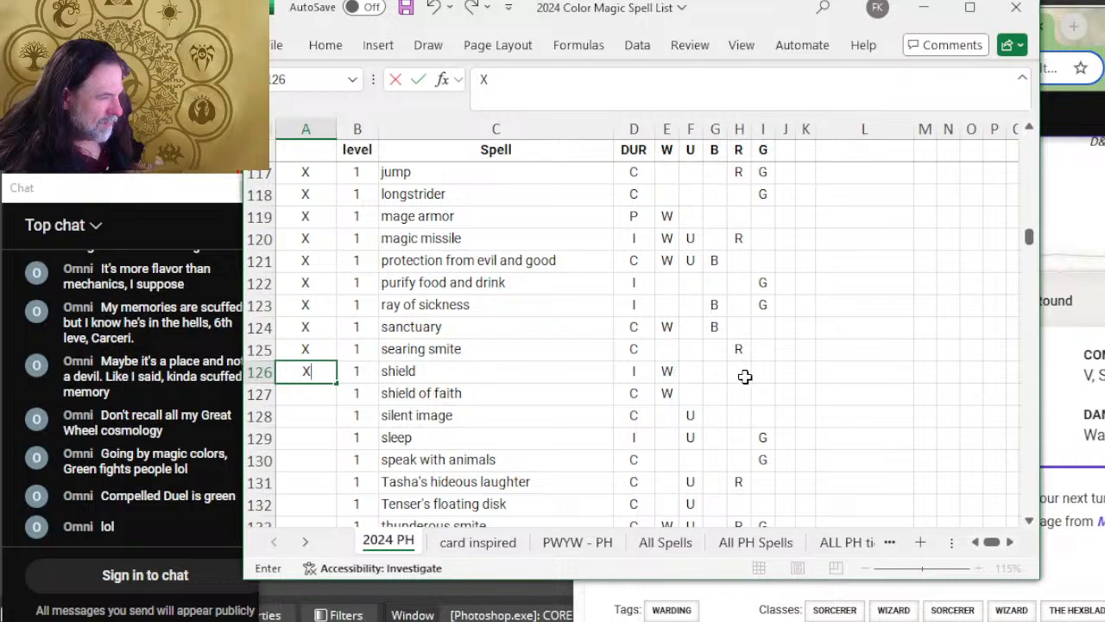
left_click(696, 372)
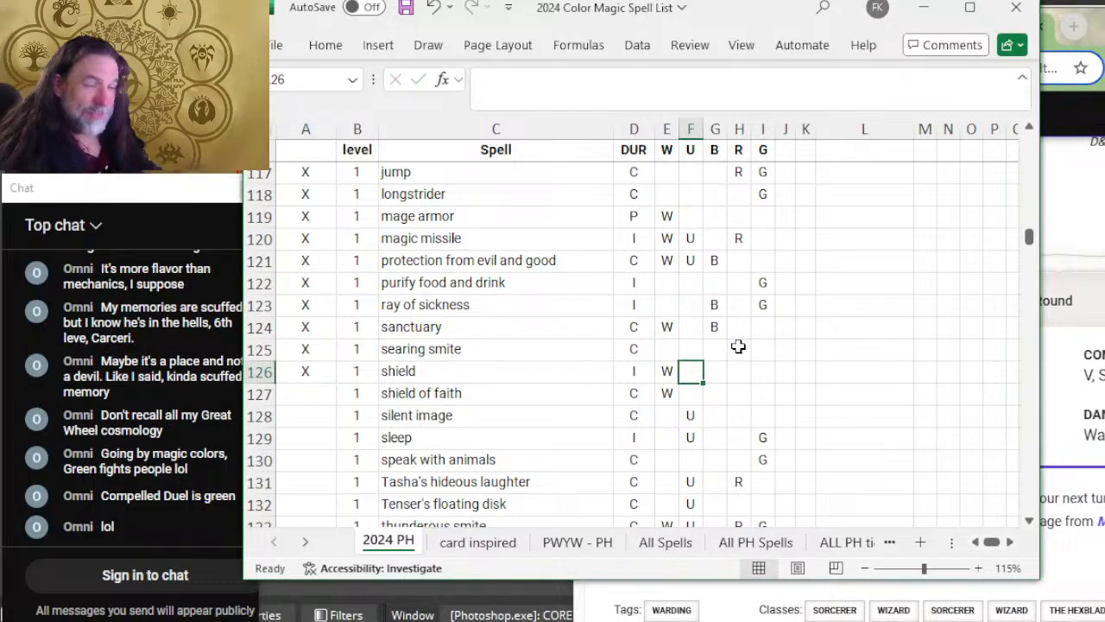
type("U")
key("Tab")
key("Tab")
type("R")
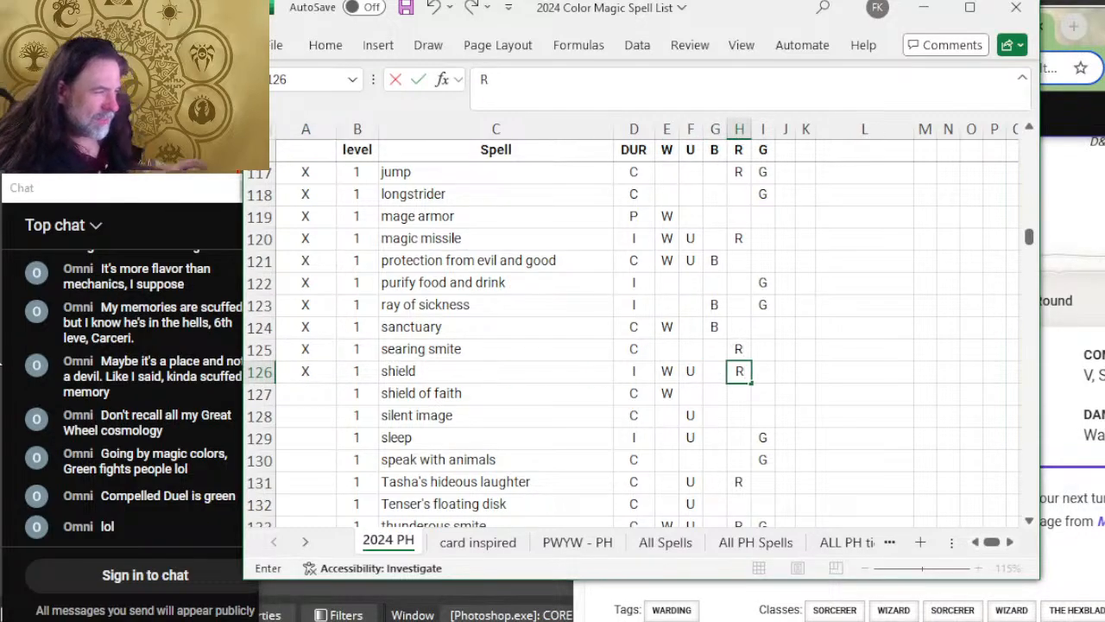
left_click(309, 393)
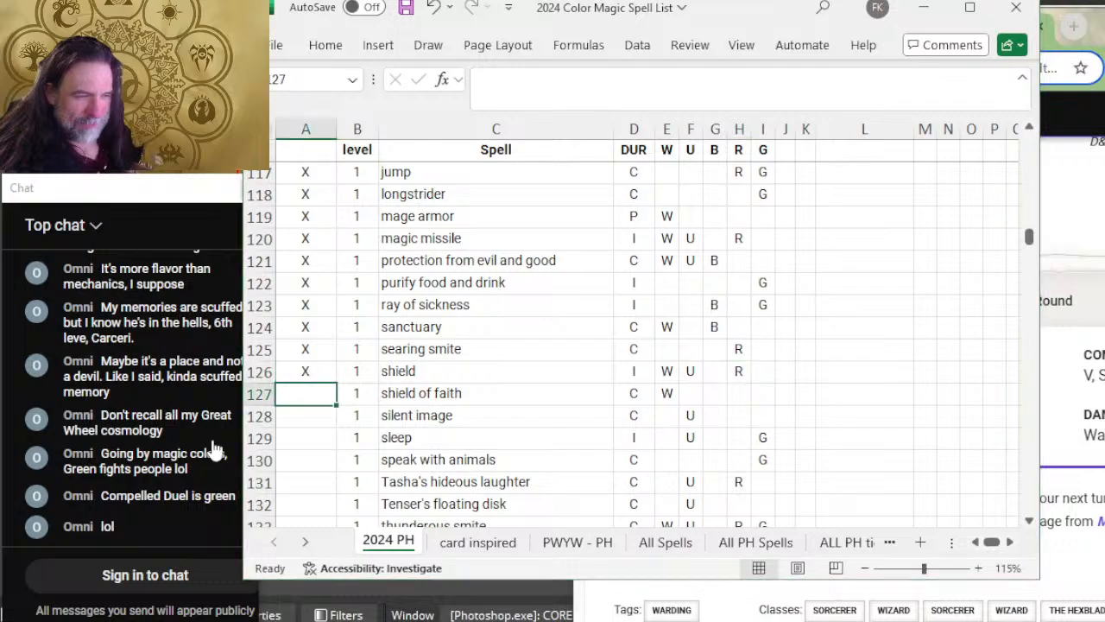
Step: Expand Shield of Faith on D&D Beyond to check its duration and description, then mark its row in Excel as reviewed with X
key("alt+Tab")
scroll(583, 494, "down", 4)
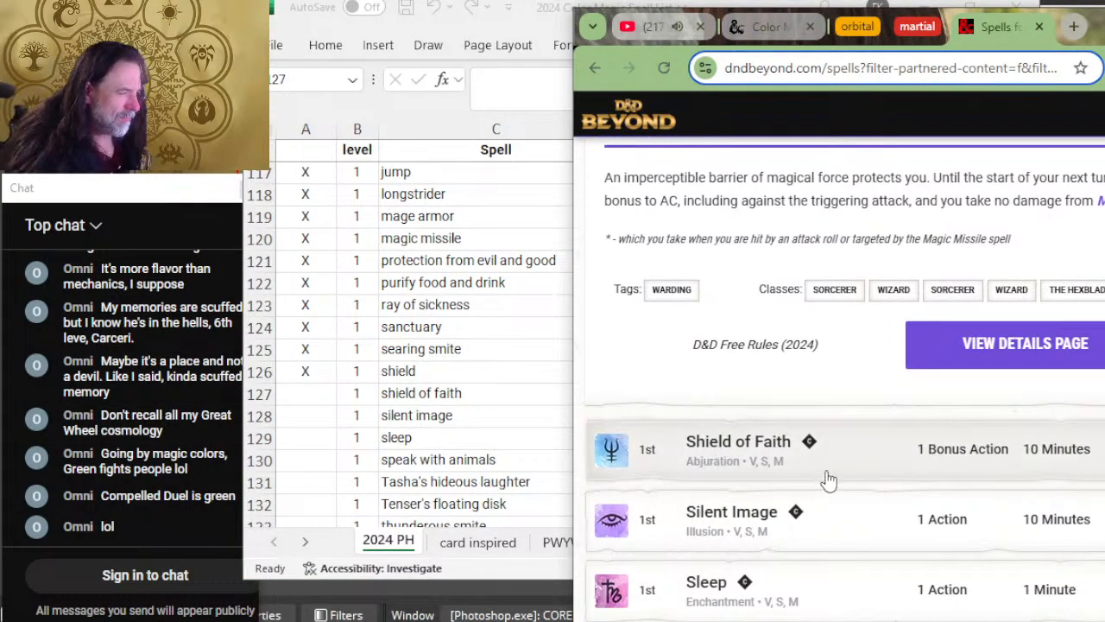
left_click(841, 474)
scroll(898, 395, "down", 2)
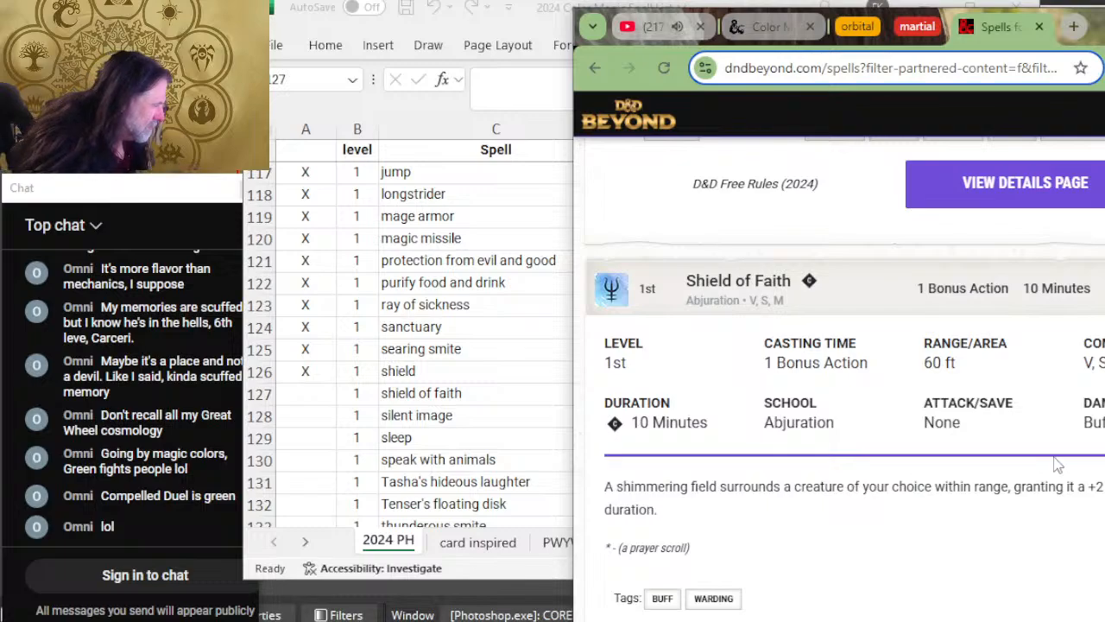
key("alt+Tab")
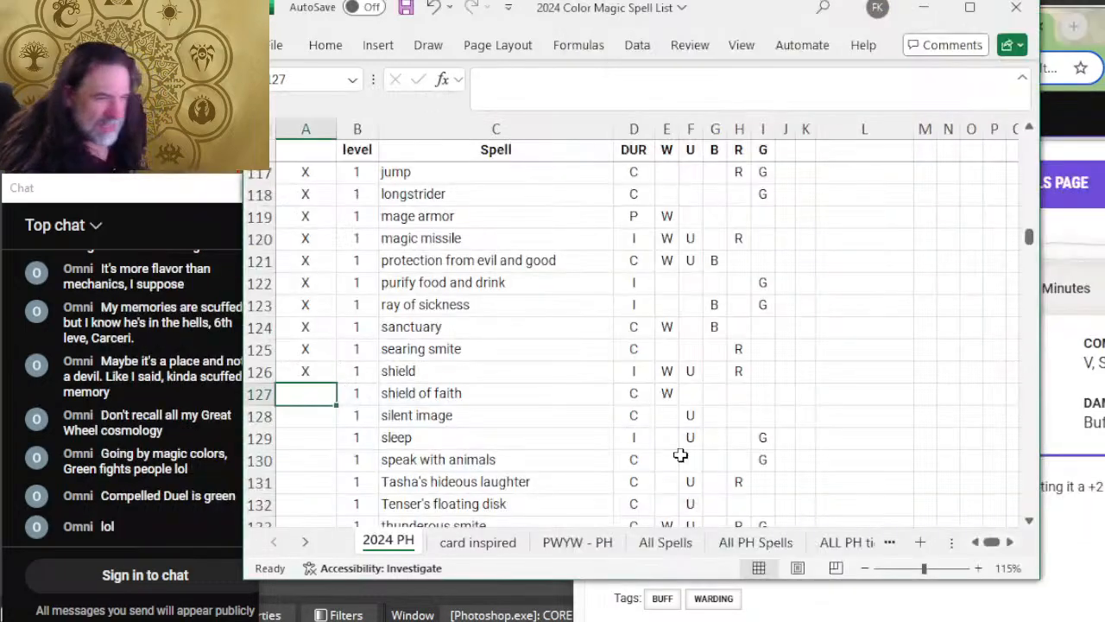
type("X")
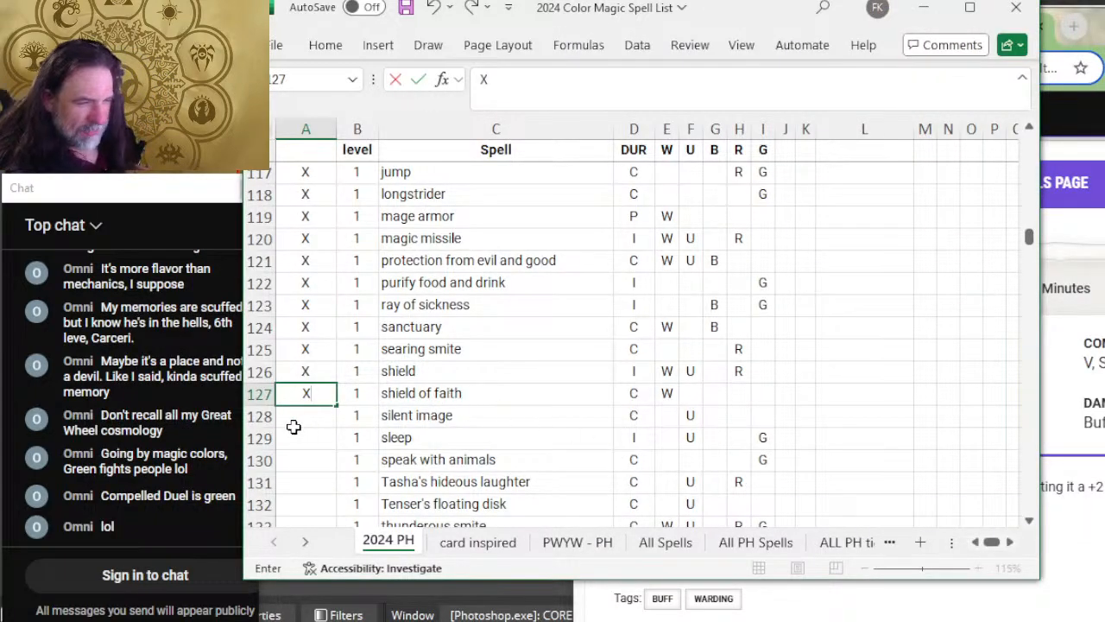
left_click(315, 416)
Step: Expand Silent Image on D&D Beyond to read its entry, then mark the silent image row in Excel with X
key("alt+Tab")
scroll(872, 363, "down", 5)
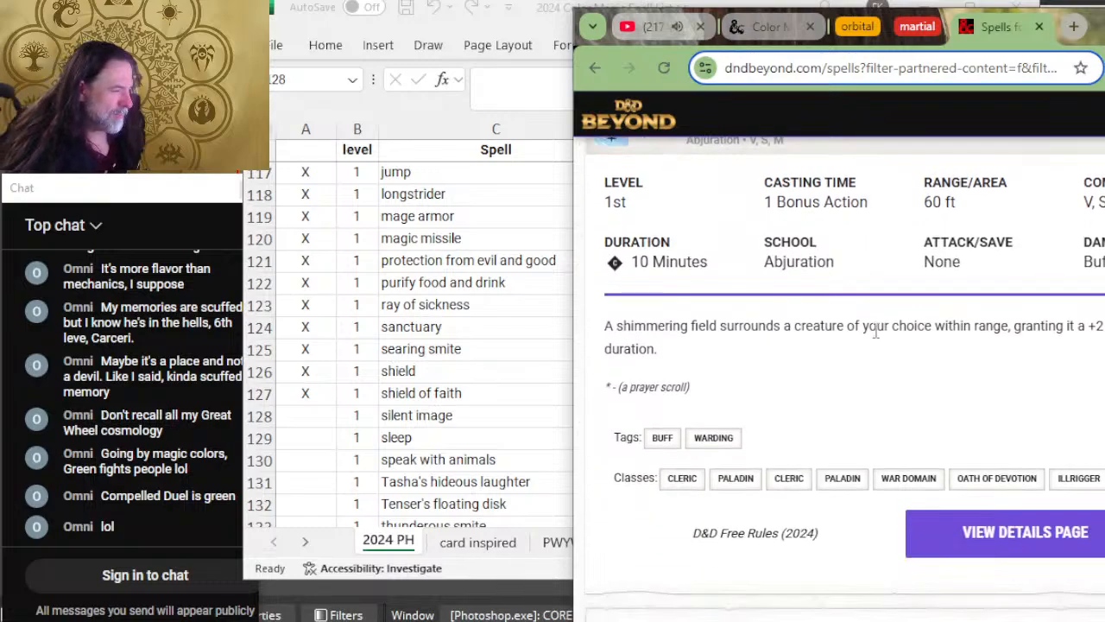
scroll(875, 330, "down", 1)
left_click(881, 338)
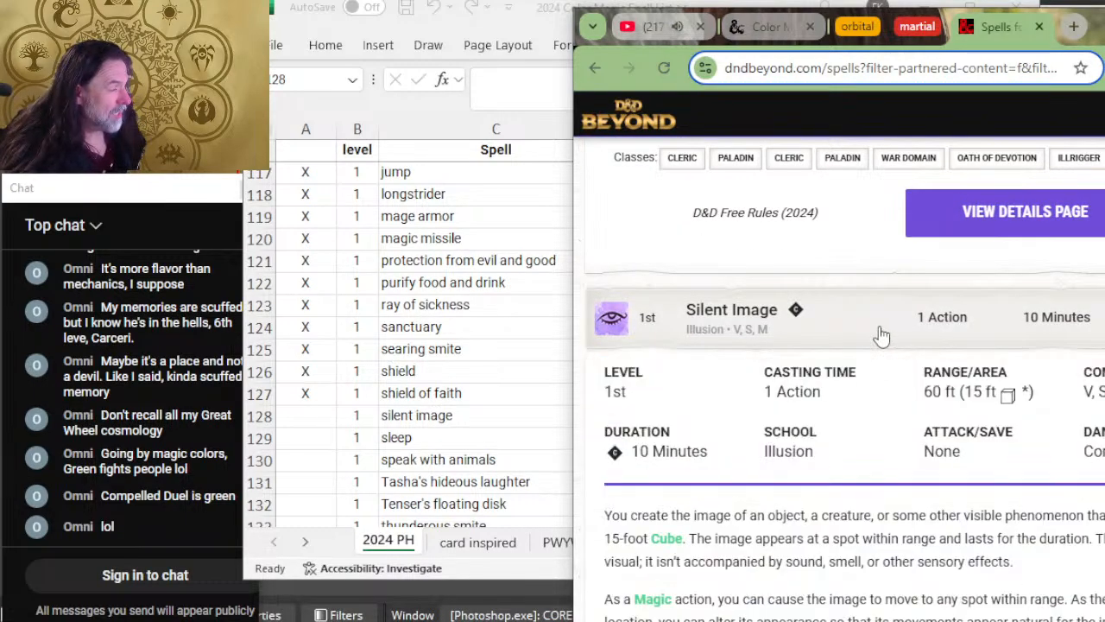
scroll(930, 390, "down", 2)
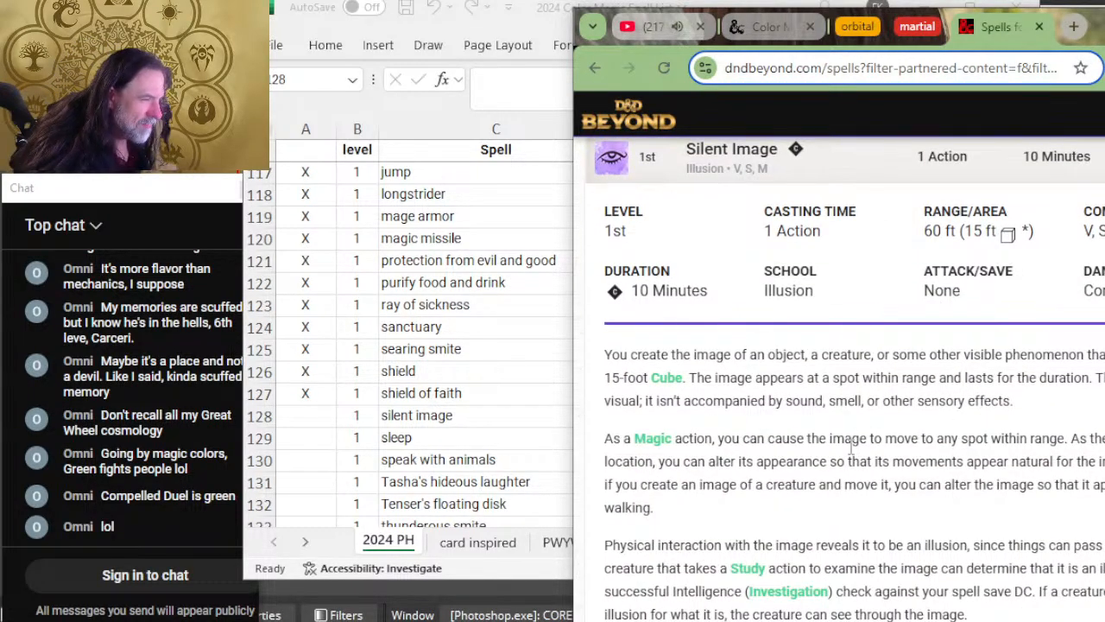
key("alt+Tab")
type("X")
scroll(465, 374, "down", 1)
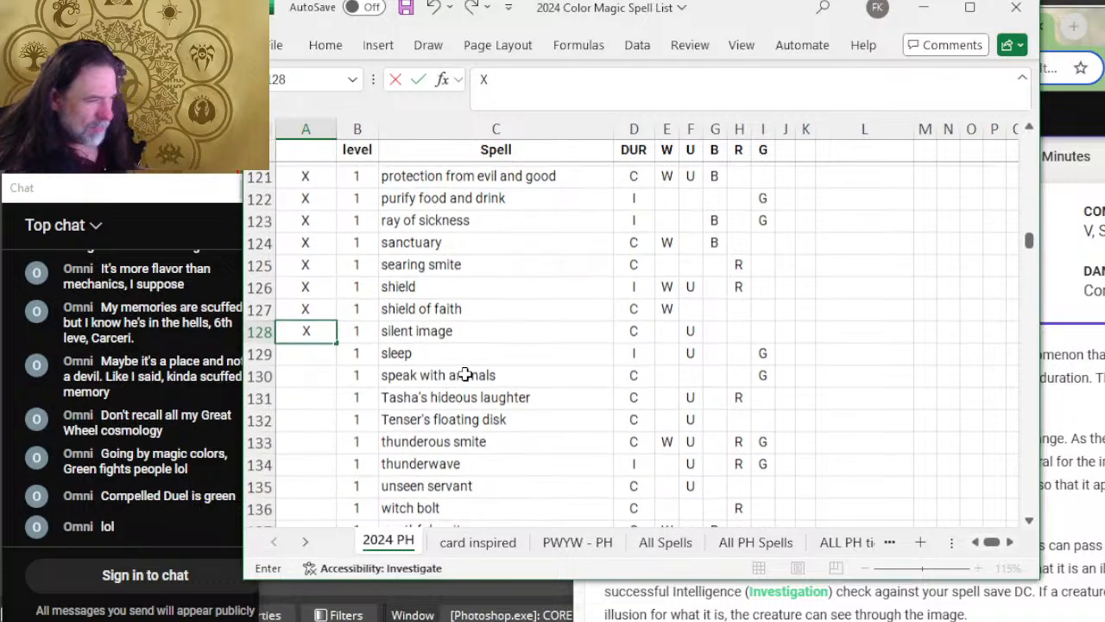
left_click(320, 331)
Step: Expand Sleep on D&D Beyond, compare its description with the Excel colors, and mark the sleep row as reviewed with X
key("alt+Tab")
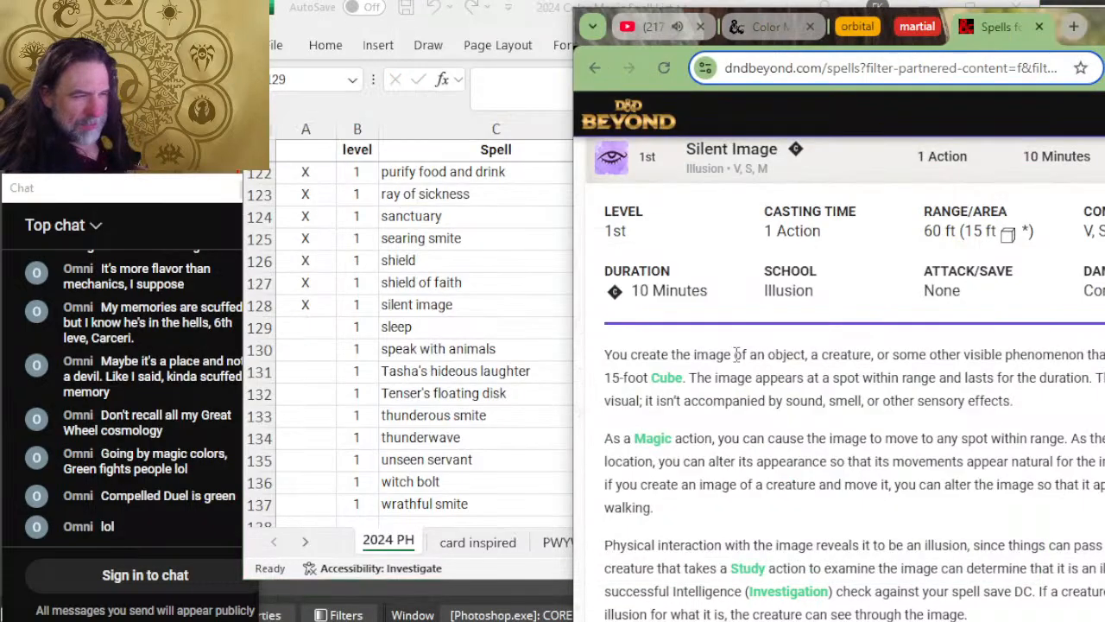
scroll(662, 362, "down", 5)
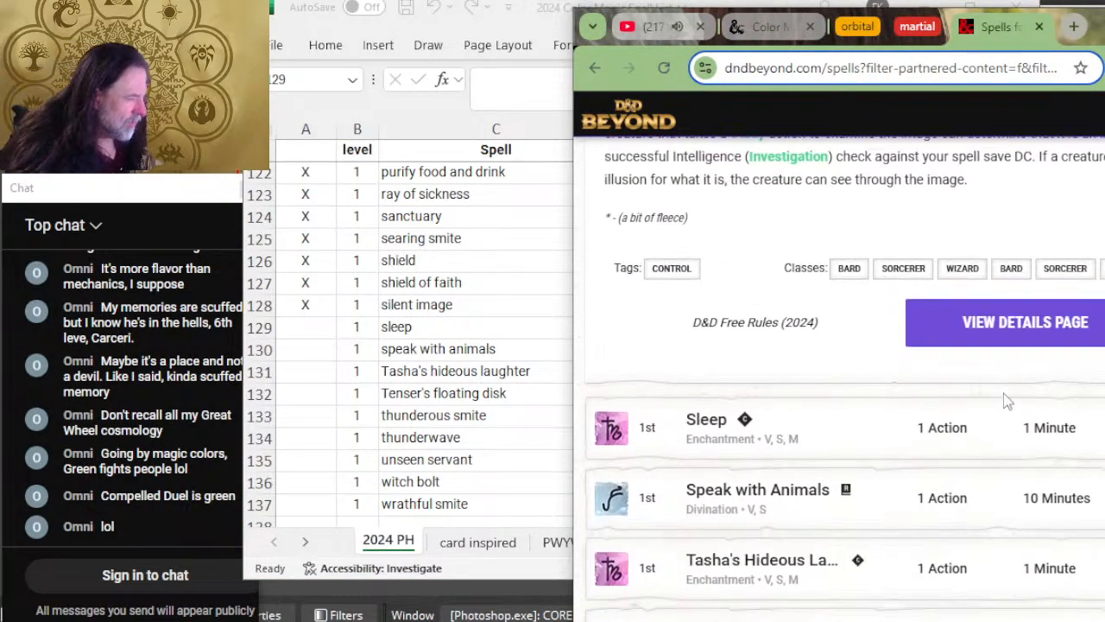
scroll(1005, 401, "down", 1)
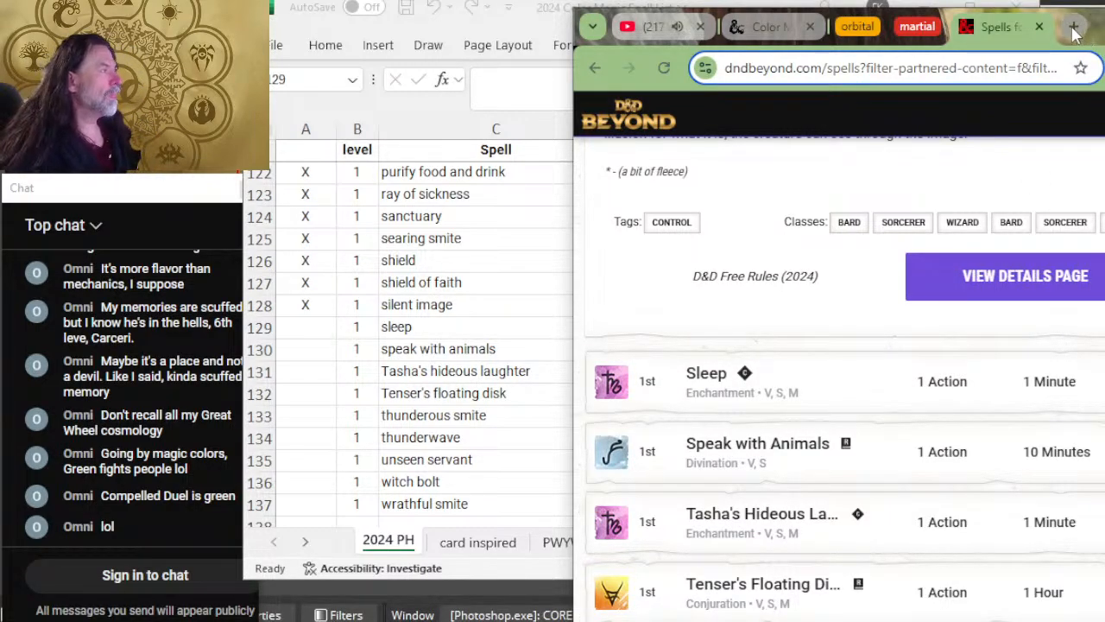
left_click(874, 386)
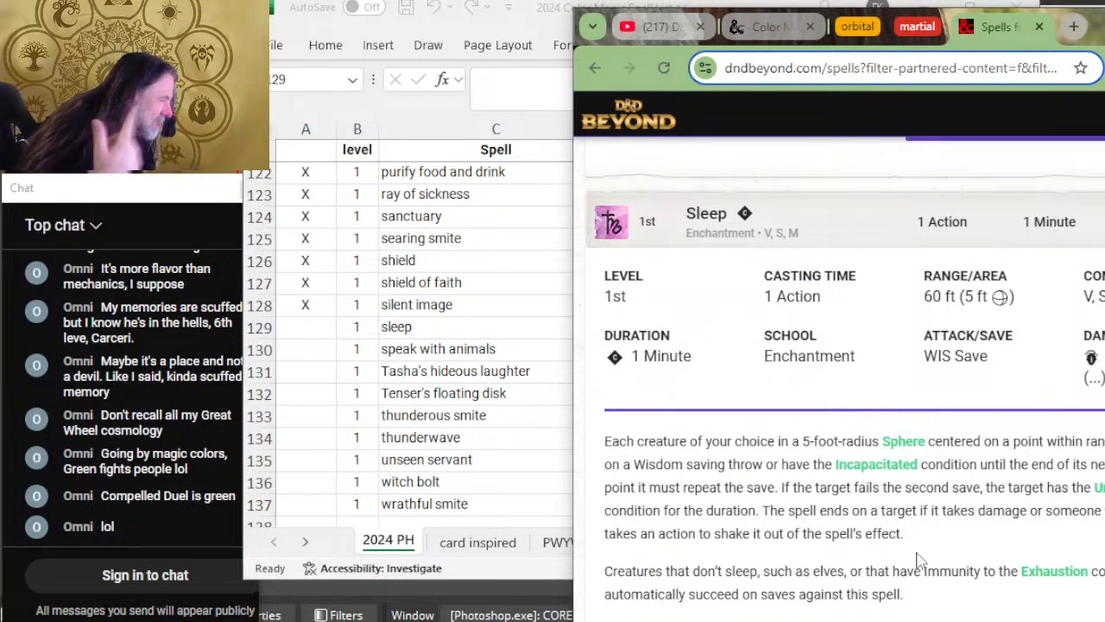
key("alt+Tab")
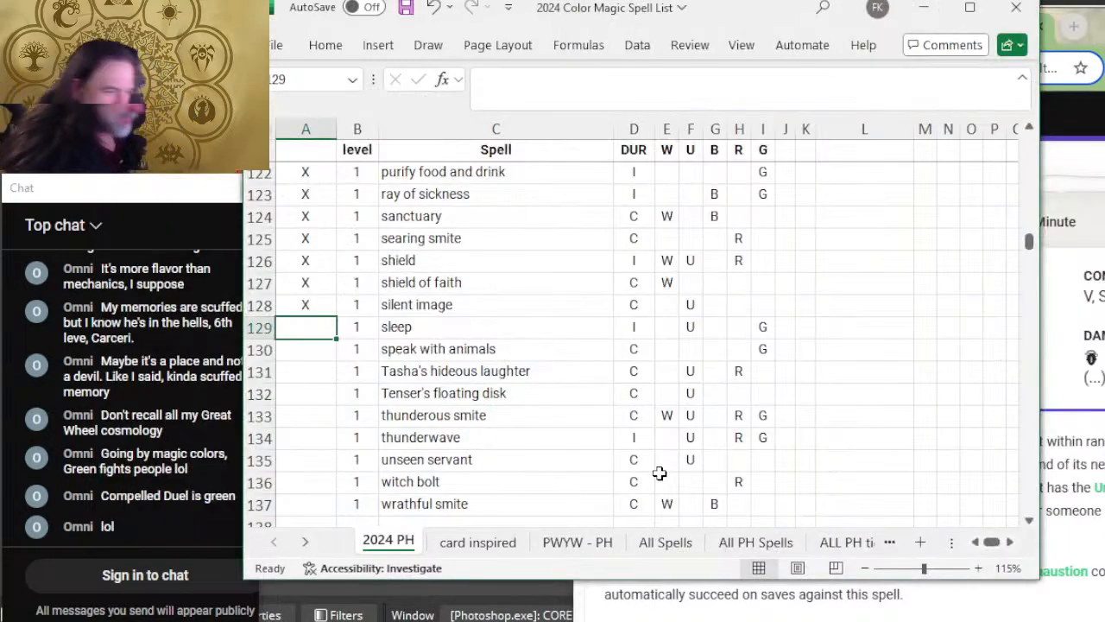
key("alt+Tab")
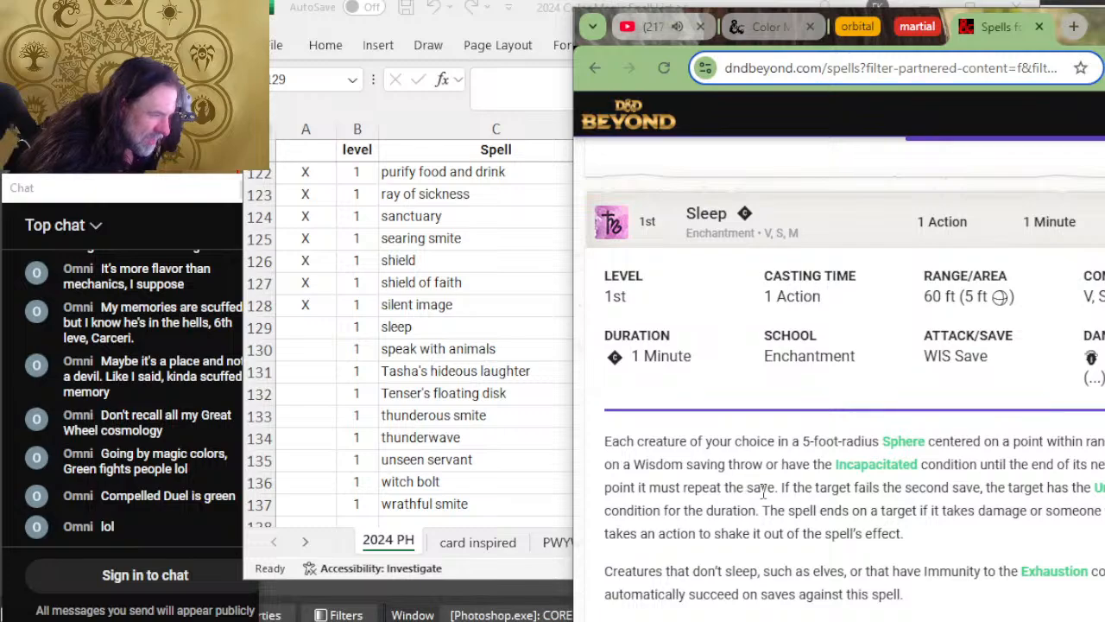
key("alt+Tab")
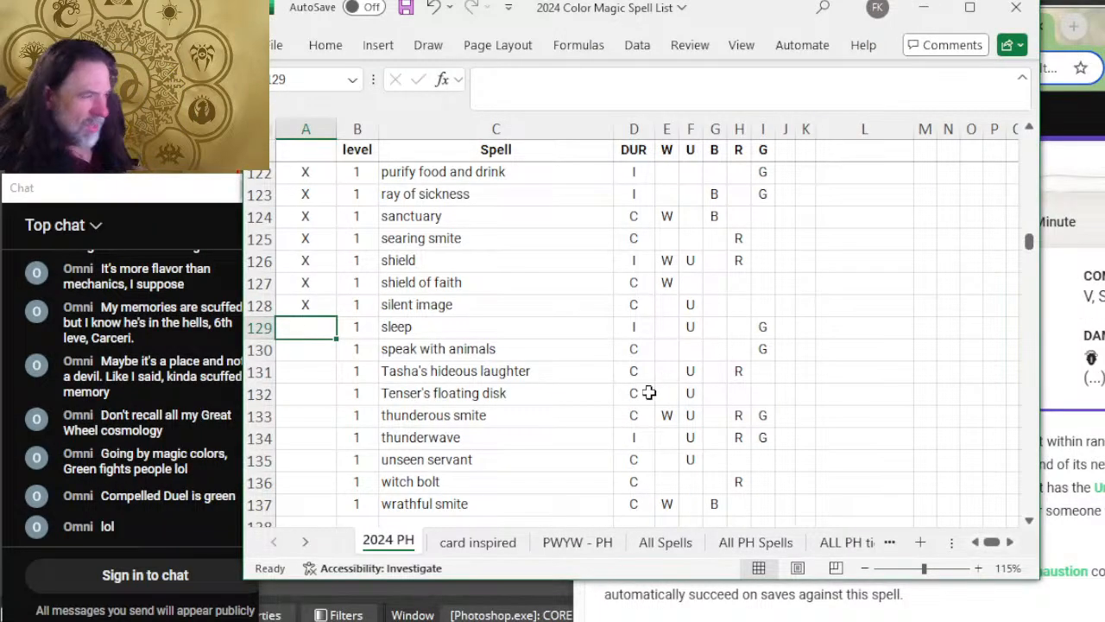
type("X")
left_click(297, 347)
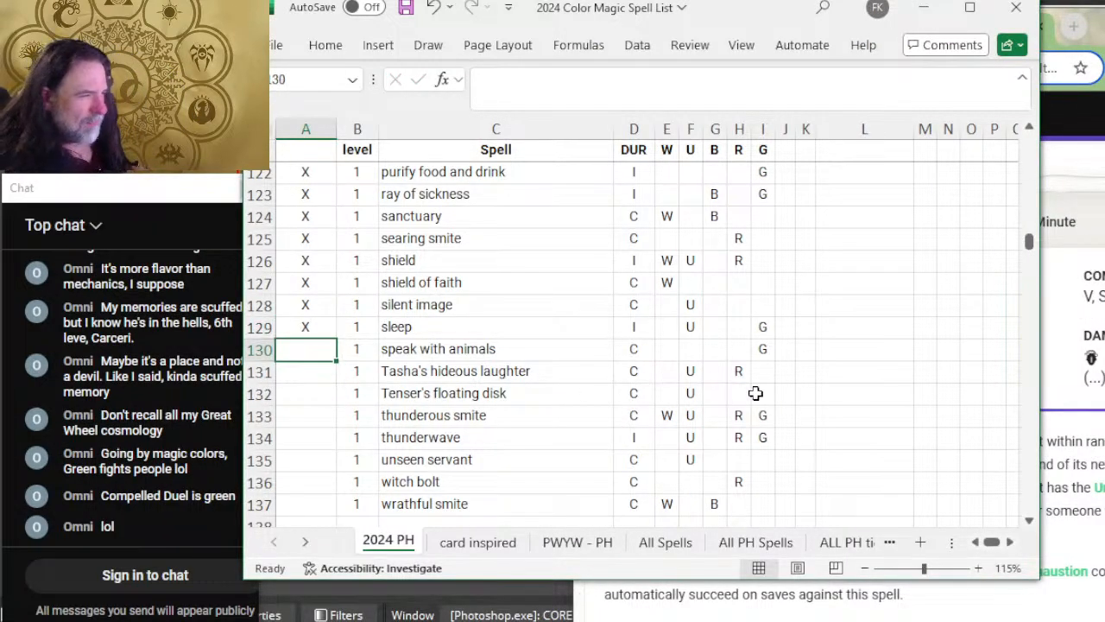
Step: Expand Speak with Animals on D&D Beyond to read its details, then mark its Excel row as reviewed with X
key("alt+Tab")
scroll(866, 399, "down", 4)
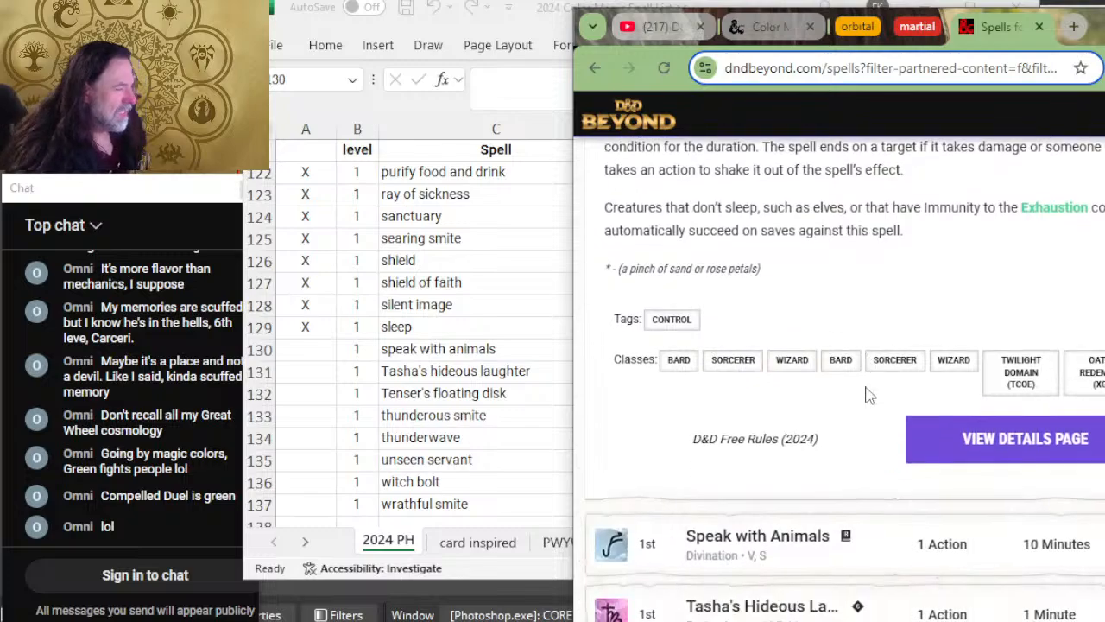
left_click(866, 442)
scroll(866, 435, "down", 2)
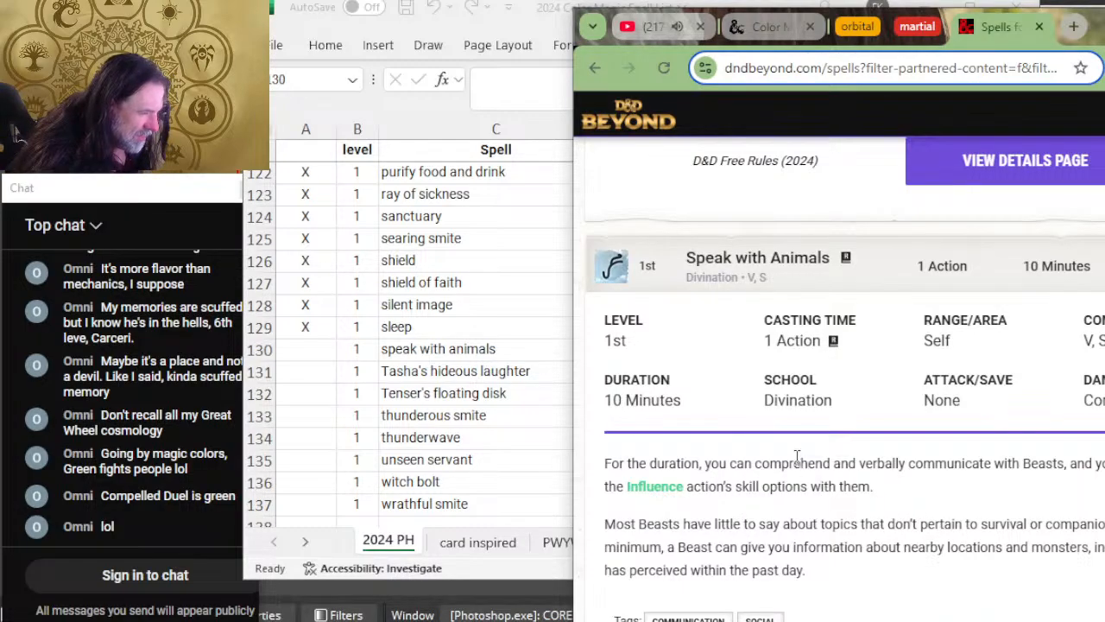
key("alt+Tab")
type("X")
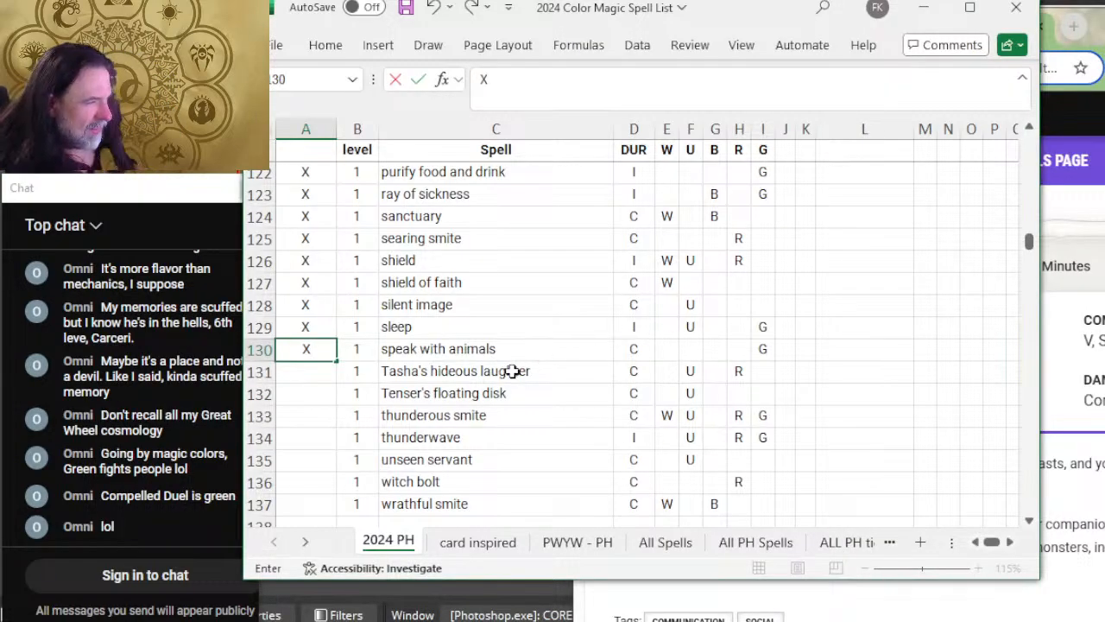
left_click(302, 380)
Step: Switch to D&D Beyond, expand Tasha's Hideous Laughter, and compare its duration and description with its Excel row
key("alt+Tab")
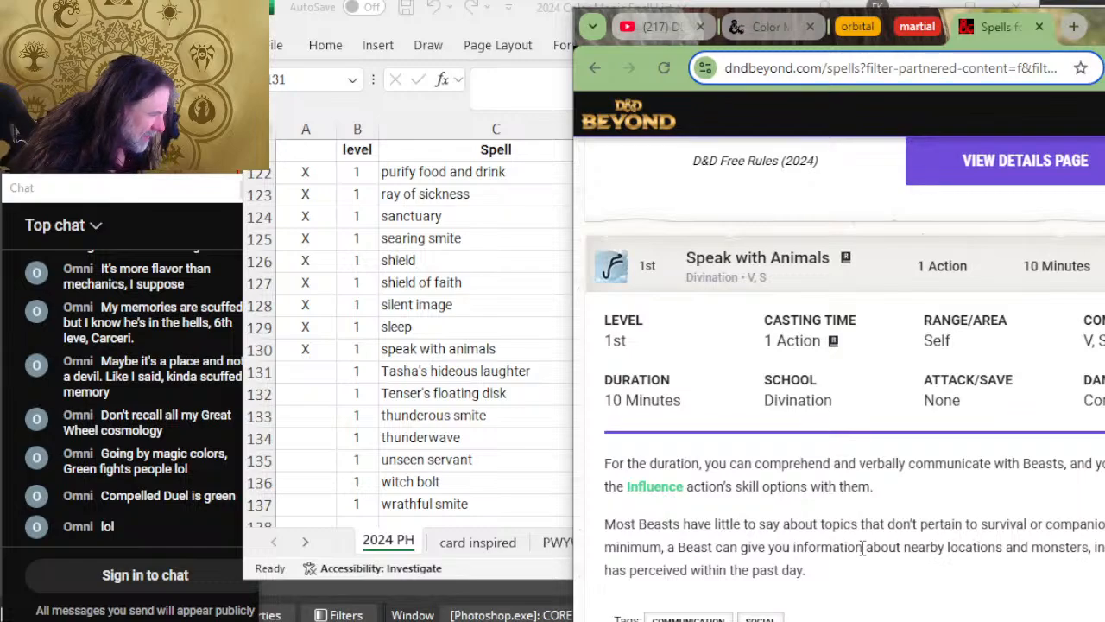
scroll(921, 557, "down", 5)
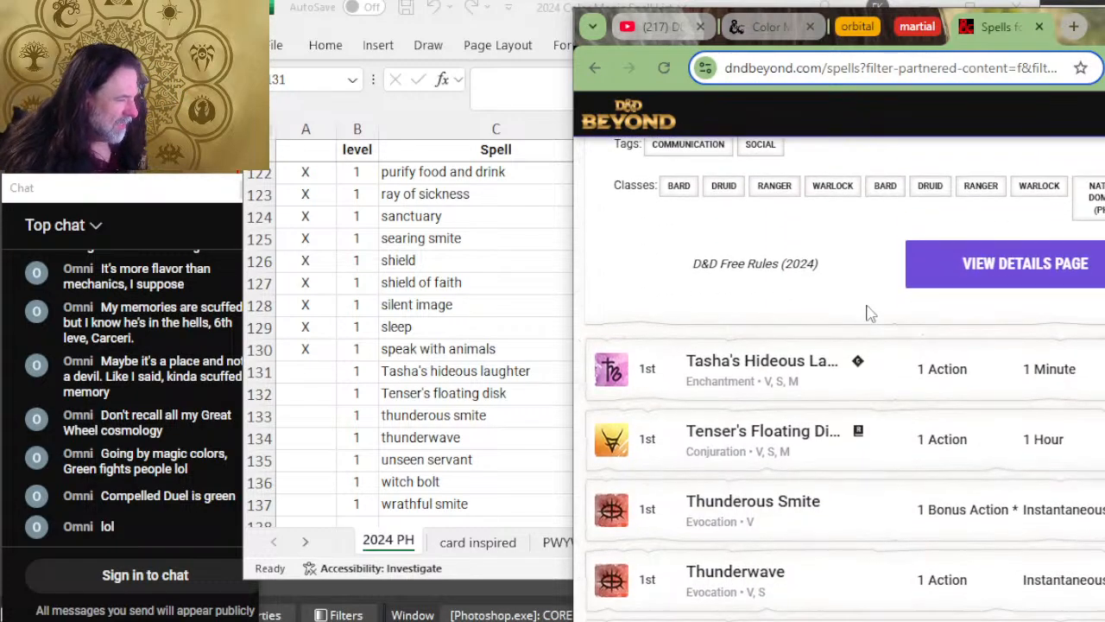
left_click(901, 388)
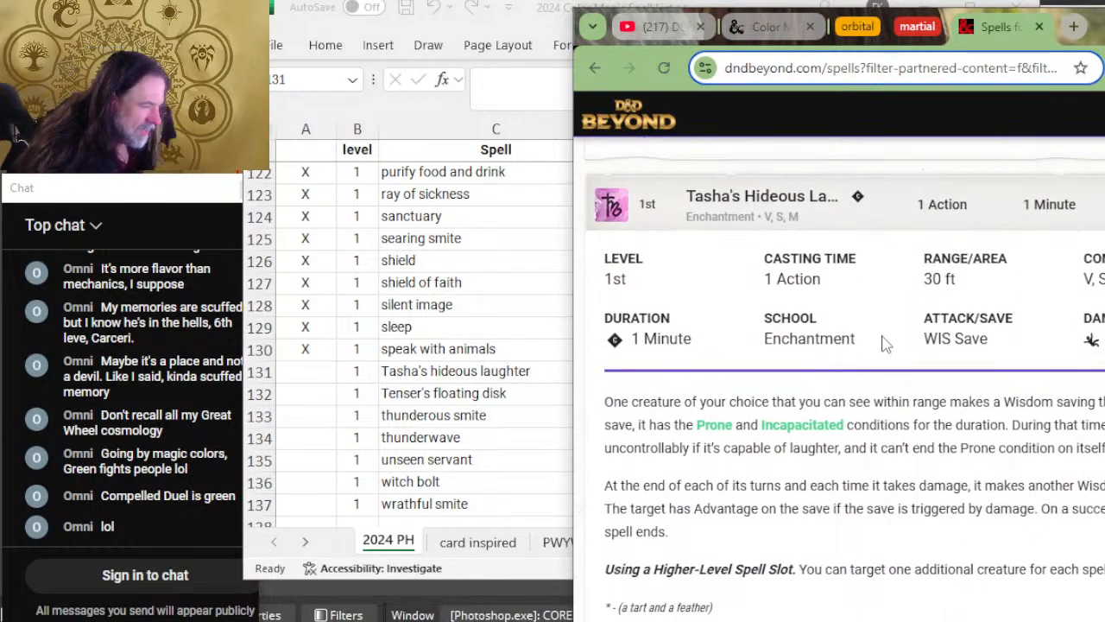
key("alt+Tab")
key("alt+Tab")
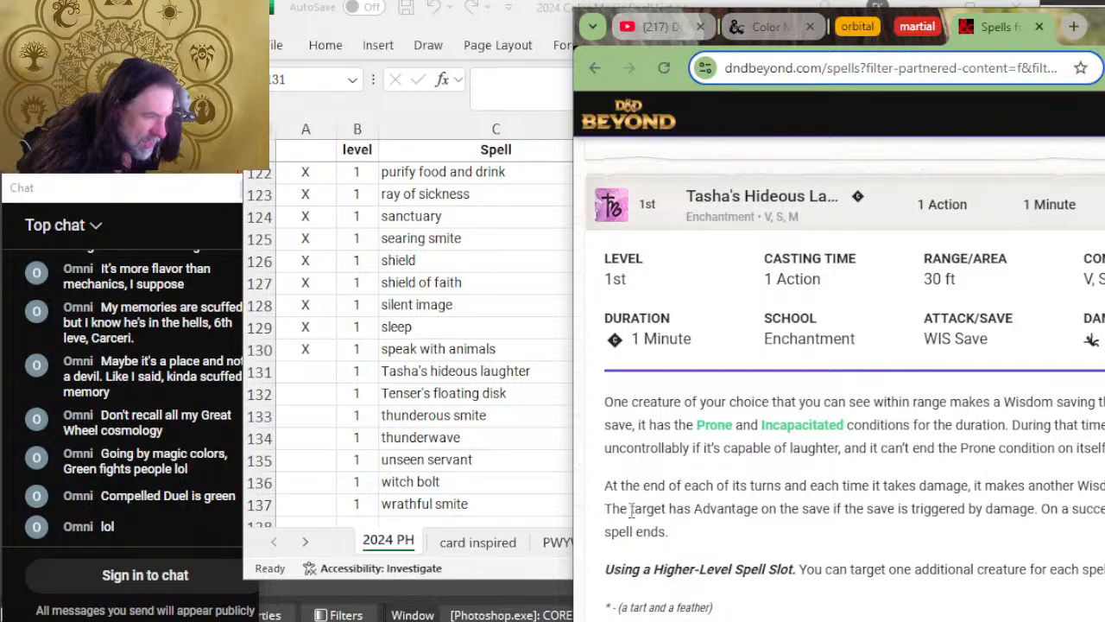
Step: Switch to Excel and mark the Tasha's hideous laughter row as reviewed with X
key("alt+Tab")
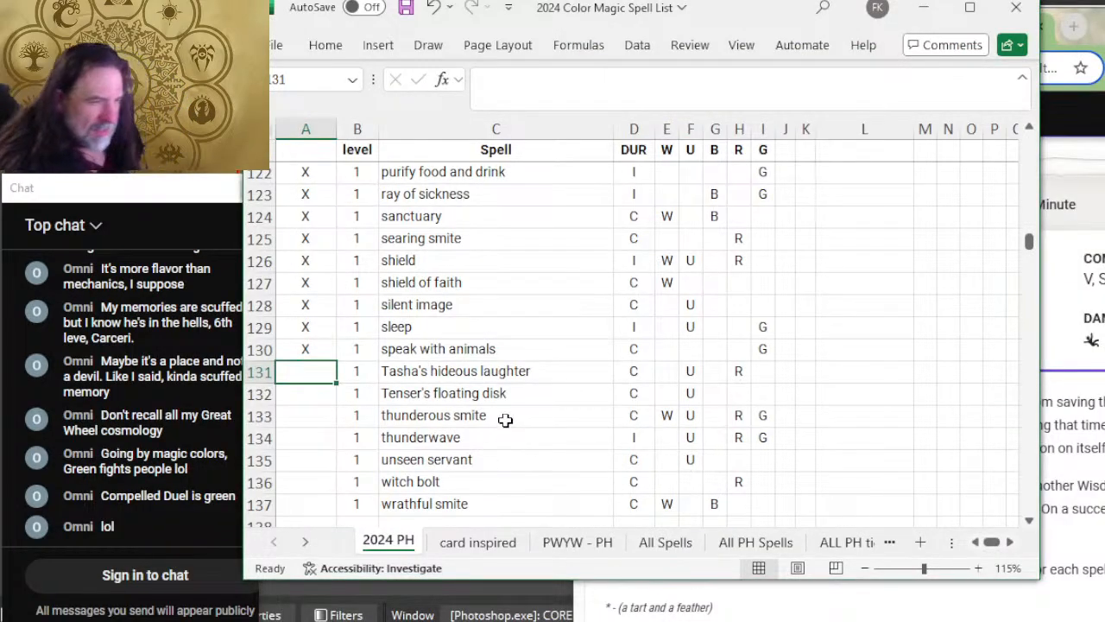
type("X")
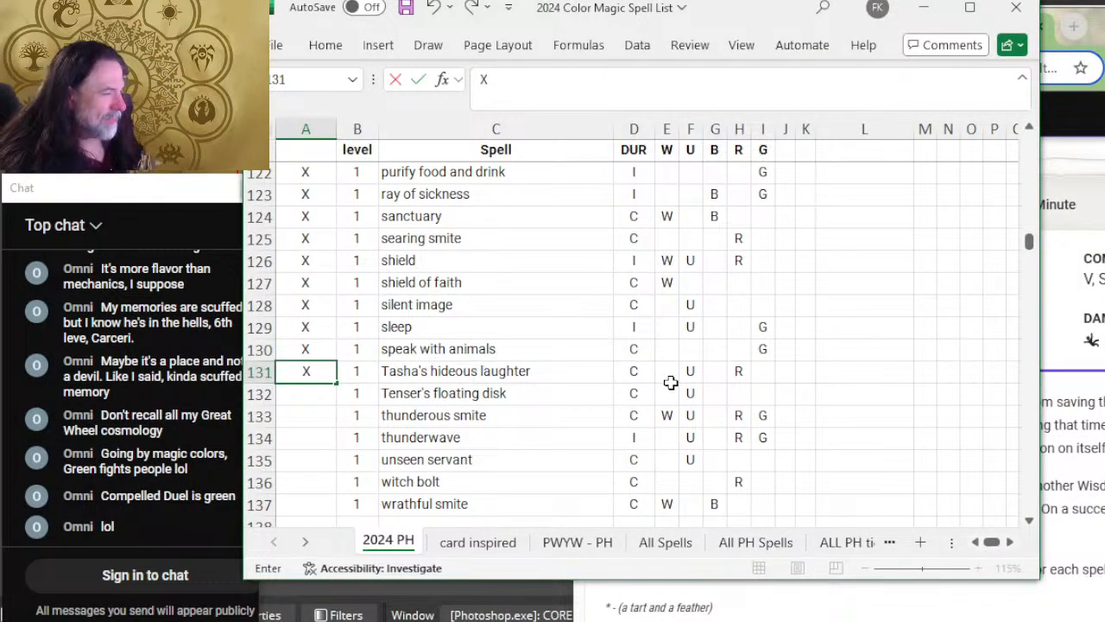
left_click(740, 374)
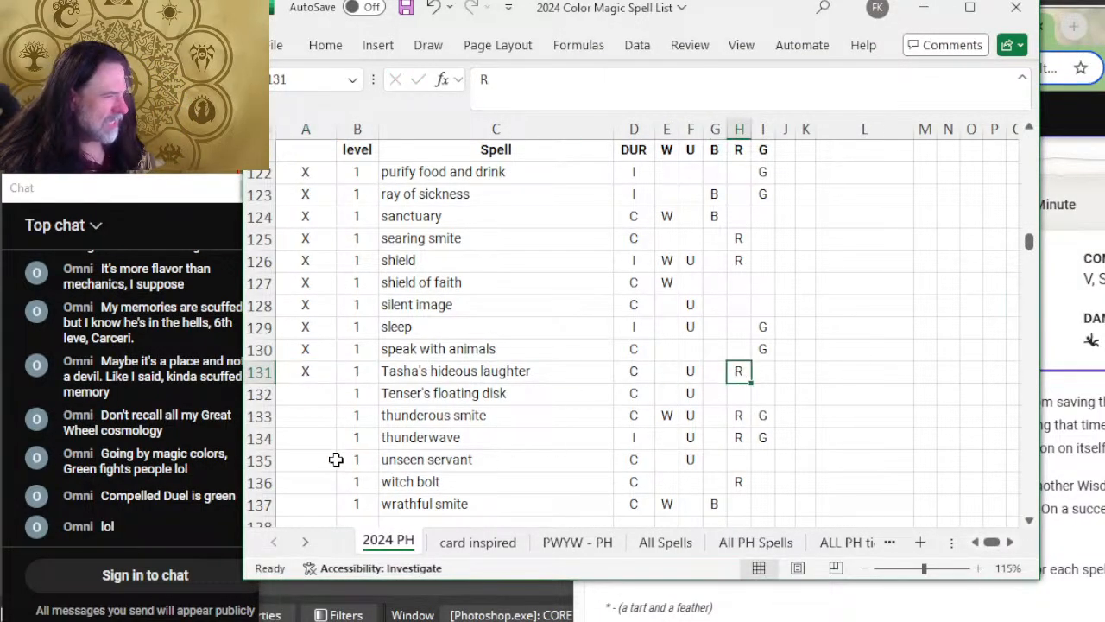
left_click(312, 394)
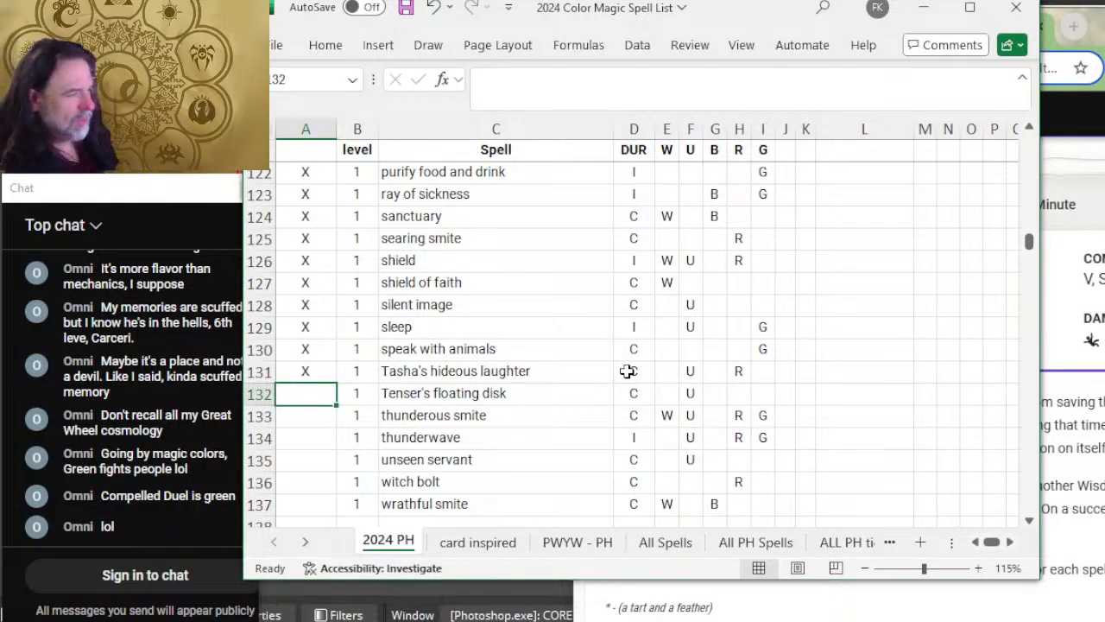
Step: Add B to the black column of the Tasha's hideous laughter row and select the review cell for Tenser's floating disk
key("Up")
key("Right")
key("Right")
key("Right")
key("Right")
key("Right")
key("Right")
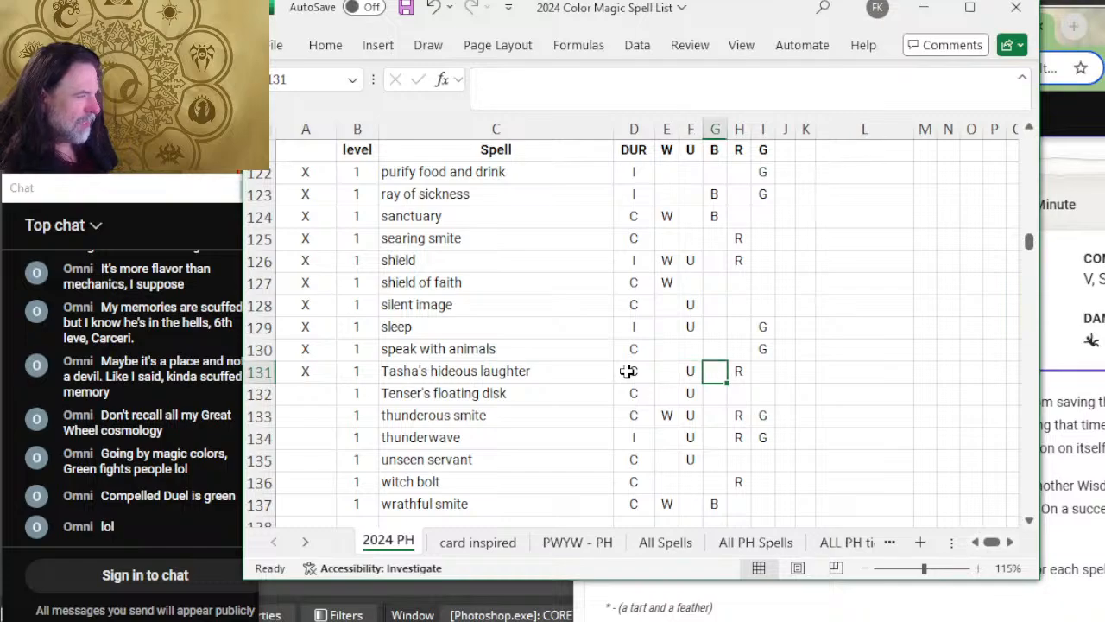
type("B")
key("Return")
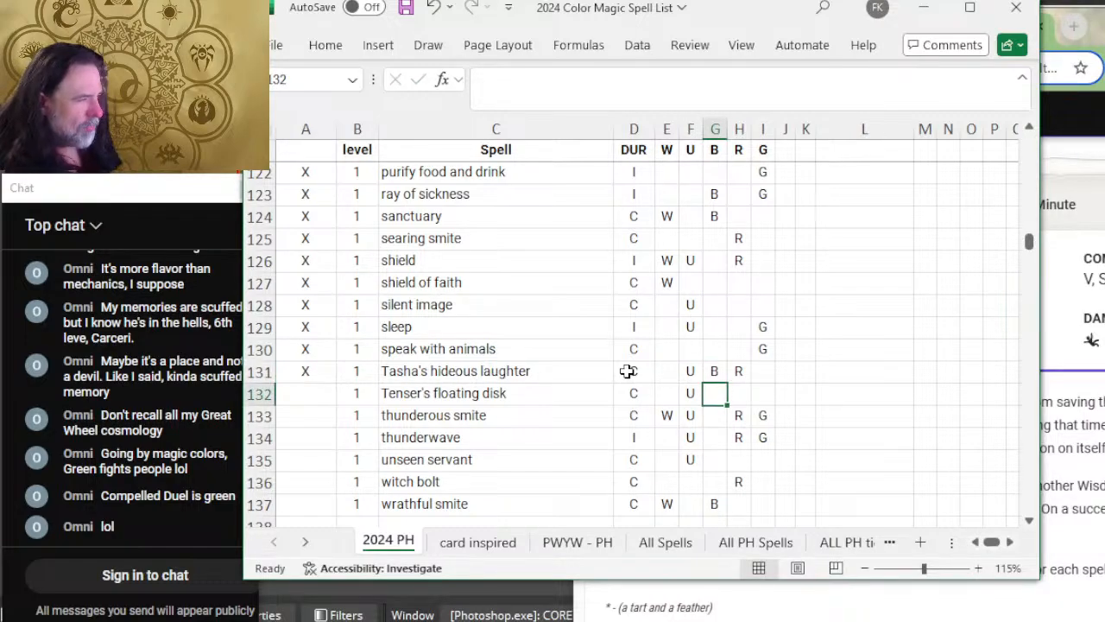
key("Left")
key("Left")
key("Left")
key("Left")
key("Left")
key("Left")
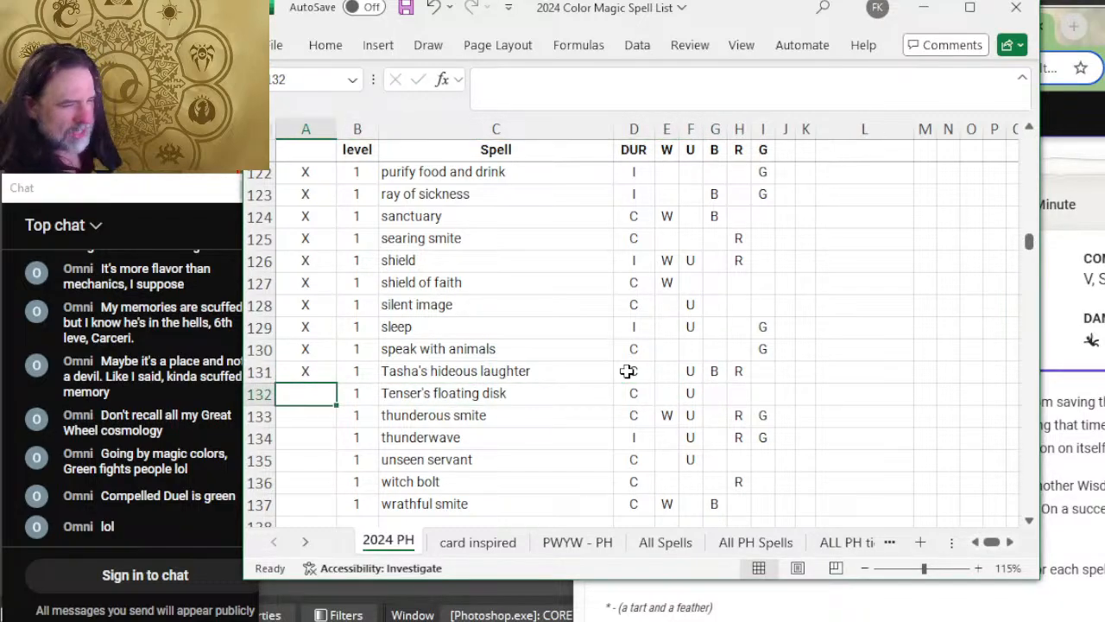
Step: Switch to the browser, search the web for "MTG SLEEP" in a new tab, and compare the card's color with the Excel sleep row
key("alt+Tab")
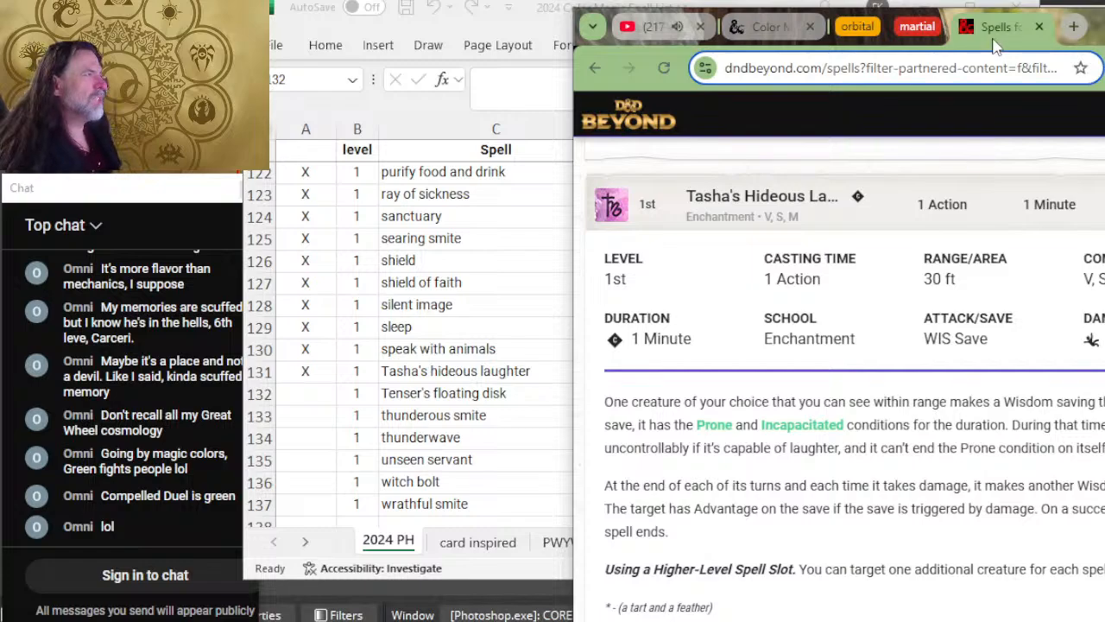
left_click(1073, 27)
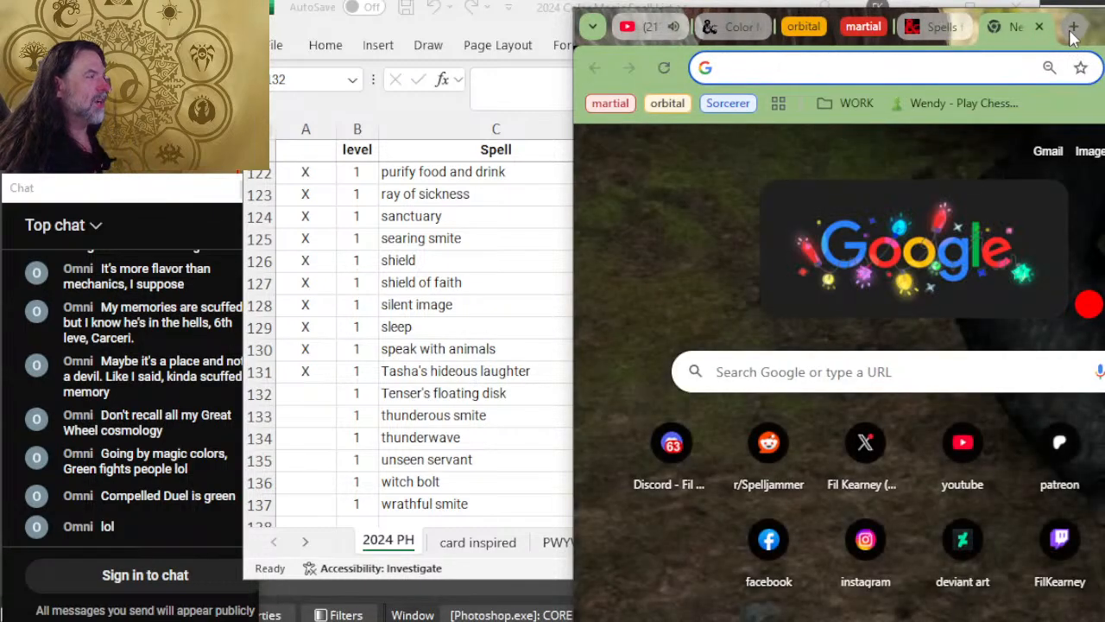
type("MTG SLEEP")
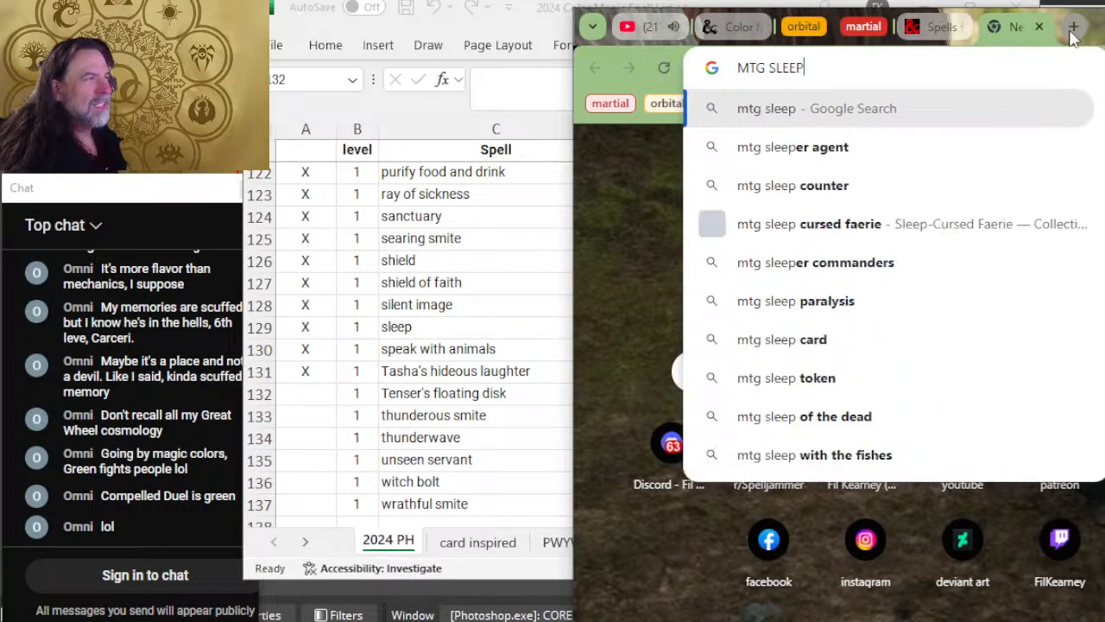
key("Return")
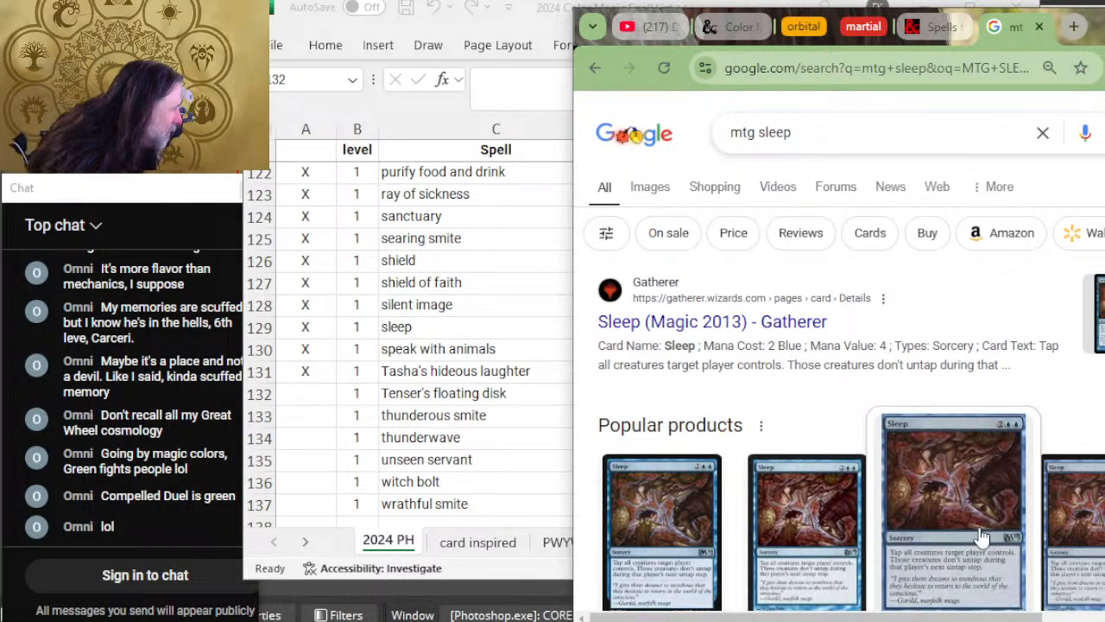
key("alt+Tab")
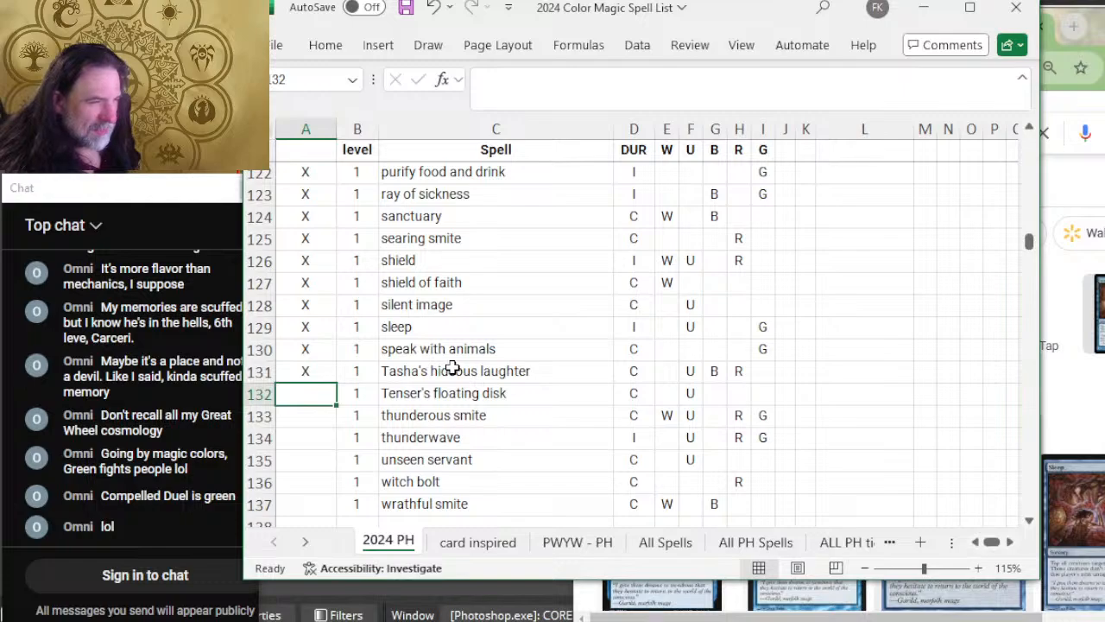
Step: Search for "mtg tasha's hideous laughter", open its Gatherer card page, and compare the card's color with its Excel row
key("alt+Tab")
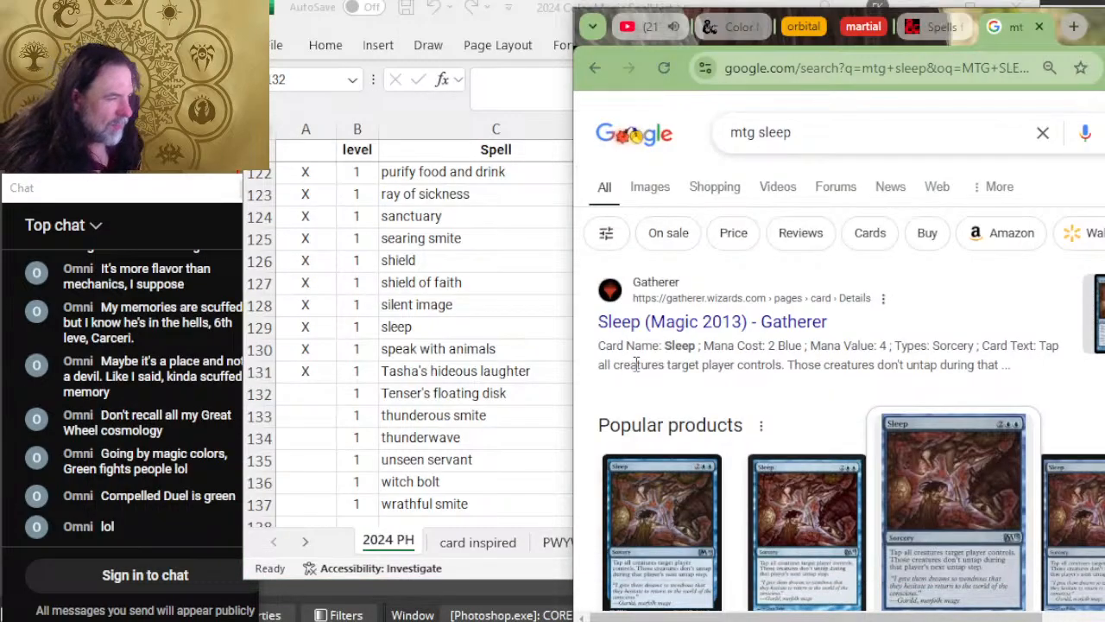
mouse_move(792, 132)
left_mouse_down()
mouse_move(767, 134)
mouse_move(773, 141)
left_mouse_up()
key("BackSpace")
key("BackSpace")
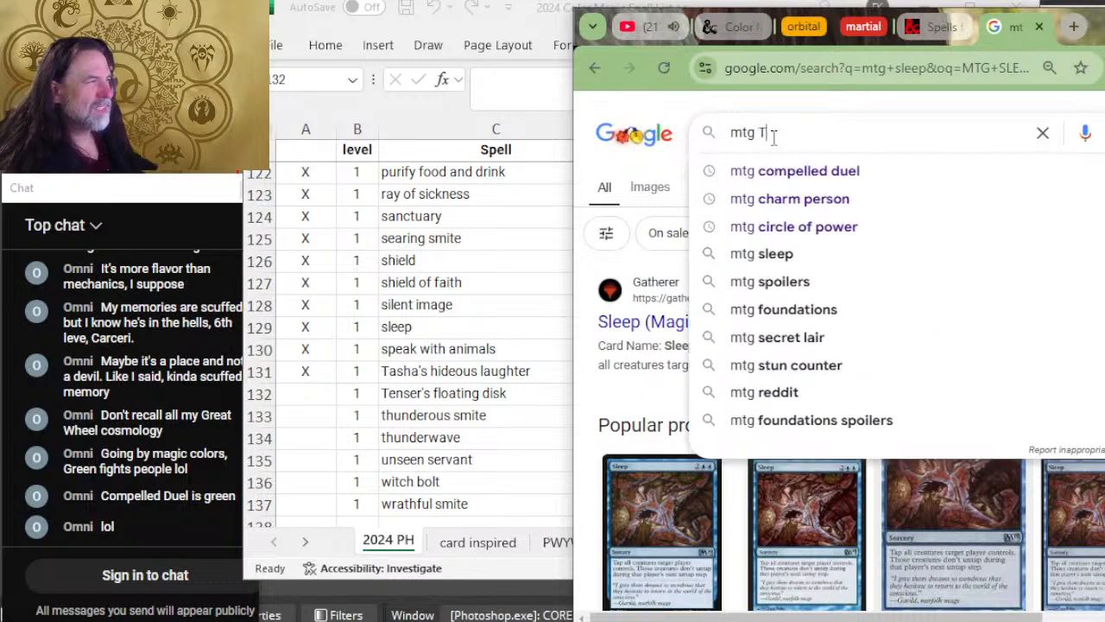
type("TASHA'S H")
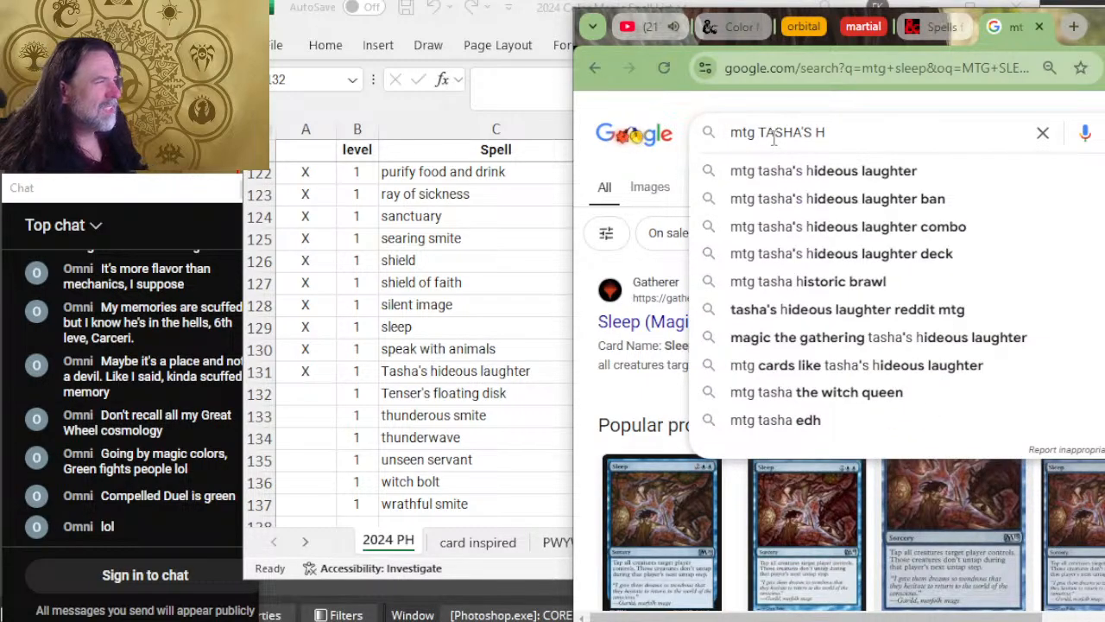
left_click(775, 170)
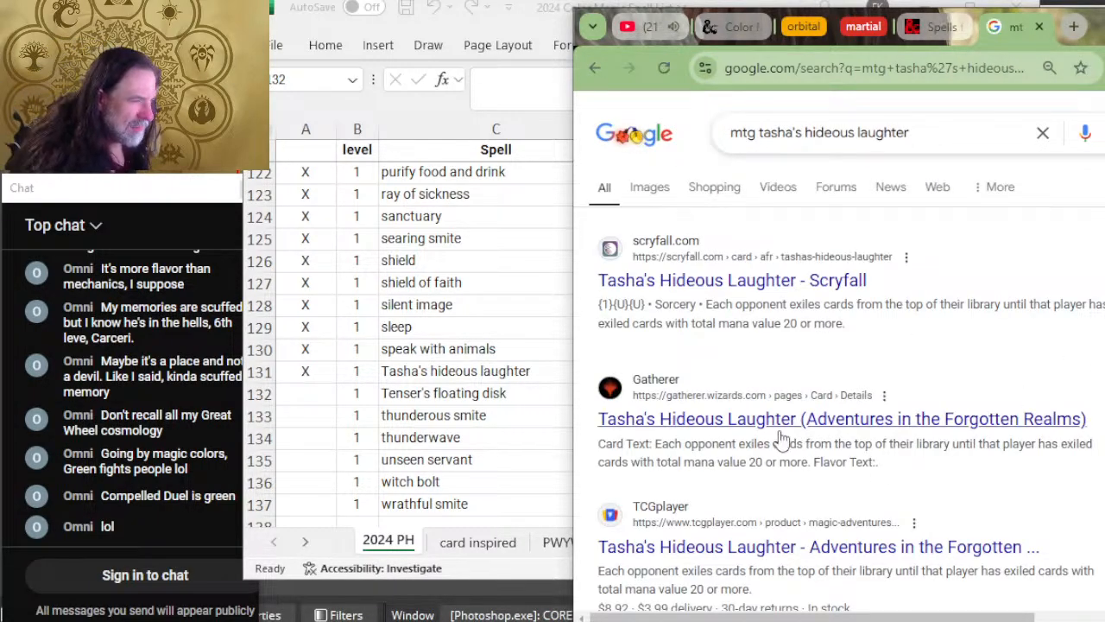
left_click(779, 436)
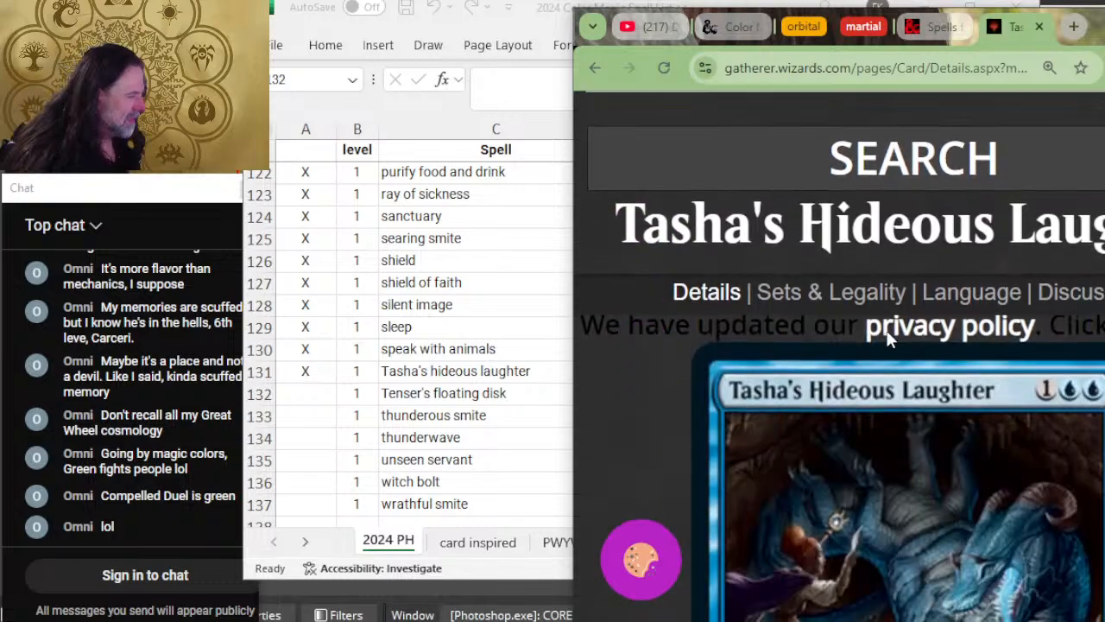
left_click(308, 388)
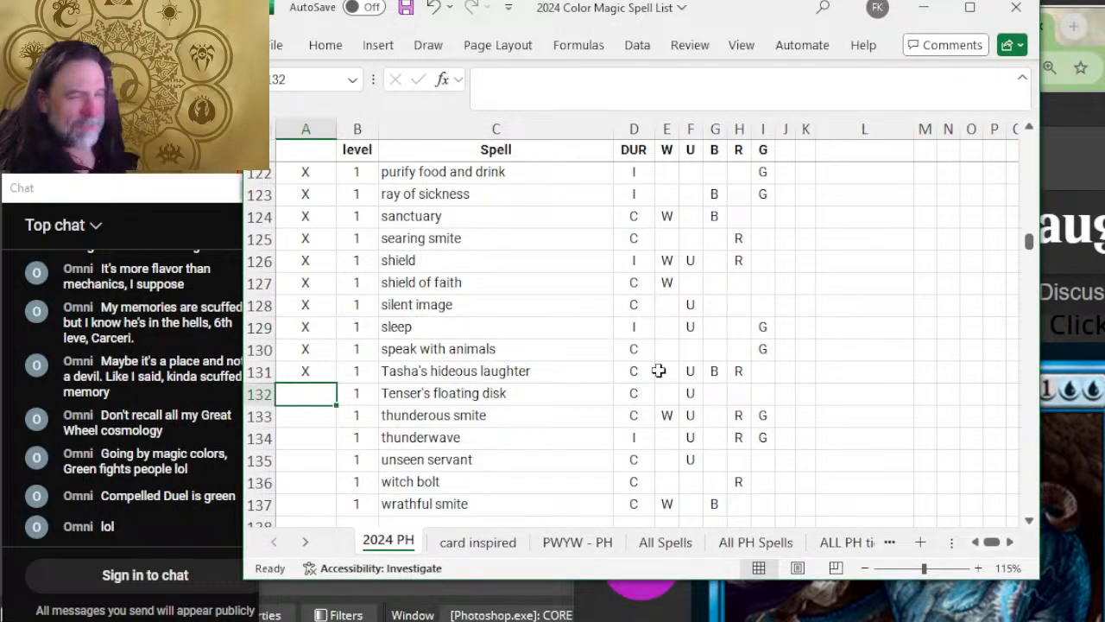
key("alt+Tab")
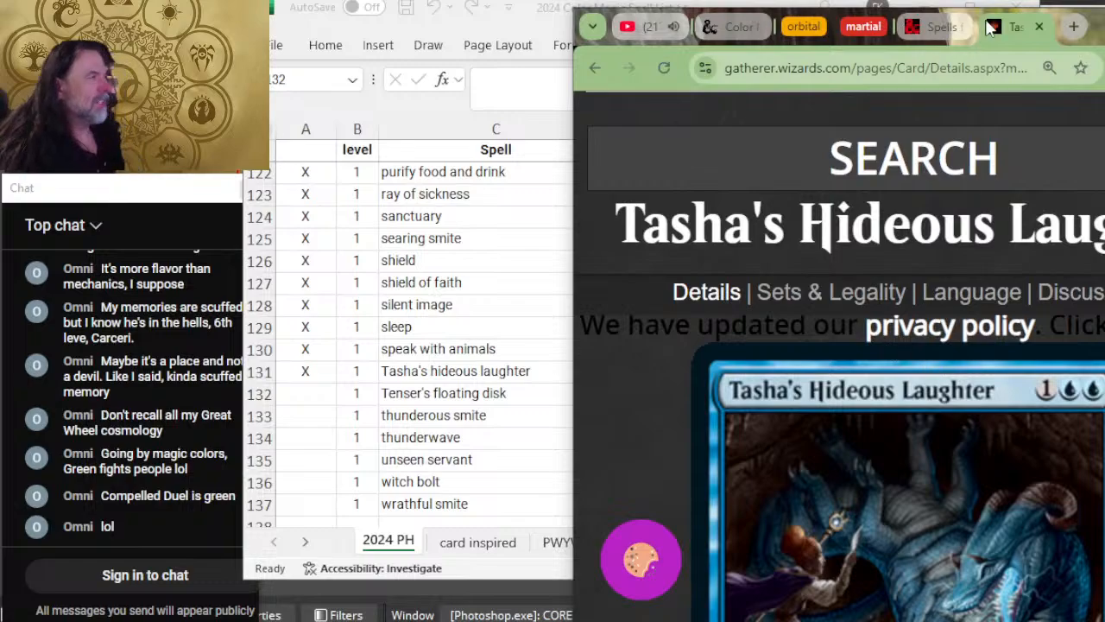
Step: Close the Gatherer card page and expand Tenser's Floating Disk on D&D Beyond to read its duration and description
left_click(1039, 26)
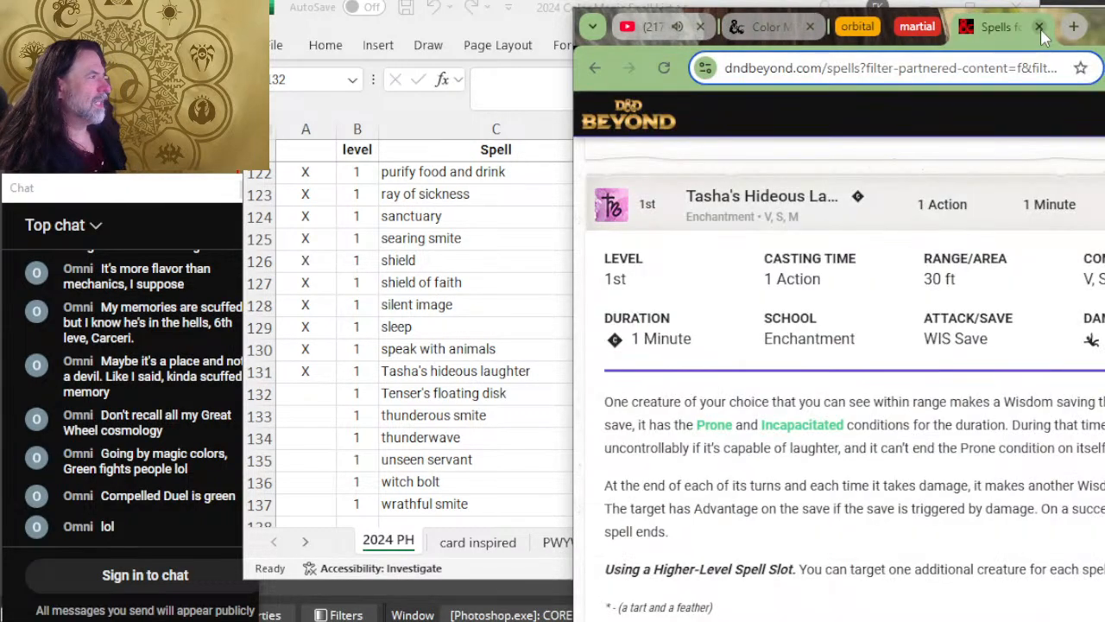
scroll(935, 318, "down", 1)
scroll(936, 319, "down", 5)
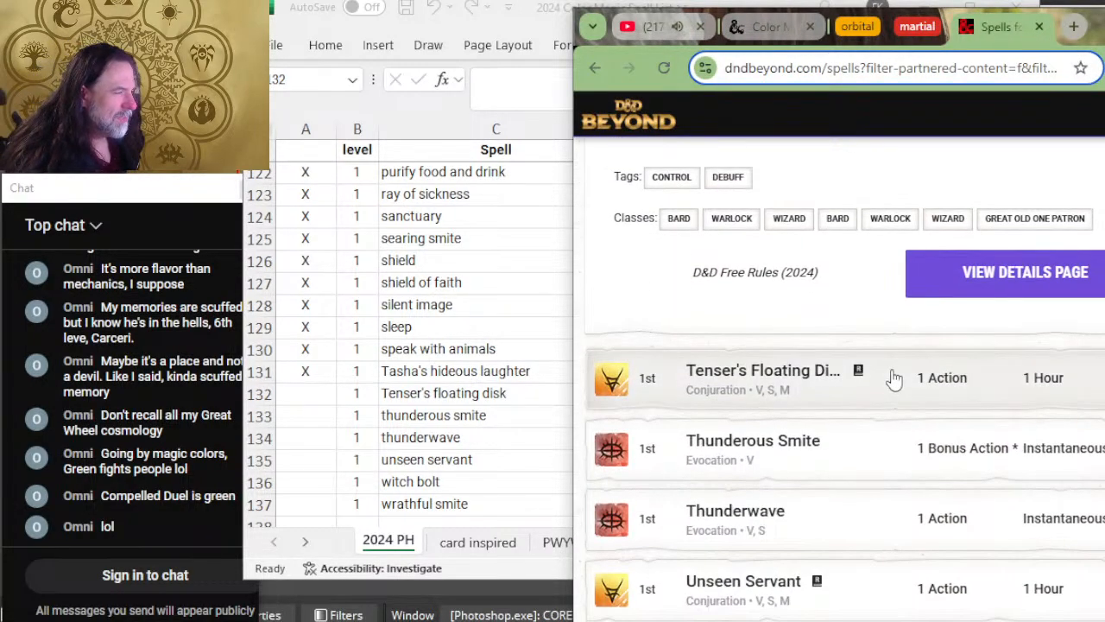
left_click(893, 380)
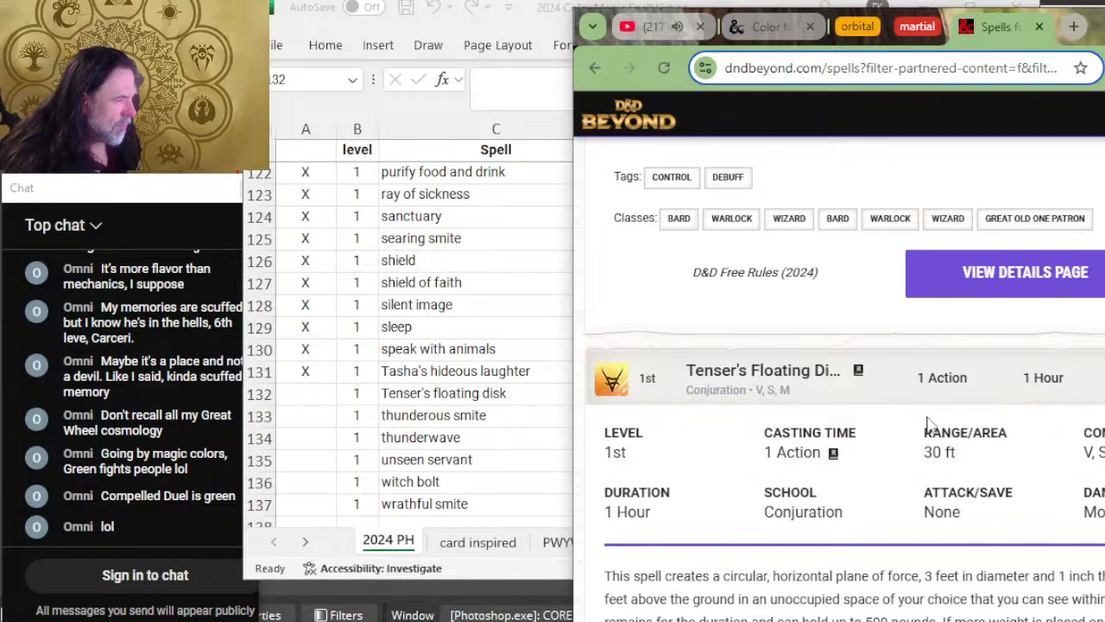
scroll(828, 458, "down", 2)
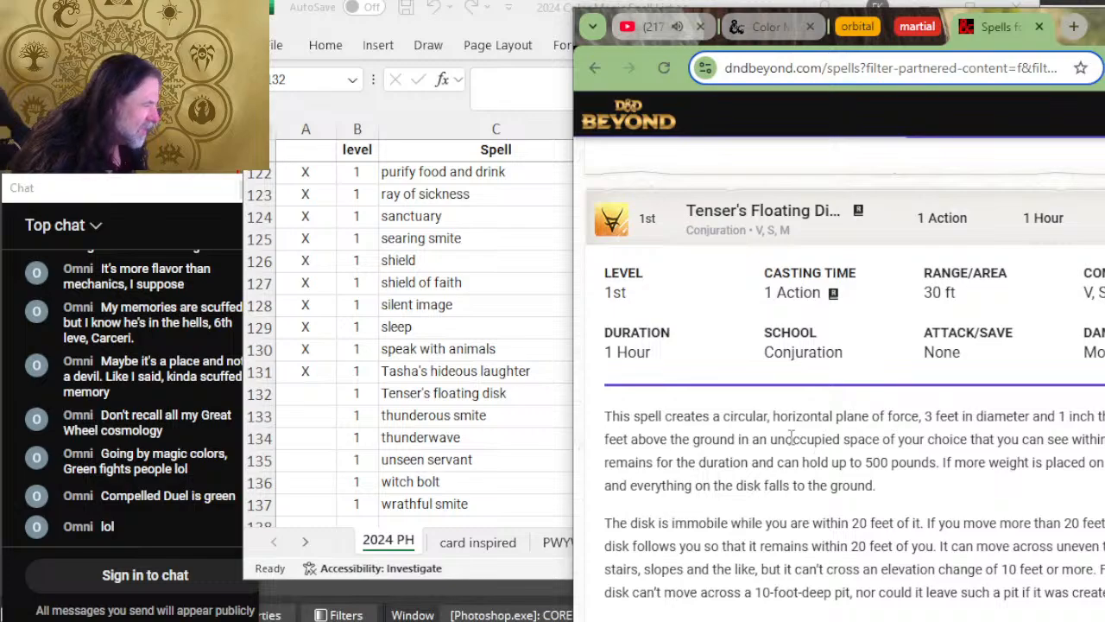
Step: Switch to Excel, mark the Tenser's floating disk row as reviewed with X, and add W and R to its white and red columns
key("alt+Tab")
type("X")
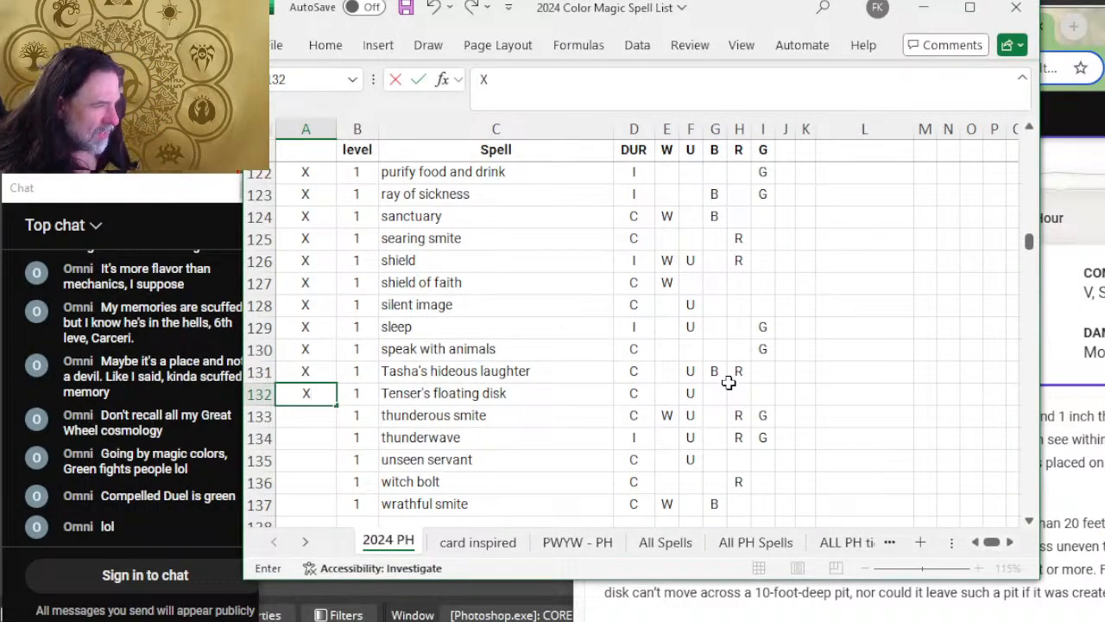
left_click(663, 392)
type("W")
left_click(740, 392)
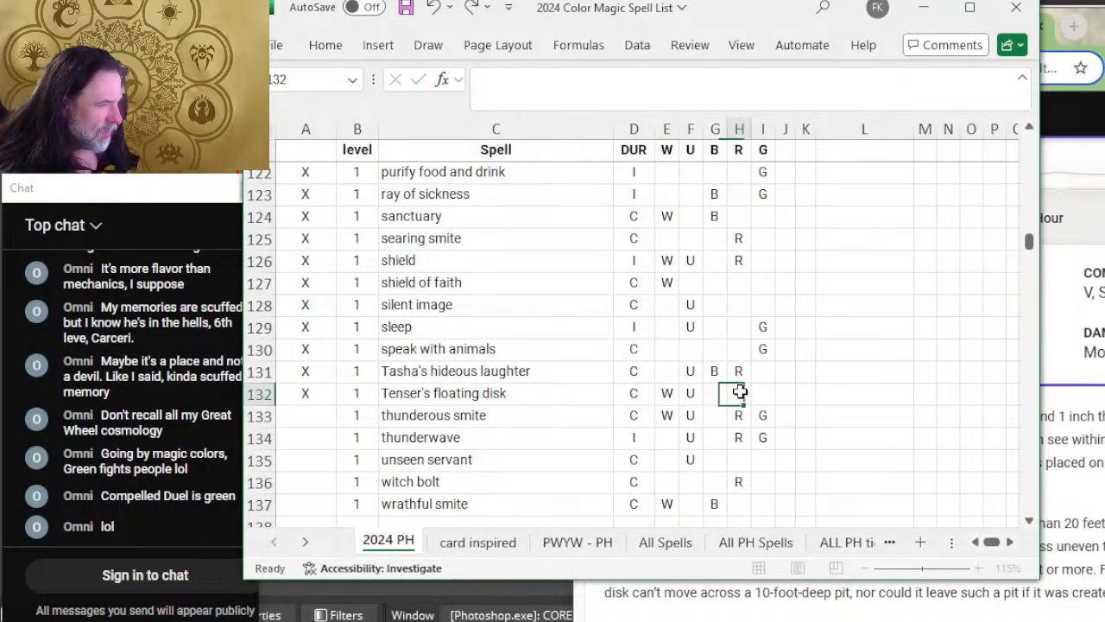
type("R")
Step: Select the review cell for thunderous smite in Excel, then expand Thunderous Smite on D&D Beyond to read its details
left_click(306, 416)
key("alt+Tab")
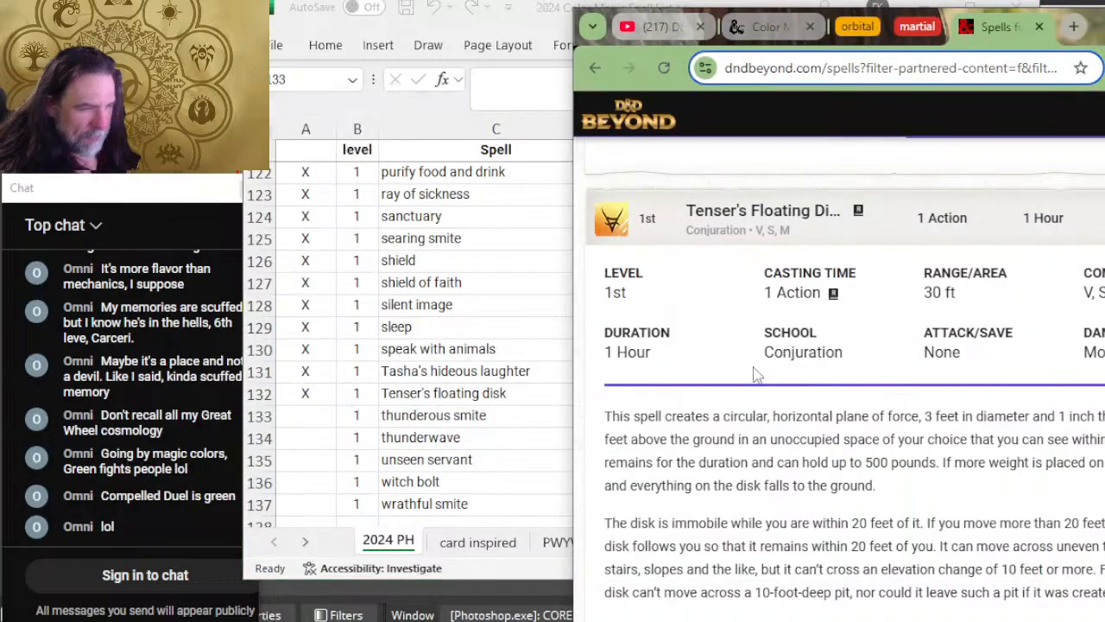
scroll(768, 363, "down", 8)
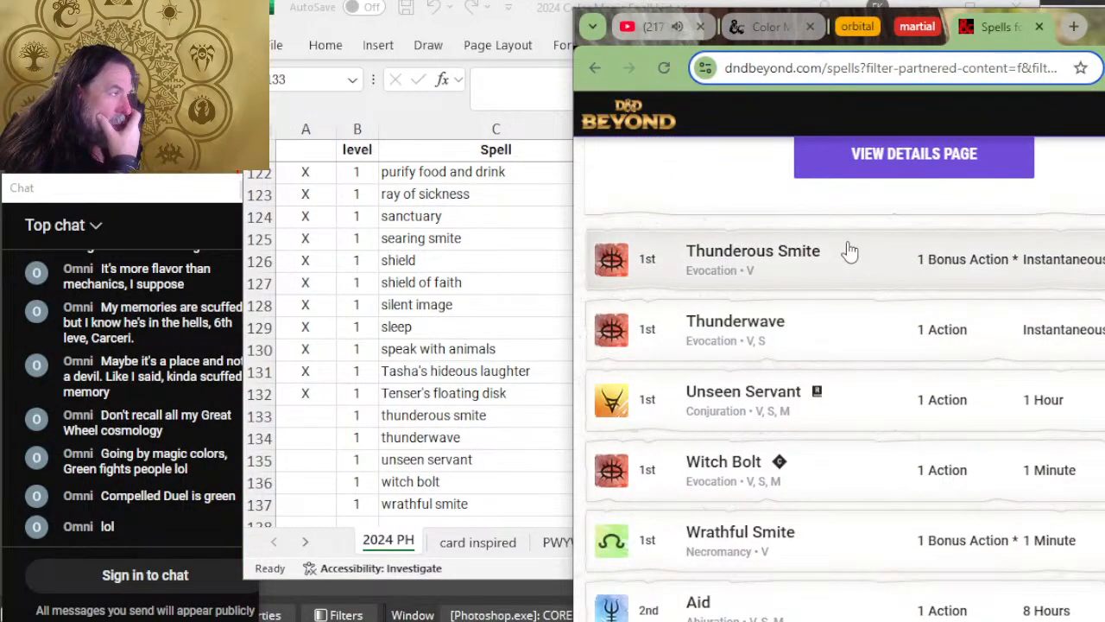
left_click(853, 249)
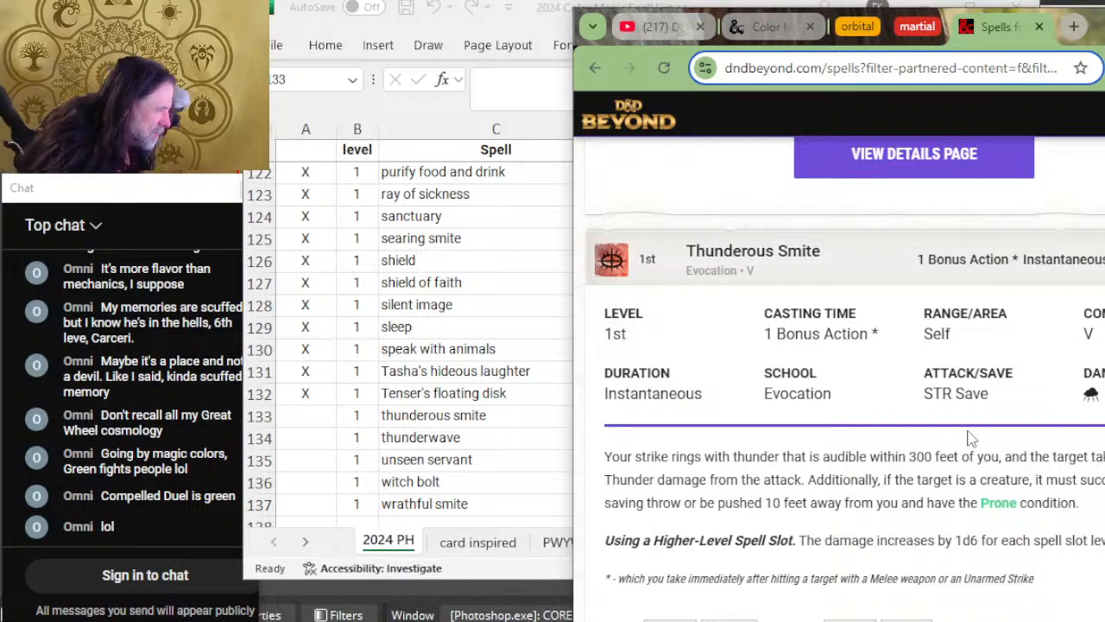
Step: Switch to Excel, mark the thunderous smite row as reviewed with X, clear its white column, and check its remaining colors
key("alt+Tab")
type("X")
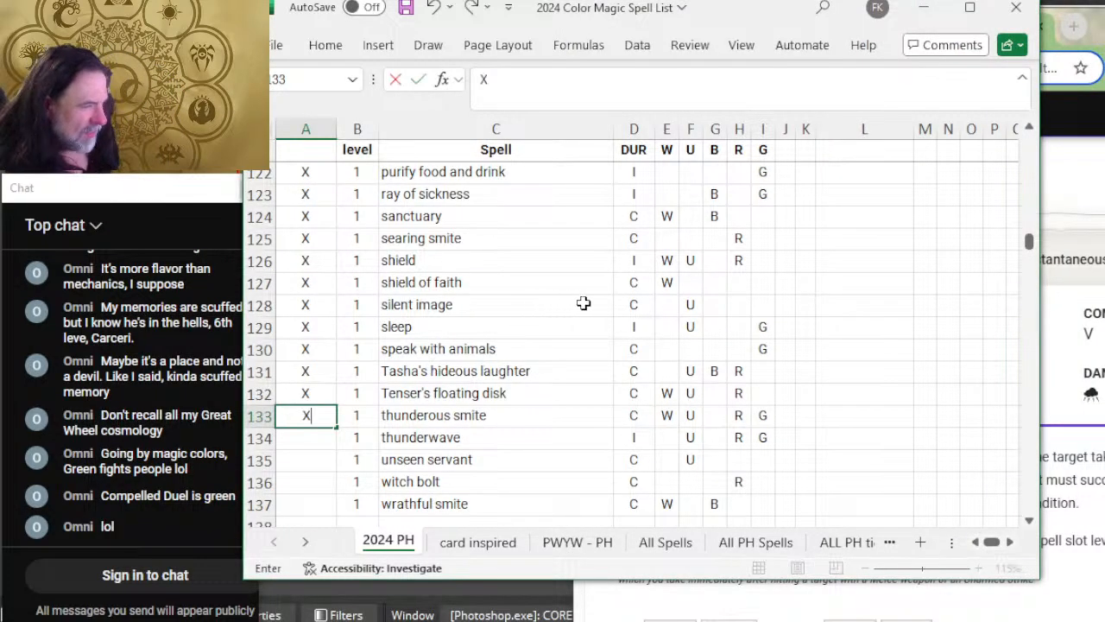
left_click(670, 415)
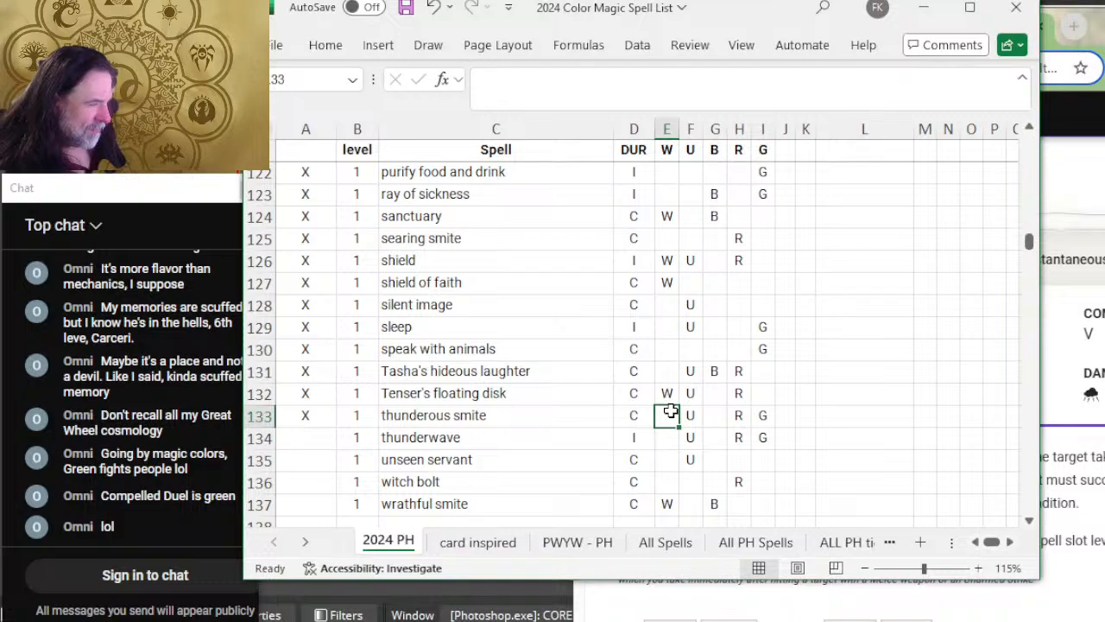
key("Right")
key("Right")
key("Right")
key("Right")
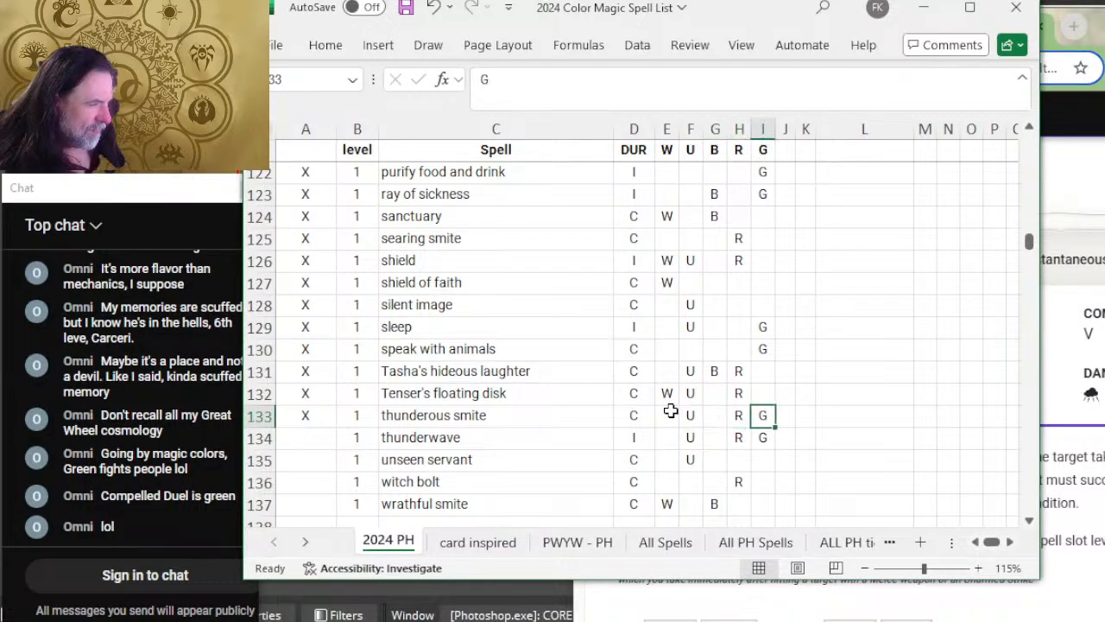
key("Left")
key("Left")
key("Left")
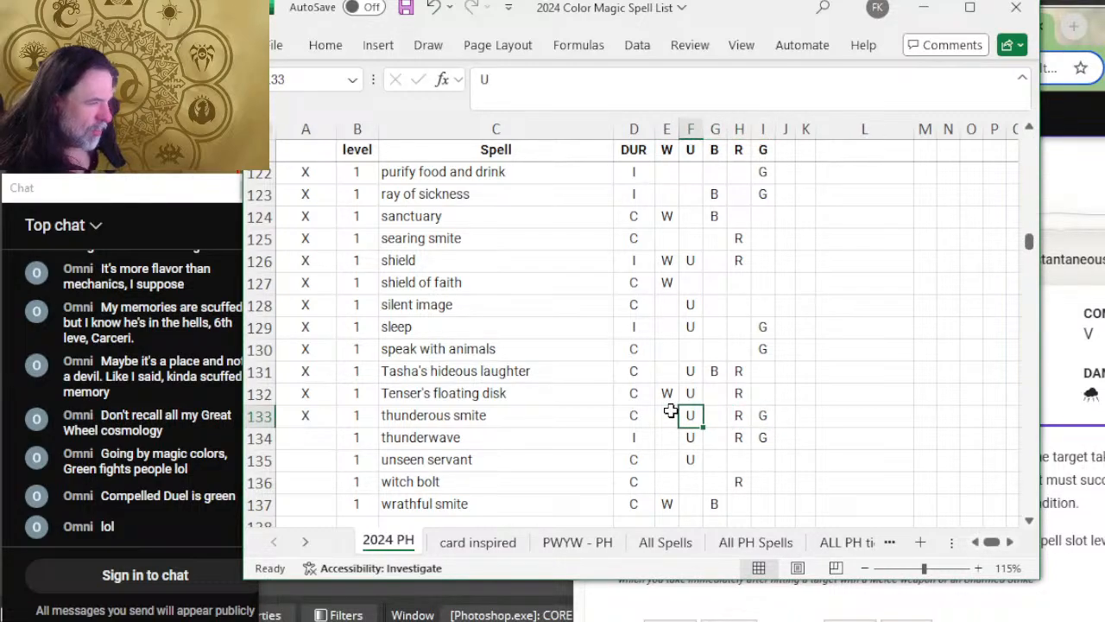
scroll(637, 459, "down", 2)
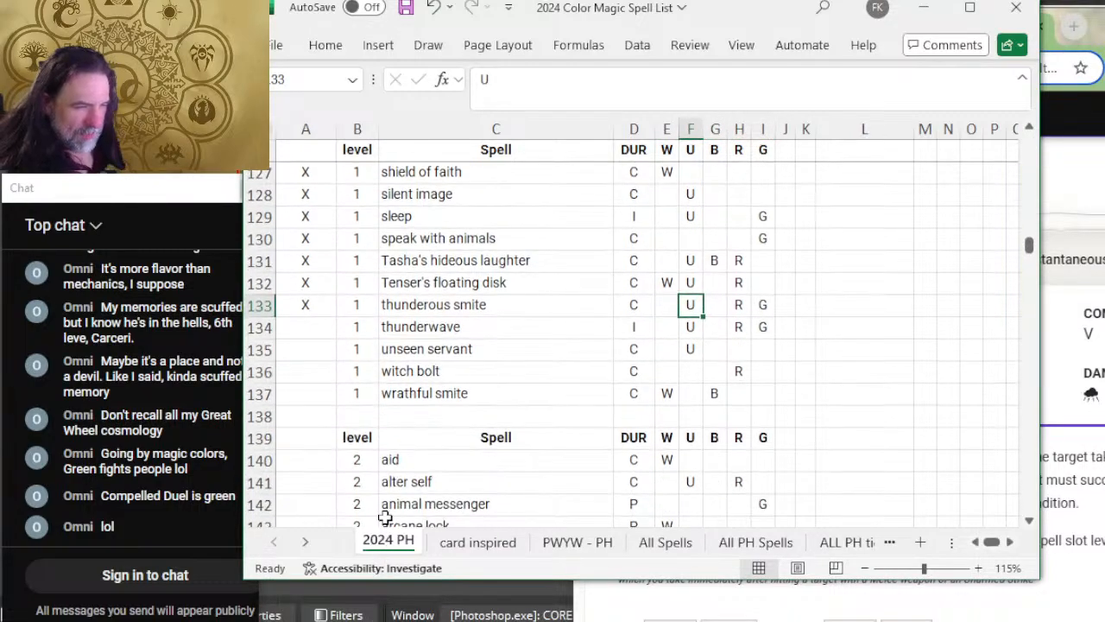
Step: Expand Thunderwave on D&D Beyond to read its details, and mark its Excel row as reviewed with X
left_click(298, 324)
key("alt+Tab")
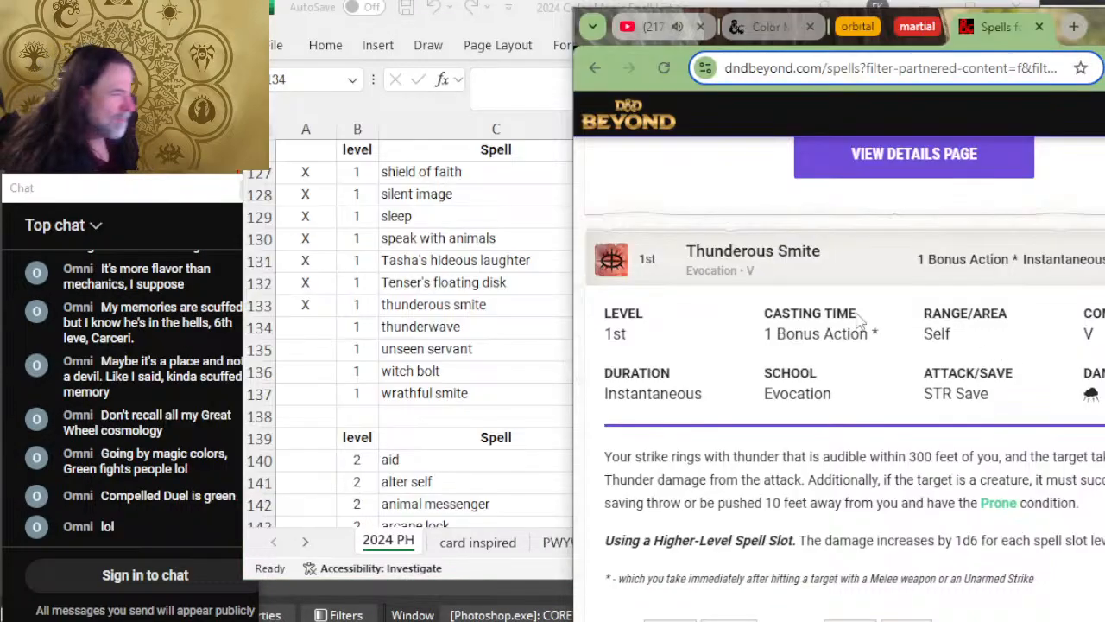
scroll(859, 320, "down", 5)
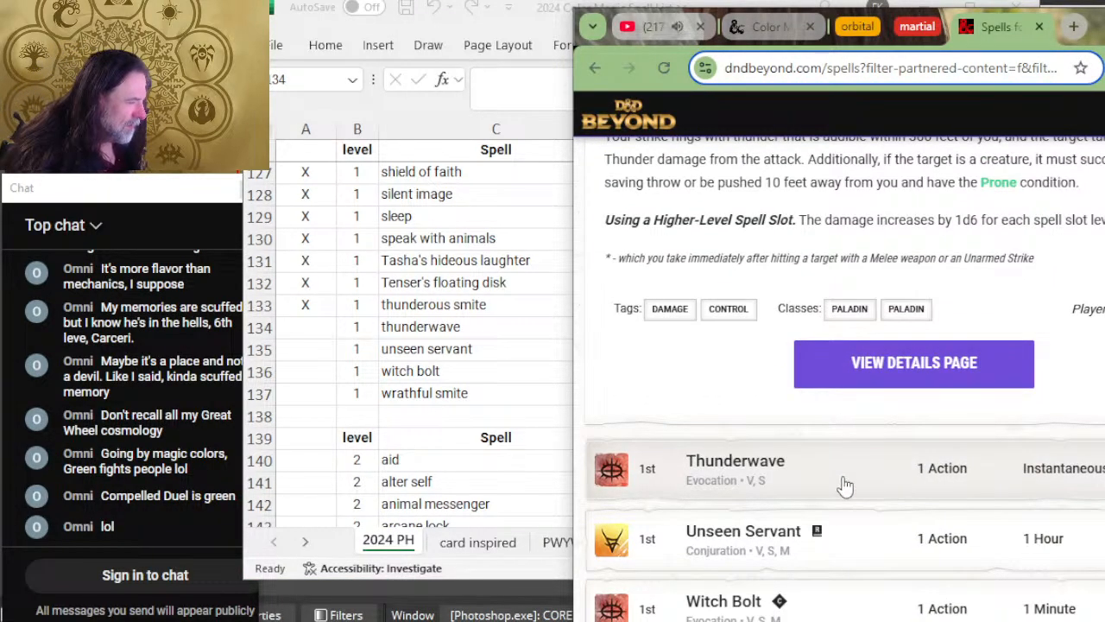
left_click(845, 486)
scroll(859, 392, "down", 2)
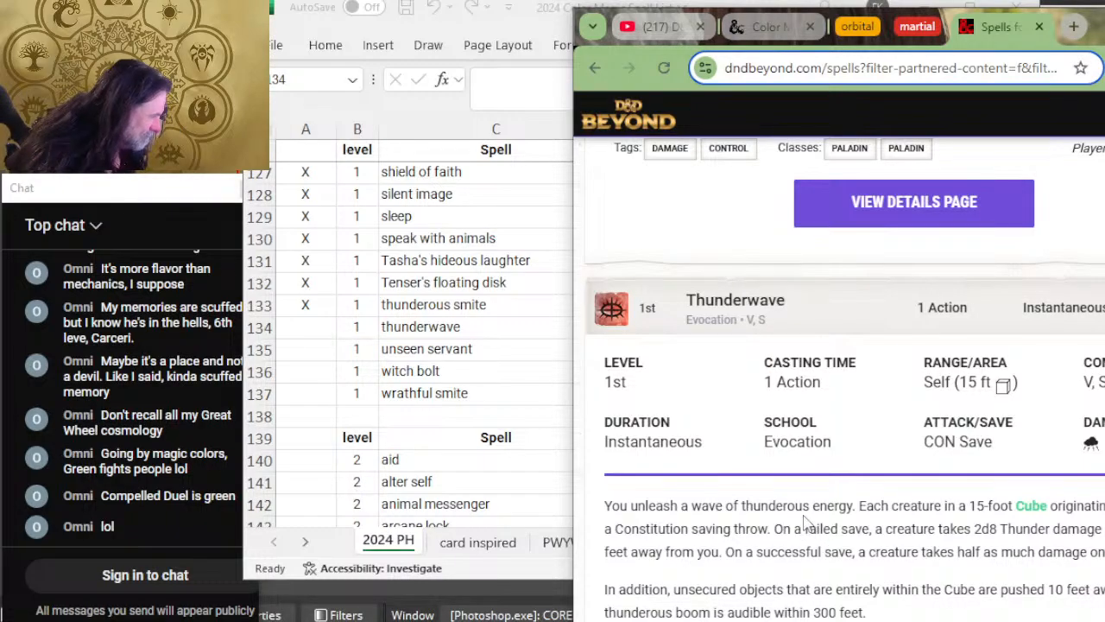
key("alt+Tab")
type("X")
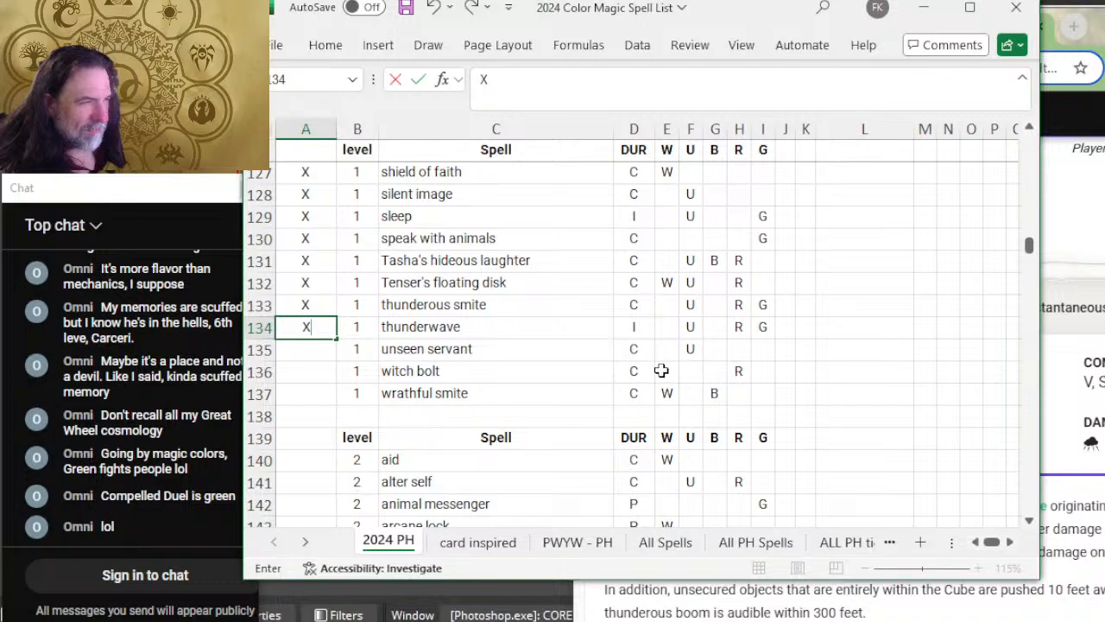
Step: Recheck Thunderous Smite's duration on D&D Beyond, set its DUR value to I in Excel, and look back over the earlier level 1 spell rows
key("alt+Tab")
scroll(908, 368, "up", 8)
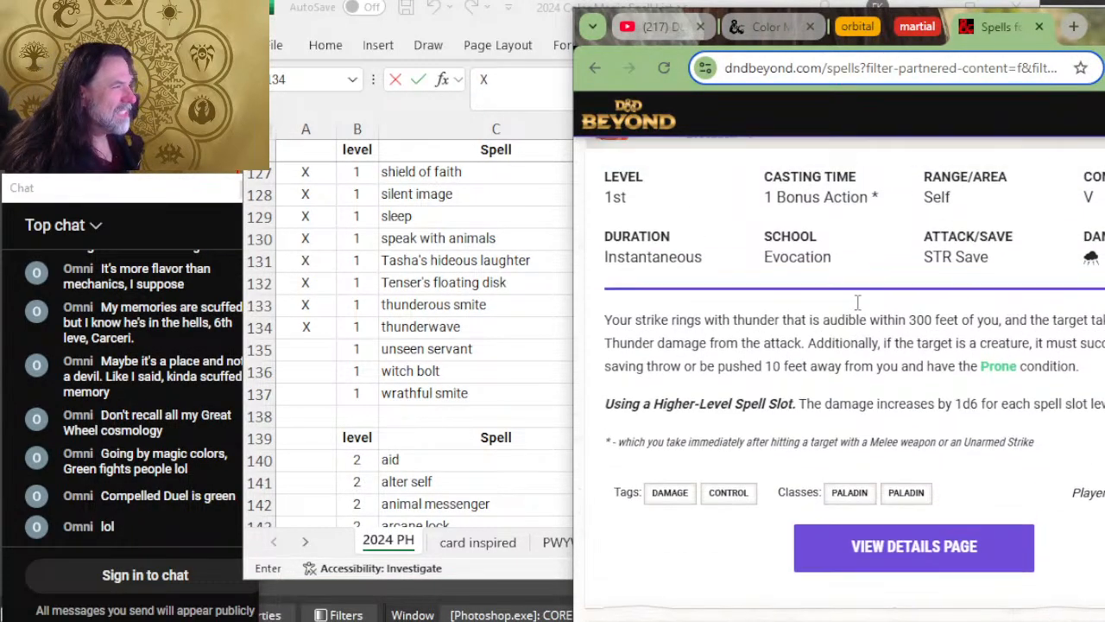
key("alt+Tab")
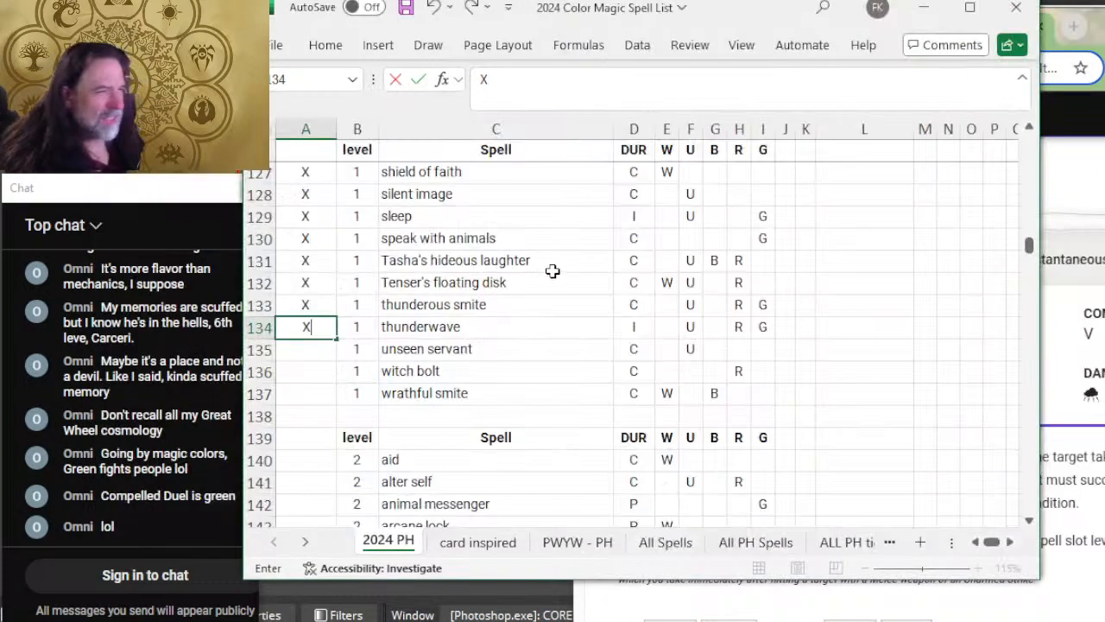
left_click(647, 307)
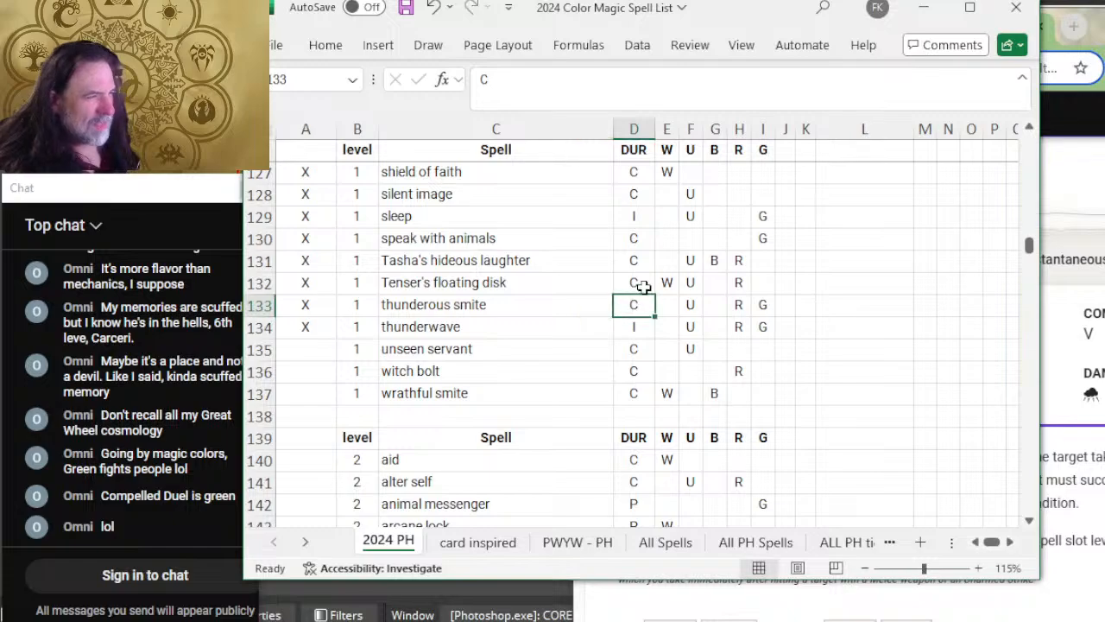
type("I")
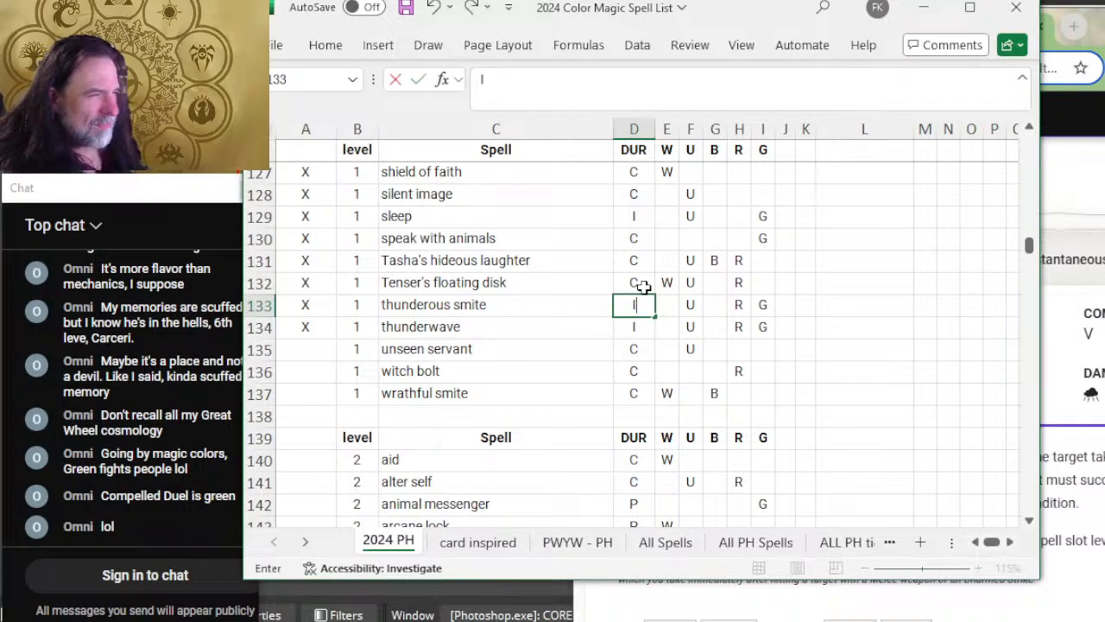
scroll(420, 304, "up", 4)
scroll(568, 304, "up", 5)
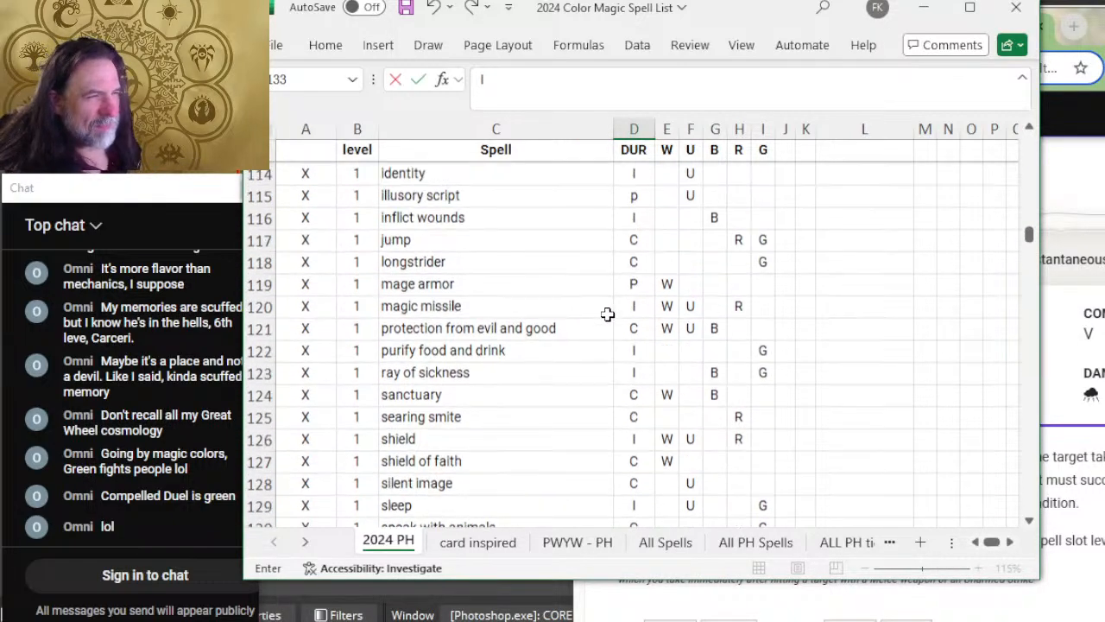
Step: Look back over the level 1 spell rows and set searing smite's DUR value to I
scroll(651, 343, "up", 2)
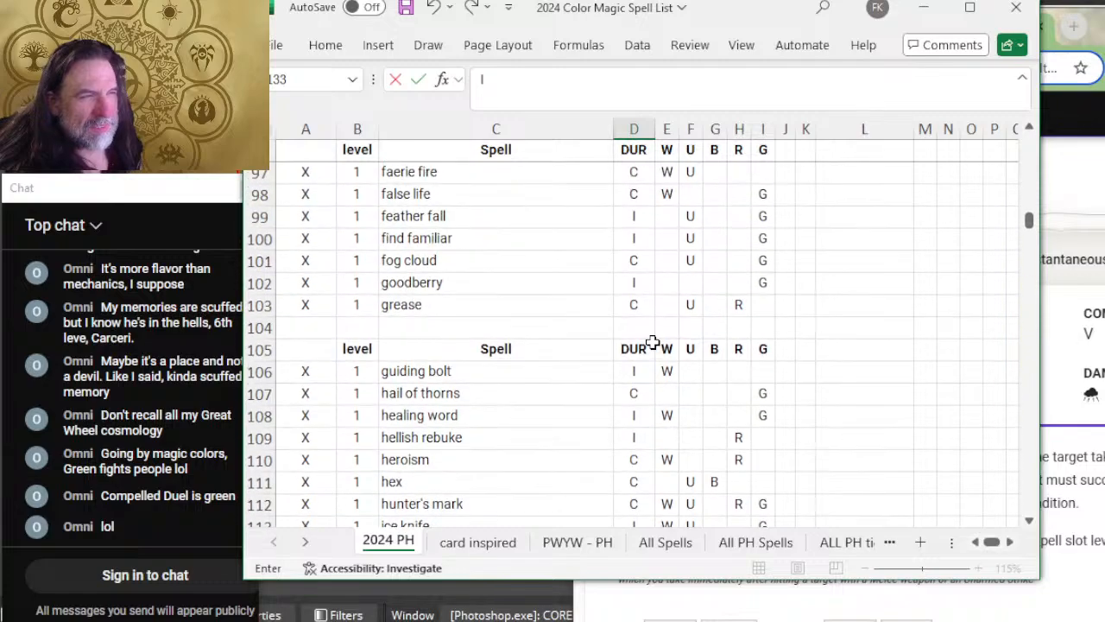
scroll(651, 343, "down", 7)
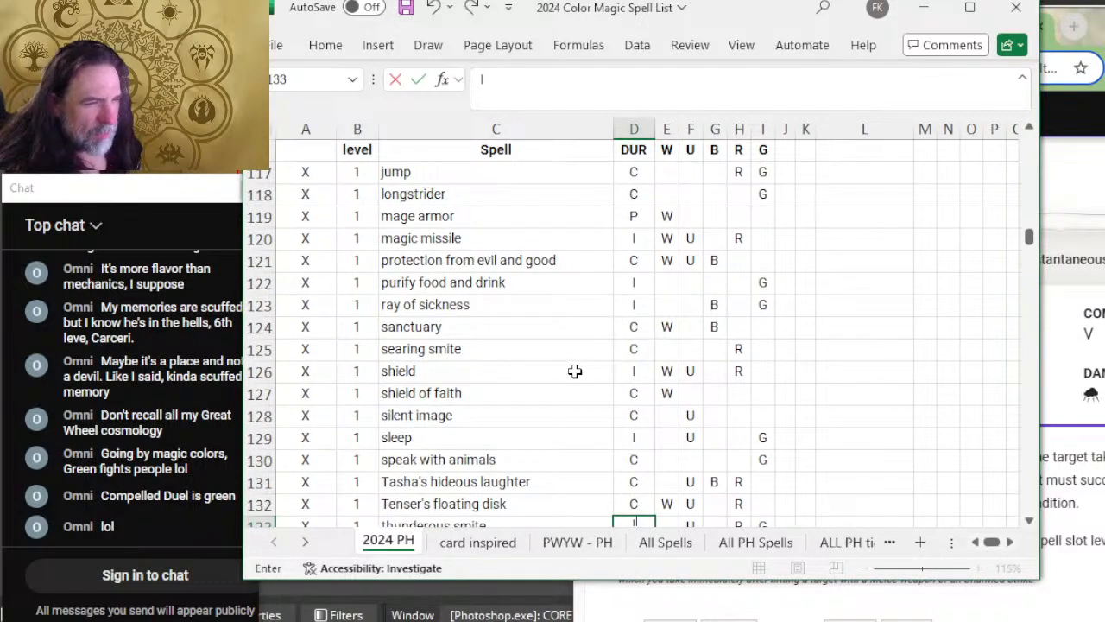
left_click(643, 343)
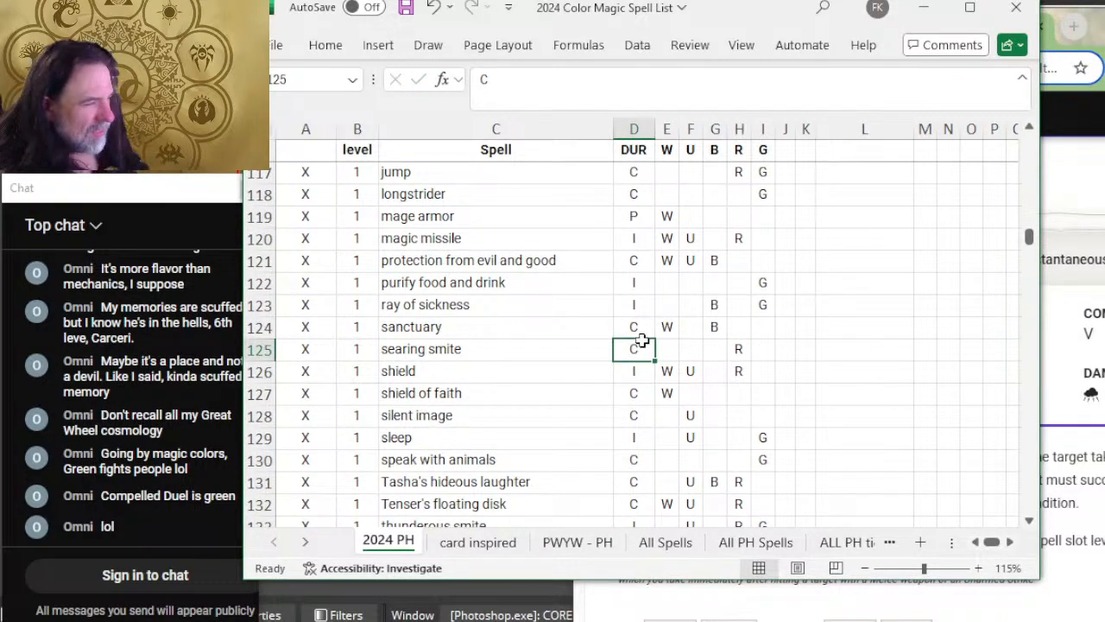
type("I")
Step: Switch to D&D Beyond and find the Searing Smite entry to read its duration and full description
key("alt+Tab")
scroll(939, 346, "up", 1)
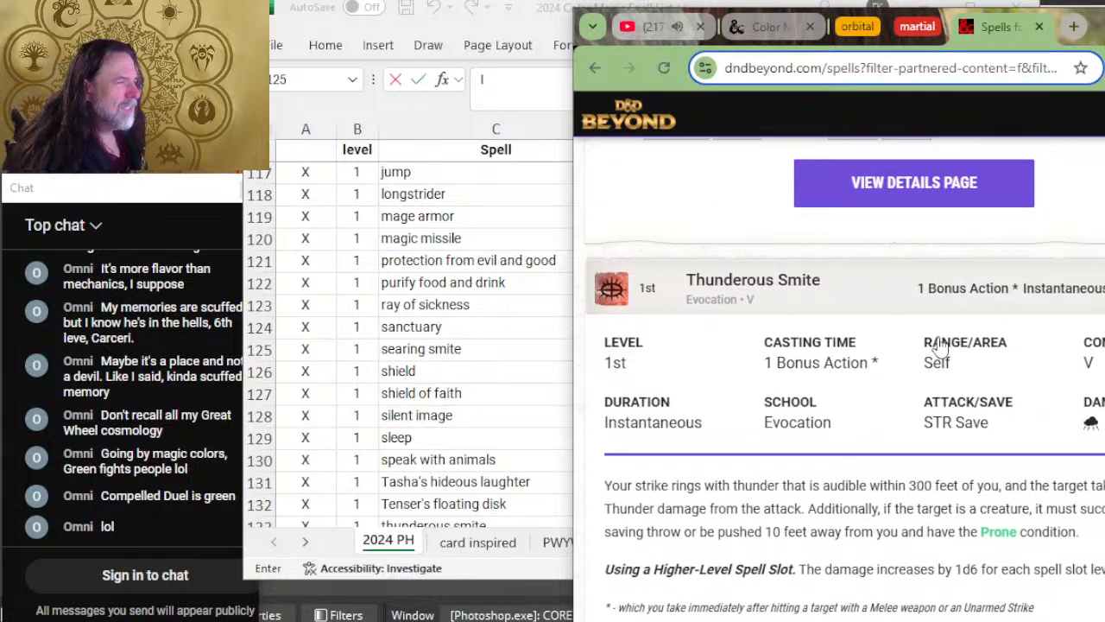
scroll(939, 345, "up", 15)
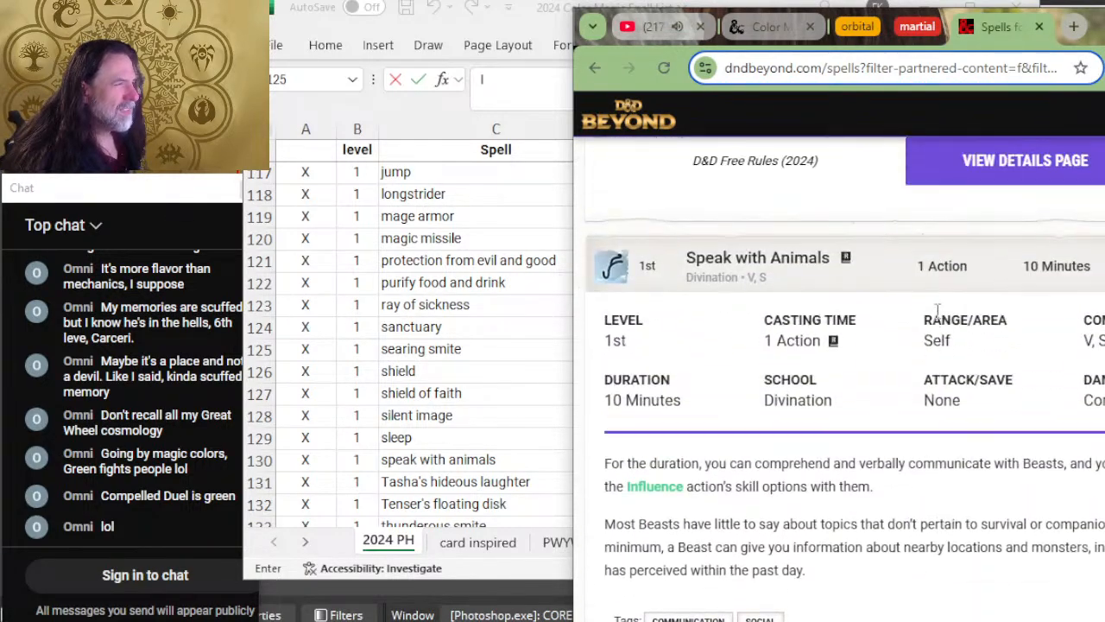
scroll(939, 311, "up", 10)
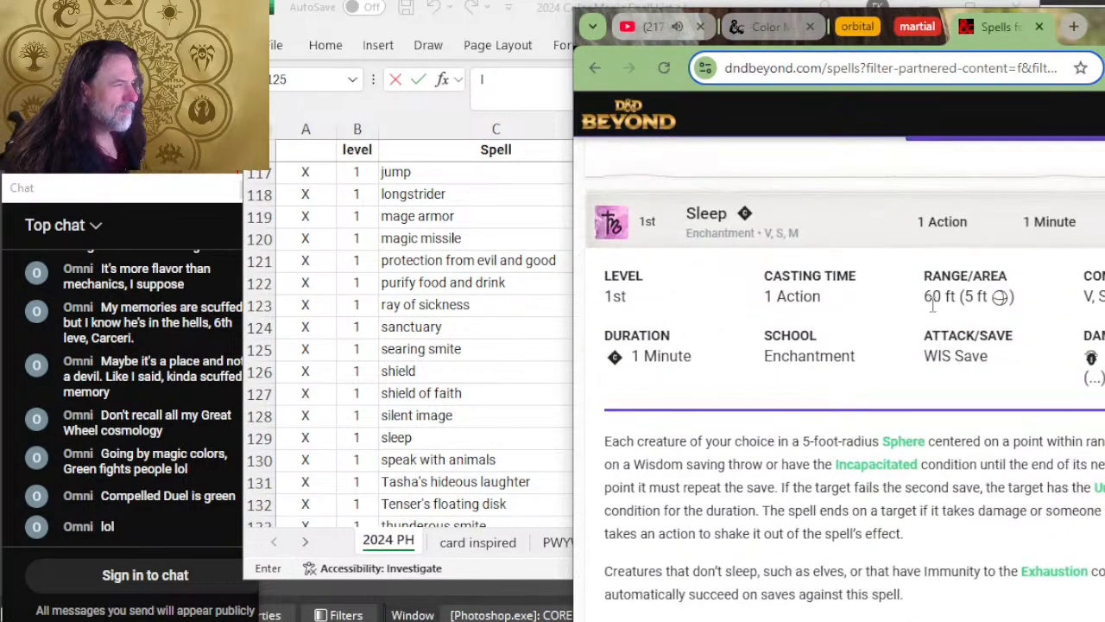
scroll(933, 309, "up", 10)
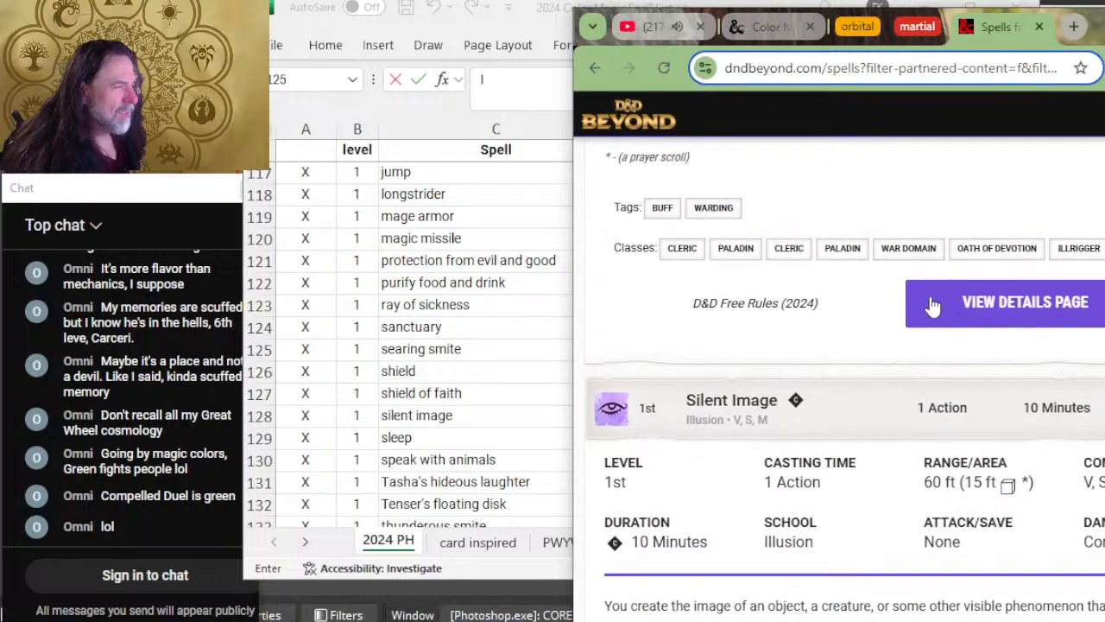
scroll(932, 306, "up", 10)
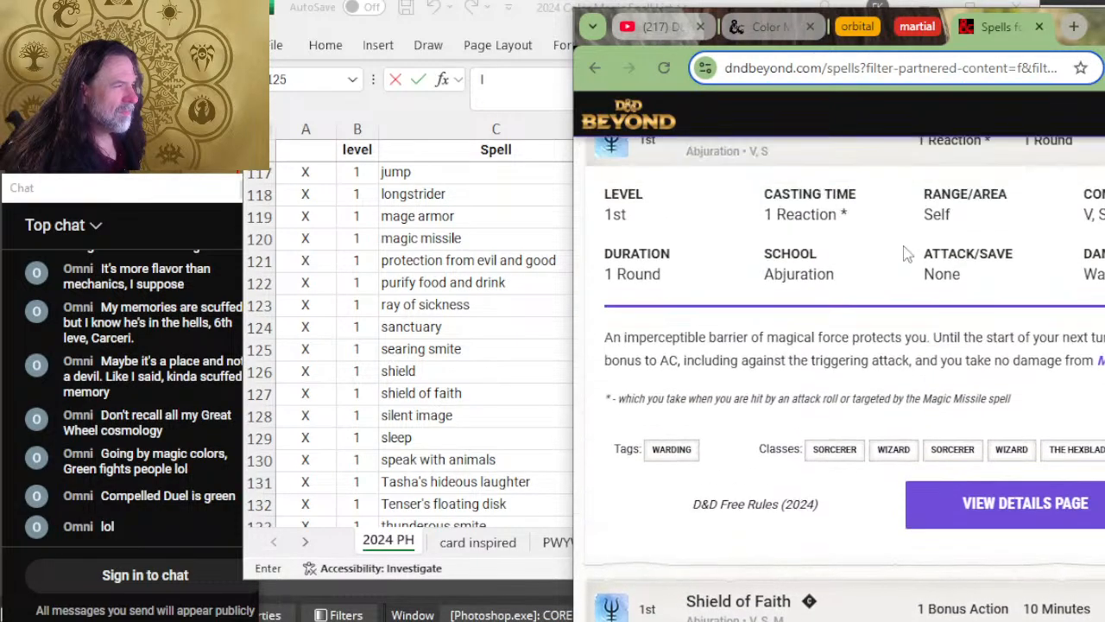
scroll(872, 259, "up", 10)
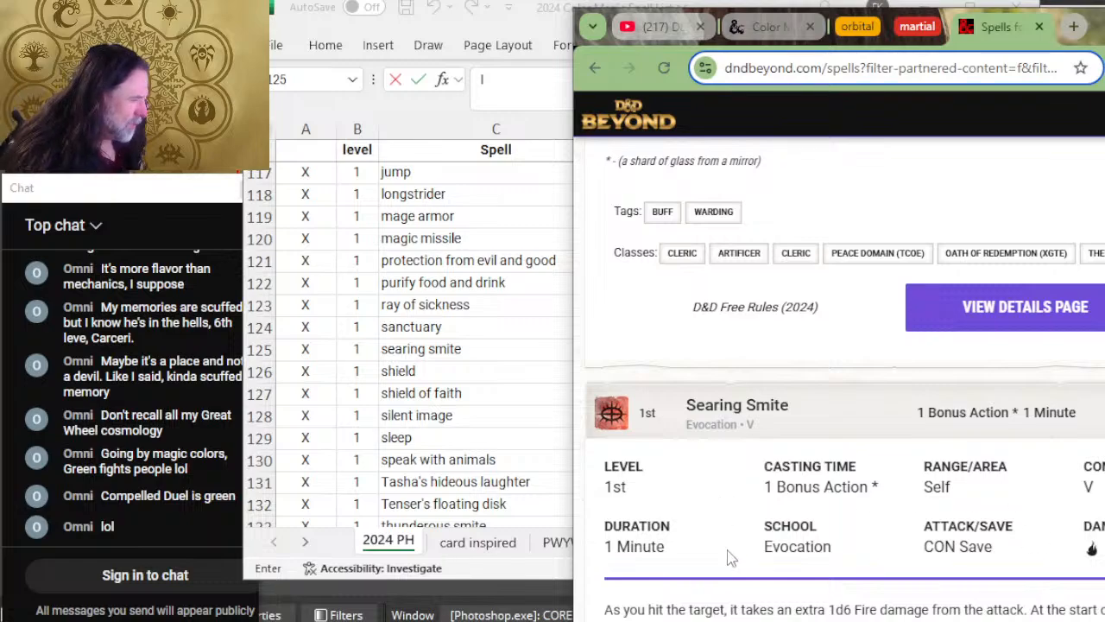
scroll(932, 528, "down", 2)
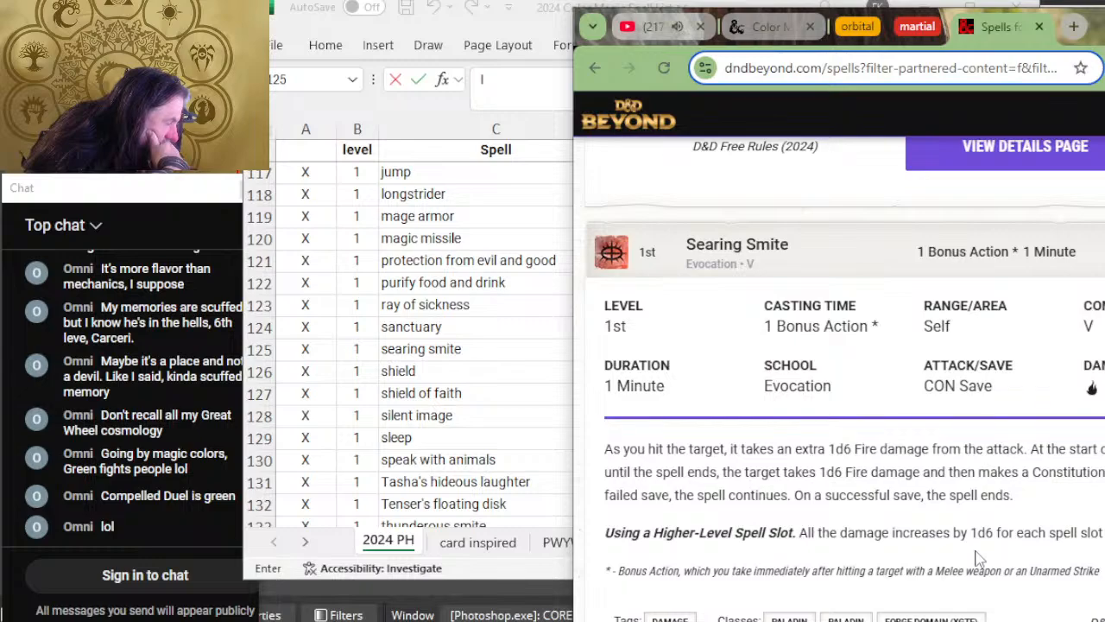
scroll(976, 557, "down", 2)
scroll(916, 555, "up", 2)
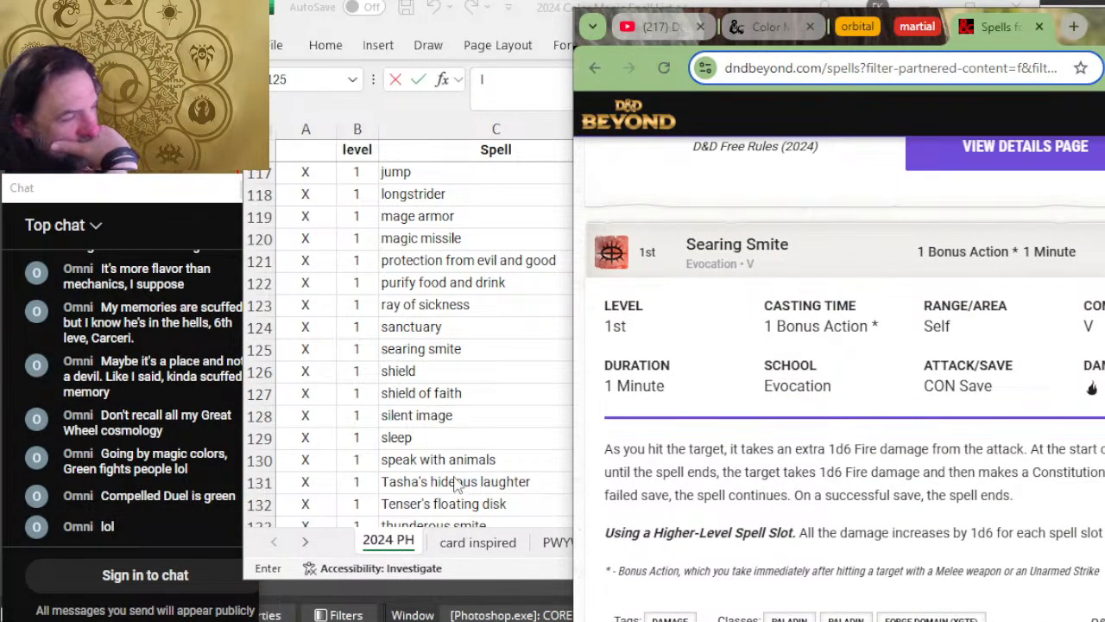
Step: Return to Excel, commit searing smite's I duration, and glance once more at its D&D Beyond entry
left_click(538, 350)
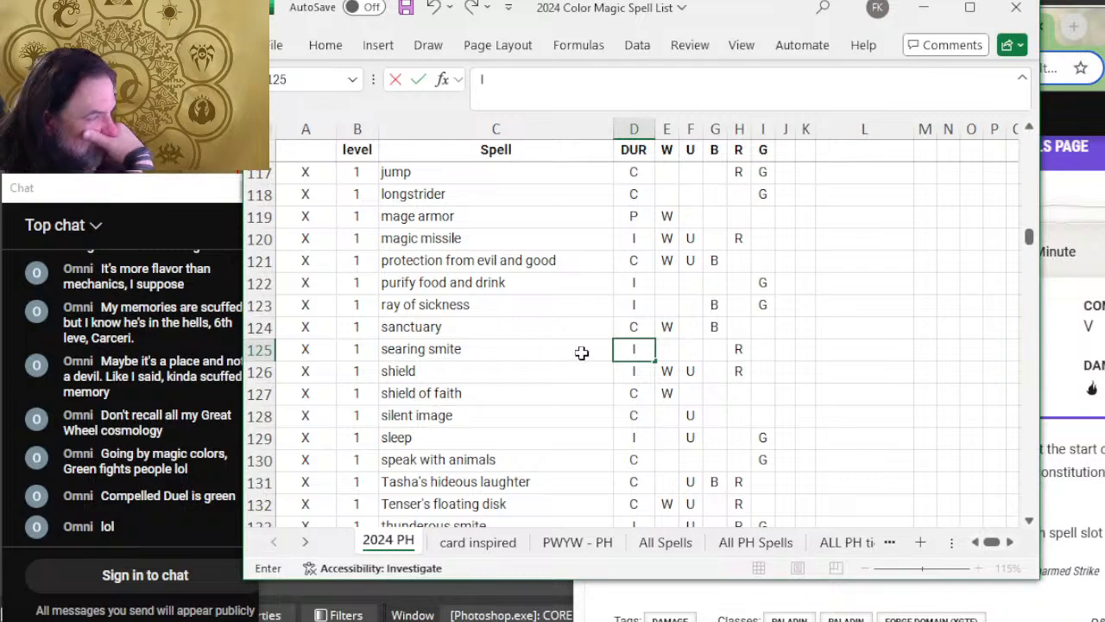
left_click(570, 352)
left_click(633, 349)
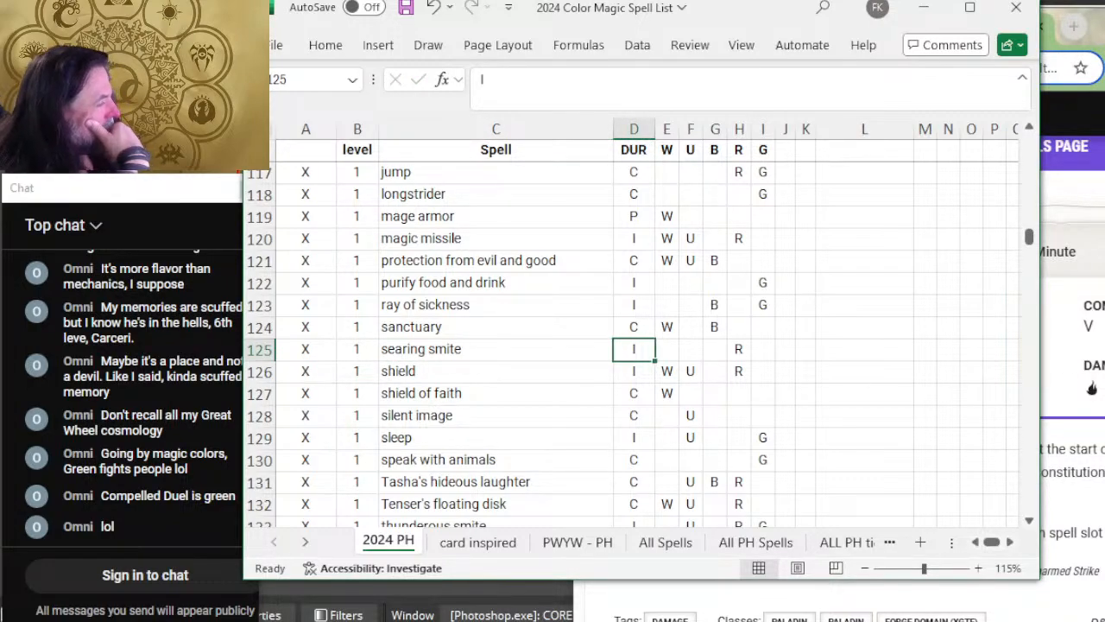
key("alt+Tab")
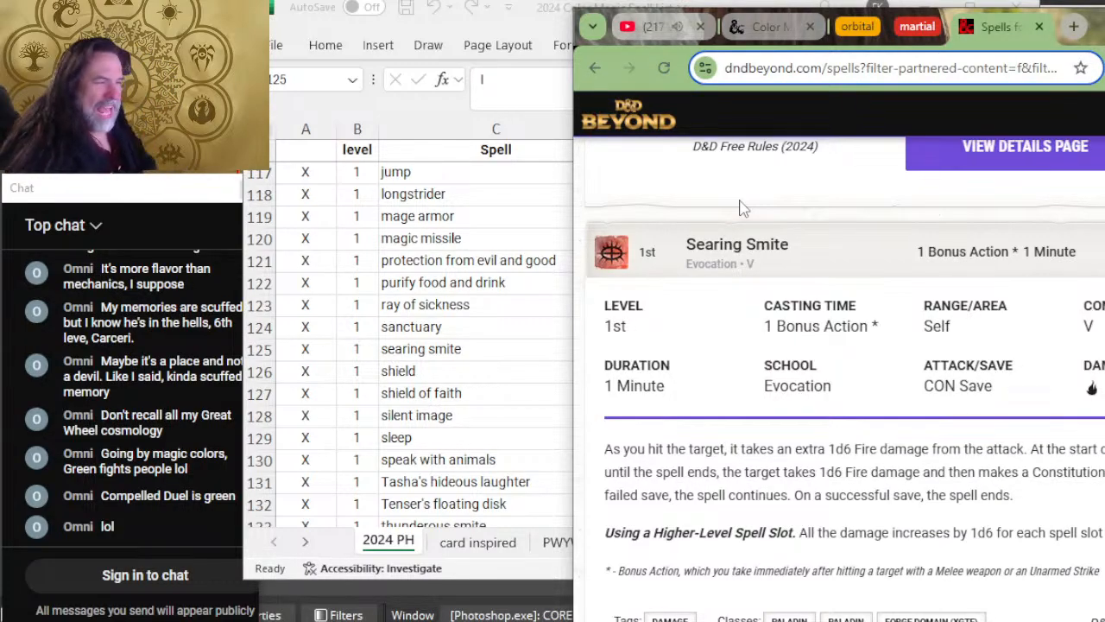
key("alt+Tab")
key("Down")
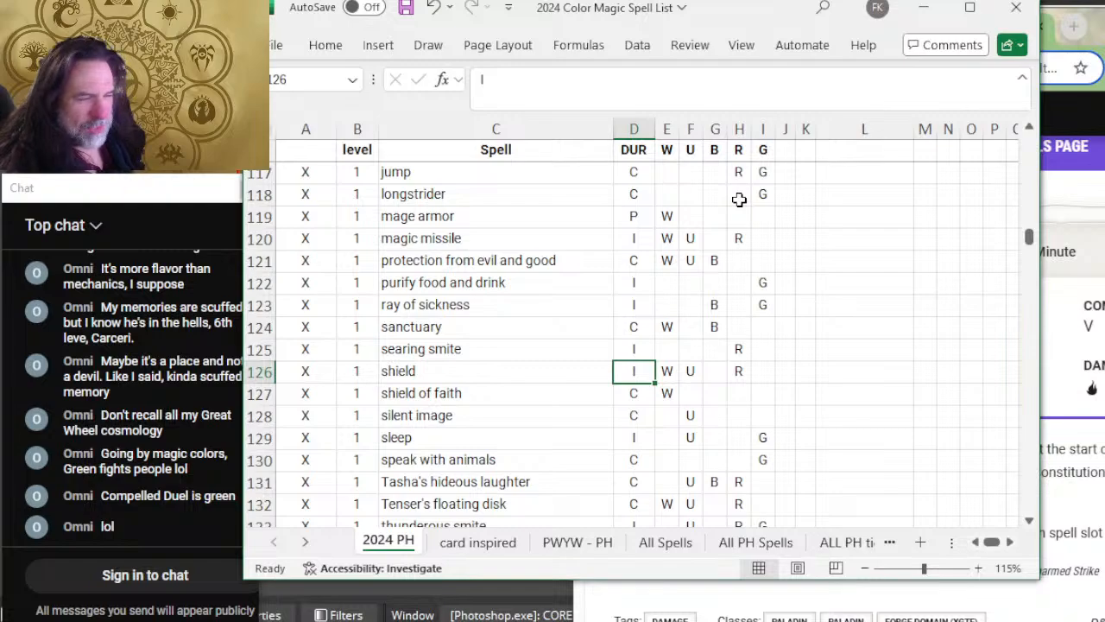
Step: Select the review cell for unseen servant in Excel, then expand Unseen Servant on D&D Beyond to read its details
scroll(616, 312, "down", 7)
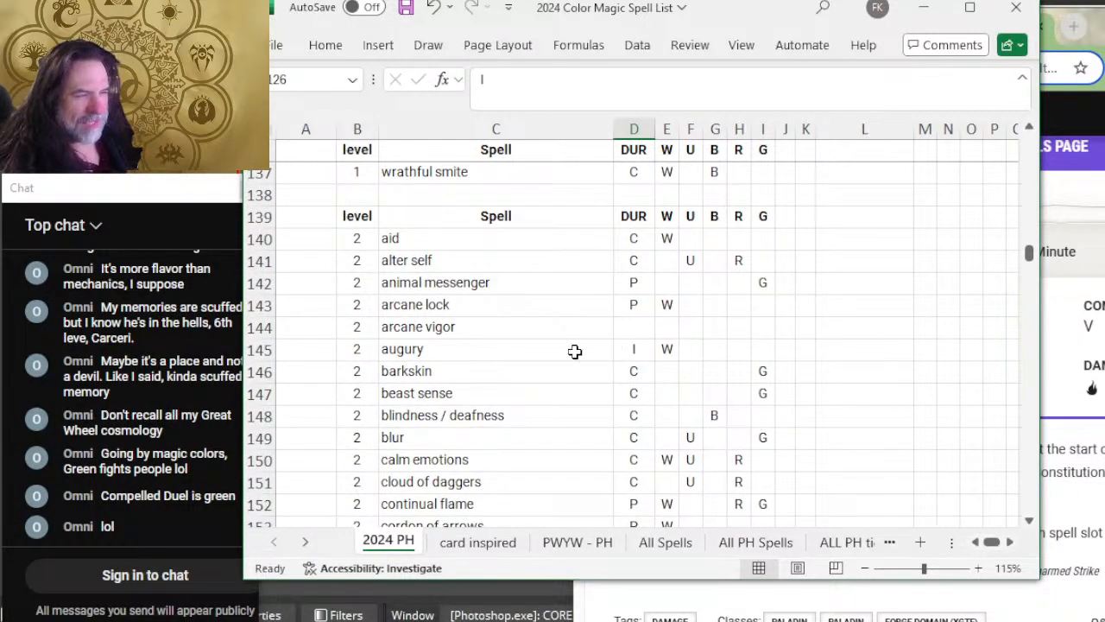
scroll(621, 331, "up", 3)
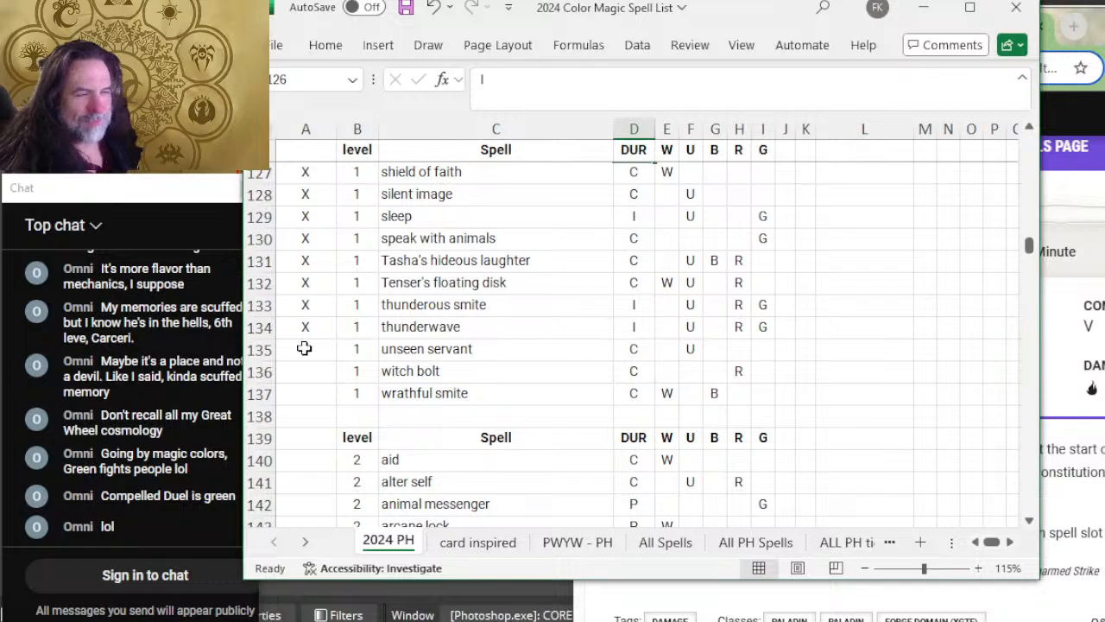
left_click(308, 355)
key("alt+Tab")
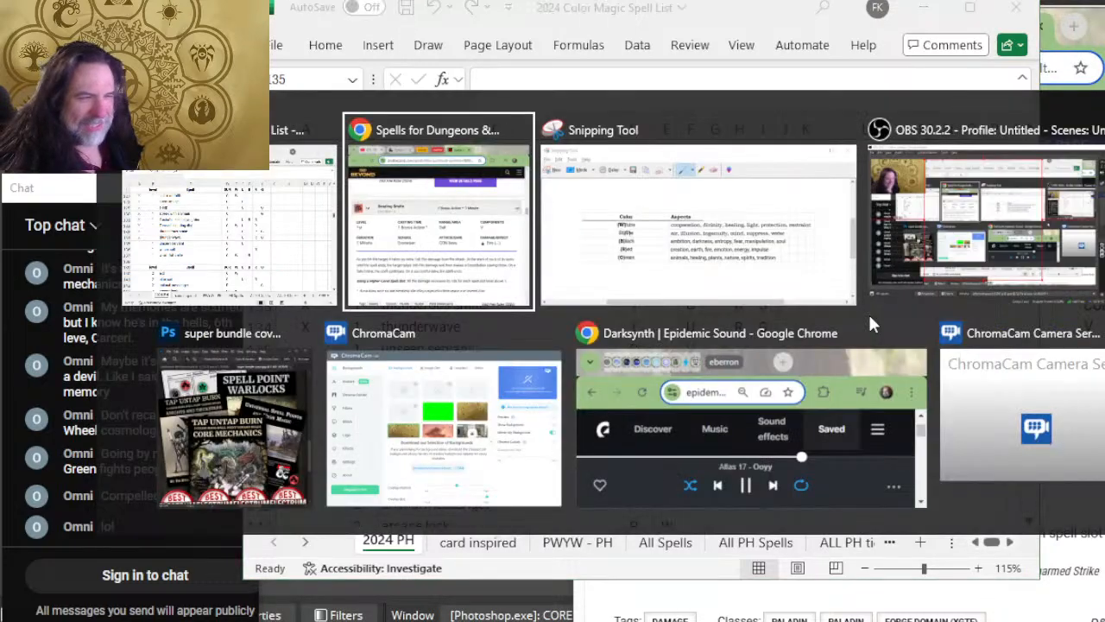
scroll(863, 285, "down", 3)
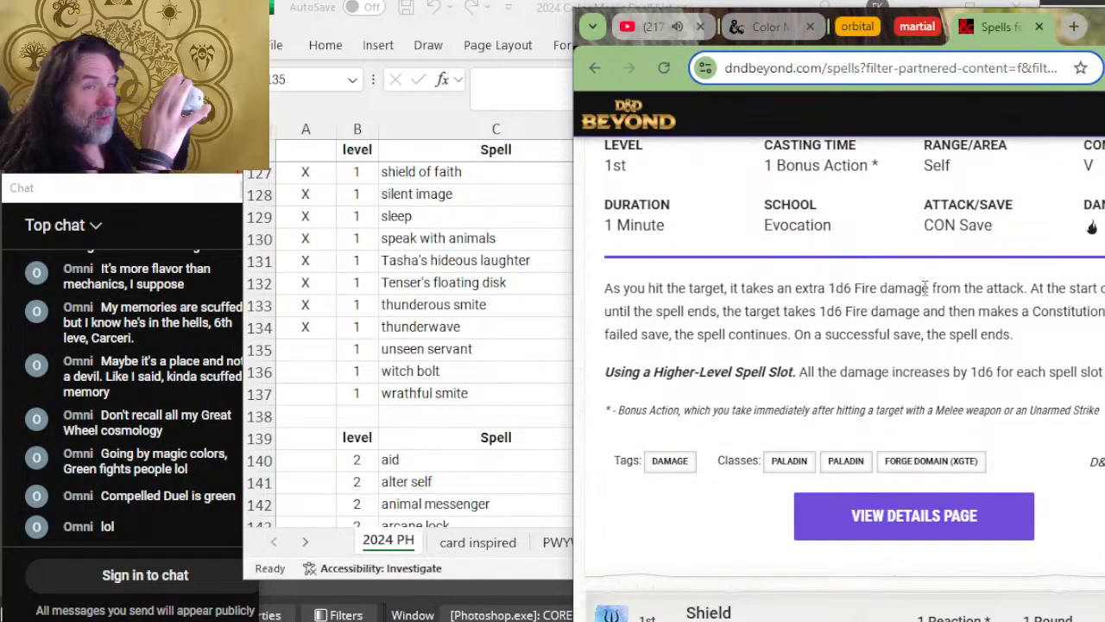
scroll(915, 285, "down", 2)
scroll(932, 278, "down", 2)
scroll(933, 277, "down", 5)
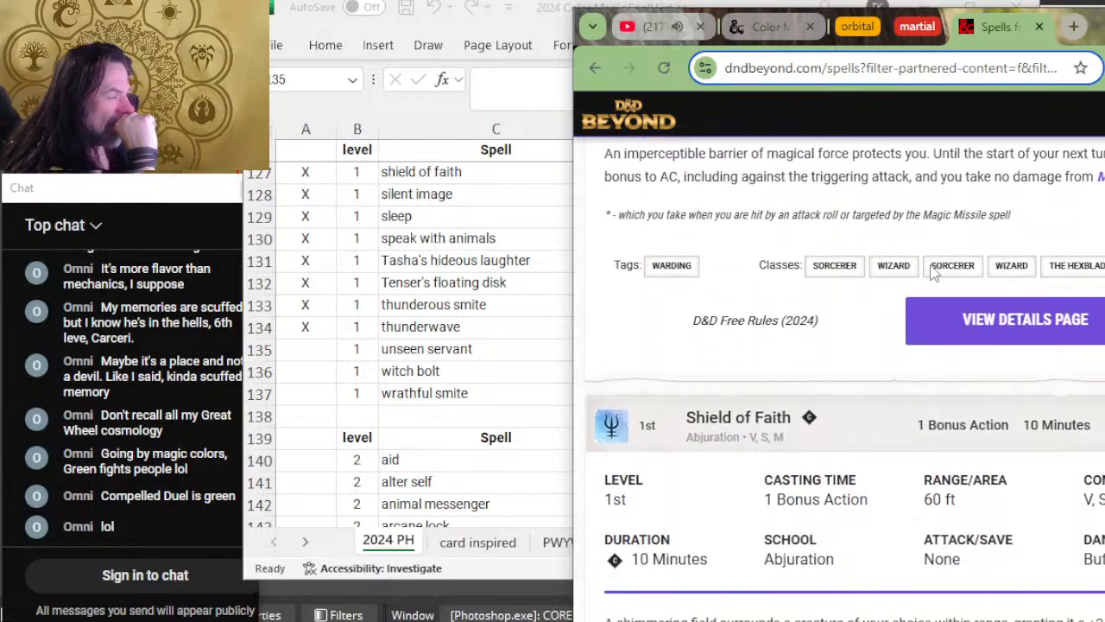
scroll(938, 250, "down", 4)
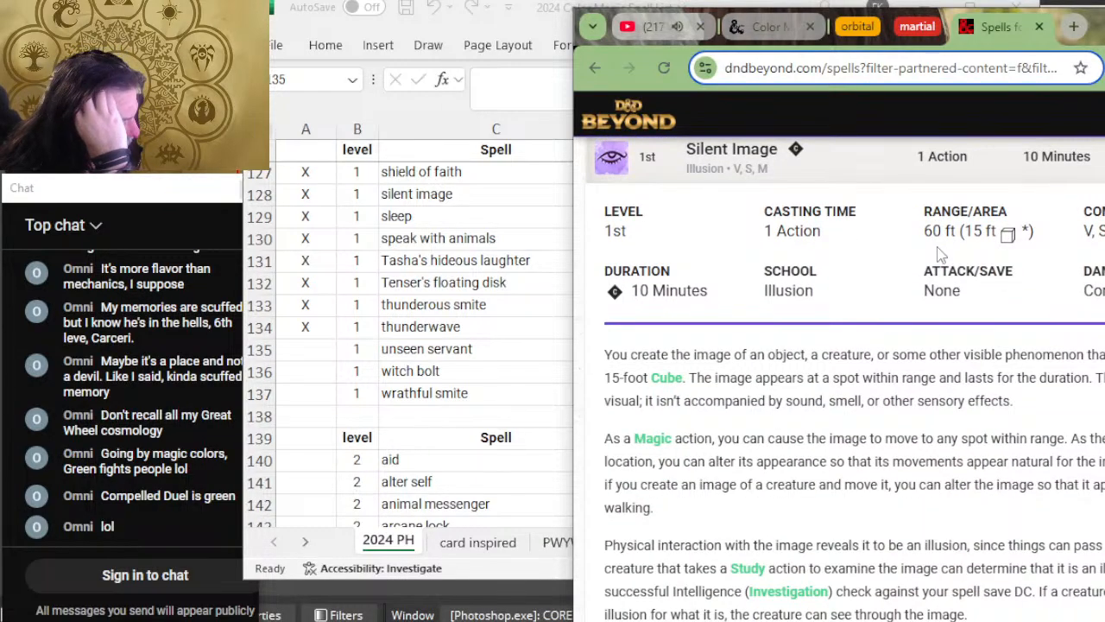
scroll(941, 259, "down", 2)
scroll(936, 289, "down", 2)
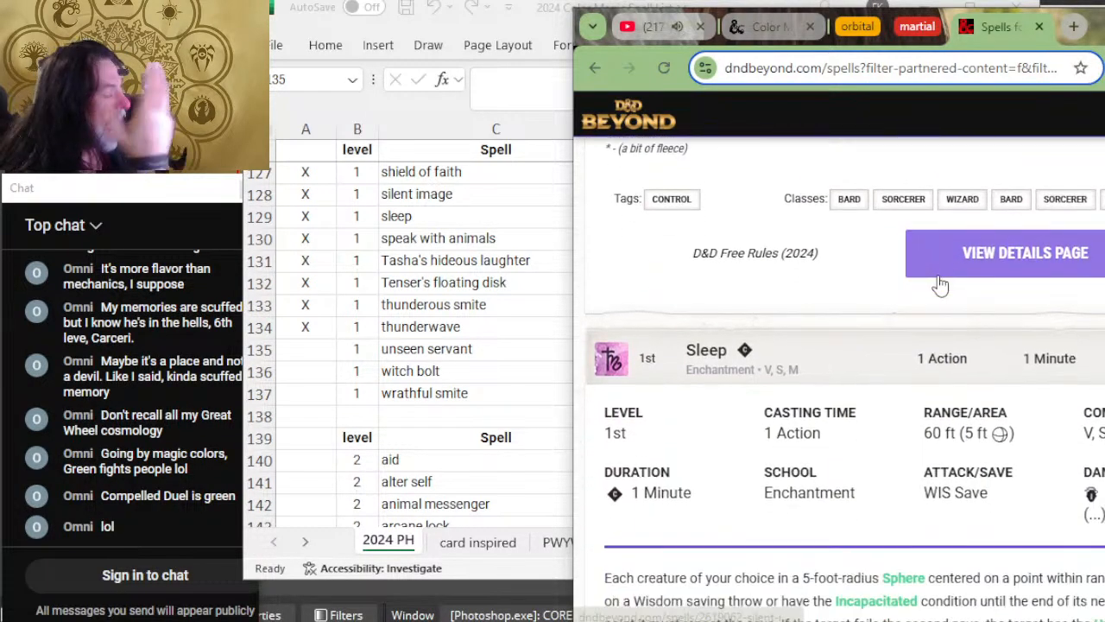
scroll(940, 285, "down", 2)
scroll(939, 287, "down", 3)
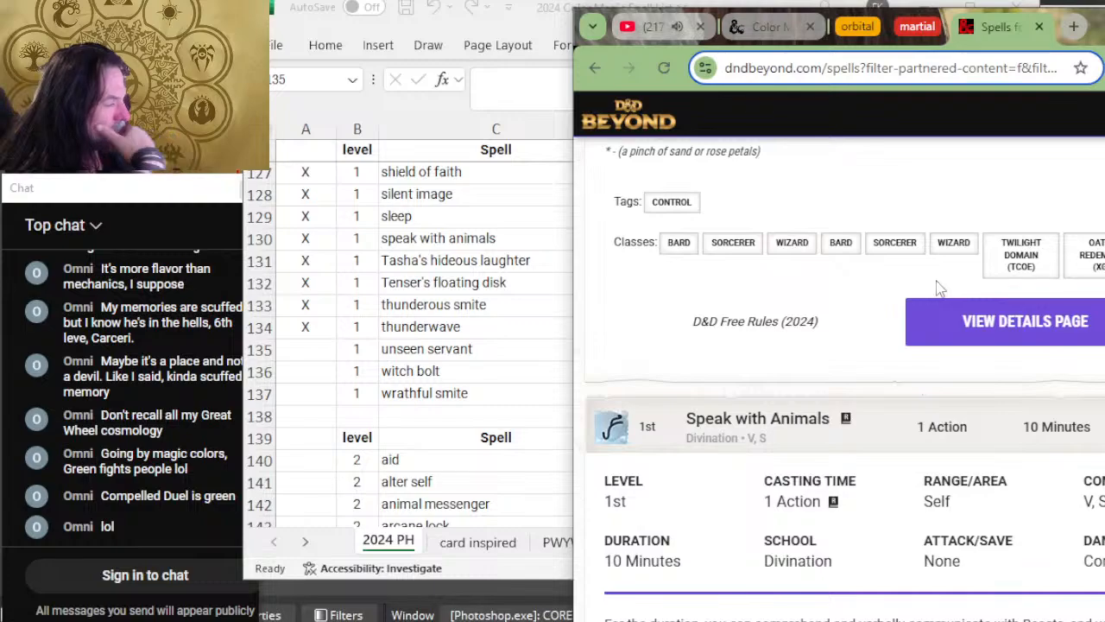
scroll(940, 289, "down", 2)
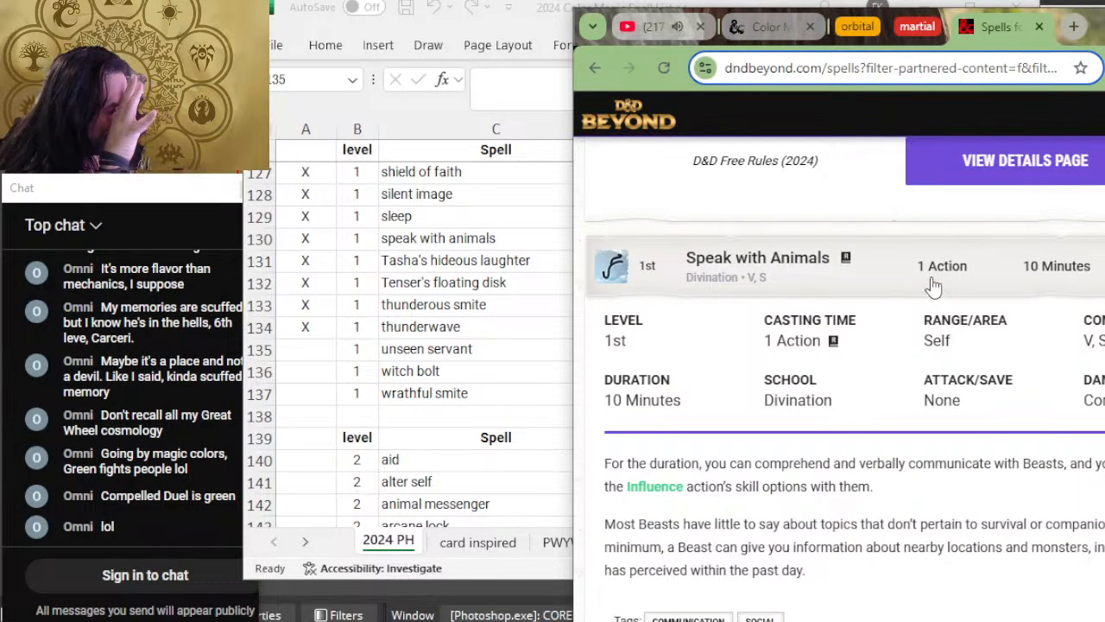
scroll(933, 285, "down", 2)
scroll(933, 283, "down", 2)
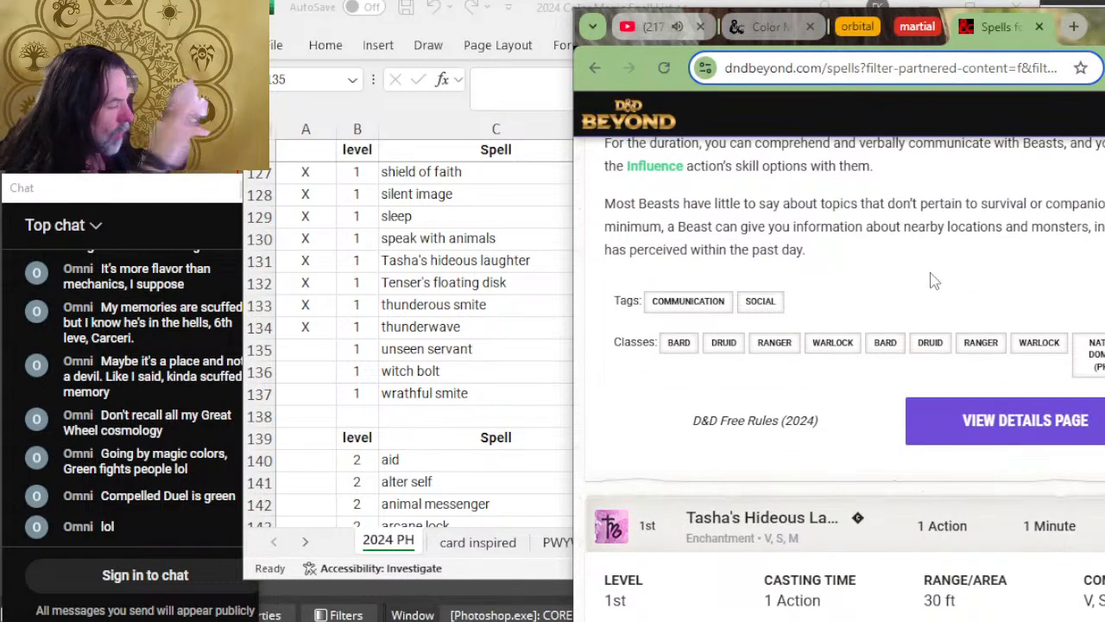
scroll(929, 287, "down", 5)
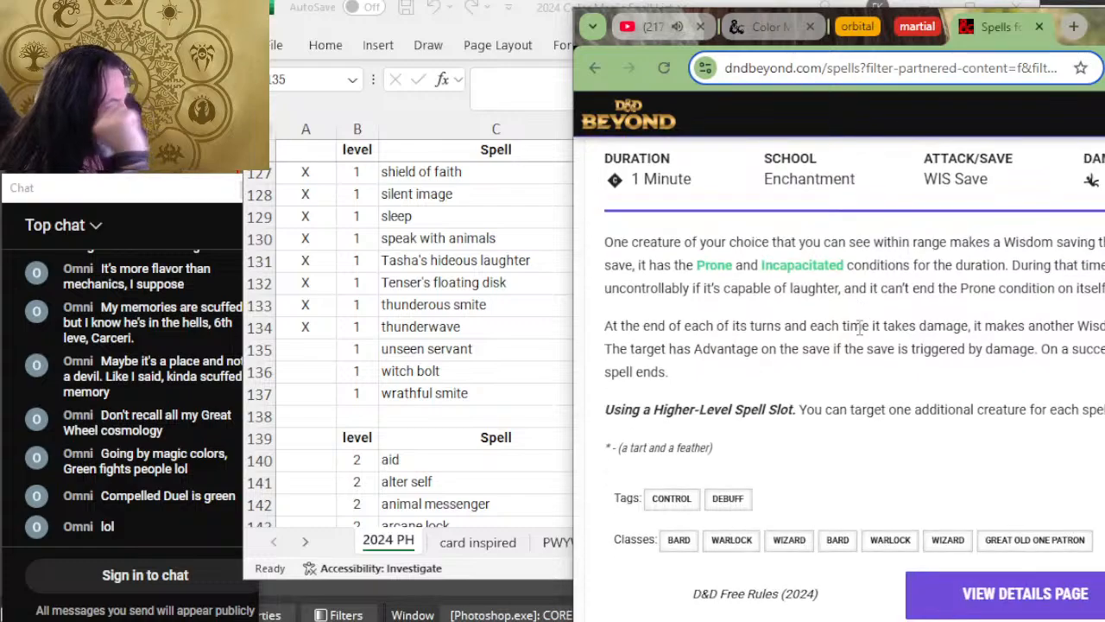
scroll(860, 326, "down", 2)
scroll(878, 325, "down", 2)
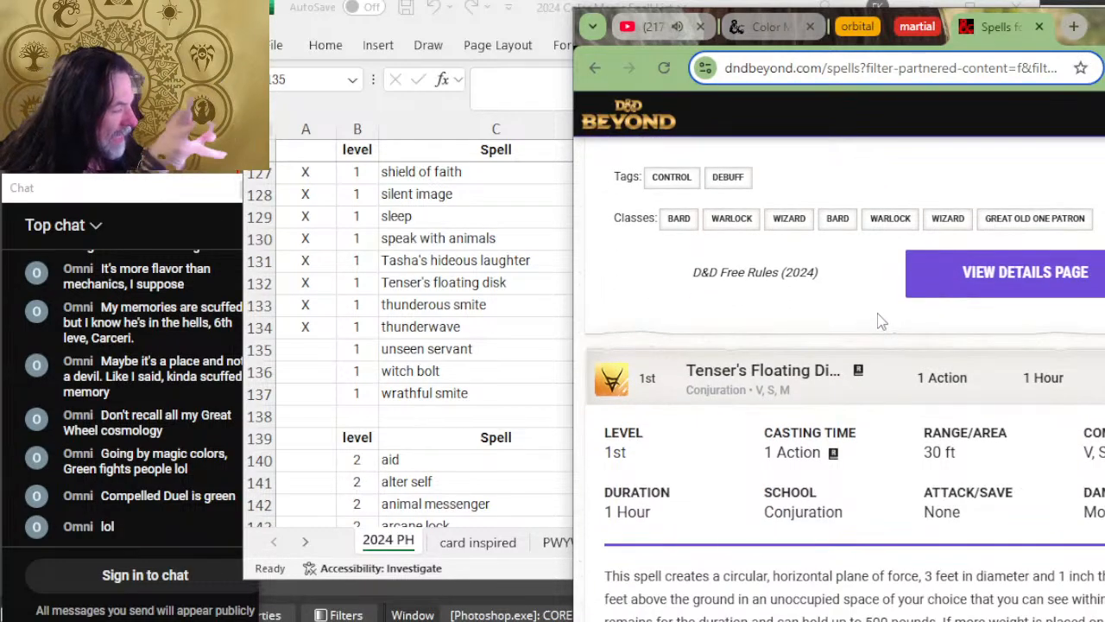
scroll(880, 320, "down", 5)
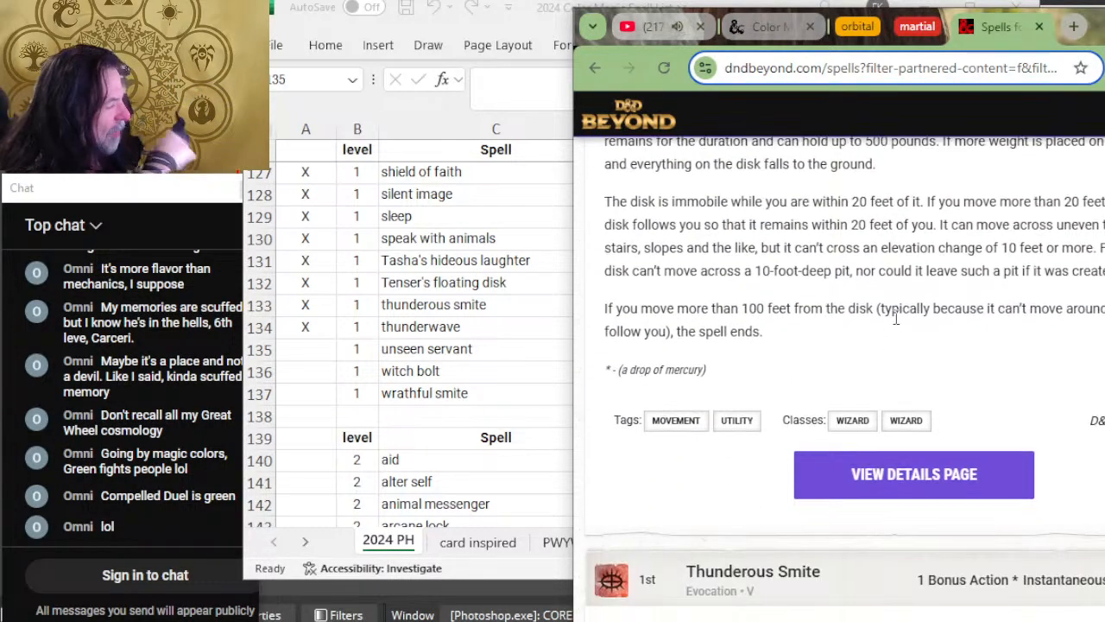
scroll(896, 318, "down", 10)
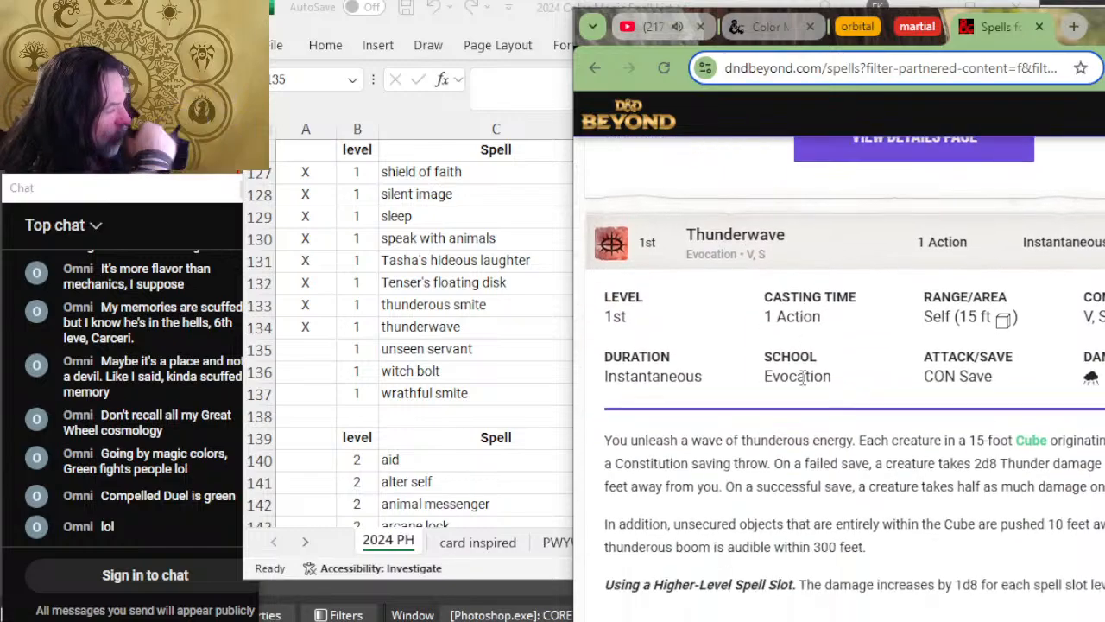
scroll(801, 377, "down", 4)
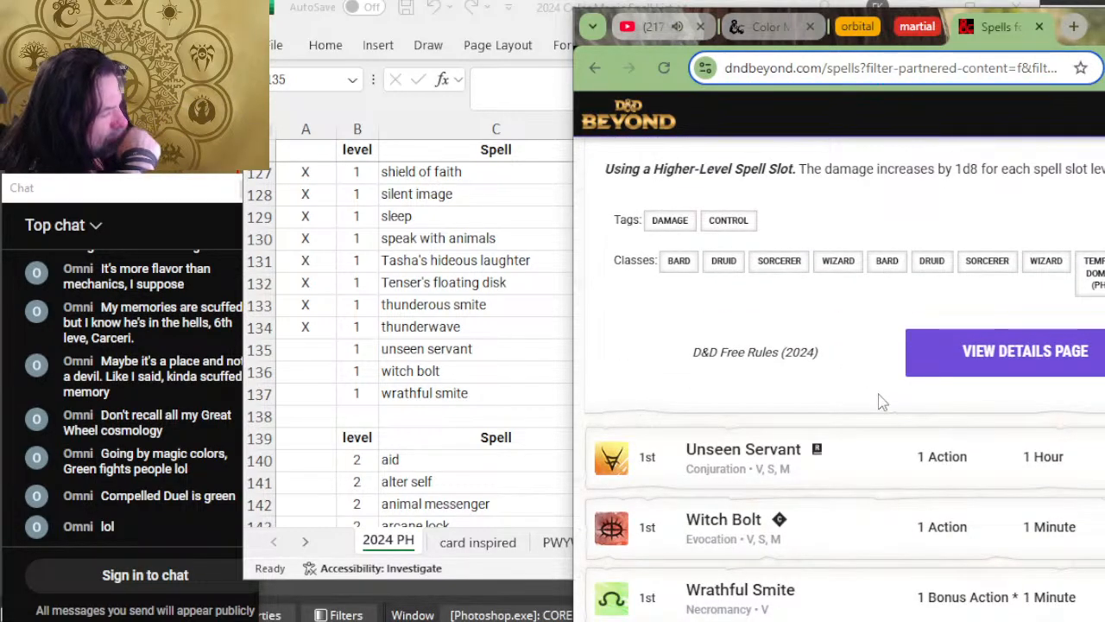
left_click(846, 453)
scroll(864, 402, "down", 2)
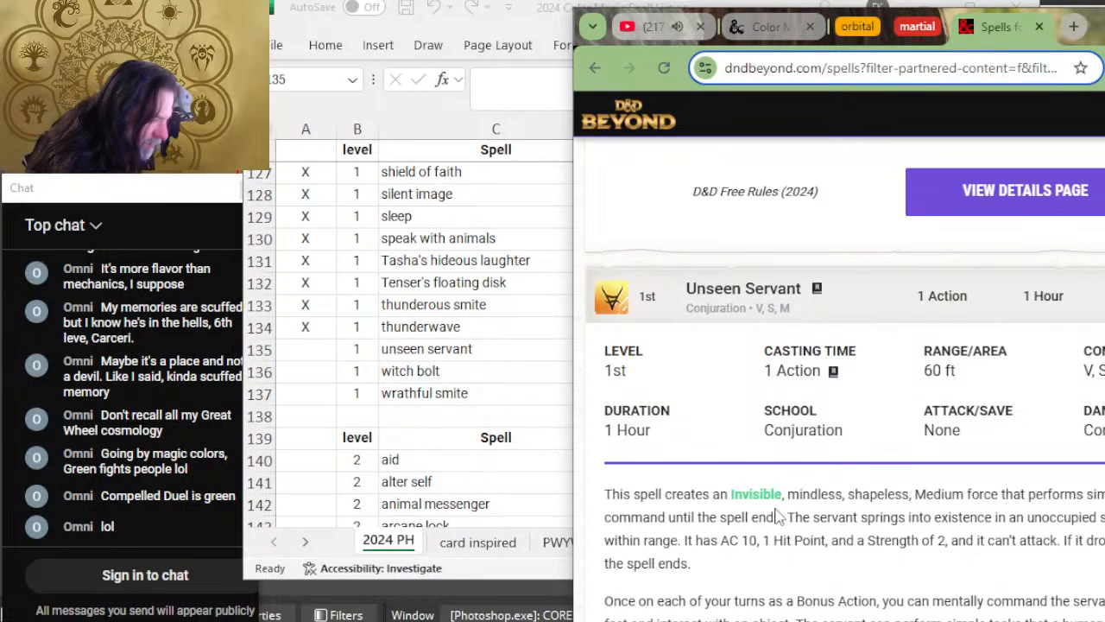
scroll(779, 535, "down", 1)
Step: Switch to Excel, mark the unseen servant row as reviewed with X, and add W and R to its colors
key("alt+Tab")
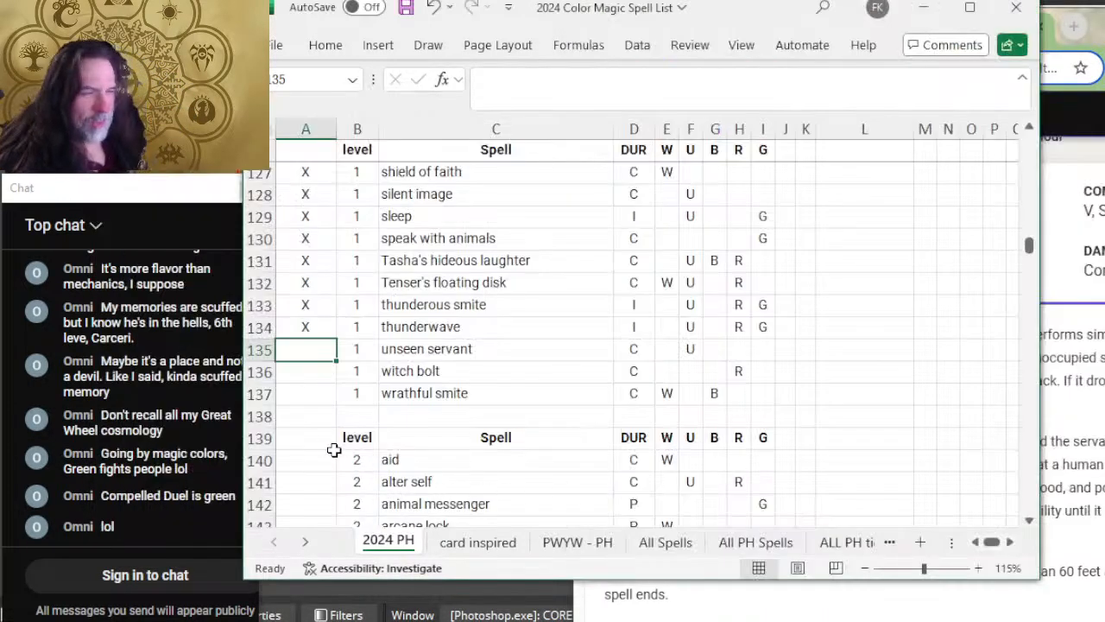
type("X")
left_click(659, 354)
type("W")
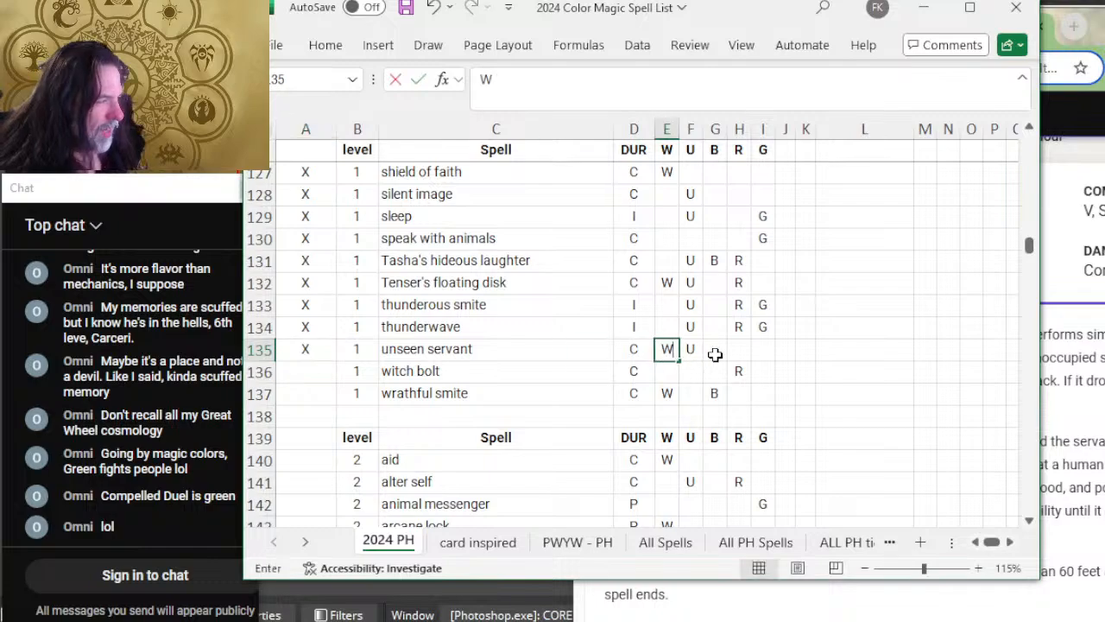
left_click(739, 349)
type("R")
left_click(542, 399)
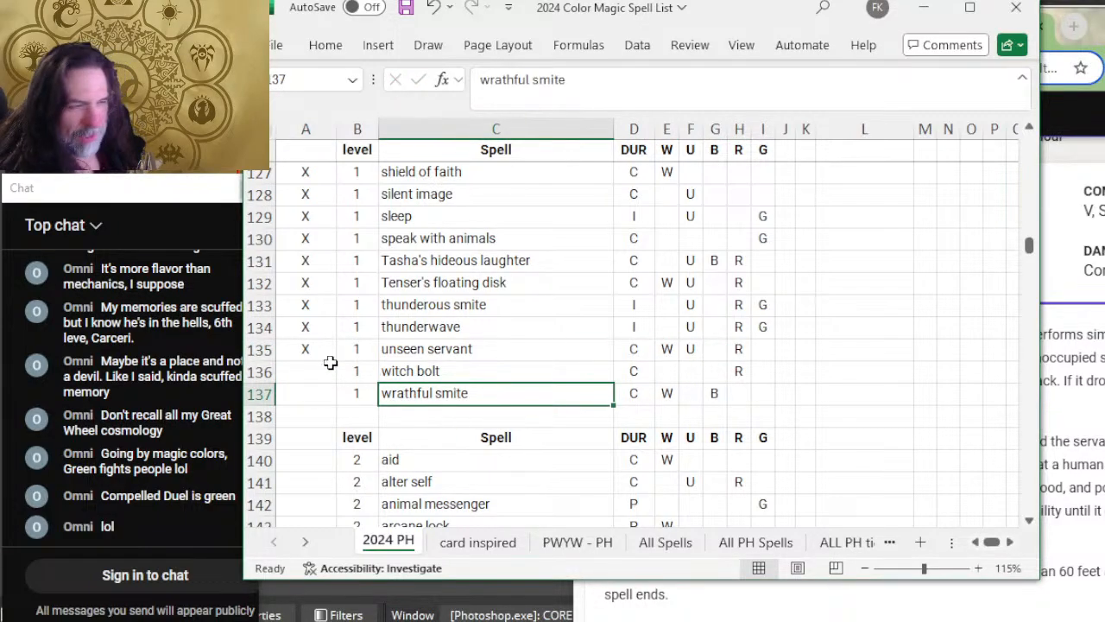
scroll(688, 400, "up", 12)
scroll(766, 367, "up", 12)
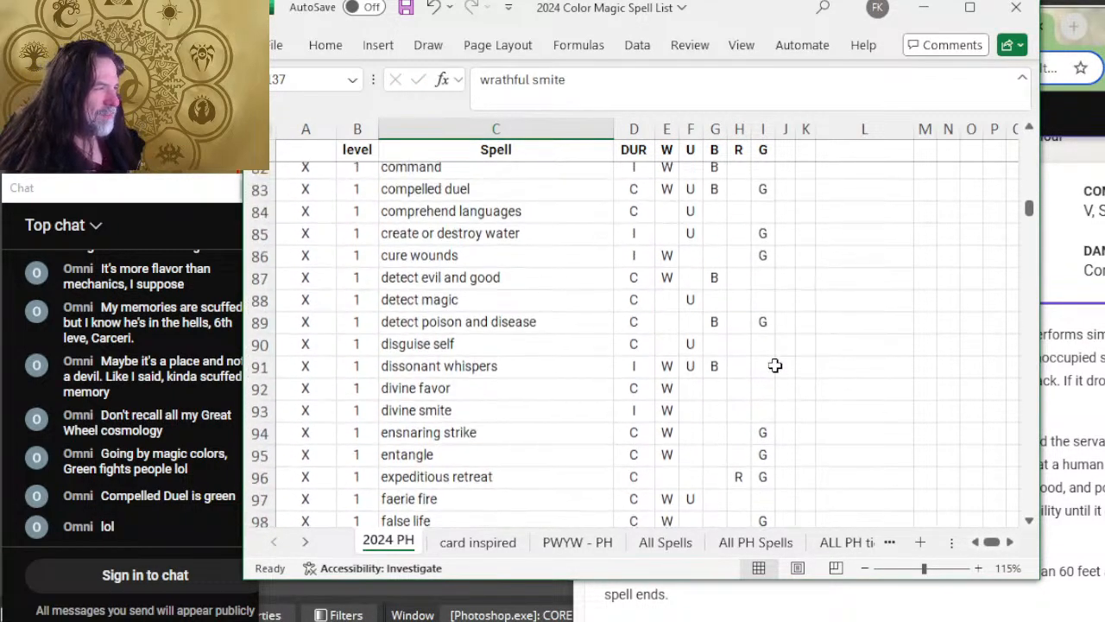
scroll(782, 356, "down", 20)
scroll(807, 345, "down", 7)
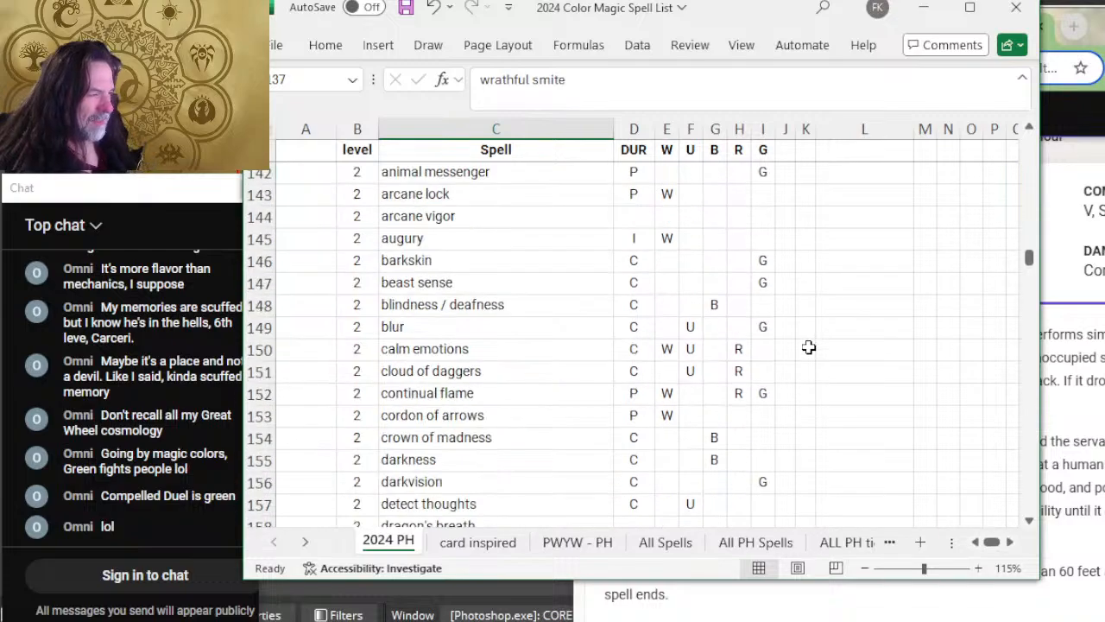
scroll(671, 311, "up", 5)
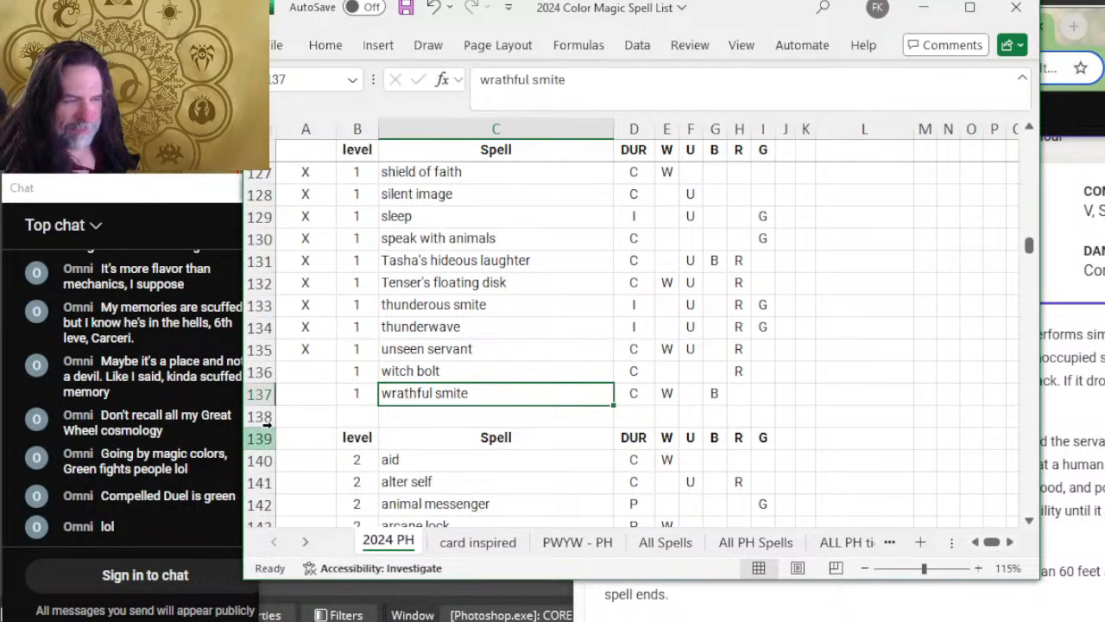
Step: Select the review cell for witch bolt in Excel, then expand Witch Bolt on D&D Beyond to read its details
left_click(309, 374)
key("alt+Tab")
scroll(885, 468, "down", 8)
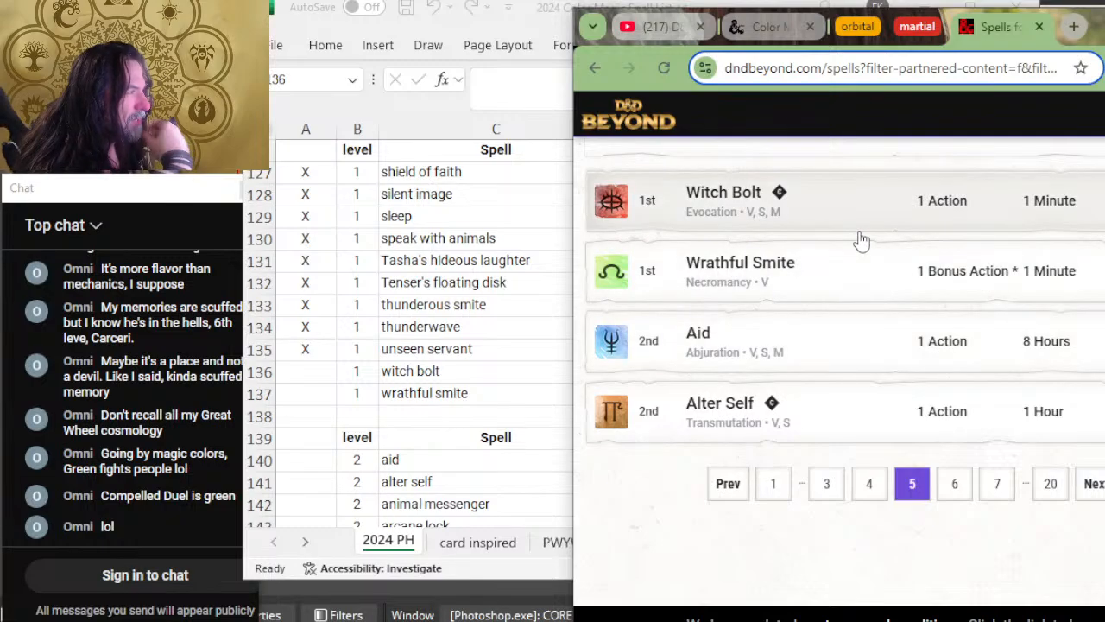
left_click(855, 220)
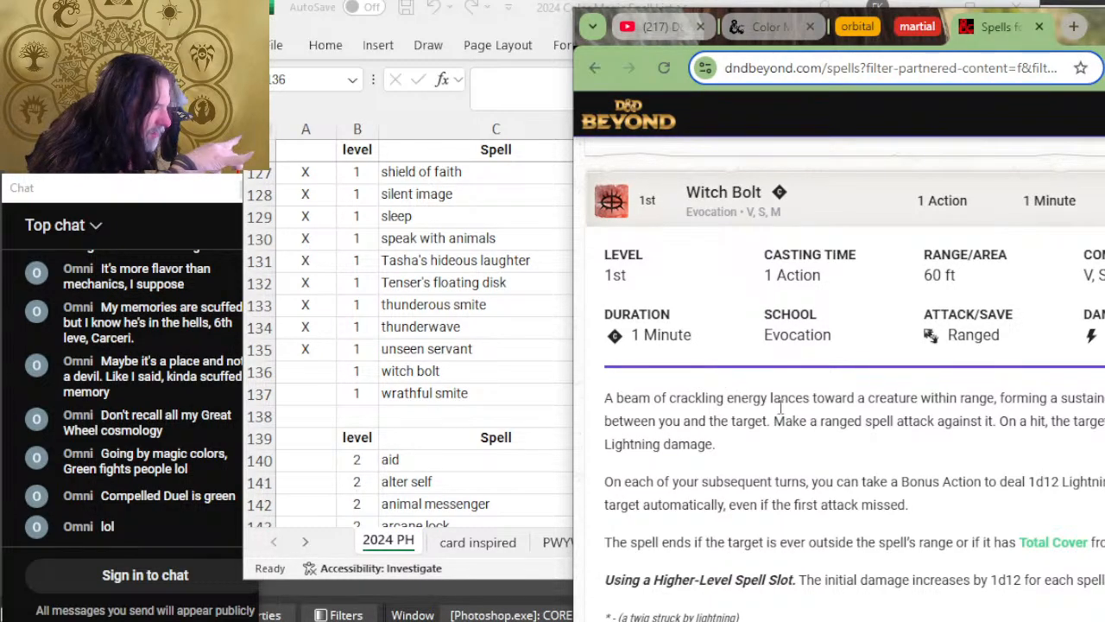
Step: Switch to Excel and mark the witch bolt row as reviewed with X, ending on wrathful smite's review cell
left_click(366, 576)
type("X")
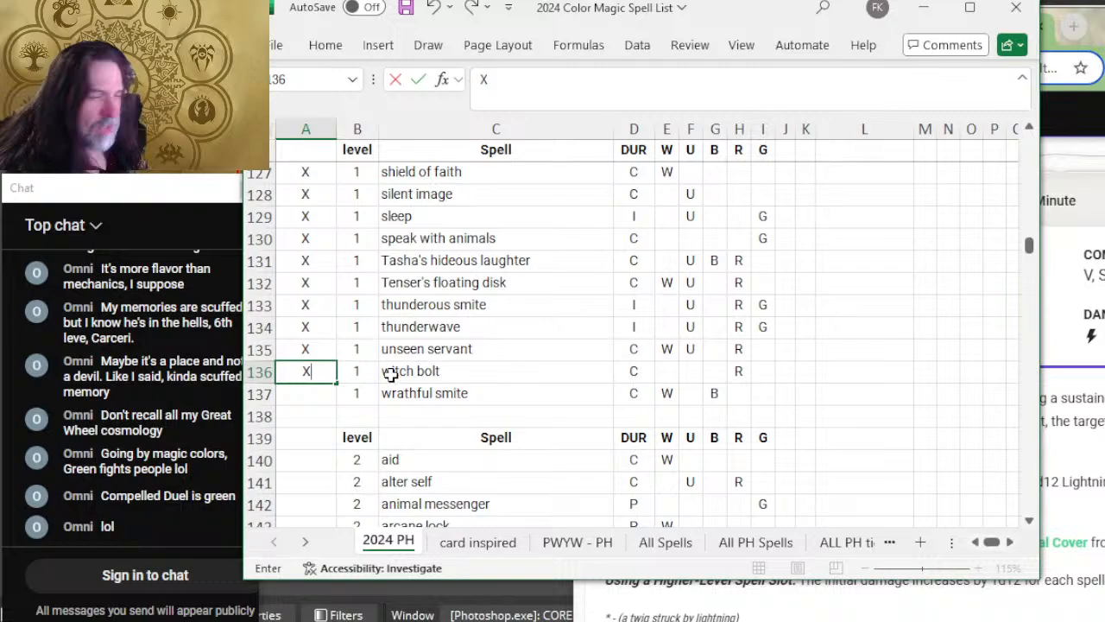
left_click(308, 394)
Step: Switch to D&D Beyond and expand the Wrathful Smite entry to read its duration and description
key("alt+Tab")
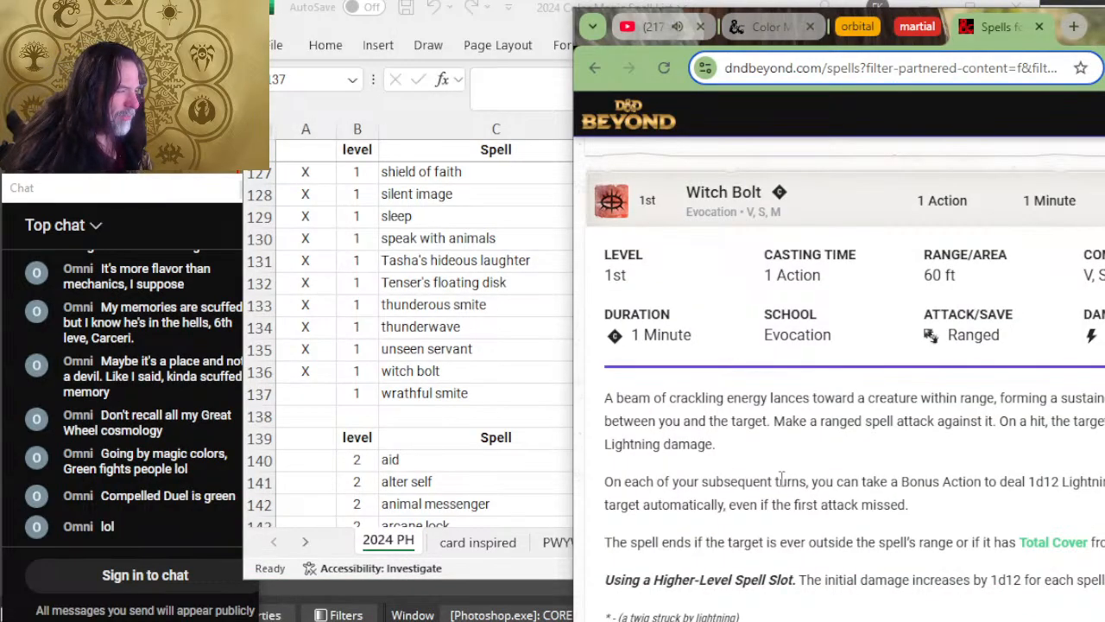
scroll(774, 480, "down", 4)
scroll(710, 378, "down", 2)
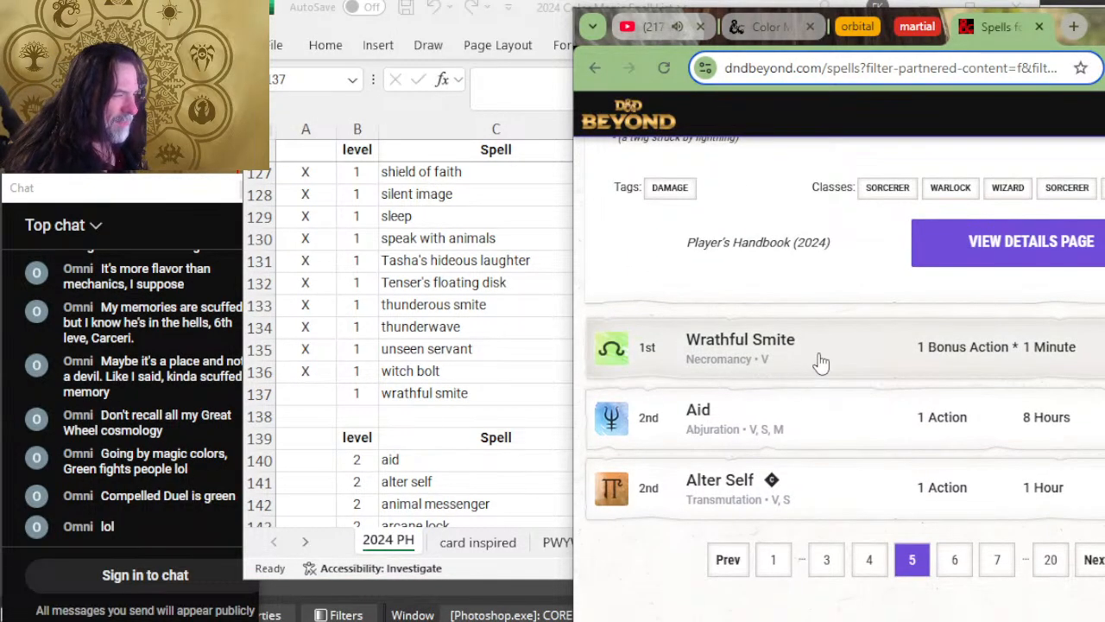
left_click(820, 360)
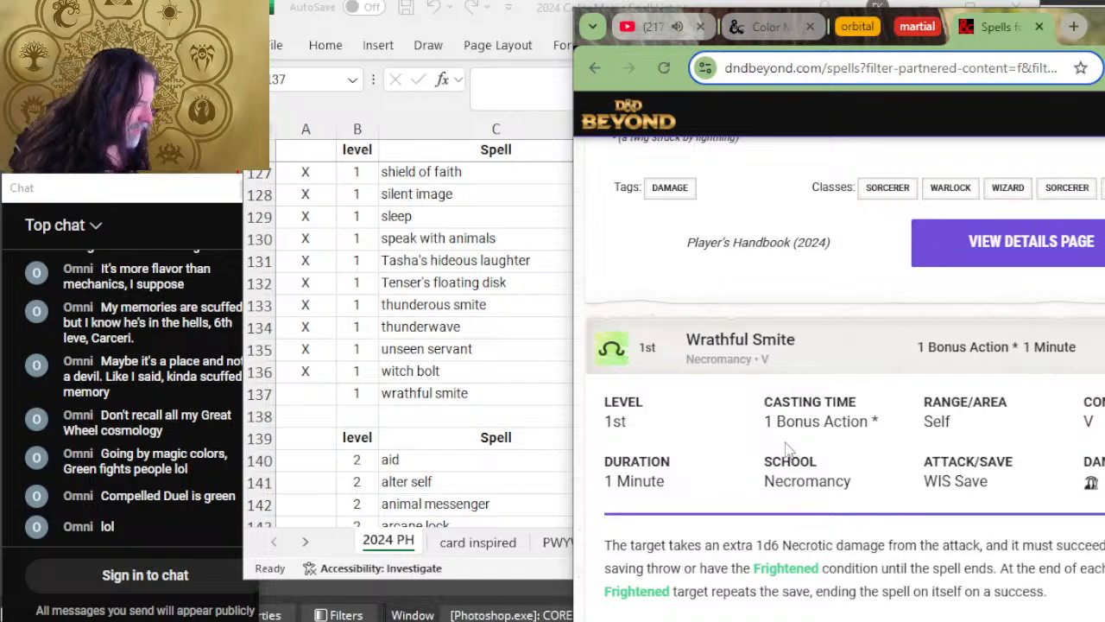
scroll(848, 496, "down", 2)
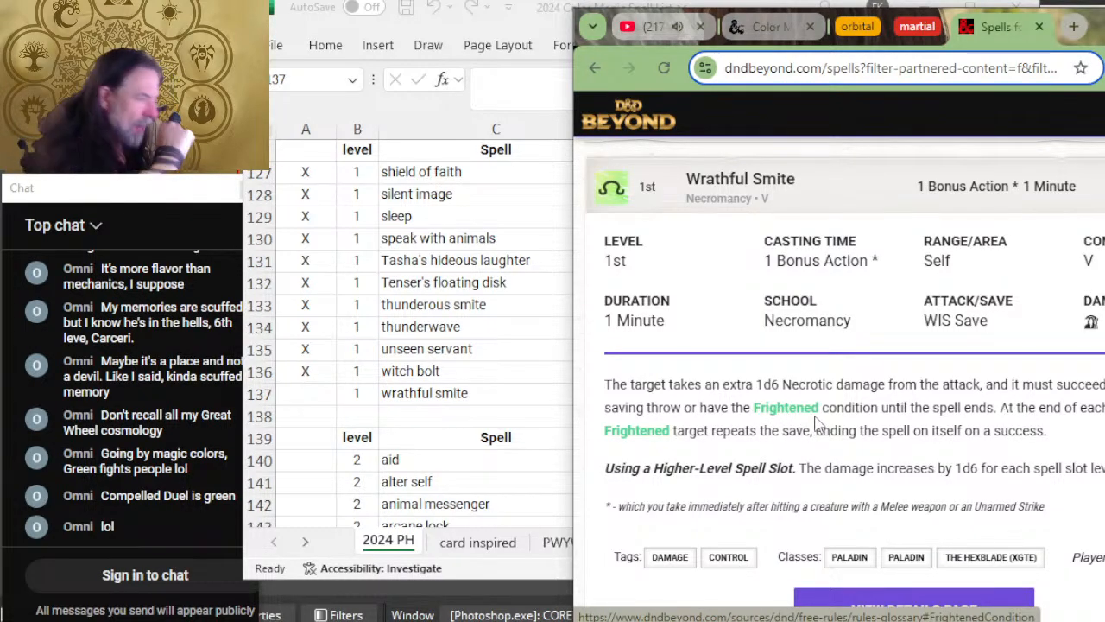
Step: Switch to Excel, mark the wrathful smite row as reviewed with X, and remove W from its colors
left_click(486, 474)
type("X")
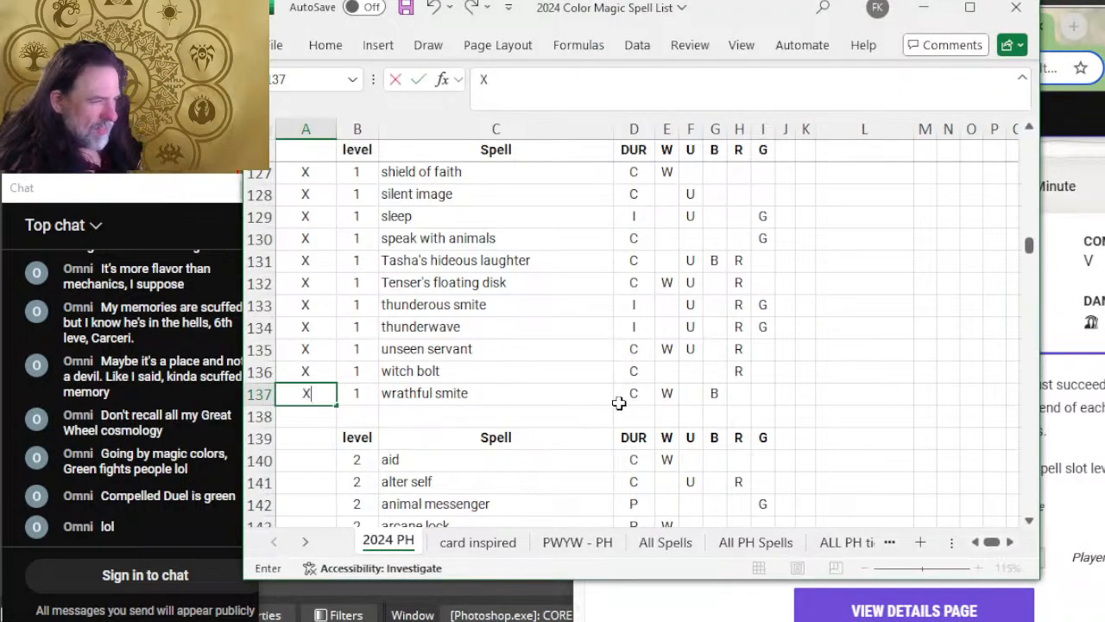
left_click(667, 395)
key("Delete")
Step: Recheck Wrathful Smite on D&D Beyond, set its duration to I in Excel, and save the workbook
key("Left")
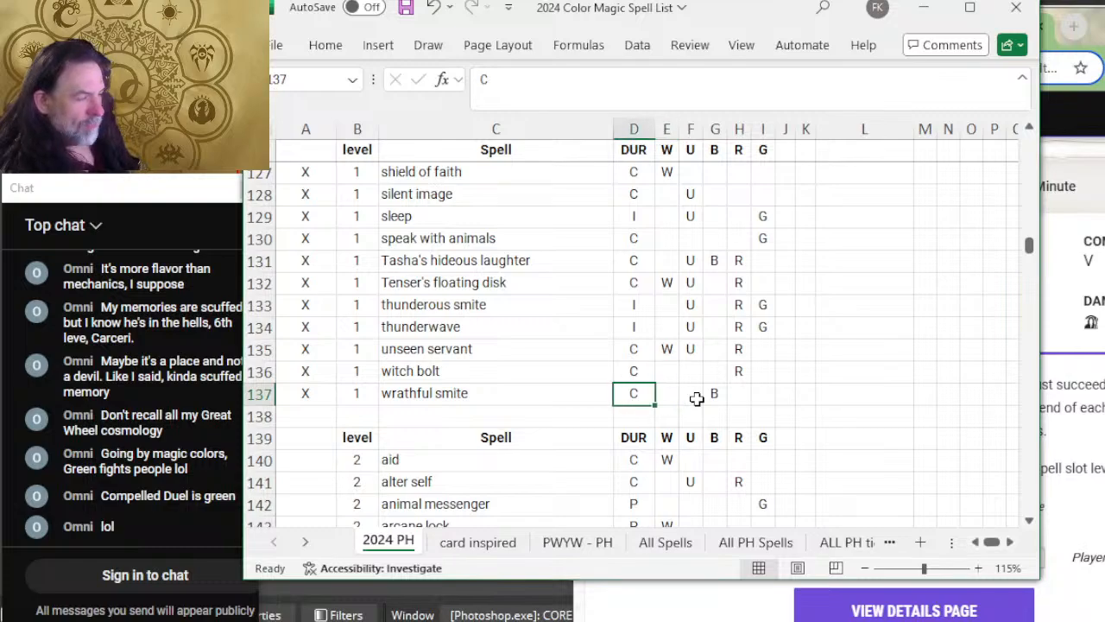
key("alt+Tab")
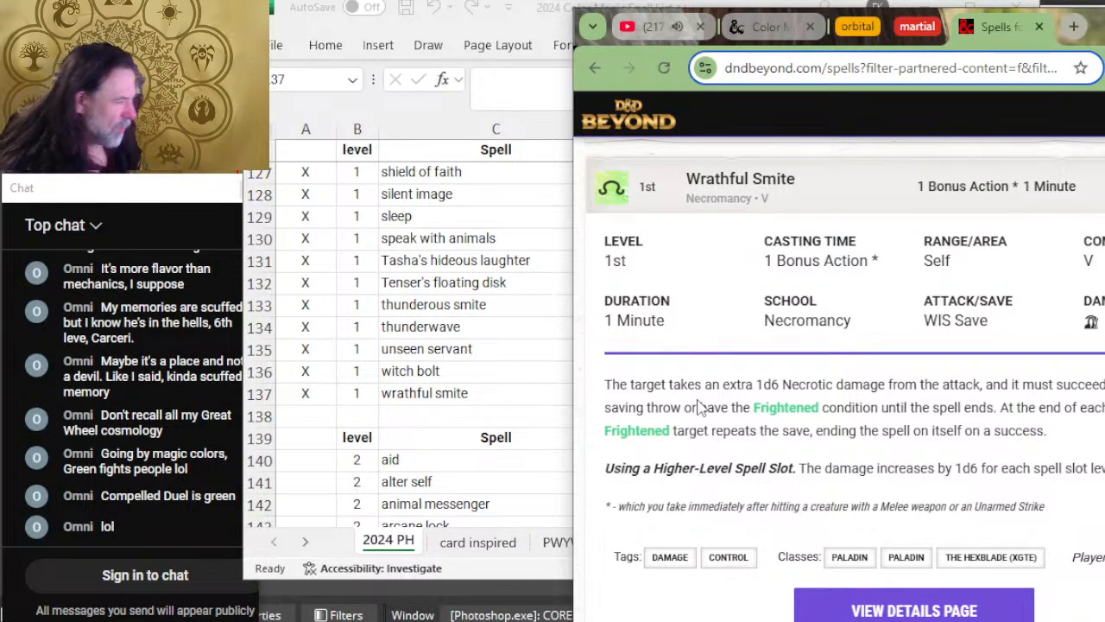
key("alt+Tab")
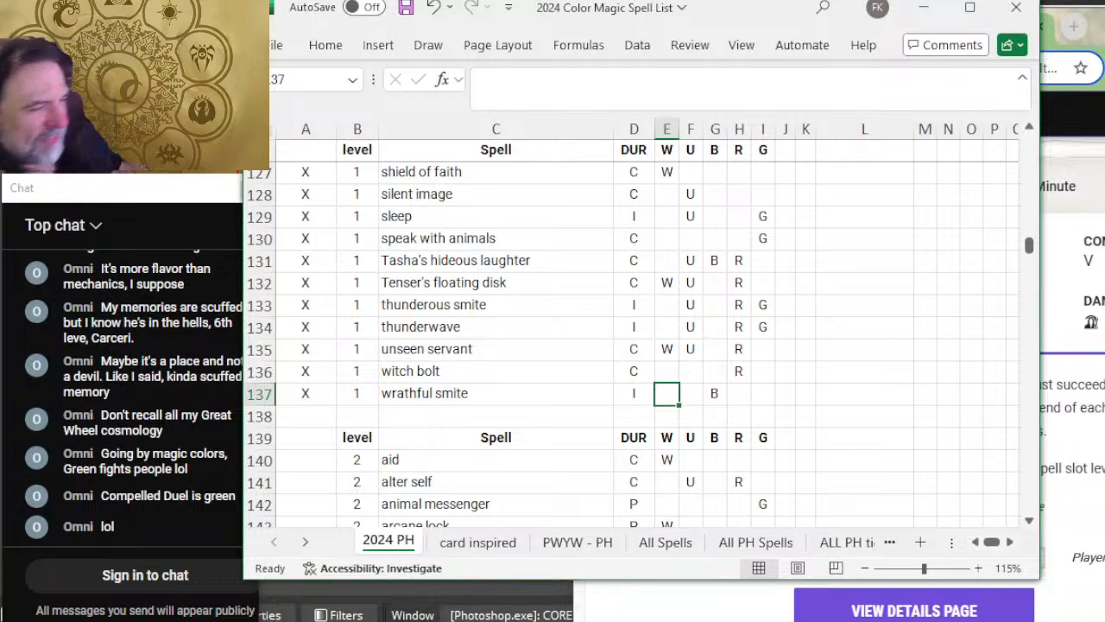
left_click(506, 302)
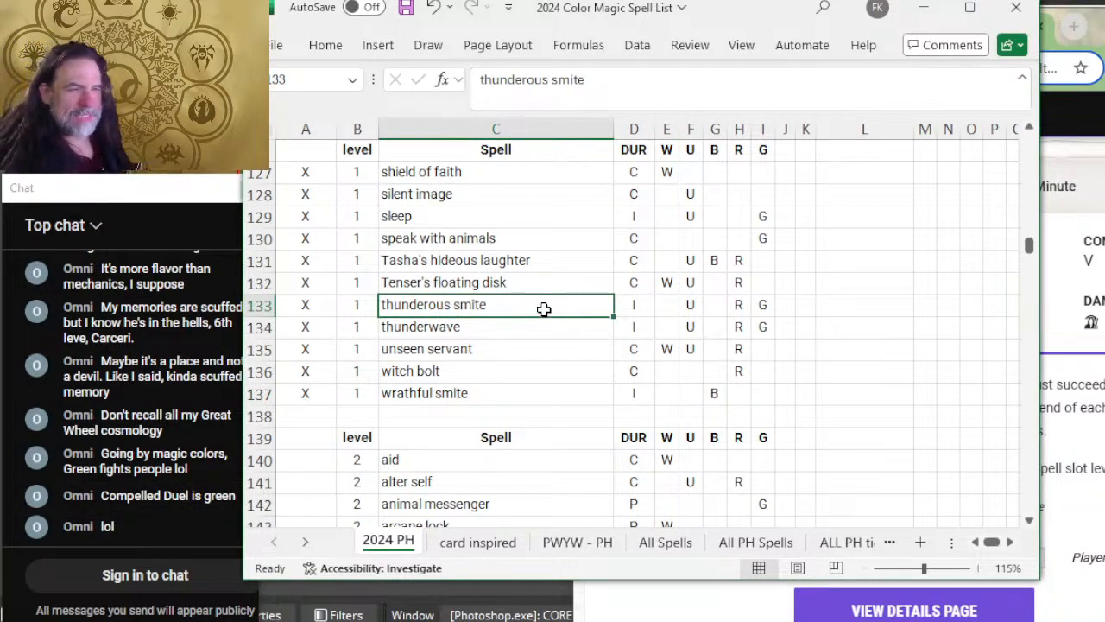
key("ctrl+s")
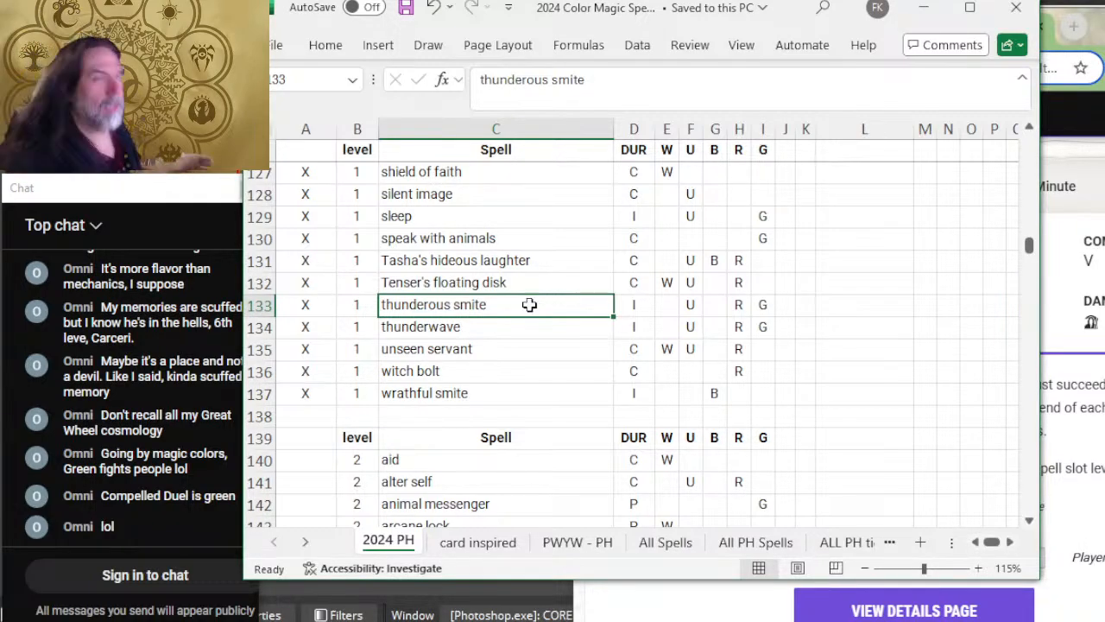
Step: Look through the level 2 to level 5 spell lists to survey their durations, colors and unfilled rows
scroll(685, 347, "down", 8)
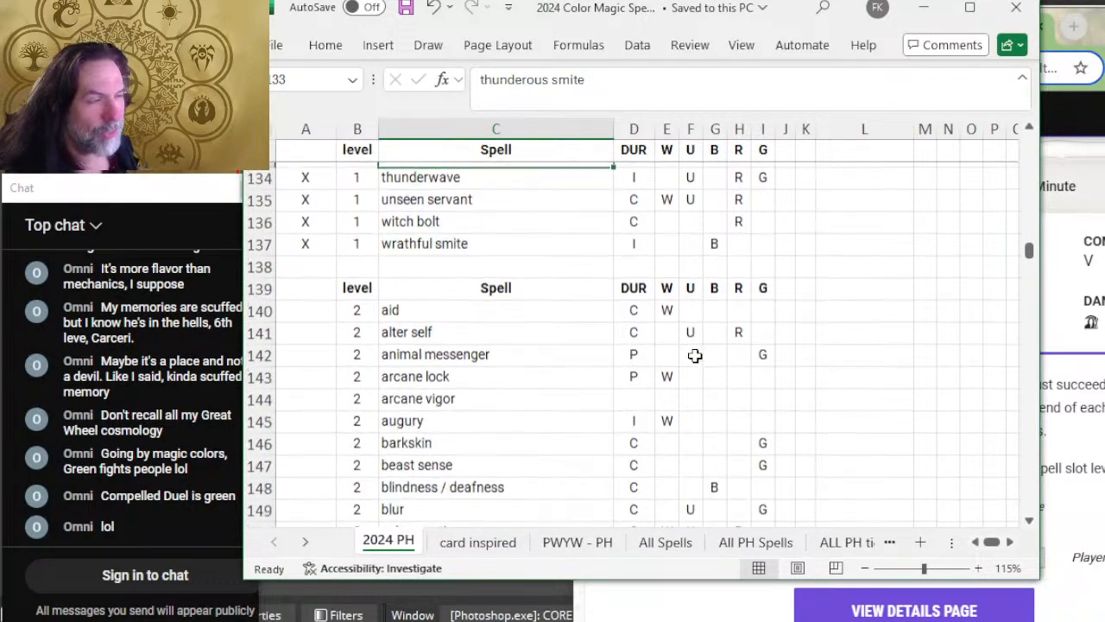
scroll(609, 351, "down", 3)
scroll(604, 354, "up", 8)
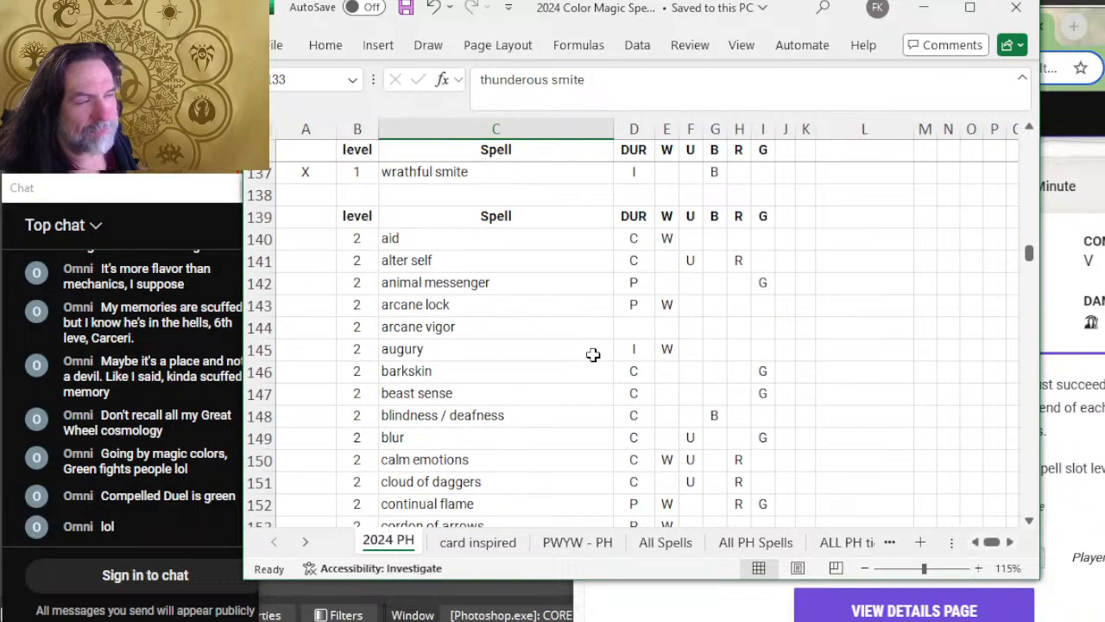
scroll(604, 328, "down", 15)
scroll(607, 306, "down", 3)
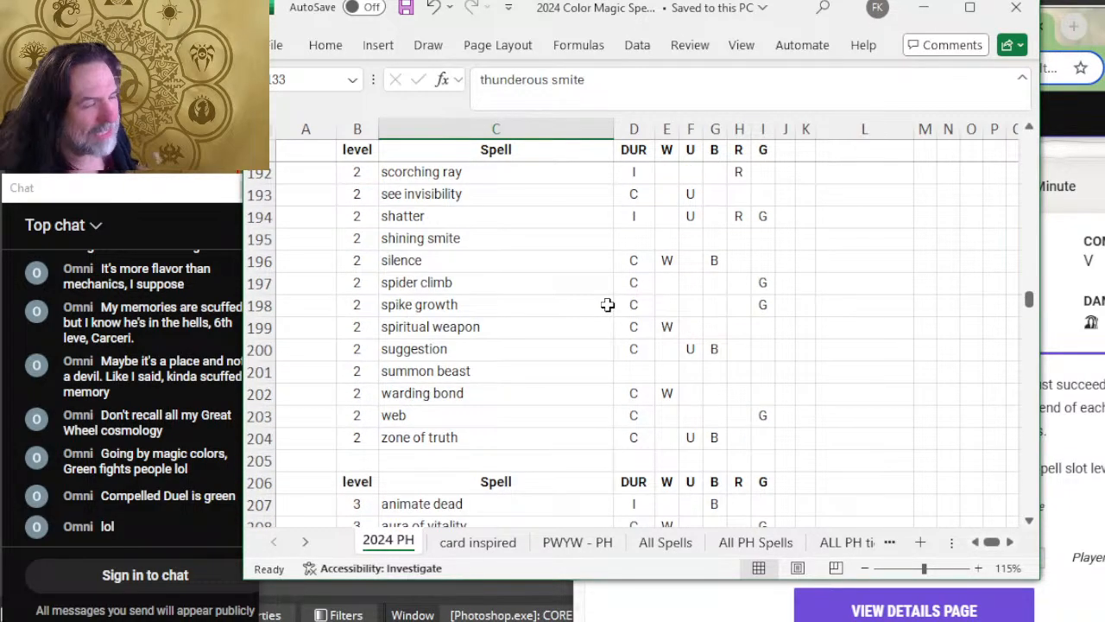
scroll(608, 305, "down", 3)
scroll(657, 350, "up", 3)
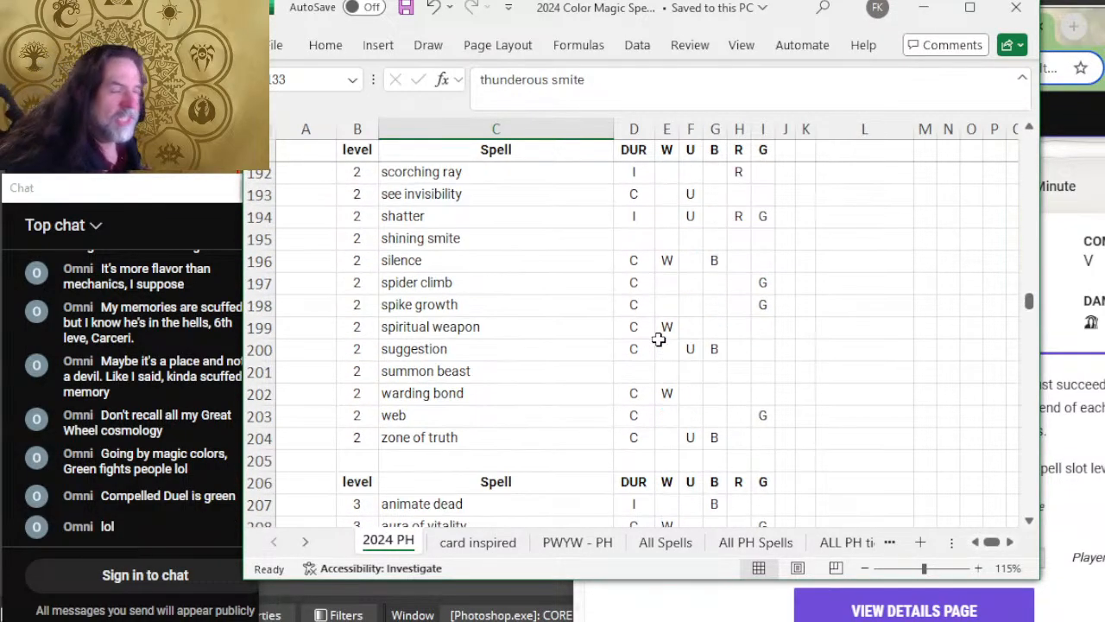
scroll(656, 341, "down", 10)
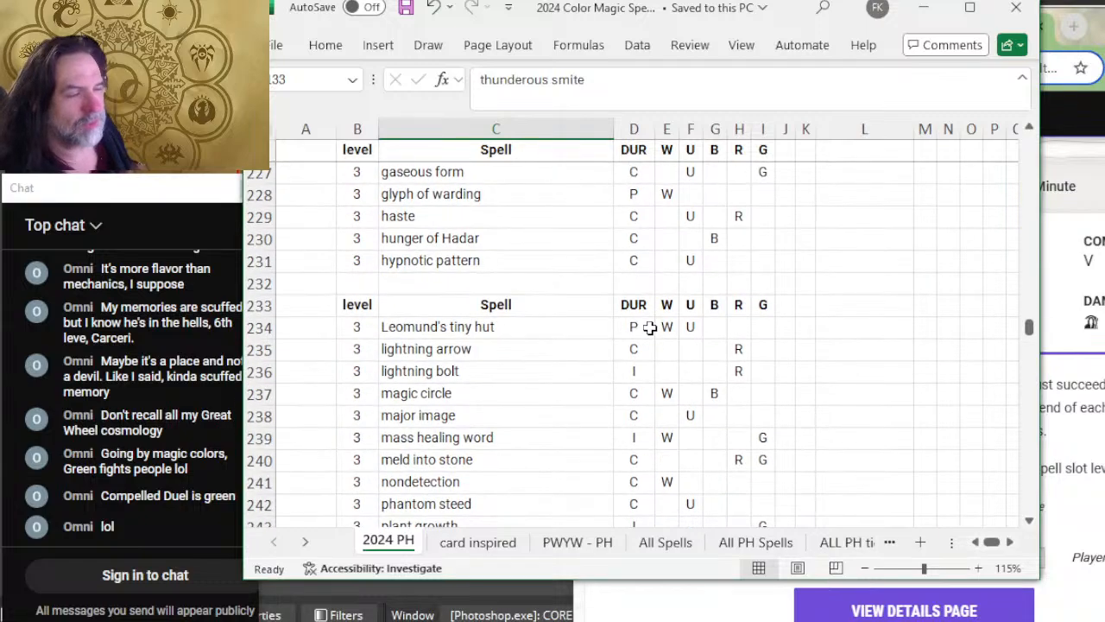
scroll(649, 326, "down", 10)
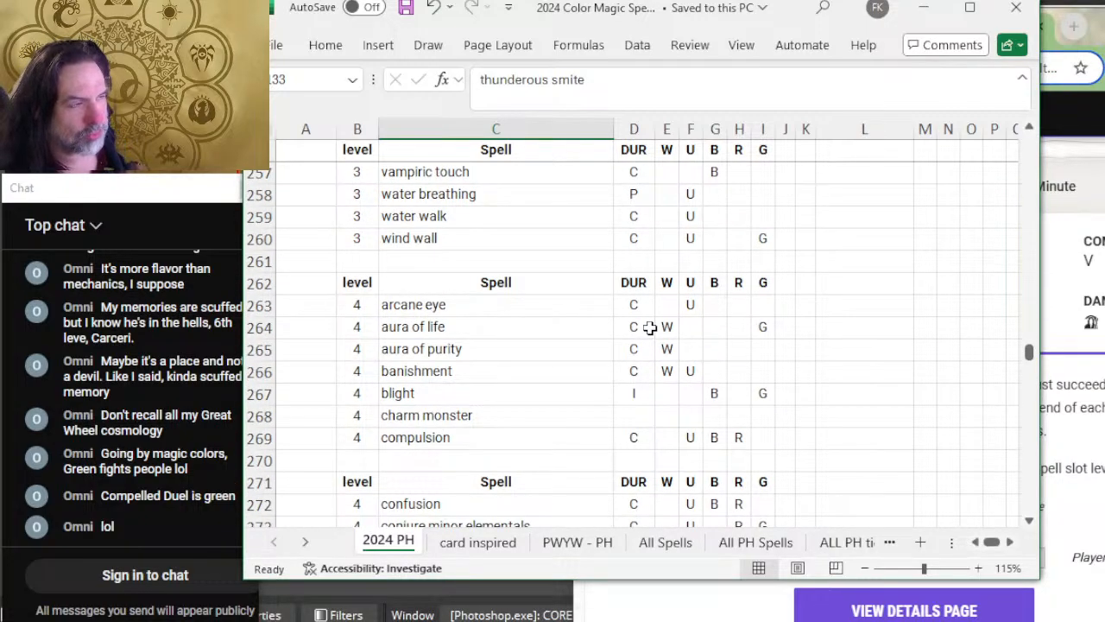
scroll(649, 326, "down", 12)
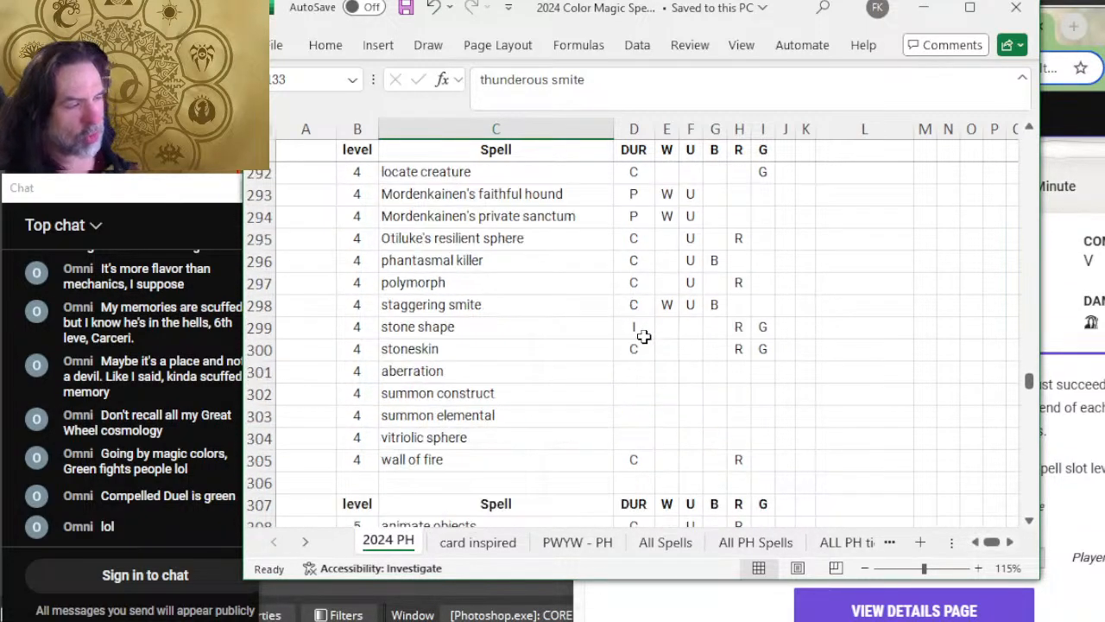
scroll(643, 337, "down", 3)
scroll(643, 343, "down", 3)
scroll(663, 367, "up", 12)
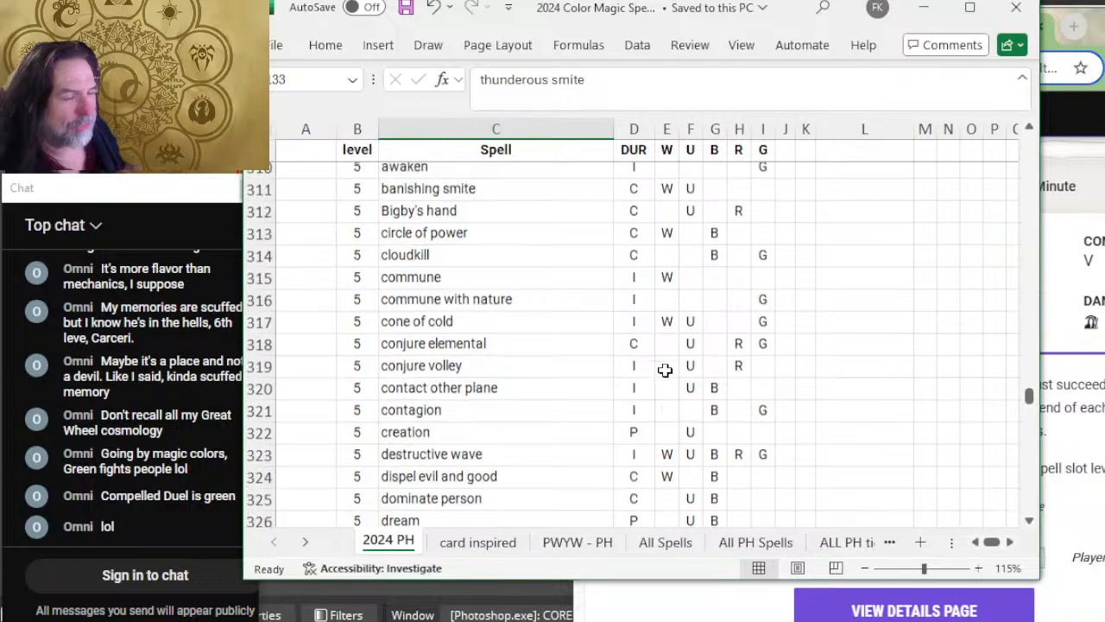
scroll(681, 396, "up", 20)
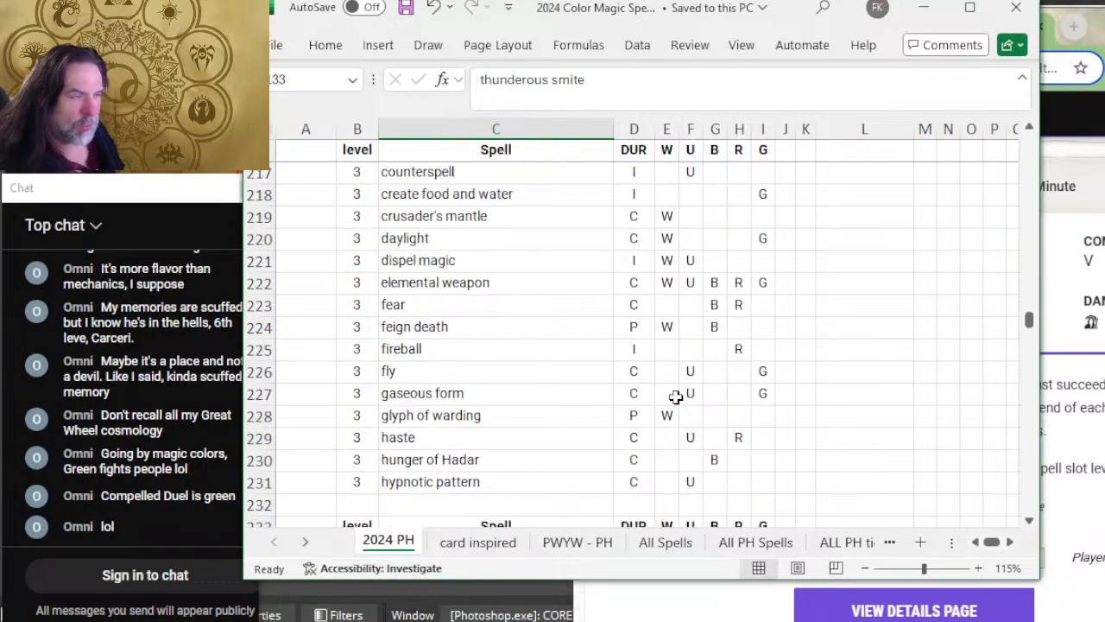
scroll(657, 402, "up", 13)
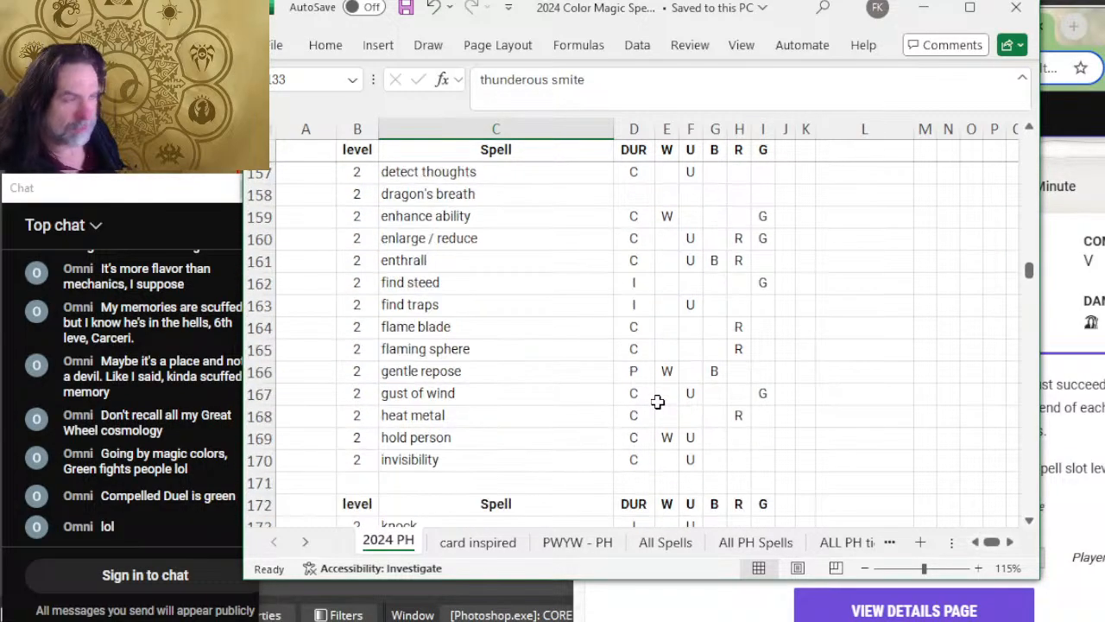
scroll(633, 382, "up", 7)
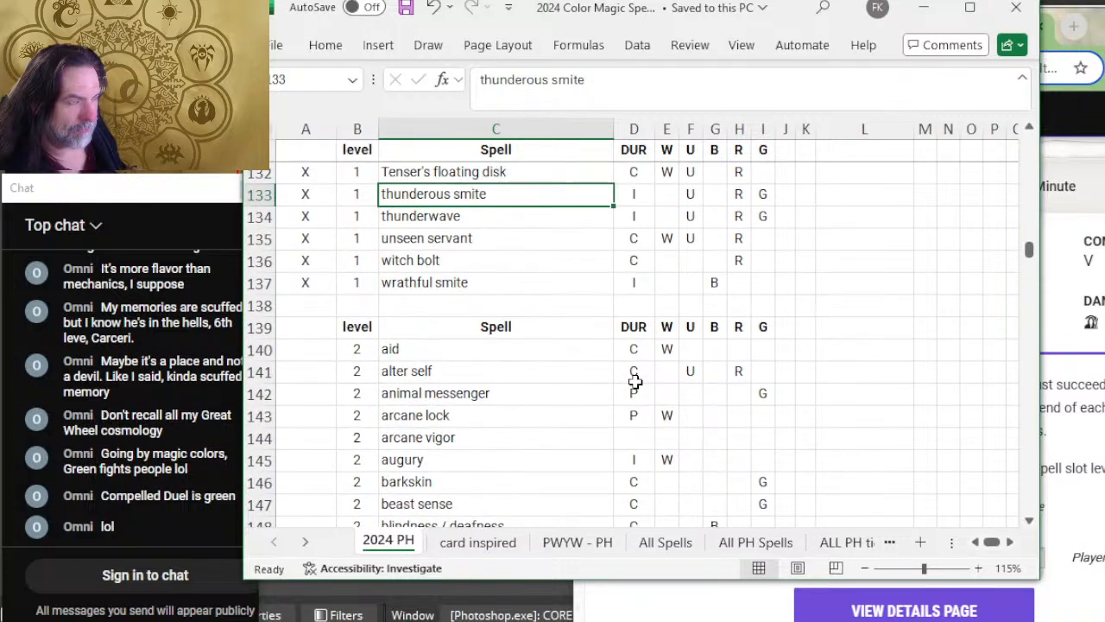
scroll(493, 345, "down", 3)
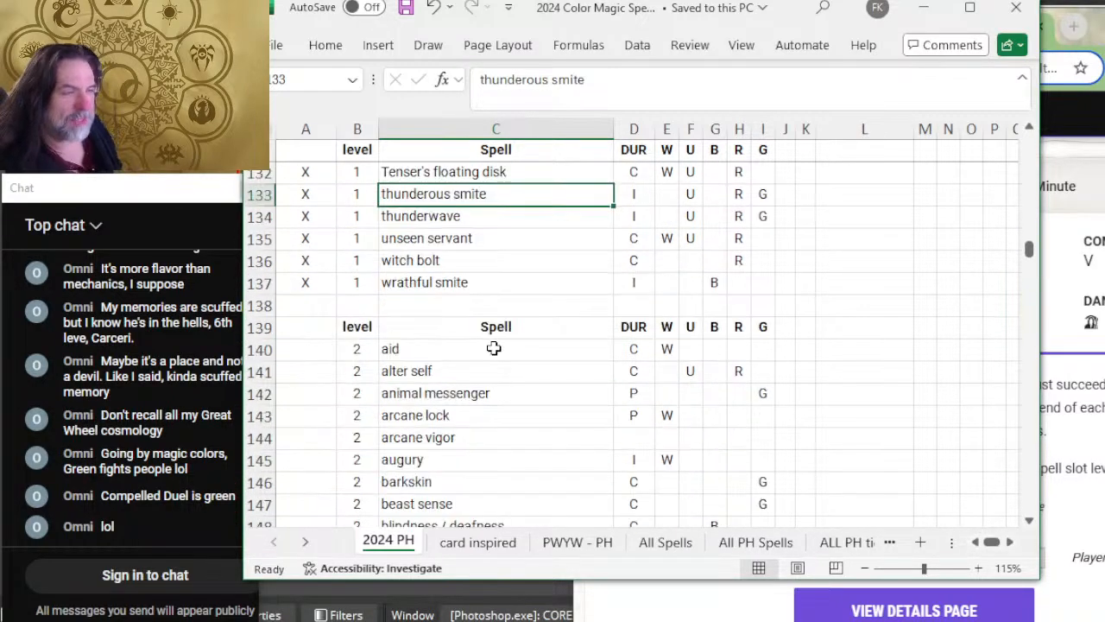
scroll(521, 314, "down", 5)
scroll(521, 315, "down", 5)
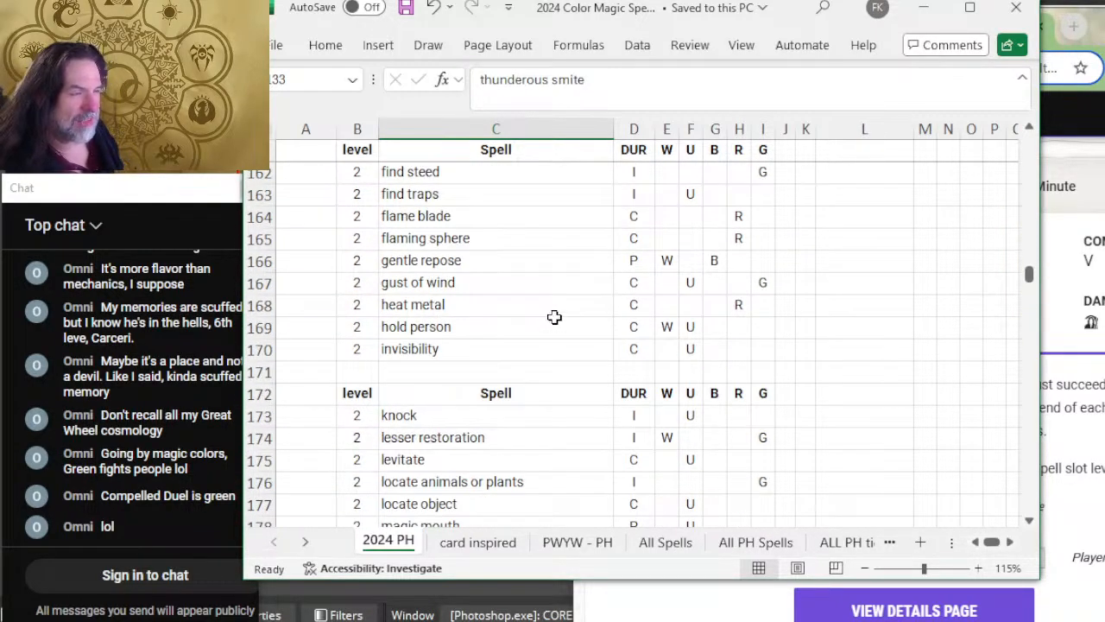
scroll(547, 320, "down", 4)
scroll(622, 354, "up", 2)
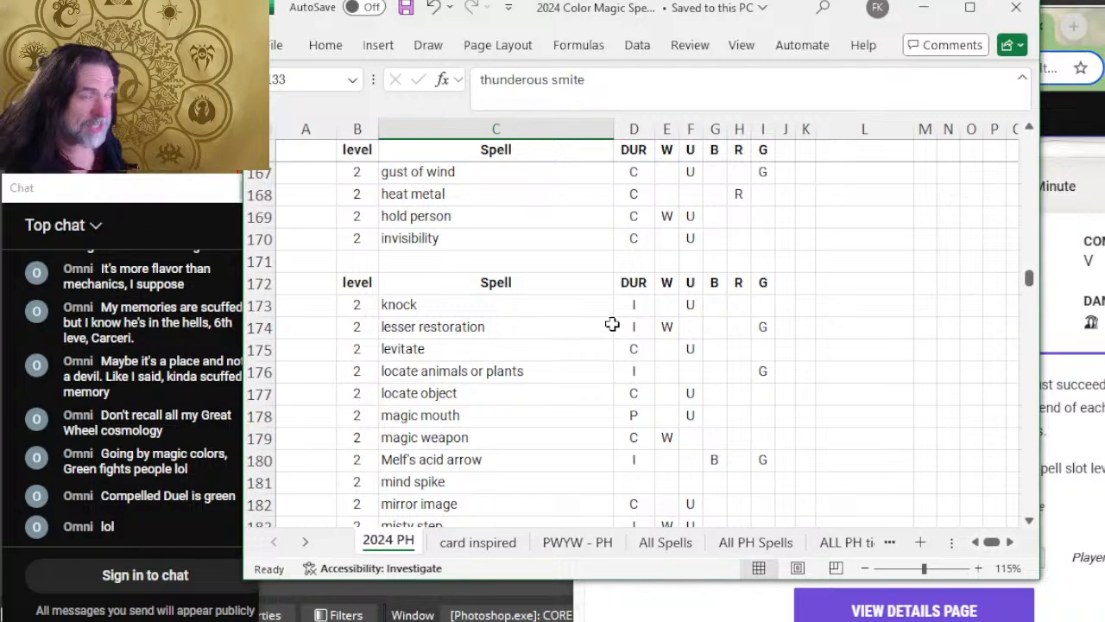
scroll(613, 332, "up", 8)
scroll(616, 323, "up", 5)
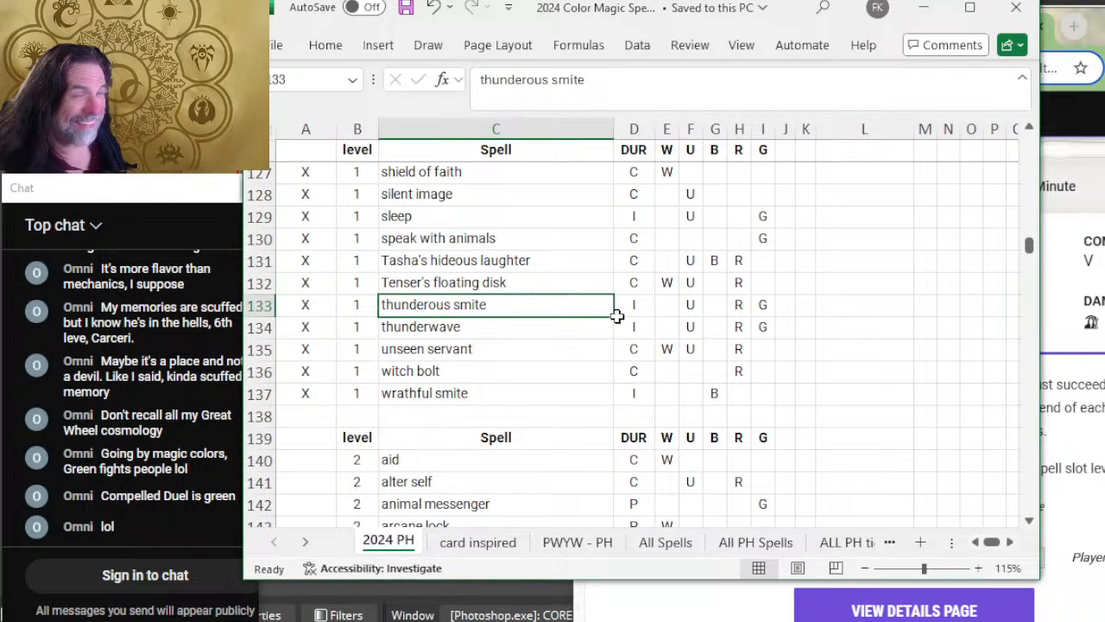
scroll(617, 316, "down", 2)
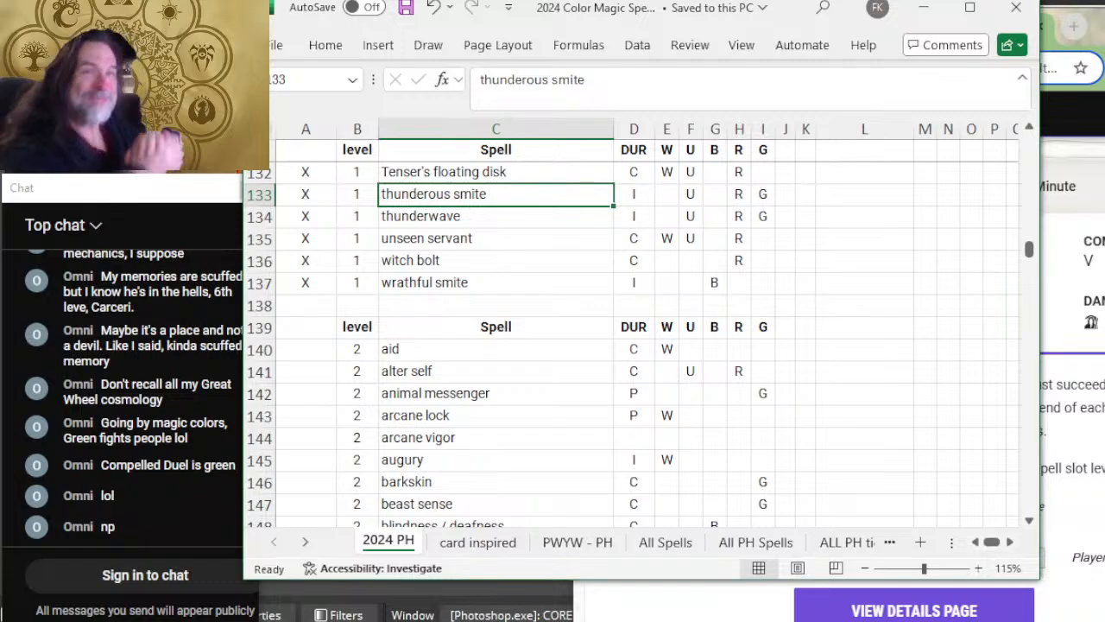
Step: Switch to the Snipping Tool window holding the table of color aspects
key("alt+Tab")
key("alt+Tab")
key("alt+Tab")
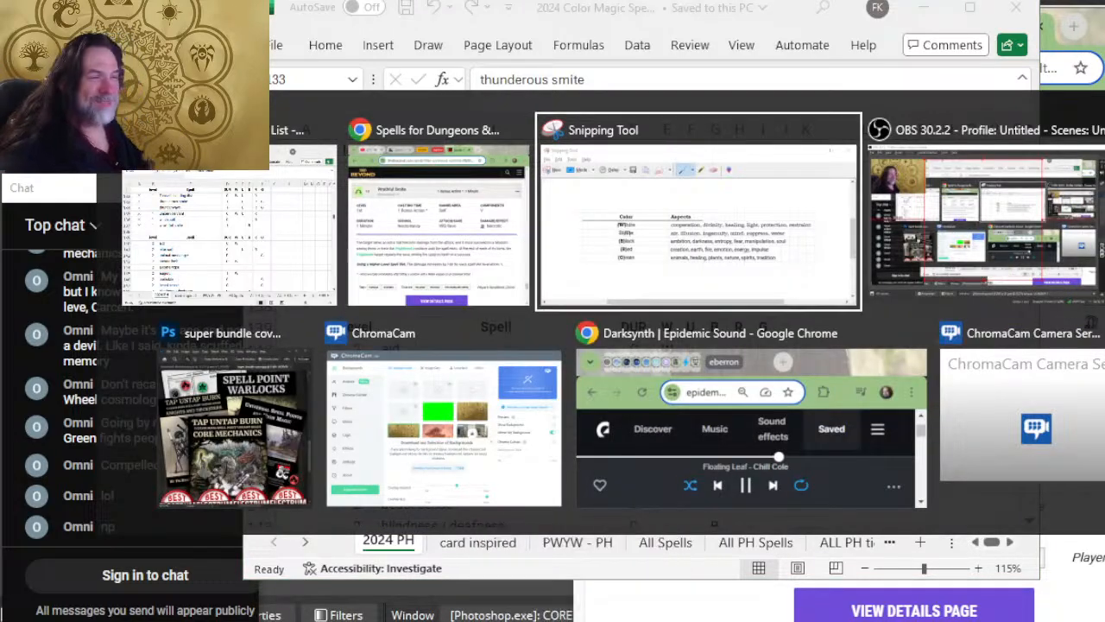